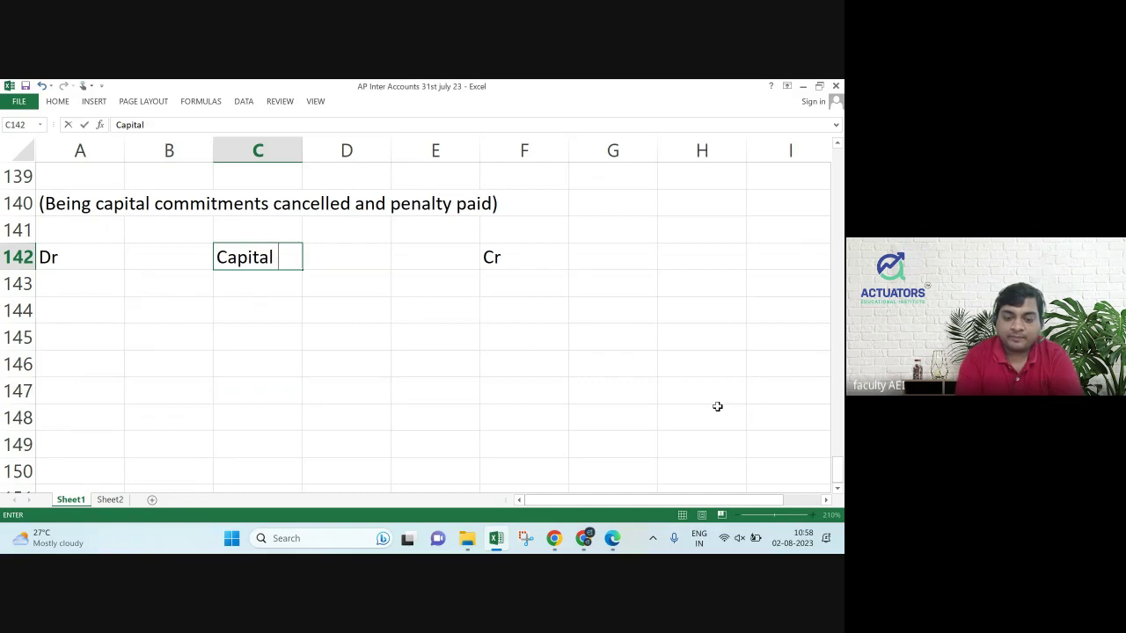
Complete the heading "Capital Reduction A/c" in C142 and make the heading row from Dr to Cr bold and underlined.
{"action": "type", "text": "n A/c"}
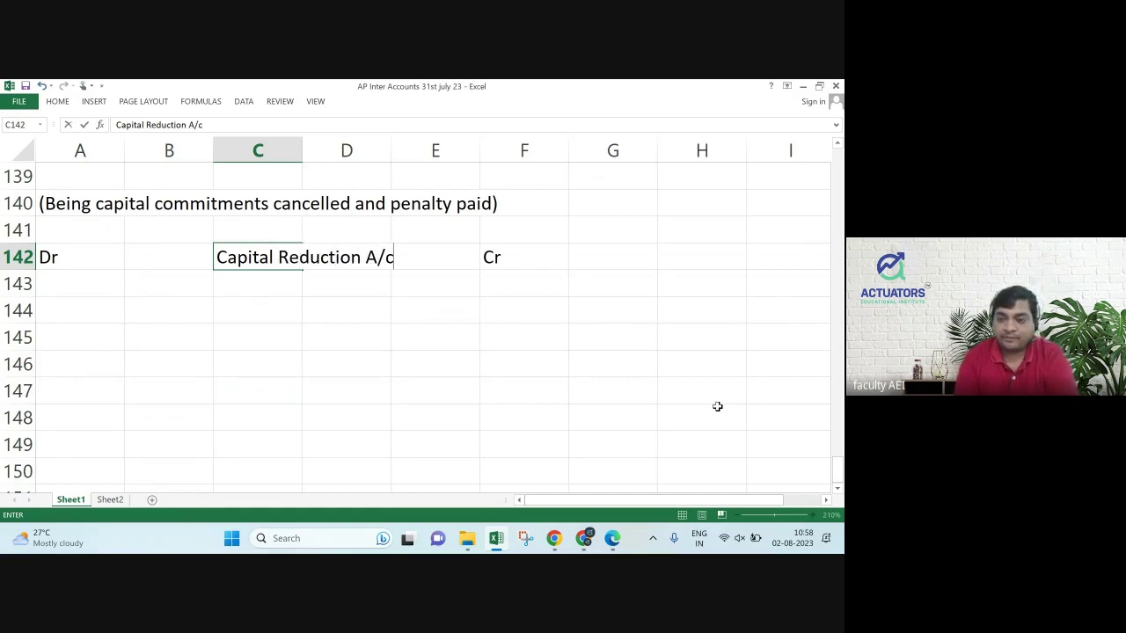
{"action": "key", "text": "Return"}
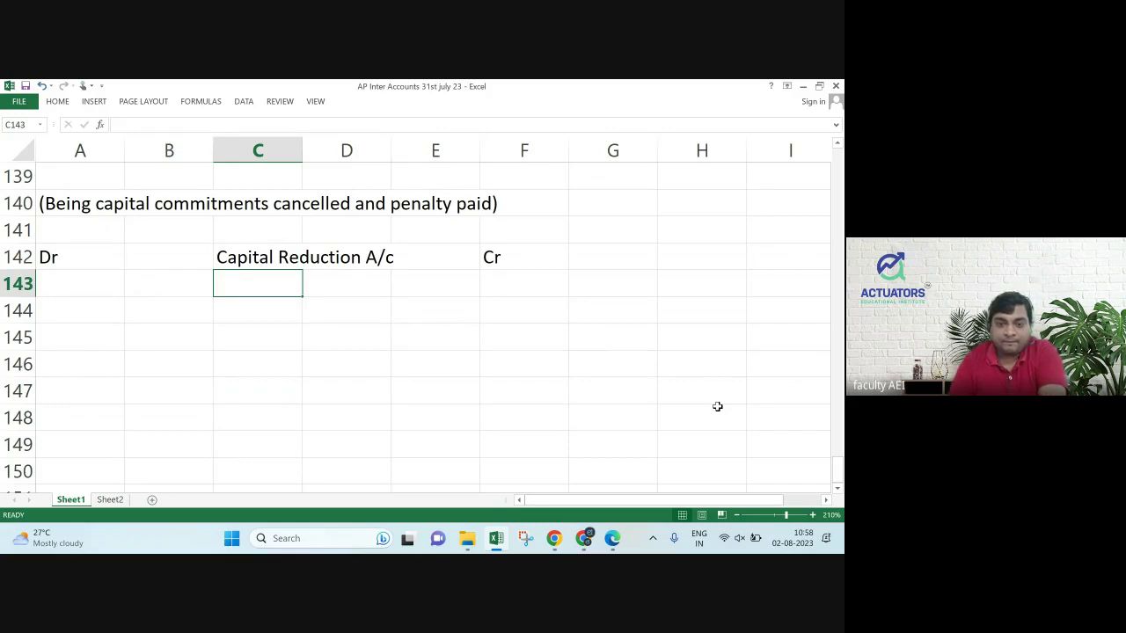
{"action": "key", "text": "Left"}
{"action": "key", "text": "Left"}
{"action": "key", "text": "Up"}
{"action": "key", "text": "shift+Right"}
{"action": "key", "text": "shift+Right"}
{"action": "key", "text": "shift+Right"}
{"action": "key", "text": "shift+Right"}
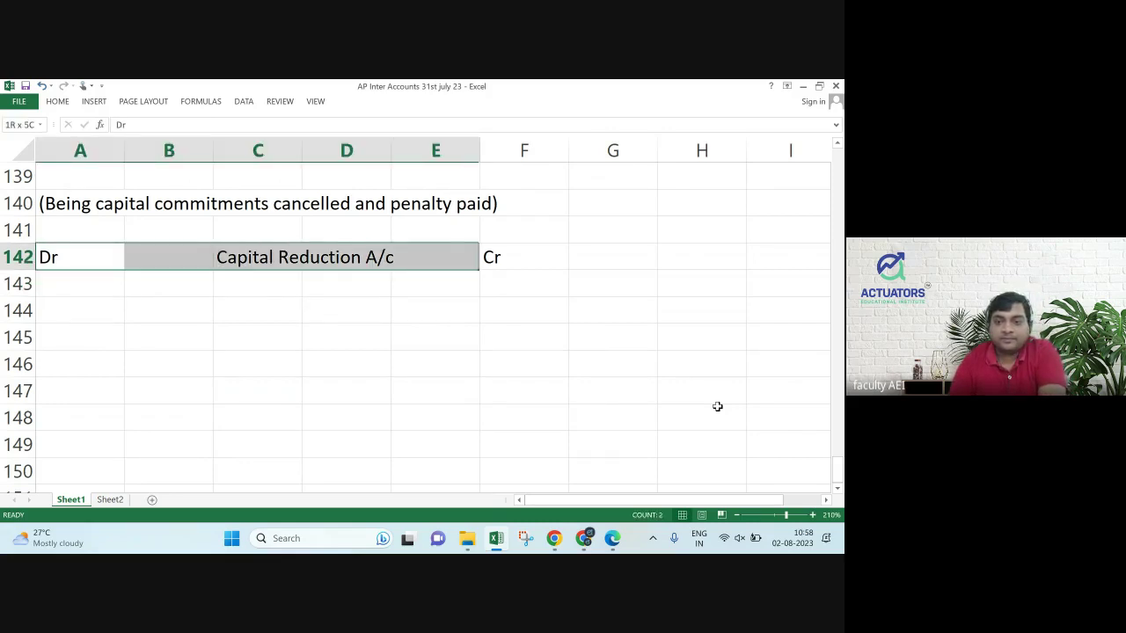
{"action": "key", "text": "shift+Right"}
{"action": "key", "text": "ctrl+b"}
{"action": "key", "text": "ctrl+u"}
Add the first credit entry "By ESC" in D143 with an amount of 600000 in F143.
{"action": "key", "text": "Down"}
{"action": "key", "text": "Down"}
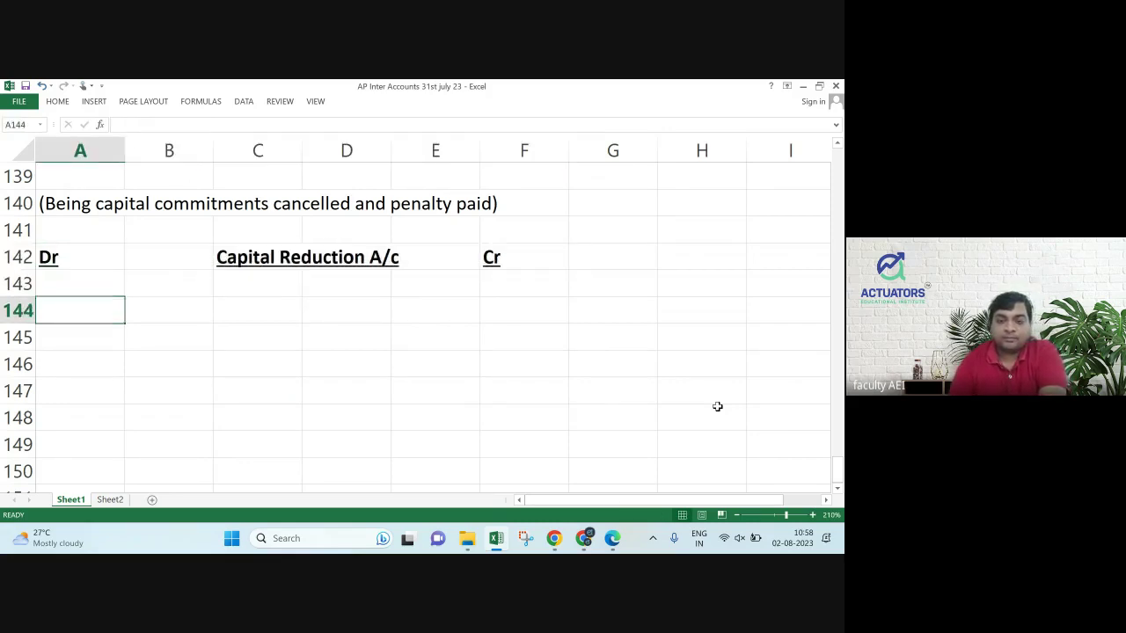
{"action": "key", "text": "Up"}
{"action": "key", "text": "Right"}
{"action": "key", "text": "Right"}
{"action": "key", "text": "Right"}
{"action": "type", "text": "By ESc"}
{"action": "key", "text": "BackSpace"}
{"action": "type", "text": "C"}
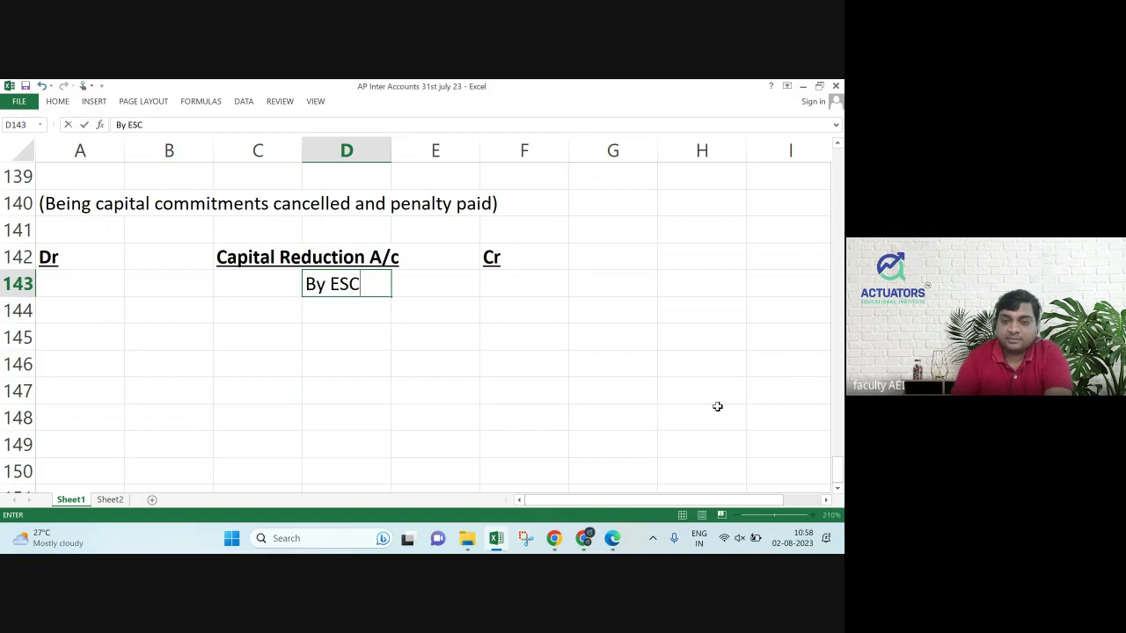
{"action": "key", "text": "Right"}
{"action": "key", "text": "Right"}
{"action": "type", "text": "600000"}
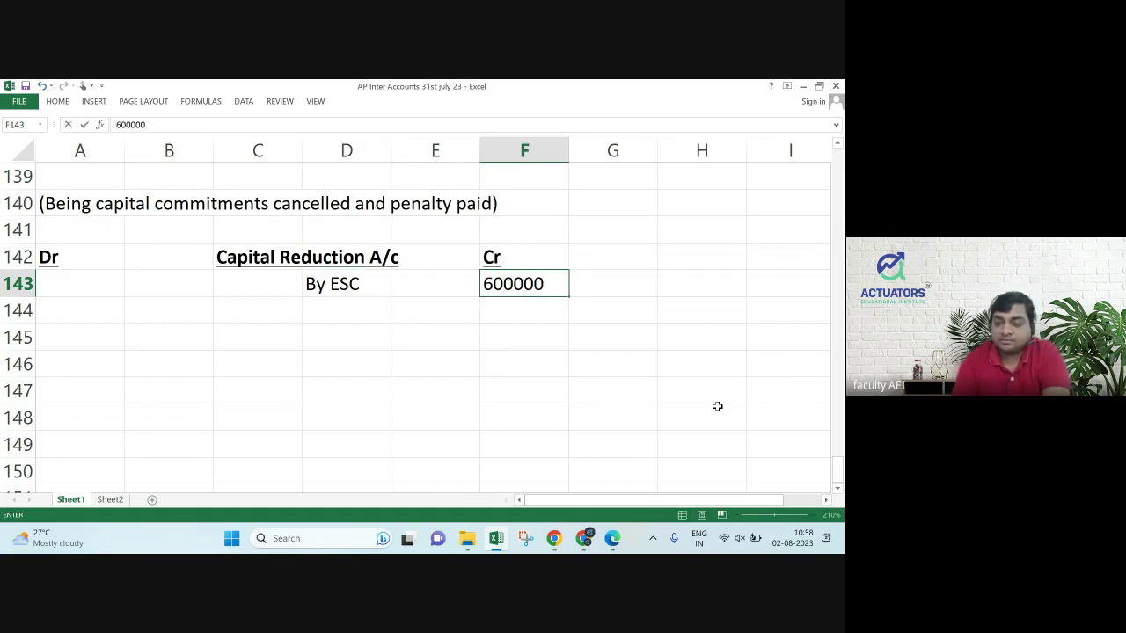
{"action": "key", "text": "Return"}
Add the credit entry "By PSC" in D144 with an amount of 100000 in F144.
{"action": "key", "text": "Left"}
{"action": "key", "text": "Left"}
{"action": "key", "text": "Left"}
{"action": "key", "text": "Right"}
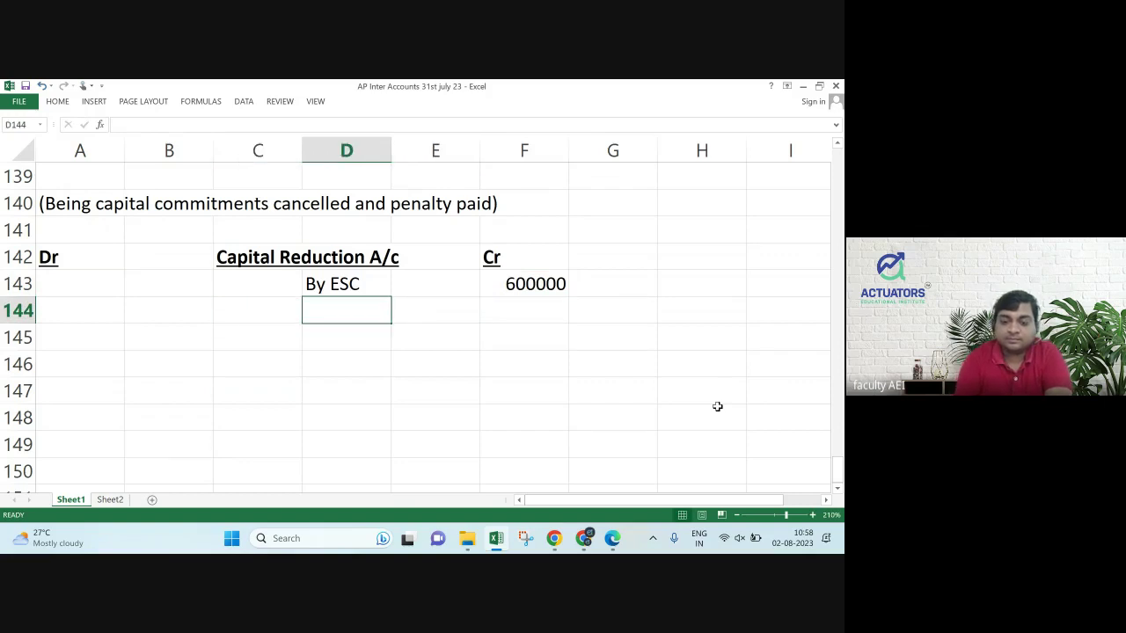
{"action": "type", "text": "By PSC"}
{"action": "key", "text": "Right"}
{"action": "key", "text": "Right"}
{"action": "key", "text": "Right"}
{"action": "key", "text": "Left"}
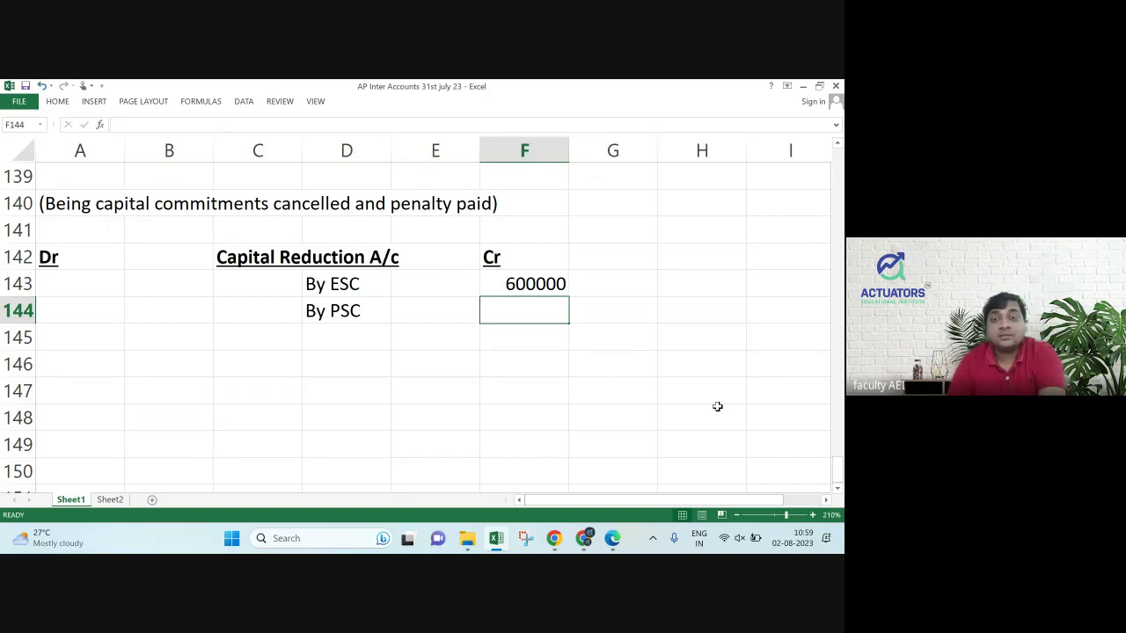
{"action": "type", "text": "100000"}
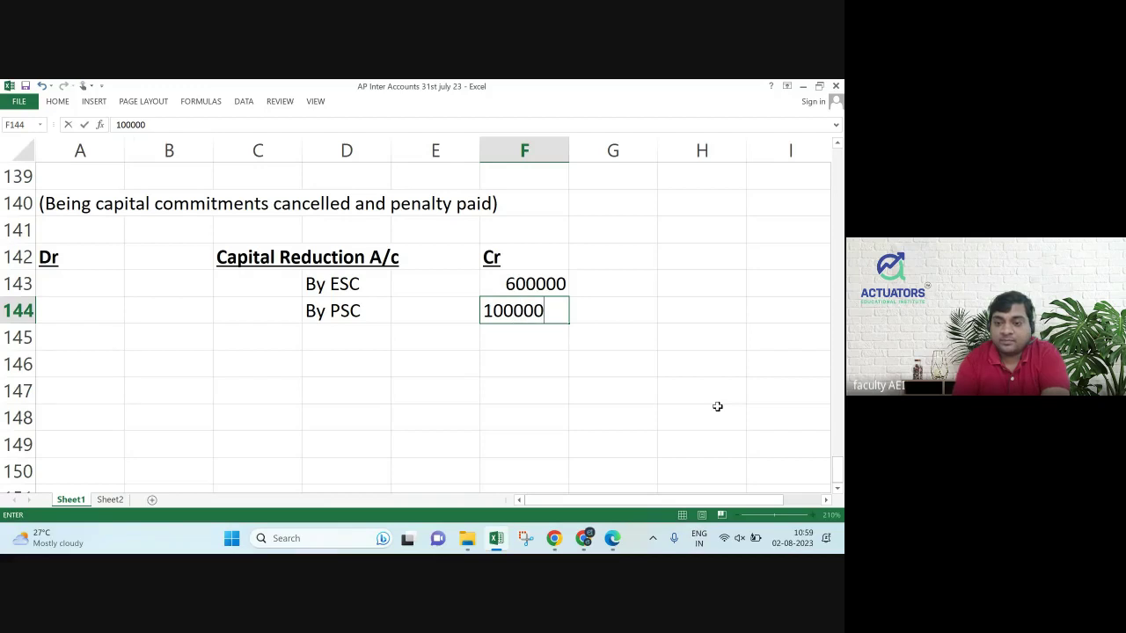
{"action": "key", "text": "Return"}
Add the credit entry "By Debenture A/c" in D145 with an amount of 20000 in F145.
{"action": "key", "text": "Left"}
{"action": "key", "text": "Left"}
{"action": "key", "text": "Left"}
{"action": "key", "text": "Right"}
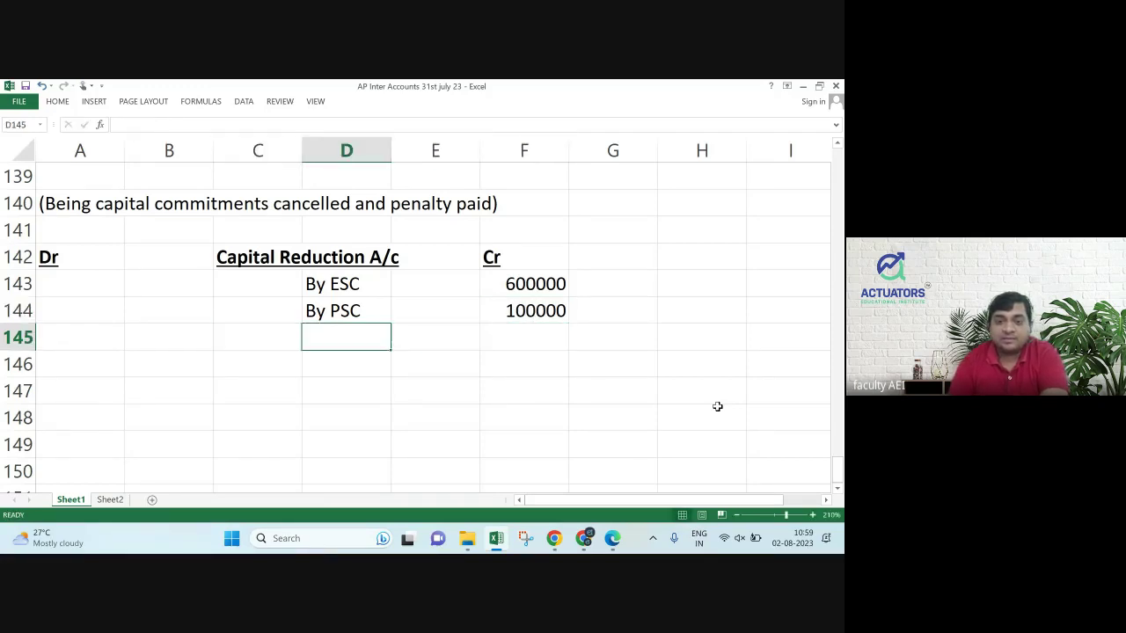
{"action": "type", "text": "By Deb"}
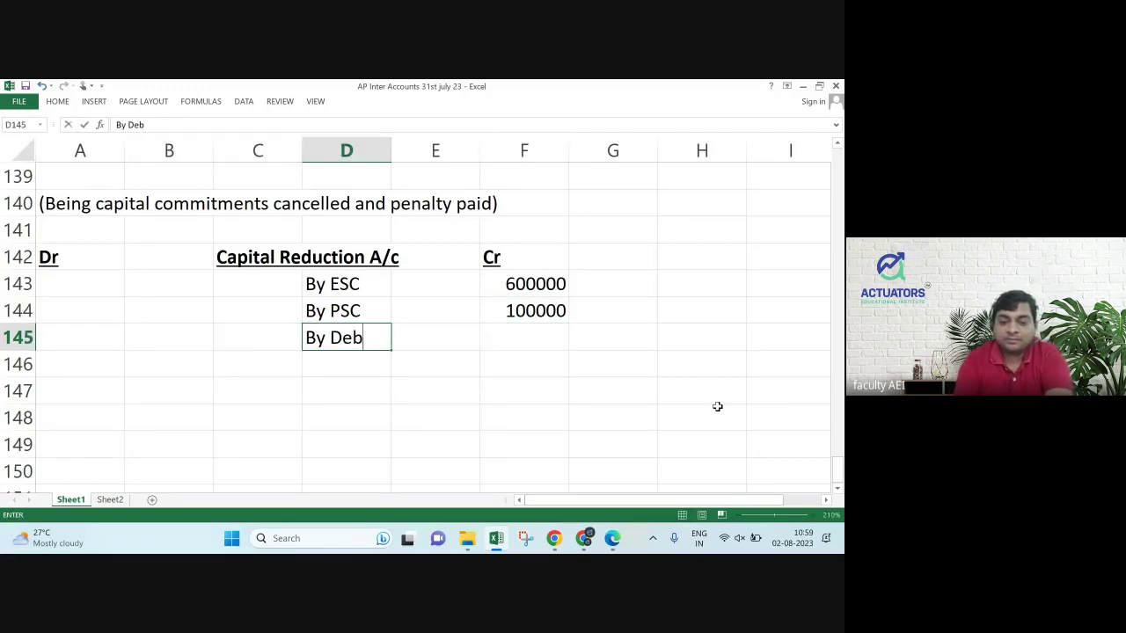
{"action": "type", "text": "en"}
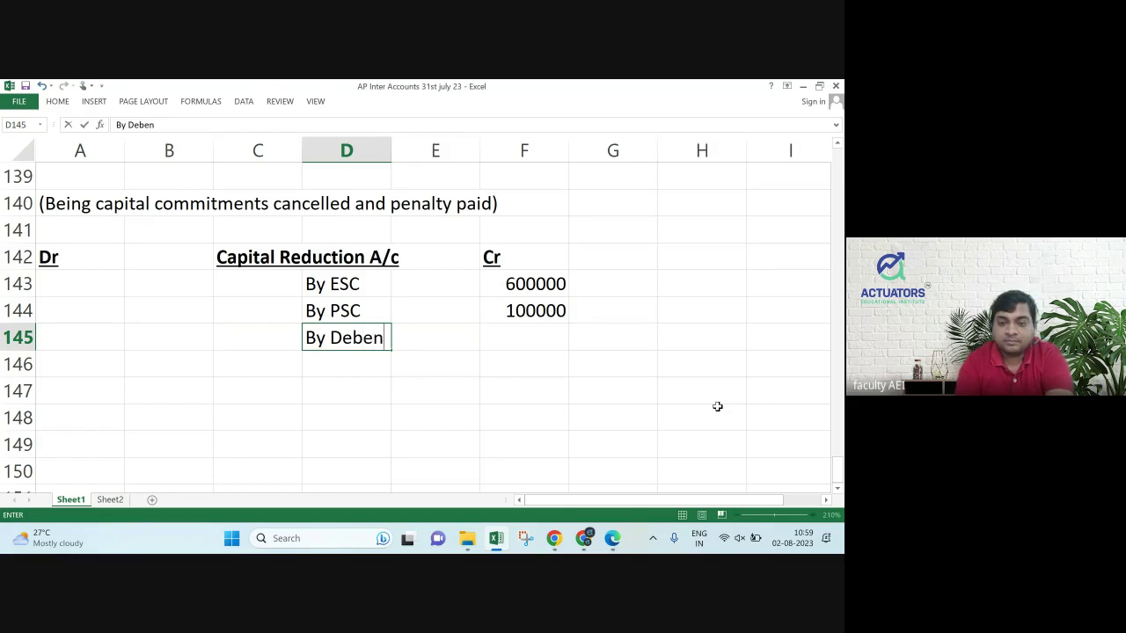
{"action": "type", "text": "ture"}
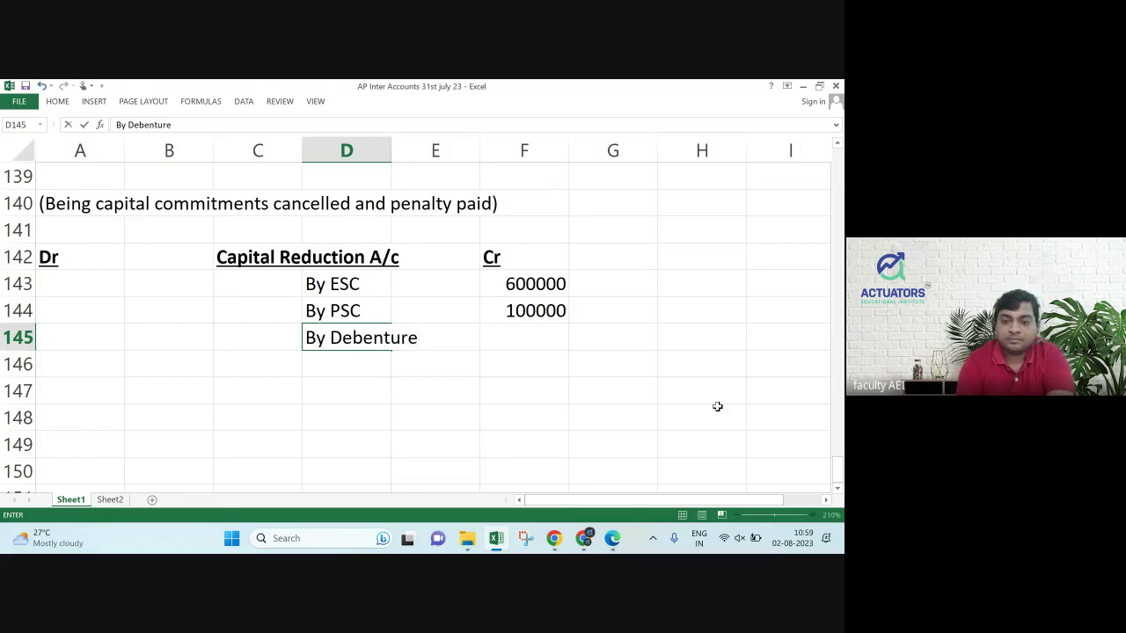
{"action": "type", "text": " A/c"}
{"action": "key", "text": "Return"}
{"action": "key", "text": "Up"}
{"action": "key", "text": "Right"}
{"action": "key", "text": "Right"}
{"action": "type", "text": "20000"}
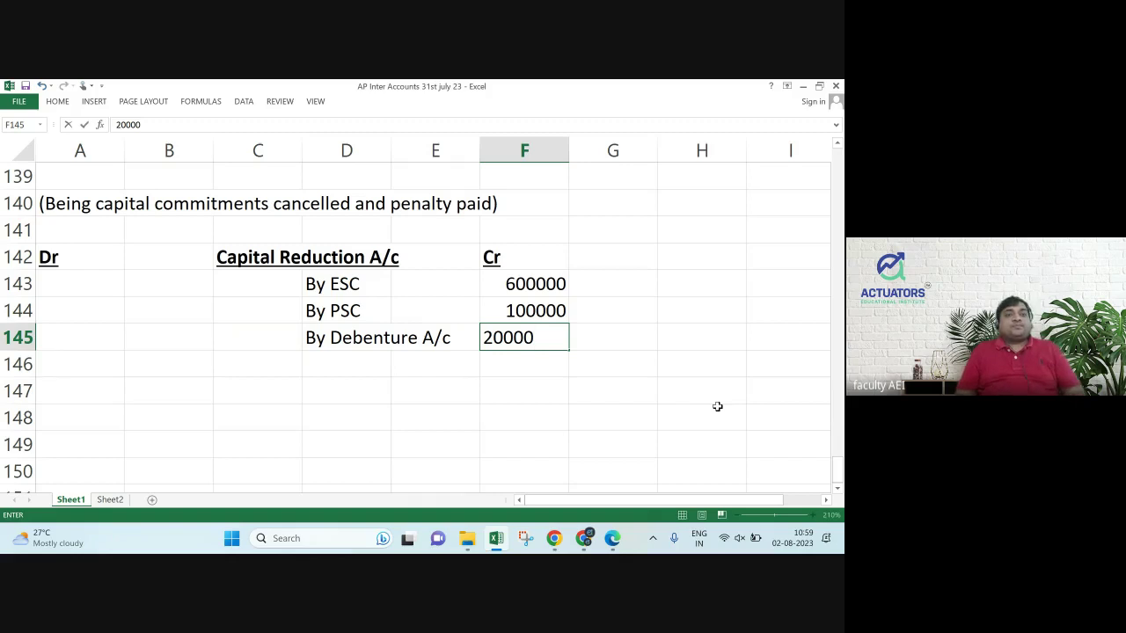
{"action": "key", "text": "Return"}
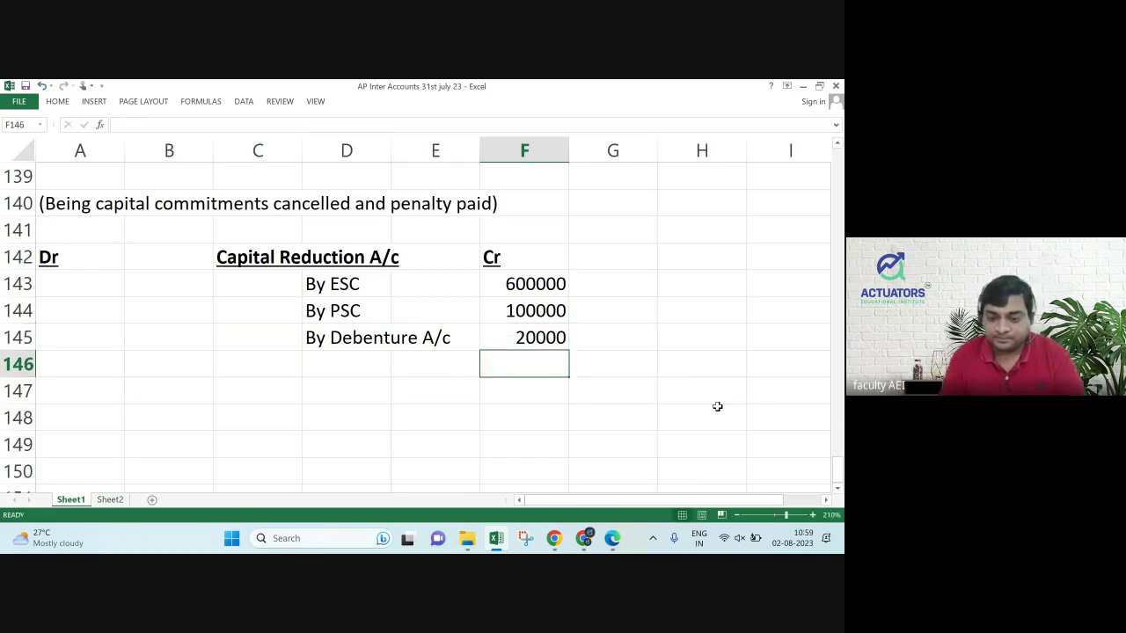
Add the credit entry "By Loan from Direc" in D146 with an amount of 5000 in F146.
{"action": "key", "text": "Left"}
{"action": "key", "text": "Left"}
{"action": "type", "text": "By "}
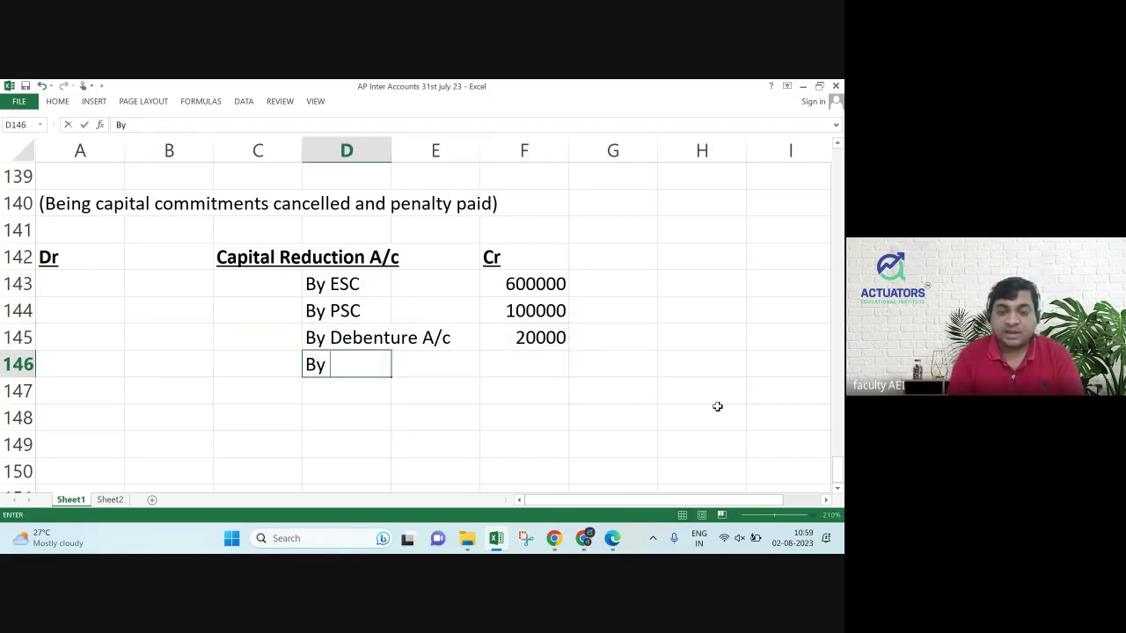
{"action": "type", "text": "Loan from Direc"}
{"action": "key", "text": "Right"}
{"action": "key", "text": "Right"}
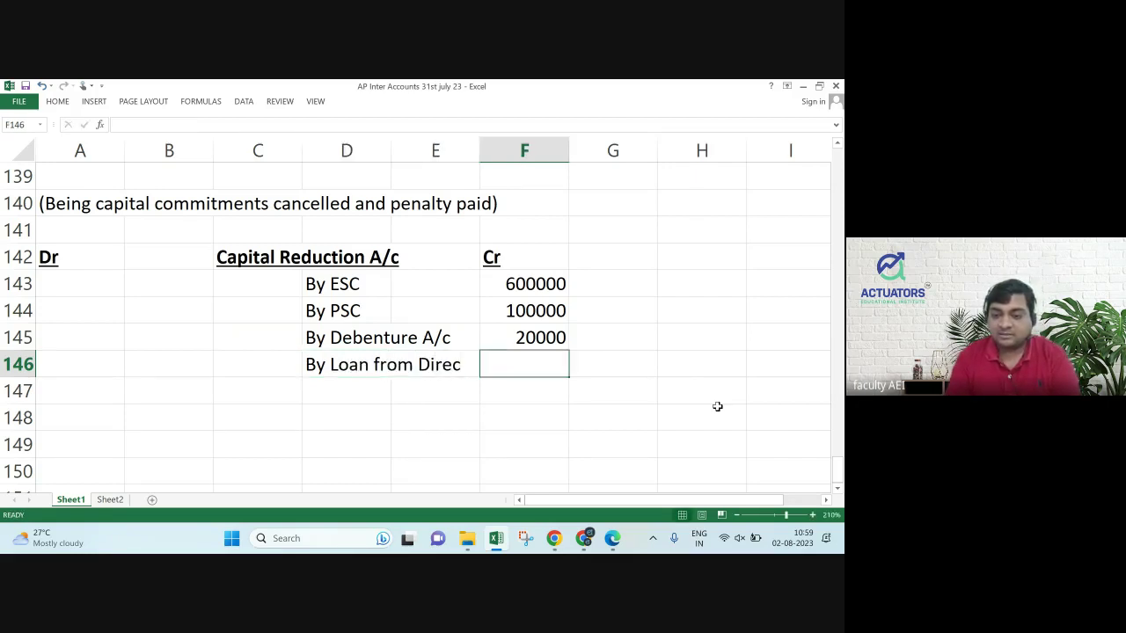
{"action": "type", "text": "5000"}
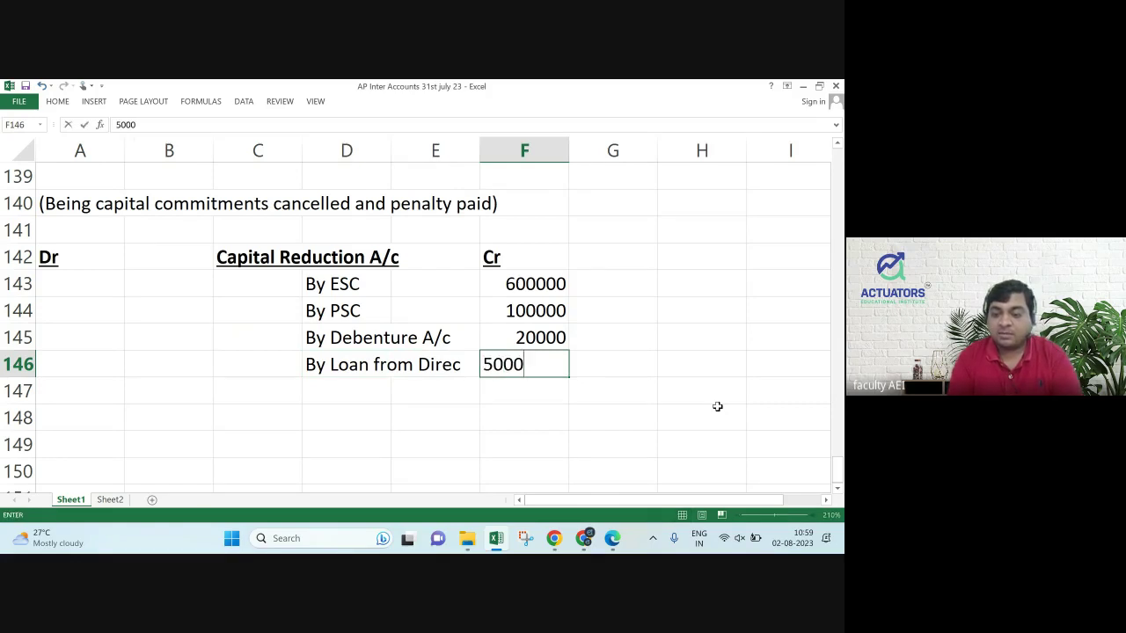
{"action": "key", "text": "Return"}
Add the credit entry "By Freehold Prop" in D147 with an amount of 62500 in F147.
{"action": "key", "text": "Left"}
{"action": "key", "text": "Left"}
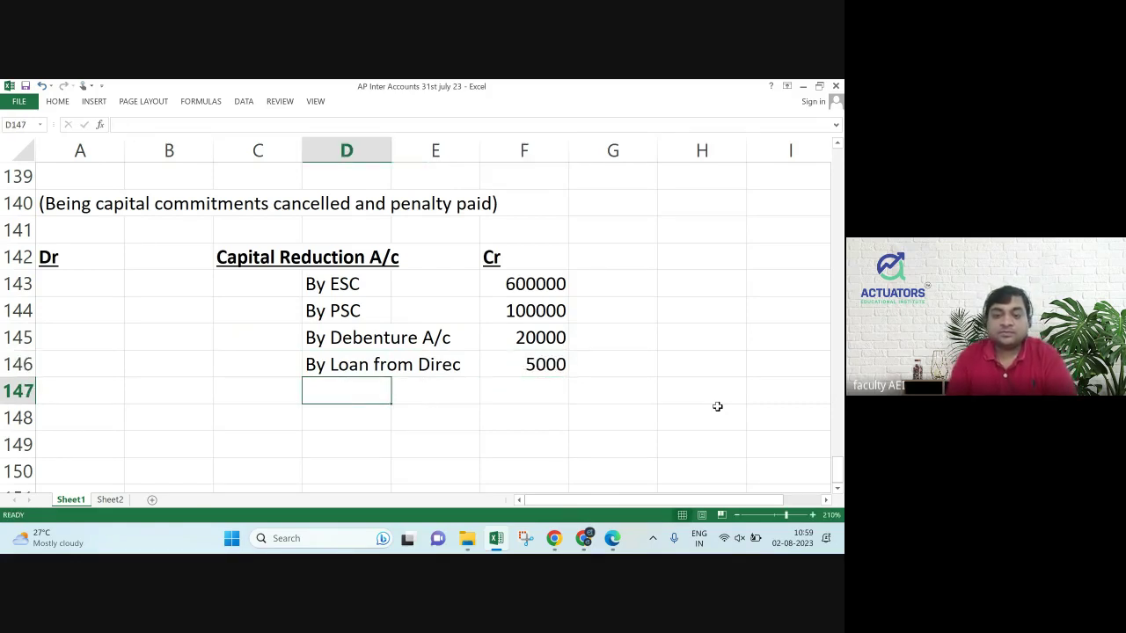
{"action": "type", "text": "By Freehold Prop"}
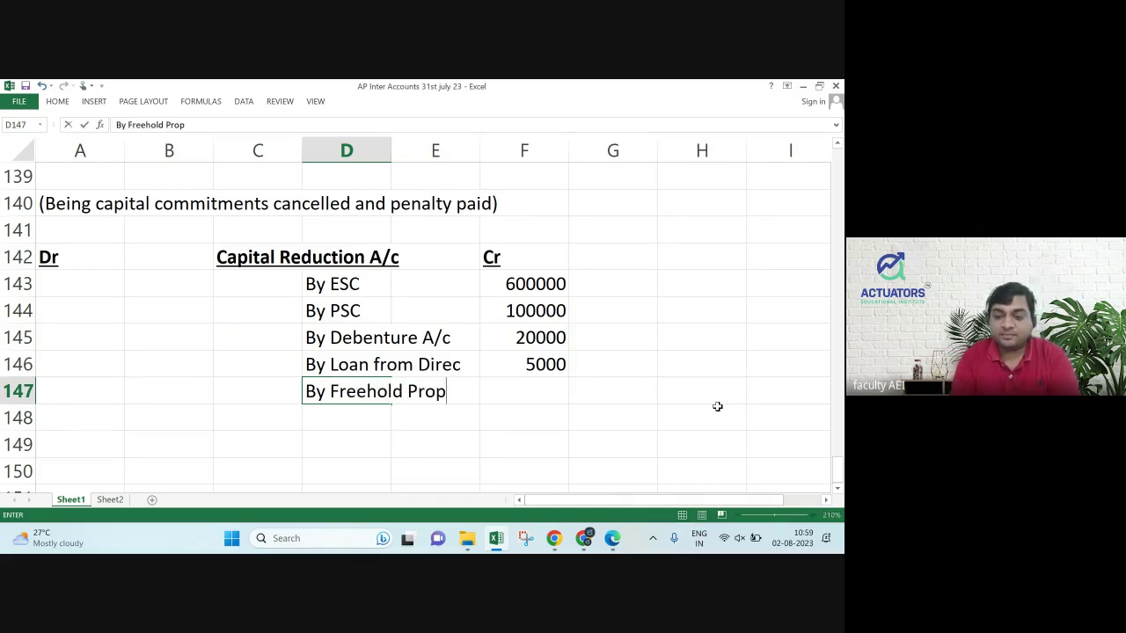
{"action": "key", "text": "Right"}
{"action": "key", "text": "Right"}
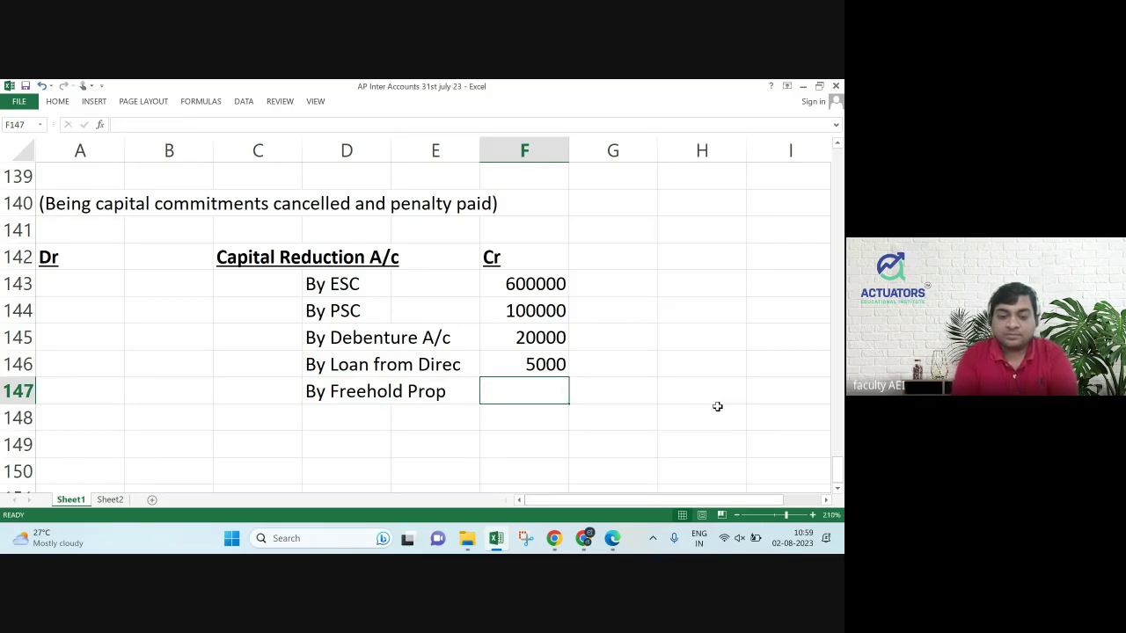
{"action": "type", "text": "62500"}
{"action": "key", "text": "Return"}
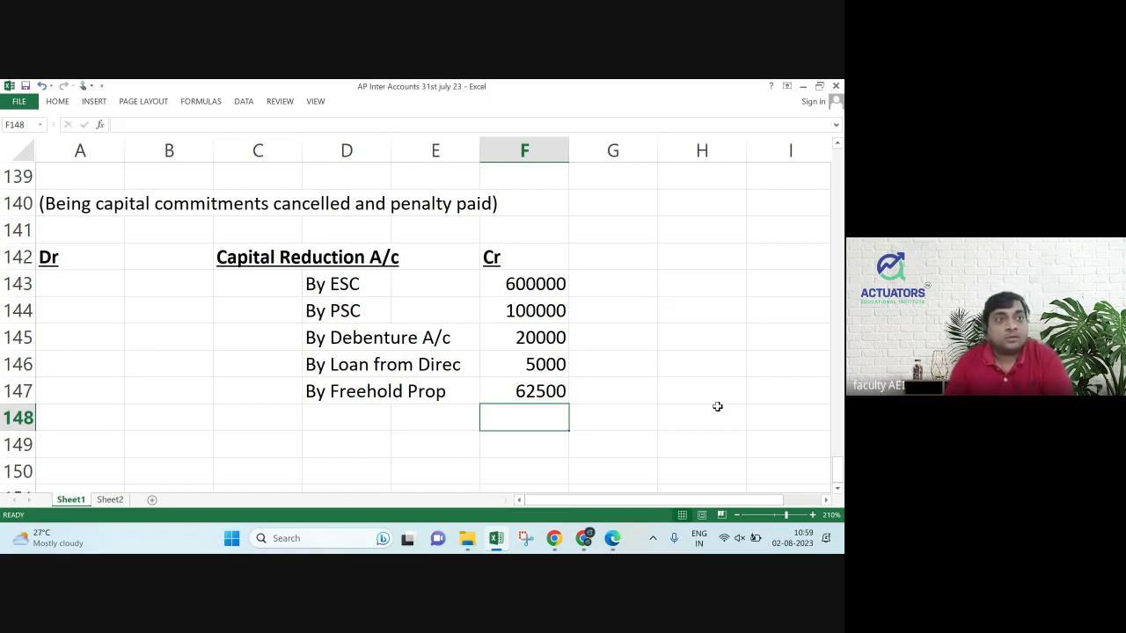
Add the credit entry "By Investment A/c" in D148 with an amount of 85000 in F148.
{"action": "key", "text": "Left"}
{"action": "key", "text": "Left"}
{"action": "type", "text": "By "}
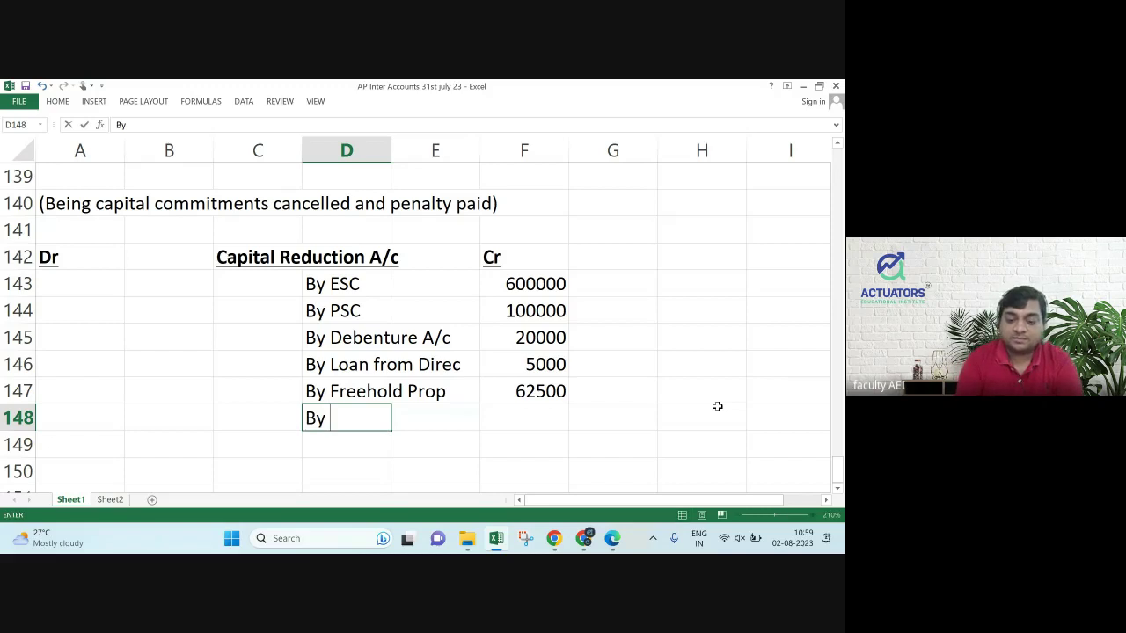
{"action": "type", "text": "Inb"}
{"action": "key", "text": "BackSpace"}
{"action": "type", "text": "vestment "}
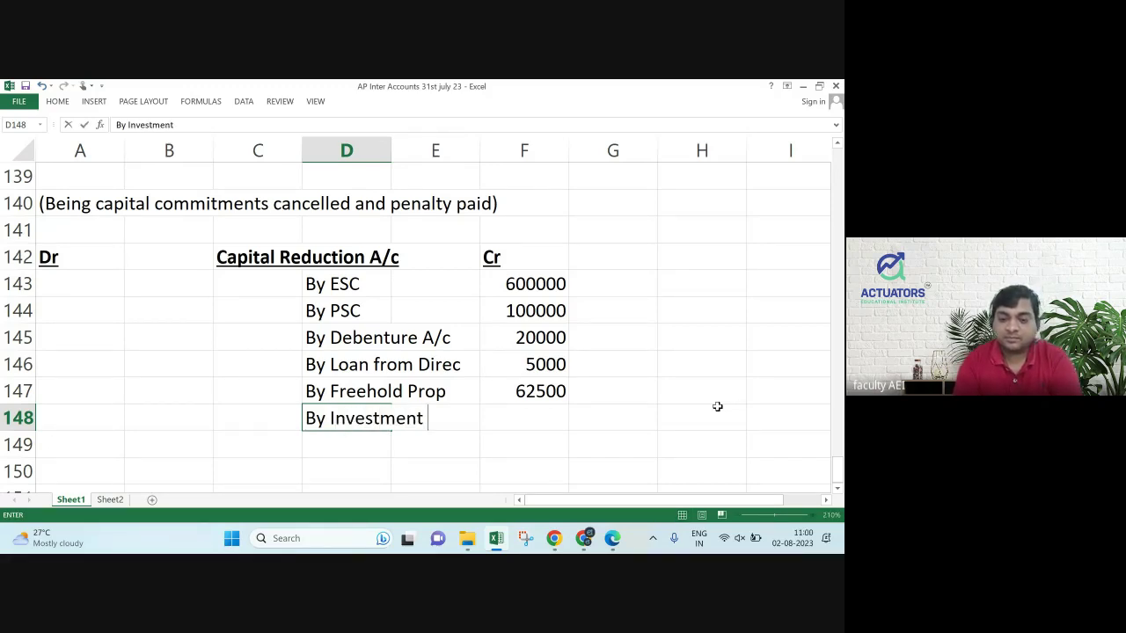
{"action": "type", "text": "A/c"}
{"action": "key", "text": "Right"}
{"action": "key", "text": "Right"}
{"action": "type", "text": "85000"}
{"action": "key", "text": "Return"}
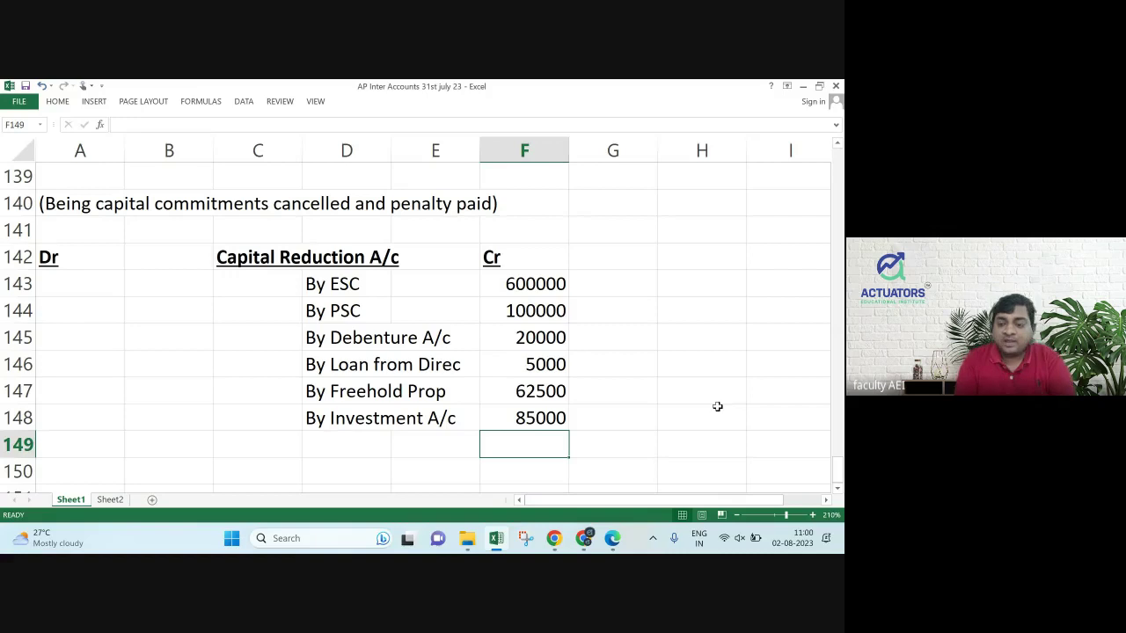
Enter "To Esc A/c(Pref Div)" in A143 as the first entry on the debit side of the account.
{"action": "key", "text": "Up"}
{"action": "key", "text": "Up"}
{"action": "key", "text": "Up"}
{"action": "key", "text": "Up"}
{"action": "key", "text": "Up"}
{"action": "key", "text": "Up"}
{"action": "key", "text": "Left"}
{"action": "key", "text": "Left"}
{"action": "key", "text": "Left"}
{"action": "key", "text": "Left"}
{"action": "key", "text": "Left"}
{"action": "type", "text": "To "}
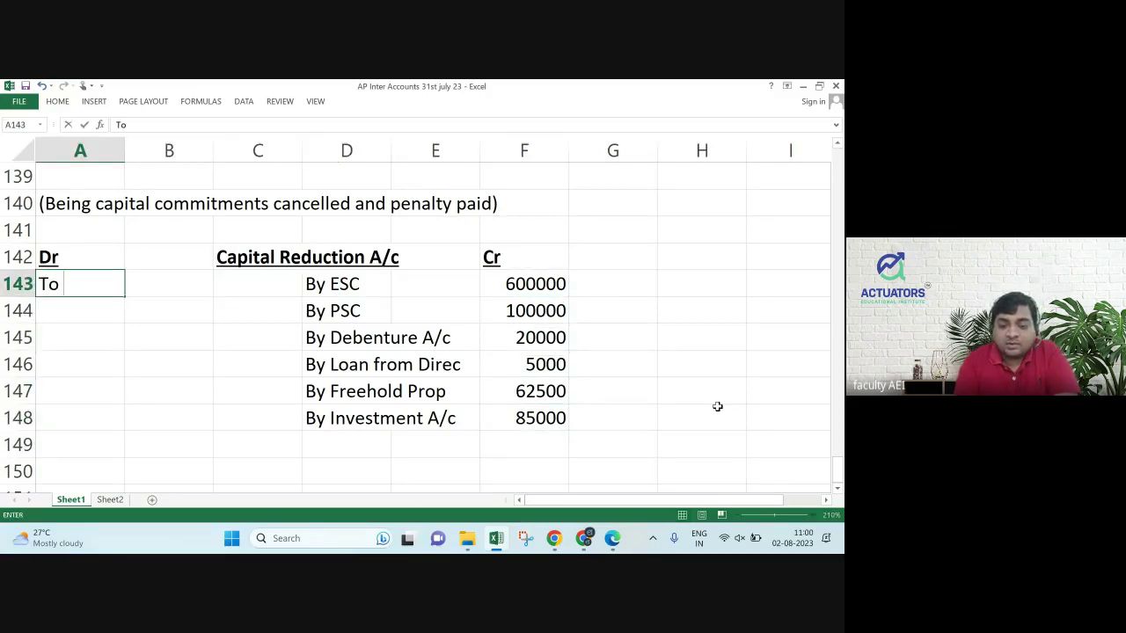
{"action": "type", "text": "Ca"}
{"action": "key", "text": "BackSpace"}
{"action": "key", "text": "BackSpace"}
{"action": "type", "text": "ESc"}
{"action": "key", "text": "BackSpace"}
{"action": "key", "text": "BackSpace"}
{"action": "type", "text": "sc"}
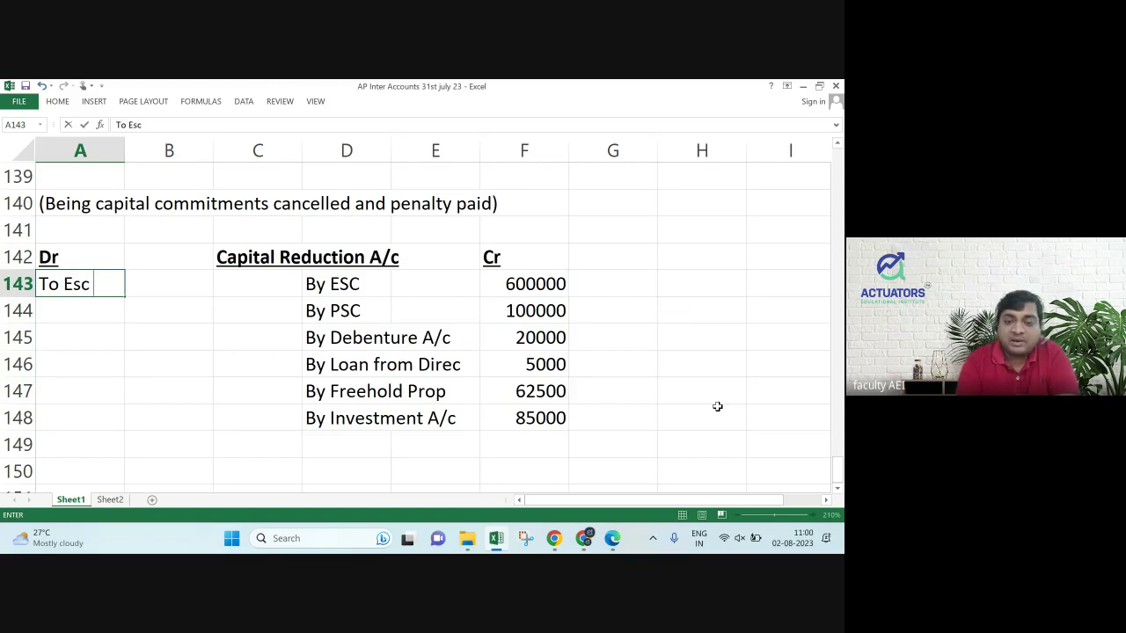
{"action": "type", "text": " A/c"}
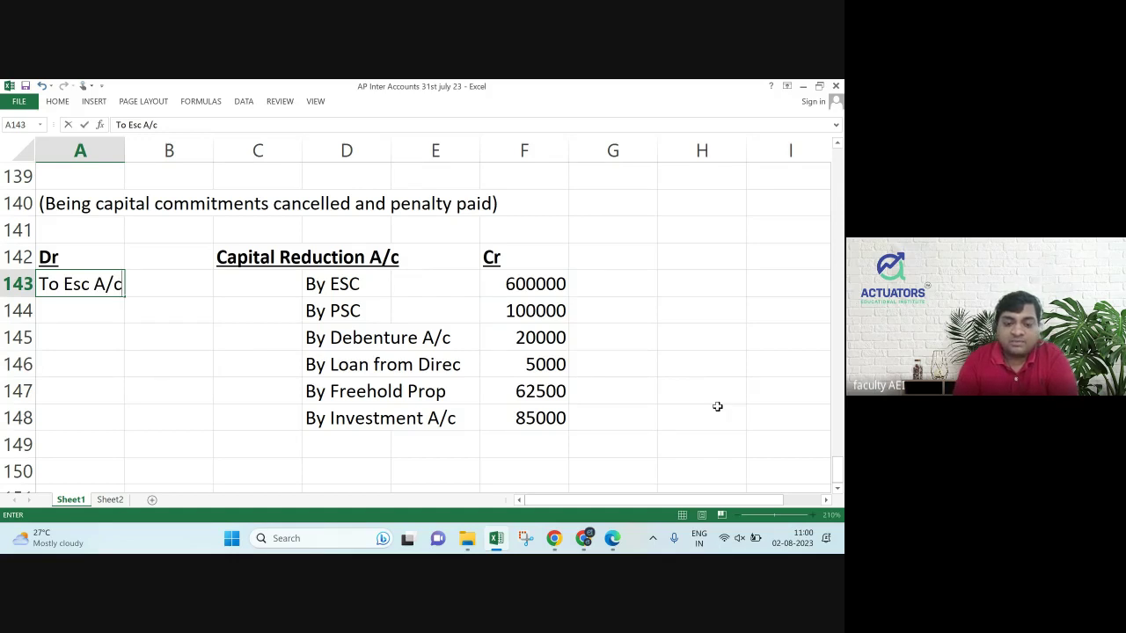
{"action": "type", "text": "(P"}
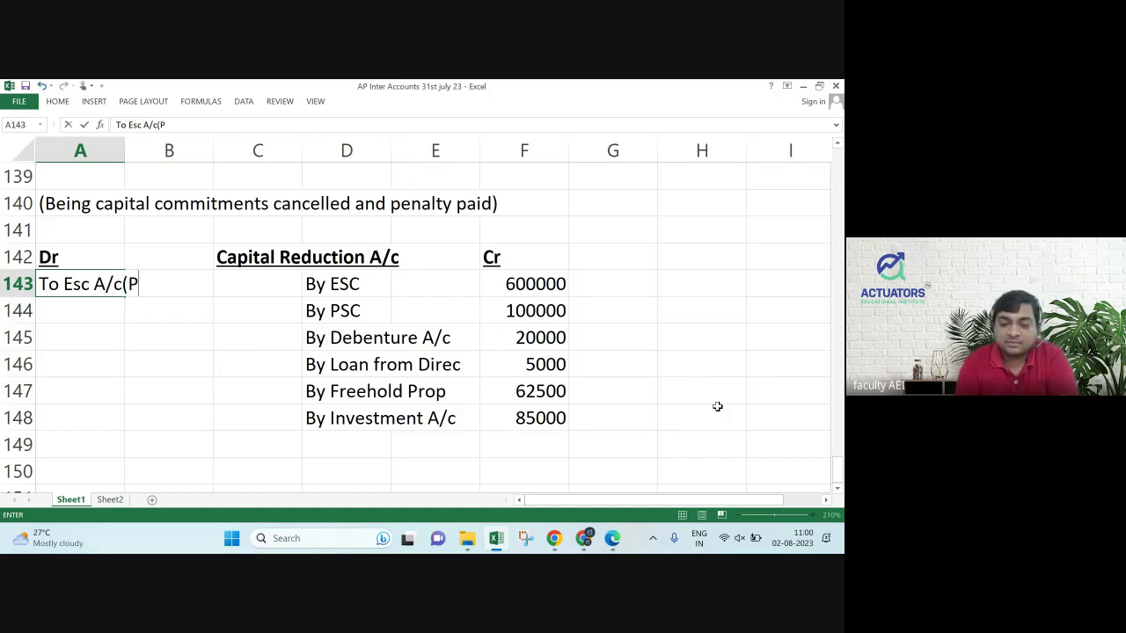
{"action": "type", "text": "ref Div)"}
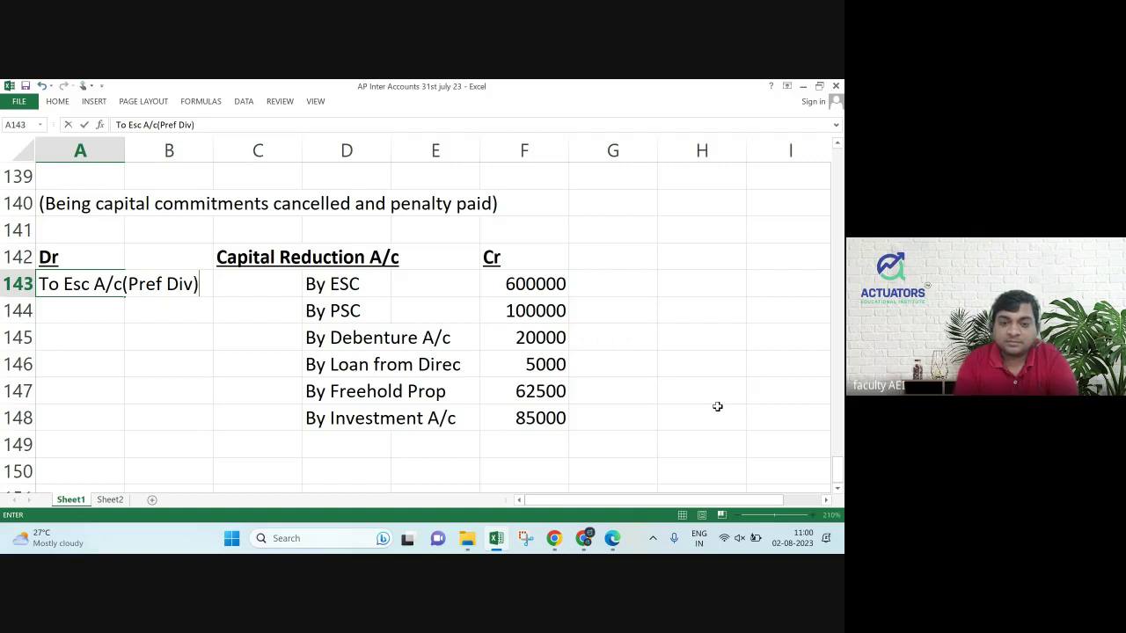
{"action": "key", "text": "Return"}
Enter the amount 24000 in C143 for the preference dividend debit entry.
{"action": "key", "text": "Up"}
{"action": "key", "text": "Right"}
{"action": "key", "text": "Right"}
{"action": "type", "text": "24000"}
{"action": "key", "text": "Return"}
Add the debit entry "To Bank A/c" in A144 with an amount of 12500 in C144.
{"action": "key", "text": "Left"}
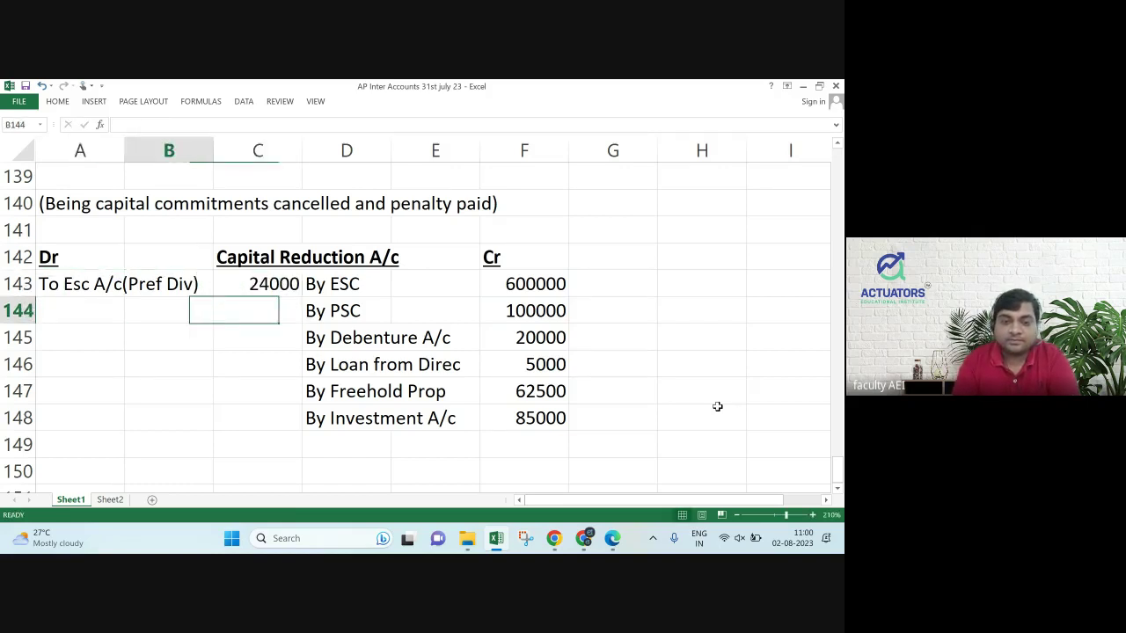
{"action": "key", "text": "Left"}
{"action": "type", "text": "To Bank A/c"}
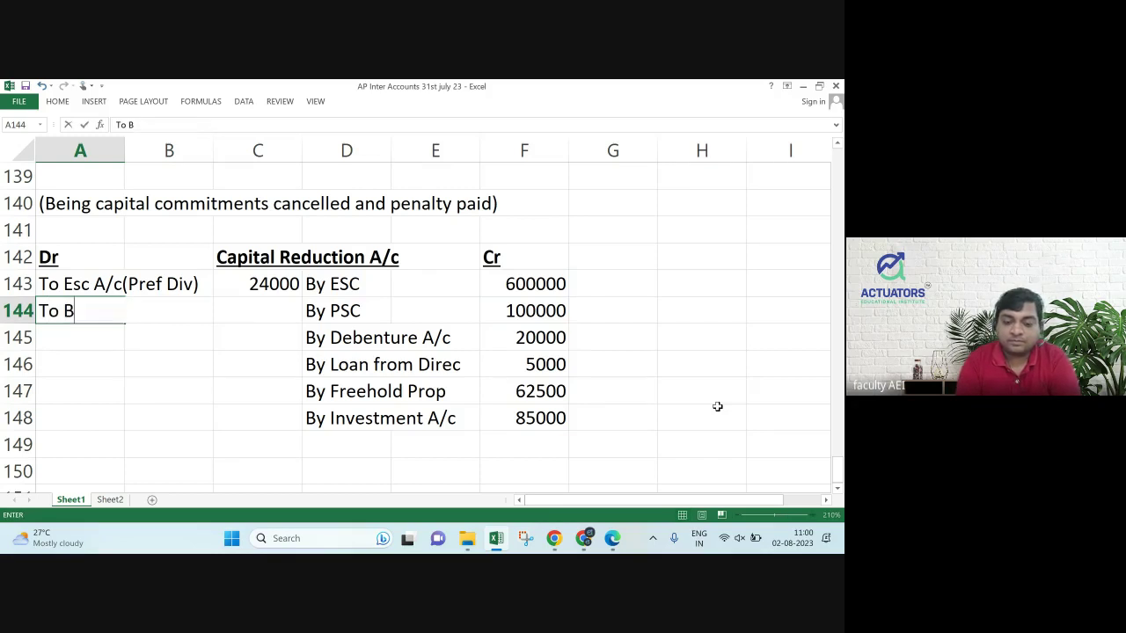
{"action": "key", "text": "Right"}
{"action": "key", "text": "Right"}
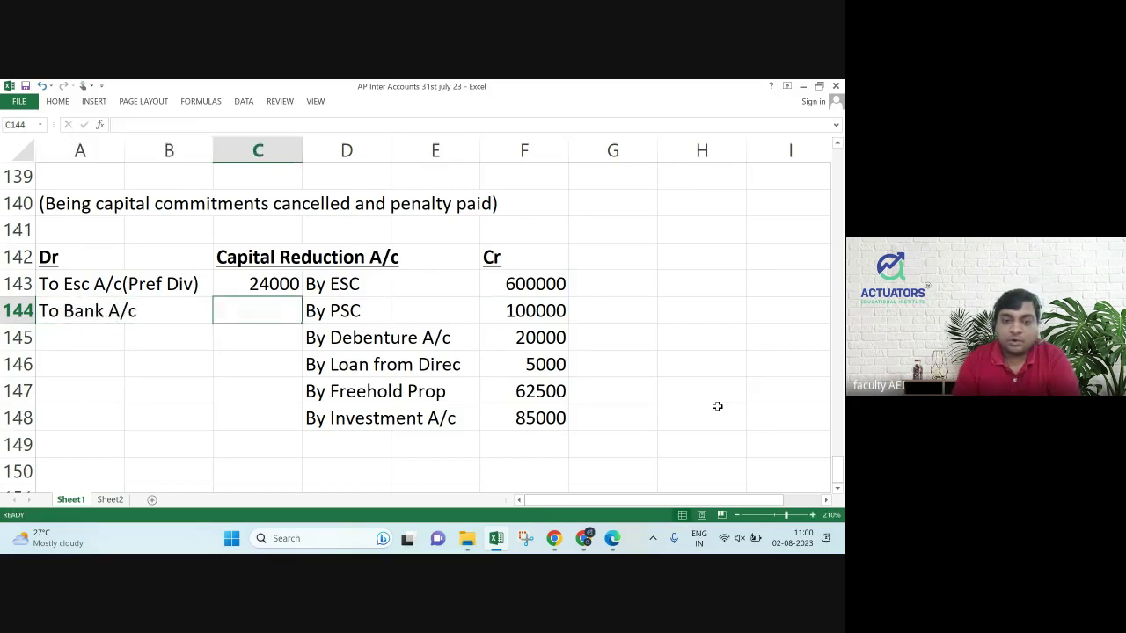
{"action": "type", "text": "12500"}
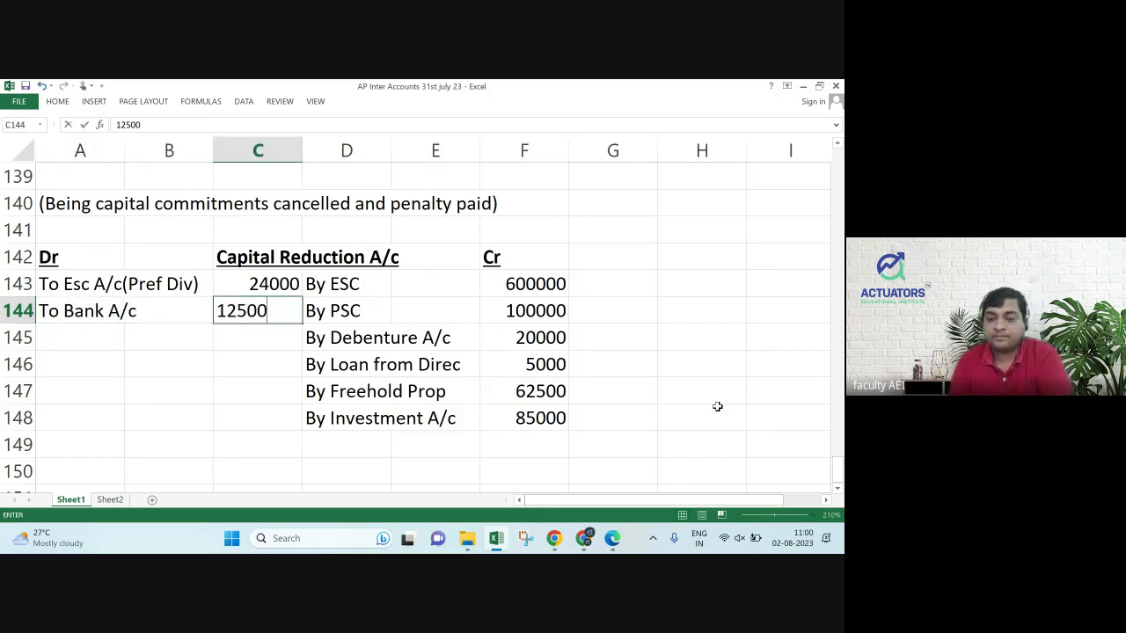
{"action": "key", "text": "Return"}
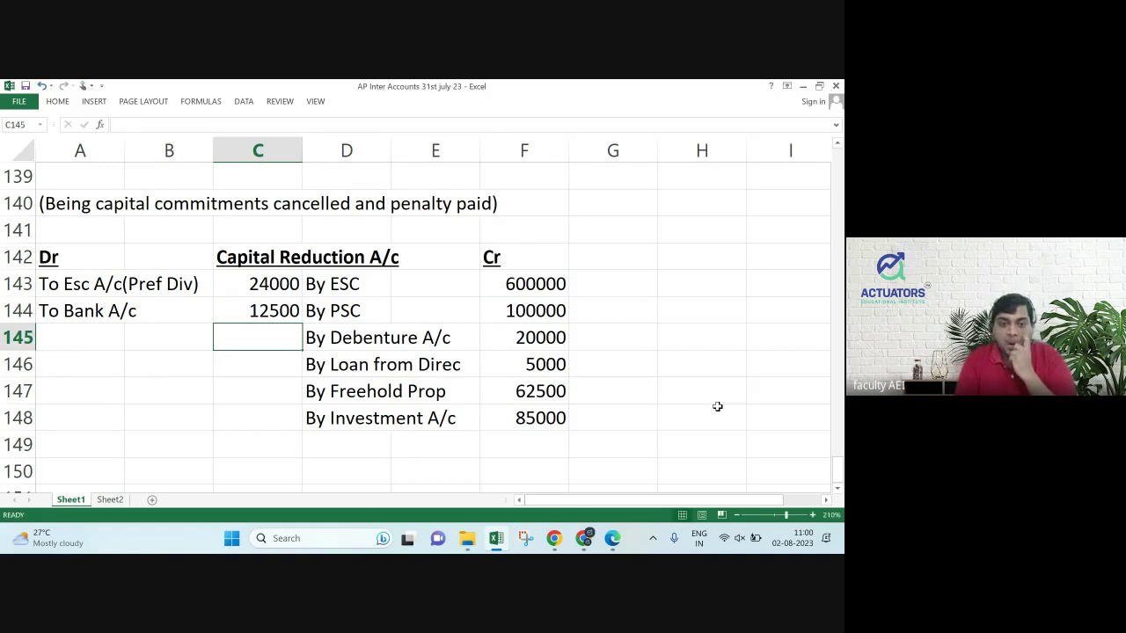
Add the debit entry "To Sundry Assets A/c" in A145 with an amount of 836000 in C145.
{"action": "key", "text": "Left"}
{"action": "key", "text": "Left"}
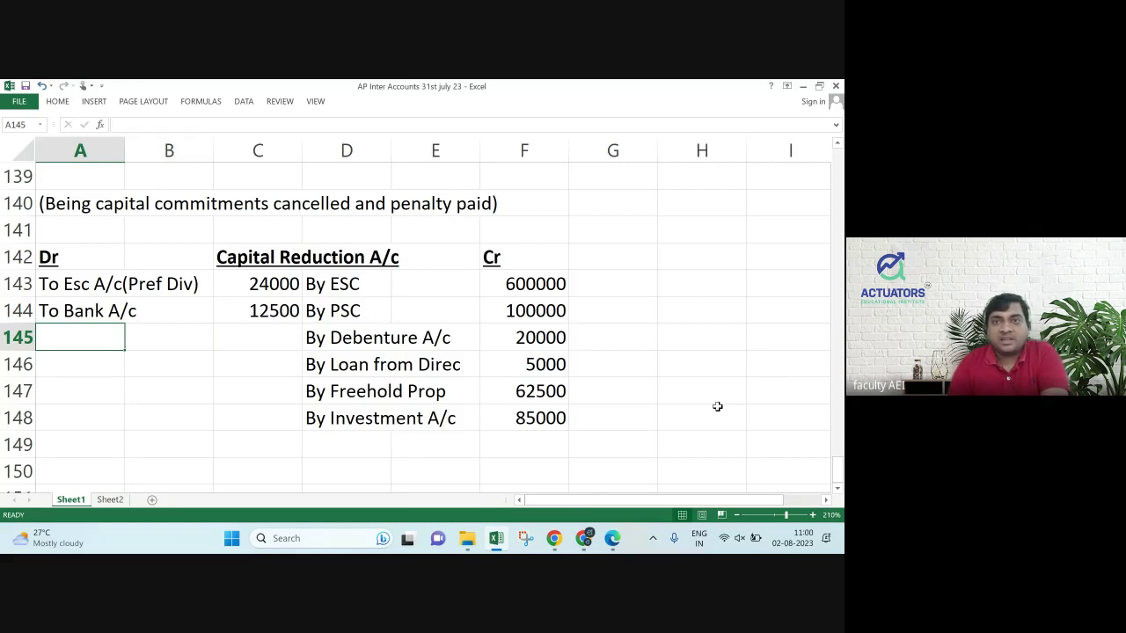
{"action": "type", "text": "To"}
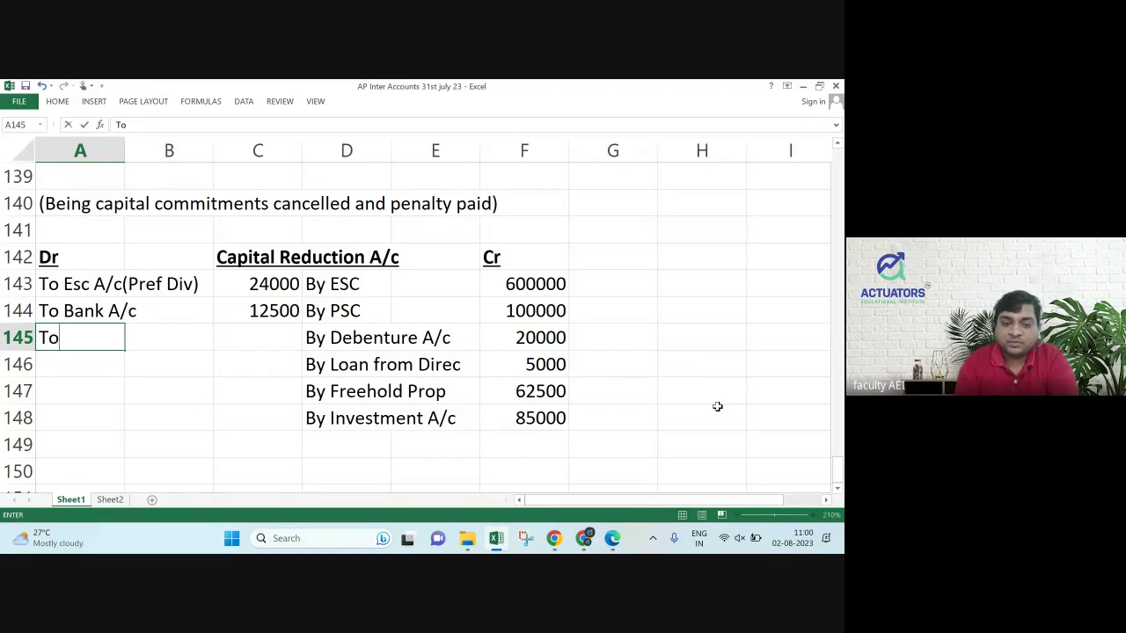
{"action": "type", "text": " Sundry A"}
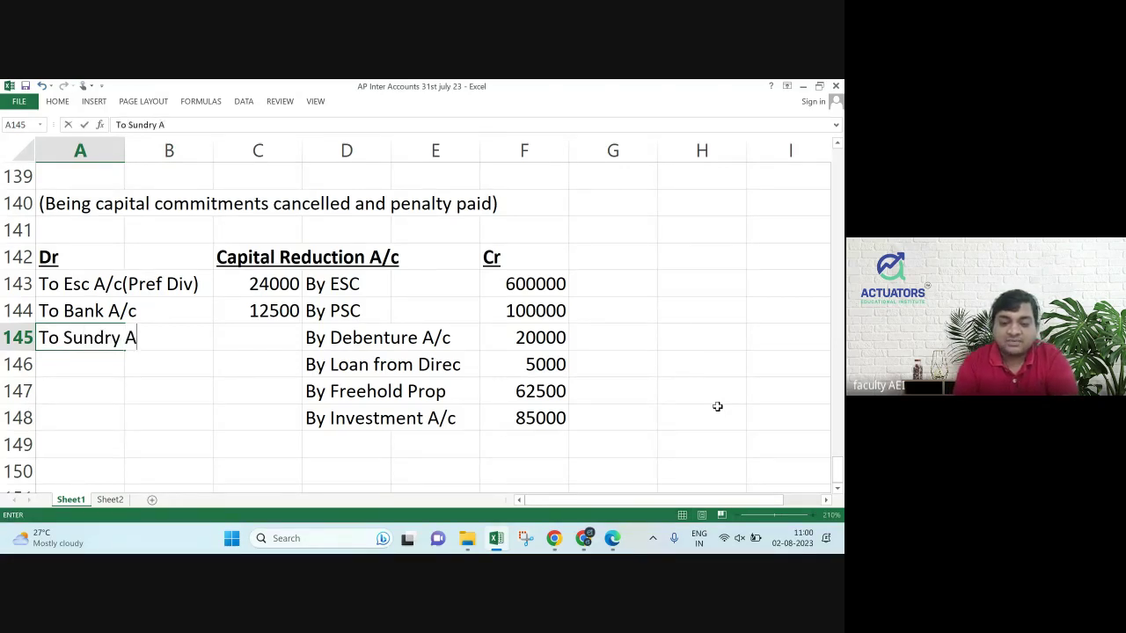
{"action": "type", "text": "ssets A/c"}
{"action": "key", "text": "Return"}
{"action": "key", "text": "Up"}
{"action": "key", "text": "Right"}
{"action": "key", "text": "Right"}
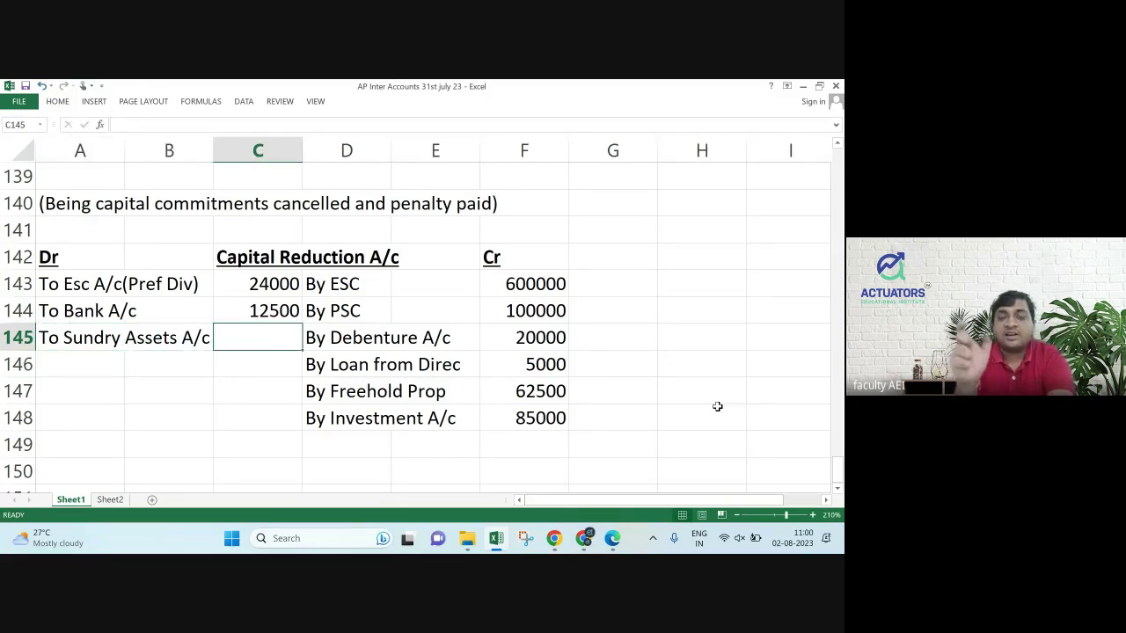
{"action": "type", "text": "836000"}
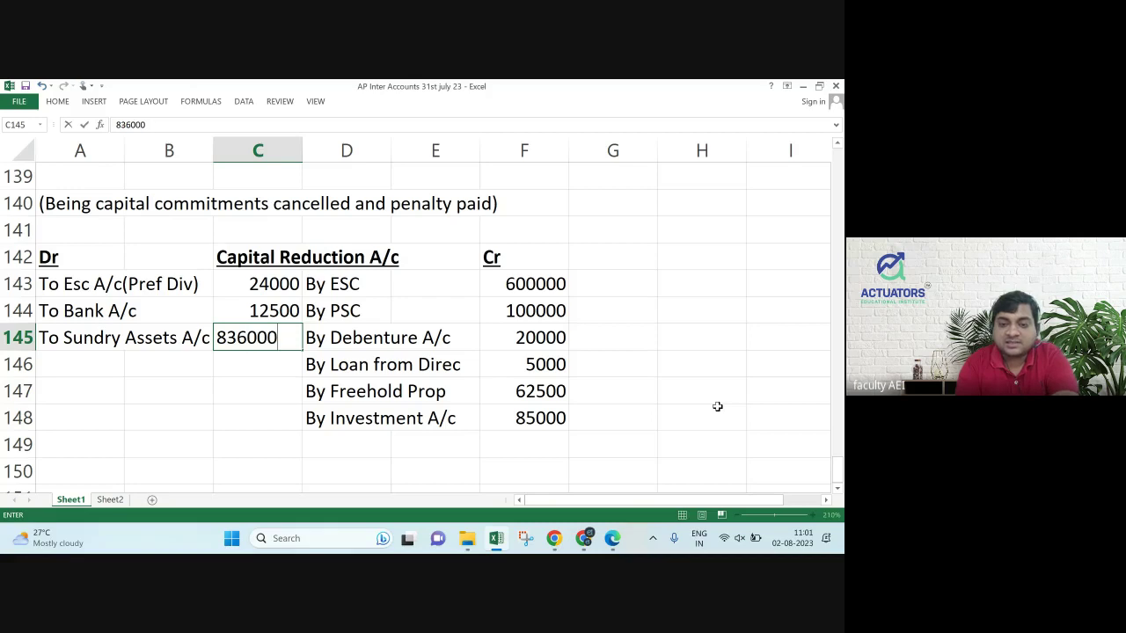
{"action": "key", "text": "Return"}
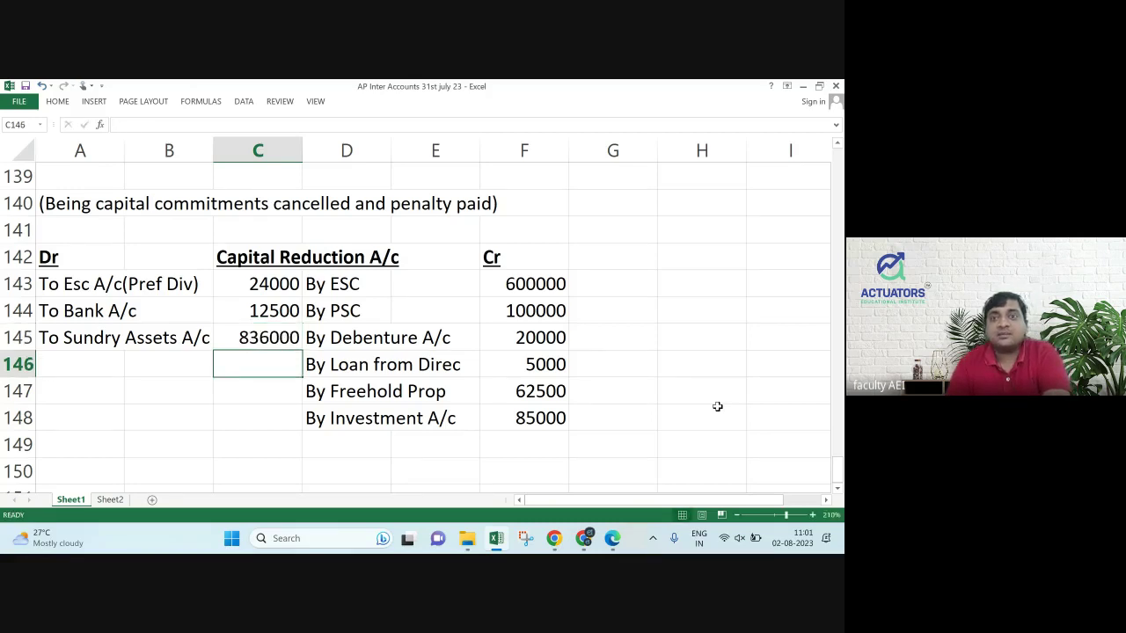
Total the credit side in F150 with a SUM formula over F143:F148.
{"action": "key", "text": "Down"}
{"action": "key", "text": "Down"}
{"action": "key", "text": "Down"}
{"action": "key", "text": "Down"}
{"action": "key", "text": "Right"}
{"action": "key", "text": "Right"}
{"action": "key", "text": "Right"}
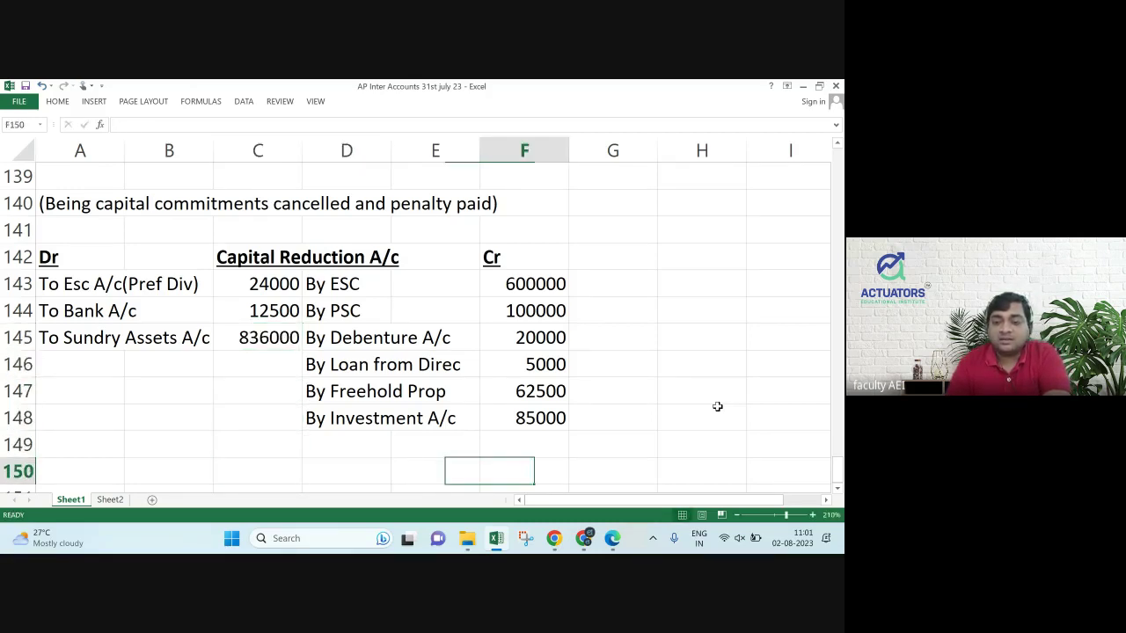
{"action": "type", "text": "="}
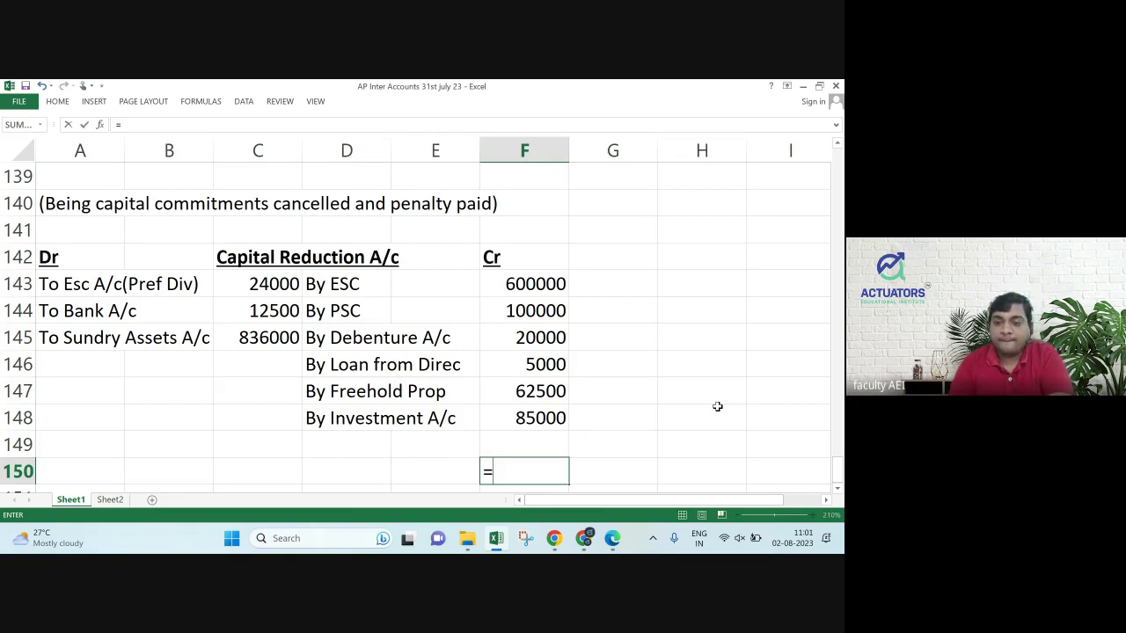
{"action": "type", "text": "sum("}
{"action": "key", "text": "Up"}
{"action": "key", "text": "Up"}
{"action": "key", "text": "shift+Up"}
{"action": "key", "text": "shift+Up"}
{"action": "key", "text": "shift+Up"}
{"action": "key", "text": "shift+Up"}
{"action": "key", "text": "shift+Up"}
{"action": "type", "text": ")"}
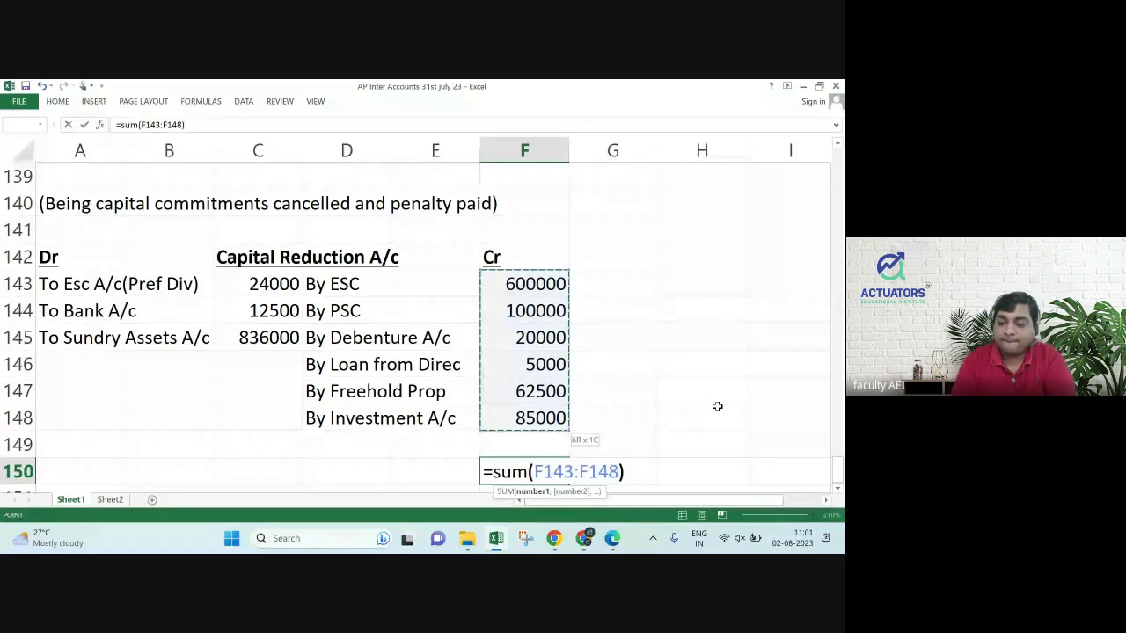
{"action": "key", "text": "Return"}
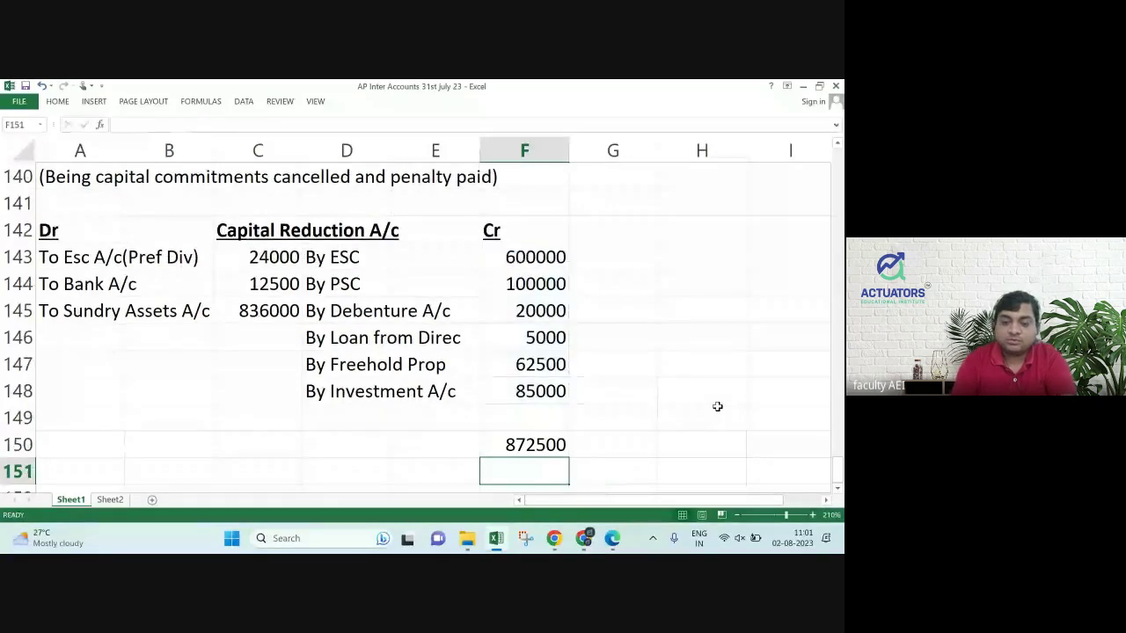
Total the debit side in C150 with a SUM formula over C143:C145.
{"action": "key", "text": "Up"}
{"action": "key", "text": "Left"}
{"action": "key", "text": "Left"}
{"action": "key", "text": "Left"}
{"action": "type", "text": "=sum("}
{"action": "key", "text": "Up"}
{"action": "key", "text": "Up"}
{"action": "key", "text": "Up"}
{"action": "key", "text": "Up"}
{"action": "key", "text": "Up"}
{"action": "key", "text": "Up"}
{"action": "key", "text": "Up"}
{"action": "key", "text": "shift+Down"}
{"action": "key", "text": "shift+Down"}
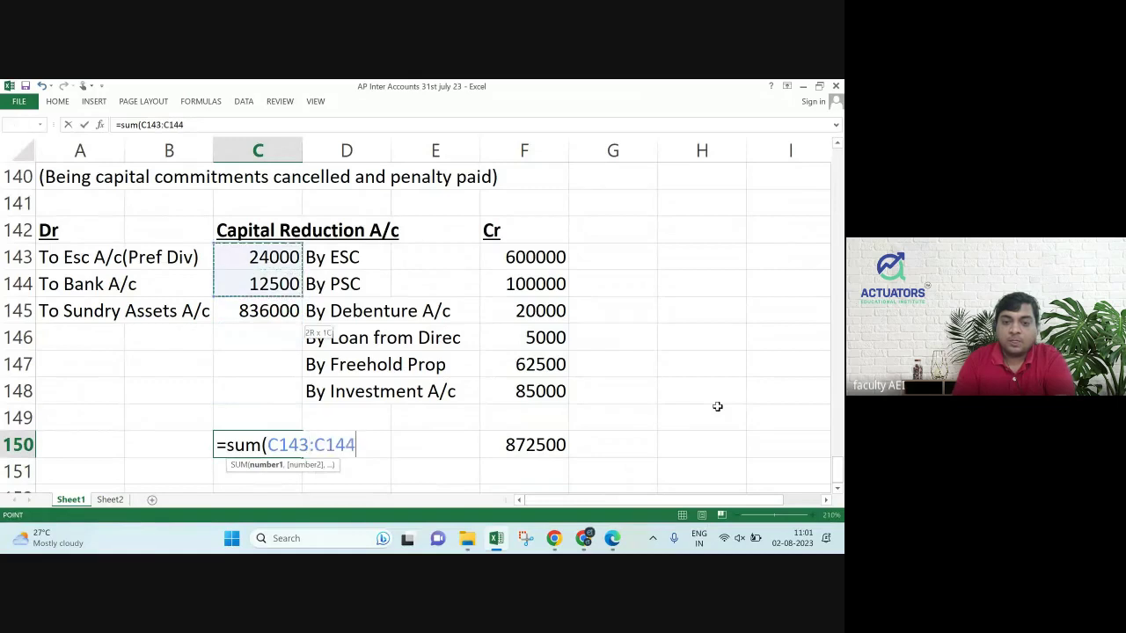
{"action": "type", "text": ")"}
{"action": "key", "text": "Return"}
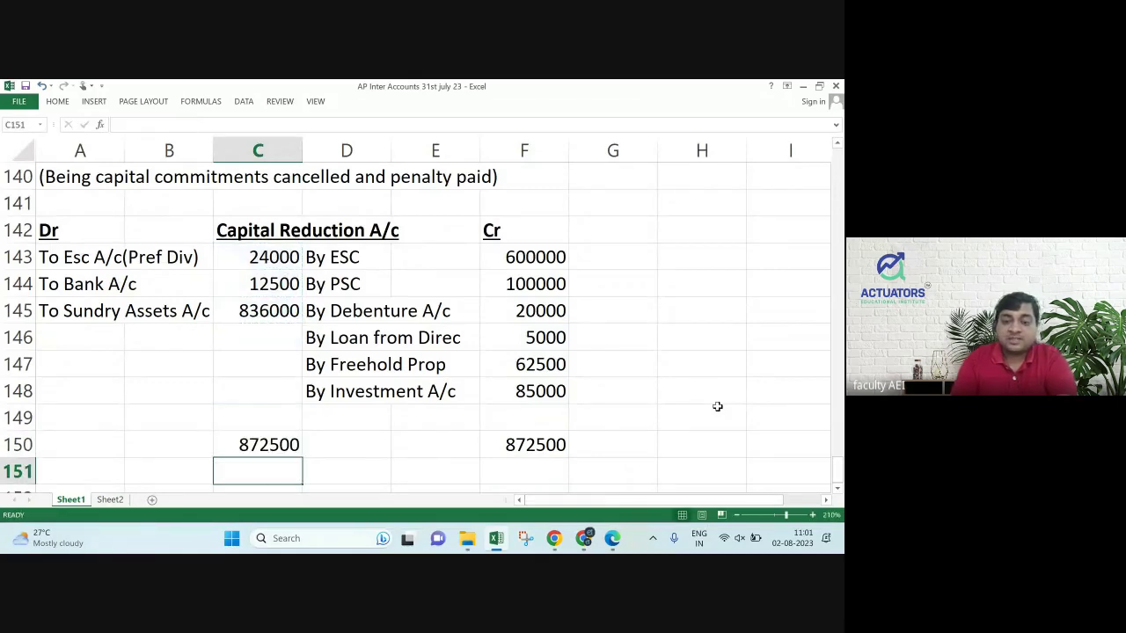
Make the debit and credit totals in C150:F150 bold.
{"action": "key", "text": "Up"}
{"action": "key", "text": "shift+Right"}
{"action": "key", "text": "shift+Right"}
{"action": "key", "text": "shift+Right"}
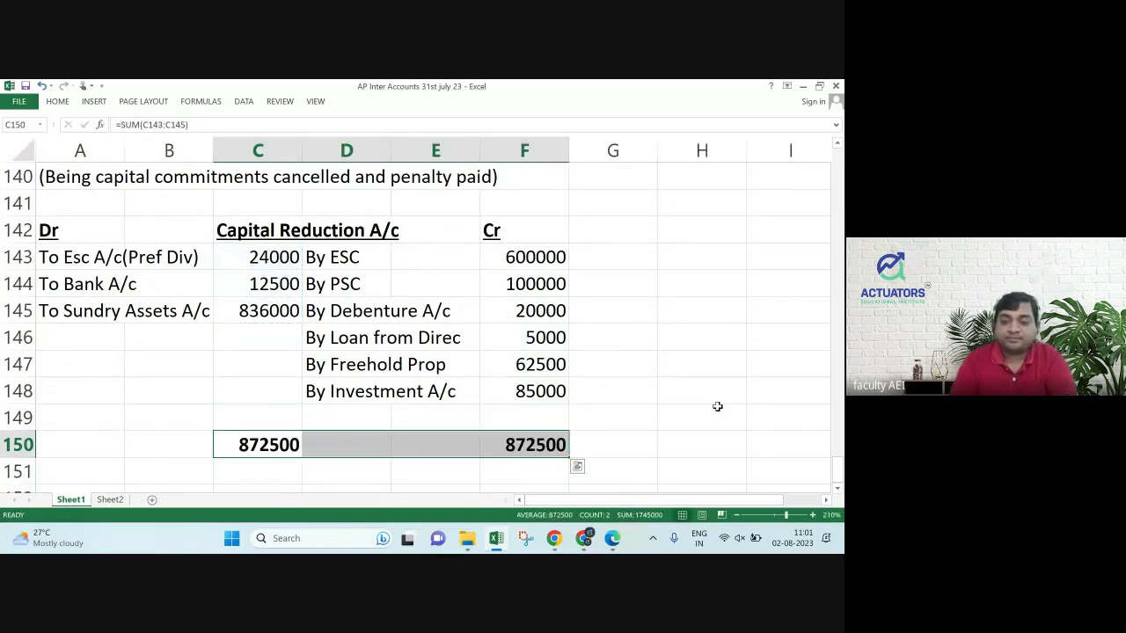
{"action": "key", "text": "Up"}
{"action": "key", "text": "Up"}
{"action": "key", "text": "Up"}
{"action": "key", "text": "Up"}
{"action": "key", "text": "Up"}
{"action": "key", "text": "Up"}
{"action": "key", "text": "Up"}
{"action": "key", "text": "Up"}
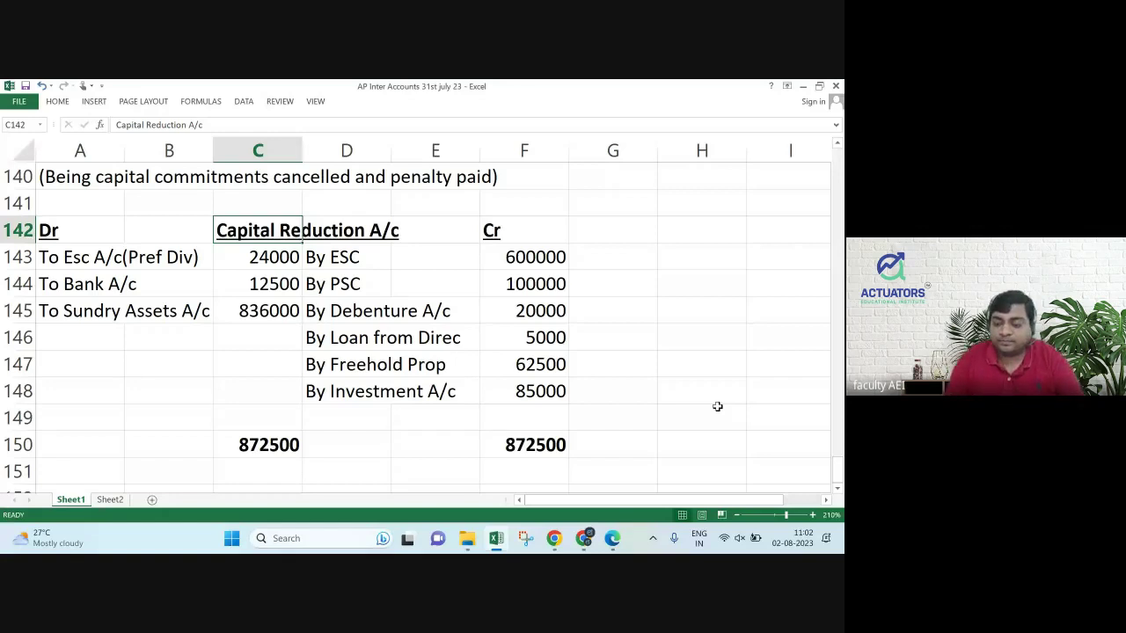
{"action": "key", "text": "Down"}
{"action": "key", "text": "Down"}
{"action": "key", "text": "Down"}
{"action": "key", "text": "Down"}
{"action": "key", "text": "Down"}
{"action": "key", "text": "Down"}
{"action": "key", "text": "Down"}
{"action": "key", "text": "Down"}
{"action": "key", "text": "Down"}
{"action": "key", "text": "Down"}
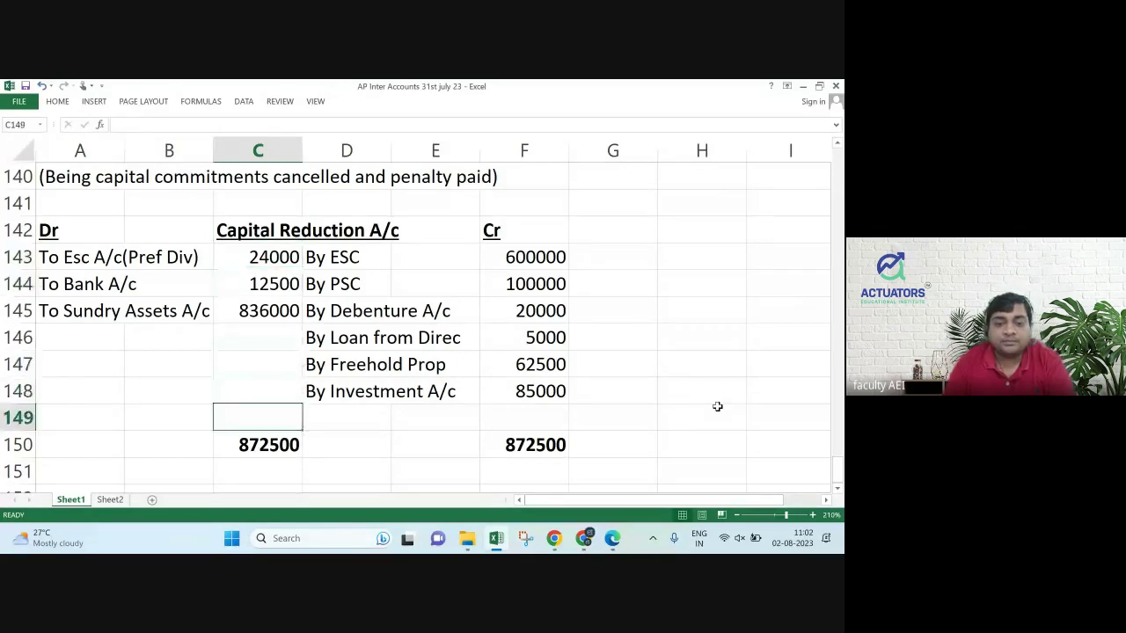
{"action": "key", "text": "Down"}
{"action": "key", "text": "Down"}
{"action": "key", "text": "Down"}
{"action": "key", "text": "Down"}
{"action": "key", "text": "Down"}
{"action": "key", "text": "Down"}
{"action": "key", "text": "Down"}
{"action": "key", "text": "Up"}
{"action": "key", "text": "Up"}
{"action": "key", "text": "Up"}
{"action": "key", "text": "Up"}
{"action": "key", "text": "Up"}
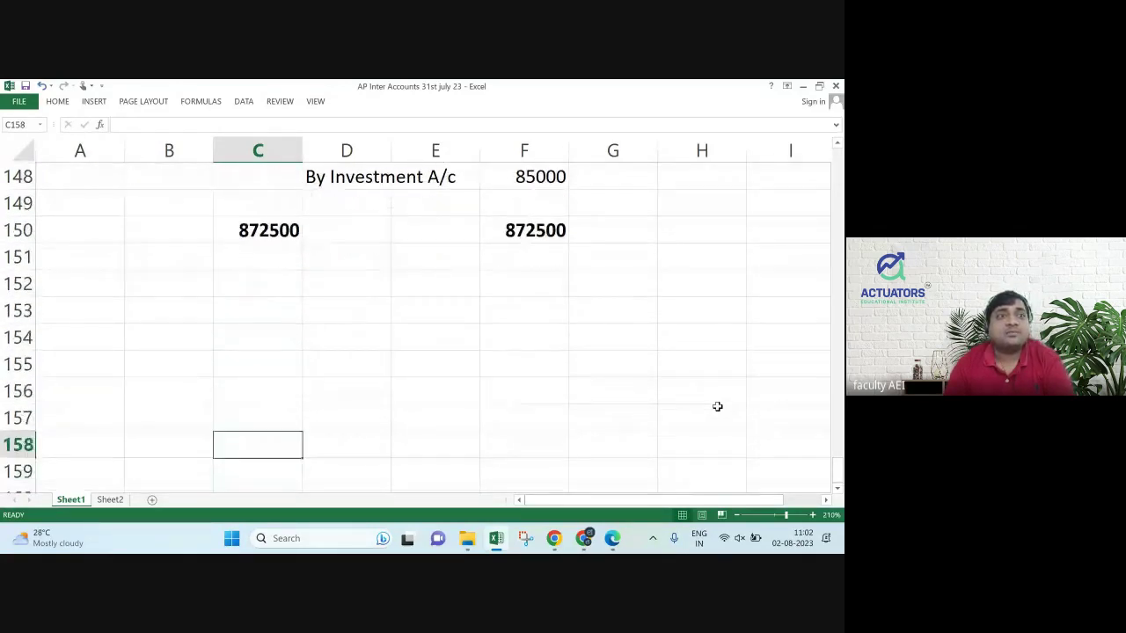
{"action": "key", "text": "Up"}
{"action": "key", "text": "Up"}
{"action": "key", "text": "Down"}
{"action": "key", "text": "Up"}
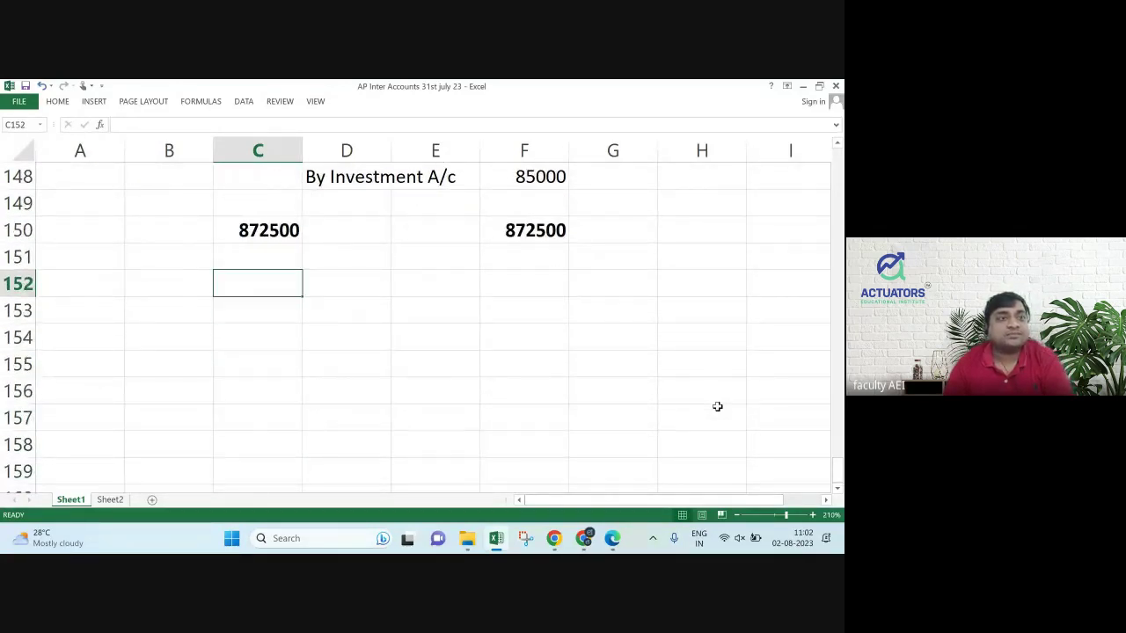
{"action": "key", "text": "Left"}
{"action": "key", "text": "Left"}
{"action": "key", "text": "Right"}
{"action": "key", "text": "Right"}
{"action": "key", "text": "Right"}
{"action": "key", "text": "Left"}
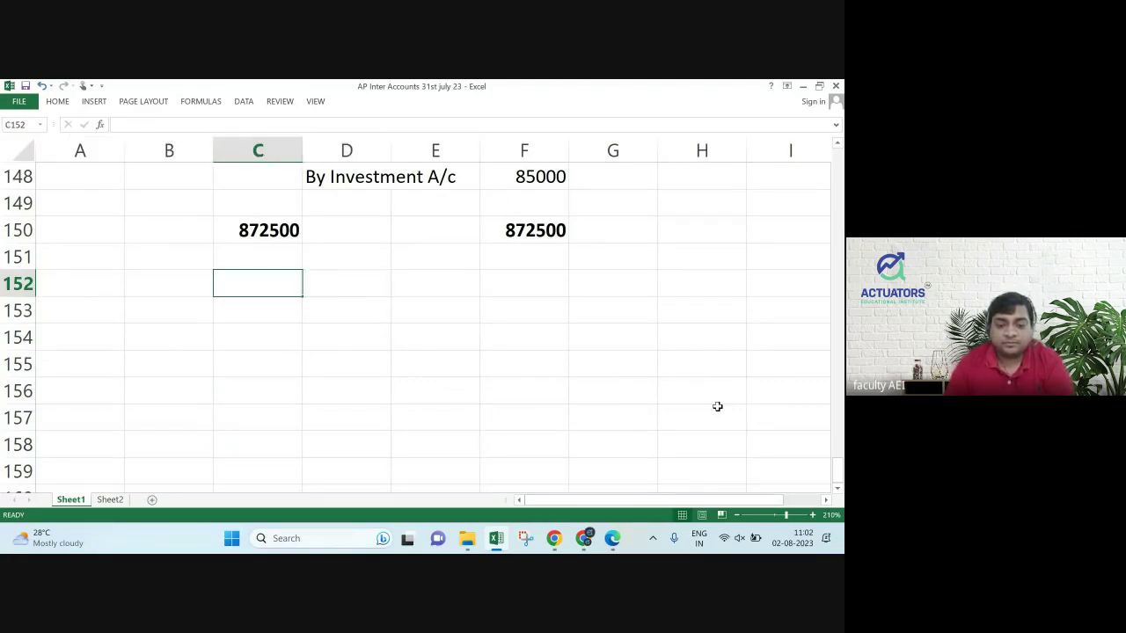
Check the company's original balance sheet in the PDF in Edge, then enter the heading "A & Co Ltd (And Reduced)" in C152 of the Excel workbook.
{"action": "key", "text": "alt+Tab"}
{"action": "scroll", "coordinate": [720, 411], "scroll_direction": "up", "scroll_amount": 10}
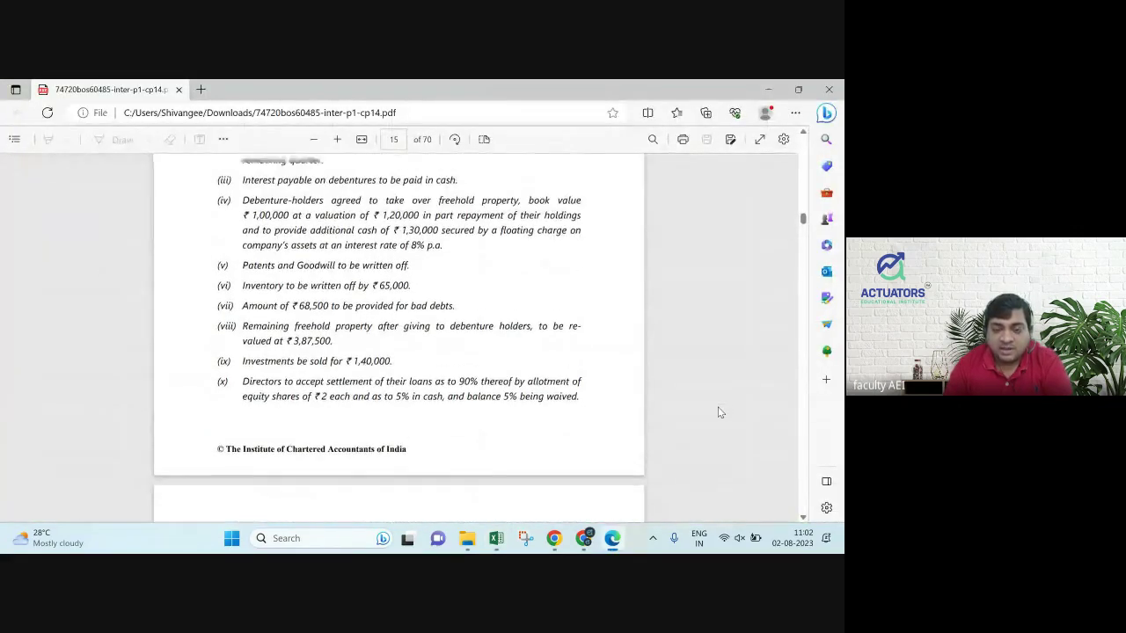
{"action": "scroll", "coordinate": [720, 412], "scroll_direction": "up", "scroll_amount": 6}
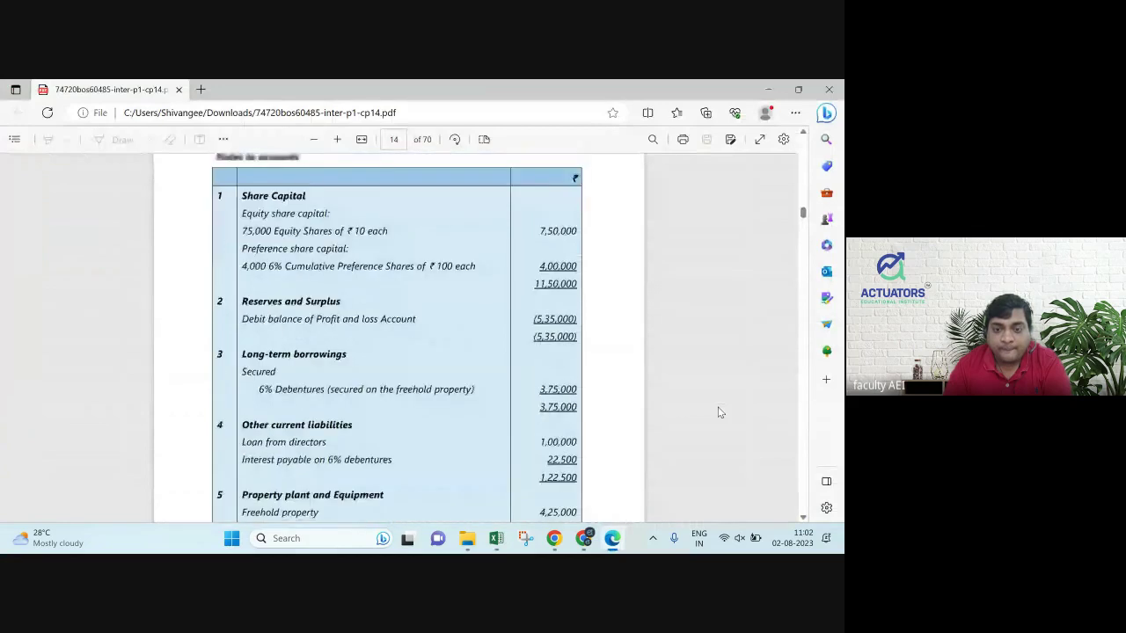
{"action": "scroll", "coordinate": [720, 412], "scroll_direction": "up", "scroll_amount": 8}
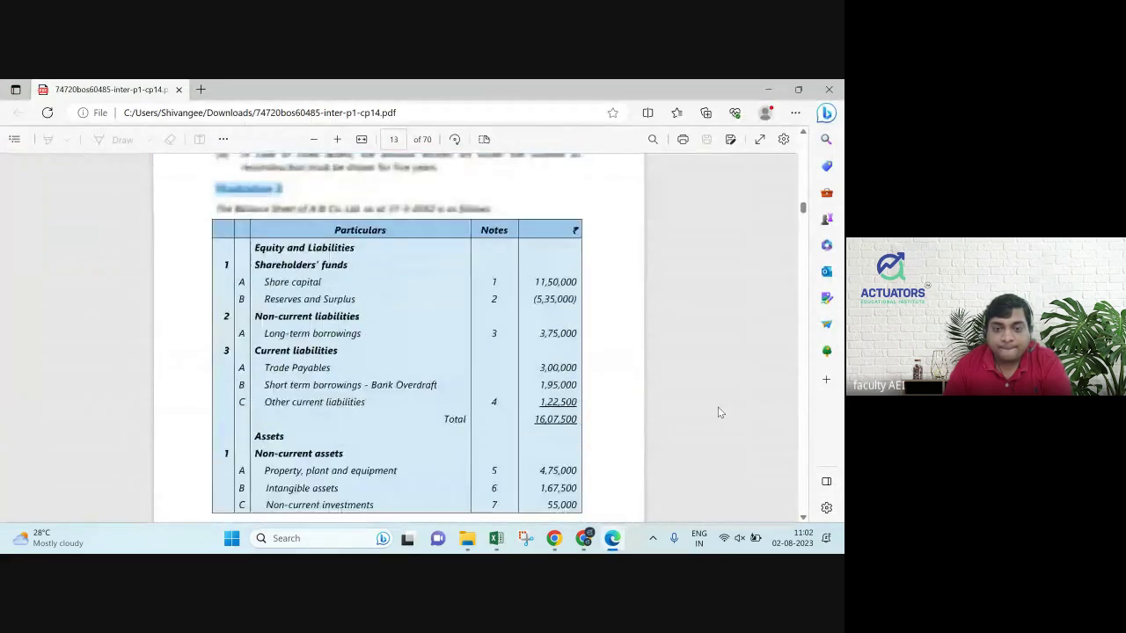
{"action": "scroll", "coordinate": [720, 411], "scroll_direction": "down", "scroll_amount": 2}
{"action": "key", "text": "alt+Tab"}
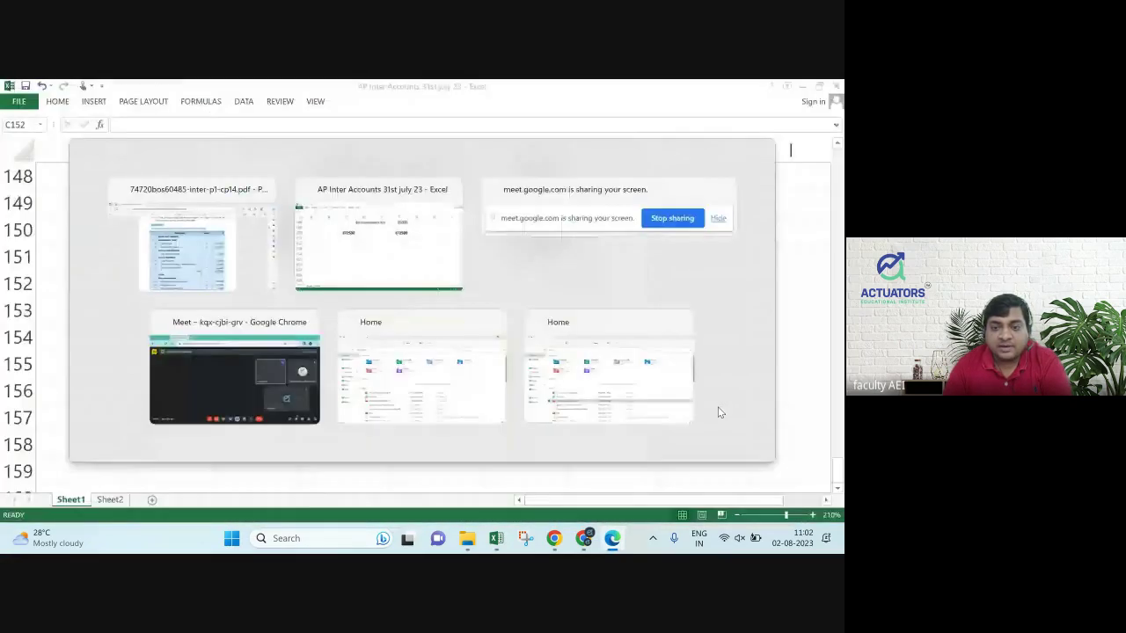
{"action": "type", "text": "A &"}
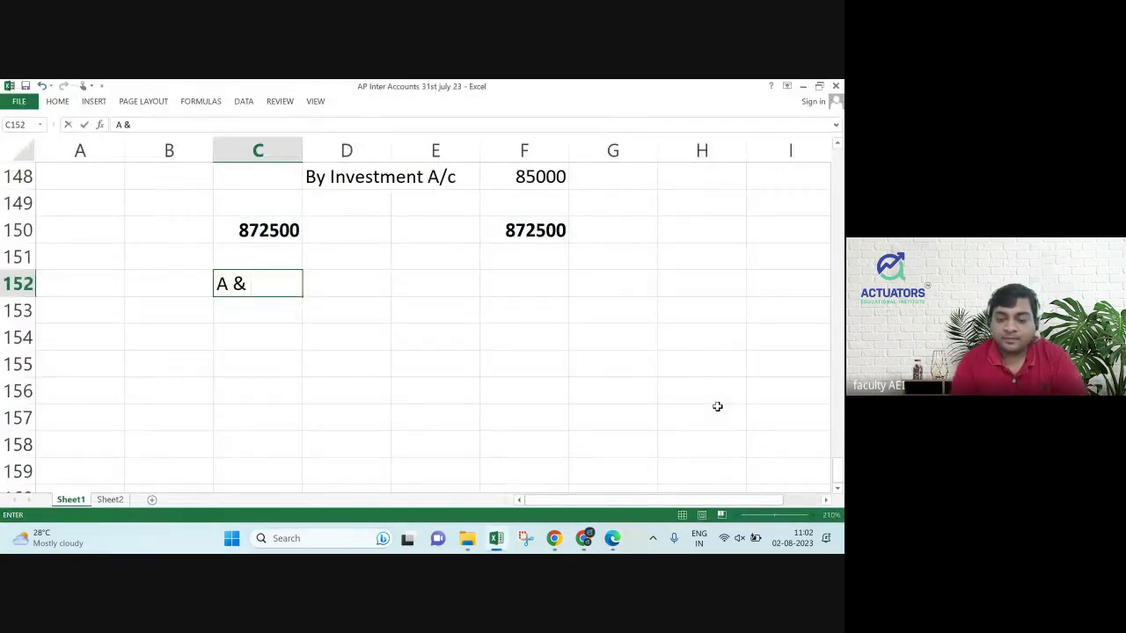
{"action": "type", "text": " Co Ltd"}
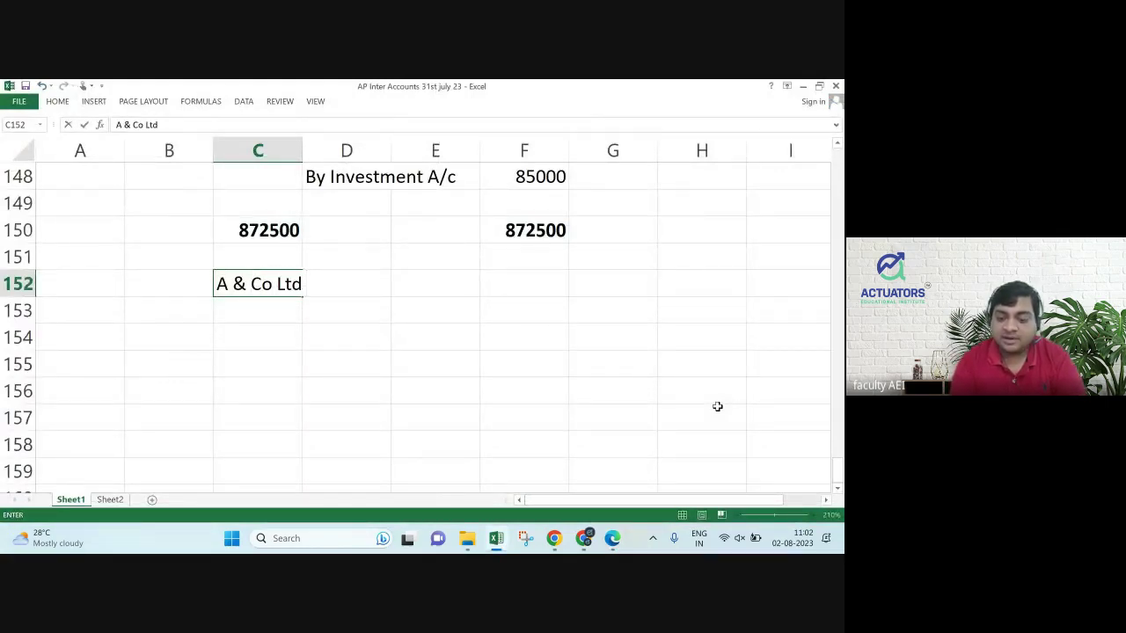
{"action": "type", "text": " (And Reduced)"}
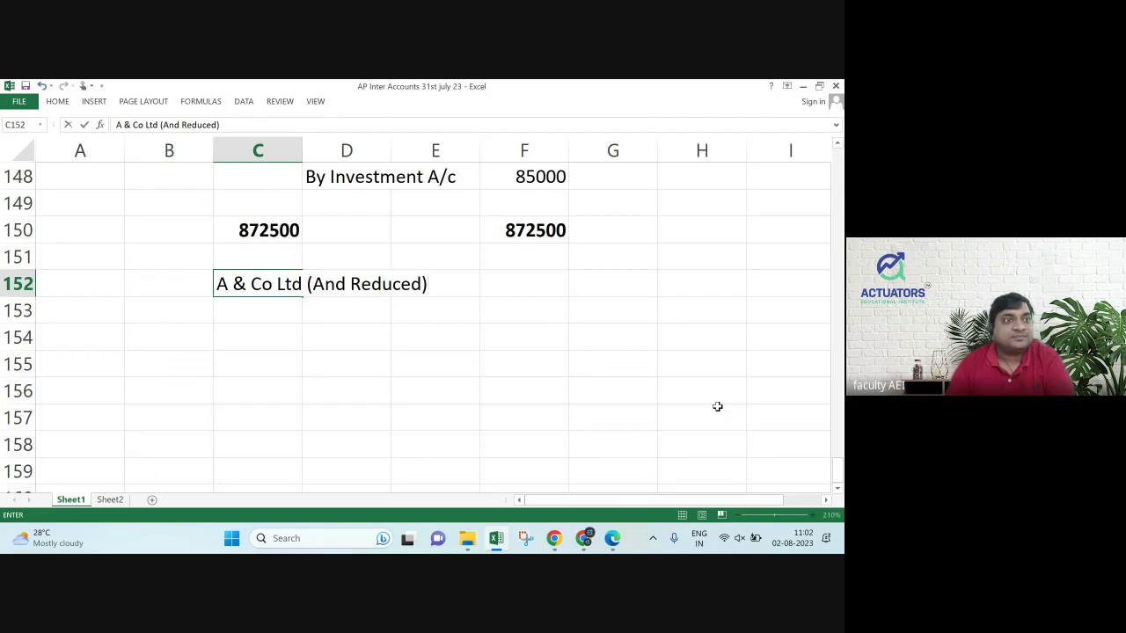
{"action": "key", "text": "Return"}
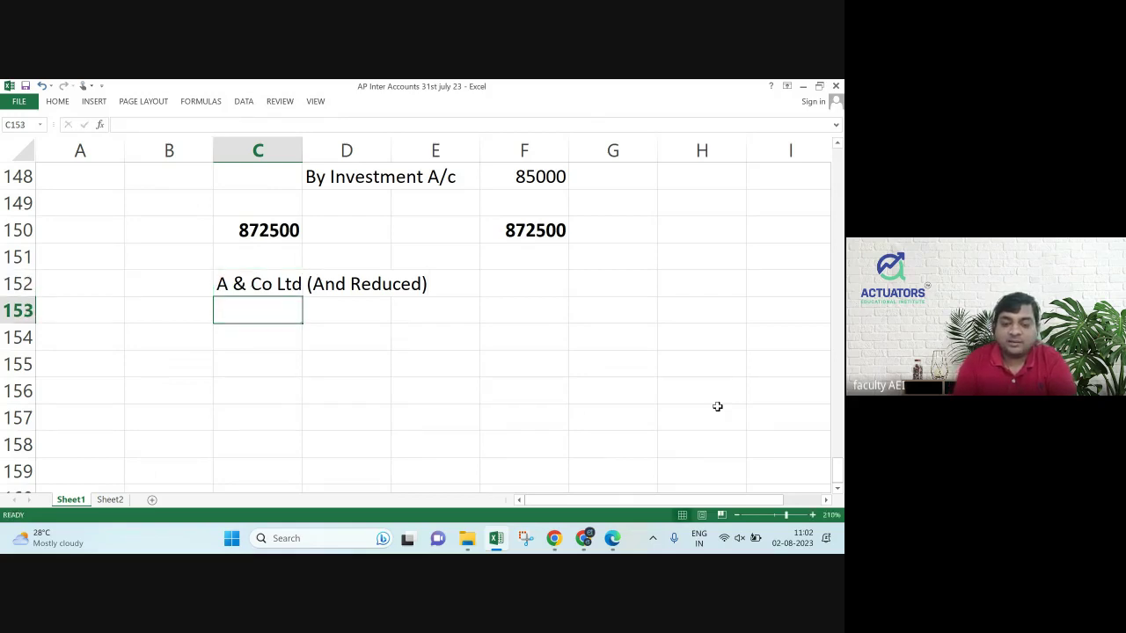
Complete the statement heading with "Balance Sheet" in C153 and the date line "As on 1.4.20X2" in C154.
{"action": "type", "text": "Balance Sheet"}
{"action": "key", "text": "Return"}
{"action": "type", "text": "As on 1.4.20"}
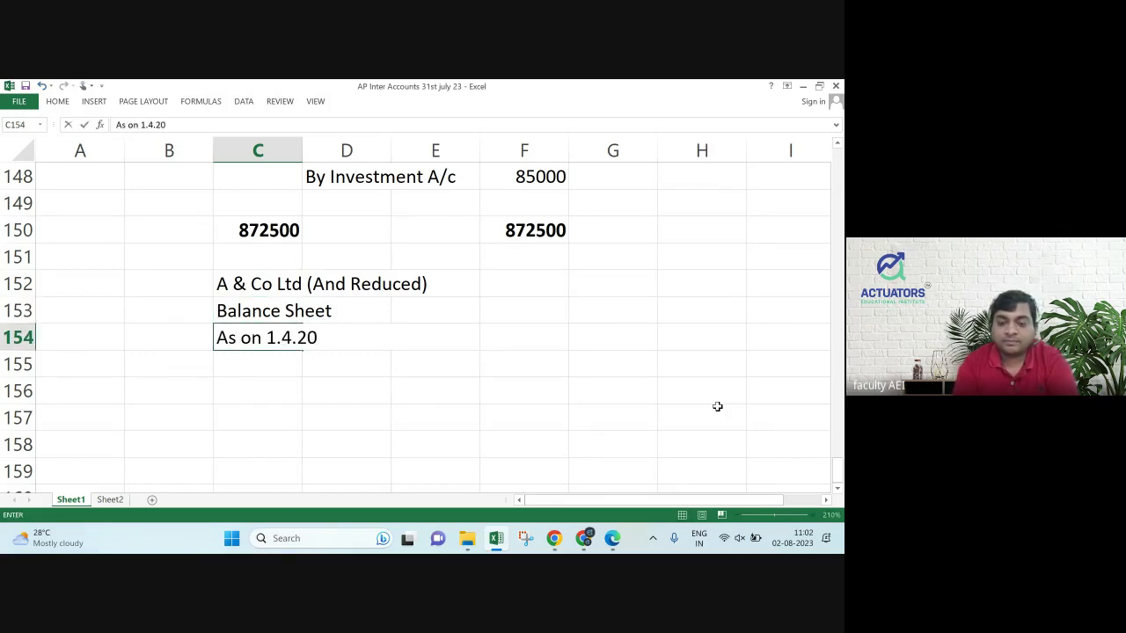
{"action": "key", "text": "alt+Tab"}
{"action": "key", "text": "alt+Tab"}
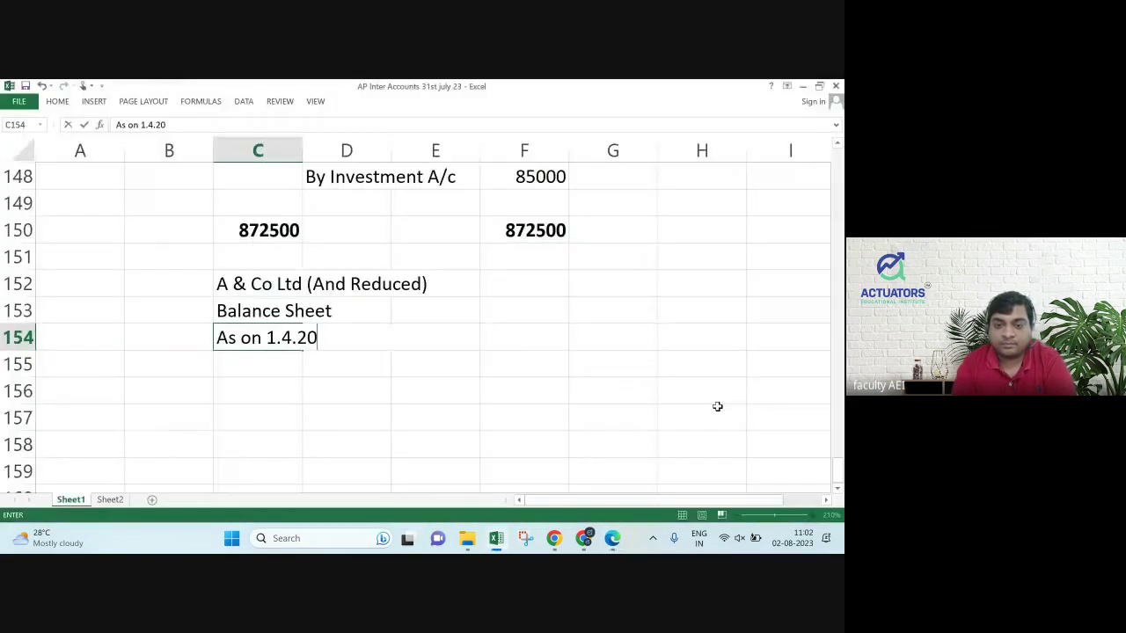
{"action": "type", "text": "X2"}
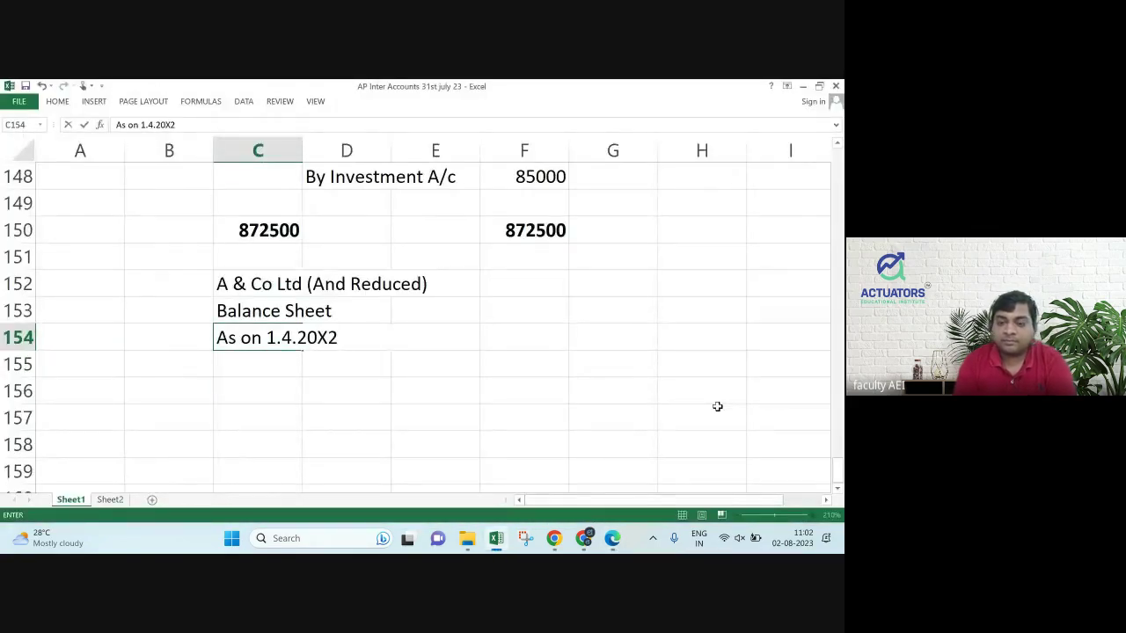
{"action": "key", "text": "Return"}
{"action": "key", "text": "Home"}
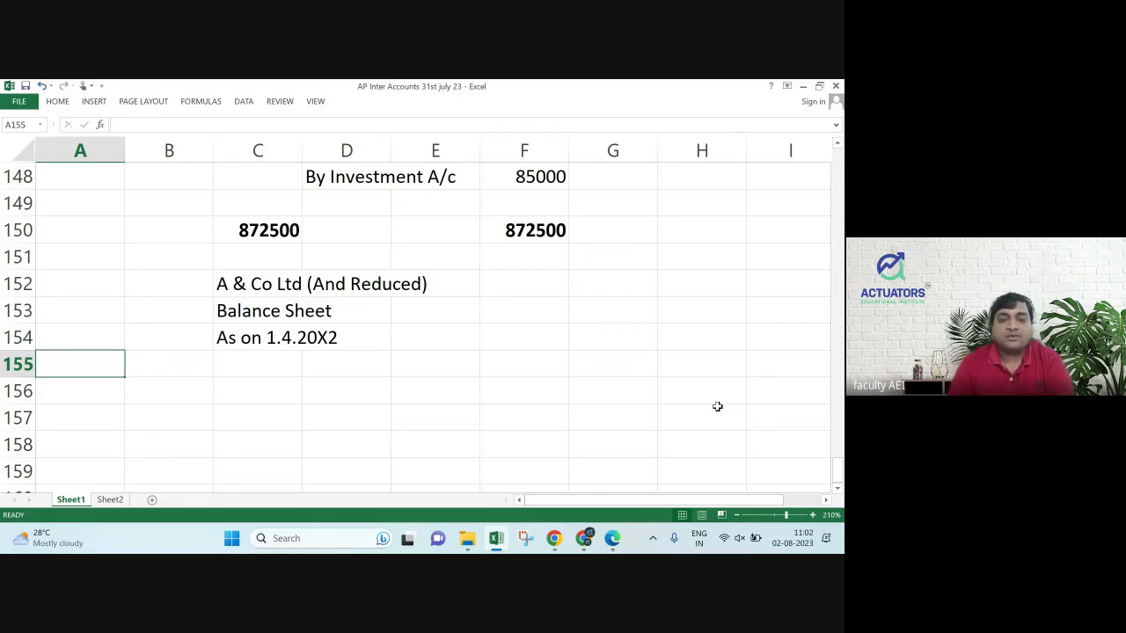
{"action": "key", "text": "Up"}
{"action": "key", "text": "Up"}
{"action": "key", "text": "Up"}
{"action": "key", "text": "Down"}
{"action": "key", "text": "Down"}
{"action": "key", "text": "Down"}
{"action": "key", "text": "Up"}
{"action": "key", "text": "Up"}
{"action": "key", "text": "Up"}
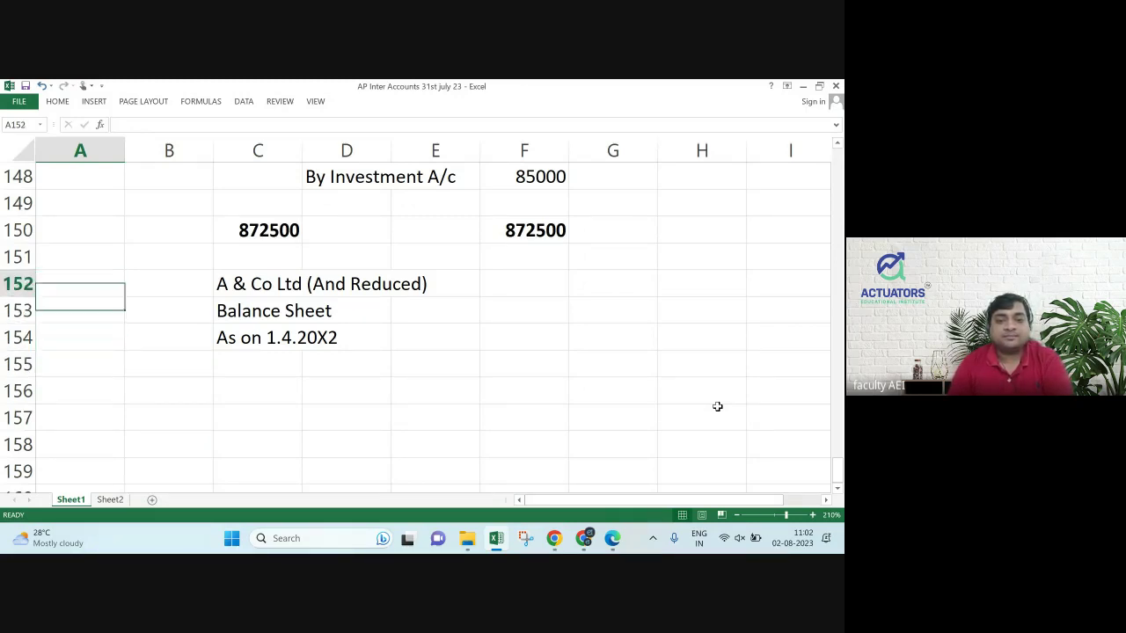
{"action": "key", "text": "Down"}
{"action": "key", "text": "Down"}
{"action": "key", "text": "Down"}
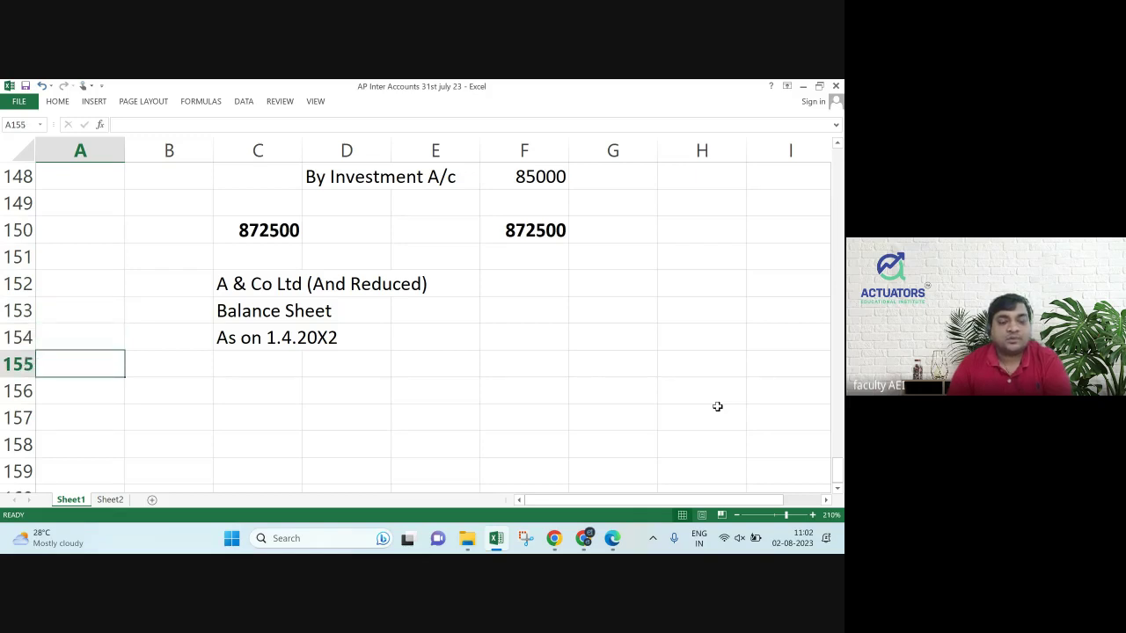
Enter the column headings "Assets" in A155, "Notes" in D155 and "Amount (Rs.)" in E155.
{"action": "type", "text": "Assets"}
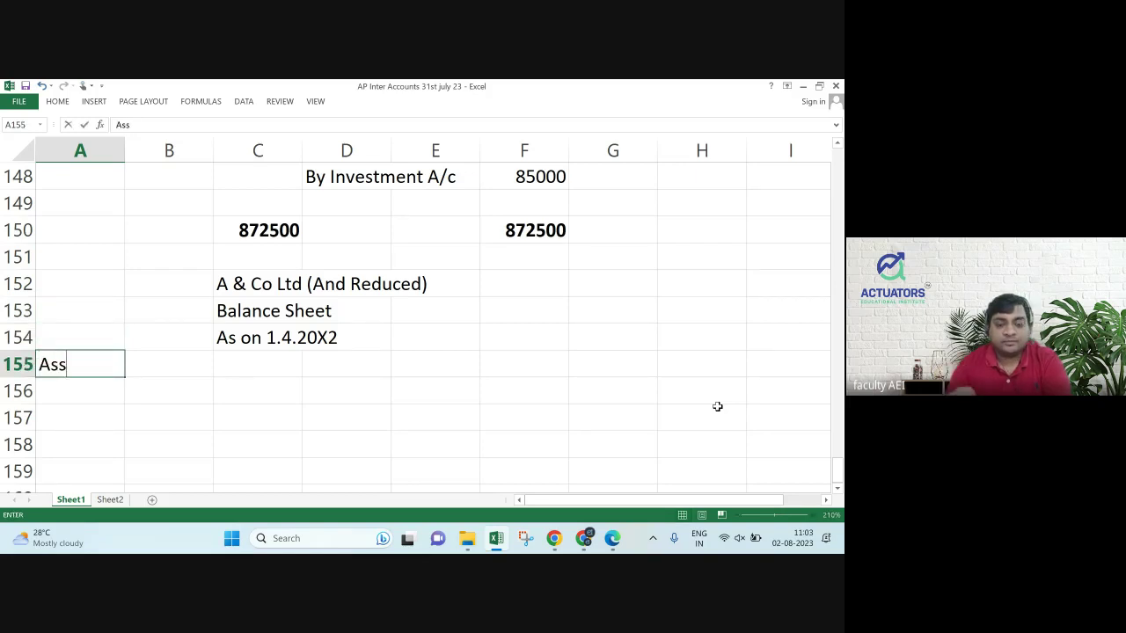
{"action": "key", "text": "Return"}
{"action": "key", "text": "Up"}
{"action": "key", "text": "Right"}
{"action": "key", "text": "Right"}
{"action": "key", "text": "Right"}
{"action": "type", "text": "Notes"}
{"action": "key", "text": "Tab"}
{"action": "type", "text": "Amount"}
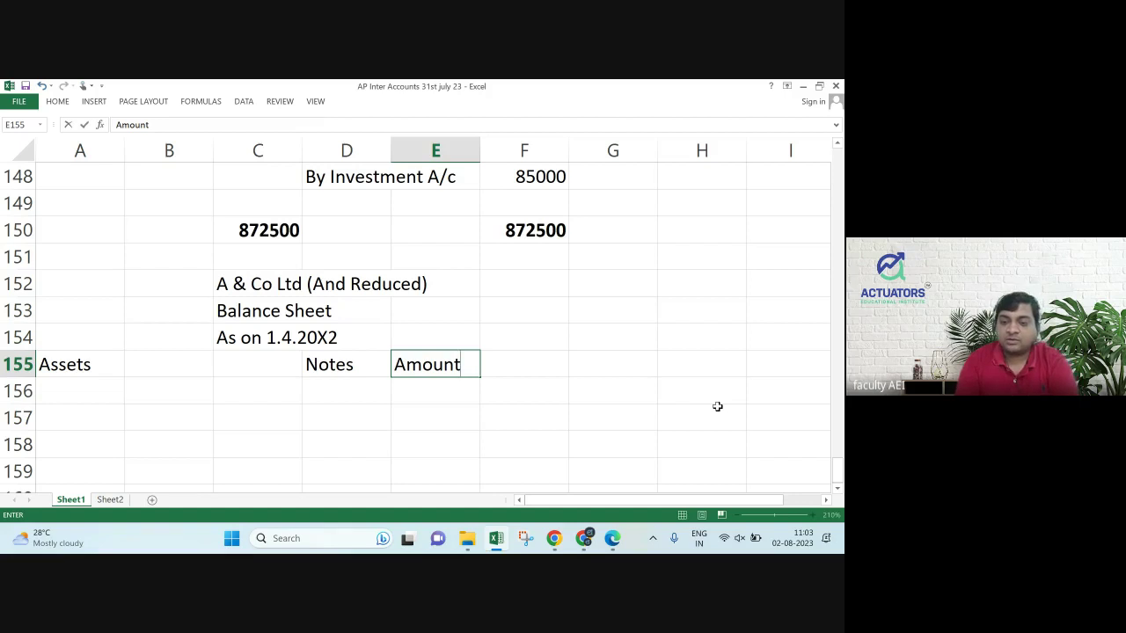
{"action": "type", "text": " (Rs.)"}
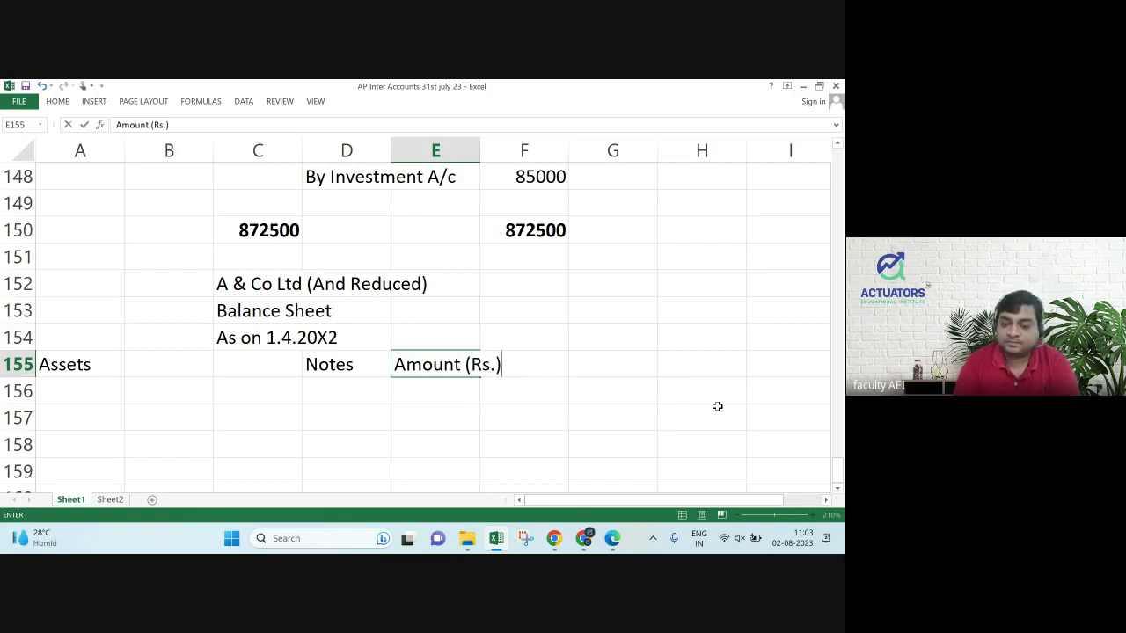
{"action": "key", "text": "Return"}
{"action": "key", "text": "Home"}
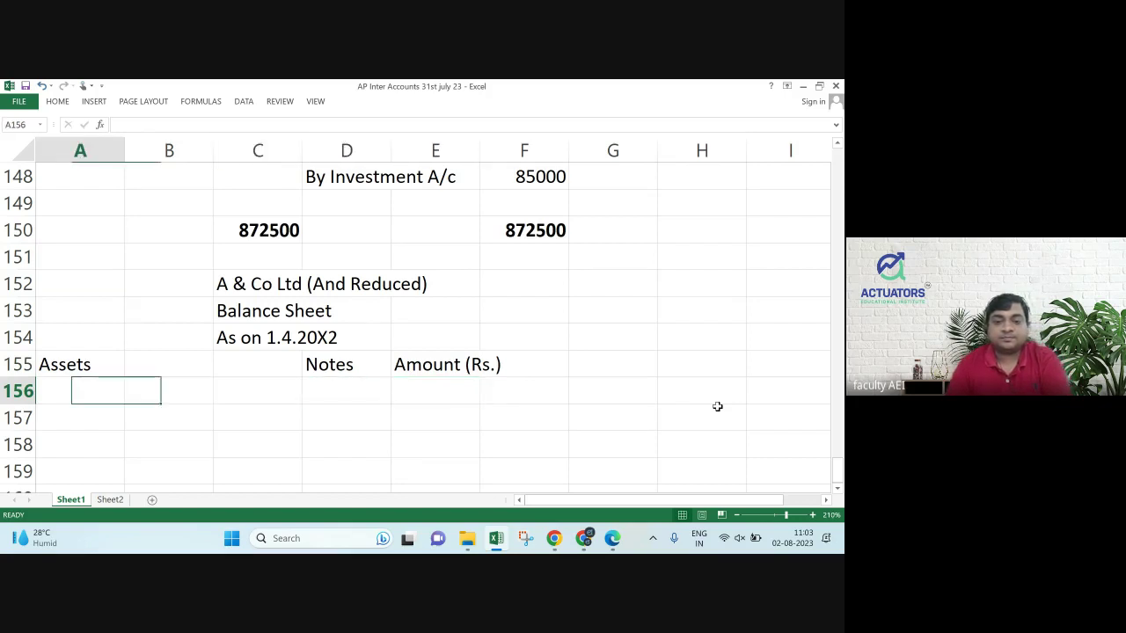
Make the column headings in A155:E155 bold and underlined.
{"action": "key", "text": "Up"}
{"action": "key", "text": "shift+Right"}
{"action": "key", "text": "shift+Right"}
{"action": "key", "text": "shift+Right"}
{"action": "key", "text": "shift+Right"}
{"action": "key", "text": "shift+Right"}
{"action": "key", "text": "shift+Left"}
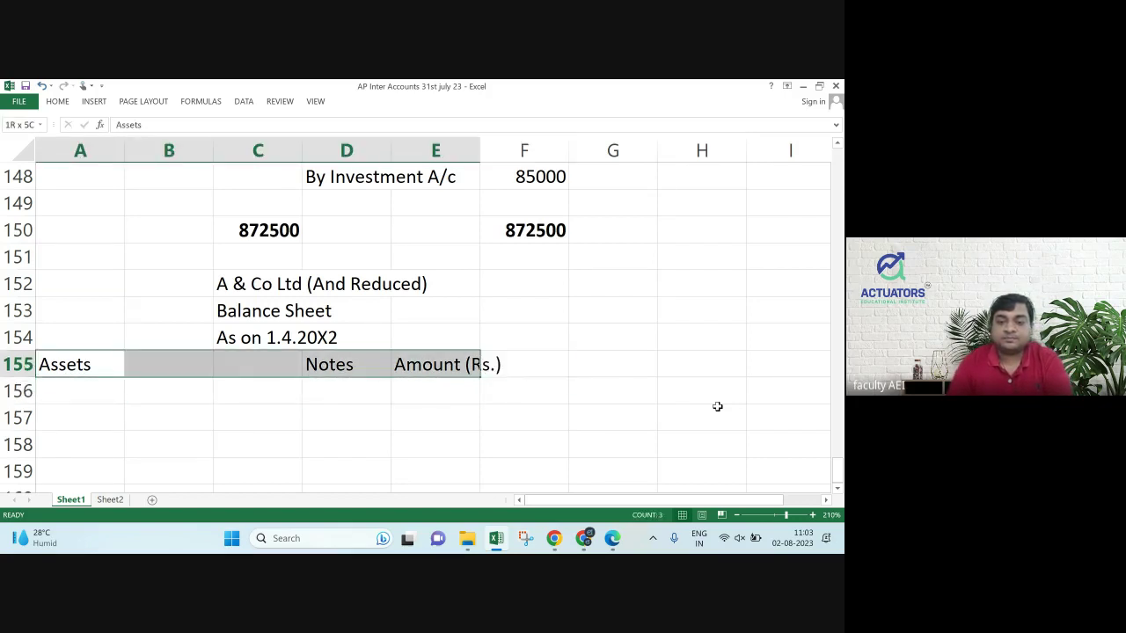
{"action": "key", "text": "ctrl+b"}
{"action": "key", "text": "ctrl+u"}
{"action": "key", "text": "Down"}
{"action": "key", "text": "Down"}
{"action": "key", "text": "Down"}
{"action": "key", "text": "Down"}
{"action": "key", "text": "Down"}
{"action": "key", "text": "Down"}
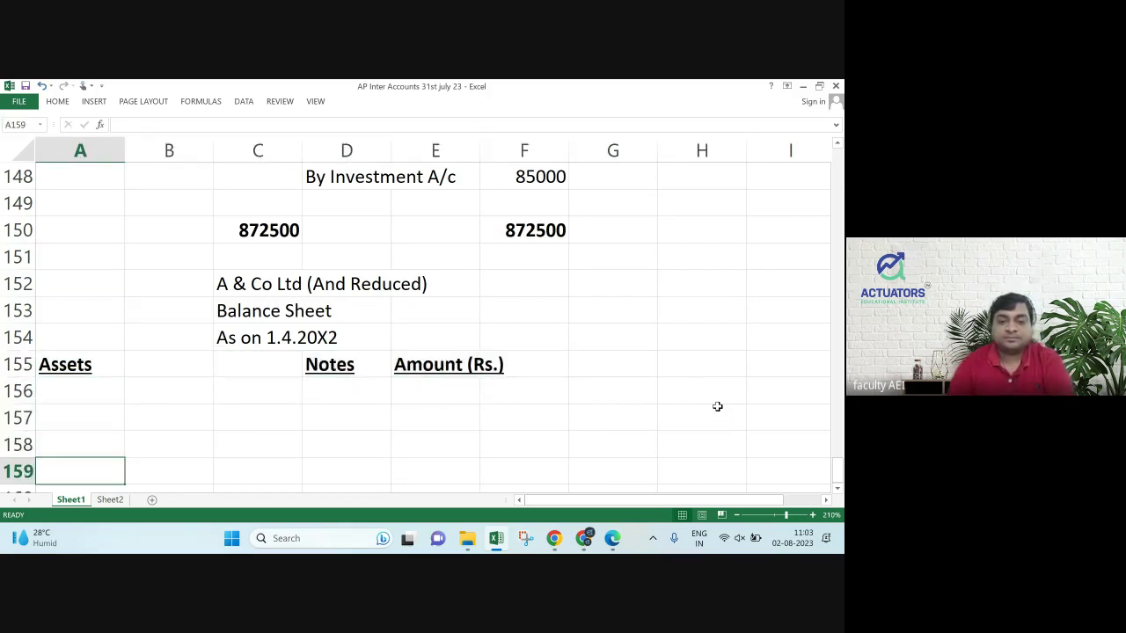
Enter the subheading "Non- Current Assets" in A156 and format it bold and underlined.
{"action": "key", "text": "Up"}
{"action": "key", "text": "Up"}
{"action": "key", "text": "Up"}
{"action": "key", "text": "Up"}
{"action": "key", "text": "Up"}
{"action": "type", "text": "Non- Current Assets"}
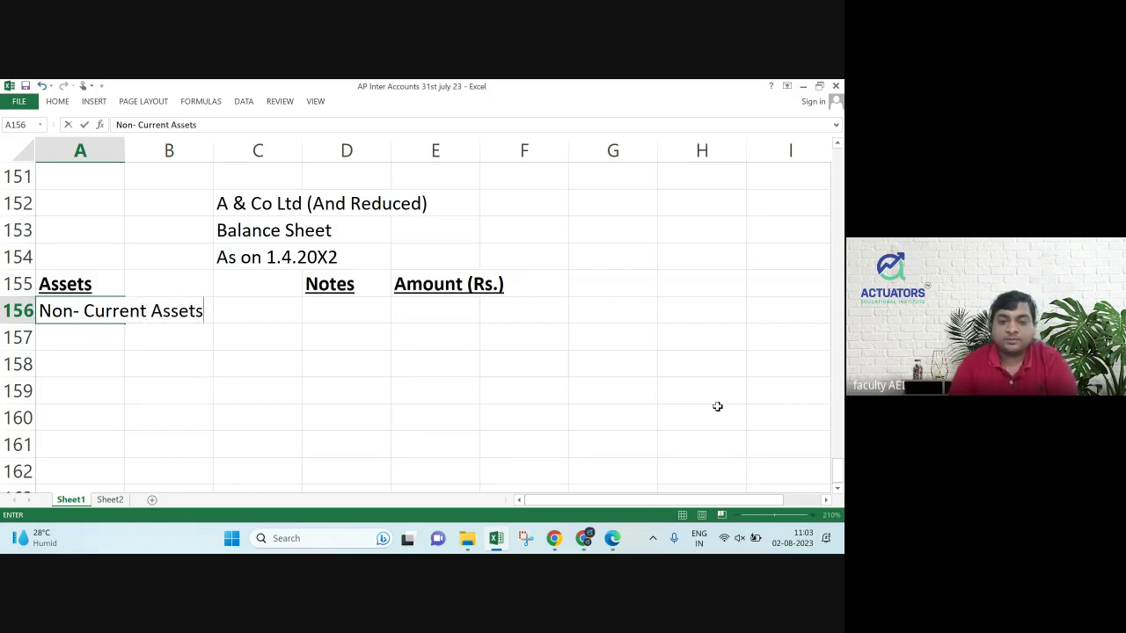
{"action": "key", "text": "Return"}
{"action": "key", "text": "Up"}
{"action": "key", "text": "ctrl+b"}
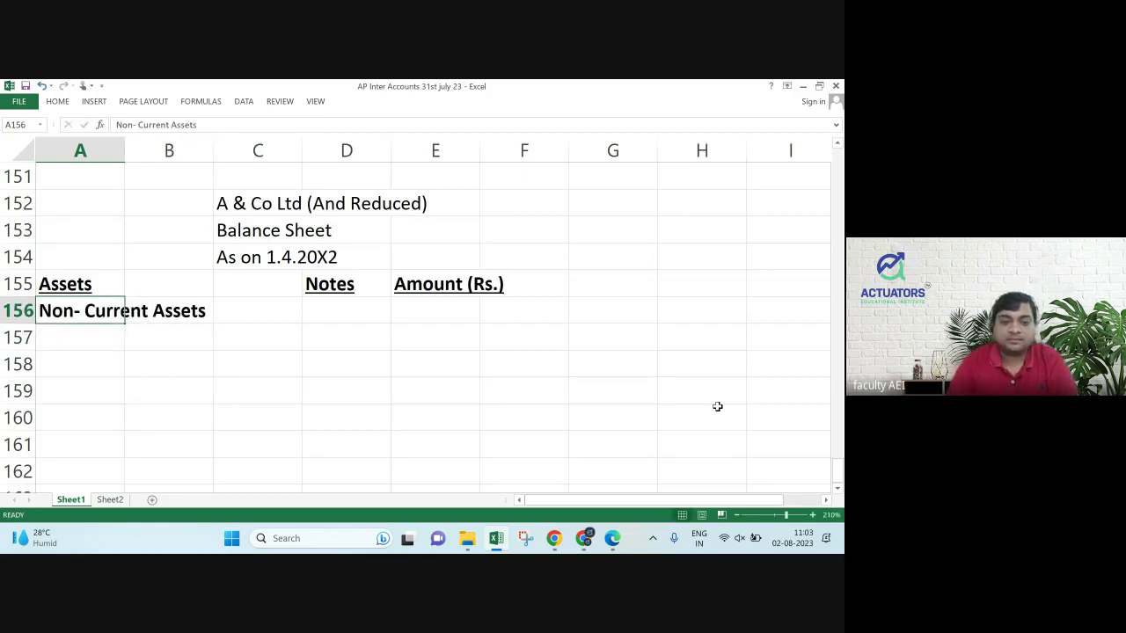
{"action": "key", "text": "Down"}
{"action": "key", "text": "Up"}
{"action": "key", "text": "ctrl+u"}
{"action": "key", "text": "Down"}
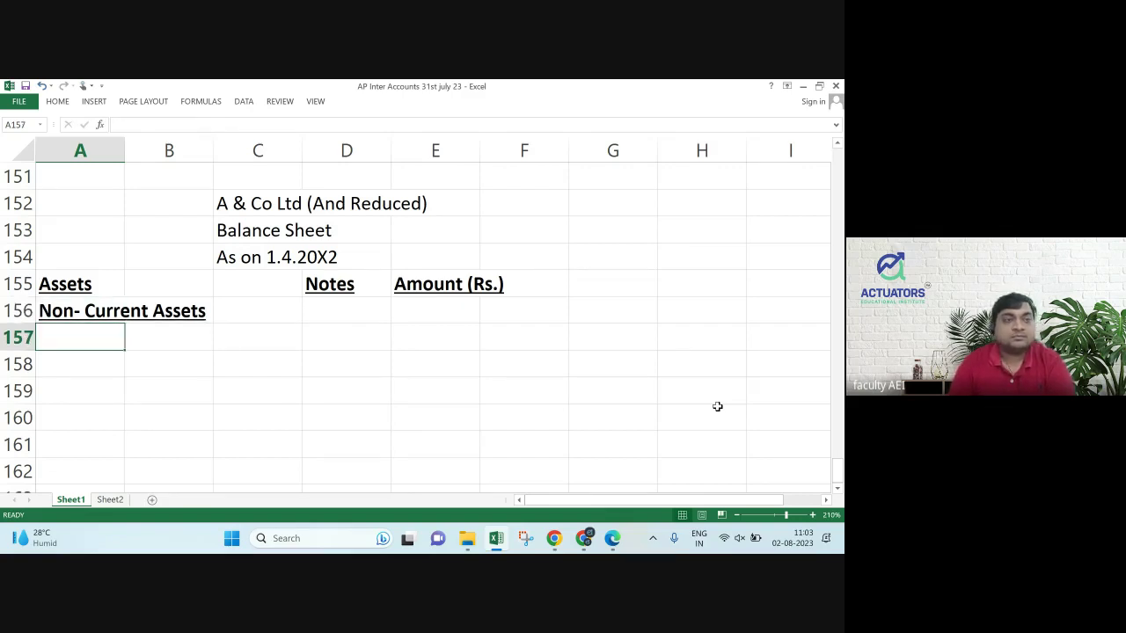
Enter the line item "Fixed Assets" in A157 under the non-current assets subheading.
{"action": "type", "text": "Fi"}
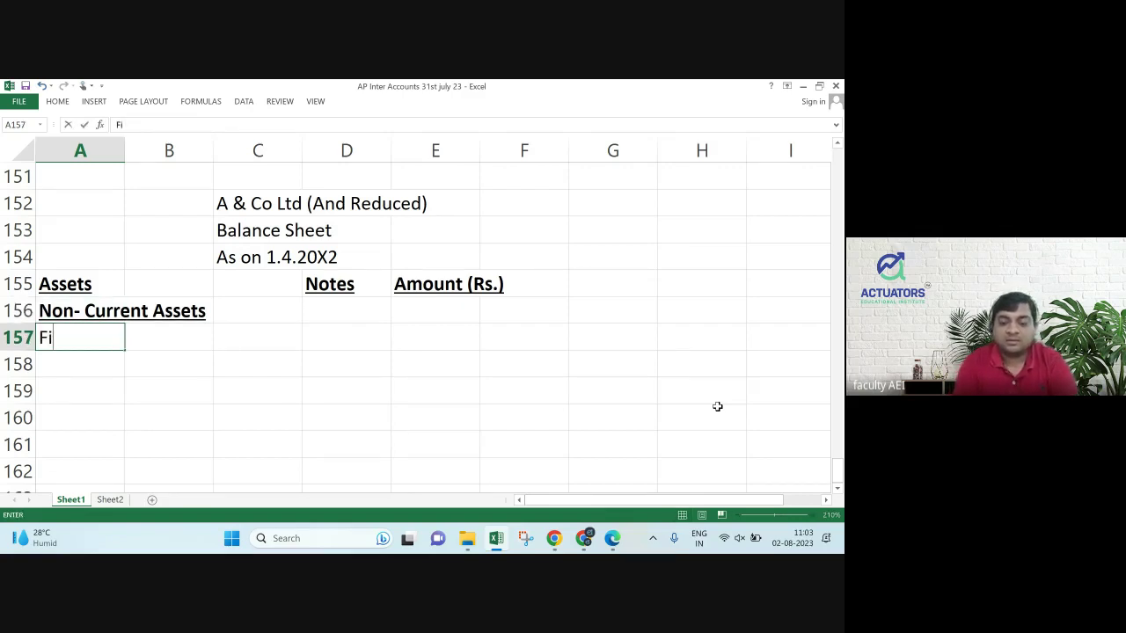
{"action": "type", "text": "xed Assets"}
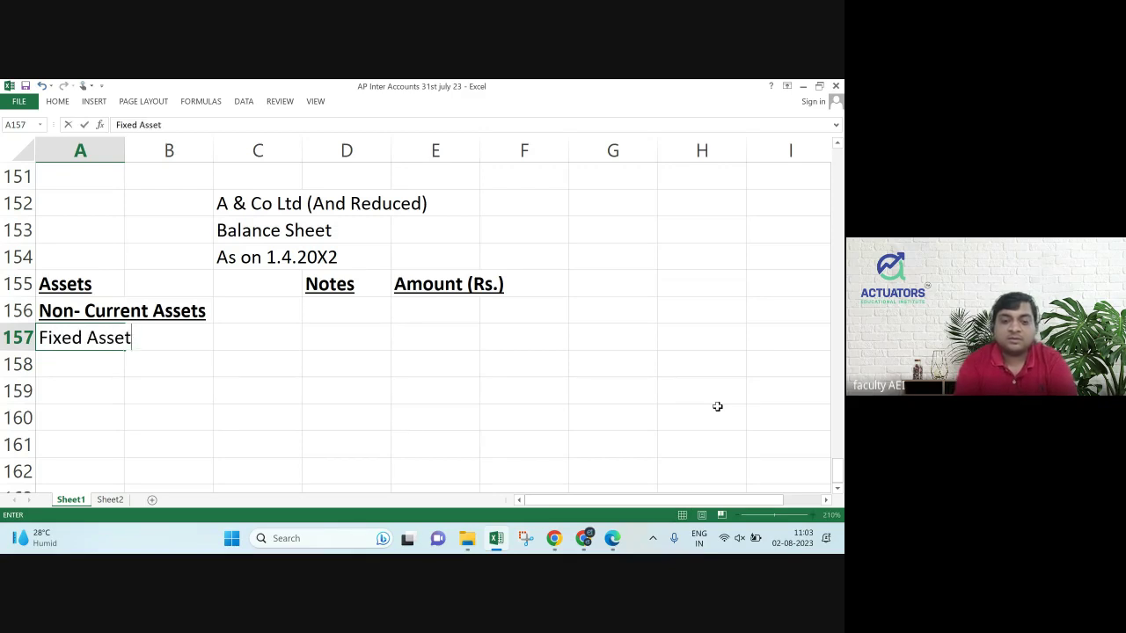
{"action": "key", "text": "Return"}
{"action": "key", "text": "Up"}
{"action": "key", "text": "Up"}
{"action": "key", "text": "Right"}
{"action": "key", "text": "Down"}
{"action": "key", "text": "Down"}
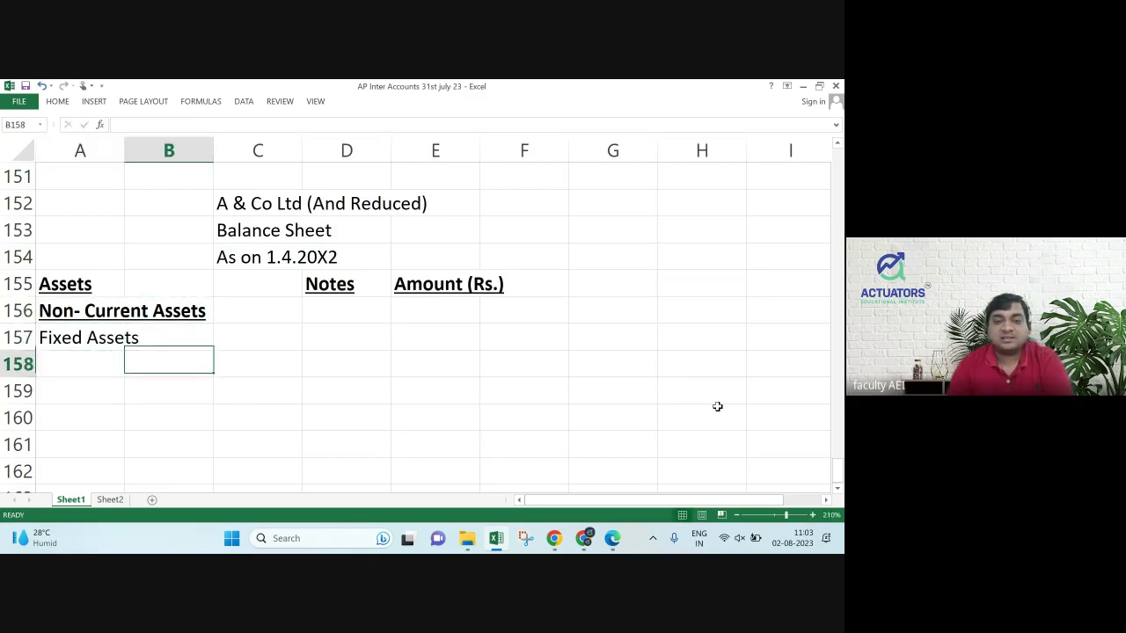
{"action": "key", "text": "Right"}
{"action": "key", "text": "Up"}
{"action": "key", "text": "Right"}
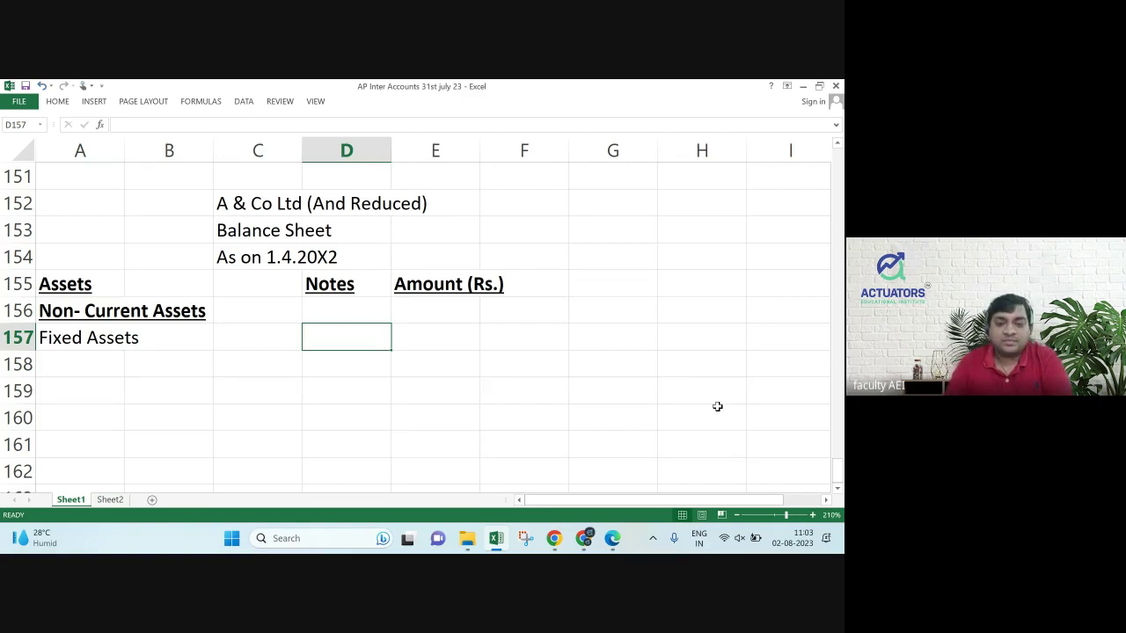
Check the non-current asset items in the PDF in Edge, then replace the line item in A157 of the Excel workbook with "PPE".
{"action": "key", "text": "alt+Tab"}
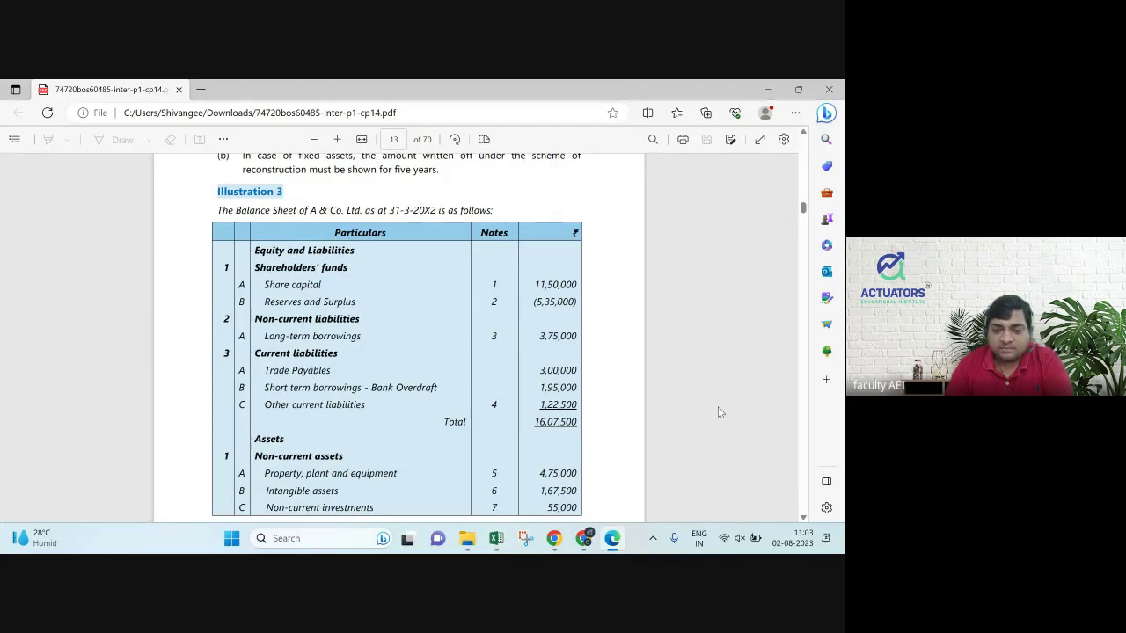
{"action": "scroll", "coordinate": [718, 411], "scroll_direction": "down", "scroll_amount": 3}
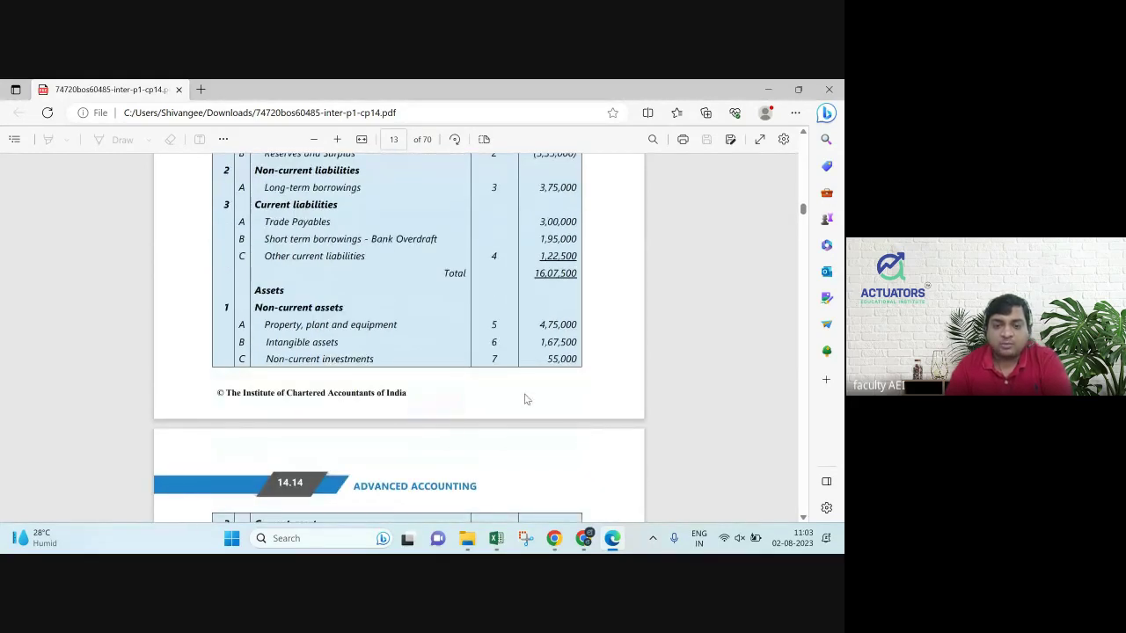
{"action": "key", "text": "alt+Tab"}
{"action": "left_click", "coordinate": [336, 325]}
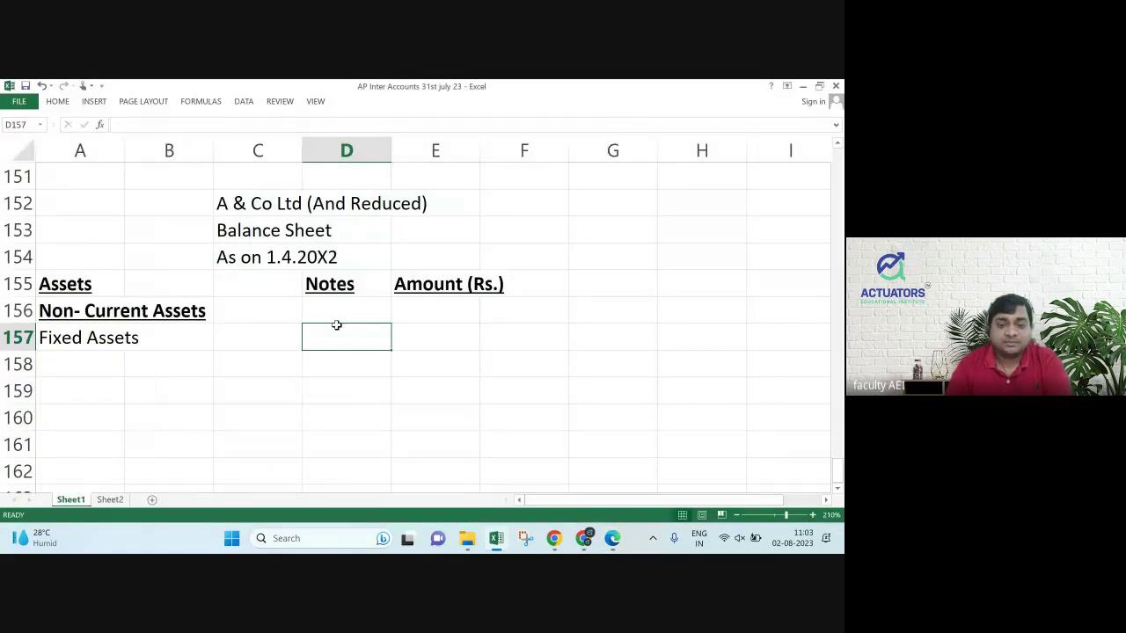
{"action": "key", "text": "Home"}
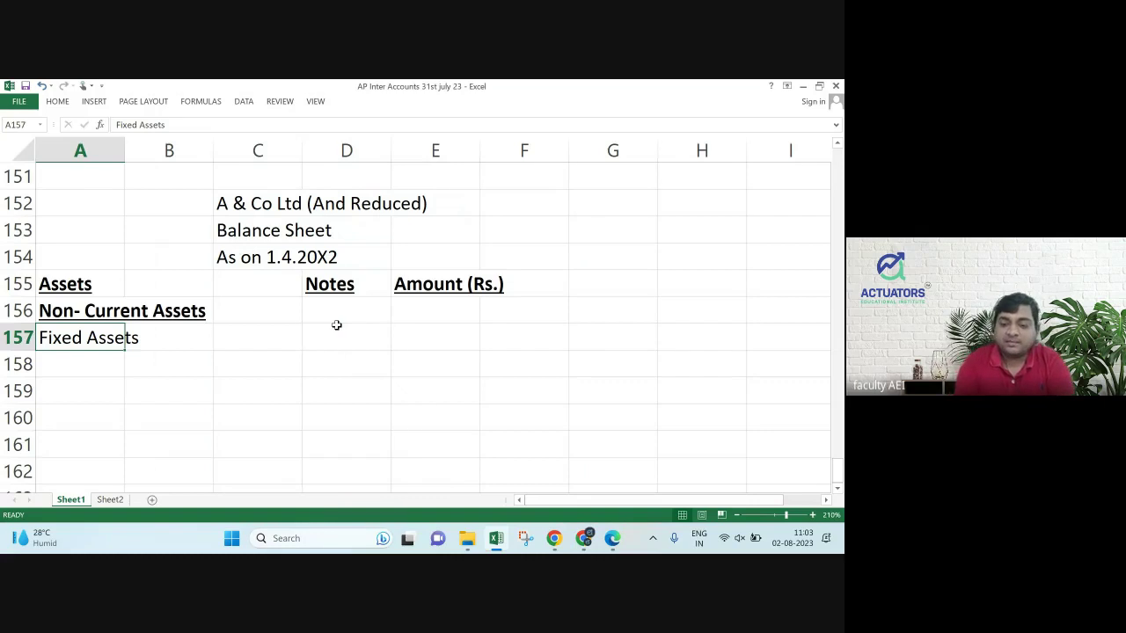
{"action": "type", "text": "PPE"}
{"action": "key", "text": "Return"}
{"action": "key", "text": "Up"}
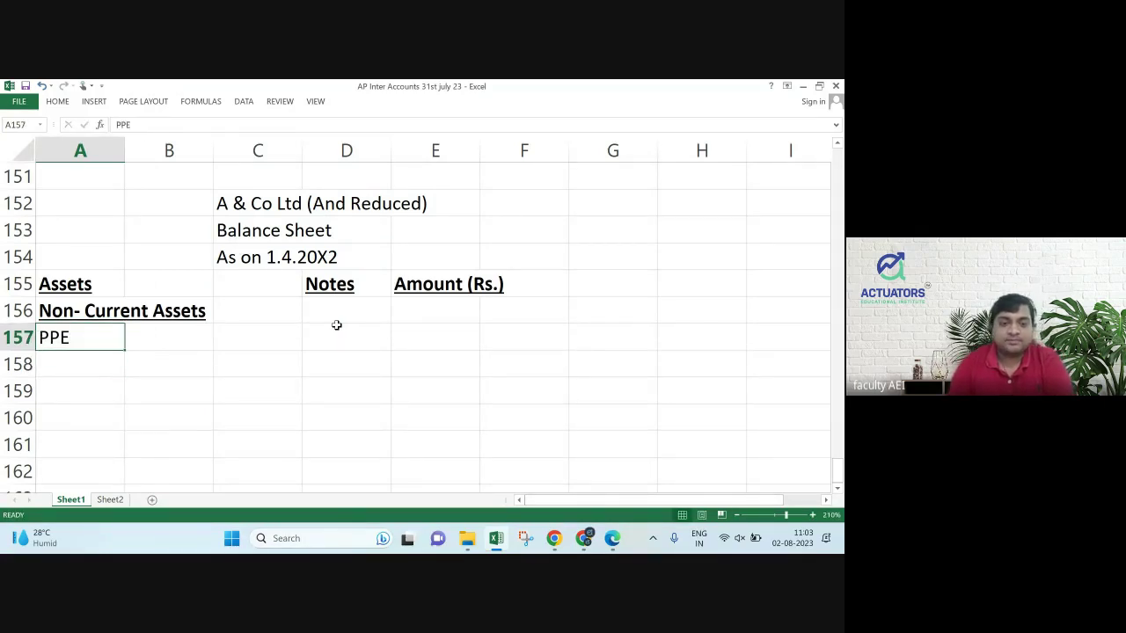
{"action": "key", "text": "Right"}
{"action": "left_click", "coordinate": [336, 324]}
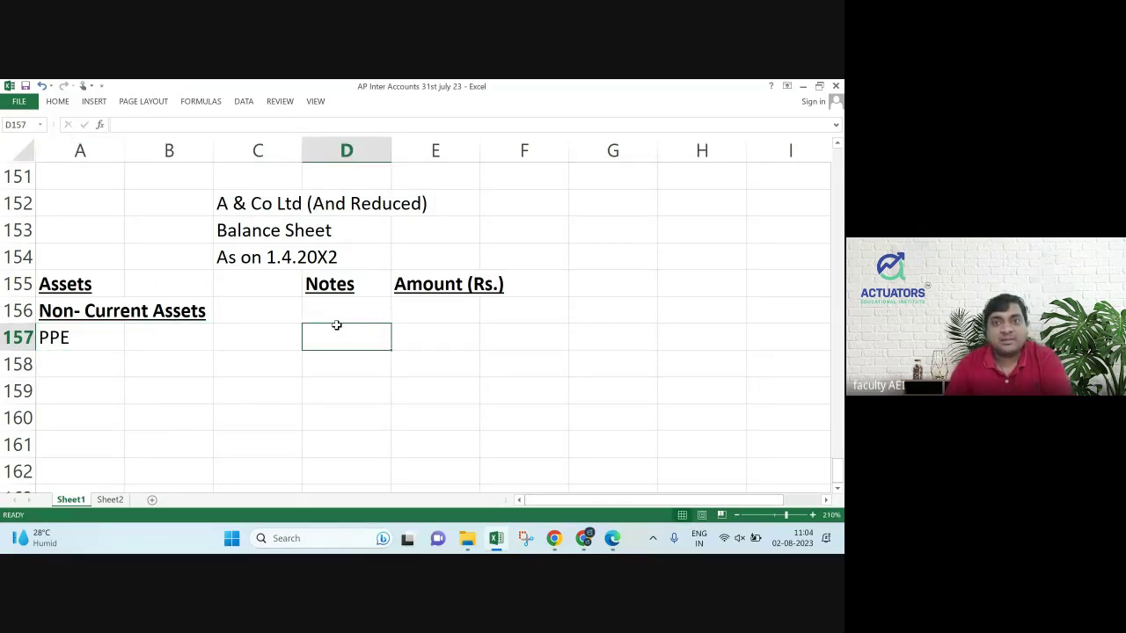
Review the section order of the original balance sheet in the PDF in Edge, then return to the Excel workbook.
{"action": "key", "text": "alt+Tab"}
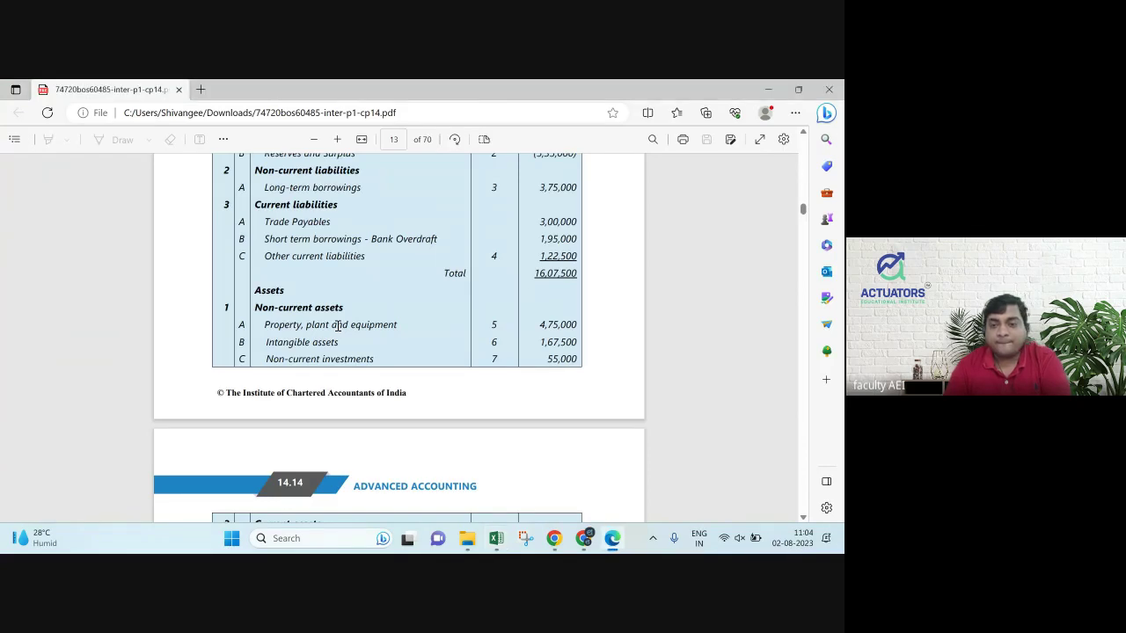
{"action": "scroll", "coordinate": [338, 326], "scroll_direction": "up", "scroll_amount": 3}
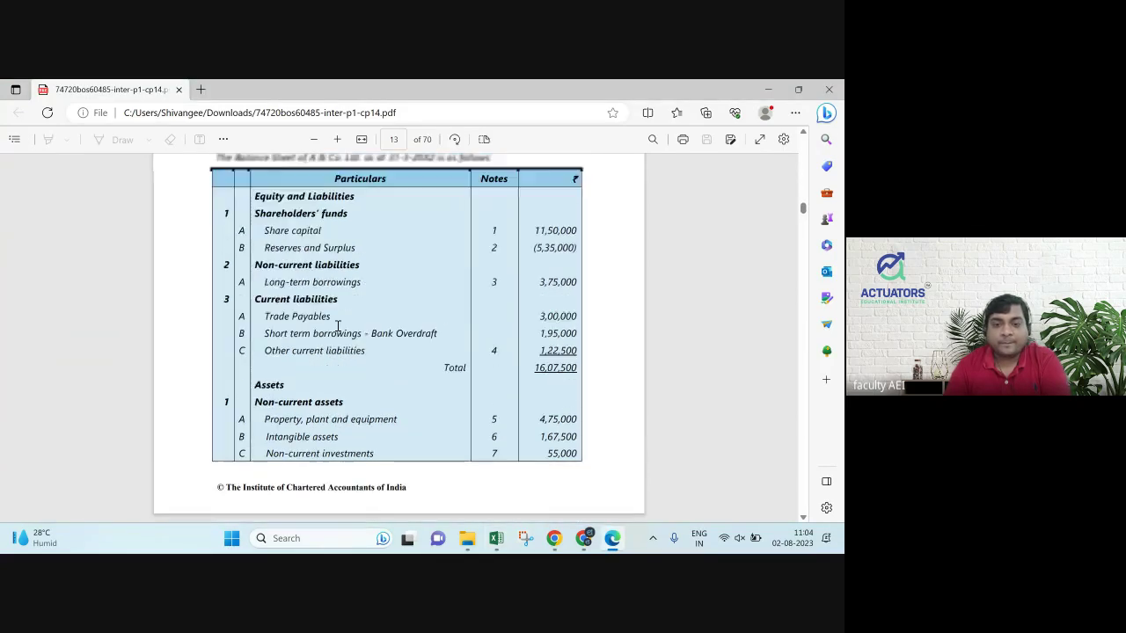
{"action": "scroll", "coordinate": [338, 325], "scroll_direction": "down", "scroll_amount": 3}
{"action": "key", "text": "alt+Tab"}
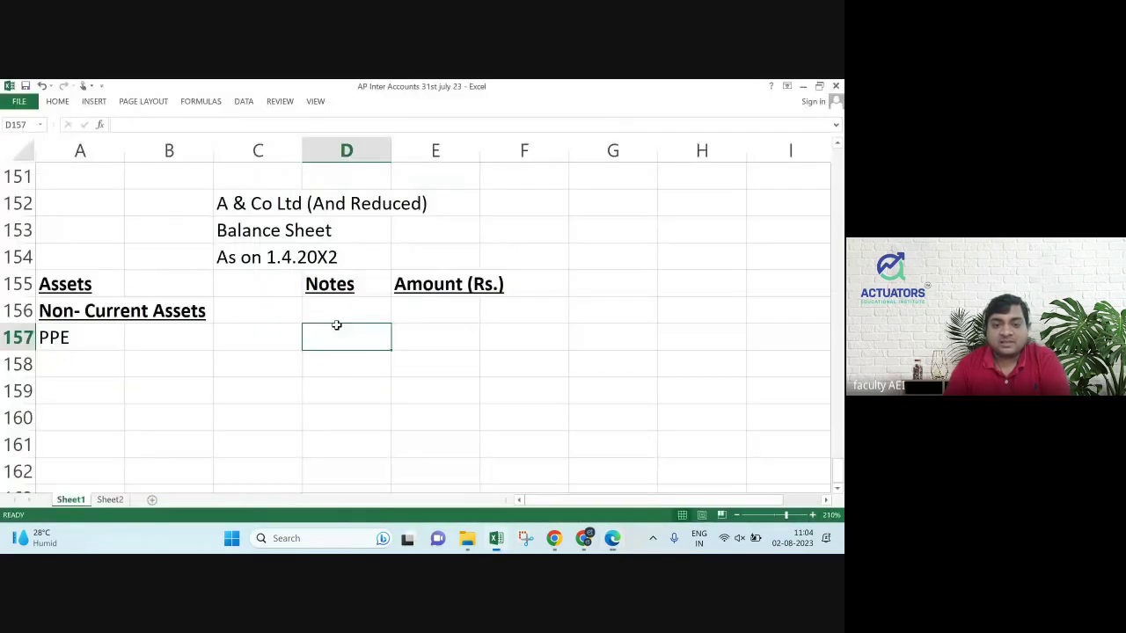
{"action": "key", "text": "Up"}
{"action": "key", "text": "Down"}
{"action": "key", "text": "Left"}
{"action": "key", "text": "Left"}
{"action": "key", "text": "Left"}
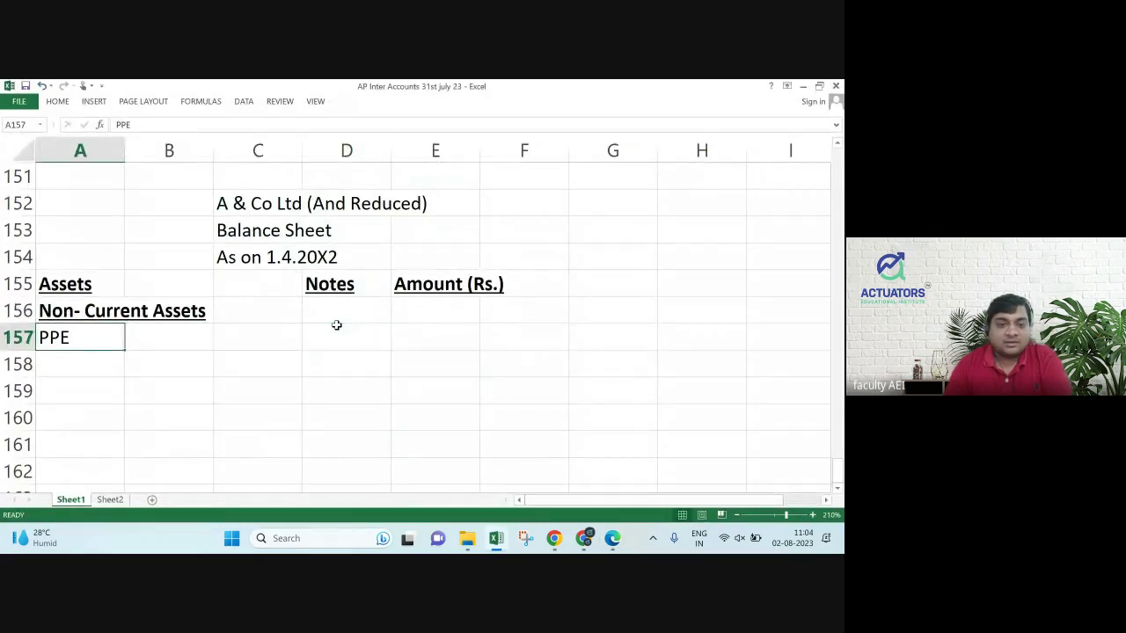
{"action": "key", "text": "Up"}
{"action": "key", "text": "Up"}
{"action": "key", "text": "shift+Down"}
{"action": "key", "text": "shift+Down"}
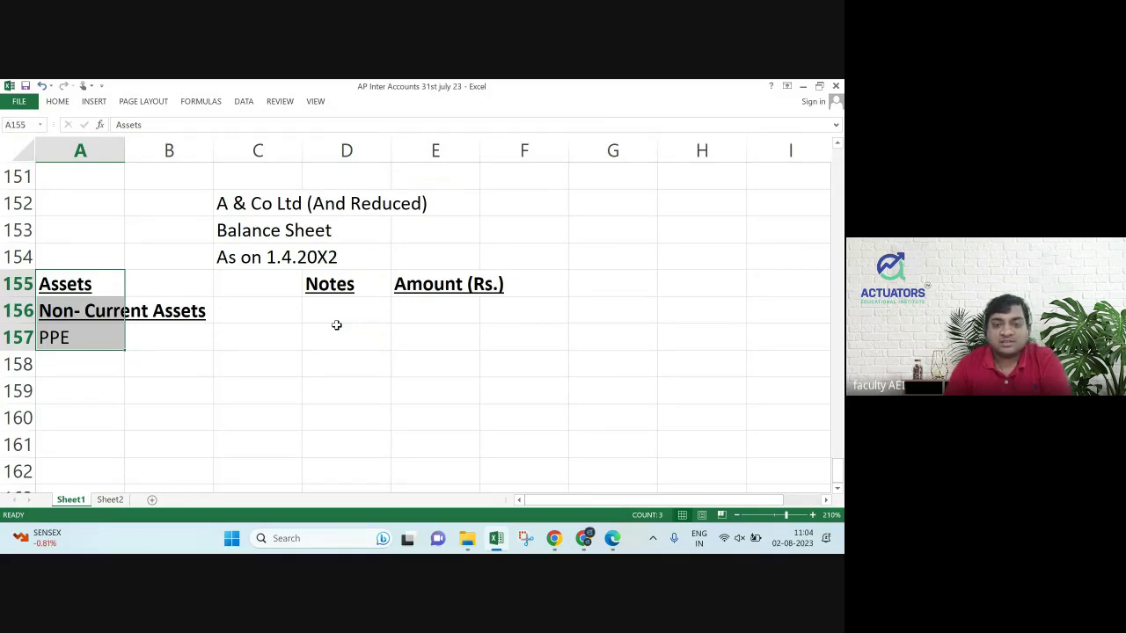
{"action": "key", "text": "shift+Right"}
{"action": "key", "text": "shift+Right"}
{"action": "key", "text": "shift+Right"}
{"action": "key", "text": "shift+Right"}
{"action": "key", "text": "shift+Right"}
{"action": "key", "text": "shift+Left"}
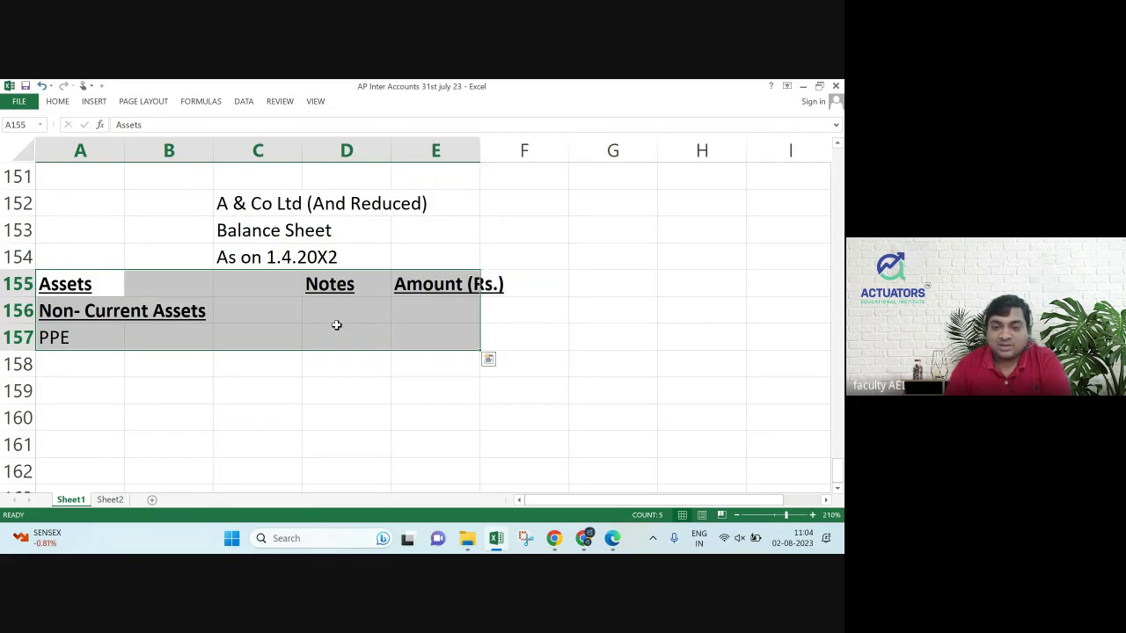
{"action": "key", "text": "Down"}
Replace the heading in A155 with "Equity & Liabilities".
{"action": "key", "text": "Up"}
{"action": "type", "text": "Equity &"}
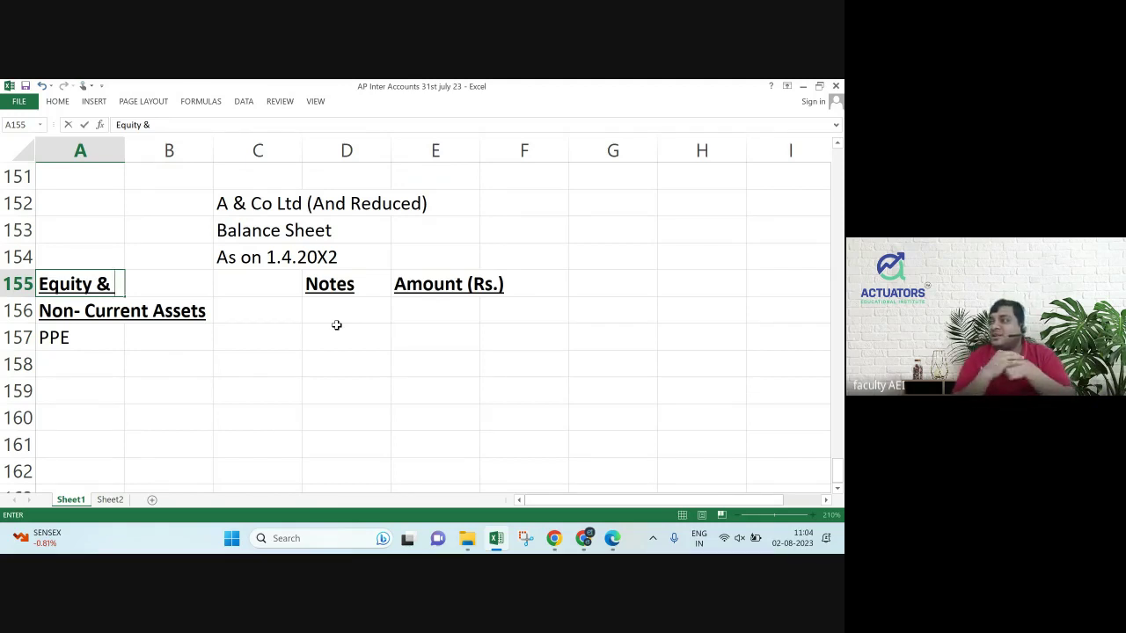
{"action": "type", "text": "Lia"}
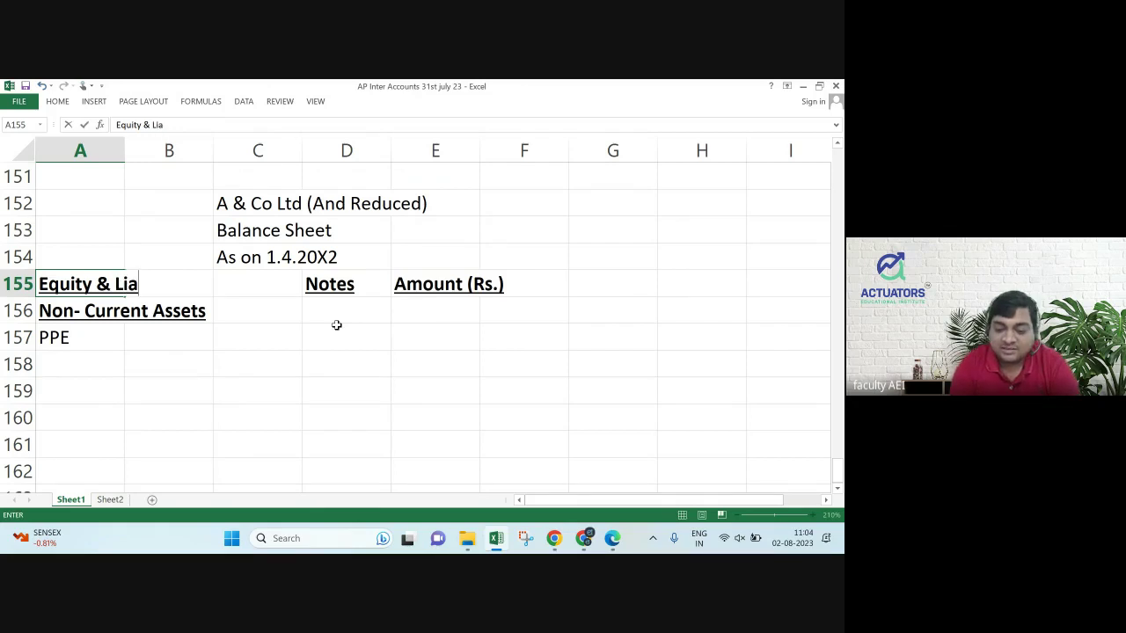
{"action": "type", "text": "bilities"}
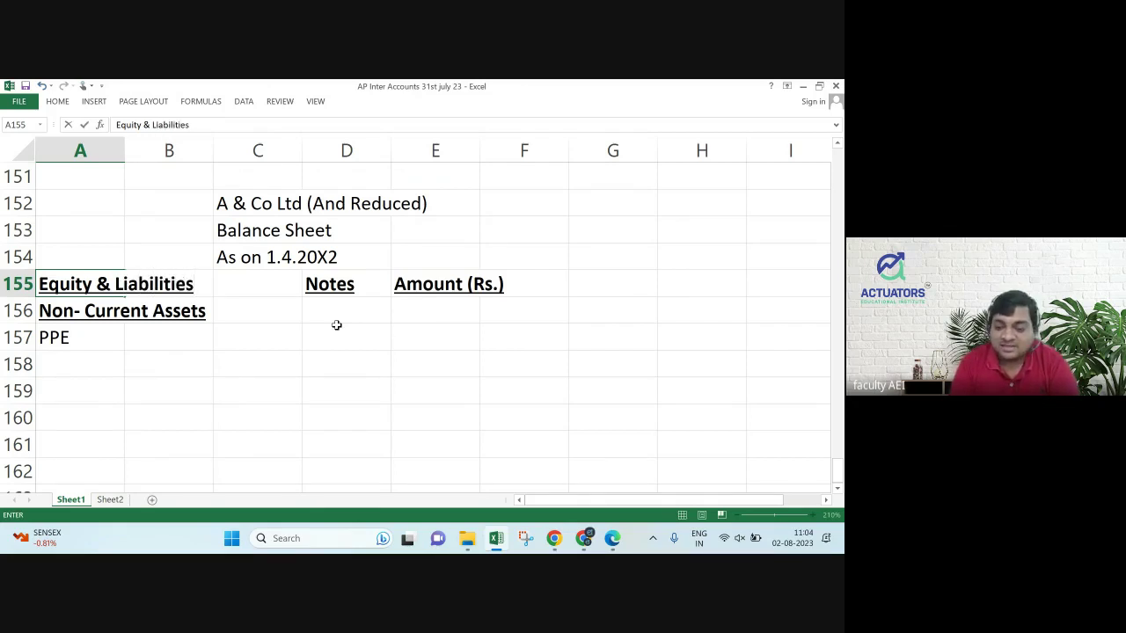
{"action": "key", "text": "Return"}
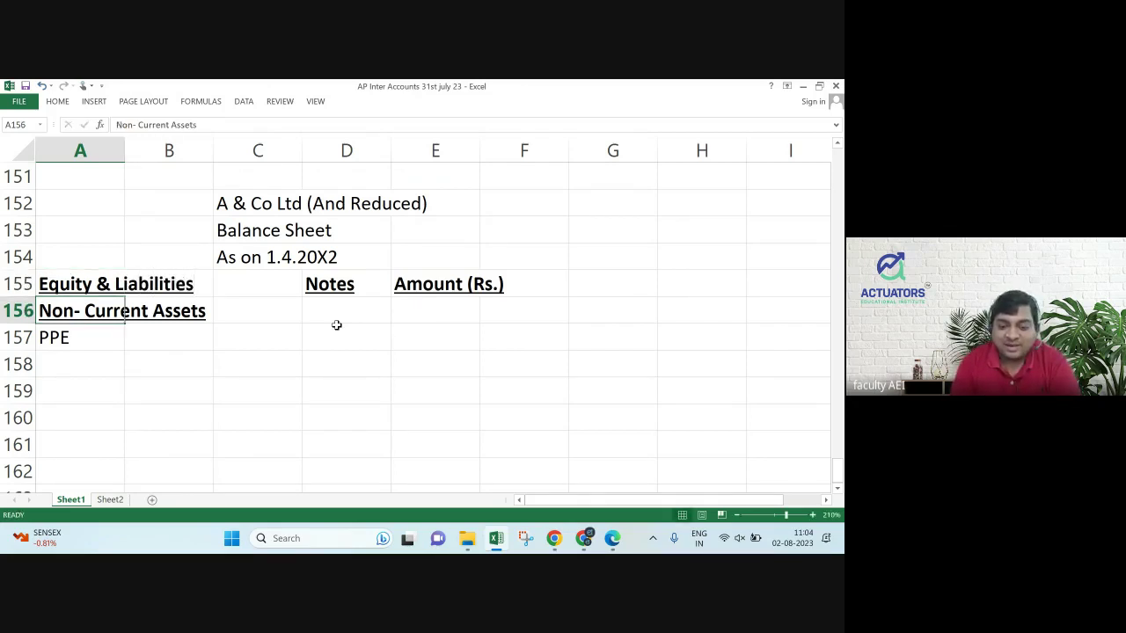
Clear the asset subheading and line item from A156:A157.
{"action": "key", "text": "shift+Down"}
{"action": "key", "text": "Delete"}
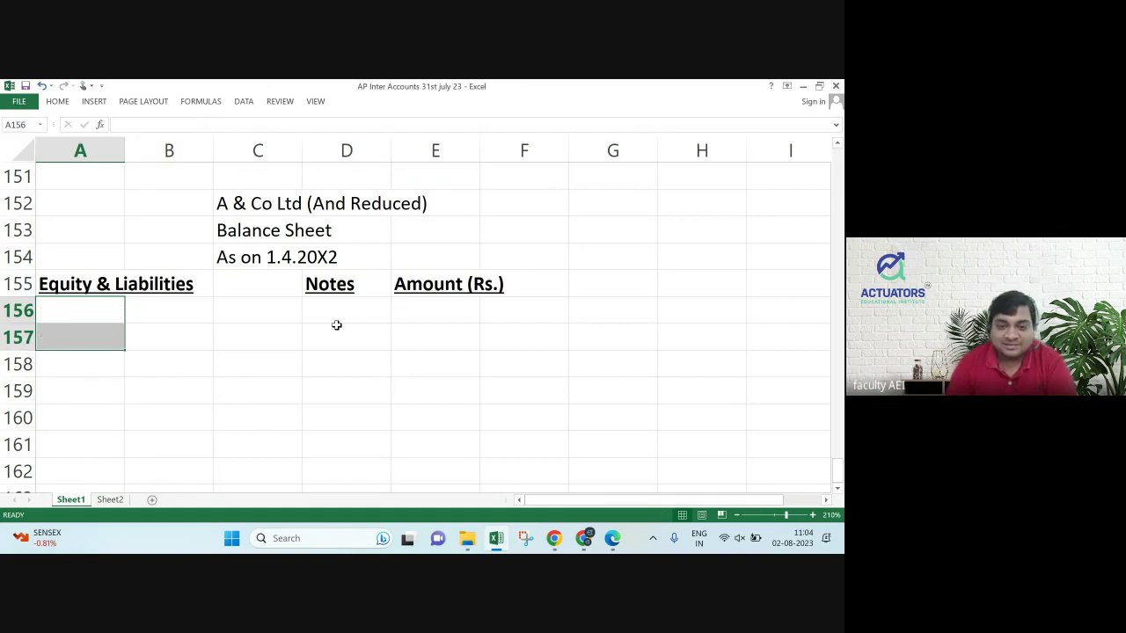
{"action": "key", "text": "Down"}
{"action": "key", "text": "Down"}
{"action": "key", "text": "Up"}
{"action": "key", "text": "Up"}
{"action": "key", "text": "Up"}
{"action": "key", "text": "Down"}
{"action": "key", "text": "Down"}
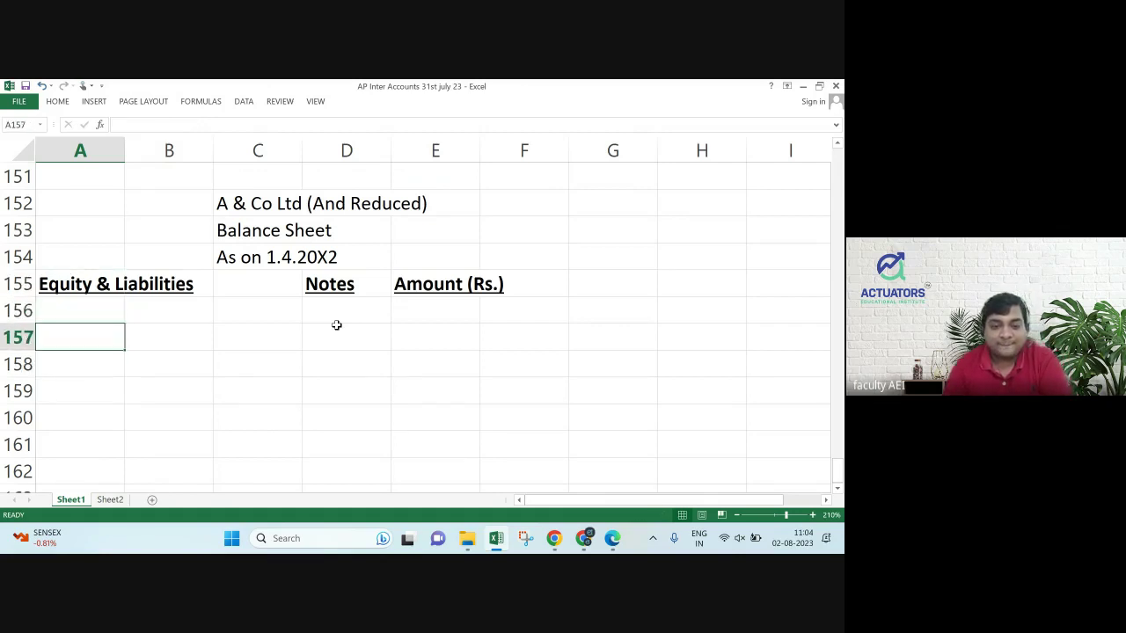
{"action": "key", "text": "Up"}
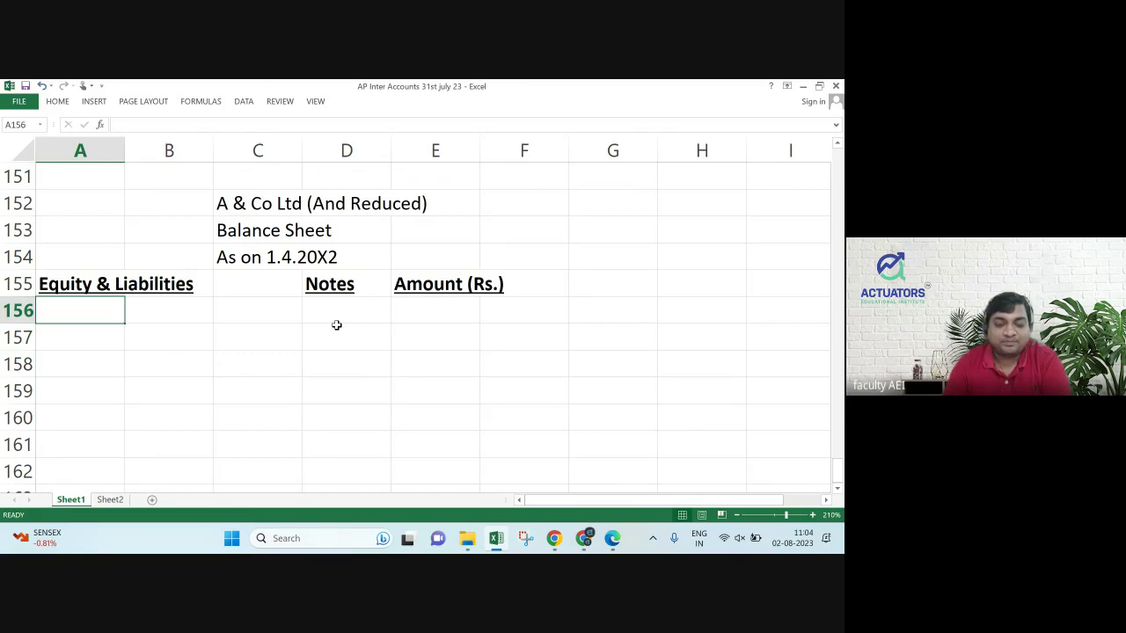
Check the equity section headings of the original balance sheet in the PDF in Edge, then enter "Shareholders Fund" in A156 of the Excel workbook.
{"action": "key", "text": "alt+Tab"}
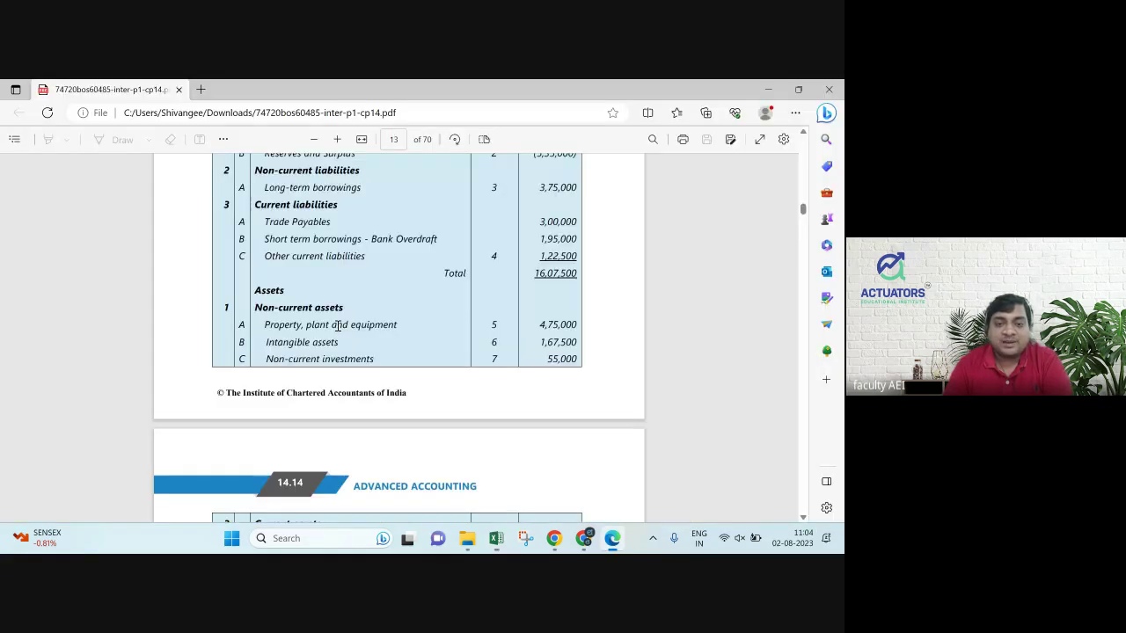
{"action": "scroll", "coordinate": [337, 328], "scroll_direction": "up", "scroll_amount": 1}
{"action": "scroll", "coordinate": [337, 328], "scroll_direction": "up", "scroll_amount": 1}
{"action": "scroll", "coordinate": [337, 327], "scroll_direction": "down", "scroll_amount": 1}
{"action": "scroll", "coordinate": [337, 328], "scroll_direction": "up", "scroll_amount": 1}
{"action": "scroll", "coordinate": [337, 327], "scroll_direction": "down", "scroll_amount": 1}
{"action": "scroll", "coordinate": [337, 328], "scroll_direction": "up", "scroll_amount": 1}
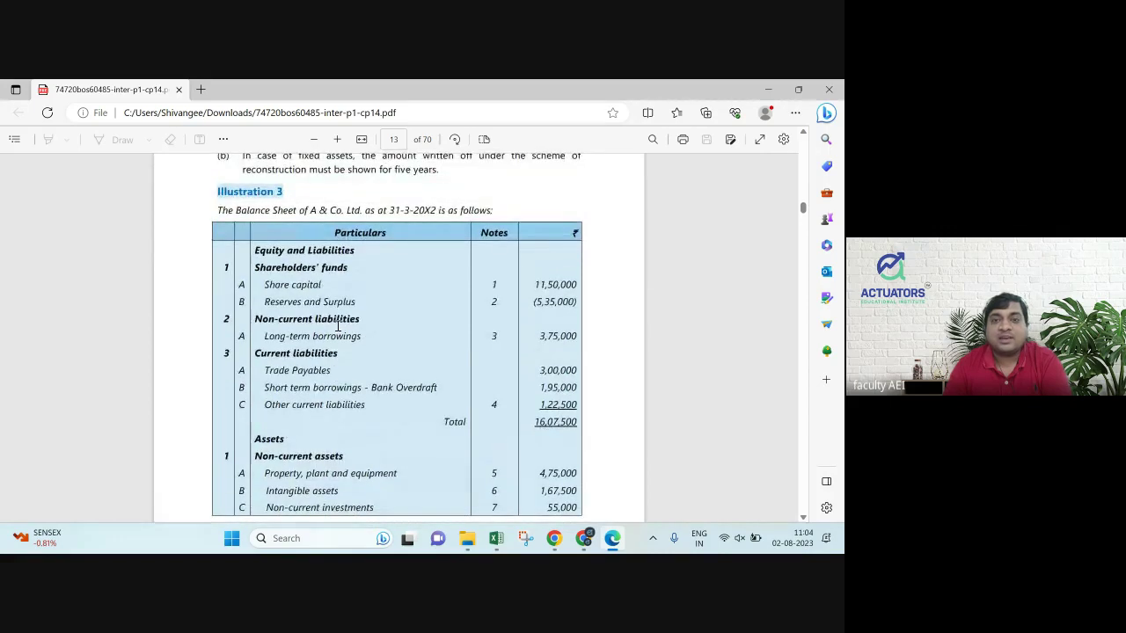
{"action": "key", "text": "alt+Tab"}
{"action": "type", "text": "Share"}
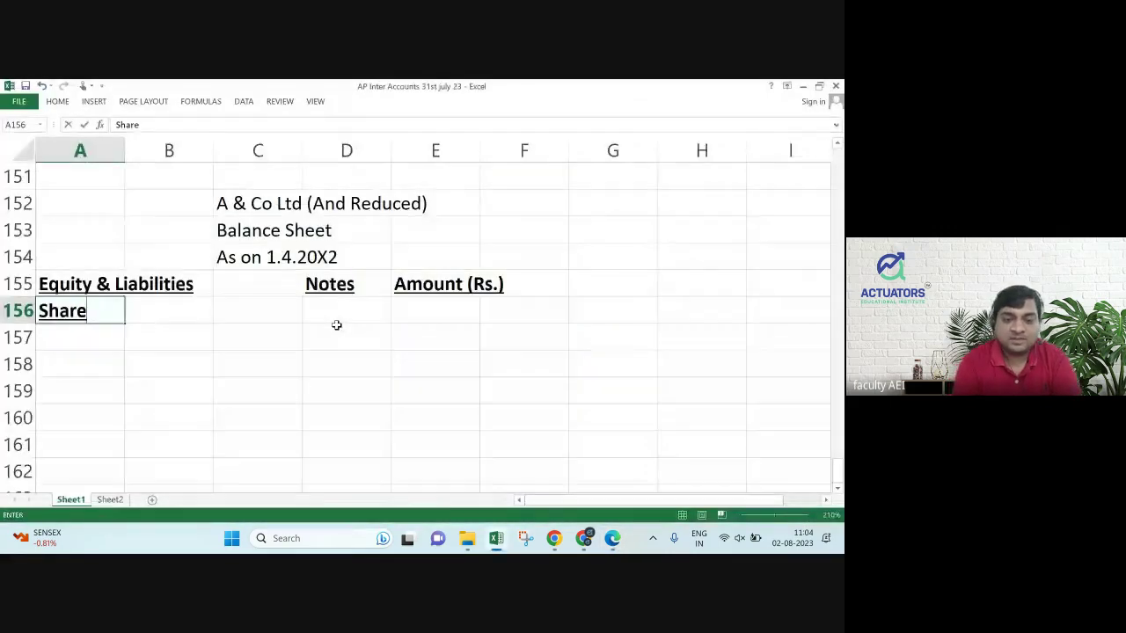
{"action": "type", "text": "holders "}
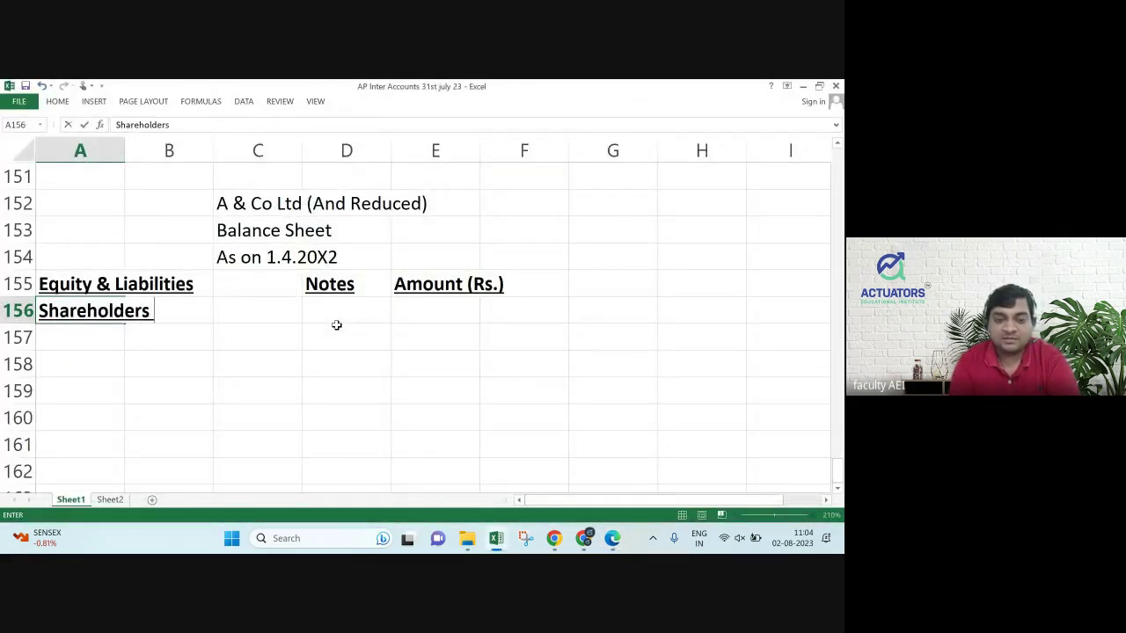
{"action": "type", "text": "Fund"}
{"action": "key", "text": "Return"}
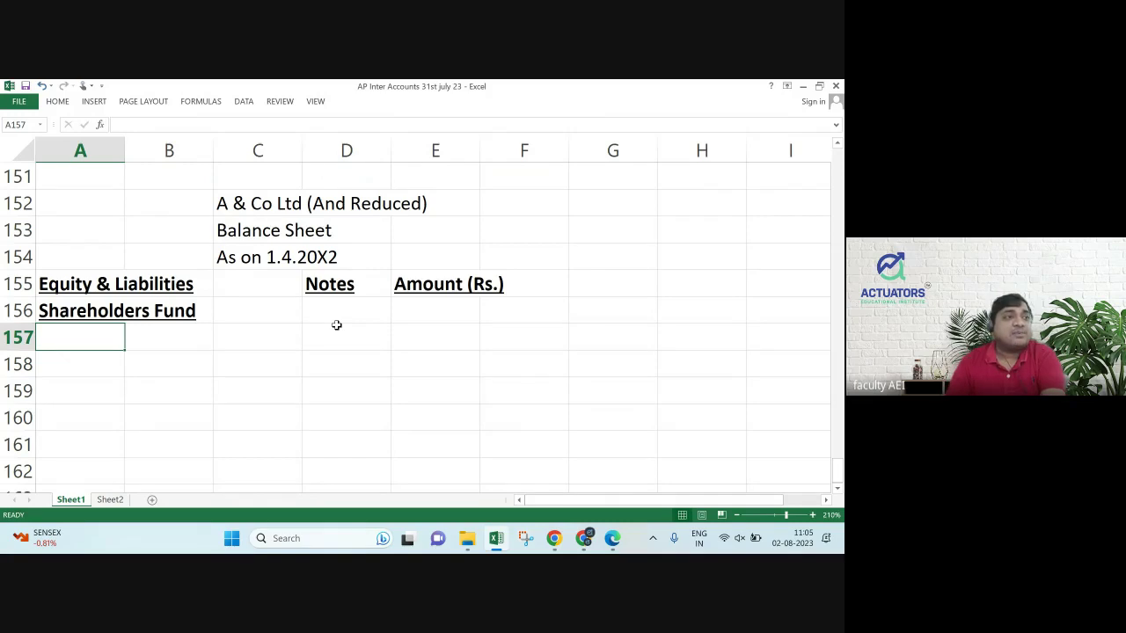
Check the shareholders' funds items in the PDF, then enter "A. Share Capital" in A157 and "B. Reserves & Surplus" in A158 of the Excel workbook.
{"action": "key", "text": "alt+Tab"}
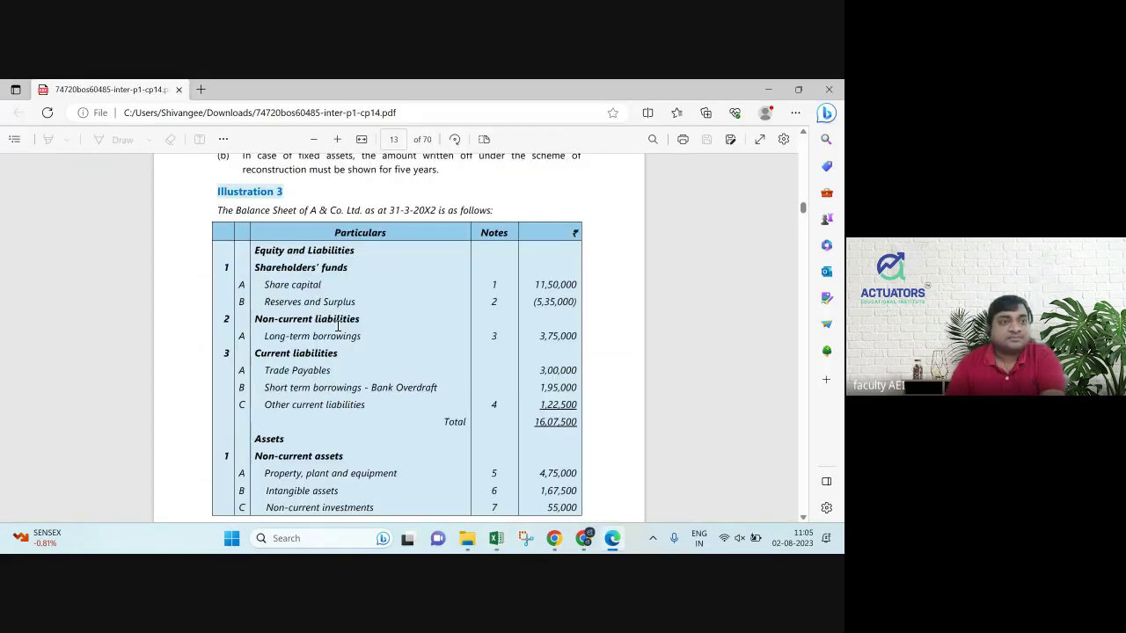
{"action": "key", "text": "alt+Tab"}
{"action": "type", "text": "A. Share CApi"}
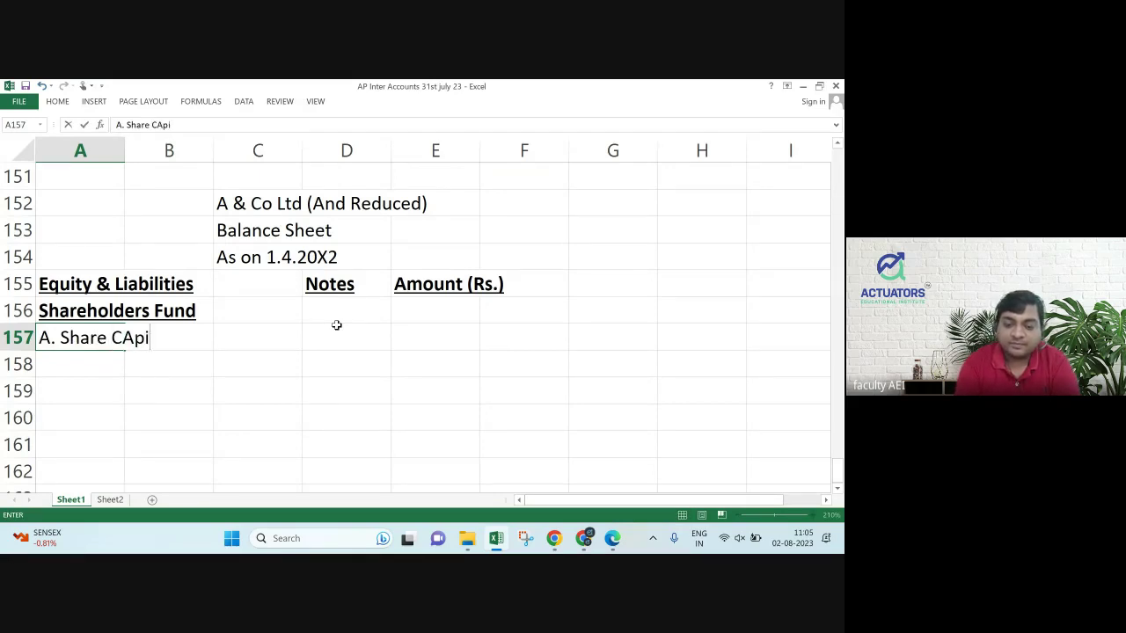
{"action": "type", "text": "tal"}
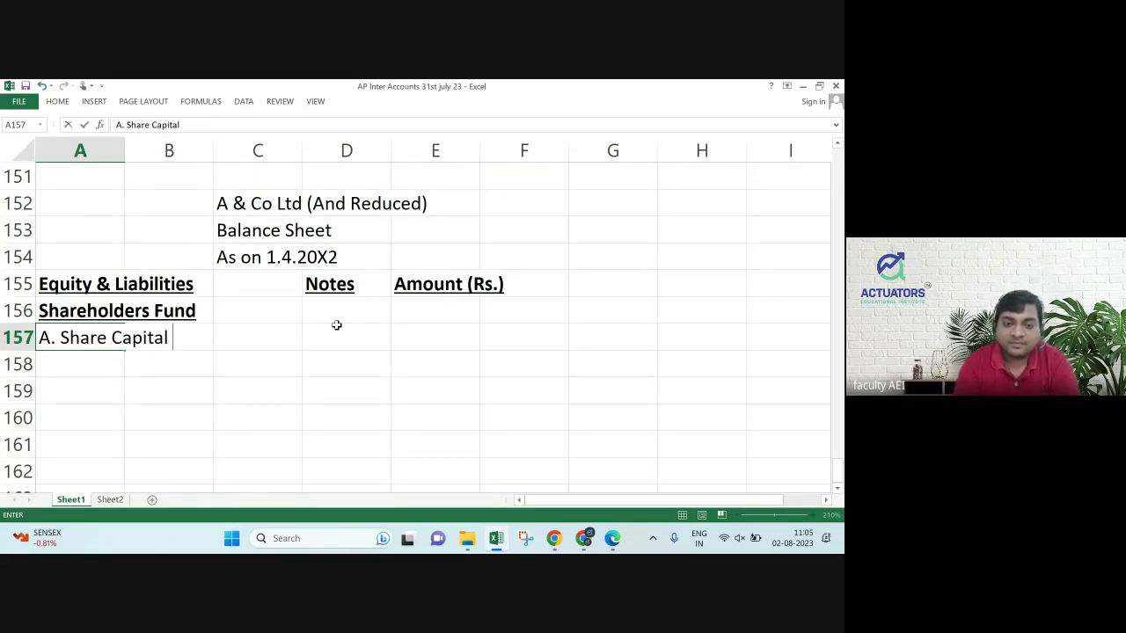
{"action": "key", "text": "Return"}
{"action": "type", "text": "B"}
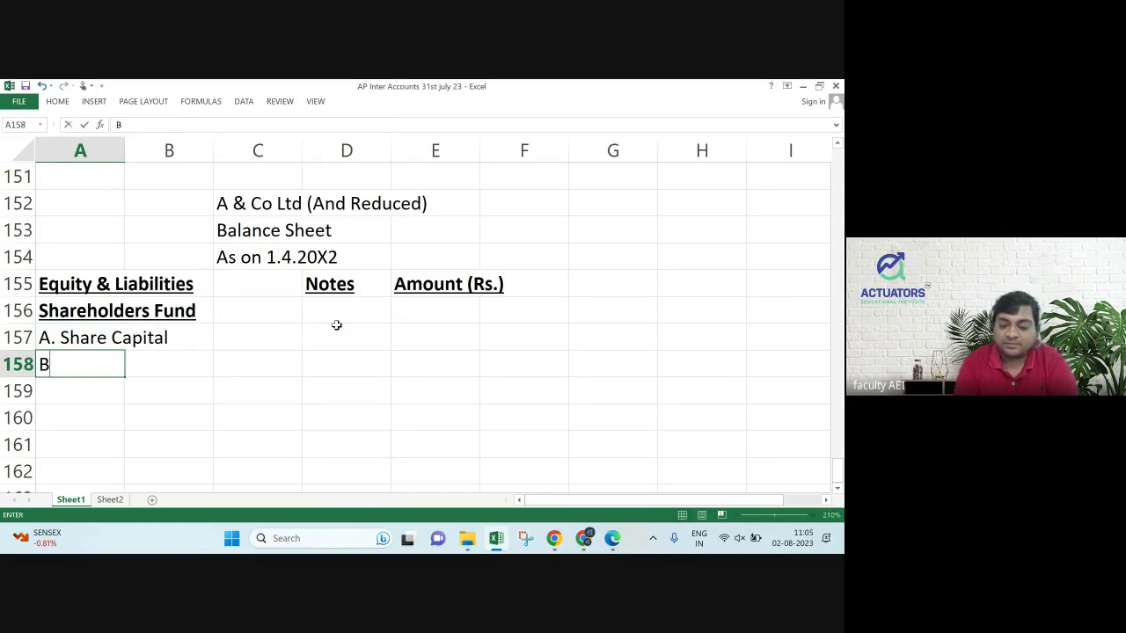
{"action": "type", "text": ". Reserves"}
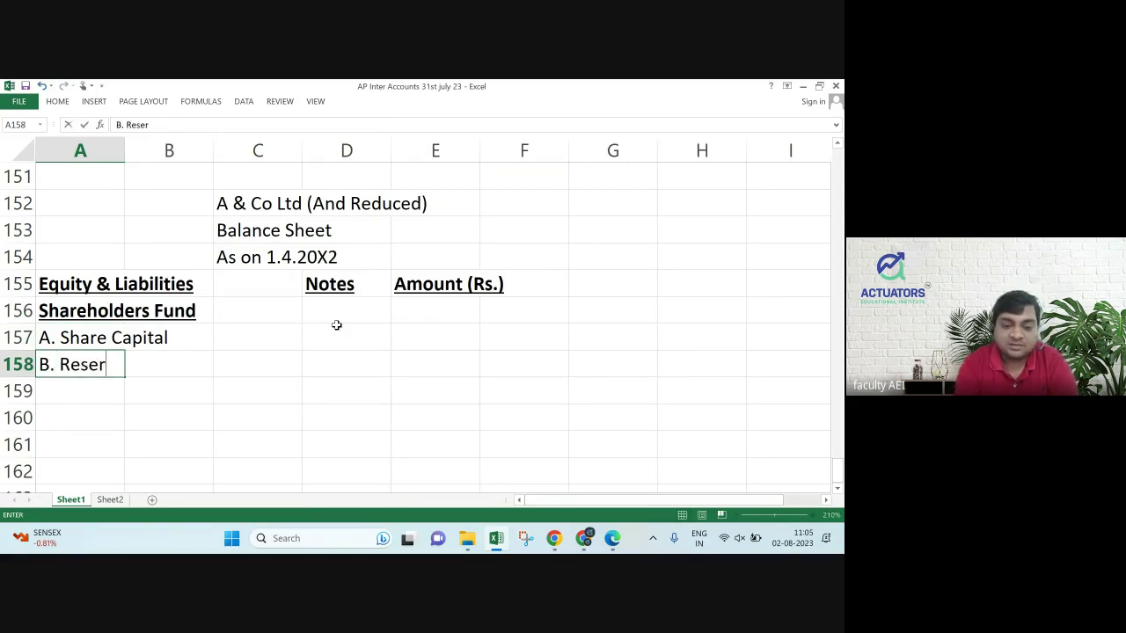
{"action": "type", "text": "Surplus"}
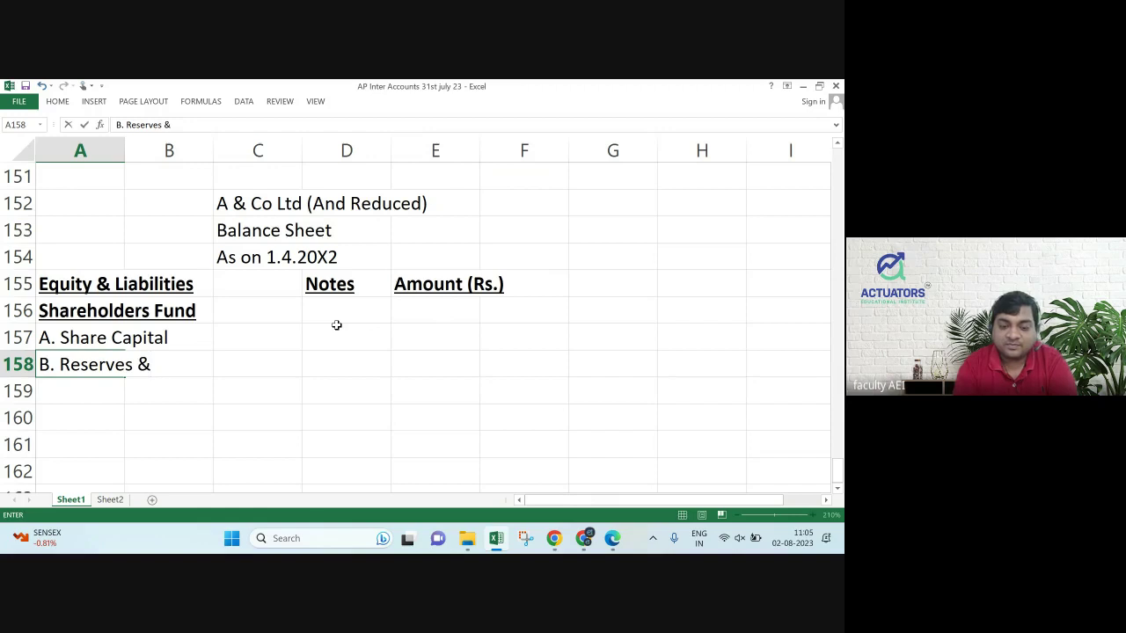
{"action": "key", "text": "Return"}
Enter note number 1 for Share Capital in D157.
{"action": "key", "text": "Up"}
{"action": "key", "text": "Up"}
{"action": "key", "text": "Up"}
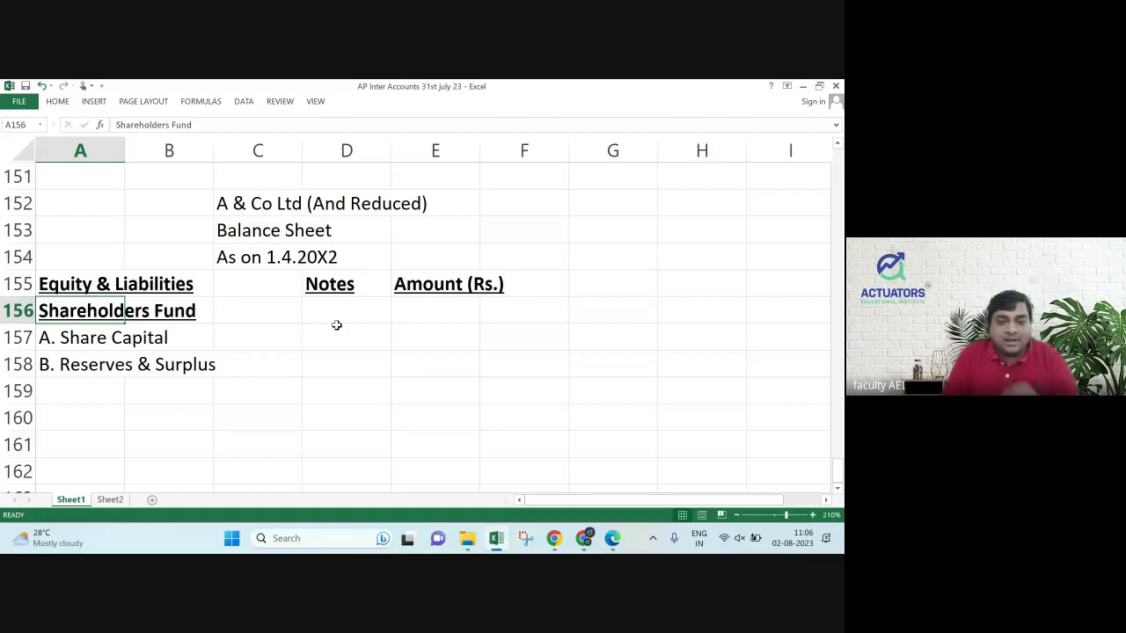
{"action": "key", "text": "Down"}
{"action": "key", "text": "Down"}
{"action": "key", "text": "Down"}
{"action": "key", "text": "Up"}
{"action": "key", "text": "Up"}
{"action": "key", "text": "Right"}
{"action": "key", "text": "Right"}
{"action": "key", "text": "Right"}
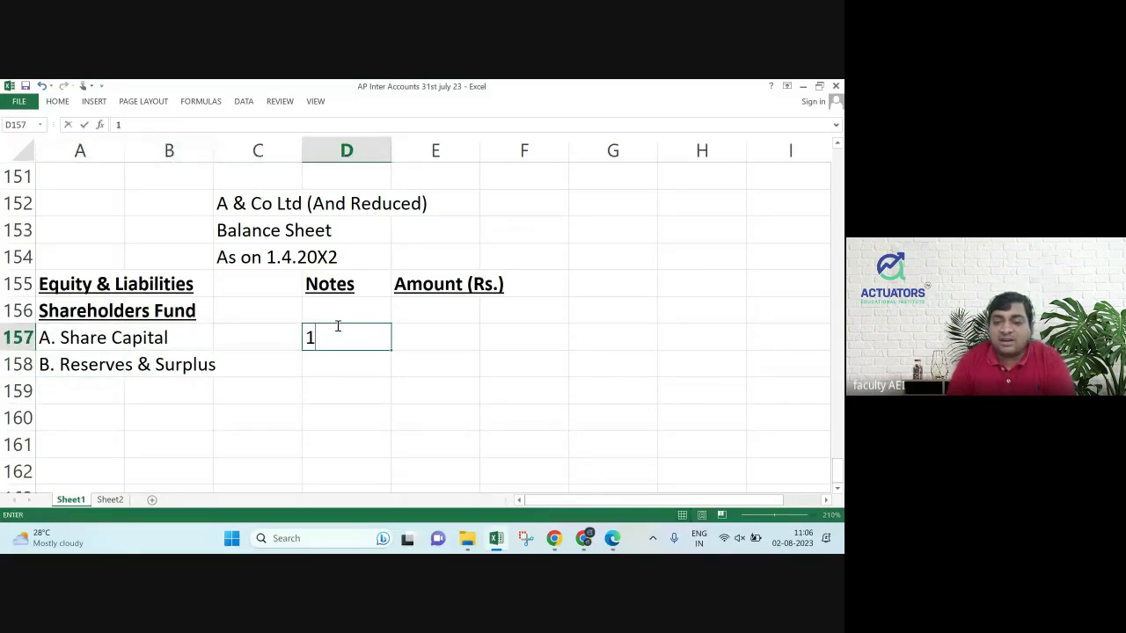
{"action": "type", "text": "1"}
{"action": "key", "text": "Return"}
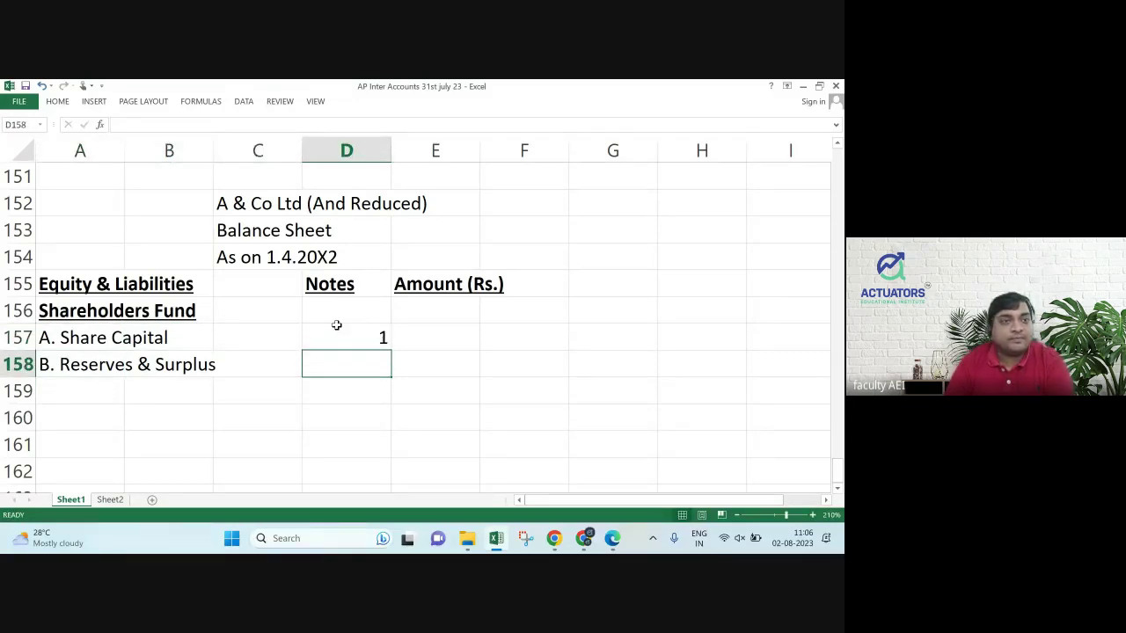
Enter 0 as the Reserves & Surplus amount in E158.
{"action": "key", "text": "Right"}
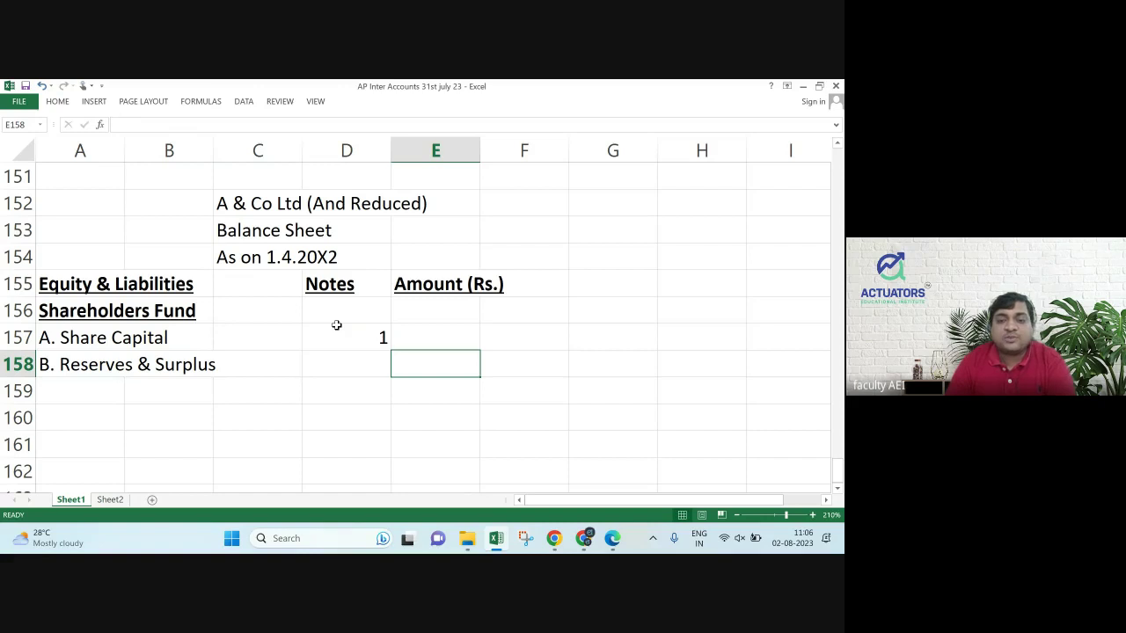
{"action": "type", "text": "0"}
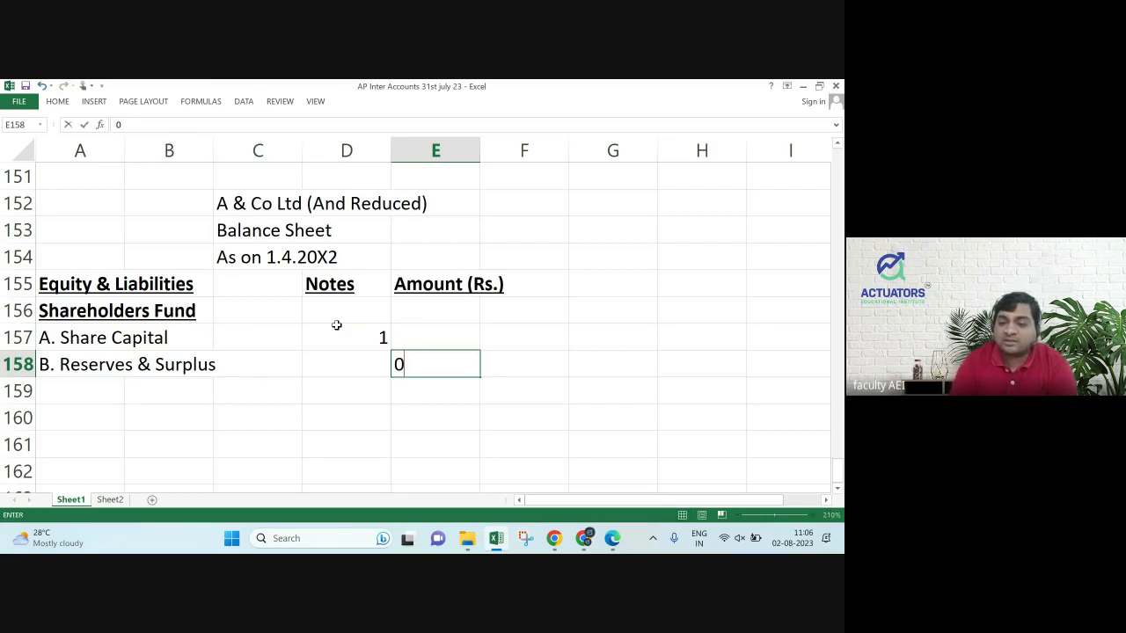
{"action": "key", "text": "Return"}
{"action": "key", "text": "Up"}
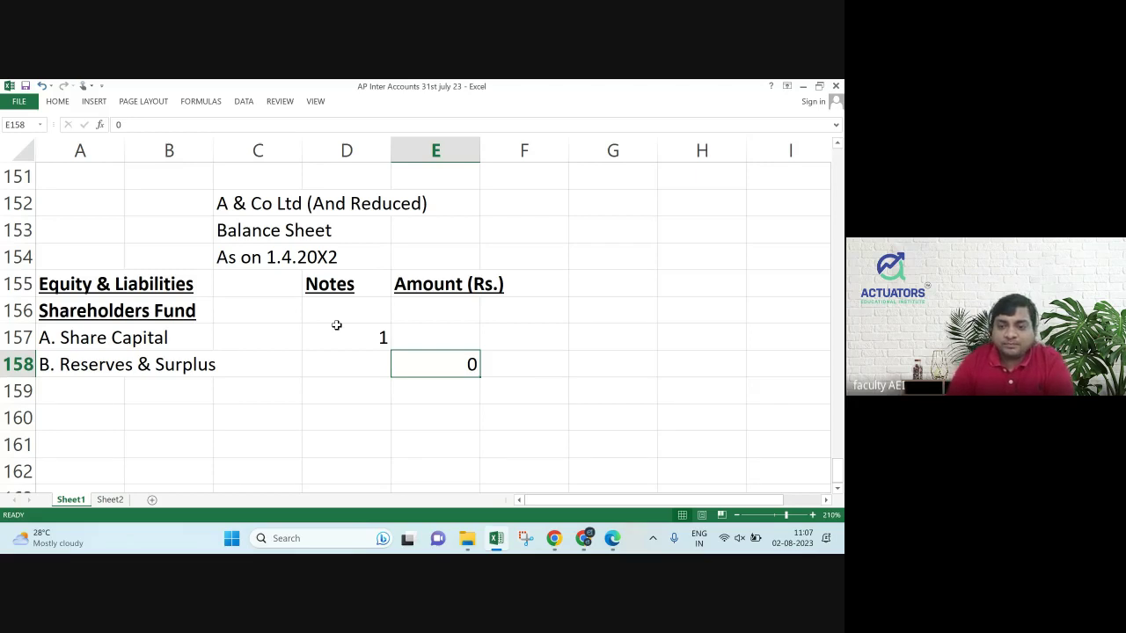
Enter the heading "Note 1 - Share Capital A/c" in G155.
{"action": "key", "text": "Up"}
{"action": "key", "text": "Up"}
{"action": "key", "text": "Right"}
{"action": "key", "text": "Right"}
{"action": "key", "text": "Up"}
{"action": "type", "text": "Note 1 - Share Capital A"}
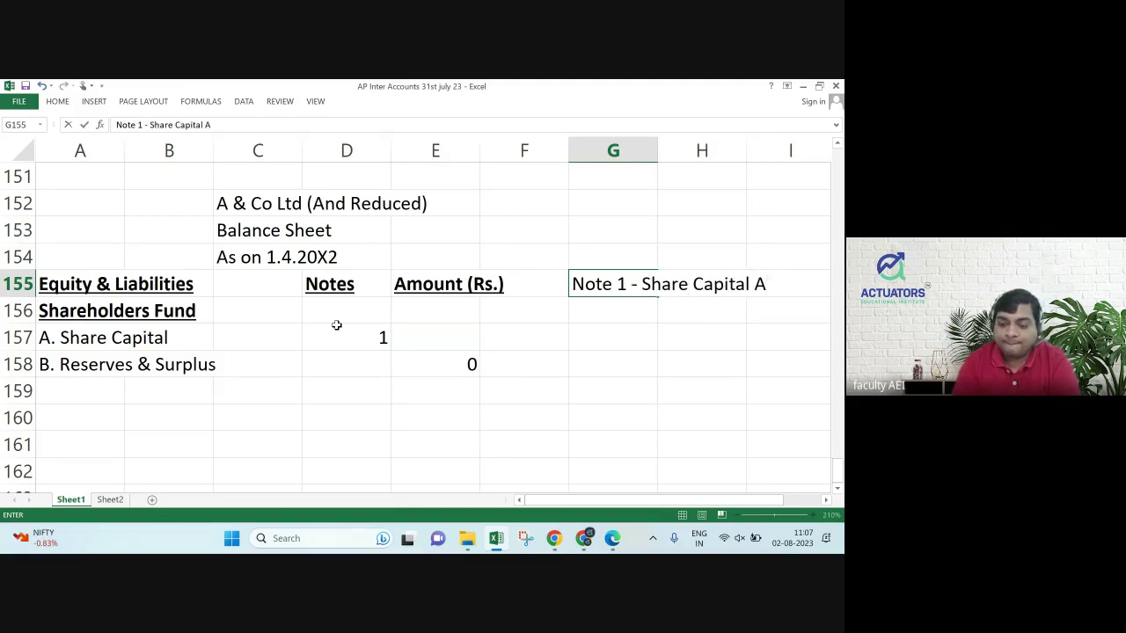
{"action": "type", "text": "/c"}
{"action": "key", "text": "Return"}
Make the Note 1 heading in G155 bold and underlined, undoing any accidental overwrite of its text.
{"action": "key", "text": "Up"}
{"action": "key", "text": "Up"}
{"action": "key", "text": "Down"}
{"action": "key", "text": "Down"}
{"action": "key", "text": "Up"}
{"action": "key", "text": "ctrl+b"}
{"action": "type", "text": "u"}
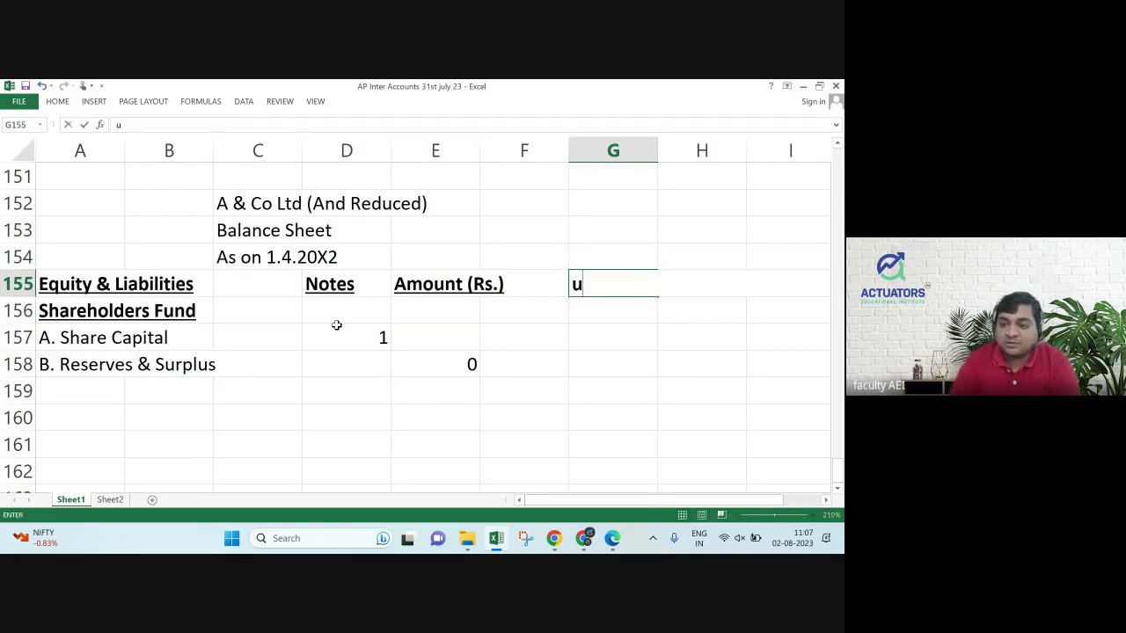
{"action": "key", "text": "BackSpace"}
{"action": "key", "text": "Return"}
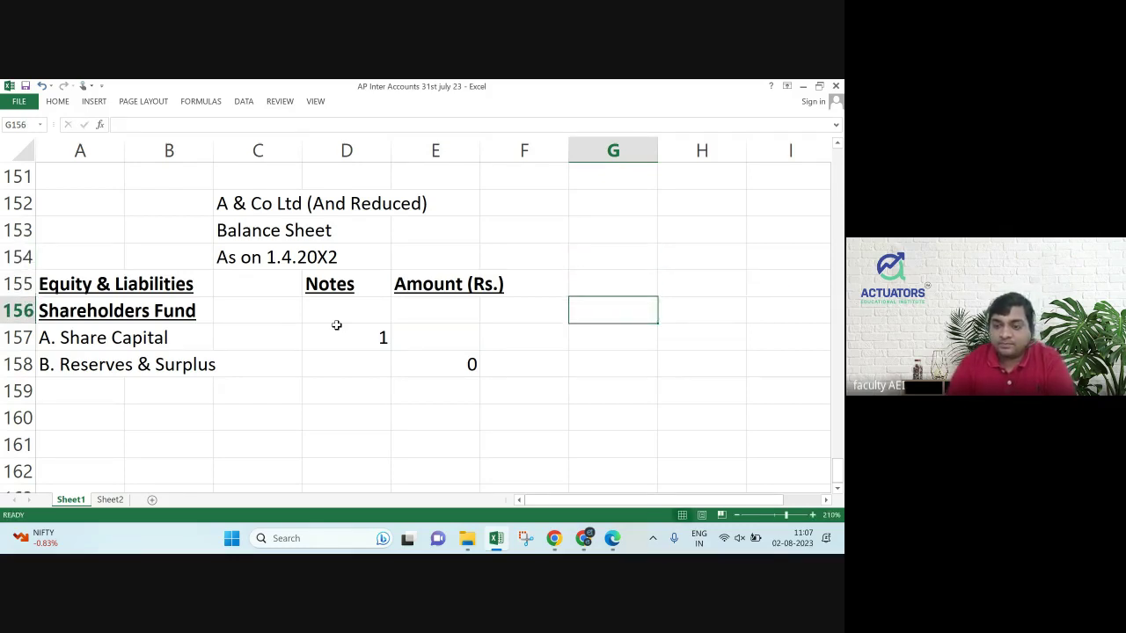
{"action": "key", "text": "ctrl+z"}
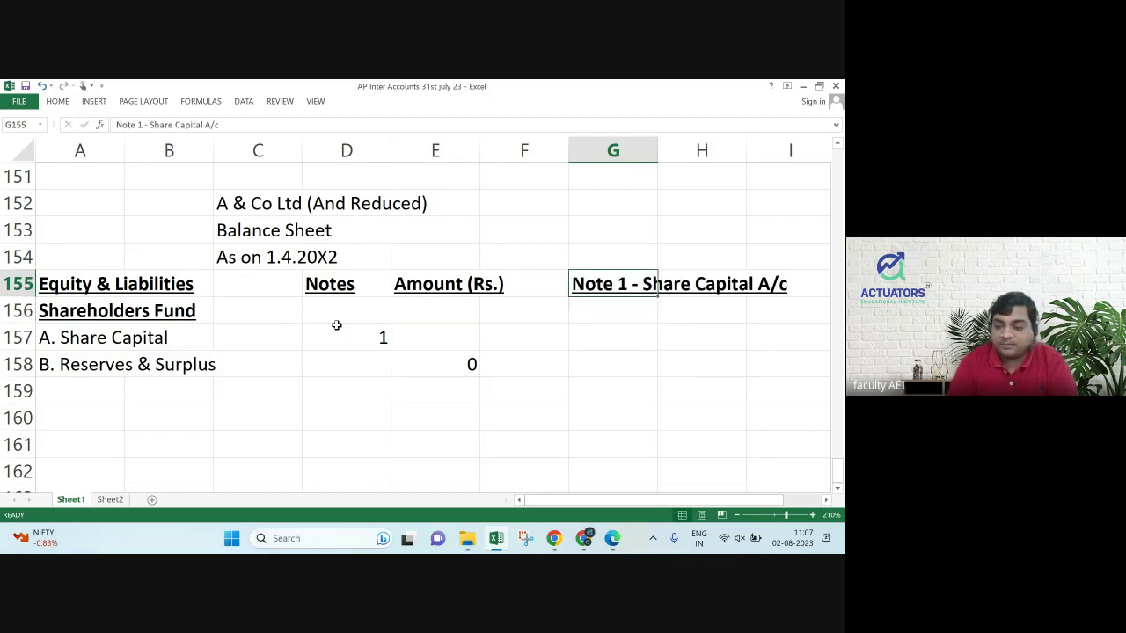
Insert three blank rows at row 109, between the debenture settlement narration and the Capital reduction journal entry.
{"action": "key", "text": "Up"}
{"action": "key", "text": "Up"}
{"action": "key", "text": "Up"}
{"action": "key", "text": "Up"}
{"action": "key", "text": "Up"}
{"action": "key", "text": "Up"}
{"action": "key", "text": "Up"}
{"action": "key", "text": "Up"}
{"action": "key", "text": "Up"}
{"action": "key", "text": "Up"}
{"action": "key", "text": "Up"}
{"action": "key", "text": "Up"}
{"action": "key", "text": "Up"}
{"action": "key", "text": "Up"}
{"action": "key", "text": "Up"}
{"action": "key", "text": "Up"}
{"action": "key", "text": "Up"}
{"action": "key", "text": "Up"}
{"action": "key", "text": "Up"}
{"action": "key", "text": "Up"}
{"action": "key", "text": "Up"}
{"action": "key", "text": "Up"}
{"action": "key", "text": "Up"}
{"action": "key", "text": "Up"}
{"action": "key", "text": "Up"}
{"action": "key", "text": "Up"}
{"action": "key", "text": "Up"}
{"action": "key", "text": "Up"}
{"action": "key", "text": "Up"}
{"action": "key", "text": "Up"}
{"action": "key", "text": "Up"}
{"action": "key", "text": "Up"}
{"action": "key", "text": "Up"}
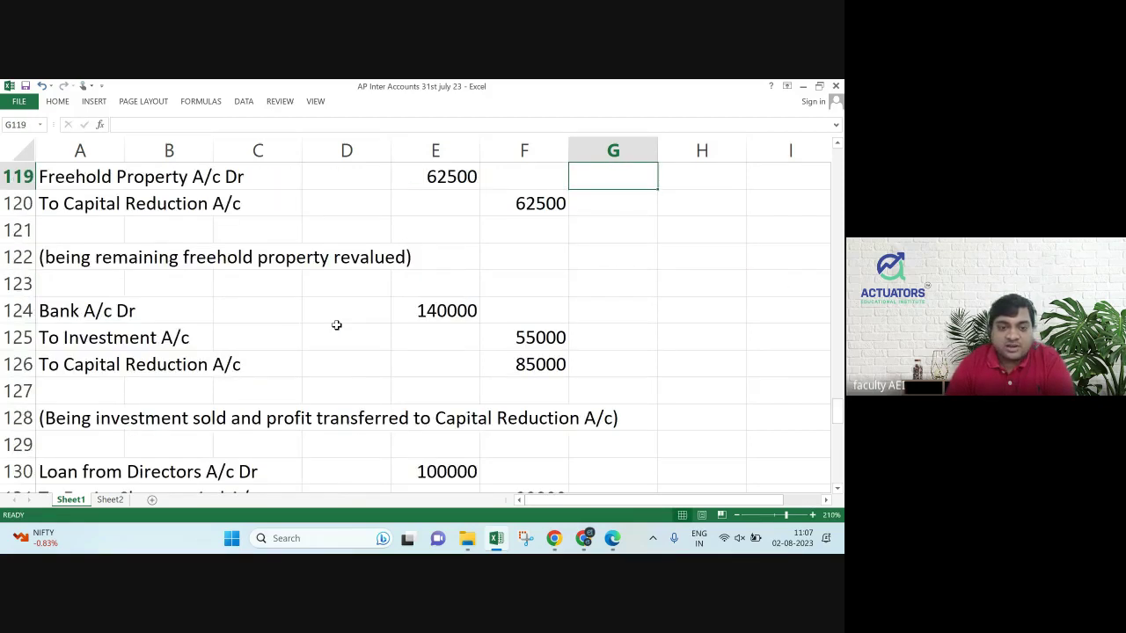
{"action": "key", "text": "Up"}
{"action": "key", "text": "Up"}
{"action": "key", "text": "Up"}
{"action": "key", "text": "Up"}
{"action": "key", "text": "Up"}
{"action": "key", "text": "Up"}
{"action": "key", "text": "Up"}
{"action": "key", "text": "Up"}
{"action": "key", "text": "Up"}
{"action": "key", "text": "Up"}
{"action": "key", "text": "Up"}
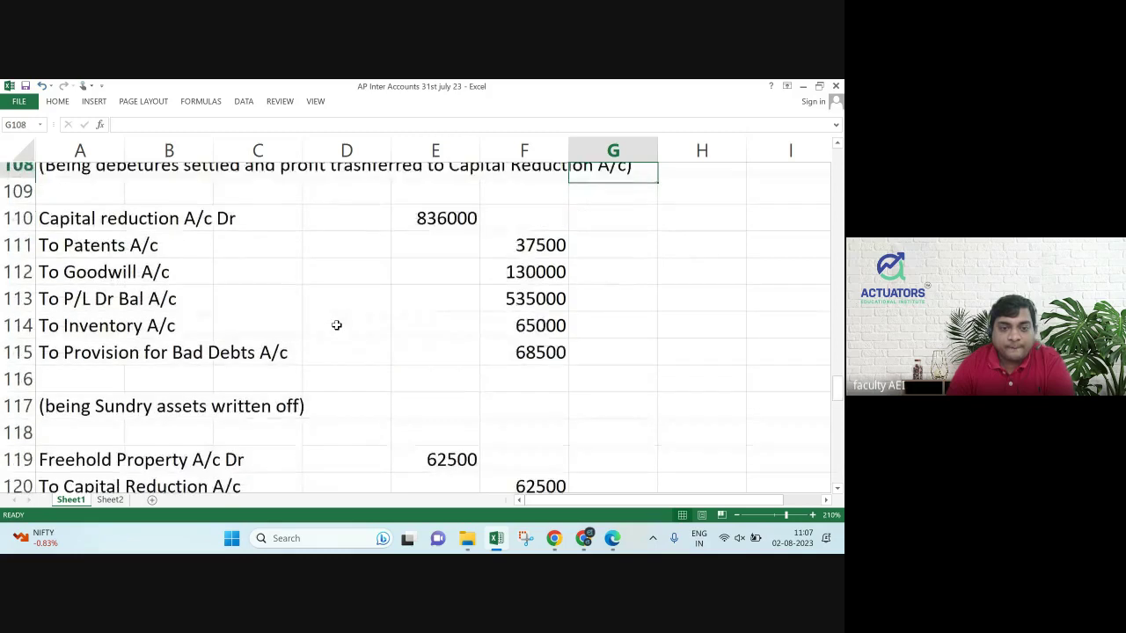
{"action": "key", "text": "Down"}
{"action": "key", "text": "Down"}
{"action": "key", "text": "Down"}
{"action": "key", "text": "Down"}
{"action": "key", "text": "Down"}
{"action": "key", "text": "Down"}
{"action": "key", "text": "Down"}
{"action": "key", "text": "Down"}
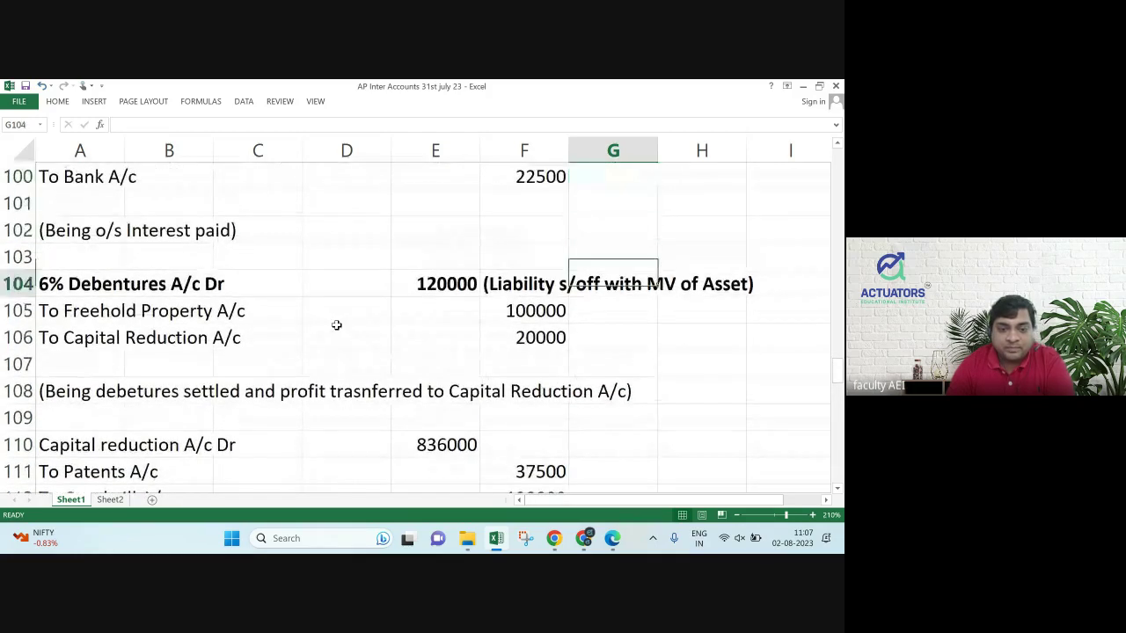
{"action": "key", "text": "Left"}
{"action": "key", "text": "Left"}
{"action": "key", "text": "Left"}
{"action": "key", "text": "Left"}
{"action": "key", "text": "Left"}
{"action": "key", "text": "Left"}
{"action": "key", "text": "Down"}
{"action": "key", "text": "shift+space"}
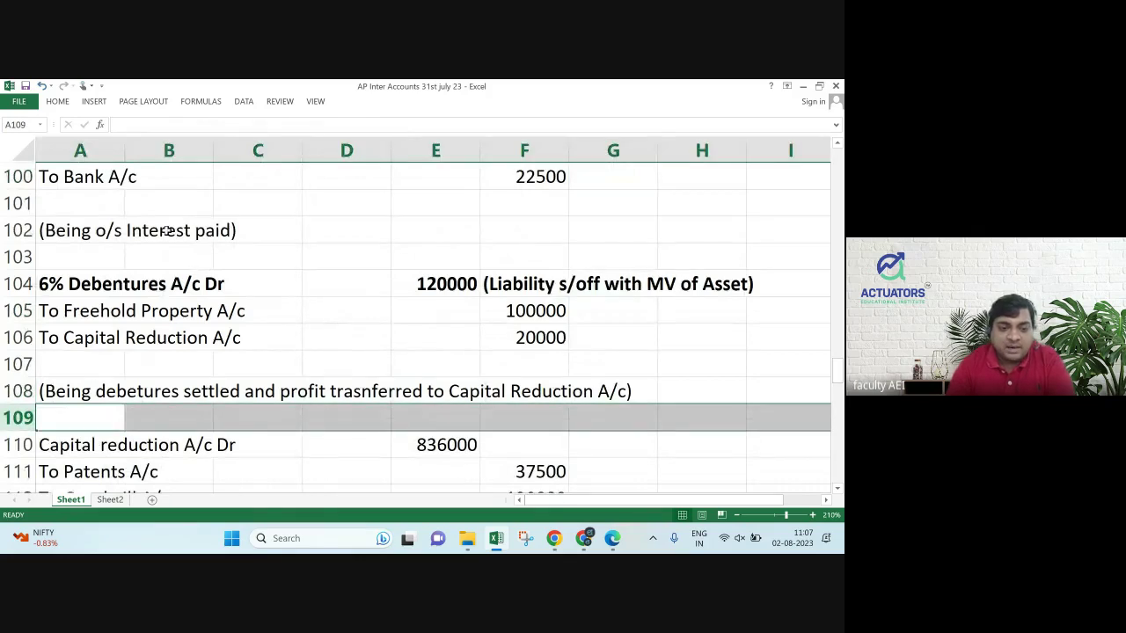
{"action": "right_click", "coordinate": [16, 419]}
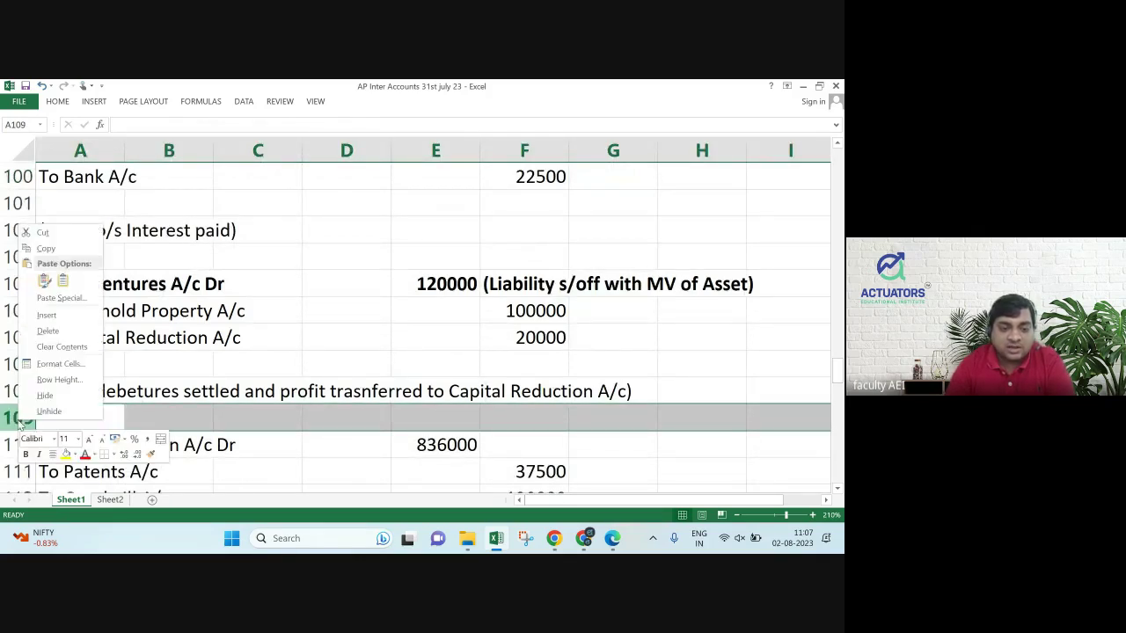
{"action": "left_click", "coordinate": [44, 315]}
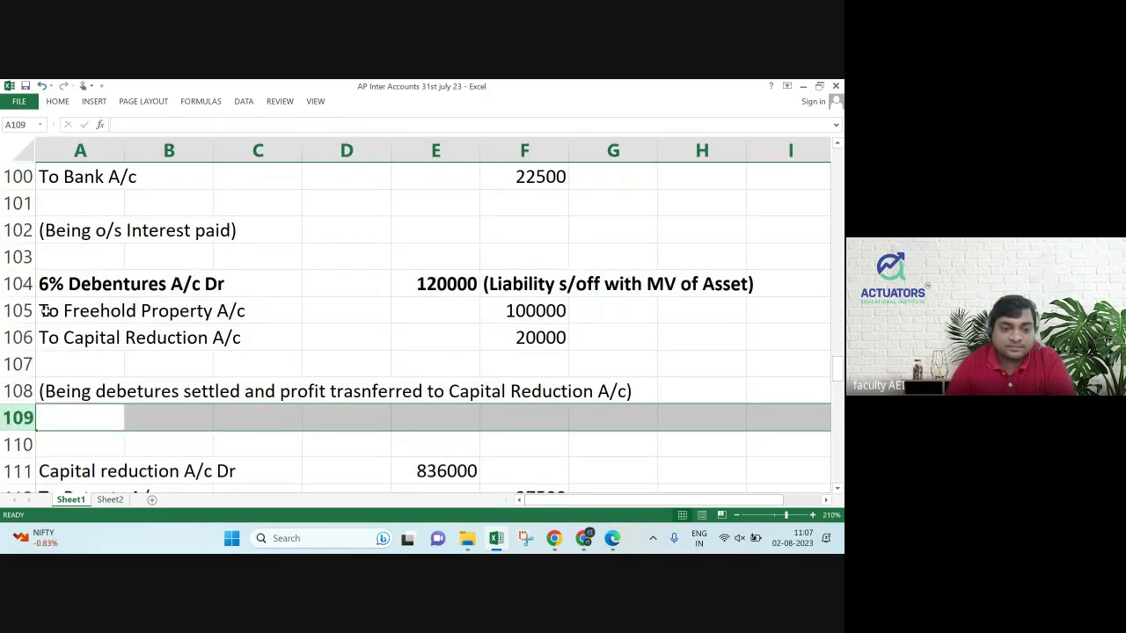
{"action": "right_click", "coordinate": [14, 419]}
{"action": "left_click", "coordinate": [44, 314]}
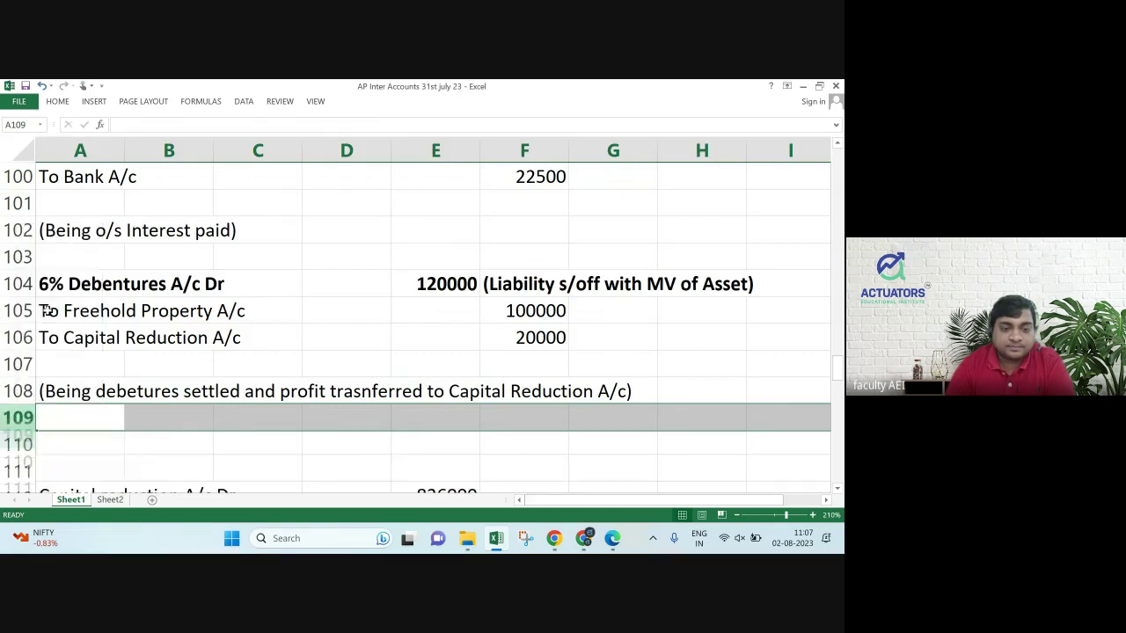
{"action": "right_click", "coordinate": [16, 418]}
{"action": "left_click", "coordinate": [55, 318]}
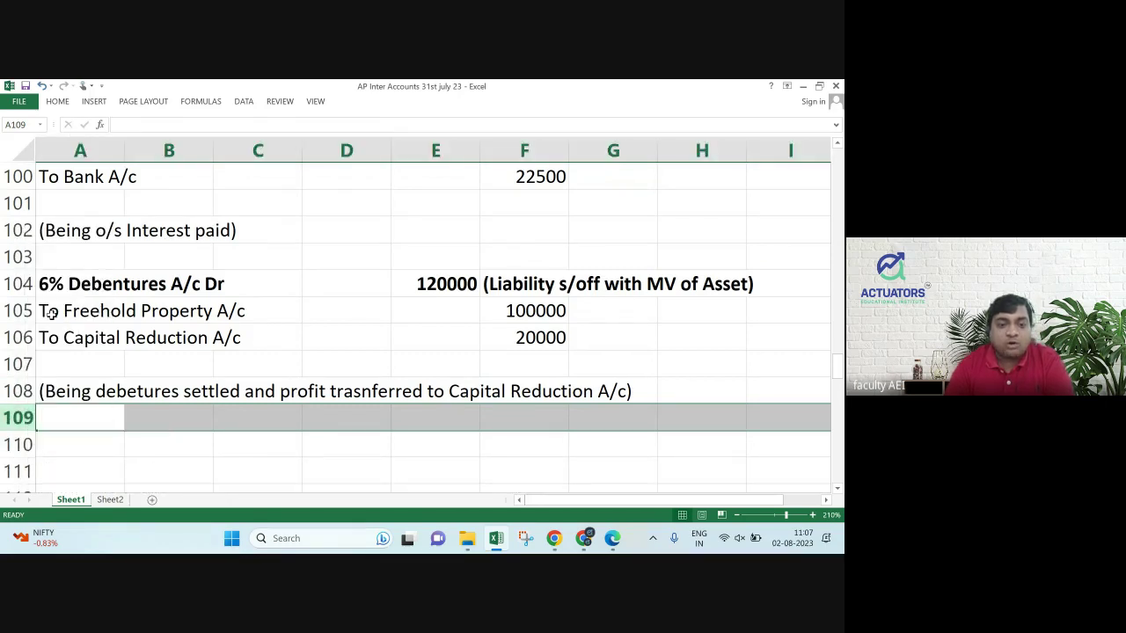
Enter the debit line "Bank A/c Dr" in A110 for the additional cash from debenture-holders.
{"action": "left_click", "coordinate": [88, 447]}
{"action": "key", "text": "Down"}
{"action": "key", "text": "Down"}
{"action": "key", "text": "Down"}
{"action": "key", "text": "Down"}
{"action": "key", "text": "Up"}
{"action": "key", "text": "Up"}
{"action": "key", "text": "Up"}
{"action": "key", "text": "Up"}
{"action": "type", "text": "Bank A/c Dr"}
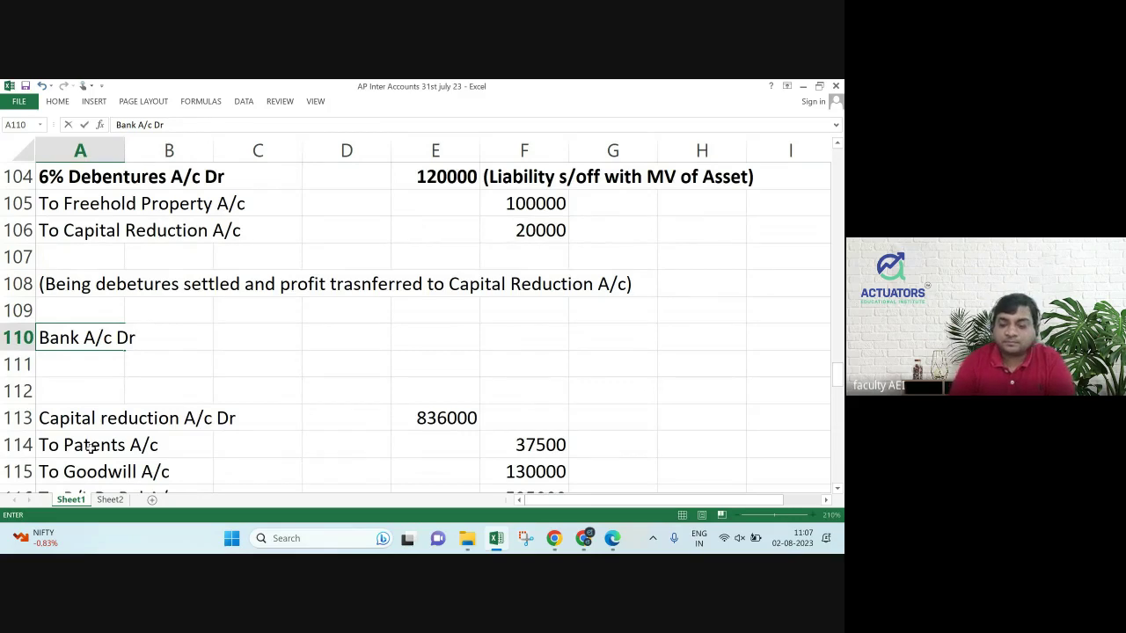
{"action": "key", "text": "Return"}
Enter the credit line "To 8% Debentures A/c" in A111, consulting clause (iv) on the debenture-holders' additional cash in the PDF.
{"action": "type", "text": "To"}
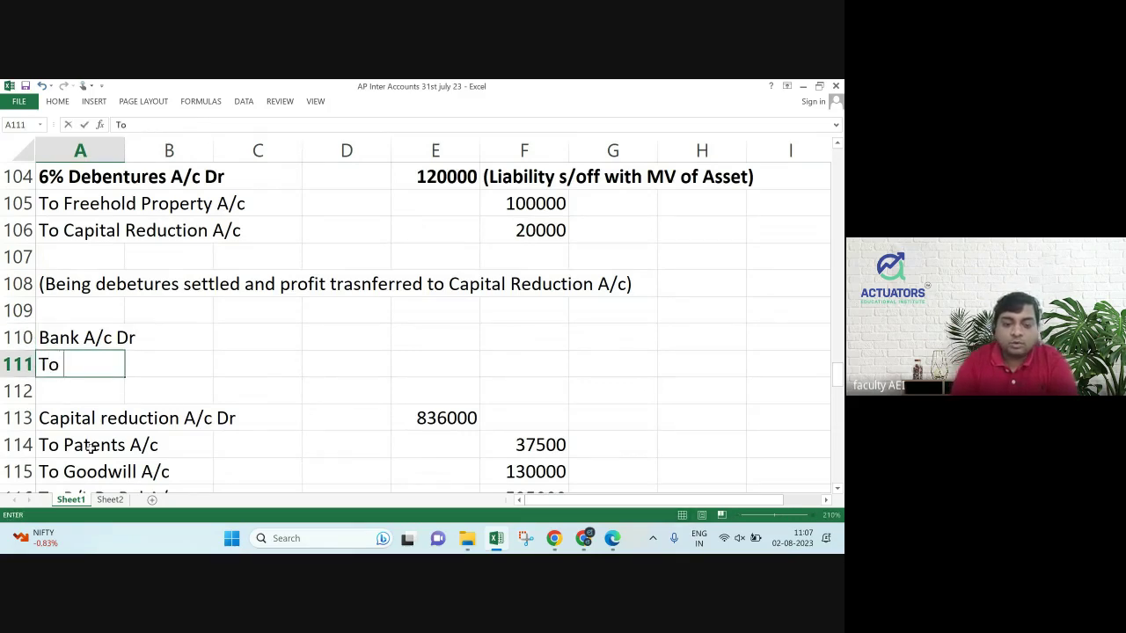
{"action": "key", "text": "alt+Tab"}
{"action": "scroll", "coordinate": [91, 449], "scroll_direction": "down", "scroll_amount": 1}
{"action": "scroll", "coordinate": [91, 450], "scroll_direction": "down", "scroll_amount": 12}
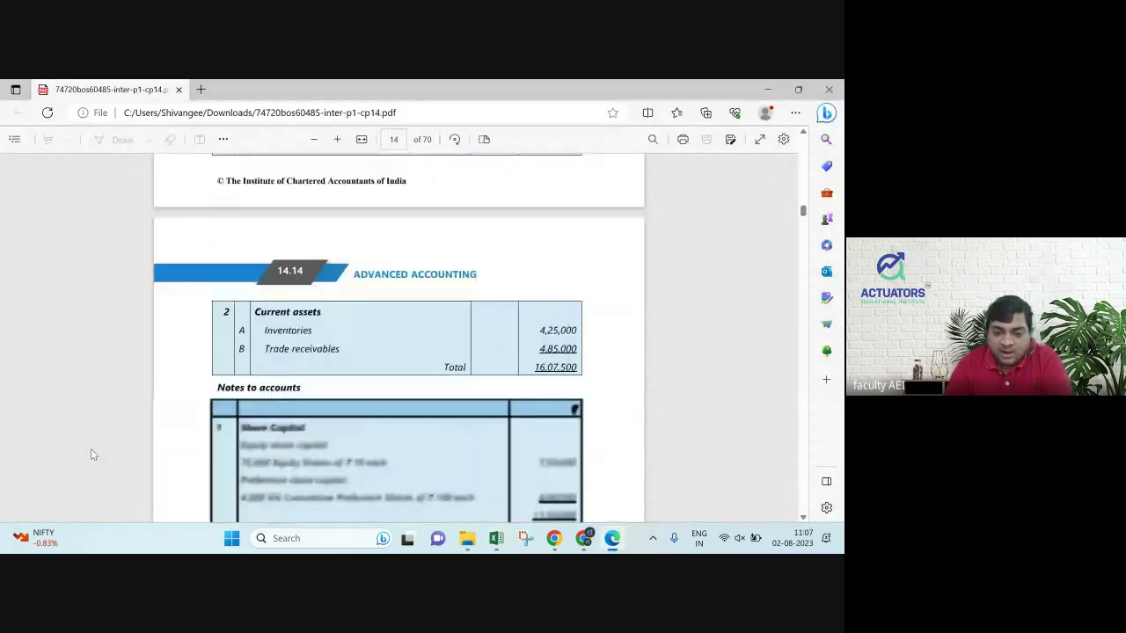
{"action": "scroll", "coordinate": [90, 450], "scroll_direction": "down", "scroll_amount": 3}
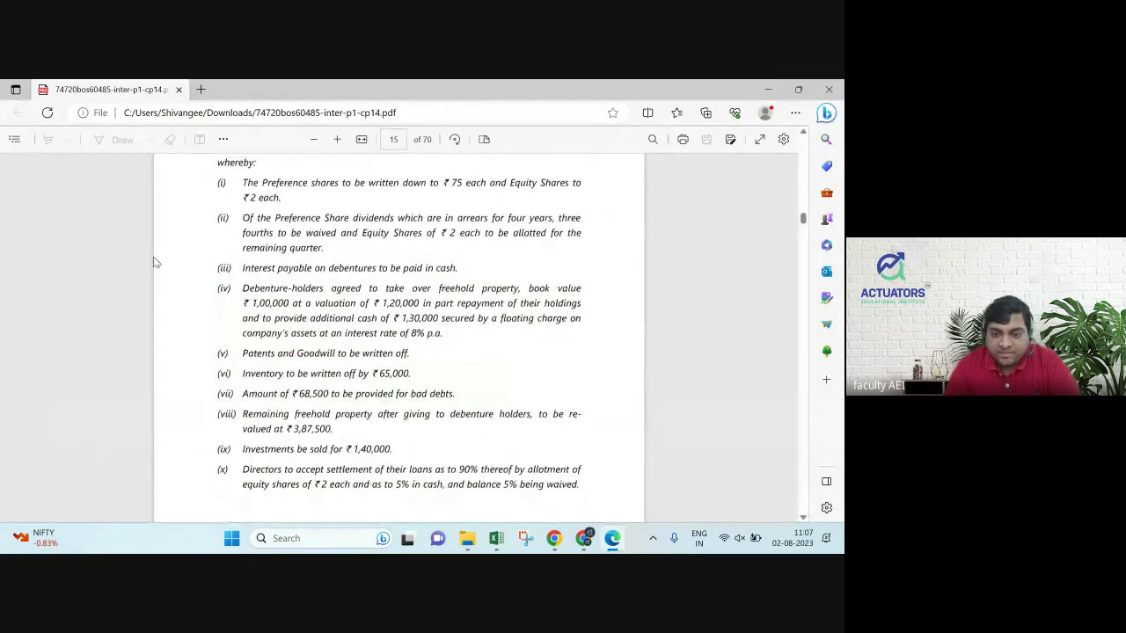
{"action": "left_click_drag", "start_coordinate": [357, 318], "coordinate": [451, 340]}
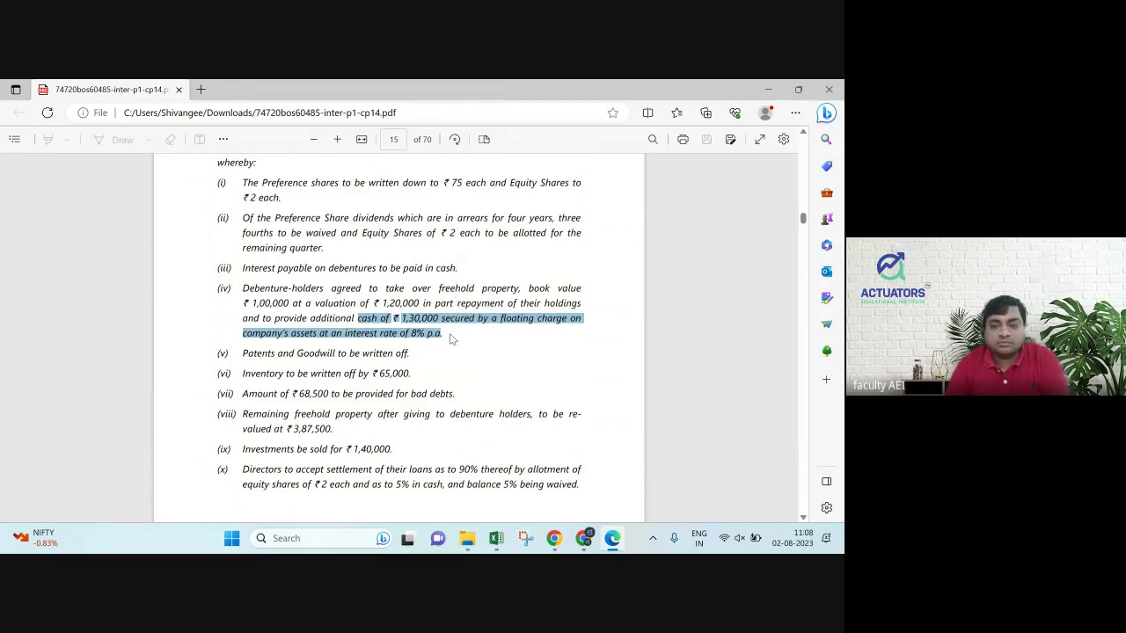
{"action": "key", "text": "alt+Tab"}
{"action": "type", "text": "8"}
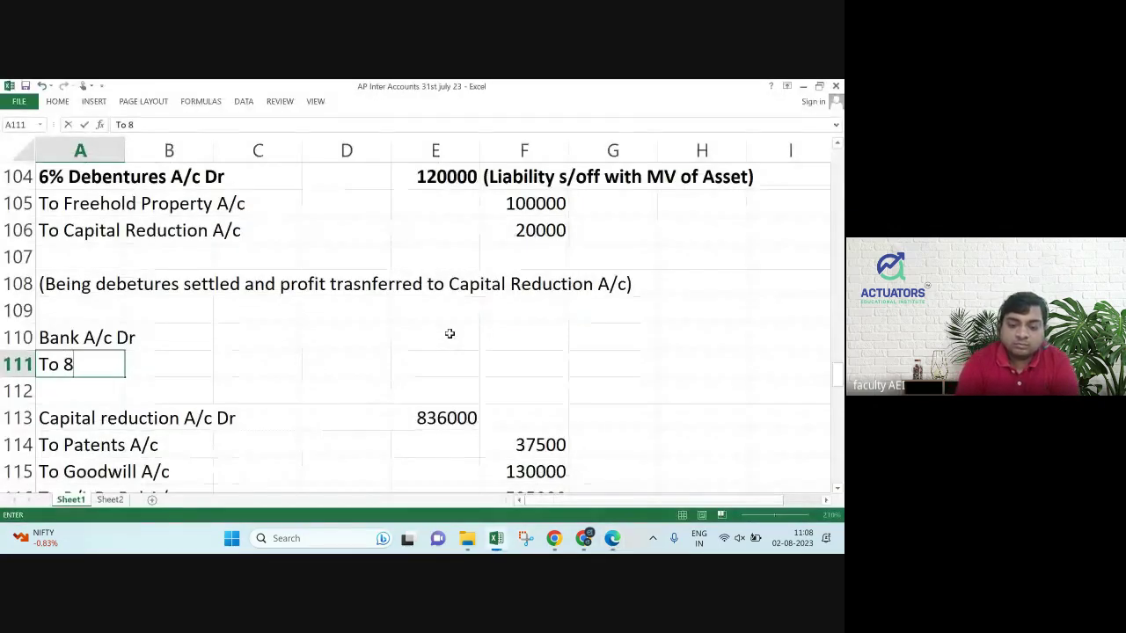
{"action": "type", "text": "% Deben"}
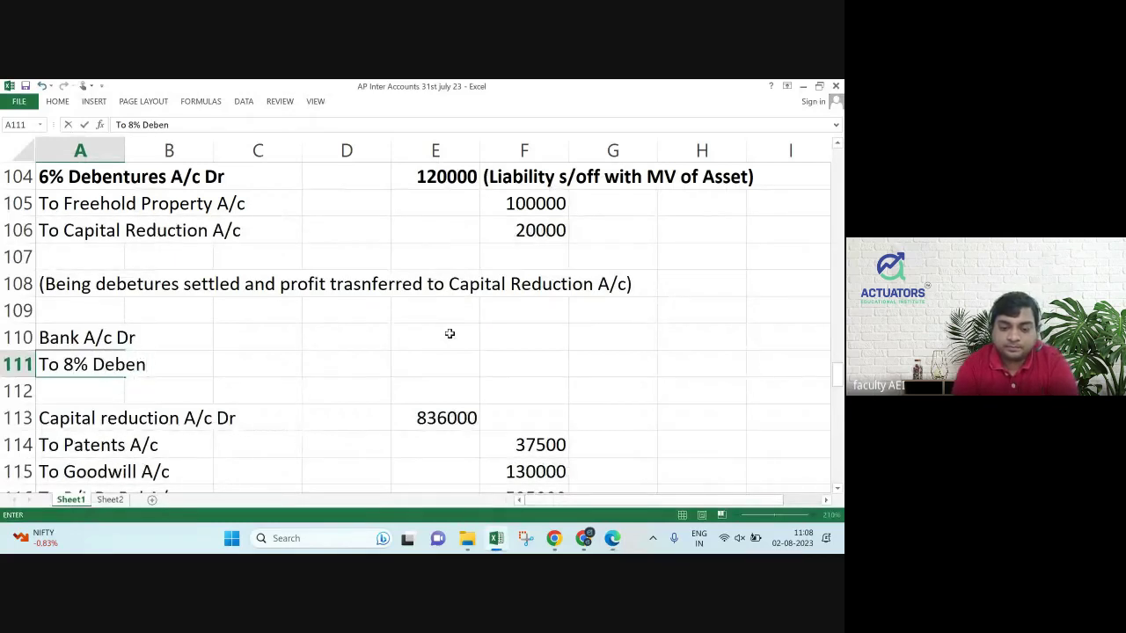
{"action": "type", "text": "tures A/c"}
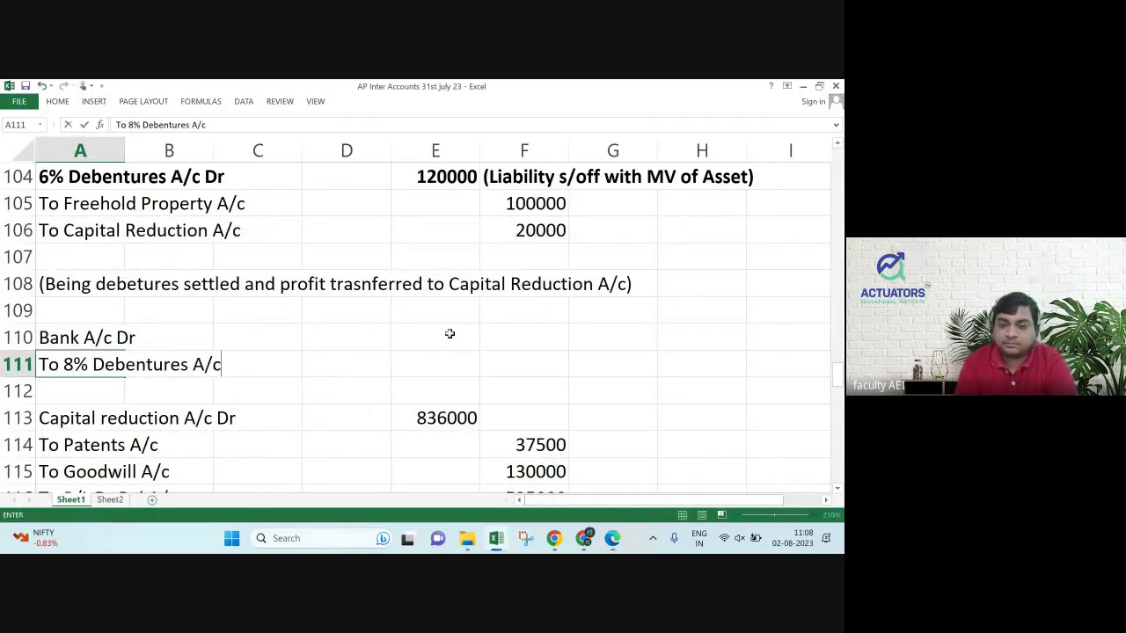
{"action": "key", "text": "Return"}
Enter 130000 as the Bank debit in E110 and 130000 as the 8% Debentures credit in F111.
{"action": "key", "text": "Up"}
{"action": "key", "text": "Up"}
{"action": "key", "text": "Right"}
{"action": "key", "text": "Right"}
{"action": "key", "text": "Right"}
{"action": "key", "text": "Right"}
{"action": "type", "text": "130000"}
{"action": "key", "text": "Return"}
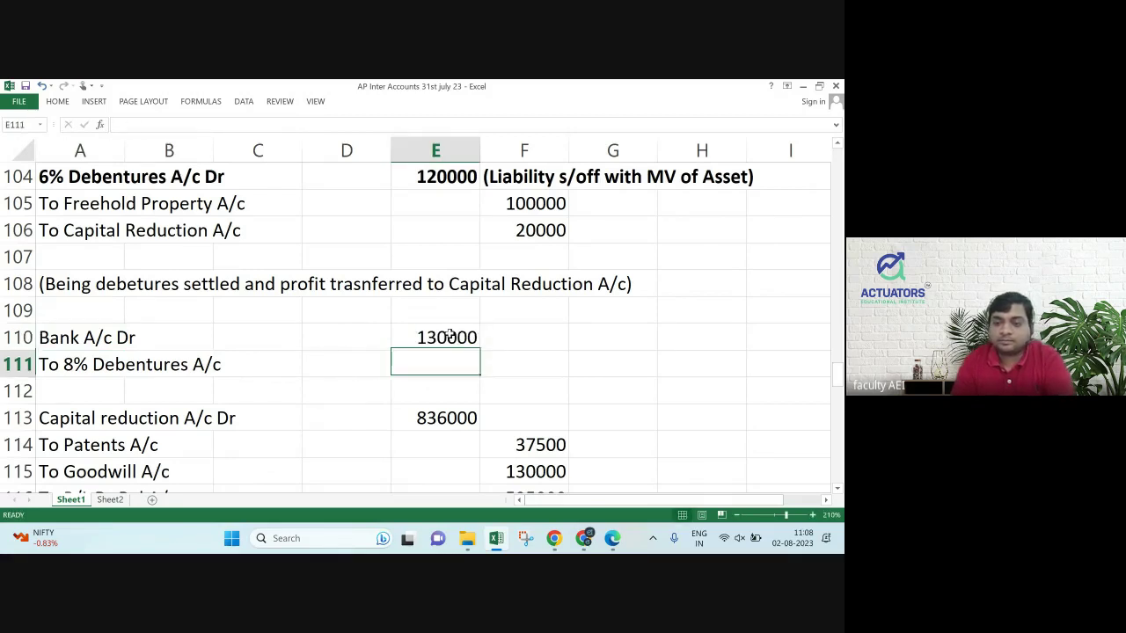
{"action": "key", "text": "Right"}
{"action": "type", "text": "130000"}
{"action": "key", "text": "Return"}
Insert two blank rows at row 112 and begin the entry's narration in A113 with "(Being New debenturws".
{"action": "key", "text": "Up"}
{"action": "key", "text": "Up"}
{"action": "key", "text": "Down"}
{"action": "key", "text": "Down"}
{"action": "key", "text": "Left"}
{"action": "key", "text": "Left"}
{"action": "key", "text": "Left"}
{"action": "key", "text": "Left"}
{"action": "key", "text": "Left"}
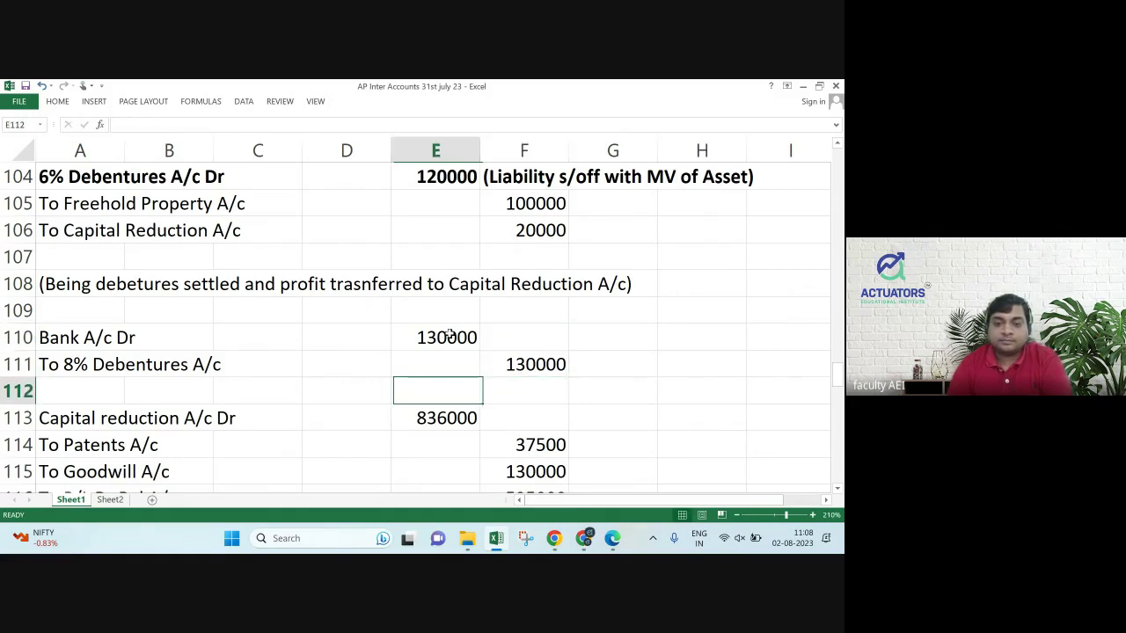
{"action": "key", "text": "shift+space"}
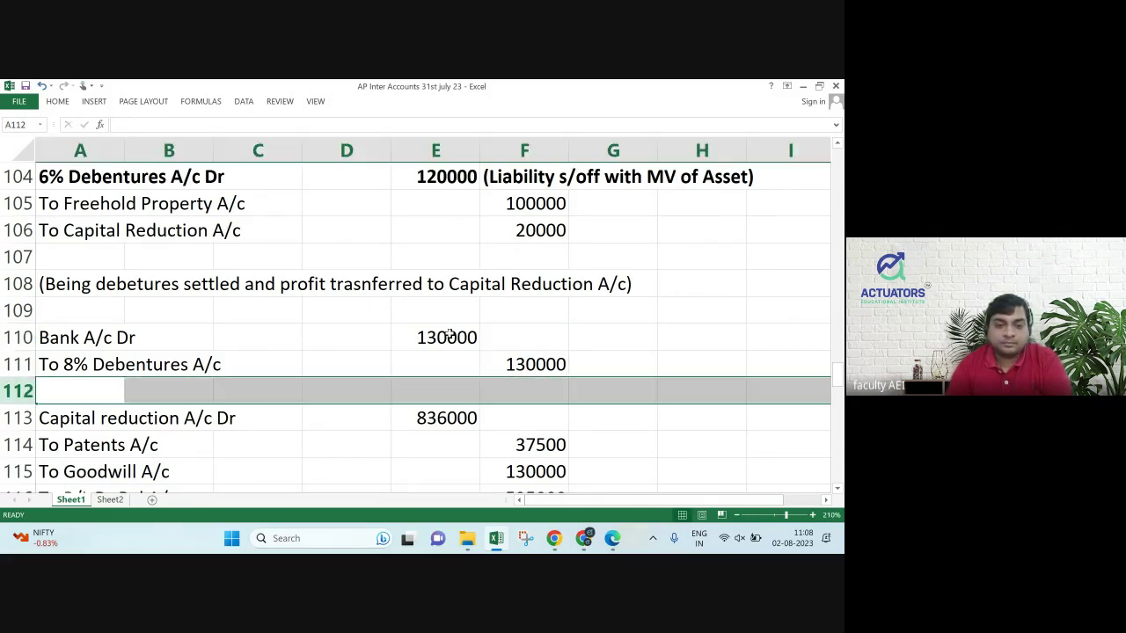
{"action": "right_click", "coordinate": [17, 390]}
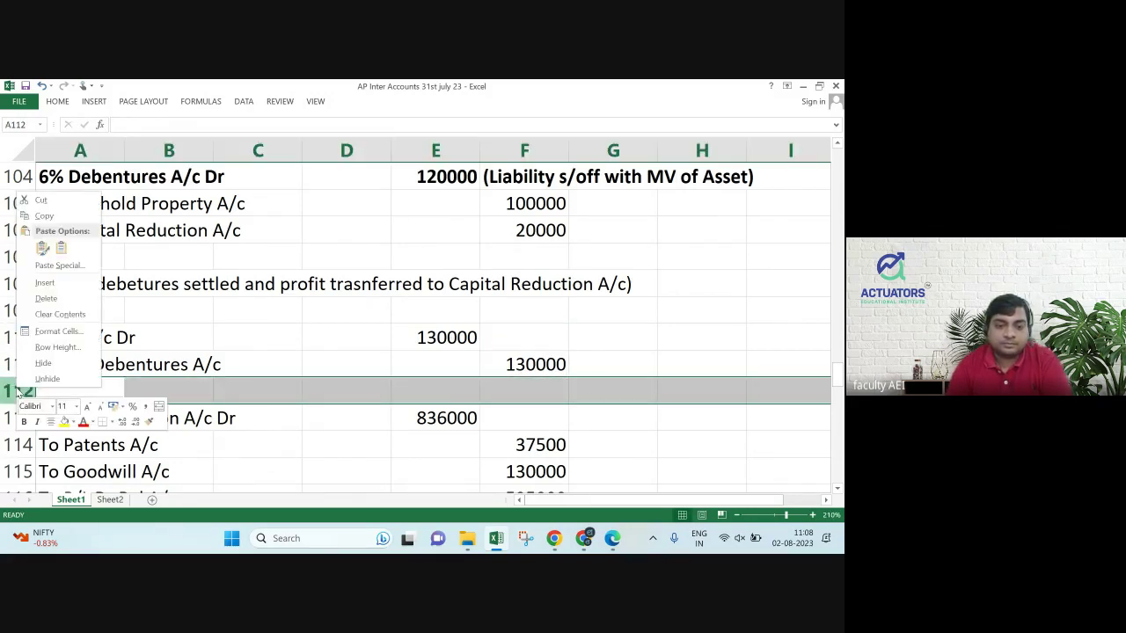
{"action": "left_click", "coordinate": [48, 282]}
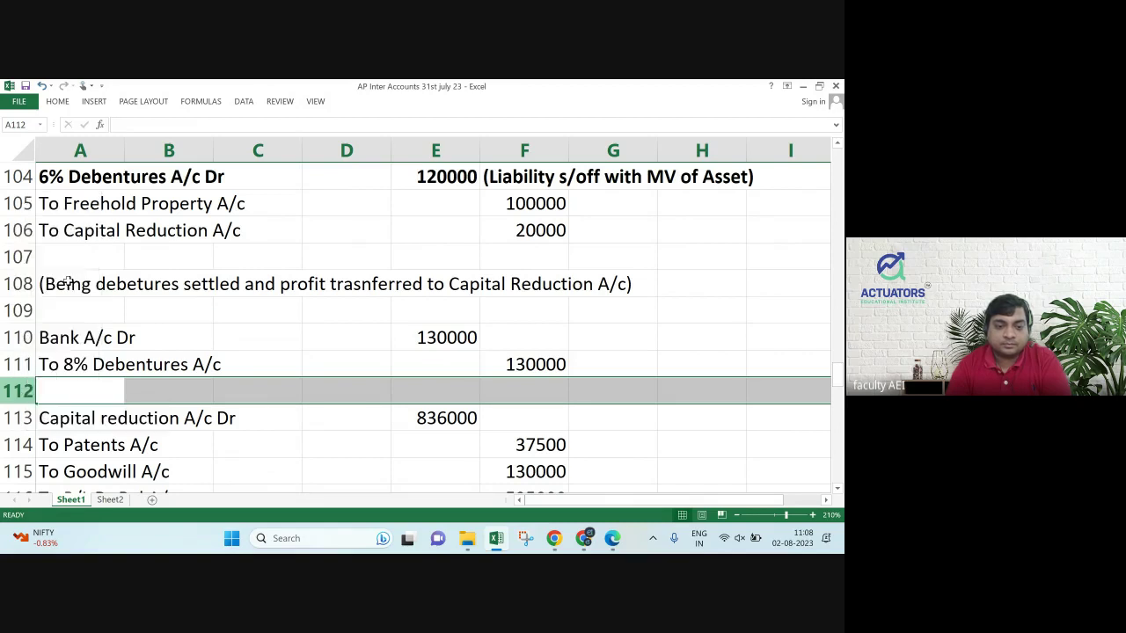
{"action": "right_click", "coordinate": [25, 390]}
{"action": "left_click", "coordinate": [43, 282]}
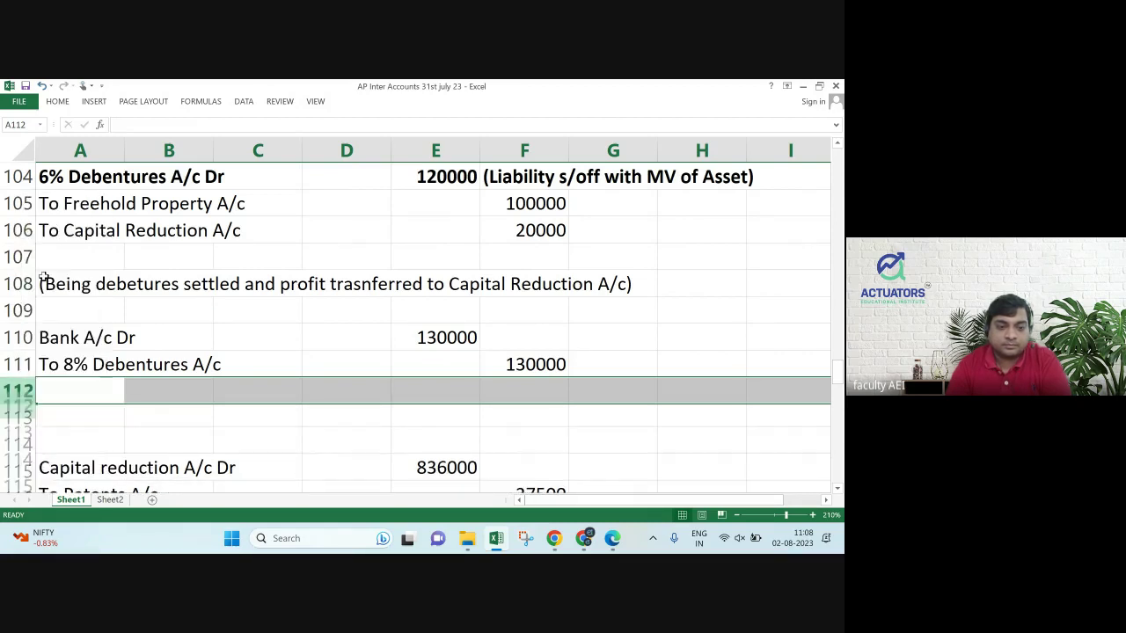
{"action": "left_click", "coordinate": [78, 408]}
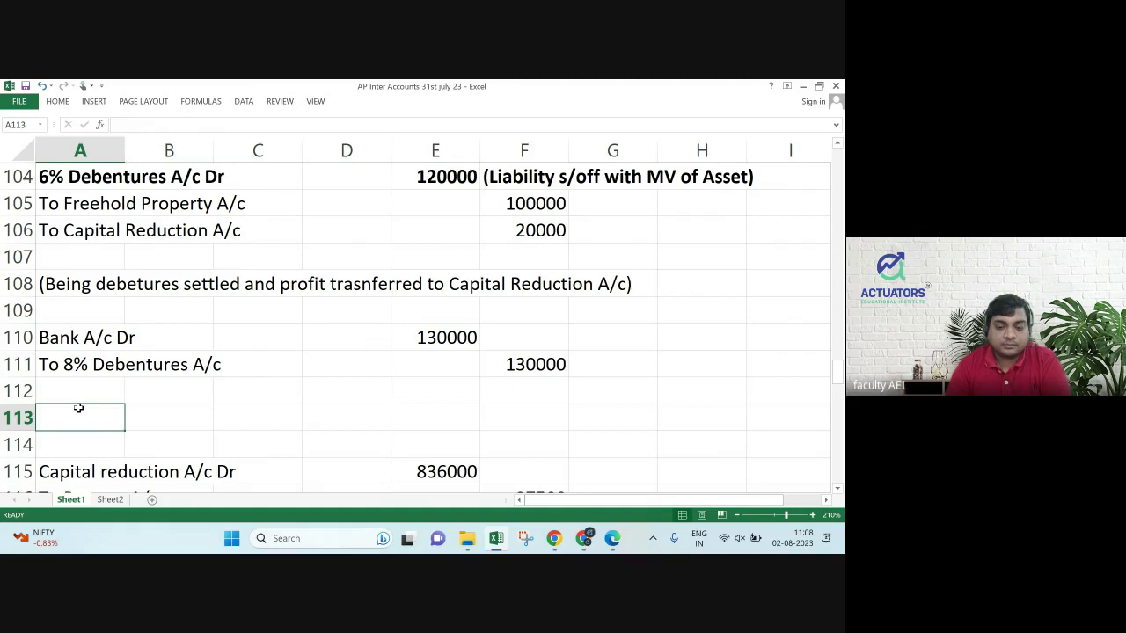
{"action": "type", "text": "(Being New debenturws"}
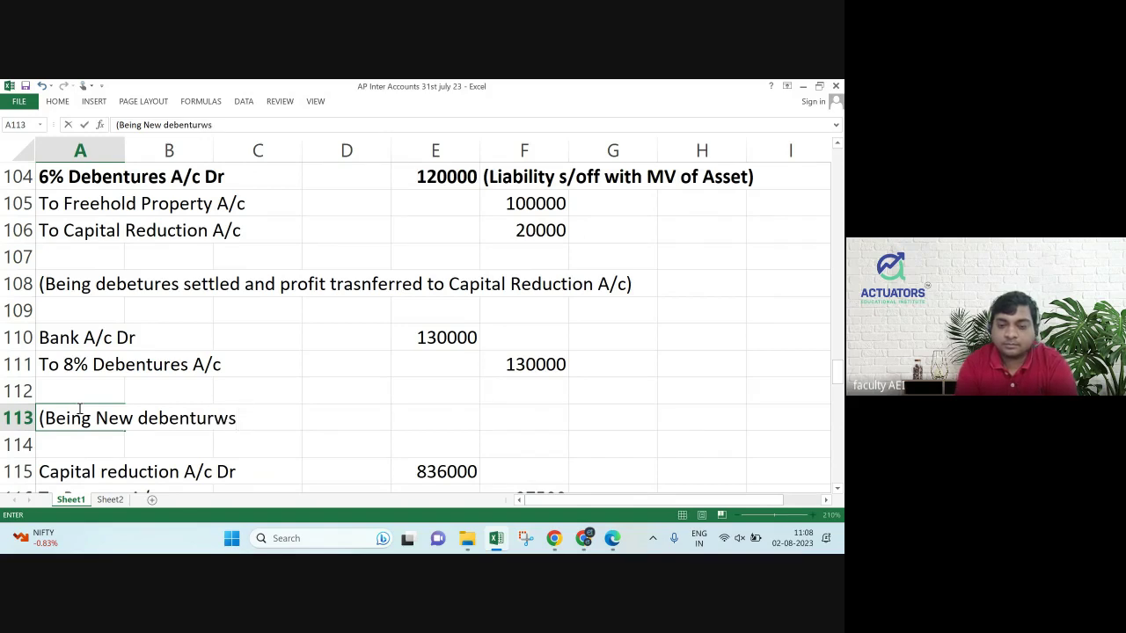
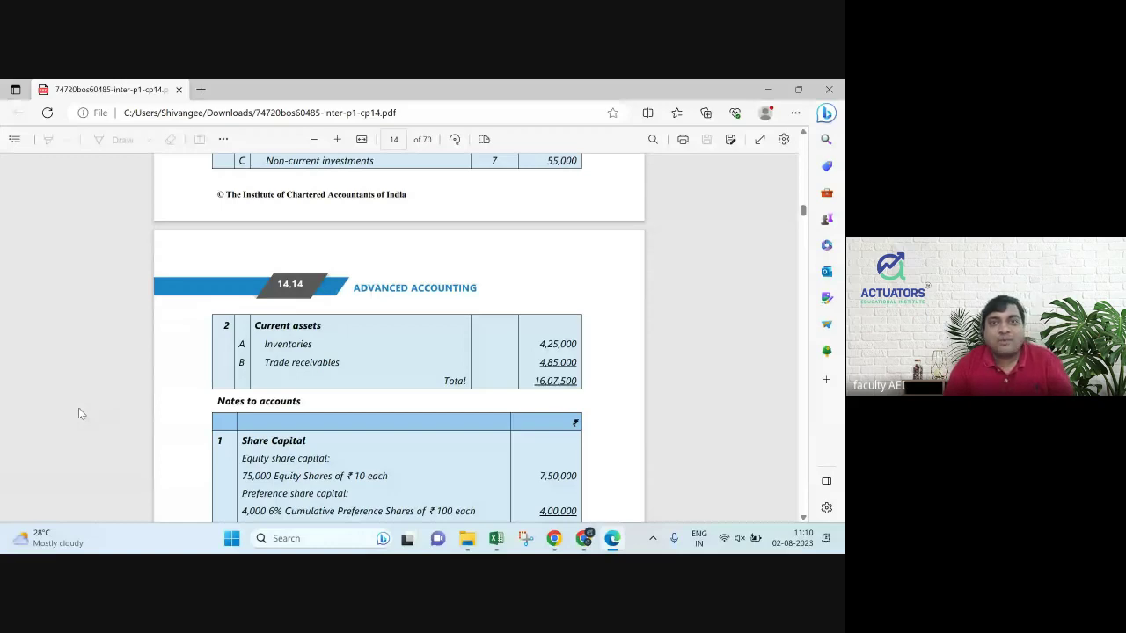
Review the balance sheet of A & Co. Ltd. as at 31-3-20X2 in the PDF against the new balance sheet in the workbook.
{"action": "scroll", "coordinate": [80, 411], "scroll_direction": "up", "scroll_amount": 1}
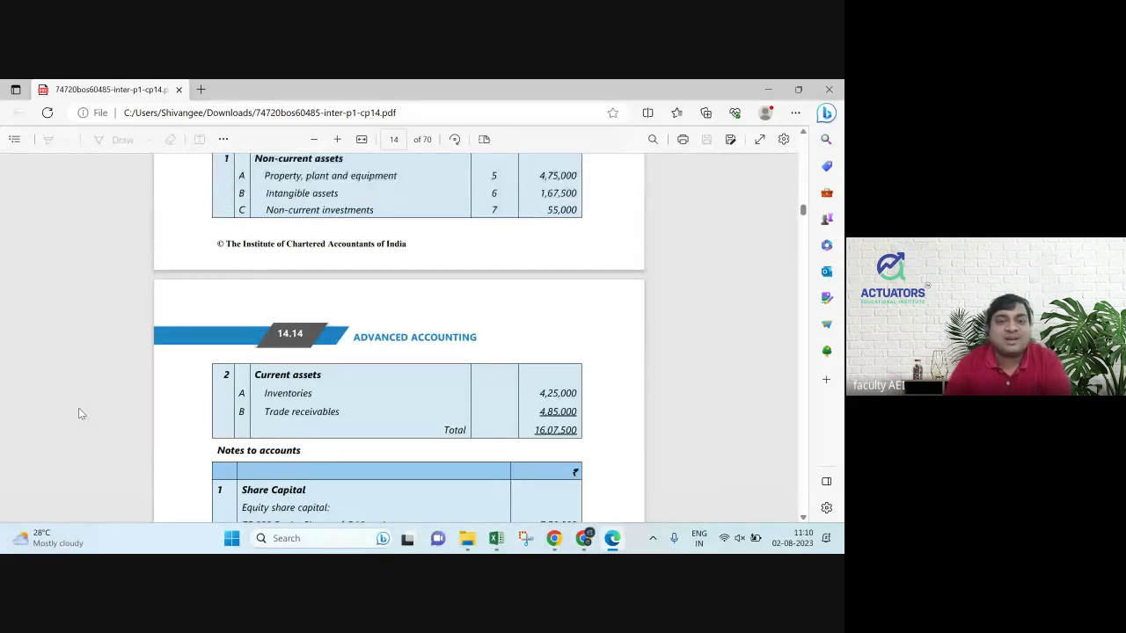
{"action": "scroll", "coordinate": [79, 412], "scroll_direction": "up", "scroll_amount": 2}
{"action": "scroll", "coordinate": [79, 413], "scroll_direction": "up", "scroll_amount": 2}
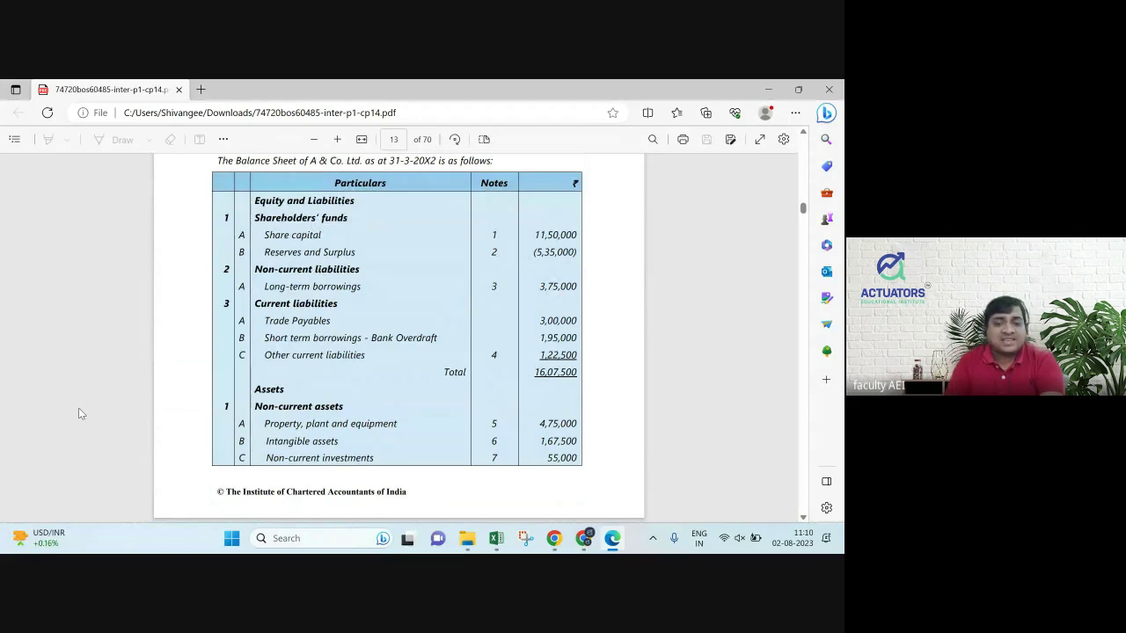
{"action": "key", "text": "alt+Tab"}
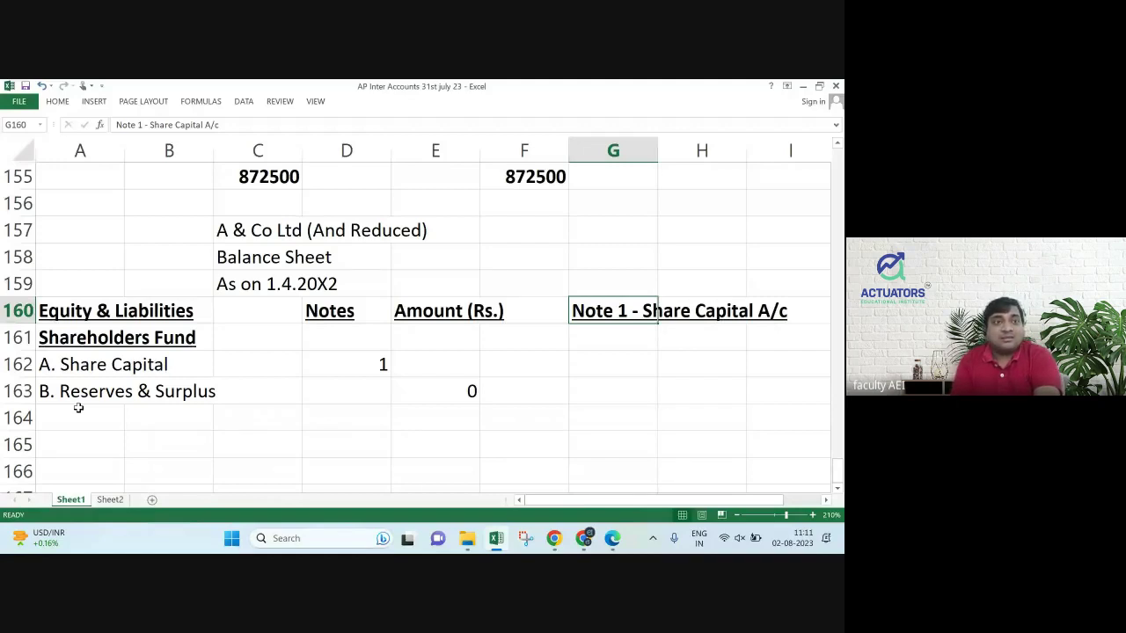
{"action": "key", "text": "alt+Tab"}
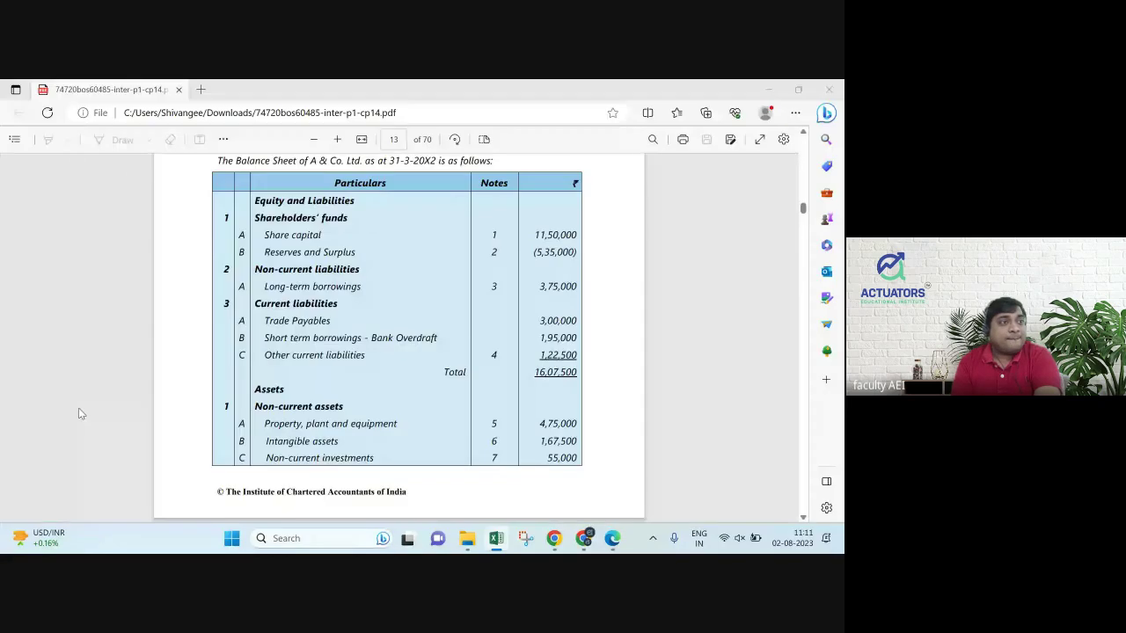
{"action": "key", "text": "alt+Tab"}
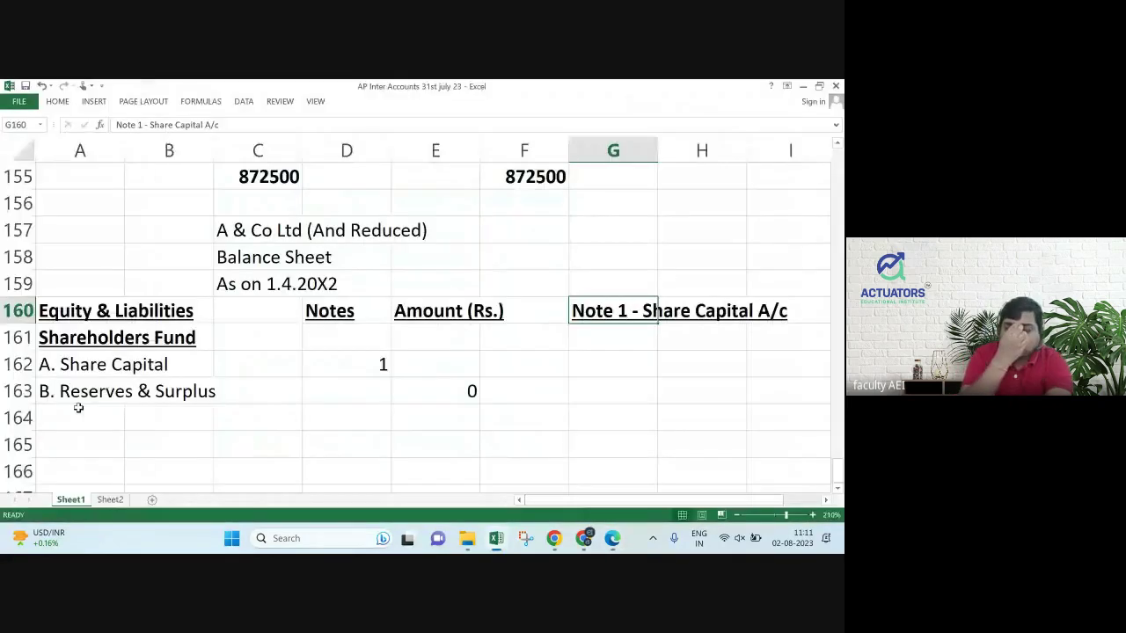
{"action": "key", "text": "Return"}
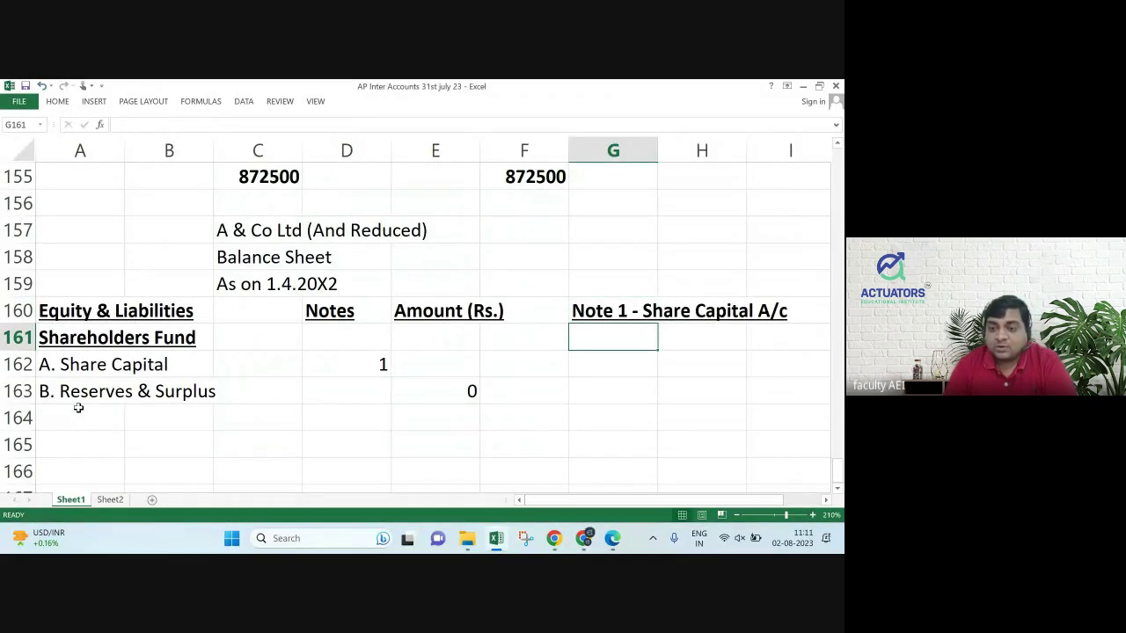
{"action": "key", "text": "Right"}
{"action": "key", "text": "Right"}
{"action": "key", "text": "Left"}
{"action": "key", "text": "Left"}
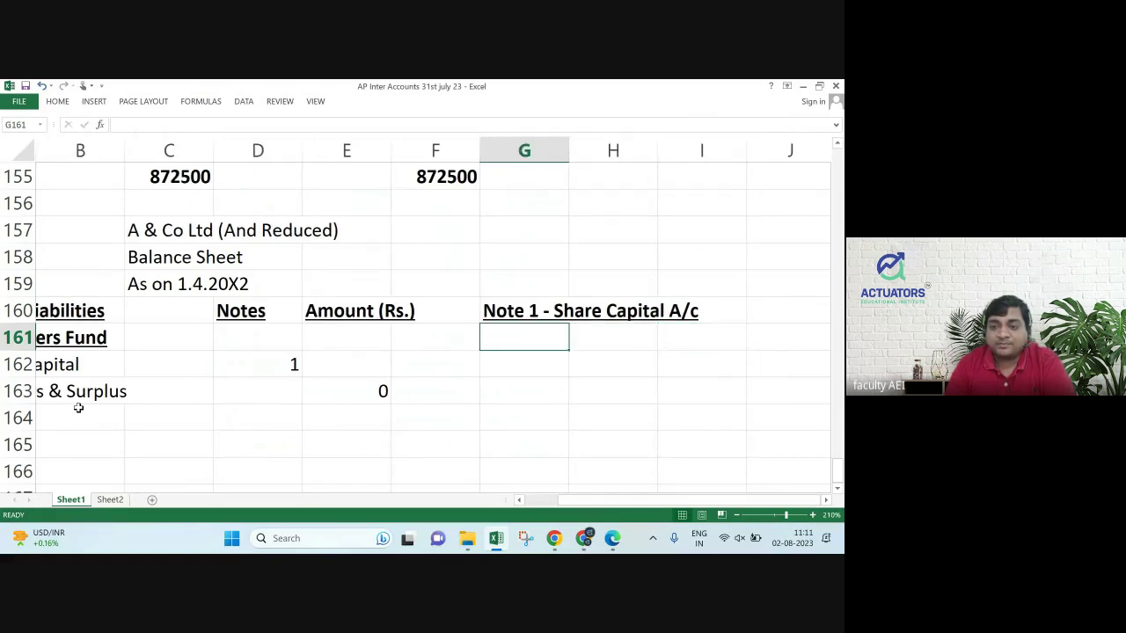
{"action": "key", "text": "Down"}
{"action": "key", "text": "Left"}
{"action": "key", "text": "Home"}
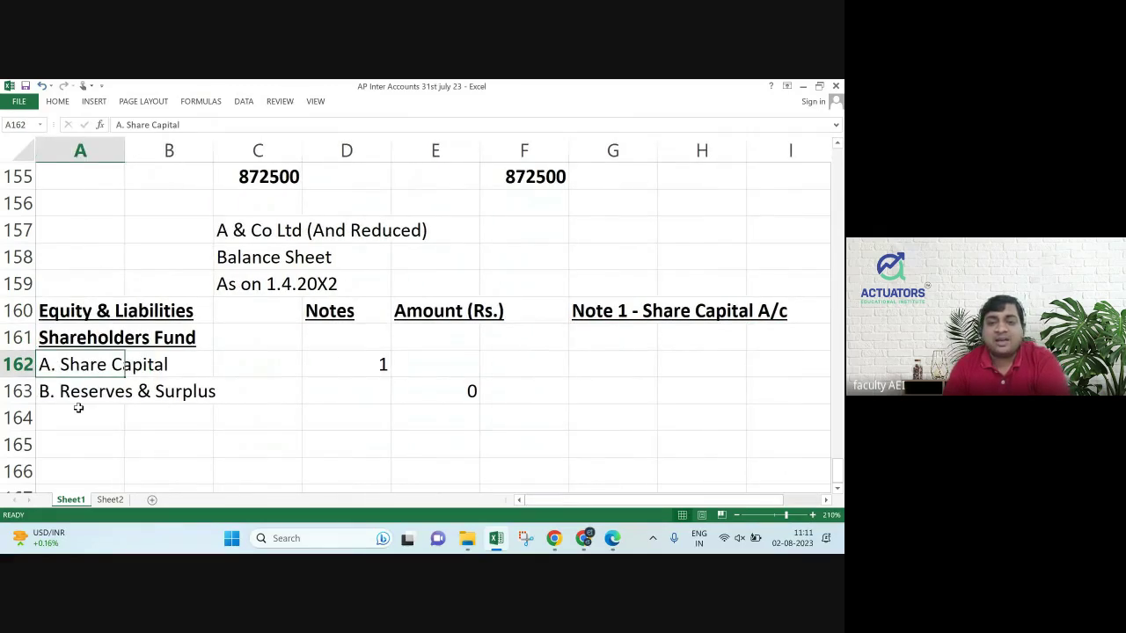
{"action": "key", "text": "Right"}
{"action": "key", "text": "Right"}
{"action": "key", "text": "Right"}
{"action": "key", "text": "Right"}
{"action": "key", "text": "Right"}
{"action": "key", "text": "Right"}
{"action": "key", "text": "Right"}
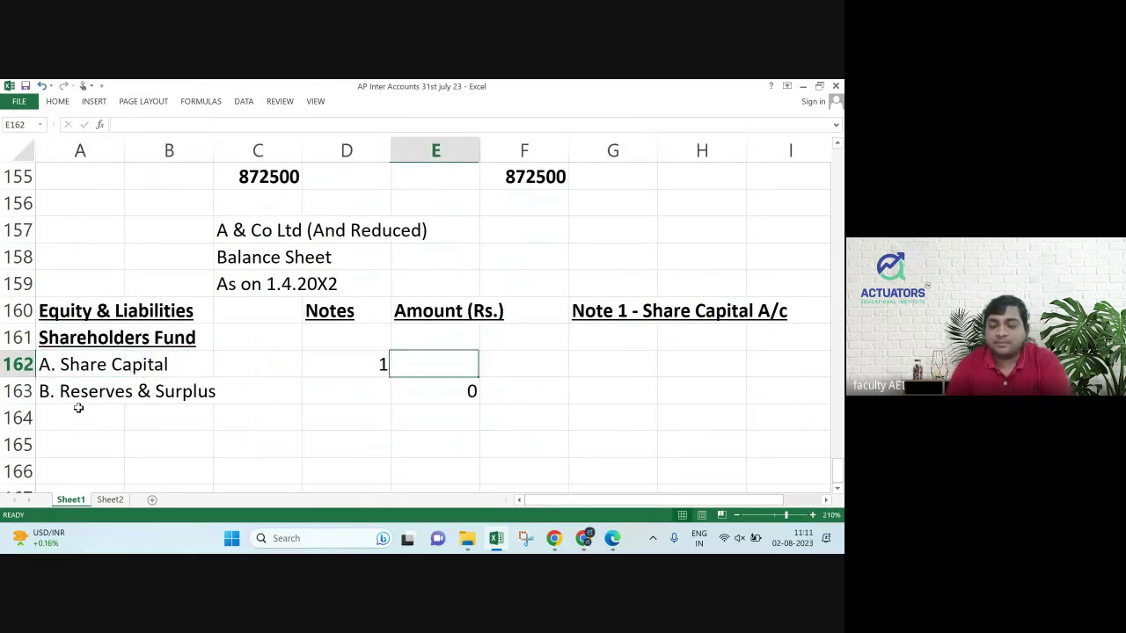
{"action": "key", "text": "Up"}
{"action": "key", "text": "Left"}
{"action": "key", "text": "Down"}
{"action": "key", "text": "Right"}
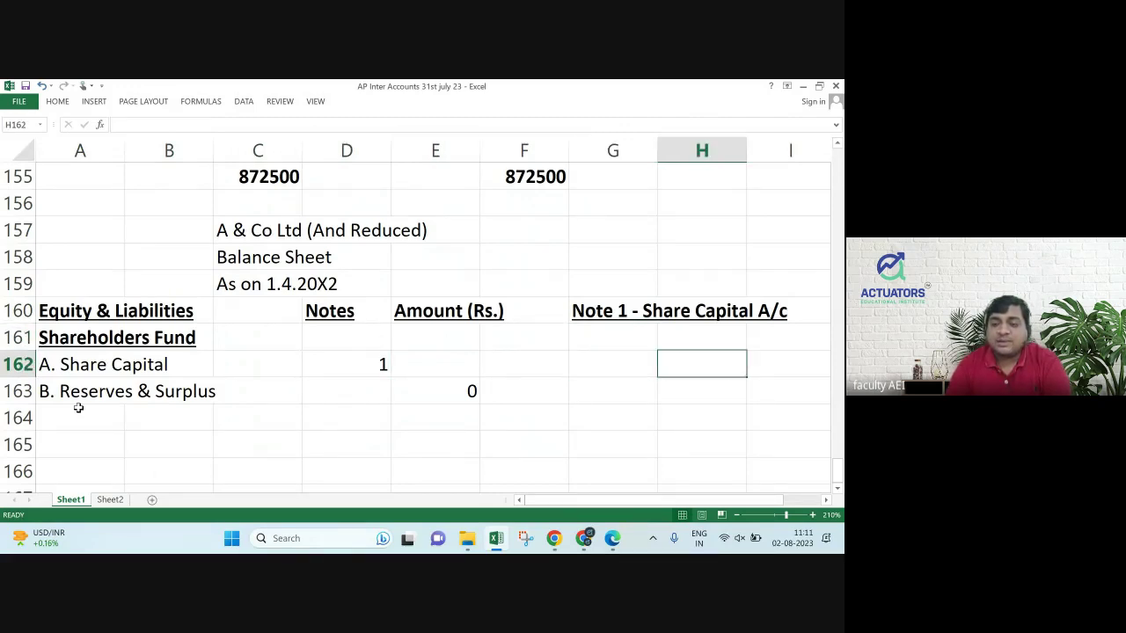
Enter the equity share description under Note 1: "132000, E Shares of Rs. 2 each" in G162 and "fully paid" in G163.
{"action": "key", "text": "Right"}
{"action": "key", "text": "Right"}
{"action": "key", "text": "Left"}
{"action": "key", "text": "Left"}
{"action": "key", "text": "Left"}
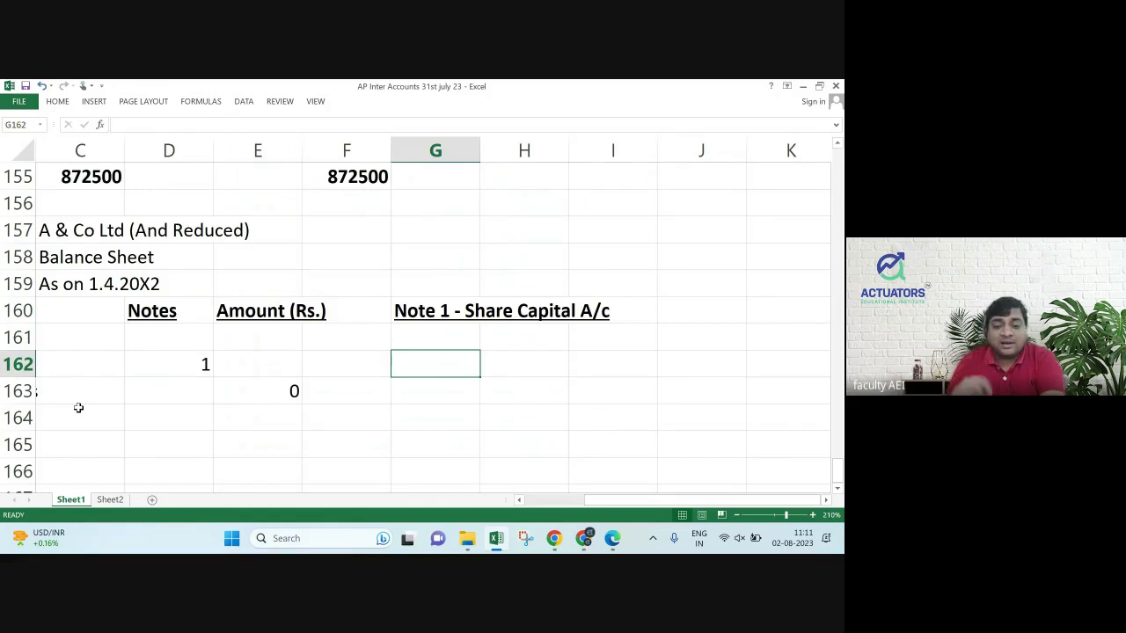
{"action": "type", "text": "132000, Es shares"}
{"action": "key", "text": "BackSpace"}
{"action": "key", "text": "BackSpace"}
{"action": "key", "text": "BackSpace"}
{"action": "key", "text": "BackSpace"}
{"action": "key", "text": "BackSpace"}
{"action": "key", "text": "BackSpace"}
{"action": "key", "text": "BackSpace"}
{"action": "key", "text": "BackSpace"}
{"action": "type", "text": "Shares of Rs. 2 each"}
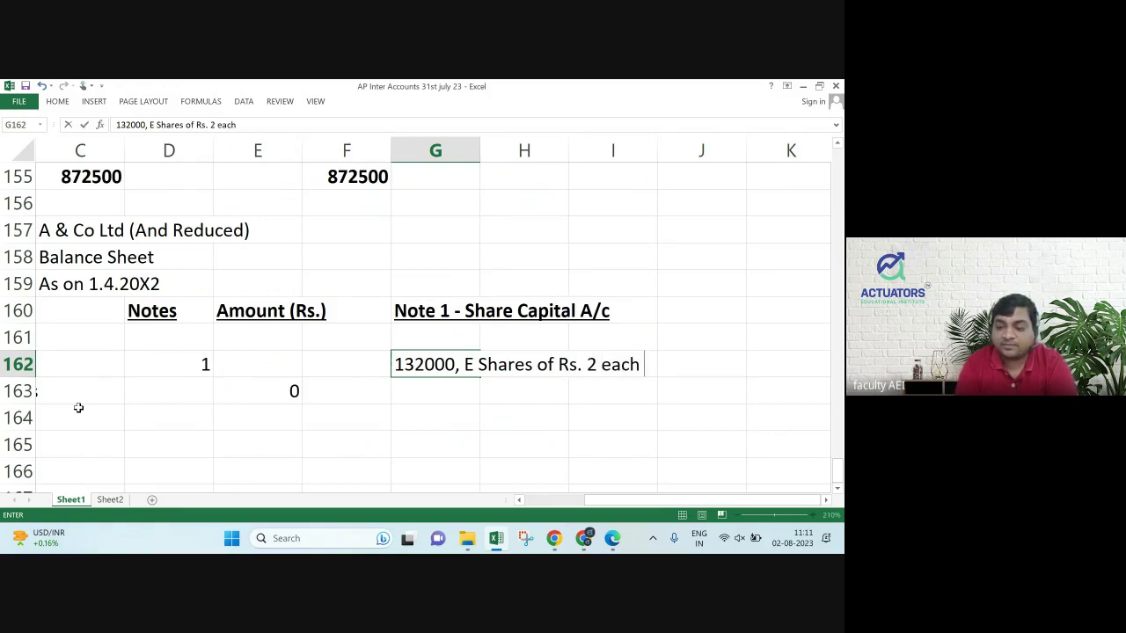
{"action": "key", "text": "Return"}
{"action": "type", "text": "fully paid"}
{"action": "key", "text": "Return"}
Enter the equity share capital amount 264000 in J163, on the "fully paid" line.
{"action": "key", "text": "Up"}
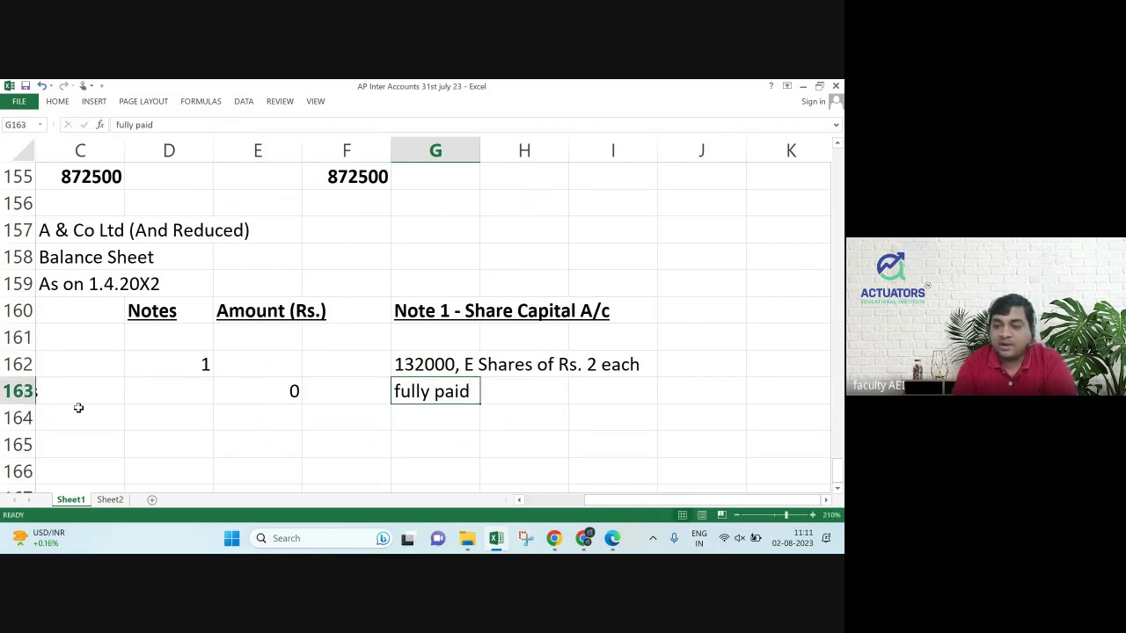
{"action": "key", "text": "Right"}
{"action": "key", "text": "Right"}
{"action": "key", "text": "Right"}
{"action": "key", "text": "Up"}
{"action": "key", "text": "Down"}
{"action": "type", "text": "264000"}
{"action": "key", "text": "ctrl+Return"}
Check the share capital note in the PDF, and enter "4000, P Shares of Rs. 75 each" in G164 under Note 1.
{"action": "key", "text": "Down"}
{"action": "key", "text": "Left"}
{"action": "key", "text": "Left"}
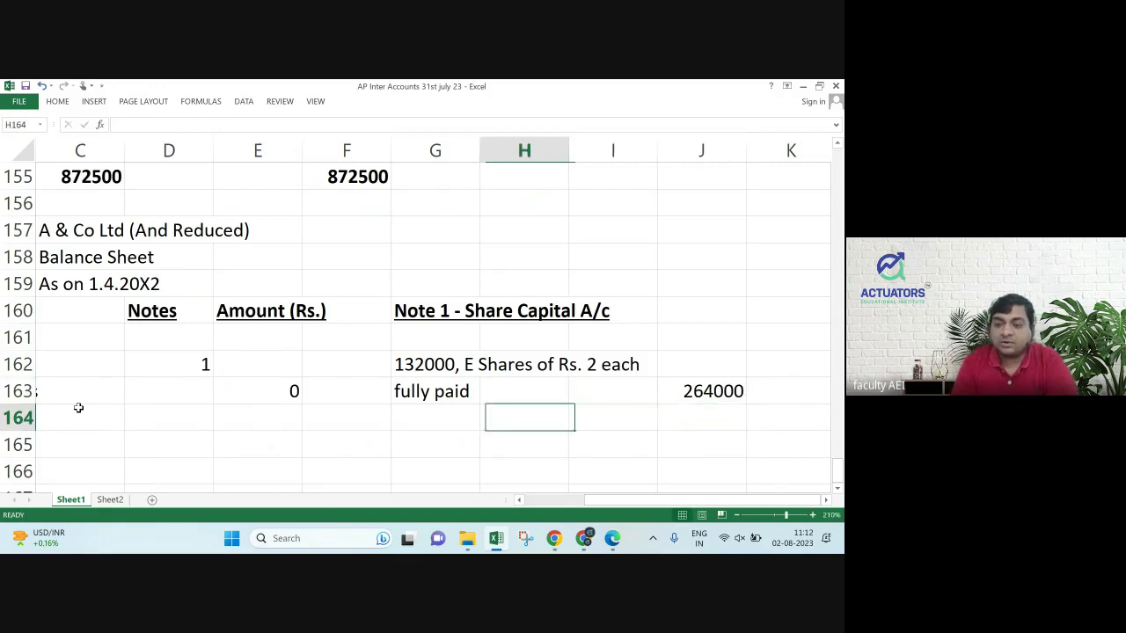
{"action": "key", "text": "Left"}
{"action": "key", "text": "alt+Tab"}
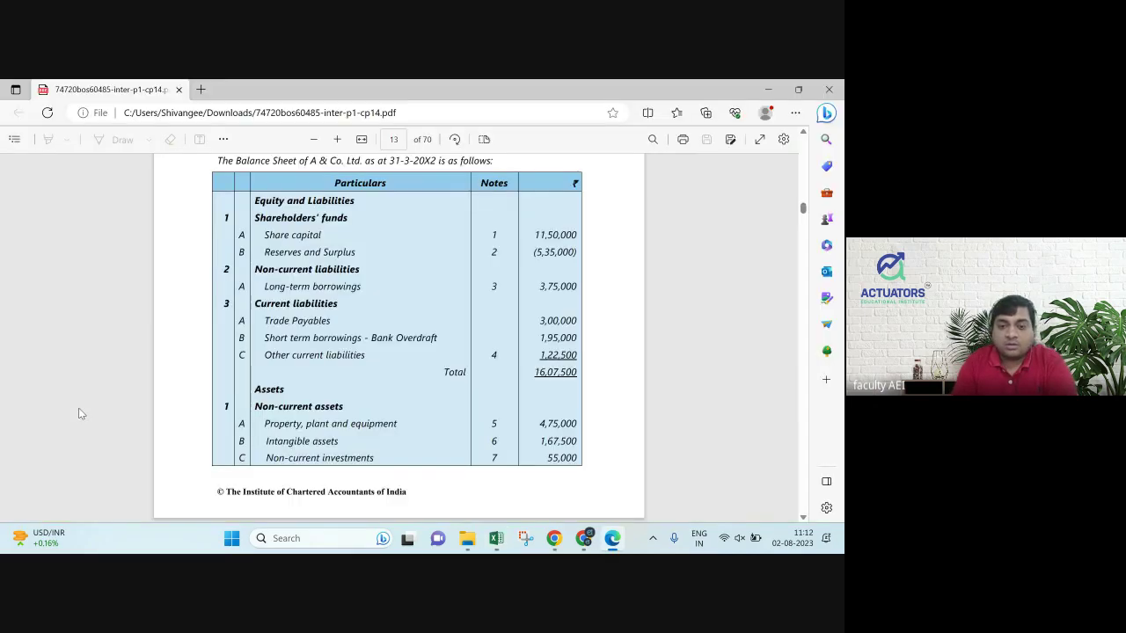
{"action": "scroll", "coordinate": [79, 408], "scroll_direction": "down", "scroll_amount": 1}
{"action": "scroll", "coordinate": [78, 408], "scroll_direction": "down", "scroll_amount": 5}
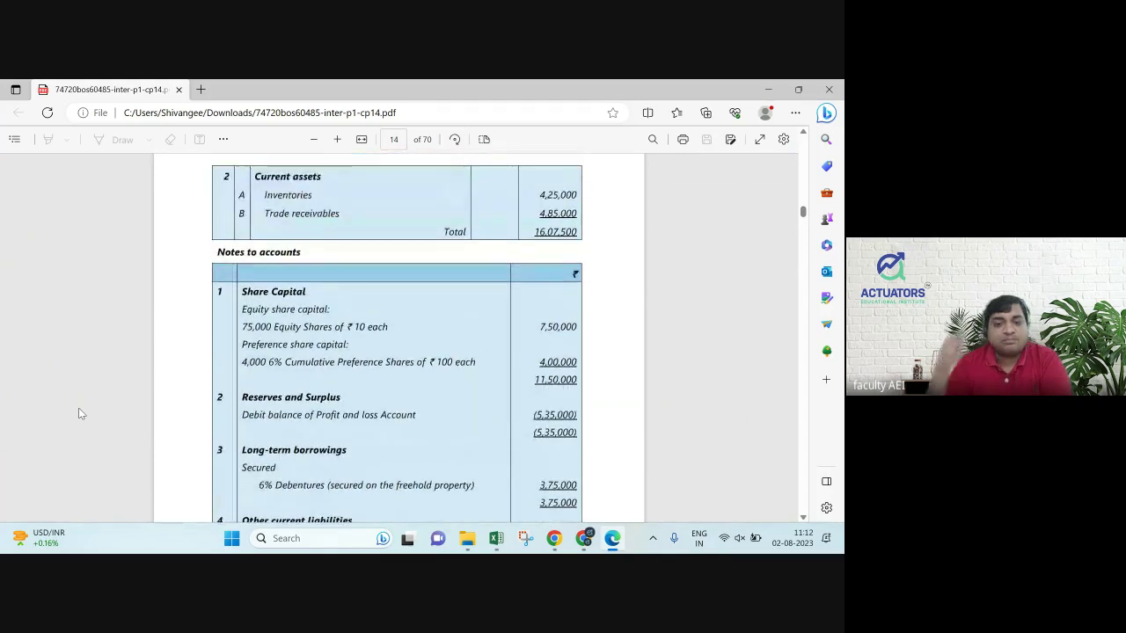
{"action": "key", "text": "alt+Tab"}
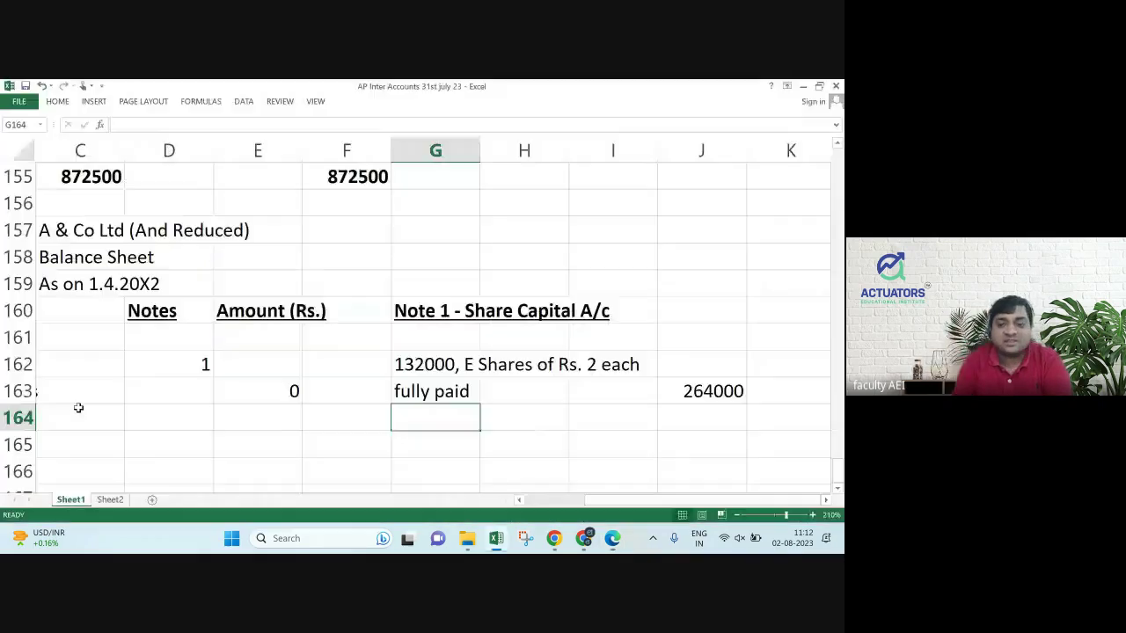
{"action": "type", "text": "4000"}
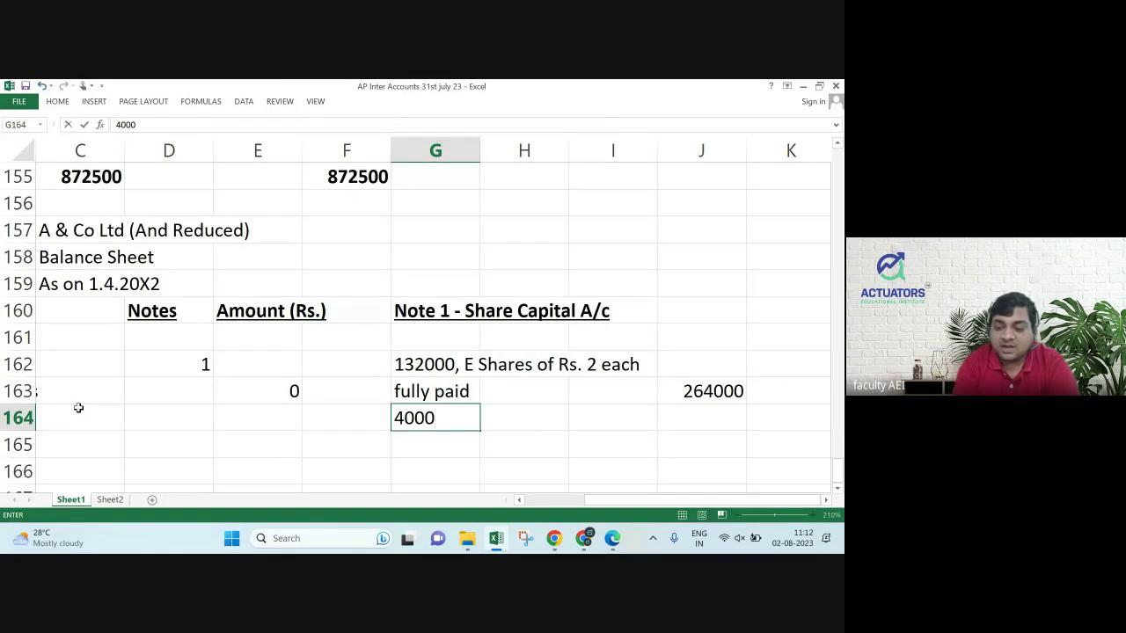
{"action": "type", "text": ","}
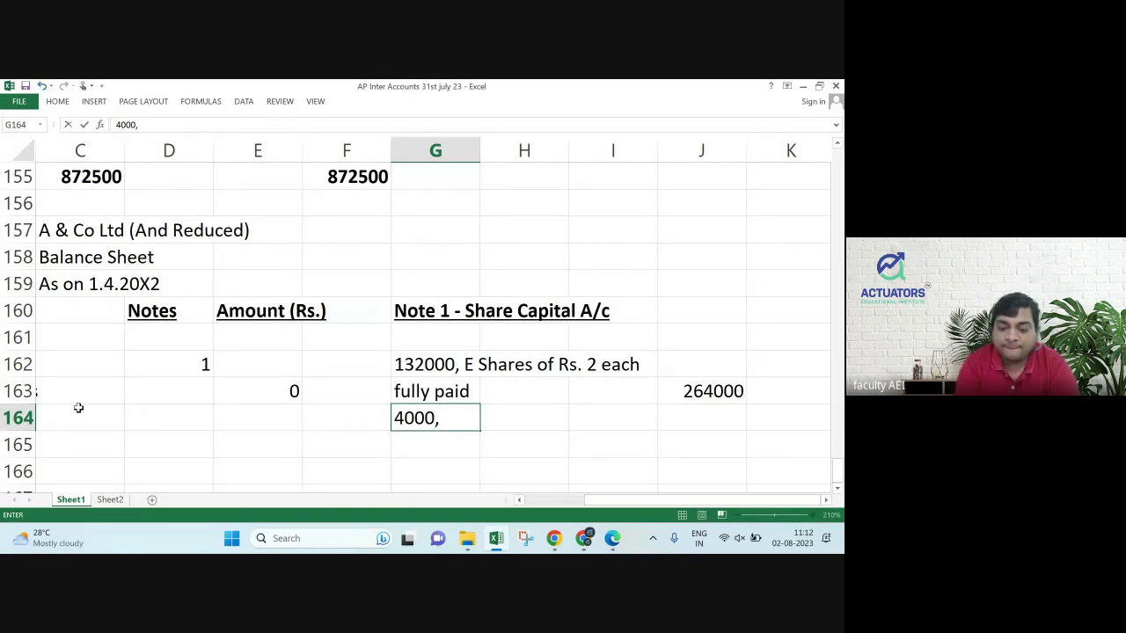
{"action": "type", "text": " P Shares o"}
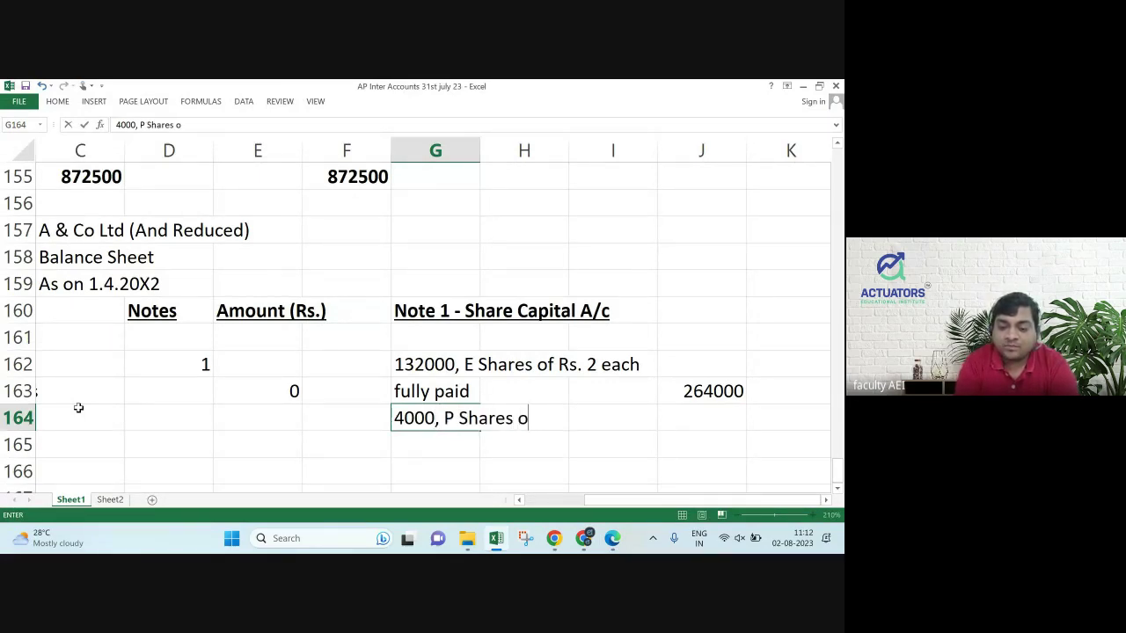
{"action": "type", "text": "f Rs. 75 each"}
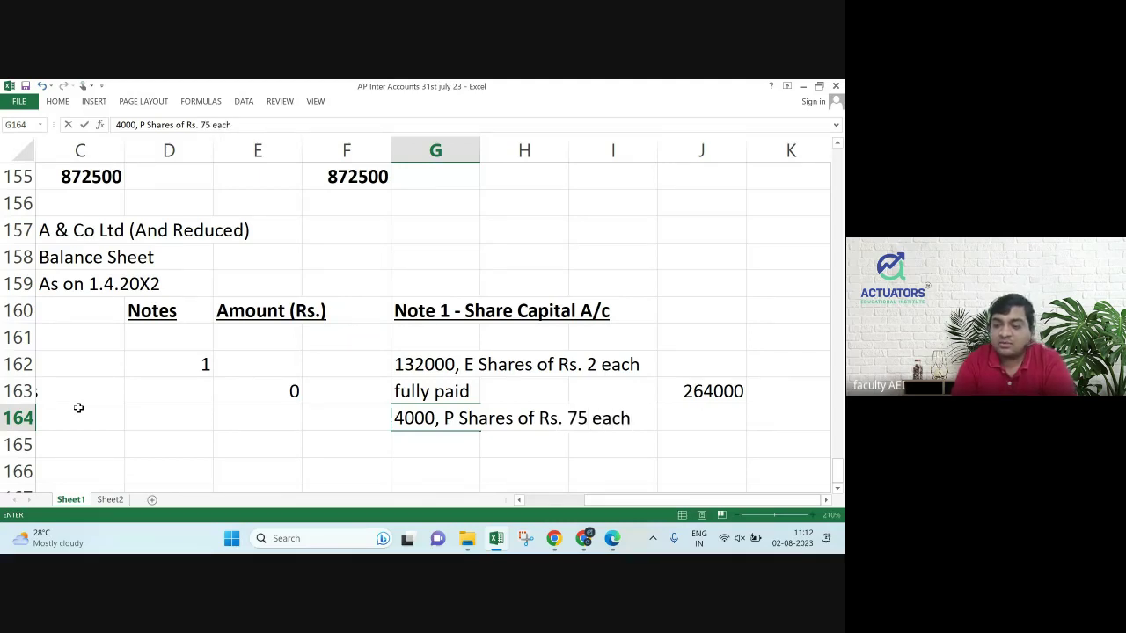
Enter the preference share capital amount 300000 in J164 and underline it.
{"action": "key", "text": "Right"}
{"action": "key", "text": "Right"}
{"action": "key", "text": "Right"}
{"action": "type", "text": "300000"}
{"action": "key", "text": "ctrl+Return"}
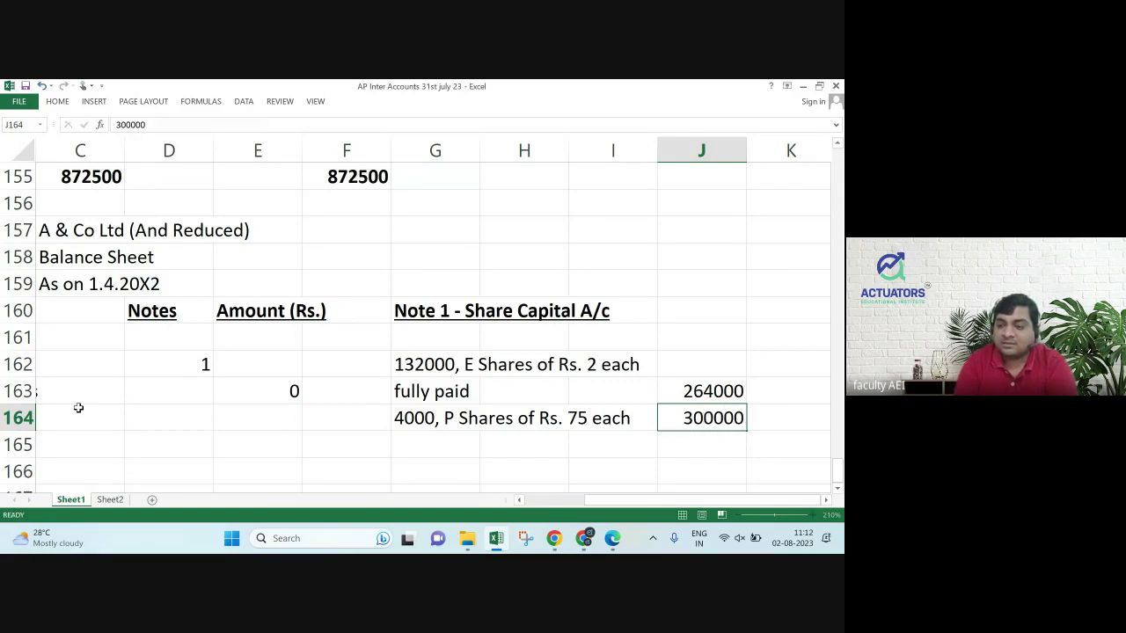
{"action": "key", "text": "ctrl+u"}
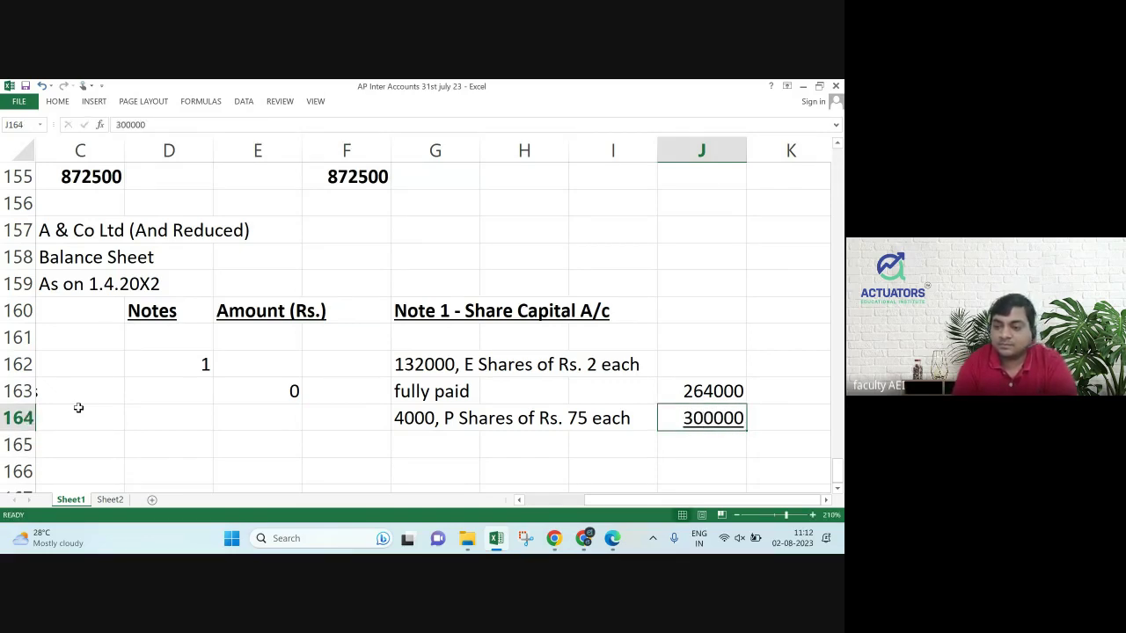
Enter the share capital total 564000 in J165, formatted bold and underlined.
{"action": "key", "text": "Down"}
{"action": "type", "text": "564000"}
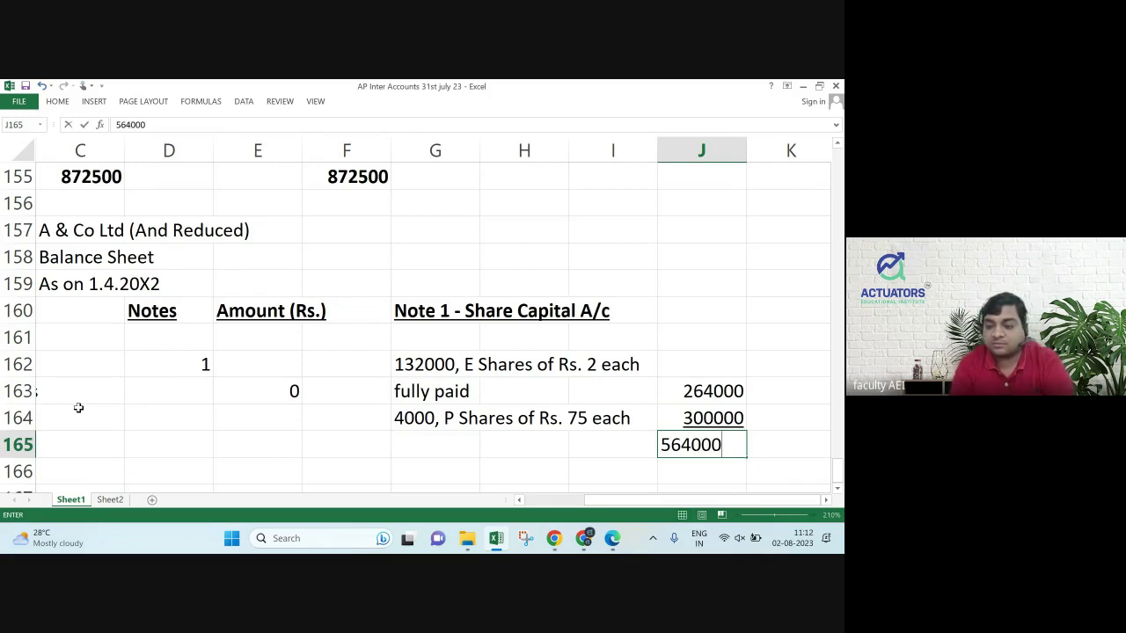
{"action": "key", "text": "ctrl+Return"}
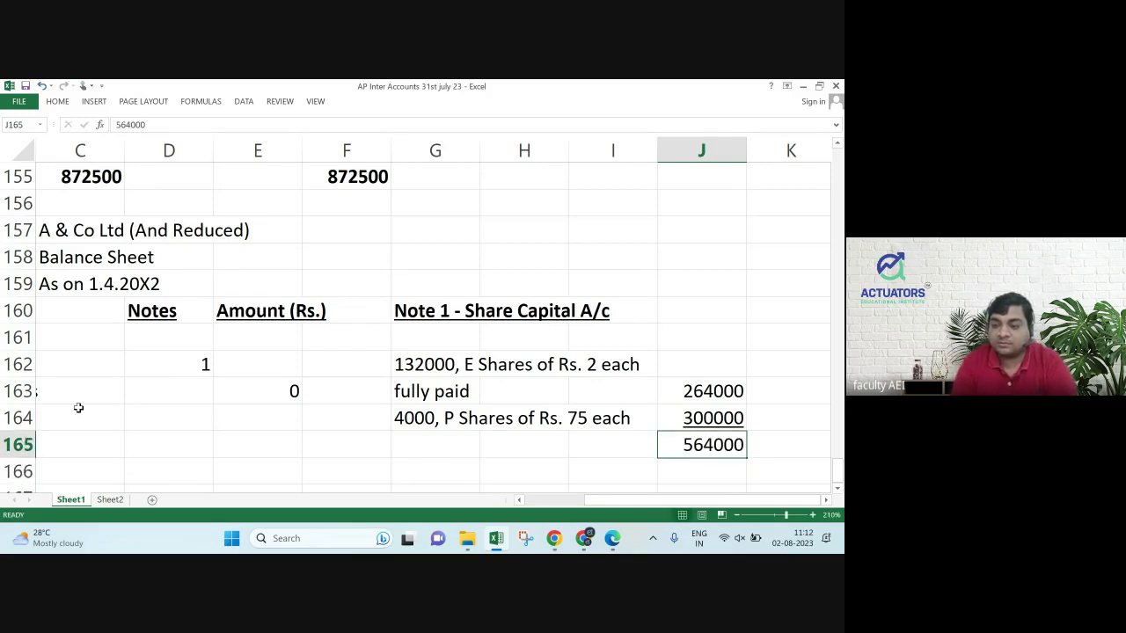
{"action": "key", "text": "ctrl+u"}
{"action": "key", "text": "ctrl+b"}
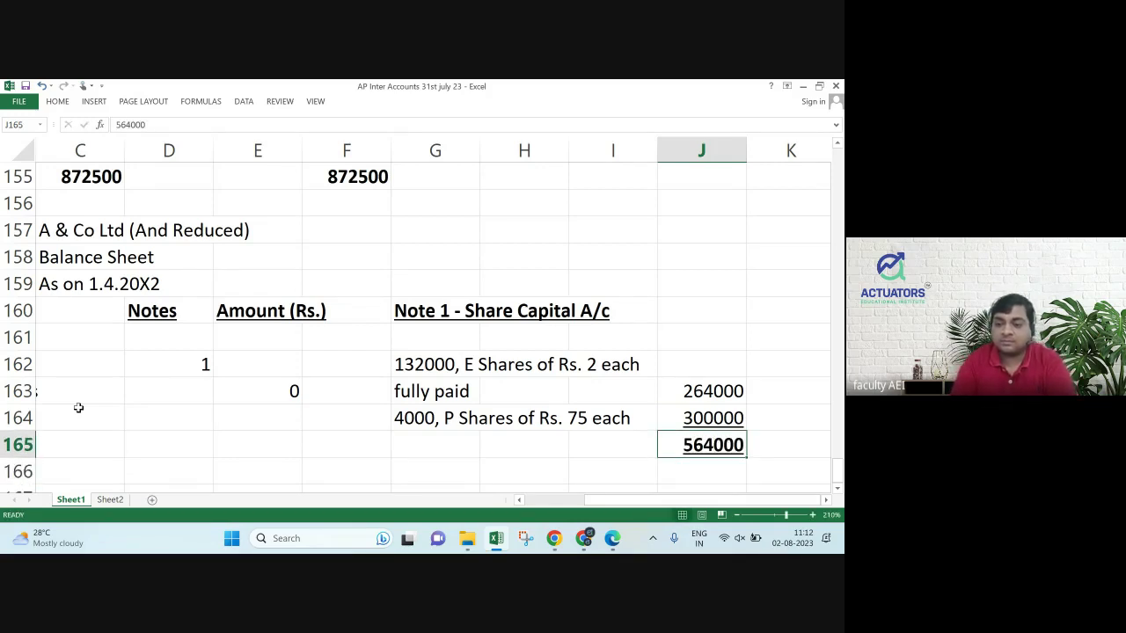
Move the Note 1 descriptions and amounts up one row so they start in G161, directly beneath the heading.
{"action": "key", "text": "Down"}
{"action": "key", "text": "Up"}
{"action": "key", "text": "Up"}
{"action": "key", "text": "Up"}
{"action": "key", "text": "Up"}
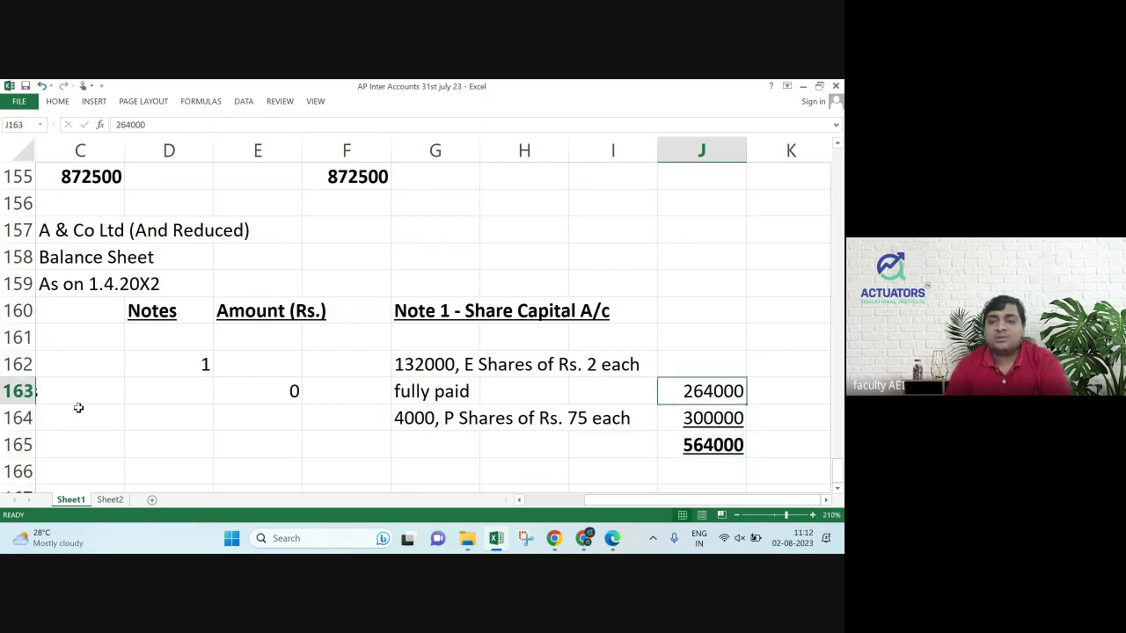
{"action": "key", "text": "Left"}
{"action": "key", "text": "Left"}
{"action": "key", "text": "Left"}
{"action": "key", "text": "shift+Down"}
{"action": "key", "text": "shift+Down"}
{"action": "key", "text": "shift+Down"}
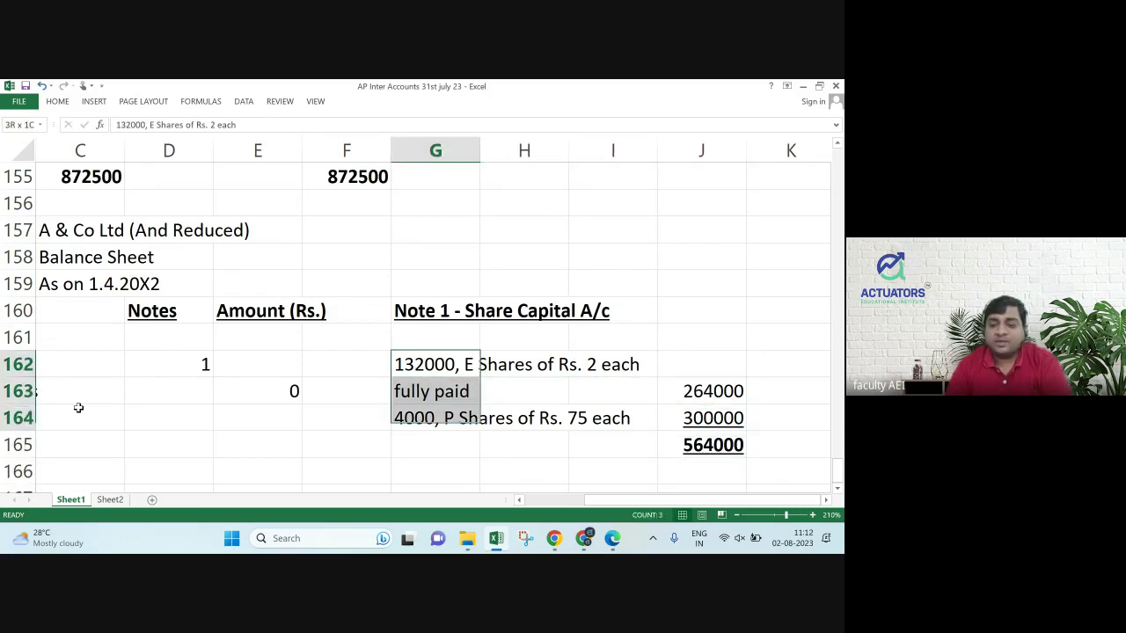
{"action": "key", "text": "shift+Right"}
{"action": "key", "text": "shift+Right"}
{"action": "key", "text": "shift+Right"}
{"action": "key", "text": "ctrl+x"}
{"action": "key", "text": "Up"}
{"action": "key", "text": "ctrl+v"}
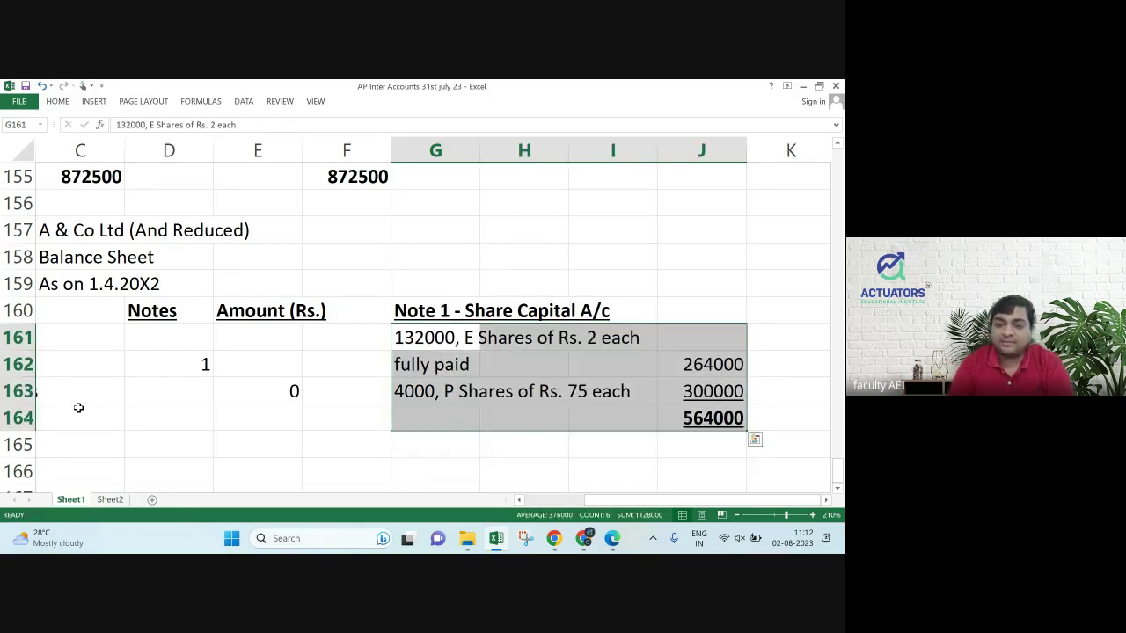
{"action": "key", "text": "Down"}
{"action": "key", "text": "Down"}
{"action": "key", "text": "Down"}
{"action": "key", "text": "Down"}
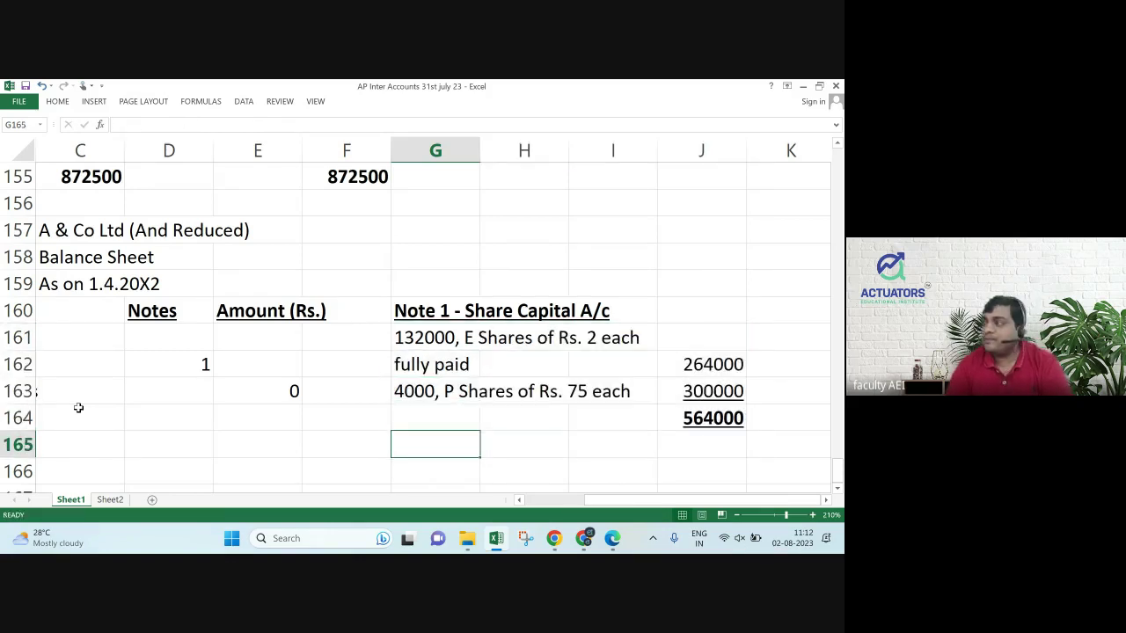
Review the Note 1 share descriptions, amounts and total against the share capital note in the PDF.
{"action": "key", "text": "Up"}
{"action": "key", "text": "Up"}
{"action": "key", "text": "Up"}
{"action": "key", "text": "Up"}
{"action": "key", "text": "Up"}
{"action": "key", "text": "Up"}
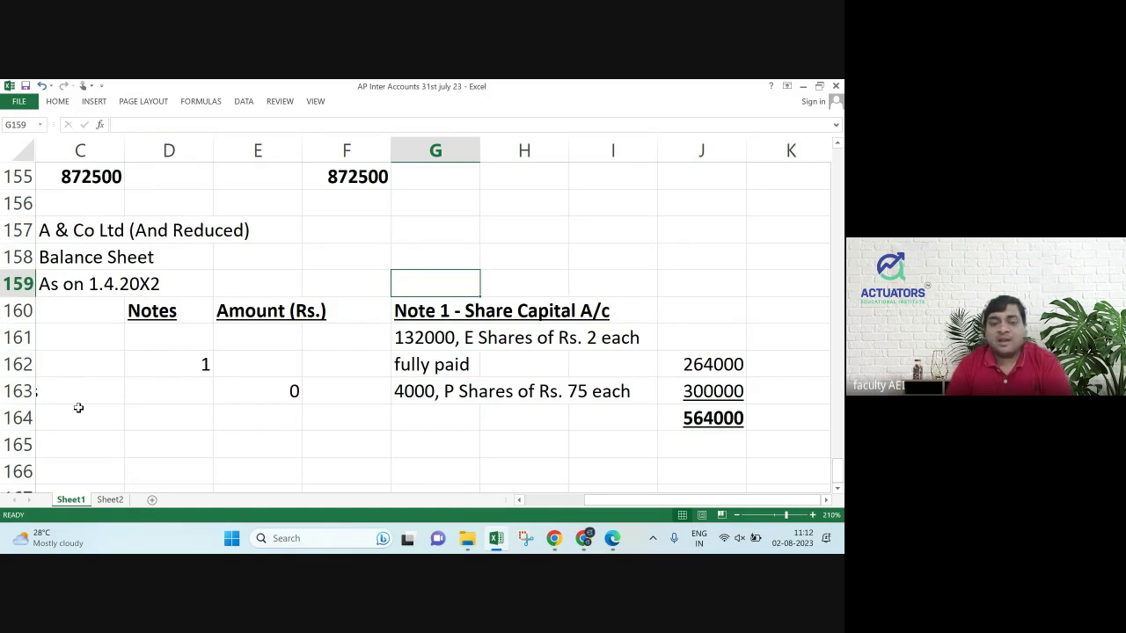
{"action": "key", "text": "alt+Tab"}
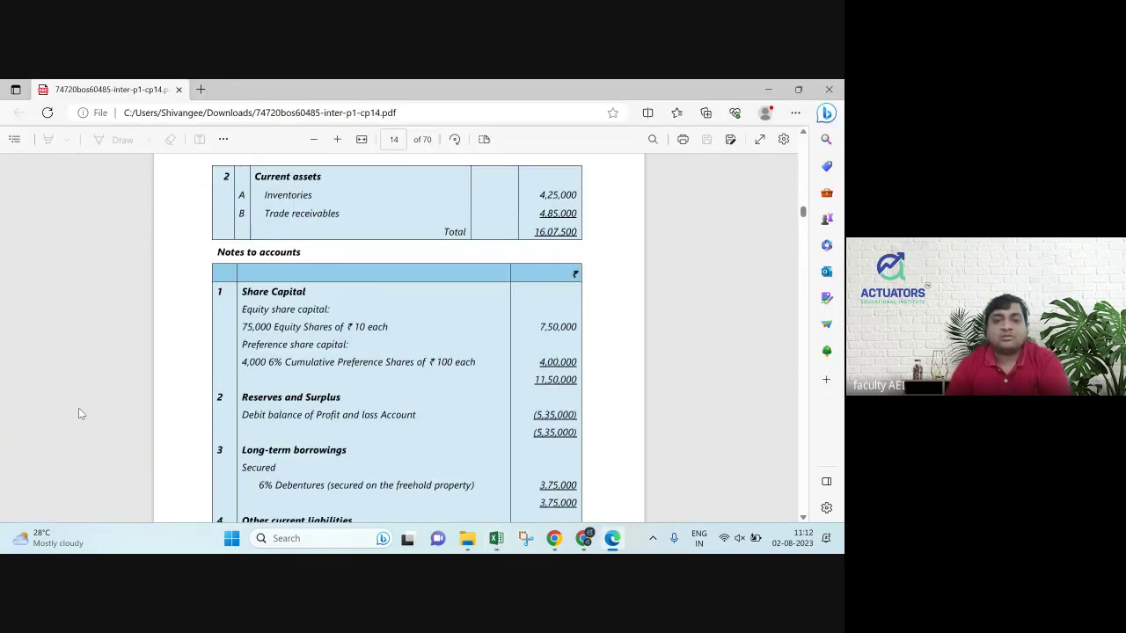
{"action": "key", "text": "alt+Tab"}
{"action": "key", "text": "Down"}
{"action": "key", "text": "Down"}
{"action": "key", "text": "Down"}
{"action": "key", "text": "Up"}
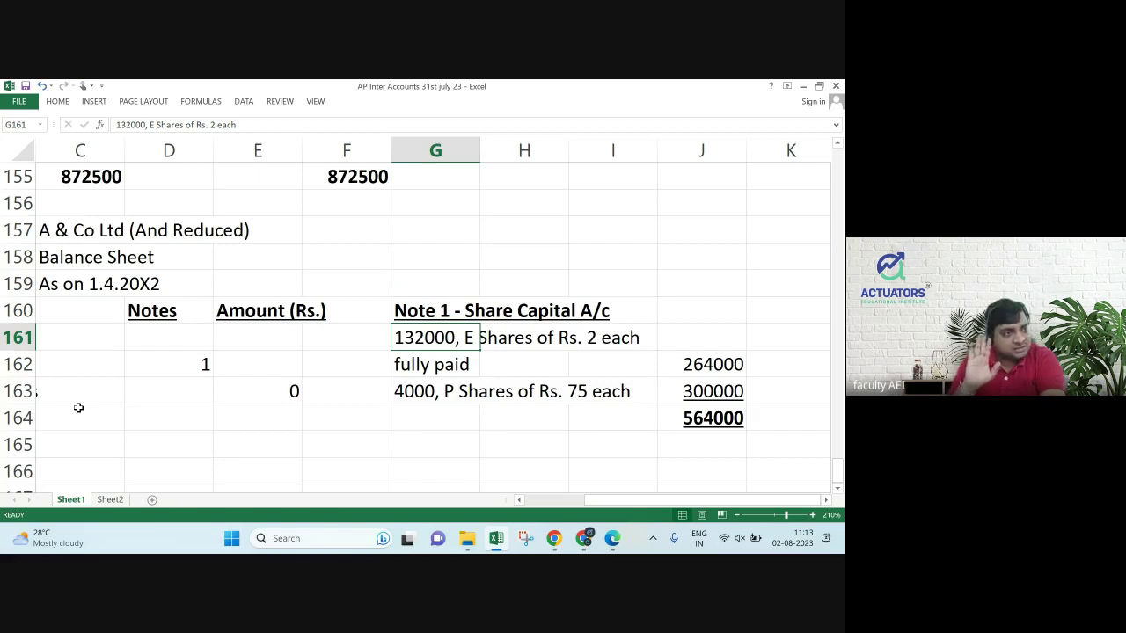
{"action": "key", "text": "Left"}
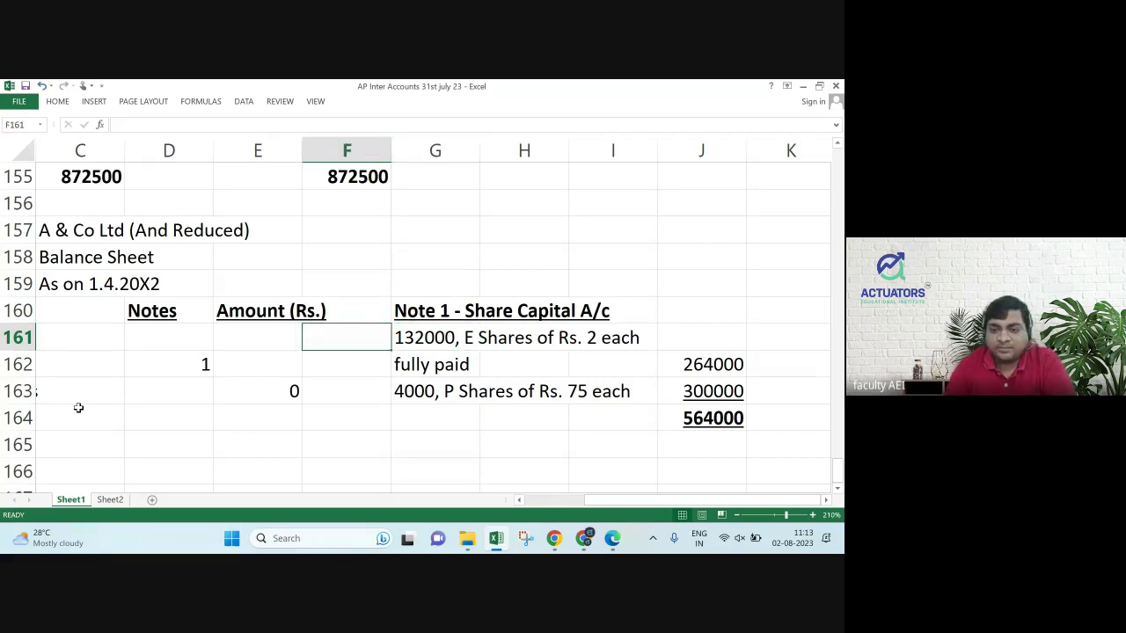
{"action": "key", "text": "Down"}
{"action": "key", "text": "Down"}
{"action": "key", "text": "Down"}
{"action": "key", "text": "Right"}
{"action": "key", "text": "Right"}
{"action": "key", "text": "Right"}
{"action": "key", "text": "Right"}
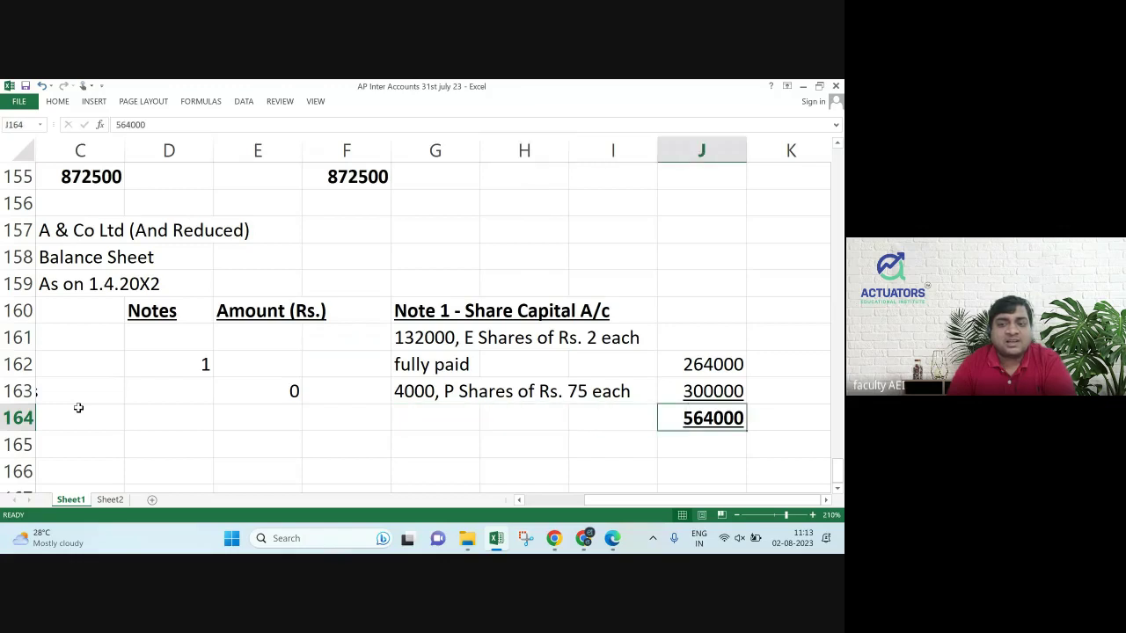
{"action": "key", "text": "Up"}
{"action": "key", "text": "Up"}
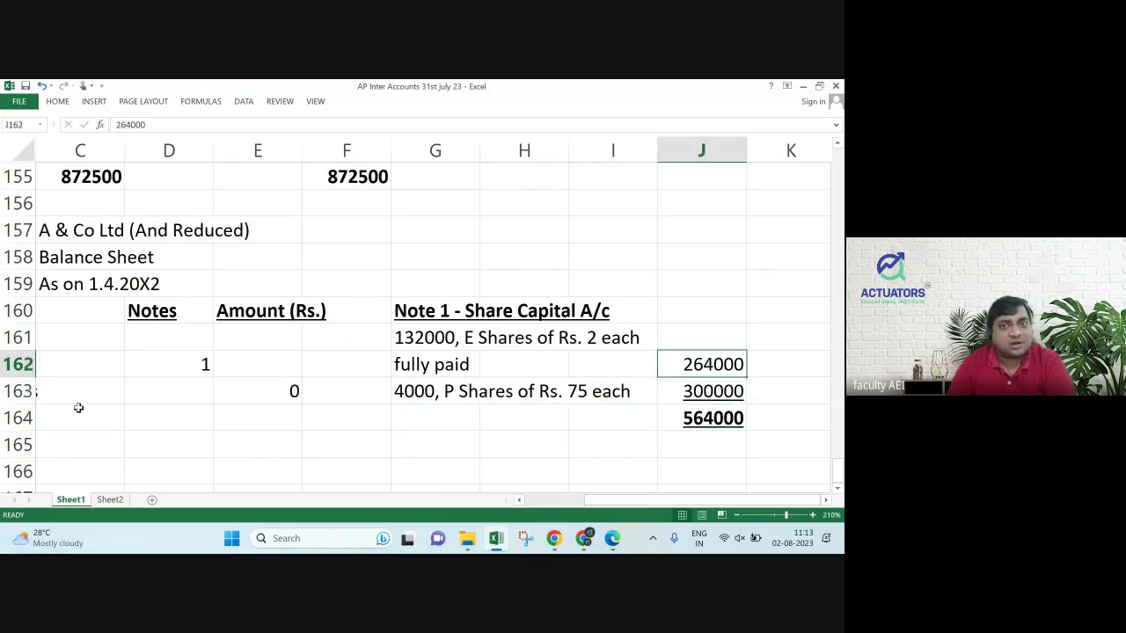
{"action": "key", "text": "Left"}
{"action": "key", "text": "Left"}
{"action": "key", "text": "Left"}
{"action": "key", "text": "Up"}
{"action": "key", "text": "Up"}
{"action": "key", "text": "Down"}
{"action": "key", "text": "Down"}
{"action": "key", "text": "Down"}
{"action": "key", "text": "Down"}
{"action": "key", "text": "Right"}
{"action": "key", "text": "Right"}
{"action": "key", "text": "Right"}
{"action": "key", "text": "Up"}
{"action": "key", "text": "Up"}
{"action": "key", "text": "Up"}
{"action": "key", "text": "Up"}
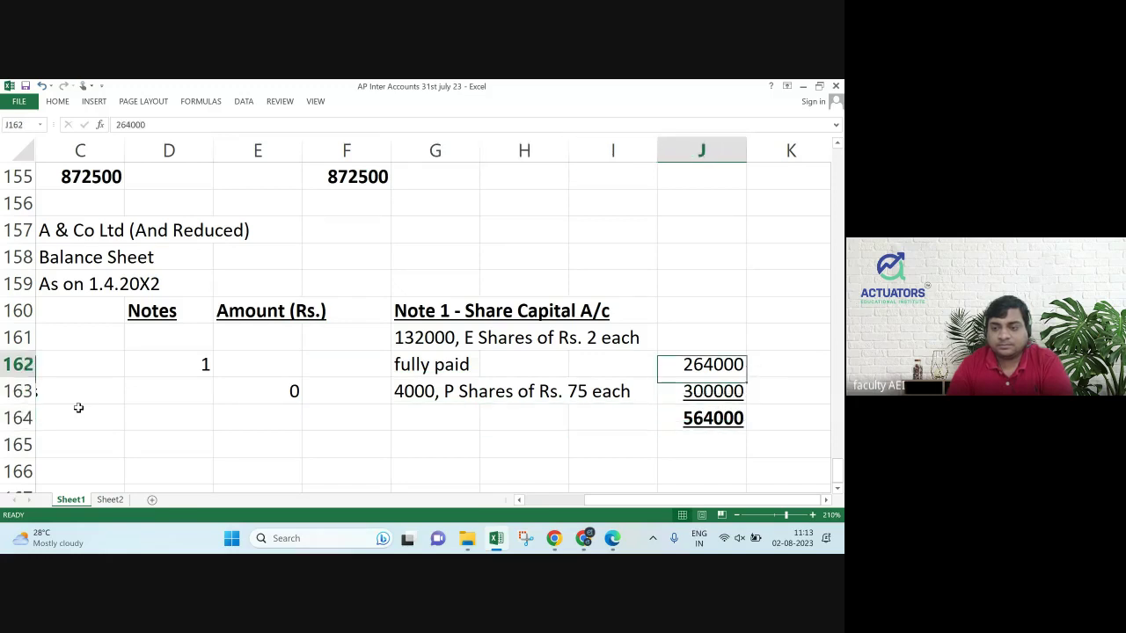
Enter the Share Capital amount 564000 in E162 of the balance sheet.
{"action": "key", "text": "Left"}
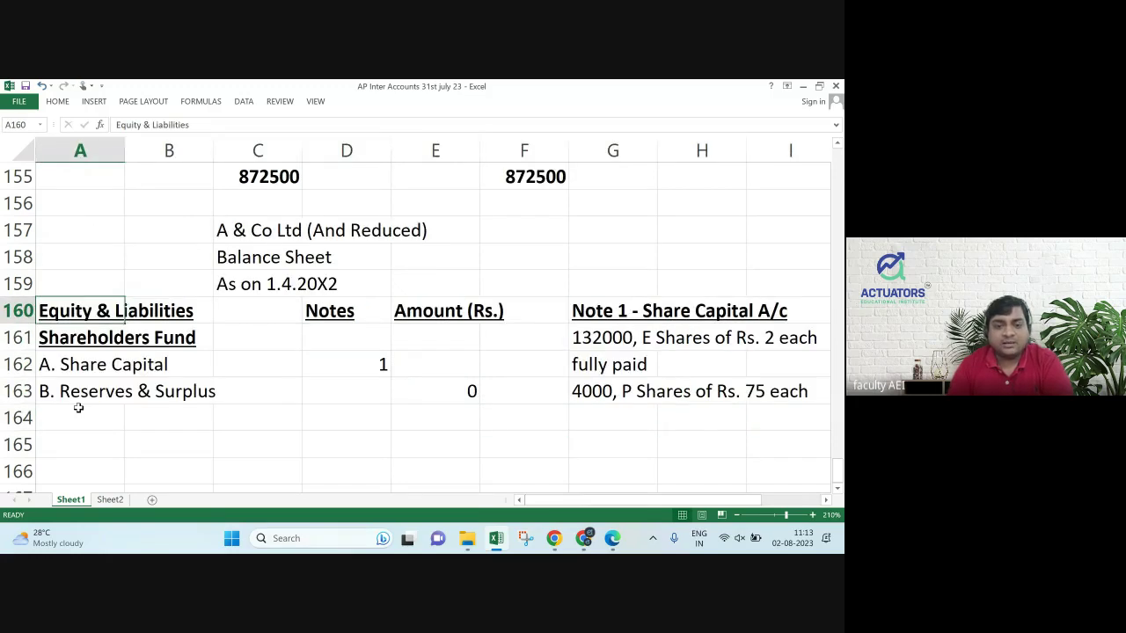
{"action": "key", "text": "Down"}
{"action": "key", "text": "Down"}
{"action": "key", "text": "Right"}
{"action": "key", "text": "Right"}
{"action": "key", "text": "Right"}
{"action": "key", "text": "Right"}
{"action": "key", "text": "Right"}
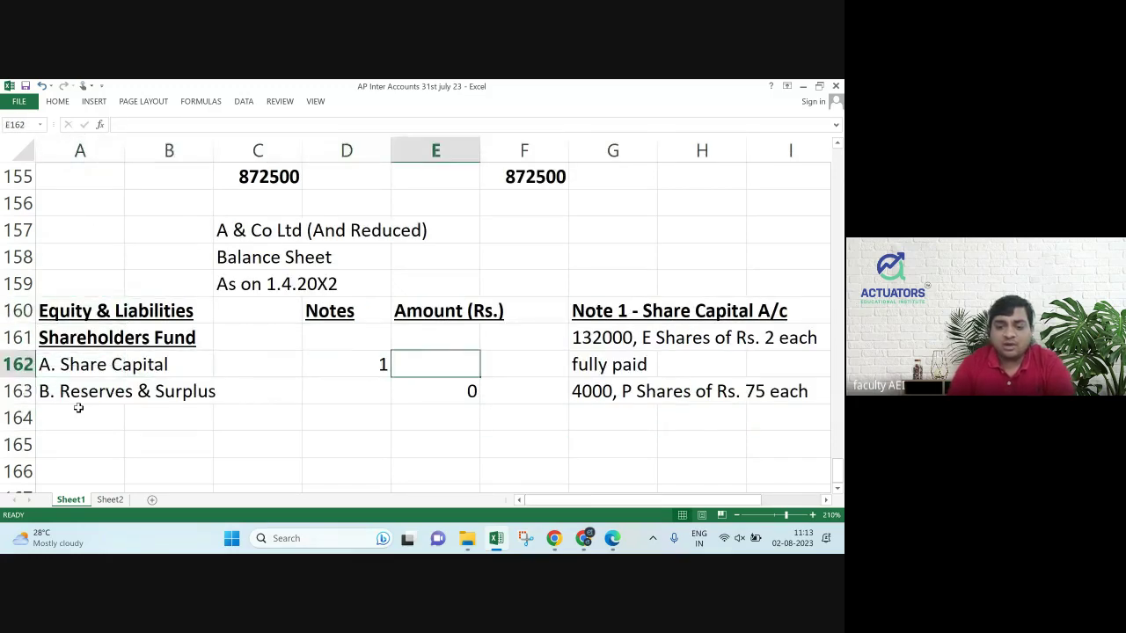
{"action": "type", "text": "564000"}
{"action": "key", "text": "Return"}
Add the heading "Non - Current Liability" in A165, formatted bold and underlined.
{"action": "key", "text": "Down"}
{"action": "key", "text": "Down"}
{"action": "key", "text": "Left"}
{"action": "key", "text": "Left"}
{"action": "key", "text": "Left"}
{"action": "key", "text": "Left"}
{"action": "type", "text": "non"}
{"action": "key", "text": "BackSpace"}
{"action": "key", "text": "BackSpace"}
{"action": "key", "text": "BackSpace"}
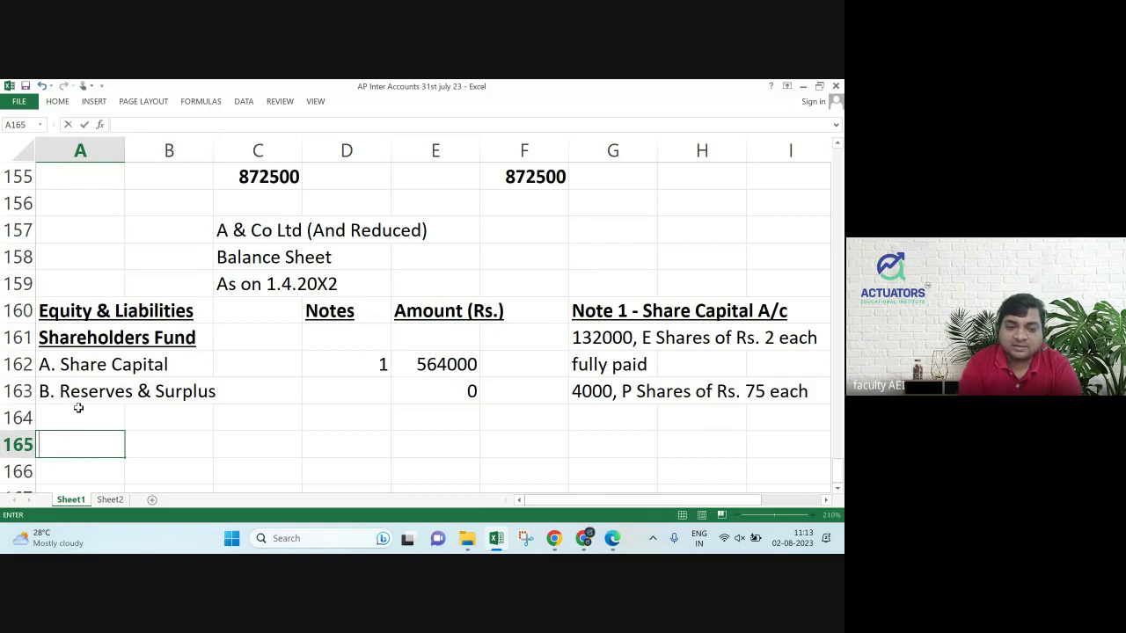
{"action": "type", "text": "No n"}
{"action": "key", "text": "BackSpace"}
{"action": "key", "text": "BackSpace"}
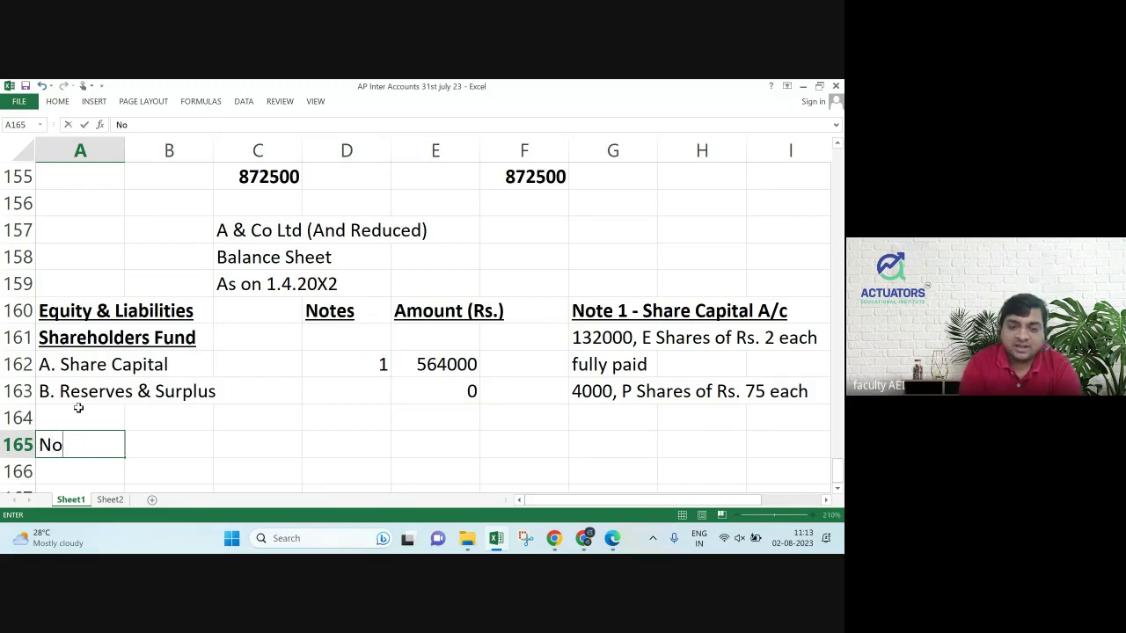
{"action": "type", "text": "n C"}
{"action": "key", "text": "BackSpace"}
{"action": "type", "text": "- "}
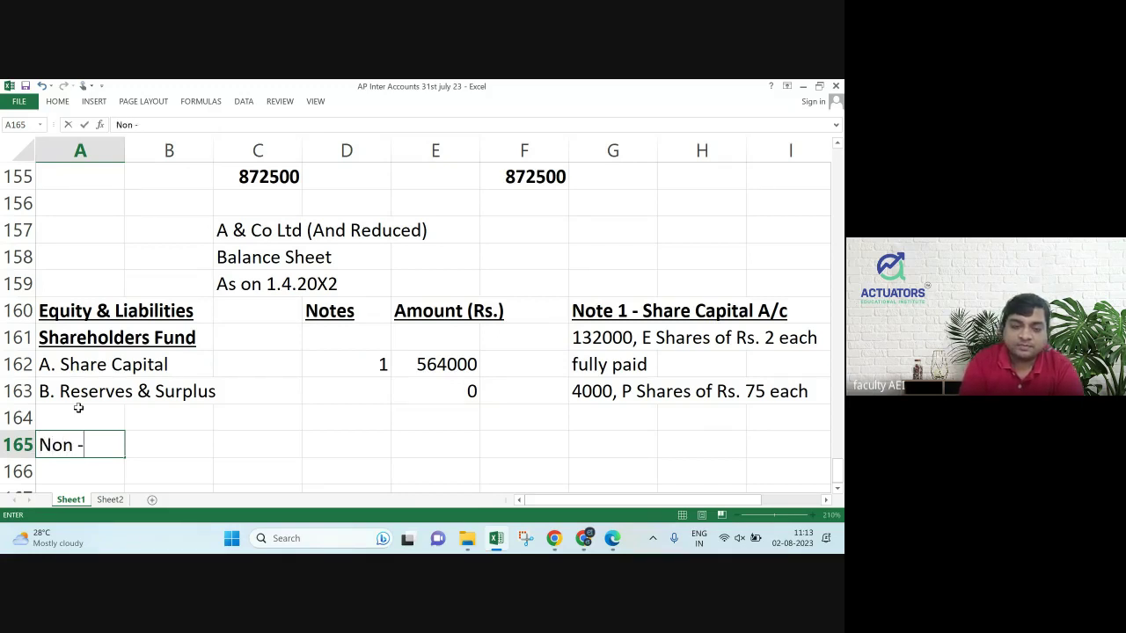
{"action": "type", "text": "Current "}
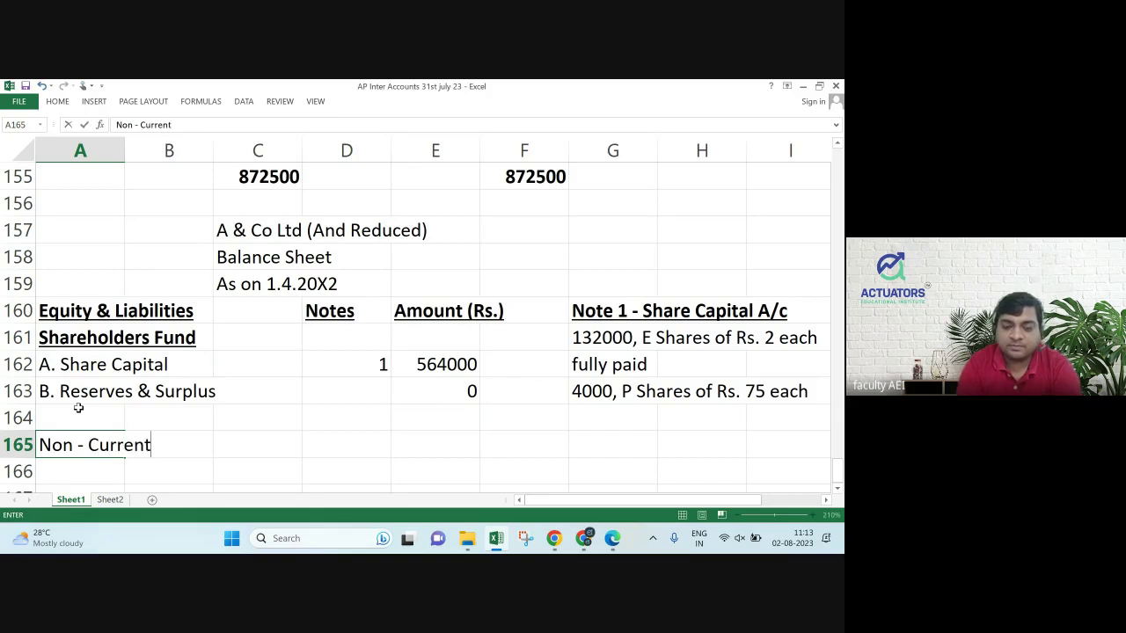
{"action": "type", "text": "Liability"}
{"action": "key", "text": "ctrl+Return"}
{"action": "key", "text": "Down"}
{"action": "key", "text": "Up"}
{"action": "key", "text": "ctrl+b"}
{"action": "key", "text": "ctrl+u"}
{"action": "key", "text": "Down"}
{"action": "key", "text": "Down"}
{"action": "key", "text": "Up"}
{"action": "key", "text": "Up"}
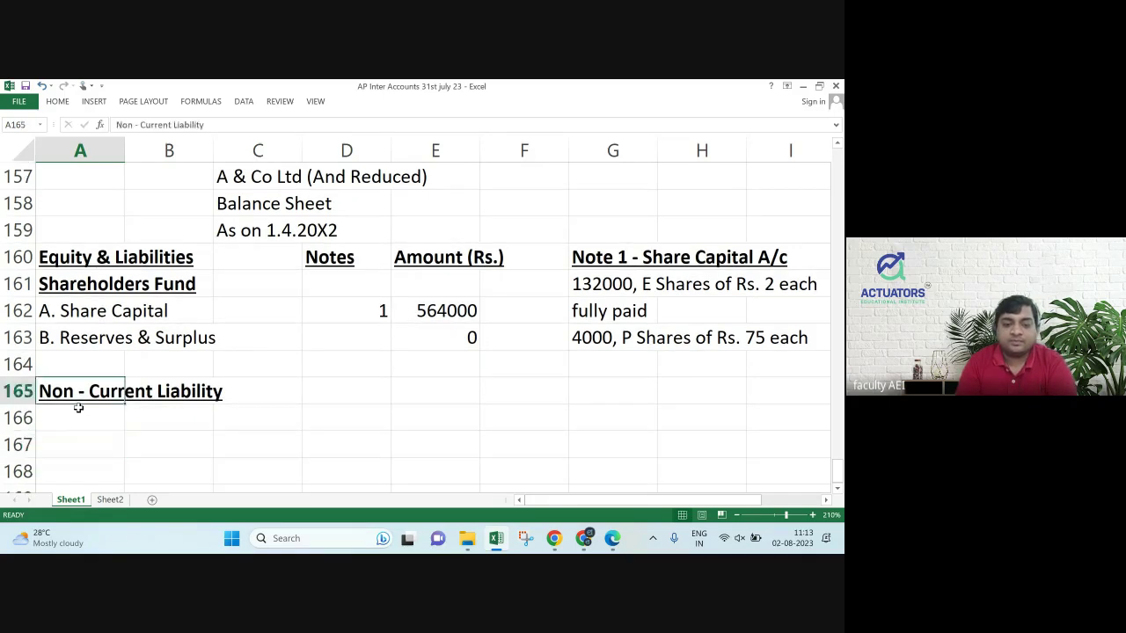
Check the non-current liabilities item in the PDF balance sheet and enter "Long Term Borrowings" in A166.
{"action": "key", "text": "alt+Tab"}
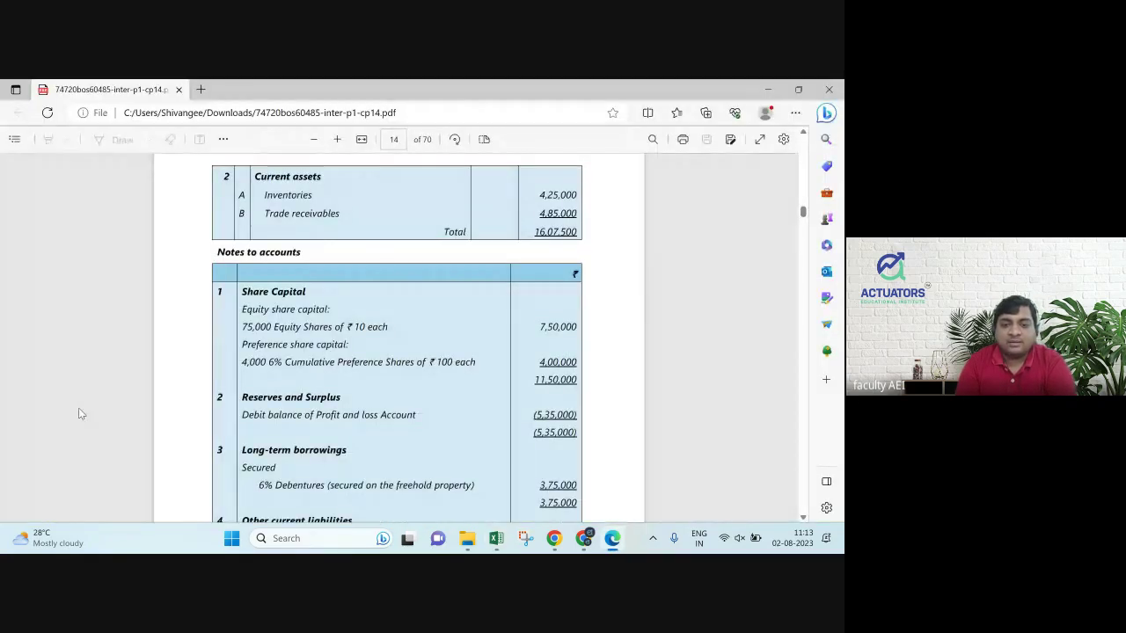
{"action": "scroll", "coordinate": [78, 413], "scroll_direction": "up", "scroll_amount": 2}
{"action": "scroll", "coordinate": [78, 409], "scroll_direction": "up", "scroll_amount": 4}
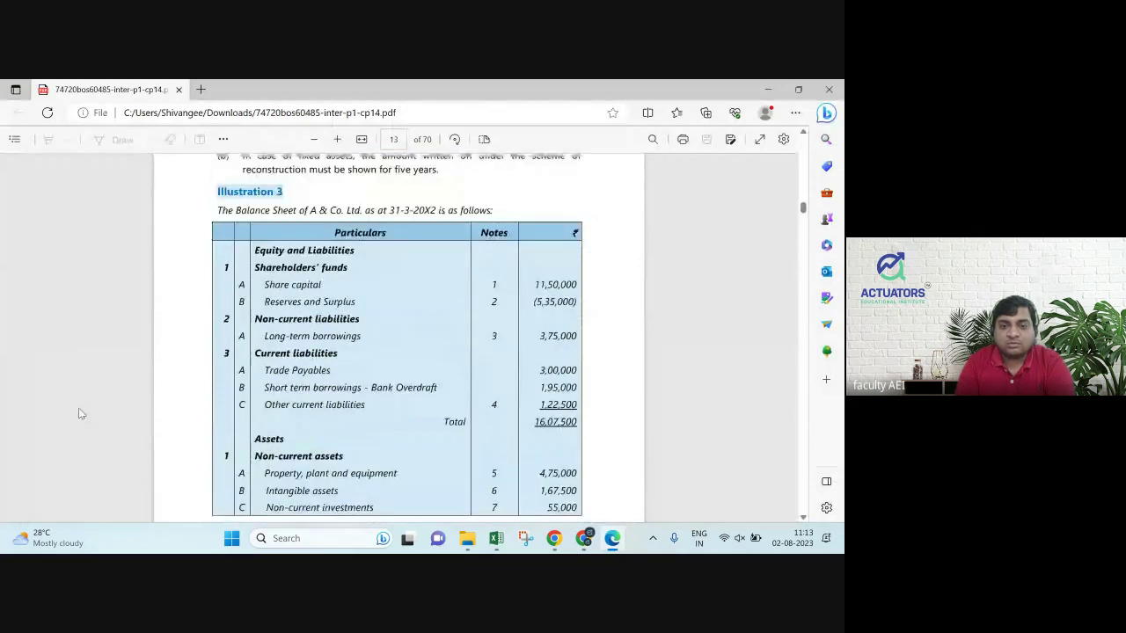
{"action": "key", "text": "alt+Tab"}
{"action": "key", "text": "Down"}
{"action": "key", "text": "Down"}
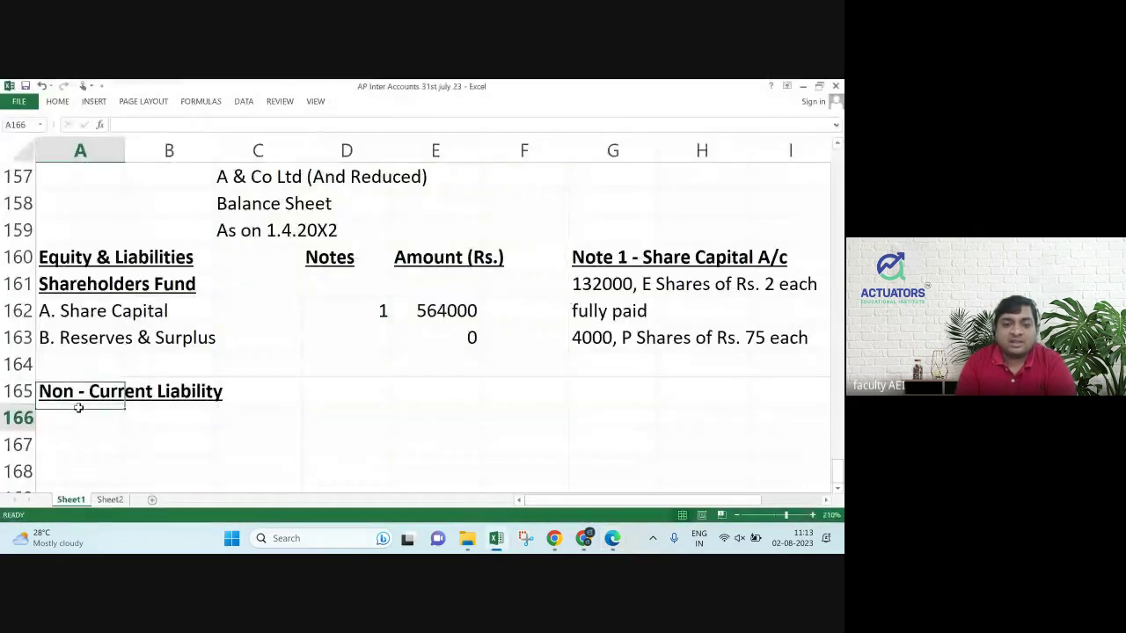
{"action": "left_click", "coordinate": [78, 408]}
{"action": "type", "text": "Lo"}
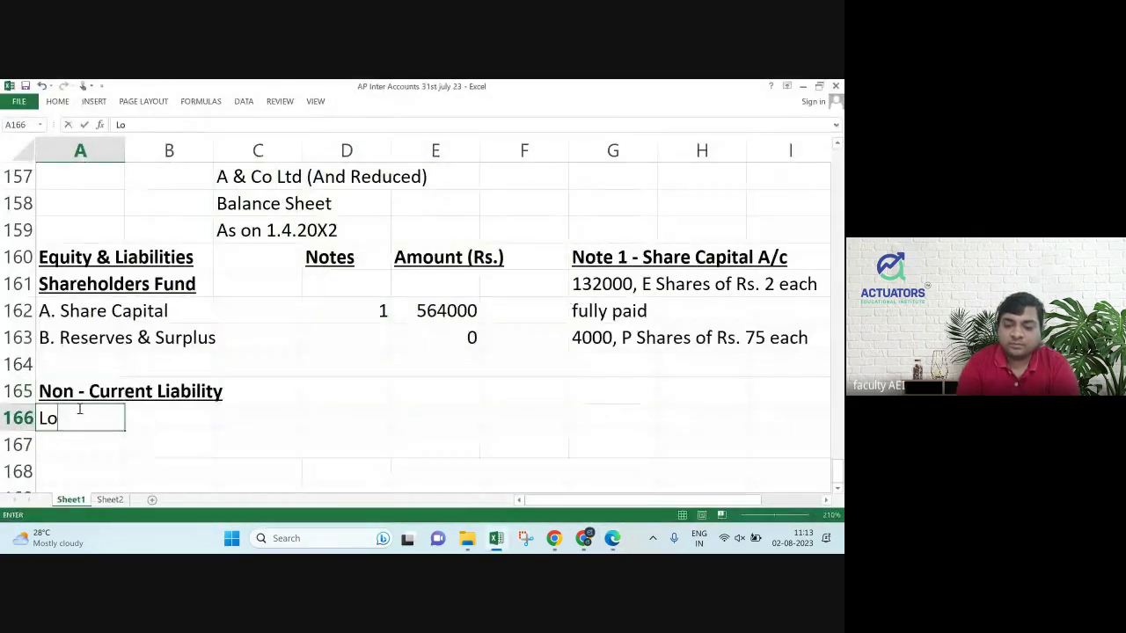
{"action": "type", "text": "ng Term"}
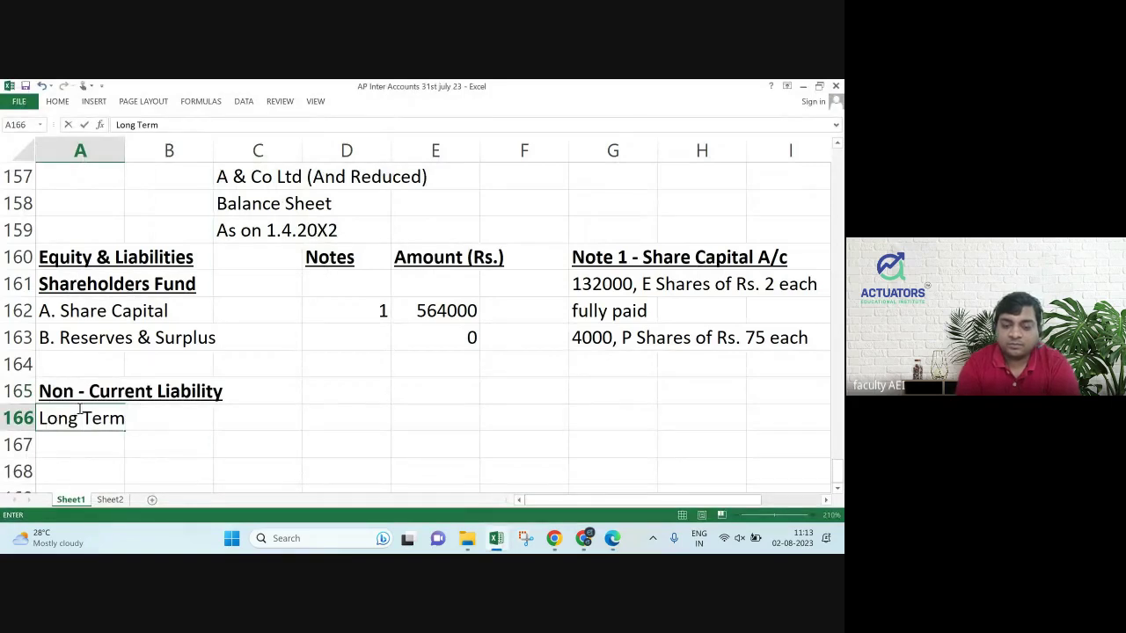
{"action": "type", "text": " Borrr"}
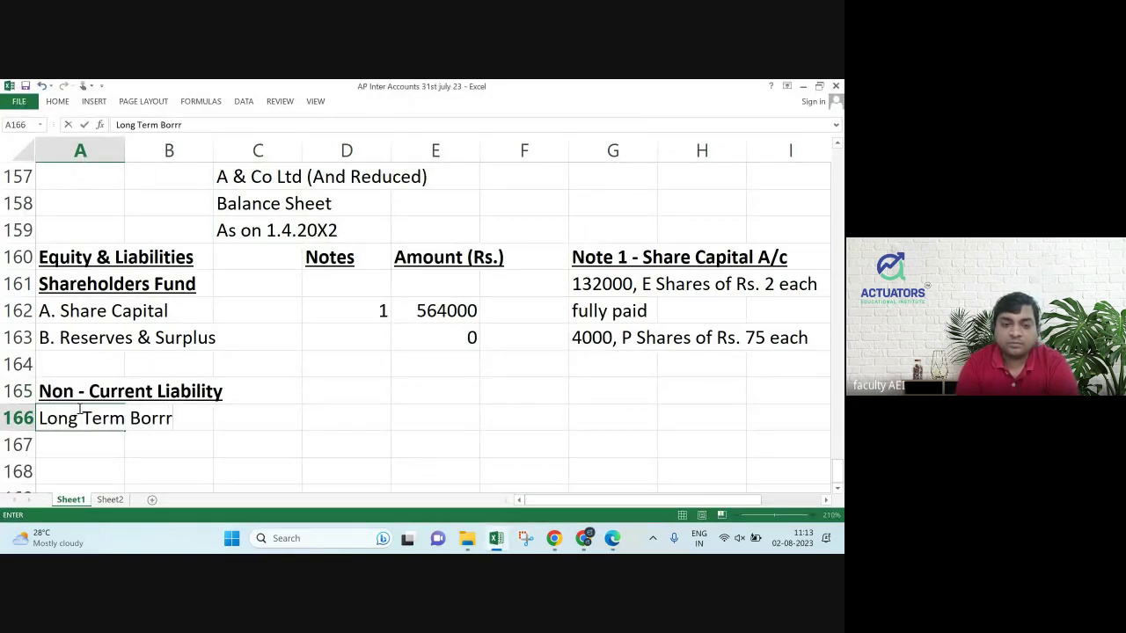
{"action": "key", "text": "BackSpace"}
{"action": "type", "text": "owings"}
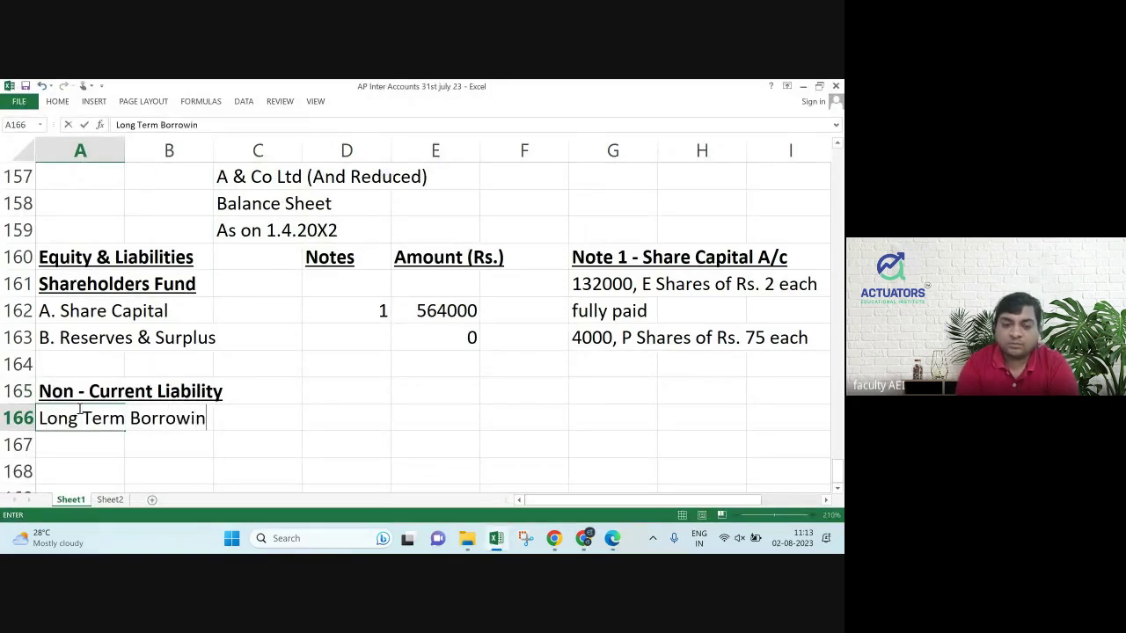
{"action": "key", "text": "Return"}
Enter note number 2 for Long Term Borrowings in D166.
{"action": "key", "text": "Up"}
{"action": "key", "text": "Right"}
{"action": "key", "text": "Right"}
{"action": "key", "text": "Right"}
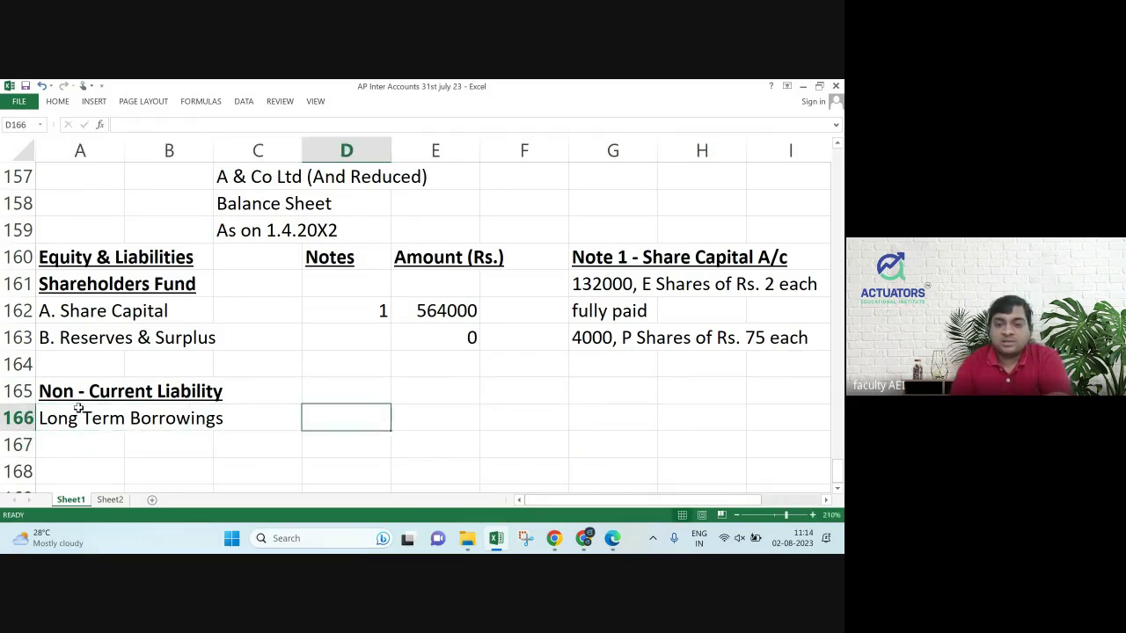
{"action": "type", "text": "2"}
{"action": "key", "text": "Return"}
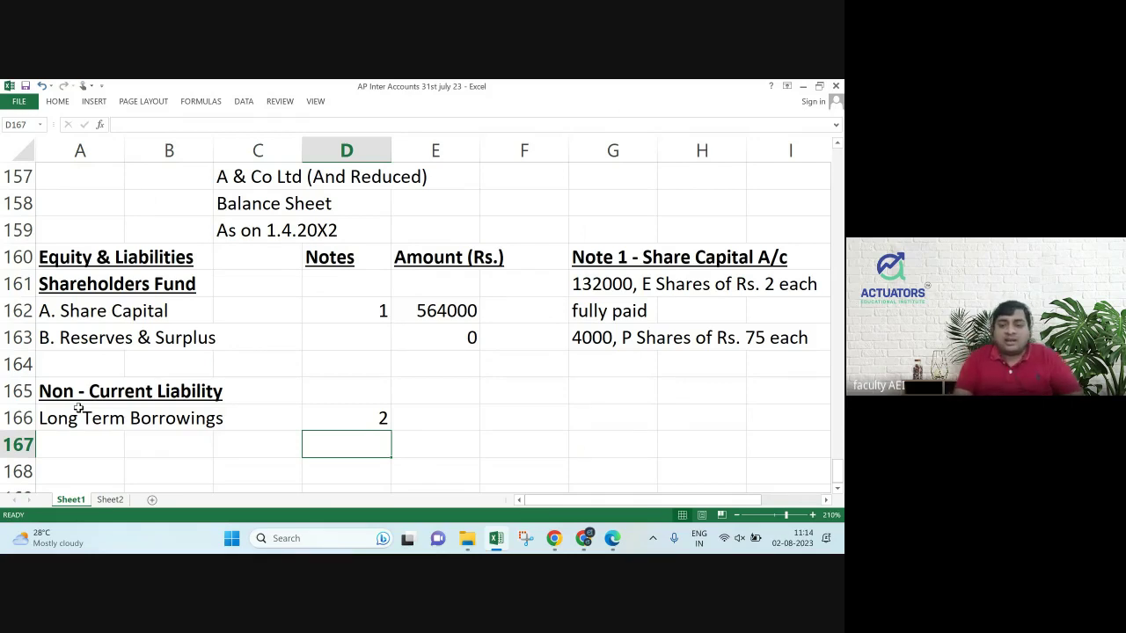
Add the heading "Note 2 - LTB" in G165, formatted bold and underlined.
{"action": "key", "text": "Right"}
{"action": "key", "text": "Right"}
{"action": "key", "text": "Right"}
{"action": "key", "text": "Up"}
{"action": "key", "text": "Up"}
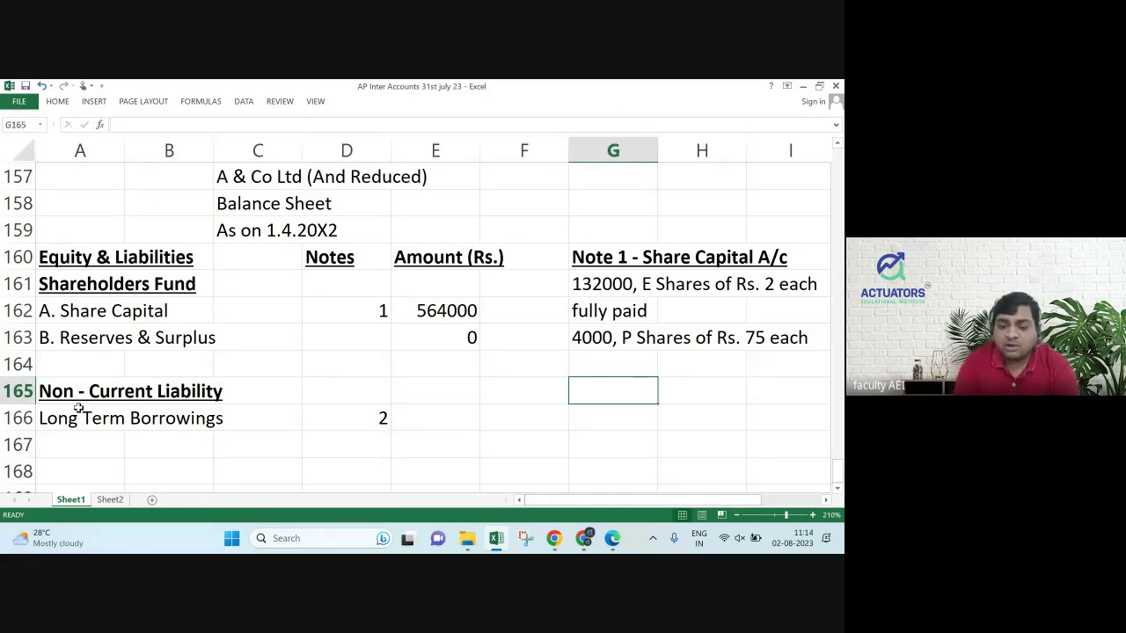
{"action": "type", "text": "Note 2 - LTB"}
{"action": "key", "text": "Return"}
{"action": "key", "text": "Up"}
{"action": "key", "text": "ctrl+b"}
{"action": "key", "text": "ctrl+u"}
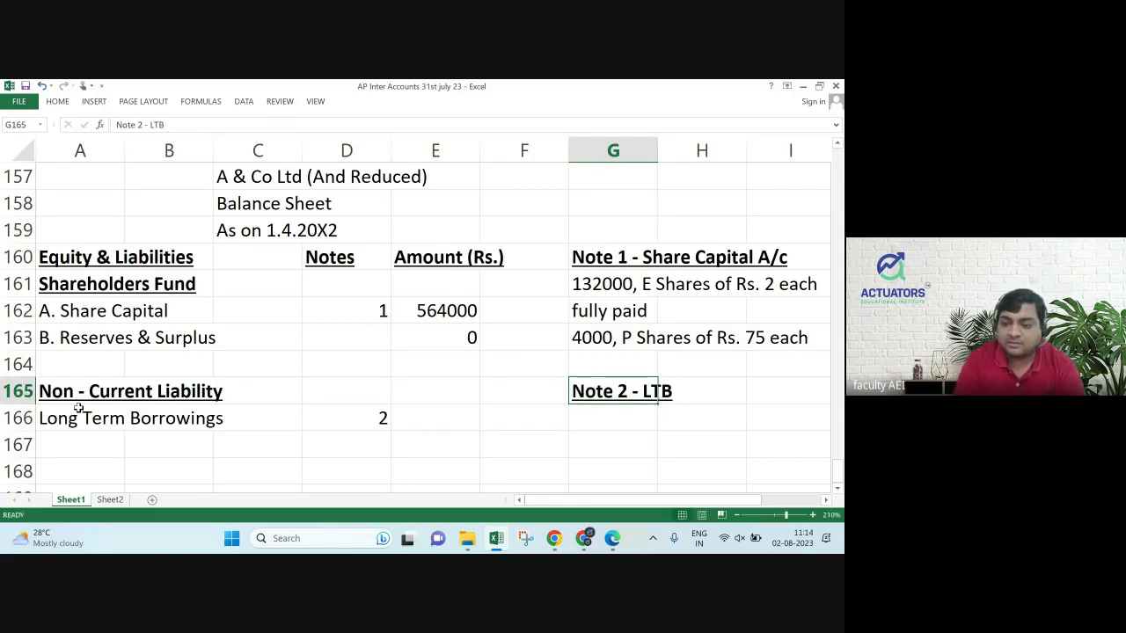
Enter "6% Debentures" in G166 as the first line of Note 2.
{"action": "key", "text": "Down"}
{"action": "key", "text": "Down"}
{"action": "key", "text": "Down"}
{"action": "key", "text": "Up"}
{"action": "key", "text": "Right"}
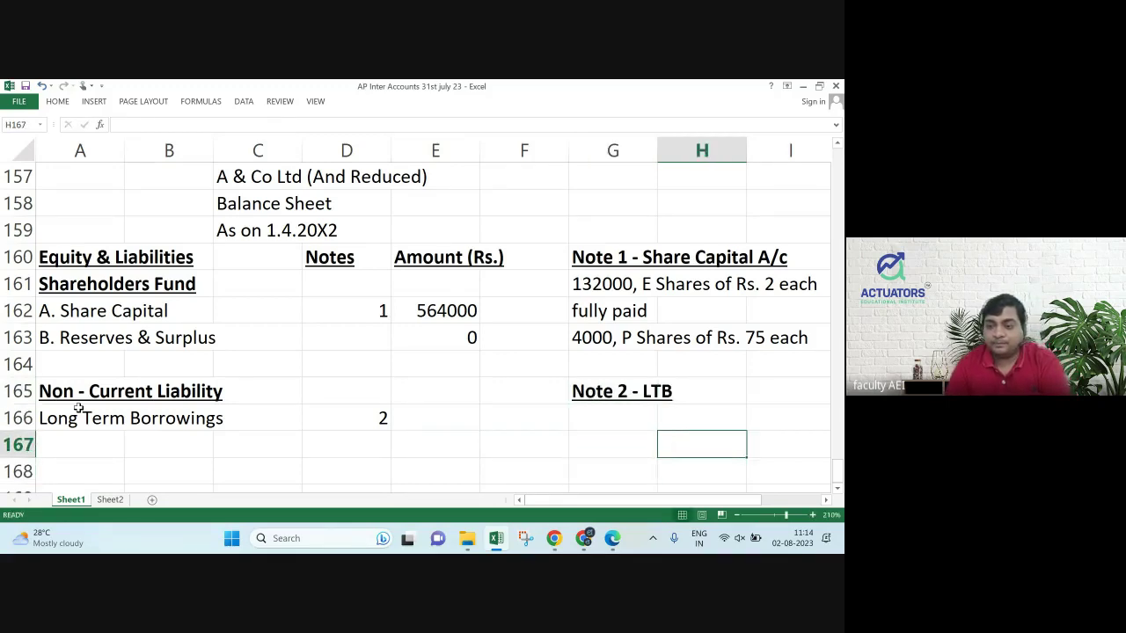
{"action": "key", "text": "Right"}
{"action": "scroll", "coordinate": [78, 408], "scroll_direction": "right", "scroll_amount": 1}
{"action": "scroll", "coordinate": [78, 408], "scroll_direction": "right", "scroll_amount": 1}
{"action": "key", "text": "Left"}
{"action": "key", "text": "Left"}
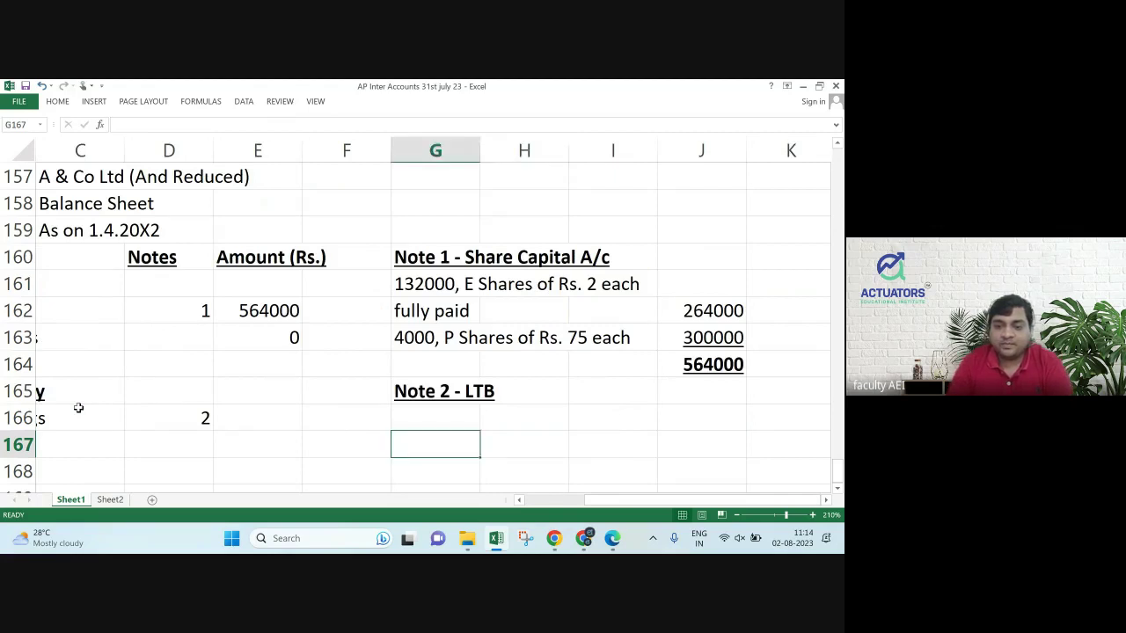
{"action": "key", "text": "Up"}
{"action": "type", "text": "6"}
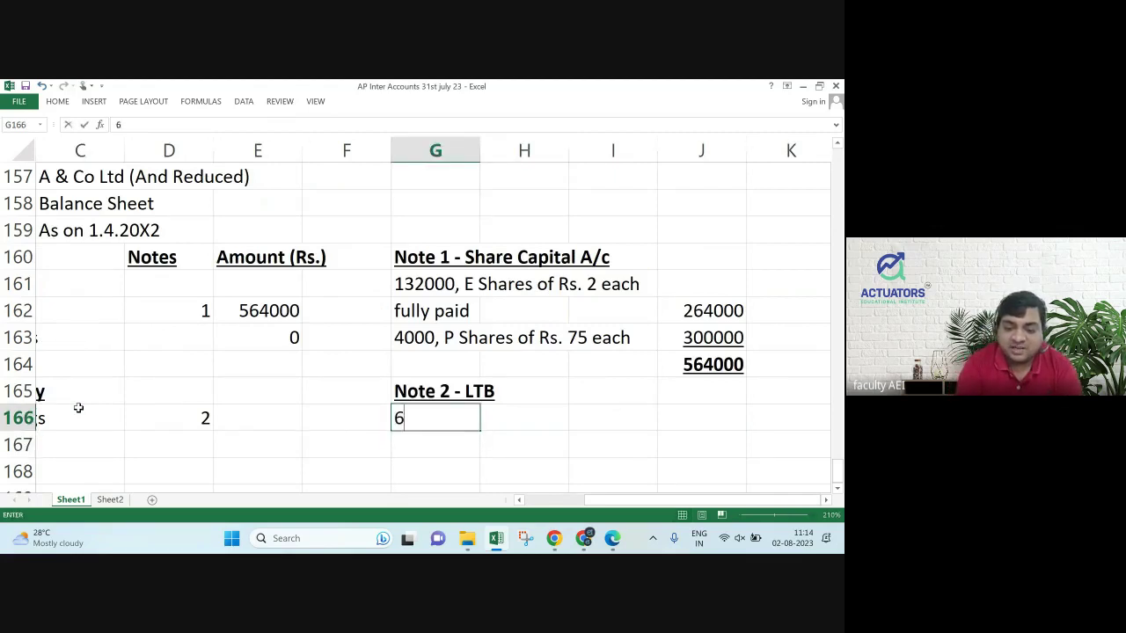
{"action": "type", "text": "% Debtuires"}
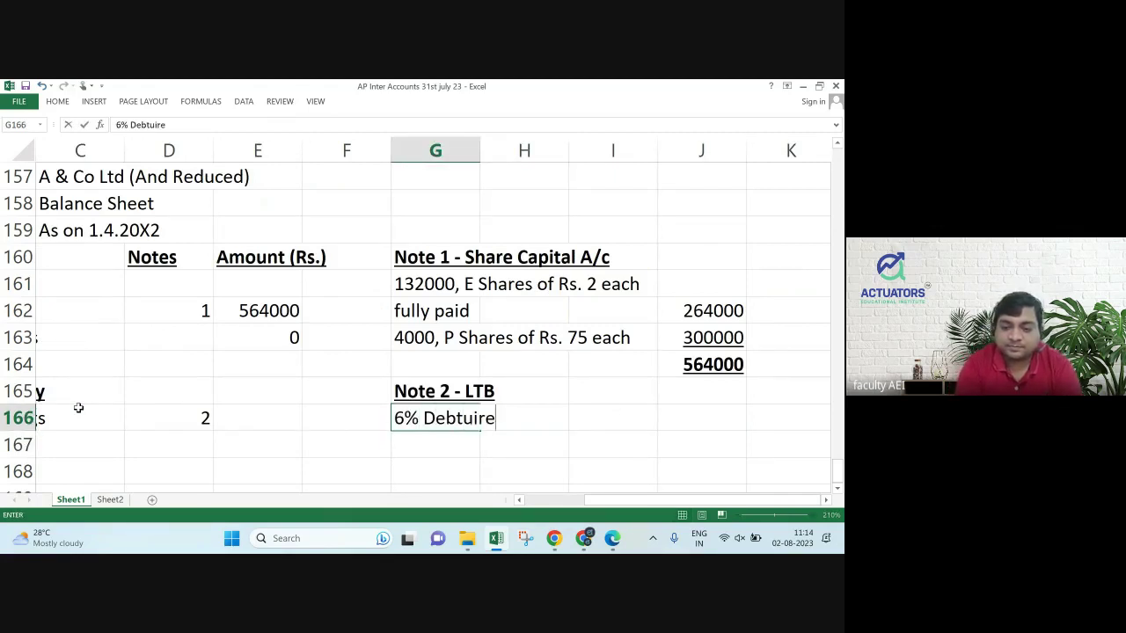
{"action": "key", "text": "BackSpace"}
{"action": "key", "text": "BackSpace"}
{"action": "key", "text": "BackSpace"}
{"action": "key", "text": "BackSpace"}
{"action": "key", "text": "BackSpace"}
{"action": "key", "text": "BackSpace"}
{"action": "type", "text": "entures"}
{"action": "key", "text": "Return"}
{"action": "key", "text": "Up"}
Consult the long-term borrowings note in the PDF and enter the 6% Debentures amount 255000 in J166.
{"action": "key", "text": "alt+Tab"}
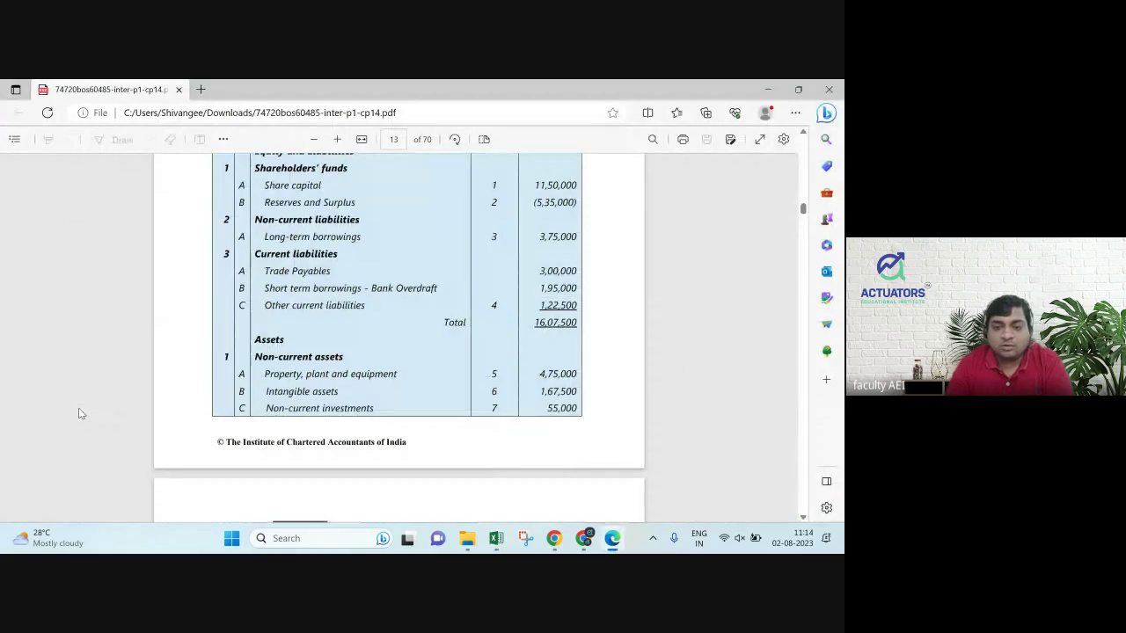
{"action": "scroll", "coordinate": [79, 414], "scroll_direction": "down", "scroll_amount": 5}
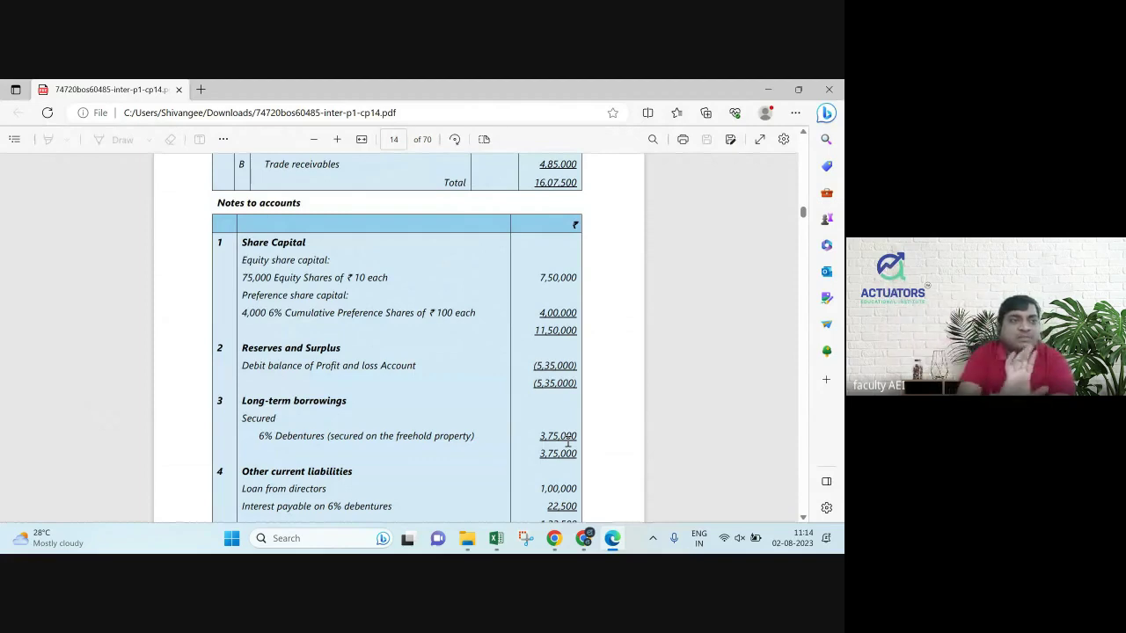
{"action": "key", "text": "alt+Tab"}
{"action": "key", "text": "Right"}
{"action": "key", "text": "Right"}
{"action": "key", "text": "Right"}
{"action": "type", "text": "255000"}
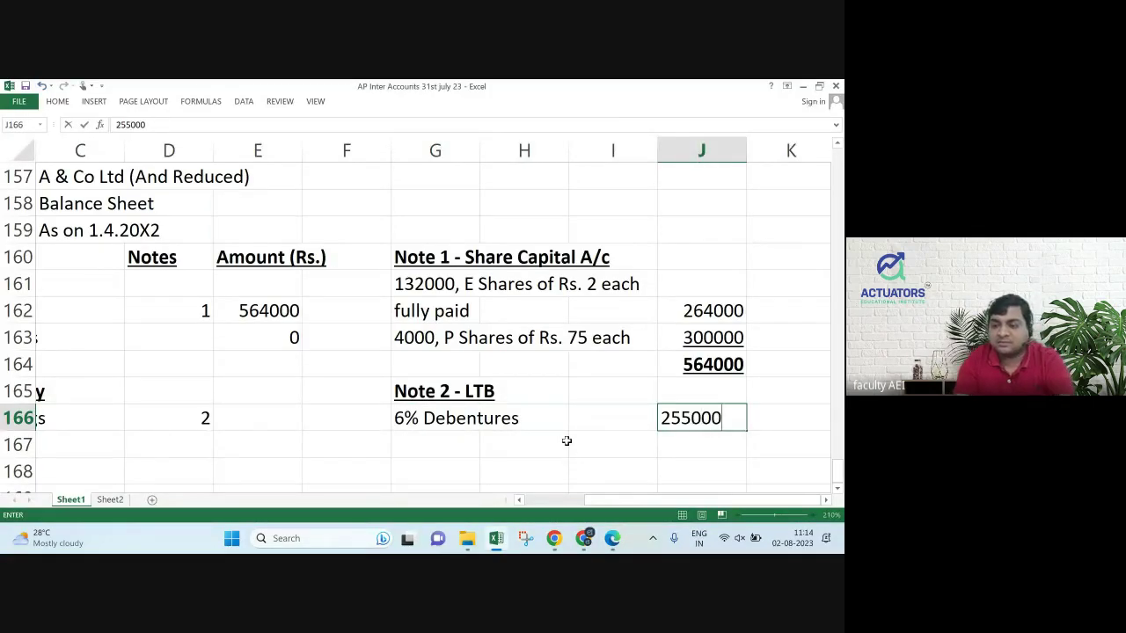
{"action": "key", "text": "Return"}
Add "8% Debentures" in G167 with the amount 130000 in J167.
{"action": "key", "text": "Left"}
{"action": "key", "text": "Left"}
{"action": "key", "text": "Left"}
{"action": "type", "text": "8"}
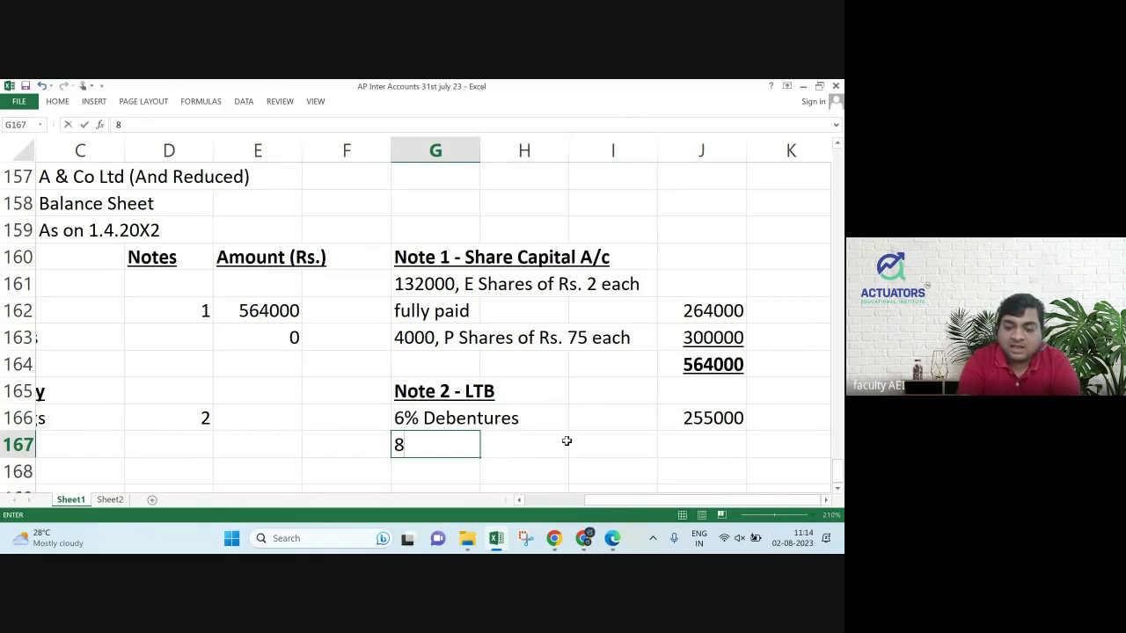
{"action": "type", "text": "% Debentures"}
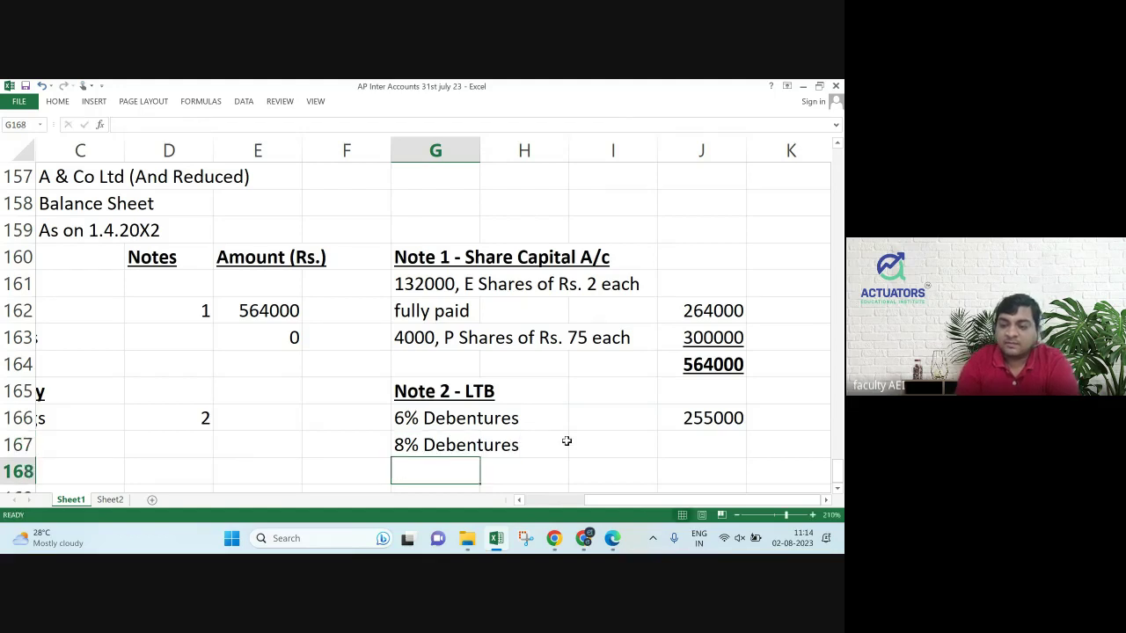
{"action": "key", "text": "Right"}
{"action": "key", "text": "Right"}
{"action": "key", "text": "Right"}
{"action": "type", "text": "130000"}
{"action": "key", "text": "Return"}
{"action": "key", "text": "Up"}
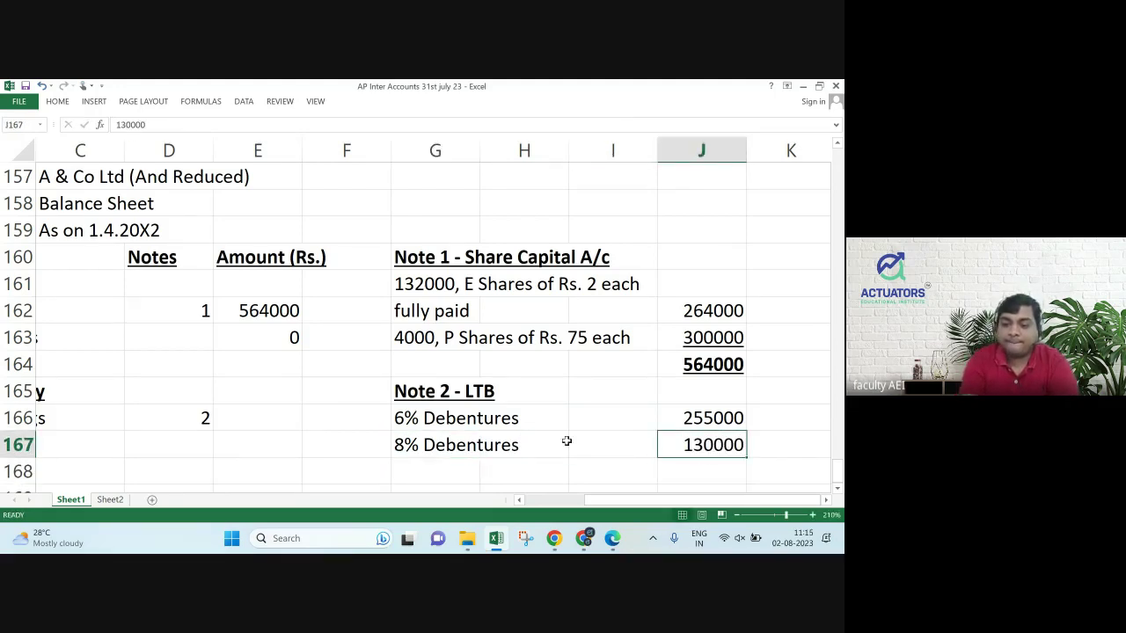
Underline the 8% Debentures amount and enter the Note 2 total 385000 in J168, formatted bold and underlined.
{"action": "key", "text": "Down"}
{"action": "key", "text": "Down"}
{"action": "key", "text": "Up"}
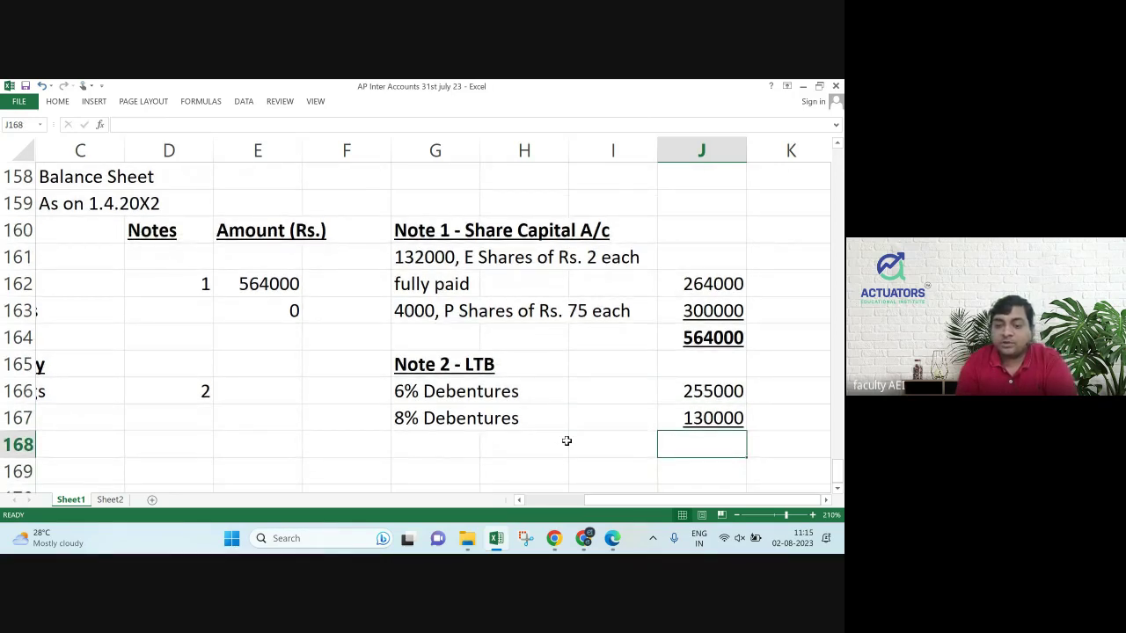
{"action": "type", "text": "385"}
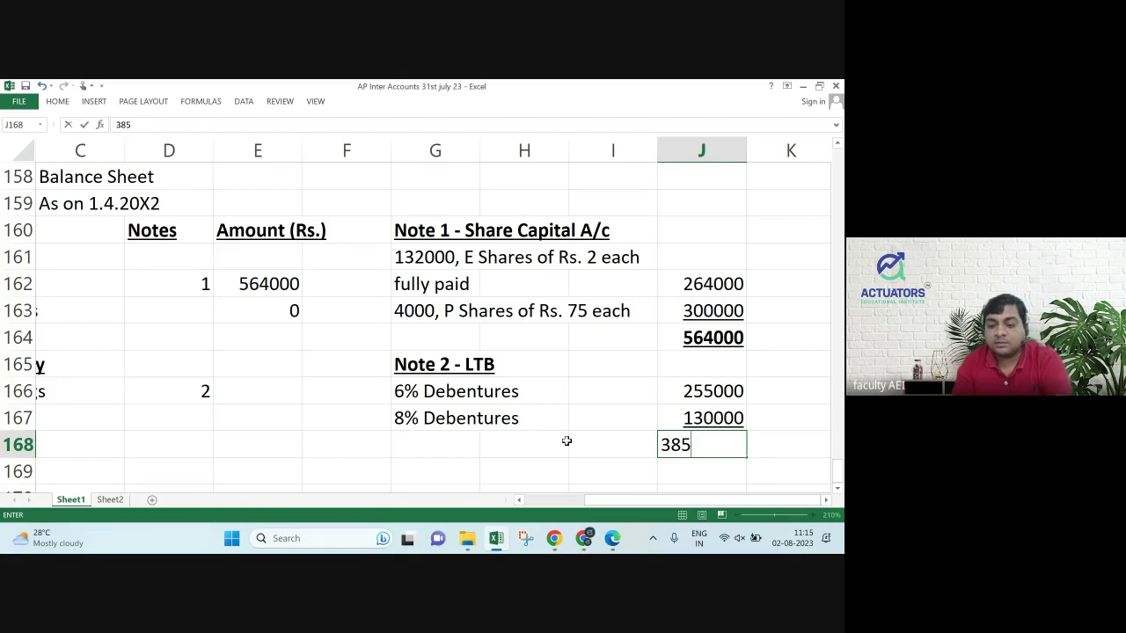
{"action": "type", "text": "000"}
{"action": "key", "text": "Return"}
{"action": "key", "text": "Up"}
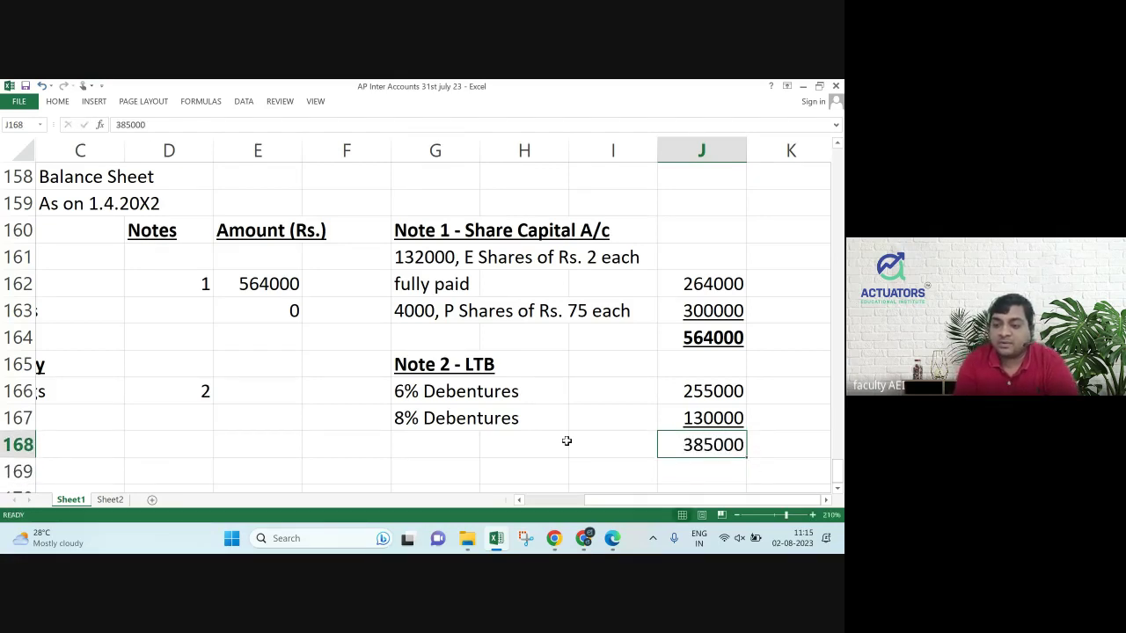
{"action": "key", "text": "ctrl+u"}
{"action": "key", "text": "ctrl+b"}
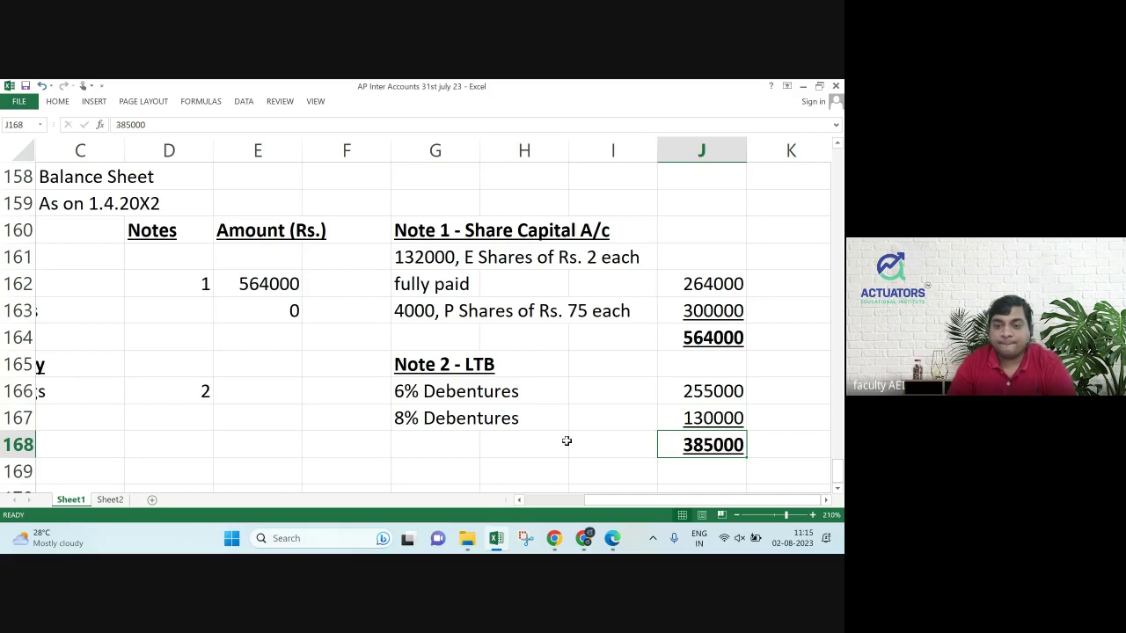
Enter the Long Term Borrowings amount 385000 in E166 of the balance sheet.
{"action": "key", "text": "Up"}
{"action": "key", "text": "Up"}
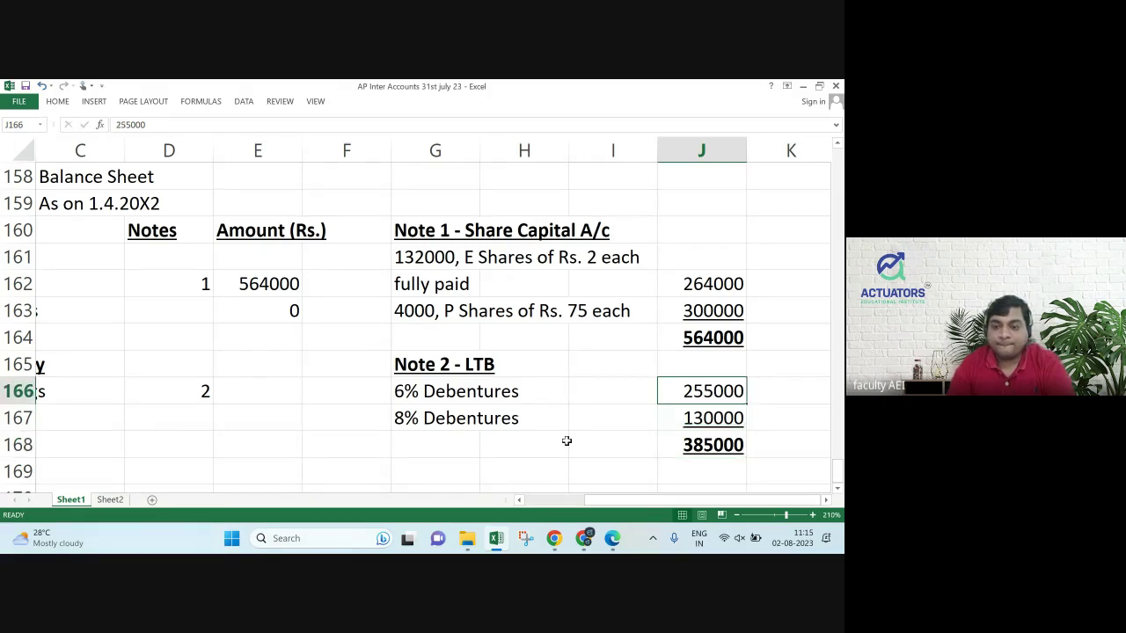
{"action": "key", "text": "Left"}
{"action": "key", "text": "Left"}
{"action": "key", "text": "Left"}
{"action": "key", "text": "Left"}
{"action": "key", "text": "Left"}
{"action": "type", "text": "384"}
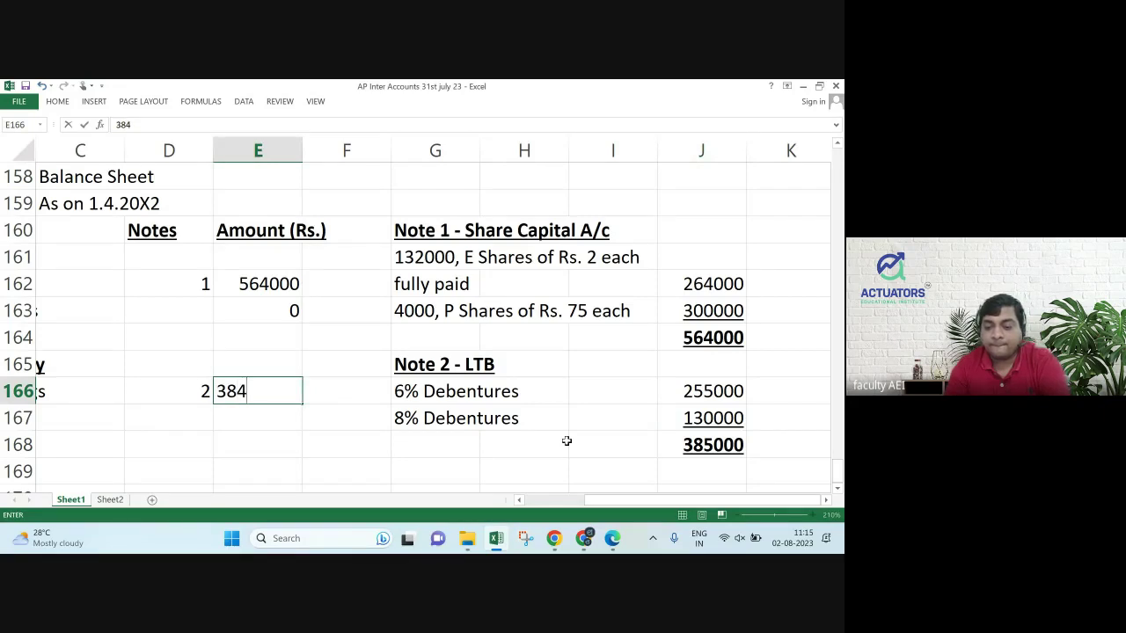
{"action": "key", "text": "BackSpace"}
{"action": "type", "text": "5000"}
{"action": "key", "text": "Return"}
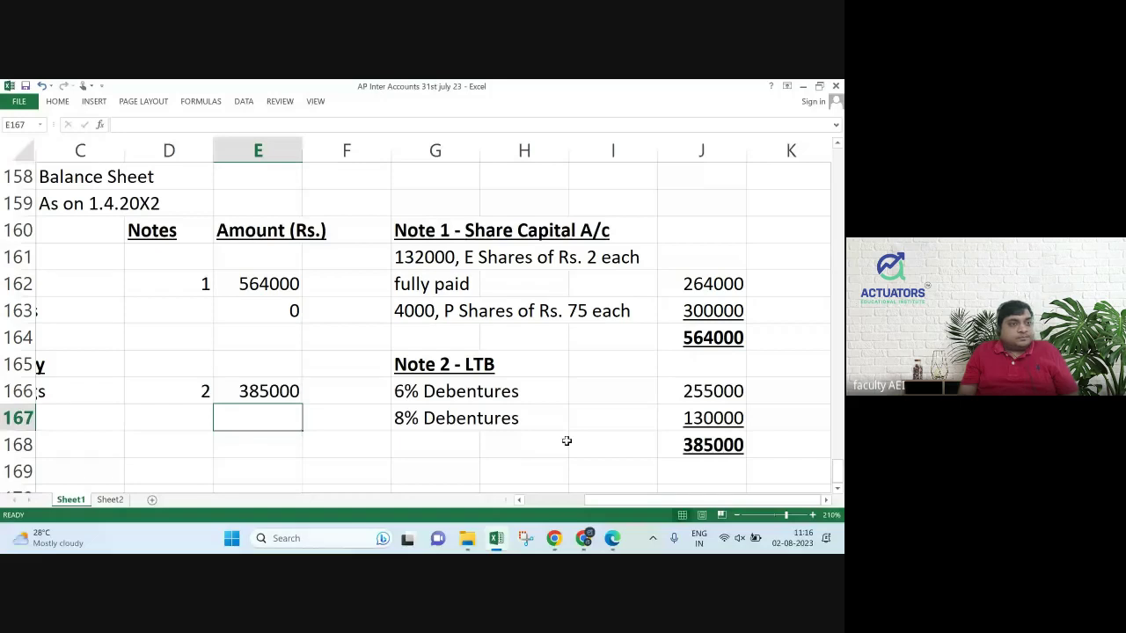
Add the heading "Current Liabilities" in A168, formatted bold and underlined.
{"action": "key", "text": "Up"}
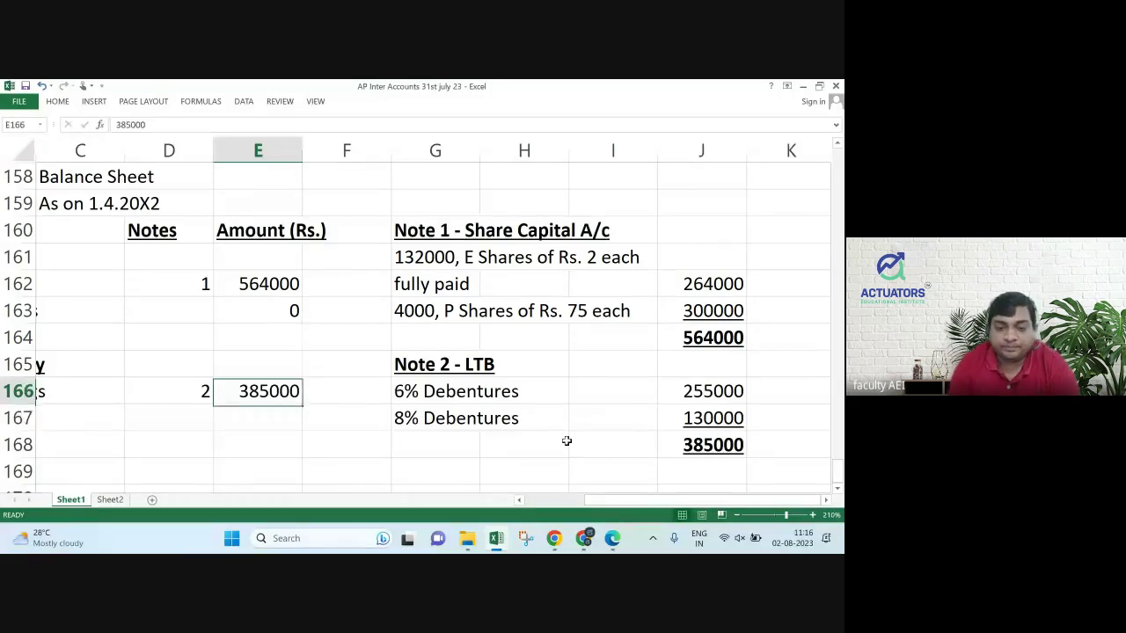
{"action": "key", "text": "Left"}
{"action": "key", "text": "Left"}
{"action": "key", "text": "Left"}
{"action": "key", "text": "Left"}
{"action": "key", "text": "Down"}
{"action": "key", "text": "Down"}
{"action": "type", "text": "Current "}
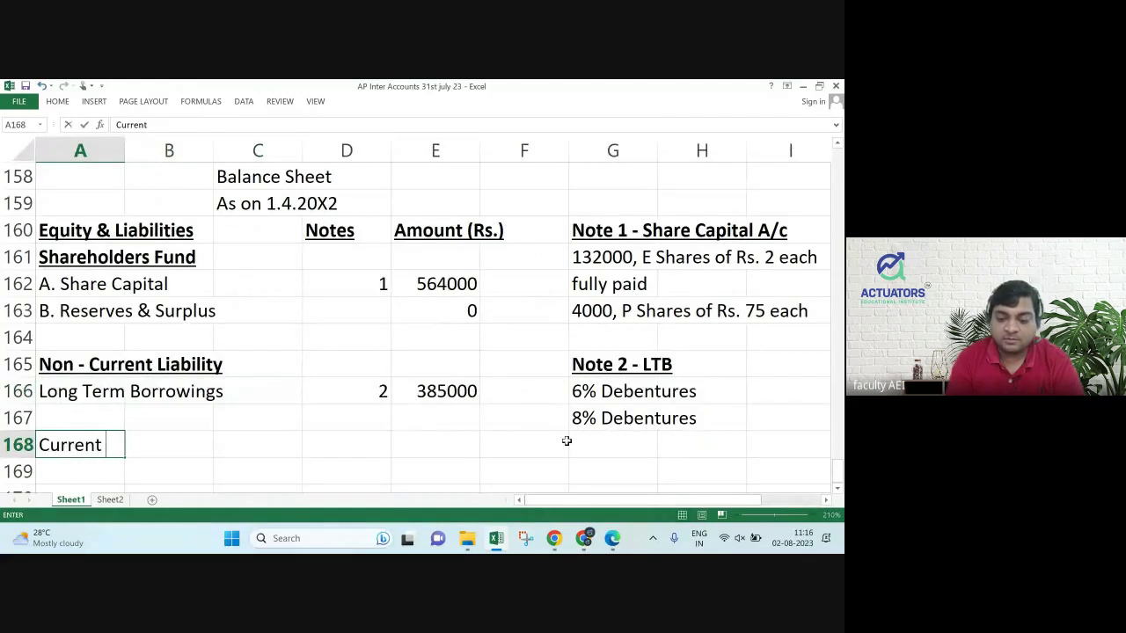
{"action": "type", "text": "Liabilities"}
{"action": "key", "text": "ctrl+Return"}
{"action": "key", "text": "ctrl+b"}
{"action": "type", "text": "u"}
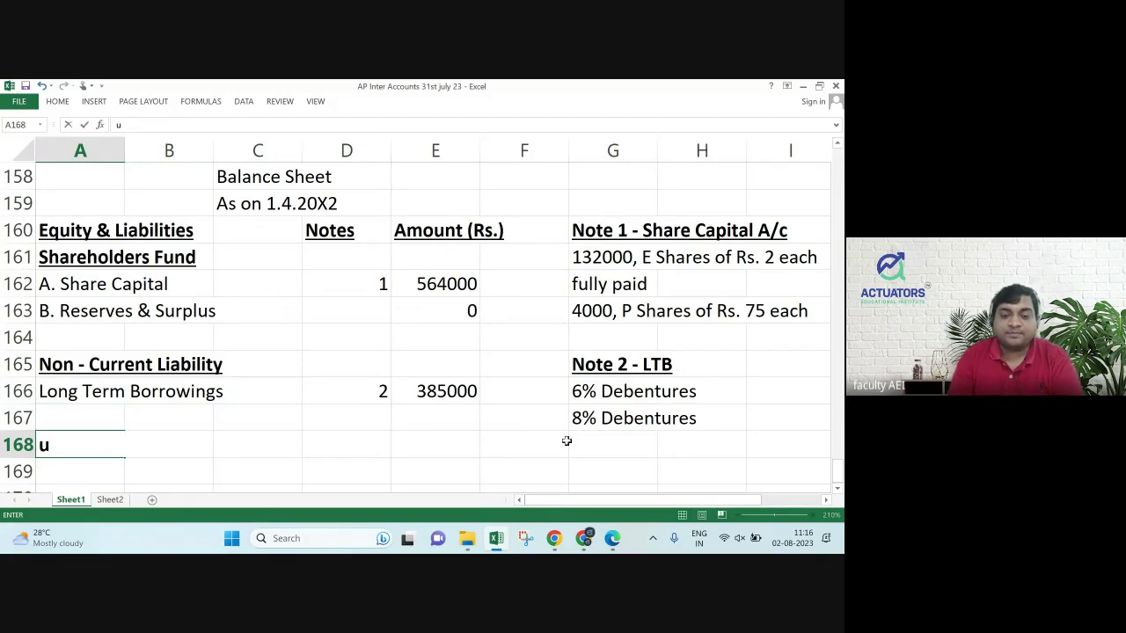
{"action": "key", "text": "Escape"}
{"action": "key", "text": "ctrl+u"}
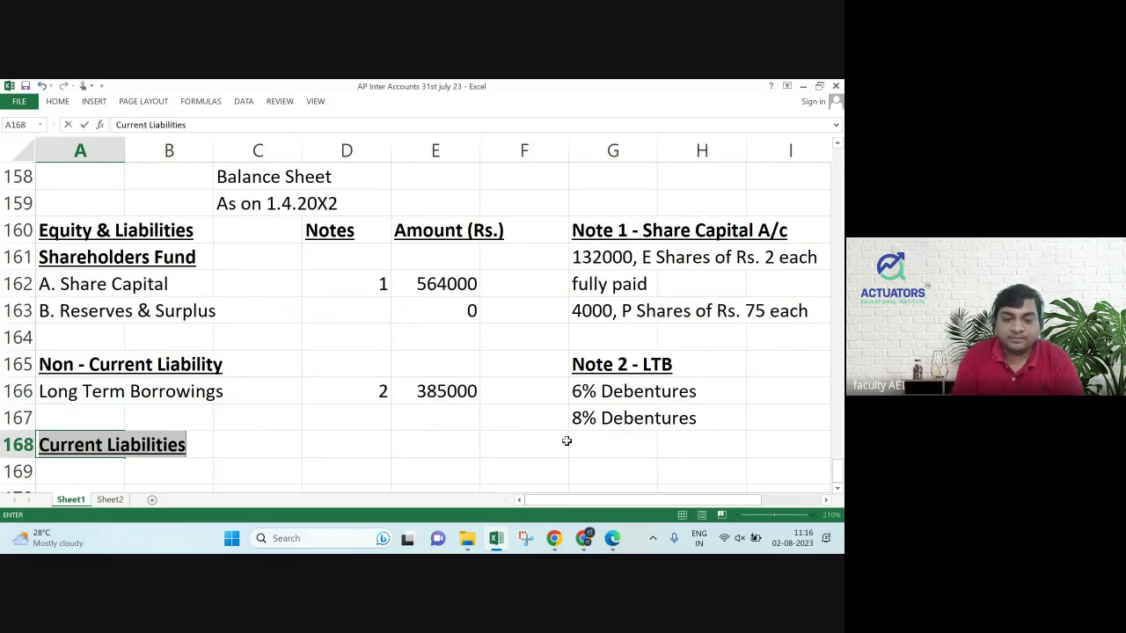
Review the liabilities entered so far and examine the current liabilities in the PDF's balance sheet and notes.
{"action": "key", "text": "Down"}
{"action": "key", "text": "Down"}
{"action": "key", "text": "Down"}
{"action": "key", "text": "Down"}
{"action": "key", "text": "Up"}
{"action": "key", "text": "Up"}
{"action": "key", "text": "Up"}
{"action": "key", "text": "Up"}
{"action": "key", "text": "Up"}
{"action": "key", "text": "Up"}
{"action": "key", "text": "Up"}
{"action": "key", "text": "Up"}
{"action": "key", "text": "Up"}
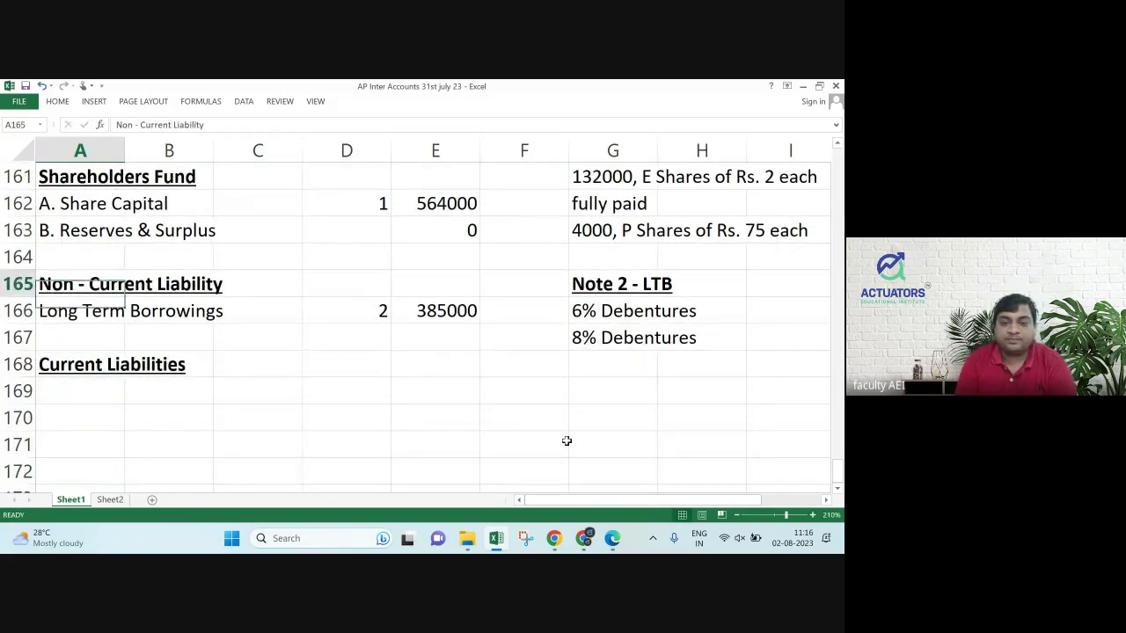
{"action": "key", "text": "Up"}
{"action": "key", "text": "Up"}
{"action": "key", "text": "Up"}
{"action": "key", "text": "alt+Tab"}
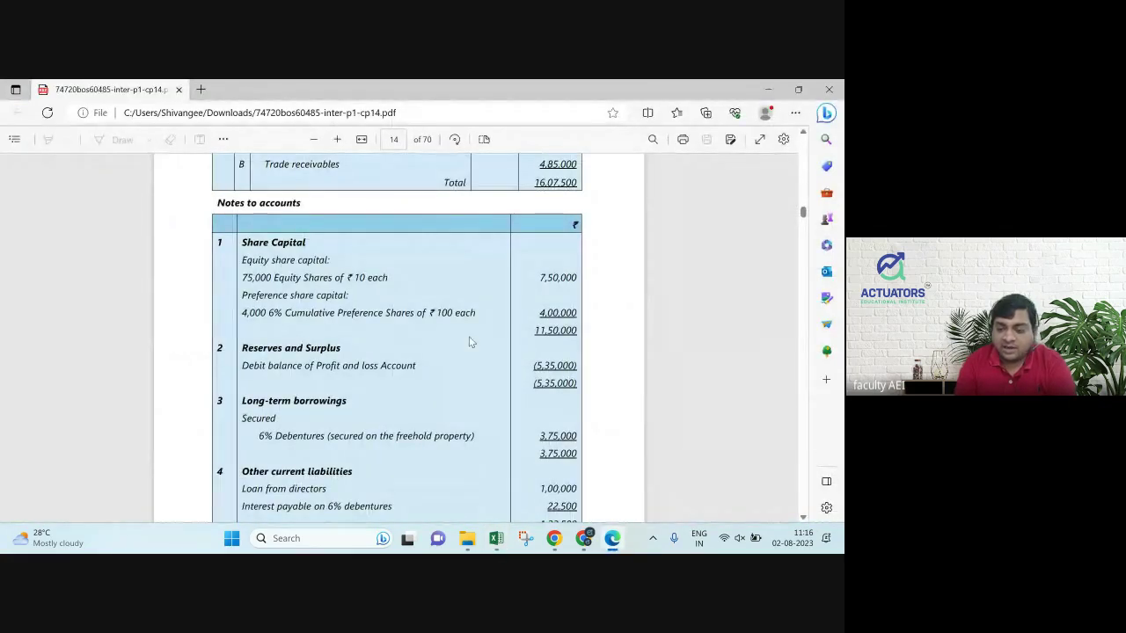
{"action": "scroll", "coordinate": [471, 343], "scroll_direction": "up", "scroll_amount": 1}
{"action": "scroll", "coordinate": [471, 342], "scroll_direction": "up", "scroll_amount": 6}
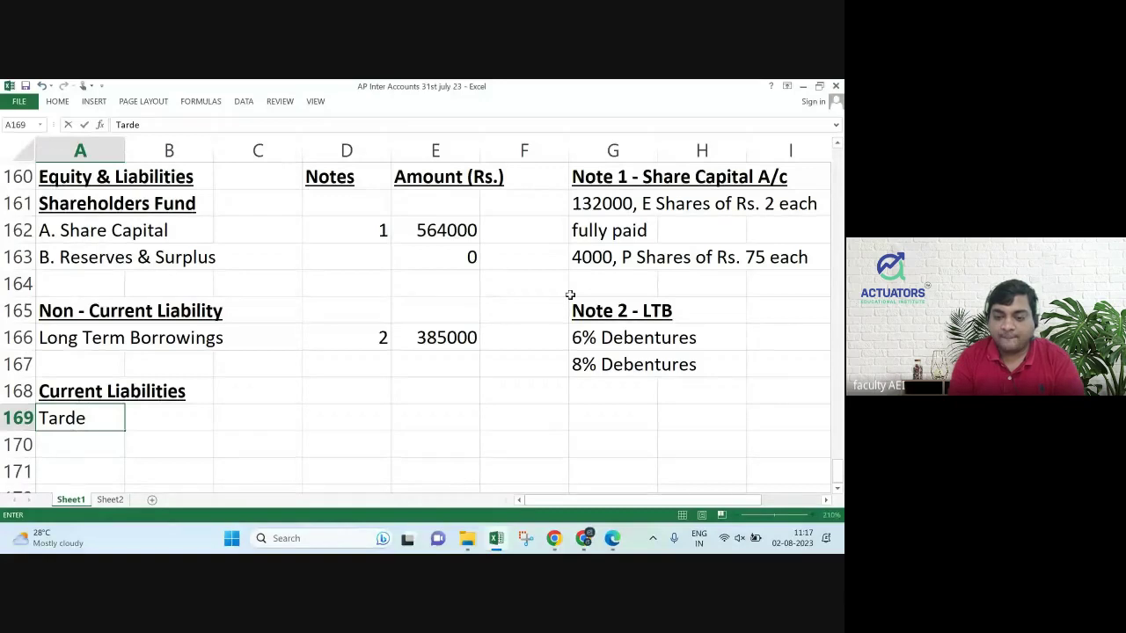
Enter "Trade Payables" in A169 under Current Liabilities with the amount 300000 in E169, underlined.
{"action": "key", "text": "BackSpace"}
{"action": "key", "text": "BackSpace"}
{"action": "key", "text": "BackSpace"}
{"action": "key", "text": "BackSpace"}
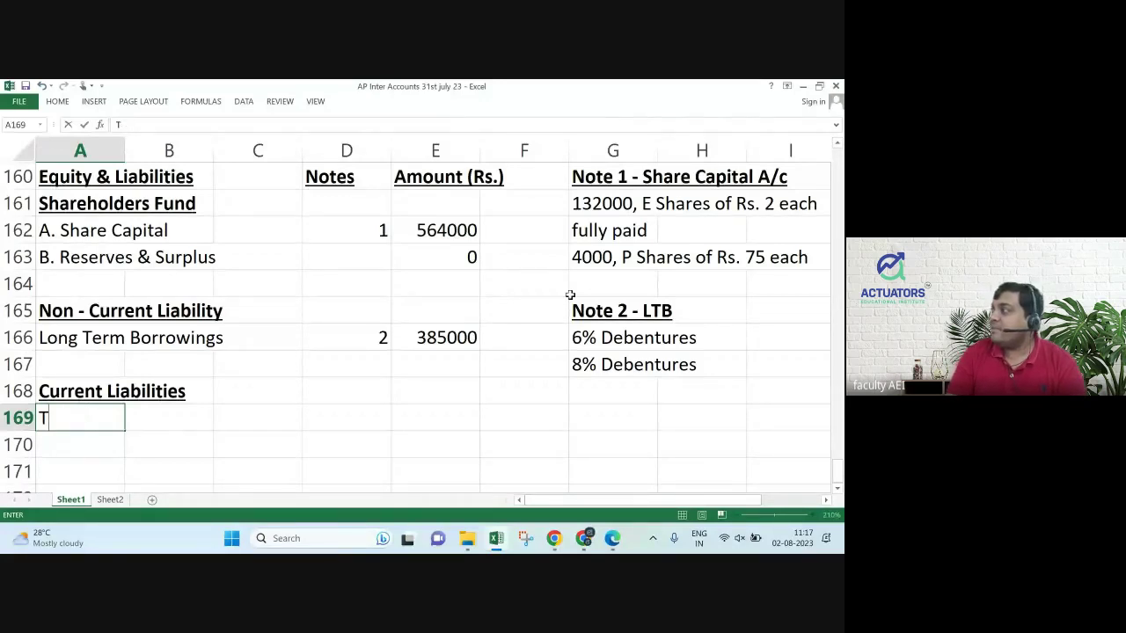
{"action": "type", "text": "rade Payab"}
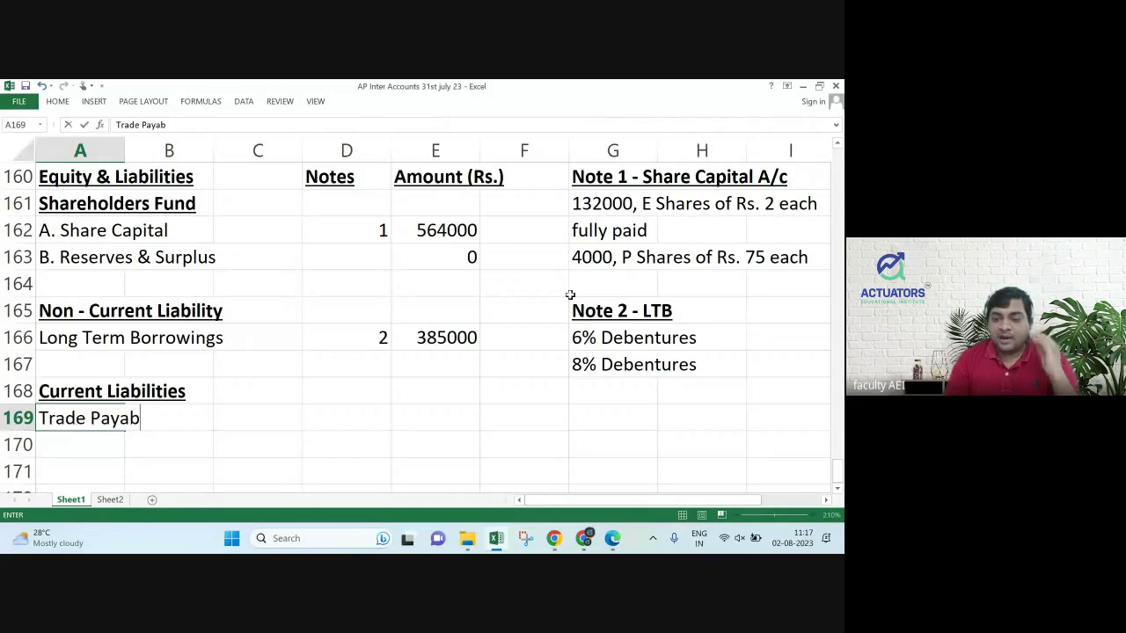
{"action": "type", "text": "les"}
{"action": "key", "text": "Tab"}
{"action": "key", "text": "Tab"}
{"action": "key", "text": "Tab"}
{"action": "key", "text": "Tab"}
{"action": "type", "text": "300000"}
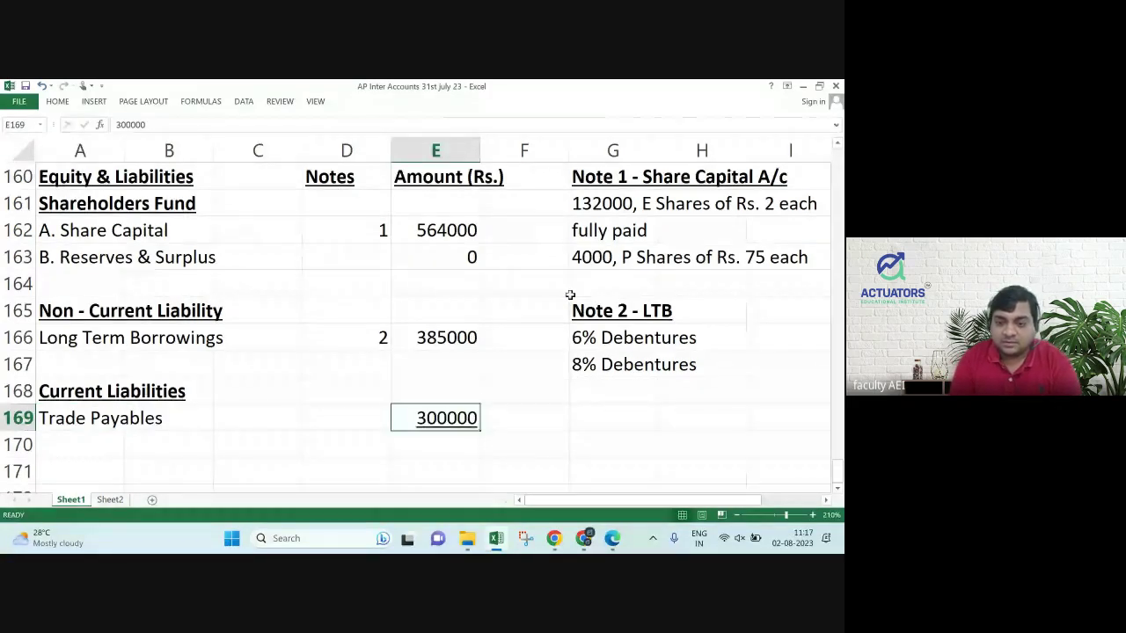
{"action": "key", "text": "ctrl+u"}
Total the equity and liabilities amounts in E170 with =SUM(E162:E169) and make the total bold.
{"action": "key", "text": "Down"}
{"action": "key", "text": "Down"}
{"action": "key", "text": "Up"}
{"action": "type", "text": "=sum("}
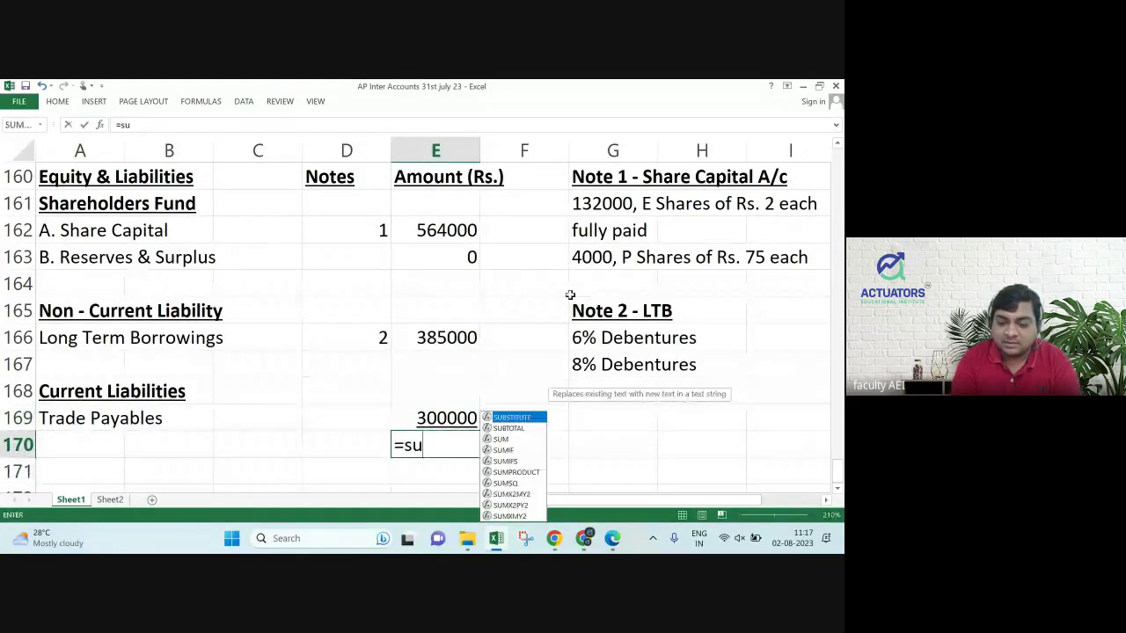
{"action": "key", "text": "Up"}
{"action": "key", "text": "Up"}
{"action": "key", "text": "Up"}
{"action": "key", "text": "Up"}
{"action": "key", "text": "Up"}
{"action": "key", "text": "Up"}
{"action": "key", "text": "Up"}
{"action": "key", "text": "Up"}
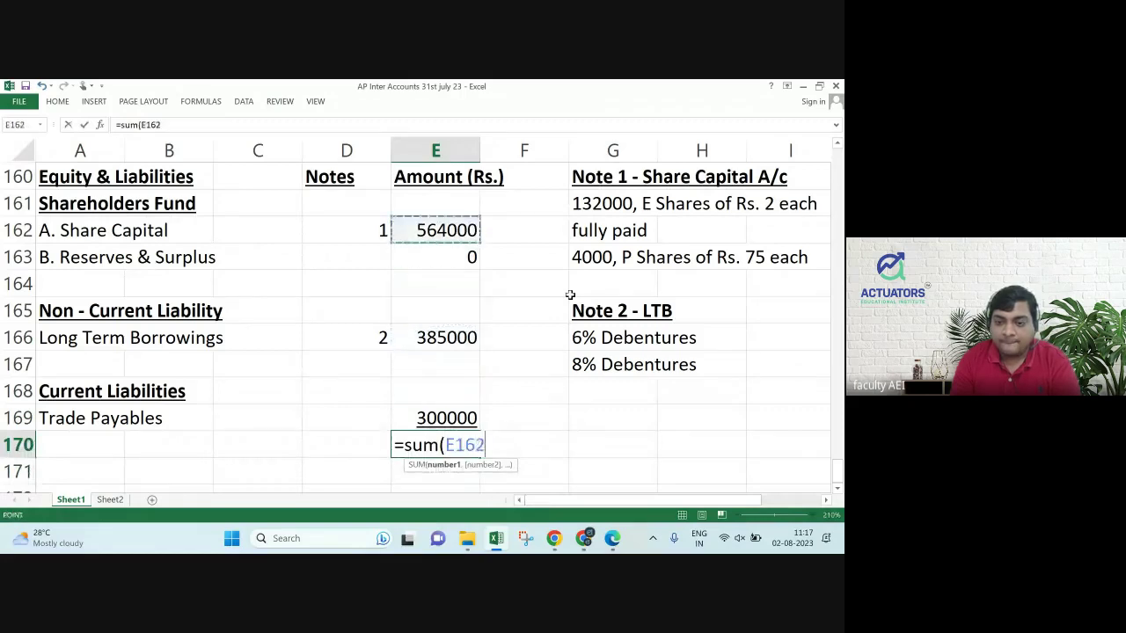
{"action": "key", "text": "shift+Down"}
{"action": "key", "text": "shift+Down"}
{"action": "key", "text": "shift+Down"}
{"action": "key", "text": "shift+Down"}
{"action": "key", "text": "shift+Down"}
{"action": "key", "text": "shift+Down"}
{"action": "key", "text": "shift+Down"}
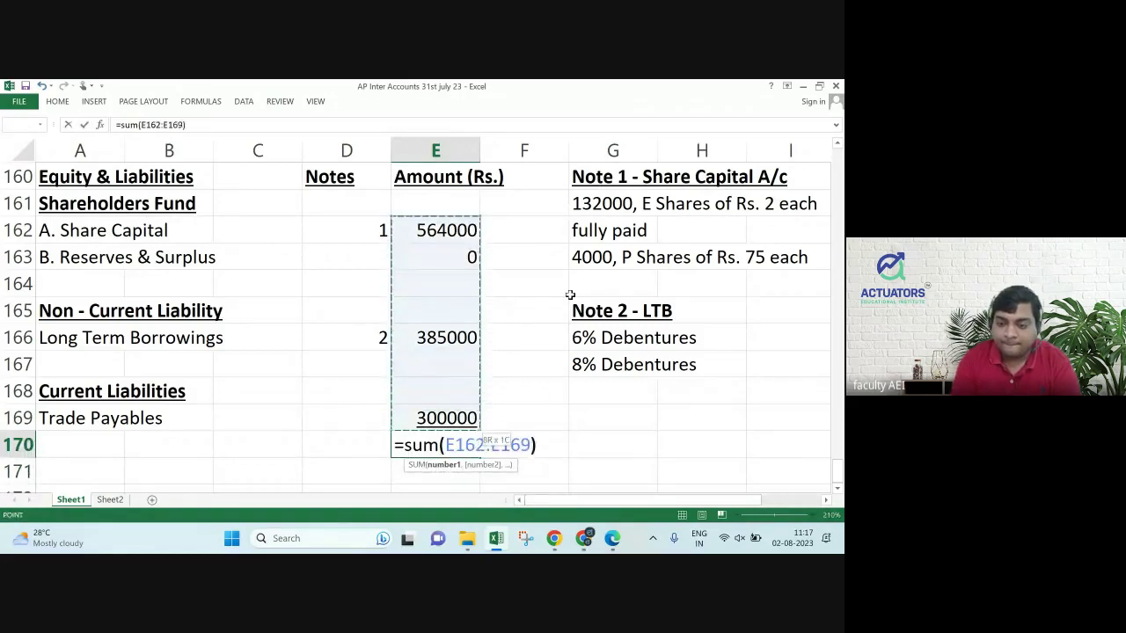
{"action": "key", "text": "Return"}
{"action": "key", "text": "Up"}
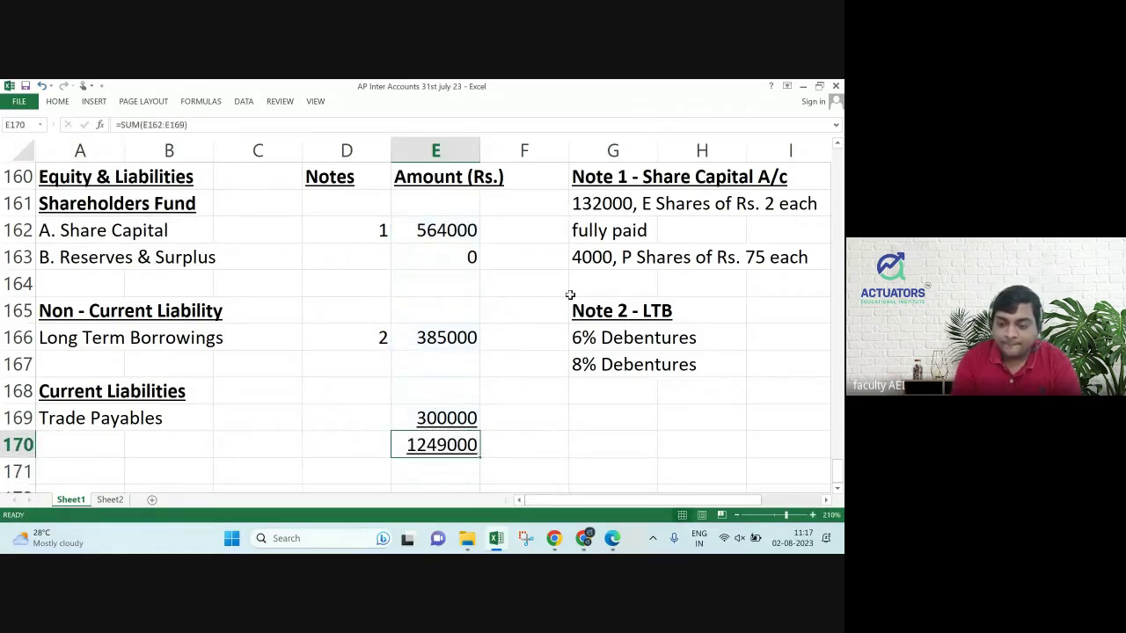
{"action": "key", "text": "ctrl+b"}
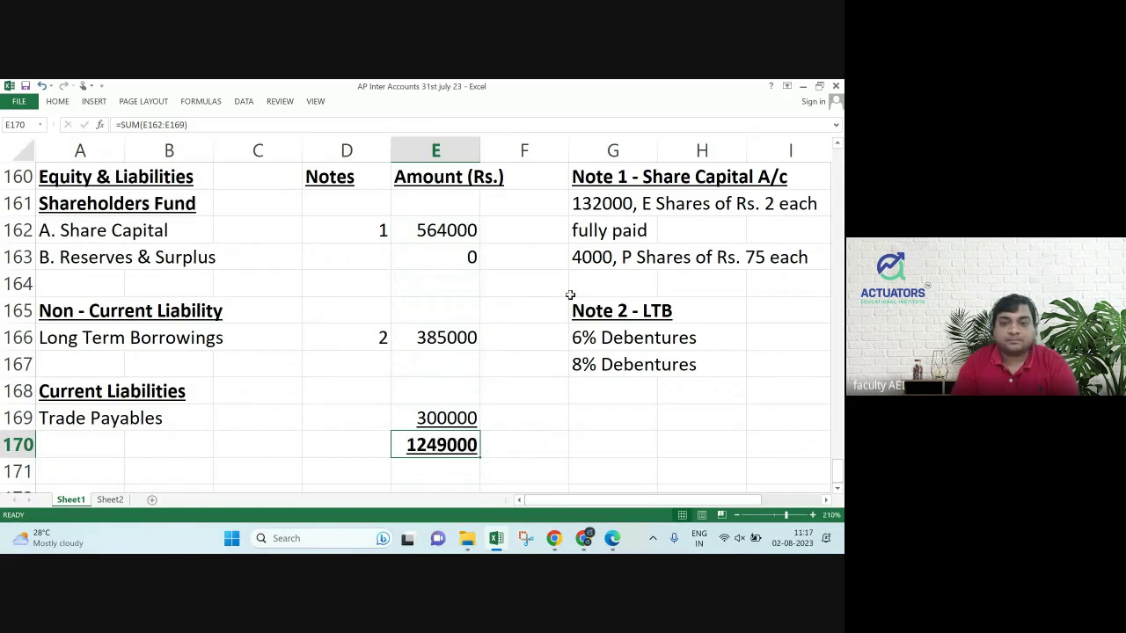
Review the Equity & Liabilities amounts in column E, from the total up to the column heading.
{"action": "key", "text": "Up"}
{"action": "key", "text": "Up"}
{"action": "key", "text": "Up"}
{"action": "key", "text": "Up"}
{"action": "key", "text": "Up"}
{"action": "key", "text": "Up"}
{"action": "key", "text": "Up"}
{"action": "key", "text": "Up"}
{"action": "key", "text": "Up"}
{"action": "key", "text": "Up"}
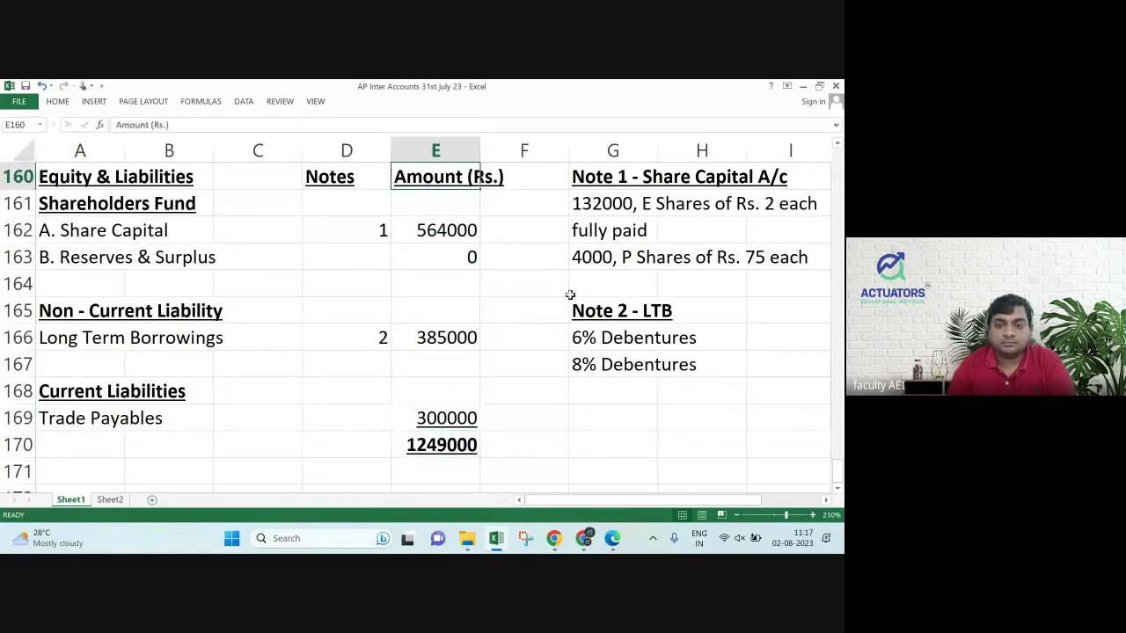
{"action": "key", "text": "Up"}
{"action": "key", "text": "Down"}
{"action": "key", "text": "Down"}
{"action": "key", "text": "Down"}
{"action": "key", "text": "Down"}
{"action": "key", "text": "Down"}
{"action": "key", "text": "Down"}
{"action": "key", "text": "Down"}
{"action": "key", "text": "Down"}
{"action": "key", "text": "Down"}
{"action": "key", "text": "Down"}
{"action": "key", "text": "Down"}
{"action": "key", "text": "Down"}
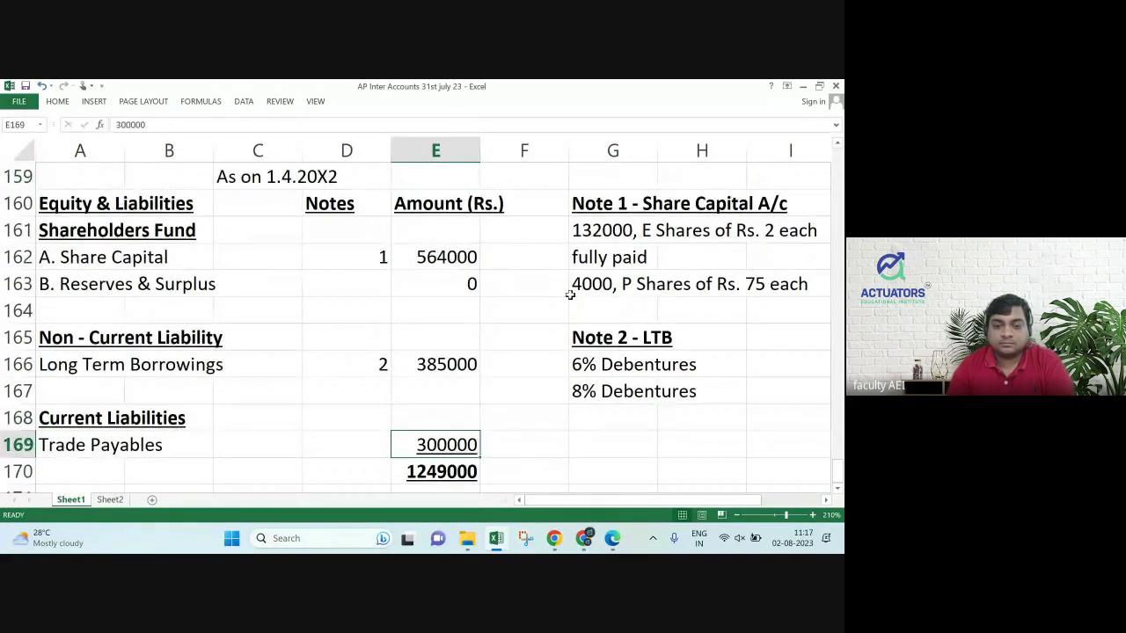
Add the heading "Assets" in A171, formatted bold and underlined.
{"action": "key", "text": "Down"}
{"action": "key", "text": "Down"}
{"action": "key", "text": "Up"}
{"action": "key", "text": "Up"}
{"action": "key", "text": "Left"}
{"action": "key", "text": "Left"}
{"action": "key", "text": "Left"}
{"action": "key", "text": "Left"}
{"action": "type", "text": "Assest"}
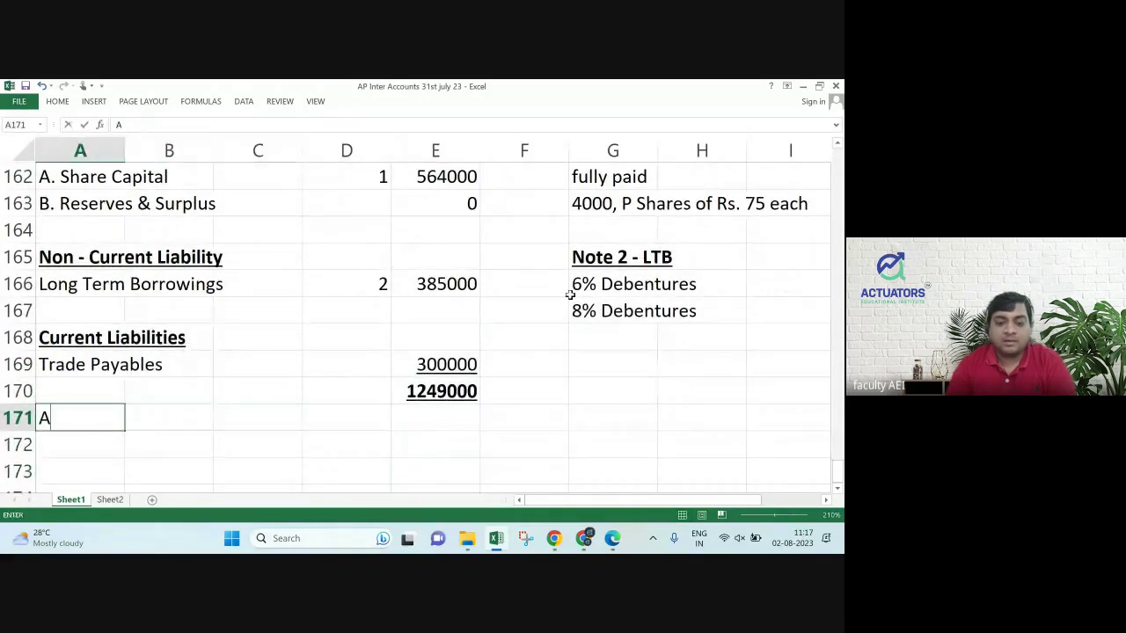
{"action": "key", "text": "BackSpace"}
{"action": "key", "text": "BackSpace"}
{"action": "type", "text": "ts"}
{"action": "key", "text": "Return"}
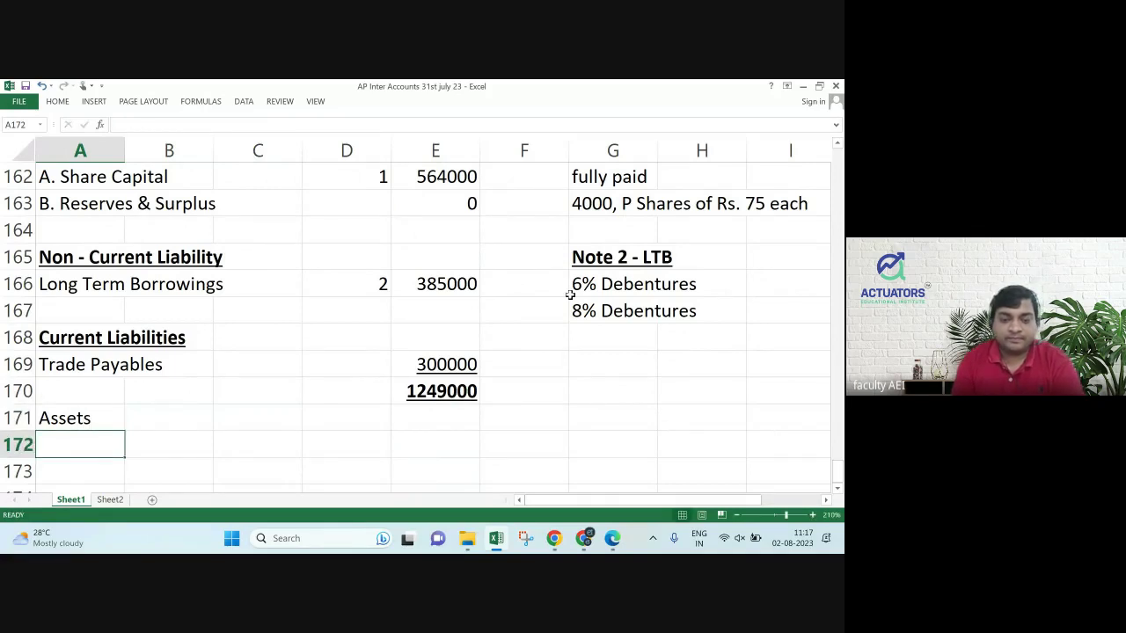
{"action": "key", "text": "Up"}
{"action": "key", "text": "ctrl+b"}
{"action": "key", "text": "ctrl+u"}
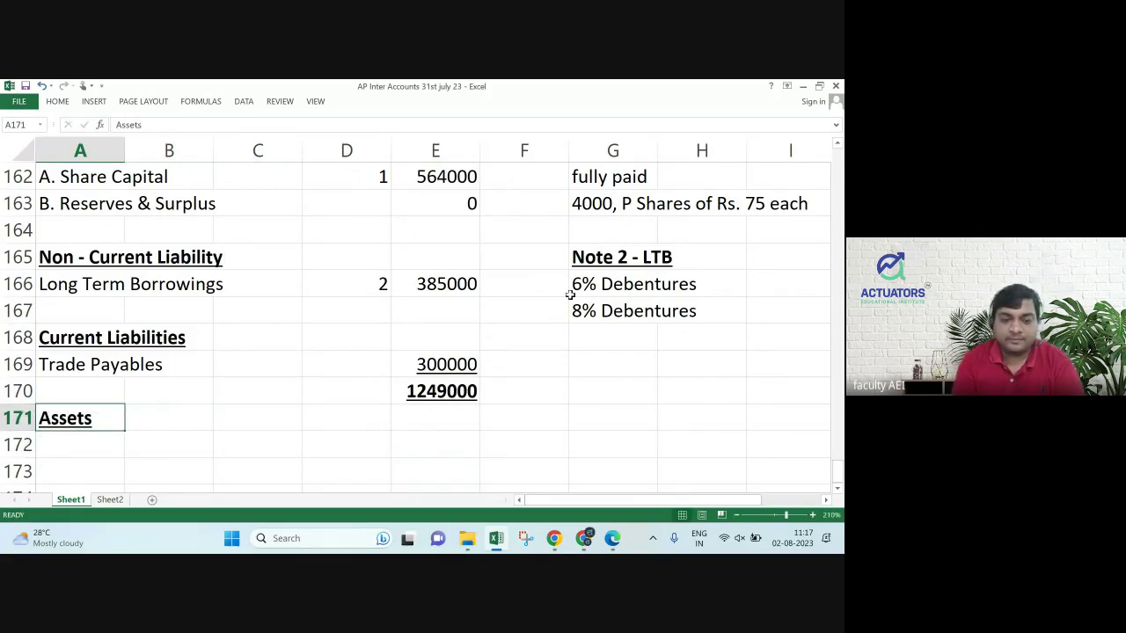
Add the heading "Non - current Assets" in A172, formatted bold and underlined.
{"action": "key", "text": "Down"}
{"action": "type", "text": "Non"}
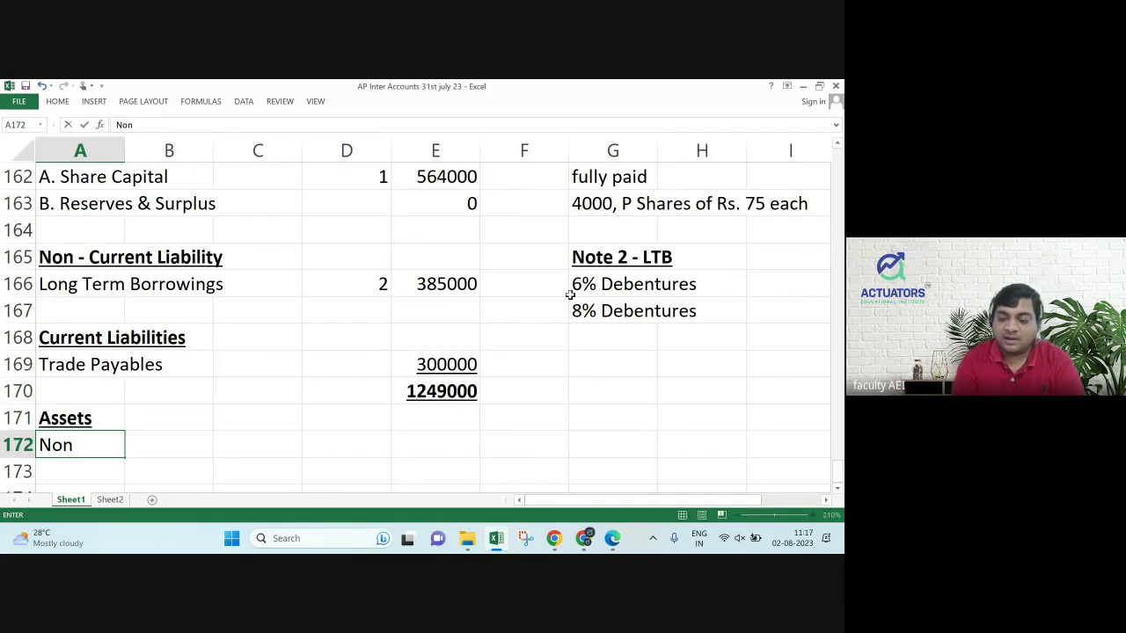
{"action": "type", "text": " - curr"}
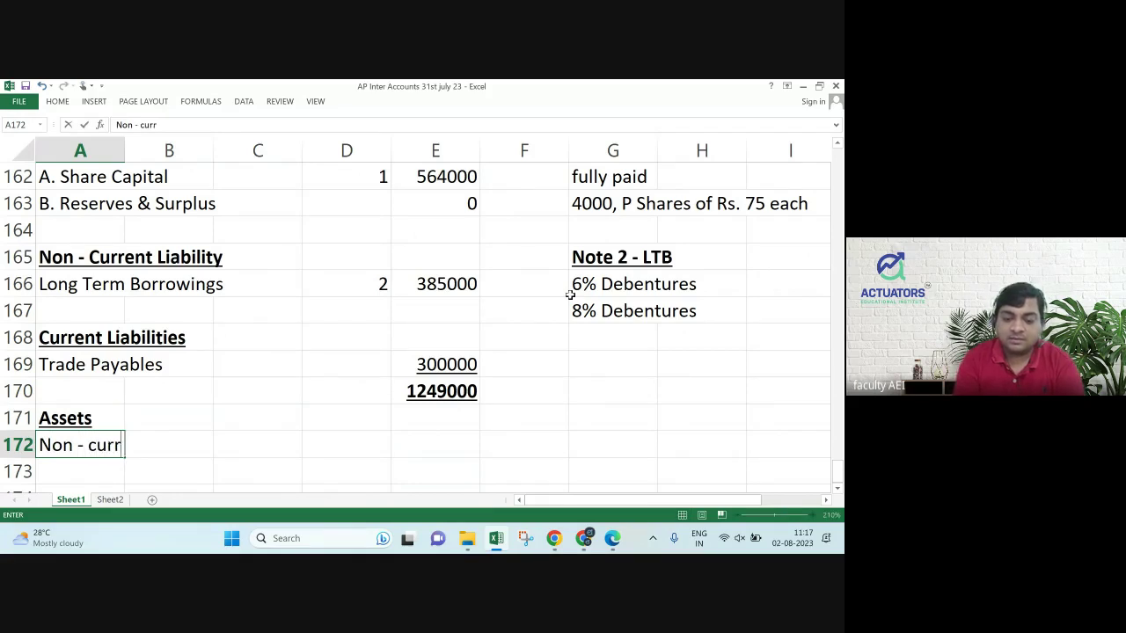
{"action": "type", "text": "ent Assets"}
{"action": "key", "text": "Return"}
{"action": "key", "text": "Up"}
{"action": "key", "text": "ctrl+b"}
{"action": "key", "text": "ctrl+u"}
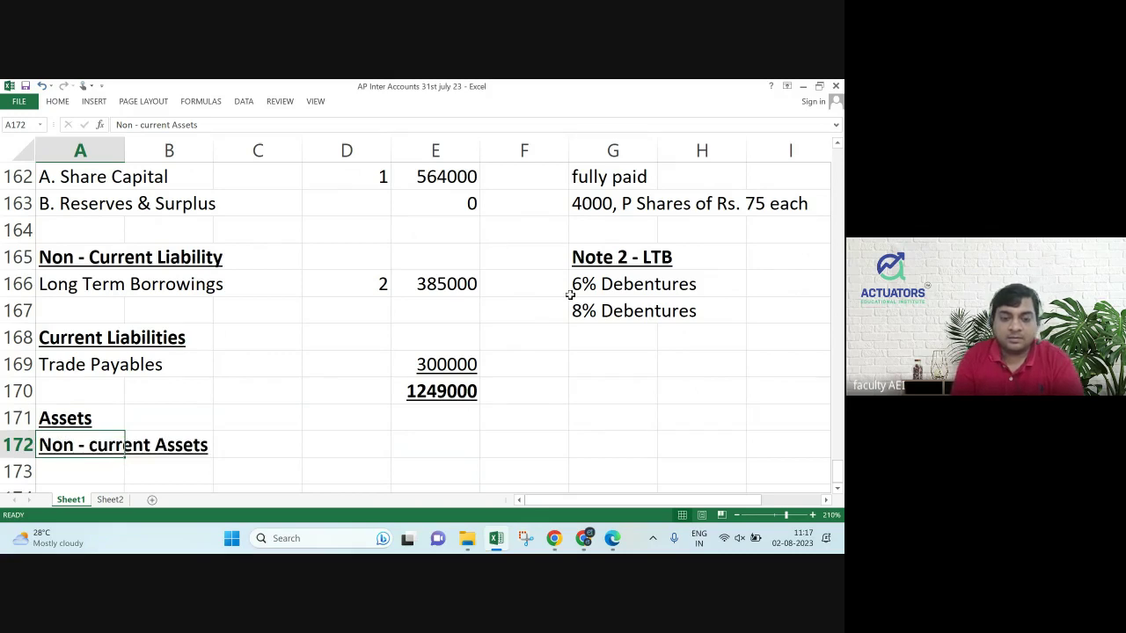
Enter "A. PPE" in A173 without bold or underline and give it note number 3 in D173.
{"action": "key", "text": "Down"}
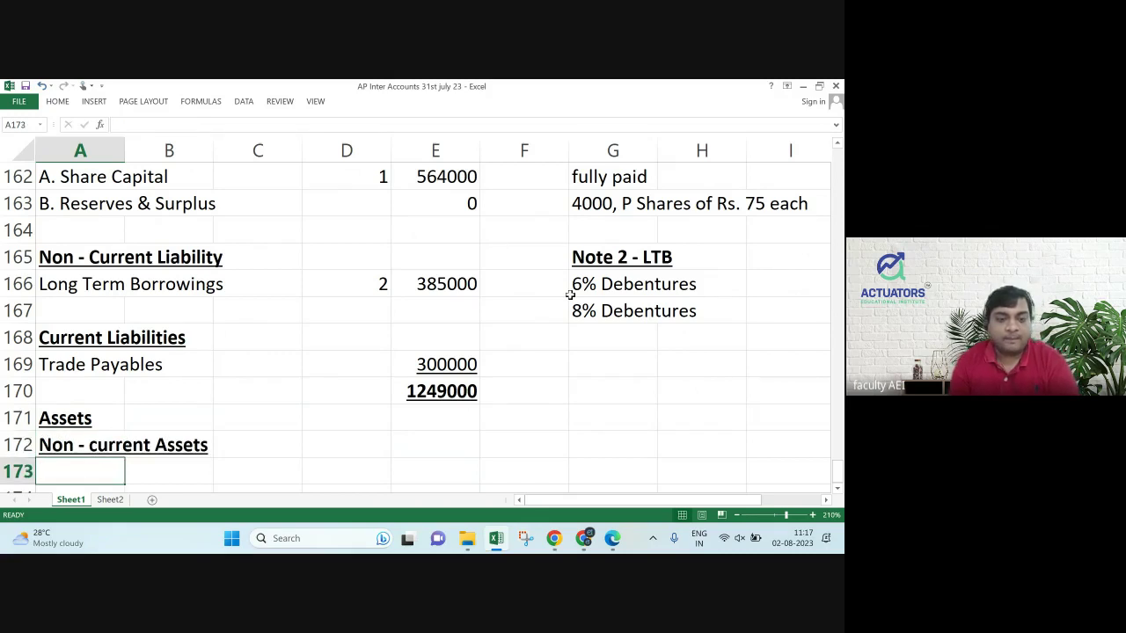
{"action": "type", "text": "A. PPE"}
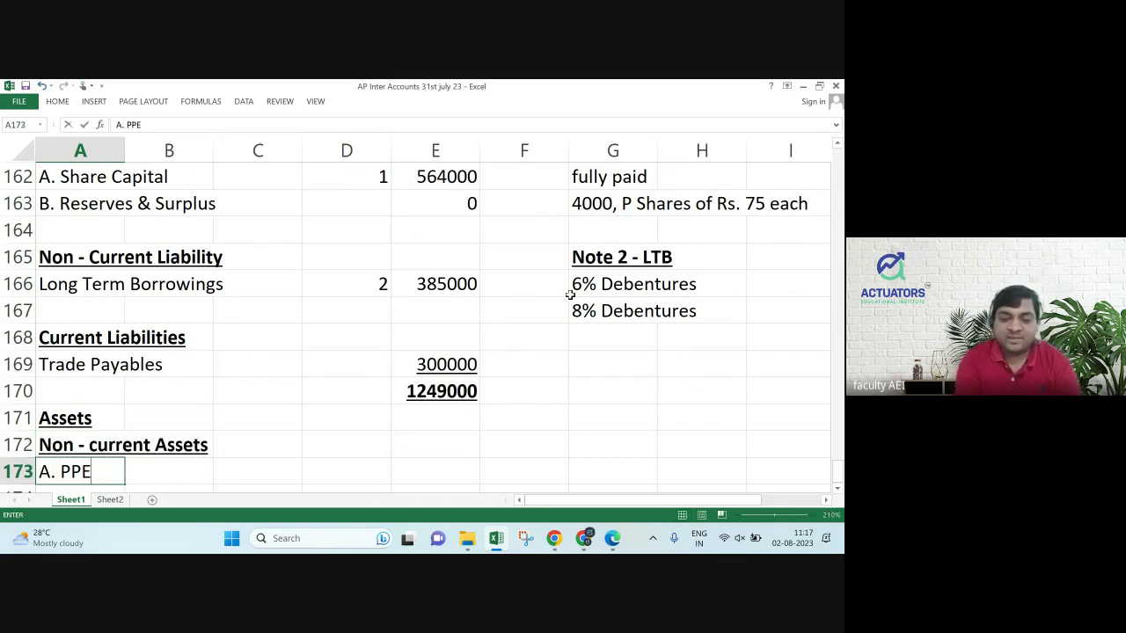
{"action": "key", "text": "Return"}
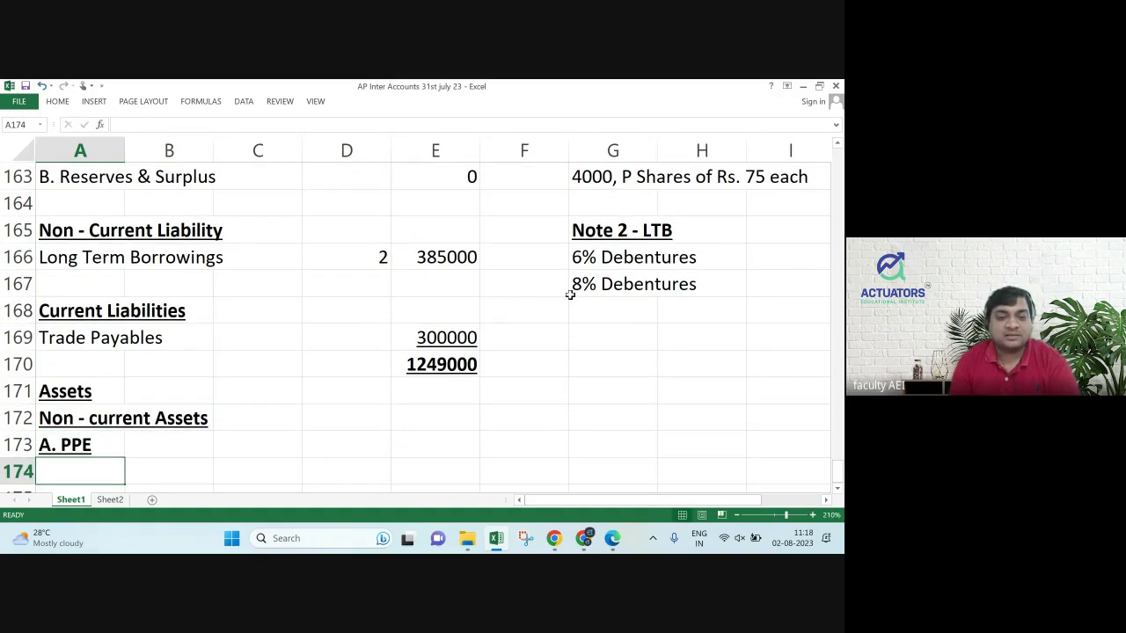
{"action": "key", "text": "Up"}
{"action": "key", "text": "ctrl+b"}
{"action": "key", "text": "ctrl+u"}
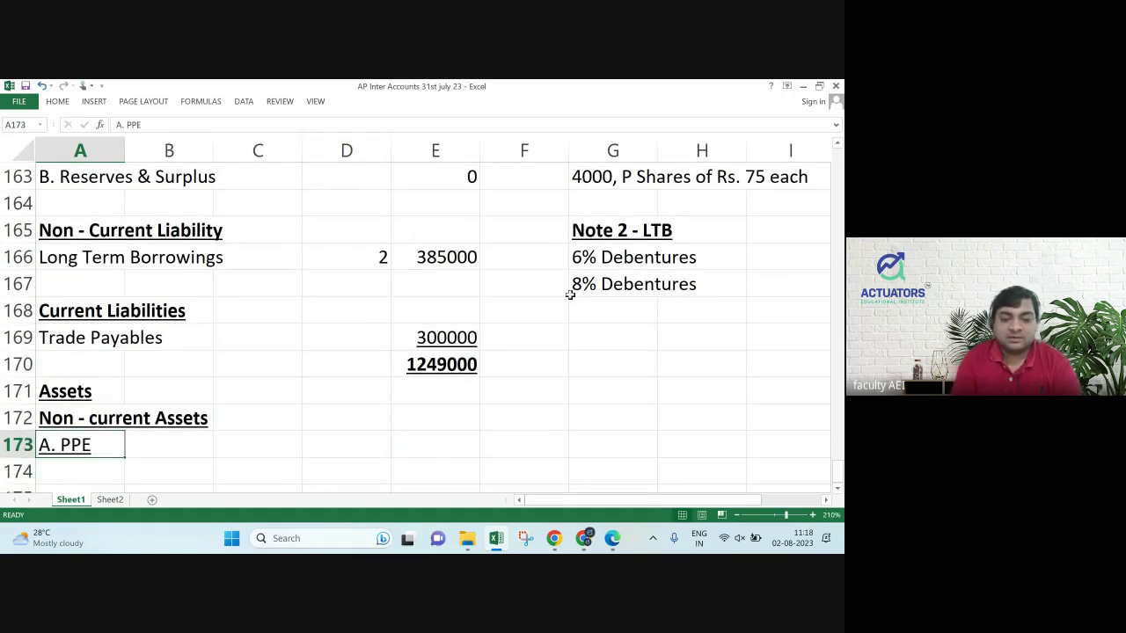
{"action": "key", "text": "ctrl+u"}
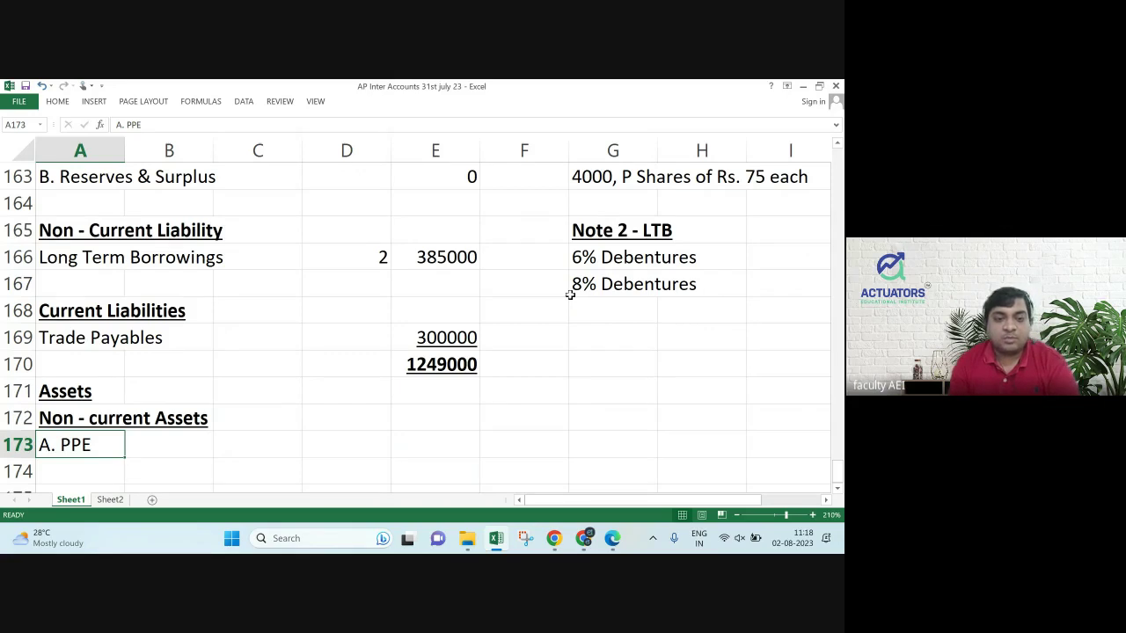
{"action": "key", "text": "Right"}
{"action": "key", "text": "Right"}
{"action": "key", "text": "Right"}
{"action": "type", "text": "3"}
{"action": "key", "text": "Return"}
Add the heading "Note 3 - PPE" in G169 and make it bold.
{"action": "key", "text": "Up"}
{"action": "key", "text": "Up"}
{"action": "key", "text": "Up"}
{"action": "key", "text": "Up"}
{"action": "key", "text": "Up"}
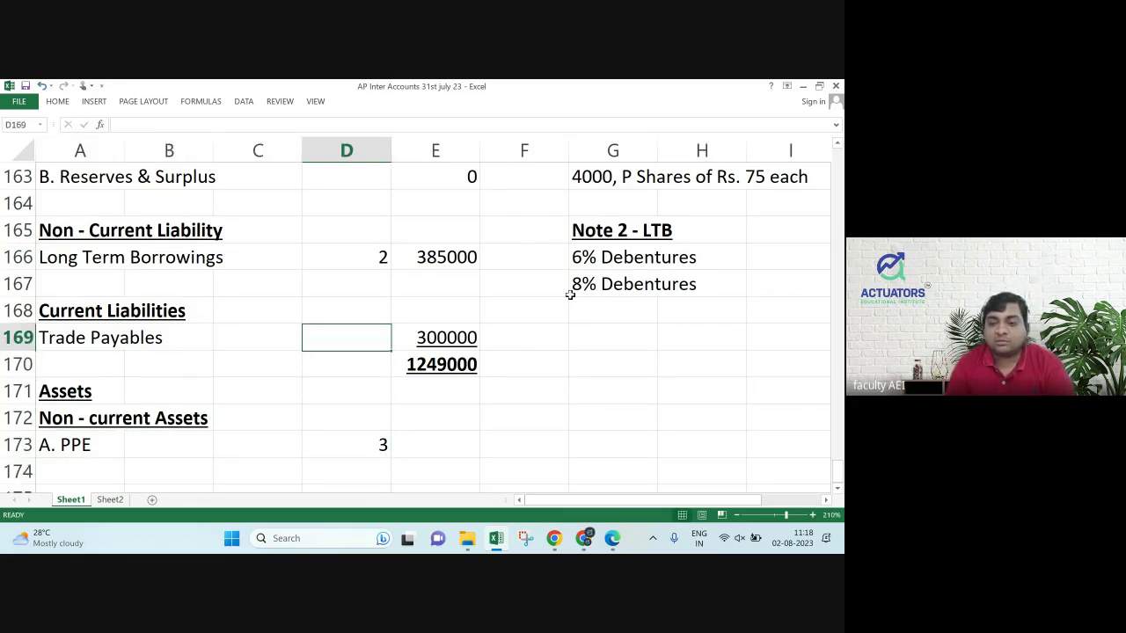
{"action": "key", "text": "Right"}
{"action": "key", "text": "Right"}
{"action": "key", "text": "Right"}
{"action": "type", "text": "Note 3 - PPE"}
{"action": "key", "text": "Return"}
{"action": "key", "text": "Up"}
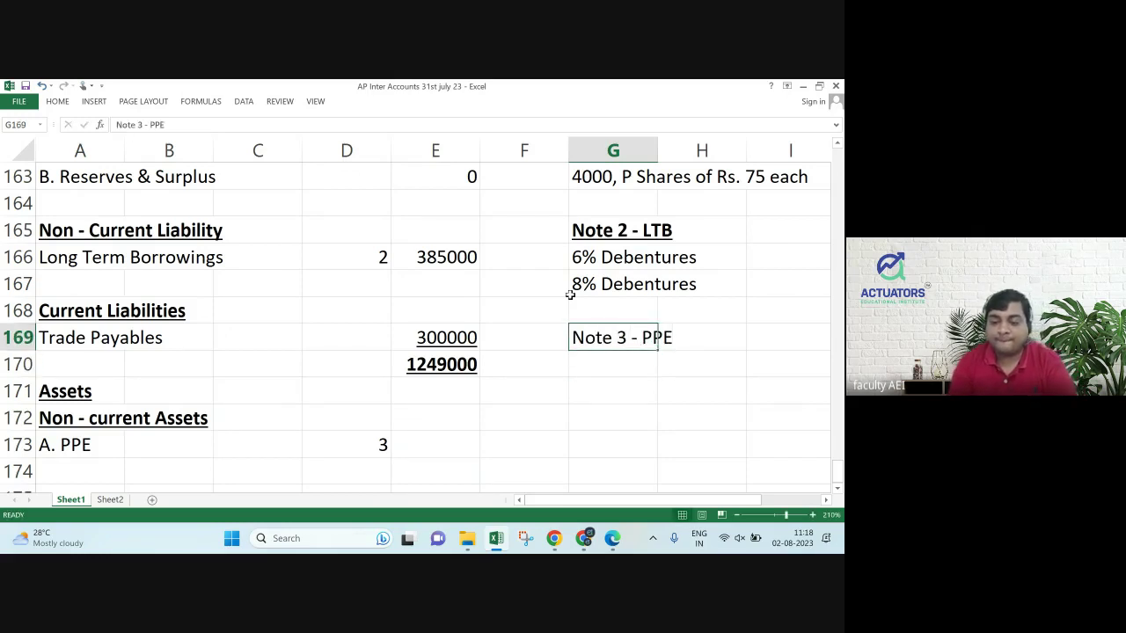
{"action": "key", "text": "ctrl+b"}
{"action": "key", "text": "Down"}
Switch to the PDF in Edge, look up the items in the Property plant and Equipment note, and return to the workbook.
{"action": "key", "text": "alt+Tab"}
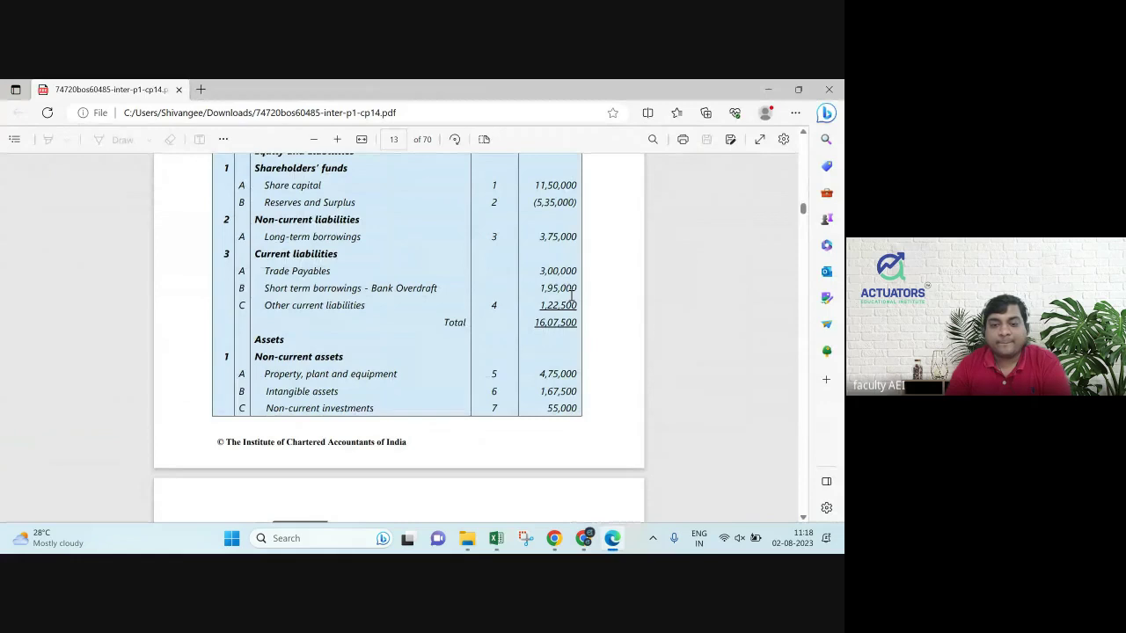
{"action": "scroll", "coordinate": [572, 297], "scroll_direction": "down", "scroll_amount": 2}
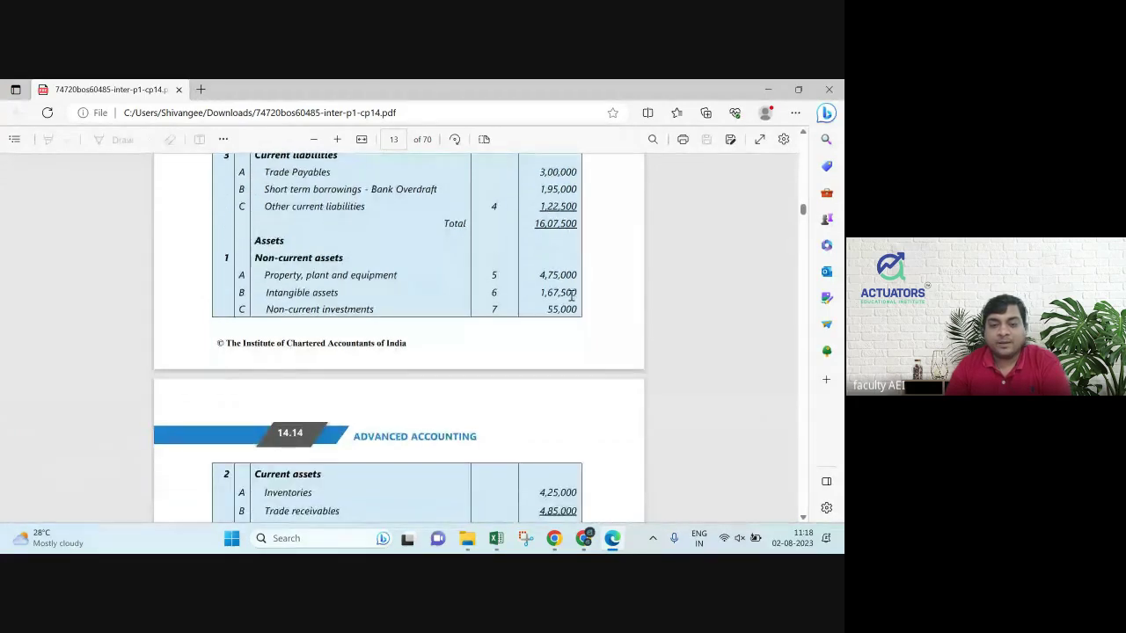
{"action": "scroll", "coordinate": [572, 298], "scroll_direction": "down", "scroll_amount": 8}
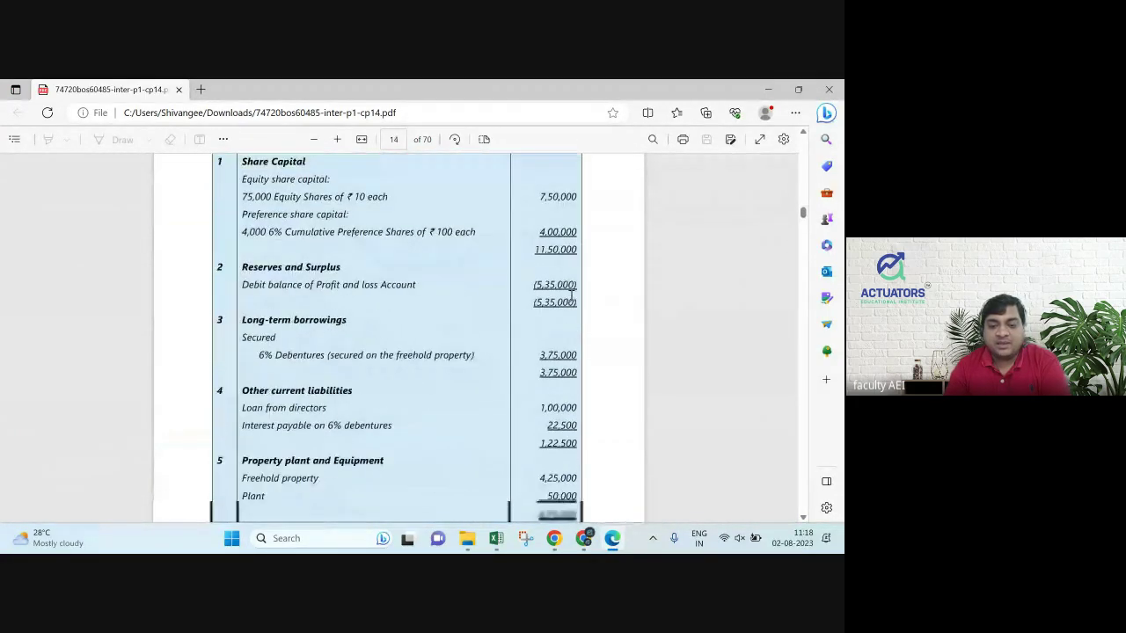
{"action": "scroll", "coordinate": [571, 298], "scroll_direction": "down", "scroll_amount": 3}
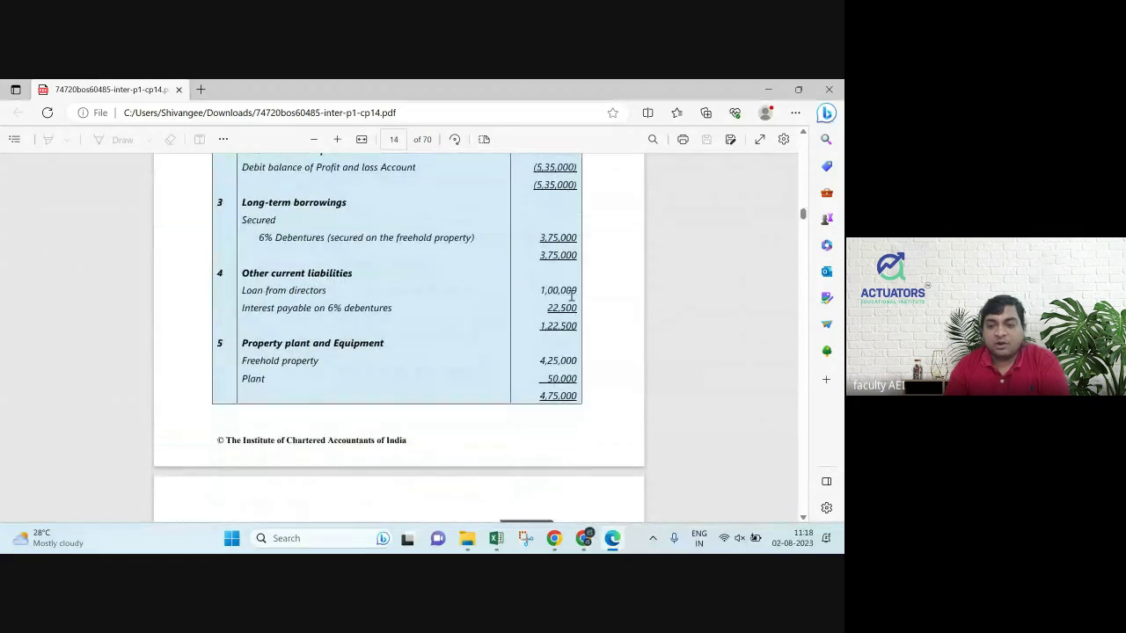
{"action": "key", "text": "alt+Tab"}
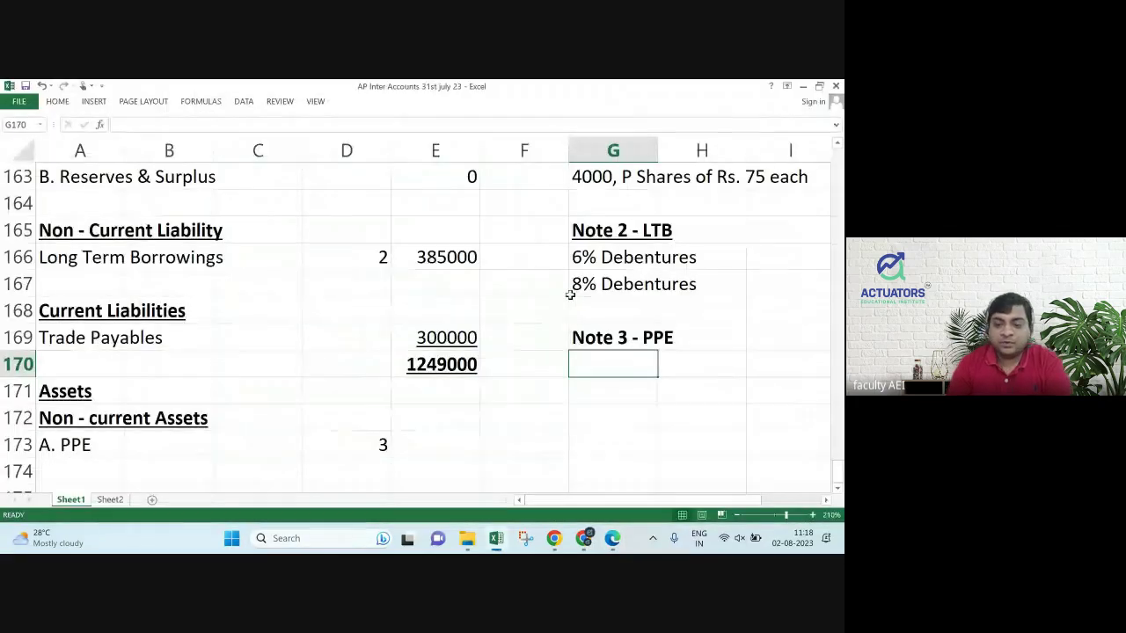
Underline the Note 3 heading and enter "freehold property" in G170 with the amount 387500 in J170.
{"action": "key", "text": "Up"}
{"action": "key", "text": "Down"}
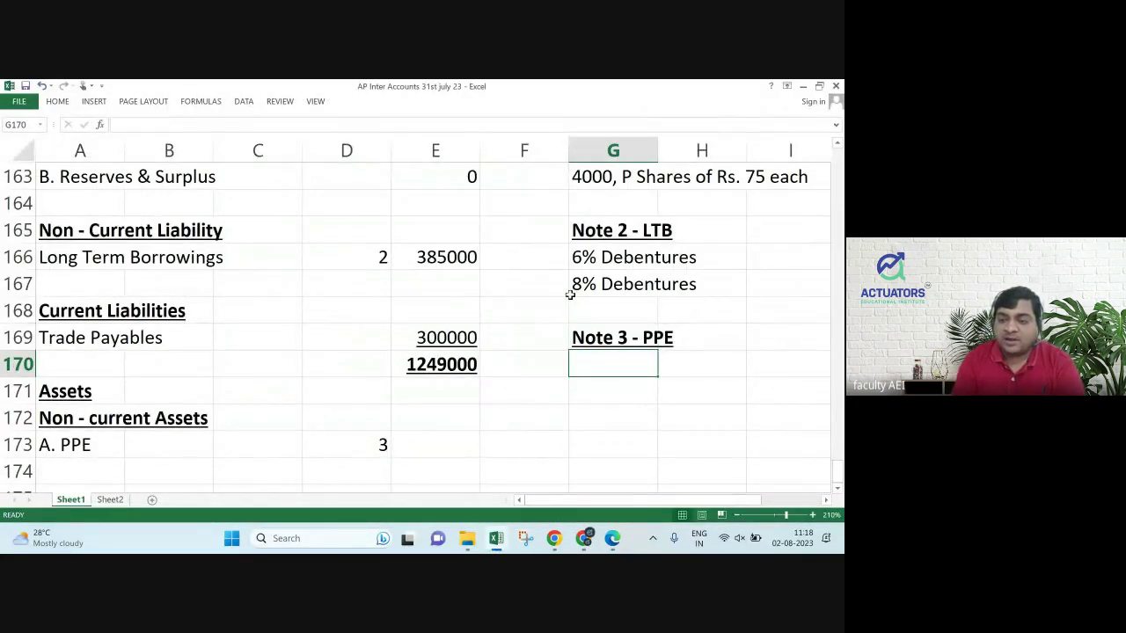
{"action": "key", "text": "Right"}
{"action": "key", "text": "Right"}
{"action": "key", "text": "Right"}
{"action": "key", "text": "Left"}
{"action": "key", "text": "Left"}
{"action": "key", "text": "Left"}
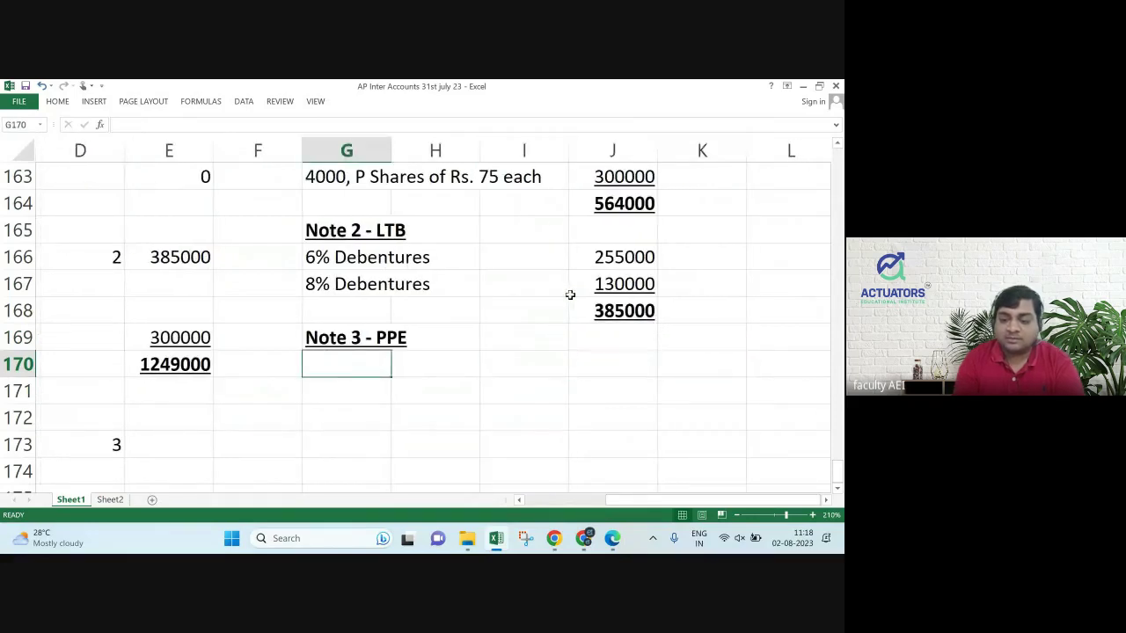
{"action": "type", "text": "free"}
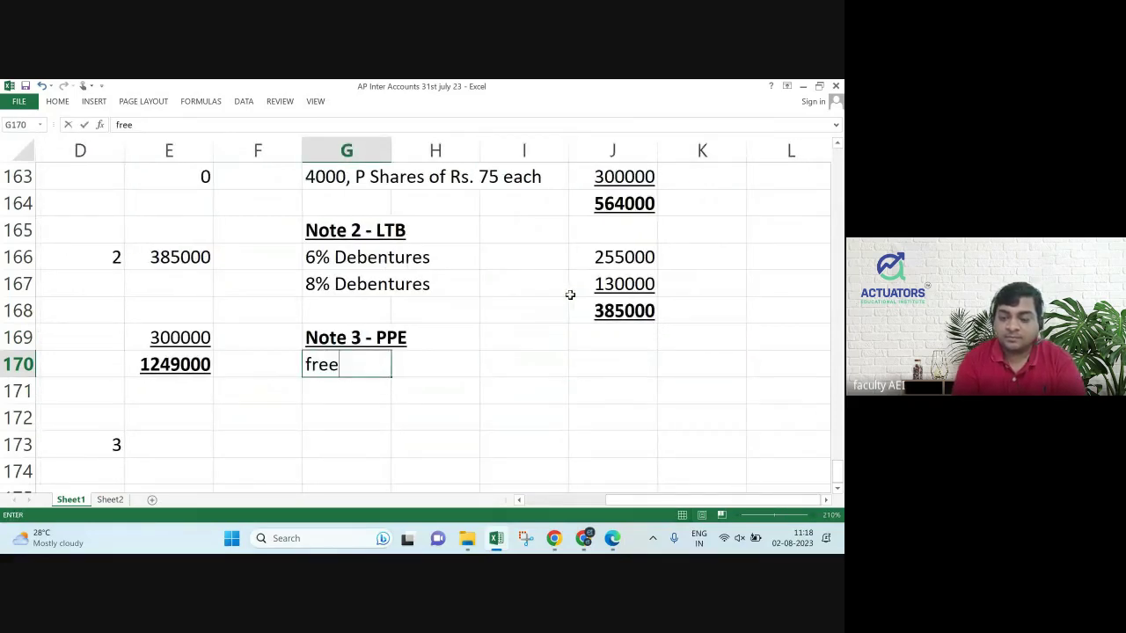
{"action": "type", "text": "hold pro"}
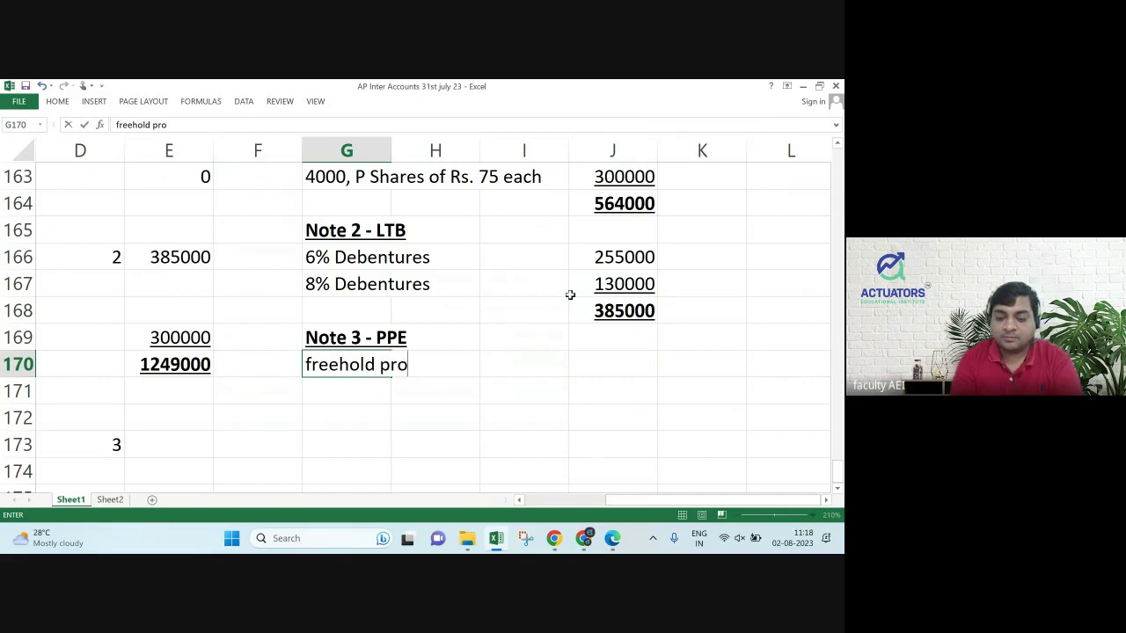
{"action": "type", "text": "perty"}
{"action": "key", "text": "Right"}
{"action": "key", "text": "Right"}
{"action": "key", "text": "Right"}
{"action": "type", "text": "387500"}
{"action": "key", "text": "Return"}
Enter the amount 50000 in J171 and label it "Plant" in G171.
{"action": "type", "text": "50000"}
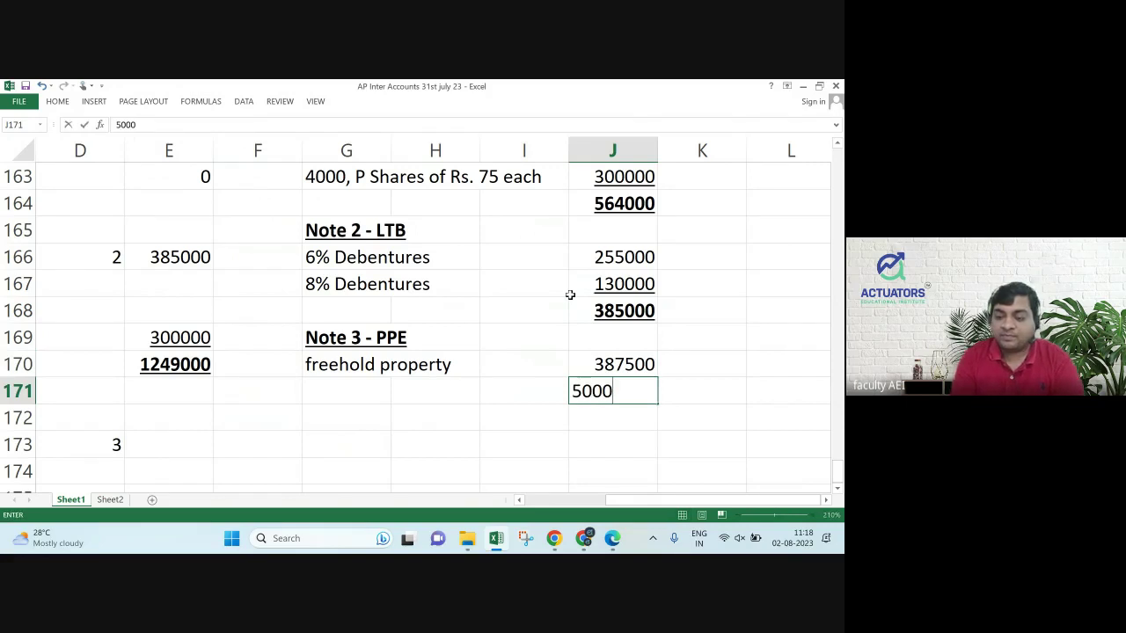
{"action": "key", "text": "Return"}
{"action": "key", "text": "Up"}
{"action": "key", "text": "Left"}
{"action": "key", "text": "Left"}
{"action": "key", "text": "Left"}
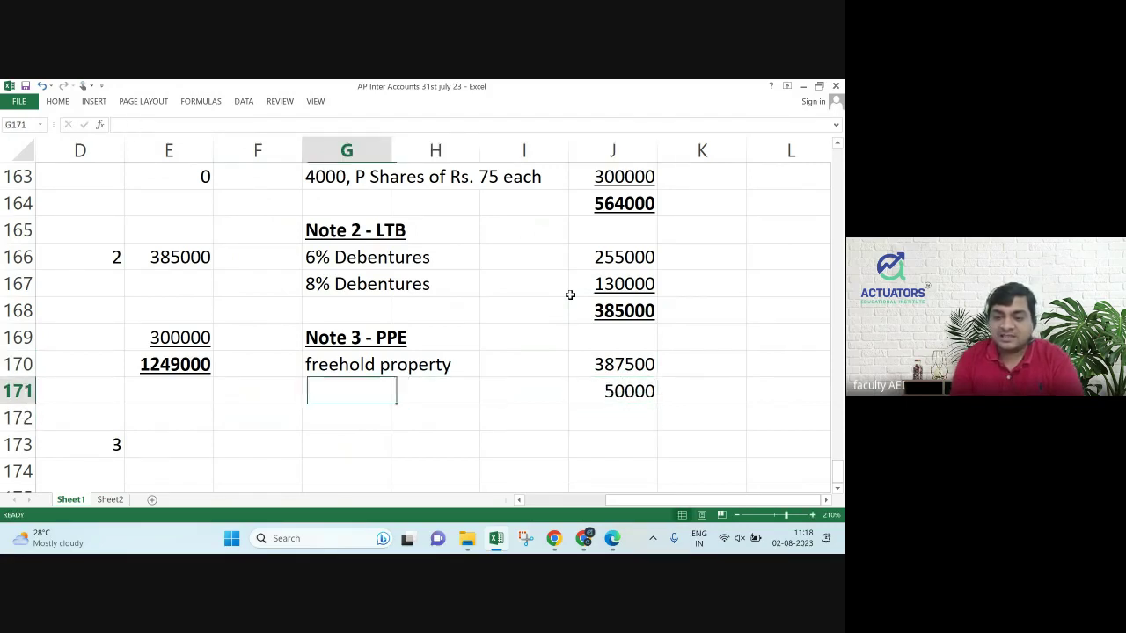
{"action": "type", "text": "Plant"}
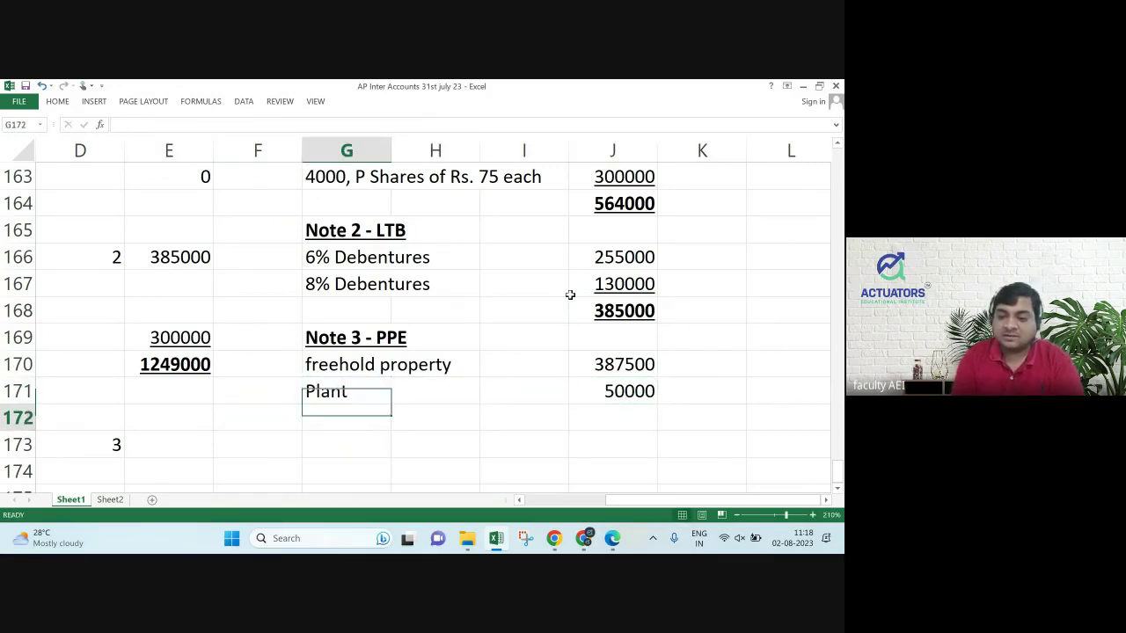
Underline the Plant amount in J171 and enter the bold, underlined Note 3 total 437500 in J172.
{"action": "key", "text": "Right"}
{"action": "key", "text": "Right"}
{"action": "key", "text": "Right"}
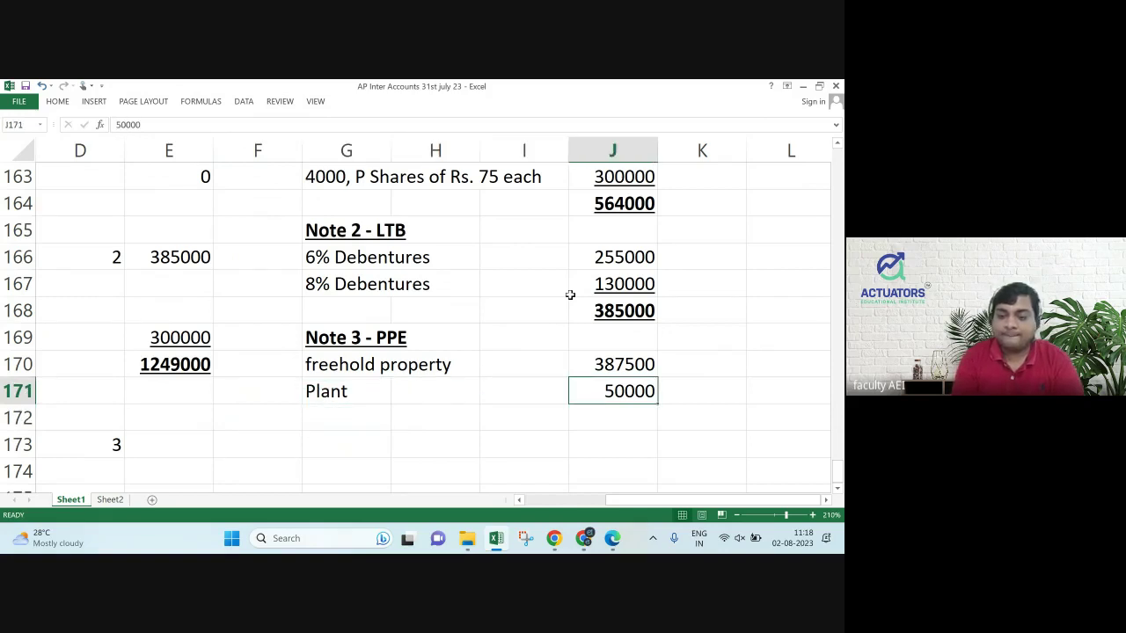
{"action": "key", "text": "Down"}
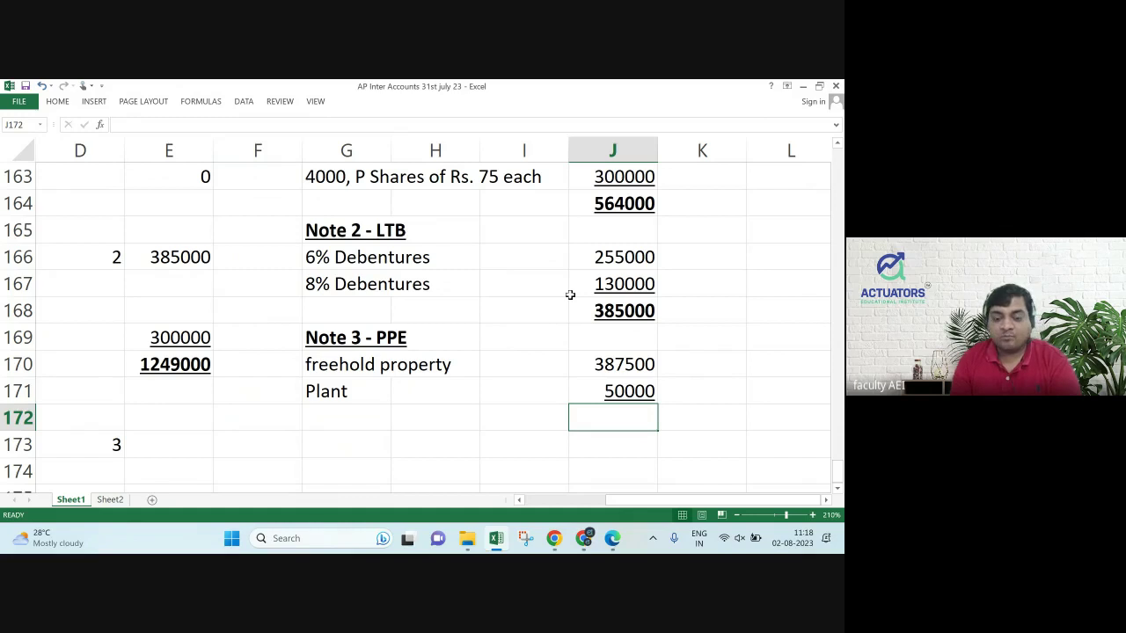
{"action": "type", "text": "437500"}
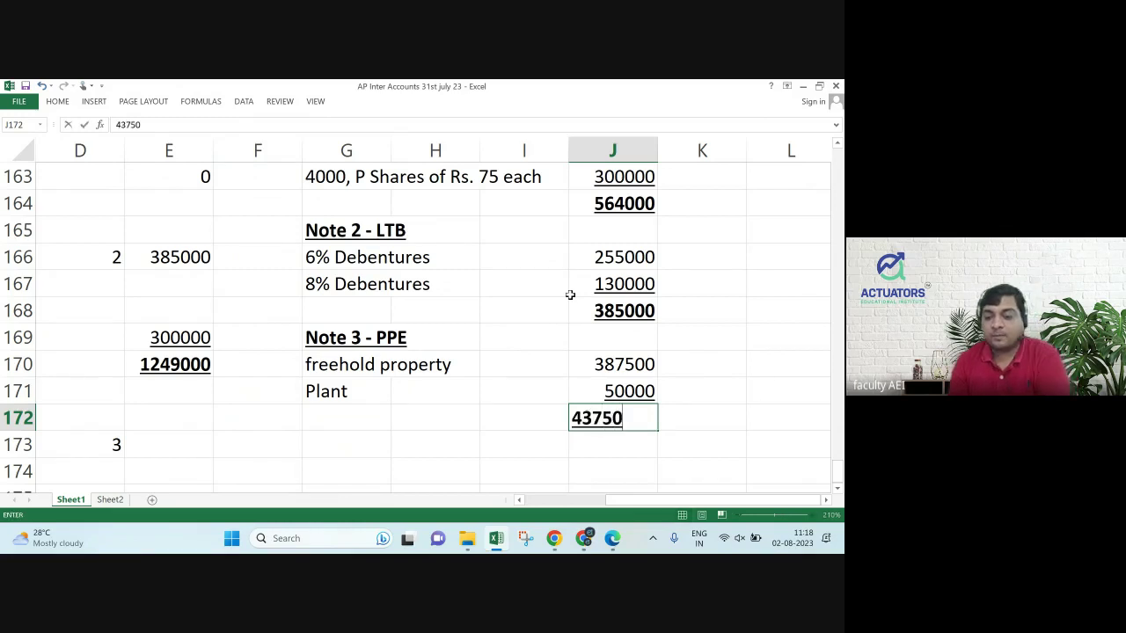
{"action": "key", "text": "Return"}
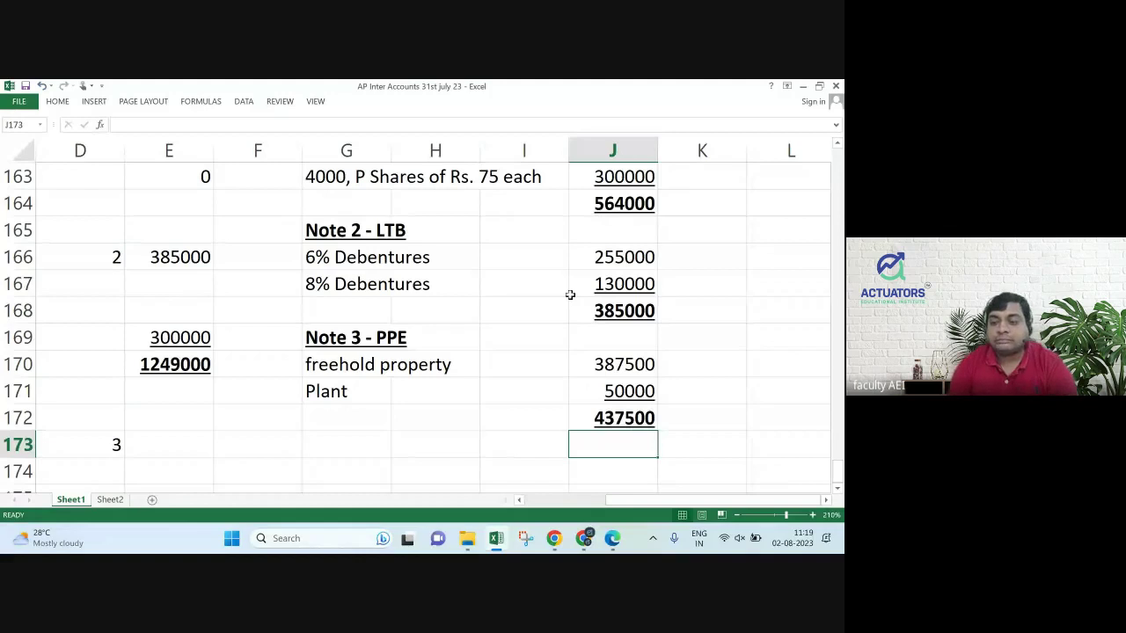
Enter 437500 in E173 as the balance sheet amount for PPE.
{"action": "key", "text": "Up"}
{"action": "key", "text": "Left"}
{"action": "key", "text": "Left"}
{"action": "key", "text": "Left"}
{"action": "key", "text": "Left"}
{"action": "key", "text": "Left"}
{"action": "key", "text": "Down"}
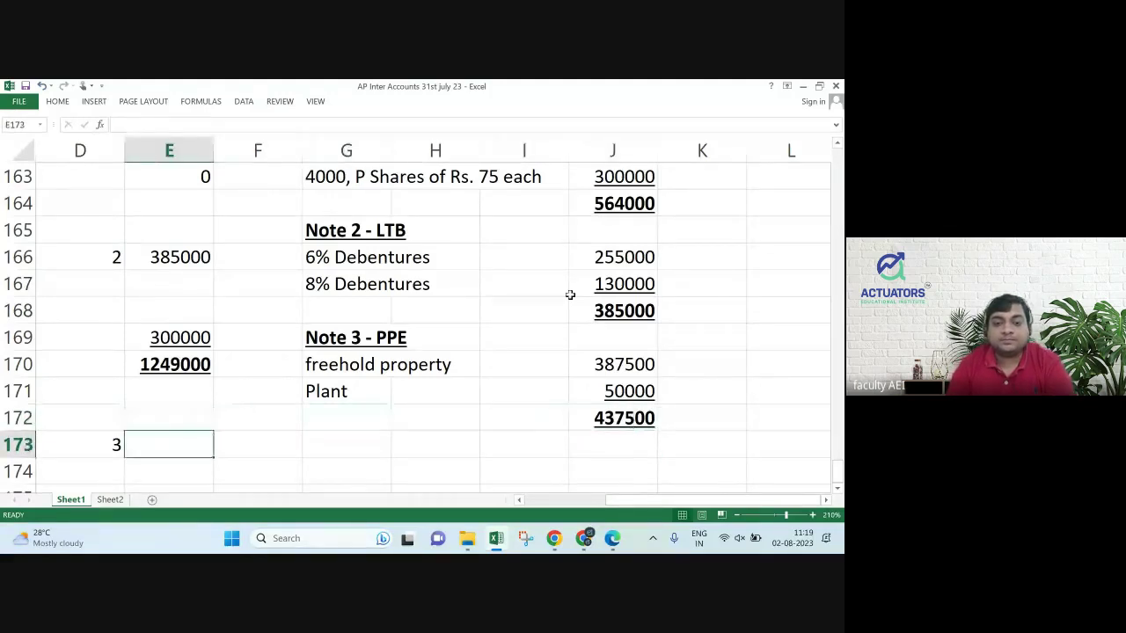
{"action": "type", "text": "437500"}
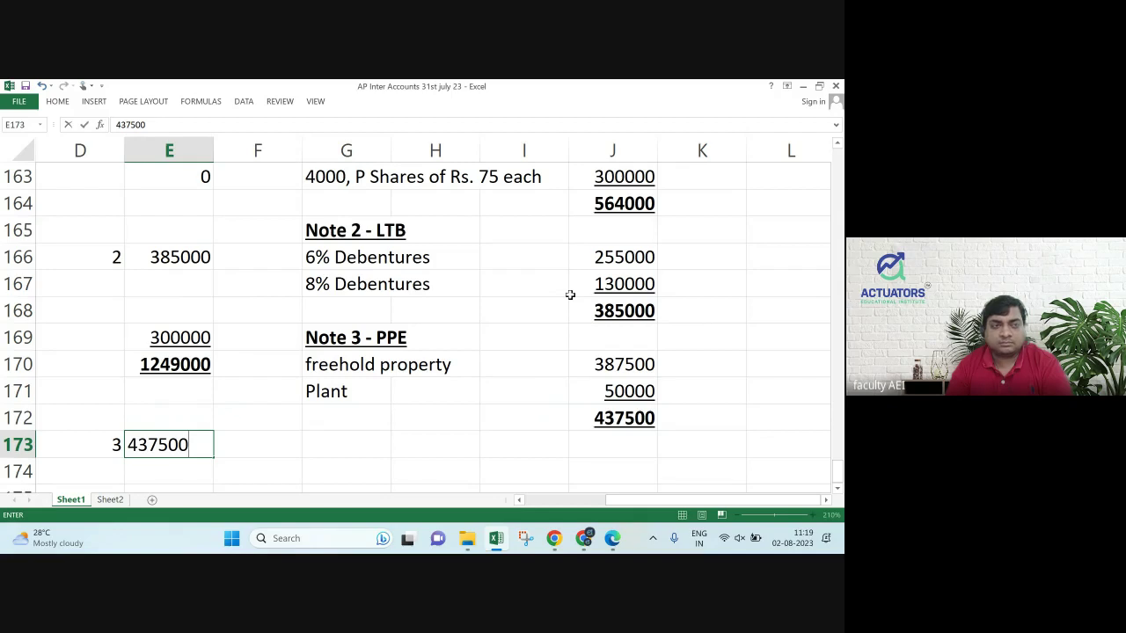
{"action": "key", "text": "Return"}
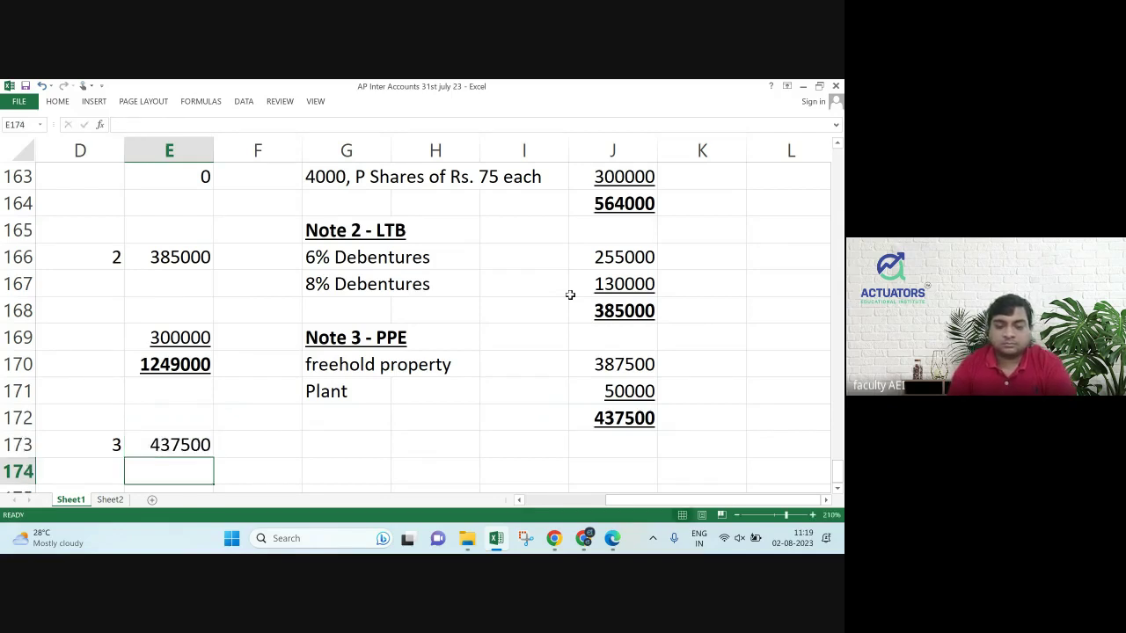
Add the heading "Current Assets" in A175 and make it bold and underlined.
{"action": "key", "text": "Left"}
{"action": "key", "text": "Left"}
{"action": "key", "text": "Left"}
{"action": "key", "text": "Left"}
{"action": "key", "text": "Down"}
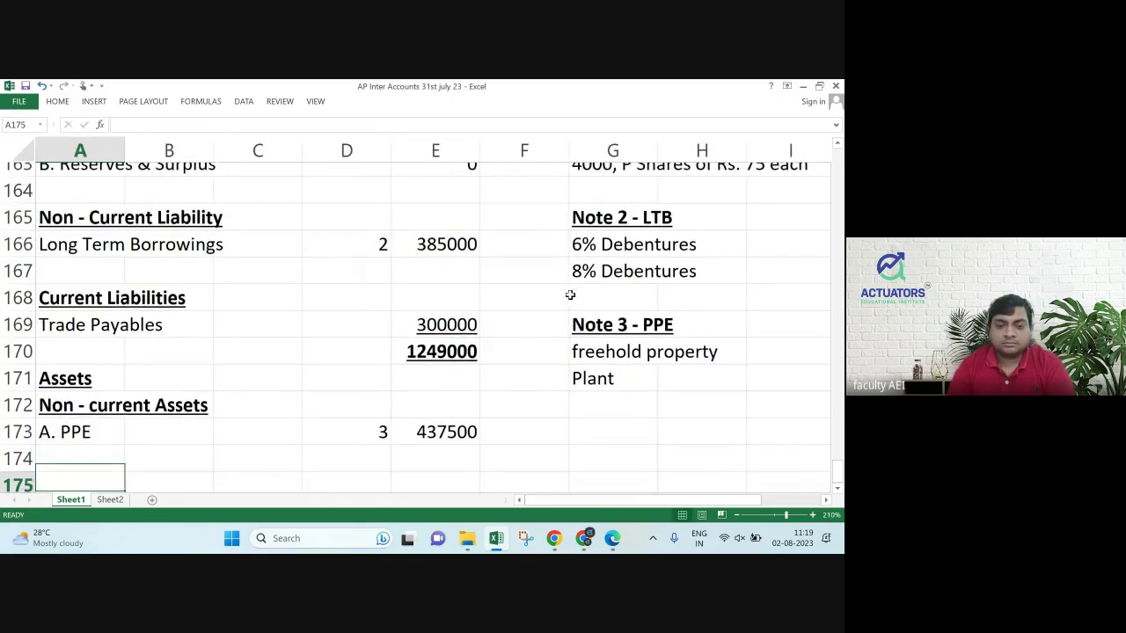
{"action": "key", "text": "Down"}
{"action": "key", "text": "Up"}
{"action": "type", "text": "Current Assets"}
{"action": "key", "text": "Return"}
{"action": "key", "text": "Up"}
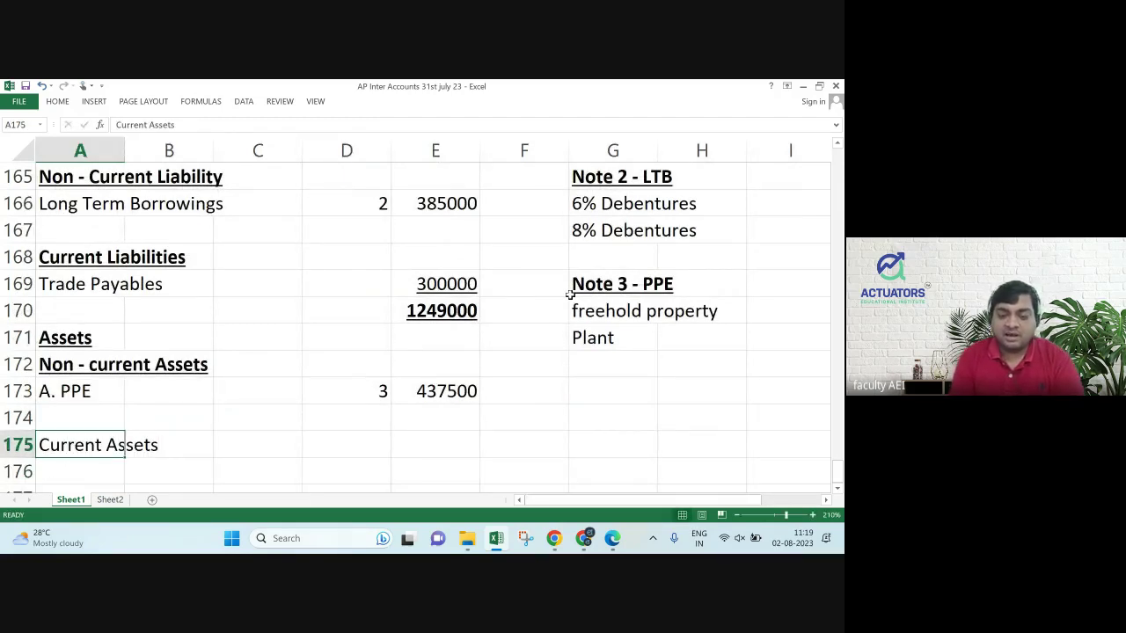
{"action": "key", "text": "ctrl+b"}
{"action": "key", "text": "ctrl+u"}
{"action": "key", "text": "Return"}
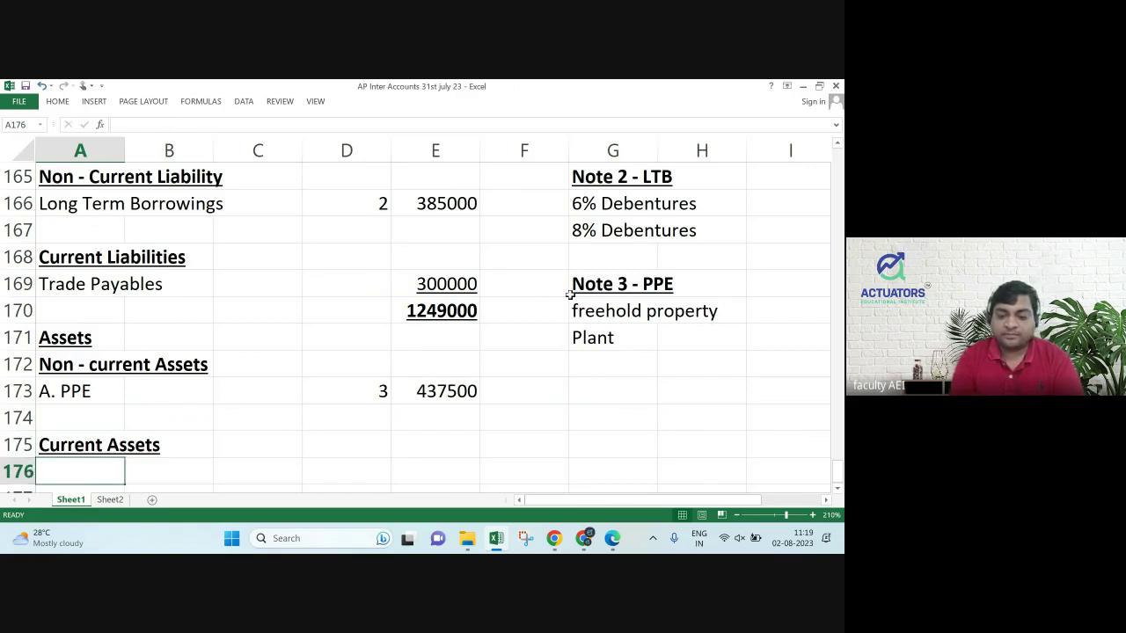
Enter the line item "A. Inventory" in A176 under the Current Assets heading, in plain text.
{"action": "type", "text": "A. Inveno"}
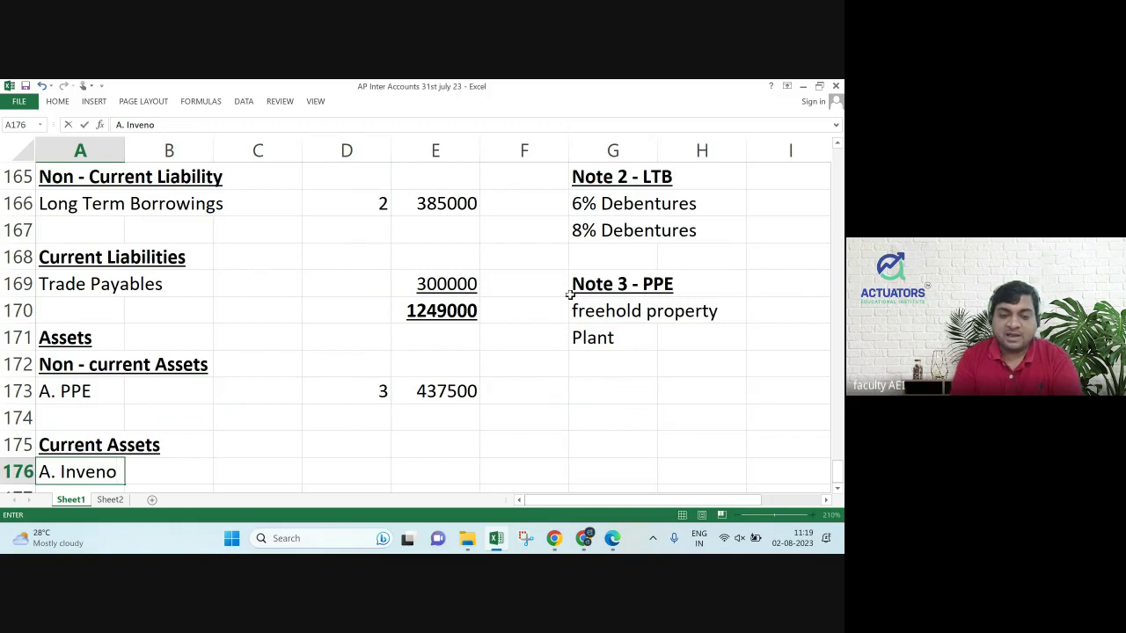
{"action": "key", "text": "BackSpace"}
{"action": "type", "text": "tory"}
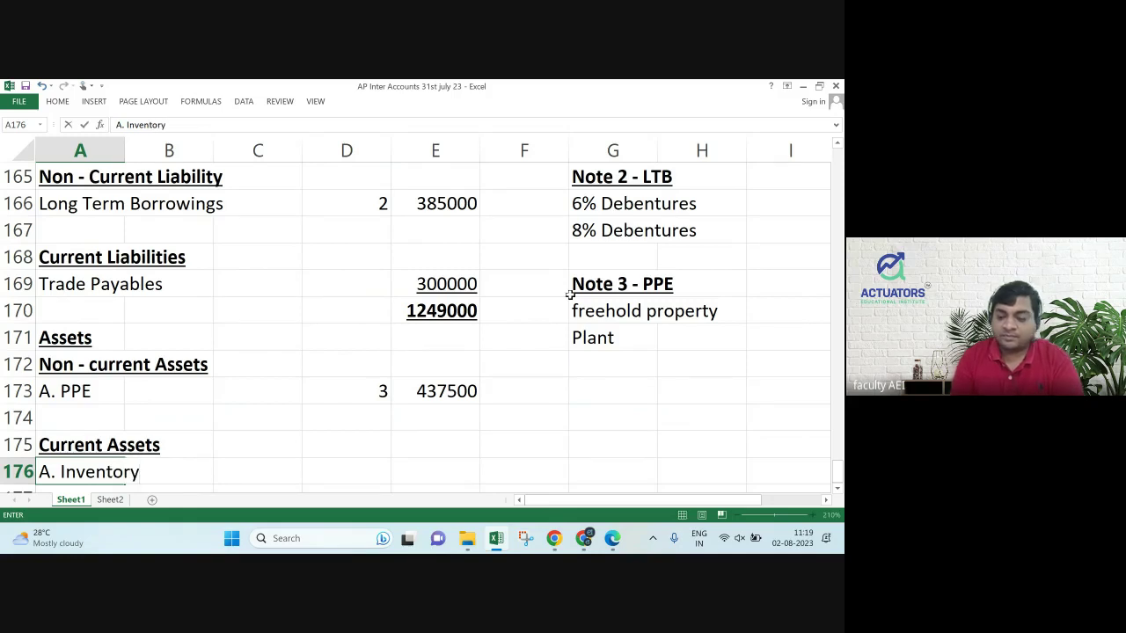
{"action": "key", "text": "Return"}
{"action": "key", "text": "Up"}
{"action": "key", "text": "ctrl+b"}
{"action": "key", "text": "ctrl+u"}
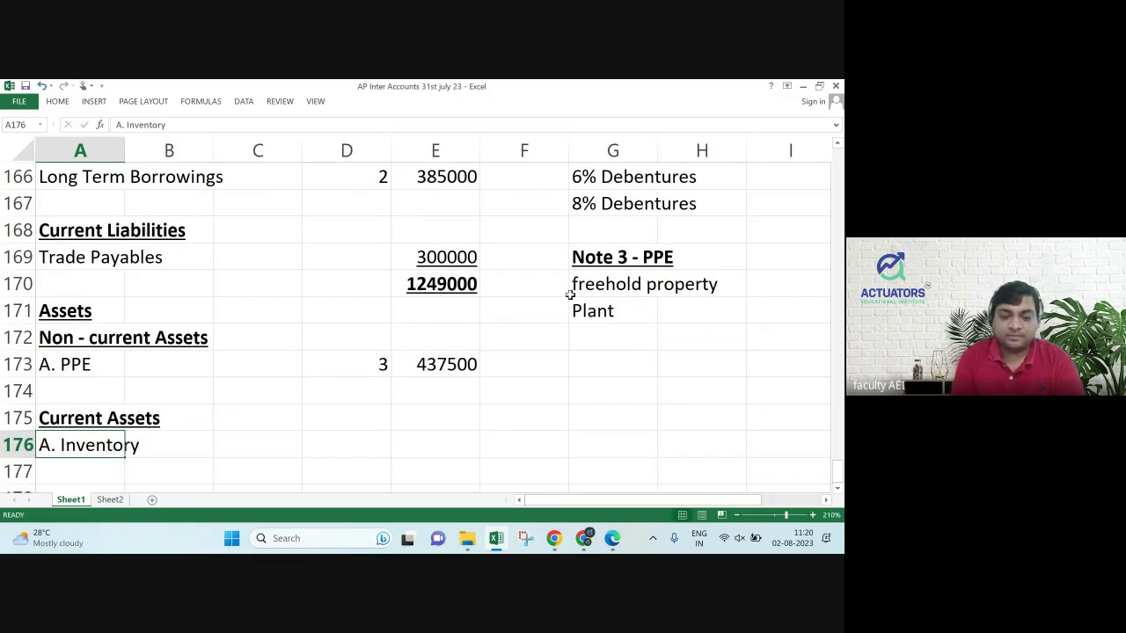
Switch to the PDF in Edge, look up the inventories under Current assets on page 14, and return to the workbook.
{"action": "key", "text": "Right"}
{"action": "key", "text": "Right"}
{"action": "key", "text": "Right"}
{"action": "key", "text": "Right"}
{"action": "key", "text": "alt+Tab"}
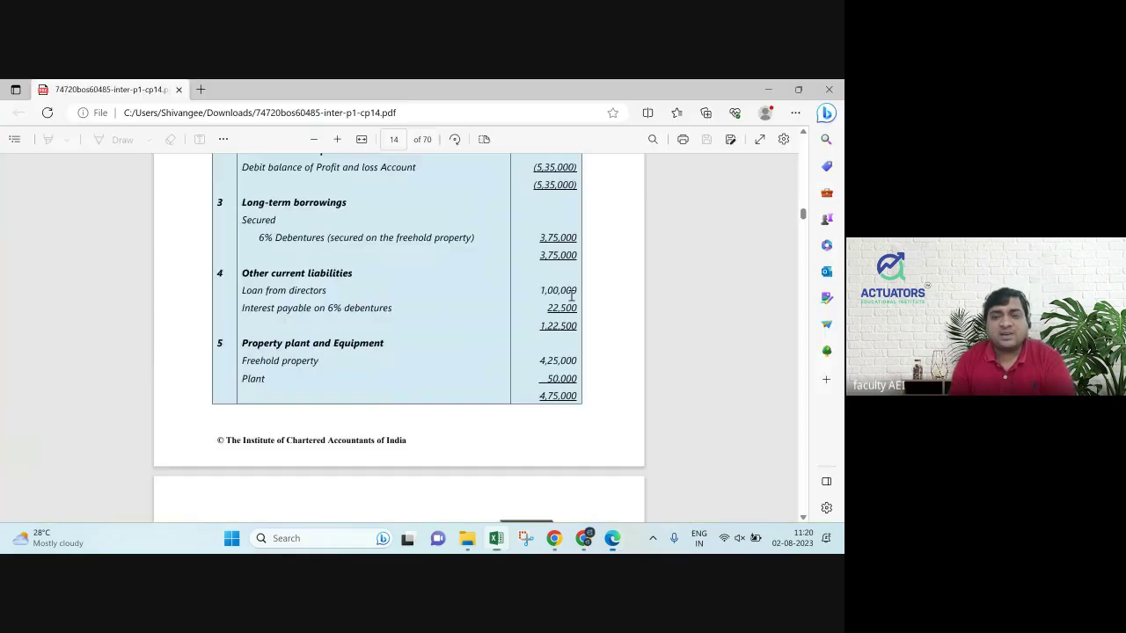
{"action": "scroll", "coordinate": [572, 297], "scroll_direction": "down", "scroll_amount": 3}
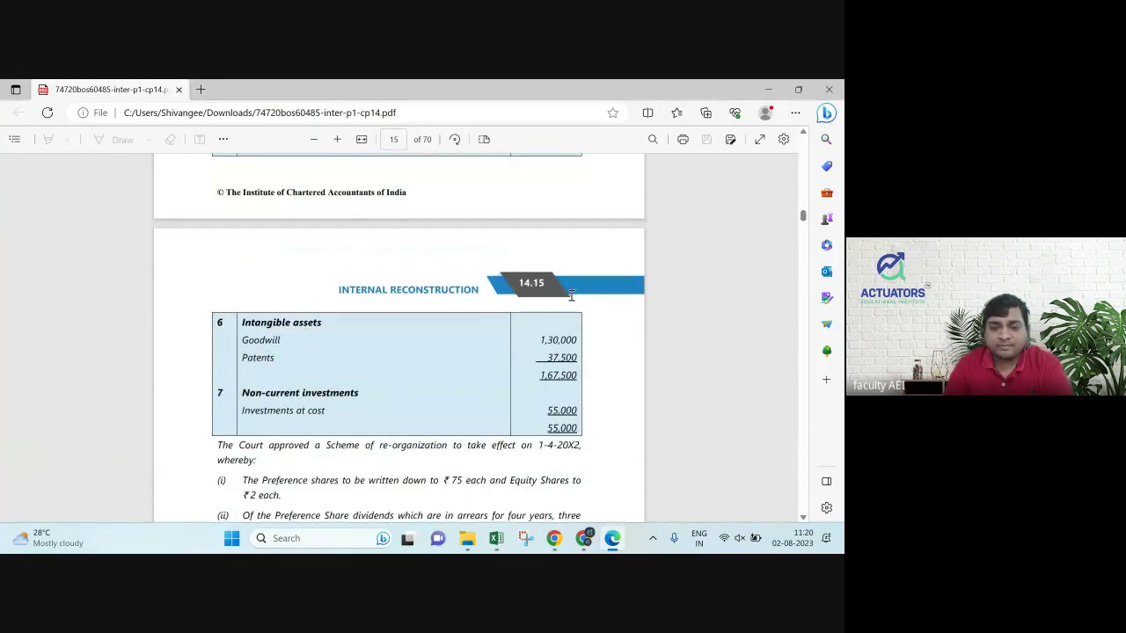
{"action": "scroll", "coordinate": [571, 296], "scroll_direction": "up", "scroll_amount": 7}
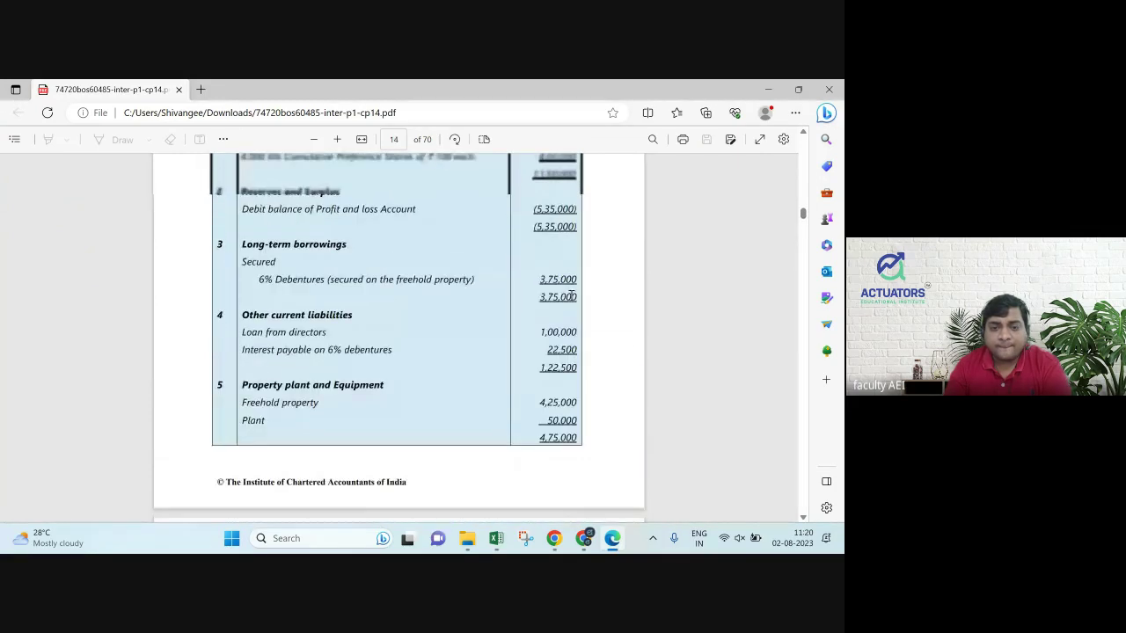
{"action": "scroll", "coordinate": [571, 294], "scroll_direction": "down", "scroll_amount": 1}
{"action": "scroll", "coordinate": [573, 292], "scroll_direction": "up", "scroll_amount": 1}
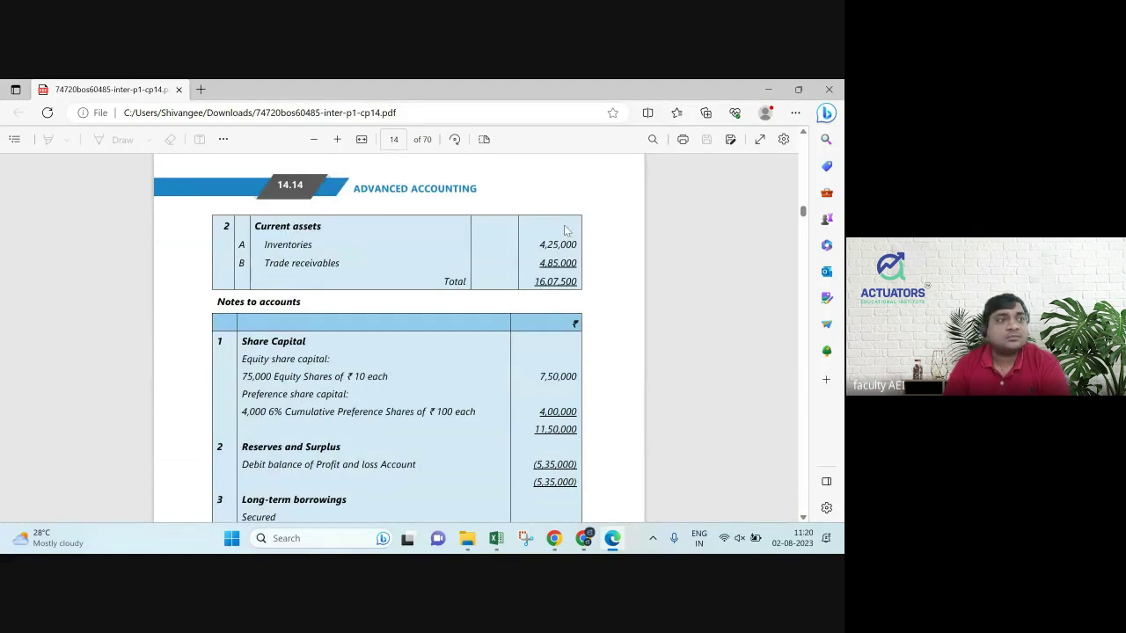
{"action": "key", "text": "alt+Tab"}
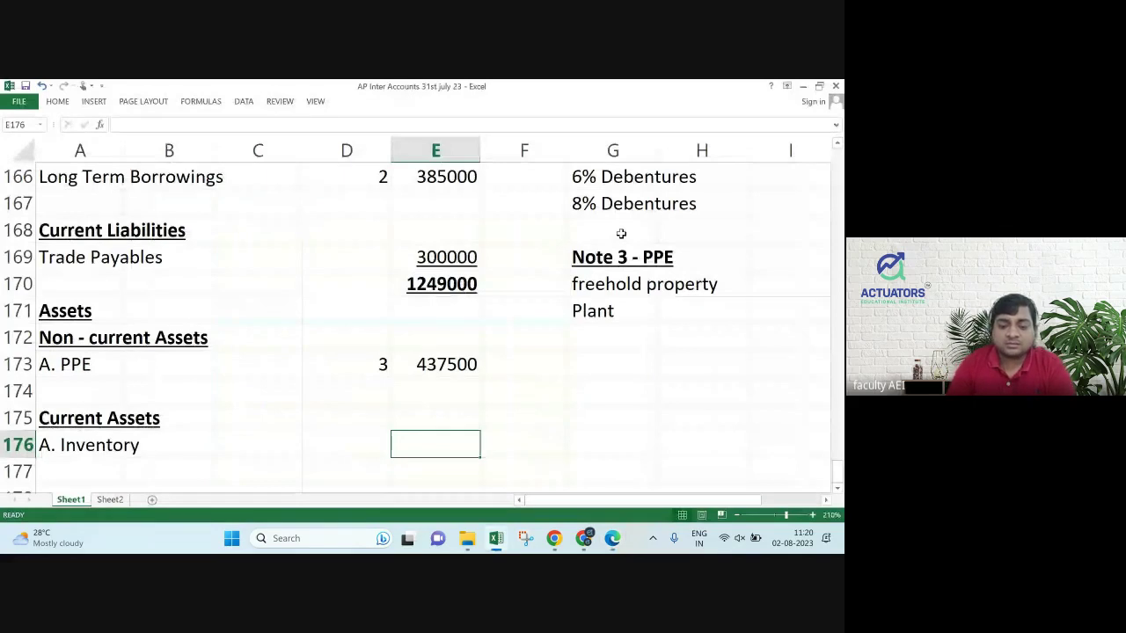
{"action": "key", "text": "Left"}
{"action": "key", "text": "Left"}
{"action": "key", "text": "Left"}
{"action": "key", "text": "Left"}
{"action": "key", "text": "F2"}
{"action": "type", "text": "(4"}
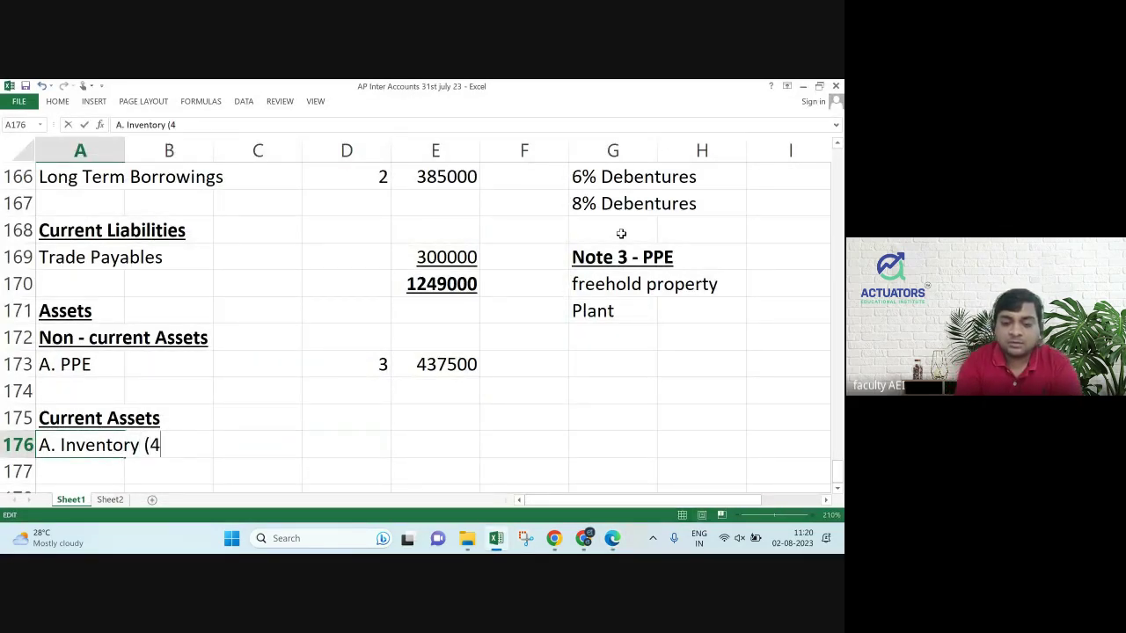
{"action": "type", "text": "25000"}
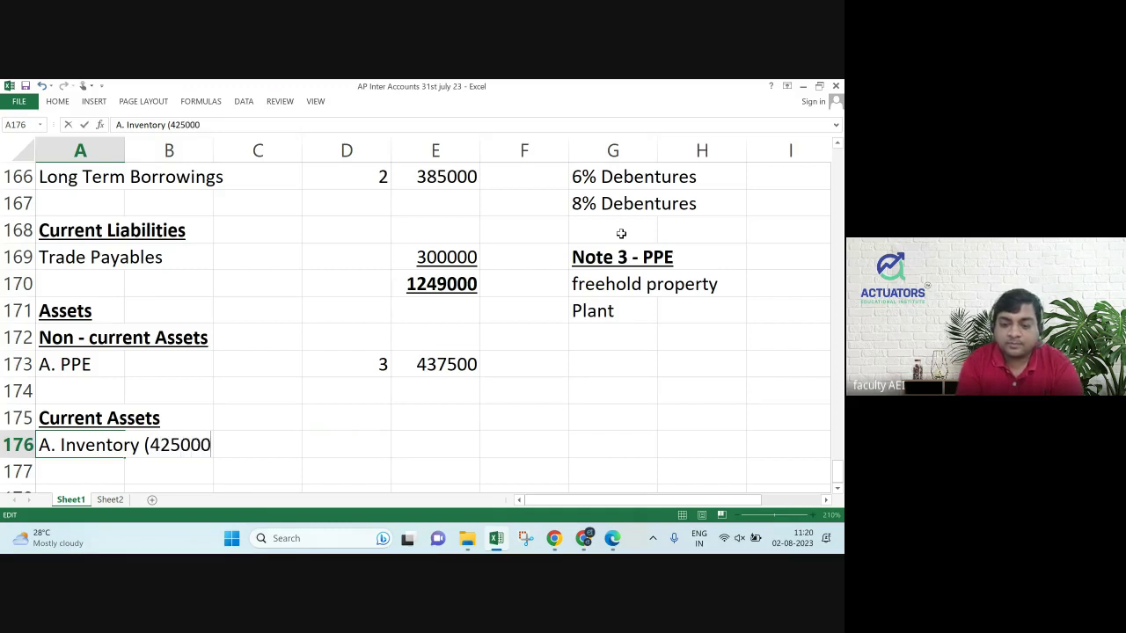
{"action": "type", "text": "-65000)"}
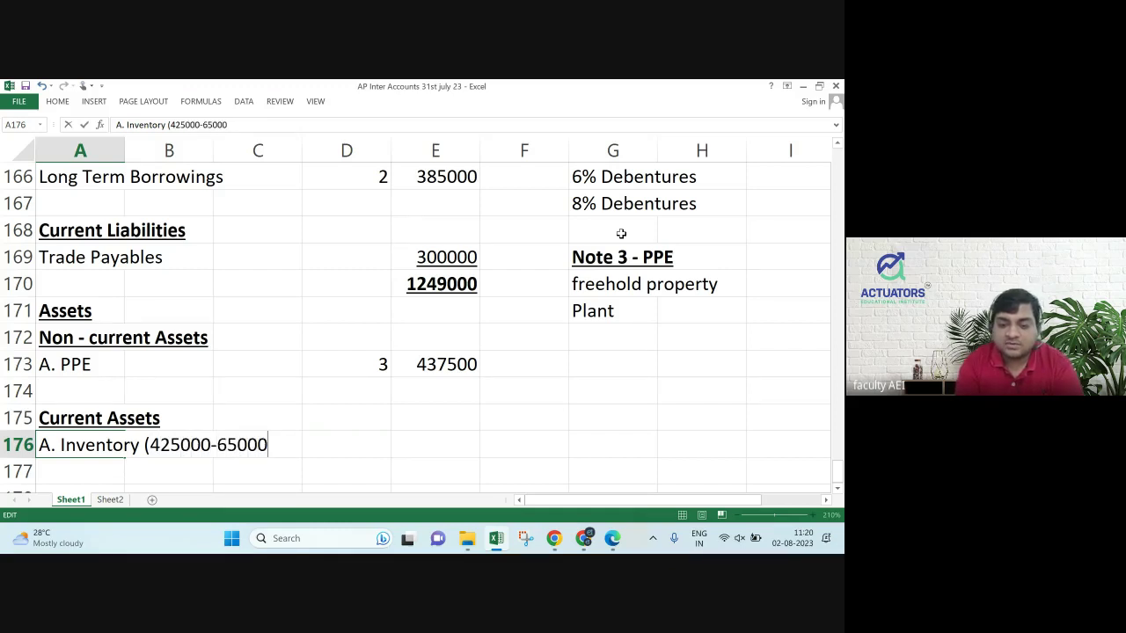
Enter the inventory amount 360000 in E176.
{"action": "key", "text": "Tab"}
{"action": "key", "text": "Tab"}
{"action": "key", "text": "Tab"}
{"action": "key", "text": "Tab"}
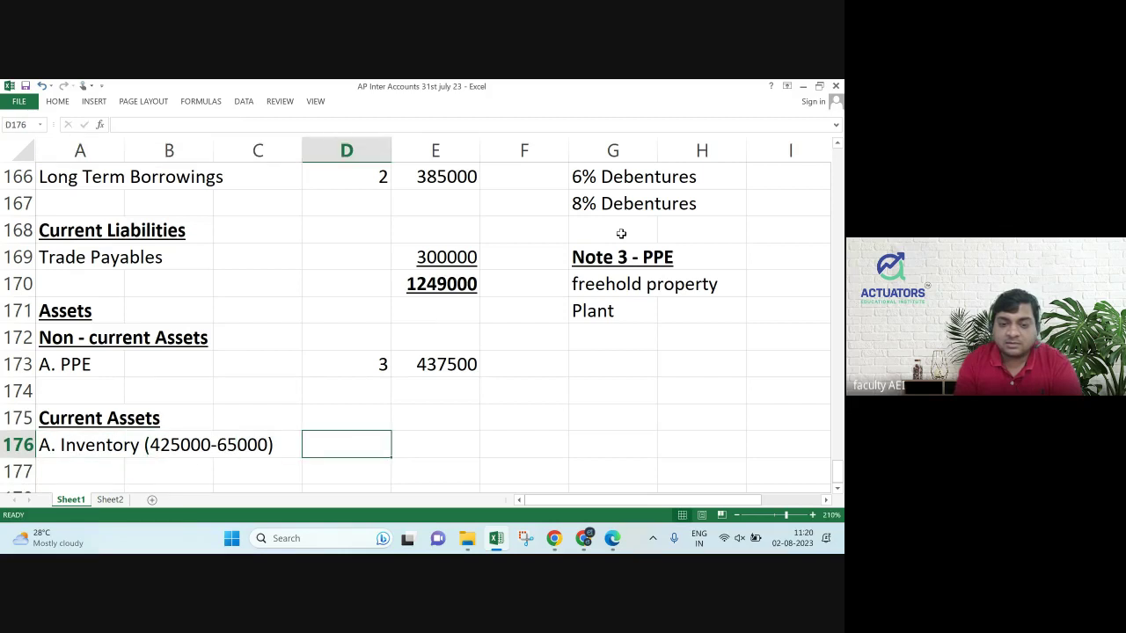
{"action": "type", "text": "360000"}
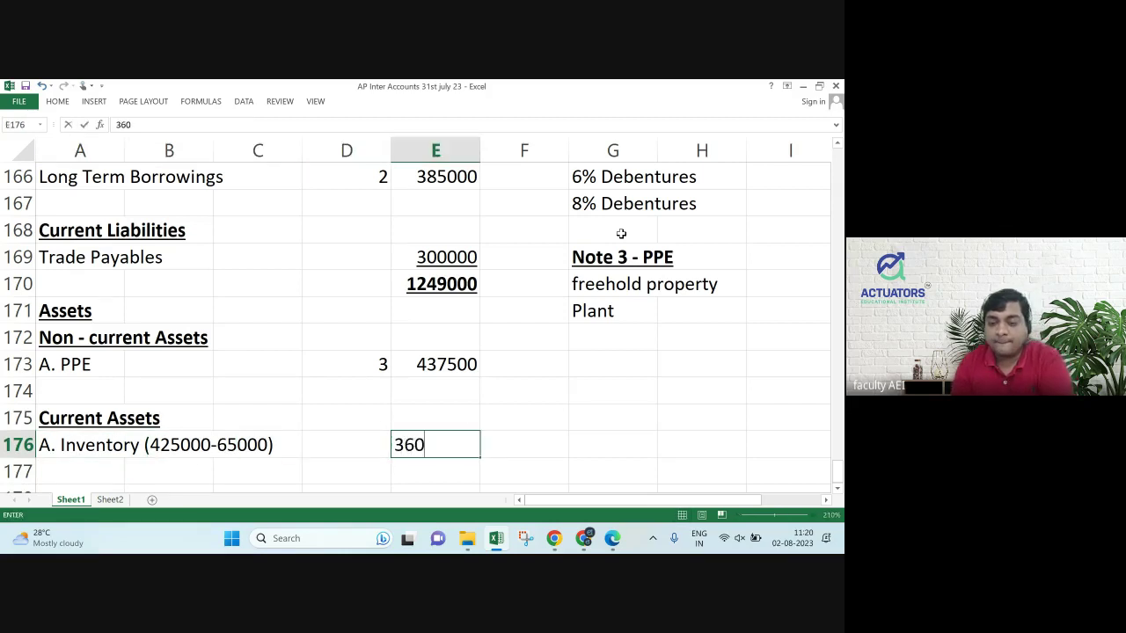
{"action": "key", "text": "ctrl+Return"}
Enter "B. Trade Receivable (485000 - 68500)" in A177, checking the trade receivables amount in the Edge PDF.
{"action": "key", "text": "Down"}
{"action": "key", "text": "Left"}
{"action": "key", "text": "Left"}
{"action": "key", "text": "Left"}
{"action": "key", "text": "Left"}
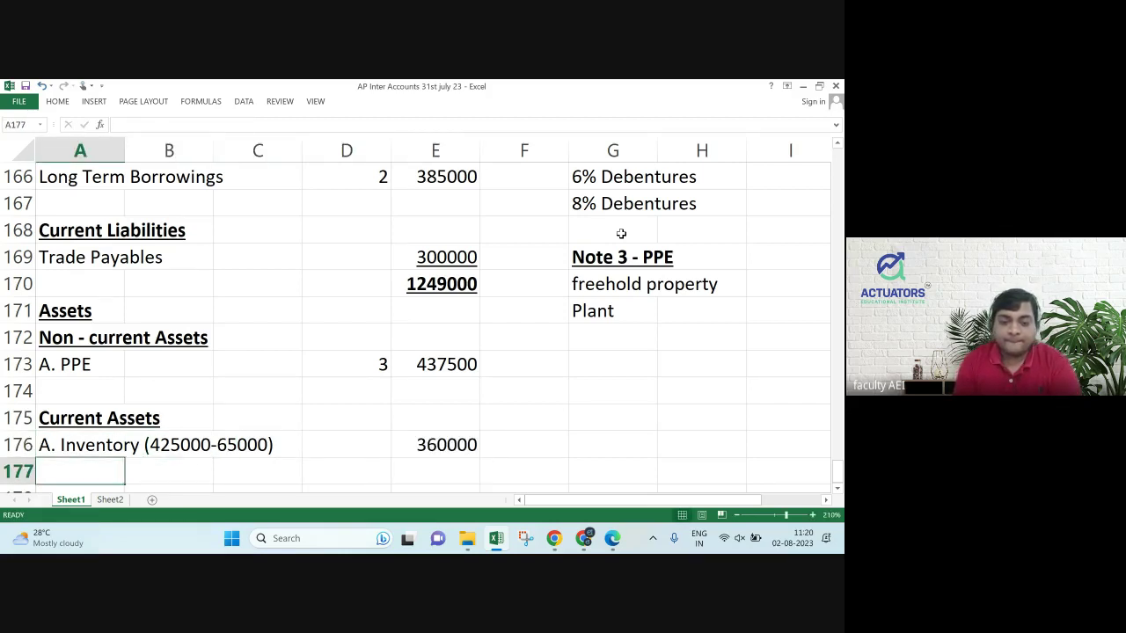
{"action": "type", "text": "B. T"}
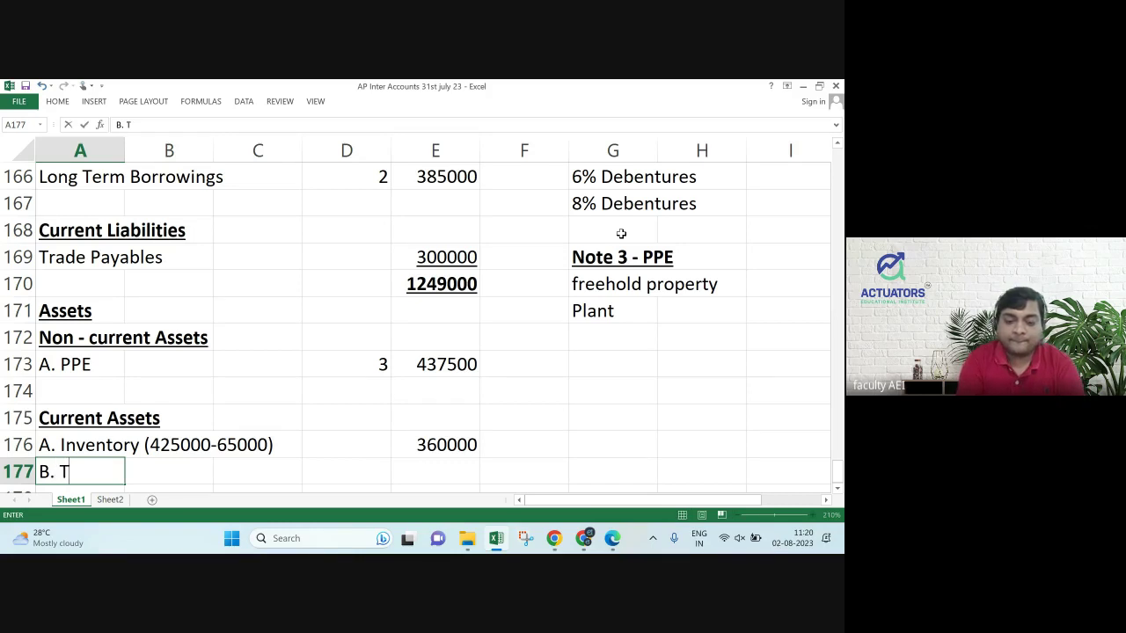
{"action": "type", "text": "rade Recei"}
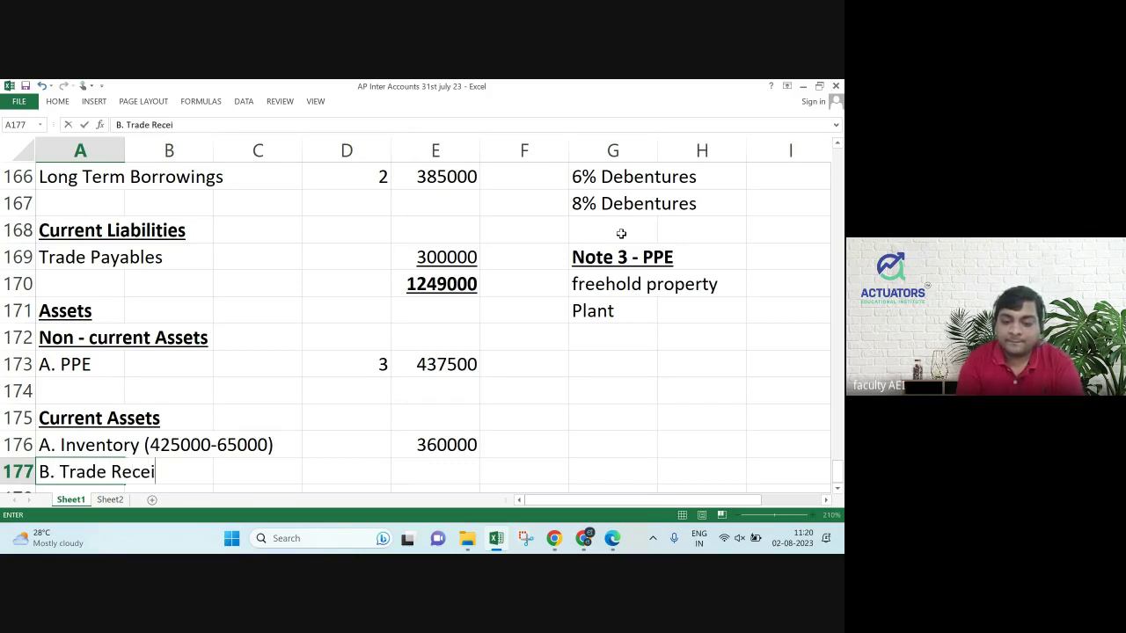
{"action": "type", "text": "vable ("}
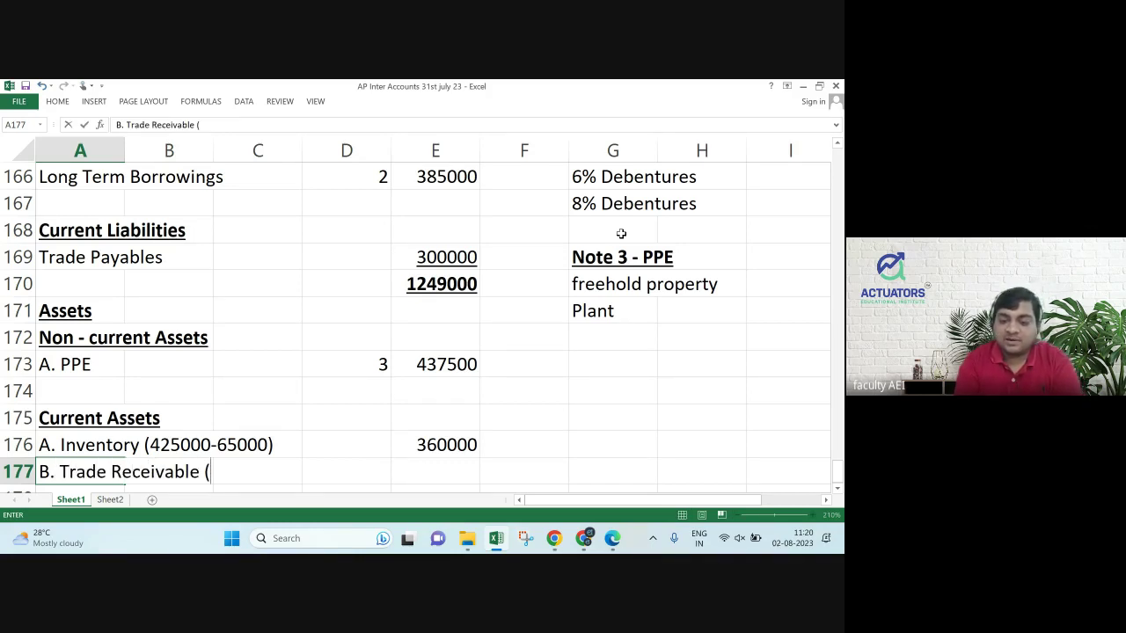
{"action": "key", "text": "alt+Tab"}
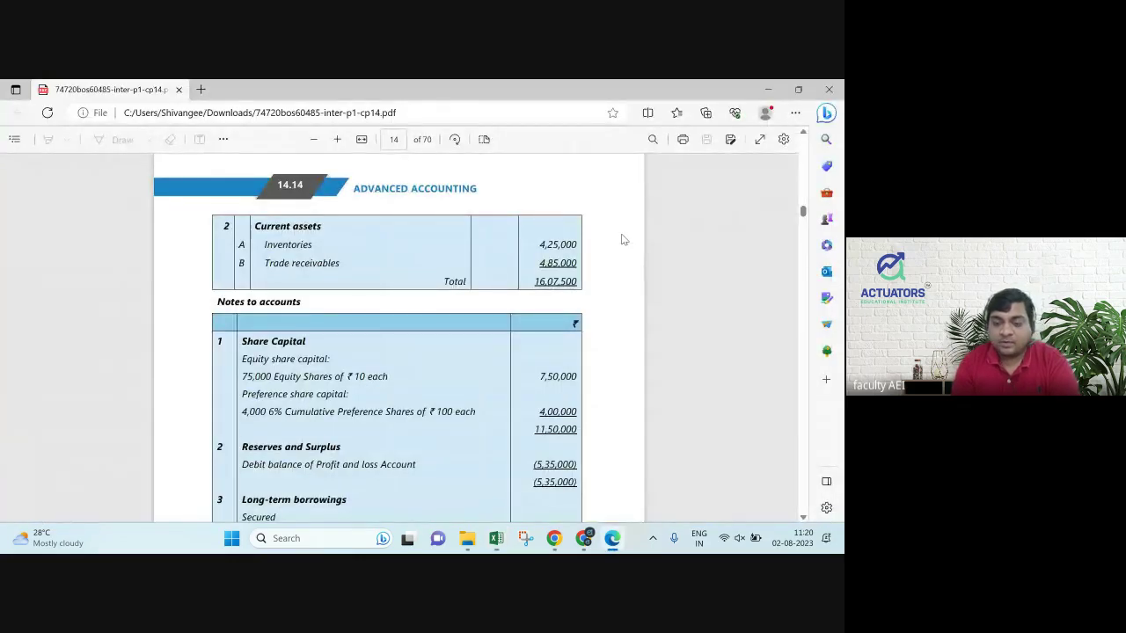
{"action": "key", "text": "alt+Tab"}
{"action": "type", "text": "485000 - 68500)"}
{"action": "key", "text": "Return"}
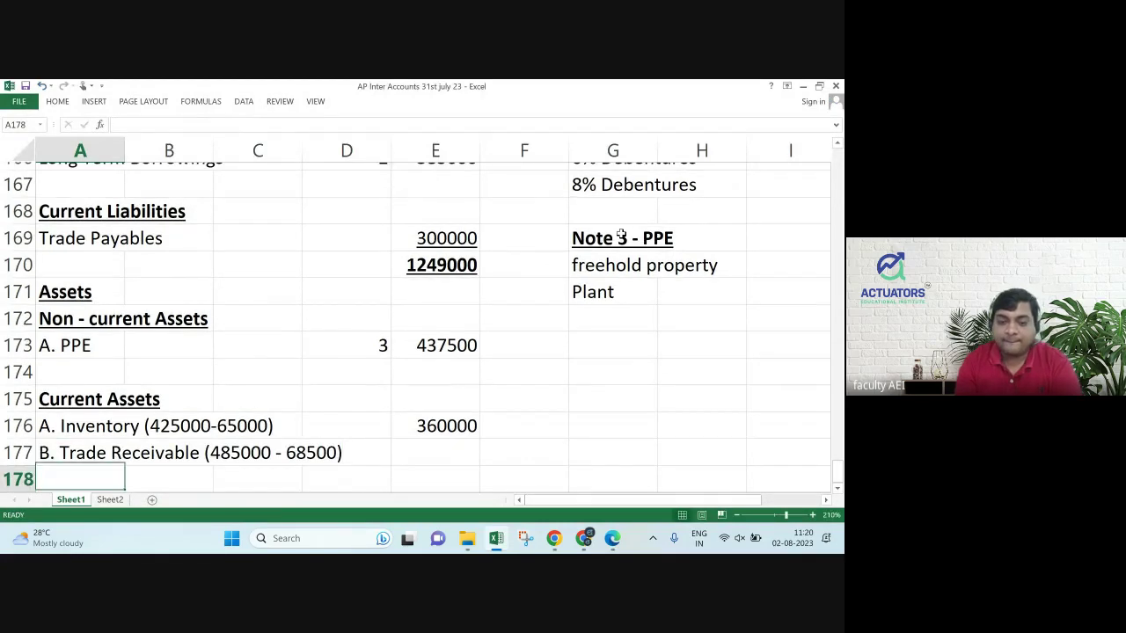
Enter the trade receivable amount 416500 in E177.
{"action": "key", "text": "Up"}
{"action": "key", "text": "Right"}
{"action": "key", "text": "Right"}
{"action": "key", "text": "Right"}
{"action": "key", "text": "Right"}
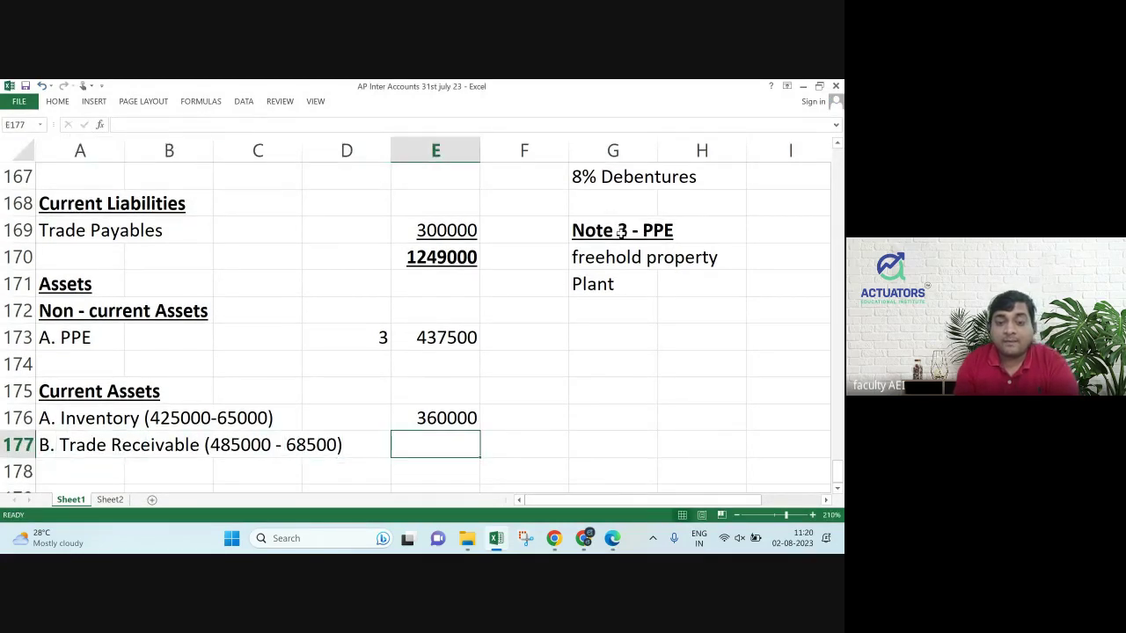
{"action": "type", "text": "41"}
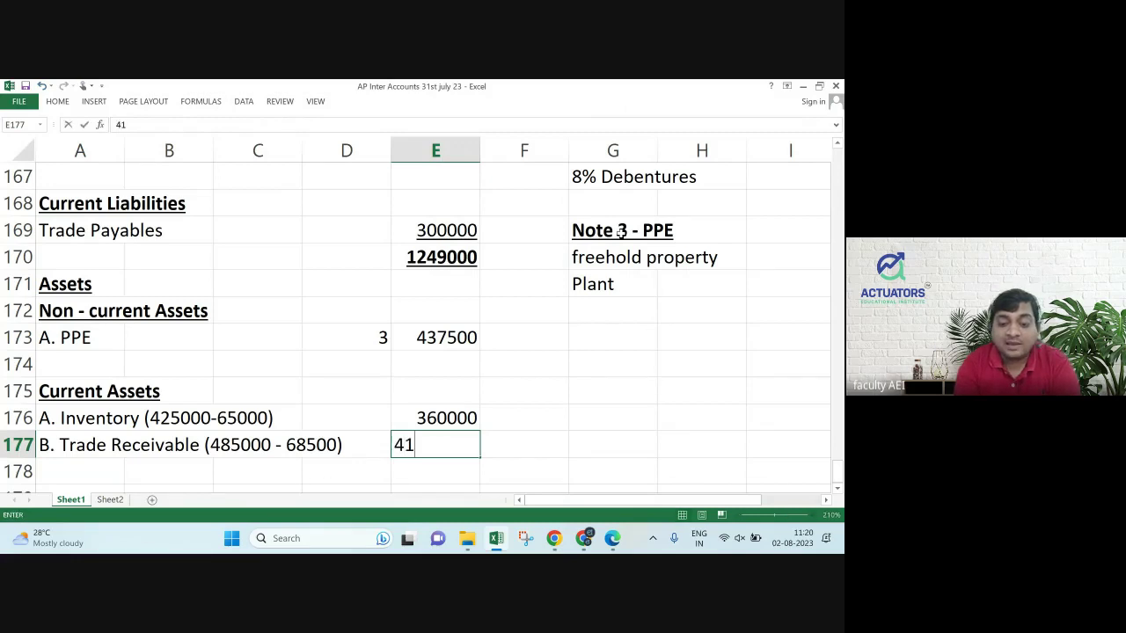
{"action": "type", "text": "6500"}
{"action": "key", "text": "Return"}
{"action": "key", "text": "Left"}
{"action": "key", "text": "Left"}
{"action": "key", "text": "Left"}
{"action": "key", "text": "Left"}
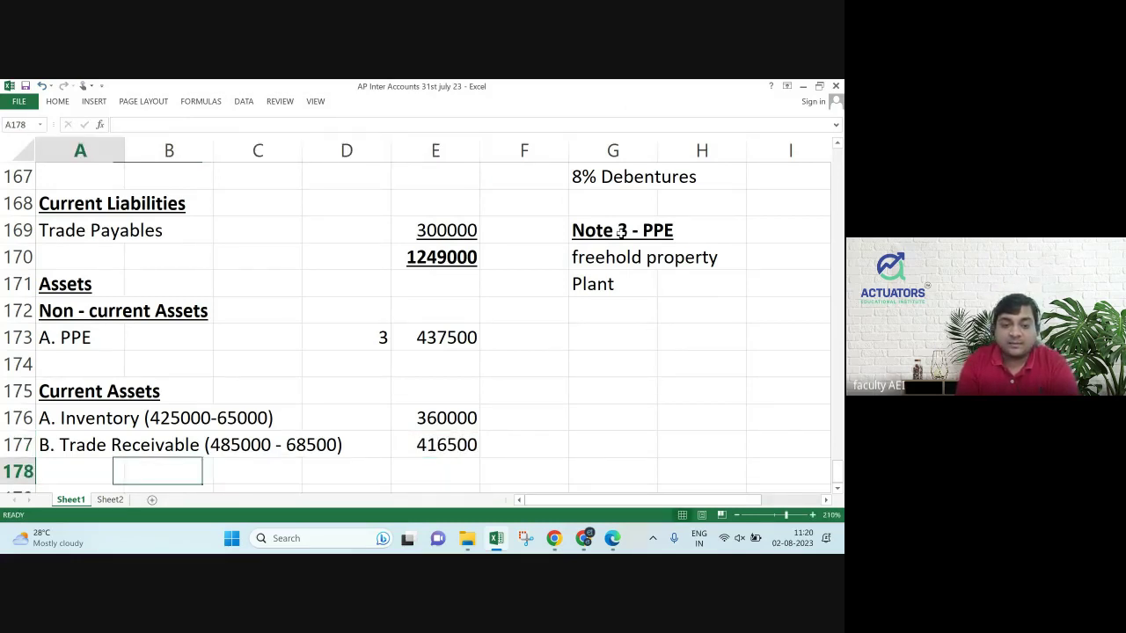
{"action": "type", "text": "C. Bank ("}
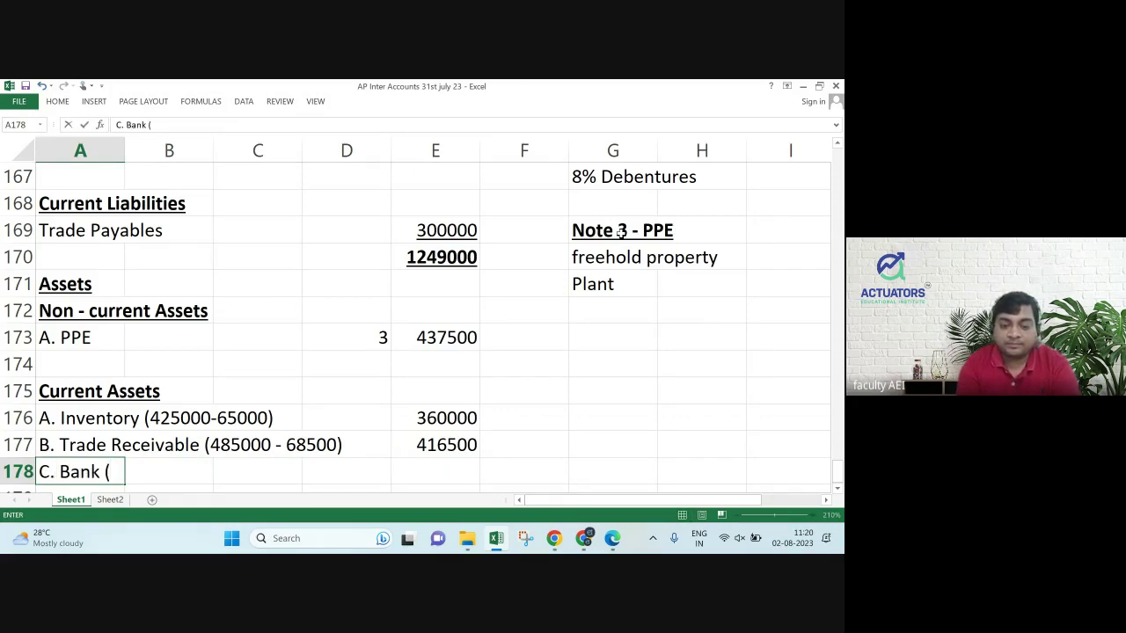
{"action": "type", "text": "-195"}
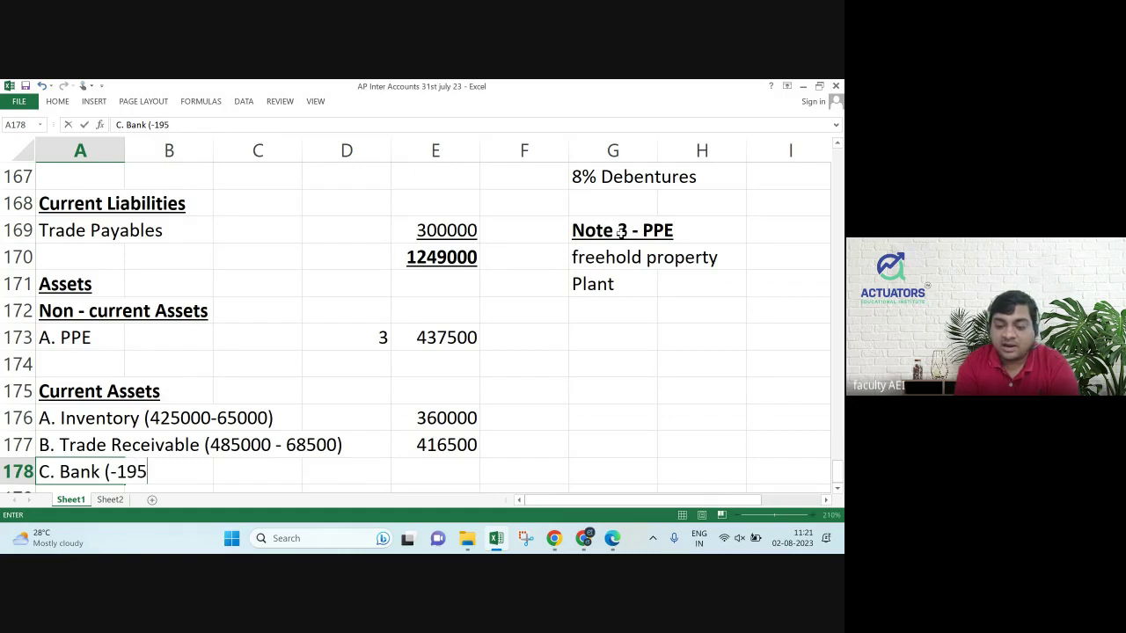
{"action": "type", "text": "000+"}
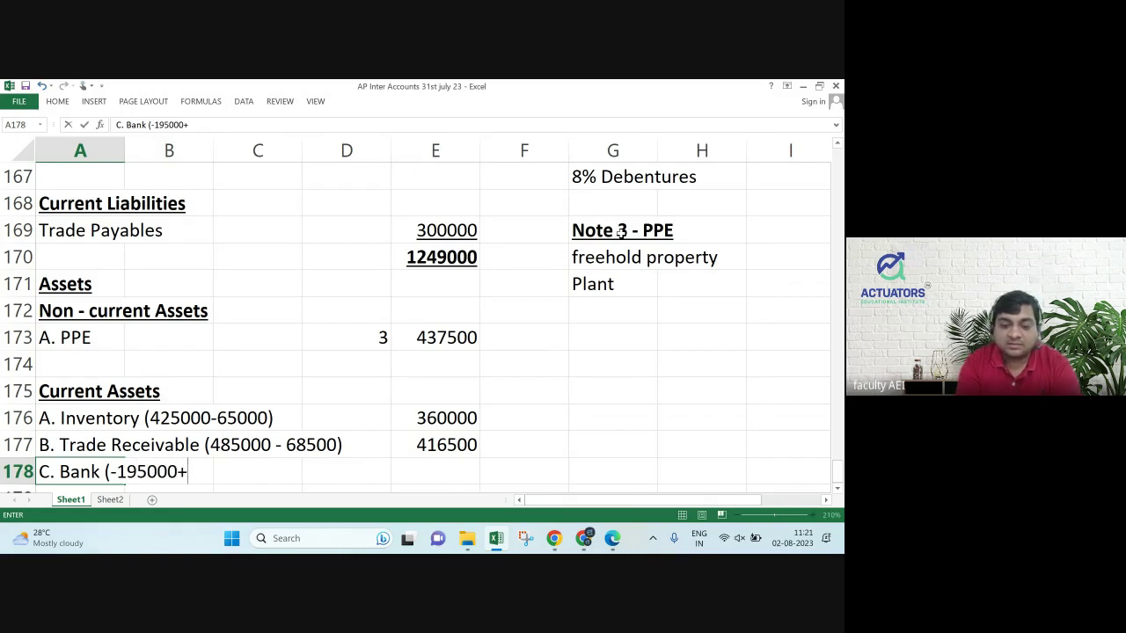
{"action": "type", "text": "130000+140000"}
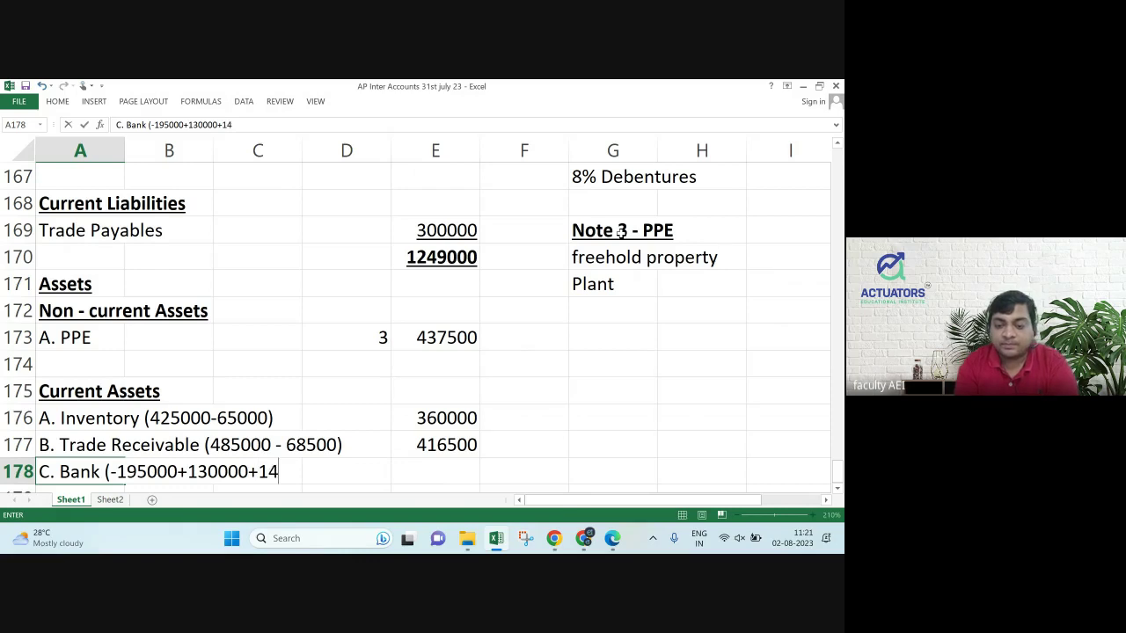
{"action": "type", "text": "-12500"}
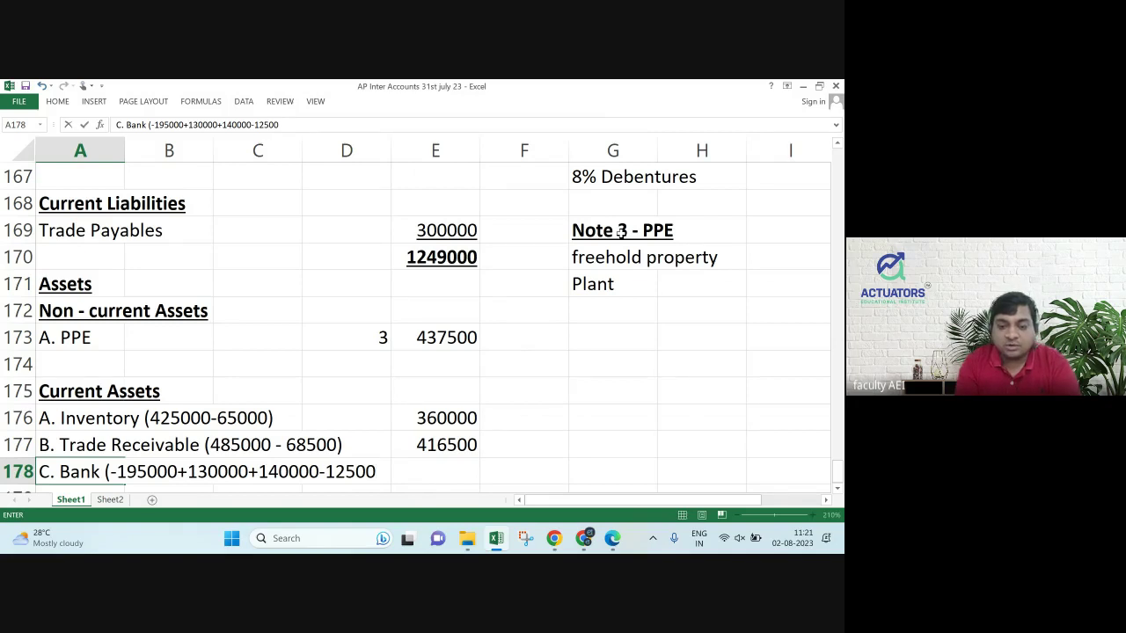
{"action": "key", "text": "Return"}
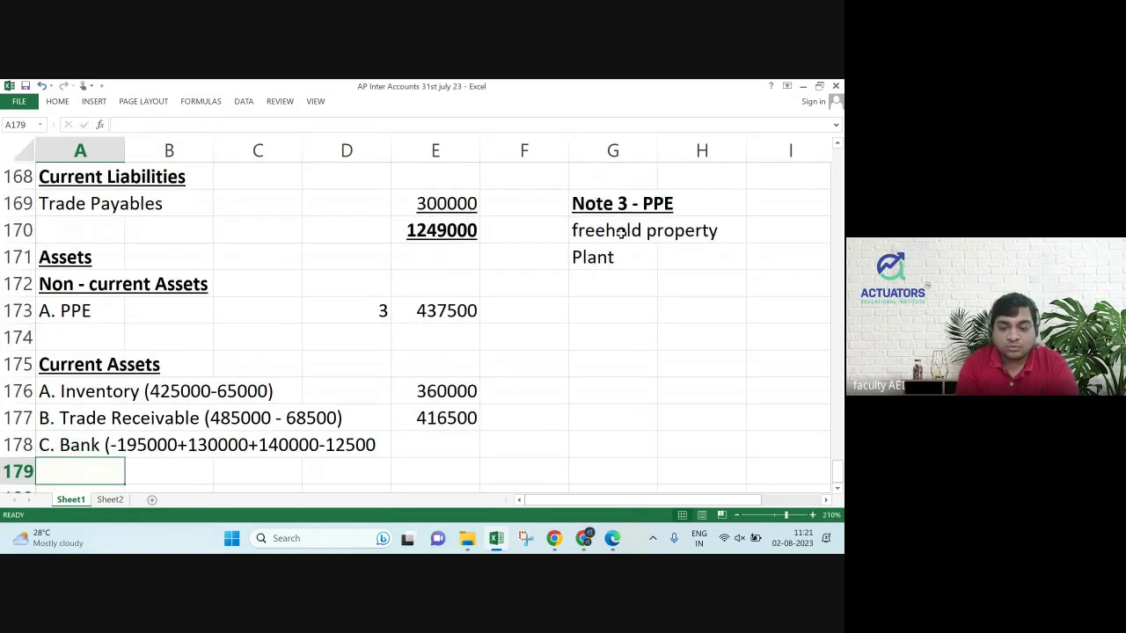
Continue the bank working in A179 with the text "-5000-22500)".
{"action": "type", "text": "'"}
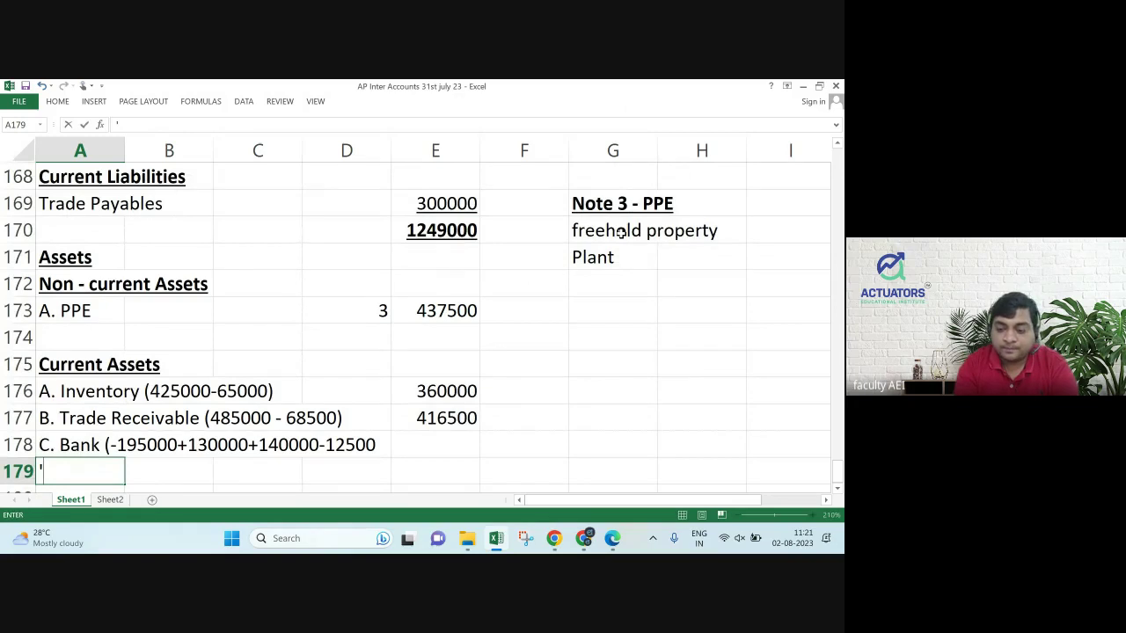
{"action": "type", "text": "-5"}
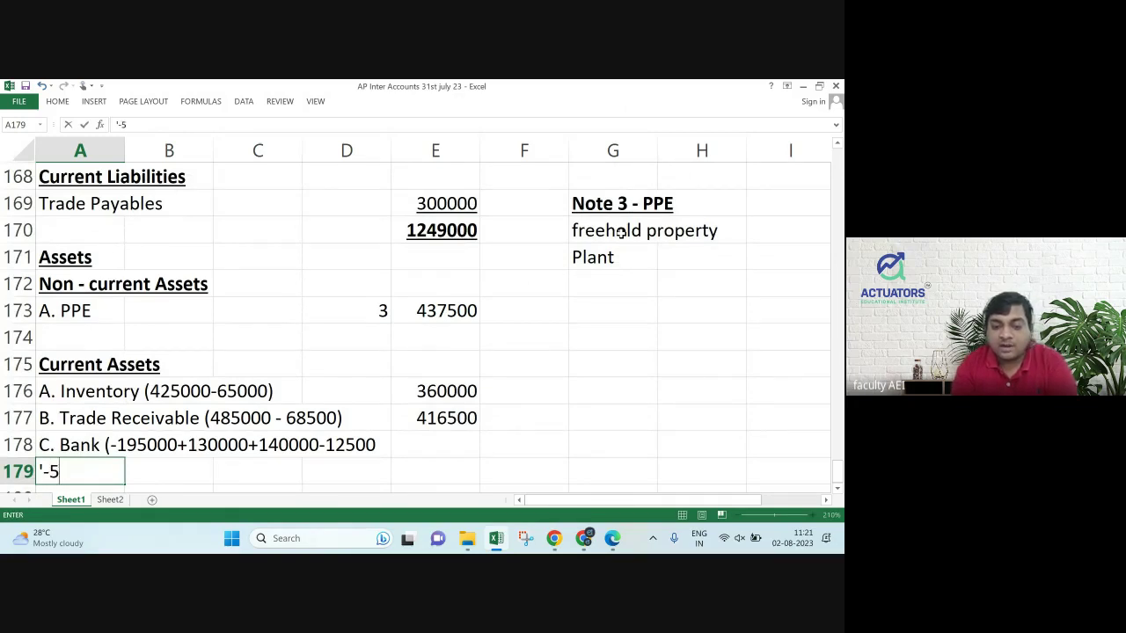
{"action": "type", "text": "000-225"}
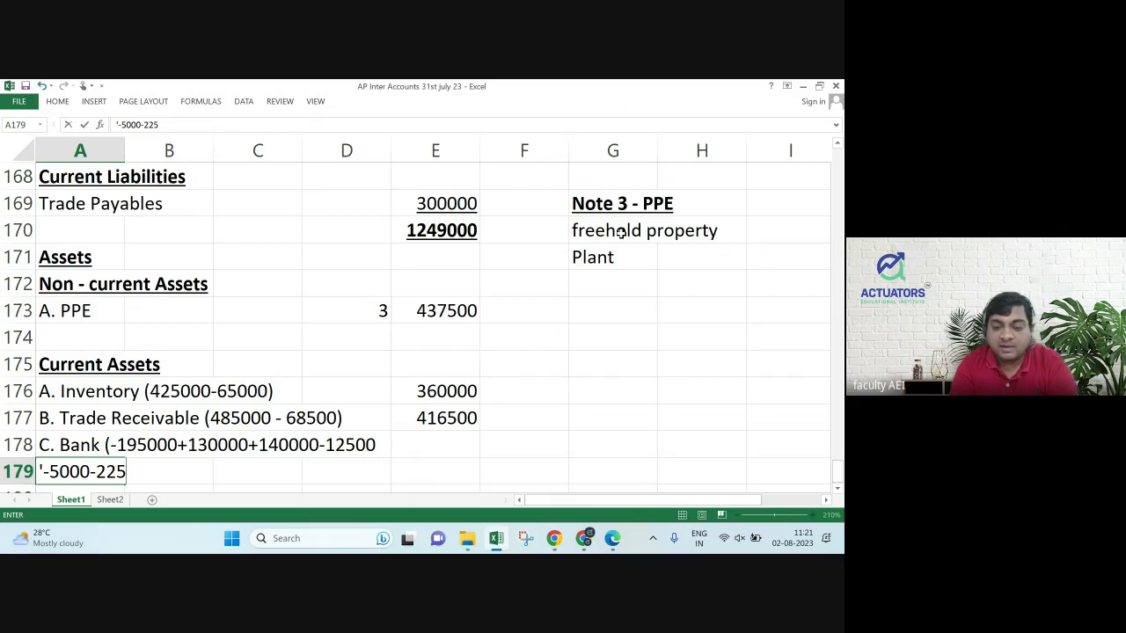
{"action": "type", "text": "00)"}
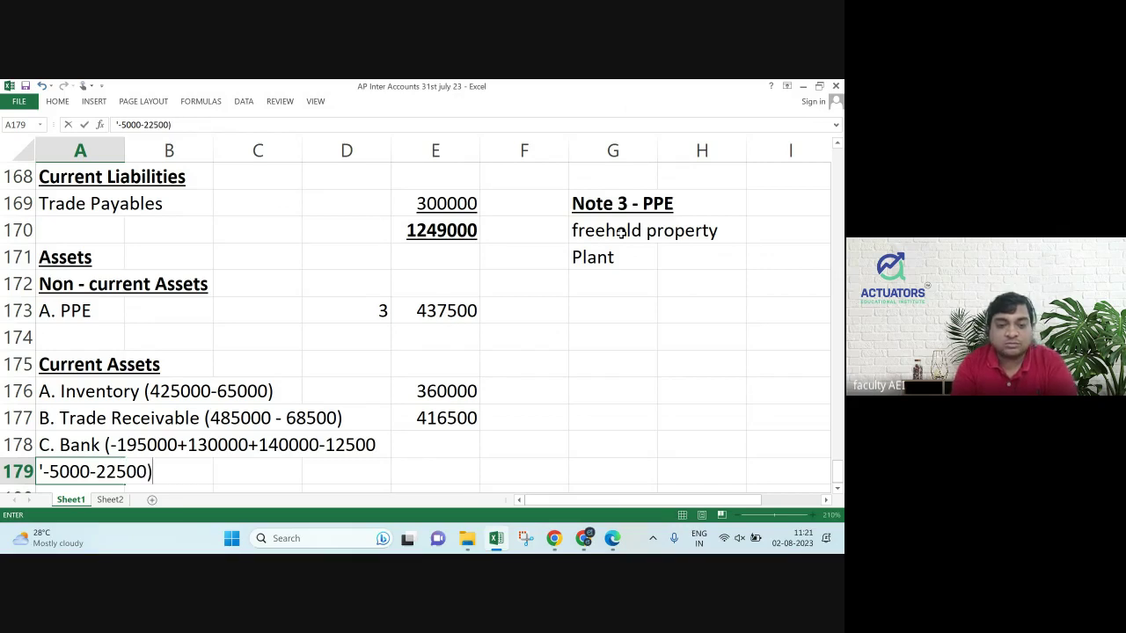
{"action": "key", "text": "Return"}
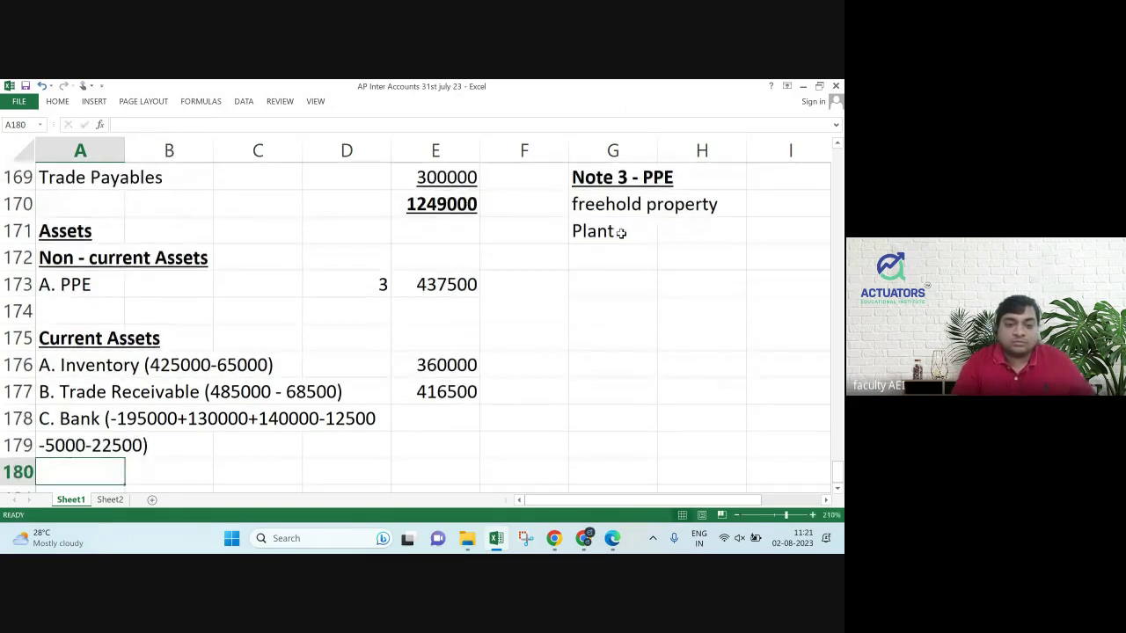
Enter the bank balance 35000 in E179 and underline it.
{"action": "key", "text": "Up"}
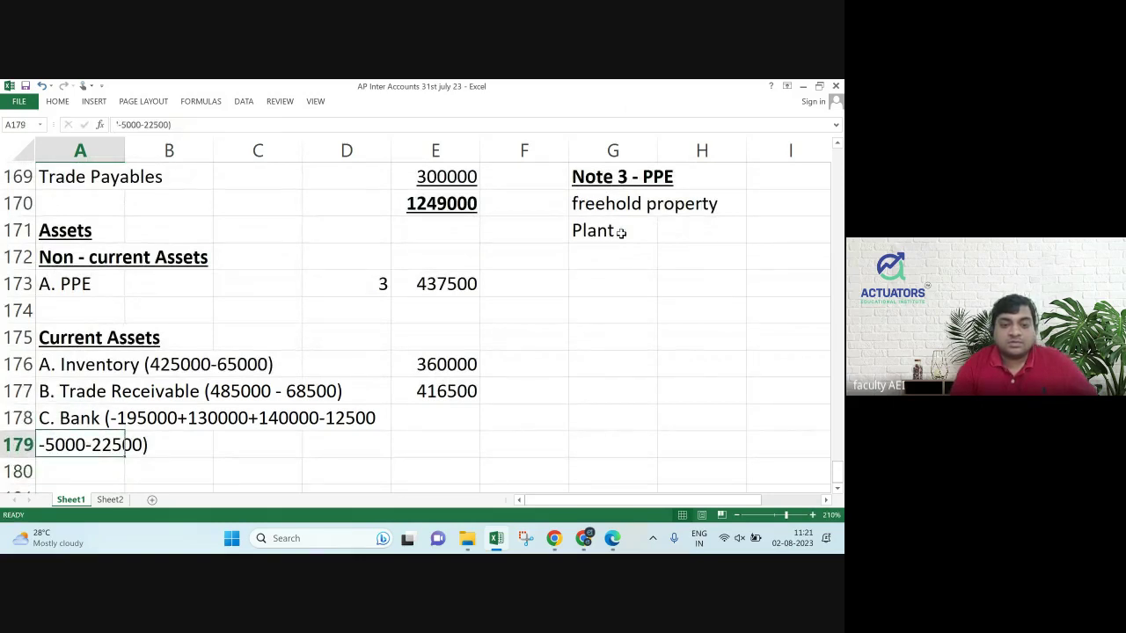
{"action": "key", "text": "Right"}
{"action": "key", "text": "Up"}
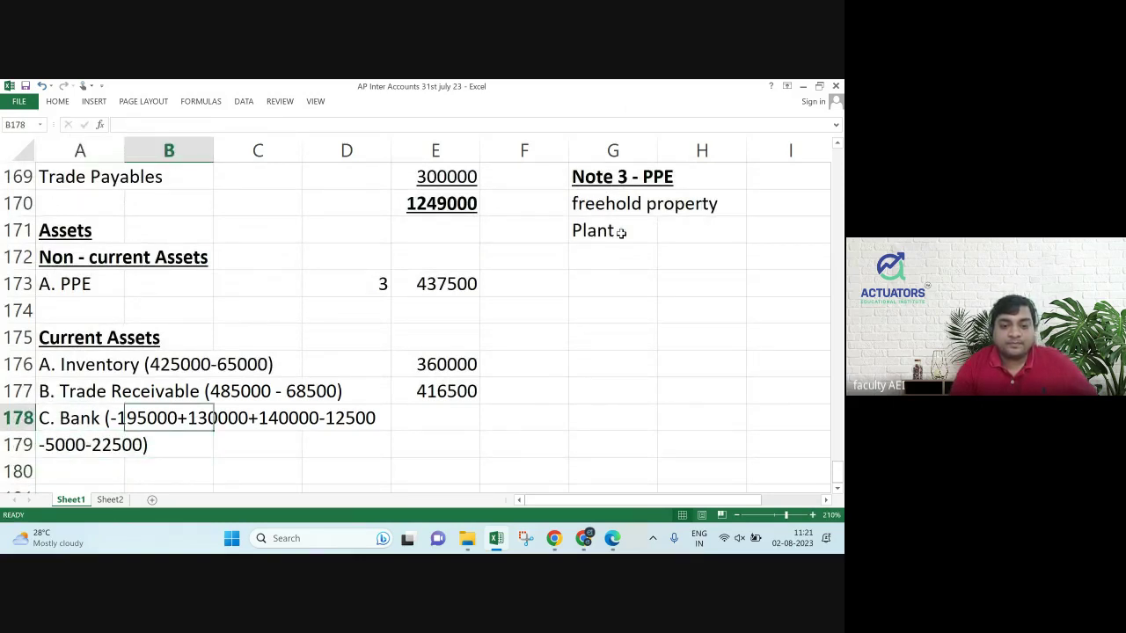
{"action": "key", "text": "Right"}
{"action": "key", "text": "Right"}
{"action": "key", "text": "Left"}
{"action": "key", "text": "Left"}
{"action": "key", "text": "Left"}
{"action": "key", "text": "Down"}
{"action": "key", "text": "Right"}
{"action": "key", "text": "Right"}
{"action": "key", "text": "Right"}
{"action": "key", "text": "Right"}
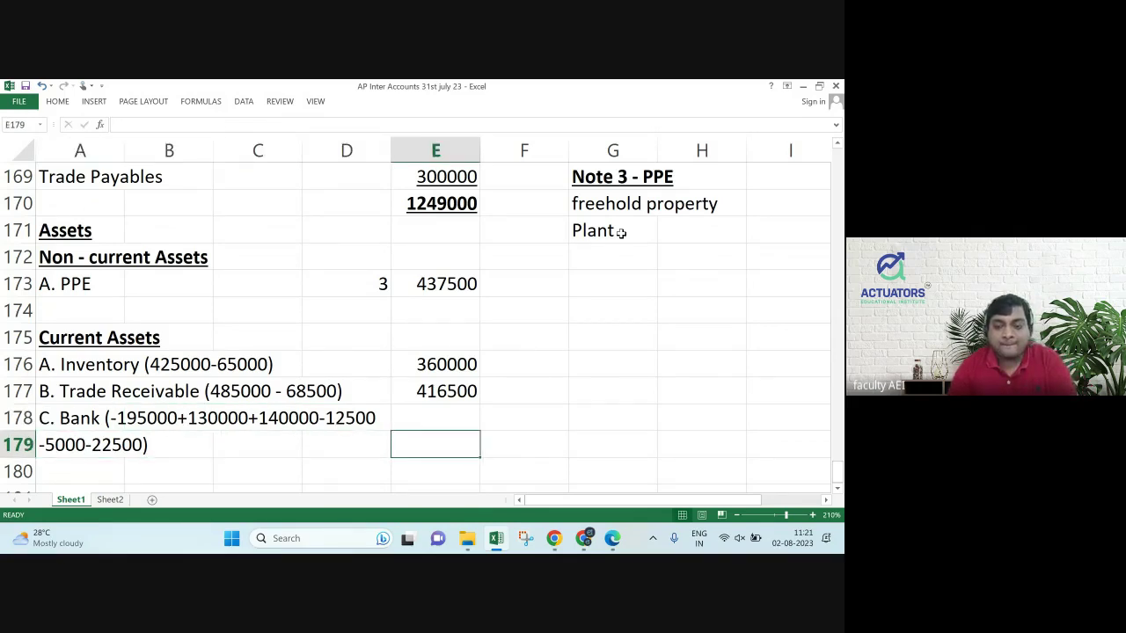
{"action": "type", "text": "35000"}
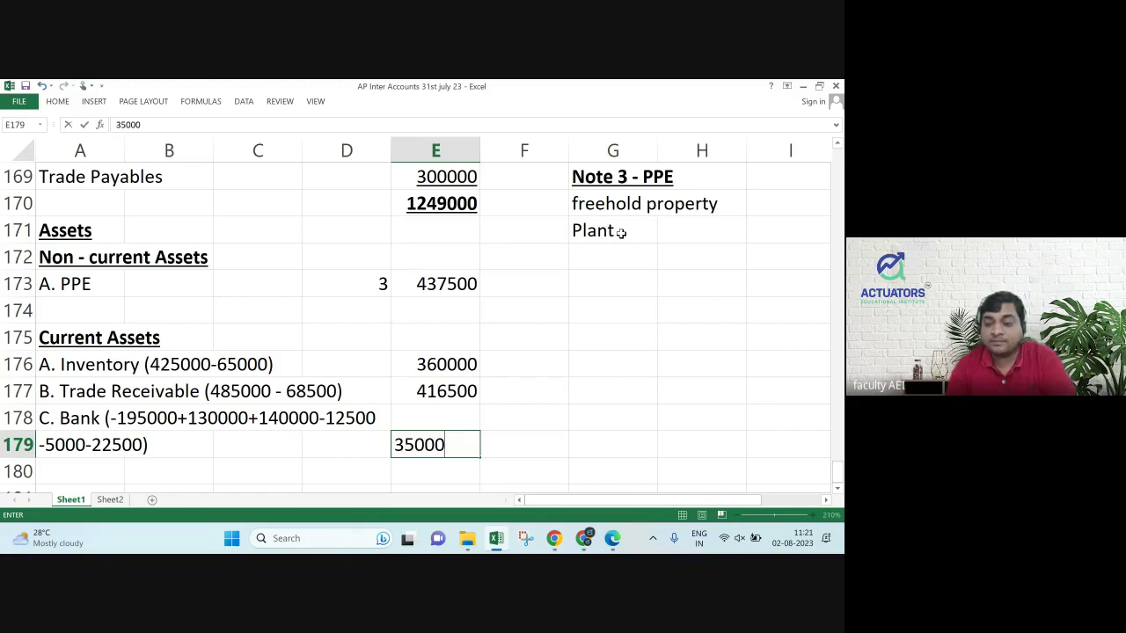
{"action": "key", "text": "Return"}
{"action": "key", "text": "Up"}
{"action": "key", "text": "ctrl+u"}
Total the assets in E180 with a SUM of E173:E179 and make the total bold and underlined.
{"action": "key", "text": "Down"}
{"action": "type", "text": "=sum("}
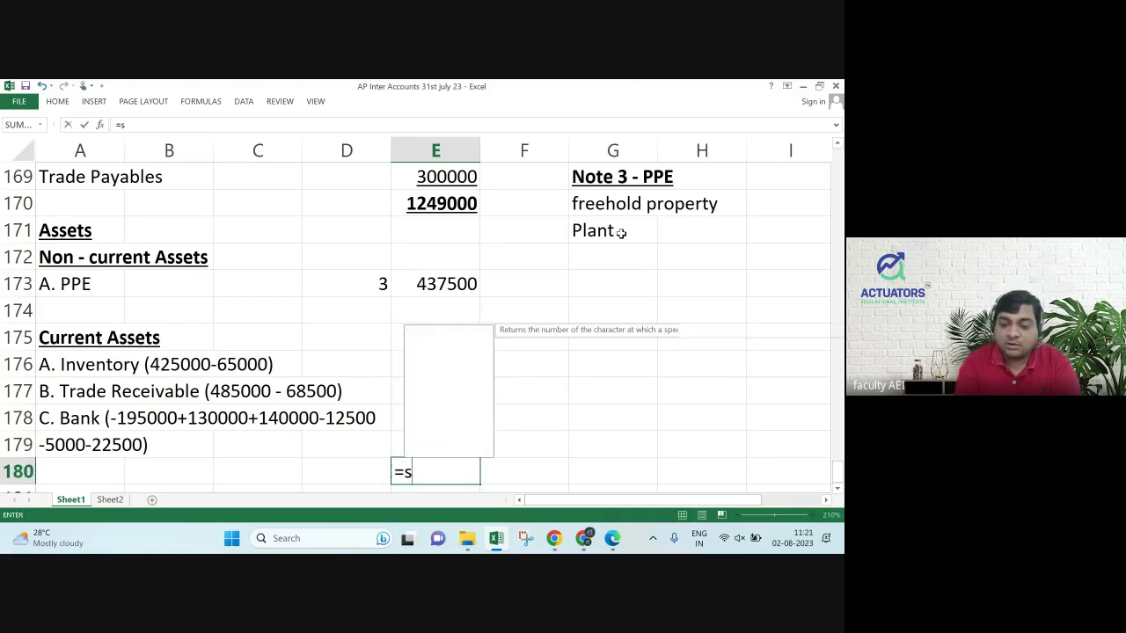
{"action": "key", "text": "Up"}
{"action": "key", "text": "Up"}
{"action": "key", "text": "Up"}
{"action": "key", "text": "Up"}
{"action": "key", "text": "Up"}
{"action": "key", "text": "Up"}
{"action": "key", "text": "Up"}
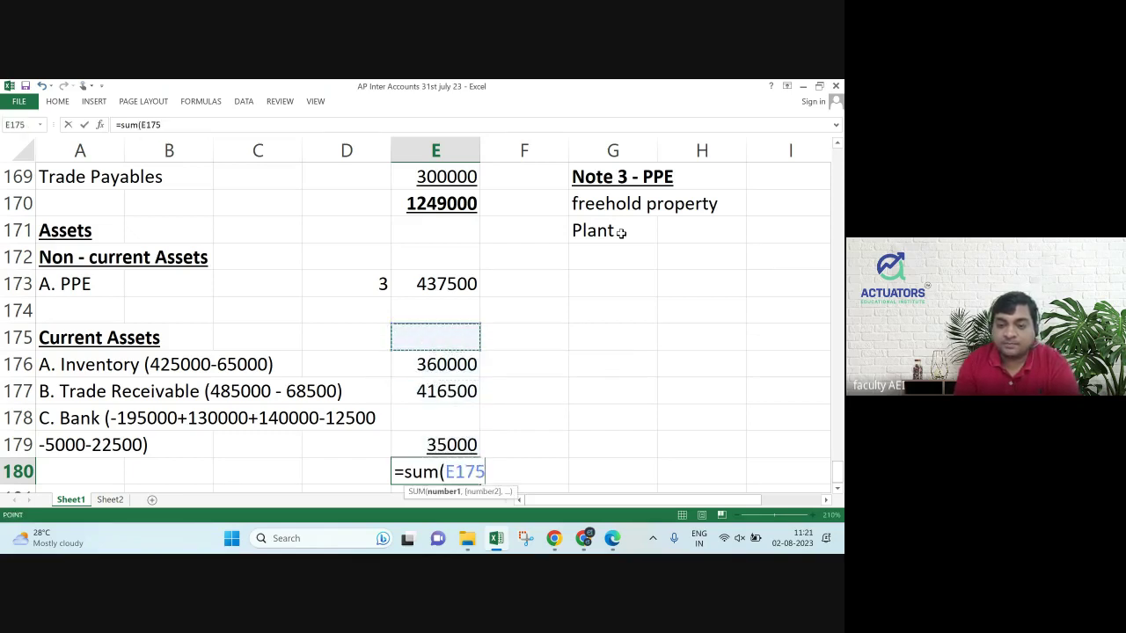
{"action": "key", "text": "shift+Down"}
{"action": "key", "text": "shift+Down"}
{"action": "key", "text": "shift+Down"}
{"action": "key", "text": "shift+Down"}
{"action": "key", "text": "shift+Down"}
{"action": "key", "text": "shift+Down"}
{"action": "type", "text": ")"}
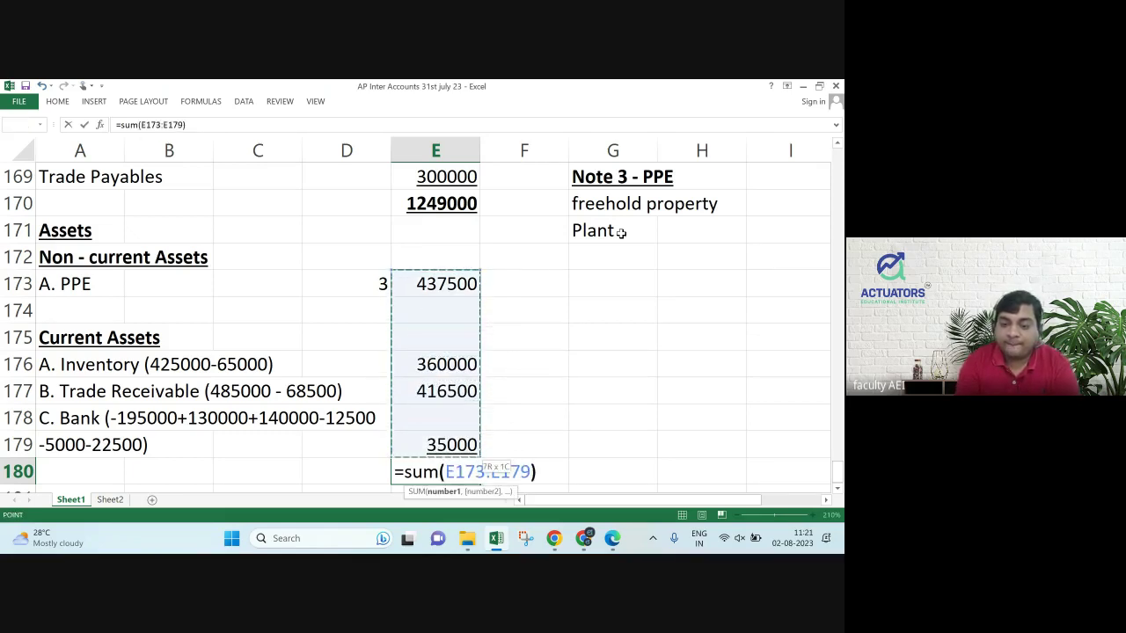
{"action": "key", "text": "Return"}
{"action": "key", "text": "Up"}
{"action": "key", "text": "ctrl+b"}
{"action": "key", "text": "ctrl+u"}
Compare the two balance sheet totals and view the whole statement with its notes at 120% zoom.
{"action": "key", "text": "Up"}
{"action": "key", "text": "Up"}
{"action": "key", "text": "Up"}
{"action": "key", "text": "Up"}
{"action": "key", "text": "Up"}
{"action": "key", "text": "Up"}
{"action": "key", "text": "Up"}
{"action": "key", "text": "Up"}
{"action": "key", "text": "Up"}
{"action": "key", "text": "Up"}
{"action": "key", "text": "Up"}
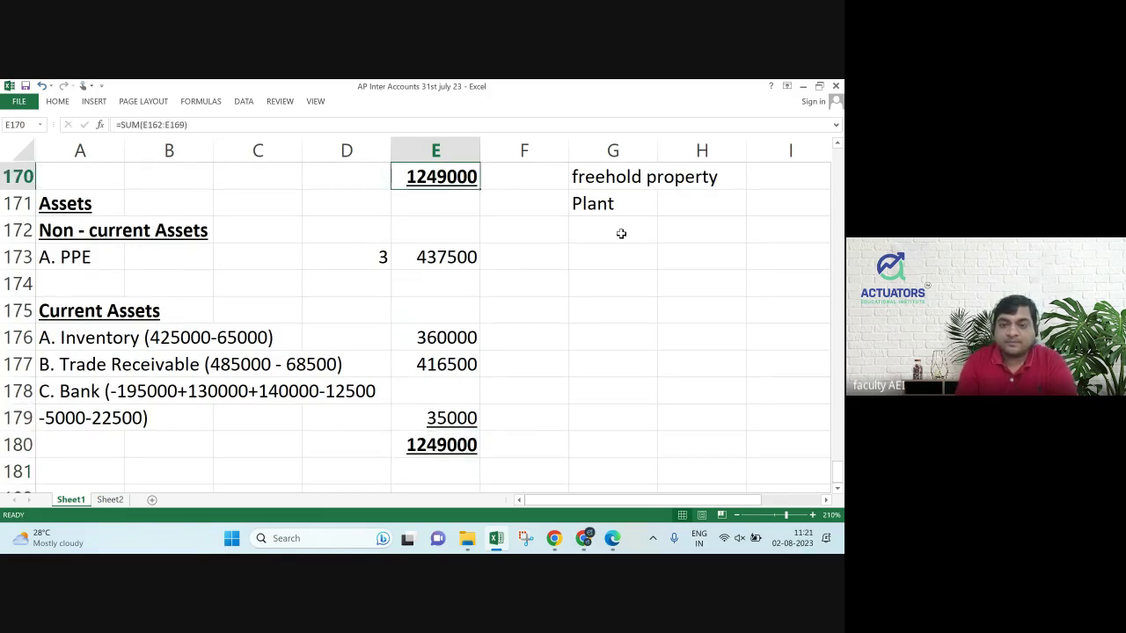
{"action": "left_click", "coordinate": [737, 517]}
{"action": "left_click", "coordinate": [737, 517]}
{"action": "left_click", "coordinate": [737, 517]}
{"action": "left_click", "coordinate": [737, 517]}
{"action": "left_click", "coordinate": [737, 517]}
{"action": "left_click", "coordinate": [737, 517]}
{"action": "left_click", "coordinate": [737, 516]}
{"action": "left_click", "coordinate": [737, 517]}
{"action": "left_click", "coordinate": [737, 516]}
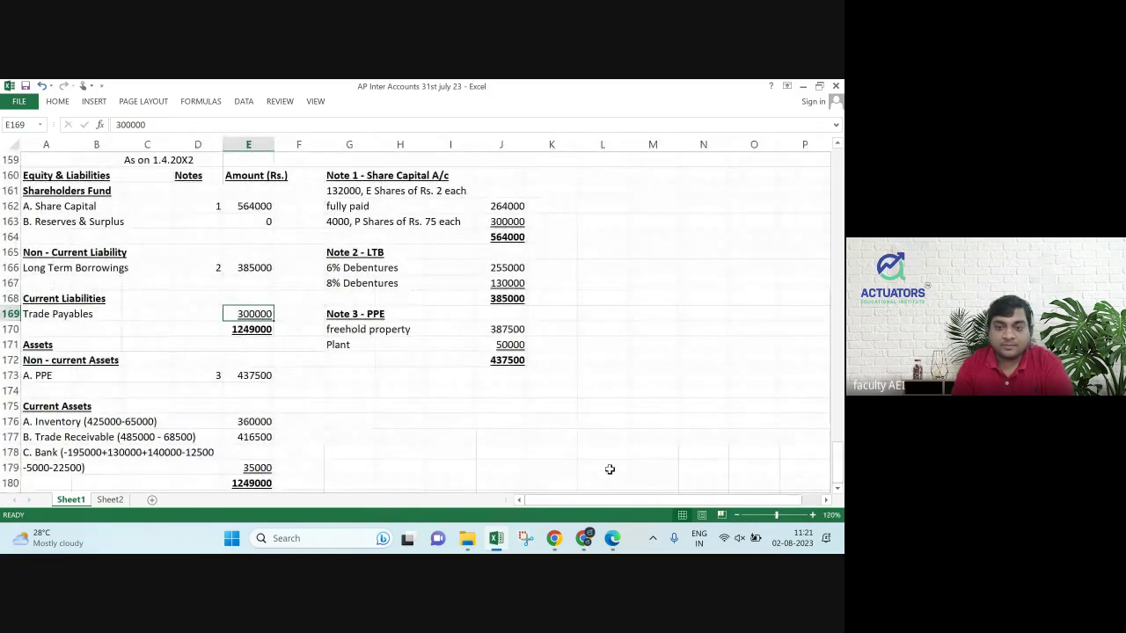
{"action": "left_click", "coordinate": [448, 436]}
{"action": "right_click", "coordinate": [449, 437]}
{"action": "key", "text": "Escape"}
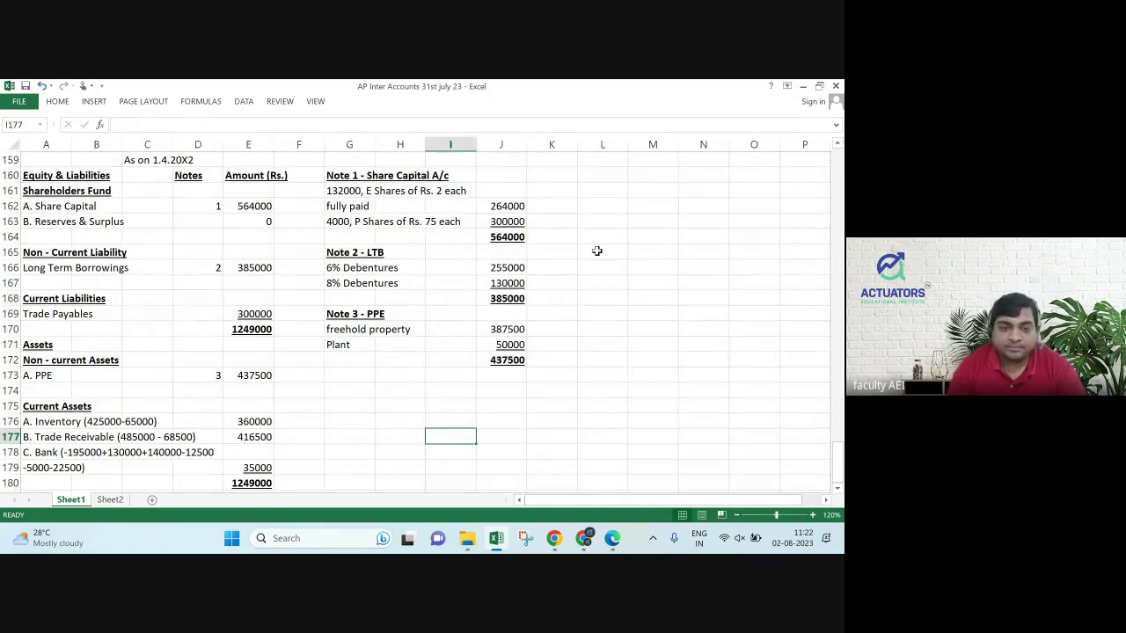
Highlight the Reserves & Surplus row, A163:E163, with a yellow fill.
{"action": "left_click", "coordinate": [31, 222]}
{"action": "left_click_drag", "start_coordinate": [31, 225], "coordinate": [264, 223]}
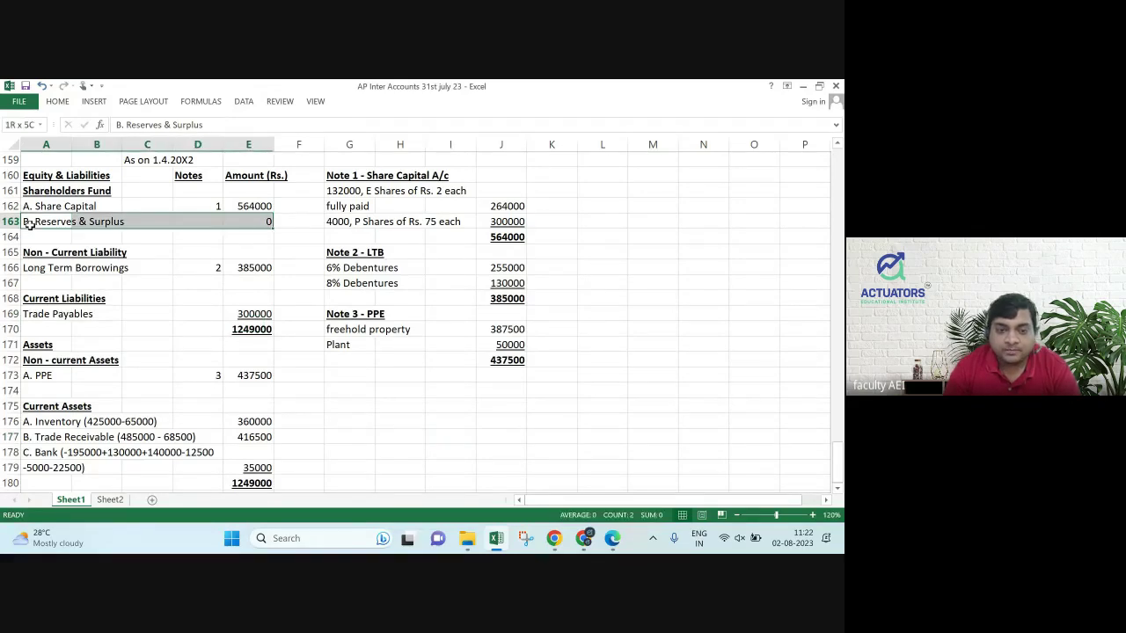
{"action": "left_click", "coordinate": [57, 101]}
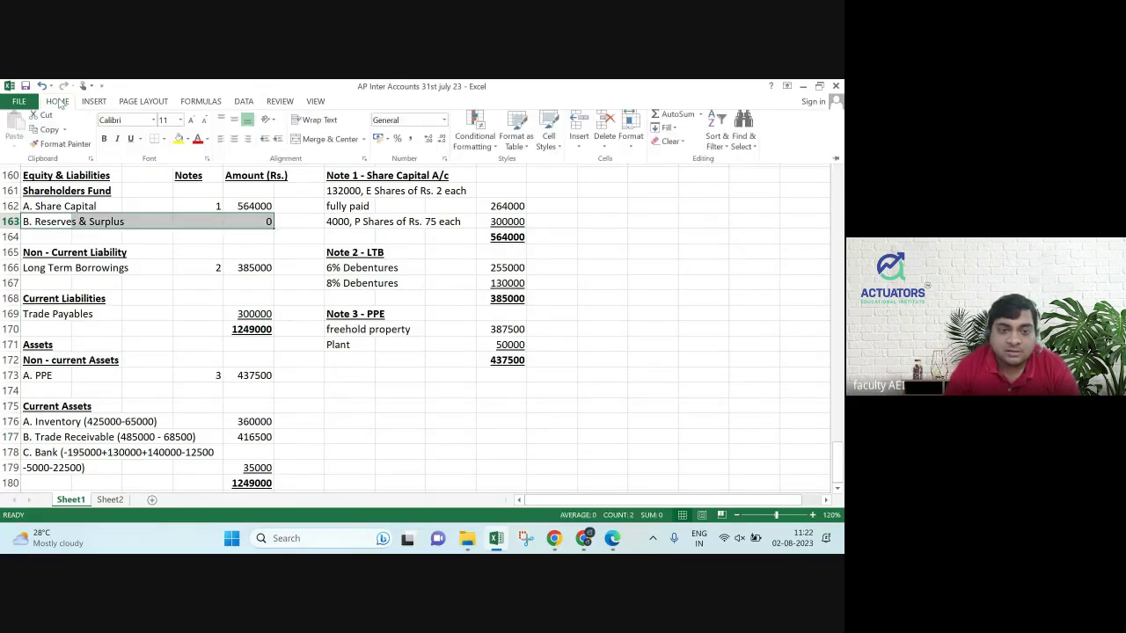
{"action": "left_click", "coordinate": [177, 142]}
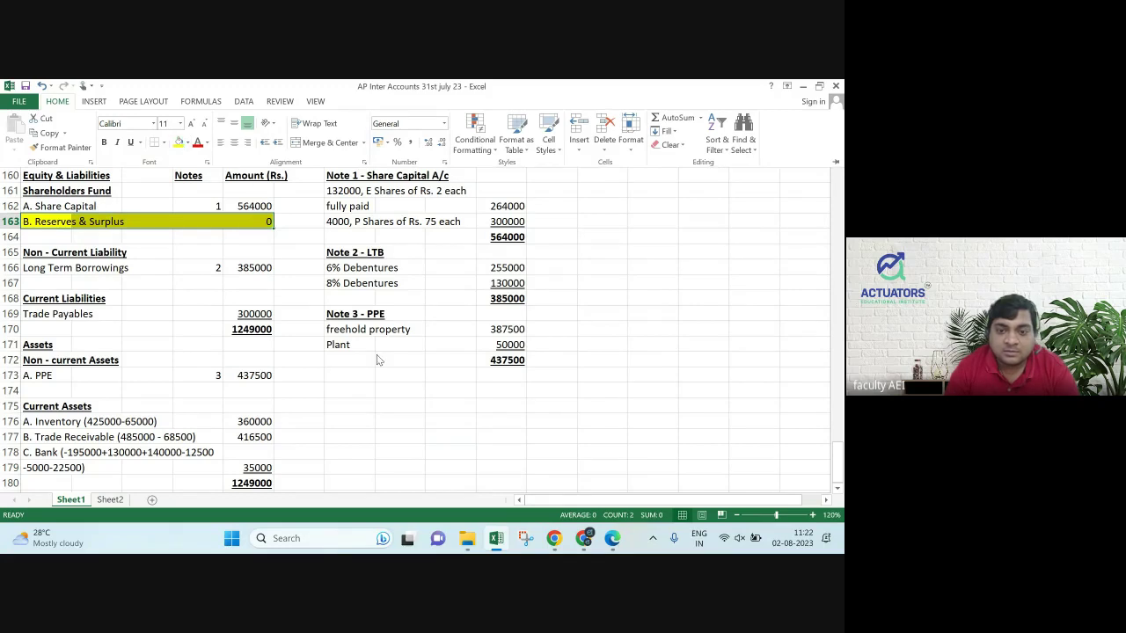
{"action": "left_click", "coordinate": [429, 380]}
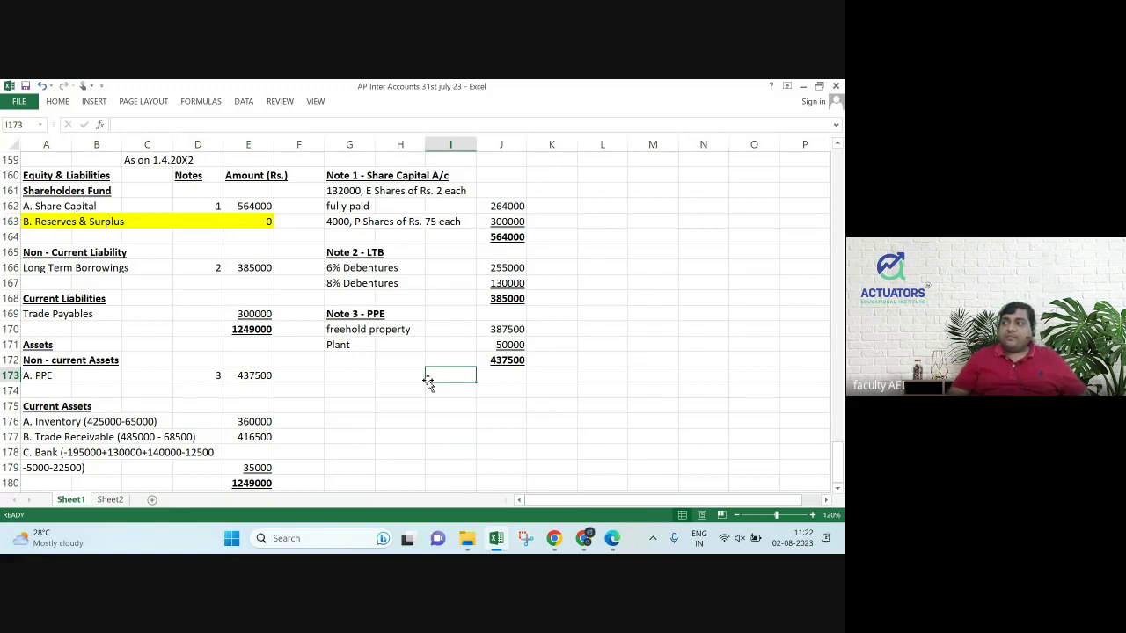
Switch to the chapter PDF in Edge and go through the printed solution and notes on to Illustration 4's balance sheet of Rebuilt Ltd.
{"action": "left_click", "coordinate": [193, 440]}
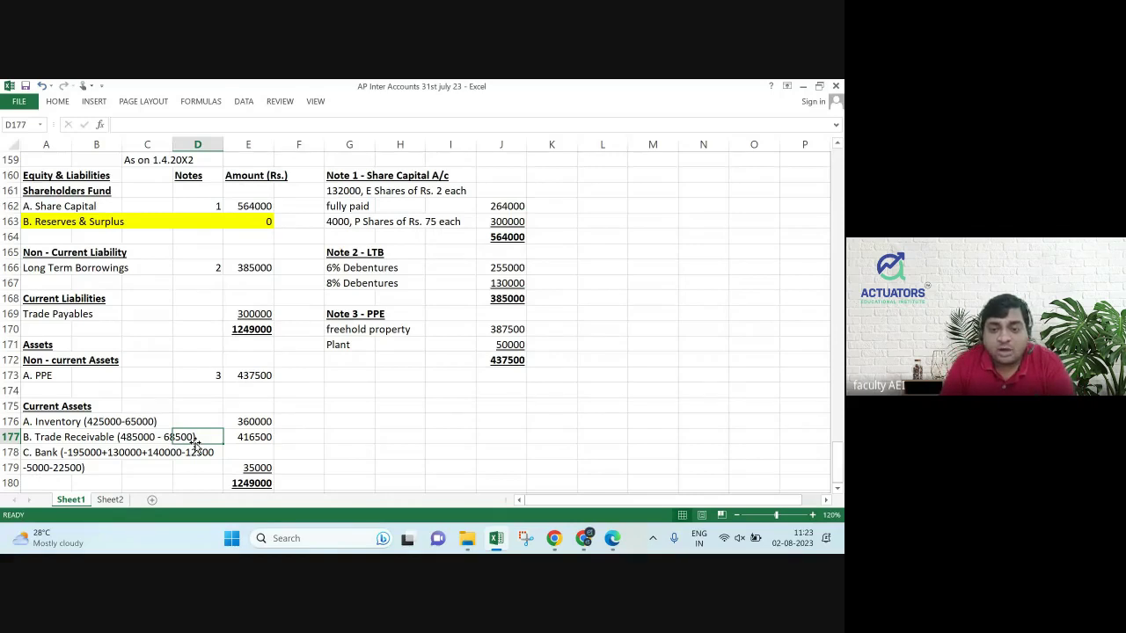
{"action": "key", "text": "alt+Tab"}
{"action": "scroll", "coordinate": [196, 447], "scroll_direction": "down", "scroll_amount": 5}
{"action": "scroll", "coordinate": [196, 448], "scroll_direction": "down", "scroll_amount": 3}
{"action": "scroll", "coordinate": [197, 448], "scroll_direction": "down", "scroll_amount": 8}
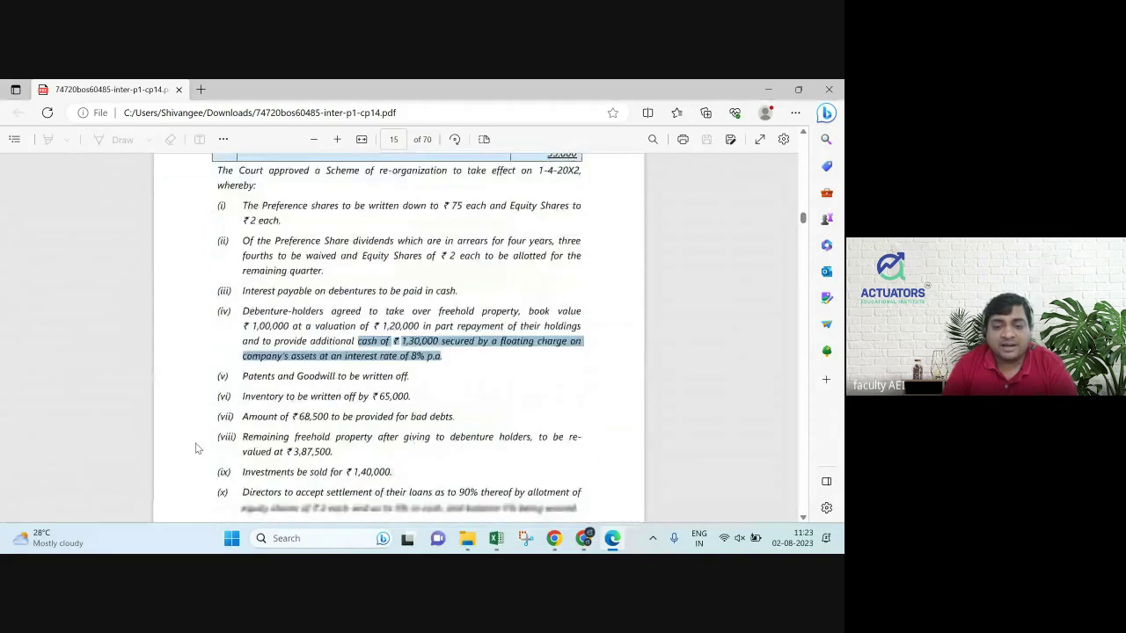
{"action": "scroll", "coordinate": [196, 449], "scroll_direction": "down", "scroll_amount": 3}
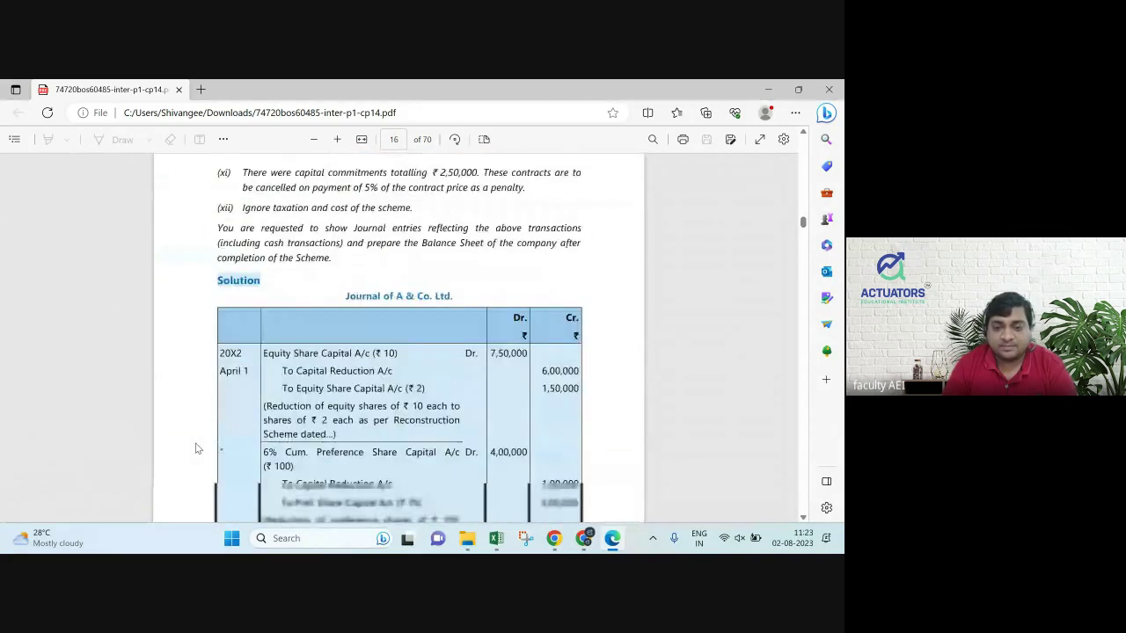
{"action": "scroll", "coordinate": [197, 449], "scroll_direction": "down", "scroll_amount": 15}
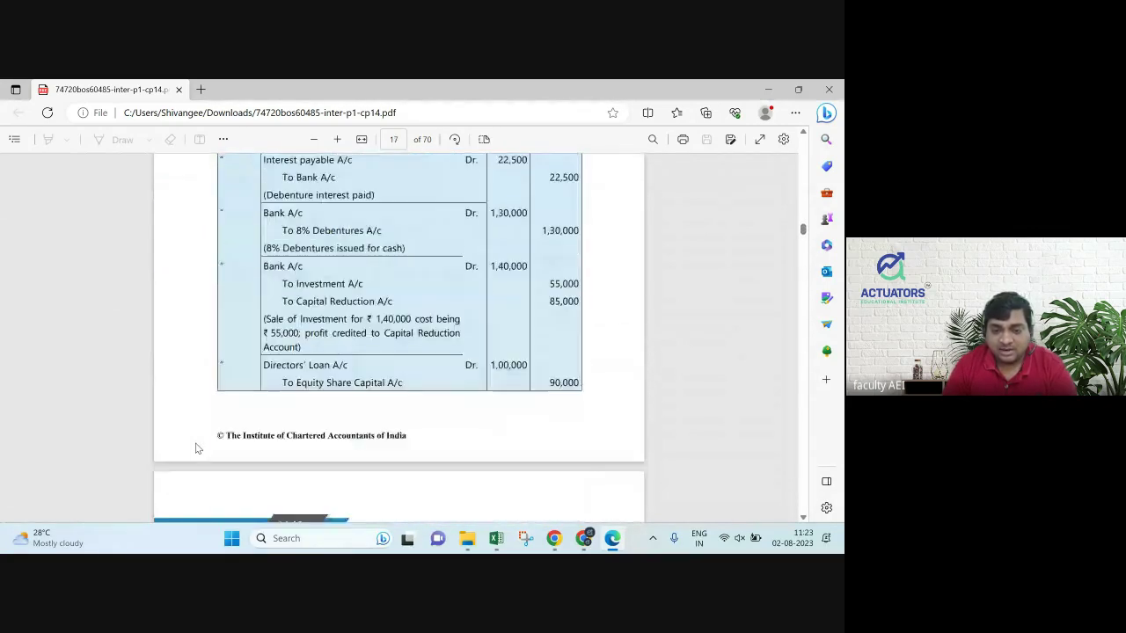
{"action": "scroll", "coordinate": [196, 448], "scroll_direction": "down", "scroll_amount": 12}
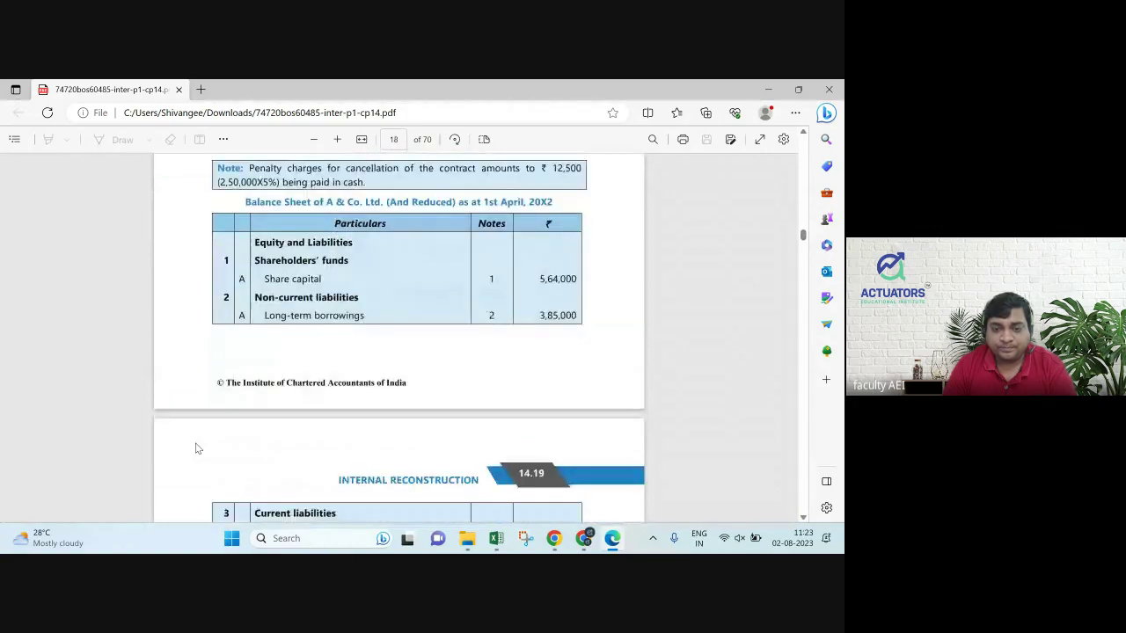
{"action": "scroll", "coordinate": [196, 448], "scroll_direction": "down", "scroll_amount": 8}
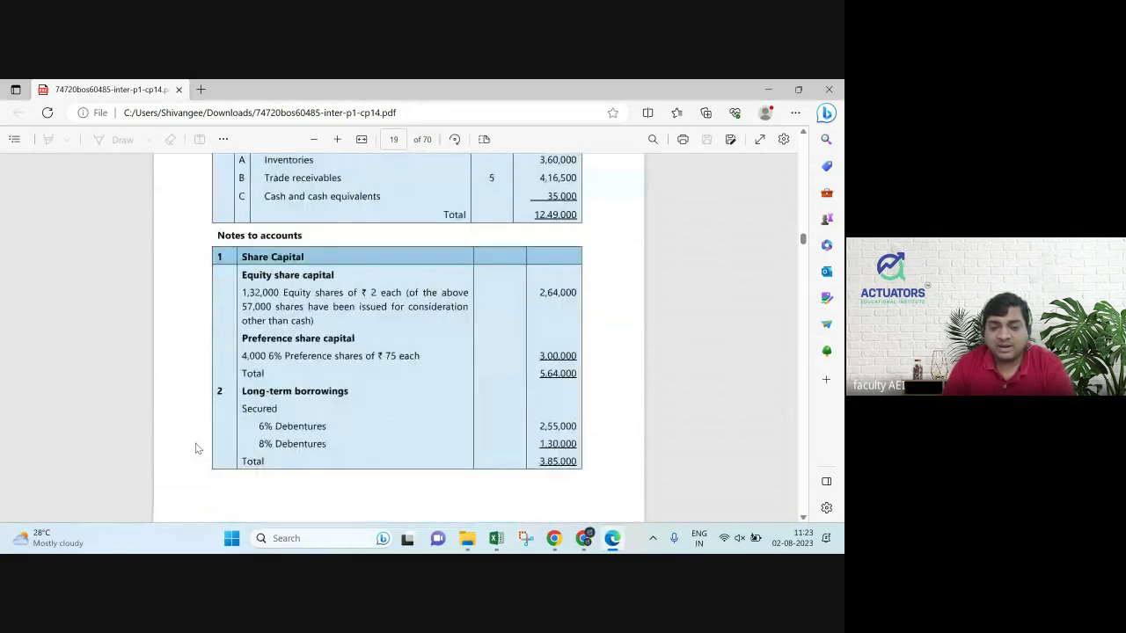
{"action": "scroll", "coordinate": [196, 449], "scroll_direction": "down", "scroll_amount": 8}
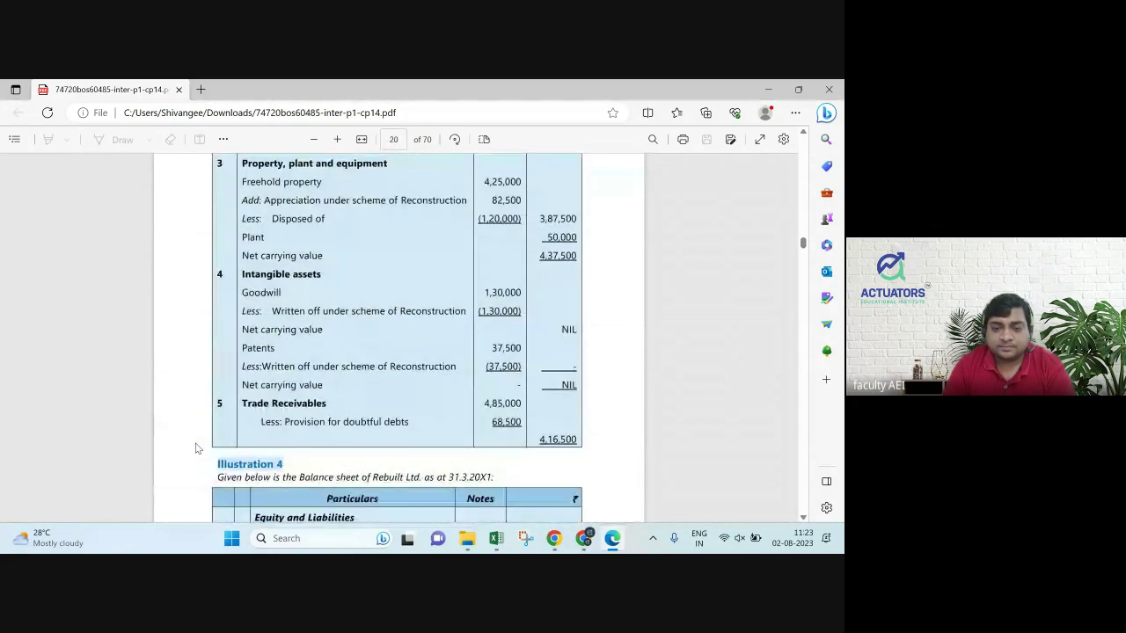
{"action": "scroll", "coordinate": [197, 448], "scroll_direction": "down", "scroll_amount": 2}
{"action": "scroll", "coordinate": [197, 448], "scroll_direction": "down", "scroll_amount": 7}
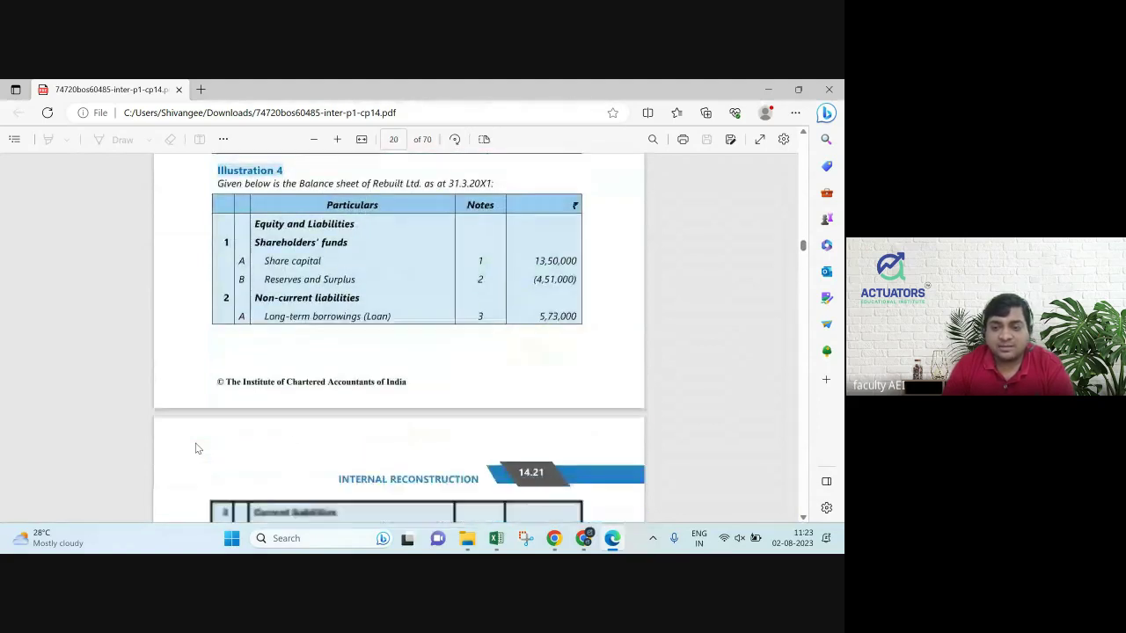
{"action": "scroll", "coordinate": [196, 449], "scroll_direction": "down", "scroll_amount": 7}
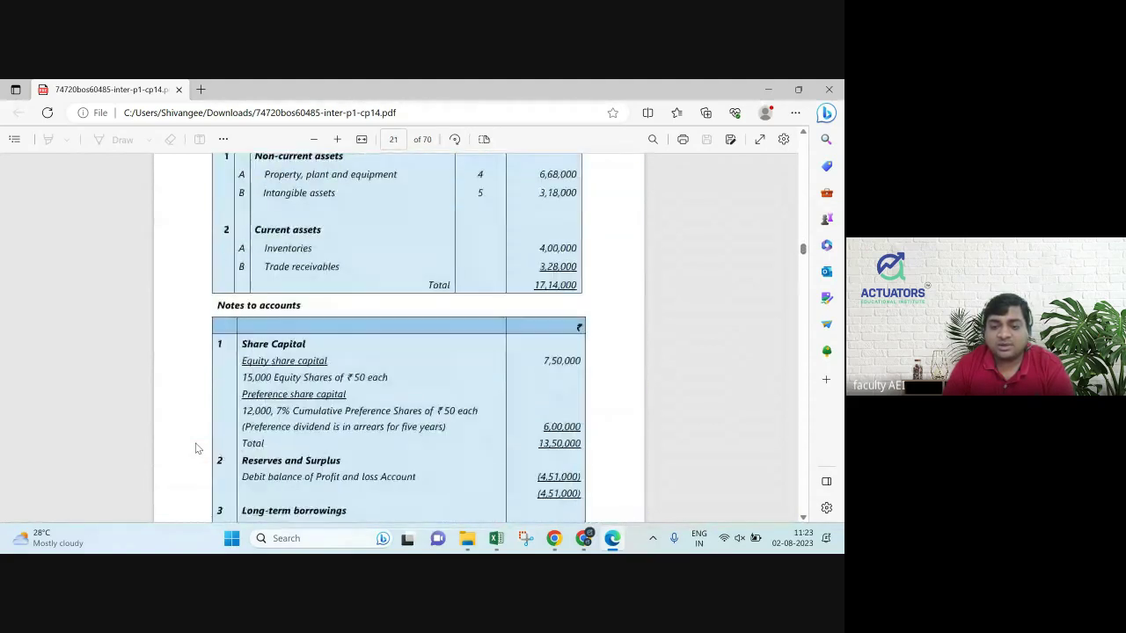
Skim Illustration 4's notes, reconstruction scheme and opening solution entries in the PDF, and return to the start of its balance sheet.
{"action": "scroll", "coordinate": [196, 449], "scroll_direction": "down", "scroll_amount": 8}
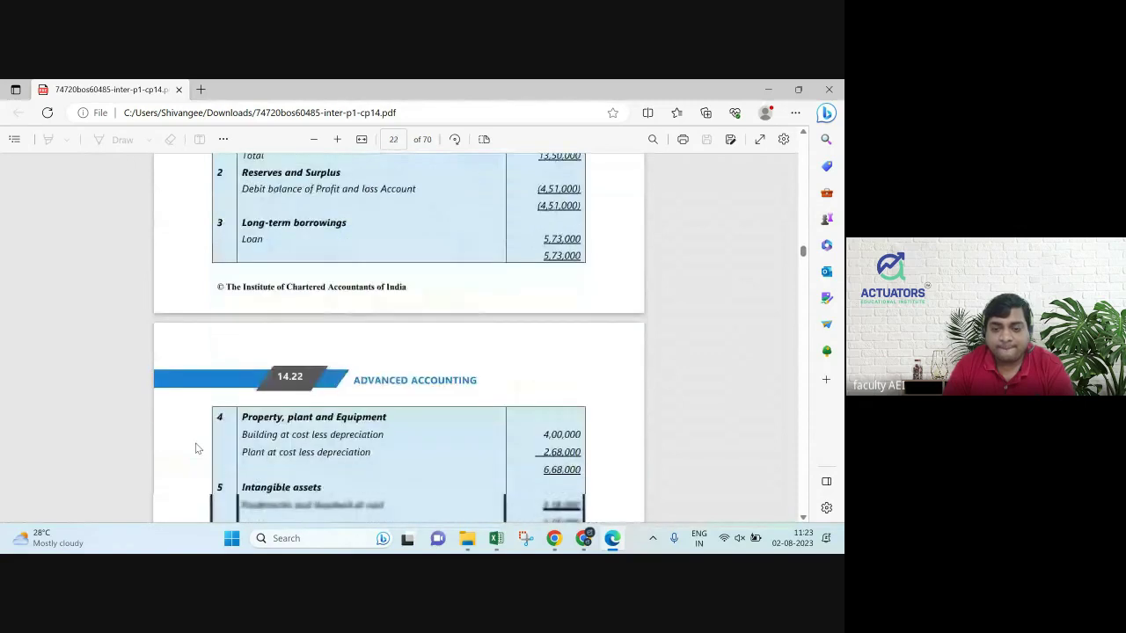
{"action": "scroll", "coordinate": [196, 449], "scroll_direction": "down", "scroll_amount": 10}
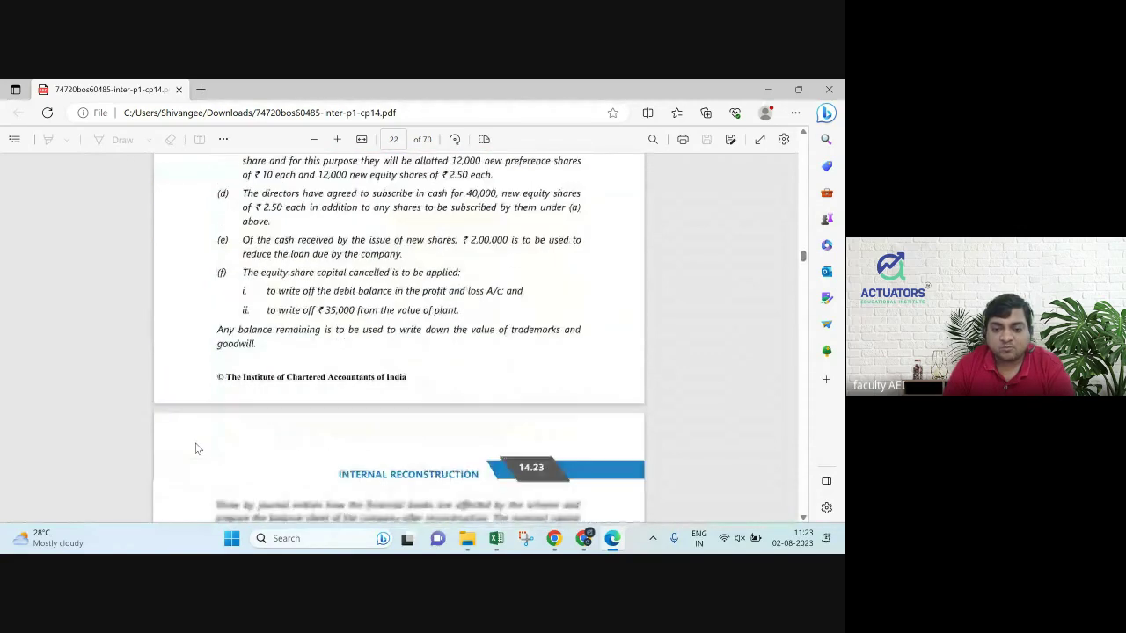
{"action": "scroll", "coordinate": [196, 449], "scroll_direction": "up", "scroll_amount": 16}
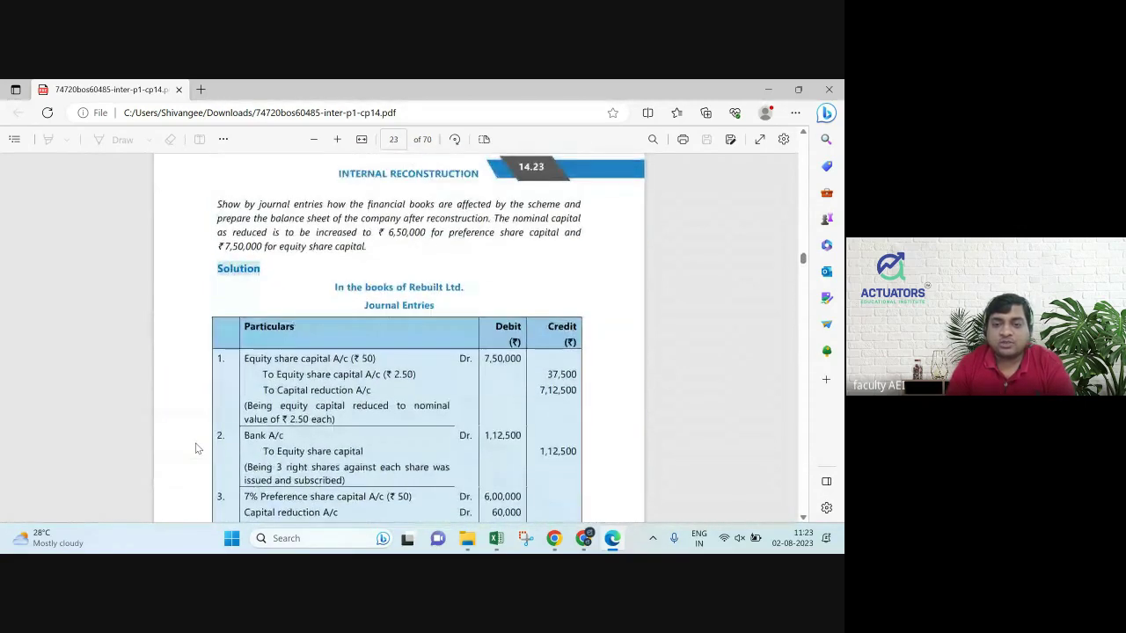
{"action": "scroll", "coordinate": [196, 449], "scroll_direction": "up", "scroll_amount": 12}
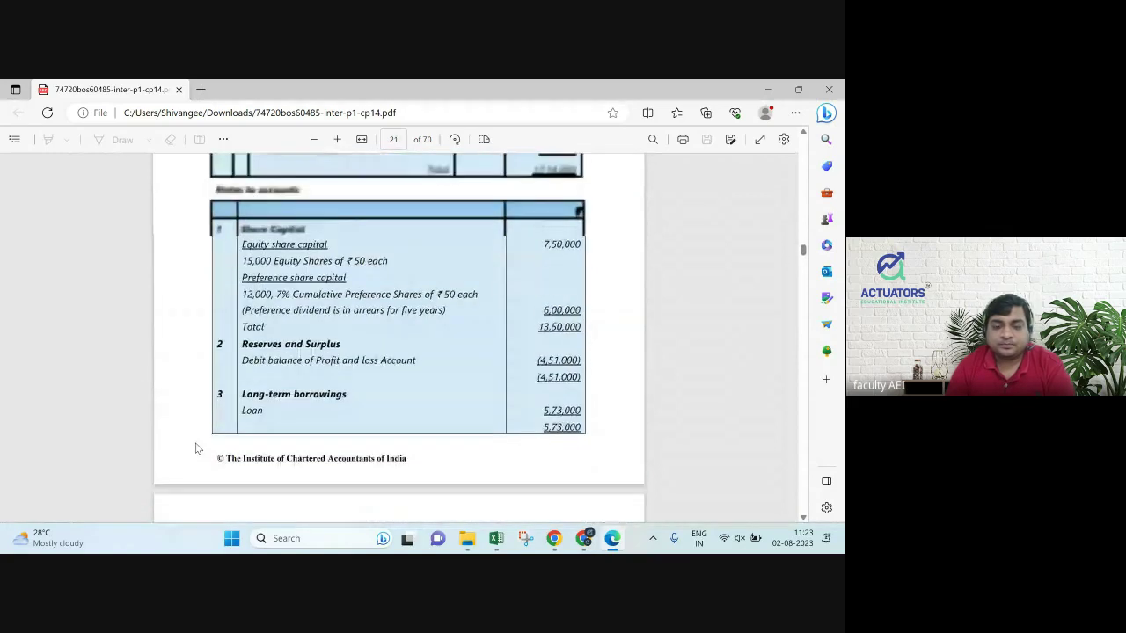
{"action": "scroll", "coordinate": [196, 449], "scroll_direction": "up", "scroll_amount": 5}
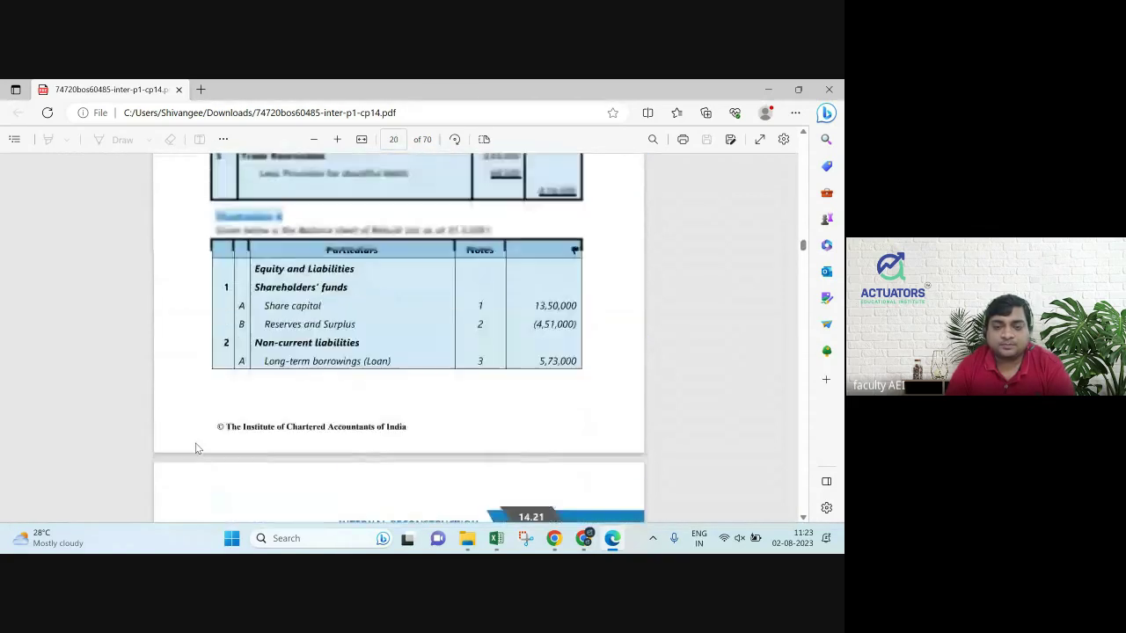
{"action": "scroll", "coordinate": [196, 449], "scroll_direction": "down", "scroll_amount": 2}
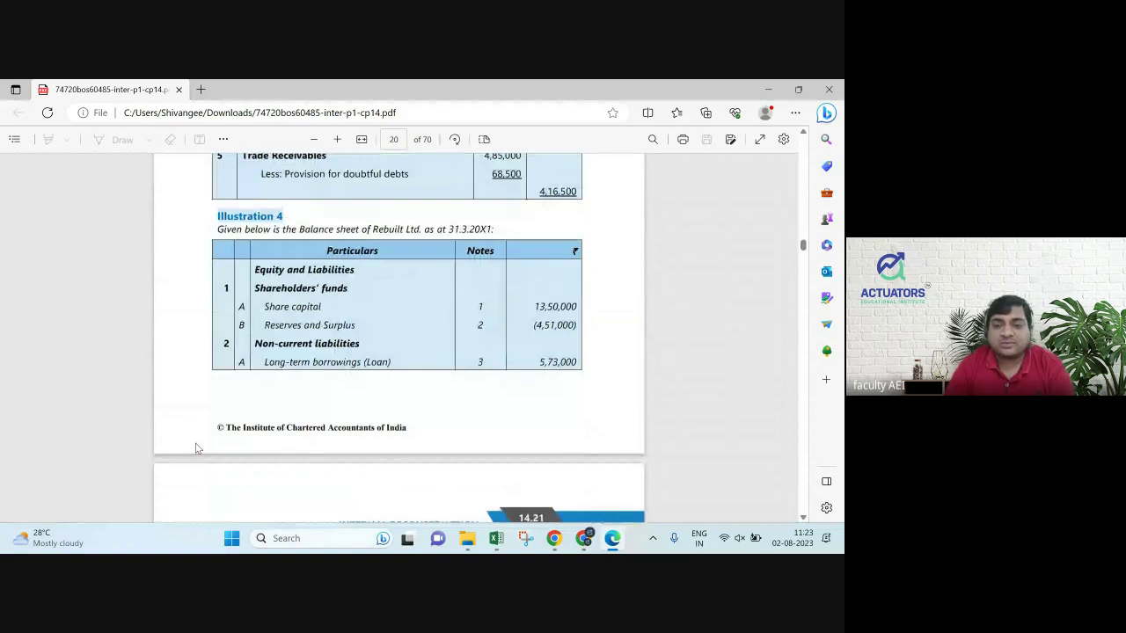
Read Rebuilt Ltd.'s balance sheet from share capital to current assets, marking the Reserves and Surplus amount.
{"action": "scroll", "coordinate": [196, 449], "scroll_direction": "down", "scroll_amount": 2}
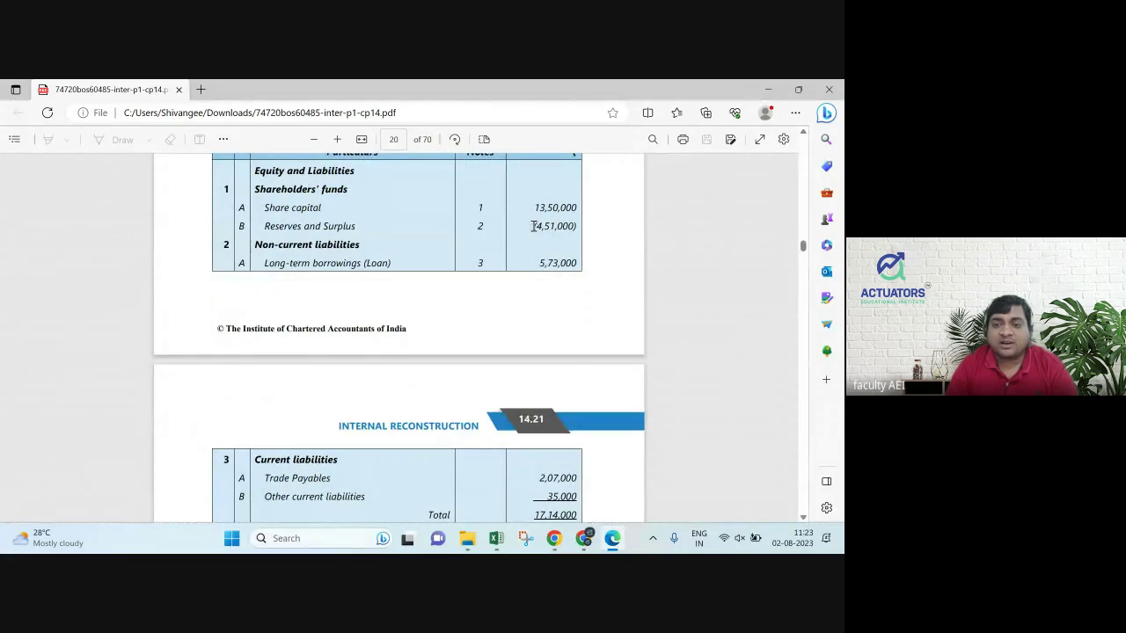
{"action": "left_click_drag", "start_coordinate": [534, 226], "coordinate": [595, 242]}
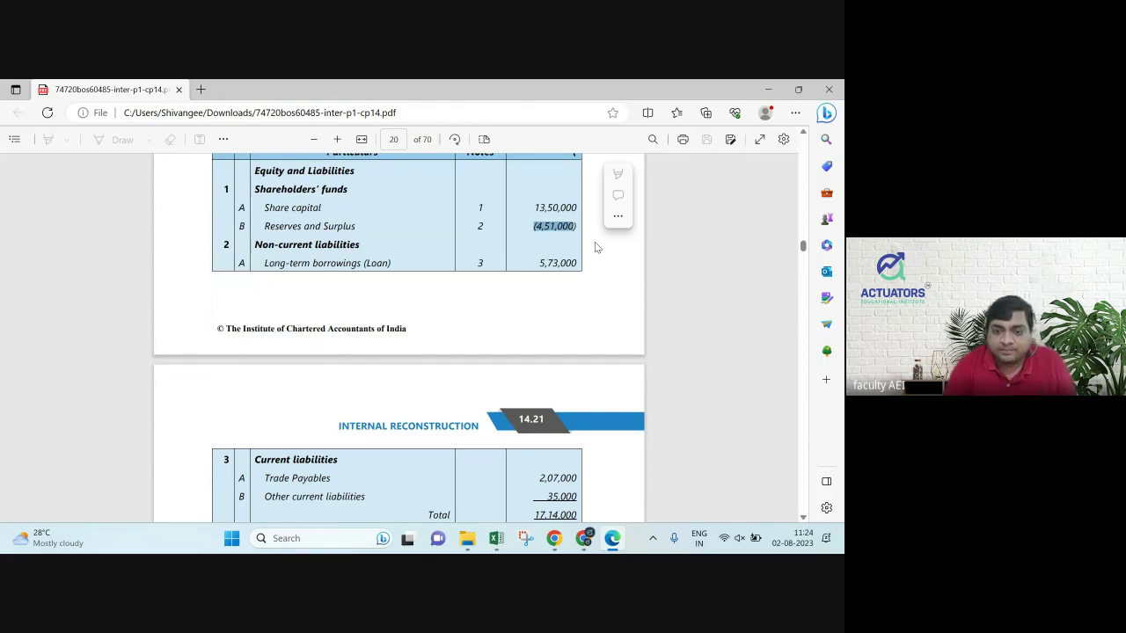
{"action": "scroll", "coordinate": [595, 246], "scroll_direction": "down", "scroll_amount": 1}
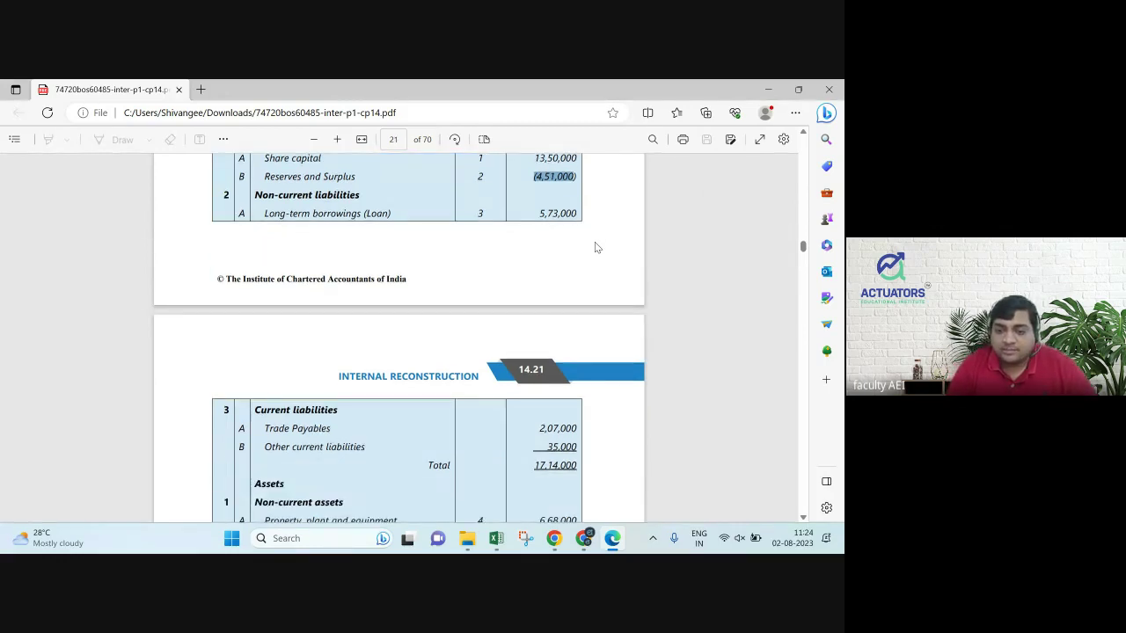
{"action": "scroll", "coordinate": [595, 246], "scroll_direction": "down", "scroll_amount": 1}
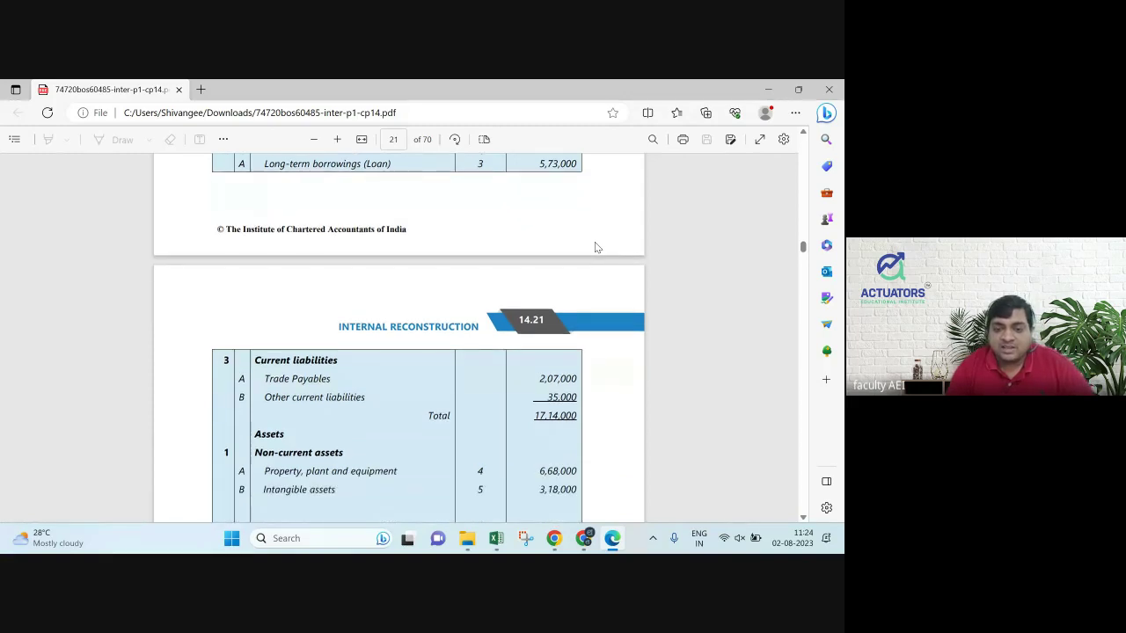
{"action": "scroll", "coordinate": [595, 247], "scroll_direction": "down", "scroll_amount": 2}
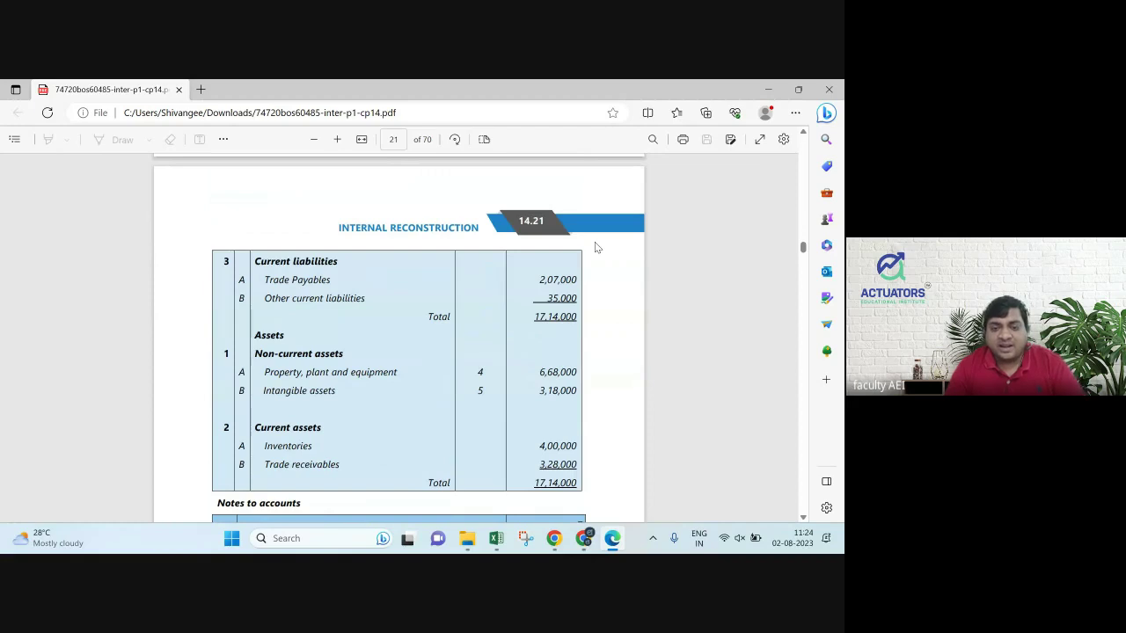
{"action": "scroll", "coordinate": [594, 244], "scroll_direction": "down", "scroll_amount": 3}
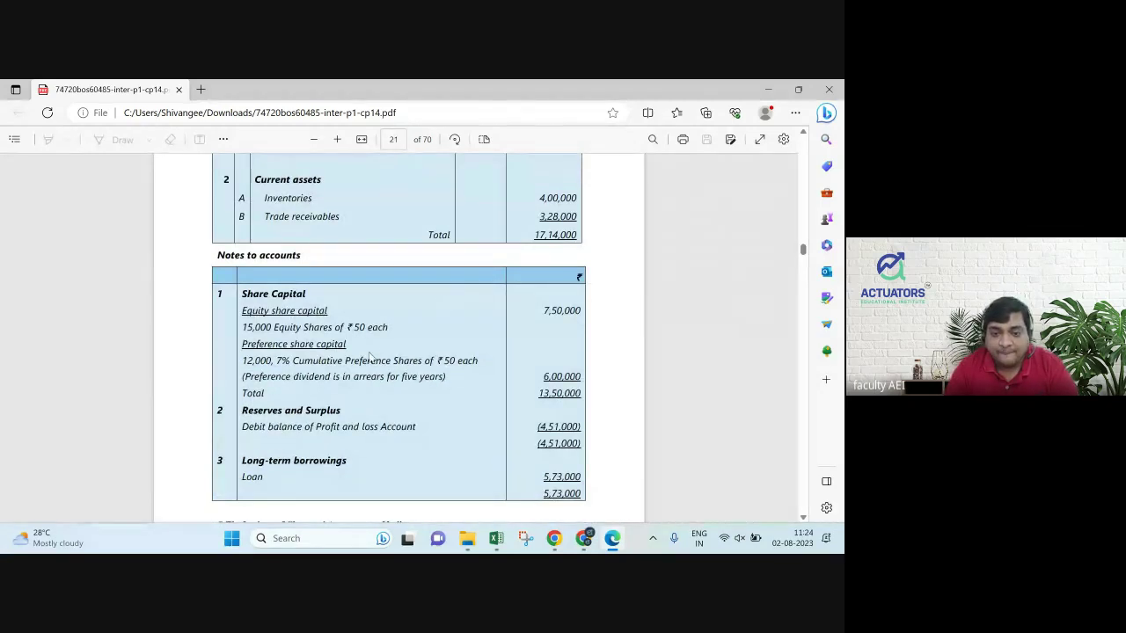
Examine the notes on share capital, reserves and long-term borrowings, marking the remark about preference dividend arrears.
{"action": "left_click_drag", "start_coordinate": [287, 380], "coordinate": [448, 381]}
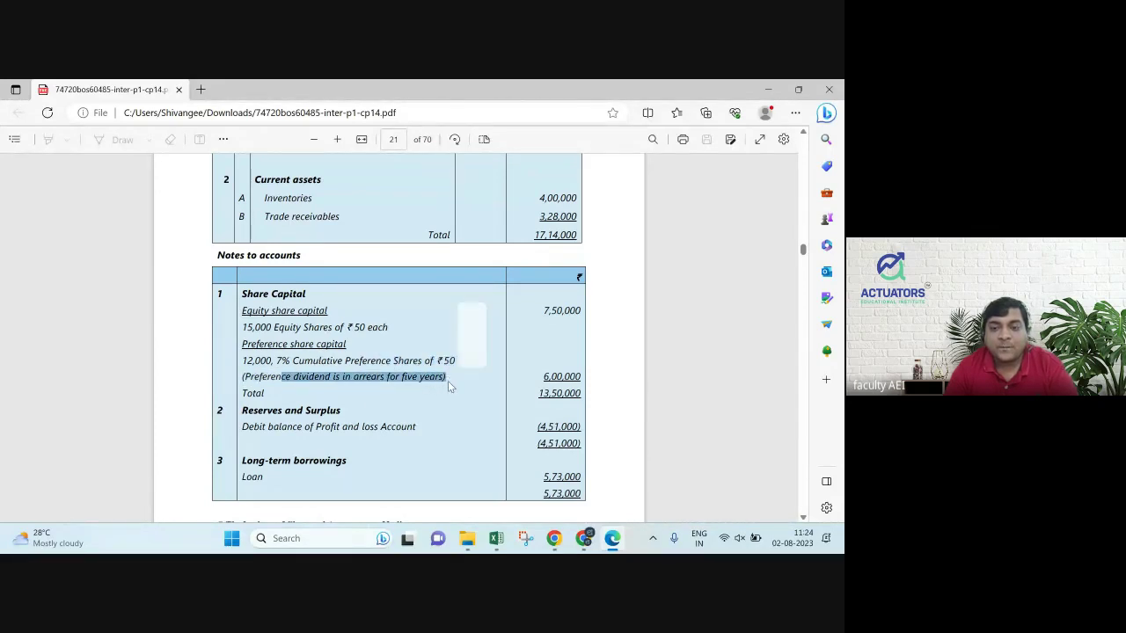
{"action": "right_click", "coordinate": [470, 393]}
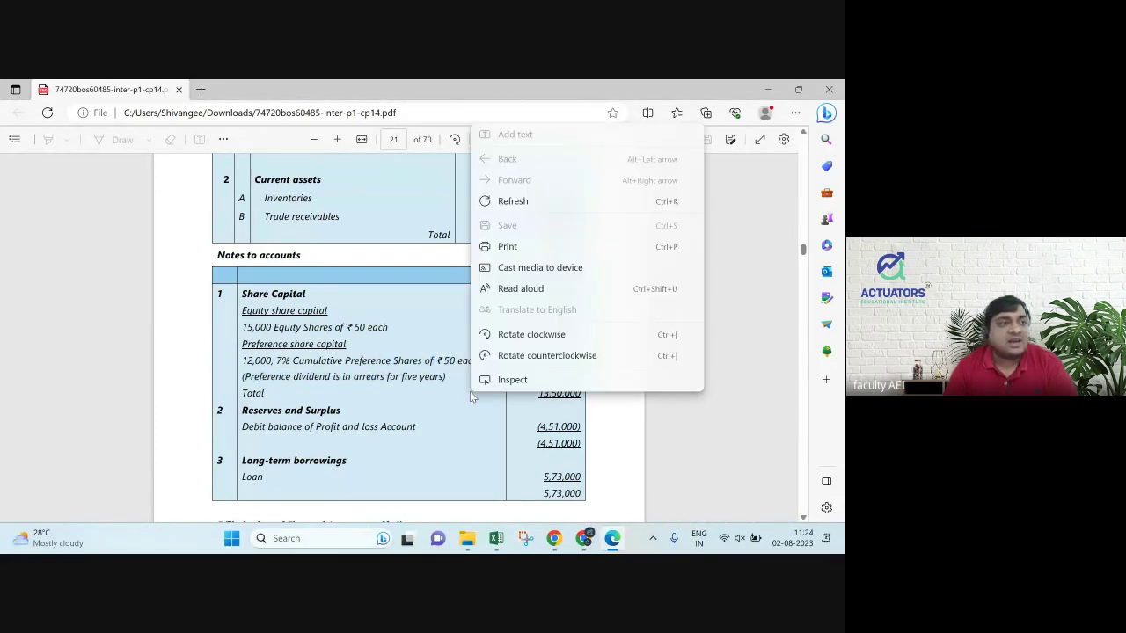
{"action": "right_click", "coordinate": [431, 397]}
{"action": "right_click", "coordinate": [388, 396]}
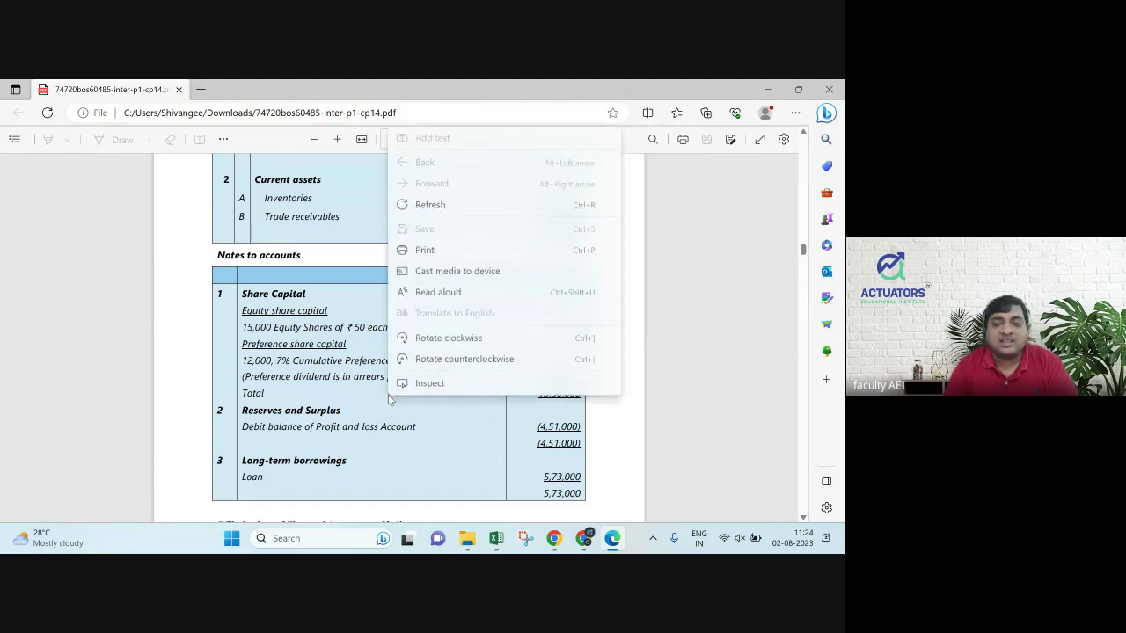
{"action": "right_click", "coordinate": [508, 424]}
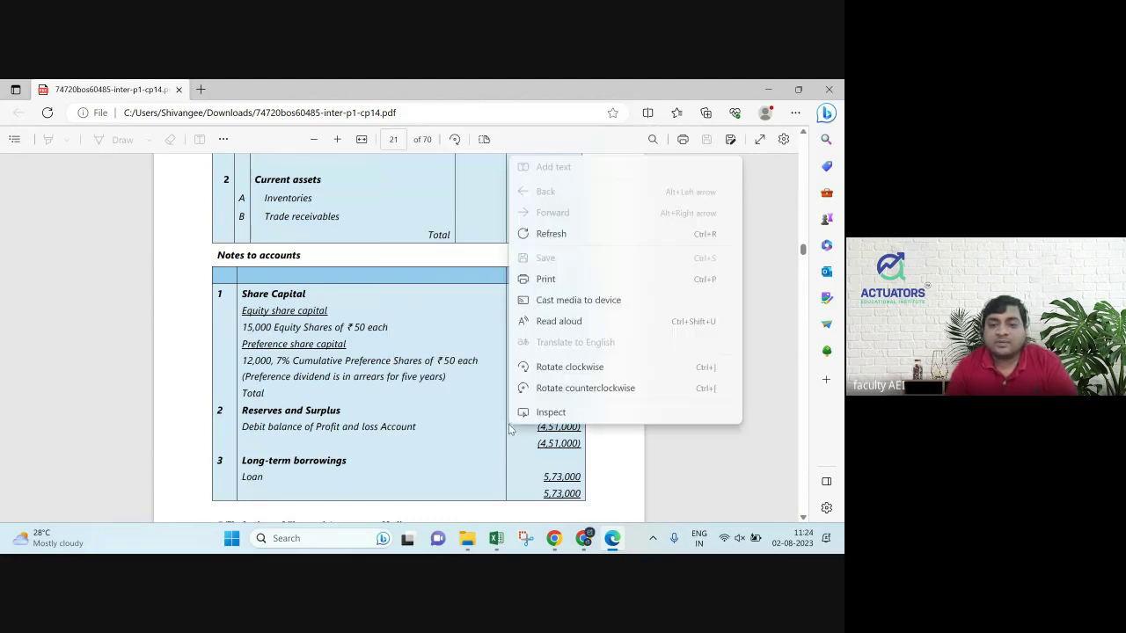
{"action": "right_click", "coordinate": [508, 424]}
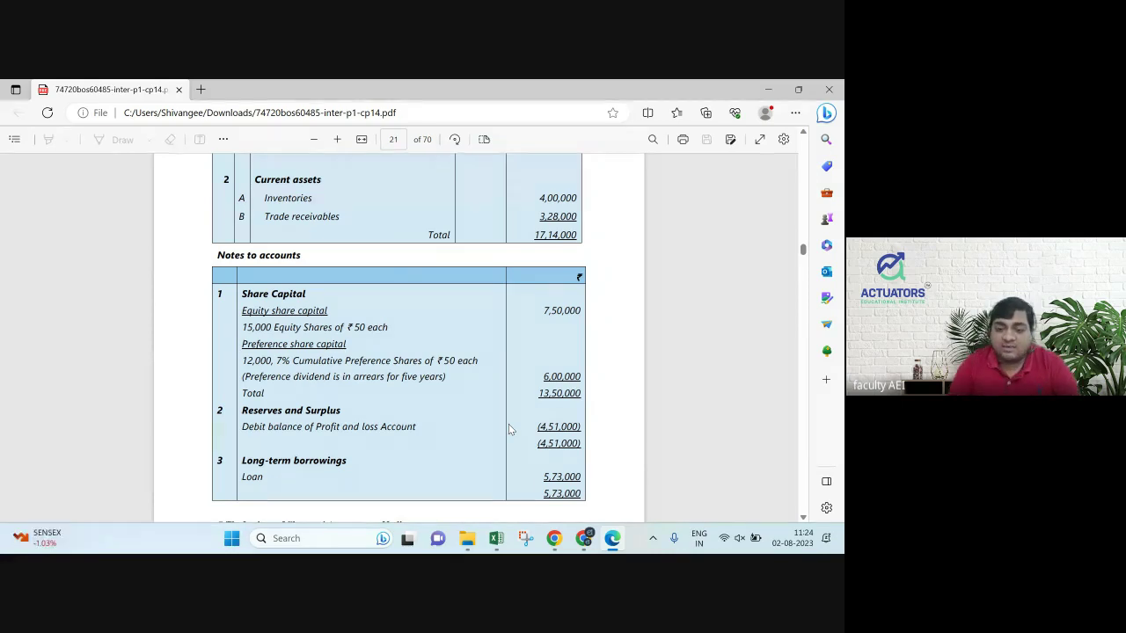
Read the property and intangible asset notes, reconstruction scheme points (a) to (f), and the journal entry and balance sheet requirements.
{"action": "scroll", "coordinate": [508, 429], "scroll_direction": "down", "scroll_amount": 5}
{"action": "scroll", "coordinate": [508, 428], "scroll_direction": "down", "scroll_amount": 1}
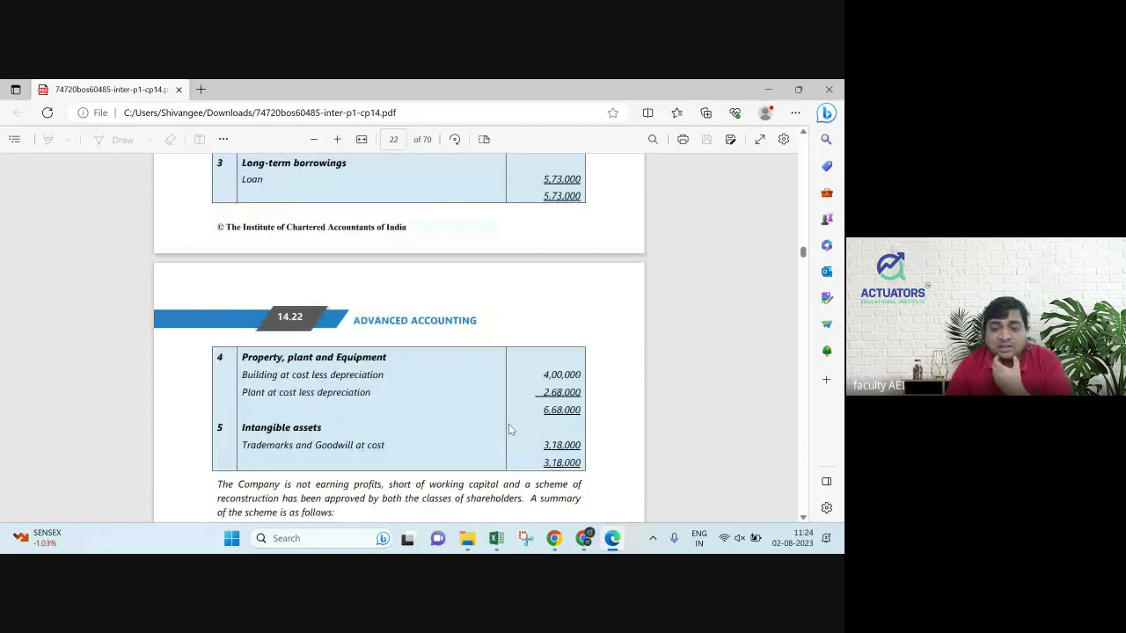
{"action": "scroll", "coordinate": [508, 429], "scroll_direction": "down", "scroll_amount": 1}
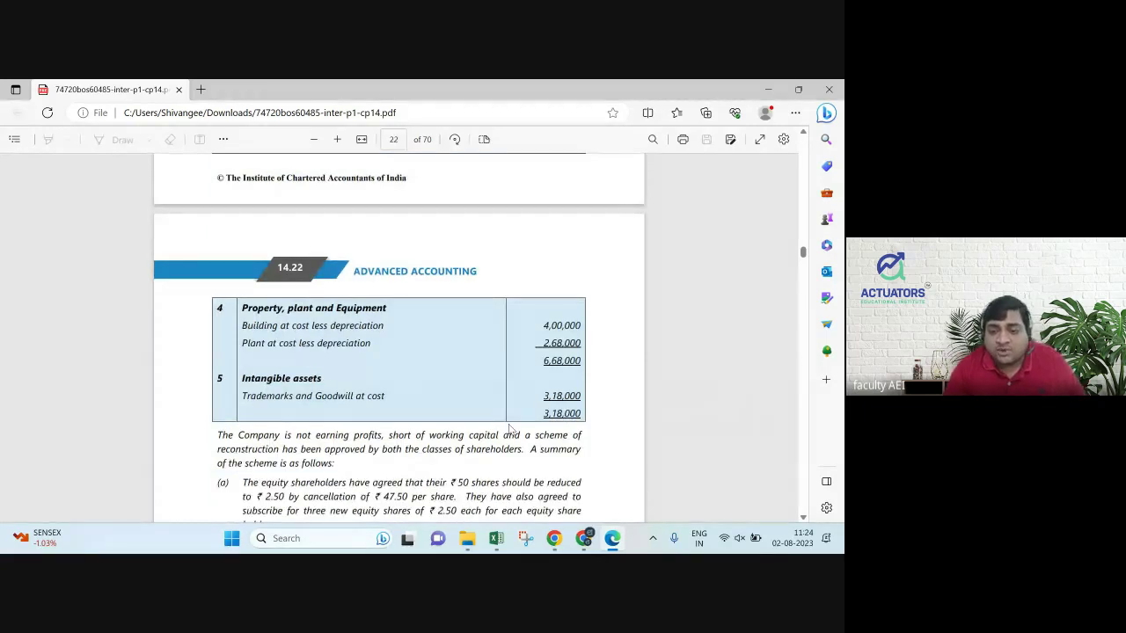
{"action": "scroll", "coordinate": [508, 429], "scroll_direction": "down", "scroll_amount": 2}
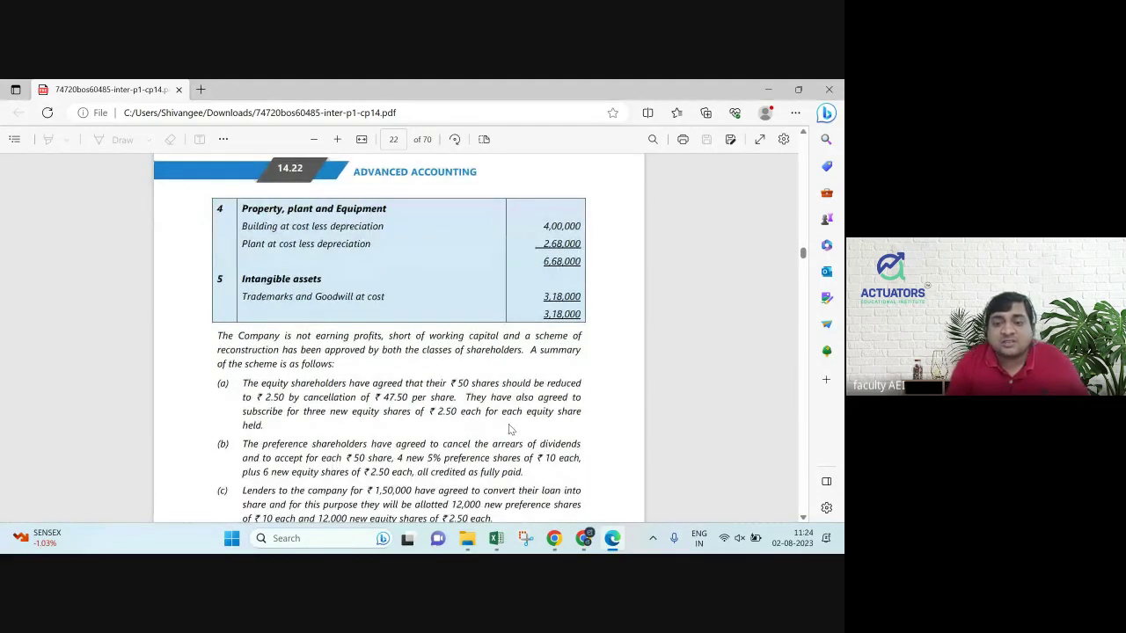
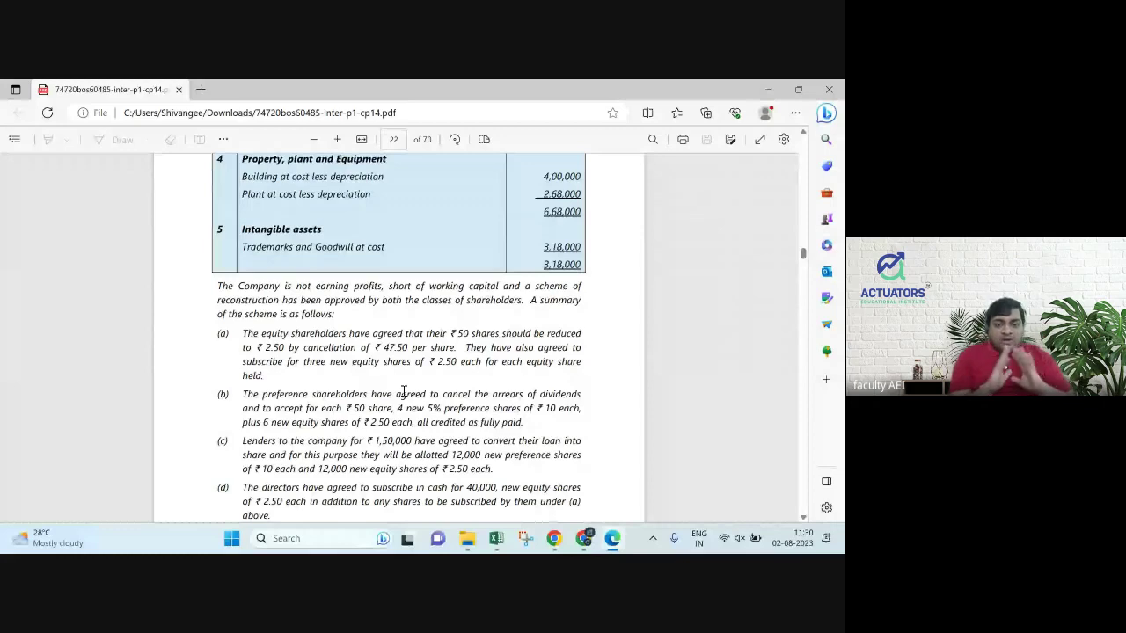
{"action": "scroll", "coordinate": [404, 390], "scroll_direction": "down", "scroll_amount": 3}
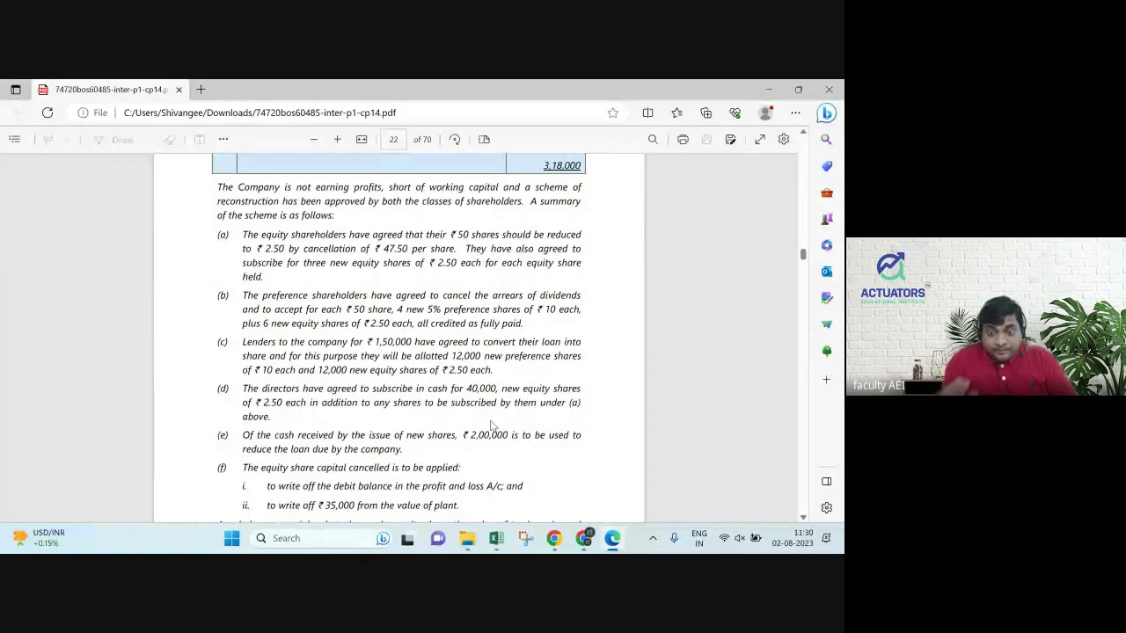
{"action": "scroll", "coordinate": [491, 426], "scroll_direction": "down", "scroll_amount": 1}
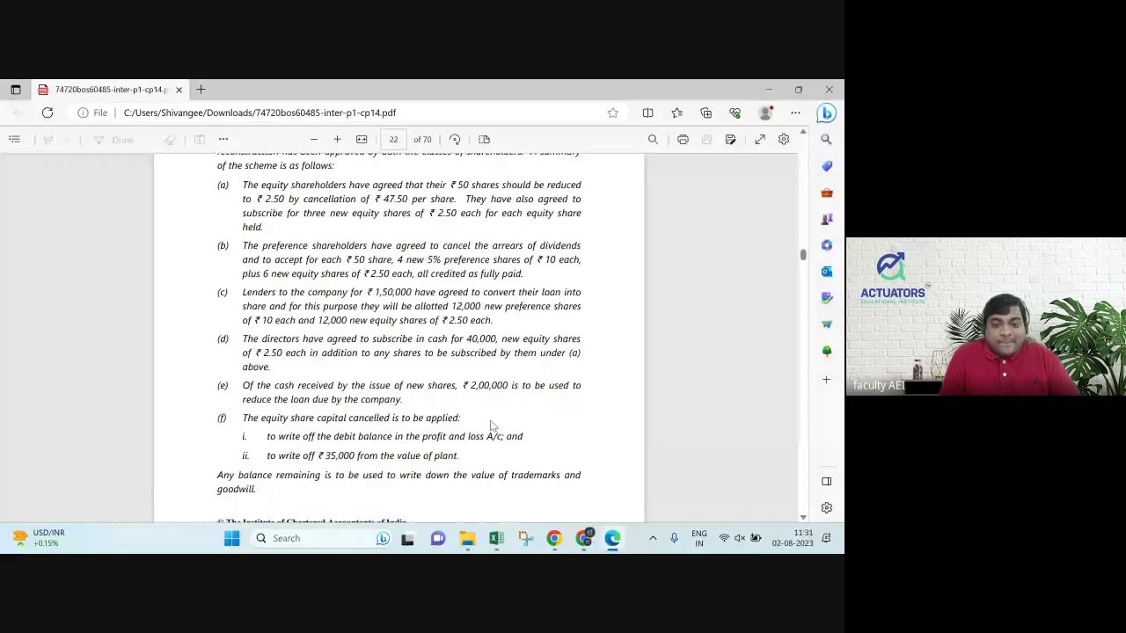
{"action": "scroll", "coordinate": [491, 426], "scroll_direction": "down", "scroll_amount": 3}
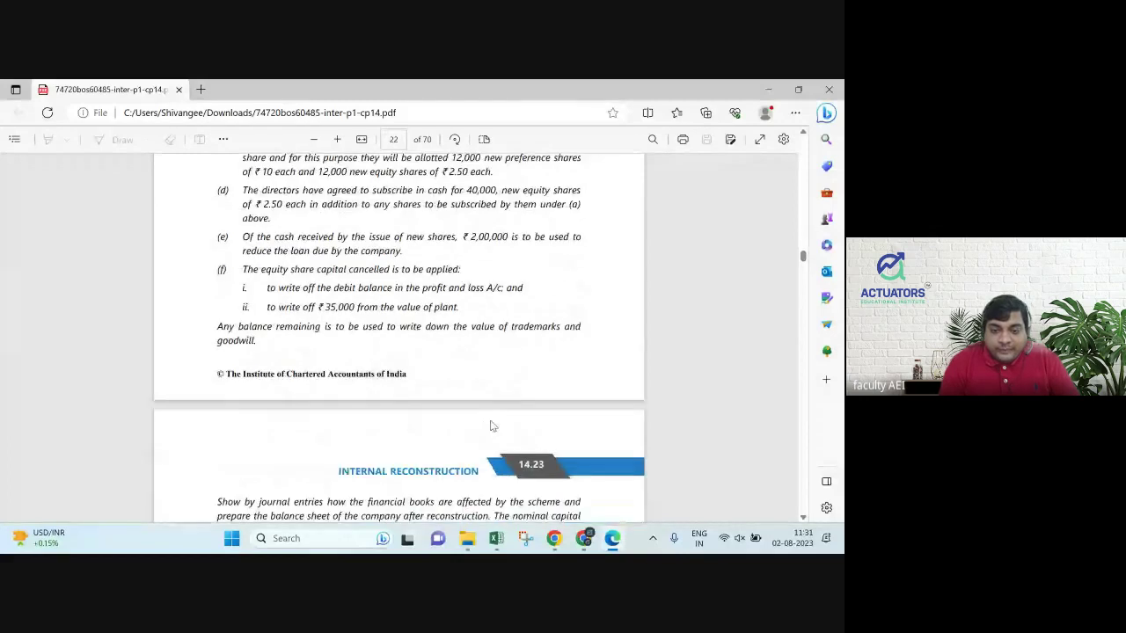
{"action": "scroll", "coordinate": [492, 426], "scroll_direction": "down", "scroll_amount": 1}
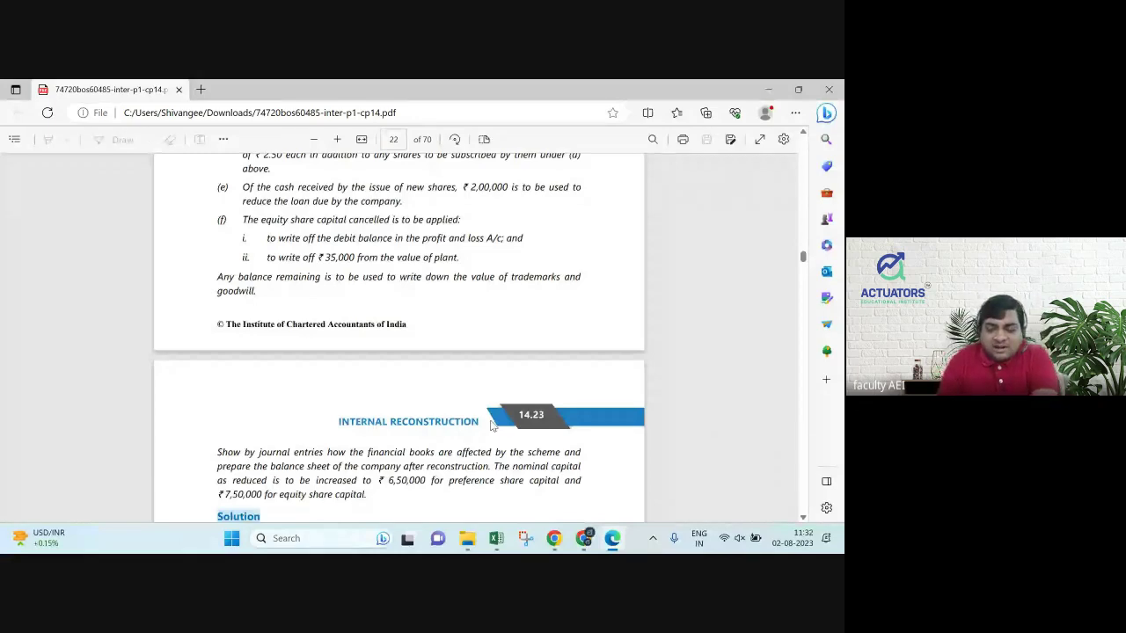
{"action": "scroll", "coordinate": [493, 426], "scroll_direction": "up", "scroll_amount": 3}
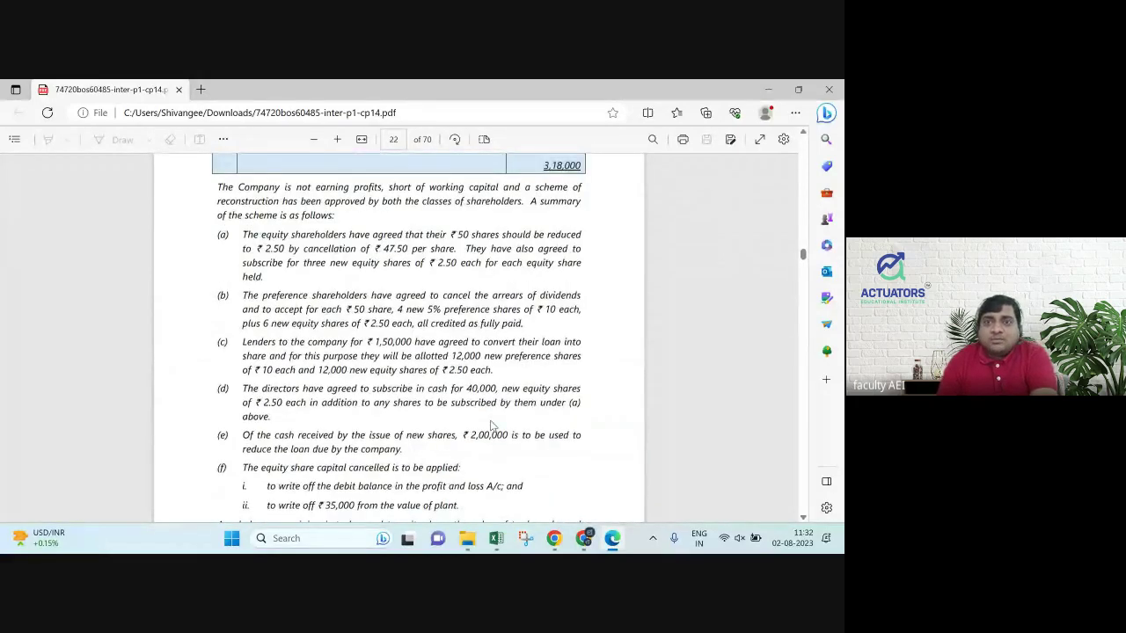
{"action": "scroll", "coordinate": [493, 426], "scroll_direction": "down", "scroll_amount": 1}
Switch to the Excel workbook and zoom Sheet1 to 180% at the empty rows below the finished balance sheet.
{"action": "key", "text": "alt+Tab"}
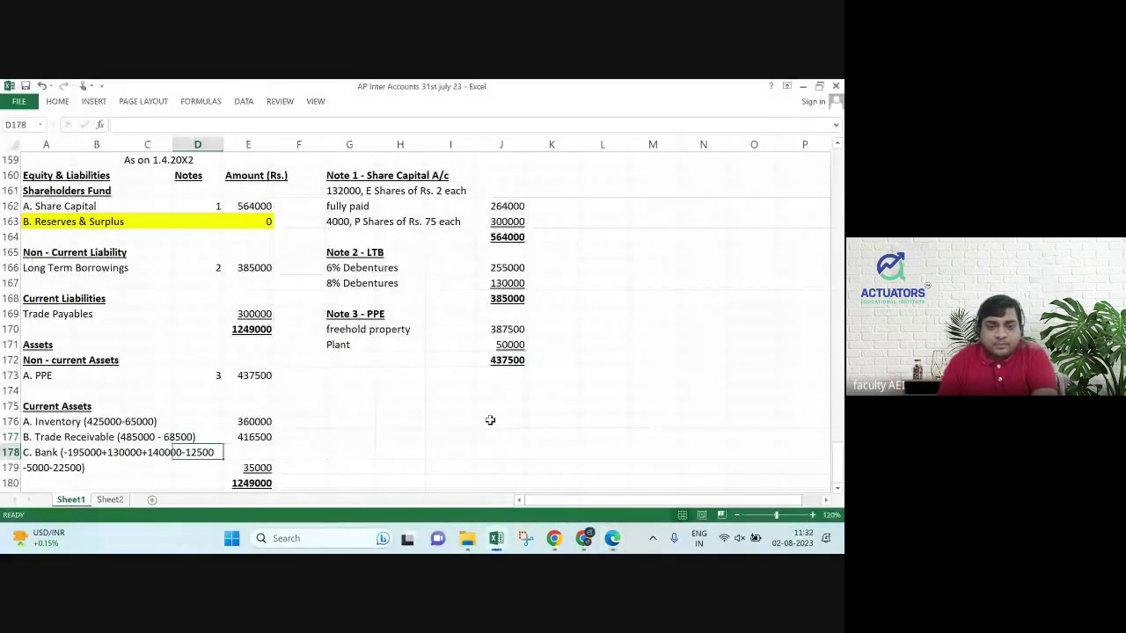
{"action": "key", "text": "Down"}
{"action": "key", "text": "Down"}
{"action": "key", "text": "Down"}
{"action": "key", "text": "Down"}
{"action": "key", "text": "Down"}
{"action": "key", "text": "Down"}
{"action": "key", "text": "Down"}
{"action": "key", "text": "Down"}
{"action": "key", "text": "Down"}
{"action": "key", "text": "Down"}
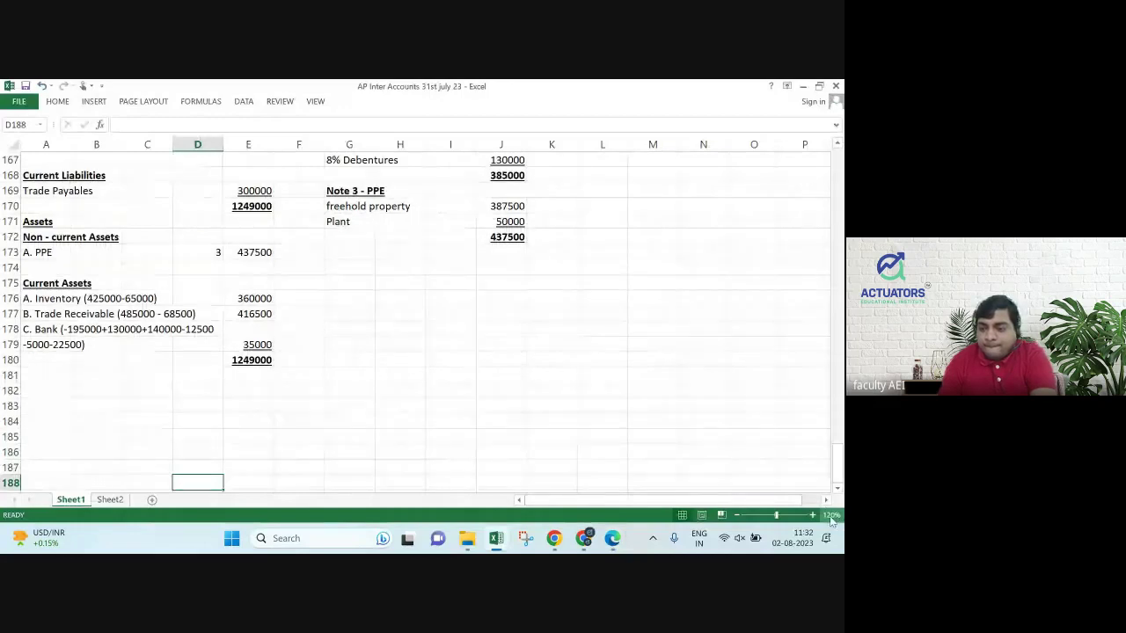
{"action": "left_click", "coordinate": [812, 515]}
{"action": "left_click", "coordinate": [812, 515]}
{"action": "left_click", "coordinate": [812, 515]}
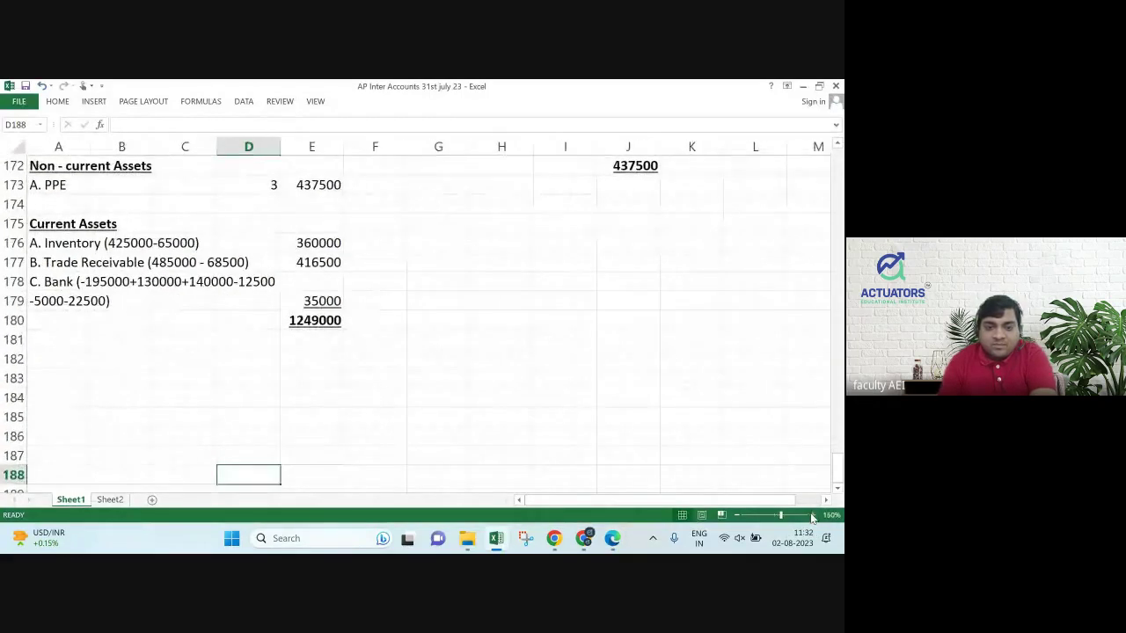
{"action": "left_click", "coordinate": [812, 515]}
{"action": "left_click", "coordinate": [812, 516]}
{"action": "left_click", "coordinate": [812, 515]}
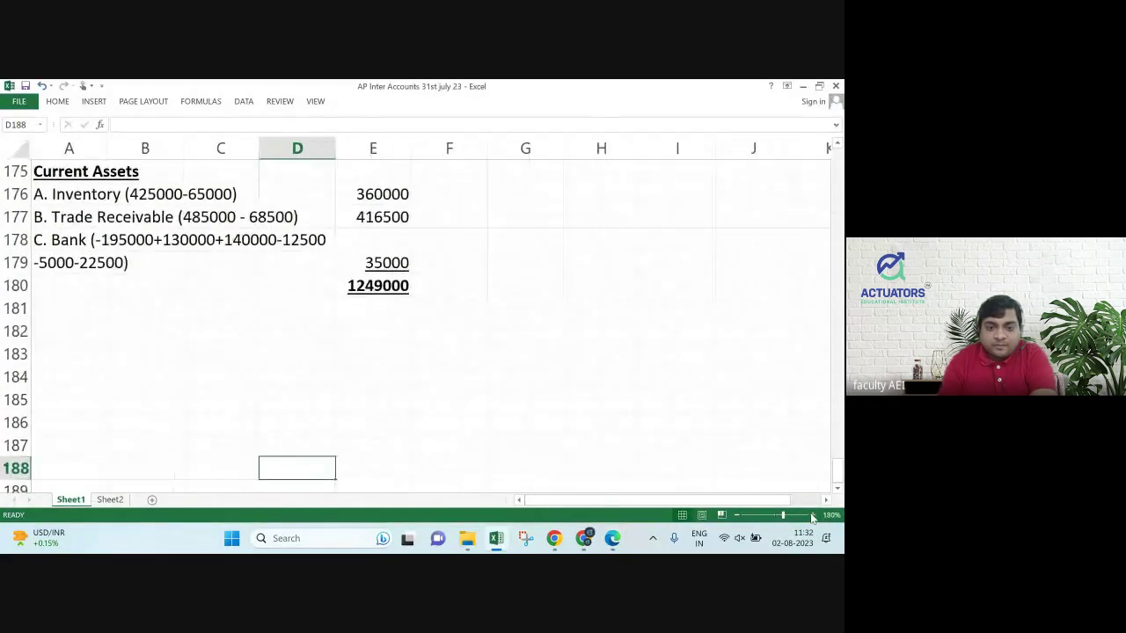
Enter the heading "Illustration 4" in cell A182, below the completed balance sheet.
{"action": "left_click", "coordinate": [79, 327]}
{"action": "type", "text": "I"}
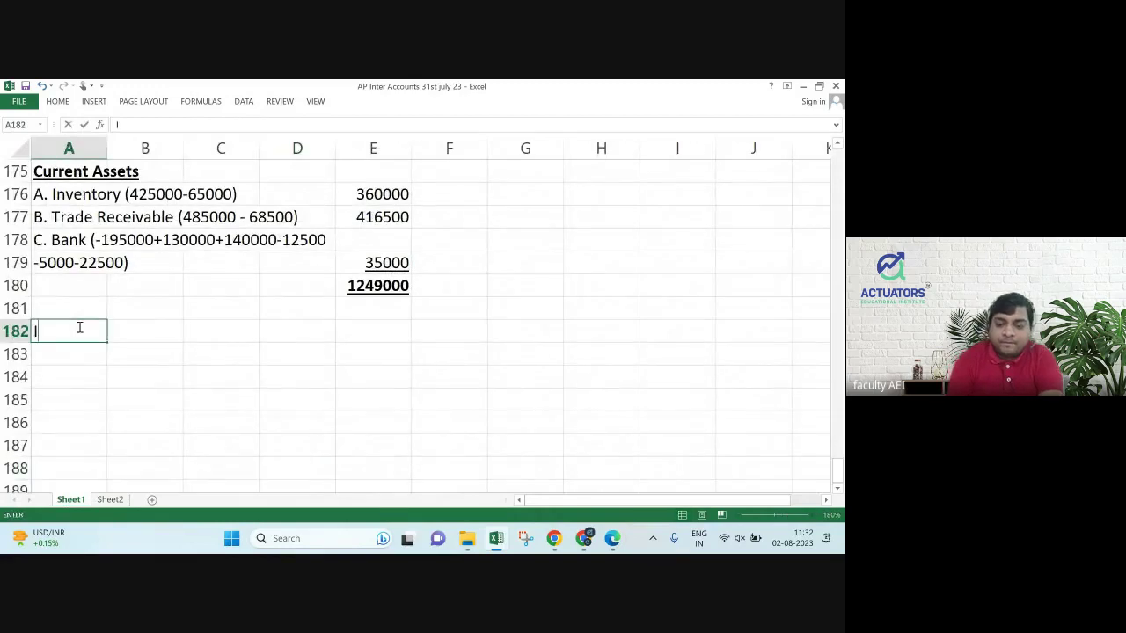
{"action": "type", "text": "llustration $"}
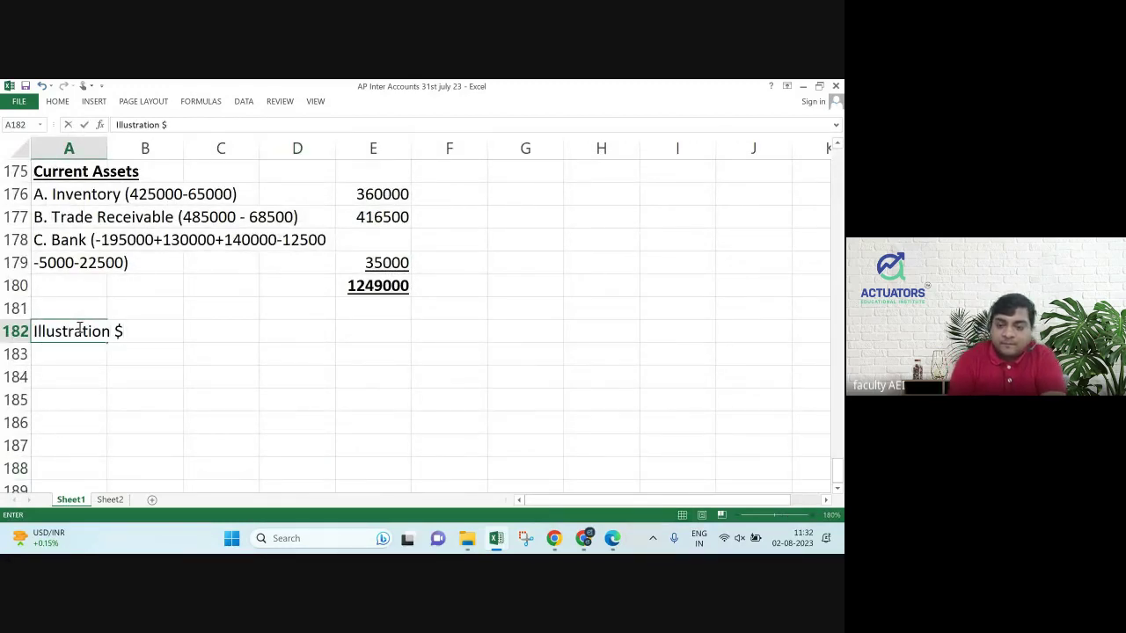
{"action": "key", "text": "BackSpace"}
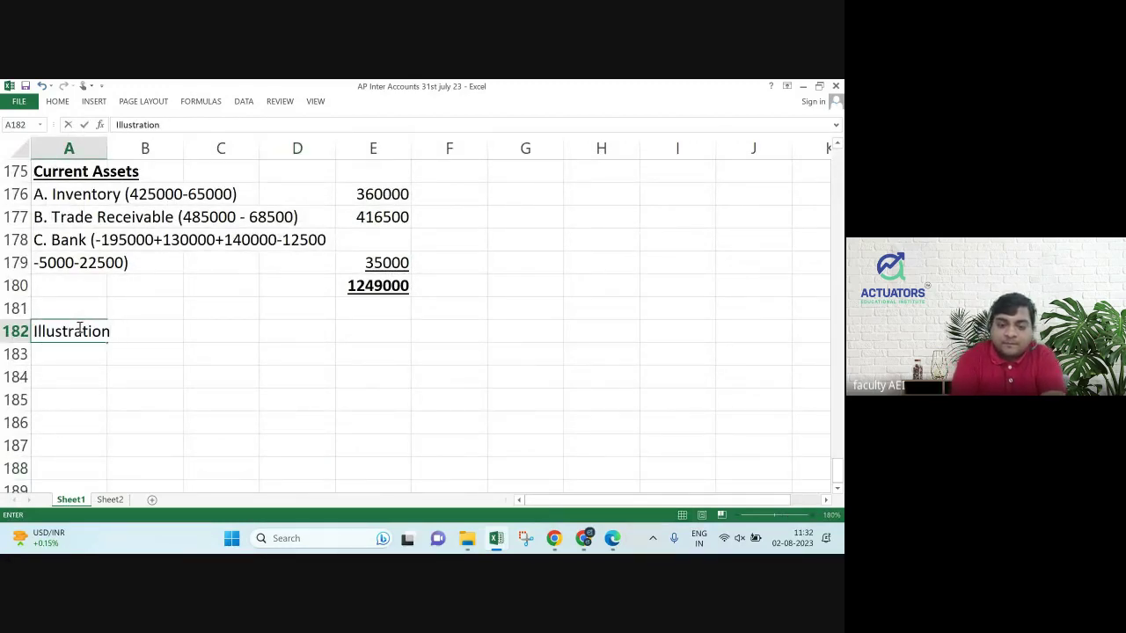
{"action": "type", "text": "4"}
{"action": "key", "text": "Return"}
{"action": "left_click", "coordinate": [78, 329]}
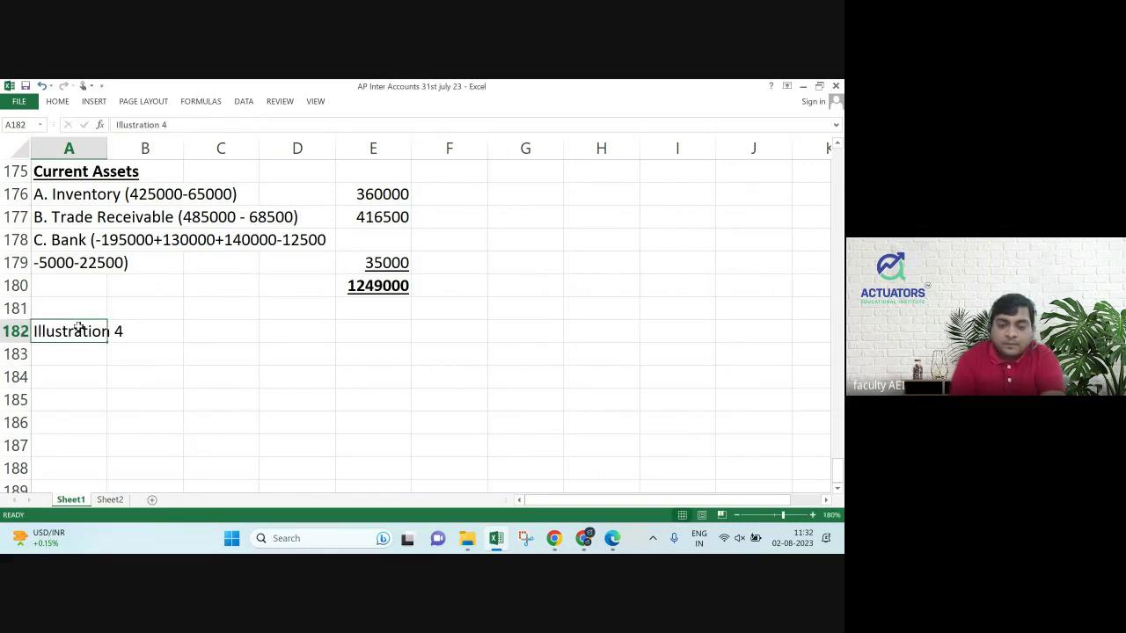
{"action": "type", "text": "b"}
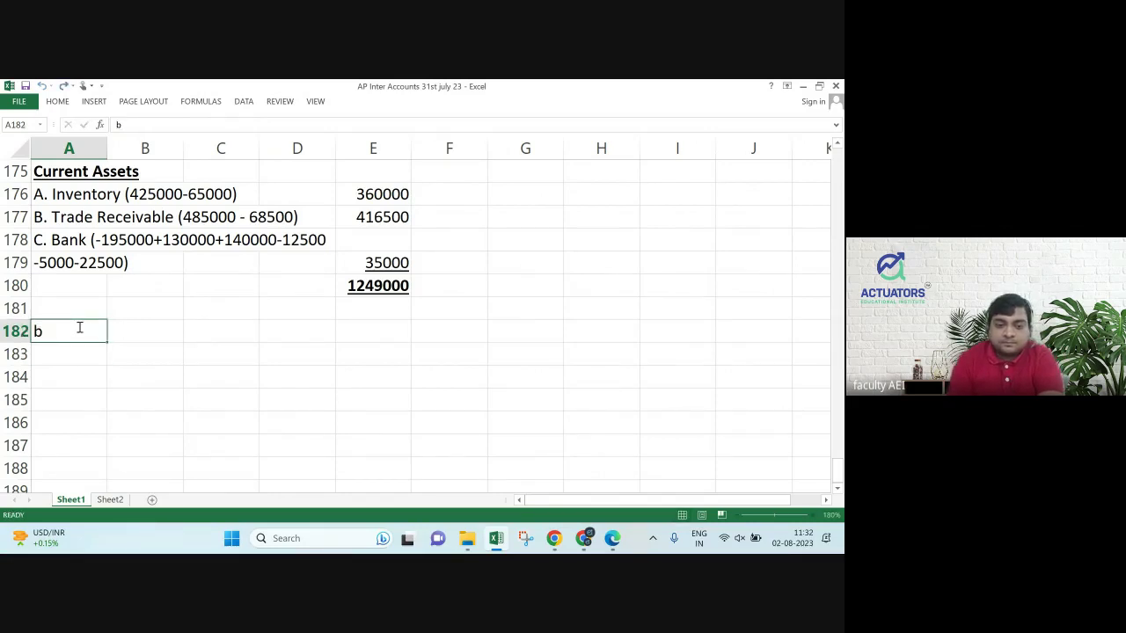
Restore the "Illustration 4" heading in cell A182 and make it bold and underlined.
{"action": "key", "text": "Return"}
{"action": "key", "text": "ctrl+z"}
{"action": "key", "text": "ctrl+b"}
{"action": "key", "text": "ctrl+u"}
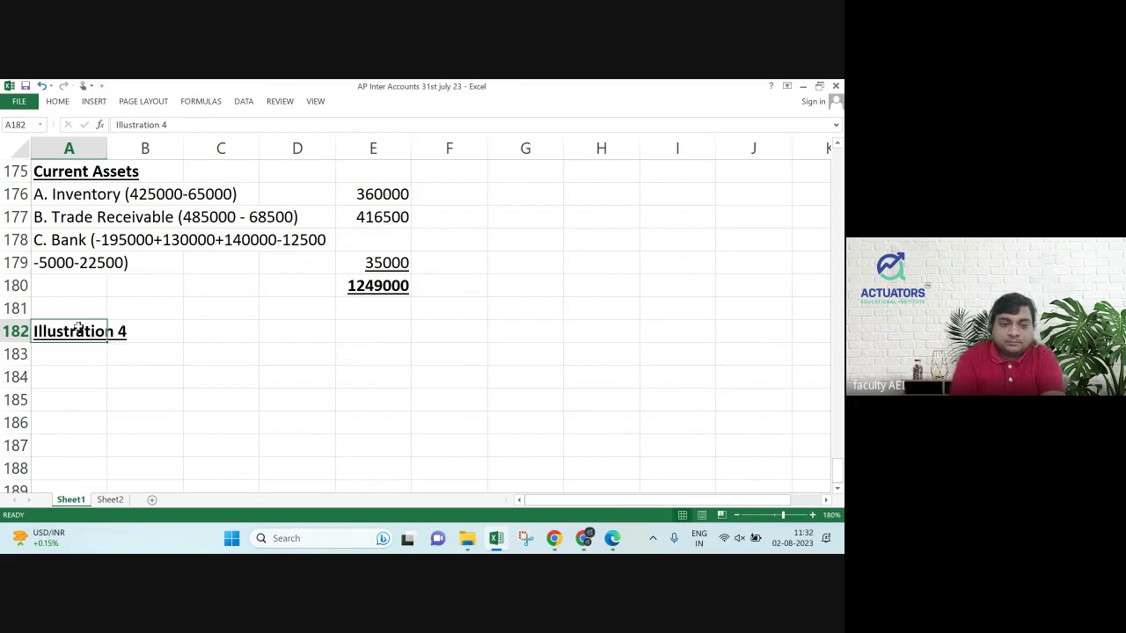
Enter the headings "In the Books of Rebuilt Ltd" in A184 and "Journal Entries" in A185.
{"action": "key", "text": "Down"}
{"action": "key", "text": "Down"}
{"action": "key", "text": "Down"}
{"action": "key", "text": "Down"}
{"action": "key", "text": "Down"}
{"action": "key", "text": "Down"}
{"action": "key", "text": "Down"}
{"action": "key", "text": "Down"}
{"action": "key", "text": "Down"}
{"action": "key", "text": "Down"}
{"action": "key", "text": "Down"}
{"action": "key", "text": "Down"}
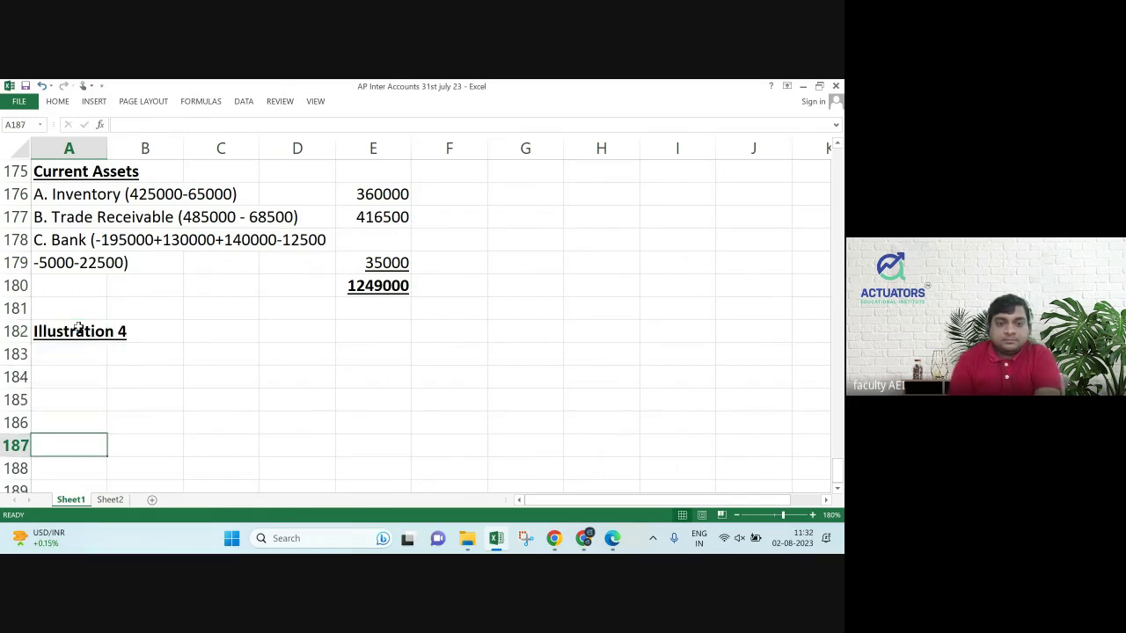
{"action": "key", "text": "Up"}
{"action": "key", "text": "Up"}
{"action": "key", "text": "Up"}
{"action": "key", "text": "Up"}
{"action": "key", "text": "Up"}
{"action": "key", "text": "Up"}
{"action": "key", "text": "Up"}
{"action": "key", "text": "Up"}
{"action": "key", "text": "Up"}
{"action": "key", "text": "Up"}
{"action": "key", "text": "Up"}
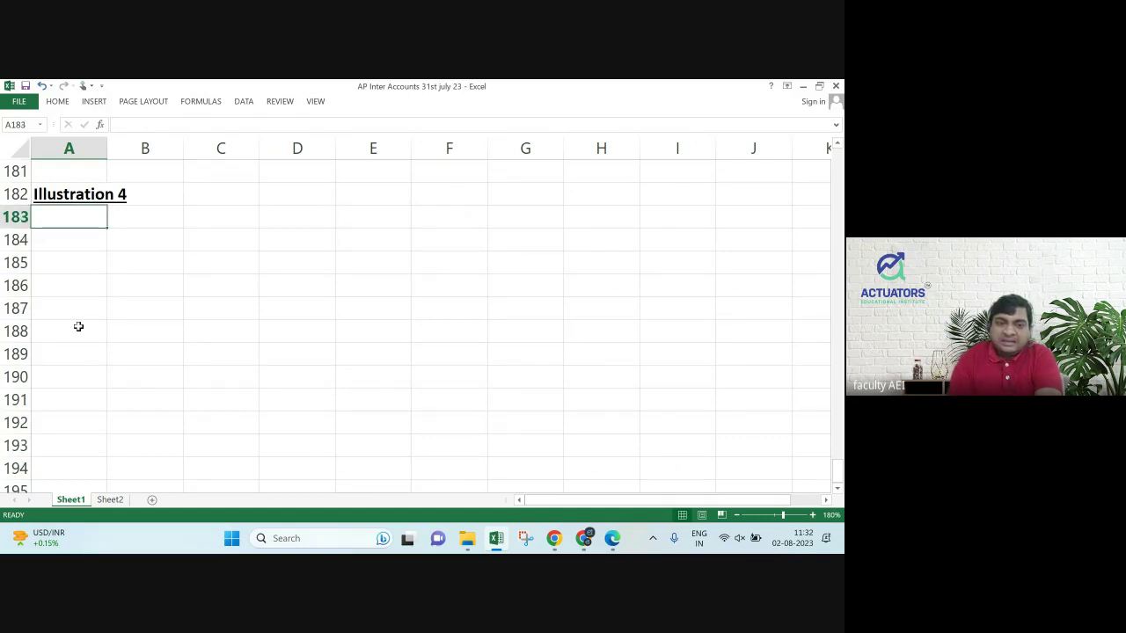
{"action": "key", "text": "Down"}
{"action": "type", "text": "In the"}
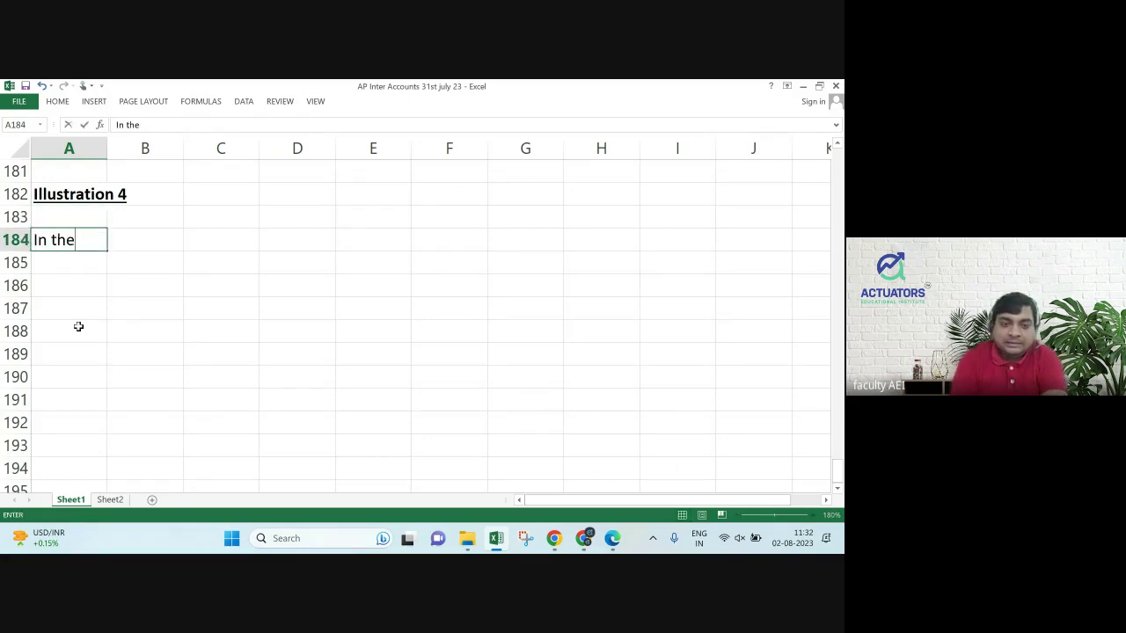
{"action": "type", "text": " Books "}
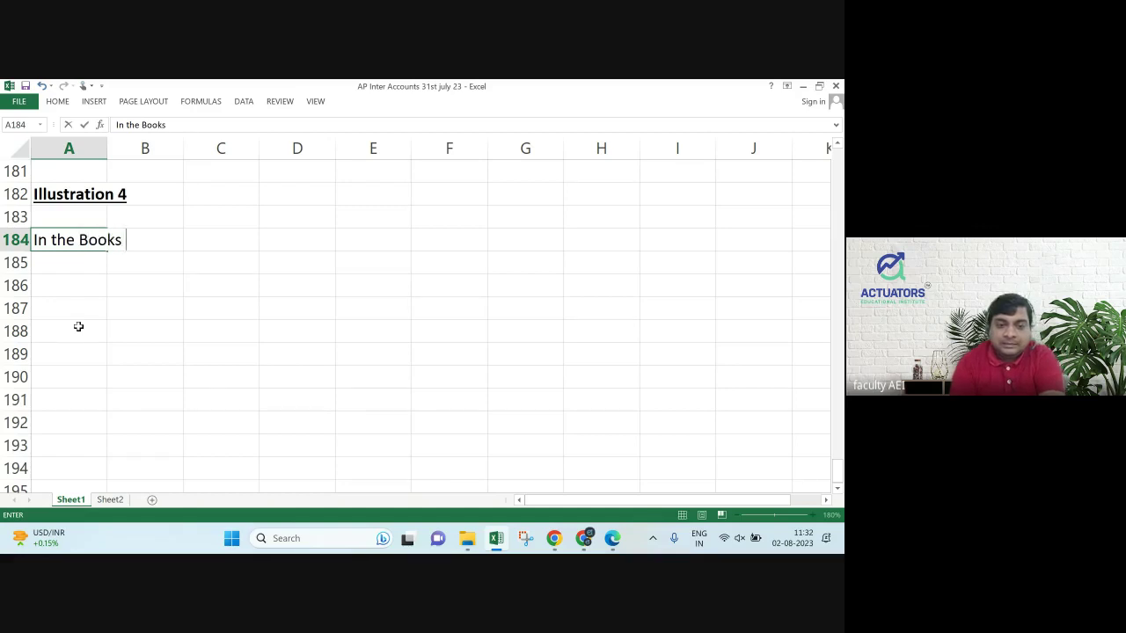
{"action": "type", "text": "of Reb"}
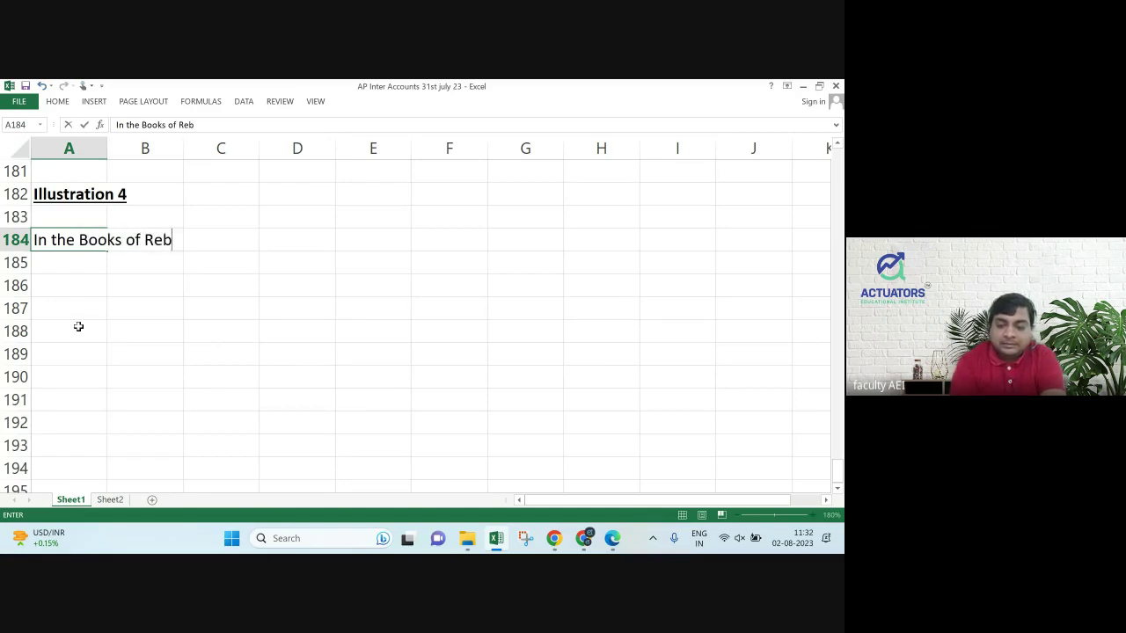
{"action": "type", "text": "uilt L"}
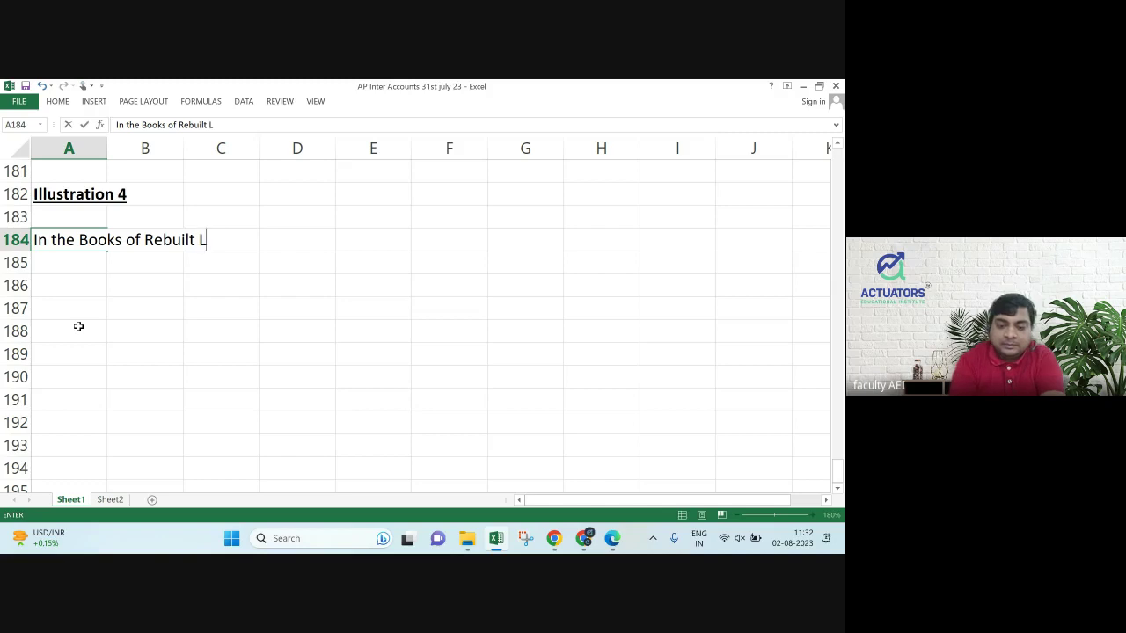
{"action": "type", "text": "td"}
{"action": "key", "text": "Return"}
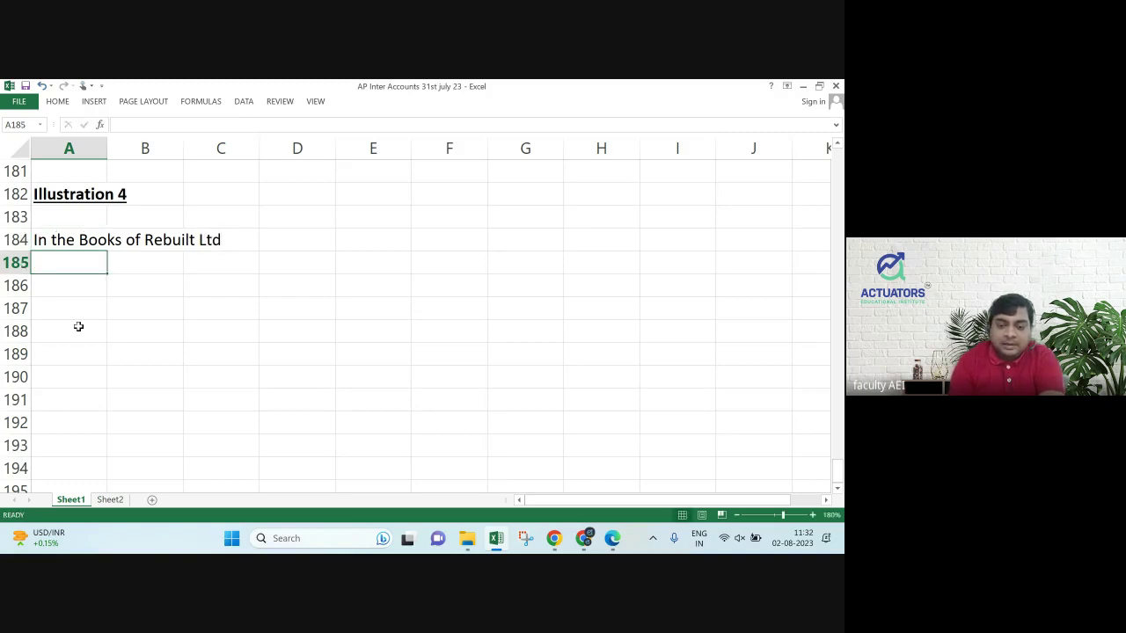
{"action": "type", "text": "Journal"}
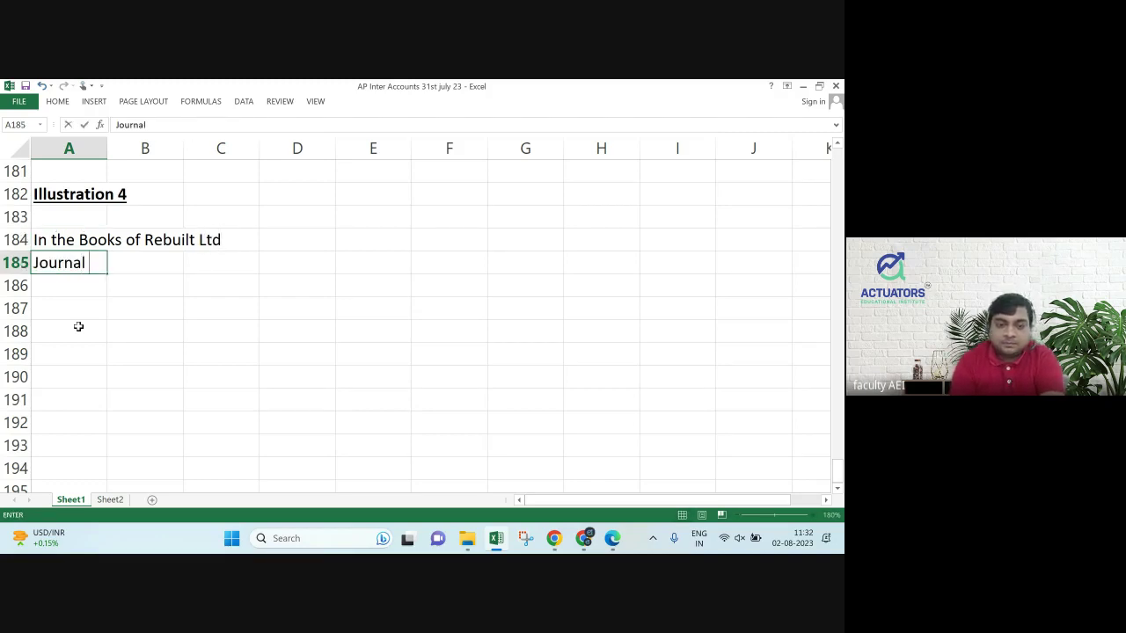
{"action": "type", "text": " Entries"}
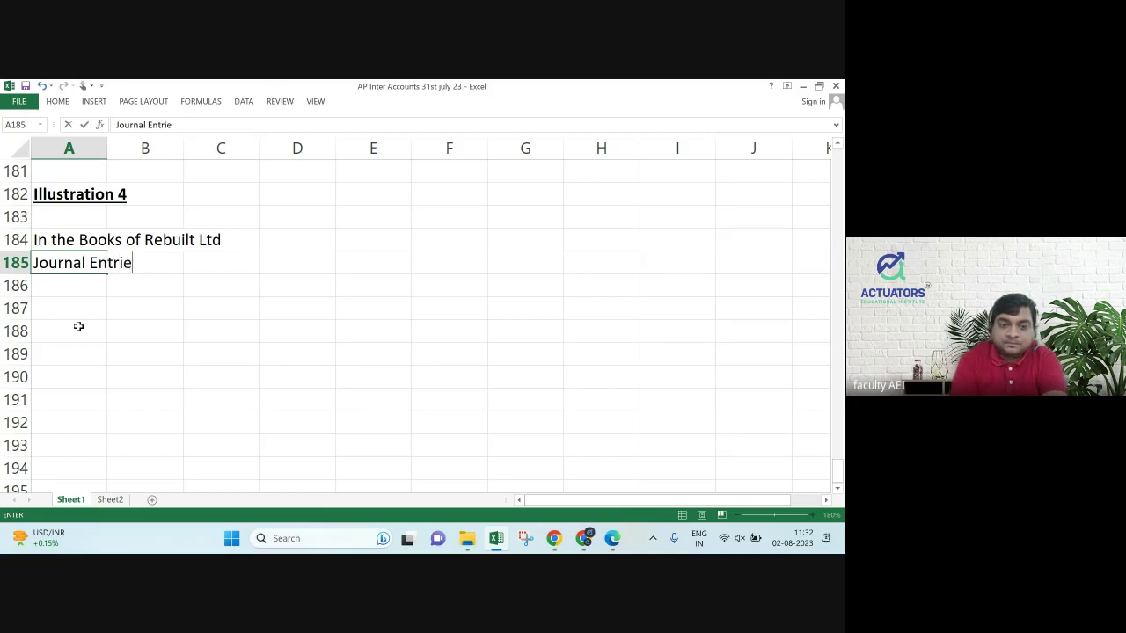
{"action": "key", "text": "Return"}
Make the two headings in A184:A185 bold and underlined.
{"action": "key", "text": "Up"}
{"action": "key", "text": "Up"}
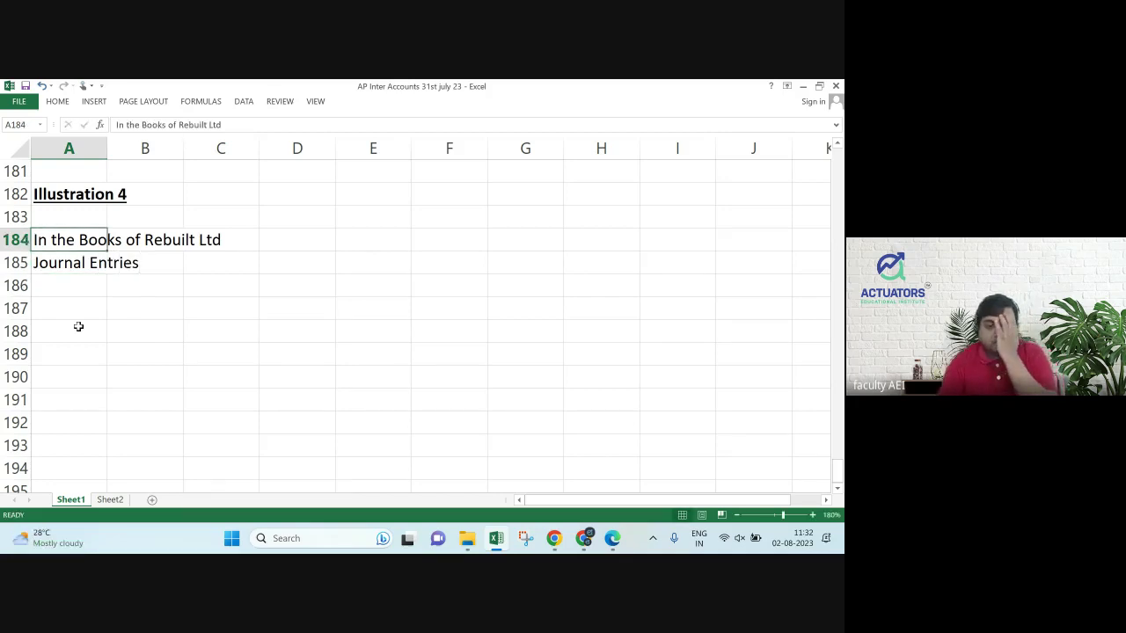
{"action": "key", "text": "shift+Down"}
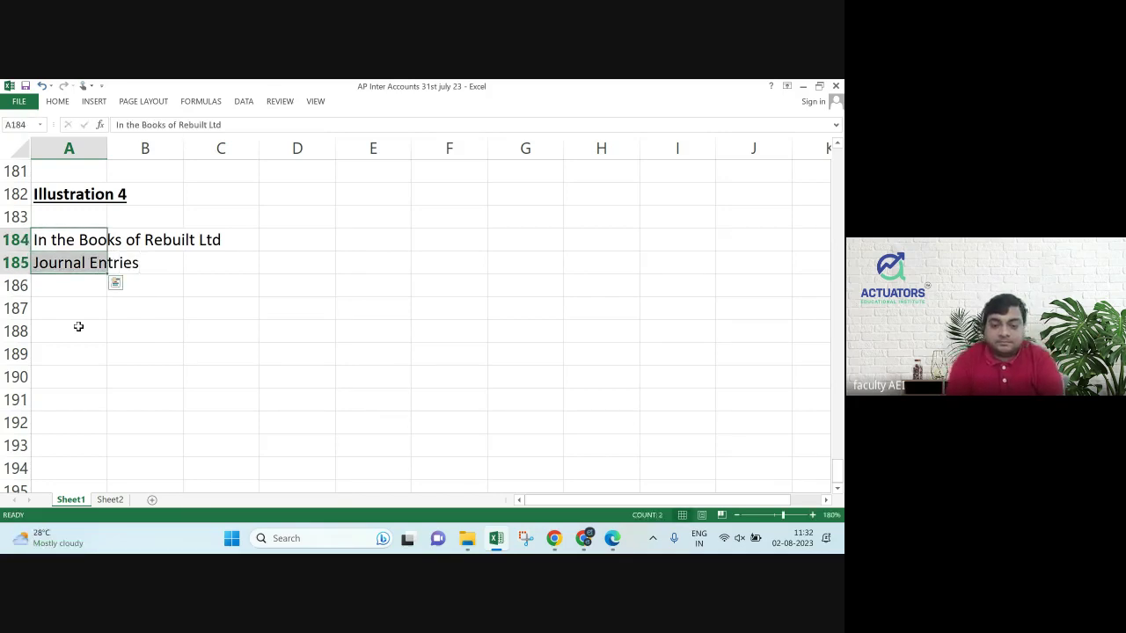
{"action": "key", "text": "ctrl+b"}
{"action": "key", "text": "ctrl+u"}
Enter "ESC (Rs. 50) A/c Dr" in A187 as the first journal debit line, formatted bold and underlined.
{"action": "key", "text": "Down"}
{"action": "key", "text": "Down"}
{"action": "key", "text": "Down"}
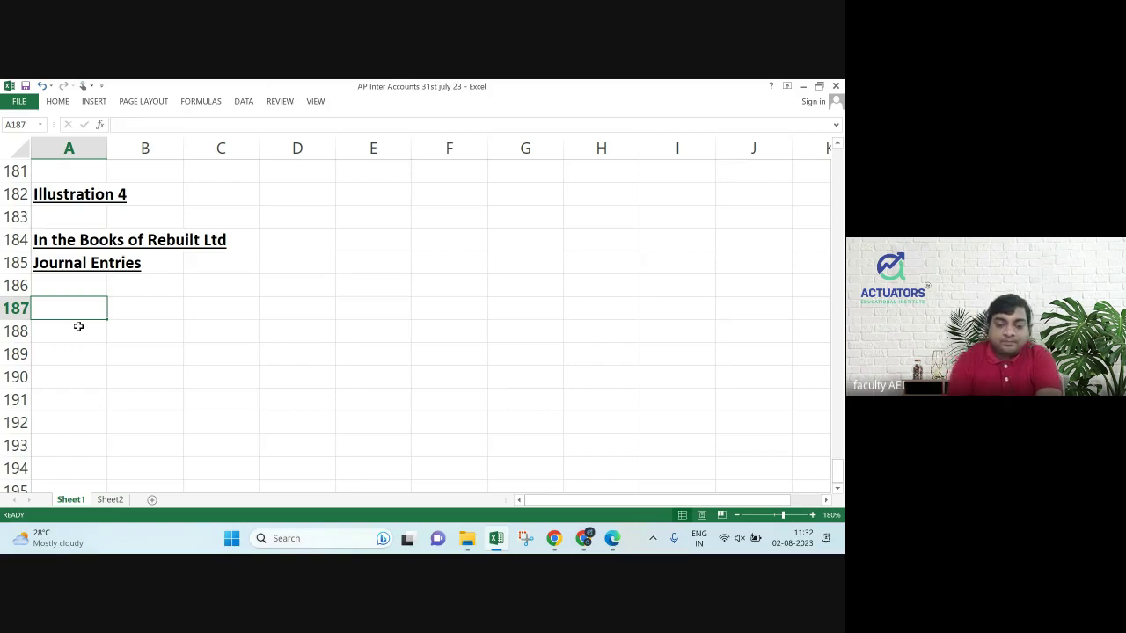
{"action": "type", "text": "ESC ("}
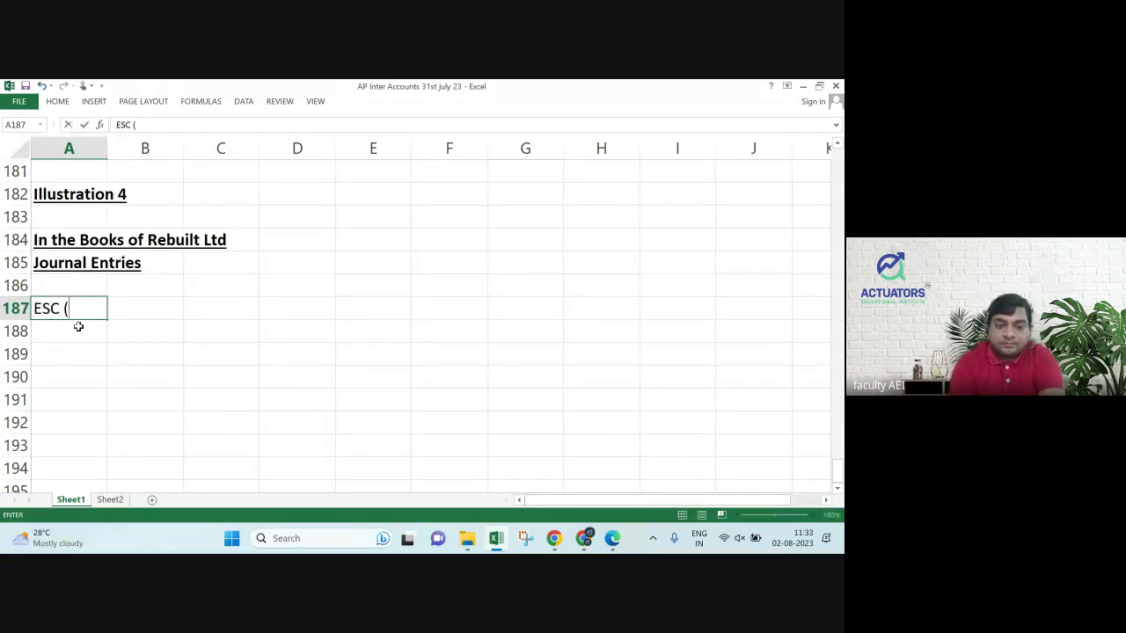
{"action": "type", "text": "Rs. 5"}
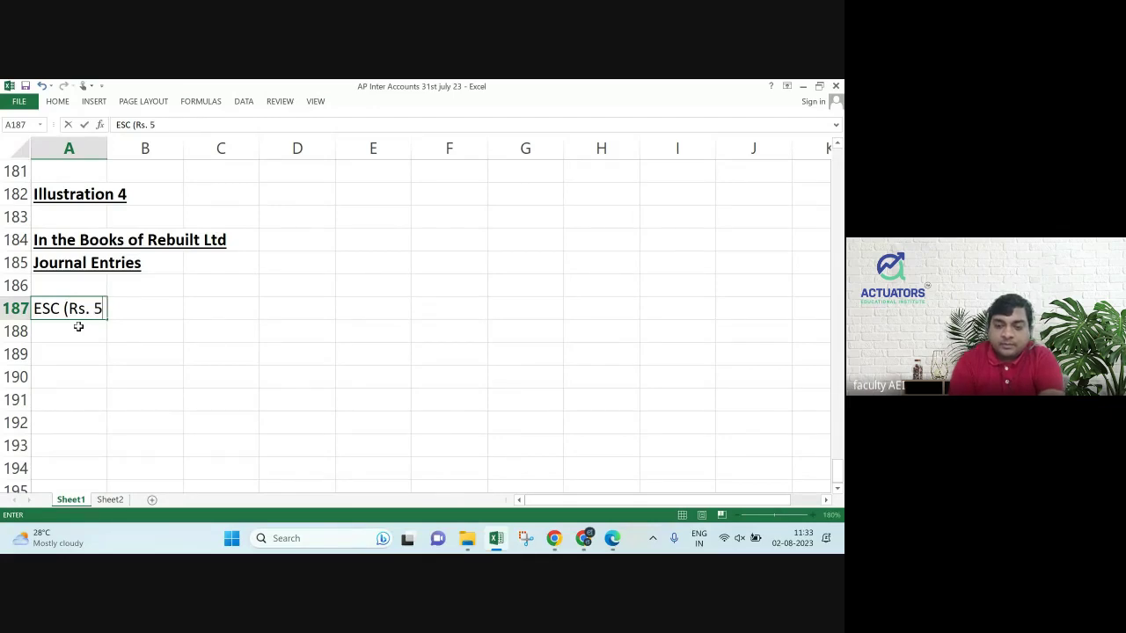
{"action": "type", "text": "0) A/c "}
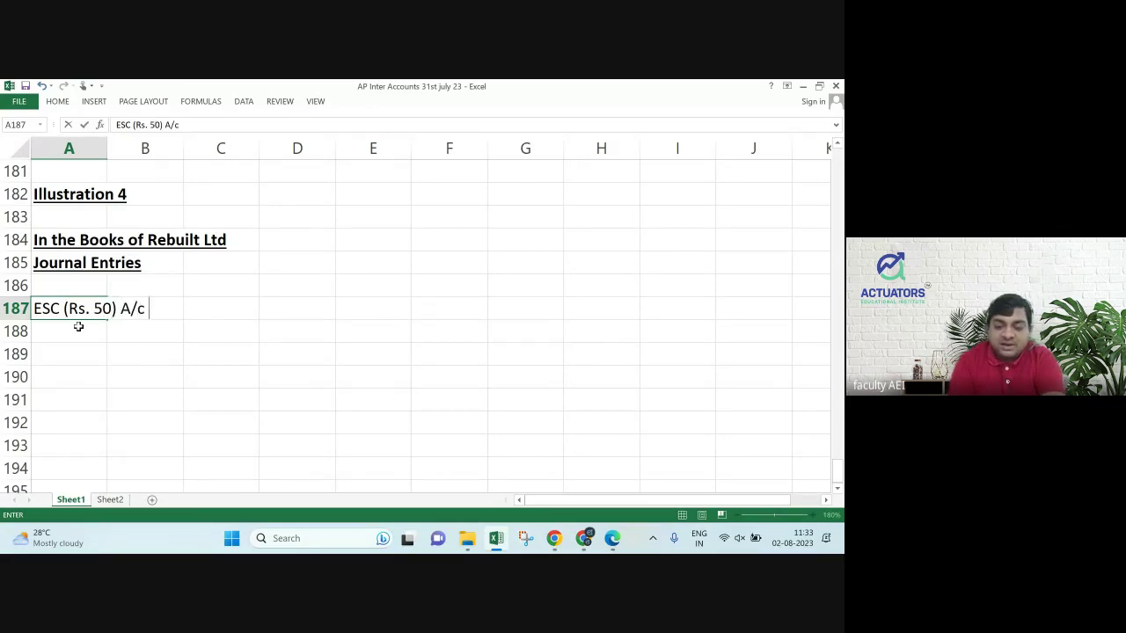
{"action": "type", "text": "Dr"}
{"action": "key", "text": "ctrl+b"}
{"action": "key", "text": "ctrl+u"}
Remove the underline from the "ESC (Rs. 50) A/c Dr" line in A187.
{"action": "key", "text": "Right"}
{"action": "key", "text": "Right"}
{"action": "key", "text": "Right"}
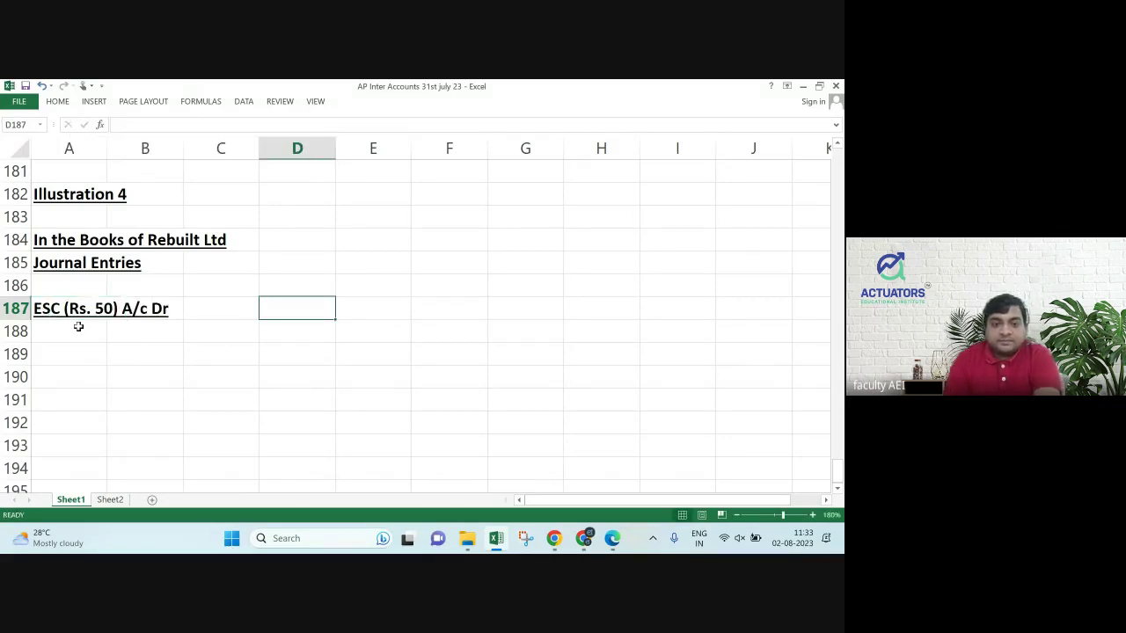
{"action": "key", "text": "Left"}
{"action": "key", "text": "Left"}
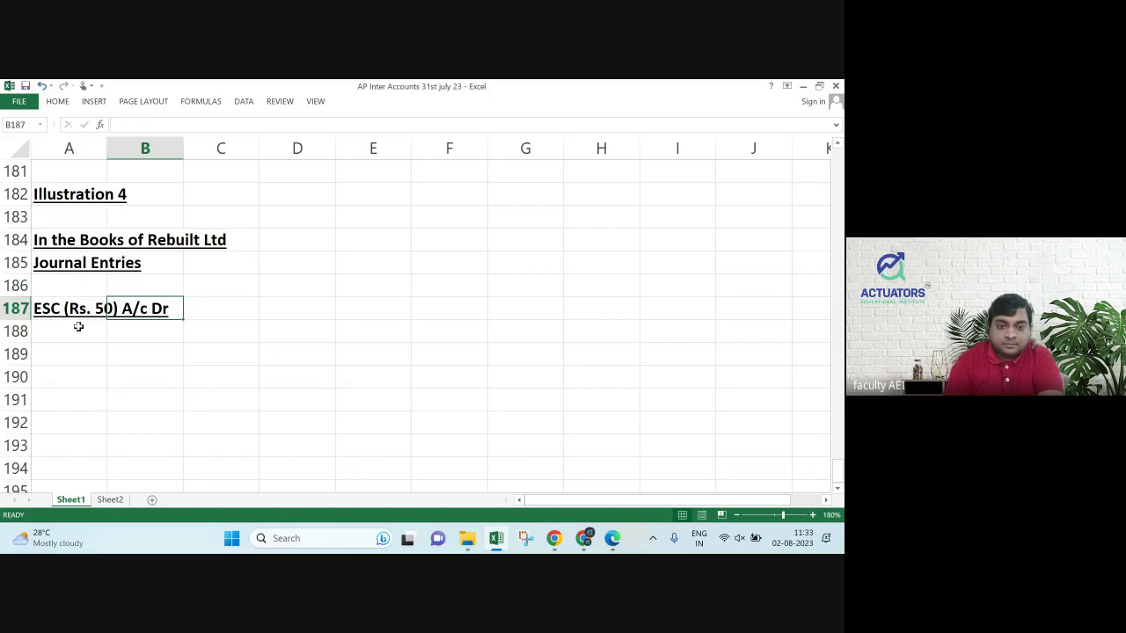
{"action": "key", "text": "Left"}
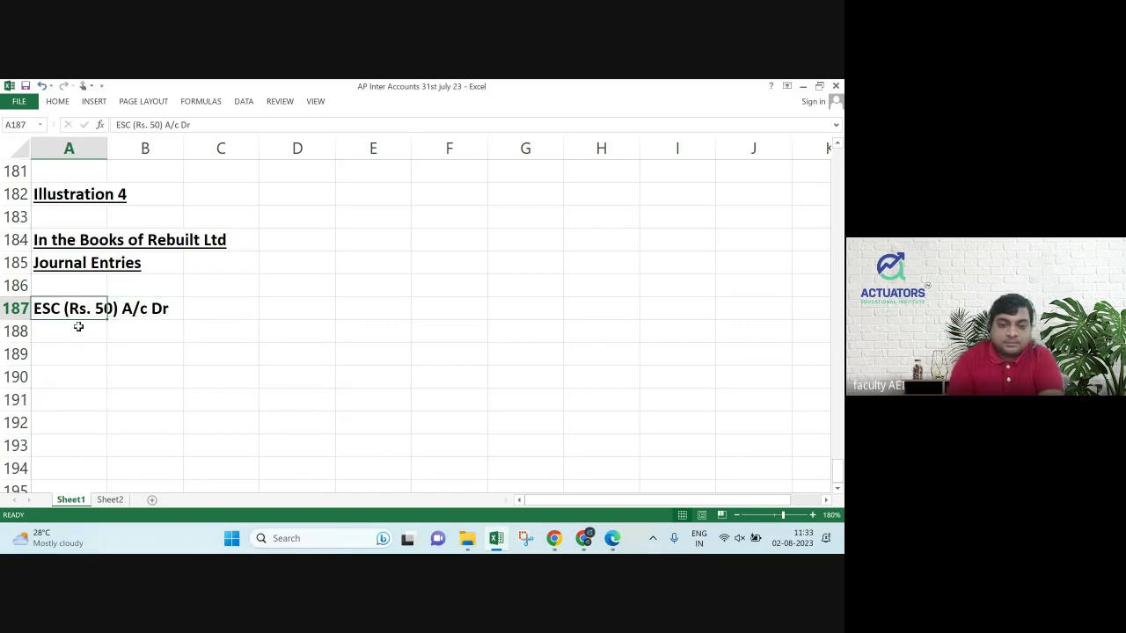
Enter the debit amount 750000 in D187 for the ESC (Rs. 50) line.
{"action": "key", "text": "Right"}
{"action": "key", "text": "Right"}
{"action": "key", "text": "Right"}
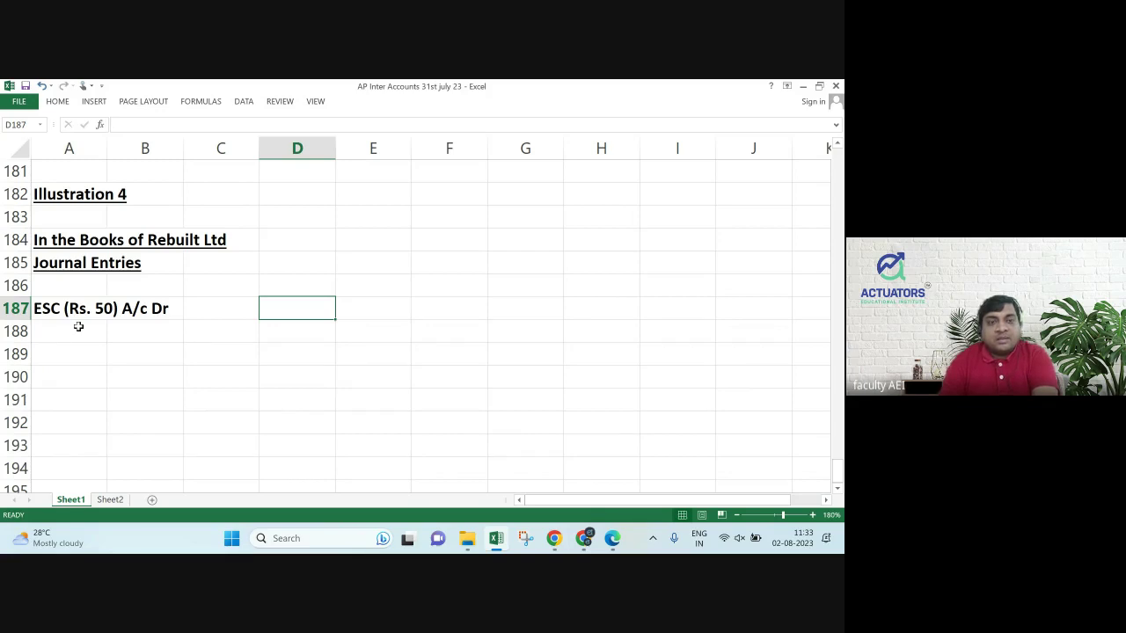
{"action": "type", "text": "750000"}
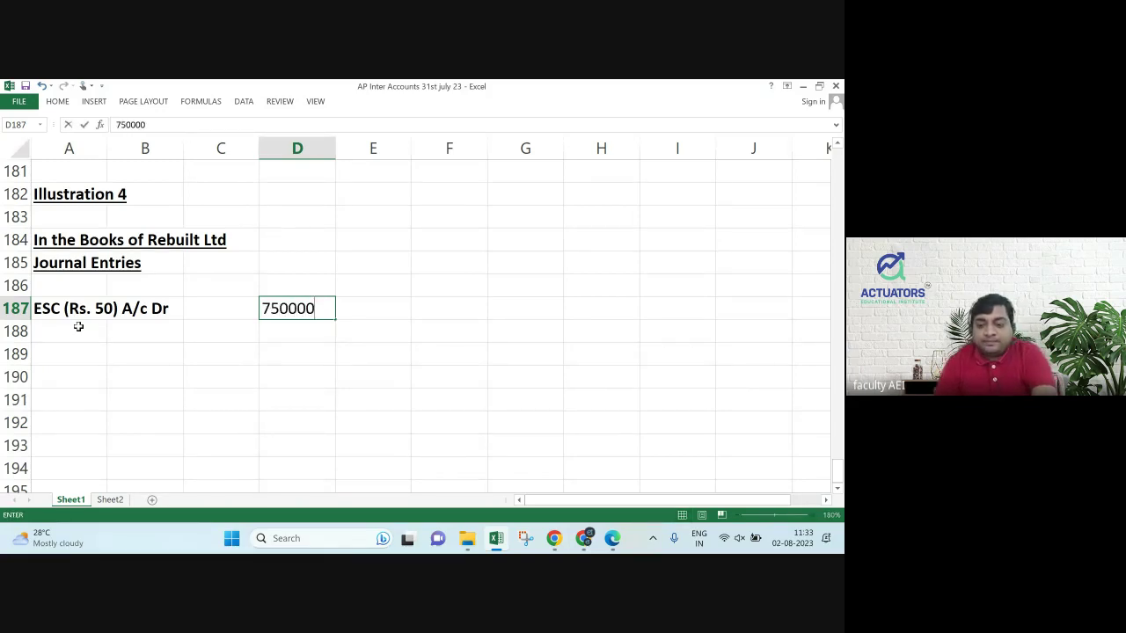
{"action": "key", "text": "Return"}
Remove the bold formatting from the "ESC (Rs. 50) A/c Dr" line in A187.
{"action": "left_click", "coordinate": [78, 326]}
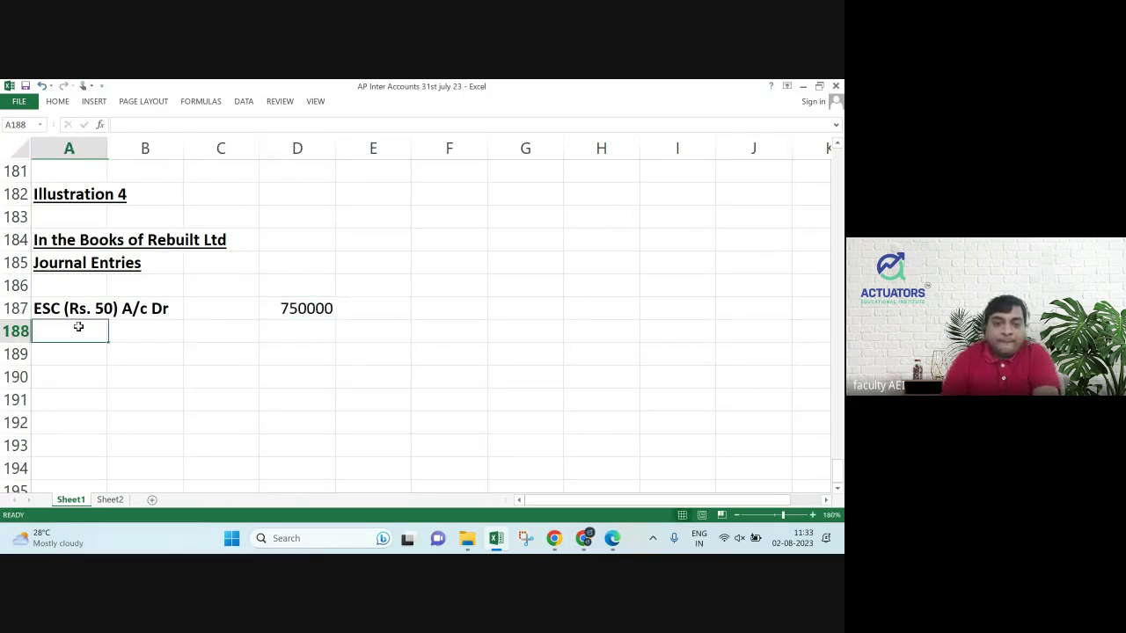
{"action": "key", "text": "Up"}
{"action": "left_click", "coordinate": [68, 330]}
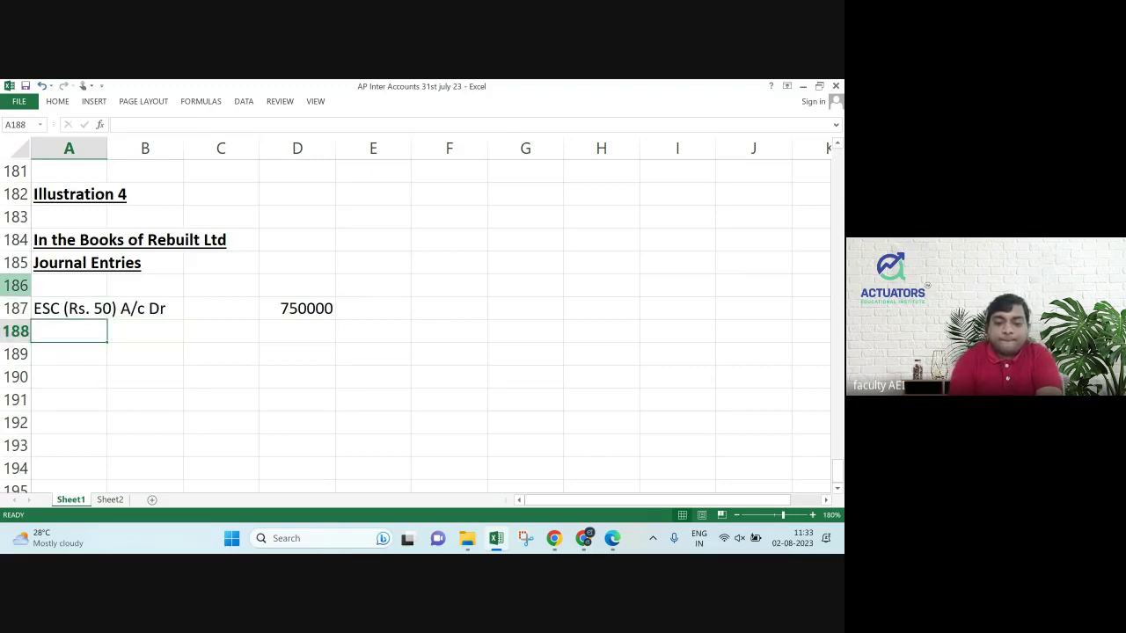
Enter "To ESC (Rs. 2.50) A/c" in A188 as the credit line.
{"action": "type", "text": "To ESC "}
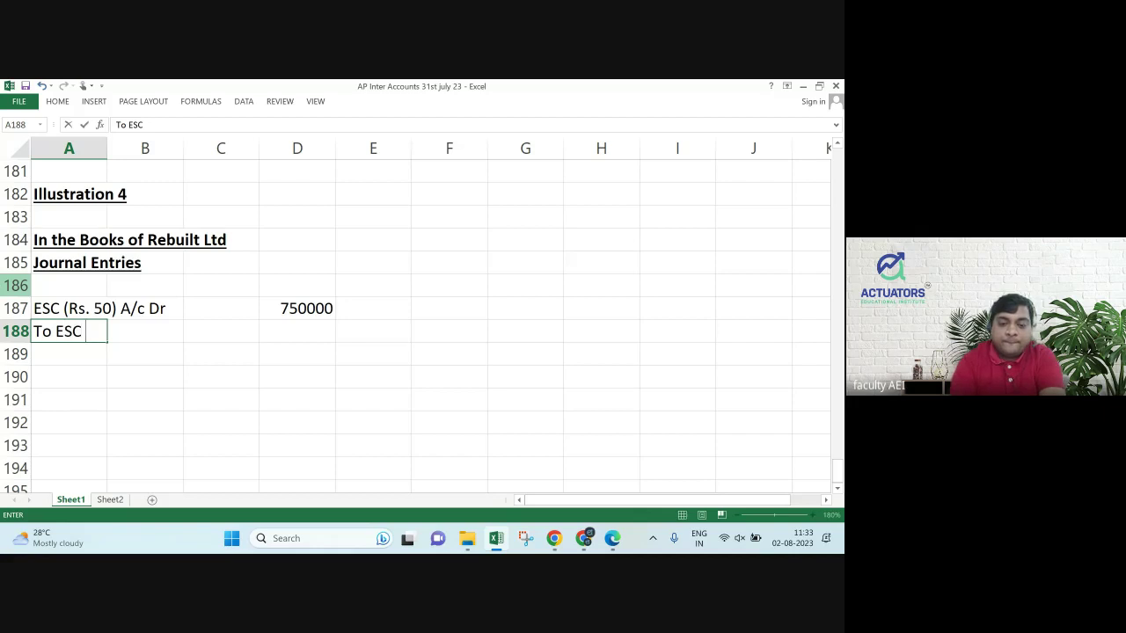
{"action": "type", "text": "(RS"}
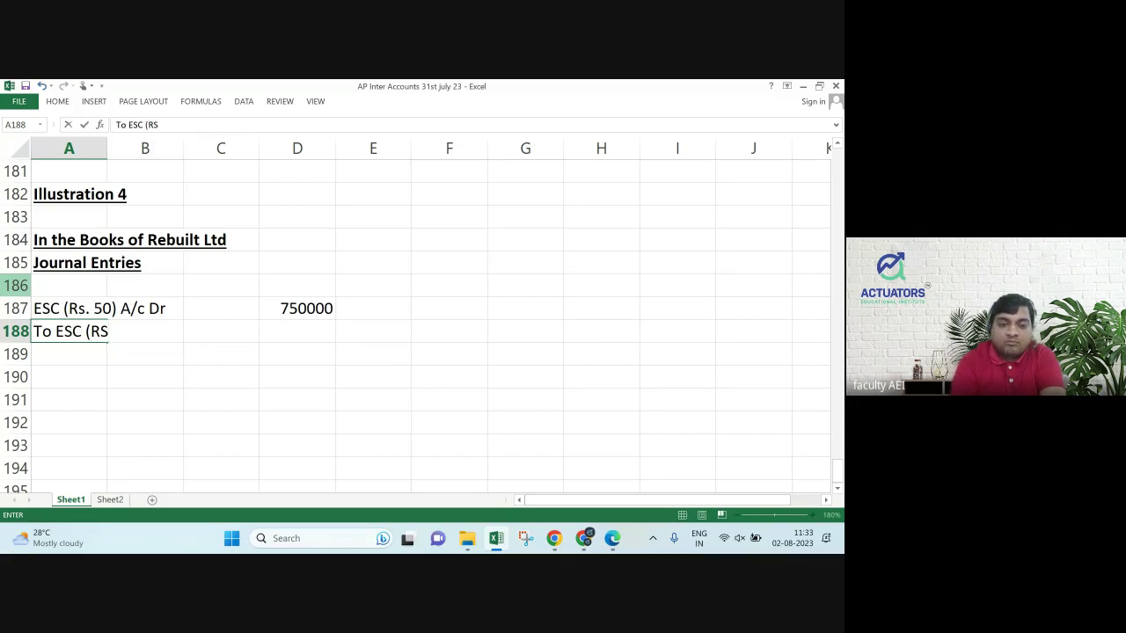
{"action": "key", "text": "BackSpace"}
{"action": "type", "text": "s. 2."}
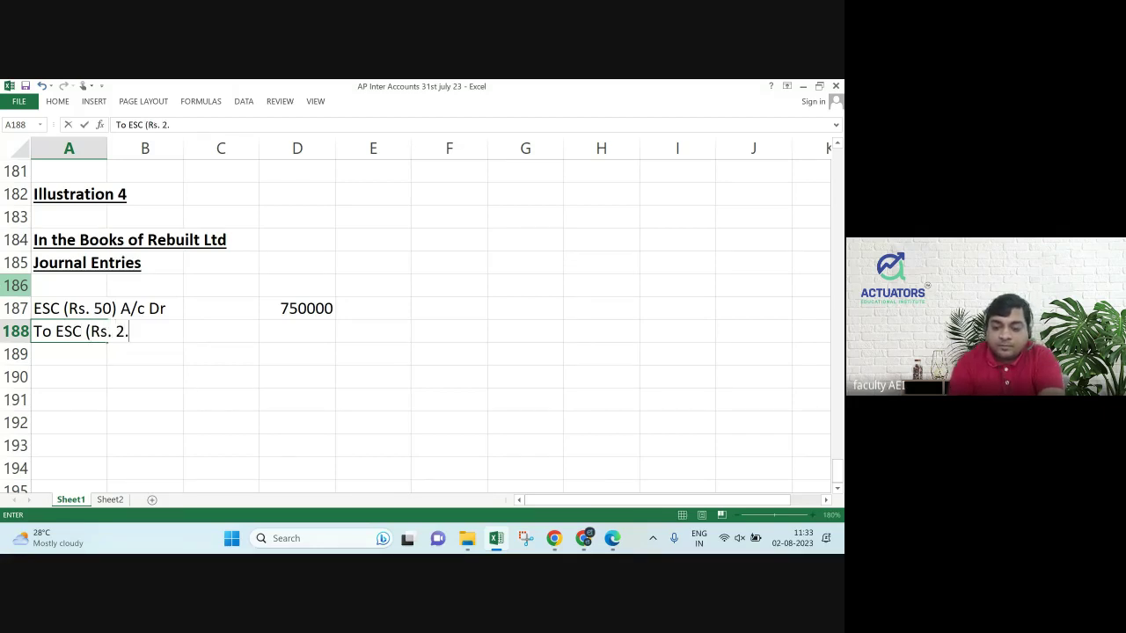
{"action": "type", "text": "50)"}
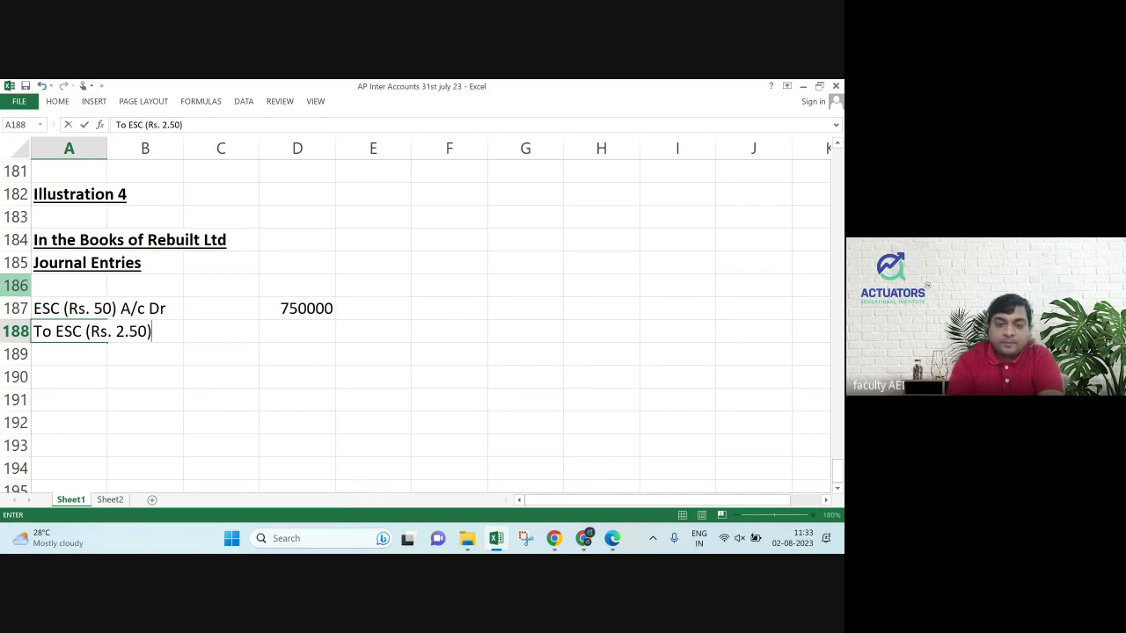
{"action": "type", "text": " A/c"}
{"action": "key", "text": "Return"}
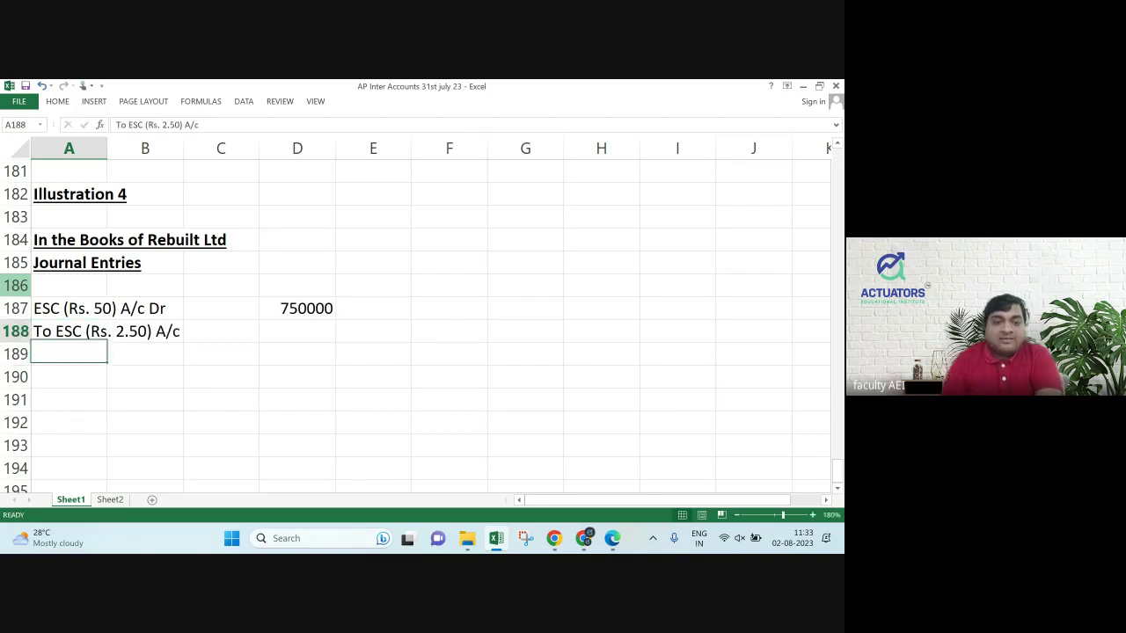
Enter the working note "(15000*2.5)" in F188 beside the credit line.
{"action": "left_click", "coordinate": [297, 331]}
{"action": "left_click", "coordinate": [373, 331]}
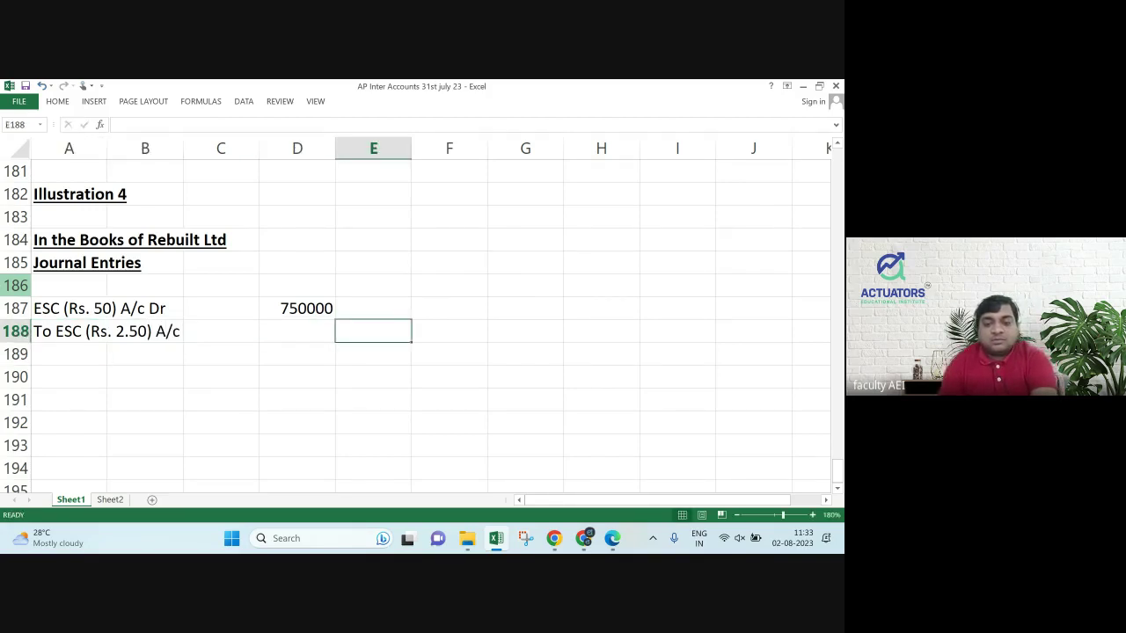
{"action": "left_click", "coordinate": [450, 331]}
{"action": "type", "text": "(1"}
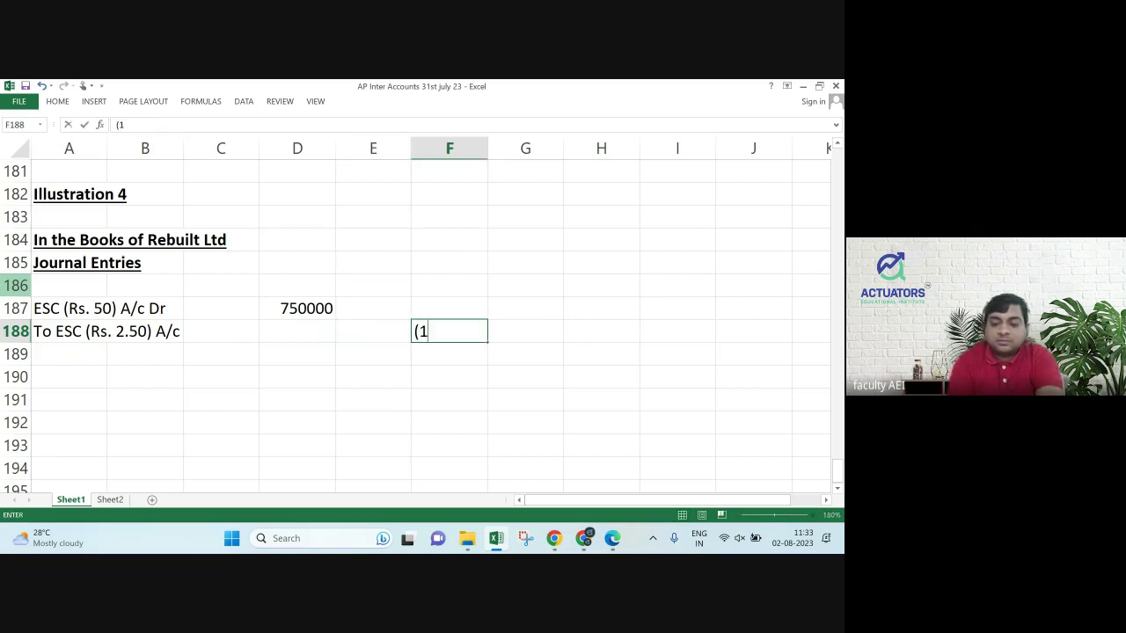
{"action": "type", "text": "5000*"}
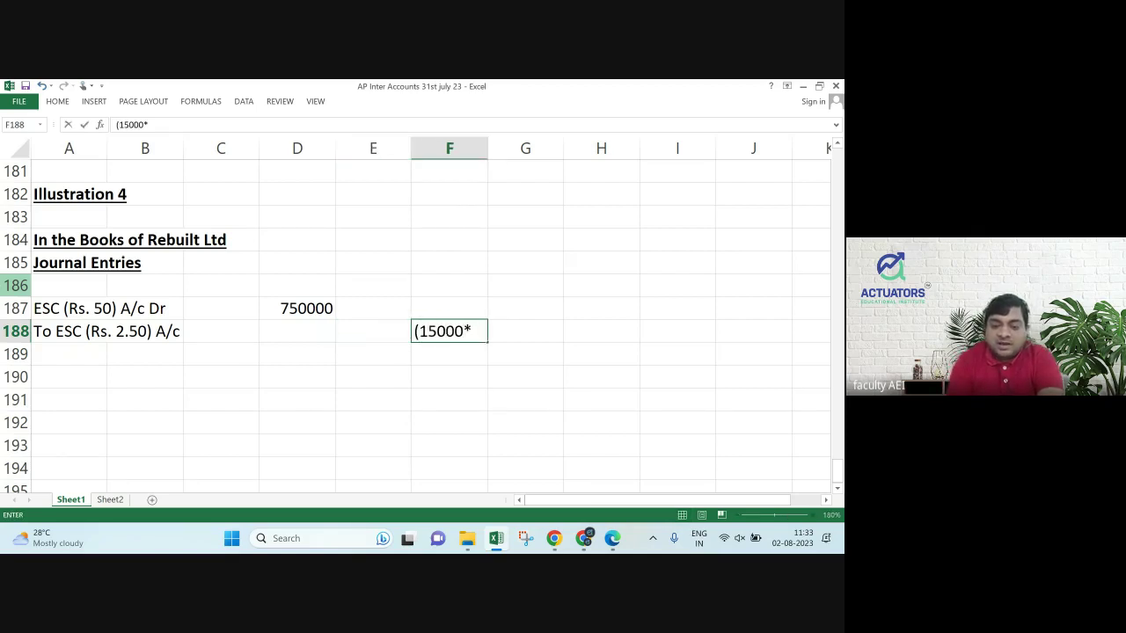
{"action": "type", "text": "2.5)"}
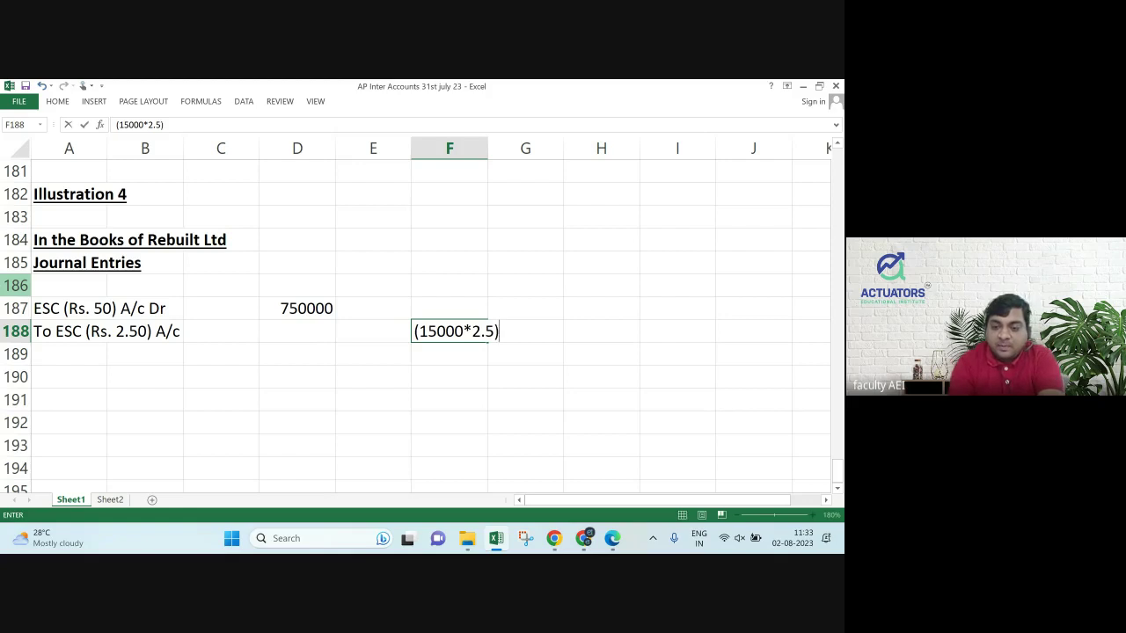
{"action": "key", "text": "Return"}
Enter the credit amount 37500 in E188 for the ESC (Rs. 2.50) line.
{"action": "left_click", "coordinate": [373, 331]}
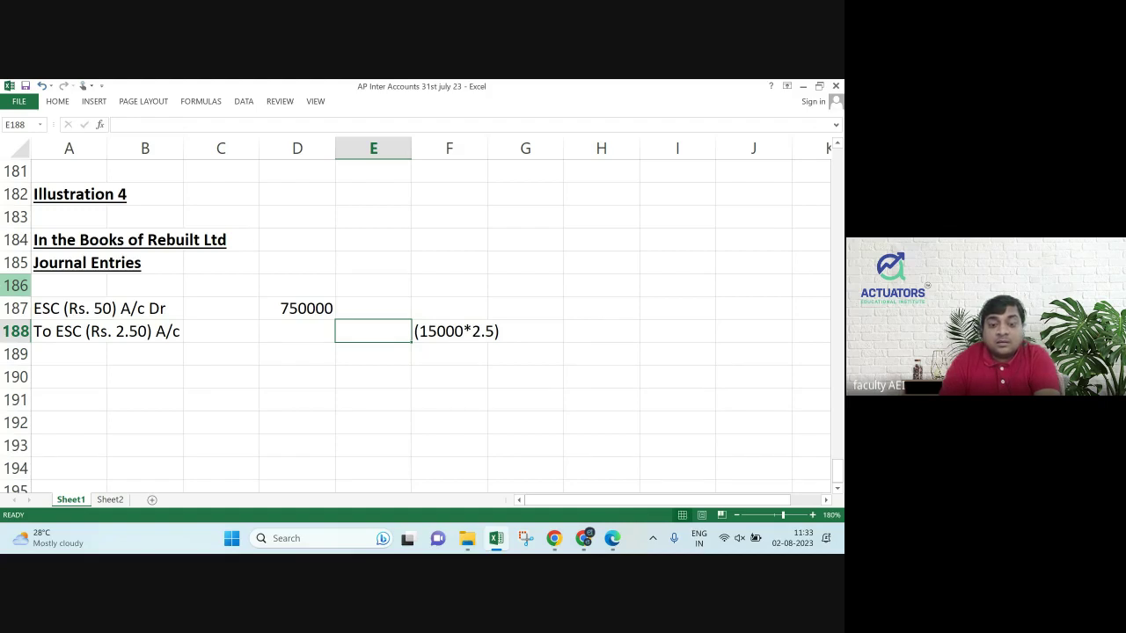
{"action": "type", "text": "3750"}
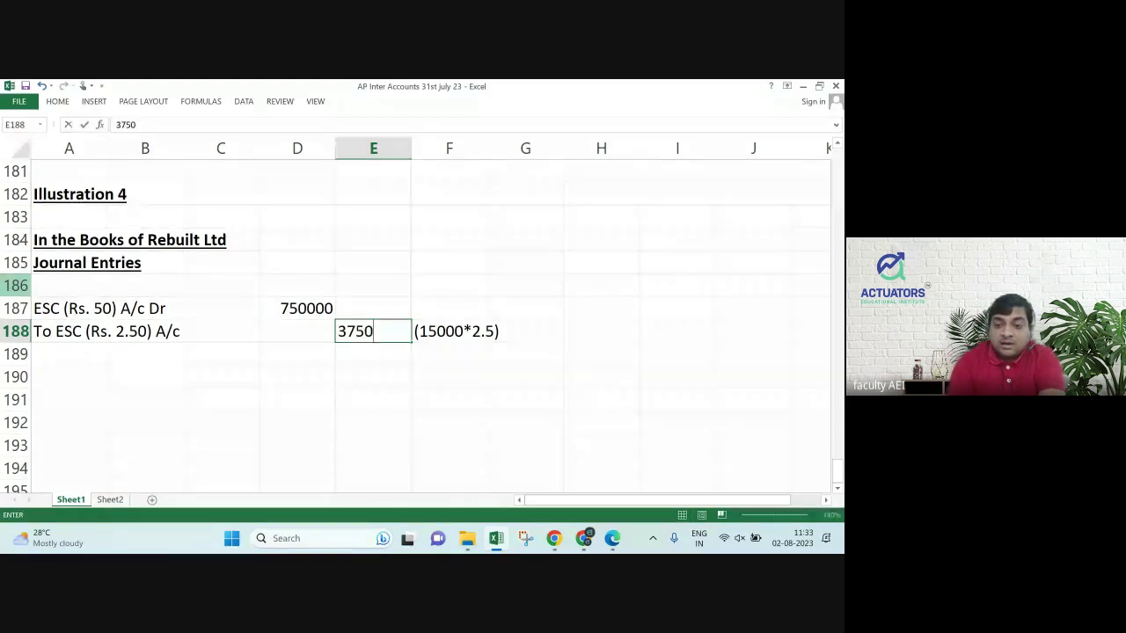
{"action": "type", "text": "0"}
{"action": "left_click", "coordinate": [221, 354]}
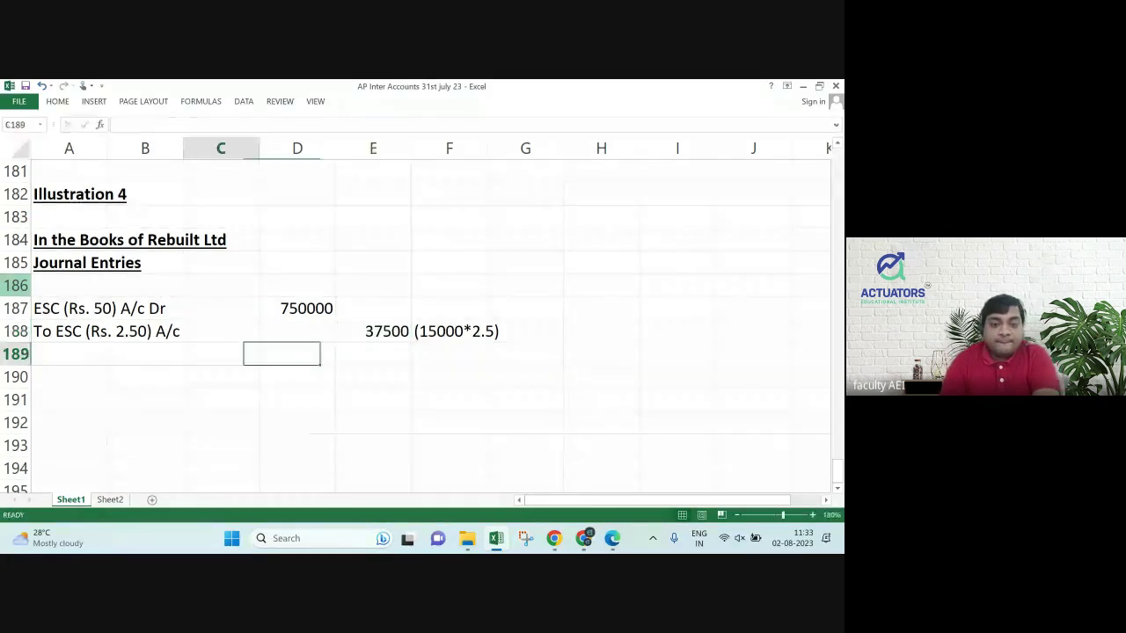
Enter "To Capital Reduction A/c" in A189 as the second credit line of the entry.
{"action": "left_click", "coordinate": [68, 353]}
{"action": "type", "text": "To "}
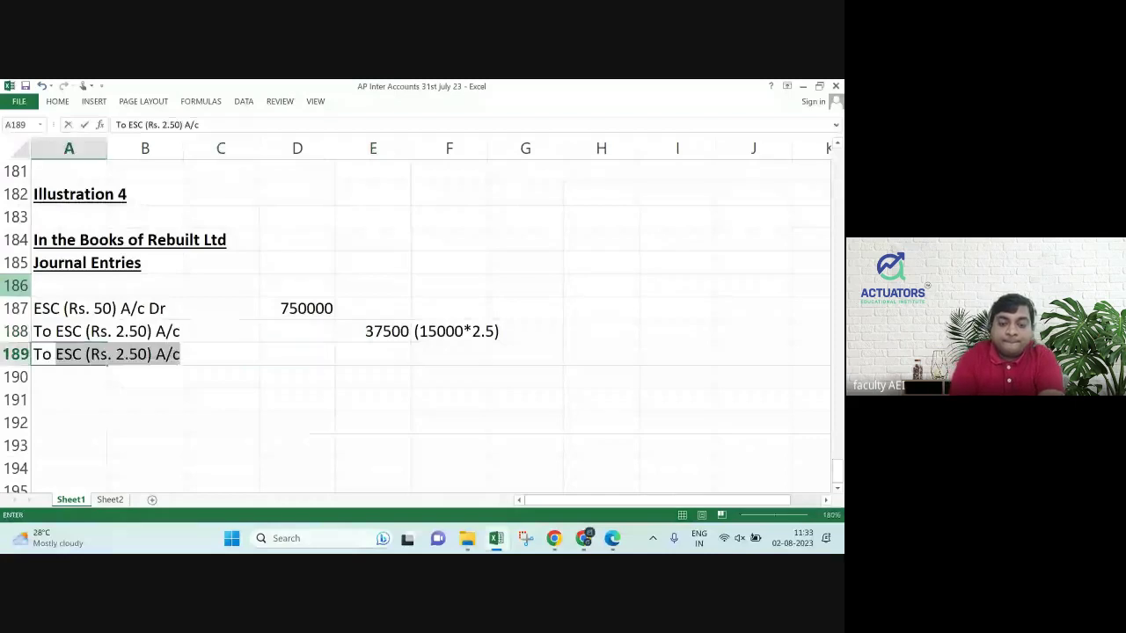
{"action": "type", "text": "Capita"}
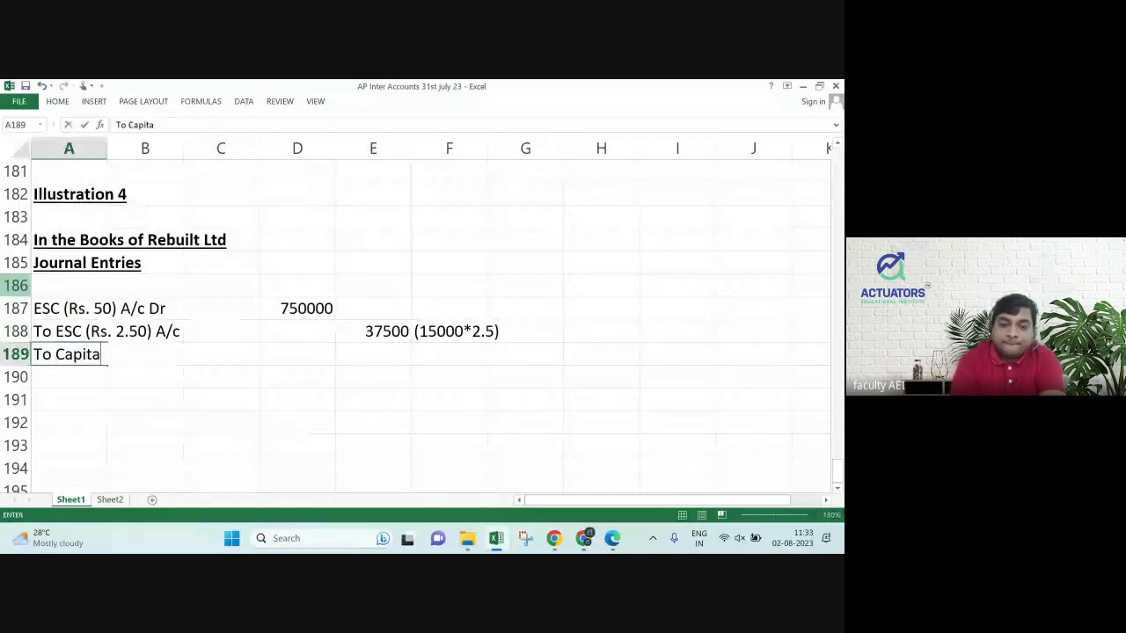
{"action": "type", "text": "l Reductio"}
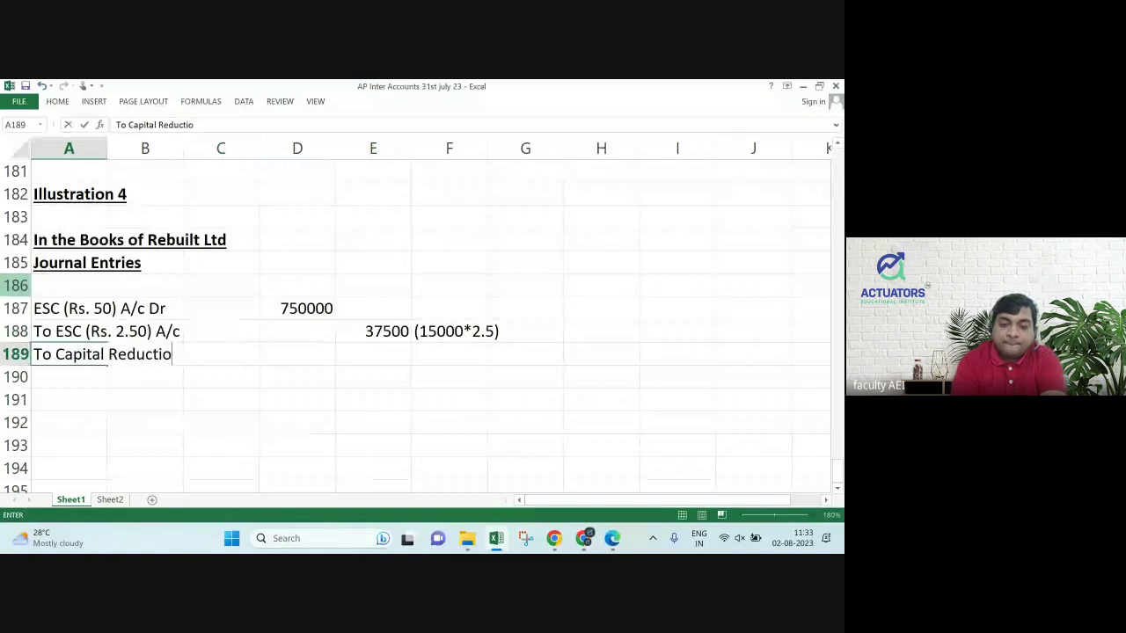
{"action": "type", "text": "n A/c"}
{"action": "key", "text": "Return"}
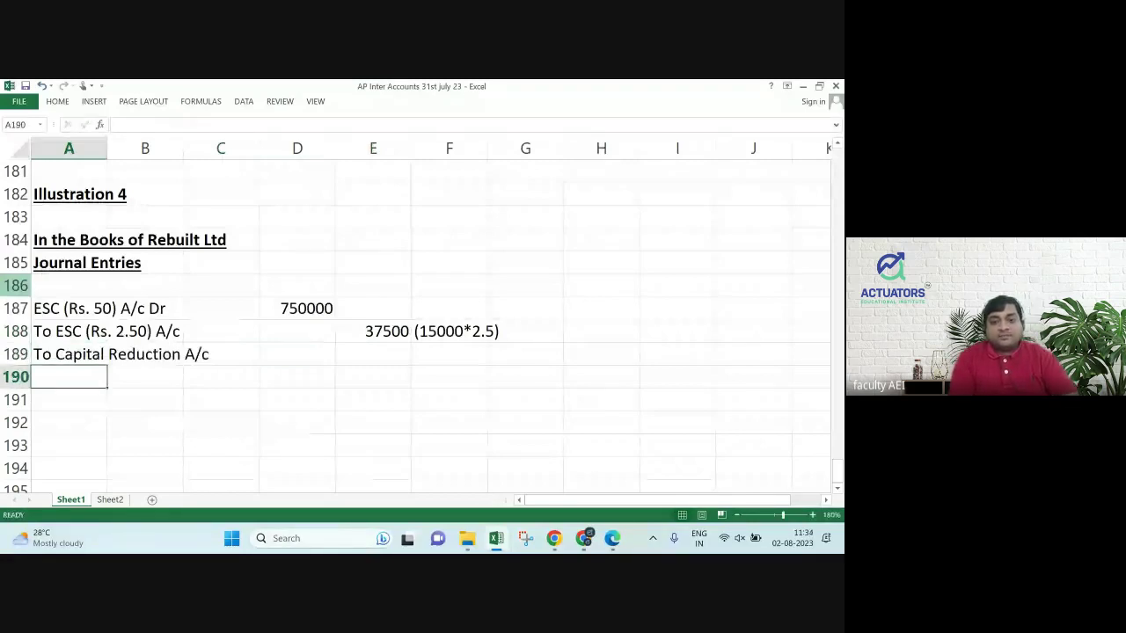
Enter the credit amount 712500 in E189 for the Capital Reduction line.
{"action": "left_click", "coordinate": [69, 354]}
{"action": "left_click", "coordinate": [372, 354]}
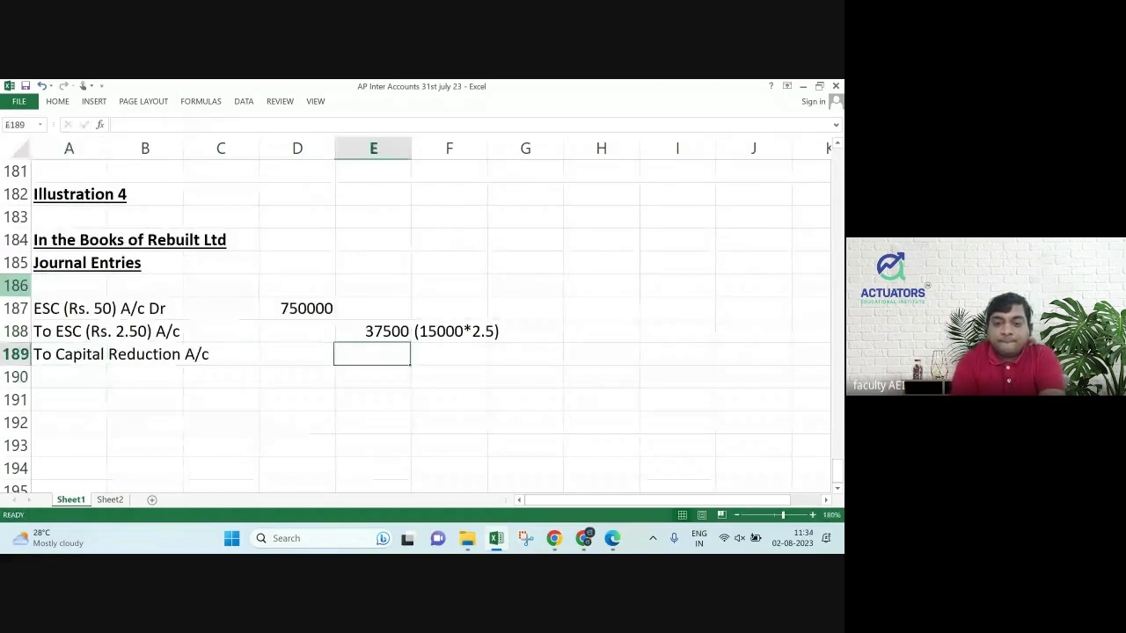
{"action": "type", "text": "712500"}
{"action": "key", "text": "Return"}
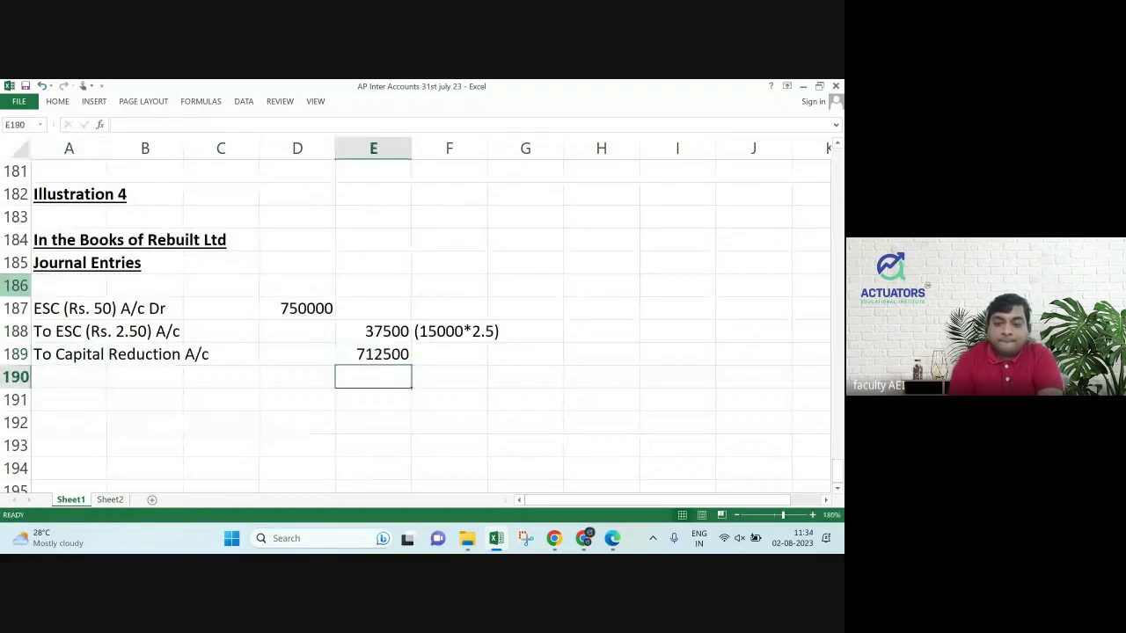
Enter the narration "(Being E Shares of Rs. 50 each reduced to Rs. 2.50)" in A191.
{"action": "left_click", "coordinate": [69, 399]}
{"action": "type", "text": "(Being "}
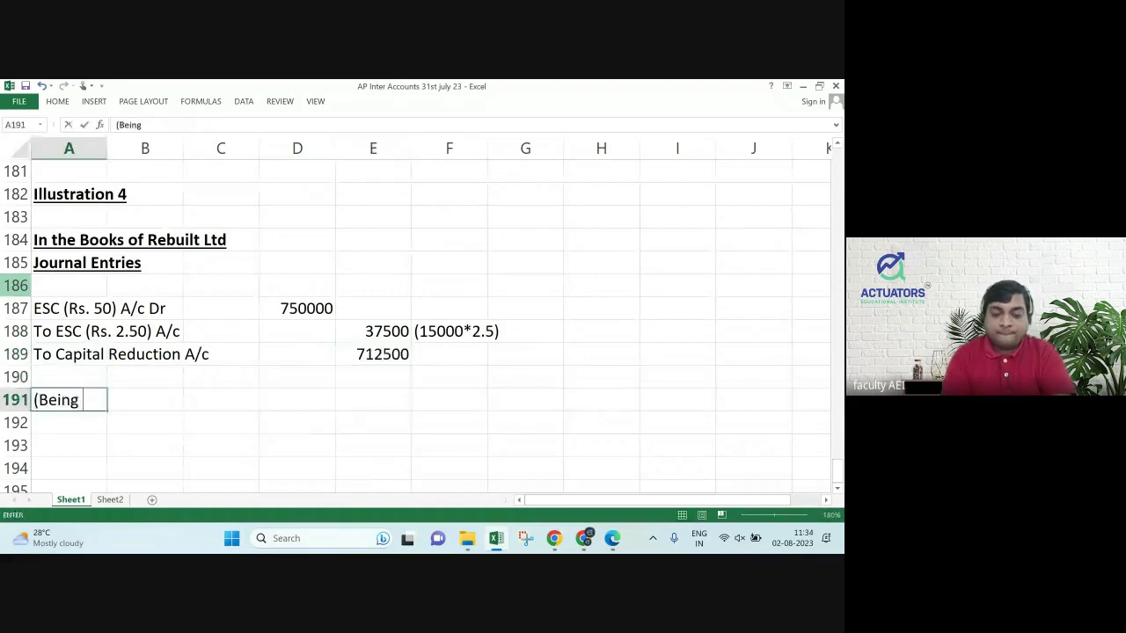
{"action": "type", "text": "Capita"}
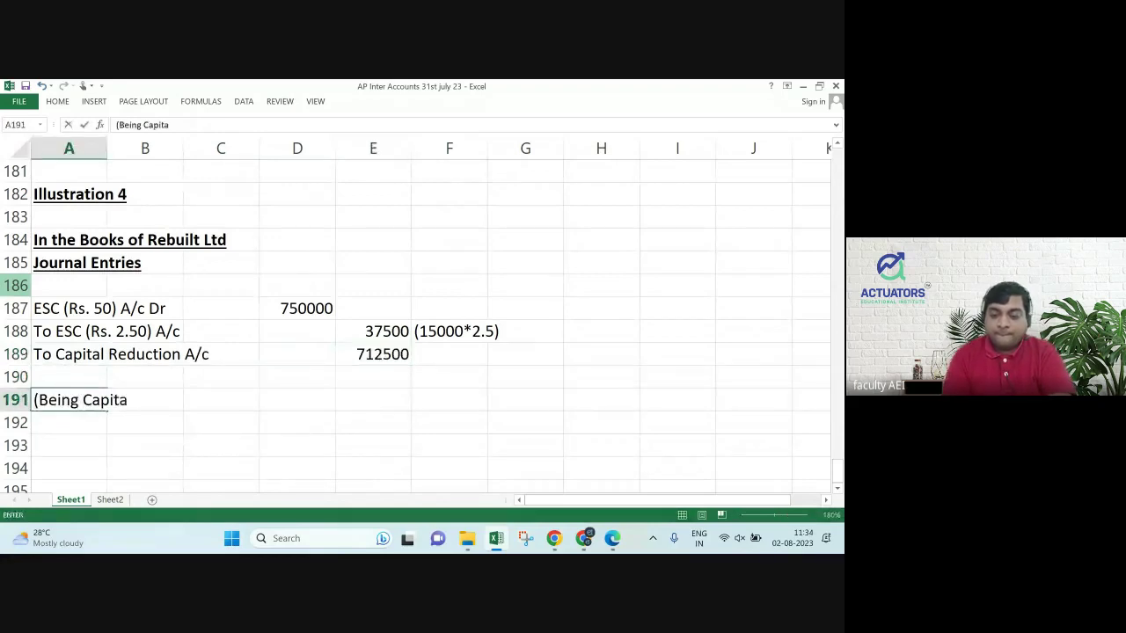
{"action": "key", "text": "BackSpace"}
{"action": "key", "text": "BackSpace"}
{"action": "key", "text": "BackSpace"}
{"action": "key", "text": "BackSpace"}
{"action": "key", "text": "BackSpace"}
{"action": "key", "text": "BackSpace"}
{"action": "type", "text": "E s"}
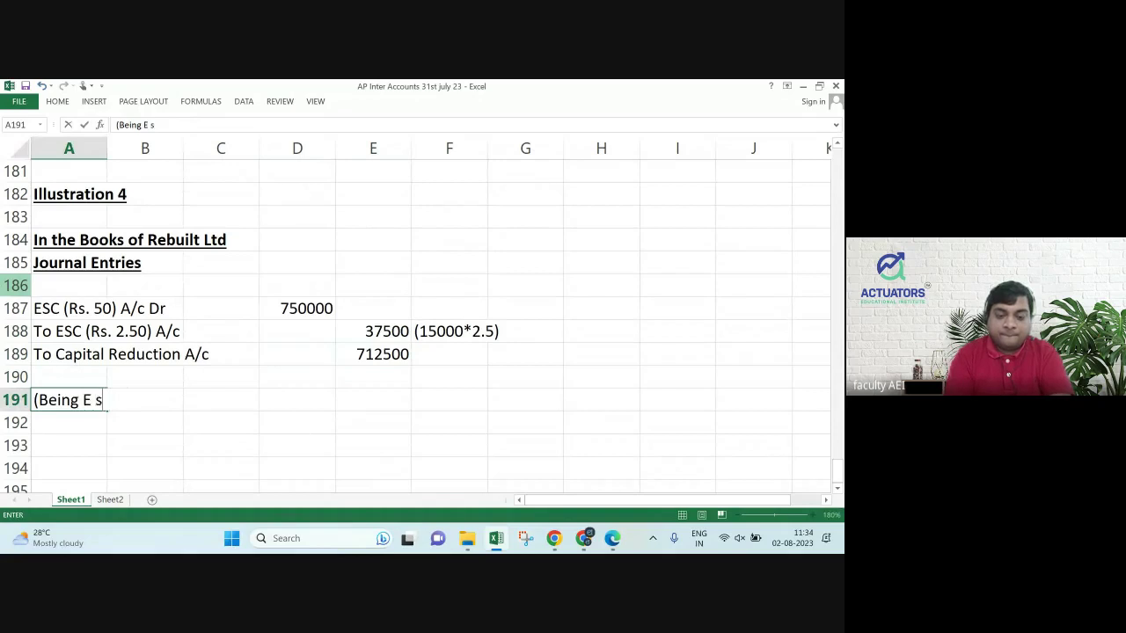
{"action": "type", "text": "ahres"}
{"action": "key", "text": "BackSpace"}
{"action": "key", "text": "BackSpace"}
{"action": "key", "text": "BackSpace"}
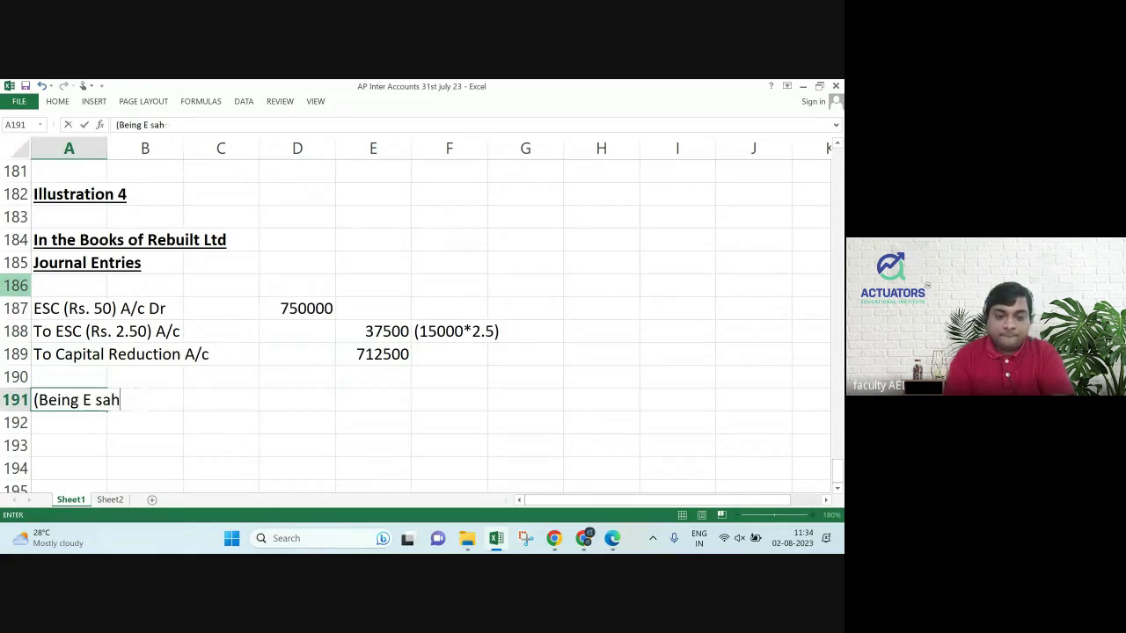
{"action": "key", "text": "BackSpace"}
{"action": "key", "text": "BackSpace"}
{"action": "key", "text": "BackSpace"}
{"action": "type", "text": "Shares "}
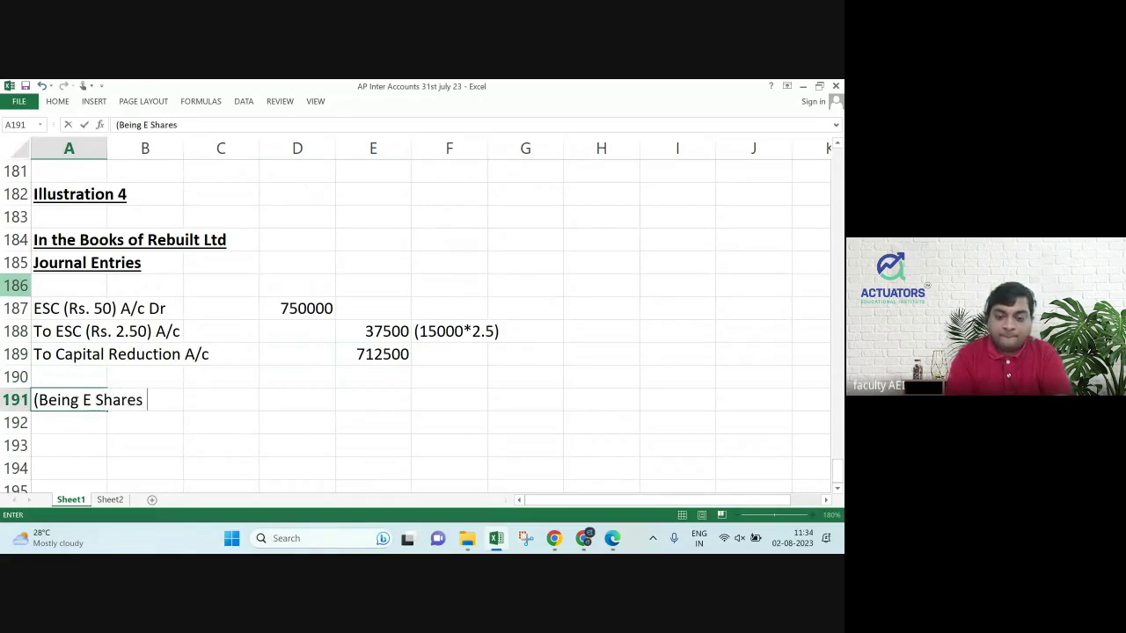
{"action": "type", "text": "of Rs. "}
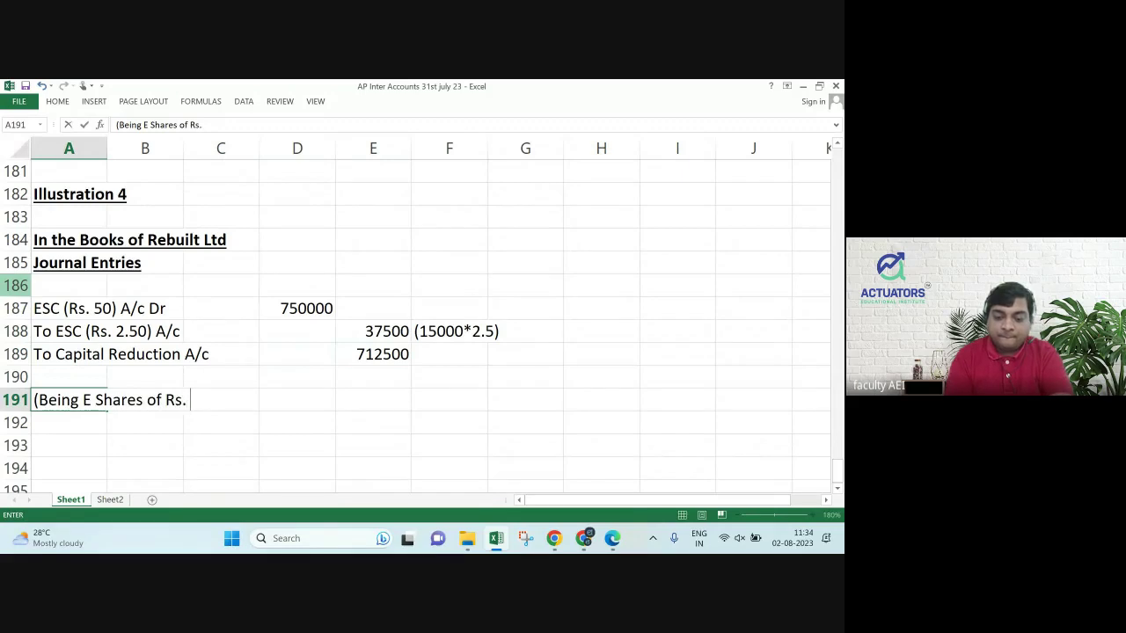
{"action": "type", "text": "50 each "}
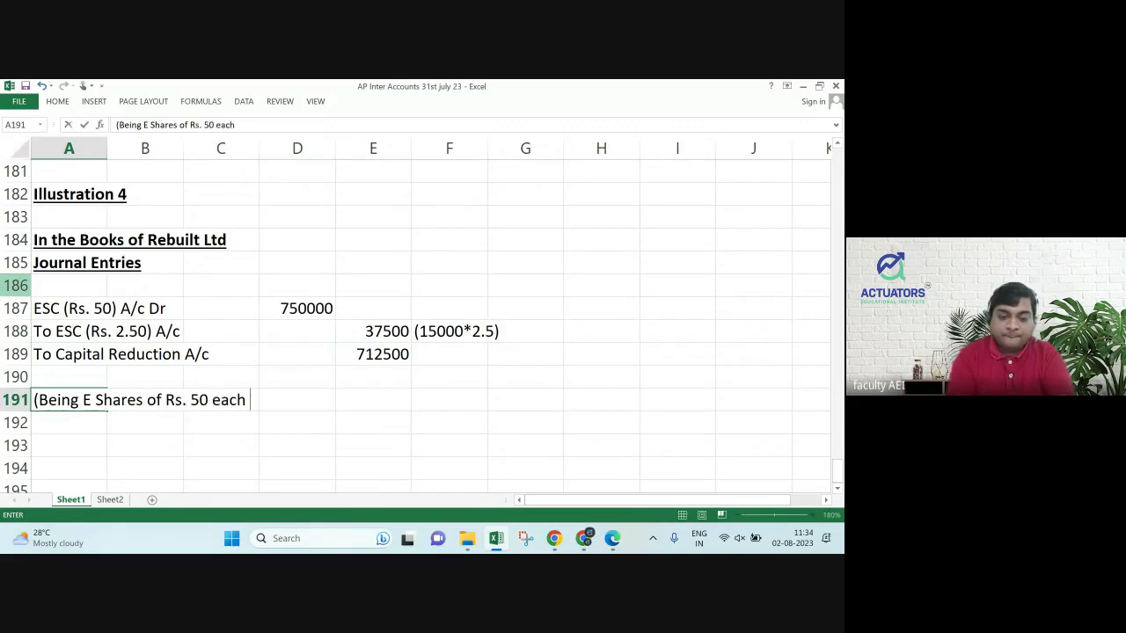
{"action": "type", "text": "reduced to RS"}
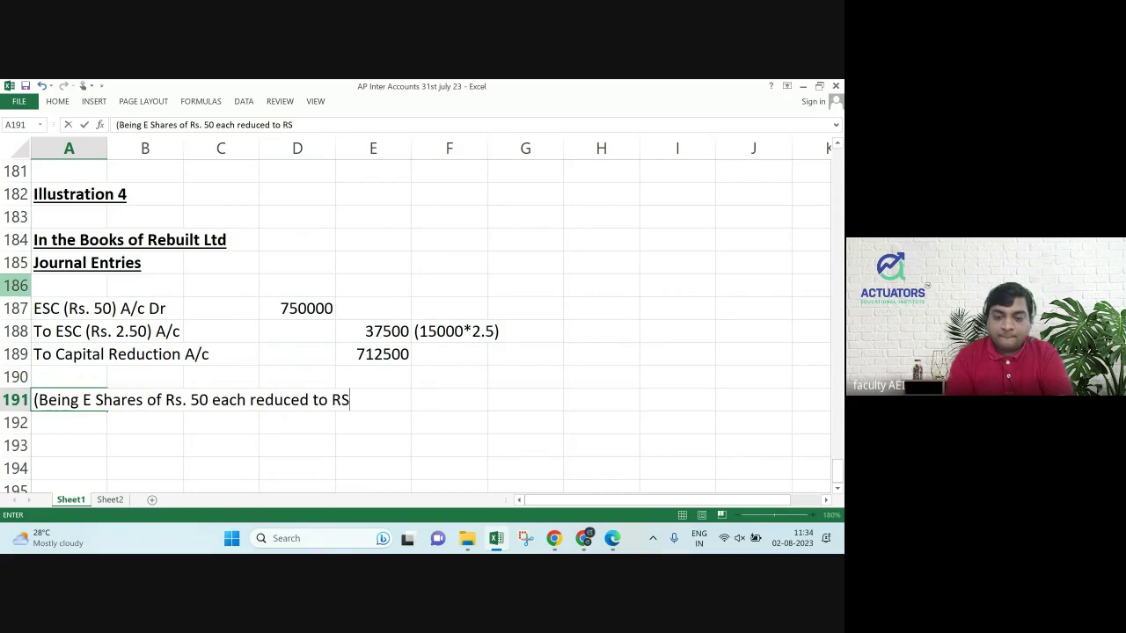
{"action": "key", "text": "BackSpace"}
{"action": "type", "text": "s"}
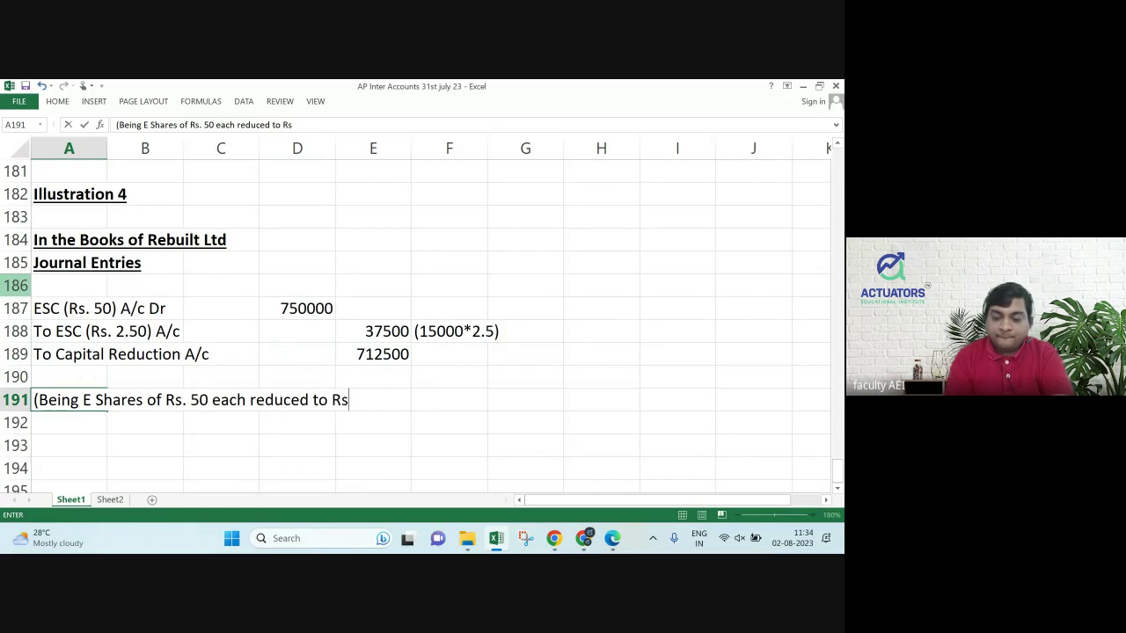
{"action": "type", "text": ". 2.50)"}
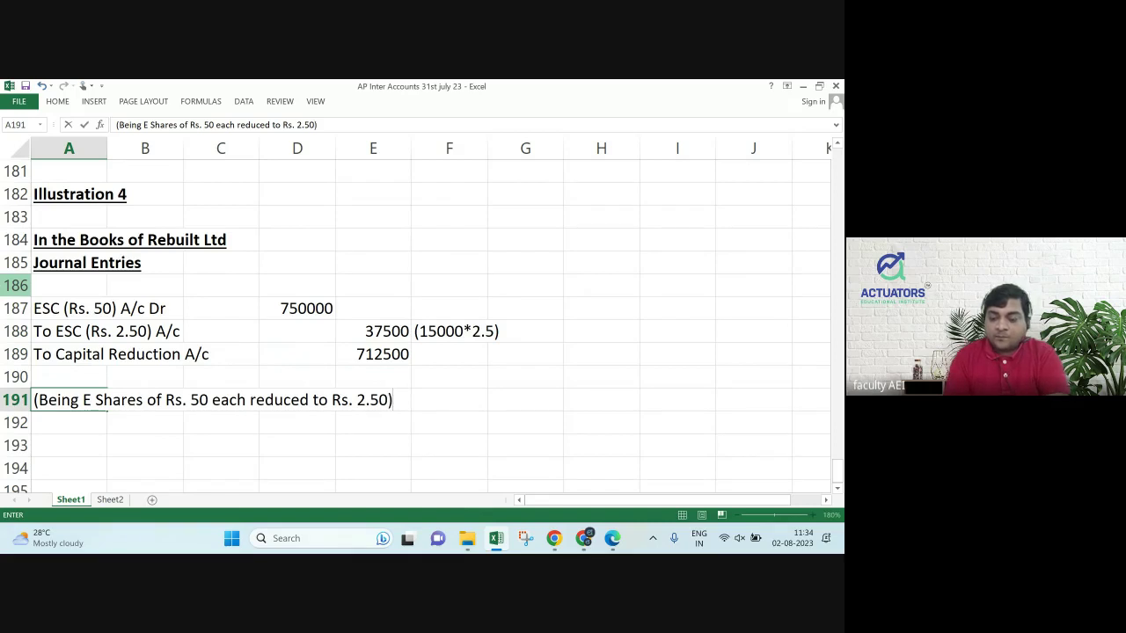
{"action": "key", "text": "Return"}
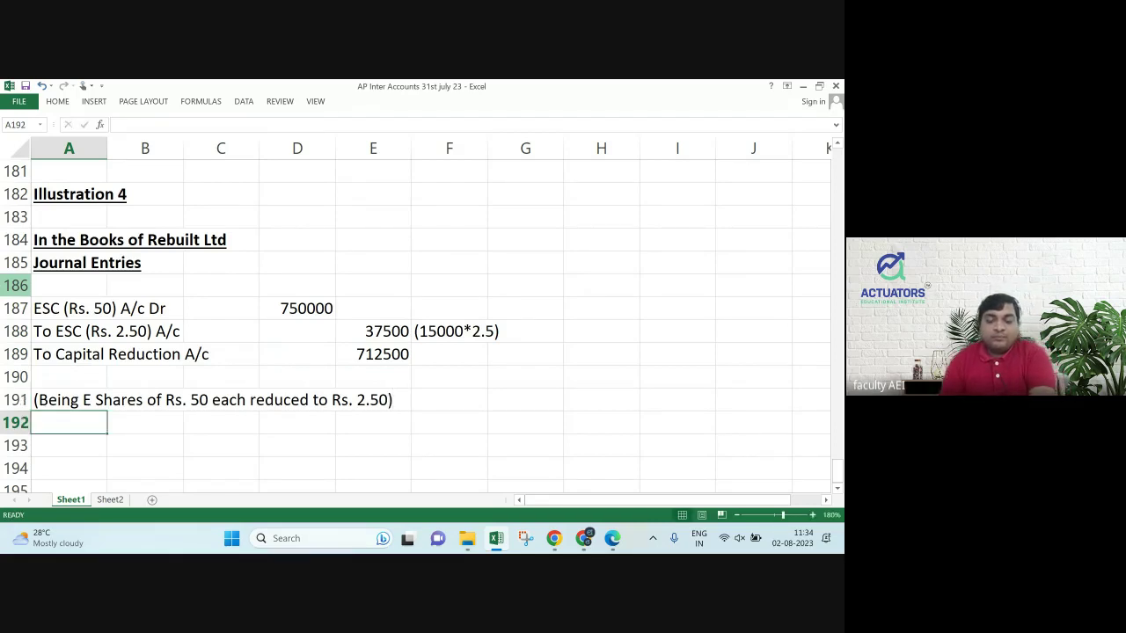
Enter the working-note label "no of equity Shares newly subscribed" in A193.
{"action": "key", "text": "Return"}
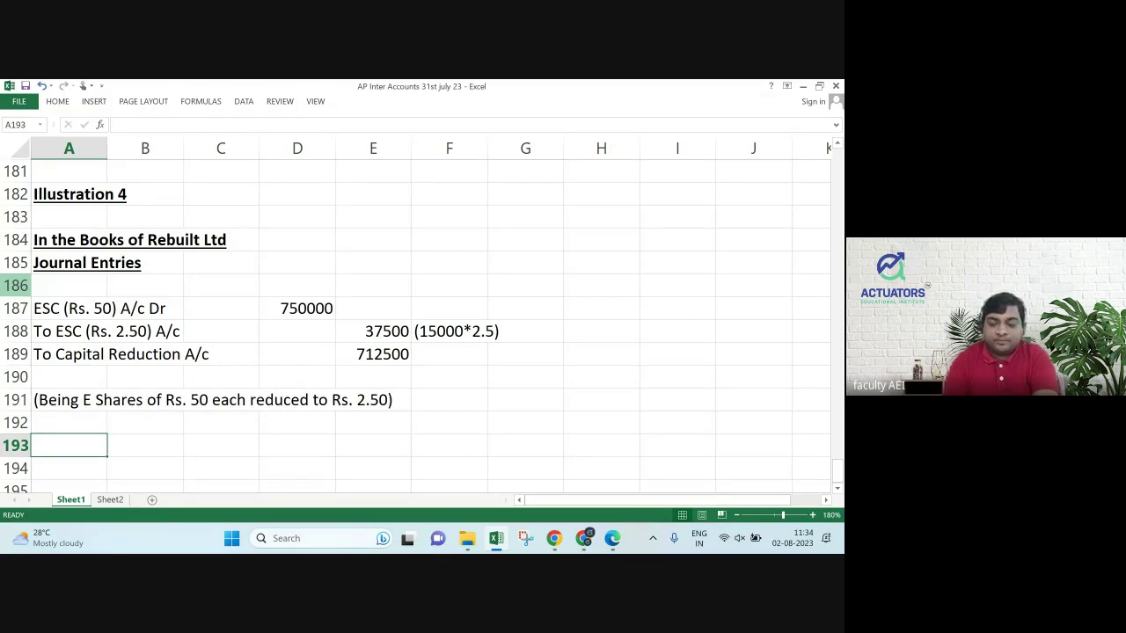
{"action": "type", "text": "no o"}
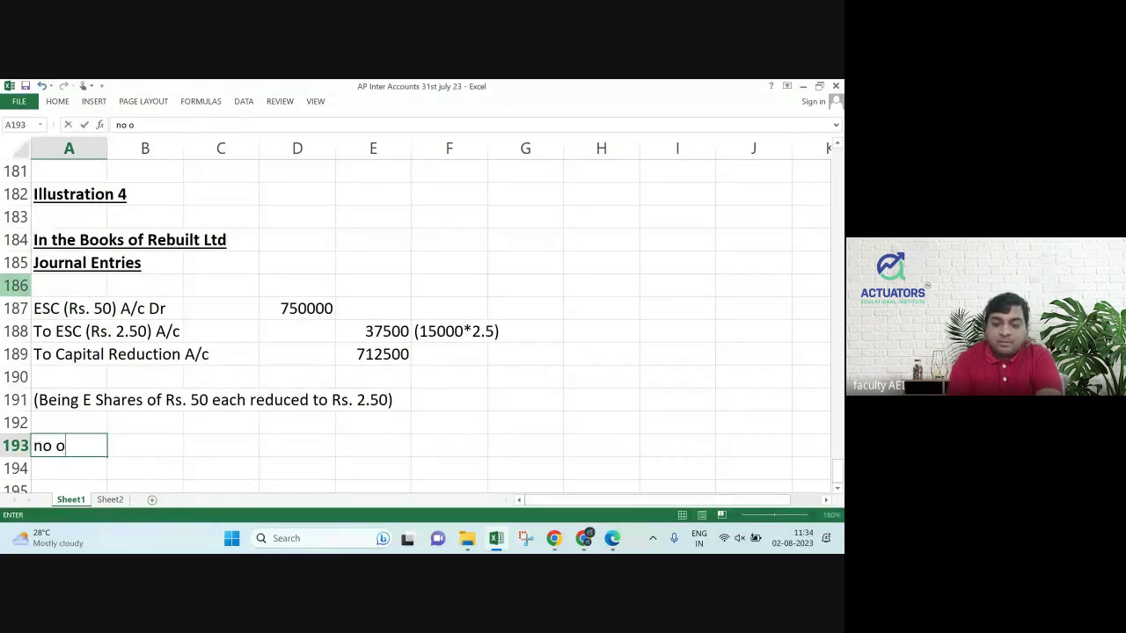
{"action": "type", "text": "f eq"}
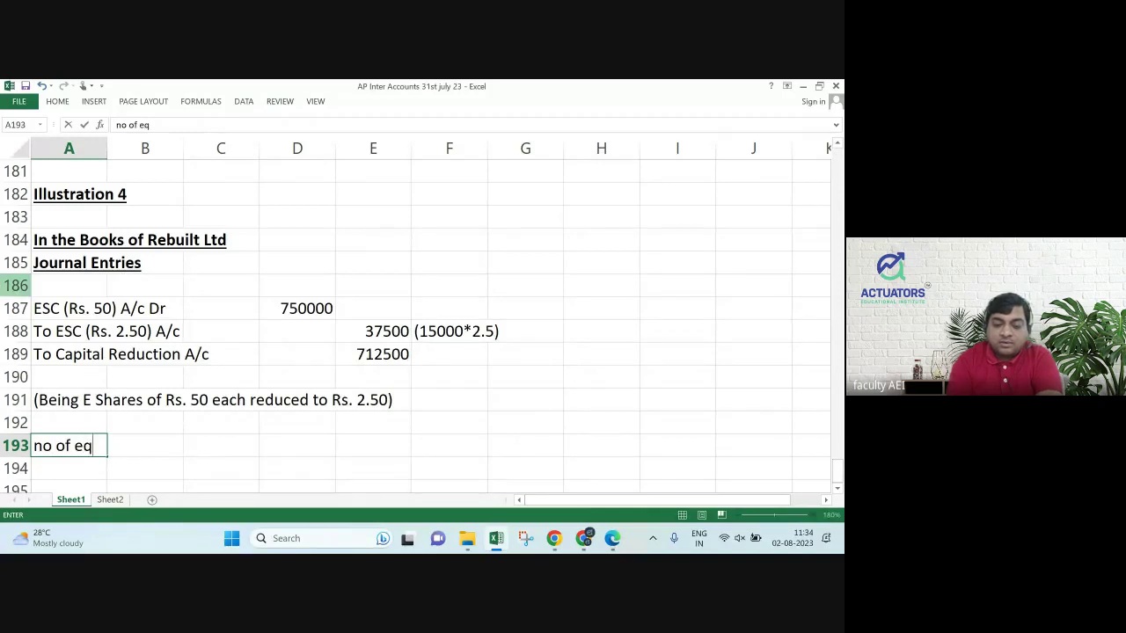
{"action": "type", "text": "uity Shares "}
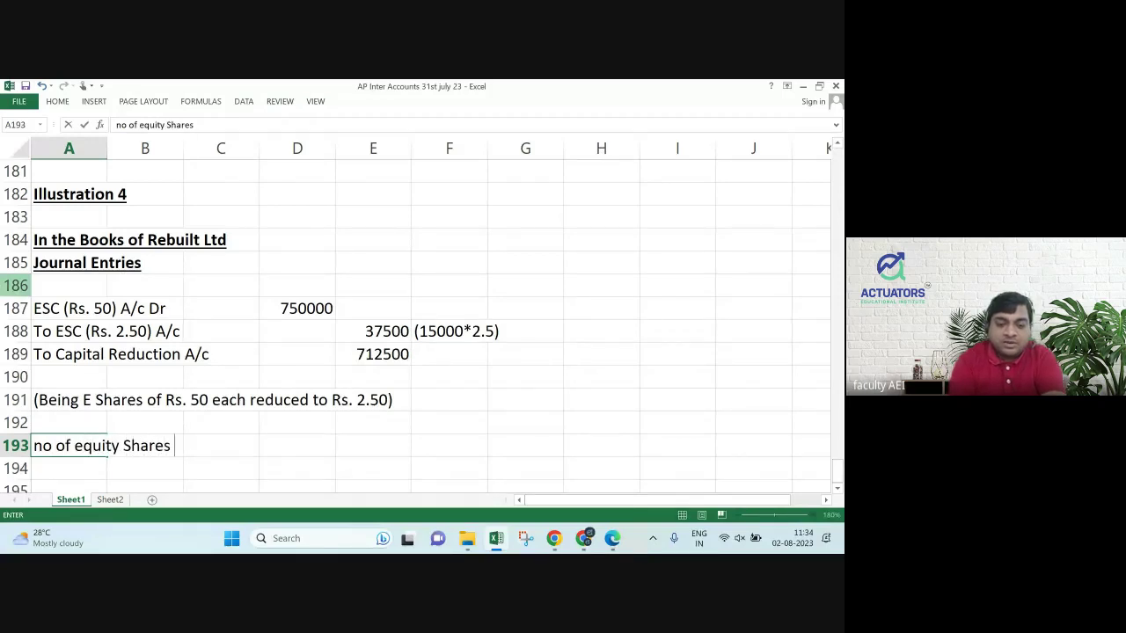
{"action": "type", "text": "new"}
{"action": "type", "text": "ly"}
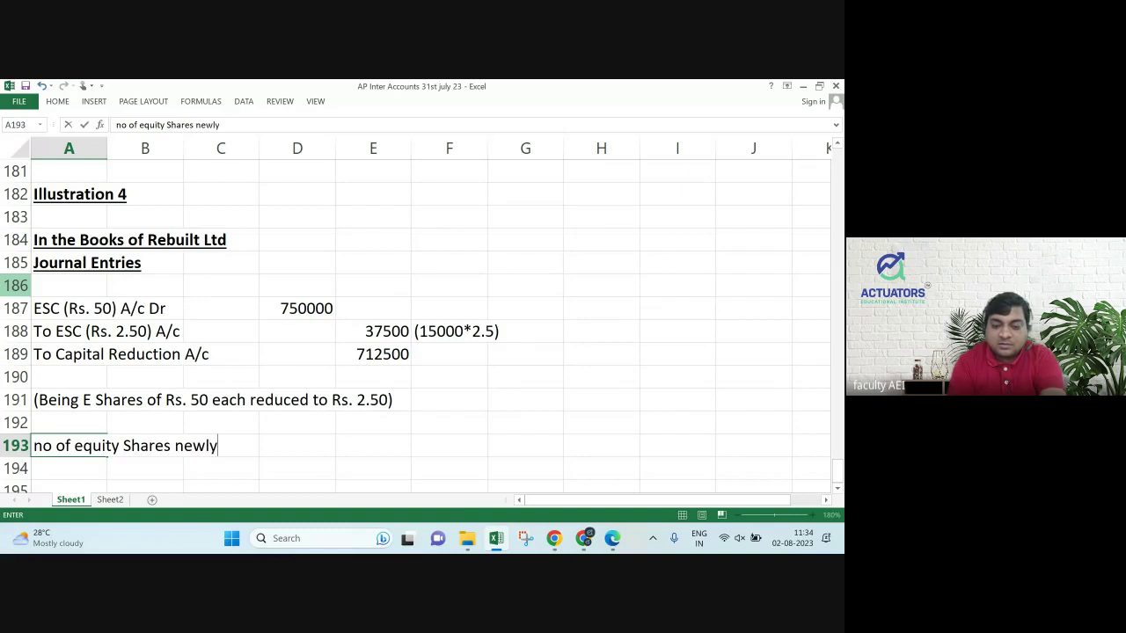
{"action": "type", "text": " subscribed"}
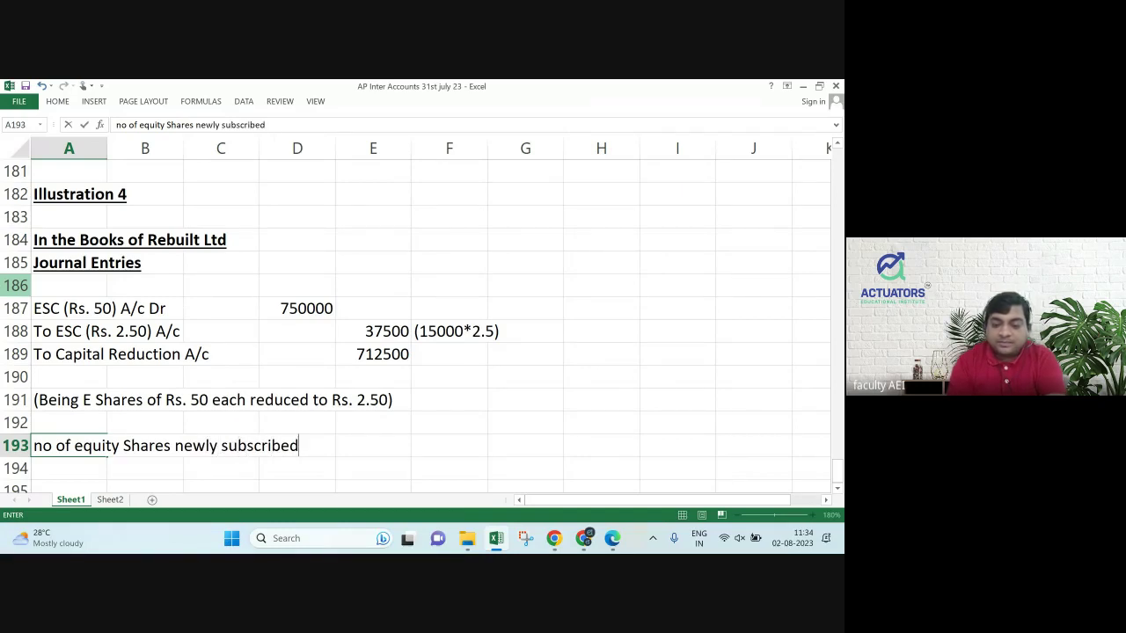
{"action": "key", "text": "Return"}
Append the calculation "= 15000* 3 = 45000 shares" to the newly subscribed shares note in A193.
{"action": "key", "text": "Up"}
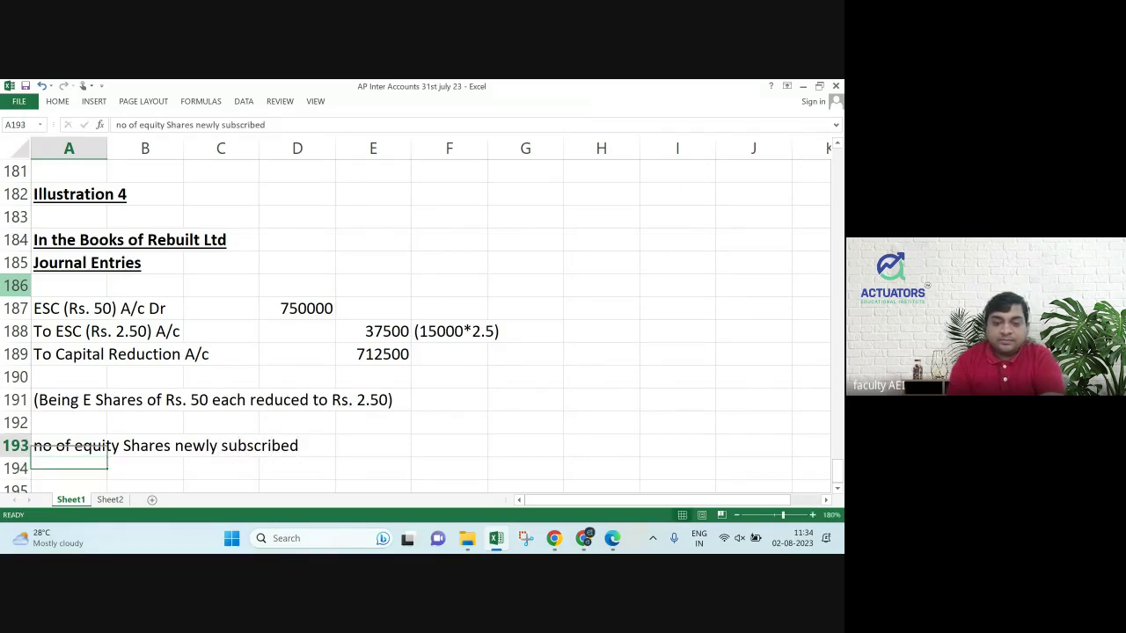
{"action": "key", "text": "F2"}
{"action": "type", "text": "= "}
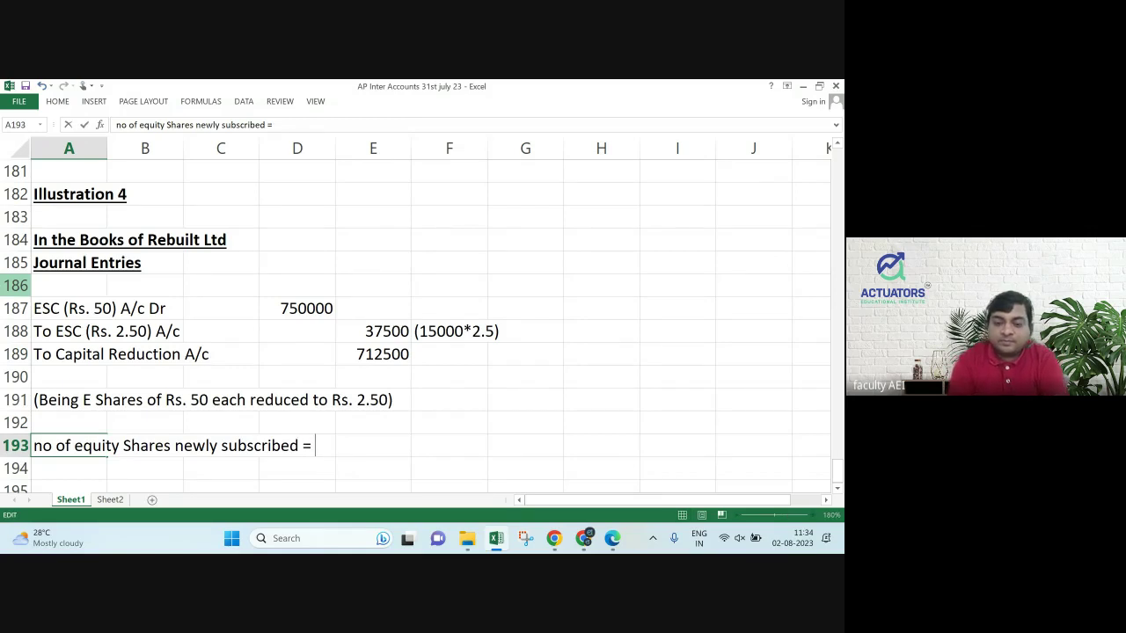
{"action": "type", "text": "15--"}
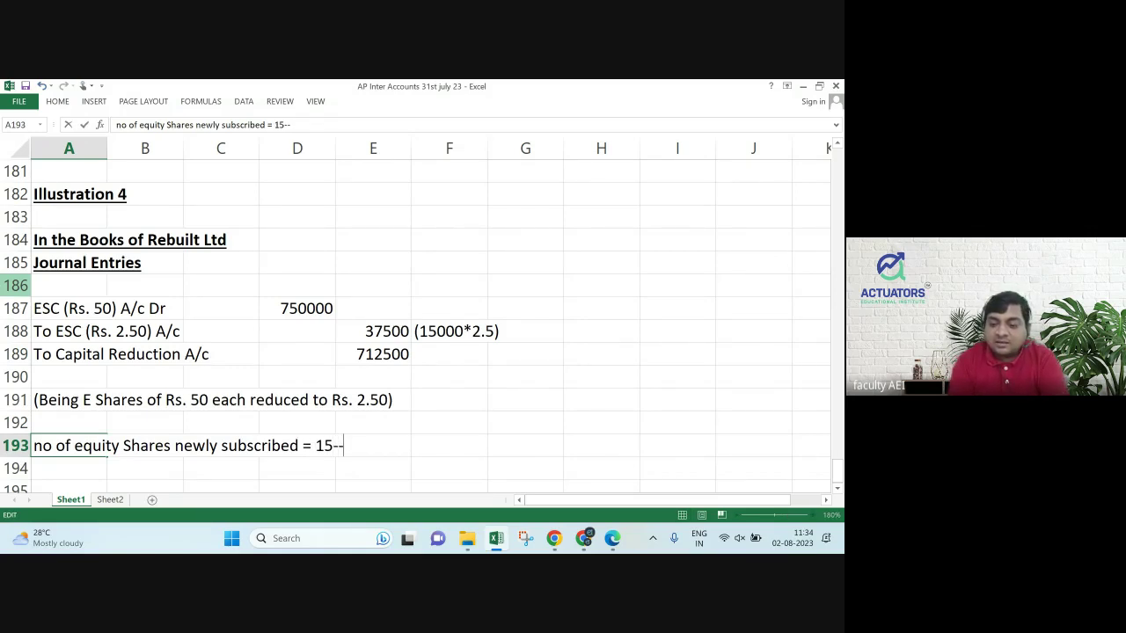
{"action": "key", "text": "BackSpace"}
{"action": "key", "text": "BackSpace"}
{"action": "type", "text": "000* "}
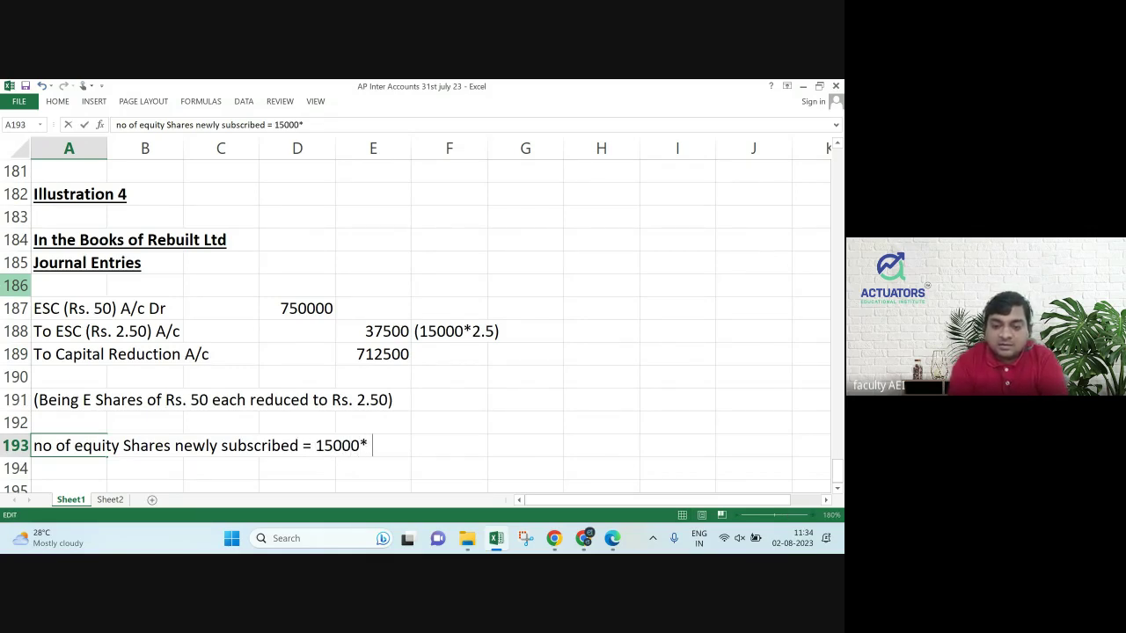
{"action": "type", "text": "3 = 4"}
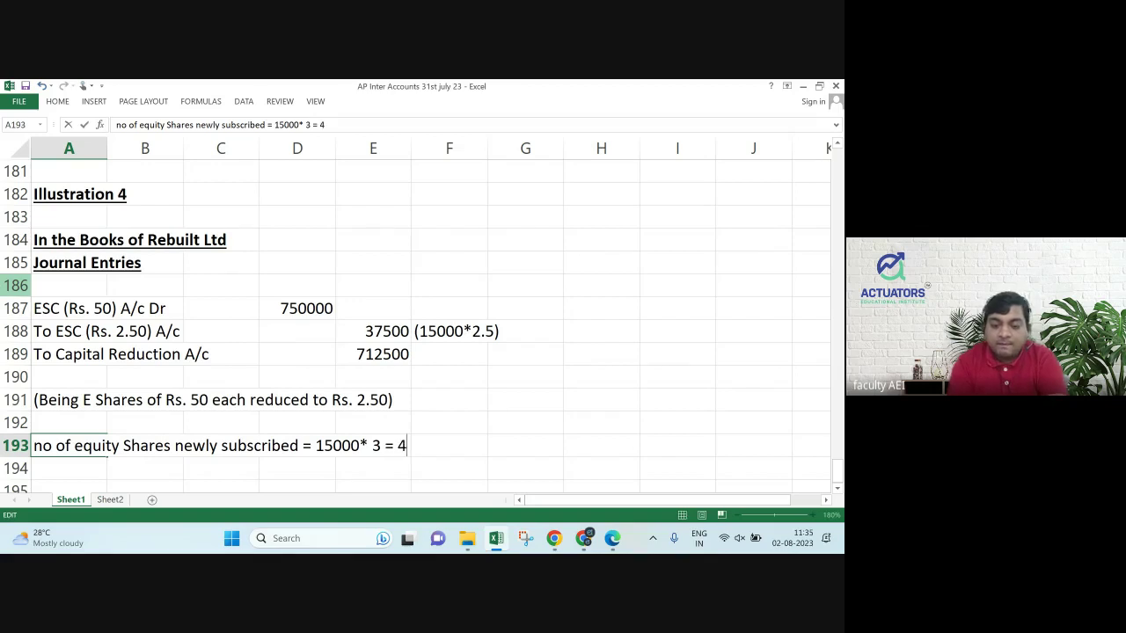
{"action": "type", "text": "5000 s"}
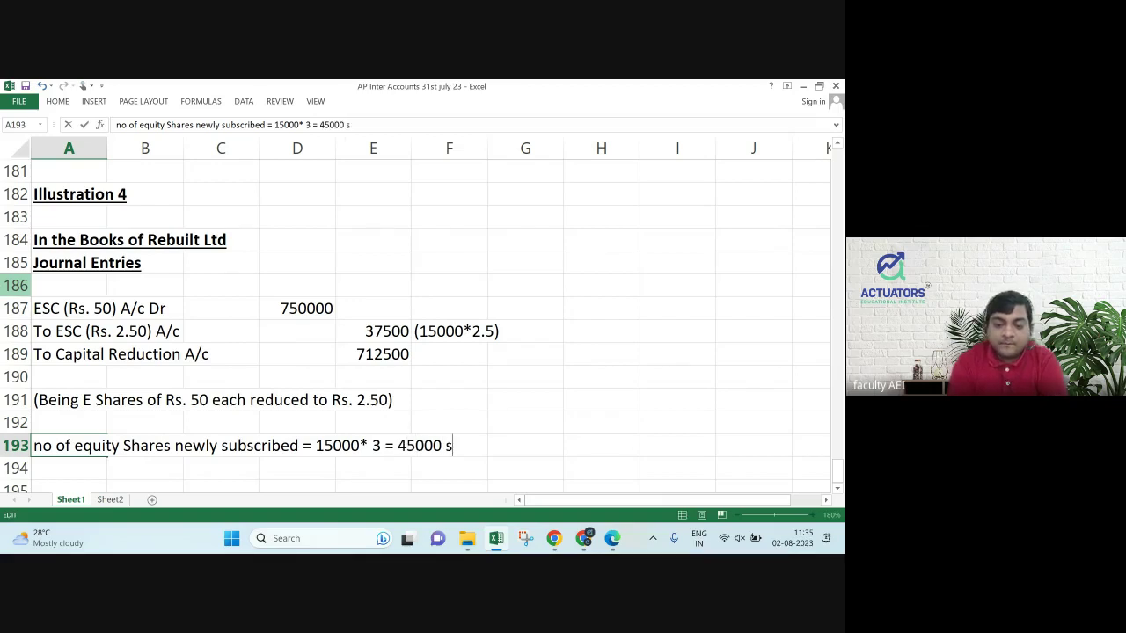
{"action": "type", "text": "hares"}
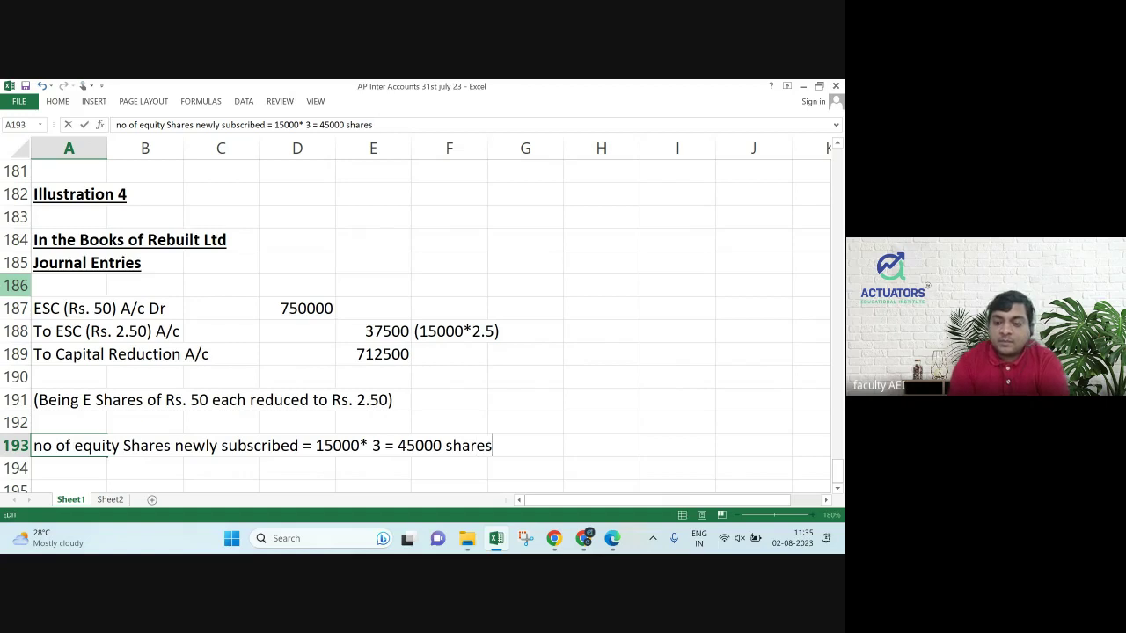
{"action": "key", "text": "Return"}
{"action": "left_click", "coordinate": [69, 445]}
{"action": "type", "text": "b"}
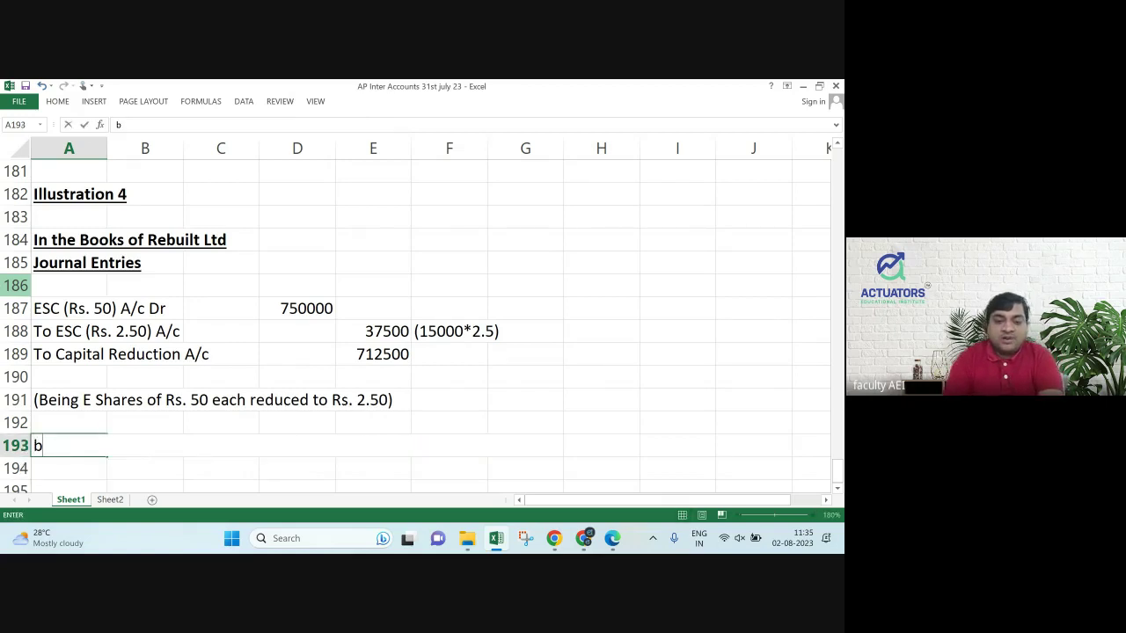
{"action": "key", "text": "Return"}
{"action": "key", "text": "ctrl+z"}
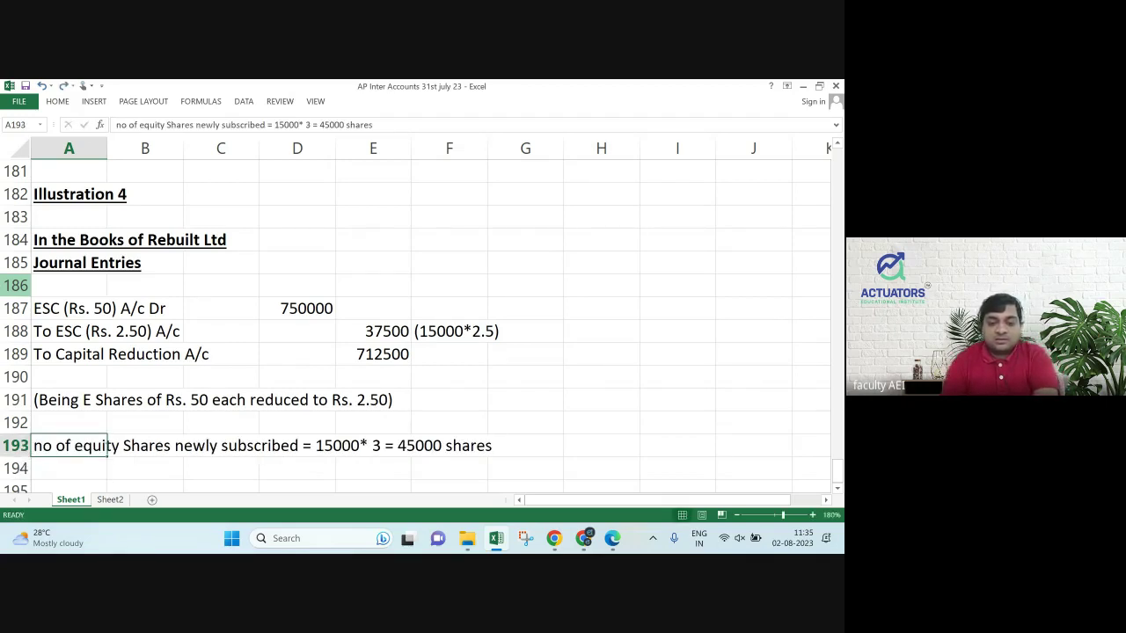
Format the newly subscribed shares note in A193 as bold and underlined.
{"action": "key", "text": "ctrl+b"}
{"action": "key", "text": "ctrl+u"}
{"action": "key", "text": "Down"}
{"action": "key", "text": "Down"}
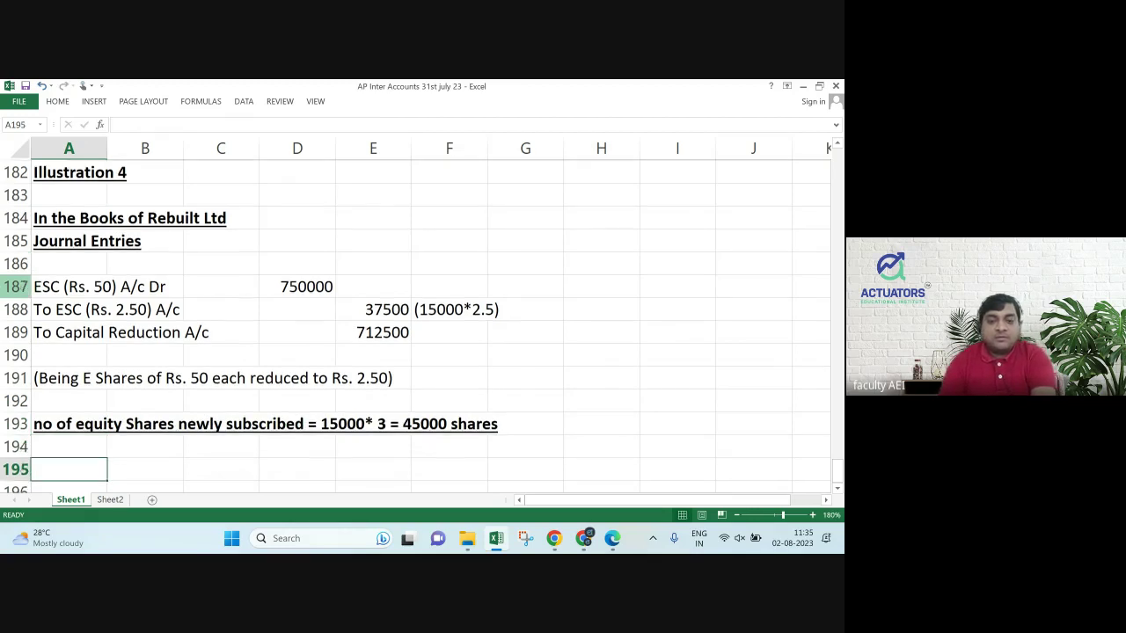
{"action": "key", "text": "Down"}
{"action": "key", "text": "Down"}
{"action": "key", "text": "Up"}
{"action": "key", "text": "Up"}
{"action": "key", "text": "Up"}
{"action": "key", "text": "Down"}
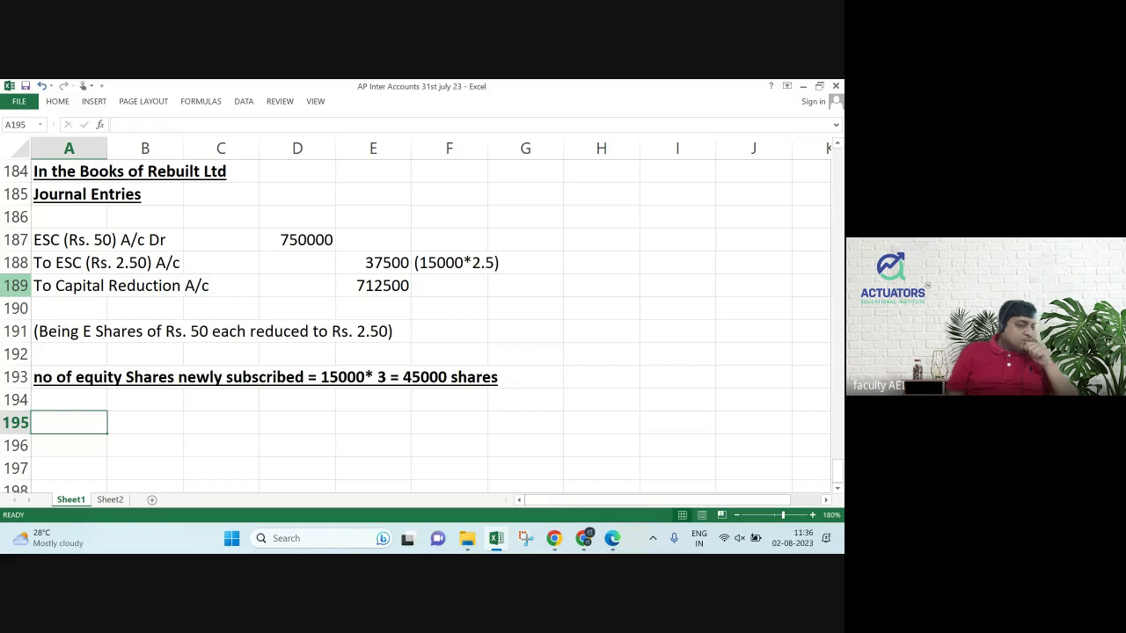
Enter the debit line "Bank A/c Dr (45000*2.50)" in A195.
{"action": "type", "text": "Bank A/c Dr"}
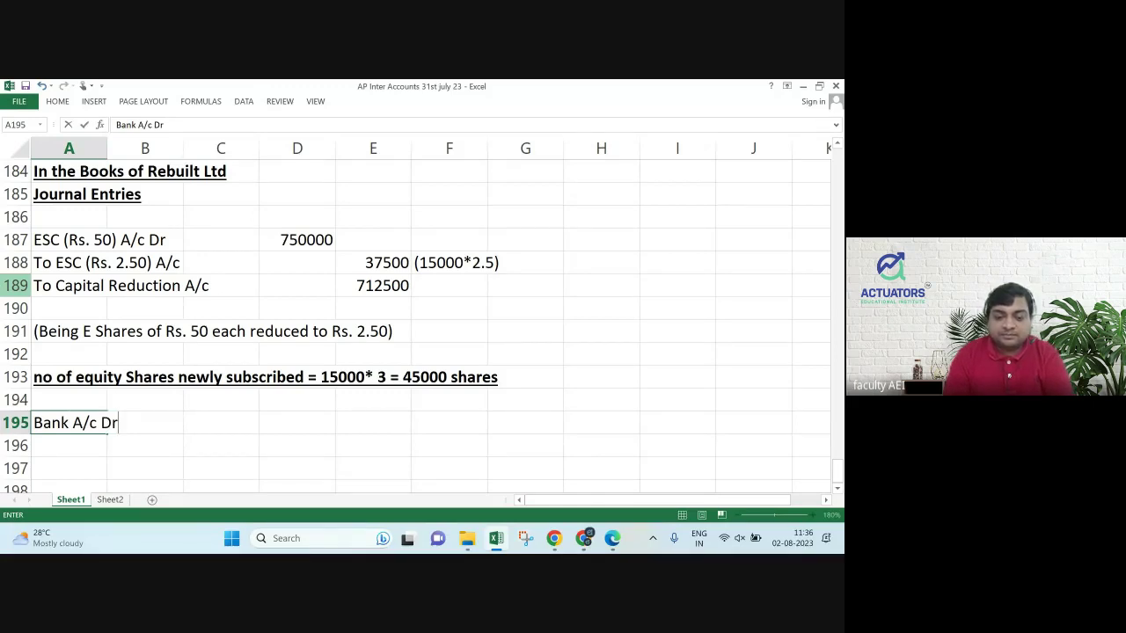
{"action": "type", "text": " (45"}
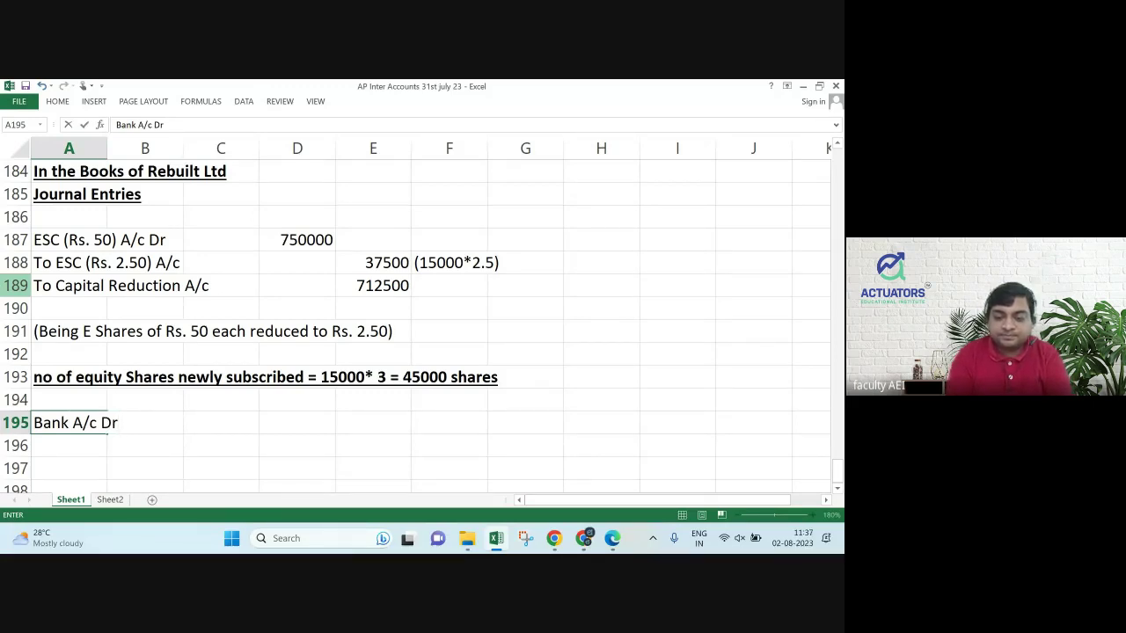
{"action": "type", "text": "000"}
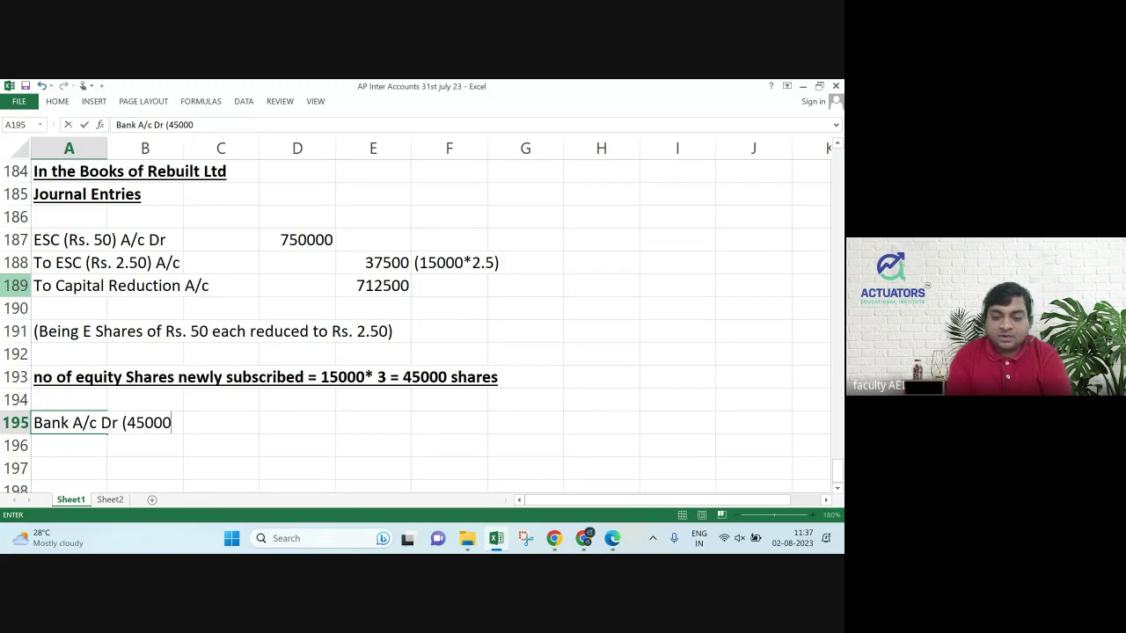
{"action": "type", "text": "*2.50"}
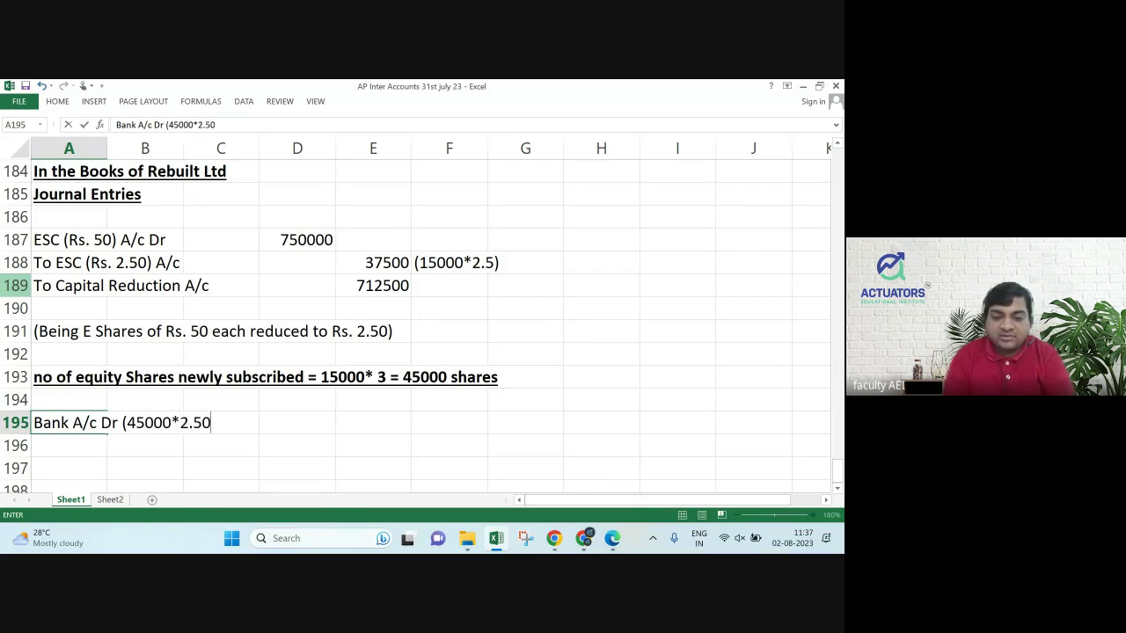
{"action": "type", "text": ")"}
{"action": "key", "text": "Return"}
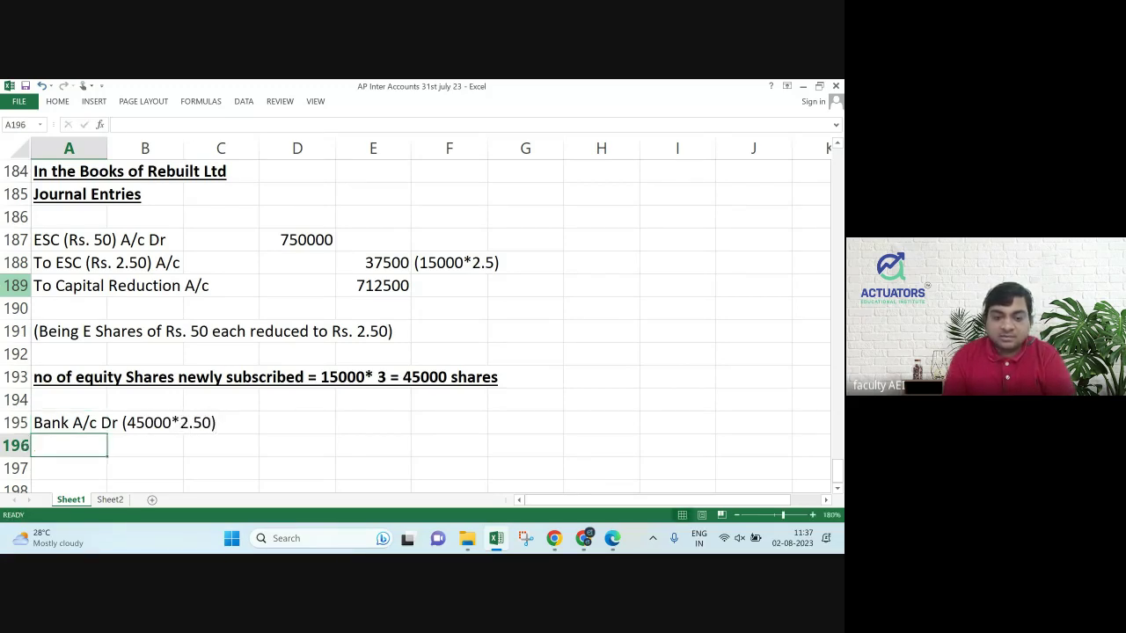
Enter 112500 in D195 as the Bank account's debit amount.
{"action": "key", "text": "Up"}
{"action": "key", "text": "Right"}
{"action": "key", "text": "Right"}
{"action": "key", "text": "Right"}
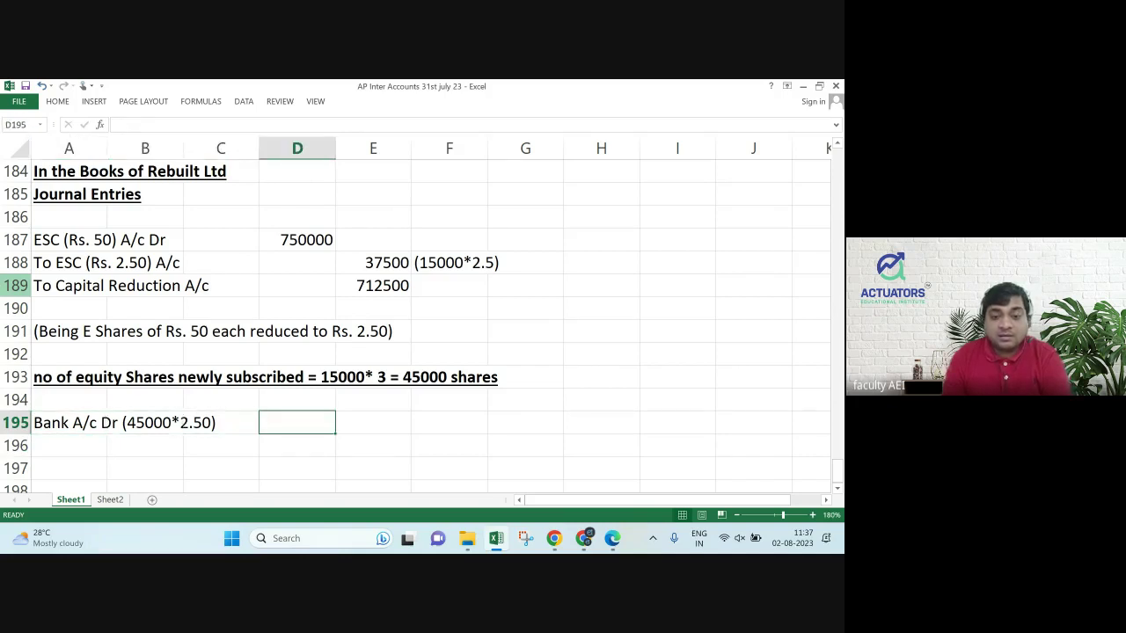
{"action": "type", "text": "1125"}
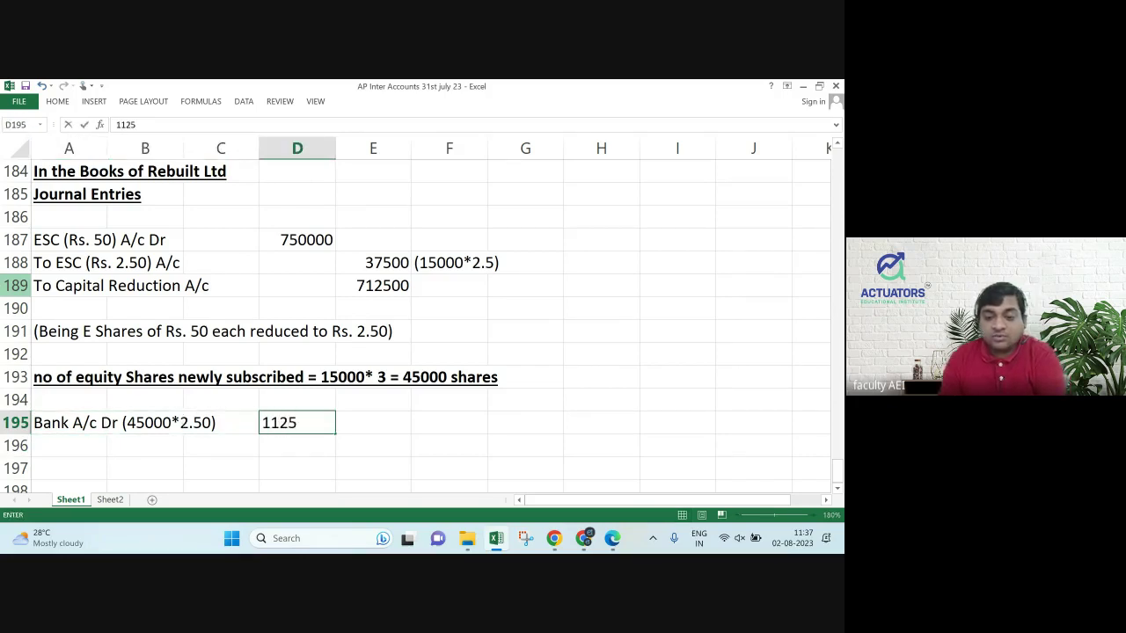
{"action": "type", "text": "00"}
{"action": "key", "text": "Return"}
Enter the credit line "TO E Share App A/c" in A196, below the Bank debit line.
{"action": "key", "text": "Left"}
{"action": "key", "text": "Left"}
{"action": "key", "text": "Left"}
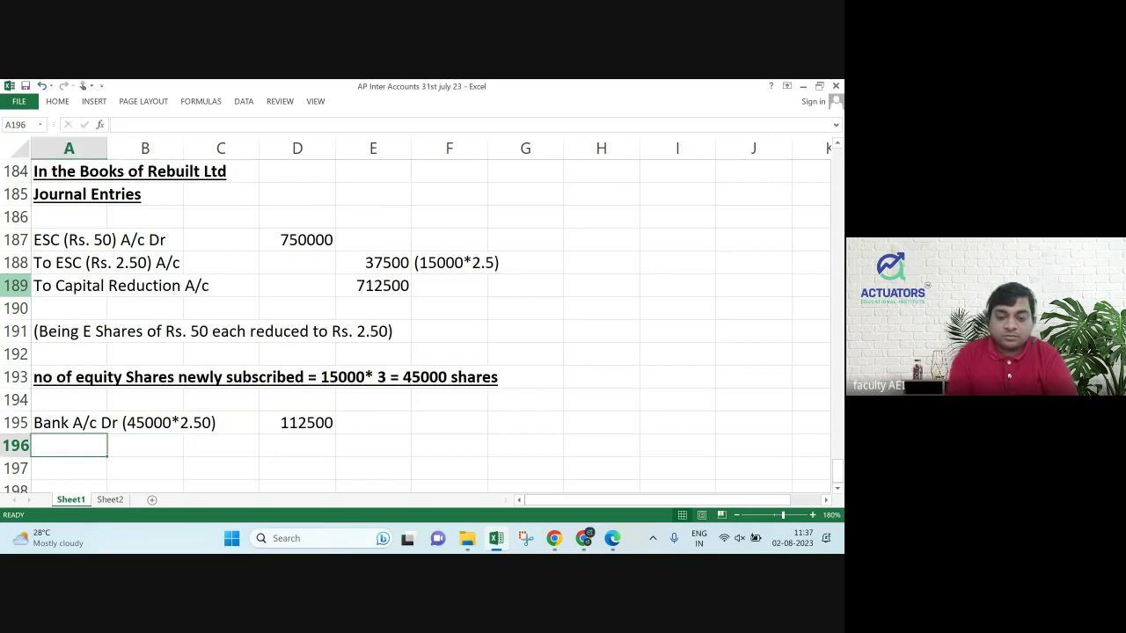
{"action": "type", "text": "TO Es ahre"}
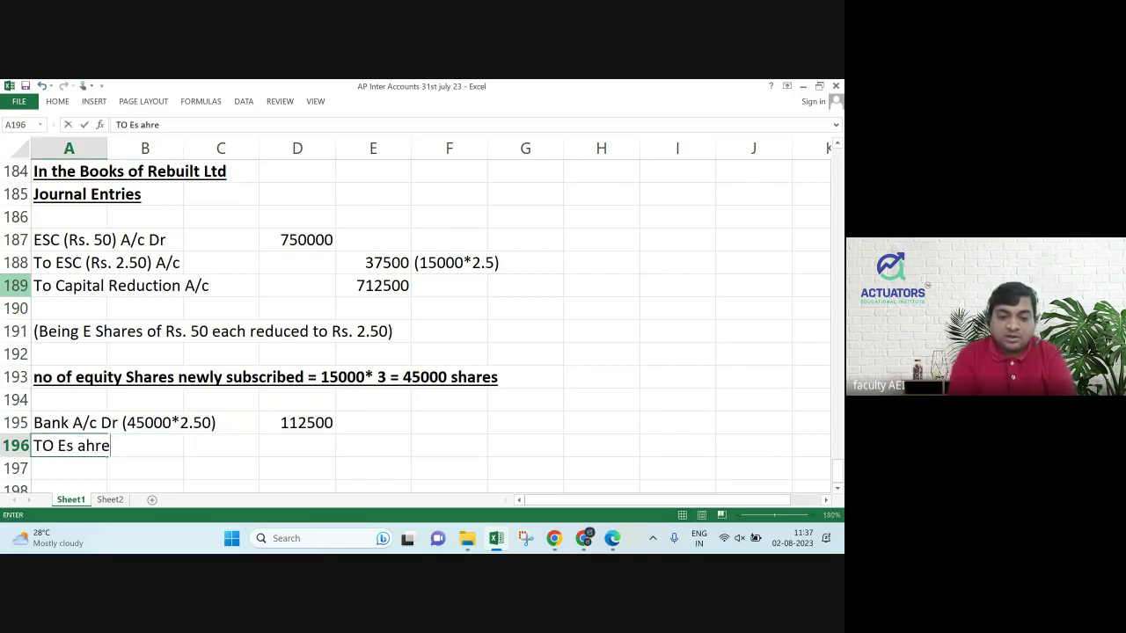
{"action": "key", "text": "BackSpace"}
{"action": "key", "text": "BackSpace"}
{"action": "key", "text": "BackSpace"}
{"action": "key", "text": "BackSpace"}
{"action": "key", "text": "BackSpace"}
{"action": "key", "text": "BackSpace"}
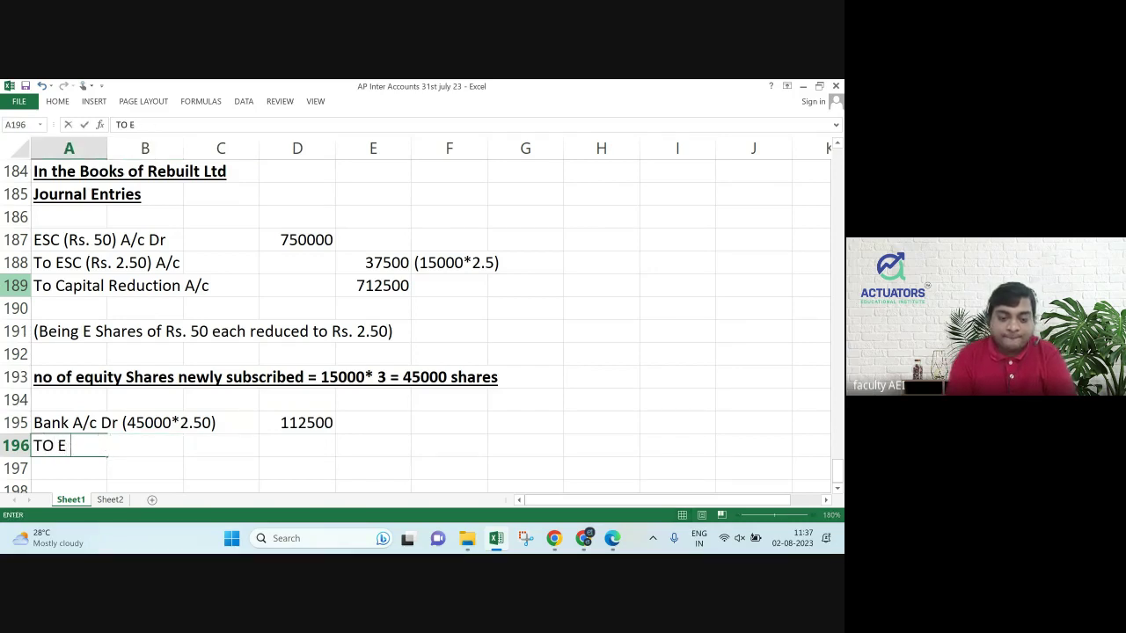
{"action": "type", "text": "Share App"}
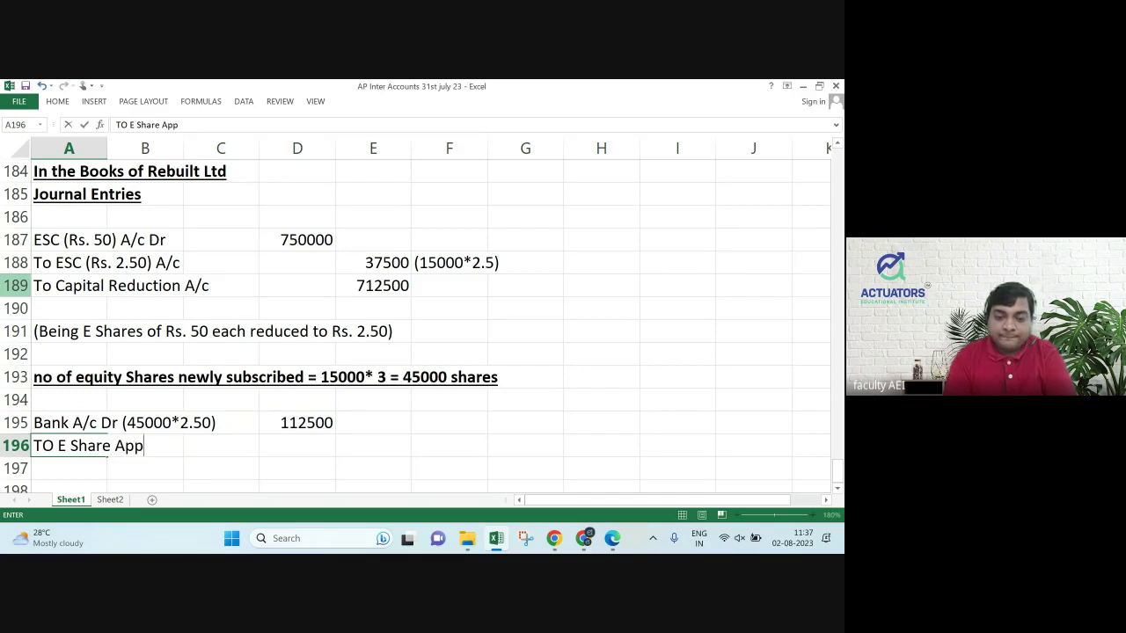
{"action": "type", "text": " A/c"}
Enter 112500 in E196 as the equity share application account's credit amount.
{"action": "key", "text": "Tab"}
{"action": "key", "text": "Tab"}
{"action": "key", "text": "Tab"}
{"action": "key", "text": "Tab"}
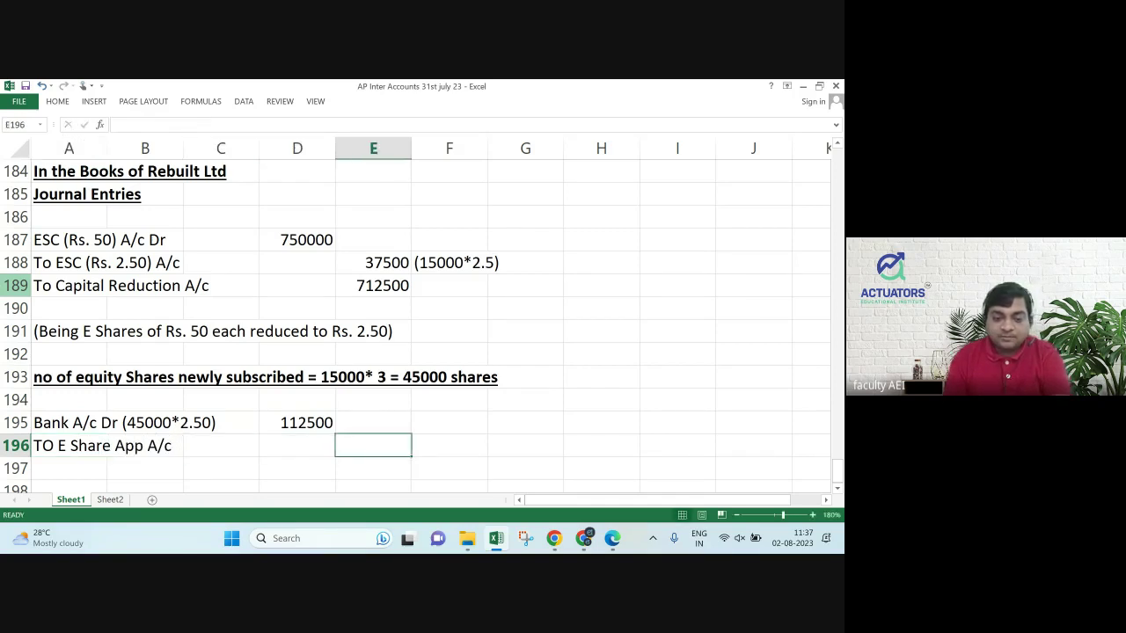
{"action": "type", "text": "112500"}
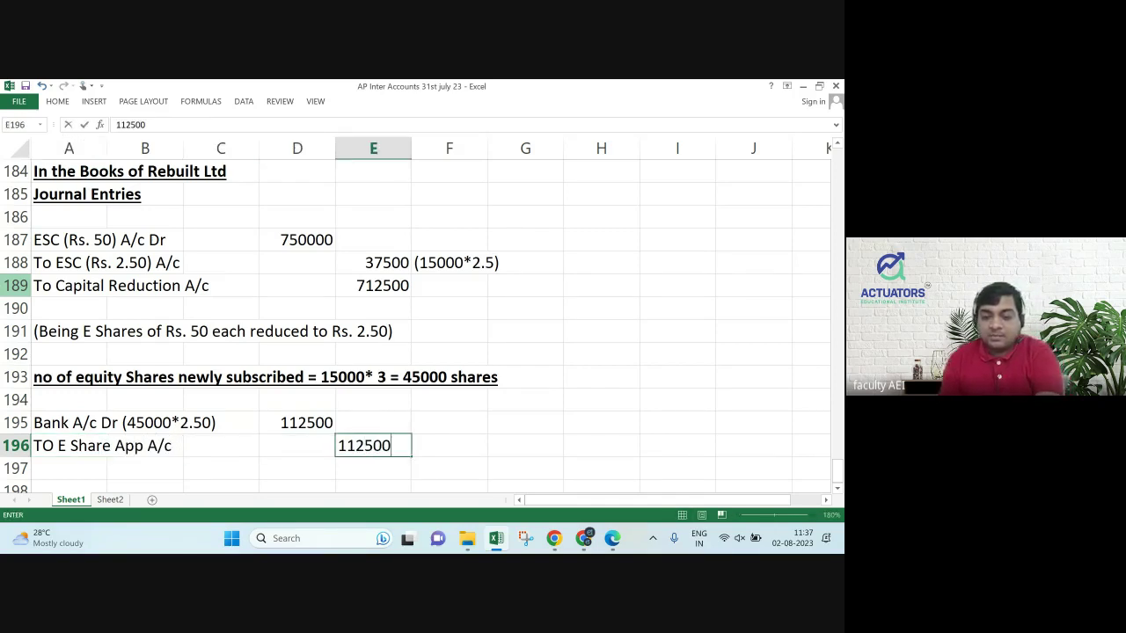
{"action": "key", "text": "Down"}
Start the share allotment entry with the debit line "E Share App A/c Dr" in A198.
{"action": "key", "text": "Down"}
{"action": "key", "text": "Down"}
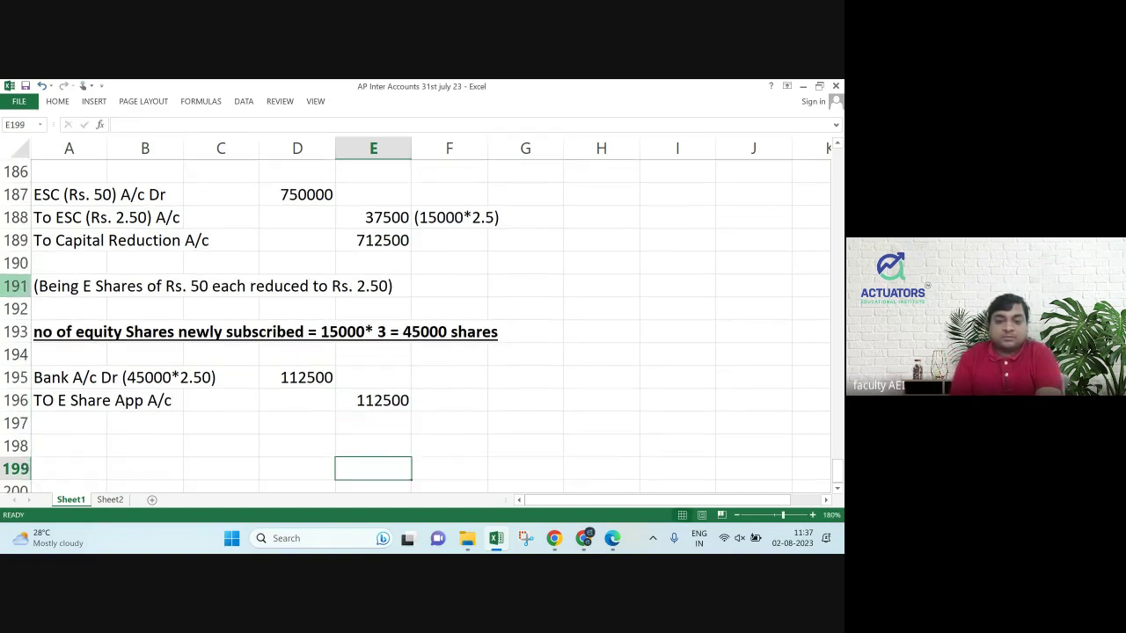
{"action": "key", "text": "Up"}
{"action": "key", "text": "Left"}
{"action": "key", "text": "Left"}
{"action": "key", "text": "Left"}
{"action": "key", "text": "Left"}
{"action": "type", "text": "E"}
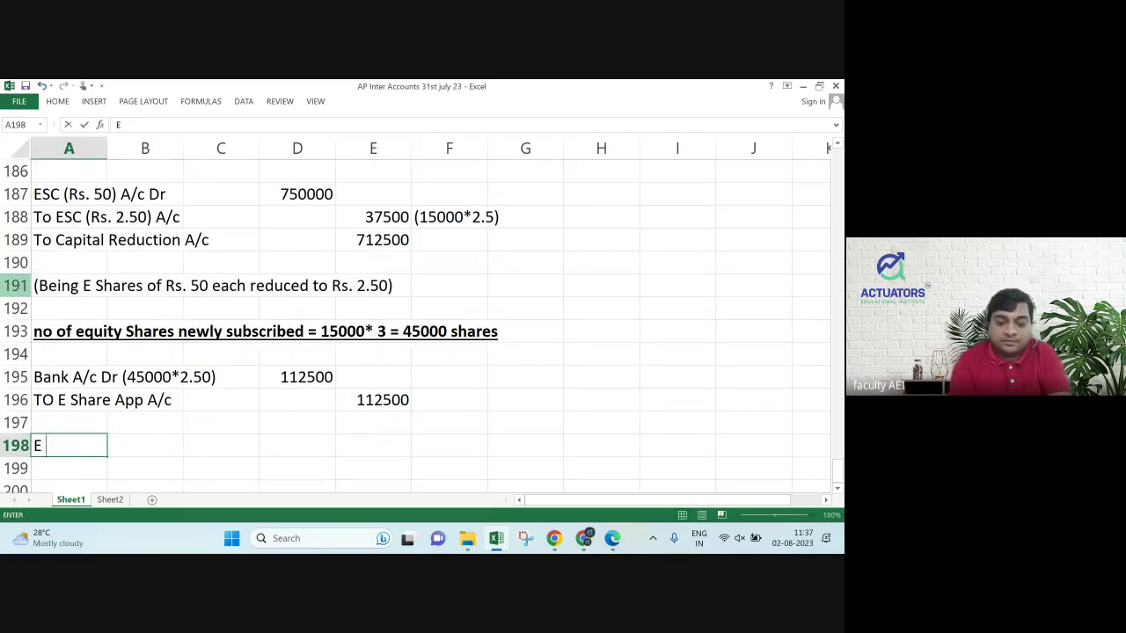
{"action": "type", "text": " Share App A/c Dr"}
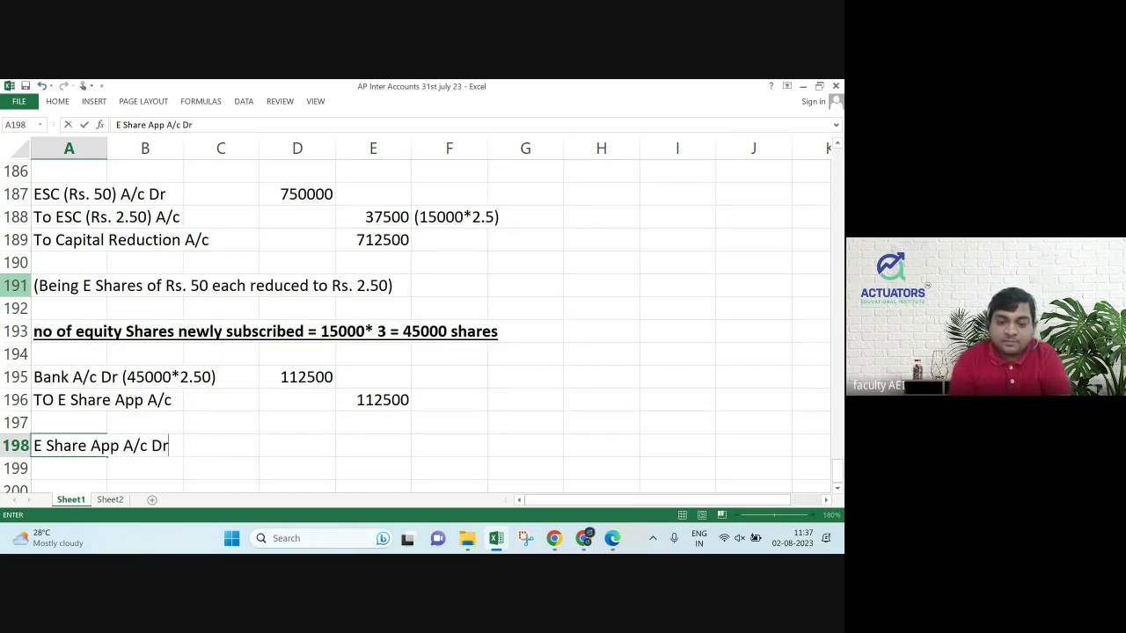
{"action": "key", "text": "Return"}
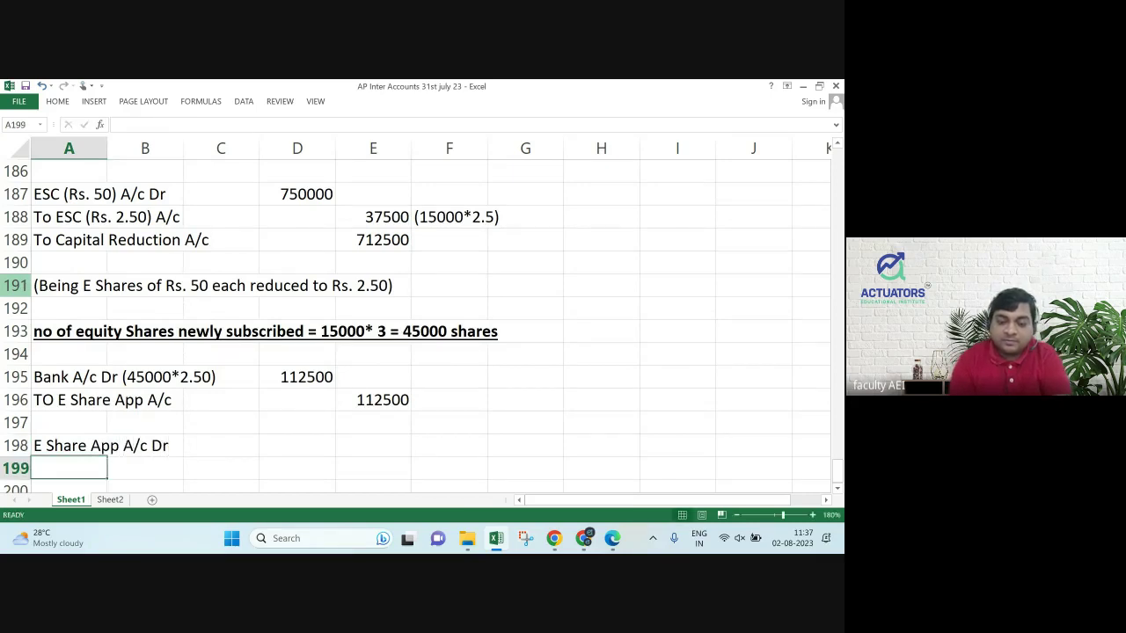
Enter the credit line "To E Share Capital A/c" in A199.
{"action": "type", "text": "To E"}
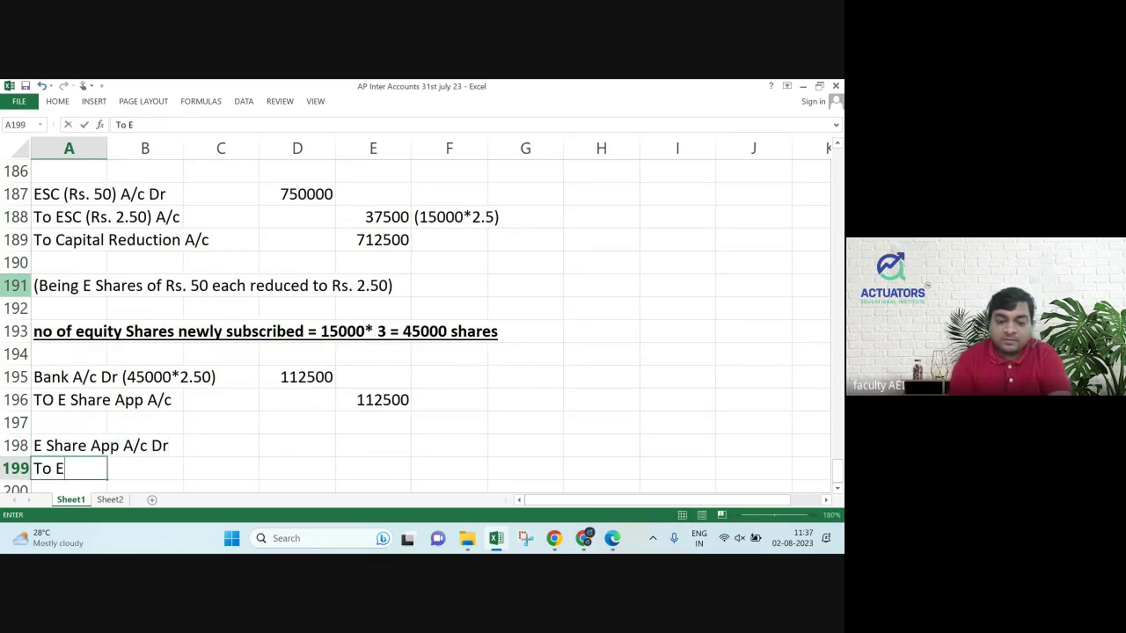
{"action": "type", "text": " Shar"}
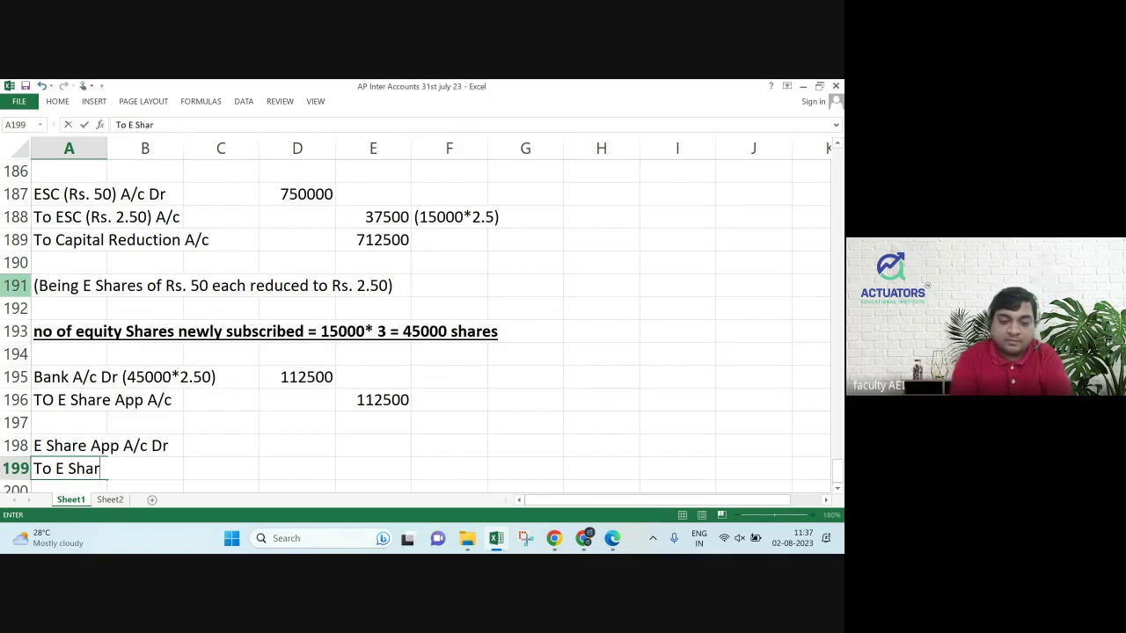
{"action": "type", "text": "e CApital A/c"}
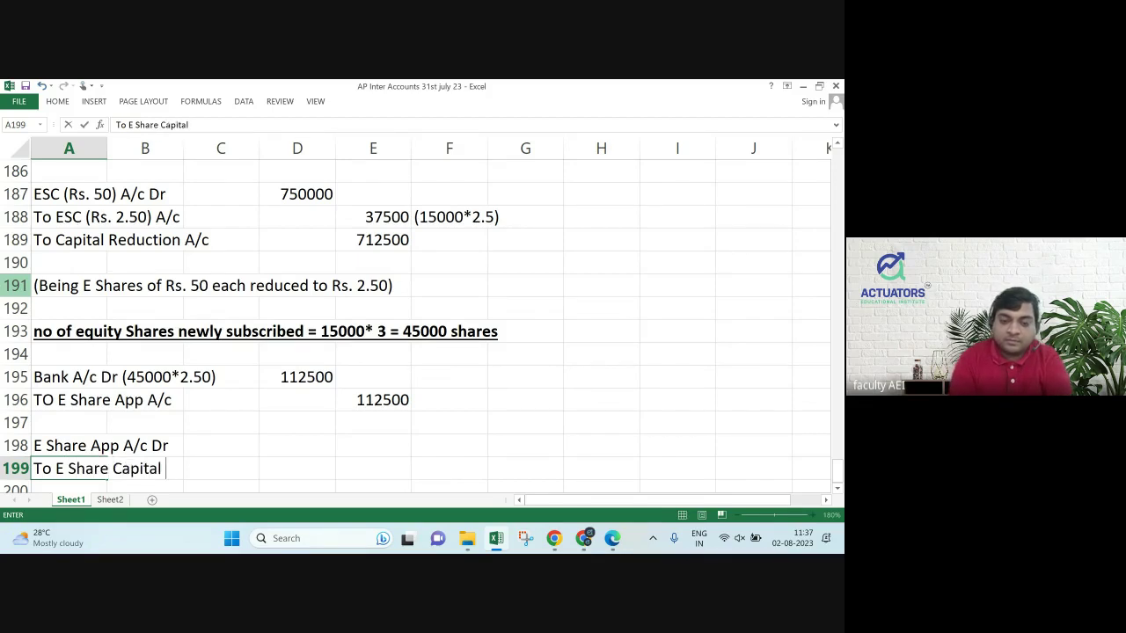
{"action": "key", "text": "Return"}
Enter 112500 in D198 as the equity share application account's debit amount.
{"action": "key", "text": "Up"}
{"action": "key", "text": "Up"}
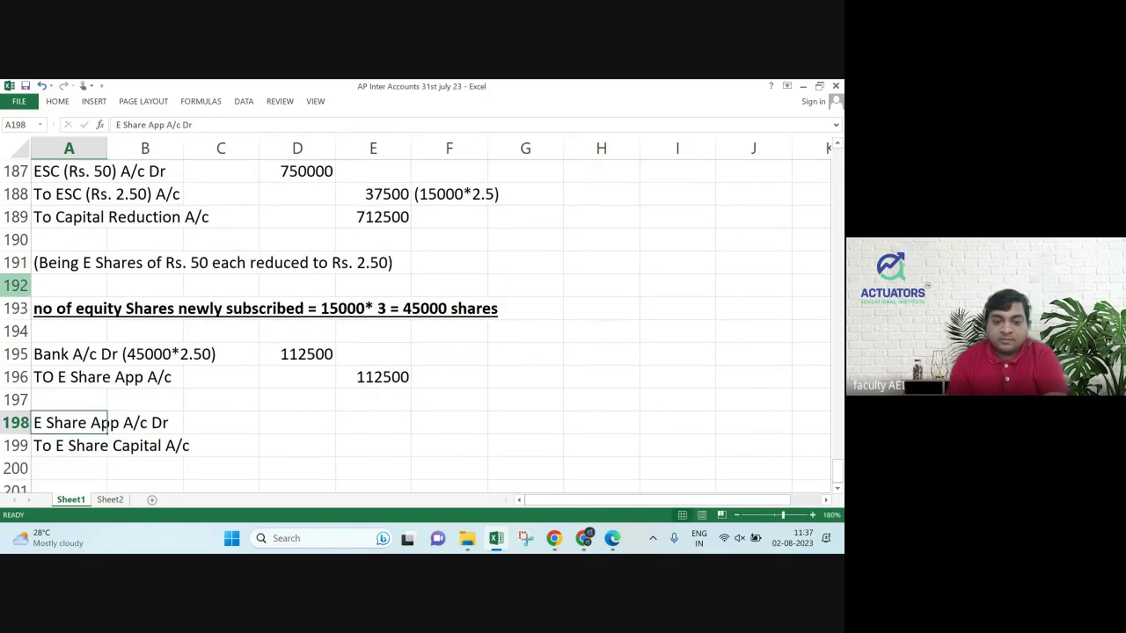
{"action": "key", "text": "Right"}
{"action": "key", "text": "Right"}
{"action": "key", "text": "Right"}
{"action": "type", "text": "1125"}
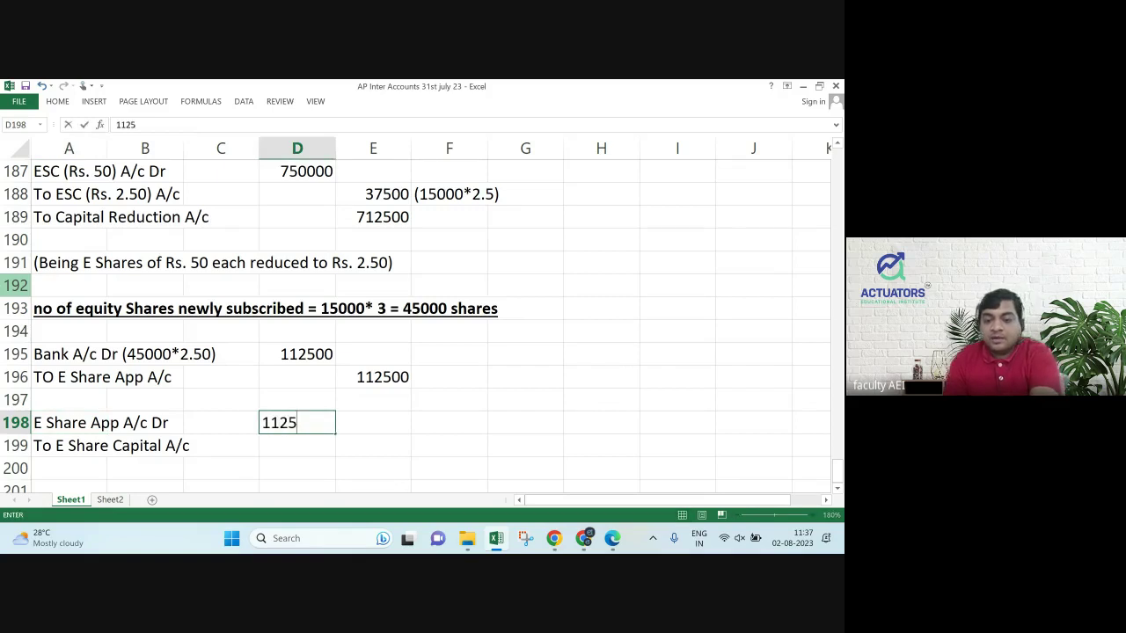
{"action": "type", "text": "00"}
{"action": "key", "text": "Return"}
Enter 112500 in E199 as the equity share capital account's credit amount.
{"action": "key", "text": "Right"}
{"action": "type", "text": "11"}
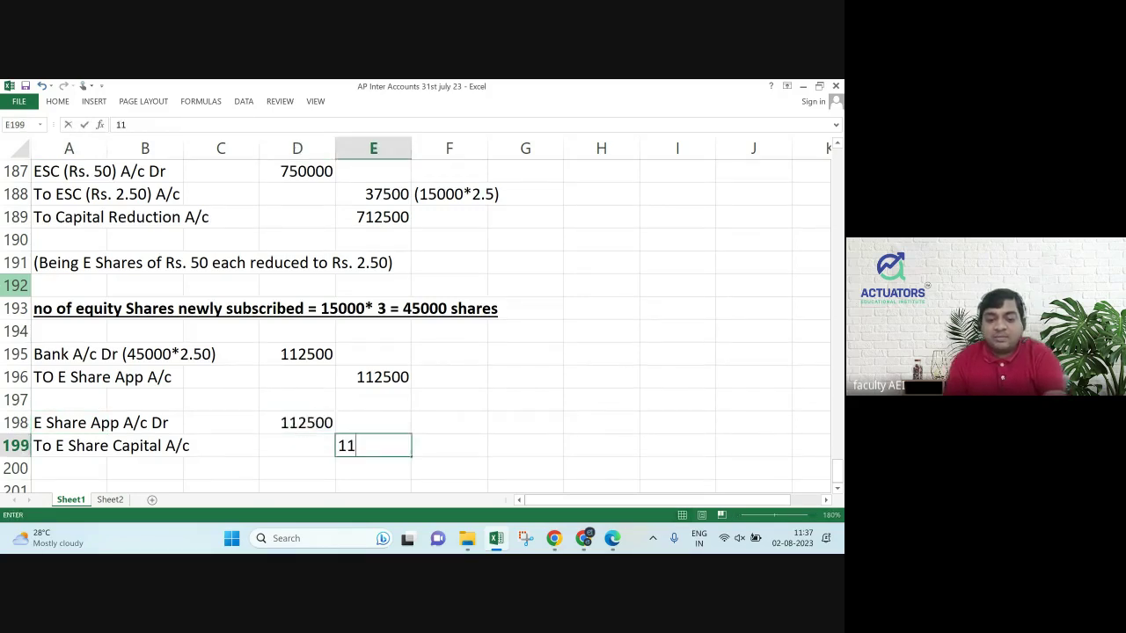
{"action": "type", "text": "25"}
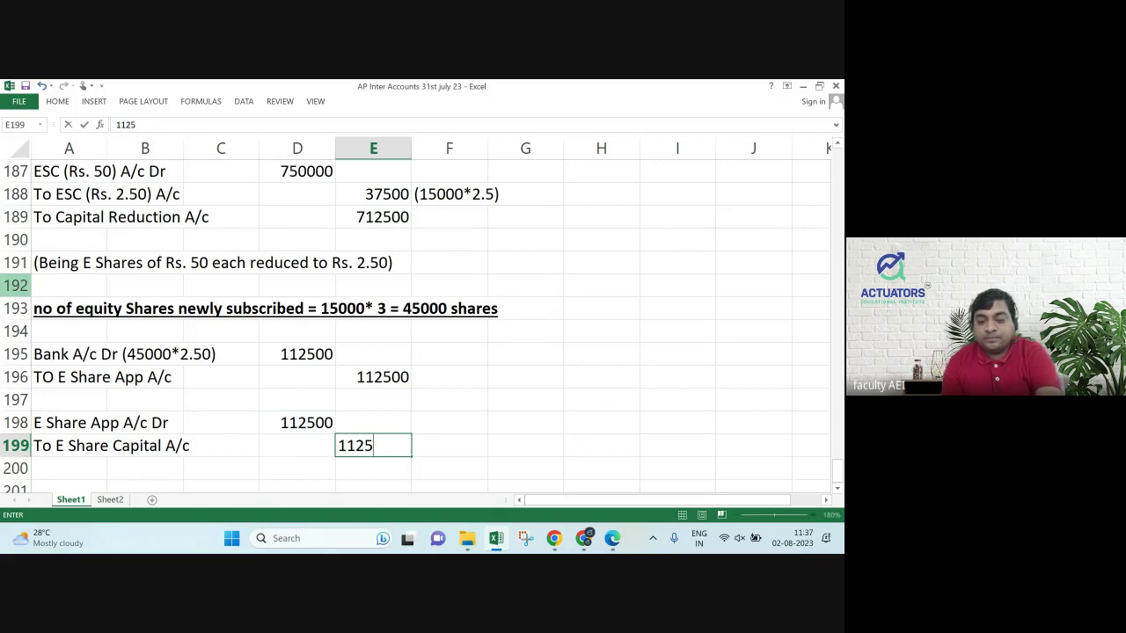
{"action": "type", "text": "00"}
{"action": "key", "text": "Return"}
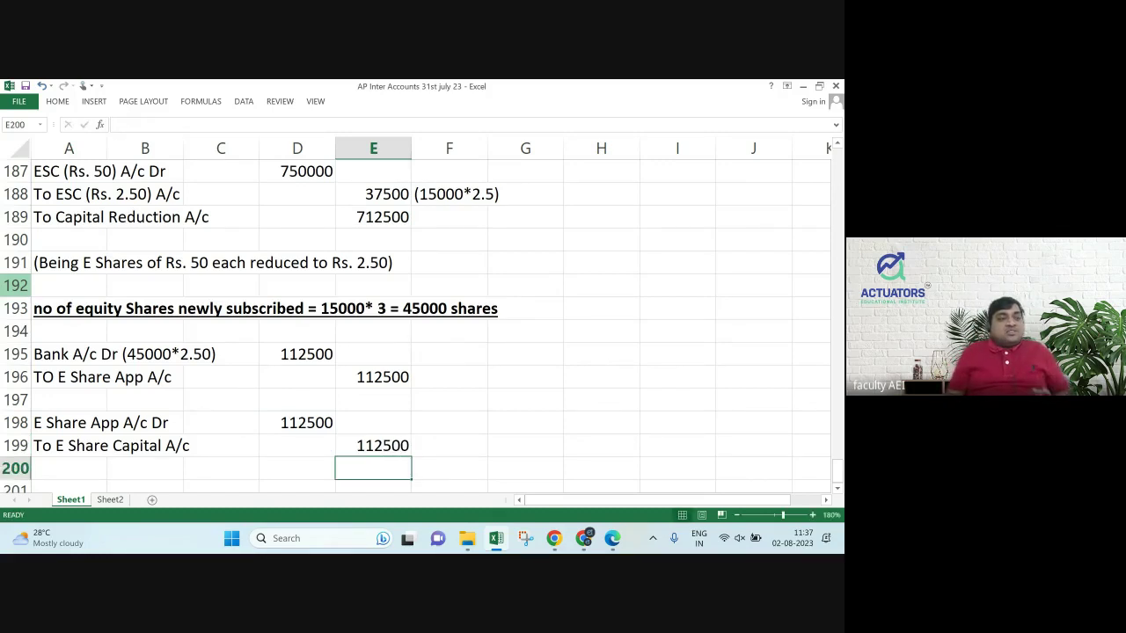
Enter the narration "(Being E shares issued)" in A201.
{"action": "left_click", "coordinate": [373, 489]}
{"action": "left_click", "coordinate": [145, 468]}
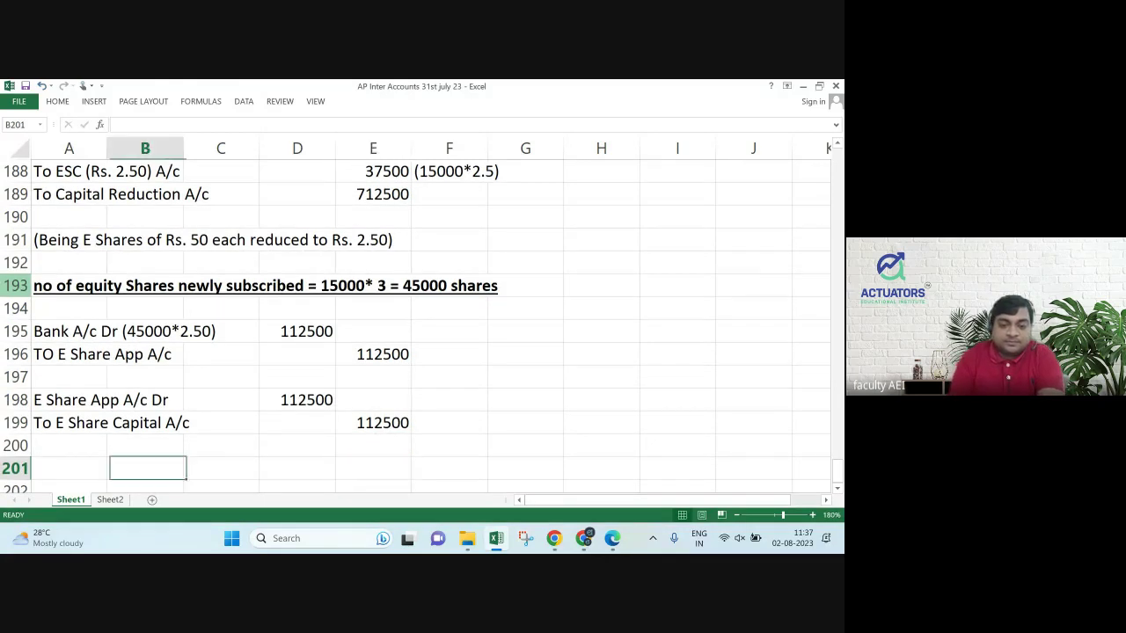
{"action": "left_click", "coordinate": [68, 469]}
{"action": "type", "text": "(Being"}
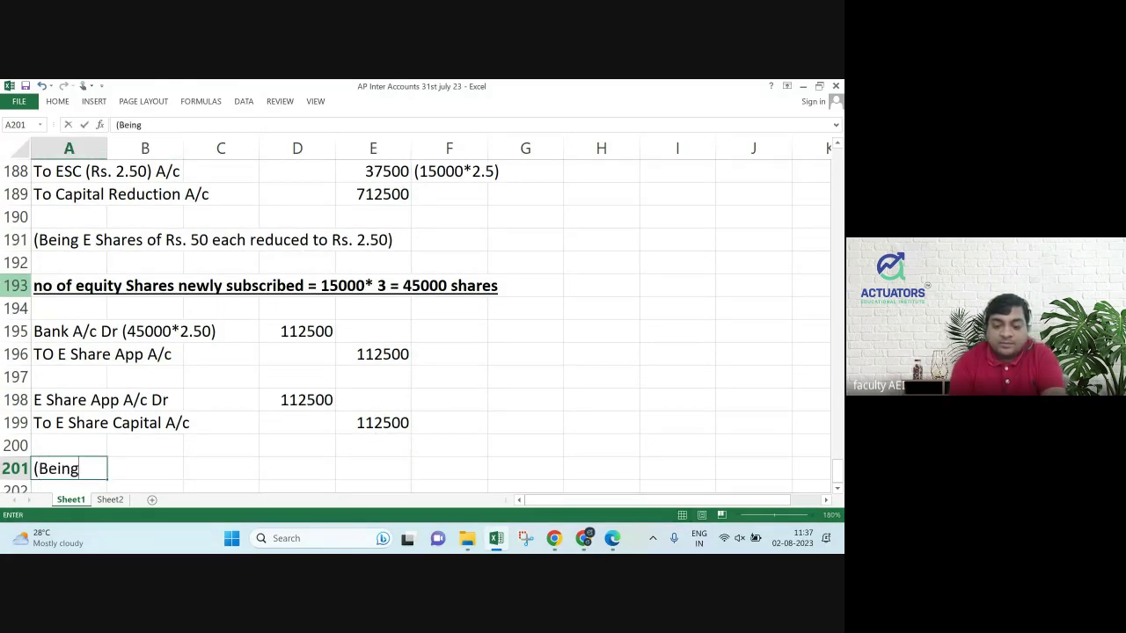
{"action": "type", "text": " E shares i"}
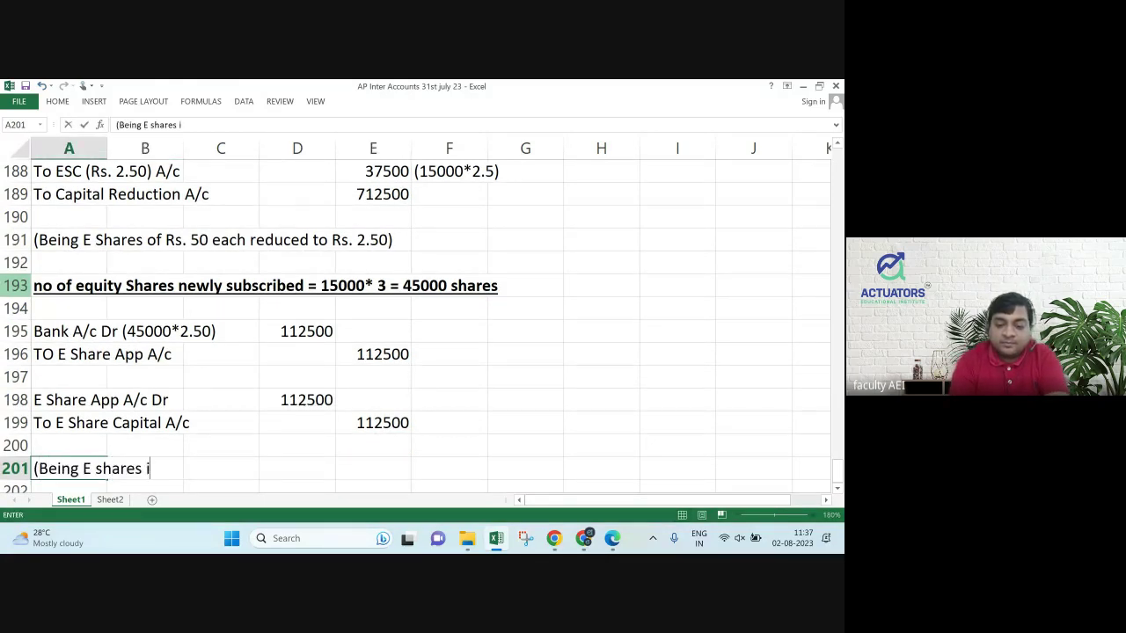
{"action": "type", "text": "ssued)"}
{"action": "key", "text": "Return"}
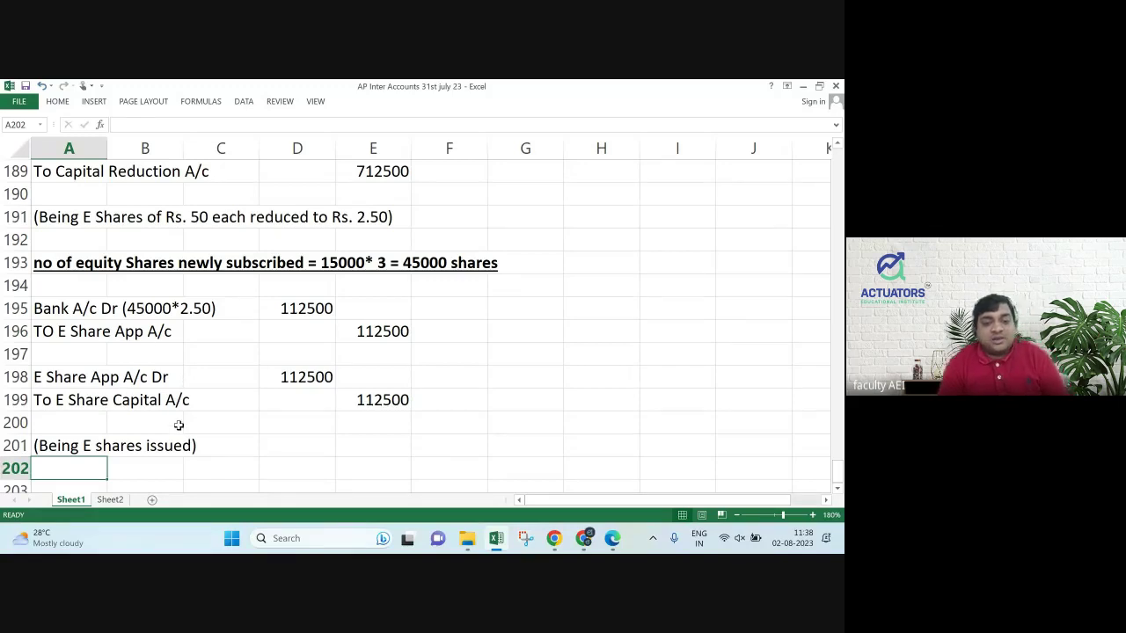
Select A203, two rows below the share issue narration.
{"action": "key", "text": "Down"}
{"action": "key", "text": "Down"}
{"action": "key", "text": "Down"}
{"action": "key", "text": "Down"}
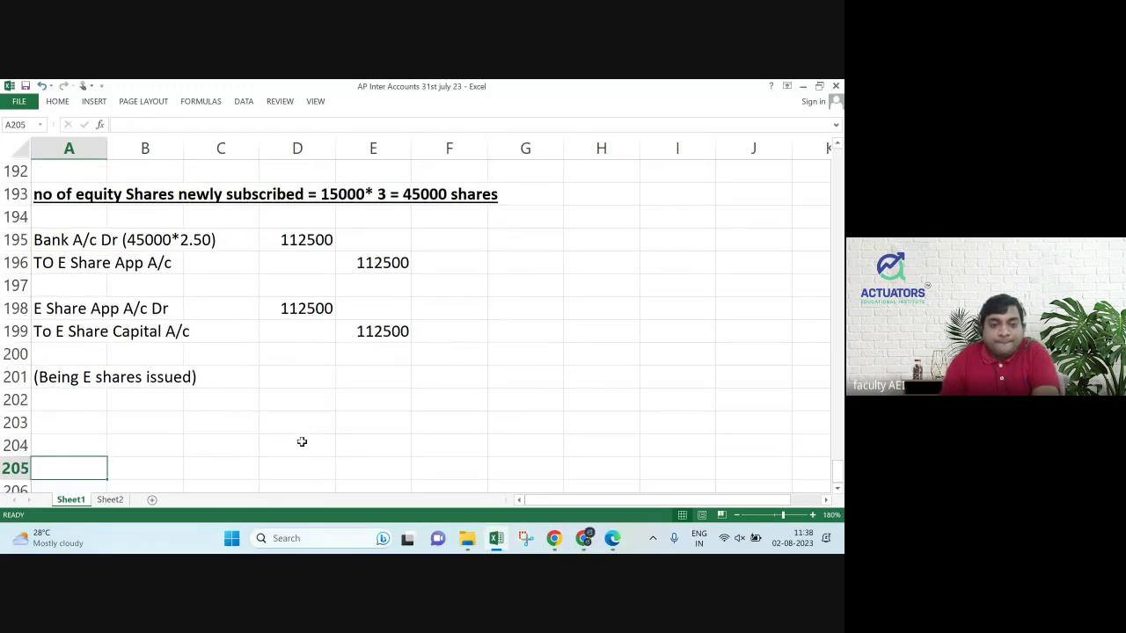
{"action": "key", "text": "Up"}
{"action": "key", "text": "Up"}
{"action": "key", "text": "Up"}
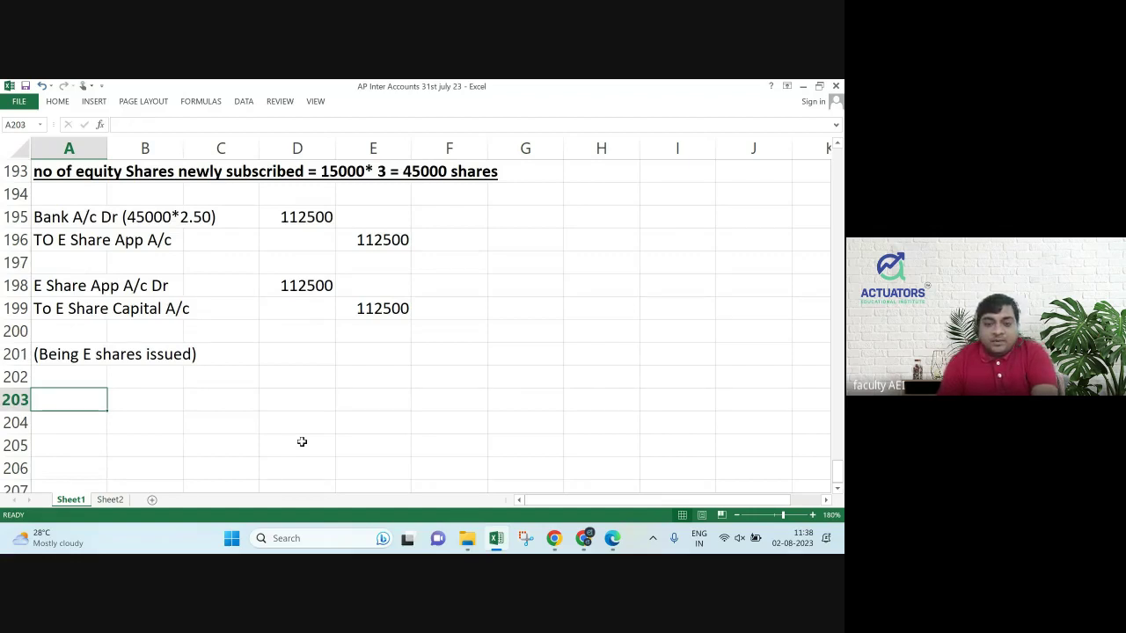
Switch to the PDF in Edge to check the terms of the reconstruction scheme, and return to the Excel worksheet.
{"action": "key", "text": "alt+Tab"}
{"action": "key", "text": "alt+Tab"}
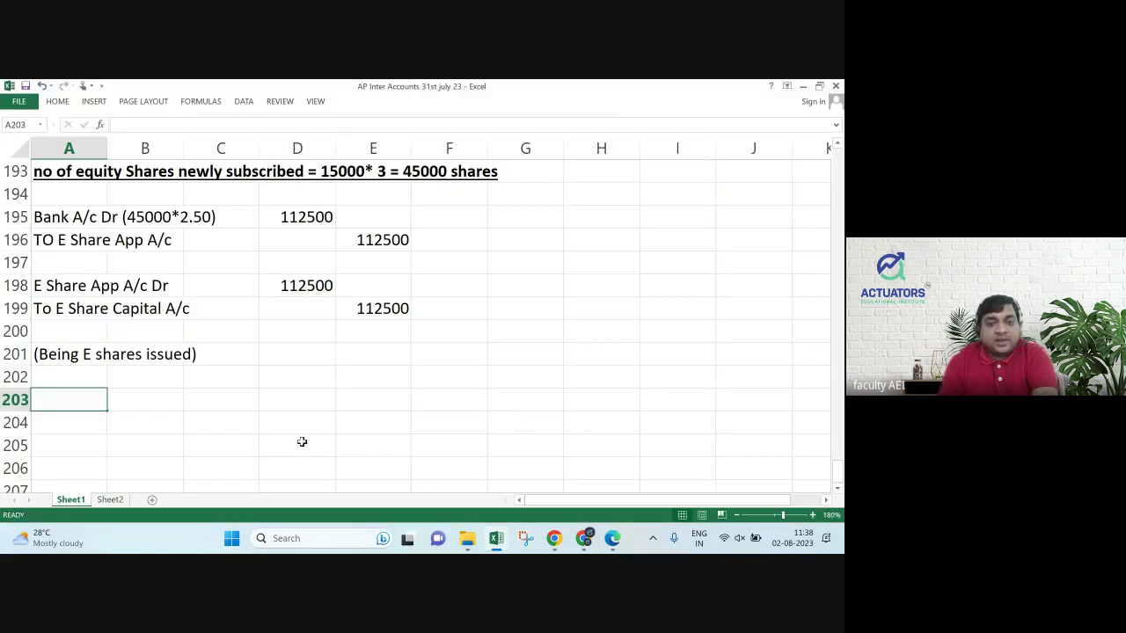
{"action": "key", "text": "alt+Tab"}
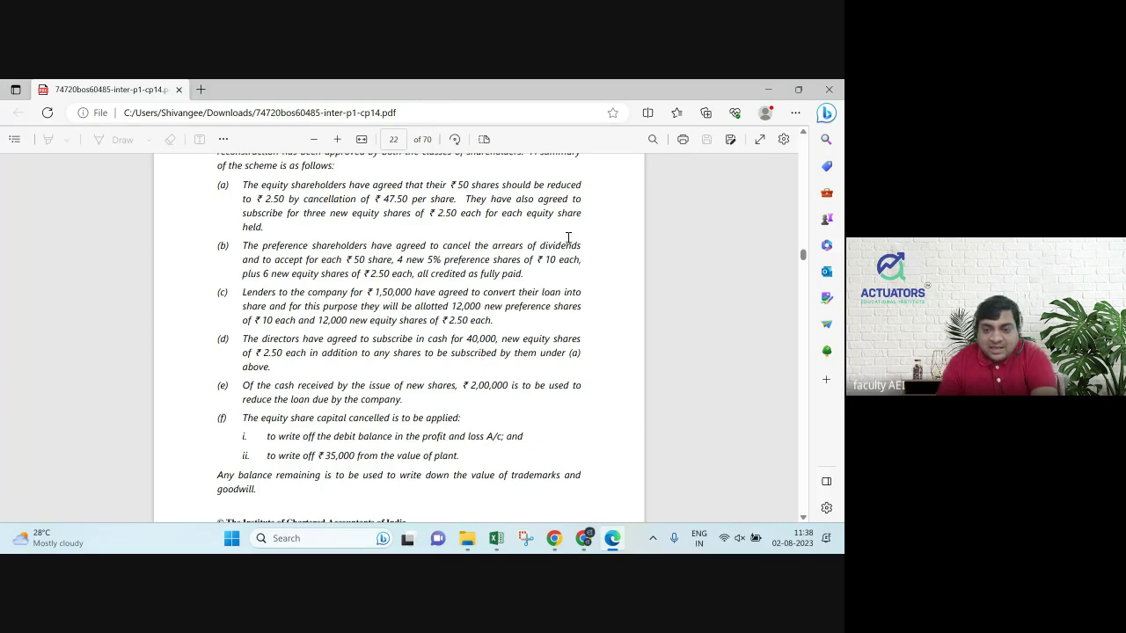
{"action": "key", "text": "alt+Tab"}
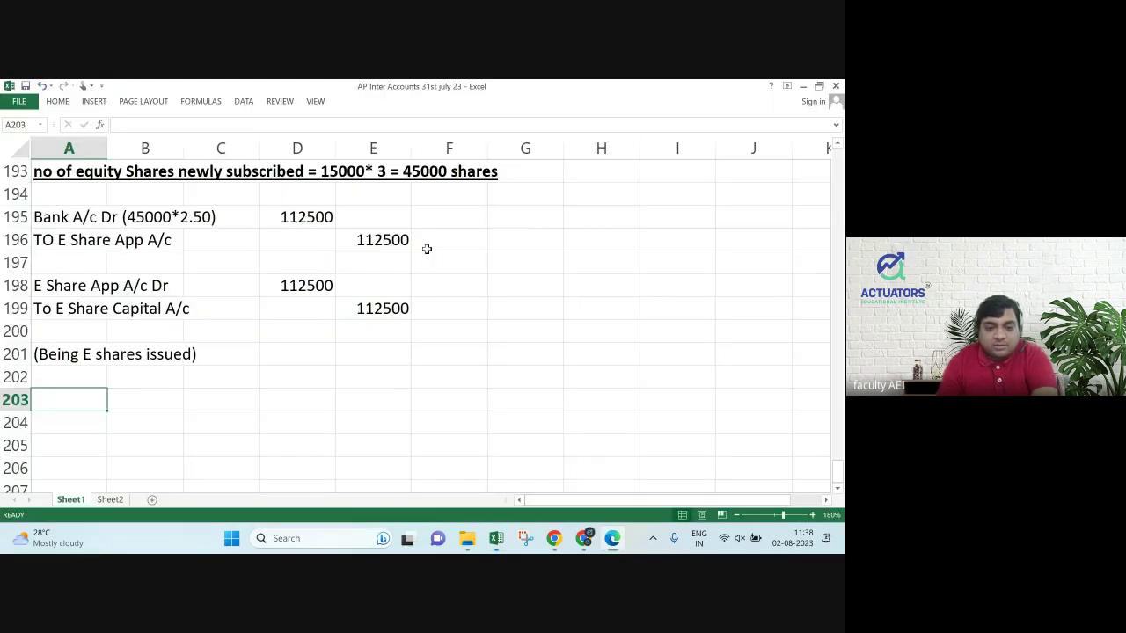
Enter the note "Contingent Liability waived - No Entry as liability doesn't exist" in A203.
{"action": "type", "text": "Conti"}
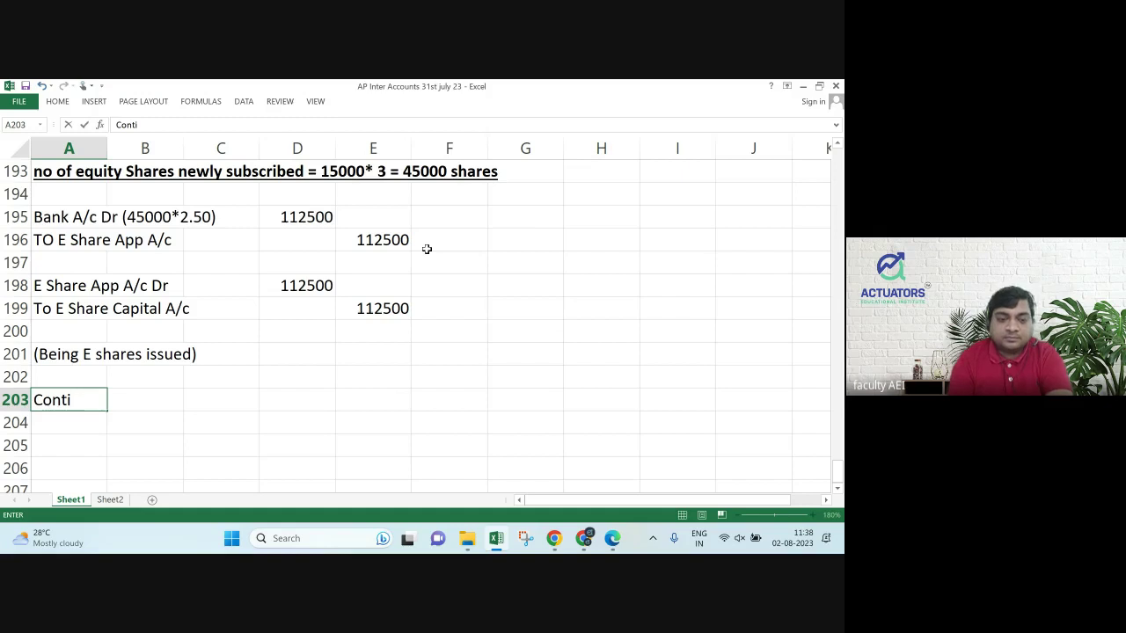
{"action": "type", "text": "n"}
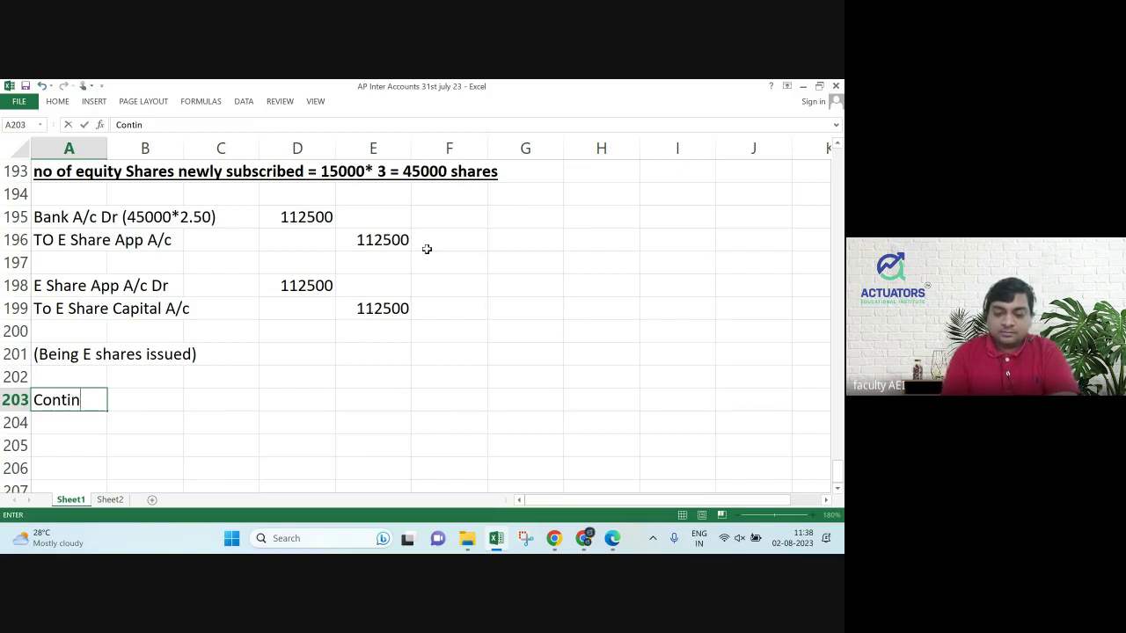
{"action": "type", "text": "gent Li"}
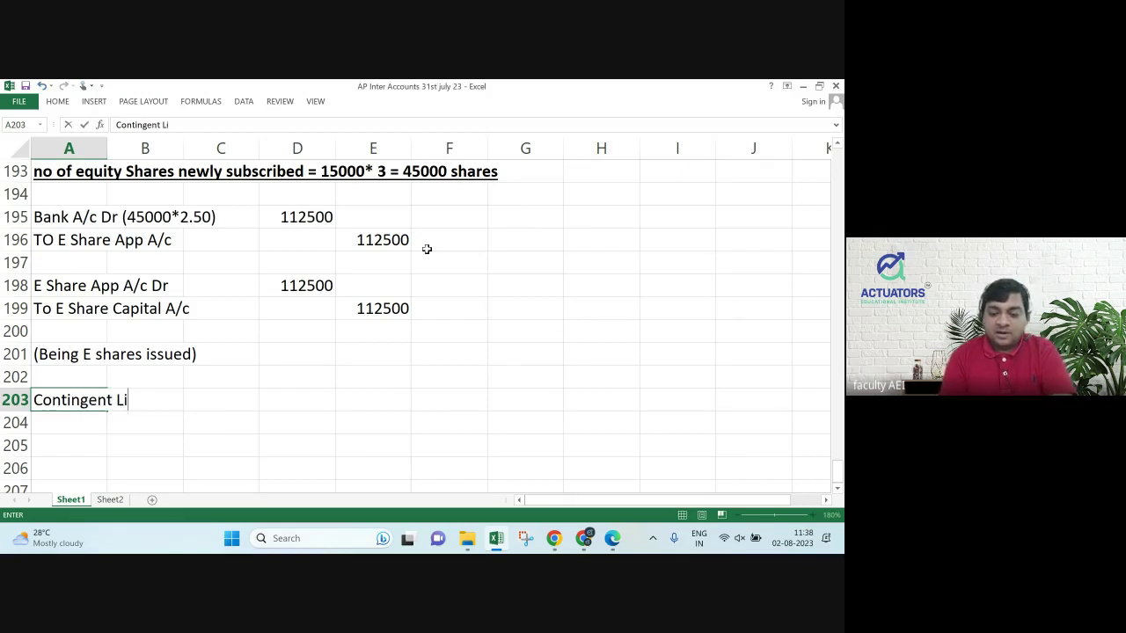
{"action": "type", "text": "ability w"}
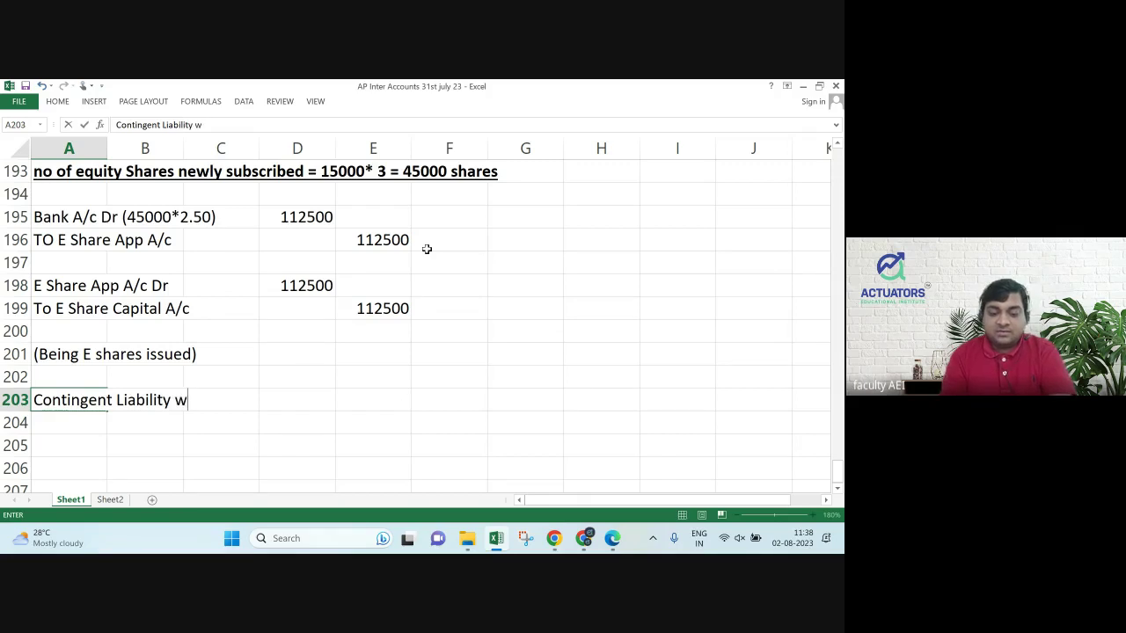
{"action": "type", "text": "aived - "}
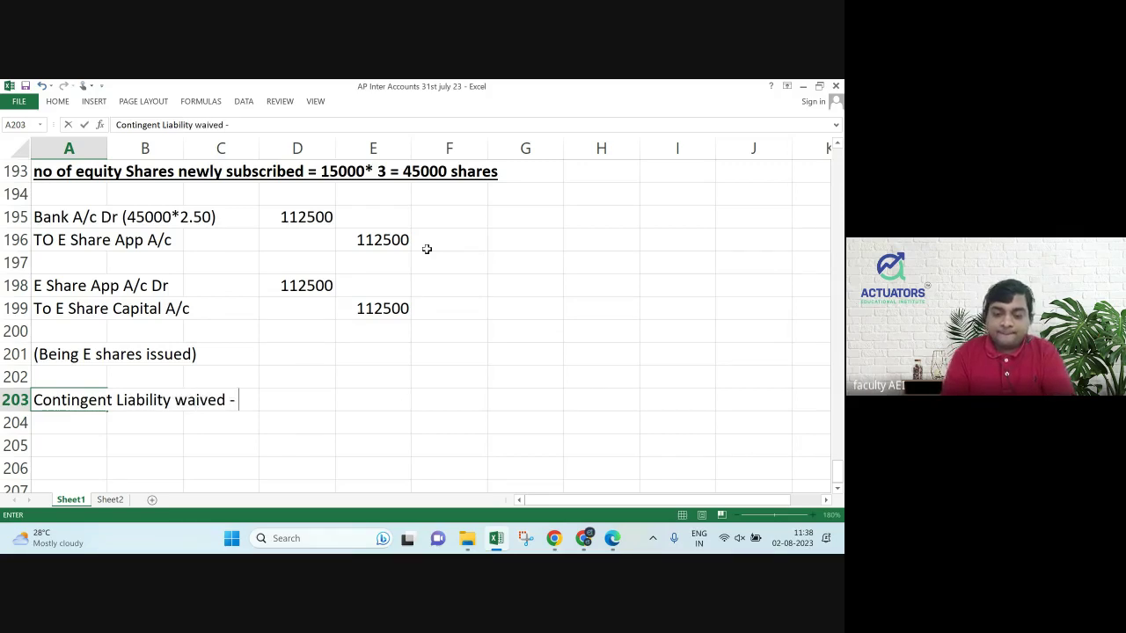
{"action": "type", "text": "No "}
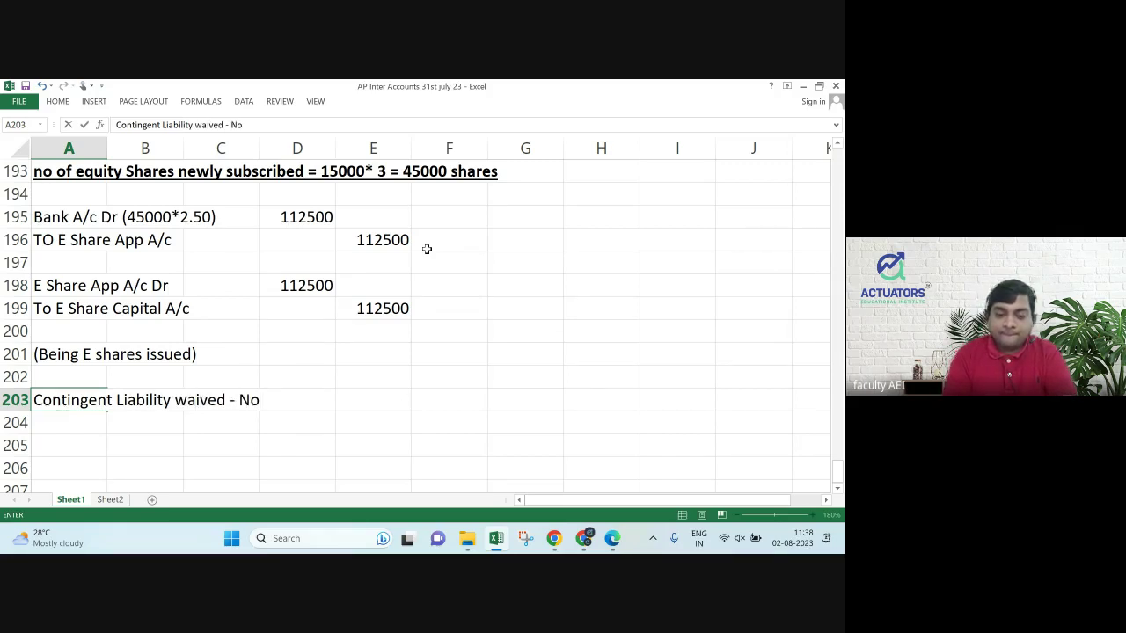
{"action": "type", "text": "Entr"}
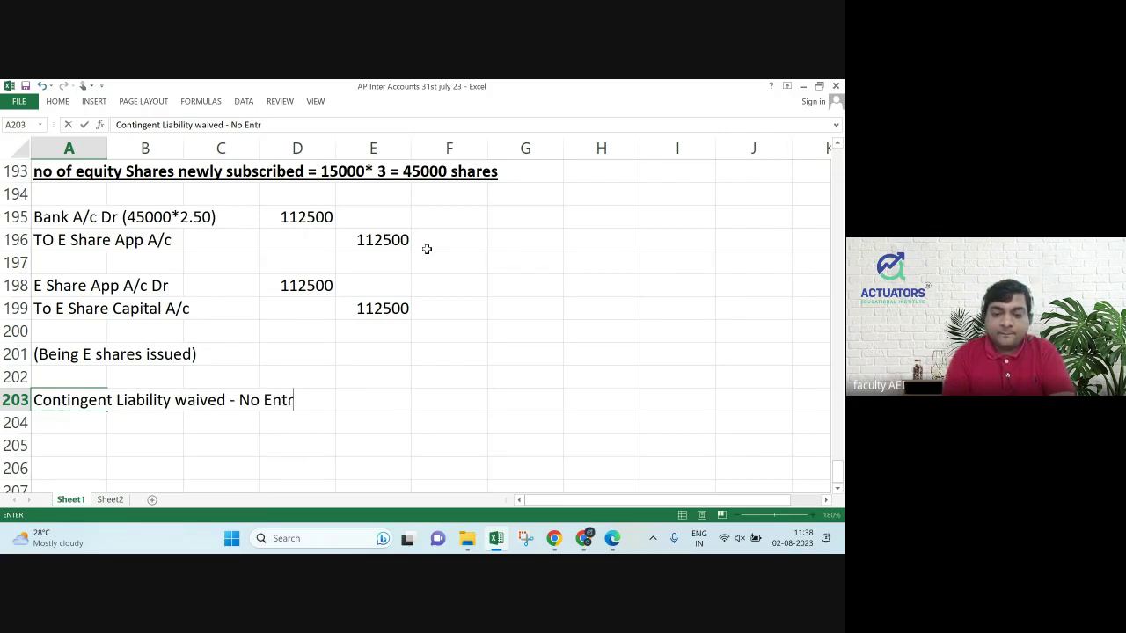
{"action": "type", "text": "y as liability "}
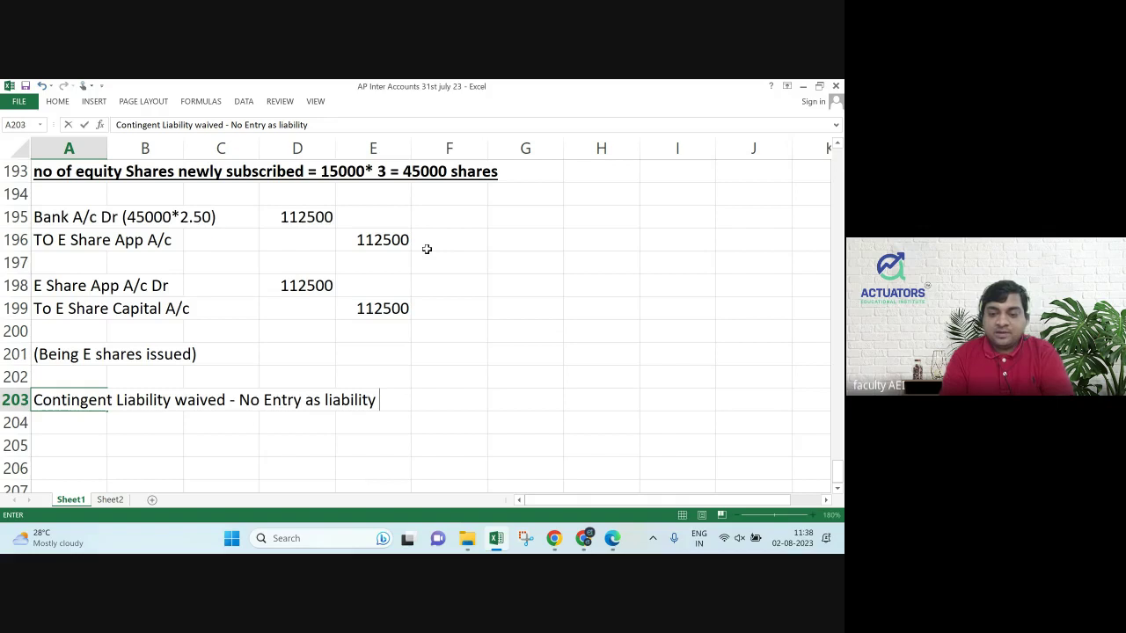
{"action": "type", "text": "does"}
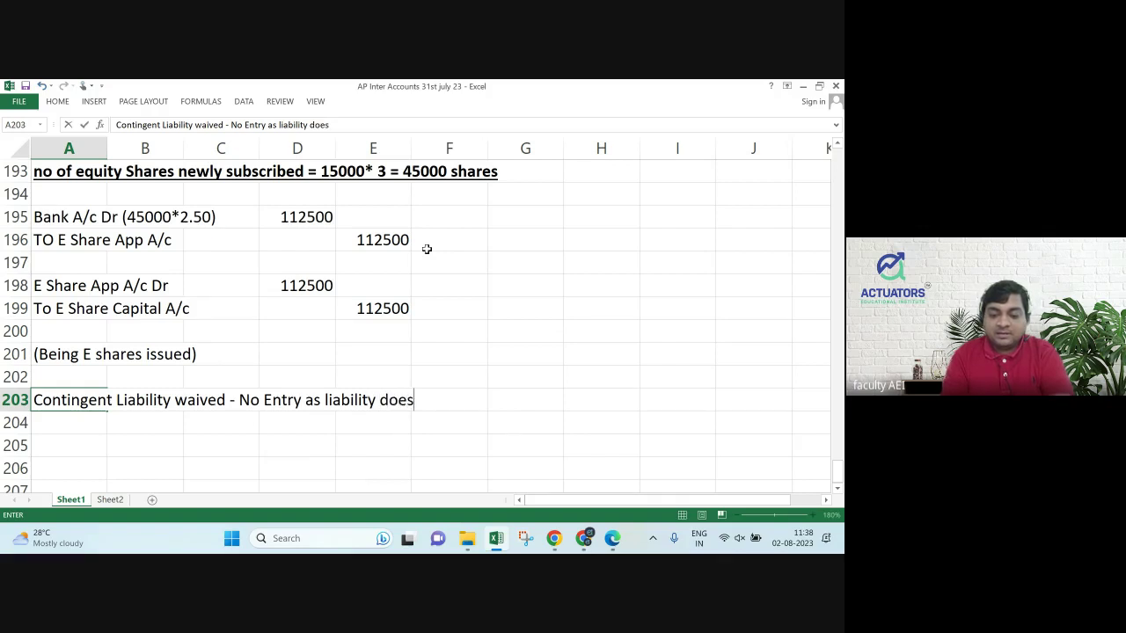
{"action": "type", "text": "n't exist"}
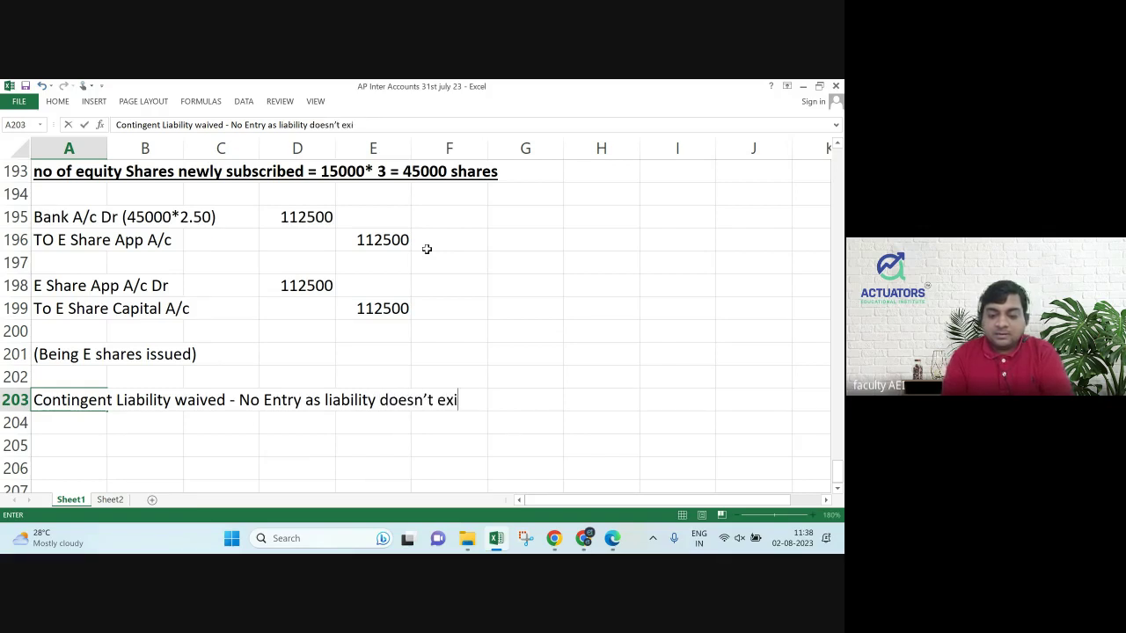
{"action": "key", "text": "ctrl+Return"}
Format the contingent liability note in A203 as bold and underlined.
{"action": "key", "text": "Down"}
{"action": "key", "text": "Up"}
{"action": "key", "text": "ctrl+b"}
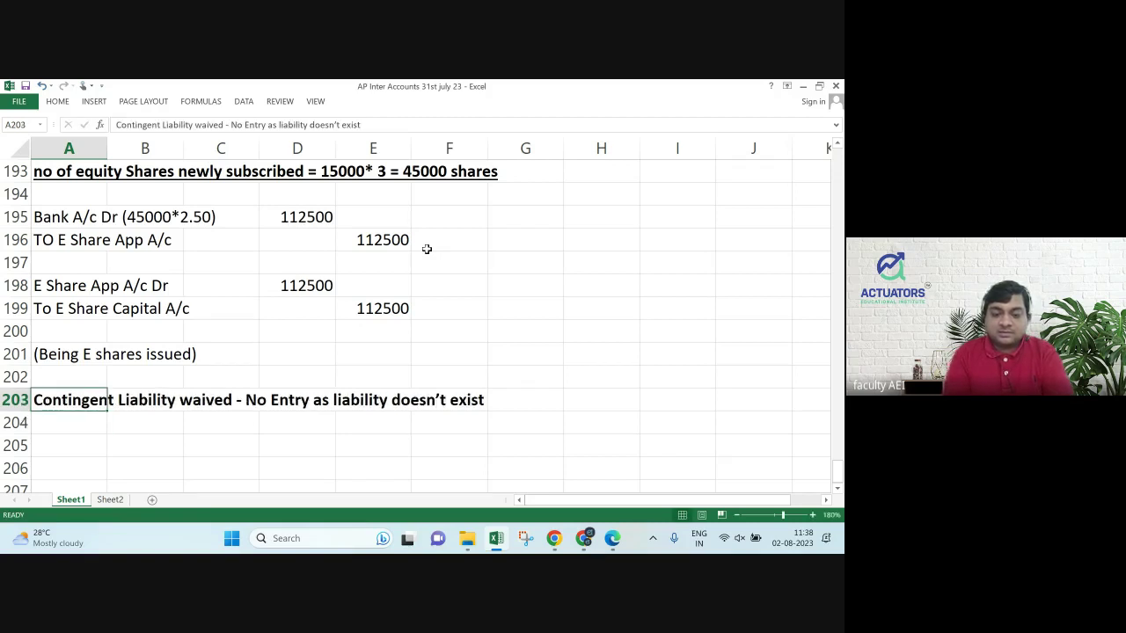
{"action": "key", "text": "ctrl+u"}
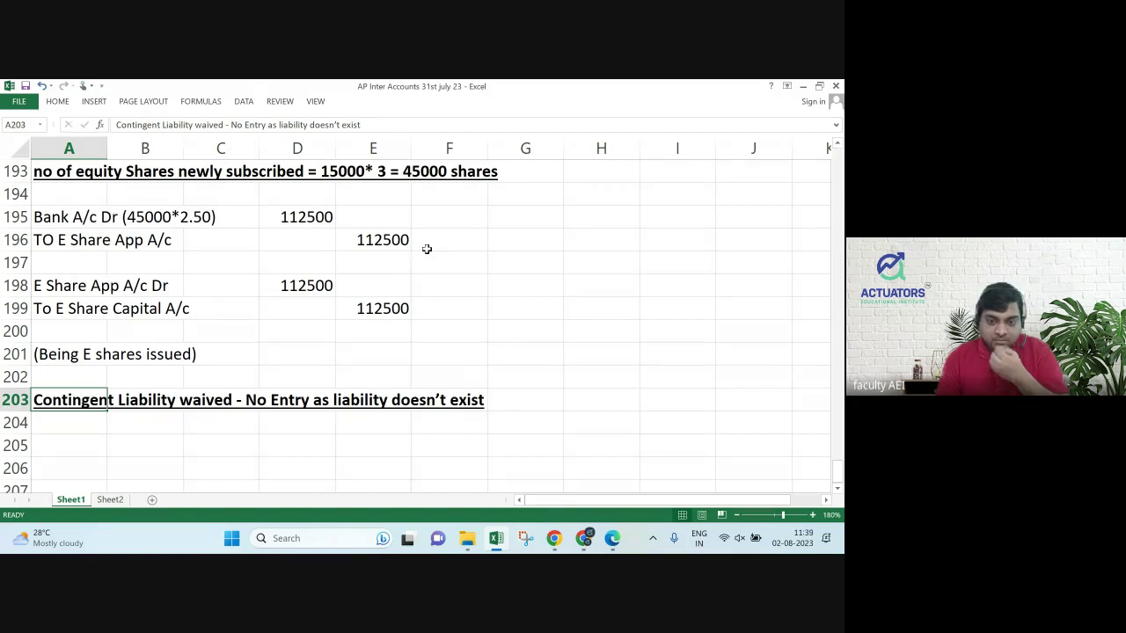
{"action": "key", "text": "Down"}
{"action": "key", "text": "Down"}
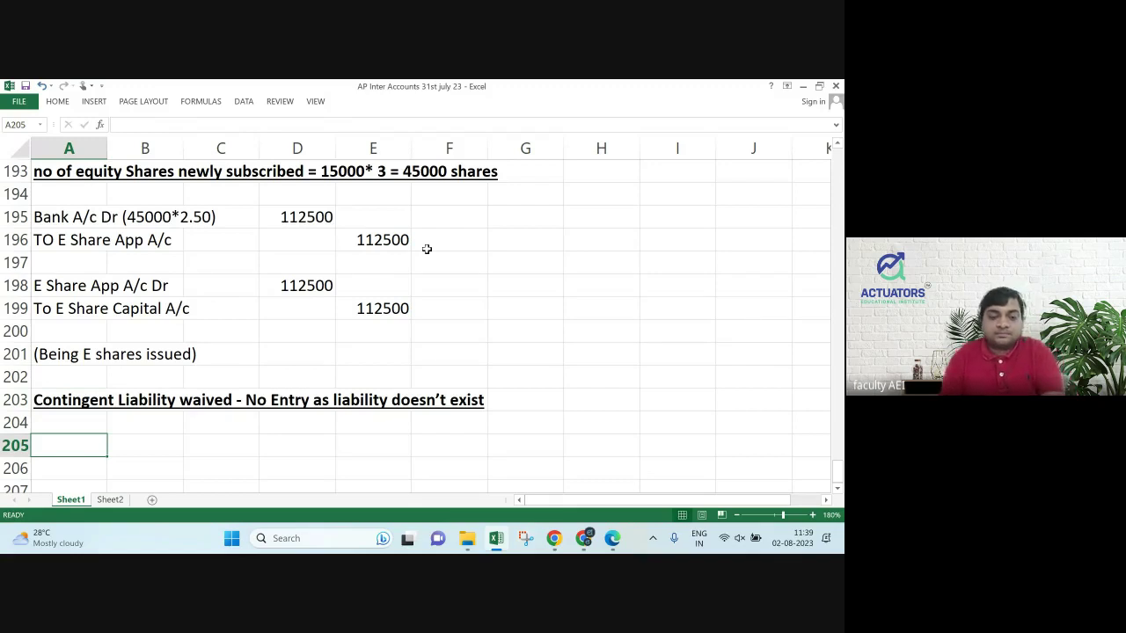
{"action": "key", "text": "Return"}
{"action": "key", "text": "Return"}
{"action": "key", "text": "Return"}
{"action": "key", "text": "Return"}
{"action": "key", "text": "Return"}
{"action": "key", "text": "Return"}
{"action": "key", "text": "Return"}
{"action": "key", "text": "Return"}
{"action": "key", "text": "Return"}
{"action": "key", "text": "Return"}
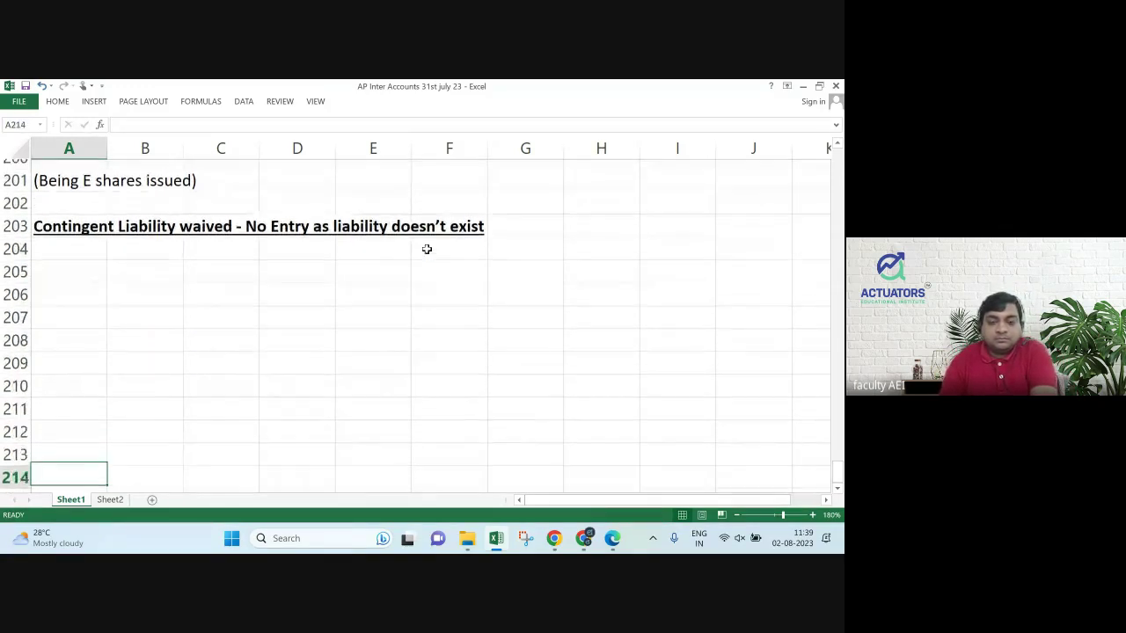
{"action": "key", "text": "Up"}
{"action": "key", "text": "Up"}
{"action": "key", "text": "Up"}
{"action": "key", "text": "Up"}
{"action": "key", "text": "Up"}
{"action": "key", "text": "Up"}
{"action": "key", "text": "Up"}
{"action": "key", "text": "Up"}
{"action": "key", "text": "Up"}
{"action": "key", "text": "Up"}
{"action": "key", "text": "Up"}
{"action": "key", "text": "Up"}
{"action": "key", "text": "Up"}
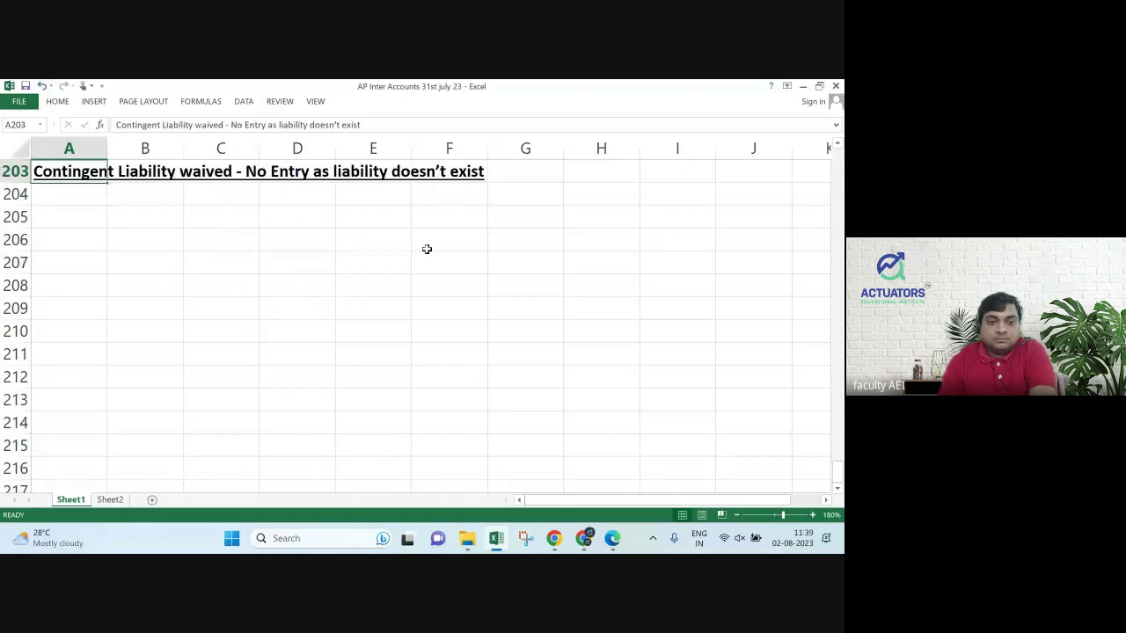
Select A205, check the preference share capital and the reconstruction scheme terms in the Edge PDF, and return to the Excel worksheet.
{"action": "key", "text": "Down"}
{"action": "key", "text": "Down"}
{"action": "key", "text": "Down"}
{"action": "key", "text": "alt+Tab"}
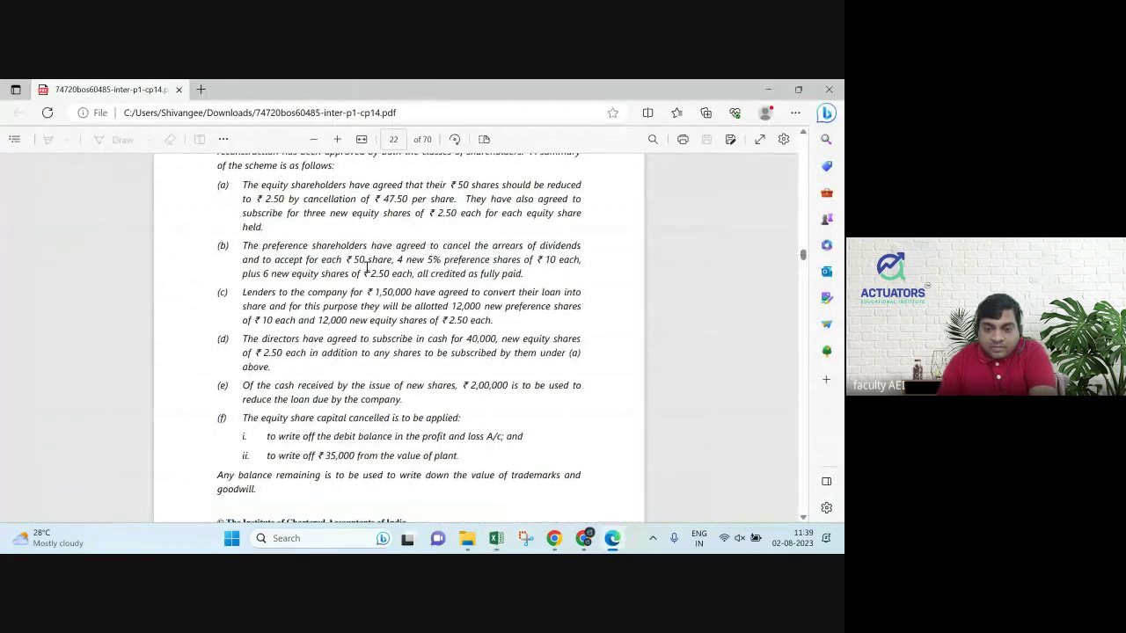
{"action": "scroll", "coordinate": [366, 267], "scroll_direction": "up", "scroll_amount": 1}
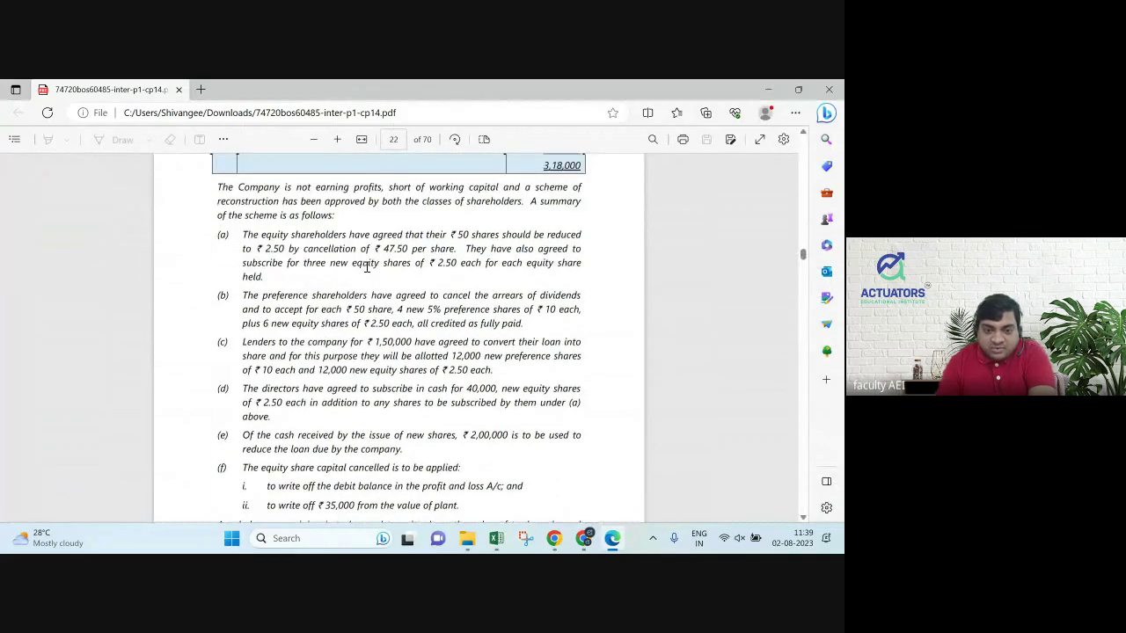
{"action": "scroll", "coordinate": [367, 266], "scroll_direction": "up", "scroll_amount": 5}
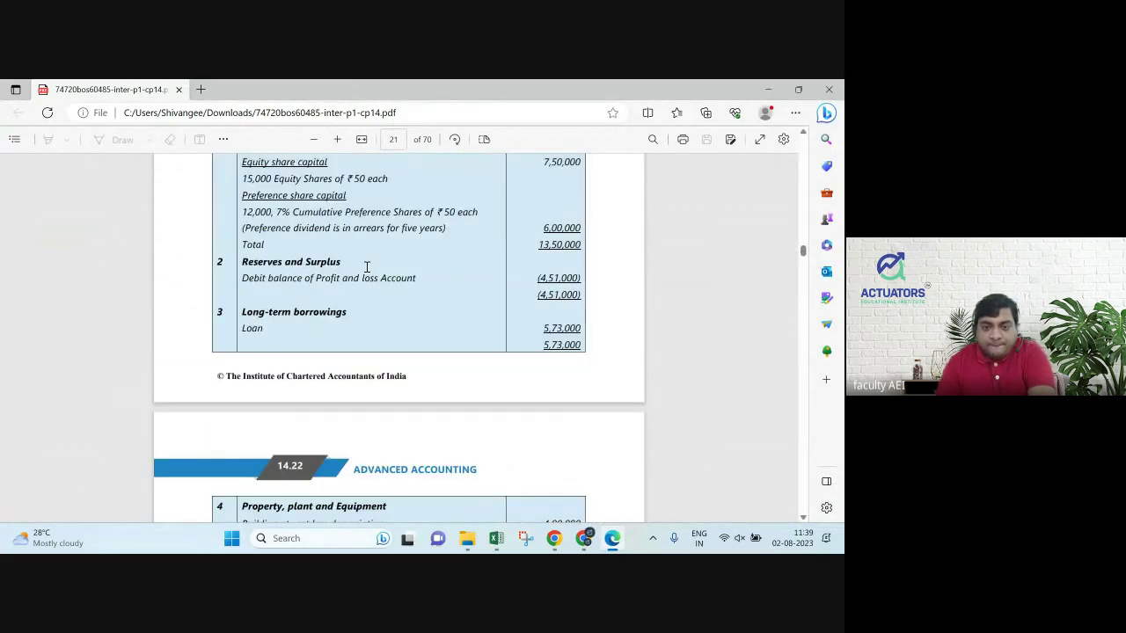
{"action": "scroll", "coordinate": [366, 266], "scroll_direction": "down", "scroll_amount": 7}
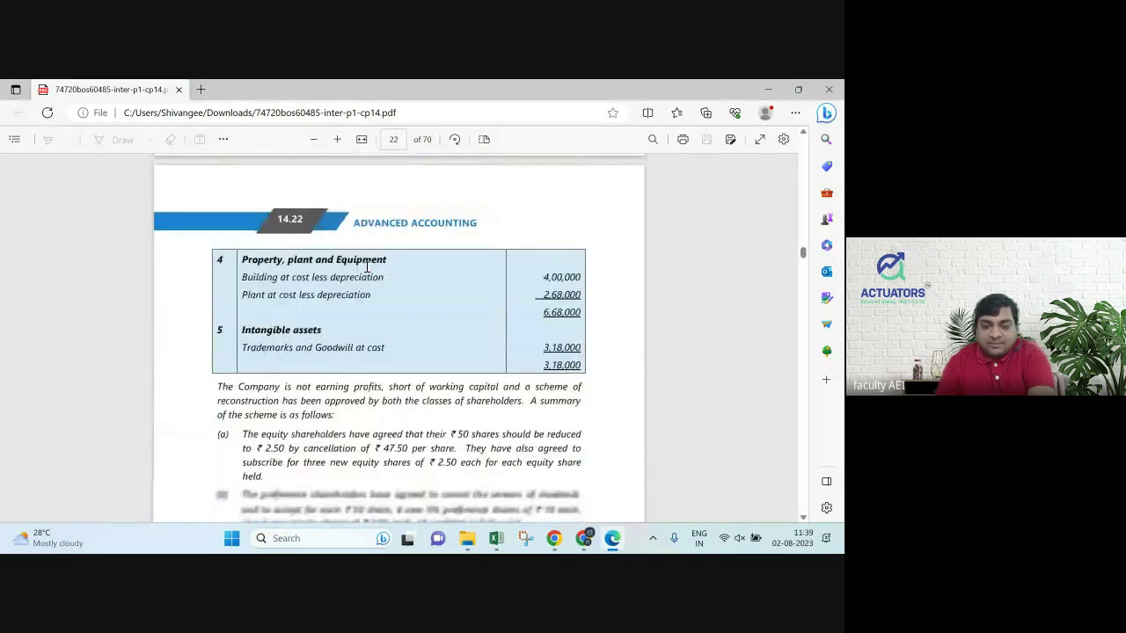
{"action": "scroll", "coordinate": [366, 267], "scroll_direction": "down", "scroll_amount": 1}
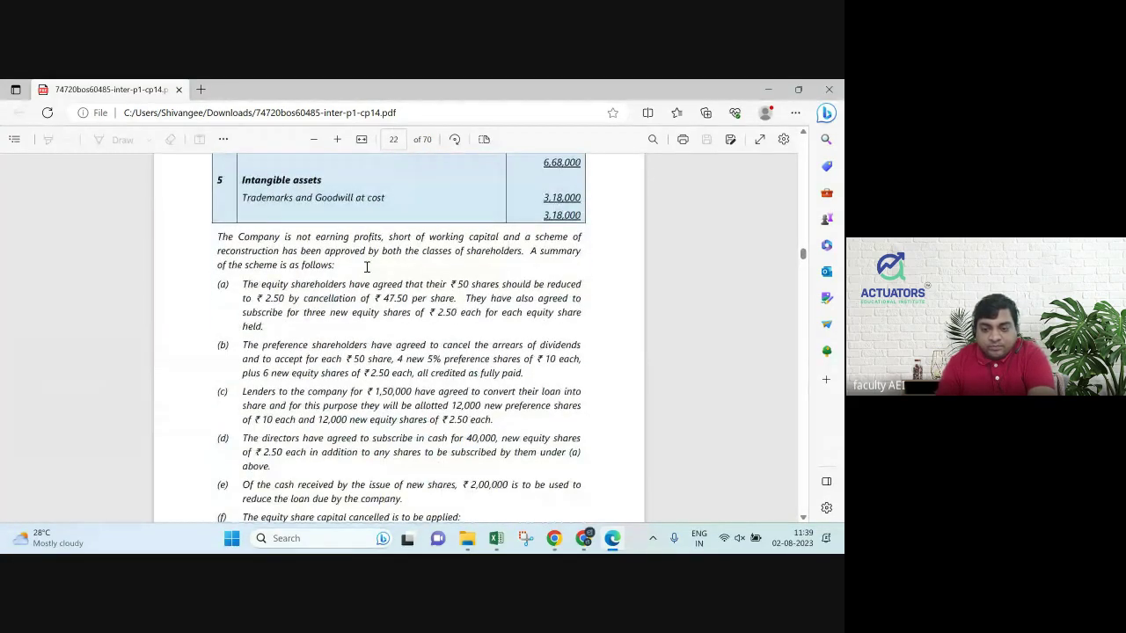
{"action": "key", "text": "alt+Tab"}
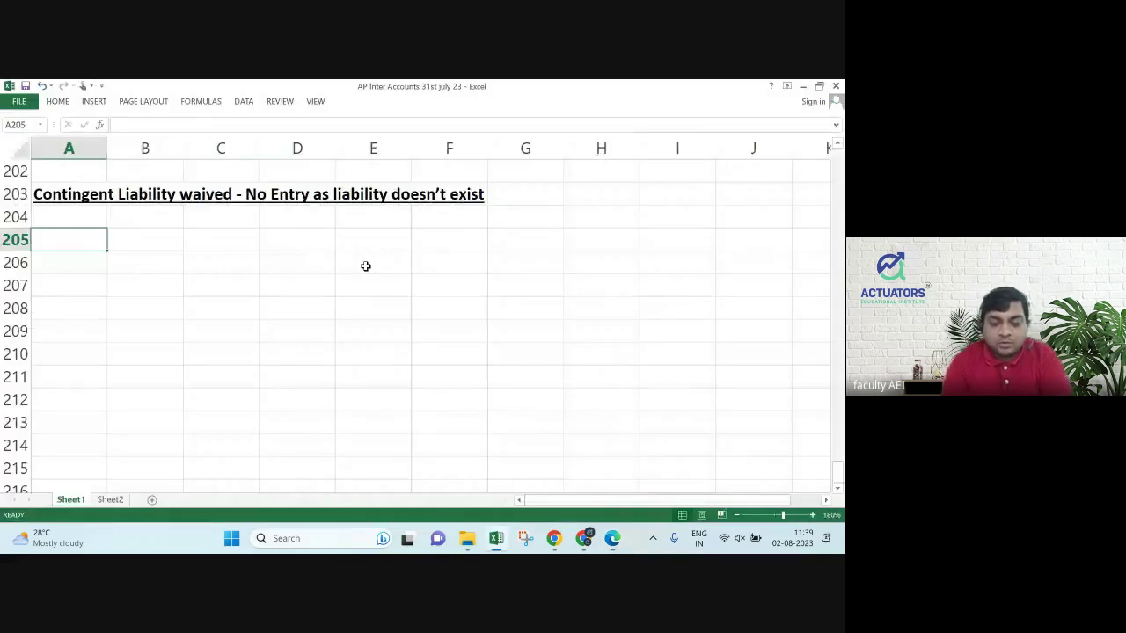
Enter the debit line "7% PSc (Rs. 50) A/c Dr" in A205.
{"action": "type", "text": "7% PSc"}
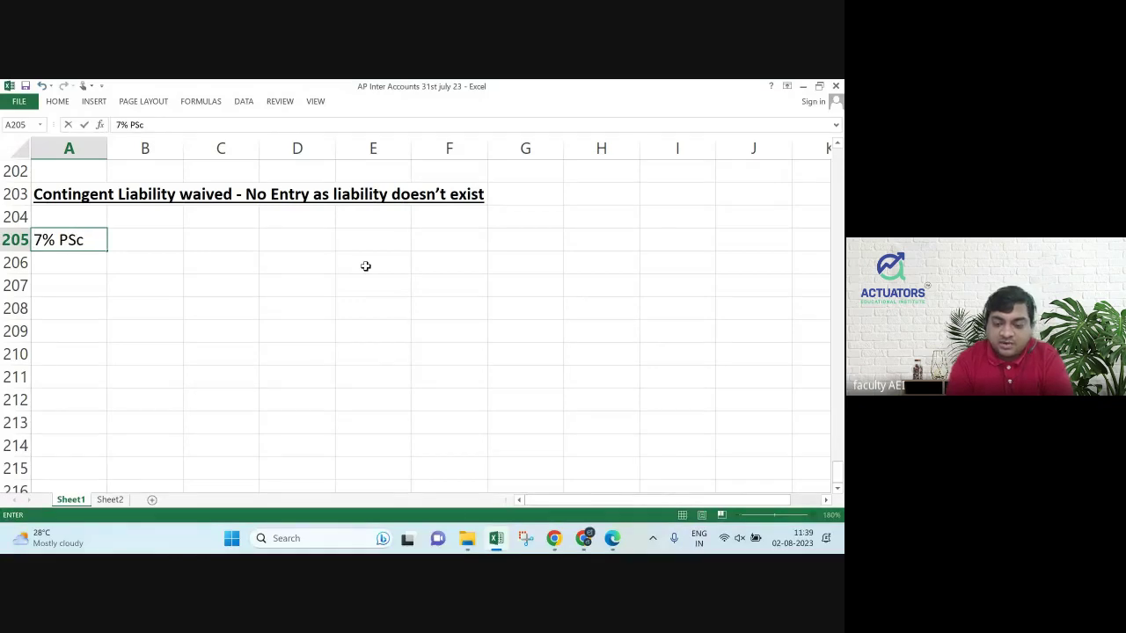
{"action": "type", "text": " (rs"}
{"action": "key", "text": "BackSpace"}
{"action": "key", "text": "BackSpace"}
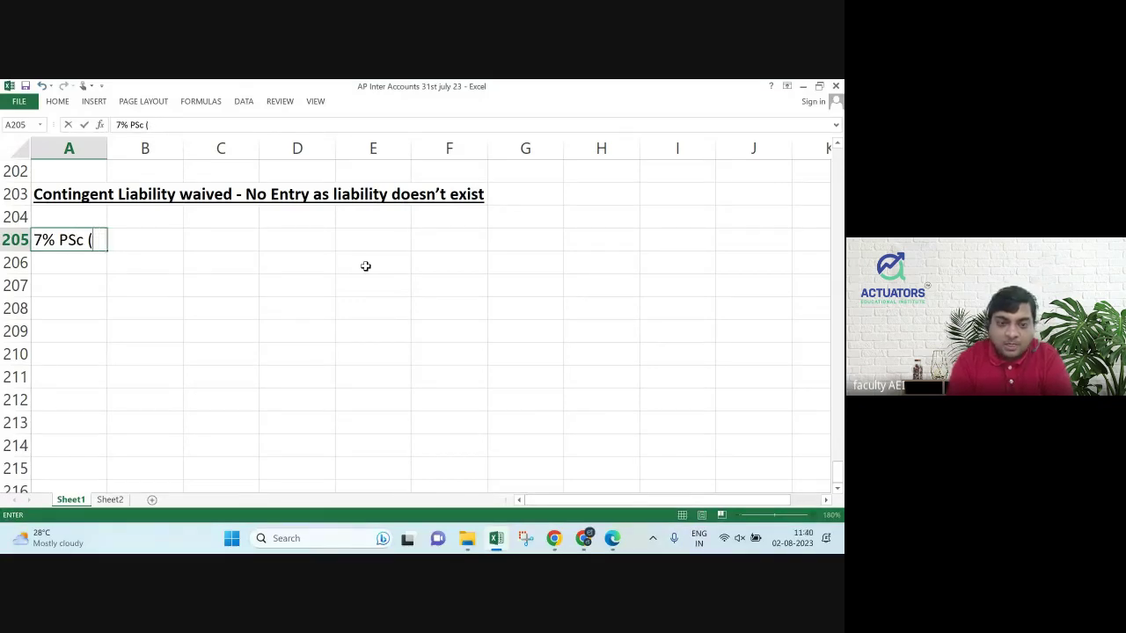
{"action": "type", "text": "Rs. 5"}
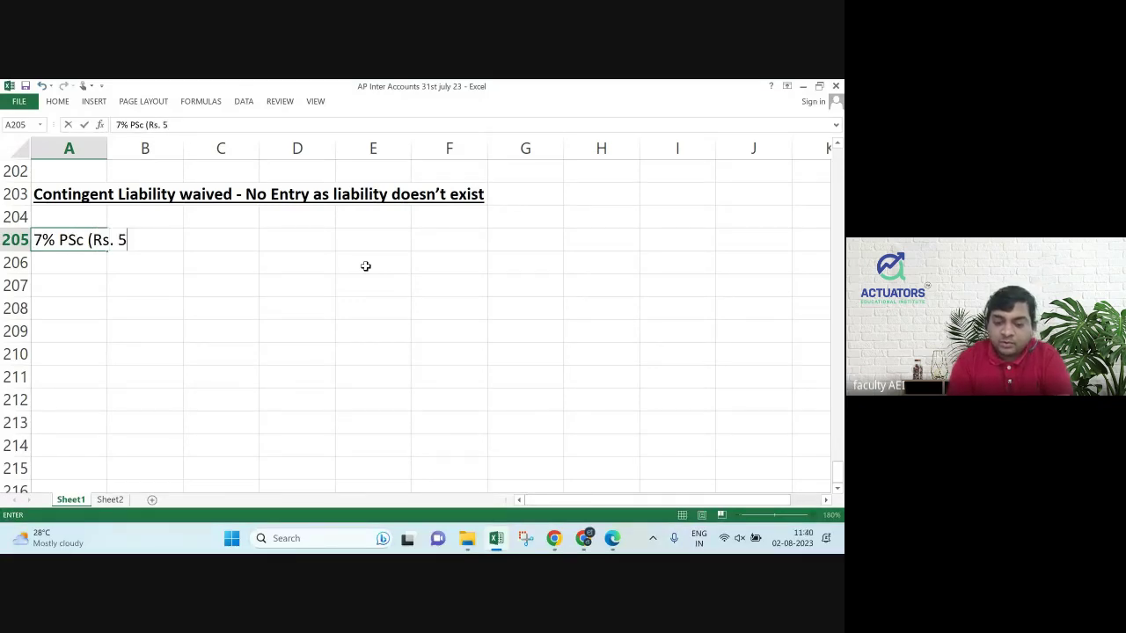
{"action": "type", "text": "0) A/c Dr"}
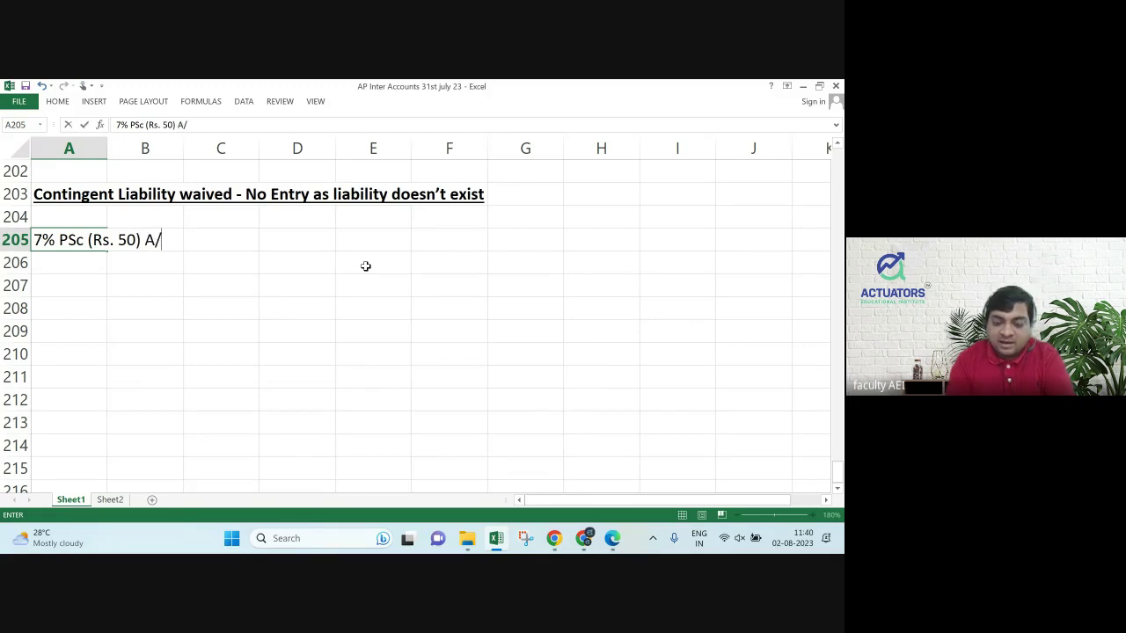
{"action": "key", "text": "Return"}
Enter 600000 in D205 as the debit amount for the 7% preference share capital account.
{"action": "key", "text": "Up"}
{"action": "key", "text": "Up"}
{"action": "key", "text": "Up"}
{"action": "key", "text": "Up"}
{"action": "key", "text": "Up"}
{"action": "key", "text": "Up"}
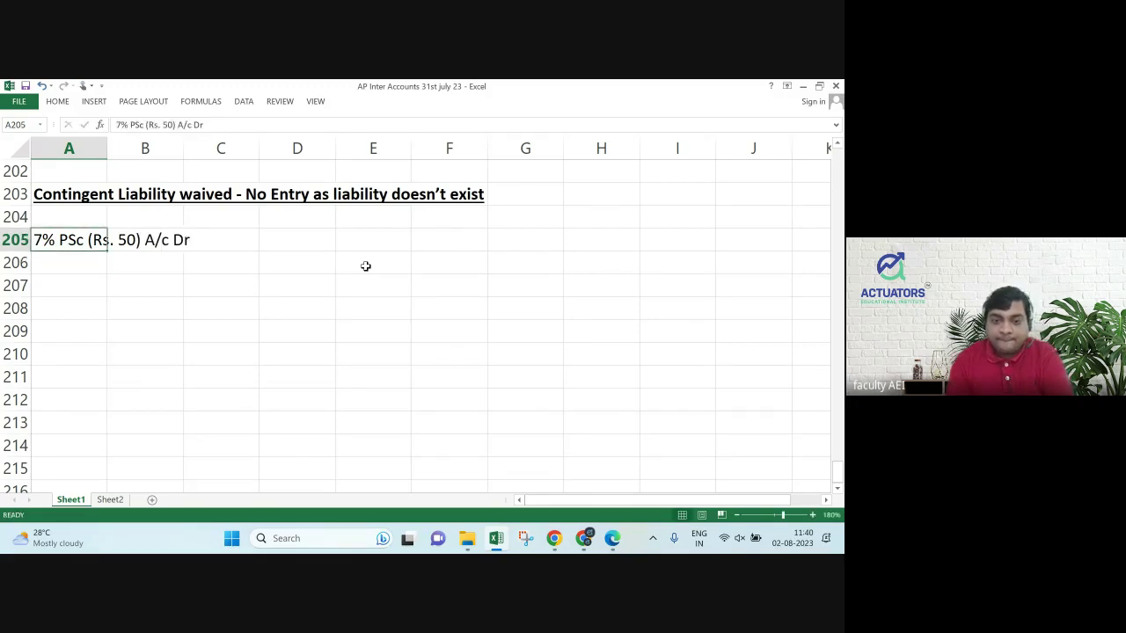
{"action": "key", "text": "Up"}
{"action": "key", "text": "Down"}
{"action": "key", "text": "Down"}
{"action": "key", "text": "Down"}
{"action": "key", "text": "Down"}
{"action": "key", "text": "Down"}
{"action": "key", "text": "Down"}
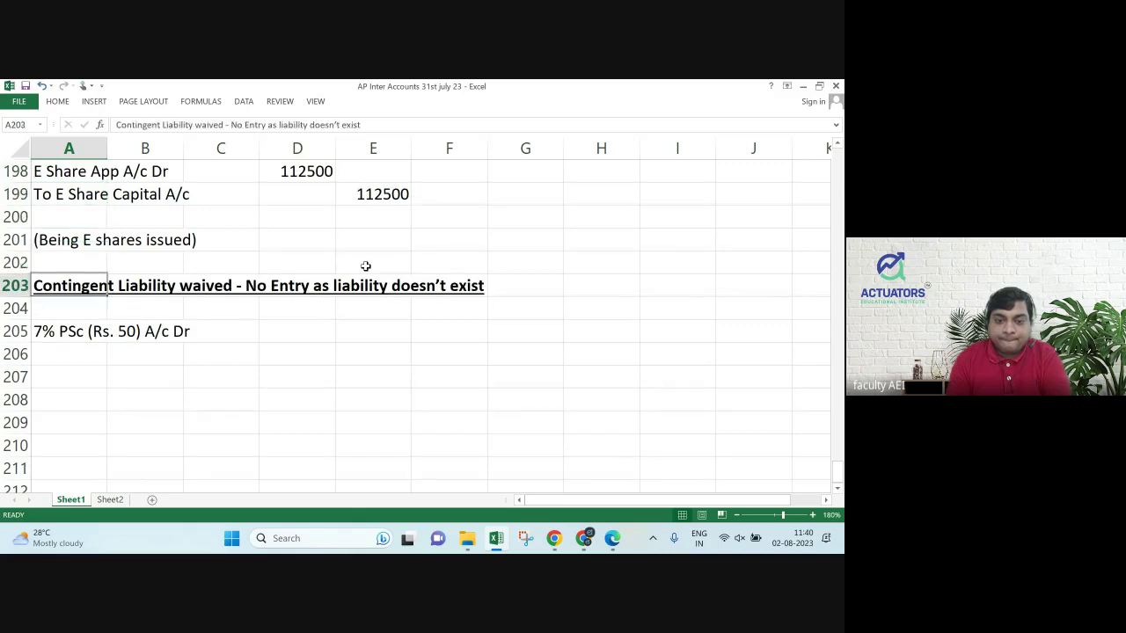
{"action": "key", "text": "Right"}
{"action": "key", "text": "Right"}
{"action": "key", "text": "Right"}
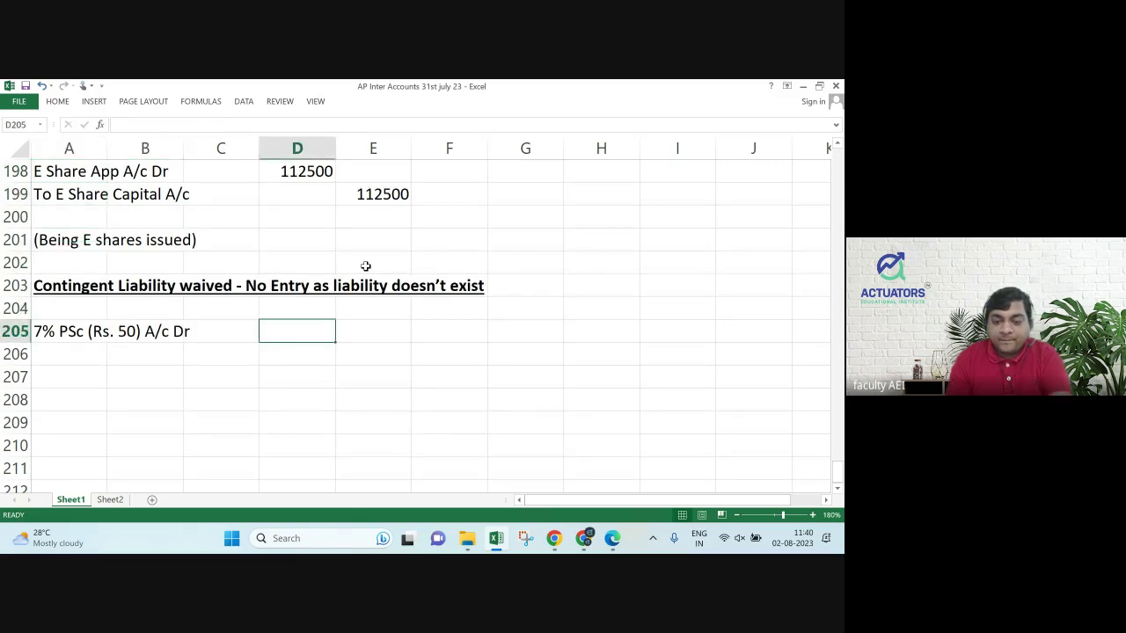
{"action": "type", "text": "600000"}
{"action": "key", "text": "Return"}
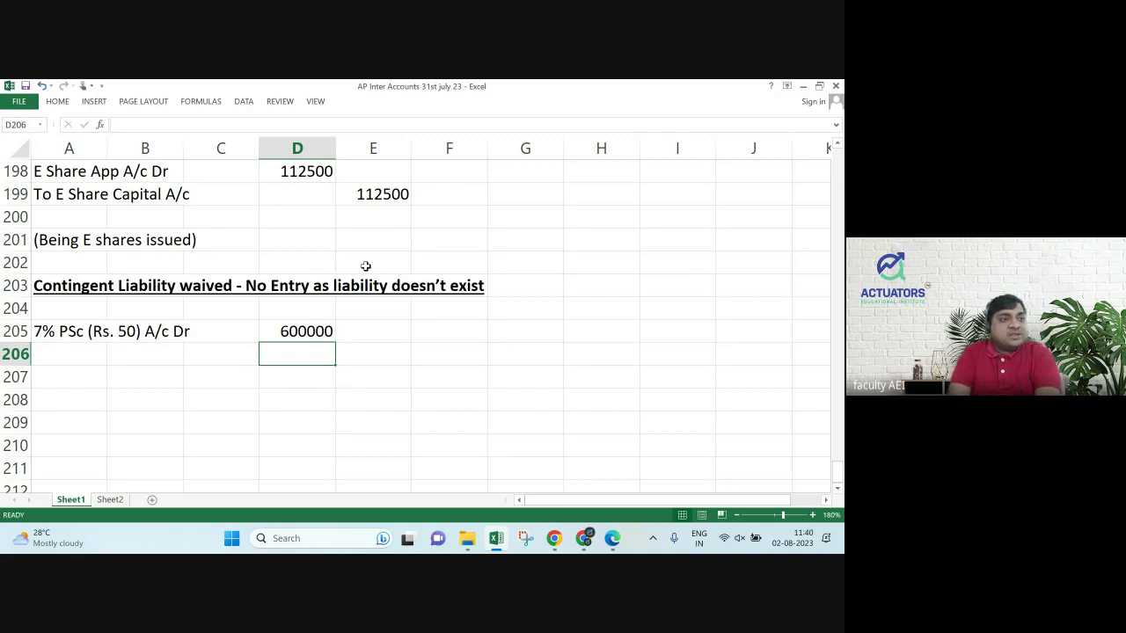
Enter the credit line "To 5% PSc (Rs. 10) A/c" in A207 and select E207 for its amount.
{"action": "key", "text": "Left"}
{"action": "key", "text": "Left"}
{"action": "key", "text": "Left"}
{"action": "key", "text": "Down"}
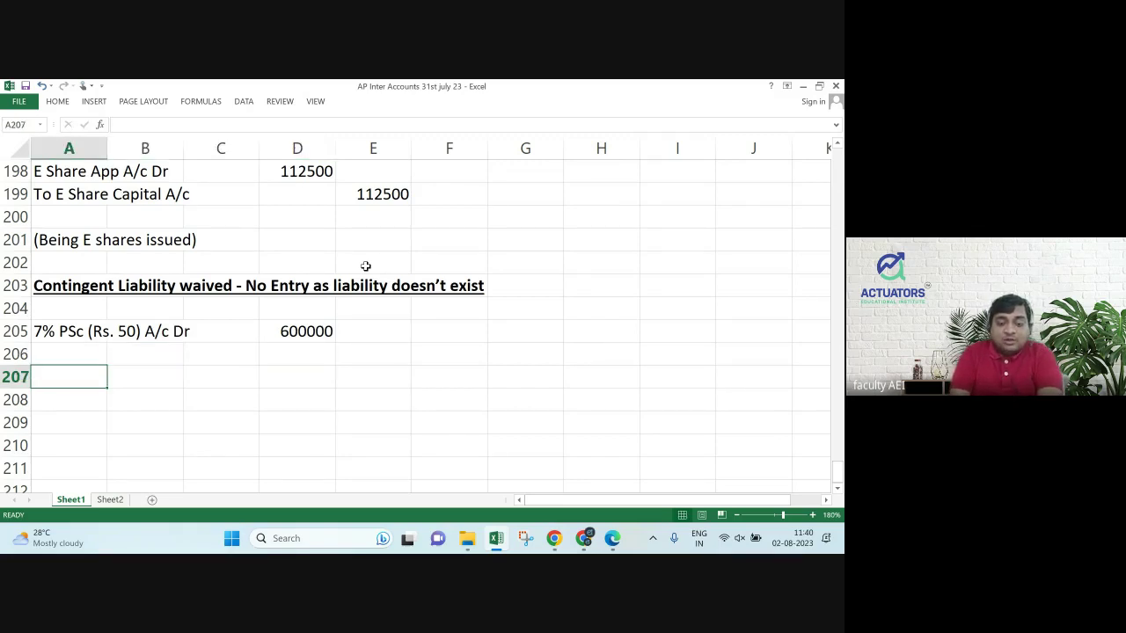
{"action": "type", "text": "To"}
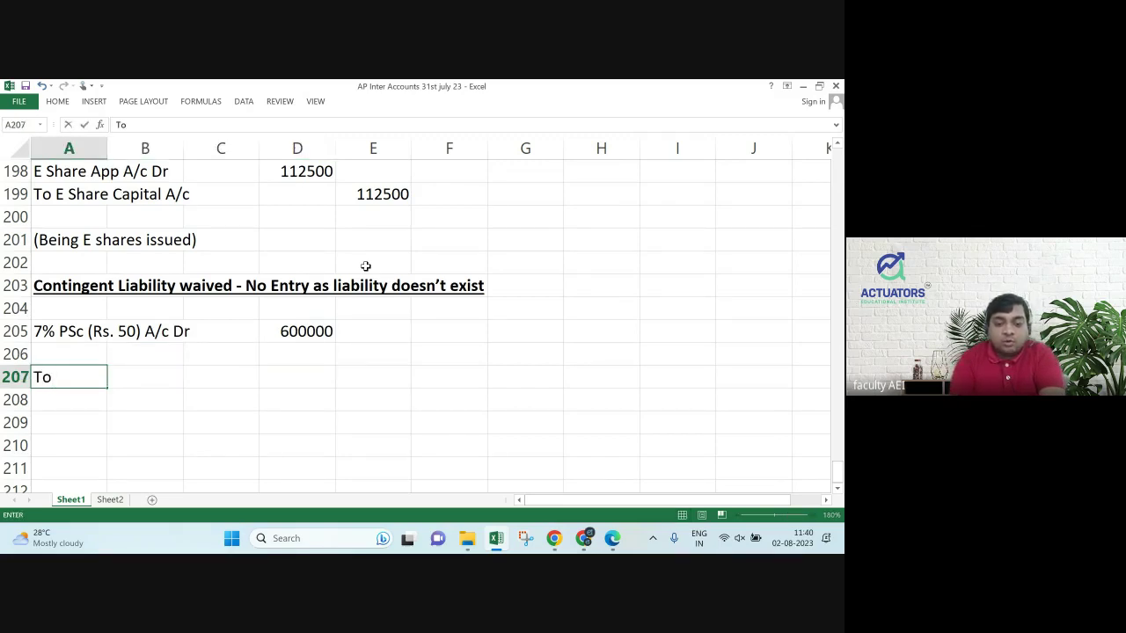
{"action": "type", "text": " 5% "}
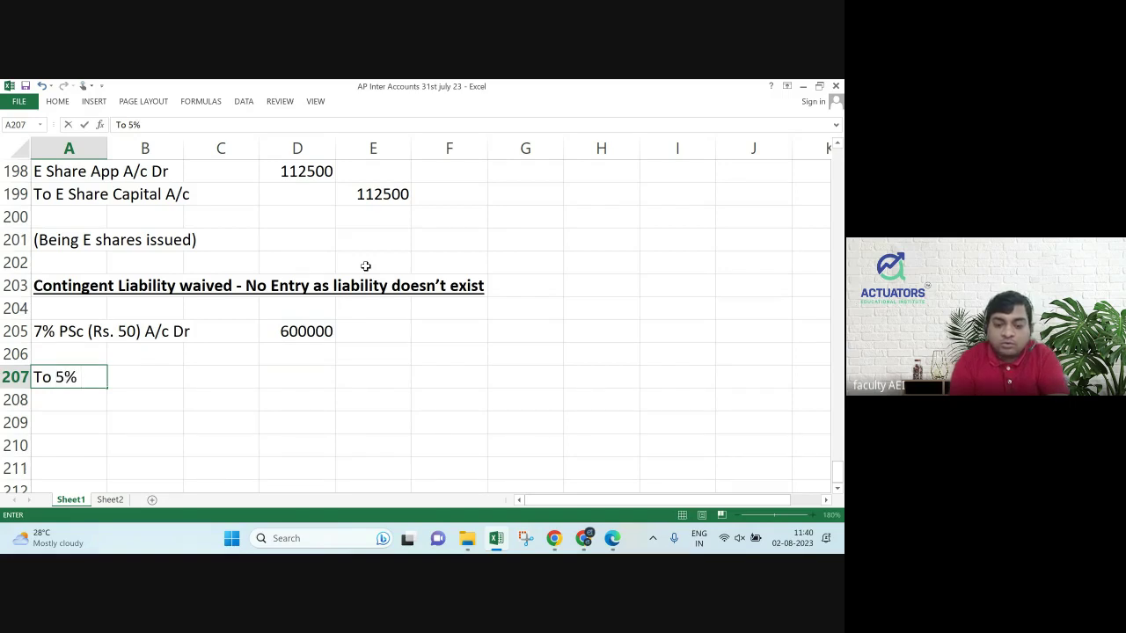
{"action": "type", "text": "PSc ("}
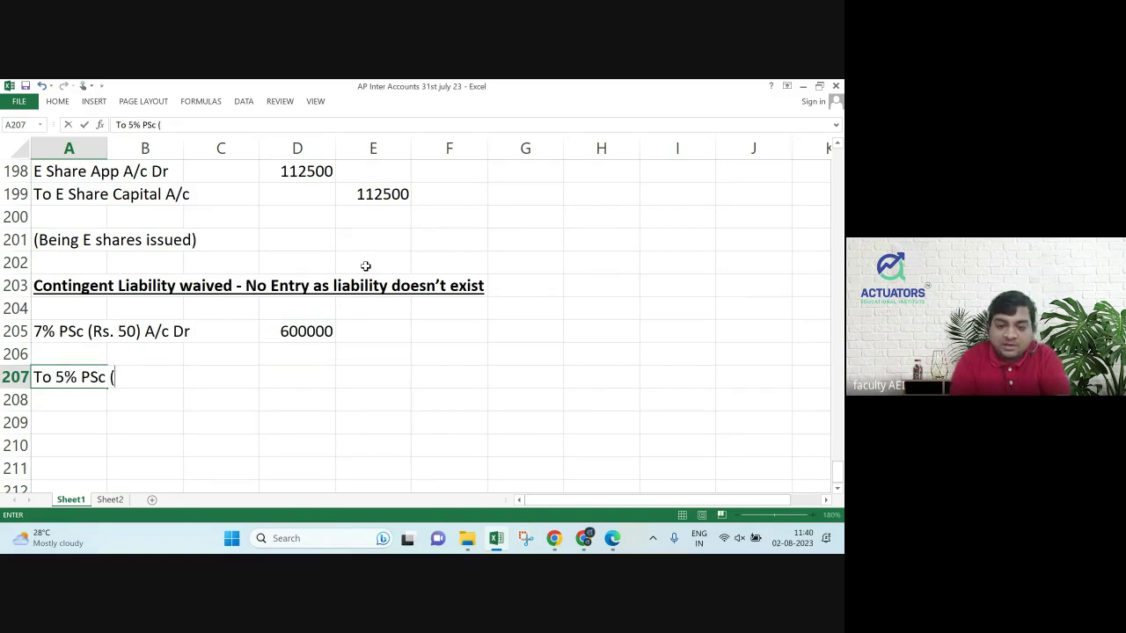
{"action": "type", "text": "Rs. 10) A/c"}
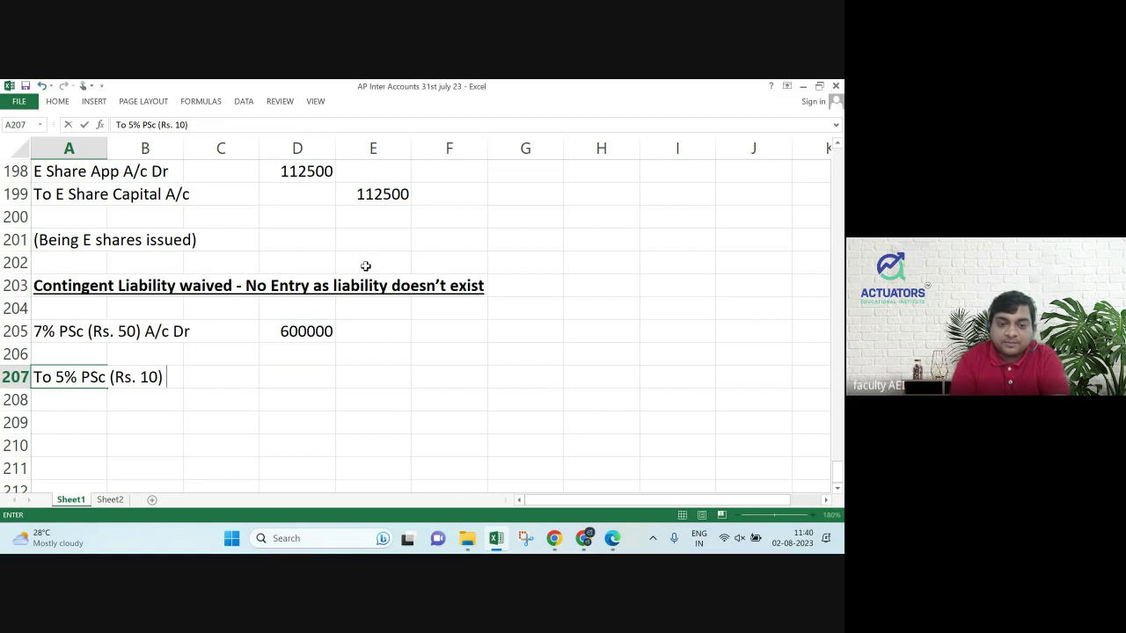
{"action": "key", "text": "Right"}
{"action": "key", "text": "Right"}
{"action": "key", "text": "Right"}
{"action": "key", "text": "Right"}
{"action": "key", "text": "Right"}
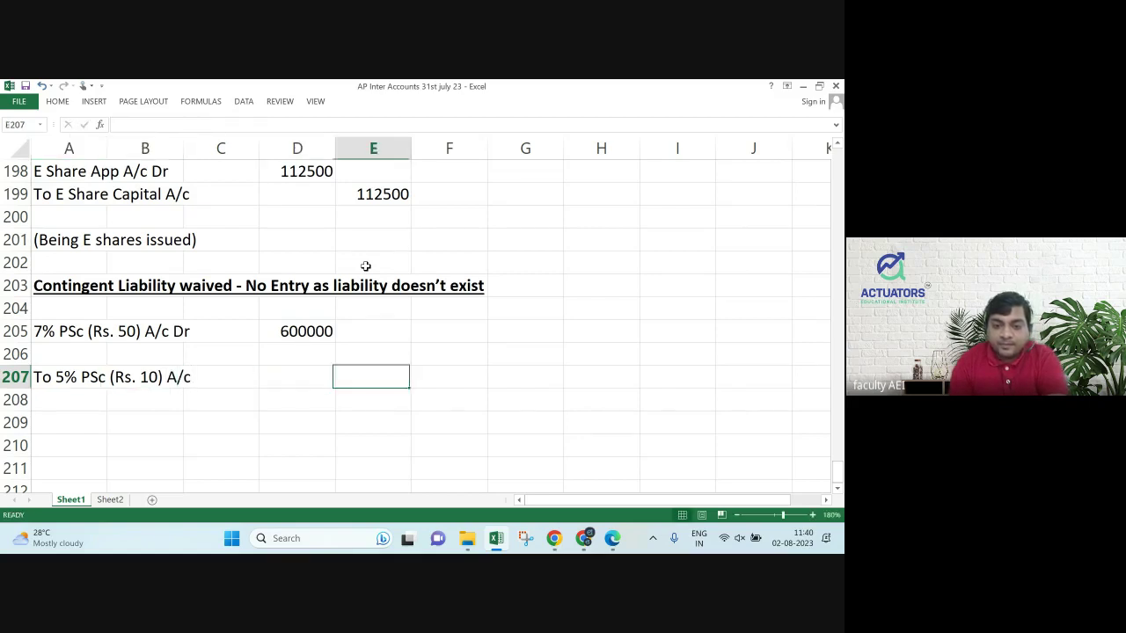
Add the working note "(12000*4*10)" in F207 and enter 480000 in E207 as the 5% preference share capital credit.
{"action": "type", "text": "(12000*4"}
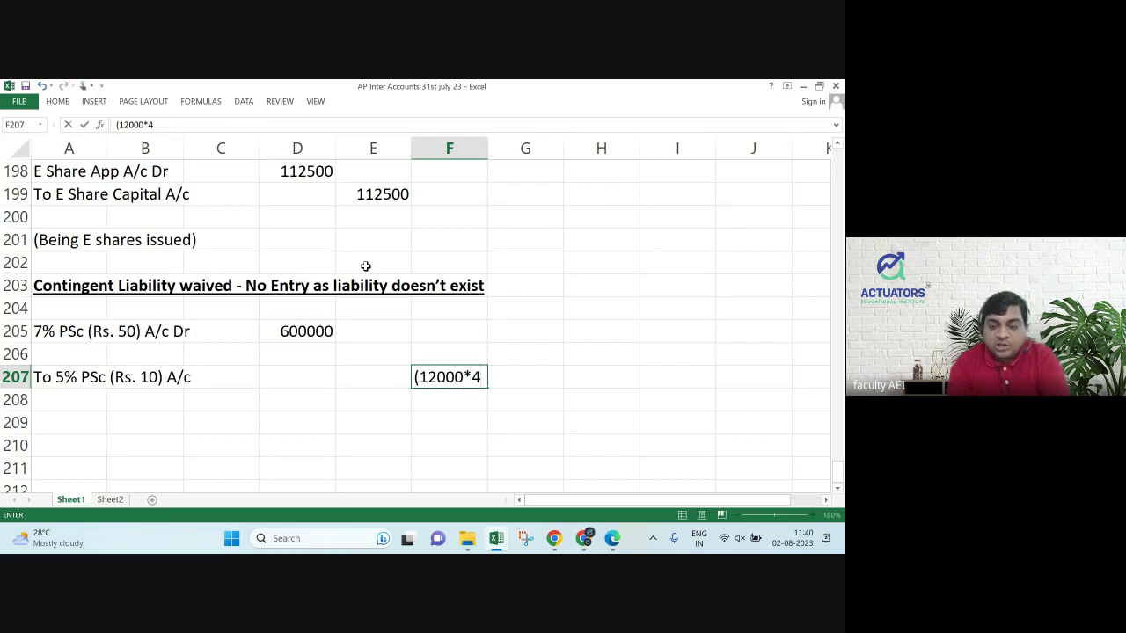
{"action": "type", "text": "*10)"}
{"action": "key", "text": "Return"}
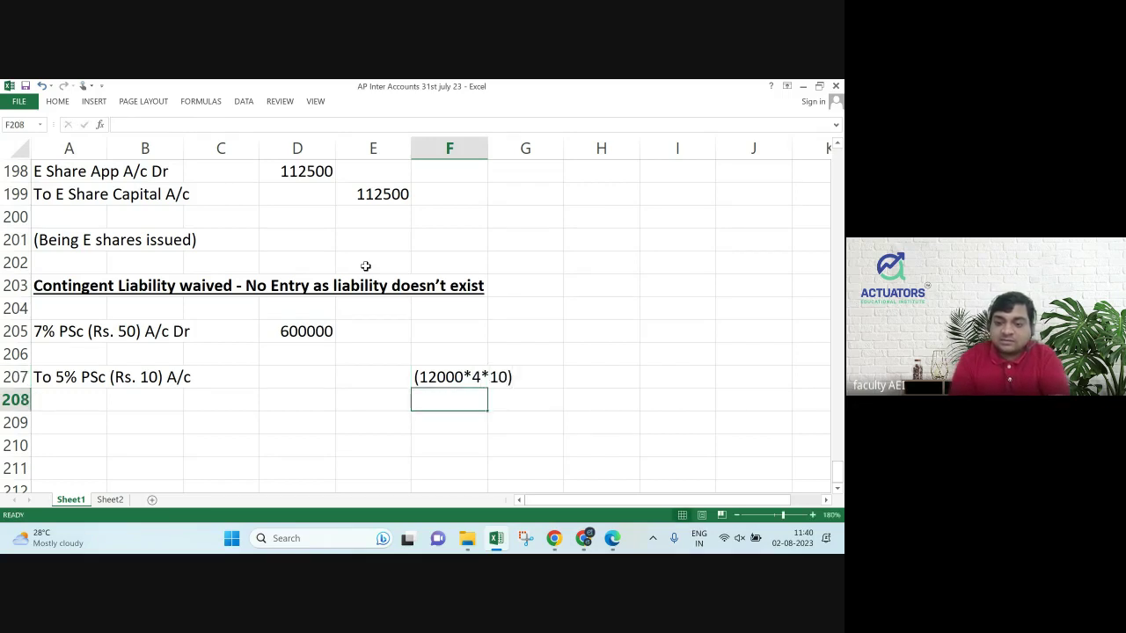
{"action": "key", "text": "Up"}
{"action": "key", "text": "Left"}
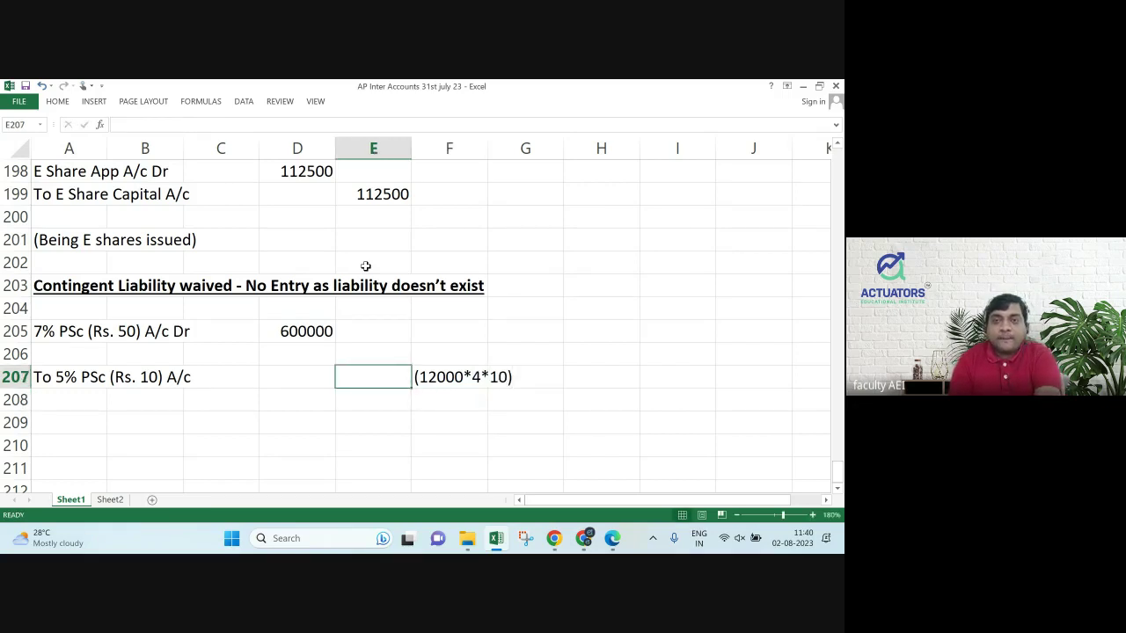
{"action": "type", "text": "480000"}
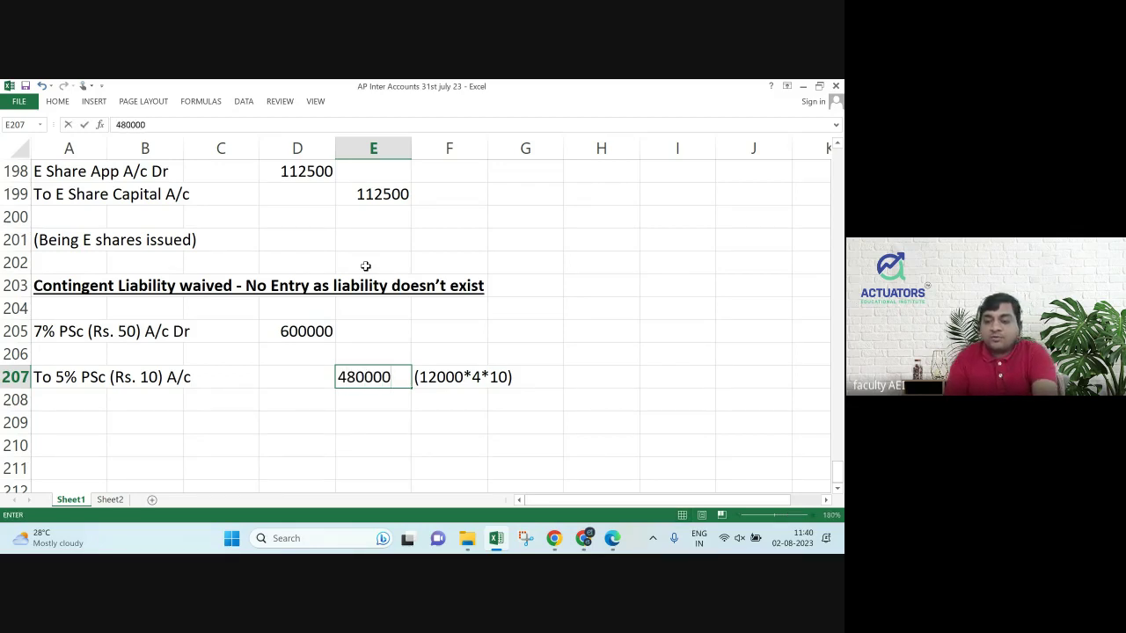
{"action": "key", "text": "Return"}
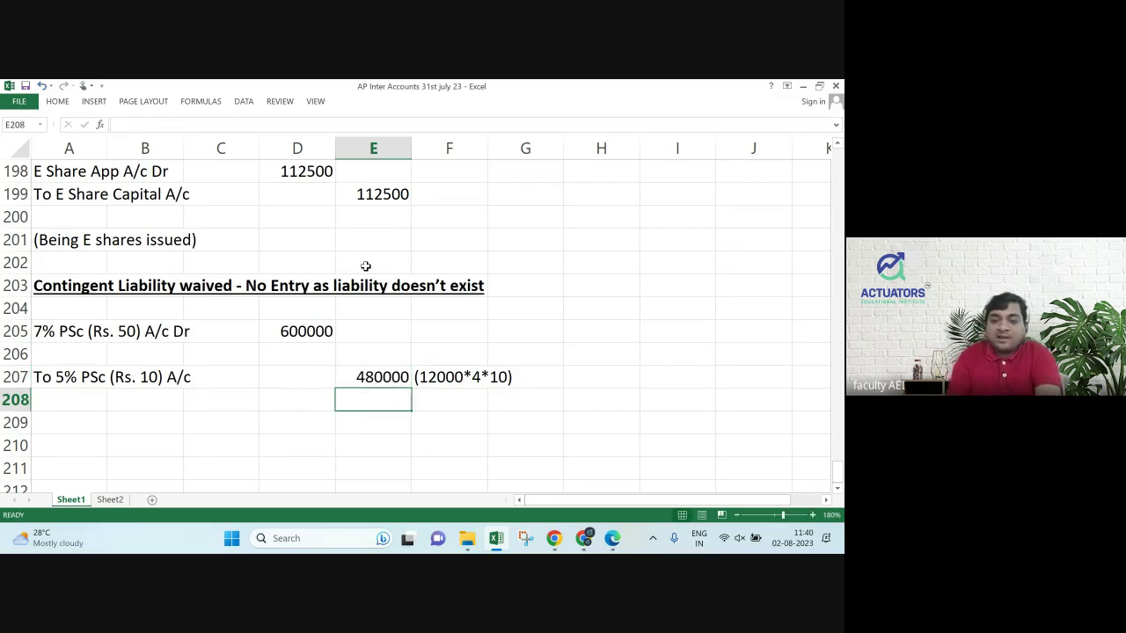
Enter the credit line "To Esc (Rs. 2.50) A/c" in A208.
{"action": "key", "text": "Left"}
{"action": "key", "text": "Left"}
{"action": "key", "text": "Left"}
{"action": "key", "text": "Left"}
{"action": "type", "text": "To Esc"}
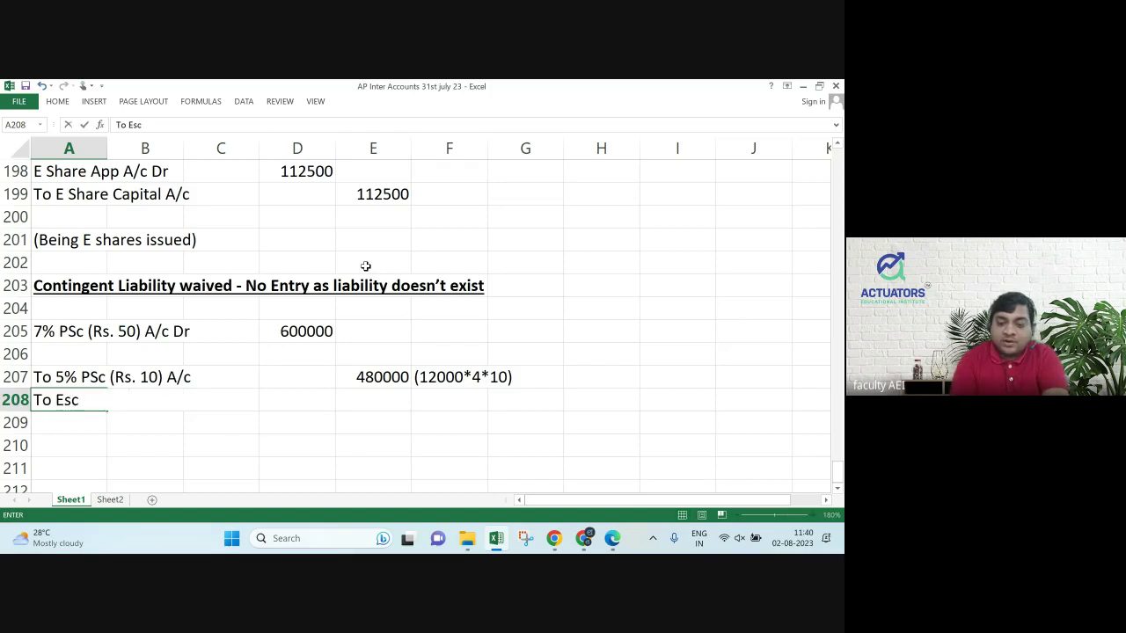
{"action": "type", "text": " (Rs. 2"}
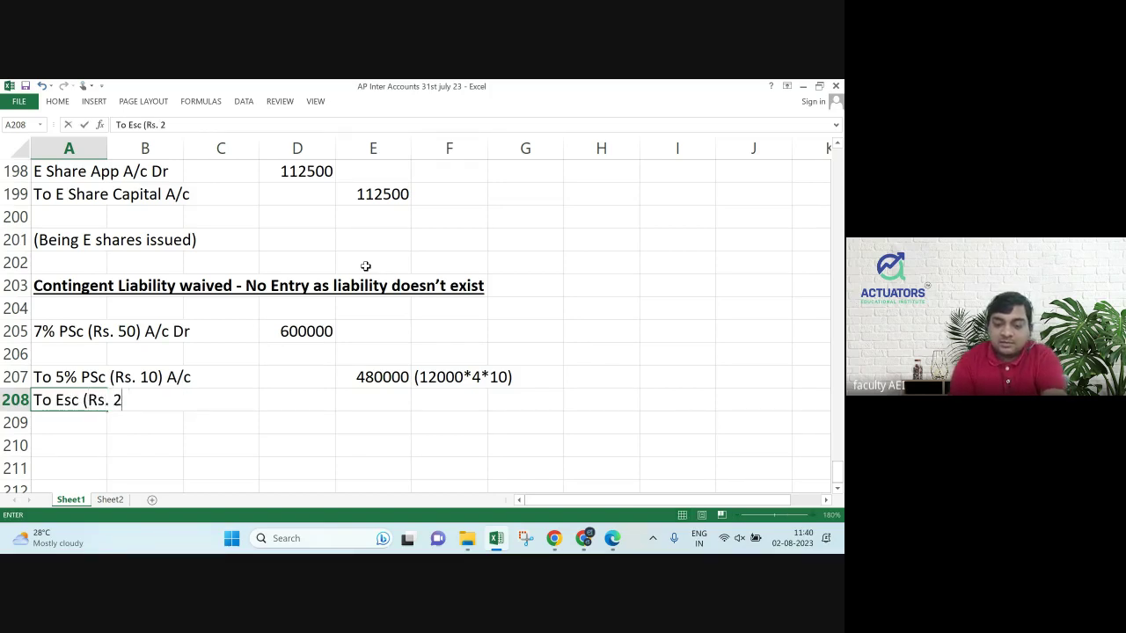
{"action": "type", "text": ".50) A/c"}
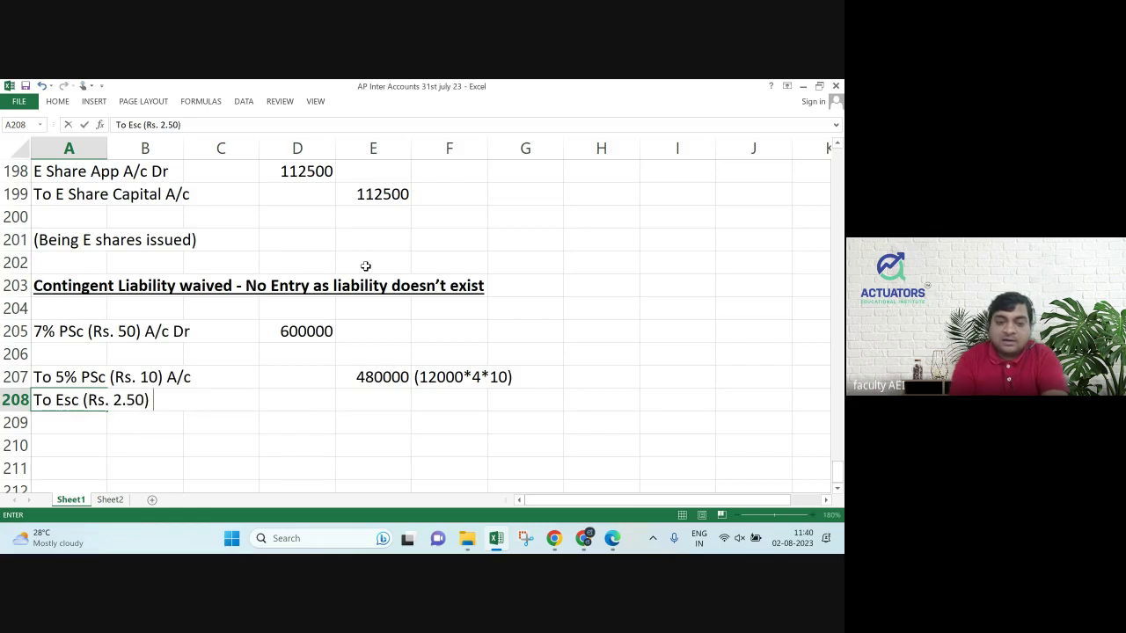
{"action": "key", "text": "Return"}
Enter the working note "(12000*6*2.50)" in F208 for the equity share capital credit.
{"action": "key", "text": "Up"}
{"action": "key", "text": "Right"}
{"action": "key", "text": "Right"}
{"action": "key", "text": "Right"}
{"action": "key", "text": "Right"}
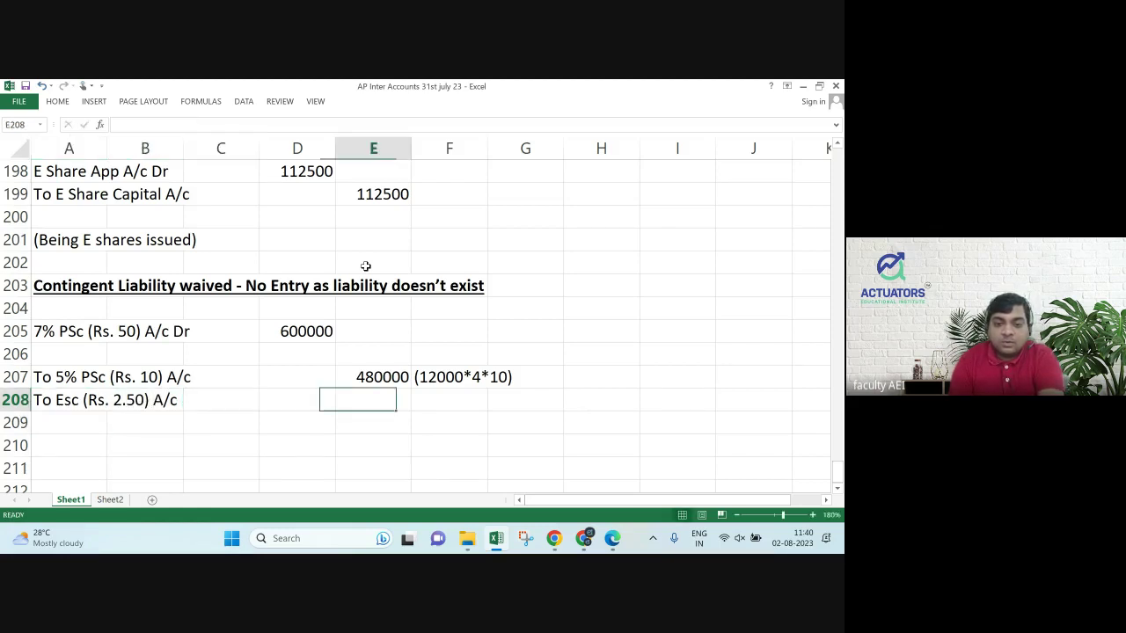
{"action": "key", "text": "Right"}
{"action": "type", "text": "912000"}
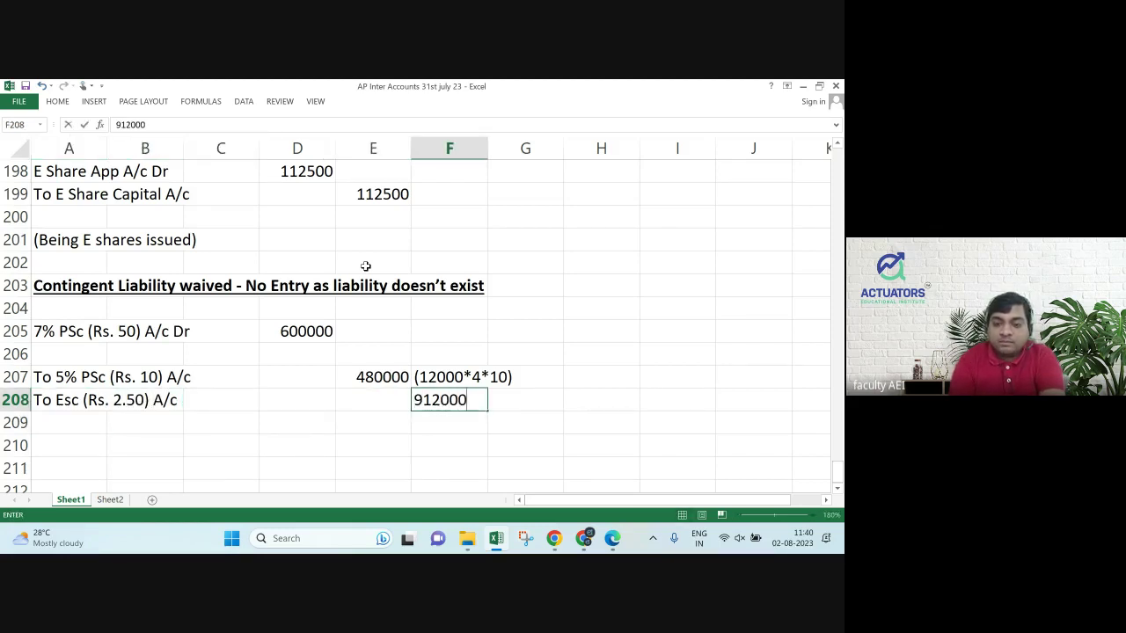
{"action": "key", "text": "BackSpace"}
{"action": "key", "text": "BackSpace"}
{"action": "key", "text": "BackSpace"}
{"action": "key", "text": "BackSpace"}
{"action": "key", "text": "BackSpace"}
{"action": "key", "text": "BackSpace"}
{"action": "type", "text": "("}
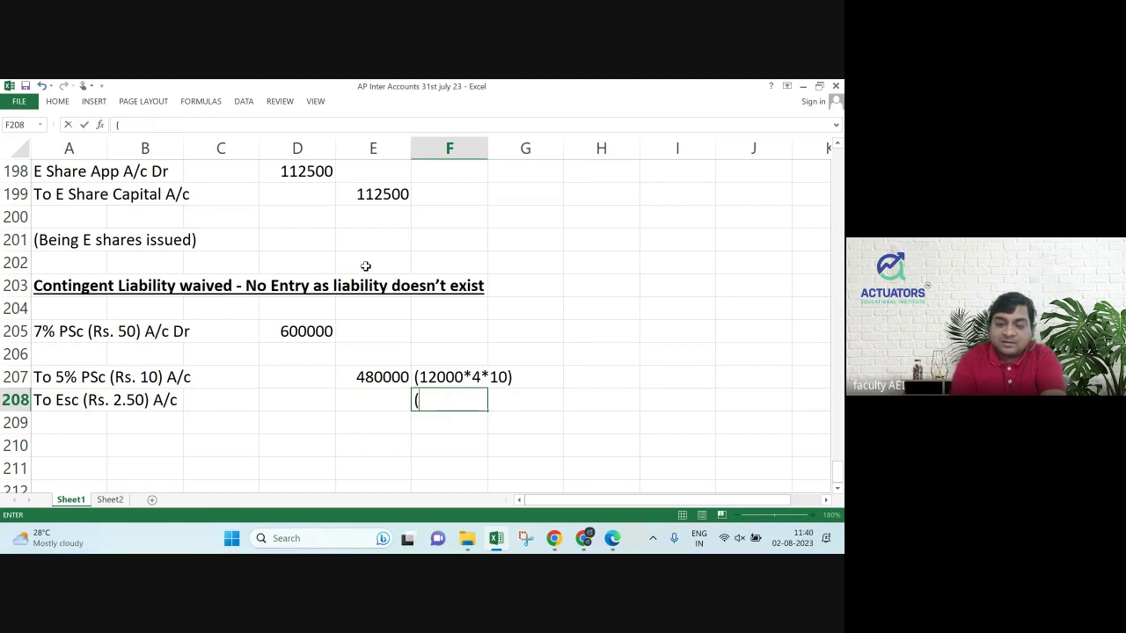
{"action": "type", "text": "12000"}
{"action": "type", "text": "*"}
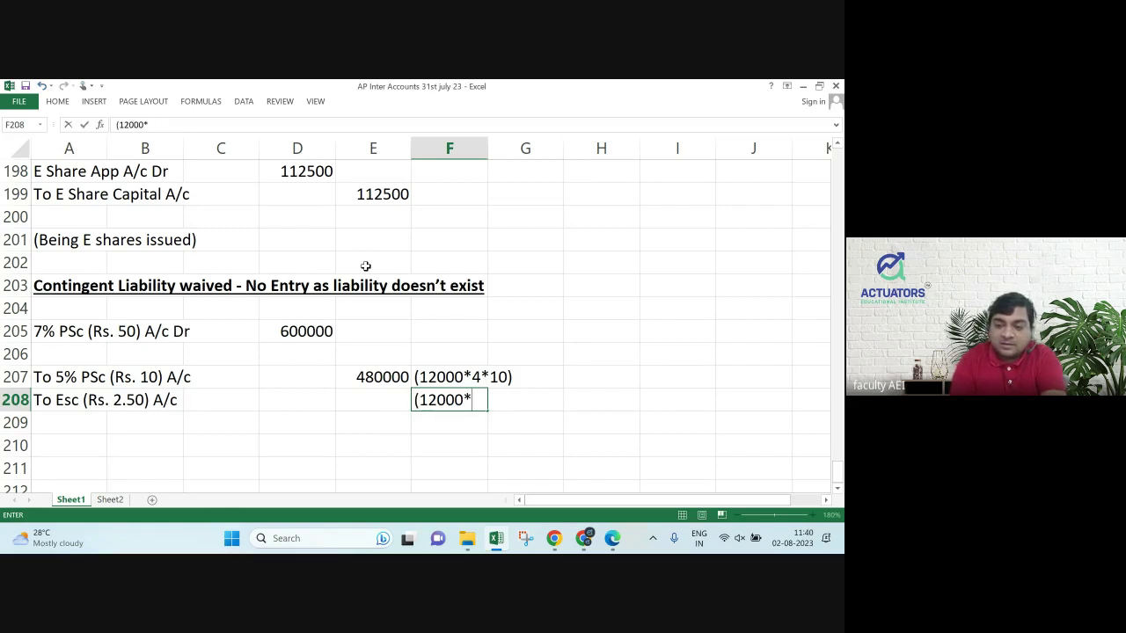
{"action": "type", "text": "6*"}
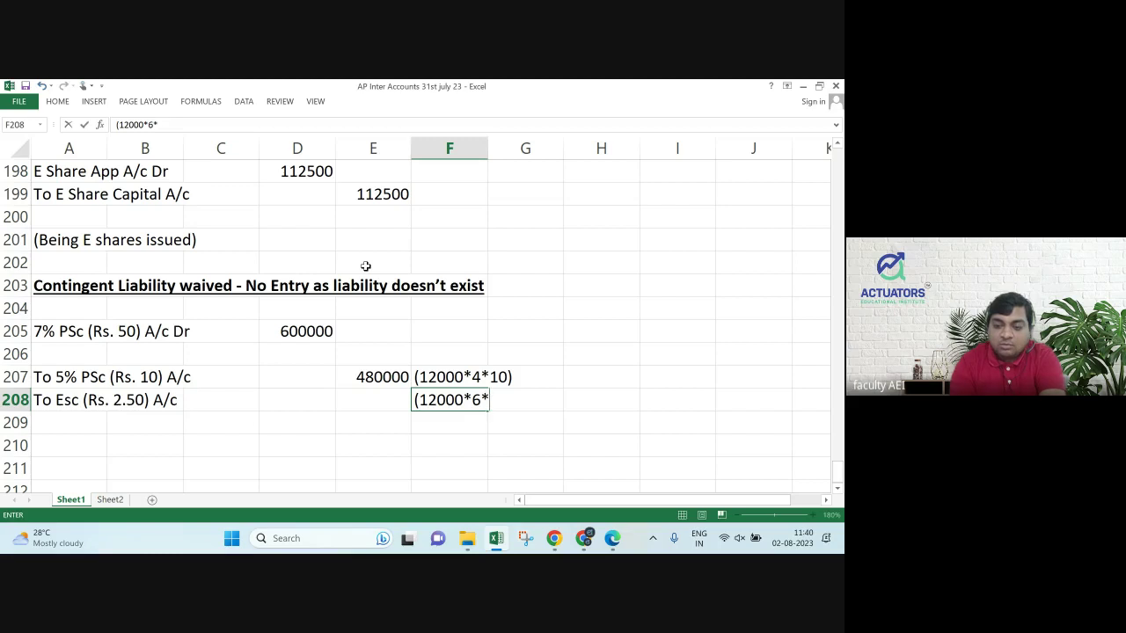
{"action": "type", "text": "2.50)"}
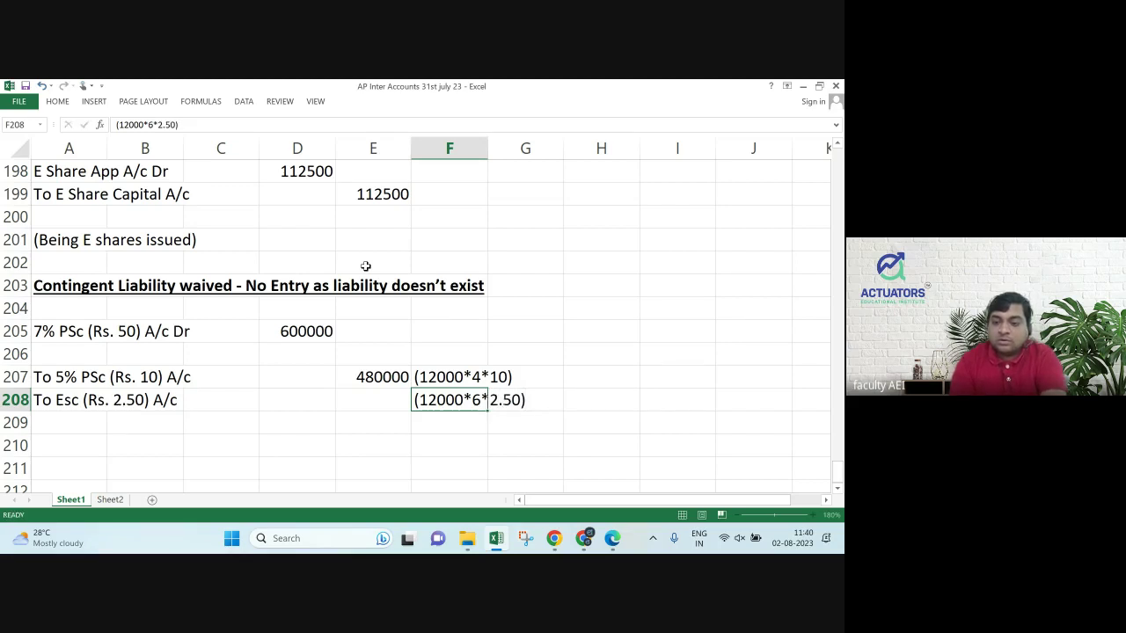
{"action": "key", "text": "Return"}
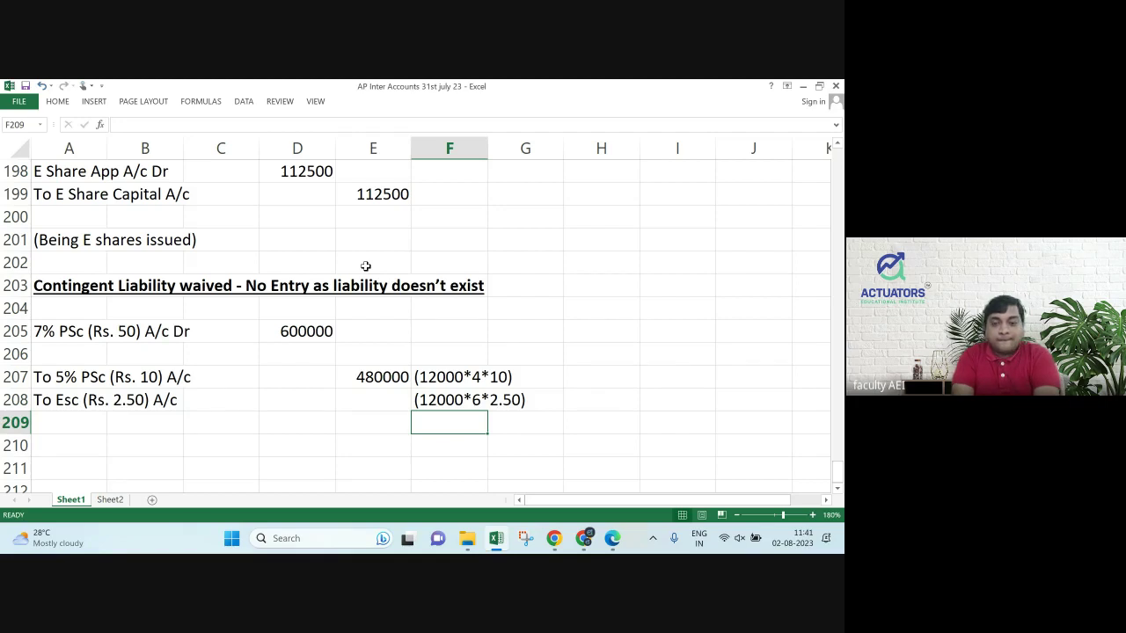
Enter 180000 in E208 as the equity share capital credit amount.
{"action": "key", "text": "Up"}
{"action": "key", "text": "Left"}
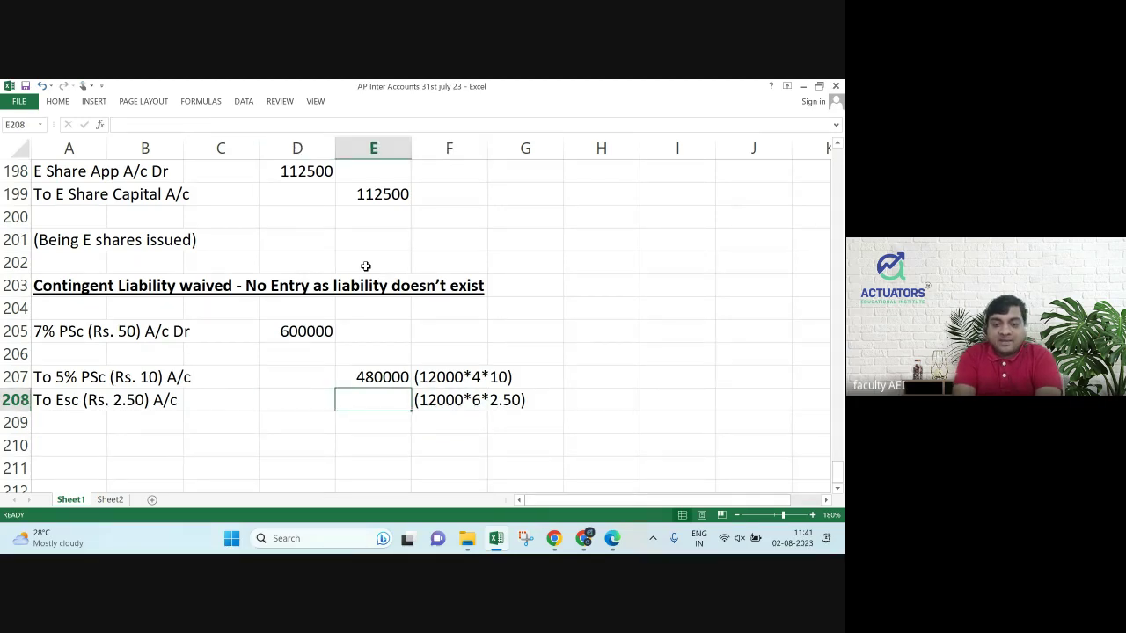
{"action": "type", "text": "180000"}
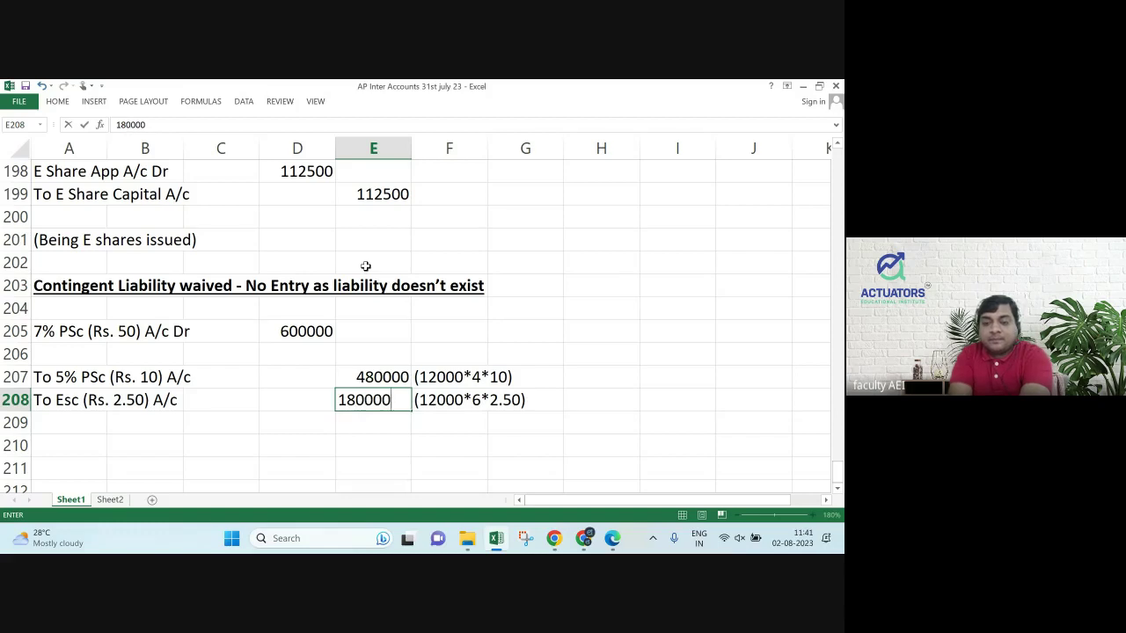
{"action": "key", "text": "Return"}
Enter the balancing line "Capital Reduction A/c (bal. Fig)" in A206, between the debit and credit lines.
{"action": "key", "text": "Up"}
{"action": "key", "text": "Up"}
{"action": "key", "text": "Up"}
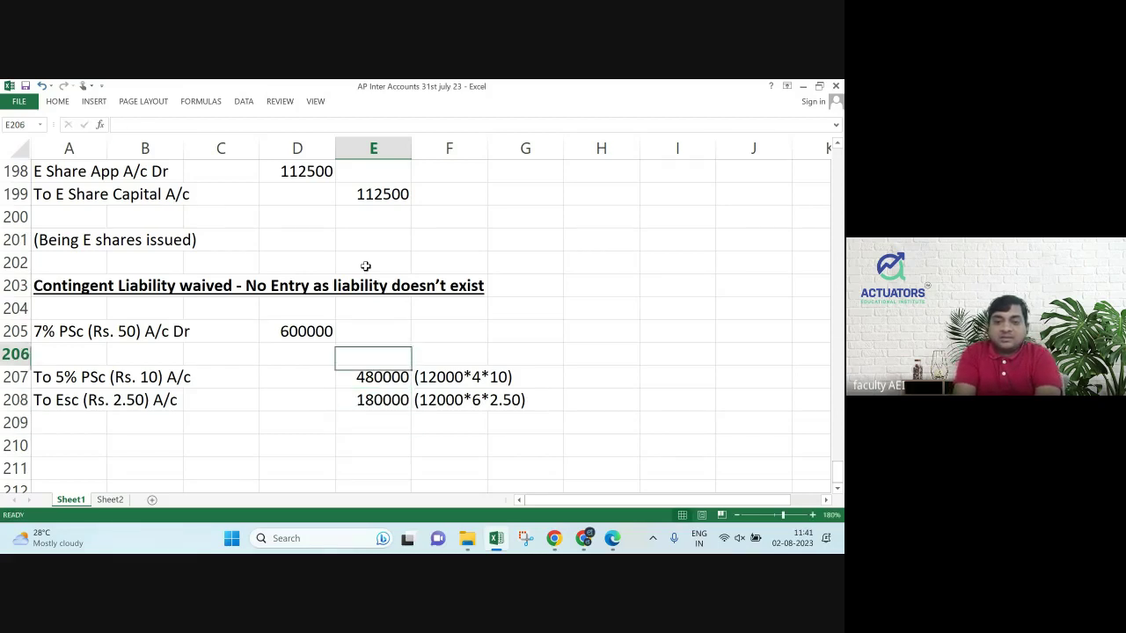
{"action": "key", "text": "Left"}
{"action": "key", "text": "Left"}
{"action": "key", "text": "Left"}
{"action": "key", "text": "Left"}
{"action": "type", "text": "Capi"}
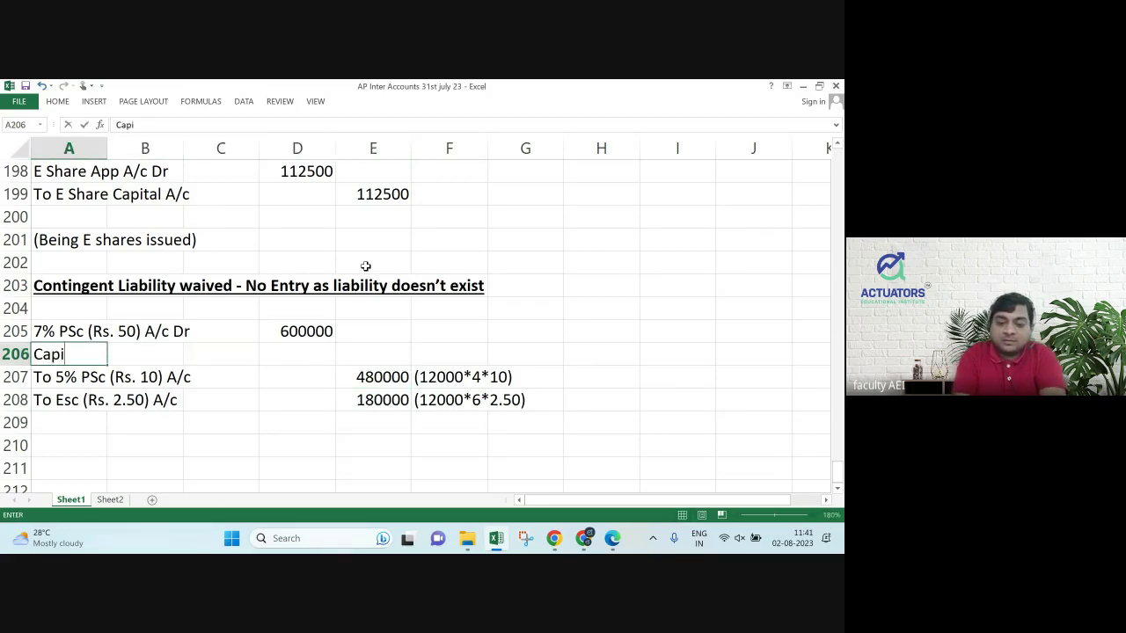
{"action": "type", "text": "tal Reduction"}
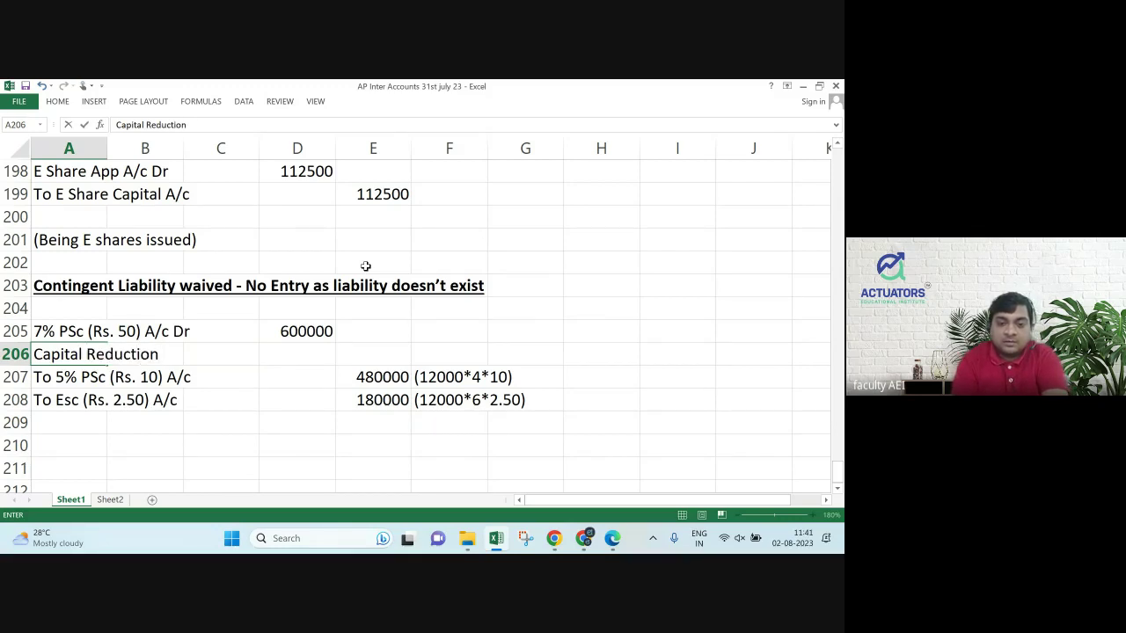
{"action": "type", "text": " A/c ("}
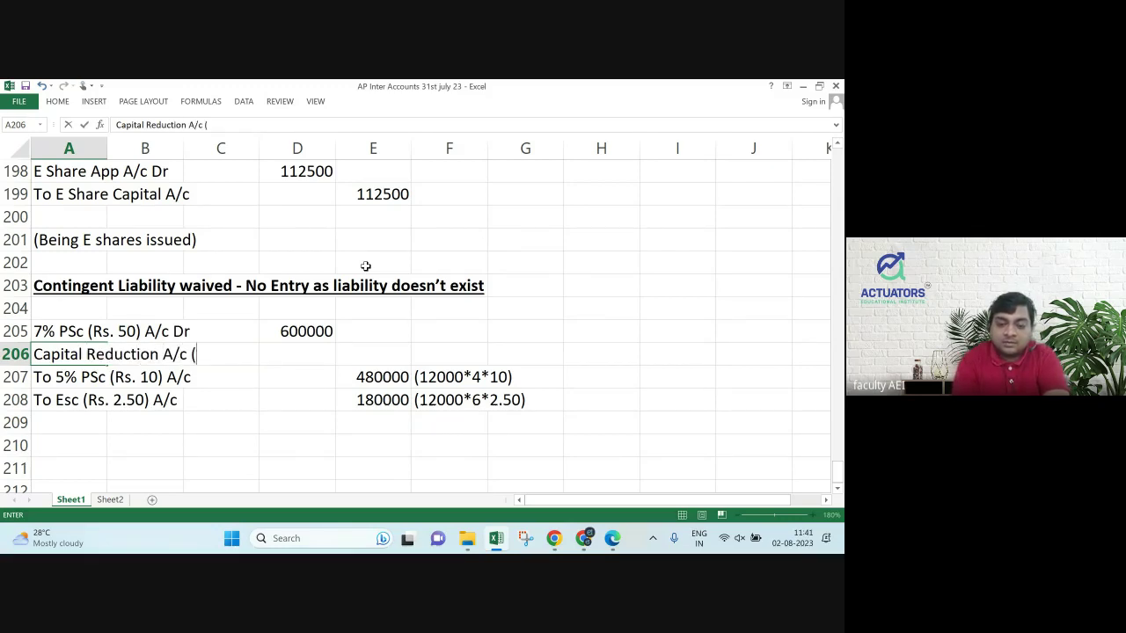
{"action": "type", "text": "bal. Fo"}
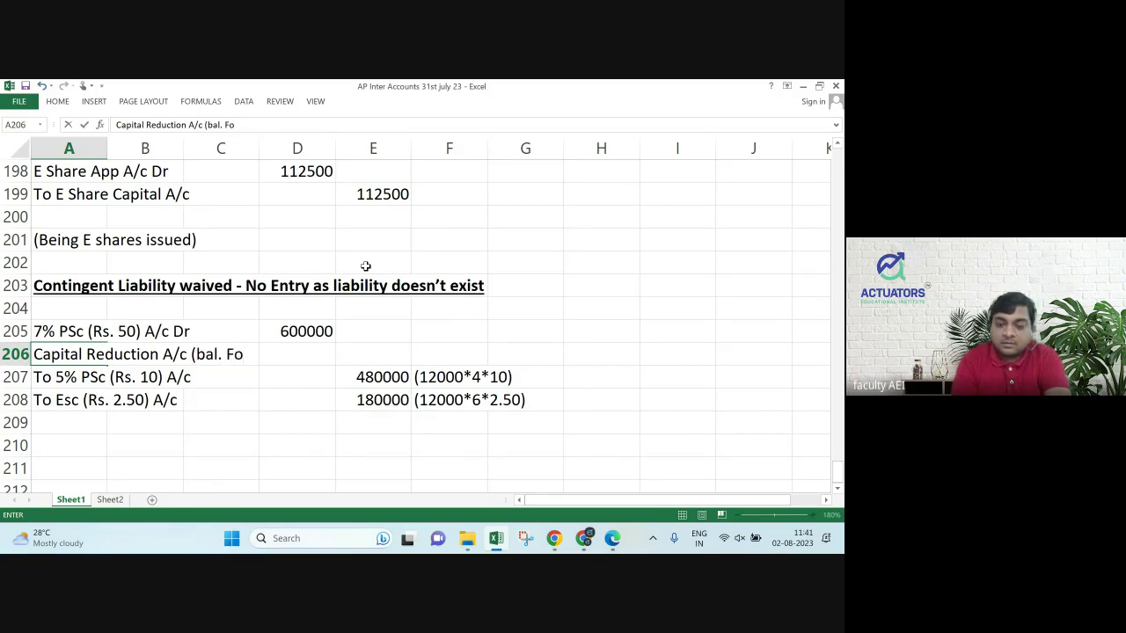
{"action": "key", "text": "BackSpace"}
{"action": "type", "text": "ig)"}
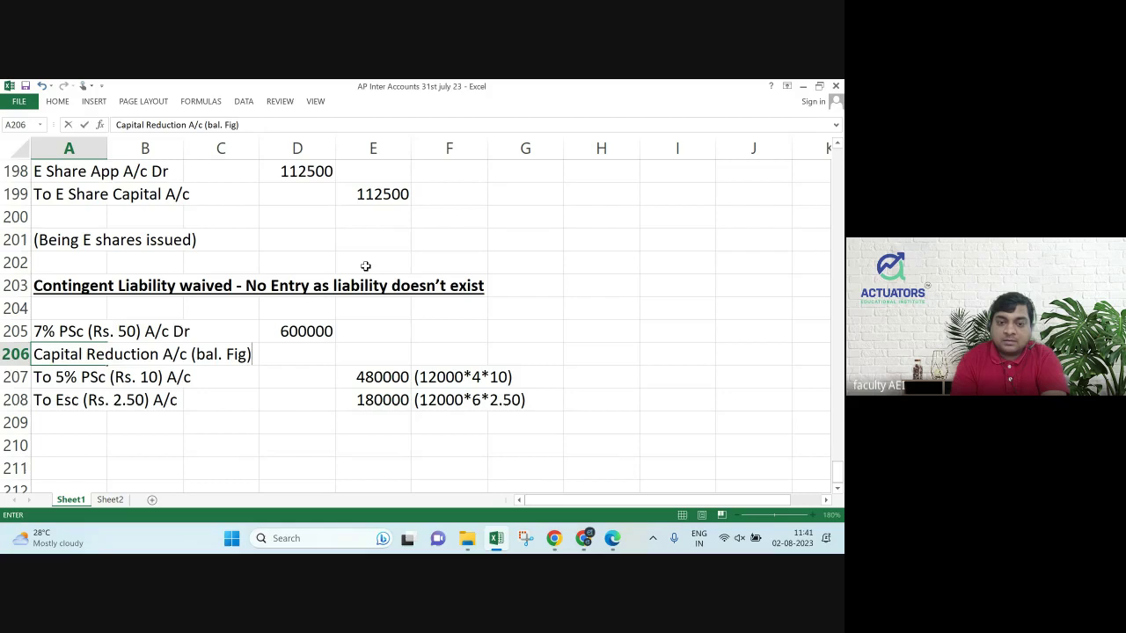
{"action": "key", "text": "Return"}
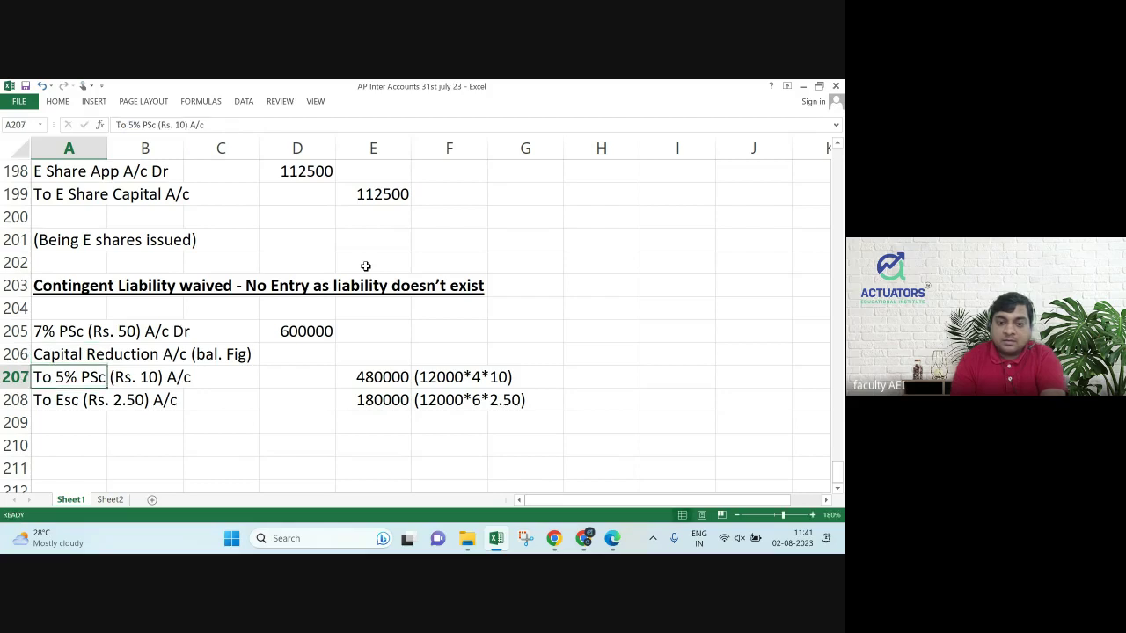
Make the Capital Reduction line bold across A206:D206.
{"action": "key", "text": "Up"}
{"action": "key", "text": "shift+Right"}
{"action": "key", "text": "shift+Right"}
{"action": "key", "text": "shift+Right"}
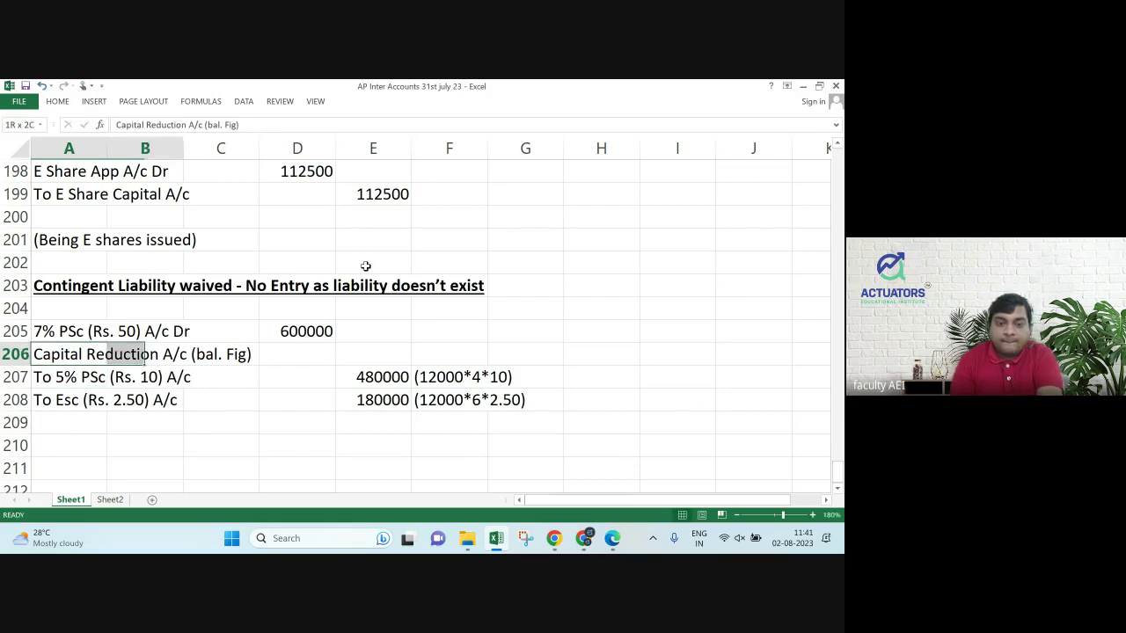
{"action": "key", "text": "ctrl+b"}
Enter 60000 in D206 as the capital reduction debit amount.
{"action": "key", "text": "Right"}
{"action": "key", "text": "Right"}
{"action": "key", "text": "Right"}
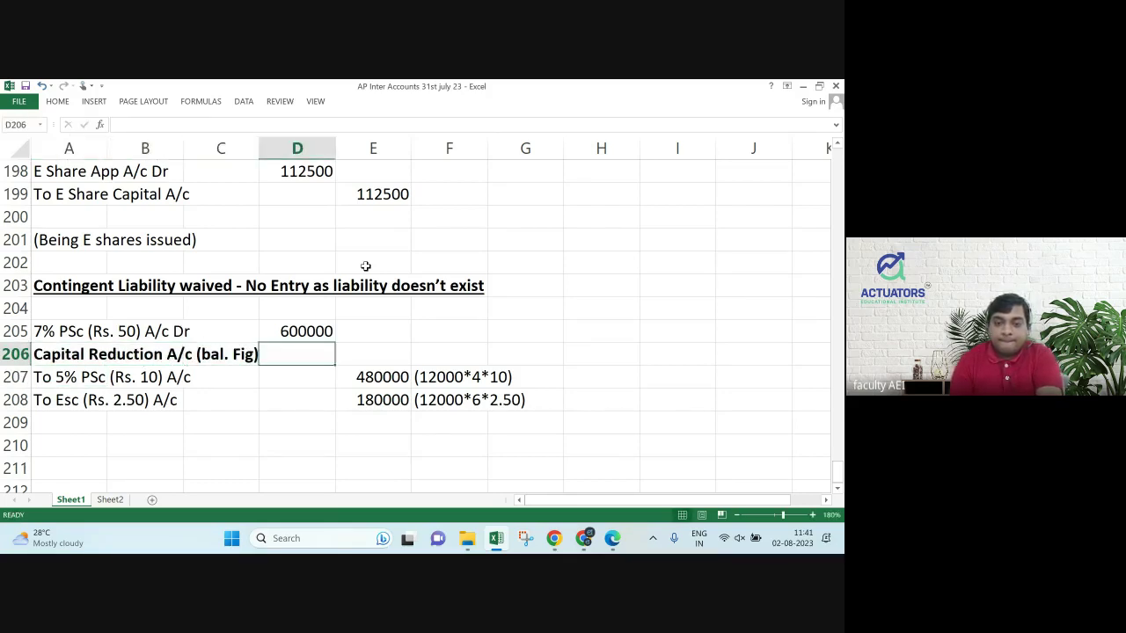
{"action": "type", "text": "60000"}
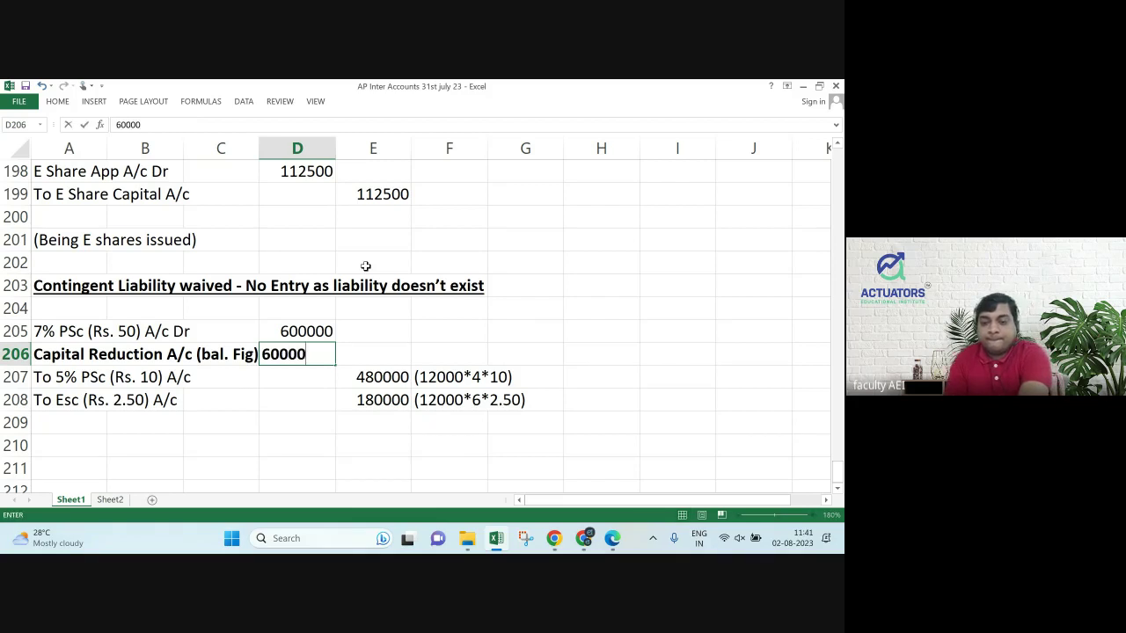
{"action": "key", "text": "Return"}
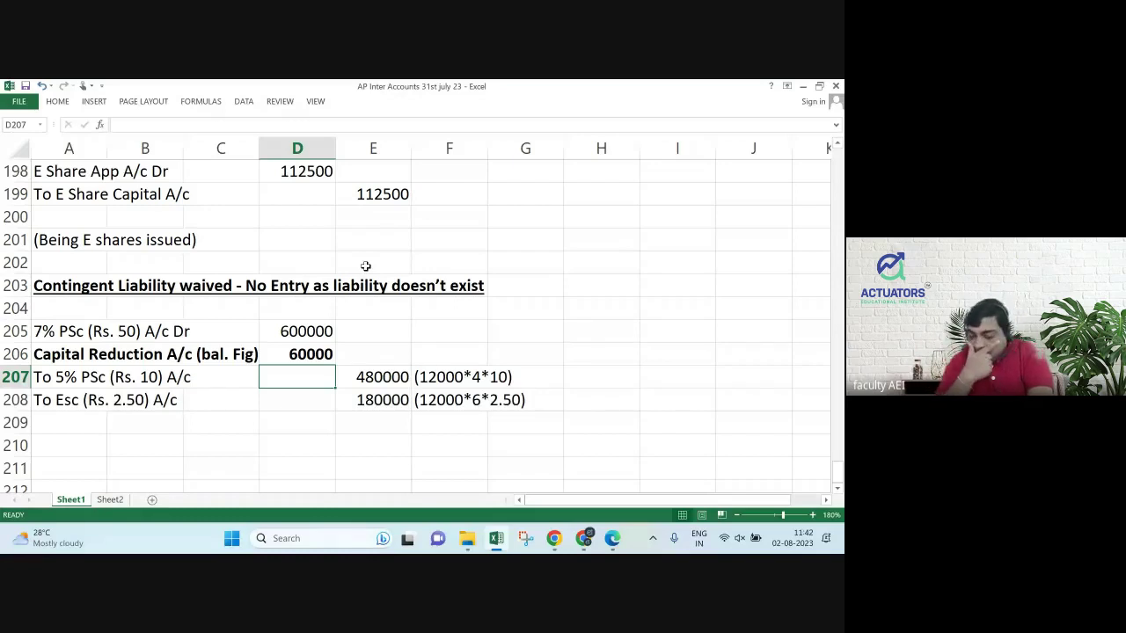
Start a new journal entry in A210 with the debit line "Loan A/c Dr".
{"action": "key", "text": "Down"}
{"action": "key", "text": "Down"}
{"action": "key", "text": "Down"}
{"action": "key", "text": "Down"}
{"action": "key", "text": "Down"}
{"action": "key", "text": "Down"}
{"action": "key", "text": "Down"}
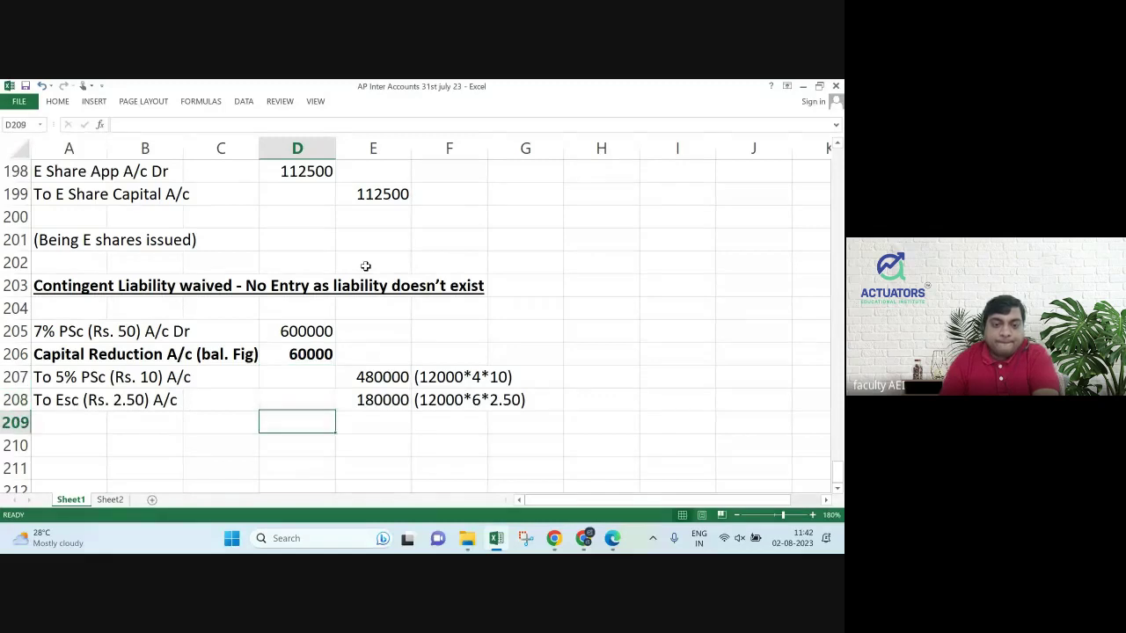
{"action": "key", "text": "Down"}
{"action": "key", "text": "Up"}
{"action": "key", "text": "Up"}
{"action": "key", "text": "Up"}
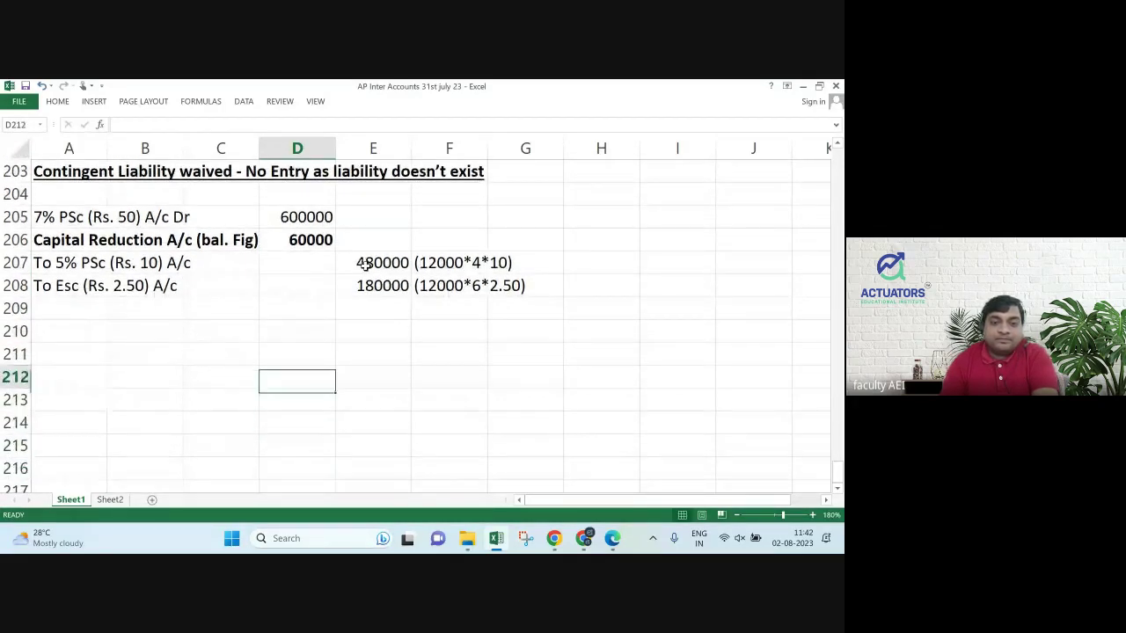
{"action": "key", "text": "Up"}
{"action": "key", "text": "Up"}
{"action": "key", "text": "Left"}
{"action": "key", "text": "Left"}
{"action": "key", "text": "Left"}
{"action": "type", "text": "Loa"}
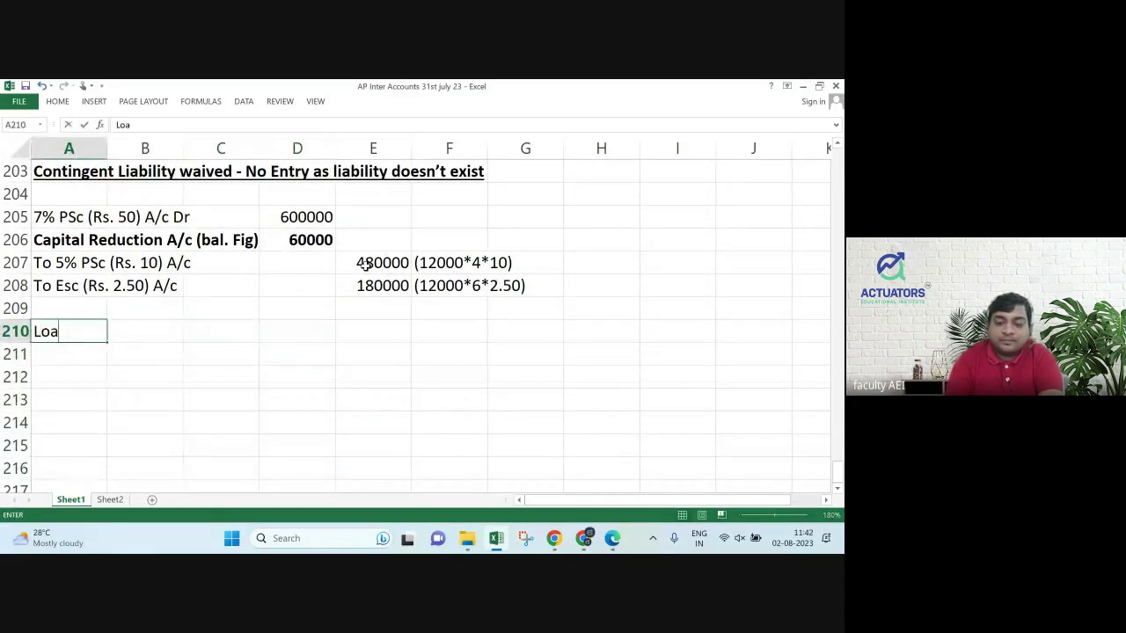
{"action": "type", "text": "n A/c Dr"}
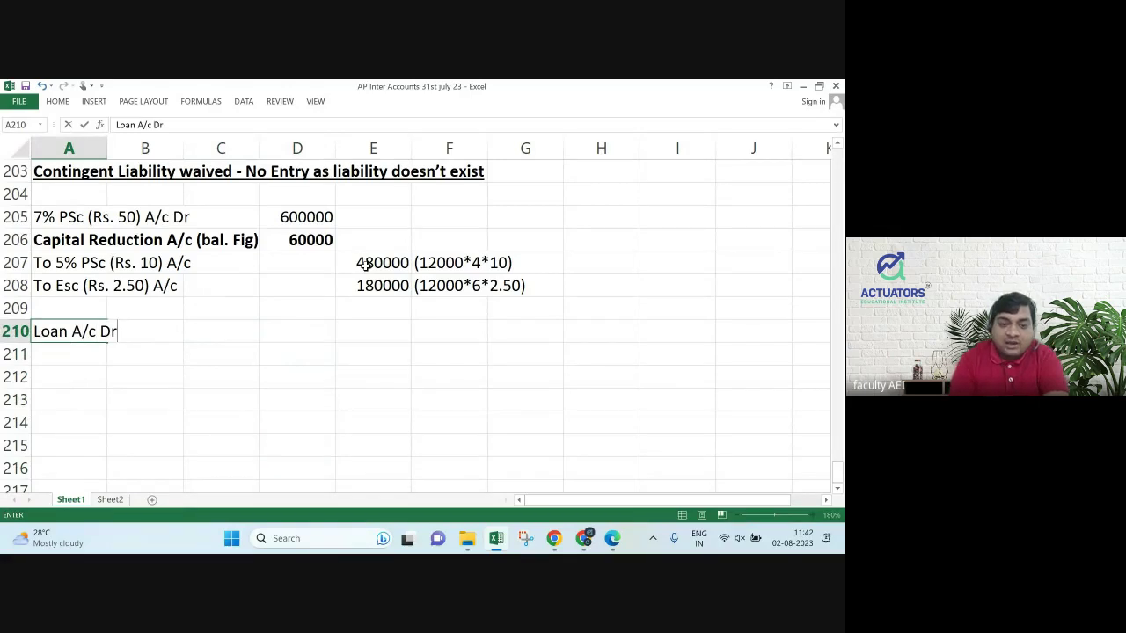
Enter 150000 in D210 as the loan debit amount and select A211 for the following line.
{"action": "key", "text": "Right"}
{"action": "key", "text": "Right"}
{"action": "key", "text": "Right"}
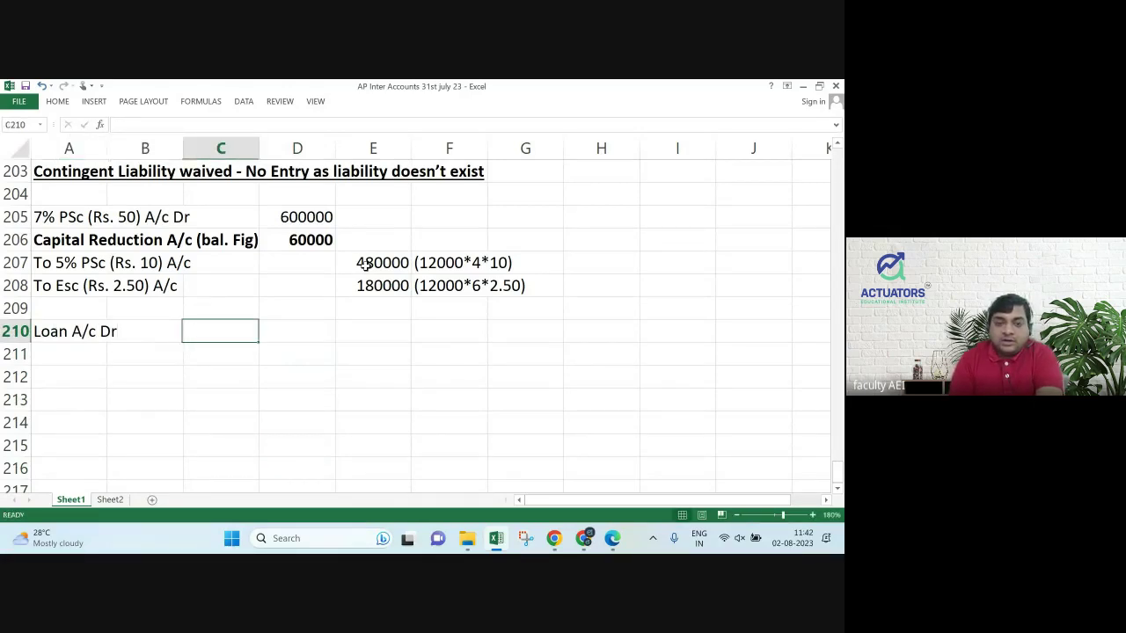
{"action": "type", "text": "150000"}
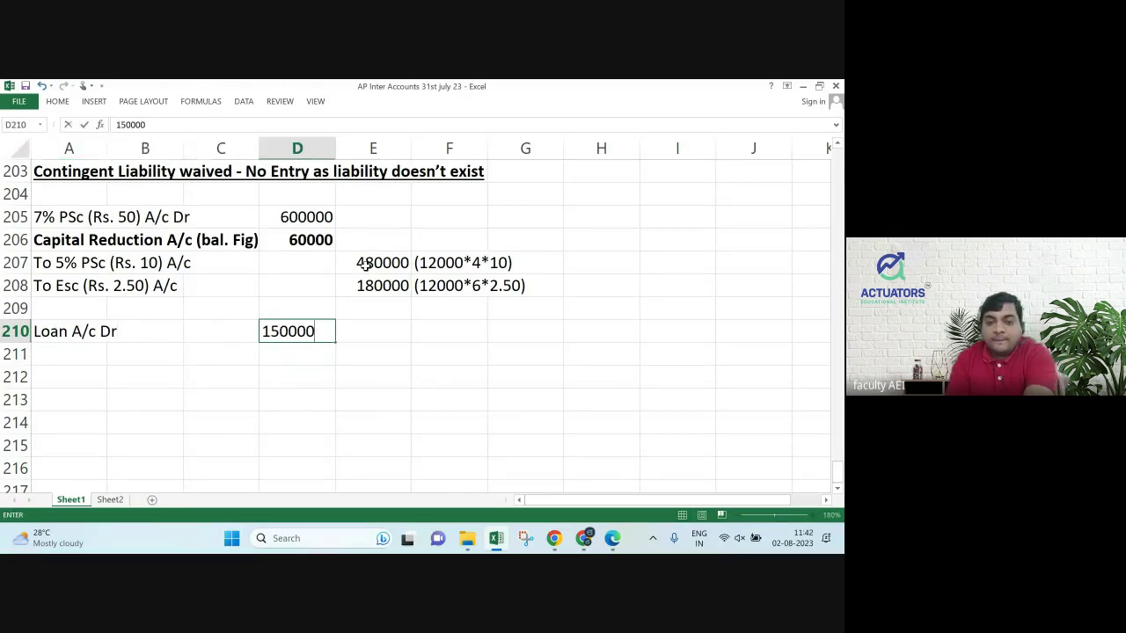
{"action": "key", "text": "Return"}
{"action": "key", "text": "Left"}
{"action": "key", "text": "Left"}
{"action": "key", "text": "Left"}
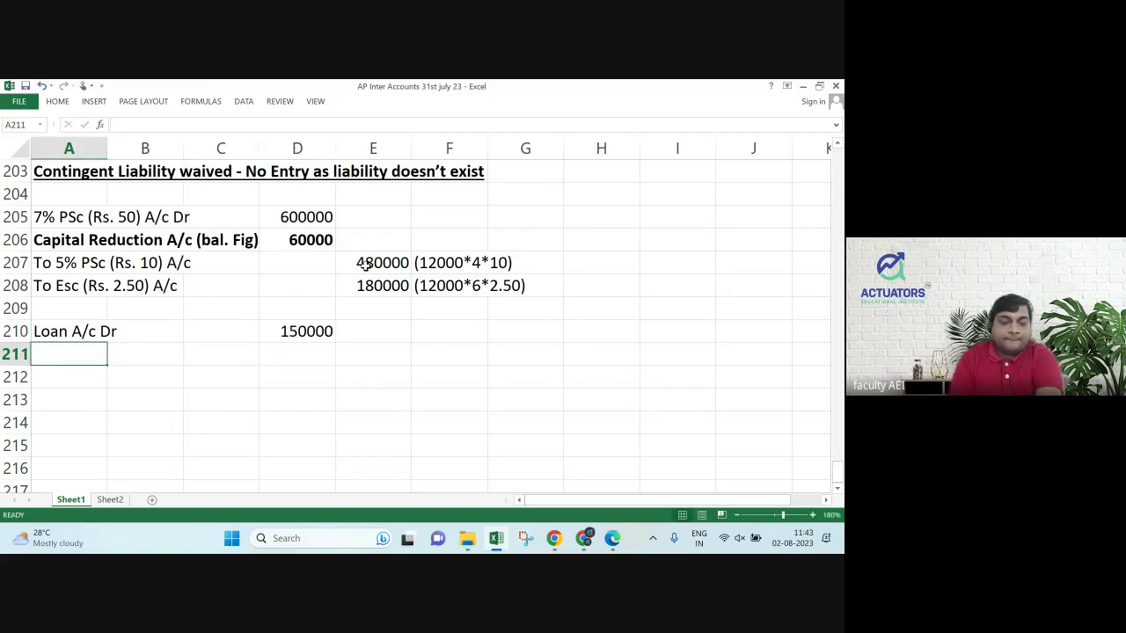
Enter the credit line "To 5% PSc (Rs. 10) A/c" in A211 beneath the loan debit.
{"action": "type", "text": "To "}
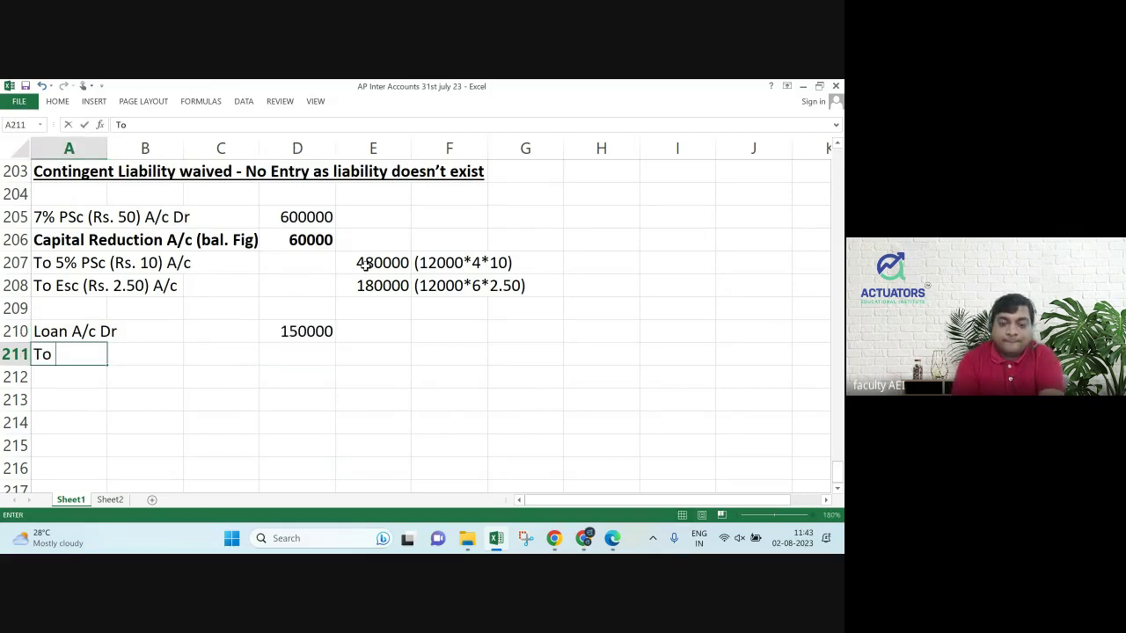
{"action": "type", "text": "5% P"}
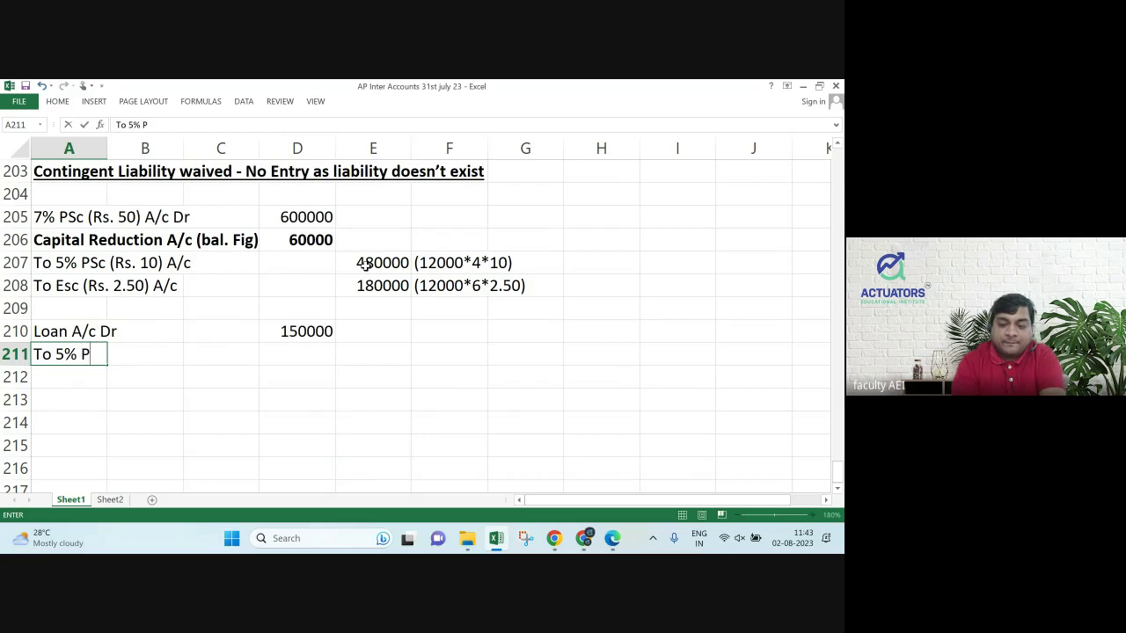
{"action": "type", "text": "Sc ("}
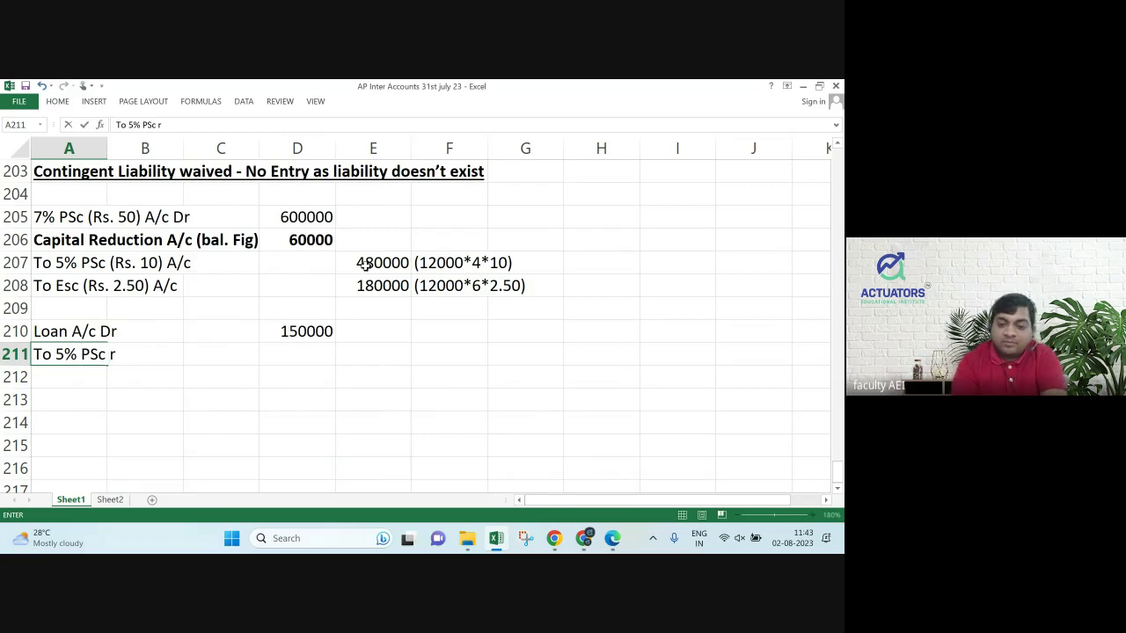
{"action": "key", "text": "BackSpace"}
{"action": "type", "text": "(Rs"}
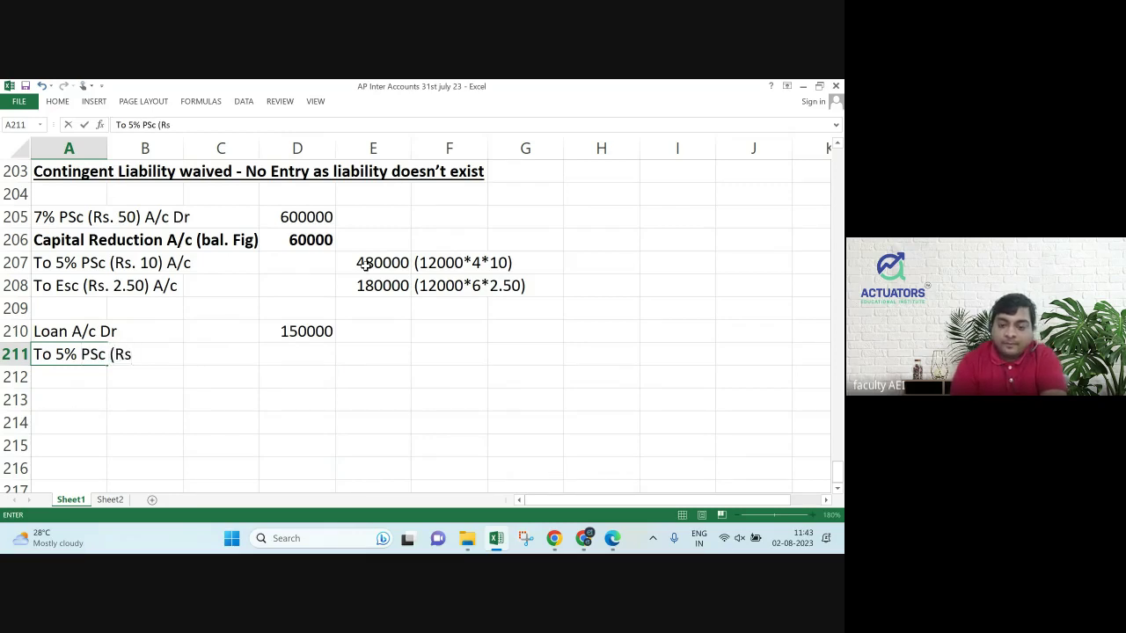
{"action": "type", "text": ". 10) A/c"}
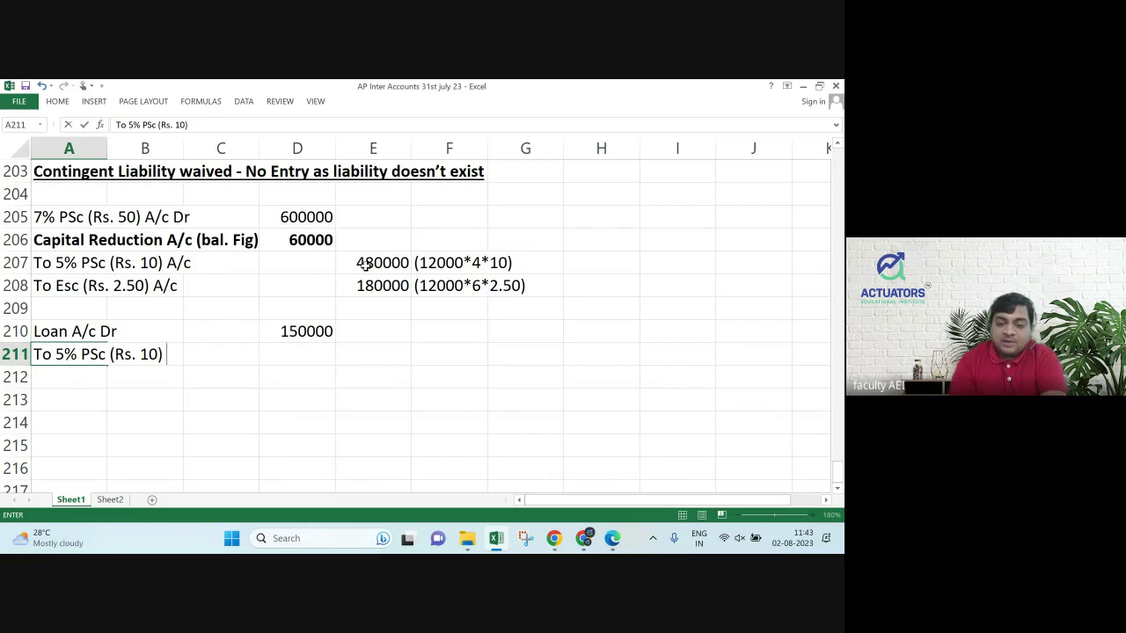
{"action": "key", "text": "Return"}
Add the working (12000*10) in F211 and the preference share credit amount 120000 in E211.
{"action": "key", "text": "Up"}
{"action": "key", "text": "Right"}
{"action": "key", "text": "Right"}
{"action": "key", "text": "Right"}
{"action": "key", "text": "Right"}
{"action": "key", "text": "Right"}
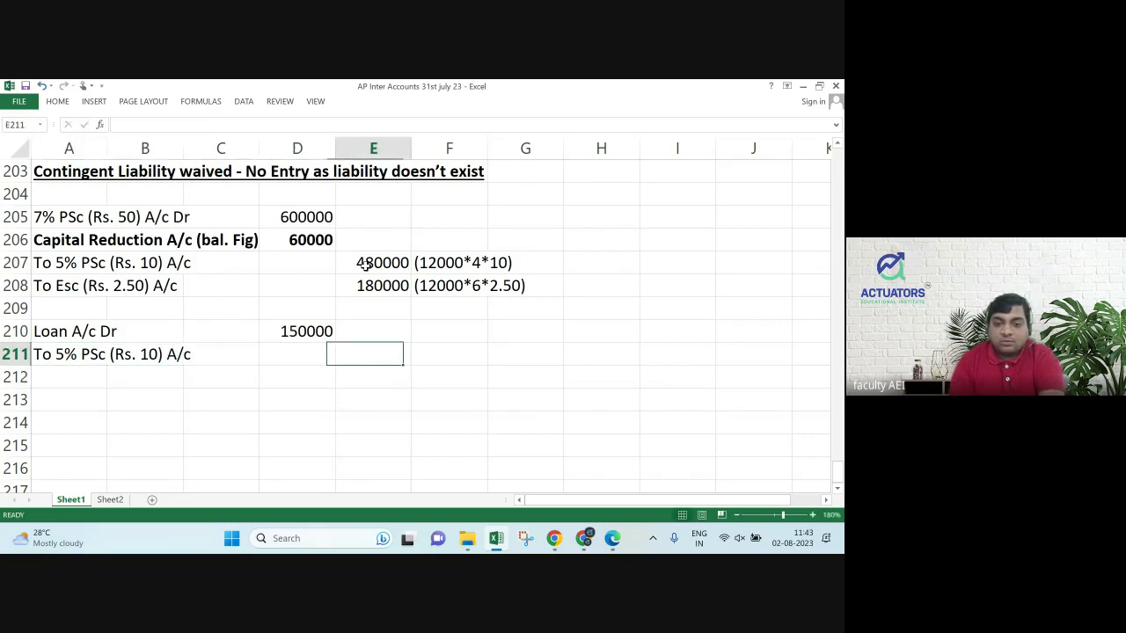
{"action": "type", "text": "(120"}
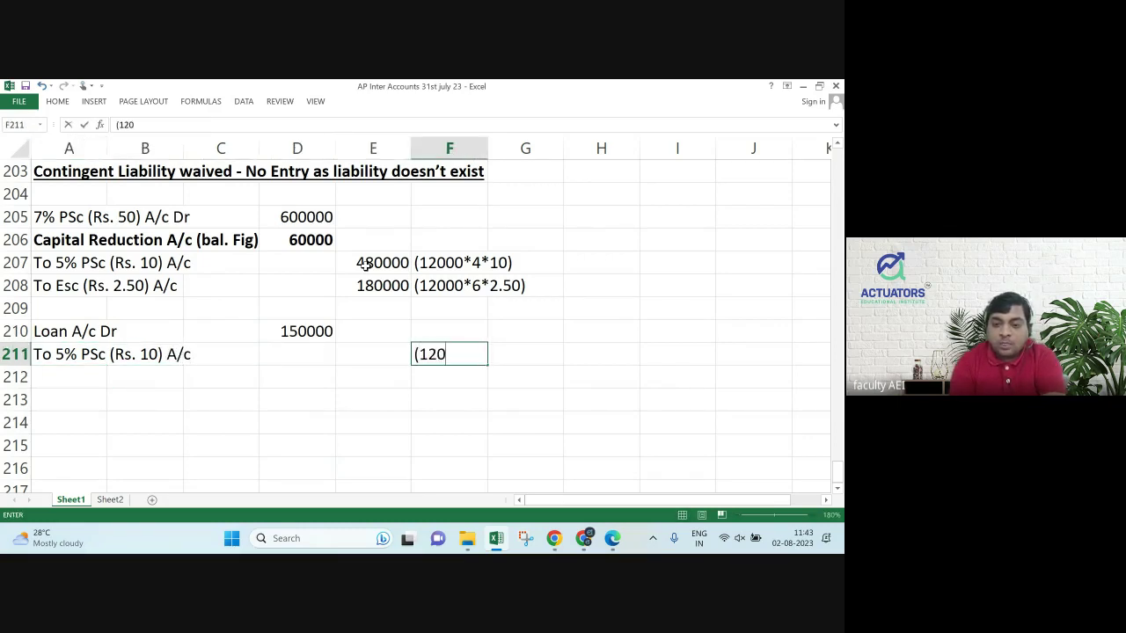
{"action": "type", "text": "00*10)"}
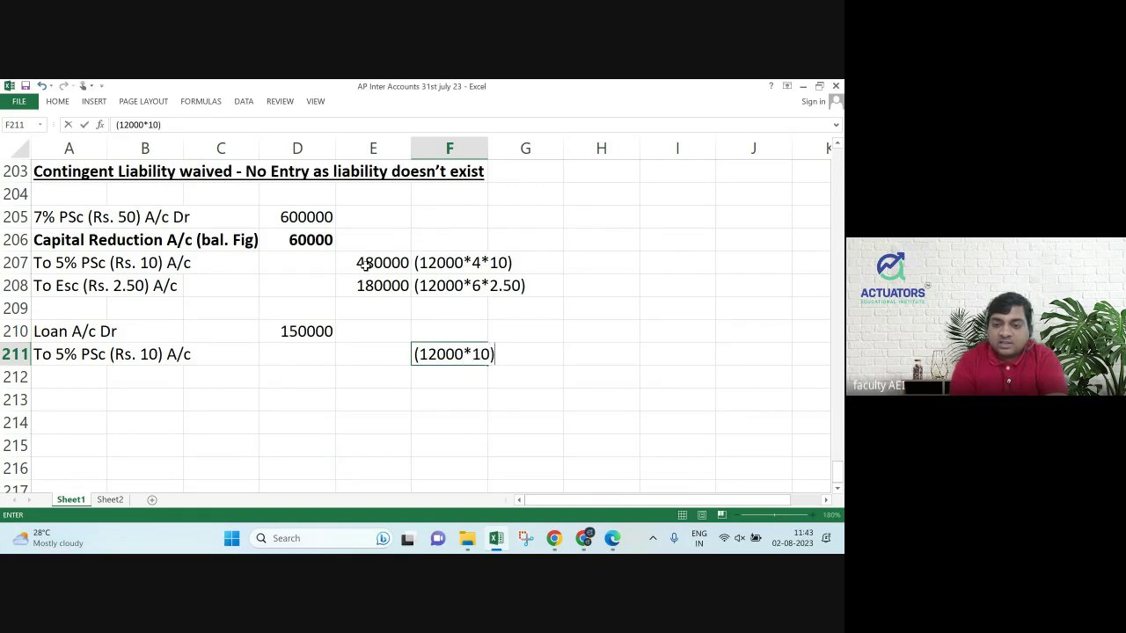
{"action": "key", "text": "Return"}
{"action": "key", "text": "Up"}
{"action": "key", "text": "Left"}
{"action": "type", "text": "120000"}
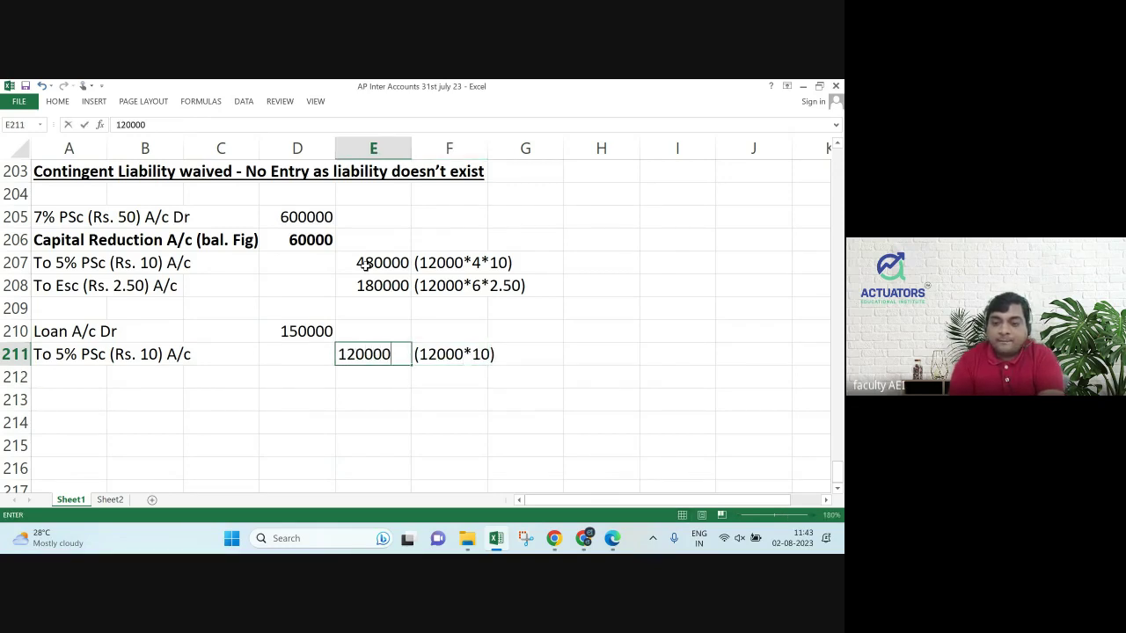
{"action": "key", "text": "Return"}
Add the working (12000*2.50) in F212 and the credit amount 30000 in E212.
{"action": "key", "text": "Right"}
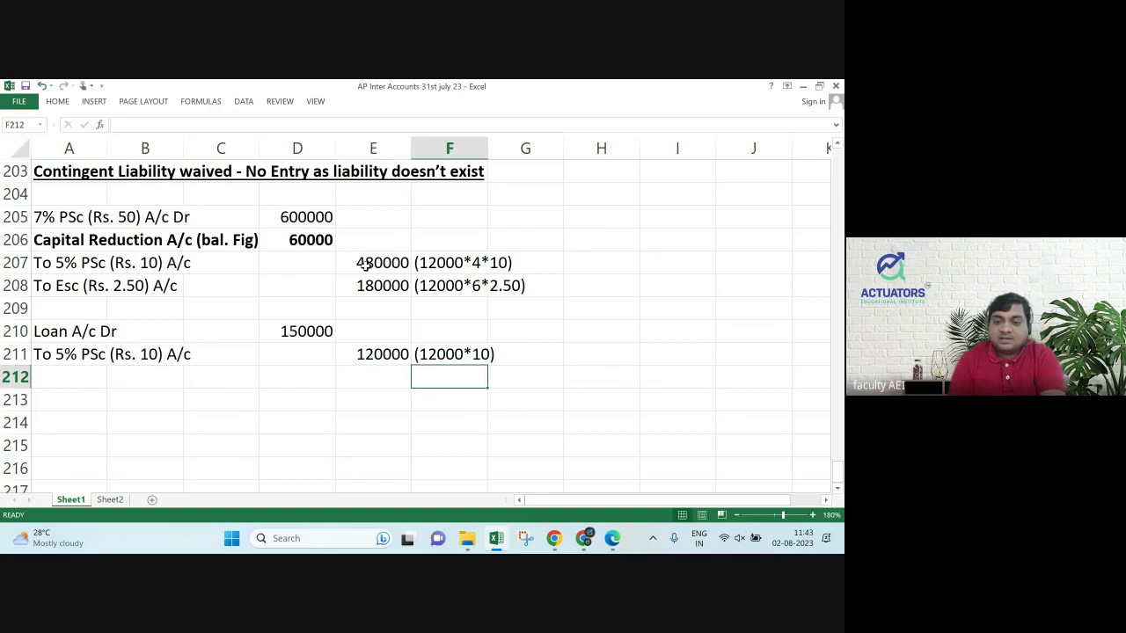
{"action": "type", "text": "(12000"}
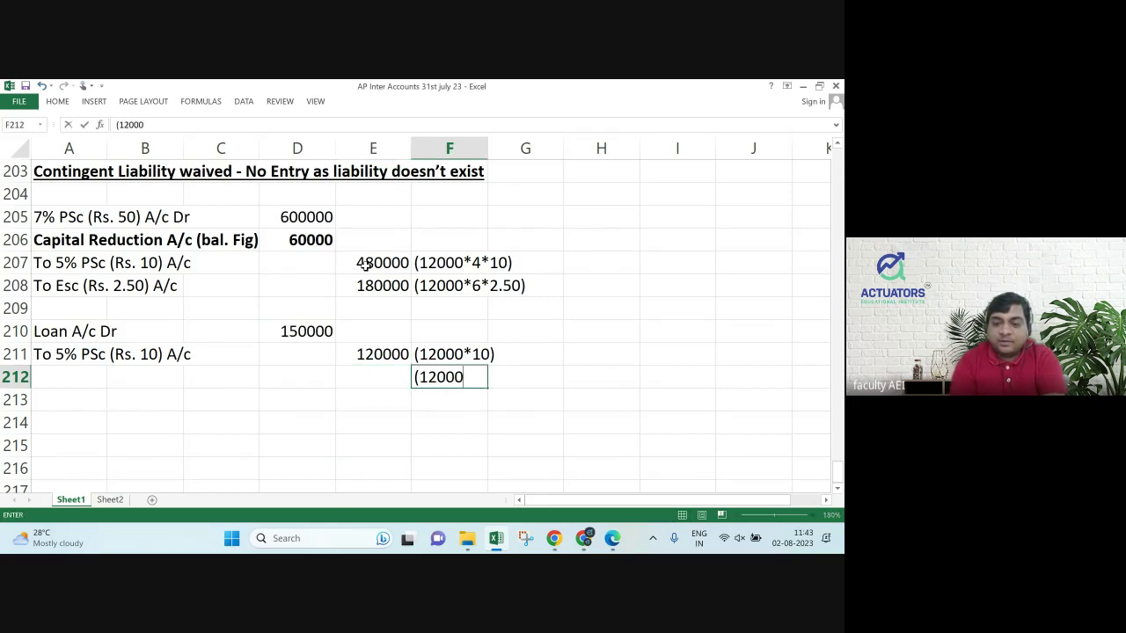
{"action": "type", "text": "*"}
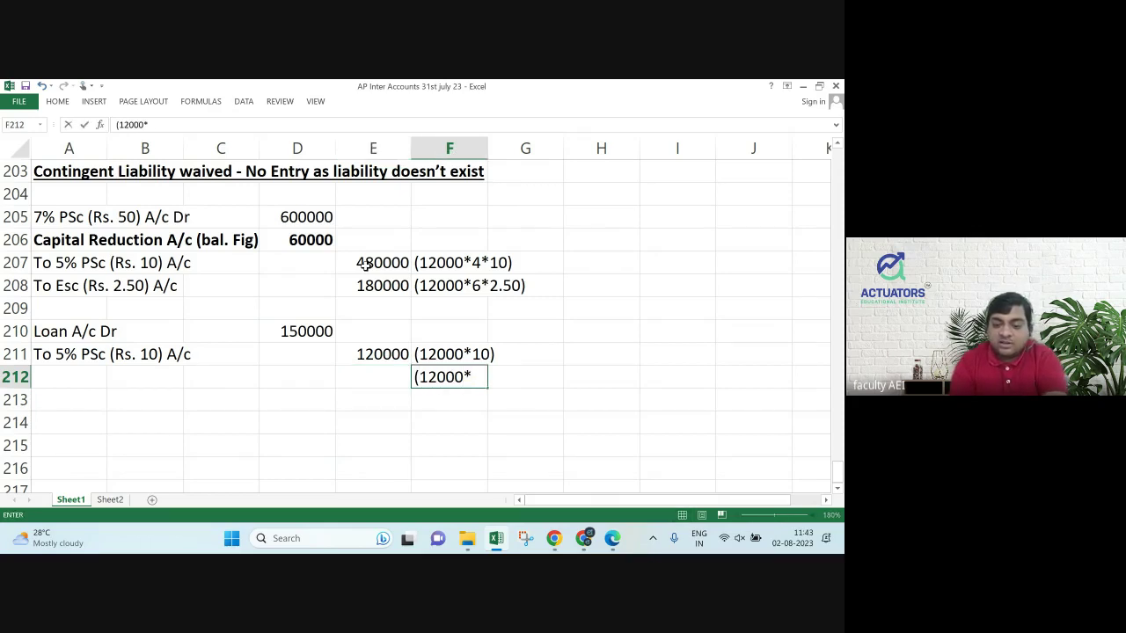
{"action": "type", "text": "2.50)"}
{"action": "key", "text": "Return"}
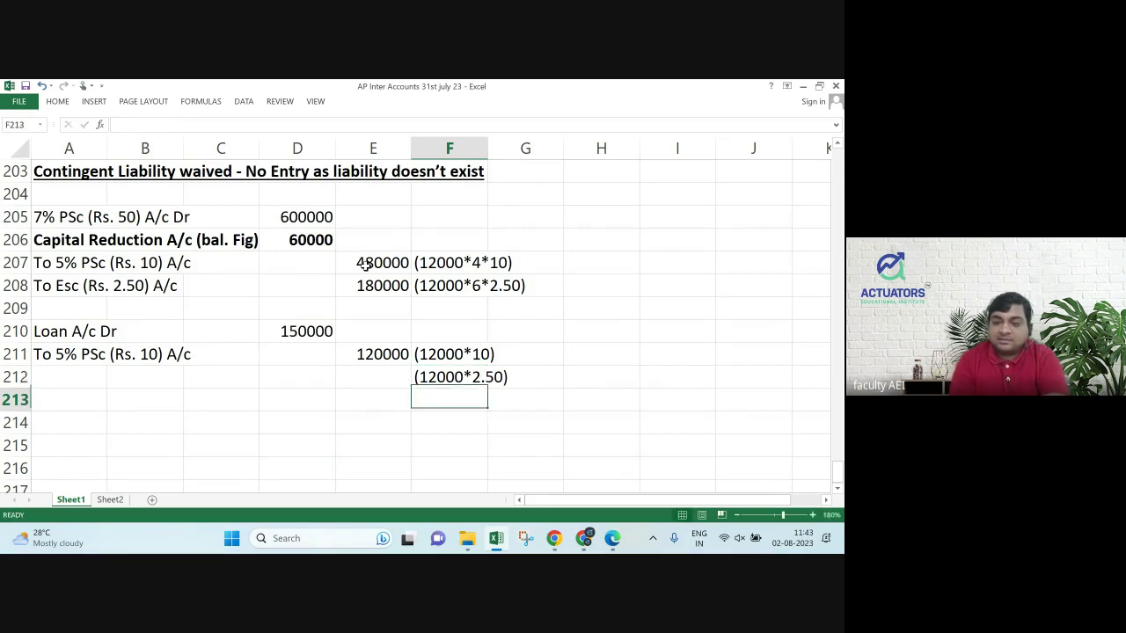
{"action": "key", "text": "Up"}
{"action": "key", "text": "Left"}
{"action": "type", "text": "30000"}
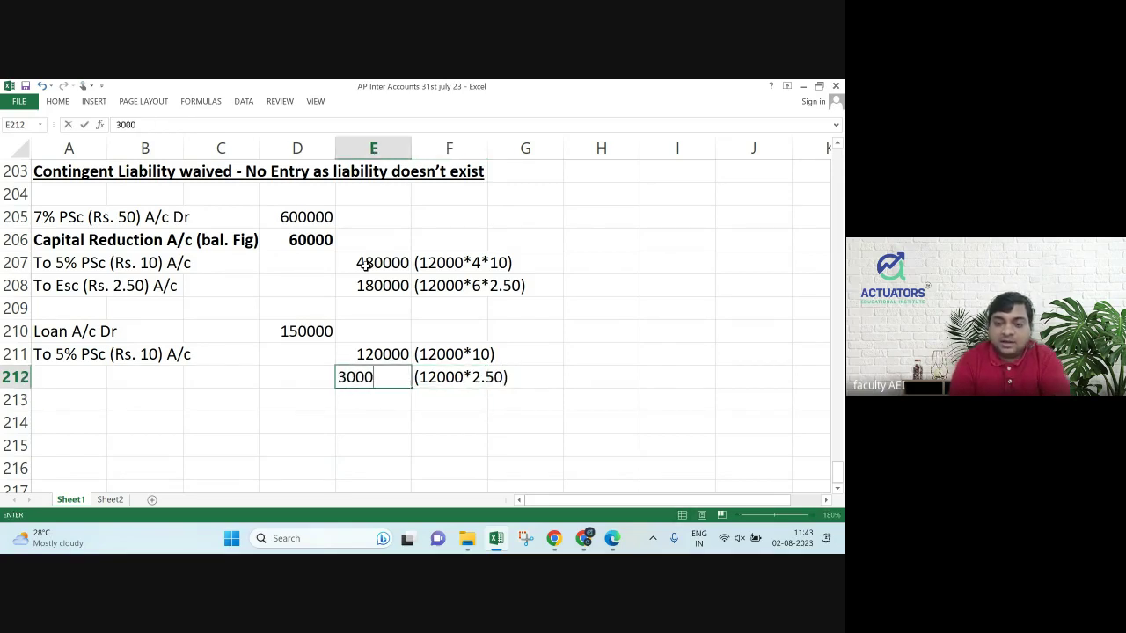
Enter the equity share credit line "To Esc (Rs. 2.50) A/c" in A212.
{"action": "key", "text": "Left"}
{"action": "key", "text": "Left"}
{"action": "key", "text": "Left"}
{"action": "key", "text": "Left"}
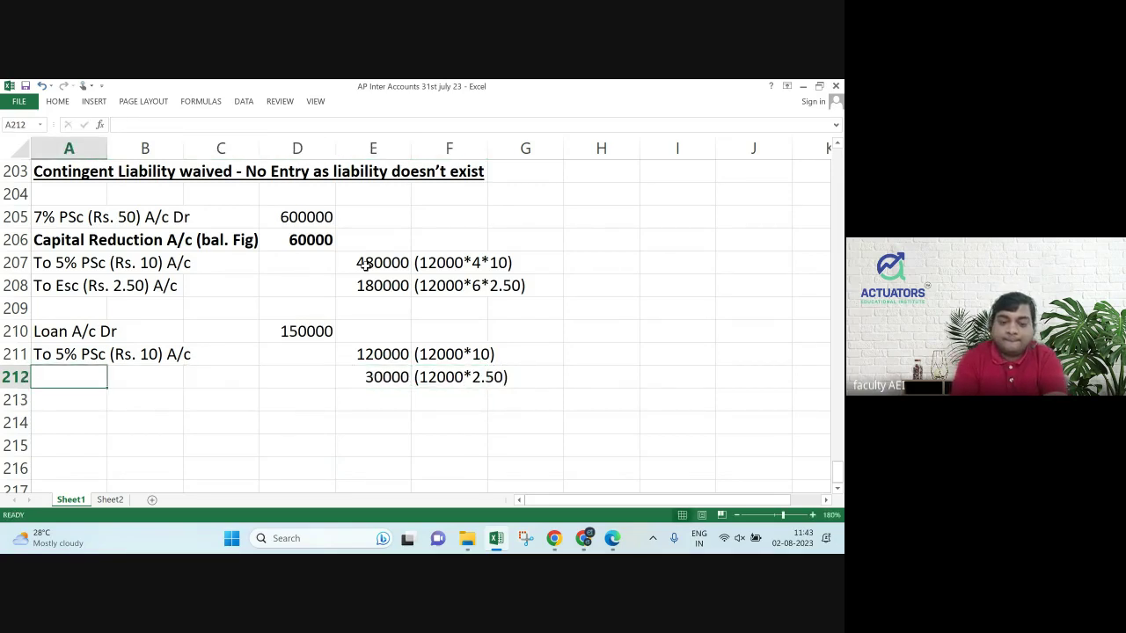
{"action": "type", "text": "To E"}
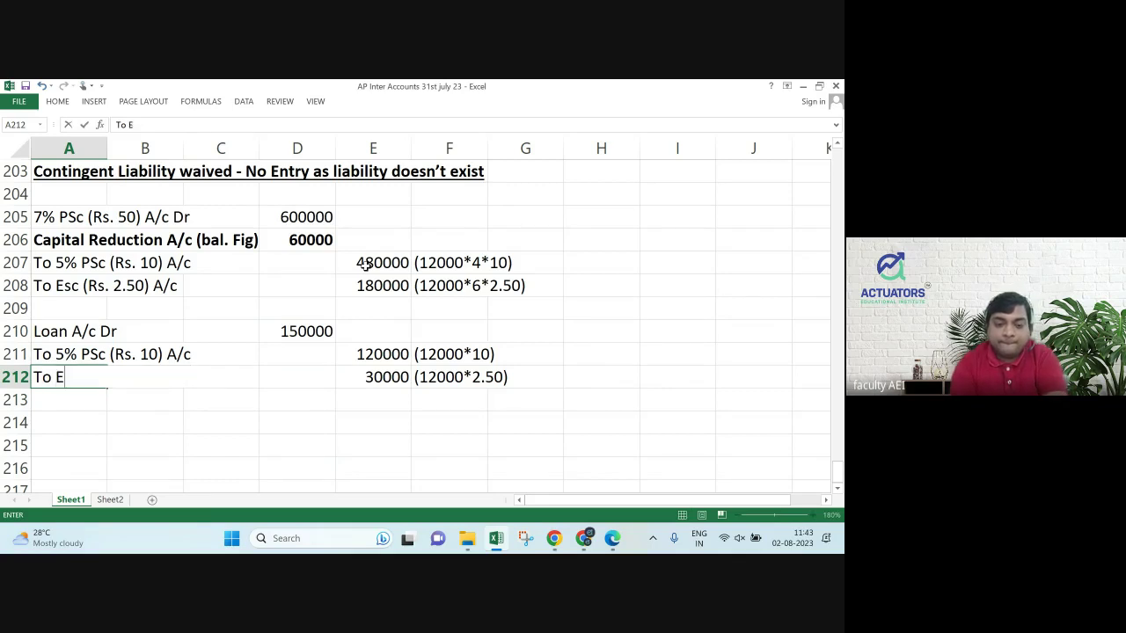
{"action": "type", "text": "sc ("}
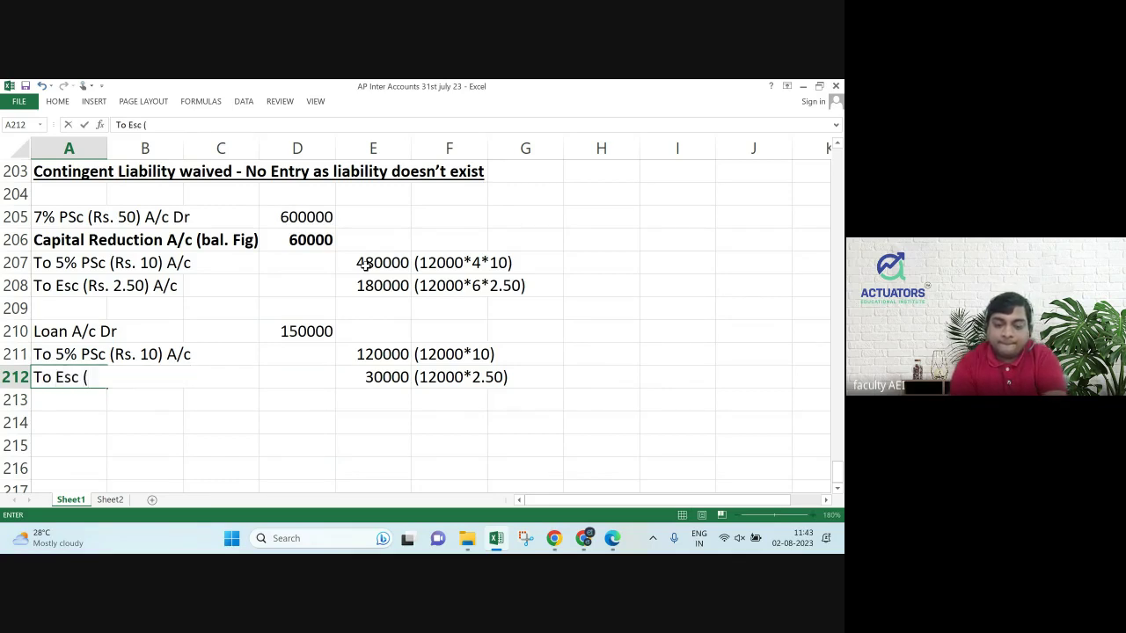
{"action": "type", "text": "Rs. "}
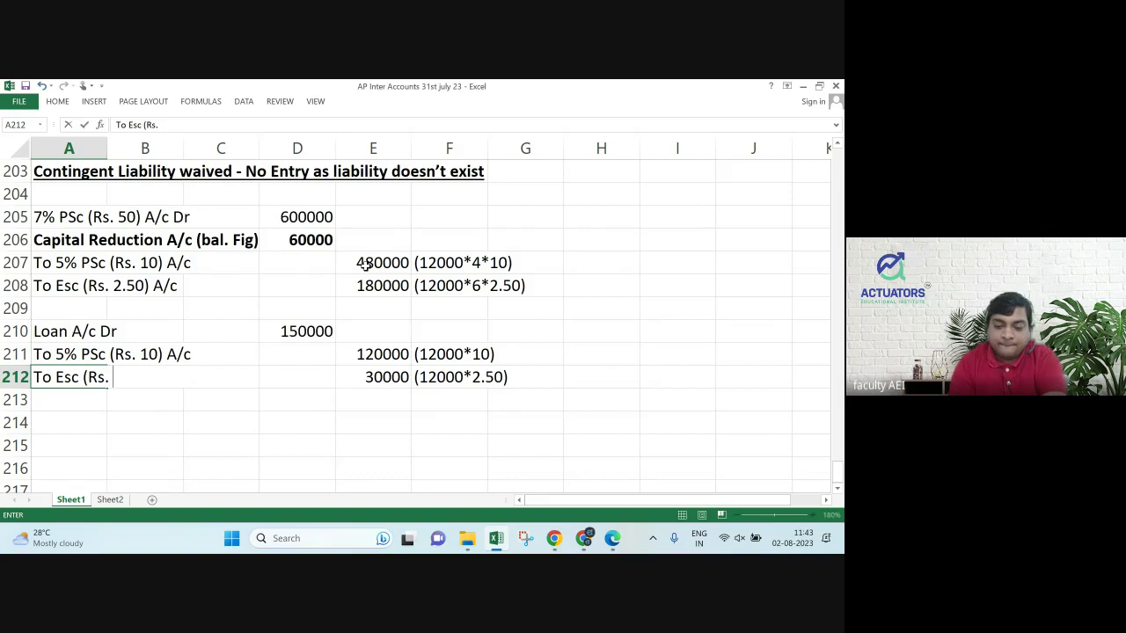
{"action": "type", "text": "2.50)"}
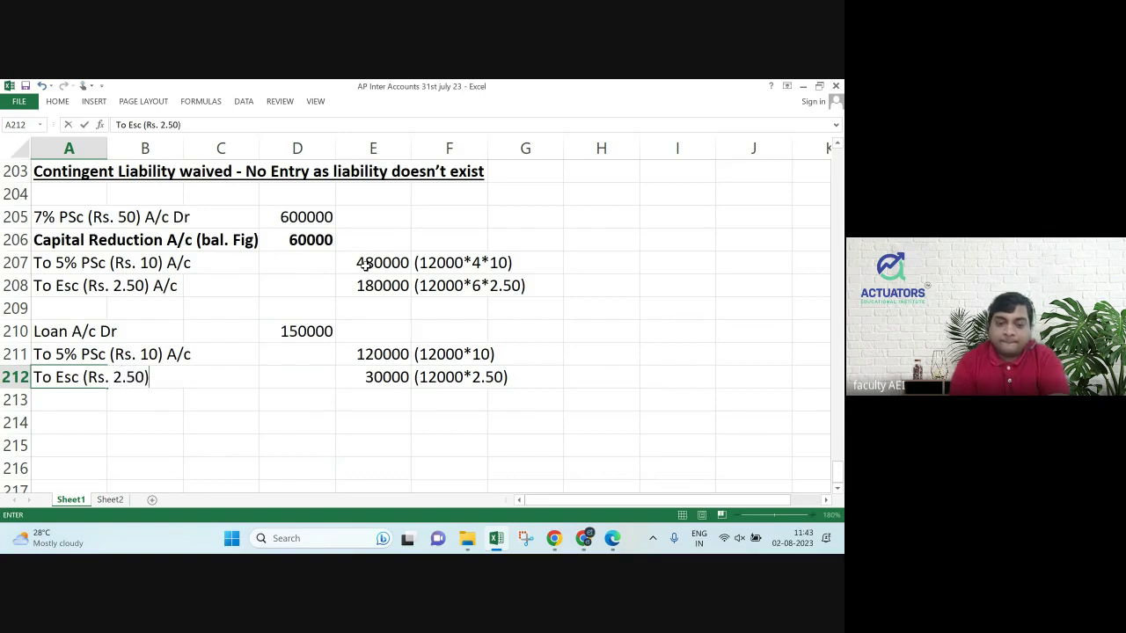
{"action": "type", "text": " A/c"}
{"action": "key", "text": "Return"}
Write the narration "(being loan settled by issuing Shares)" in A214 below the loan entry.
{"action": "key", "text": "Up"}
{"action": "key", "text": "Right"}
{"action": "key", "text": "Right"}
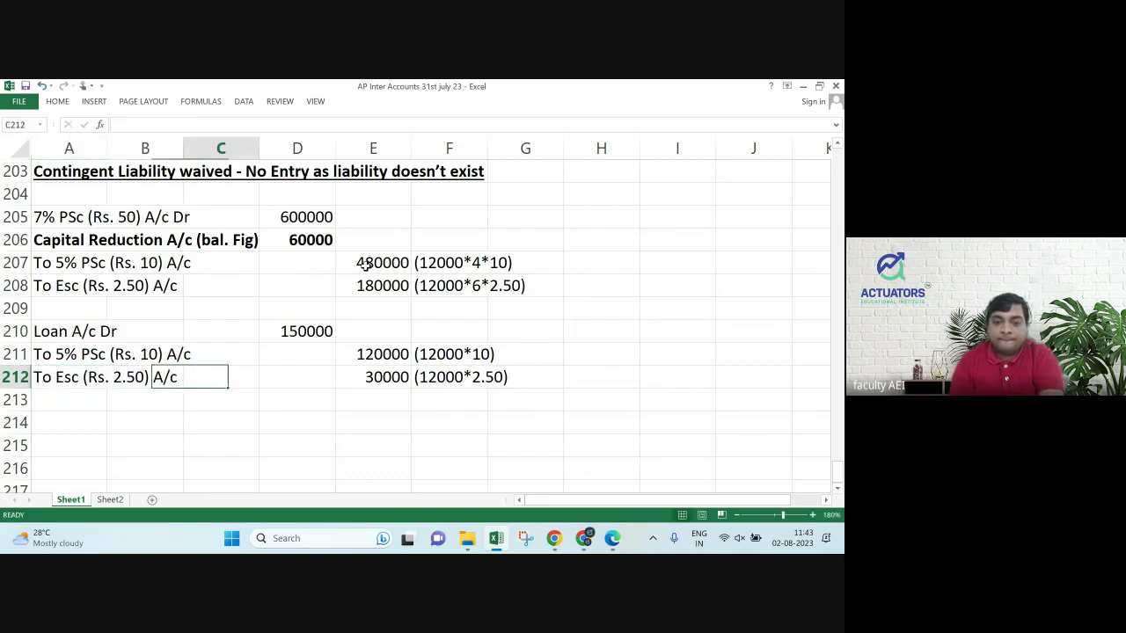
{"action": "key", "text": "Right"}
{"action": "key", "text": "Down"}
{"action": "key", "text": "Down"}
{"action": "key", "text": "Left"}
{"action": "key", "text": "Left"}
{"action": "key", "text": "Left"}
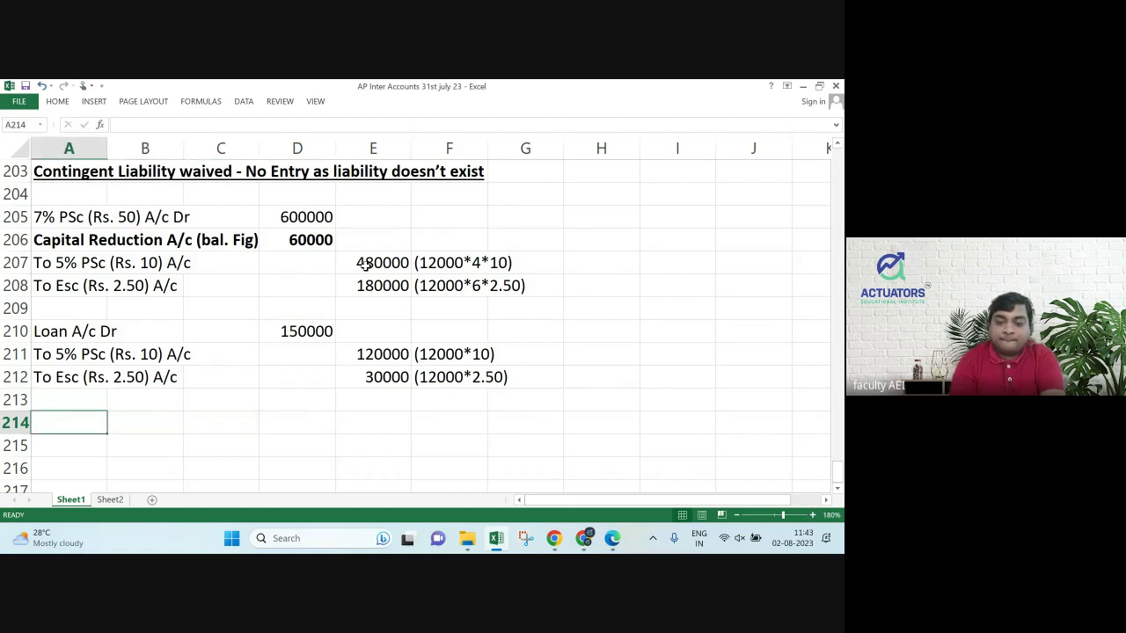
{"action": "type", "text": "(being "}
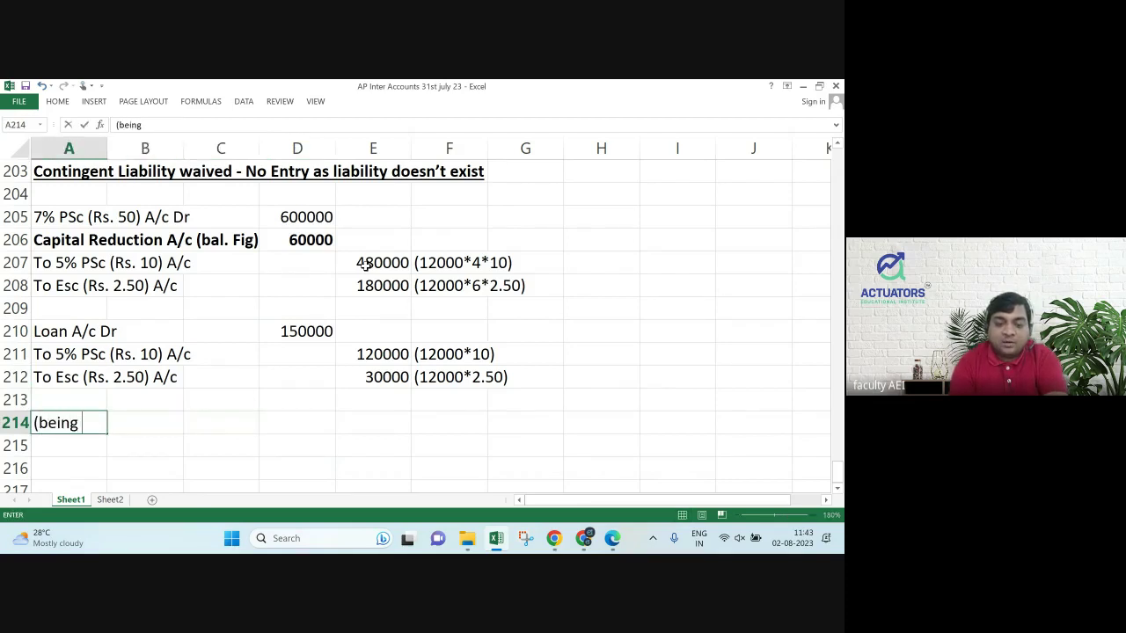
{"action": "type", "text": "loan s"}
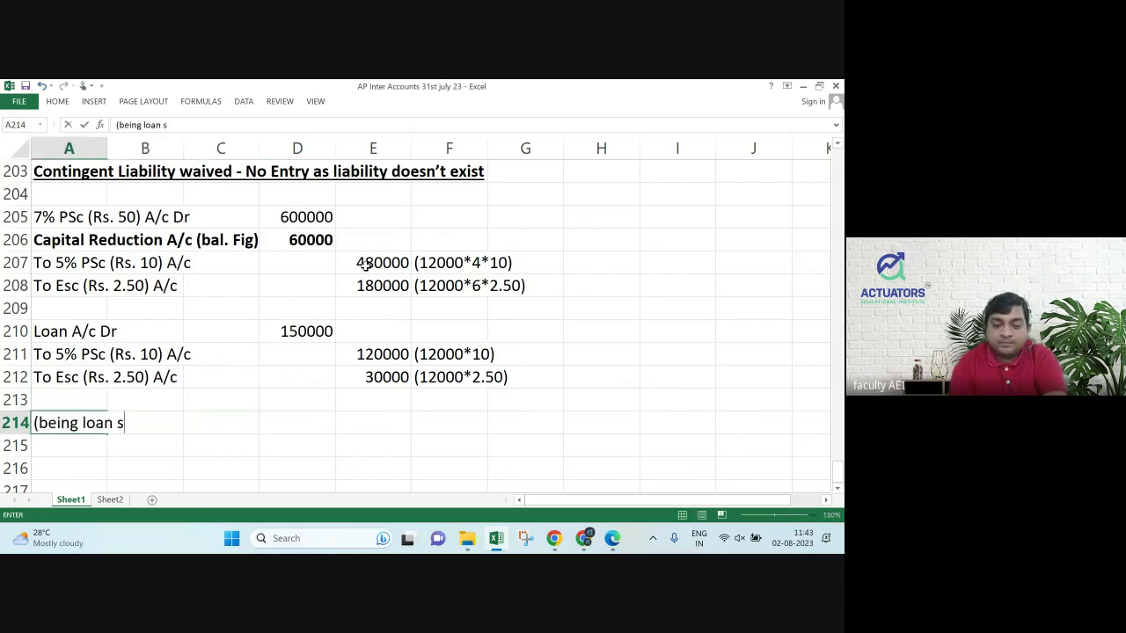
{"action": "type", "text": "ettle"}
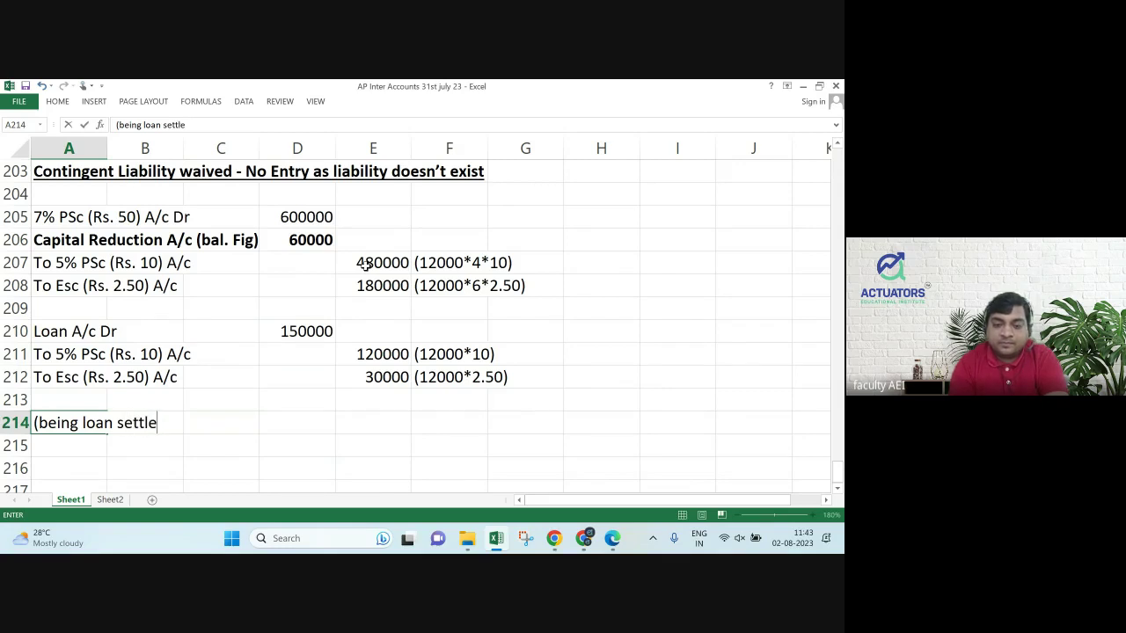
{"action": "type", "text": "d by issuing"}
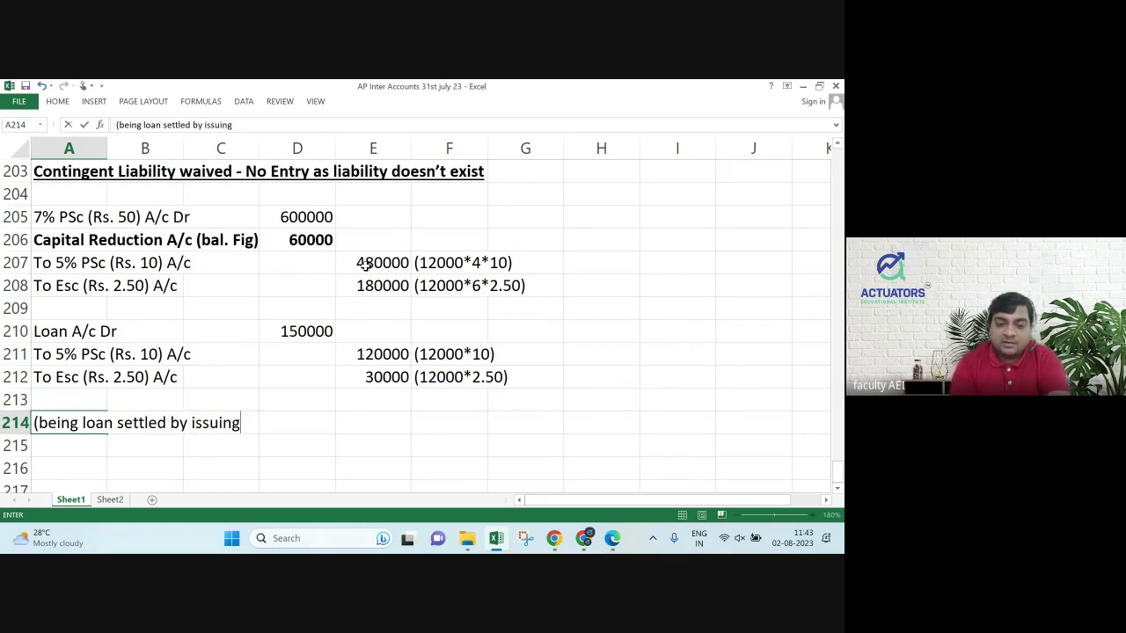
{"action": "type", "text": " Shares"}
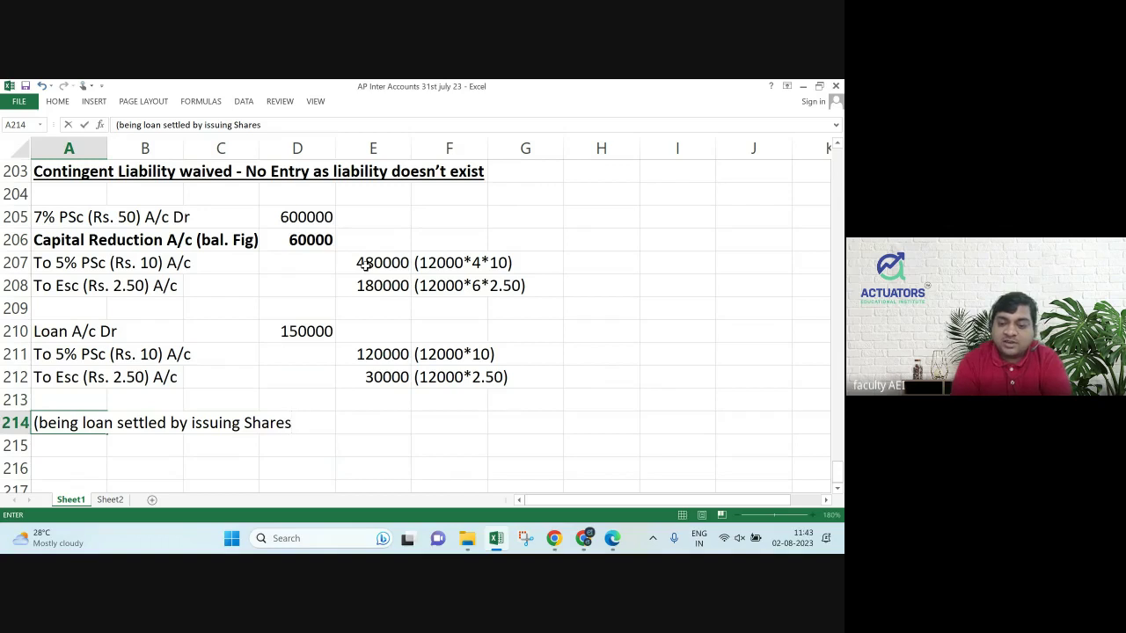
{"action": "type", "text": ")"}
{"action": "key", "text": "Return"}
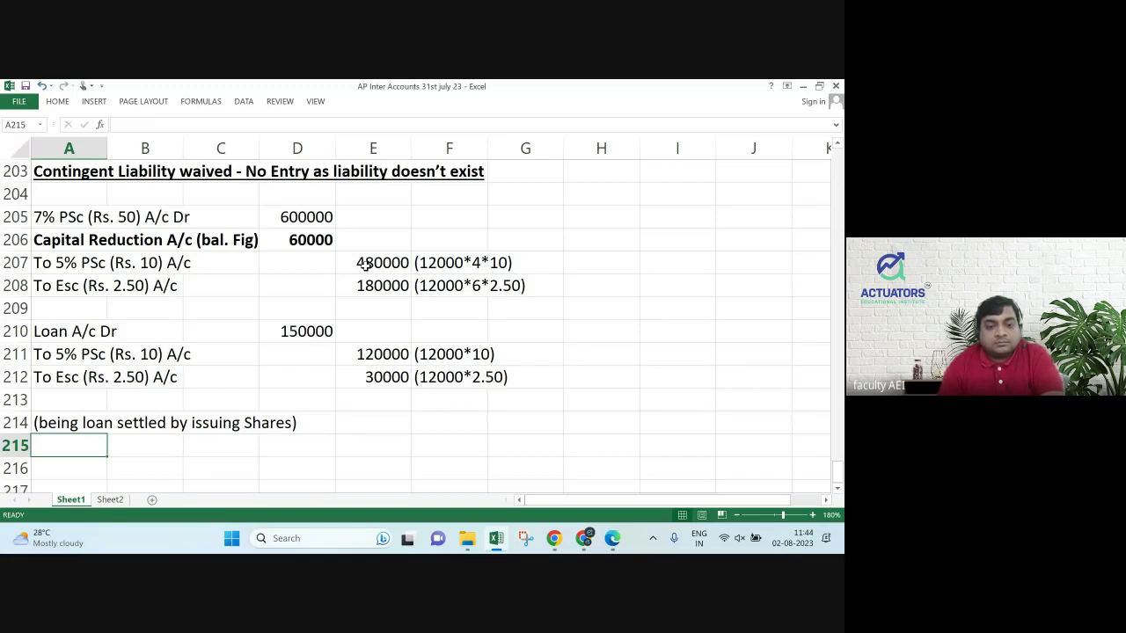
Switch to the chapter PDF to review the scheme term on the directors' cash subscription, and return to the Excel worksheet.
{"action": "key", "text": "Down"}
{"action": "key", "text": "Down"}
{"action": "key", "text": "Down"}
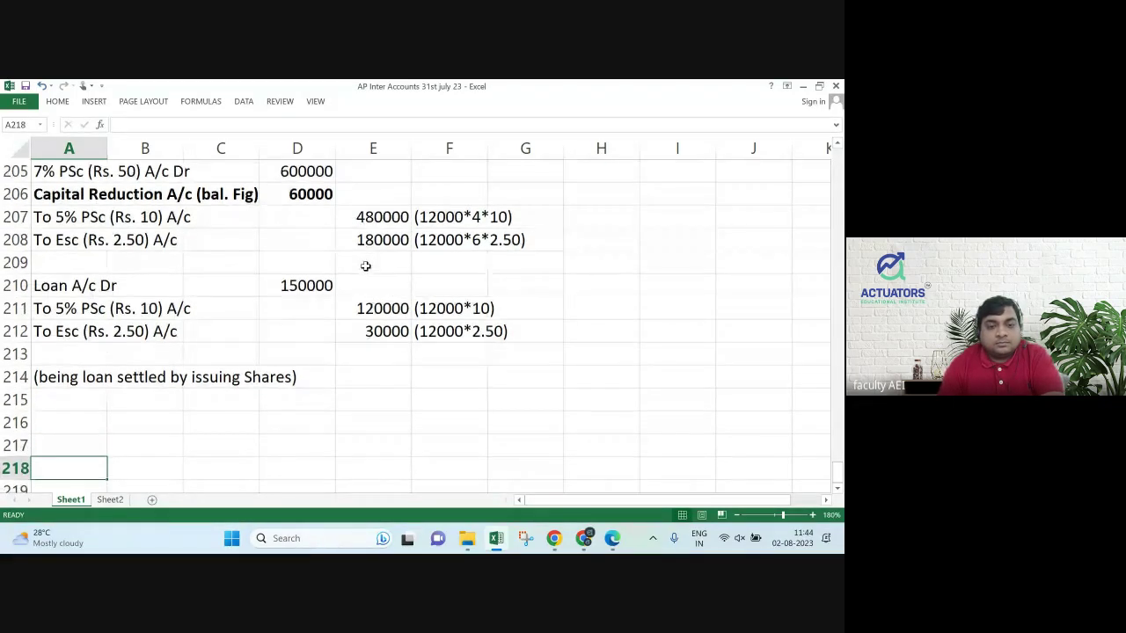
{"action": "key", "text": "Up"}
{"action": "key", "text": "Up"}
{"action": "key", "text": "alt+Tab"}
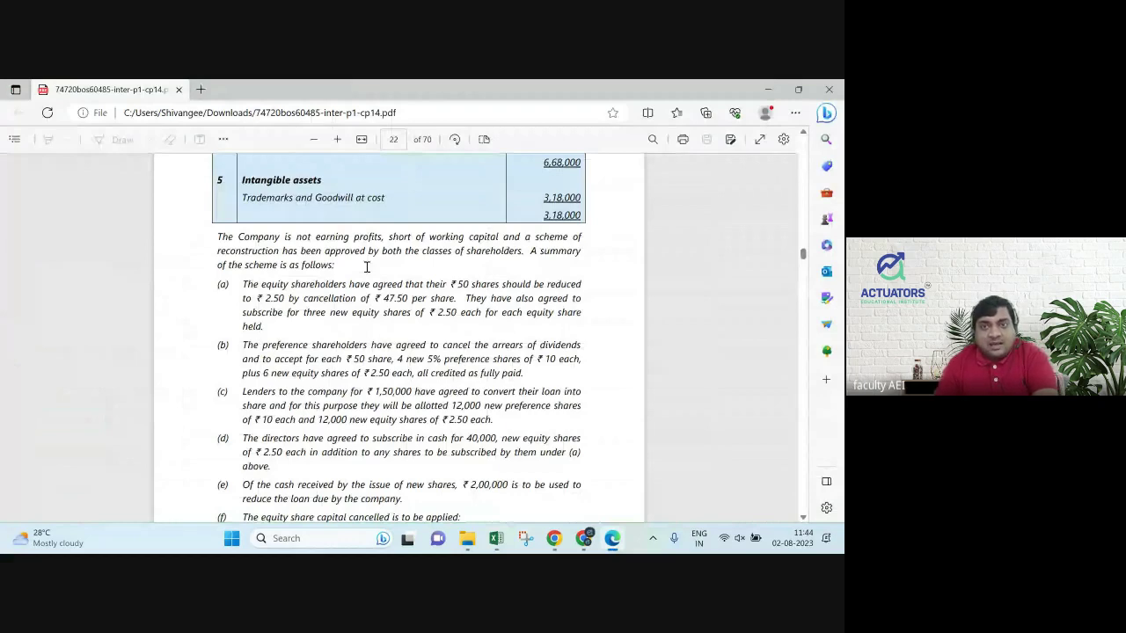
{"action": "key", "text": "alt+Tab"}
Copy the earlier bank receipt and equity share application entries in A195:E199.
{"action": "key", "text": "Up"}
{"action": "key", "text": "Page_Up"}
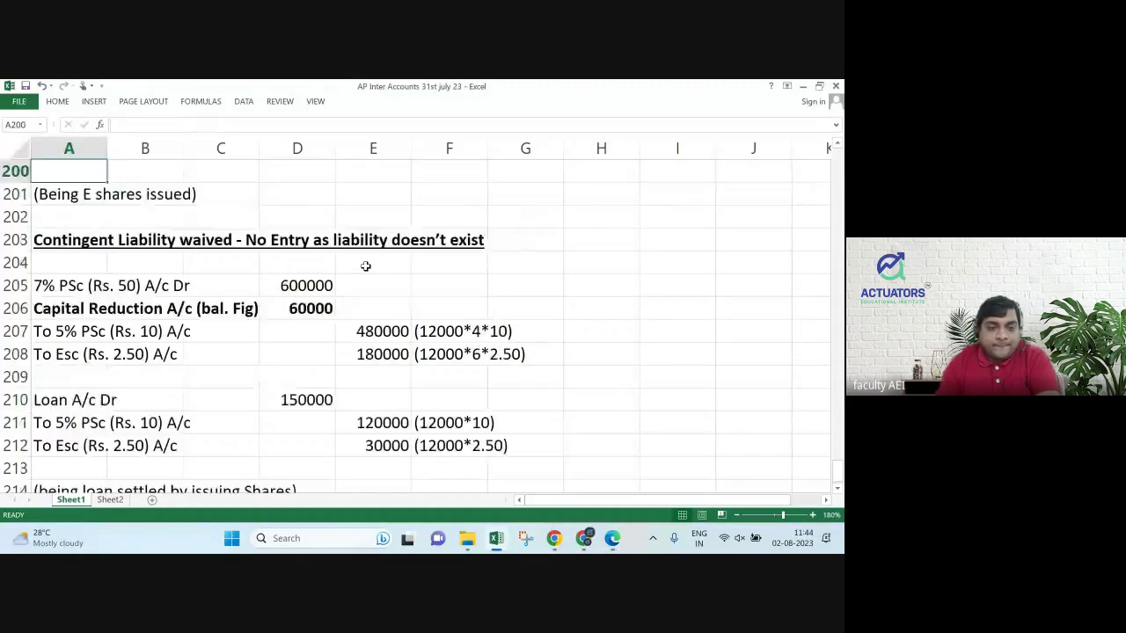
{"action": "key", "text": "Up"}
{"action": "key", "text": "Up"}
{"action": "key", "text": "Up"}
{"action": "key", "text": "Up"}
{"action": "key", "text": "Up"}
{"action": "key", "text": "Up"}
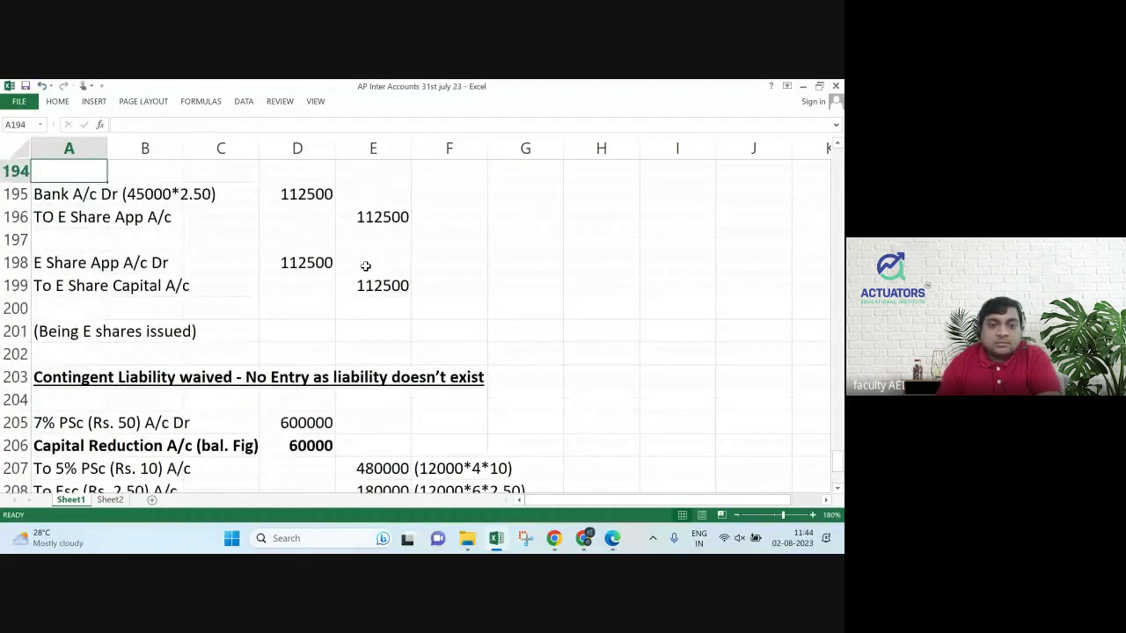
{"action": "key", "text": "Down"}
{"action": "key", "text": "shift+Down"}
{"action": "key", "text": "shift+Down"}
{"action": "key", "text": "shift+Down"}
{"action": "key", "text": "shift+Down"}
{"action": "key", "text": "shift+Right"}
{"action": "key", "text": "shift+Right"}
{"action": "key", "text": "shift+Right"}
{"action": "key", "text": "shift+Right"}
{"action": "key", "text": "ctrl+c"}
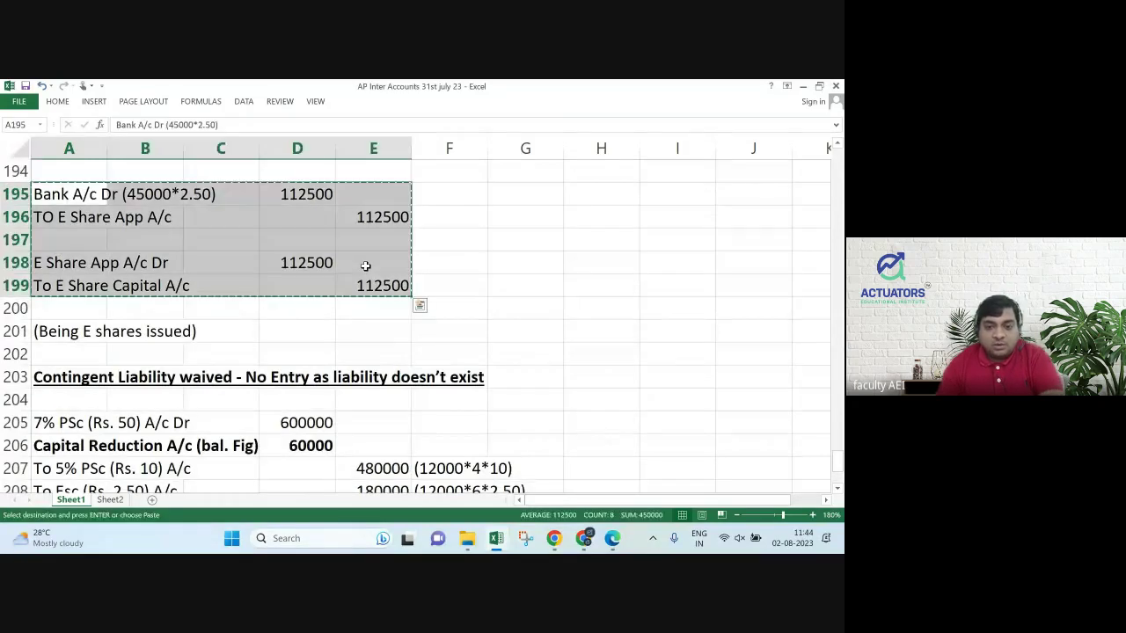
Paste the copied share issue entries at A216, below the loan settlement narration.
{"action": "key", "text": "Page_Down"}
{"action": "key", "text": "Down"}
{"action": "key", "text": "Down"}
{"action": "key", "text": "Down"}
{"action": "key", "text": "Down"}
{"action": "key", "text": "Down"}
{"action": "key", "text": "Down"}
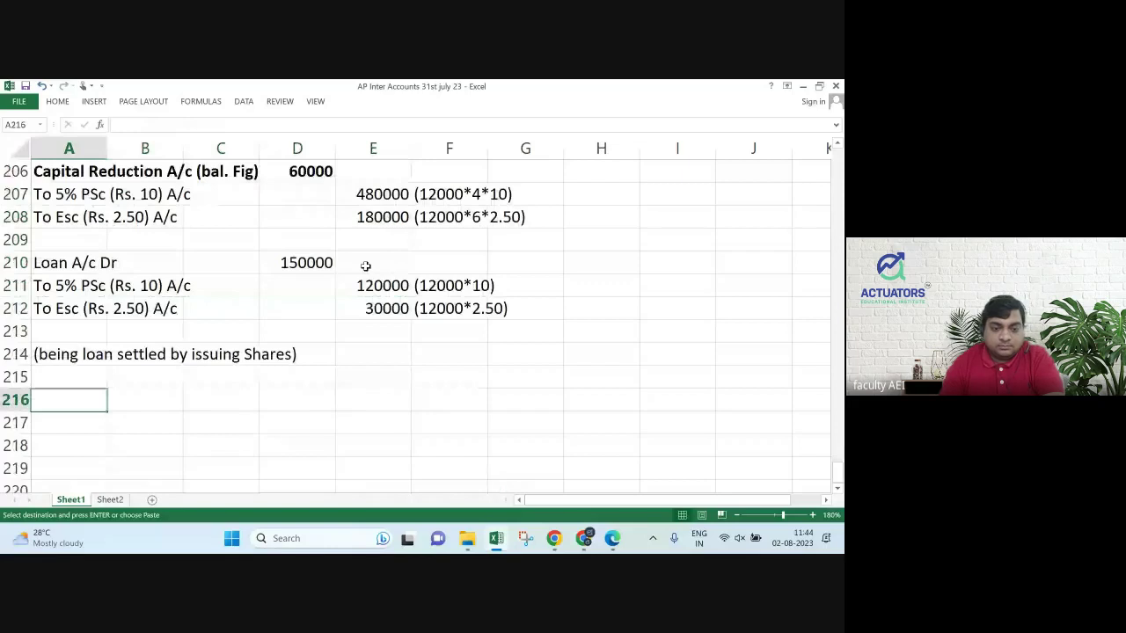
{"action": "key", "text": "ctrl+v"}
Change the share count in the pasted bank entry label in A216 so it reads "Bank A/c Dr (40000*2.50)".
{"action": "key", "text": "F2"}
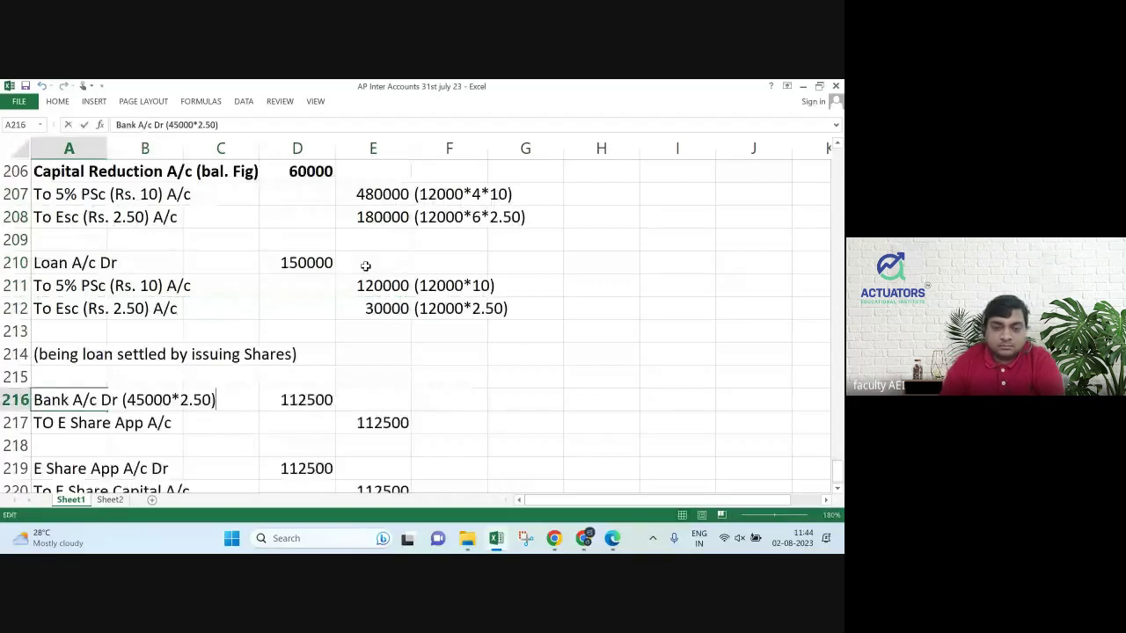
{"action": "key", "text": "Left"}
{"action": "key", "text": "Left"}
{"action": "key", "text": "Left"}
{"action": "key", "text": "Left"}
{"action": "key", "text": "Left"}
{"action": "key", "text": "Left"}
{"action": "key", "text": "Left"}
{"action": "key", "text": "Left"}
{"action": "key", "text": "Left"}
{"action": "key", "text": "BackSpace"}
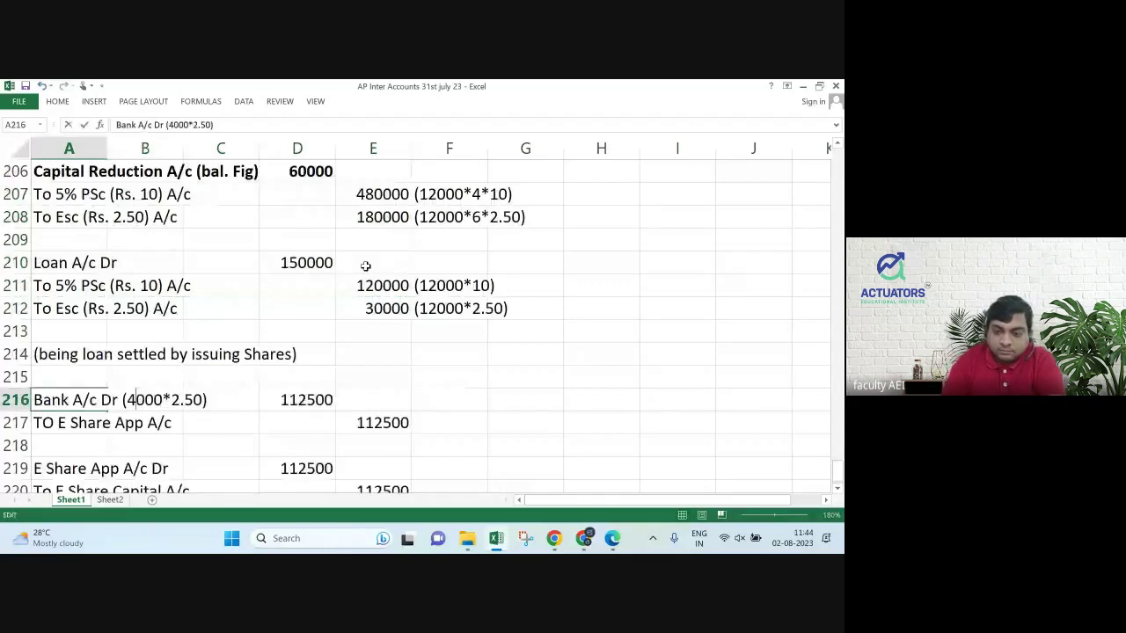
{"action": "type", "text": "0"}
{"action": "key", "text": "ctrl+Return"}
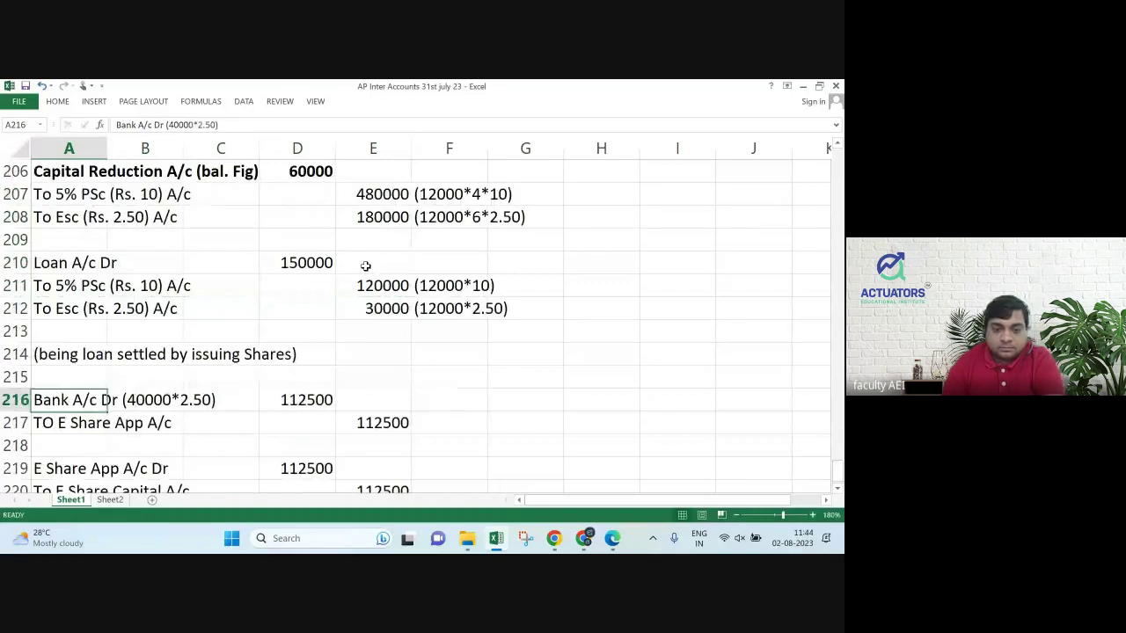
Set the bank debit in D216 and the equity share application credit in E217 to 100000.
{"action": "key", "text": "Right"}
{"action": "key", "text": "Right"}
{"action": "key", "text": "Right"}
{"action": "type", "text": "100000"}
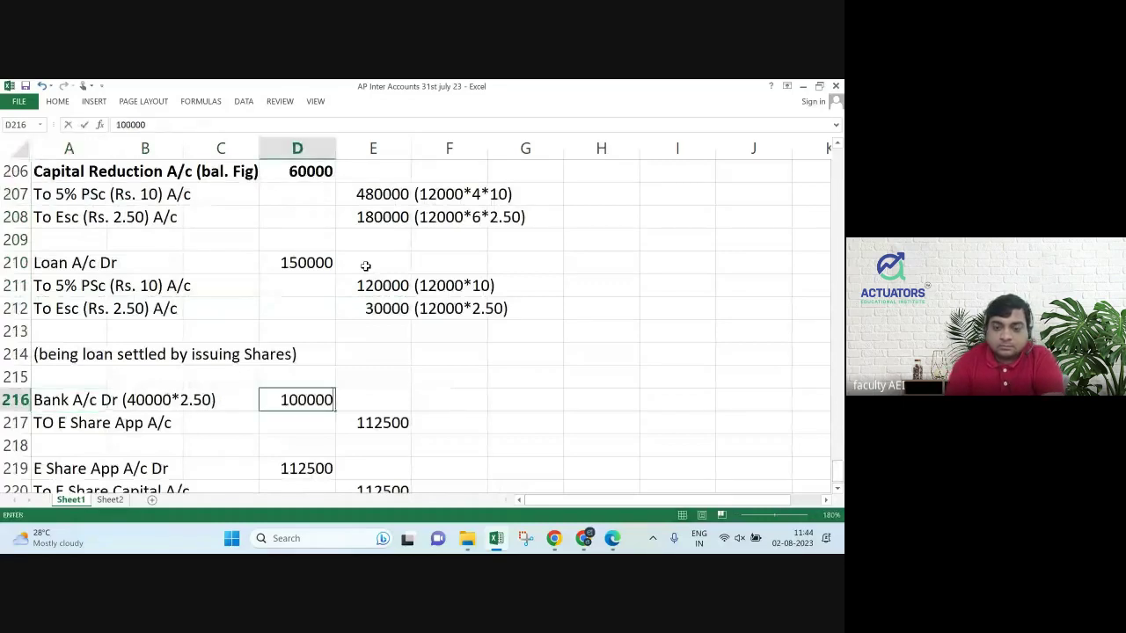
{"action": "key", "text": "Return"}
{"action": "key", "text": "Right"}
{"action": "type", "text": "1"}
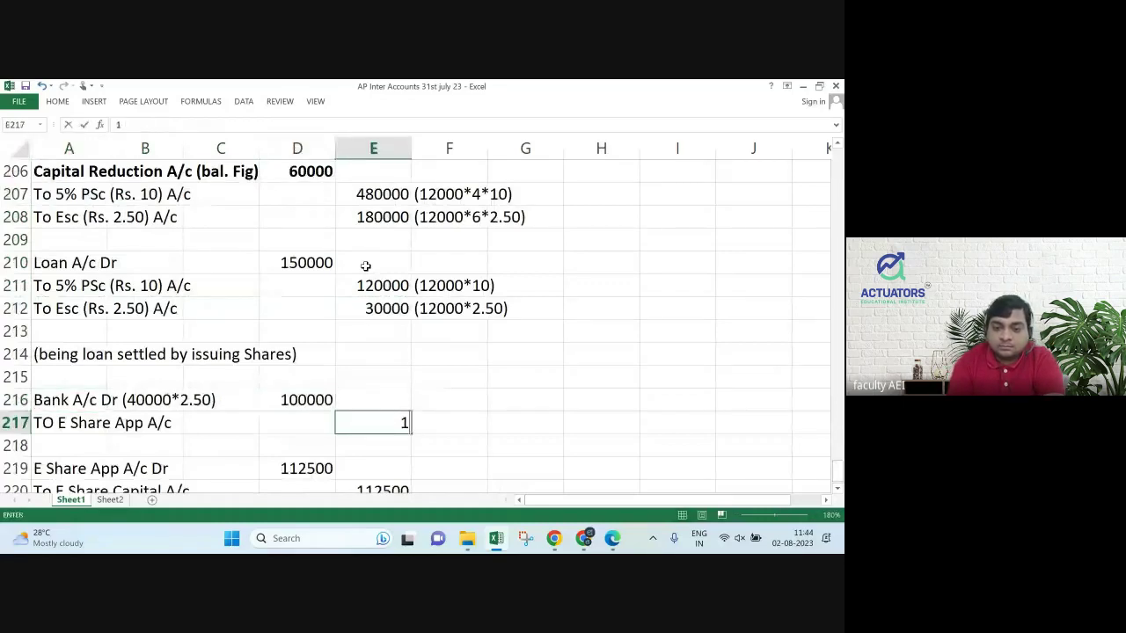
{"action": "type", "text": "00000"}
{"action": "key", "text": "Return"}
Set the share application debit in D219 and the equity share capital credit in E220 to 100000.
{"action": "key", "text": "Down"}
{"action": "key", "text": "Left"}
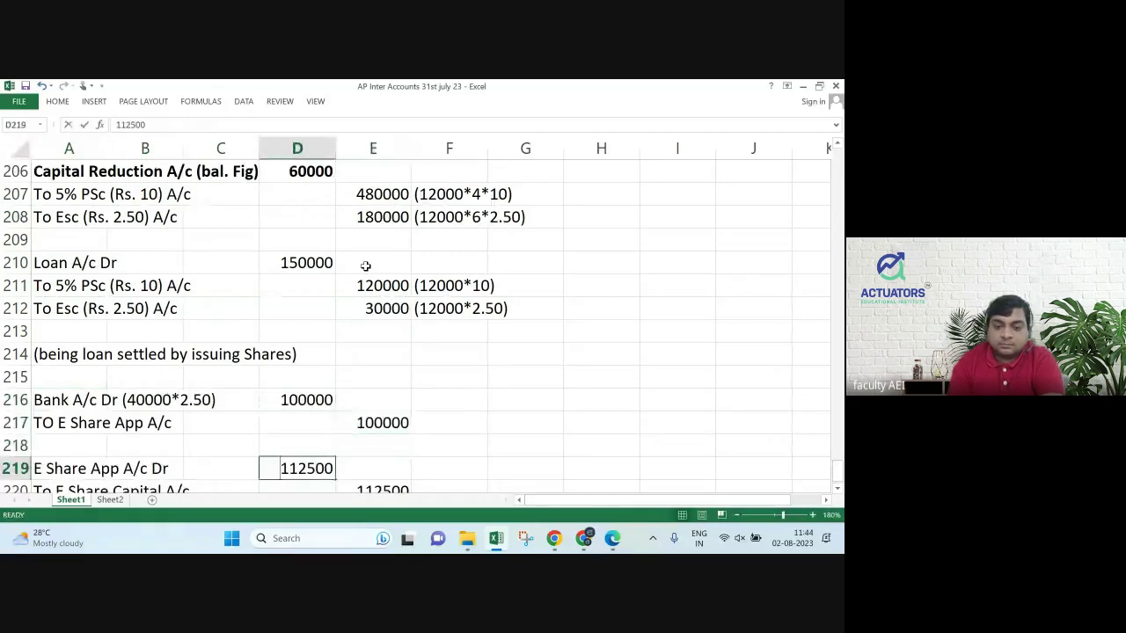
{"action": "type", "text": "100000"}
{"action": "key", "text": "Return"}
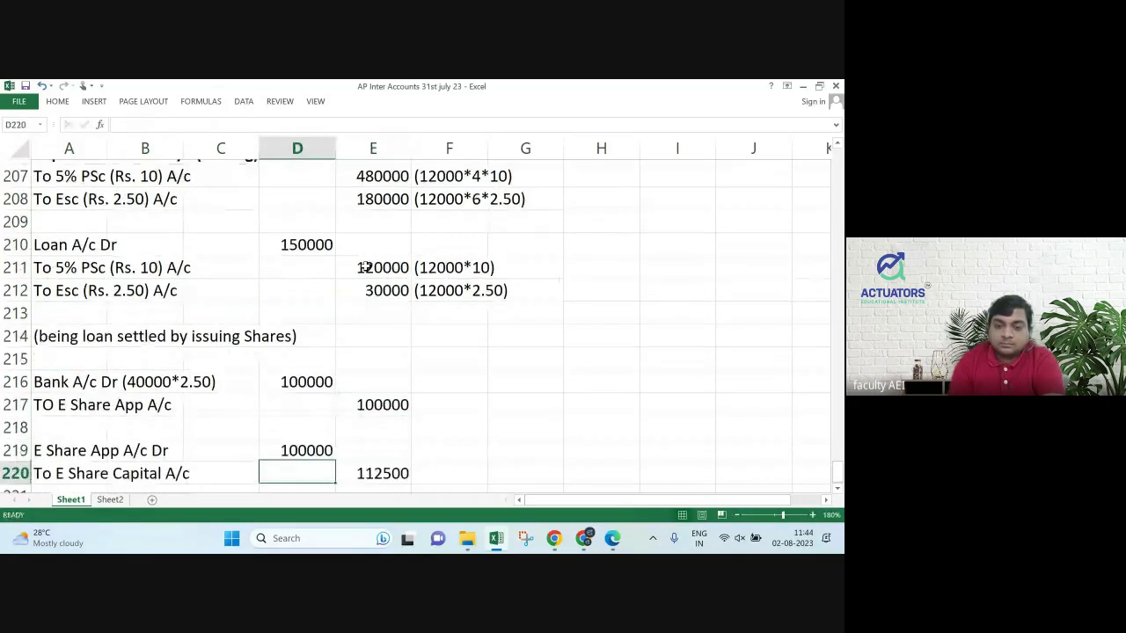
{"action": "key", "text": "Right"}
{"action": "type", "text": "100000"}
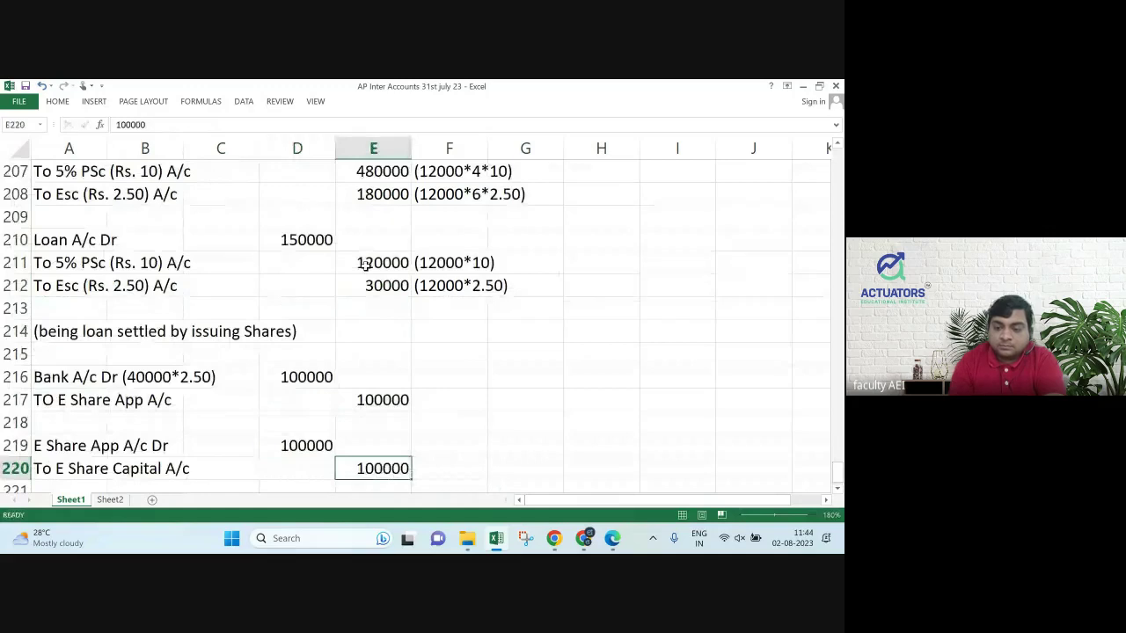
{"action": "key", "text": "Return"}
{"action": "key", "text": "Down"}
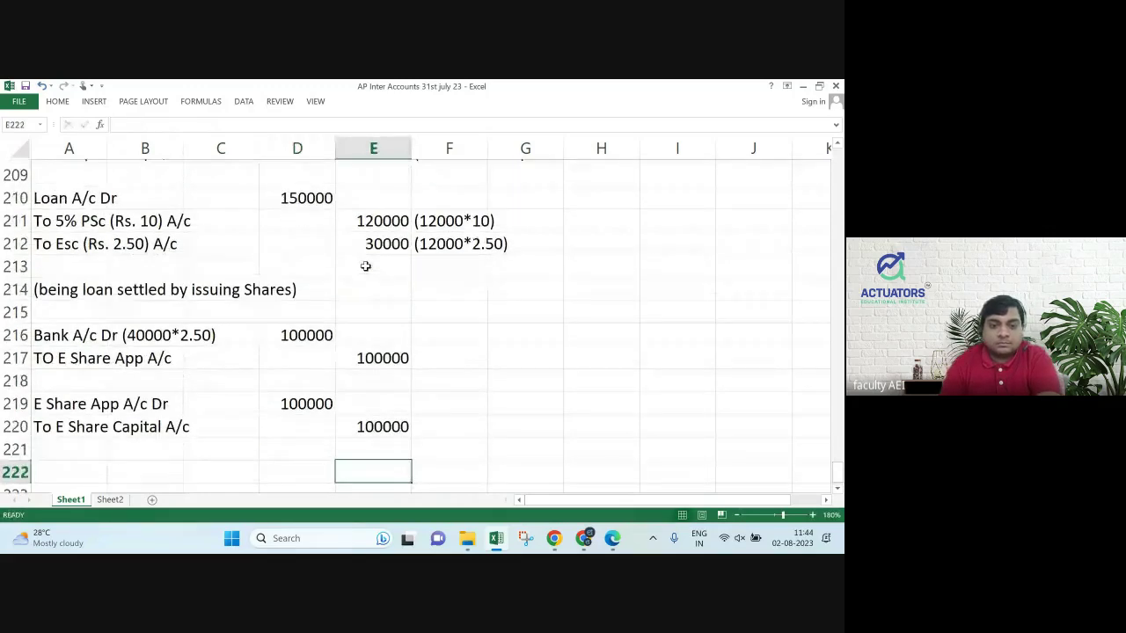
Review the directors' share subscription entries in A216:E220.
{"action": "key", "text": "Down"}
{"action": "key", "text": "Down"}
{"action": "key", "text": "Down"}
{"action": "key", "text": "Down"}
{"action": "key", "text": "Down"}
{"action": "key", "text": "Up"}
{"action": "key", "text": "Up"}
{"action": "key", "text": "Up"}
{"action": "key", "text": "Up"}
{"action": "key", "text": "Up"}
{"action": "key", "text": "Up"}
{"action": "key", "text": "Up"}
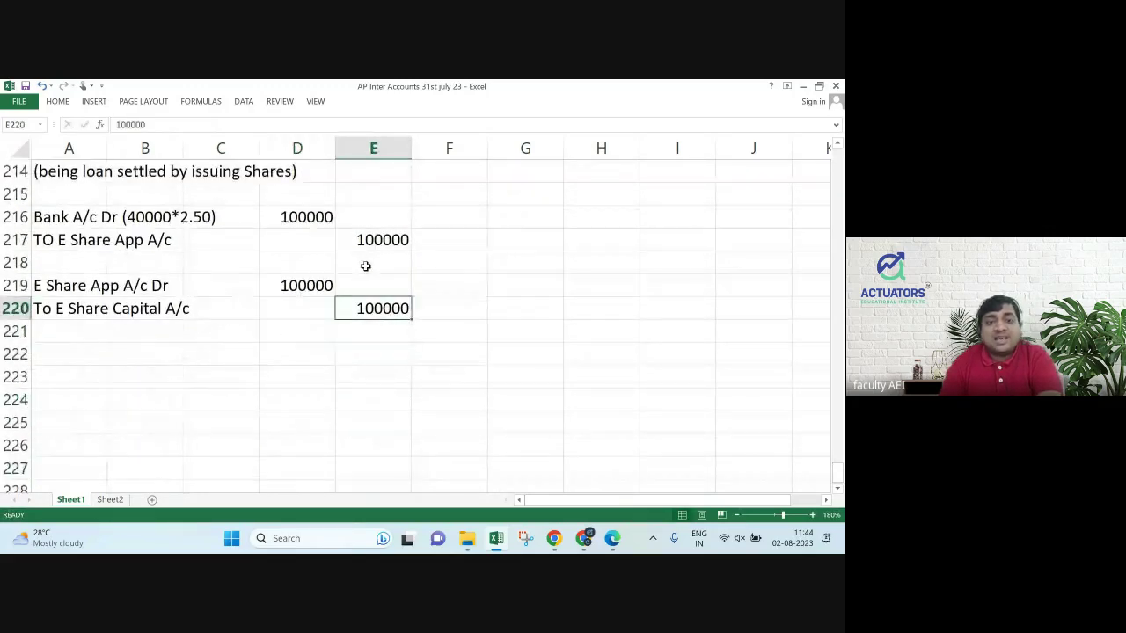
{"action": "key", "text": "Up"}
{"action": "key", "text": "Up"}
{"action": "key", "text": "Up"}
{"action": "key", "text": "Up"}
{"action": "key", "text": "Left"}
{"action": "key", "text": "Left"}
{"action": "key", "text": "Left"}
{"action": "key", "text": "Left"}
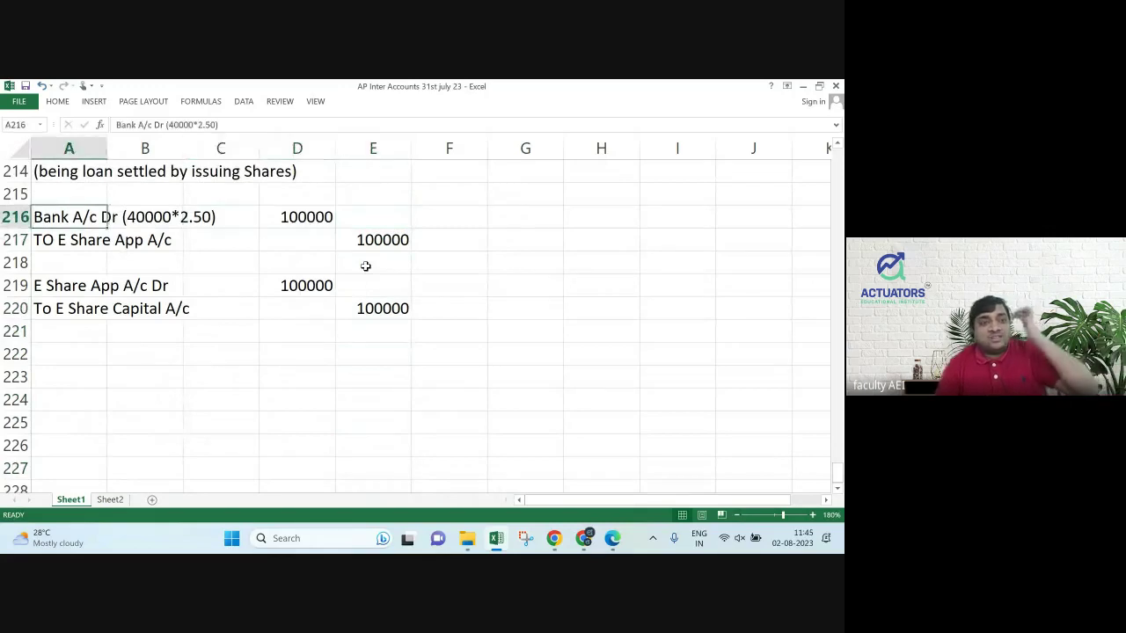
{"action": "key", "text": "Down"}
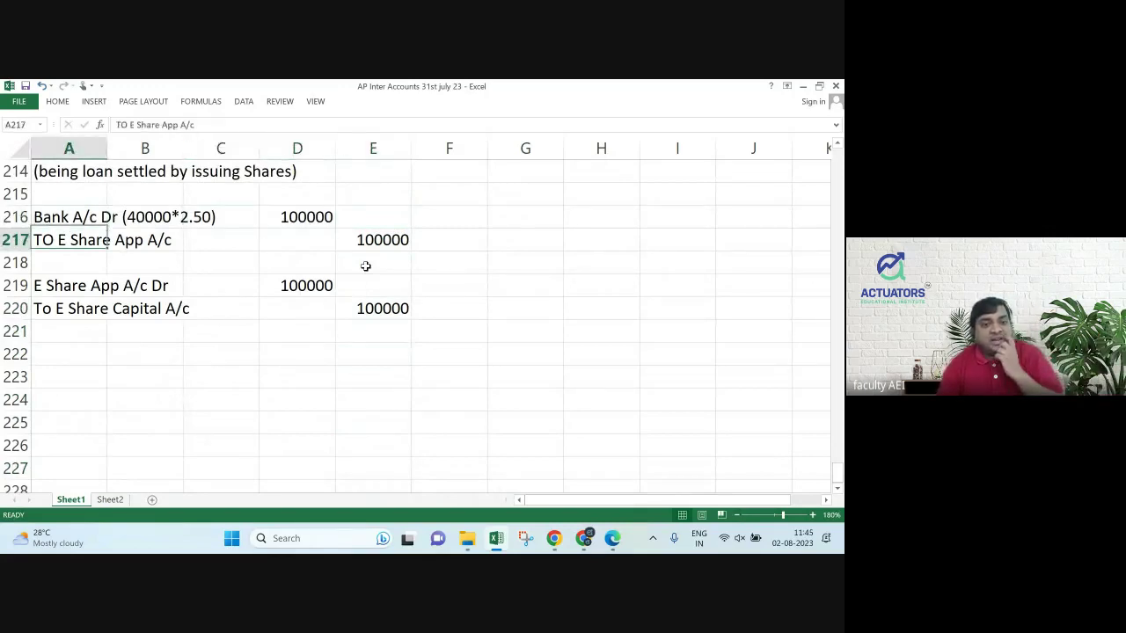
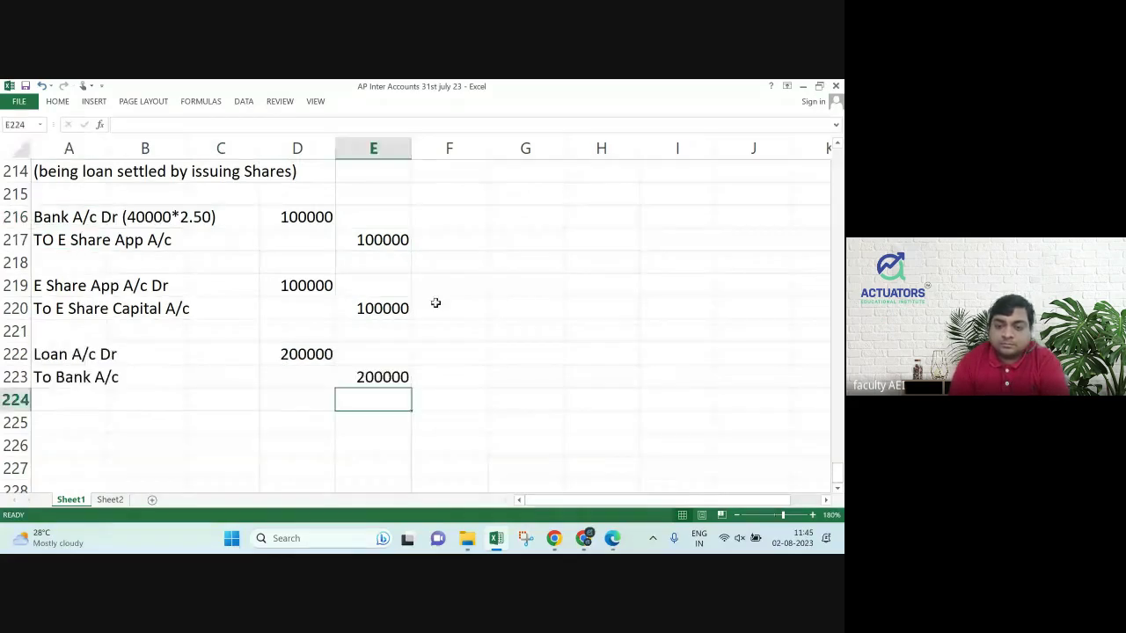
Write the narration "(Being Part loan repaid)" in A225 below the loan repayment entry.
{"action": "key", "text": "Down"}
{"action": "key", "text": "Home"}
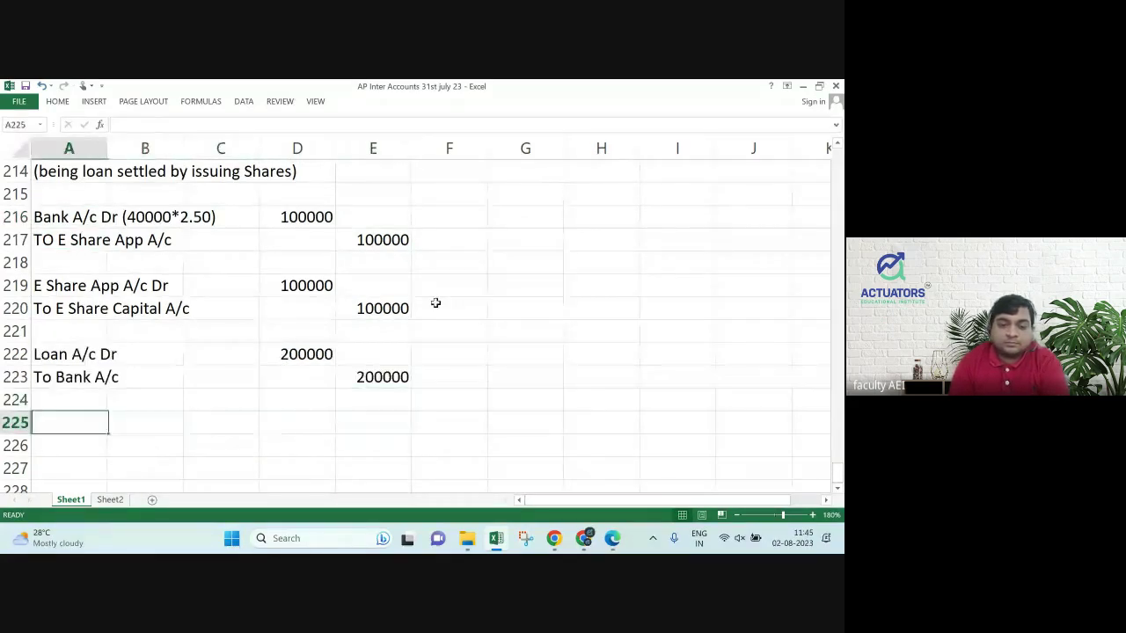
{"action": "type", "text": "(Being "}
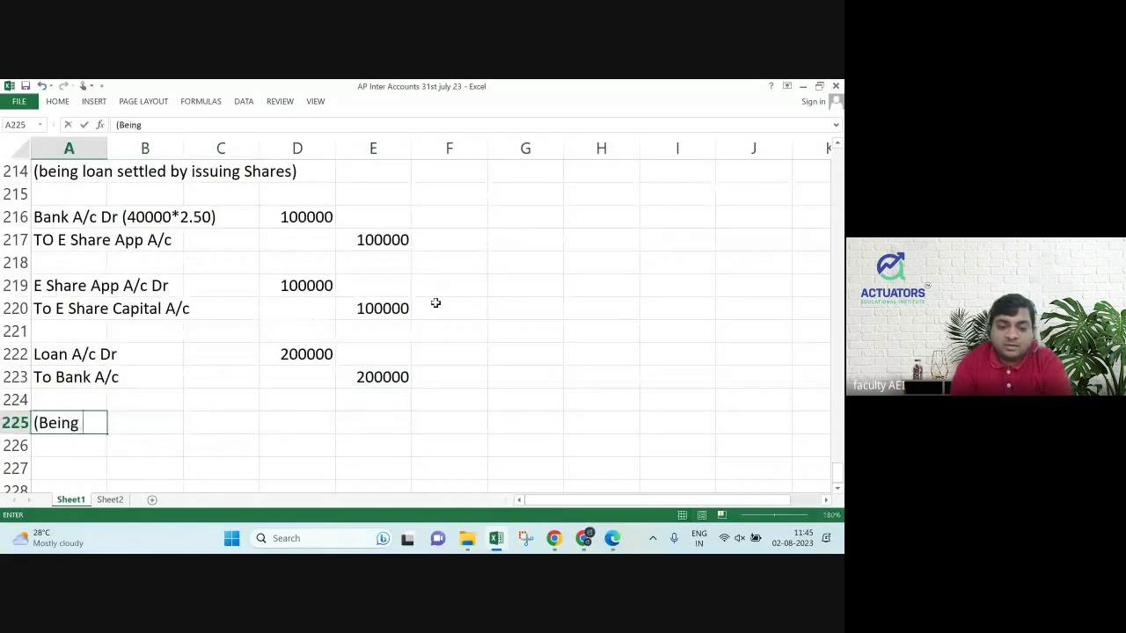
{"action": "type", "text": "Part loan "}
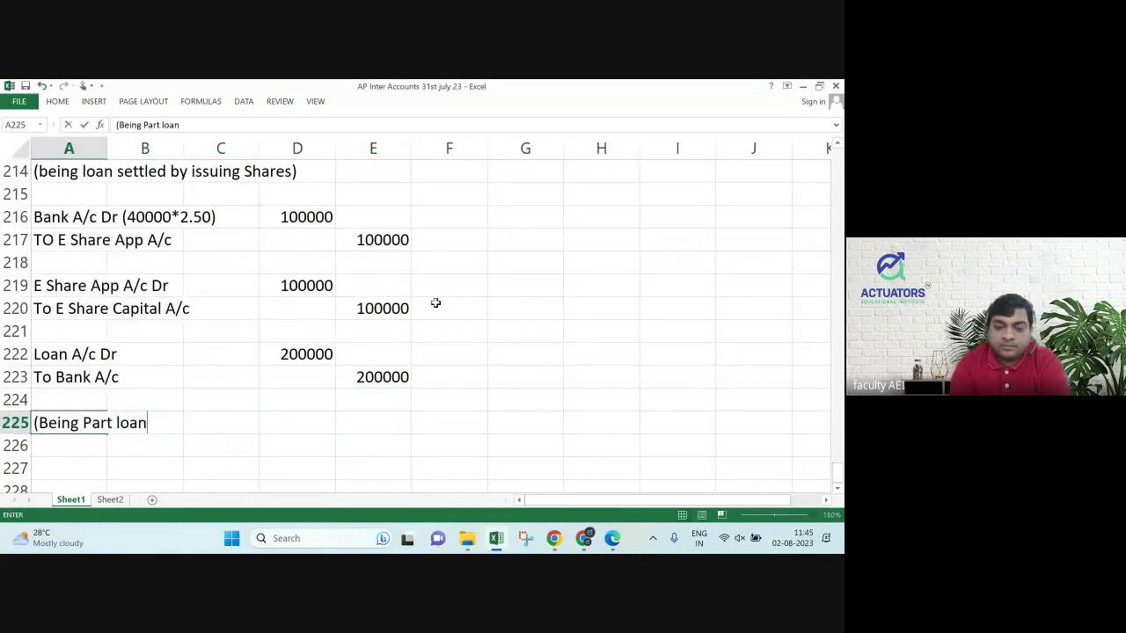
{"action": "type", "text": "repaid"}
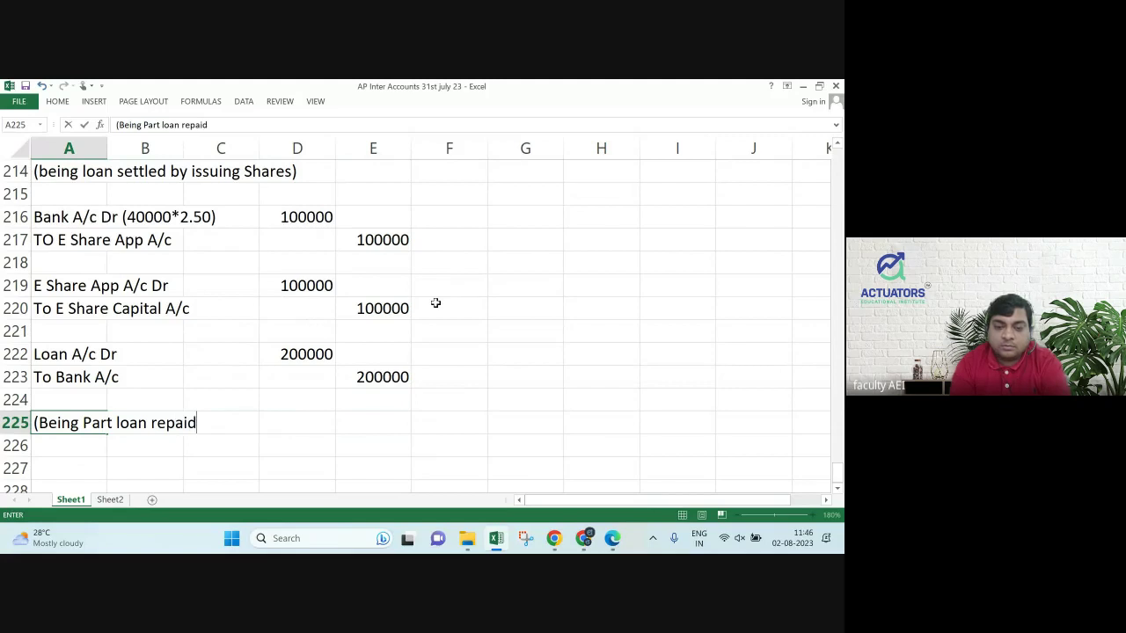
{"action": "type", "text": ")"}
{"action": "key", "text": "Return"}
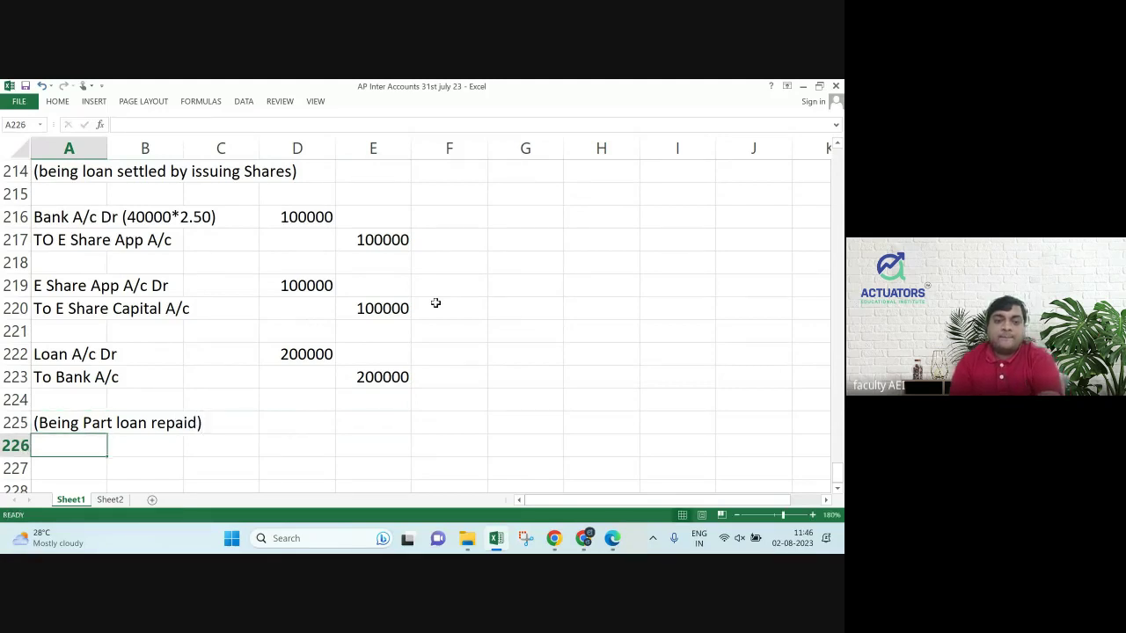
Look back over the loan repayment and directors' share issue entries in rows 216 to 225.
{"action": "key", "text": "Up"}
{"action": "key", "text": "Up"}
{"action": "key", "text": "Up"}
{"action": "key", "text": "Down"}
{"action": "key", "text": "Down"}
{"action": "key", "text": "Down"}
{"action": "key", "text": "Down"}
{"action": "key", "text": "Down"}
{"action": "key", "text": "Down"}
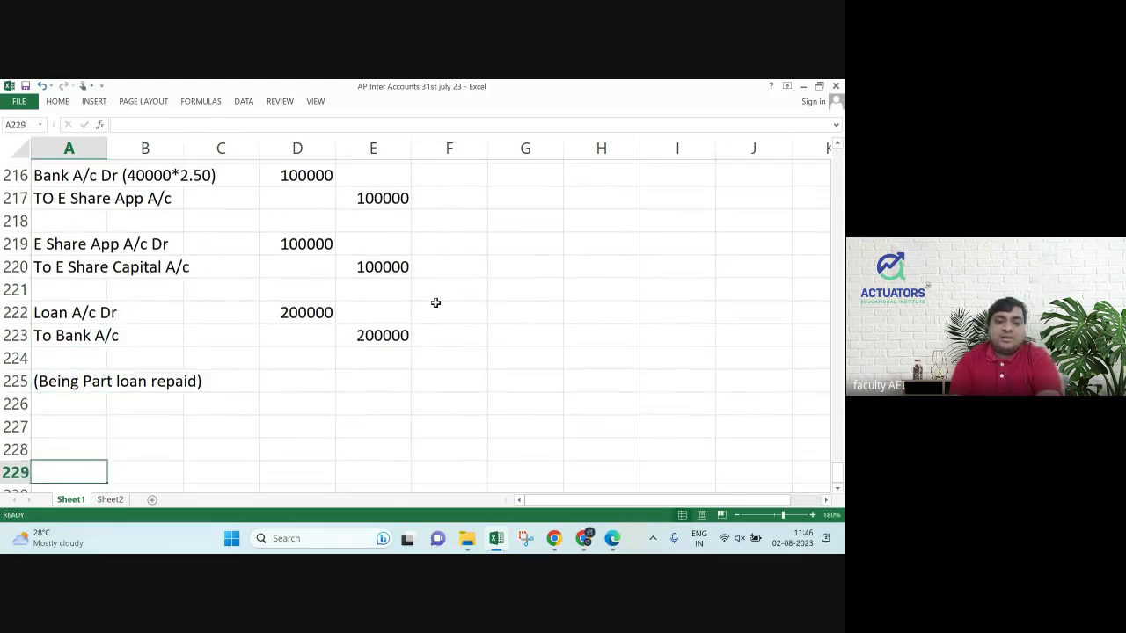
{"action": "key", "text": "Down"}
{"action": "key", "text": "Up"}
{"action": "key", "text": "Up"}
{"action": "key", "text": "Up"}
{"action": "key", "text": "Up"}
{"action": "key", "text": "Up"}
{"action": "key", "text": "Up"}
{"action": "key", "text": "Up"}
{"action": "key", "text": "Up"}
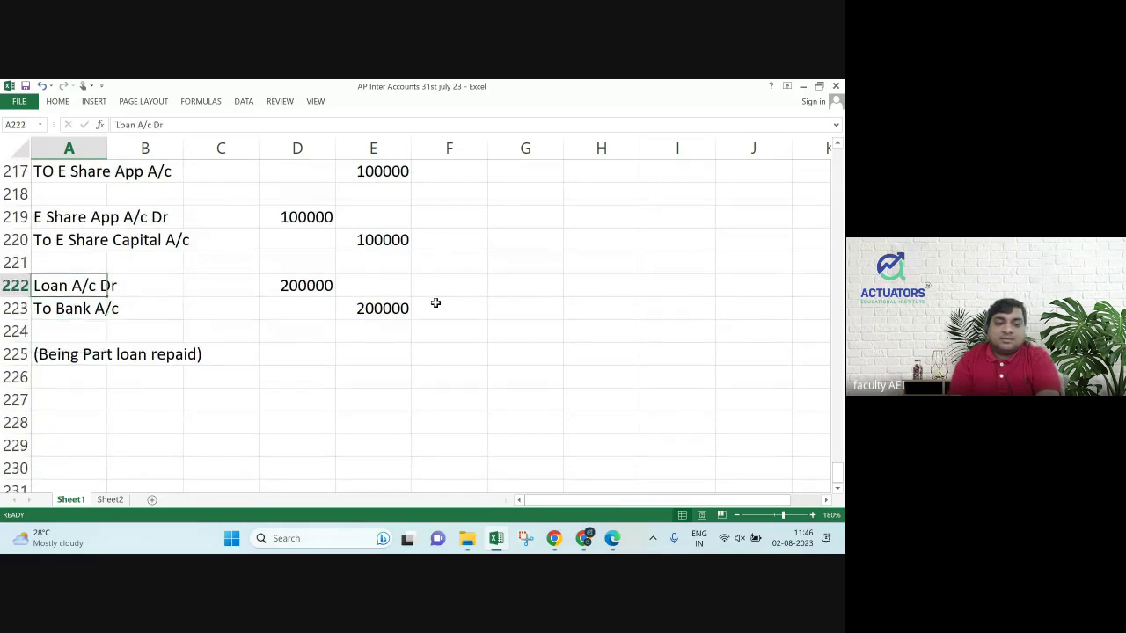
{"action": "key", "text": "Up"}
{"action": "key", "text": "Up"}
{"action": "key", "text": "Up"}
{"action": "key", "text": "Up"}
{"action": "key", "text": "Up"}
{"action": "key", "text": "Up"}
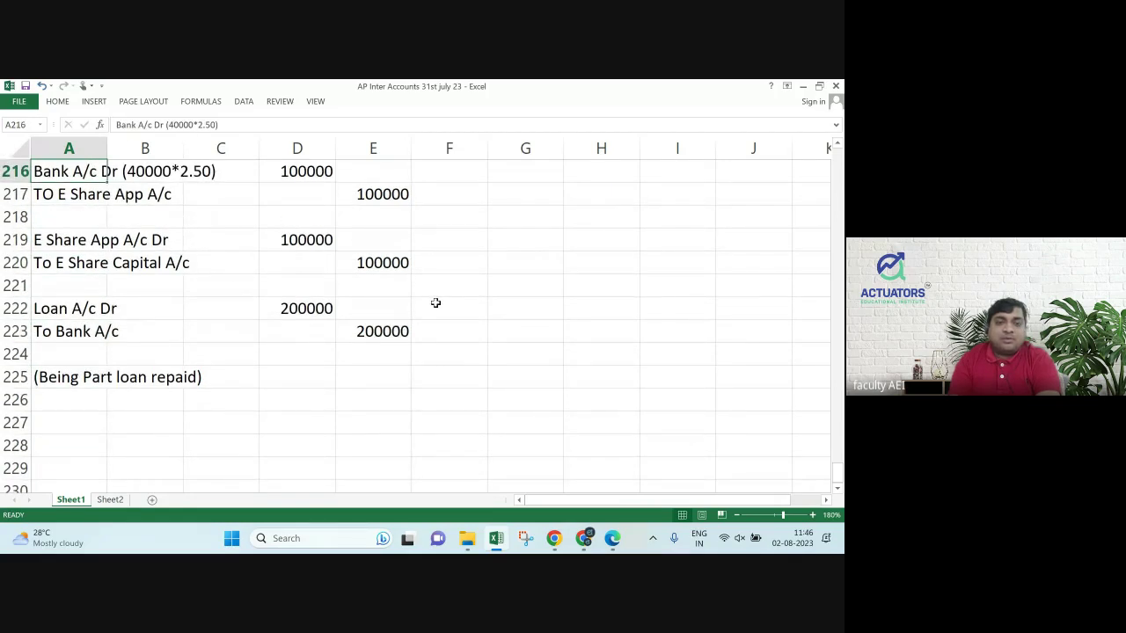
Switch to the chapter PDF to review term (f) on applying the cancelled equity share capital, and return to the Excel worksheet.
{"action": "key", "text": "alt+Tab"}
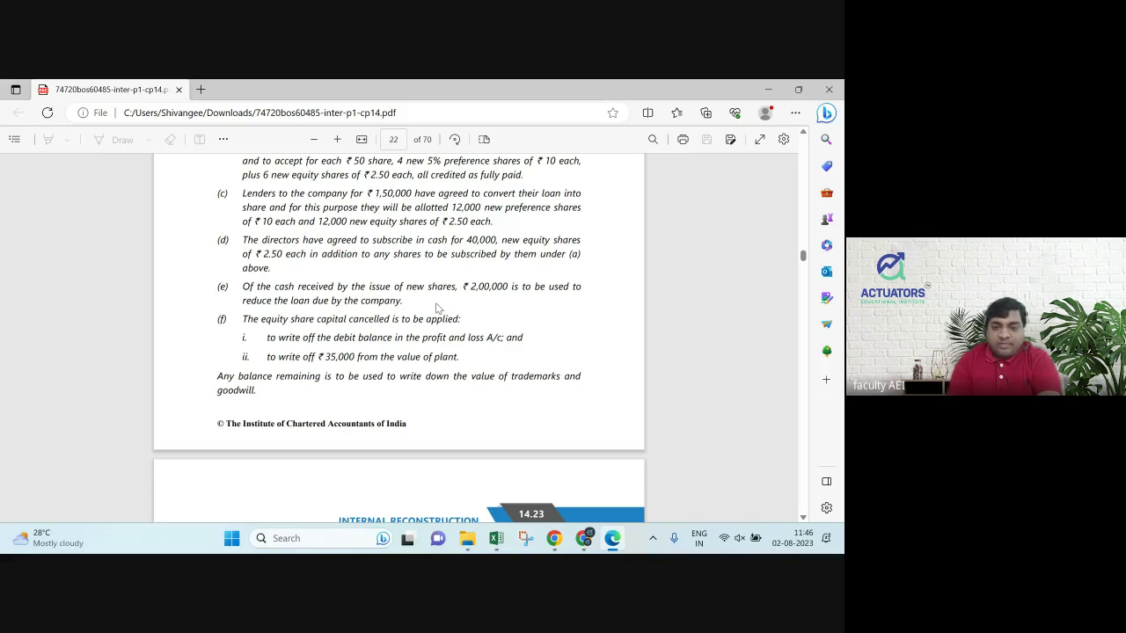
{"action": "scroll", "coordinate": [436, 306], "scroll_direction": "down", "scroll_amount": 1}
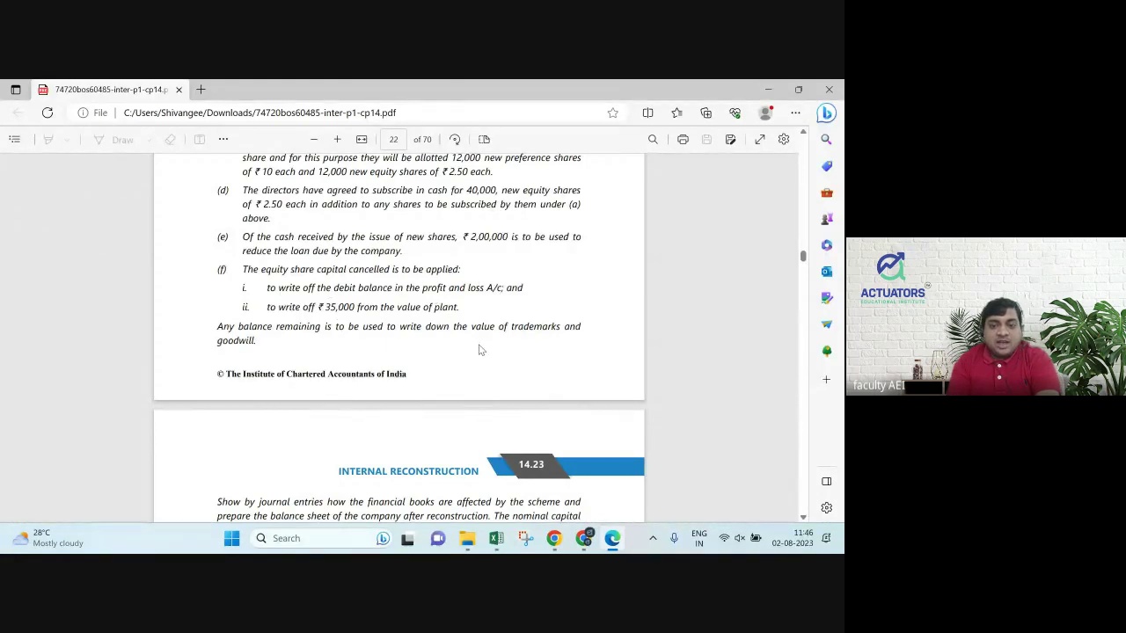
{"action": "scroll", "coordinate": [430, 315], "scroll_direction": "up", "scroll_amount": 1}
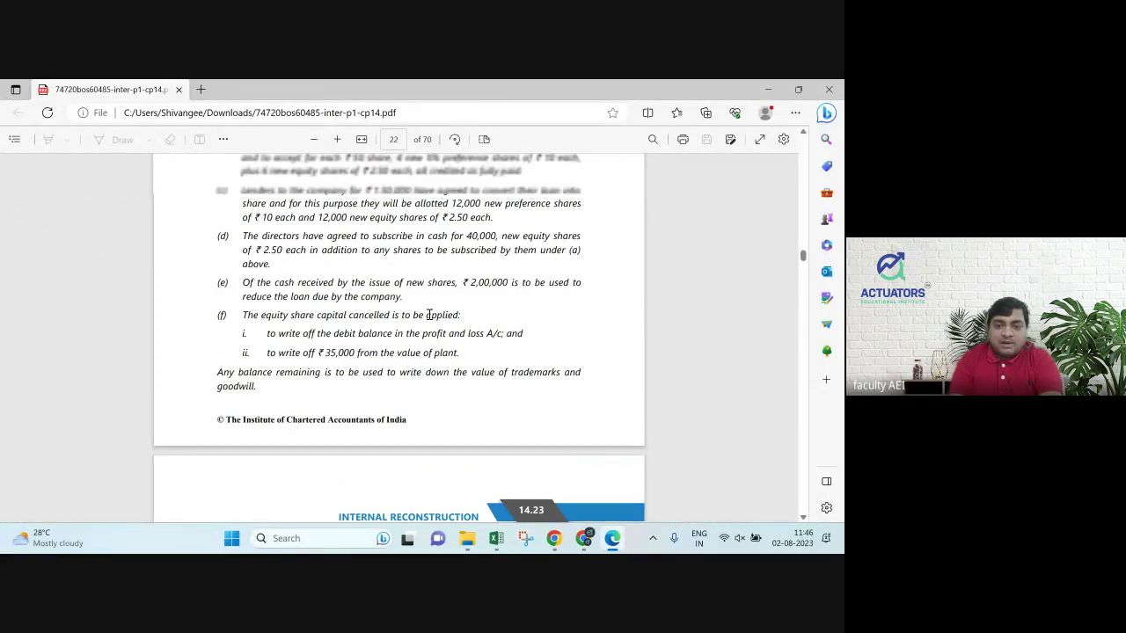
{"action": "scroll", "coordinate": [429, 315], "scroll_direction": "up", "scroll_amount": 5}
{"action": "key", "text": "alt+Tab"}
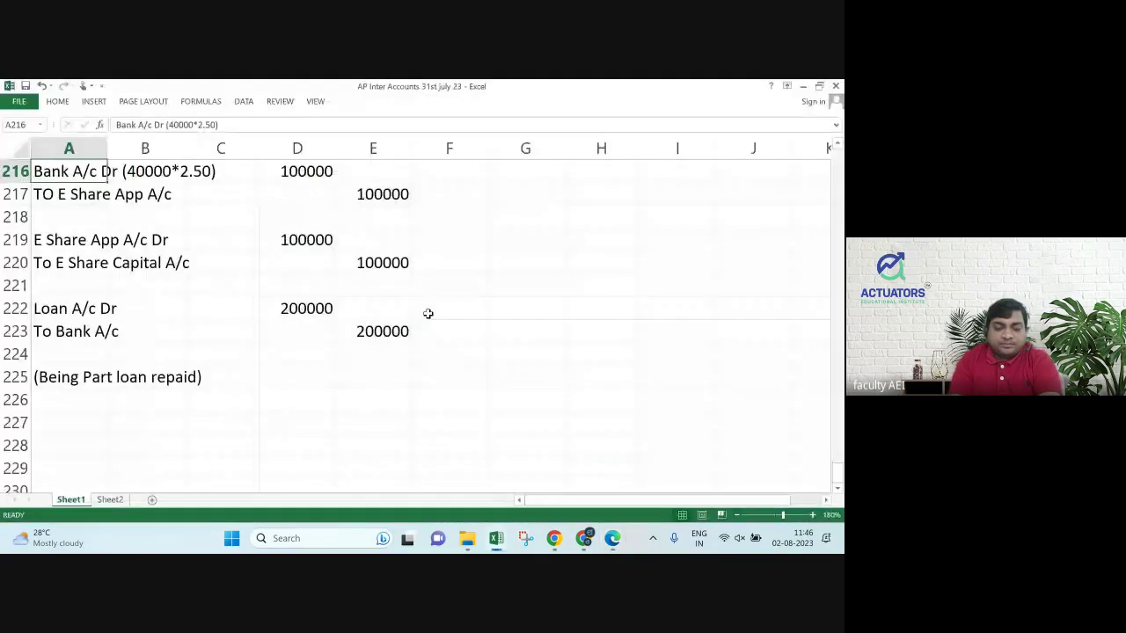
Highlight the Capital Reduction credit in E189 of the equity share reduction entry with yellow fill.
{"action": "key", "text": "Up"}
{"action": "key", "text": "Up"}
{"action": "key", "text": "Up"}
{"action": "key", "text": "Up"}
{"action": "key", "text": "Up"}
{"action": "key", "text": "Up"}
{"action": "key", "text": "Up"}
{"action": "key", "text": "Up"}
{"action": "key", "text": "Up"}
{"action": "key", "text": "Up"}
{"action": "key", "text": "Up"}
{"action": "key", "text": "Up"}
{"action": "key", "text": "Up"}
{"action": "key", "text": "Up"}
{"action": "key", "text": "Up"}
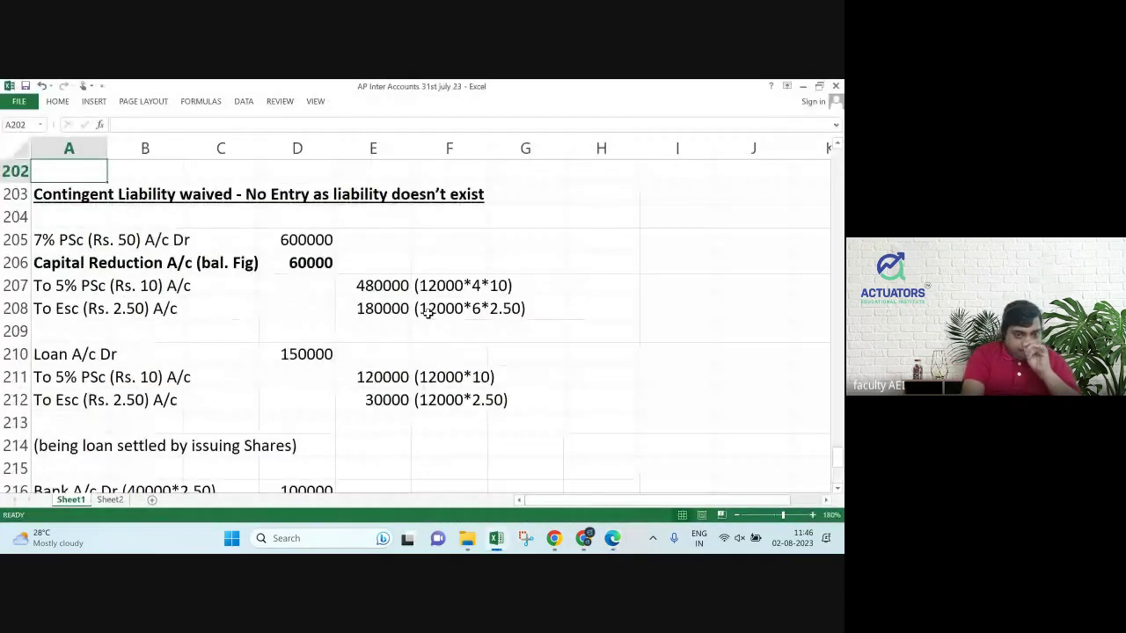
{"action": "key", "text": "Up"}
{"action": "key", "text": "Up"}
{"action": "key", "text": "Up"}
{"action": "key", "text": "Up"}
{"action": "key", "text": "Up"}
{"action": "key", "text": "Up"}
{"action": "key", "text": "Up"}
{"action": "key", "text": "Up"}
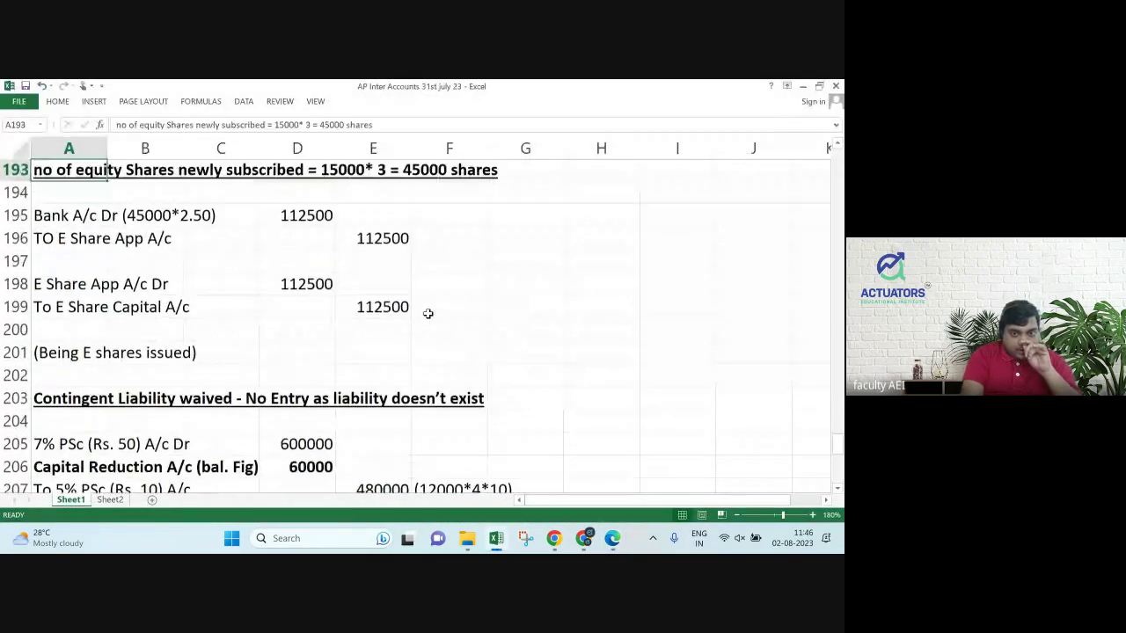
{"action": "key", "text": "Up"}
{"action": "key", "text": "Up"}
{"action": "key", "text": "Up"}
{"action": "key", "text": "Up"}
{"action": "key", "text": "Up"}
{"action": "key", "text": "Up"}
{"action": "key", "text": "Up"}
{"action": "key", "text": "Up"}
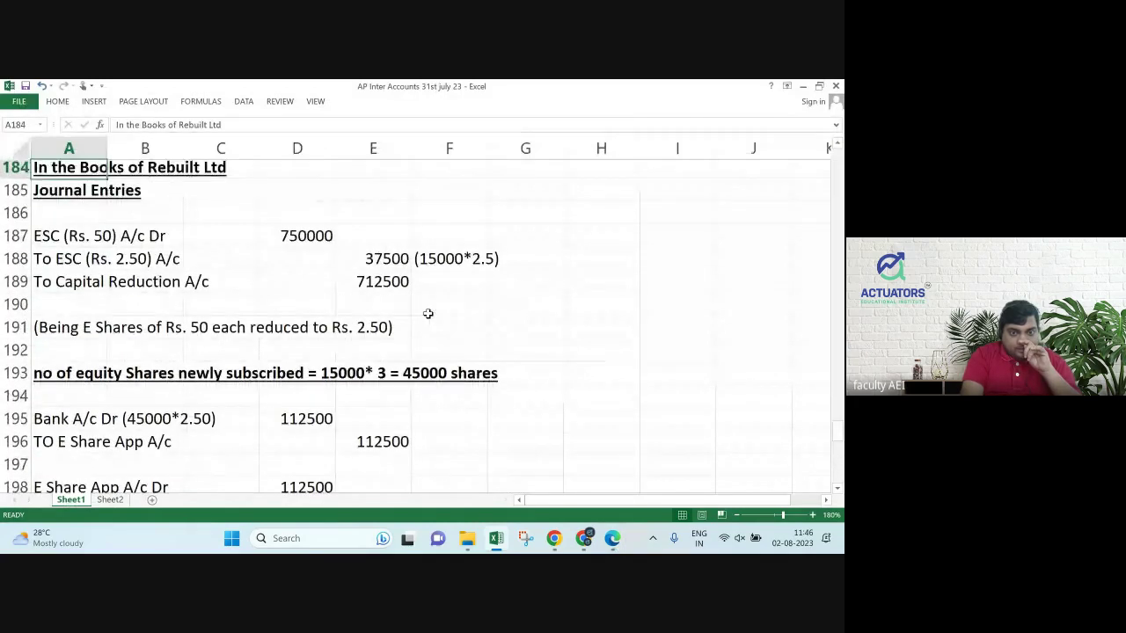
{"action": "key", "text": "Down"}
{"action": "key", "text": "Down"}
{"action": "key", "text": "Down"}
{"action": "key", "text": "Down"}
{"action": "key", "text": "Down"}
{"action": "key", "text": "Right"}
{"action": "key", "text": "Right"}
{"action": "key", "text": "Right"}
{"action": "key", "text": "Right"}
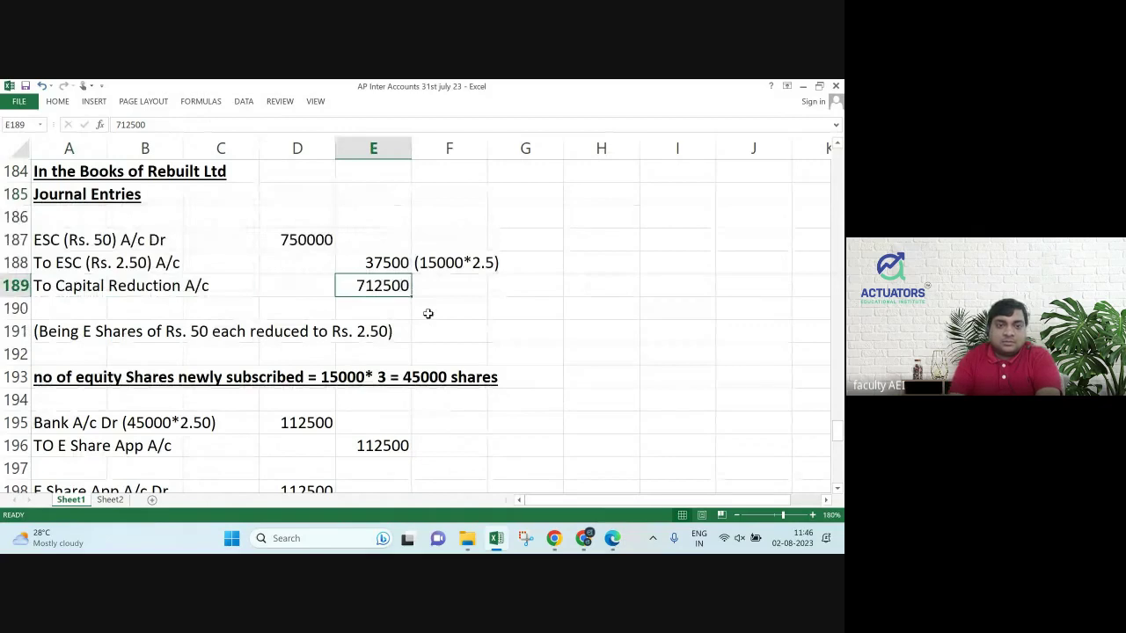
{"action": "left_click", "coordinate": [57, 101]}
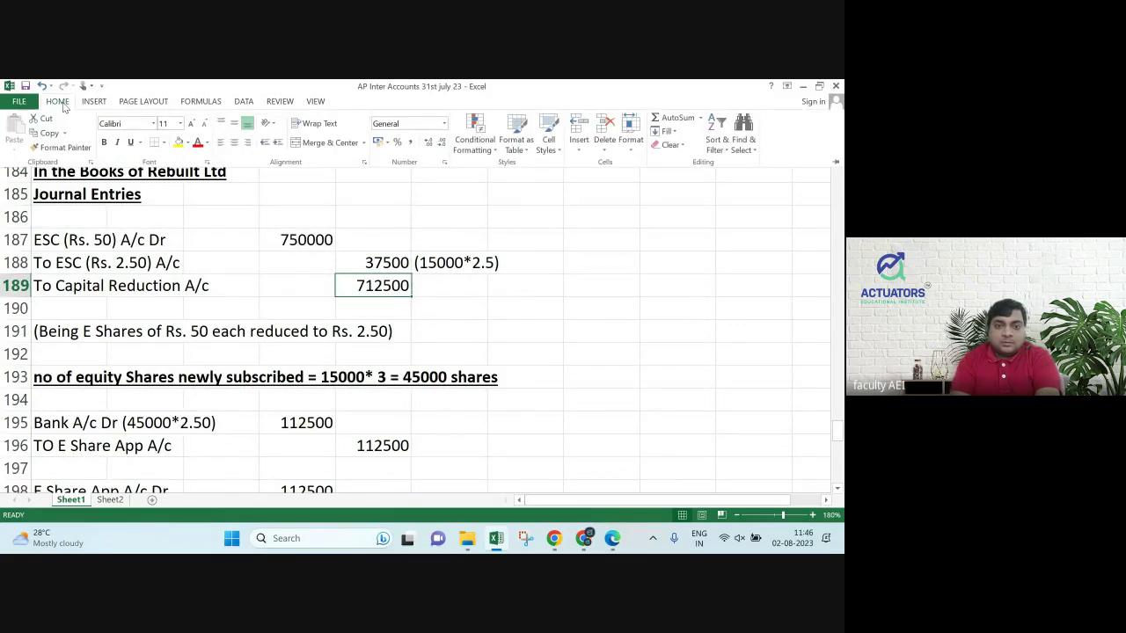
{"action": "left_click", "coordinate": [179, 141]}
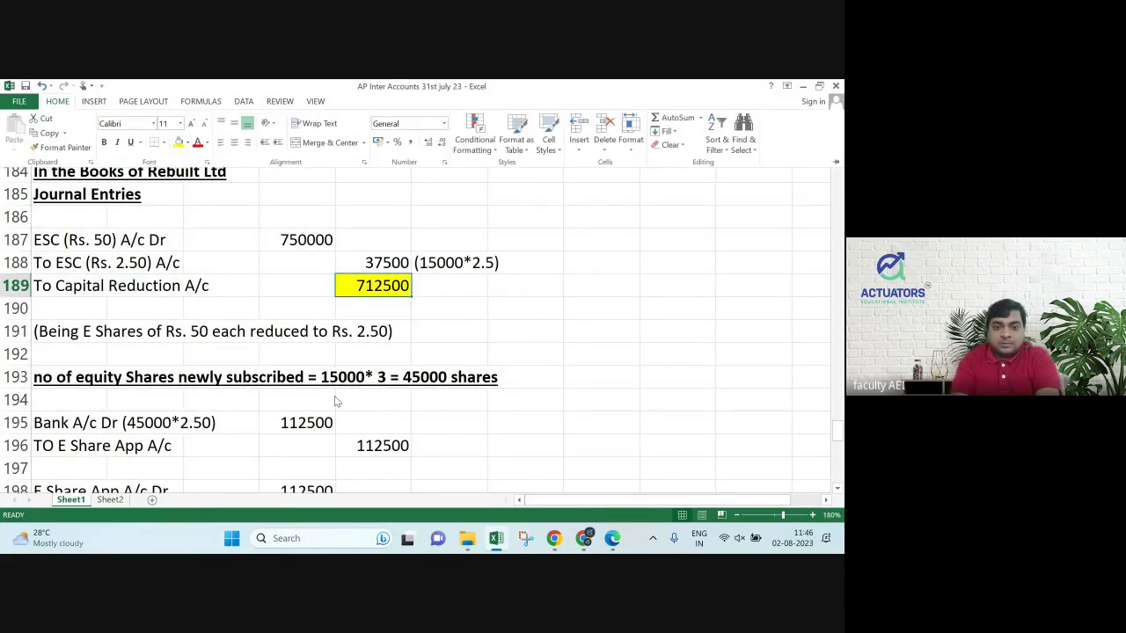
{"action": "left_click", "coordinate": [402, 403]}
Highlight the Capital Reduction balancing figure in D206 of the preference share conversion entry with yellow fill.
{"action": "key", "text": "Down"}
{"action": "key", "text": "Down"}
{"action": "key", "text": "Down"}
{"action": "key", "text": "Down"}
{"action": "key", "text": "Down"}
{"action": "key", "text": "Down"}
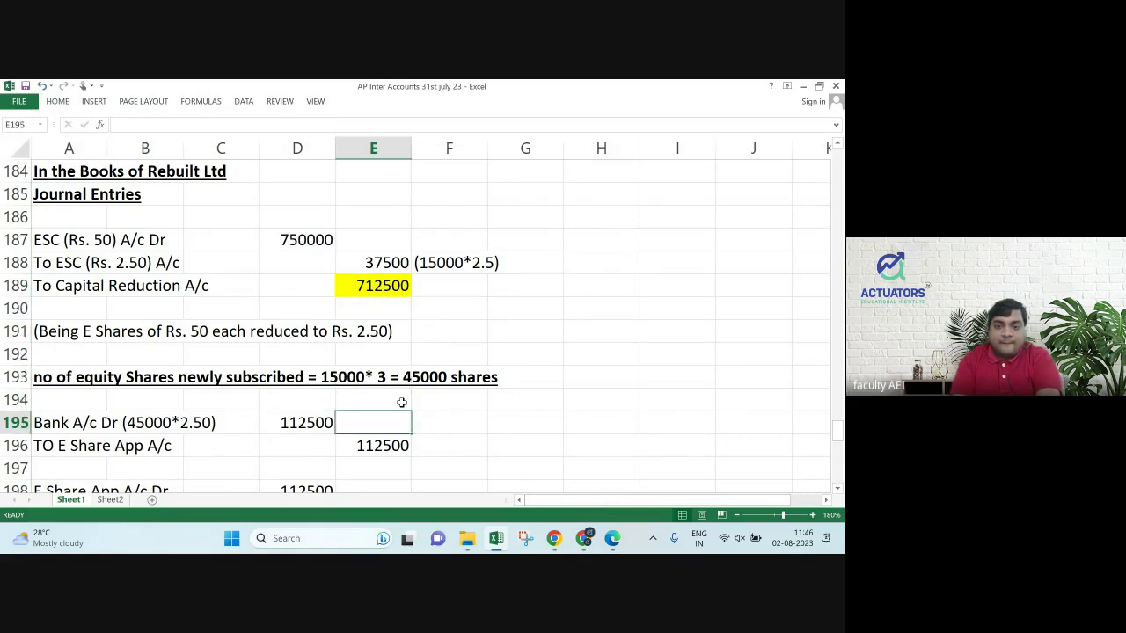
{"action": "key", "text": "Down"}
{"action": "key", "text": "Down"}
{"action": "key", "text": "Down"}
{"action": "key", "text": "Down"}
{"action": "key", "text": "Down"}
{"action": "key", "text": "Down"}
{"action": "key", "text": "Down"}
{"action": "key", "text": "Down"}
{"action": "key", "text": "Down"}
{"action": "key", "text": "Down"}
{"action": "key", "text": "Down"}
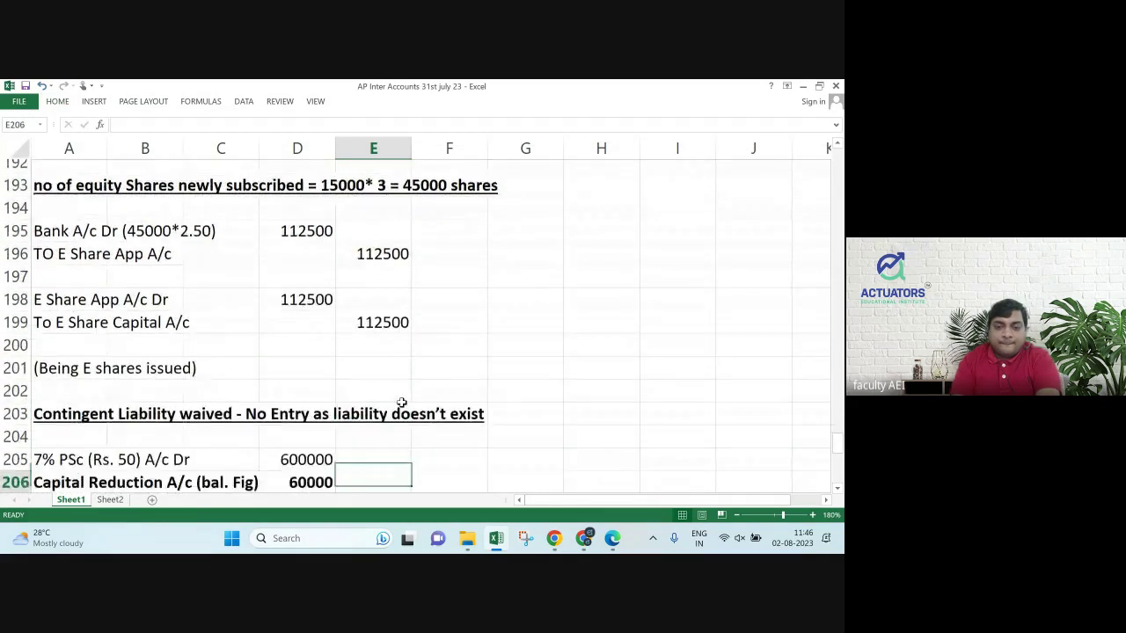
{"action": "key", "text": "Down"}
{"action": "key", "text": "Down"}
{"action": "key", "text": "Down"}
{"action": "key", "text": "Up"}
{"action": "key", "text": "Up"}
{"action": "key", "text": "Up"}
{"action": "key", "text": "Left"}
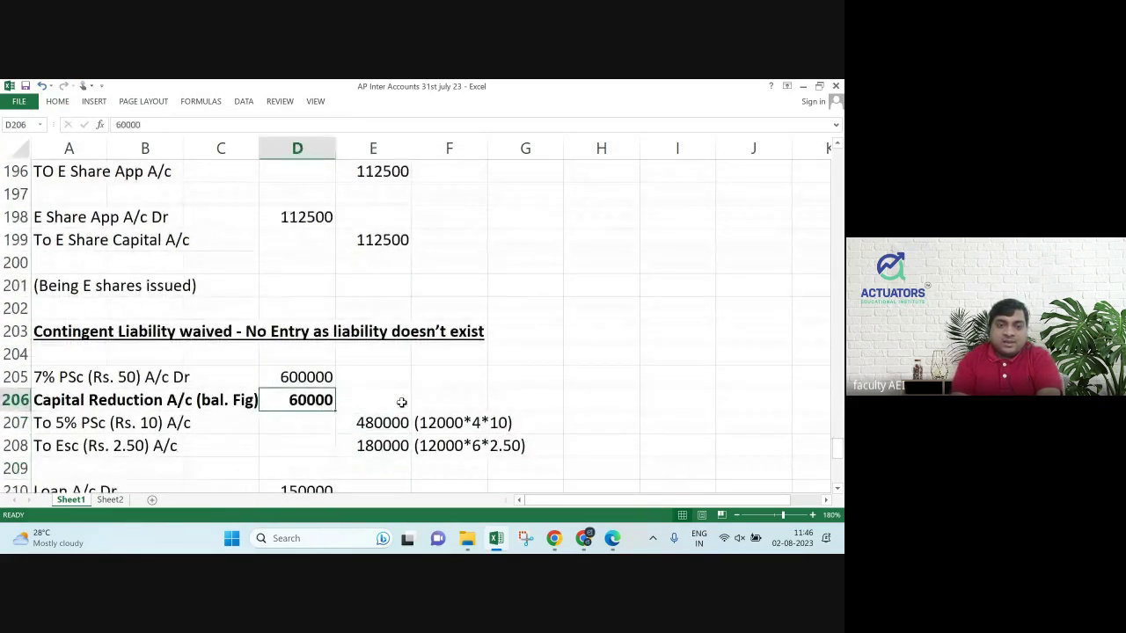
{"action": "left_click", "coordinate": [57, 101]}
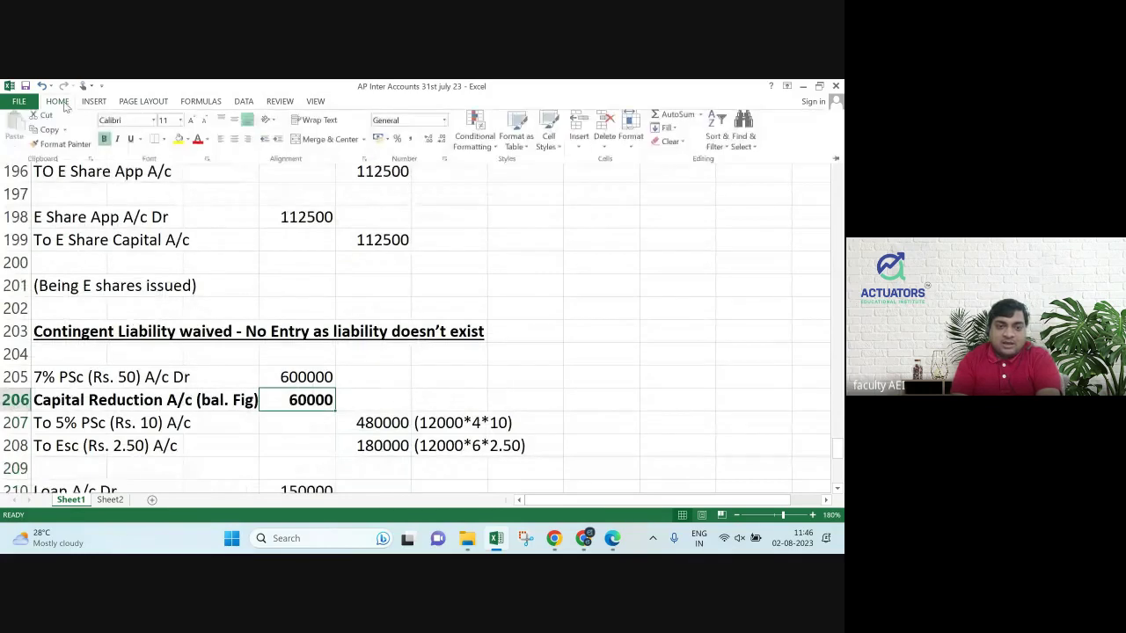
{"action": "left_click", "coordinate": [178, 142]}
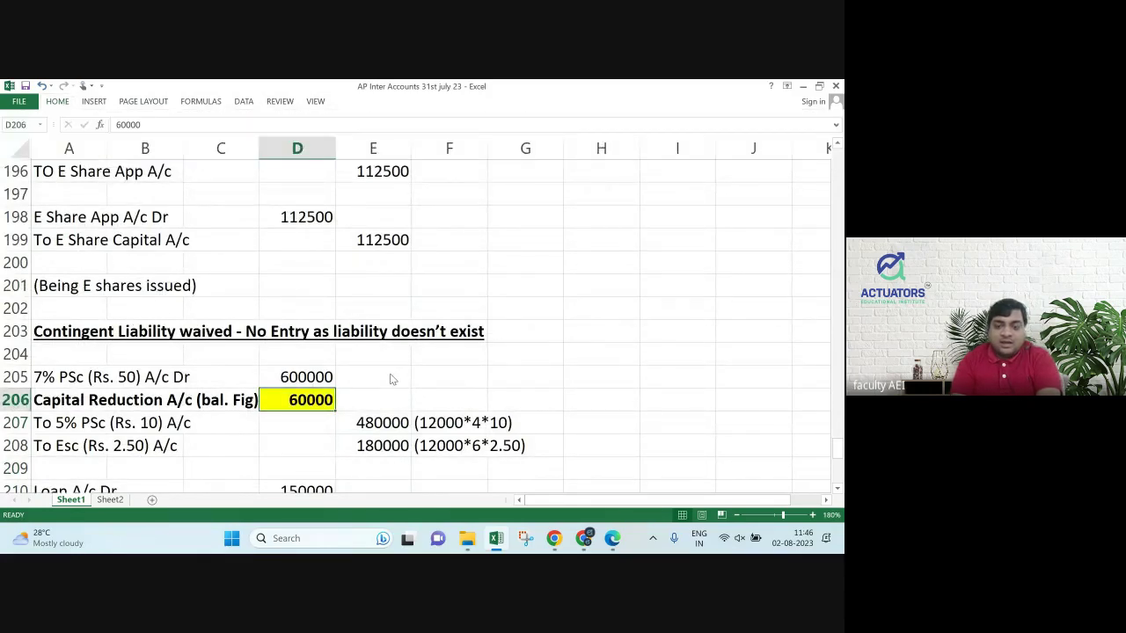
Write the debit line "Capital Reduction A/c Dr" in A227 below the loan repayment narration.
{"action": "key", "text": "Down"}
{"action": "key", "text": "Down"}
{"action": "key", "text": "Down"}
{"action": "key", "text": "Down"}
{"action": "key", "text": "Down"}
{"action": "key", "text": "Down"}
{"action": "key", "text": "Down"}
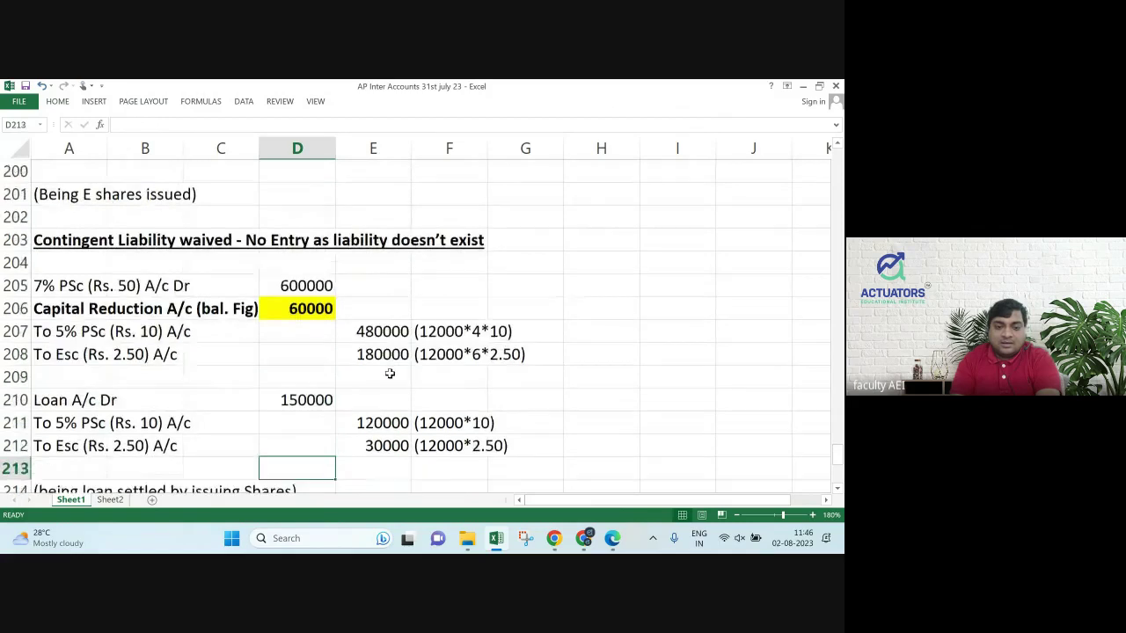
{"action": "key", "text": "Down"}
{"action": "key", "text": "Down"}
{"action": "key", "text": "Down"}
{"action": "key", "text": "Down"}
{"action": "key", "text": "Down"}
{"action": "key", "text": "Down"}
{"action": "key", "text": "Down"}
{"action": "key", "text": "Down"}
{"action": "key", "text": "Down"}
{"action": "key", "text": "Down"}
{"action": "key", "text": "Down"}
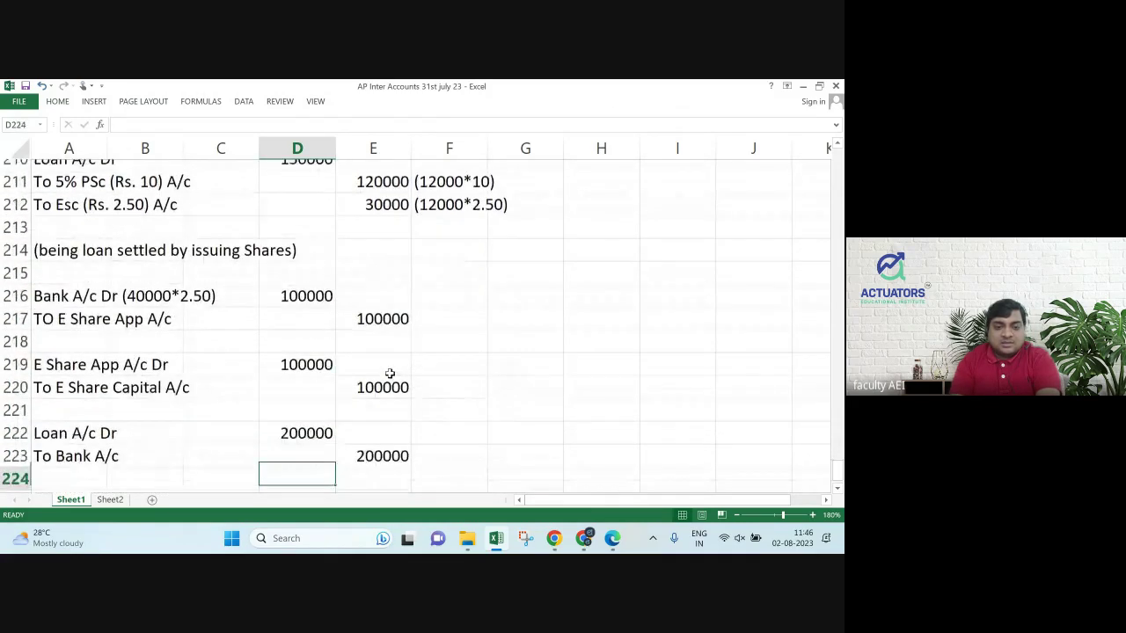
{"action": "key", "text": "Down"}
{"action": "key", "text": "Down"}
{"action": "key", "text": "Down"}
{"action": "key", "text": "Down"}
{"action": "key", "text": "Down"}
{"action": "key", "text": "Up"}
{"action": "key", "text": "Up"}
{"action": "key", "text": "Left"}
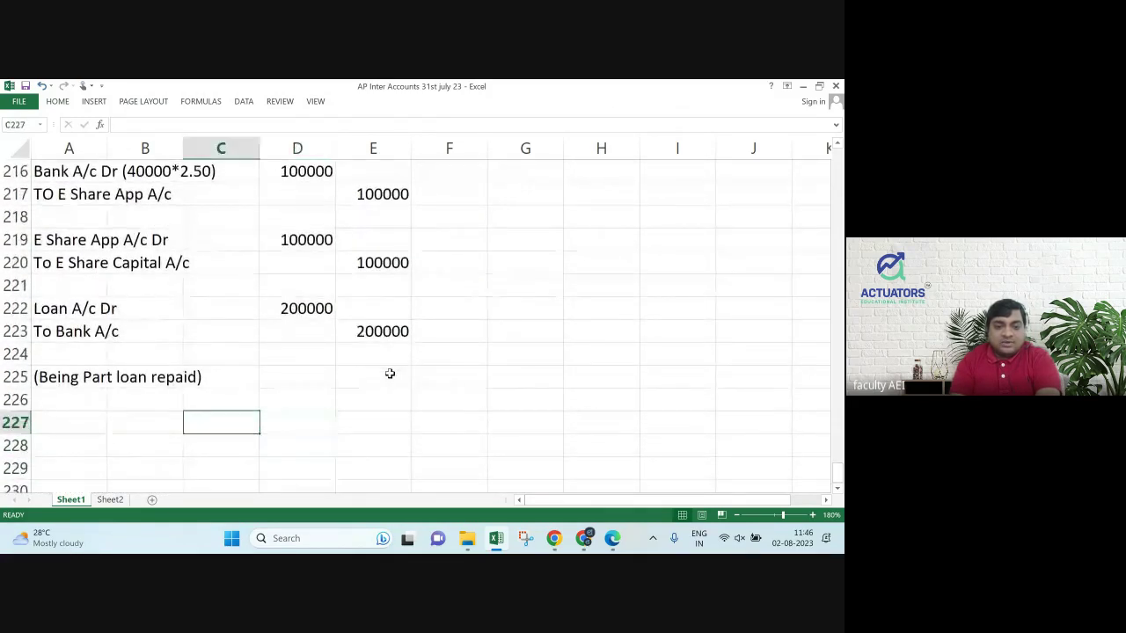
{"action": "key", "text": "Left"}
{"action": "key", "text": "Left"}
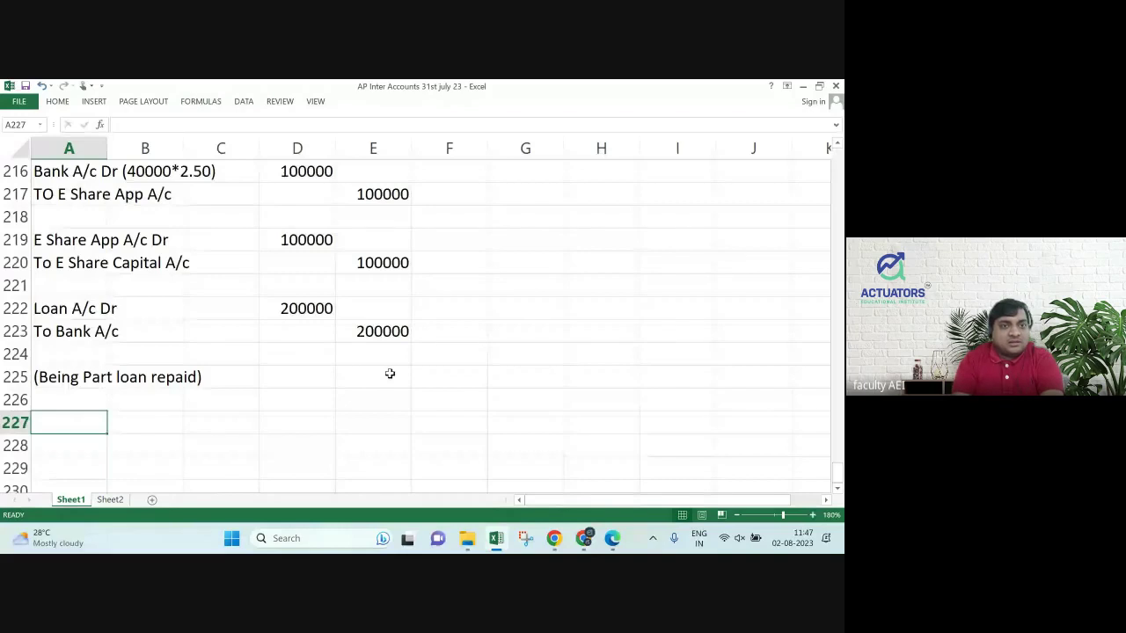
{"action": "type", "text": "Capita"}
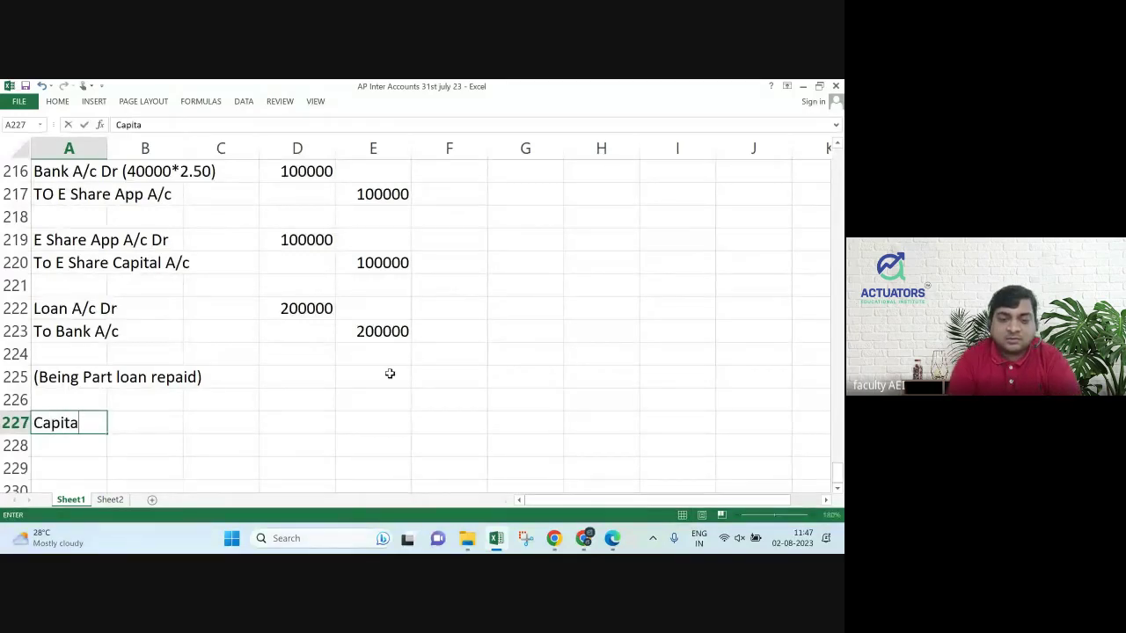
{"action": "type", "text": "l Red"}
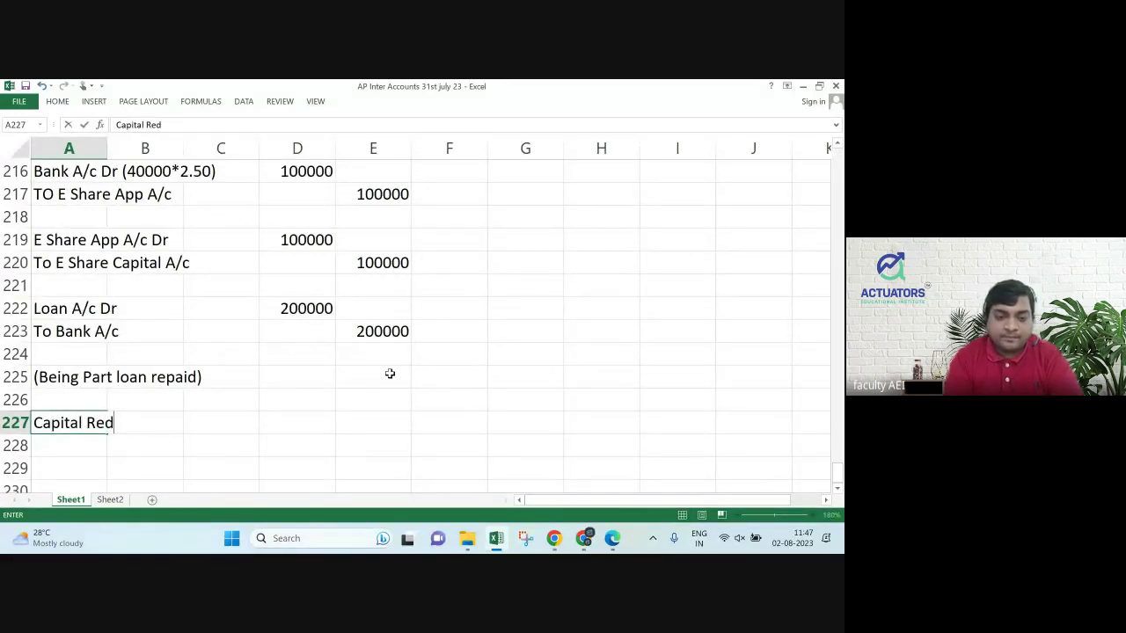
{"action": "type", "text": "uction A.c"}
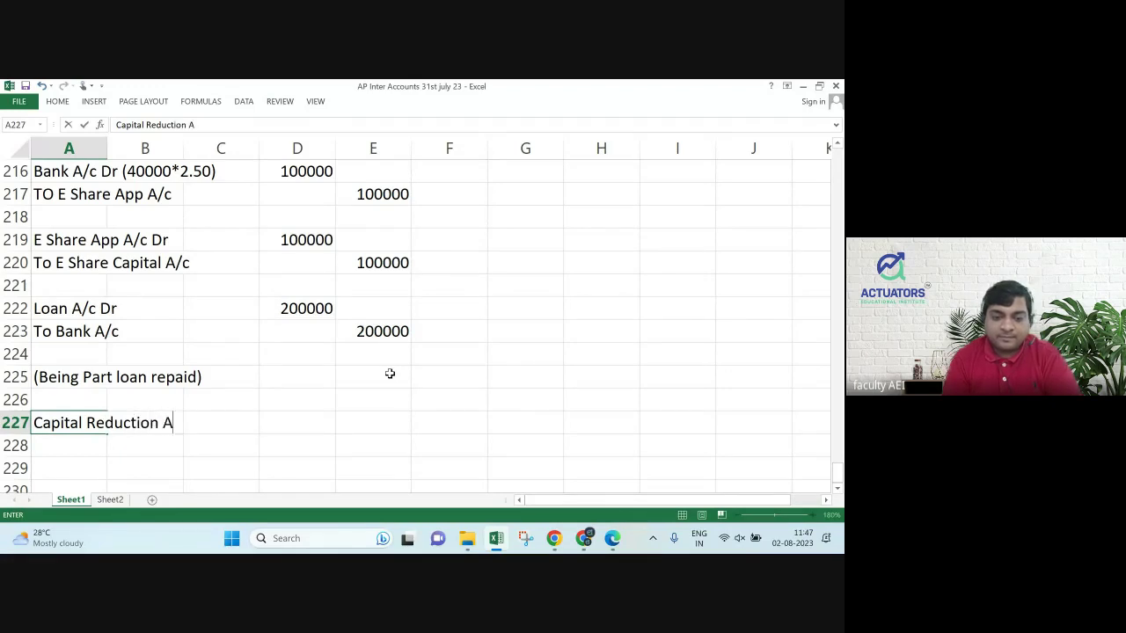
{"action": "key", "text": "BackSpace"}
{"action": "key", "text": "BackSpace"}
{"action": "key", "text": "BackSpace"}
{"action": "type", "text": "/"}
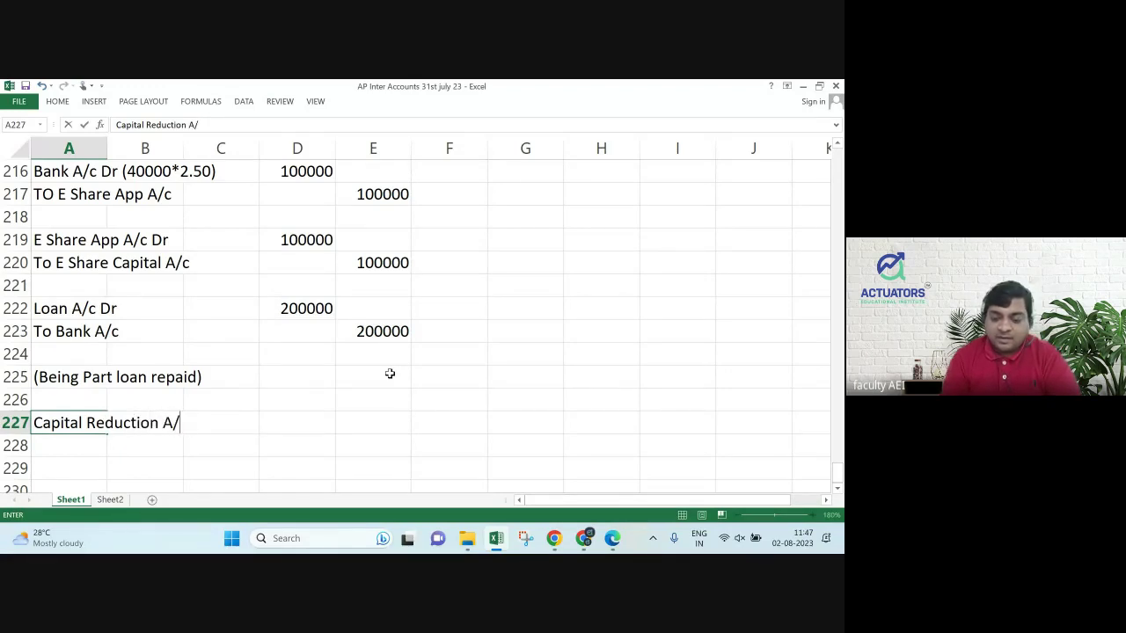
{"action": "type", "text": "v Dr"}
{"action": "key", "text": "BackSpace"}
{"action": "key", "text": "BackSpace"}
{"action": "key", "text": "BackSpace"}
{"action": "key", "text": "BackSpace"}
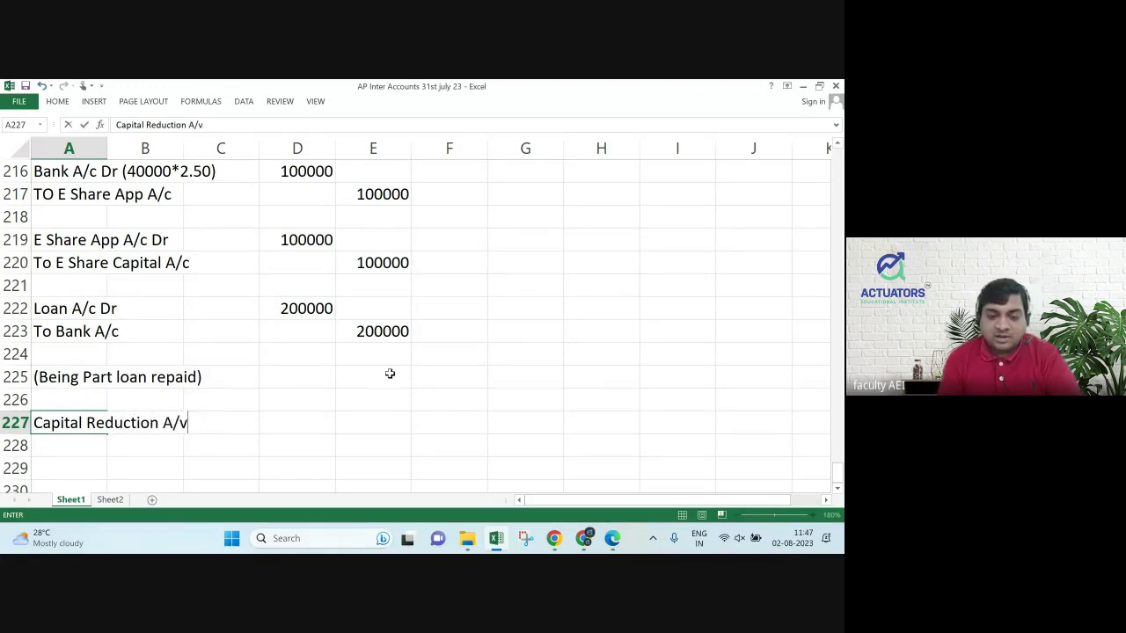
{"action": "type", "text": "c Dr"}
Enter 652500 in D227 as the debit amount for the Capital Reduction line.
{"action": "key", "text": "Tab"}
{"action": "key", "text": "Tab"}
{"action": "key", "text": "Tab"}
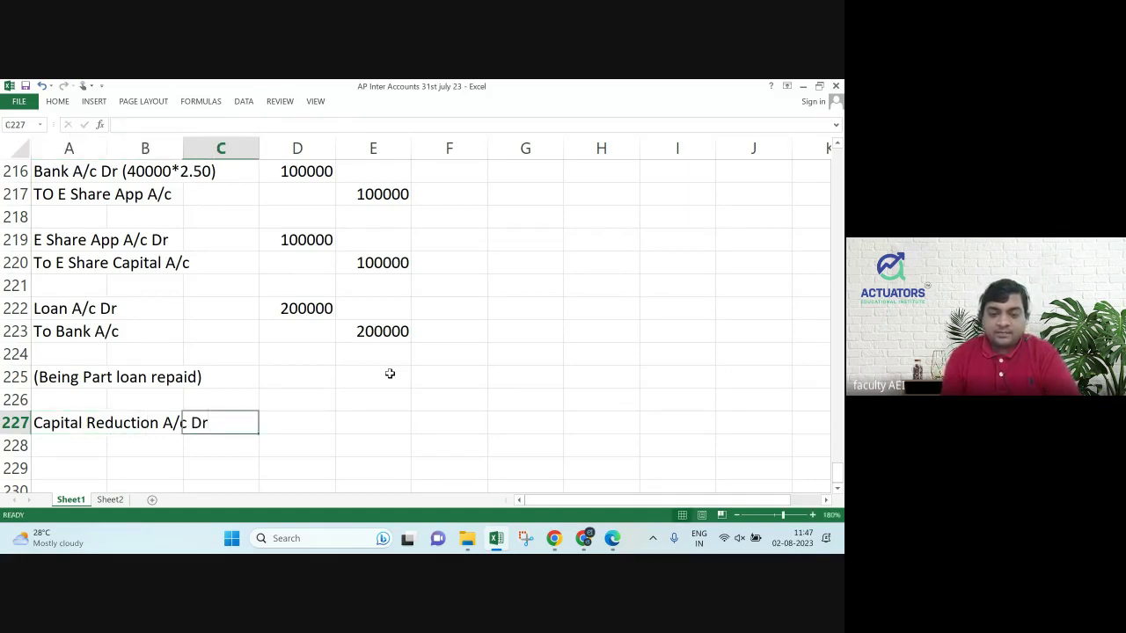
{"action": "type", "text": "65200"}
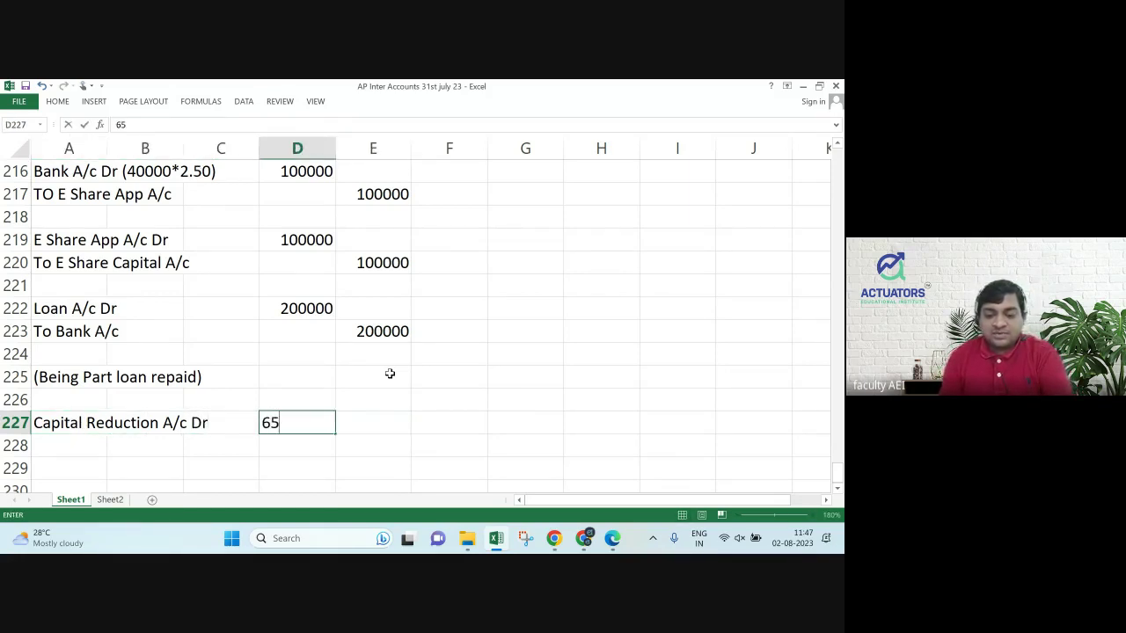
{"action": "key", "text": "BackSpace"}
{"action": "key", "text": "BackSpace"}
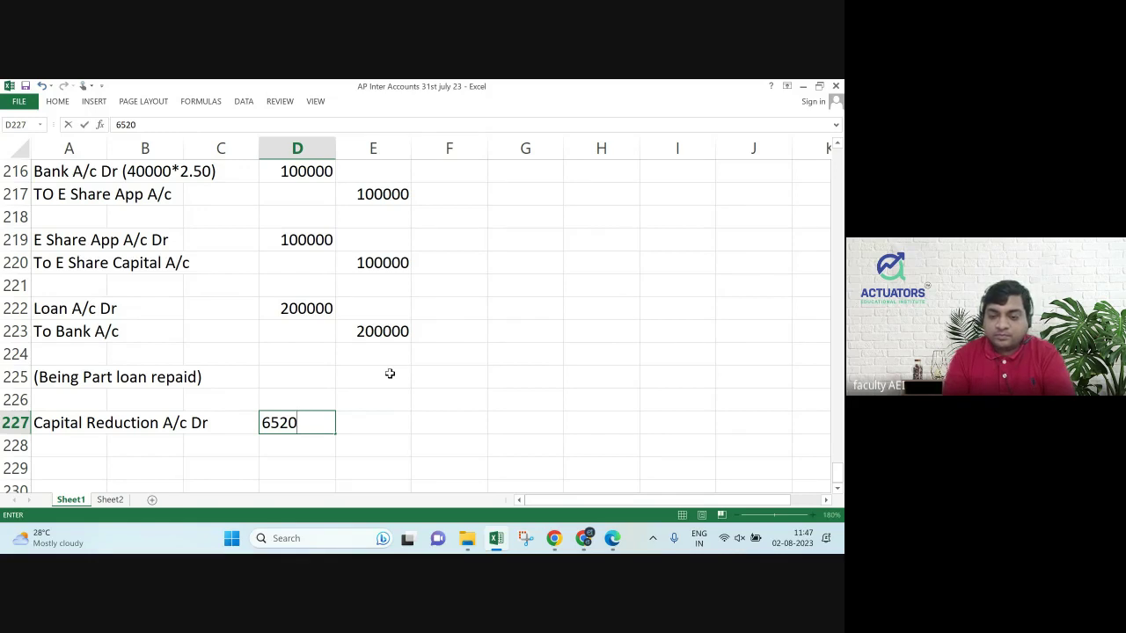
{"action": "type", "text": "500"}
{"action": "key", "text": "Return"}
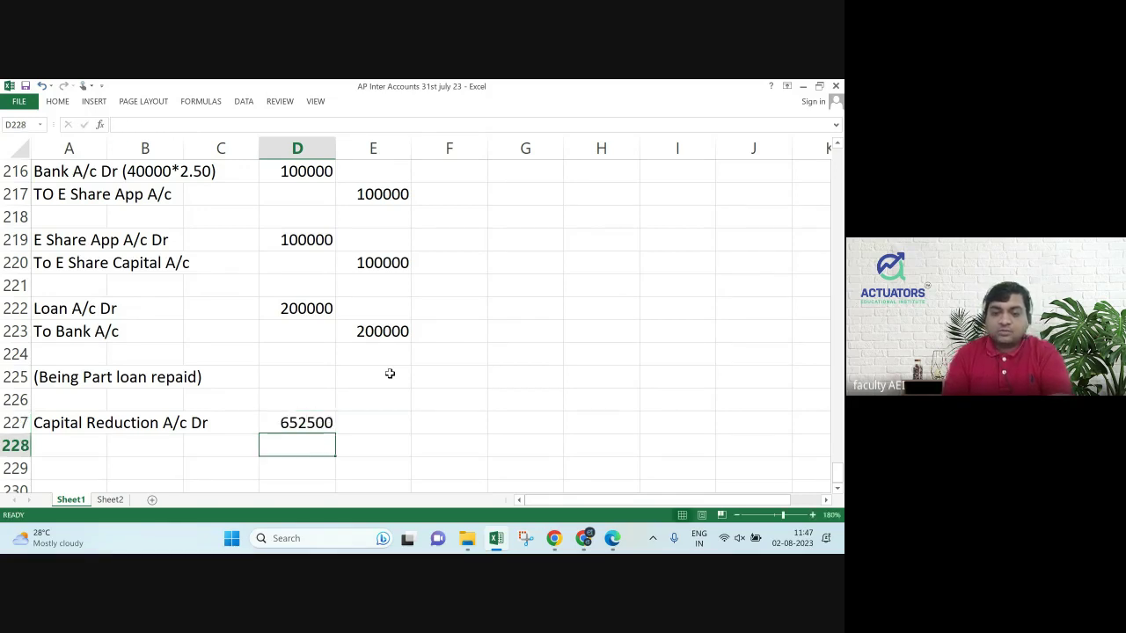
{"action": "key", "text": "Up"}
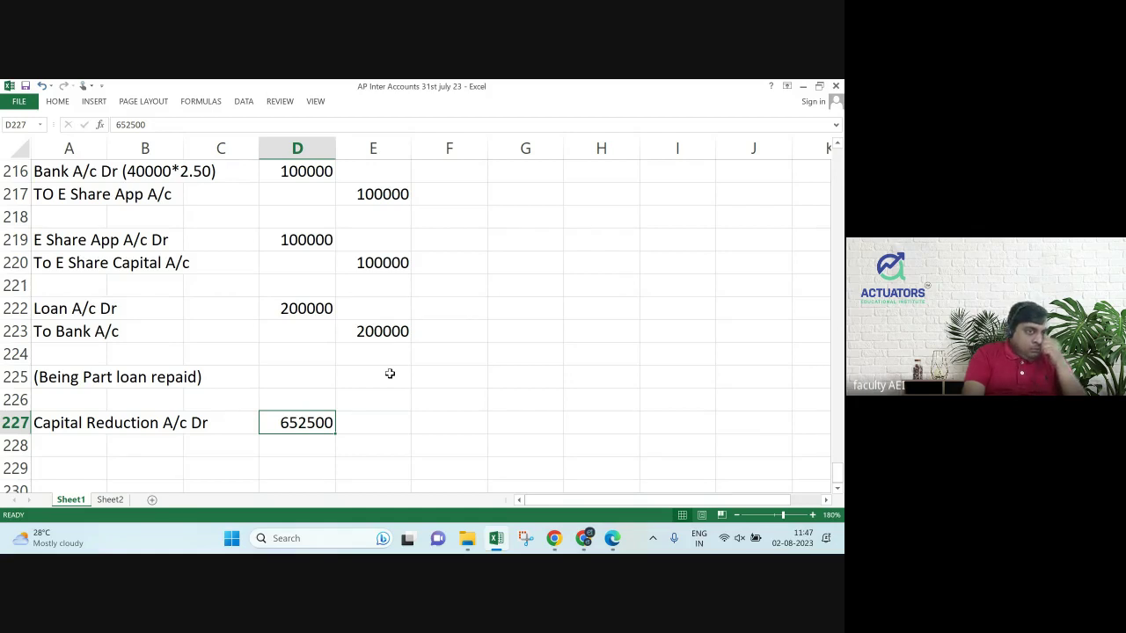
Add the credit line "To P/L A/c Dr" in A228 with the amount 451000 in E228.
{"action": "key", "text": "Down"}
{"action": "key", "text": "Home"}
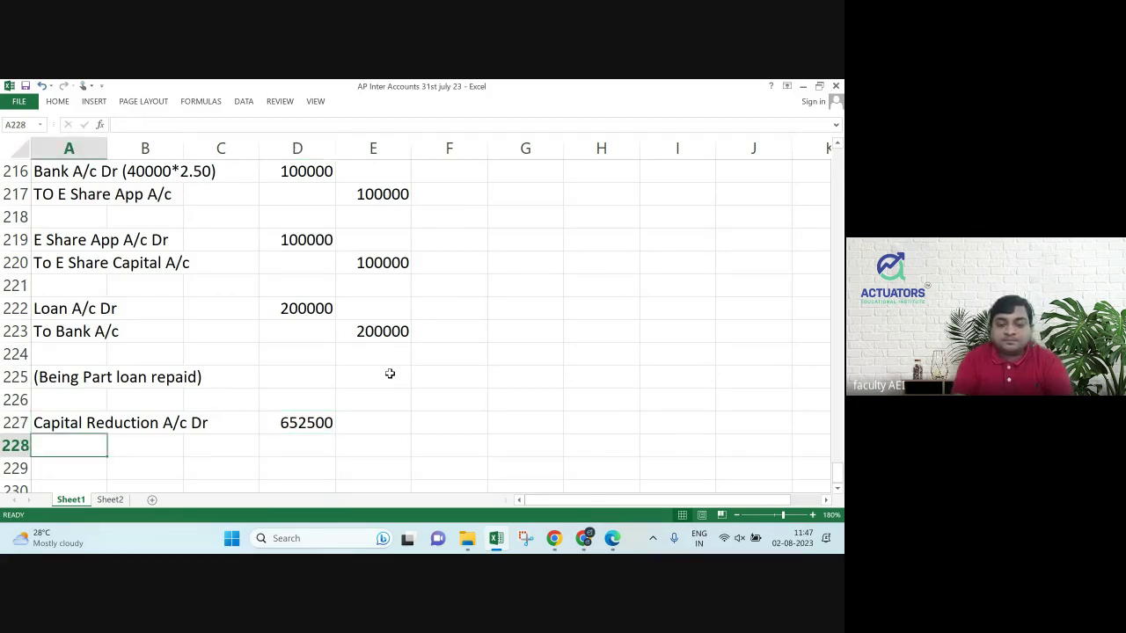
{"action": "type", "text": "Tp"}
{"action": "key", "text": "BackSpace"}
{"action": "type", "text": "o "}
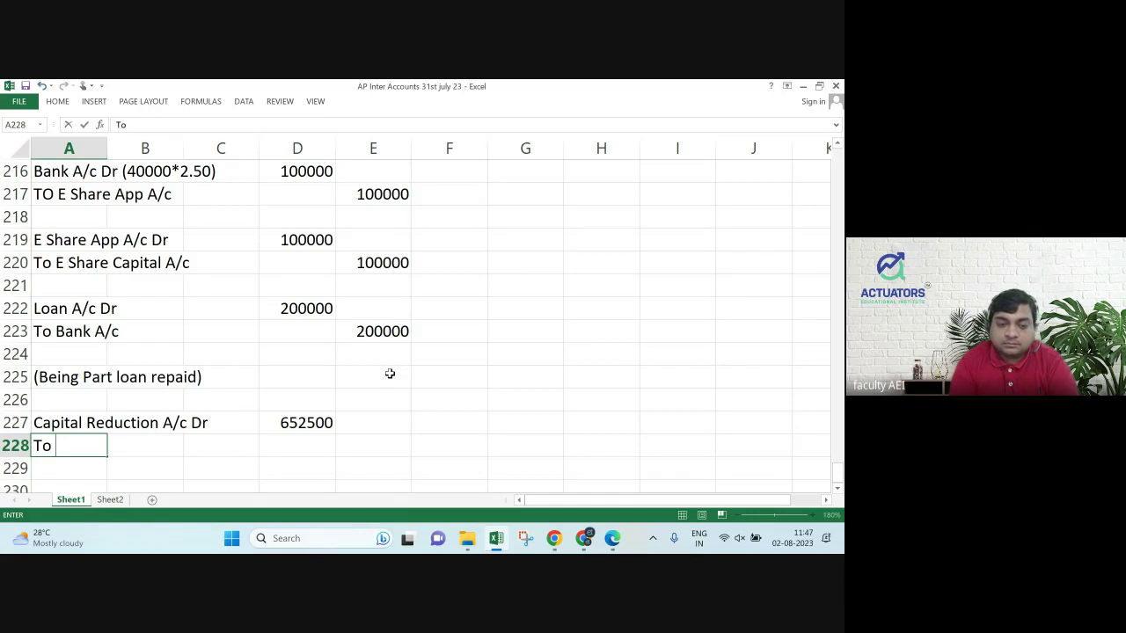
{"action": "type", "text": "P/"}
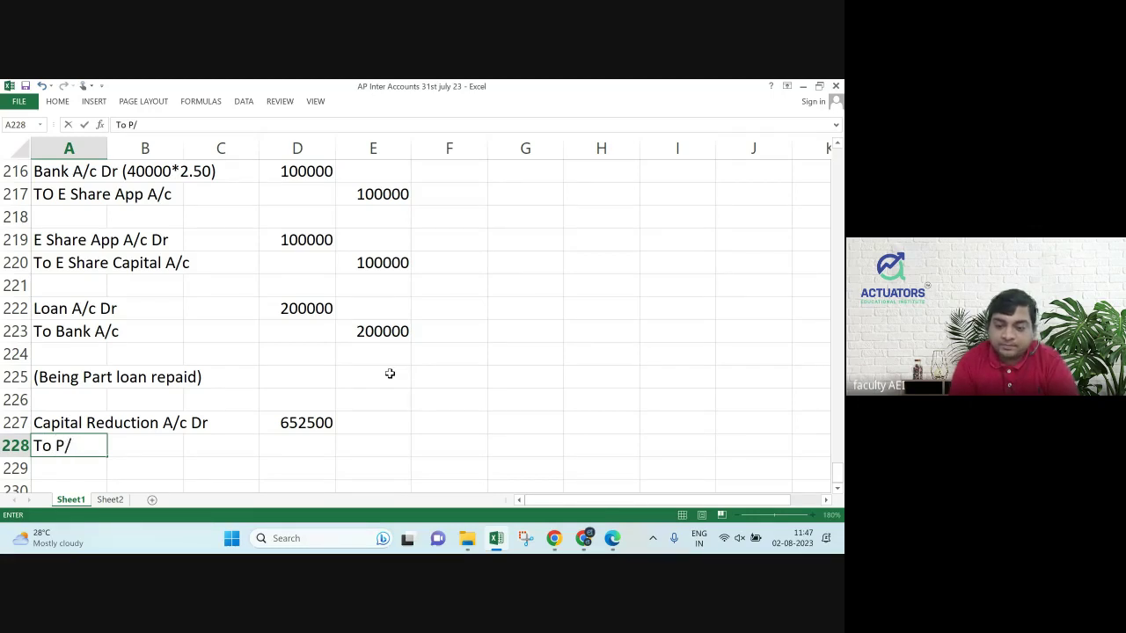
{"action": "type", "text": "L A/c "}
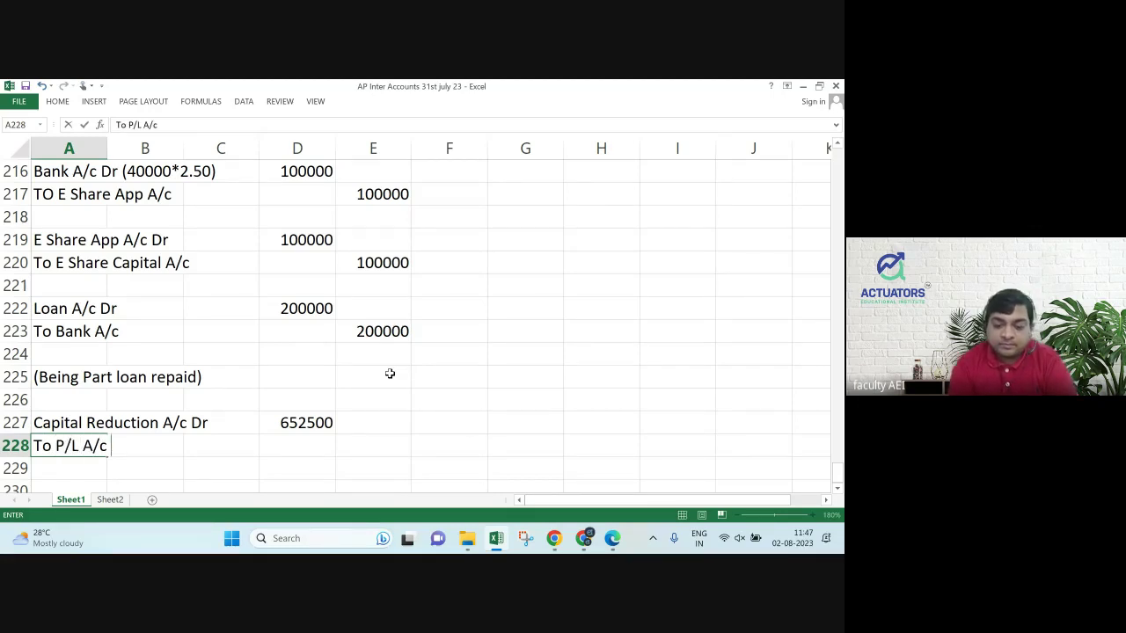
{"action": "type", "text": "Dr"}
{"action": "key", "text": "Tab"}
{"action": "key", "text": "Tab"}
{"action": "key", "text": "Tab"}
{"action": "key", "text": "Tab"}
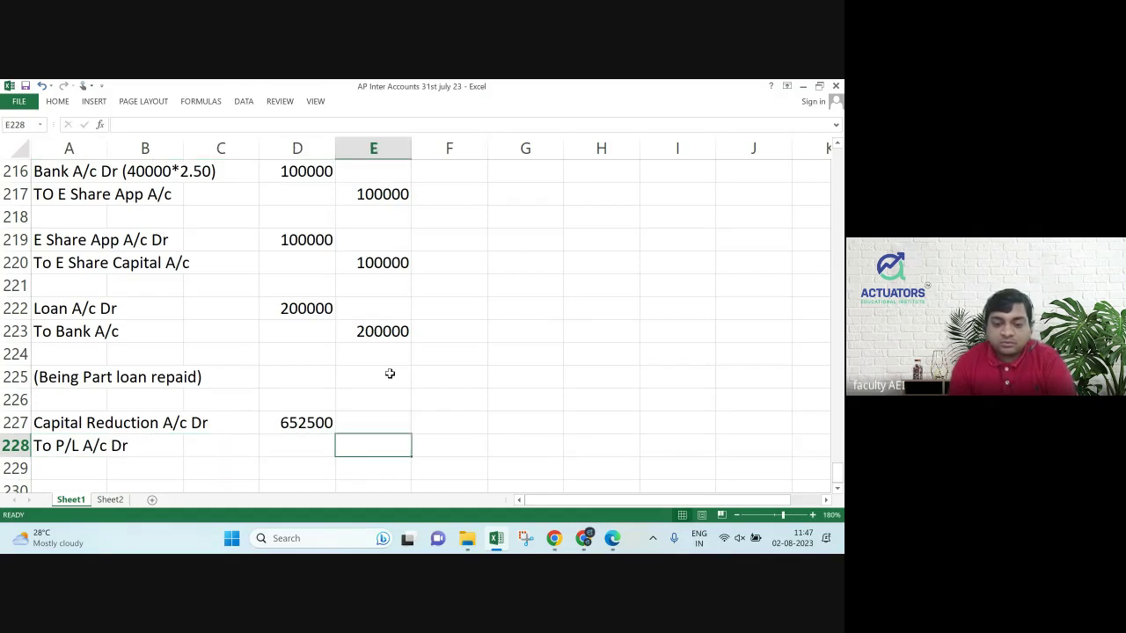
{"action": "type", "text": "451000"}
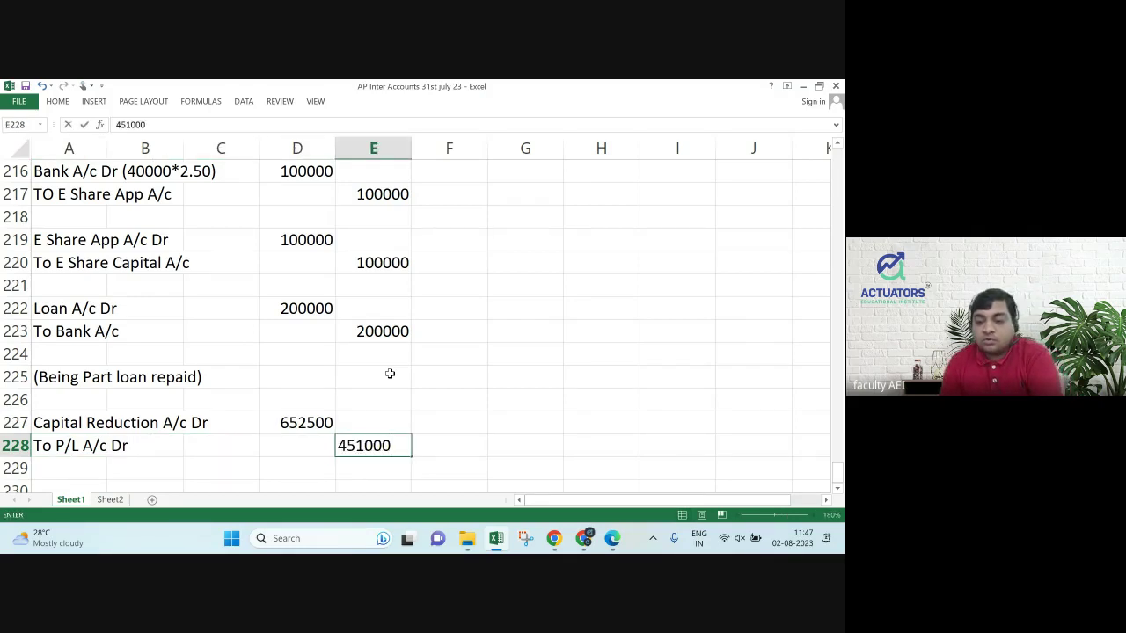
{"action": "key", "text": "Return"}
Add the credit line "To Plant A/c" in A229 with the amount 35000 in E229.
{"action": "key", "text": "Left"}
{"action": "key", "text": "Left"}
{"action": "key", "text": "Left"}
{"action": "key", "text": "Left"}
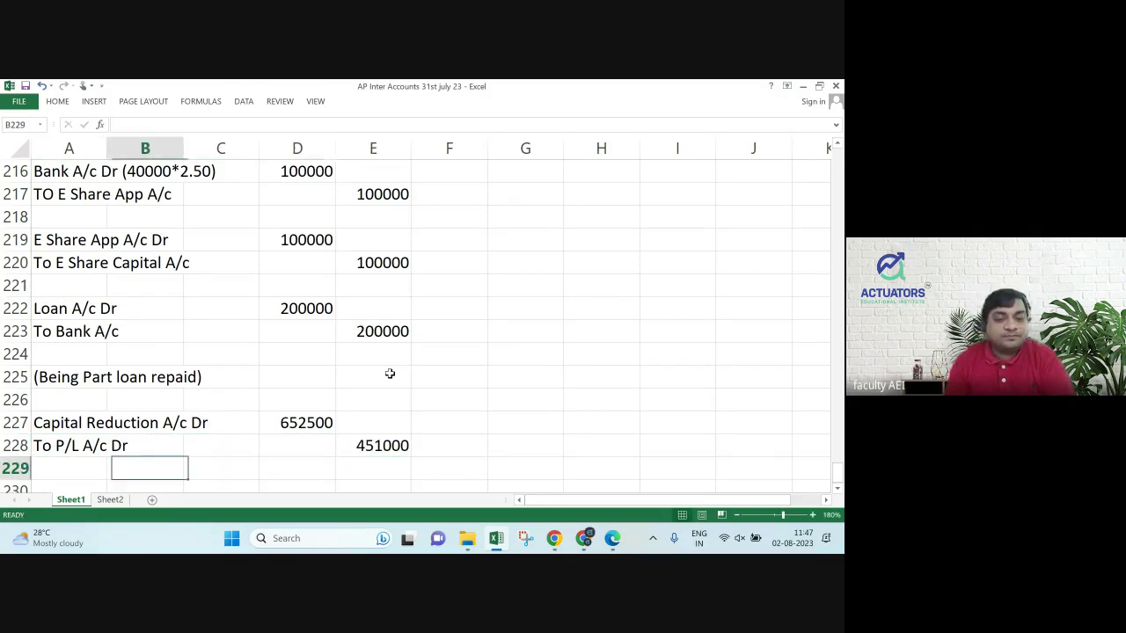
{"action": "type", "text": "To Pa"}
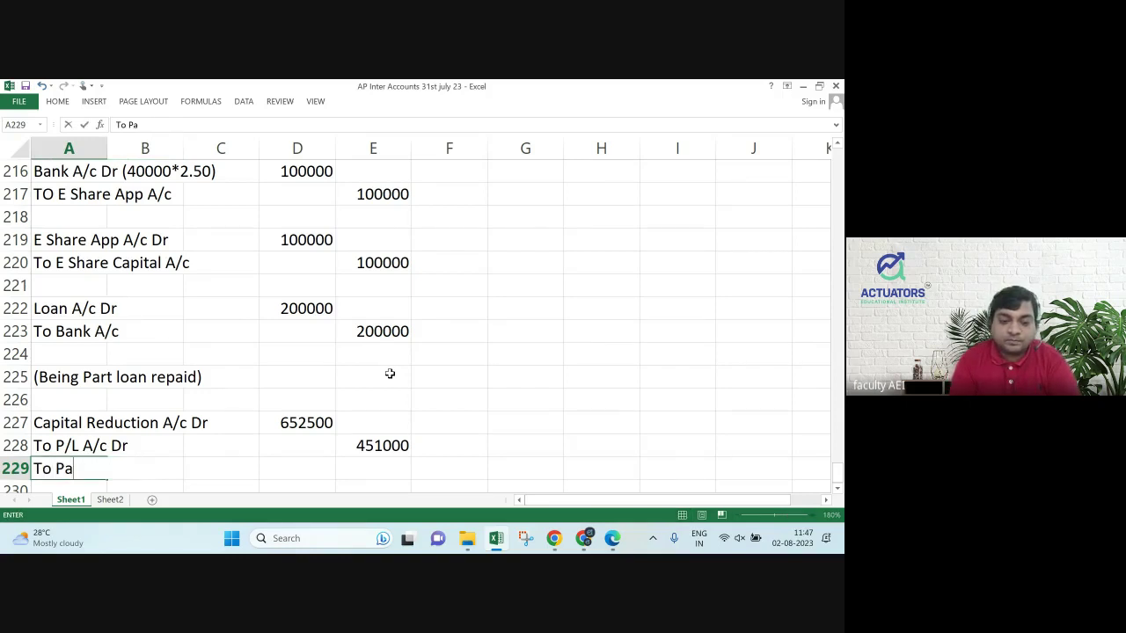
{"action": "key", "text": "BackSpace"}
{"action": "type", "text": "lant "}
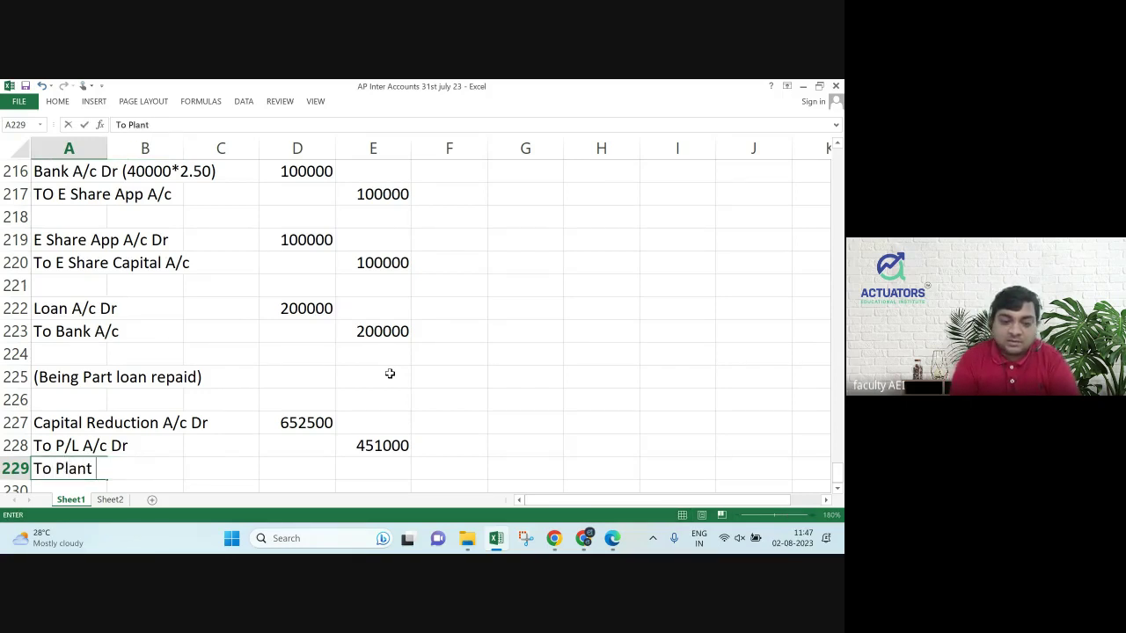
{"action": "type", "text": "A/c"}
{"action": "key", "text": "Return"}
{"action": "key", "text": "Up"}
{"action": "key", "text": "Right"}
{"action": "key", "text": "Right"}
{"action": "key", "text": "Right"}
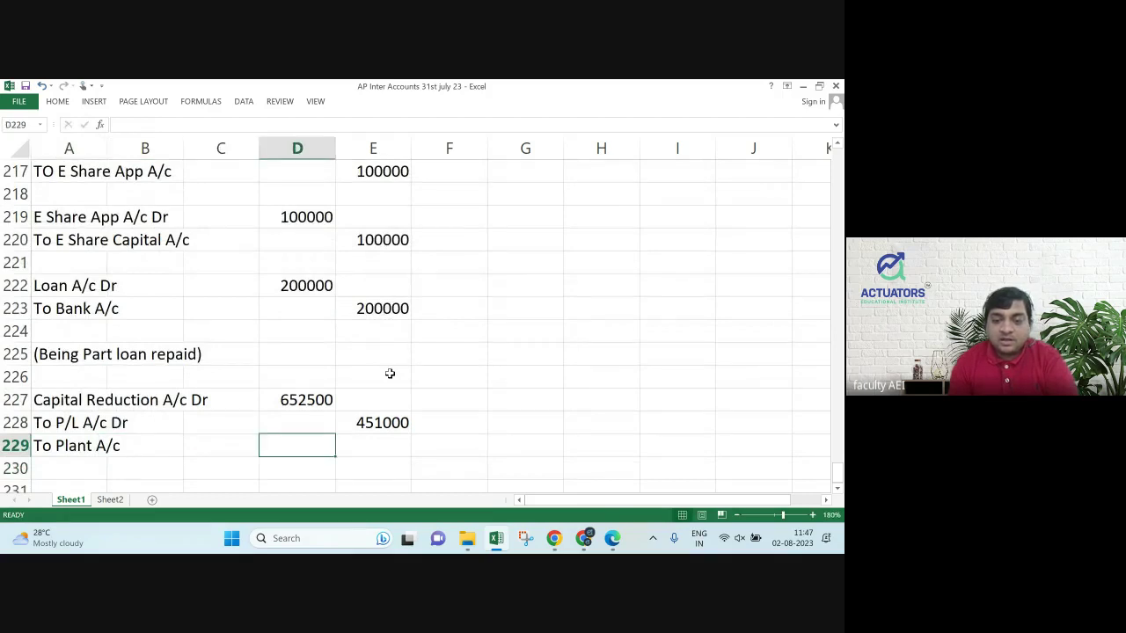
{"action": "key", "text": "Right"}
{"action": "type", "text": "35000"}
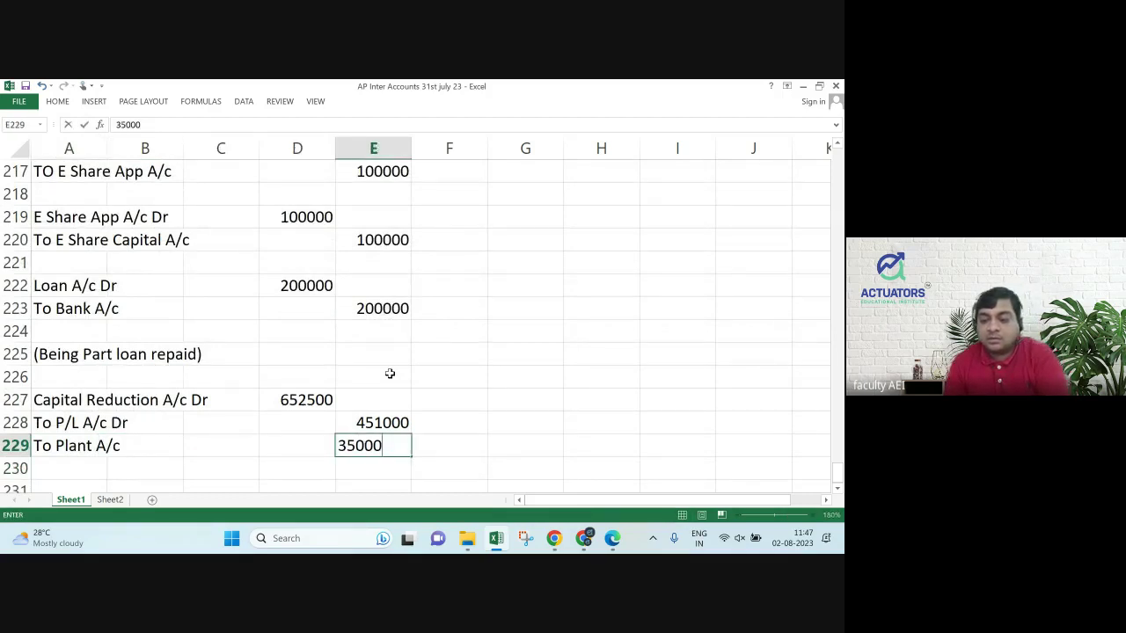
{"action": "key", "text": "Return"}
Switch to the chapter PDF to check term (f) on using the remaining balance, and return to the Excel worksheet.
{"action": "key", "text": "alt+Tab"}
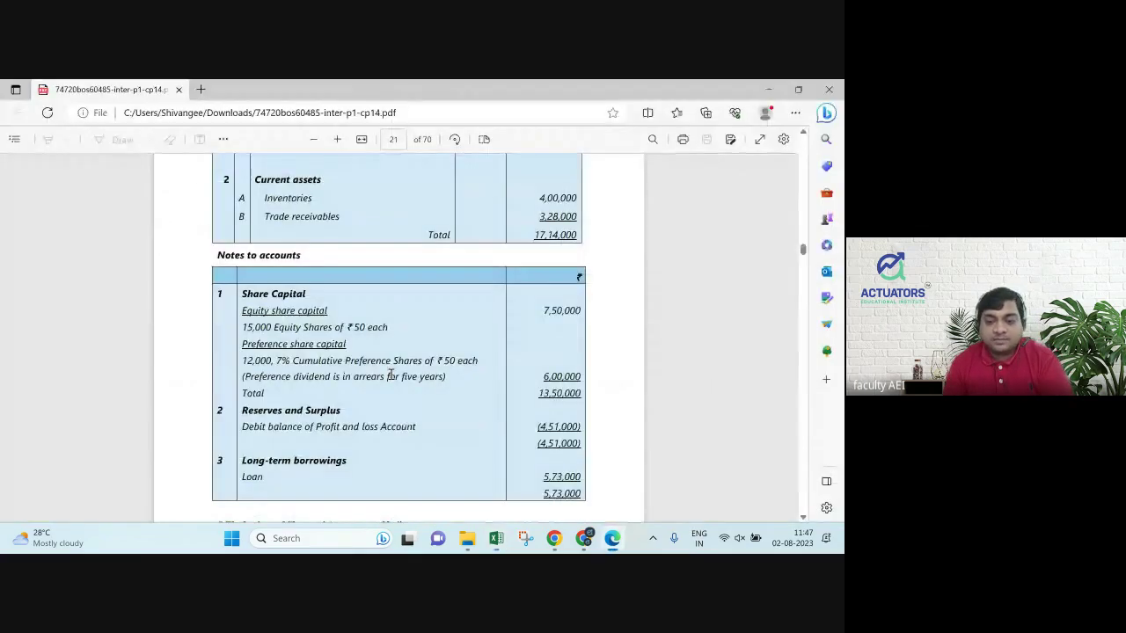
{"action": "scroll", "coordinate": [390, 374], "scroll_direction": "down", "scroll_amount": 4}
{"action": "scroll", "coordinate": [391, 375], "scroll_direction": "down", "scroll_amount": 6}
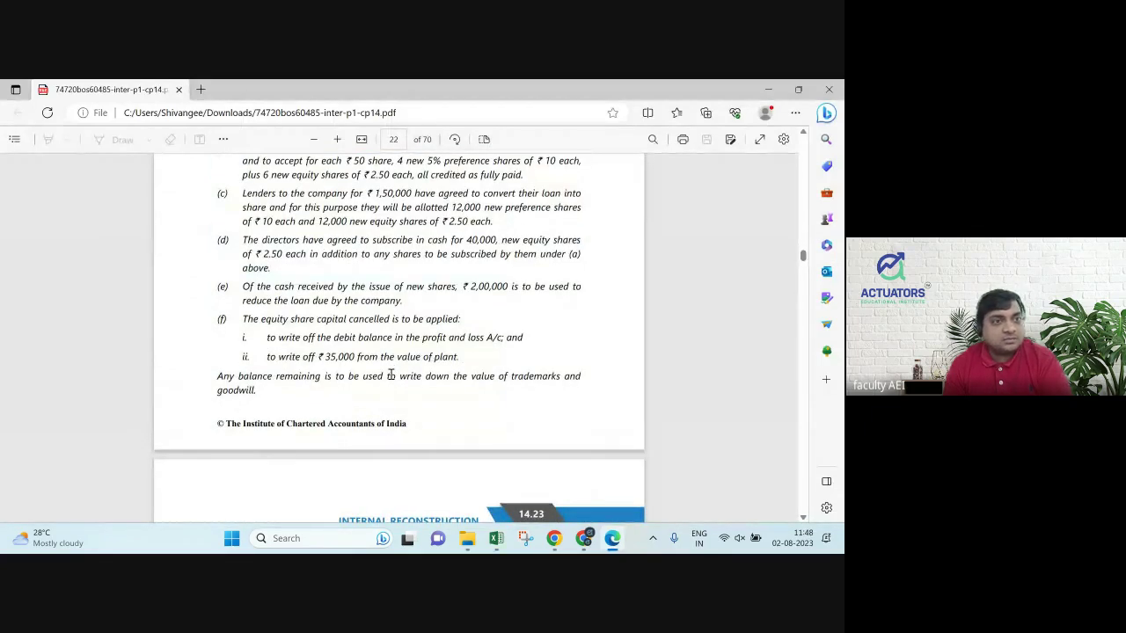
{"action": "key", "text": "alt+Tab"}
Add the credit line "To Trademark & Goodwill A/c" in A230 below the Plant line.
{"action": "key", "text": "Left"}
{"action": "key", "text": "Home"}
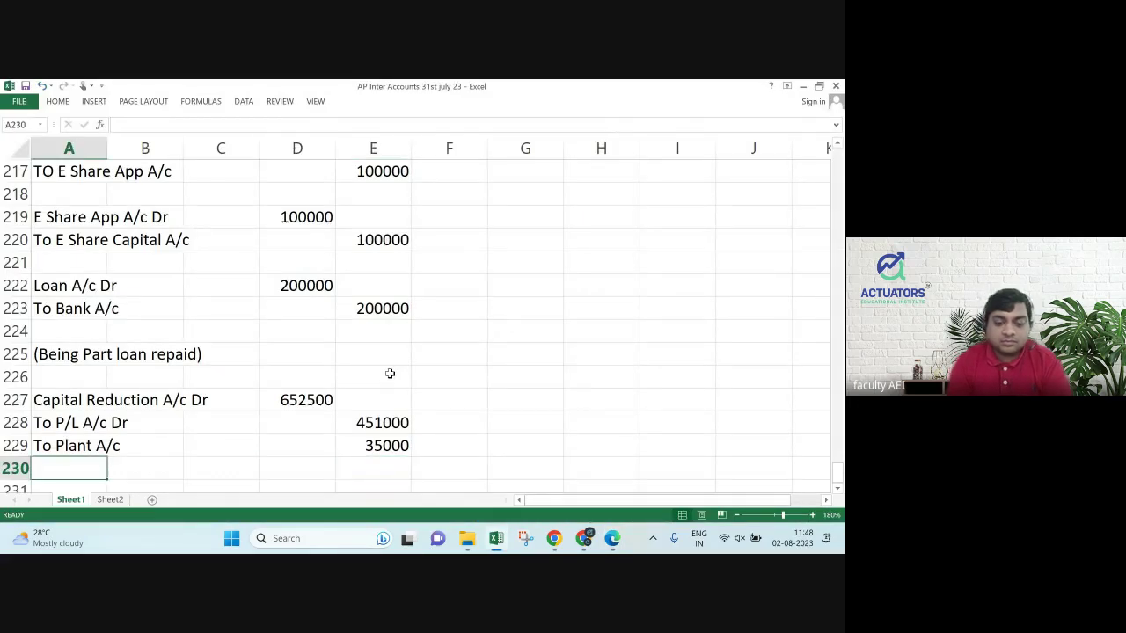
{"action": "type", "text": "To Trade"}
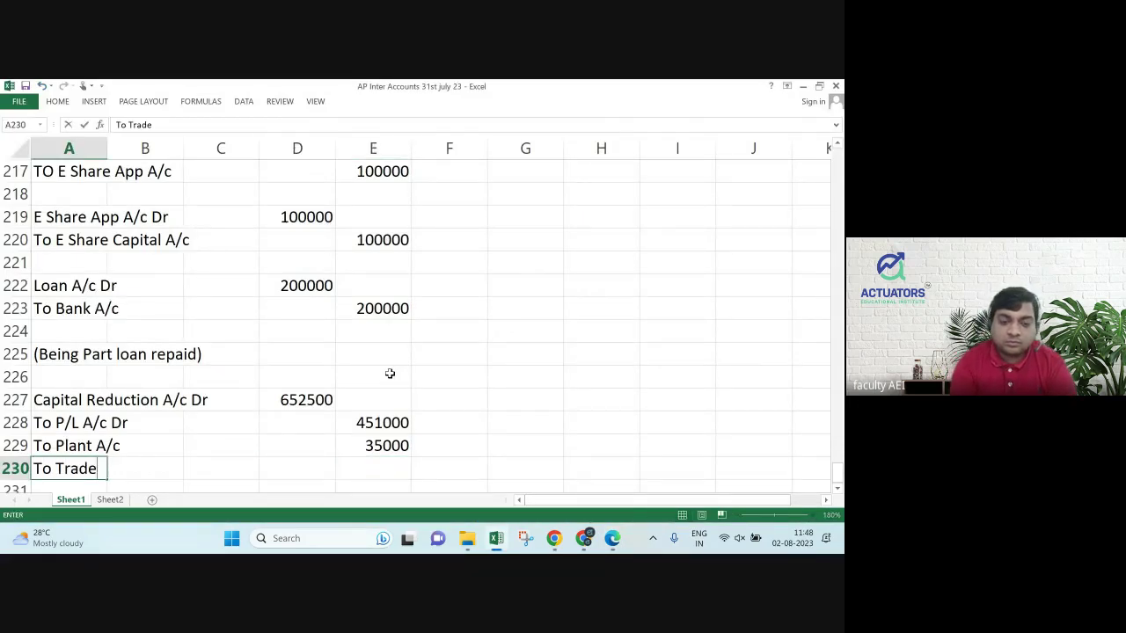
{"action": "type", "text": "ma"}
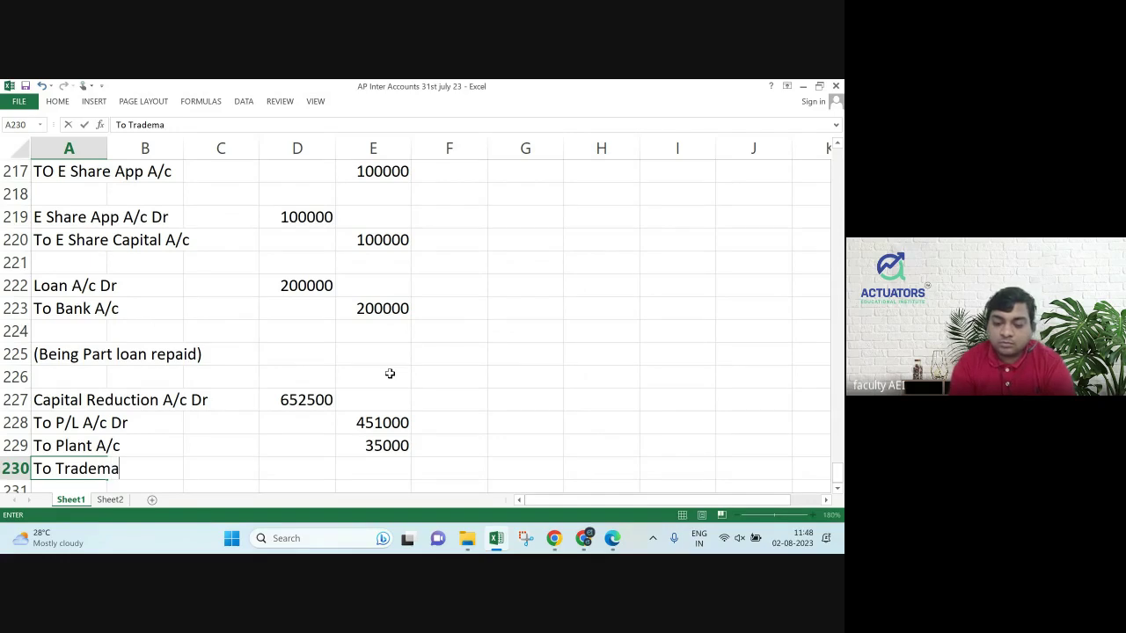
{"action": "type", "text": "rk & G"}
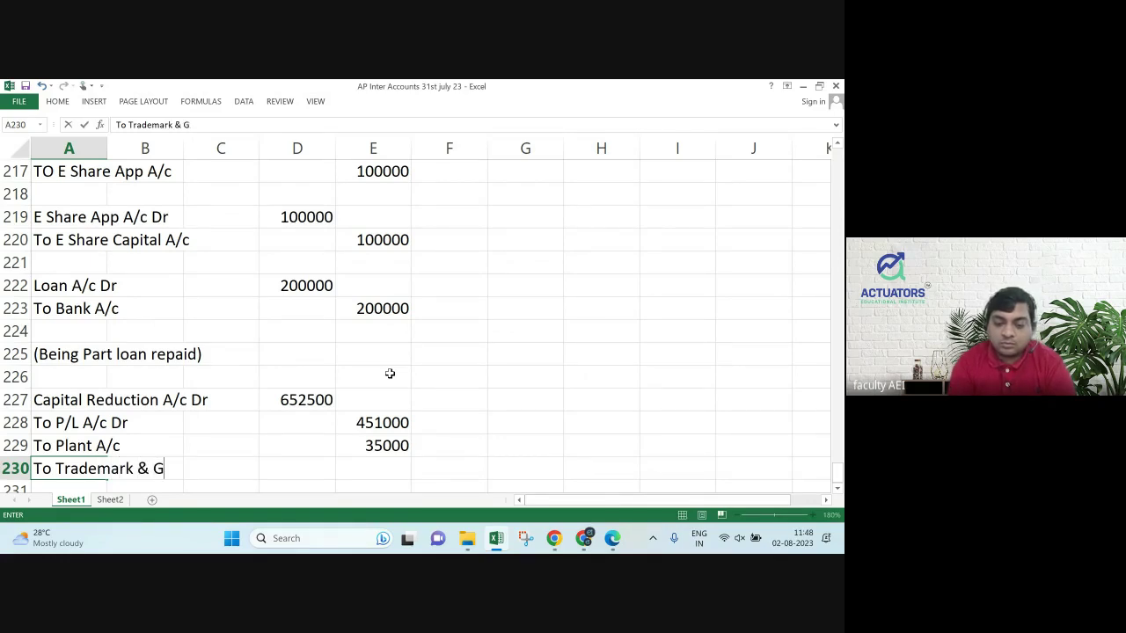
{"action": "type", "text": "oodwill A/c"}
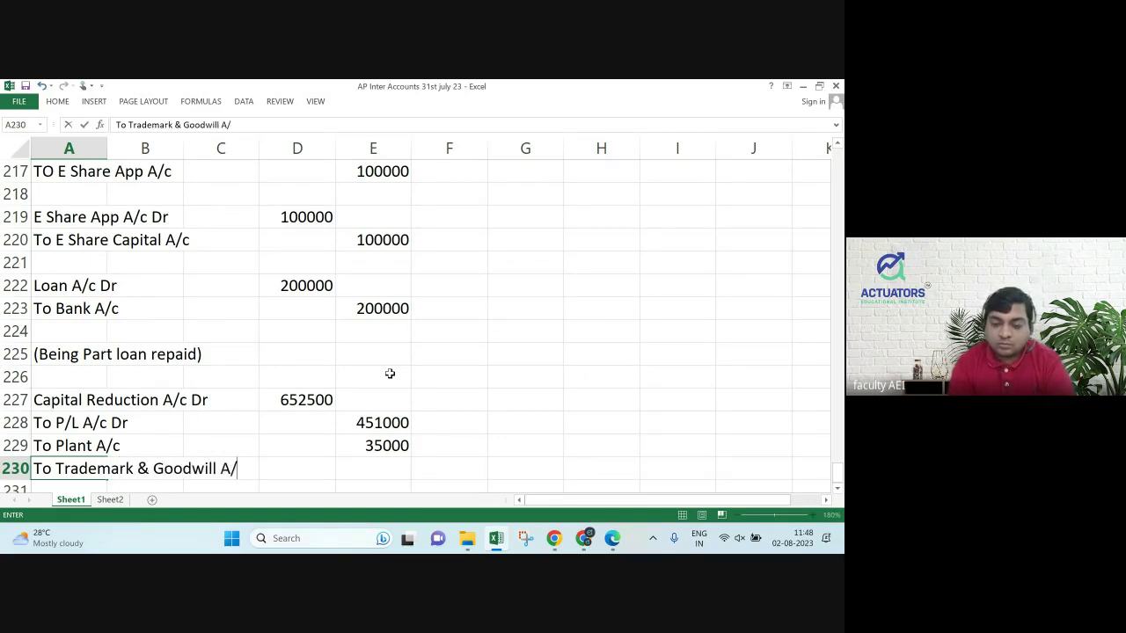
{"action": "key", "text": "Return"}
Label the Trademark & Goodwill amount as a balancing figure by entering "Bal. fig" in D230.
{"action": "key", "text": "Up"}
{"action": "key", "text": "Right"}
{"action": "key", "text": "Right"}
{"action": "key", "text": "Right"}
{"action": "key", "text": "Right"}
{"action": "key", "text": "Left"}
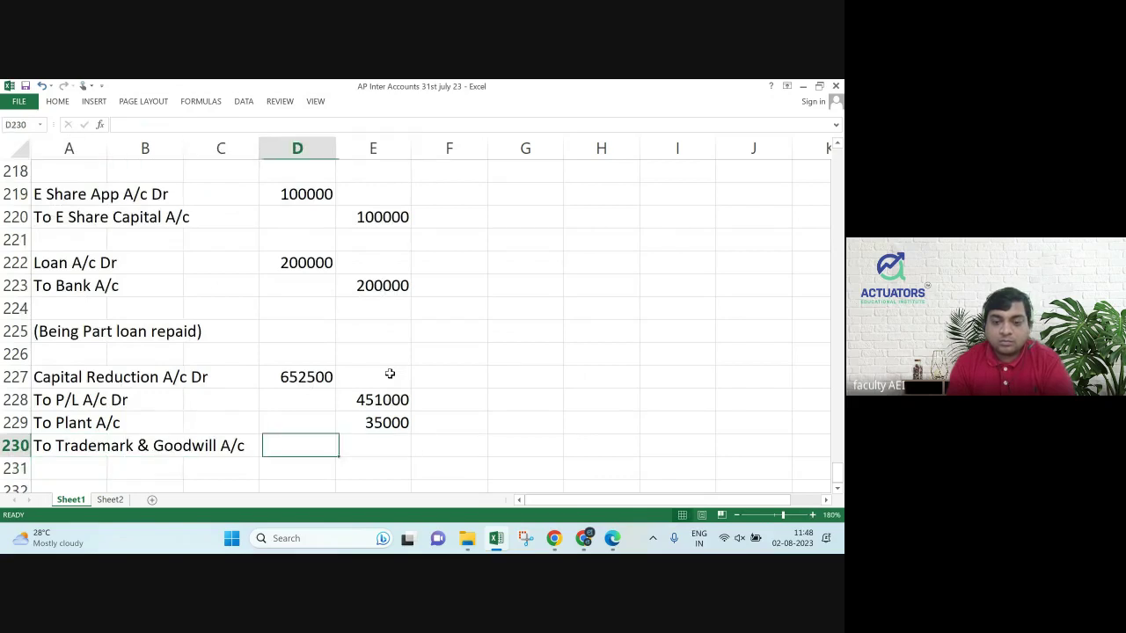
{"action": "type", "text": "Bal"}
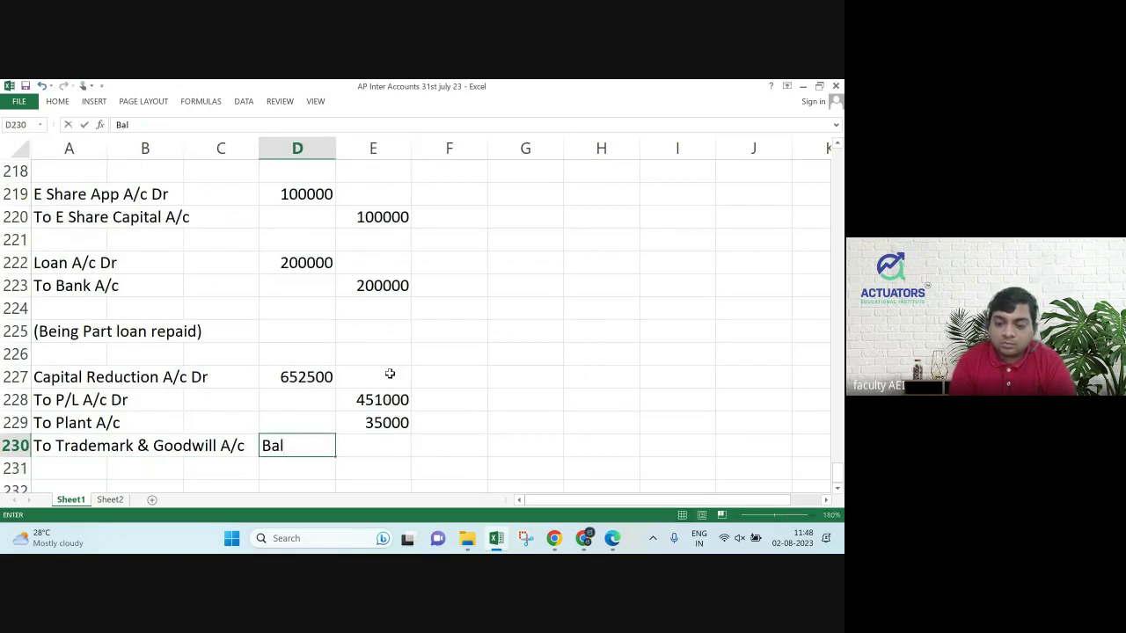
{"action": "type", "text": ". fig"}
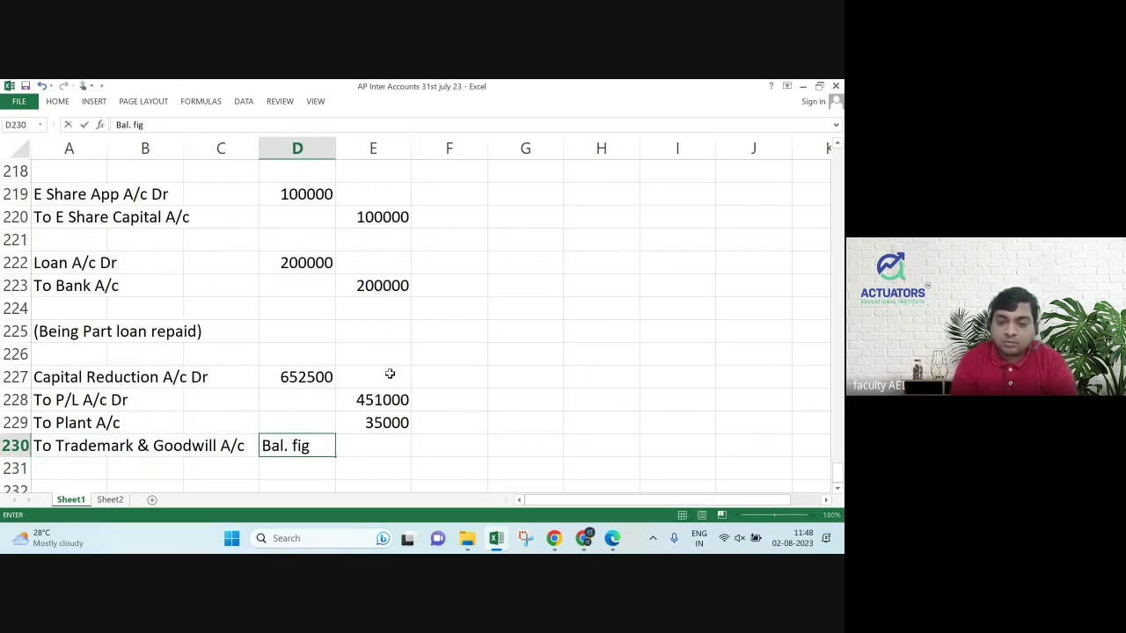
{"action": "key", "text": "Return"}
{"action": "key", "text": "Up"}
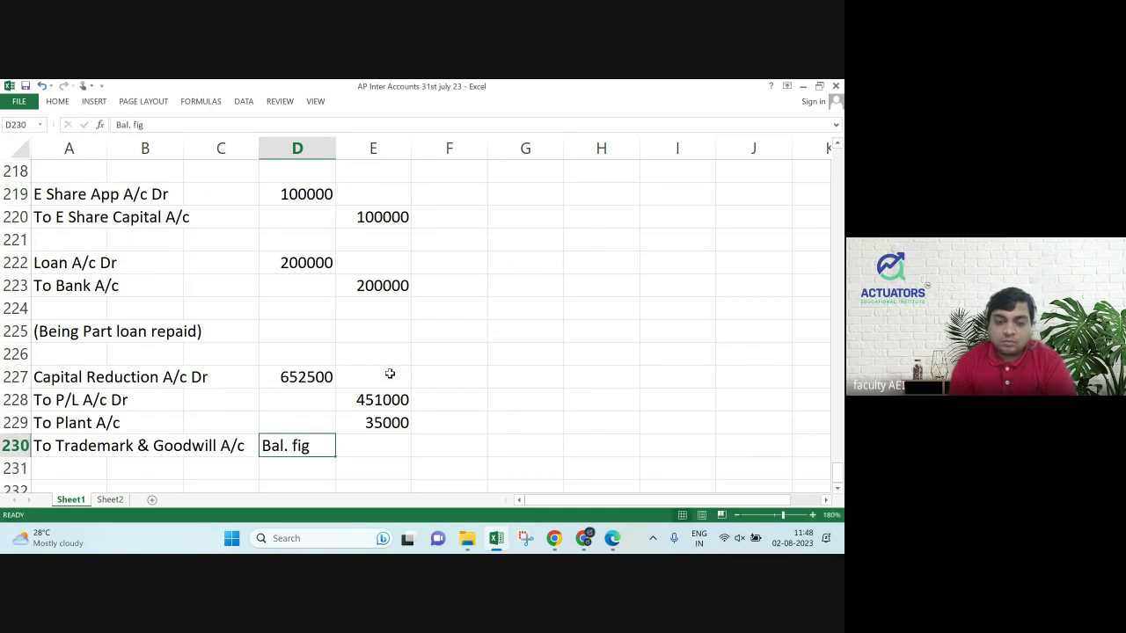
Calculate the balancing amount in E230 with the formula =D227-E228-E229.
{"action": "key", "text": "Right"}
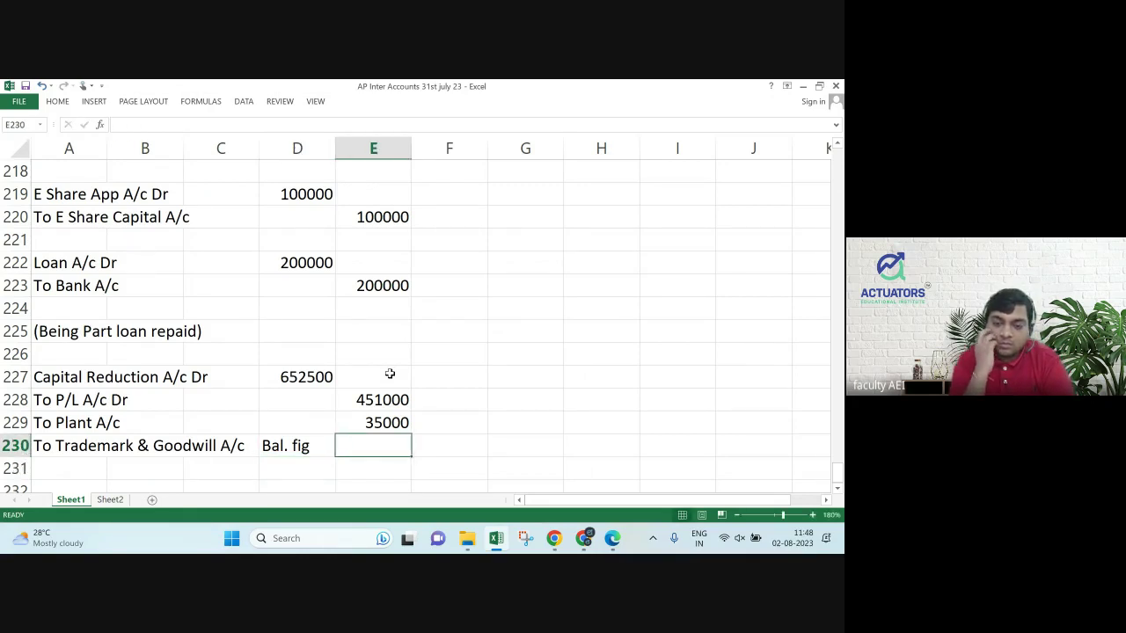
{"action": "type", "text": "="}
{"action": "key", "text": "Up"}
{"action": "key", "text": "Up"}
{"action": "key", "text": "Up"}
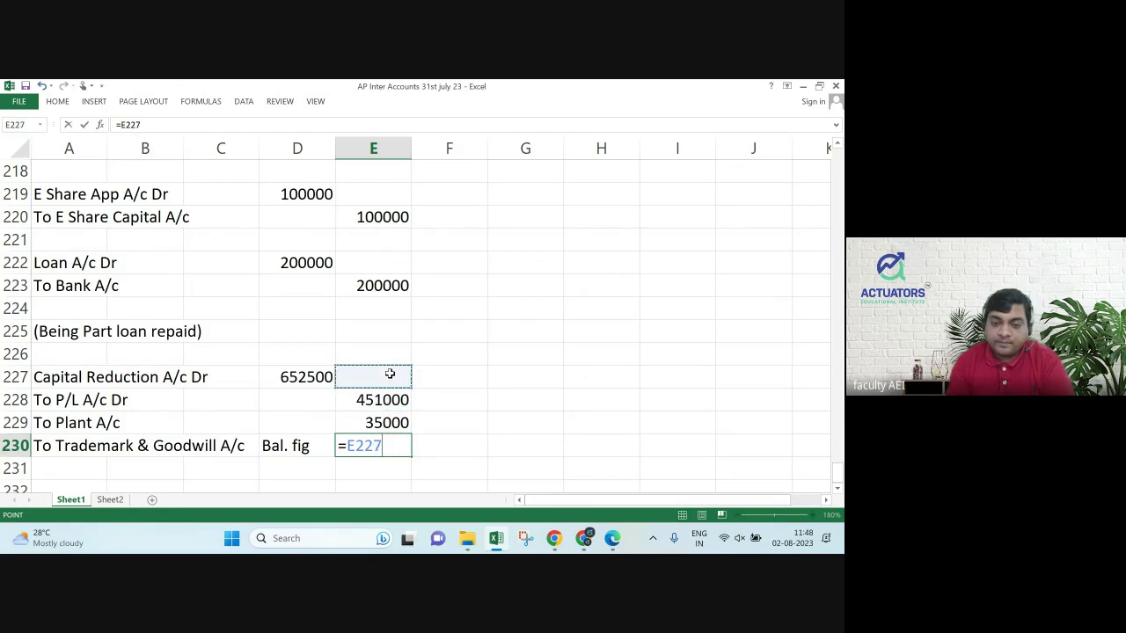
{"action": "key", "text": "Left"}
{"action": "type", "text": "-"}
{"action": "key", "text": "Up"}
{"action": "key", "text": "Up"}
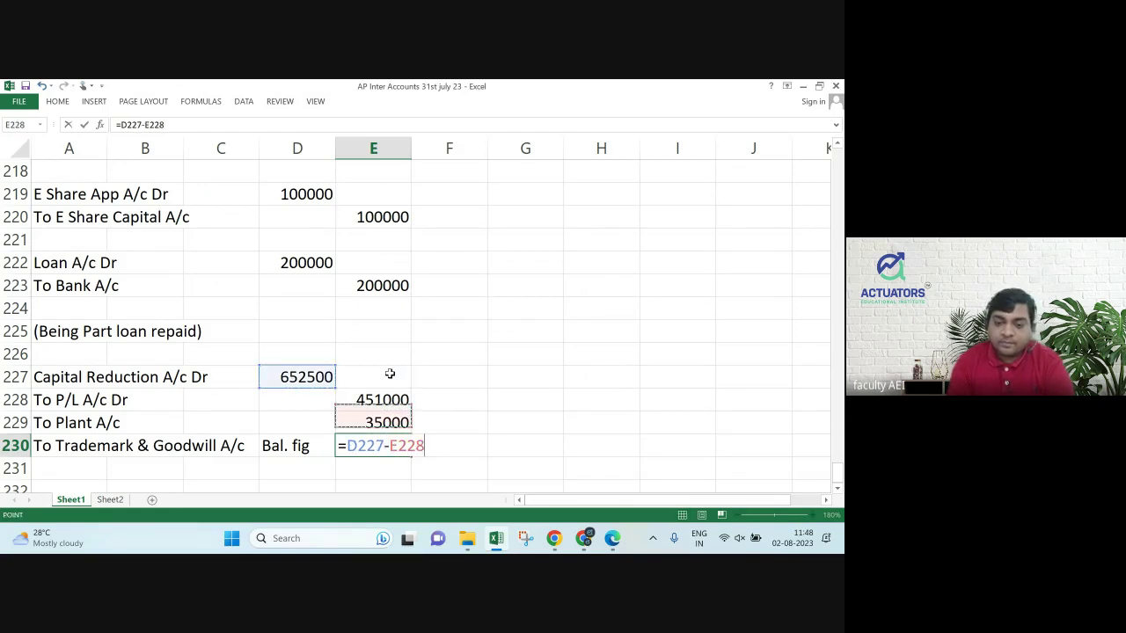
{"action": "type", "text": "-"}
{"action": "key", "text": "Up"}
{"action": "key", "text": "Return"}
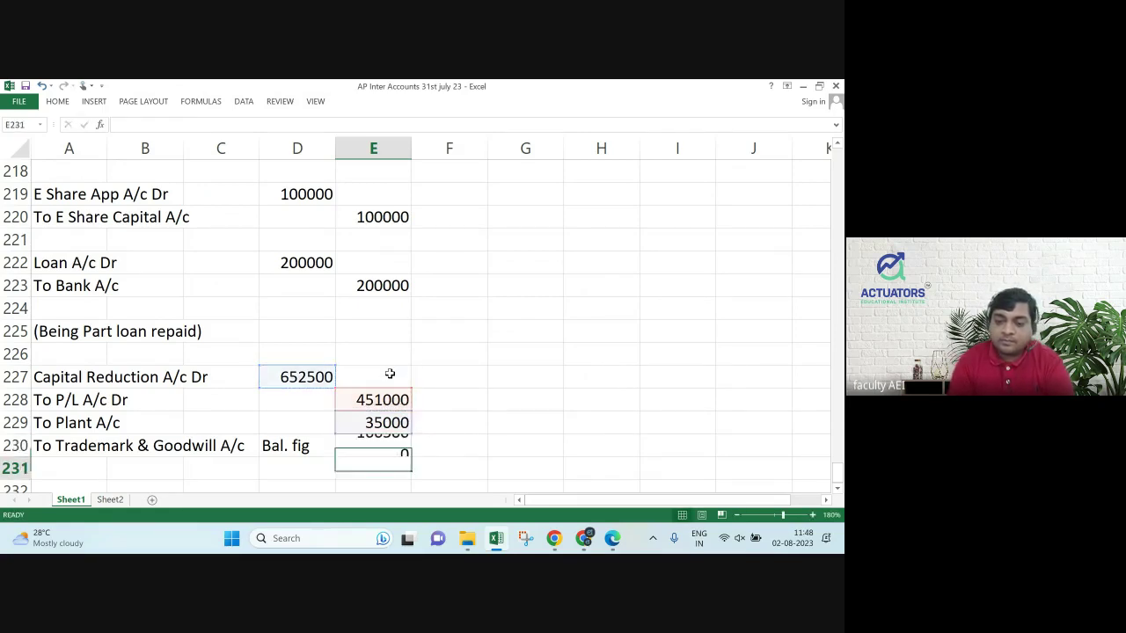
Highlight the Trademark & Goodwill line, A230:E230, with a yellow fill.
{"action": "key", "text": "Up"}
{"action": "key", "text": "Left"}
{"action": "key", "text": "Left"}
{"action": "key", "text": "Left"}
{"action": "key", "text": "Left"}
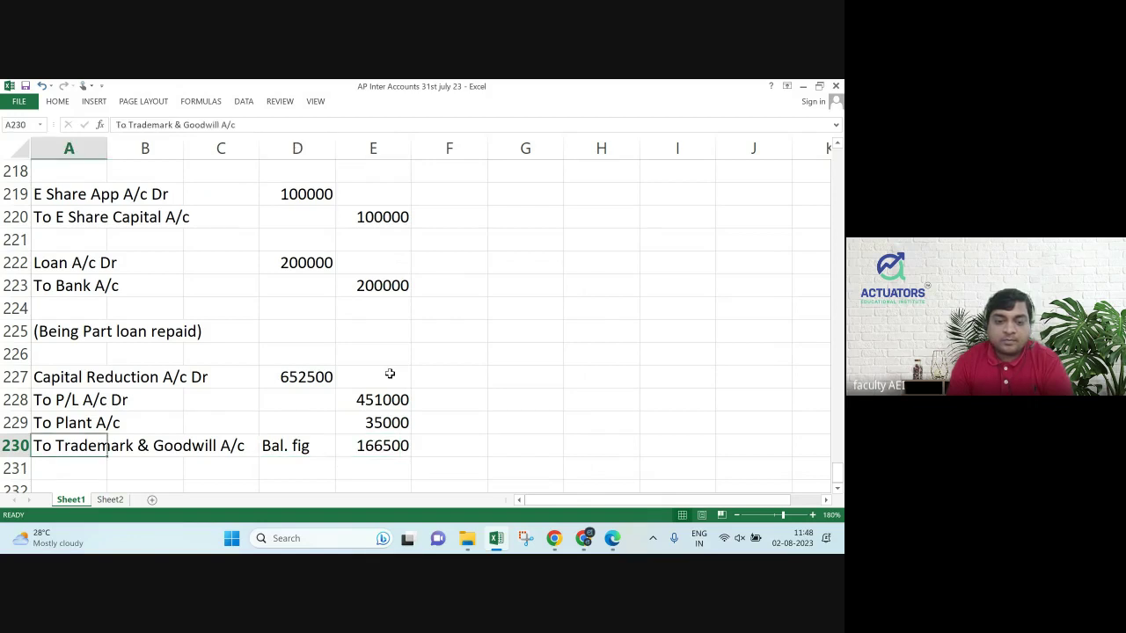
{"action": "key", "text": "shift+Right"}
{"action": "key", "text": "shift+Right"}
{"action": "key", "text": "shift+Right"}
{"action": "key", "text": "shift+Right"}
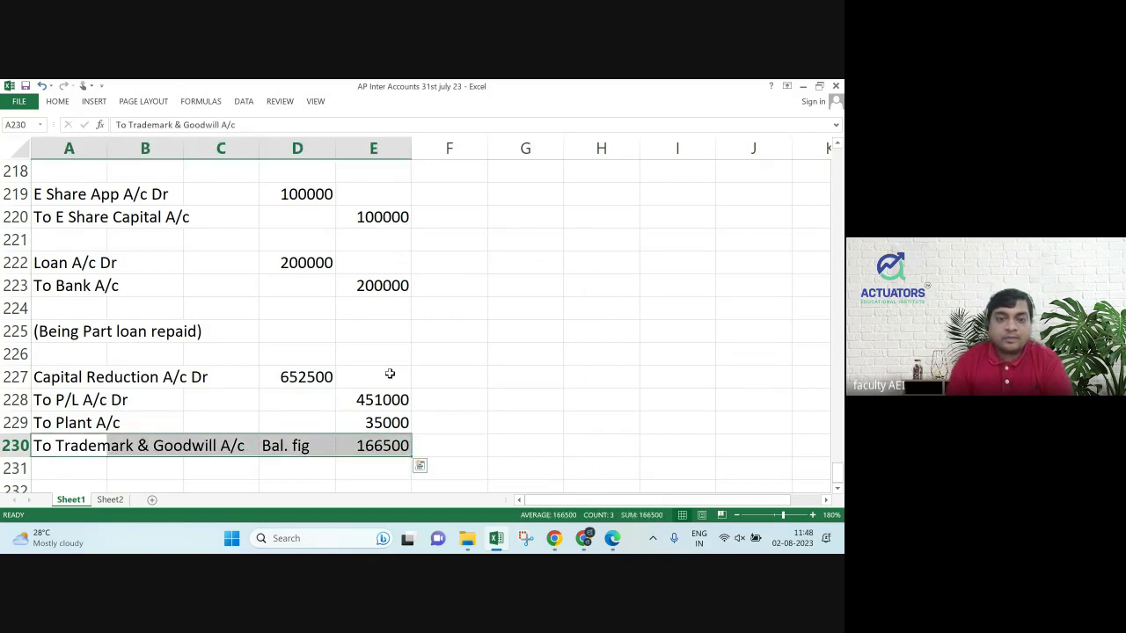
{"action": "left_click", "coordinate": [57, 101]}
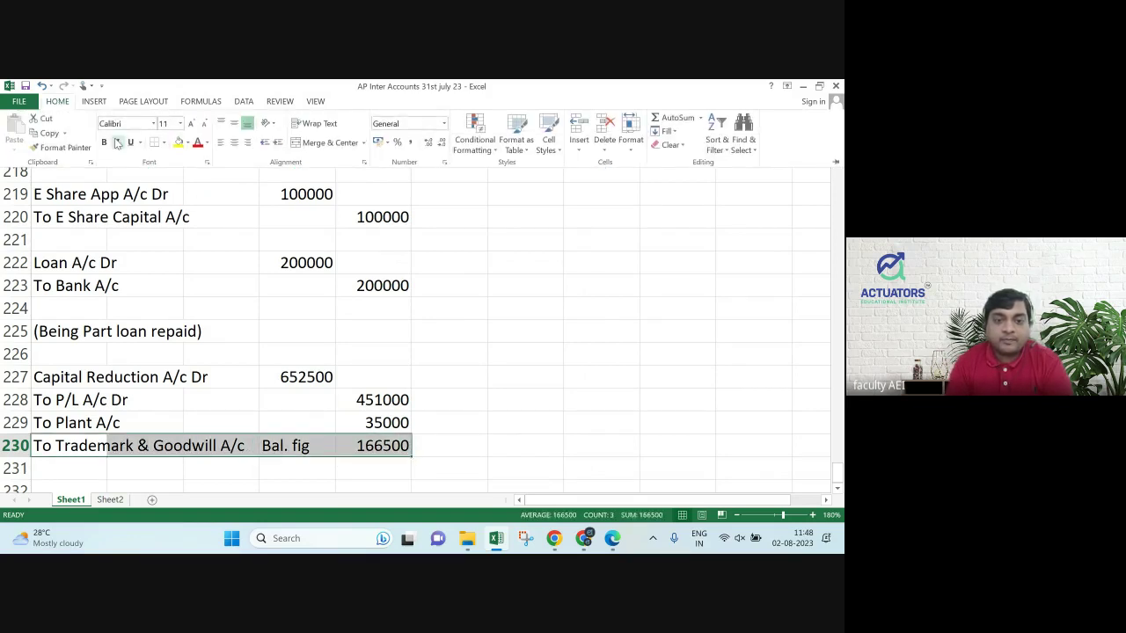
{"action": "left_click", "coordinate": [179, 143]}
{"action": "left_click", "coordinate": [517, 406]}
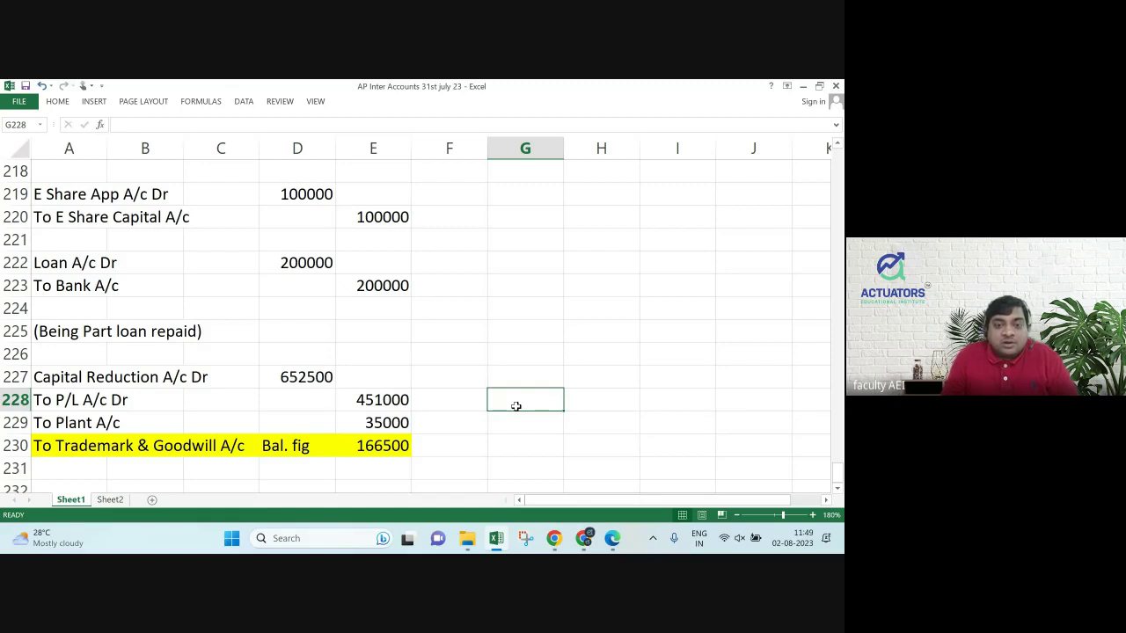
Switch to the chapter PDF to review Rebuilt Ltd's Illustration 4 balance sheet, and return to the Excel worksheet.
{"action": "key", "text": "alt+Tab"}
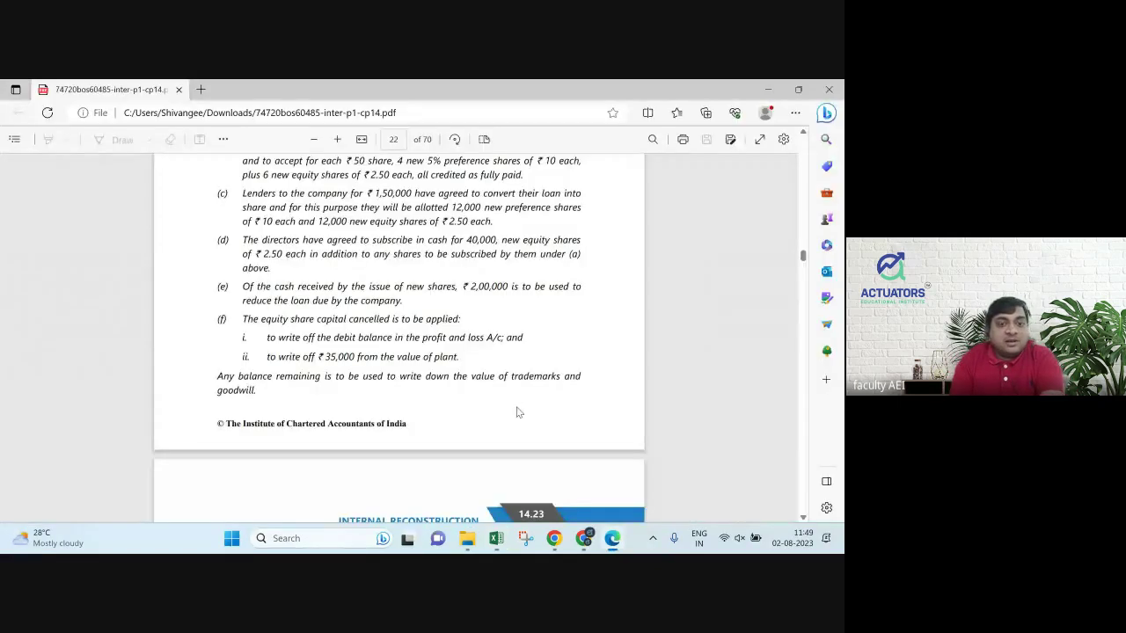
{"action": "scroll", "coordinate": [517, 412], "scroll_direction": "up", "scroll_amount": 10}
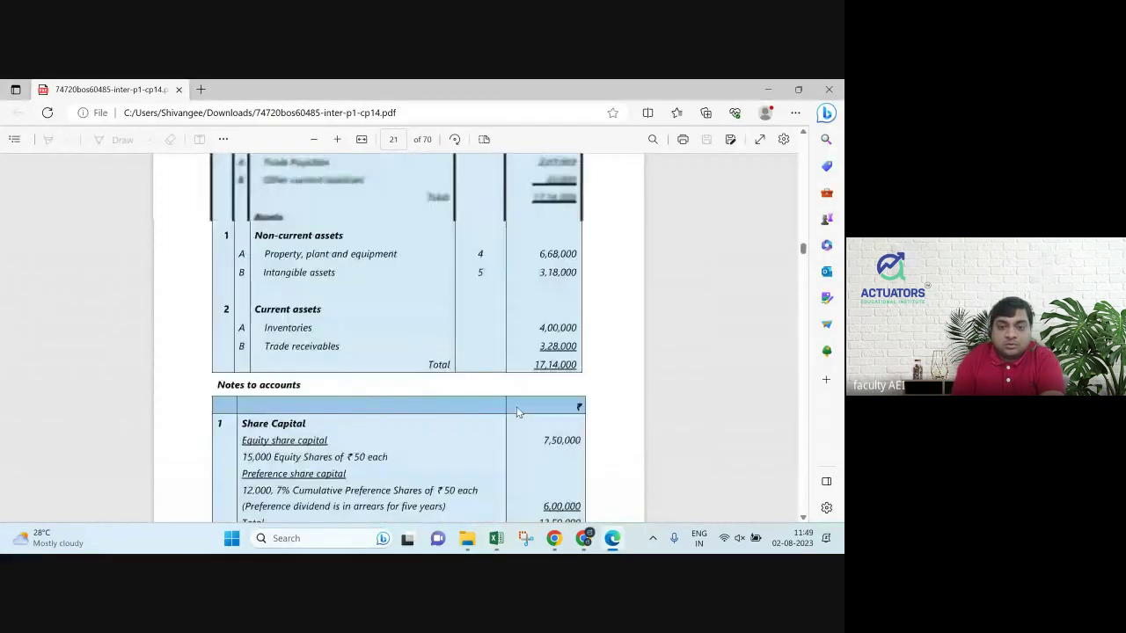
{"action": "scroll", "coordinate": [518, 412], "scroll_direction": "up", "scroll_amount": 5}
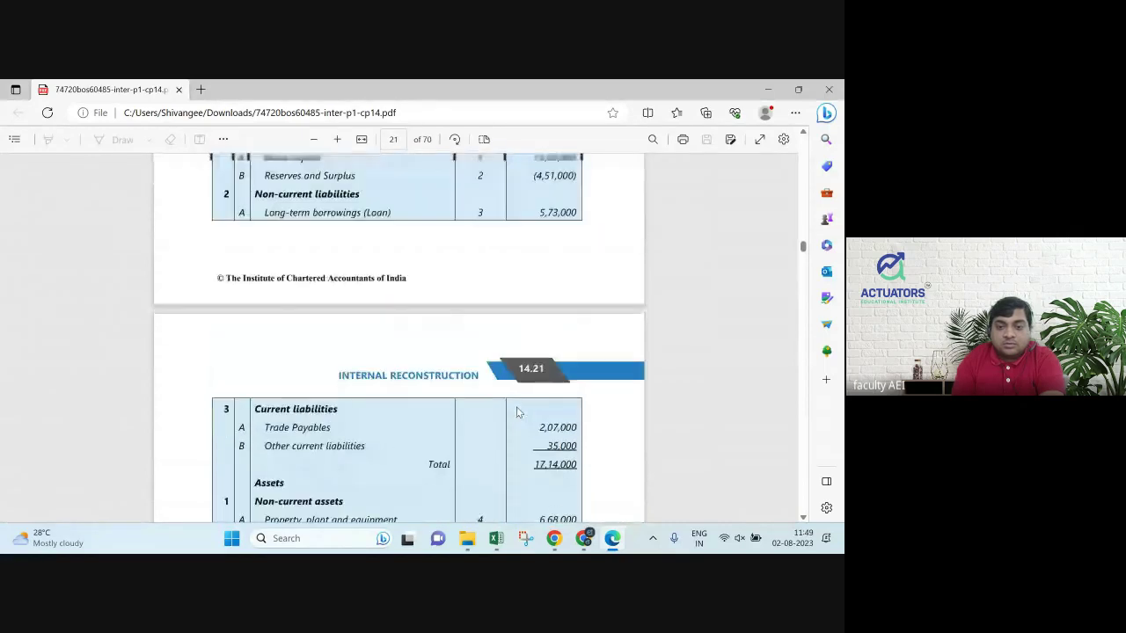
{"action": "scroll", "coordinate": [517, 412], "scroll_direction": "up", "scroll_amount": 1}
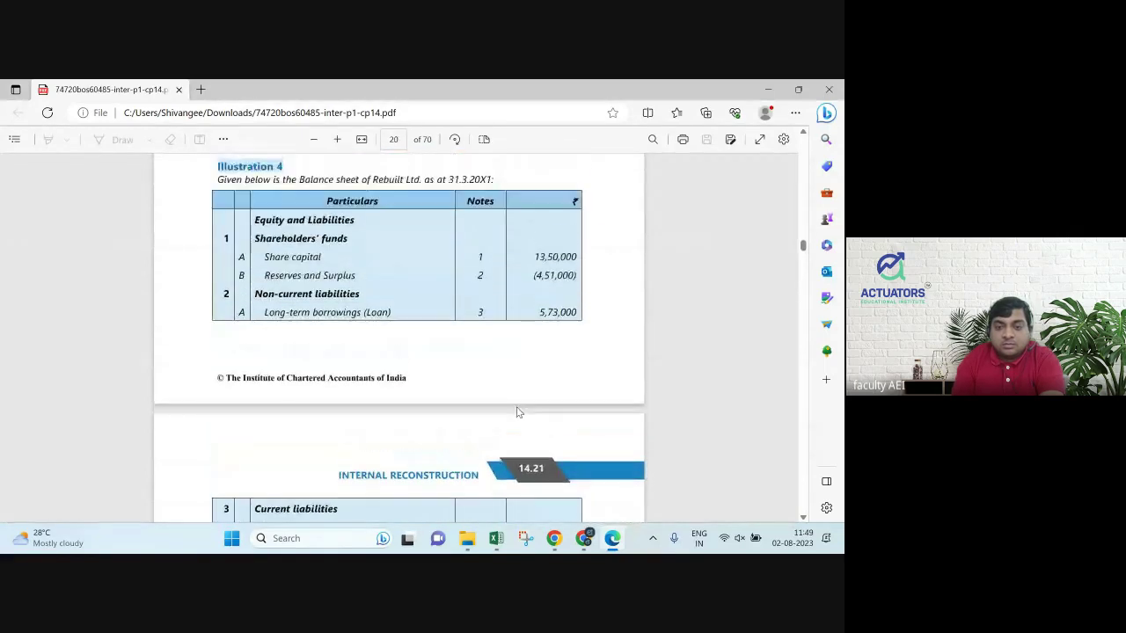
{"action": "scroll", "coordinate": [518, 412], "scroll_direction": "down", "scroll_amount": 1}
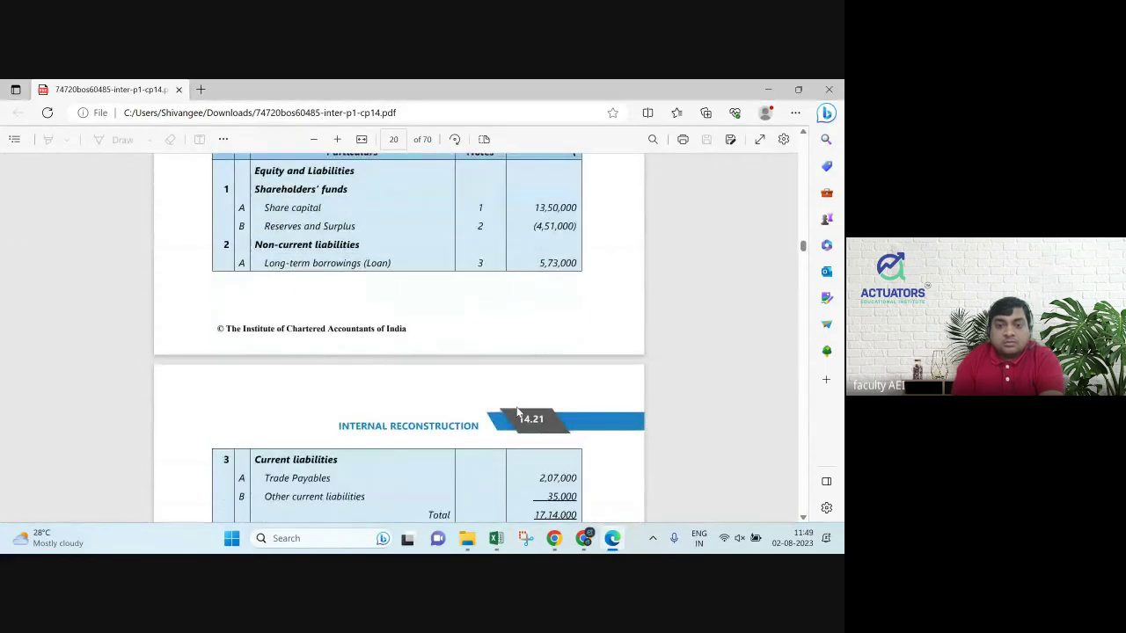
{"action": "key", "text": "alt+Tab"}
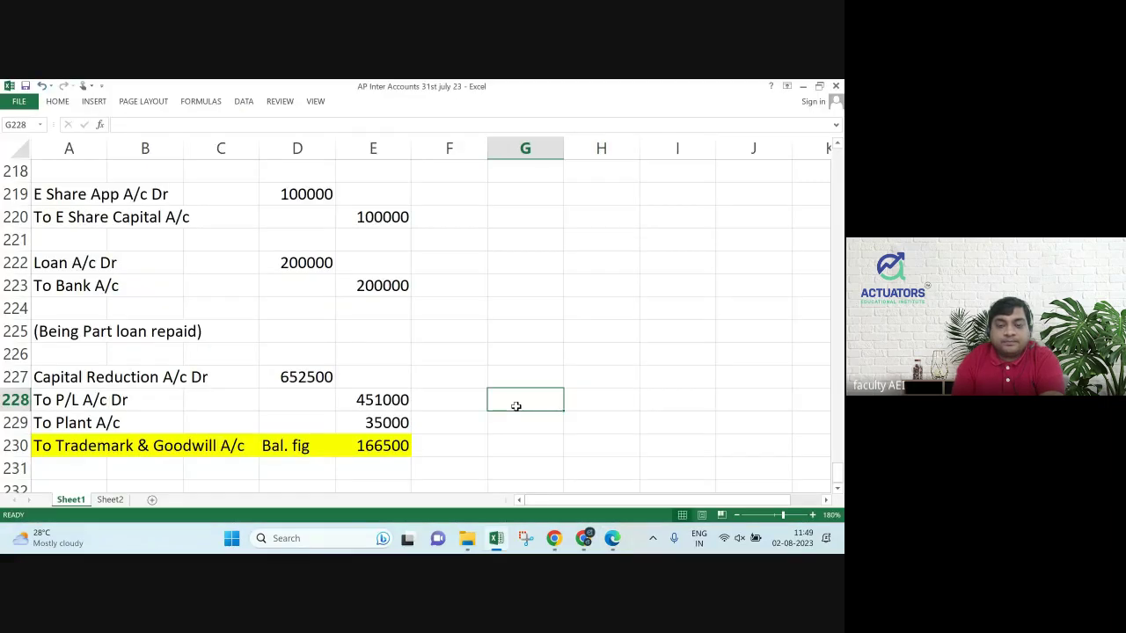
Copy the earlier A & Co Ltd (And Reduced) balance sheet together with its notes, range A157:J180.
{"action": "key", "text": "Up"}
{"action": "key", "text": "Up"}
{"action": "key", "text": "Up"}
{"action": "key", "text": "Up"}
{"action": "key", "text": "Up"}
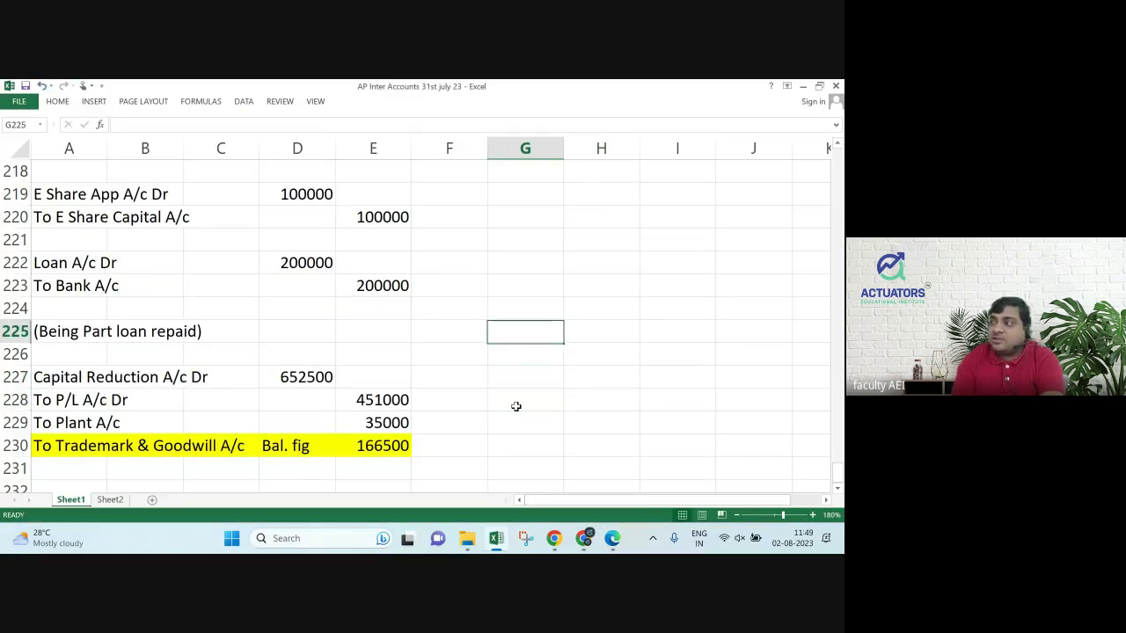
{"action": "key", "text": "Up"}
{"action": "key", "text": "Up"}
{"action": "key", "text": "Up"}
{"action": "key", "text": "Up"}
{"action": "key", "text": "Up"}
{"action": "key", "text": "Up"}
{"action": "key", "text": "Up"}
{"action": "key", "text": "Up"}
{"action": "key", "text": "Up"}
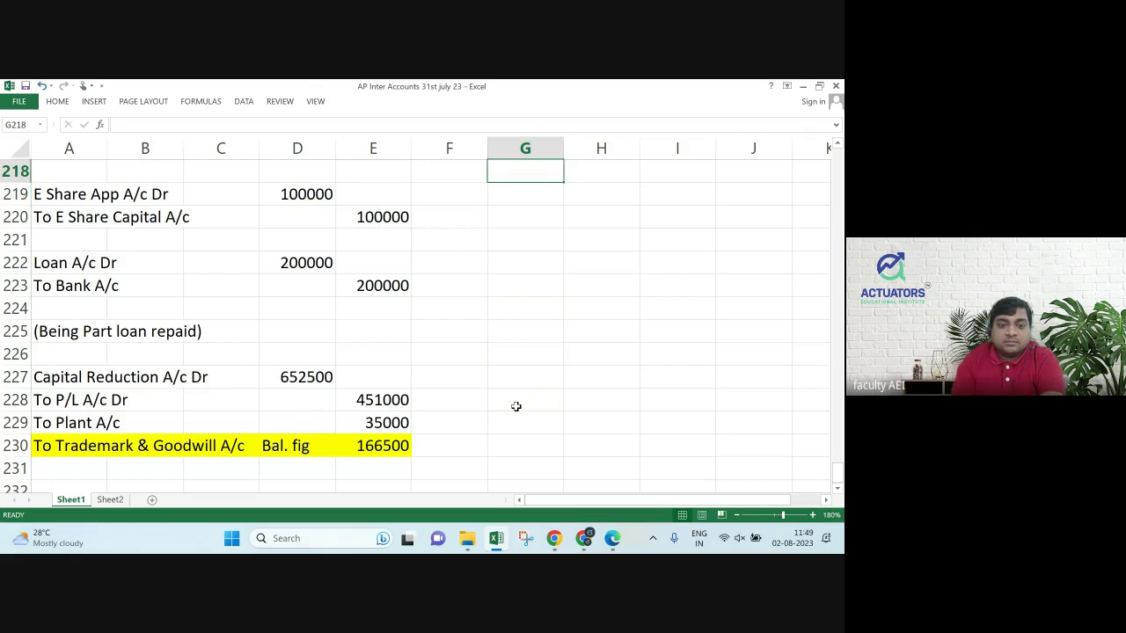
{"action": "key", "text": "Up"}
{"action": "key", "text": "Up"}
{"action": "key", "text": "Up"}
{"action": "key", "text": "Up"}
{"action": "key", "text": "Up"}
{"action": "key", "text": "Up"}
{"action": "key", "text": "Up"}
{"action": "key", "text": "Up"}
{"action": "key", "text": "Up"}
{"action": "key", "text": "Up"}
{"action": "key", "text": "Up"}
{"action": "key", "text": "Up"}
{"action": "key", "text": "Up"}
{"action": "key", "text": "Up"}
{"action": "key", "text": "Up"}
{"action": "key", "text": "Up"}
{"action": "key", "text": "Up"}
{"action": "key", "text": "Up"}
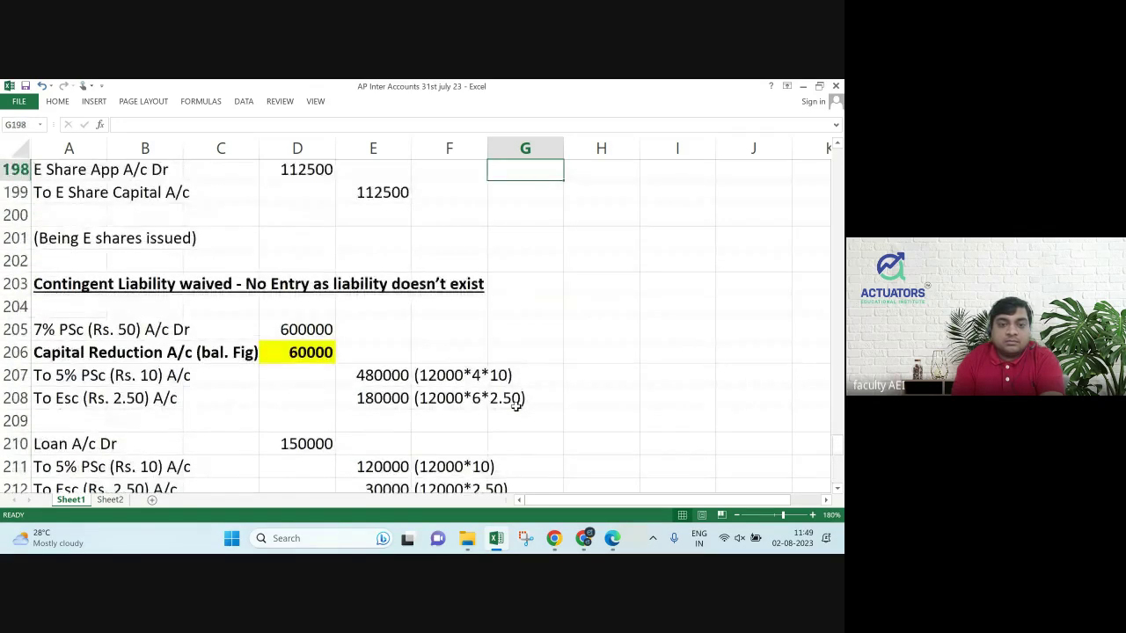
{"action": "key", "text": "Up"}
{"action": "key", "text": "Up"}
{"action": "key", "text": "Up"}
{"action": "key", "text": "Up"}
{"action": "key", "text": "Up"}
{"action": "key", "text": "Up"}
{"action": "key", "text": "Up"}
{"action": "key", "text": "Up"}
{"action": "key", "text": "Up"}
{"action": "key", "text": "Up"}
{"action": "key", "text": "Up"}
{"action": "key", "text": "Up"}
{"action": "key", "text": "Up"}
{"action": "key", "text": "Up"}
{"action": "key", "text": "Up"}
{"action": "key", "text": "Up"}
{"action": "key", "text": "Up"}
{"action": "key", "text": "Up"}
{"action": "key", "text": "Up"}
{"action": "key", "text": "Up"}
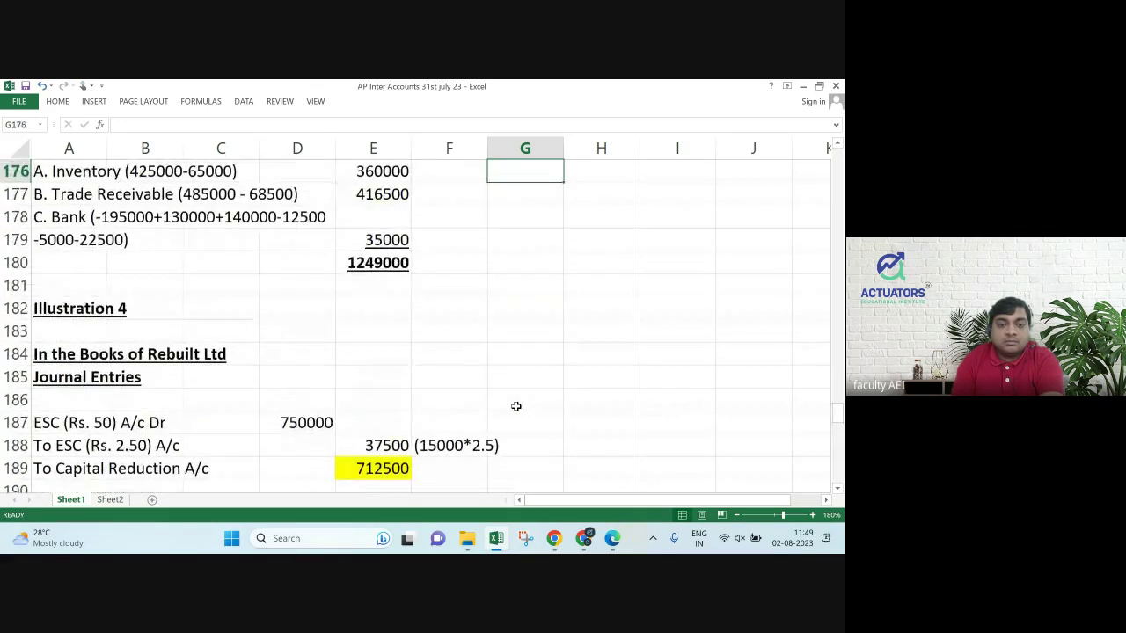
{"action": "key", "text": "Up"}
{"action": "key", "text": "Up"}
{"action": "key", "text": "Up"}
{"action": "key", "text": "Up"}
{"action": "key", "text": "Up"}
{"action": "key", "text": "Up"}
{"action": "key", "text": "Up"}
{"action": "key", "text": "Up"}
{"action": "key", "text": "Up"}
{"action": "key", "text": "Up"}
{"action": "key", "text": "Up"}
{"action": "key", "text": "Up"}
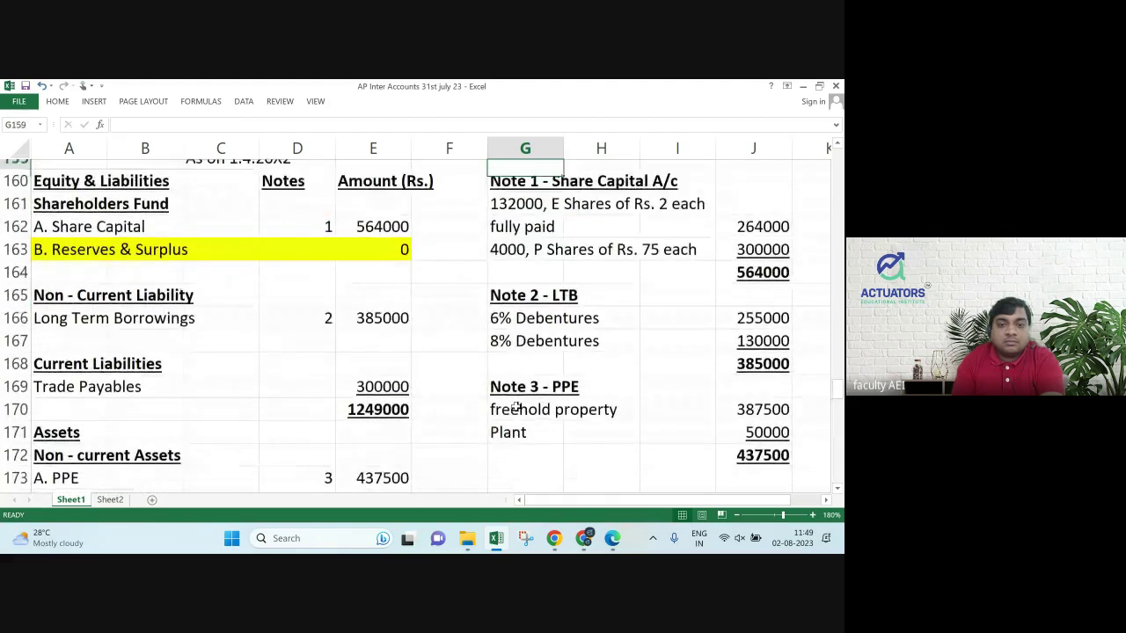
{"action": "scroll", "coordinate": [516, 407], "scroll_direction": "up", "scroll_amount": 1}
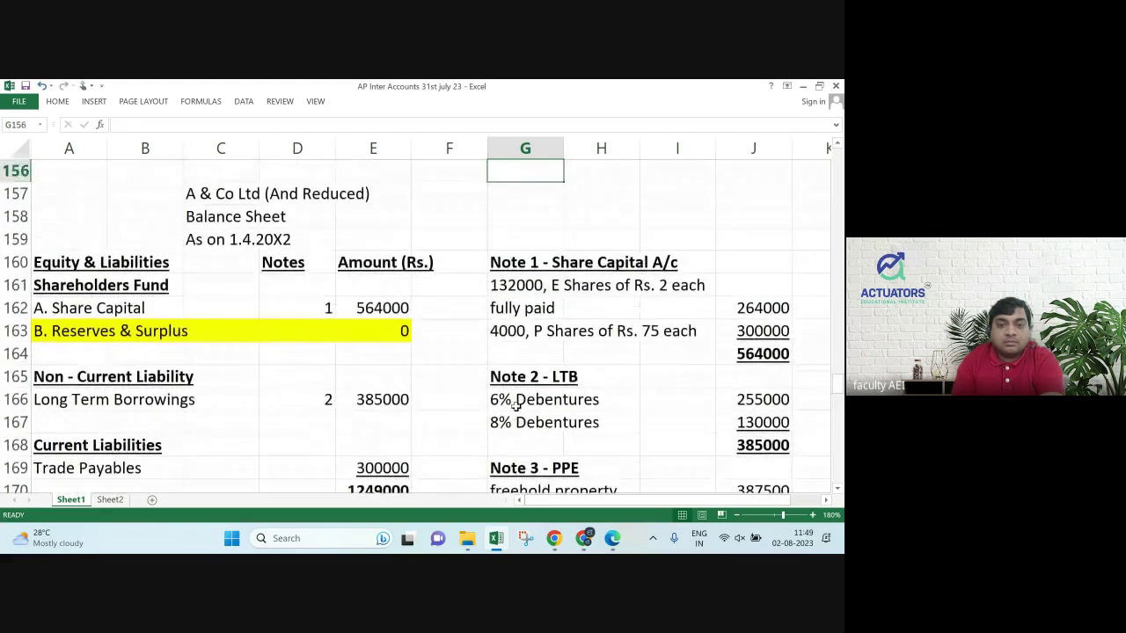
{"action": "key", "text": "Down"}
{"action": "key", "text": "Down"}
{"action": "key", "text": "Left"}
{"action": "key", "text": "Up"}
{"action": "key", "text": "Left"}
{"action": "key", "text": "Left"}
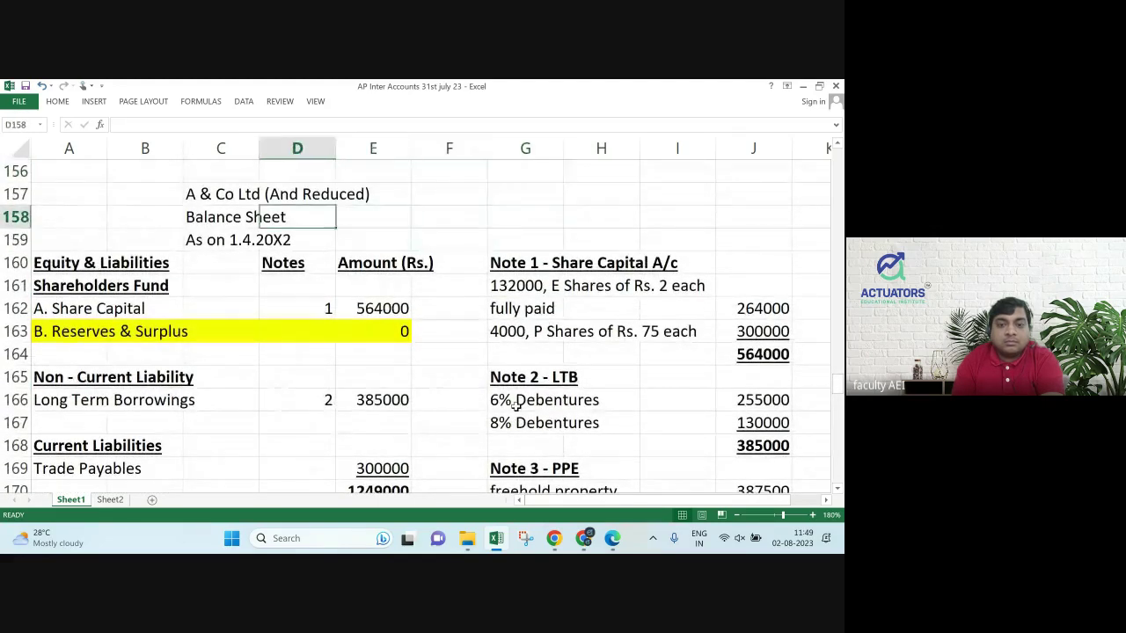
{"action": "key", "text": "Left"}
{"action": "key", "text": "Left"}
{"action": "key", "text": "Left"}
{"action": "key", "text": "Up"}
{"action": "key", "text": "shift+Right"}
{"action": "key", "text": "shift+Right"}
{"action": "key", "text": "shift+Right"}
{"action": "key", "text": "shift+Right"}
{"action": "key", "text": "shift+Right"}
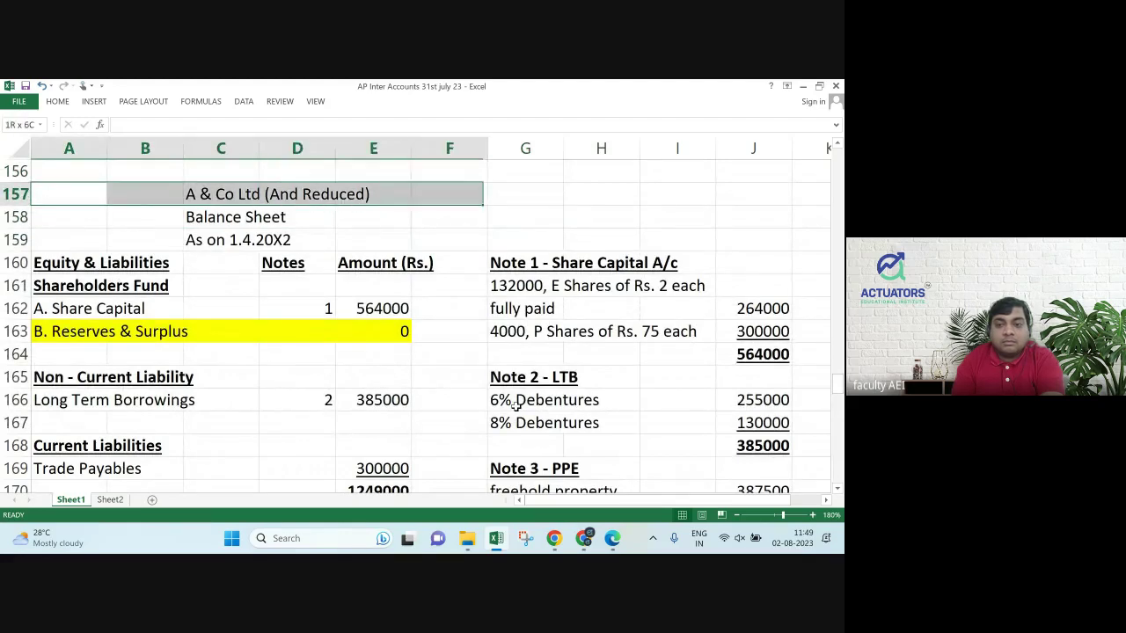
{"action": "key", "text": "shift+Right"}
{"action": "key", "text": "shift+Right"}
{"action": "key", "text": "shift+Right"}
{"action": "key", "text": "shift+Right"}
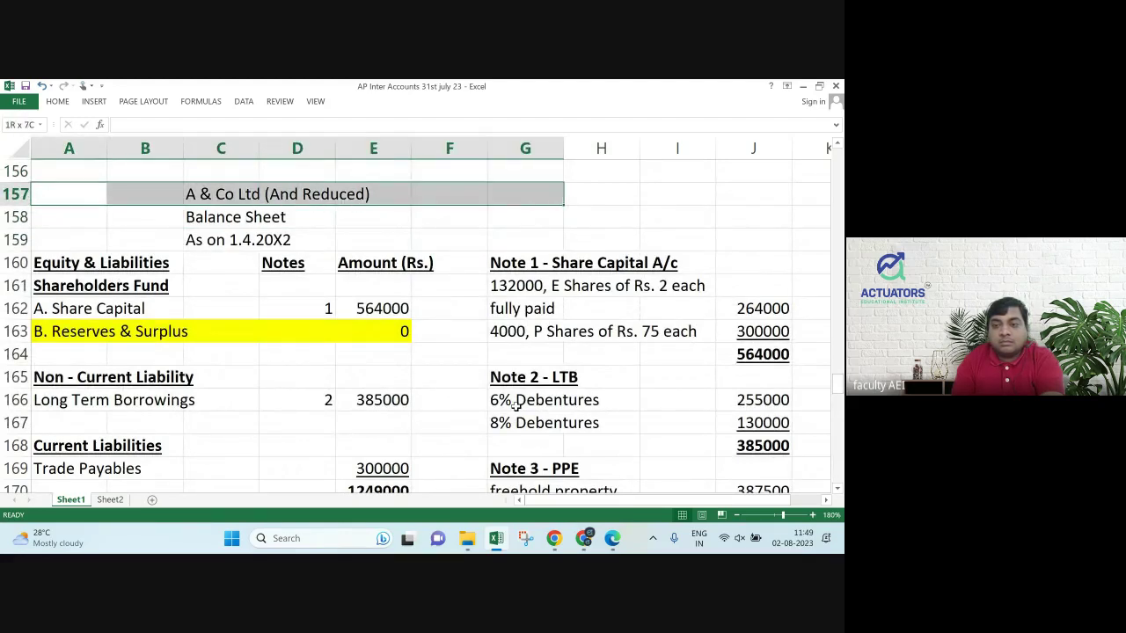
{"action": "key", "text": "shift+Down"}
{"action": "key", "text": "shift+Down"}
{"action": "key", "text": "shift+Down"}
{"action": "key", "text": "shift+Down"}
{"action": "key", "text": "shift+Down"}
{"action": "key", "text": "shift+Down"}
{"action": "key", "text": "shift+Down"}
{"action": "key", "text": "shift+Down"}
{"action": "key", "text": "shift+Down"}
{"action": "key", "text": "shift+Down"}
{"action": "key", "text": "shift+Down"}
{"action": "key", "text": "shift+Down"}
{"action": "key", "text": "shift+Down"}
{"action": "key", "text": "shift+Down"}
{"action": "key", "text": "shift+Down"}
{"action": "key", "text": "shift+Down"}
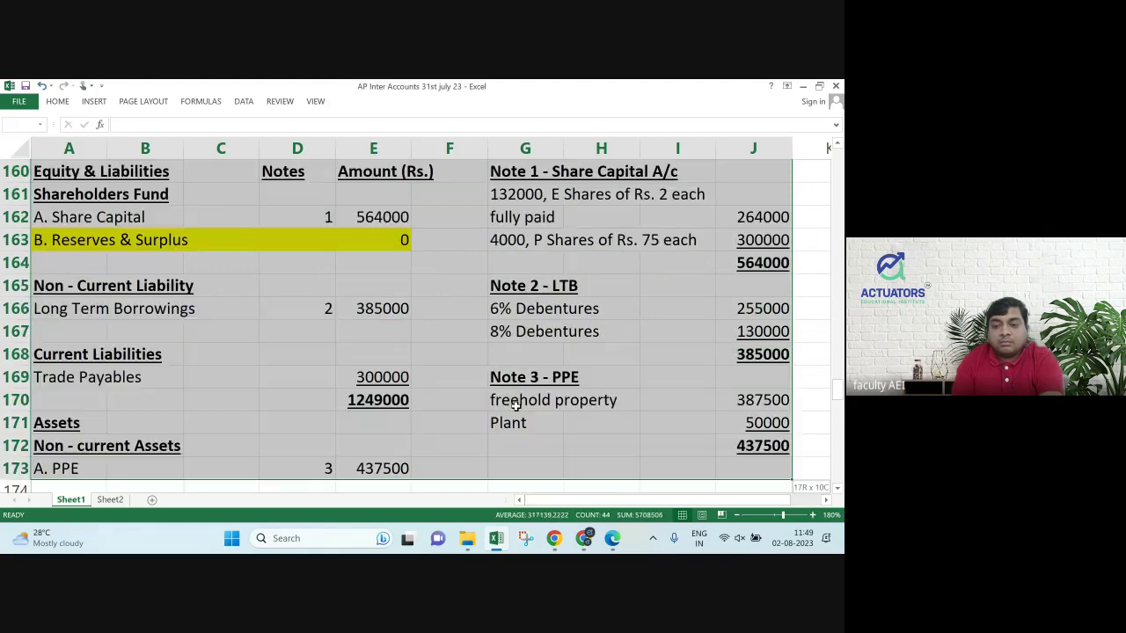
{"action": "key", "text": "shift+Down"}
{"action": "key", "text": "shift+Down"}
{"action": "key", "text": "shift+Down"}
{"action": "key", "text": "shift+Down"}
{"action": "key", "text": "shift+Down"}
{"action": "key", "text": "shift+Down"}
{"action": "key", "text": "shift+Down"}
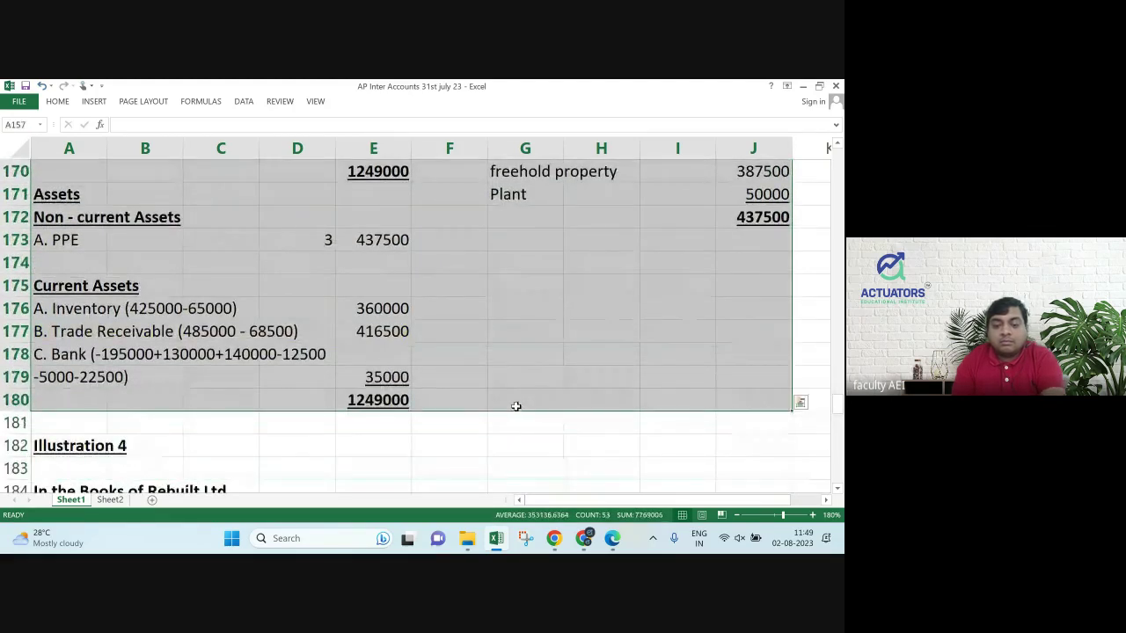
{"action": "key", "text": "ctrl+c"}
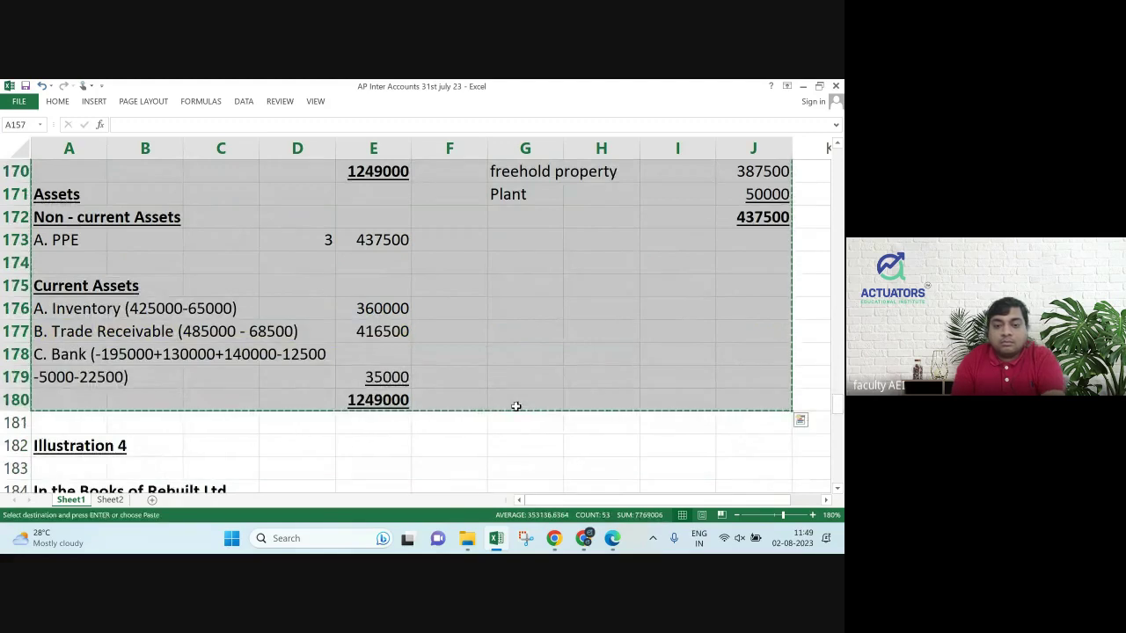
Paste the copied balance sheet and its notes below the Trademark & Goodwill entry, starting at A233.
{"action": "key", "text": "Down"}
{"action": "key", "text": "Down"}
{"action": "key", "text": "Down"}
{"action": "key", "text": "Down"}
{"action": "key", "text": "Down"}
{"action": "key", "text": "Down"}
{"action": "key", "text": "Down"}
{"action": "key", "text": "Down"}
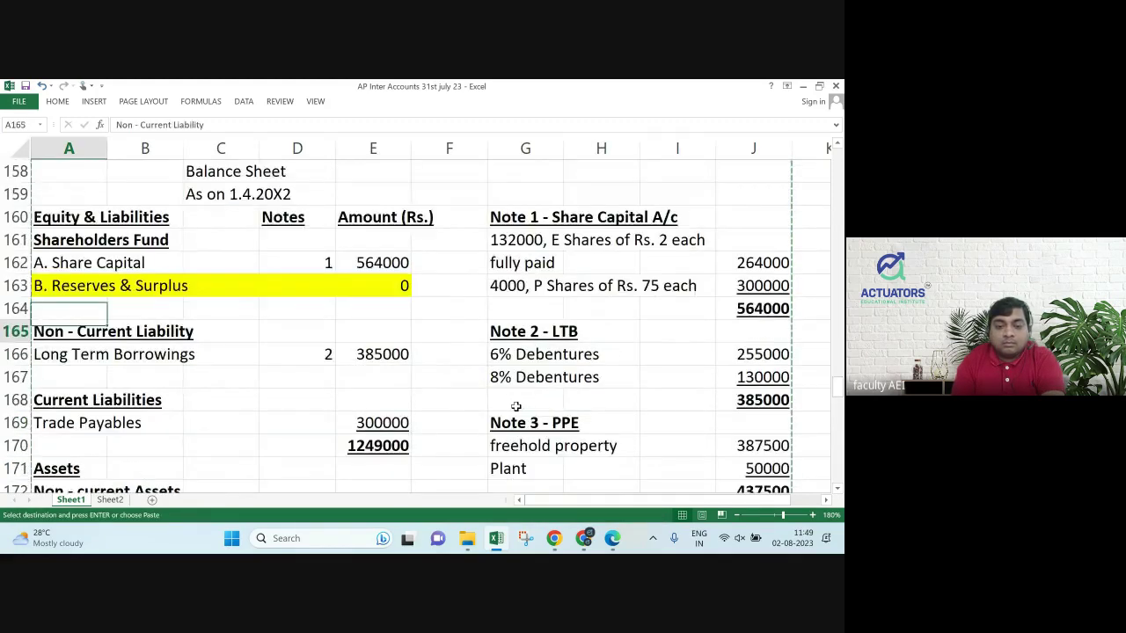
{"action": "key", "text": "Down"}
{"action": "key", "text": "Down"}
{"action": "key", "text": "Down"}
{"action": "key", "text": "Down"}
{"action": "key", "text": "Down"}
{"action": "key", "text": "Down"}
{"action": "key", "text": "Down"}
{"action": "key", "text": "Down"}
{"action": "key", "text": "Down"}
{"action": "key", "text": "Down"}
{"action": "key", "text": "Down"}
{"action": "key", "text": "Down"}
{"action": "key", "text": "Down"}
{"action": "key", "text": "Down"}
{"action": "key", "text": "Down"}
{"action": "key", "text": "Down"}
{"action": "key", "text": "Down"}
{"action": "key", "text": "Down"}
{"action": "key", "text": "Down"}
{"action": "key", "text": "Down"}
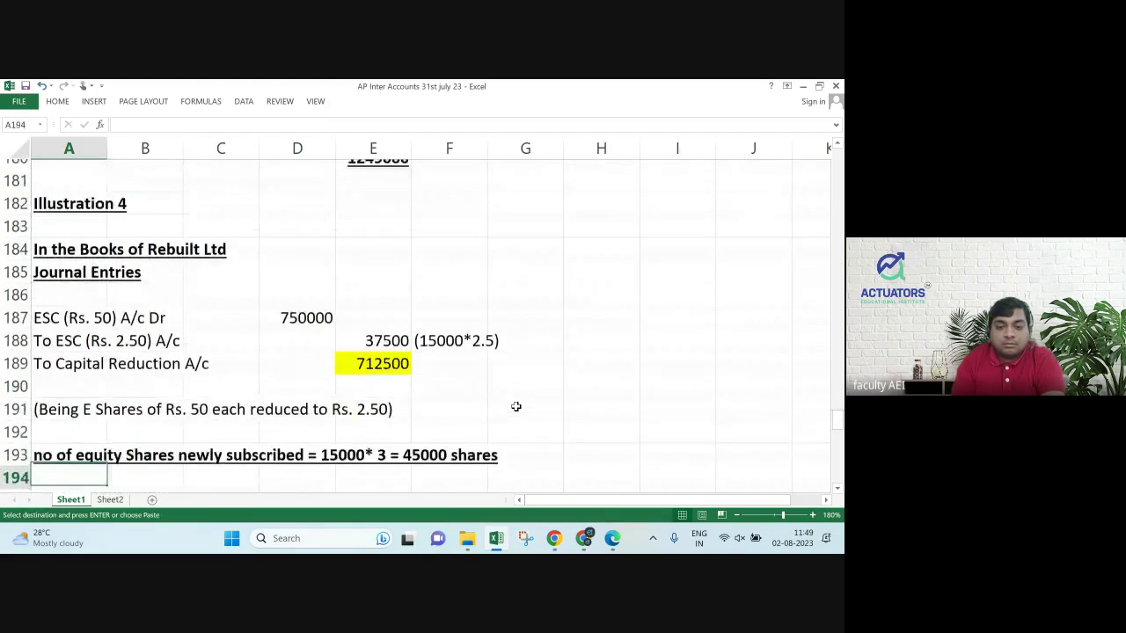
{"action": "key", "text": "Down"}
{"action": "key", "text": "Down"}
{"action": "key", "text": "Down"}
{"action": "key", "text": "Down"}
{"action": "key", "text": "Down"}
{"action": "key", "text": "Down"}
{"action": "key", "text": "Down"}
{"action": "key", "text": "Down"}
{"action": "key", "text": "Down"}
{"action": "key", "text": "Down"}
{"action": "key", "text": "Down"}
{"action": "key", "text": "Down"}
{"action": "key", "text": "Down"}
{"action": "key", "text": "Down"}
{"action": "key", "text": "Down"}
{"action": "key", "text": "Down"}
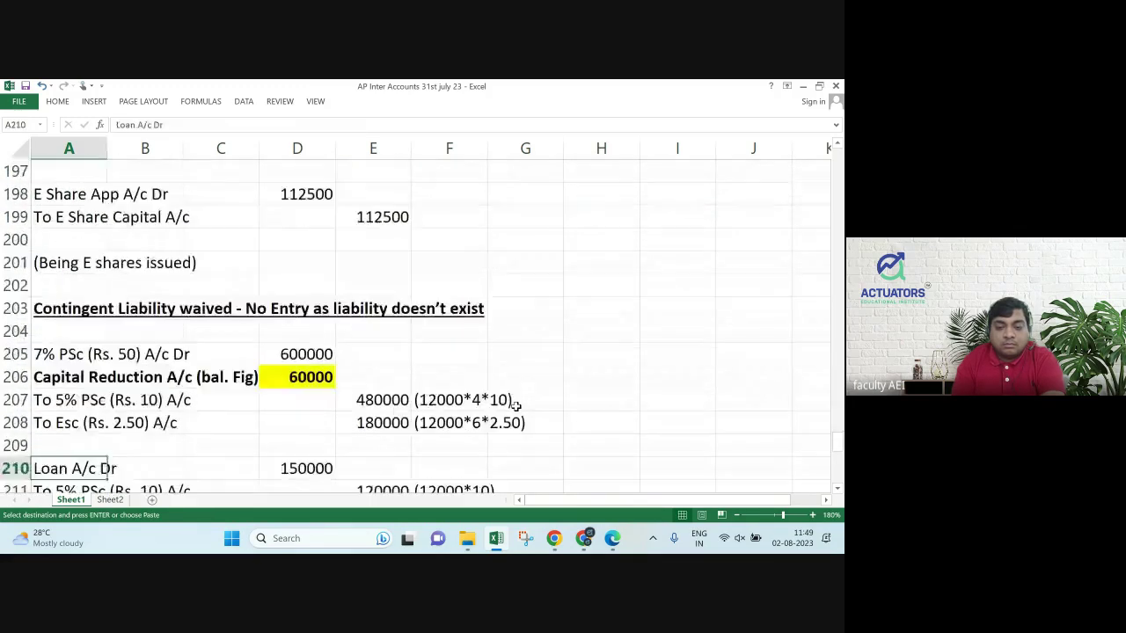
{"action": "key", "text": "Down"}
{"action": "key", "text": "Down"}
{"action": "key", "text": "Down"}
{"action": "key", "text": "Down"}
{"action": "key", "text": "Down"}
{"action": "key", "text": "Down"}
{"action": "key", "text": "Down"}
{"action": "key", "text": "Down"}
{"action": "key", "text": "Down"}
{"action": "key", "text": "Down"}
{"action": "key", "text": "Down"}
{"action": "key", "text": "Down"}
{"action": "key", "text": "Down"}
{"action": "key", "text": "Down"}
{"action": "key", "text": "Down"}
{"action": "key", "text": "Down"}
{"action": "key", "text": "Down"}
{"action": "key", "text": "Down"}
{"action": "key", "text": "Down"}
{"action": "key", "text": "Down"}
{"action": "key", "text": "Up"}
{"action": "key", "text": "Up"}
{"action": "key", "text": "Up"}
{"action": "key", "text": "Up"}
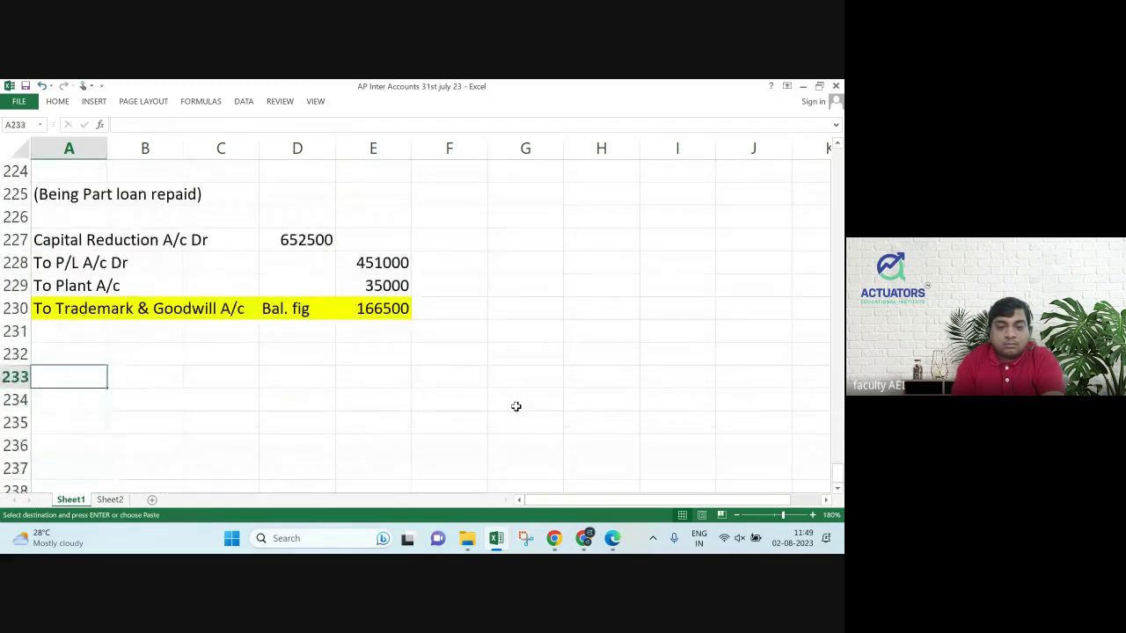
{"action": "key", "text": "Return"}
Change the company name in the pasted balance sheet's title, C233, so it reads "Rebuilt Ltd (And Reduced)".
{"action": "key", "text": "Down"}
{"action": "key", "text": "Down"}
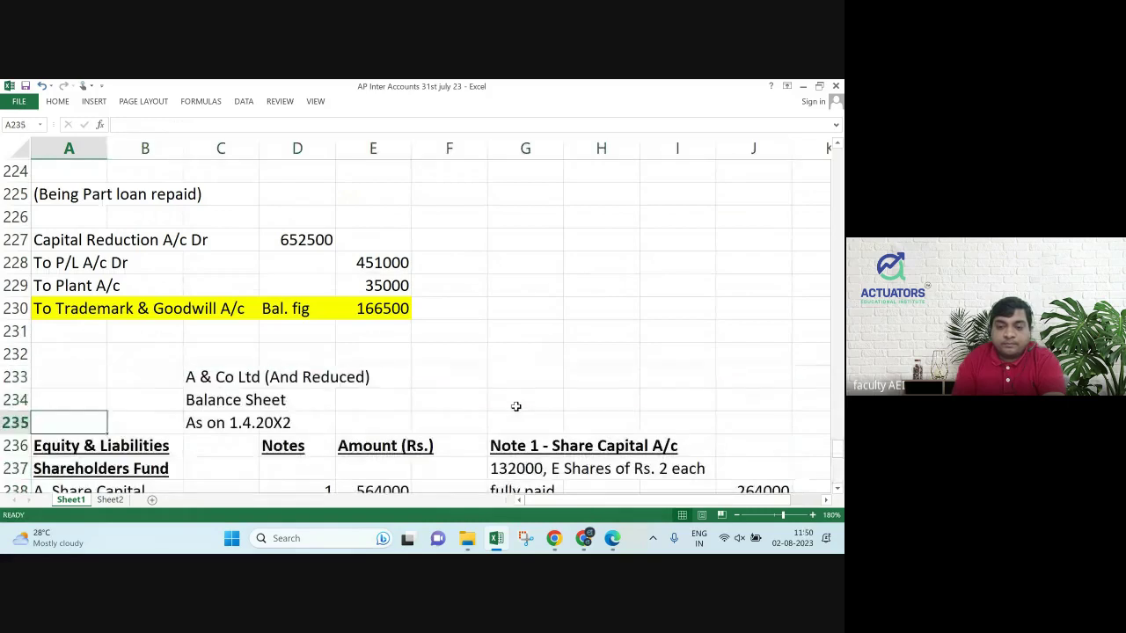
{"action": "key", "text": "Up"}
{"action": "key", "text": "Up"}
{"action": "key", "text": "Right"}
{"action": "key", "text": "Right"}
{"action": "key", "text": "F2"}
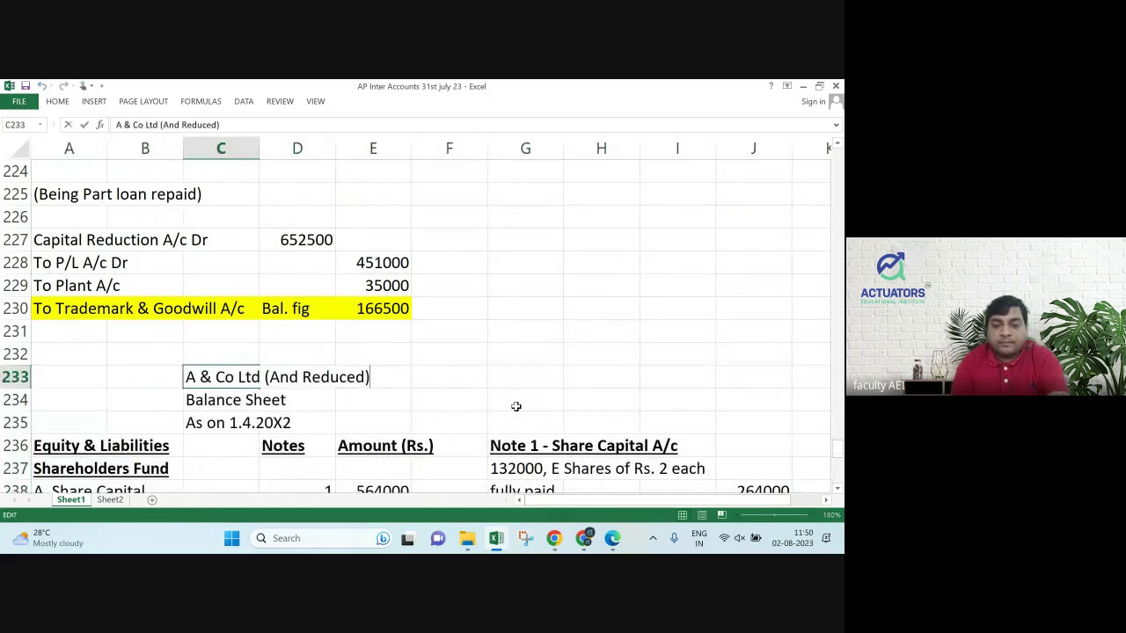
{"action": "key", "text": "Left"}
{"action": "key", "text": "Left"}
{"action": "key", "text": "Left"}
{"action": "key", "text": "Left"}
{"action": "key", "text": "Left"}
{"action": "key", "text": "Left"}
{"action": "key", "text": "Left"}
{"action": "key", "text": "Left"}
{"action": "key", "text": "Left"}
{"action": "key", "text": "Left"}
{"action": "key", "text": "Left"}
{"action": "key", "text": "Left"}
{"action": "key", "text": "Left"}
{"action": "key", "text": "Left"}
{"action": "key", "text": "Left"}
{"action": "key", "text": "Left"}
{"action": "key", "text": "Left"}
{"action": "key", "text": "Left"}
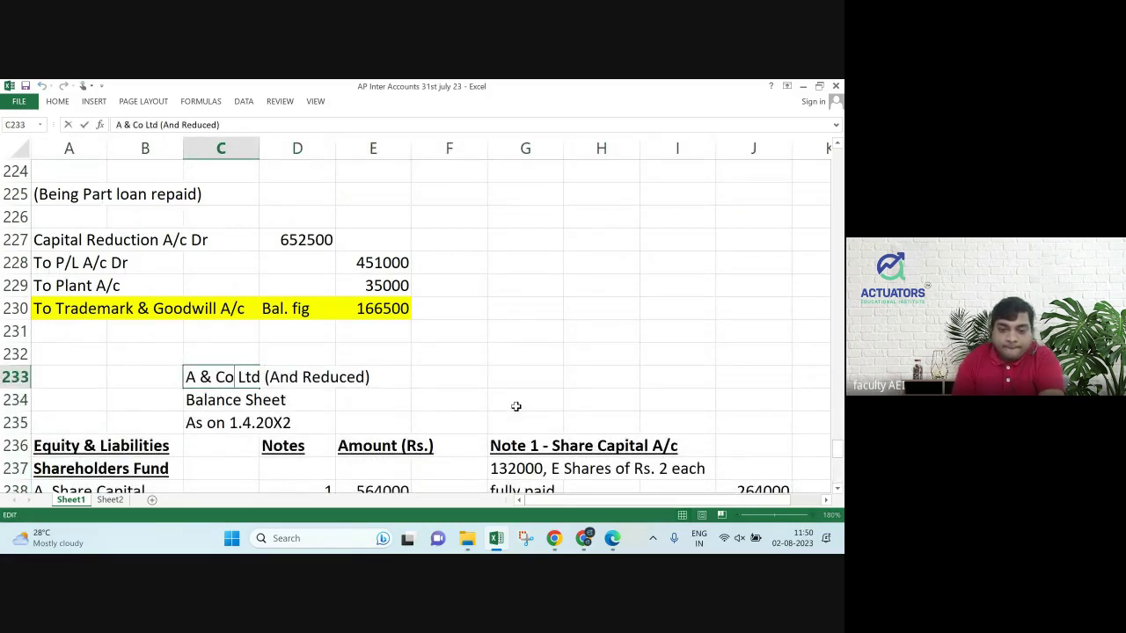
{"action": "key", "text": "BackSpace"}
{"action": "key", "text": "BackSpace"}
{"action": "key", "text": "BackSpace"}
{"action": "key", "text": "BackSpace"}
{"action": "key", "text": "BackSpace"}
{"action": "key", "text": "BackSpace"}
{"action": "type", "text": "Rebuil"}
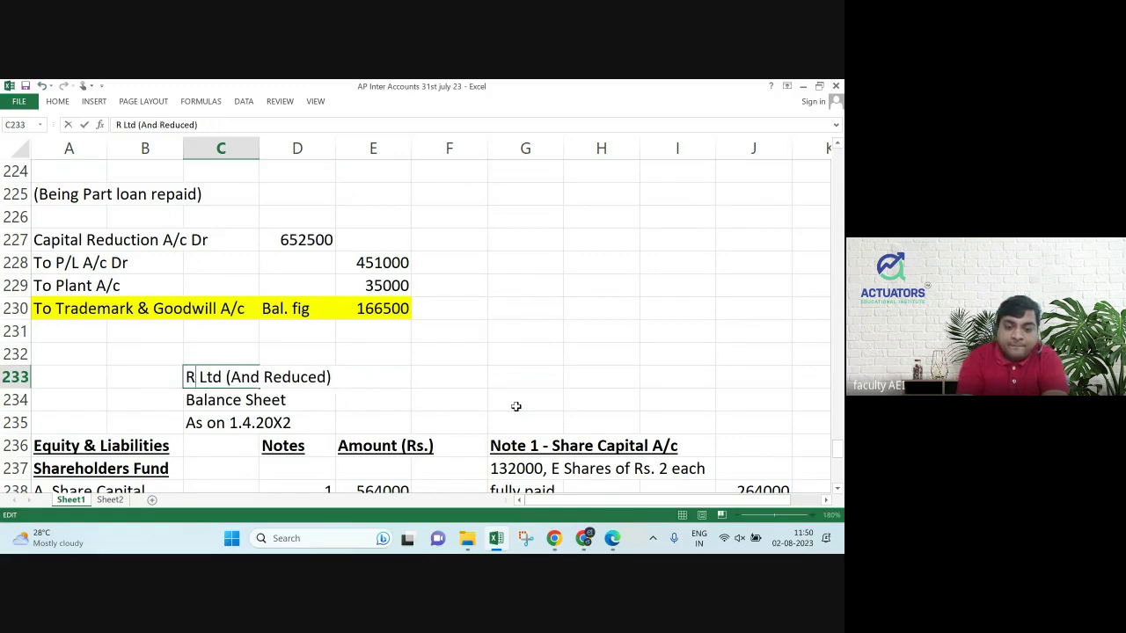
{"action": "type", "text": "t"}
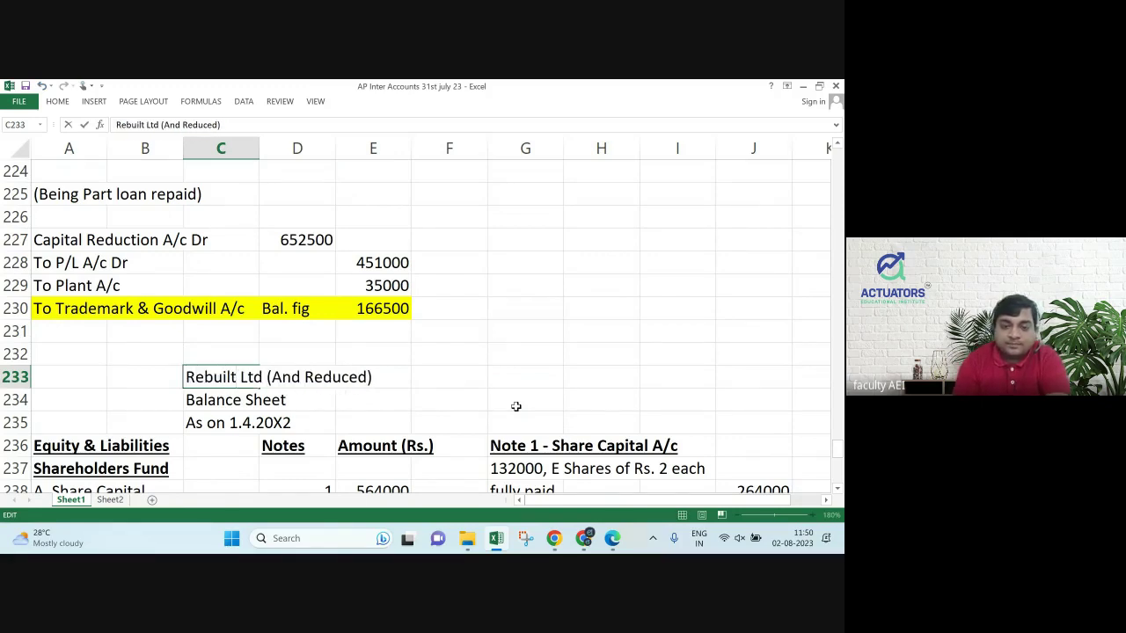
{"action": "key", "text": "Return"}
Change the balance sheet date line in C235 to "As on 1.4.20X1".
{"action": "key", "text": "Return"}
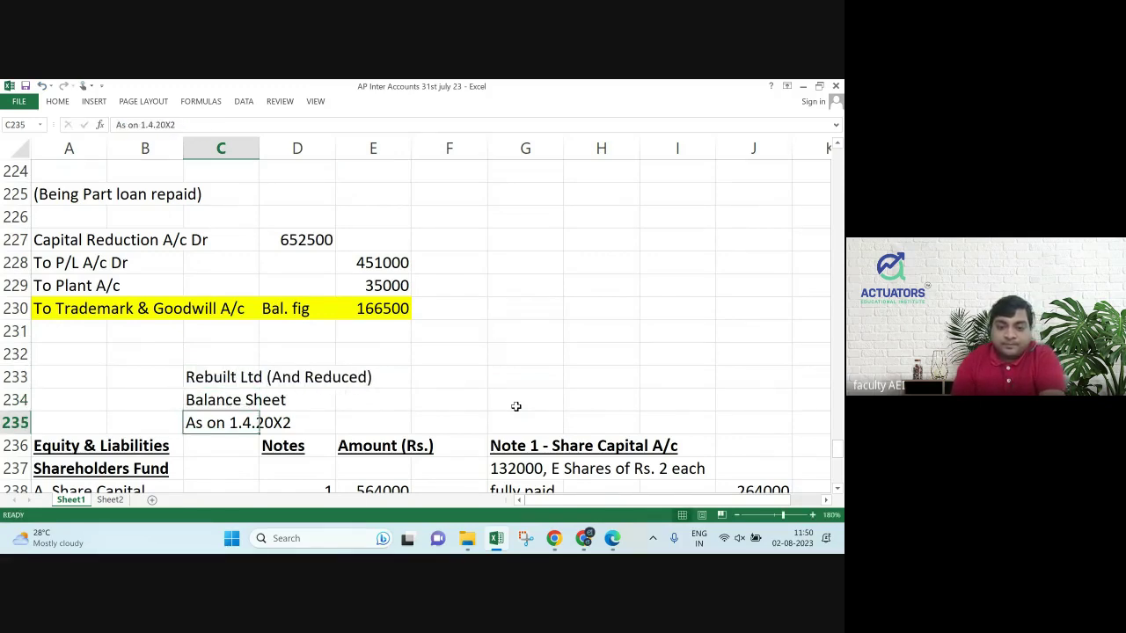
{"action": "key", "text": "F2"}
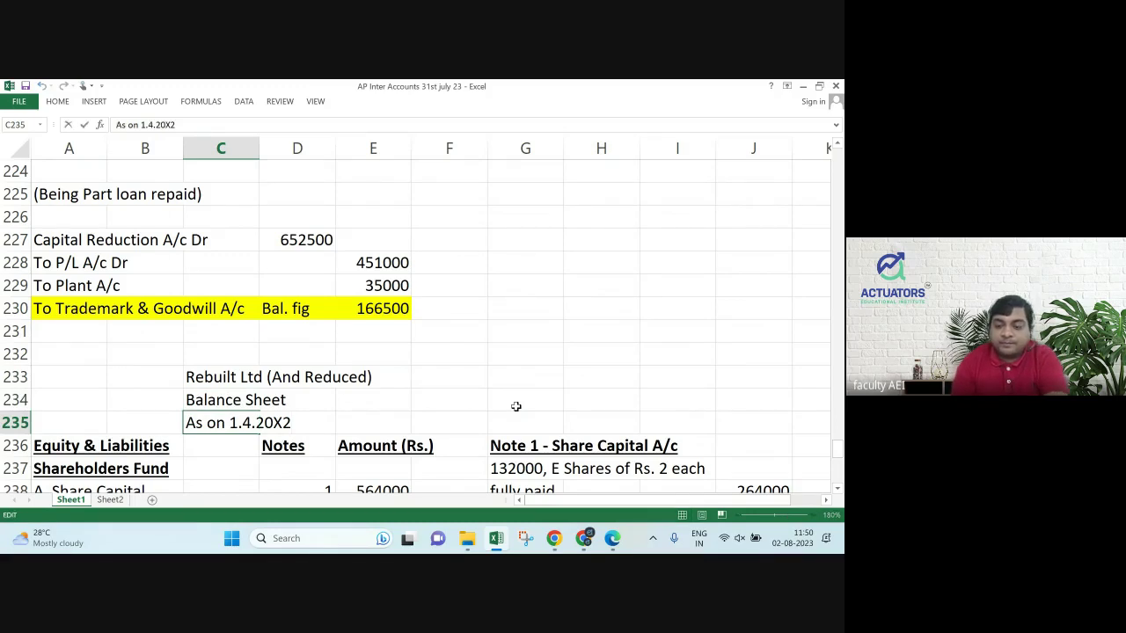
{"action": "key", "text": "BackSpace"}
{"action": "type", "text": "1"}
{"action": "key", "text": "Return"}
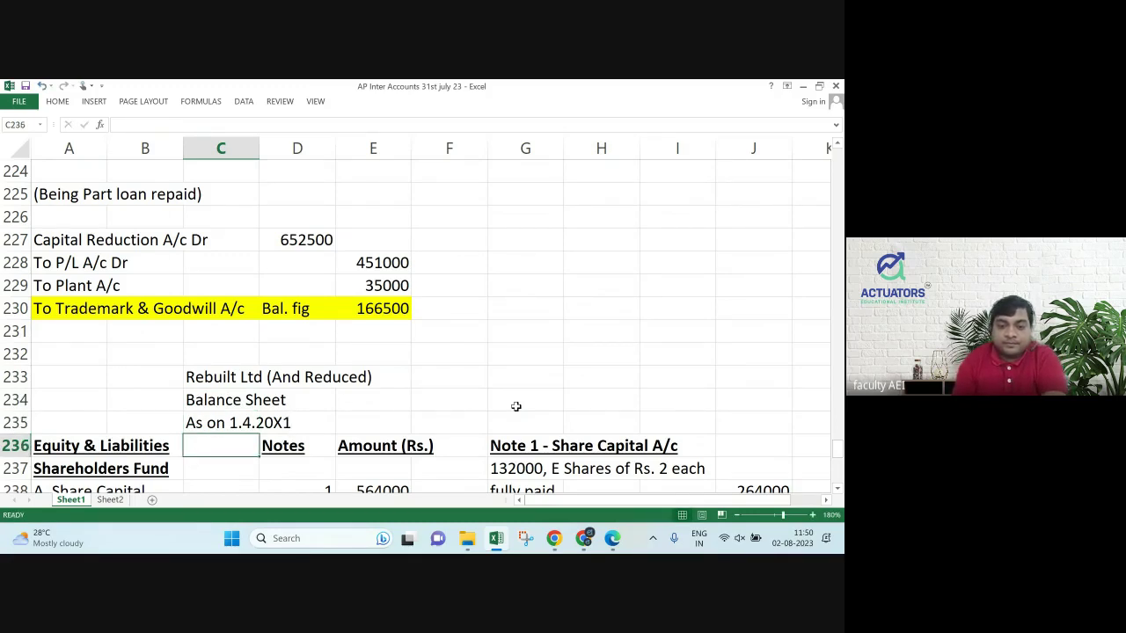
Clear the copied equity and liabilities amounts in E238:E245, keeping the total formula below them.
{"action": "key", "text": "Right"}
{"action": "key", "text": "Down"}
{"action": "key", "text": "Down"}
{"action": "key", "text": "Down"}
{"action": "key", "text": "Down"}
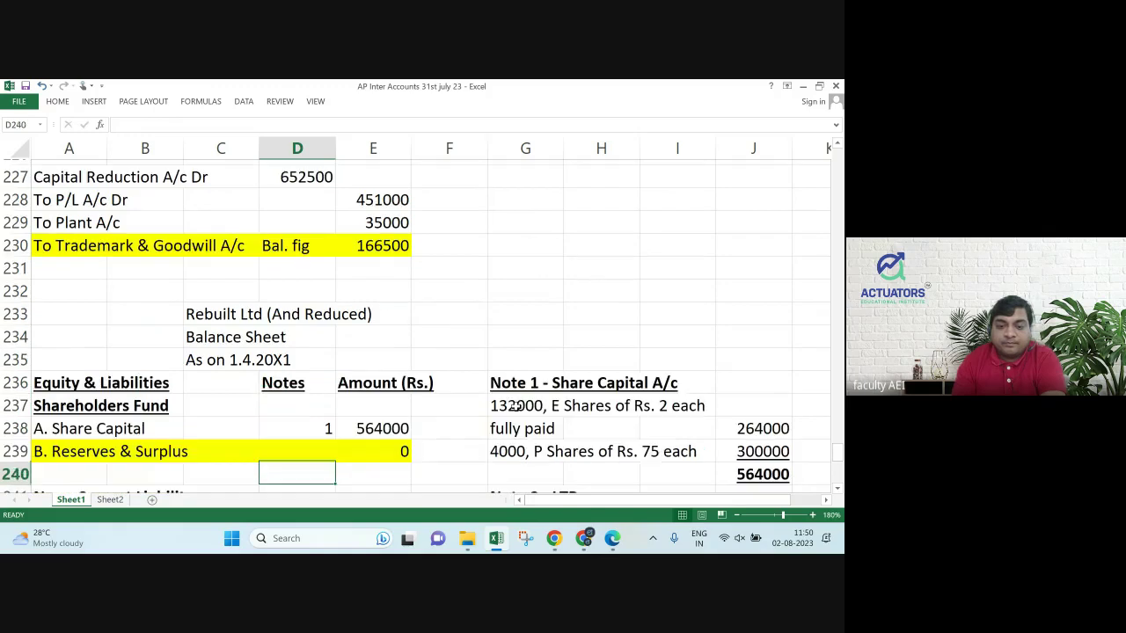
{"action": "key", "text": "Up"}
{"action": "key", "text": "Up"}
{"action": "key", "text": "Right"}
{"action": "key", "text": "shift+Down"}
{"action": "key", "text": "shift+Down"}
{"action": "key", "text": "shift+Down"}
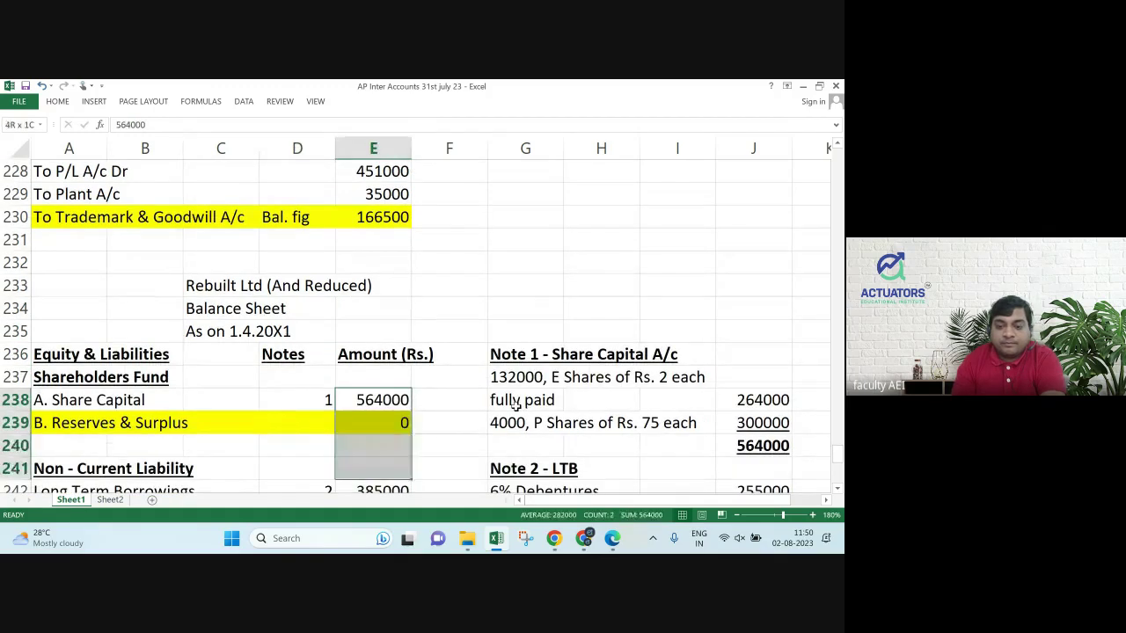
{"action": "key", "text": "shift+Down"}
{"action": "key", "text": "shift+Down"}
{"action": "key", "text": "shift+Down"}
{"action": "key", "text": "shift+Down"}
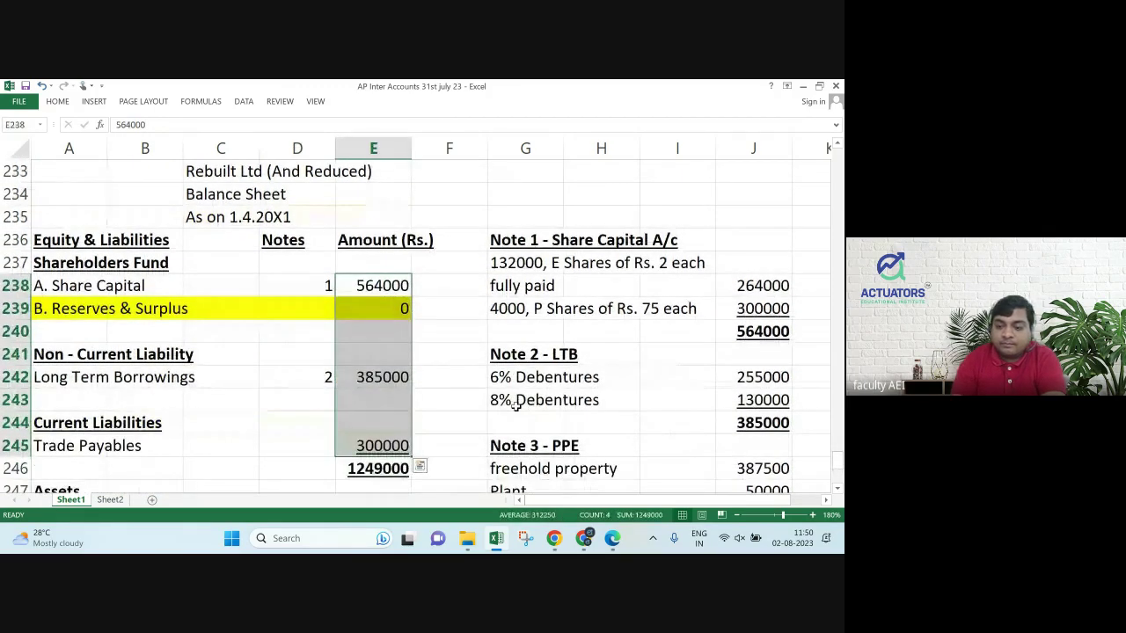
{"action": "key", "text": "Delete"}
Clear the copied asset amounts from PPE through Bank, E249:E255, keeping the total formula below them.
{"action": "key", "text": "Down"}
{"action": "key", "text": "Down"}
{"action": "key", "text": "Down"}
{"action": "key", "text": "Down"}
{"action": "key", "text": "Down"}
{"action": "key", "text": "Down"}
{"action": "key", "text": "Down"}
{"action": "key", "text": "Down"}
{"action": "key", "text": "Down"}
{"action": "key", "text": "Down"}
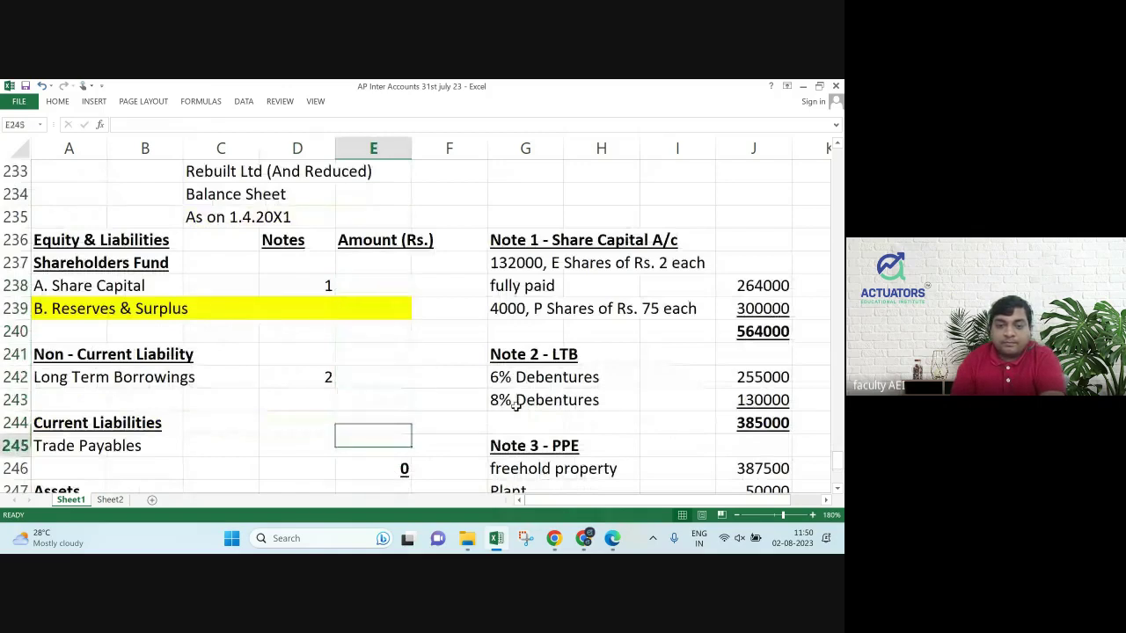
{"action": "key", "text": "Down"}
{"action": "key", "text": "Down"}
{"action": "key", "text": "Down"}
{"action": "key", "text": "Down"}
{"action": "key", "text": "Down"}
{"action": "key", "text": "Down"}
{"action": "key", "text": "Down"}
{"action": "key", "text": "Up"}
{"action": "key", "text": "Up"}
{"action": "key", "text": "Up"}
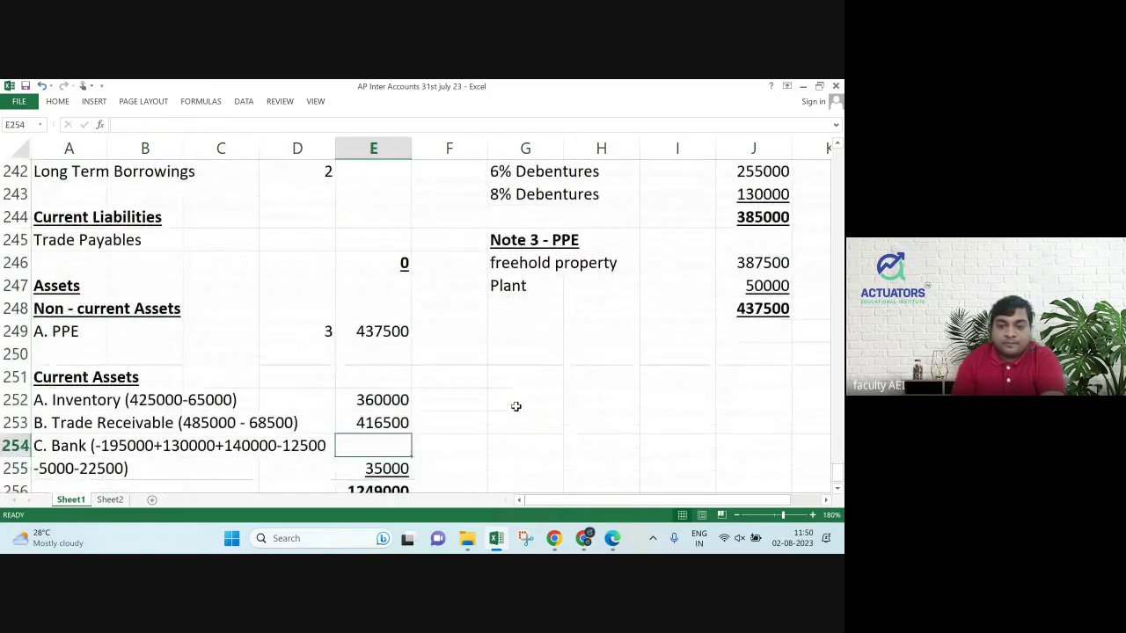
{"action": "key", "text": "Up"}
{"action": "key", "text": "Up"}
{"action": "key", "text": "Up"}
{"action": "key", "text": "shift+Down"}
{"action": "key", "text": "shift+Down"}
{"action": "key", "text": "shift+Down"}
{"action": "key", "text": "shift+Down"}
{"action": "key", "text": "shift+Down"}
{"action": "key", "text": "shift+Down"}
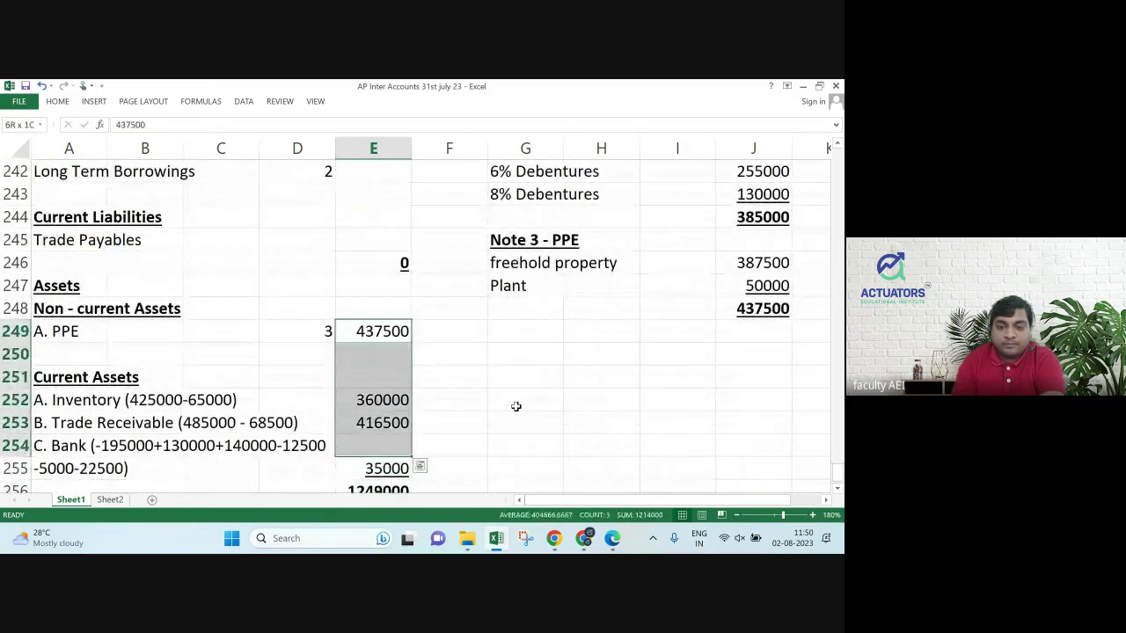
{"action": "key", "text": "Delete"}
{"action": "key", "text": "Down"}
{"action": "key", "text": "Down"}
{"action": "key", "text": "Down"}
{"action": "key", "text": "Down"}
{"action": "key", "text": "Down"}
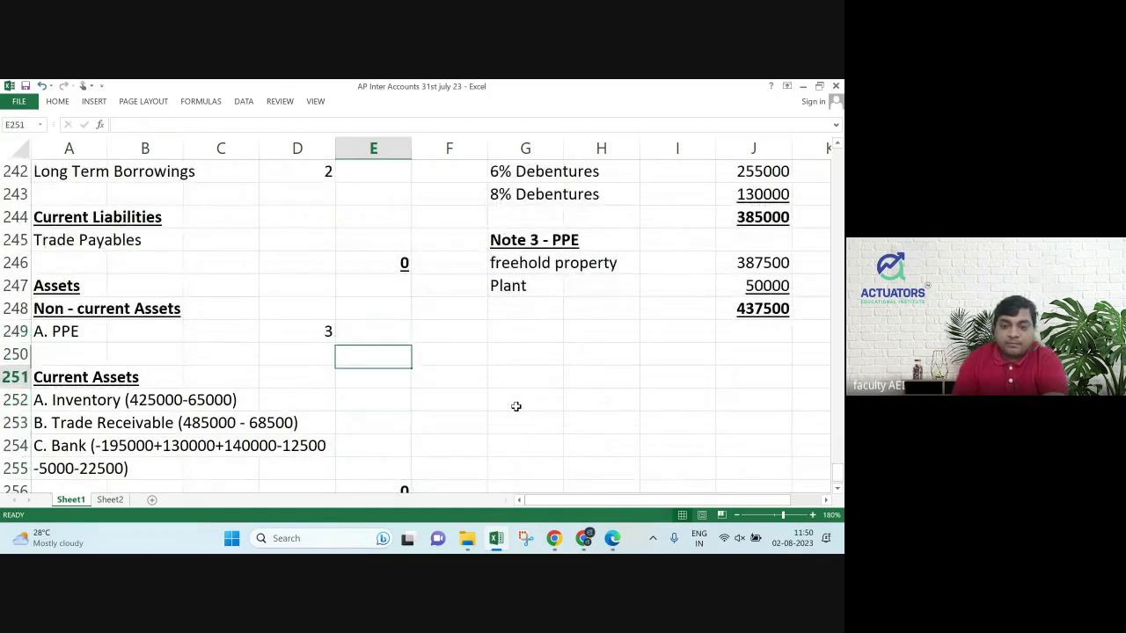
Remove the bracketed working from the inventory label in A252 so it reads "A. Inventory".
{"action": "key", "text": "Left"}
{"action": "key", "text": "Left"}
{"action": "key", "text": "Left"}
{"action": "key", "text": "Left"}
{"action": "key", "text": "Up"}
{"action": "key", "text": "Up"}
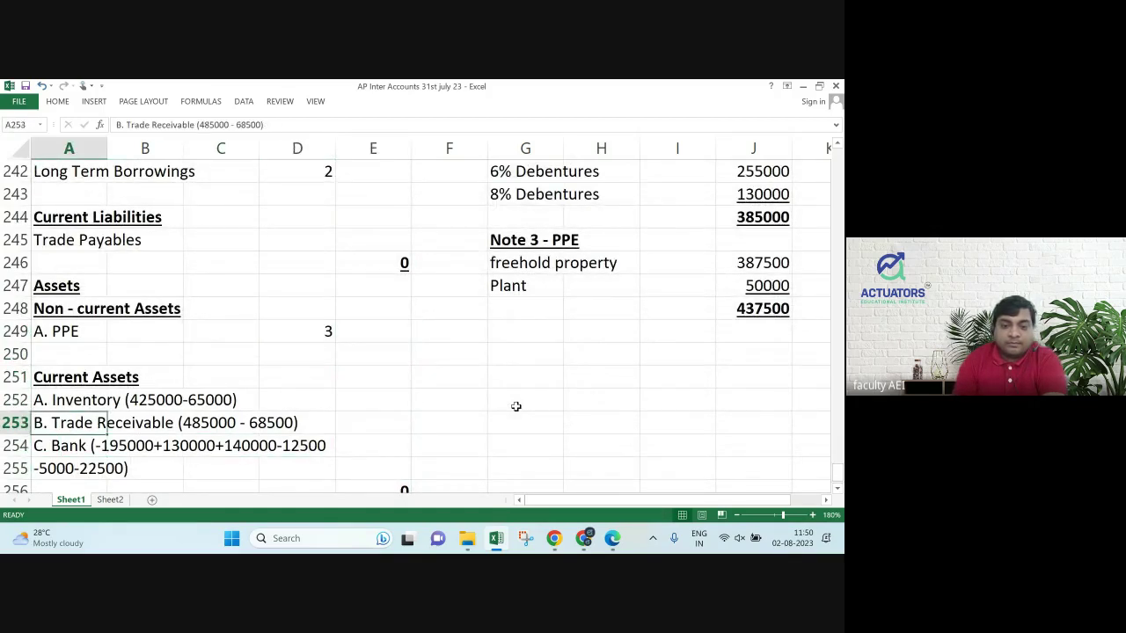
{"action": "key", "text": "F2"}
{"action": "key", "text": "BackSpace"}
{"action": "key", "text": "BackSpace"}
{"action": "key", "text": "BackSpace"}
{"action": "key", "text": "BackSpace"}
{"action": "key", "text": "BackSpace"}
{"action": "key", "text": "BackSpace"}
{"action": "key", "text": "BackSpace"}
{"action": "key", "text": "BackSpace"}
{"action": "key", "text": "BackSpace"}
{"action": "key", "text": "BackSpace"}
{"action": "key", "text": "BackSpace"}
{"action": "key", "text": "BackSpace"}
{"action": "key", "text": "BackSpace"}
{"action": "key", "text": "BackSpace"}
{"action": "key", "text": "BackSpace"}
{"action": "key", "text": "BackSpace"}
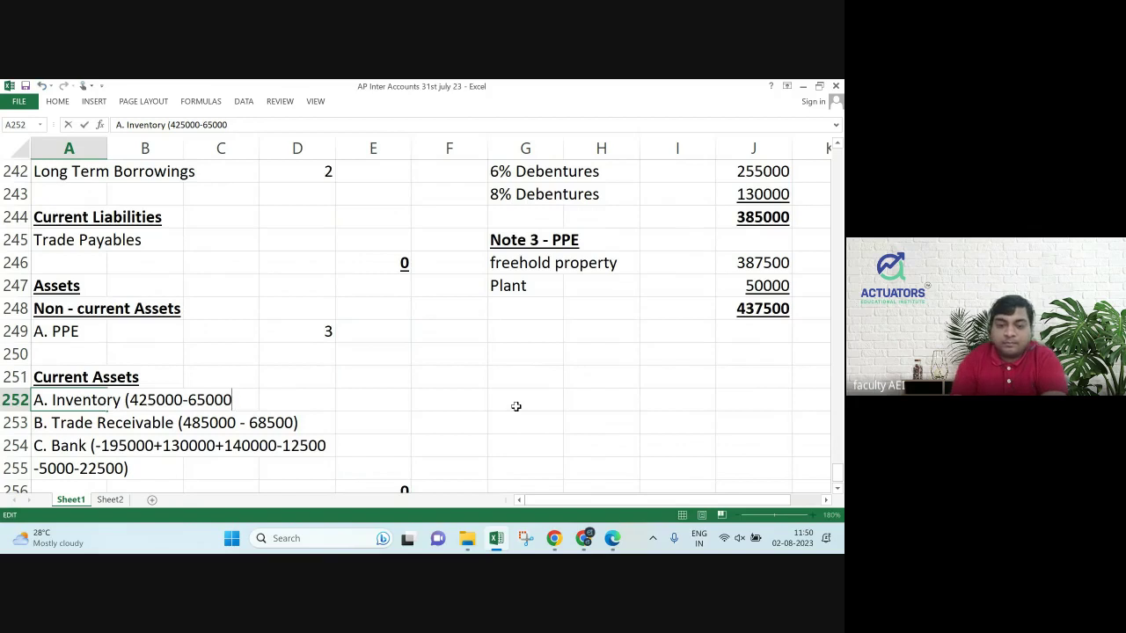
{"action": "type", "text": "y"}
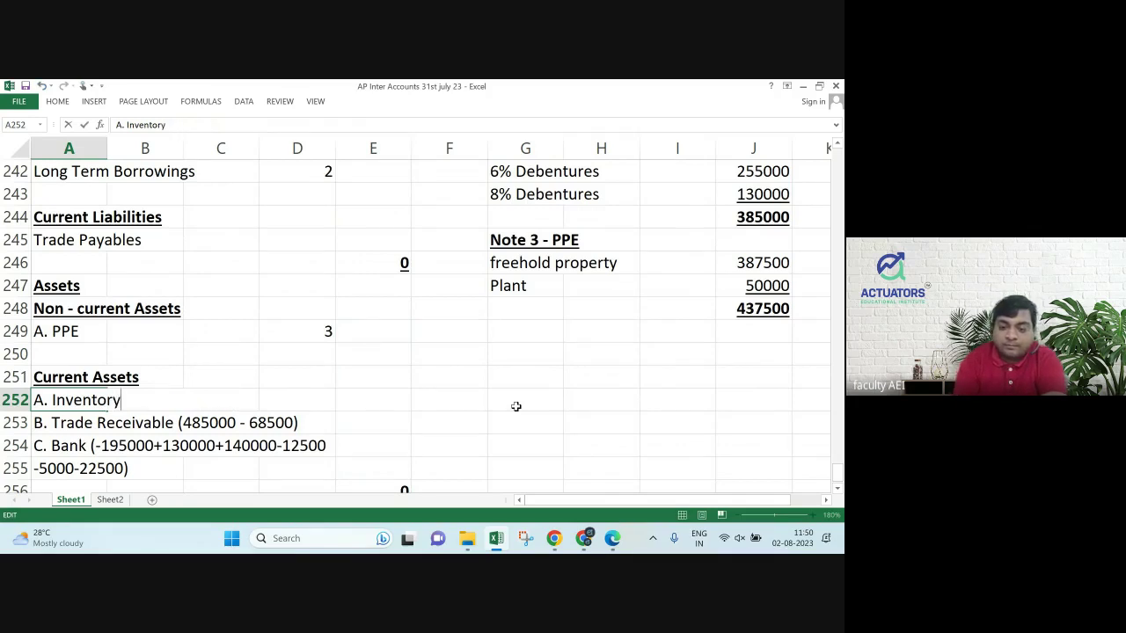
{"action": "key", "text": "Return"}
Remove the bracketed working from the trade receivable label in A253 so it reads "B. Trade Receivable".
{"action": "key", "text": "Down"}
{"action": "key", "text": "Up"}
{"action": "key", "text": "F2"}
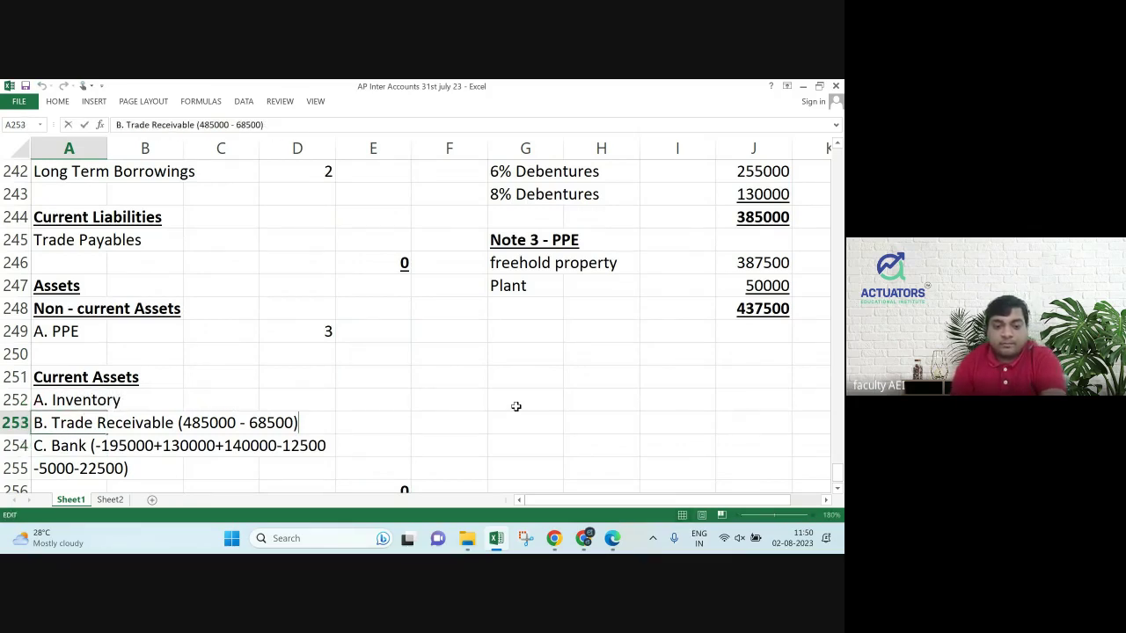
{"action": "key", "text": "BackSpace"}
{"action": "key", "text": "BackSpace"}
{"action": "key", "text": "BackSpace"}
{"action": "key", "text": "BackSpace"}
{"action": "key", "text": "BackSpace"}
{"action": "key", "text": "BackSpace"}
{"action": "key", "text": "BackSpace"}
{"action": "key", "text": "BackSpace"}
{"action": "key", "text": "BackSpace"}
{"action": "key", "text": "BackSpace"}
{"action": "key", "text": "BackSpace"}
{"action": "key", "text": "BackSpace"}
{"action": "key", "text": "BackSpace"}
{"action": "key", "text": "BackSpace"}
{"action": "key", "text": "BackSpace"}
{"action": "key", "text": "BackSpace"}
{"action": "key", "text": "BackSpace"}
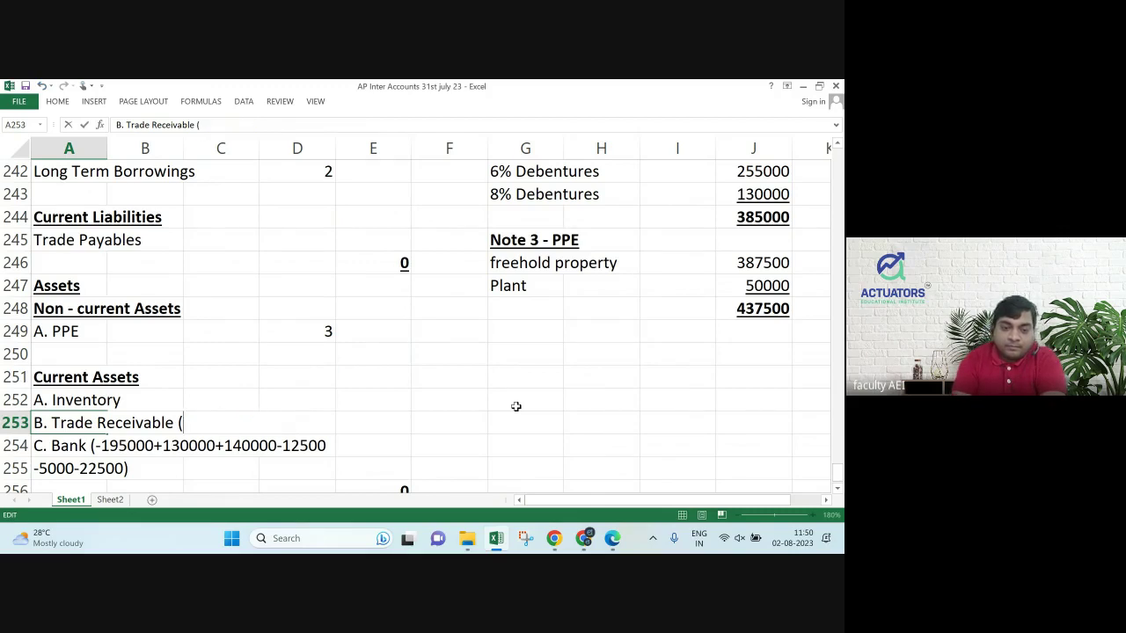
{"action": "key", "text": "Return"}
Shorten the bank label in A254 to "C. Bank" and clear the rest of its working from A255.
{"action": "key", "text": "F2"}
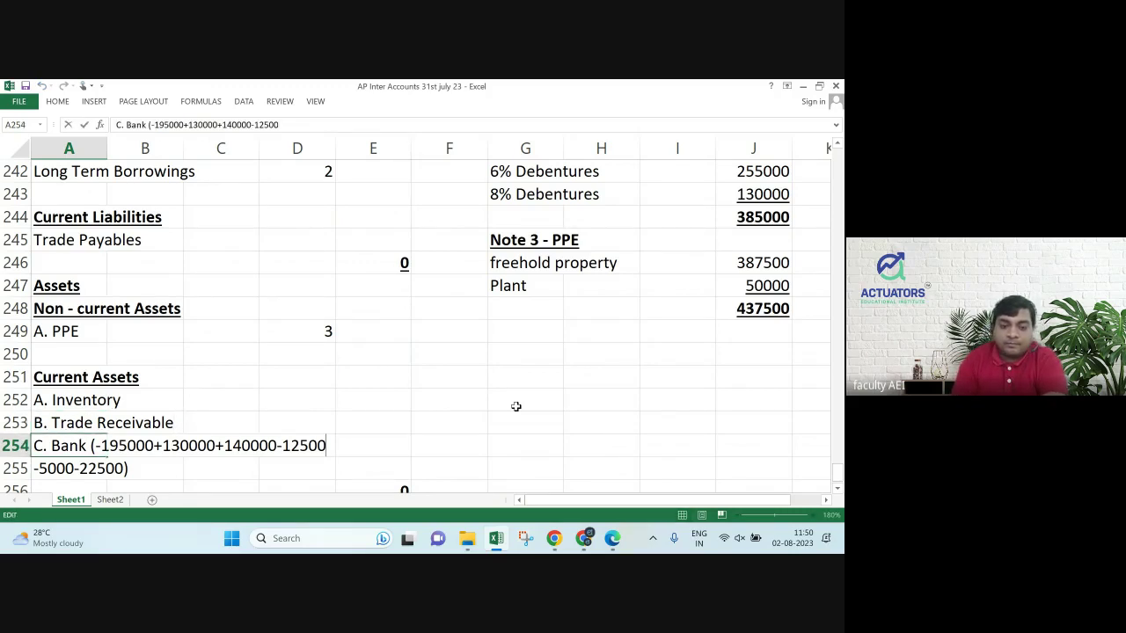
{"action": "key", "text": "BackSpace"}
{"action": "key", "text": "BackSpace"}
{"action": "key", "text": "BackSpace"}
{"action": "key", "text": "BackSpace"}
{"action": "key", "text": "BackSpace"}
{"action": "key", "text": "BackSpace"}
{"action": "key", "text": "BackSpace"}
{"action": "key", "text": "BackSpace"}
{"action": "key", "text": "BackSpace"}
{"action": "key", "text": "BackSpace"}
{"action": "key", "text": "BackSpace"}
{"action": "key", "text": "BackSpace"}
{"action": "key", "text": "BackSpace"}
{"action": "key", "text": "BackSpace"}
{"action": "key", "text": "BackSpace"}
{"action": "key", "text": "BackSpace"}
{"action": "key", "text": "BackSpace"}
{"action": "key", "text": "BackSpace"}
{"action": "key", "text": "BackSpace"}
{"action": "key", "text": "BackSpace"}
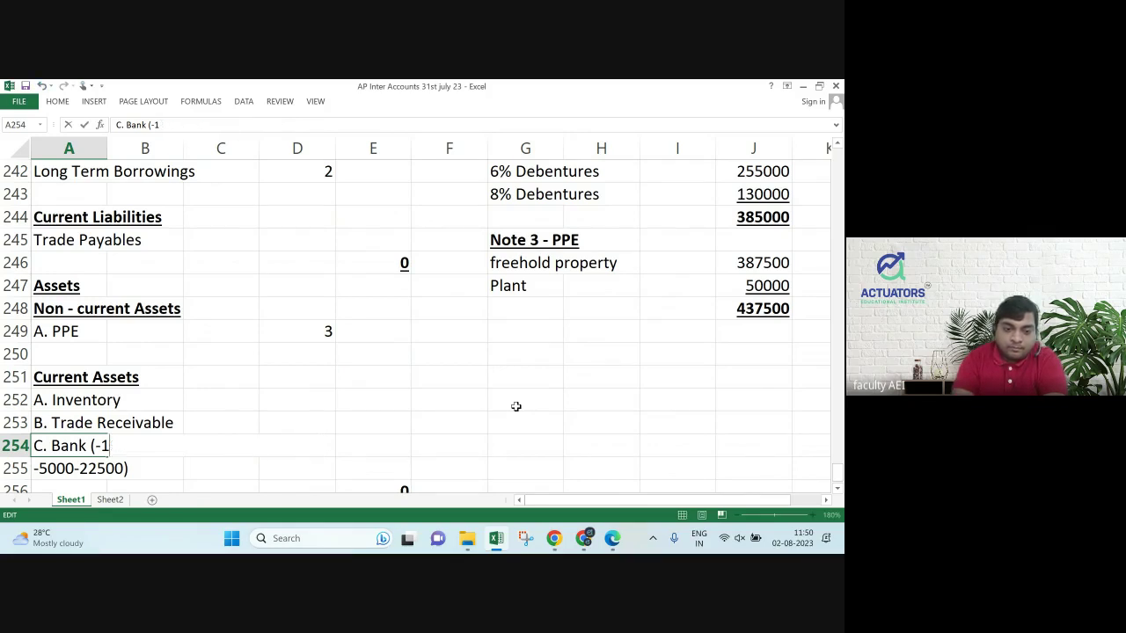
{"action": "key", "text": "Return"}
{"action": "key", "text": "Delete"}
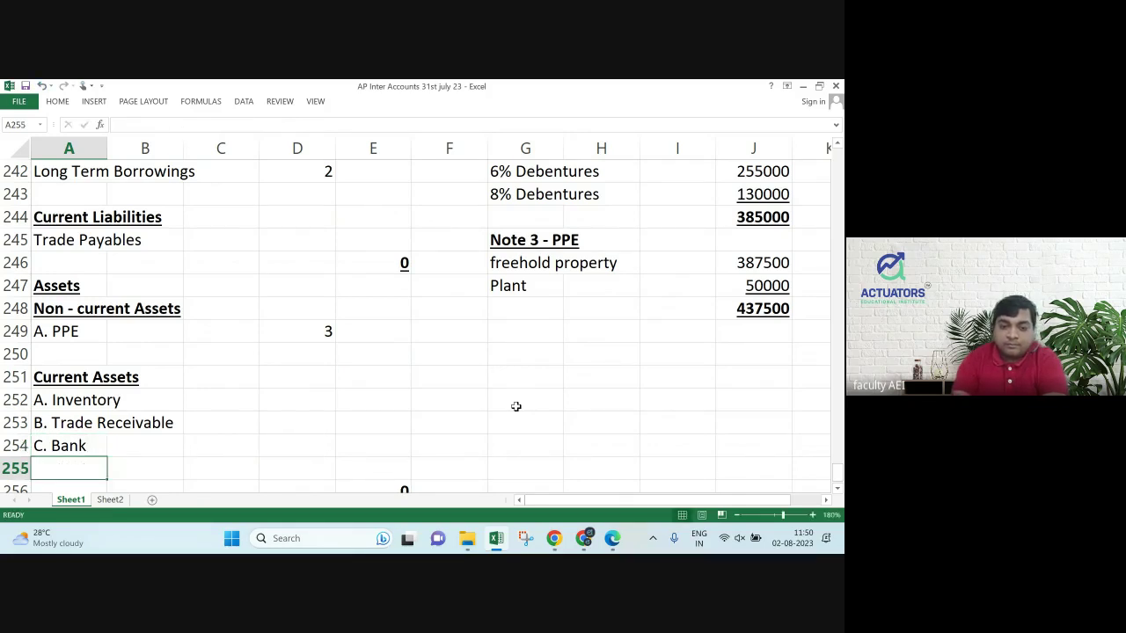
Enter 0 as the Reserves & Surplus amount in E239.
{"action": "key", "text": "Right"}
{"action": "key", "text": "Right"}
{"action": "key", "text": "Right"}
{"action": "key", "text": "Right"}
{"action": "key", "text": "Right"}
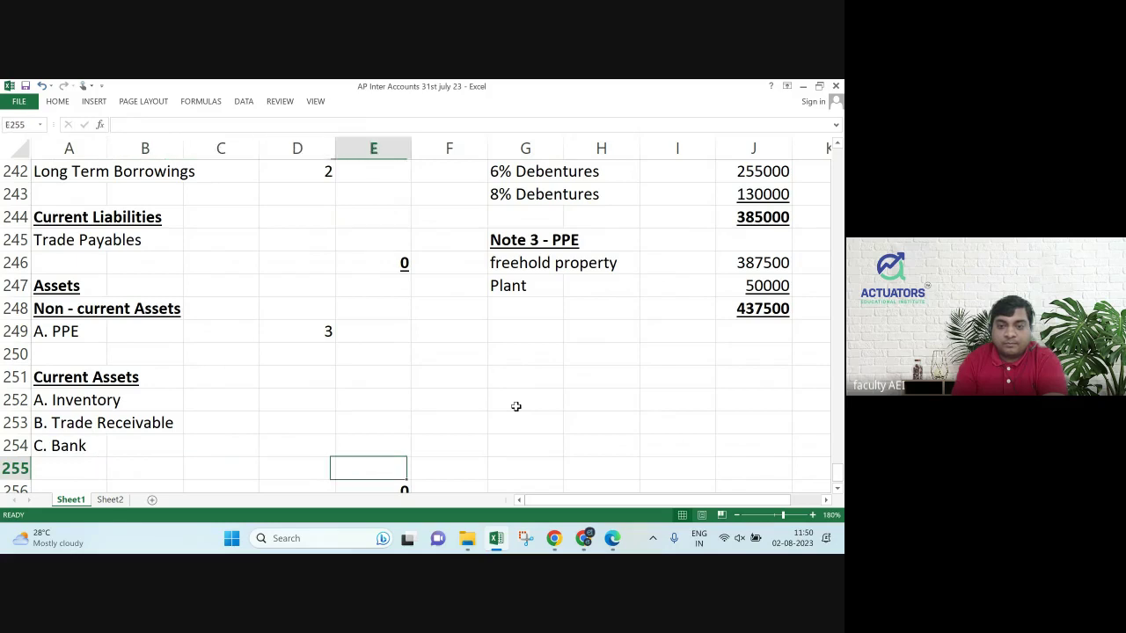
{"action": "key", "text": "Up"}
{"action": "key", "text": "Up"}
{"action": "key", "text": "Up"}
{"action": "key", "text": "Up"}
{"action": "key", "text": "Up"}
{"action": "key", "text": "Up"}
{"action": "key", "text": "Up"}
{"action": "key", "text": "Up"}
{"action": "key", "text": "Up"}
{"action": "key", "text": "Up"}
{"action": "key", "text": "Up"}
{"action": "key", "text": "Up"}
{"action": "key", "text": "Up"}
{"action": "key", "text": "Up"}
{"action": "key", "text": "Up"}
{"action": "key", "text": "Up"}
{"action": "key", "text": "Up"}
{"action": "key", "text": "Up"}
{"action": "key", "text": "Up"}
{"action": "key", "text": "Up"}
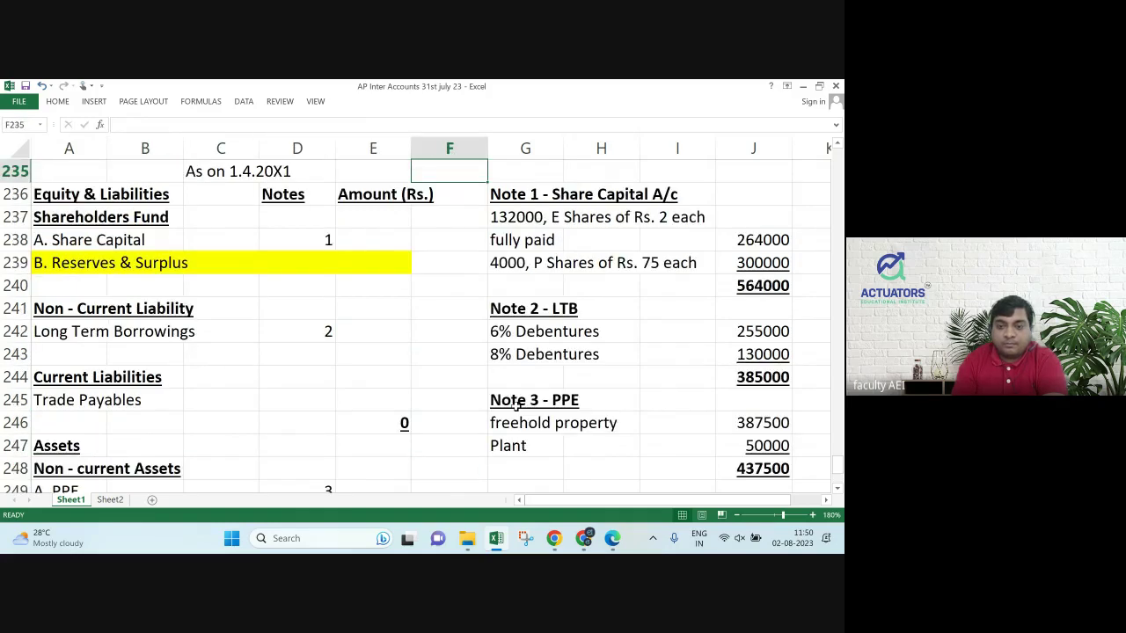
{"action": "key", "text": "Down"}
{"action": "key", "text": "Down"}
{"action": "key", "text": "Down"}
{"action": "key", "text": "Down"}
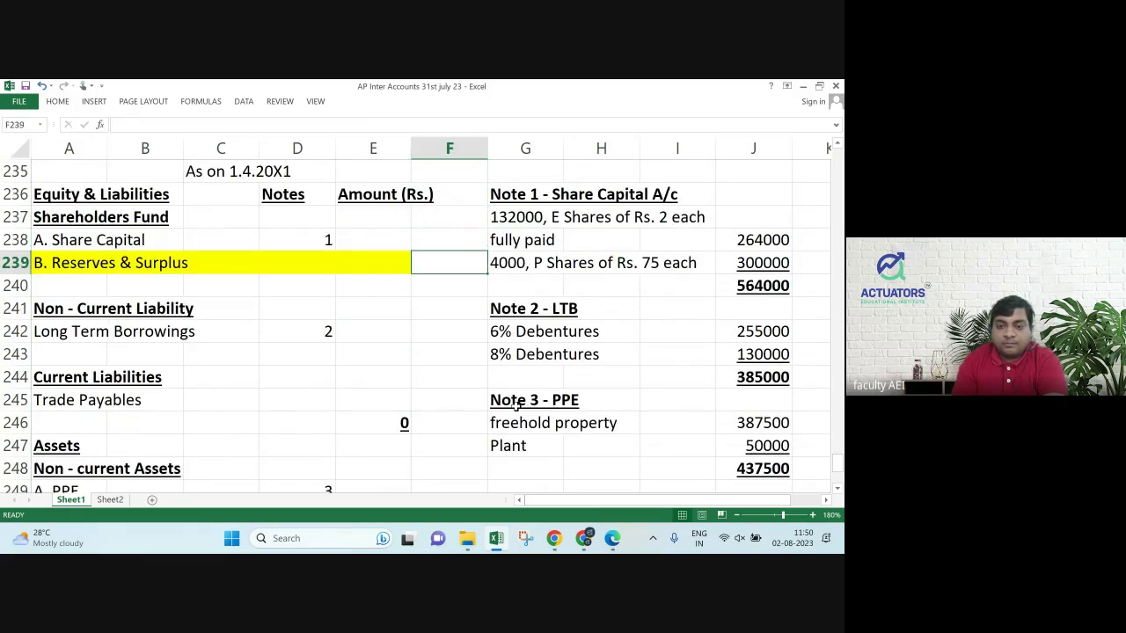
{"action": "key", "text": "Left"}
{"action": "type", "text": "0"}
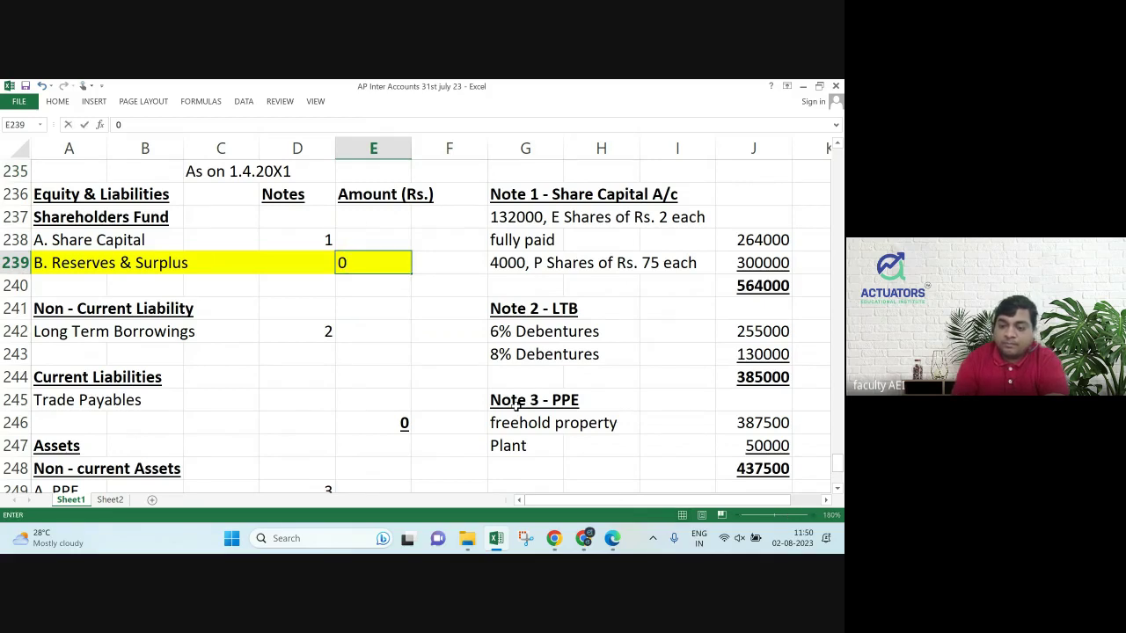
{"action": "key", "text": "Return"}
{"action": "type", "text": "\\"}
{"action": "key", "text": "BackSpace"}
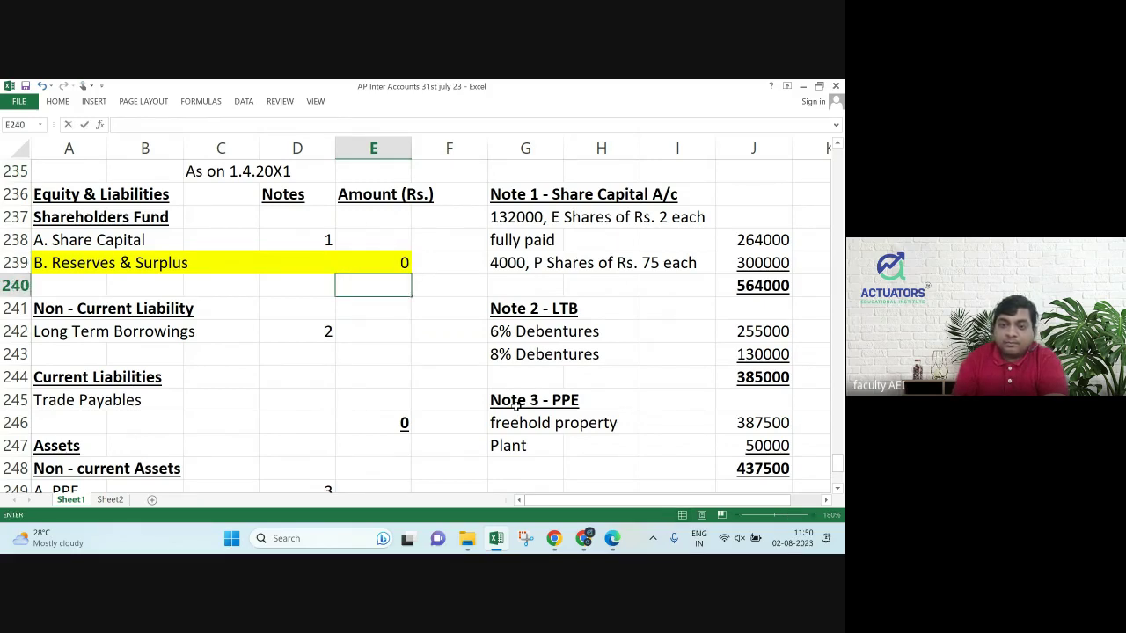
Change the number of equity shares in the Note 1 share capital line, G237, to 112000.
{"action": "key", "text": "Up"}
{"action": "key", "text": "Up"}
{"action": "key", "text": "Right"}
{"action": "key", "text": "Right"}
{"action": "key", "text": "Up"}
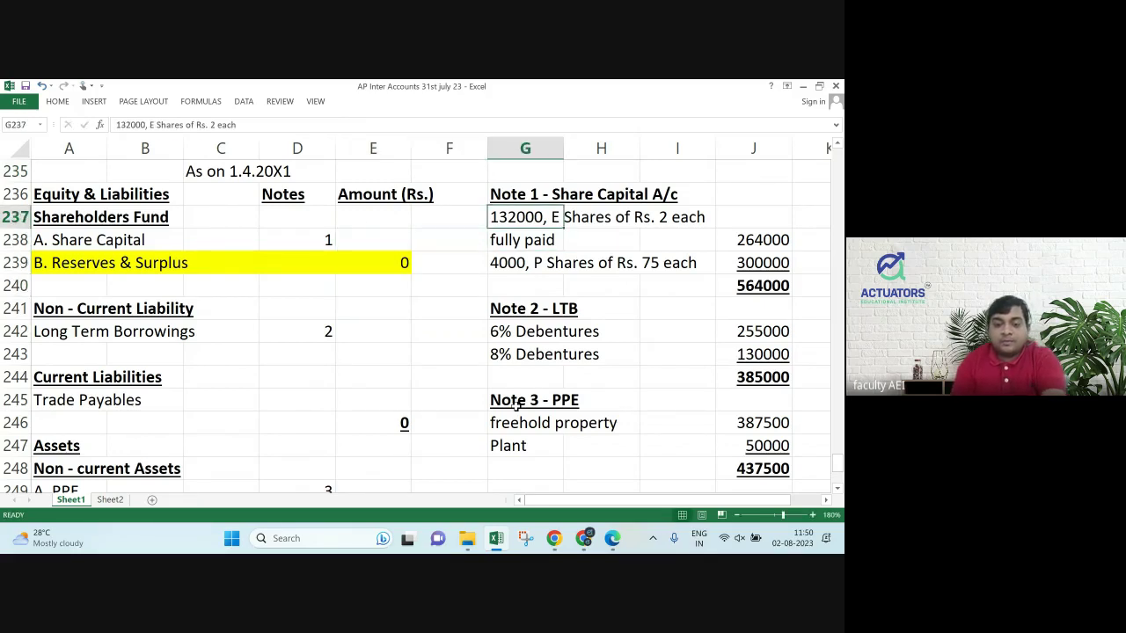
{"action": "key", "text": "F2"}
{"action": "key", "text": "Left"}
{"action": "key", "text": "Left"}
{"action": "key", "text": "Left"}
{"action": "key", "text": "Left"}
{"action": "key", "text": "Left"}
{"action": "key", "text": "Left"}
{"action": "key", "text": "Left"}
{"action": "key", "text": "Left"}
{"action": "key", "text": "Left"}
{"action": "key", "text": "Left"}
{"action": "key", "text": "Left"}
{"action": "key", "text": "Left"}
{"action": "key", "text": "Left"}
{"action": "key", "text": "Left"}
{"action": "key", "text": "Left"}
{"action": "key", "text": "Left"}
{"action": "key", "text": "Left"}
{"action": "key", "text": "Left"}
{"action": "key", "text": "Left"}
{"action": "key", "text": "Left"}
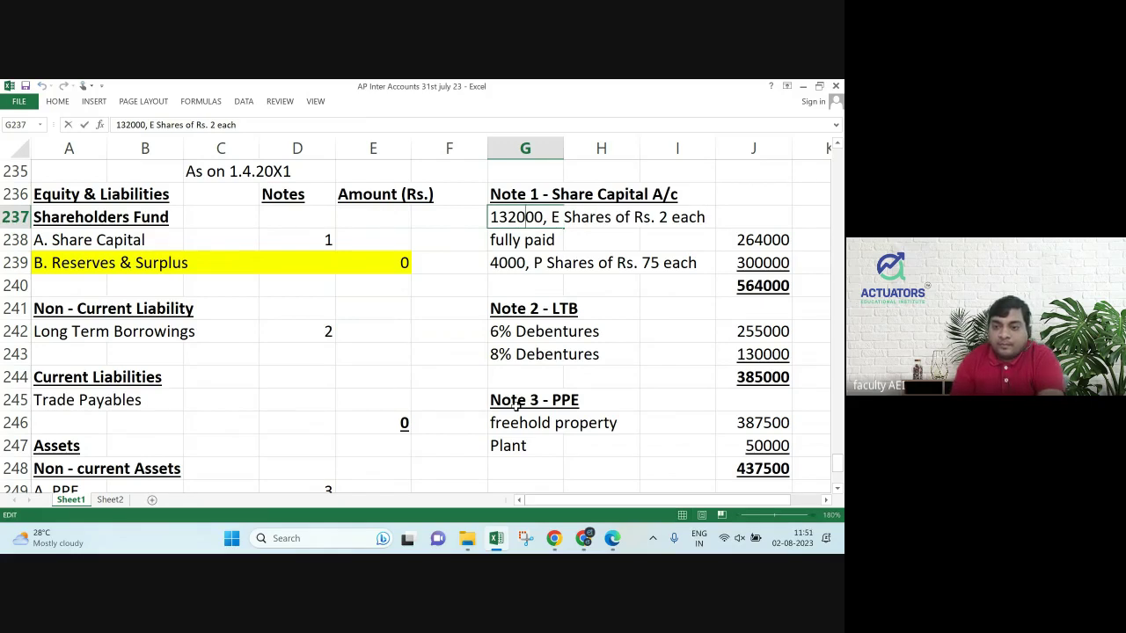
{"action": "key", "text": "Right"}
{"action": "key", "text": "BackSpace"}
{"action": "key", "text": "BackSpace"}
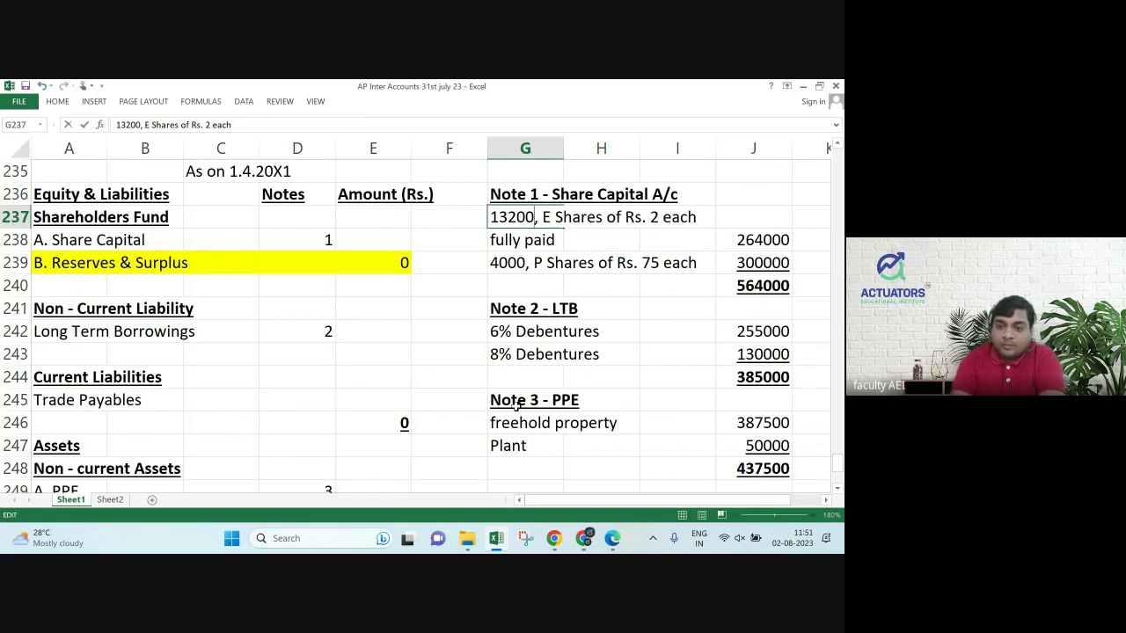
{"action": "key", "text": "BackSpace"}
{"action": "key", "text": "BackSpace"}
{"action": "key", "text": "BackSpace"}
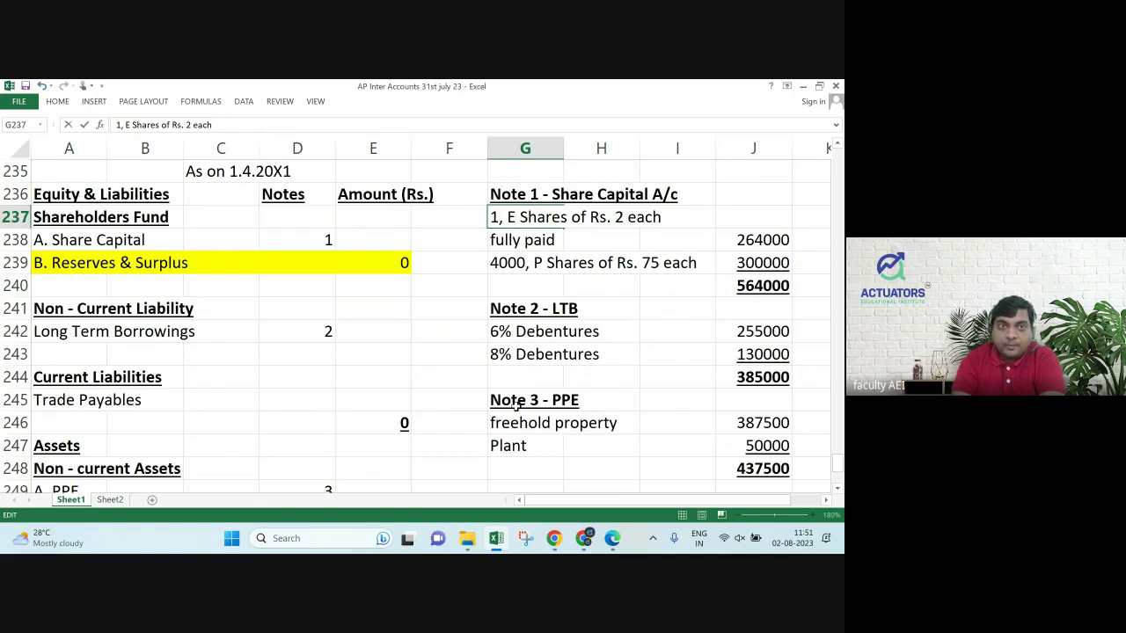
{"action": "key", "text": "BackSpace"}
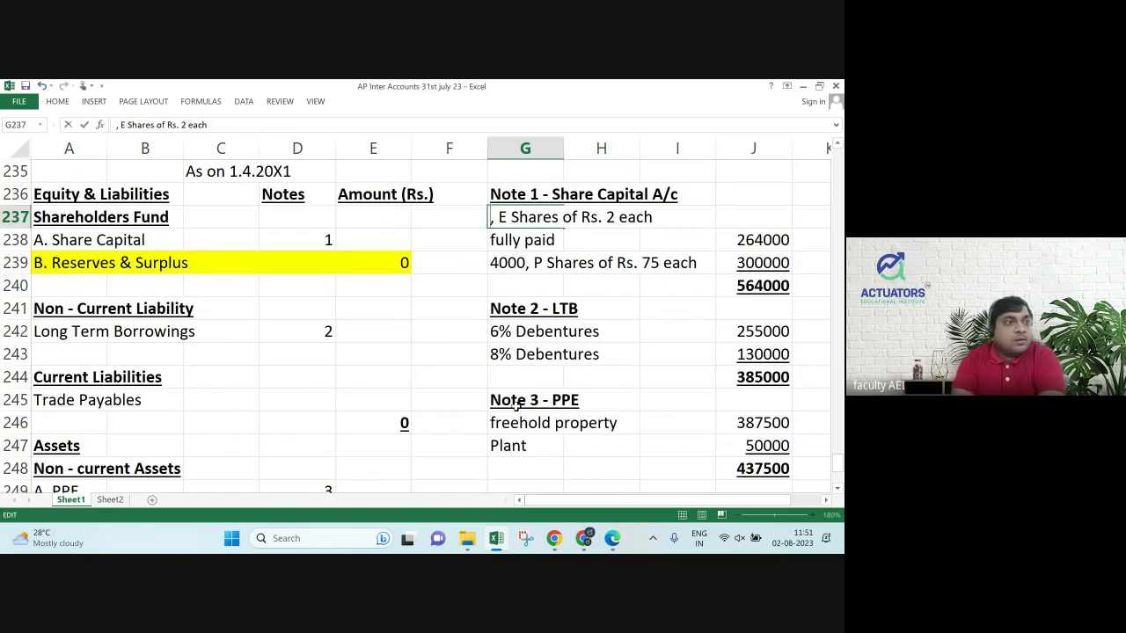
{"action": "type", "text": "112000"}
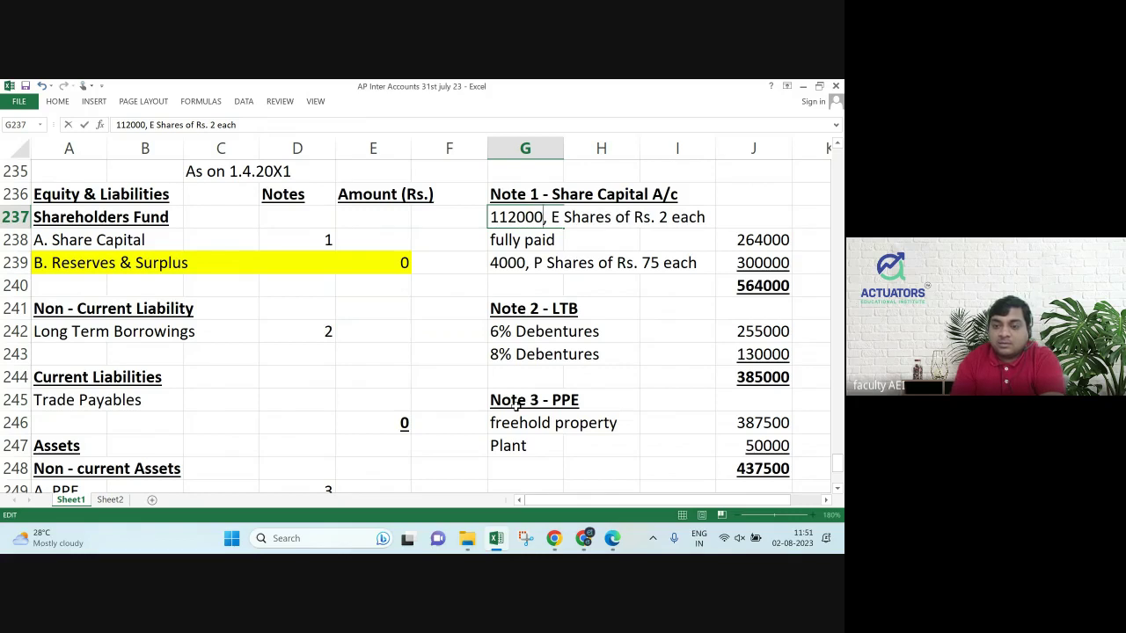
Set the face value in the G237 equity share line to Rs. 2.50 each.
{"action": "key", "text": "Right"}
{"action": "key", "text": "Right"}
{"action": "key", "text": "Right"}
{"action": "key", "text": "Right"}
{"action": "key", "text": "Right"}
{"action": "key", "text": "Right"}
{"action": "key", "text": "Right"}
{"action": "key", "text": "Right"}
{"action": "key", "text": "Right"}
{"action": "key", "text": "Right"}
{"action": "key", "text": "Right"}
{"action": "key", "text": "Right"}
{"action": "key", "text": "Right"}
{"action": "key", "text": "Right"}
{"action": "key", "text": "Right"}
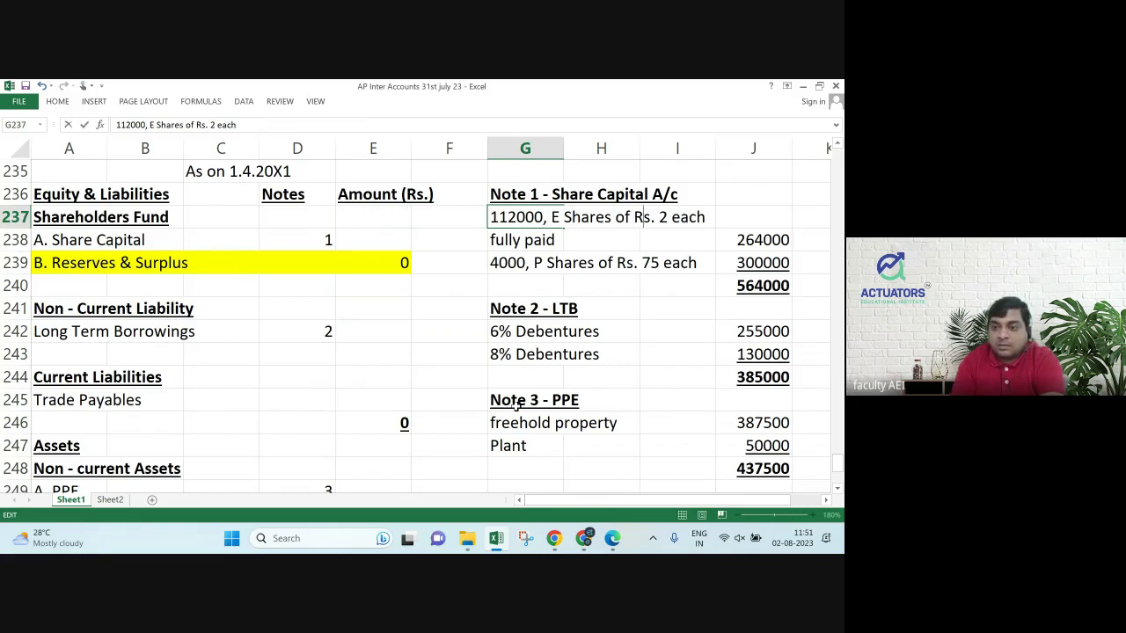
{"action": "key", "text": "Right"}
{"action": "key", "text": "Right"}
{"action": "key", "text": "Right"}
{"action": "key", "text": "Right"}
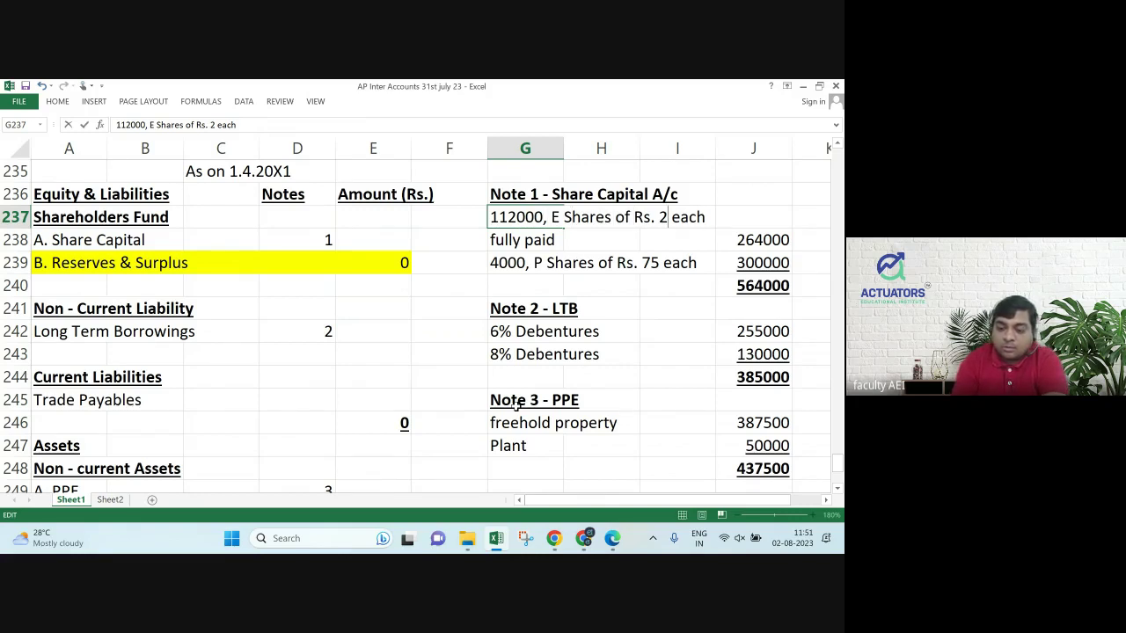
{"action": "type", "text": ".50"}
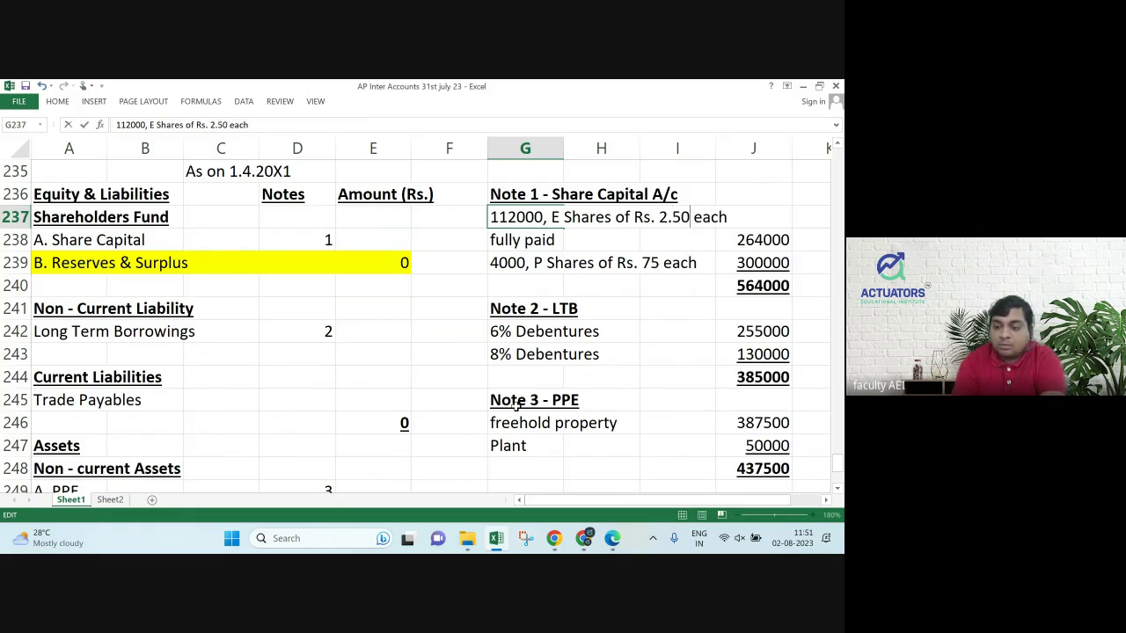
{"action": "key", "text": "Return"}
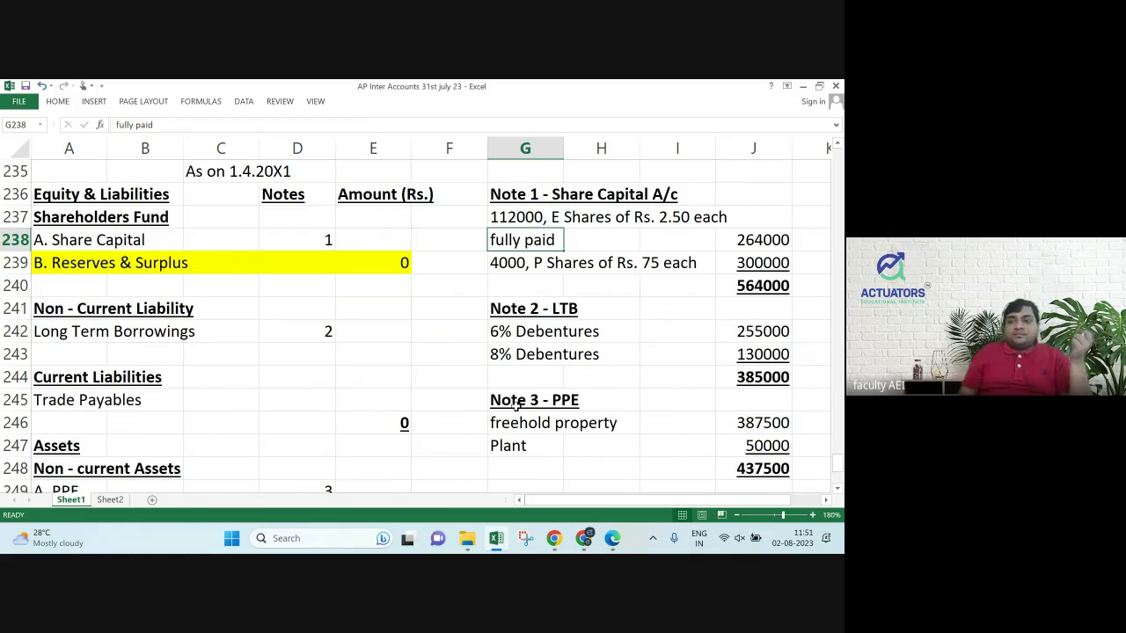
Clear the old share capital amounts and their total in J238:J240 of Note 1.
{"action": "key", "text": "Right"}
{"action": "key", "text": "Right"}
{"action": "key", "text": "Right"}
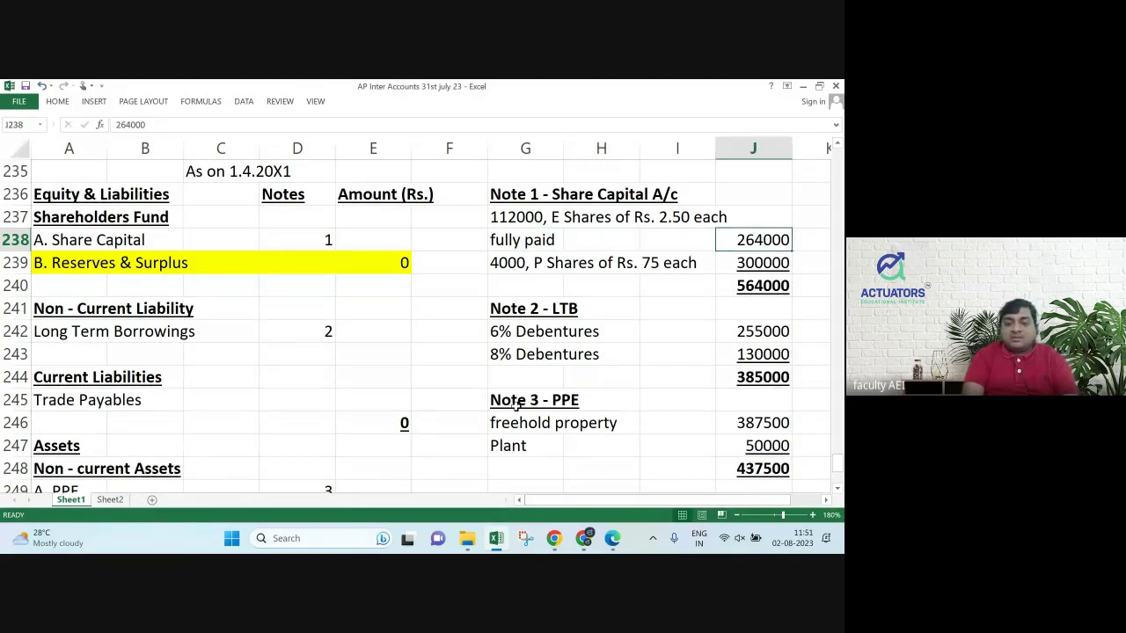
{"action": "key", "text": "shift+Down"}
{"action": "key", "text": "shift+Down"}
{"action": "key", "text": "shift+Down"}
{"action": "key", "text": "shift+Up"}
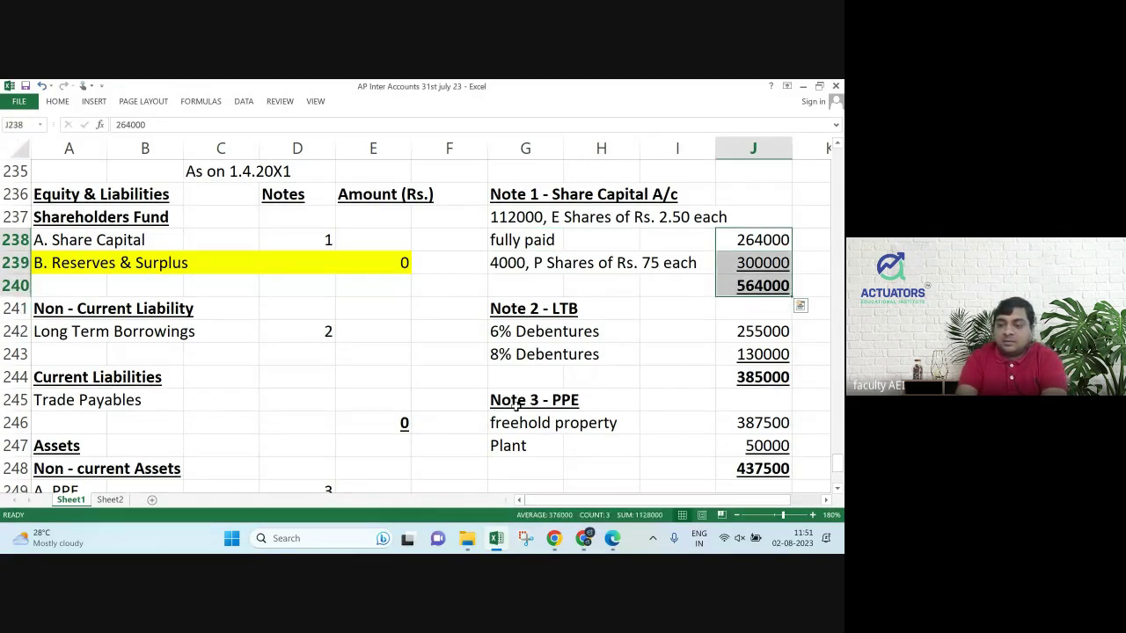
{"action": "key", "text": "Delete"}
Clear the debenture lines, their amounts and the total in G242:J244 under the Note 2 - LTB heading.
{"action": "key", "text": "Down"}
{"action": "key", "text": "Down"}
{"action": "key", "text": "Down"}
{"action": "key", "text": "Down"}
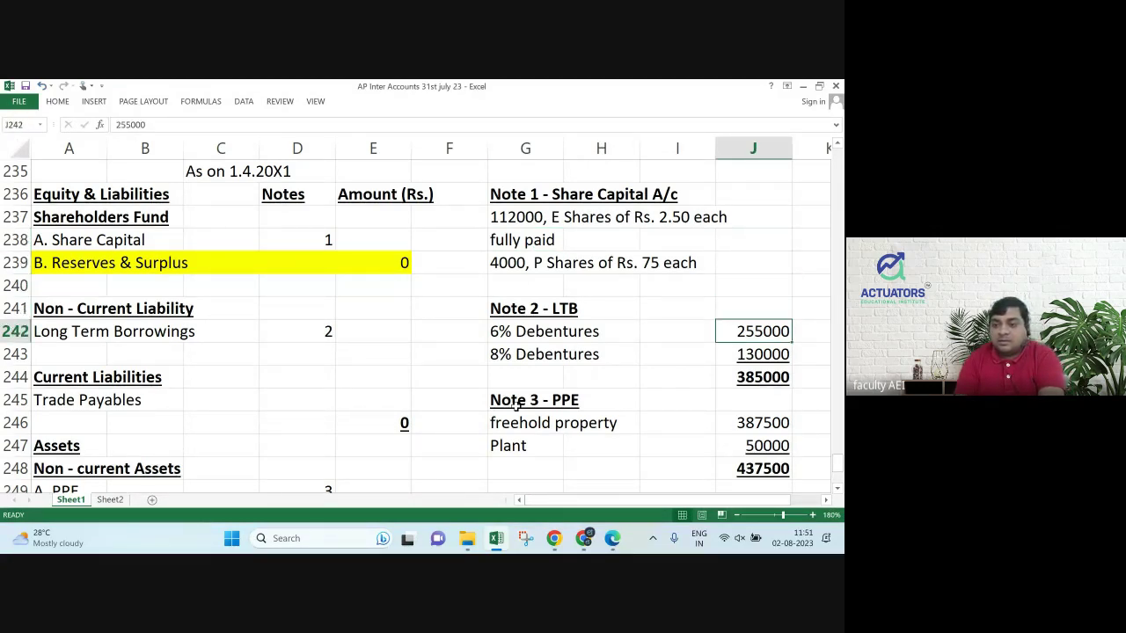
{"action": "key", "text": "Left"}
{"action": "key", "text": "Left"}
{"action": "key", "text": "Left"}
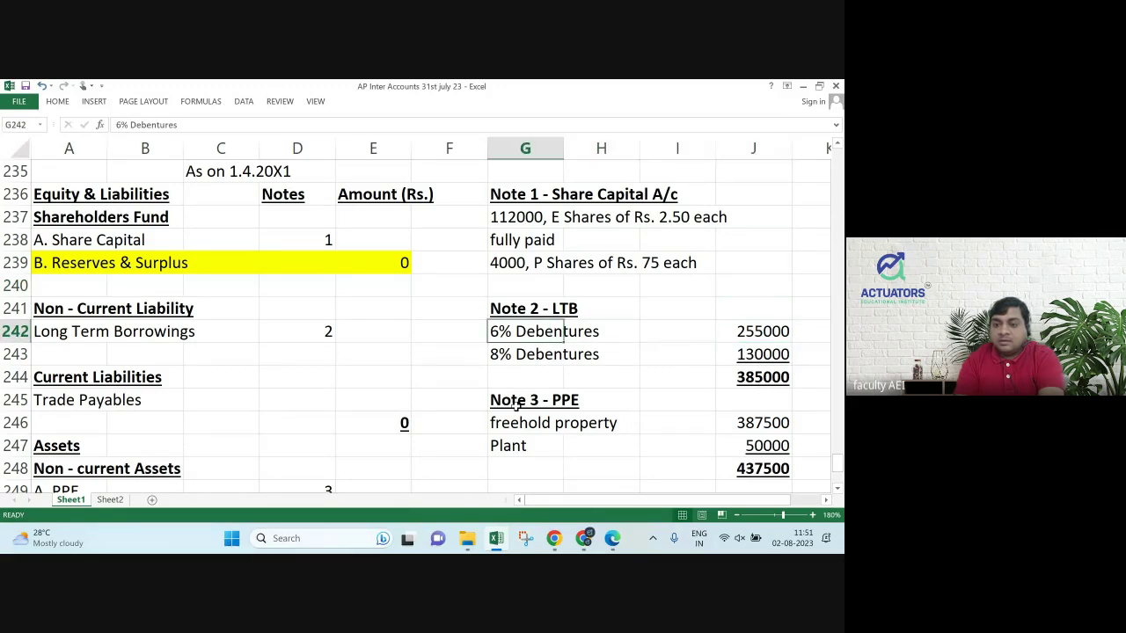
{"action": "key", "text": "shift+Down"}
{"action": "key", "text": "shift+Right"}
{"action": "key", "text": "shift+Right"}
{"action": "key", "text": "shift+Right"}
{"action": "key", "text": "shift+Down"}
{"action": "key", "text": "Delete"}
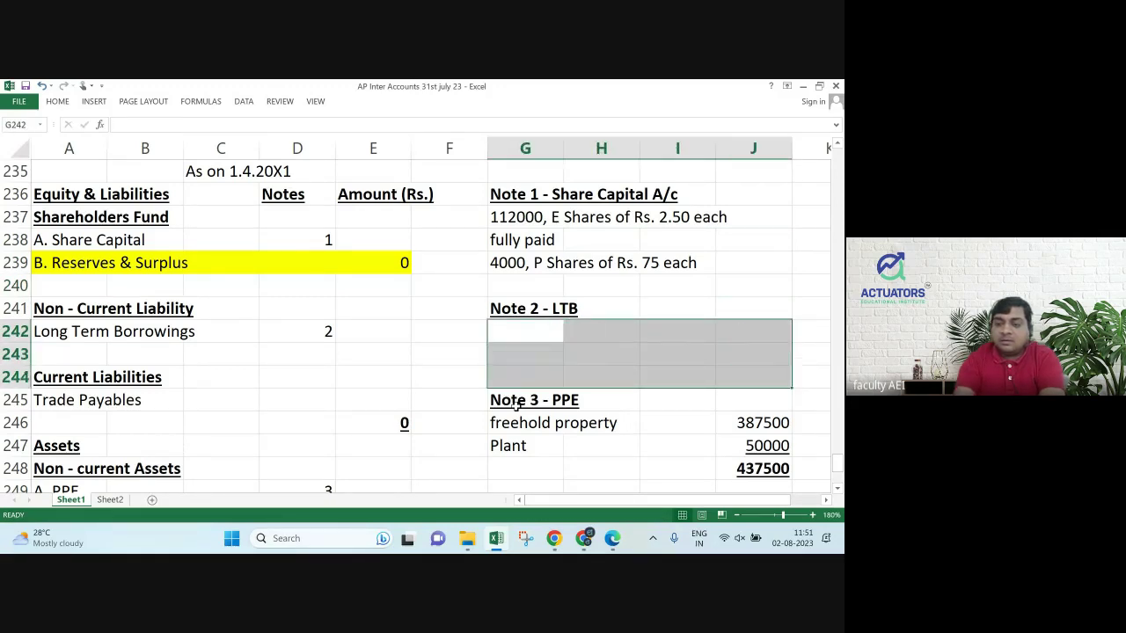
Clear the freehold property and plant amounts and their total in J246:J248 of Note 3 - PPE.
{"action": "key", "text": "Down"}
{"action": "key", "text": "Down"}
{"action": "key", "text": "Down"}
{"action": "key", "text": "Down"}
{"action": "key", "text": "Right"}
{"action": "key", "text": "Right"}
{"action": "key", "text": "Right"}
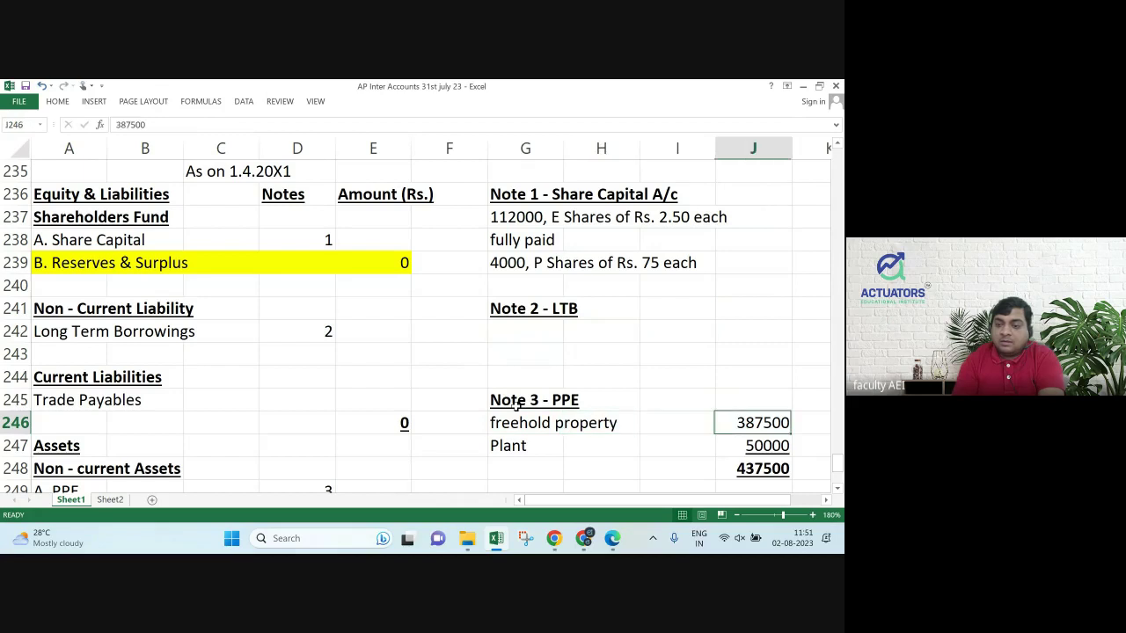
{"action": "key", "text": "shift+Down"}
{"action": "key", "text": "shift+Down"}
{"action": "key", "text": "Delete"}
{"action": "key", "text": "shift+Up"}
{"action": "key", "text": "shift+Up"}
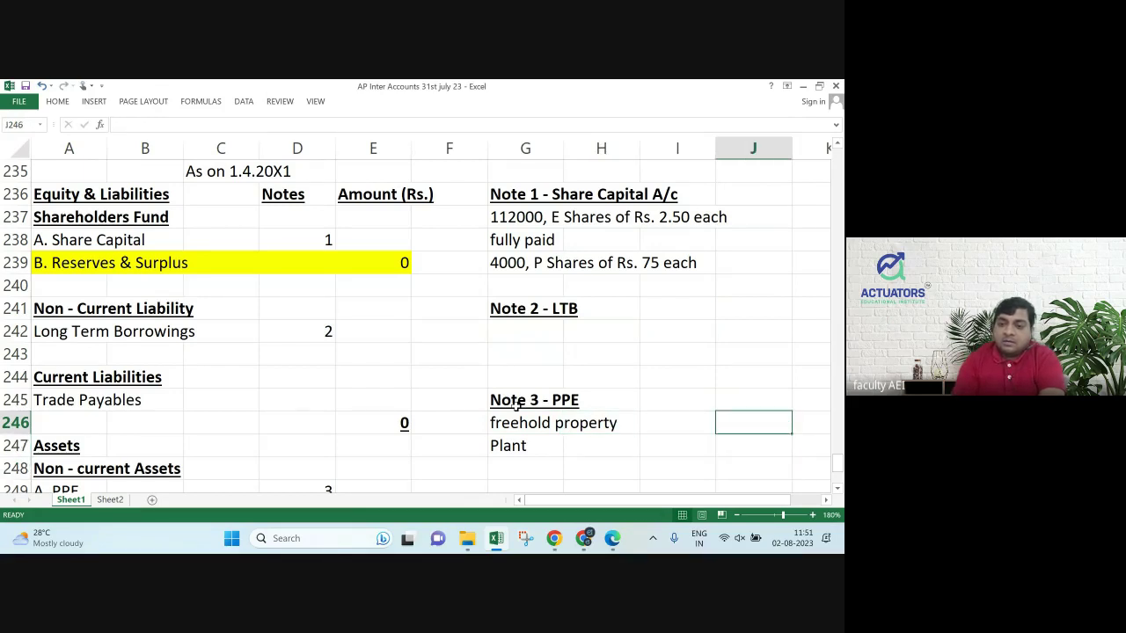
Delete the preference share line in G239 from Note 1 - Share Capital.
{"action": "key", "text": "Up"}
{"action": "key", "text": "Up"}
{"action": "key", "text": "Up"}
{"action": "key", "text": "Up"}
{"action": "key", "text": "Up"}
{"action": "key", "text": "Up"}
{"action": "key", "text": "Up"}
{"action": "key", "text": "Up"}
{"action": "key", "text": "Down"}
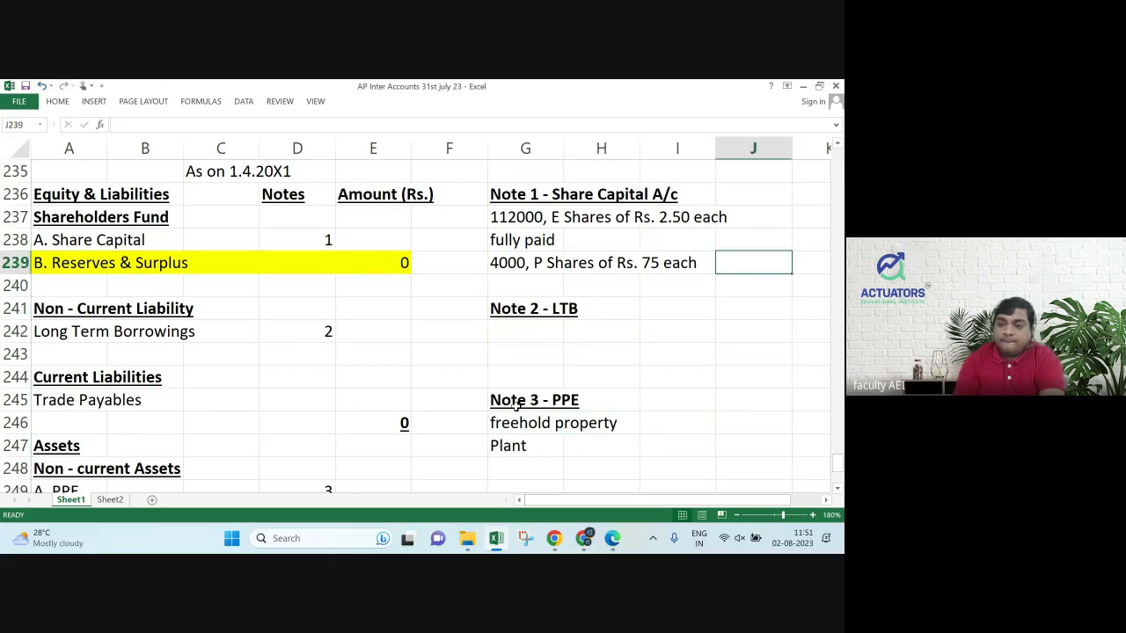
{"action": "key", "text": "Left"}
{"action": "key", "text": "Left"}
{"action": "key", "text": "Left"}
{"action": "key", "text": "Left"}
{"action": "key", "text": "Right"}
{"action": "key", "text": "shift+Right"}
{"action": "key", "text": "shift+Right"}
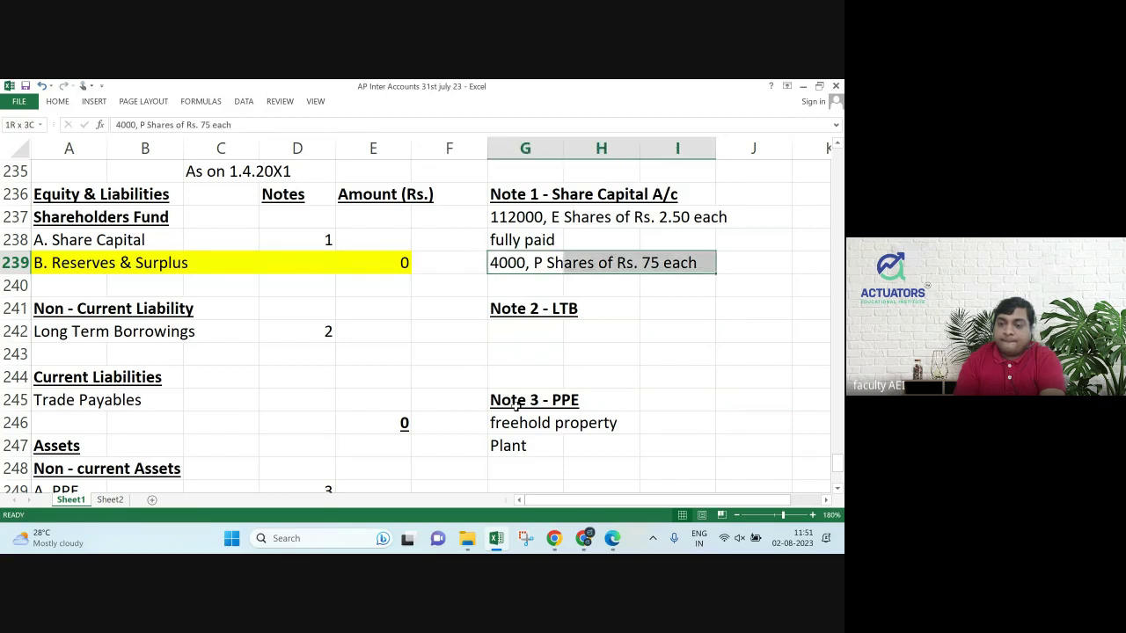
{"action": "key", "text": "Delete"}
Switch to the Internal Reconstruction PDF in Edge to consult the question's balance sheet on page 20.
{"action": "key", "text": "Up"}
{"action": "key", "text": "Up"}
{"action": "key", "text": "Up"}
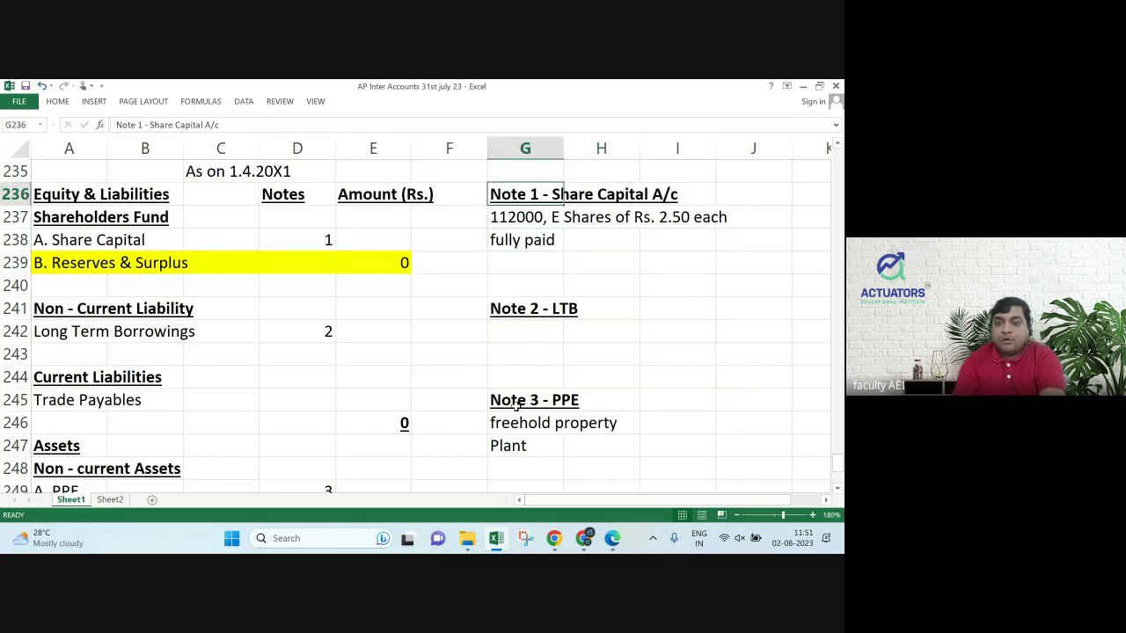
{"action": "key", "text": "Down"}
{"action": "key", "text": "Down"}
{"action": "key", "text": "Up"}
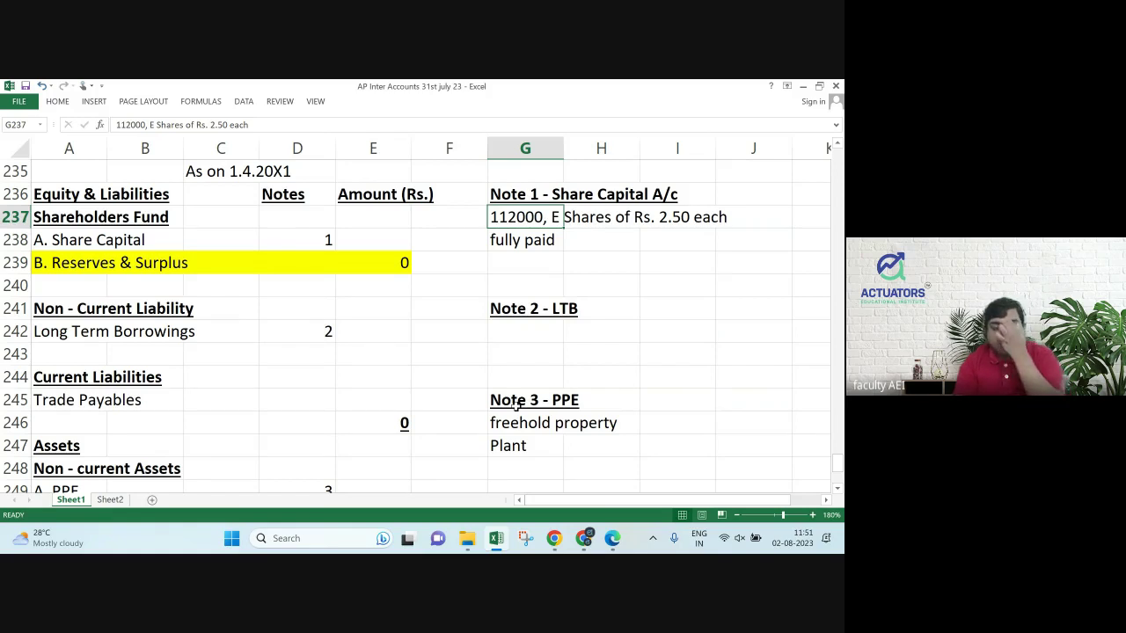
{"action": "key", "text": "Right"}
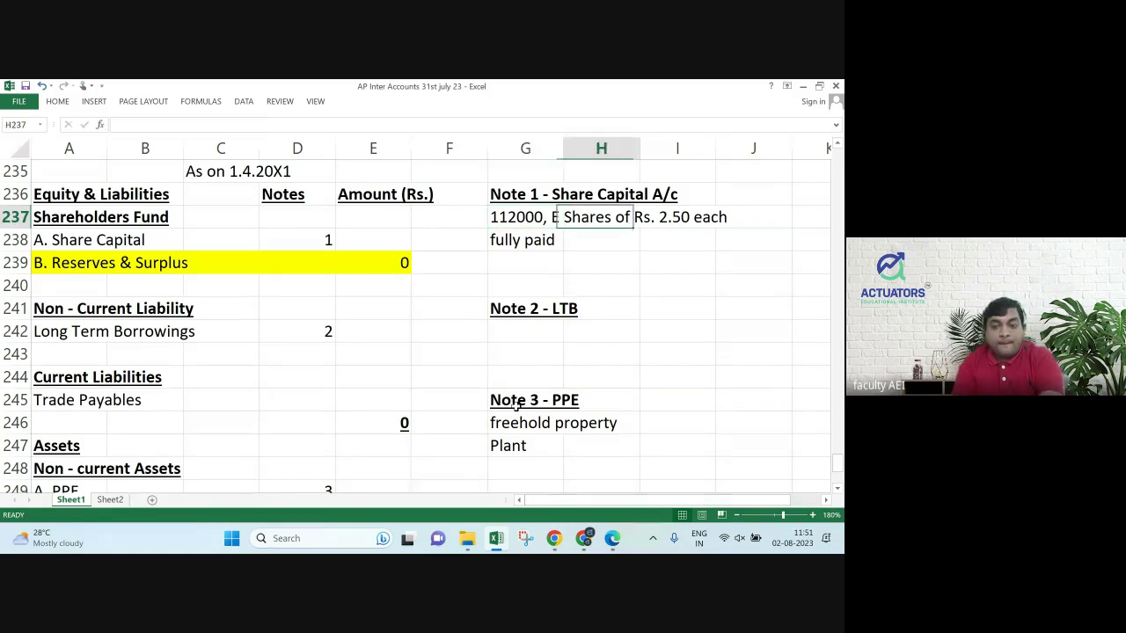
{"action": "key", "text": "alt+Tab"}
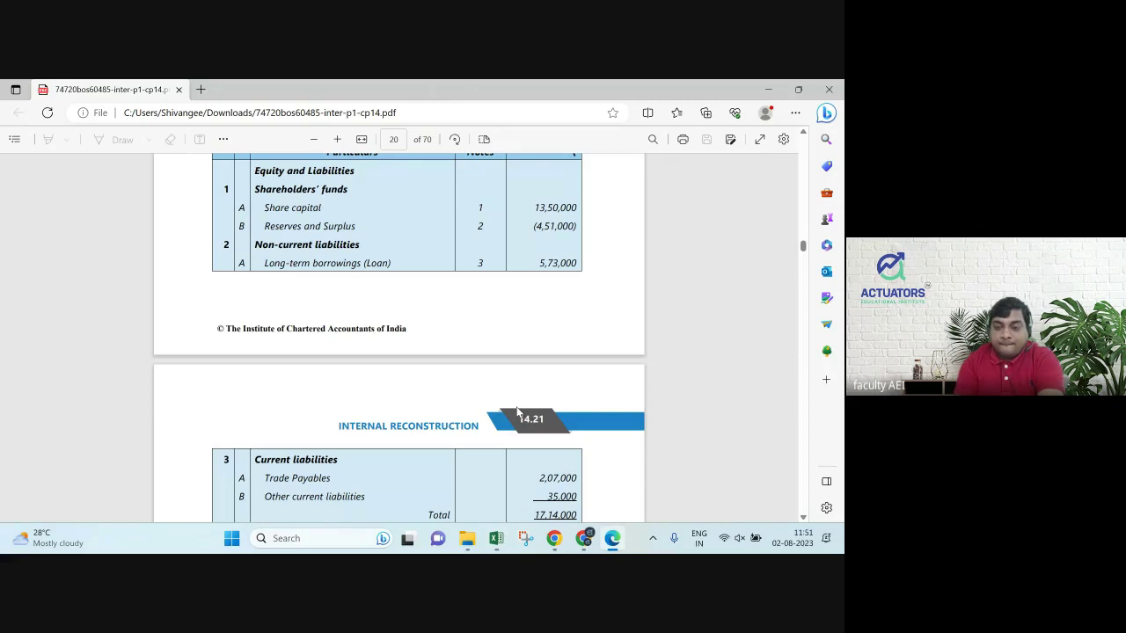
Check the share capital note in the PDF, and switch to the Excel workbook to examine the equity share reduction and subscription entries.
{"action": "scroll", "coordinate": [517, 412], "scroll_direction": "up", "scroll_amount": 2}
{"action": "scroll", "coordinate": [517, 412], "scroll_direction": "down", "scroll_amount": 10}
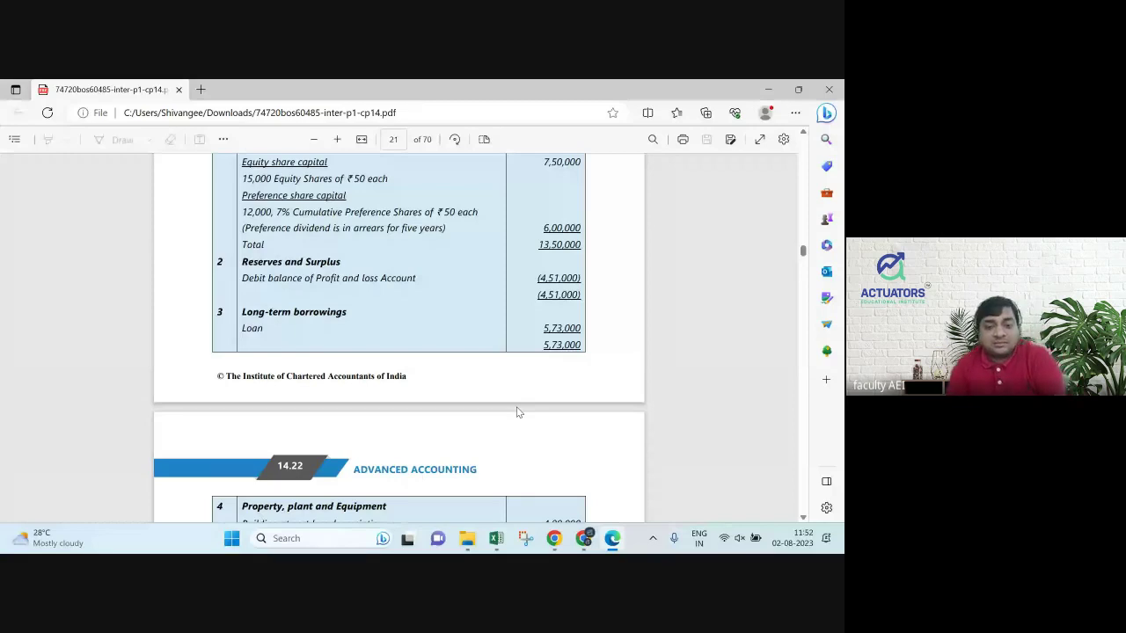
{"action": "key", "text": "alt+Tab"}
{"action": "key", "text": "Up"}
{"action": "key", "text": "Up"}
{"action": "key", "text": "Up"}
{"action": "key", "text": "Up"}
{"action": "key", "text": "Up"}
{"action": "key", "text": "Up"}
{"action": "key", "text": "Up"}
{"action": "key", "text": "Up"}
{"action": "key", "text": "Up"}
{"action": "key", "text": "Up"}
{"action": "key", "text": "Up"}
{"action": "key", "text": "Up"}
{"action": "key", "text": "Up"}
{"action": "key", "text": "Up"}
{"action": "key", "text": "Up"}
{"action": "key", "text": "Up"}
{"action": "key", "text": "Up"}
{"action": "key", "text": "Up"}
{"action": "key", "text": "Up"}
{"action": "key", "text": "Up"}
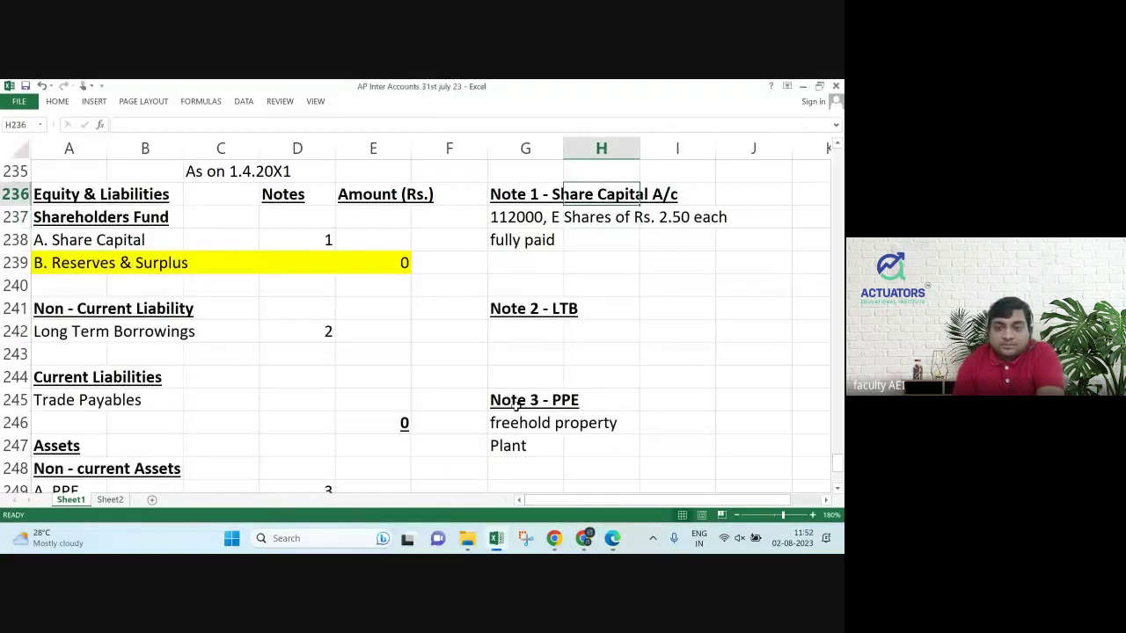
{"action": "key", "text": "Up"}
{"action": "key", "text": "Up"}
{"action": "key", "text": "Up"}
{"action": "key", "text": "Up"}
{"action": "key", "text": "Up"}
{"action": "key", "text": "Up"}
{"action": "key", "text": "Up"}
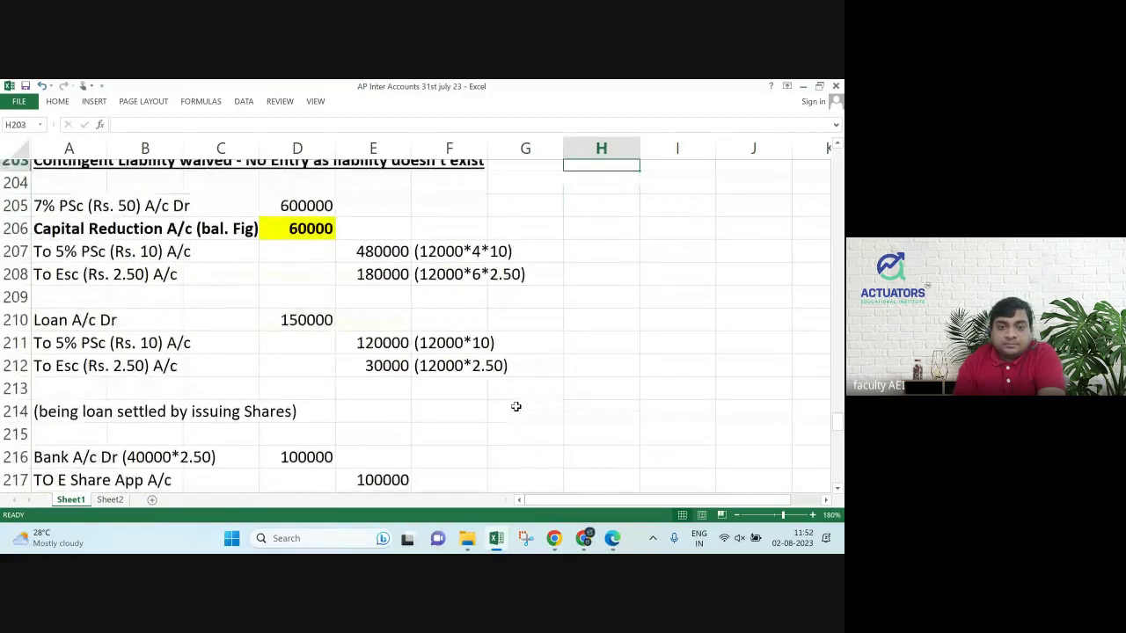
{"action": "key", "text": "Up"}
{"action": "key", "text": "Up"}
{"action": "key", "text": "Up"}
{"action": "key", "text": "Up"}
{"action": "key", "text": "Up"}
{"action": "key", "text": "Up"}
{"action": "key", "text": "Up"}
{"action": "key", "text": "Up"}
{"action": "key", "text": "Up"}
{"action": "key", "text": "Up"}
{"action": "key", "text": "Up"}
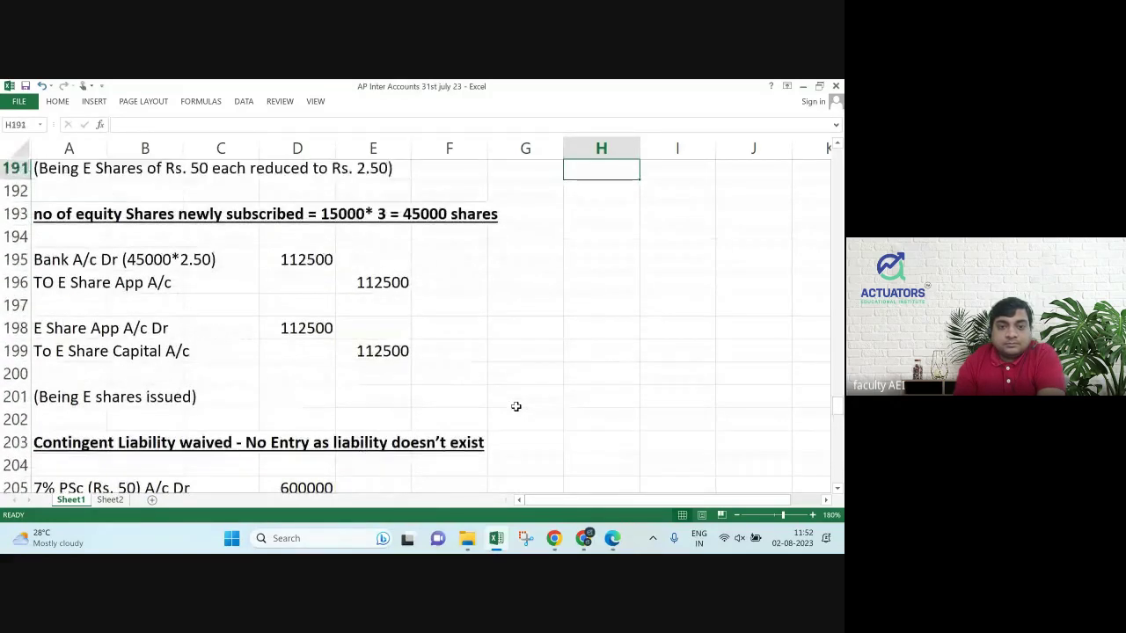
{"action": "key", "text": "Down"}
{"action": "key", "text": "Left"}
{"action": "key", "text": "Left"}
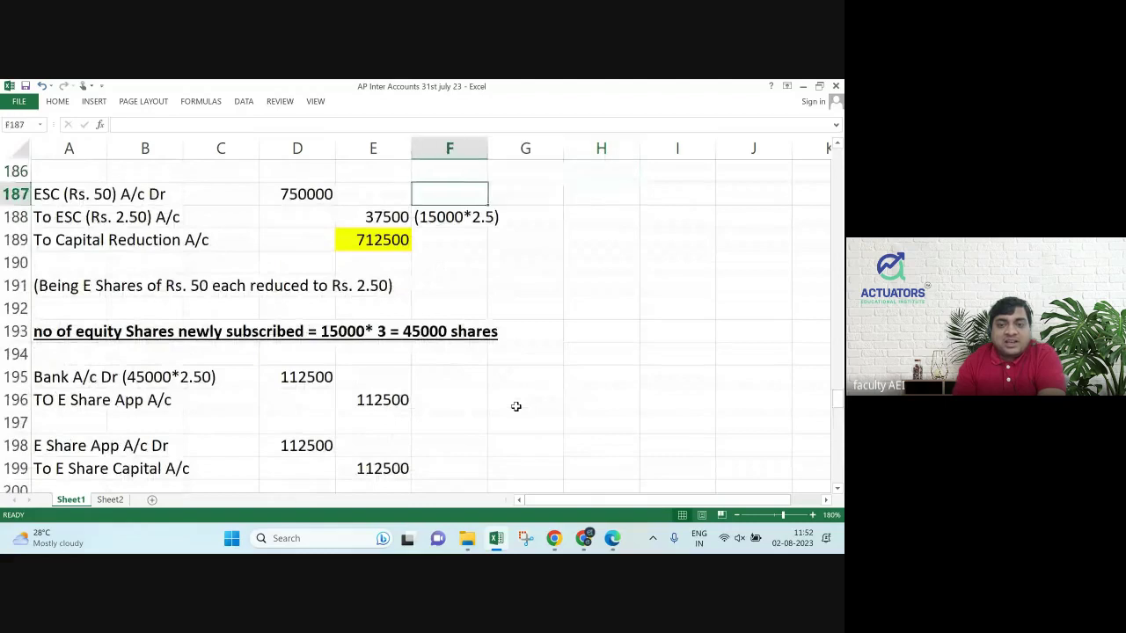
{"action": "key", "text": "Down"}
{"action": "key", "text": "Down"}
{"action": "key", "text": "Down"}
{"action": "key", "text": "Down"}
{"action": "key", "text": "Down"}
{"action": "key", "text": "Down"}
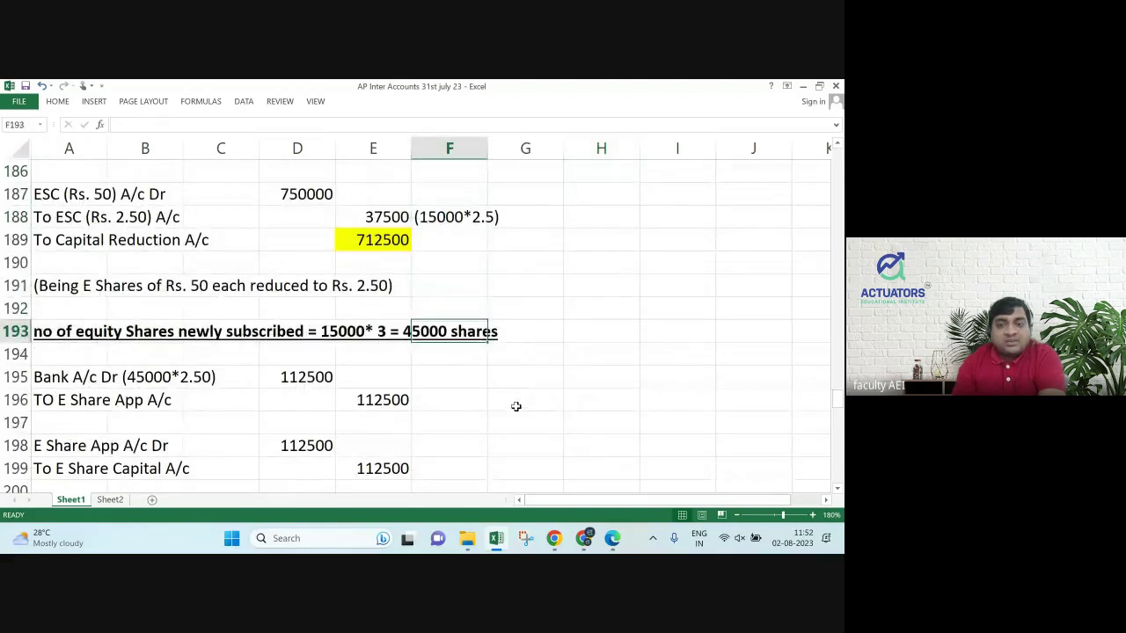
Examine the journal entries for equity shares issued, the preference share conversion and the loan settled by issuing shares.
{"action": "key", "text": "Down"}
{"action": "key", "text": "Down"}
{"action": "key", "text": "Down"}
{"action": "key", "text": "Down"}
{"action": "key", "text": "Down"}
{"action": "key", "text": "Down"}
{"action": "key", "text": "Down"}
{"action": "key", "text": "Down"}
{"action": "key", "text": "Down"}
{"action": "key", "text": "Down"}
{"action": "key", "text": "Down"}
{"action": "key", "text": "Down"}
{"action": "key", "text": "Down"}
{"action": "key", "text": "Down"}
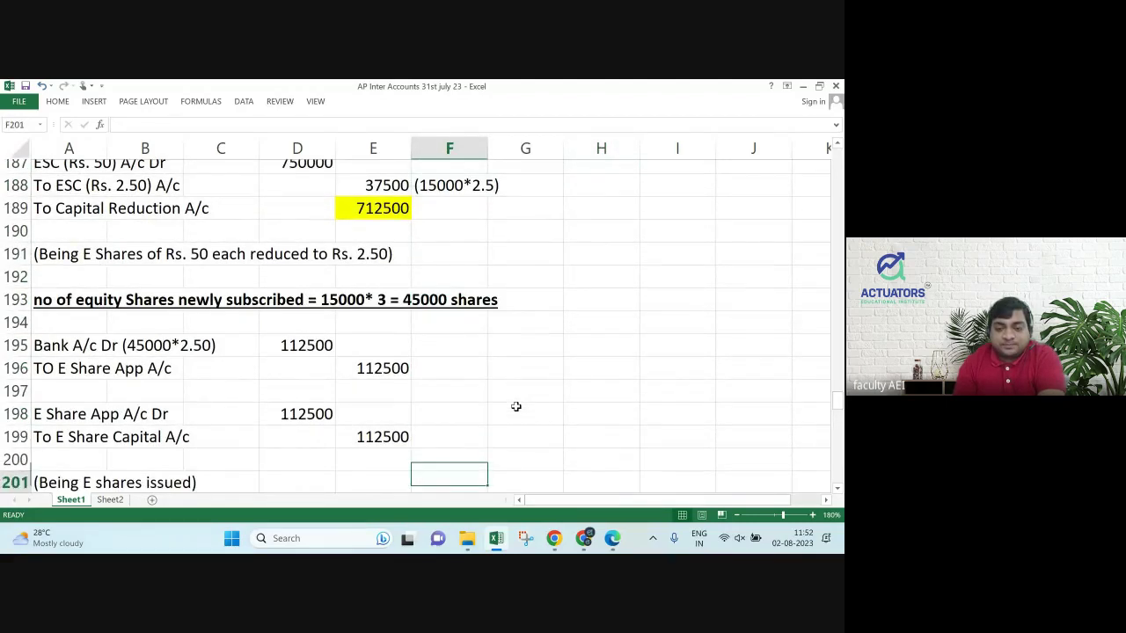
{"action": "key", "text": "Down"}
{"action": "key", "text": "Down"}
{"action": "key", "text": "Down"}
{"action": "key", "text": "Down"}
{"action": "key", "text": "Down"}
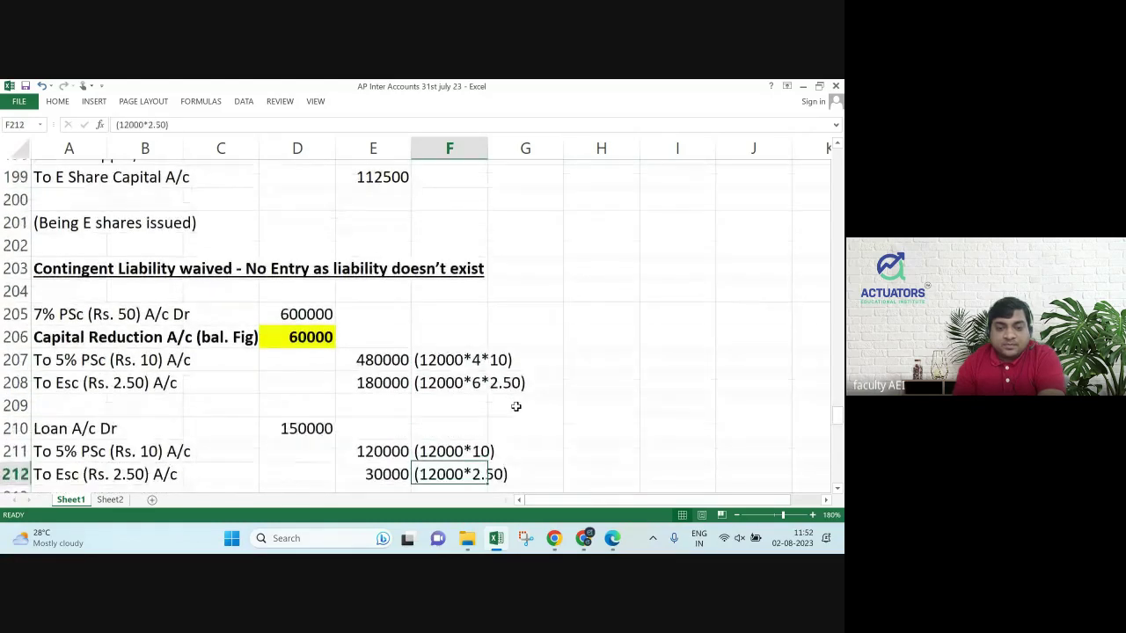
{"action": "key", "text": "Up"}
{"action": "key", "text": "Up"}
{"action": "key", "text": "Up"}
{"action": "key", "text": "Up"}
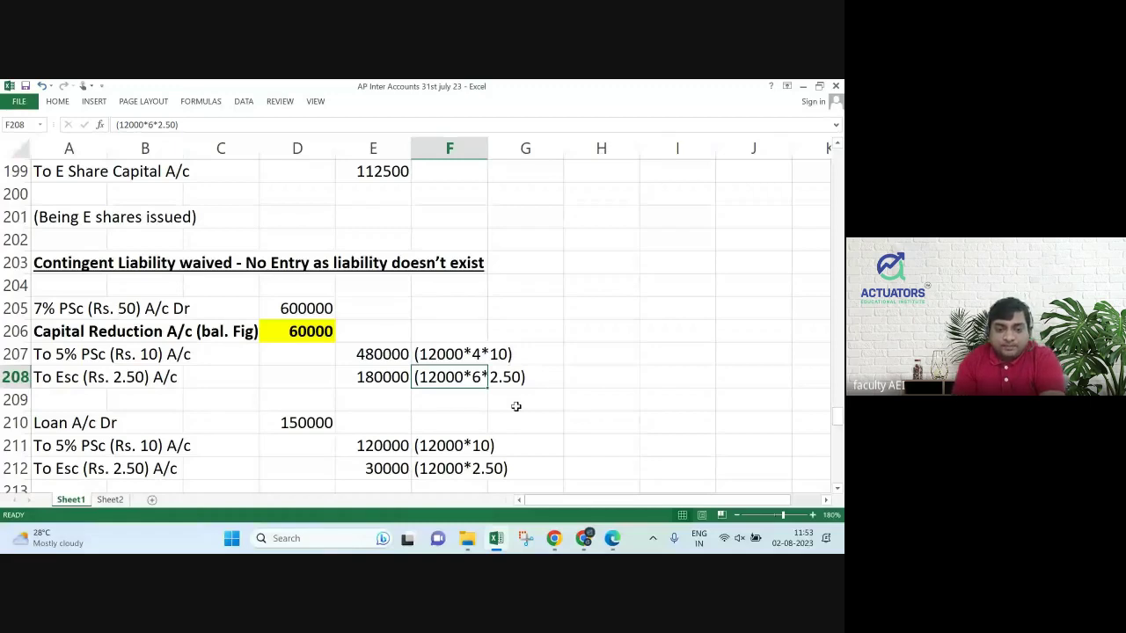
{"action": "key", "text": "Down"}
{"action": "key", "text": "Down"}
{"action": "key", "text": "Down"}
{"action": "key", "text": "Down"}
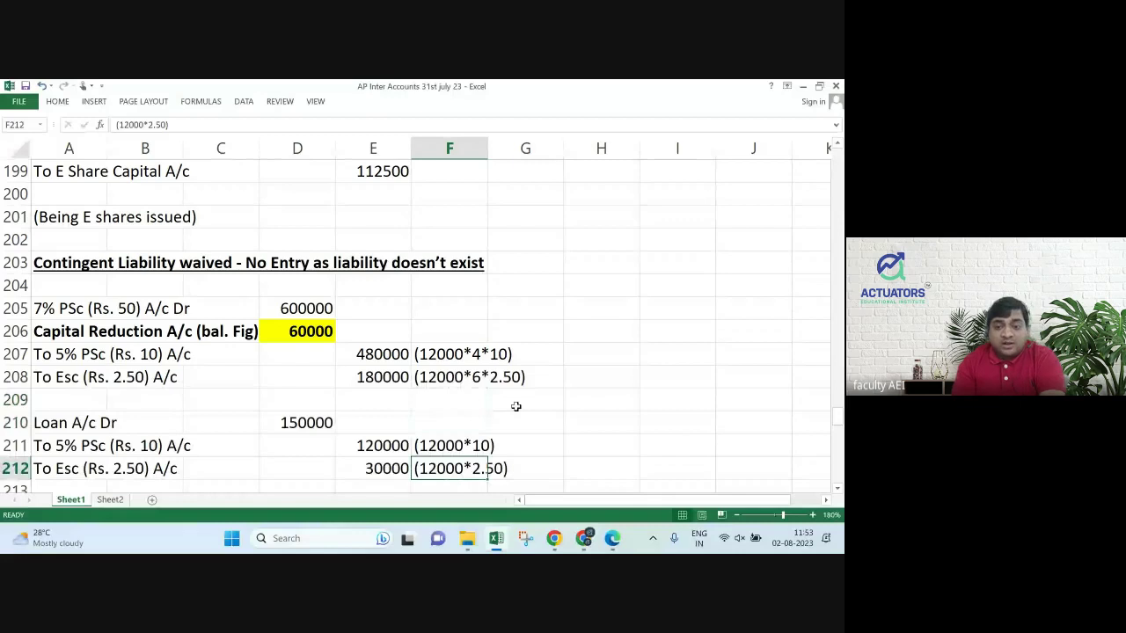
{"action": "key", "text": "Down"}
{"action": "key", "text": "Down"}
{"action": "key", "text": "Down"}
{"action": "key", "text": "Down"}
{"action": "key", "text": "Down"}
{"action": "key", "text": "Down"}
{"action": "key", "text": "Down"}
{"action": "key", "text": "Down"}
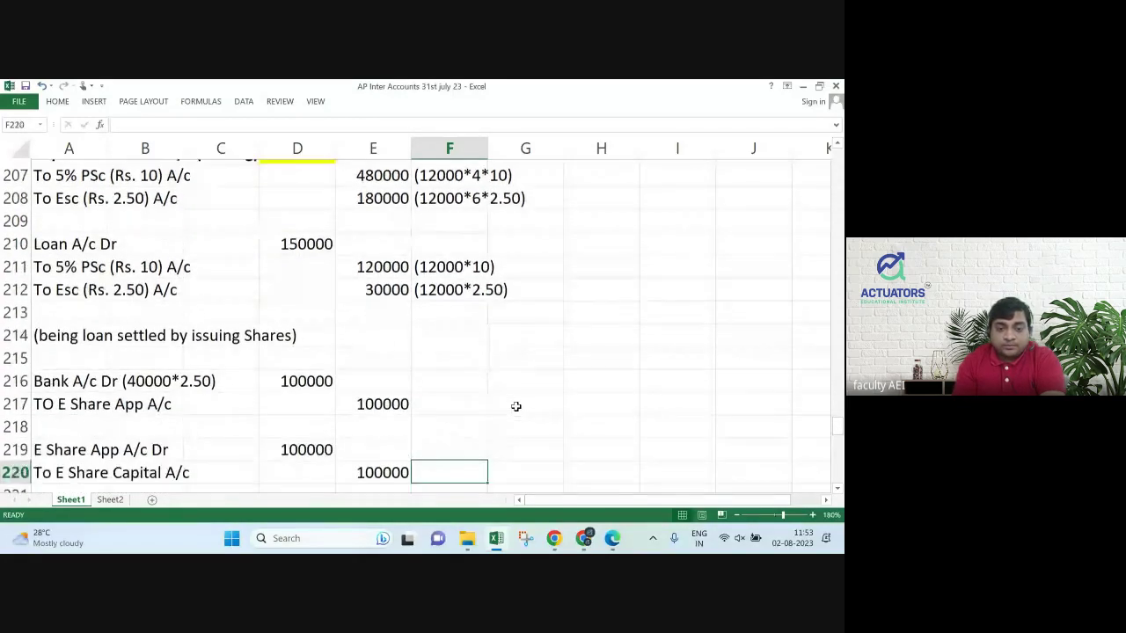
Examine the remaining entries for the further equity share issue, part loan repayment and capital reduction write-offs.
{"action": "key", "text": "Up"}
{"action": "key", "text": "Up"}
{"action": "key", "text": "Up"}
{"action": "key", "text": "Up"}
{"action": "key", "text": "Left"}
{"action": "key", "text": "Left"}
{"action": "key", "text": "Left"}
{"action": "key", "text": "Left"}
{"action": "key", "text": "Left"}
{"action": "key", "text": "Down"}
{"action": "key", "text": "Down"}
{"action": "key", "text": "Down"}
{"action": "key", "text": "Down"}
{"action": "key", "text": "Down"}
{"action": "key", "text": "Down"}
{"action": "key", "text": "Down"}
{"action": "key", "text": "Down"}
{"action": "key", "text": "Down"}
{"action": "key", "text": "Down"}
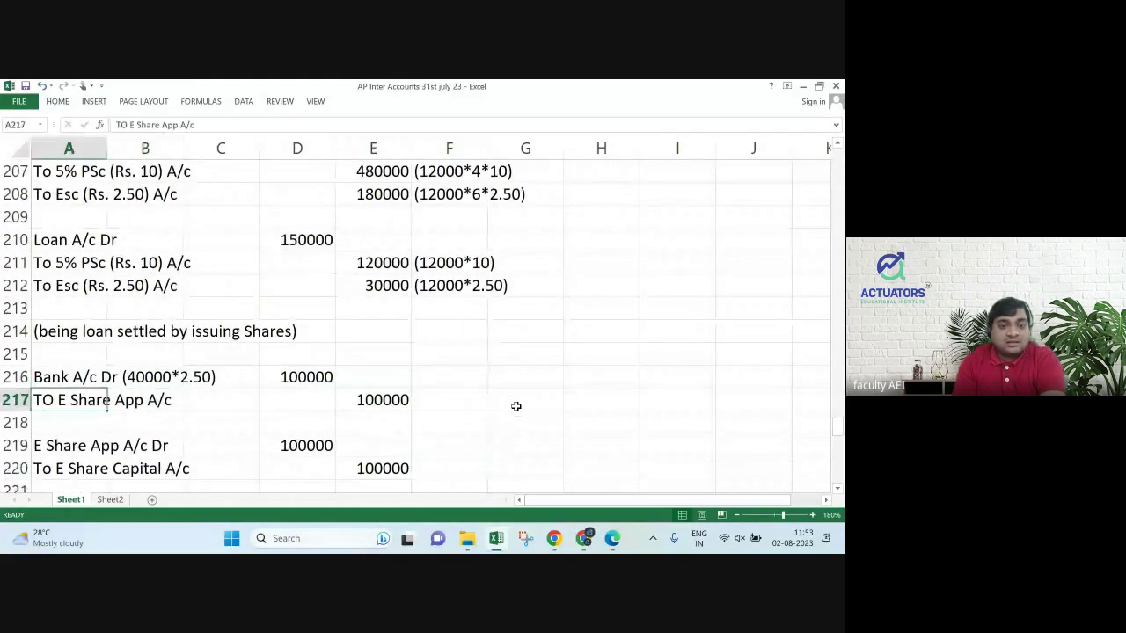
{"action": "key", "text": "Down"}
{"action": "key", "text": "Down"}
{"action": "key", "text": "Down"}
{"action": "key", "text": "Down"}
{"action": "key", "text": "Down"}
{"action": "key", "text": "Down"}
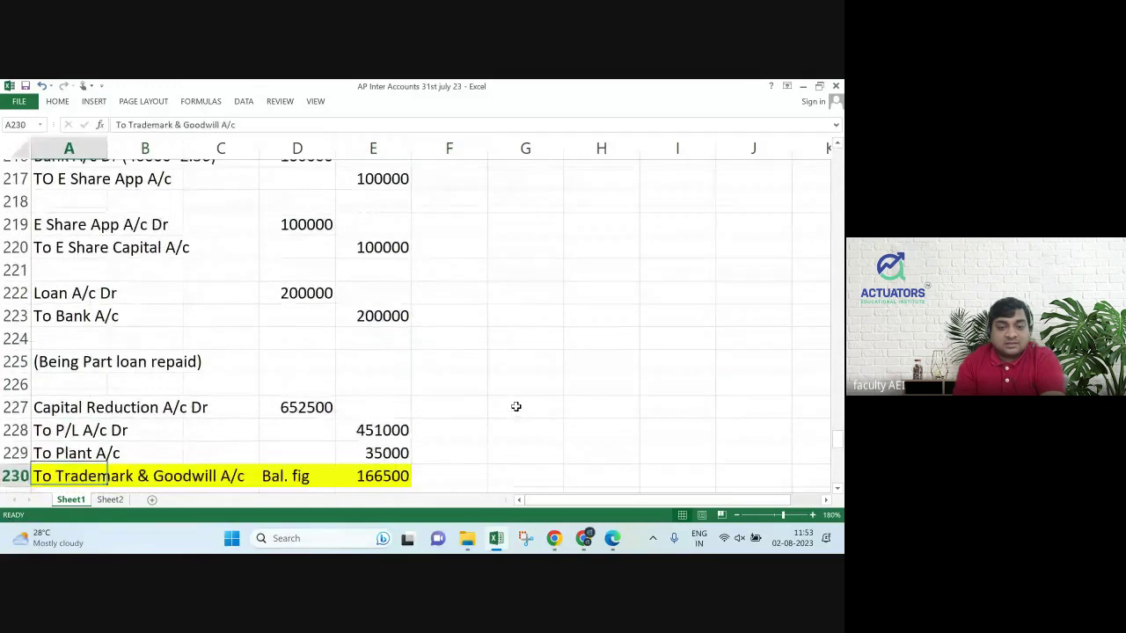
Change the number of equity shares of Rs. 2.50 each in Note 1 - Share Capital A/c to 184000.
{"action": "key", "text": "Down"}
{"action": "key", "text": "Down"}
{"action": "key", "text": "Down"}
{"action": "key", "text": "Down"}
{"action": "key", "text": "Down"}
{"action": "key", "text": "Down"}
{"action": "key", "text": "Up"}
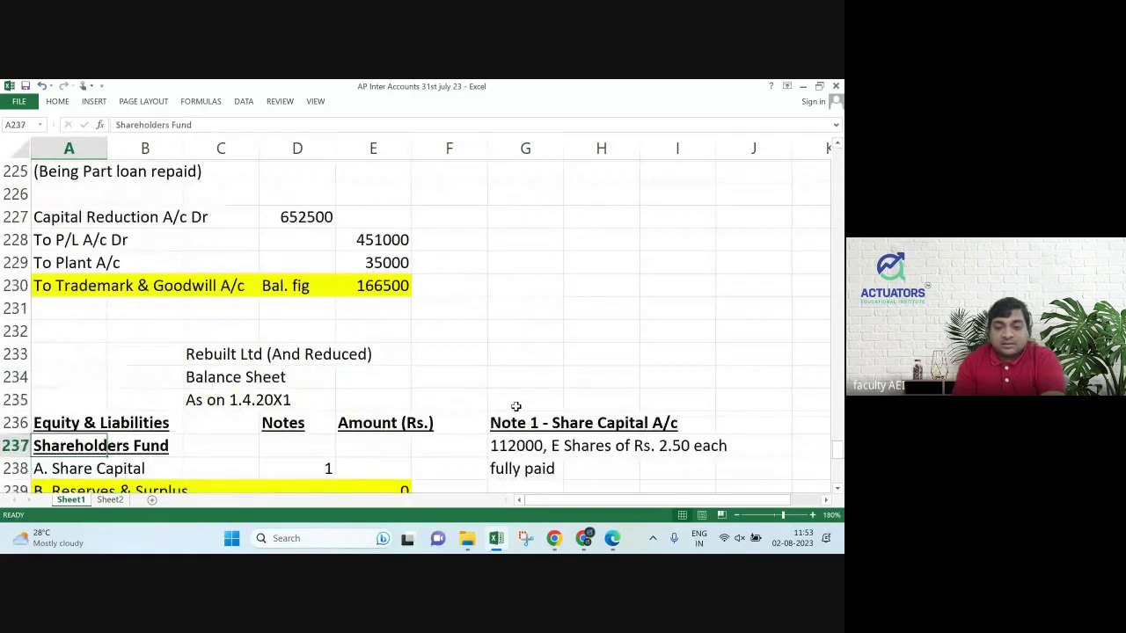
{"action": "key", "text": "Right"}
{"action": "key", "text": "Right"}
{"action": "key", "text": "Right"}
{"action": "key", "text": "Right"}
{"action": "key", "text": "Right"}
{"action": "key", "text": "Right"}
{"action": "key", "text": "F2"}
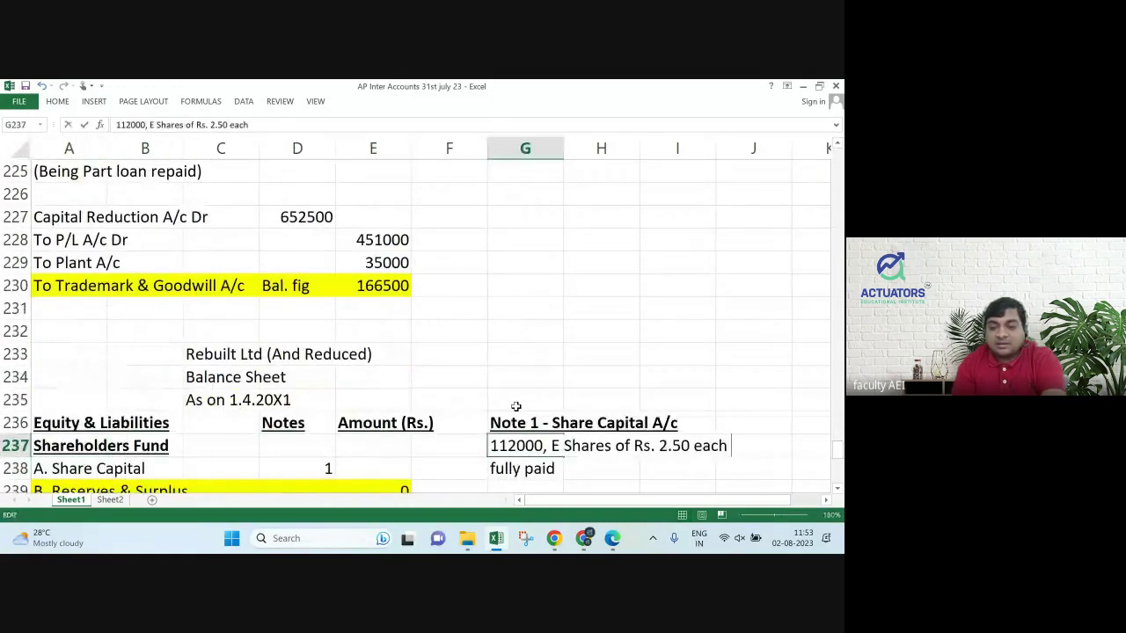
{"action": "key", "text": "Left"}
{"action": "key", "text": "Left"}
{"action": "key", "text": "Left"}
{"action": "key", "text": "Left"}
{"action": "key", "text": "Left"}
{"action": "key", "text": "Left"}
{"action": "key", "text": "Left"}
{"action": "key", "text": "Left"}
{"action": "key", "text": "Left"}
{"action": "key", "text": "Left"}
{"action": "key", "text": "Left"}
{"action": "key", "text": "Left"}
{"action": "key", "text": "Left"}
{"action": "key", "text": "Left"}
{"action": "key", "text": "Left"}
{"action": "key", "text": "Left"}
{"action": "key", "text": "Left"}
{"action": "key", "text": "Left"}
{"action": "key", "text": "Left"}
{"action": "key", "text": "Left"}
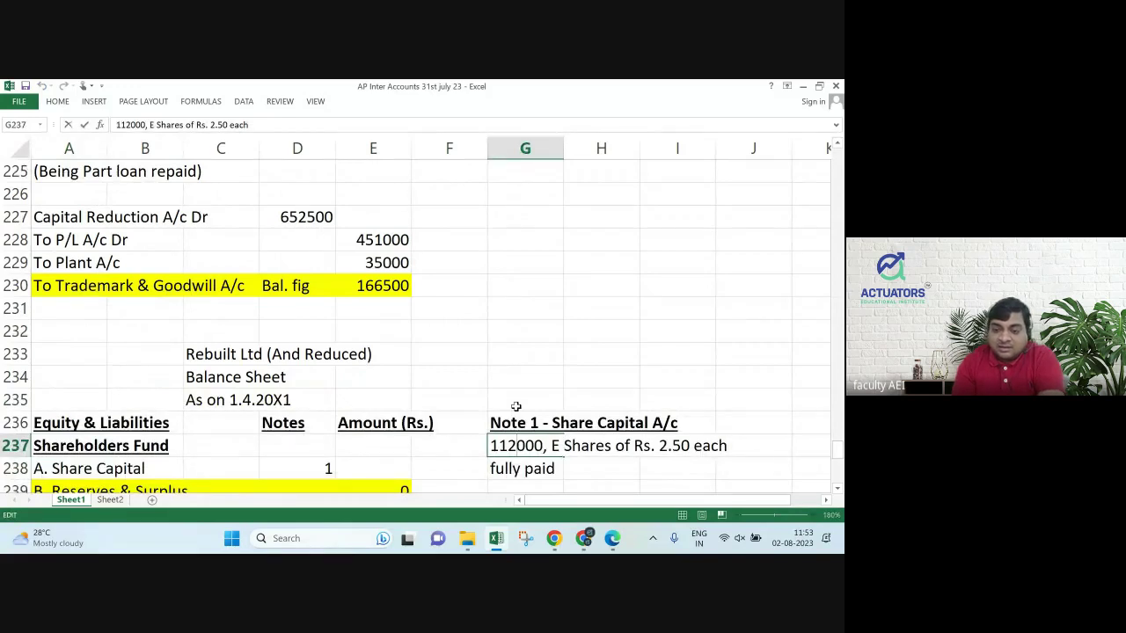
{"action": "key", "text": "BackSpace"}
{"action": "key", "text": "BackSpace"}
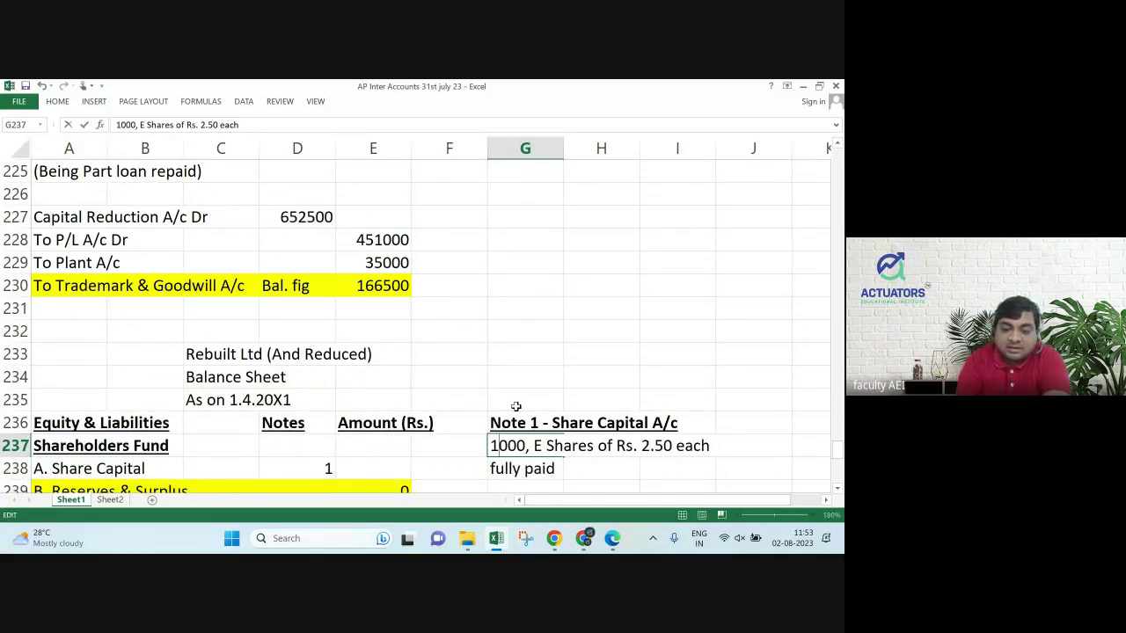
{"action": "type", "text": "84"}
{"action": "key", "text": "Return"}
Enter 460000 in K238 as the amount of the fully paid equity shares in Note 1 - Share Capital A/c.
{"action": "key", "text": "Down"}
{"action": "key", "text": "Down"}
{"action": "key", "text": "Up"}
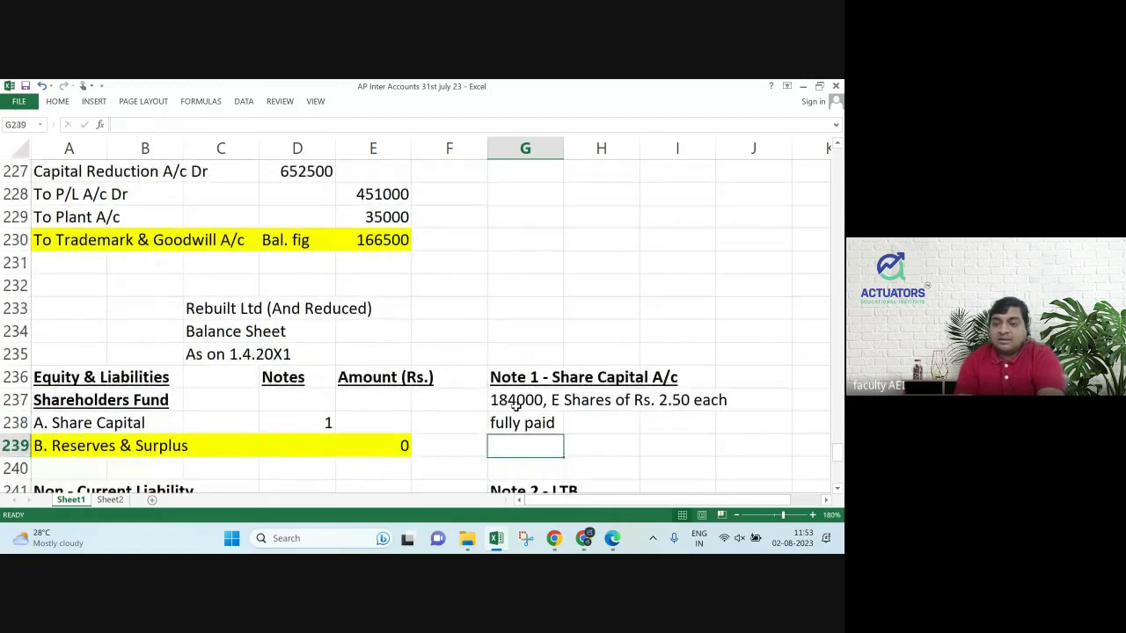
{"action": "key", "text": "Up"}
{"action": "key", "text": "Right"}
{"action": "key", "text": "Right"}
{"action": "key", "text": "Right"}
{"action": "key", "text": "Right"}
{"action": "key", "text": "Right"}
{"action": "key", "text": "Up"}
{"action": "key", "text": "Left"}
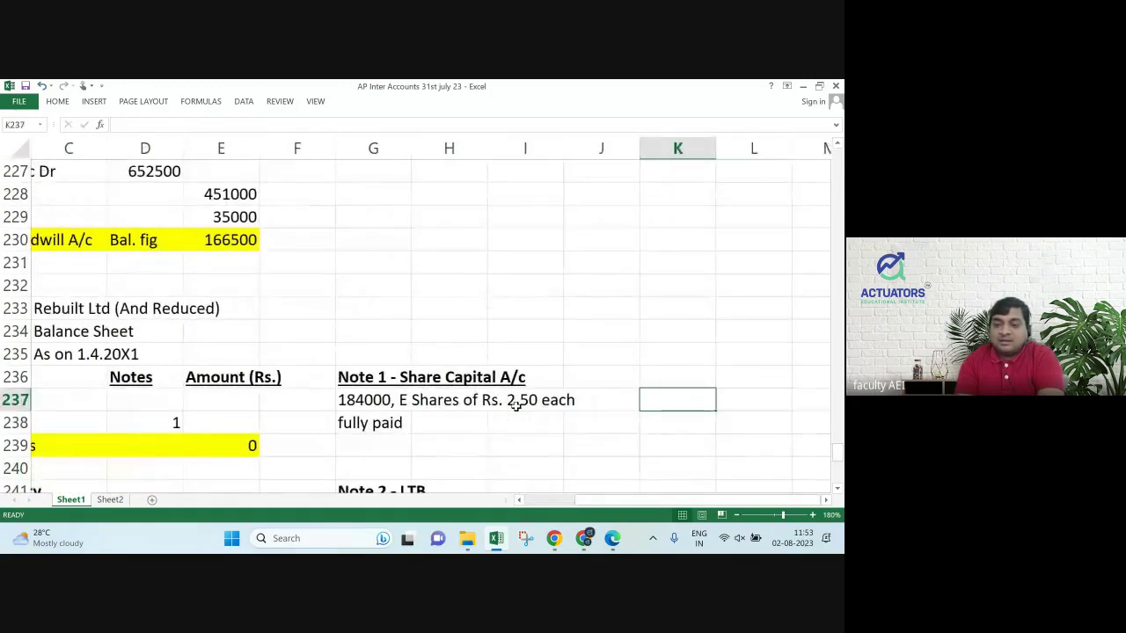
{"action": "key", "text": "Left"}
{"action": "key", "text": "Right"}
{"action": "key", "text": "Down"}
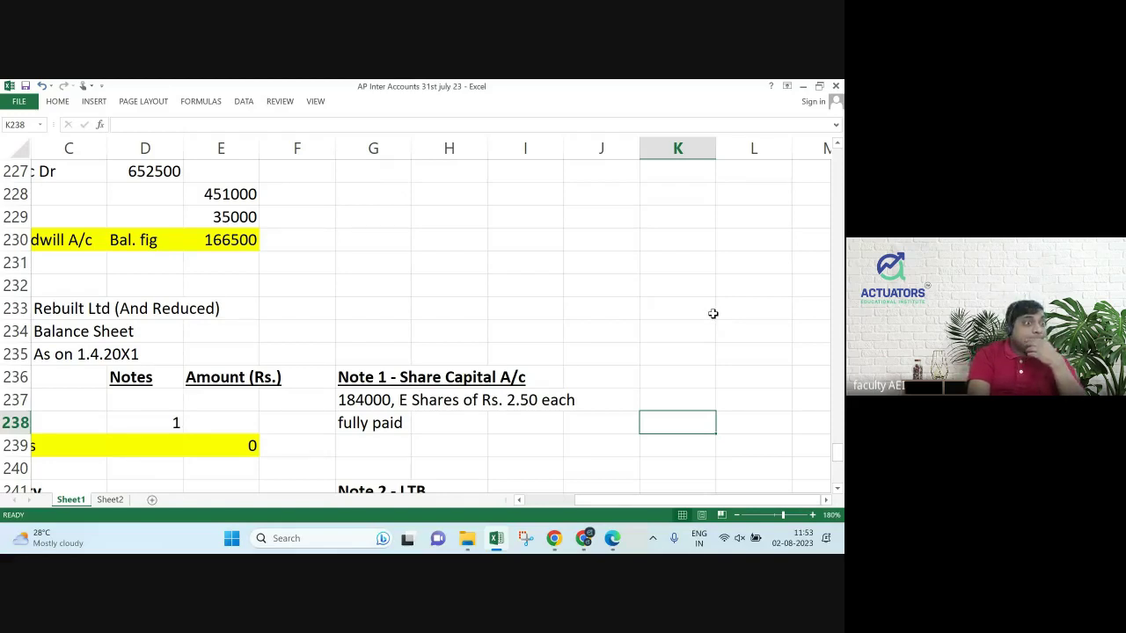
{"action": "type", "text": "46"}
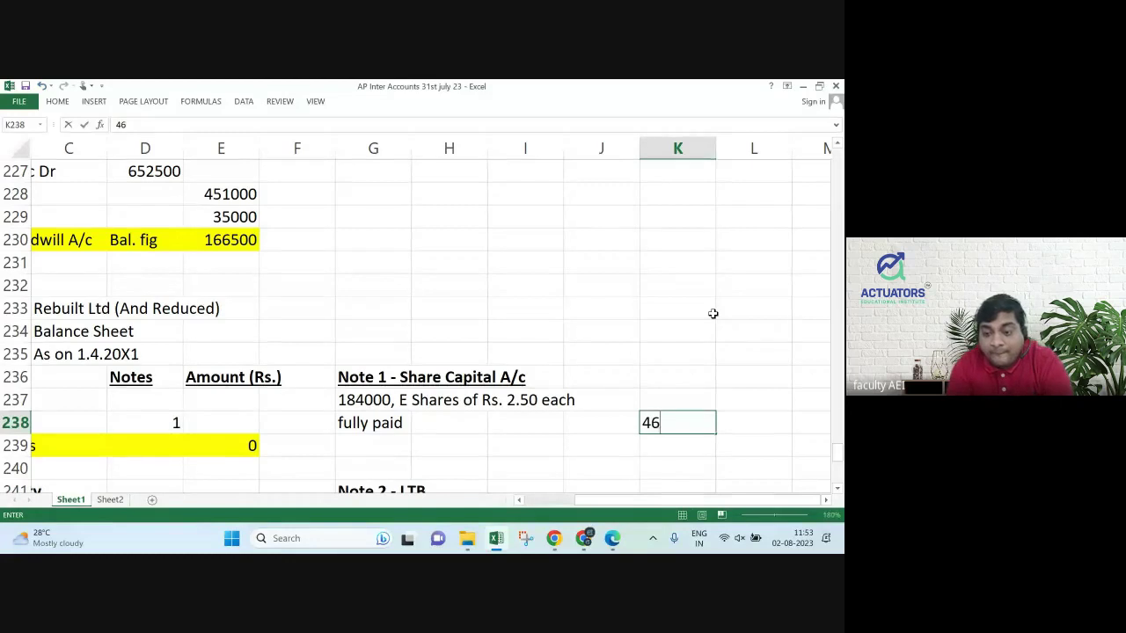
{"action": "type", "text": "0000"}
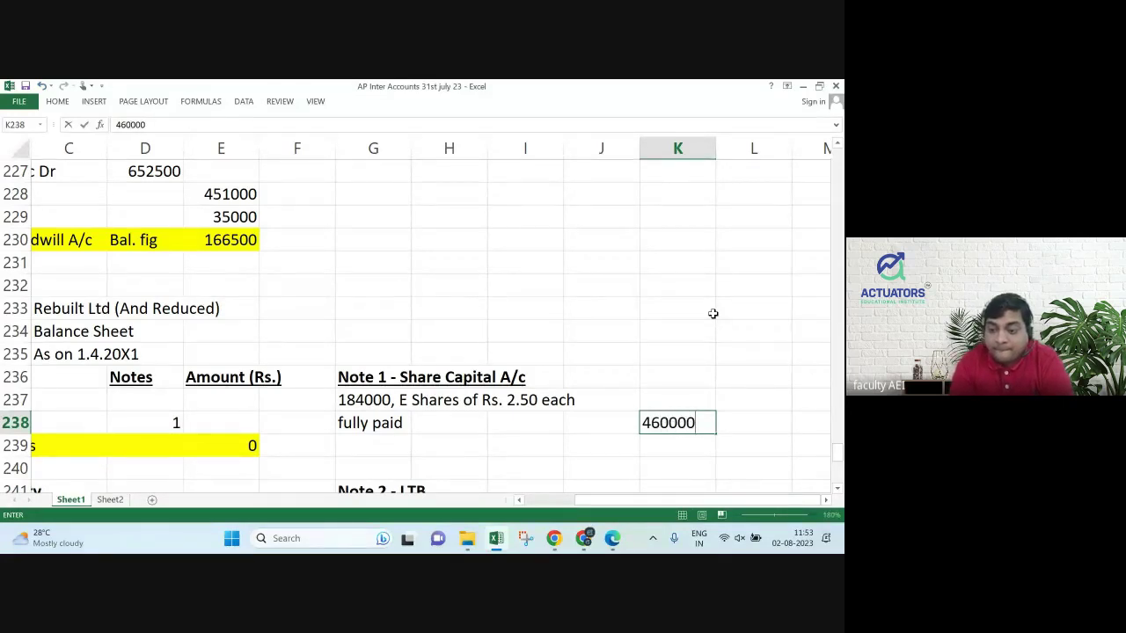
{"action": "key", "text": "Return"}
Go back to the start of the journal entries and examine the equity share reduction and new subscription entries.
{"action": "key", "text": "Left"}
{"action": "key", "text": "Left"}
{"action": "key", "text": "Left"}
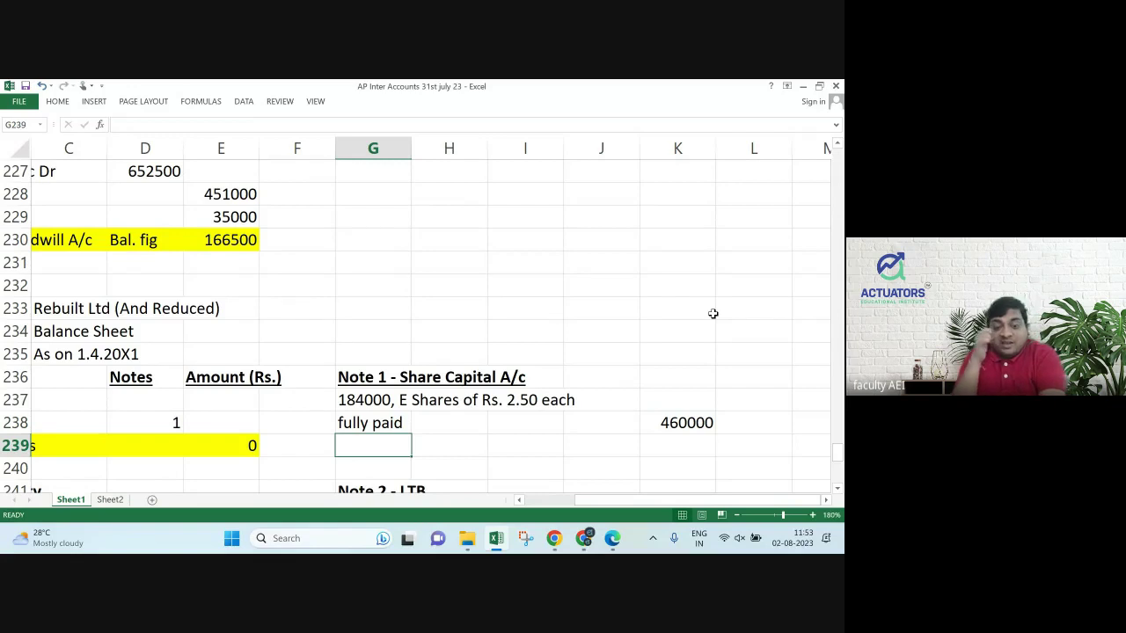
{"action": "key", "text": "alt+Tab"}
{"action": "key", "text": "alt+Tab"}
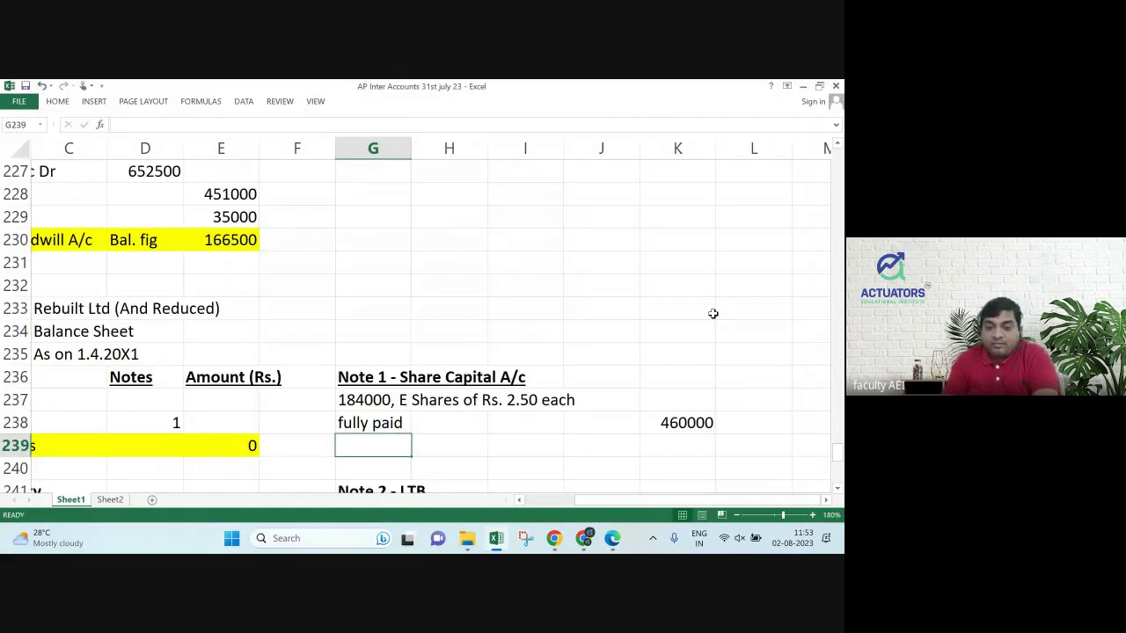
{"action": "key", "text": "Up"}
{"action": "key", "text": "Up"}
{"action": "key", "text": "Up"}
{"action": "key", "text": "Up"}
{"action": "key", "text": "Up"}
{"action": "key", "text": "Up"}
{"action": "key", "text": "Up"}
{"action": "key", "text": "Up"}
{"action": "key", "text": "Up"}
{"action": "key", "text": "Up"}
{"action": "key", "text": "Up"}
{"action": "key", "text": "Up"}
{"action": "key", "text": "Up"}
{"action": "key", "text": "Up"}
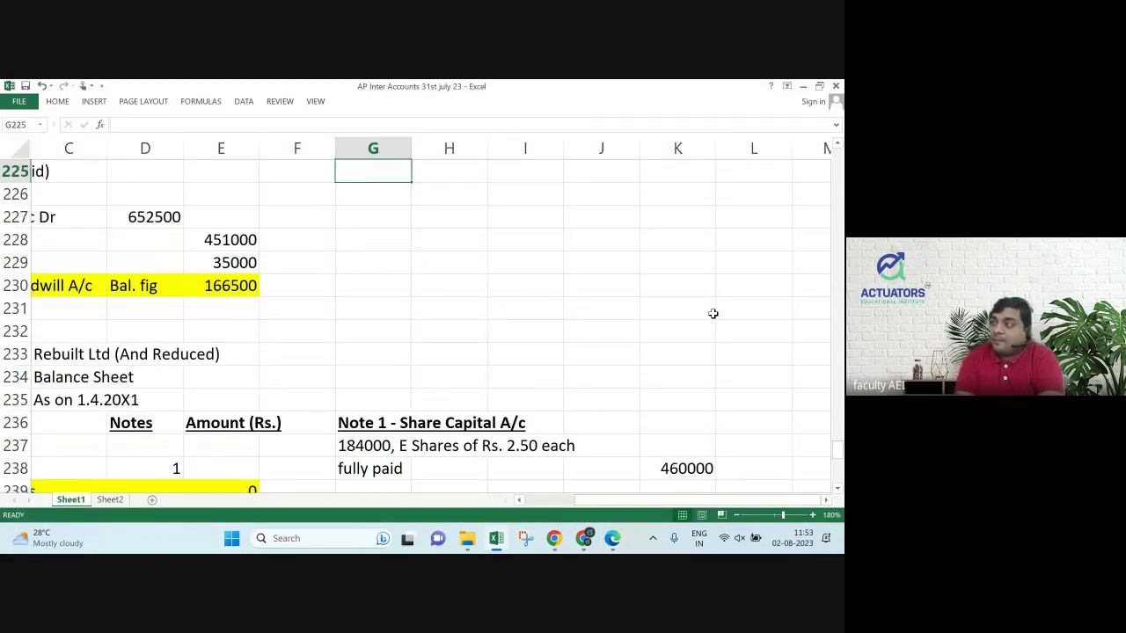
{"action": "key", "text": "Left"}
{"action": "key", "text": "Left"}
{"action": "key", "text": "Left"}
{"action": "key", "text": "Left"}
{"action": "key", "text": "Left"}
{"action": "key", "text": "Left"}
{"action": "key", "text": "Up"}
{"action": "key", "text": "Up"}
{"action": "key", "text": "Up"}
{"action": "key", "text": "Up"}
{"action": "key", "text": "Up"}
{"action": "key", "text": "Up"}
{"action": "key", "text": "Up"}
{"action": "key", "text": "Up"}
{"action": "key", "text": "Up"}
{"action": "key", "text": "Up"}
{"action": "key", "text": "Up"}
{"action": "key", "text": "Up"}
{"action": "key", "text": "Up"}
{"action": "key", "text": "Up"}
{"action": "key", "text": "Up"}
{"action": "key", "text": "Up"}
{"action": "key", "text": "Up"}
{"action": "key", "text": "Up"}
{"action": "key", "text": "Up"}
{"action": "key", "text": "Up"}
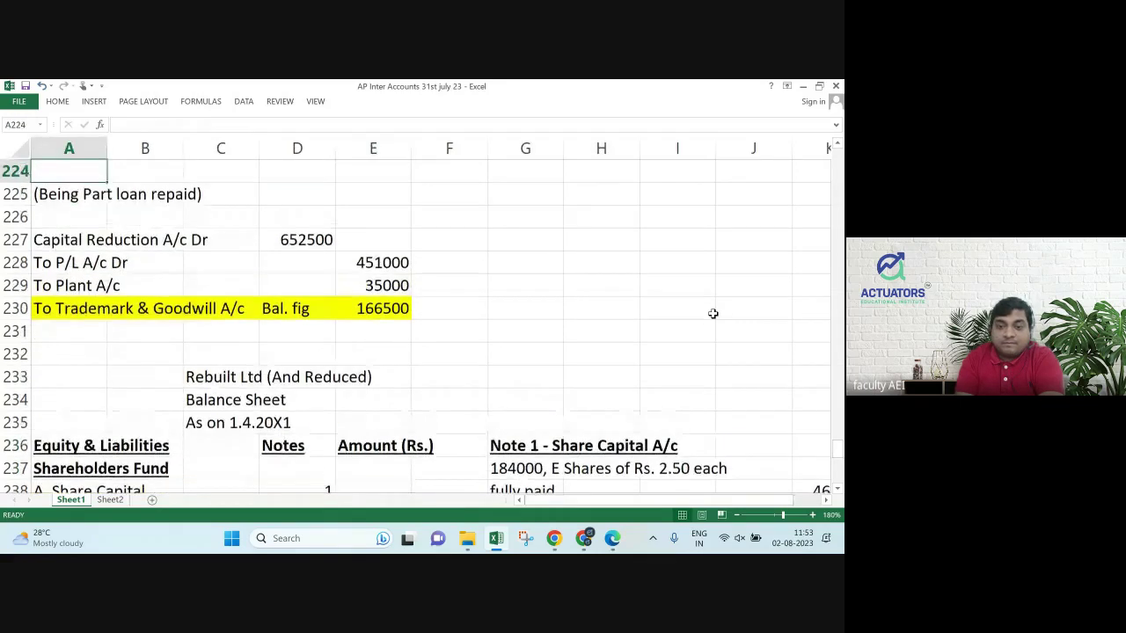
{"action": "key", "text": "Up"}
{"action": "key", "text": "Up"}
{"action": "key", "text": "Up"}
{"action": "key", "text": "Up"}
{"action": "key", "text": "Up"}
{"action": "key", "text": "Up"}
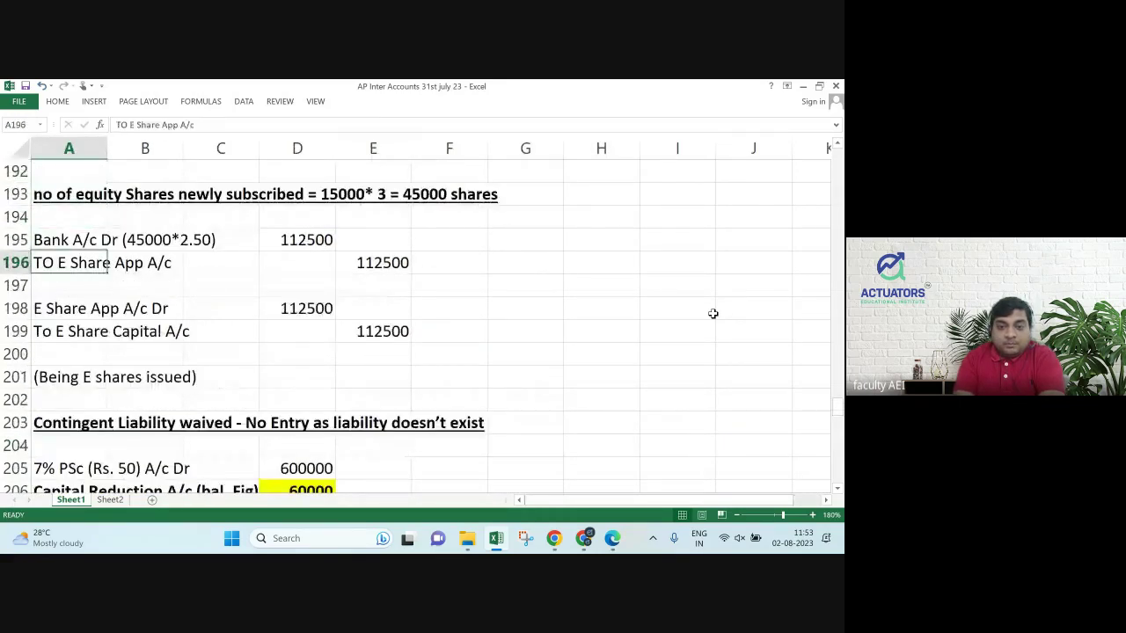
{"action": "key", "text": "Up"}
{"action": "key", "text": "Up"}
{"action": "key", "text": "Up"}
{"action": "key", "text": "Up"}
{"action": "key", "text": "Up"}
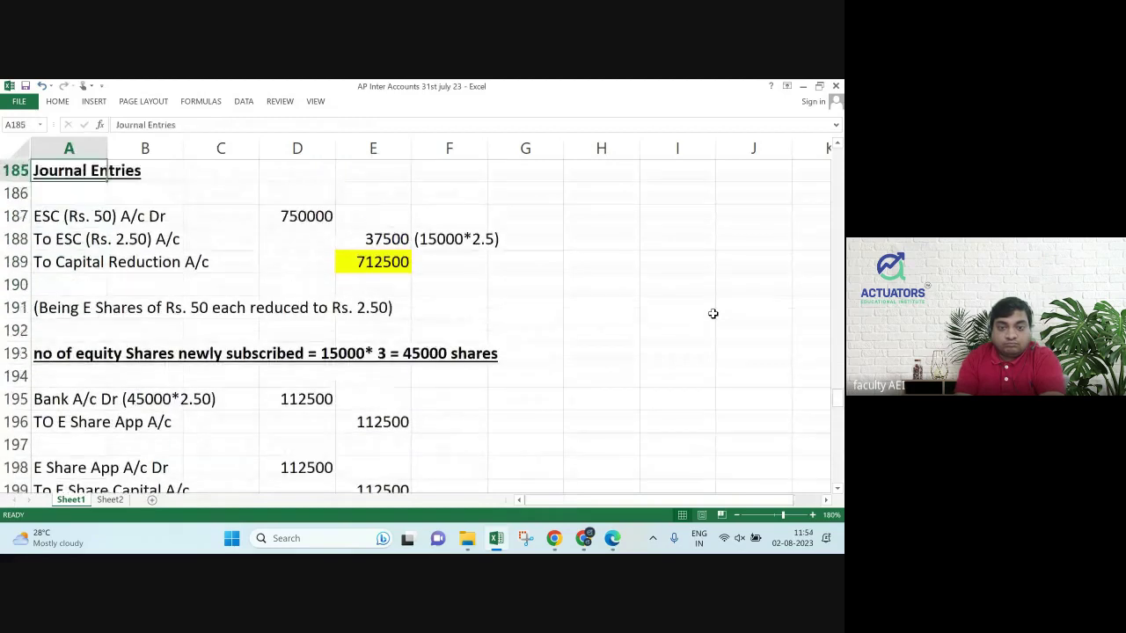
Examine the entries down to the 7% preference share conversion and its calculation of the new 5% preference shares.
{"action": "key", "text": "Down"}
{"action": "key", "text": "Down"}
{"action": "key", "text": "Down"}
{"action": "key", "text": "Down"}
{"action": "key", "text": "Down"}
{"action": "key", "text": "Down"}
{"action": "key", "text": "Down"}
{"action": "key", "text": "Down"}
{"action": "key", "text": "Down"}
{"action": "key", "text": "Down"}
{"action": "key", "text": "Down"}
{"action": "key", "text": "Down"}
{"action": "key", "text": "Down"}
{"action": "key", "text": "Down"}
{"action": "key", "text": "Down"}
{"action": "key", "text": "Down"}
{"action": "key", "text": "Down"}
{"action": "key", "text": "Down"}
{"action": "key", "text": "Down"}
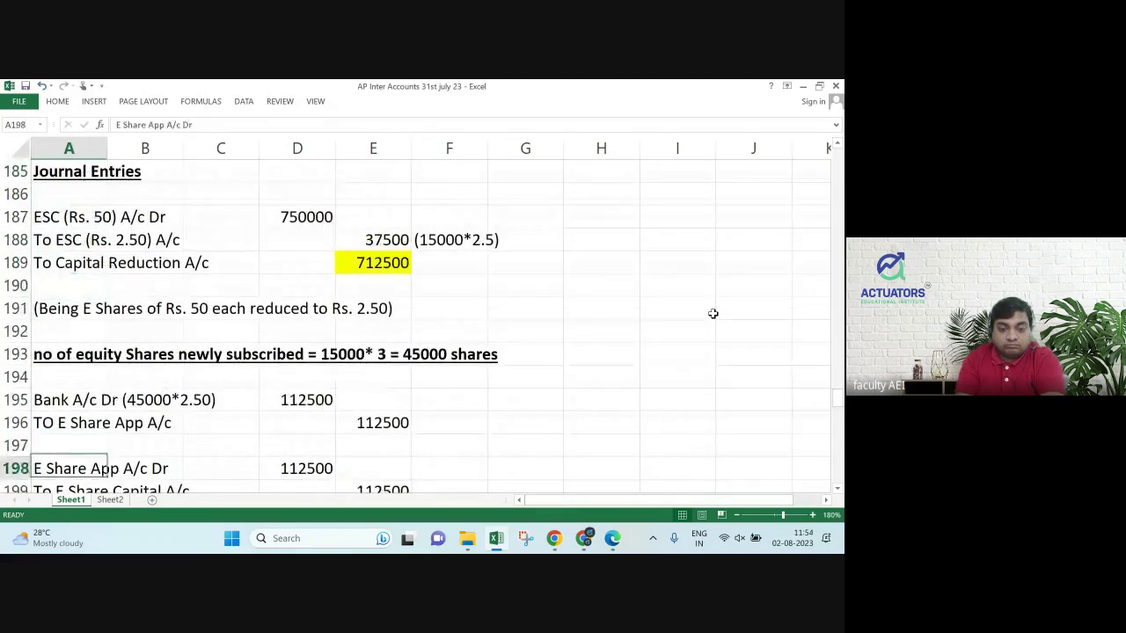
{"action": "key", "text": "Down"}
{"action": "key", "text": "Down"}
{"action": "key", "text": "Down"}
{"action": "key", "text": "Down"}
{"action": "key", "text": "Down"}
{"action": "key", "text": "Down"}
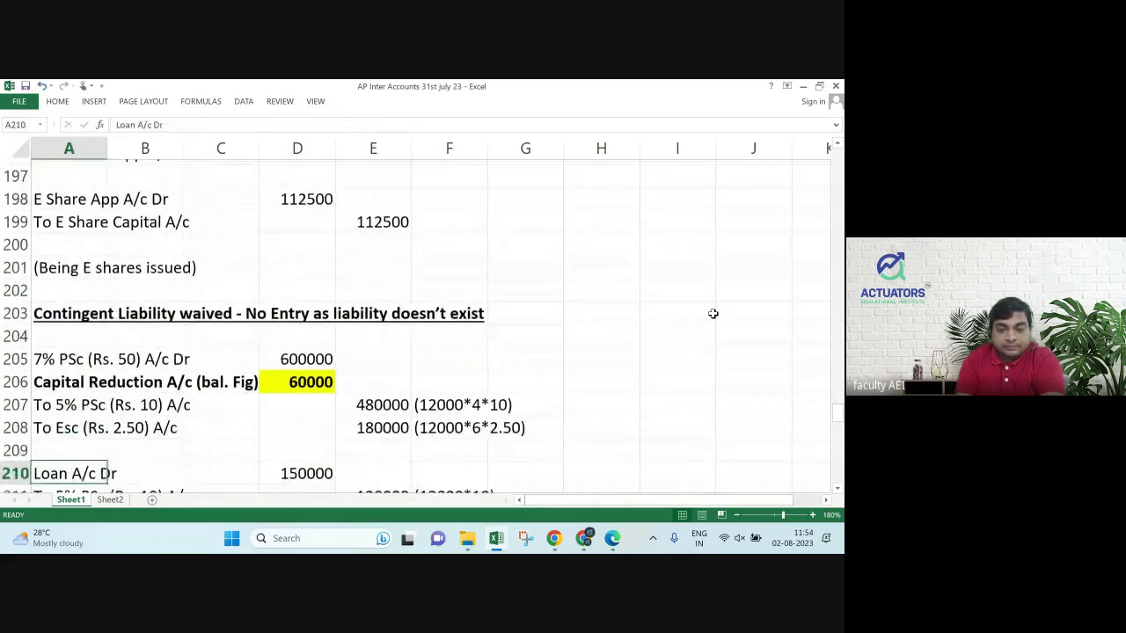
{"action": "key", "text": "Up"}
{"action": "key", "text": "Up"}
{"action": "key", "text": "Up"}
{"action": "key", "text": "Right"}
{"action": "key", "text": "Right"}
{"action": "key", "text": "Right"}
{"action": "key", "text": "Right"}
{"action": "key", "text": "Right"}
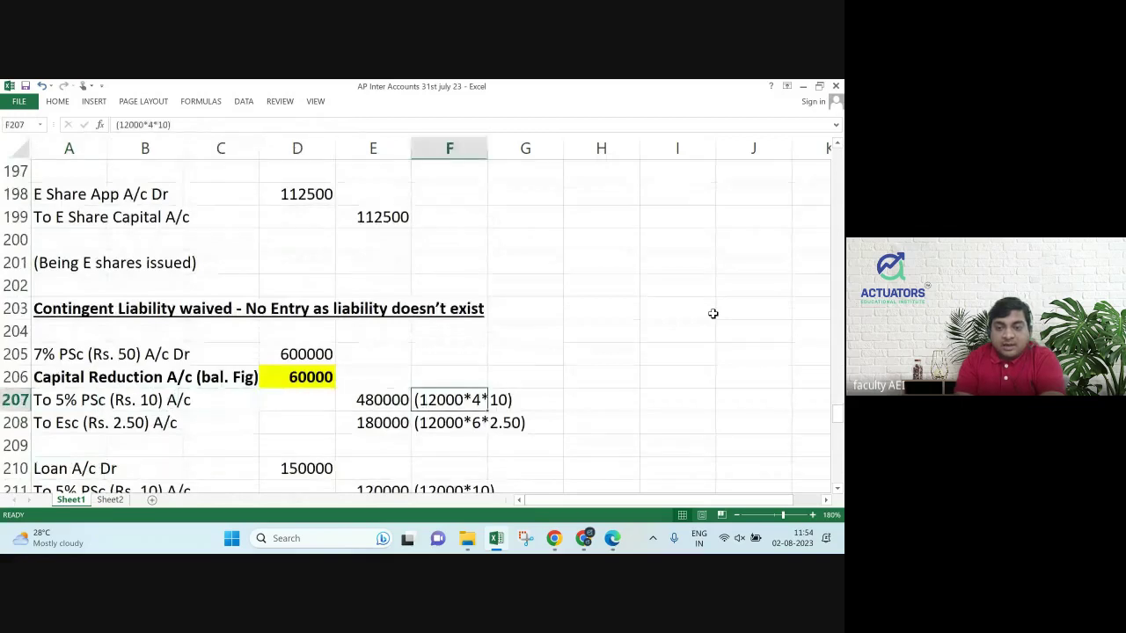
Switch to the PDF in Edge to check the preference shareholders' terms in the reconstruction scheme, and return to the Excel workbook.
{"action": "key", "text": "alt+Tab"}
{"action": "scroll", "coordinate": [713, 314], "scroll_direction": "down", "scroll_amount": 5}
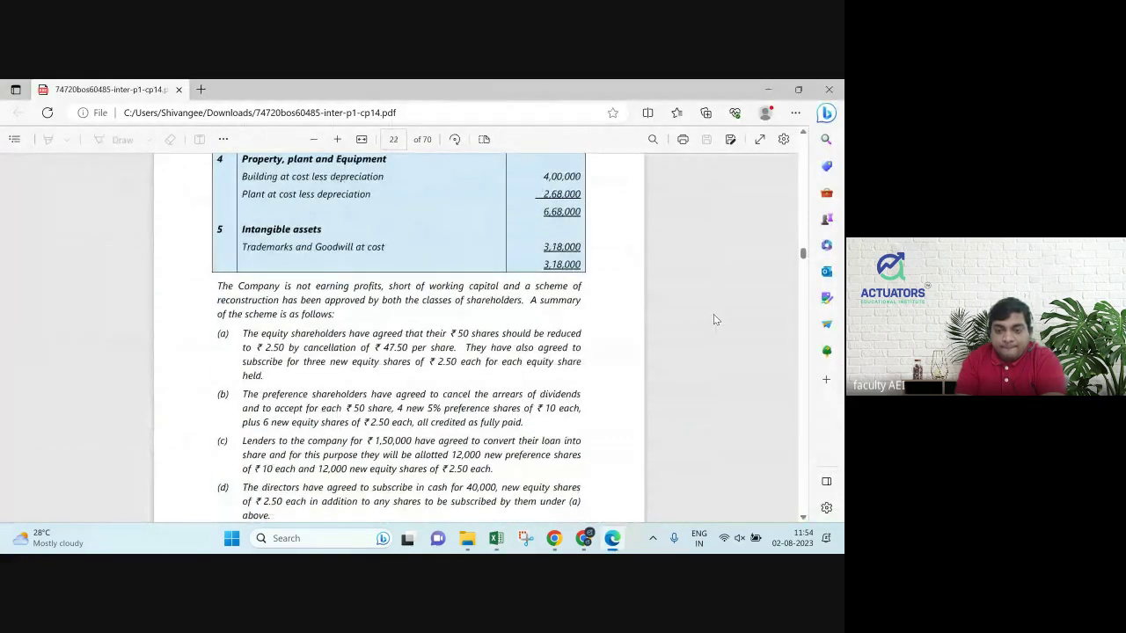
{"action": "key", "text": "alt+Tab"}
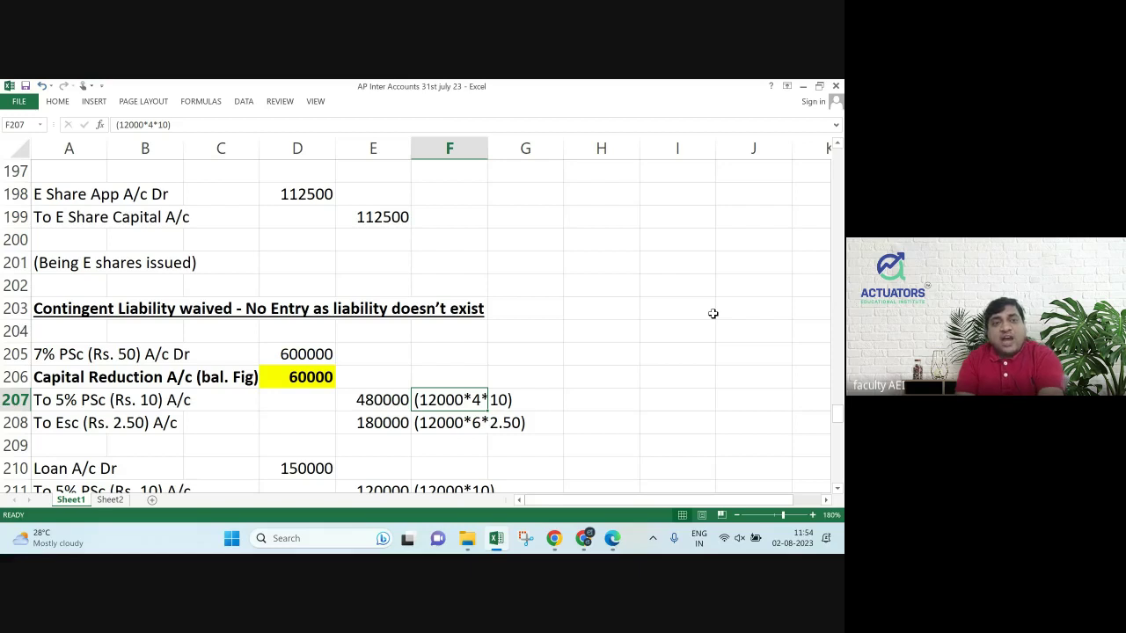
Compare the 5% preference share calculations in the preference conversion entry and the loan settlement entry.
{"action": "key", "text": "Down"}
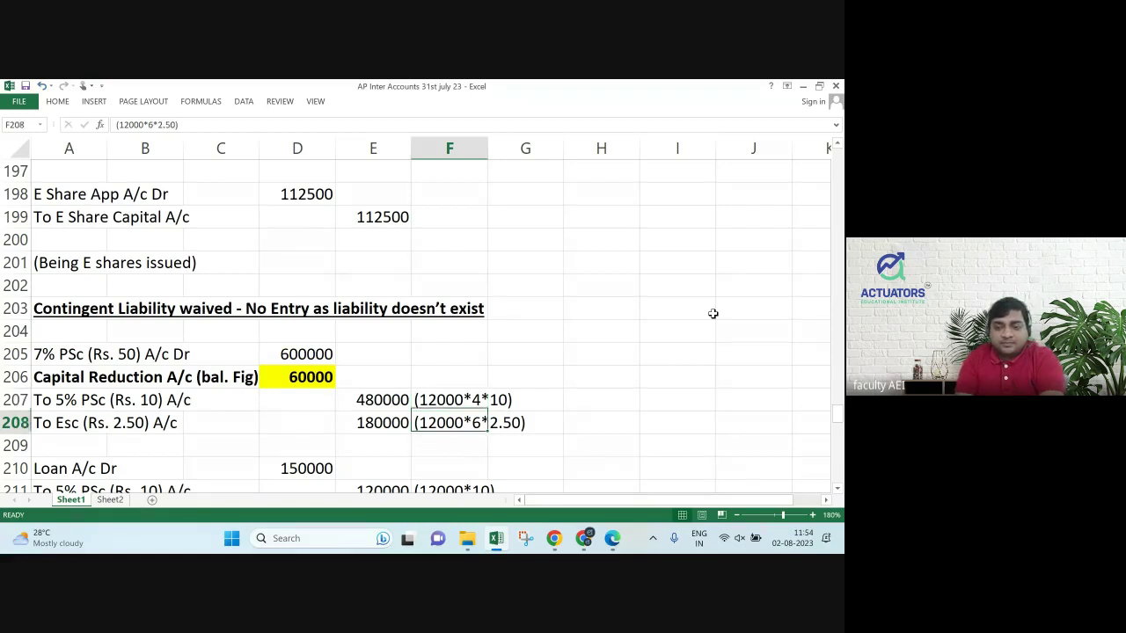
{"action": "key", "text": "Up"}
{"action": "key", "text": "Down"}
{"action": "key", "text": "Up"}
{"action": "key", "text": "Down"}
{"action": "key", "text": "Up"}
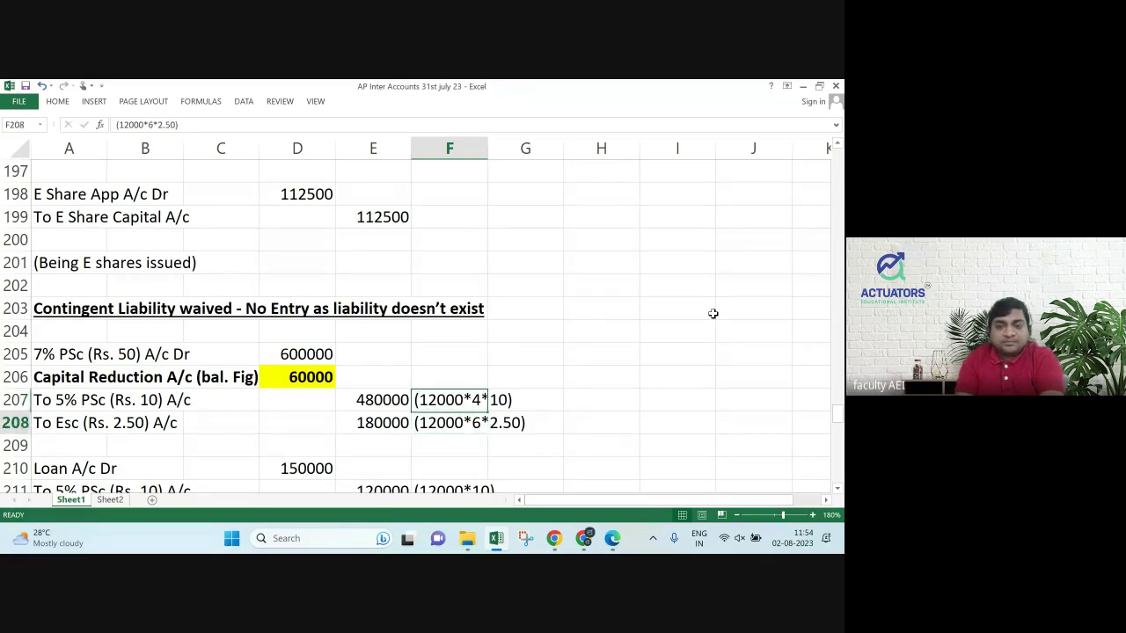
{"action": "key", "text": "Down"}
{"action": "key", "text": "Up"}
{"action": "key", "text": "Down"}
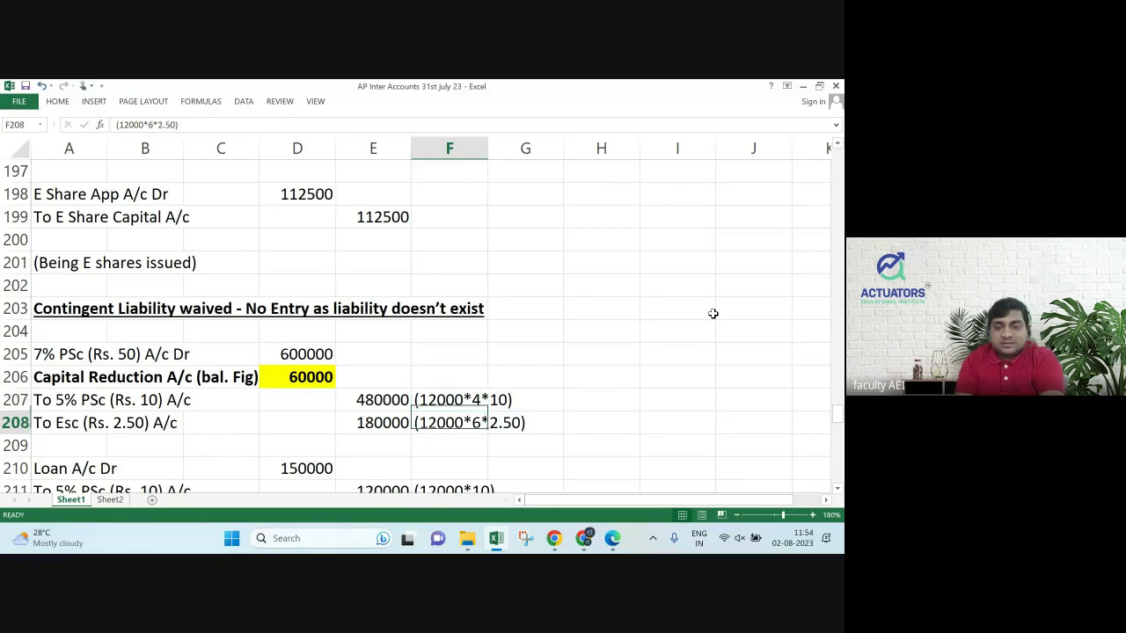
{"action": "key", "text": "Up"}
{"action": "key", "text": "Down"}
{"action": "key", "text": "Down"}
{"action": "key", "text": "Down"}
{"action": "key", "text": "Down"}
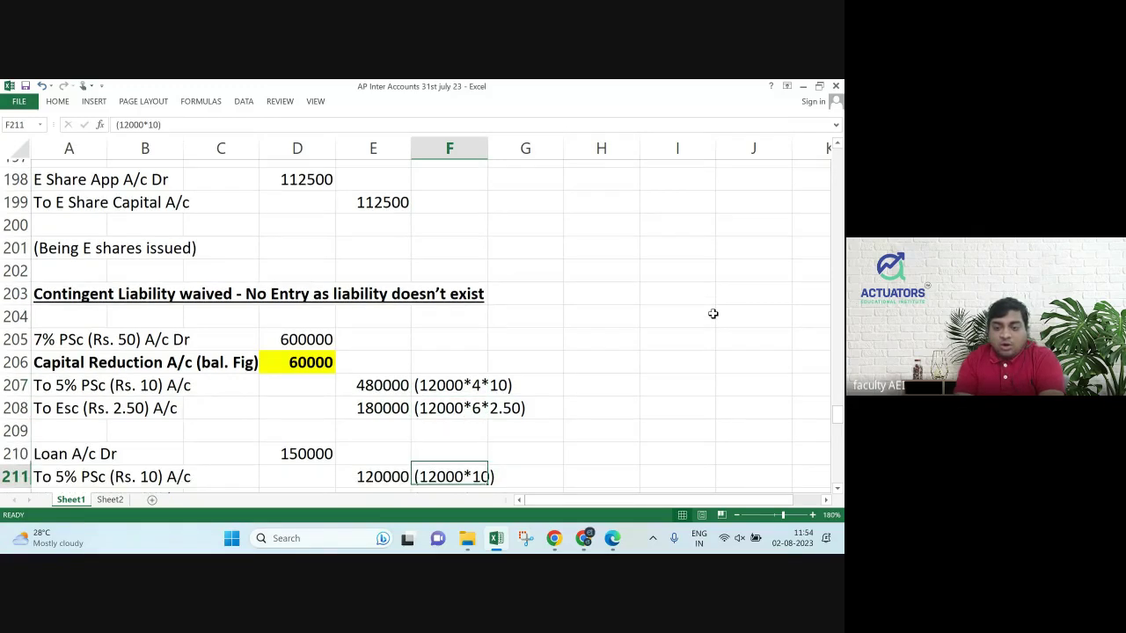
{"action": "scroll", "coordinate": [713, 314], "scroll_direction": "down", "scroll_amount": 1}
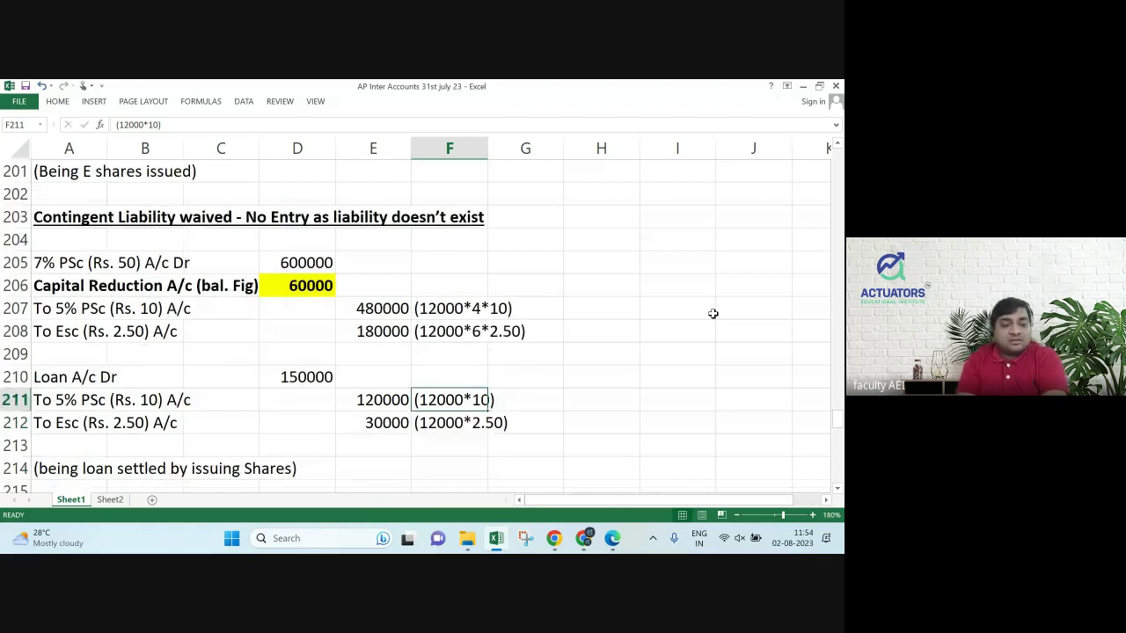
{"action": "key", "text": "alt+Tab"}
{"action": "key", "text": "alt+Tab"}
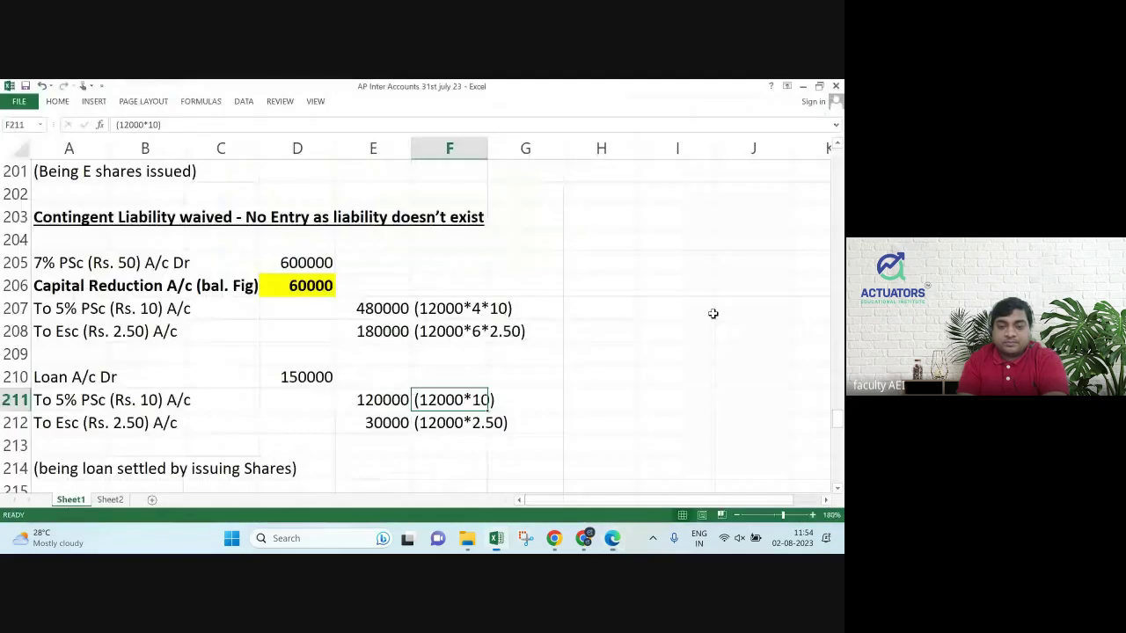
Add the line "60000, 5% Pref Shares of Rs. 10 each" below the equity shares in Note 1 - Share Capital A/c.
{"action": "key", "text": "Down"}
{"action": "key", "text": "Down"}
{"action": "key", "text": "Down"}
{"action": "key", "text": "Down"}
{"action": "key", "text": "Down"}
{"action": "key", "text": "Down"}
{"action": "key", "text": "Down"}
{"action": "key", "text": "Down"}
{"action": "key", "text": "Down"}
{"action": "key", "text": "Down"}
{"action": "key", "text": "Down"}
{"action": "key", "text": "Down"}
{"action": "key", "text": "Down"}
{"action": "key", "text": "Down"}
{"action": "key", "text": "Down"}
{"action": "key", "text": "Down"}
{"action": "key", "text": "Down"}
{"action": "key", "text": "Down"}
{"action": "key", "text": "Down"}
{"action": "key", "text": "Down"}
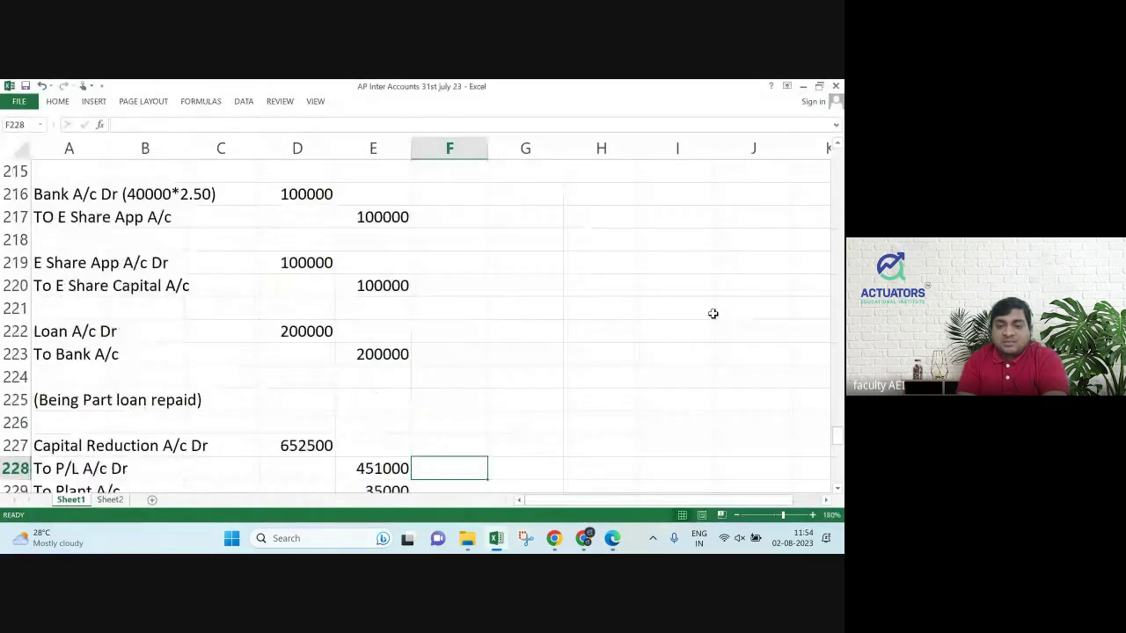
{"action": "key", "text": "Up"}
{"action": "key", "text": "Up"}
{"action": "key", "text": "Up"}
{"action": "key", "text": "Up"}
{"action": "key", "text": "Up"}
{"action": "key", "text": "Up"}
{"action": "key", "text": "Up"}
{"action": "key", "text": "Up"}
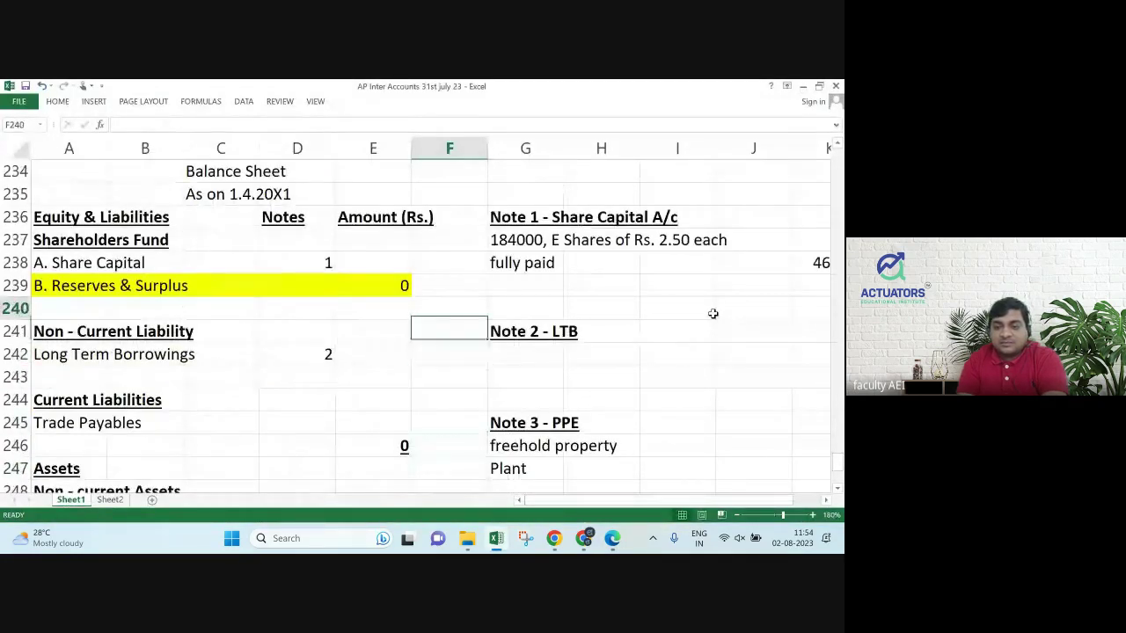
{"action": "key", "text": "Right"}
{"action": "type", "text": "60000"}
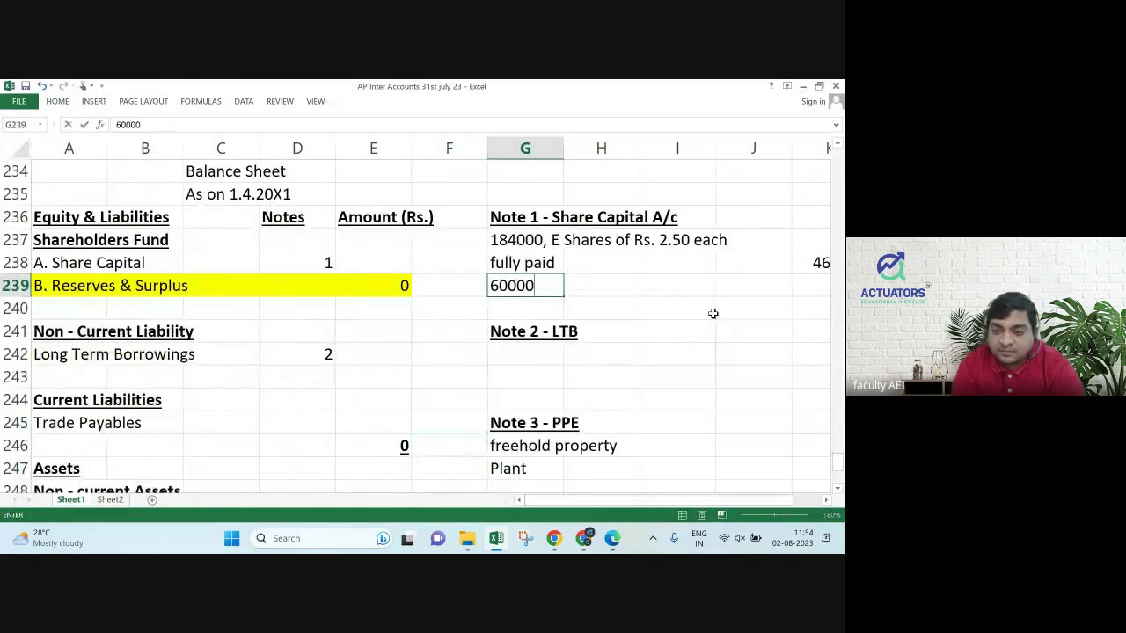
{"action": "type", "text": ", 5"}
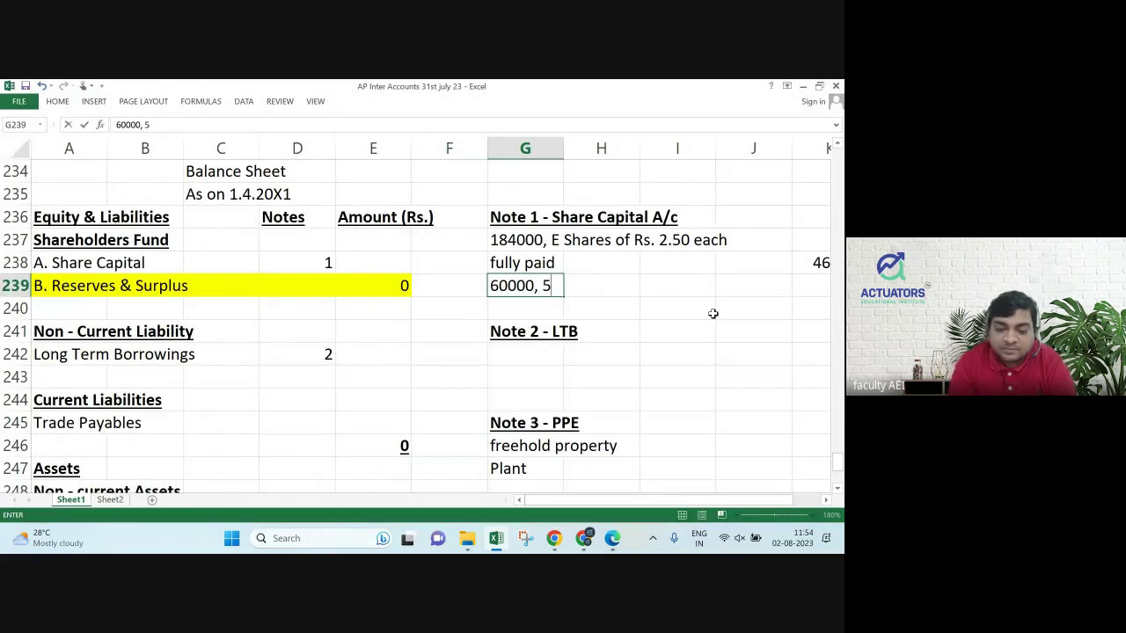
{"action": "type", "text": "% Pref"}
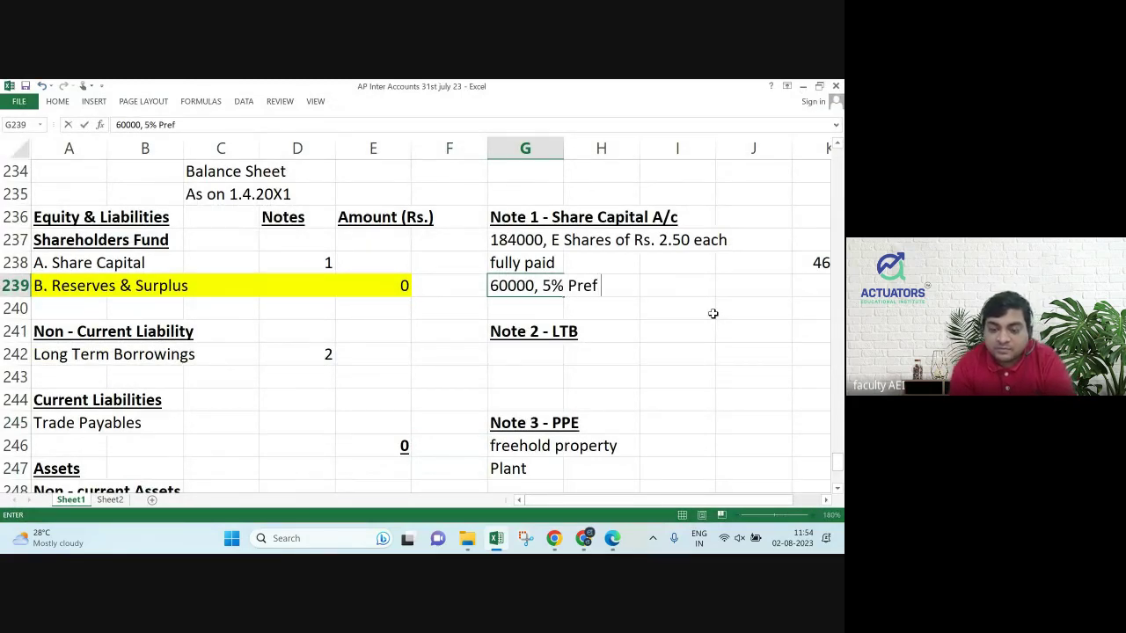
{"action": "type", "text": " Shares of"}
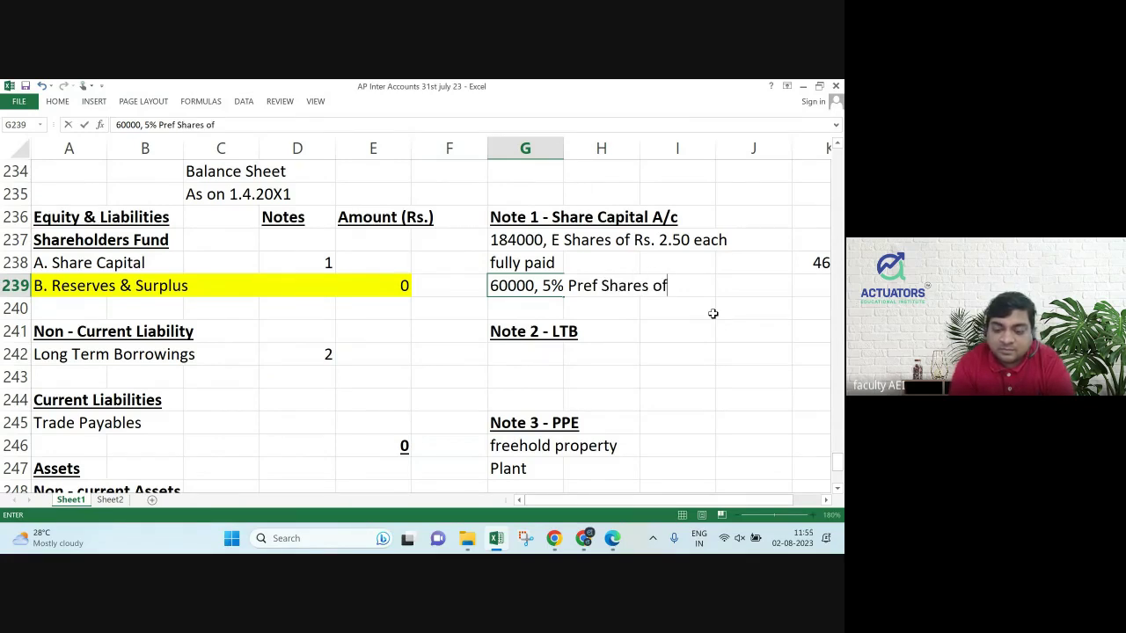
{"action": "type", "text": " Rs. 10 "}
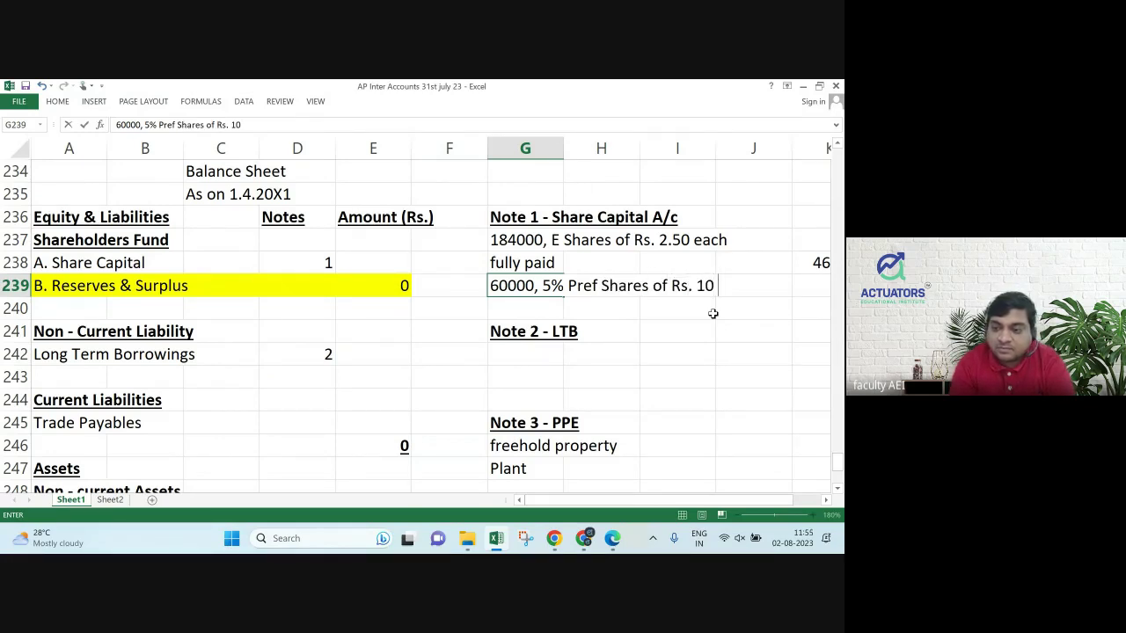
{"action": "type", "text": "each"}
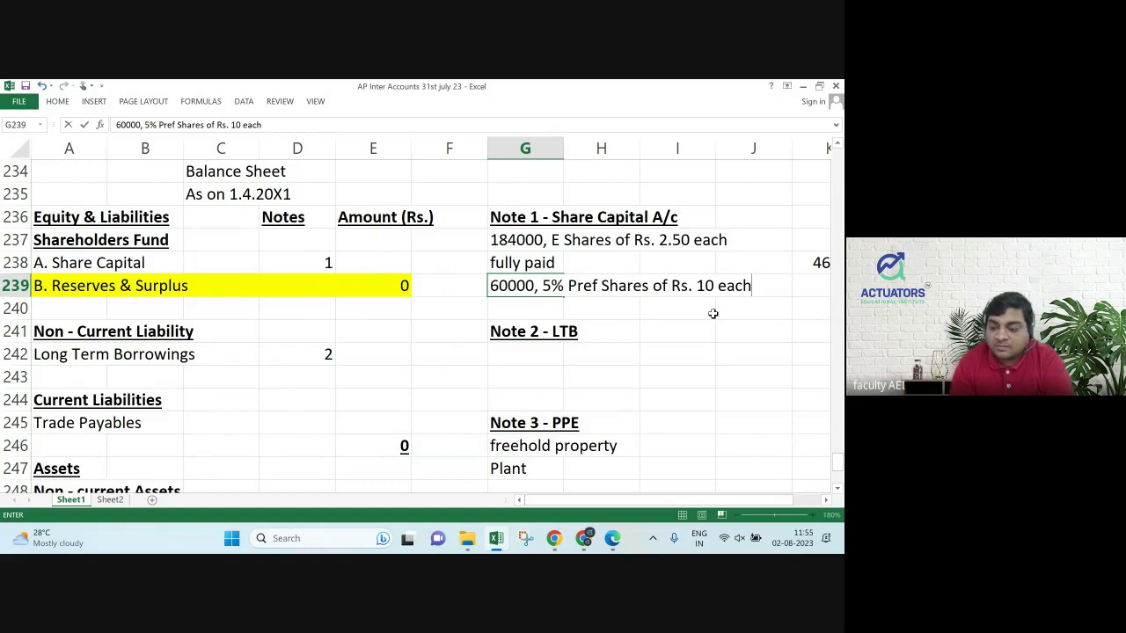
{"action": "key", "text": "Return"}
Enter 600000 as the amount for the 5% preference shares in Note 1 and underline it.
{"action": "key", "text": "Up"}
{"action": "key", "text": "Right"}
{"action": "key", "text": "Right"}
{"action": "key", "text": "Right"}
{"action": "key", "text": "Right"}
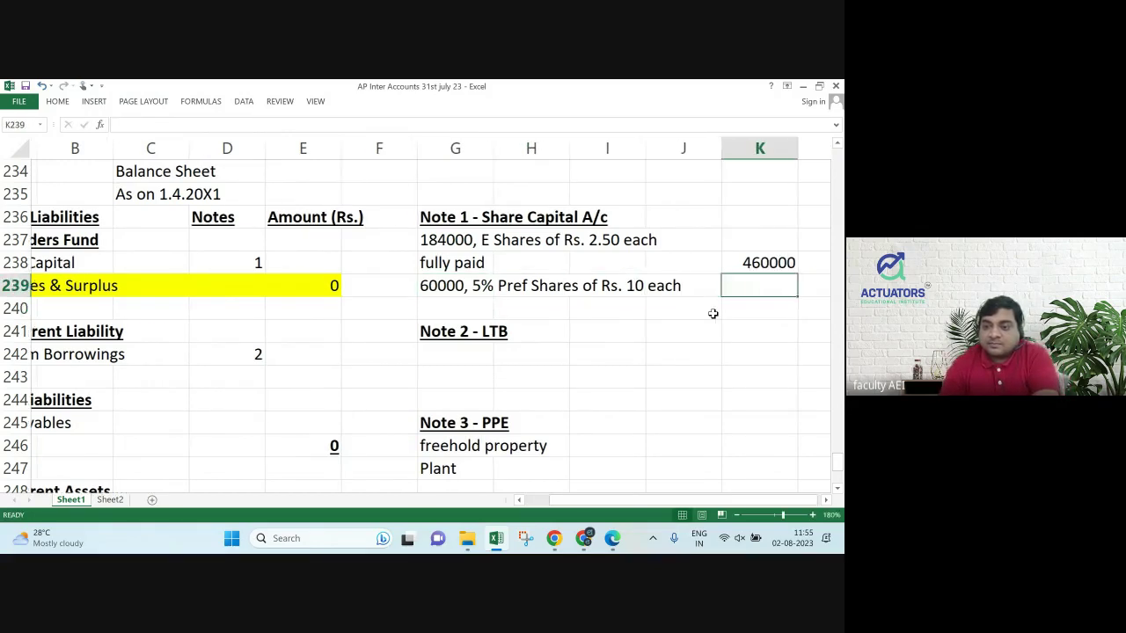
{"action": "type", "text": "600000"}
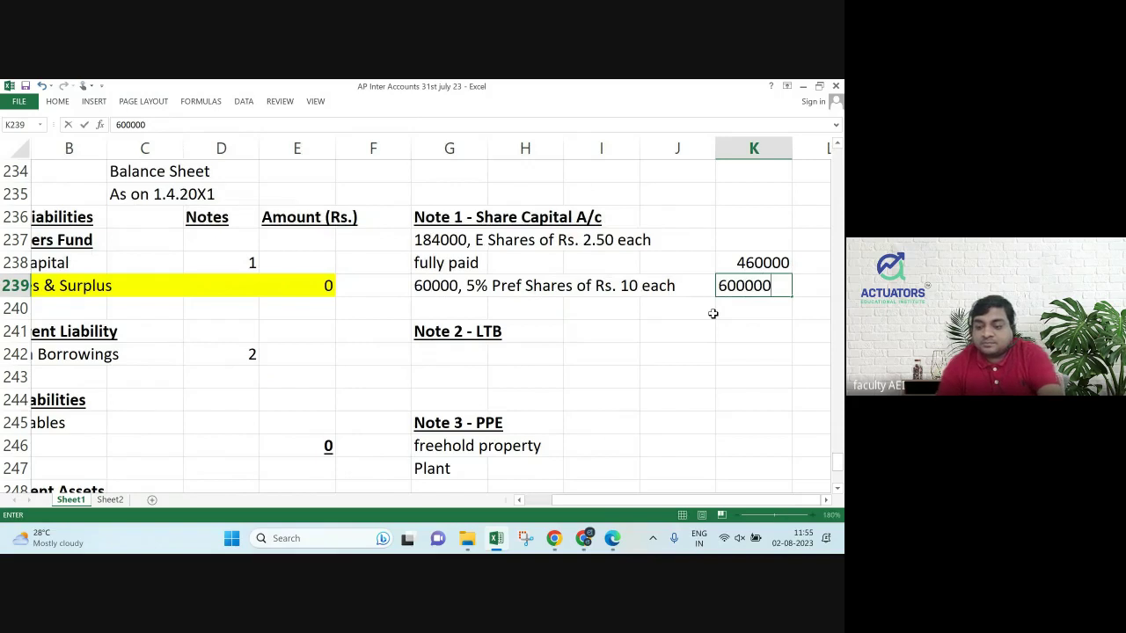
{"action": "key", "text": "Return"}
{"action": "key", "text": "Up"}
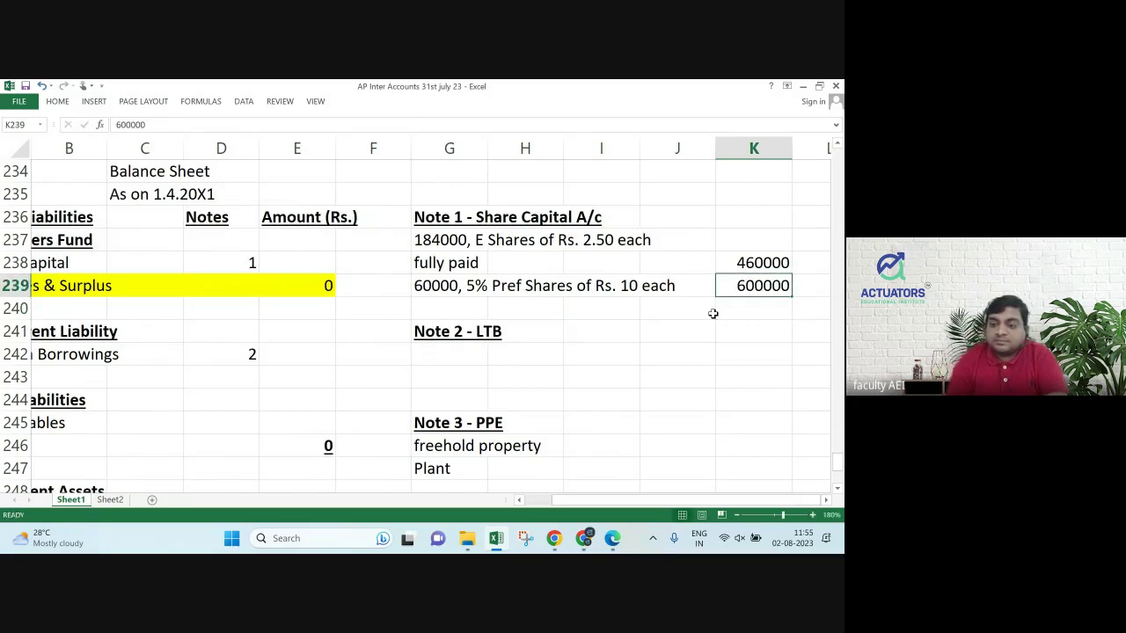
Enter 1060000 as the Note 1 total and make it bold and underlined.
{"action": "key", "text": "Down"}
{"action": "type", "text": "106000"}
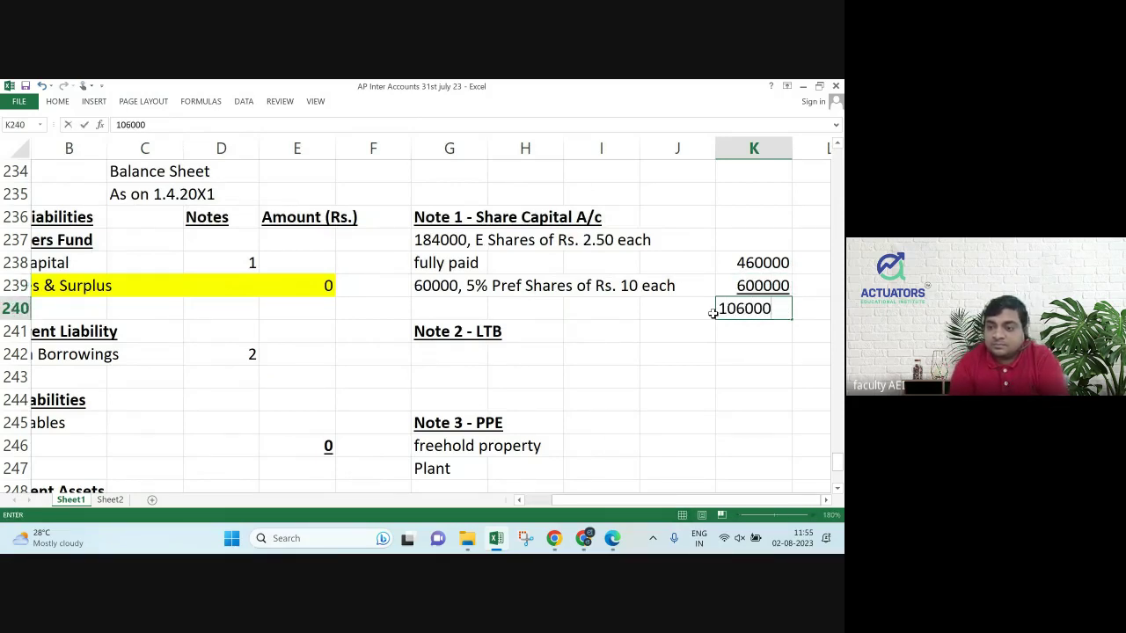
{"action": "type", "text": "0"}
{"action": "key", "text": "Return"}
{"action": "key", "text": "Up"}
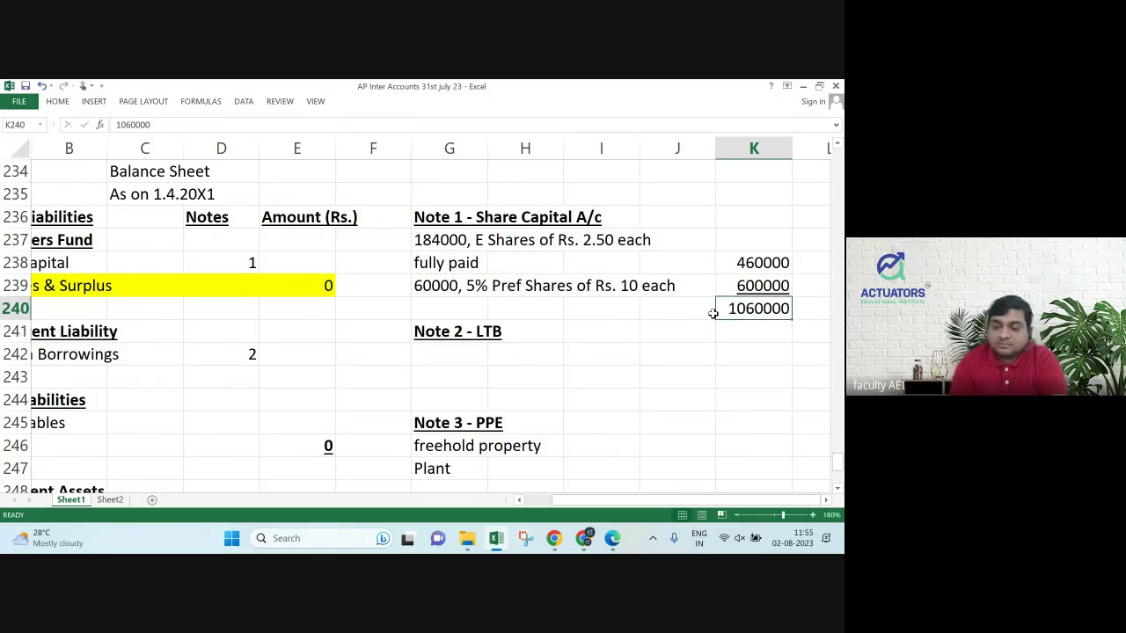
{"action": "key", "text": "ctrl+b"}
{"action": "key", "text": "ctrl+u"}
Enter 1060000 as the Share Capital amount under Shareholders Fund in the balance sheet.
{"action": "key", "text": "Left"}
{"action": "key", "text": "Left"}
{"action": "key", "text": "Left"}
{"action": "key", "text": "Left"}
{"action": "key", "text": "Left"}
{"action": "key", "text": "Left"}
{"action": "key", "text": "Left"}
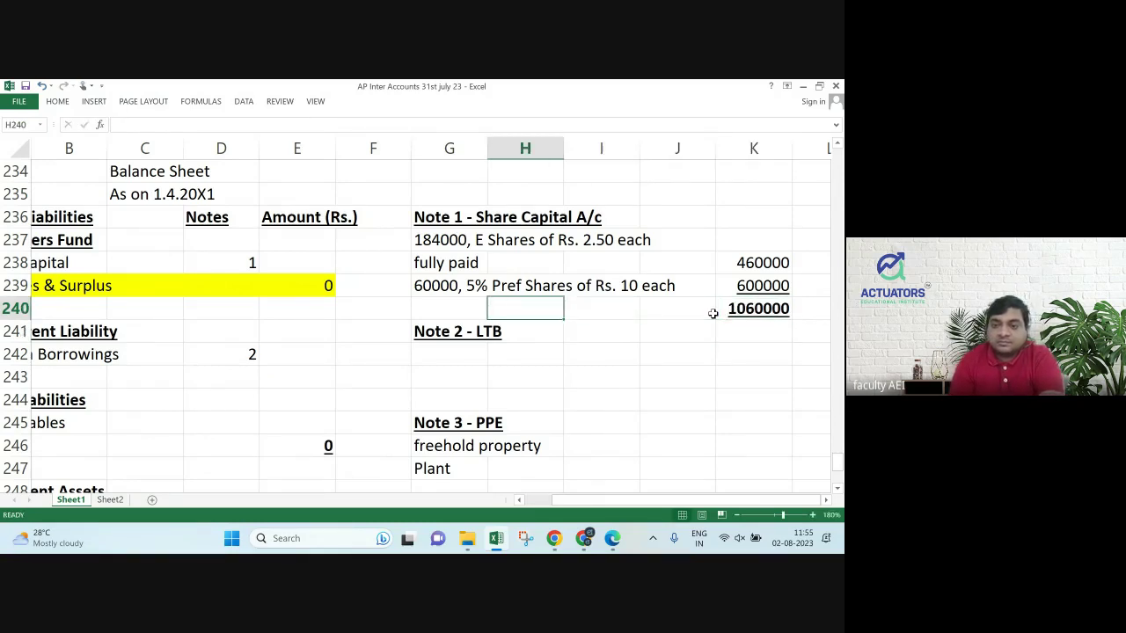
{"action": "key", "text": "Up"}
{"action": "key", "text": "Up"}
{"action": "key", "text": "Right"}
{"action": "type", "text": "1060000"}
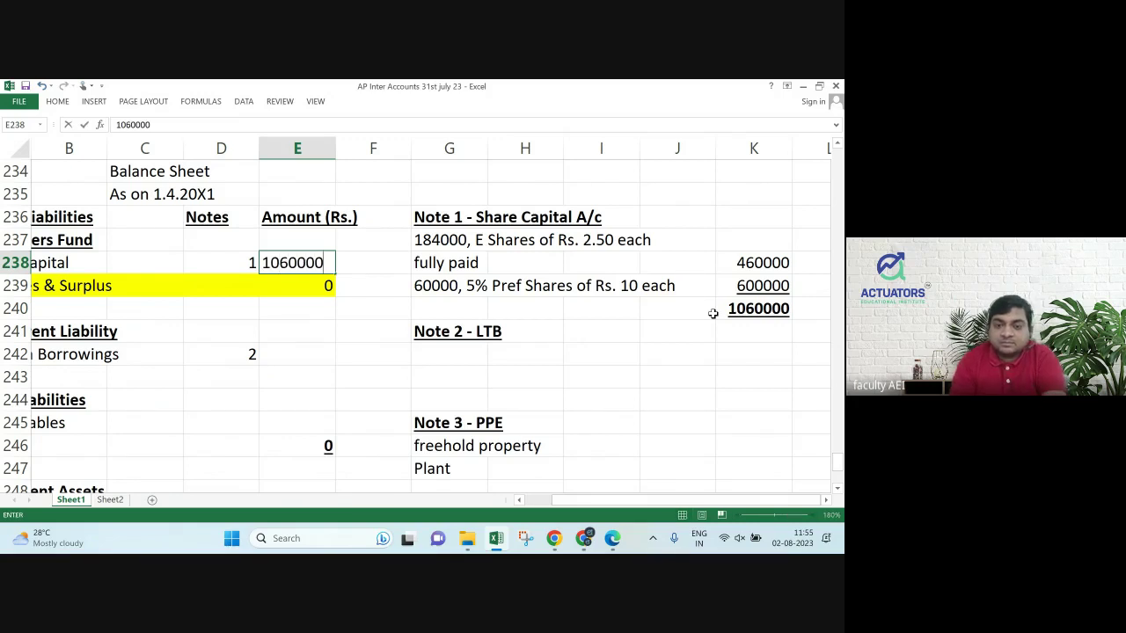
{"action": "key", "text": "Return"}
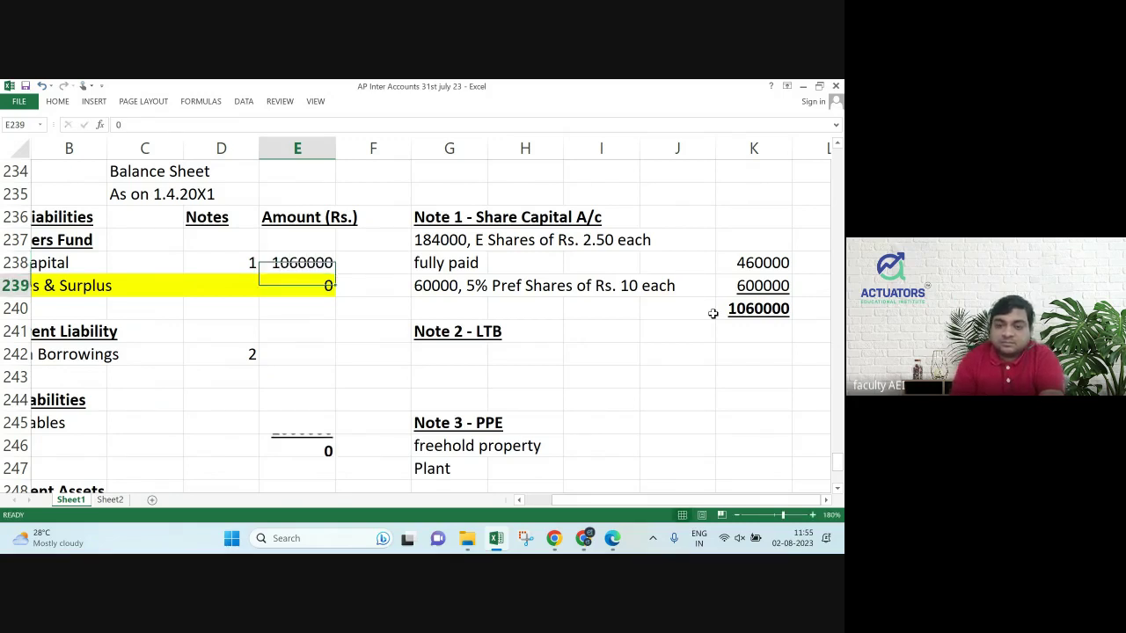
Delete the "Note 2 - LTB" heading from the notes beside the balance sheet.
{"action": "key", "text": "Down"}
{"action": "key", "text": "Down"}
{"action": "key", "text": "Down"}
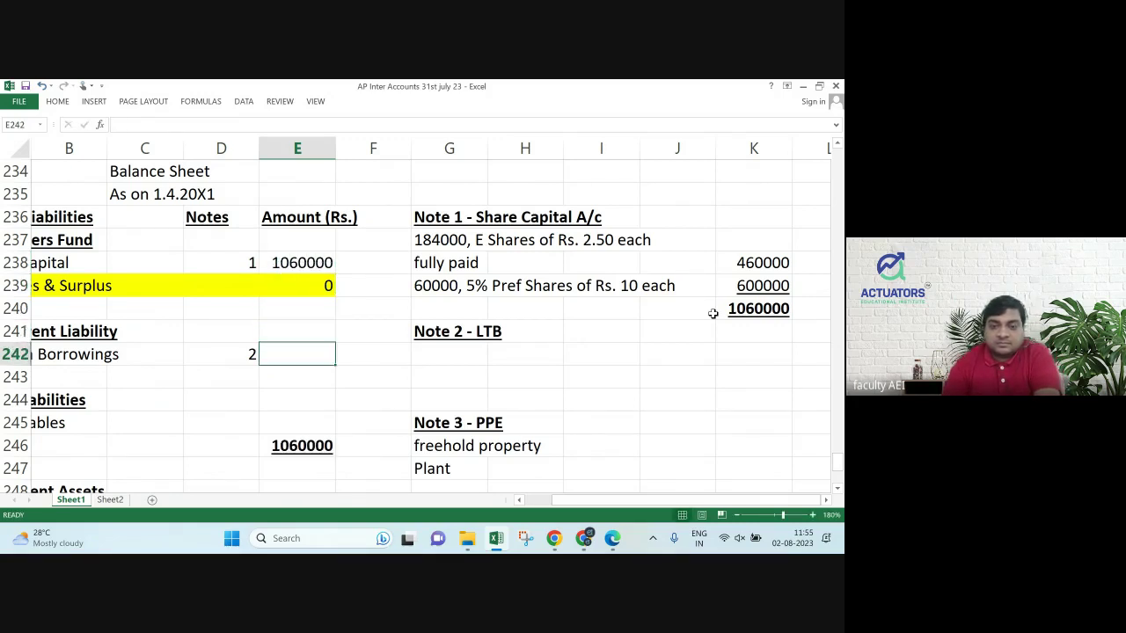
{"action": "key", "text": "Up"}
{"action": "key", "text": "Right"}
{"action": "key", "text": "Right"}
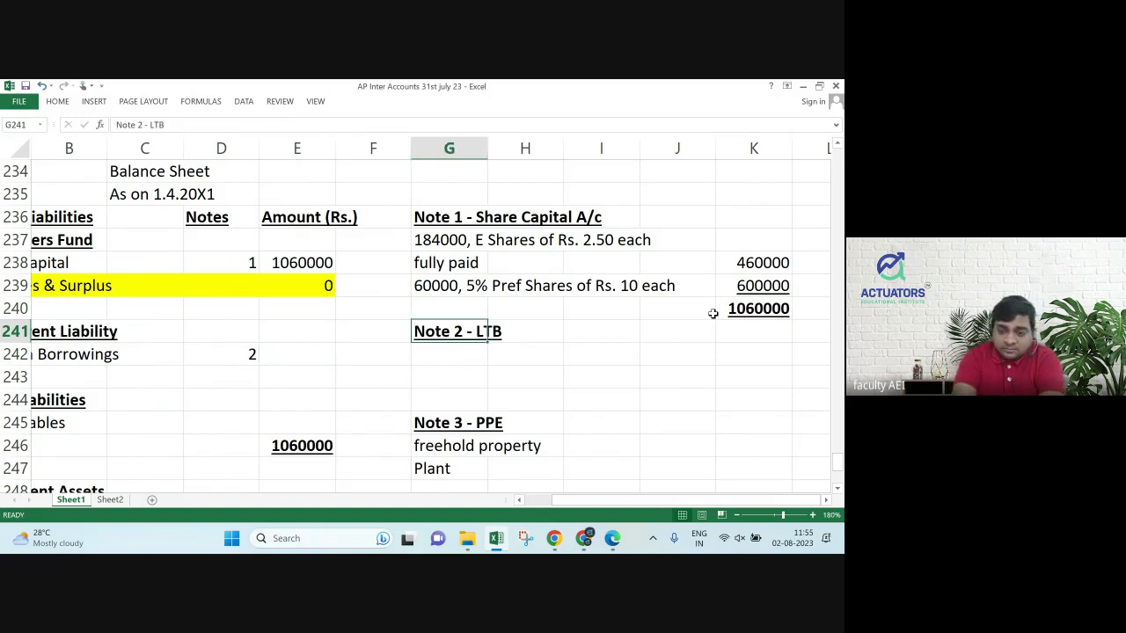
{"action": "key", "text": "Delete"}
Remove the note number from the Long Term Borrowings row.
{"action": "key", "text": "Down"}
{"action": "key", "text": "Left"}
{"action": "key", "text": "Left"}
{"action": "key", "text": "Left"}
{"action": "key", "text": "Left"}
{"action": "key", "text": "Left"}
{"action": "key", "text": "Left"}
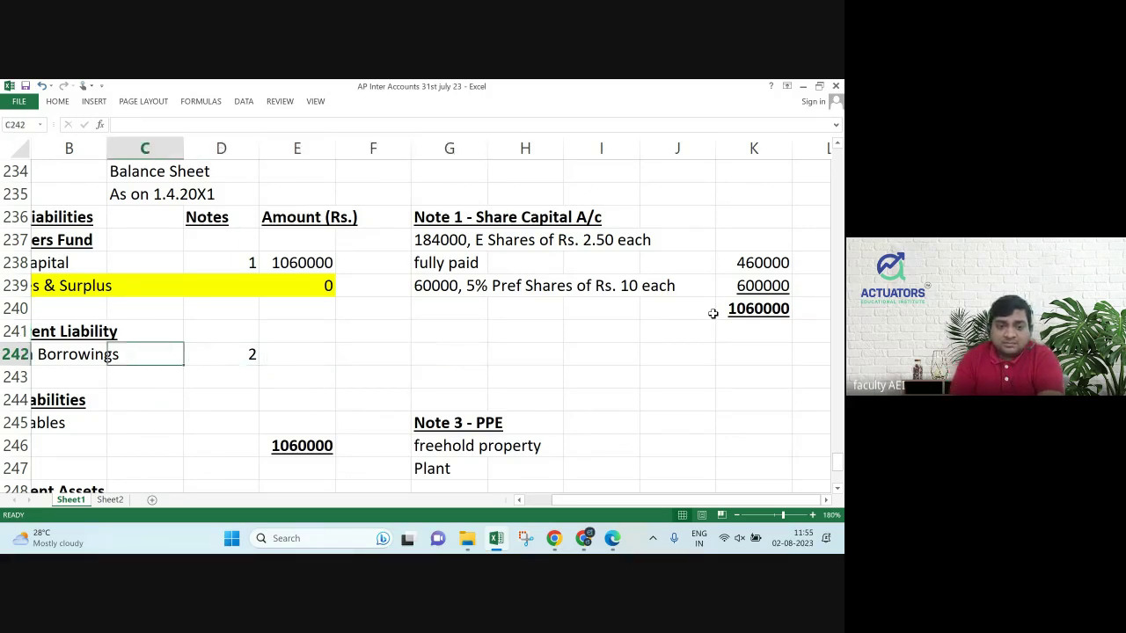
{"action": "key", "text": "Right"}
{"action": "key", "text": "Right"}
{"action": "key", "text": "Right"}
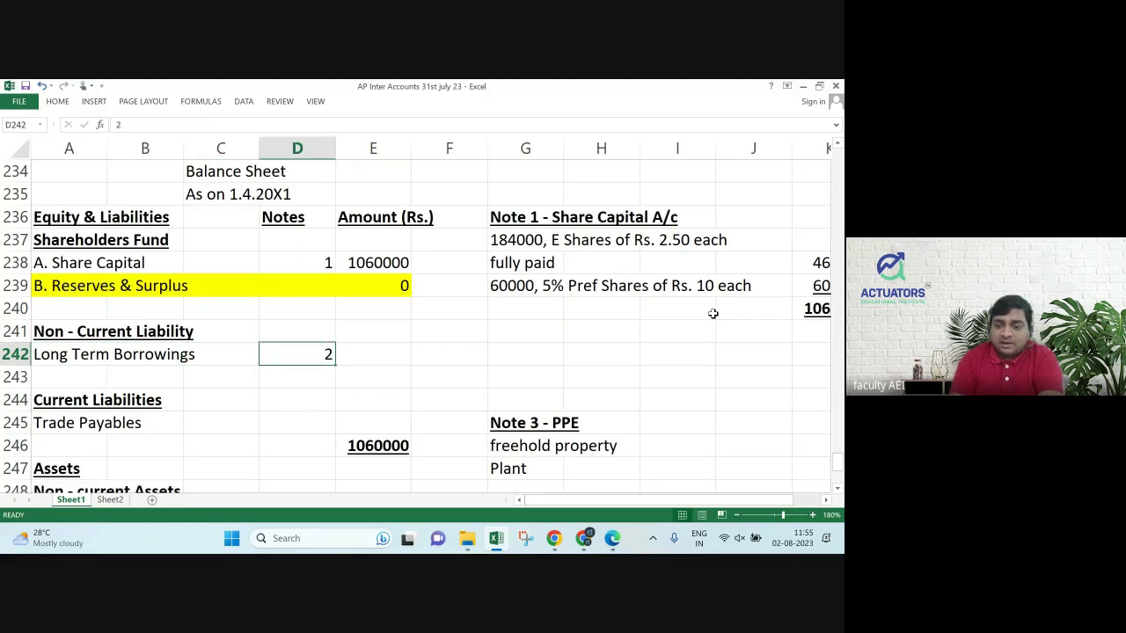
{"action": "key", "text": "Delete"}
Begin a bracketed working below Long Term Borrowings and switch to the PDF in Edge to look up the original loan balance.
{"action": "key", "text": "Down"}
{"action": "key", "text": "Left"}
{"action": "key", "text": "Left"}
{"action": "key", "text": "Left"}
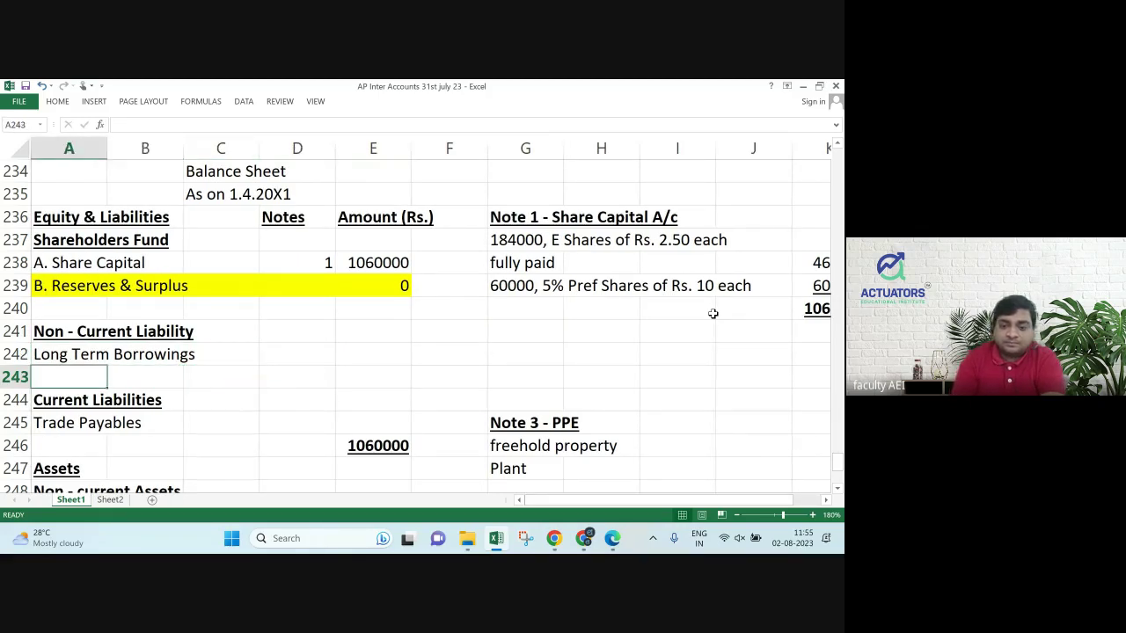
{"action": "type", "text": "("}
{"action": "key", "text": "alt+Tab"}
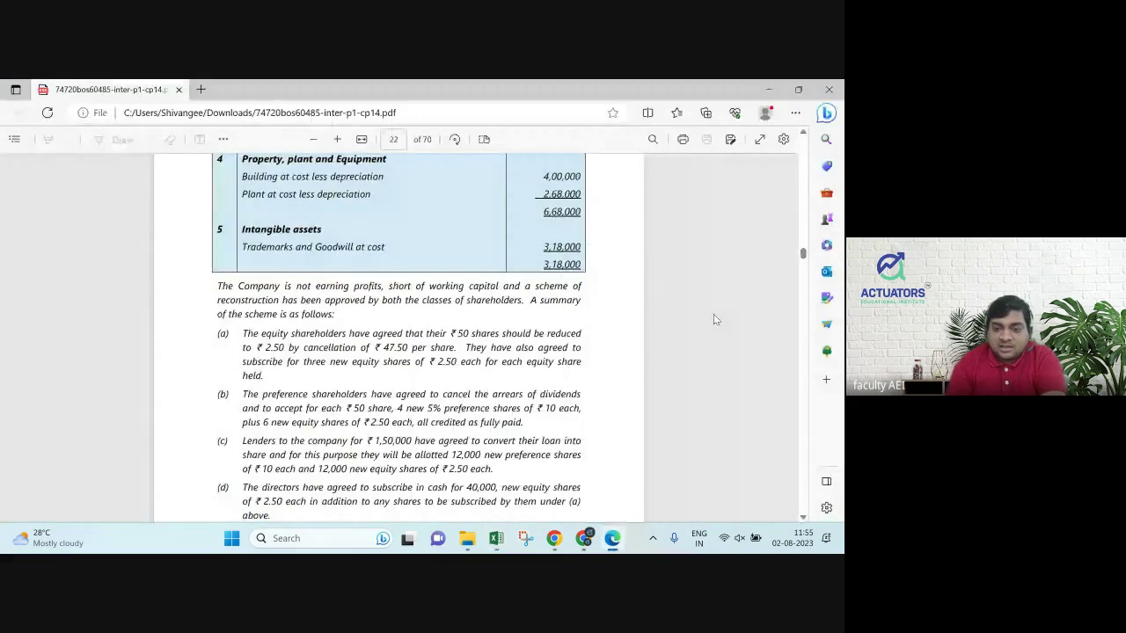
{"action": "scroll", "coordinate": [713, 316], "scroll_direction": "up", "scroll_amount": 1}
{"action": "scroll", "coordinate": [714, 316], "scroll_direction": "up", "scroll_amount": 5}
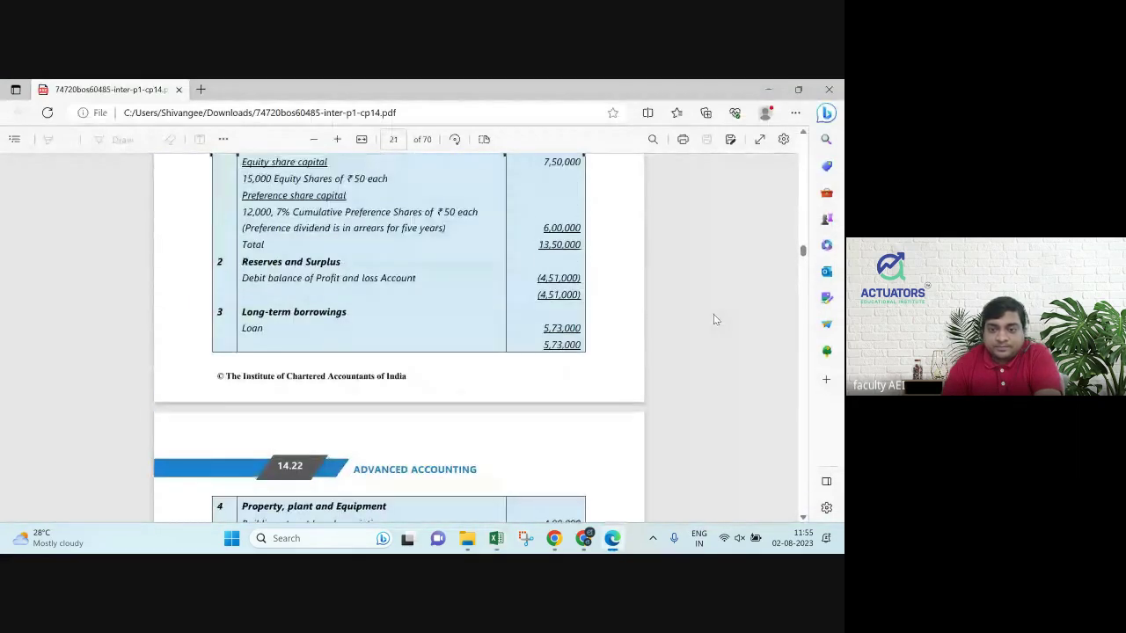
Return to the Excel workbook and complete the Long Term Borrowings working as "(573000 - 150000 - 200000)".
{"action": "key", "text": "alt+Tab"}
{"action": "type", "text": "57399"}
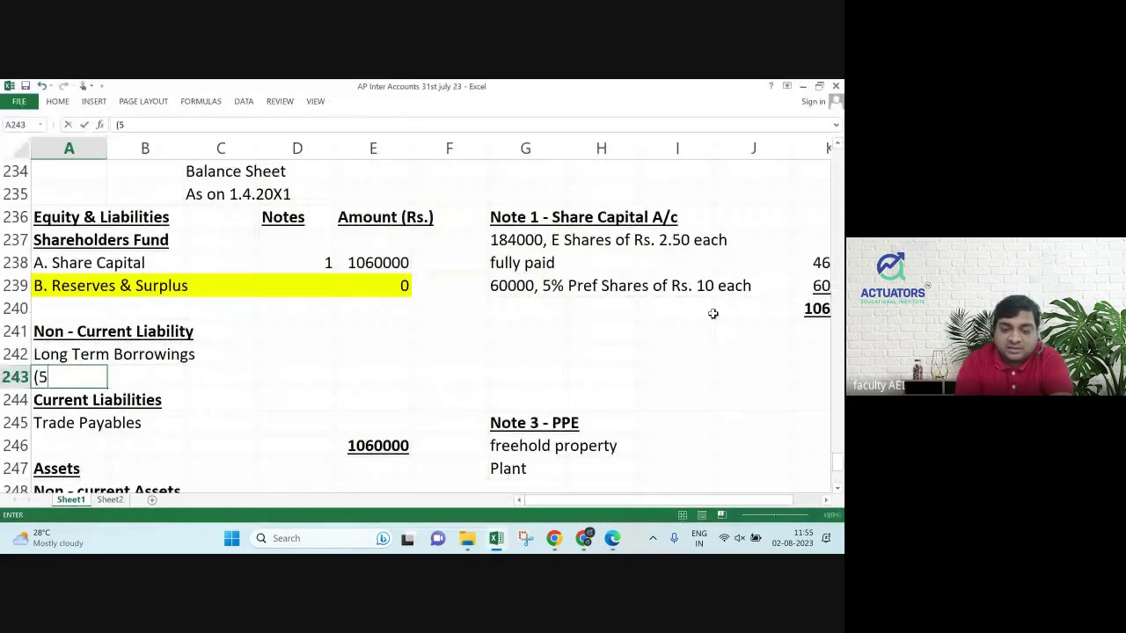
{"action": "key", "text": "BackSpace"}
{"action": "key", "text": "BackSpace"}
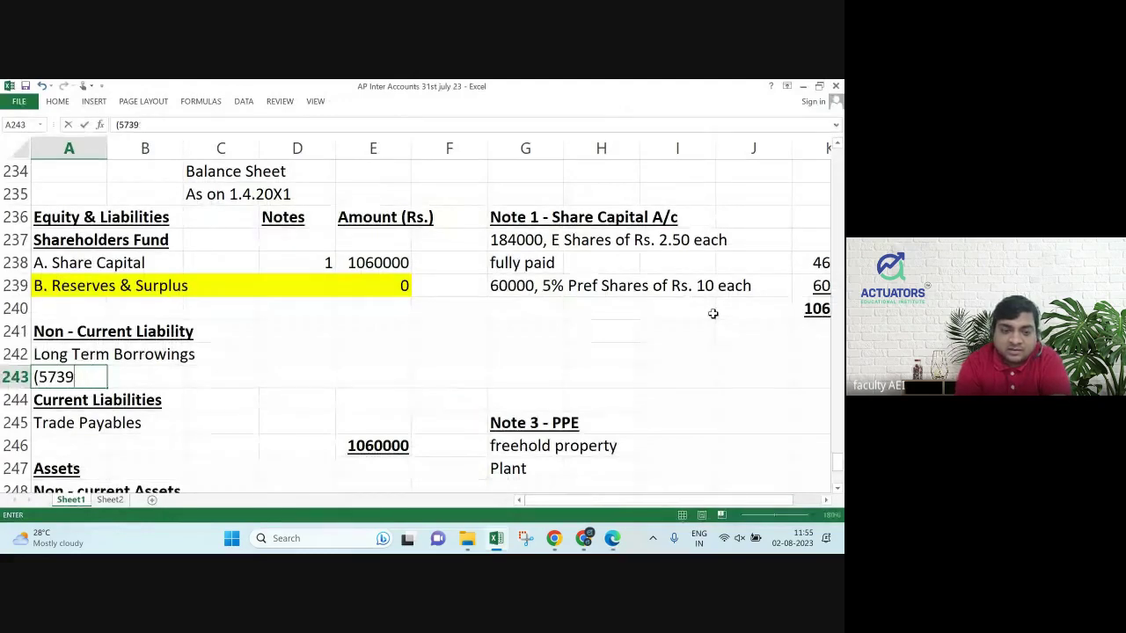
{"action": "type", "text": "000"}
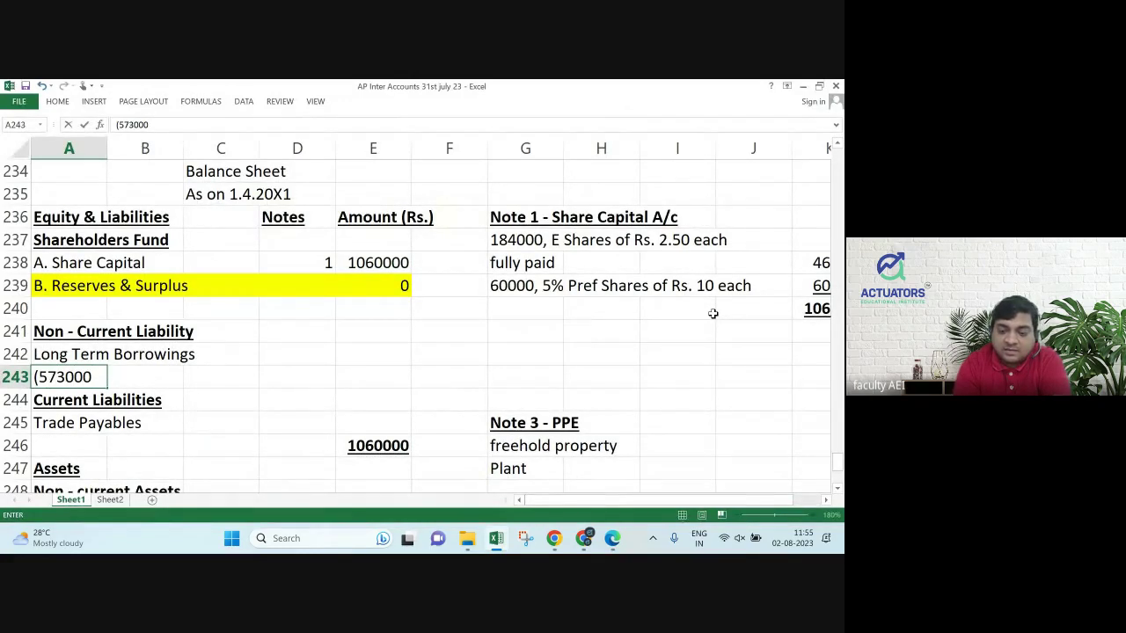
{"action": "type", "text": " - 15"}
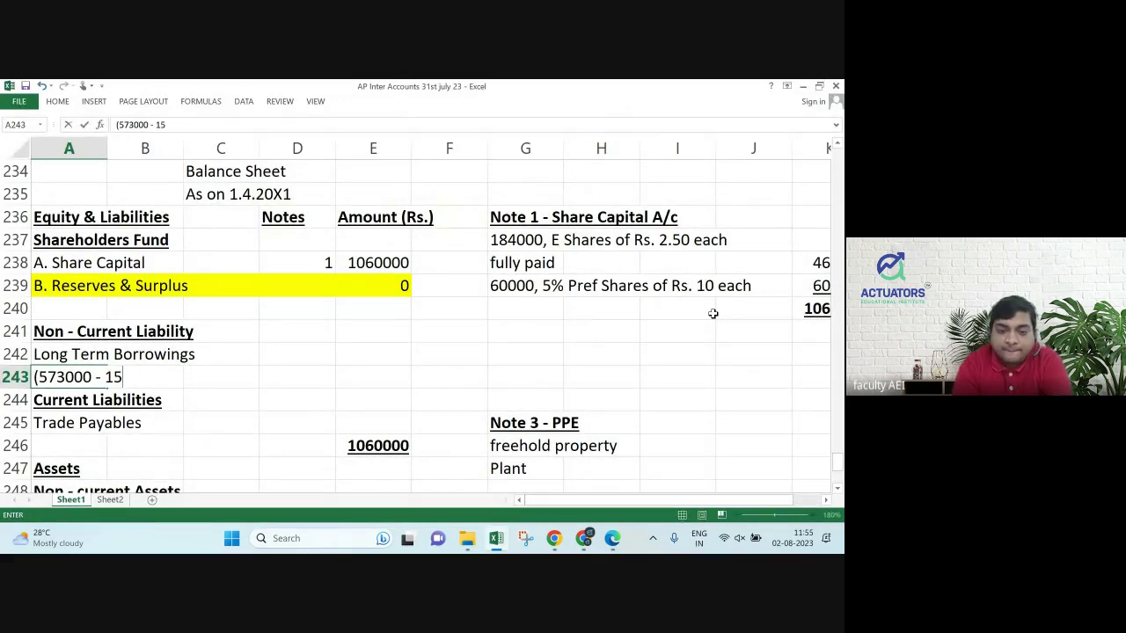
{"action": "type", "text": "0000 -"}
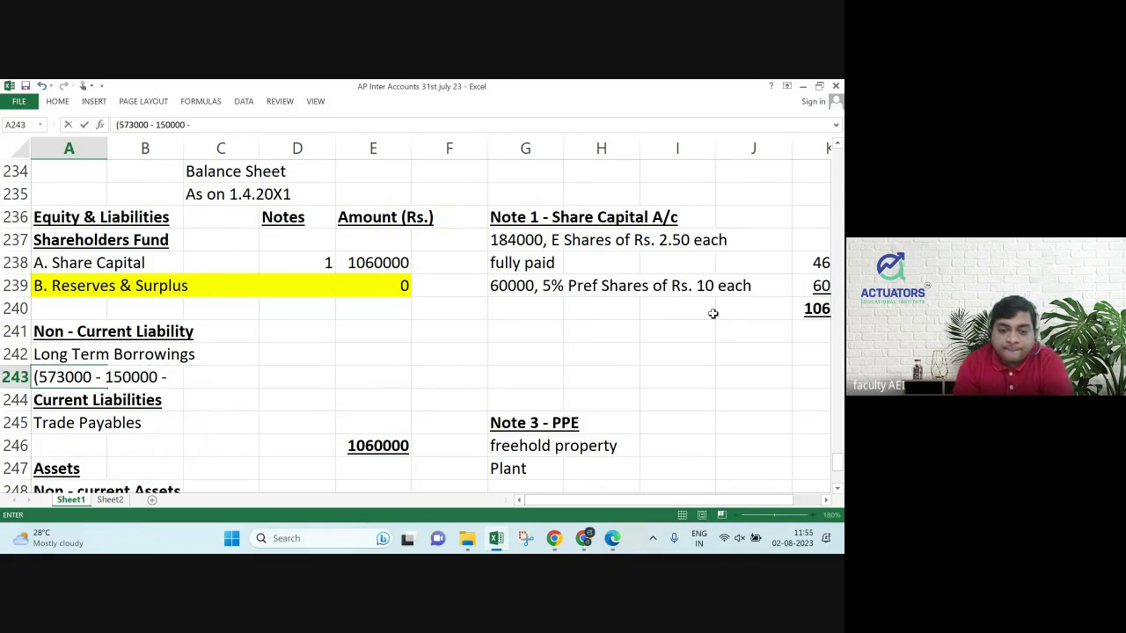
{"action": "type", "text": " 200000)"}
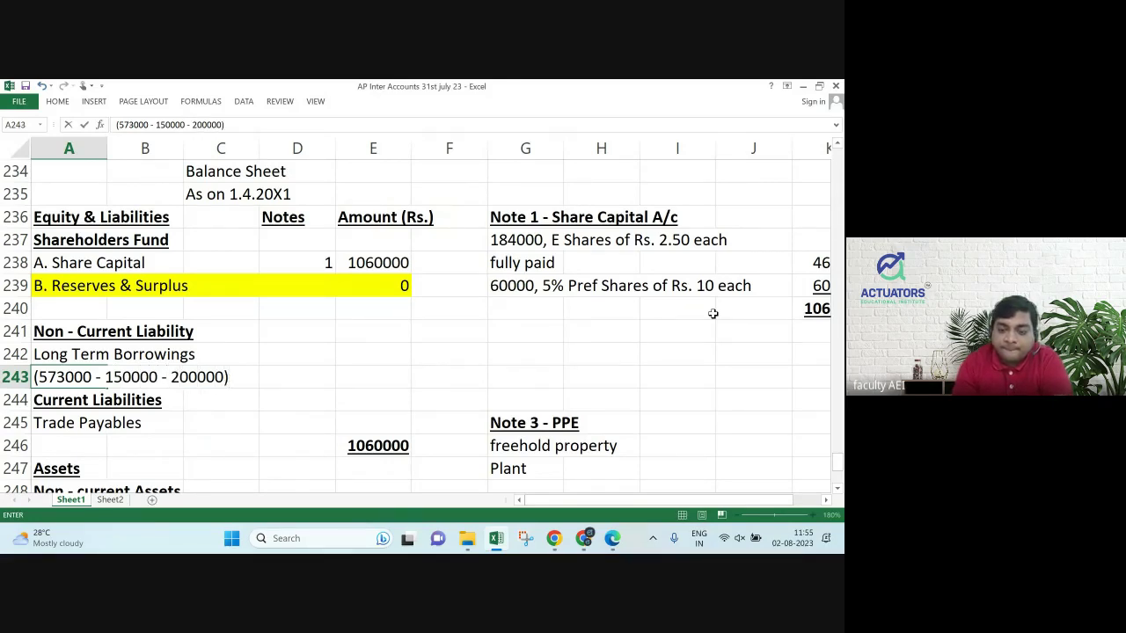
{"action": "key", "text": "Return"}
Enter 223000 as the Long Term Borrowings amount in the row of its working.
{"action": "key", "text": "Up"}
{"action": "key", "text": "Right"}
{"action": "key", "text": "Right"}
{"action": "key", "text": "Right"}
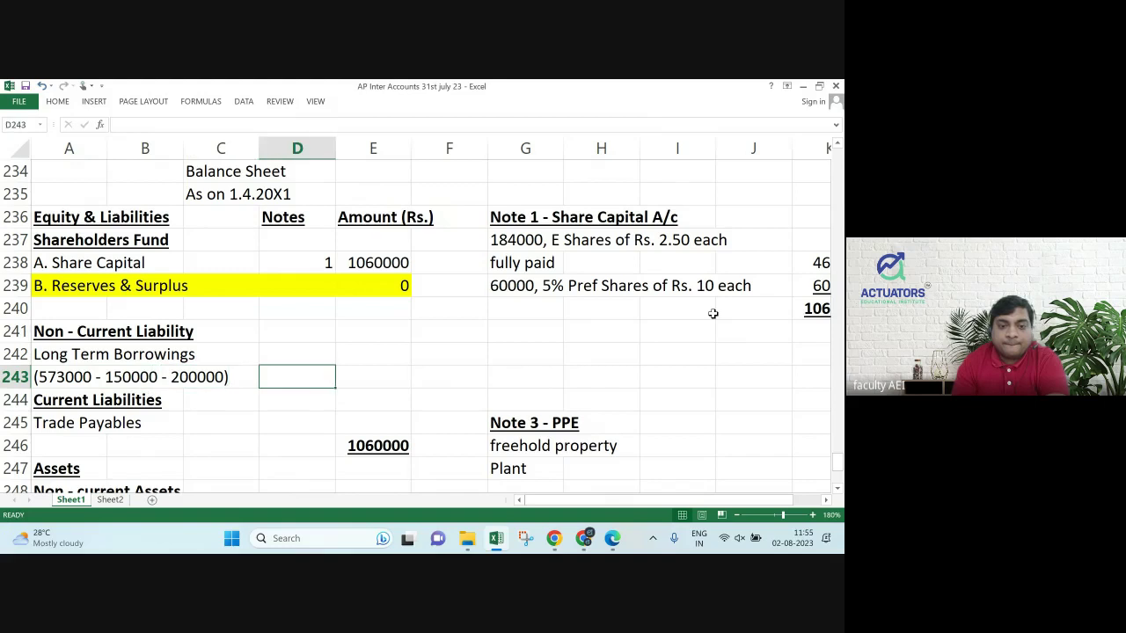
{"action": "key", "text": "Right"}
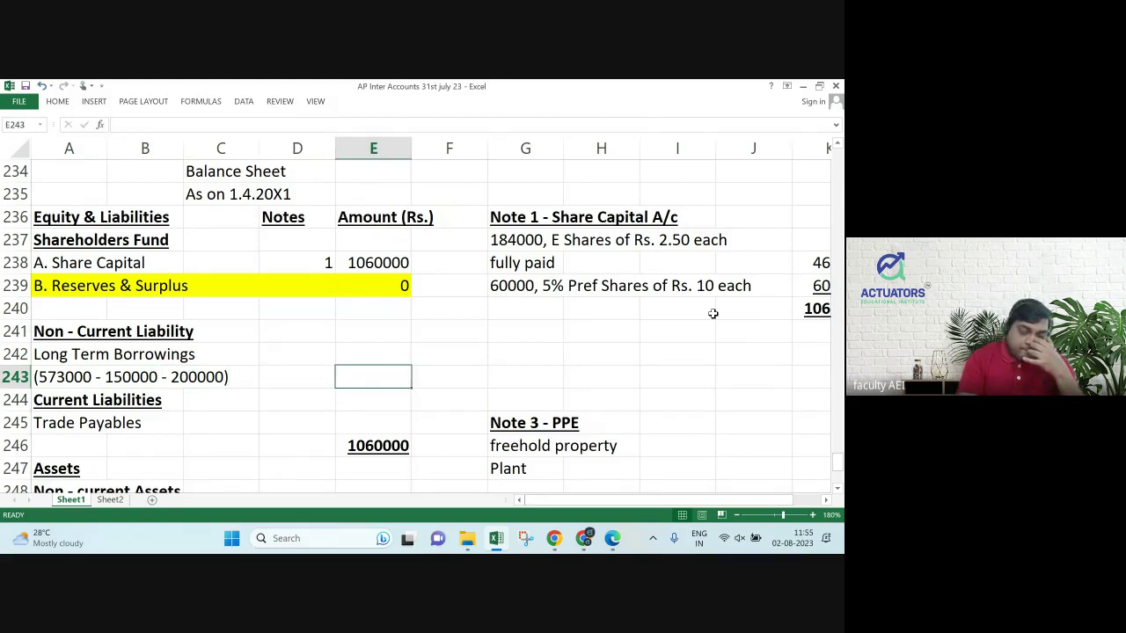
{"action": "type", "text": "223000"}
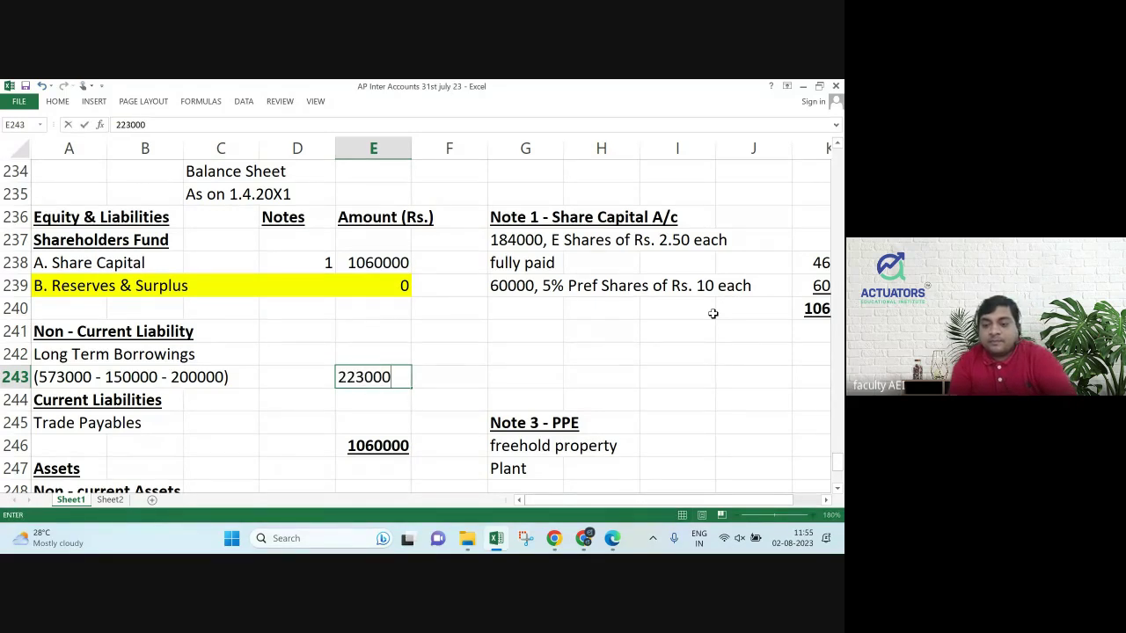
{"action": "key", "text": "Return"}
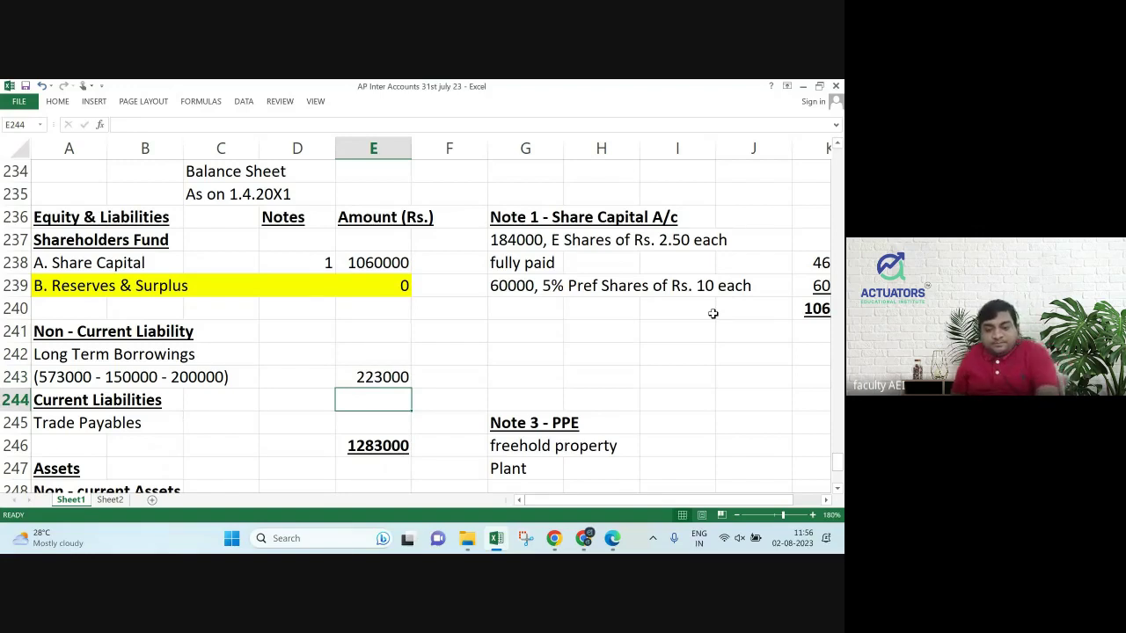
Switch to the PDF in Edge and look up the current liabilities in the question's balance sheet.
{"action": "key", "text": "alt+Tab"}
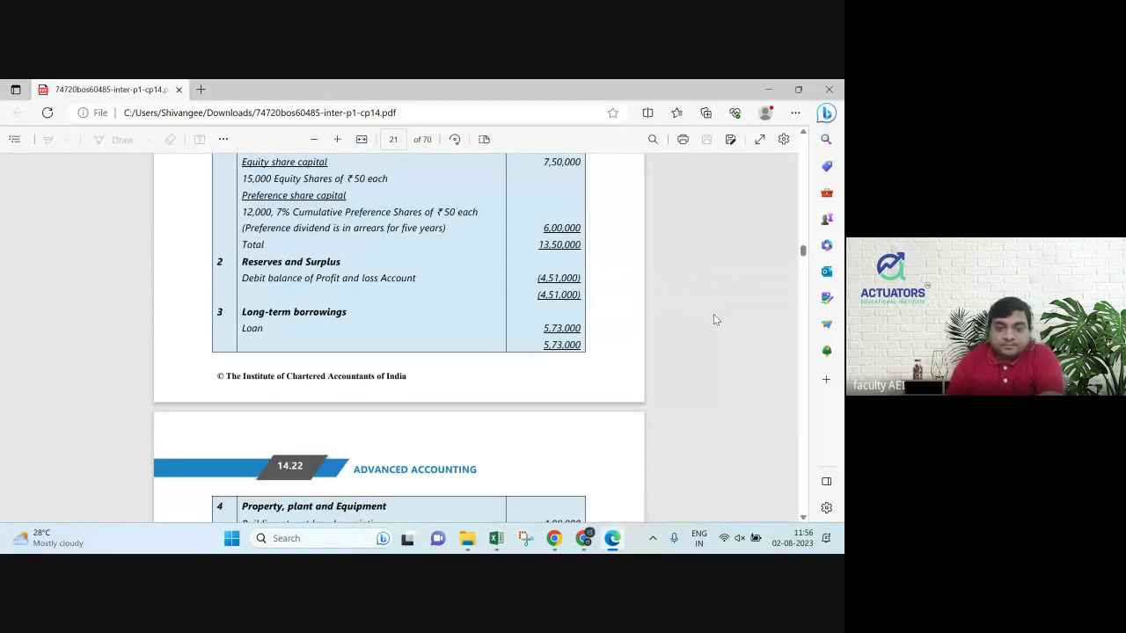
{"action": "scroll", "coordinate": [714, 320], "scroll_direction": "up", "scroll_amount": 2}
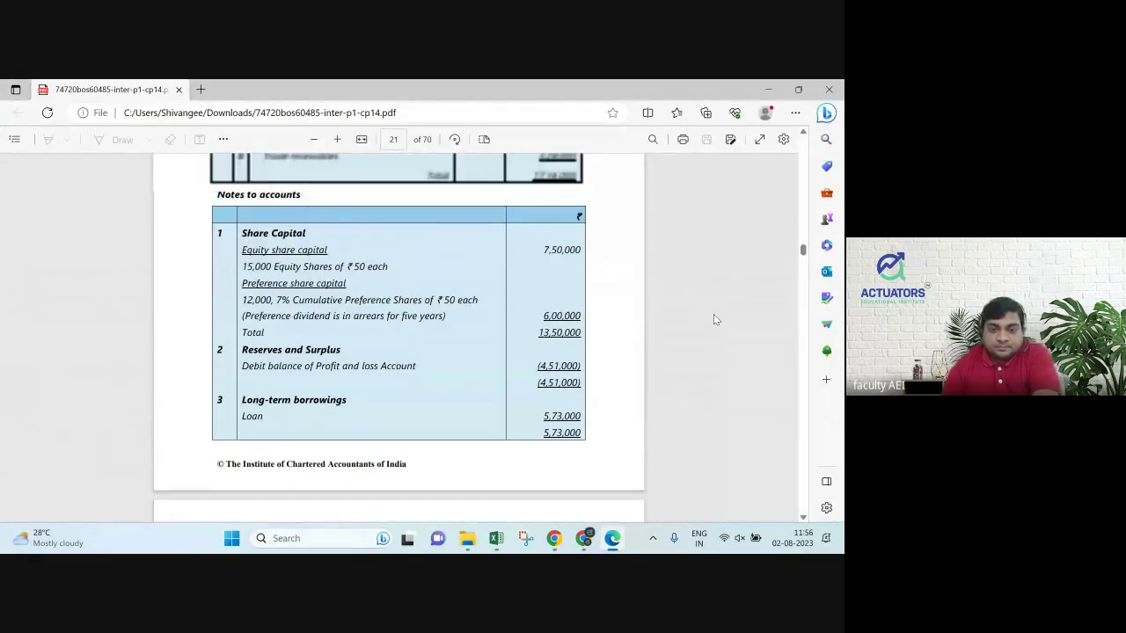
{"action": "scroll", "coordinate": [713, 319], "scroll_direction": "down", "scroll_amount": 4}
{"action": "scroll", "coordinate": [713, 319], "scroll_direction": "down", "scroll_amount": 1}
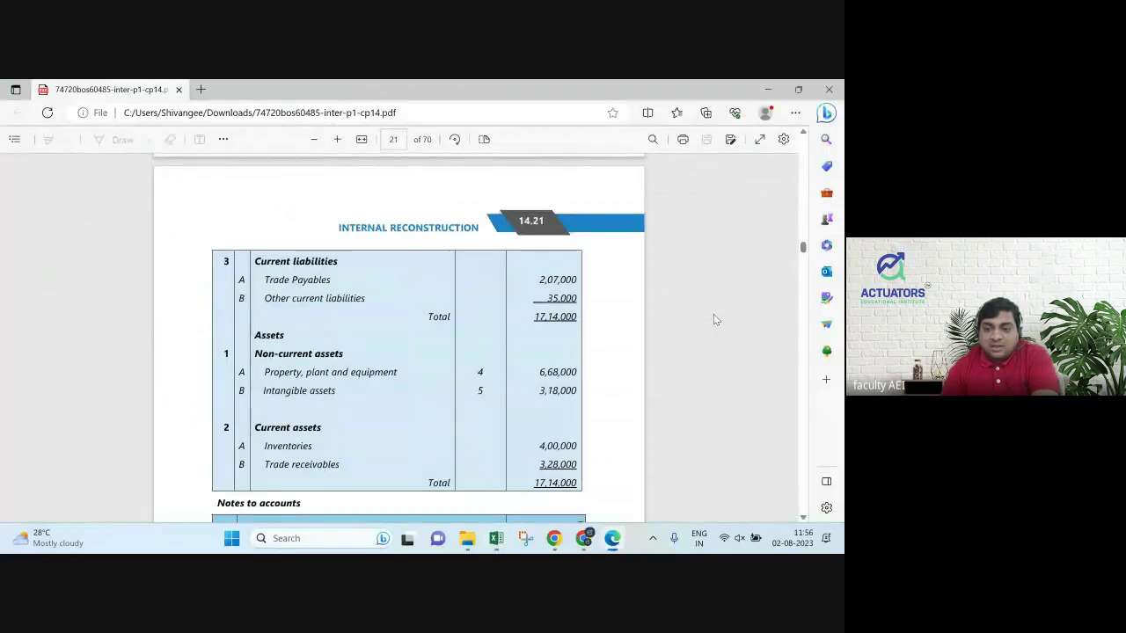
Return to the Excel workbook and enter 207000 as the Trade Payables amount.
{"action": "key", "text": "alt+Tab"}
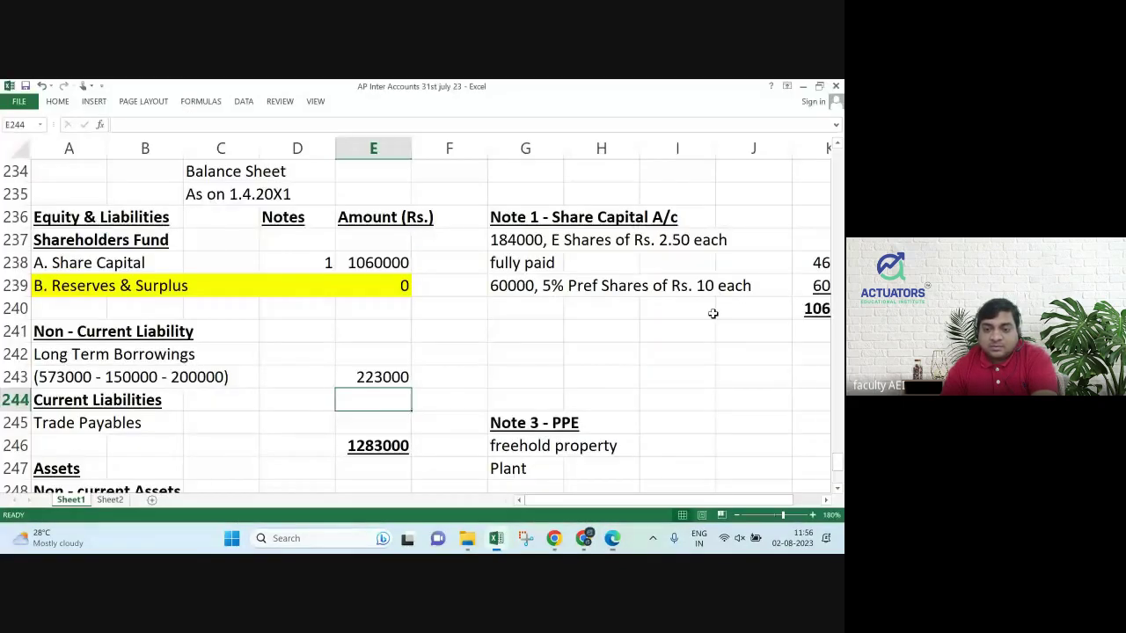
{"action": "key", "text": "Down"}
{"action": "key", "text": "Down"}
{"action": "key", "text": "Up"}
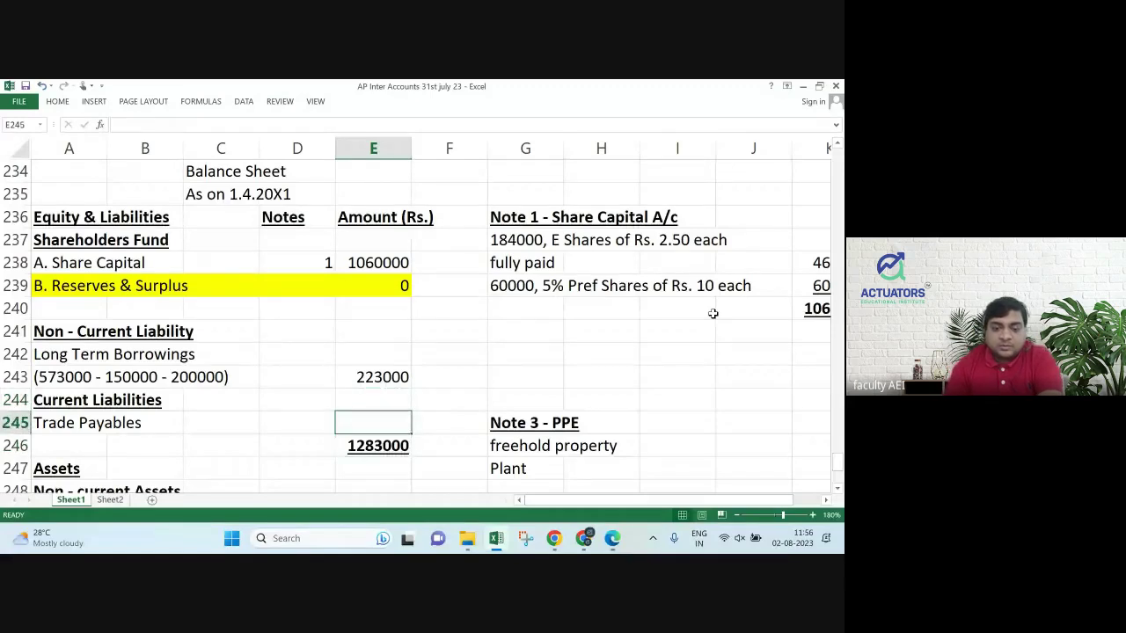
{"action": "type", "text": "207000"}
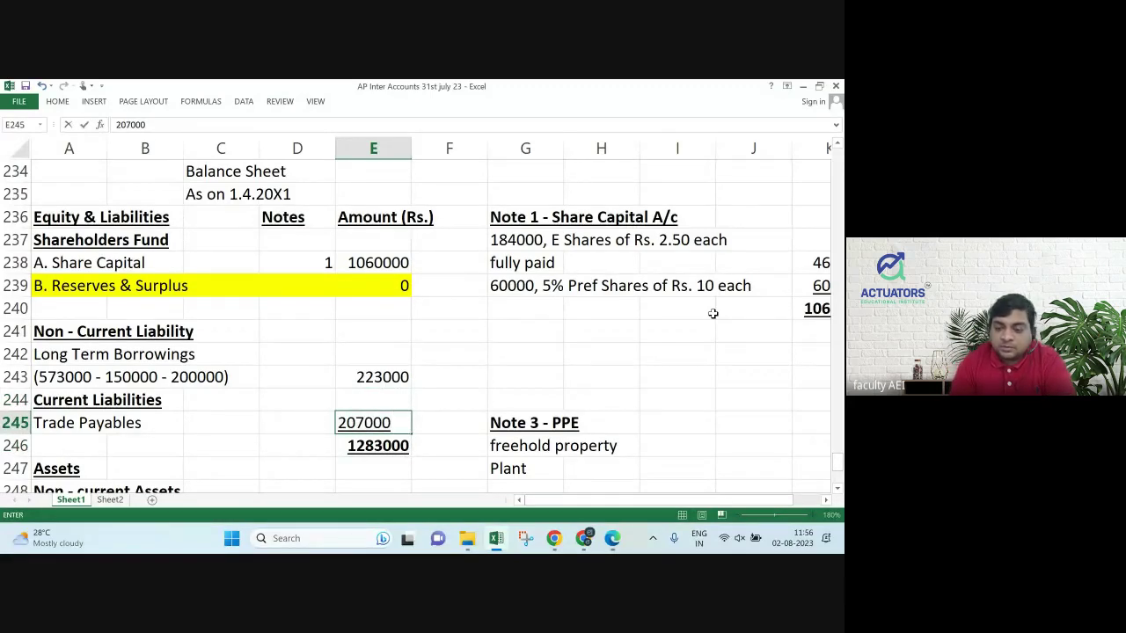
{"action": "key", "text": "Return"}
{"action": "key", "text": "Up"}
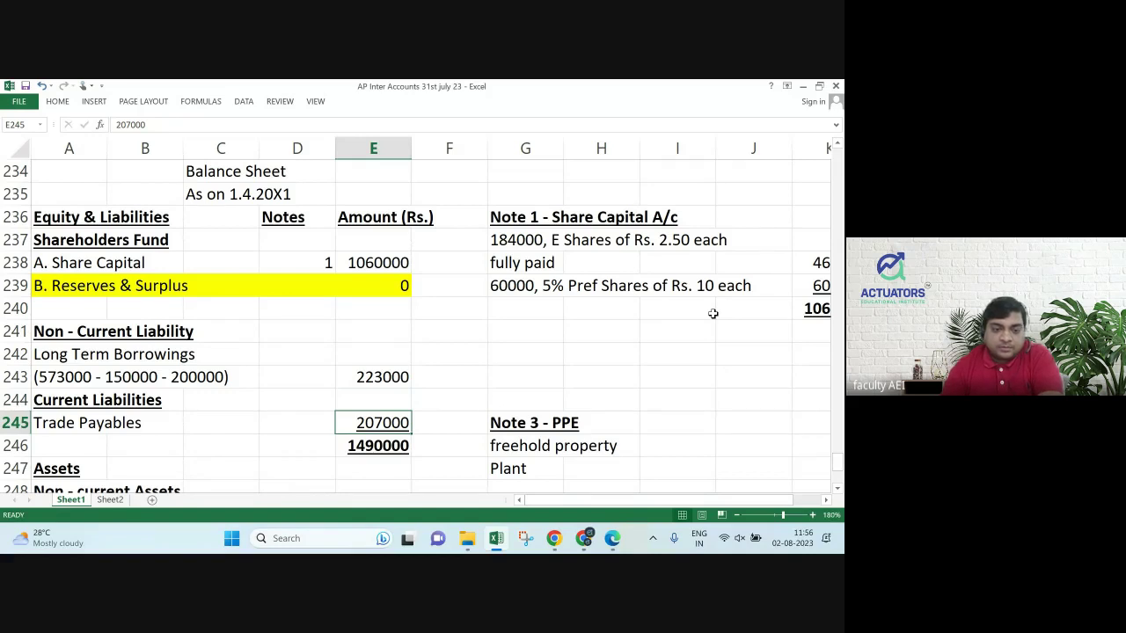
Insert a row below Trade Payables and label it "other current liabilities".
{"action": "left_click", "coordinate": [16, 446]}
{"action": "right_click", "coordinate": [16, 446]}
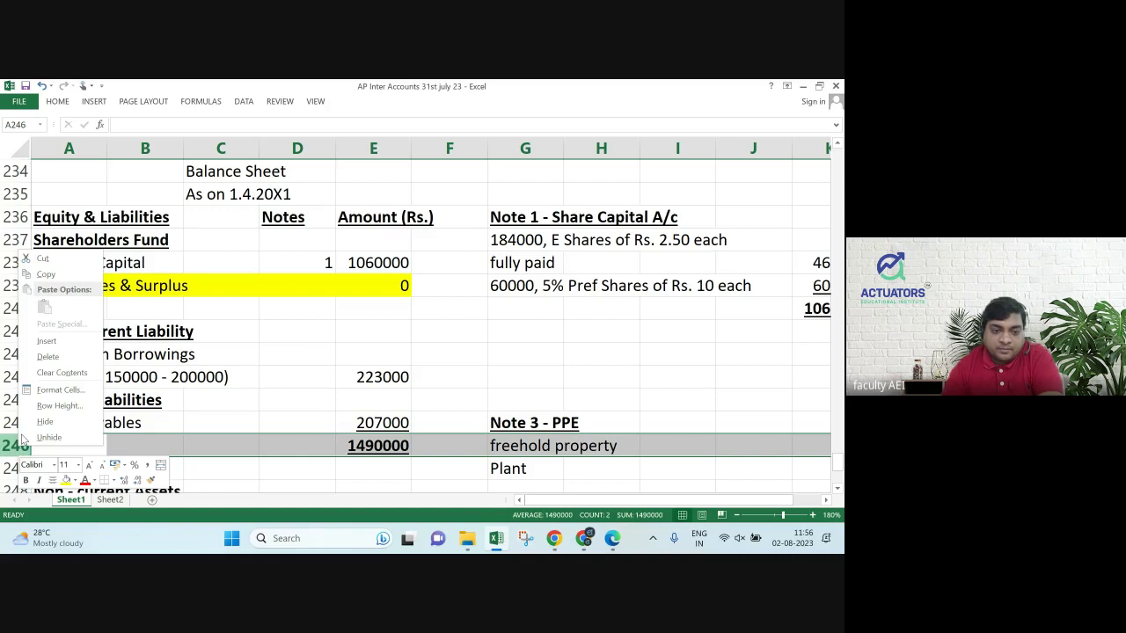
{"action": "left_click", "coordinate": [46, 341]}
{"action": "left_click", "coordinate": [88, 446]}
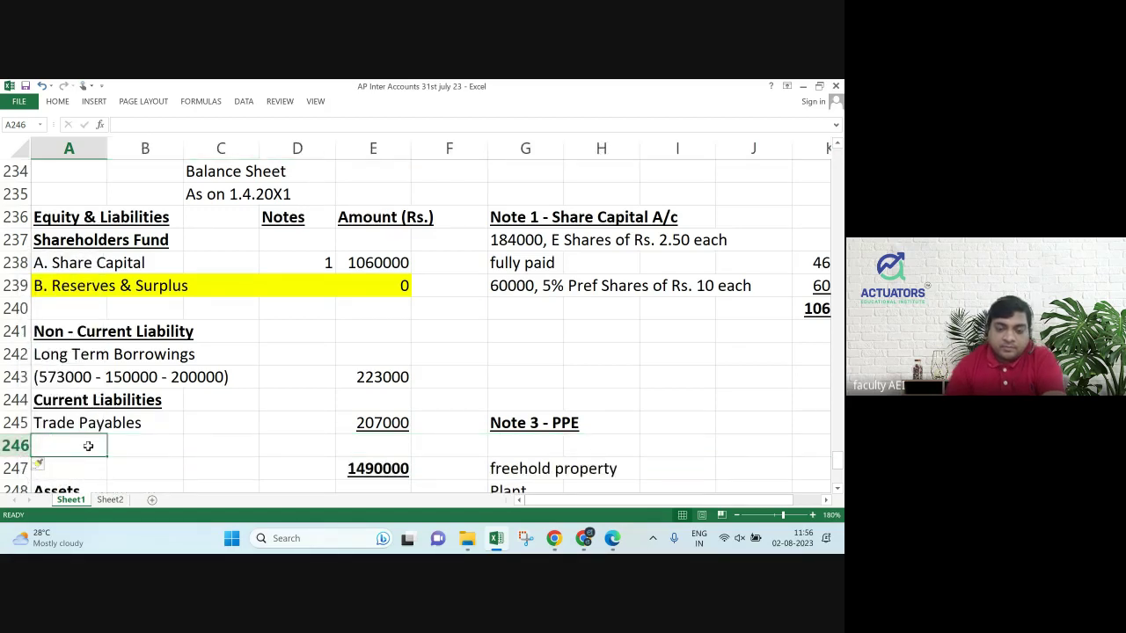
{"action": "type", "text": "other c"}
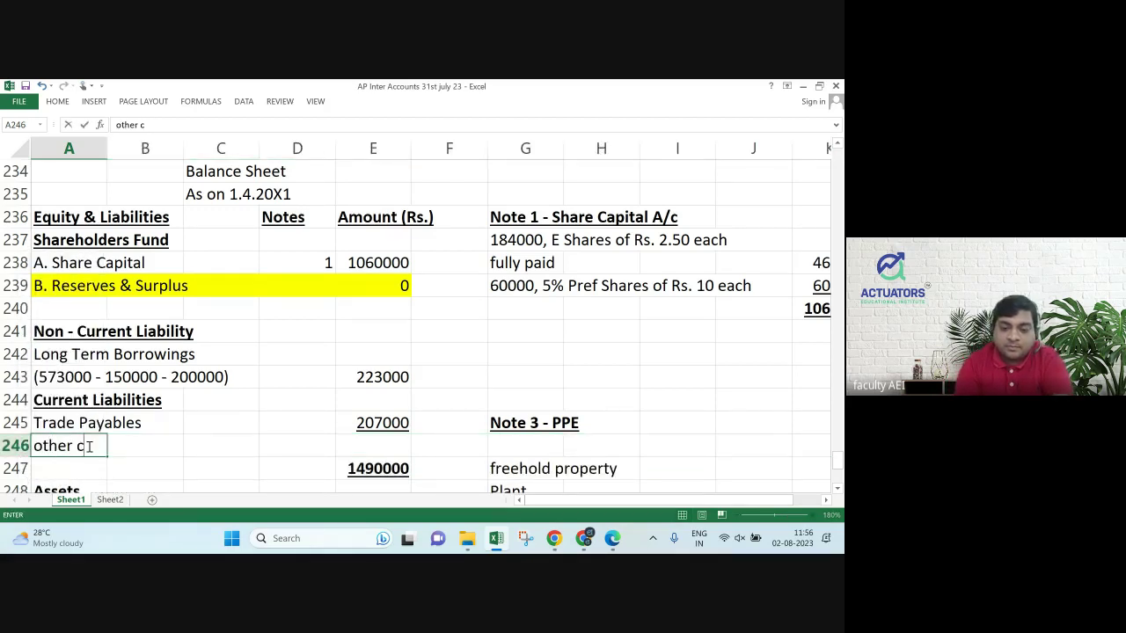
{"action": "type", "text": "urren"}
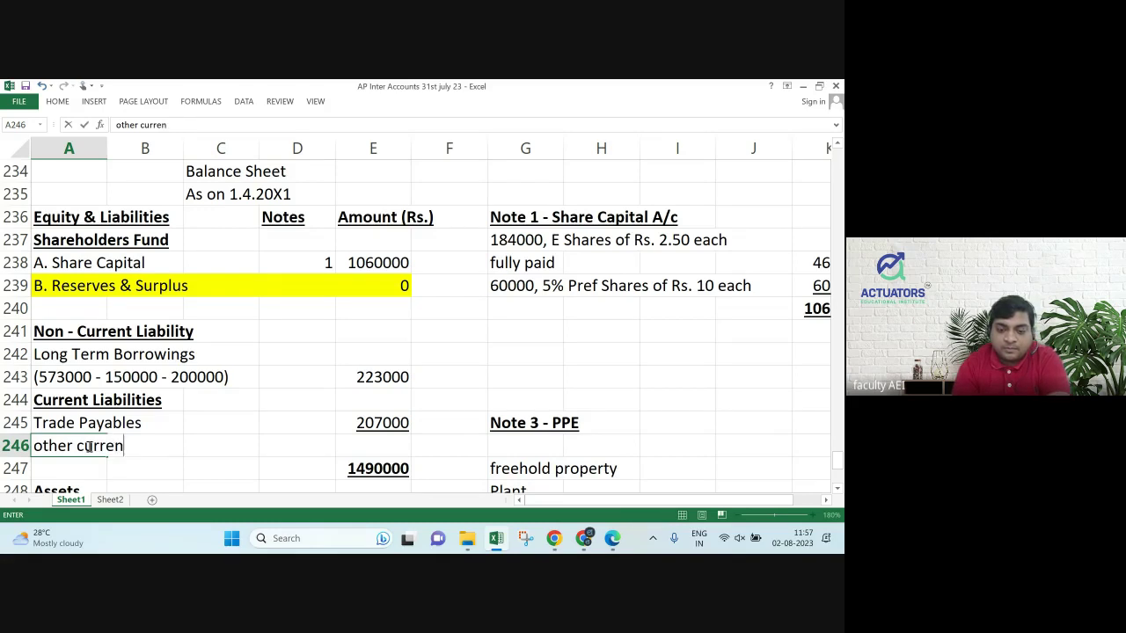
{"action": "type", "text": "t liabilitir"}
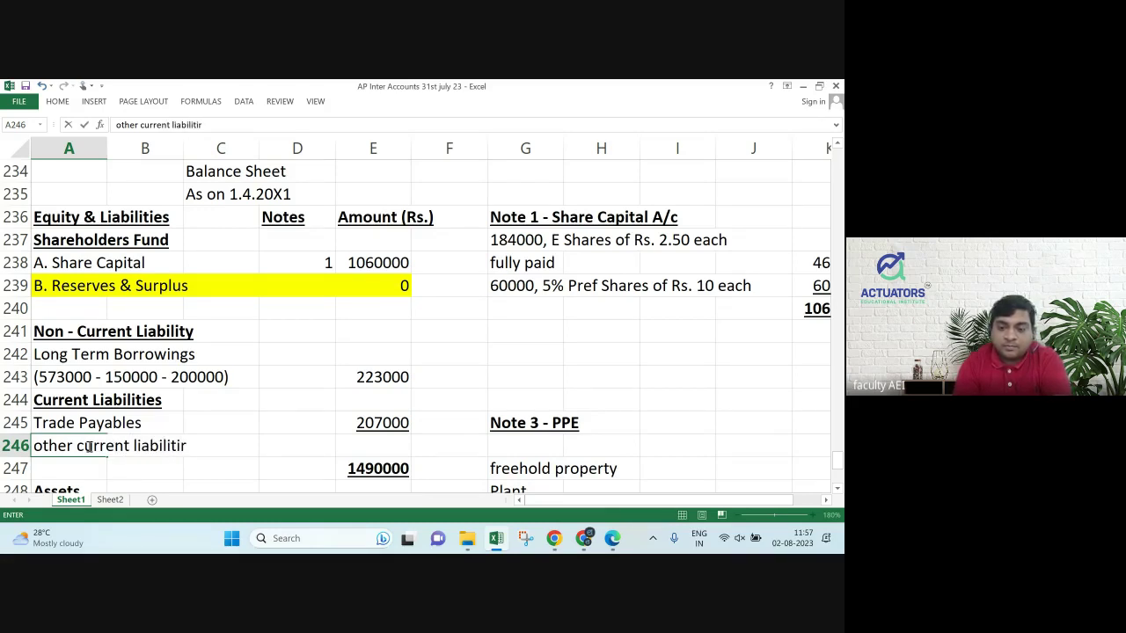
{"action": "key", "text": "BackSpace"}
{"action": "type", "text": "es"}
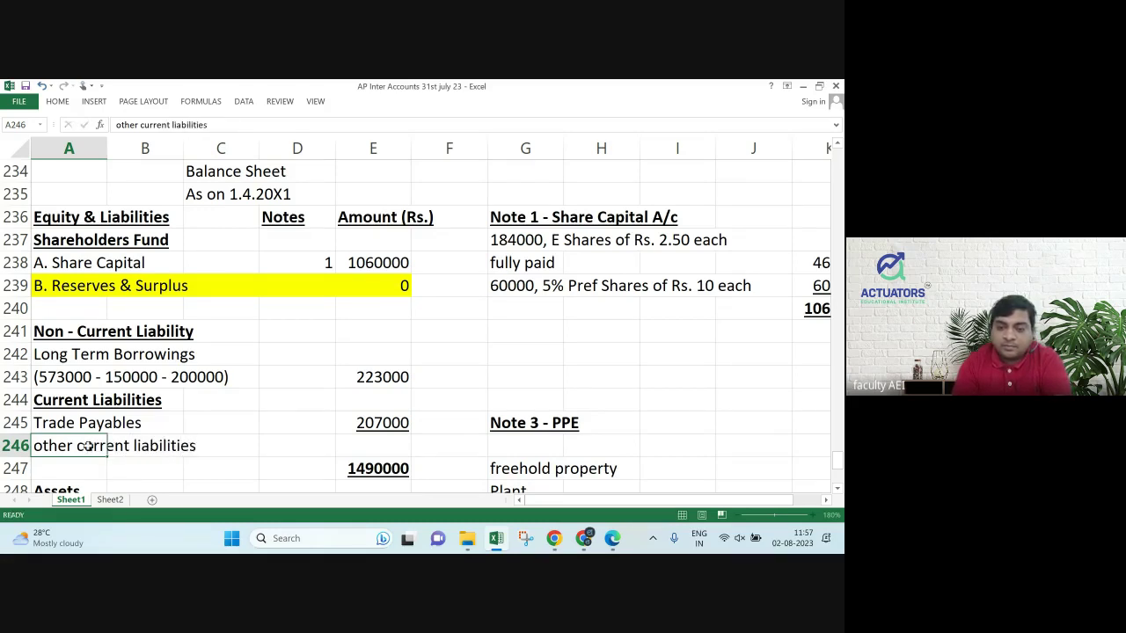
{"action": "key", "text": "Return"}
Enter 35000 as the amount for other current liabilities.
{"action": "key", "text": "Up"}
{"action": "key", "text": "Right"}
{"action": "key", "text": "Right"}
{"action": "key", "text": "Right"}
{"action": "key", "text": "Right"}
{"action": "type", "text": "35000"}
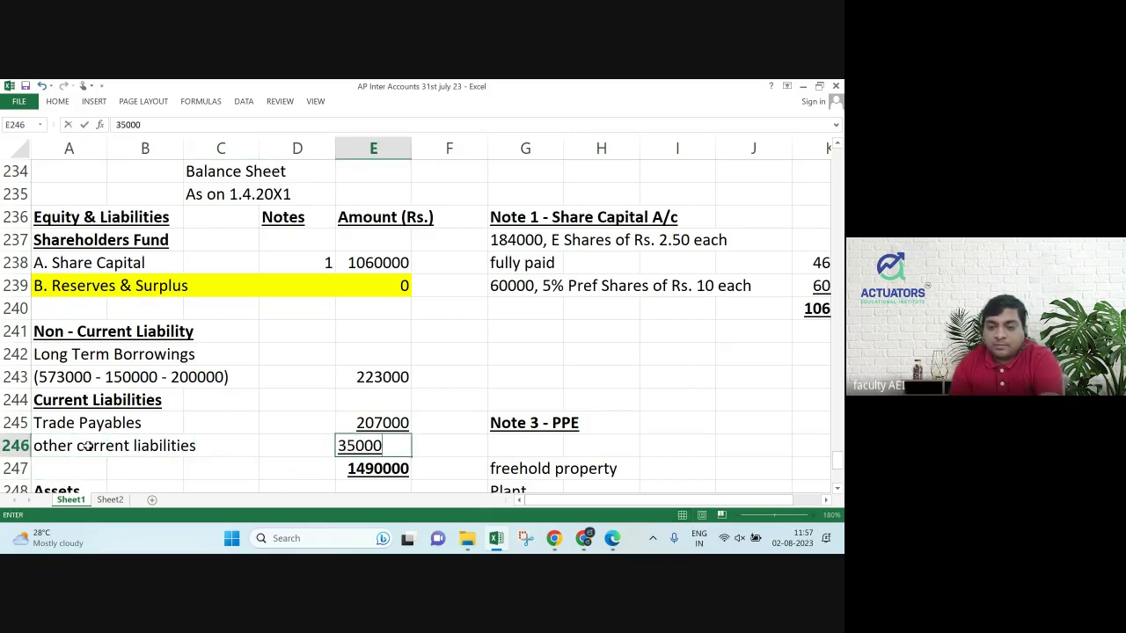
{"action": "key", "text": "Return"}
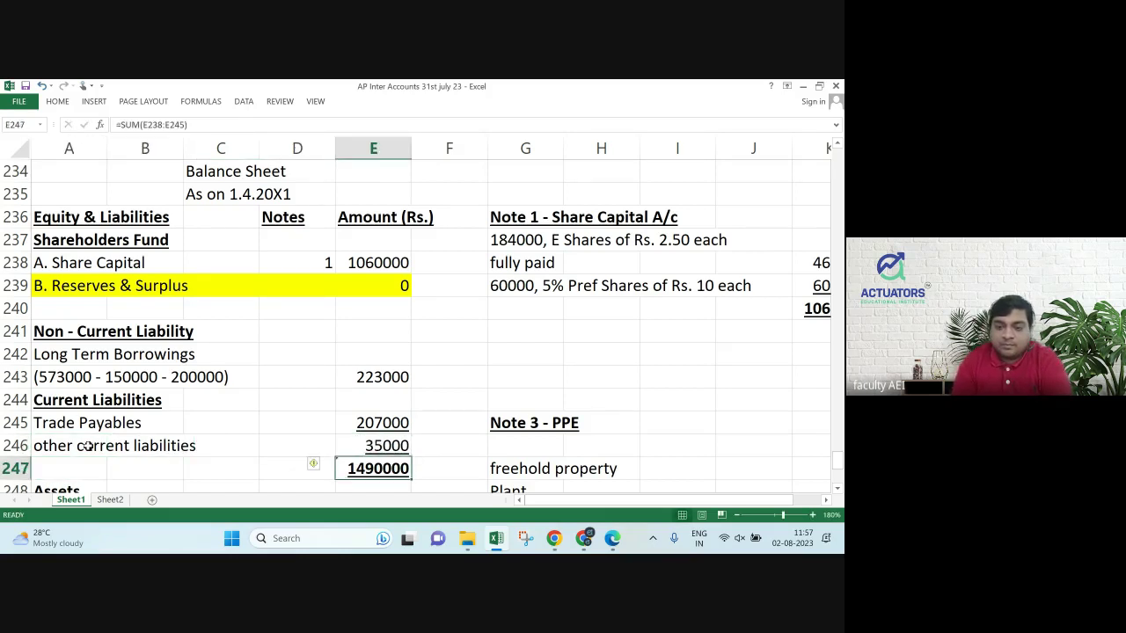
Remove the underline from the Trade Payables amount.
{"action": "key", "text": "Up"}
{"action": "key", "text": "Up"}
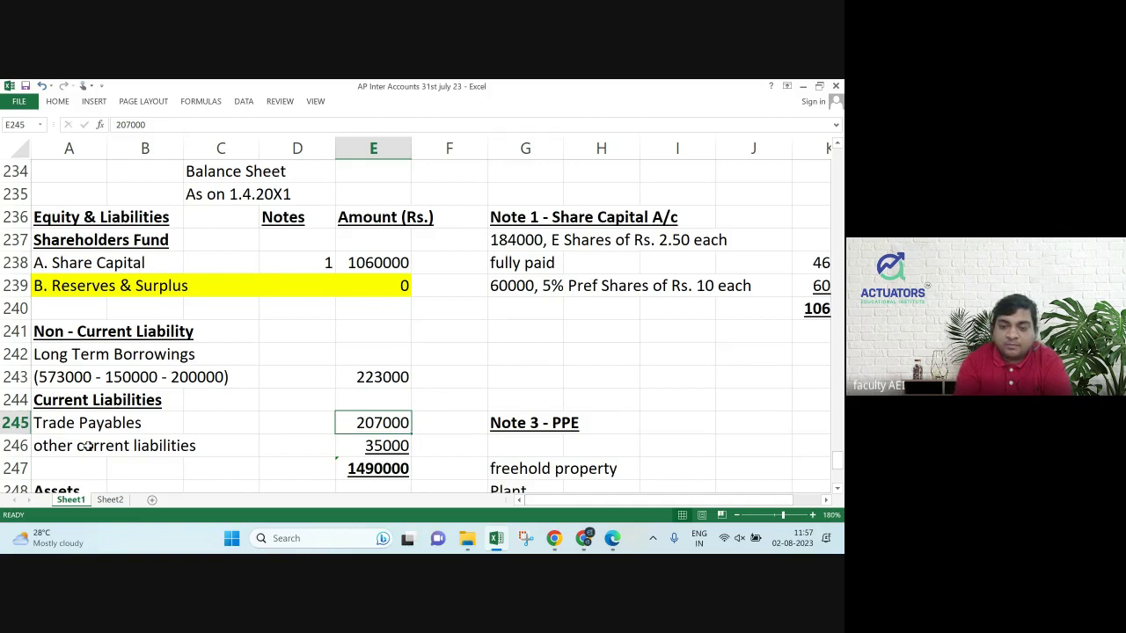
{"action": "key", "text": "Down"}
Select the amounts from Share Capital to other current liabilities to check their sum.
{"action": "key", "text": "Up"}
{"action": "key", "text": "Up"}
{"action": "key", "text": "Up"}
{"action": "key", "text": "Up"}
{"action": "key", "text": "Up"}
{"action": "key", "text": "Up"}
{"action": "key", "text": "Up"}
{"action": "key", "text": "Up"}
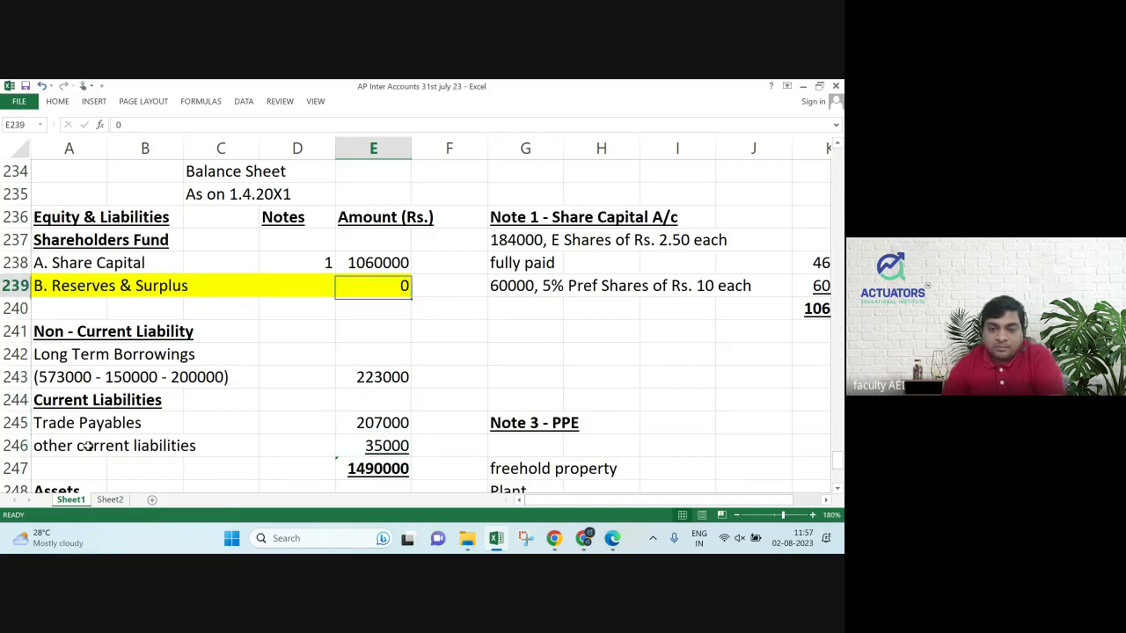
{"action": "key", "text": "shift+Down"}
{"action": "key", "text": "shift+Down"}
{"action": "key", "text": "shift+Down"}
{"action": "key", "text": "shift+Down"}
{"action": "key", "text": "shift+Down"}
{"action": "key", "text": "shift+Down"}
{"action": "key", "text": "shift+Down"}
{"action": "key", "text": "shift+Down"}
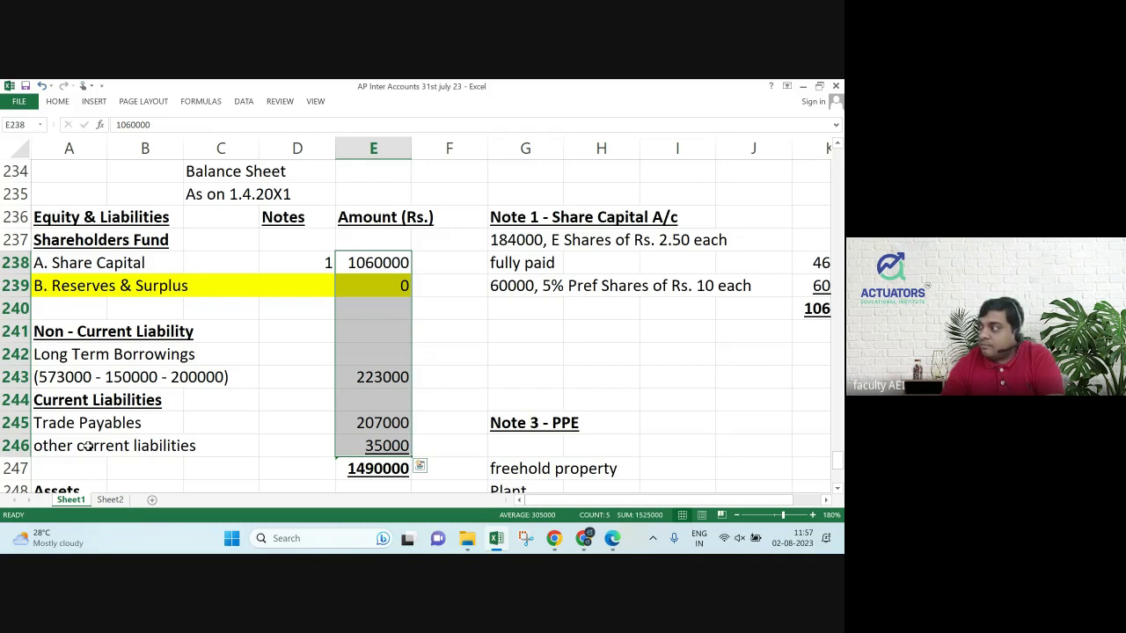
Replace the Equity & Liabilities total with a SUM of E238:E246 so it covers other current liabilities.
{"action": "key", "text": "Down"}
{"action": "key", "text": "Down"}
{"action": "key", "text": "Down"}
{"action": "key", "text": "Down"}
{"action": "key", "text": "Down"}
{"action": "key", "text": "Down"}
{"action": "key", "text": "Down"}
{"action": "key", "text": "Down"}
{"action": "key", "text": "Down"}
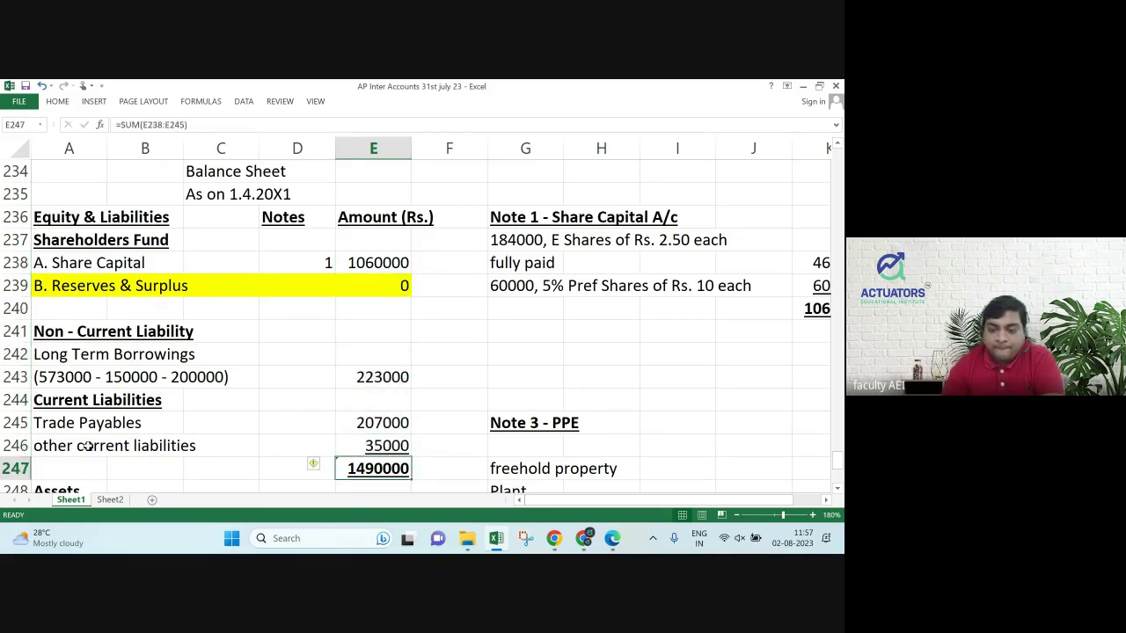
{"action": "type", "text": "=sum9"}
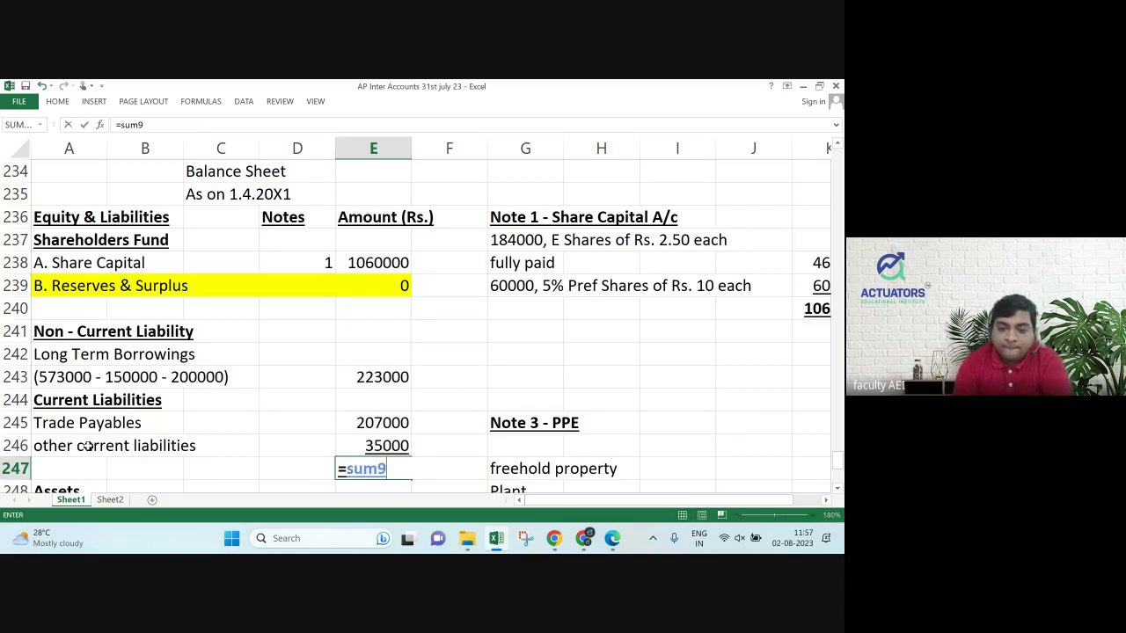
{"action": "key", "text": "BackSpace"}
{"action": "type", "text": "("}
{"action": "key", "text": "Up"}
{"action": "key", "text": "Up"}
{"action": "key", "text": "Up"}
{"action": "key", "text": "Up"}
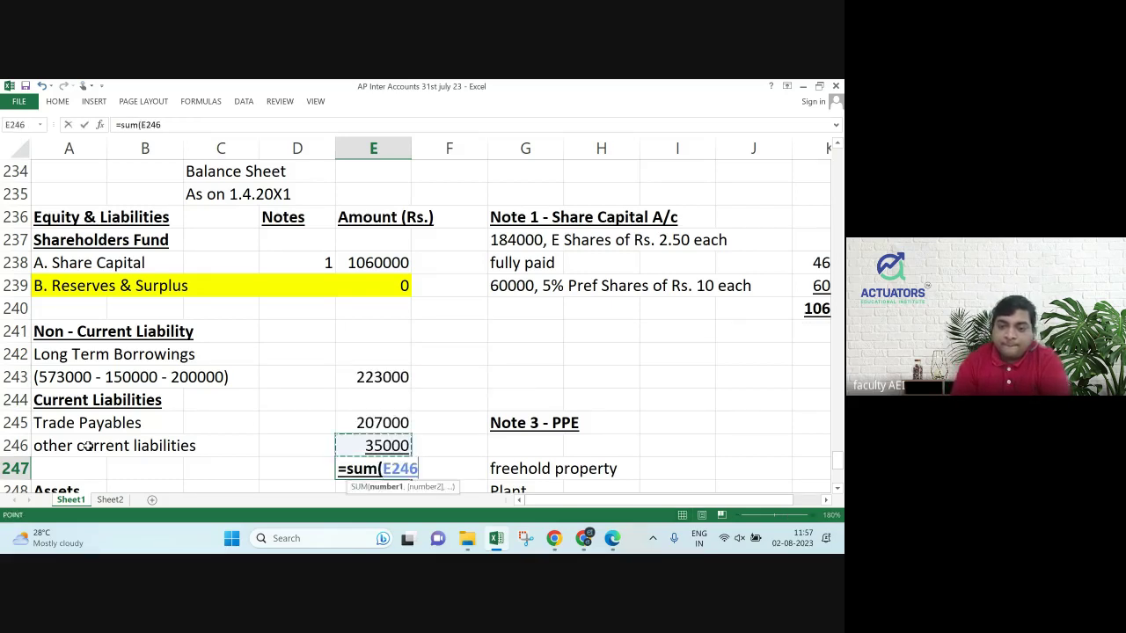
{"action": "key", "text": "Up"}
{"action": "key", "text": "Up"}
{"action": "key", "text": "Up"}
{"action": "key", "text": "Up"}
{"action": "key", "text": "Up"}
{"action": "key", "text": "Up"}
{"action": "key", "text": "Up"}
{"action": "key", "text": "Up"}
{"action": "key", "text": "Down"}
{"action": "key", "text": "Down"}
{"action": "key", "text": "Down"}
{"action": "key", "text": "shift+Down"}
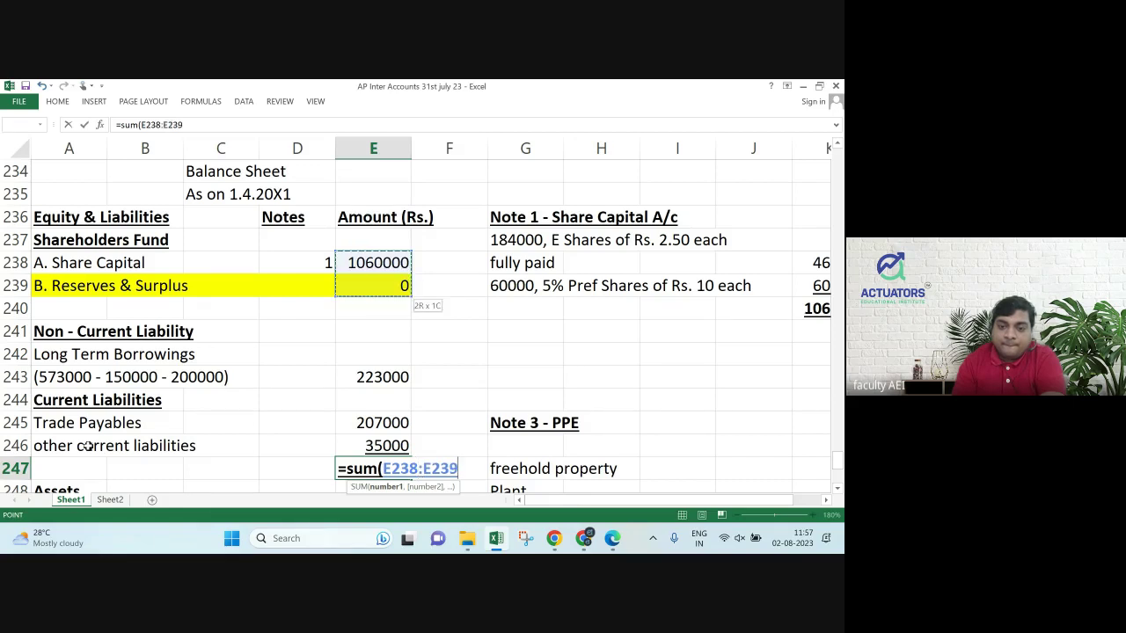
{"action": "key", "text": "shift+Down"}
{"action": "key", "text": "shift+Down"}
{"action": "key", "text": "shift+Down"}
{"action": "key", "text": "shift+Down"}
{"action": "key", "text": "shift+Down"}
{"action": "key", "text": "shift+Down"}
{"action": "key", "text": "shift+Down"}
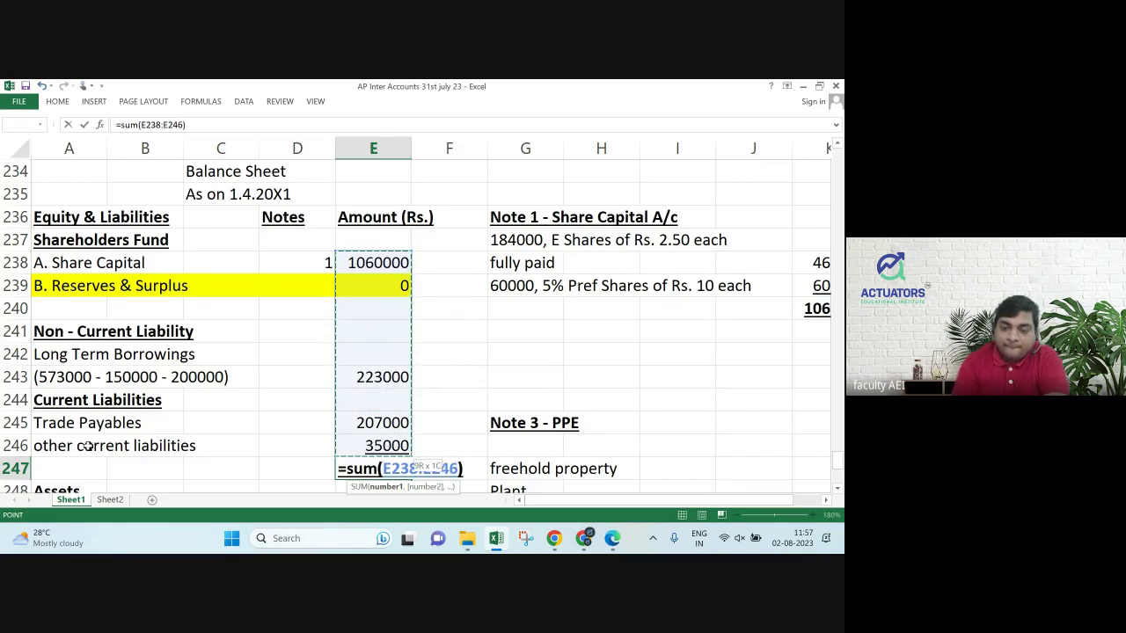
{"action": "key", "text": "Return"}
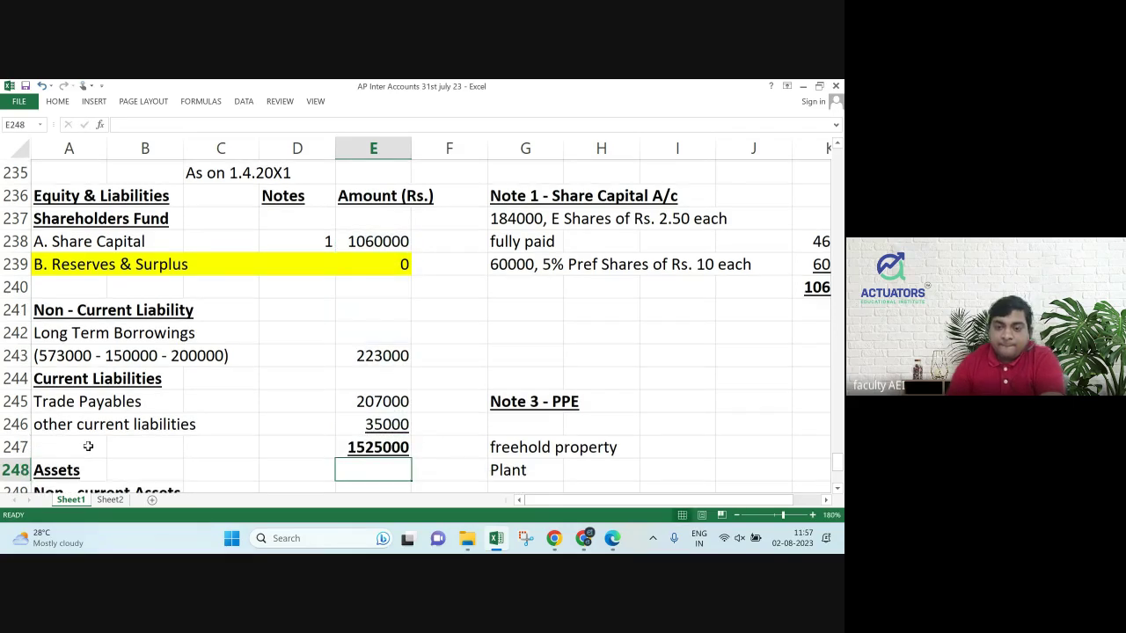
Clear the old "Note 3 - PPE" heading and its freehold property and Plant lines in G245:G248.
{"action": "key", "text": "Up"}
{"action": "key", "text": "Up"}
{"action": "key", "text": "Right"}
{"action": "key", "text": "Right"}
{"action": "key", "text": "Up"}
{"action": "key", "text": "shift+Down"}
{"action": "key", "text": "shift+Down"}
{"action": "key", "text": "shift+Down"}
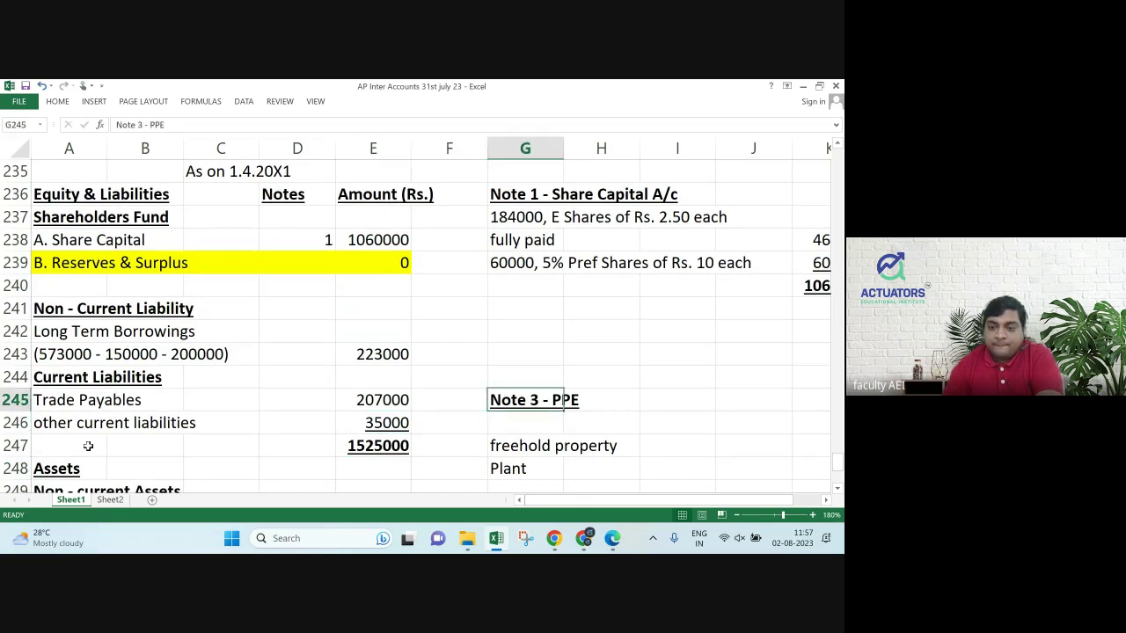
{"action": "key", "text": "Delete"}
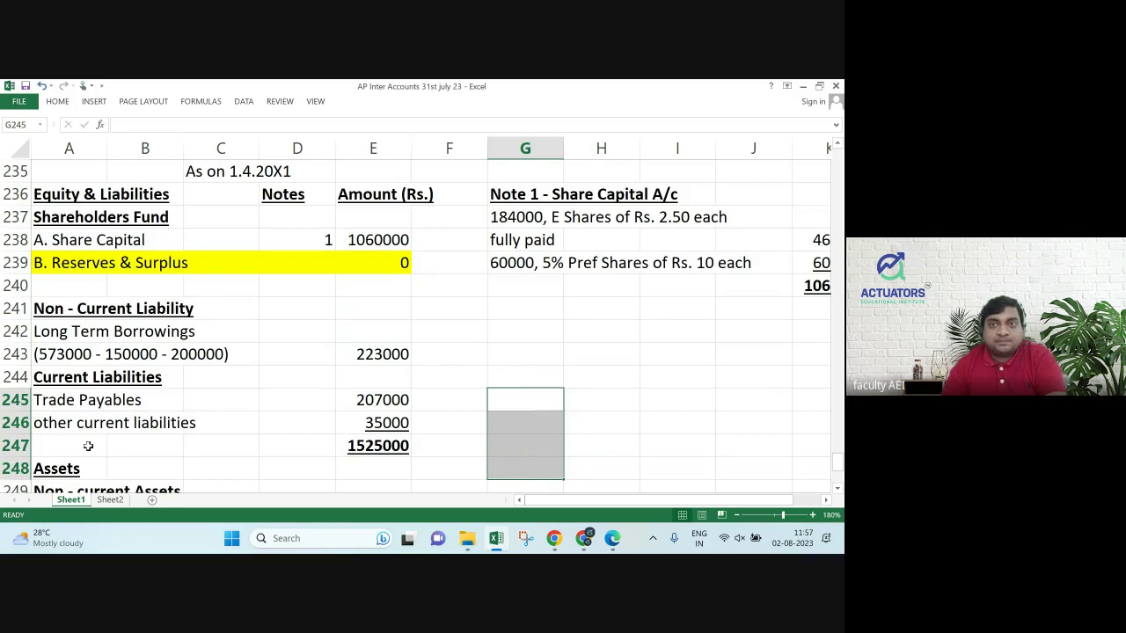
Go to the PPE note number, switch to the PDF in Edge and examine the assets and the notes to accounts.
{"action": "key", "text": "Down"}
{"action": "key", "text": "Down"}
{"action": "key", "text": "Down"}
{"action": "key", "text": "Down"}
{"action": "key", "text": "Down"}
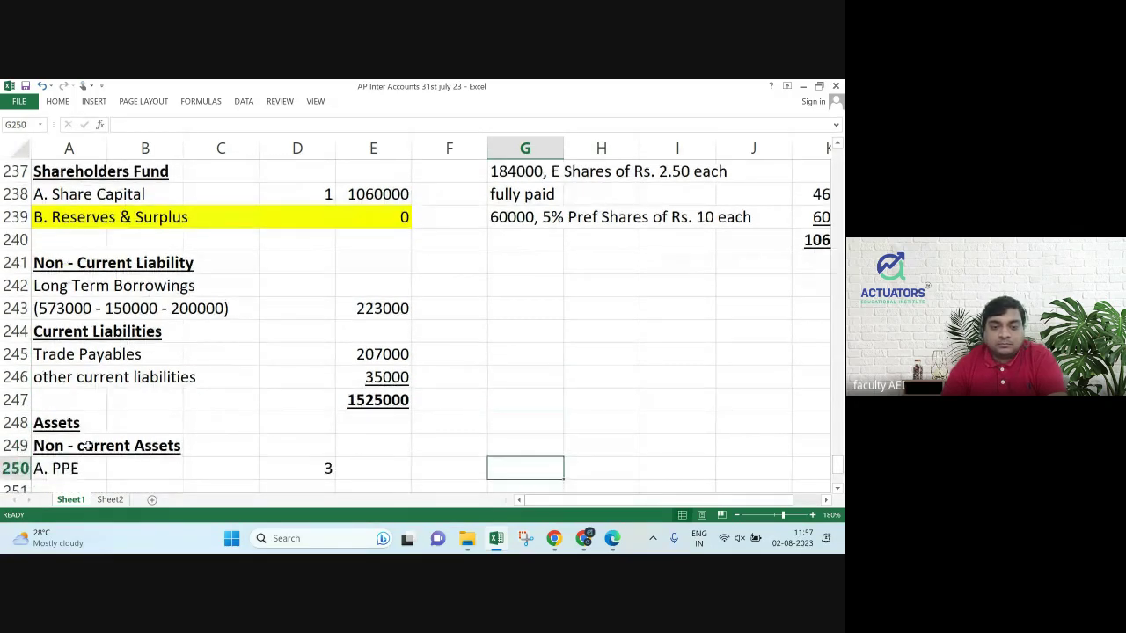
{"action": "key", "text": "Left"}
{"action": "key", "text": "Left"}
{"action": "key", "text": "Left"}
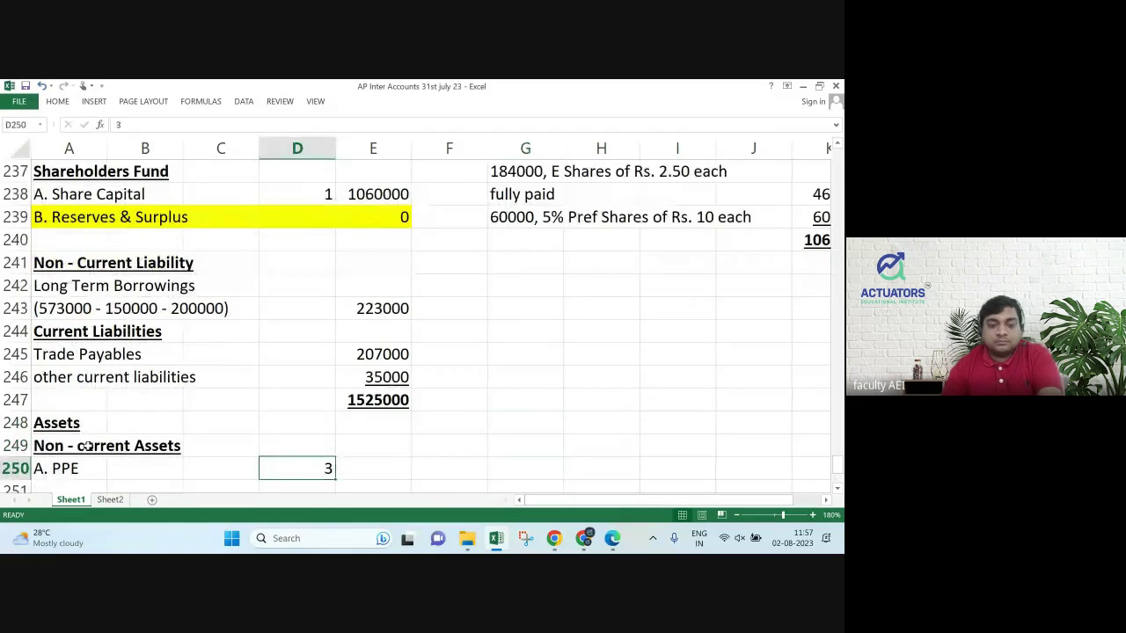
{"action": "key", "text": "alt+Tab"}
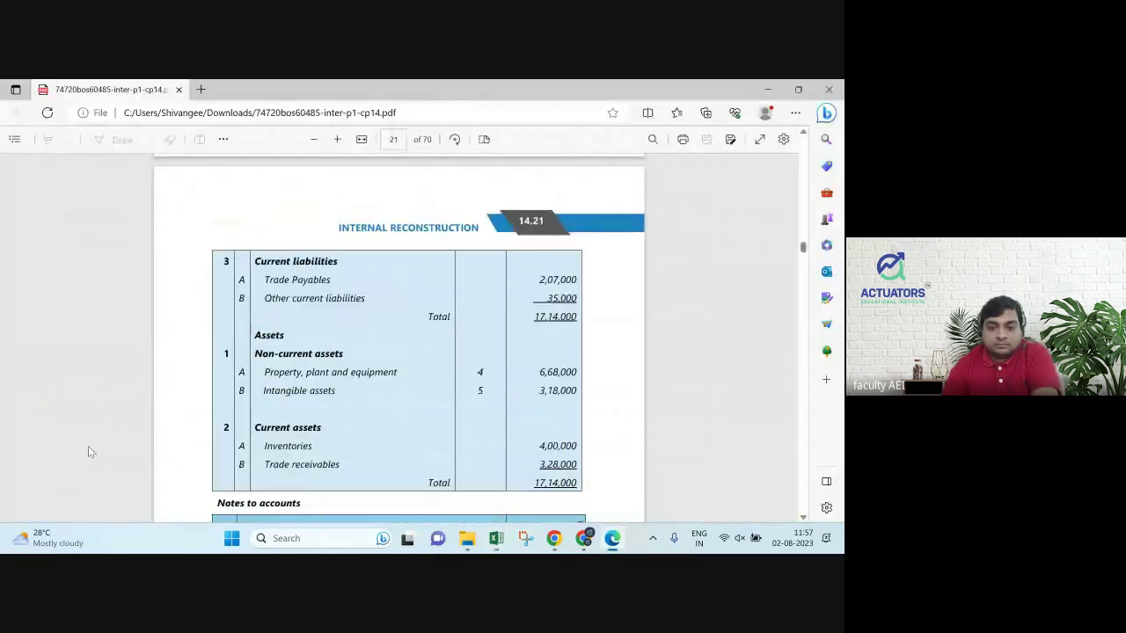
{"action": "scroll", "coordinate": [88, 446], "scroll_direction": "down", "scroll_amount": 5}
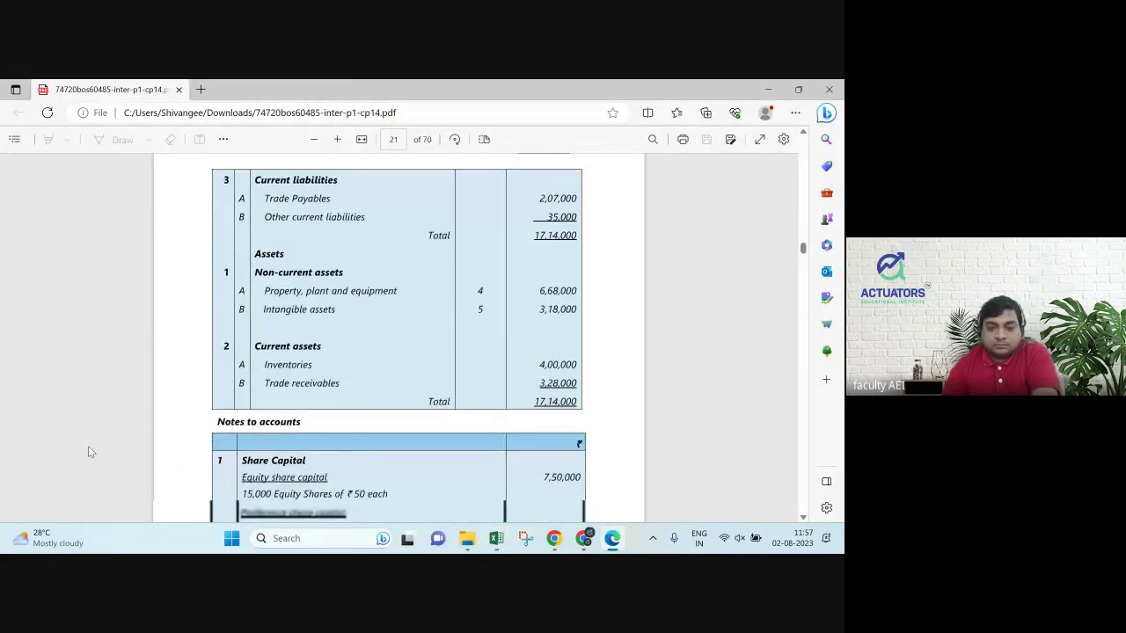
{"action": "scroll", "coordinate": [88, 452], "scroll_direction": "down", "scroll_amount": 5}
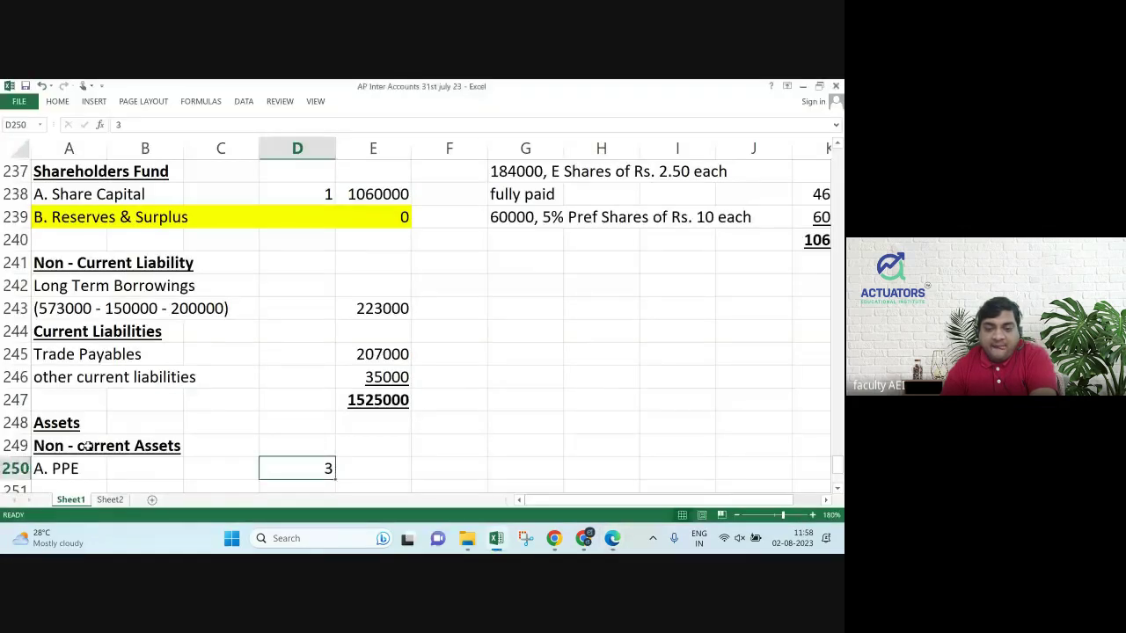
Set the note number of the PPE row to 2 in the Excel workbook.
{"action": "key", "text": "Up"}
{"action": "key", "text": "Down"}
{"action": "type", "text": "2"}
{"action": "key", "text": "ctrl+Return"}
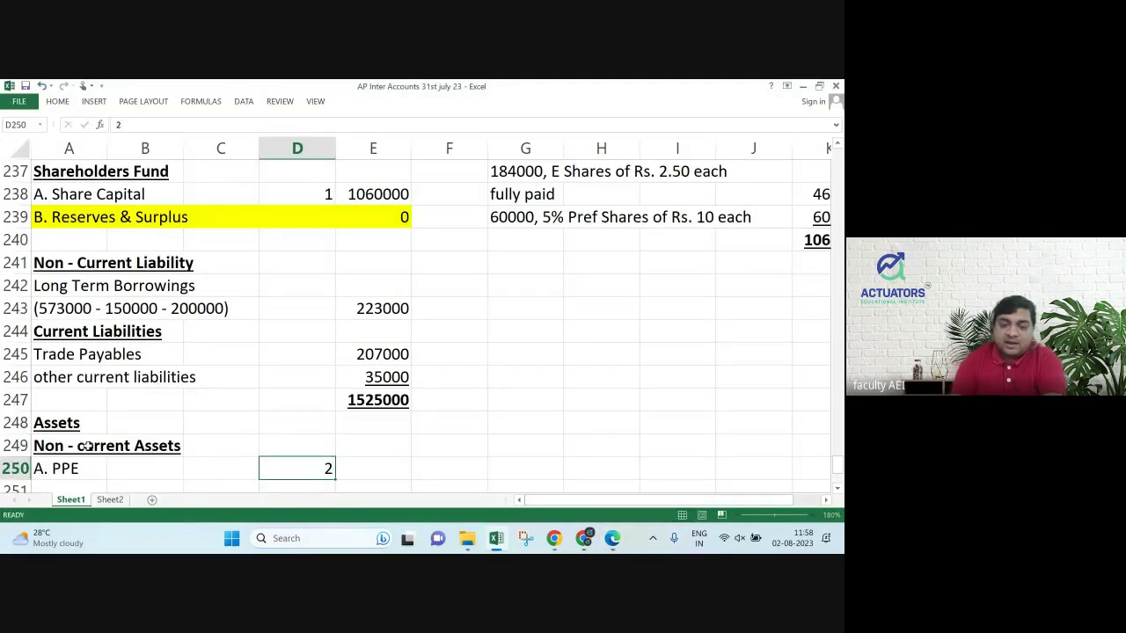
{"action": "key", "text": "Return"}
{"action": "key", "text": "Left"}
{"action": "key", "text": "Left"}
{"action": "key", "text": "Left"}
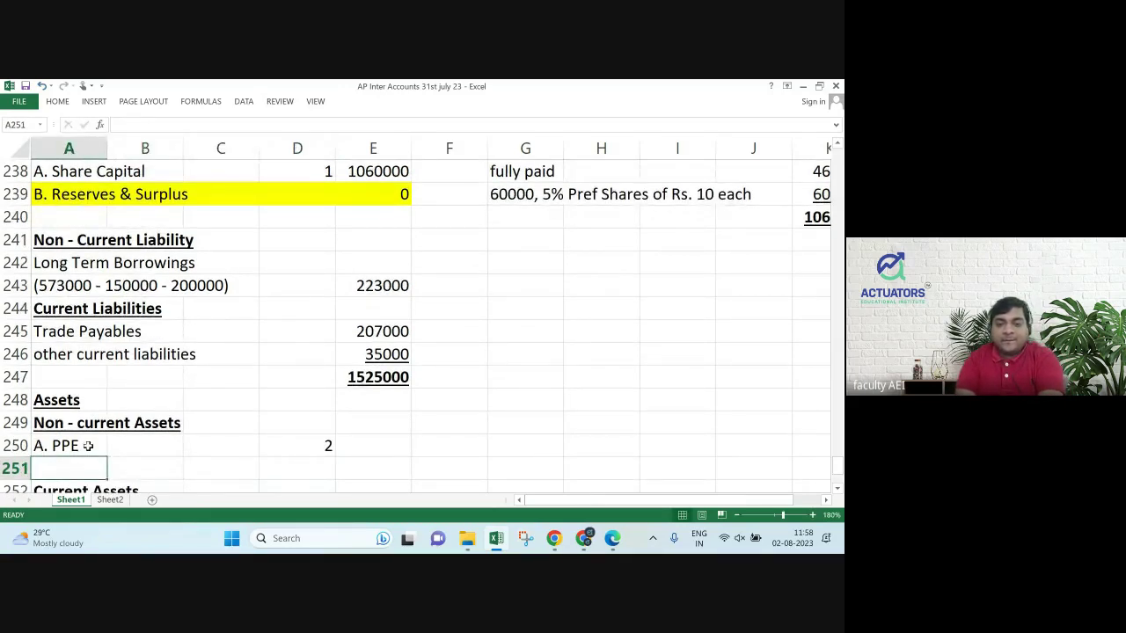
Enter the heading "Note 2 - PPE" in G242, below the Note 1 share capital total.
{"action": "key", "text": "Up"}
{"action": "key", "text": "Up"}
{"action": "key", "text": "Up"}
{"action": "key", "text": "Up"}
{"action": "key", "text": "Up"}
{"action": "key", "text": "Up"}
{"action": "key", "text": "Up"}
{"action": "key", "text": "Up"}
{"action": "key", "text": "Up"}
{"action": "key", "text": "Right"}
{"action": "key", "text": "Right"}
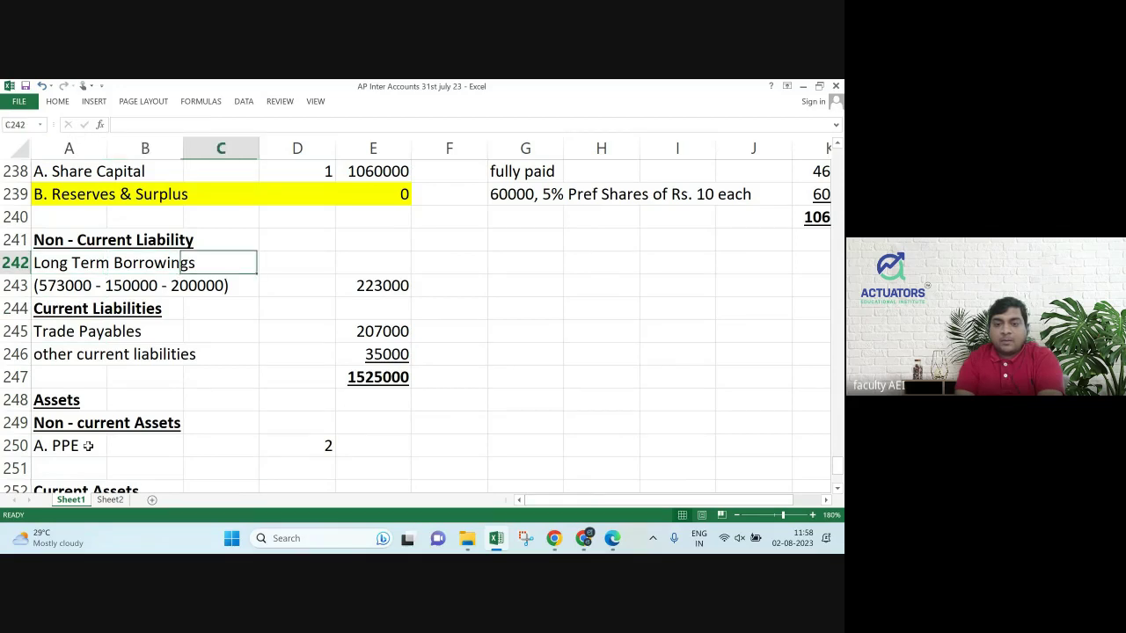
{"action": "key", "text": "Right"}
{"action": "key", "text": "Right"}
{"action": "key", "text": "Right"}
{"action": "key", "text": "Right"}
{"action": "key", "text": "Up"}
{"action": "key", "text": "Up"}
{"action": "key", "text": "Up"}
{"action": "key", "text": "Up"}
{"action": "key", "text": "Up"}
{"action": "key", "text": "Up"}
{"action": "key", "text": "Up"}
{"action": "key", "text": "Up"}
{"action": "key", "text": "Up"}
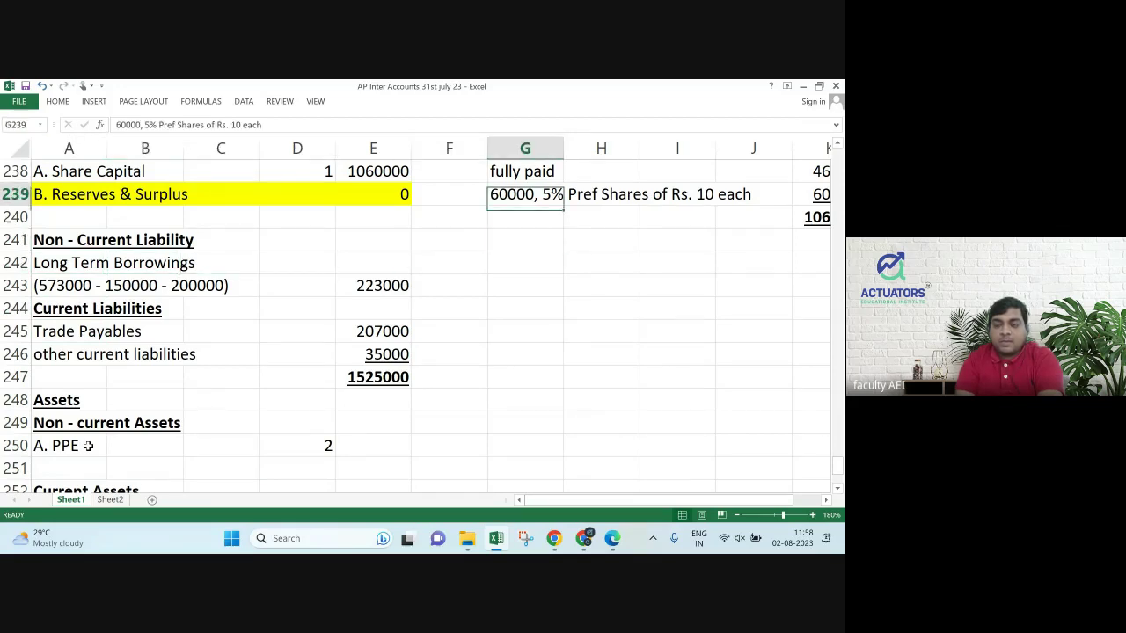
{"action": "key", "text": "Down"}
{"action": "key", "text": "Down"}
{"action": "key", "text": "Down"}
{"action": "key", "text": "Down"}
{"action": "key", "text": "Down"}
{"action": "key", "text": "Down"}
{"action": "key", "text": "Down"}
{"action": "key", "text": "Down"}
{"action": "key", "text": "Down"}
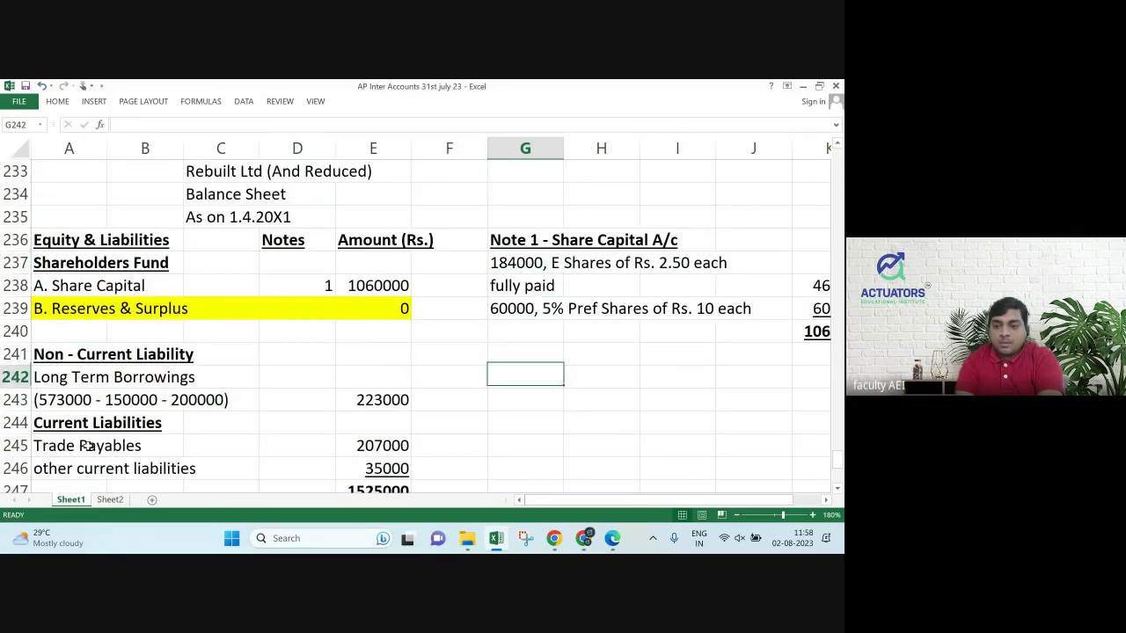
{"action": "key", "text": "Right"}
{"action": "key", "text": "Right"}
{"action": "key", "text": "Right"}
{"action": "key", "text": "Right"}
{"action": "key", "text": "Right"}
{"action": "key", "text": "Left"}
{"action": "key", "text": "Left"}
{"action": "key", "text": "Left"}
{"action": "key", "text": "Left"}
{"action": "key", "text": "Left"}
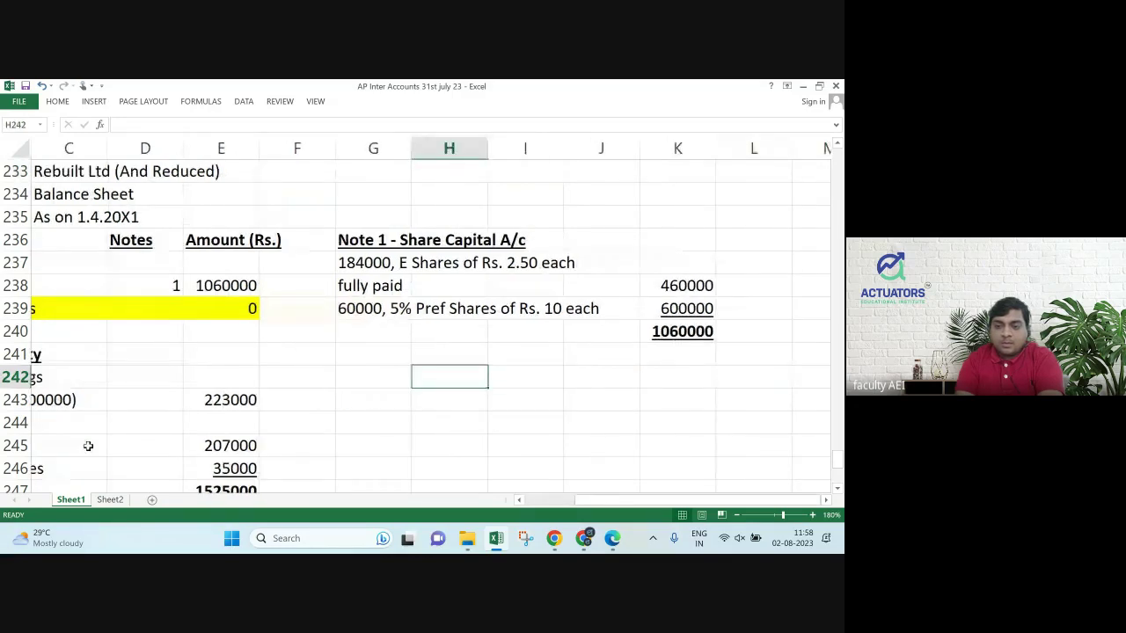
{"action": "type", "text": "Note 2 -"}
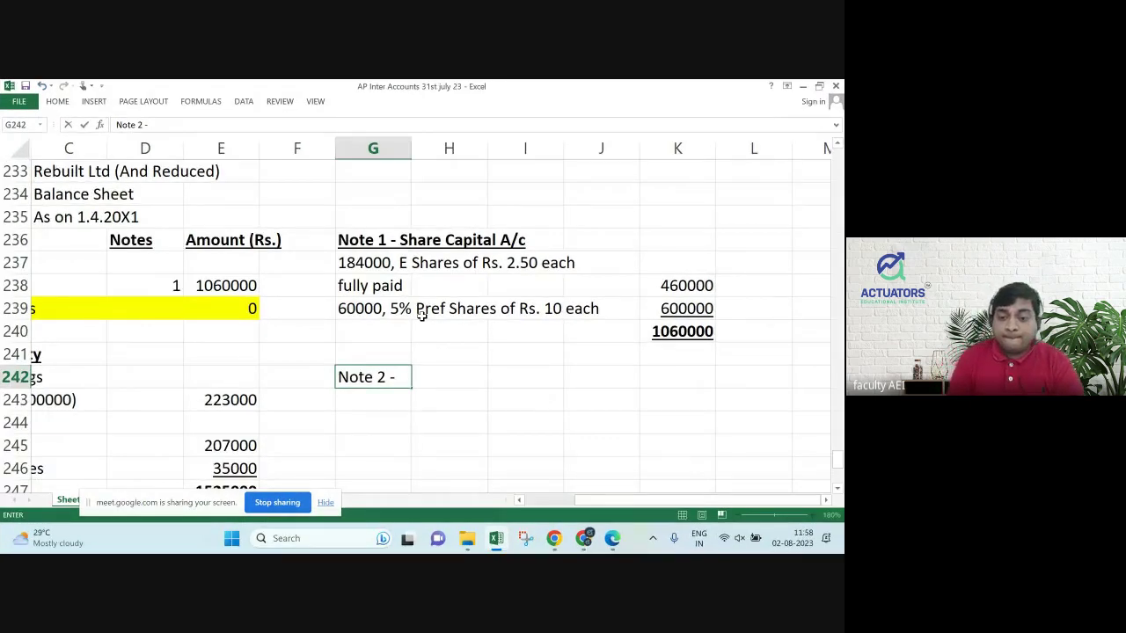
{"action": "type", "text": "pp"}
{"action": "key", "text": "BackSpace"}
{"action": "key", "text": "BackSpace"}
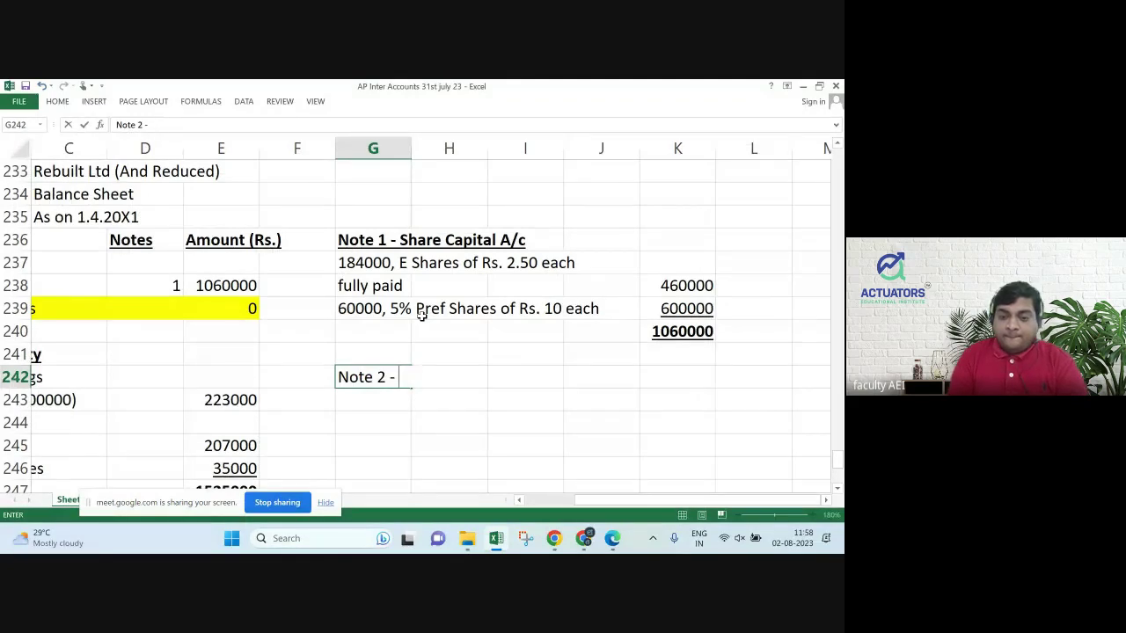
{"action": "type", "text": "PPE"}
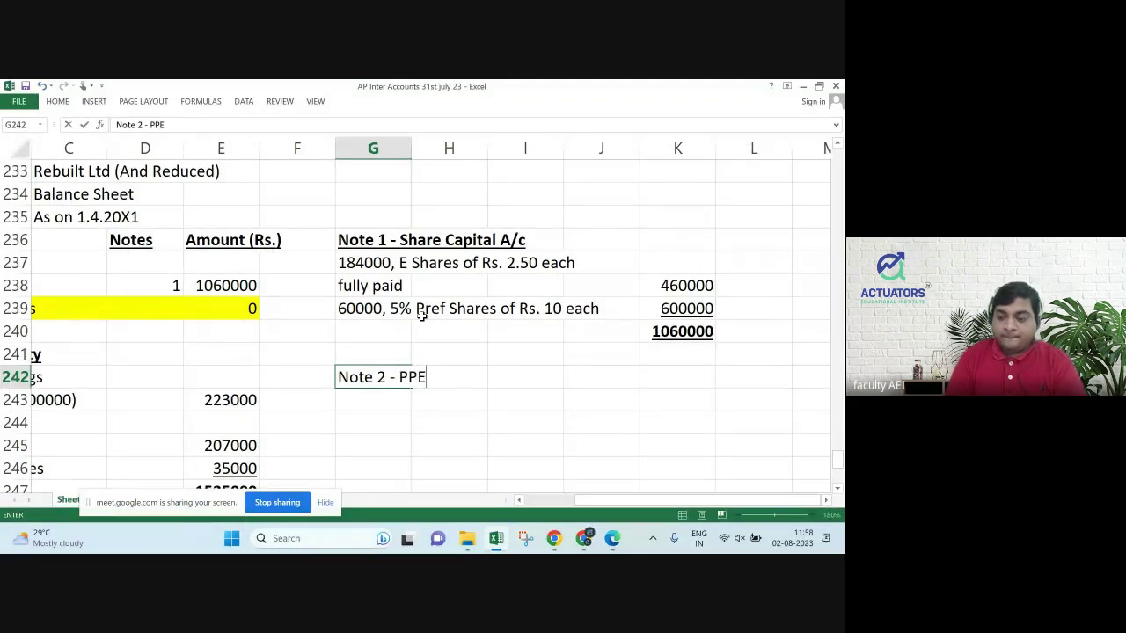
{"action": "key", "text": "Return"}
{"action": "key", "text": "Up"}
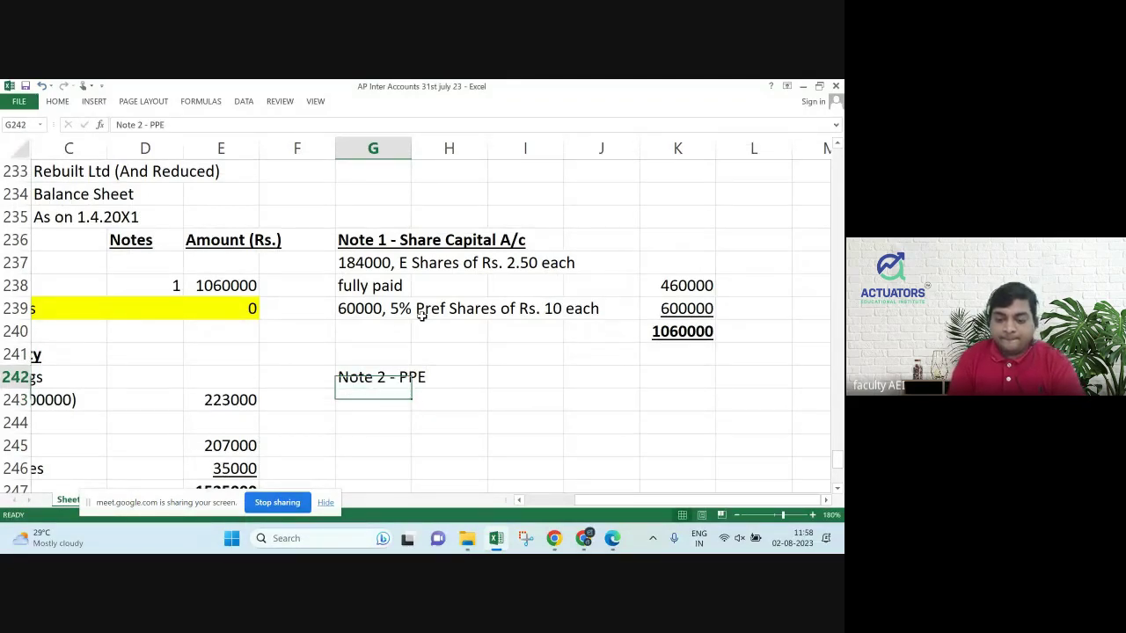
{"action": "type", "text": "bu"}
{"action": "key", "text": "Return"}
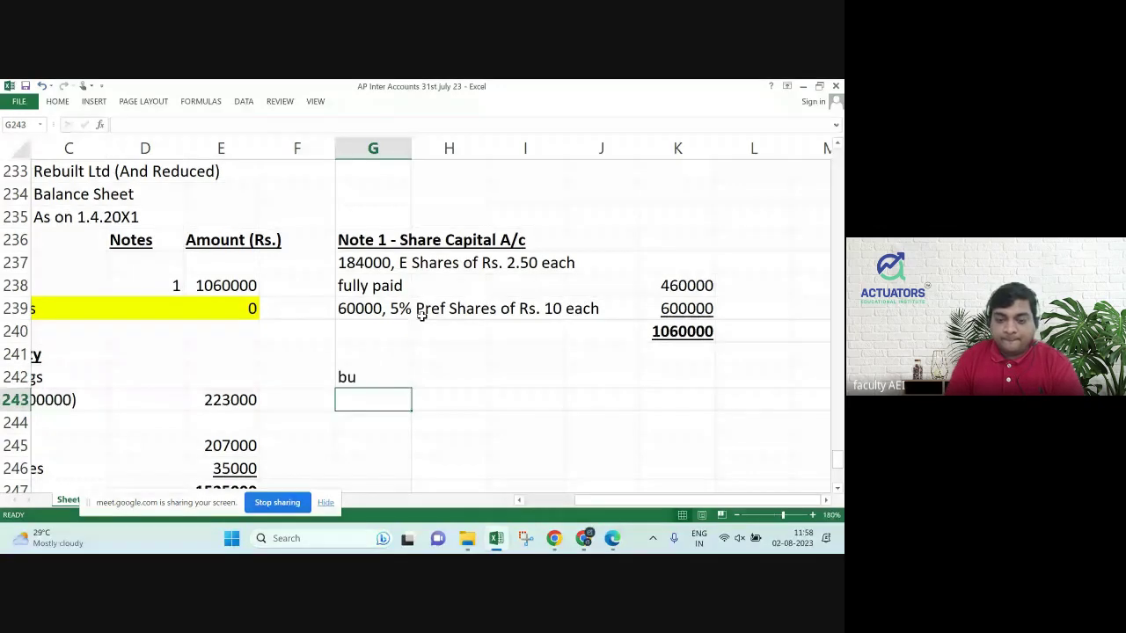
{"action": "key", "text": "ctrl+z"}
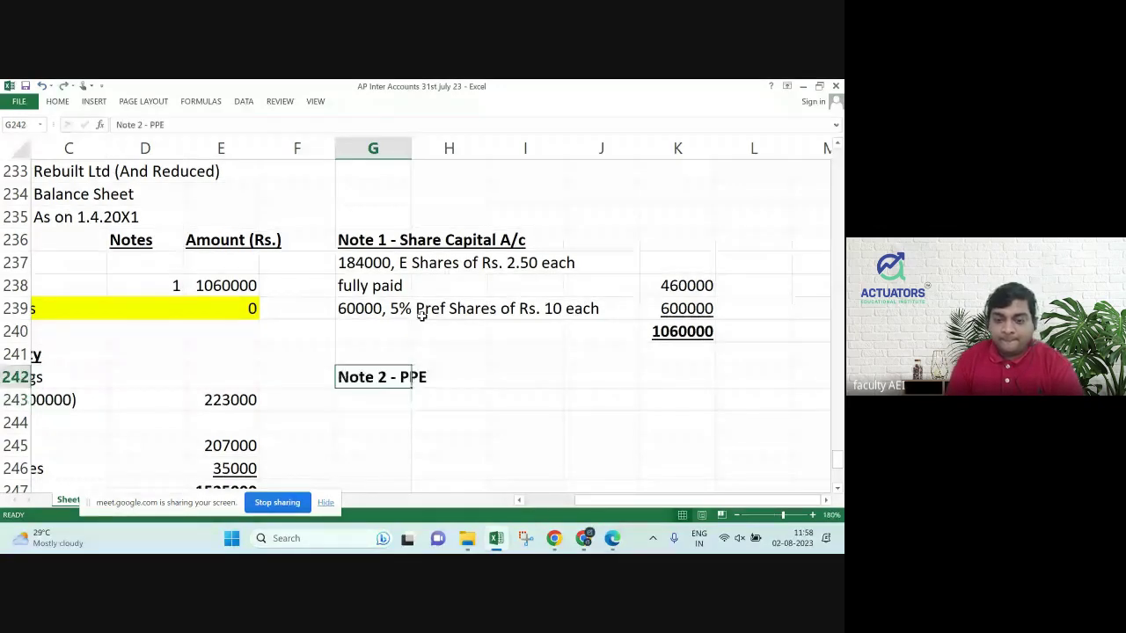
Make the "Note 2 - PPE" heading in G242 bold and underlined.
{"action": "key", "text": "Down"}
{"action": "key", "text": "Down"}
{"action": "key", "text": "Up"}
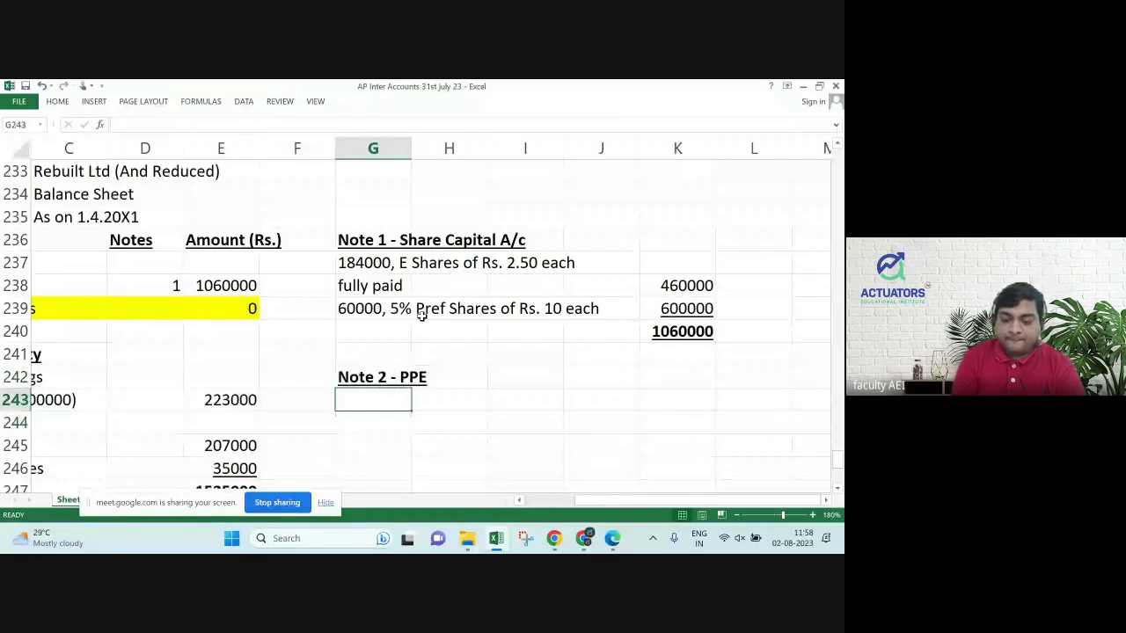
Add a Building line in G243 under the PPE note, with the amount 400000 in K243.
{"action": "type", "text": "Building"}
{"action": "key", "text": "Right"}
{"action": "key", "text": "Right"}
{"action": "key", "text": "Right"}
{"action": "key", "text": "Right"}
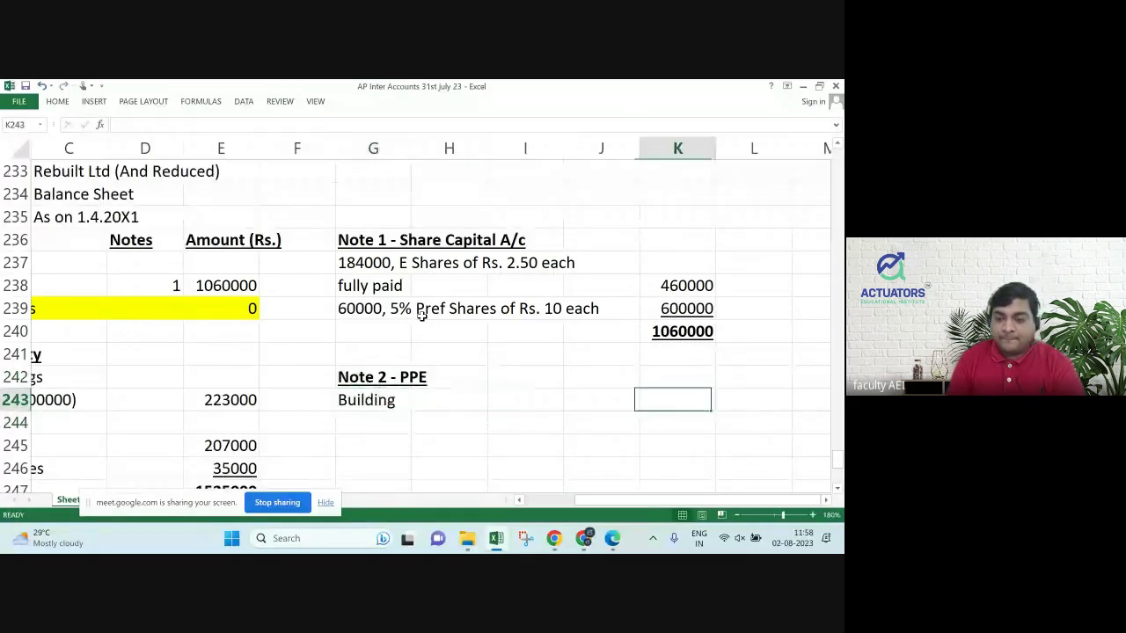
{"action": "type", "text": "4000"}
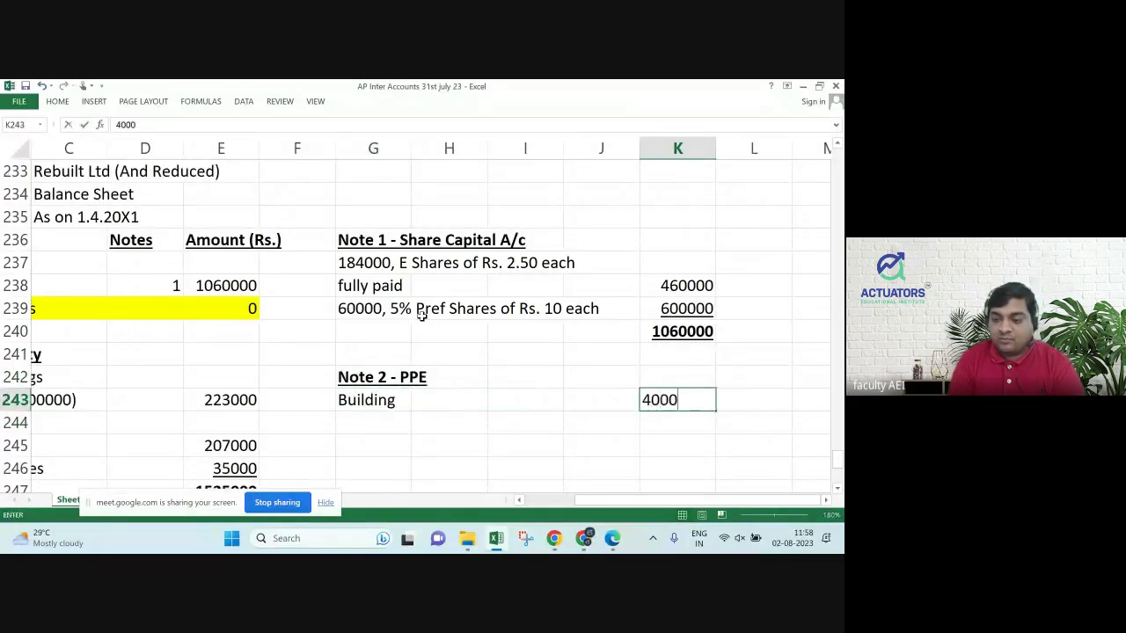
{"action": "type", "text": "00"}
{"action": "key", "text": "Return"}
Add a Plant line in G244 with an underlined 233000 in K244, consulting the PPE note in the Edge PDF.
{"action": "key", "text": "Left"}
{"action": "key", "text": "Left"}
{"action": "key", "text": "Left"}
{"action": "key", "text": "Left"}
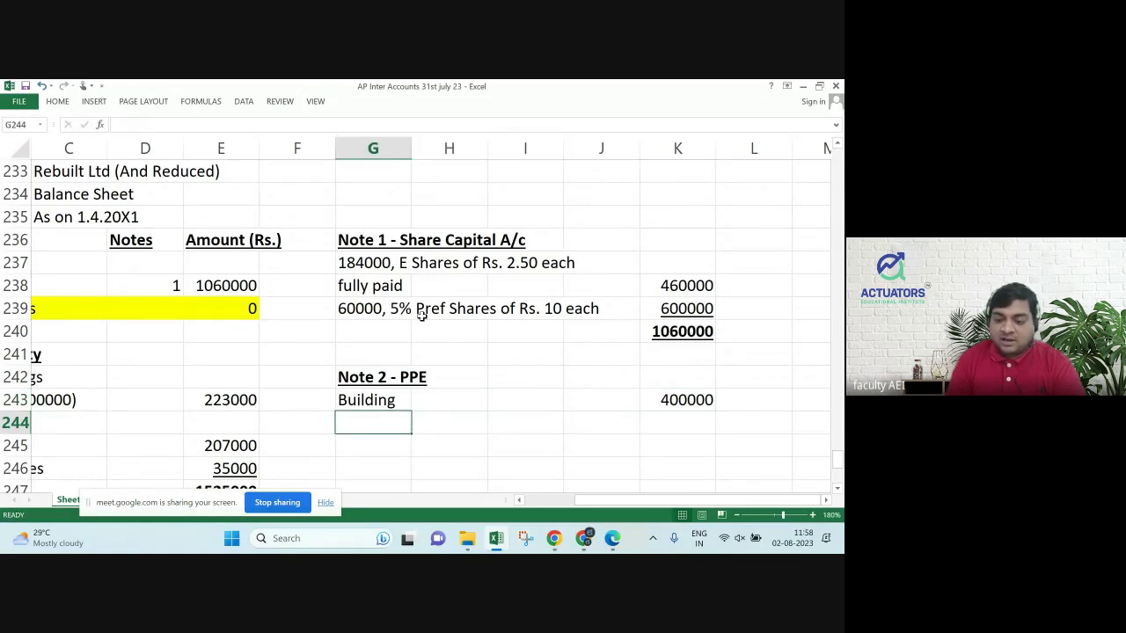
{"action": "type", "text": "Plant"}
{"action": "key", "text": "Right"}
{"action": "key", "text": "Right"}
{"action": "key", "text": "Right"}
{"action": "key", "text": "Right"}
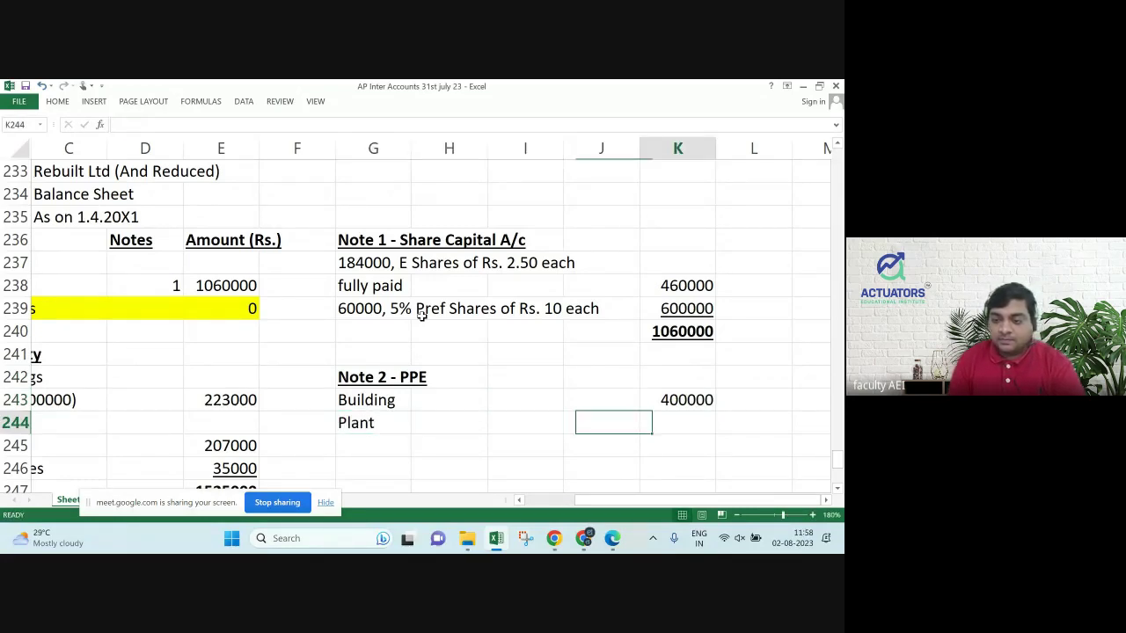
{"action": "key", "text": "alt+Tab"}
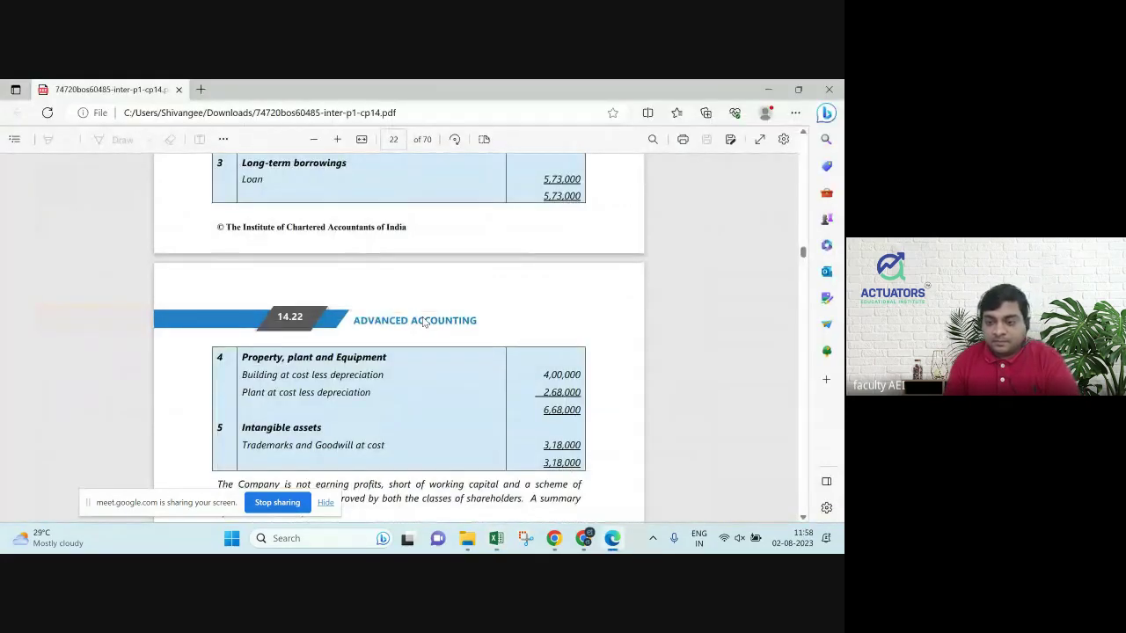
{"action": "key", "text": "alt+Tab"}
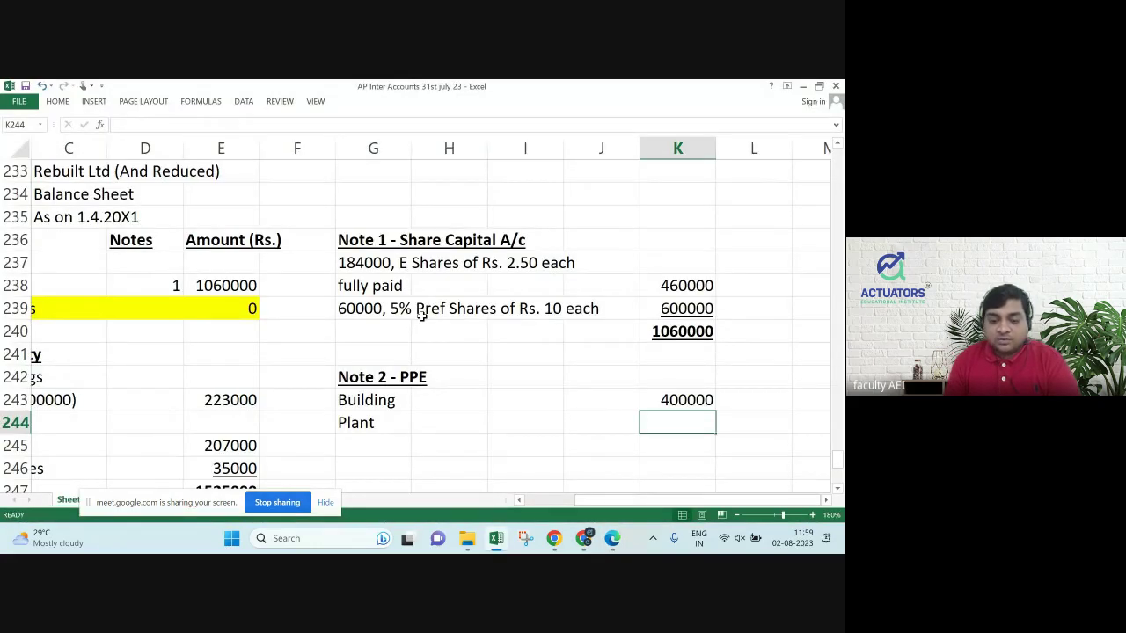
{"action": "type", "text": "233000"}
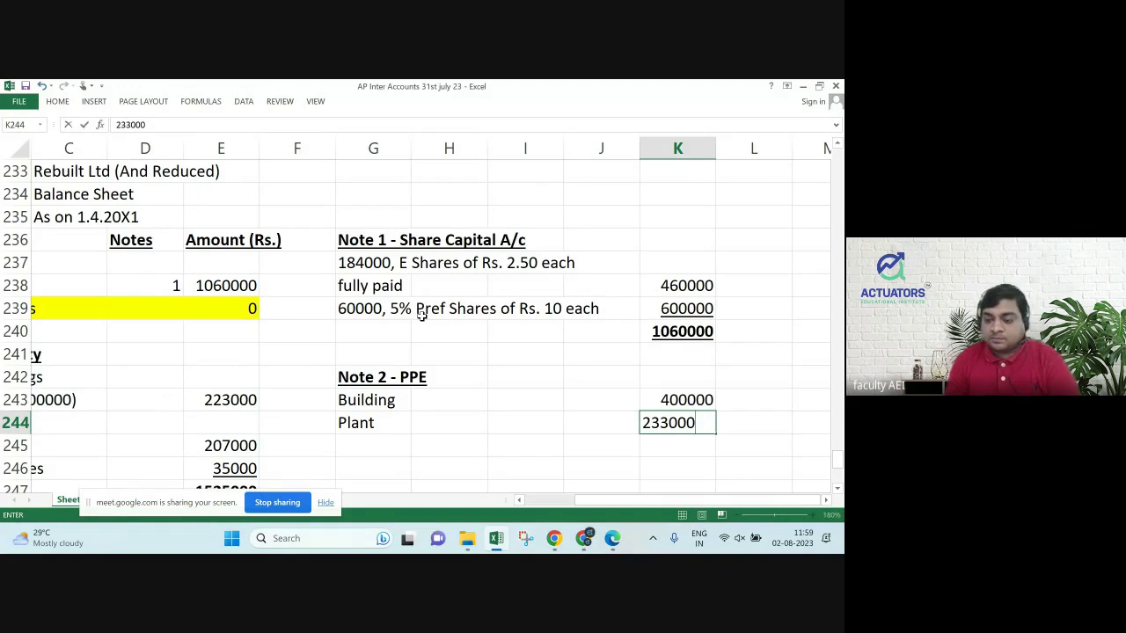
{"action": "key", "text": "ctrl+Return"}
{"action": "key", "text": "ctrl+u"}
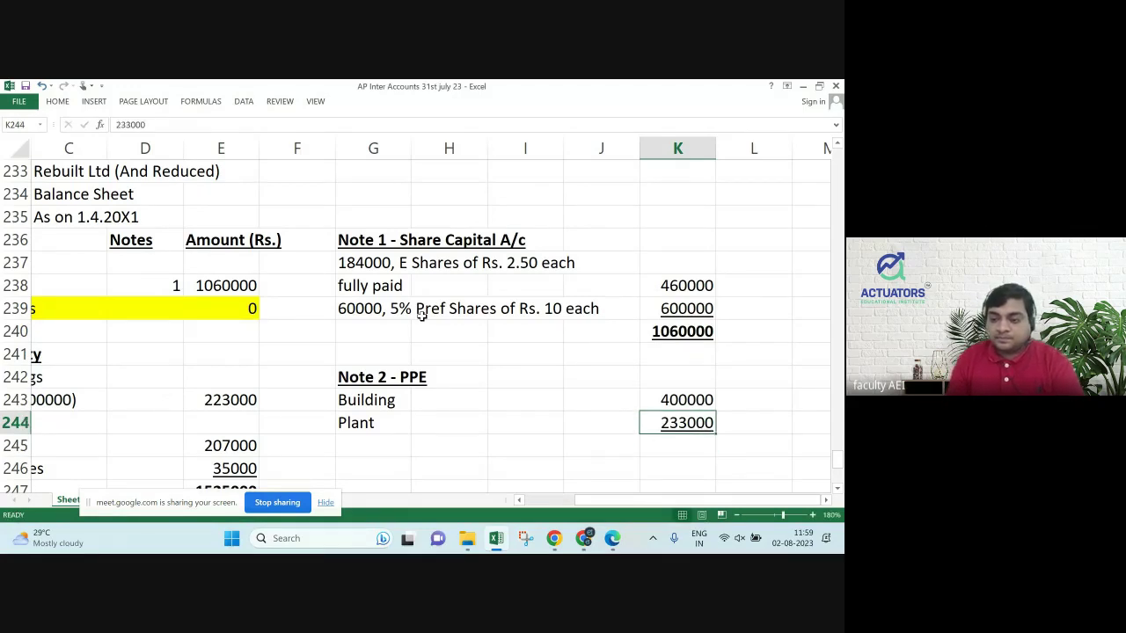
Enter the Note 2 total 633000 in K245 and make it bold and underlined.
{"action": "key", "text": "Down"}
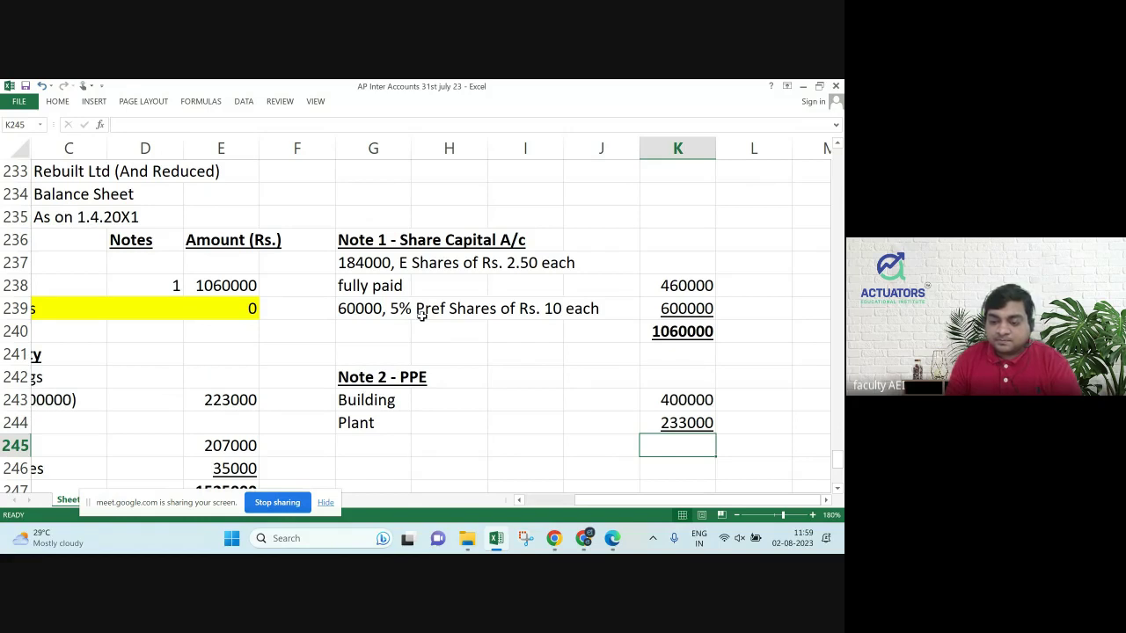
{"action": "type", "text": "633000"}
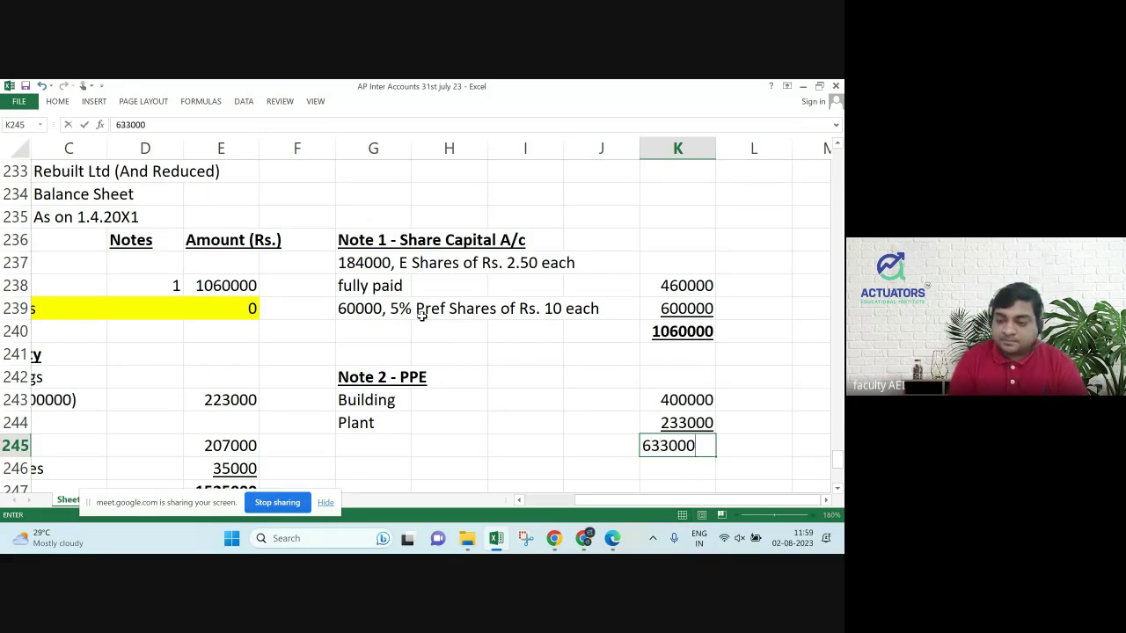
{"action": "key", "text": "Return"}
{"action": "key", "text": "Up"}
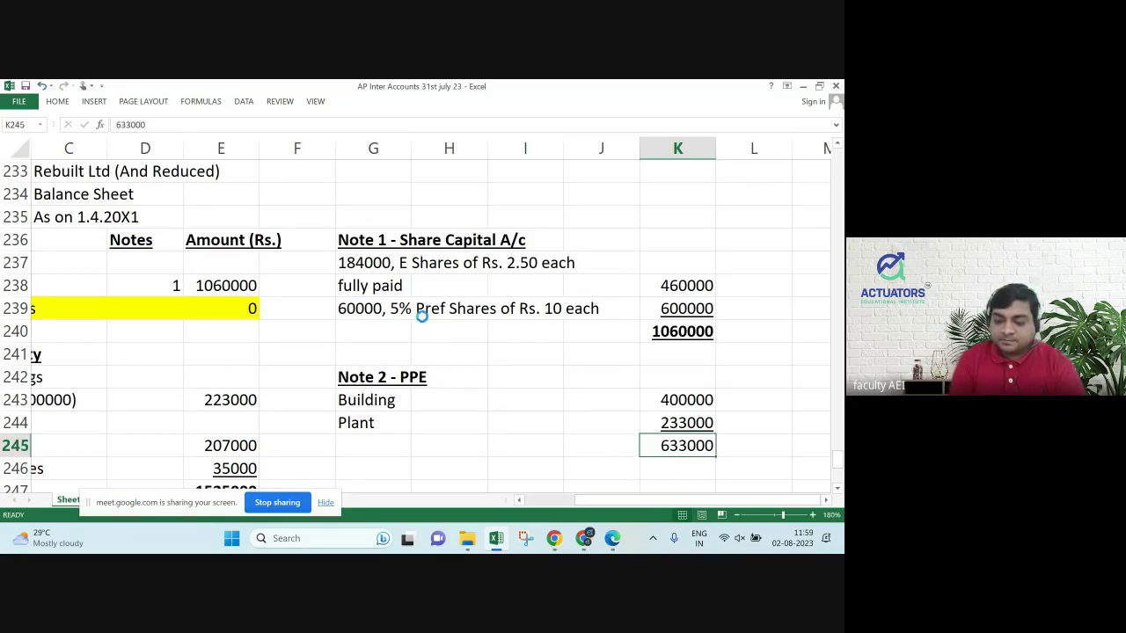
{"action": "key", "text": "ctrl+u"}
{"action": "key", "text": "ctrl+b"}
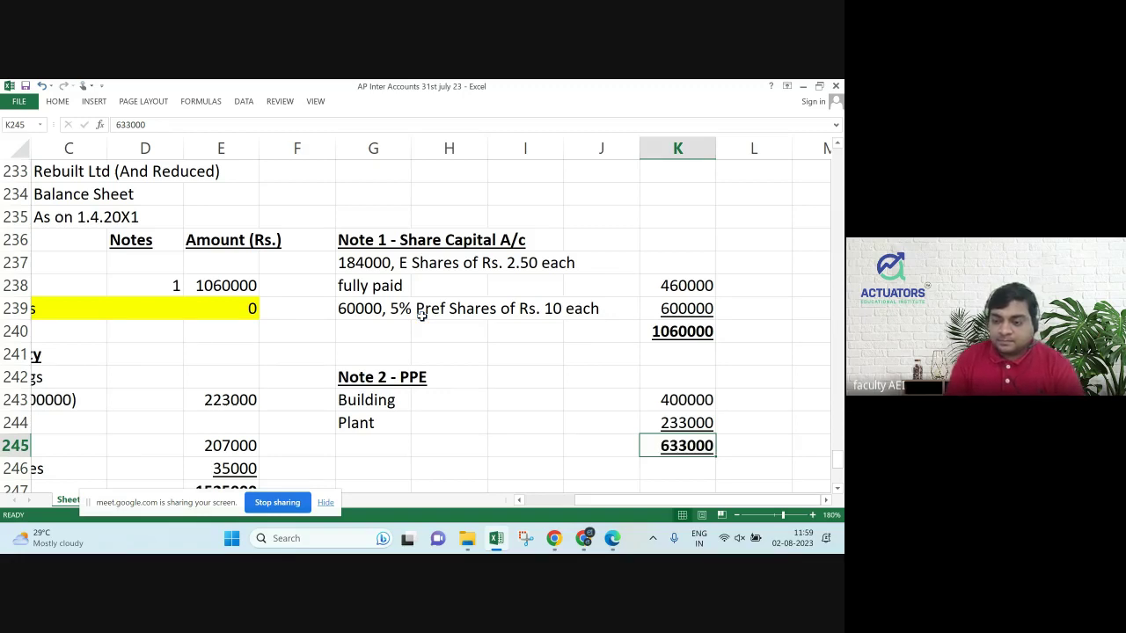
{"action": "key", "text": "Down"}
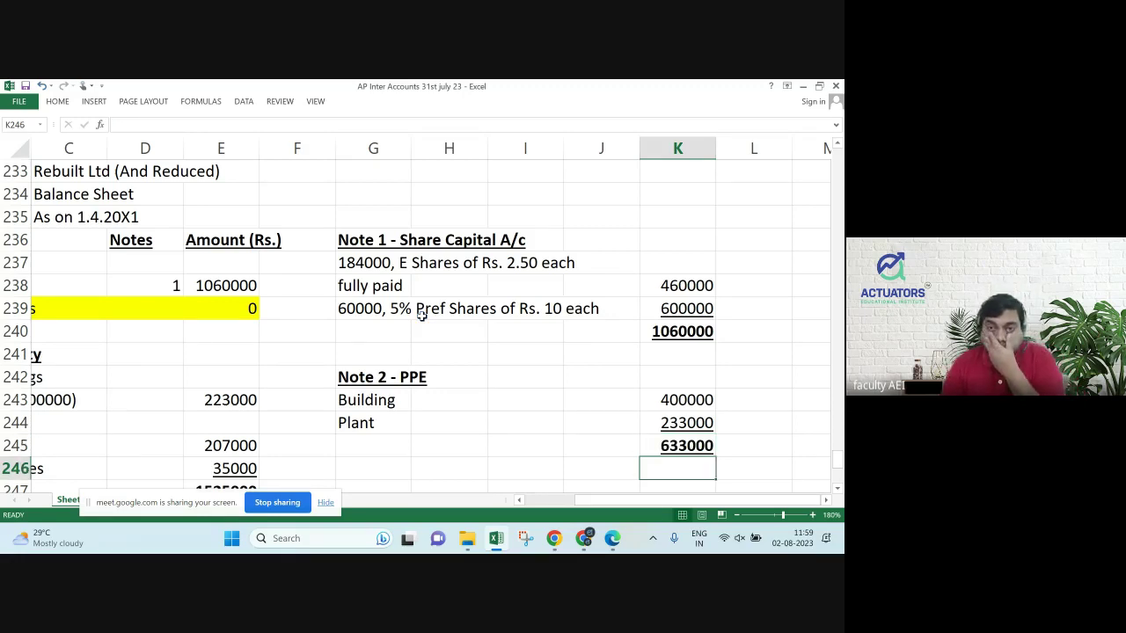
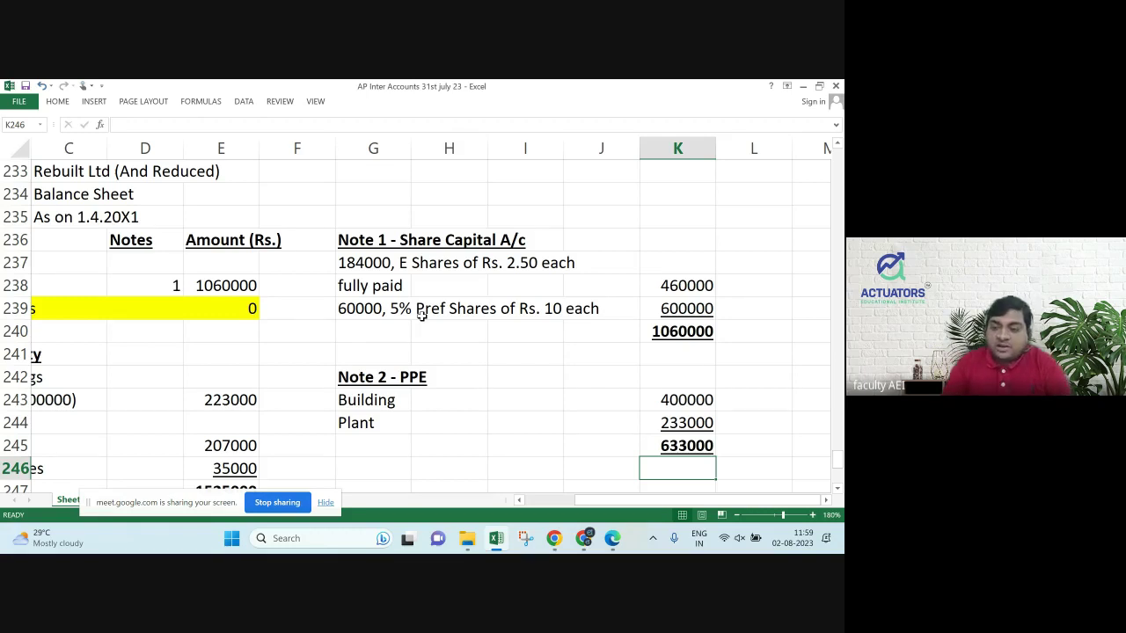
{"action": "key", "text": "Up"}
{"action": "key", "text": "Up"}
{"action": "key", "text": "Left"}
{"action": "key", "text": "Left"}
{"action": "key", "text": "Left"}
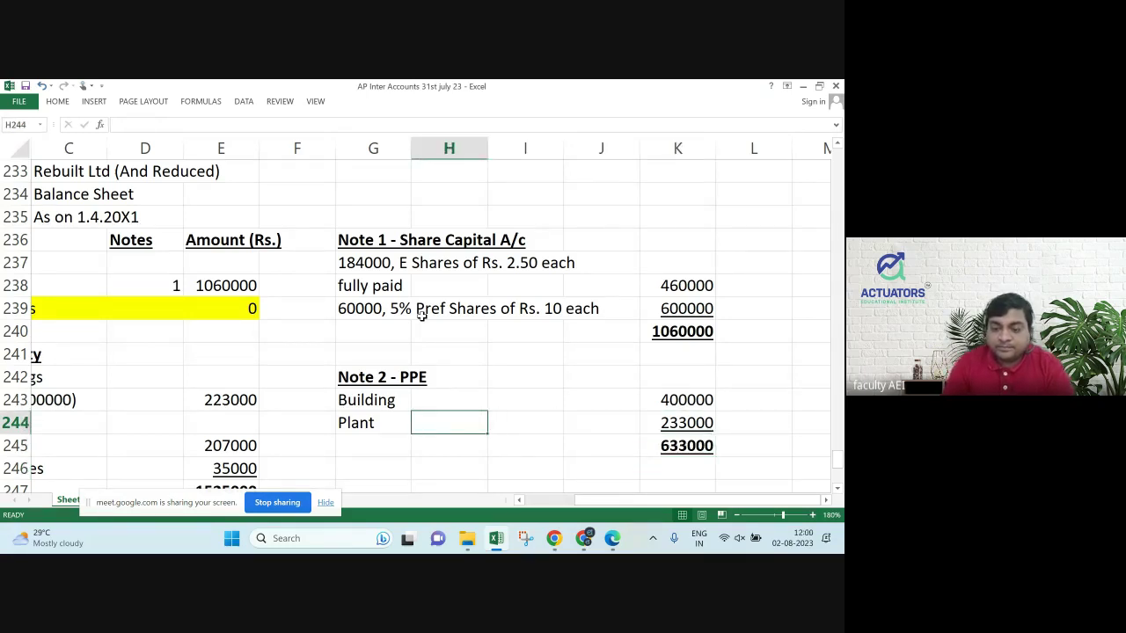
{"action": "type", "text": "(268000"}
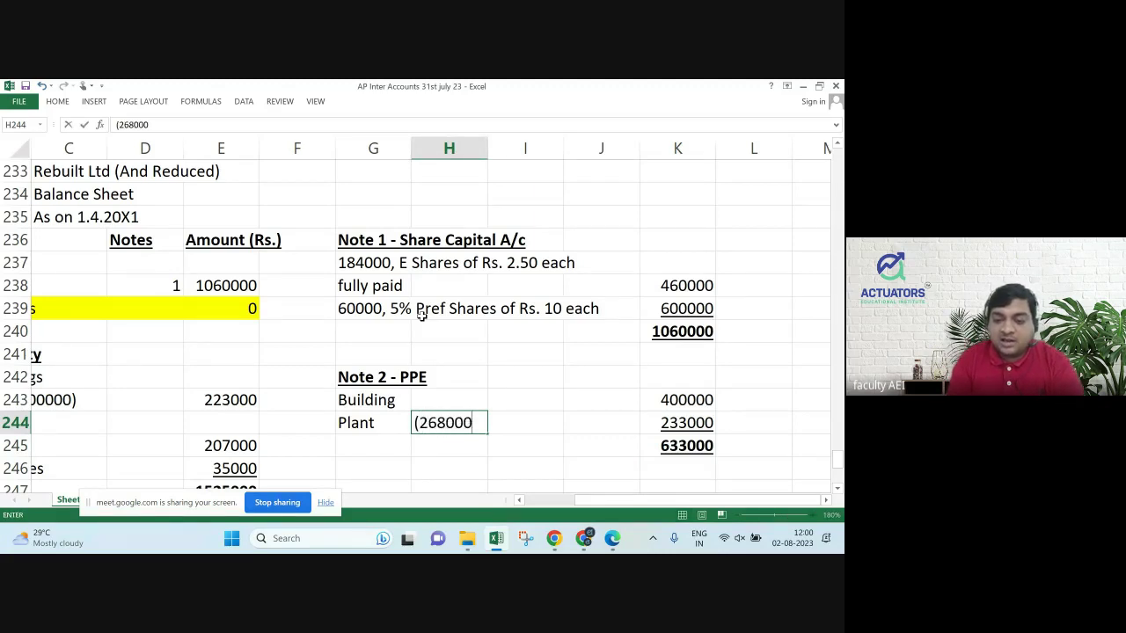
{"action": "type", "text": "-3500"}
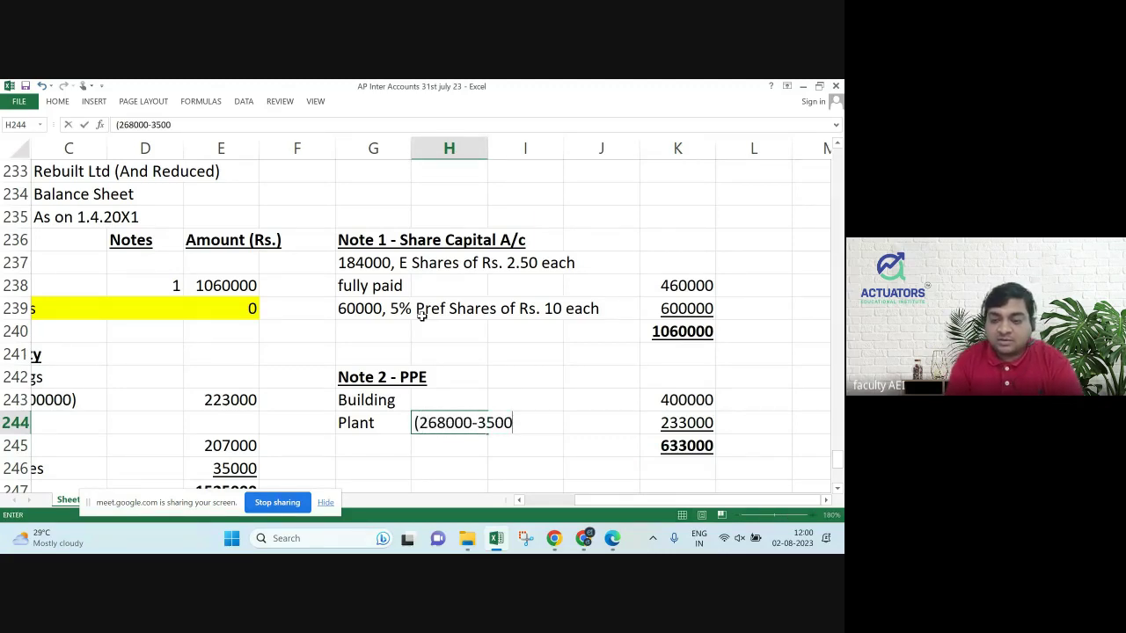
{"action": "type", "text": "0)"}
{"action": "key", "text": "Return"}
Enter 633000 as the PPE amount in E250 of the balance sheet.
{"action": "key", "text": "Return"}
{"action": "key", "text": "Return"}
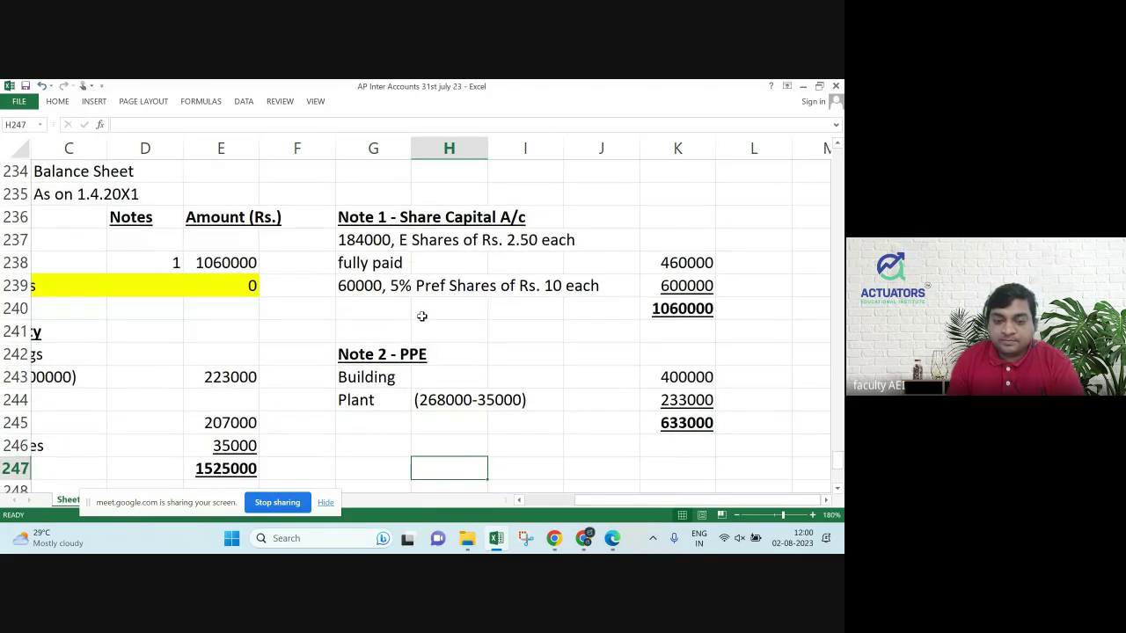
{"action": "key", "text": "Down"}
{"action": "key", "text": "Down"}
{"action": "key", "text": "Down"}
{"action": "key", "text": "Left"}
{"action": "key", "text": "Left"}
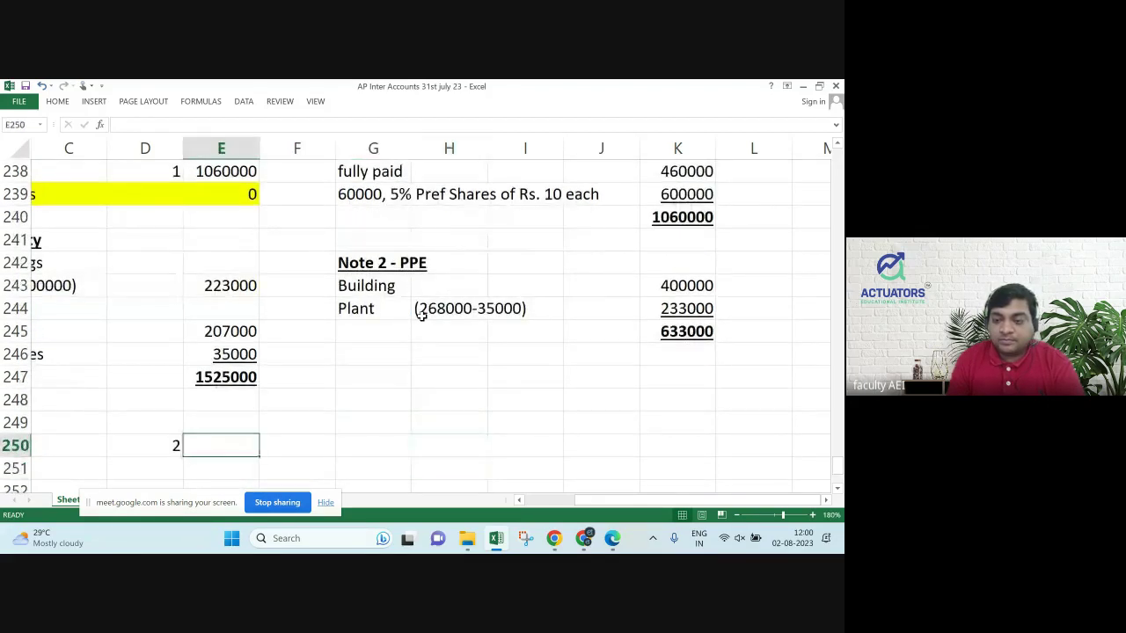
{"action": "type", "text": "633000"}
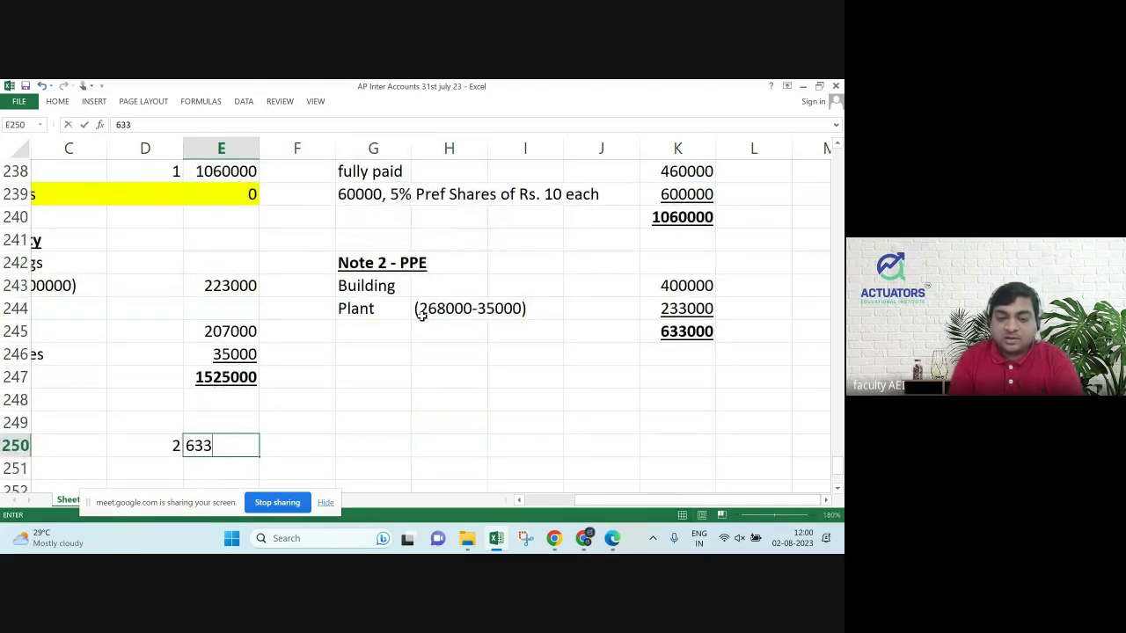
{"action": "key", "text": "Return"}
Add the bold, underlined heading "Note 3 - Intangible Assets" in G247, below the PPE note.
{"action": "key", "text": "Up"}
{"action": "key", "text": "Up"}
{"action": "key", "text": "Up"}
{"action": "key", "text": "Up"}
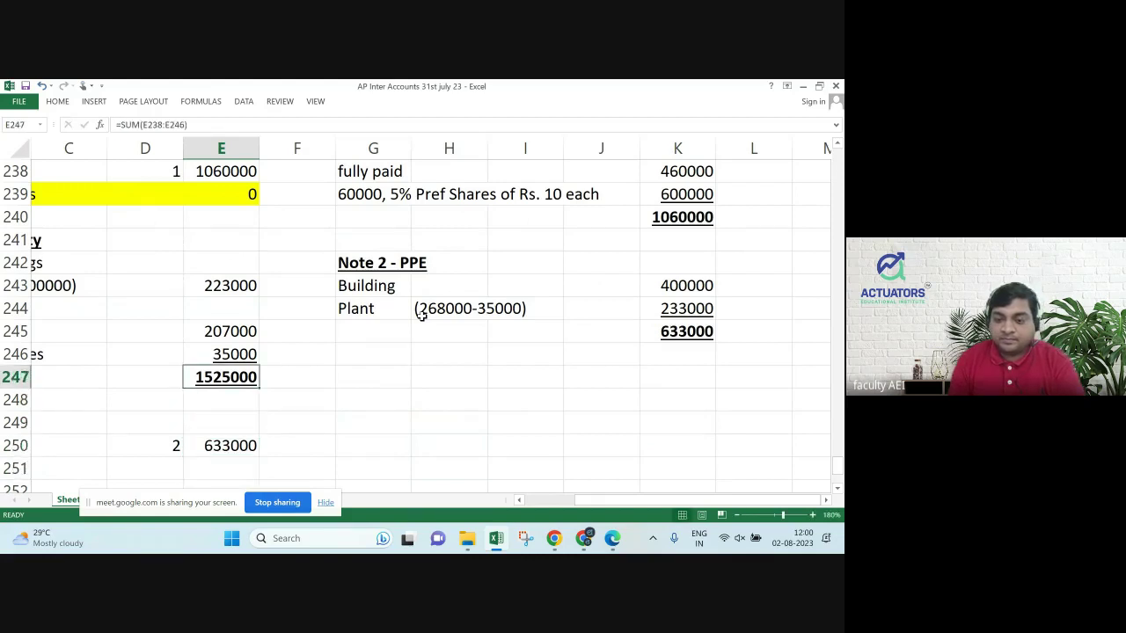
{"action": "key", "text": "Right"}
{"action": "key", "text": "Right"}
{"action": "type", "text": "Note "}
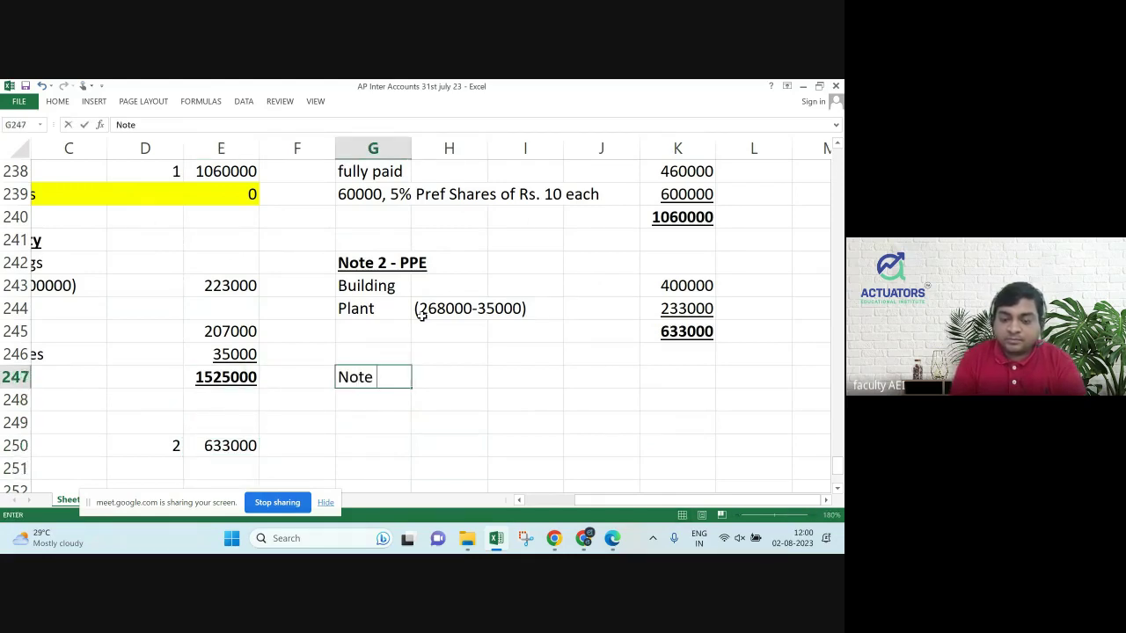
{"action": "type", "text": "3 - I"}
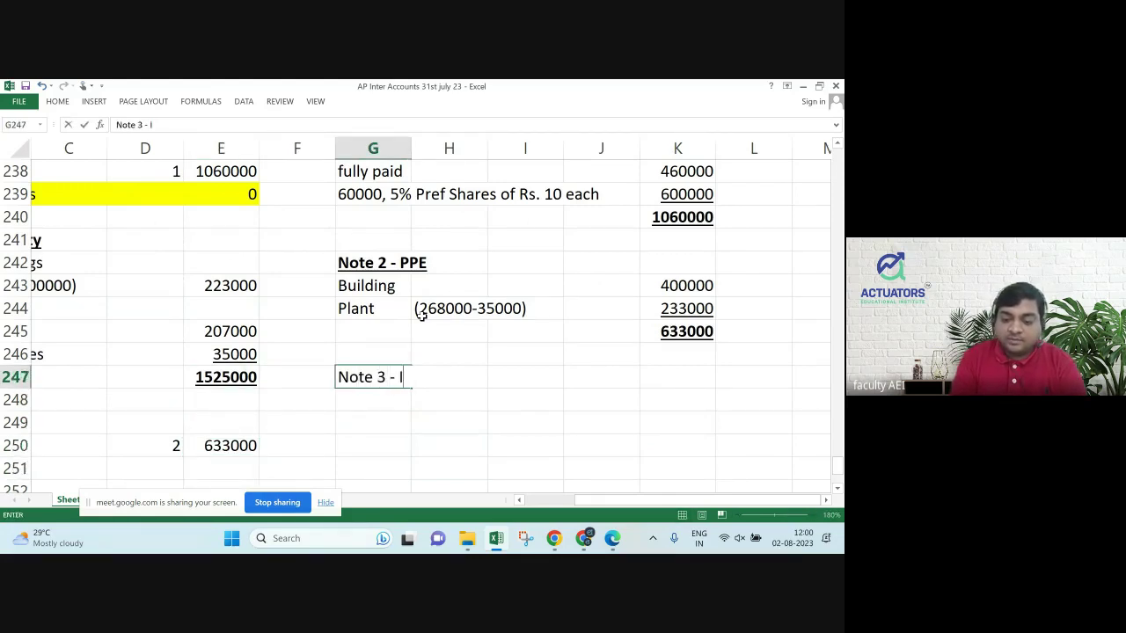
{"action": "type", "text": "ntang"}
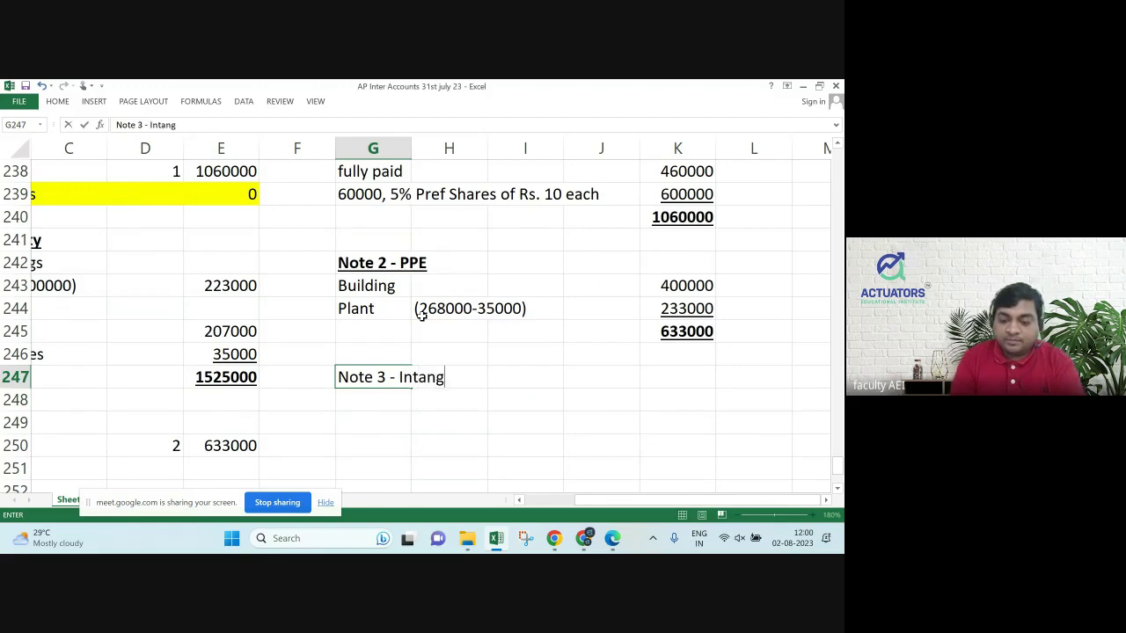
{"action": "type", "text": "ible Assets"}
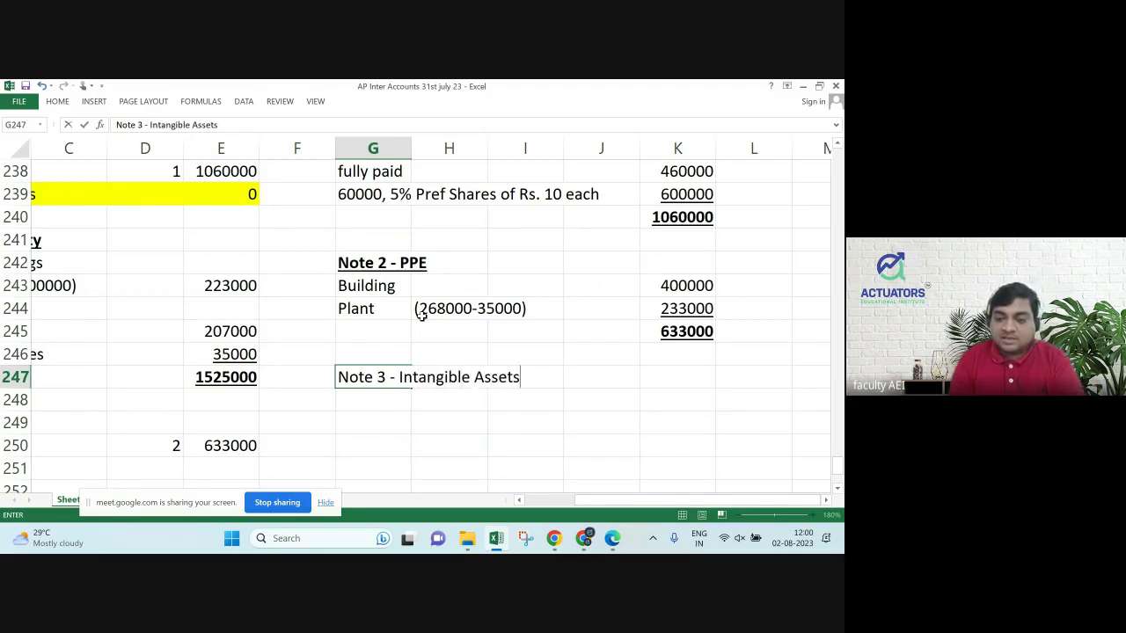
{"action": "key", "text": "Return"}
{"action": "key", "text": "Return"}
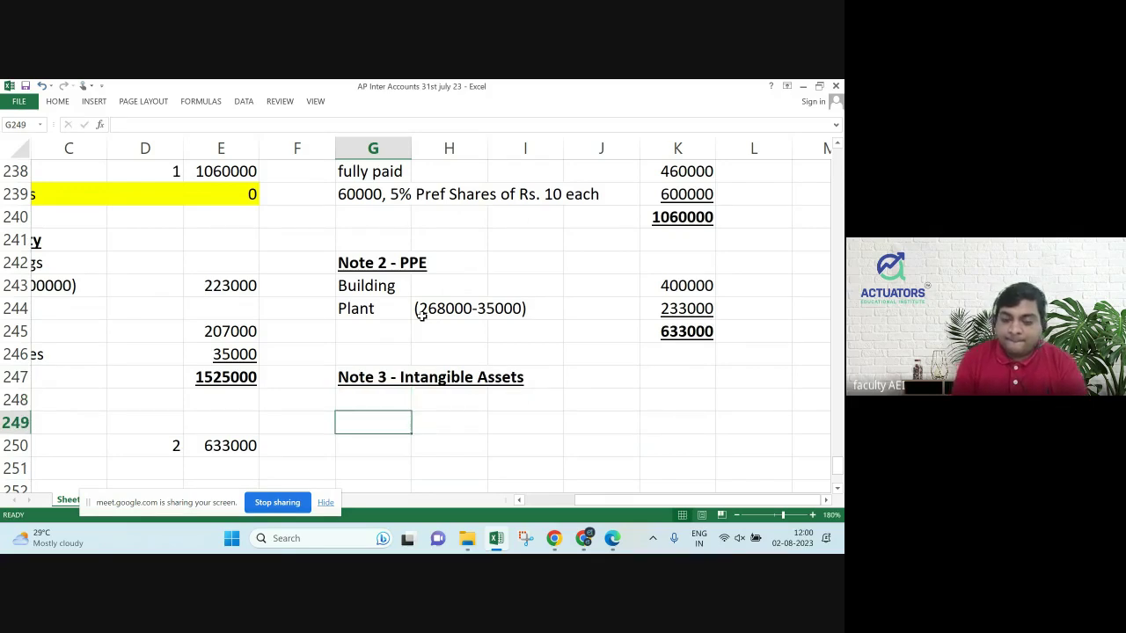
Enter the line label "Trademarks & goodwill" in G248 under the Note 3 heading.
{"action": "key", "text": "Up"}
{"action": "type", "text": "Ta"}
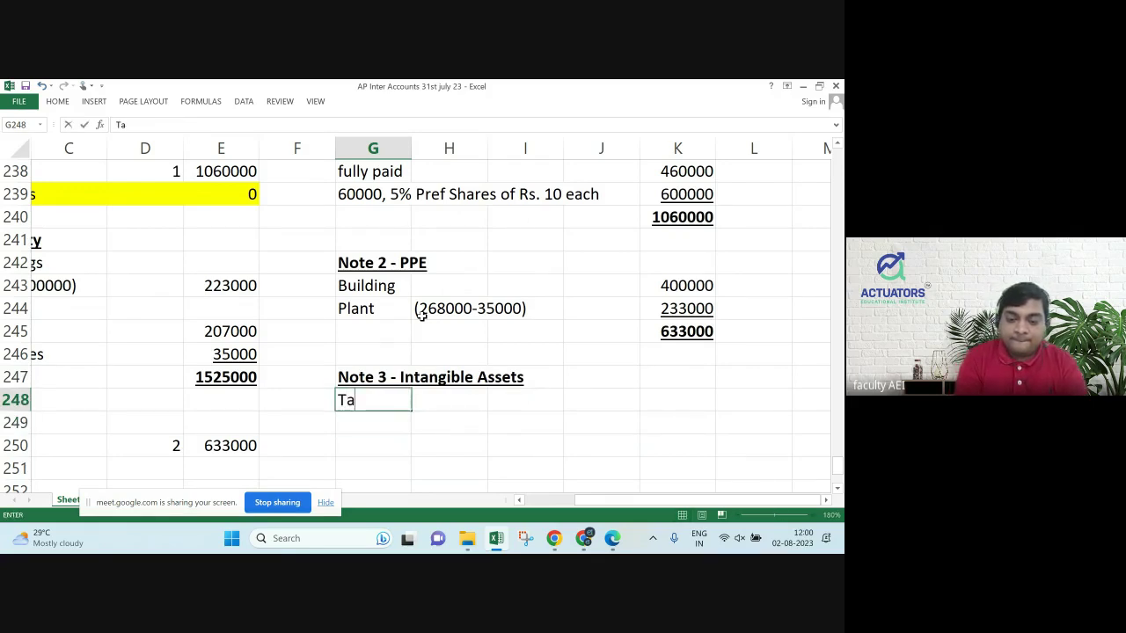
{"action": "key", "text": "BackSpace"}
{"action": "type", "text": "radema"}
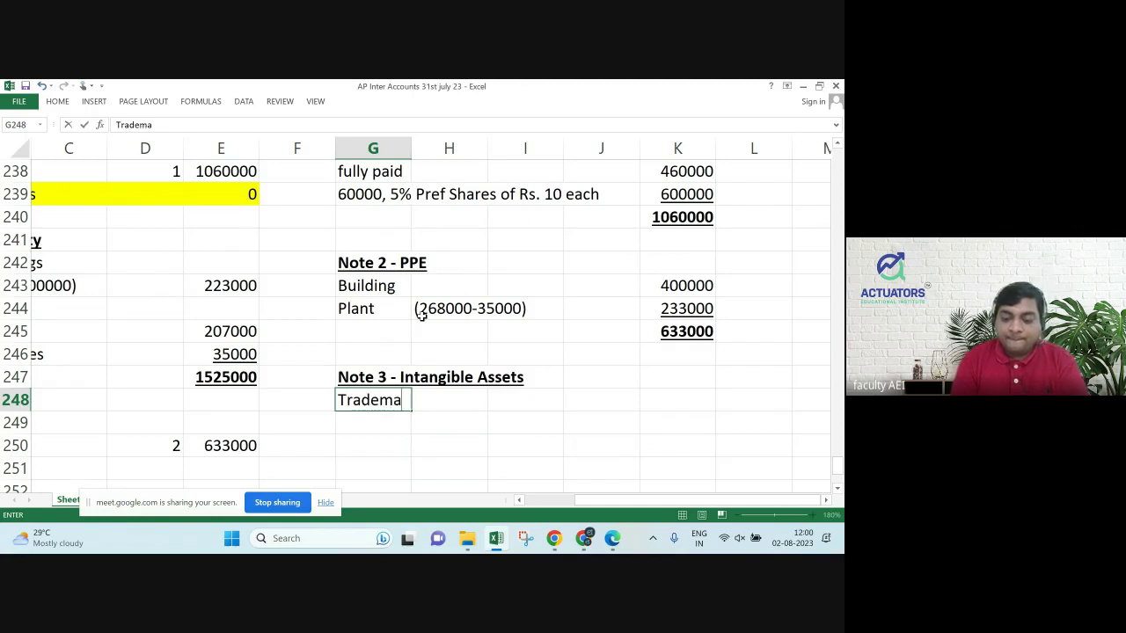
{"action": "type", "text": "rks & "}
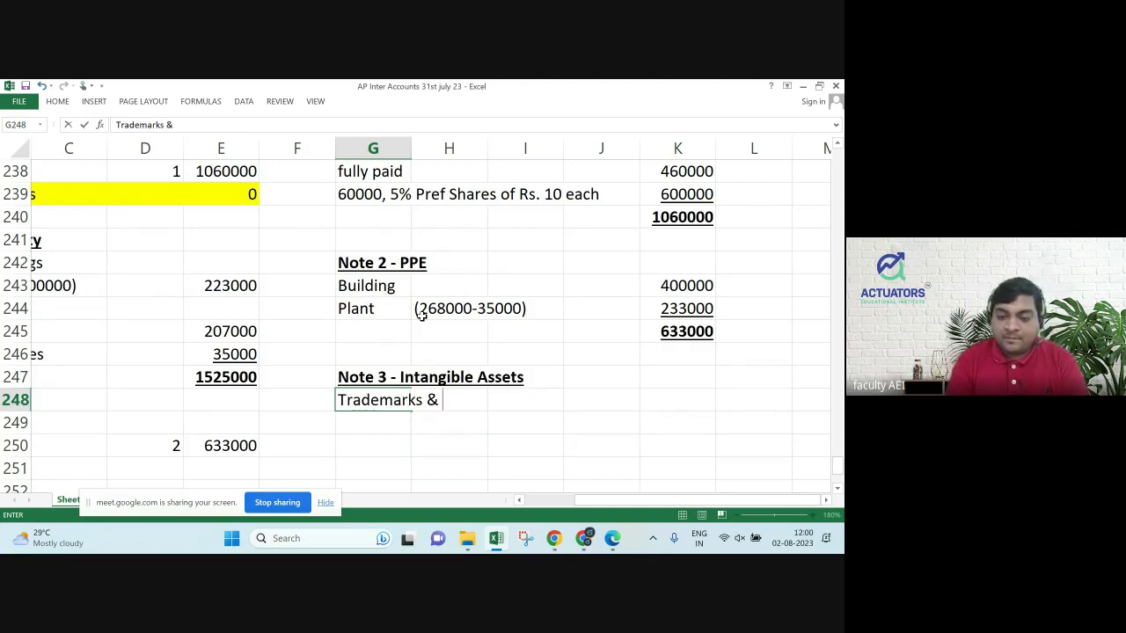
{"action": "type", "text": "goodwill"}
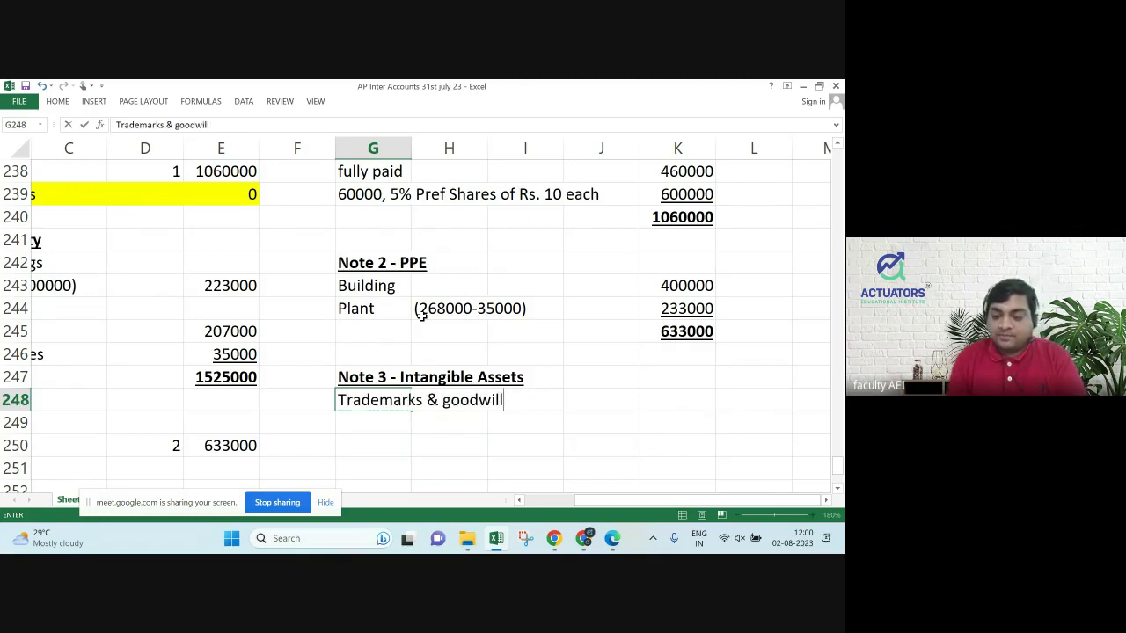
{"action": "key", "text": "ctrl+b"}
{"action": "key", "text": "ctrl+u"}
{"action": "key", "text": "Right"}
{"action": "key", "text": "Right"}
{"action": "key", "text": "Right"}
{"action": "key", "text": "Right"}
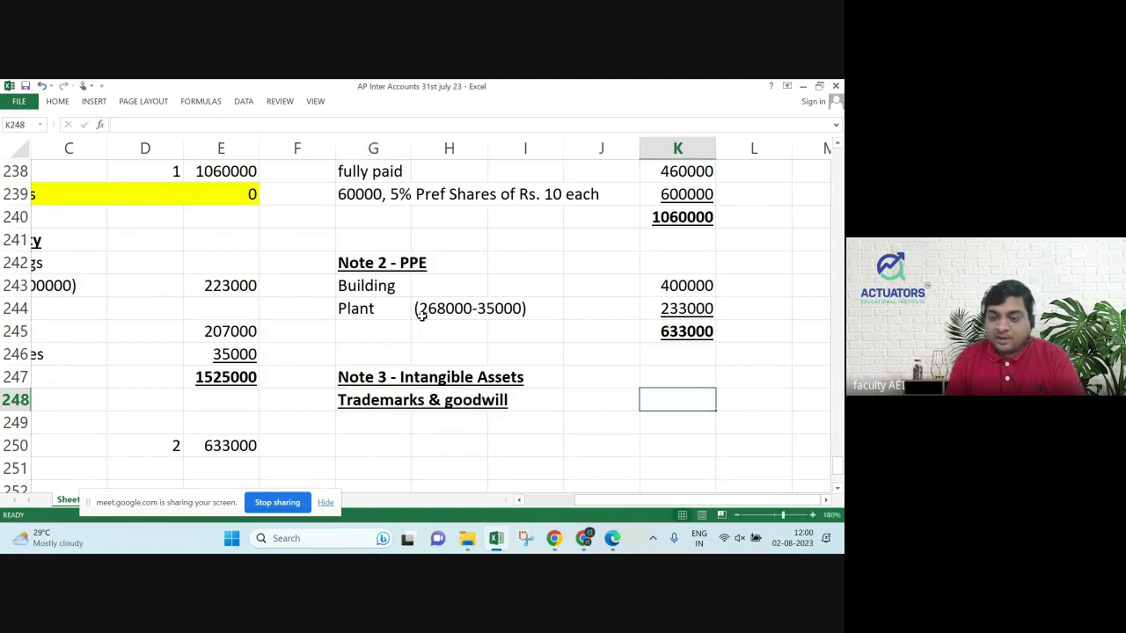
Remove the bold and underline formatting from the Trademarks & goodwill label in G248.
{"action": "key", "text": "Left"}
{"action": "key", "text": "Left"}
{"action": "key", "text": "Left"}
{"action": "key", "text": "Left"}
{"action": "key", "text": "ctrl+b"}
{"action": "key", "text": "ctrl+u"}
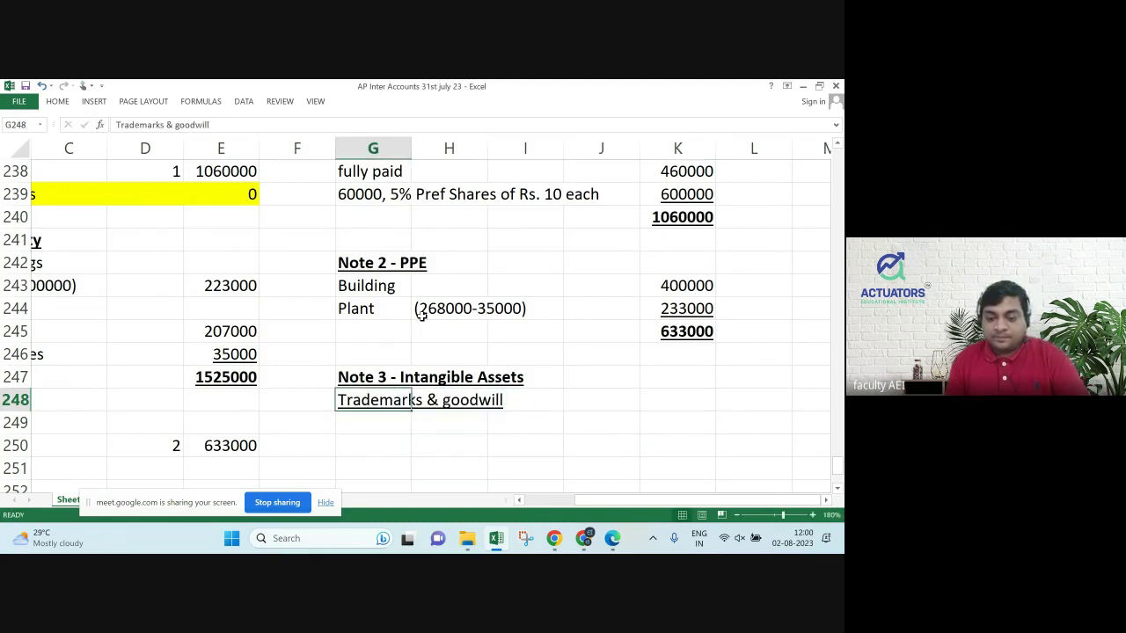
{"action": "key", "text": "ctrl+u"}
Enter 318000 in K248 as the Trademarks & goodwill amount.
{"action": "key", "text": "Right"}
{"action": "key", "text": "Right"}
{"action": "key", "text": "Right"}
{"action": "key", "text": "Right"}
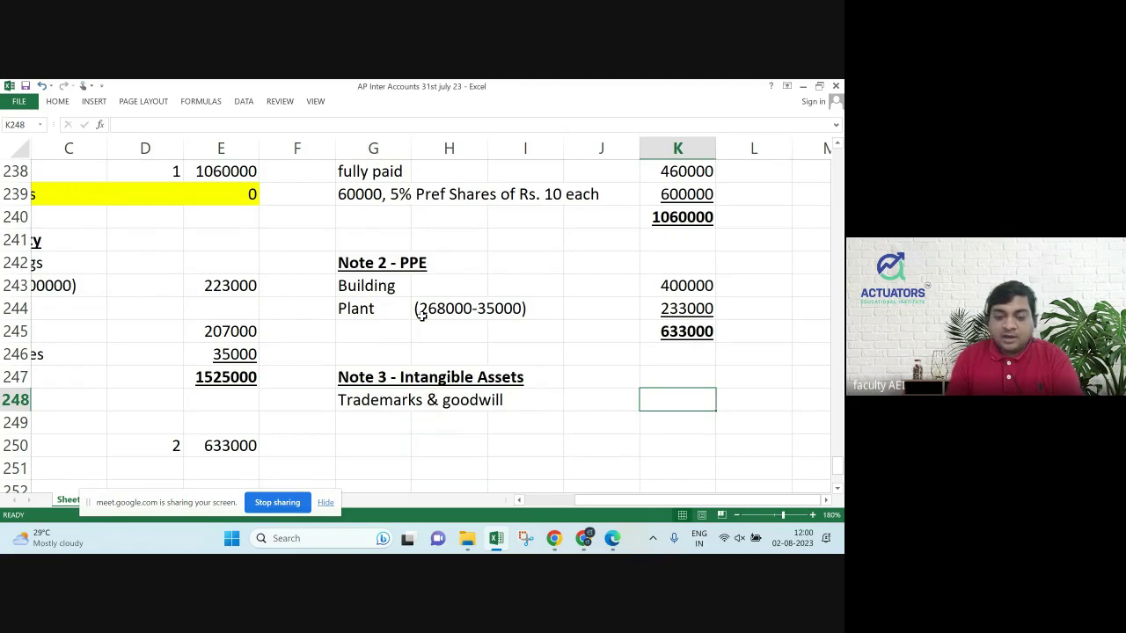
{"action": "type", "text": "318000"}
{"action": "key", "text": "Return"}
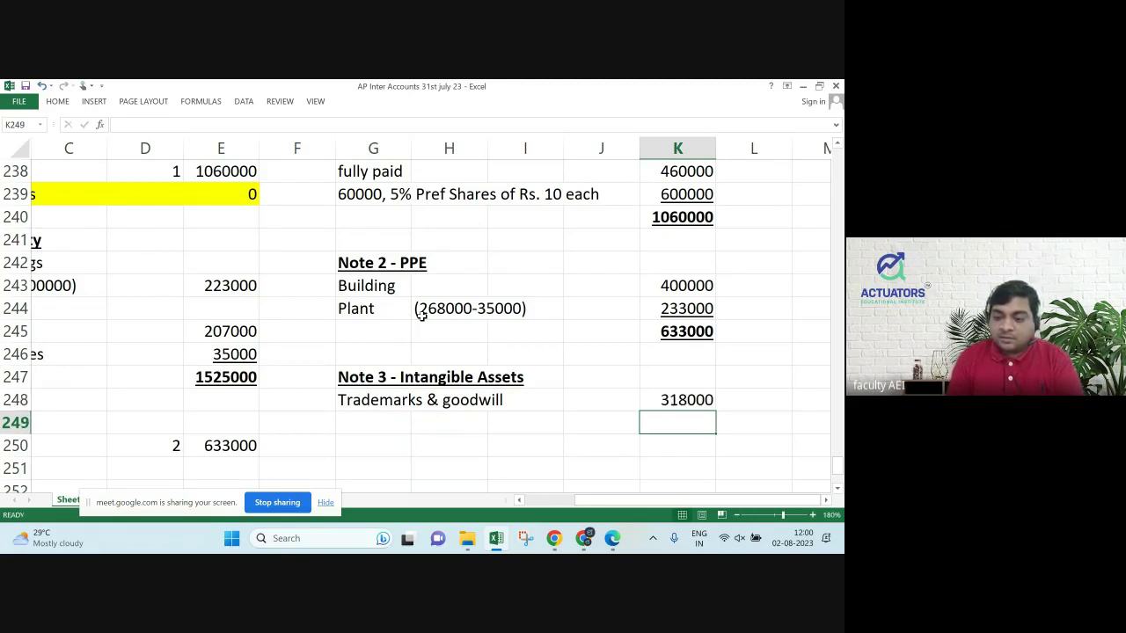
Enter the label "Less: write off" in G249 below Trademarks & goodwill.
{"action": "key", "text": "Left"}
{"action": "key", "text": "Left"}
{"action": "key", "text": "Left"}
{"action": "key", "text": "Left"}
{"action": "type", "text": "Lees"}
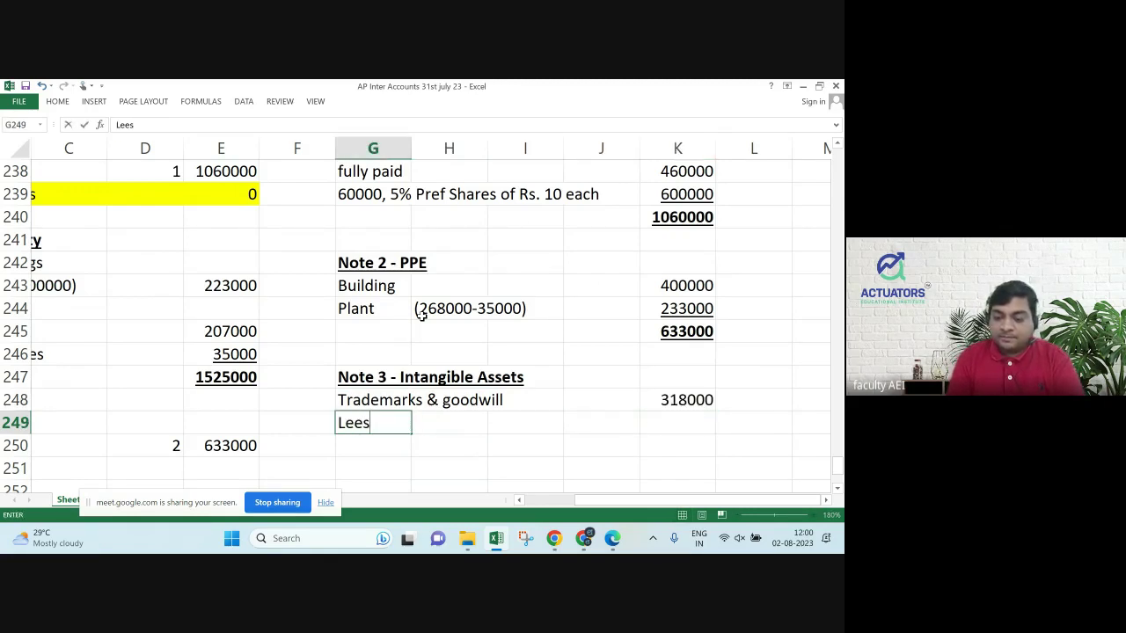
{"action": "type", "text": ":"}
{"action": "key", "text": "BackSpace"}
{"action": "key", "text": "BackSpace"}
{"action": "key", "text": "BackSpace"}
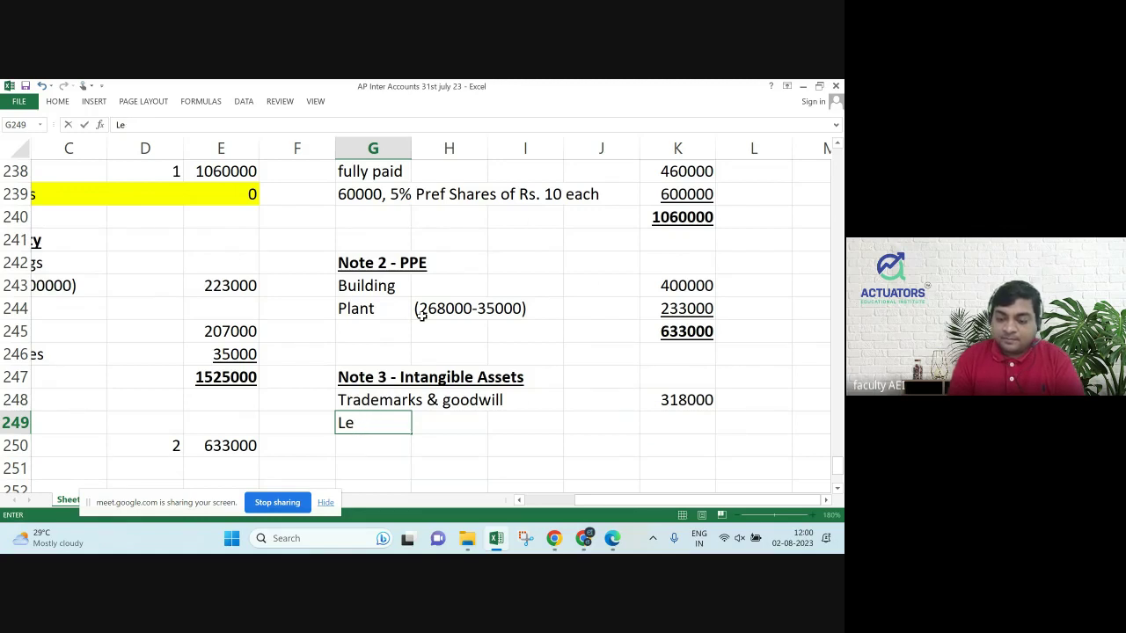
{"action": "type", "text": "ss: "}
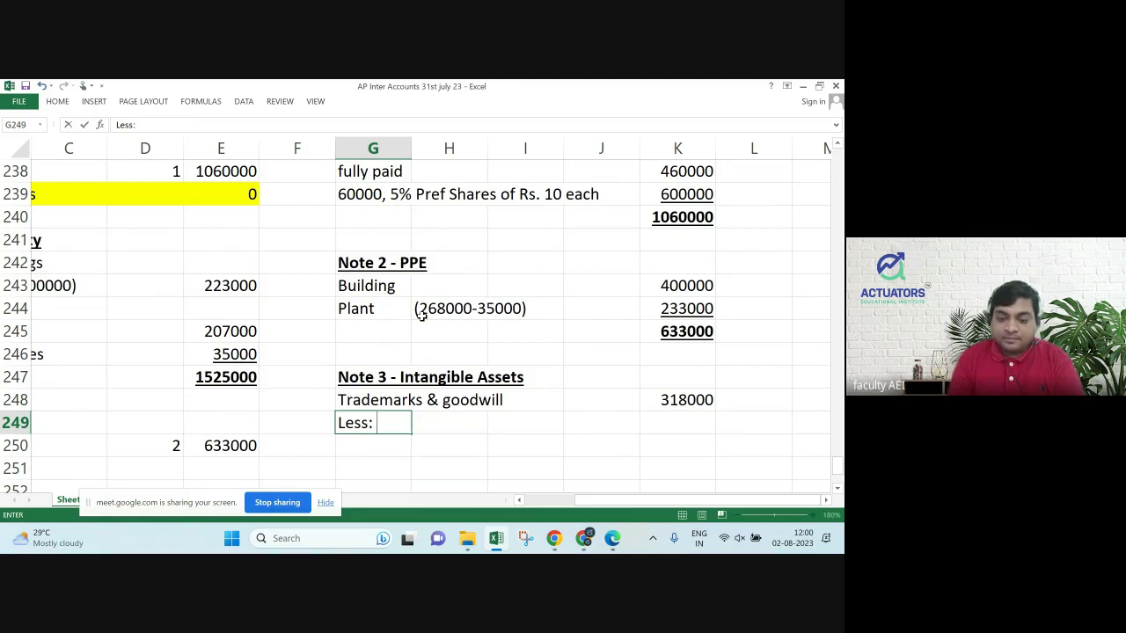
{"action": "type", "text": "write "}
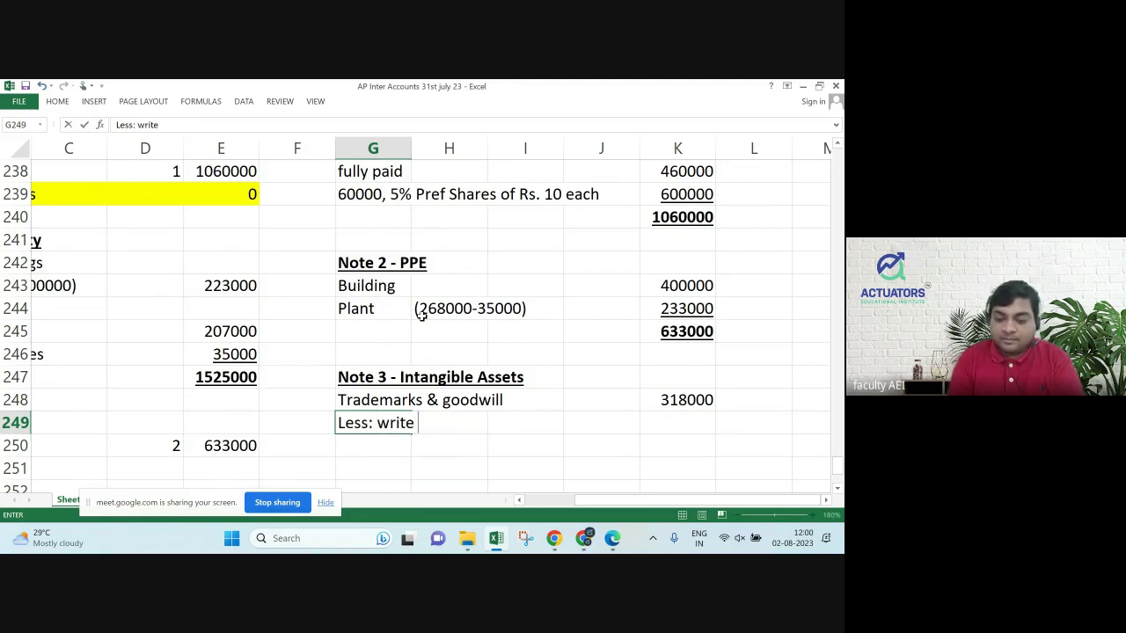
{"action": "type", "text": "off"}
{"action": "key", "text": "Return"}
Enter -166500 in K249 as the write-off amount and underline it.
{"action": "key", "text": "Up"}
{"action": "key", "text": "Right"}
{"action": "key", "text": "Right"}
{"action": "key", "text": "Right"}
{"action": "key", "text": "Right"}
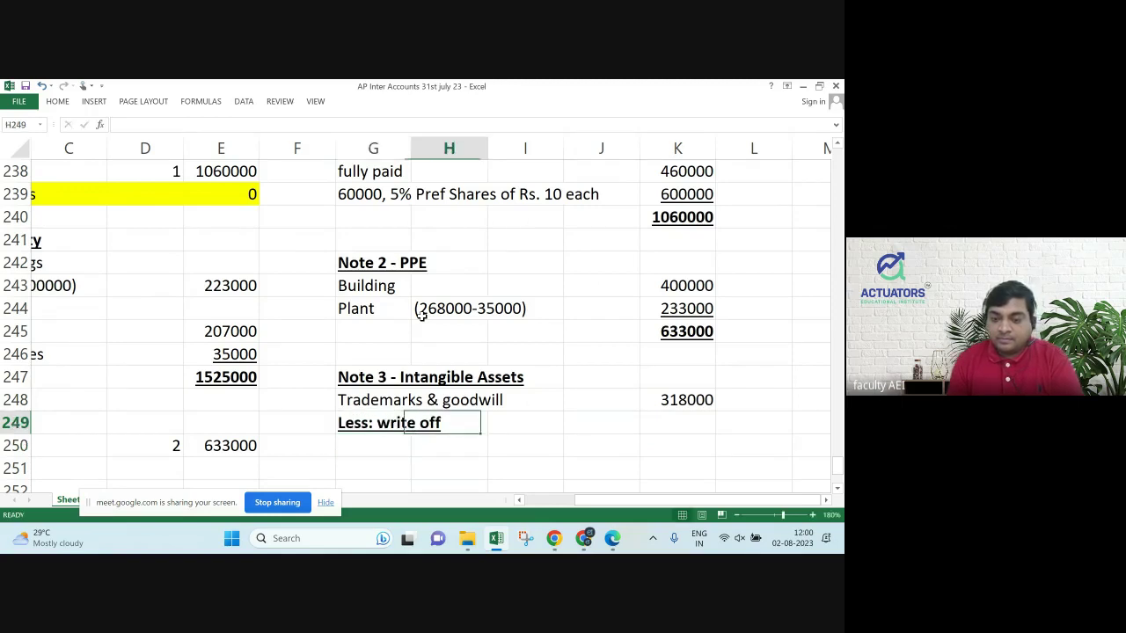
{"action": "type", "text": "-166500"}
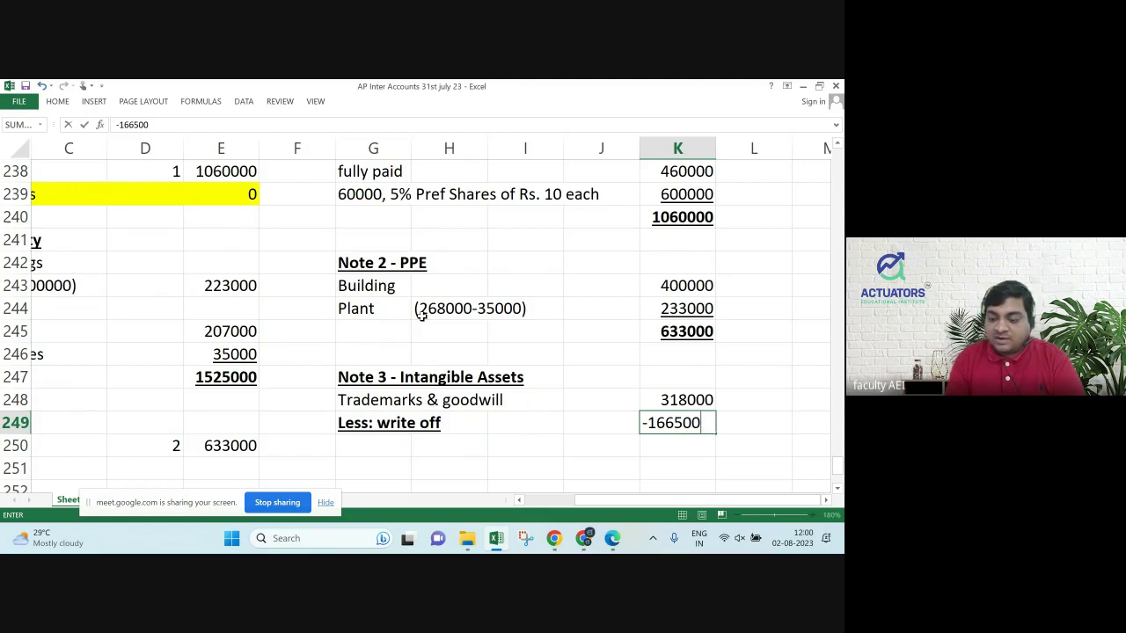
{"action": "key", "text": "Return"}
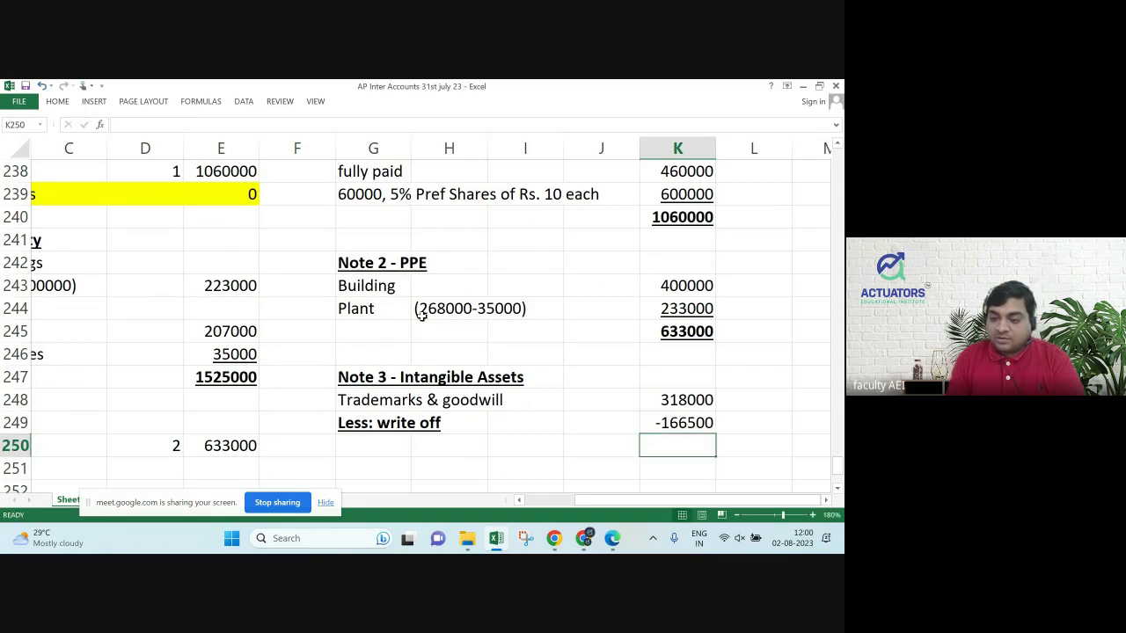
{"action": "key", "text": "Up"}
{"action": "key", "text": "Down"}
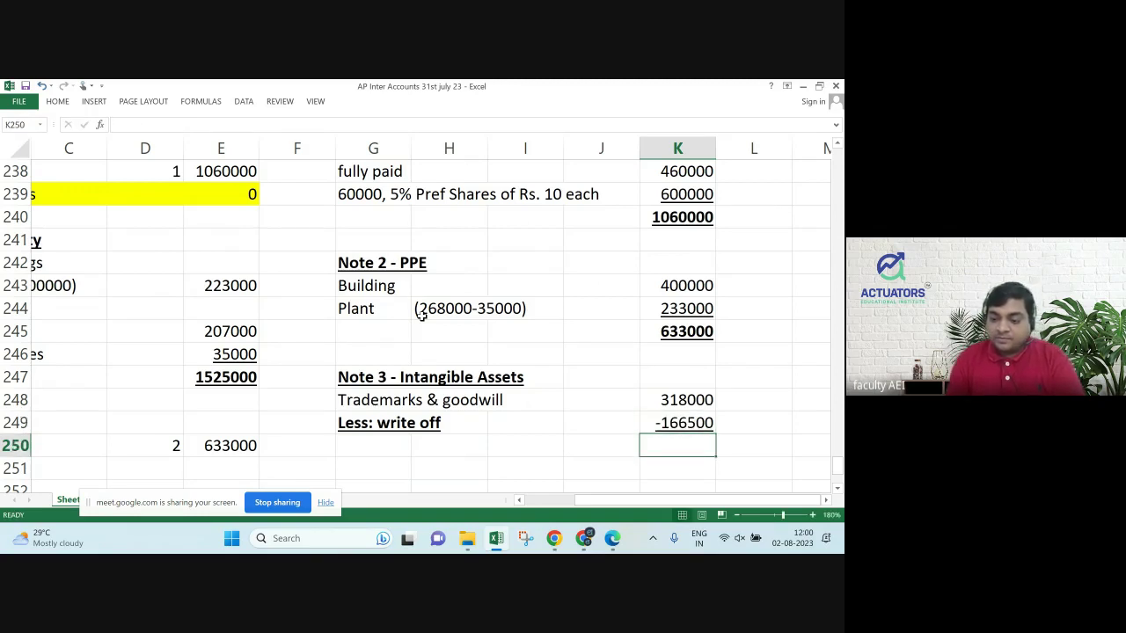
Total Note 3 in K250 with the formula =K248+K249 and make it bold and underlined.
{"action": "type", "text": "="}
{"action": "key", "text": "Up"}
{"action": "key", "text": "Up"}
{"action": "type", "text": "+"}
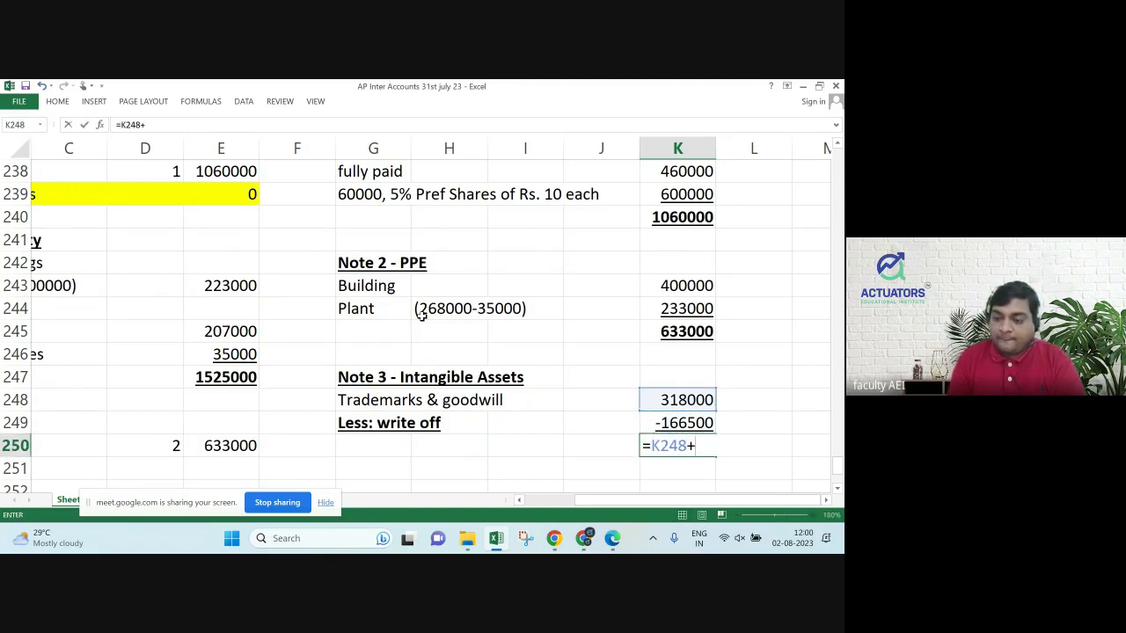
{"action": "key", "text": "Up"}
{"action": "key", "text": "Return"}
{"action": "key", "text": "Up"}
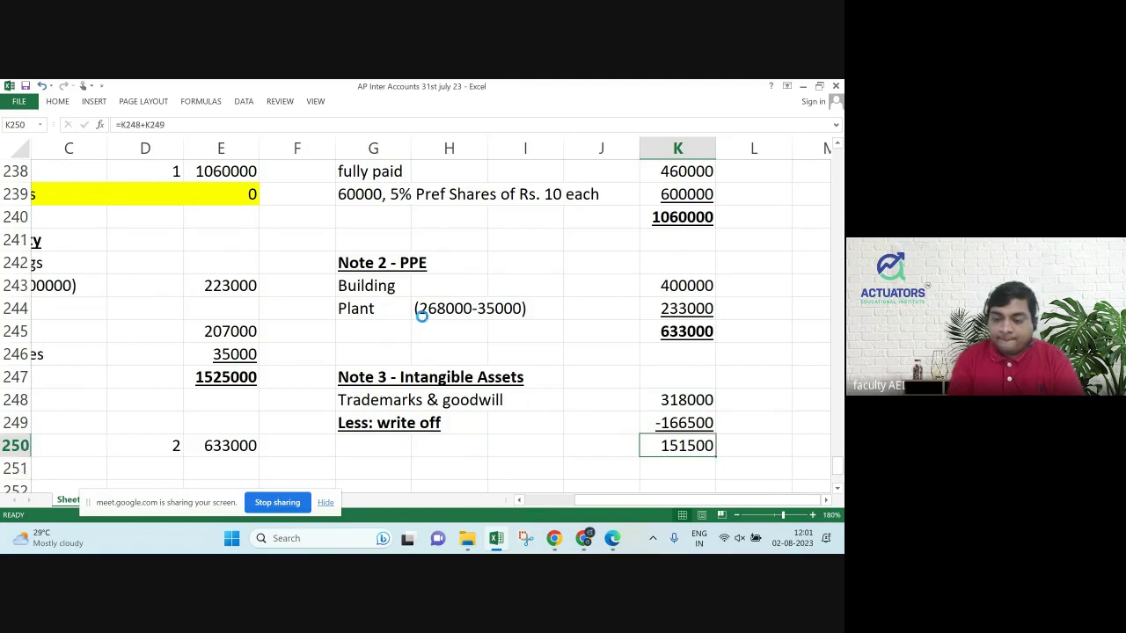
{"action": "key", "text": "ctrl+u"}
{"action": "key", "text": "ctrl+b"}
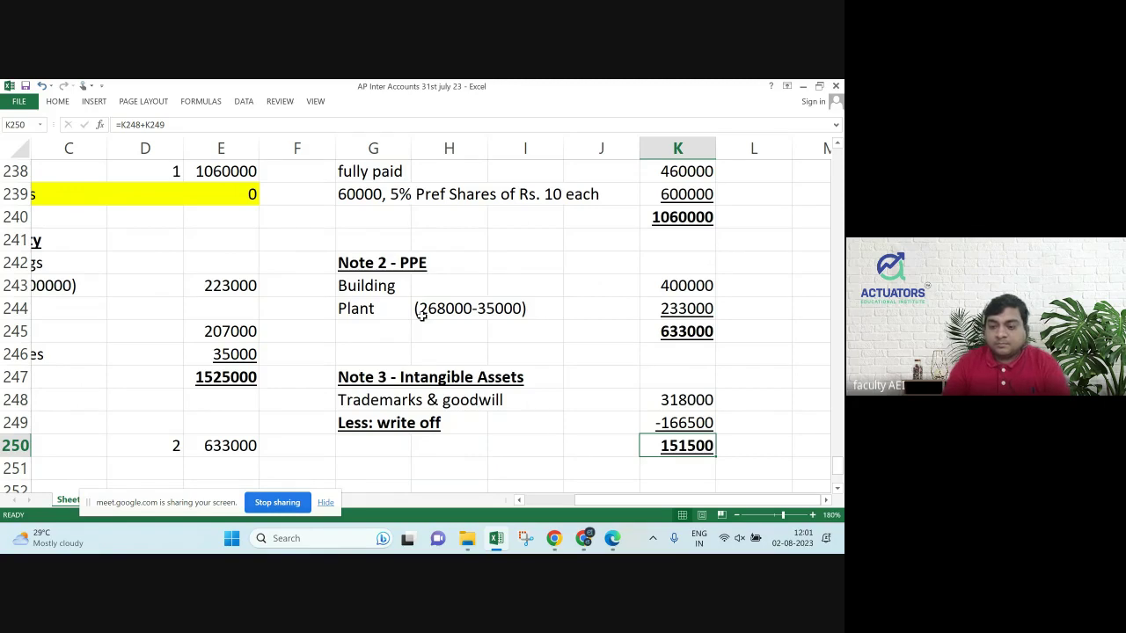
Remove the underline from the "Less: write off" label in G249.
{"action": "key", "text": "Up"}
{"action": "key", "text": "Left"}
{"action": "key", "text": "Left"}
{"action": "key", "text": "Left"}
{"action": "key", "text": "Left"}
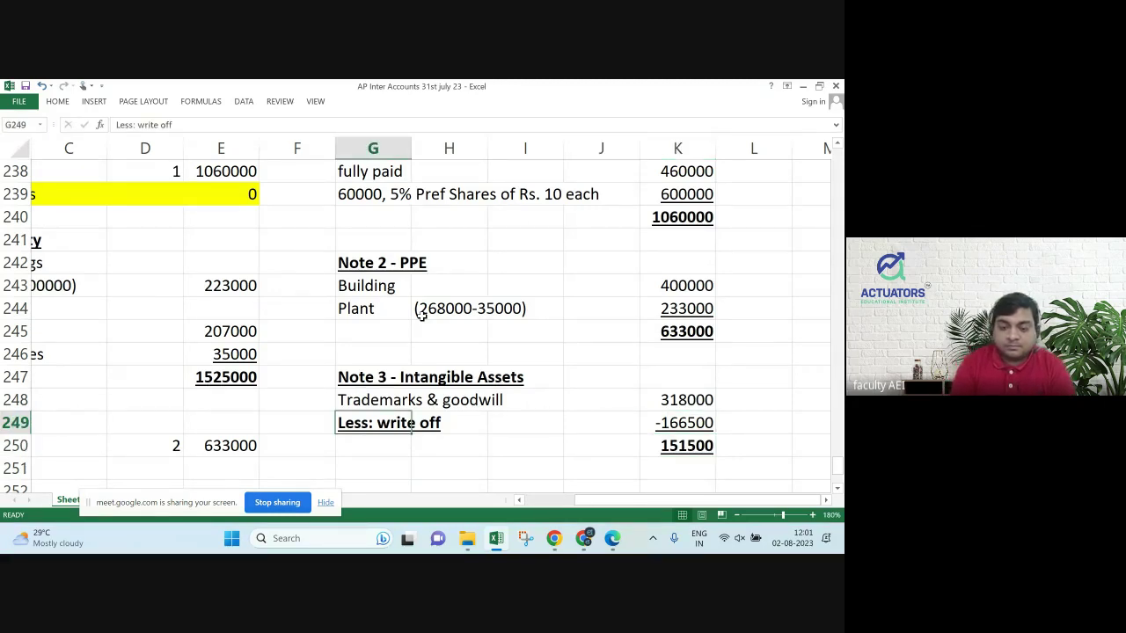
{"action": "key", "text": "ctrl+u"}
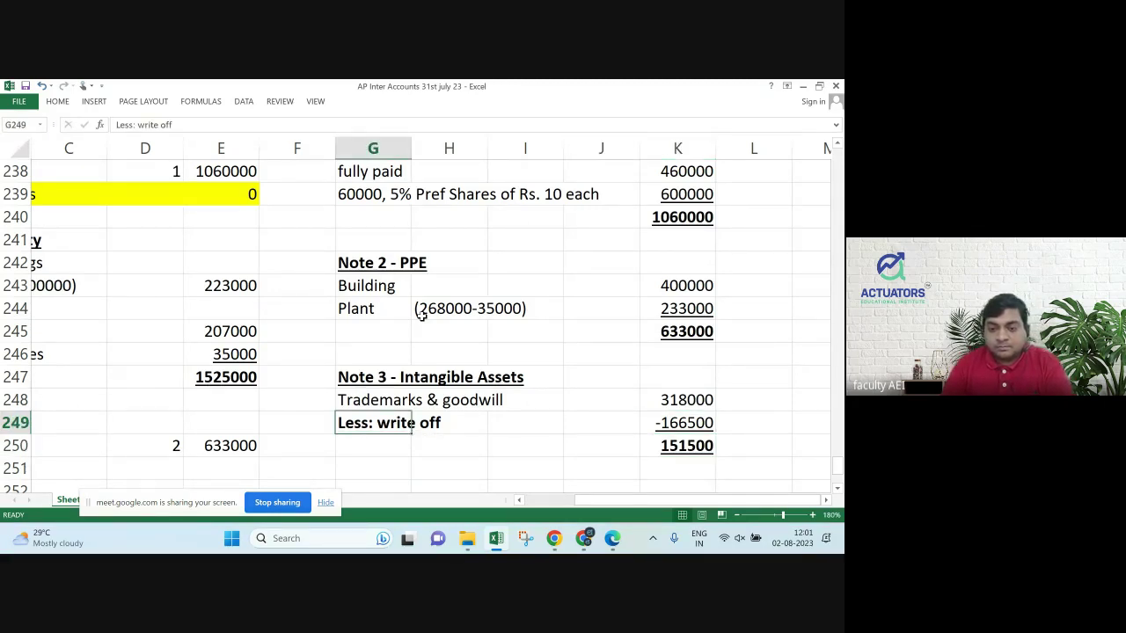
Fill balance sheet row 251 with note number 3 in D251 and the amount 151500 in E251.
{"action": "key", "text": "Down"}
{"action": "key", "text": "Down"}
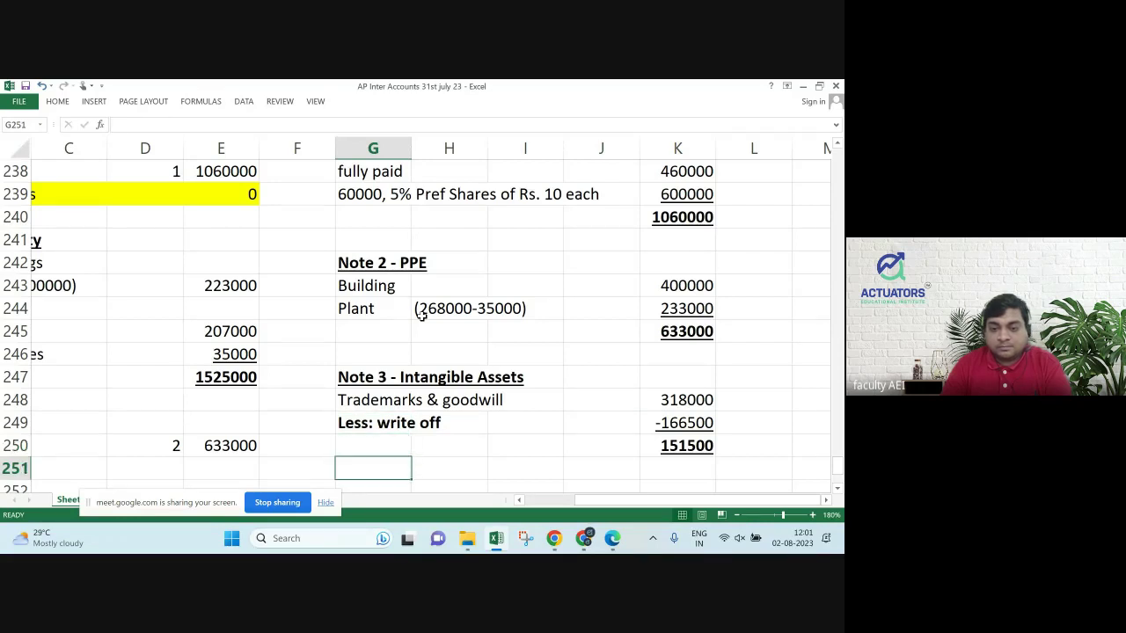
{"action": "key", "text": "Left"}
{"action": "key", "text": "Left"}
{"action": "key", "text": "Left"}
{"action": "type", "text": "3"}
{"action": "key", "text": "Right"}
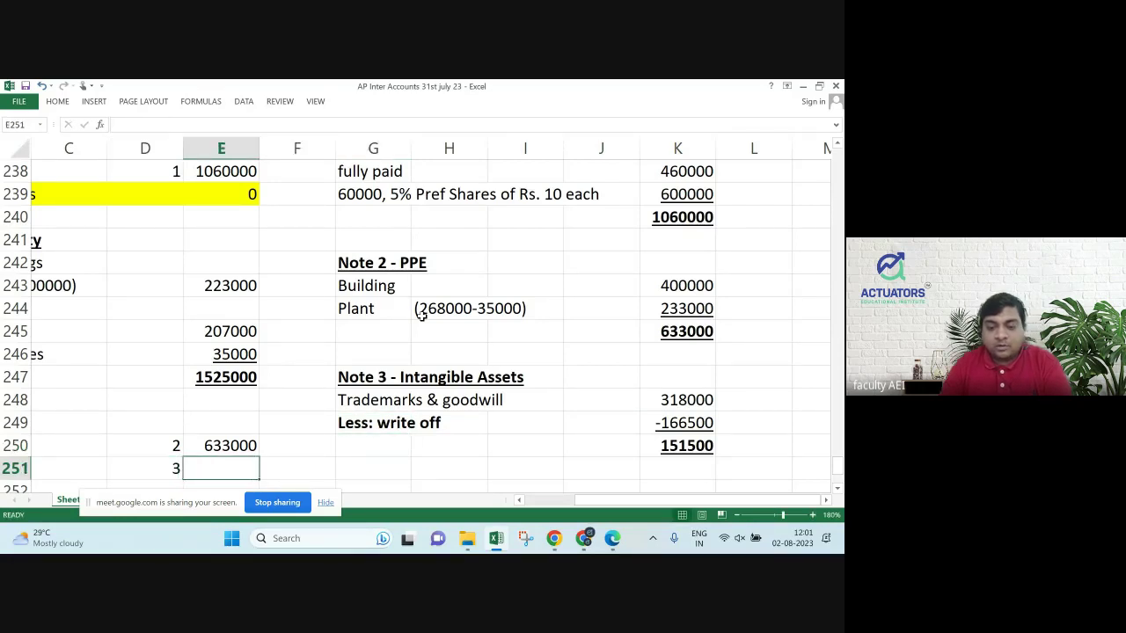
{"action": "type", "text": "1515"}
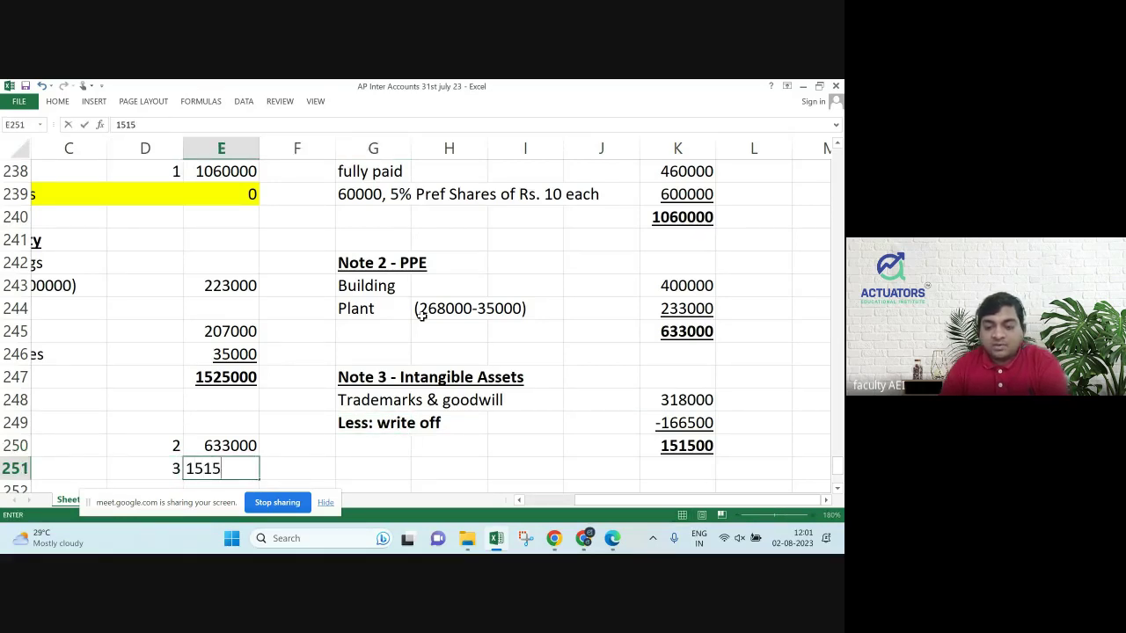
{"action": "type", "text": "00"}
{"action": "key", "text": "Return"}
Label the balance sheet row in A251 as "B. Intangible Asset".
{"action": "key", "text": "Up"}
{"action": "key", "text": "Left"}
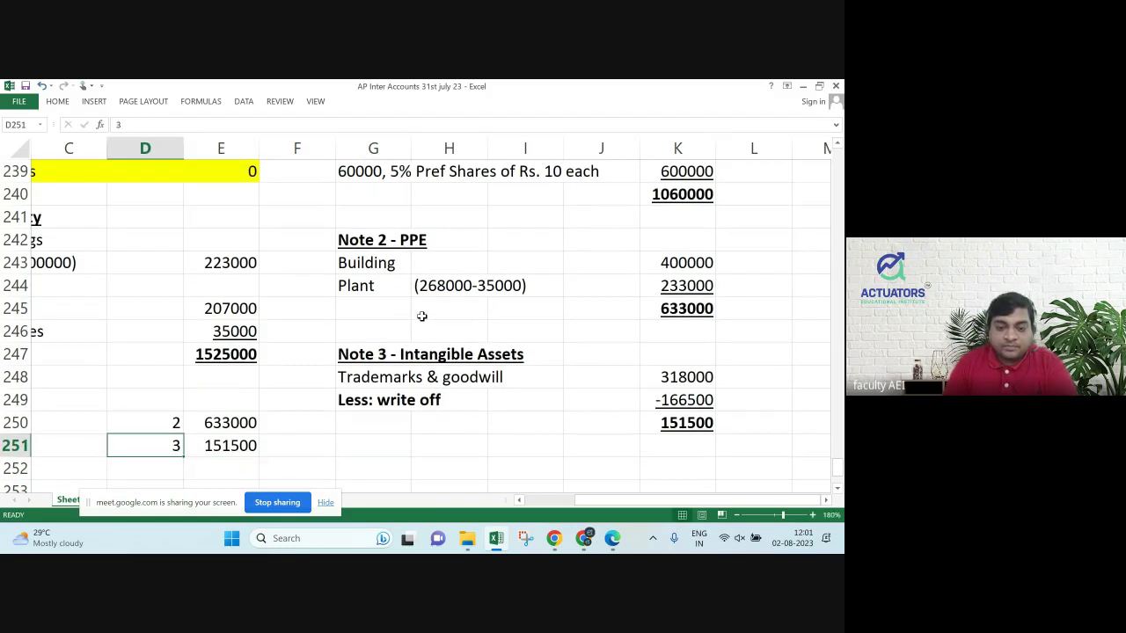
{"action": "key", "text": "Home"}
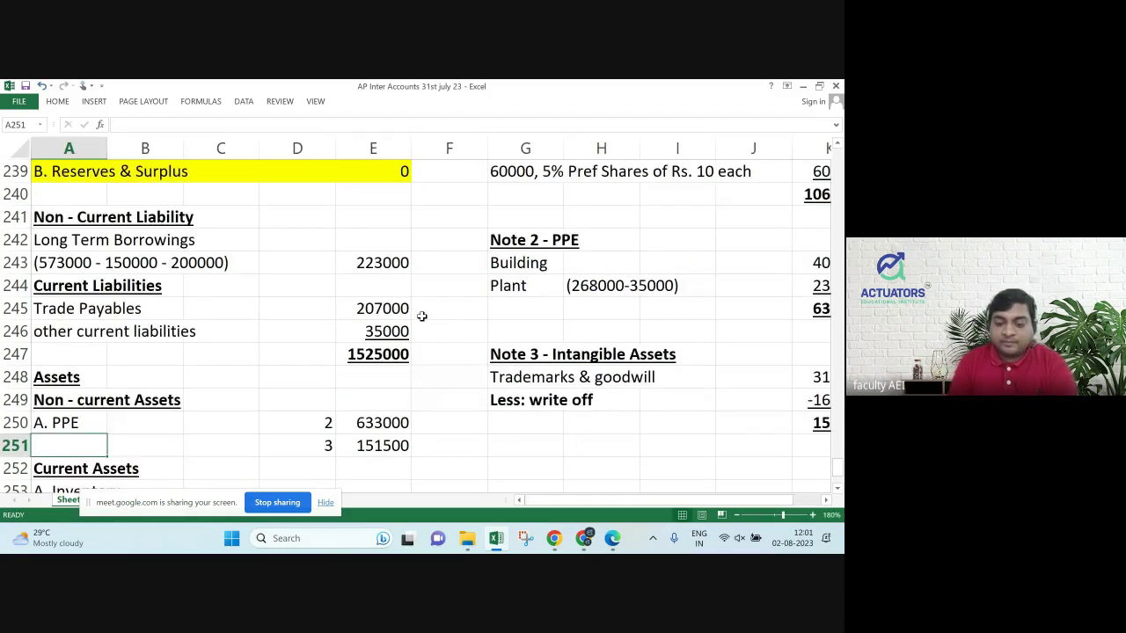
{"action": "type", "text": "B. In"}
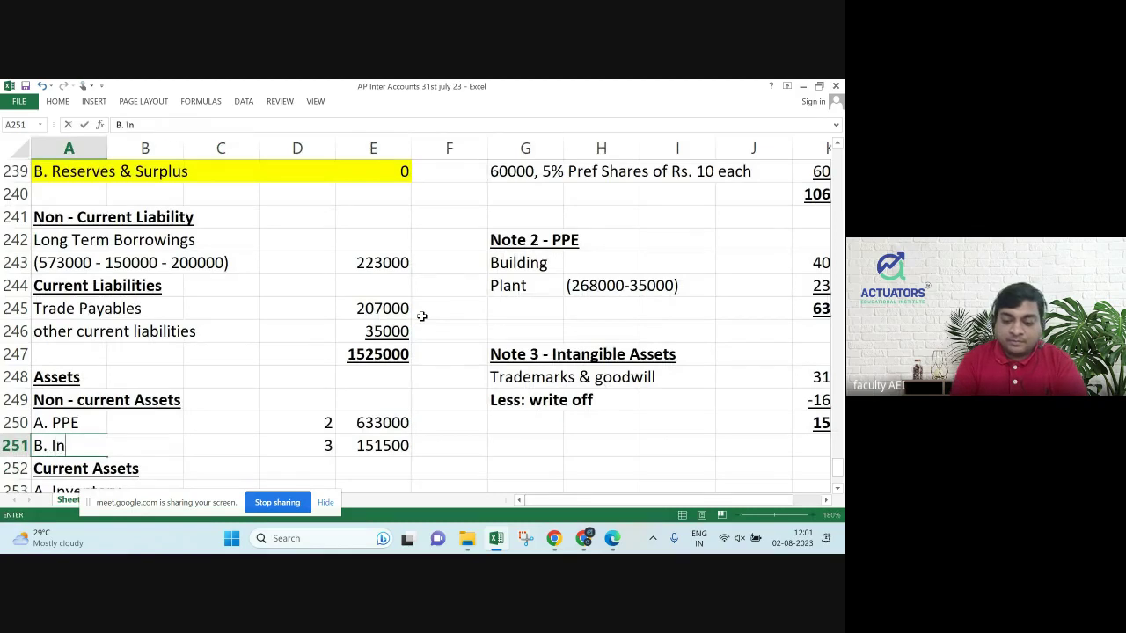
{"action": "type", "text": "tangibles"}
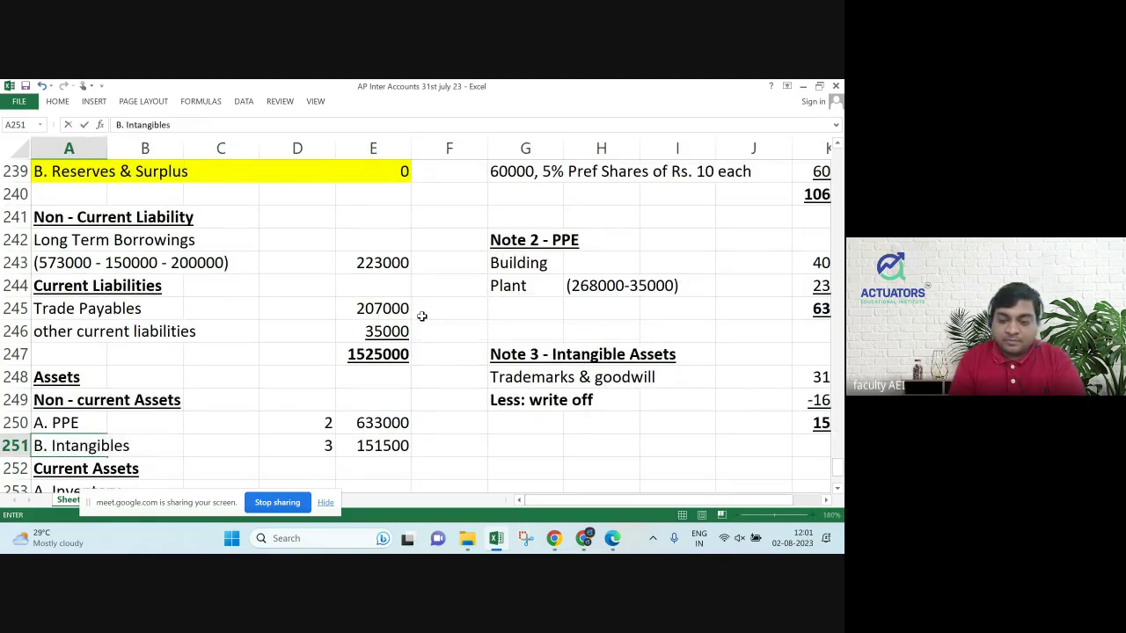
{"action": "key", "text": "BackSpace"}
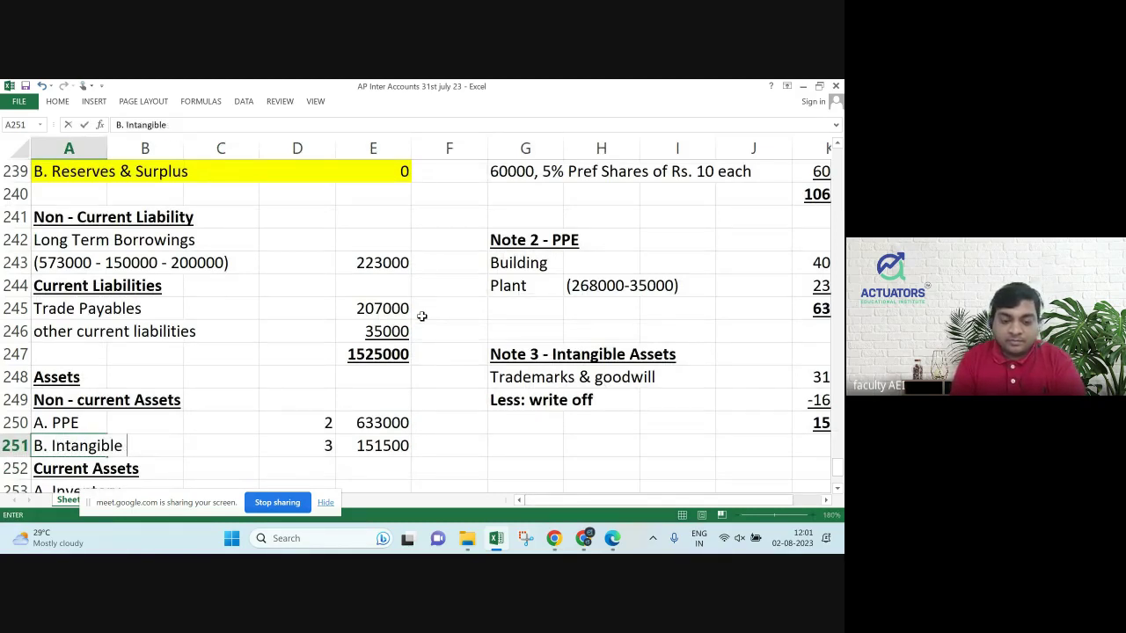
{"action": "type", "text": "Asset"}
{"action": "key", "text": "Return"}
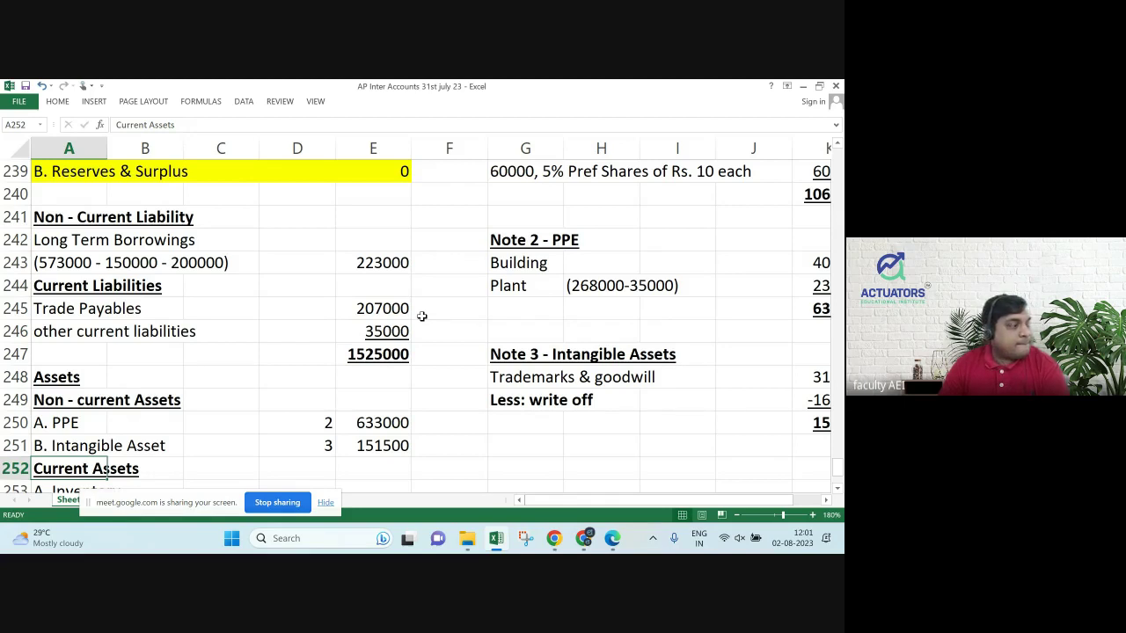
Look up inventories and trade receivables in the PDF's balance sheet and enter 400000 in E253 and 328000 in E254.
{"action": "key", "text": "Down"}
{"action": "key", "text": "Down"}
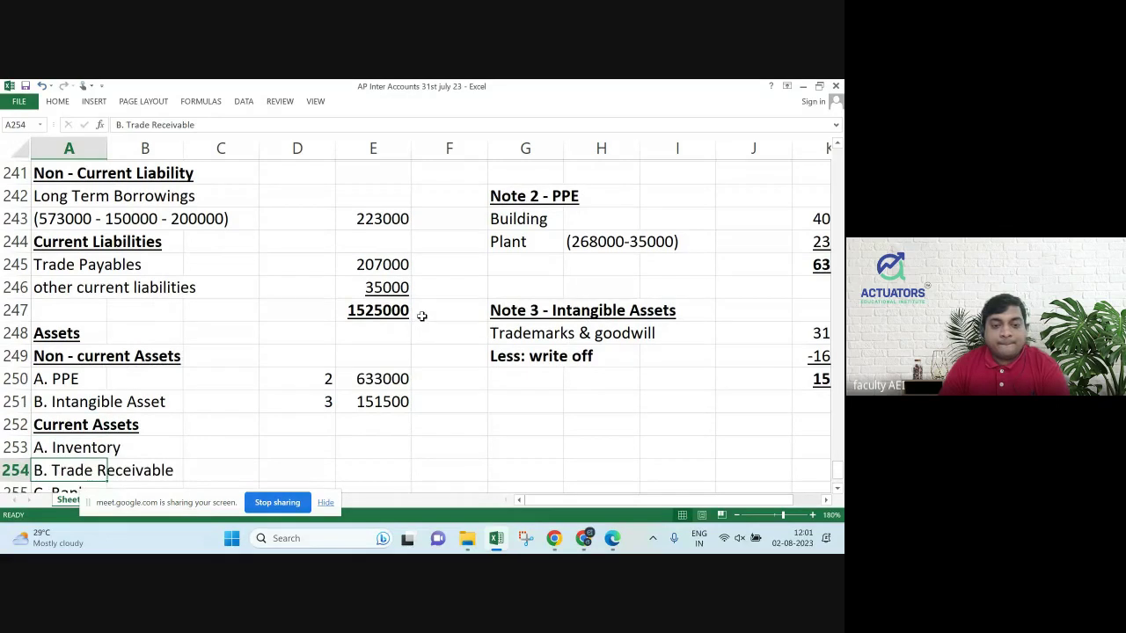
{"action": "key", "text": "Down"}
{"action": "key", "text": "Down"}
{"action": "key", "text": "Down"}
{"action": "key", "text": "Up"}
{"action": "key", "text": "Up"}
{"action": "key", "text": "Up"}
{"action": "key", "text": "Up"}
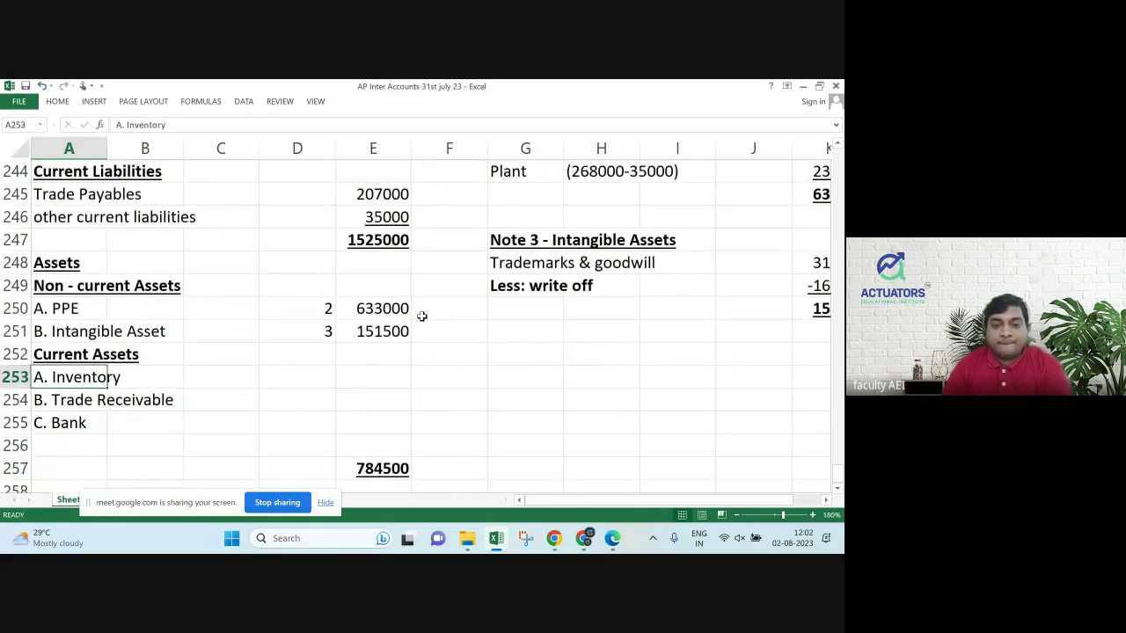
{"action": "key", "text": "Right"}
{"action": "key", "text": "Right"}
{"action": "key", "text": "Right"}
{"action": "key", "text": "Right"}
{"action": "key", "text": "alt+Tab"}
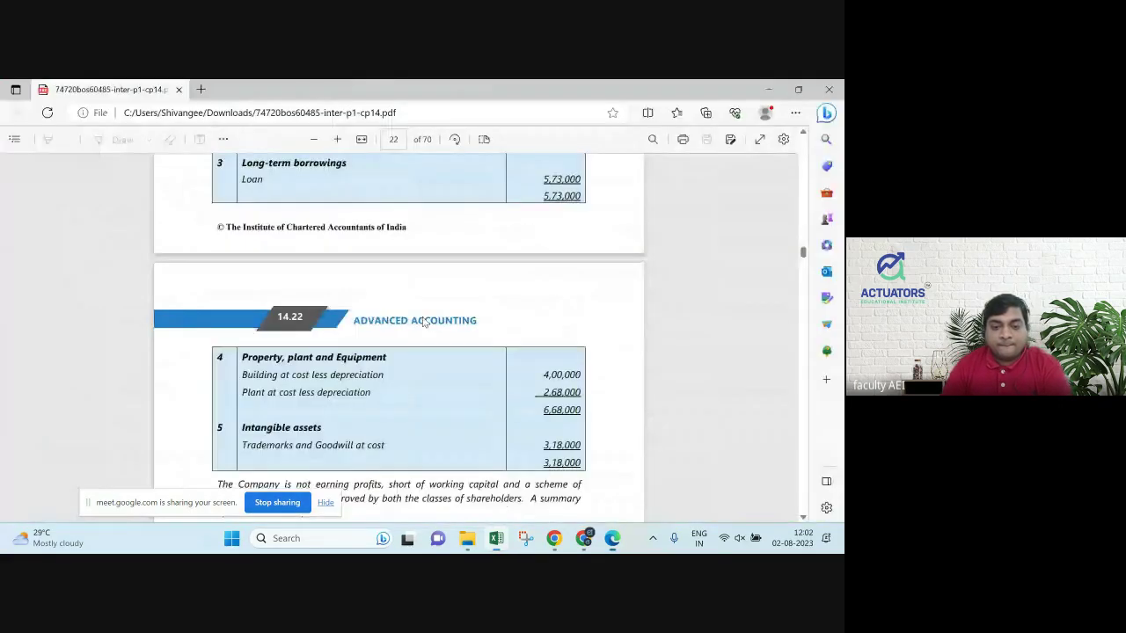
{"action": "scroll", "coordinate": [424, 323], "scroll_direction": "up", "scroll_amount": 6}
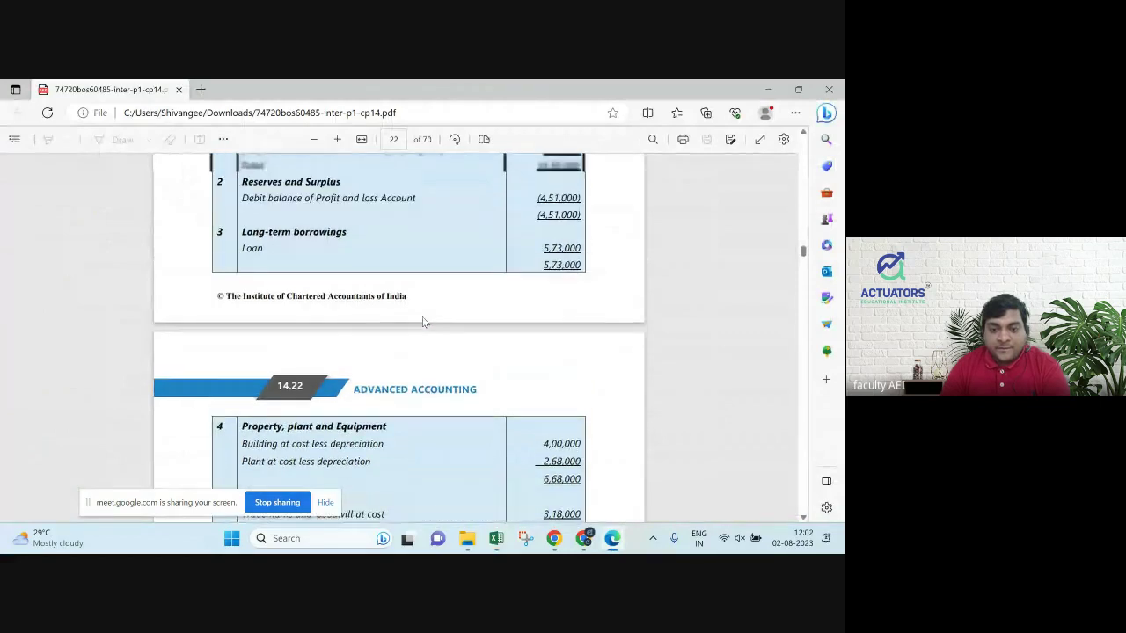
{"action": "scroll", "coordinate": [423, 322], "scroll_direction": "down", "scroll_amount": 3}
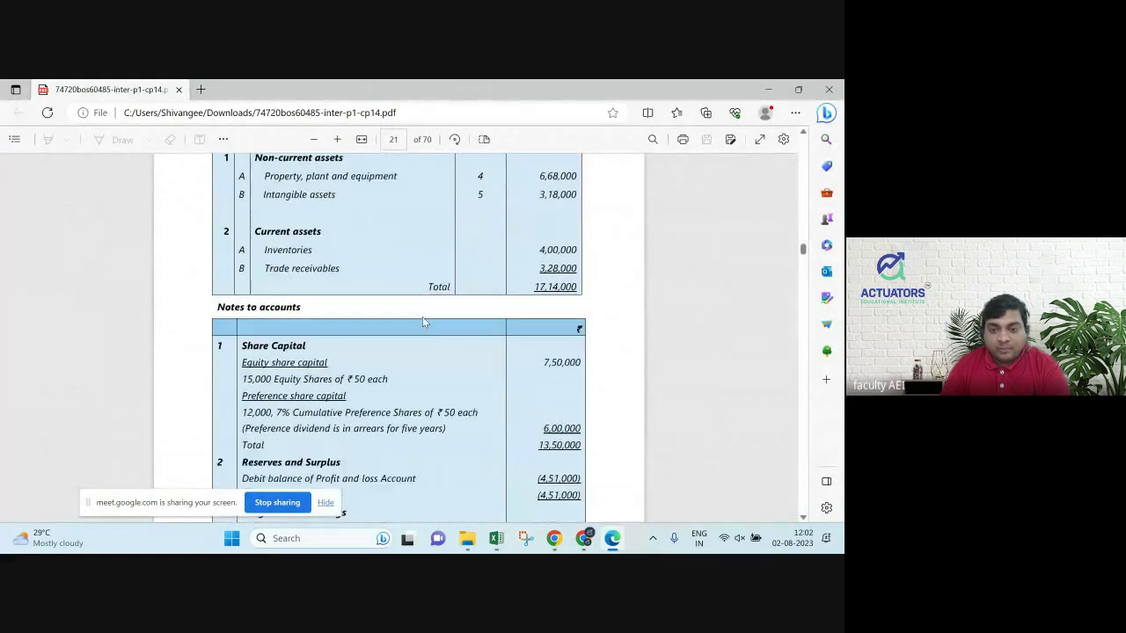
{"action": "scroll", "coordinate": [422, 321], "scroll_direction": "up", "scroll_amount": 2}
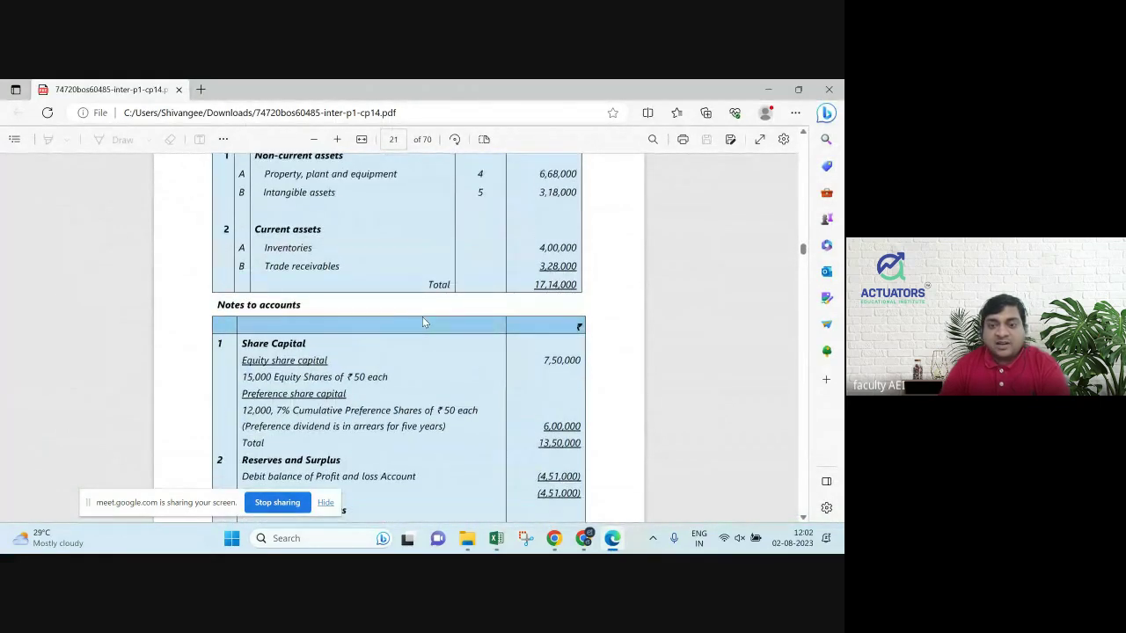
{"action": "key", "text": "alt+Tab"}
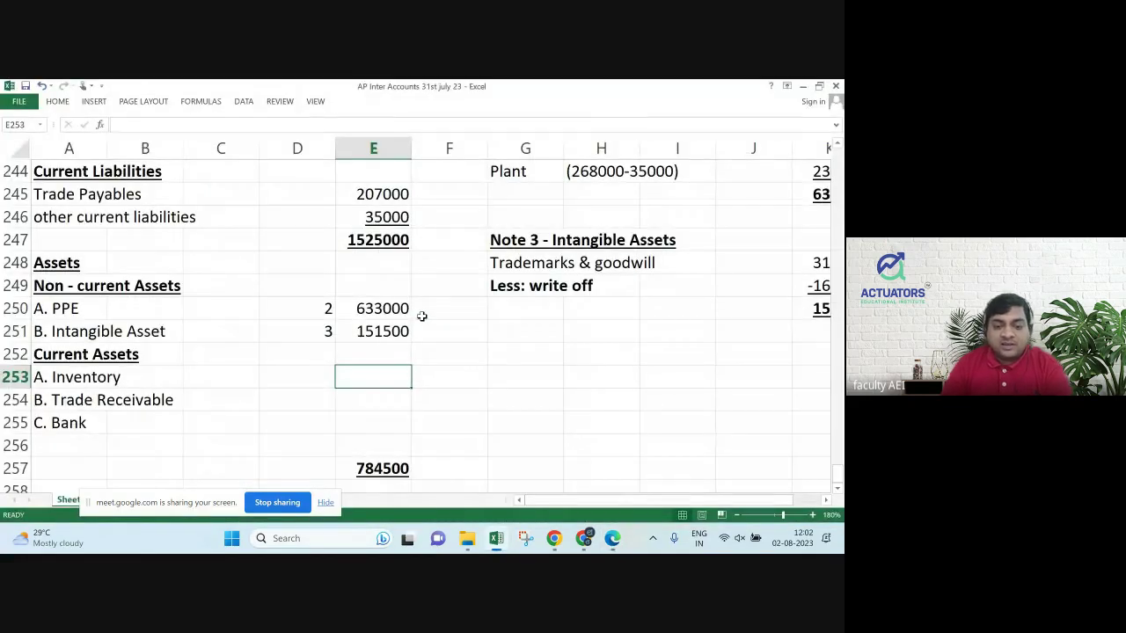
{"action": "type", "text": "400000"}
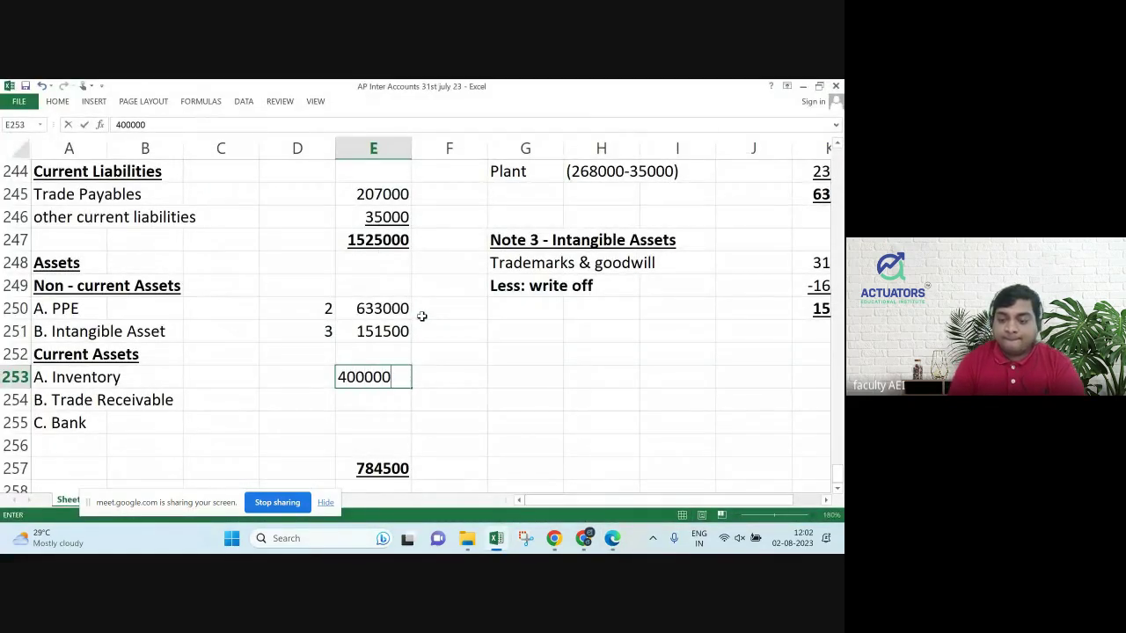
{"action": "key", "text": "Return"}
{"action": "type", "text": "32"}
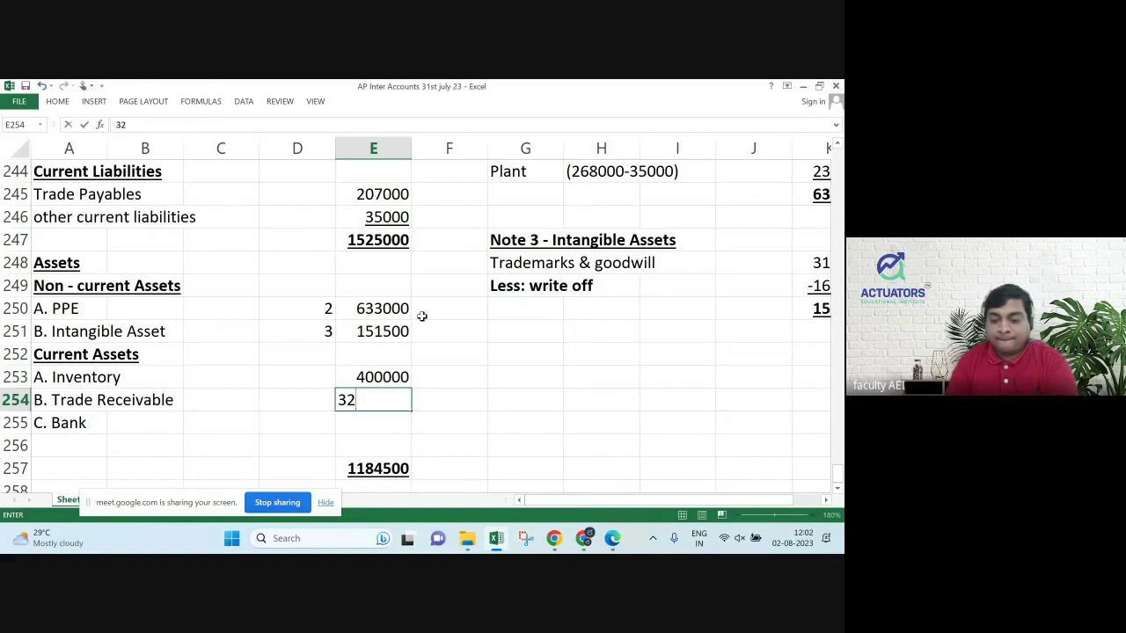
{"action": "type", "text": "8000"}
{"action": "key", "text": "Return"}
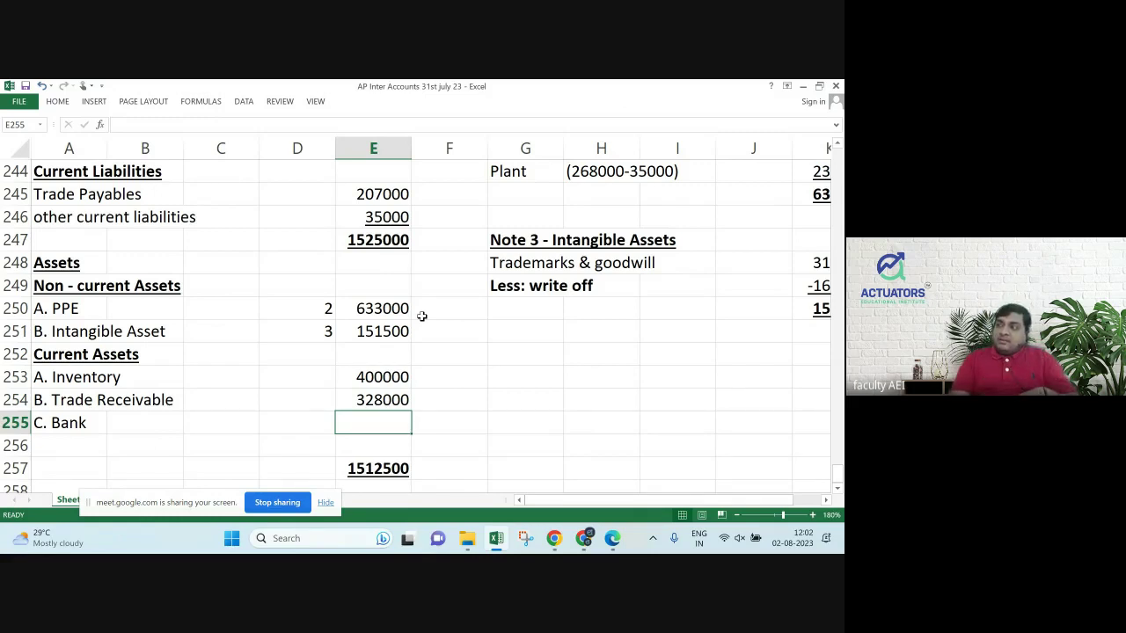
{"action": "key", "text": "Down"}
{"action": "key", "text": "Left"}
{"action": "key", "text": "Left"}
{"action": "key", "text": "Left"}
{"action": "key", "text": "Left"}
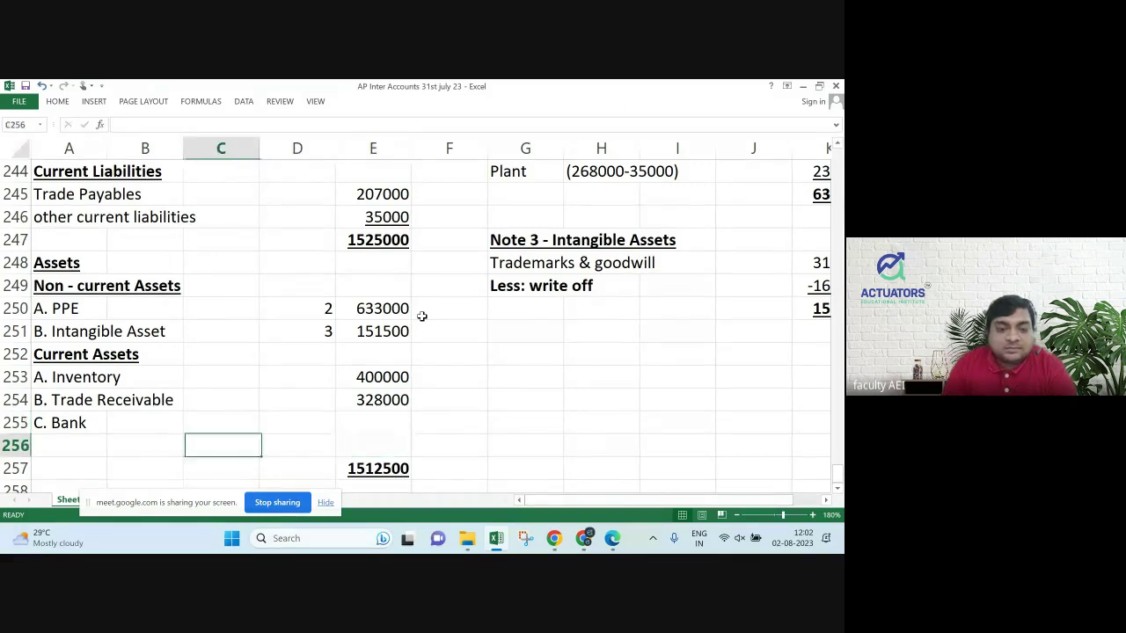
{"action": "type", "text": "("}
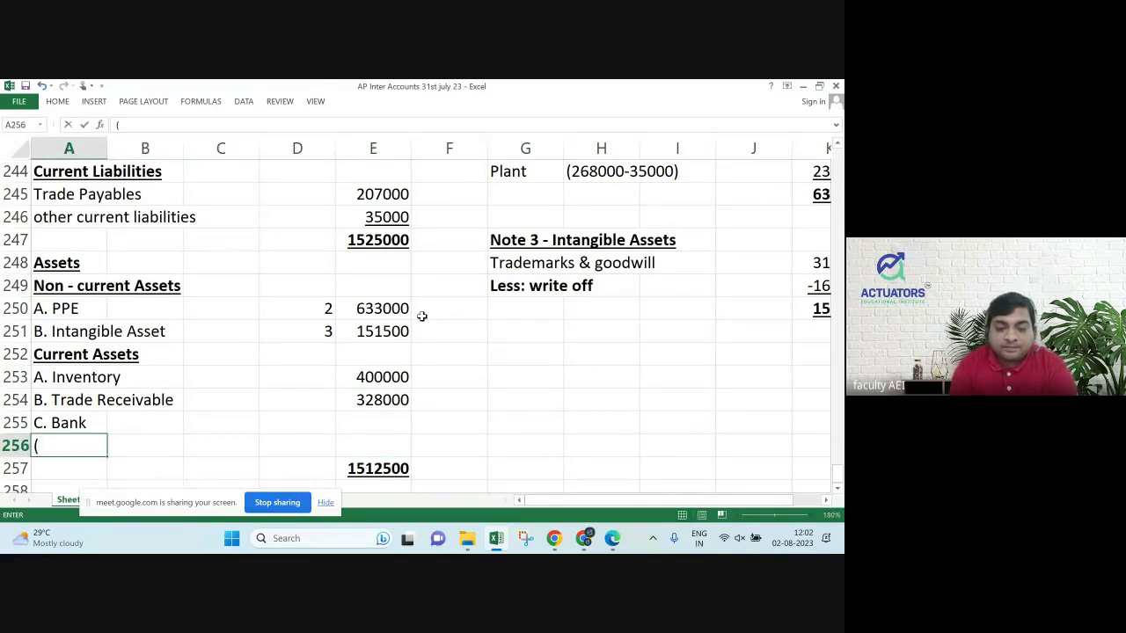
{"action": "type", "text": "1125000"}
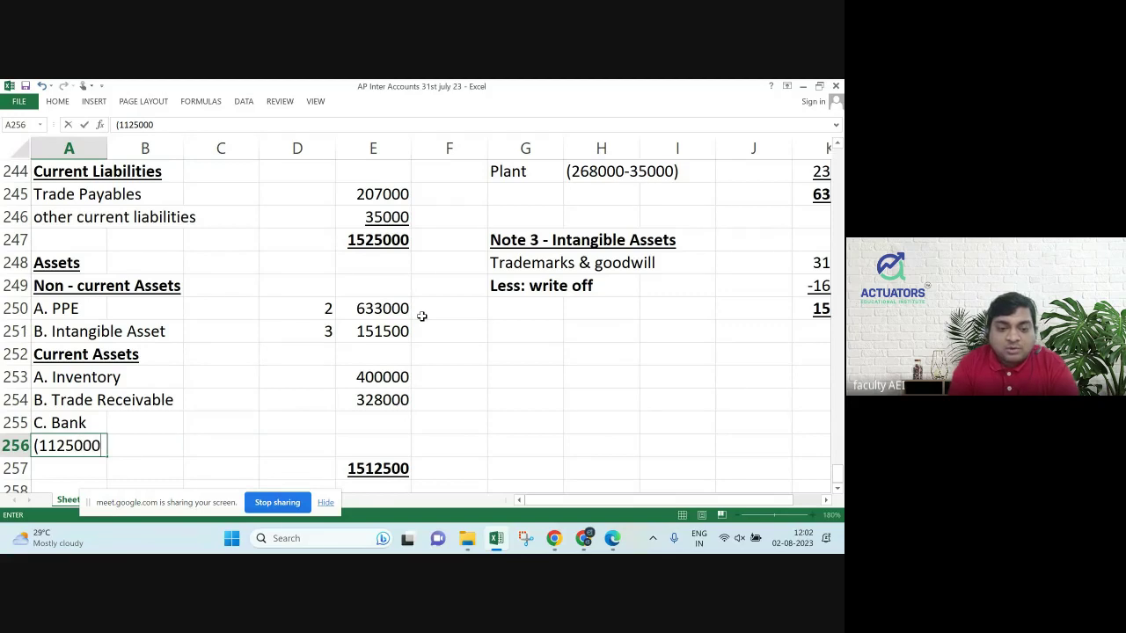
{"action": "key", "text": "BackSpace"}
{"action": "type", "text": "+100000"}
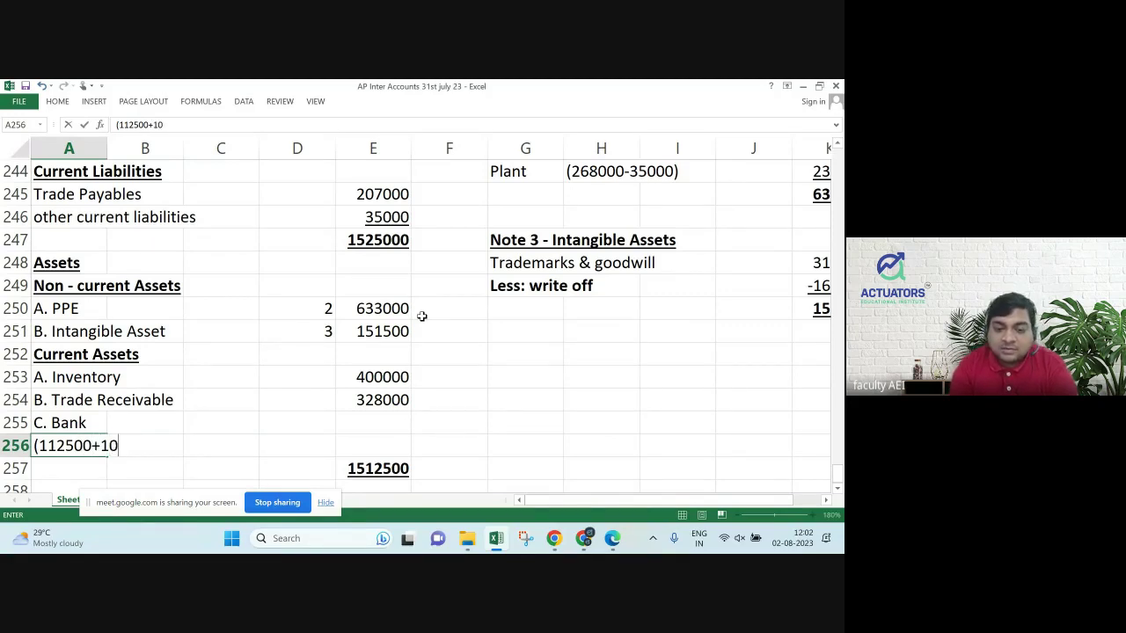
{"action": "type", "text": "-200000)"}
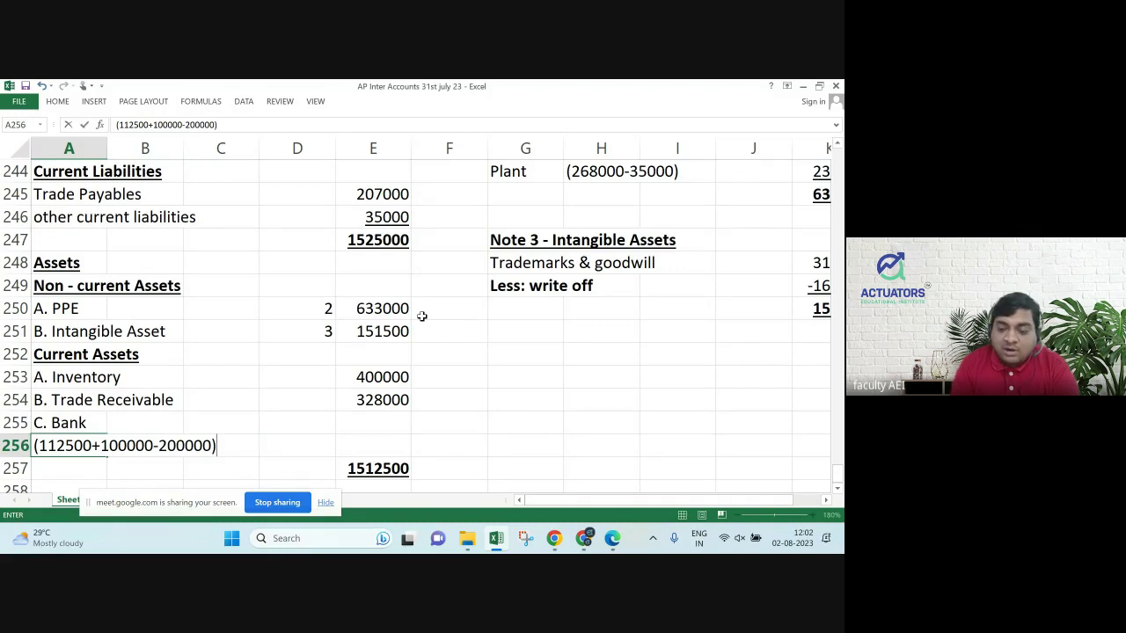
{"action": "key", "text": "Return"}
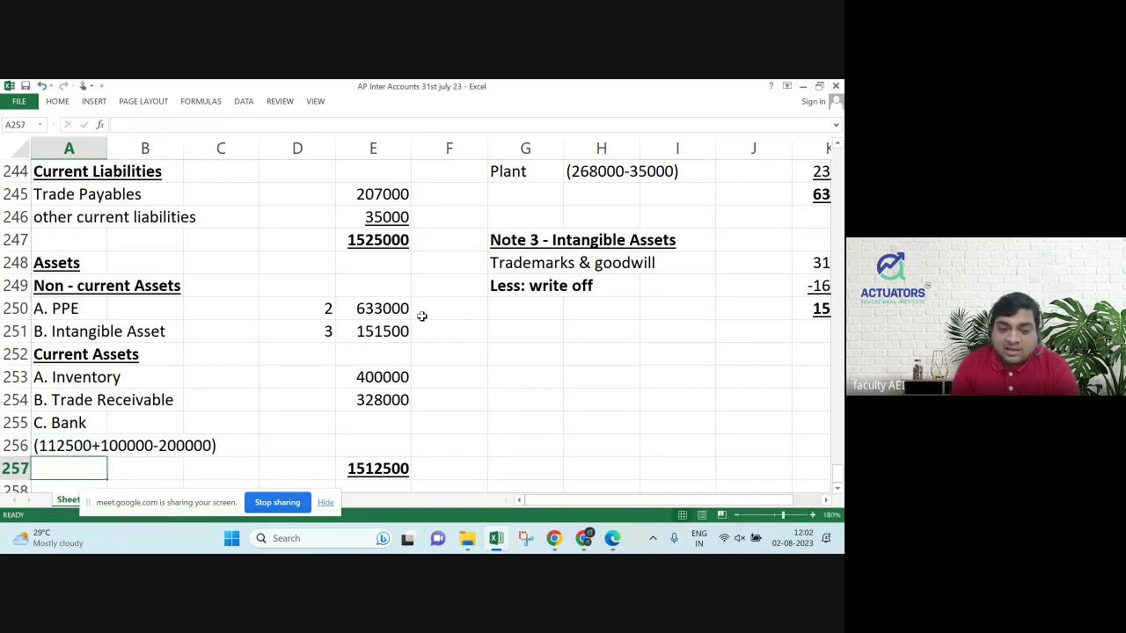
Enter 12500 as the bank amount in E256.
{"action": "key", "text": "Up"}
{"action": "key", "text": "Right"}
{"action": "key", "text": "Right"}
{"action": "key", "text": "Right"}
{"action": "key", "text": "Right"}
{"action": "type", "text": "12500"}
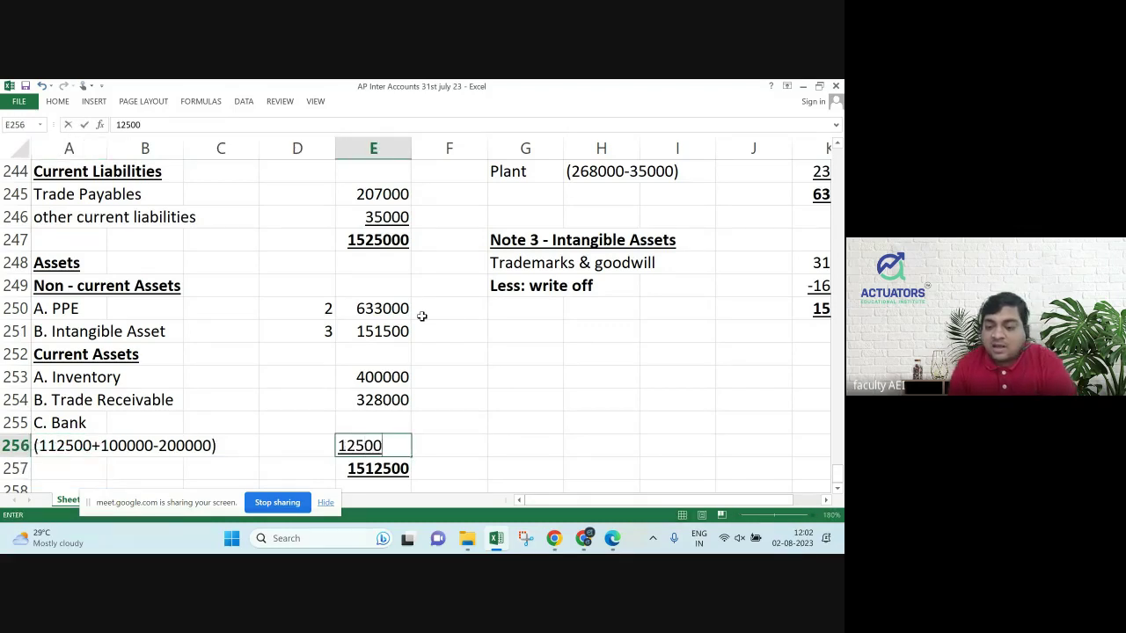
{"action": "key", "text": "Return"}
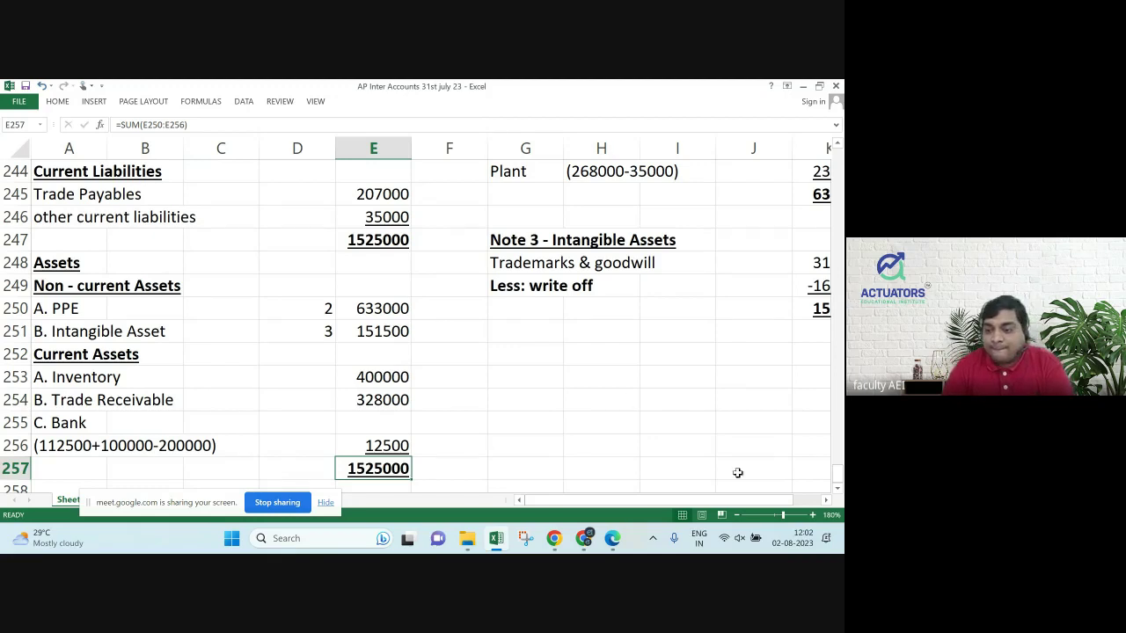
Review the whole balance sheet and its three notes at 120% zoom, with the screen-sharing bar moved off the sheet tabs.
{"action": "left_click", "coordinate": [739, 518]}
{"action": "left_click", "coordinate": [739, 518]}
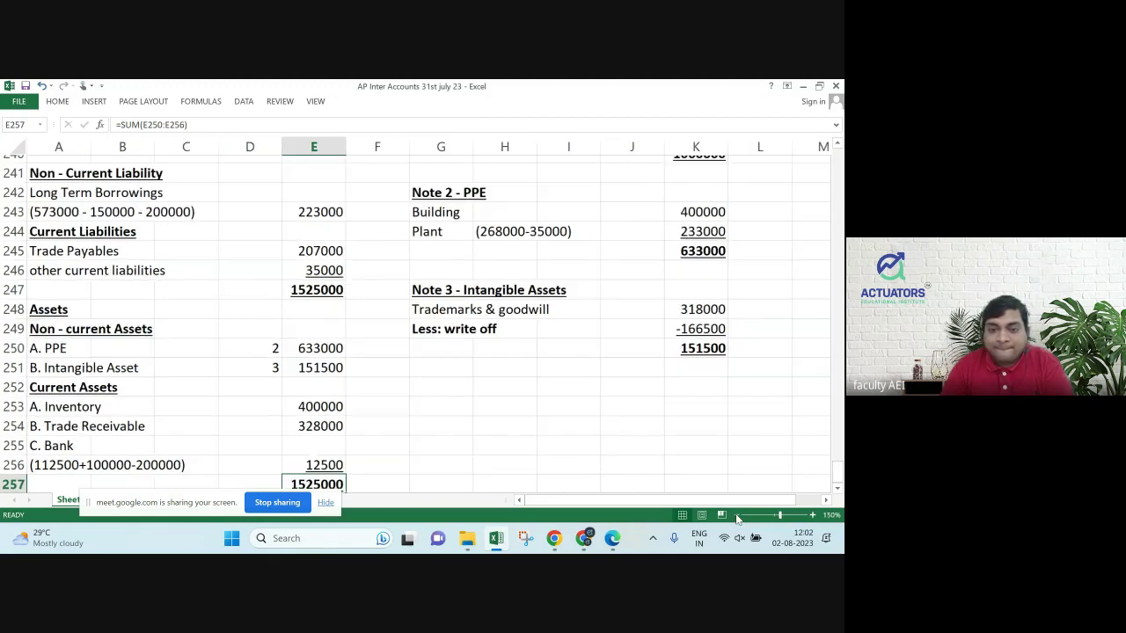
{"action": "left_click", "coordinate": [739, 518]}
{"action": "left_click", "coordinate": [739, 518]}
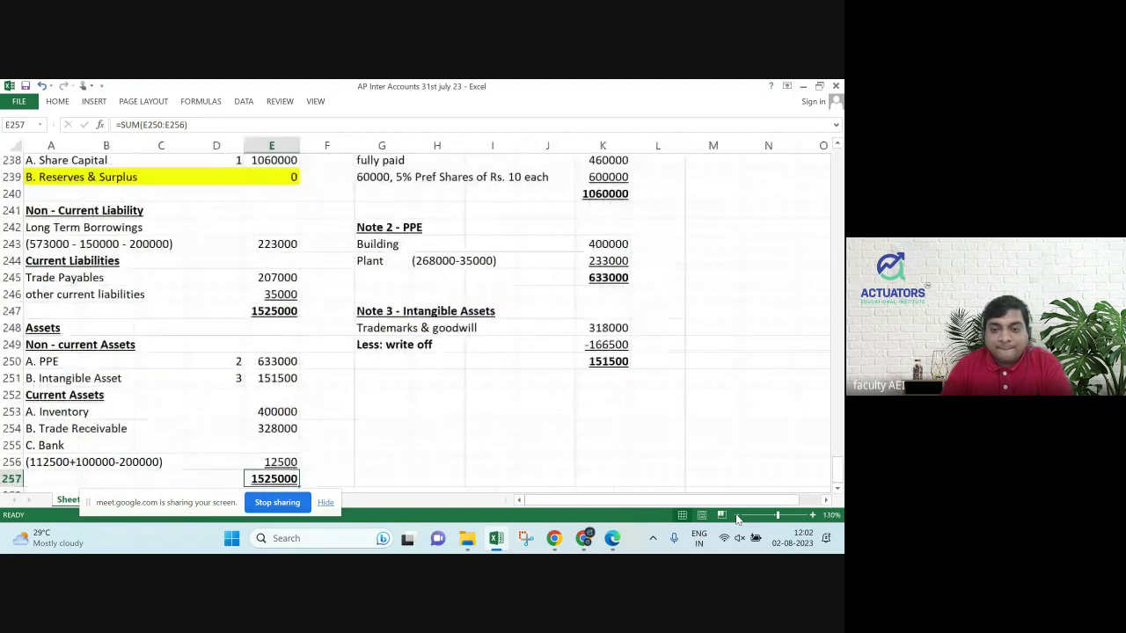
{"action": "left_click", "coordinate": [739, 518]}
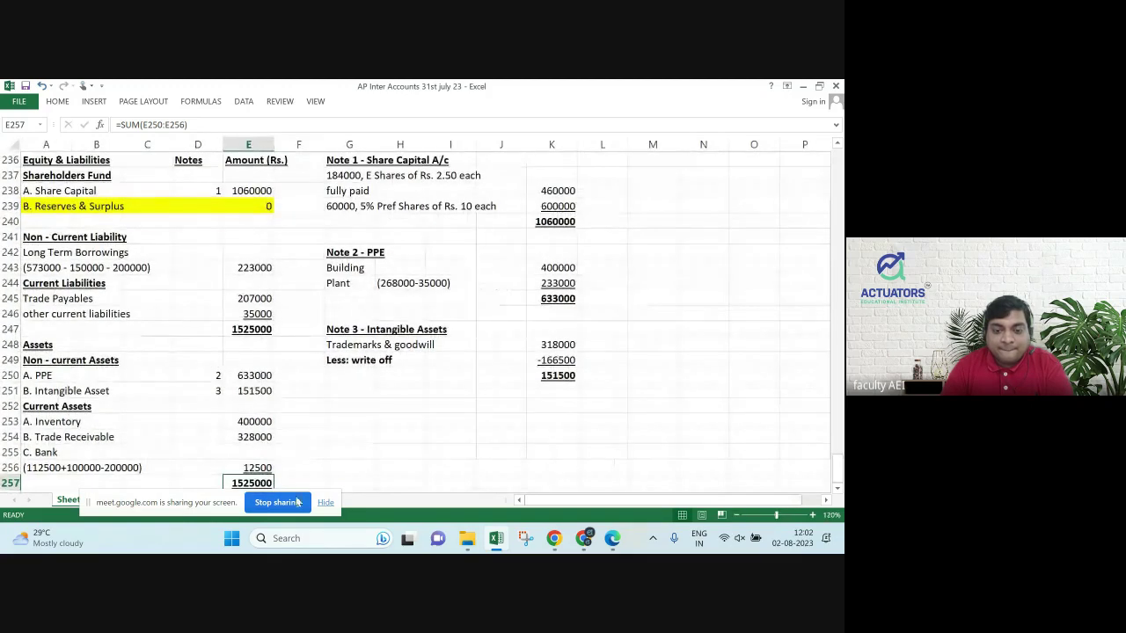
{"action": "left_click_drag", "start_coordinate": [200, 502], "coordinate": [160, 545]}
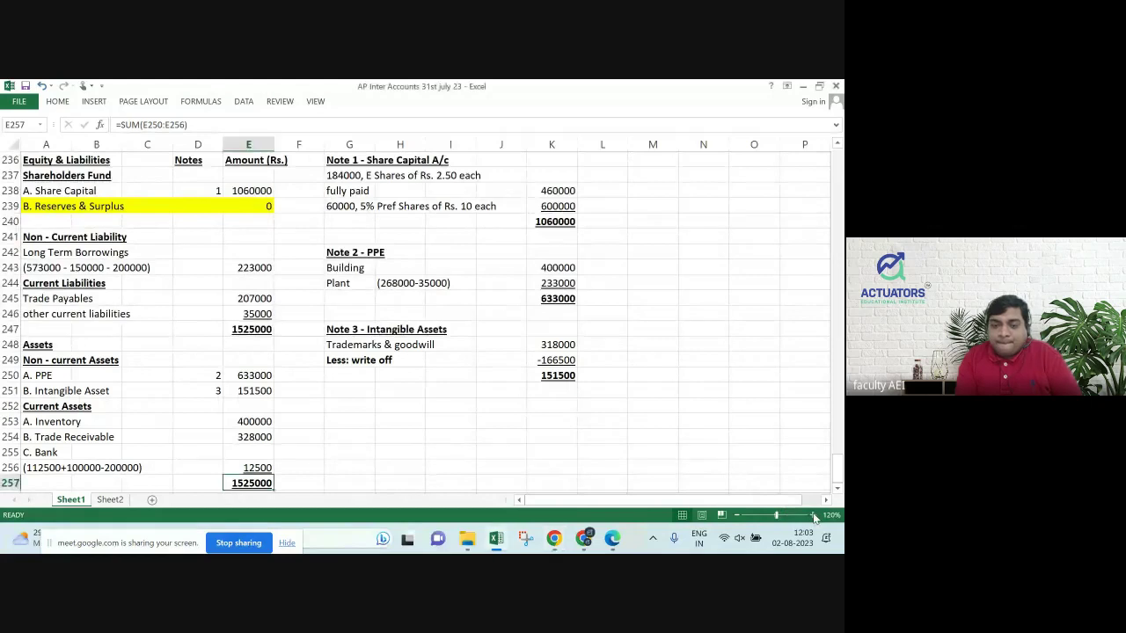
{"action": "left_click", "coordinate": [812, 515]}
{"action": "left_click", "coordinate": [812, 515]}
{"action": "left_click", "coordinate": [812, 514]}
{"action": "left_click", "coordinate": [812, 515]}
{"action": "left_click", "coordinate": [812, 514]}
{"action": "left_click", "coordinate": [812, 515]}
{"action": "left_click", "coordinate": [812, 515]}
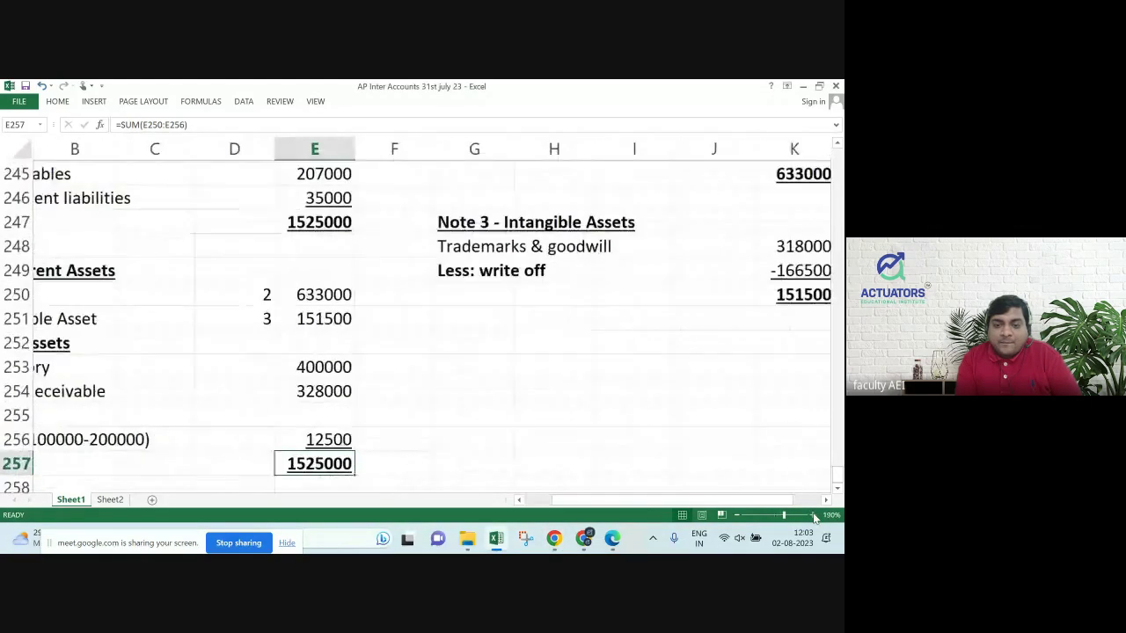
{"action": "left_click", "coordinate": [524, 394]}
{"action": "key", "text": "Left"}
{"action": "key", "text": "Left"}
{"action": "key", "text": "Left"}
{"action": "key", "text": "Left"}
{"action": "key", "text": "Left"}
{"action": "key", "text": "Left"}
{"action": "key", "text": "Left"}
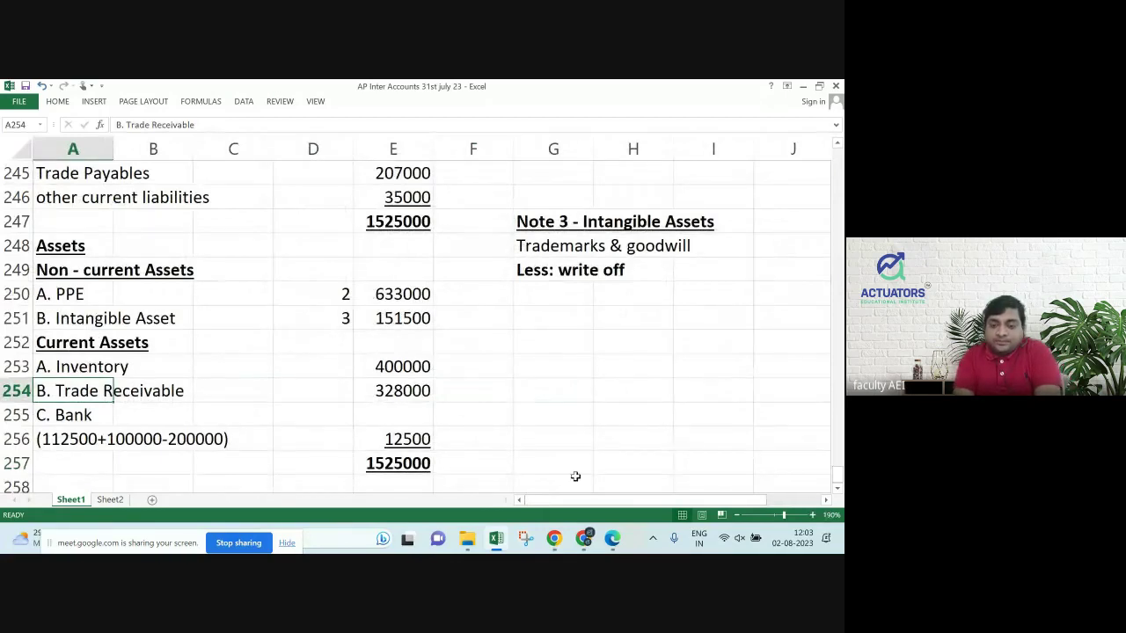
Switch to the 74720bos60485-inter-p1-cp14 PDF in Edge and review the published journal entries, balance sheet and notes of Rebuilt Ltd.
{"action": "key", "text": "alt+Tab"}
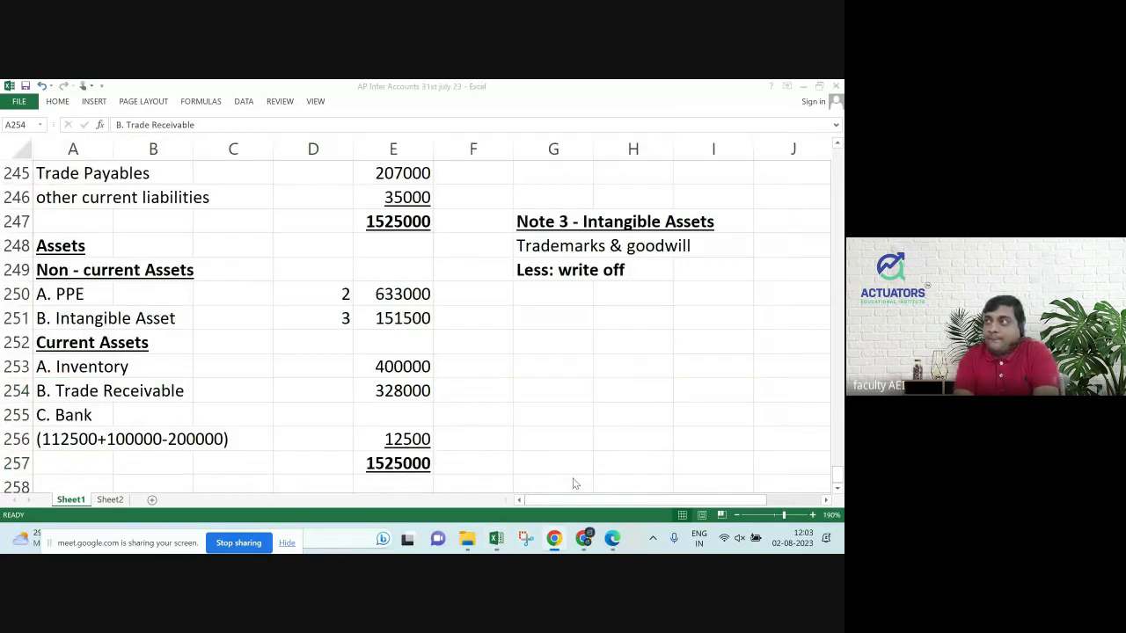
{"action": "key", "text": "alt+Tab"}
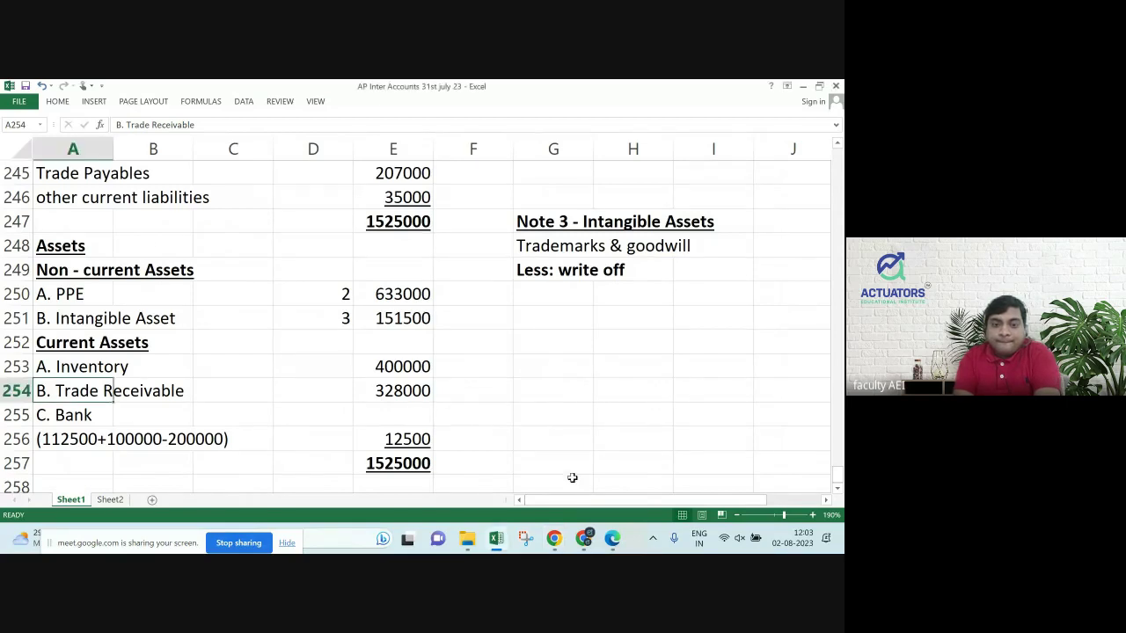
{"action": "key", "text": "alt+Tab"}
{"action": "key", "text": "alt+Tab"}
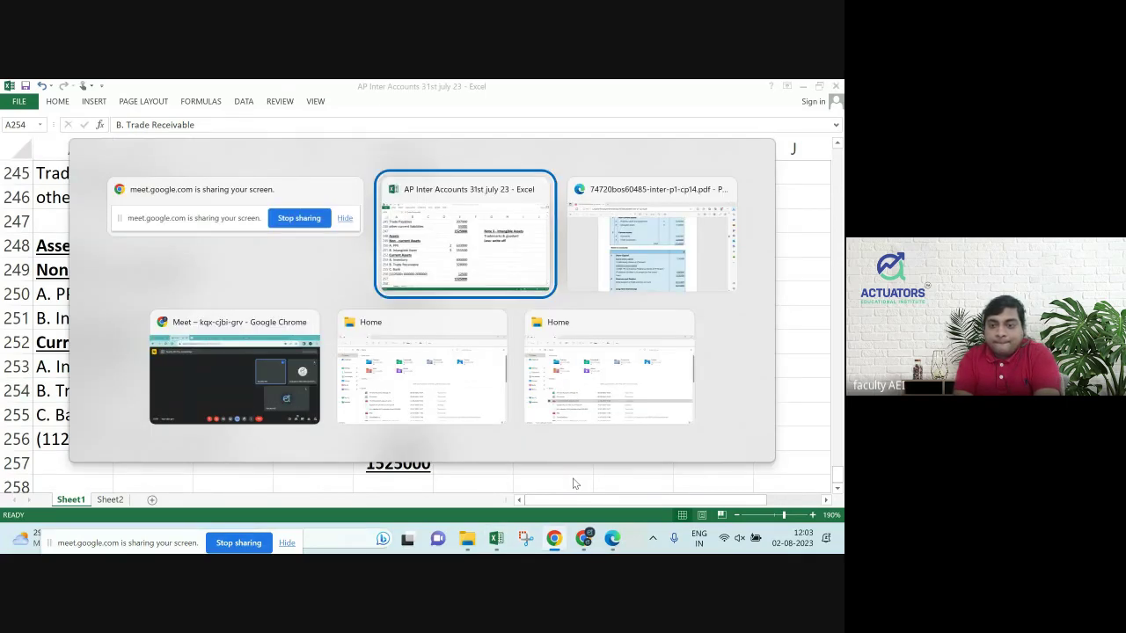
{"action": "key", "text": "alt+Tab"}
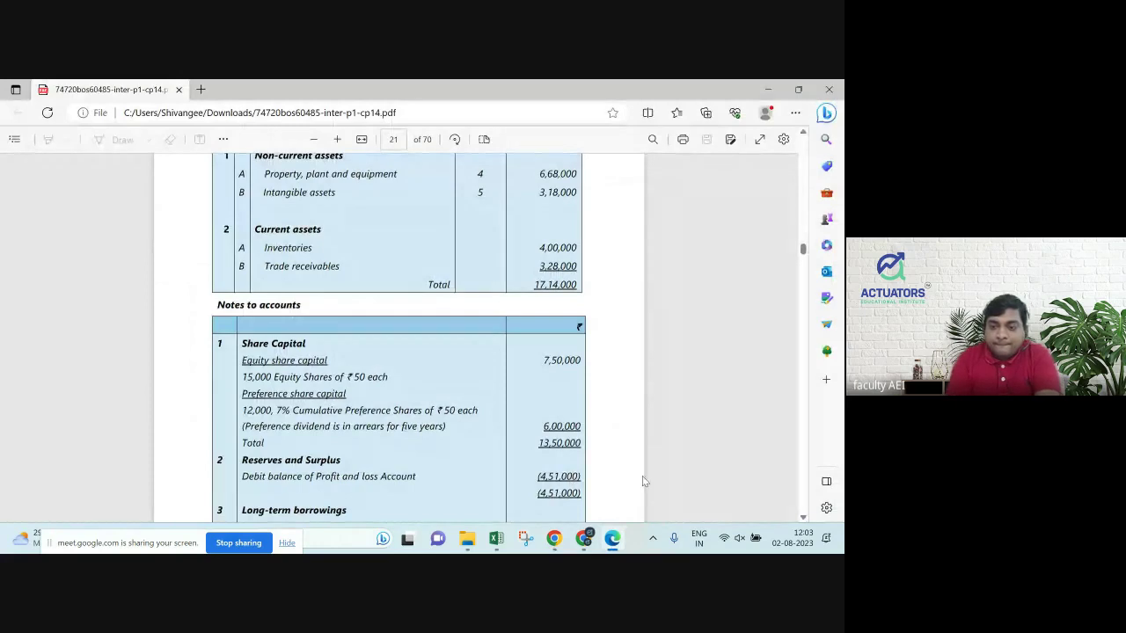
{"action": "scroll", "coordinate": [690, 369], "scroll_direction": "down", "scroll_amount": 5}
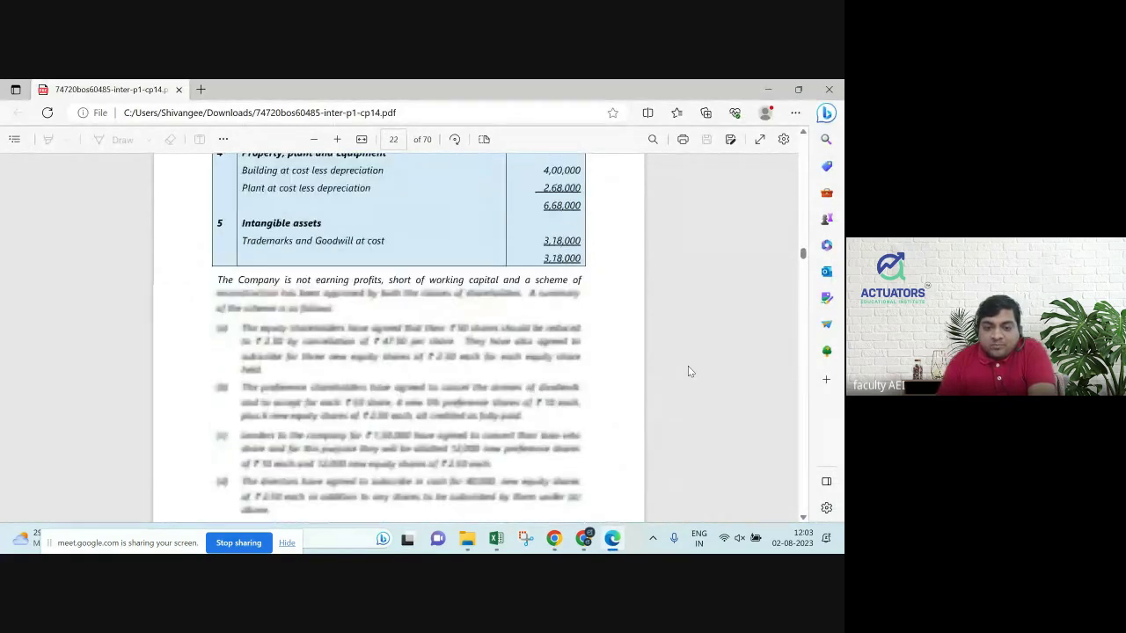
{"action": "scroll", "coordinate": [688, 366], "scroll_direction": "down", "scroll_amount": 6}
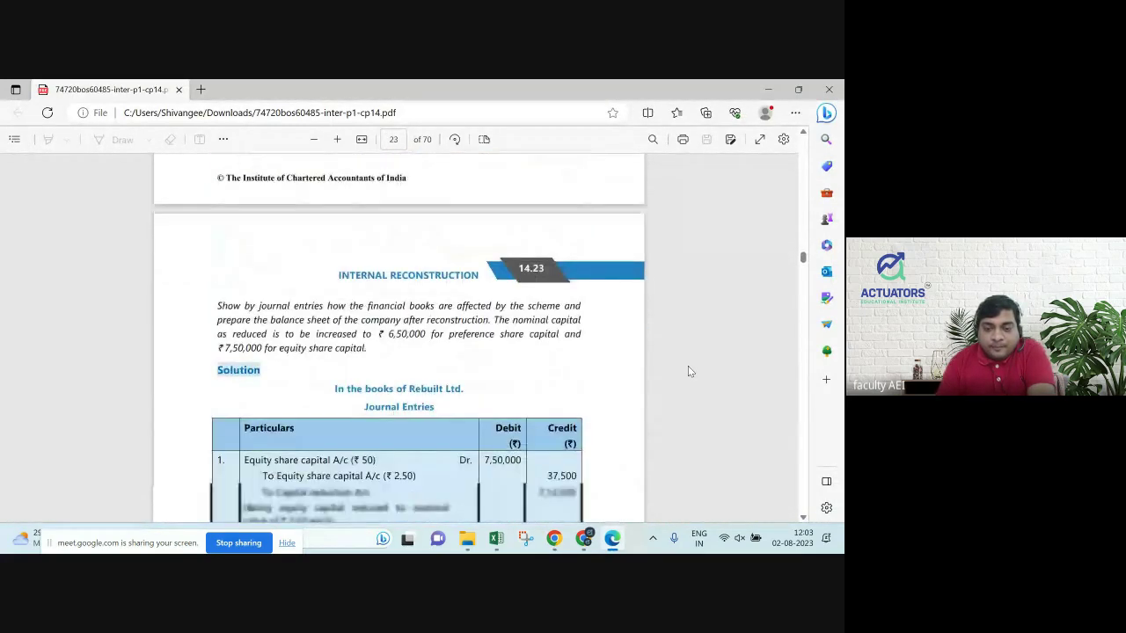
{"action": "scroll", "coordinate": [689, 369], "scroll_direction": "down", "scroll_amount": 5}
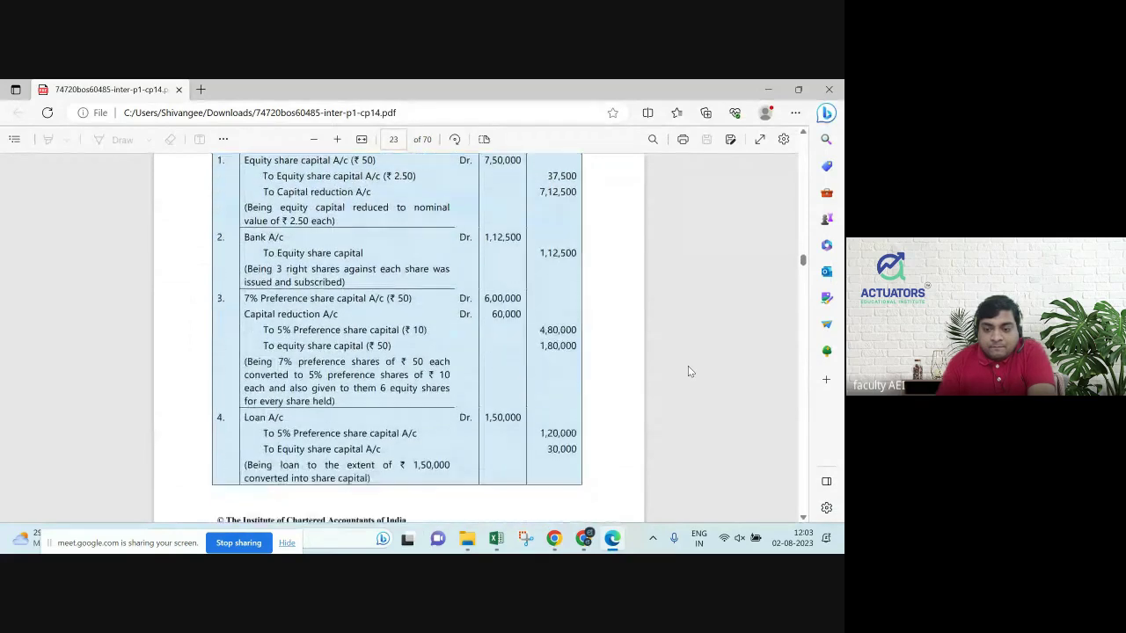
{"action": "scroll", "coordinate": [689, 372], "scroll_direction": "down", "scroll_amount": 5}
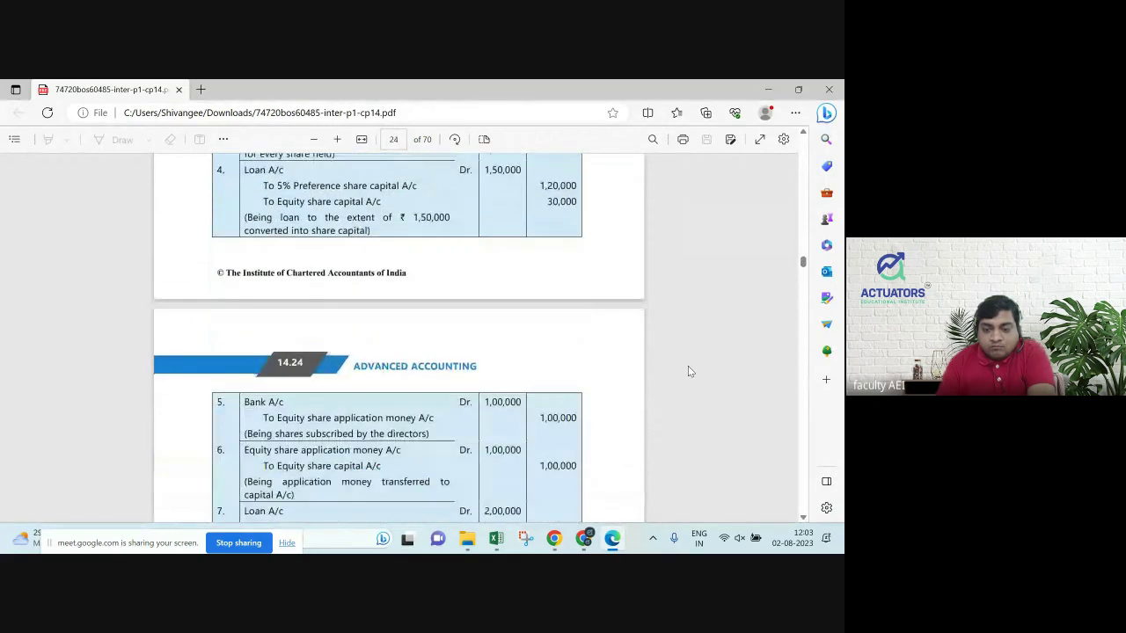
{"action": "scroll", "coordinate": [690, 371], "scroll_direction": "down", "scroll_amount": 3}
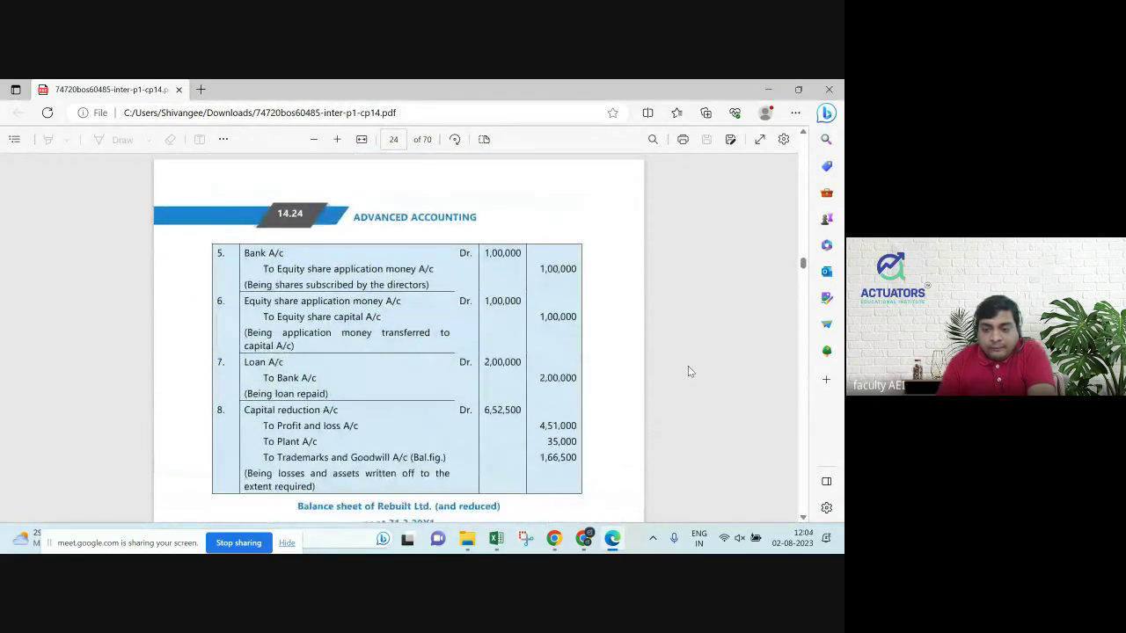
{"action": "scroll", "coordinate": [689, 371], "scroll_direction": "down", "scroll_amount": 5}
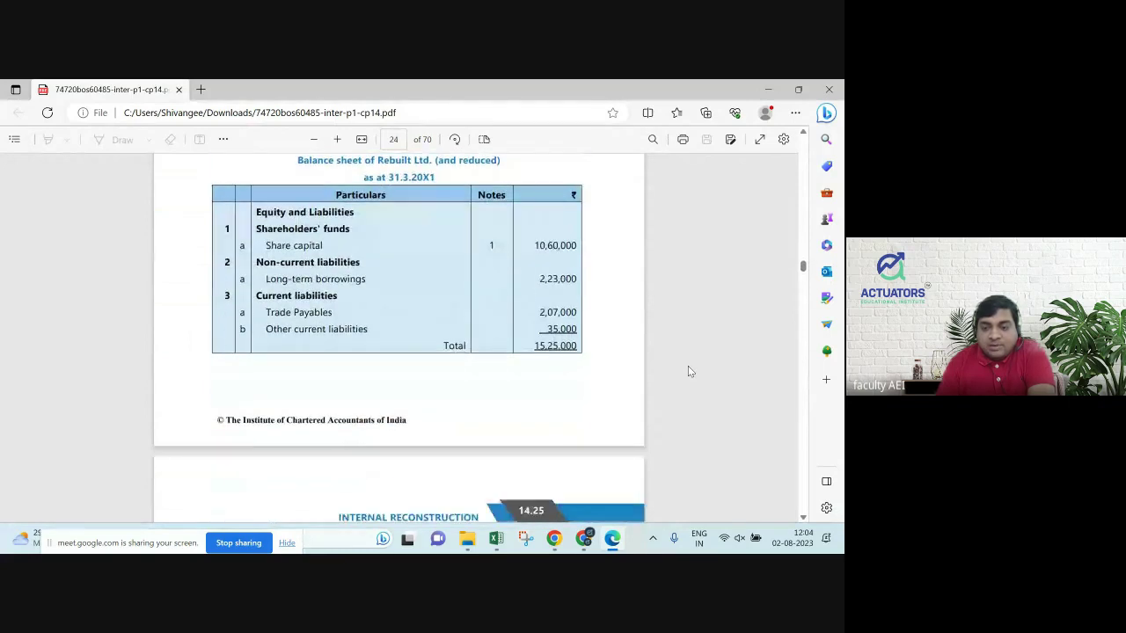
{"action": "scroll", "coordinate": [690, 371], "scroll_direction": "down", "scroll_amount": 8}
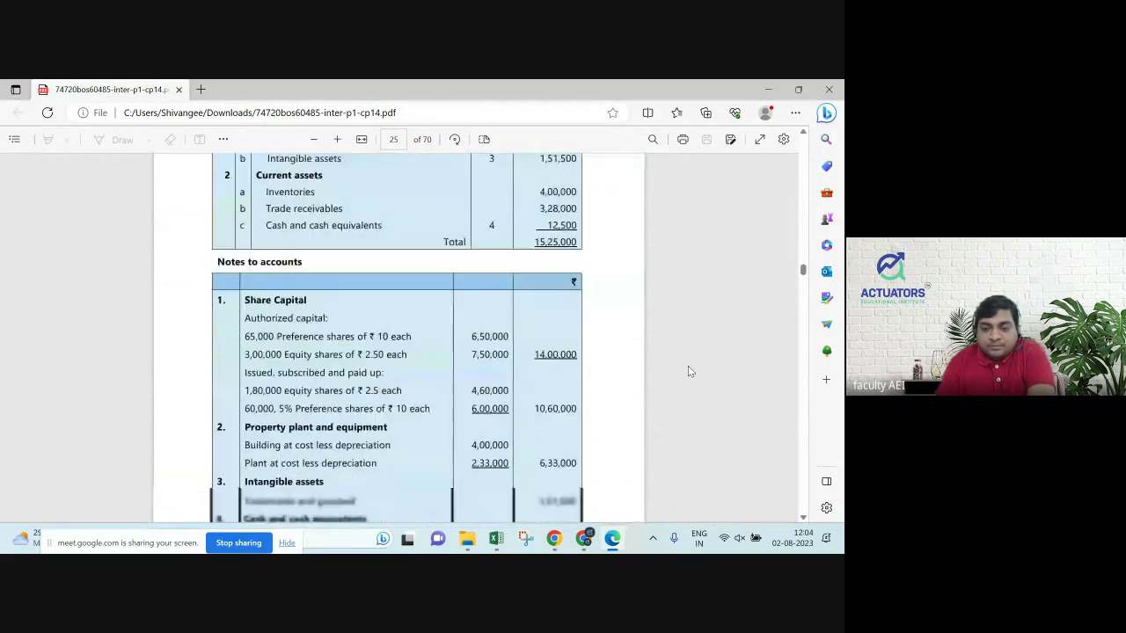
Read Illustration 5 on Vaibhav Ltd. on page 14.26, covering the ledger balances and the full internal reconstruction scheme.
{"action": "scroll", "coordinate": [689, 370], "scroll_direction": "down", "scroll_amount": 10}
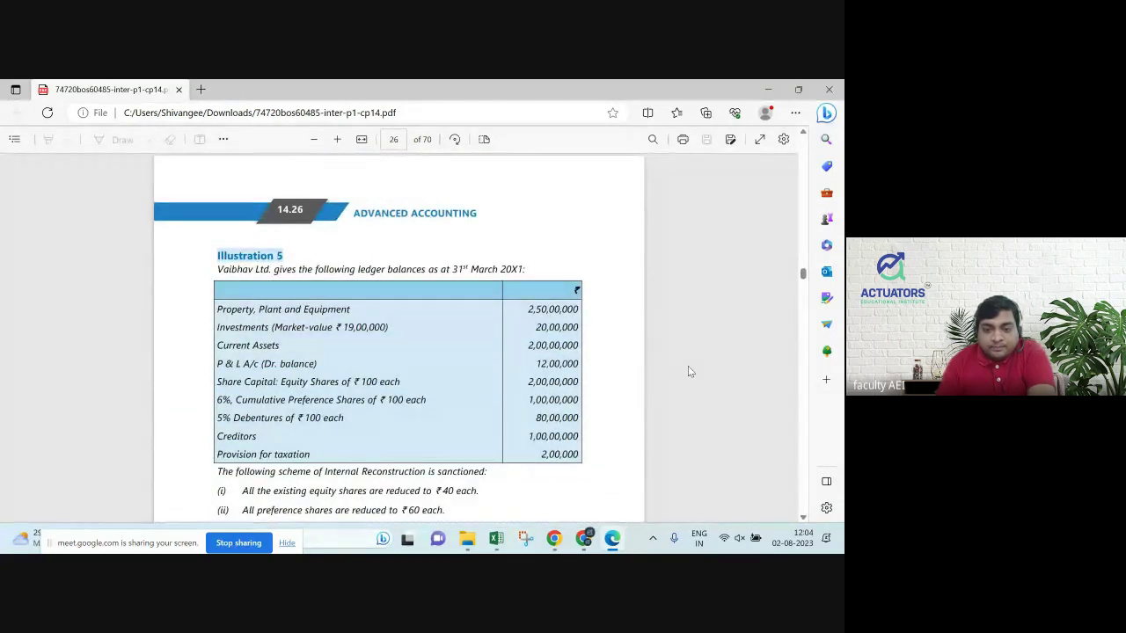
{"action": "scroll", "coordinate": [689, 371], "scroll_direction": "down", "scroll_amount": 3}
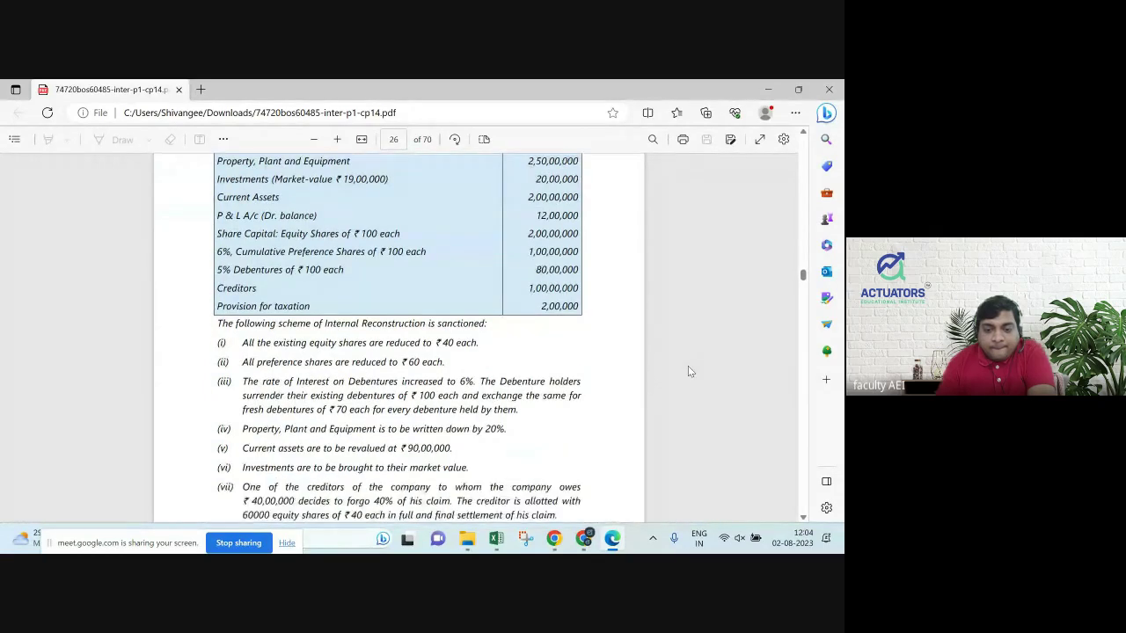
{"action": "scroll", "coordinate": [689, 370], "scroll_direction": "down", "scroll_amount": 6}
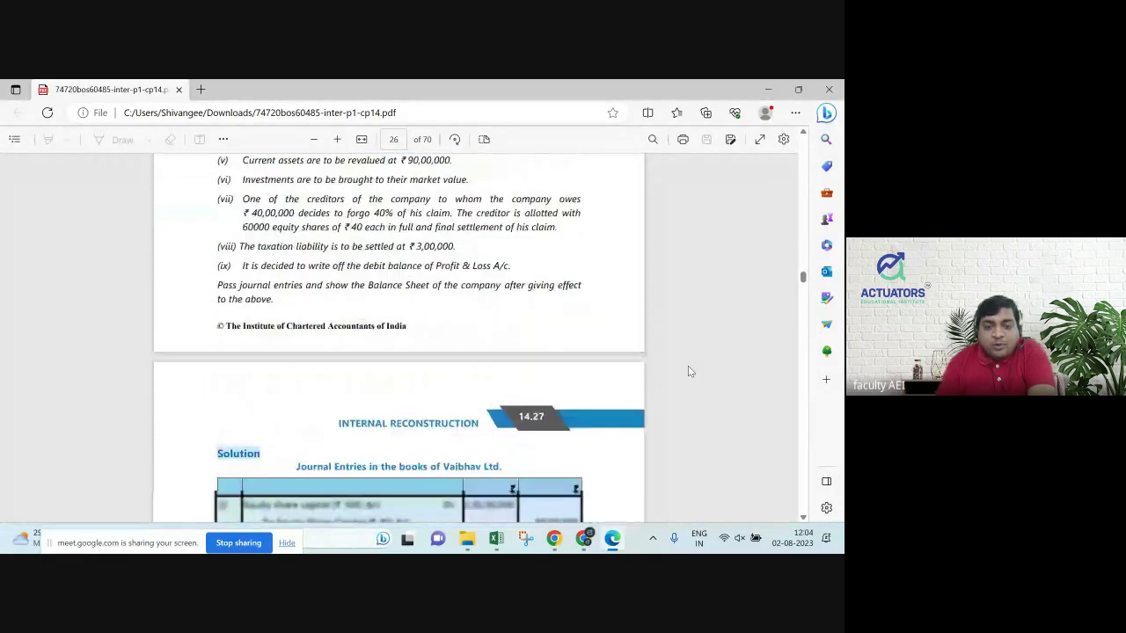
{"action": "scroll", "coordinate": [689, 369], "scroll_direction": "down", "scroll_amount": 2}
{"action": "scroll", "coordinate": [689, 370], "scroll_direction": "up", "scroll_amount": 3}
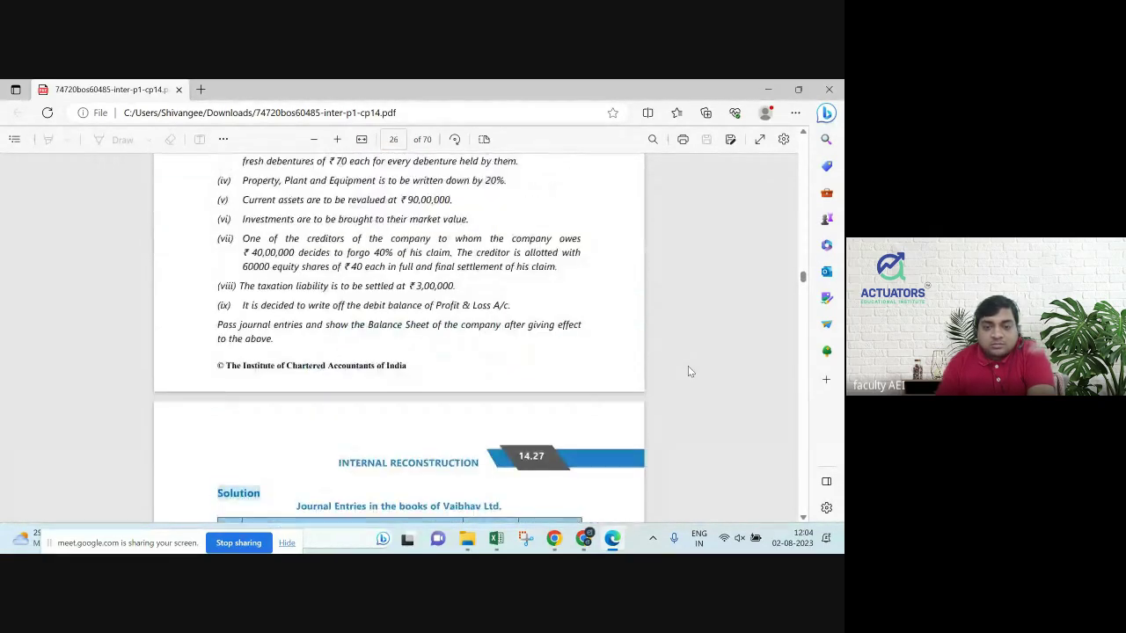
{"action": "scroll", "coordinate": [689, 371], "scroll_direction": "up", "scroll_amount": 7}
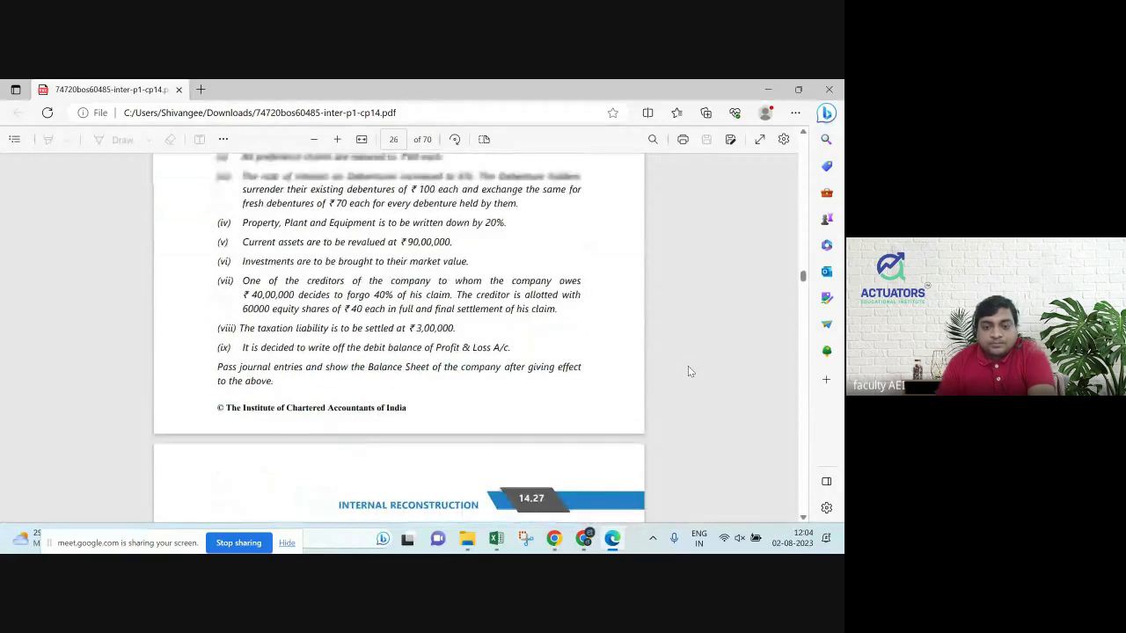
{"action": "scroll", "coordinate": [689, 370], "scroll_direction": "down", "scroll_amount": 1}
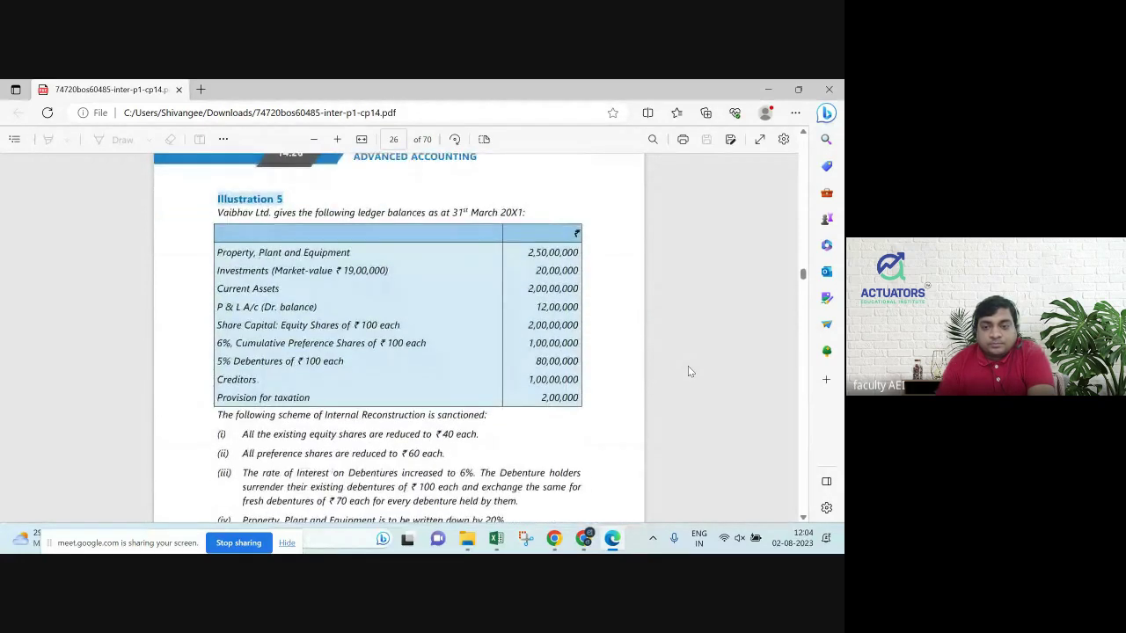
{"action": "scroll", "coordinate": [689, 371], "scroll_direction": "up", "scroll_amount": 1}
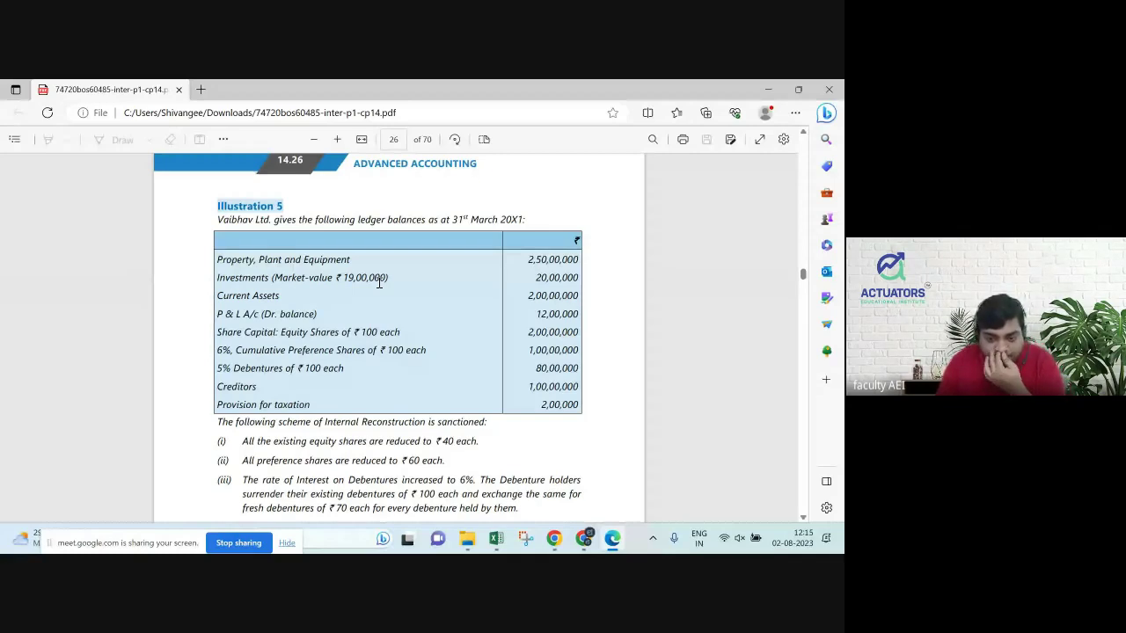
{"action": "scroll", "coordinate": [379, 282], "scroll_direction": "down", "scroll_amount": 1}
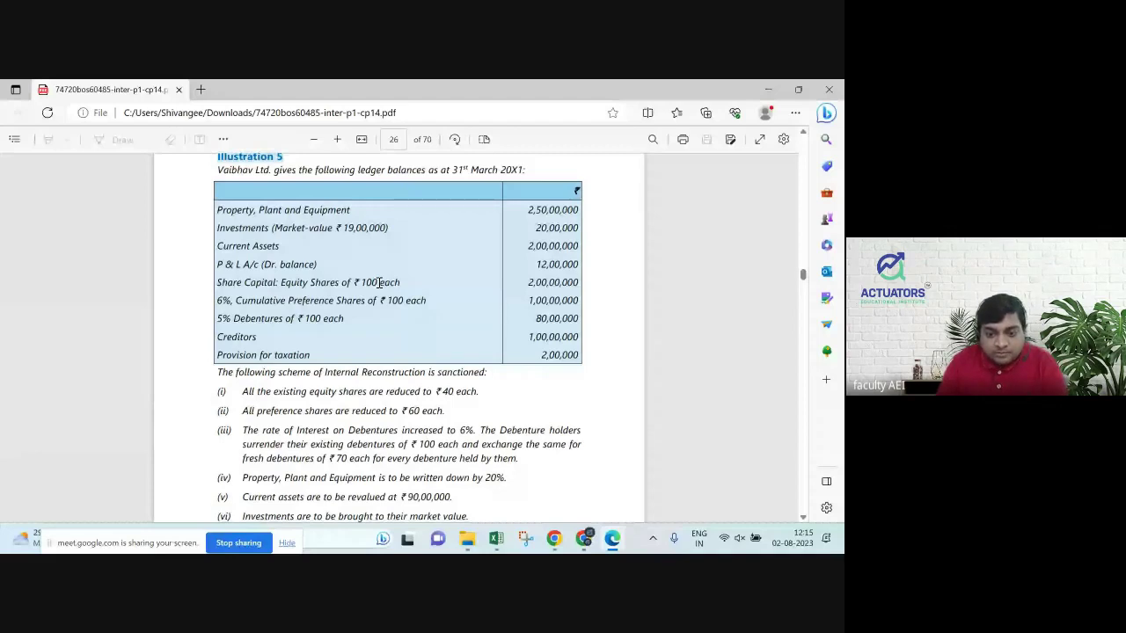
{"action": "scroll", "coordinate": [379, 282], "scroll_direction": "down", "scroll_amount": 1}
{"action": "scroll", "coordinate": [379, 281], "scroll_direction": "down", "scroll_amount": 1}
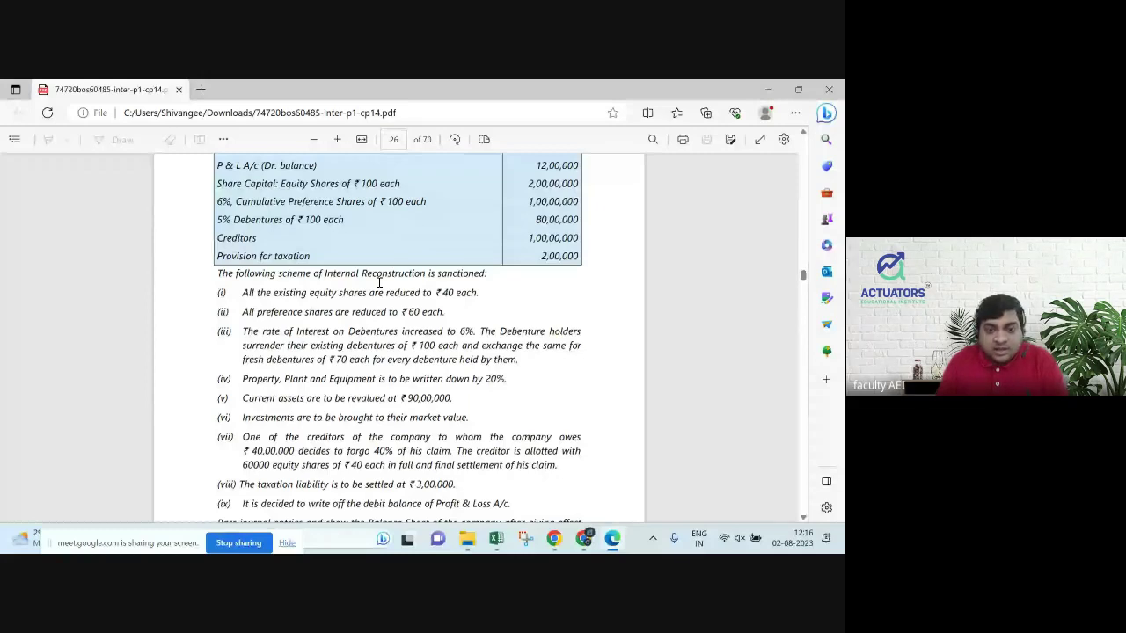
{"action": "scroll", "coordinate": [380, 282], "scroll_direction": "up", "scroll_amount": 2}
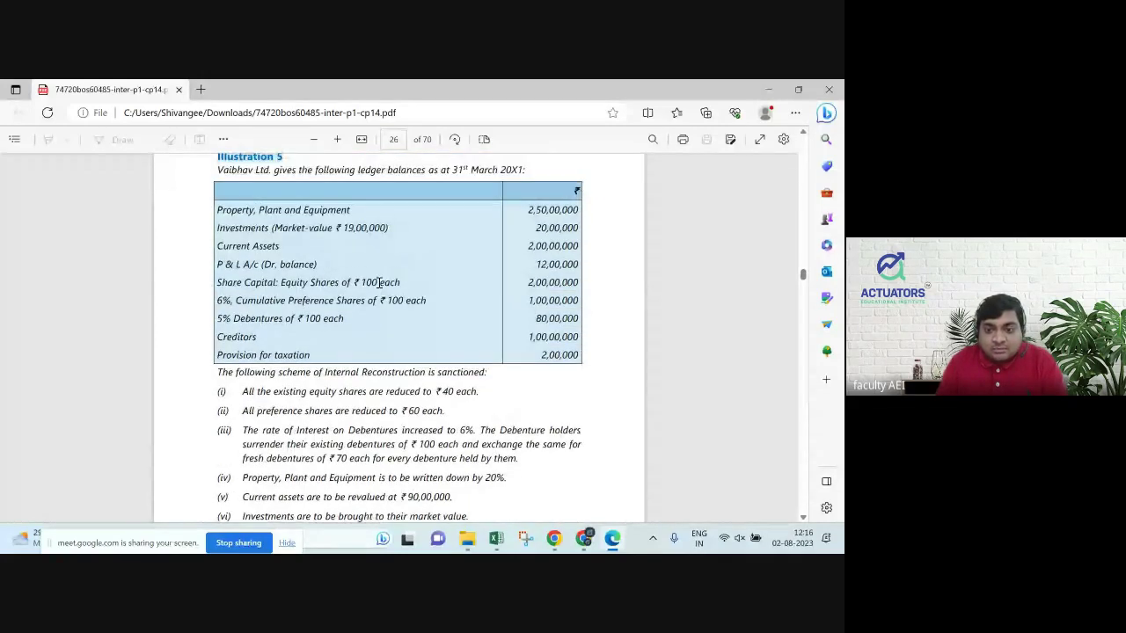
{"action": "scroll", "coordinate": [380, 282], "scroll_direction": "down", "scroll_amount": 4}
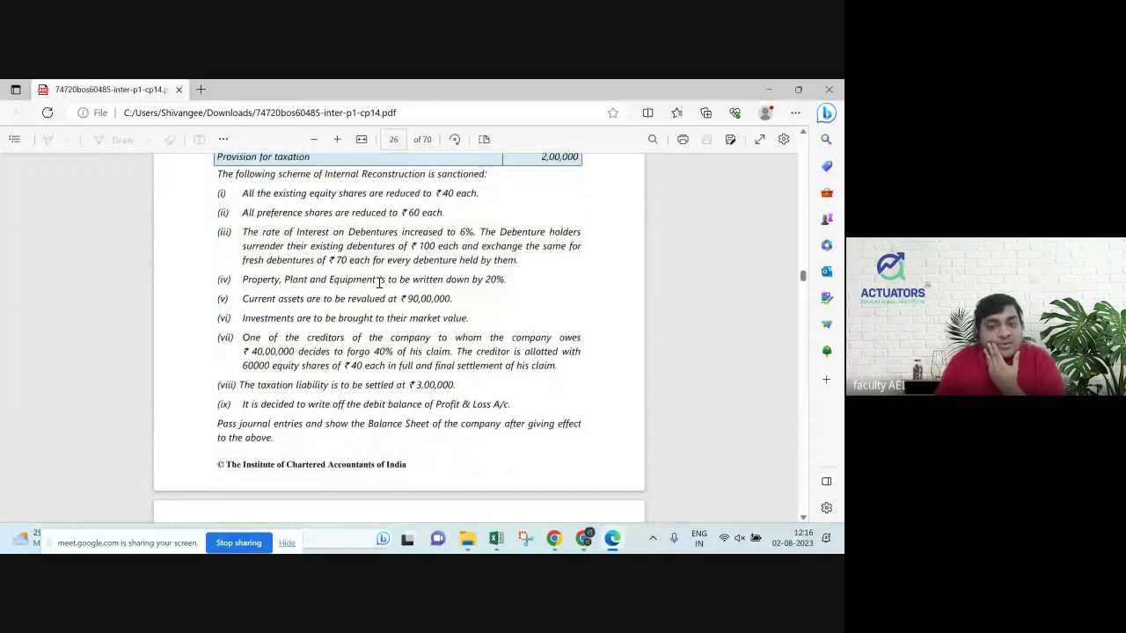
Examine the Illustration 5 solution: journal entries, reduced balance sheet, notes to accounts and the Capital Reduction Account working note.
{"action": "scroll", "coordinate": [380, 281], "scroll_direction": "down", "scroll_amount": 10}
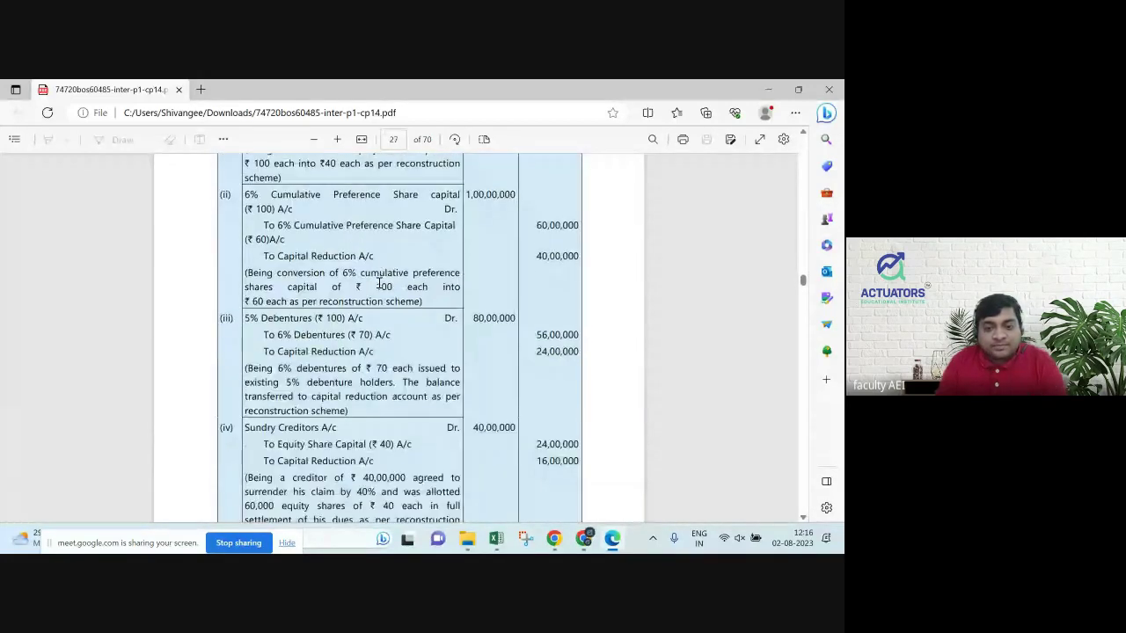
{"action": "scroll", "coordinate": [380, 282], "scroll_direction": "down", "scroll_amount": 10}
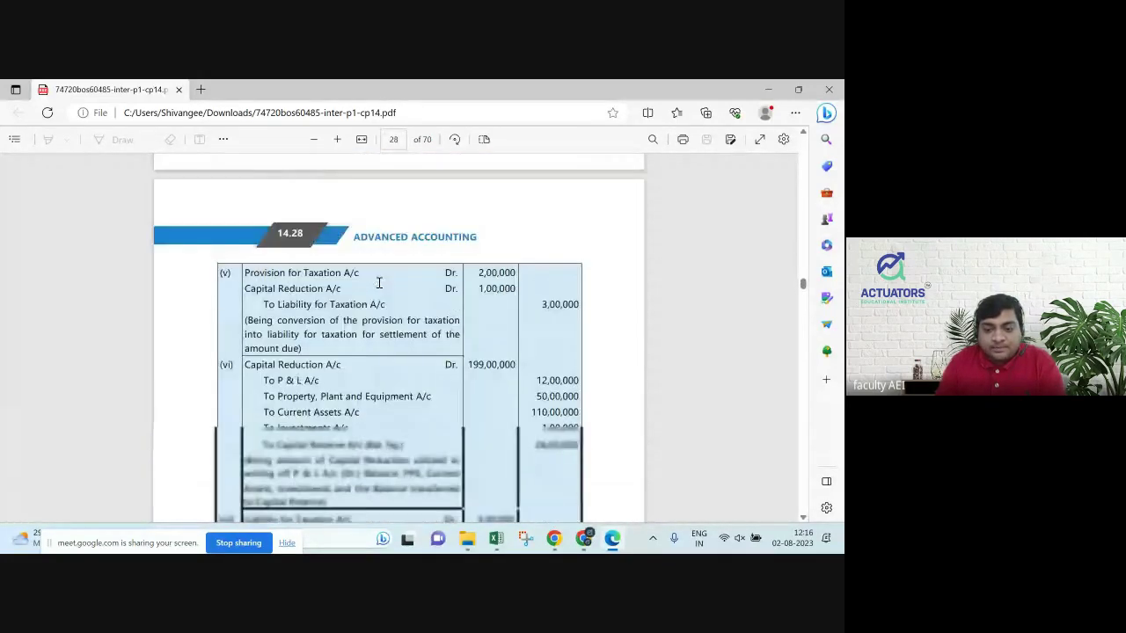
{"action": "scroll", "coordinate": [379, 282], "scroll_direction": "down", "scroll_amount": 1}
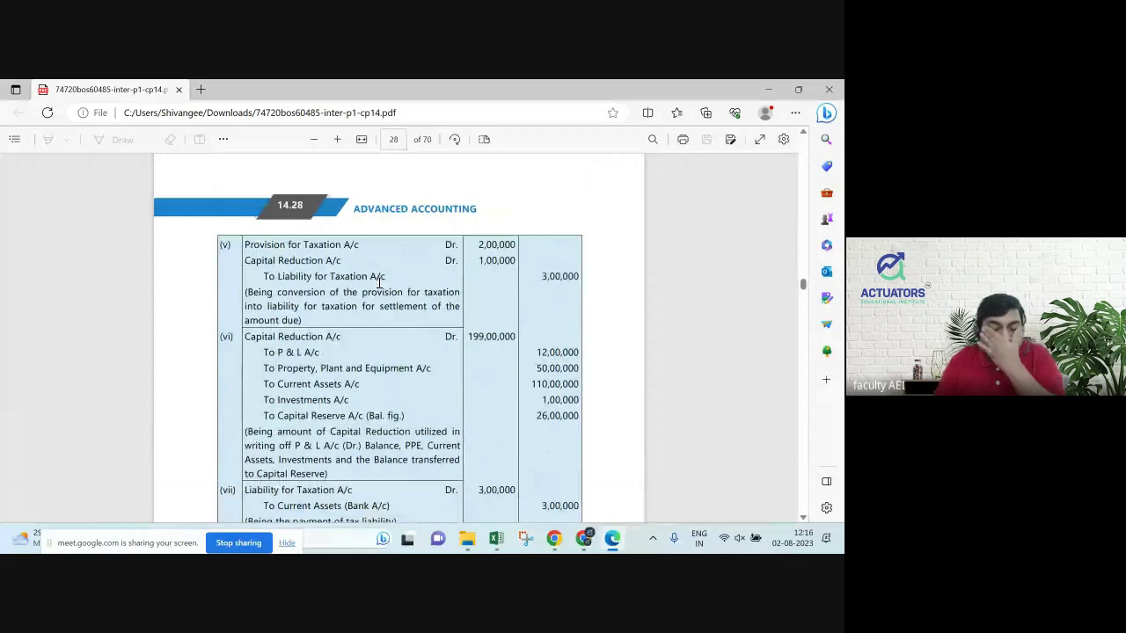
{"action": "scroll", "coordinate": [379, 282], "scroll_direction": "down", "scroll_amount": 8}
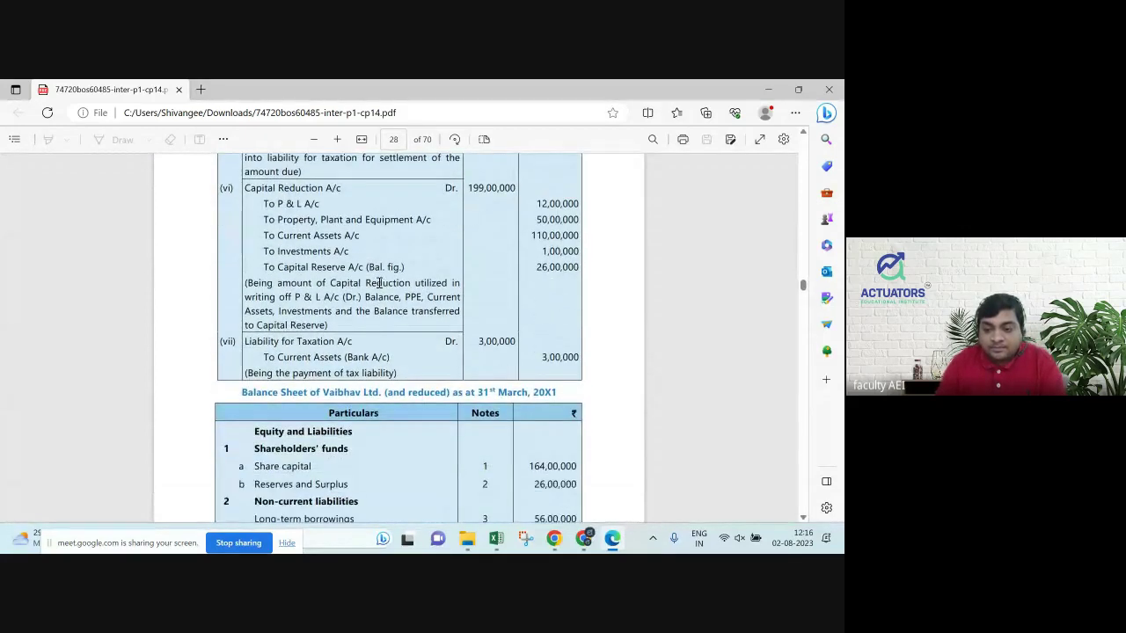
{"action": "scroll", "coordinate": [379, 283], "scroll_direction": "down", "scroll_amount": 10}
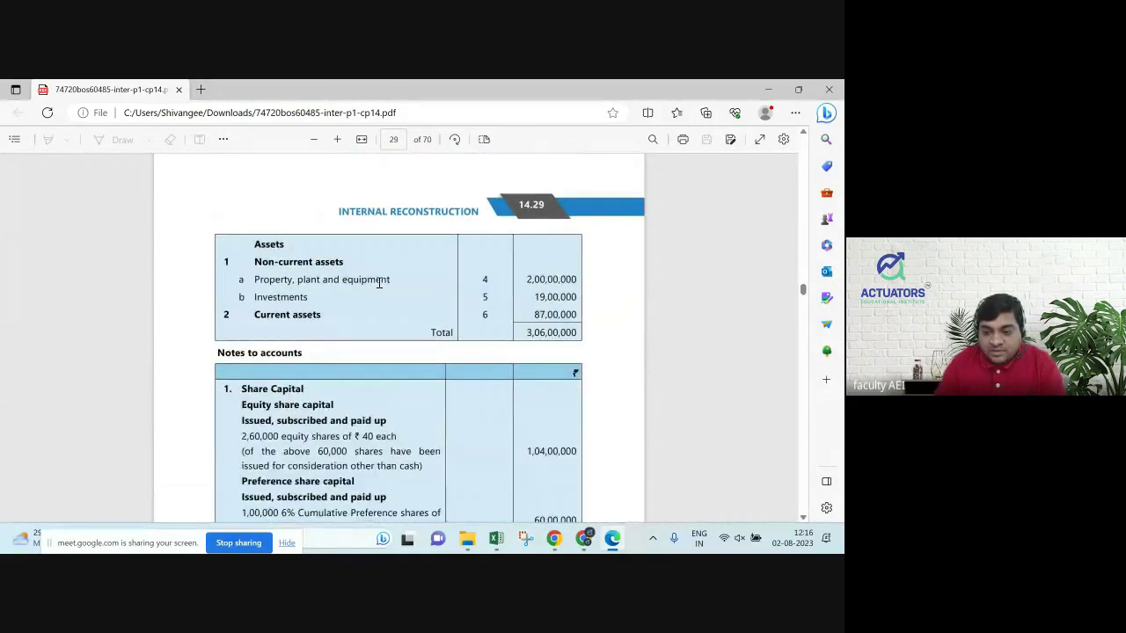
{"action": "scroll", "coordinate": [379, 283], "scroll_direction": "down", "scroll_amount": 3}
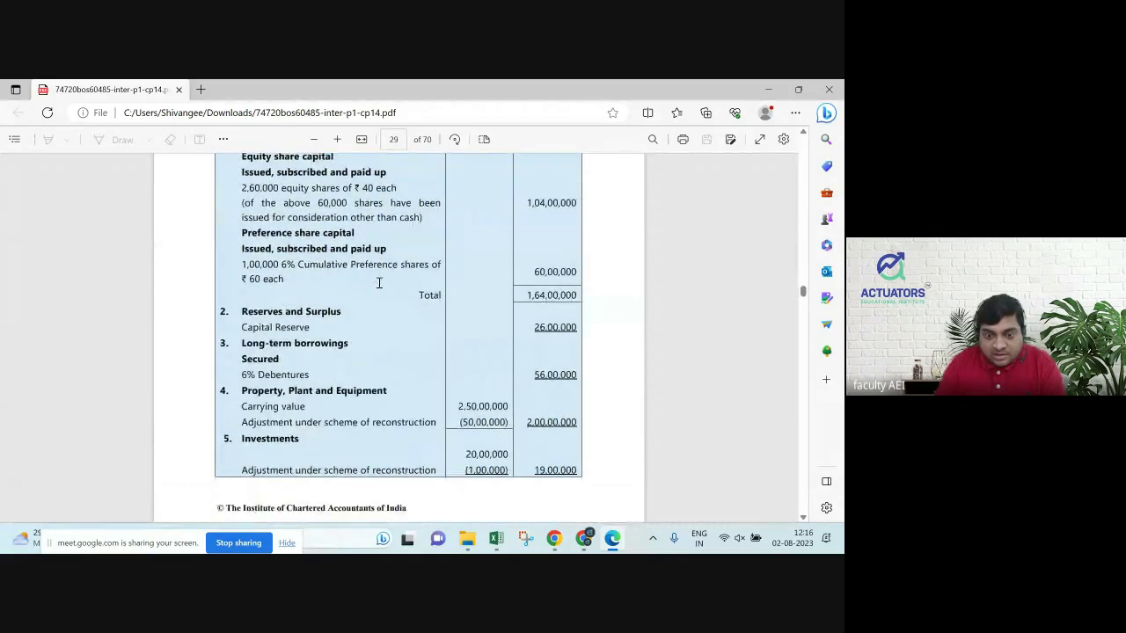
{"action": "scroll", "coordinate": [379, 282], "scroll_direction": "up", "scroll_amount": 6}
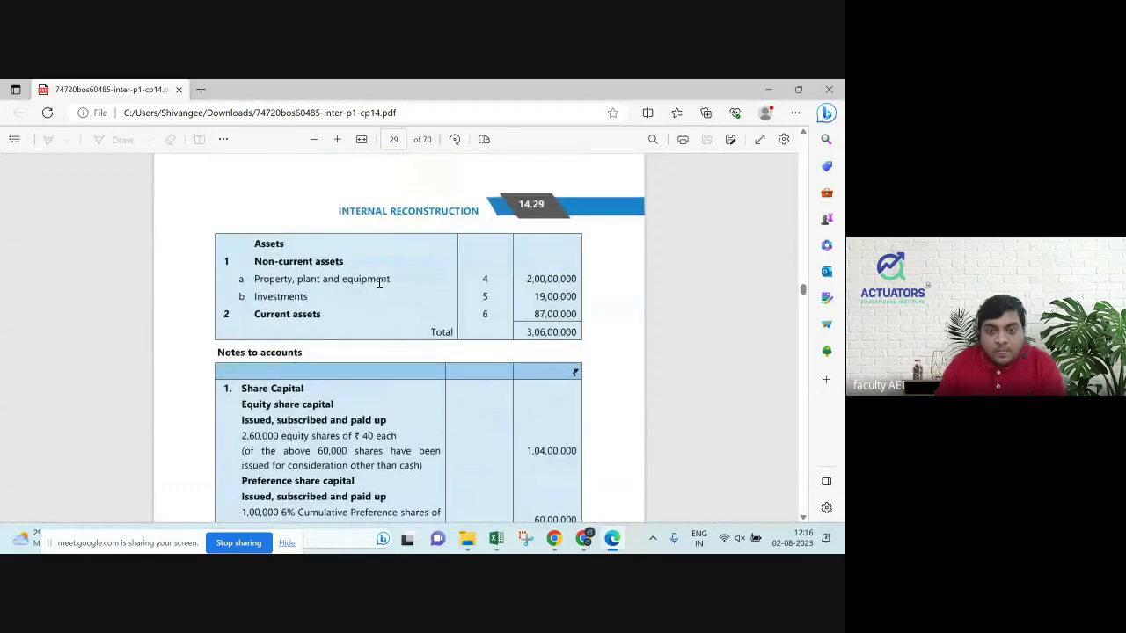
{"action": "scroll", "coordinate": [380, 283], "scroll_direction": "down", "scroll_amount": 14}
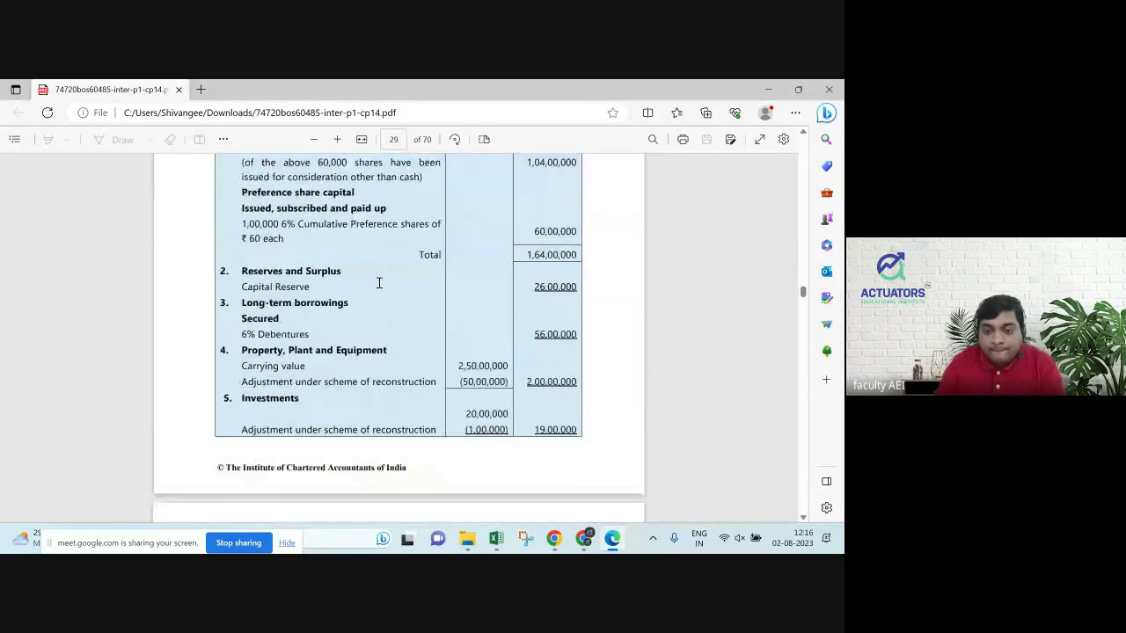
{"action": "scroll", "coordinate": [380, 283], "scroll_direction": "down", "scroll_amount": 12}
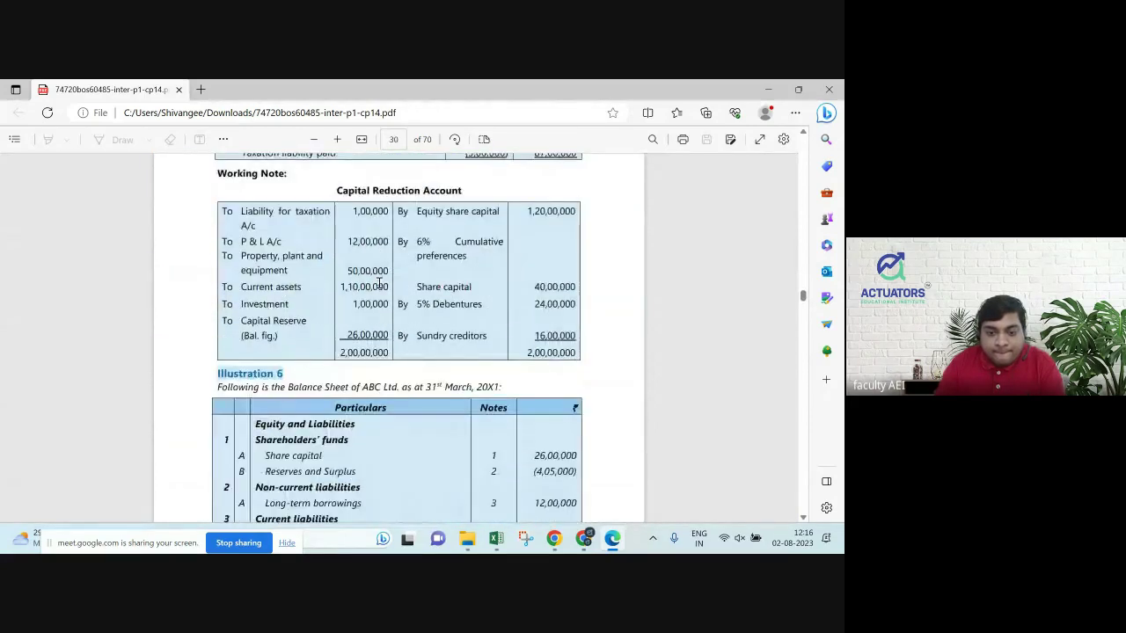
Examine Illustration 6 on ABC Ltd., from its balance sheet and notes through to the reconstruction scheme and requirements.
{"action": "scroll", "coordinate": [379, 283], "scroll_direction": "down", "scroll_amount": 4}
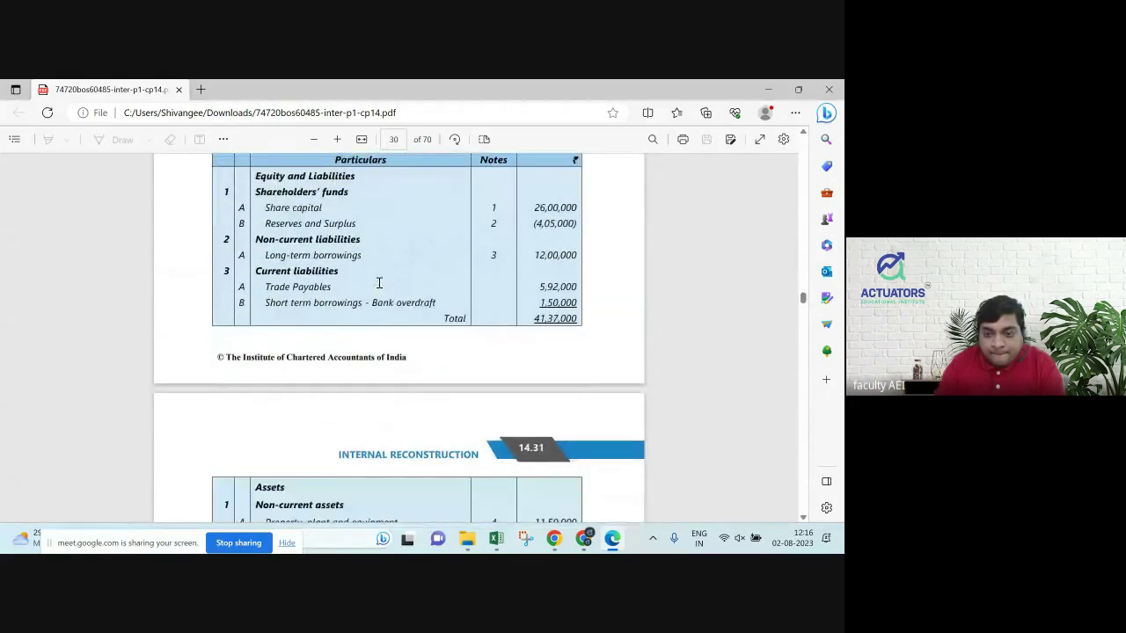
{"action": "scroll", "coordinate": [379, 282], "scroll_direction": "down", "scroll_amount": 10}
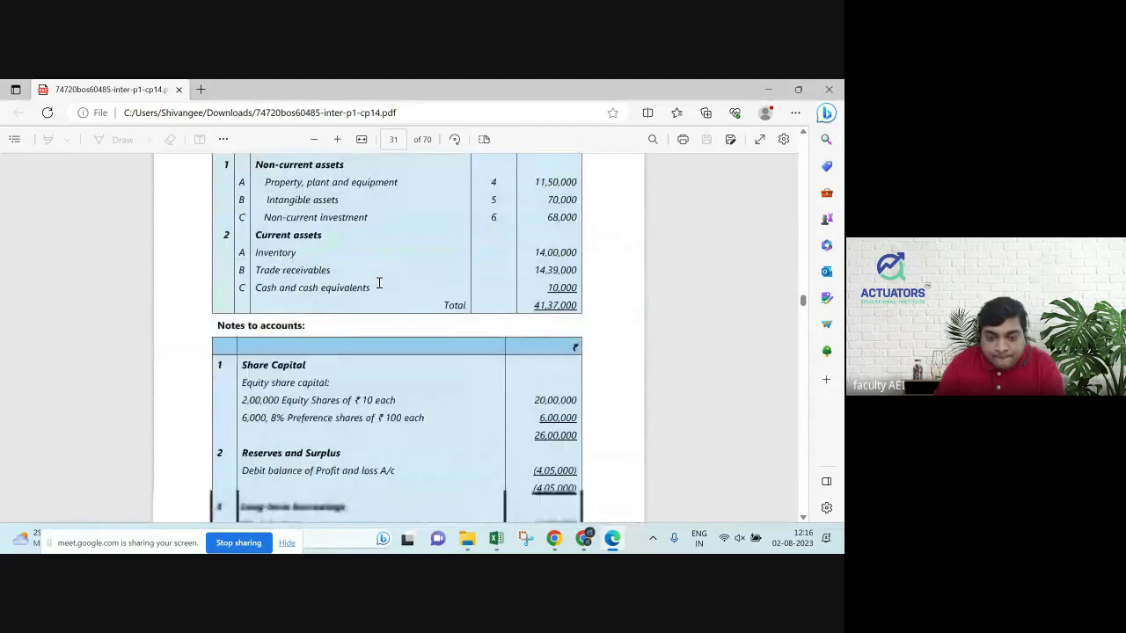
{"action": "scroll", "coordinate": [380, 283], "scroll_direction": "down", "scroll_amount": 11}
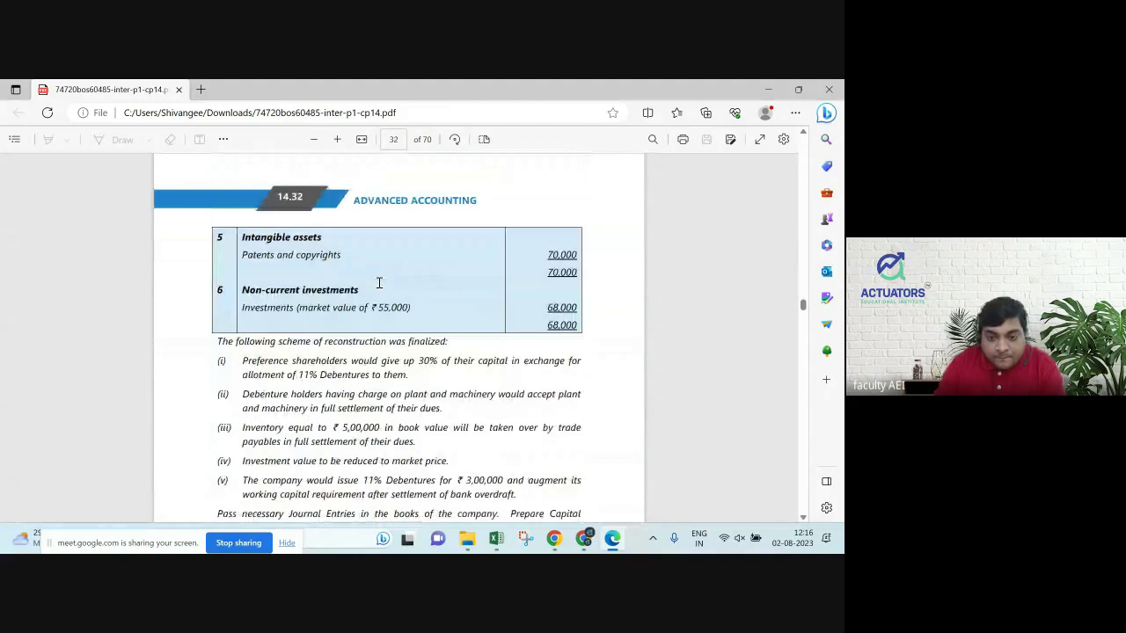
{"action": "scroll", "coordinate": [379, 282], "scroll_direction": "down", "scroll_amount": 1}
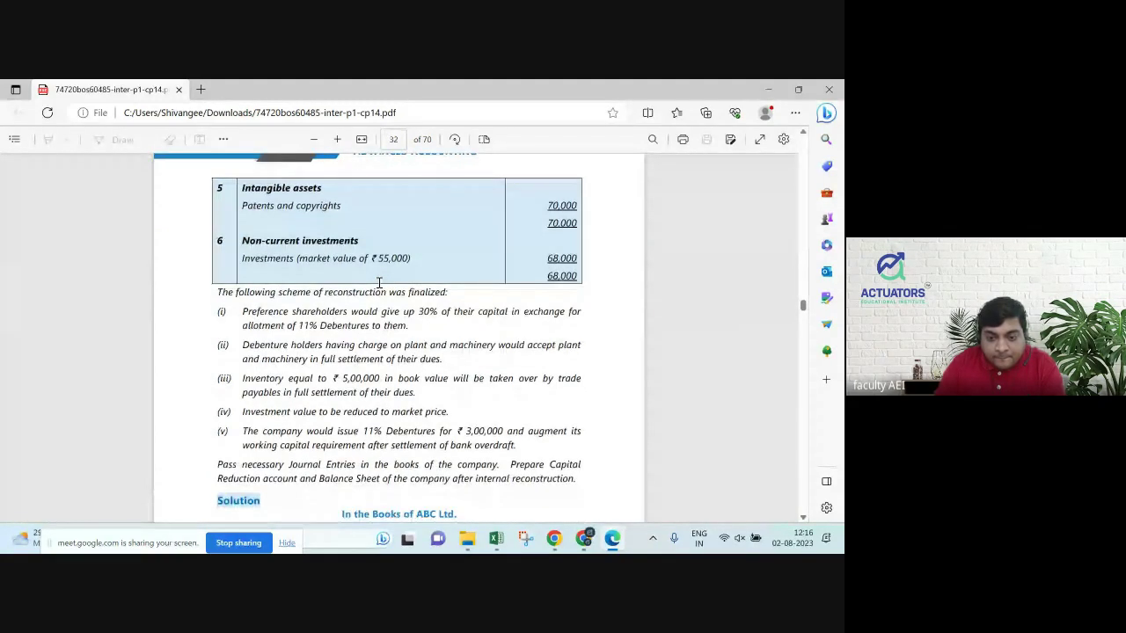
Go back to Illustration 5 on page 14.26 and reread Vaibhav Ltd.'s ledger balances and reconstruction scheme.
{"action": "scroll", "coordinate": [379, 282], "scroll_direction": "down", "scroll_amount": 2}
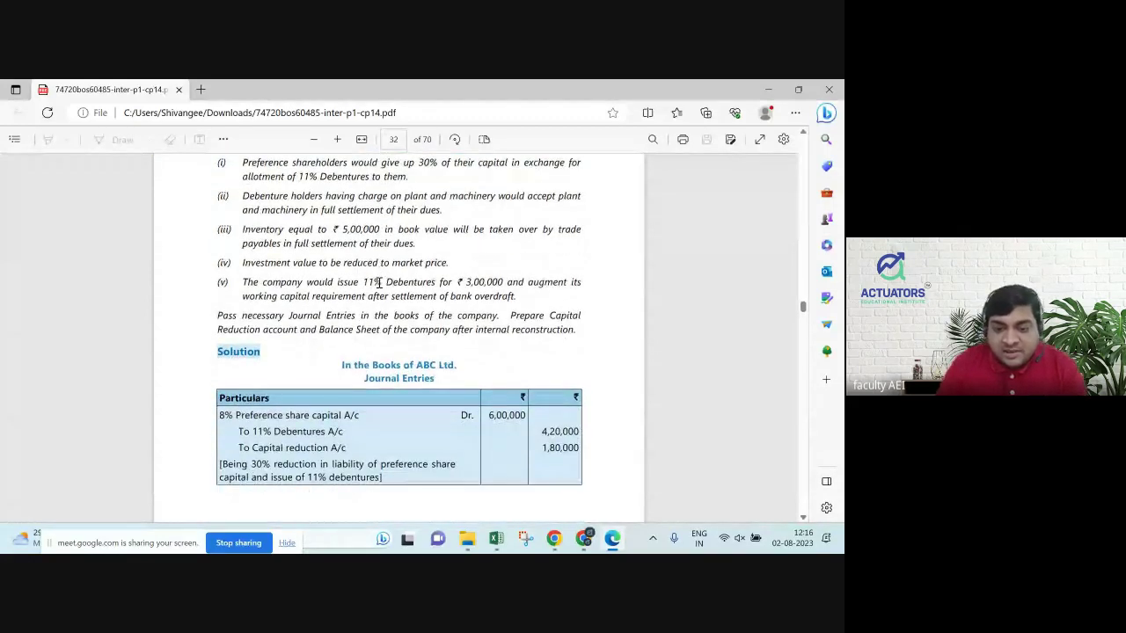
{"action": "scroll", "coordinate": [379, 283], "scroll_direction": "up", "scroll_amount": 20}
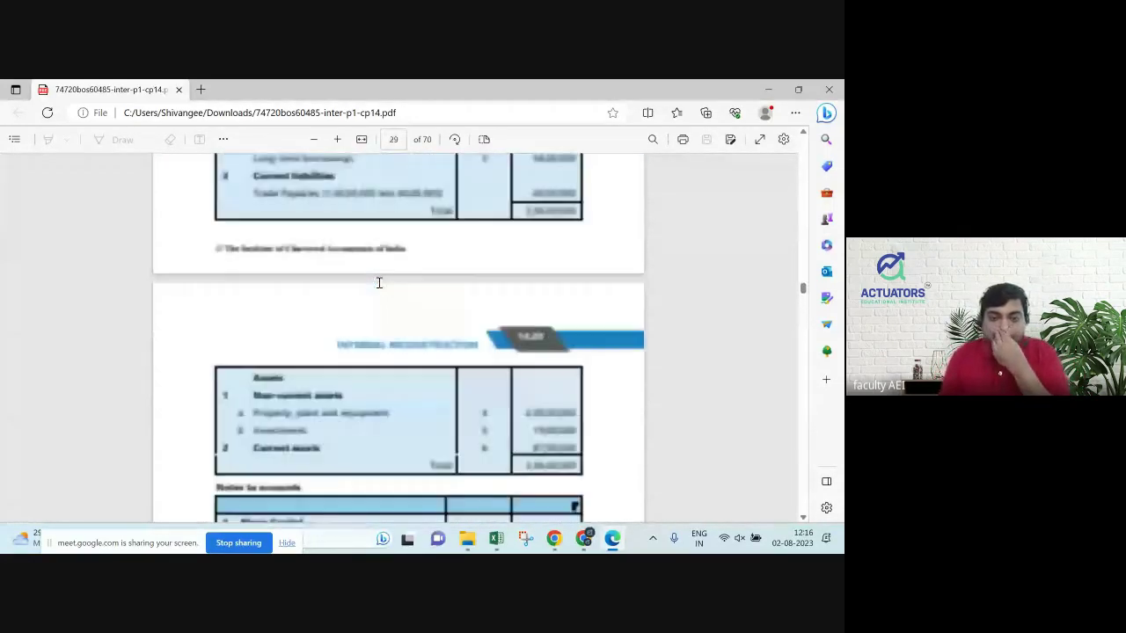
{"action": "scroll", "coordinate": [380, 282], "scroll_direction": "up", "scroll_amount": 15}
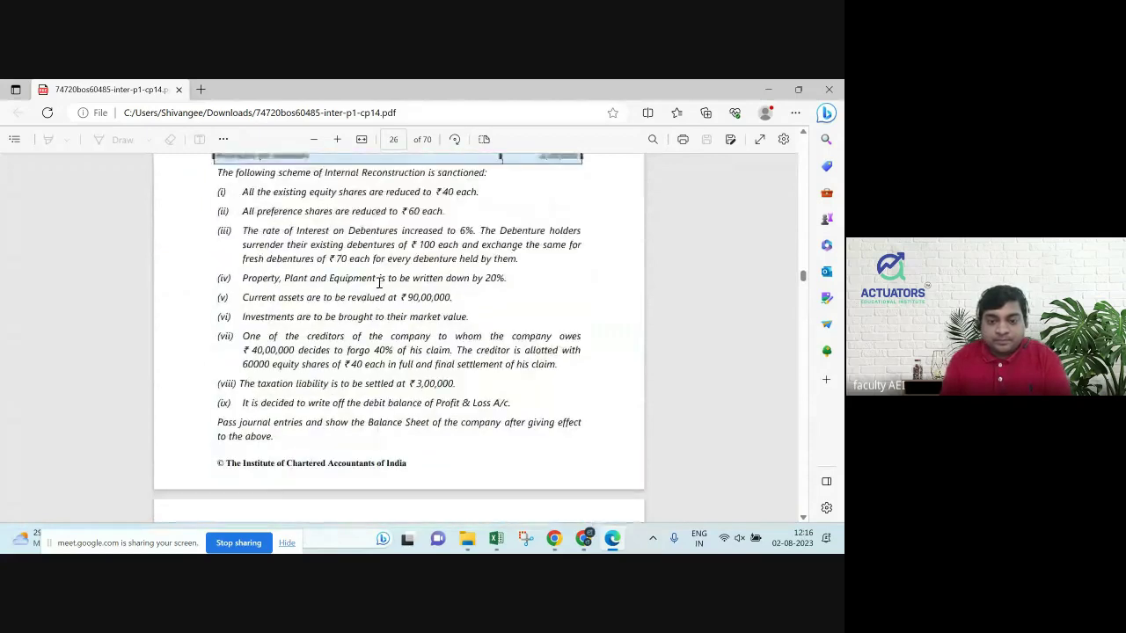
{"action": "scroll", "coordinate": [379, 282], "scroll_direction": "up", "scroll_amount": 4}
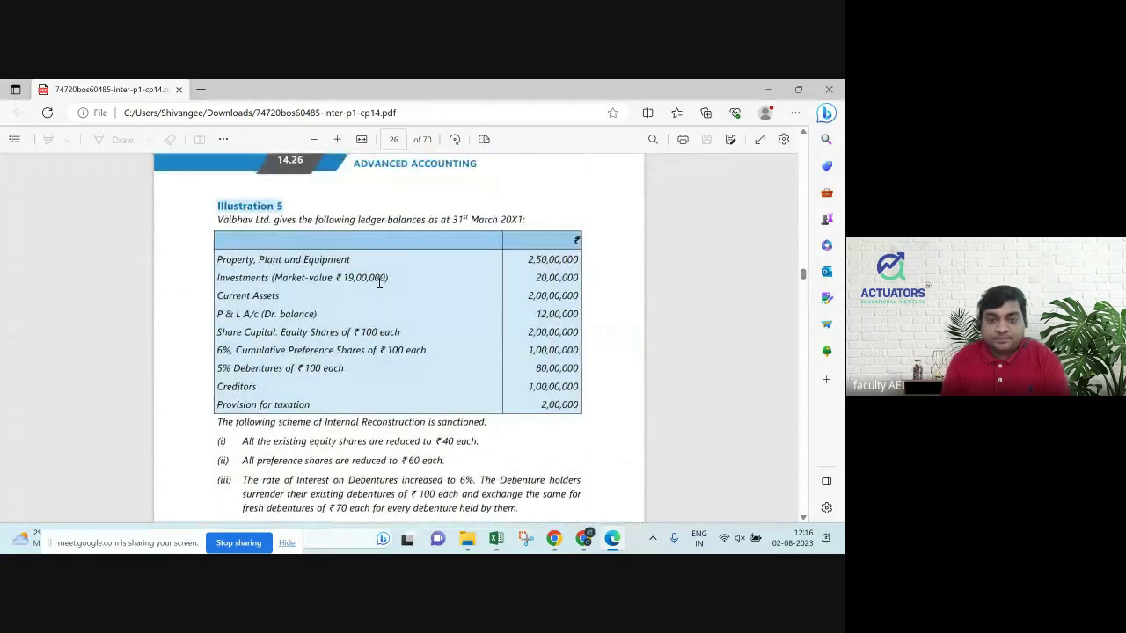
{"action": "scroll", "coordinate": [379, 282], "scroll_direction": "down", "scroll_amount": 2}
{"action": "scroll", "coordinate": [379, 283], "scroll_direction": "down", "scroll_amount": 2}
{"action": "scroll", "coordinate": [380, 282], "scroll_direction": "up", "scroll_amount": 1}
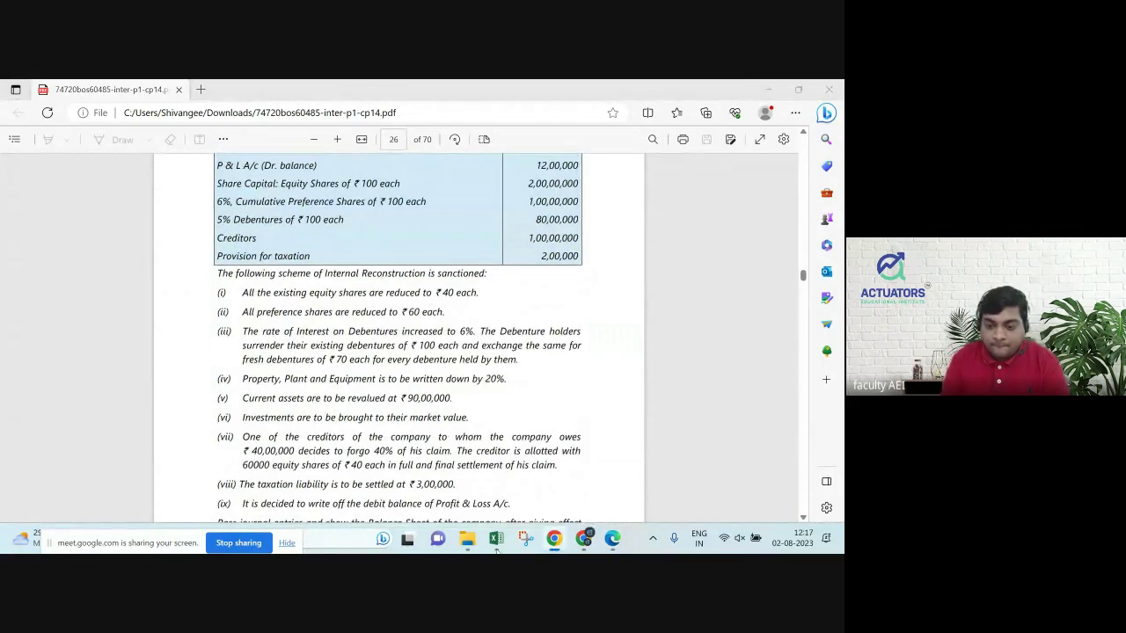
Switch to the AP Inter Accounts 31st july 23 workbook in Excel and add a bold, underlined heading "Illustration 5" in A259.
{"action": "left_click", "coordinate": [495, 541]}
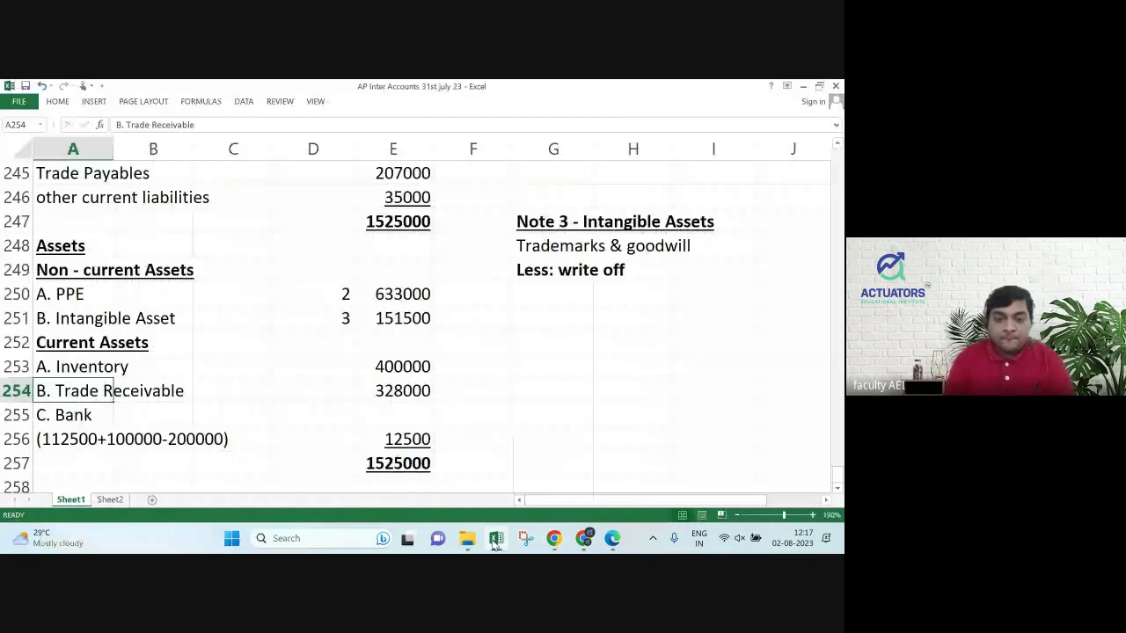
{"action": "key", "text": "Down"}
{"action": "key", "text": "Down"}
{"action": "key", "text": "Down"}
{"action": "key", "text": "Down"}
{"action": "key", "text": "Down"}
{"action": "key", "text": "Down"}
{"action": "key", "text": "Down"}
{"action": "key", "text": "Down"}
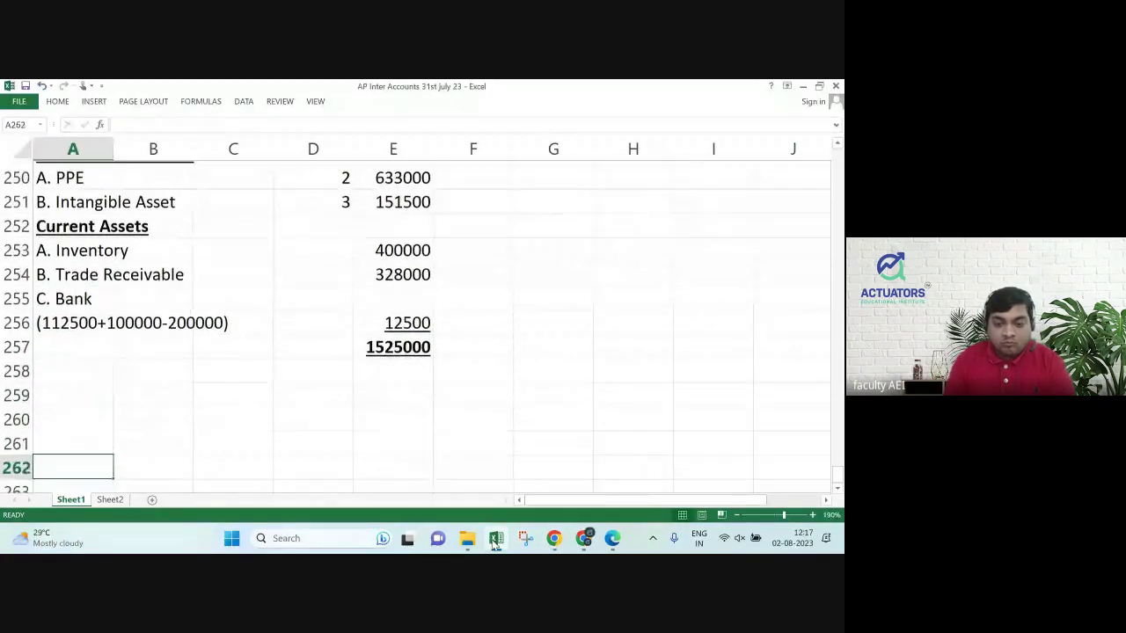
{"action": "key", "text": "Down"}
{"action": "key", "text": "Down"}
{"action": "key", "text": "Down"}
{"action": "key", "text": "Down"}
{"action": "key", "text": "Up"}
{"action": "key", "text": "Up"}
{"action": "key", "text": "Up"}
{"action": "key", "text": "Up"}
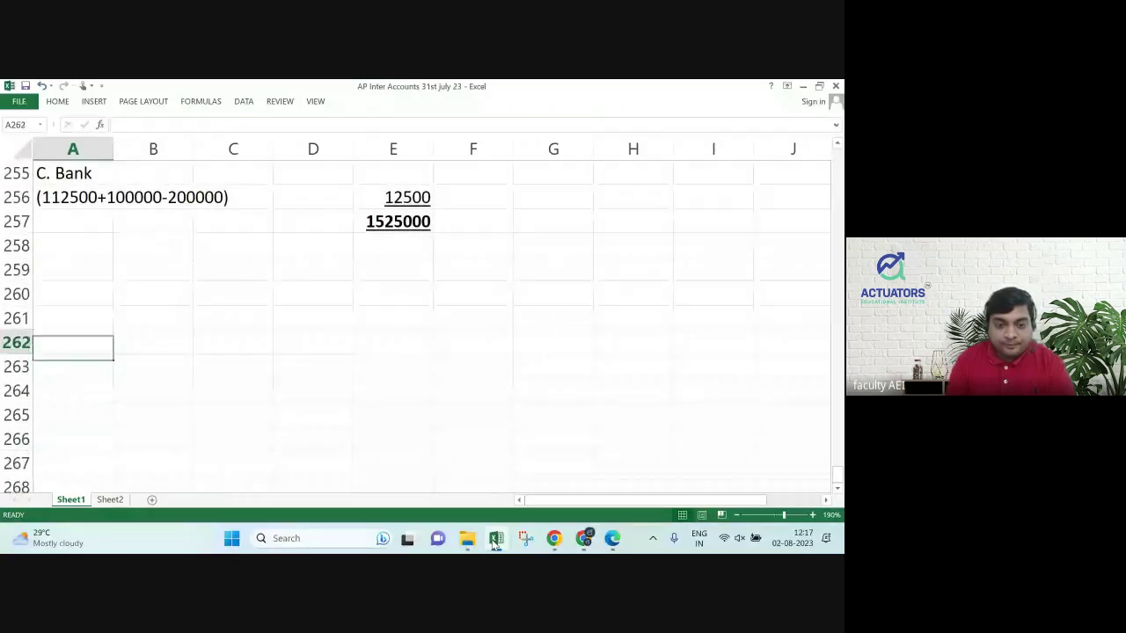
{"action": "key", "text": "Up"}
{"action": "key", "text": "Up"}
{"action": "key", "text": "Up"}
{"action": "type", "text": "Illust"}
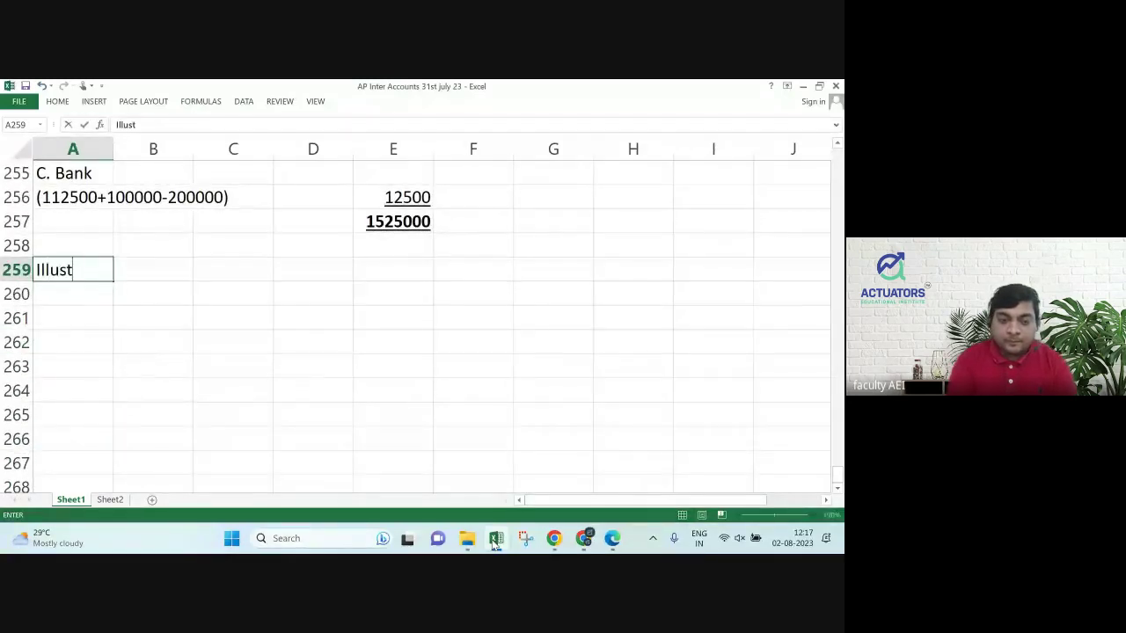
{"action": "type", "text": "ration 5"}
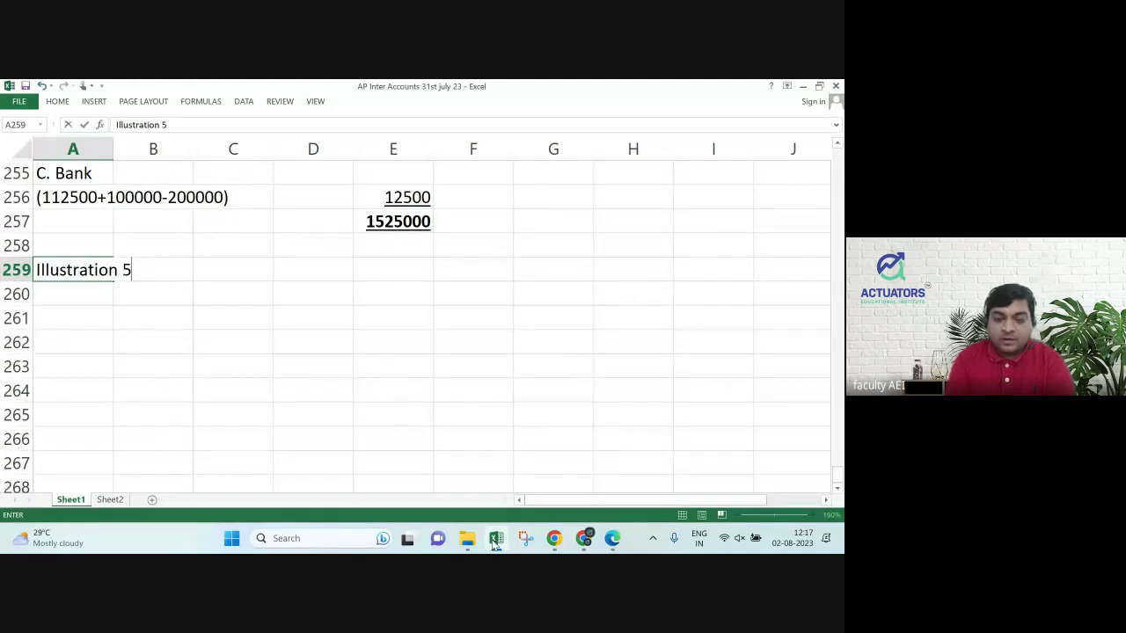
{"action": "key", "text": "Return"}
{"action": "key", "text": "Up"}
{"action": "key", "text": "ctrl+b"}
{"action": "key", "text": "ctrl+u"}
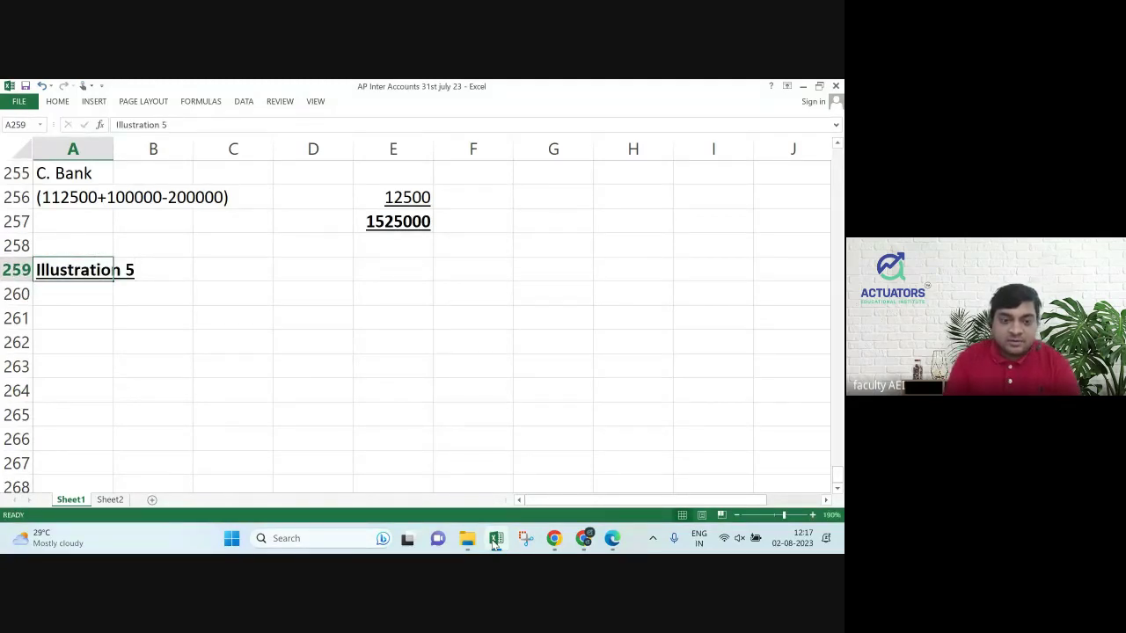
{"action": "key", "text": "Down"}
{"action": "key", "text": "Down"}
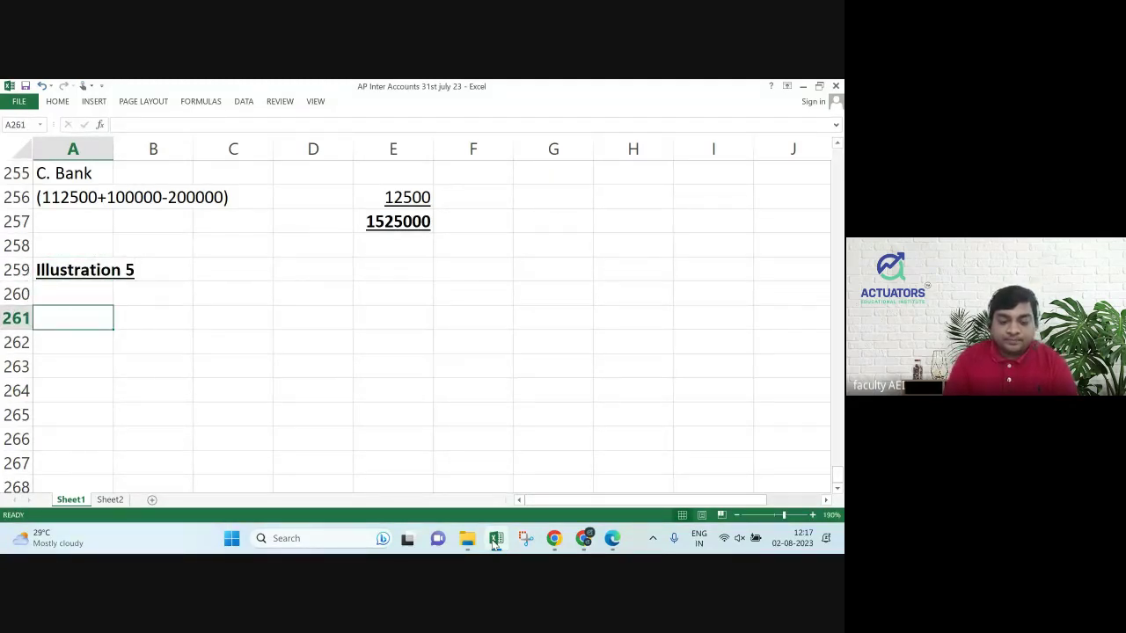
Switch to the PDF in Edge and check the company name and ledger balances given in Illustration 5.
{"action": "key", "text": "alt+Tab"}
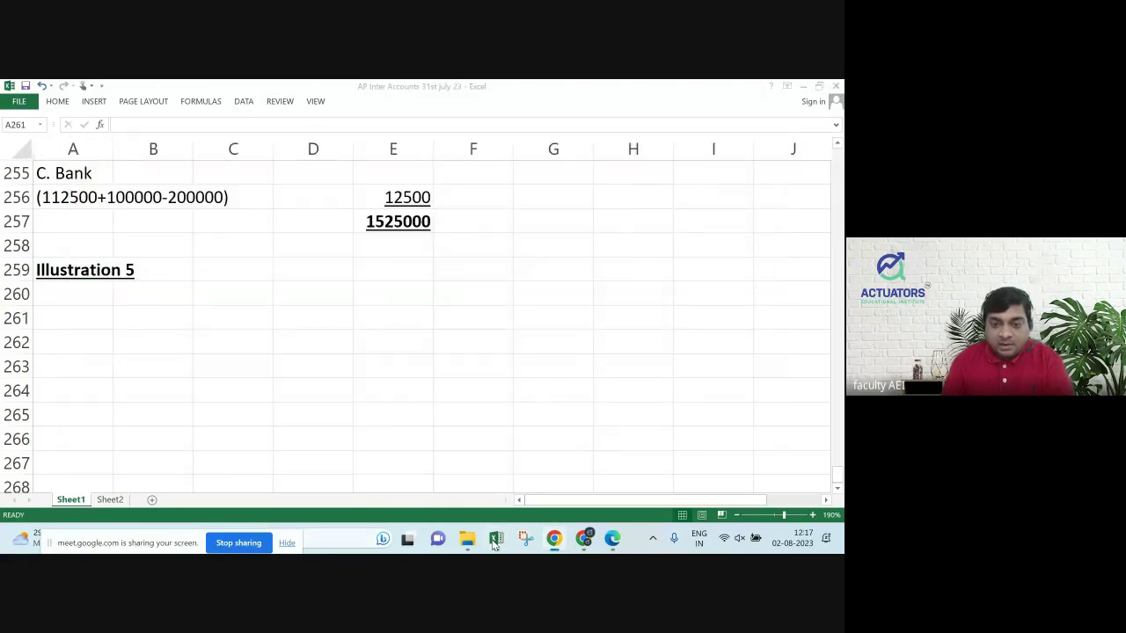
{"action": "key", "text": "alt+Tab"}
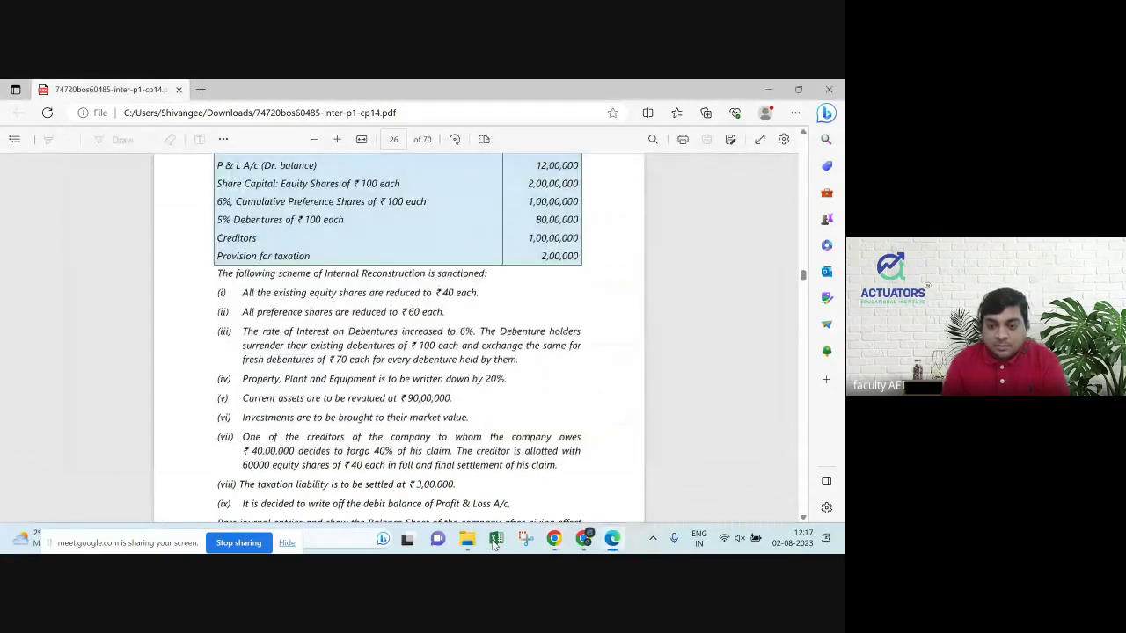
{"action": "key", "text": "Up"}
{"action": "key", "text": "Up"}
{"action": "key", "text": "Up"}
{"action": "key", "text": "Up"}
{"action": "key", "text": "Up"}
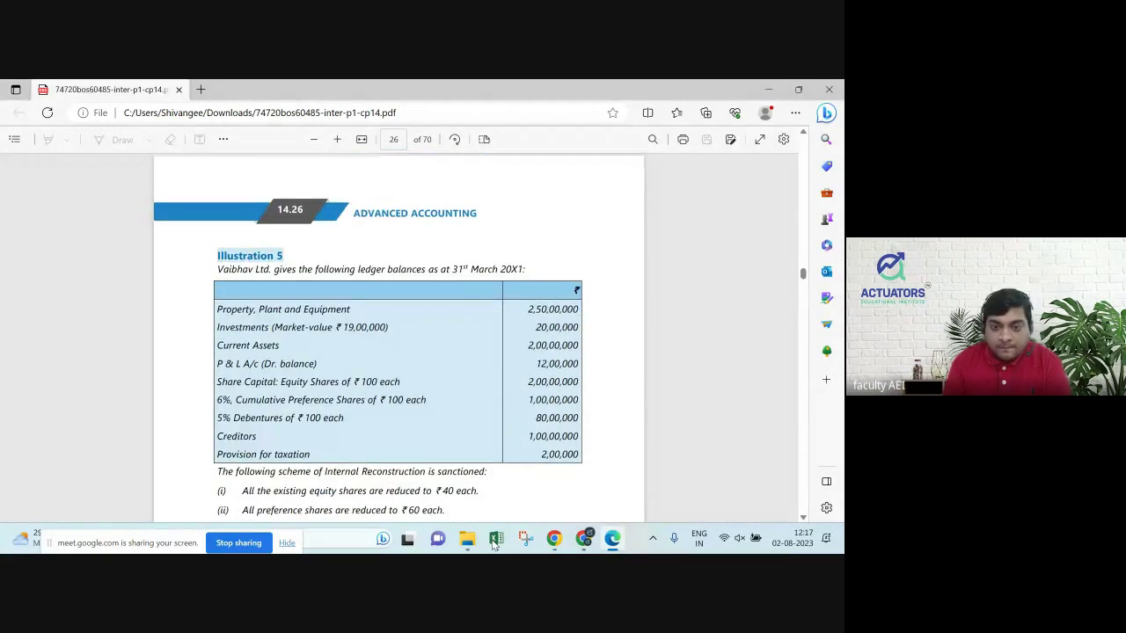
{"action": "key", "text": "Down"}
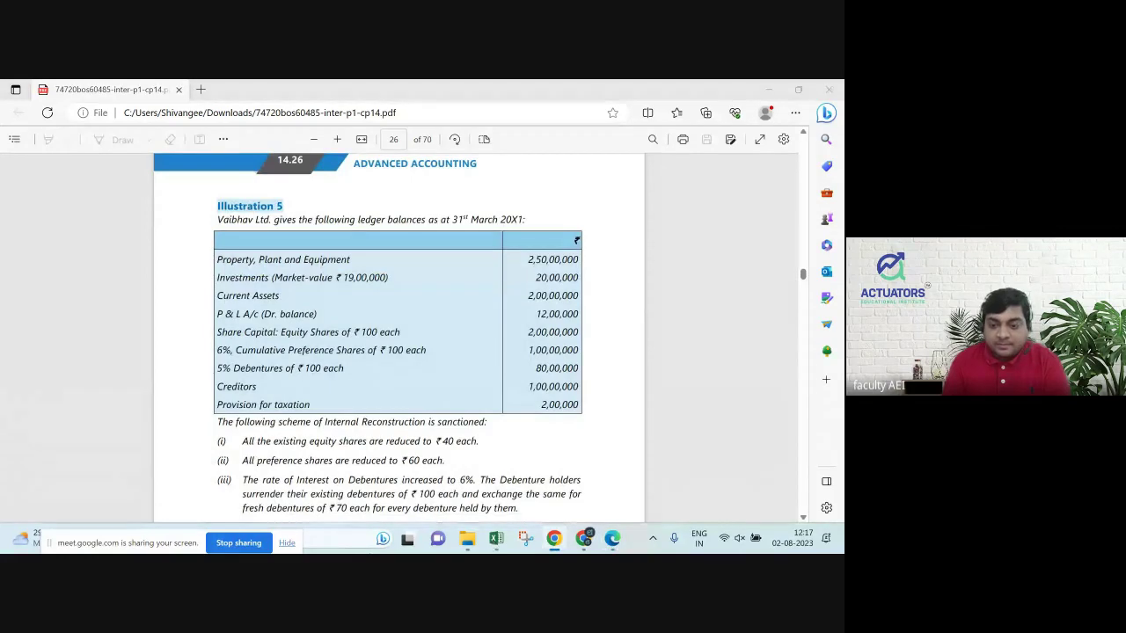
Switch back to the Excel workbook and enter "In the books of Vaibhav Ltd" in A261 and "Journal Entries" in A262.
{"action": "left_click", "coordinate": [498, 540]}
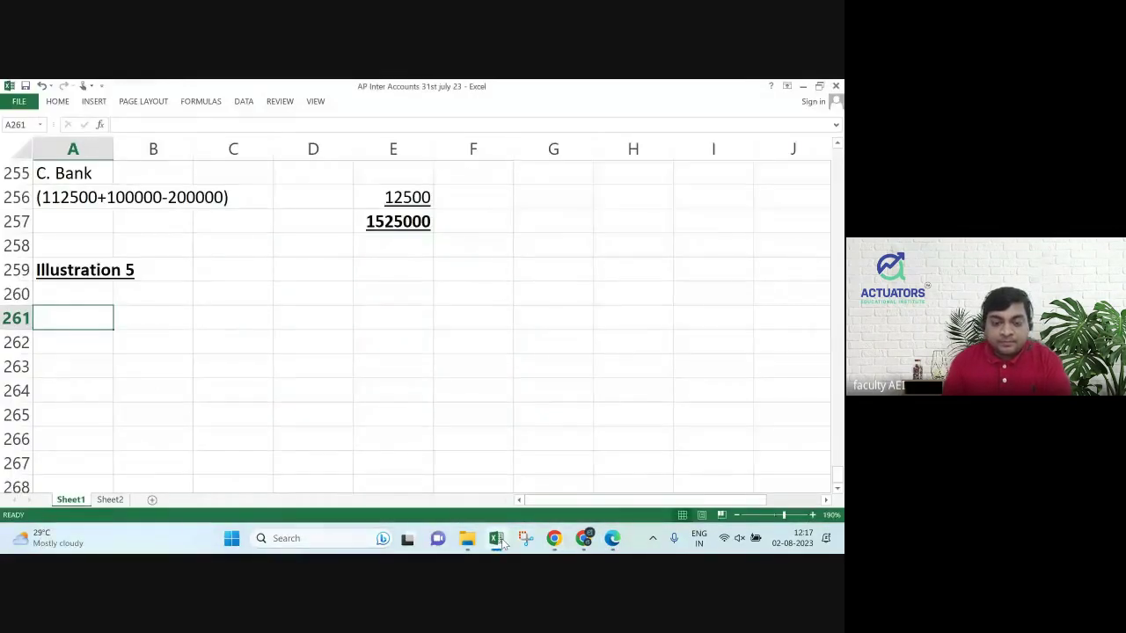
{"action": "type", "text": "In the "}
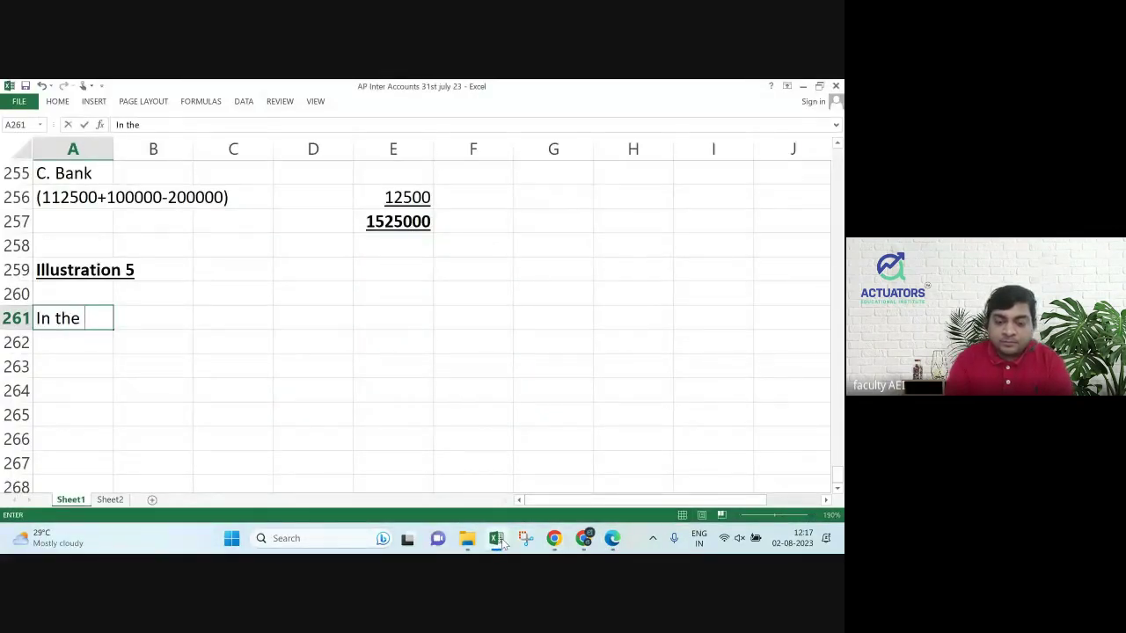
{"action": "type", "text": "books of "}
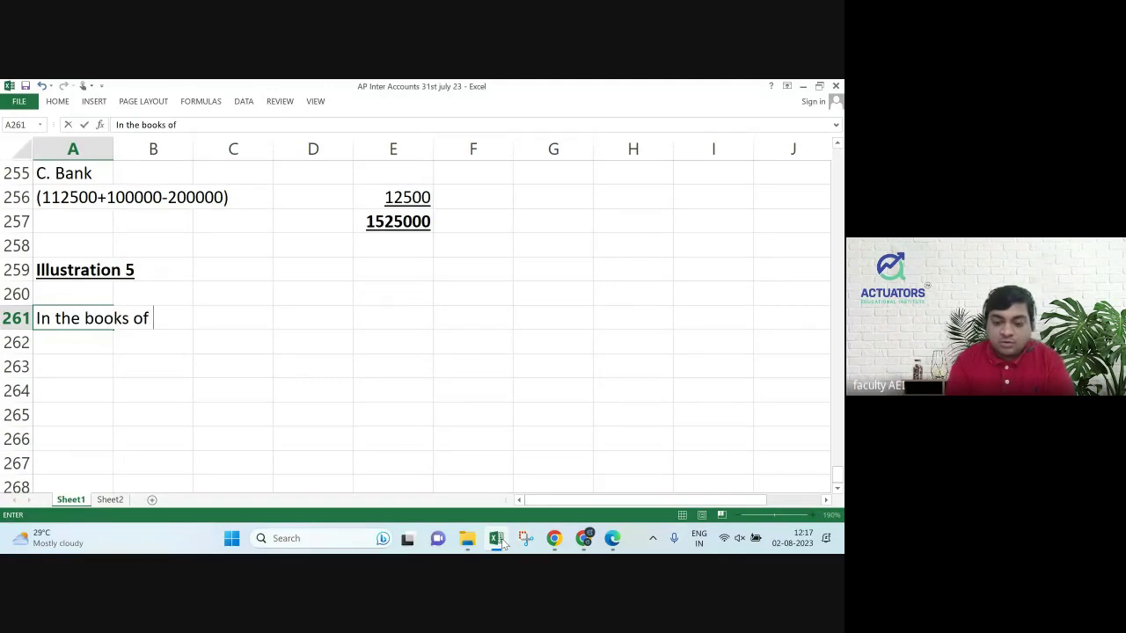
{"action": "type", "text": "Vaibhav"}
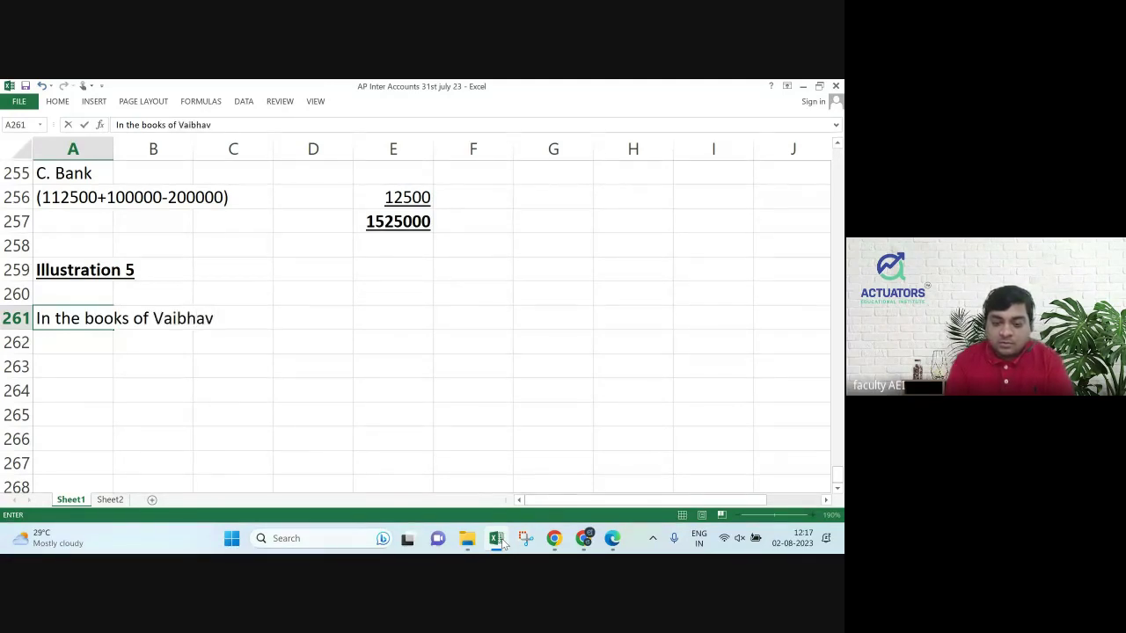
{"action": "type", "text": " Ltd"}
{"action": "key", "text": "Return"}
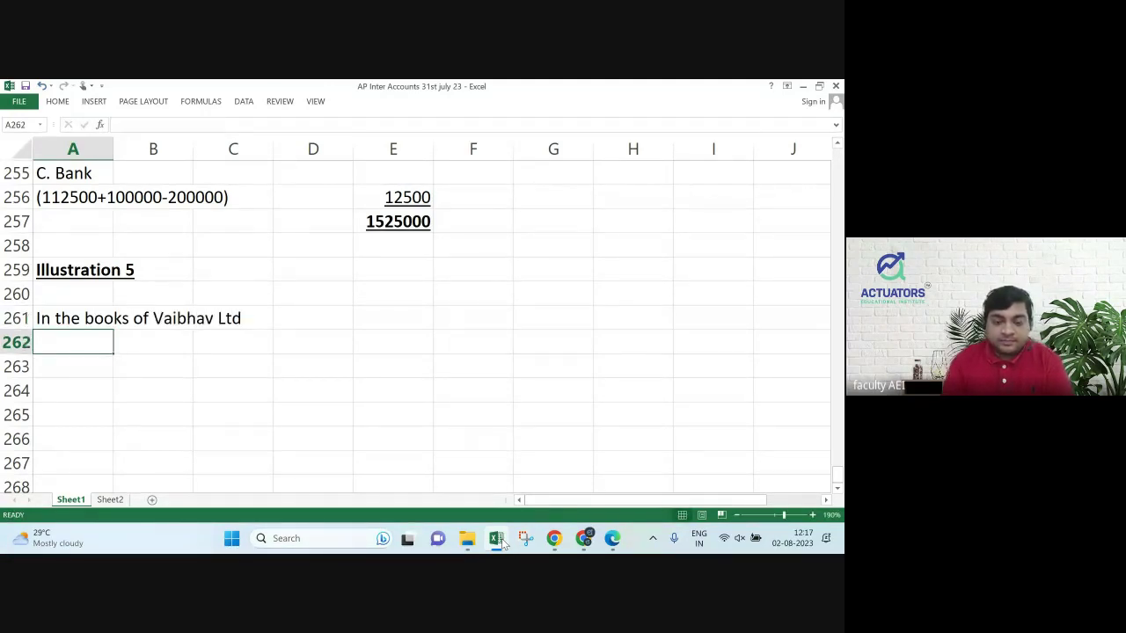
{"action": "type", "text": "Journal"}
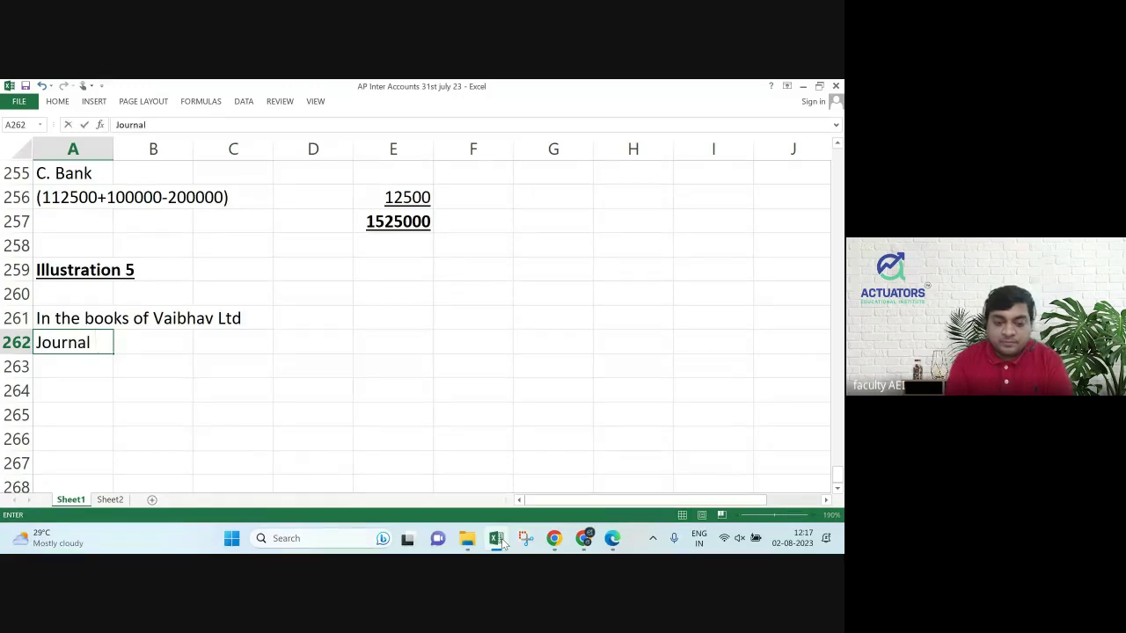
{"action": "type", "text": " Entries"}
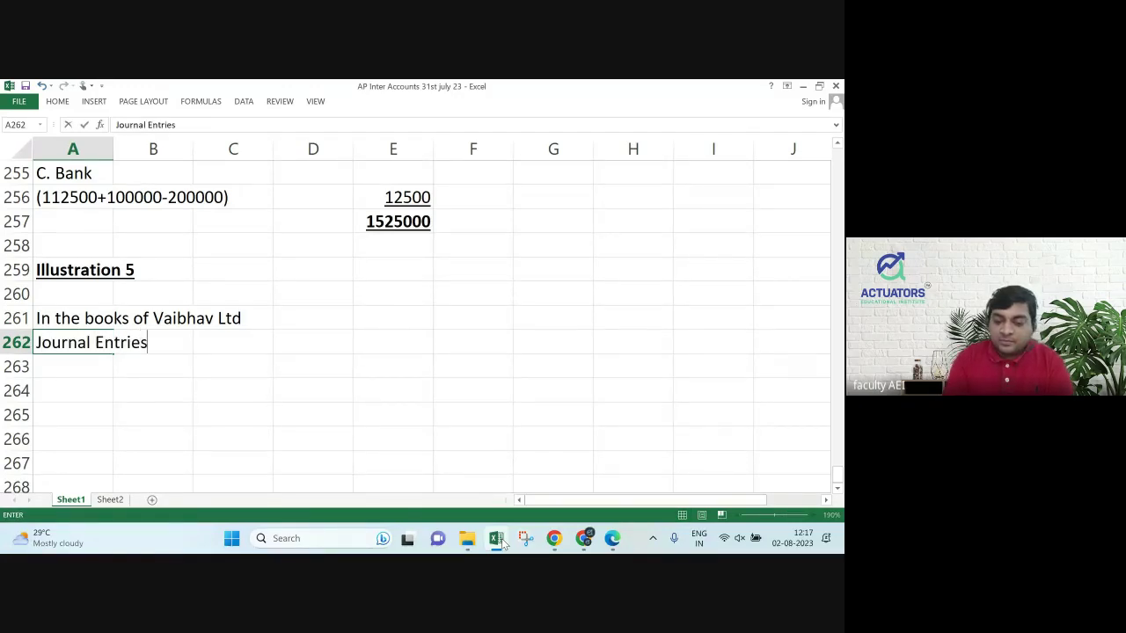
{"action": "key", "text": "Return"}
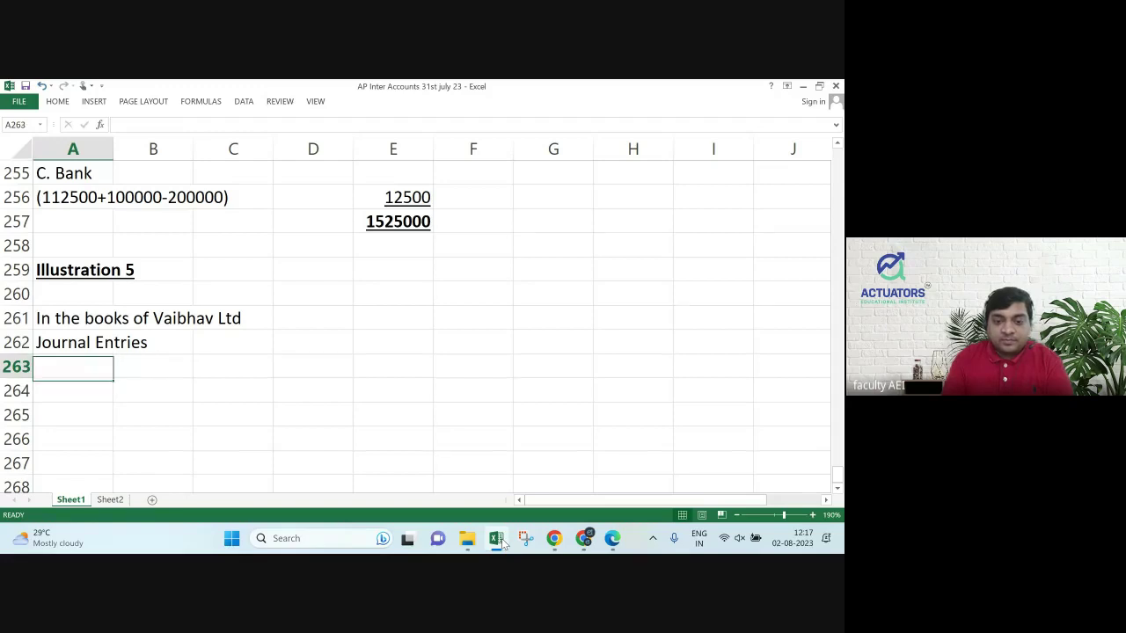
Add the journal's amount column headings "Dr Rs." in E263 and "Cr Rs." in F263.
{"action": "key", "text": "Right"}
{"action": "key", "text": "Right"}
{"action": "key", "text": "Right"}
{"action": "key", "text": "Right"}
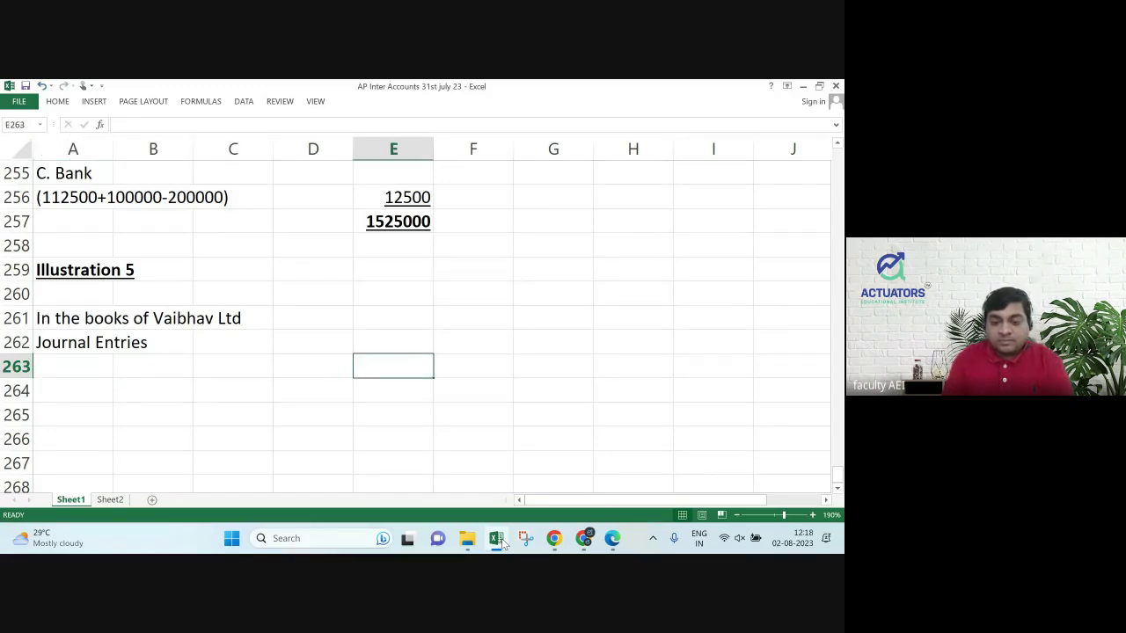
{"action": "type", "text": "Dr"}
{"action": "key", "text": "Right"}
{"action": "type", "text": "Cr"}
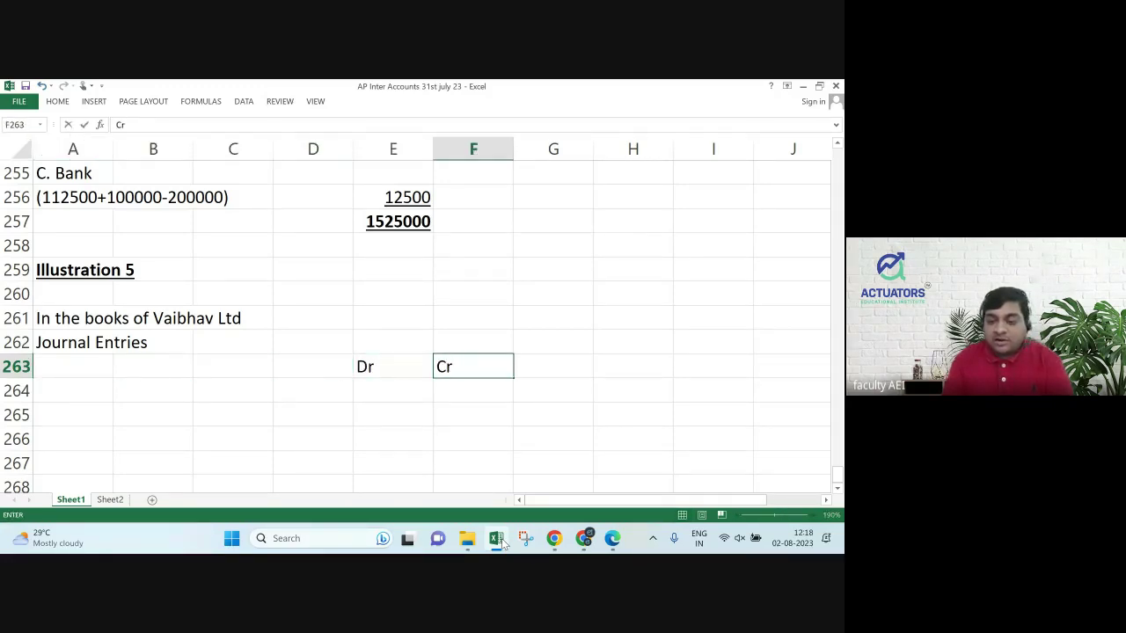
{"action": "key", "text": "Return"}
{"action": "key", "text": "Up"}
{"action": "key", "text": "Left"}
{"action": "type", "text": "Dr Rs"}
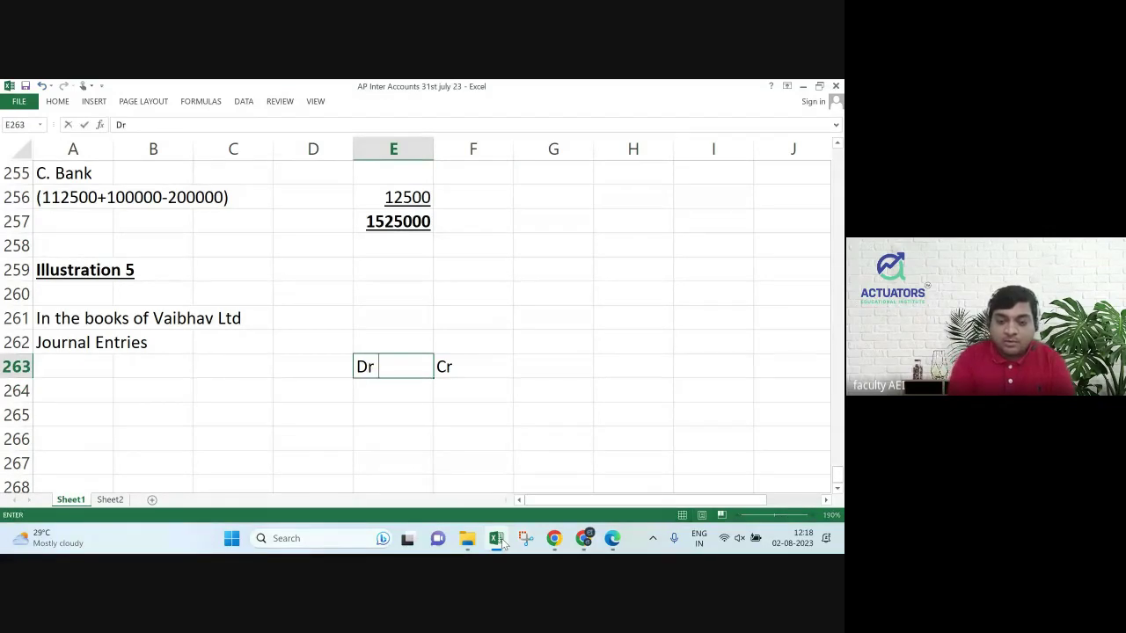
{"action": "type", "text": "."}
{"action": "key", "text": "Return"}
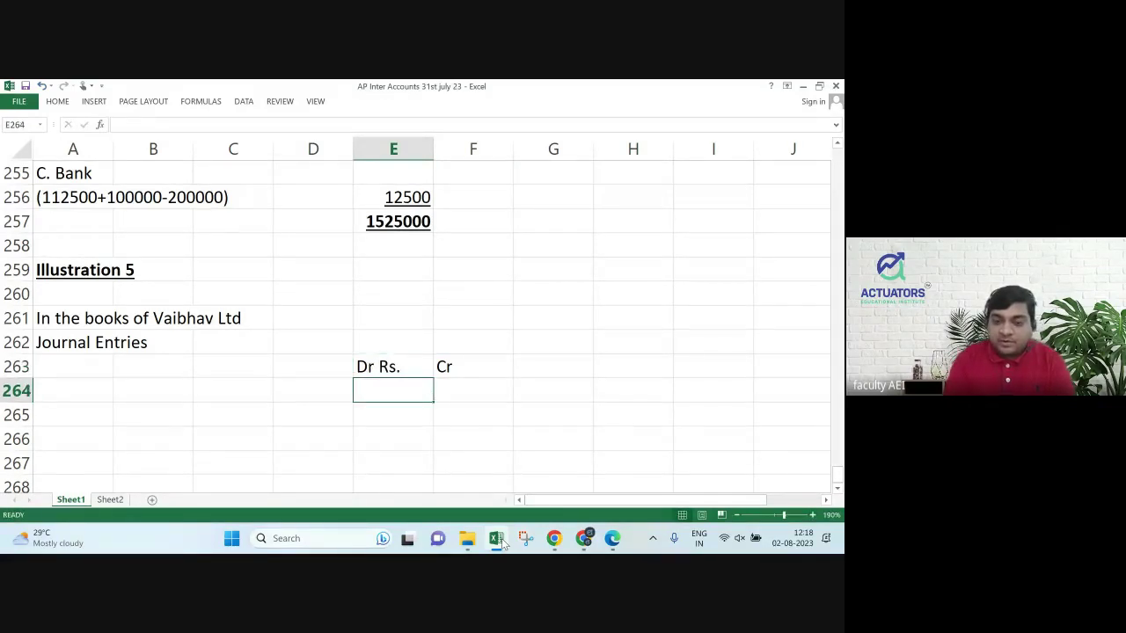
{"action": "key", "text": "Up"}
{"action": "key", "text": "Right"}
{"action": "type", "text": "Cr R"}
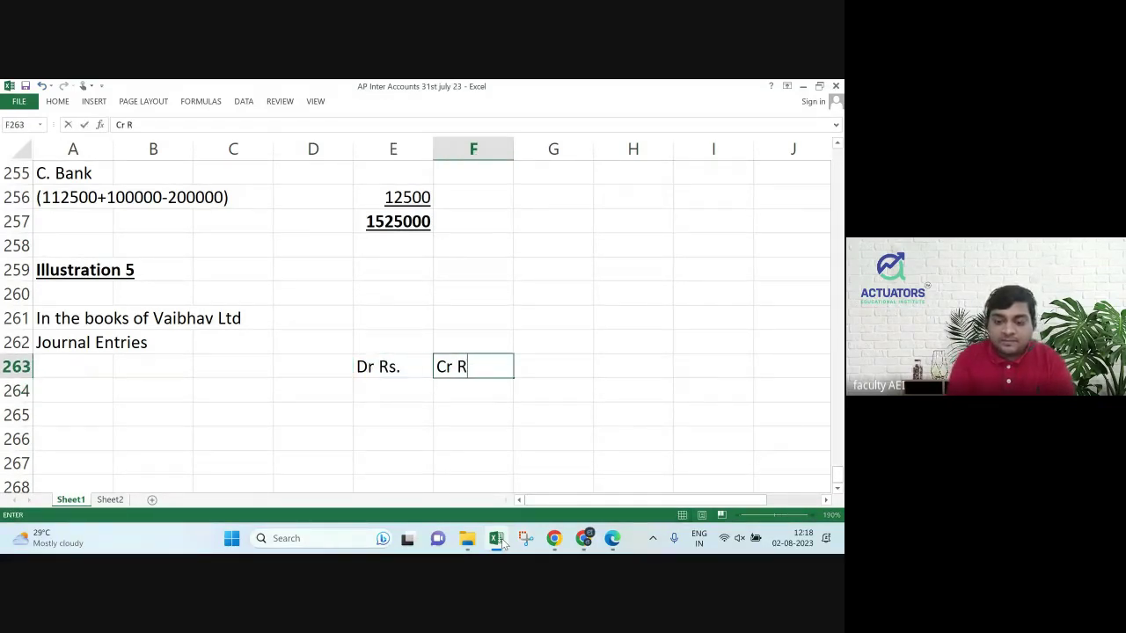
{"action": "type", "text": "s."}
{"action": "key", "text": "Return"}
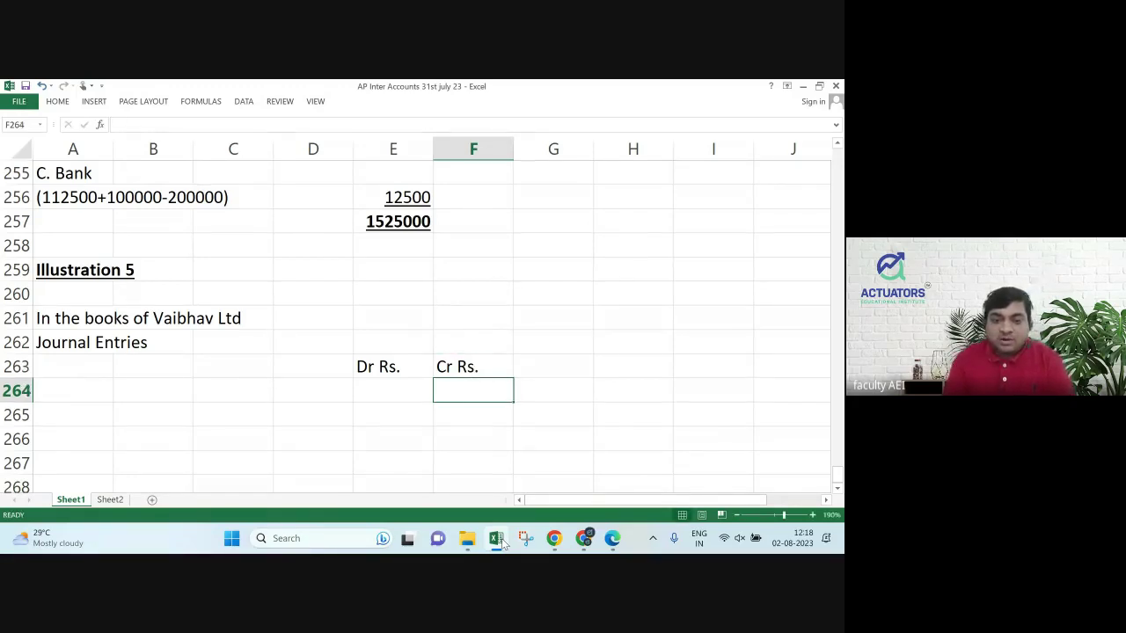
Make the Vaibhav Ltd journal headings in A261:F263 bold and underlined.
{"action": "key", "text": "Up"}
{"action": "key", "text": "Left"}
{"action": "key", "text": "Left"}
{"action": "key", "text": "Left"}
{"action": "key", "text": "Left"}
{"action": "key", "text": "Left"}
{"action": "key", "text": "Up"}
{"action": "key", "text": "Up"}
{"action": "key", "text": "shift+Down"}
{"action": "key", "text": "shift+Down"}
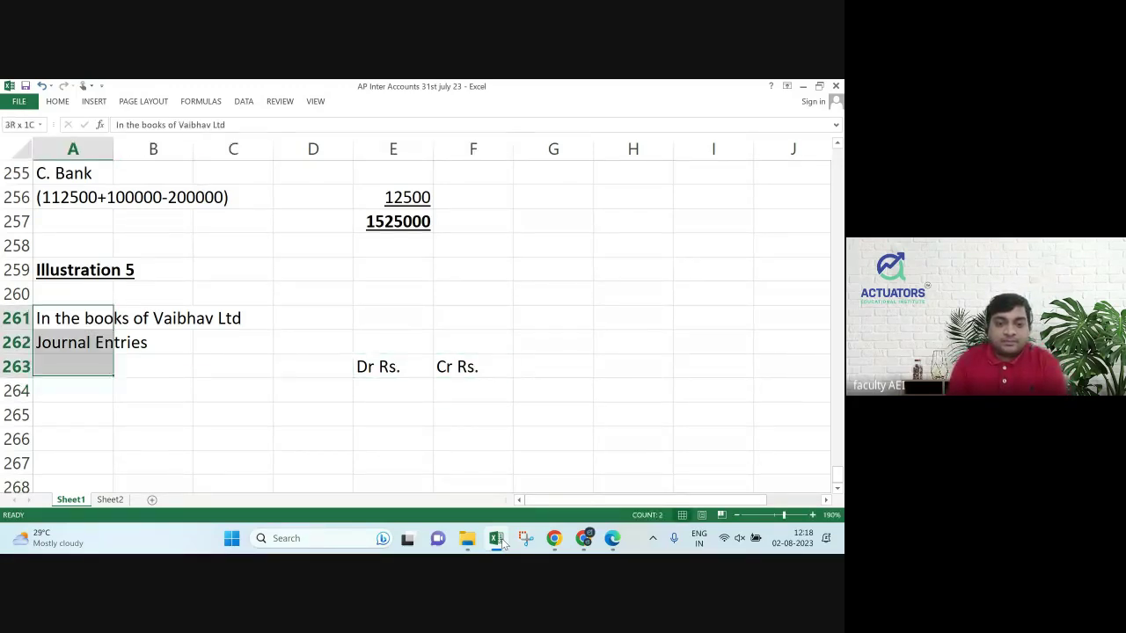
{"action": "key", "text": "shift+Right"}
{"action": "key", "text": "shift+Right"}
{"action": "key", "text": "shift+Right"}
{"action": "key", "text": "shift+Right"}
{"action": "key", "text": "shift+Right"}
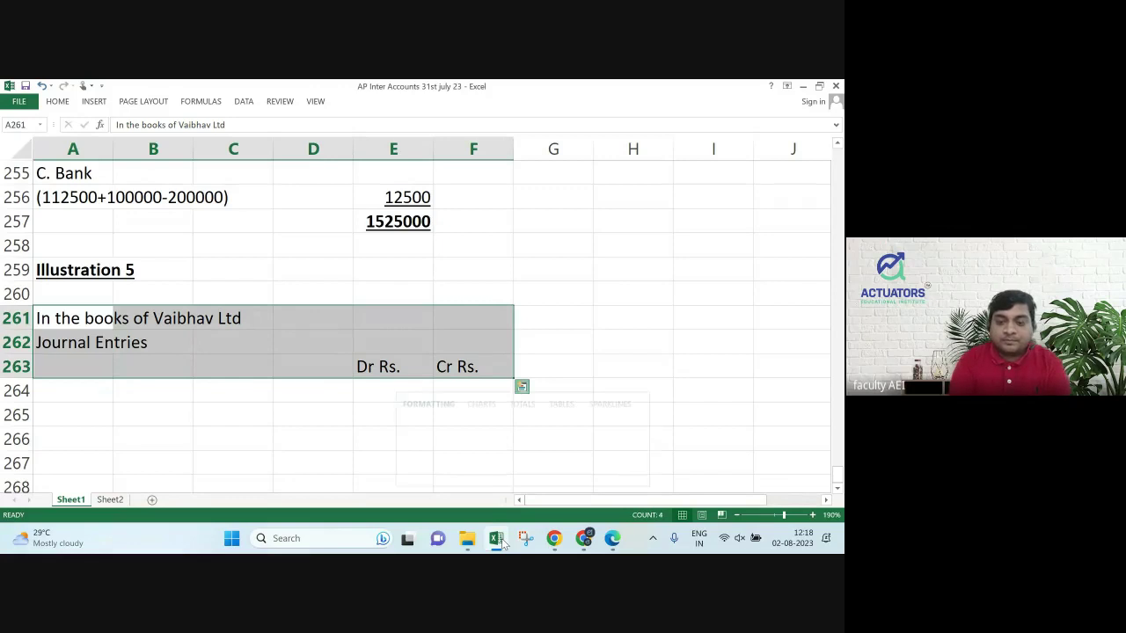
{"action": "key", "text": "Escape"}
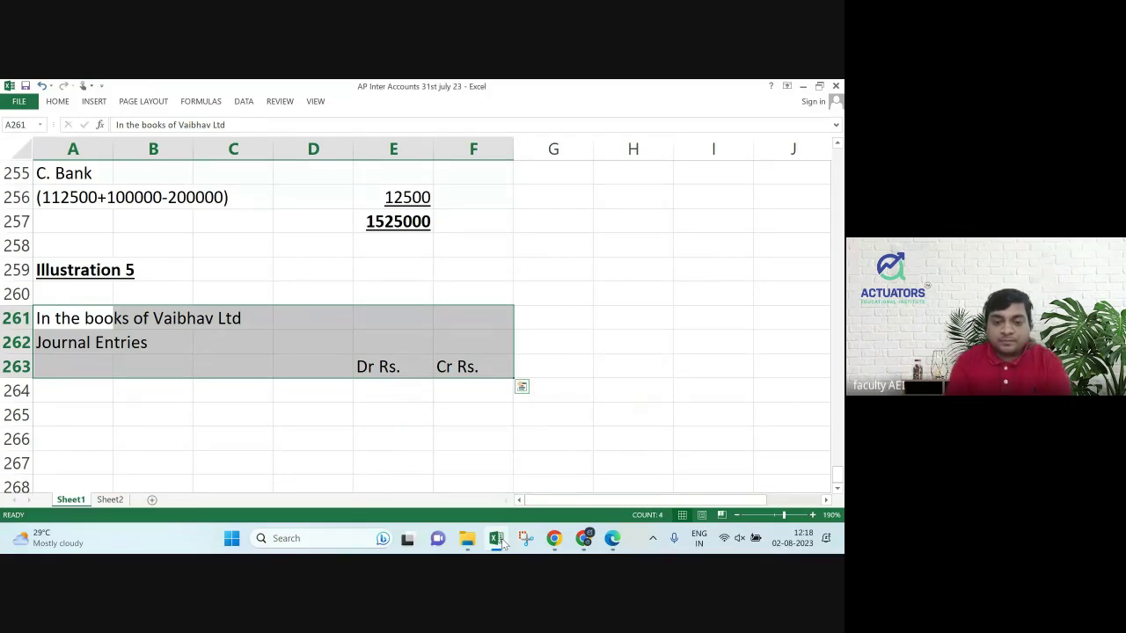
{"action": "key", "text": "ctrl+b"}
{"action": "key", "text": "ctrl+u"}
{"action": "key", "text": "Down"}
{"action": "key", "text": "Down"}
{"action": "key", "text": "Down"}
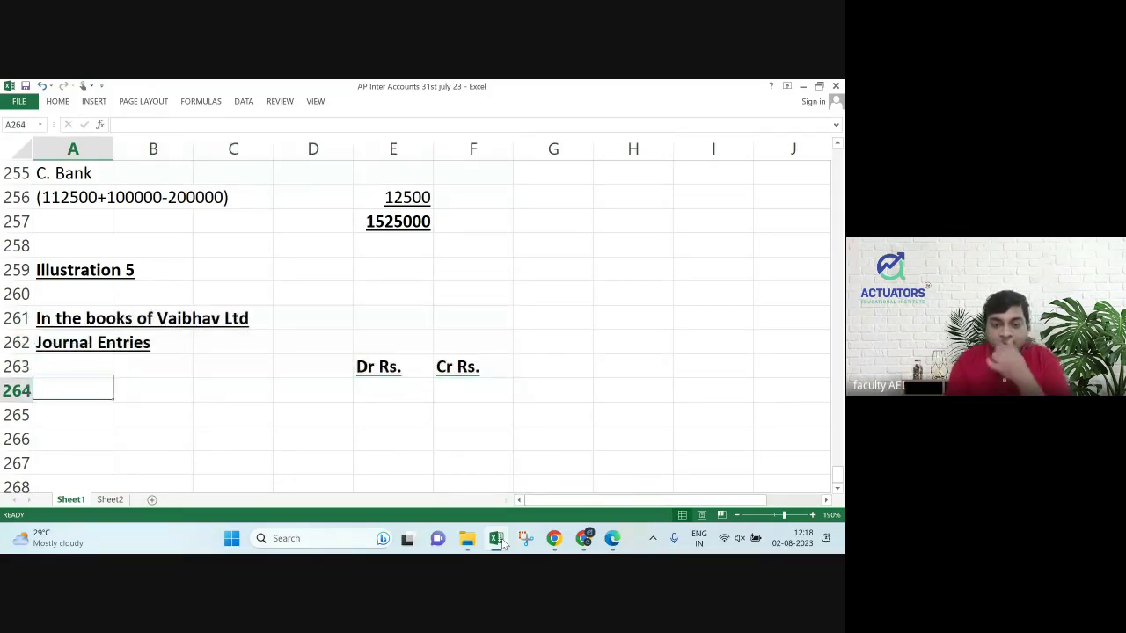
{"action": "key", "text": "Up"}
{"action": "key", "text": "Down"}
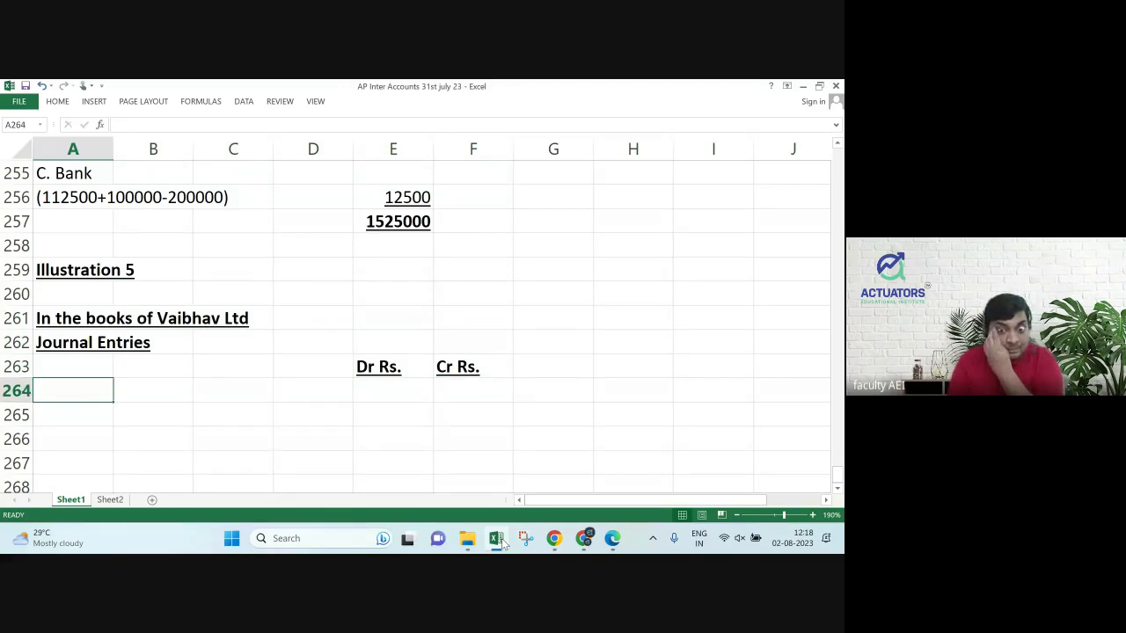
Switch to the PDF in Edge and check Illustration 5's ledger balances and the share reduction terms of the scheme.
{"action": "key", "text": "Down"}
{"action": "key", "text": "Down"}
{"action": "key", "text": "Up"}
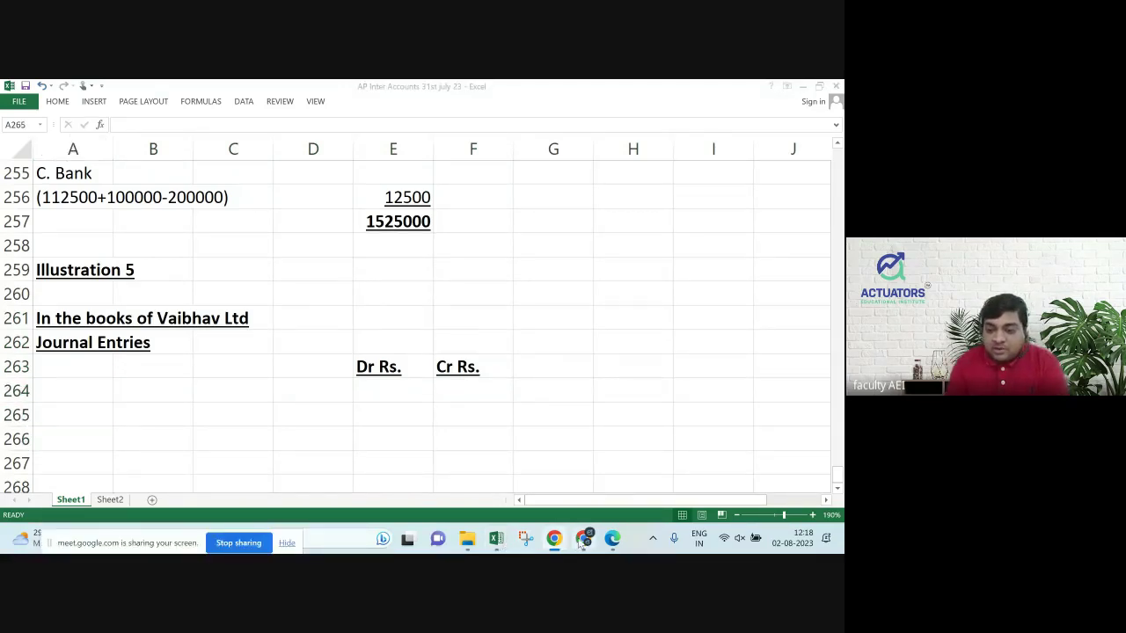
{"action": "left_click", "coordinate": [612, 541]}
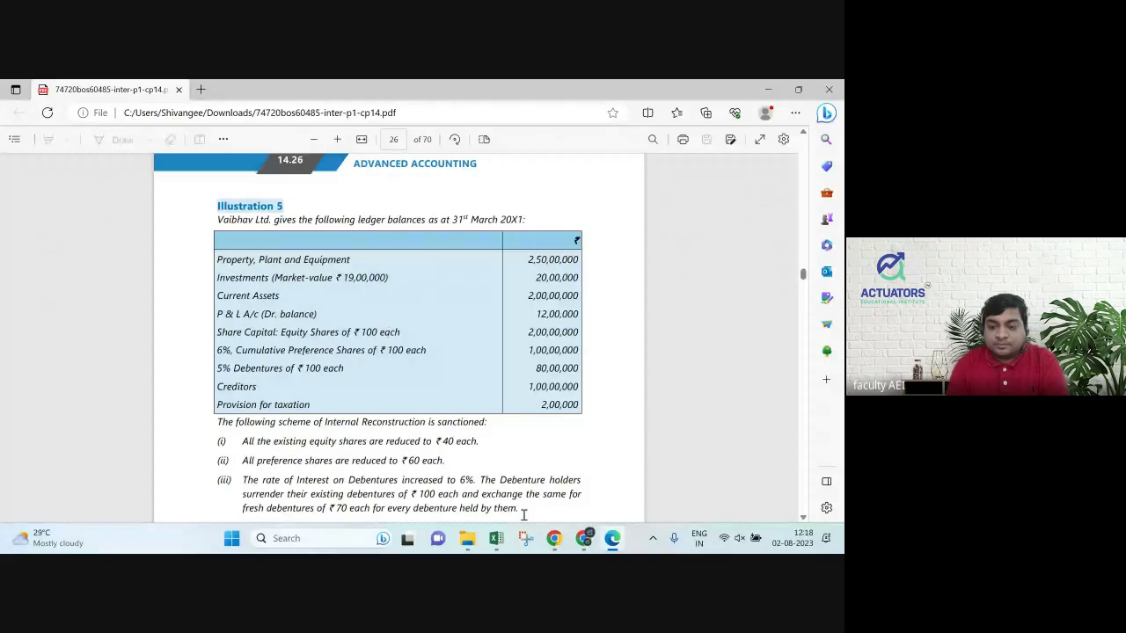
Switch back to the Excel workbook and enter the debit account "ESC (Rs. 100) A/c Dr" in A265.
{"action": "left_click", "coordinate": [496, 539]}
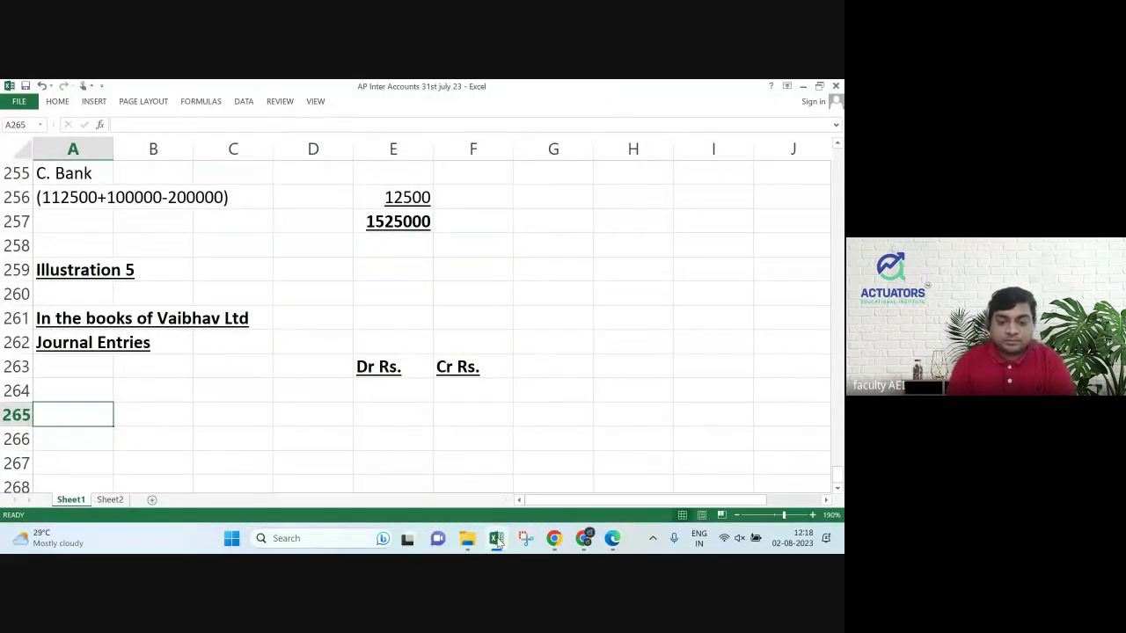
{"action": "type", "text": "ESC"}
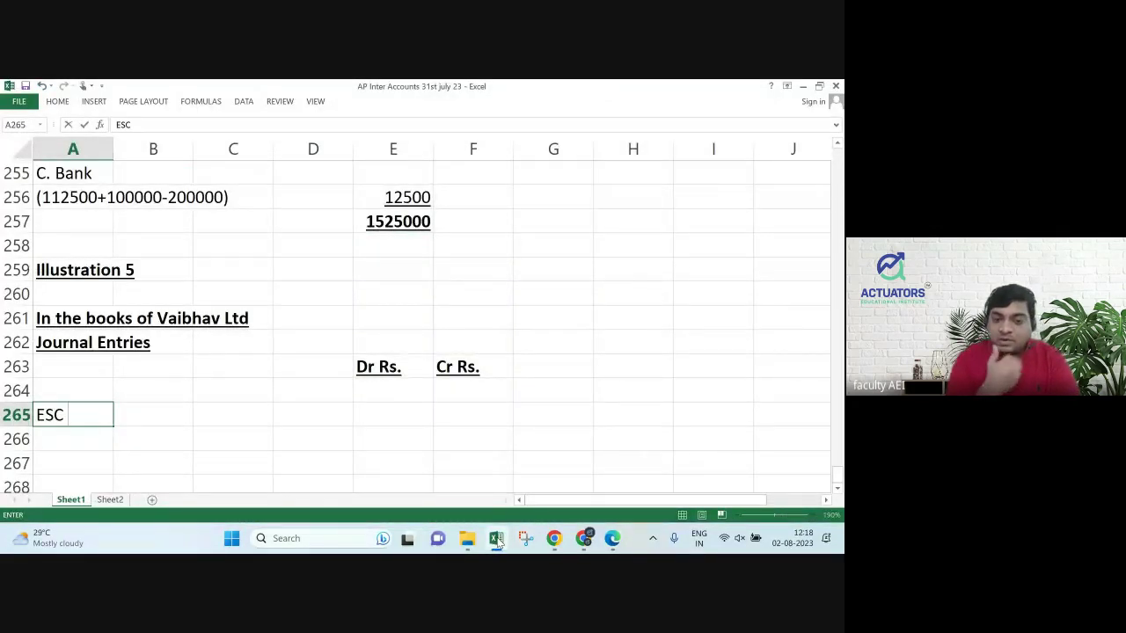
{"action": "type", "text": " (sr"}
{"action": "key", "text": "BackSpace"}
{"action": "key", "text": "BackSpace"}
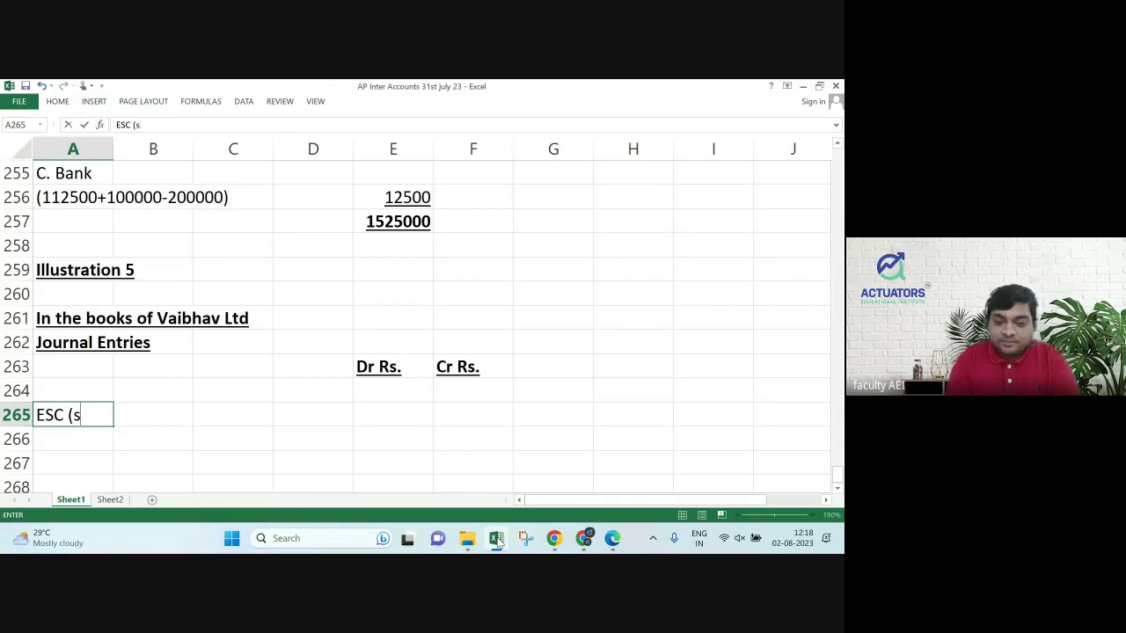
{"action": "type", "text": "Rs. 1000"}
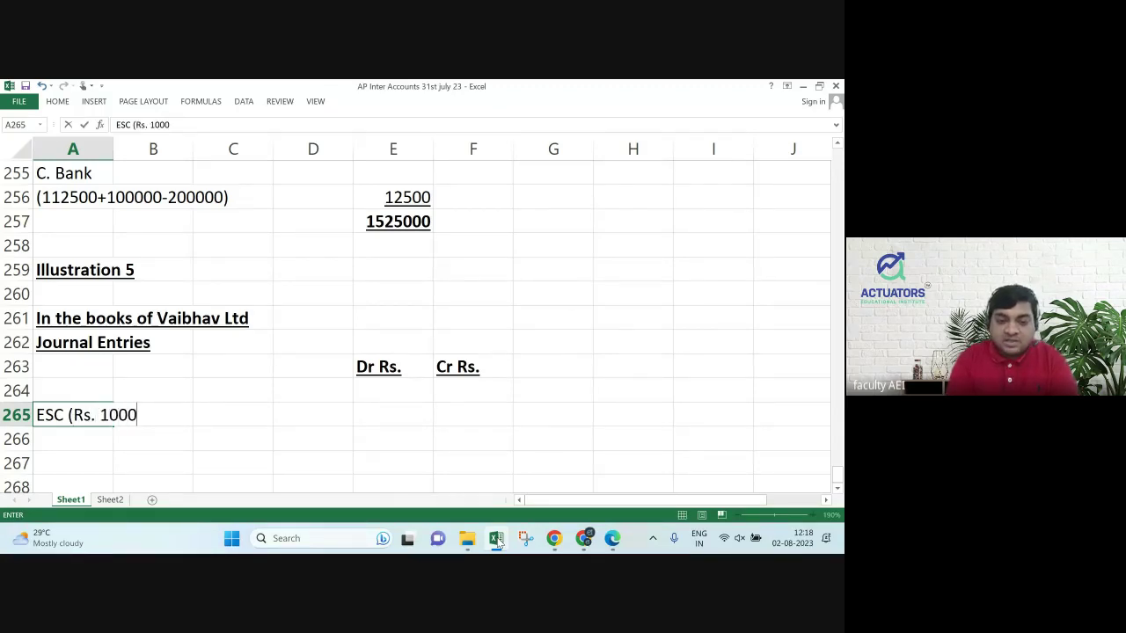
{"action": "key", "text": "BackSpace"}
{"action": "type", "text": ") A/"}
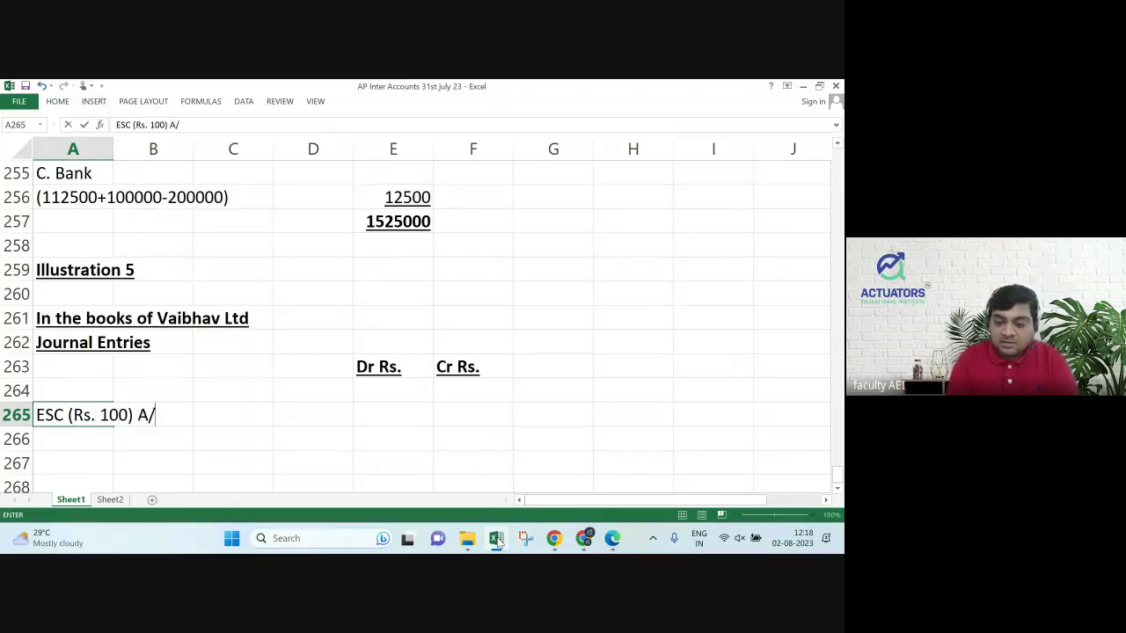
{"action": "type", "text": "c Dr"}
Enter 20000000 as the equity share capital debit amount in E265.
{"action": "key", "text": "Right"}
{"action": "key", "text": "Right"}
{"action": "key", "text": "Right"}
{"action": "key", "text": "Right"}
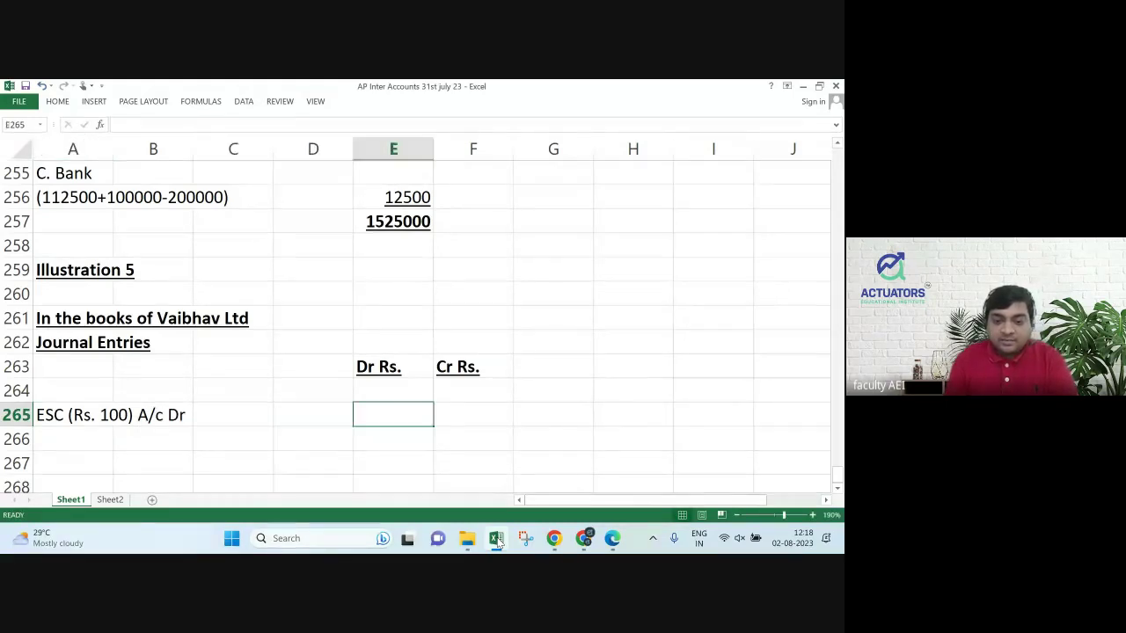
{"action": "type", "text": "2000000"}
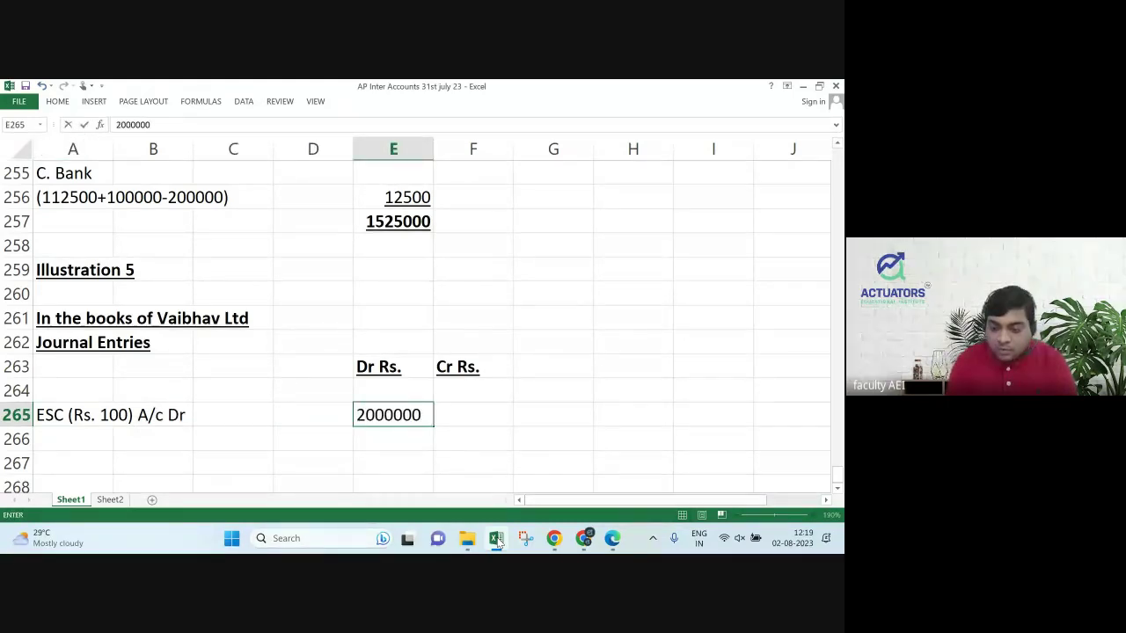
{"action": "key", "text": "Return"}
{"action": "key", "text": "Up"}
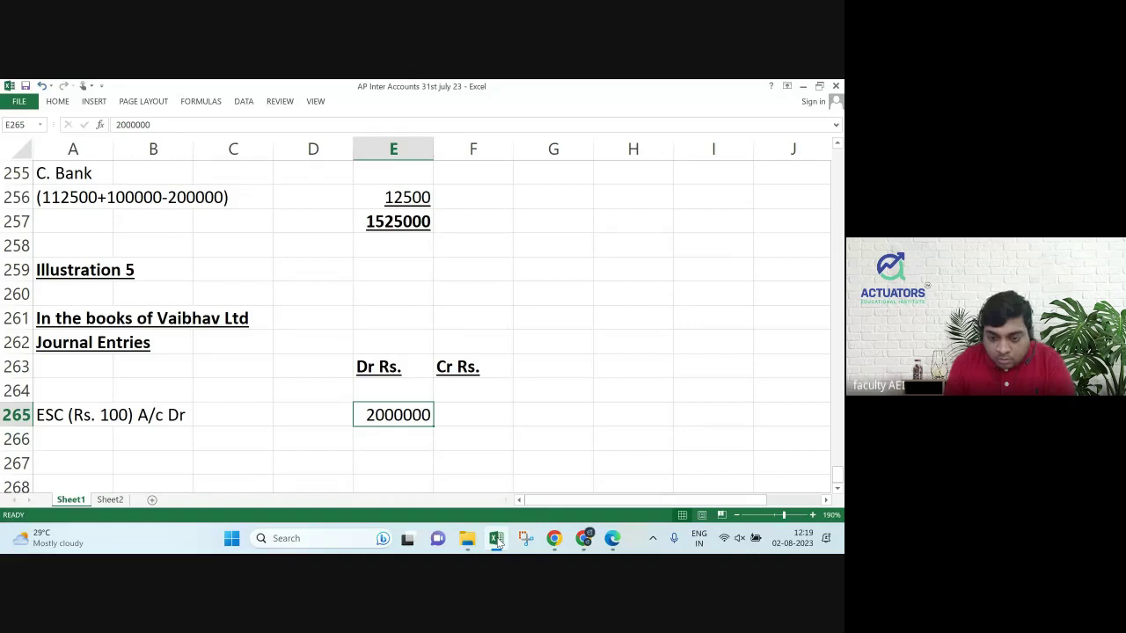
{"action": "type", "text": "2000000"}
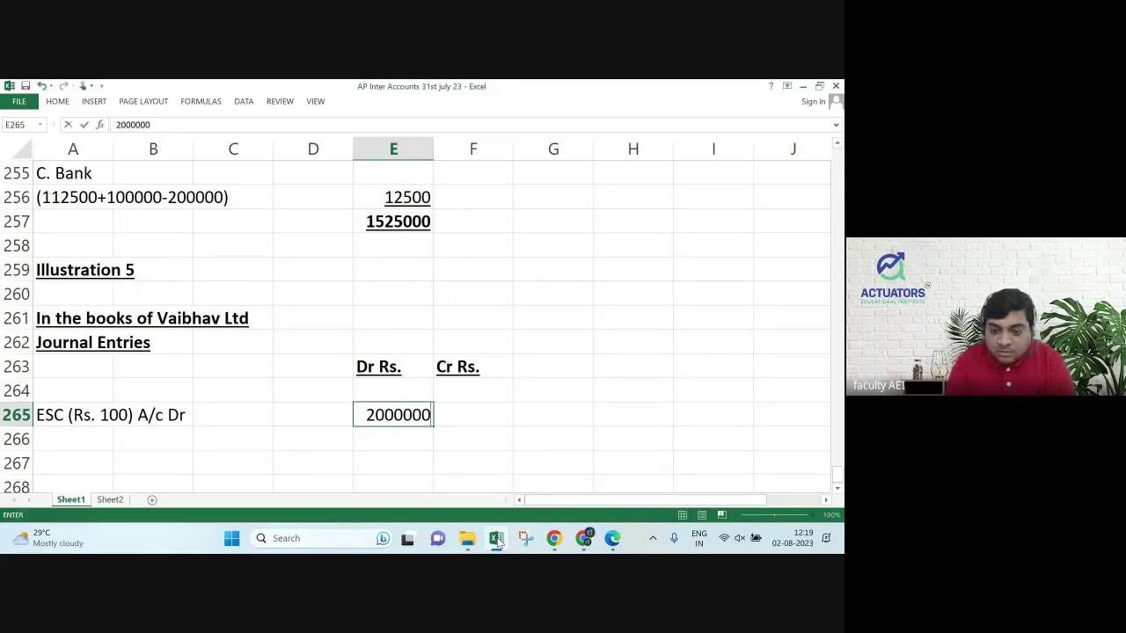
{"action": "type", "text": "0"}
{"action": "key", "text": "Return"}
Enter the credit account "To ESC (Rs. 40) A/c" in A266.
{"action": "key", "text": "Left"}
{"action": "key", "text": "Left"}
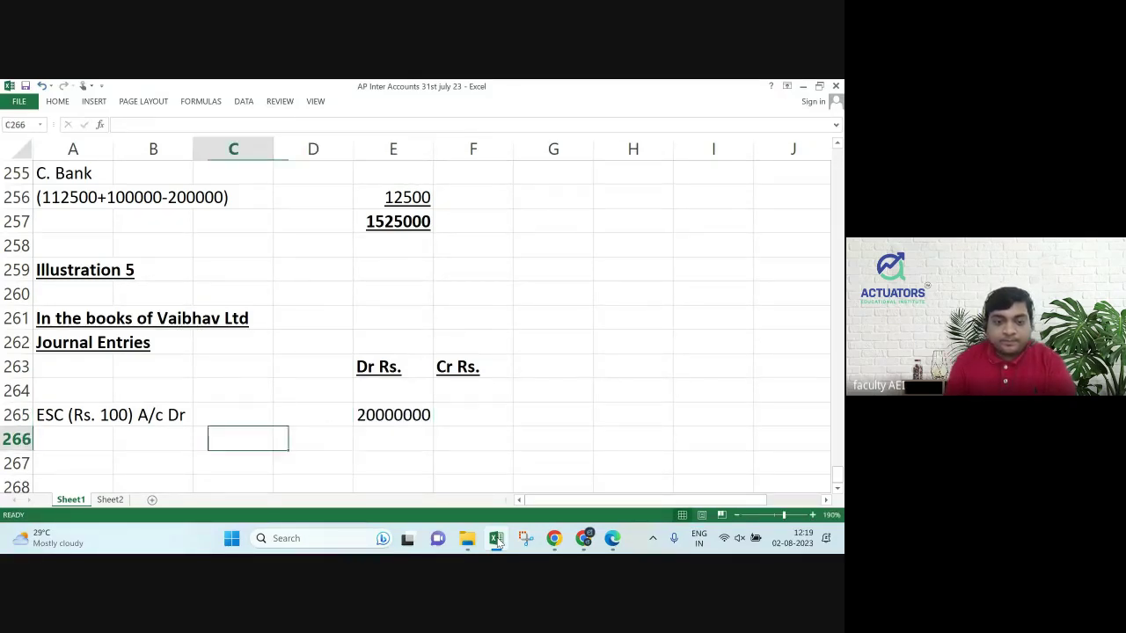
{"action": "key", "text": "Left"}
{"action": "key", "text": "Left"}
{"action": "type", "text": "to"}
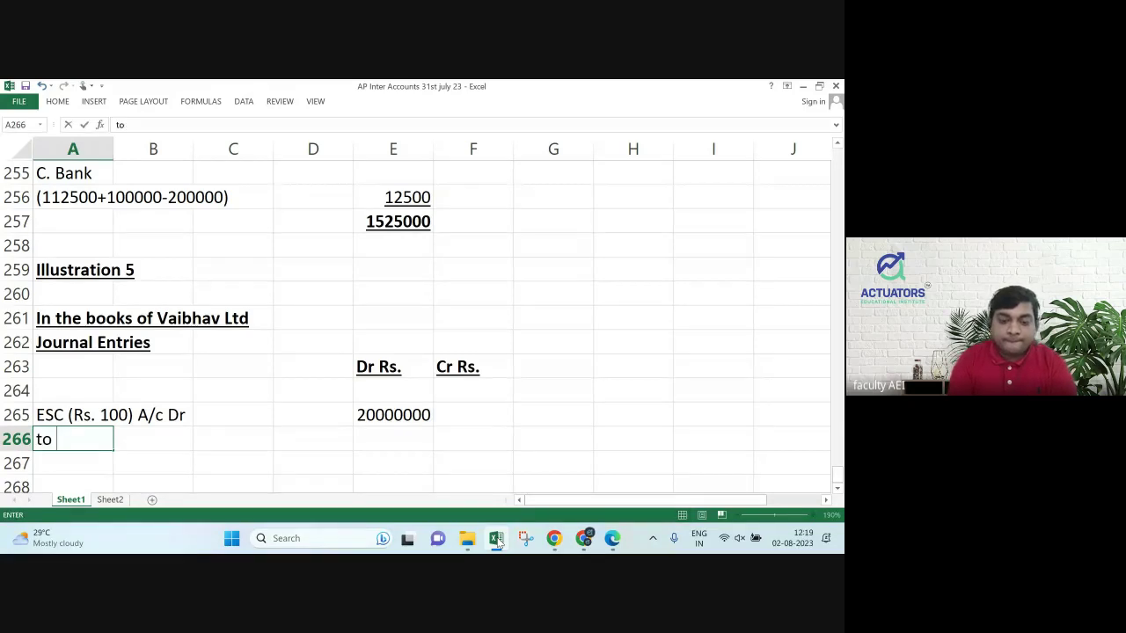
{"action": "key", "text": "BackSpace"}
{"action": "key", "text": "BackSpace"}
{"action": "key", "text": "BackSpace"}
{"action": "type", "text": "To "}
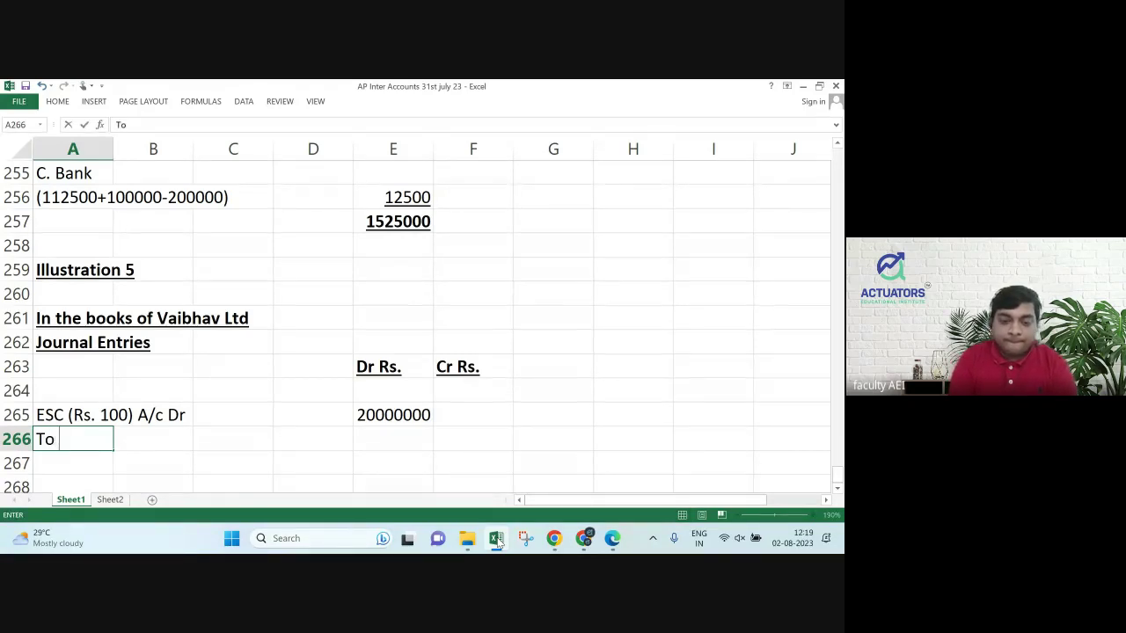
{"action": "type", "text": "ESC"}
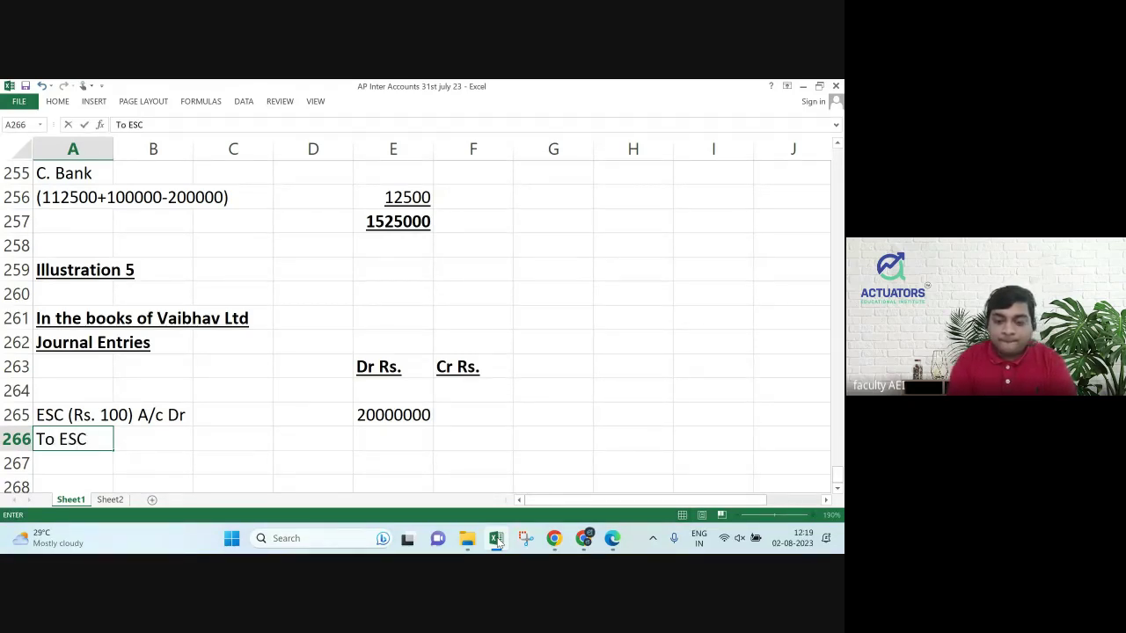
{"action": "type", "text": " (Rs"}
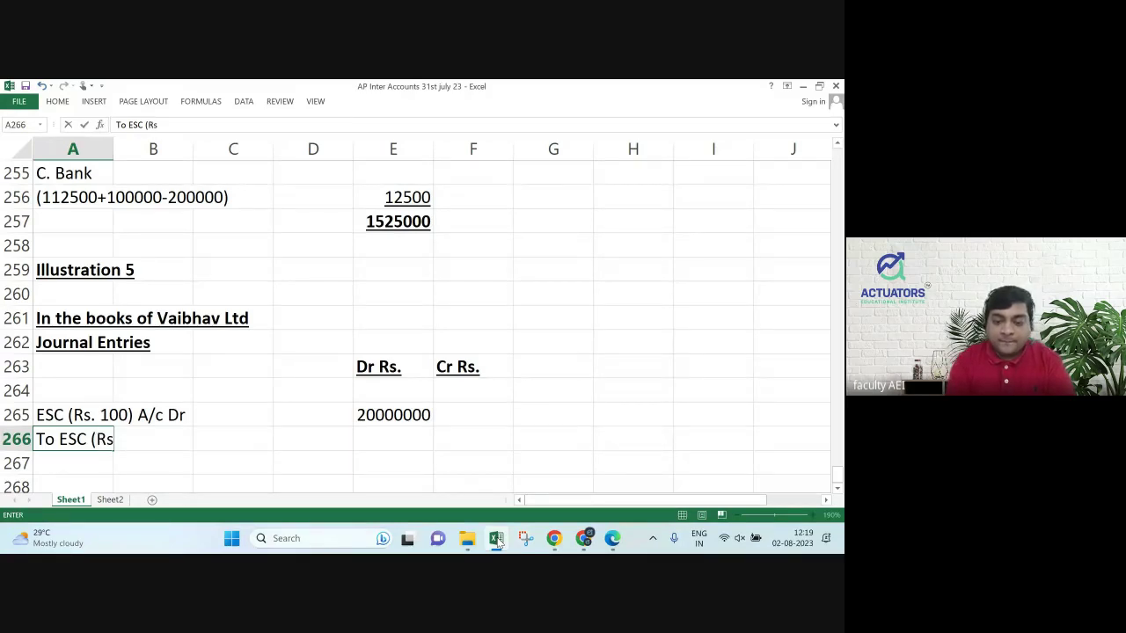
{"action": "type", "text": ". 40) A/c"}
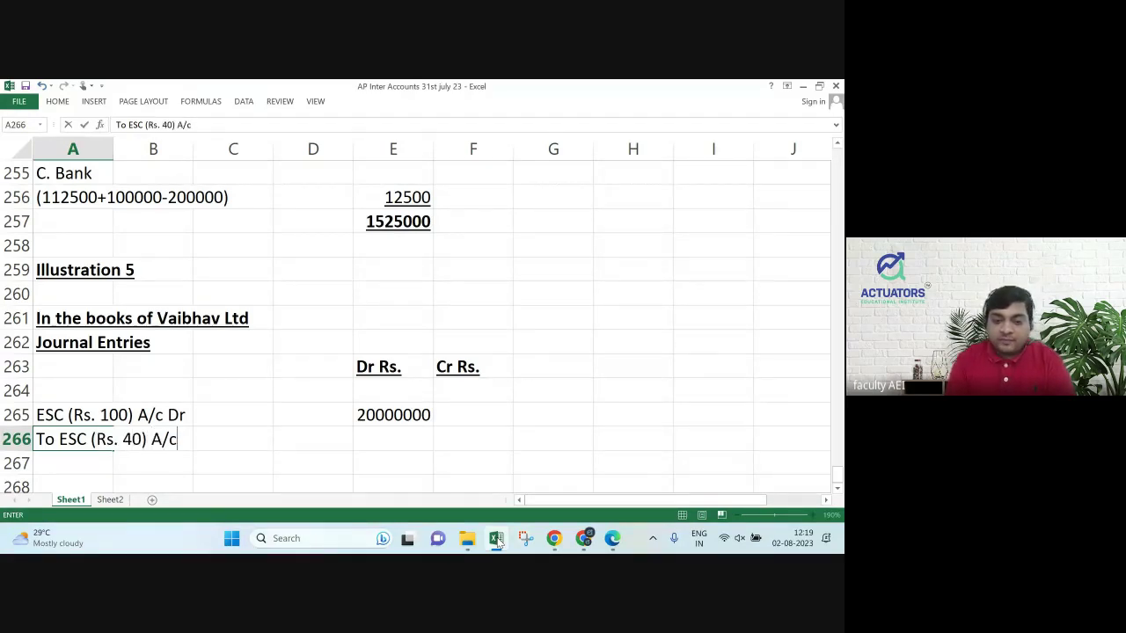
{"action": "key", "text": "Return"}
Remove the bold and underline formatting from the "To ESC (Rs. 40) A/c" line in A266.
{"action": "key", "text": "Up"}
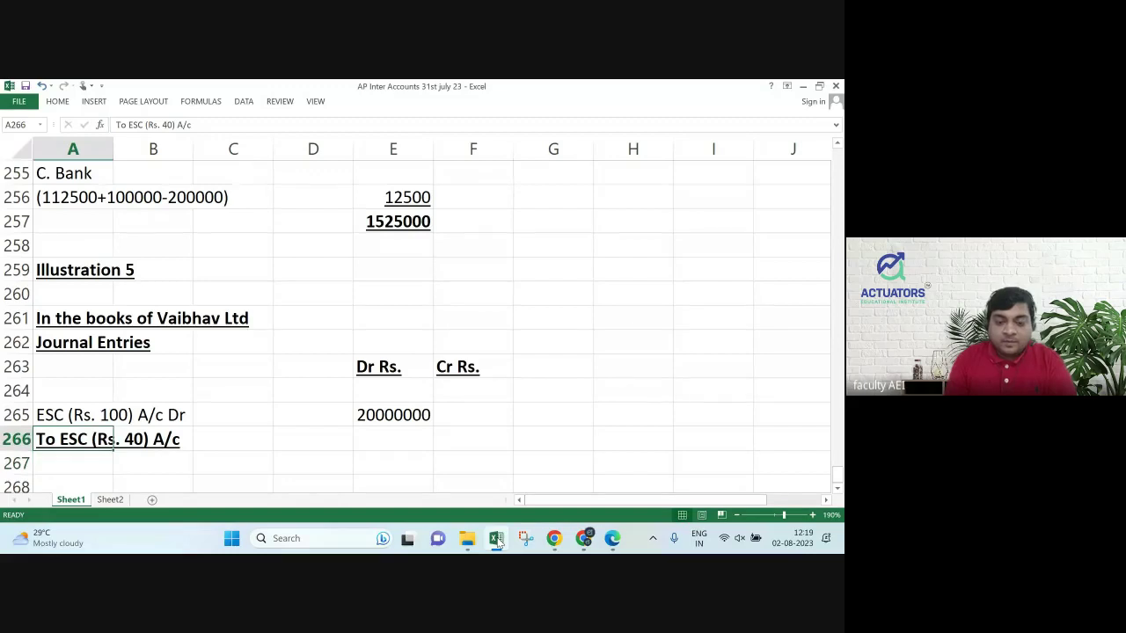
{"action": "key", "text": "ctrl+b"}
{"action": "key", "text": "ctrl+u"}
{"action": "key", "text": "Down"}
{"action": "key", "text": "Up"}
Enter the credit amounts 8000000 in F266 and 12000000 in F267.
{"action": "key", "text": "Right"}
{"action": "key", "text": "Right"}
{"action": "key", "text": "Right"}
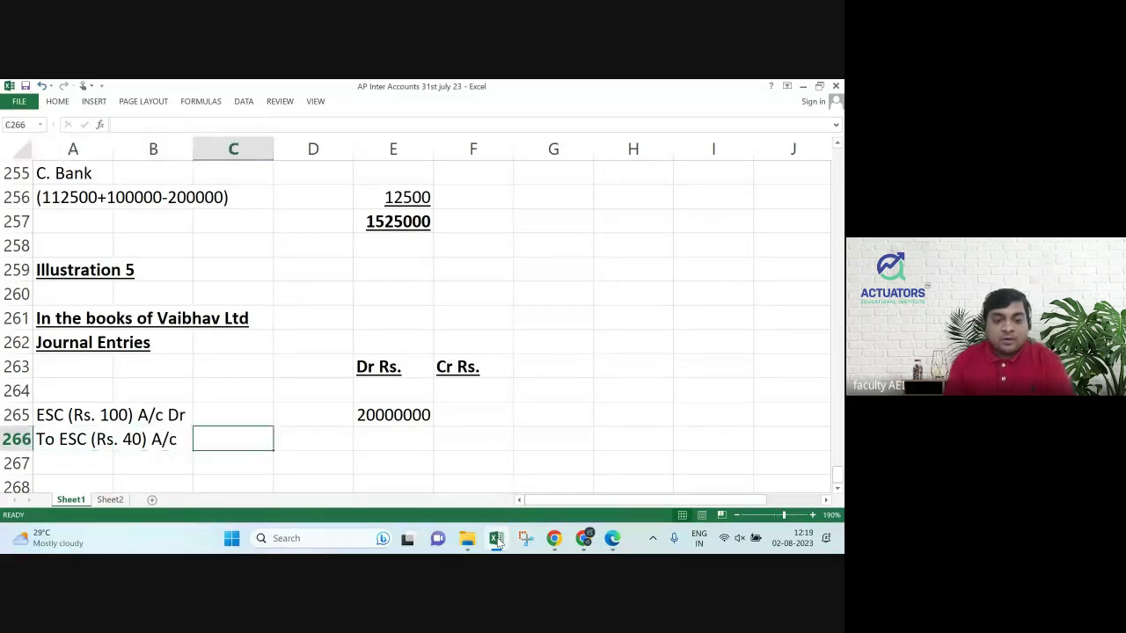
{"action": "key", "text": "Right"}
{"action": "key", "text": "Right"}
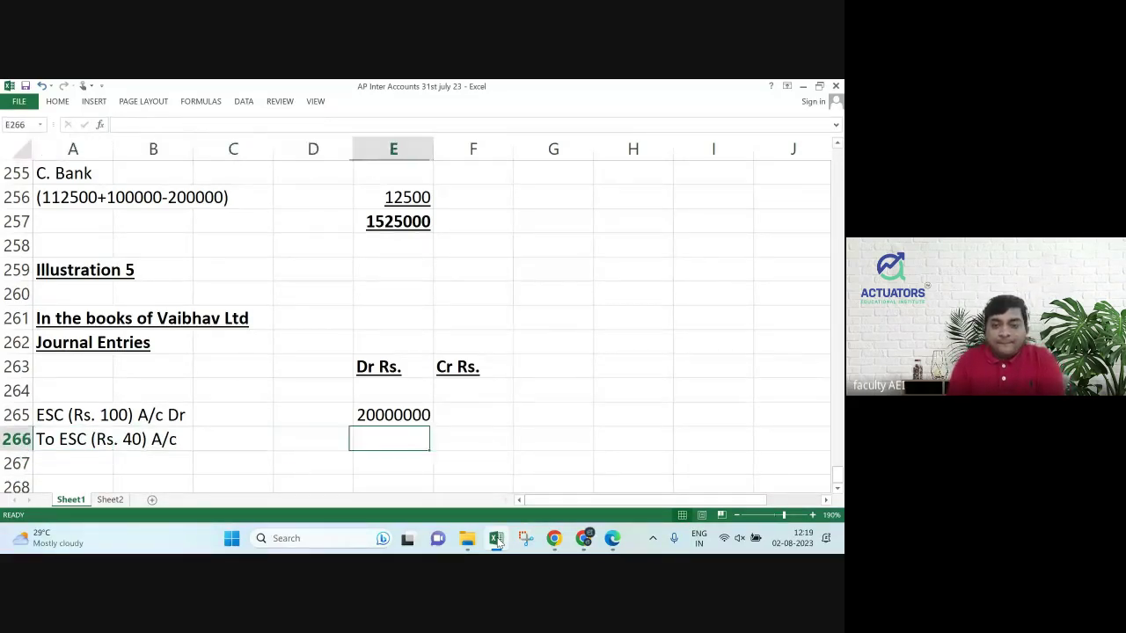
{"action": "type", "text": "8000000"}
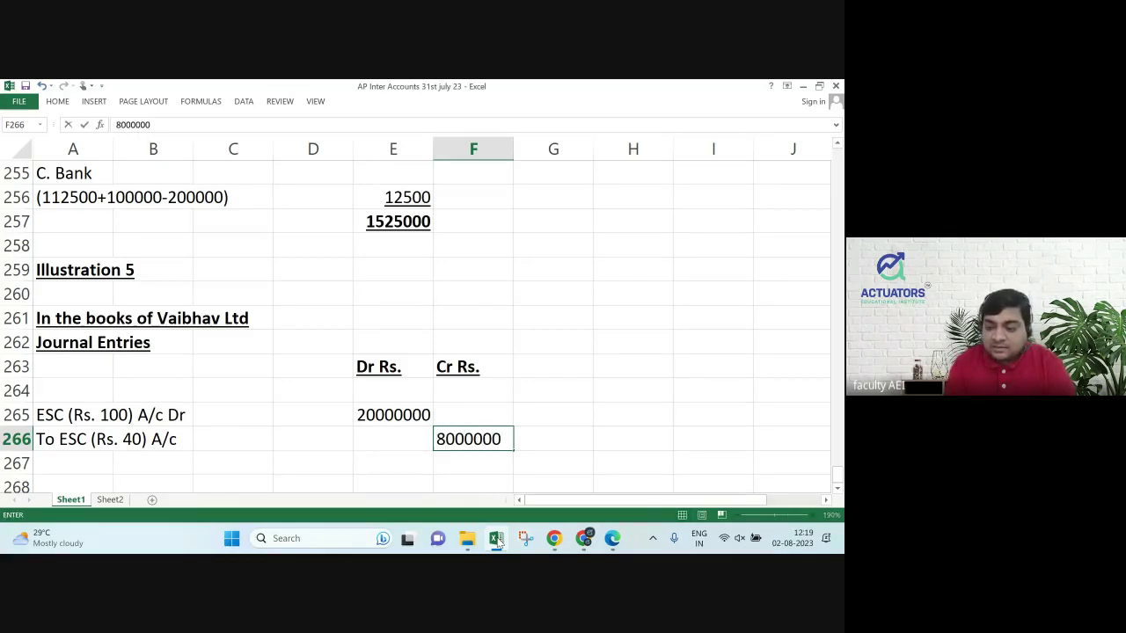
{"action": "key", "text": "Return"}
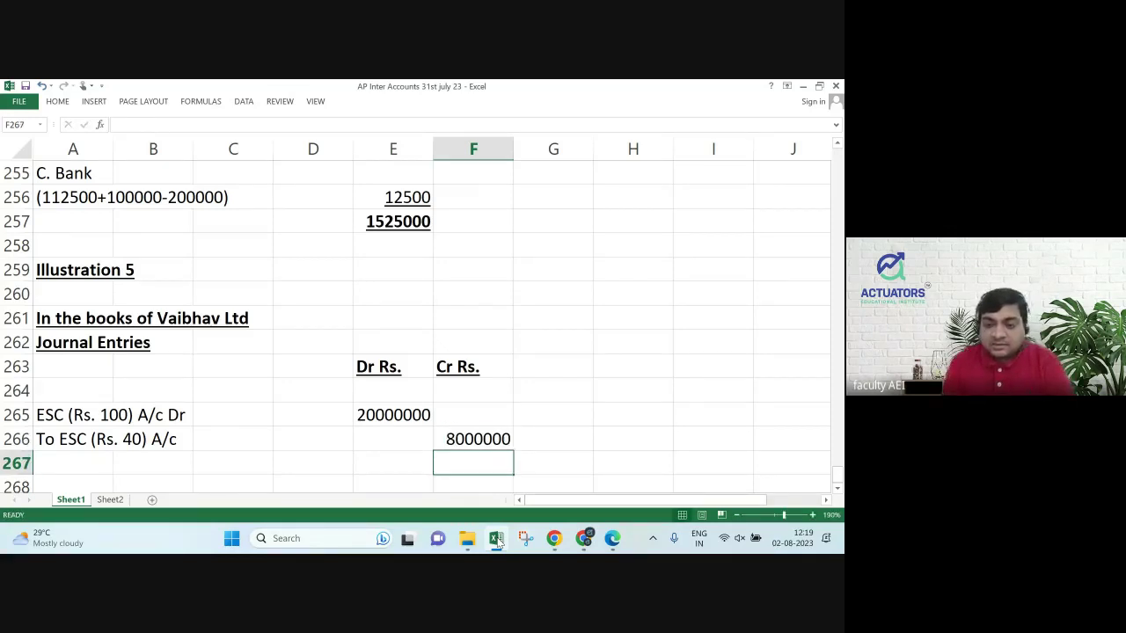
{"action": "type", "text": "12000000"}
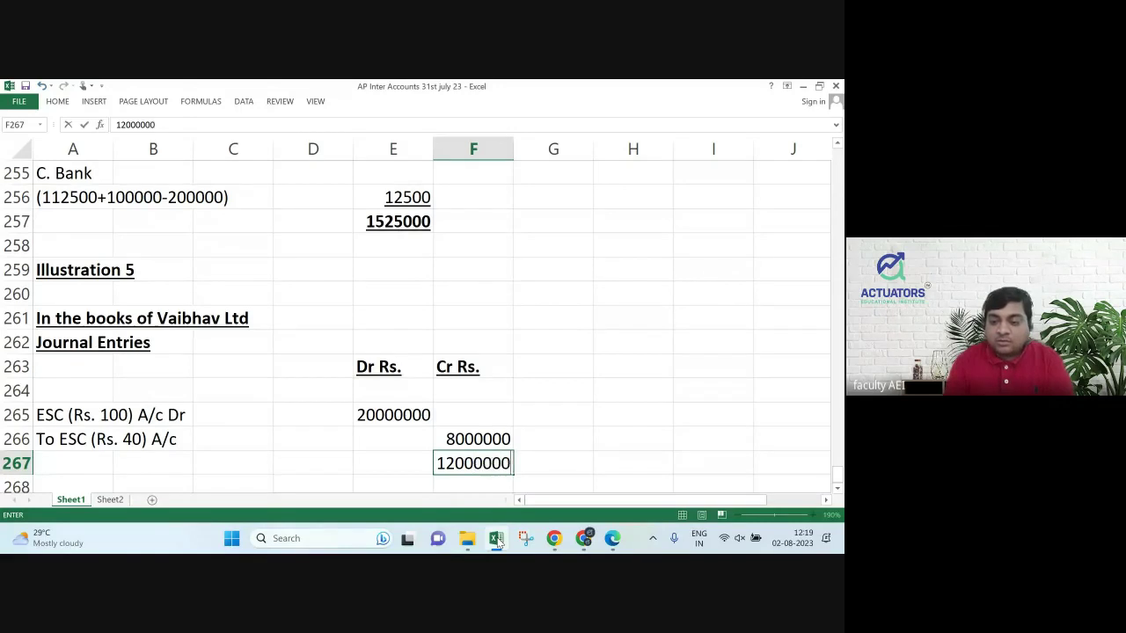
{"action": "key", "text": "Return"}
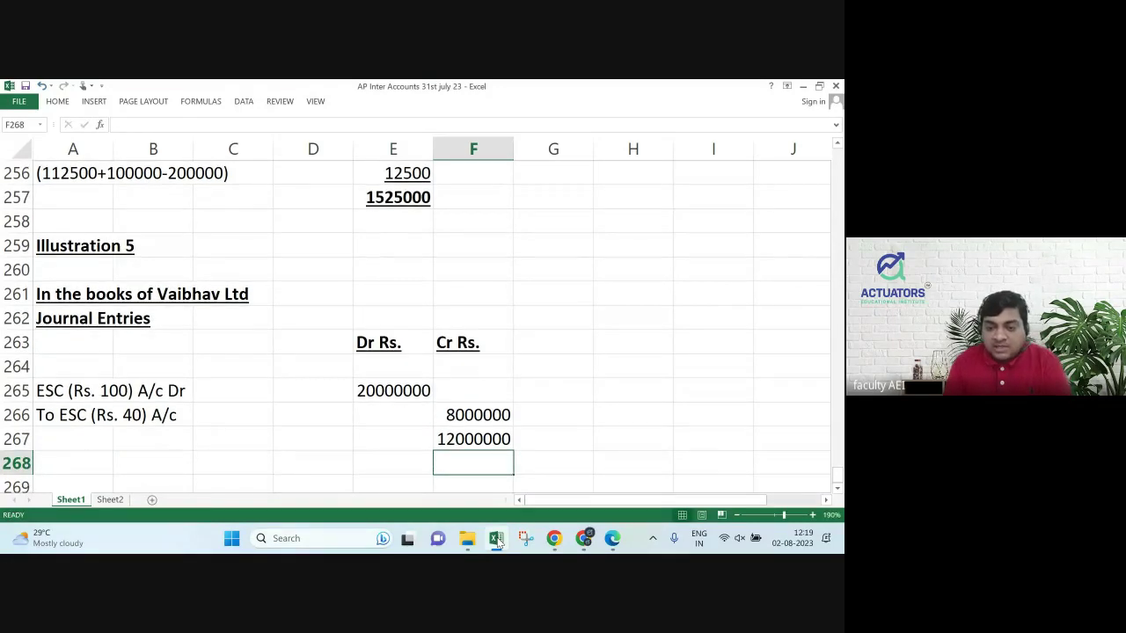
Enter the second credit account "To Capital Reduction A/c" in A267.
{"action": "key", "text": "Up"}
{"action": "key", "text": "Left"}
{"action": "key", "text": "Left"}
{"action": "key", "text": "Left"}
{"action": "key", "text": "Left"}
{"action": "key", "text": "Left"}
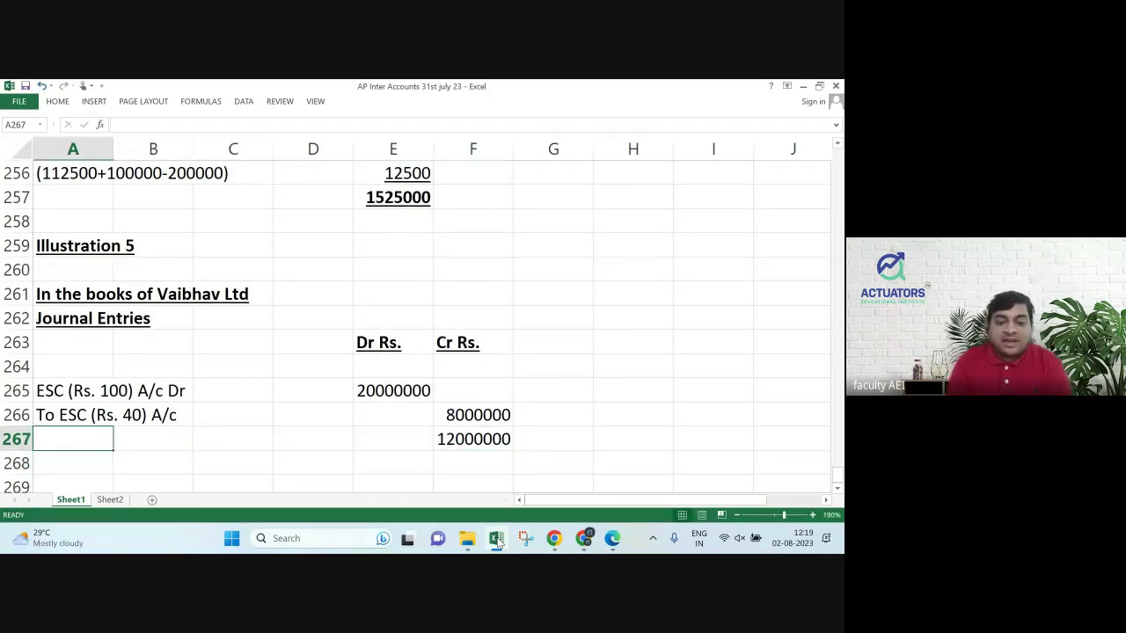
{"action": "type", "text": "To Cap"}
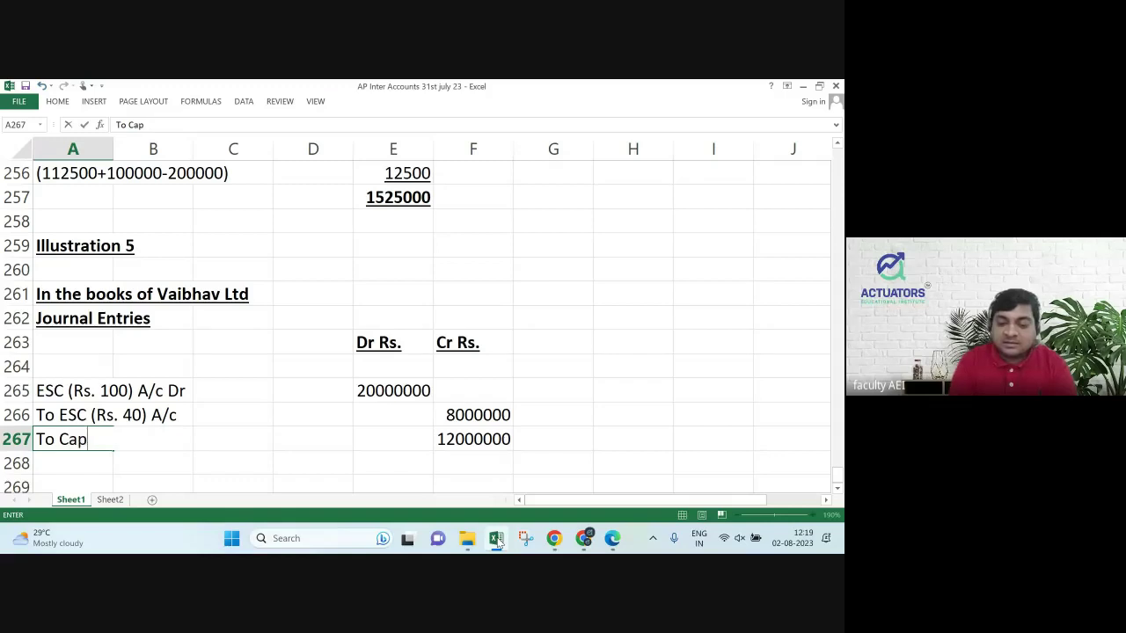
{"action": "type", "text": "ital "}
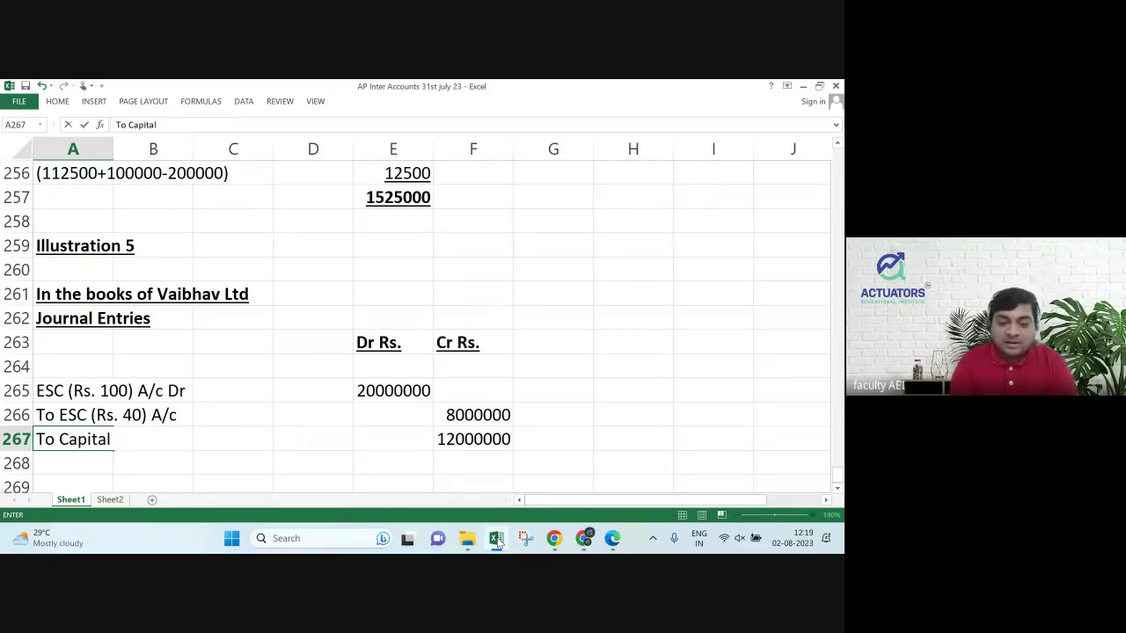
{"action": "type", "text": "Reduction "}
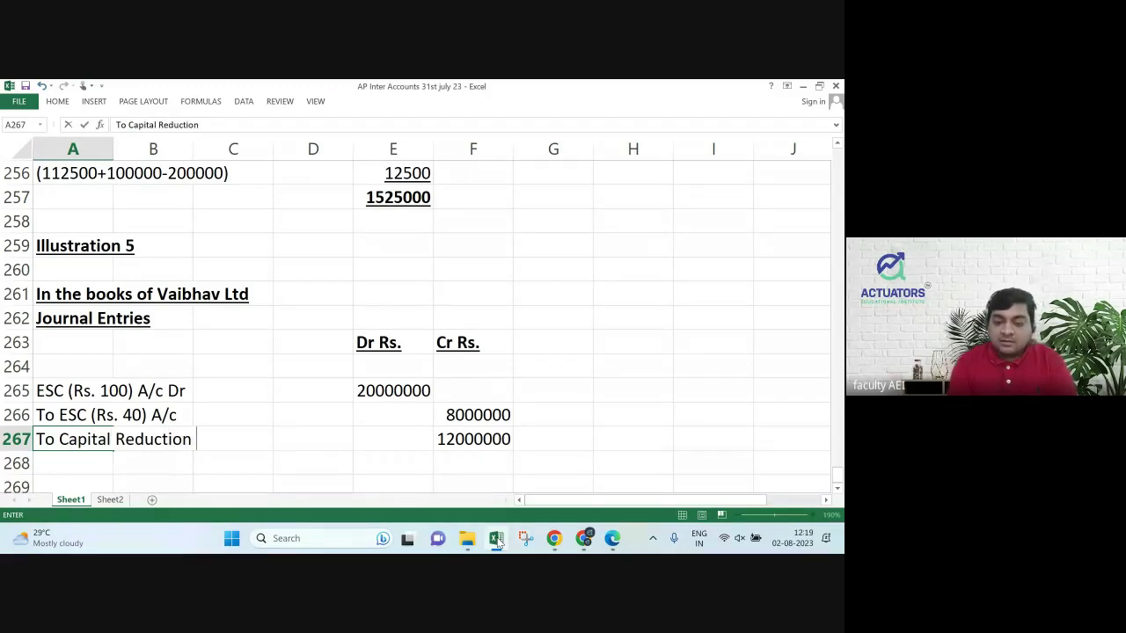
{"action": "type", "text": "A/c"}
{"action": "key", "text": "Return"}
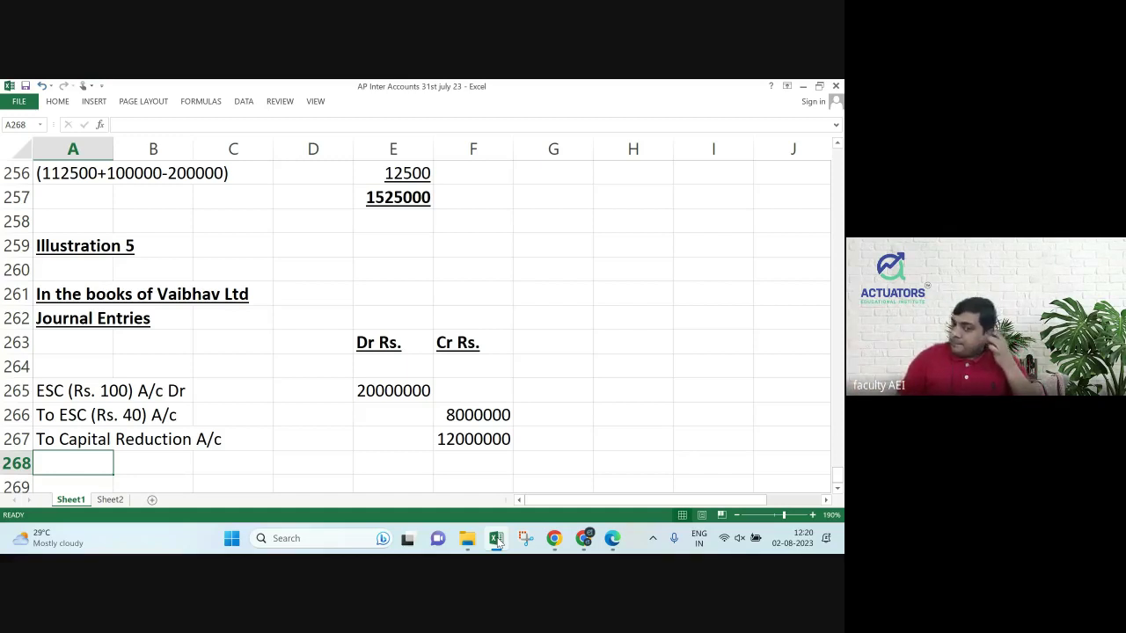
Enter the narration "(Being E shares reduced to Rs. 40 per share)" in A269.
{"action": "key", "text": "Return"}
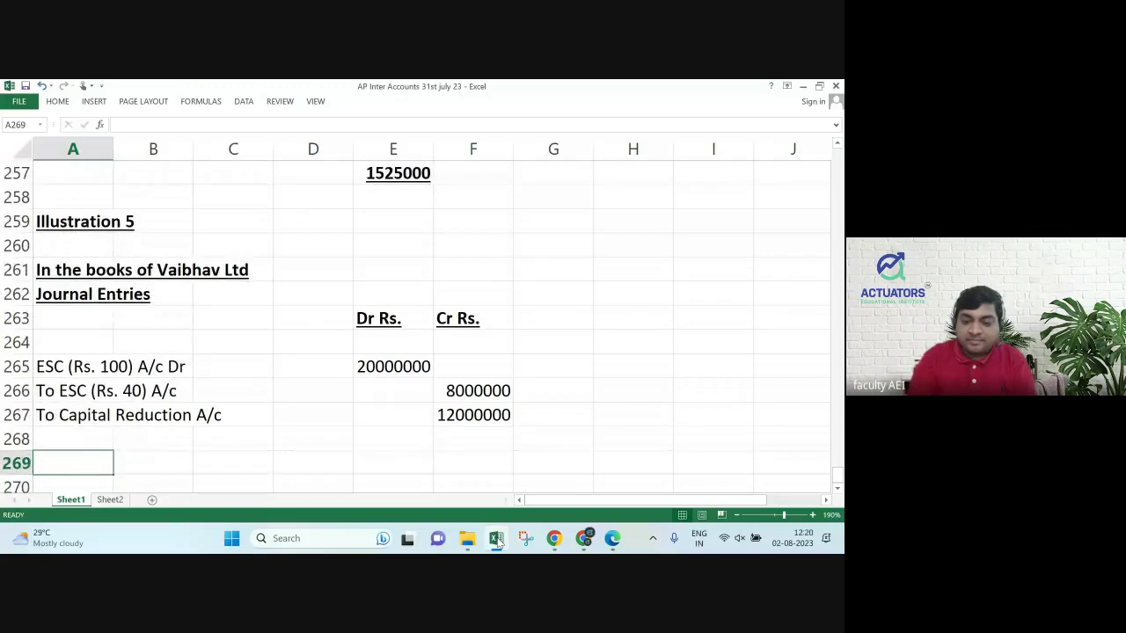
{"action": "type", "text": "(Bein"}
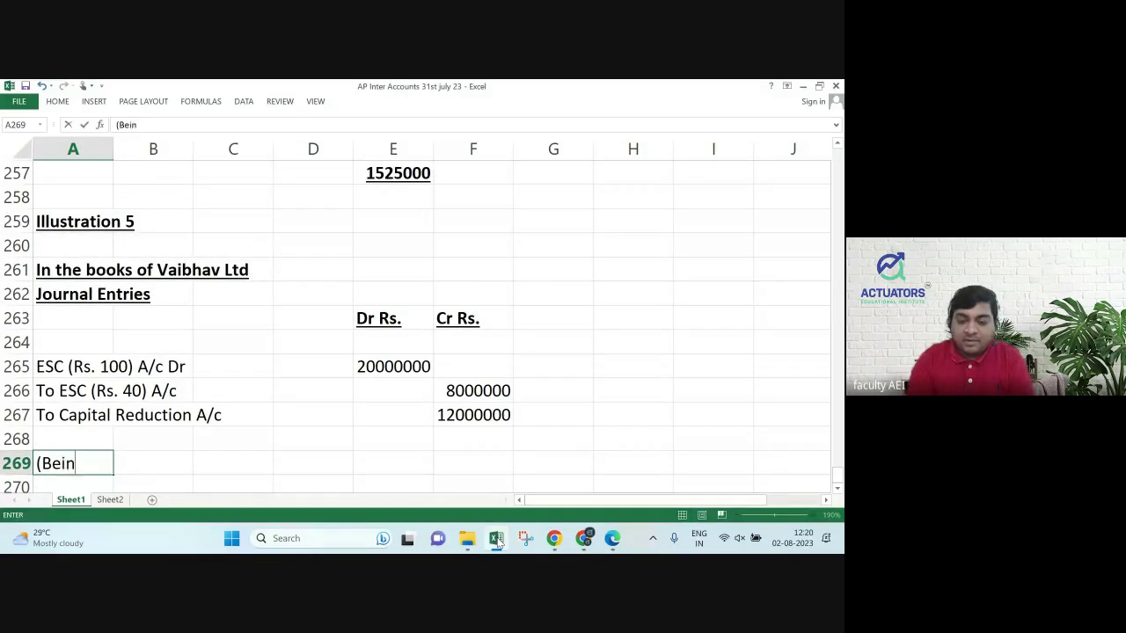
{"action": "type", "text": "g E shares "}
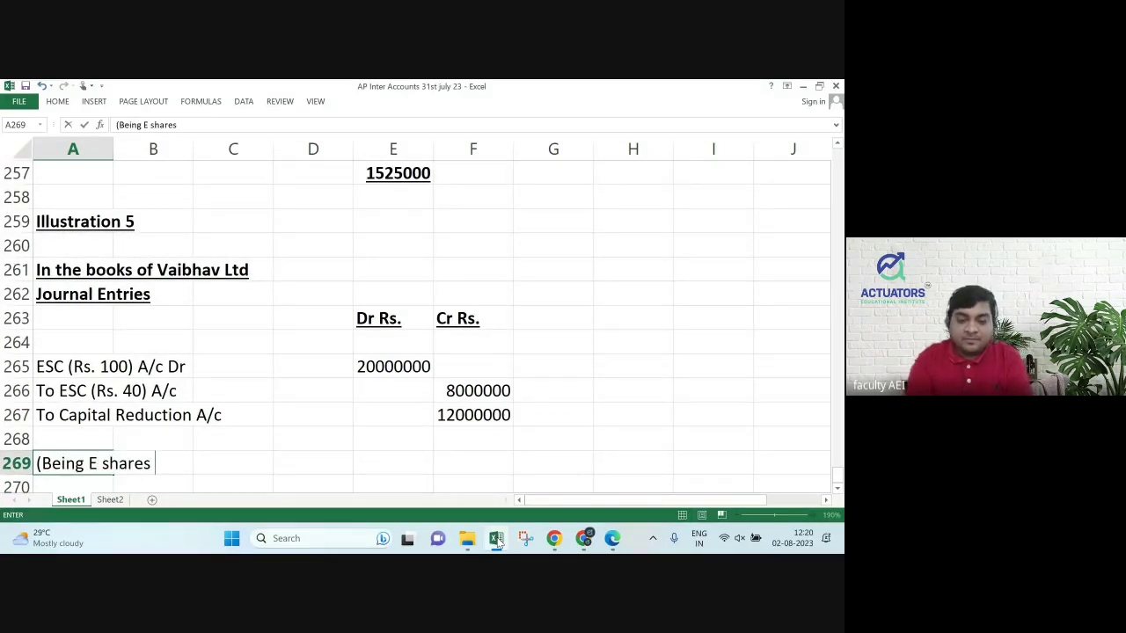
{"action": "type", "text": "reduve"}
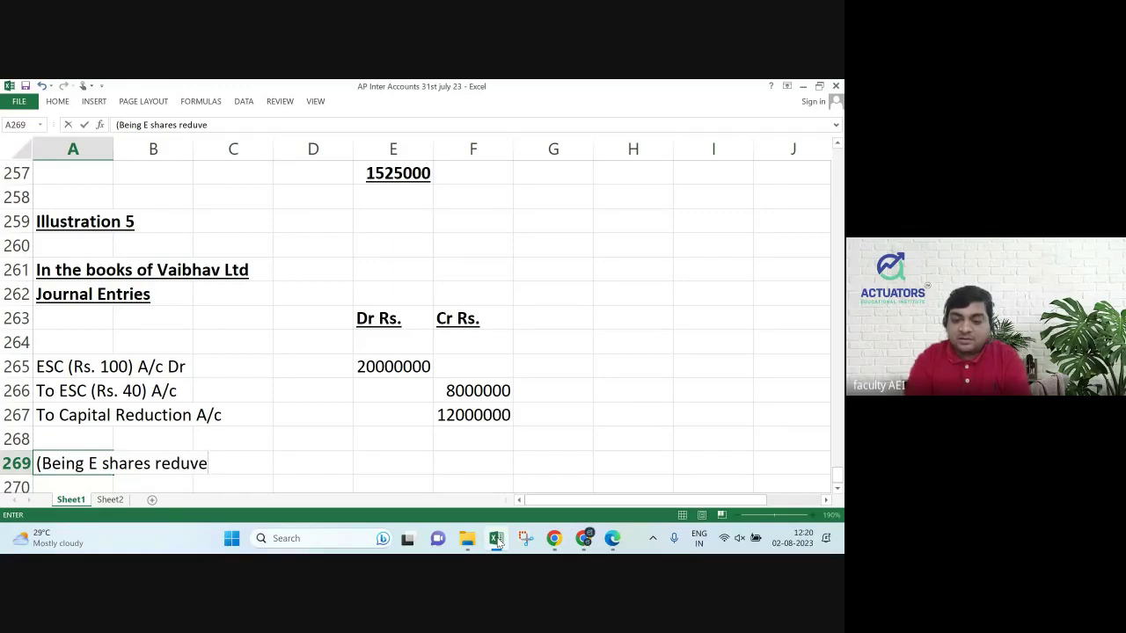
{"action": "key", "text": "BackSpace"}
{"action": "key", "text": "BackSpace"}
{"action": "type", "text": "ced to "}
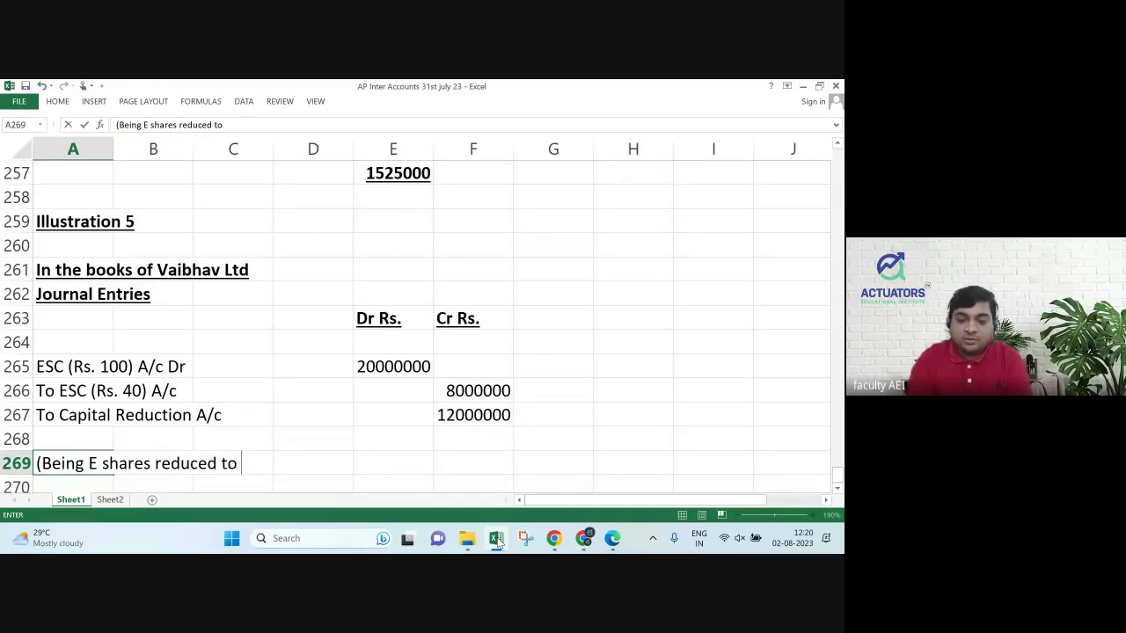
{"action": "type", "text": "RS"}
{"action": "key", "text": "BackSpace"}
{"action": "type", "text": "s. "}
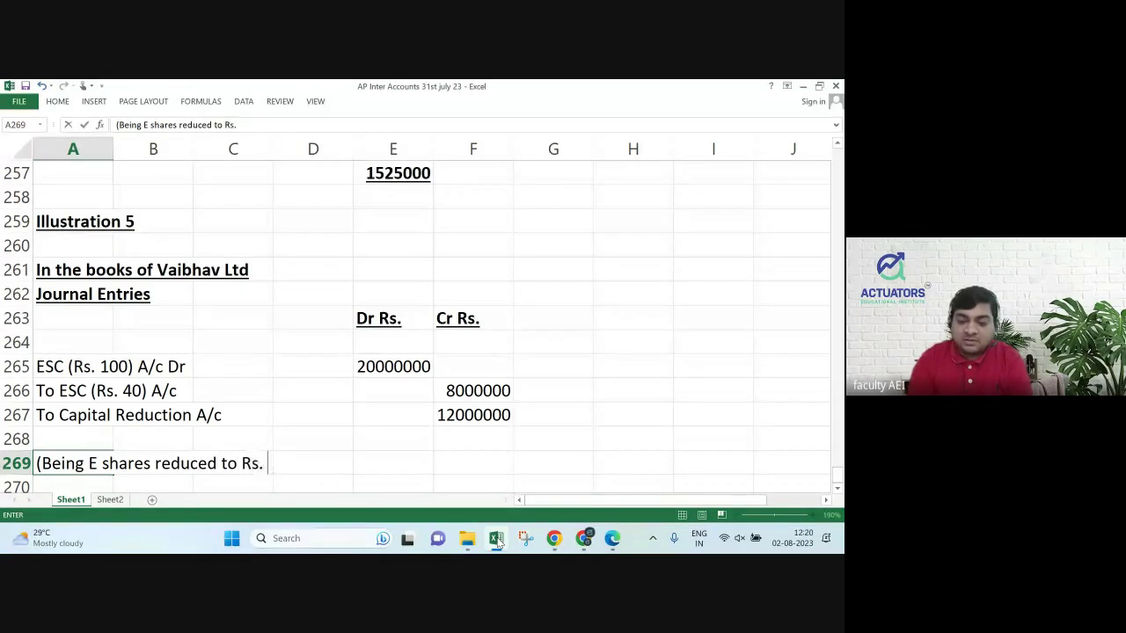
{"action": "type", "text": "40 per sha"}
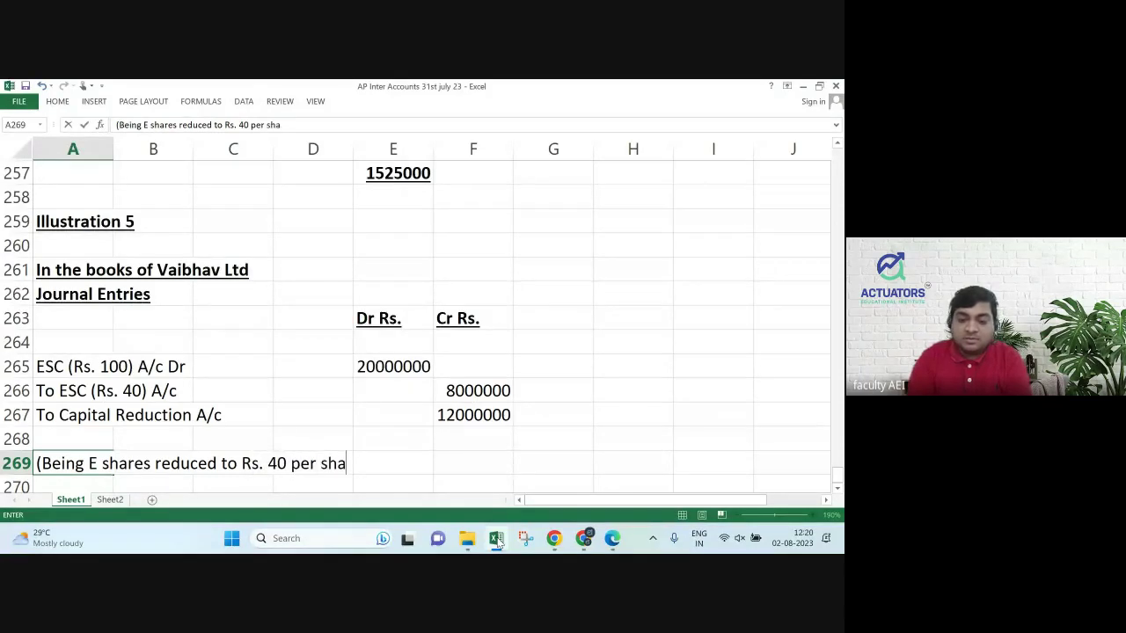
{"action": "type", "text": "re)"}
{"action": "key", "text": "Return"}
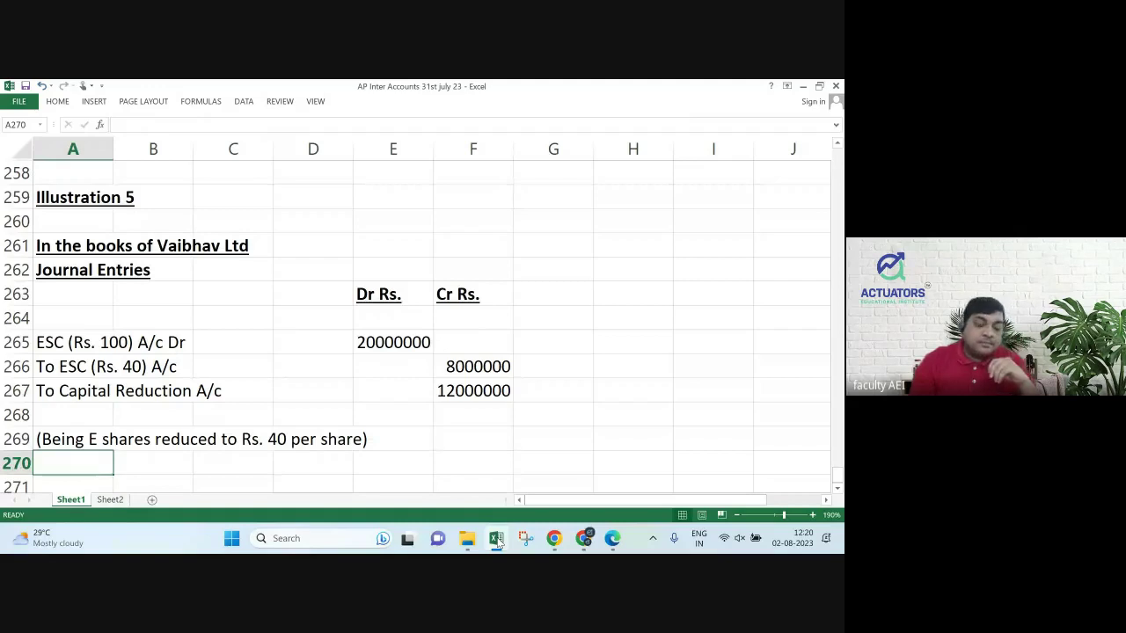
Move to A271 and check the preference share balance and reduction terms for Illustration 5 in the Edge PDF, returning to the Excel workbook.
{"action": "key", "text": "Down"}
{"action": "key", "text": "Down"}
{"action": "key", "text": "Down"}
{"action": "key", "text": "Down"}
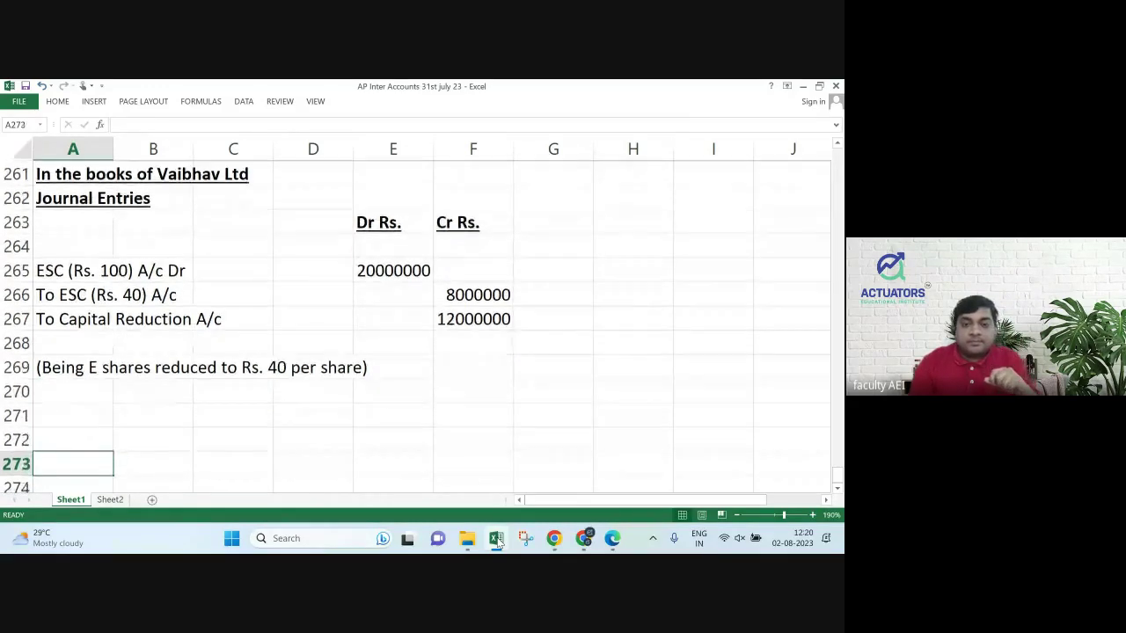
{"action": "key", "text": "Down"}
{"action": "key", "text": "Up"}
{"action": "key", "text": "Up"}
{"action": "key", "text": "Up"}
{"action": "key", "text": "Up"}
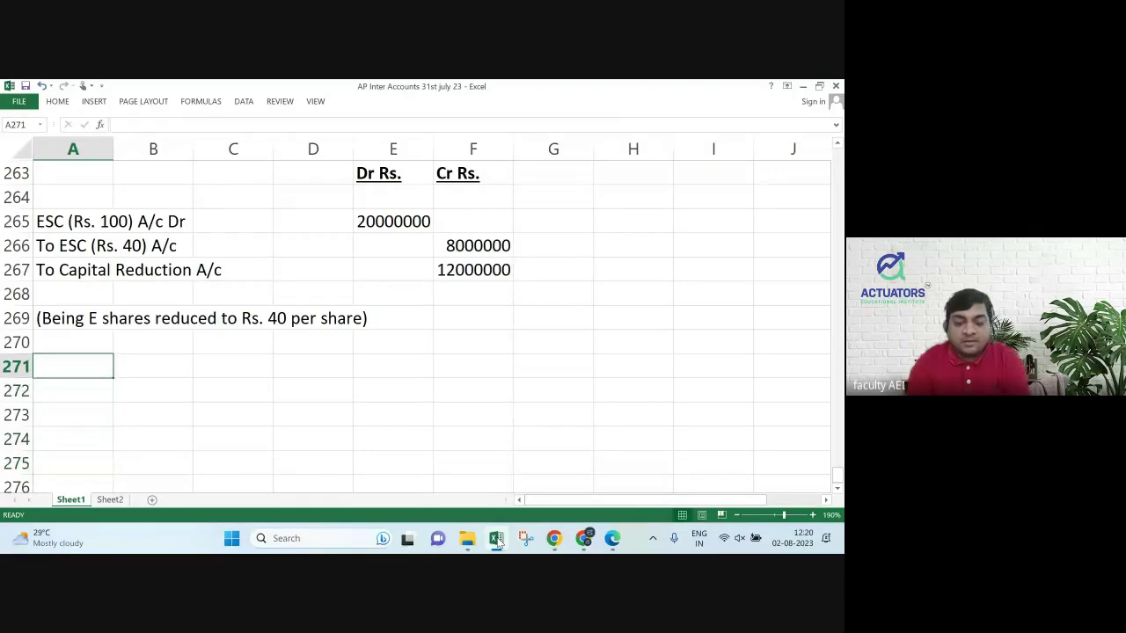
{"action": "left_click", "coordinate": [613, 540]}
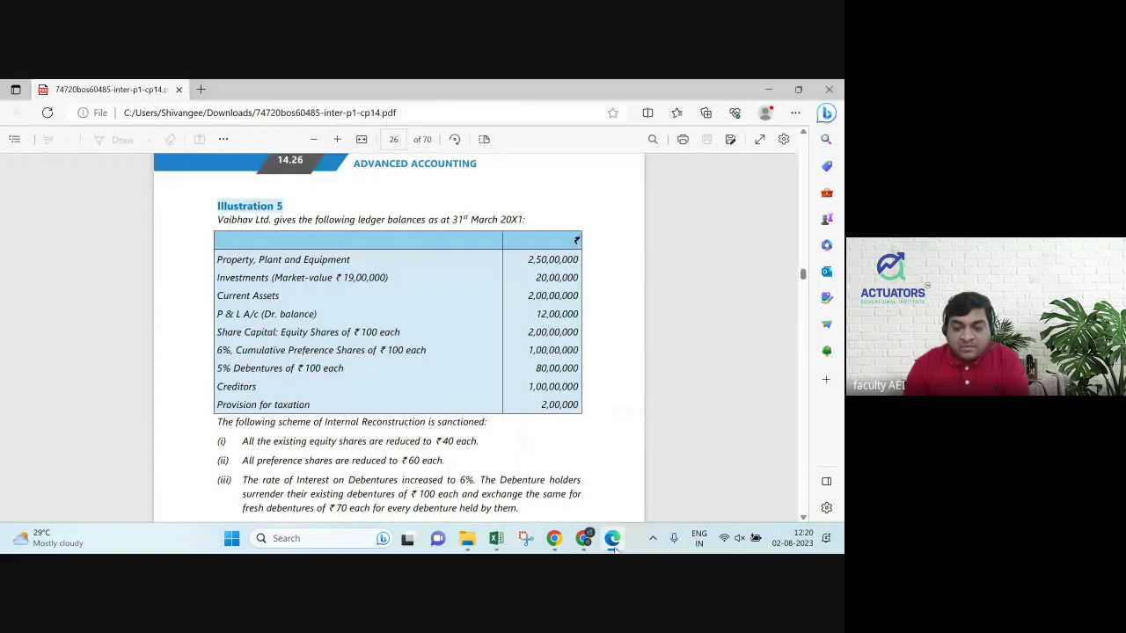
{"action": "left_click", "coordinate": [497, 542]}
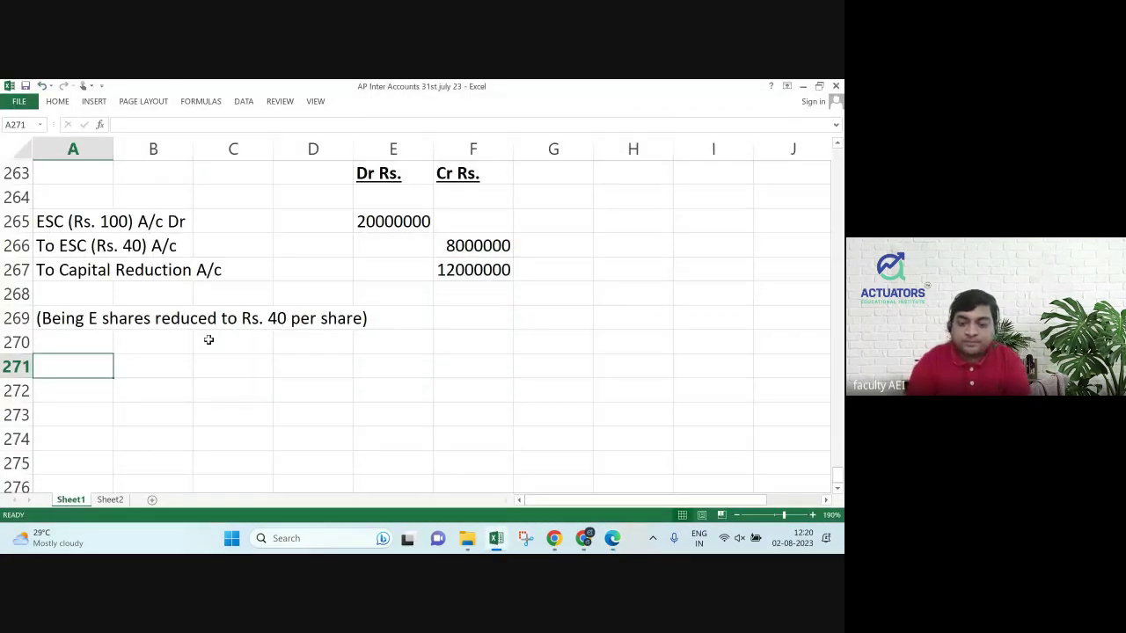
Enter the debit account "6% PSc (Rs. 100) A/c Dr" in A271 with the amount 10000000 in E271.
{"action": "type", "text": "6% P"}
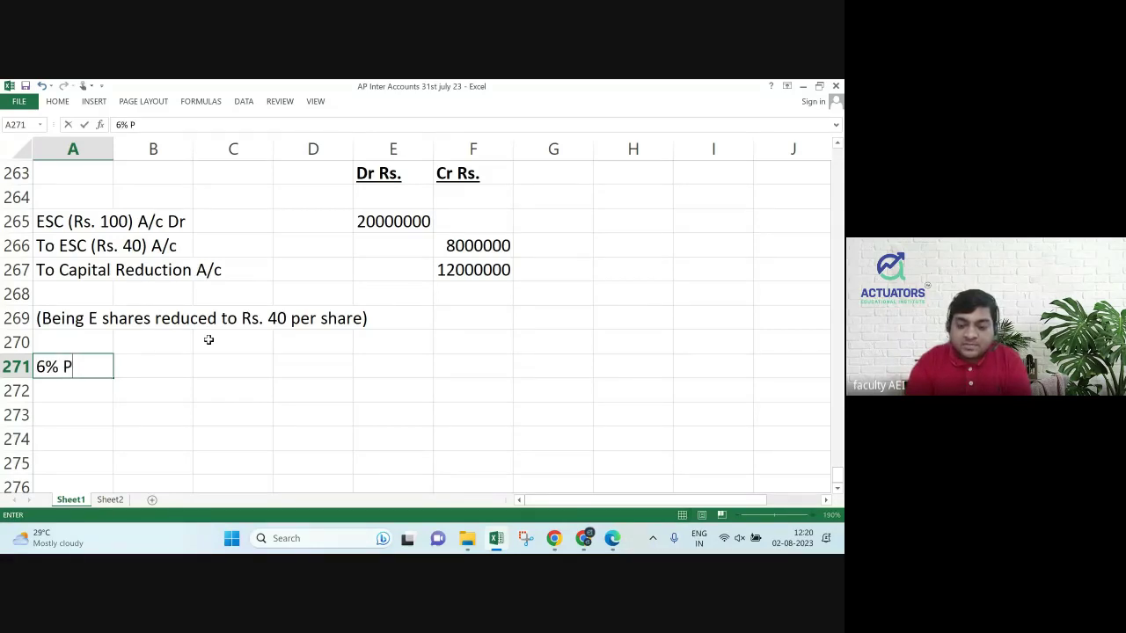
{"action": "type", "text": "Sc (Rs"}
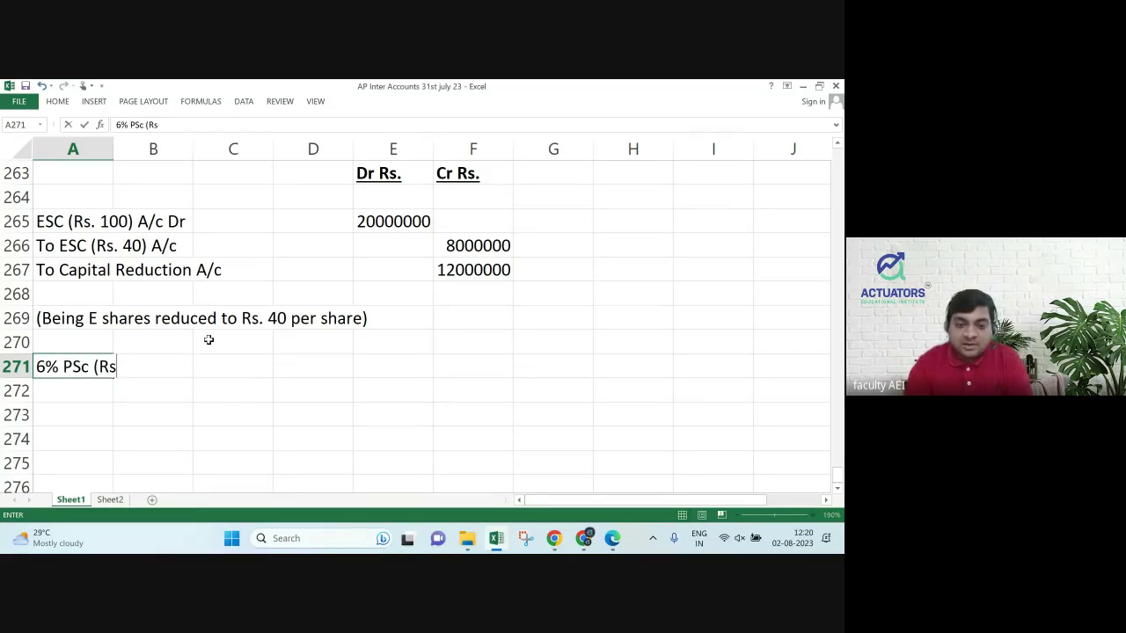
{"action": "type", "text": ". 100) "}
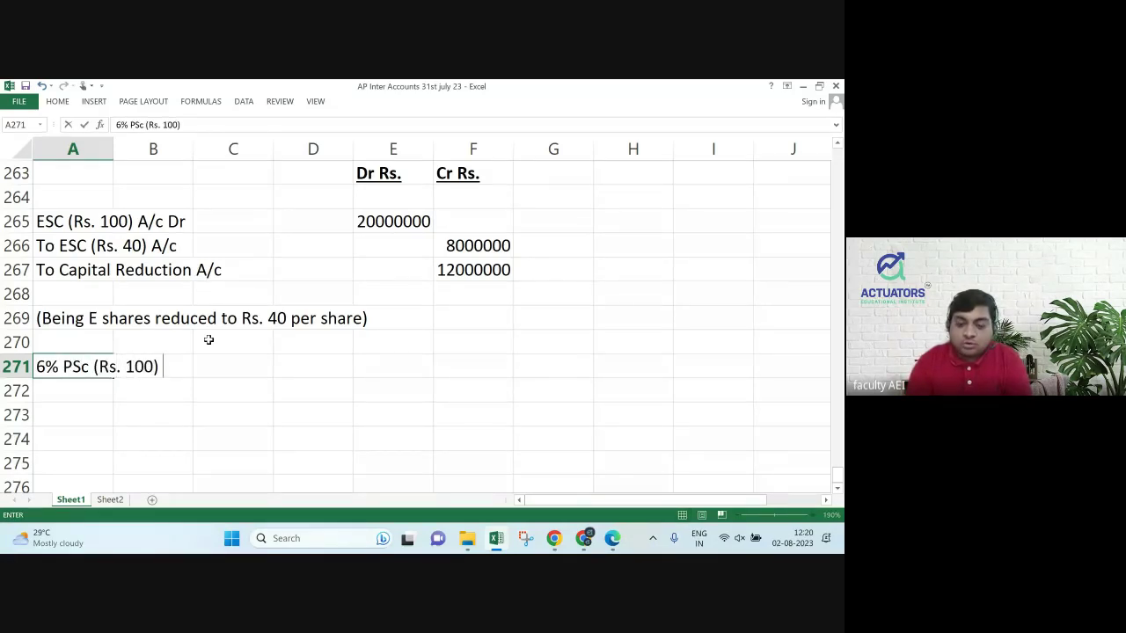
{"action": "type", "text": "A/c Dr"}
{"action": "key", "text": "Tab"}
{"action": "key", "text": "Tab"}
{"action": "key", "text": "Tab"}
{"action": "key", "text": "Tab"}
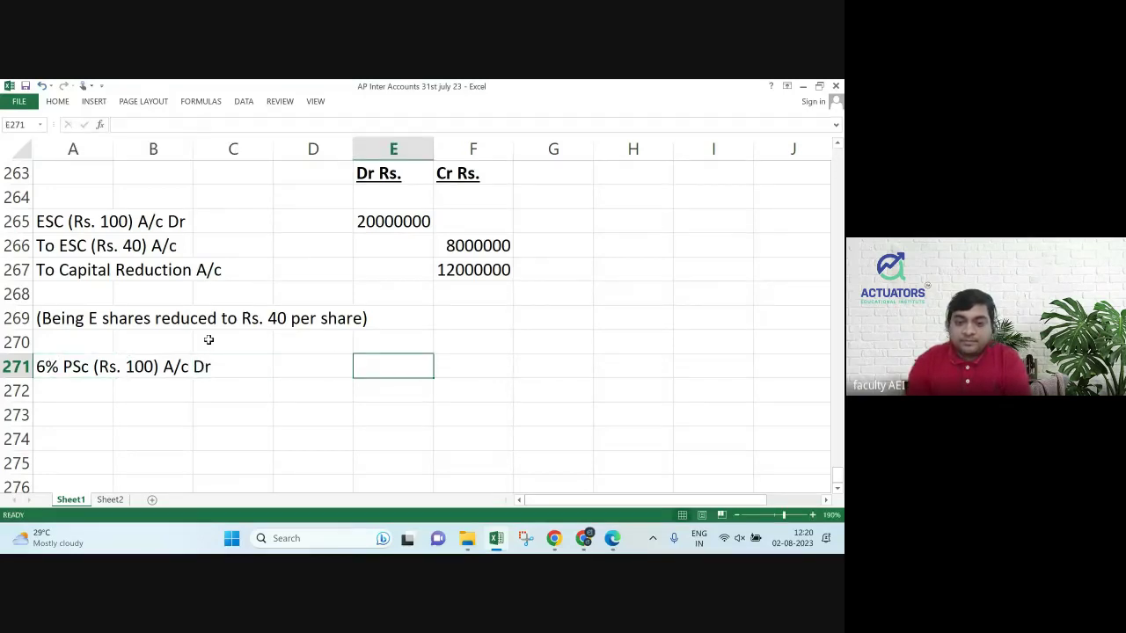
{"action": "type", "text": "10000000"}
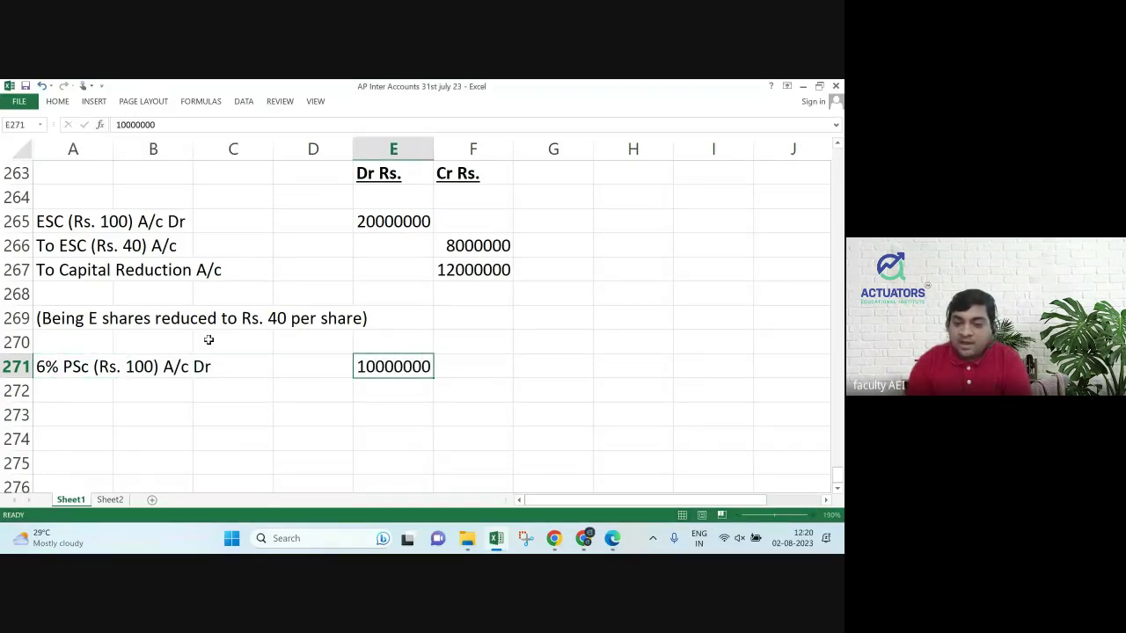
{"action": "key", "text": "Return"}
Enter the credit account "To 6% PSc (Rs. 60) A/c" in A272.
{"action": "key", "text": "Left"}
{"action": "key", "text": "Left"}
{"action": "key", "text": "Left"}
{"action": "key", "text": "Left"}
{"action": "type", "text": "T"}
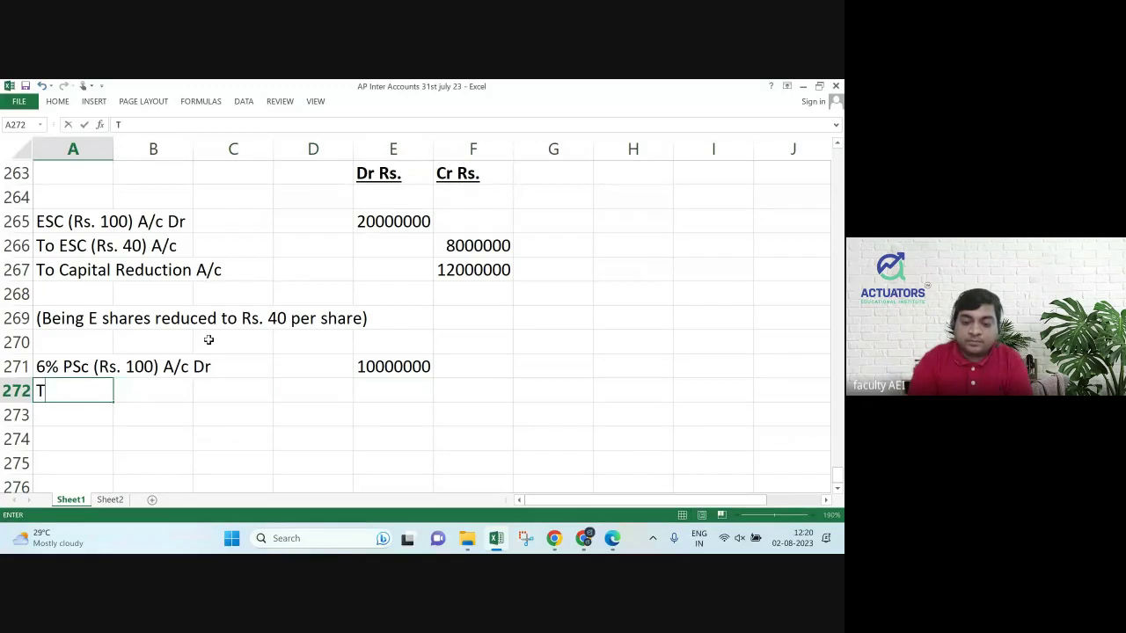
{"action": "type", "text": "o 6% "}
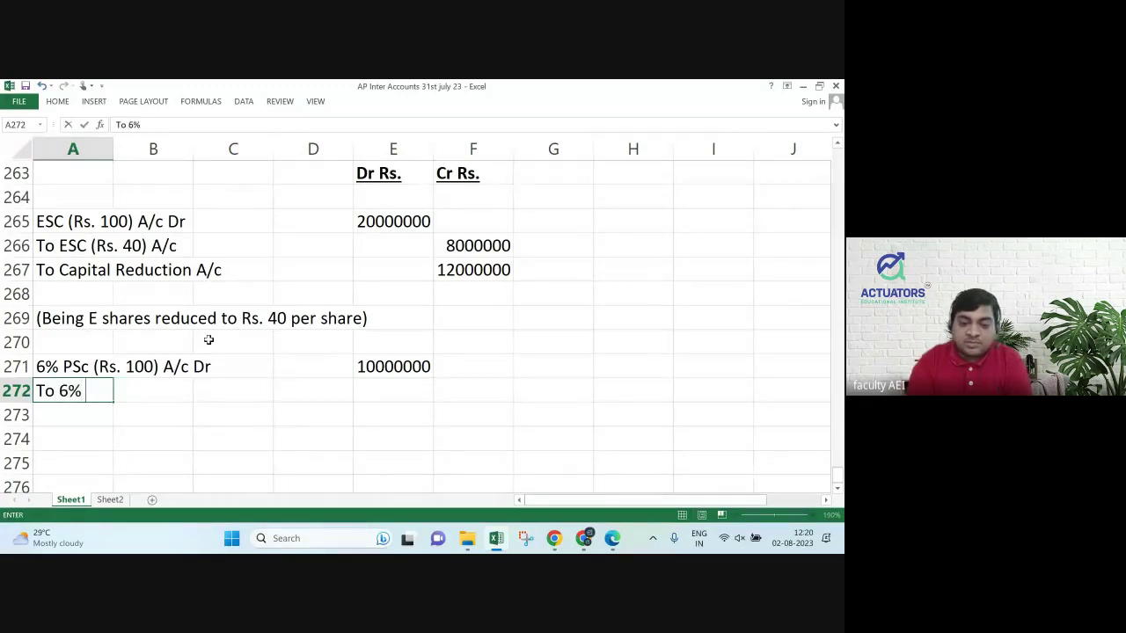
{"action": "type", "text": "PSc ("}
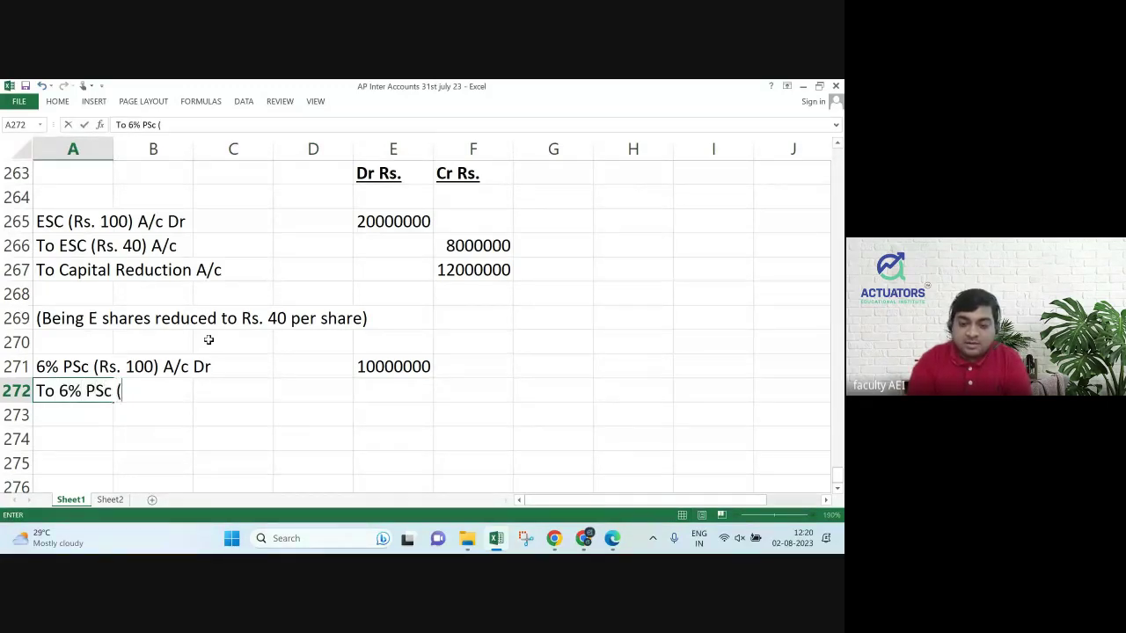
{"action": "type", "text": "Rs. 60"}
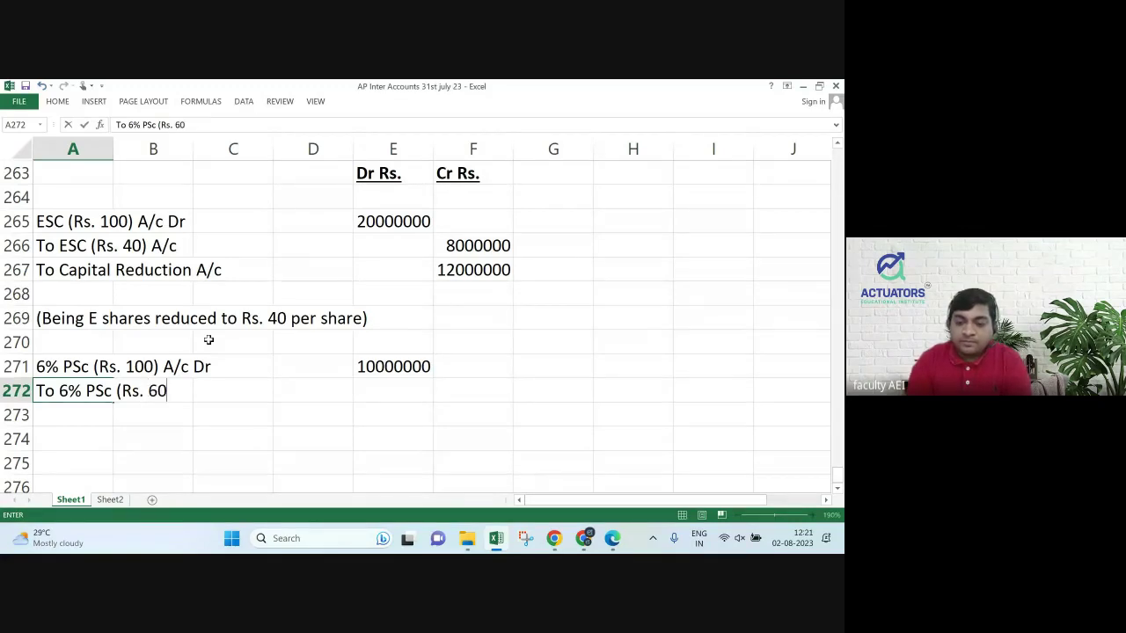
{"action": "type", "text": ") A/c"}
Enter the preference share entry's credit amounts, 6000000 in F272 and 4000000 in F273.
{"action": "key", "text": "Right"}
{"action": "key", "text": "Right"}
{"action": "key", "text": "Right"}
{"action": "key", "text": "Right"}
{"action": "key", "text": "Right"}
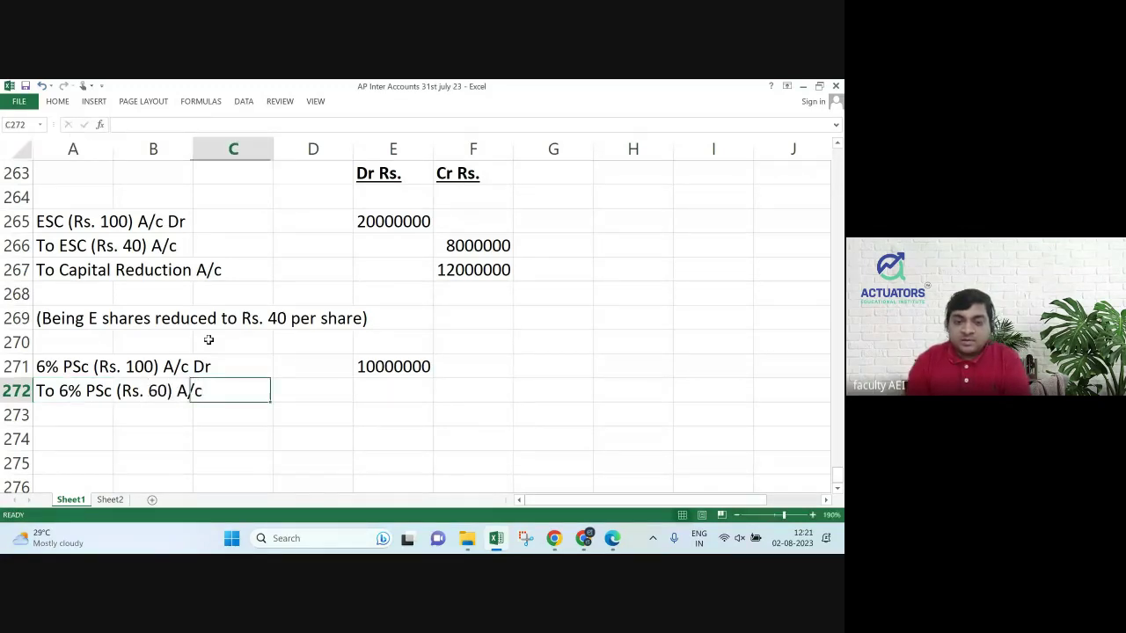
{"action": "type", "text": "6000000"}
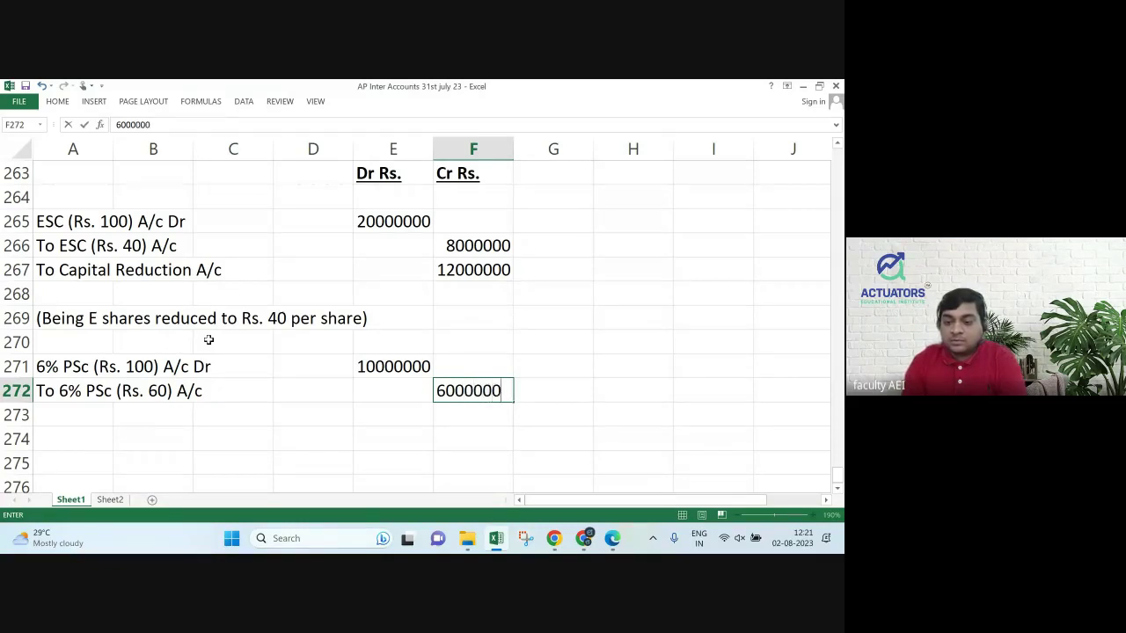
{"action": "key", "text": "Return"}
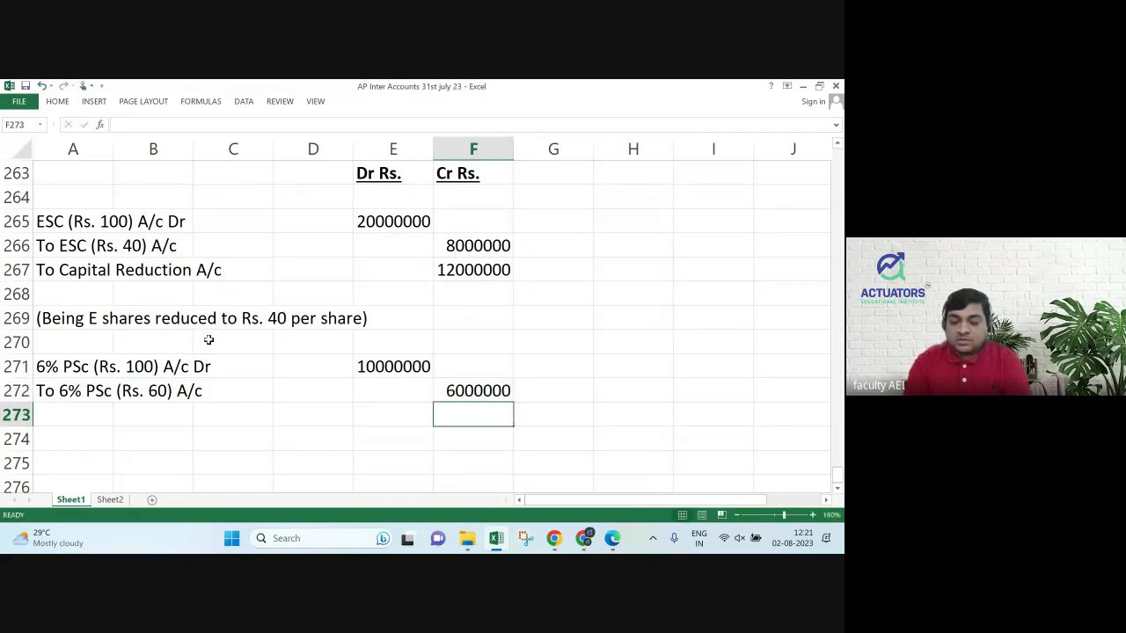
{"action": "type", "text": "400000"}
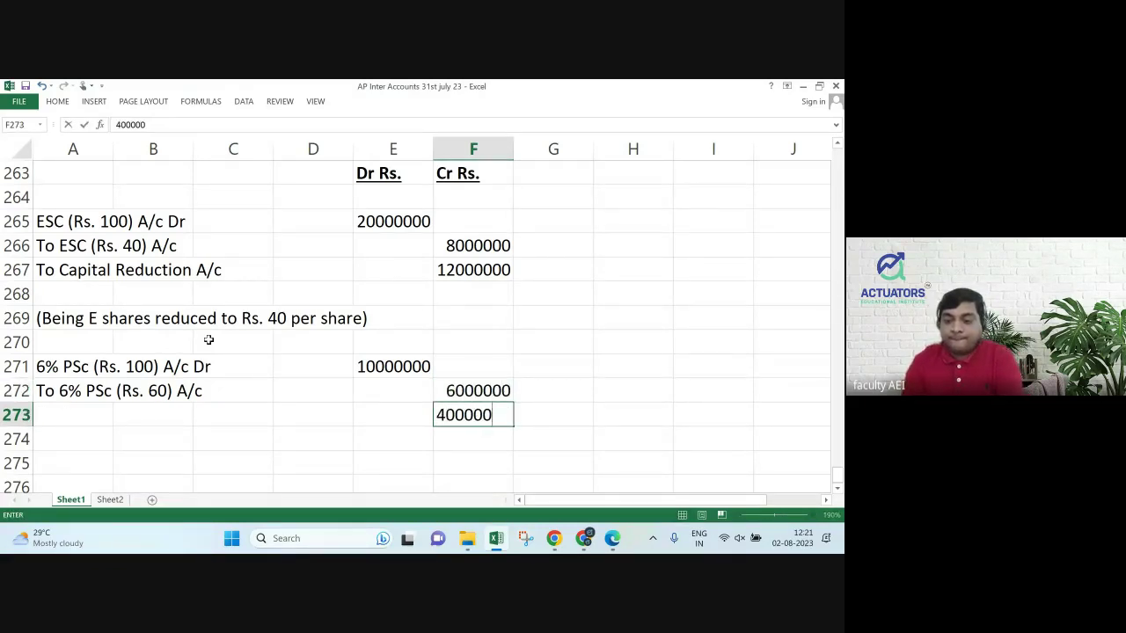
{"action": "type", "text": "0"}
{"action": "key", "text": "Return"}
Enter the second credit account "To Capital Reduction A/c" in A273.
{"action": "key", "text": "Up"}
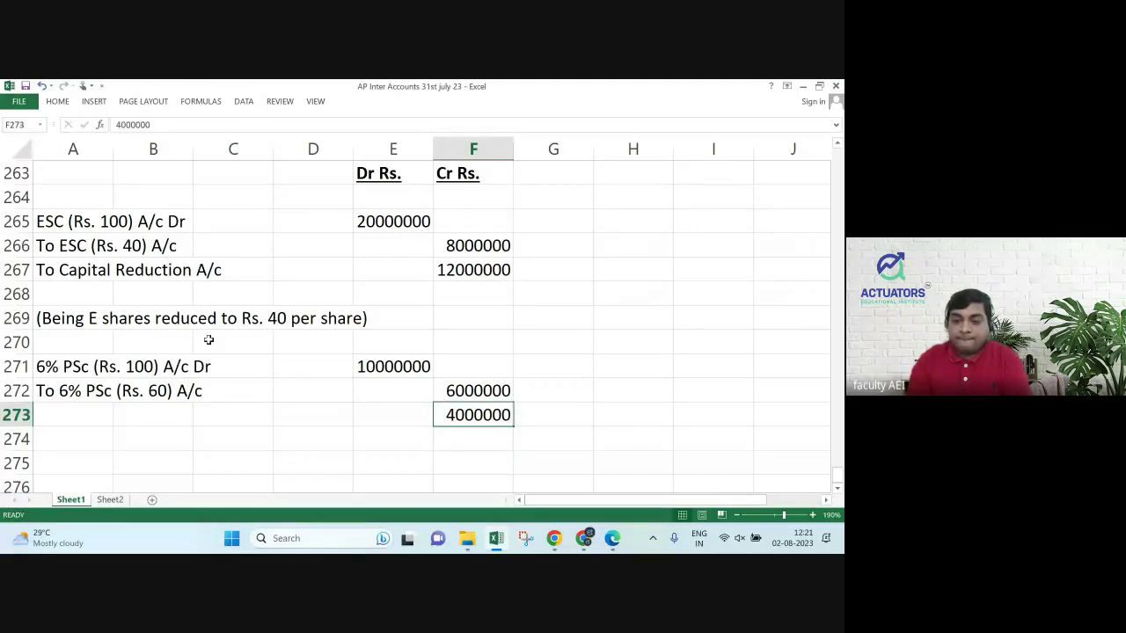
{"action": "key", "text": "Left"}
{"action": "key", "text": "Left"}
{"action": "key", "text": "Left"}
{"action": "key", "text": "Left"}
{"action": "key", "text": "Left"}
{"action": "type", "text": "To "}
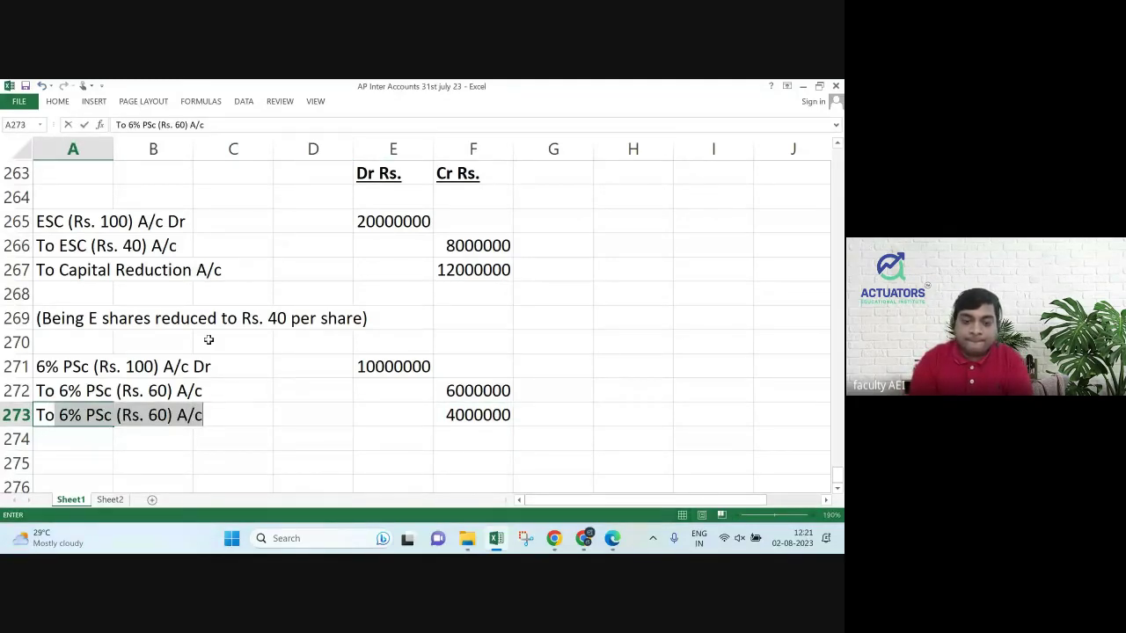
{"action": "type", "text": "Capita"}
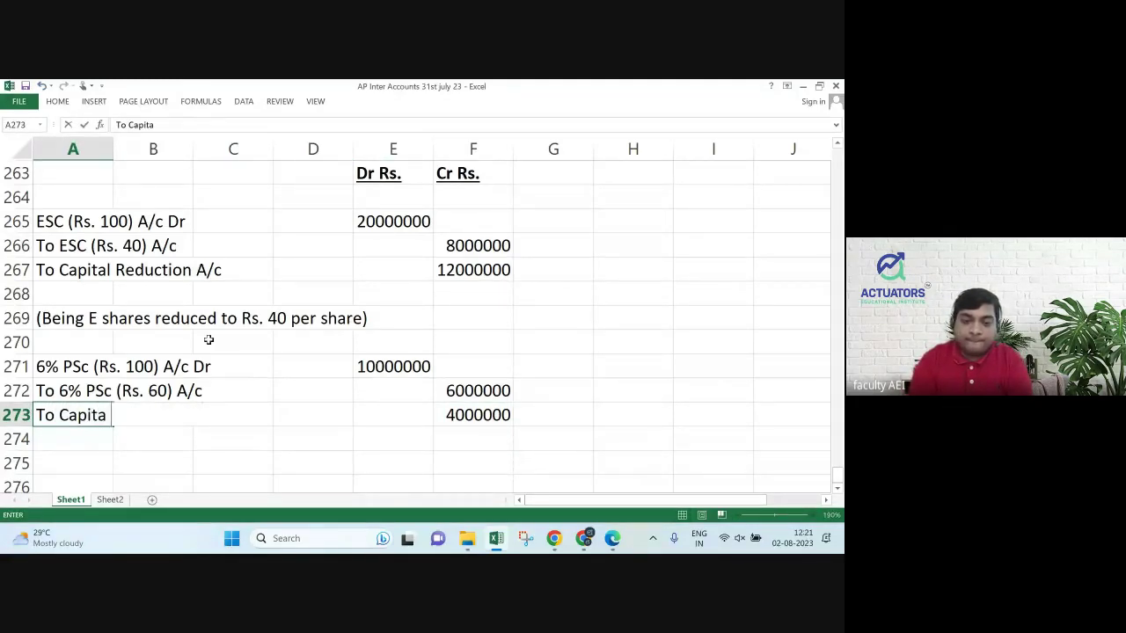
{"action": "type", "text": "l Red"}
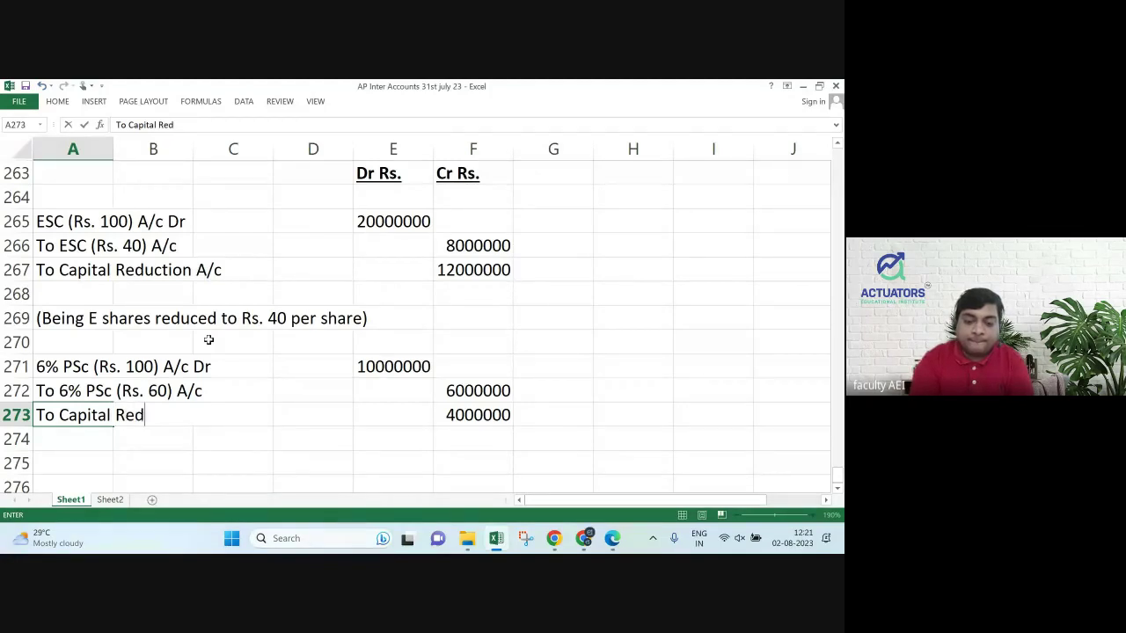
{"action": "type", "text": "uctionA"}
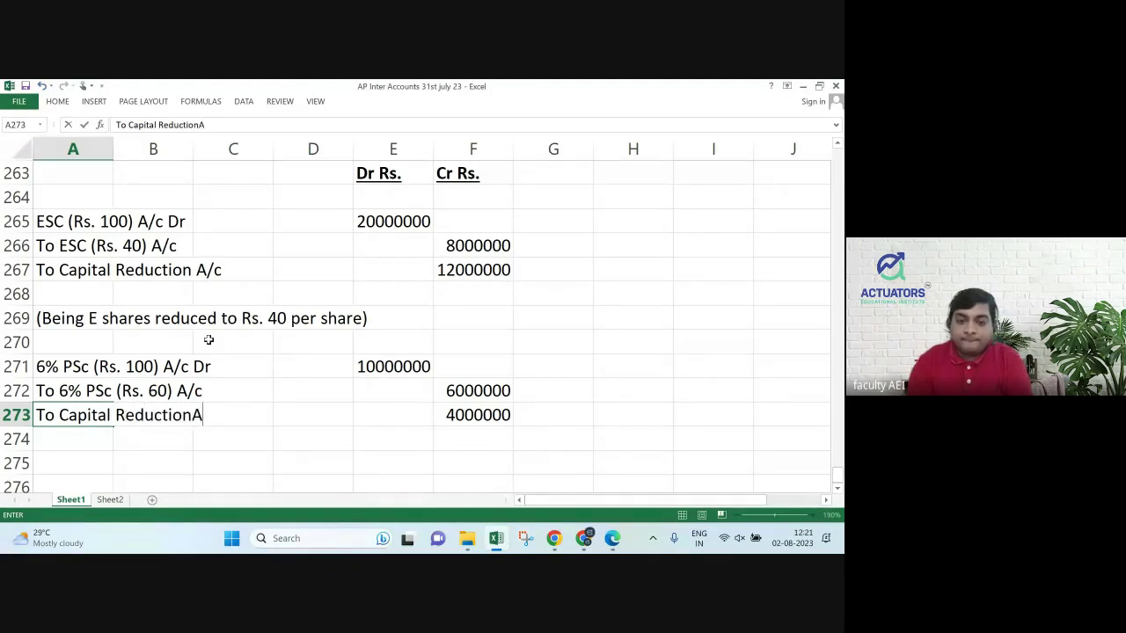
{"action": "key", "text": "BackSpace"}
{"action": "type", "text": "A/c"}
{"action": "key", "text": "Return"}
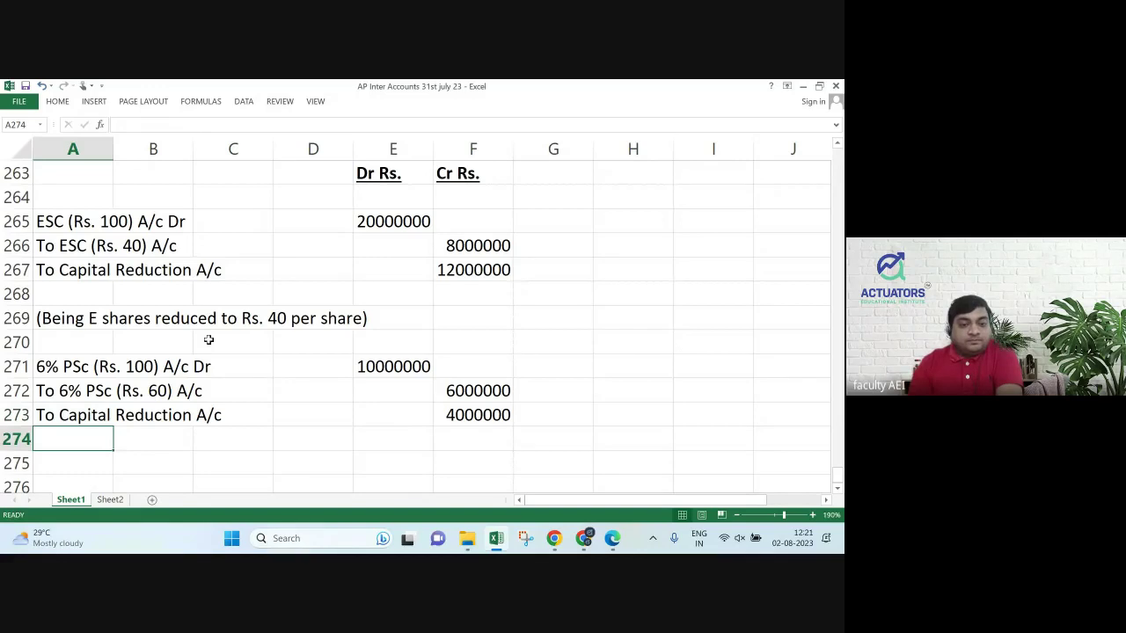
Enter the debit account "5% Debentures (Rs. 100) A/c Dr" in A275, leaving a blank row below the preference share entry.
{"action": "key", "text": "Down"}
{"action": "key", "text": "Down"}
{"action": "key", "text": "Down"}
{"action": "key", "text": "Up"}
{"action": "key", "text": "Up"}
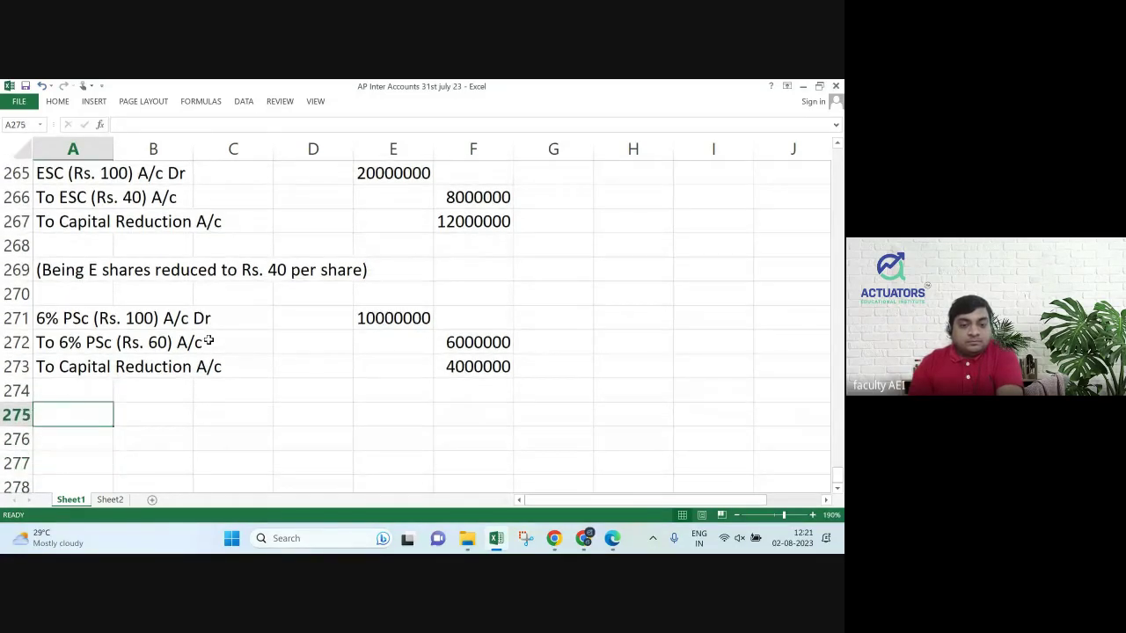
{"action": "type", "text": "5% D"}
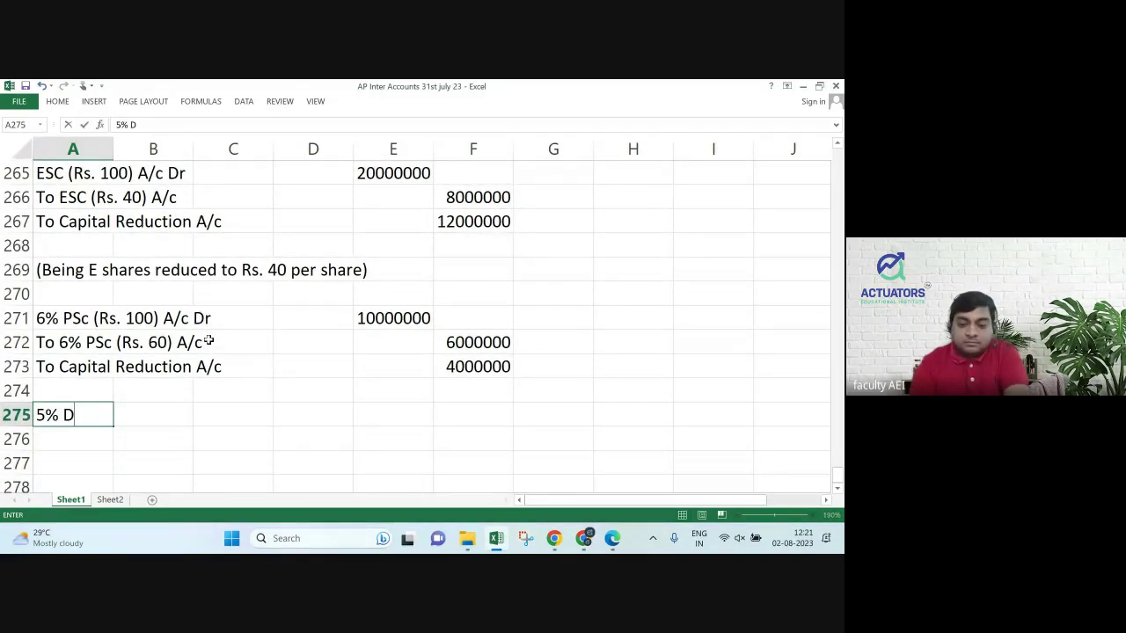
{"action": "type", "text": "ebentur"}
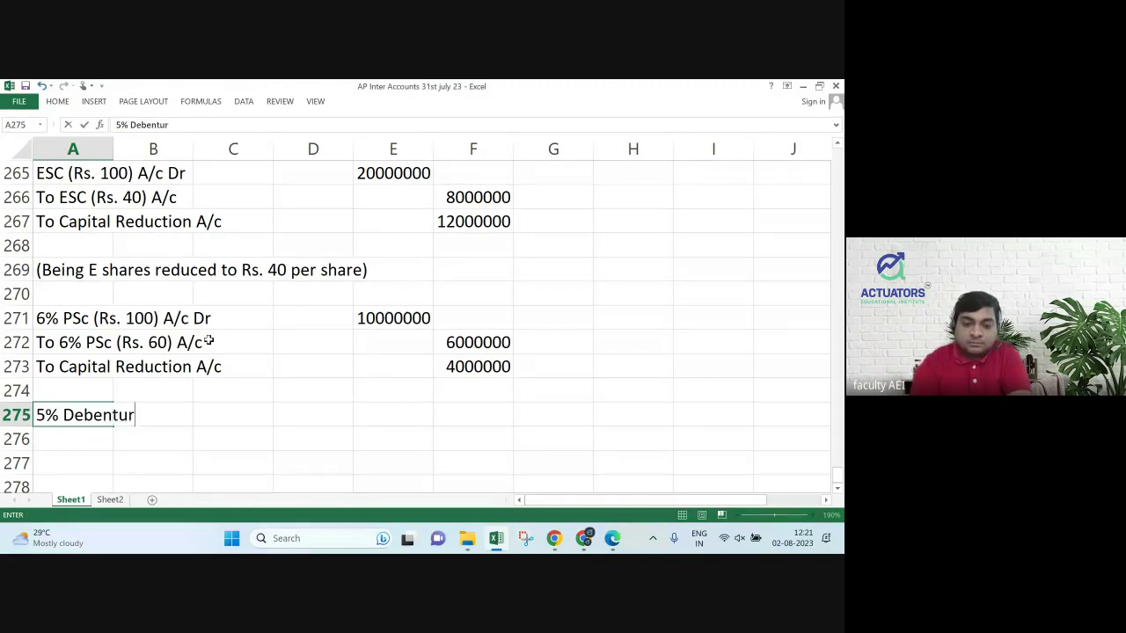
{"action": "type", "text": "es ("}
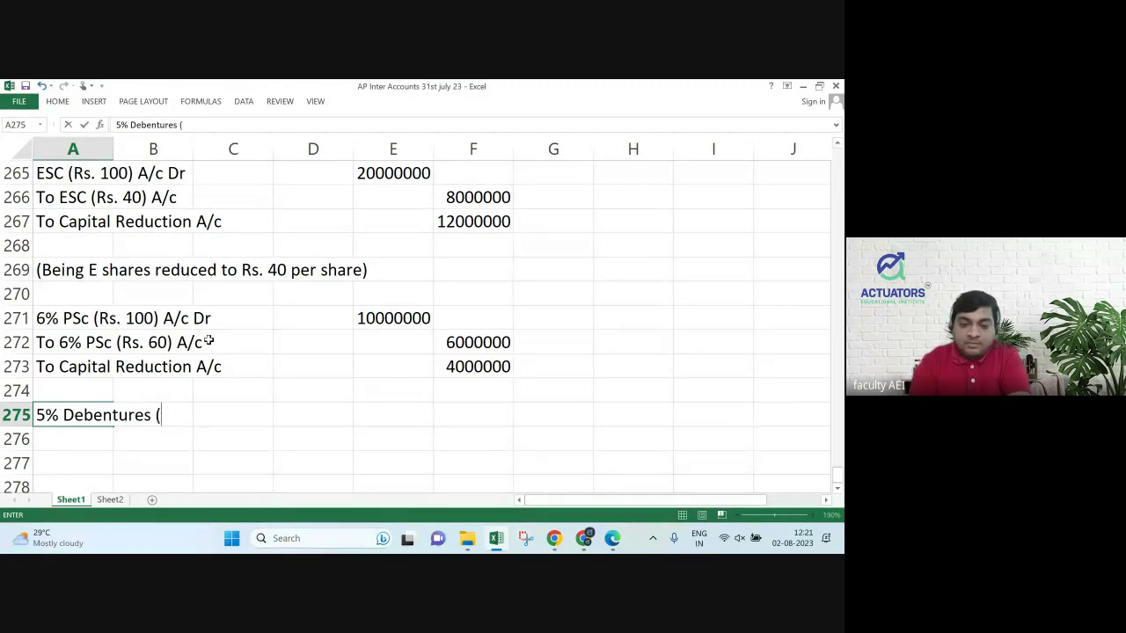
{"action": "type", "text": "Rs. 100"}
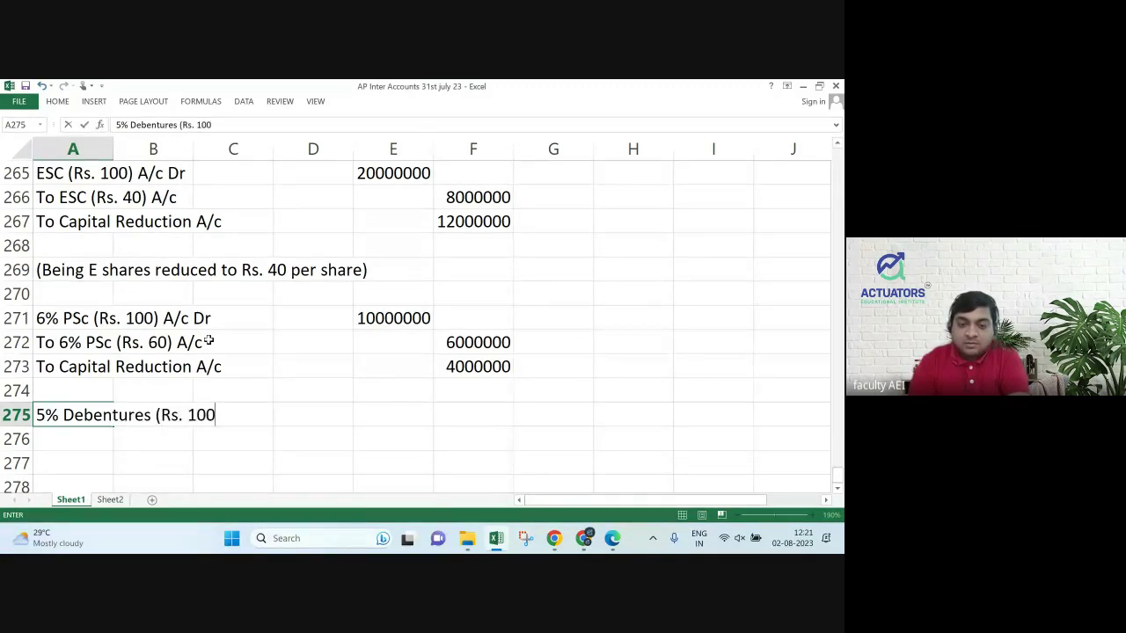
{"action": "type", "text": ") A/c Dr"}
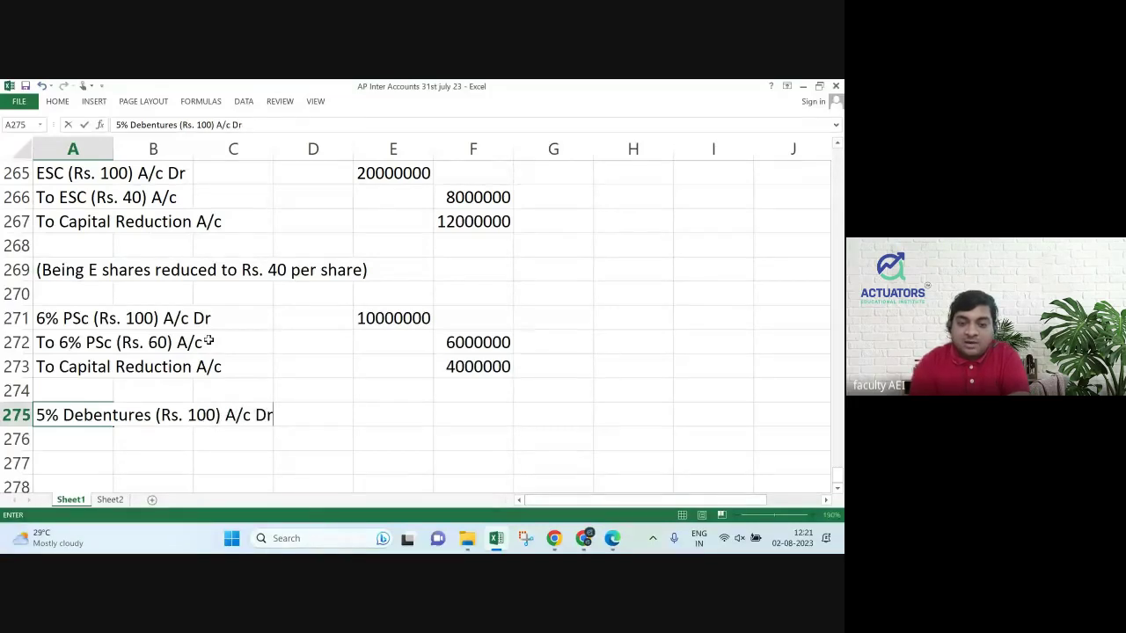
Enter the debenture entry's debit amount of 8000000 in E275.
{"action": "key", "text": "Right"}
{"action": "key", "text": "Right"}
{"action": "key", "text": "Right"}
{"action": "key", "text": "Right"}
{"action": "type", "text": "8000000"}
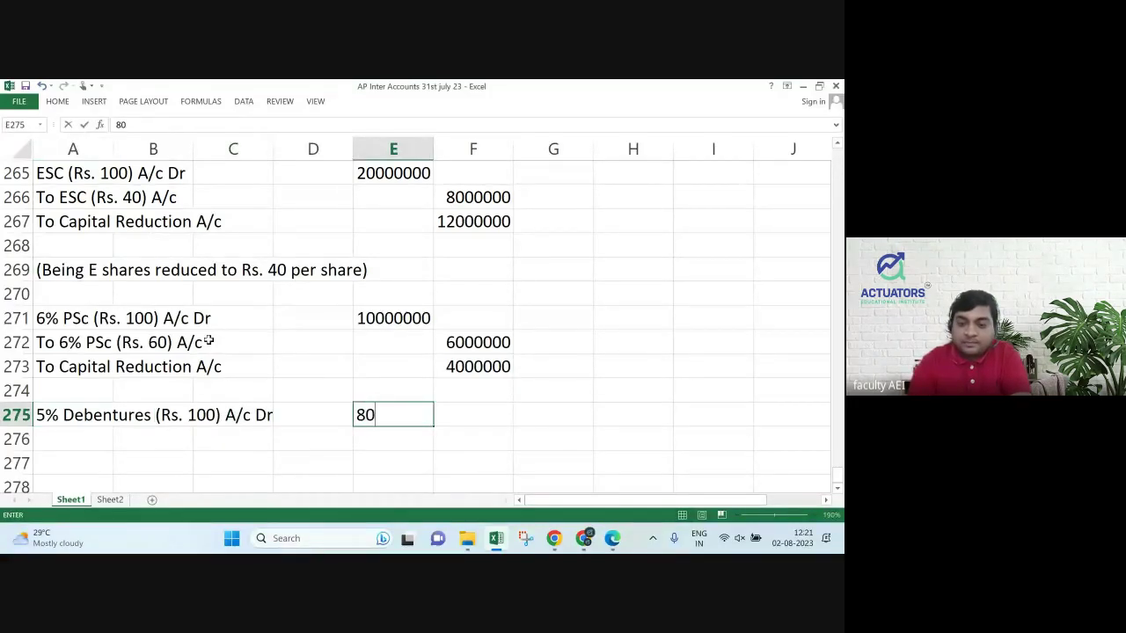
{"action": "key", "text": "Return"}
Enter the credit account "To 6% Debentures A/c" in A276.
{"action": "key", "text": "Left"}
{"action": "key", "text": "Left"}
{"action": "key", "text": "Left"}
{"action": "key", "text": "Left"}
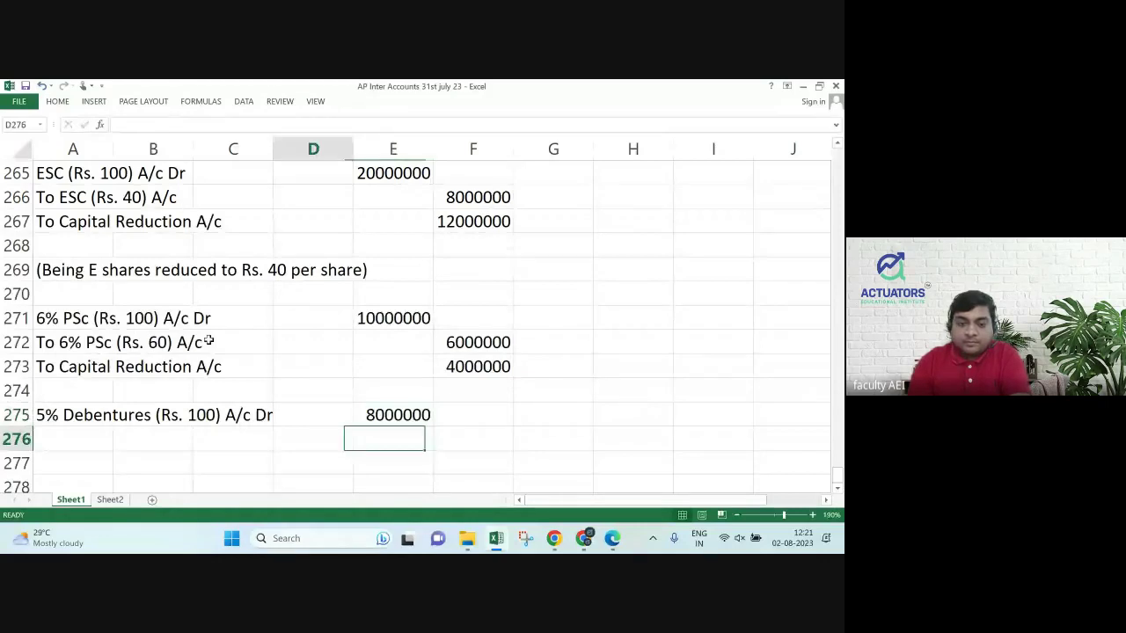
{"action": "type", "text": "To"}
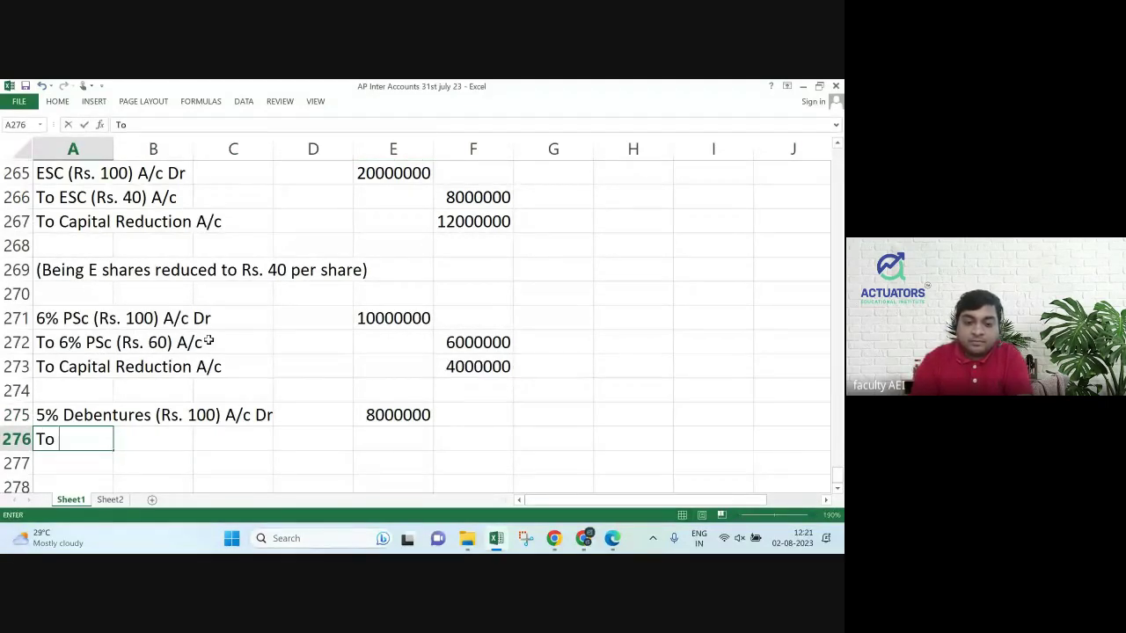
{"action": "type", "text": " 6% Deben"}
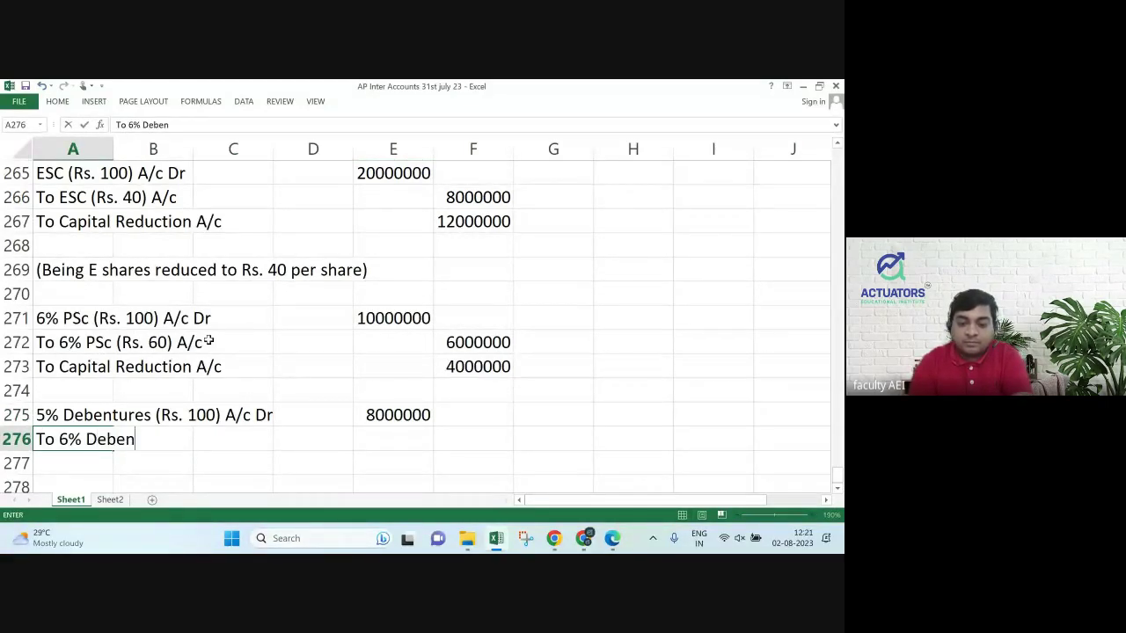
{"action": "type", "text": "tures A/c"}
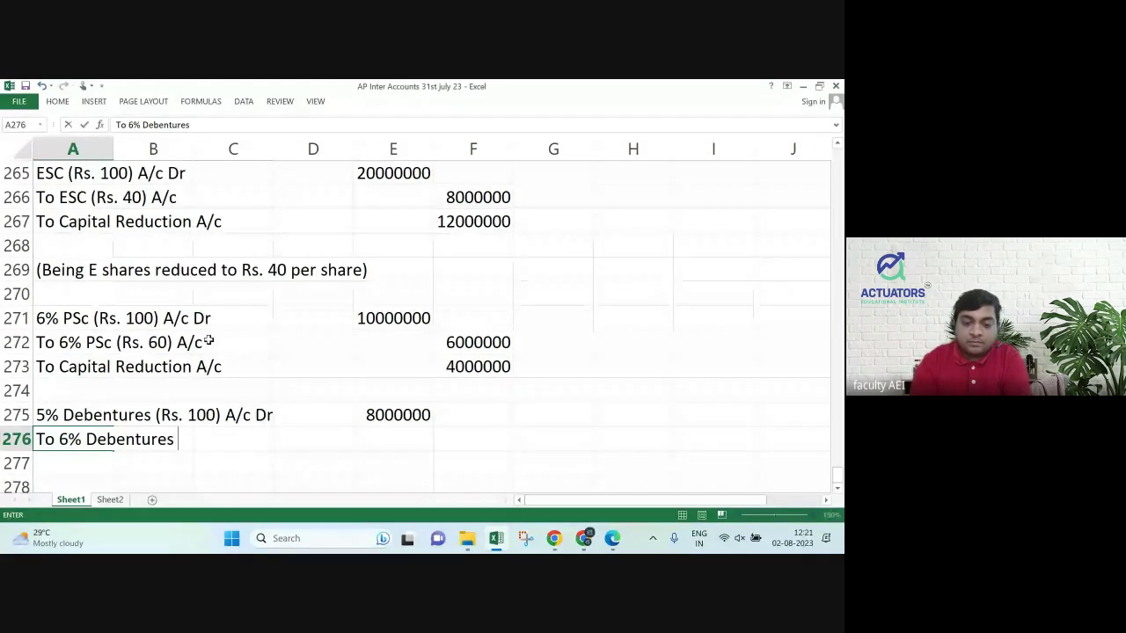
{"action": "key", "text": "Return"}
Add the face value to the credit account in A276 so it reads "To 6% Debentures (Rs. 70) A/c".
{"action": "key", "text": "Up"}
{"action": "key", "text": "Right"}
{"action": "key", "text": "Right"}
{"action": "key", "text": "Right"}
{"action": "key", "text": "Right"}
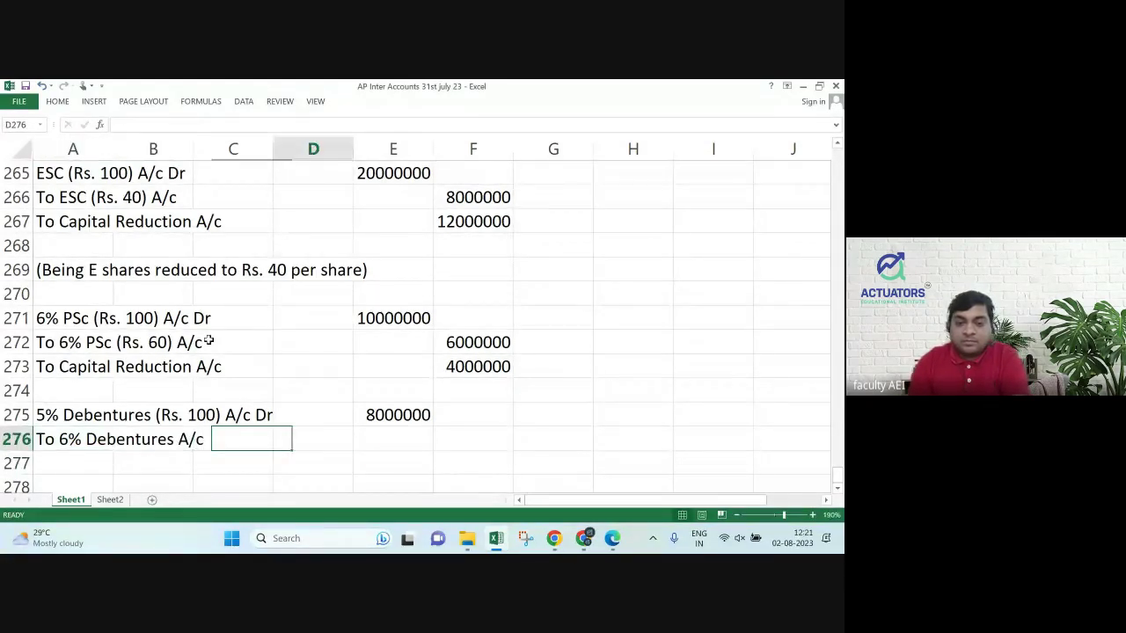
{"action": "key", "text": "Left"}
{"action": "key", "text": "Left"}
{"action": "key", "text": "Left"}
{"action": "key", "text": "Left"}
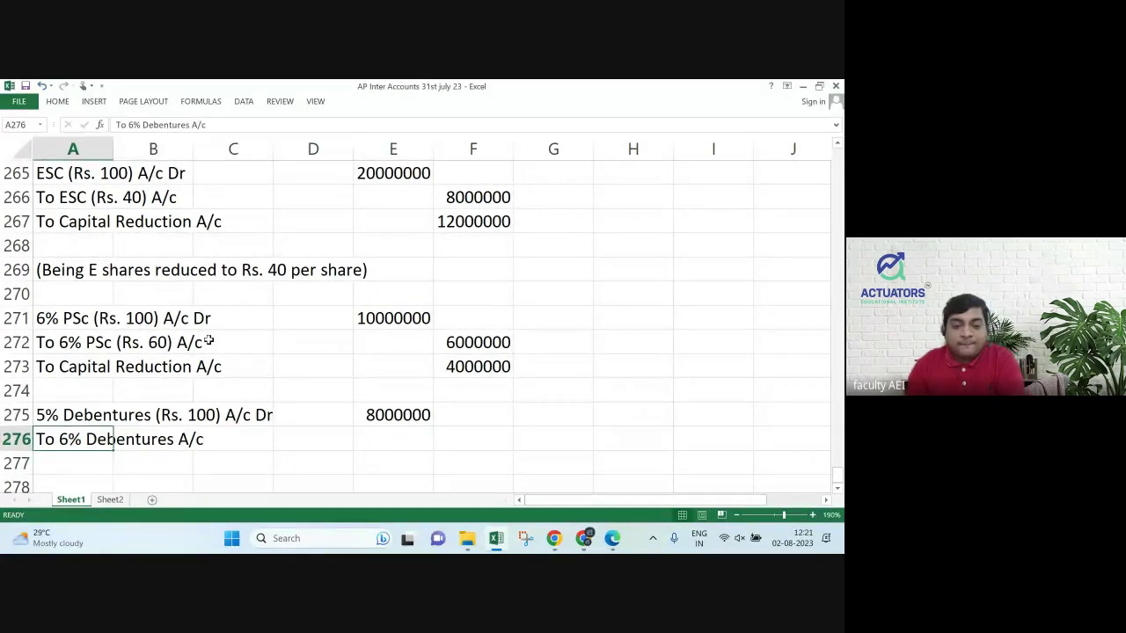
{"action": "key", "text": "F2"}
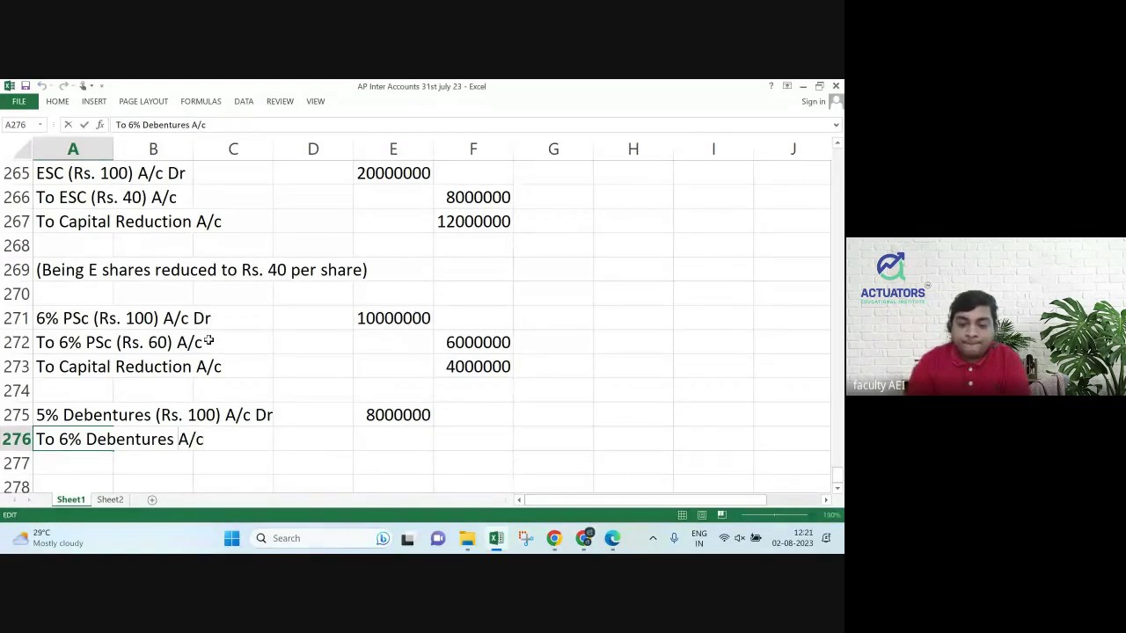
{"action": "type", "text": "("}
{"action": "type", "text": "Rs. 7"}
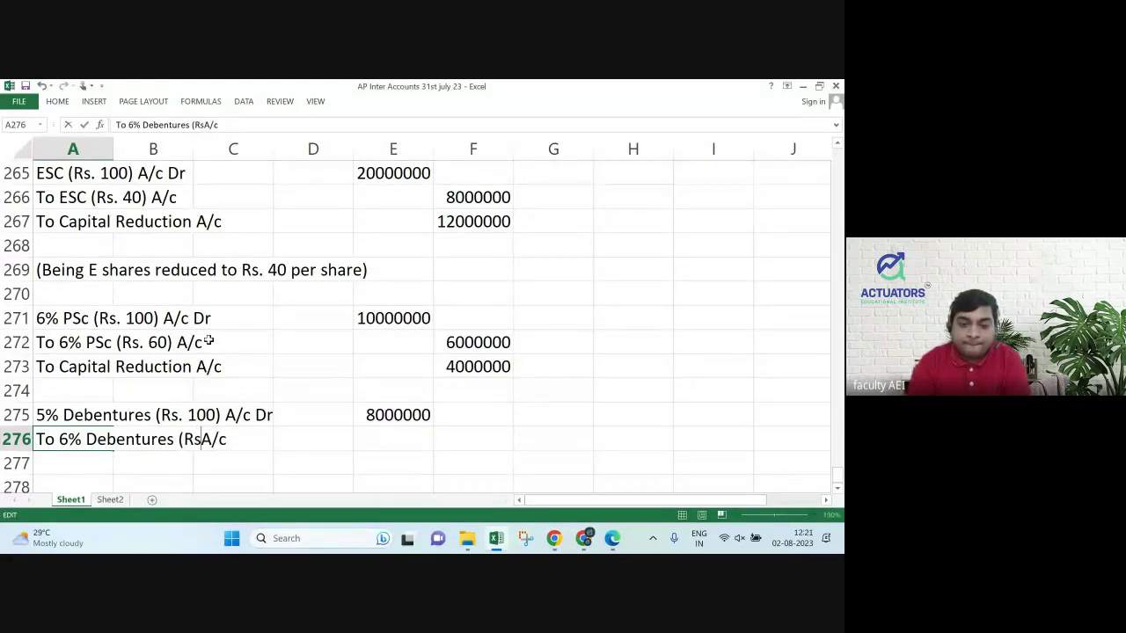
{"action": "type", "text": "0)"}
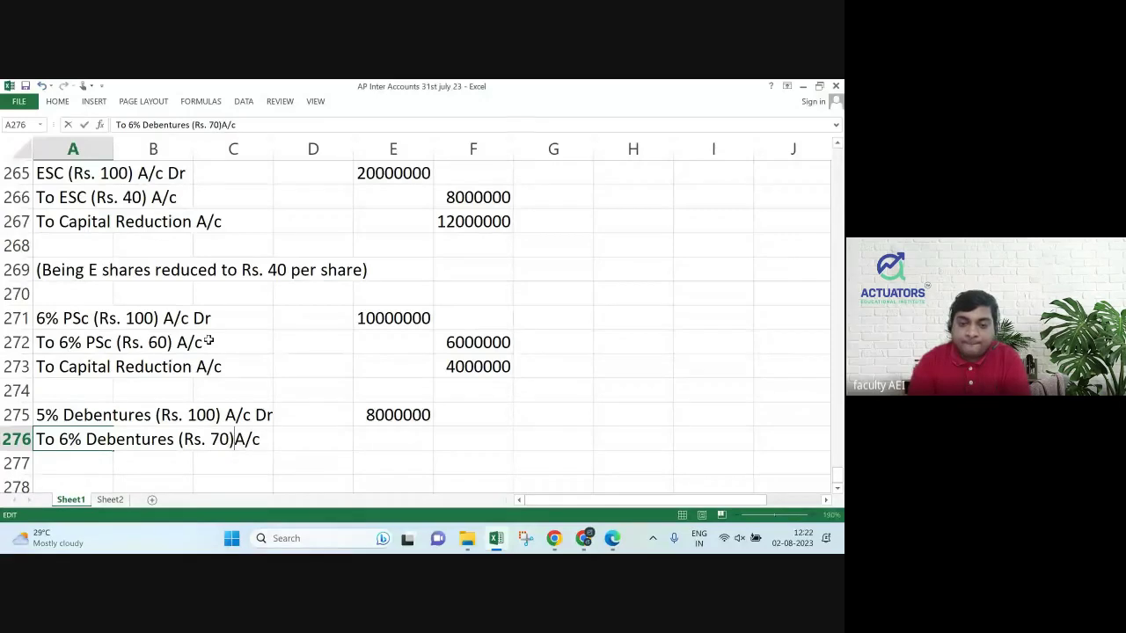
{"action": "key", "text": "Return"}
Enter the debenture entry's credit amounts, 5600000 in F276 and 2400000 in F277.
{"action": "key", "text": "Up"}
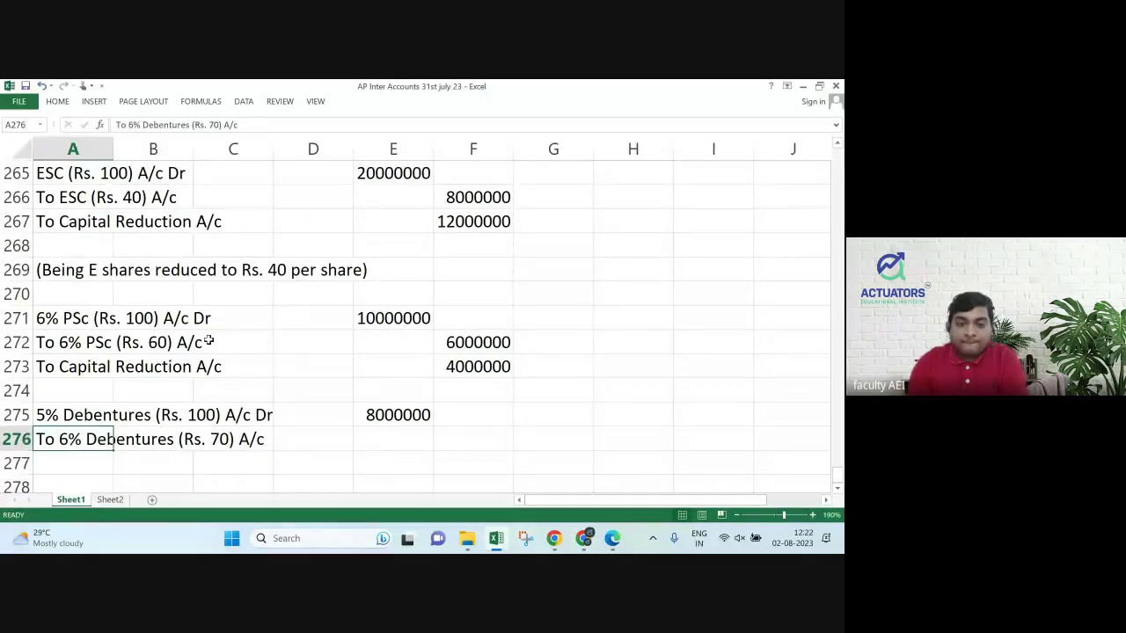
{"action": "key", "text": "Right"}
{"action": "key", "text": "Right"}
{"action": "key", "text": "Right"}
{"action": "key", "text": "Right"}
{"action": "key", "text": "Right"}
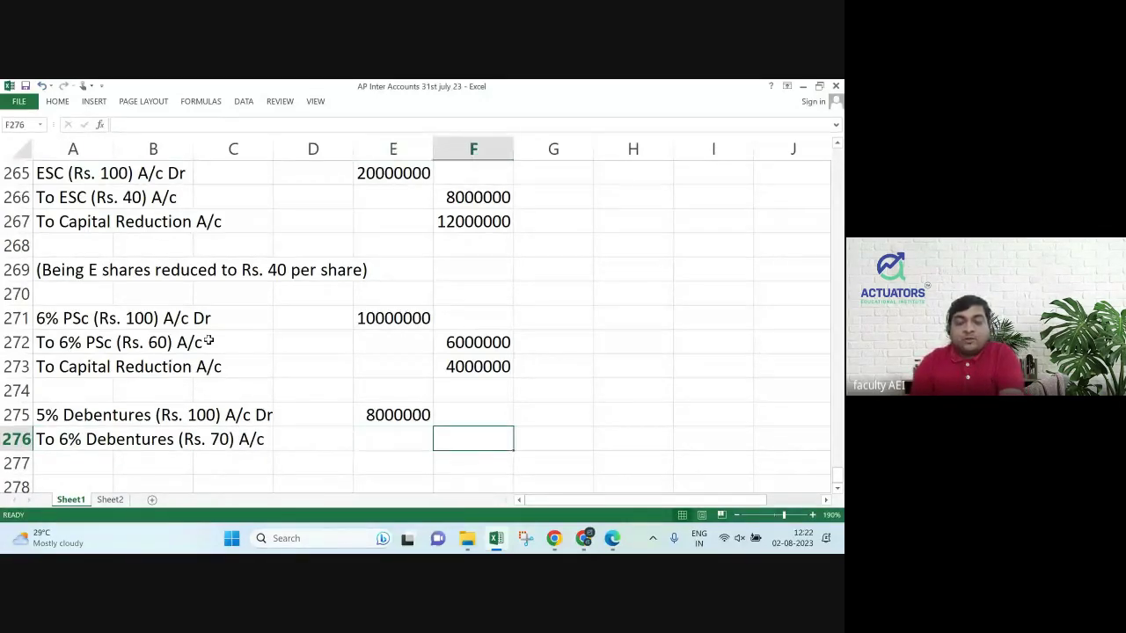
{"action": "type", "text": "5600000"}
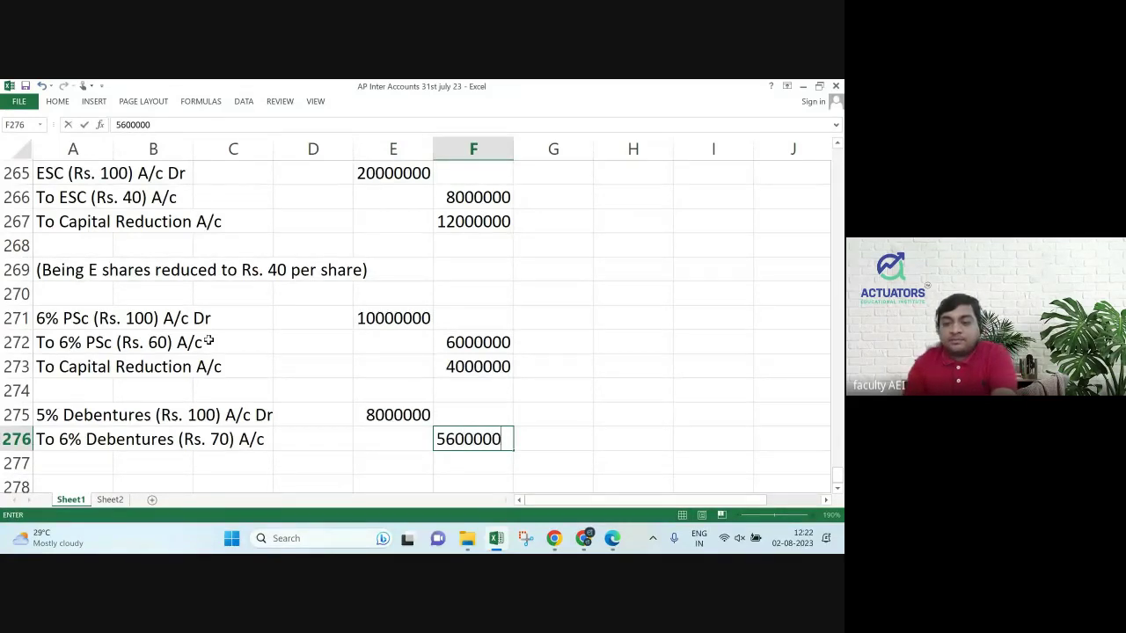
{"action": "key", "text": "Return"}
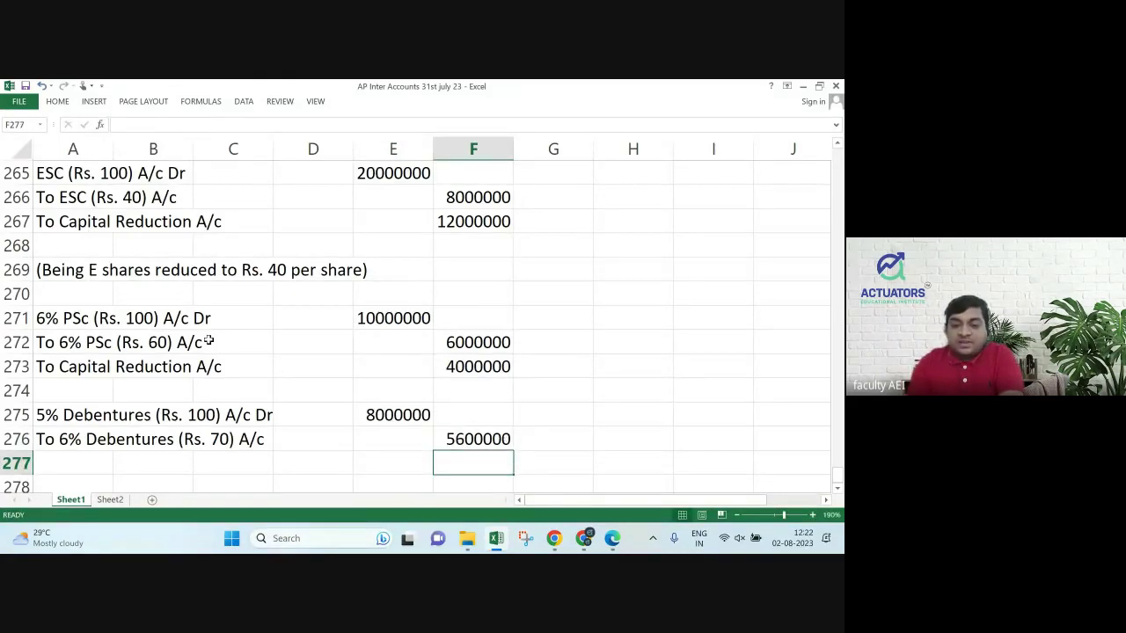
{"action": "type", "text": "2400000"}
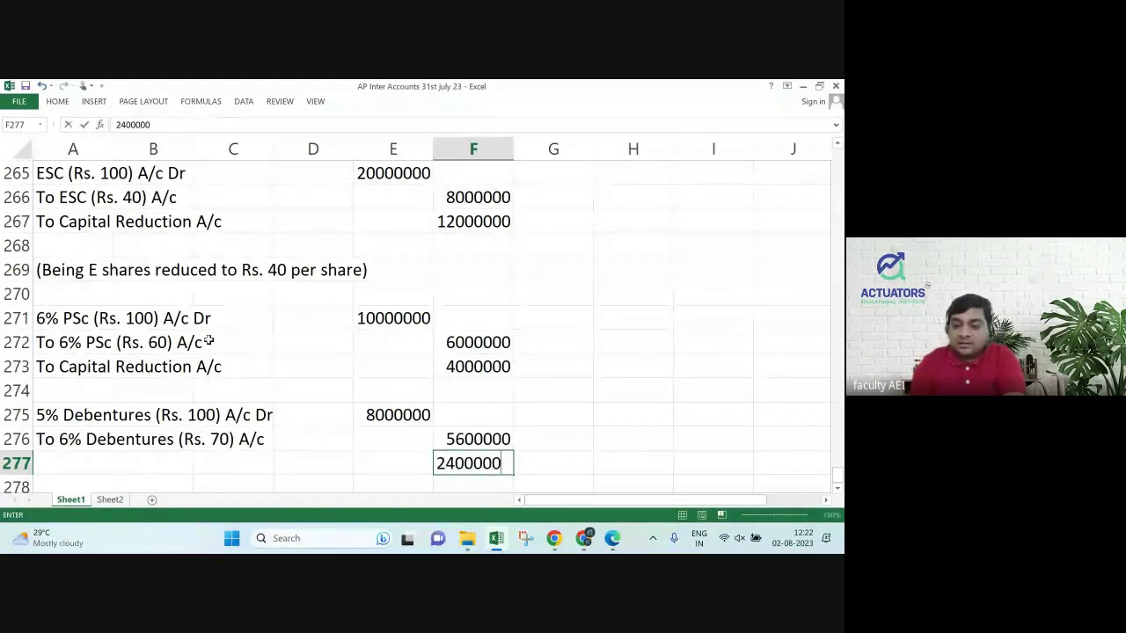
{"action": "key", "text": "Return"}
Enter "To Capital Reduction A/c" in A277 as the debenture entry's second credit account.
{"action": "key", "text": "Up"}
{"action": "key", "text": "Left"}
{"action": "key", "text": "Left"}
{"action": "key", "text": "Left"}
{"action": "key", "text": "Left"}
{"action": "key", "text": "Left"}
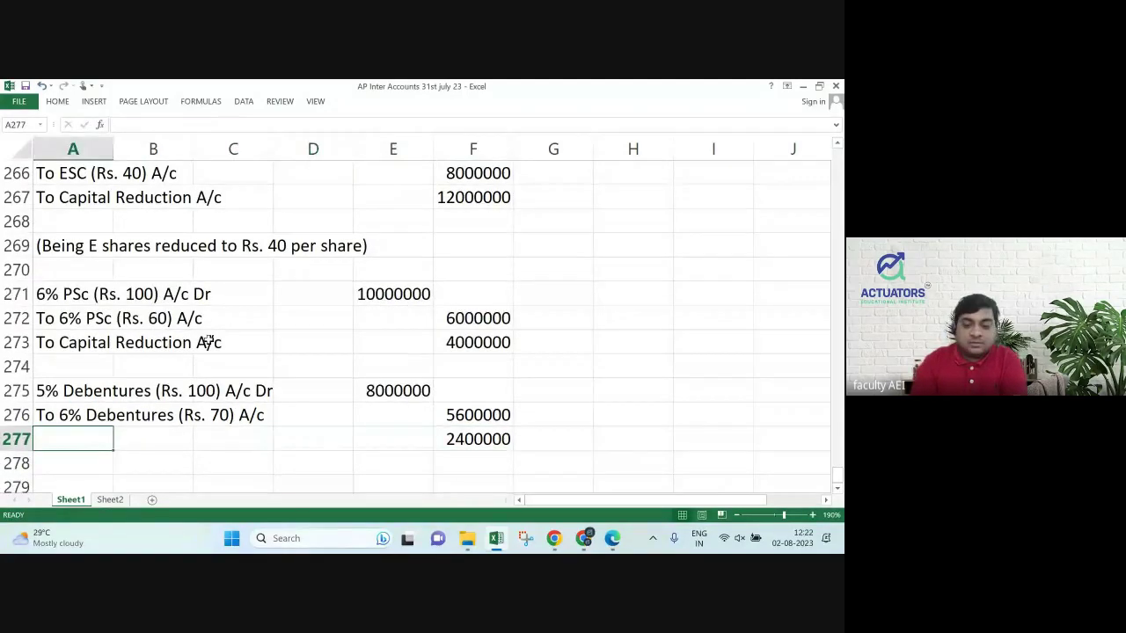
{"action": "type", "text": "To Capi"}
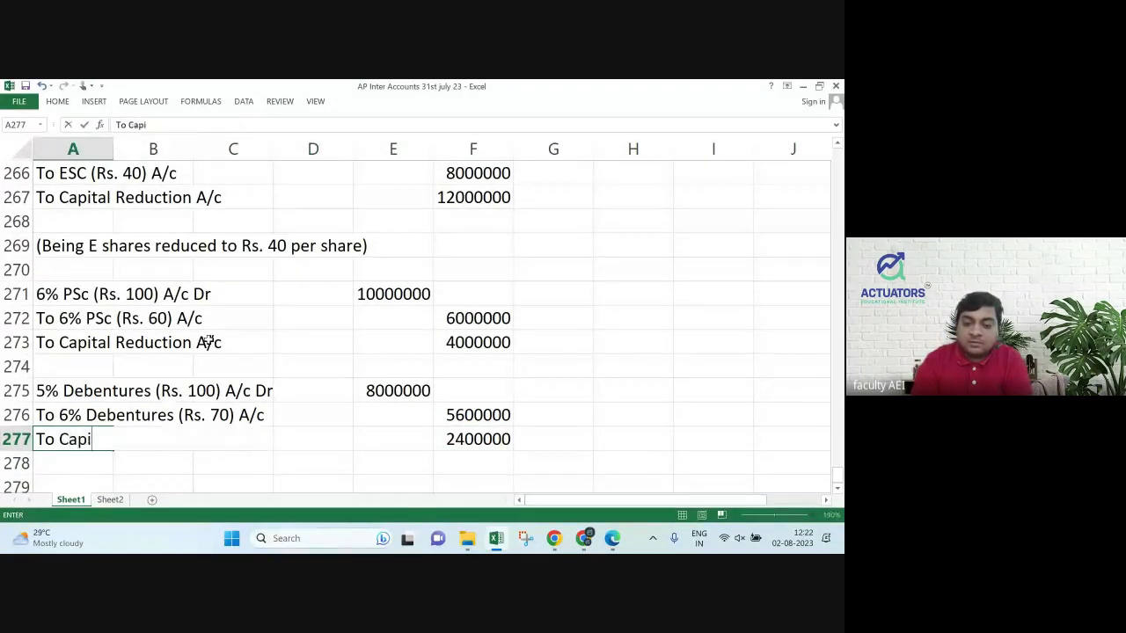
{"action": "type", "text": "tal Reduct"}
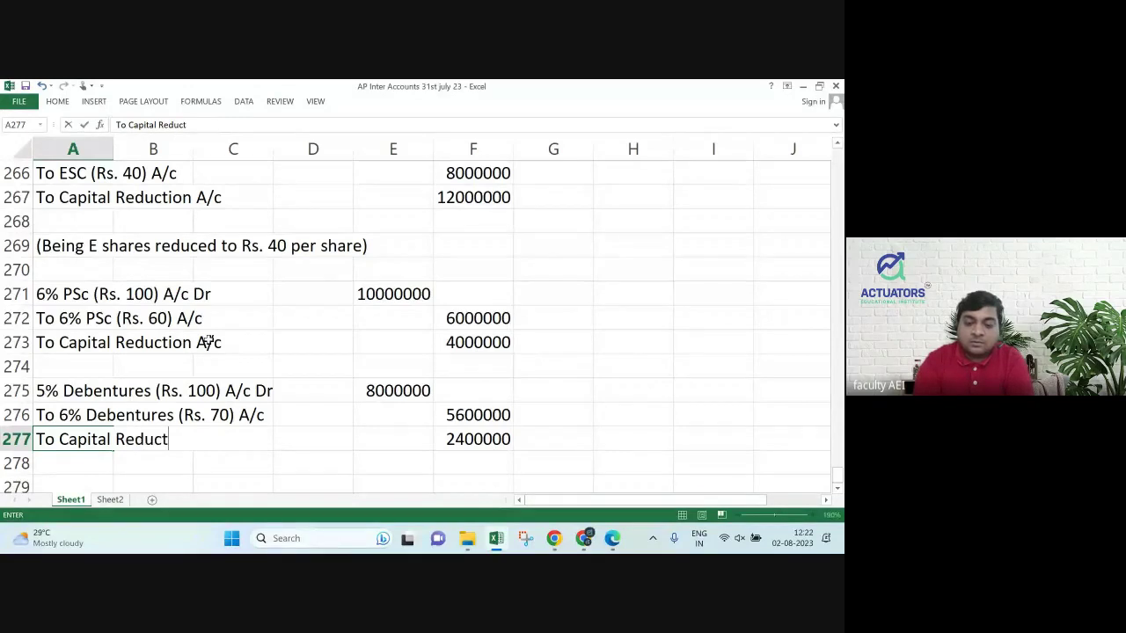
{"action": "type", "text": "ion A/c"}
{"action": "key", "text": "Return"}
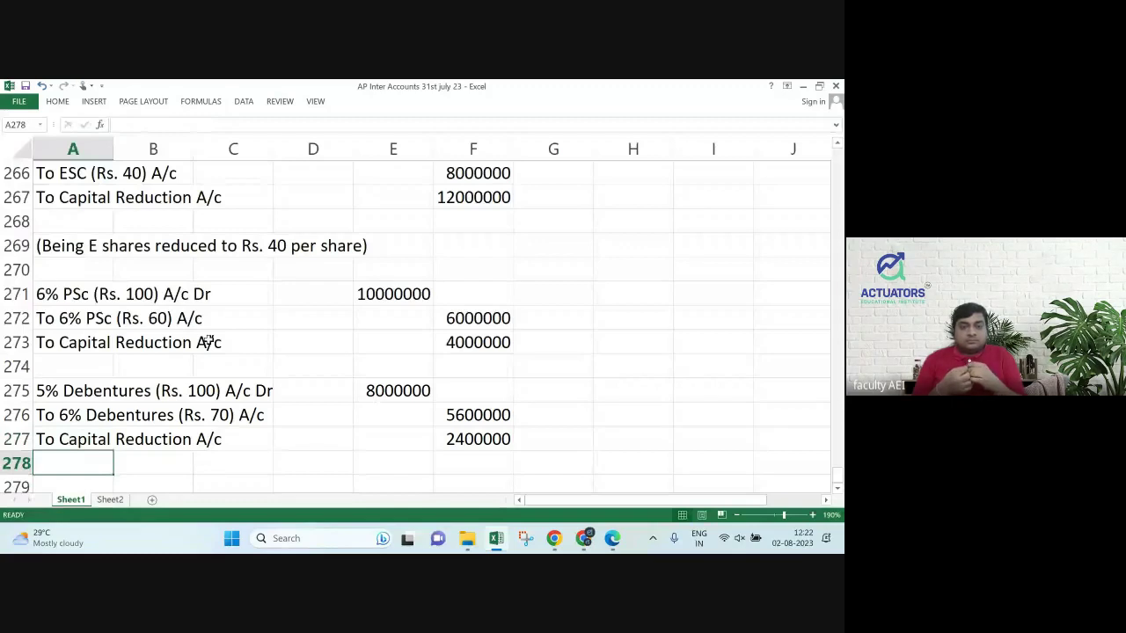
Consult the reconstruction scheme's clauses for Illustration 5 in the PDF and return to the Excel workbook.
{"action": "key", "text": "alt+Tab"}
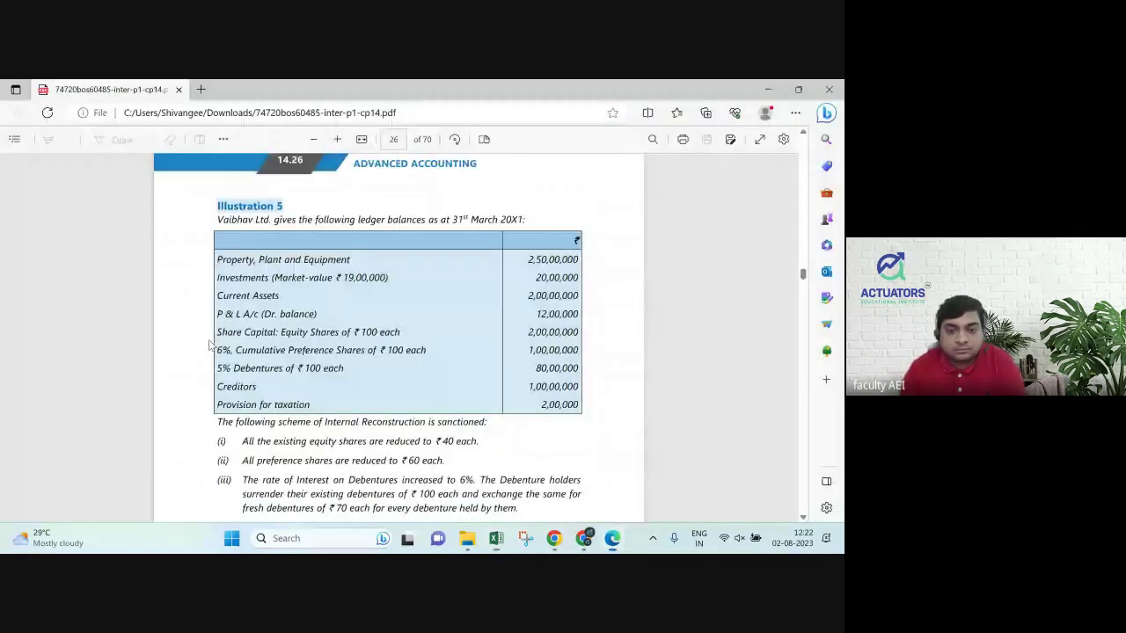
{"action": "scroll", "coordinate": [211, 343], "scroll_direction": "down", "scroll_amount": 2}
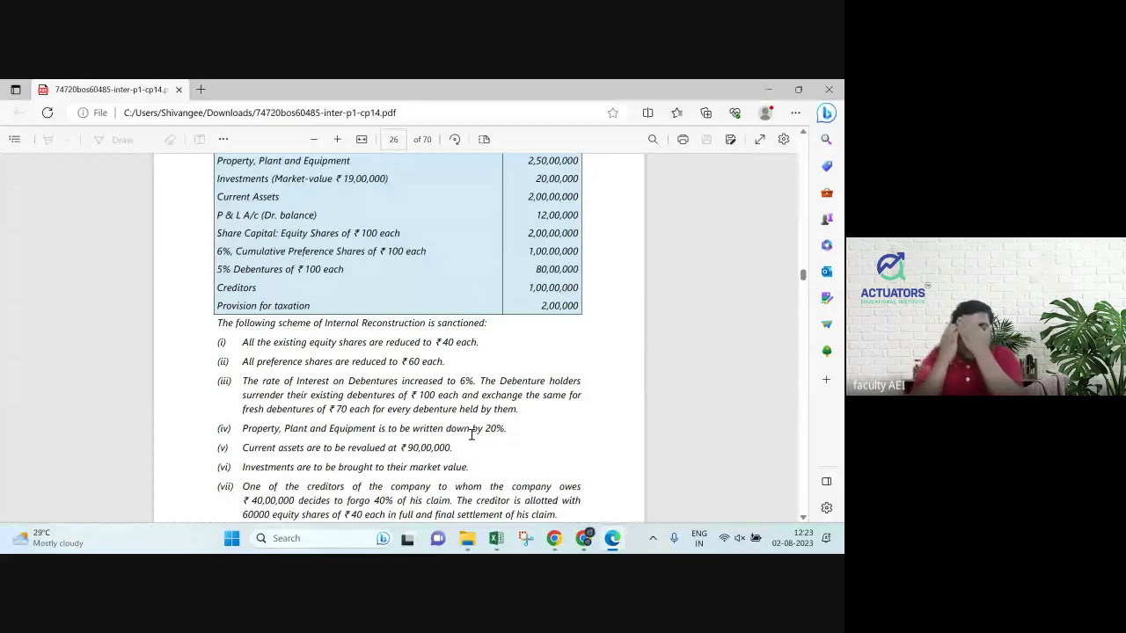
{"action": "key", "text": "alt+Tab"}
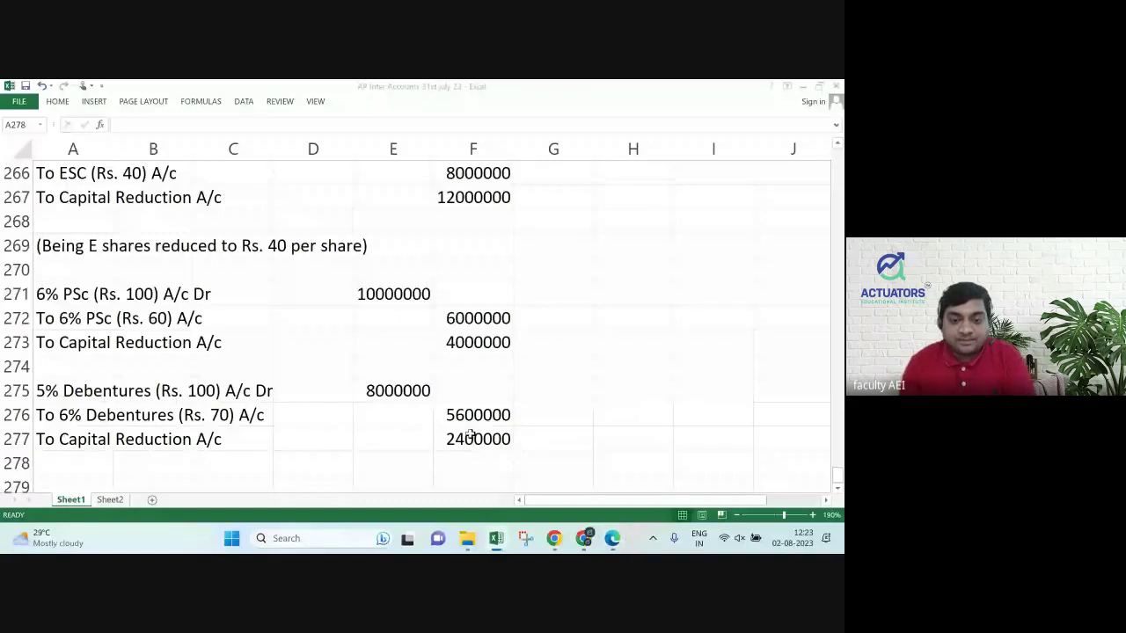
Select cell A279, leaving row 278 blank below the debenture entry.
{"action": "key", "text": "Down"}
{"action": "key", "text": "Down"}
{"action": "key", "text": "Down"}
{"action": "key", "text": "Down"}
{"action": "key", "text": "Down"}
{"action": "key", "text": "Down"}
{"action": "key", "text": "Up"}
{"action": "key", "text": "Up"}
{"action": "key", "text": "Up"}
{"action": "key", "text": "Up"}
{"action": "key", "text": "Up"}
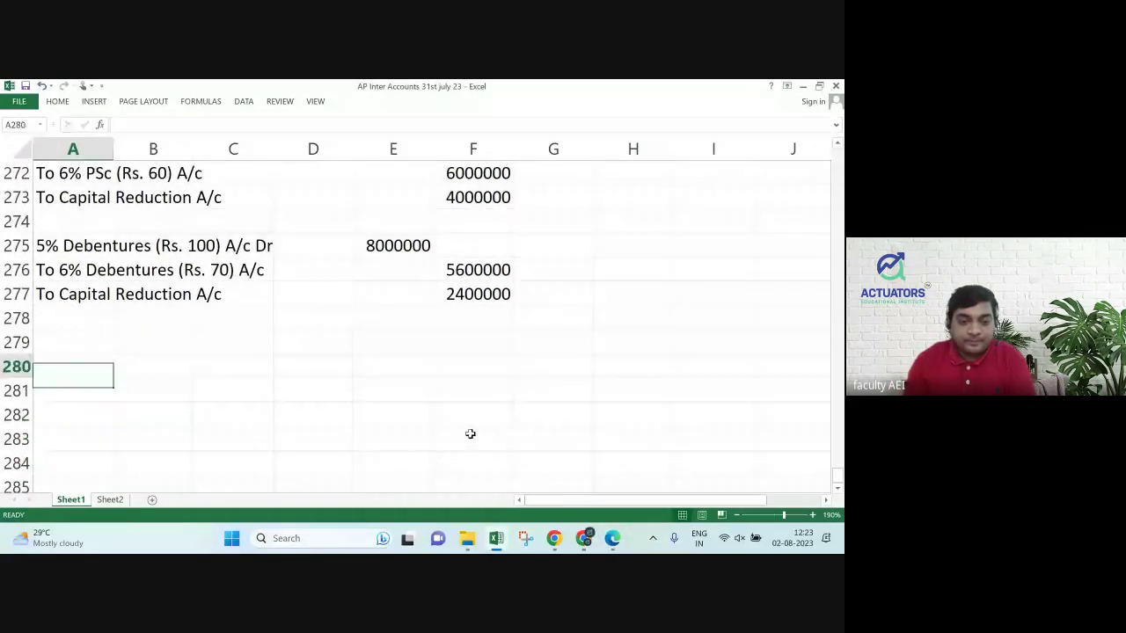
{"action": "type", "text": "Capota"}
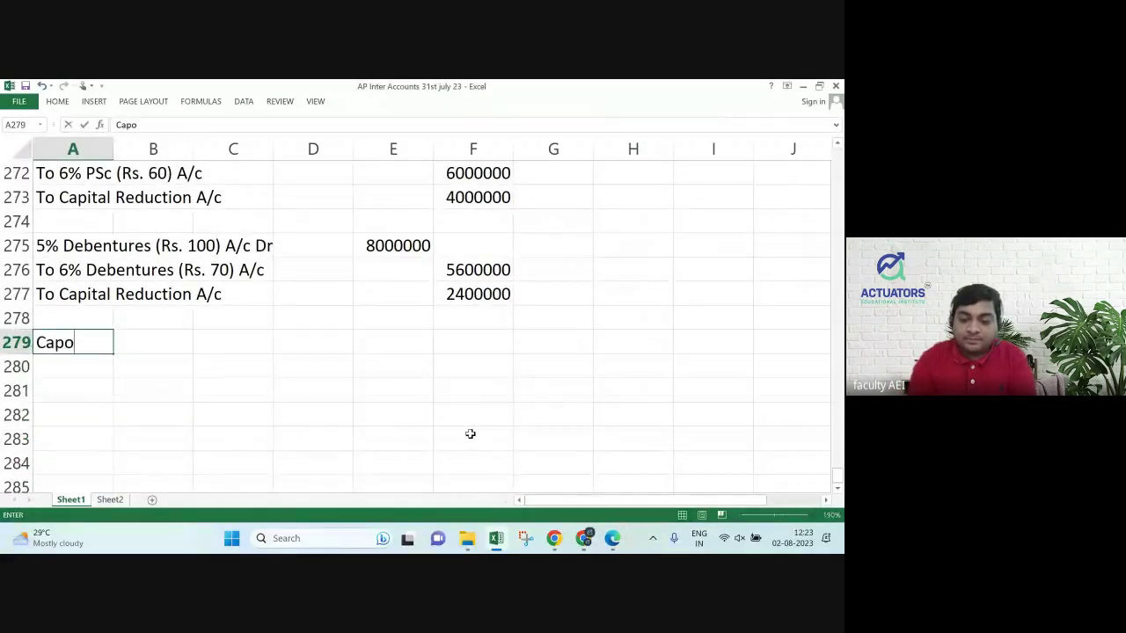
{"action": "key", "text": "BackSpace"}
{"action": "key", "text": "BackSpace"}
{"action": "key", "text": "BackSpace"}
{"action": "key", "text": "BackSpace"}
{"action": "key", "text": "BackSpace"}
{"action": "key", "text": "BackSpace"}
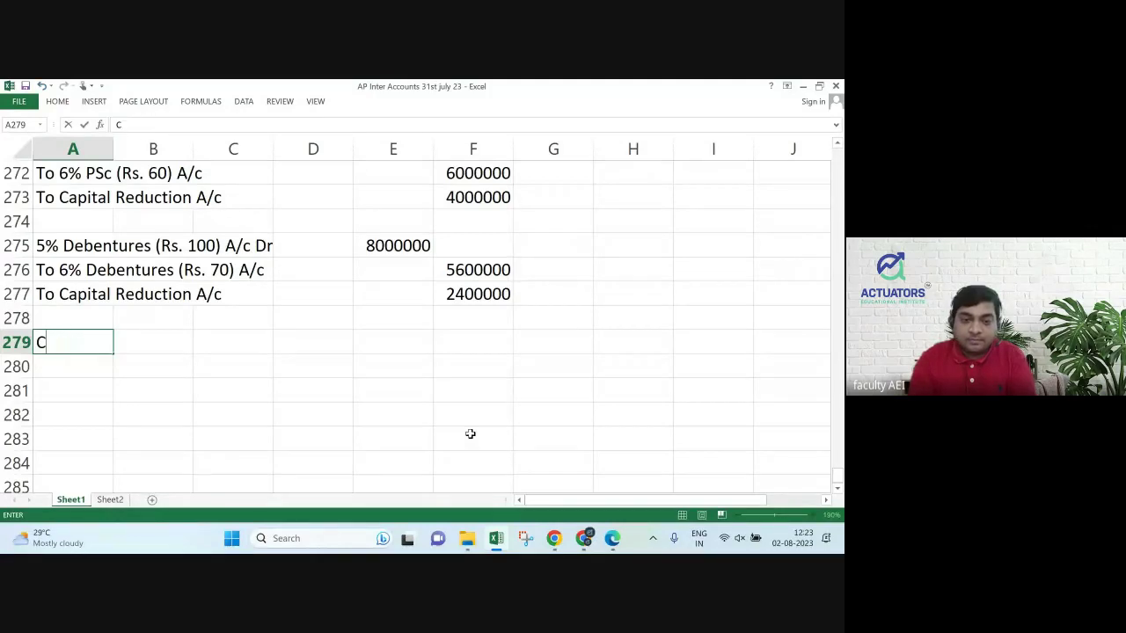
Begin the debenture entry's narration in A279 with "(Being debentures".
{"action": "type", "text": "(Being"}
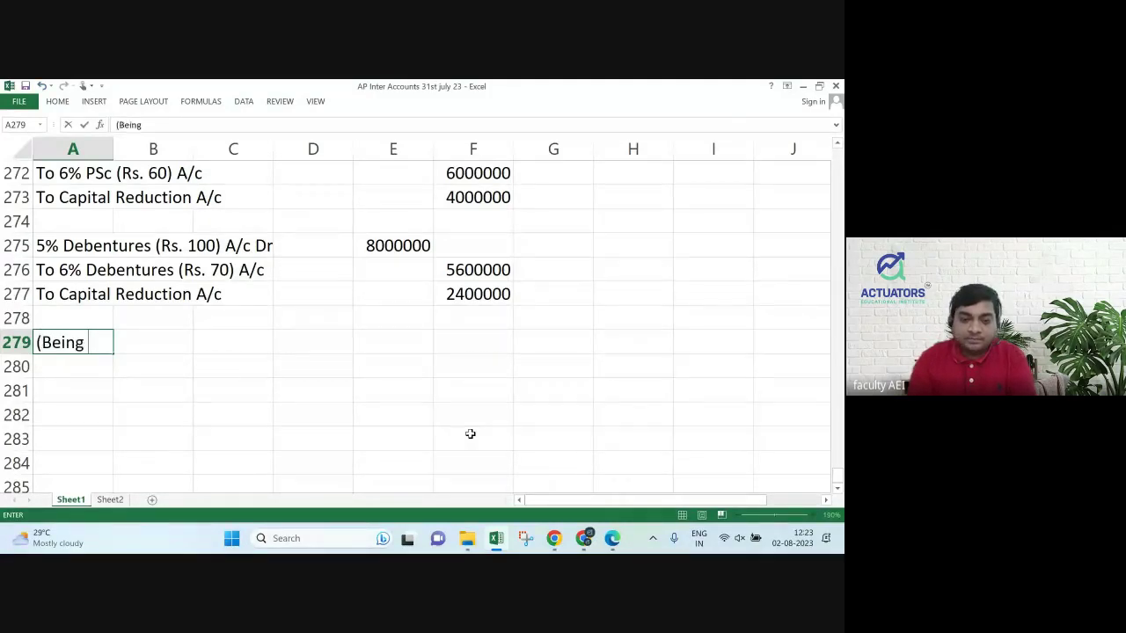
{"action": "type", "text": " deben"}
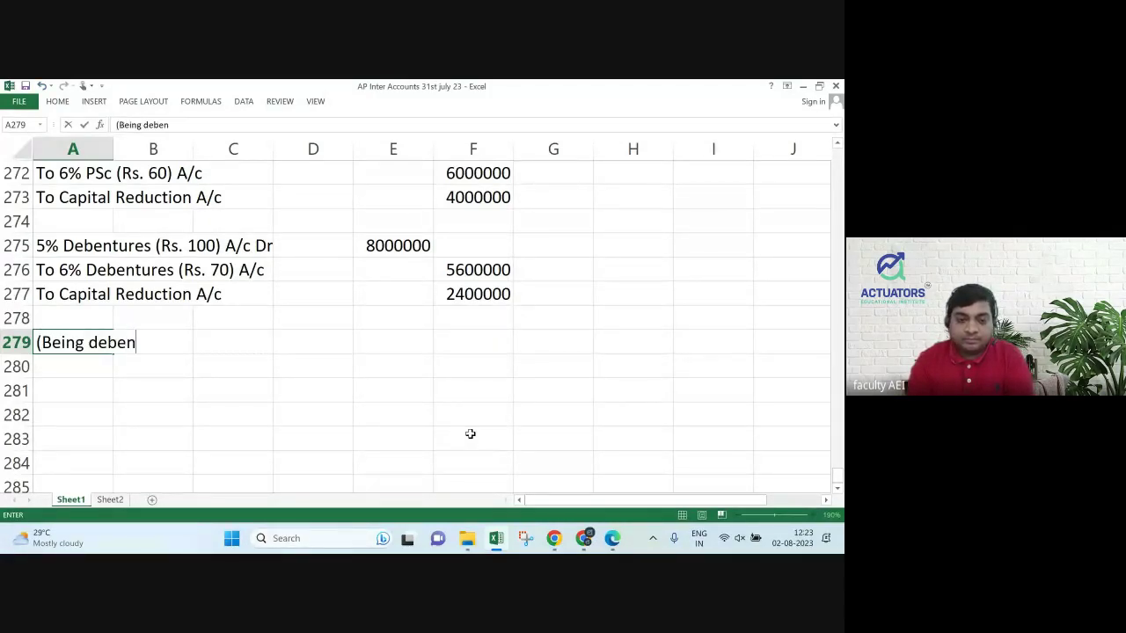
{"action": "type", "text": "tures "}
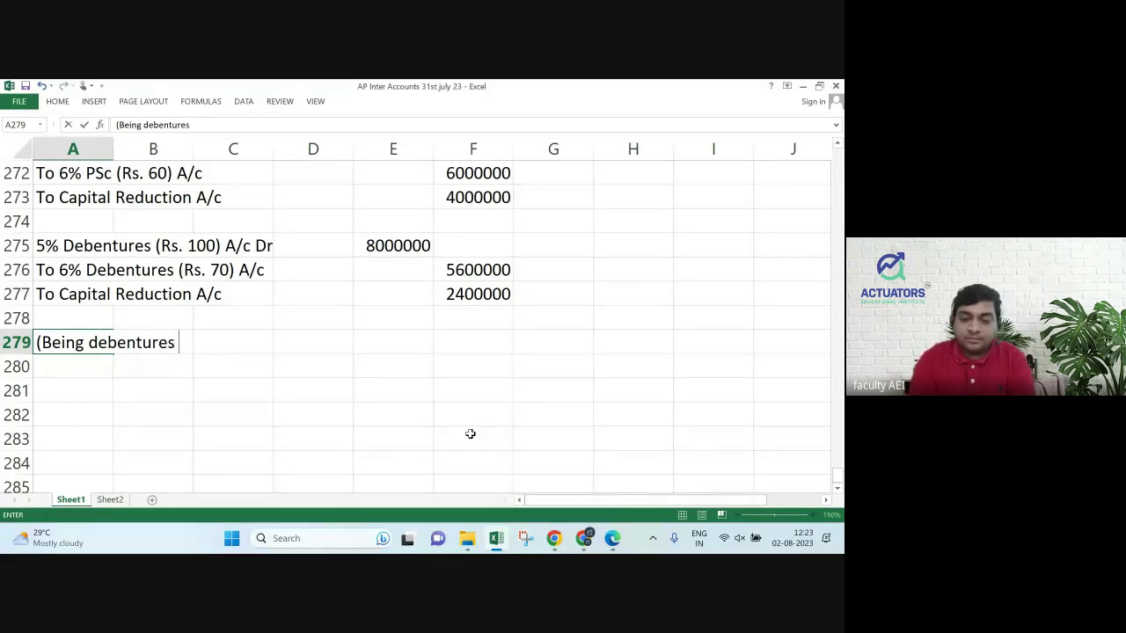
Complete the first narration line in A279 as "(Being debentures of Rs. 100 each reduced to Rs. 70 each".
{"action": "type", "text": "of rs"}
{"action": "key", "text": "BackSpace"}
{"action": "key", "text": "BackSpace"}
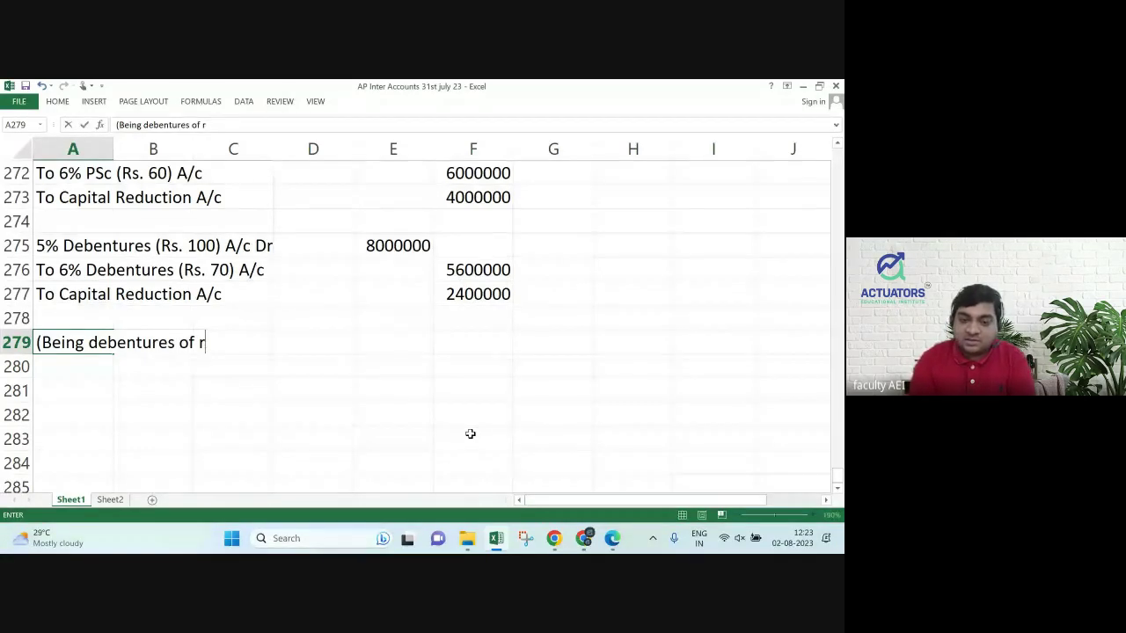
{"action": "type", "text": "Rs. 10"}
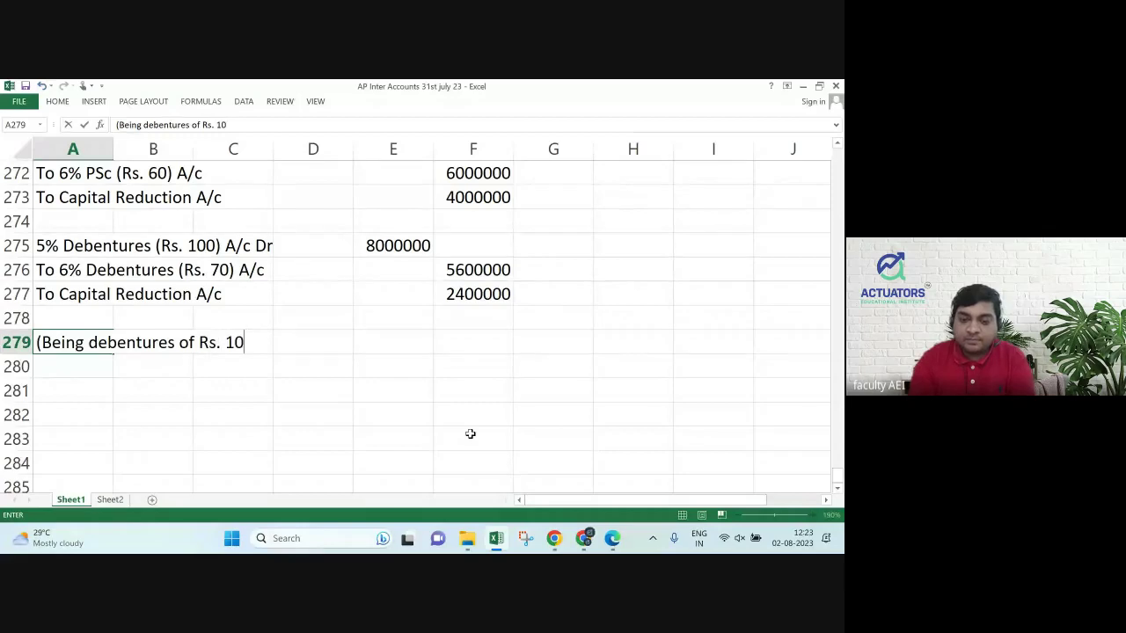
{"action": "type", "text": "0 each red"}
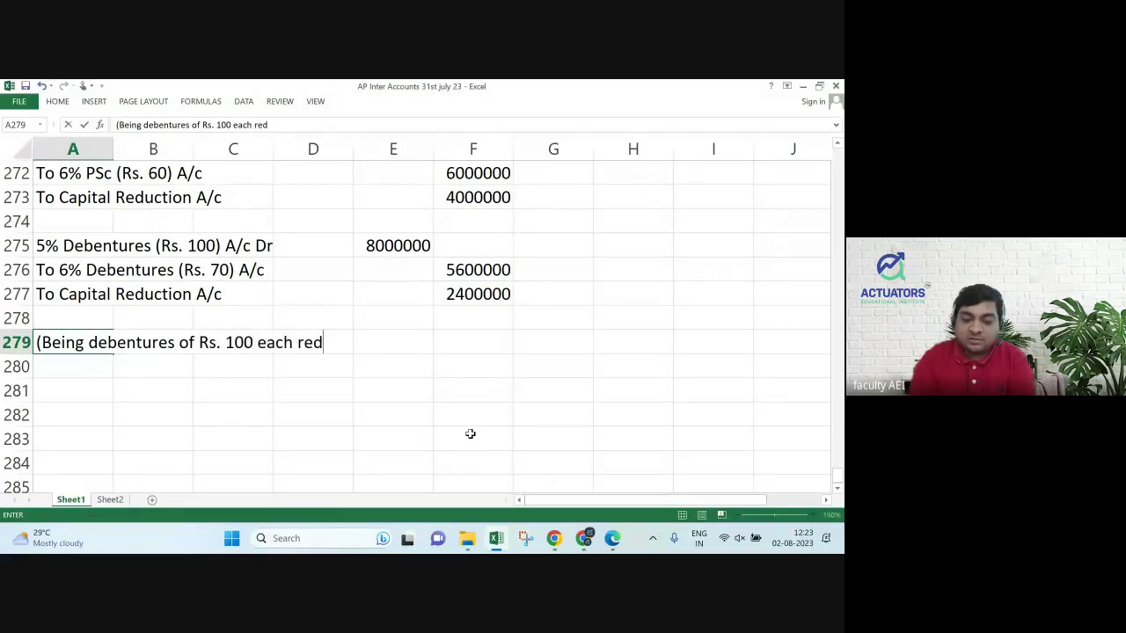
{"action": "type", "text": "uced to Rs"}
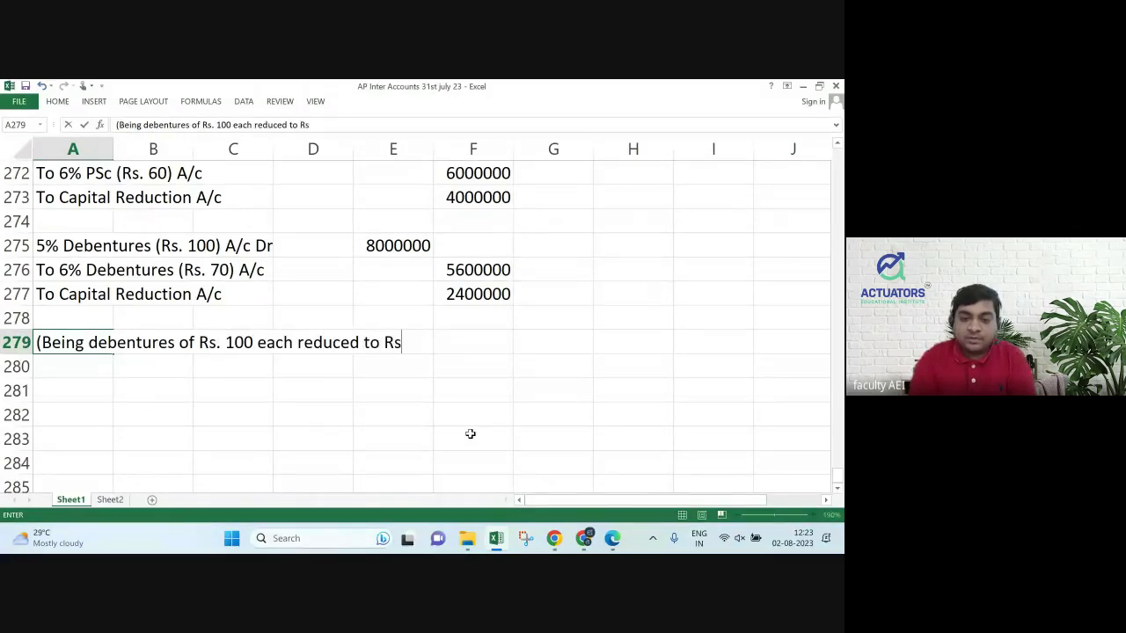
{"action": "type", "text": ". "}
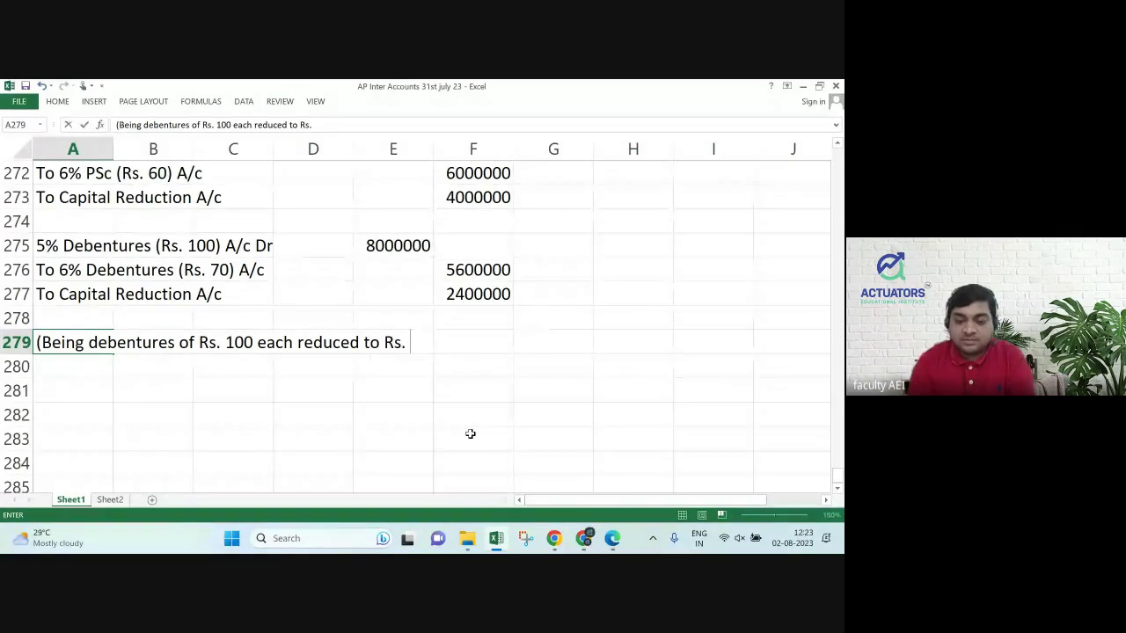
{"action": "type", "text": "70 each"}
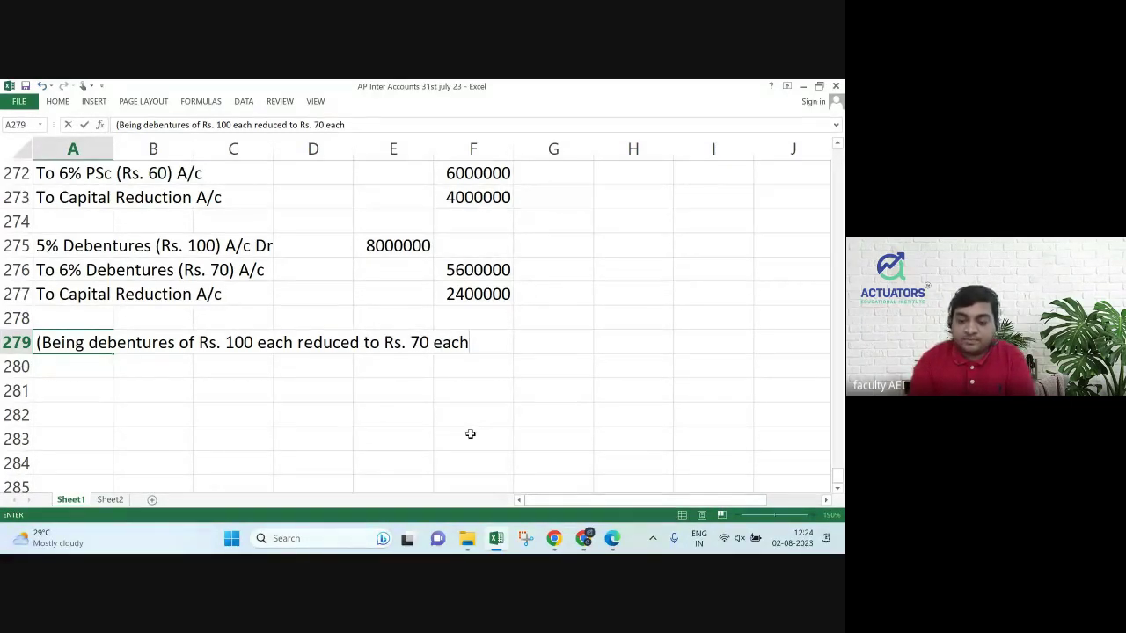
{"action": "key", "text": "Return"}
Finish the debenture narration in A280 with "& rate of interest increased)".
{"action": "type", "text": "& "}
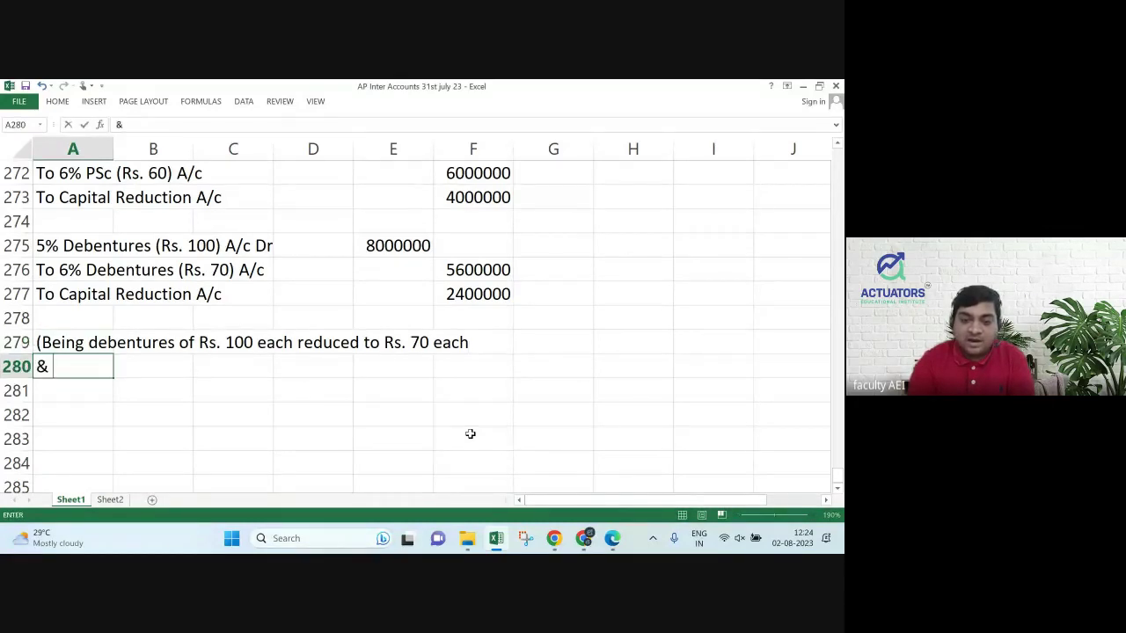
{"action": "type", "text": "rate of "}
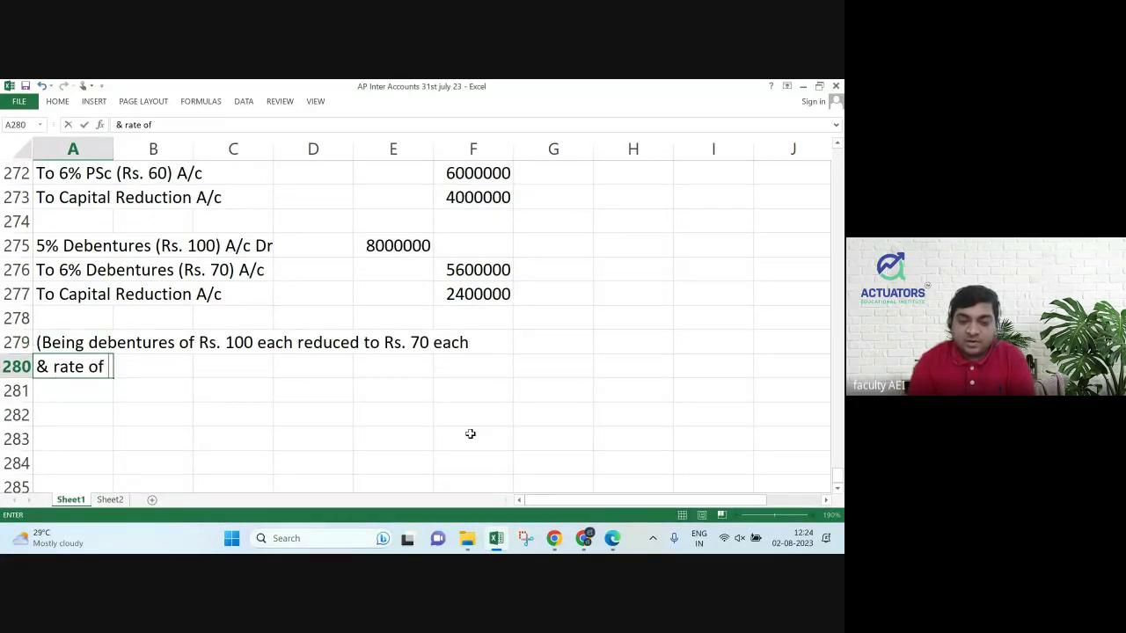
{"action": "type", "text": "inre"}
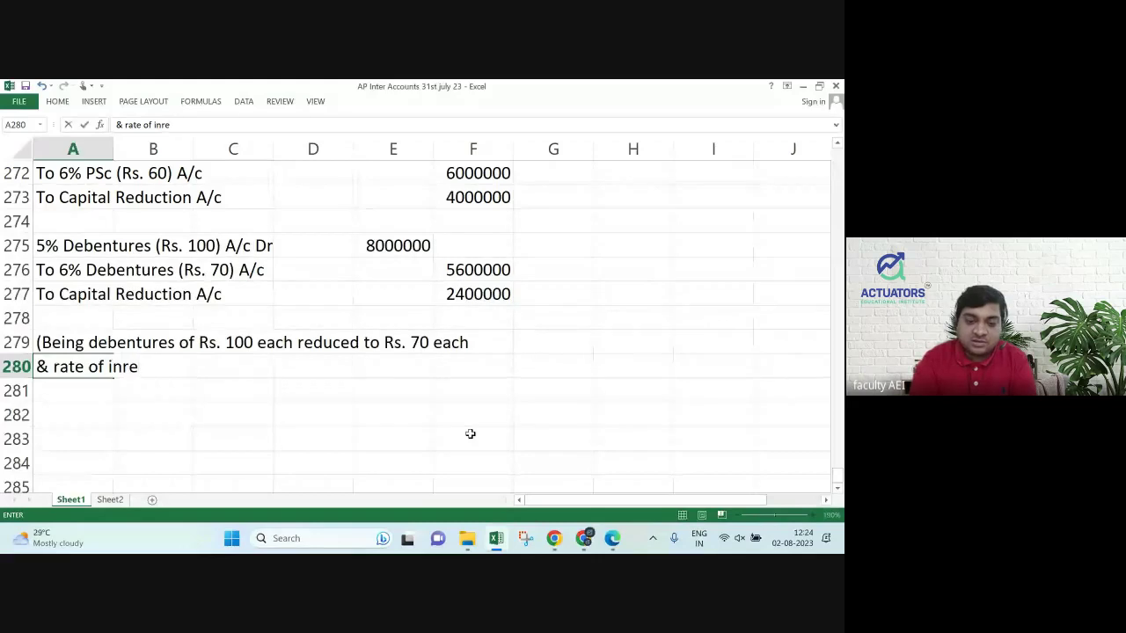
{"action": "key", "text": "BackSpace"}
{"action": "key", "text": "BackSpace"}
{"action": "type", "text": "t"}
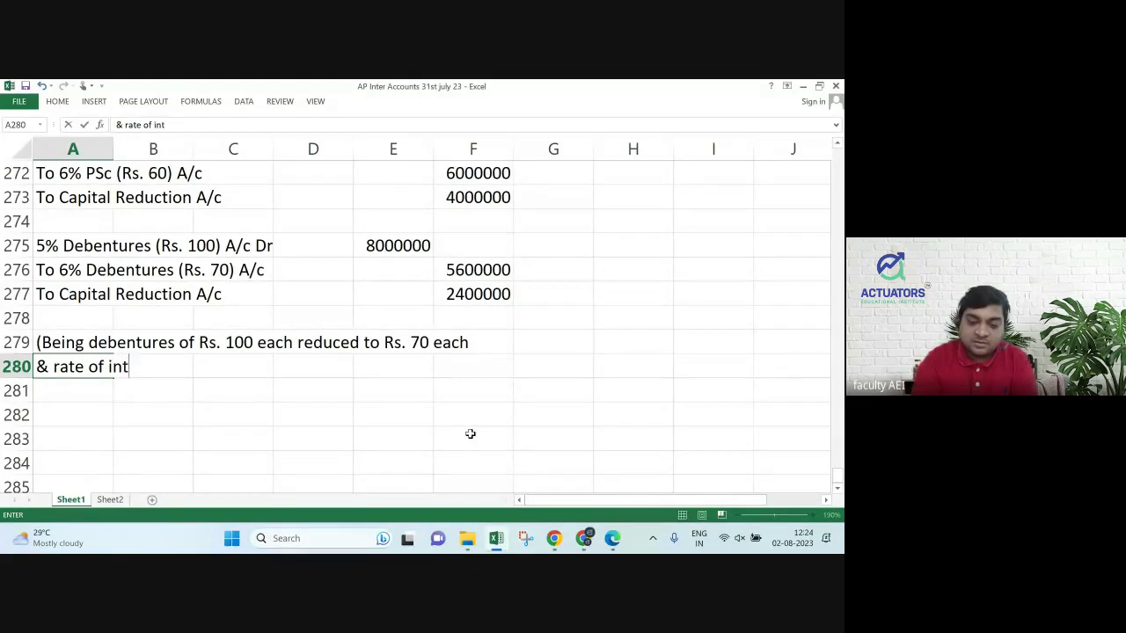
{"action": "type", "text": "erest inc"}
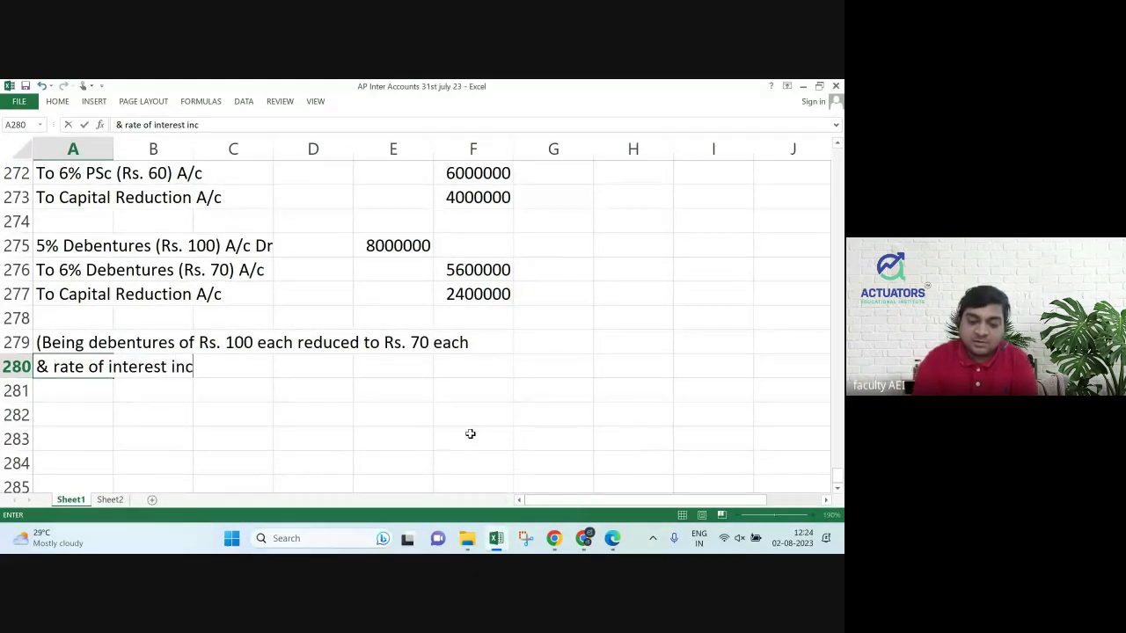
{"action": "type", "text": "reased"}
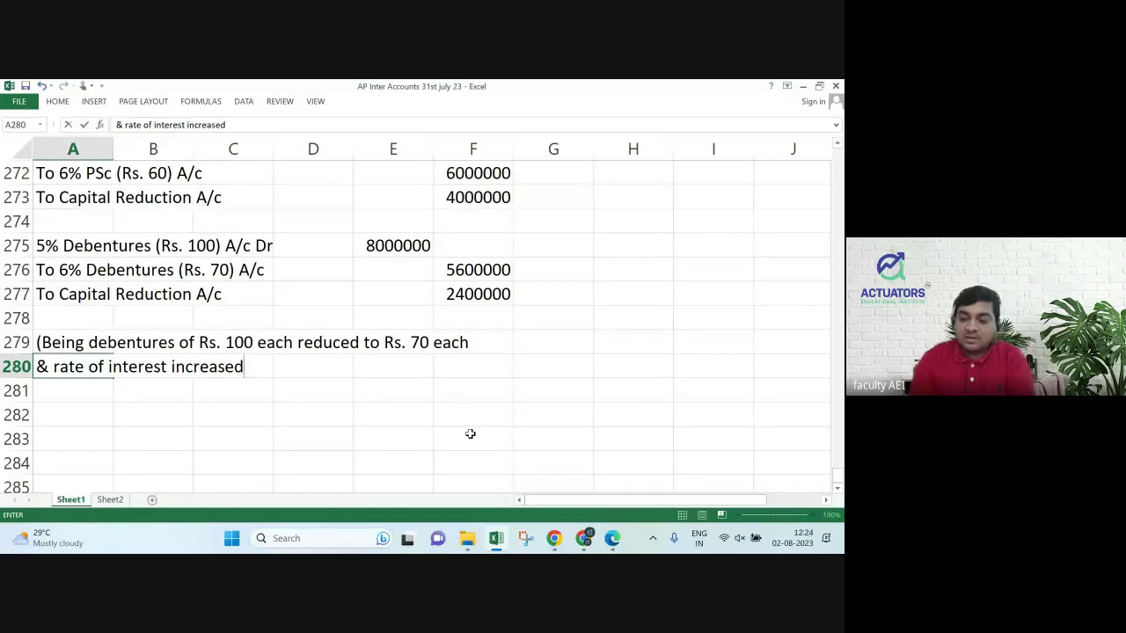
{"action": "type", "text": ")"}
{"action": "key", "text": "Return"}
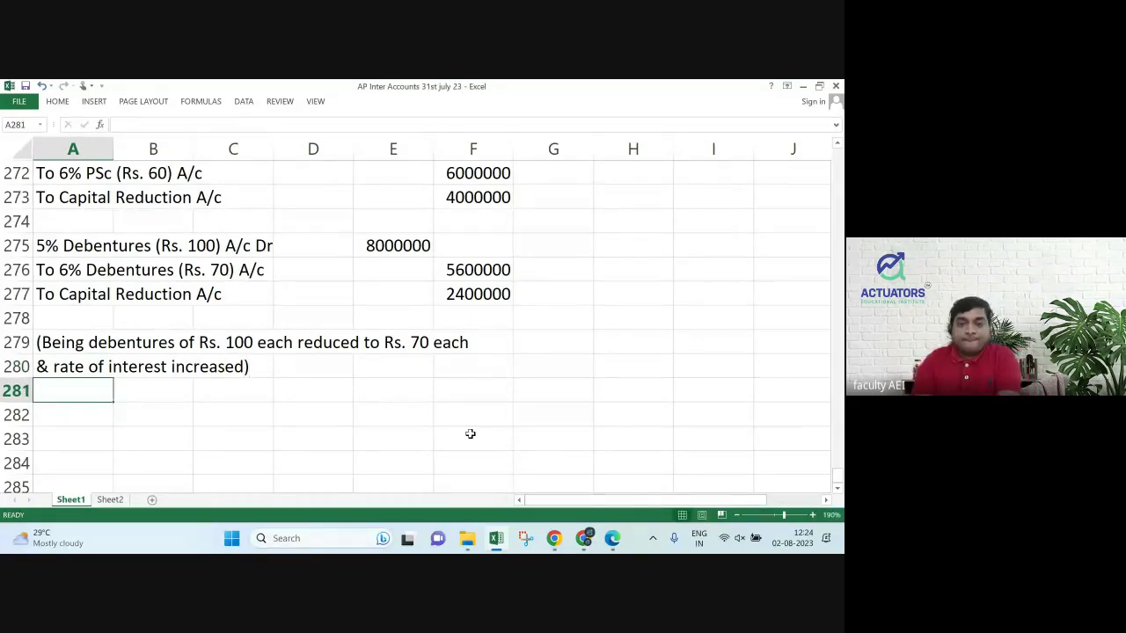
Begin a new journal entry in A282, after a blank row, with "Capital Reduction A/c Dr".
{"action": "key", "text": "Return"}
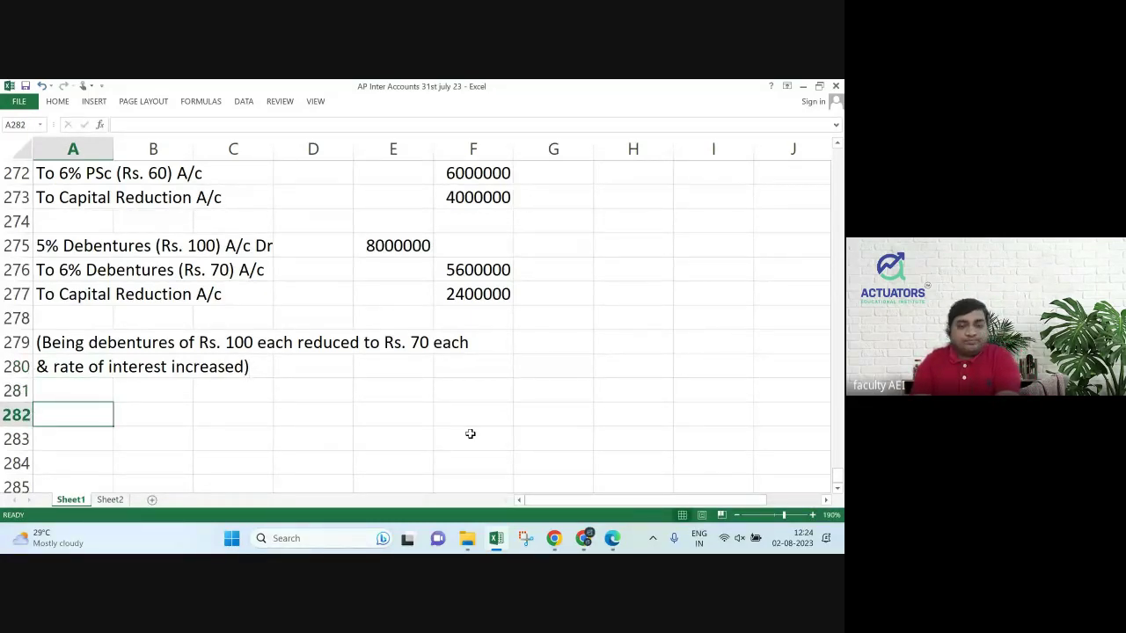
{"action": "type", "text": "Ca"}
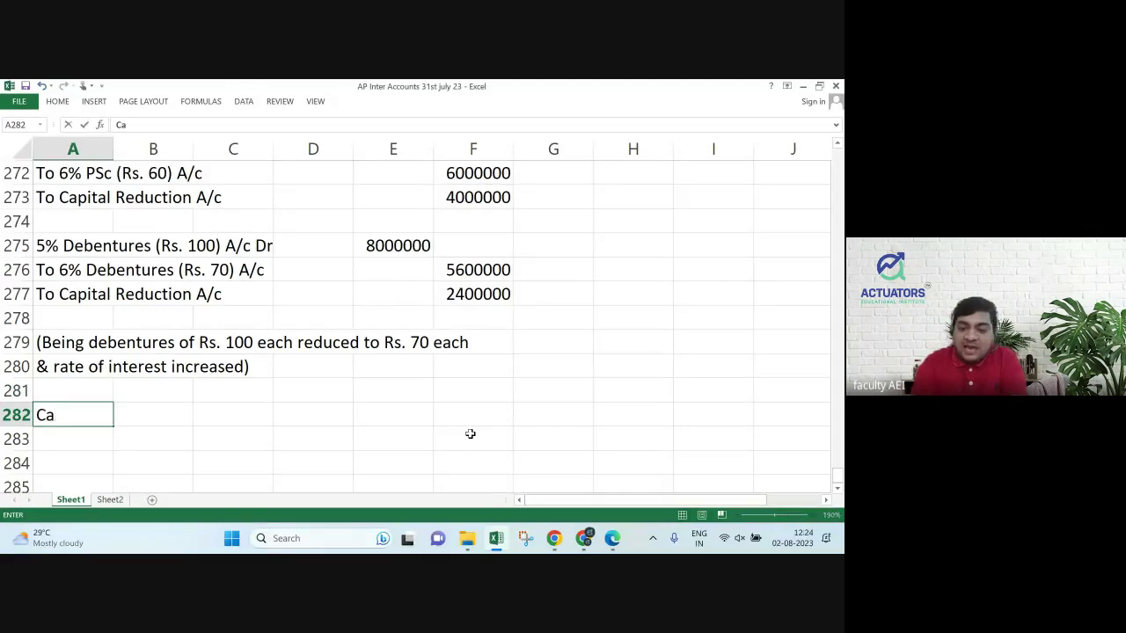
{"action": "type", "text": "pital Re"}
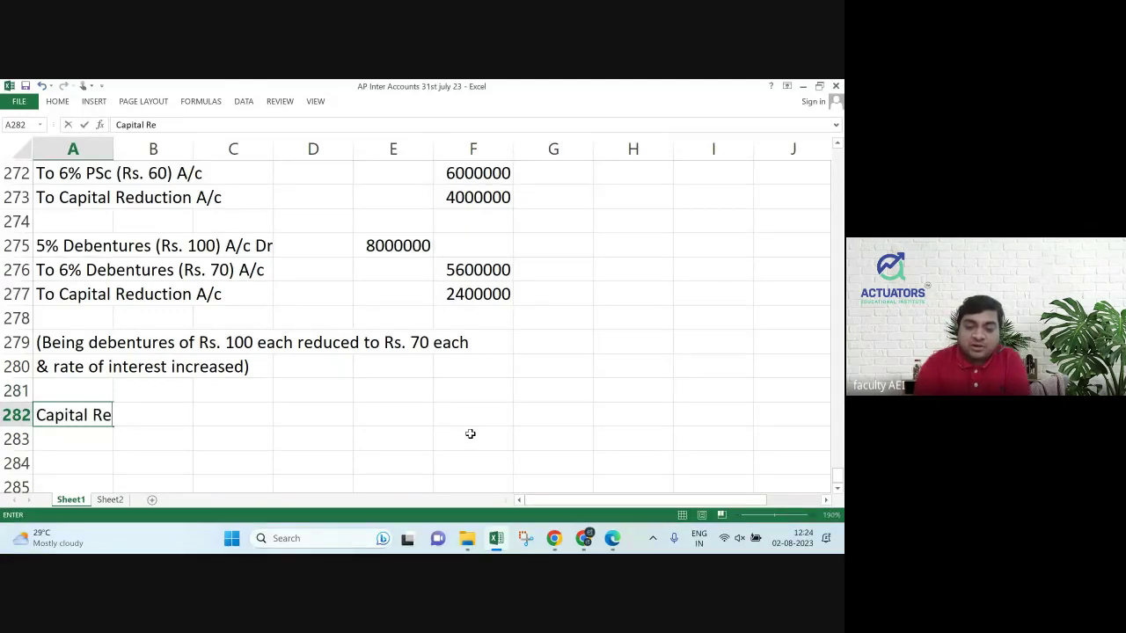
{"action": "type", "text": "duction A/c Dr"}
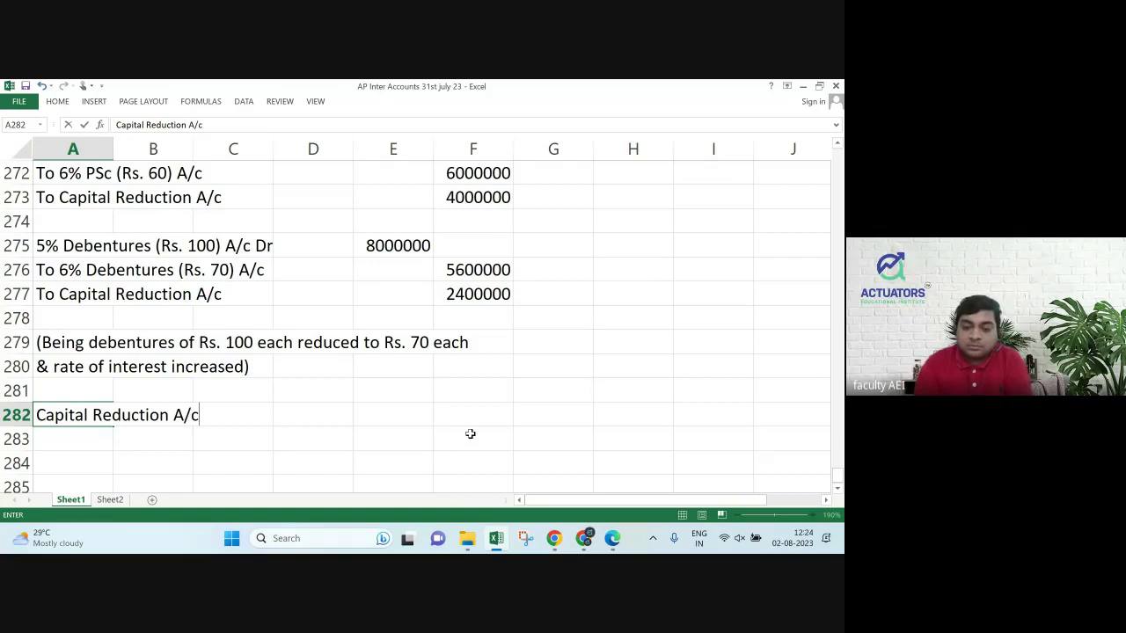
{"action": "key", "text": "Right"}
{"action": "key", "text": "Right"}
{"action": "key", "text": "Right"}
{"action": "key", "text": "Right"}
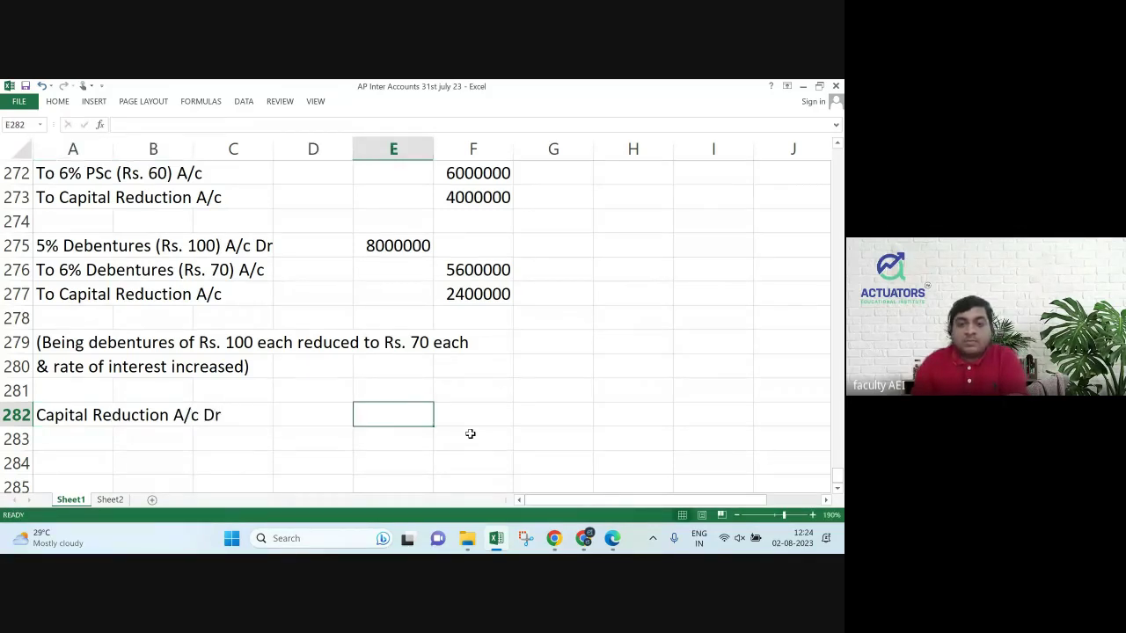
Add the credit line "To PPE A/c" in A283 below the Capital Reduction debit.
{"action": "key", "text": "Down"}
{"action": "key", "text": "Left"}
{"action": "key", "text": "Left"}
{"action": "key", "text": "Left"}
{"action": "key", "text": "Left"}
{"action": "type", "text": "To "}
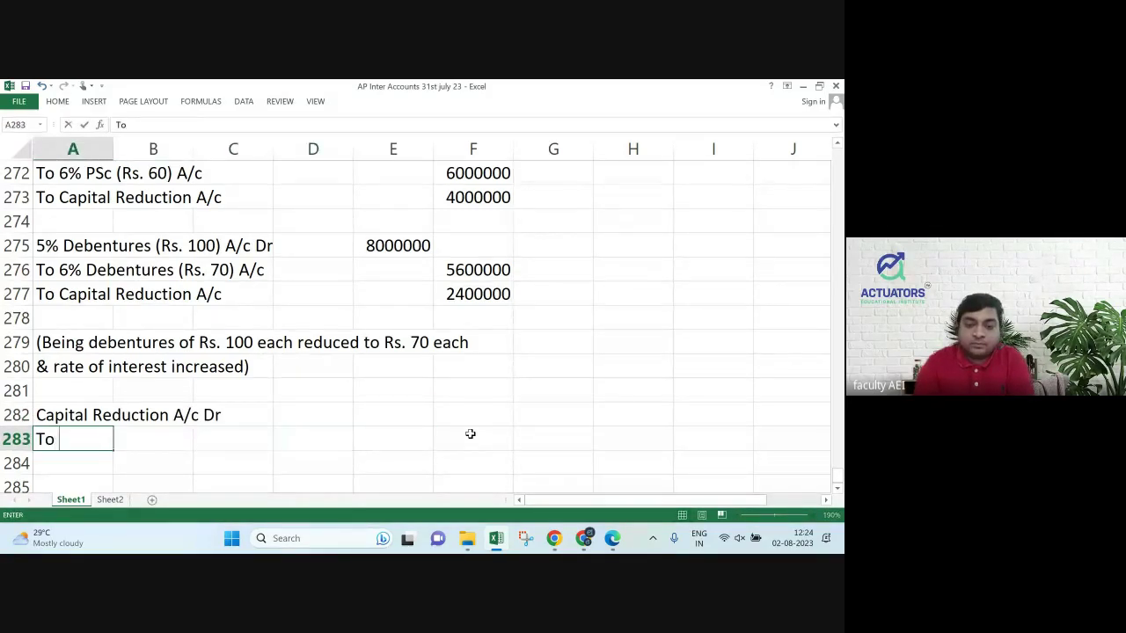
{"action": "type", "text": "PPE A/c"}
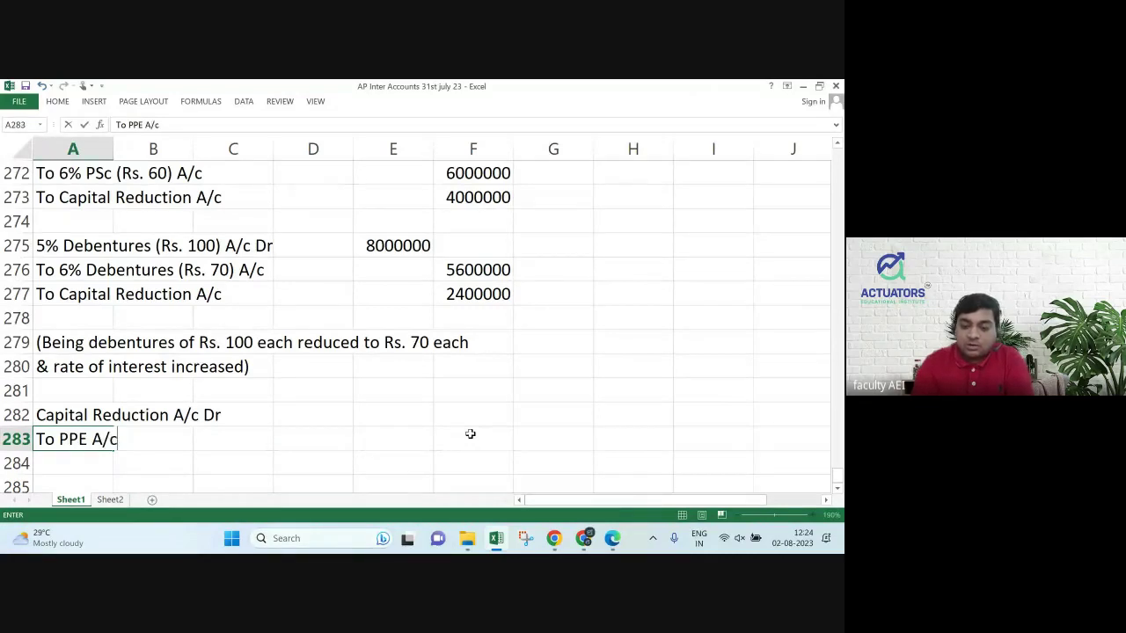
{"action": "key", "text": "Return"}
Enter 7500000 as the PPE credit amount in F283.
{"action": "key", "text": "Up"}
{"action": "key", "text": "Right"}
{"action": "key", "text": "Right"}
{"action": "key", "text": "Right"}
{"action": "key", "text": "Right"}
{"action": "key", "text": "Right"}
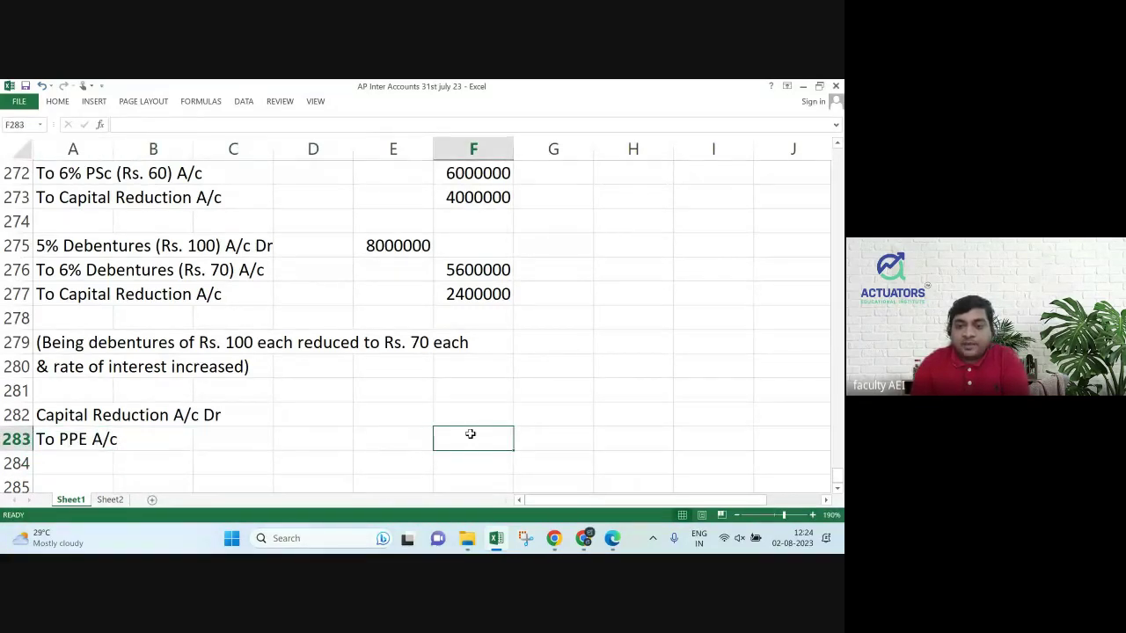
{"action": "type", "text": "7500000"}
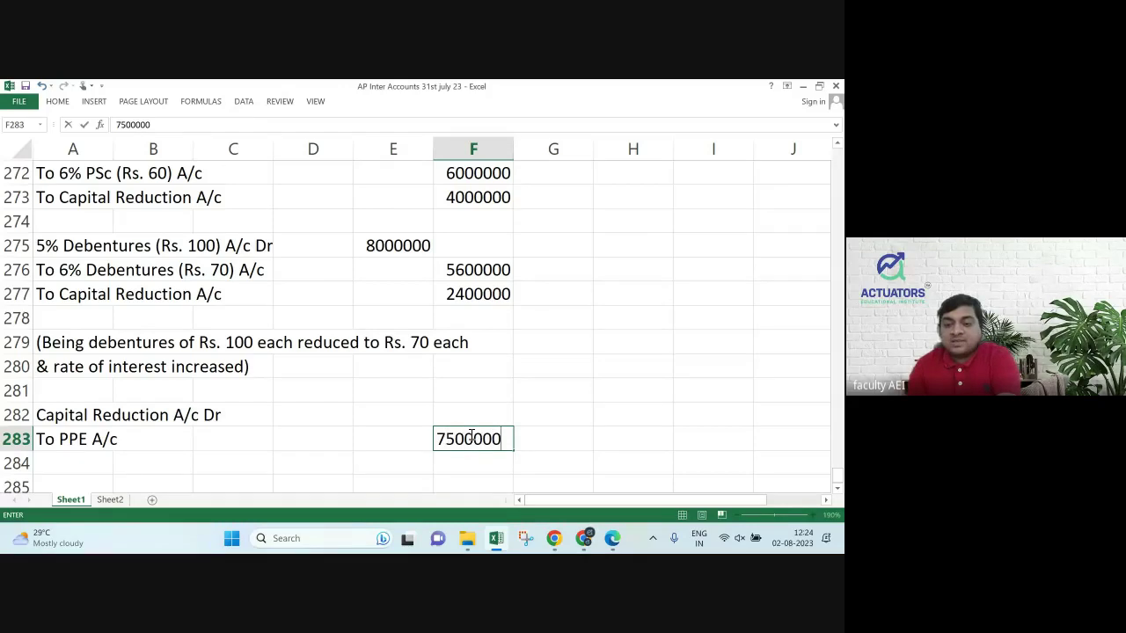
{"action": "key", "text": "Return"}
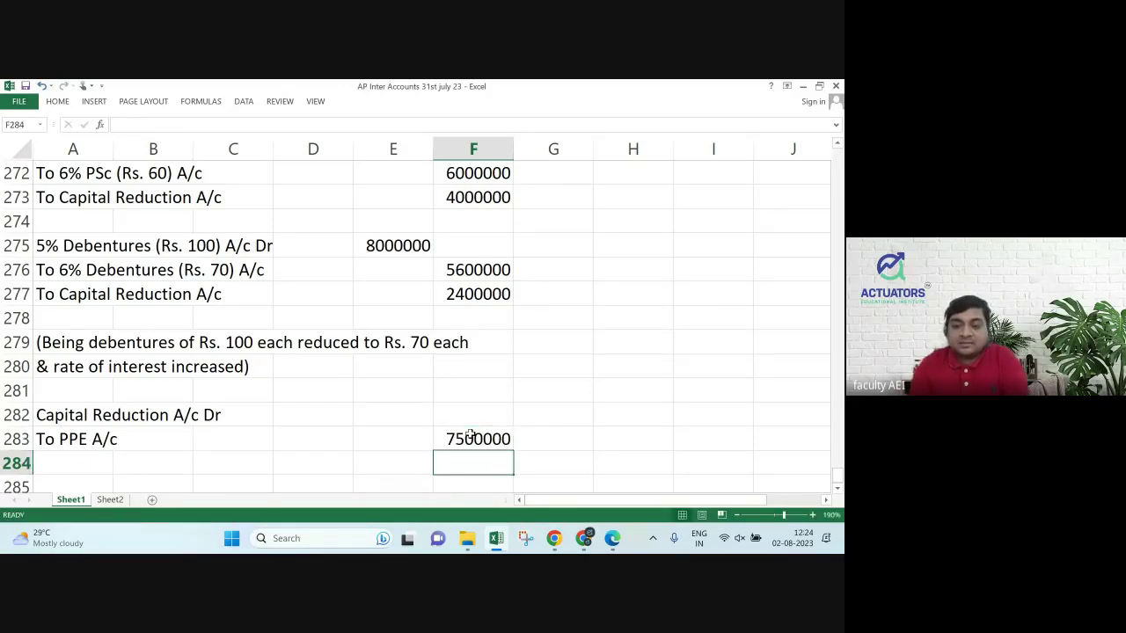
Check the Property, Plant and Equipment write-down in the PDF question and set the PPE credit in F283 to 5000000.
{"action": "key", "text": "alt+Tab"}
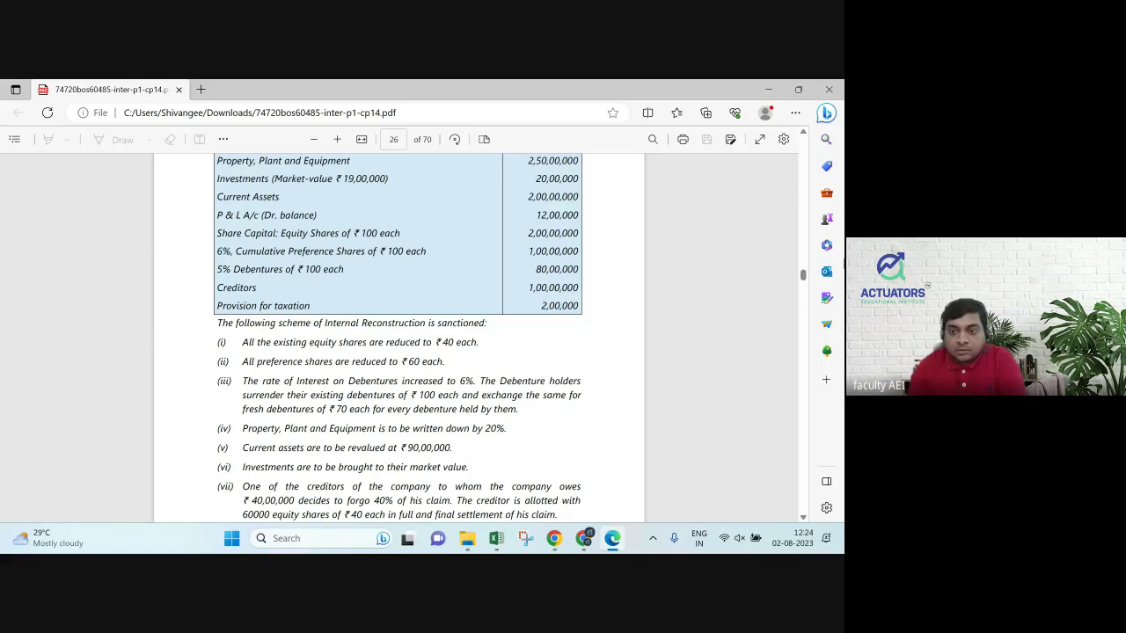
{"action": "key", "text": "alt+Tab"}
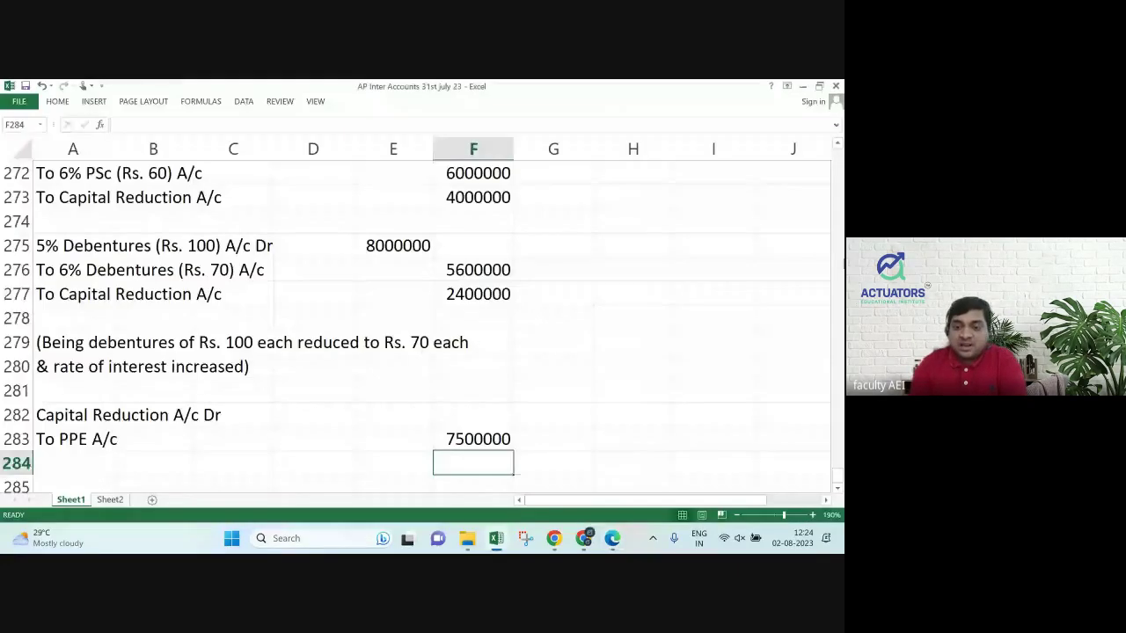
{"action": "left_click", "coordinate": [473, 439]}
{"action": "type", "text": "5000000"}
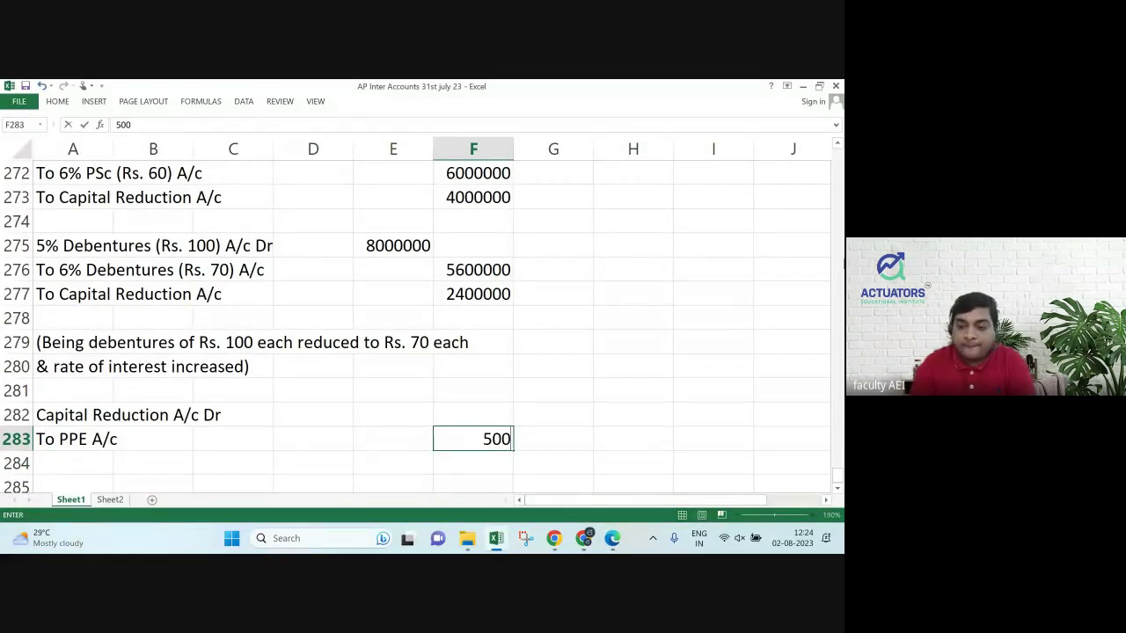
{"action": "key", "text": "Return"}
Add the credit line "To Current Assets A/c" in A284.
{"action": "key", "text": "Left"}
{"action": "key", "text": "Left"}
{"action": "key", "text": "Left"}
{"action": "key", "text": "Left"}
{"action": "key", "text": "Left"}
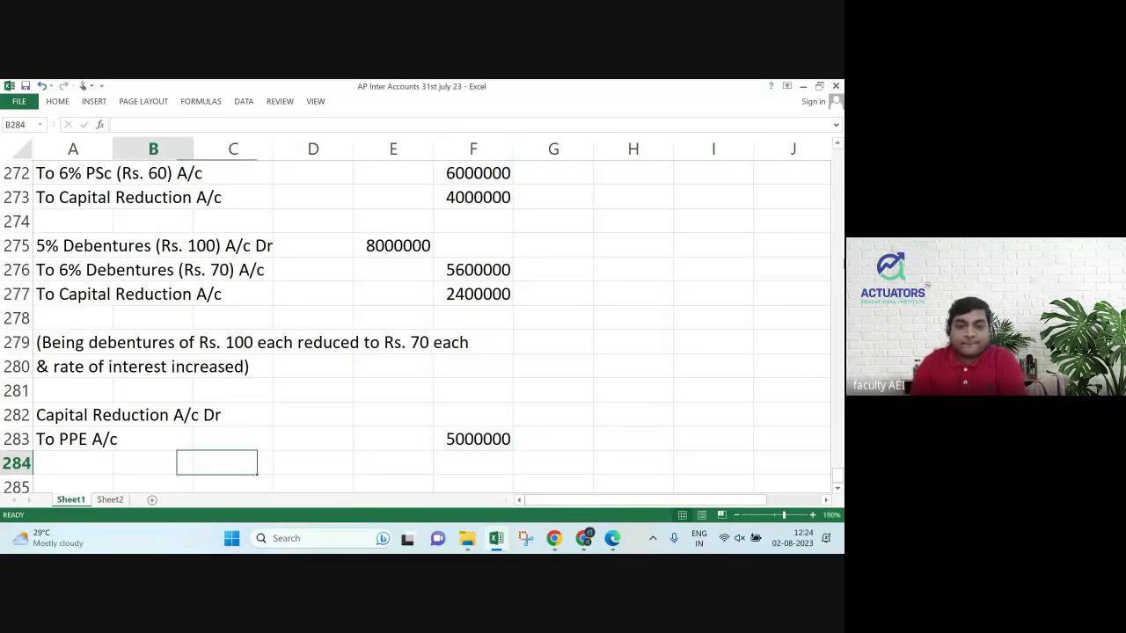
{"action": "type", "text": "To P"}
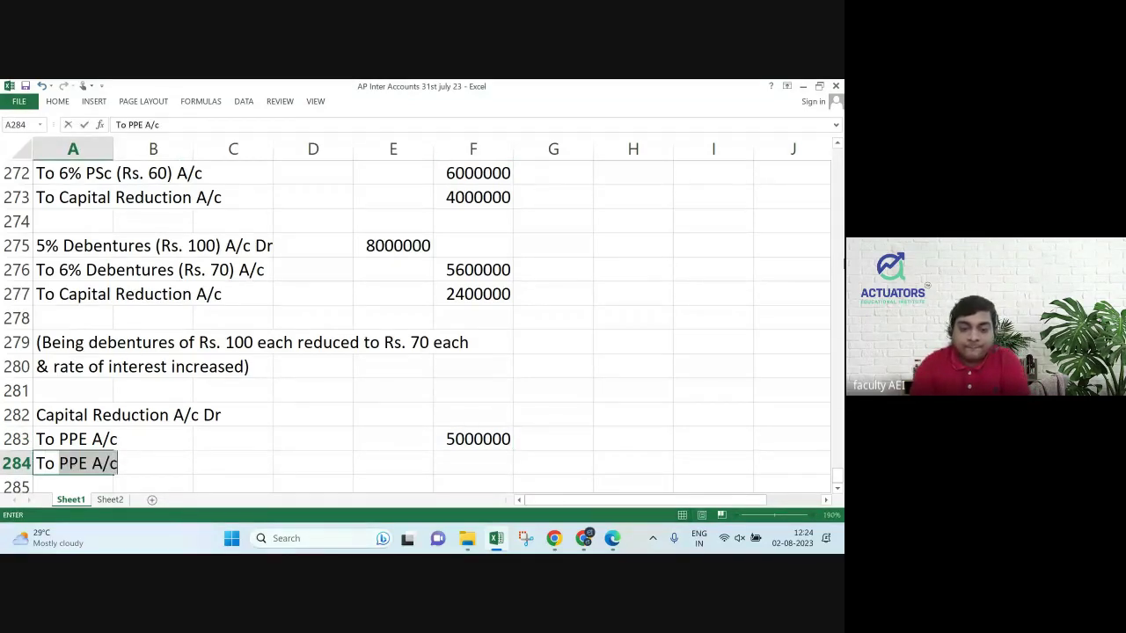
{"action": "type", "text": "Current Assest"}
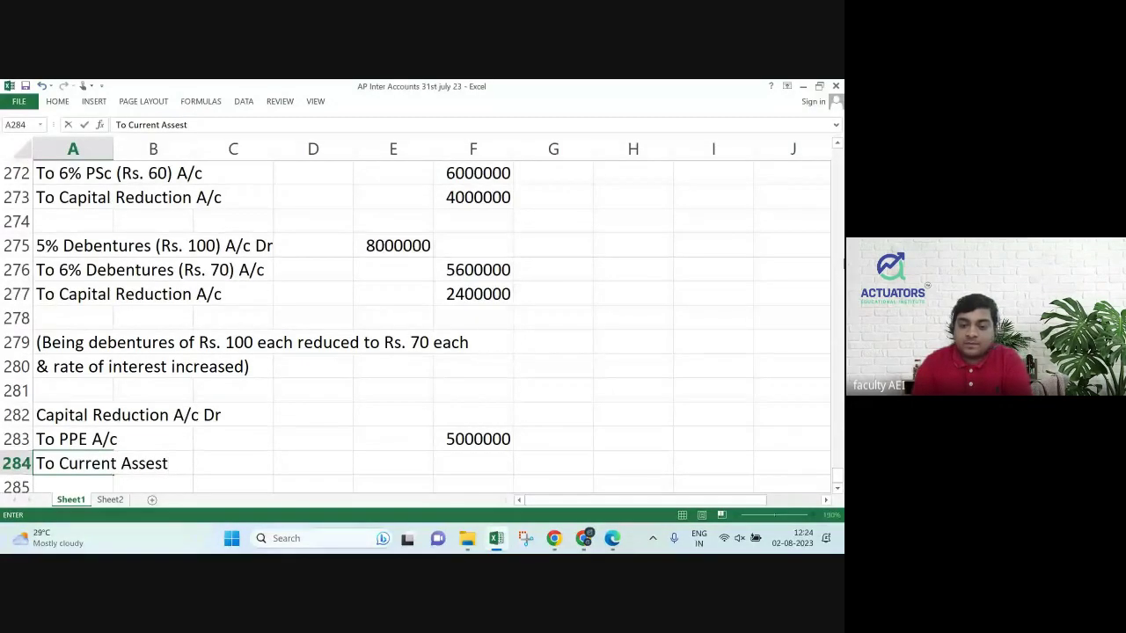
{"action": "key", "text": "BackSpace"}
{"action": "key", "text": "BackSpace"}
{"action": "type", "text": "ts A/c"}
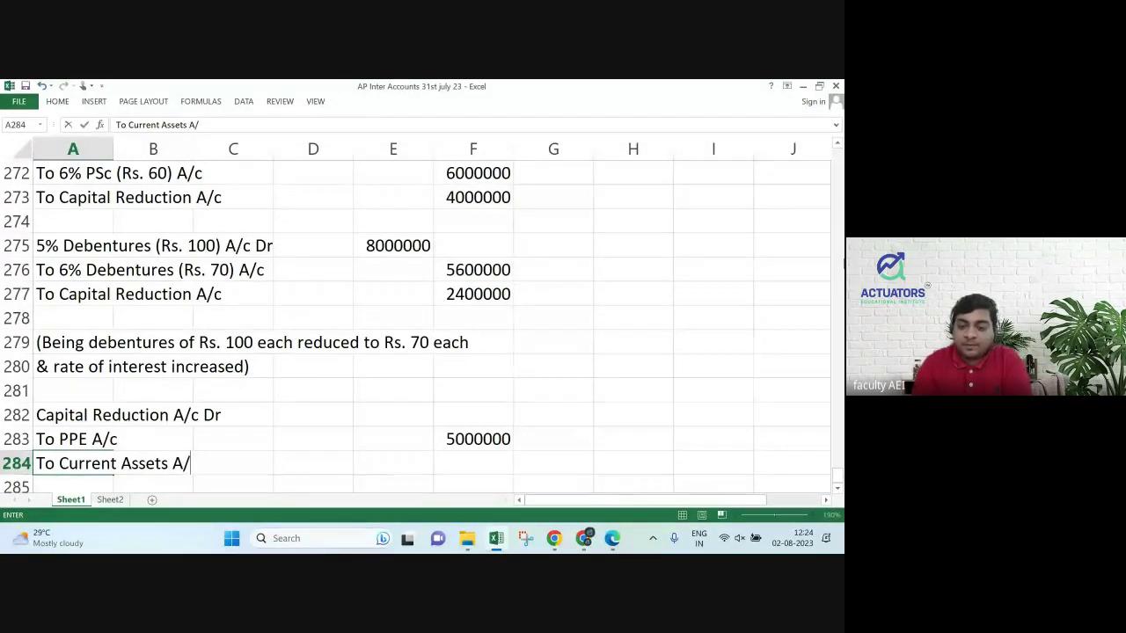
{"action": "key", "text": "Return"}
Enter 11000000 as the Current Assets credit amount in F284.
{"action": "key", "text": "Up"}
{"action": "key", "text": "Right"}
{"action": "key", "text": "Right"}
{"action": "key", "text": "Right"}
{"action": "key", "text": "Right"}
{"action": "key", "text": "Right"}
{"action": "type", "text": "1"}
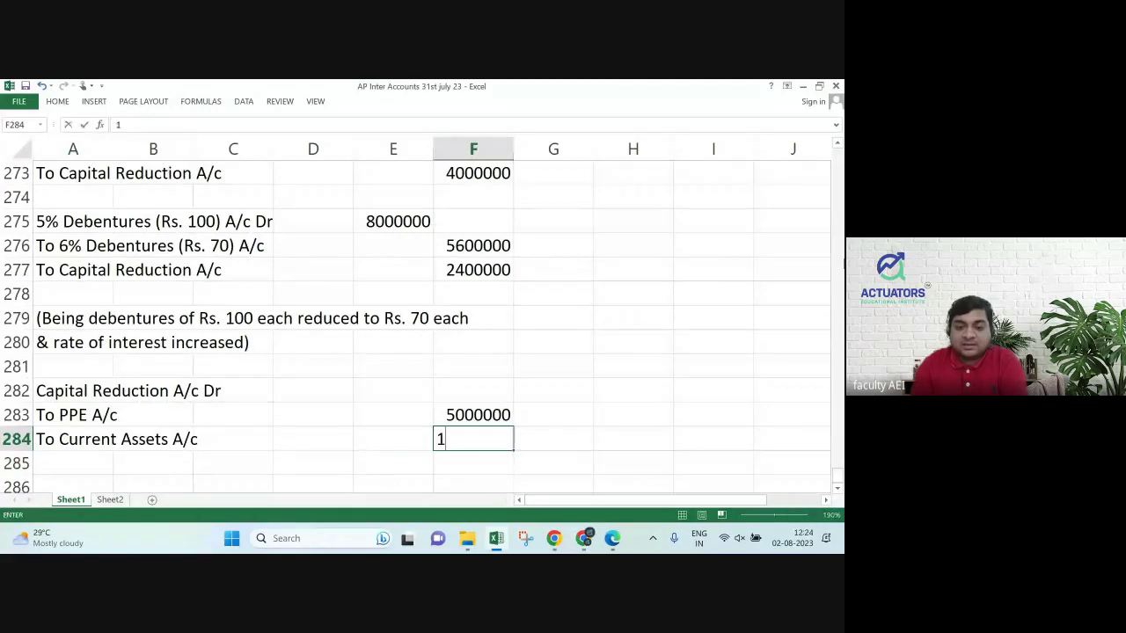
{"action": "type", "text": "1000000"}
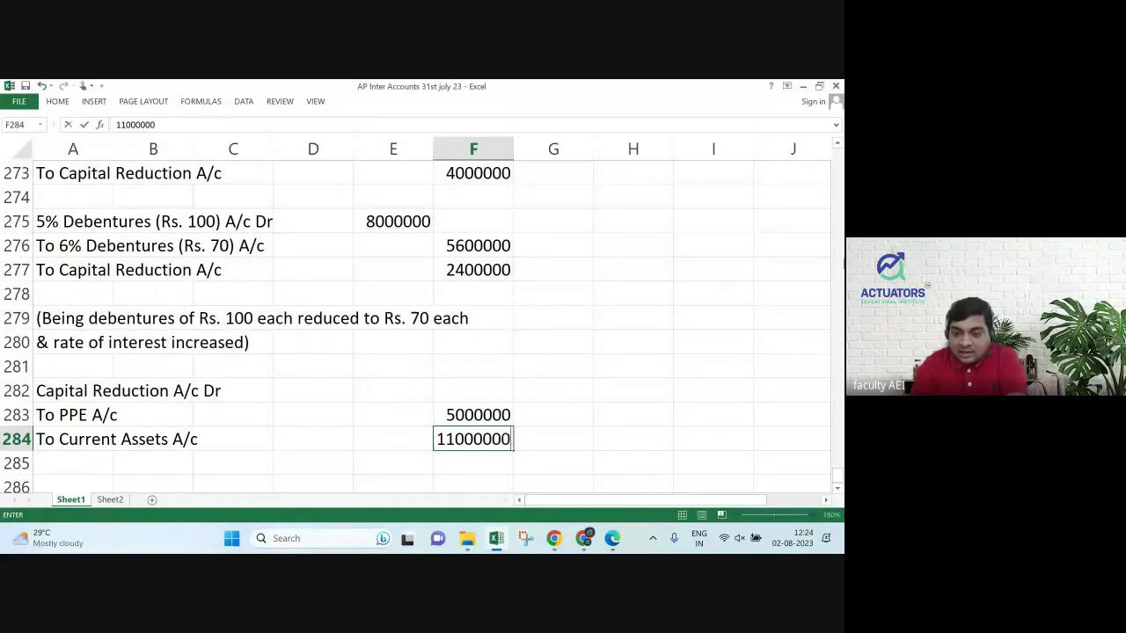
{"action": "key", "text": "Return"}
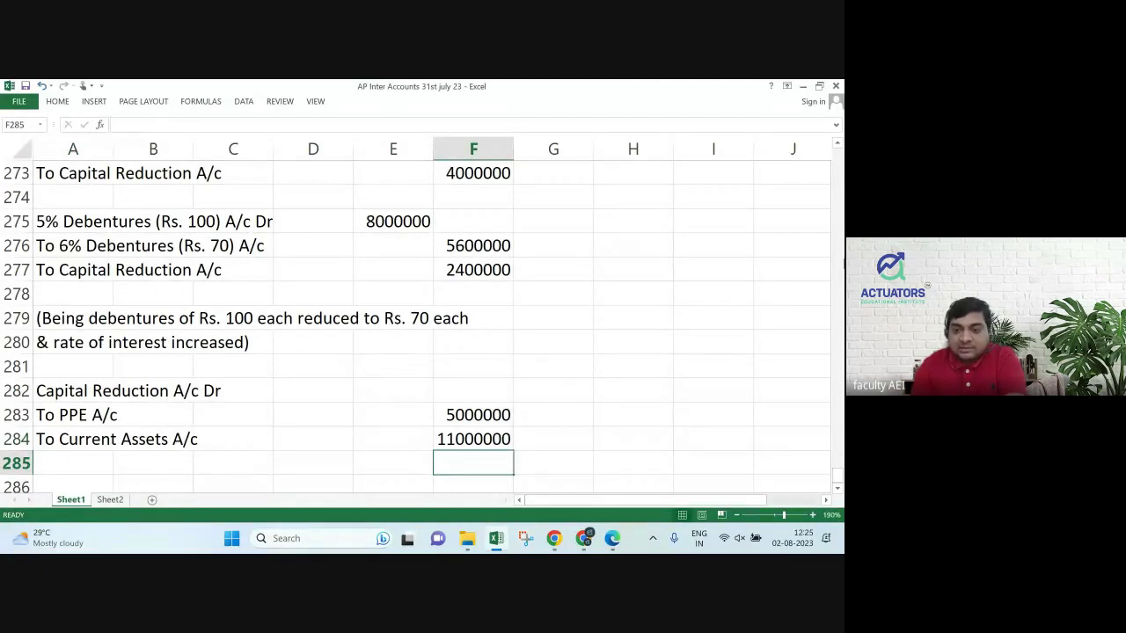
Add the credit line "To Investments A/c" in A285.
{"action": "left_click", "coordinate": [473, 439]}
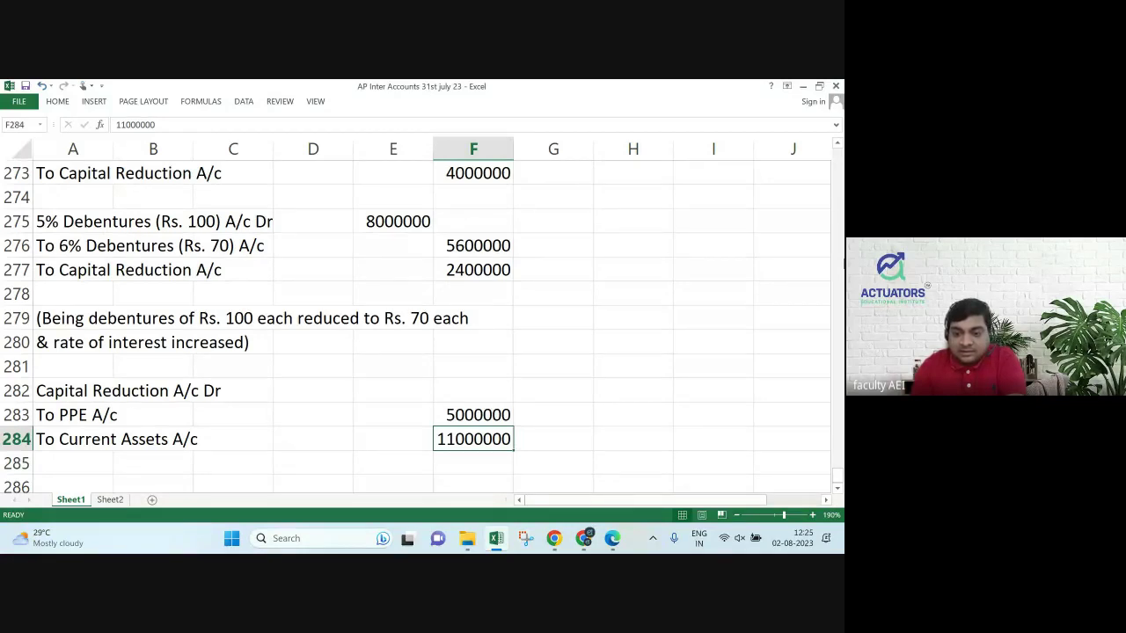
{"action": "key", "text": "Down"}
{"action": "key", "text": "Left"}
{"action": "key", "text": "Left"}
{"action": "key", "text": "Left"}
{"action": "key", "text": "Left"}
{"action": "key", "text": "Left"}
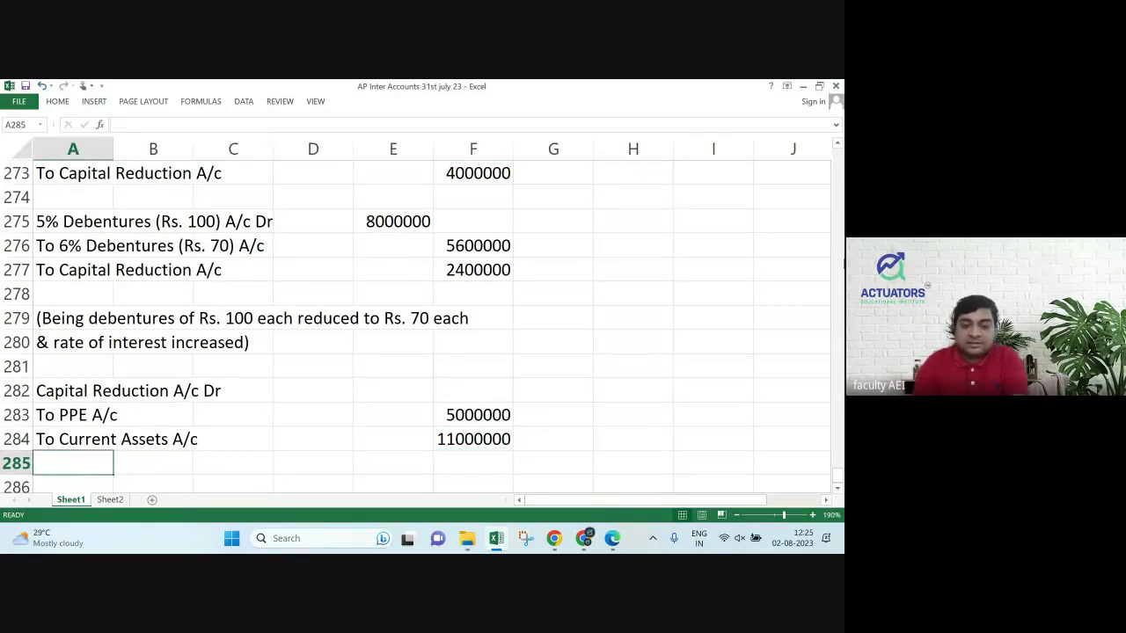
{"action": "type", "text": "To In"}
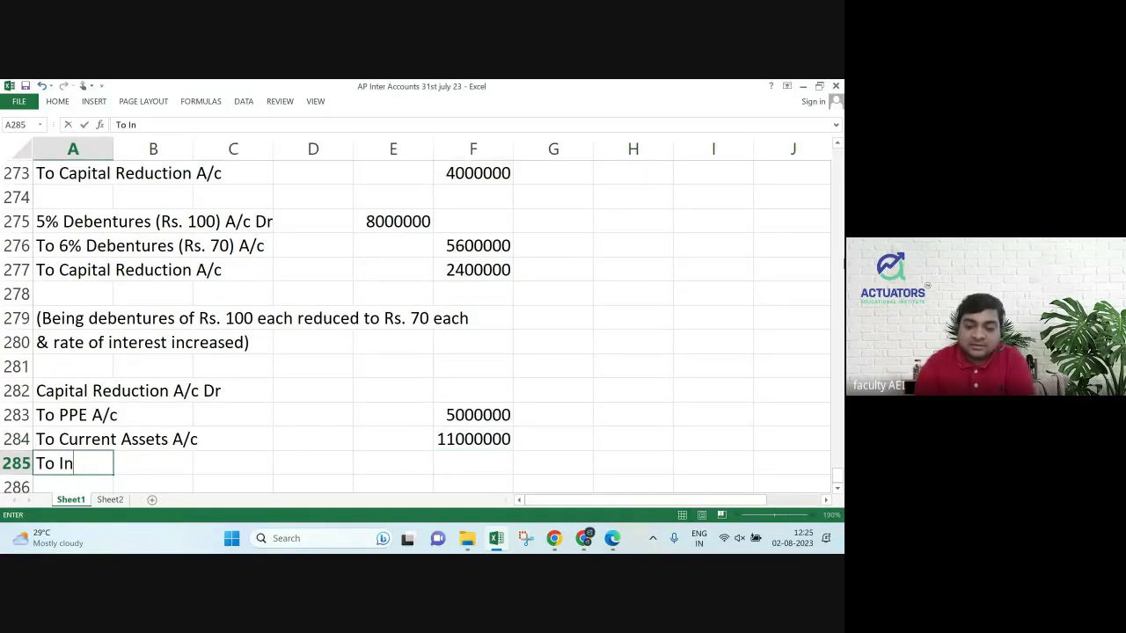
{"action": "type", "text": "vestments A"}
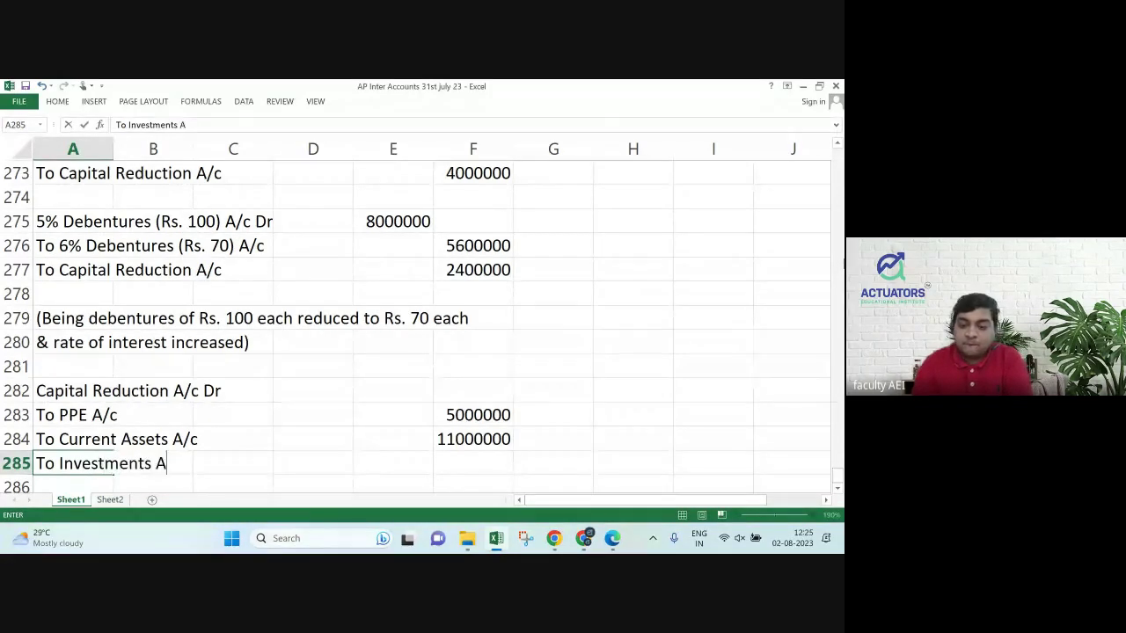
{"action": "type", "text": "/c"}
{"action": "key", "text": "Return"}
Enter 100000 as the Investments credit amount in F285.
{"action": "key", "text": "Up"}
{"action": "key", "text": "Right"}
{"action": "key", "text": "Right"}
{"action": "key", "text": "Right"}
{"action": "key", "text": "Right"}
{"action": "key", "text": "Right"}
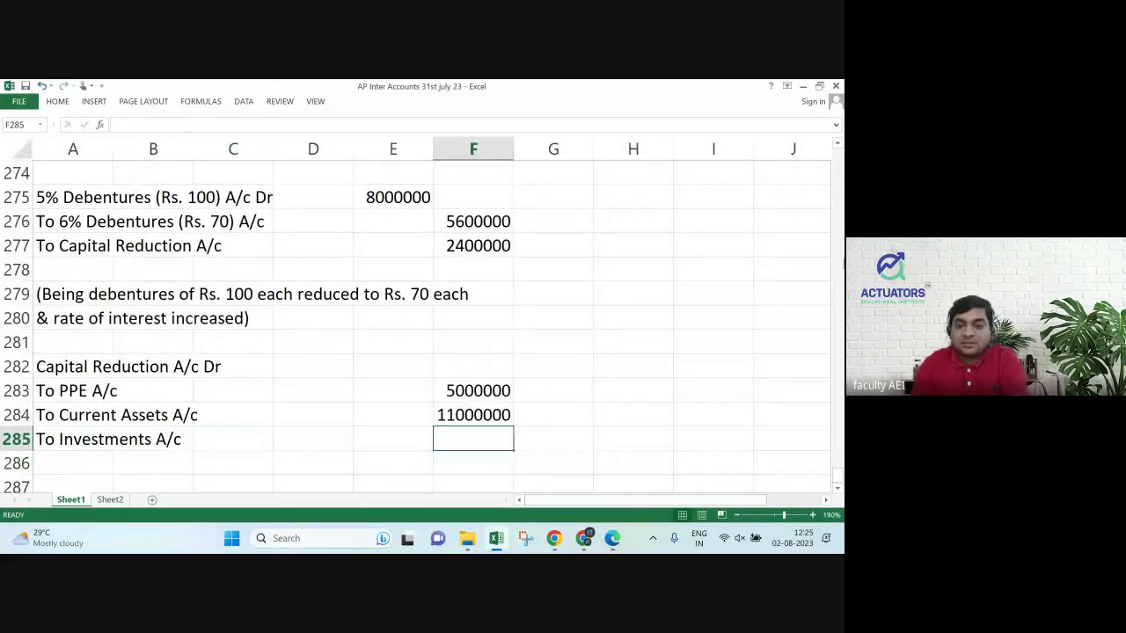
{"action": "type", "text": "2"}
{"action": "key", "text": "BackSpace"}
{"action": "type", "text": "100000"}
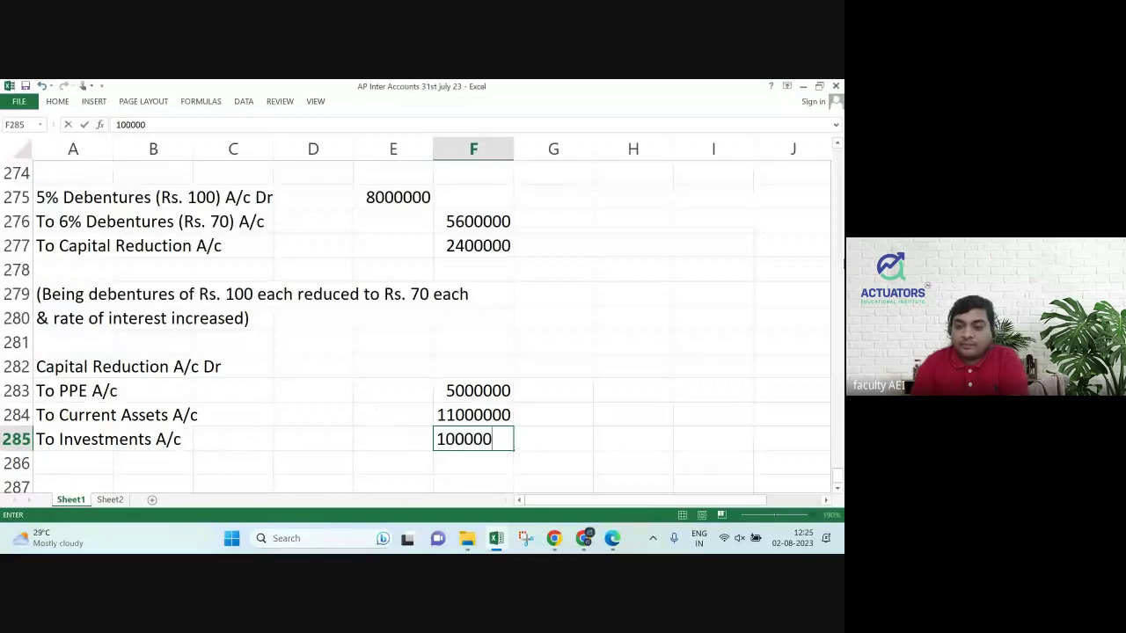
{"action": "key", "text": "Return"}
Add the credit line "To P/L Dr Bal A/c" in A286.
{"action": "key", "text": "Left"}
{"action": "key", "text": "Left"}
{"action": "key", "text": "Left"}
{"action": "key", "text": "Left"}
{"action": "key", "text": "Left"}
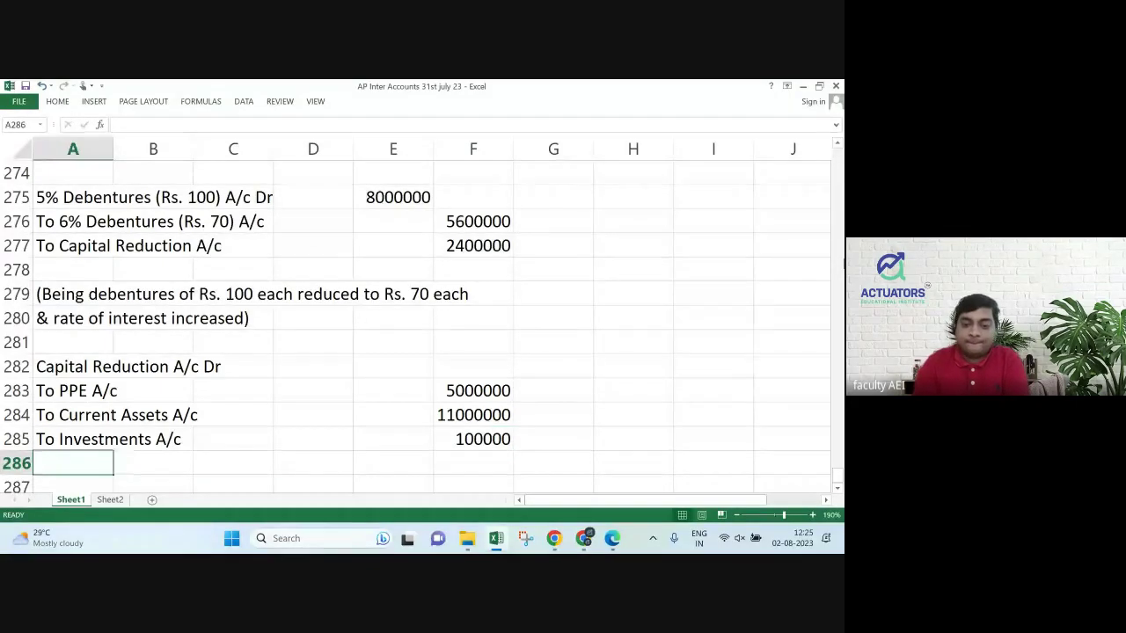
{"action": "type", "text": "To P/"}
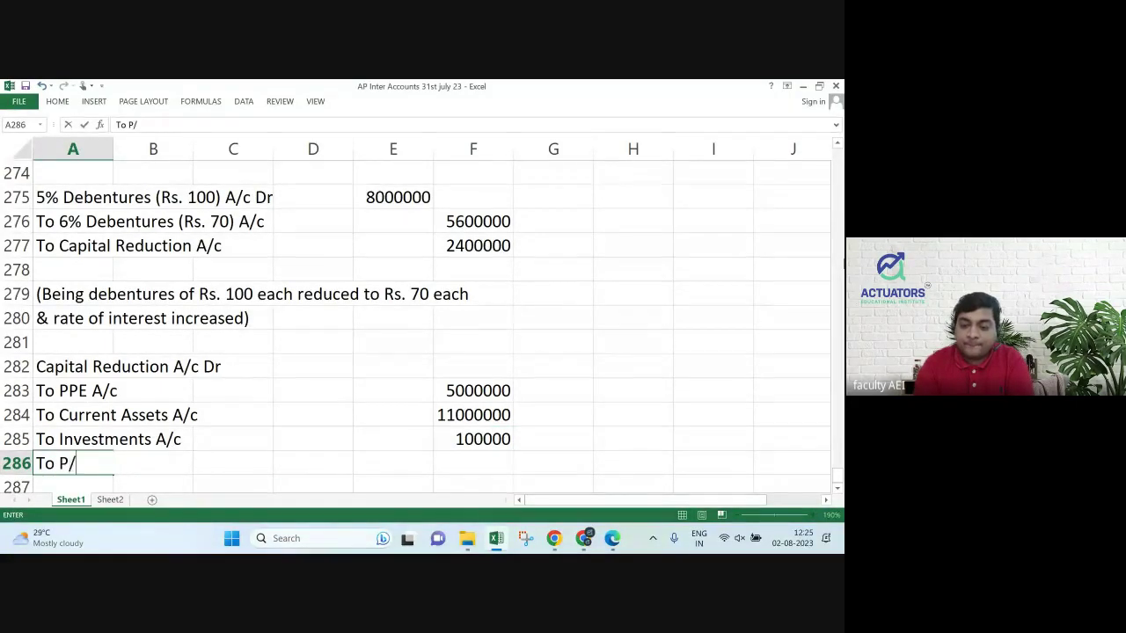
{"action": "type", "text": "L Dr Ba"}
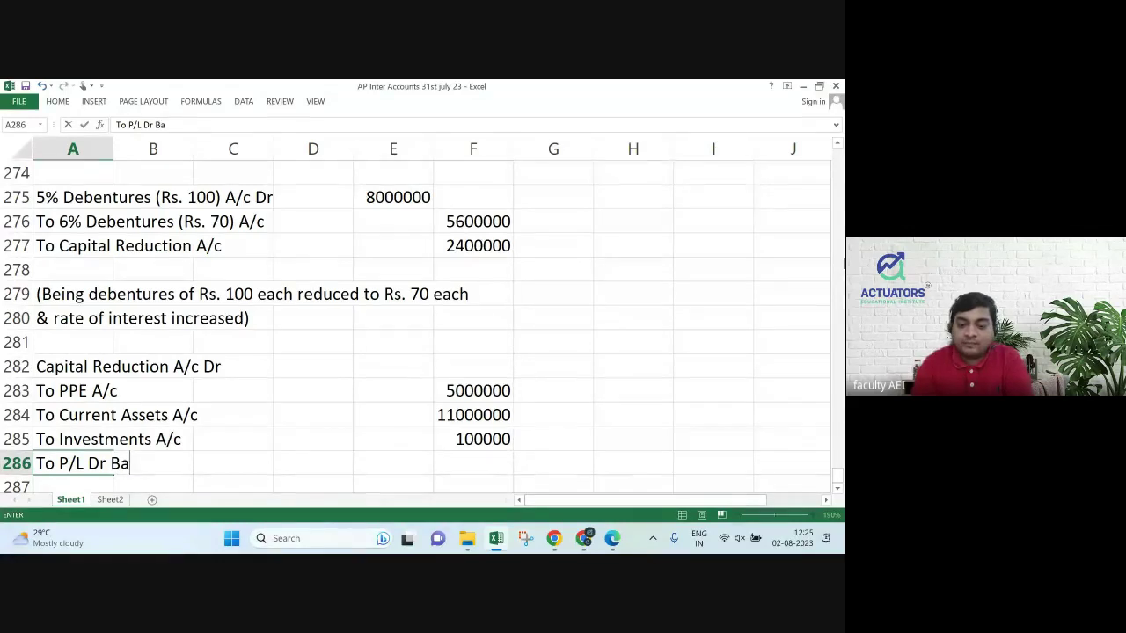
{"action": "type", "text": "l A/c"}
{"action": "key", "text": "Return"}
Enter 1200000 as the P/L debit balance credit amount in F286.
{"action": "key", "text": "Up"}
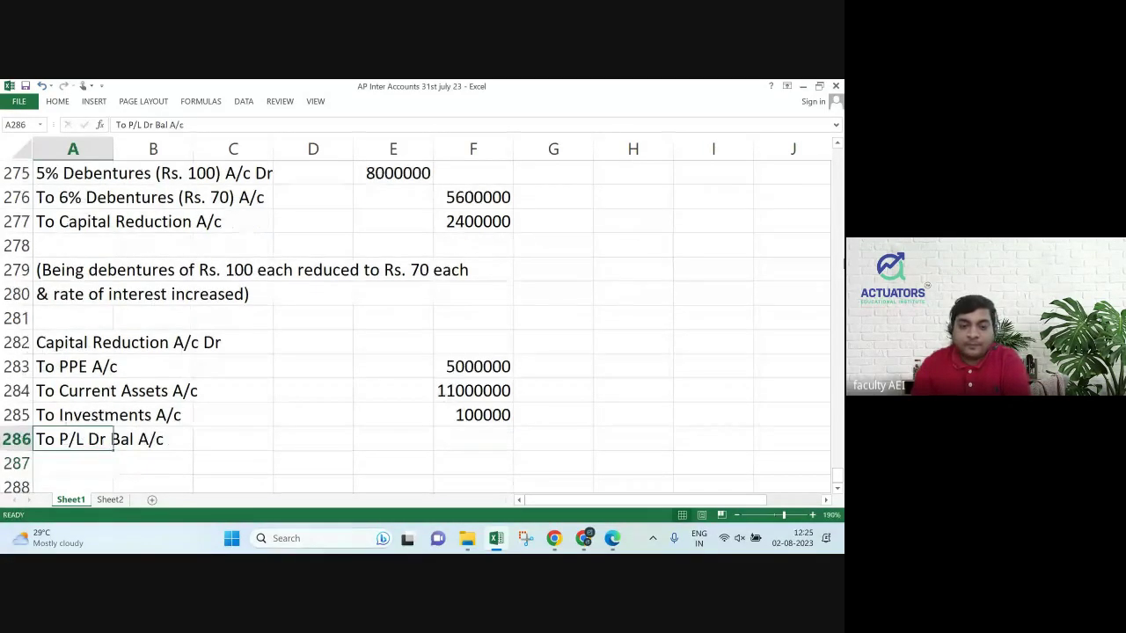
{"action": "key", "text": "Right"}
{"action": "key", "text": "Right"}
{"action": "key", "text": "Right"}
{"action": "key", "text": "Right"}
{"action": "key", "text": "Right"}
{"action": "key", "text": "Right"}
{"action": "key", "text": "Left"}
{"action": "type", "text": "12"}
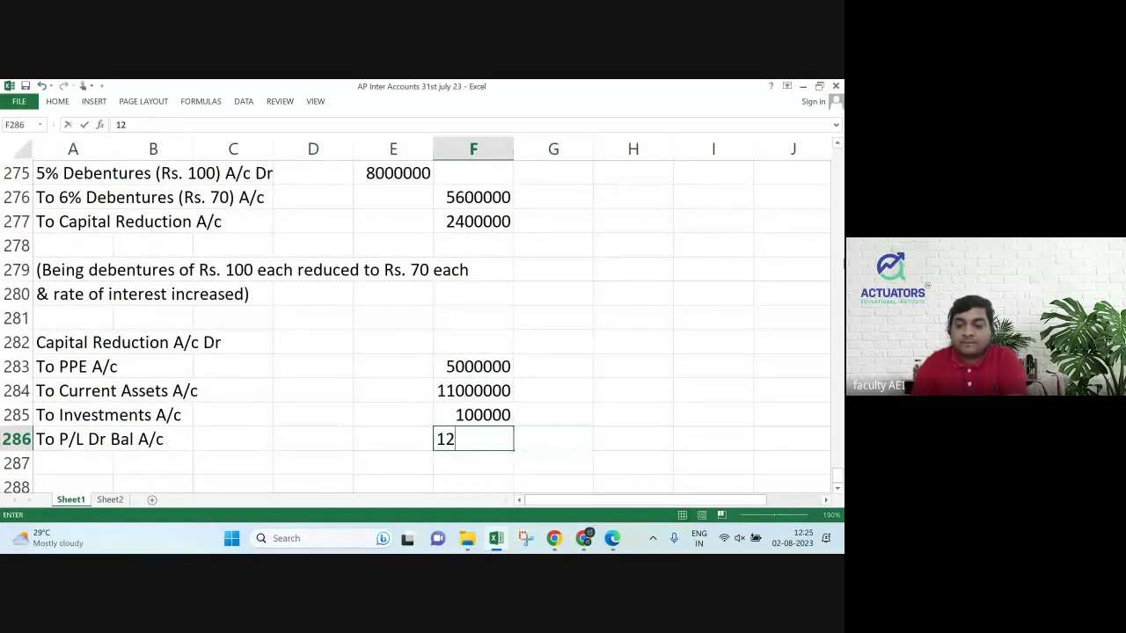
{"action": "type", "text": "00000"}
{"action": "key", "text": "Return"}
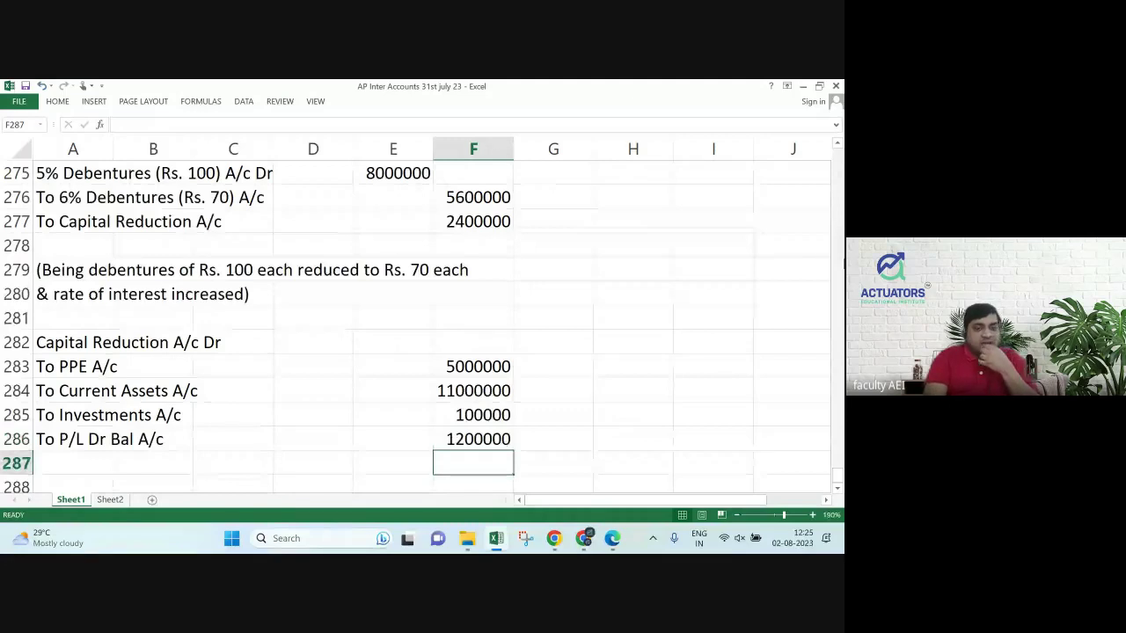
Write the narration "(being assest written off)" in A288, leaving row 287 blank below the credit lines.
{"action": "key", "text": "Down"}
{"action": "key", "text": "Left"}
{"action": "key", "text": "Left"}
{"action": "key", "text": "Left"}
{"action": "key", "text": "Left"}
{"action": "key", "text": "Left"}
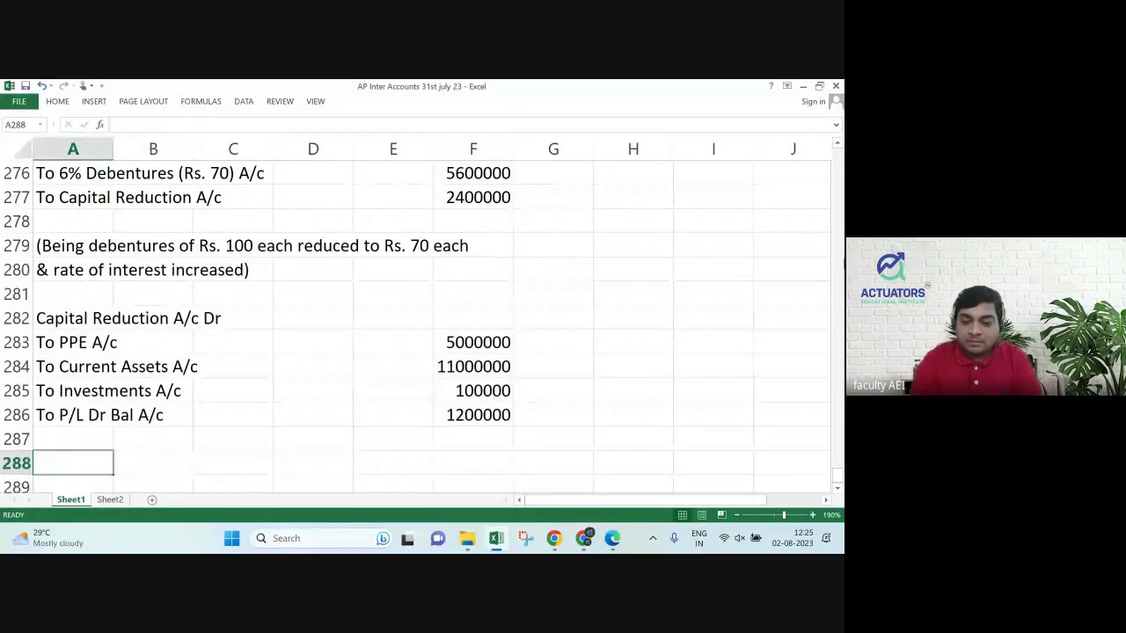
{"action": "type", "text": "(being as"}
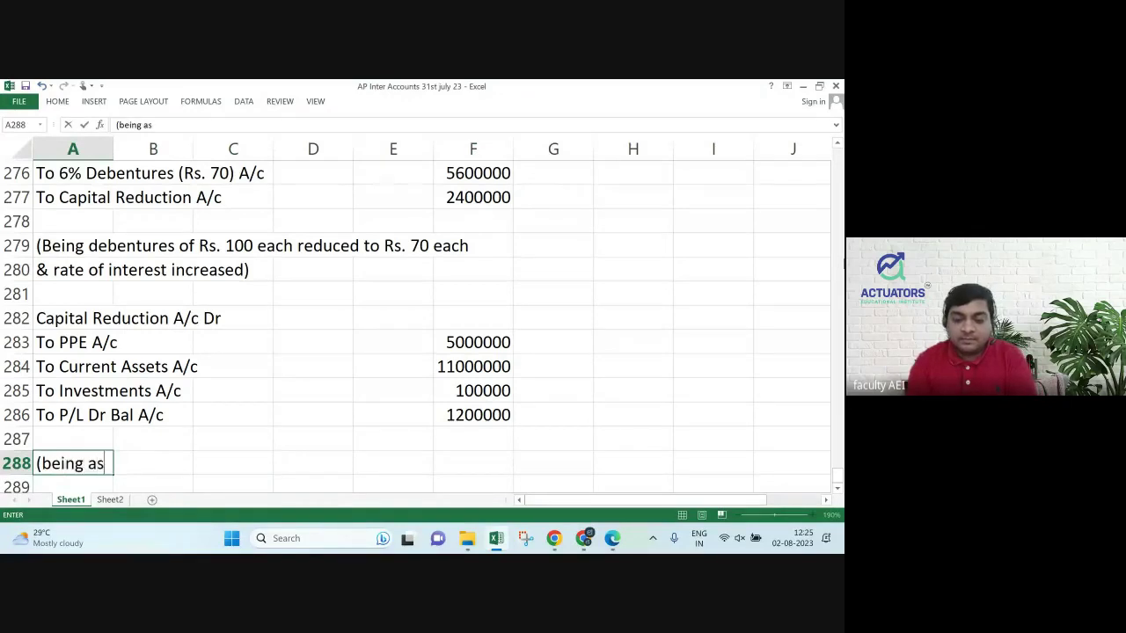
{"action": "type", "text": "sest writte"}
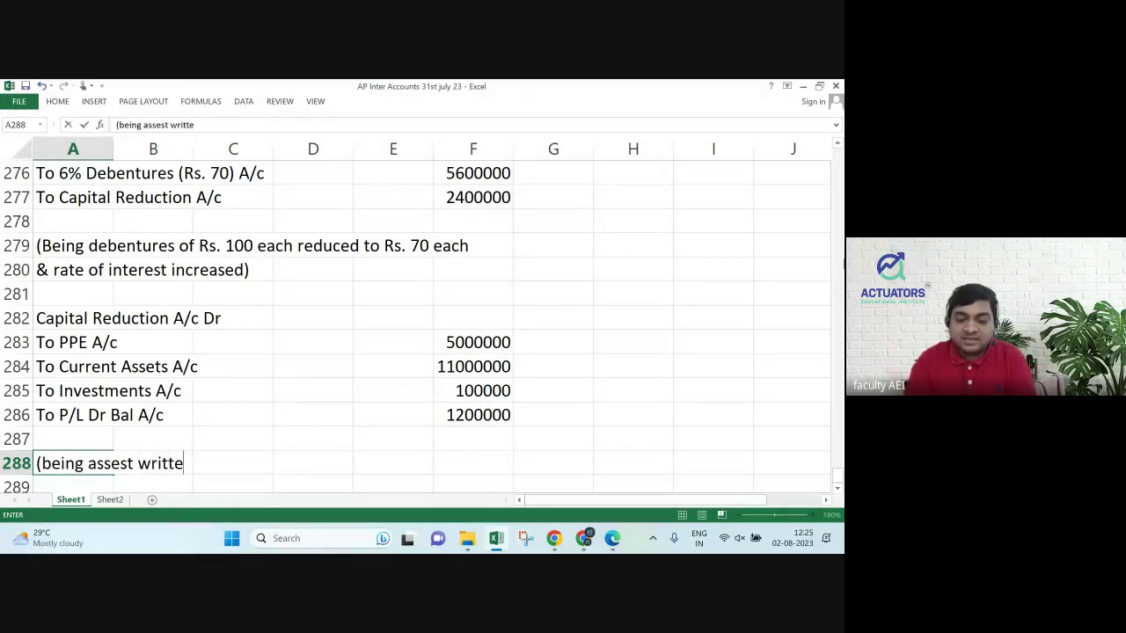
{"action": "type", "text": "n off)"}
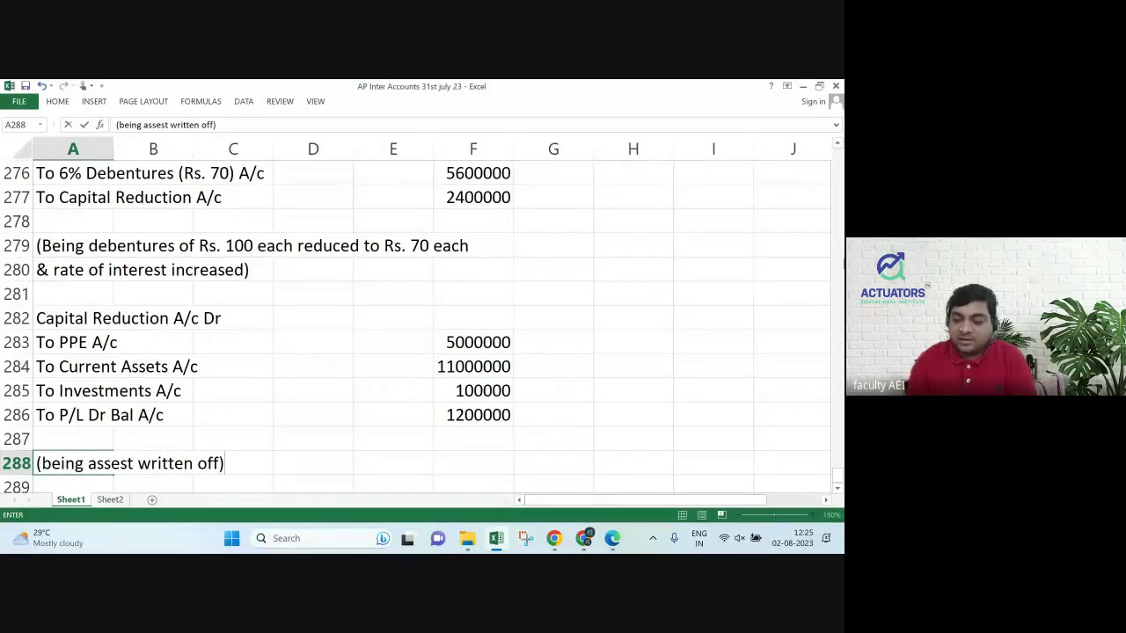
{"action": "key", "text": "Return"}
Enter 1730000 as the Capital Reduction debit amount in E282.
{"action": "key", "text": "Up"}
{"action": "key", "text": "Up"}
{"action": "key", "text": "Up"}
{"action": "key", "text": "Up"}
{"action": "key", "text": "Up"}
{"action": "key", "text": "Up"}
{"action": "key", "text": "Up"}
{"action": "key", "text": "Right"}
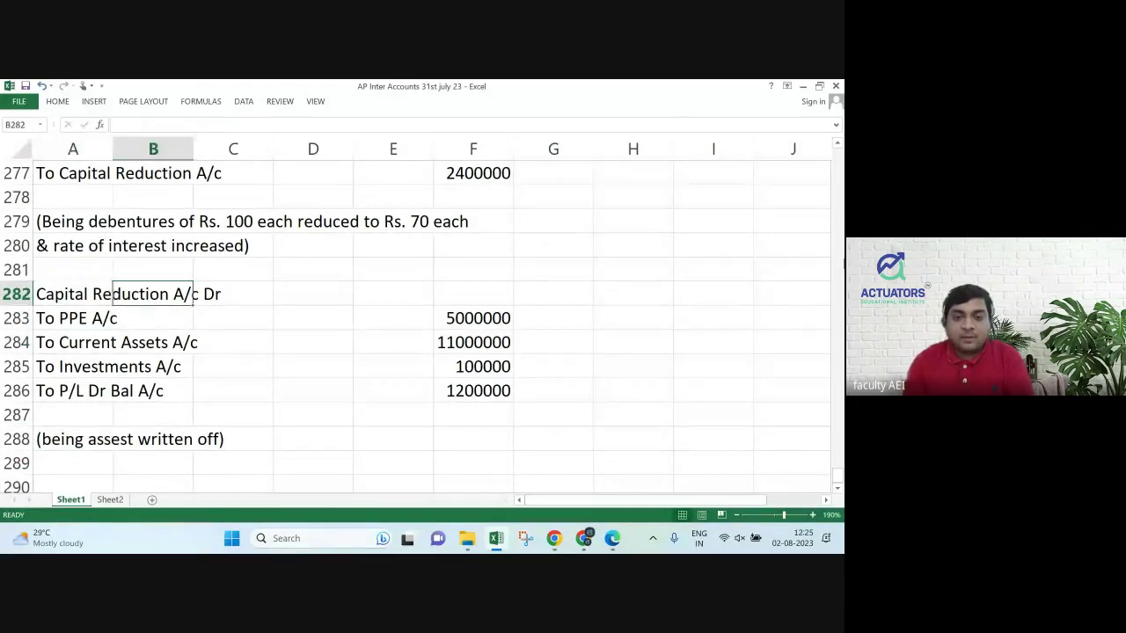
{"action": "key", "text": "Right"}
{"action": "key", "text": "Right"}
{"action": "key", "text": "Right"}
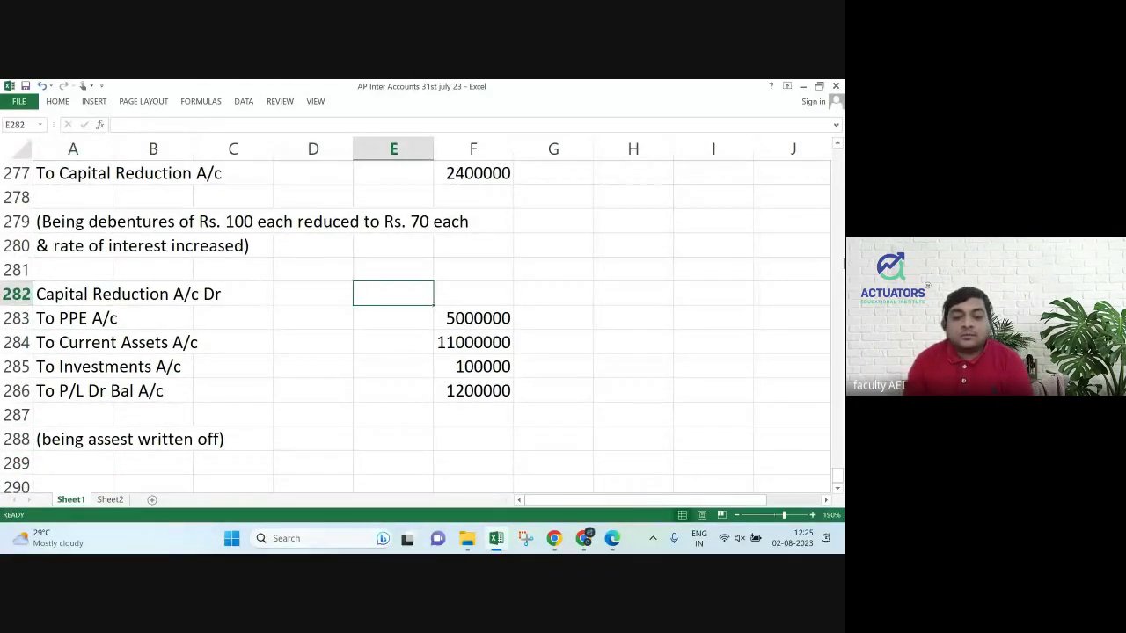
{"action": "type", "text": "17"}
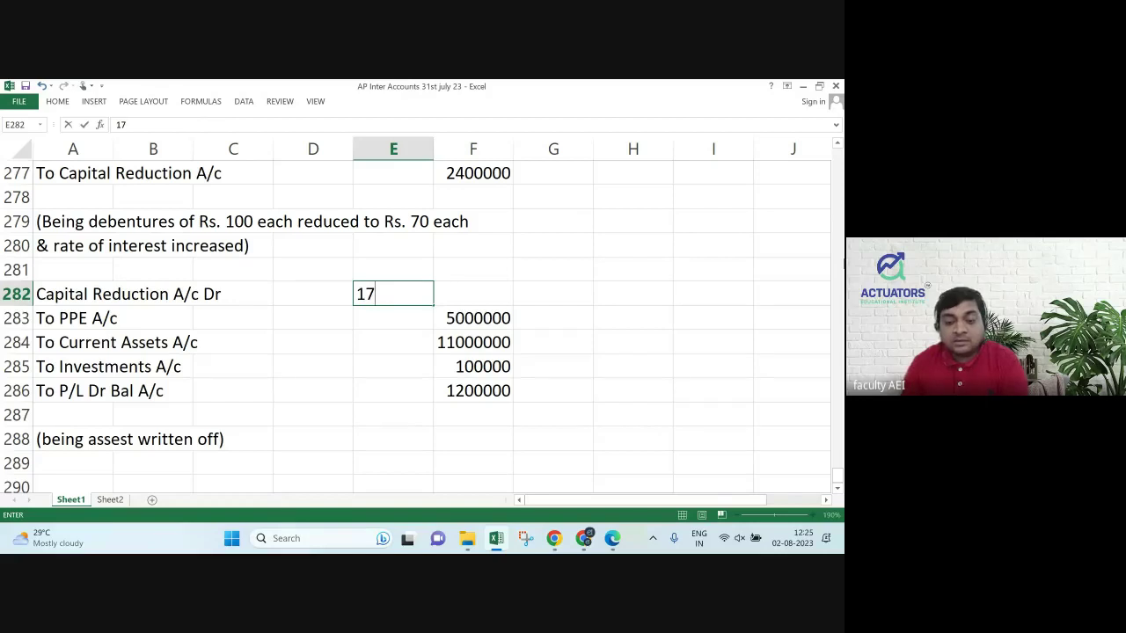
{"action": "type", "text": "30000"}
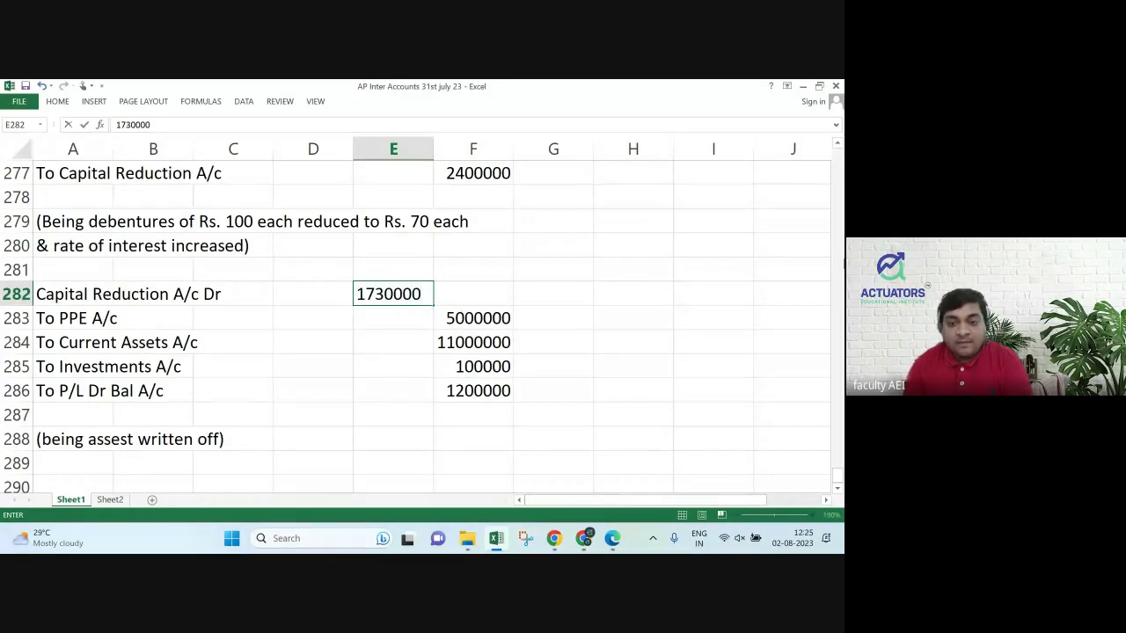
{"action": "key", "text": "Return"}
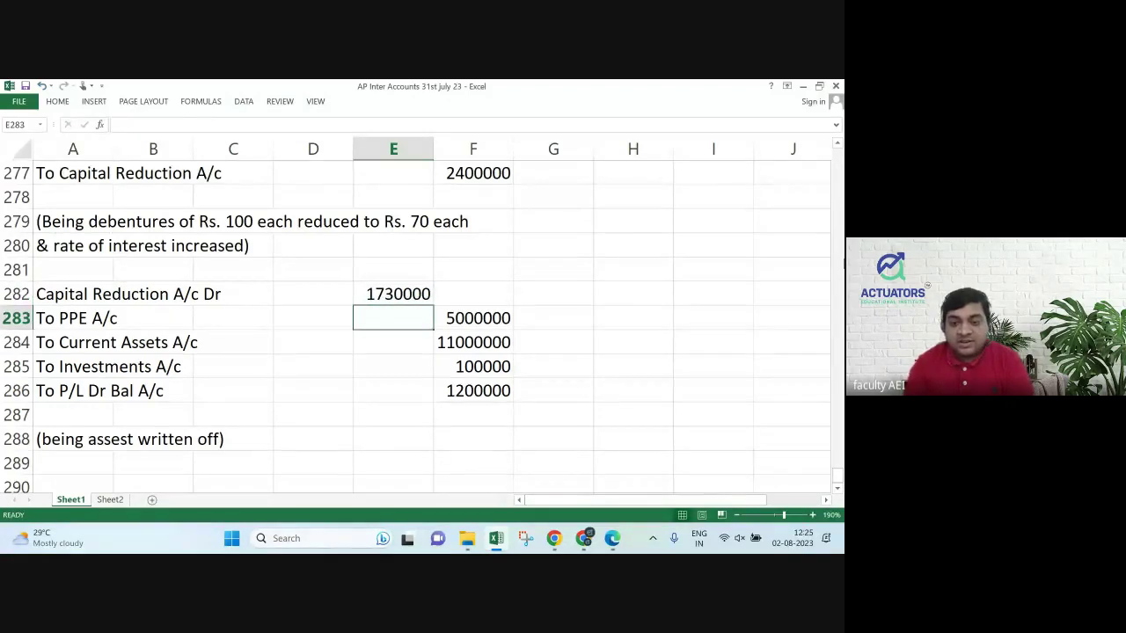
Set the Capital Reduction debit amount in E282 to 17300000.
{"action": "left_click", "coordinate": [394, 294]}
{"action": "type", "text": "1"}
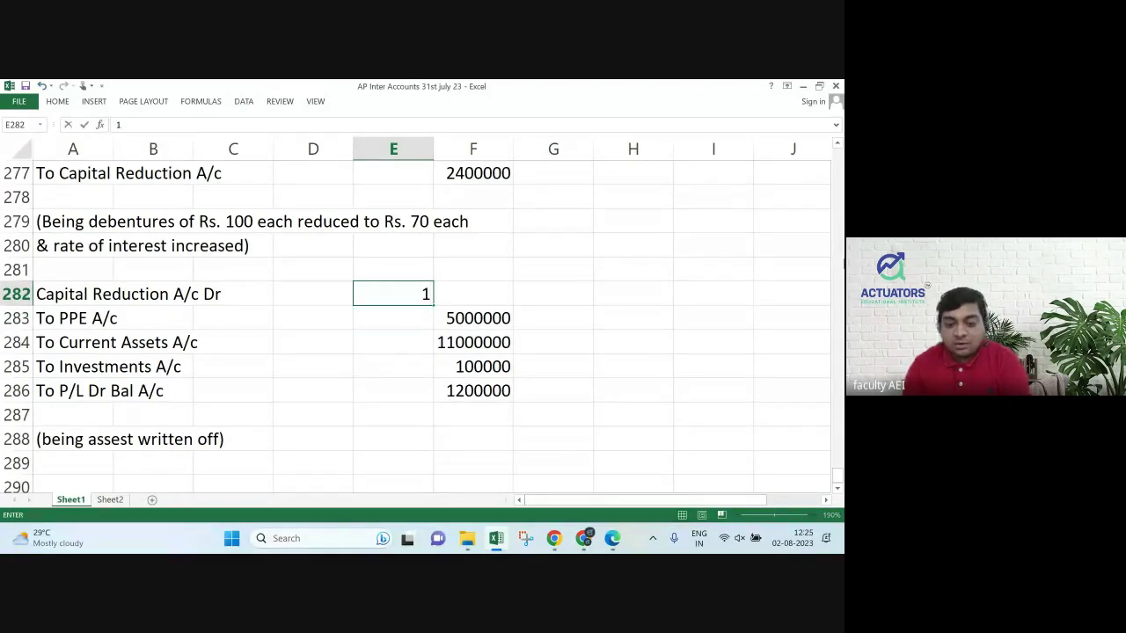
{"action": "type", "text": "7300000"}
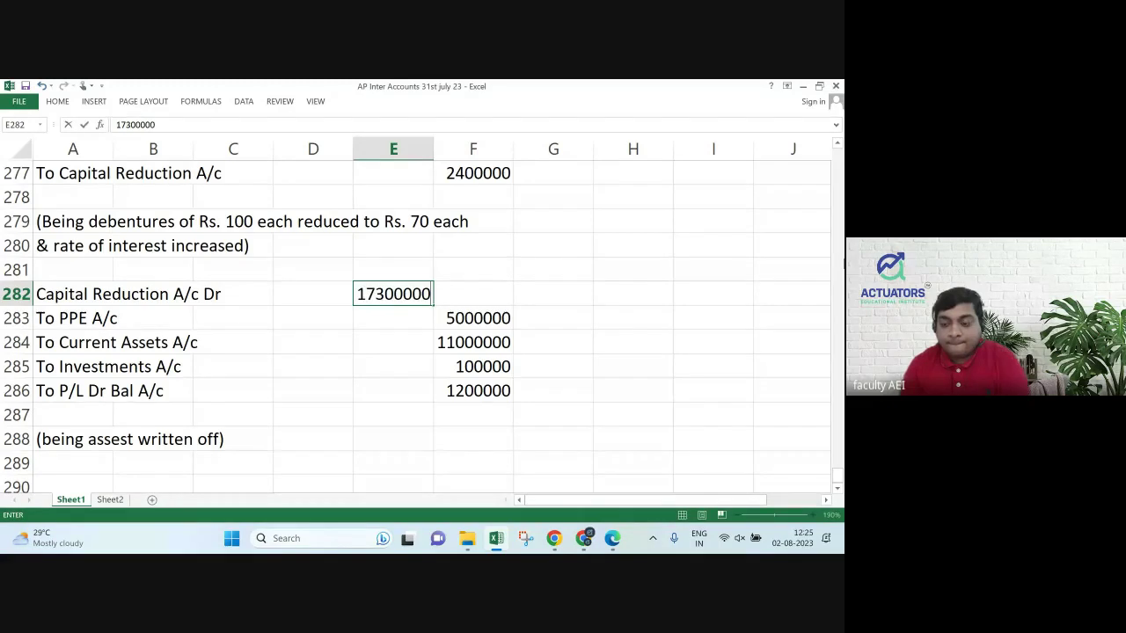
{"action": "key", "text": "Return"}
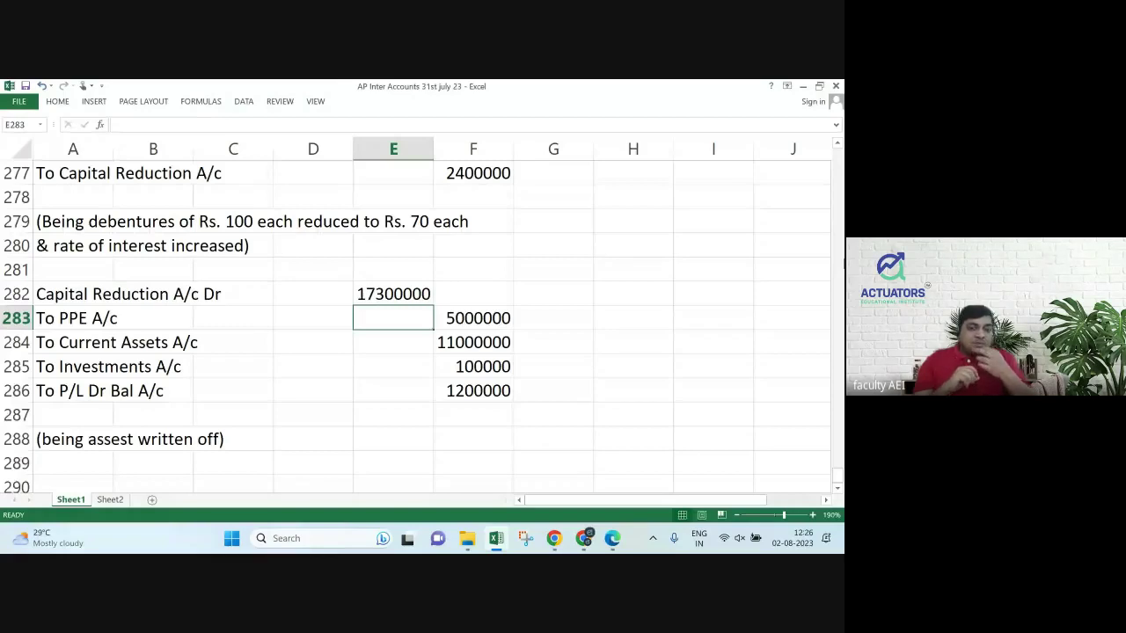
Select A290 below the write-off narration, and check the Creditors balance and creditor settlement terms in the PDF question in Edge.
{"action": "key", "text": "Down"}
{"action": "key", "text": "Down"}
{"action": "key", "text": "Down"}
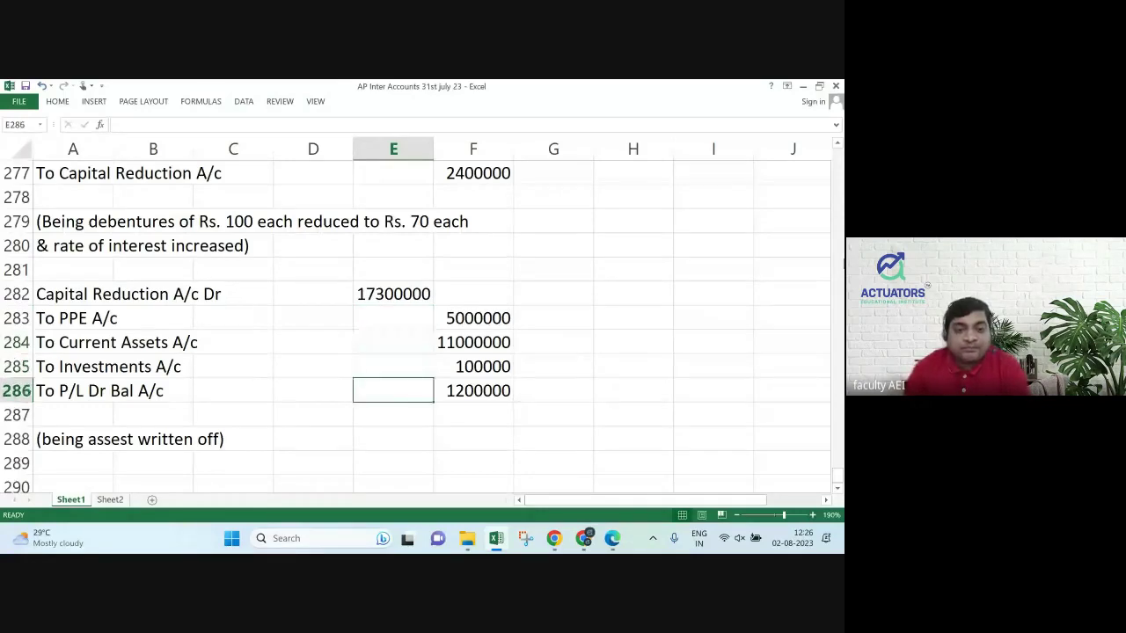
{"action": "key", "text": "Down"}
{"action": "key", "text": "Down"}
{"action": "key", "text": "Down"}
{"action": "key", "text": "Down"}
{"action": "key", "text": "Down"}
{"action": "key", "text": "Down"}
{"action": "key", "text": "Down"}
{"action": "key", "text": "Down"}
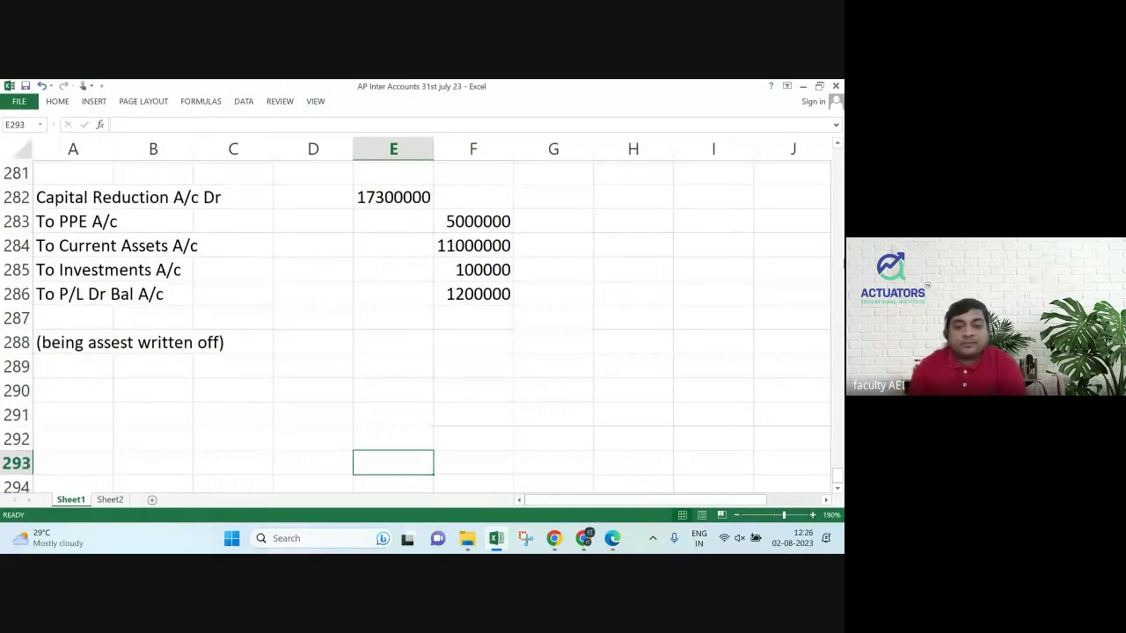
{"action": "key", "text": "Up"}
{"action": "key", "text": "Up"}
{"action": "key", "text": "Up"}
{"action": "key", "text": "Up"}
{"action": "key", "text": "Left"}
{"action": "key", "text": "Left"}
{"action": "key", "text": "Left"}
{"action": "key", "text": "Left"}
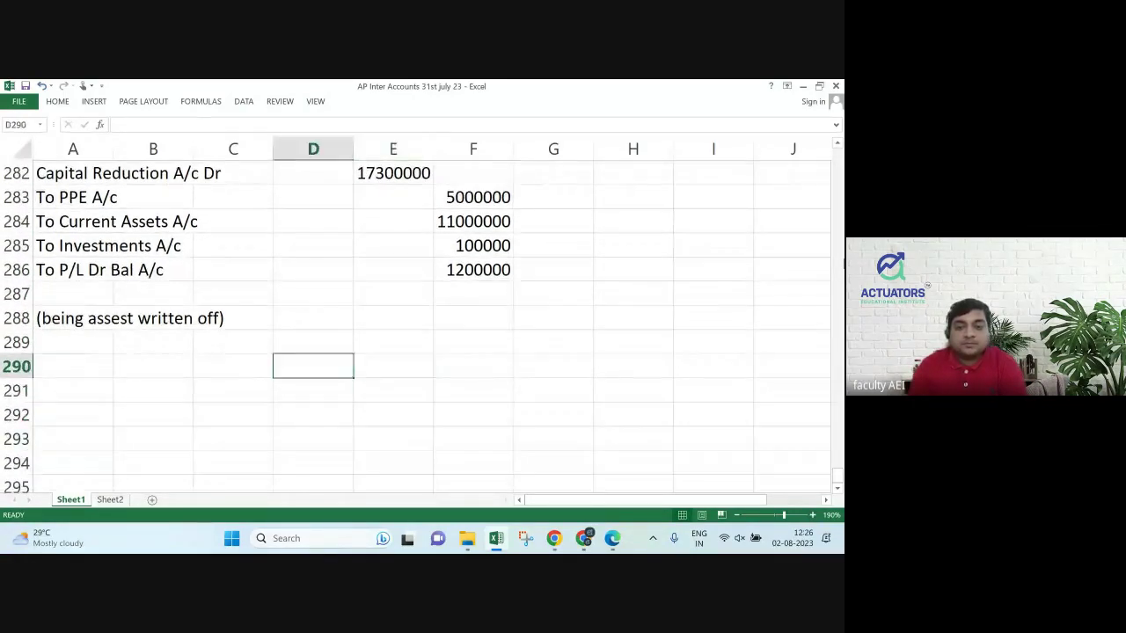
{"action": "key", "text": "alt+Tab"}
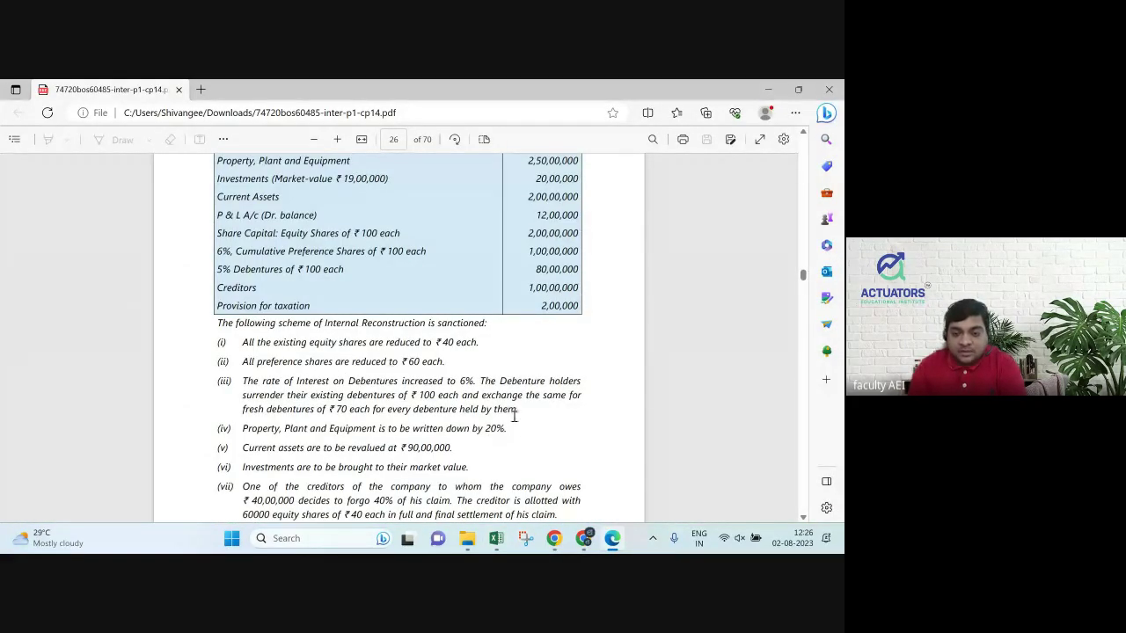
{"action": "scroll", "coordinate": [416, 443], "scroll_direction": "down", "scroll_amount": 2}
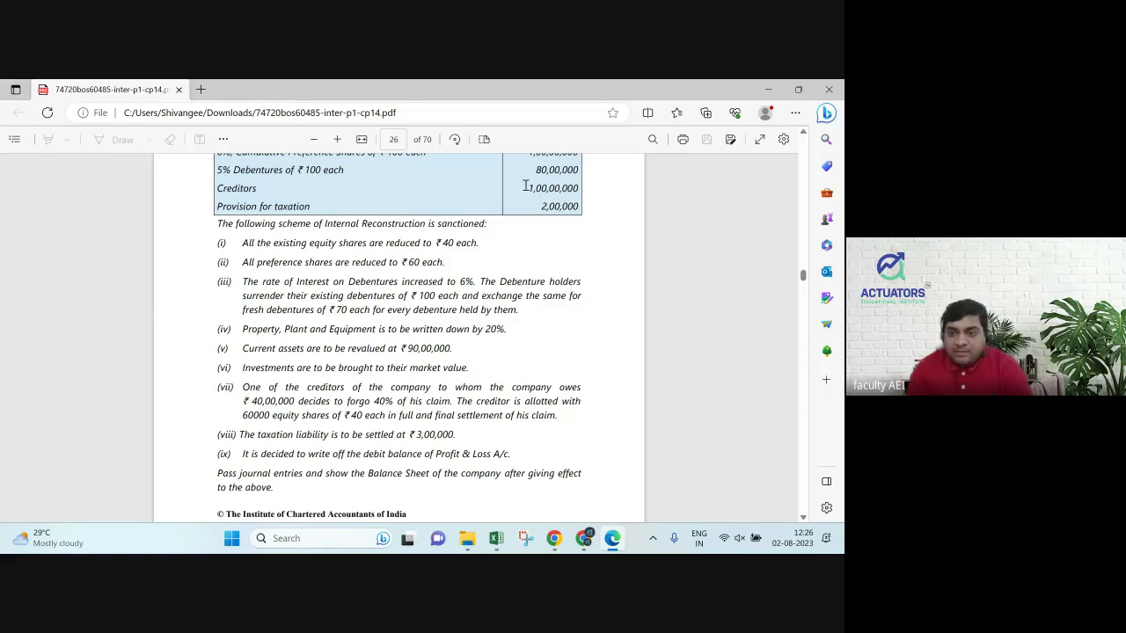
{"action": "left_click_drag", "start_coordinate": [525, 187], "coordinate": [584, 185]}
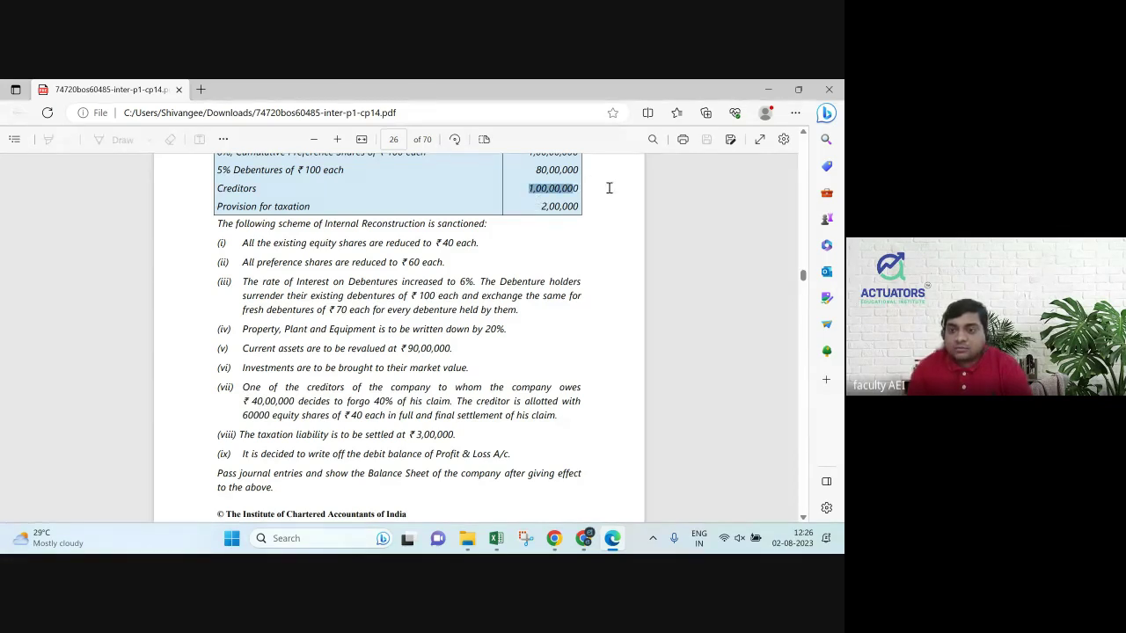
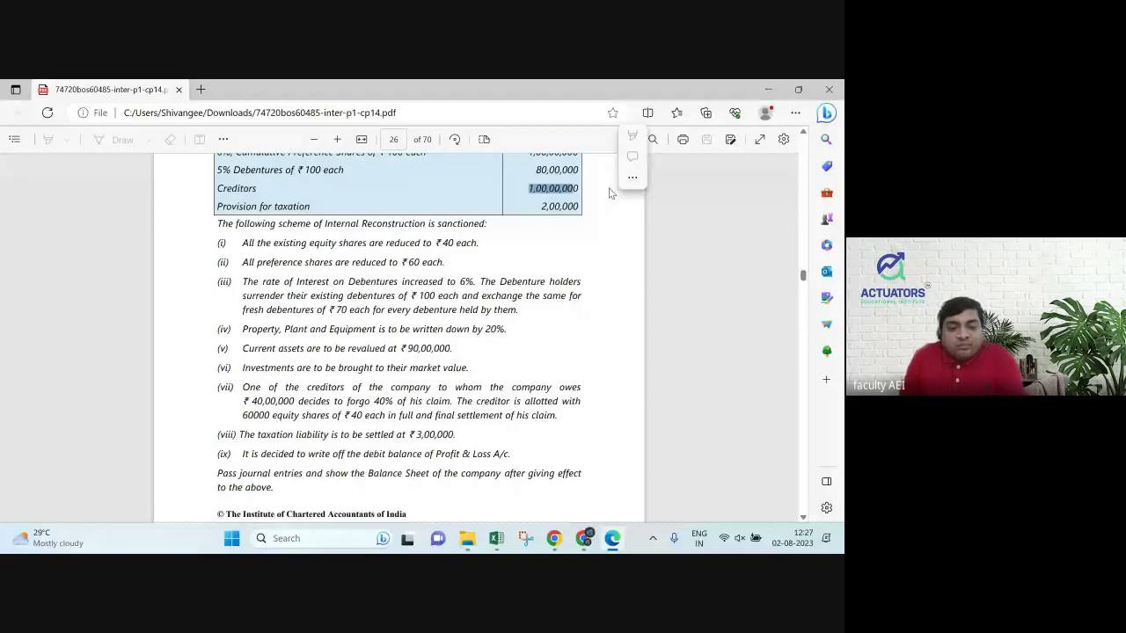
Return to the Excel worksheet and add the debit line "Creditors A/c Dr" in A290.
{"action": "key", "text": "alt+Tab"}
{"action": "type", "text": "Cred"}
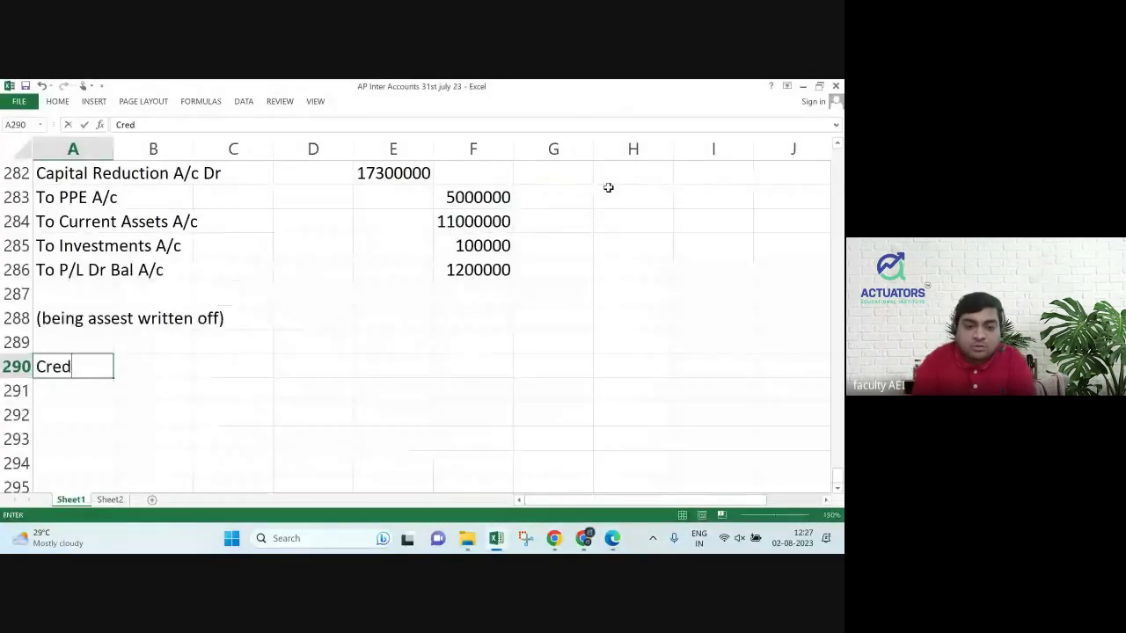
{"action": "type", "text": "itors A"}
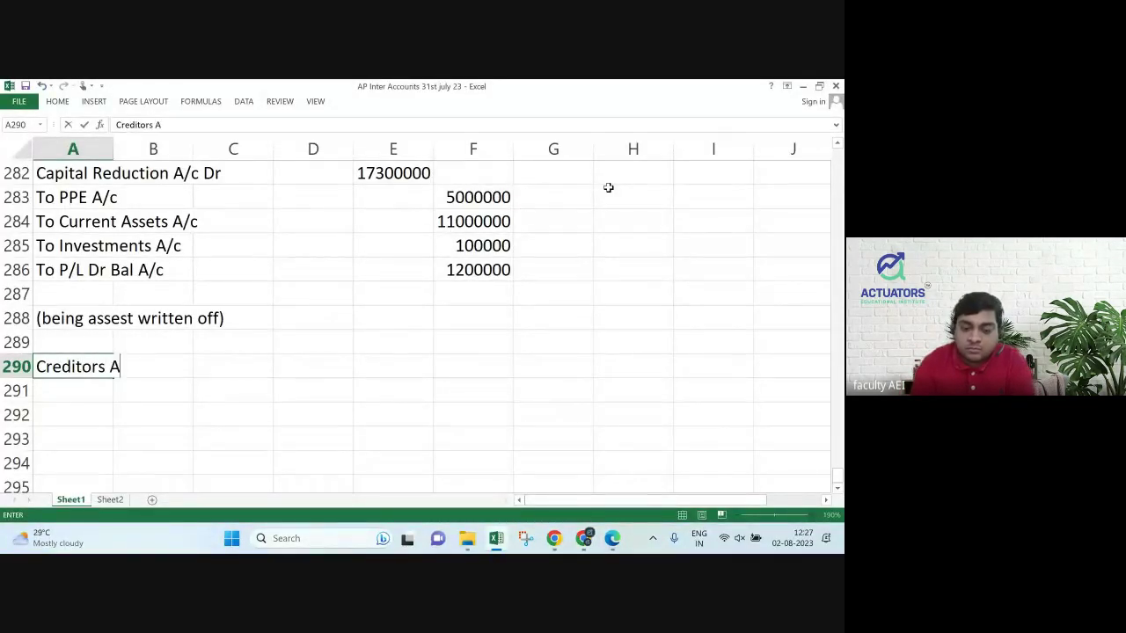
{"action": "type", "text": "/c Dr"}
{"action": "key", "text": "Tab"}
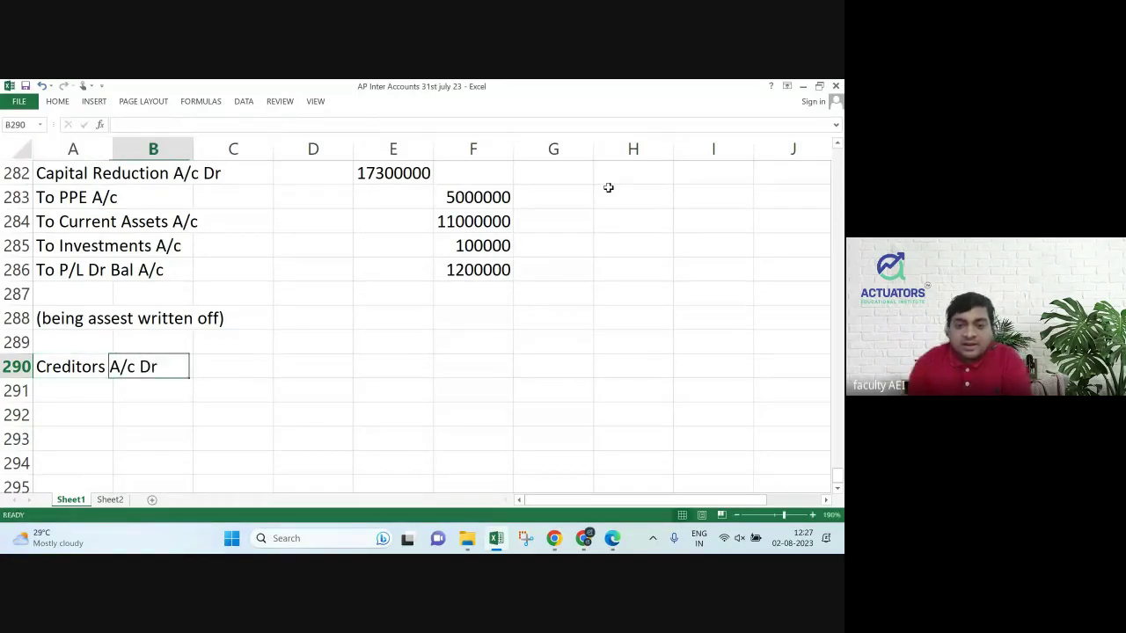
Enter 4000000 as the Creditors debit amount in E290.
{"action": "key", "text": "Tab"}
{"action": "key", "text": "Tab"}
{"action": "key", "text": "Tab"}
{"action": "type", "text": "40000"}
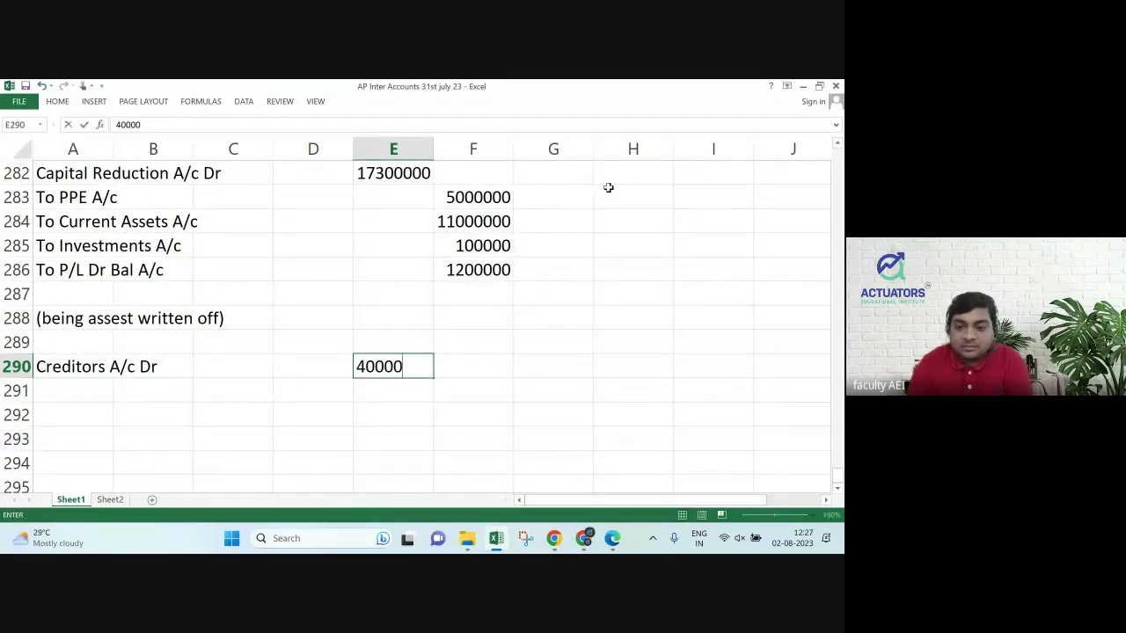
{"action": "type", "text": "00"}
{"action": "key", "text": "Return"}
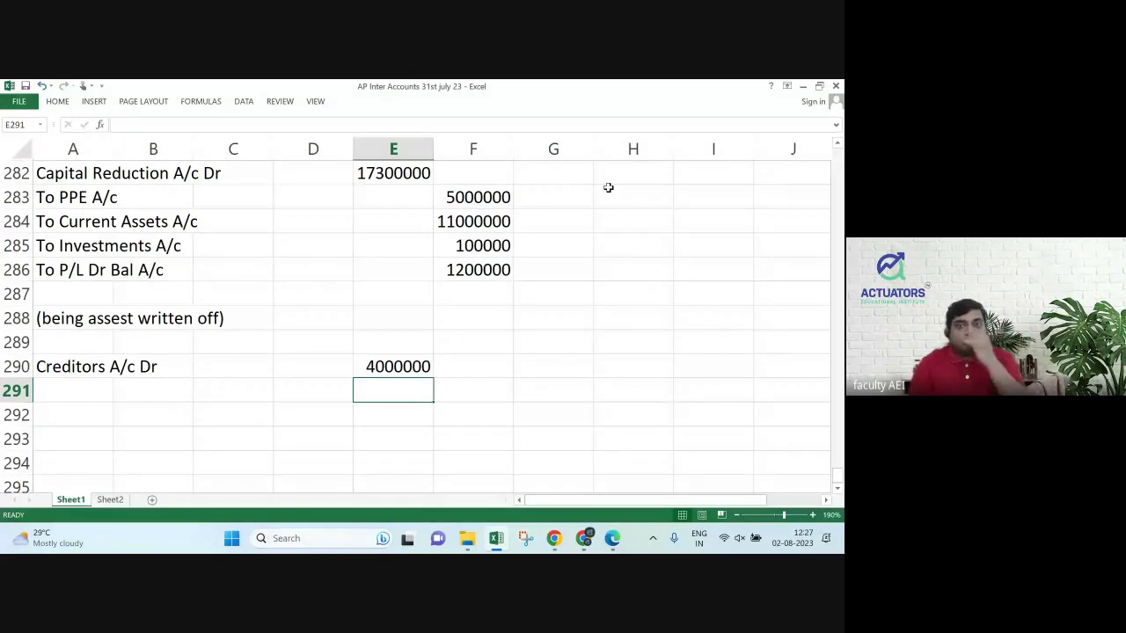
Add the credit line "To Capital Reduction A/c" in A291, below the Creditors debit.
{"action": "key", "text": "Left"}
{"action": "key", "text": "Left"}
{"action": "key", "text": "Left"}
{"action": "key", "text": "Left"}
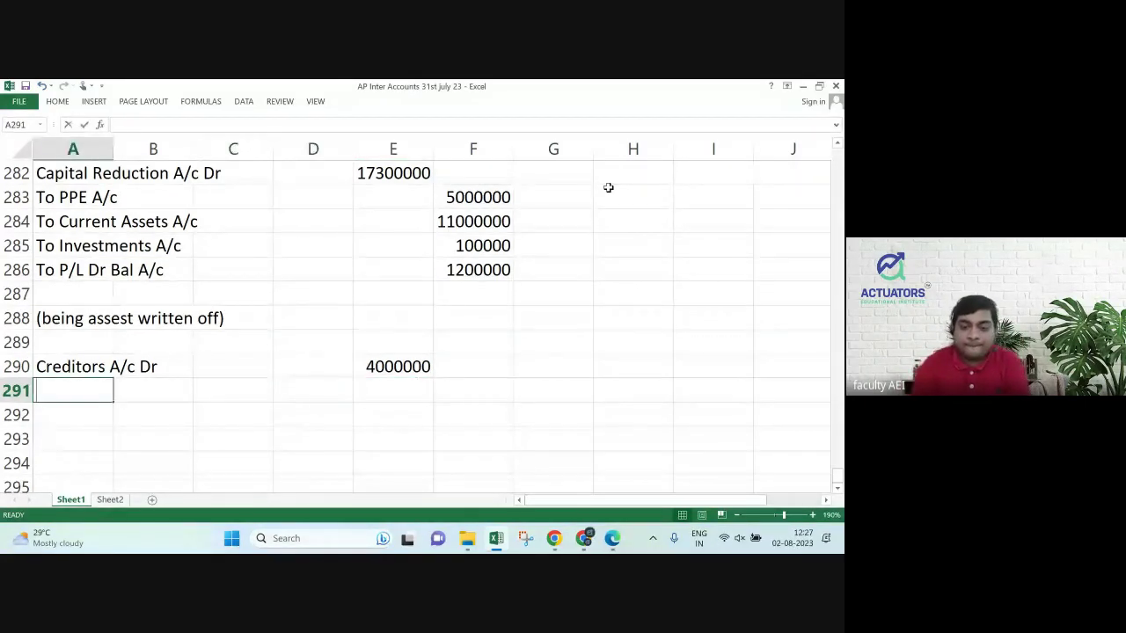
{"action": "type", "text": "To Capita"}
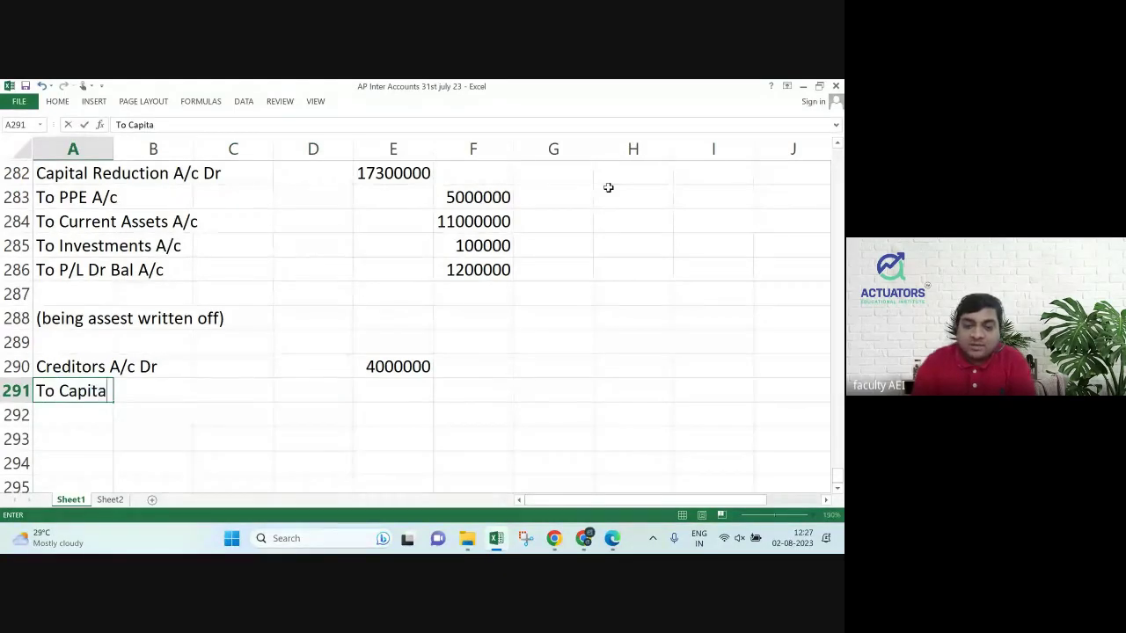
{"action": "type", "text": "l Reductio"}
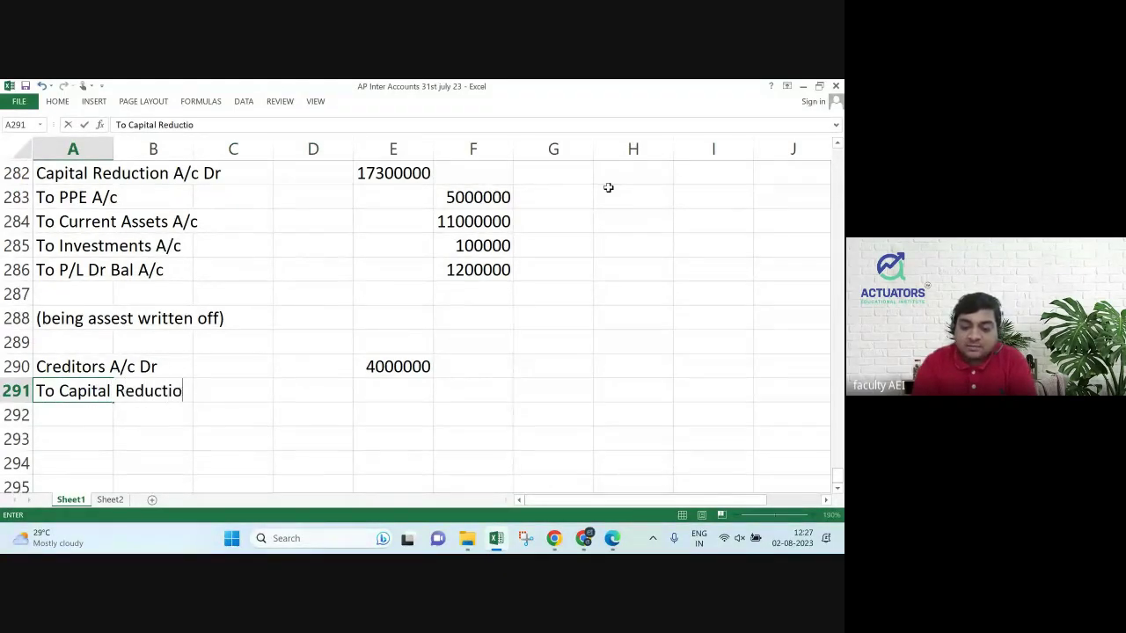
{"action": "type", "text": "n A/c"}
{"action": "key", "text": "Return"}
Enter 160000 as the Capital Reduction credit in F291 and note "waived part" beside it in G291.
{"action": "key", "text": "Up"}
{"action": "key", "text": "Right"}
{"action": "key", "text": "Right"}
{"action": "key", "text": "Right"}
{"action": "key", "text": "Right"}
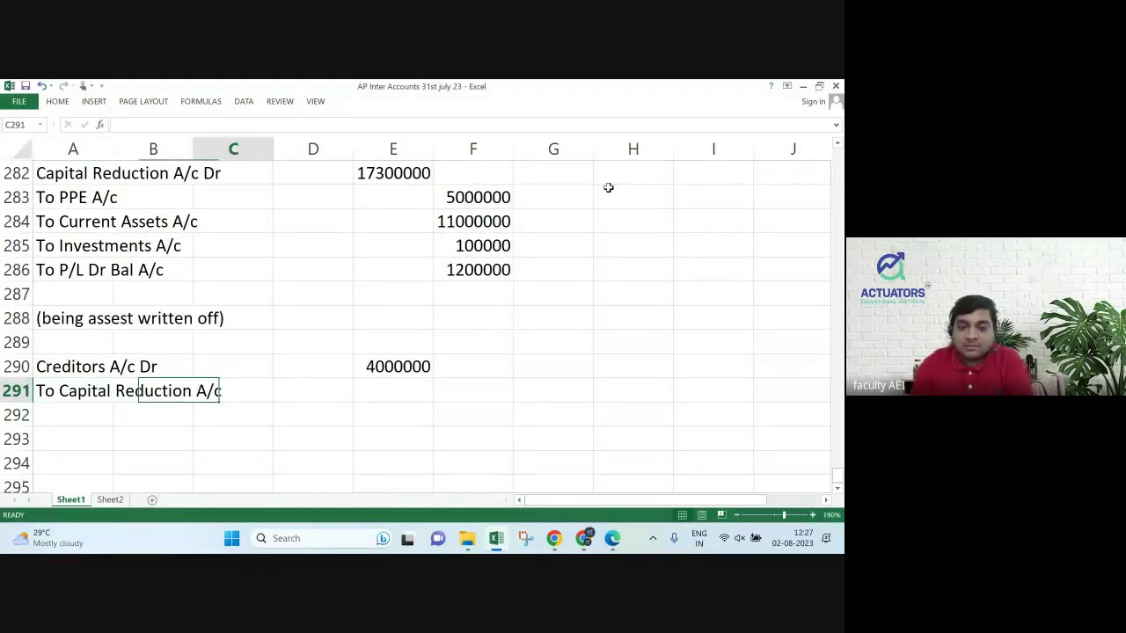
{"action": "key", "text": "Right"}
{"action": "type", "text": "160000"}
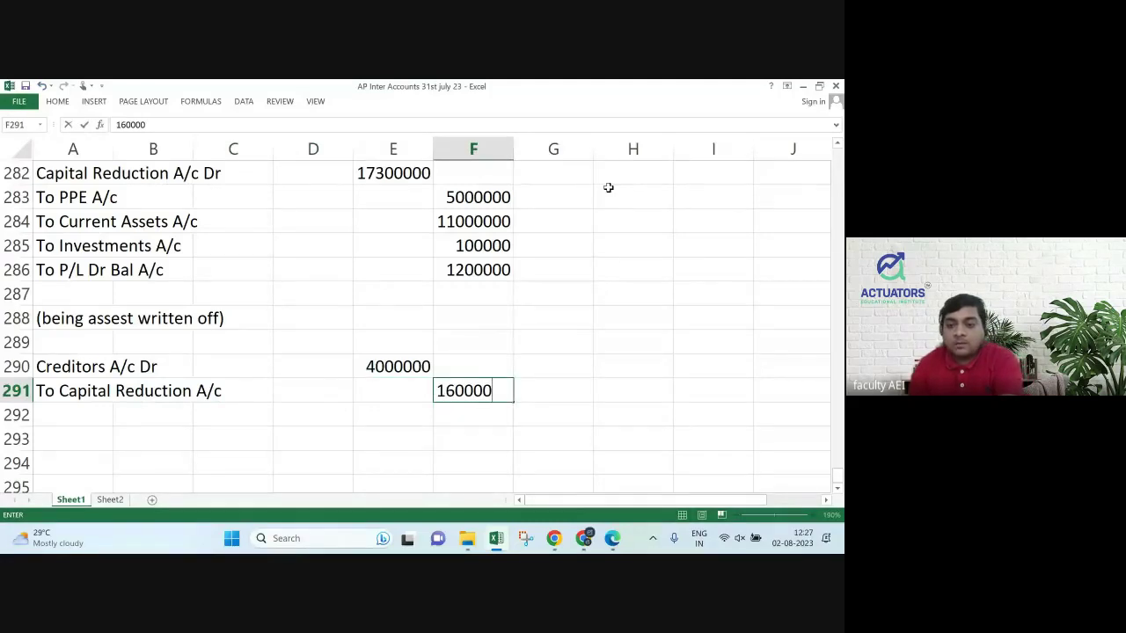
{"action": "key", "text": "Right"}
{"action": "type", "text": "wai"}
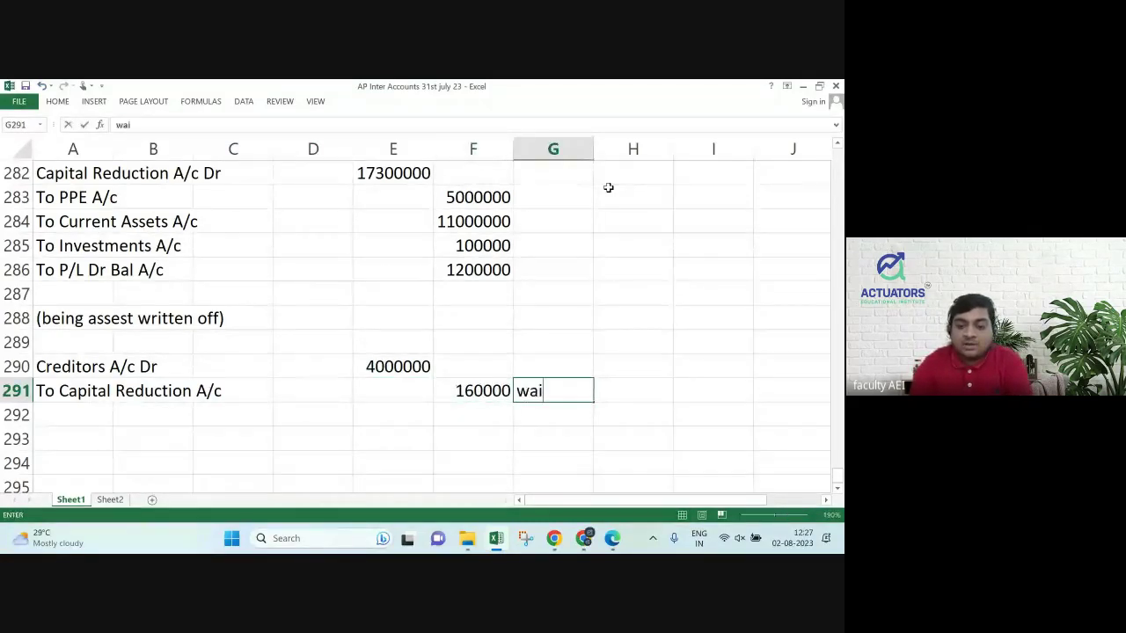
{"action": "type", "text": "ved part"}
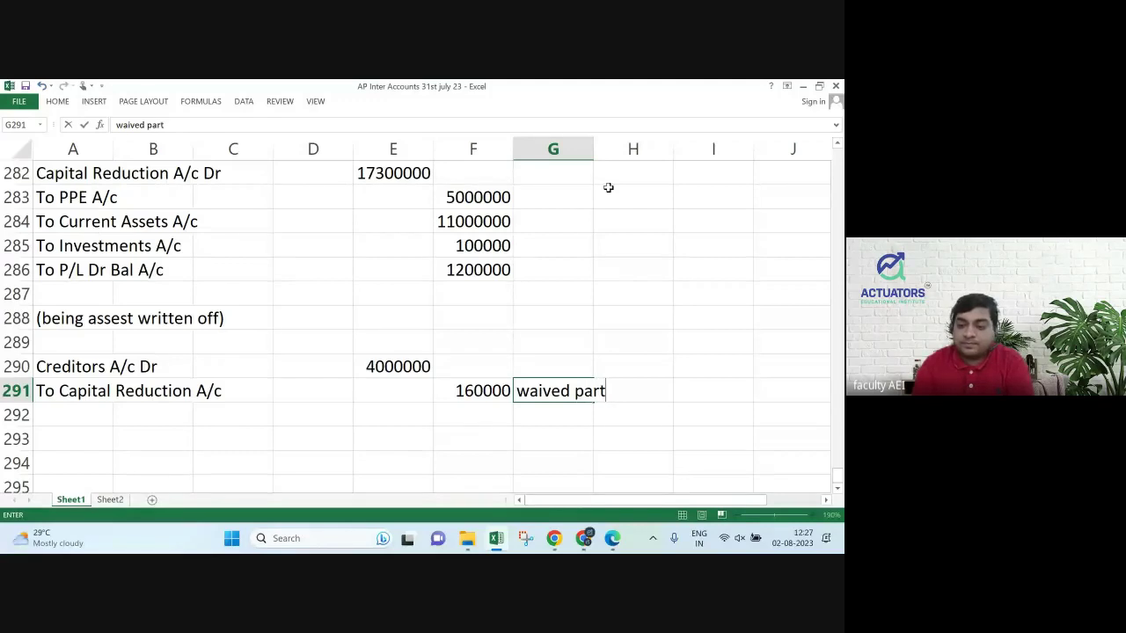
{"action": "key", "text": "Return"}
Set the Capital Reduction credit amount in F291 to 1600000.
{"action": "key", "text": "Up"}
{"action": "key", "text": "Left"}
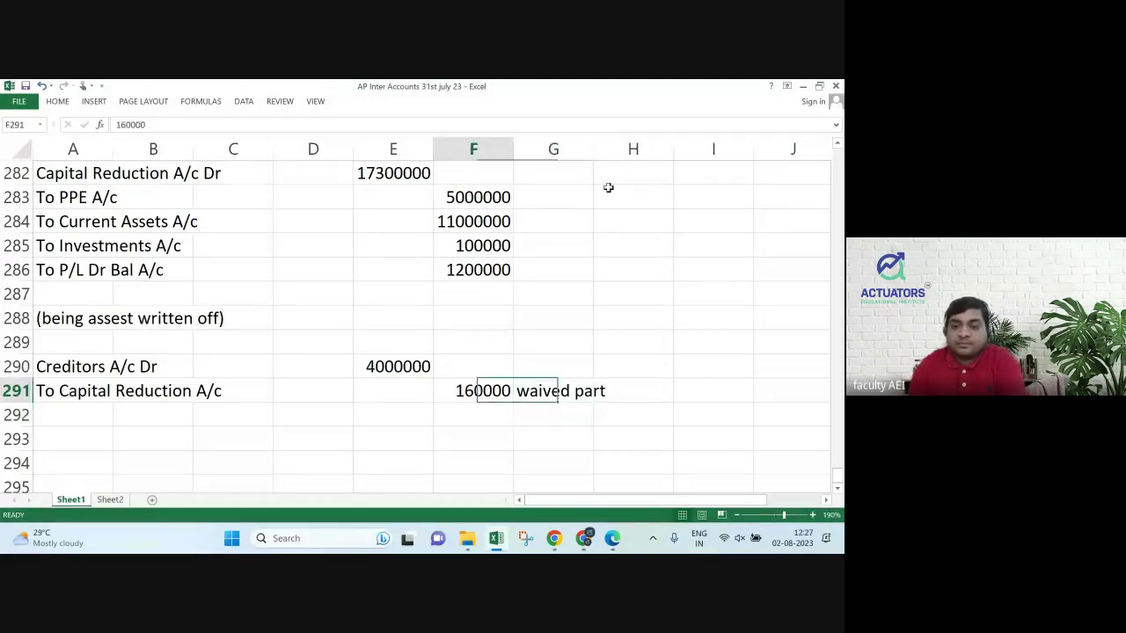
{"action": "type", "text": "1600000"}
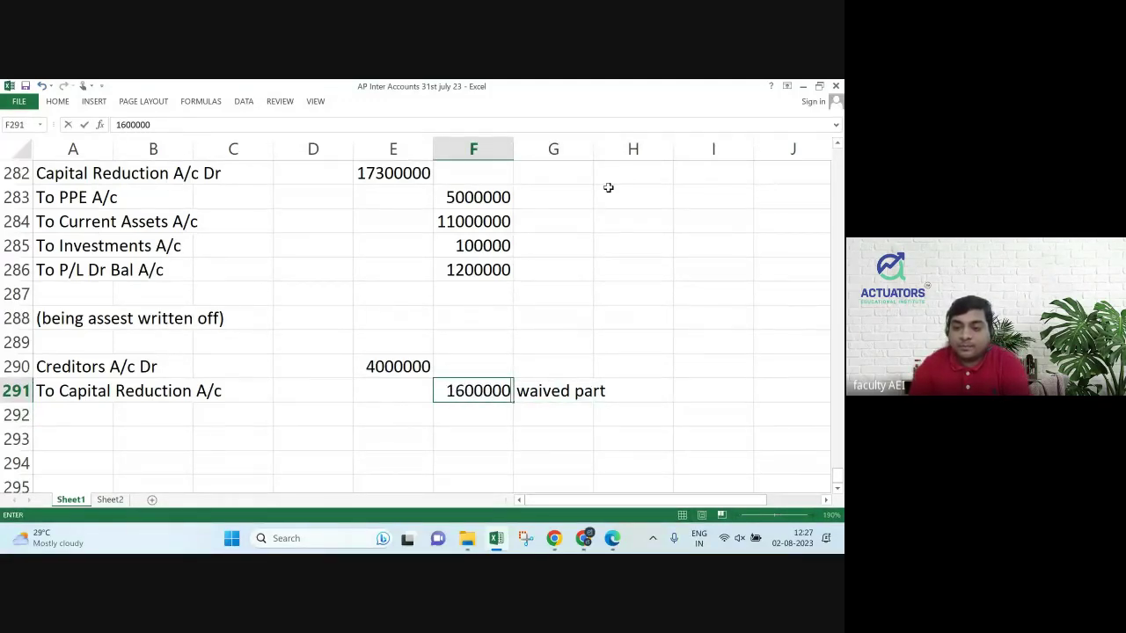
{"action": "key", "text": "Return"}
Enter the second credit amount 2400000 in F292 and note "paid part" beside it in G292.
{"action": "type", "text": "2400000"}
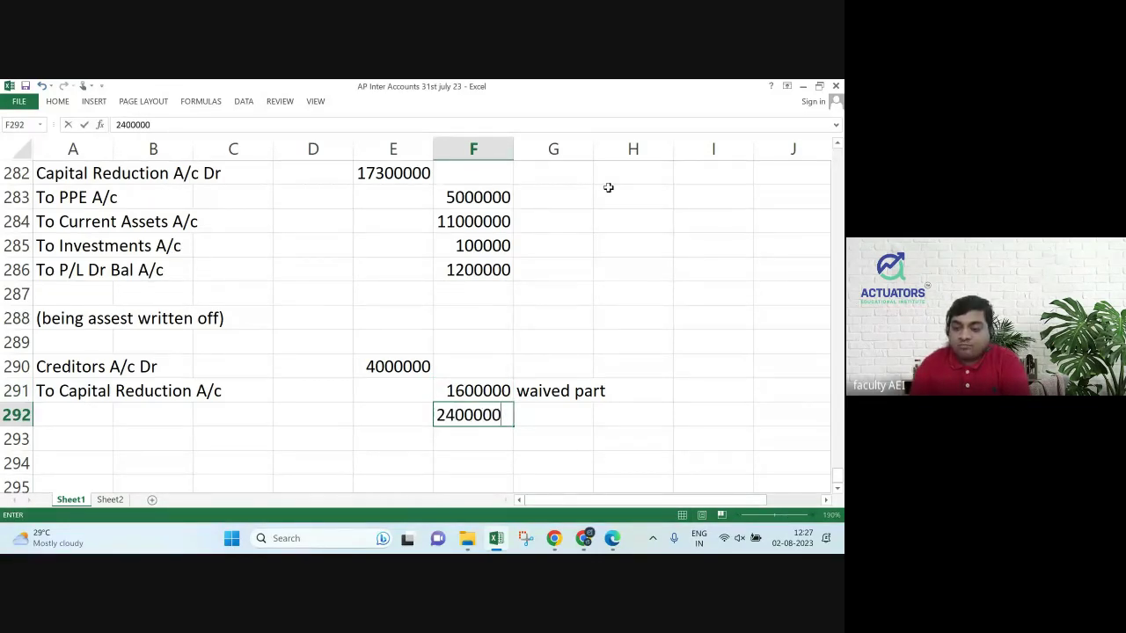
{"action": "key", "text": "Return"}
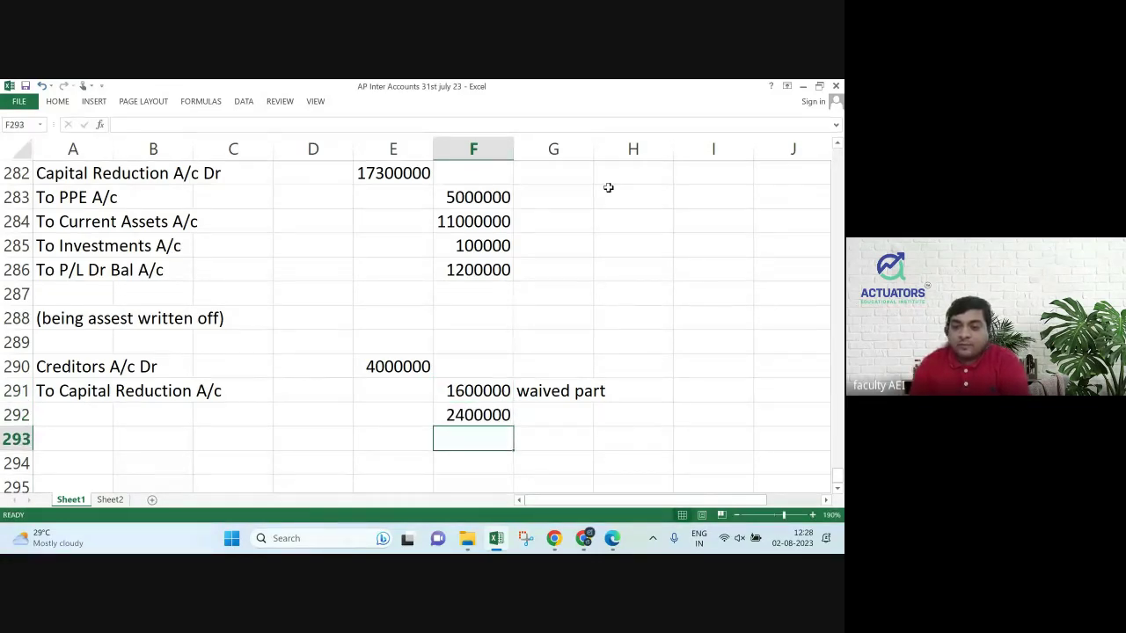
{"action": "key", "text": "Down"}
{"action": "key", "text": "Up"}
{"action": "key", "text": "Up"}
{"action": "key", "text": "Up"}
{"action": "key", "text": "Right"}
{"action": "key", "text": "Down"}
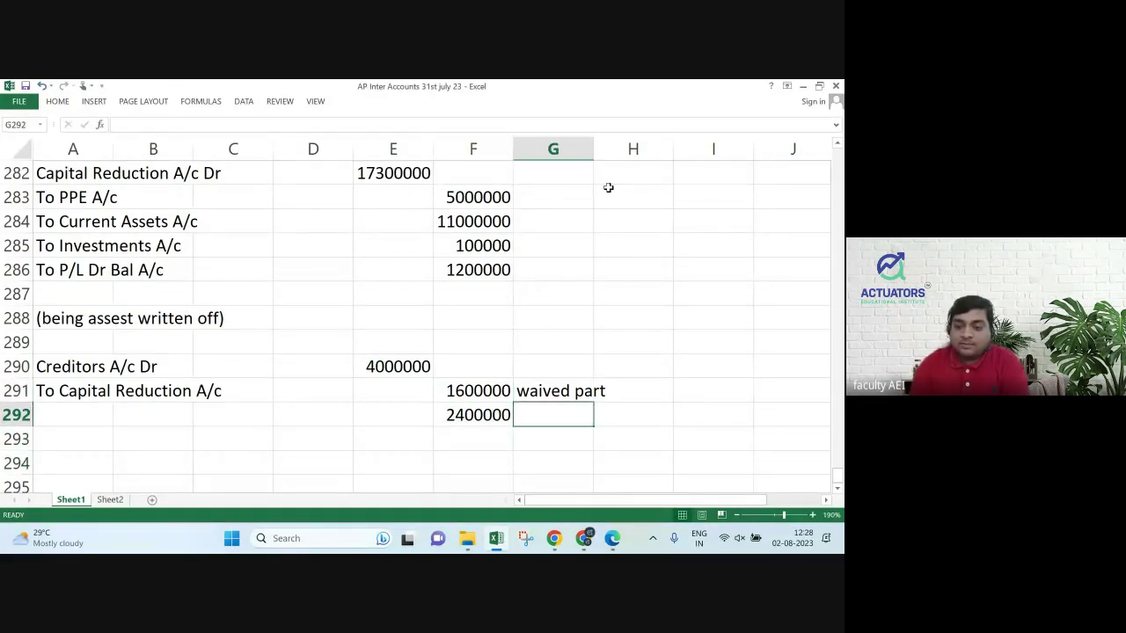
{"action": "type", "text": "paid part"}
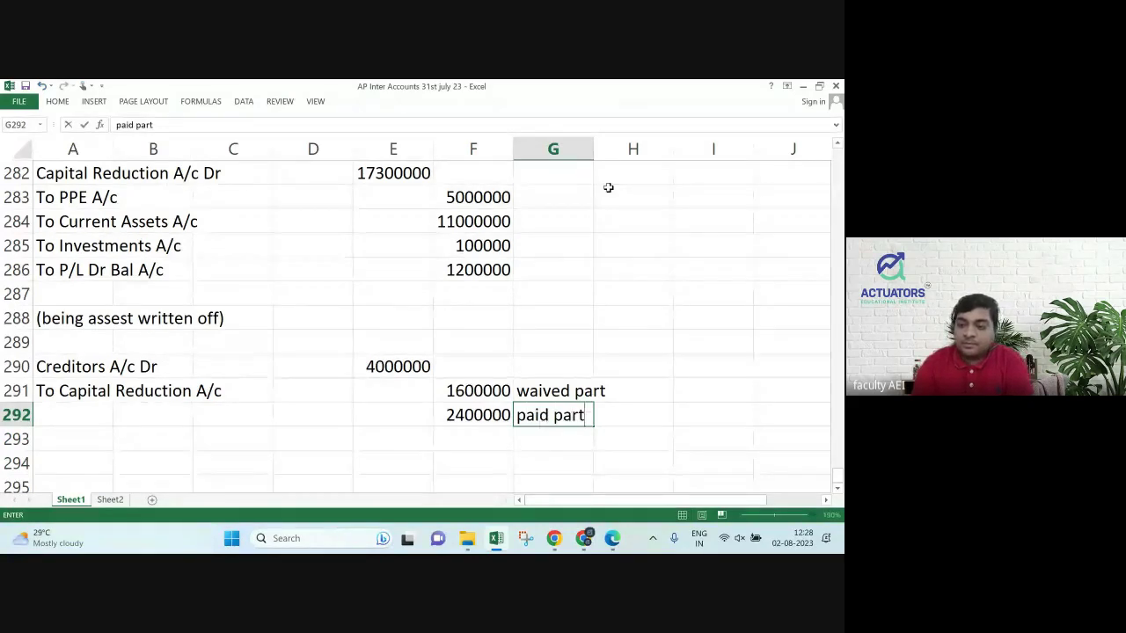
{"action": "key", "text": "Return"}
Add the credit line "To ESCapital A/c" in A292 for the paid part.
{"action": "key", "text": "Up"}
{"action": "key", "text": "Left"}
{"action": "key", "text": "Home"}
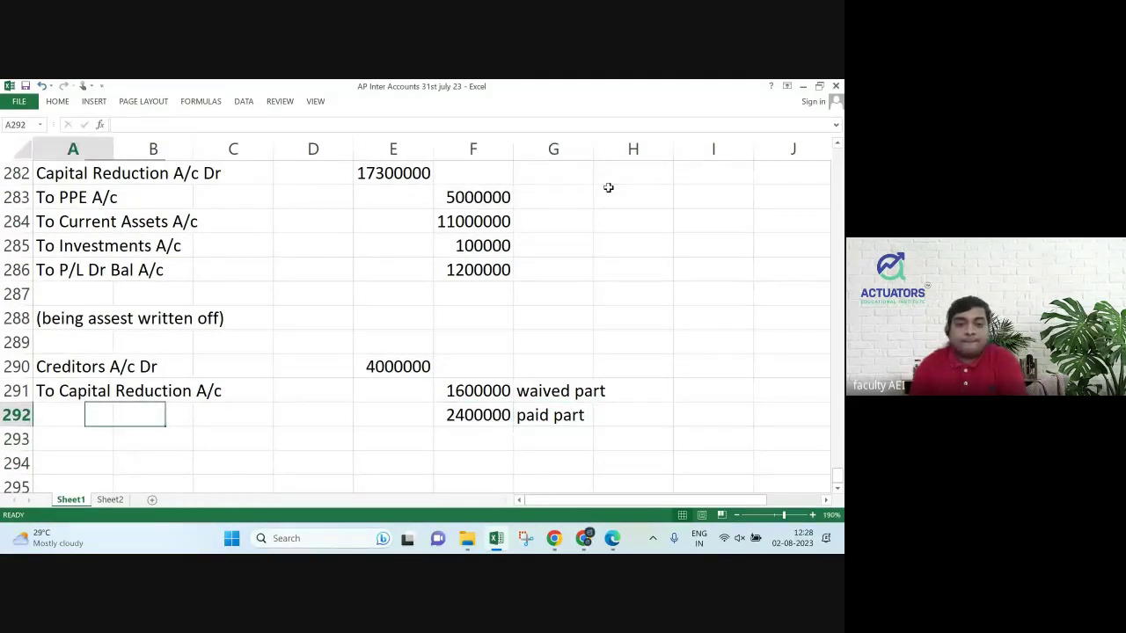
{"action": "type", "text": "To Ca"}
{"action": "type", "text": "ES"}
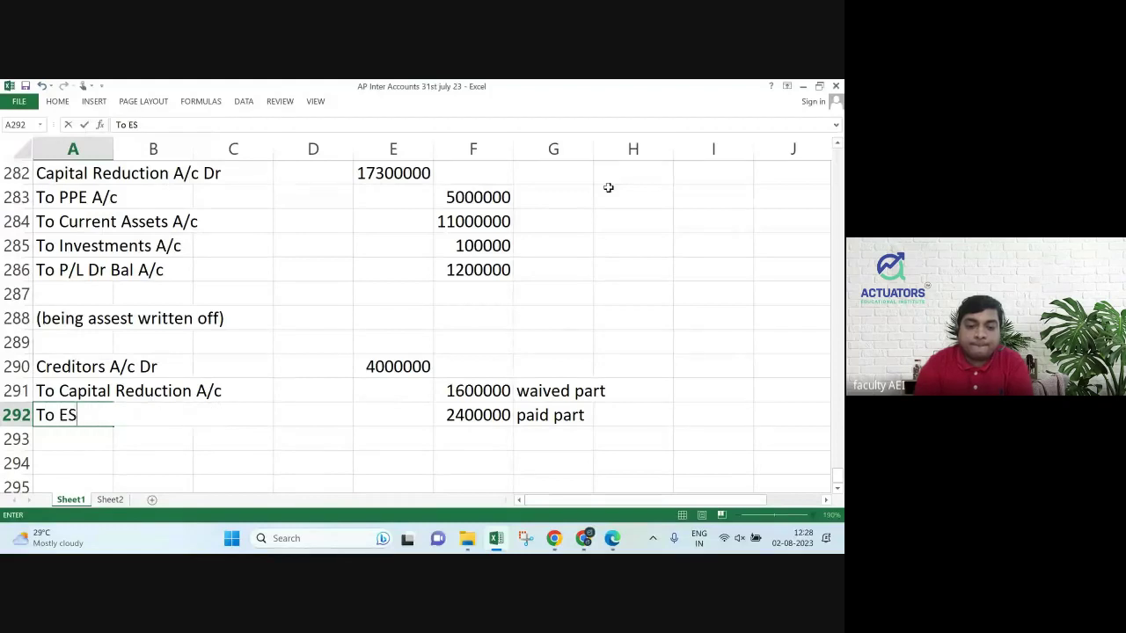
{"action": "type", "text": "Cap"}
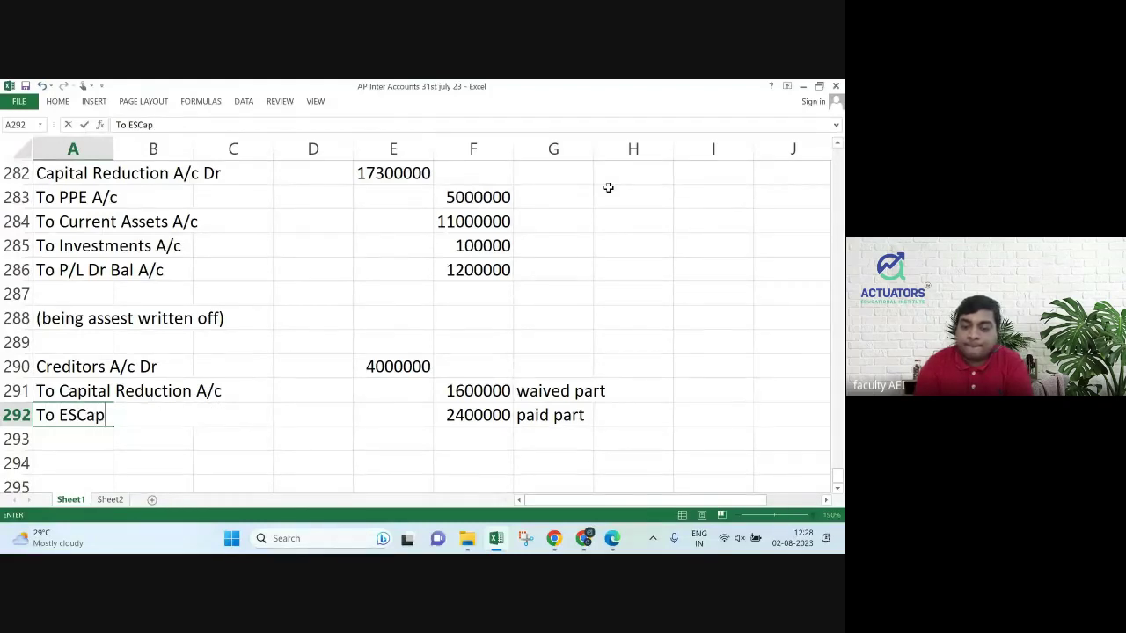
{"action": "type", "text": "ital A/c"}
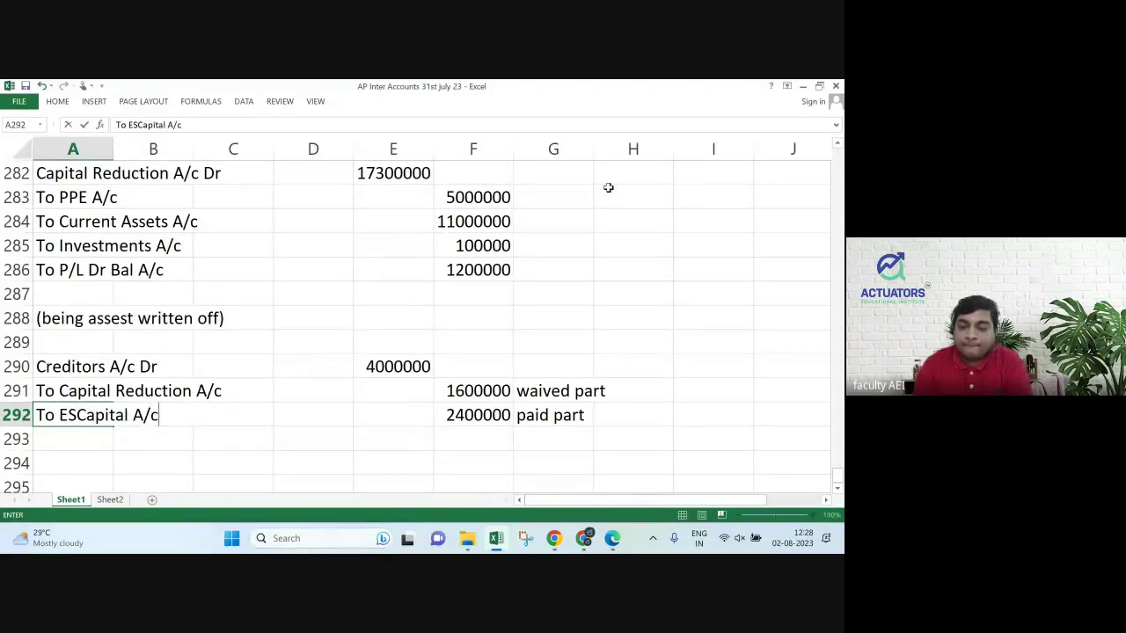
{"action": "key", "text": "Return"}
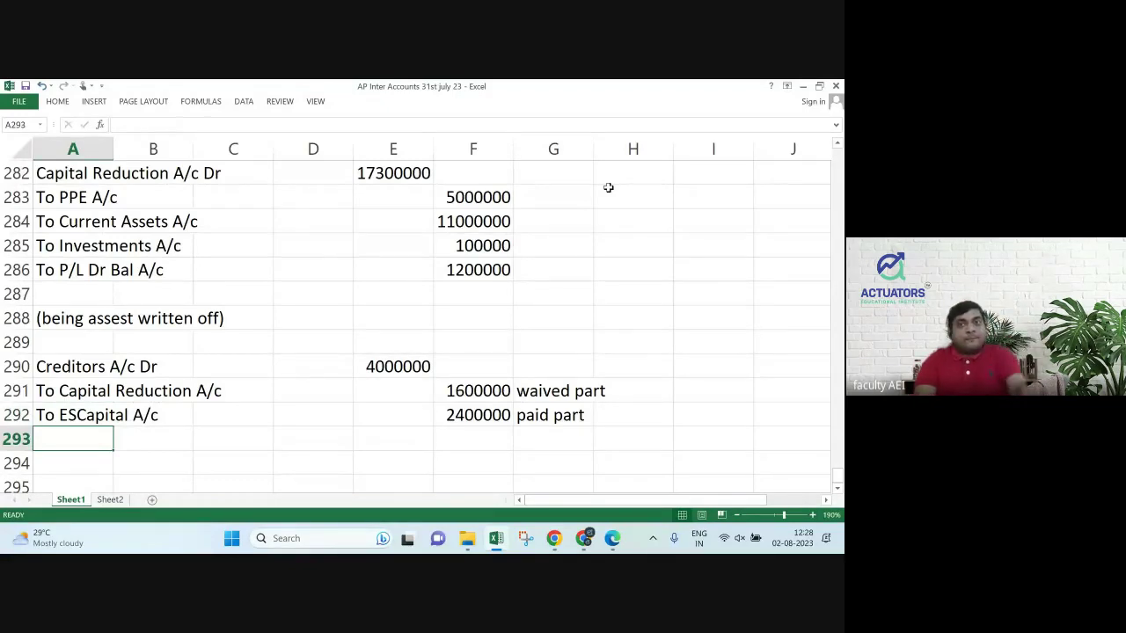
Add the narration "(being creditors settled)" in A294 below the creditors entry.
{"action": "key", "text": "Return"}
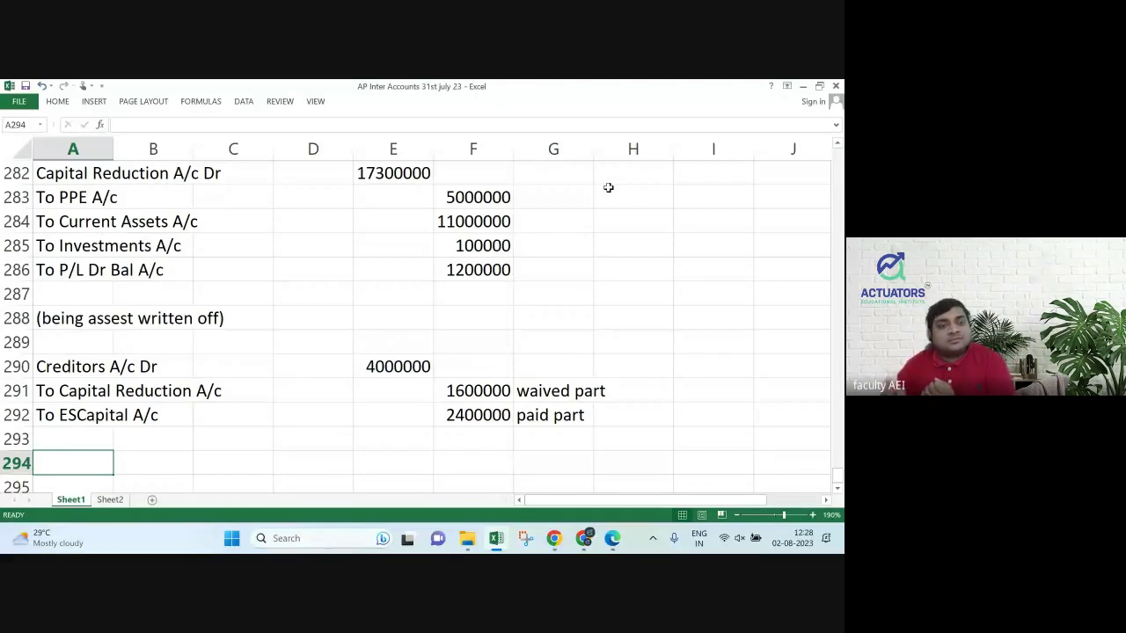
{"action": "type", "text": "("}
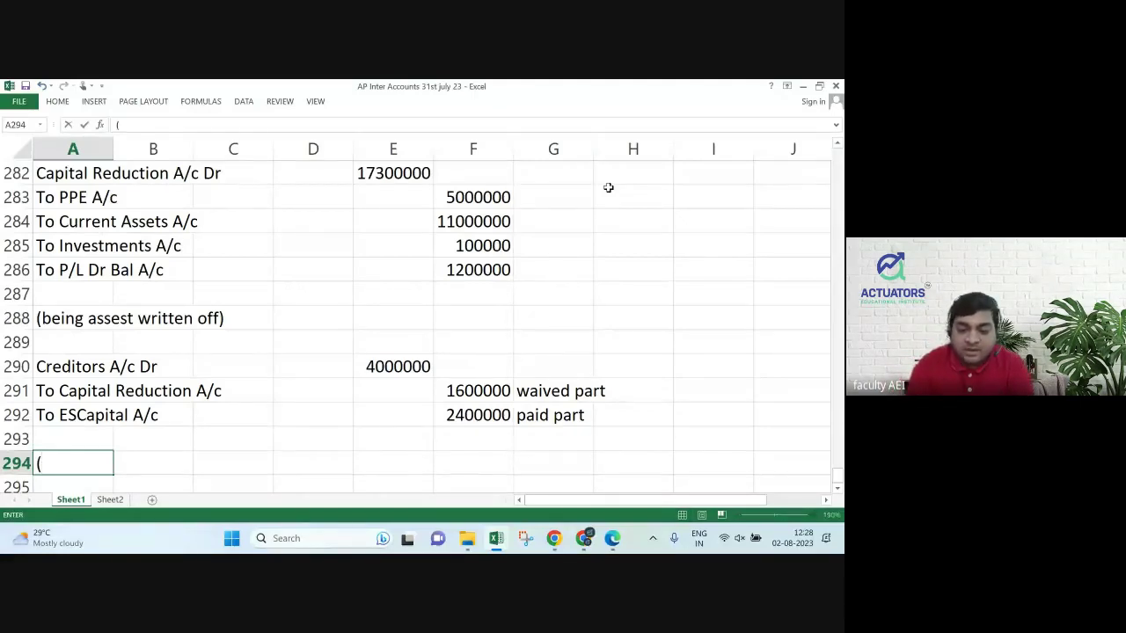
{"action": "type", "text": "being cre"}
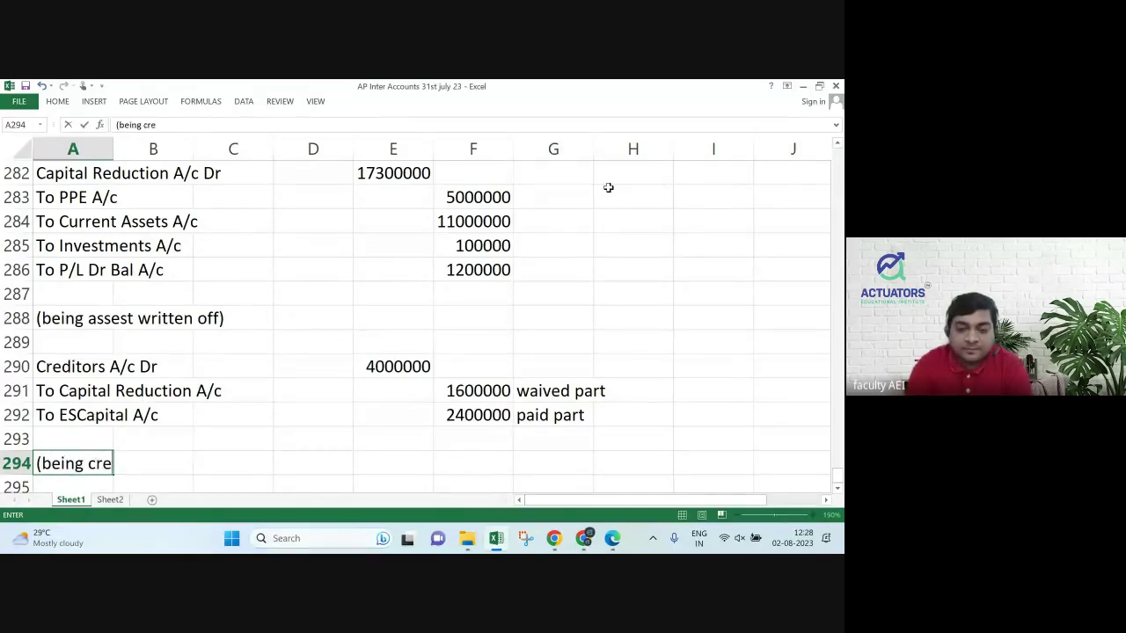
{"action": "type", "text": "ditors"}
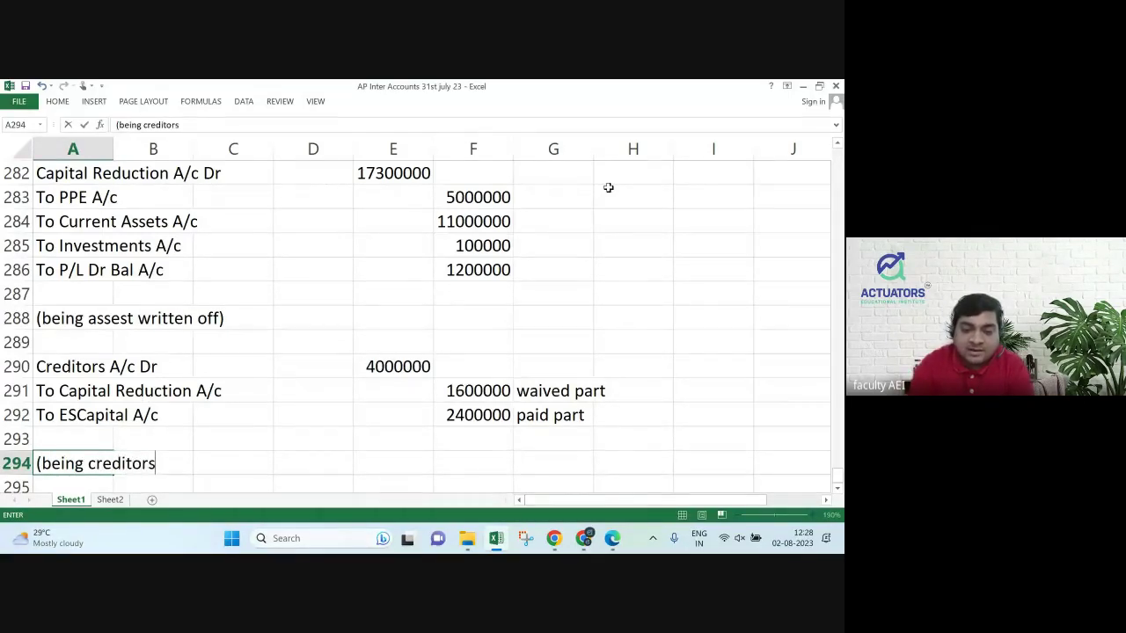
{"action": "type", "text": " settled)"}
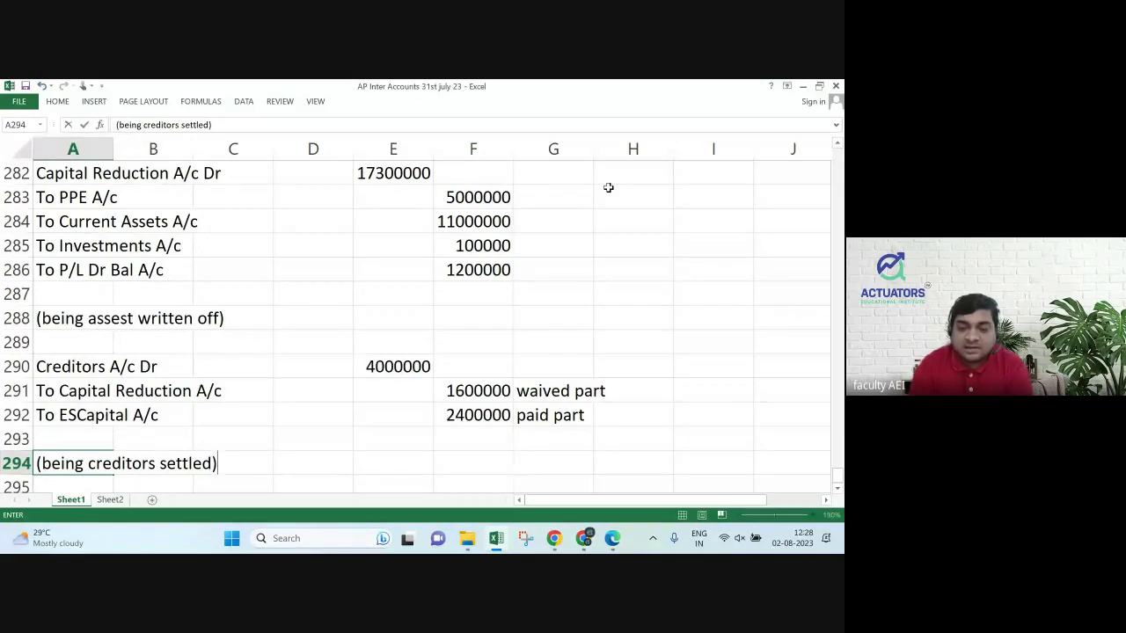
{"action": "key", "text": "ctrl+Return"}
{"action": "key", "text": "Down"}
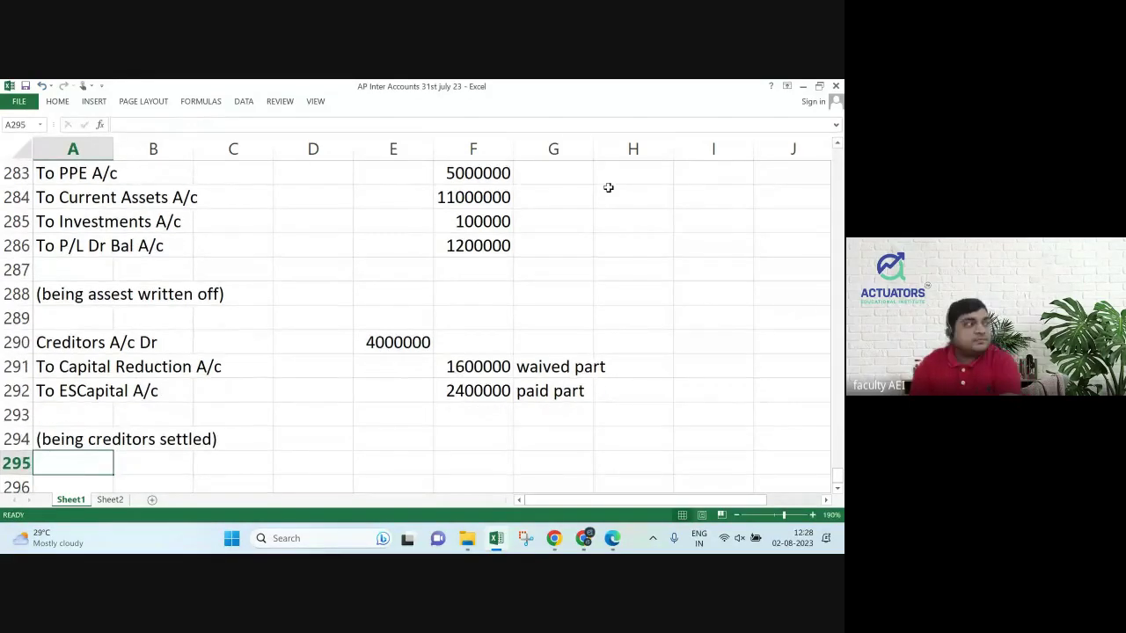
Review the asset write-off and creditor settlement entries in the worksheet, from row 283 down to the narration in row 294.
{"action": "key", "text": "Down"}
{"action": "key", "text": "Down"}
{"action": "key", "text": "Down"}
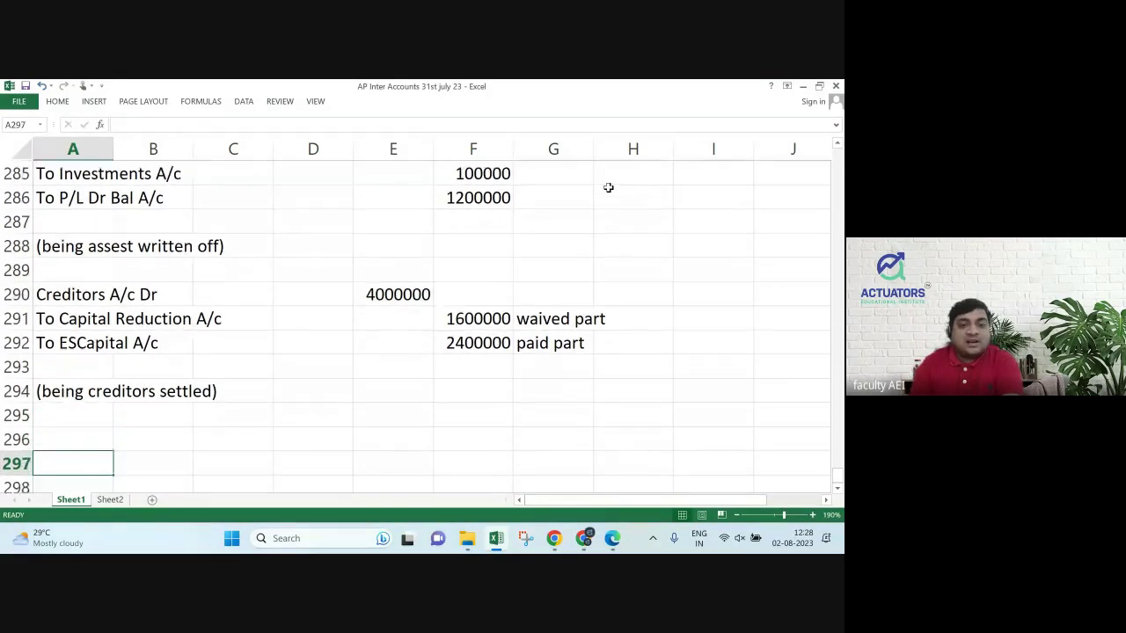
{"action": "key", "text": "Up"}
{"action": "key", "text": "Up"}
{"action": "key", "text": "Up"}
{"action": "key", "text": "Up"}
{"action": "key", "text": "Up"}
{"action": "key", "text": "Up"}
{"action": "key", "text": "Up"}
{"action": "key", "text": "Up"}
{"action": "key", "text": "Up"}
{"action": "key", "text": "Up"}
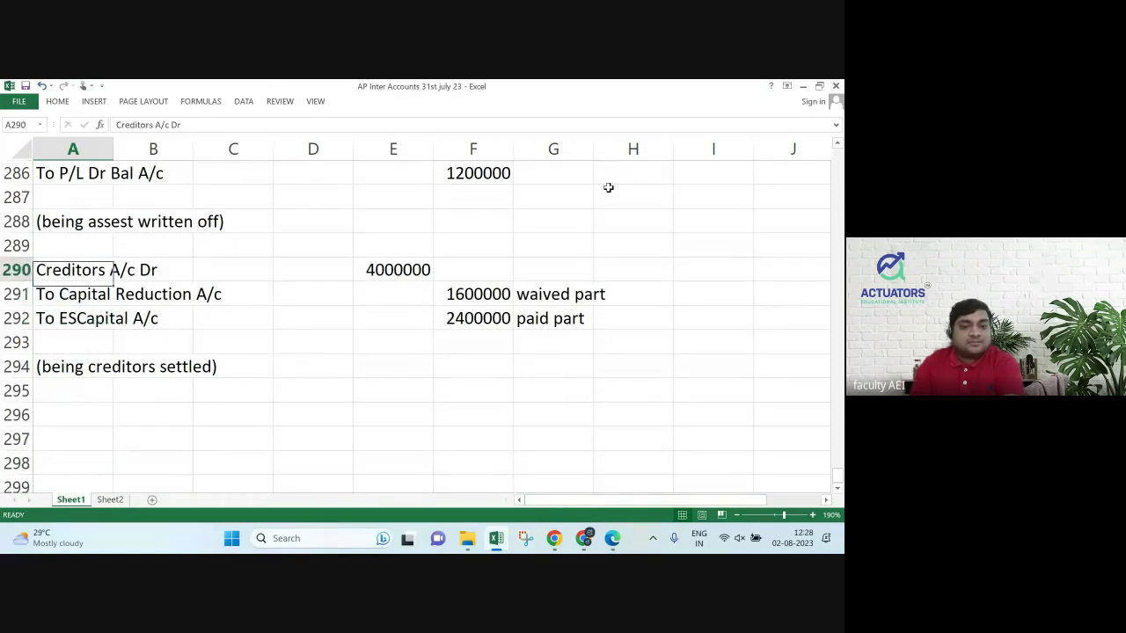
{"action": "key", "text": "Up"}
{"action": "key", "text": "Up"}
{"action": "key", "text": "Up"}
{"action": "key", "text": "Up"}
{"action": "key", "text": "Up"}
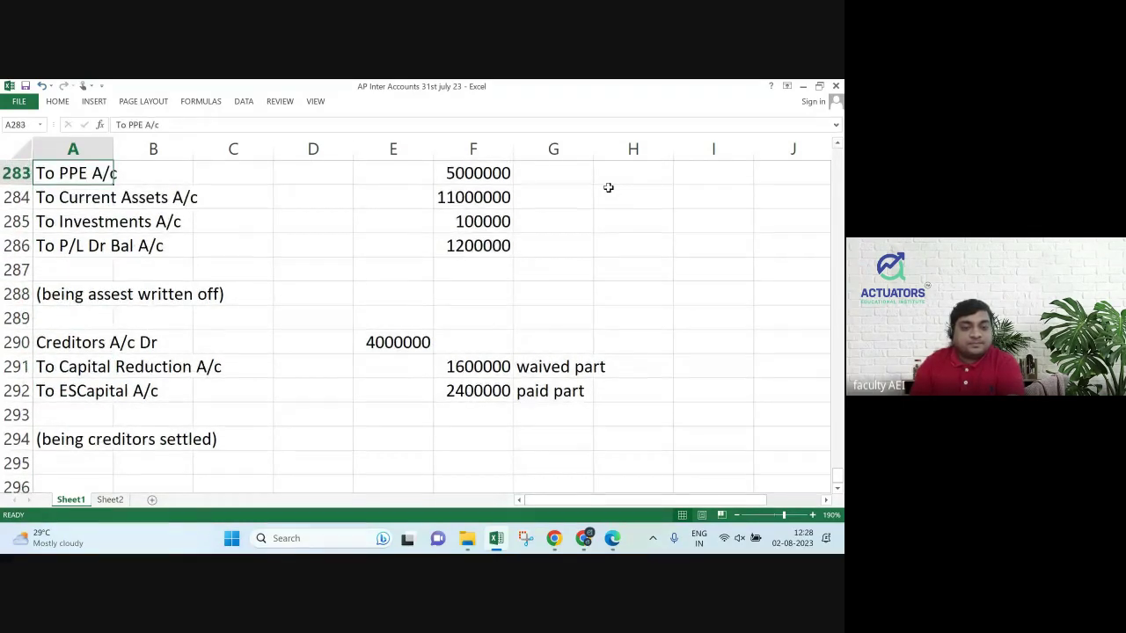
{"action": "key", "text": "Down"}
{"action": "key", "text": "Down"}
{"action": "key", "text": "Down"}
{"action": "key", "text": "Down"}
{"action": "key", "text": "Down"}
{"action": "key", "text": "Down"}
{"action": "key", "text": "Down"}
{"action": "key", "text": "Down"}
{"action": "key", "text": "Down"}
{"action": "key", "text": "Down"}
{"action": "key", "text": "Down"}
{"action": "key", "text": "Down"}
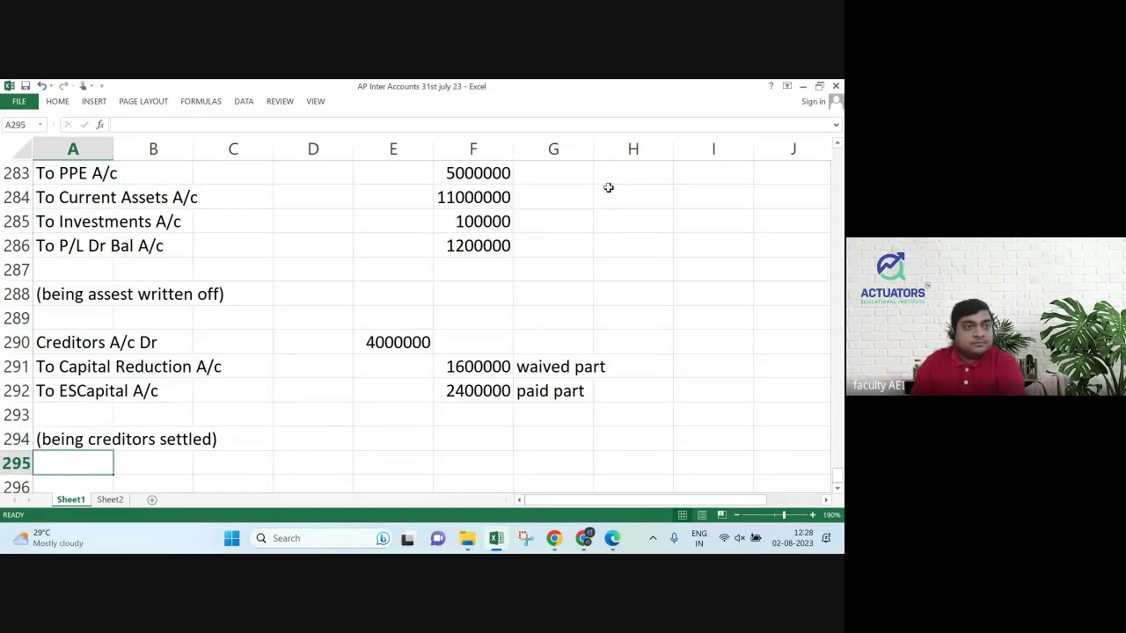
{"action": "key", "text": "Down"}
{"action": "key", "text": "Down"}
{"action": "key", "text": "Up"}
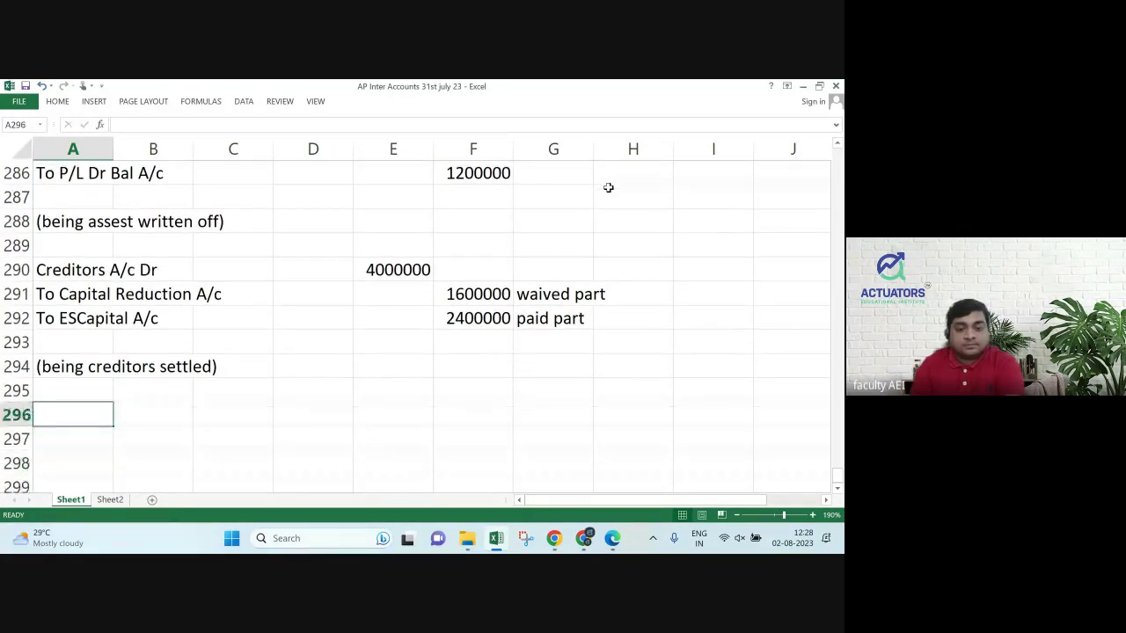
Check the provision for taxation and its settlement terms in the PDF question in Edge, and return to the Excel worksheet.
{"action": "key", "text": "alt+Tab"}
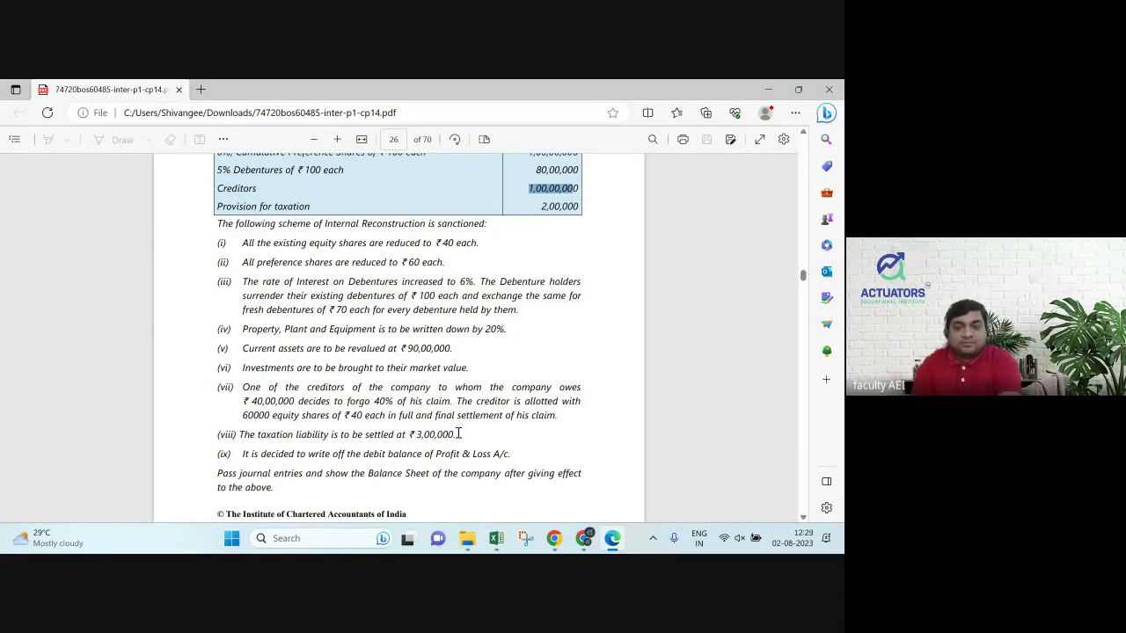
{"action": "left_click", "coordinate": [552, 224]}
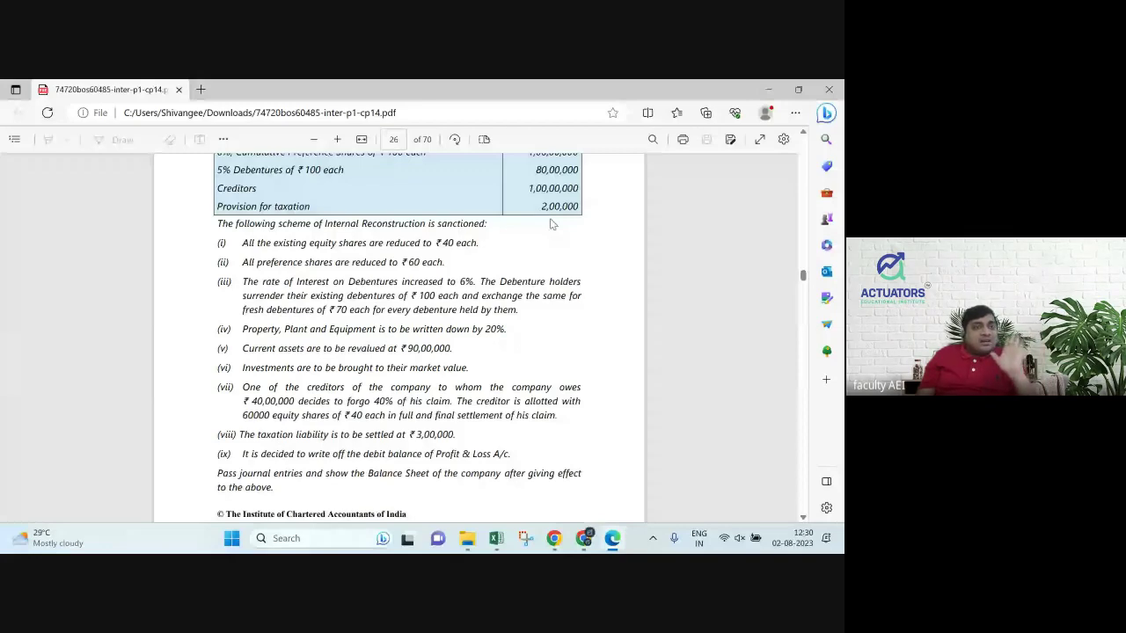
{"action": "key", "text": "alt+Tab"}
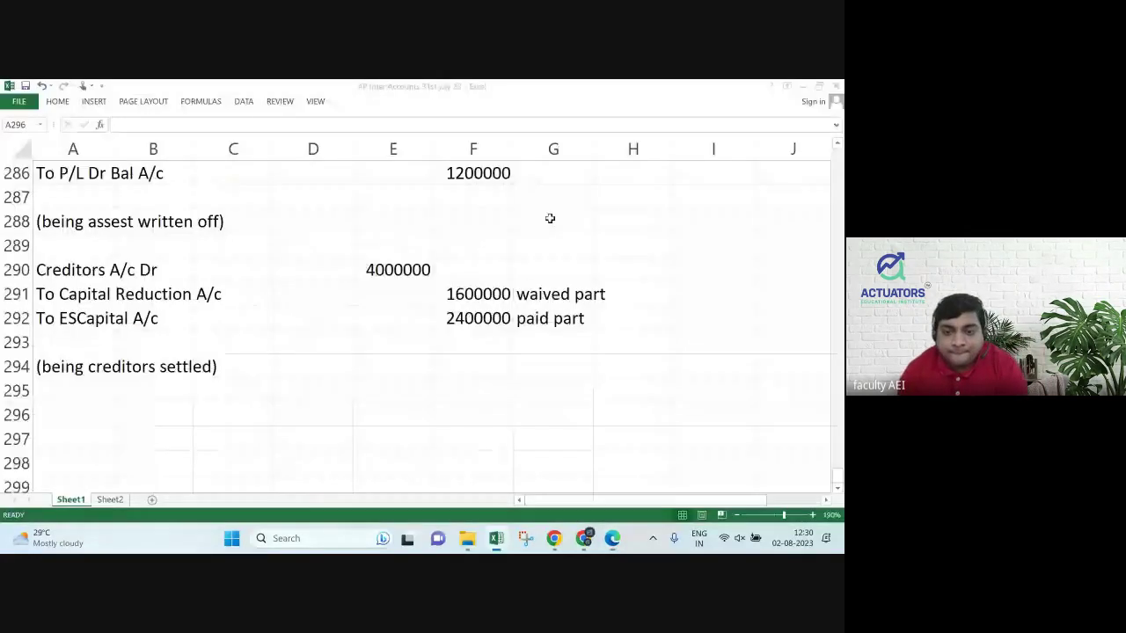
Start the taxation entry with the debit line "Provision for taxation A/c Dr" in A296.
{"action": "key", "text": "Down"}
{"action": "key", "text": "Down"}
{"action": "key", "text": "Down"}
{"action": "key", "text": "Down"}
{"action": "key", "text": "Down"}
{"action": "key", "text": "Down"}
{"action": "key", "text": "Down"}
{"action": "key", "text": "Down"}
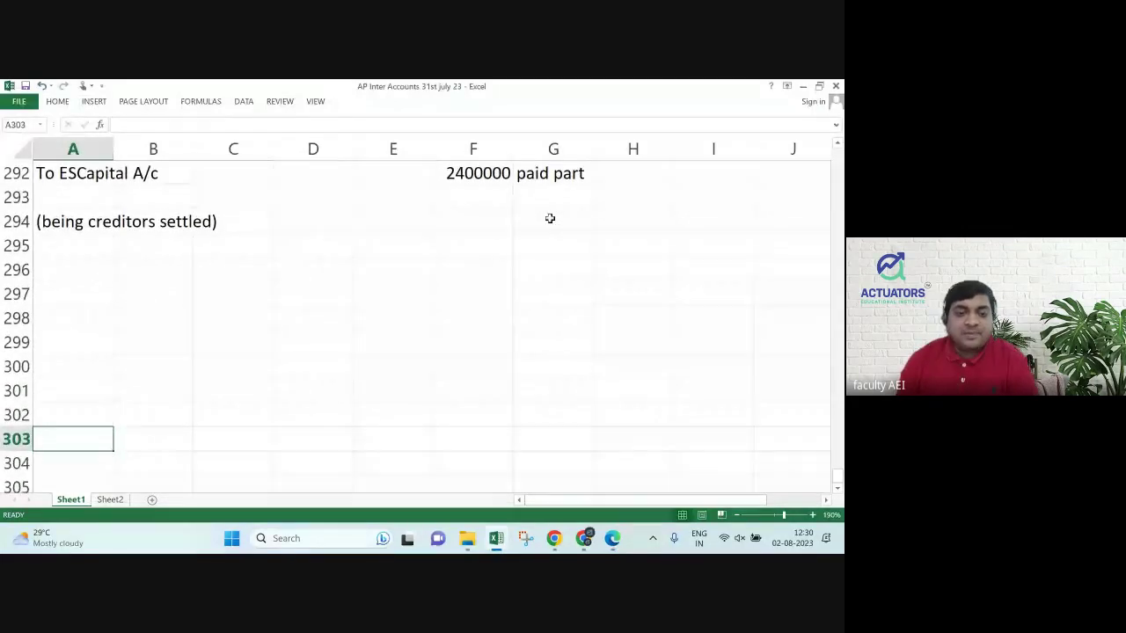
{"action": "key", "text": "Up"}
{"action": "key", "text": "Up"}
{"action": "key", "text": "Up"}
{"action": "key", "text": "Up"}
{"action": "key", "text": "Up"}
{"action": "key", "text": "Up"}
{"action": "key", "text": "Up"}
{"action": "type", "text": "P"}
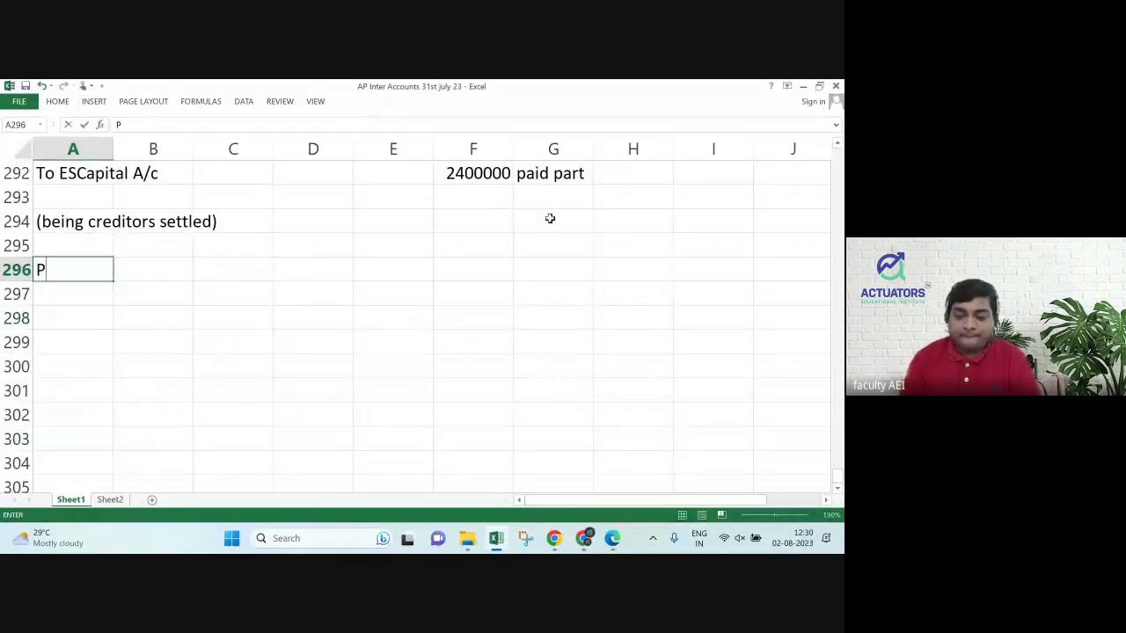
{"action": "type", "text": "rovision "}
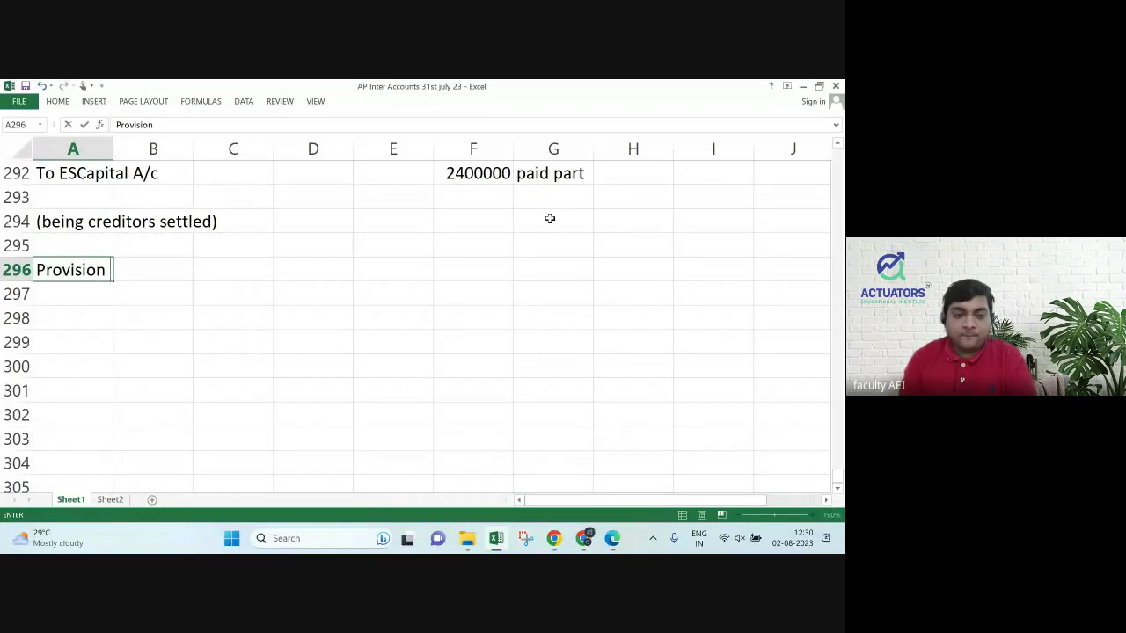
{"action": "type", "text": "for ATc"}
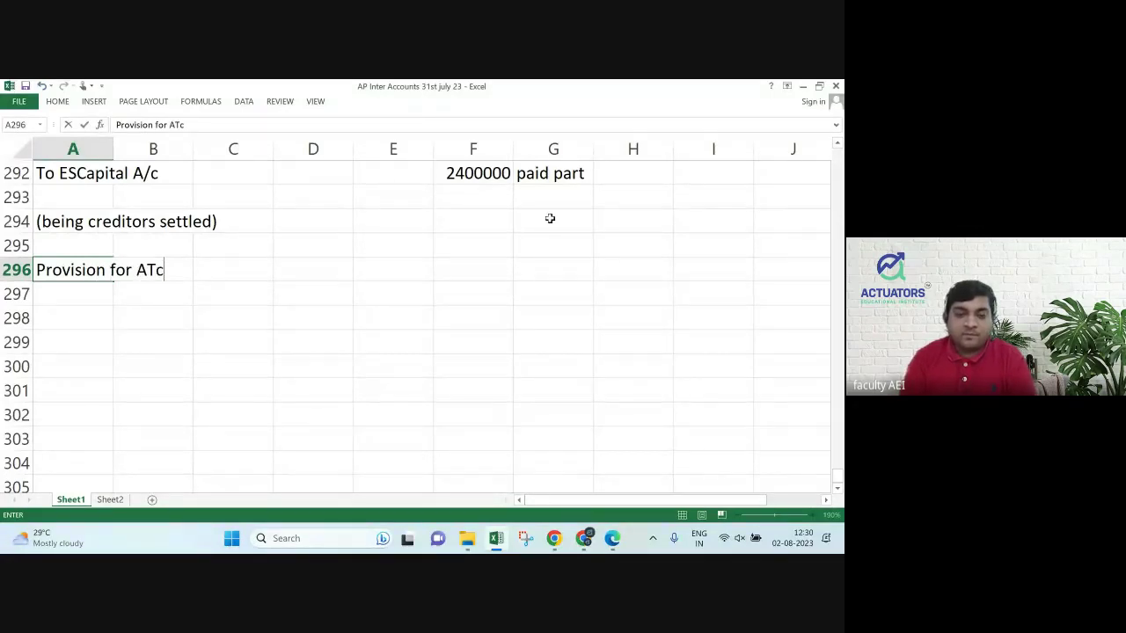
{"action": "key", "text": "BackSpace"}
{"action": "key", "text": "BackSpace"}
{"action": "key", "text": "BackSpace"}
{"action": "key", "text": "BackSpace"}
{"action": "type", "text": "t"}
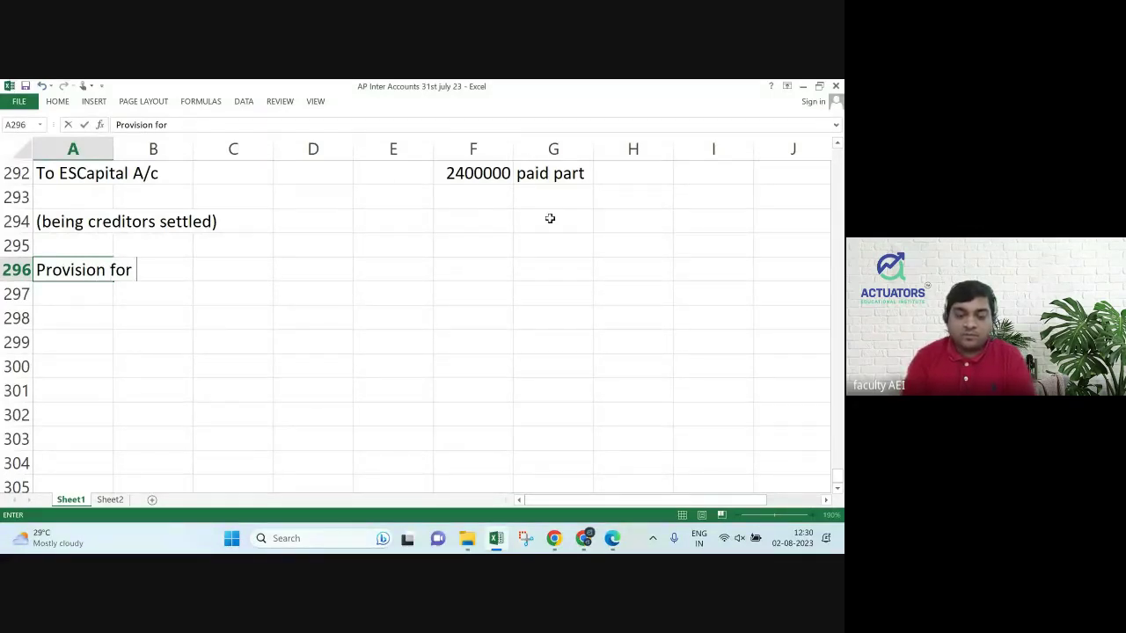
{"action": "type", "text": "axa"}
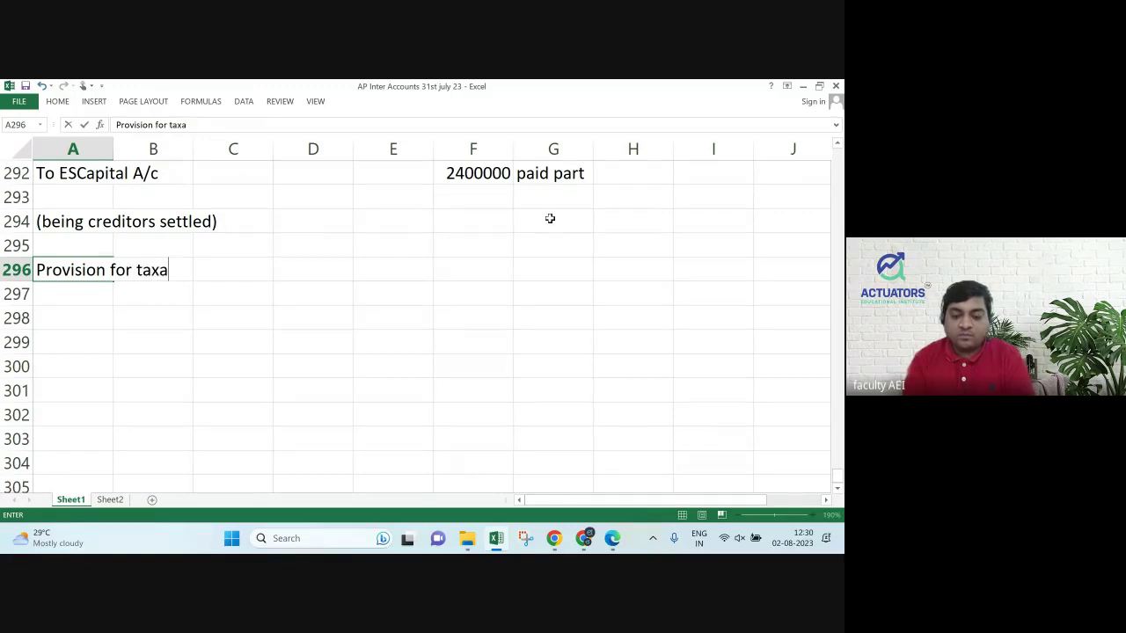
{"action": "type", "text": "tion A/c Dr"}
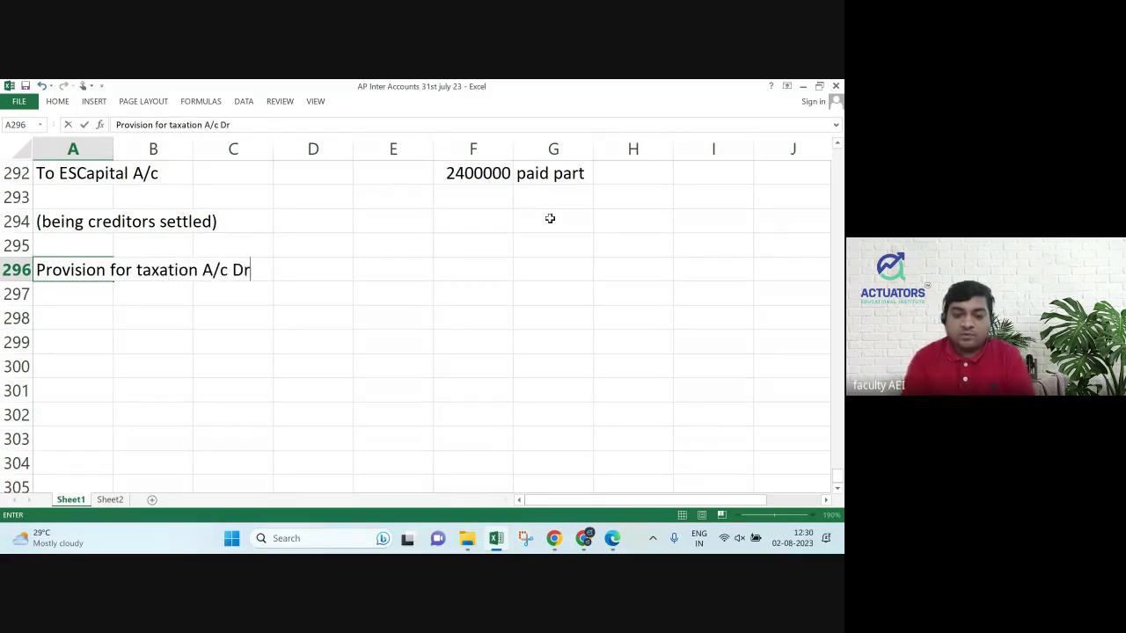
Enter 200000 in E296 as the debit amount for the provision for taxation.
{"action": "key", "text": "Right"}
{"action": "key", "text": "Right"}
{"action": "key", "text": "Right"}
{"action": "key", "text": "Right"}
{"action": "type", "text": "3"}
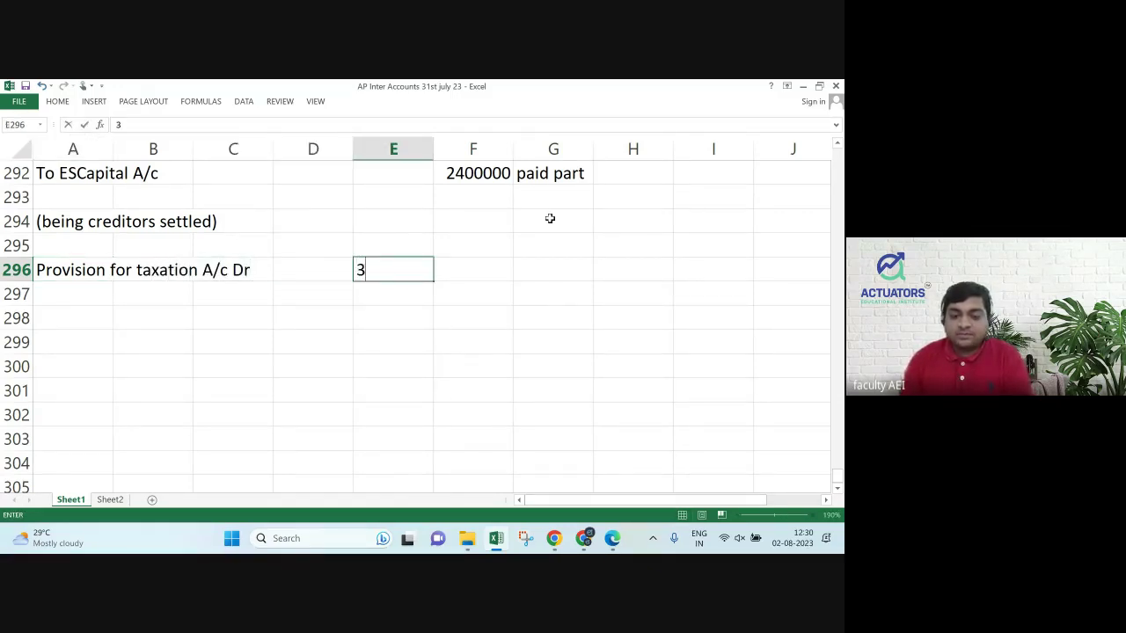
{"action": "key", "text": "BackSpace"}
{"action": "type", "text": "200000"}
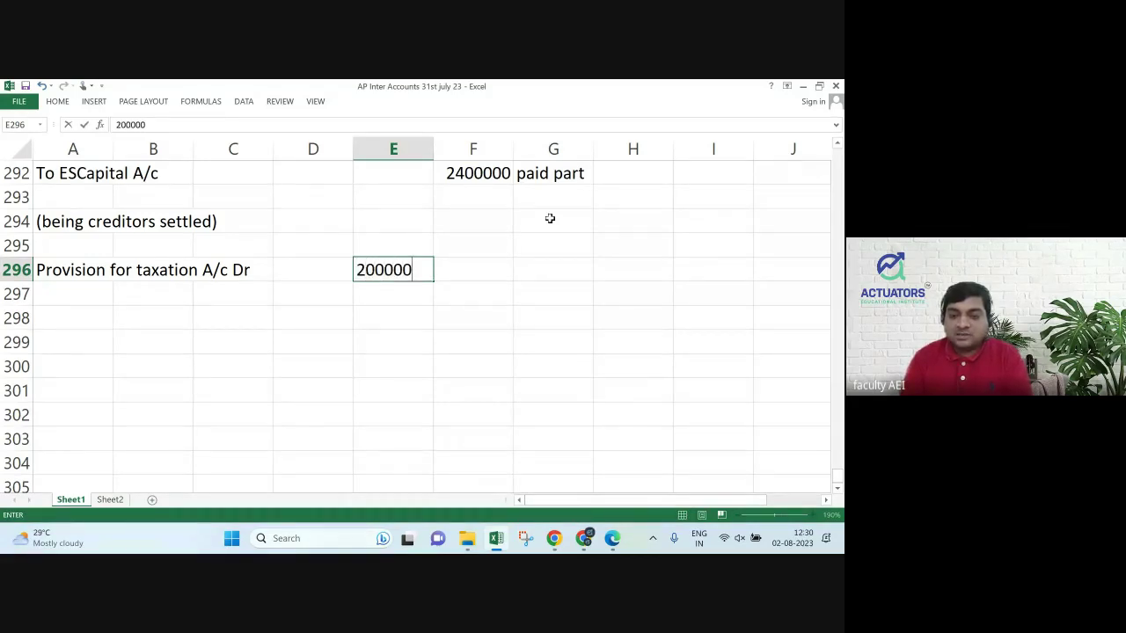
{"action": "key", "text": "Return"}
Add the credit line "To Tax Liability A/c" in A298, leaving row 297 free.
{"action": "key", "text": "Return"}
{"action": "key", "text": "Left"}
{"action": "key", "text": "Left"}
{"action": "key", "text": "Left"}
{"action": "key", "text": "Left"}
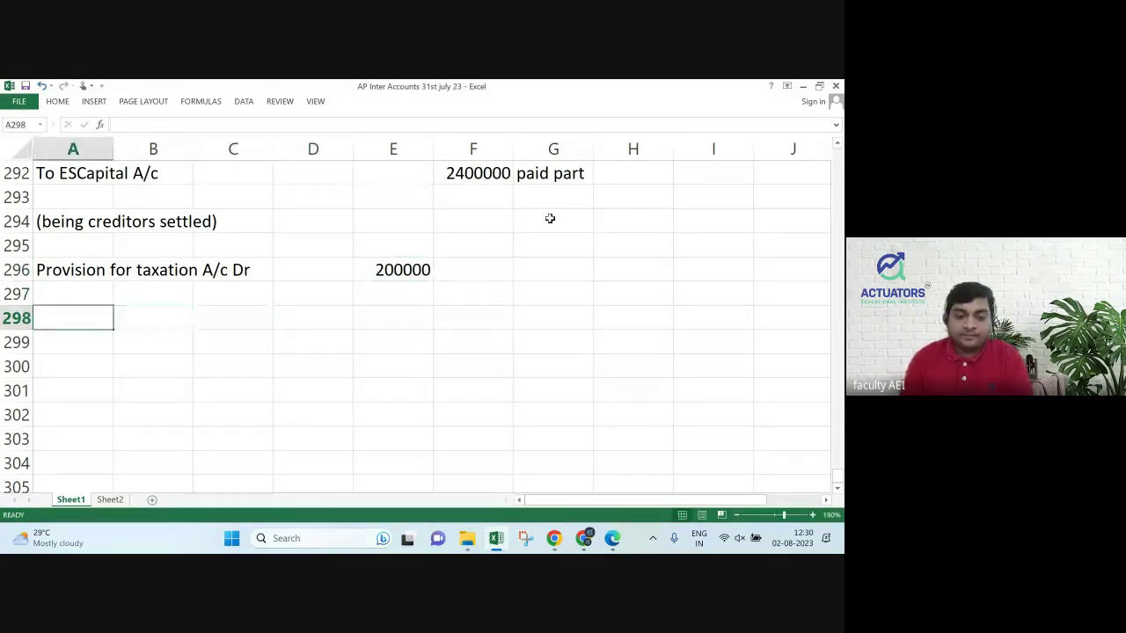
{"action": "type", "text": "To Tax"}
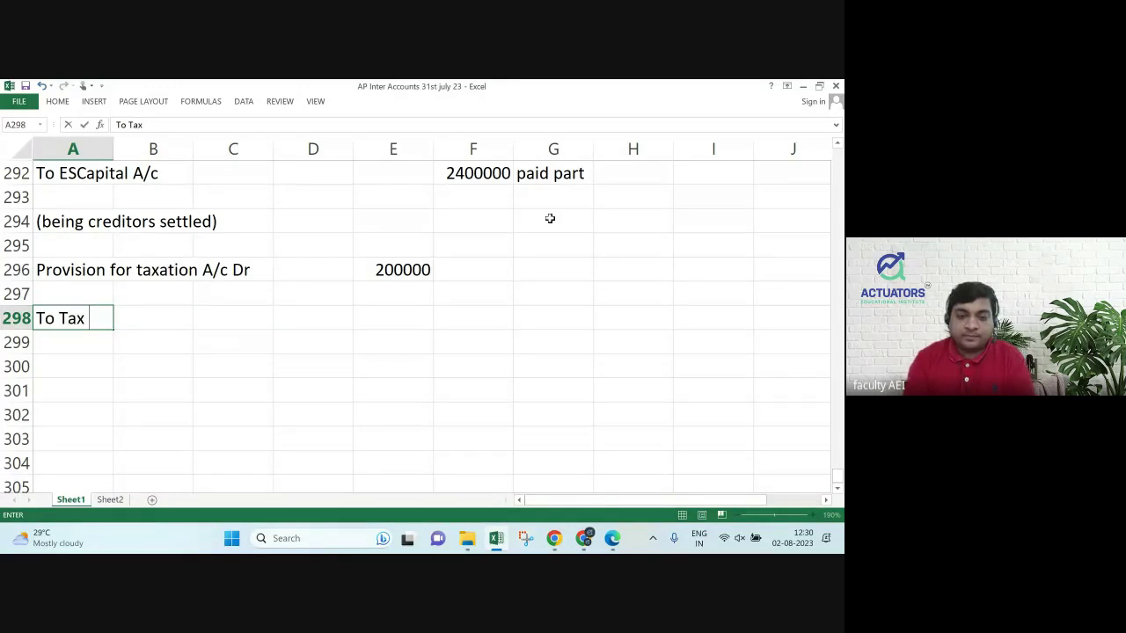
{"action": "type", "text": " Lia"}
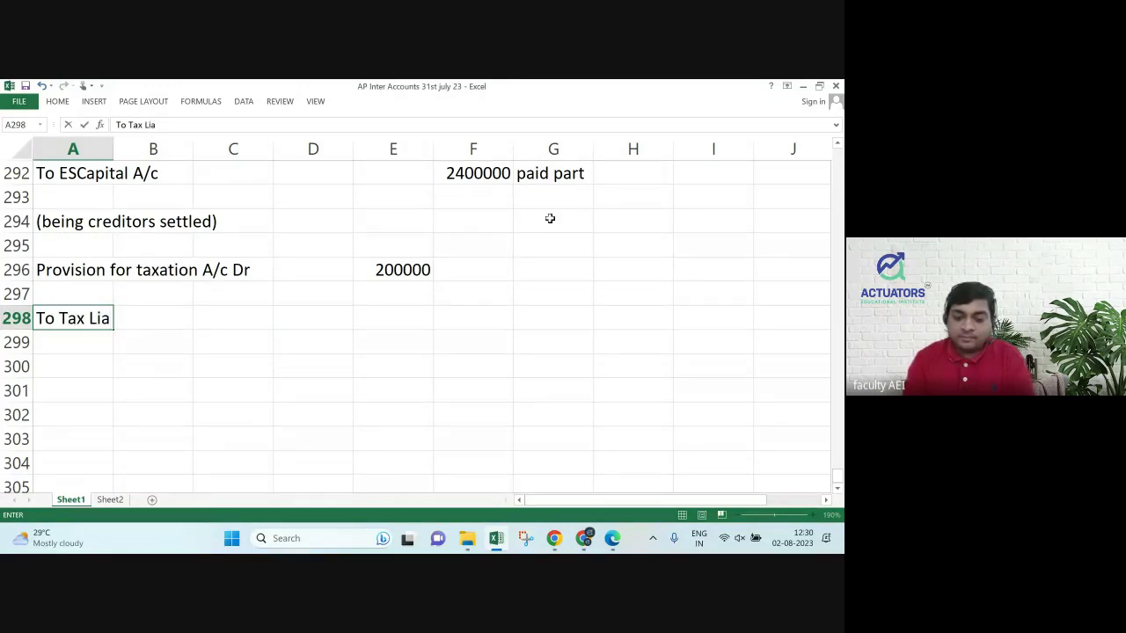
{"action": "type", "text": "bility A/c"}
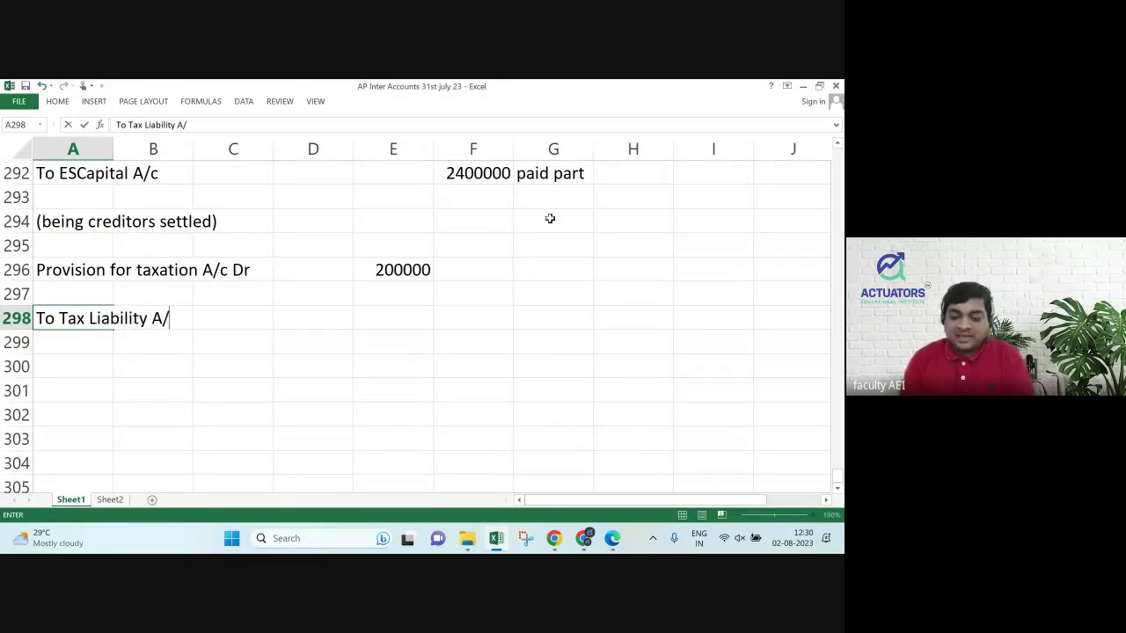
{"action": "key", "text": "Return"}
Enter 300000 in F298 as the credit amount for the tax liability.
{"action": "key", "text": "Up"}
{"action": "key", "text": "Right"}
{"action": "key", "text": "Right"}
{"action": "key", "text": "Right"}
{"action": "key", "text": "Right"}
{"action": "key", "text": "Right"}
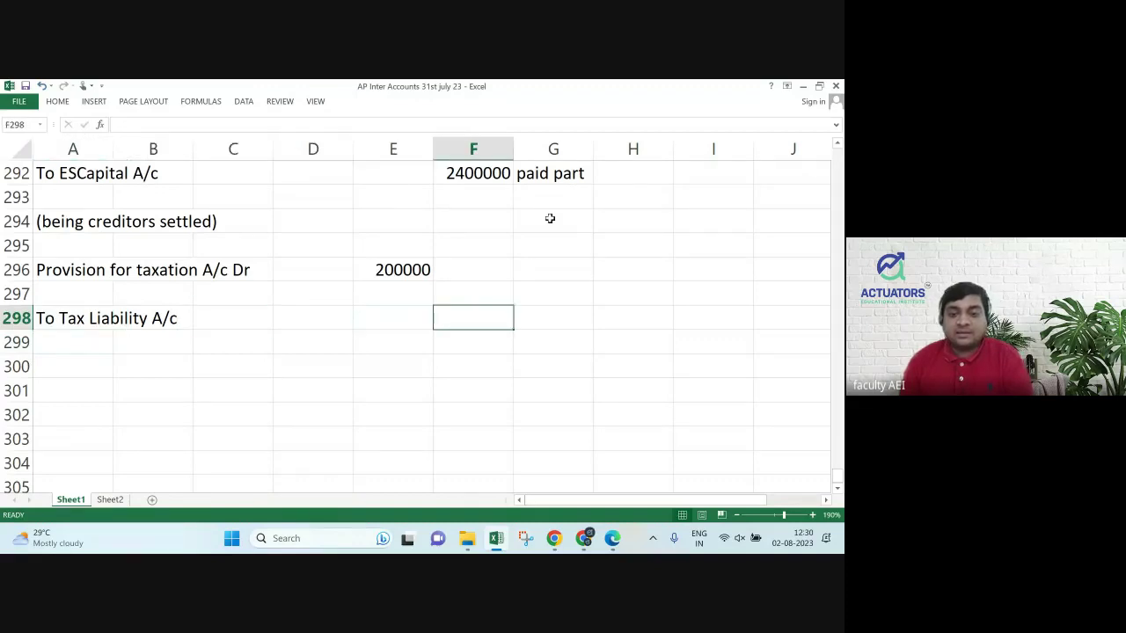
{"action": "type", "text": "2"}
{"action": "key", "text": "BackSpace"}
{"action": "type", "text": "300000"}
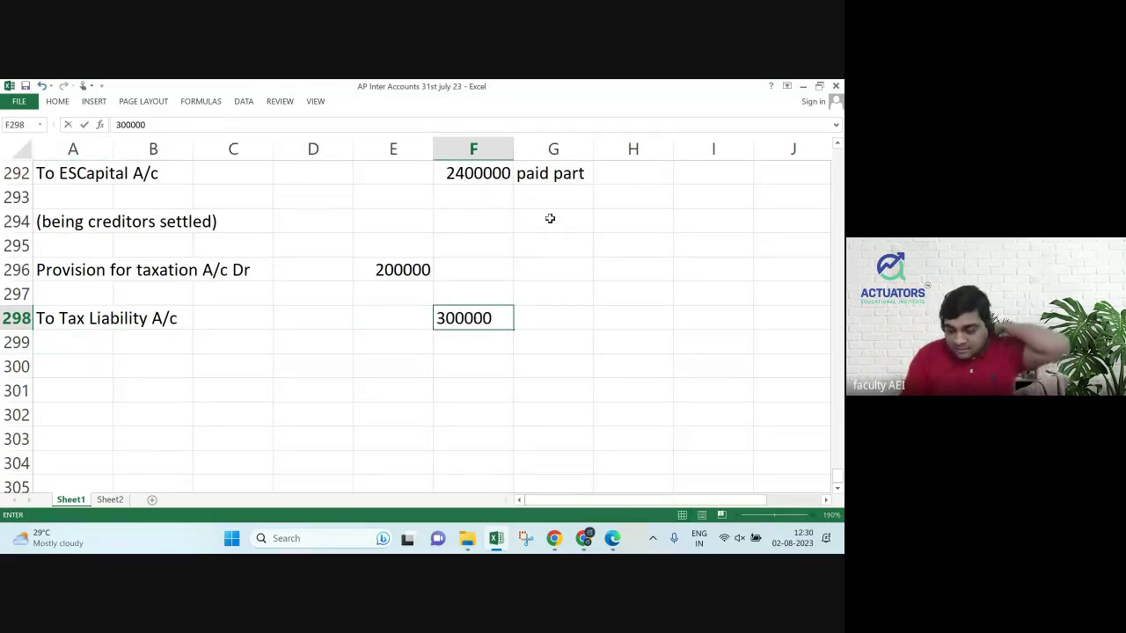
Enter the balancing debit amount of 100000 in E297.
{"action": "key", "text": "Up"}
{"action": "key", "text": "Left"}
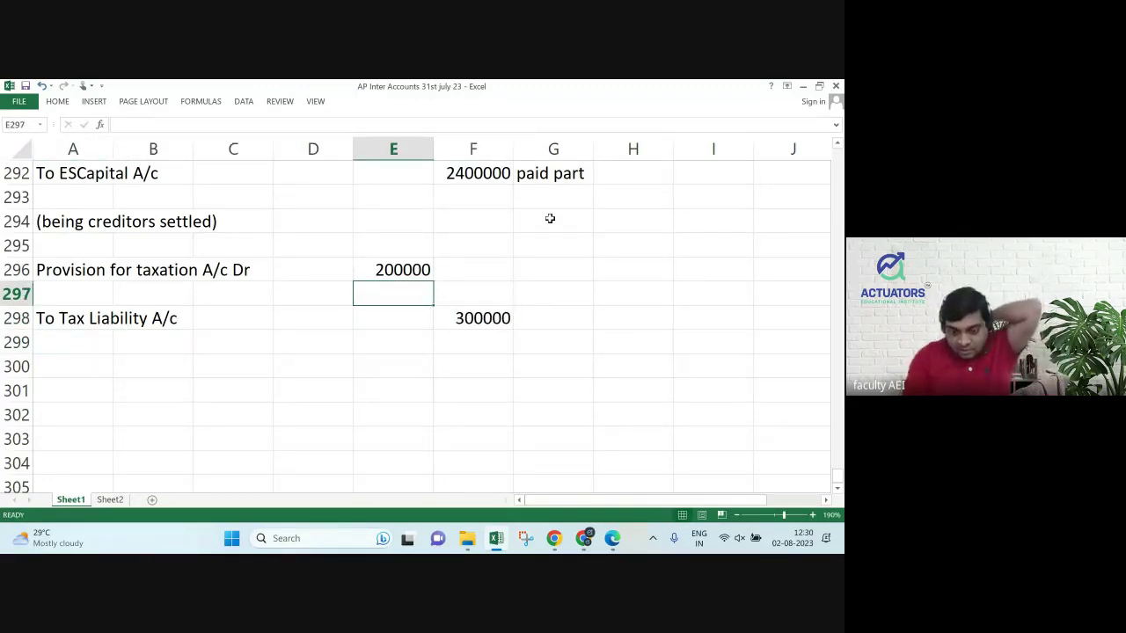
{"action": "type", "text": "100000"}
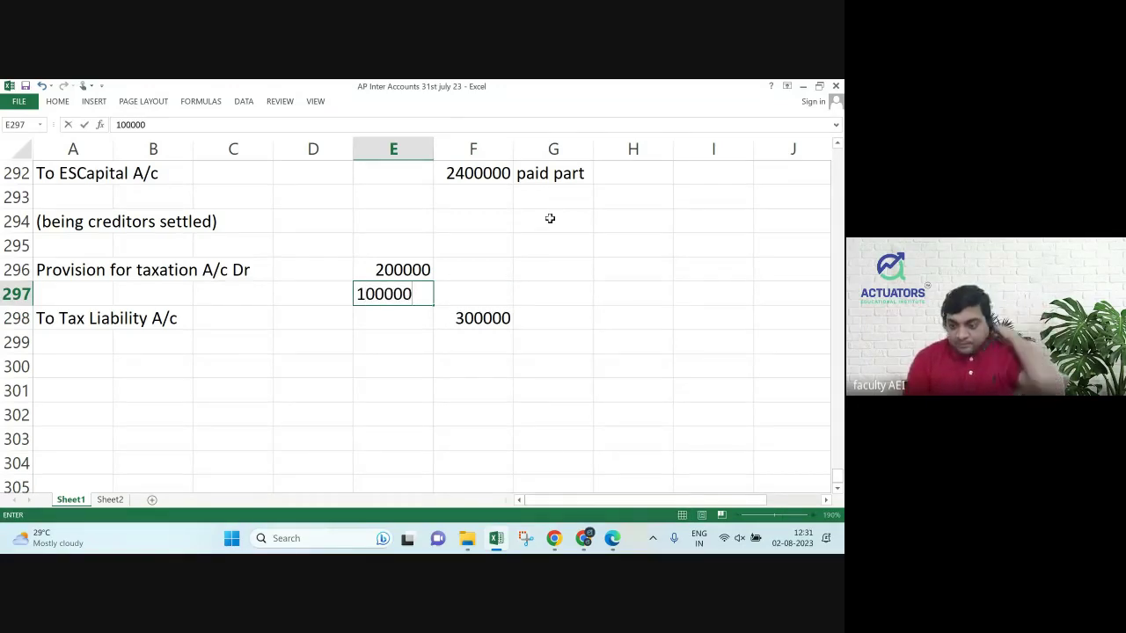
{"action": "key", "text": "Return"}
Label the balancing debit line in A297 "Capital Reduction A/c Bal Fig".
{"action": "key", "text": "Up"}
{"action": "key", "text": "Left"}
{"action": "key", "text": "Left"}
{"action": "key", "text": "Left"}
{"action": "key", "text": "Left"}
{"action": "type", "text": "C"}
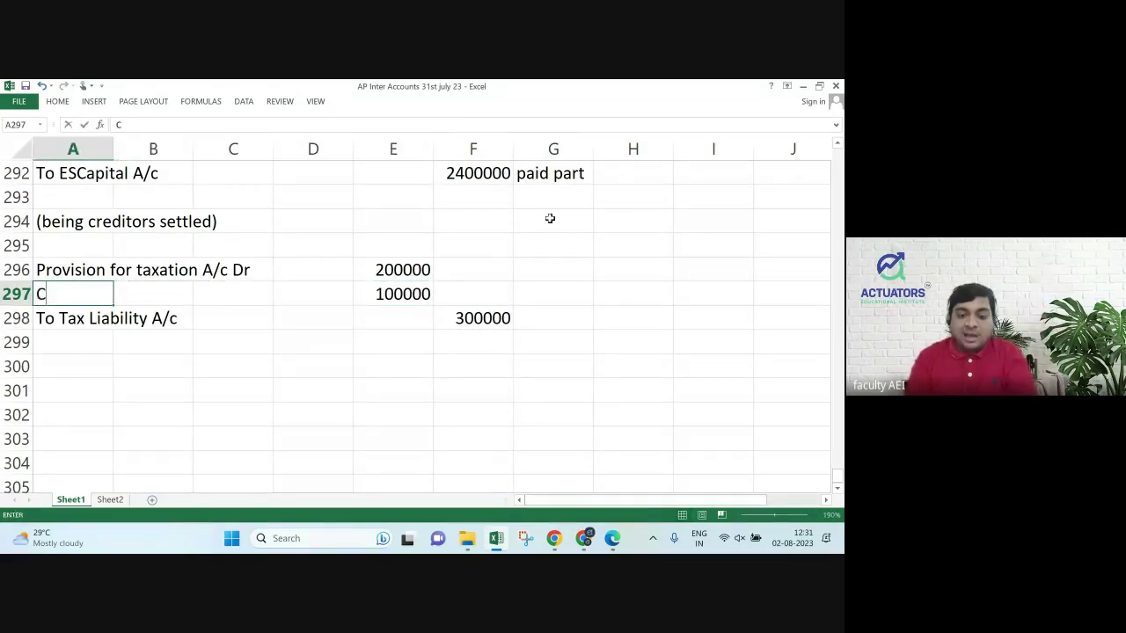
{"action": "type", "text": "apital R"}
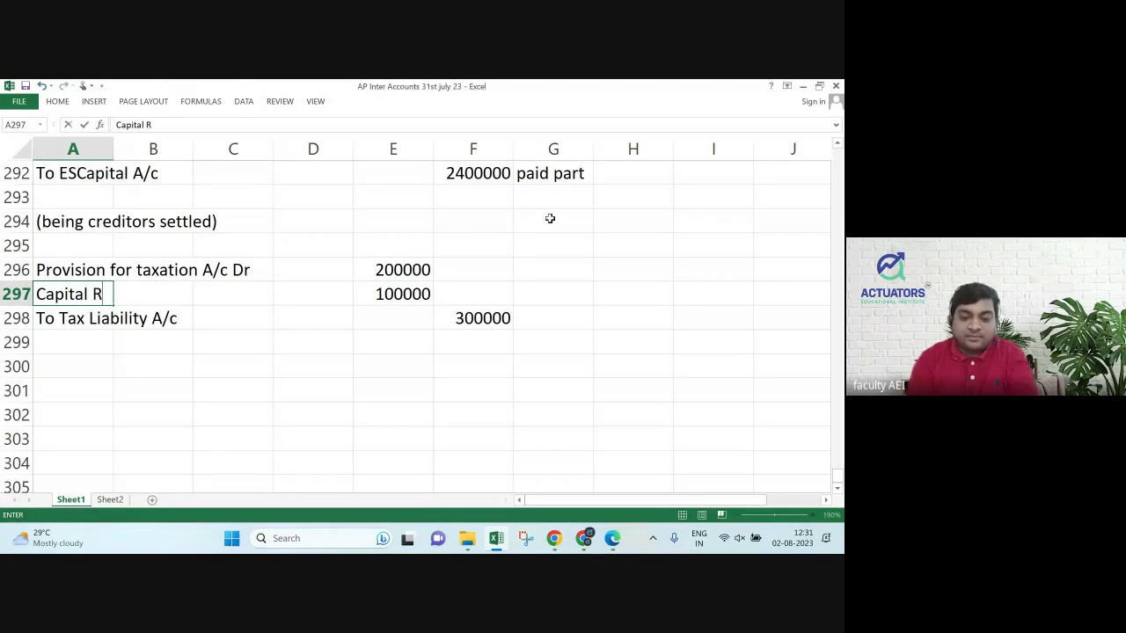
{"action": "type", "text": "eduction A"}
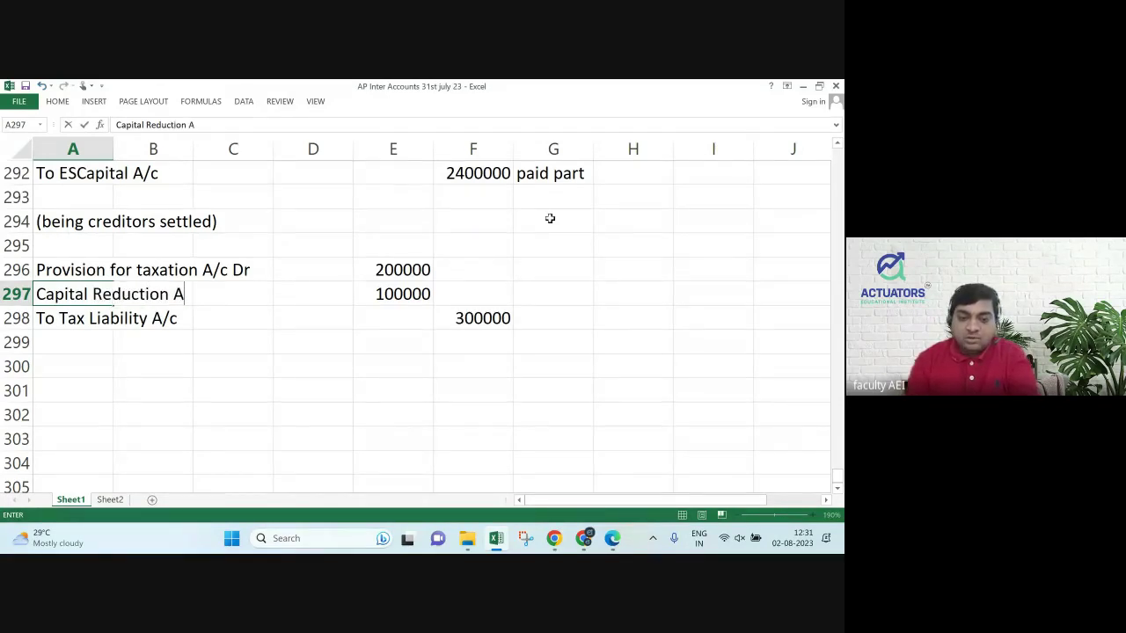
{"action": "type", "text": "/c Bal Flg"}
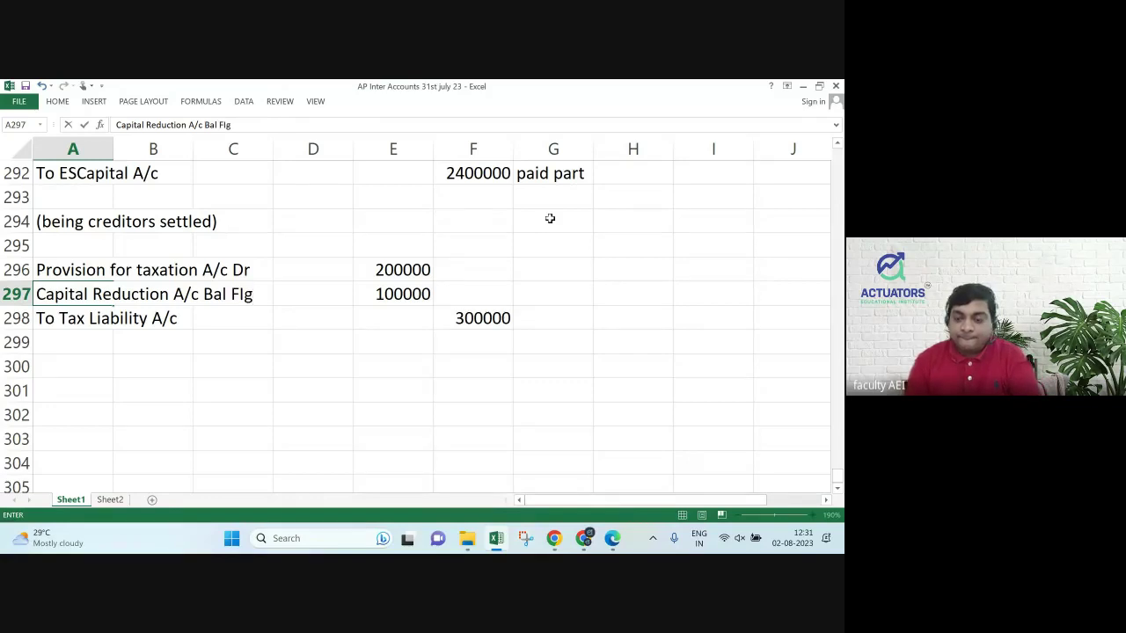
{"action": "key", "text": "BackSpace"}
{"action": "key", "text": "BackSpace"}
{"action": "type", "text": "ig"}
{"action": "key", "text": "Return"}
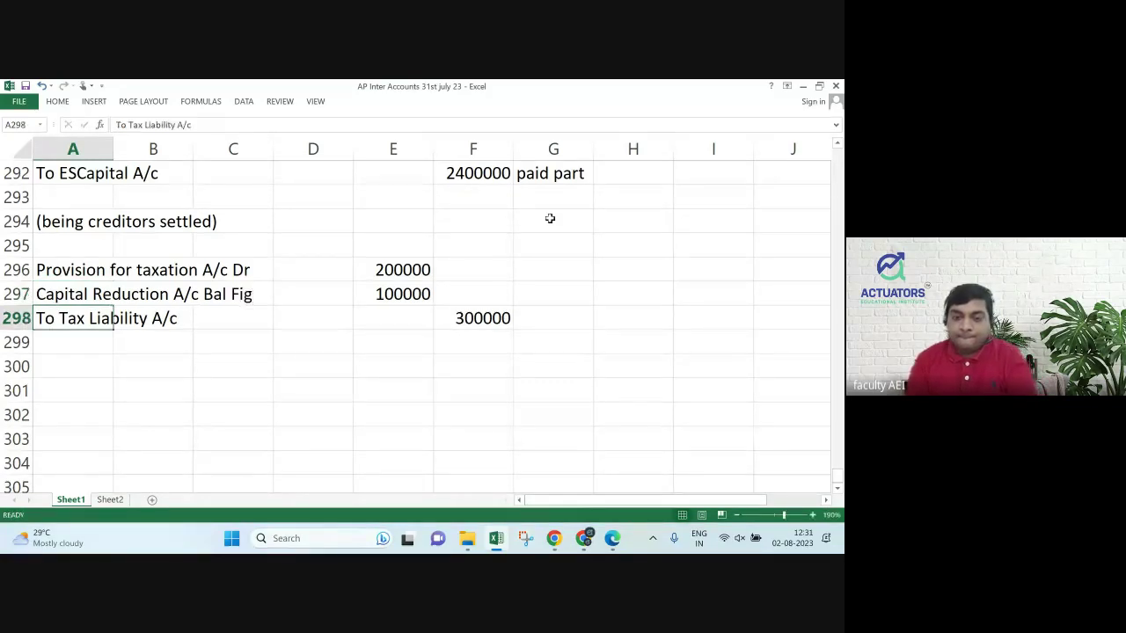
Highlight the capital reduction balancing line, A297 to E297, with a yellow fill.
{"action": "key", "text": "Up"}
{"action": "key", "text": "shift+Right"}
{"action": "key", "text": "shift+Right"}
{"action": "key", "text": "shift+Right"}
{"action": "key", "text": "shift+Right"}
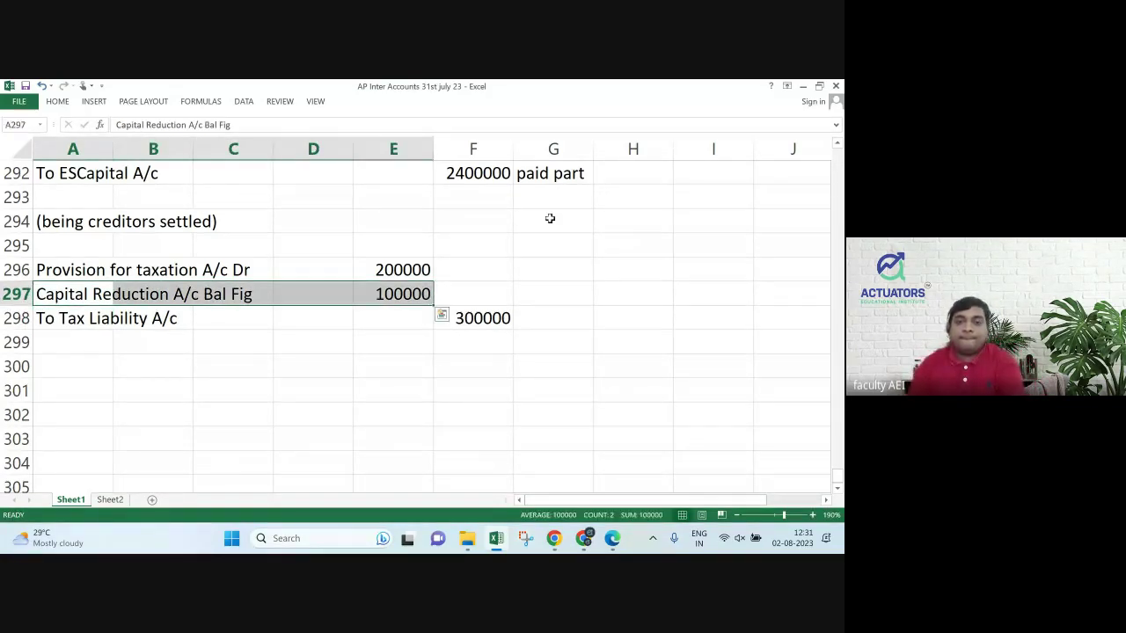
{"action": "left_click", "coordinate": [57, 101]}
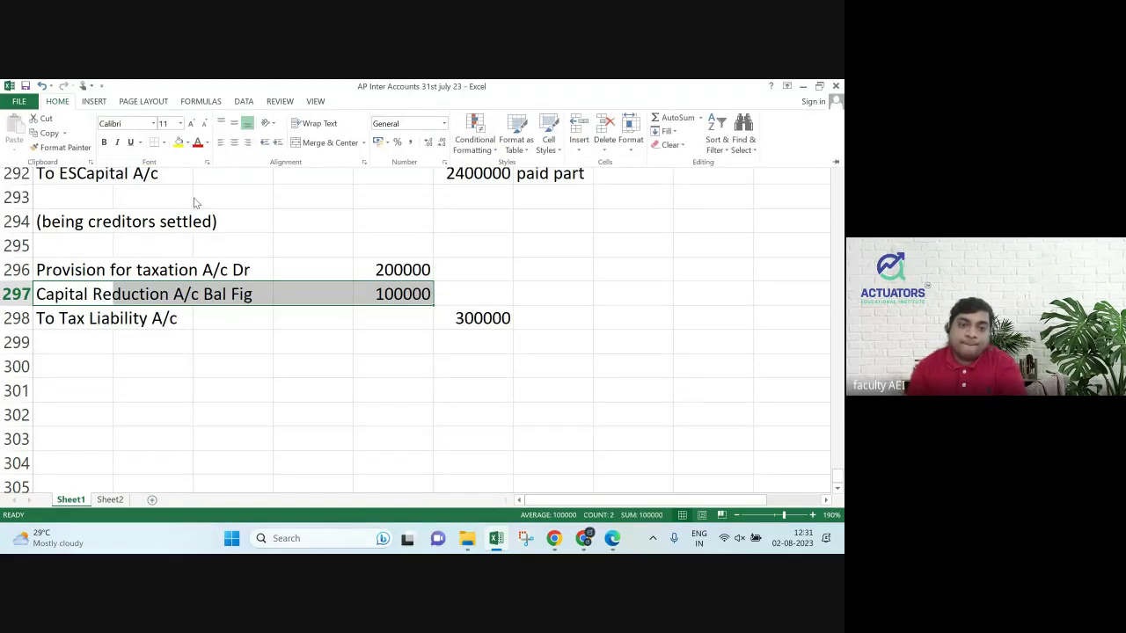
{"action": "left_click", "coordinate": [179, 142]}
Add the tax payment entry lines "Tax Liability A/c Dr" in A300 and "To Bank A/c" in A301.
{"action": "key", "text": "Down"}
{"action": "key", "text": "Down"}
{"action": "key", "text": "Down"}
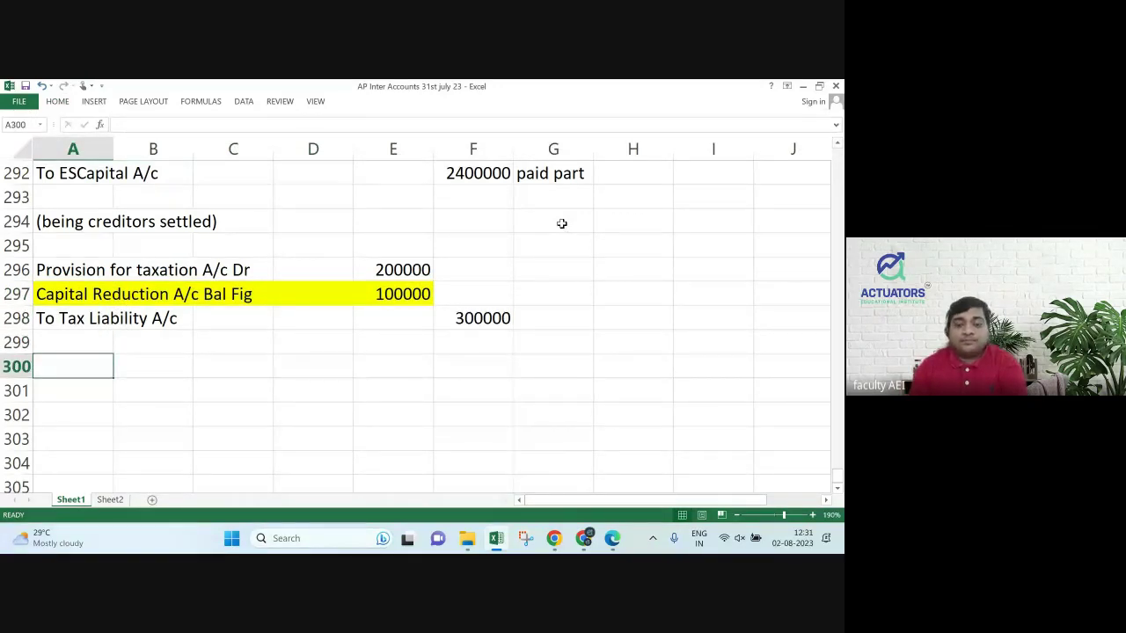
{"action": "type", "text": "Tax Liaboi"}
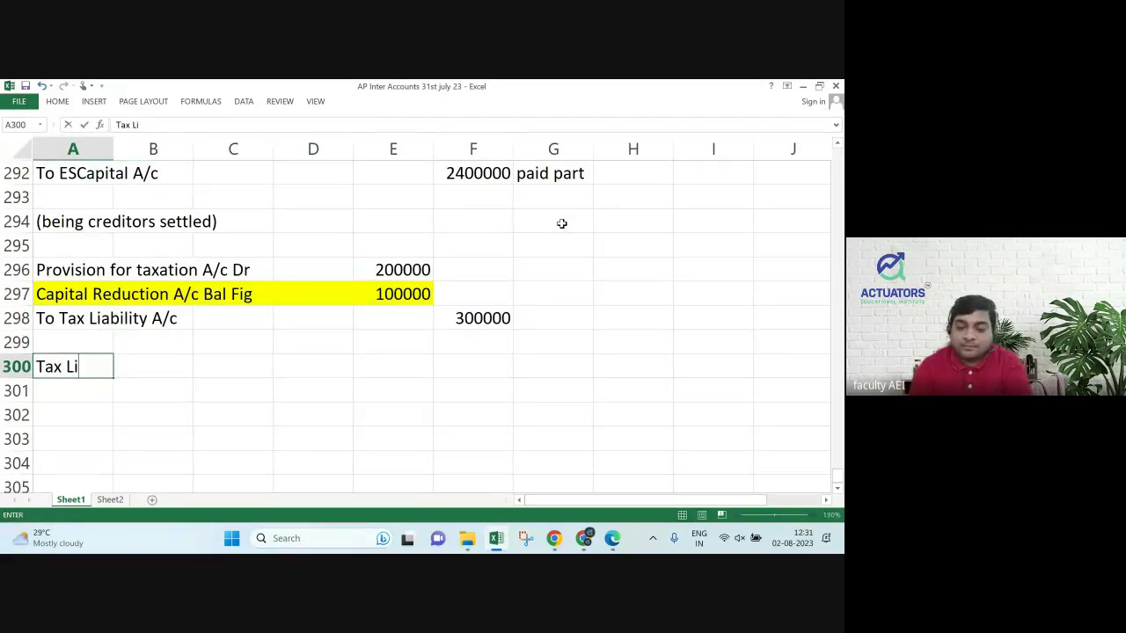
{"action": "key", "text": "BackSpace"}
{"action": "key", "text": "BackSpace"}
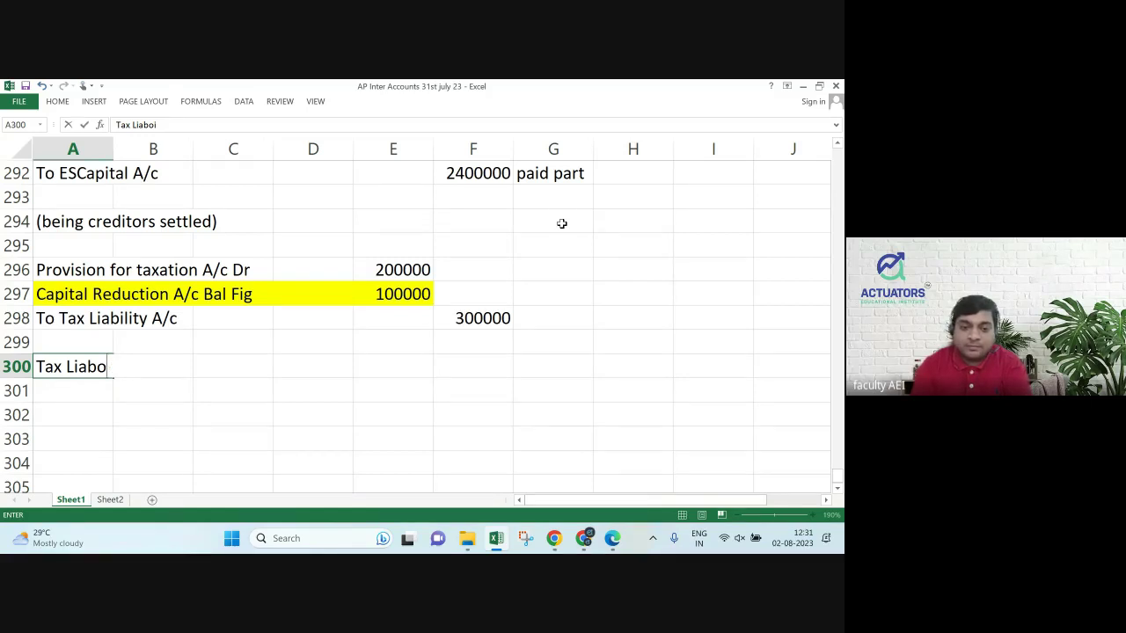
{"action": "type", "text": "ility"}
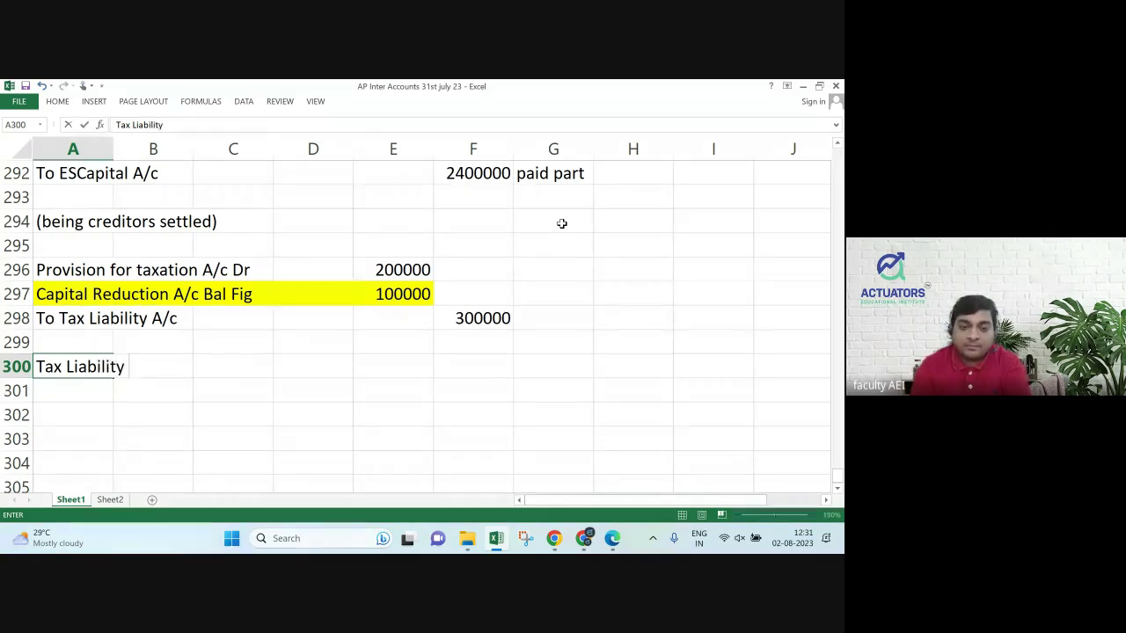
{"action": "type", "text": "A/c Dr"}
{"action": "key", "text": "Return"}
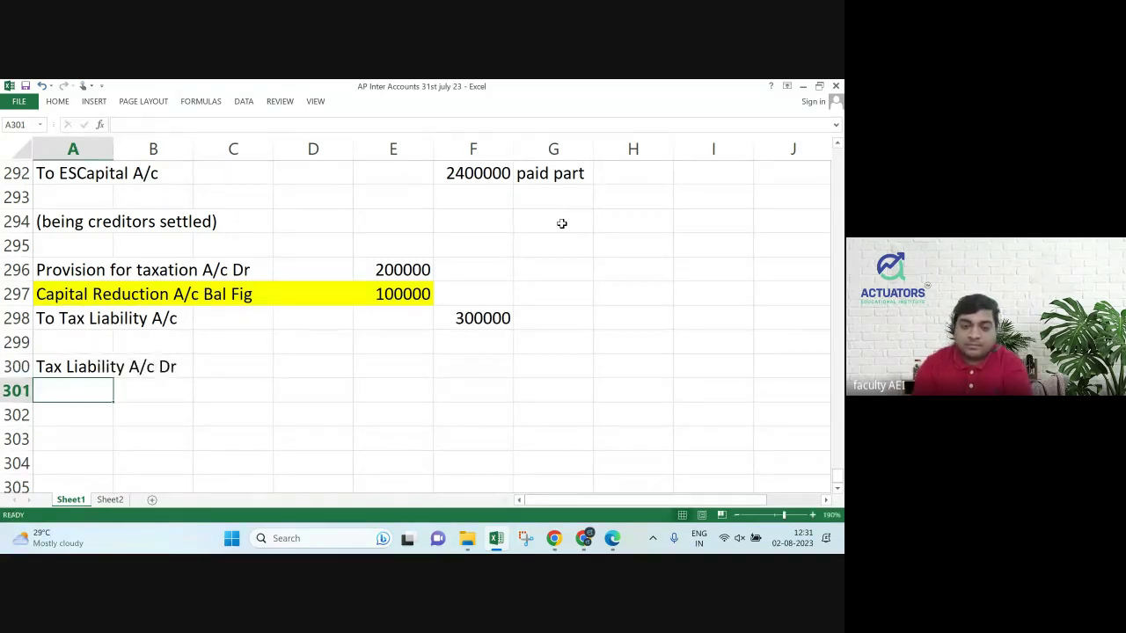
{"action": "type", "text": "To Bank A/c"}
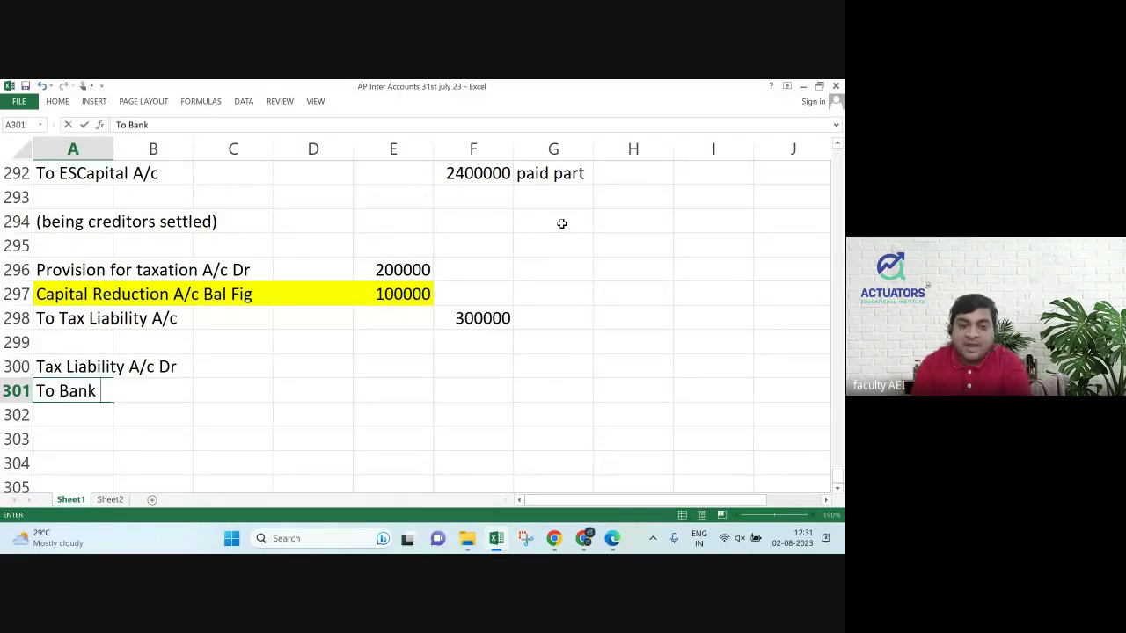
{"action": "key", "text": "Return"}
Enter 300000 as the tax payment's debit in E300 and as its bank credit in F301.
{"action": "key", "text": "Up"}
{"action": "key", "text": "Up"}
{"action": "key", "text": "Right"}
{"action": "key", "text": "Right"}
{"action": "key", "text": "Right"}
{"action": "key", "text": "Right"}
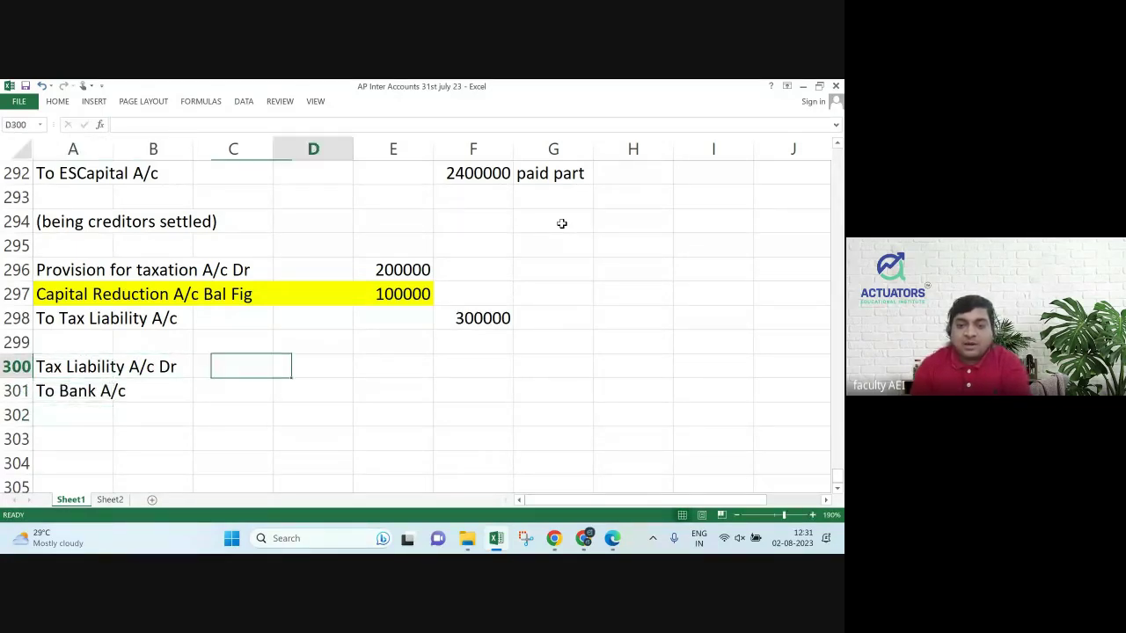
{"action": "type", "text": "300000"}
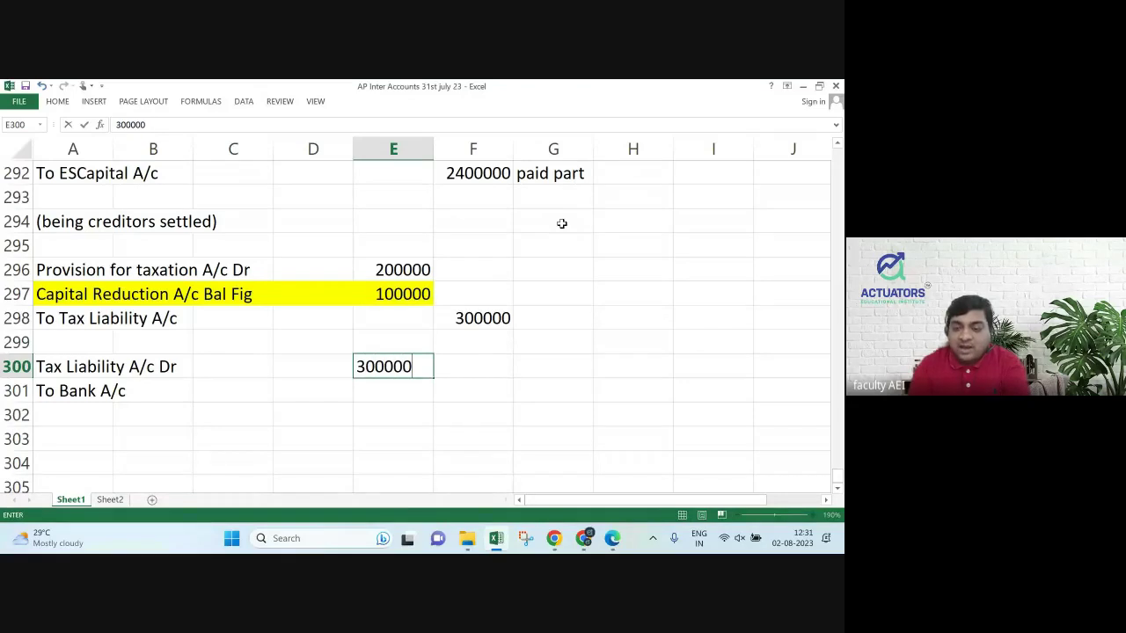
{"action": "key", "text": "Return"}
{"action": "key", "text": "Right"}
{"action": "type", "text": "300000"}
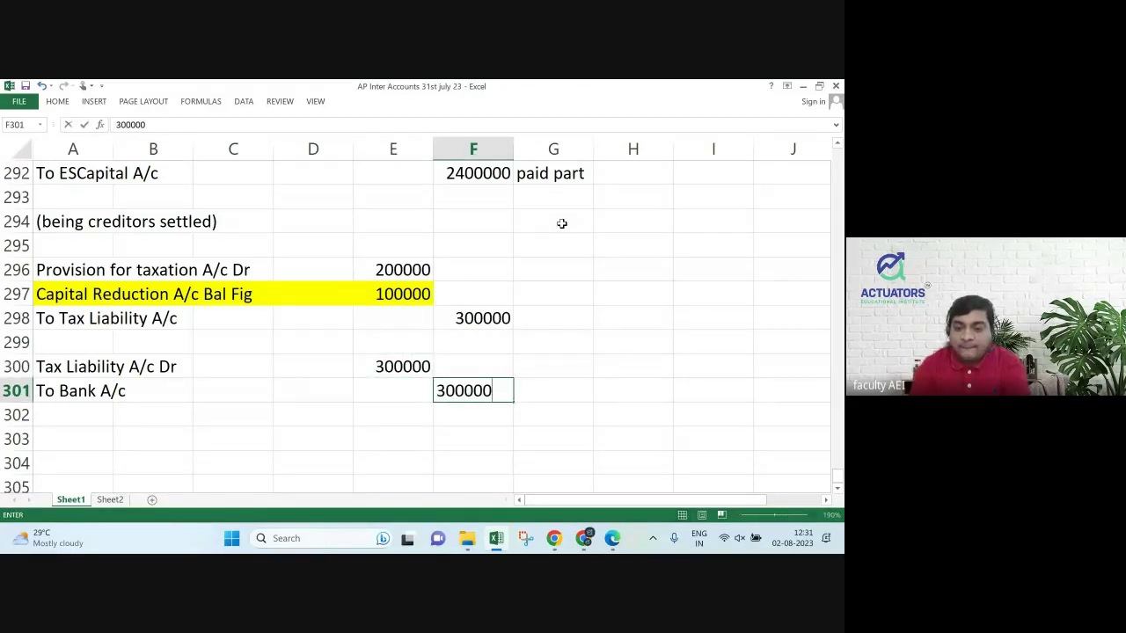
{"action": "key", "text": "Return"}
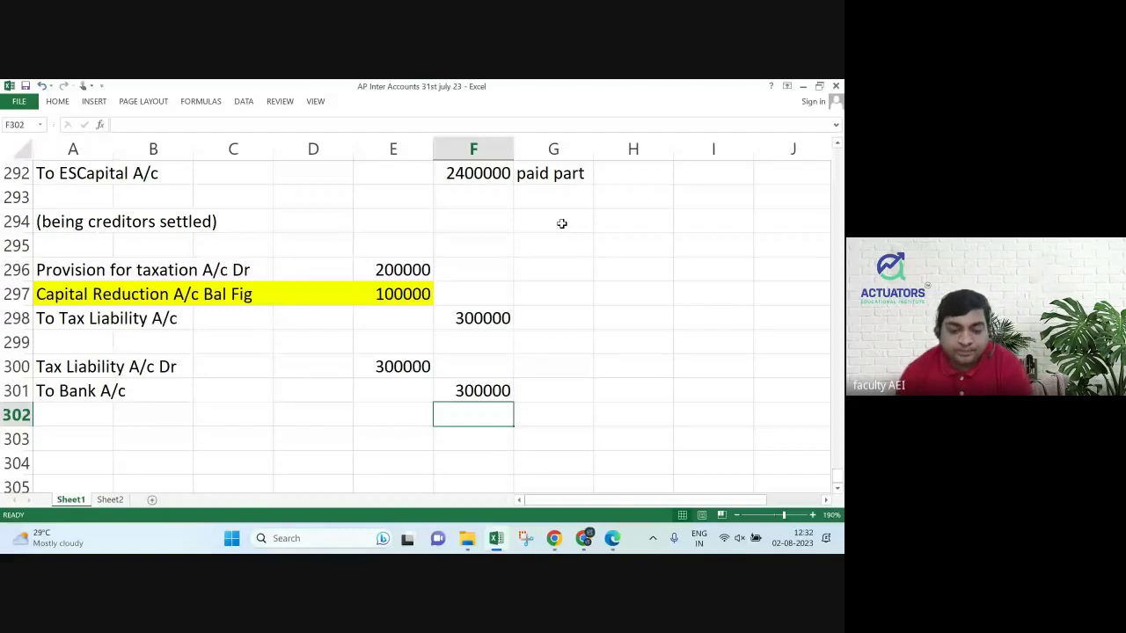
Switch to the PDF question in Edge to check the terms of the reconstruction scheme.
{"action": "key", "text": "alt+Tab"}
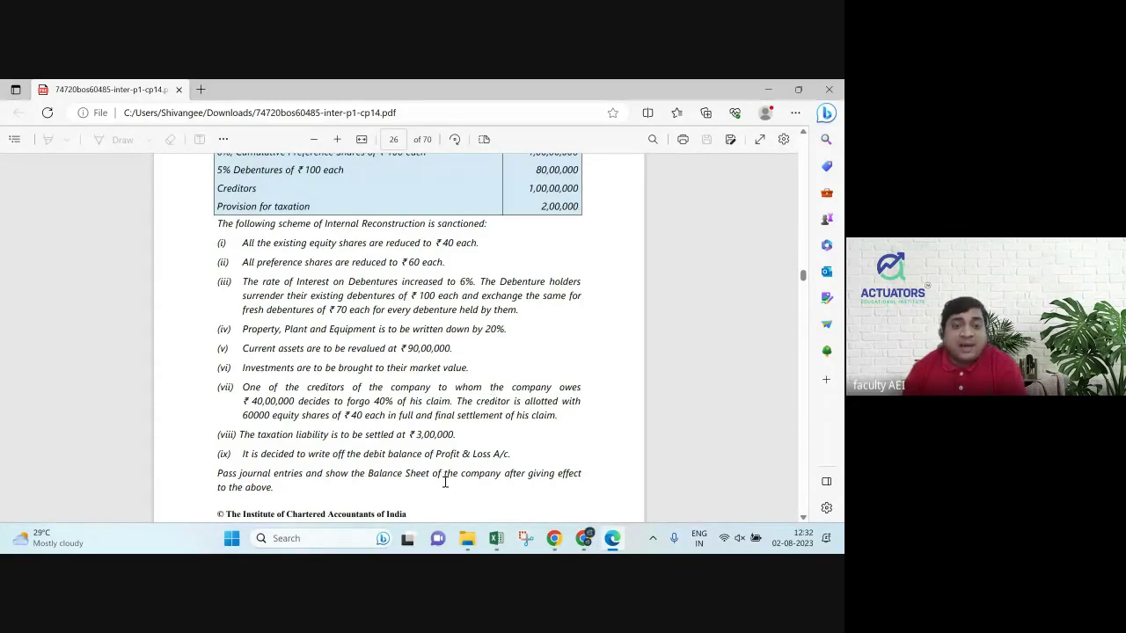
Check the end of the PDF question for any remaining scheme terms and return to the Excel worksheet.
{"action": "scroll", "coordinate": [444, 482], "scroll_direction": "down", "scroll_amount": 3}
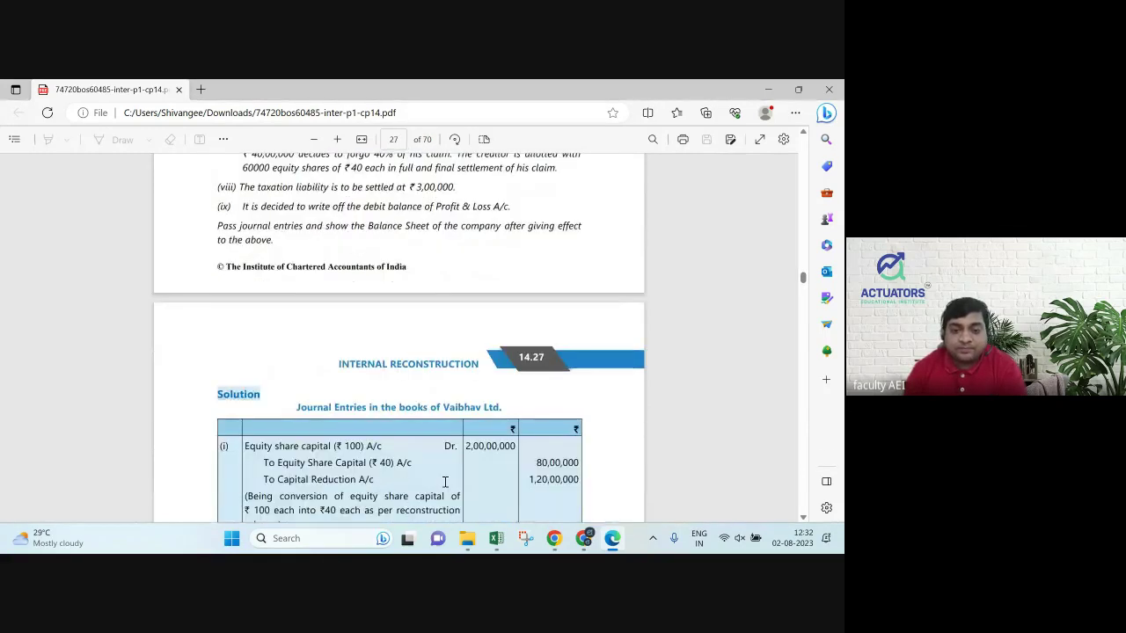
{"action": "scroll", "coordinate": [444, 482], "scroll_direction": "up", "scroll_amount": 3}
{"action": "key", "text": "alt+Tab"}
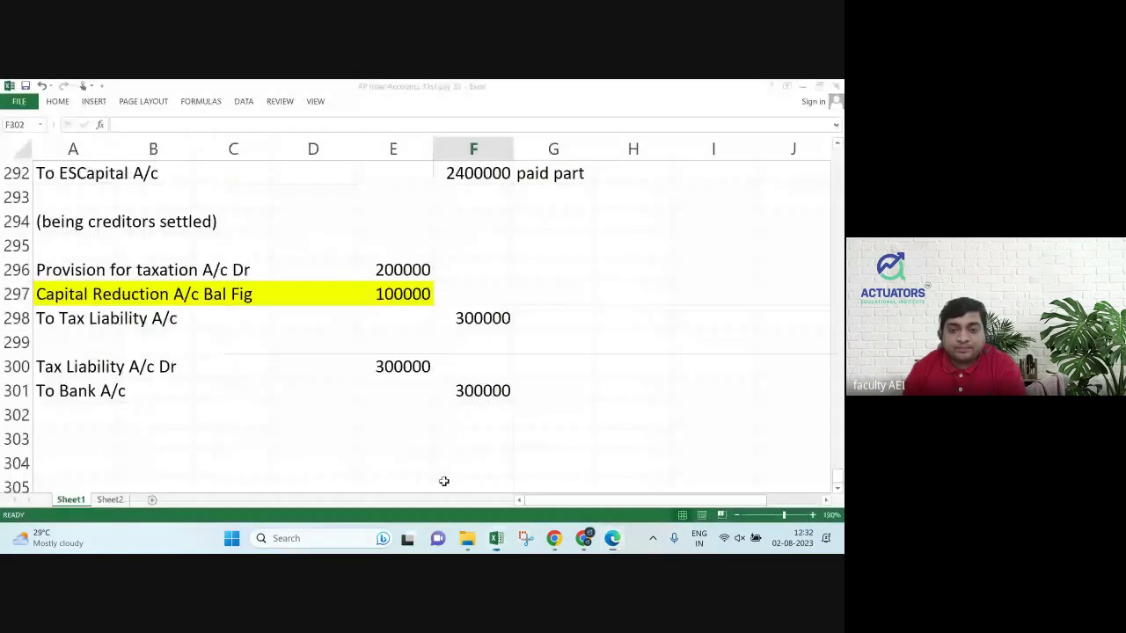
Review the recorded journal entries from the tax payment in row 301 back to the Journal Entries heading in row 262.
{"action": "key", "text": "Up"}
{"action": "key", "text": "Up"}
{"action": "key", "text": "Up"}
{"action": "key", "text": "Up"}
{"action": "key", "text": "Up"}
{"action": "key", "text": "Up"}
{"action": "key", "text": "Up"}
{"action": "key", "text": "Up"}
{"action": "key", "text": "Up"}
{"action": "key", "text": "Up"}
{"action": "key", "text": "Up"}
{"action": "key", "text": "Up"}
{"action": "key", "text": "Up"}
{"action": "key", "text": "Up"}
{"action": "key", "text": "Up"}
{"action": "key", "text": "Up"}
{"action": "key", "text": "Up"}
{"action": "key", "text": "Up"}
{"action": "key", "text": "Up"}
{"action": "key", "text": "Up"}
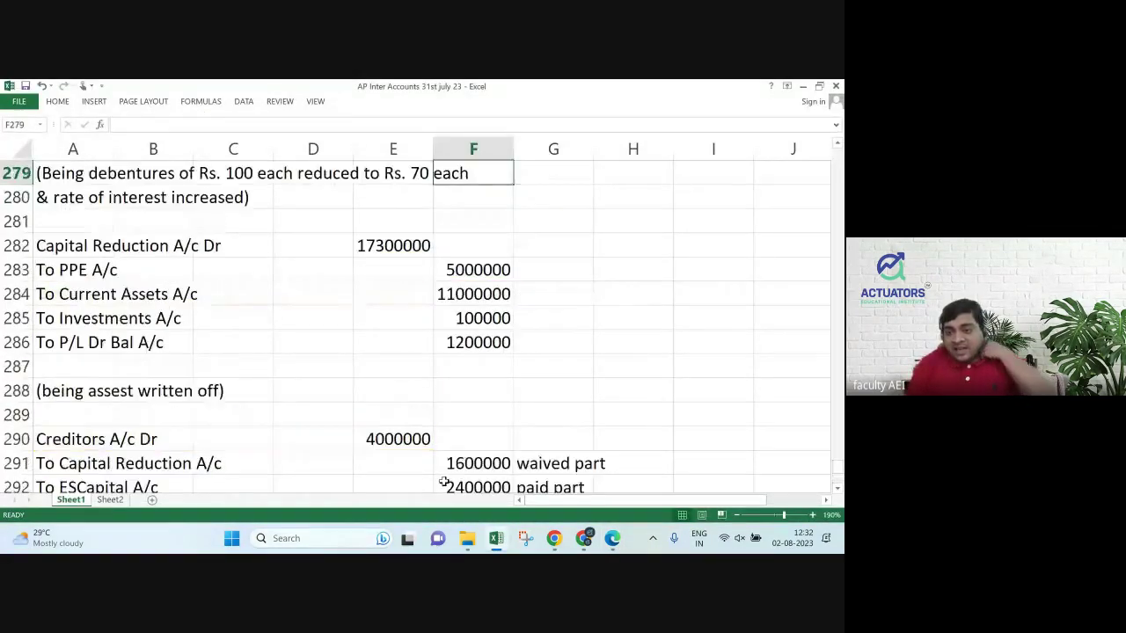
{"action": "key", "text": "Up"}
{"action": "key", "text": "Up"}
{"action": "key", "text": "Up"}
{"action": "key", "text": "Up"}
{"action": "key", "text": "Up"}
{"action": "key", "text": "Up"}
{"action": "key", "text": "Up"}
{"action": "key", "text": "Up"}
{"action": "key", "text": "Up"}
{"action": "key", "text": "Up"}
{"action": "key", "text": "Up"}
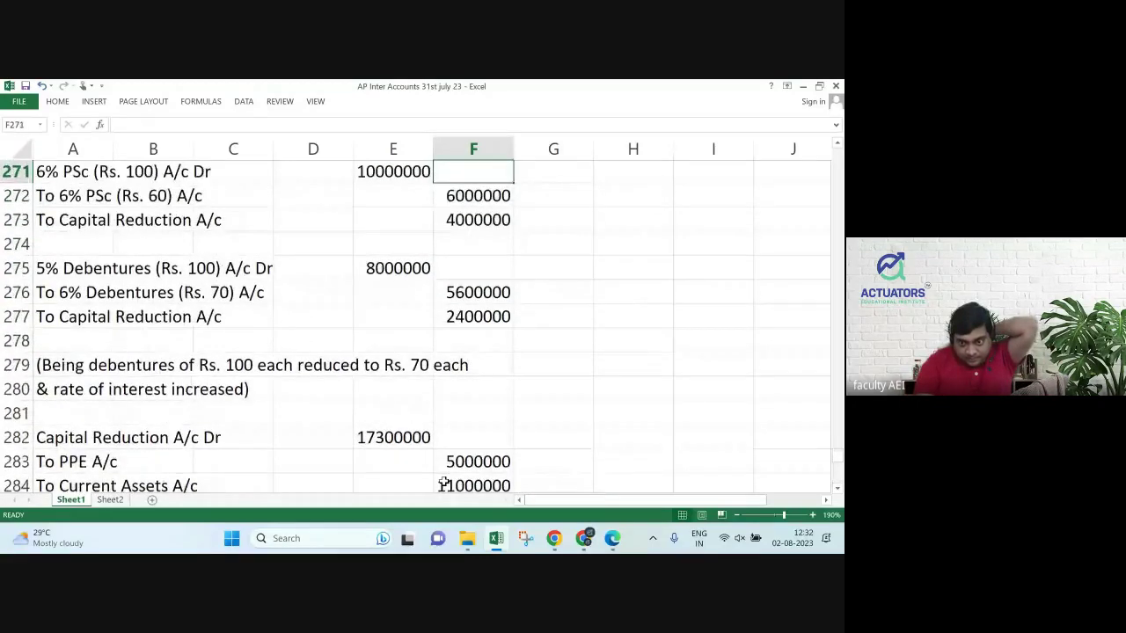
{"action": "key", "text": "Up"}
{"action": "key", "text": "Up"}
{"action": "key", "text": "Up"}
{"action": "key", "text": "Up"}
Examine the credits to Capital Reduction A/c in the equity share, preference share and debenture entries, rows 265 to 277.
{"action": "key", "text": "Down"}
{"action": "key", "text": "Down"}
{"action": "key", "text": "Down"}
{"action": "key", "text": "Down"}
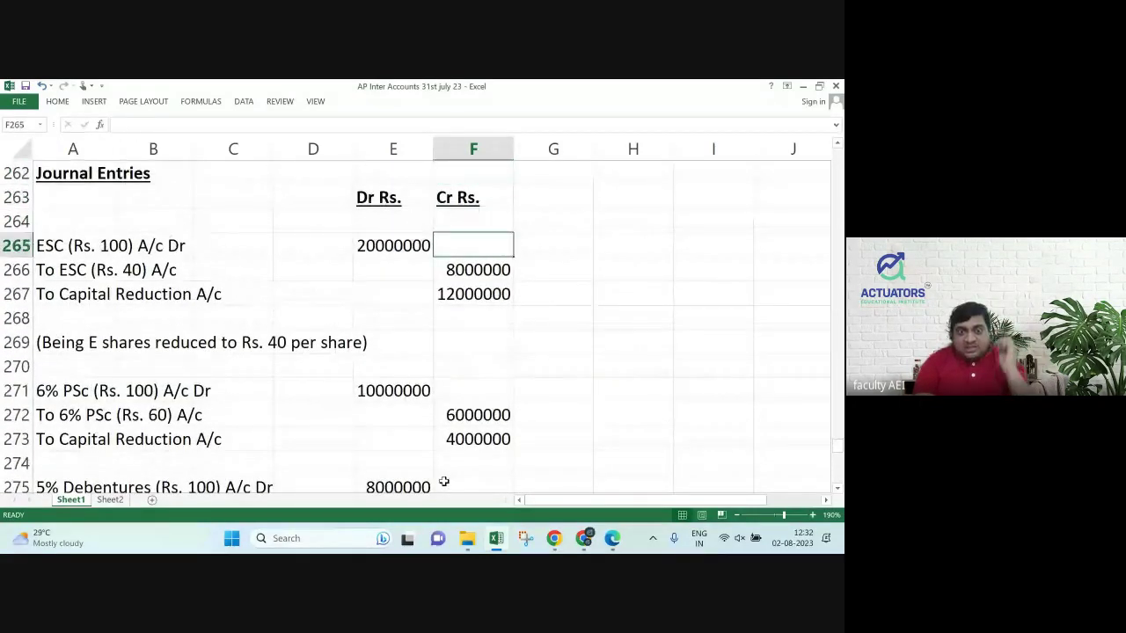
{"action": "key", "text": "Down"}
{"action": "key", "text": "Down"}
{"action": "key", "text": "Down"}
{"action": "key", "text": "Down"}
{"action": "key", "text": "Down"}
{"action": "key", "text": "Down"}
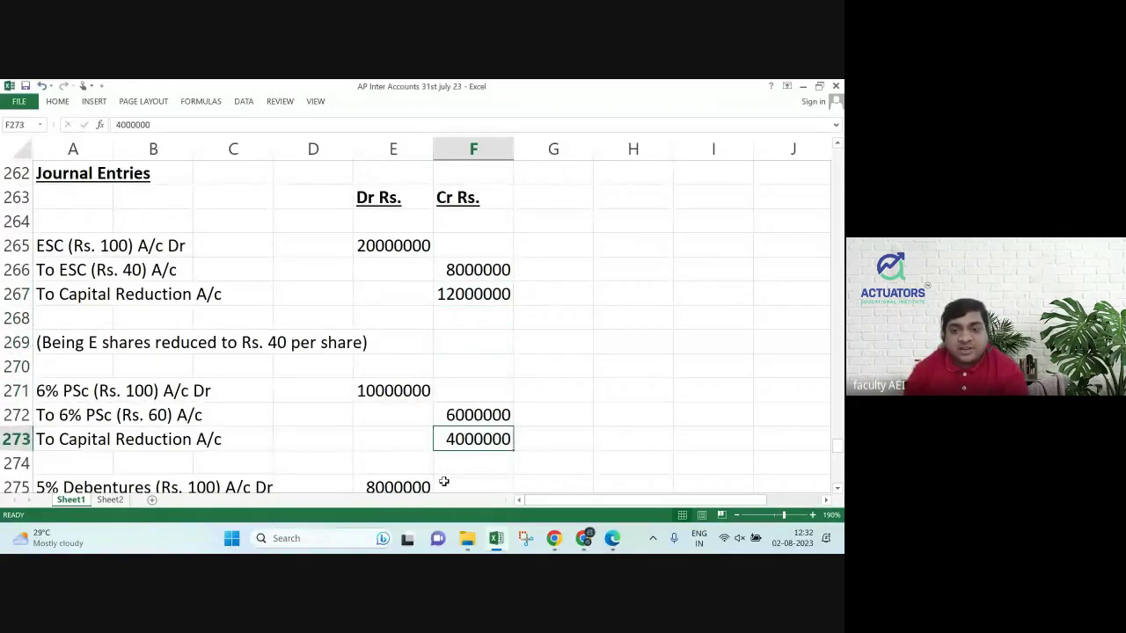
{"action": "key", "text": "Down"}
{"action": "key", "text": "Down"}
{"action": "key", "text": "Down"}
{"action": "key", "text": "Down"}
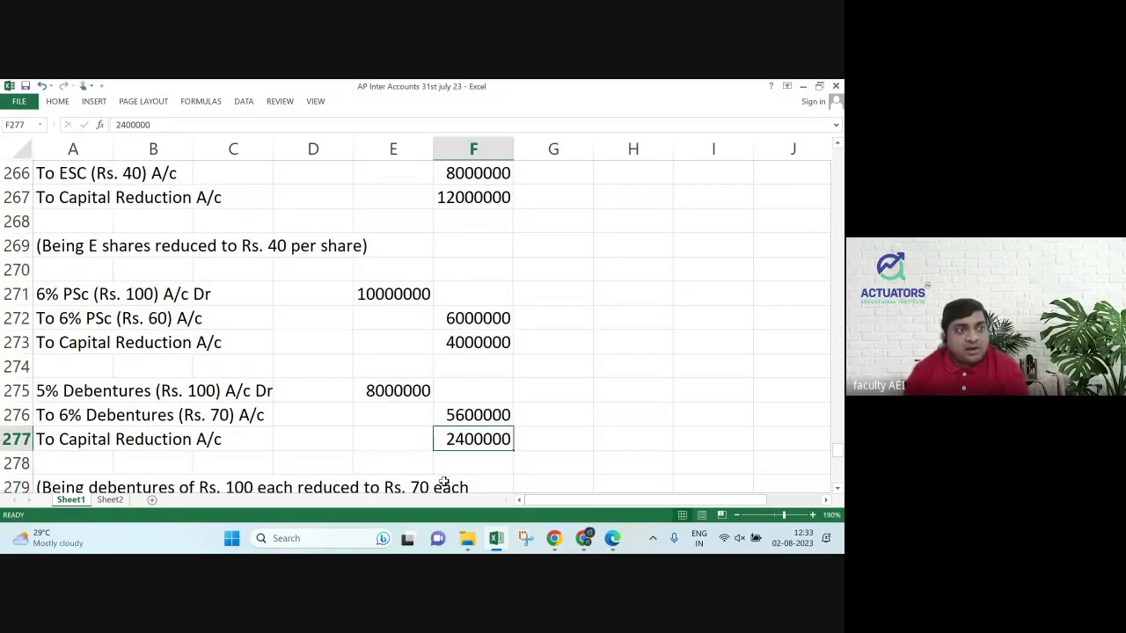
Examine the asset write-off entry from row 282 and its debit to Capital Reduction A/c in E282.
{"action": "key", "text": "Down"}
{"action": "key", "text": "Down"}
{"action": "key", "text": "Down"}
{"action": "key", "text": "Down"}
{"action": "key", "text": "Down"}
{"action": "key", "text": "Down"}
{"action": "key", "text": "Down"}
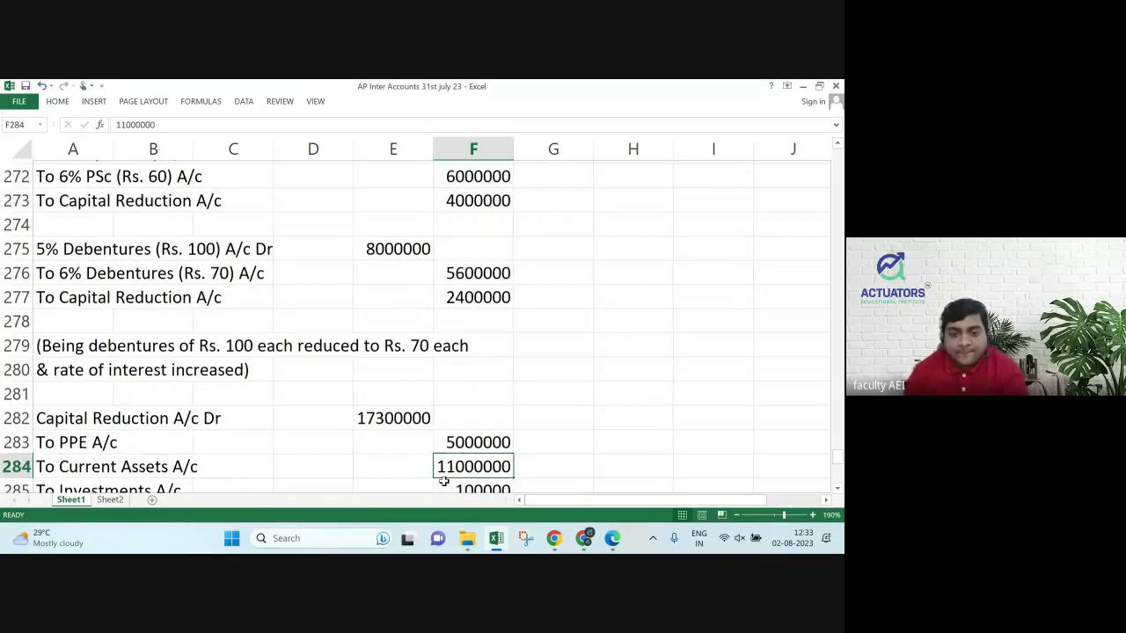
{"action": "key", "text": "Down"}
{"action": "key", "text": "Up"}
{"action": "key", "text": "Up"}
{"action": "key", "text": "Up"}
{"action": "key", "text": "Left"}
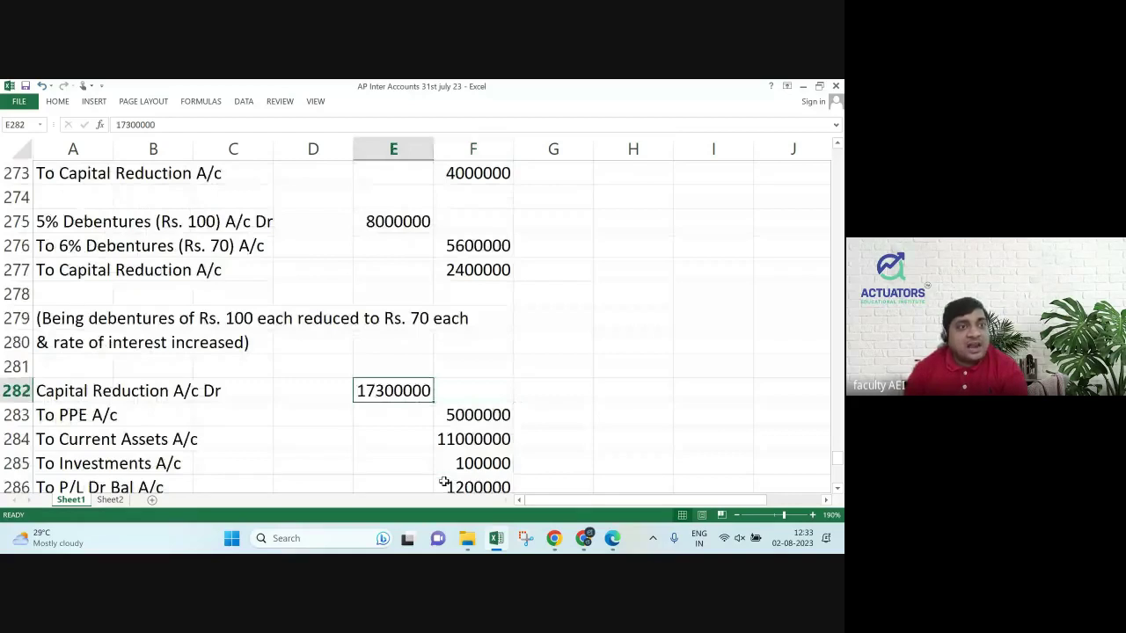
Examine the creditors' settlement entry in rows 290 to 292, especially the waived part credited to Capital Reduction A/c in F291.
{"action": "key", "text": "Down"}
{"action": "key", "text": "Down"}
{"action": "key", "text": "Down"}
{"action": "key", "text": "Down"}
{"action": "key", "text": "Down"}
{"action": "key", "text": "Down"}
{"action": "key", "text": "Down"}
{"action": "key", "text": "Down"}
{"action": "key", "text": "Down"}
{"action": "key", "text": "Down"}
{"action": "key", "text": "Down"}
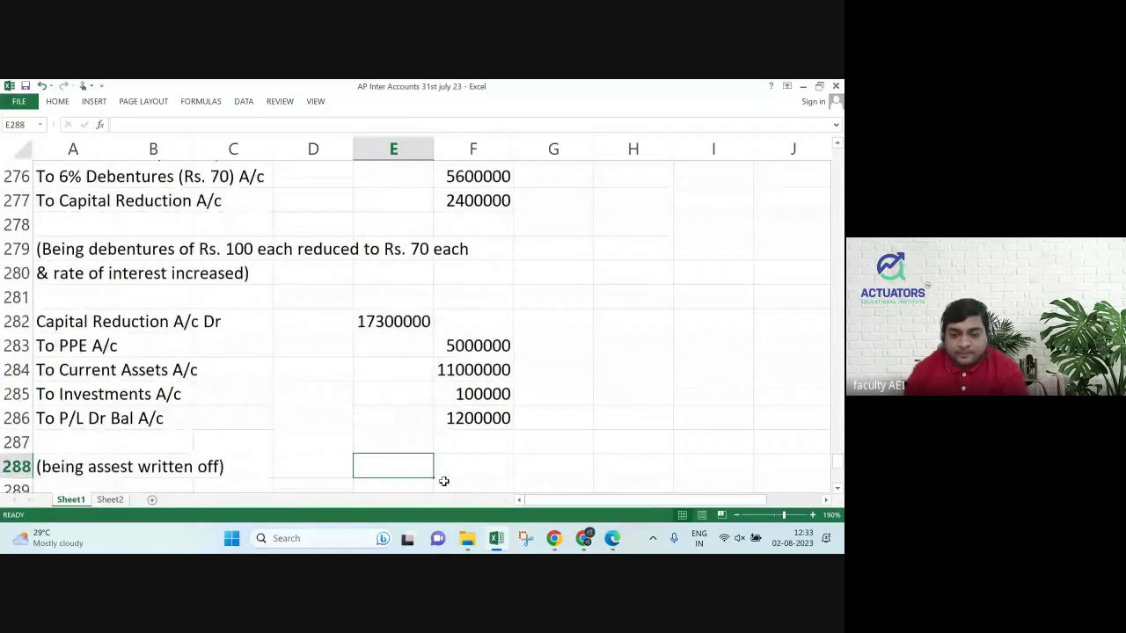
{"action": "key", "text": "Up"}
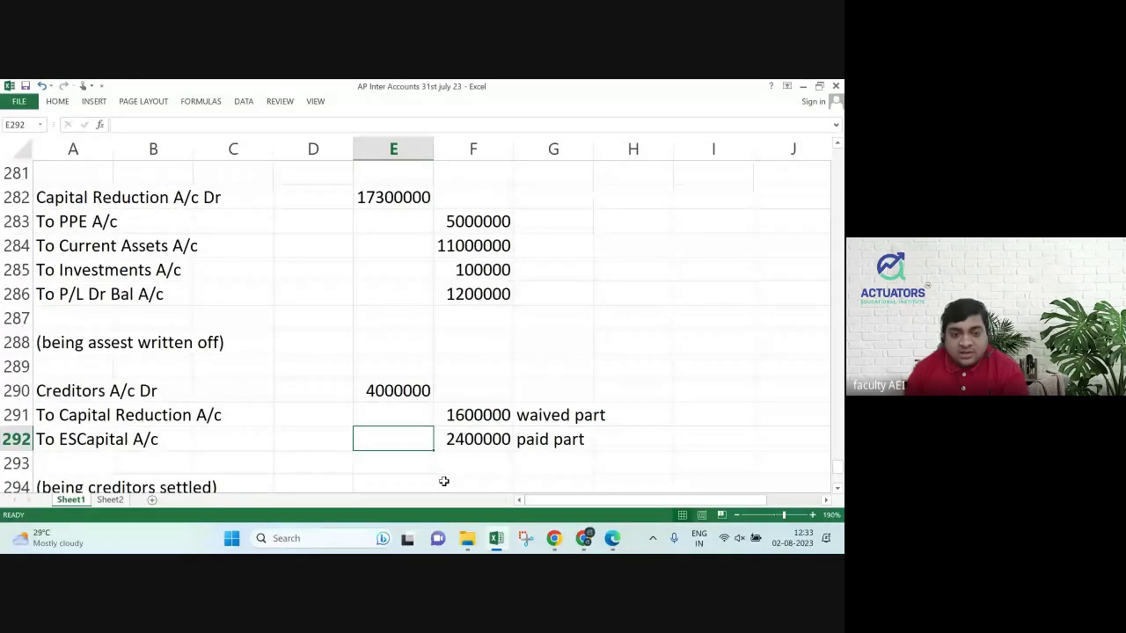
{"action": "key", "text": "Right"}
{"action": "key", "text": "Up"}
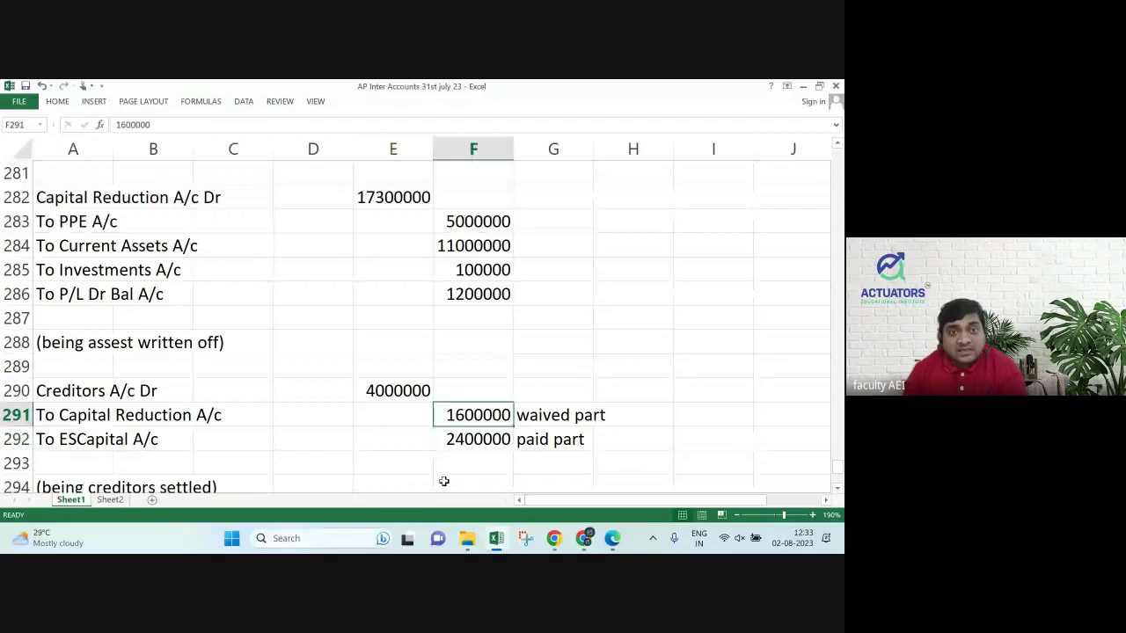
Check the highlighted Capital Reduction balancing figure in E297 of the provision for taxation entry.
{"action": "key", "text": "Down"}
{"action": "key", "text": "Down"}
{"action": "key", "text": "Down"}
{"action": "key", "text": "Down"}
{"action": "key", "text": "Down"}
{"action": "key", "text": "Down"}
{"action": "key", "text": "Down"}
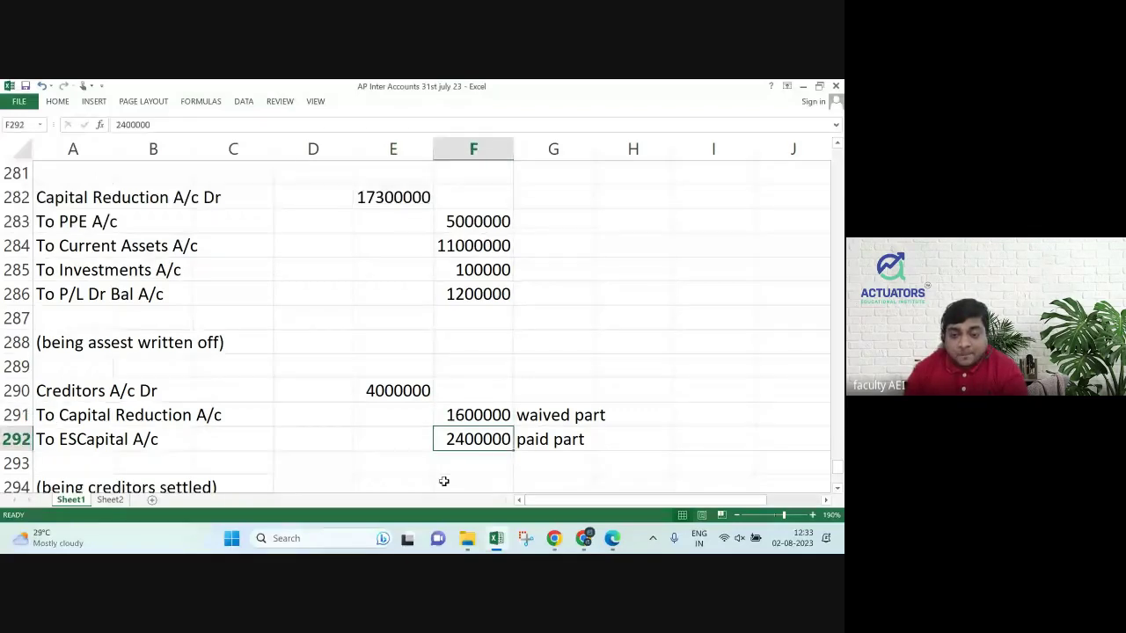
{"action": "key", "text": "Up"}
{"action": "key", "text": "Left"}
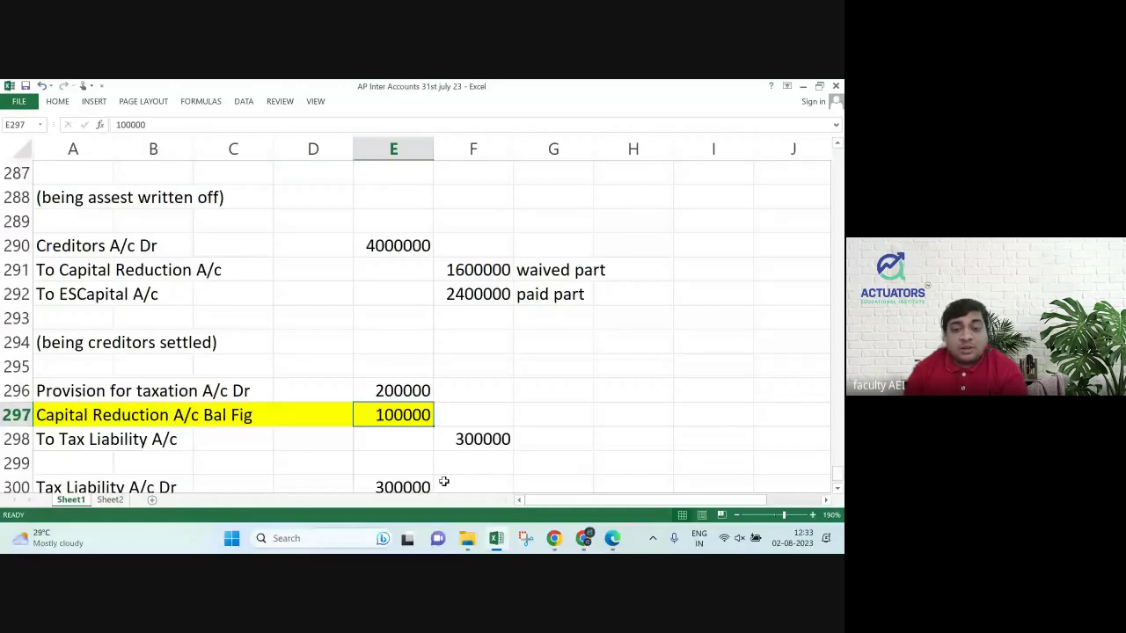
Add the closing entry lines "Capital Reduction A/c Dr" in A303 and "To Capital Reserve A/c" in A304.
{"action": "key", "text": "Down"}
{"action": "key", "text": "Down"}
{"action": "key", "text": "Down"}
{"action": "key", "text": "Down"}
{"action": "key", "text": "Down"}
{"action": "key", "text": "Down"}
{"action": "key", "text": "Left"}
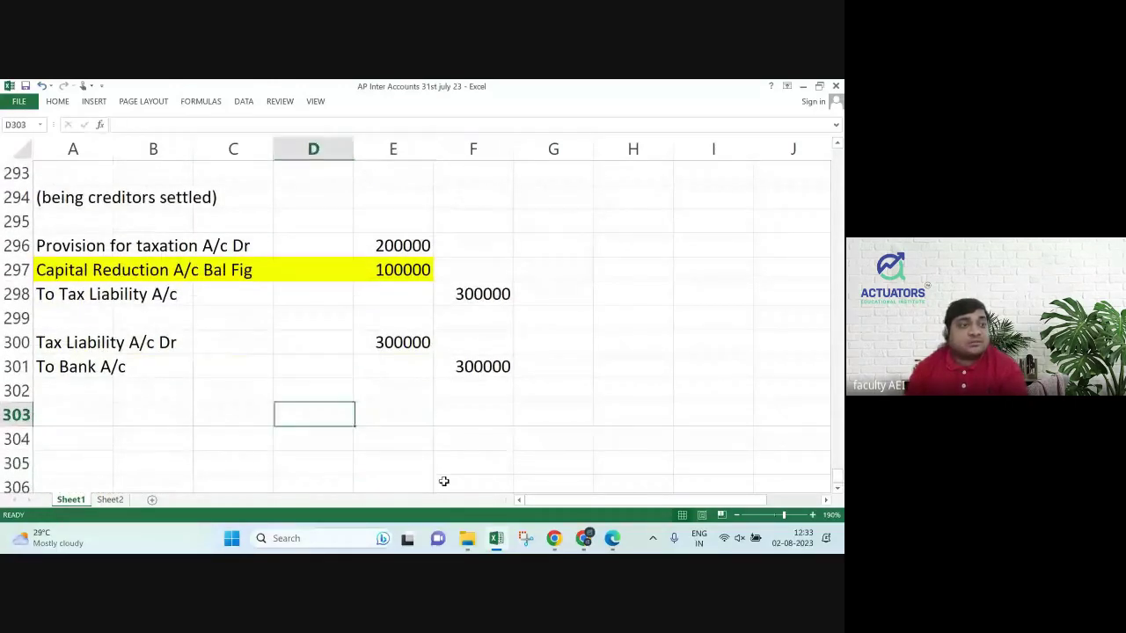
{"action": "key", "text": "Left"}
{"action": "key", "text": "Left"}
{"action": "key", "text": "Left"}
{"action": "type", "text": "Capi"}
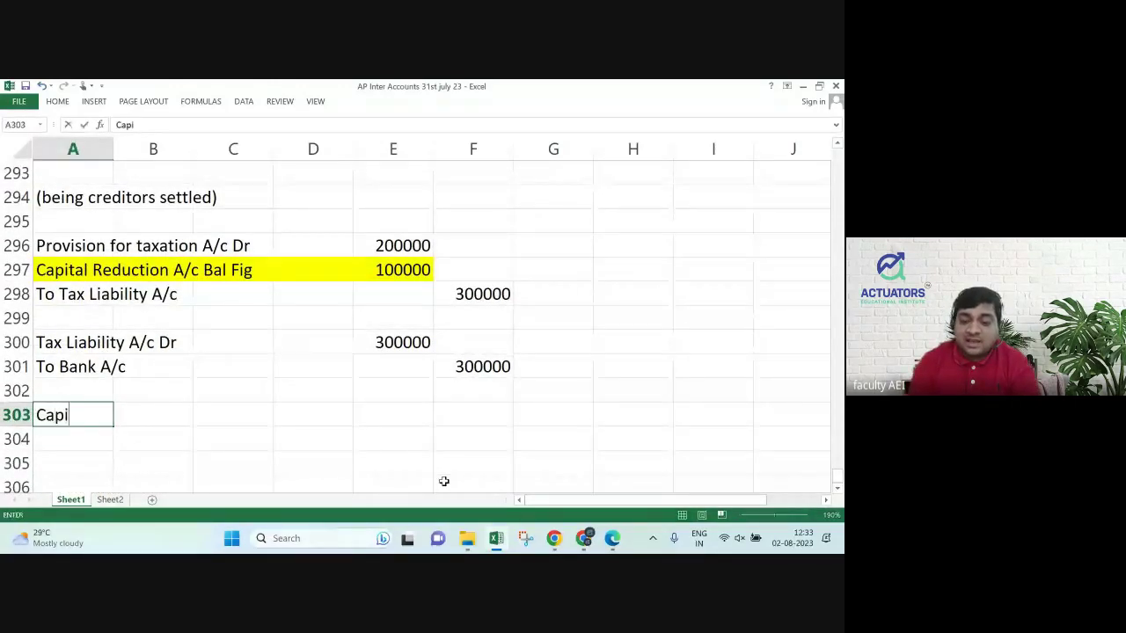
{"action": "type", "text": "tal Redcu"}
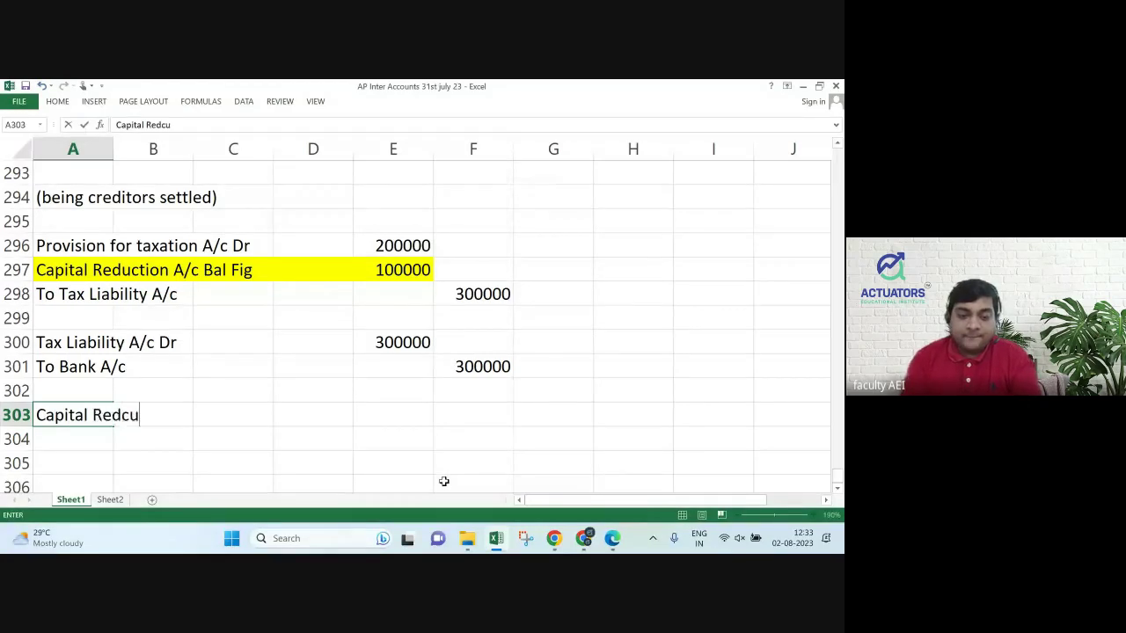
{"action": "key", "text": "BackSpace"}
{"action": "key", "text": "BackSpace"}
{"action": "type", "text": "ucti"}
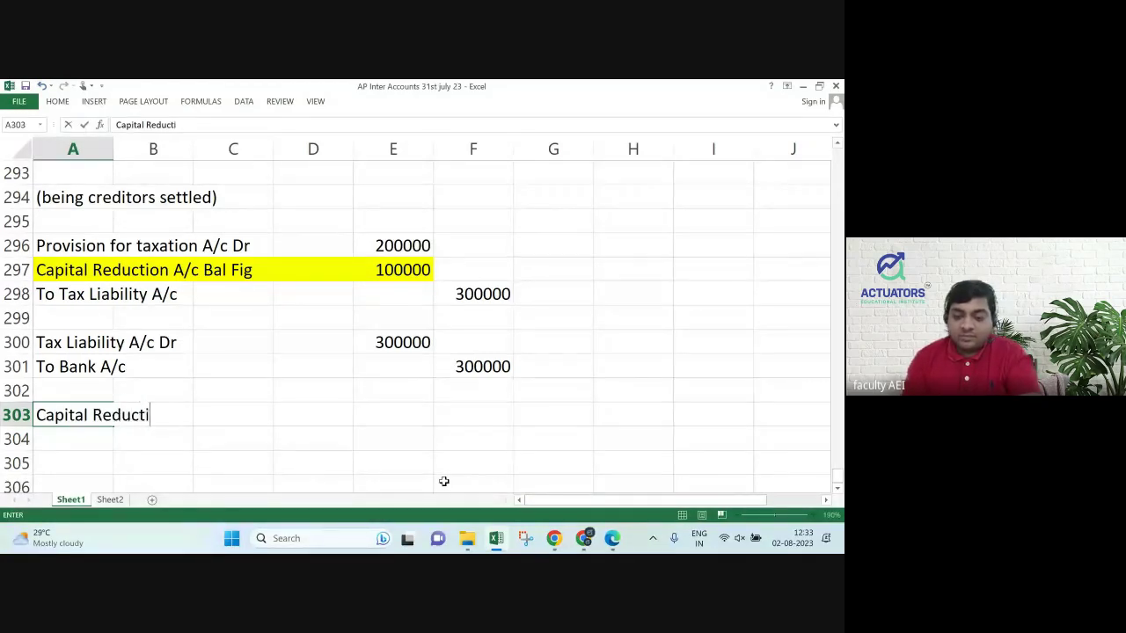
{"action": "type", "text": "on A/c Dr"}
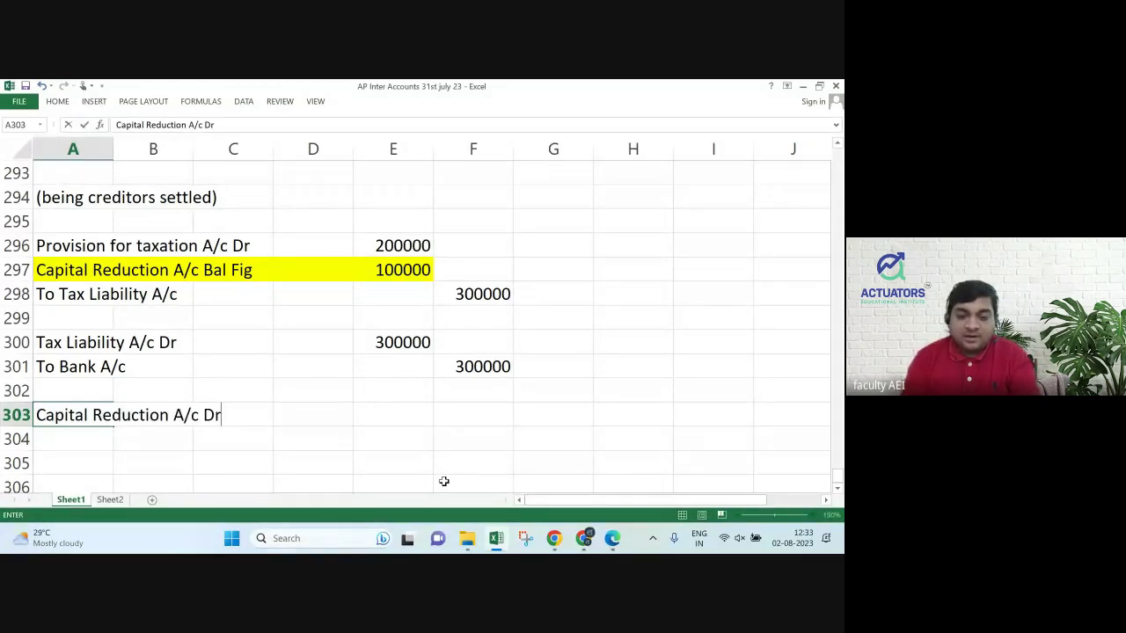
{"action": "key", "text": "Return"}
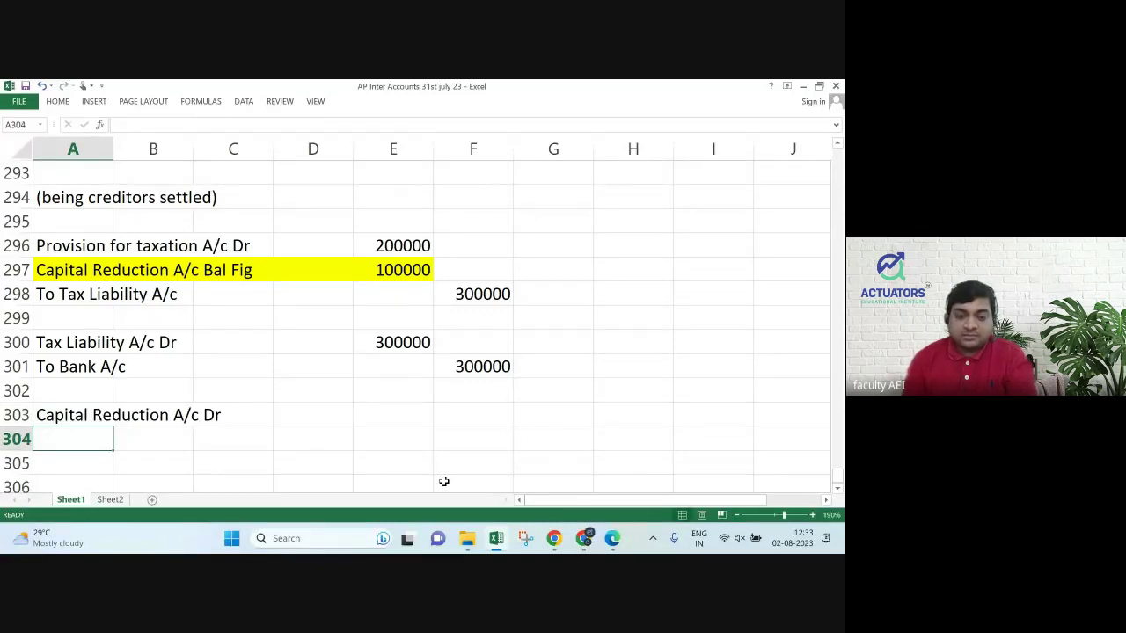
{"action": "type", "text": "To Cap"}
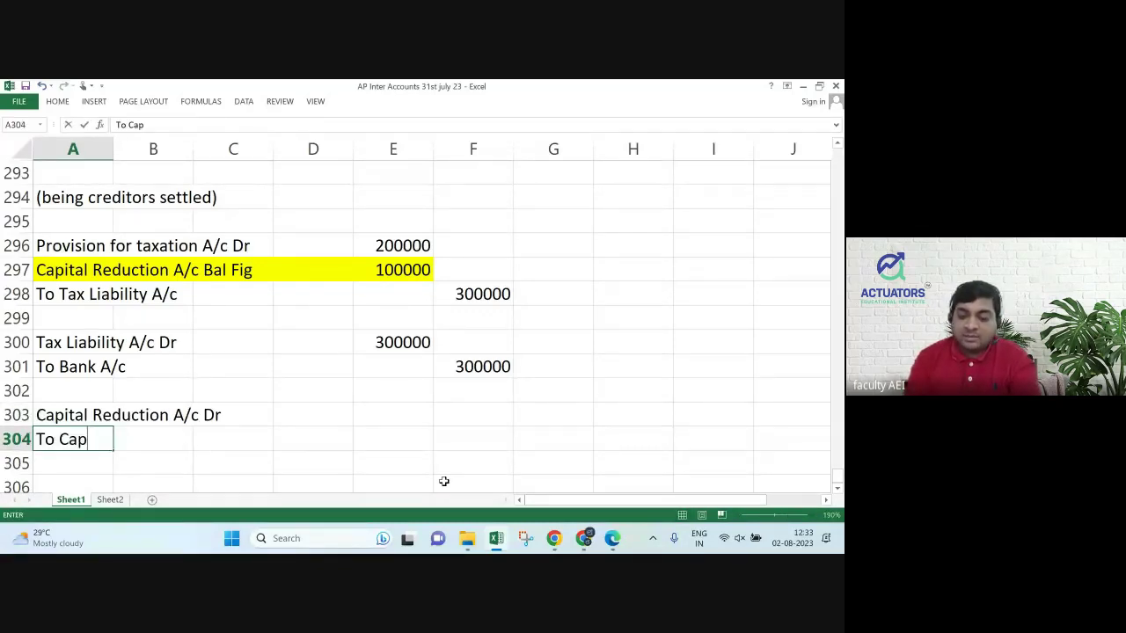
{"action": "type", "text": "ital R"}
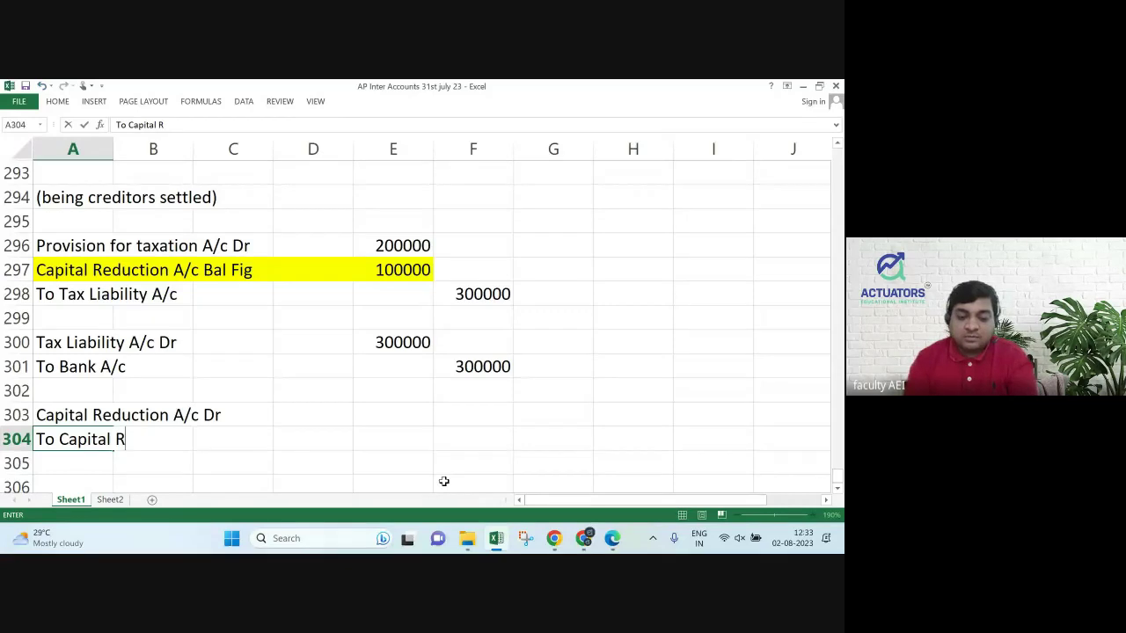
{"action": "type", "text": "eserve A/c"}
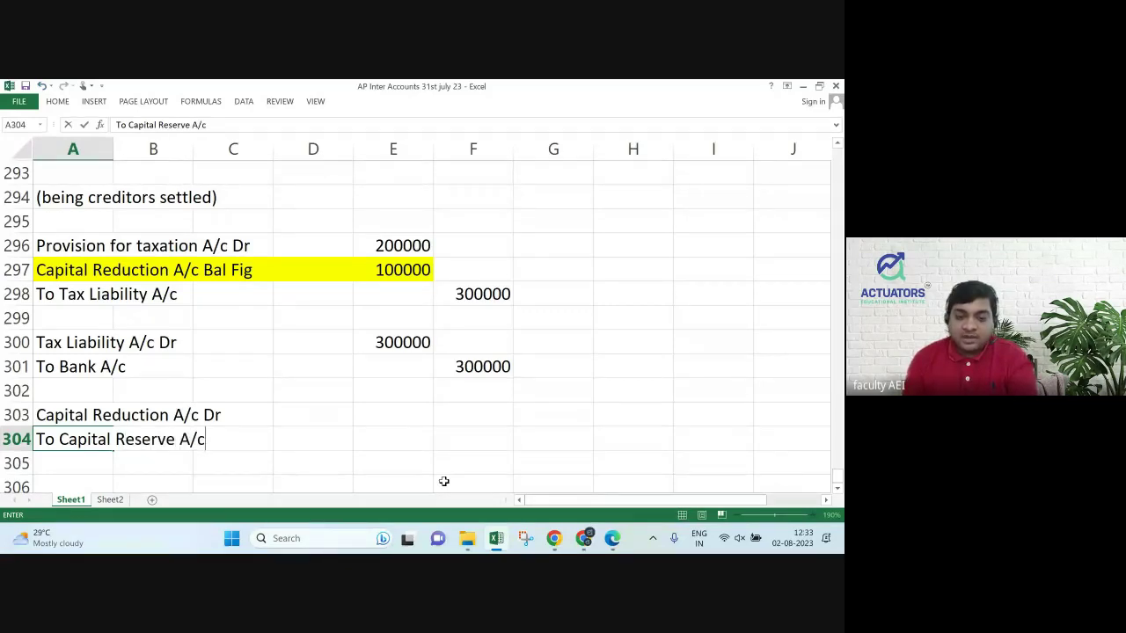
{"action": "key", "text": "Return"}
Enter 2600000 as the Capital Reduction debit in E303 and as the Capital Reserve credit in F304.
{"action": "key", "text": "Up"}
{"action": "key", "text": "Up"}
{"action": "key", "text": "Right"}
{"action": "key", "text": "Right"}
{"action": "key", "text": "Right"}
{"action": "key", "text": "Right"}
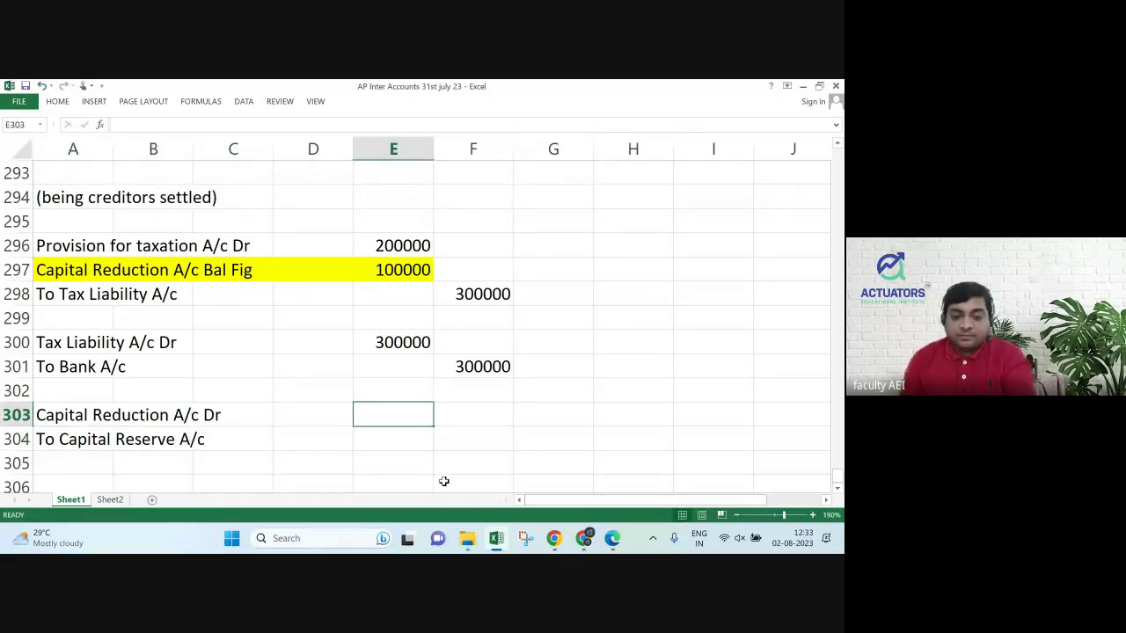
{"action": "type", "text": "2600000"}
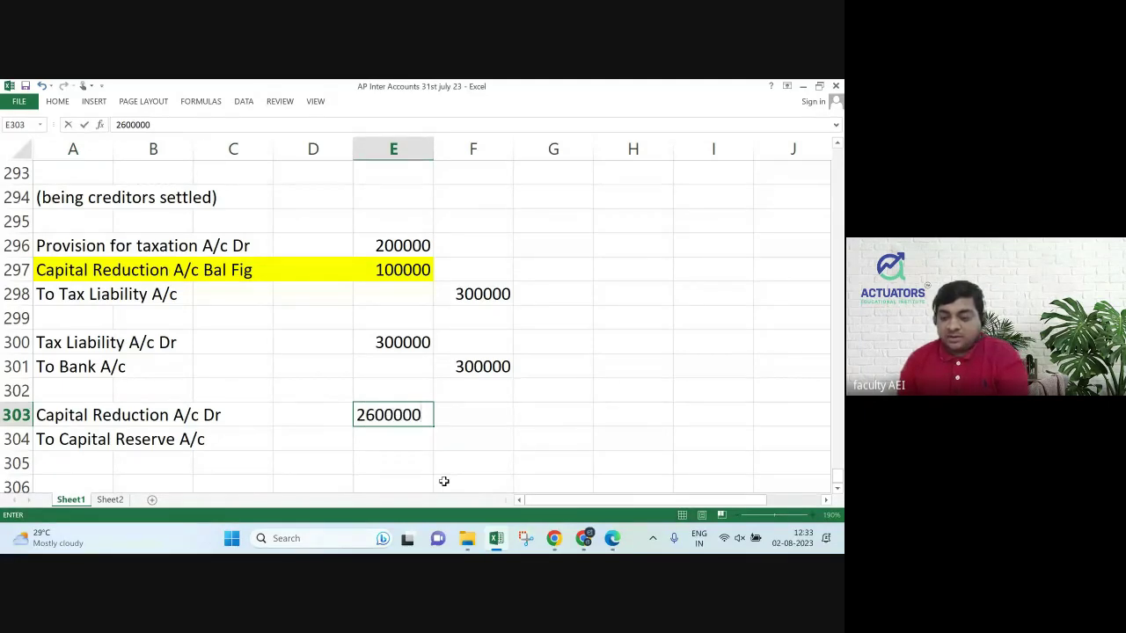
{"action": "key", "text": "Return"}
{"action": "key", "text": "Right"}
{"action": "type", "text": "26"}
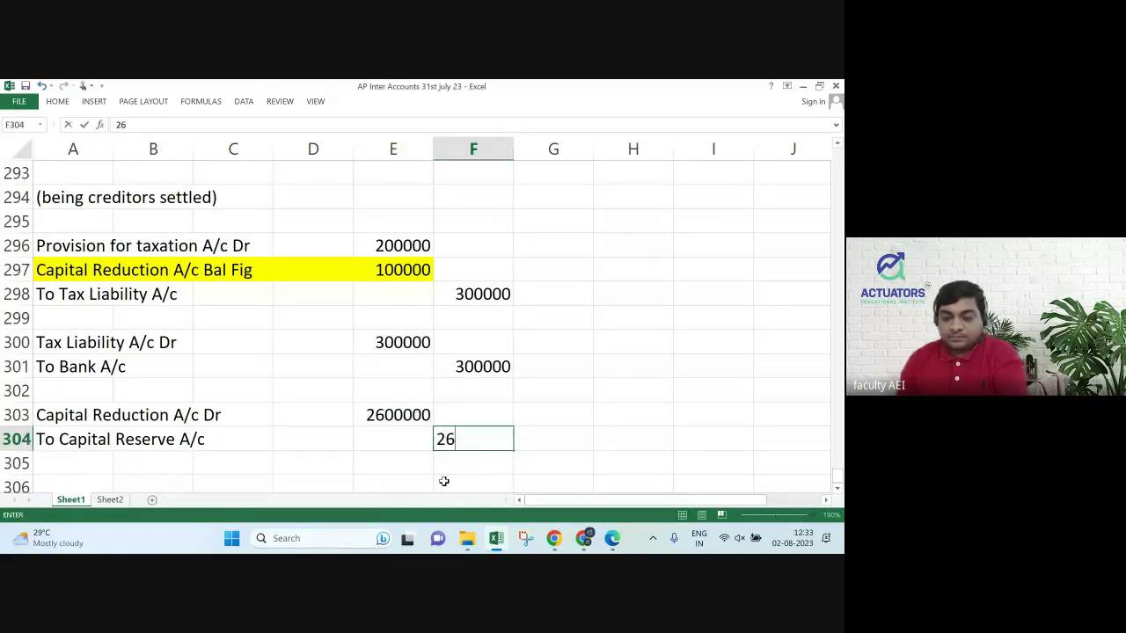
{"action": "type", "text": "00000"}
{"action": "key", "text": "Return"}
Add the narration "(being profit on reconstruction transferred to Capital Reserve)" in A306 below the closing entry.
{"action": "key", "text": "Left"}
{"action": "key", "text": "Left"}
{"action": "key", "text": "Left"}
{"action": "key", "text": "Left"}
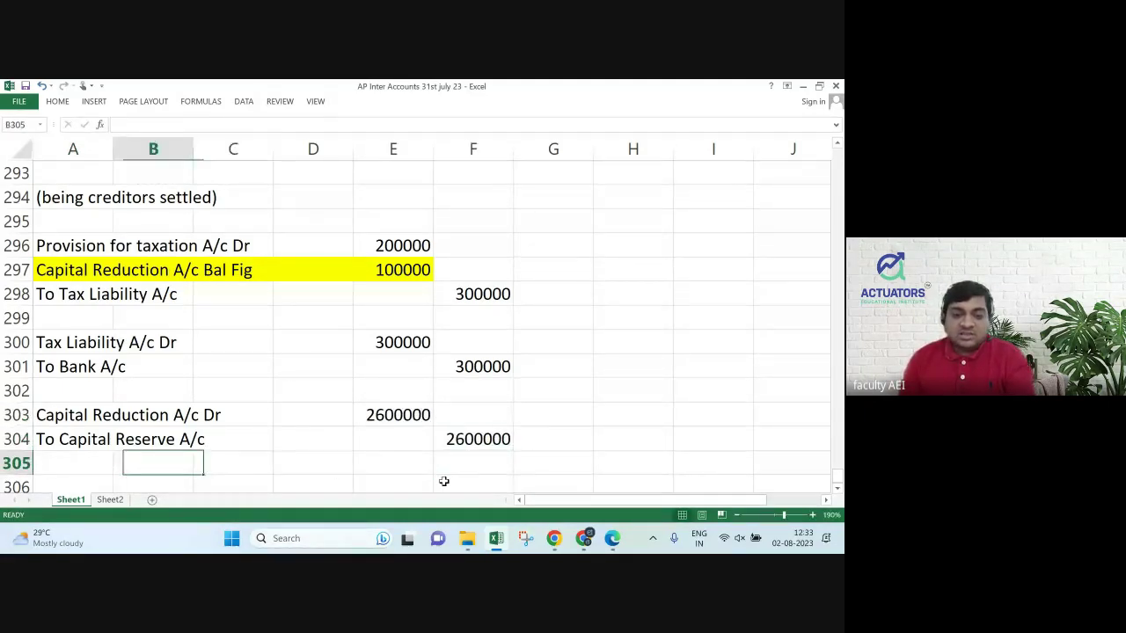
{"action": "key", "text": "Left"}
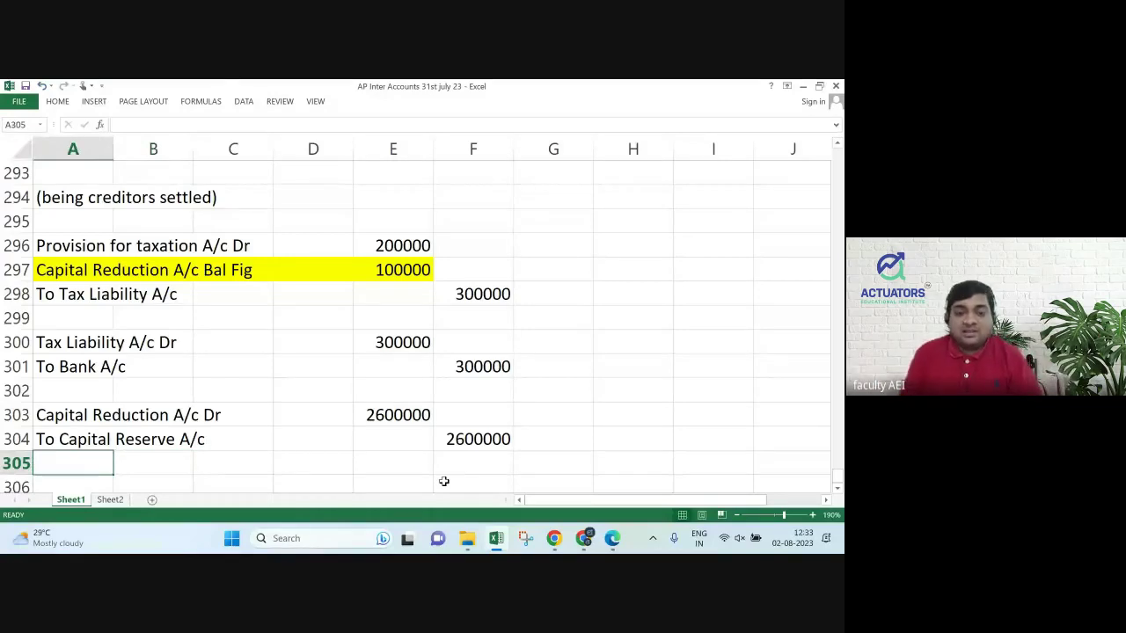
{"action": "key", "text": "Down"}
{"action": "type", "text": "(b"}
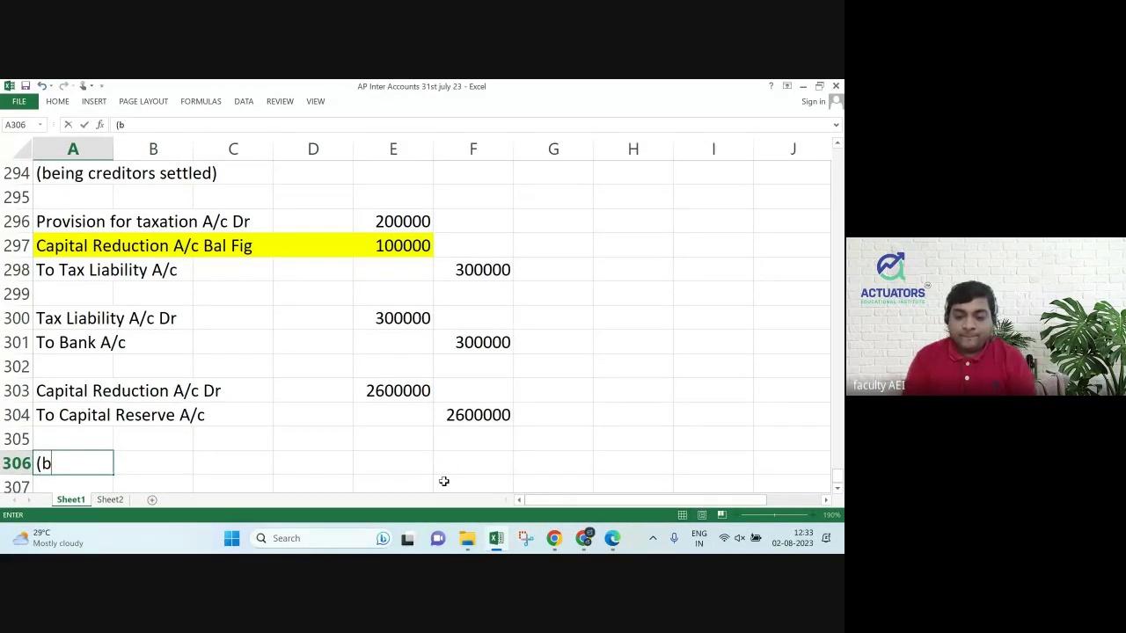
{"action": "type", "text": "eing profi"}
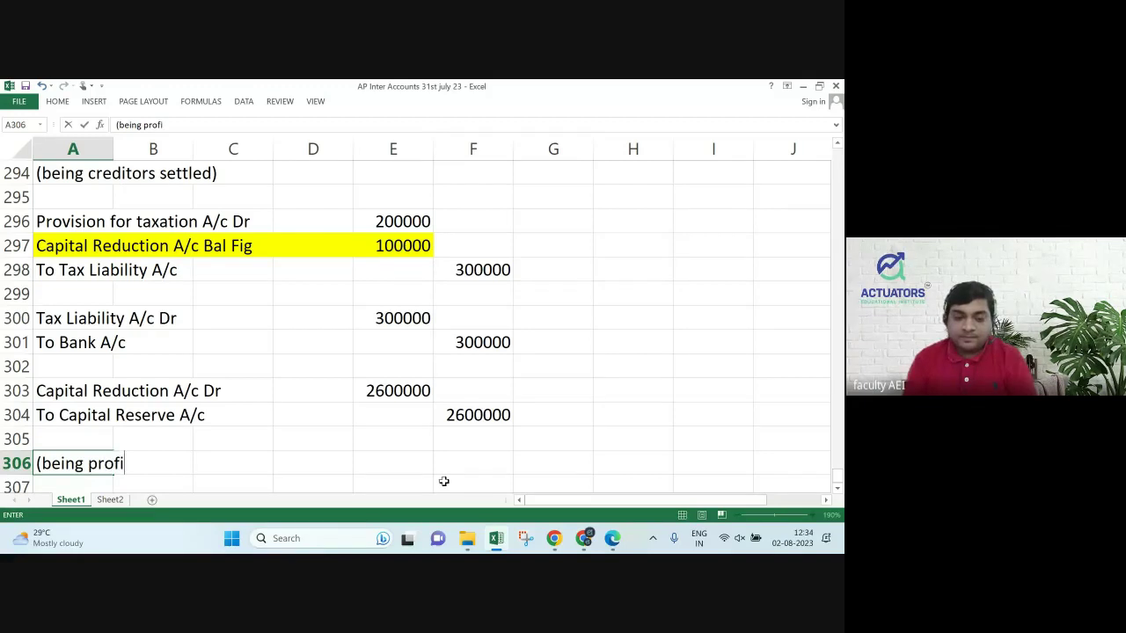
{"action": "type", "text": "t on reco"}
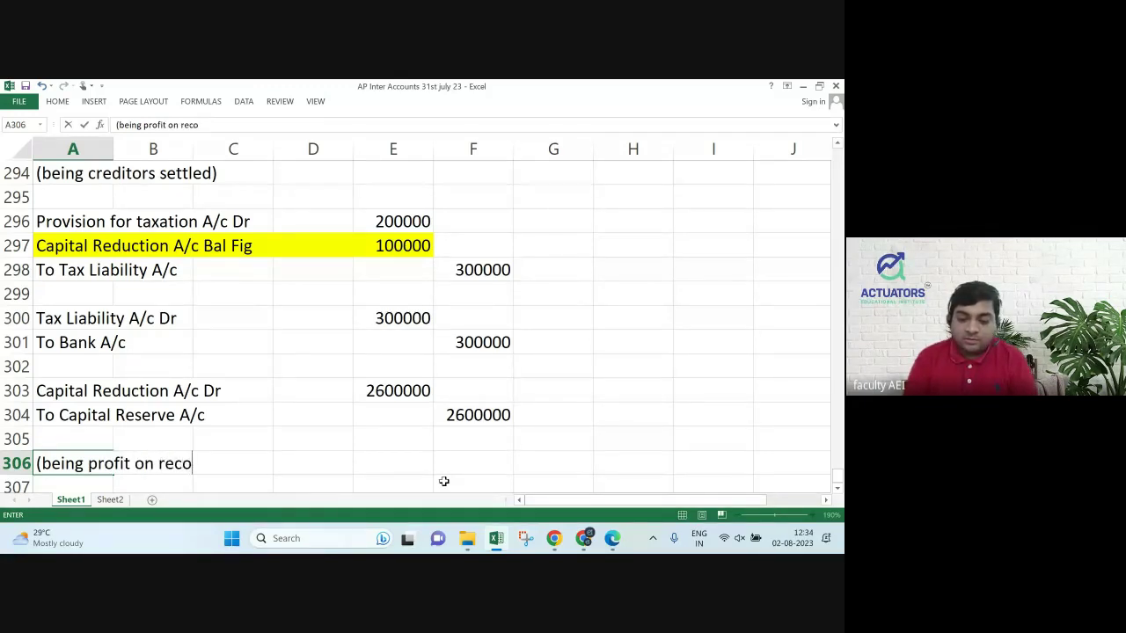
{"action": "type", "text": "nstruc"}
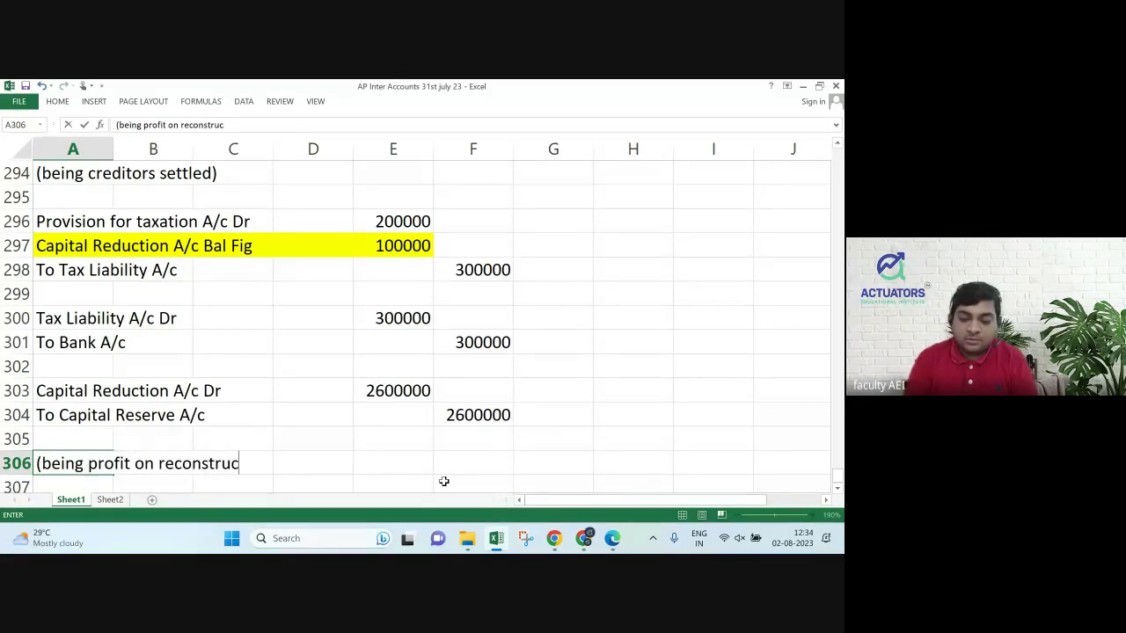
{"action": "type", "text": "tion t"}
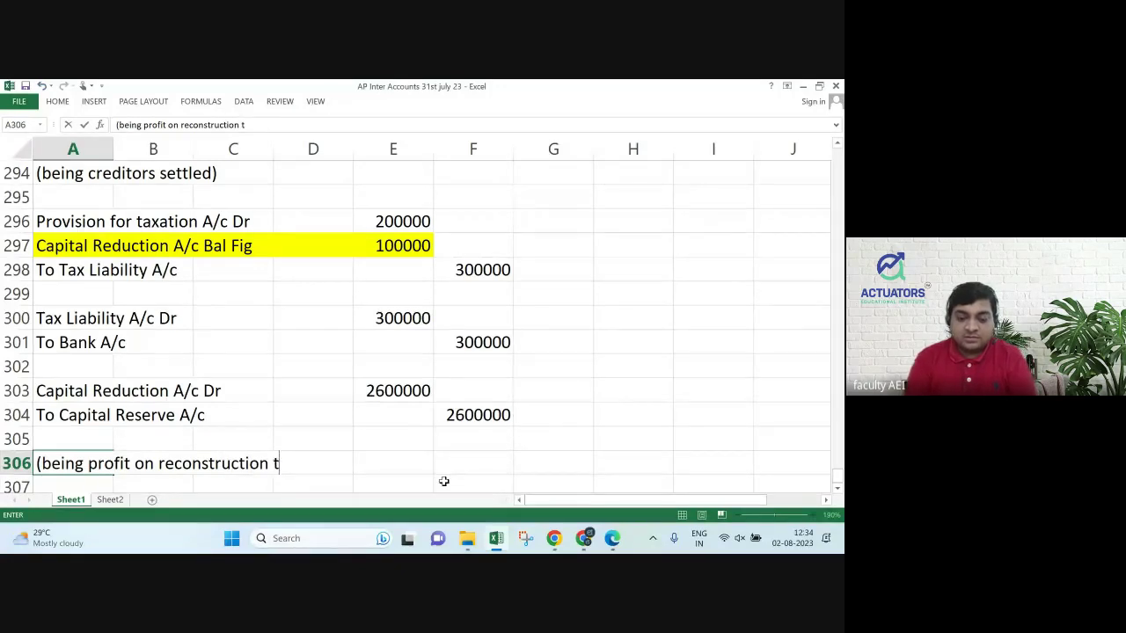
{"action": "type", "text": "rasn"}
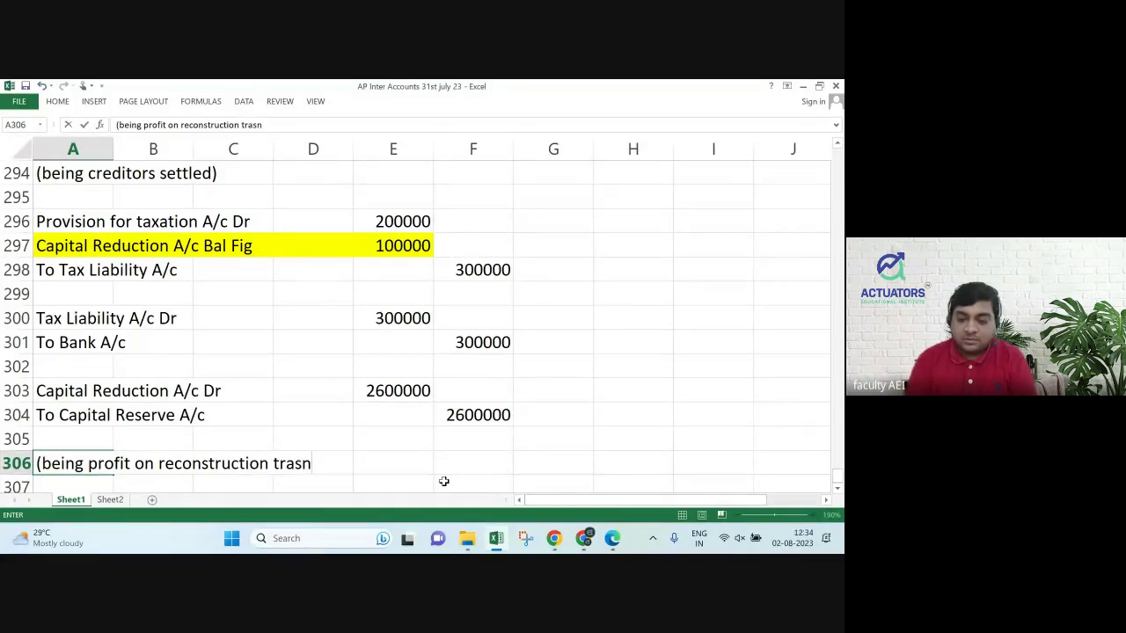
{"action": "key", "text": "BackSpace"}
{"action": "key", "text": "BackSpace"}
{"action": "type", "text": "nsferre"}
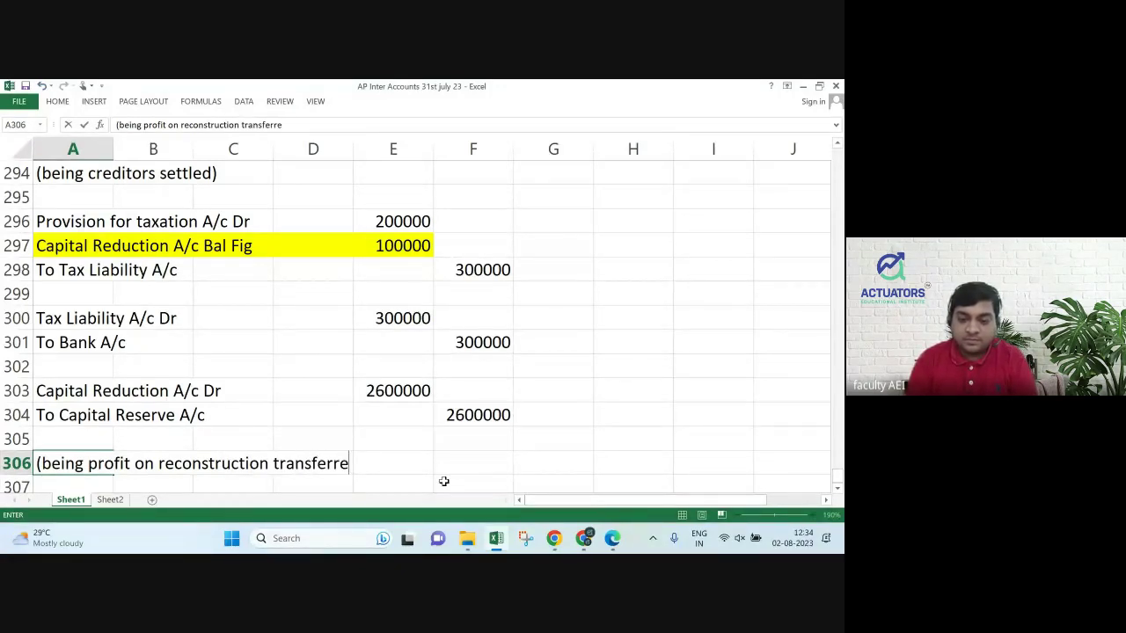
{"action": "type", "text": "d to Capi"}
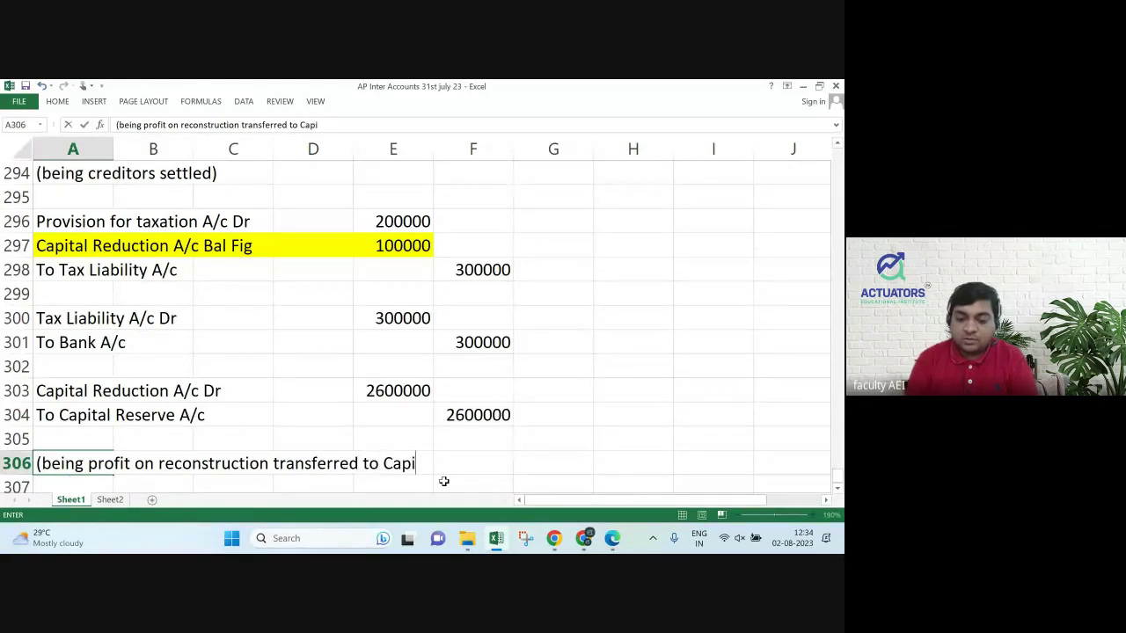
{"action": "type", "text": "tal Rese"}
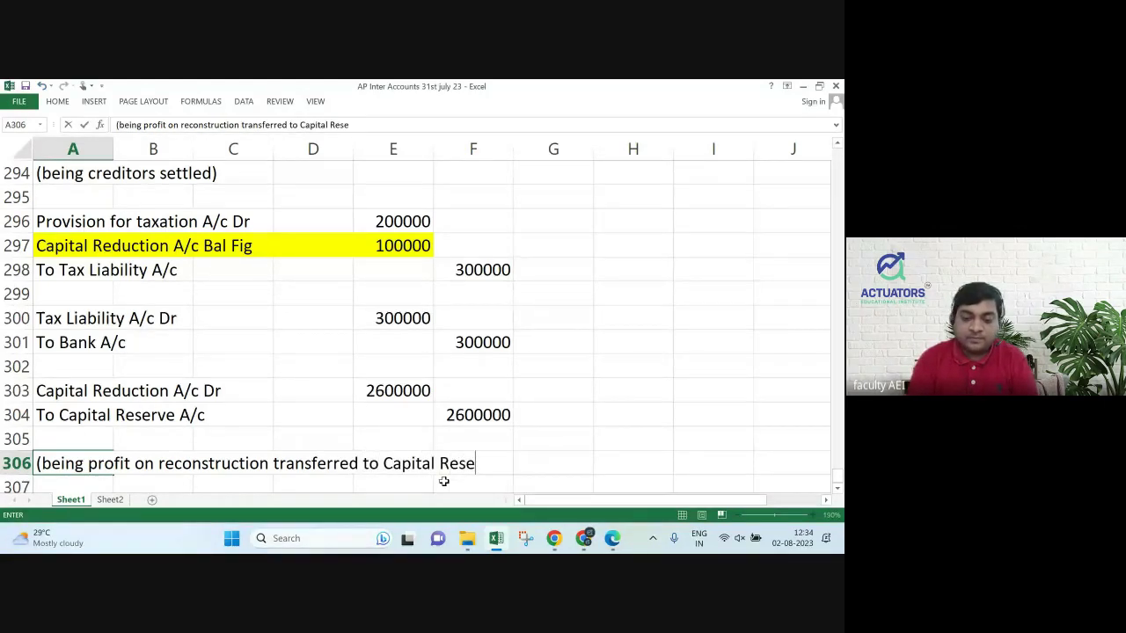
{"action": "type", "text": "rve)"}
{"action": "key", "text": "Return"}
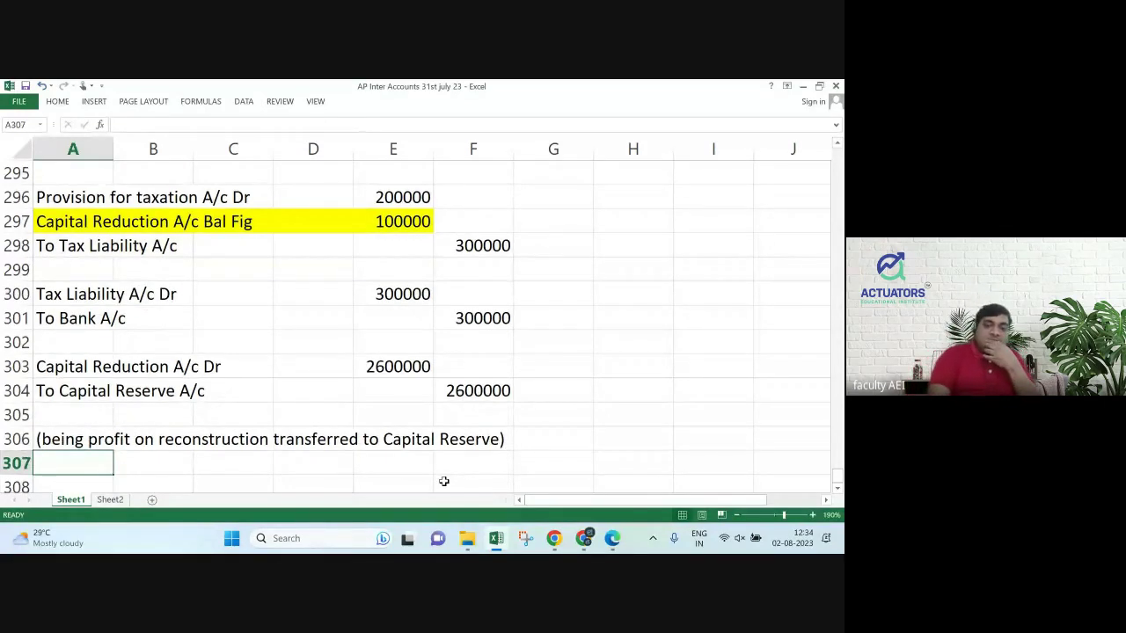
Add a side note beside the closing entry: "Transfer Entry of Cr Bal in Capital" in G303 and "reduction A/c" in G304.
{"action": "key", "text": "Up"}
{"action": "key", "text": "Up"}
{"action": "key", "text": "Up"}
{"action": "key", "text": "Up"}
{"action": "key", "text": "Down"}
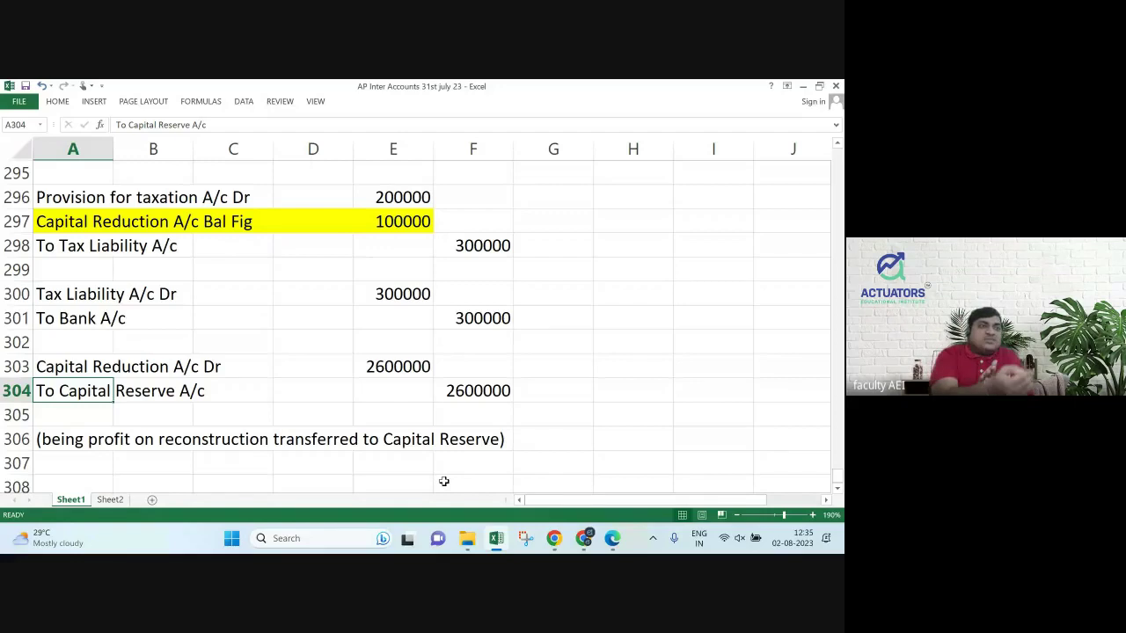
{"action": "key", "text": "Up"}
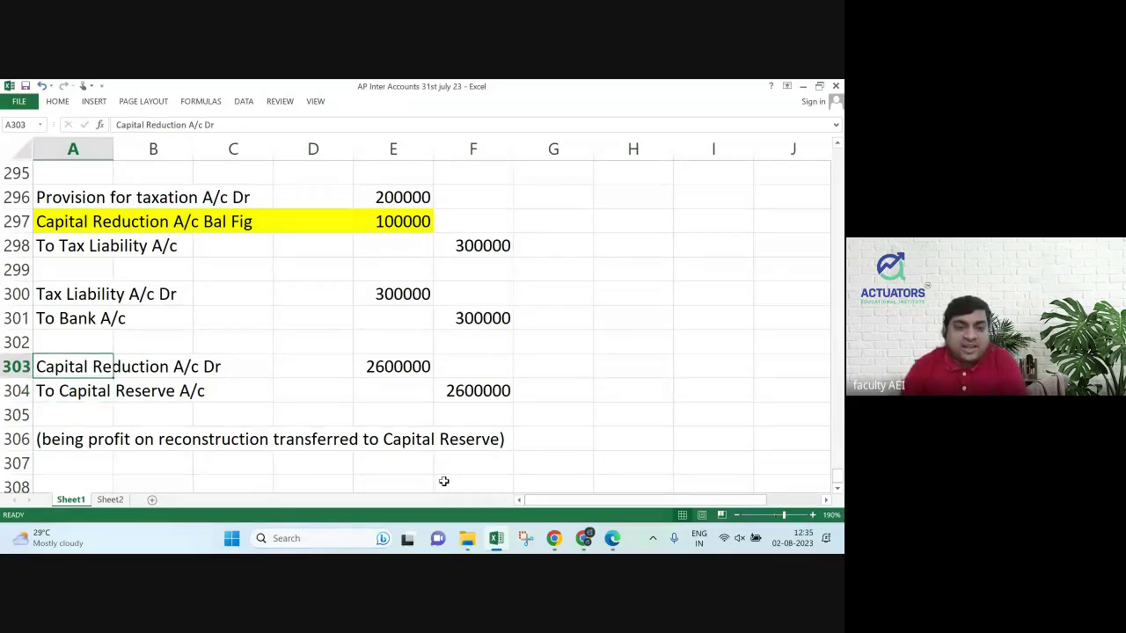
{"action": "key", "text": "Right"}
{"action": "key", "text": "Right"}
{"action": "key", "text": "Right"}
{"action": "key", "text": "Right"}
{"action": "key", "text": "Right"}
{"action": "key", "text": "Right"}
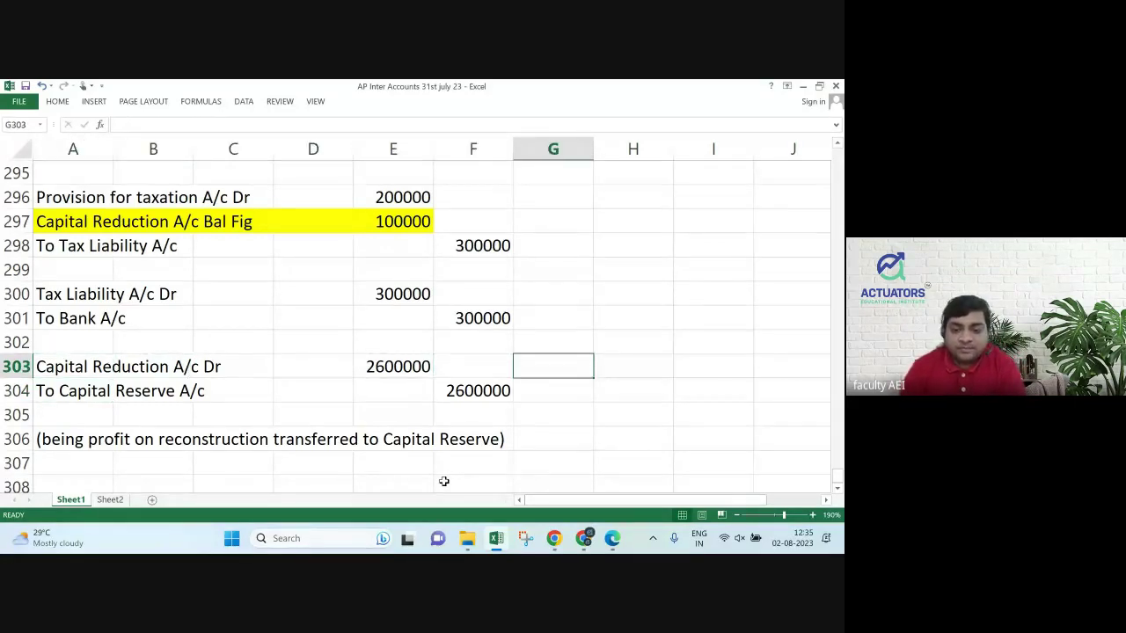
{"action": "type", "text": "Transefr"}
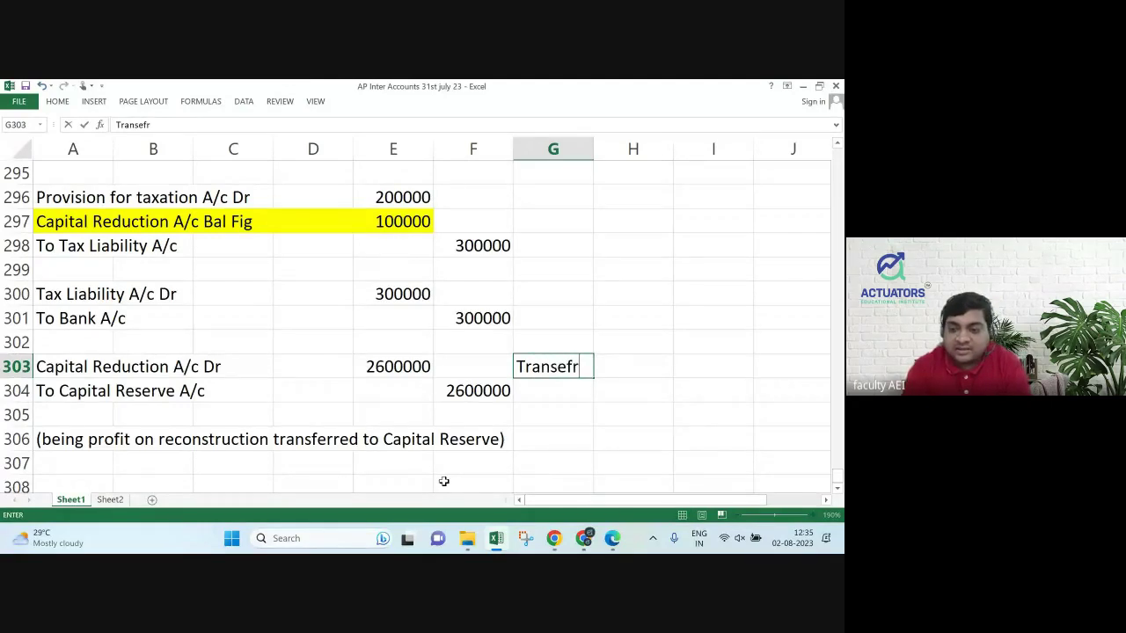
{"action": "key", "text": "BackSpace"}
{"action": "key", "text": "BackSpace"}
{"action": "key", "text": "BackSpace"}
{"action": "type", "text": "f"}
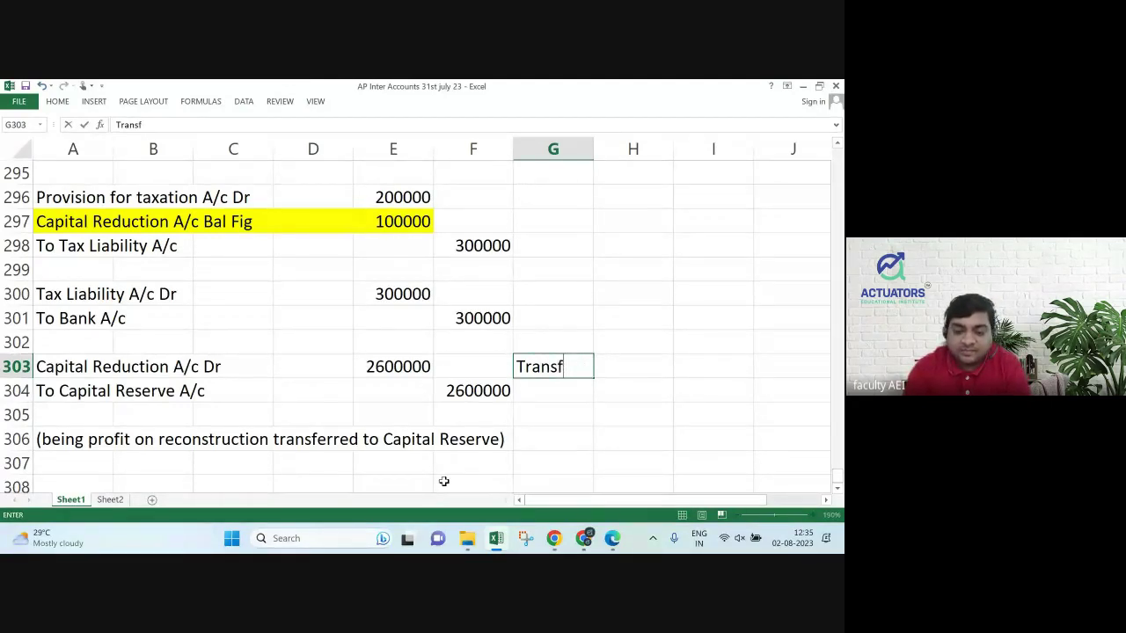
{"action": "type", "text": "er Eb"}
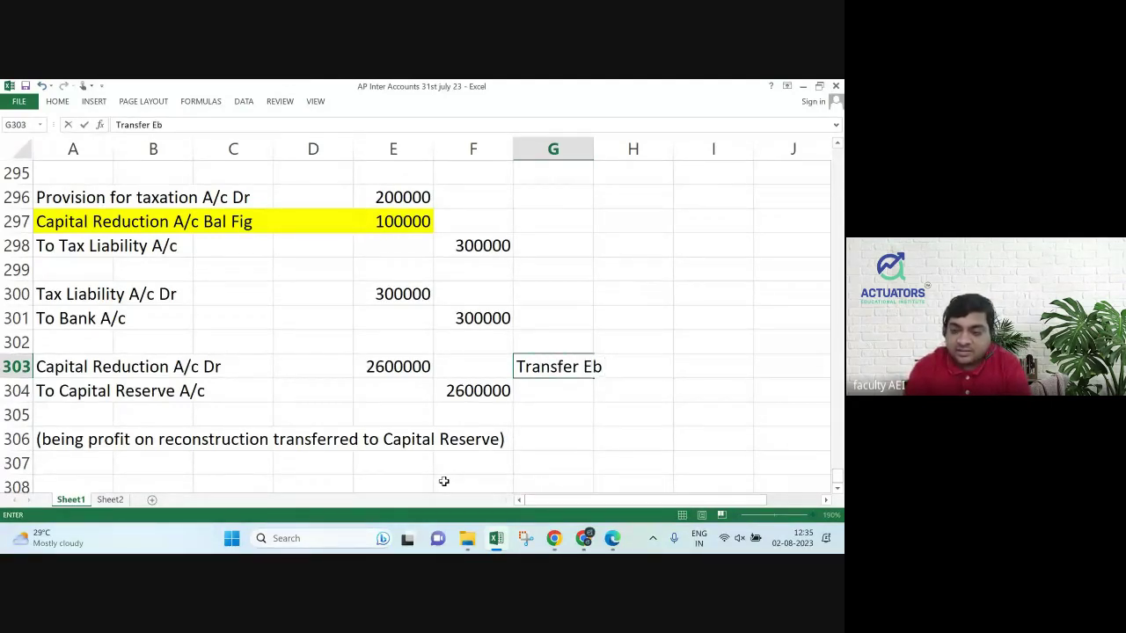
{"action": "key", "text": "BackSpace"}
{"action": "type", "text": "ntry"}
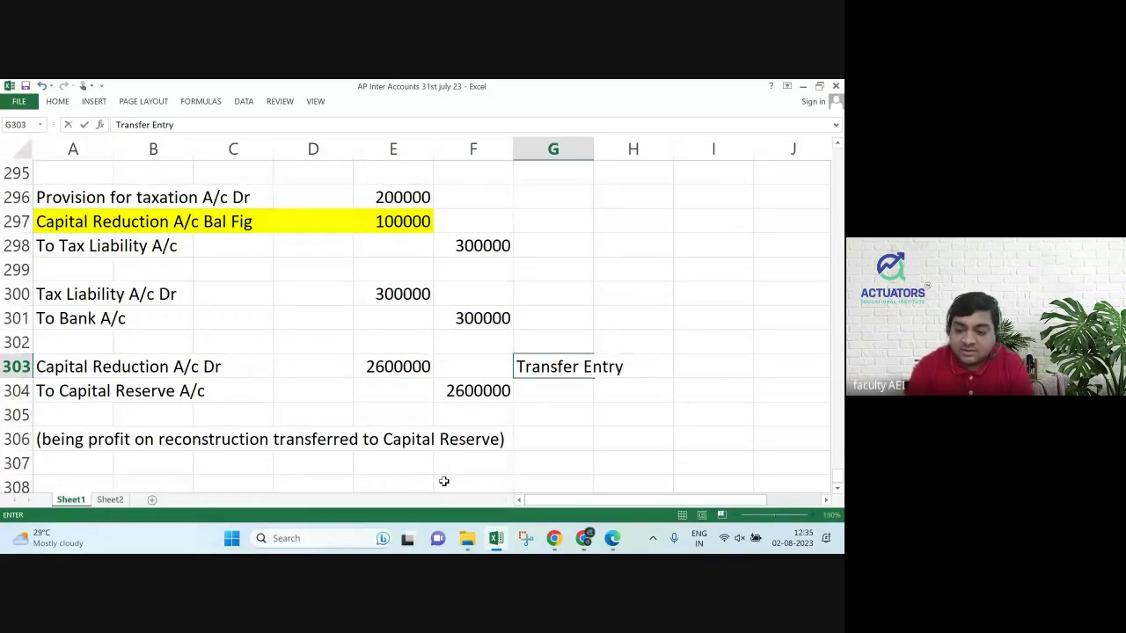
{"action": "type", "text": " of Cr Bal"}
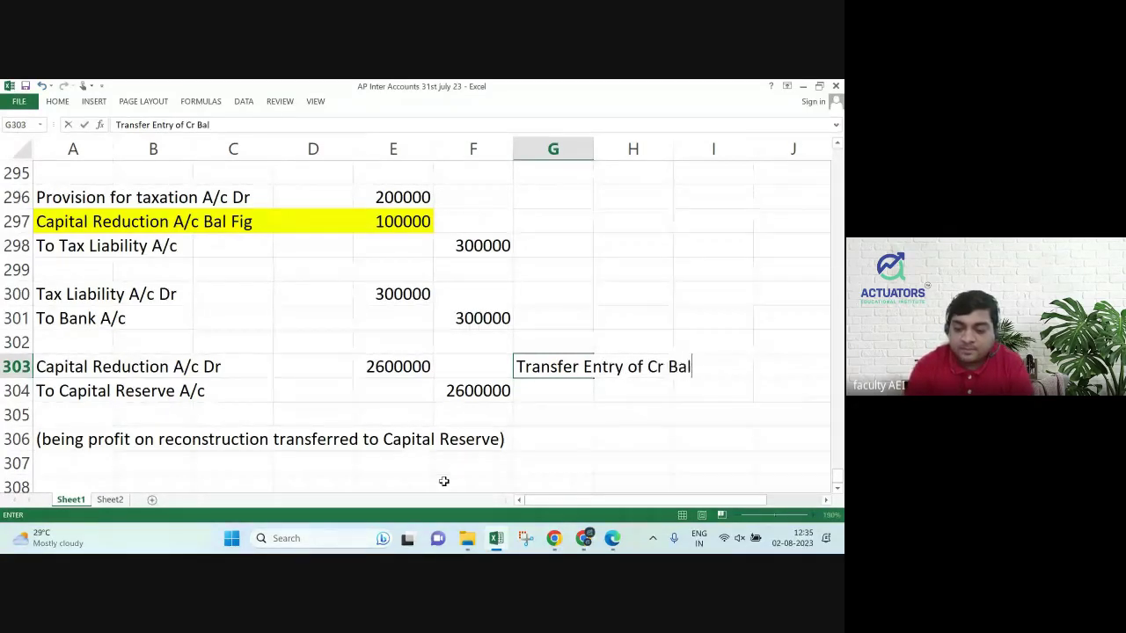
{"action": "type", "text": " in CApi"}
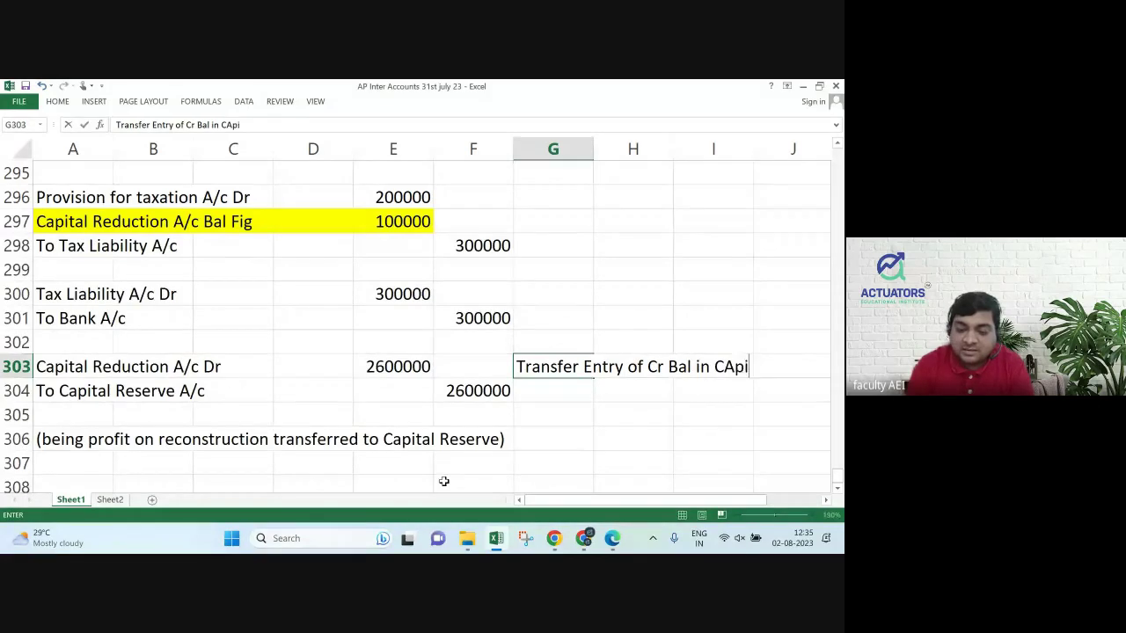
{"action": "type", "text": "tal"}
{"action": "key", "text": "Return"}
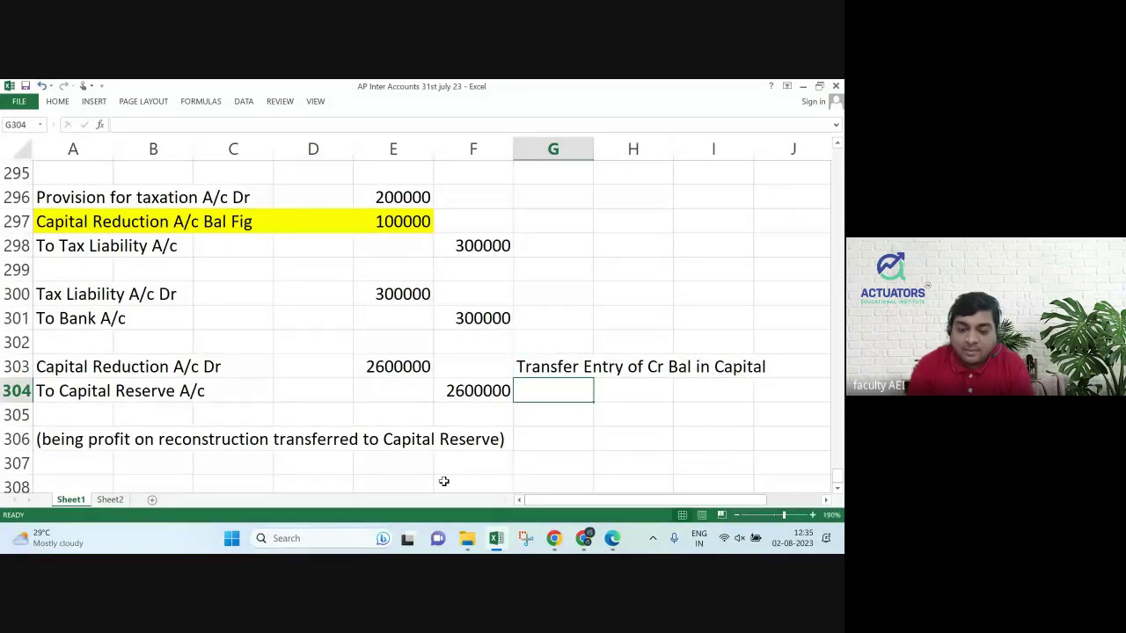
{"action": "type", "text": "reduction A/c"}
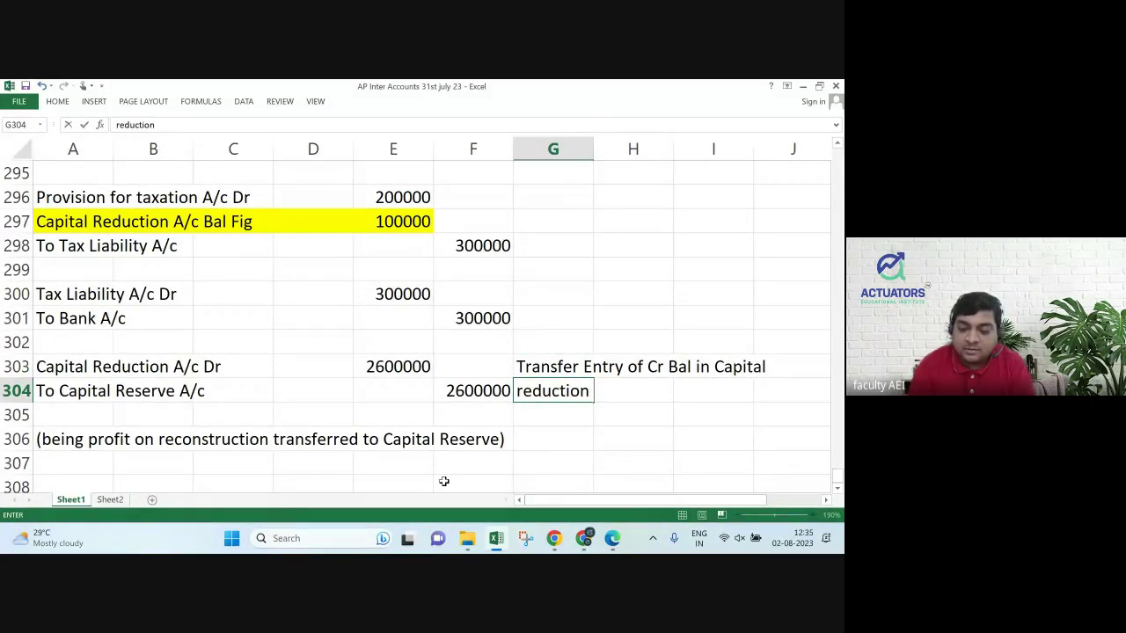
{"action": "key", "text": "Return"}
Make the side note in G303:G304 bold and underlined.
{"action": "key", "text": "Up"}
{"action": "key", "text": "Up"}
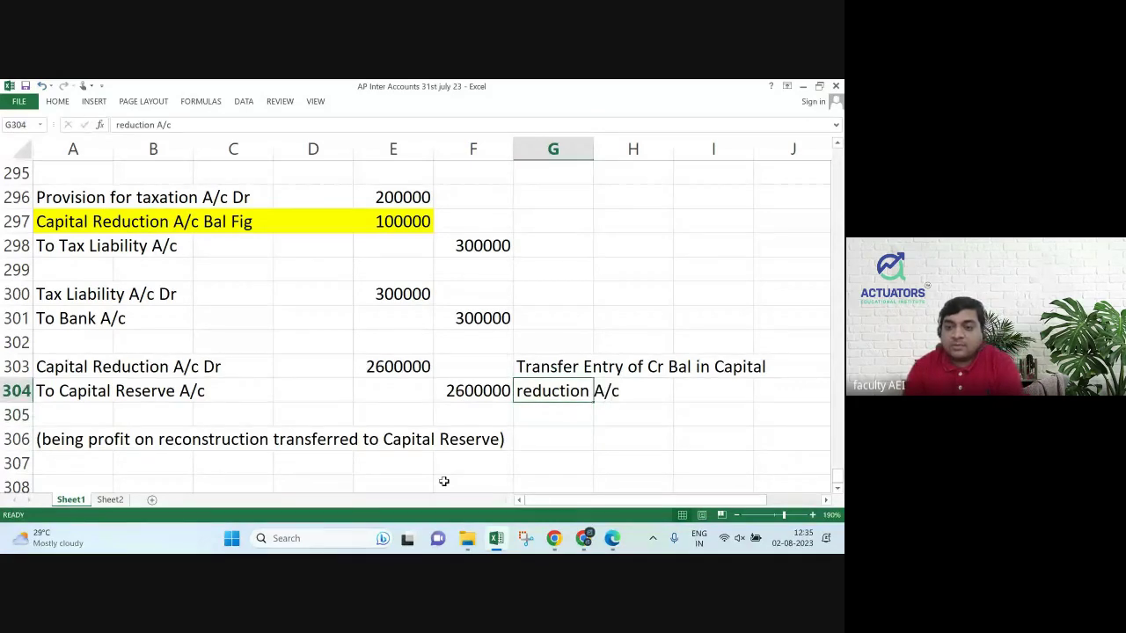
{"action": "key", "text": "shift+Down"}
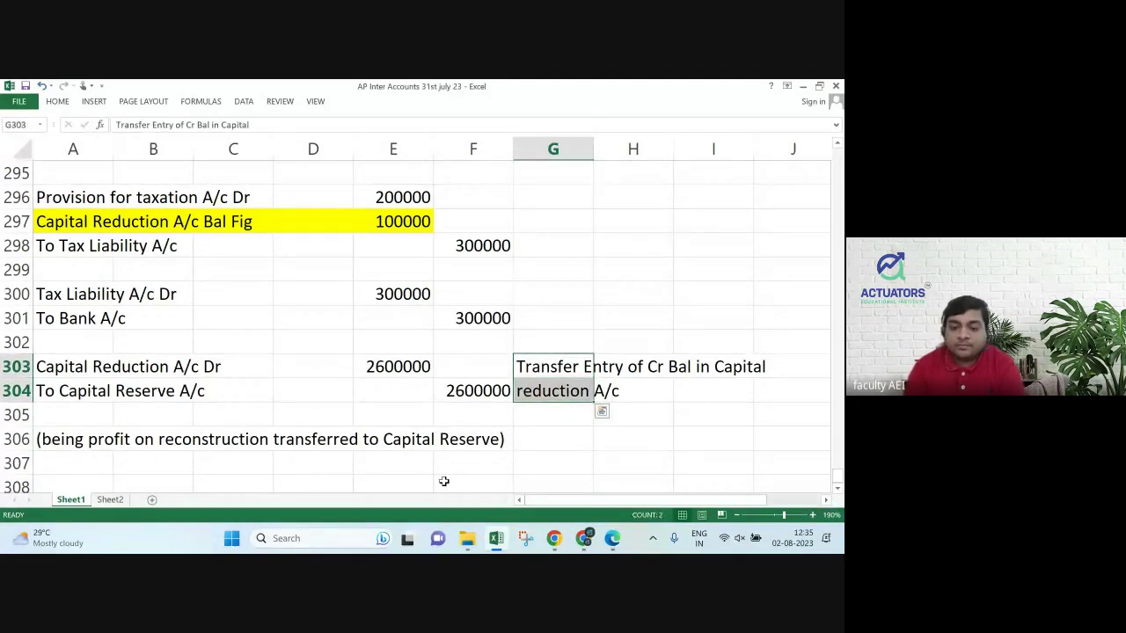
{"action": "key", "text": "ctrl+b"}
{"action": "key", "text": "ctrl+u"}
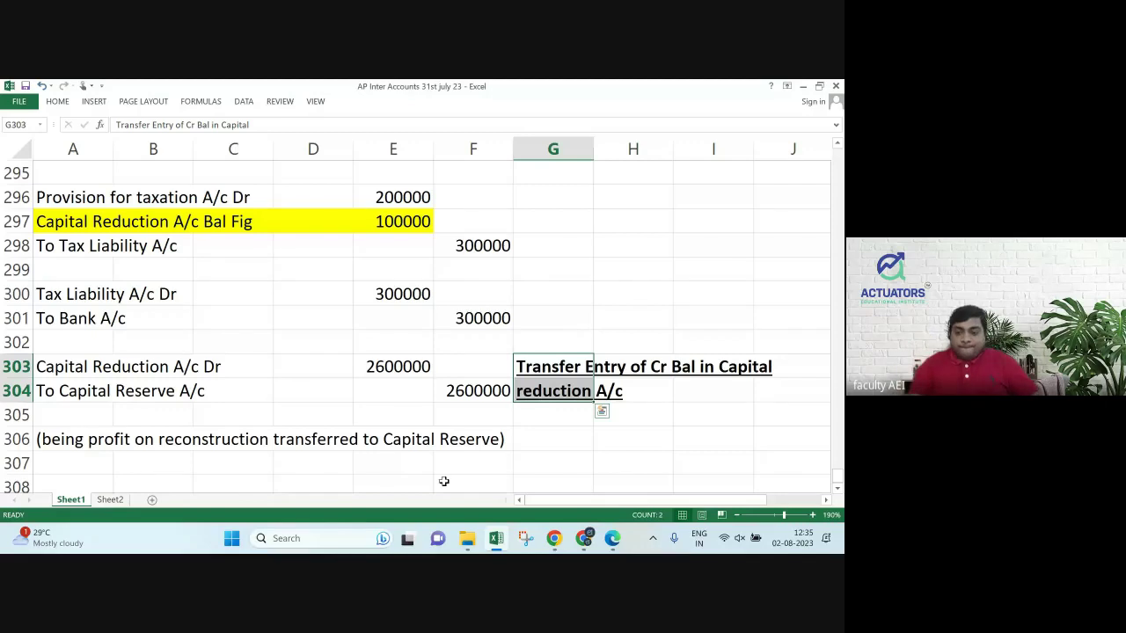
{"action": "key", "text": "Down"}
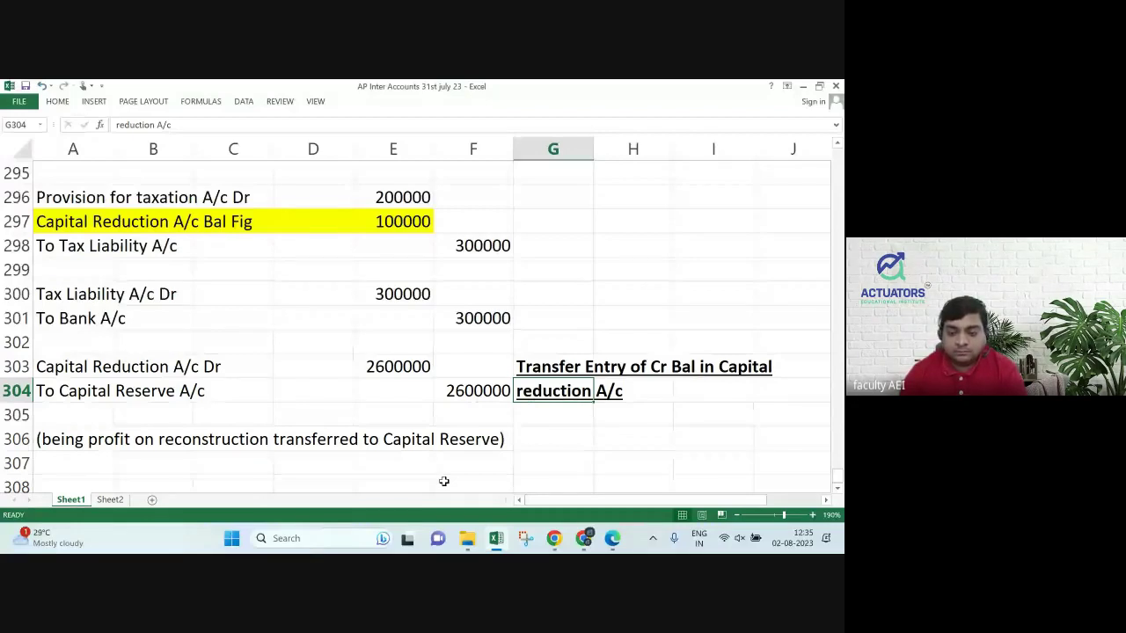
{"action": "key", "text": "Down"}
{"action": "key", "text": "Down"}
{"action": "key", "text": "Down"}
{"action": "key", "text": "Down"}
{"action": "key", "text": "Down"}
{"action": "key", "text": "Down"}
{"action": "key", "text": "Down"}
{"action": "key", "text": "Down"}
{"action": "key", "text": "Down"}
{"action": "key", "text": "Down"}
{"action": "key", "text": "Down"}
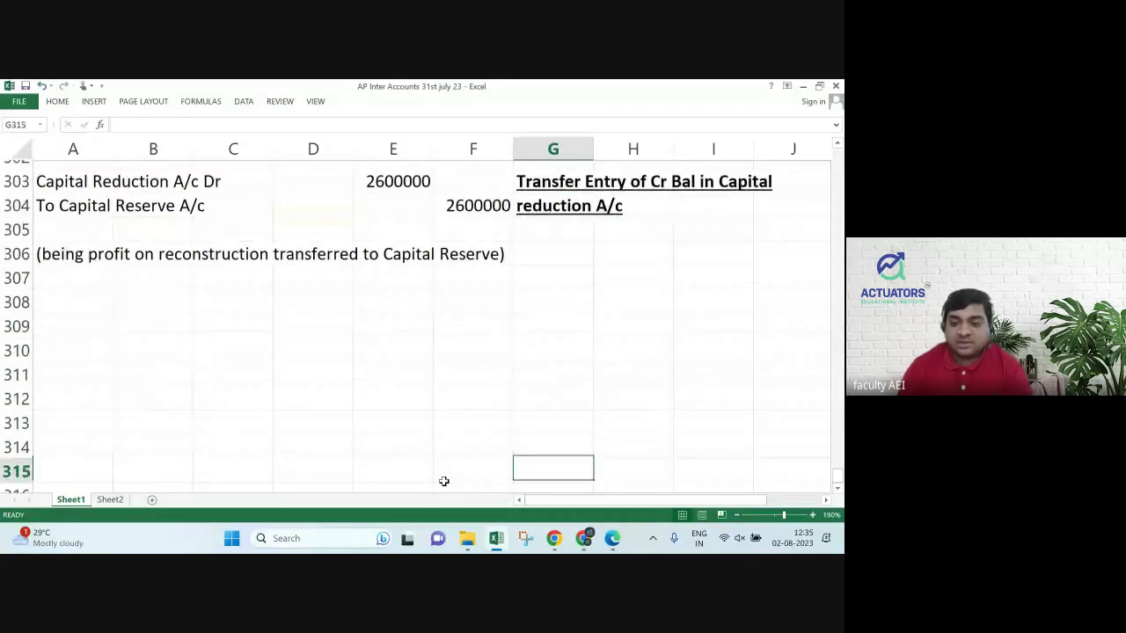
{"action": "key", "text": "Up"}
{"action": "key", "text": "Up"}
{"action": "key", "text": "Up"}
{"action": "key", "text": "Up"}
{"action": "key", "text": "Up"}
{"action": "key", "text": "Up"}
{"action": "key", "text": "Up"}
{"action": "key", "text": "Left"}
{"action": "key", "text": "Left"}
{"action": "key", "text": "Left"}
{"action": "key", "text": "Left"}
{"action": "key", "text": "Left"}
{"action": "key", "text": "Left"}
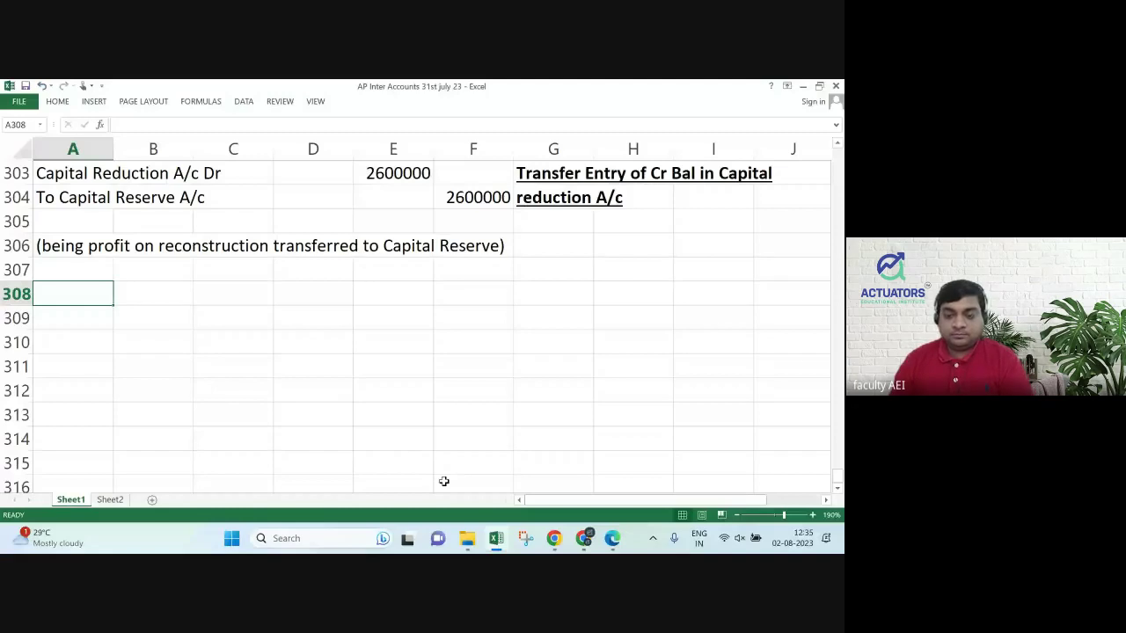
{"action": "key", "text": "Up"}
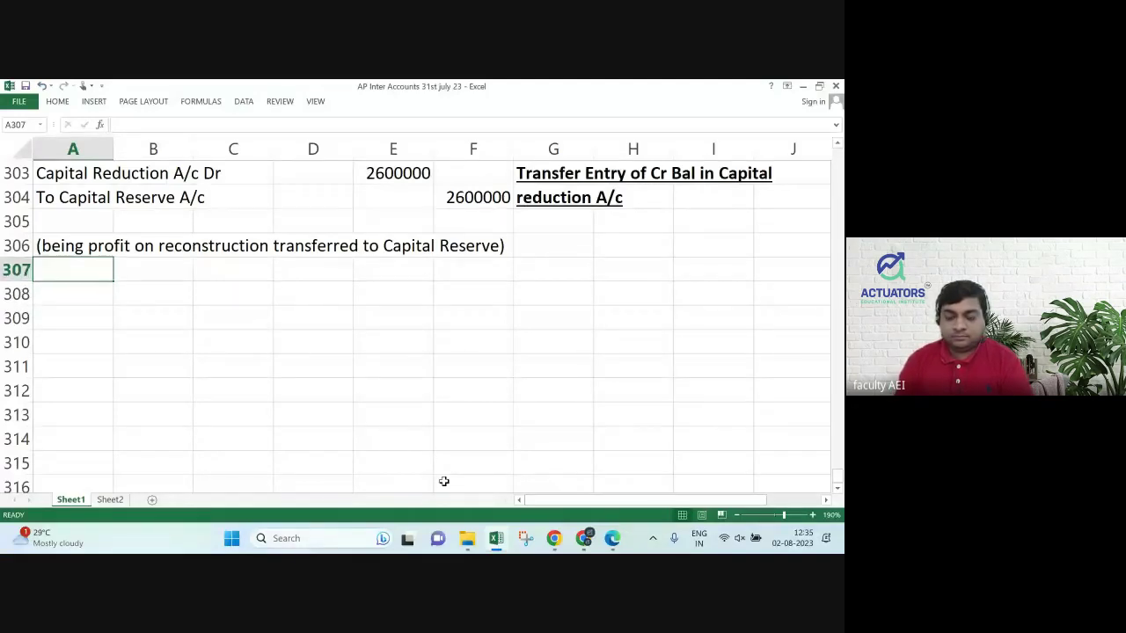
Copy the earlier Rebuilt Ltd (And Reduced) balance sheet together with its notes, range A233:K258.
{"action": "key", "text": "Page_Up"}
{"action": "key", "text": "Page_Up"}
{"action": "key", "text": "Page_Up"}
{"action": "key", "text": "Page_Up"}
{"action": "key", "text": "Up"}
{"action": "key", "text": "Up"}
{"action": "key", "text": "Up"}
{"action": "key", "text": "Up"}
{"action": "key", "text": "Up"}
{"action": "key", "text": "Up"}
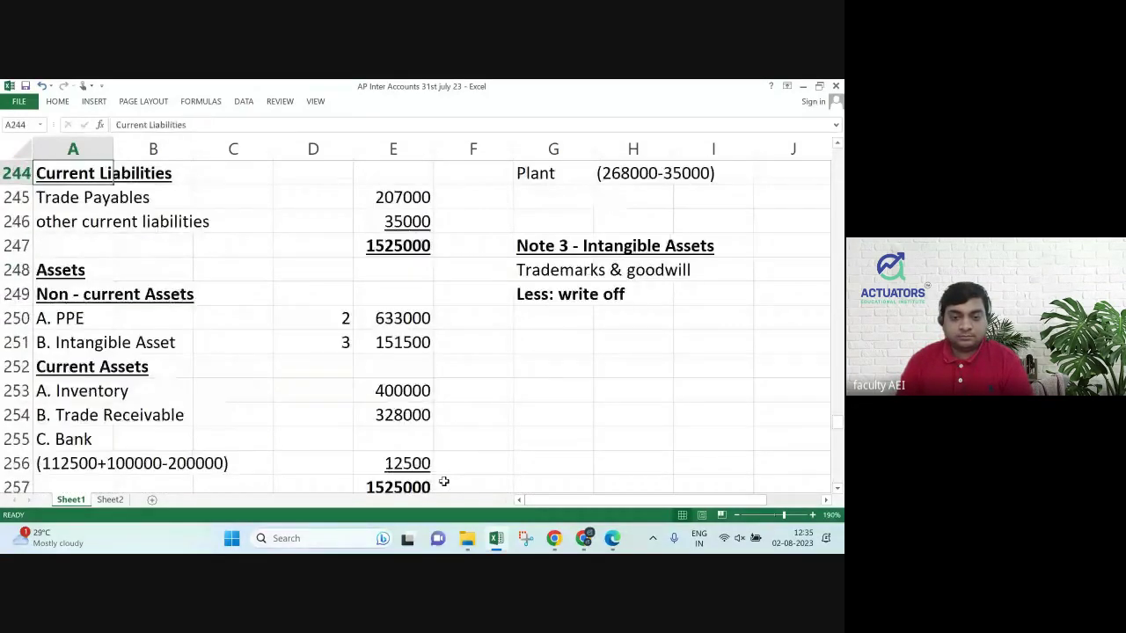
{"action": "key", "text": "Up"}
{"action": "key", "text": "Up"}
{"action": "key", "text": "Up"}
{"action": "key", "text": "Down"}
{"action": "key", "text": "Down"}
{"action": "key", "text": "Up"}
{"action": "key", "text": "Up"}
{"action": "key", "text": "Up"}
{"action": "key", "text": "Up"}
{"action": "key", "text": "Up"}
{"action": "key", "text": "Up"}
{"action": "key", "text": "Up"}
{"action": "key", "text": "Up"}
{"action": "key", "text": "Up"}
{"action": "key", "text": "Up"}
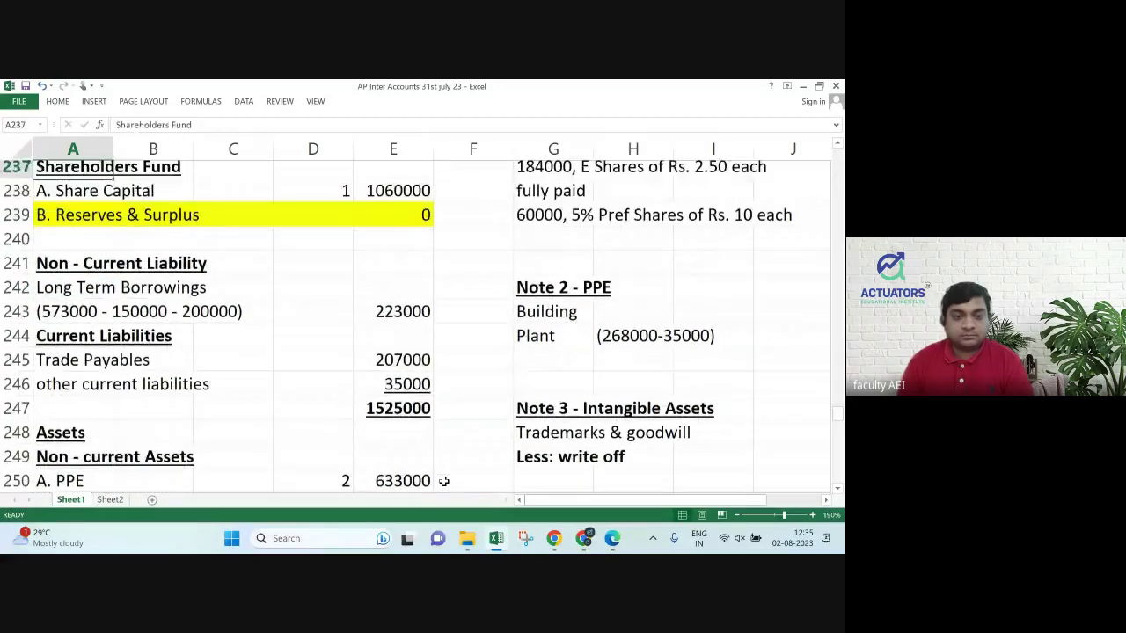
{"action": "key", "text": "Up"}
{"action": "key", "text": "Down"}
{"action": "key", "text": "shift+Right"}
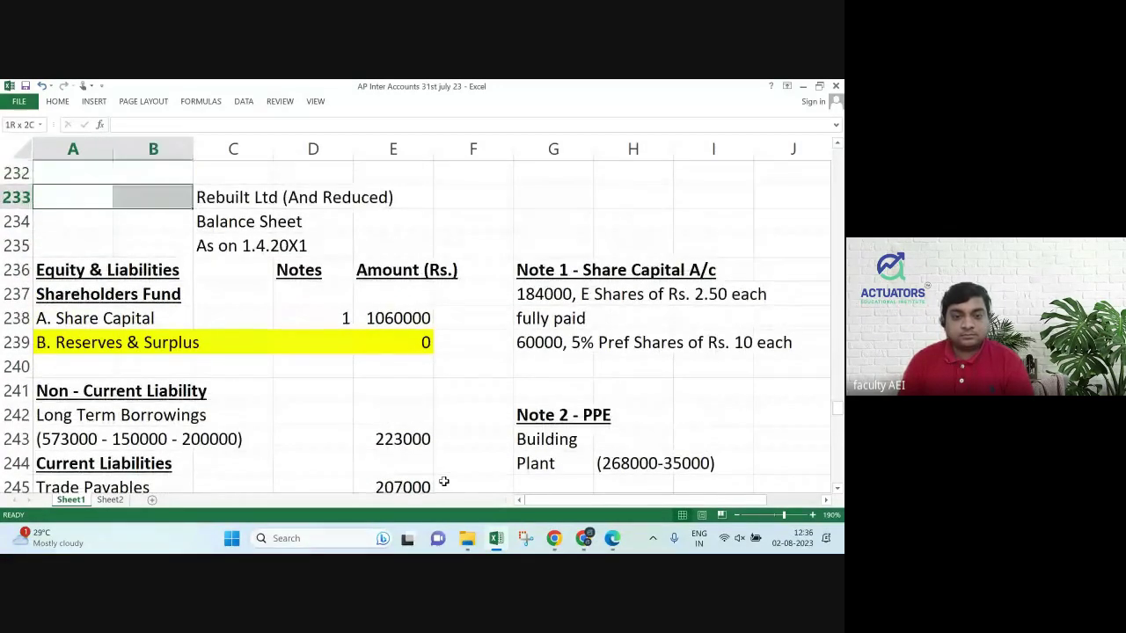
{"action": "key", "text": "shift+Right"}
{"action": "key", "text": "shift+Right"}
{"action": "key", "text": "shift+Right"}
{"action": "key", "text": "shift+Right"}
{"action": "key", "text": "shift+Right"}
{"action": "key", "text": "shift+Right"}
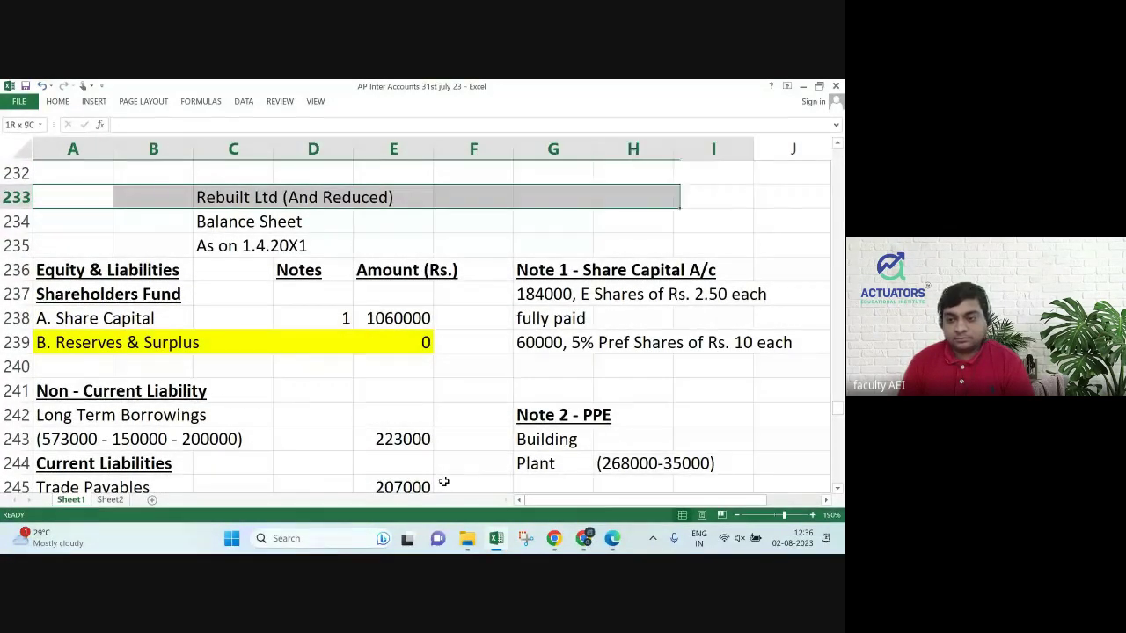
{"action": "key", "text": "shift+Right"}
{"action": "key", "text": "shift+Right"}
{"action": "key", "text": "shift+Right"}
{"action": "key", "text": "shift+Down"}
{"action": "key", "text": "shift+Down"}
{"action": "key", "text": "shift+Down"}
{"action": "key", "text": "shift+Down"}
{"action": "key", "text": "shift+Down"}
{"action": "key", "text": "shift+Down"}
{"action": "key", "text": "shift+Down"}
{"action": "key", "text": "shift+Down"}
{"action": "key", "text": "shift+Down"}
{"action": "key", "text": "shift+Down"}
{"action": "key", "text": "shift+Down"}
{"action": "key", "text": "shift+Down"}
{"action": "key", "text": "shift+Down"}
{"action": "key", "text": "shift+Down"}
{"action": "key", "text": "shift+Down"}
{"action": "key", "text": "shift+Down"}
{"action": "key", "text": "shift+Down"}
{"action": "key", "text": "shift+Down"}
{"action": "key", "text": "shift+Down"}
{"action": "key", "text": "shift+Down"}
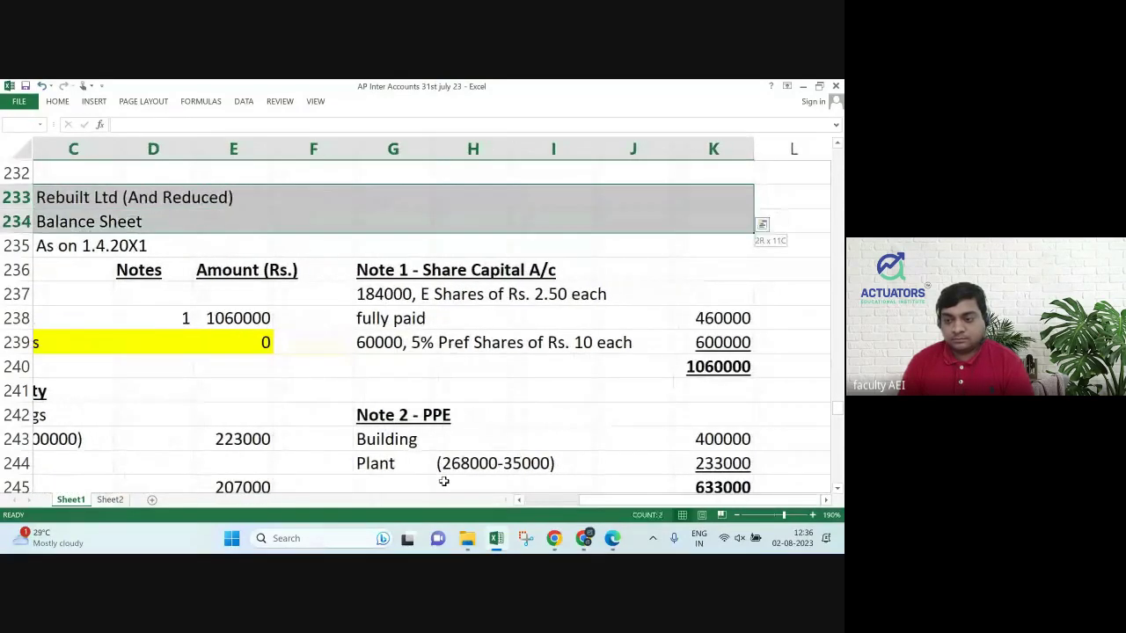
{"action": "key", "text": "shift+Down"}
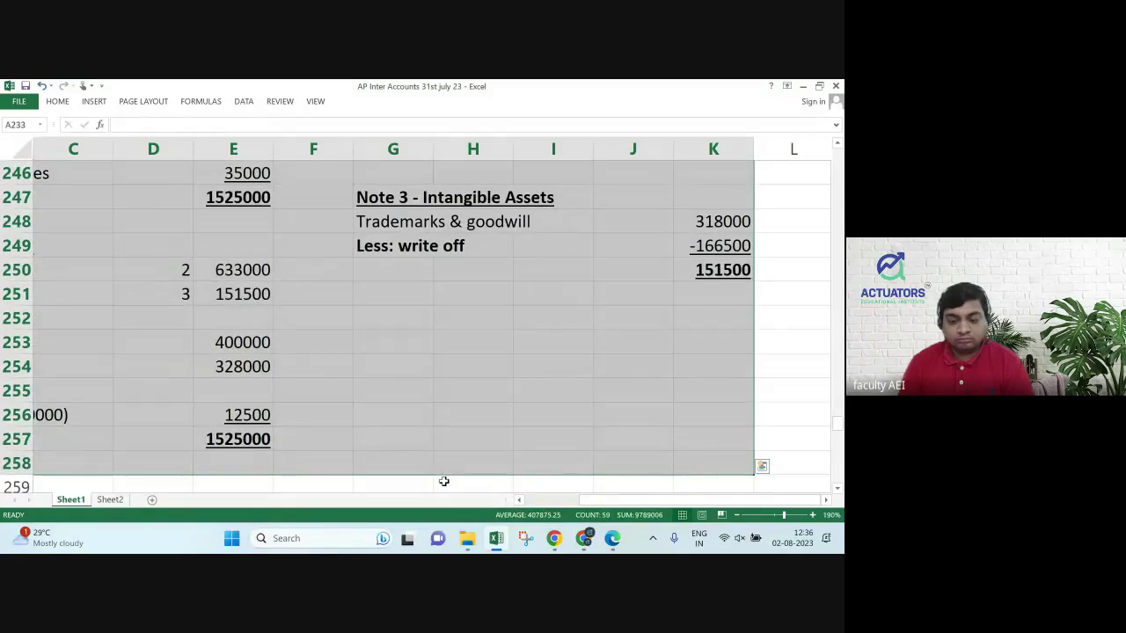
{"action": "key", "text": "ctrl+c"}
Paste the copied balance sheet and notes at A308, below the Capital Reserve narration.
{"action": "key", "text": "Down"}
{"action": "key", "text": "Down"}
{"action": "key", "text": "Down"}
{"action": "key", "text": "Down"}
{"action": "key", "text": "Down"}
{"action": "key", "text": "Down"}
{"action": "key", "text": "Down"}
{"action": "key", "text": "Down"}
{"action": "key", "text": "Down"}
{"action": "key", "text": "Down"}
{"action": "key", "text": "Down"}
{"action": "key", "text": "Down"}
{"action": "key", "text": "Down"}
{"action": "key", "text": "Down"}
{"action": "key", "text": "Down"}
{"action": "key", "text": "Down"}
{"action": "key", "text": "Down"}
{"action": "key", "text": "Down"}
{"action": "key", "text": "Down"}
{"action": "key", "text": "Down"}
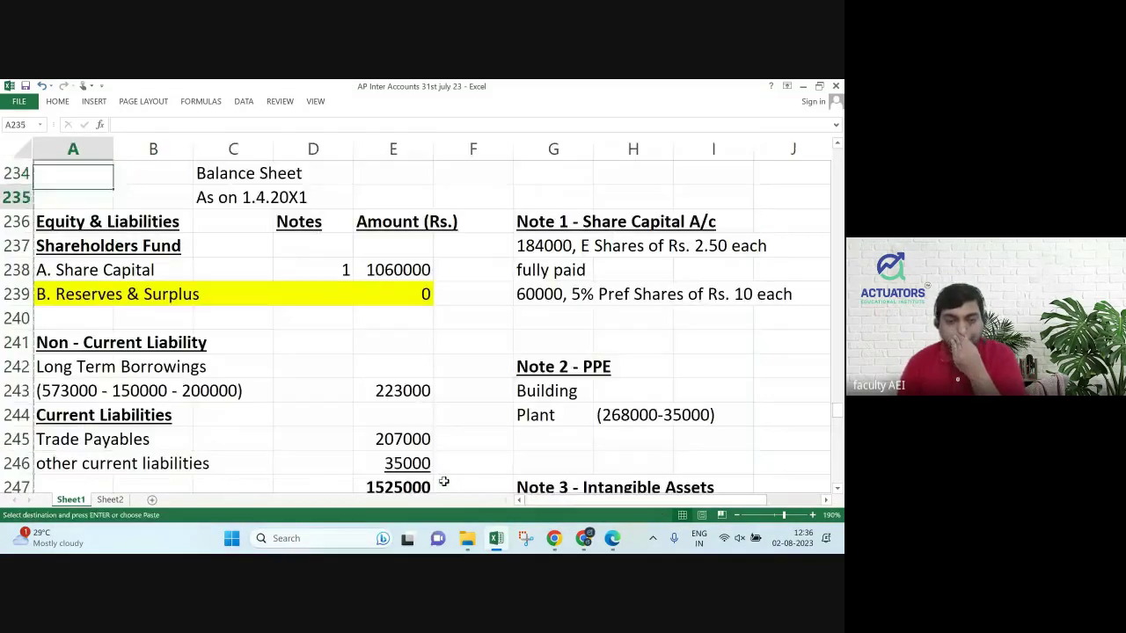
{"action": "key", "text": "Down"}
{"action": "key", "text": "Down"}
{"action": "key", "text": "Down"}
{"action": "key", "text": "Down"}
{"action": "key", "text": "Down"}
{"action": "key", "text": "Down"}
{"action": "key", "text": "Down"}
{"action": "key", "text": "Down"}
{"action": "key", "text": "Down"}
{"action": "key", "text": "Down"}
{"action": "key", "text": "Down"}
{"action": "key", "text": "Down"}
{"action": "key", "text": "Down"}
{"action": "key", "text": "Down"}
{"action": "key", "text": "Down"}
{"action": "key", "text": "Down"}
{"action": "key", "text": "Down"}
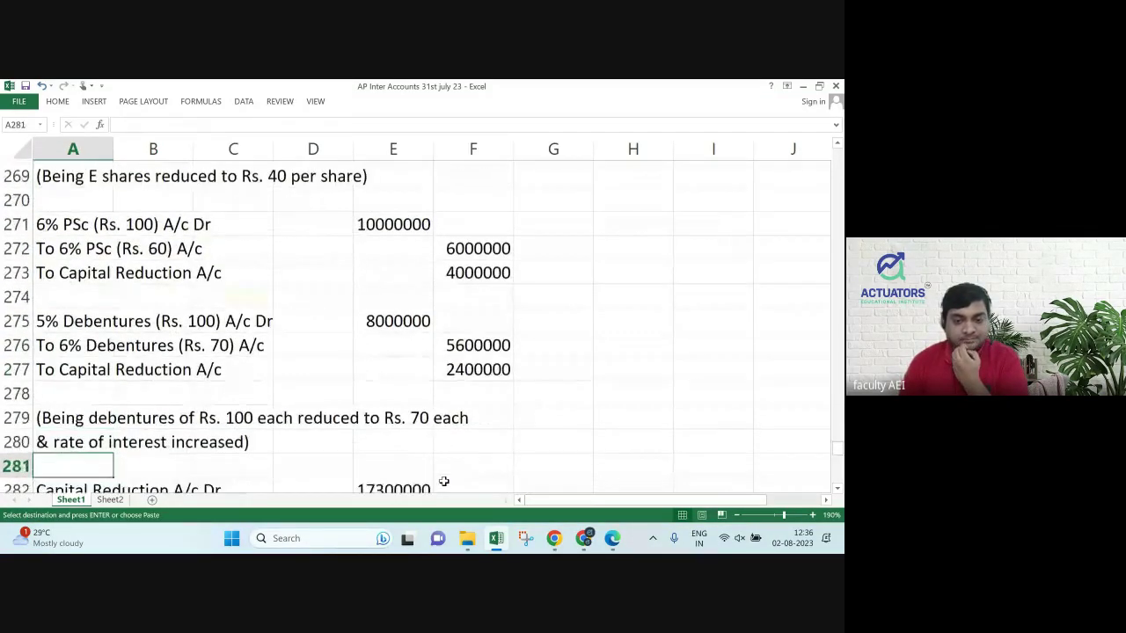
{"action": "key", "text": "Down"}
{"action": "key", "text": "Down"}
{"action": "key", "text": "Down"}
{"action": "key", "text": "Down"}
{"action": "key", "text": "Down"}
{"action": "key", "text": "Down"}
{"action": "key", "text": "Down"}
{"action": "key", "text": "Down"}
{"action": "key", "text": "Down"}
{"action": "key", "text": "Down"}
{"action": "key", "text": "Down"}
{"action": "key", "text": "Down"}
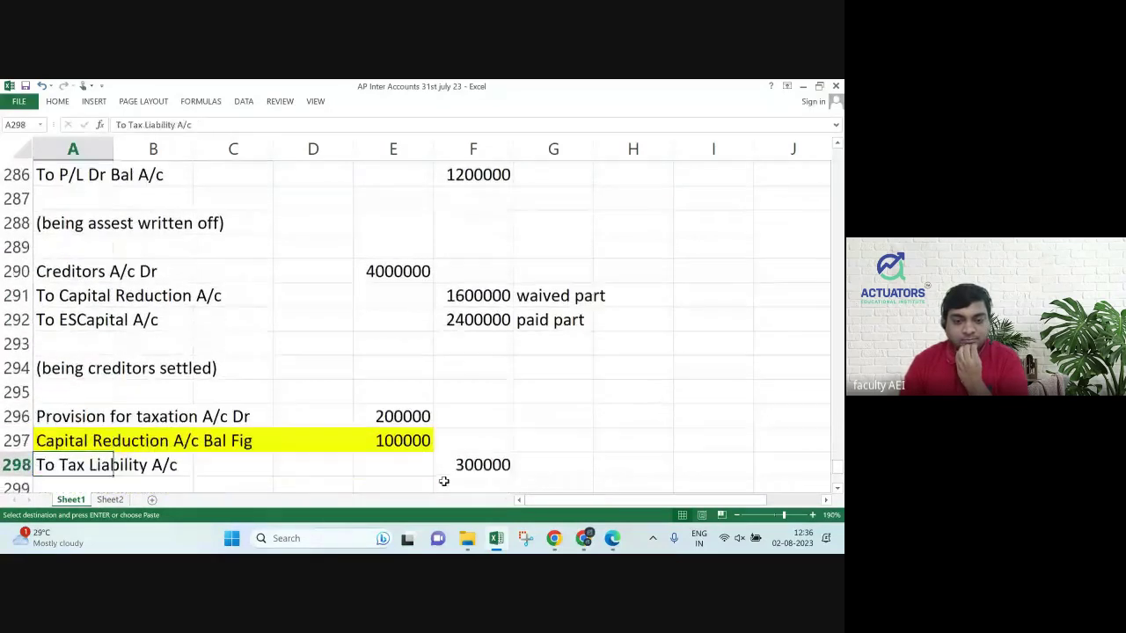
{"action": "key", "text": "Down"}
{"action": "key", "text": "Down"}
{"action": "key", "text": "Down"}
{"action": "key", "text": "Down"}
{"action": "key", "text": "Down"}
{"action": "key", "text": "Down"}
{"action": "key", "text": "Down"}
{"action": "key", "text": "Down"}
{"action": "key", "text": "Down"}
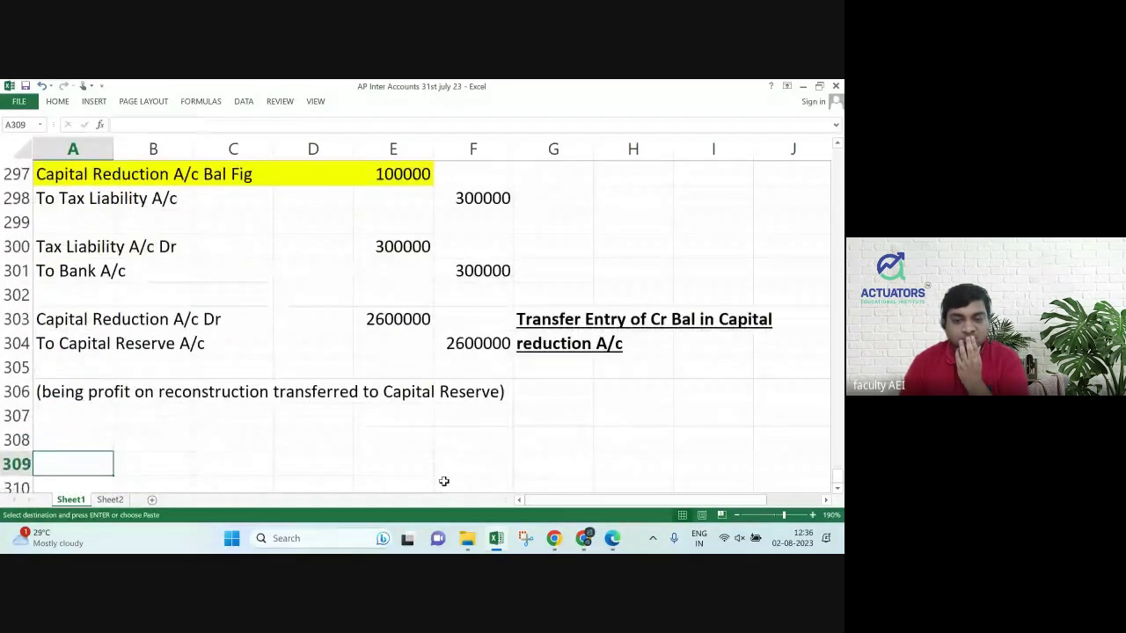
{"action": "key", "text": "Up"}
{"action": "key", "text": "Up"}
{"action": "key", "text": "Up"}
{"action": "key", "text": "Up"}
{"action": "key", "text": "Up"}
{"action": "key", "text": "Up"}
{"action": "key", "text": "Up"}
{"action": "key", "text": "Up"}
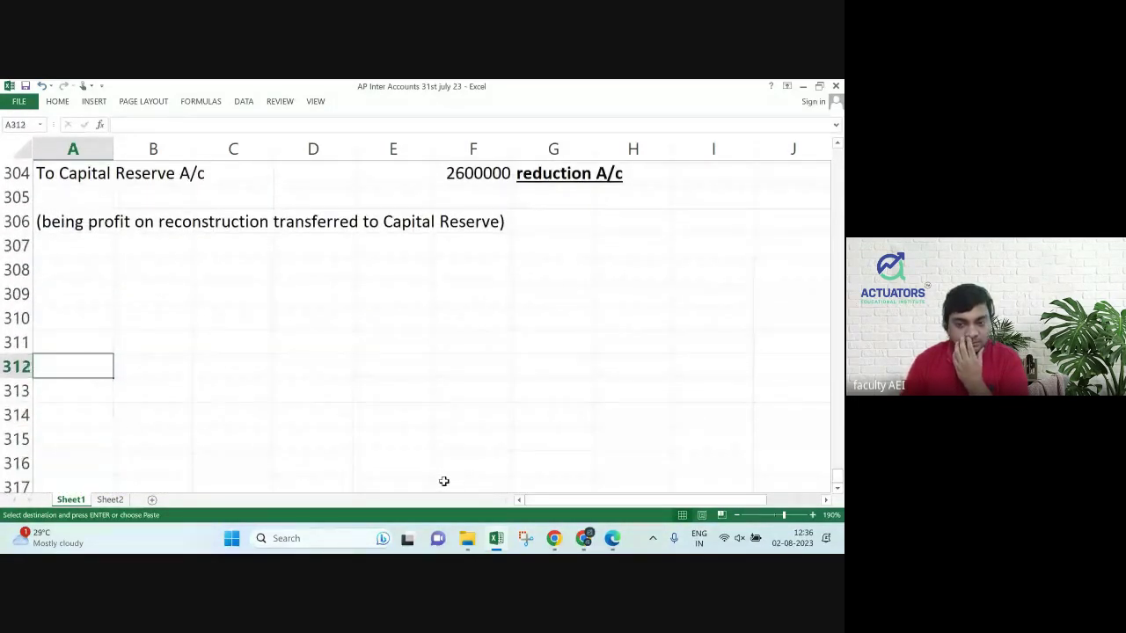
{"action": "key", "text": "ctrl+v"}
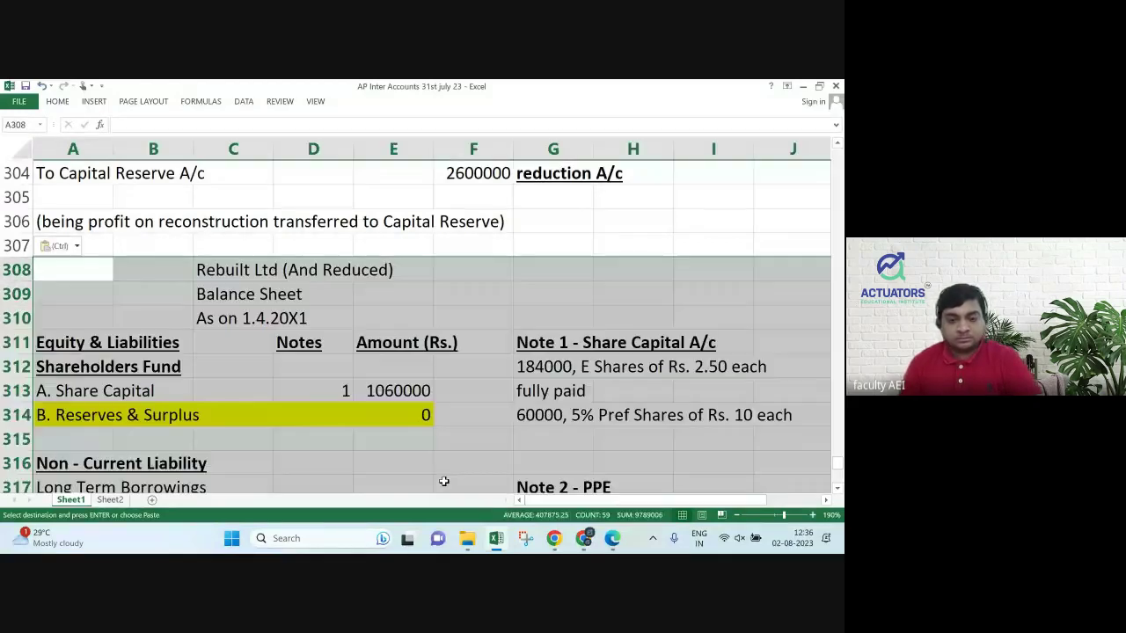
Change the company heading of the pasted balance sheet in C308 to "Vaibhav Ltd (And Reduced)".
{"action": "key", "text": "Down"}
{"action": "key", "text": "Up"}
{"action": "key", "text": "Right"}
{"action": "key", "text": "Right"}
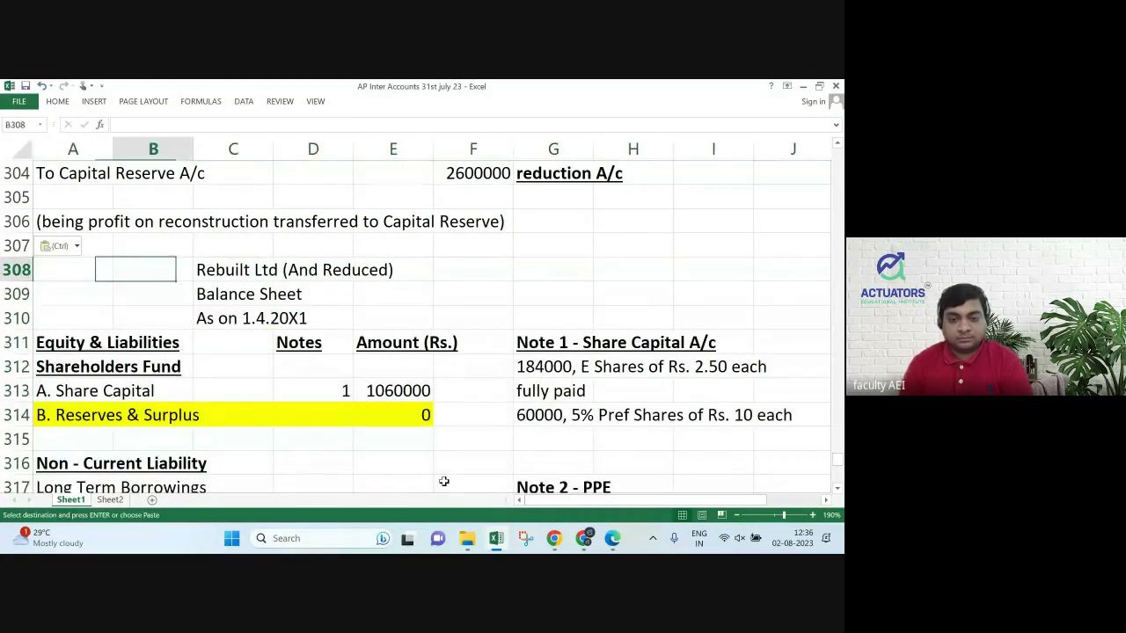
{"action": "key", "text": "F2"}
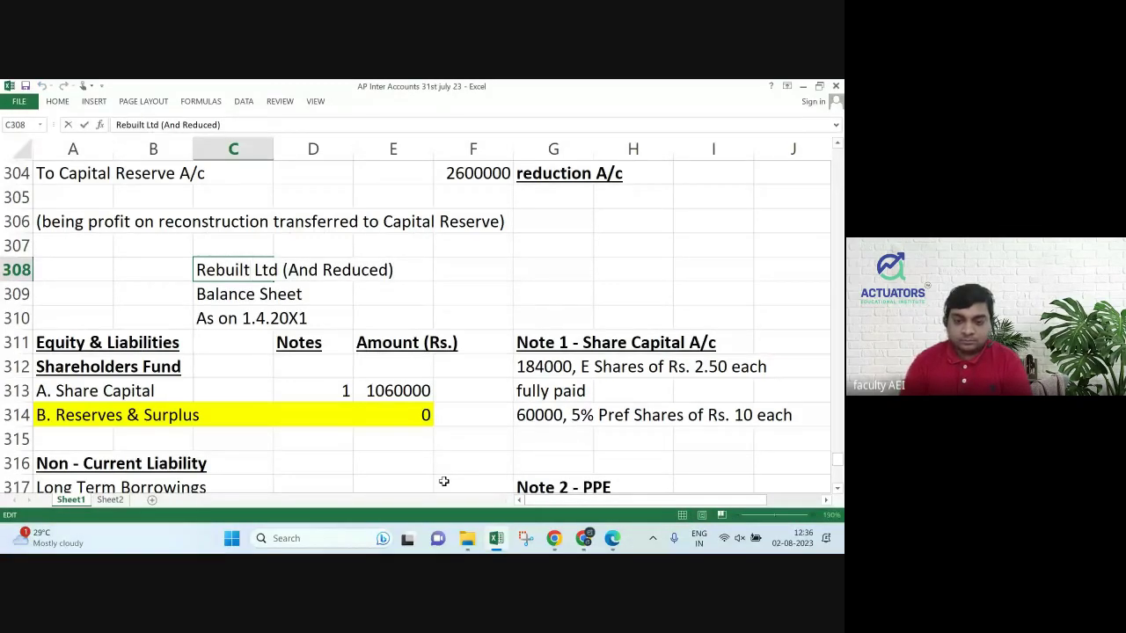
{"action": "key", "text": "BackSpace"}
{"action": "key", "text": "BackSpace"}
{"action": "key", "text": "BackSpace"}
{"action": "key", "text": "BackSpace"}
{"action": "key", "text": "BackSpace"}
{"action": "key", "text": "BackSpace"}
{"action": "key", "text": "BackSpace"}
{"action": "type", "text": "Vai"}
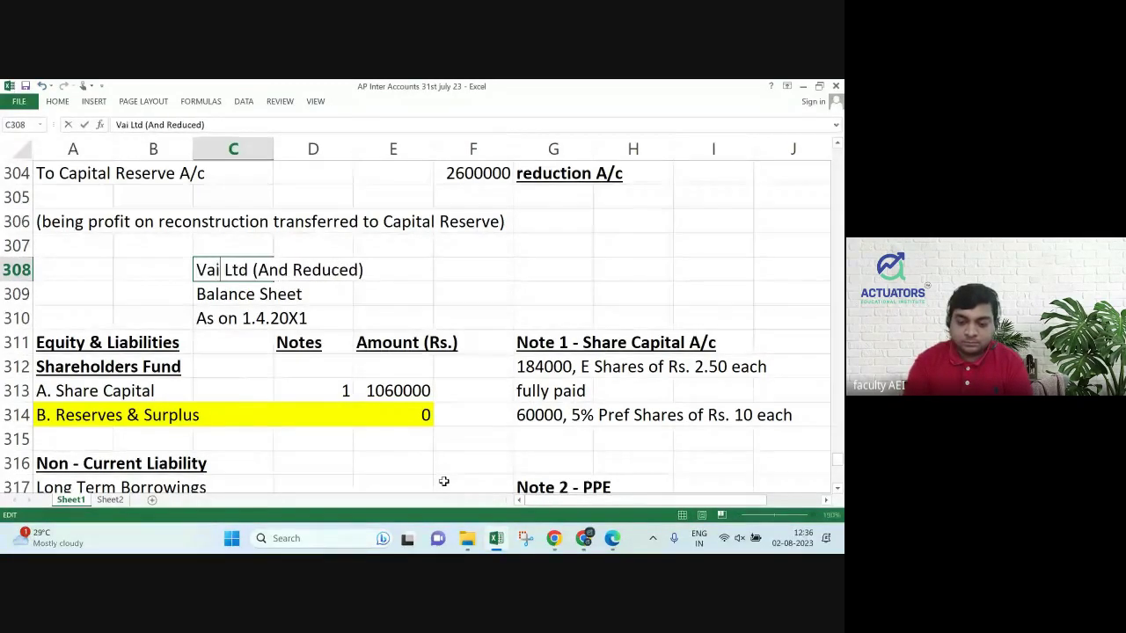
{"action": "type", "text": "bhav"}
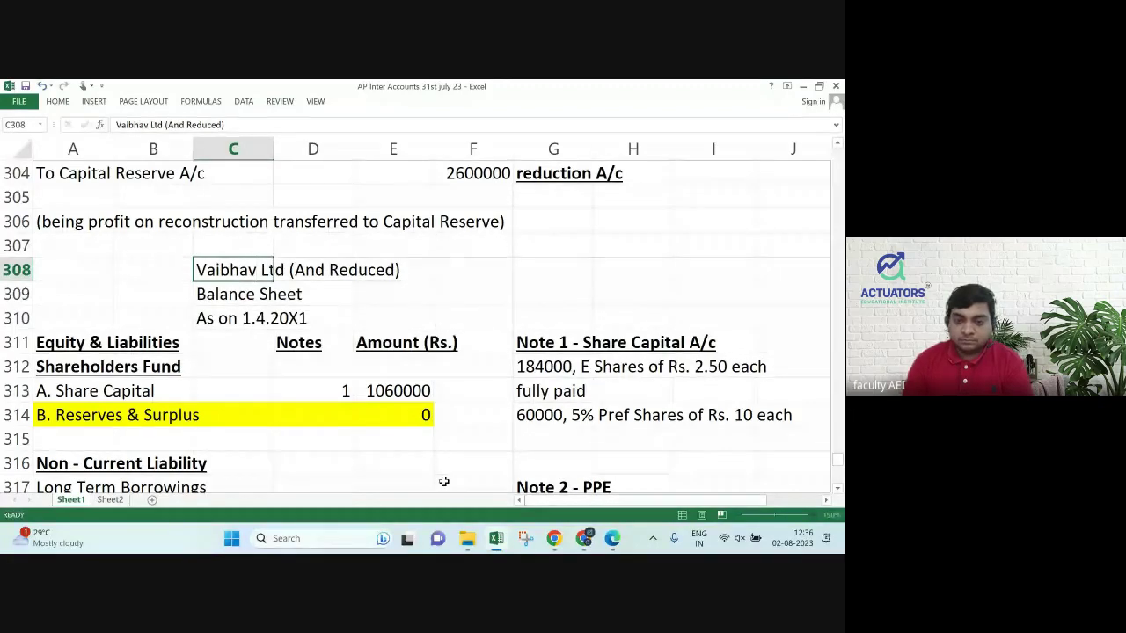
{"action": "key", "text": "Return"}
Switch to the question PDF in Edge, check the balances and reconstruction scheme, and return to the Excel workbook.
{"action": "key", "text": "alt+Tab"}
{"action": "scroll", "coordinate": [446, 482], "scroll_direction": "up", "scroll_amount": 5}
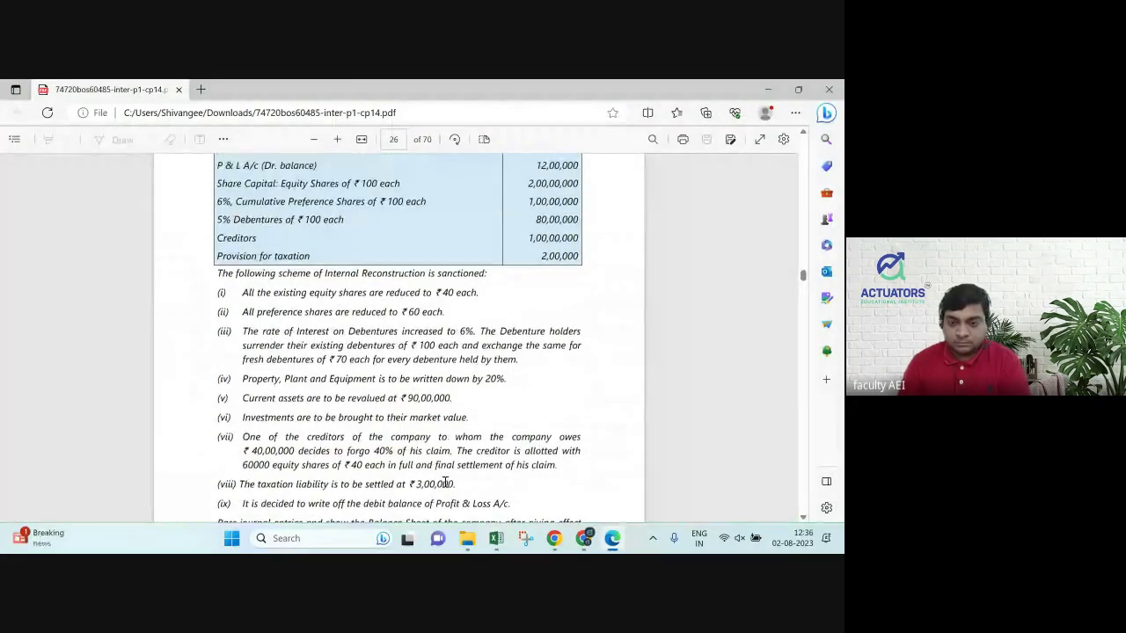
{"action": "key", "text": "alt+Tab"}
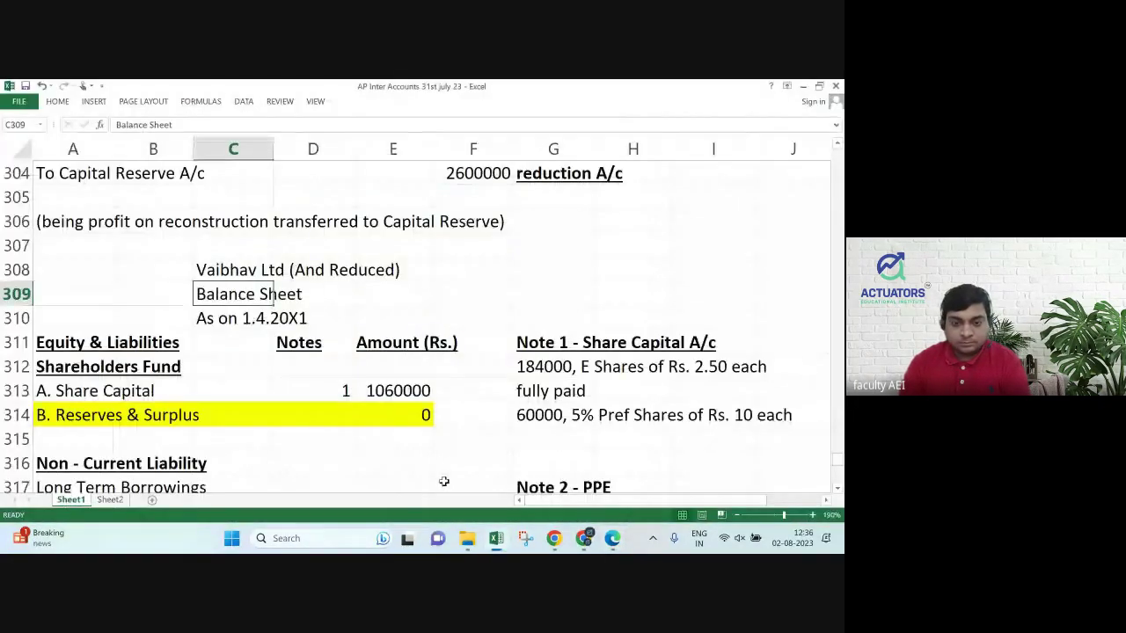
Clear the copied equity and liabilities amounts in E313:E321 of the Vaibhav Ltd balance sheet.
{"action": "key", "text": "Down"}
{"action": "key", "text": "Down"}
{"action": "key", "text": "Down"}
{"action": "key", "text": "Down"}
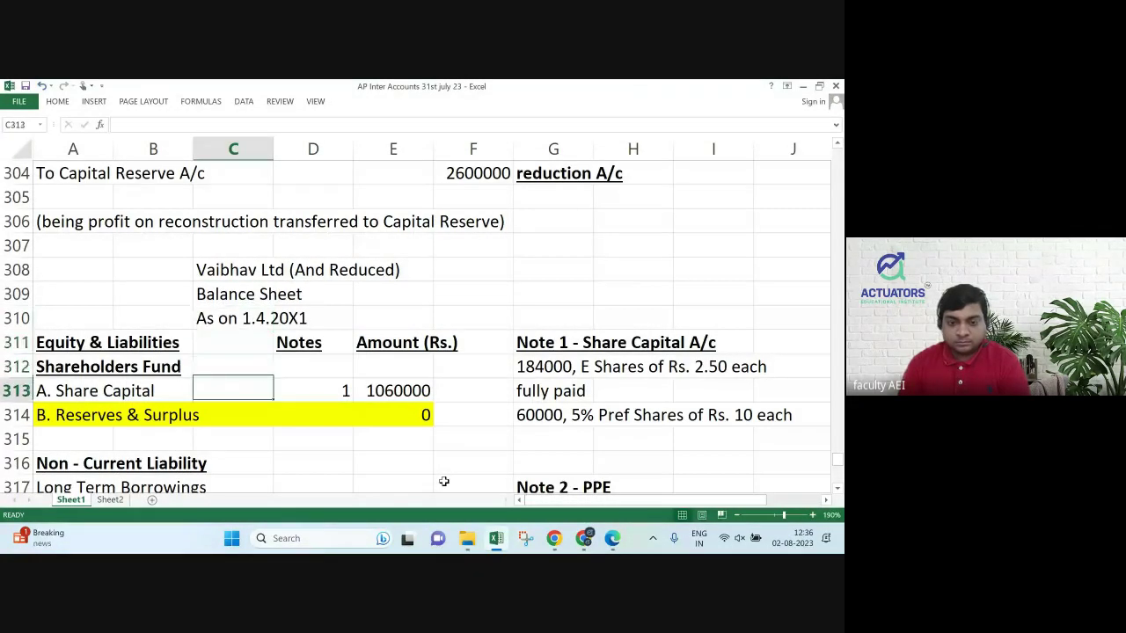
{"action": "key", "text": "Right"}
{"action": "key", "text": "Right"}
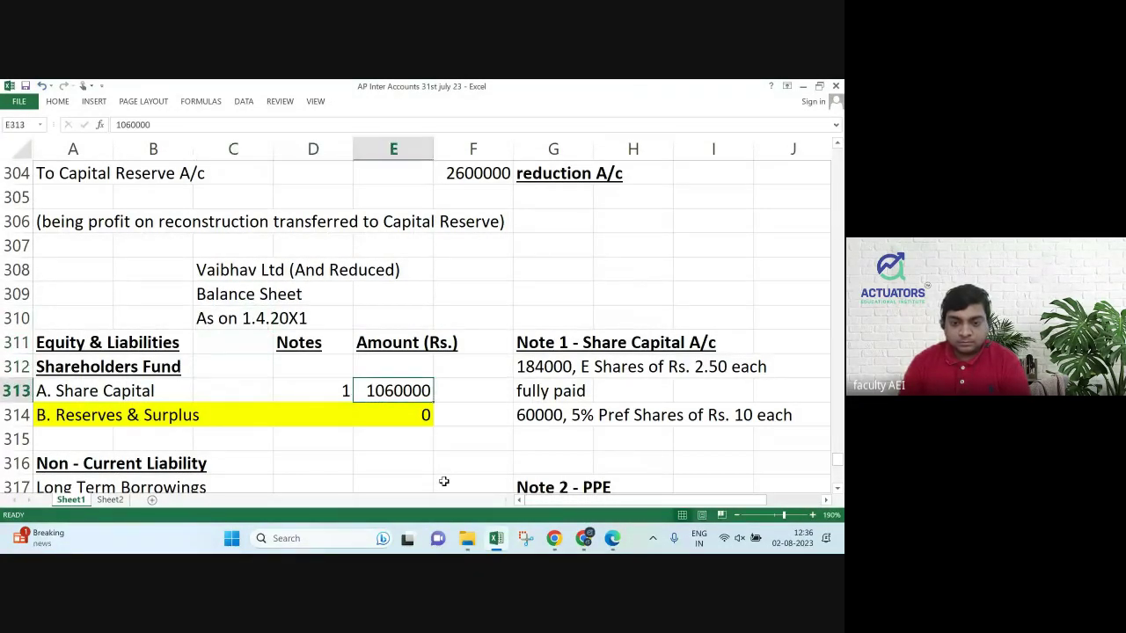
{"action": "key", "text": "shift+Down"}
{"action": "key", "text": "shift+Down"}
{"action": "key", "text": "shift+Down"}
{"action": "key", "text": "shift+Down"}
{"action": "key", "text": "shift+Down"}
{"action": "key", "text": "shift+Down"}
{"action": "key", "text": "shift+Down"}
{"action": "key", "text": "shift+Down"}
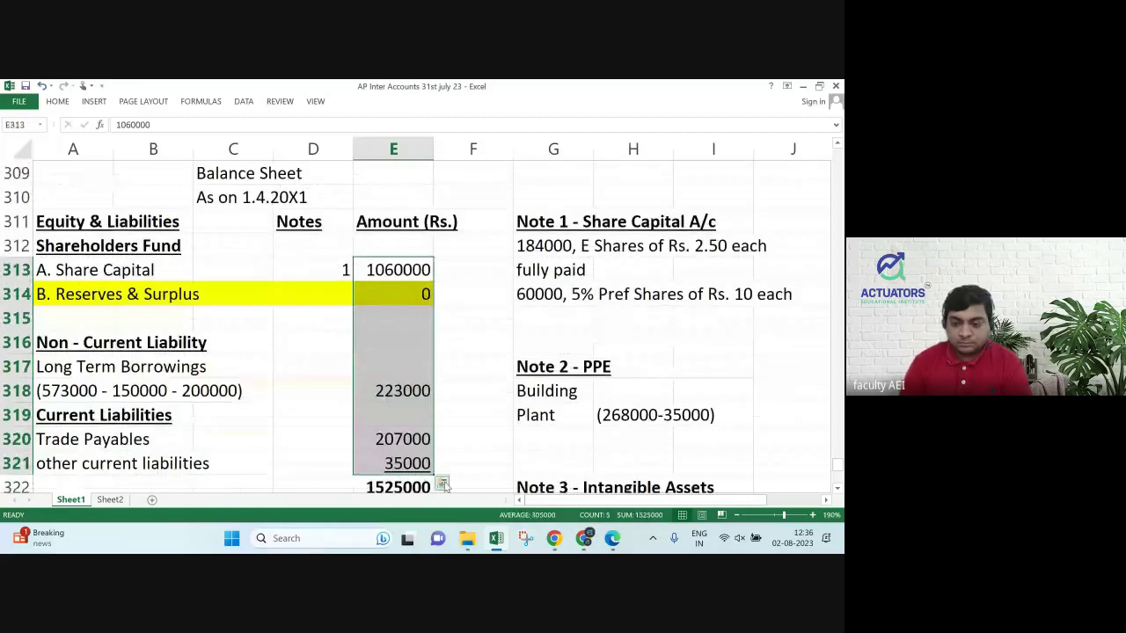
{"action": "key", "text": "Delete"}
Delete the old Long Term Borrowings working in A318.
{"action": "key", "text": "Down"}
{"action": "key", "text": "Down"}
{"action": "key", "text": "Down"}
{"action": "key", "text": "Down"}
{"action": "key", "text": "Down"}
{"action": "key", "text": "Left"}
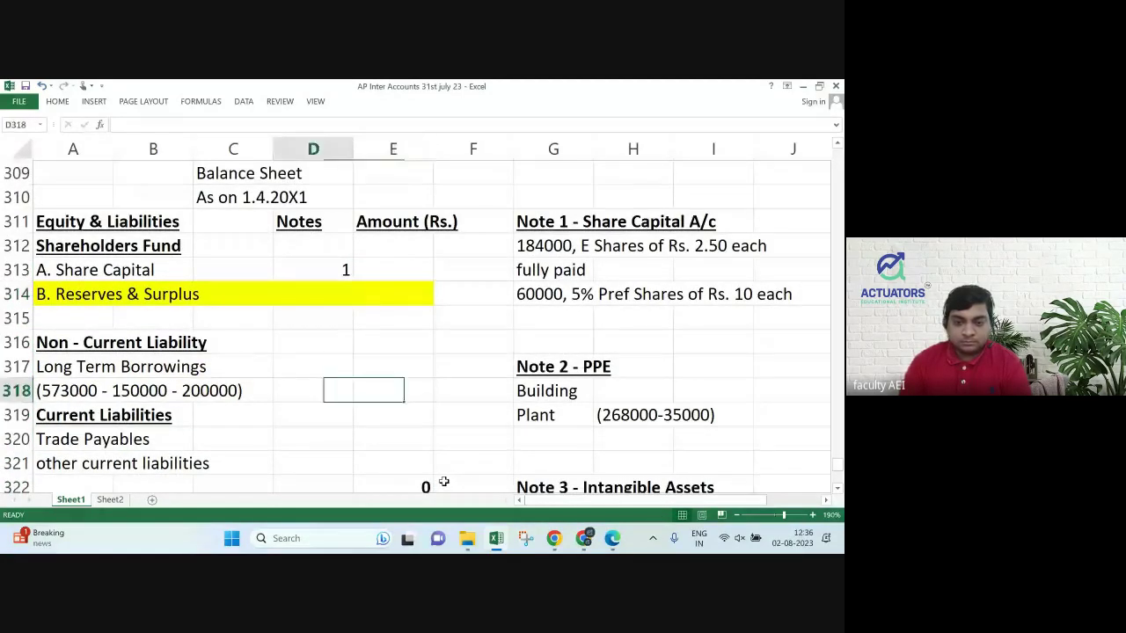
{"action": "key", "text": "Left"}
{"action": "key", "text": "Left"}
{"action": "key", "text": "Left"}
{"action": "key", "text": "Delete"}
Clear the copied asset amounts in E325:E331, from PPE down to Bank.
{"action": "key", "text": "Down"}
{"action": "key", "text": "Down"}
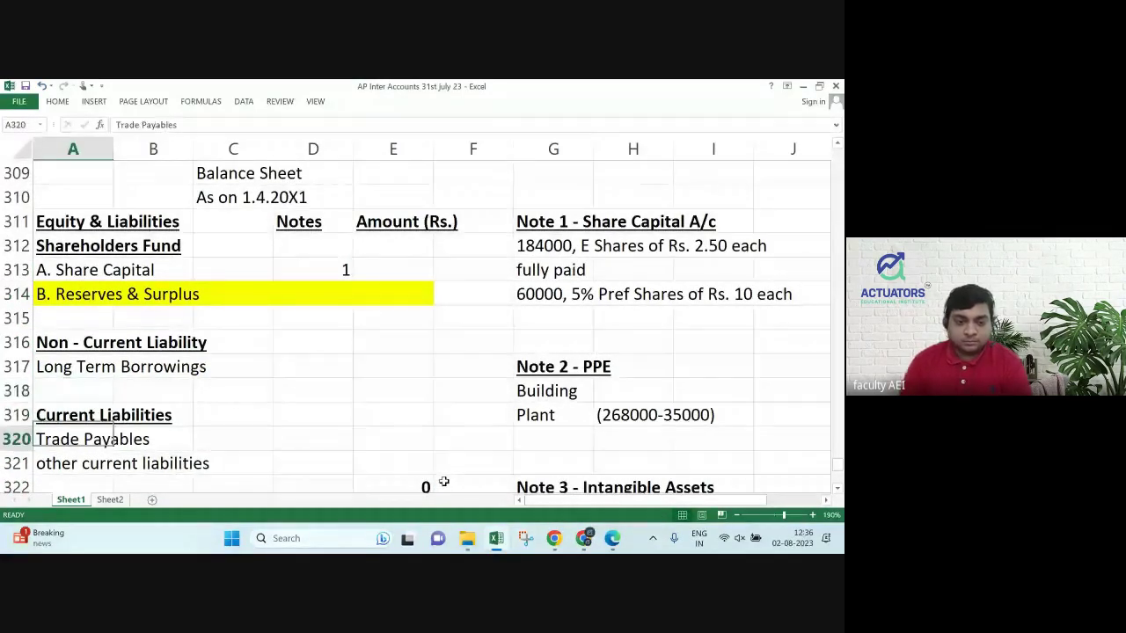
{"action": "key", "text": "Down"}
{"action": "key", "text": "Down"}
{"action": "key", "text": "Down"}
{"action": "key", "text": "Down"}
{"action": "key", "text": "Down"}
{"action": "key", "text": "Down"}
{"action": "key", "text": "Up"}
{"action": "key", "text": "Right"}
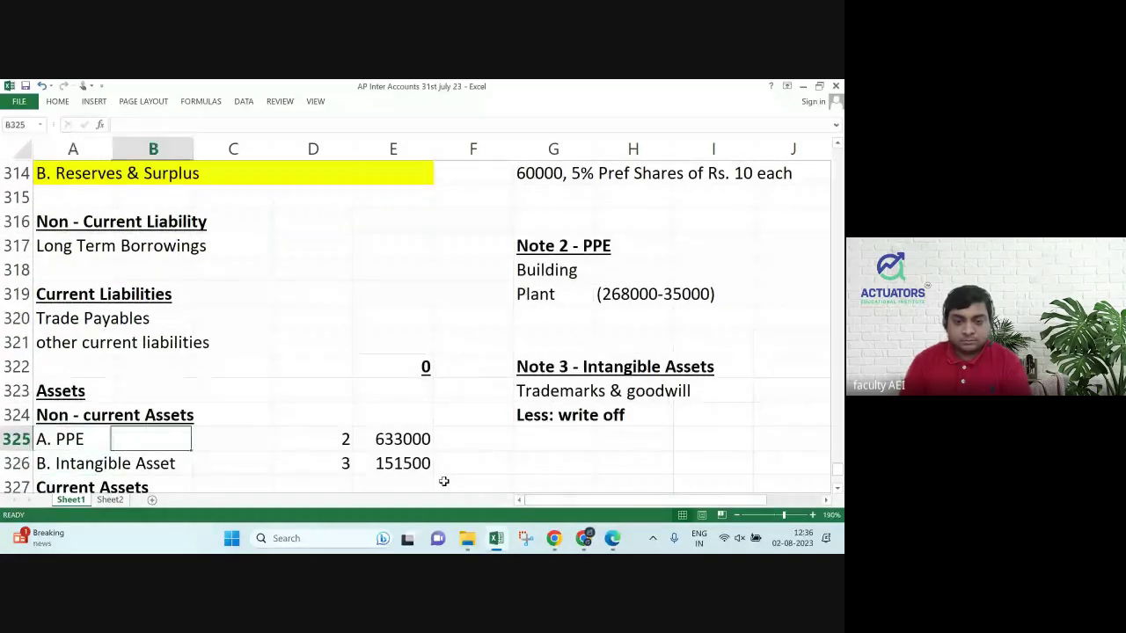
{"action": "key", "text": "Right"}
{"action": "key", "text": "Right"}
{"action": "key", "text": "Right"}
{"action": "key", "text": "shift+Down"}
{"action": "key", "text": "shift+Down"}
{"action": "key", "text": "shift+Down"}
{"action": "key", "text": "shift+Down"}
{"action": "key", "text": "shift+Down"}
{"action": "key", "text": "shift+Down"}
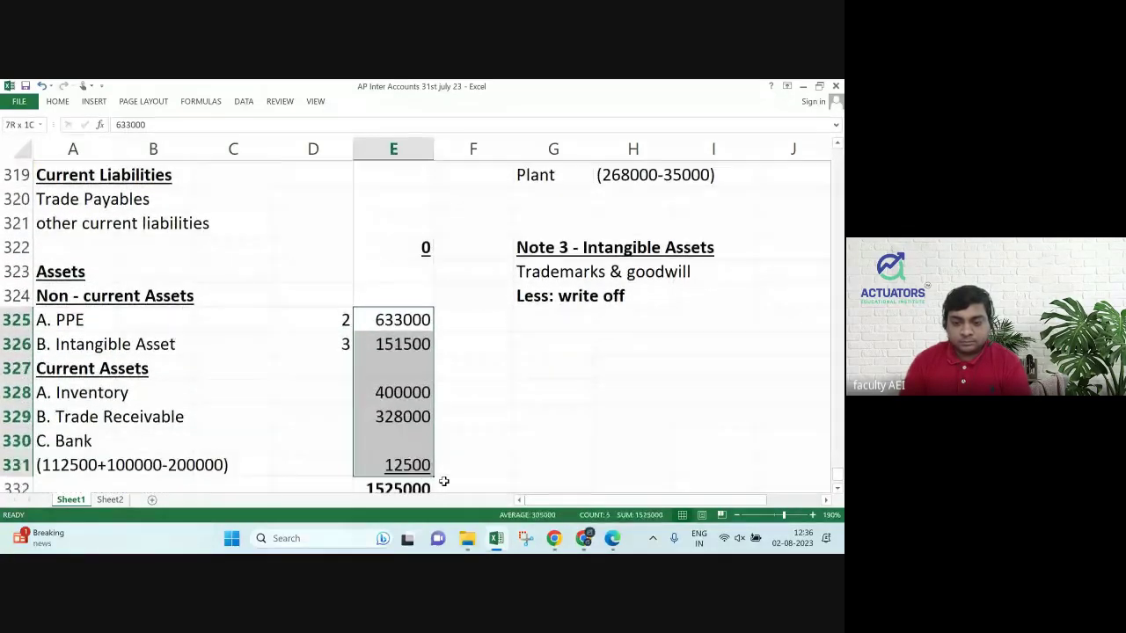
{"action": "scroll", "coordinate": [444, 481], "scroll_direction": "down", "scroll_amount": 1}
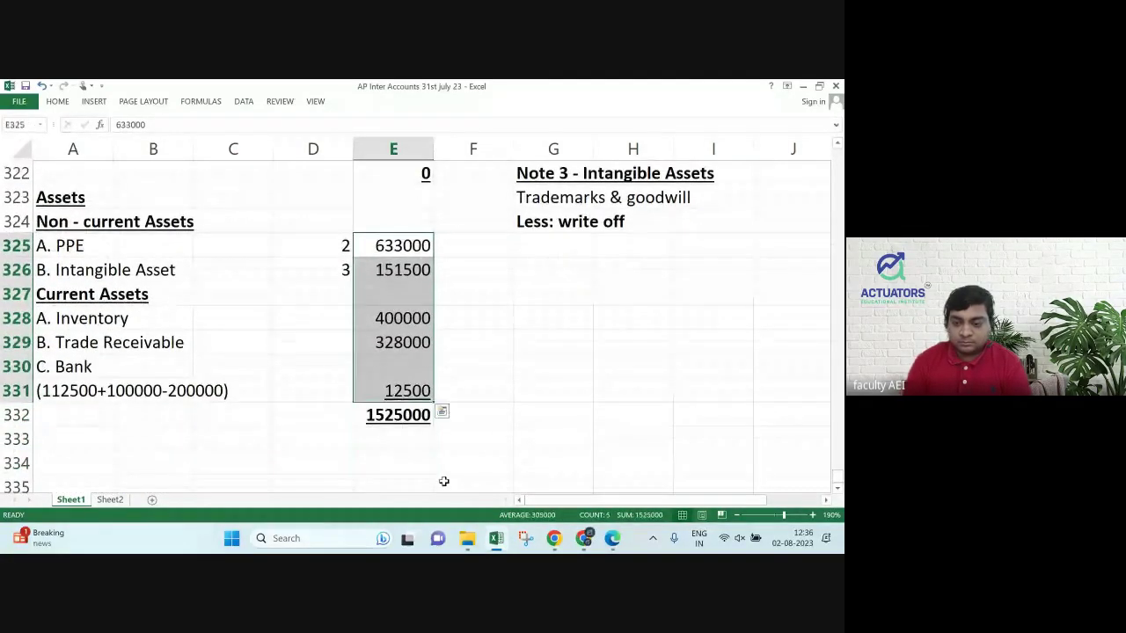
{"action": "key", "text": "Delete"}
Delete the old bank balance working in A331, below the Bank label.
{"action": "key", "text": "Down"}
{"action": "key", "text": "Down"}
{"action": "key", "text": "Down"}
{"action": "key", "text": "Down"}
{"action": "key", "text": "Down"}
{"action": "key", "text": "Down"}
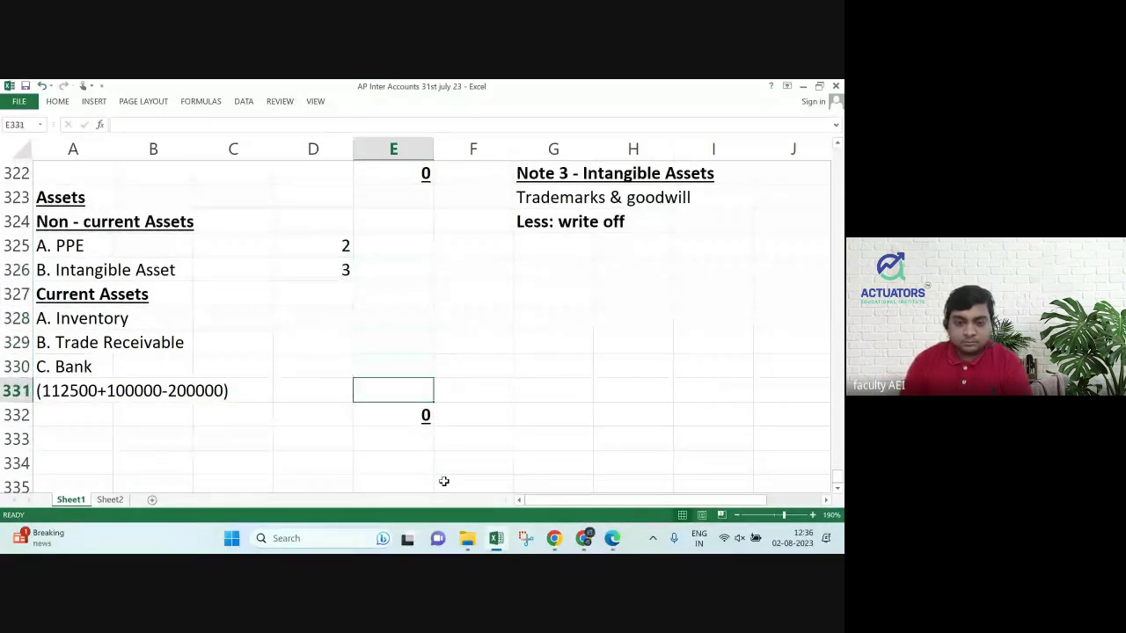
{"action": "key", "text": "Left"}
{"action": "key", "text": "Left"}
{"action": "key", "text": "Left"}
{"action": "key", "text": "Left"}
{"action": "key", "text": "Delete"}
Clear the note numbers beside PPE and Intangible Asset in D325:D326.
{"action": "key", "text": "Up"}
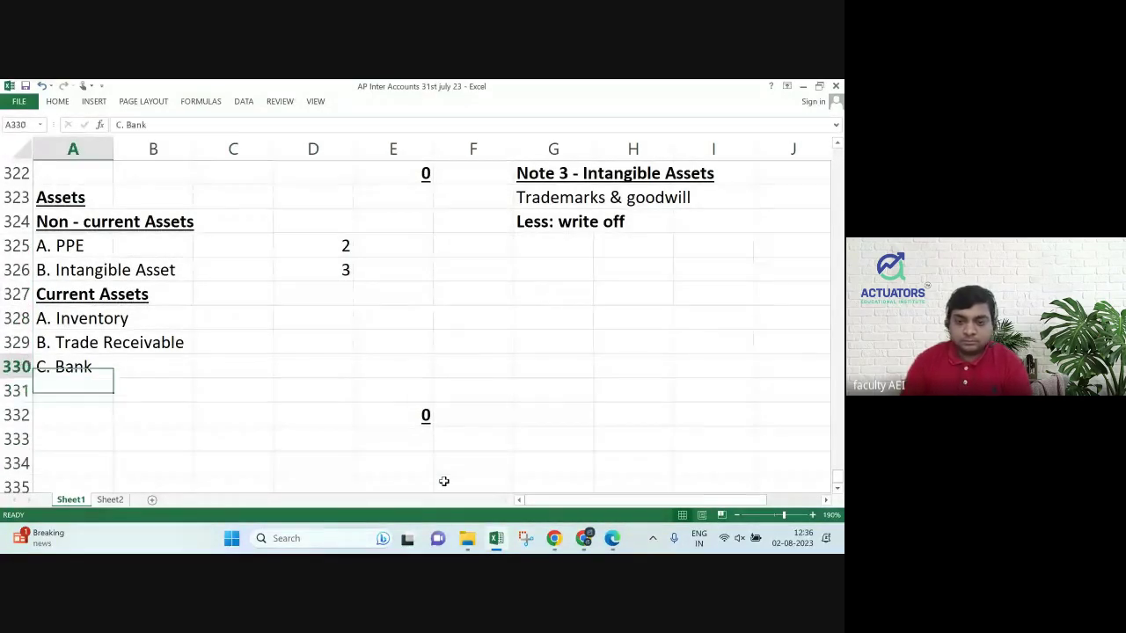
{"action": "key", "text": "Up"}
{"action": "key", "text": "Up"}
{"action": "key", "text": "Up"}
{"action": "key", "text": "Up"}
{"action": "key", "text": "Up"}
{"action": "key", "text": "Right"}
{"action": "key", "text": "Right"}
{"action": "key", "text": "Right"}
{"action": "key", "text": "shift+Down"}
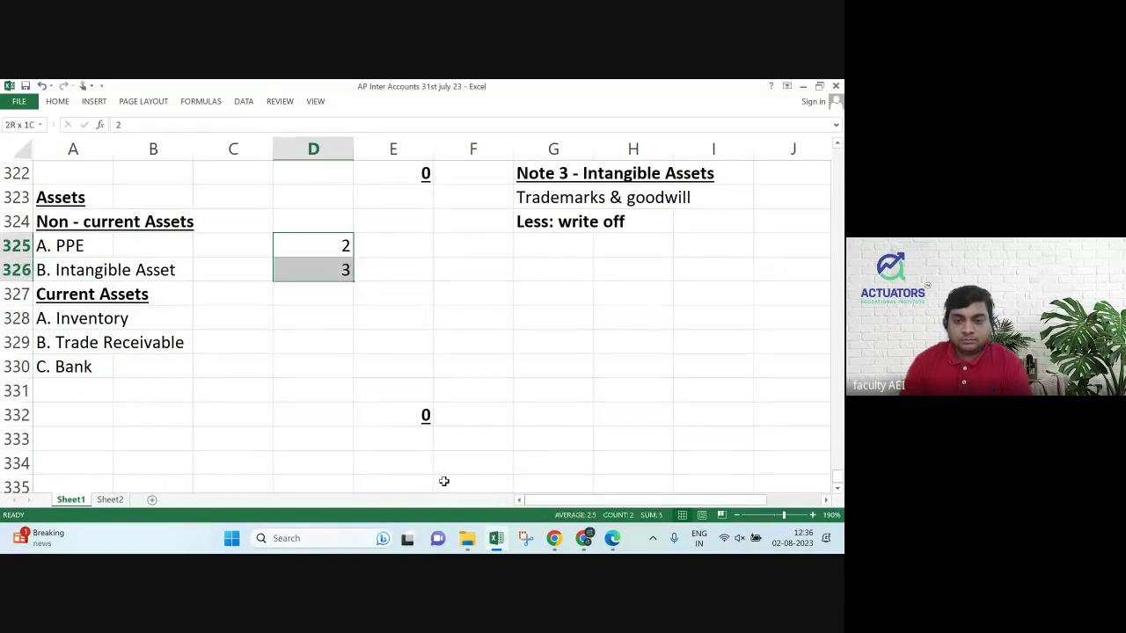
{"action": "key", "text": "Delete"}
Extend the Reserves & Surplus label in A314 to read "B. Reserves & Surplus (Capital reserve)".
{"action": "key", "text": "Up"}
{"action": "key", "text": "Up"}
{"action": "key", "text": "Up"}
{"action": "key", "text": "Up"}
{"action": "key", "text": "Up"}
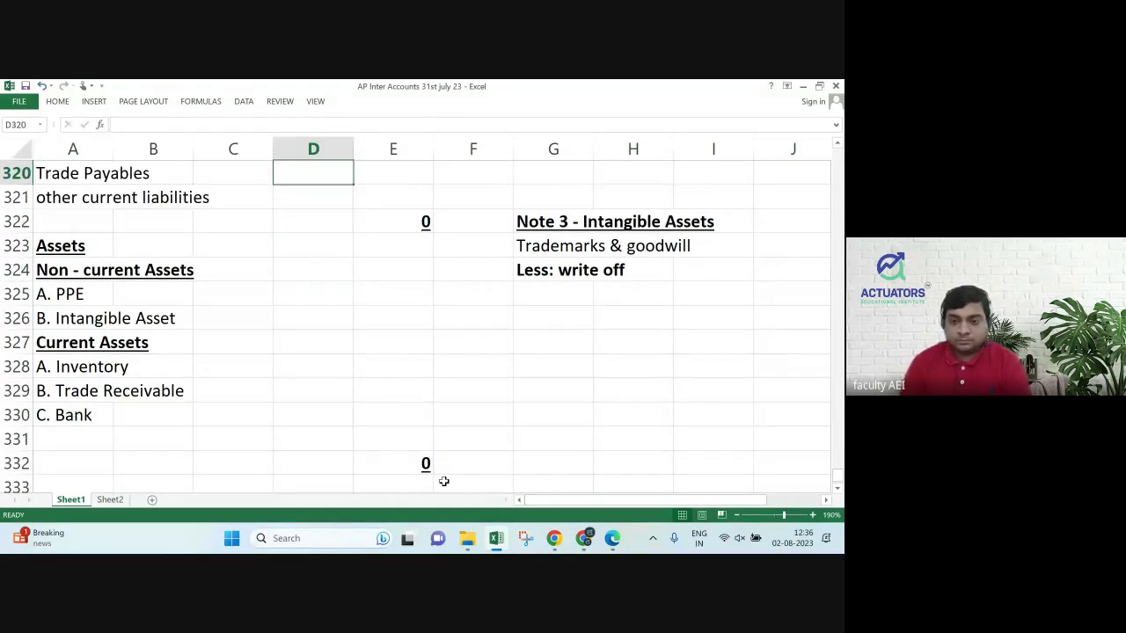
{"action": "key", "text": "Up"}
{"action": "key", "text": "Up"}
{"action": "key", "text": "Up"}
{"action": "key", "text": "Up"}
{"action": "key", "text": "Up"}
{"action": "key", "text": "Up"}
{"action": "key", "text": "Up"}
{"action": "key", "text": "Up"}
{"action": "key", "text": "Up"}
{"action": "key", "text": "Up"}
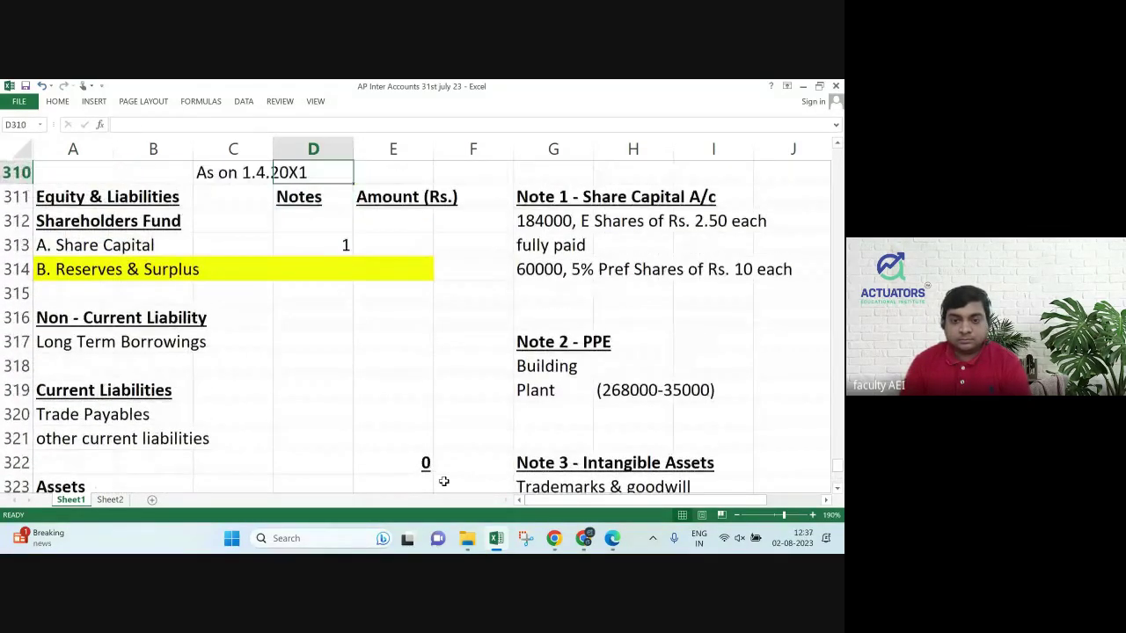
{"action": "key", "text": "Down"}
{"action": "key", "text": "Down"}
{"action": "key", "text": "Down"}
{"action": "key", "text": "Down"}
{"action": "key", "text": "Right"}
{"action": "key", "text": "Left"}
{"action": "key", "text": "Left"}
{"action": "key", "text": "Left"}
{"action": "key", "text": "Left"}
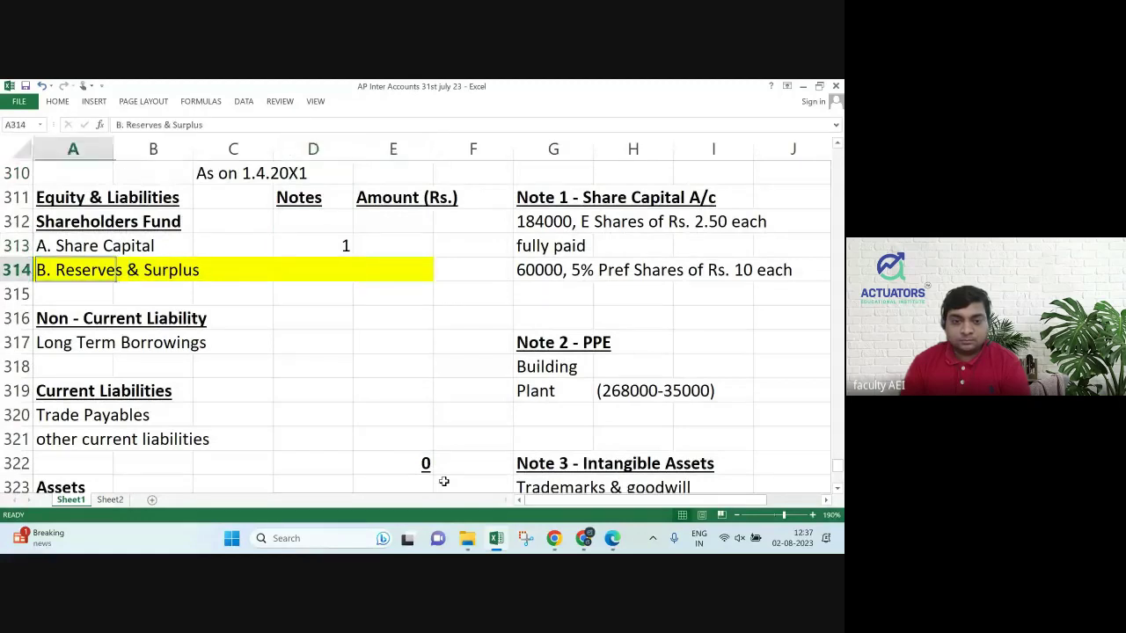
{"action": "key", "text": "F2"}
{"action": "type", "text": "("}
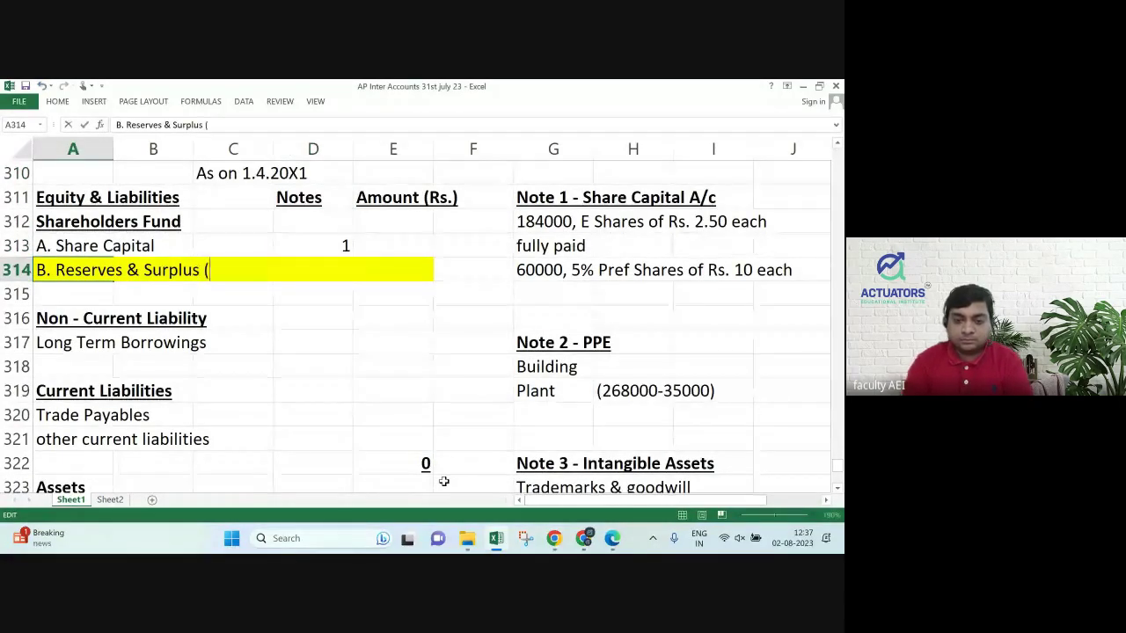
{"action": "type", "text": "Capita"}
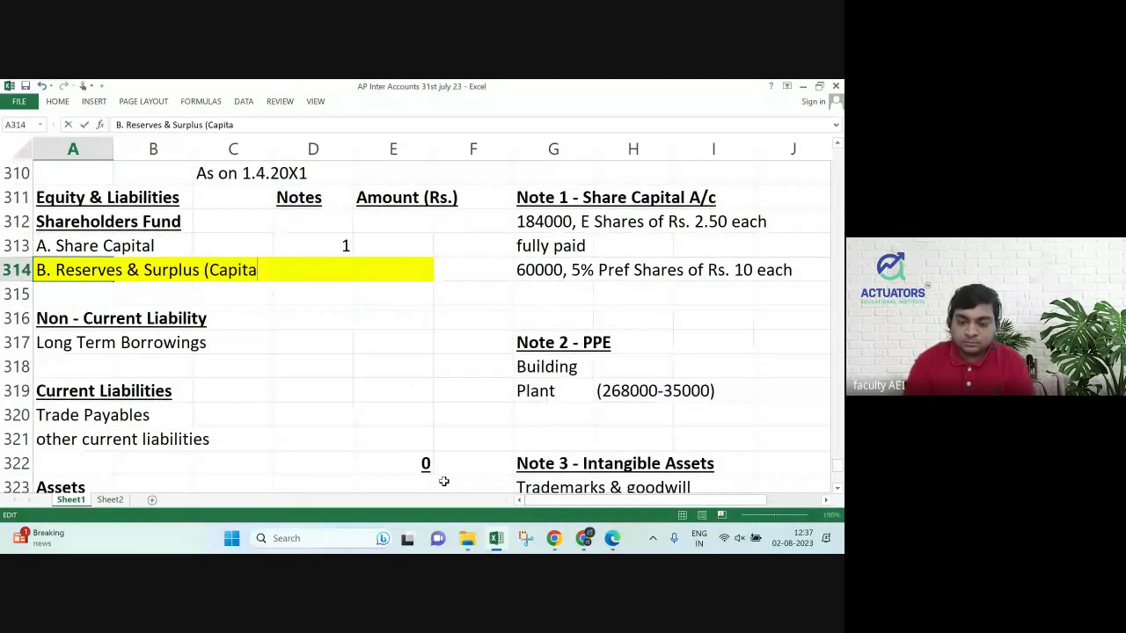
{"action": "type", "text": "l rese"}
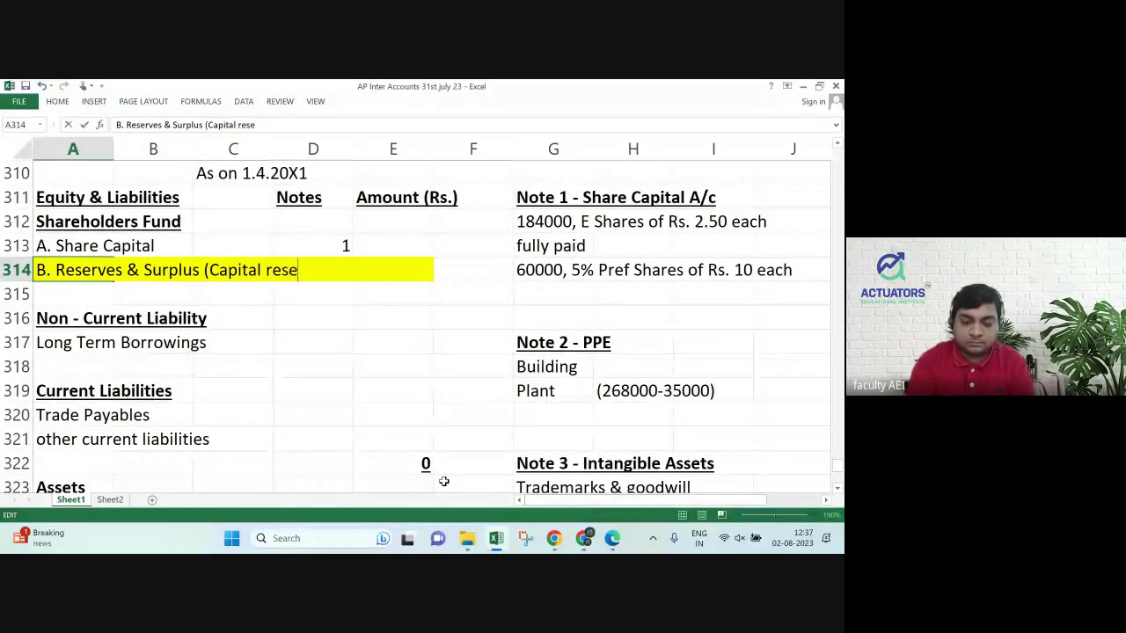
{"action": "type", "text": "rve)"}
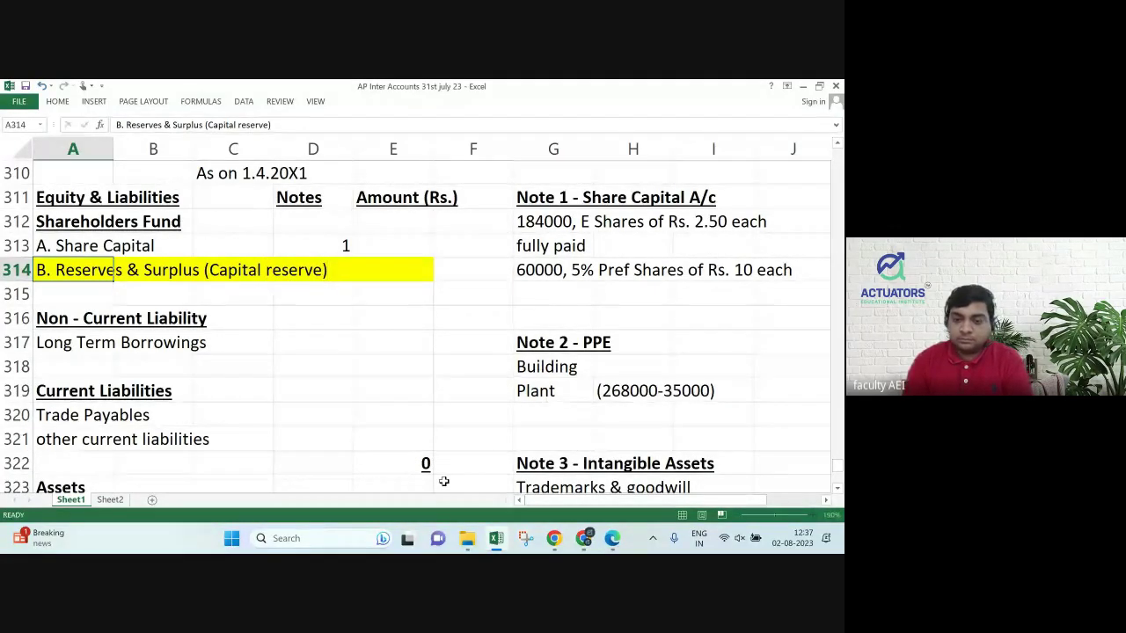
{"action": "key", "text": "Return"}
Enter 2600000 as the Reserves & Surplus amount in E314, leaving E315 empty.
{"action": "key", "text": "Up"}
{"action": "key", "text": "Right"}
{"action": "key", "text": "Right"}
{"action": "key", "text": "Right"}
{"action": "key", "text": "Right"}
{"action": "type", "text": "2"}
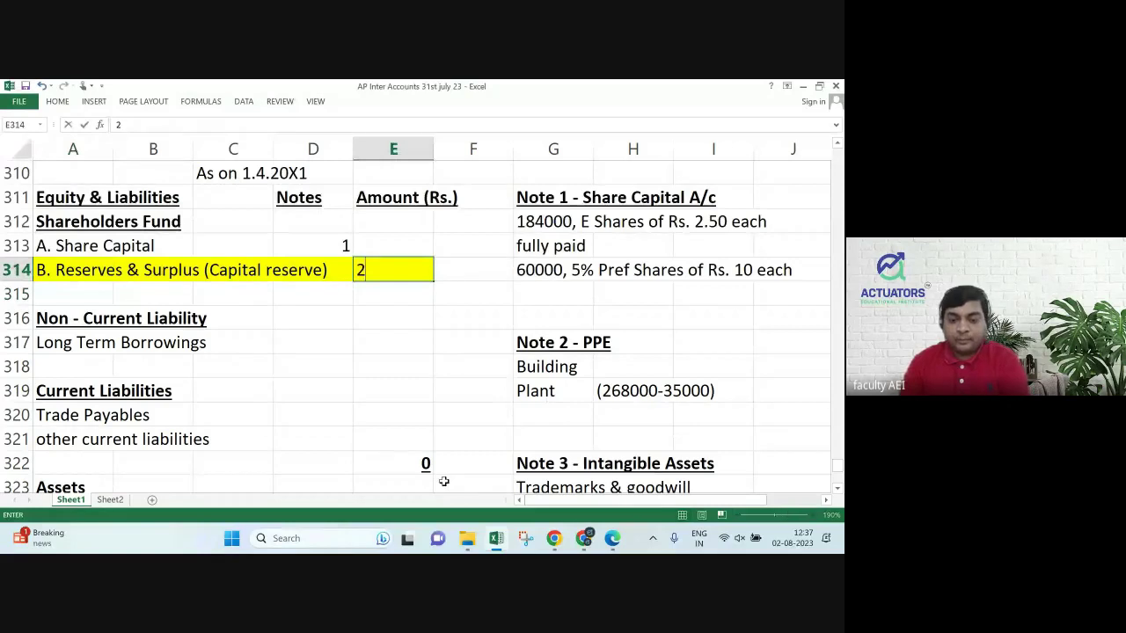
{"action": "type", "text": "600000"}
{"action": "key", "text": "Return"}
{"action": "type", "text": "\\"}
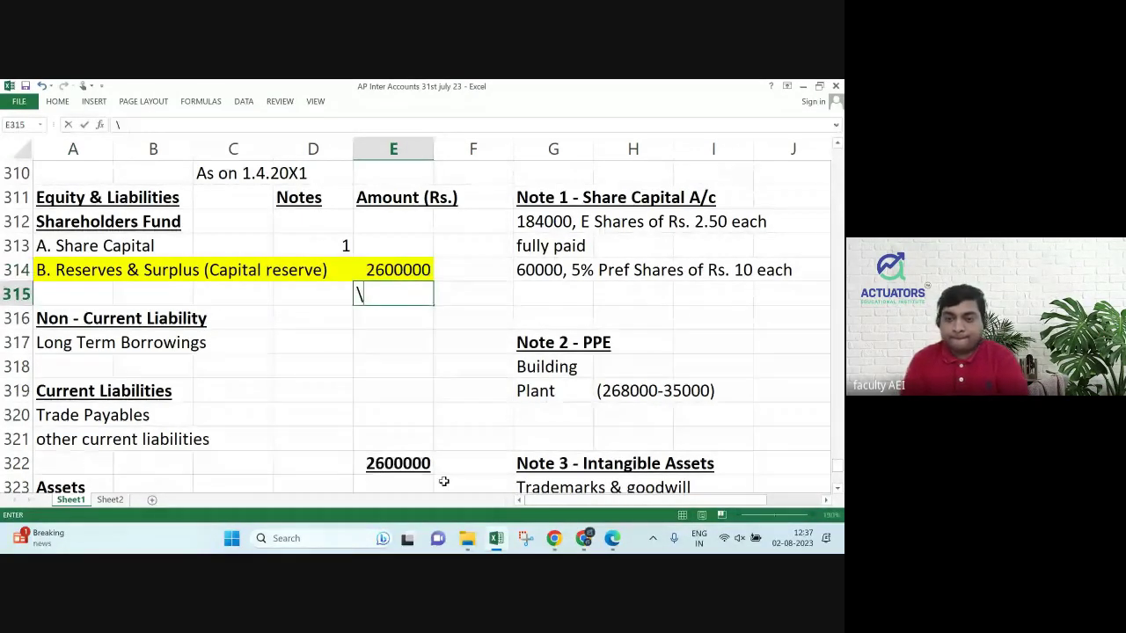
{"action": "key", "text": "BackSpace"}
{"action": "key", "text": "Return"}
Change the equity share line of Note 1 in G312 to "224000, E Shares of Rs. 40 each".
{"action": "key", "text": "Up"}
{"action": "key", "text": "Up"}
{"action": "key", "text": "Up"}
{"action": "key", "text": "Up"}
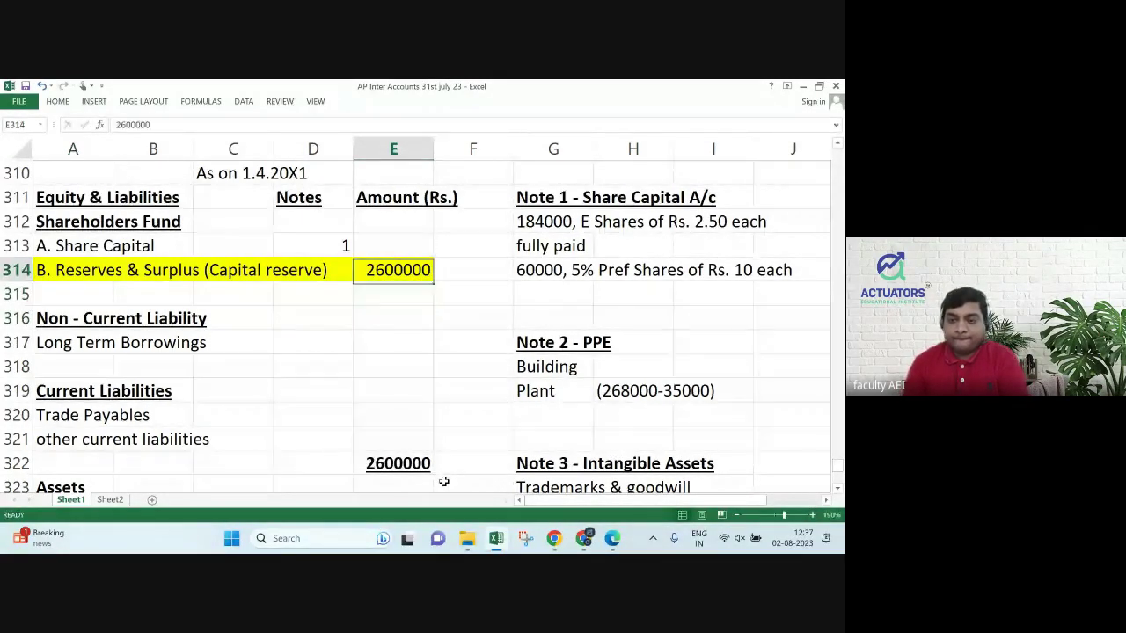
{"action": "key", "text": "Right"}
{"action": "key", "text": "Right"}
{"action": "key", "text": "Right"}
{"action": "key", "text": "Right"}
{"action": "key", "text": "Right"}
{"action": "key", "text": "Right"}
{"action": "key", "text": "Left"}
{"action": "key", "text": "Left"}
{"action": "key", "text": "Left"}
{"action": "key", "text": "Left"}
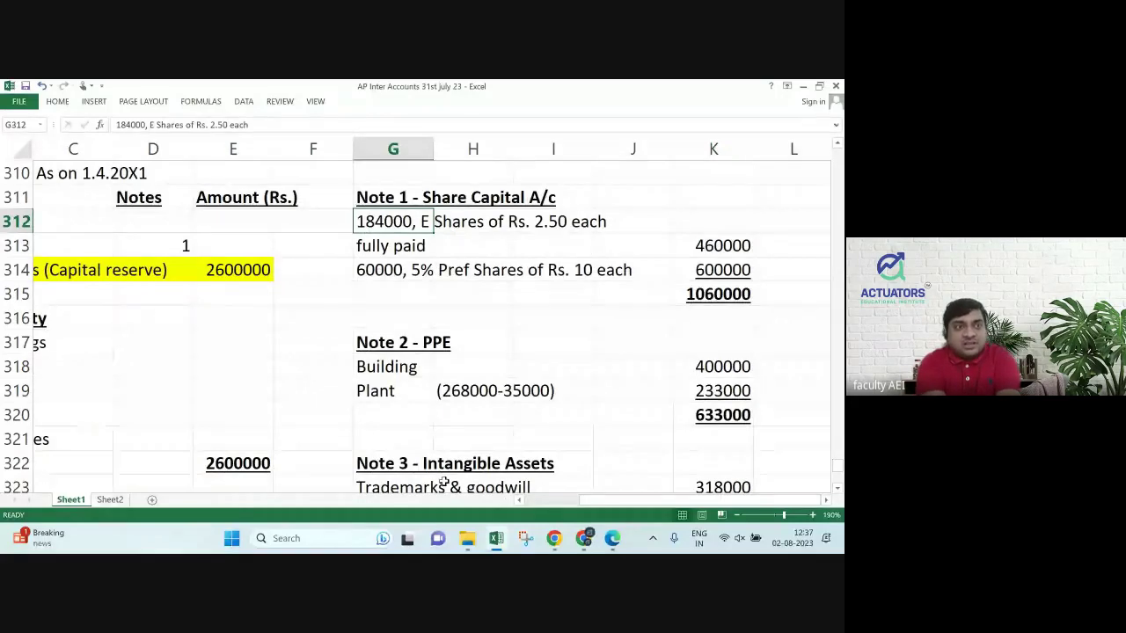
{"action": "key", "text": "F2"}
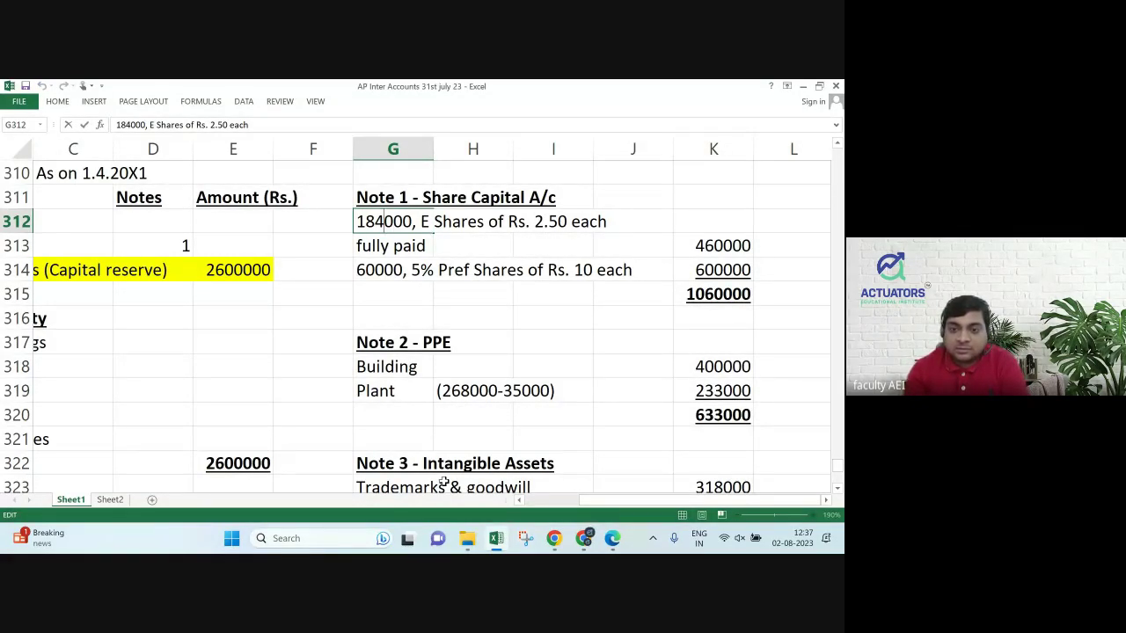
{"action": "key", "text": "BackSpace"}
{"action": "key", "text": "BackSpace"}
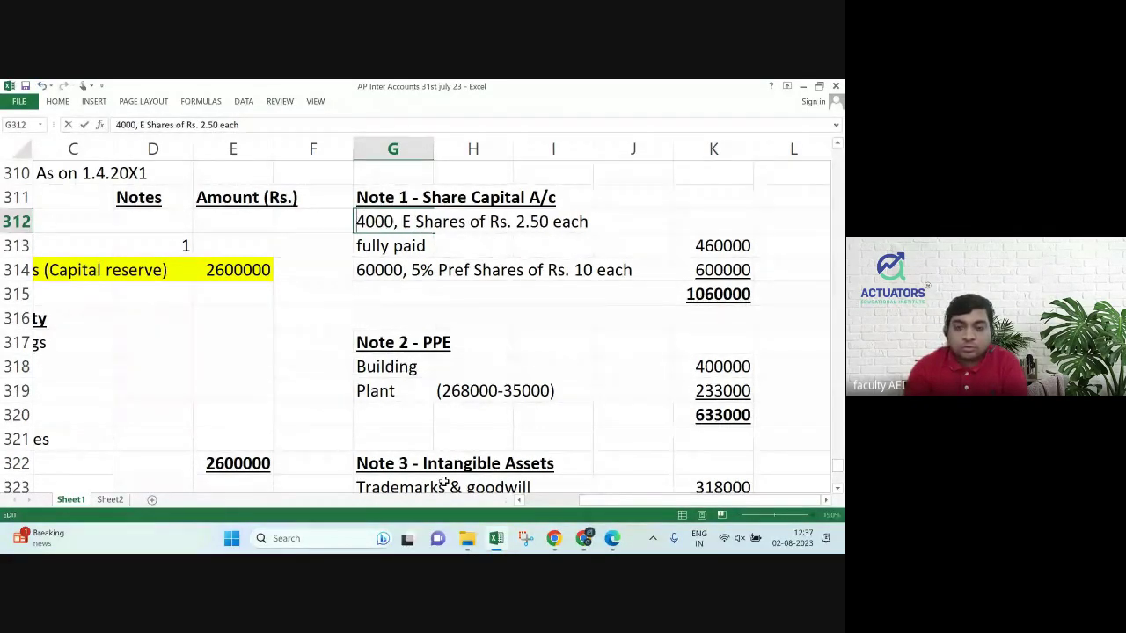
{"action": "type", "text": "22"}
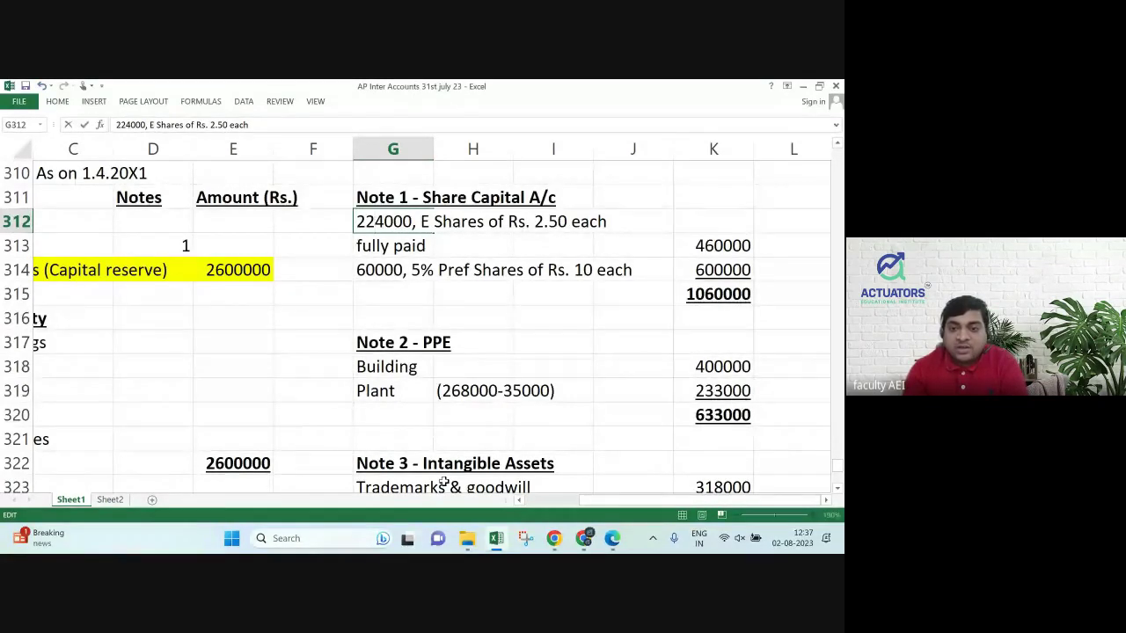
{"action": "key", "text": "Right"}
{"action": "key", "text": "Right"}
{"action": "key", "text": "Right"}
{"action": "key", "text": "Right"}
{"action": "key", "text": "Right"}
{"action": "key", "text": "Right"}
{"action": "key", "text": "Right"}
{"action": "key", "text": "Right"}
{"action": "key", "text": "Right"}
{"action": "key", "text": "Right"}
{"action": "key", "text": "Right"}
{"action": "key", "text": "Right"}
{"action": "key", "text": "Right"}
{"action": "key", "text": "Right"}
{"action": "key", "text": "Right"}
{"action": "key", "text": "Right"}
{"action": "key", "text": "Right"}
{"action": "key", "text": "Right"}
{"action": "key", "text": "Right"}
{"action": "key", "text": "Right"}
{"action": "key", "text": "Right"}
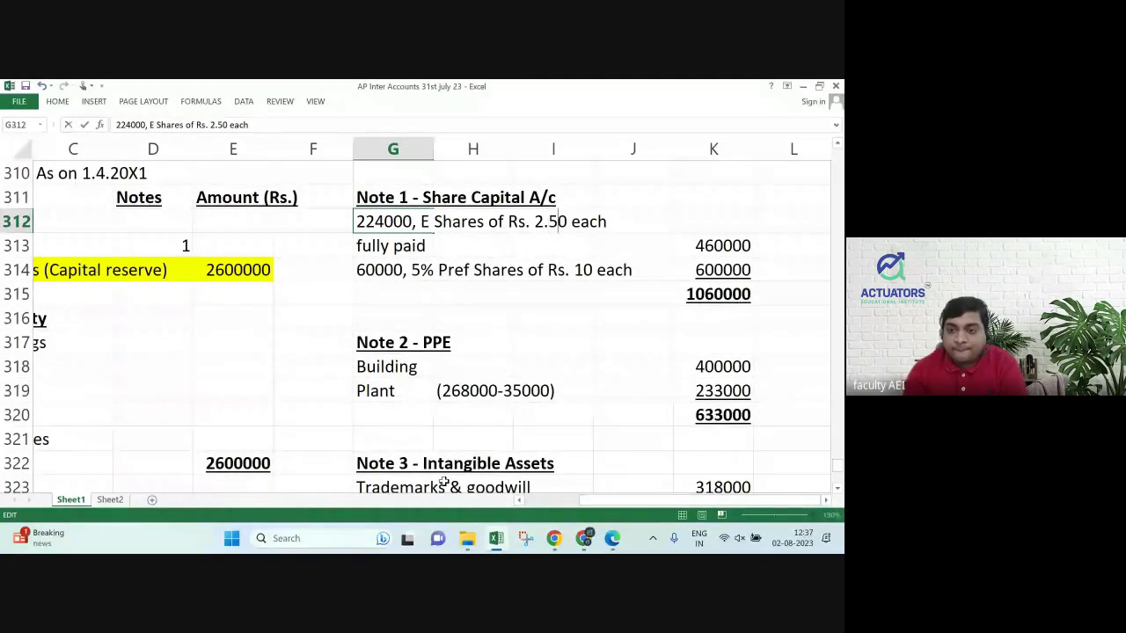
{"action": "key", "text": "BackSpace"}
{"action": "key", "text": "BackSpace"}
{"action": "key", "text": "BackSpace"}
{"action": "key", "text": "BackSpace"}
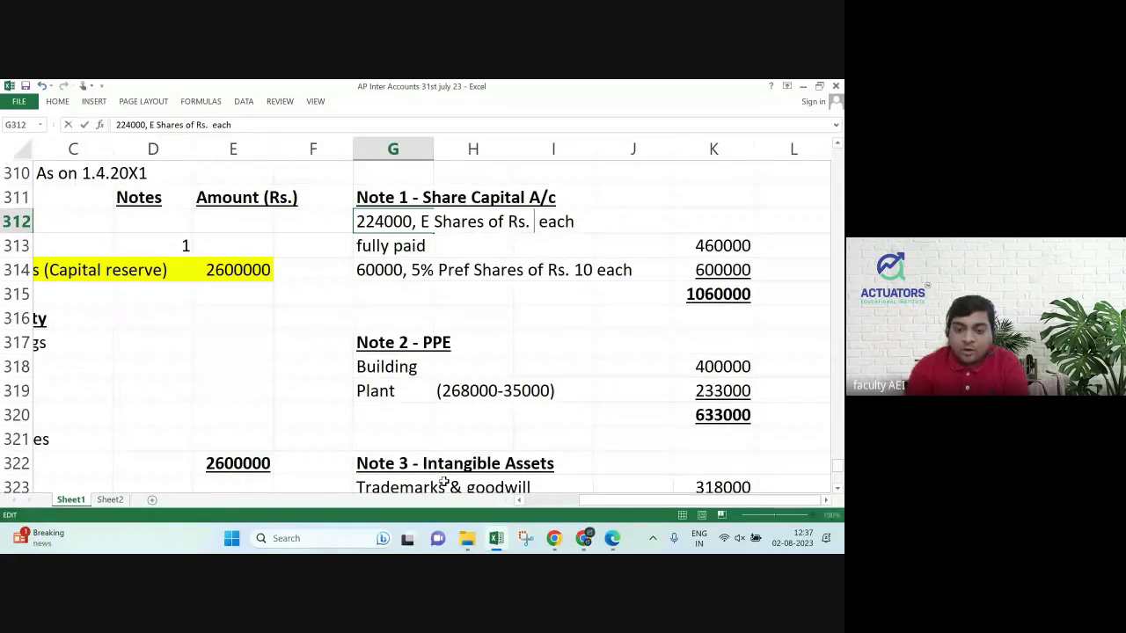
{"action": "type", "text": "40"}
{"action": "key", "text": "Return"}
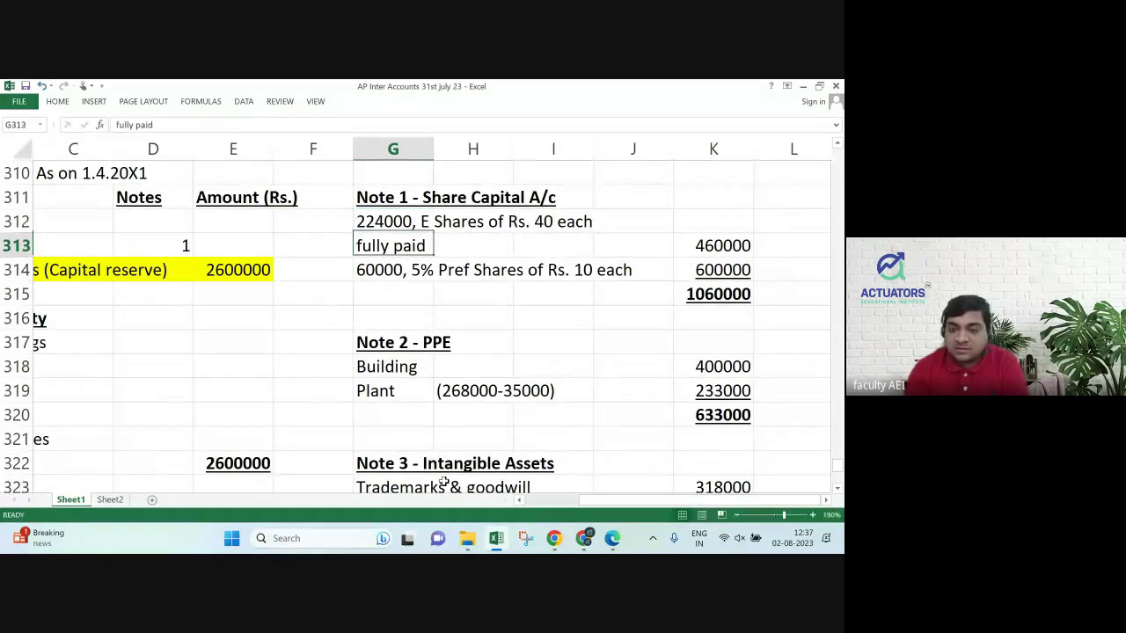
Correct the number of equity shares in Note 1, cell G312, to 260000.
{"action": "key", "text": "Right"}
{"action": "key", "text": "Right"}
{"action": "key", "text": "Right"}
{"action": "key", "text": "Right"}
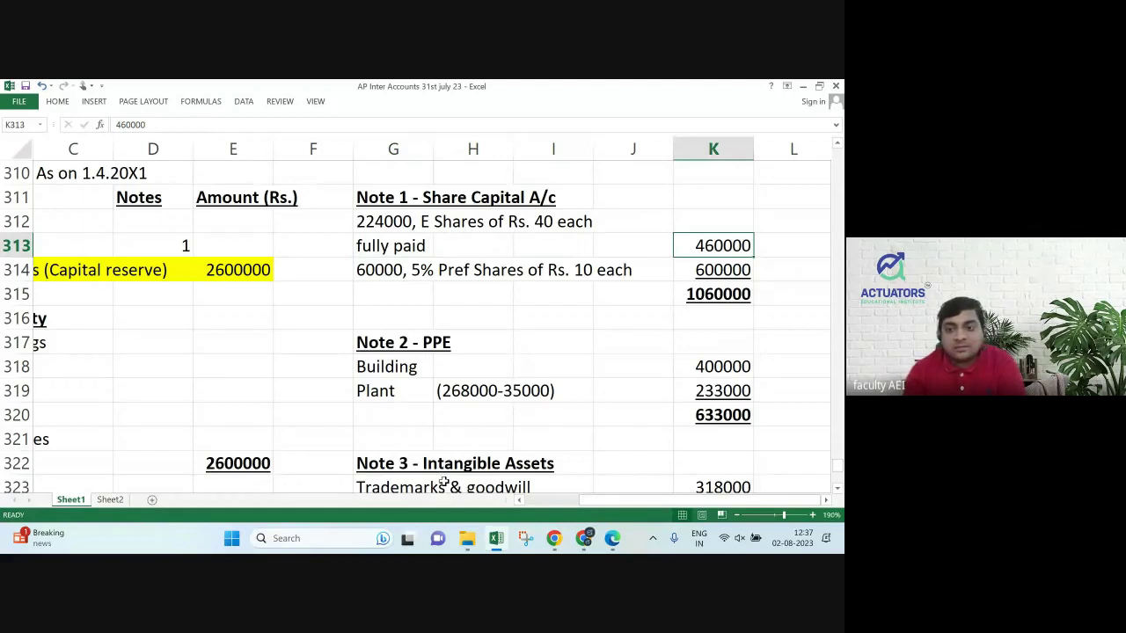
{"action": "key", "text": "Up"}
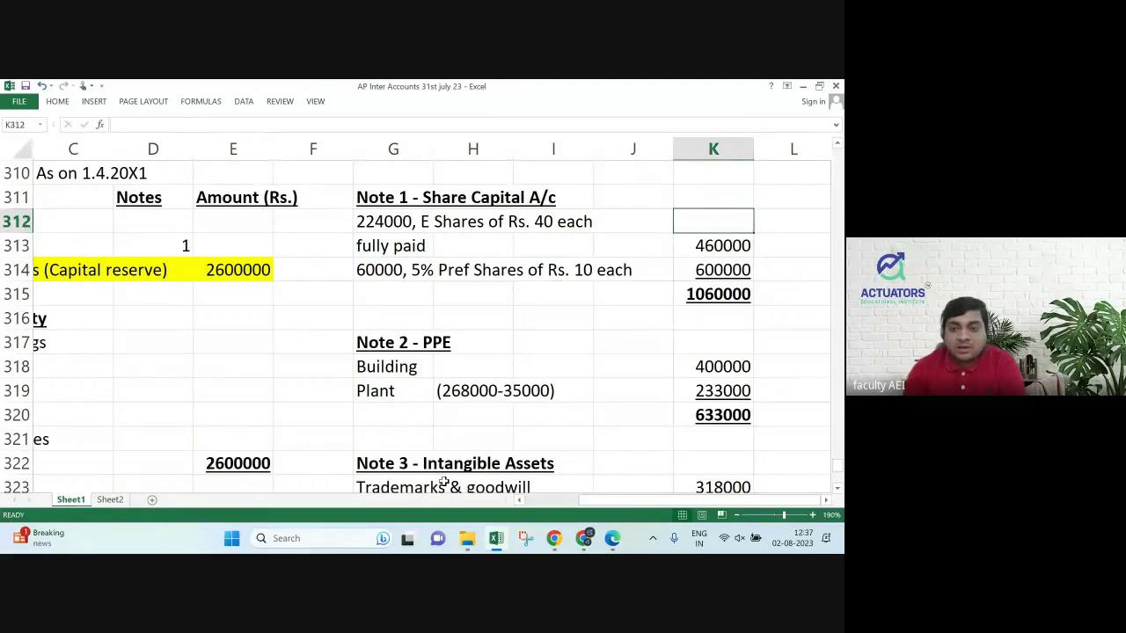
{"action": "key", "text": "Left"}
{"action": "key", "text": "Left"}
{"action": "key", "text": "Left"}
{"action": "key", "text": "Left"}
{"action": "key", "text": "F2"}
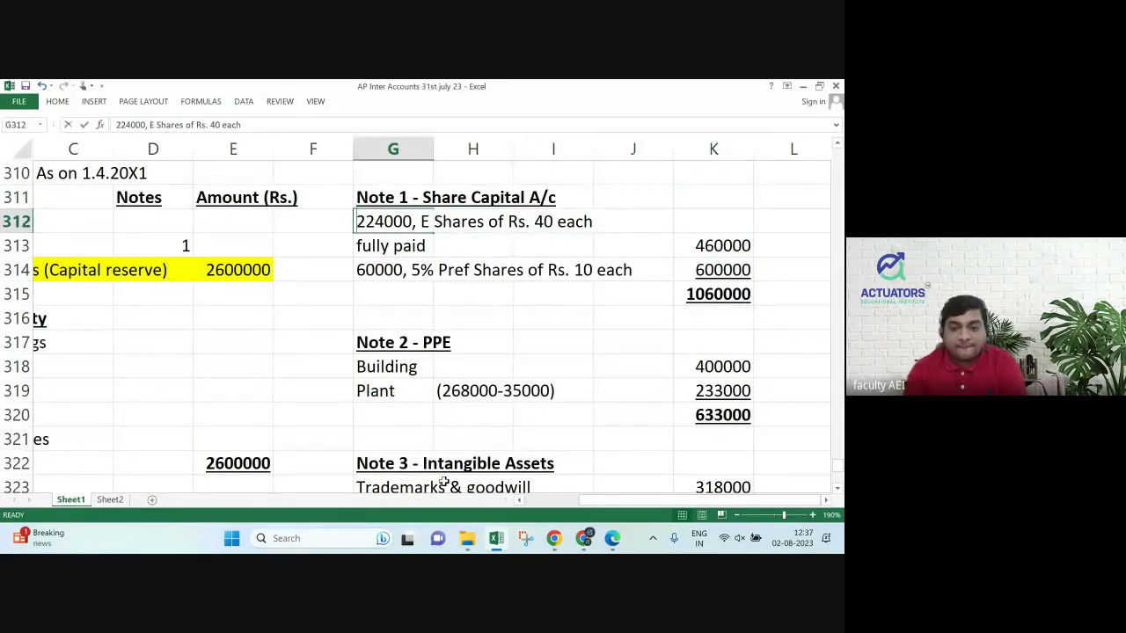
{"action": "key", "text": "Home"}
{"action": "key", "text": "Right"}
{"action": "key", "text": "Right"}
{"action": "key", "text": "Right"}
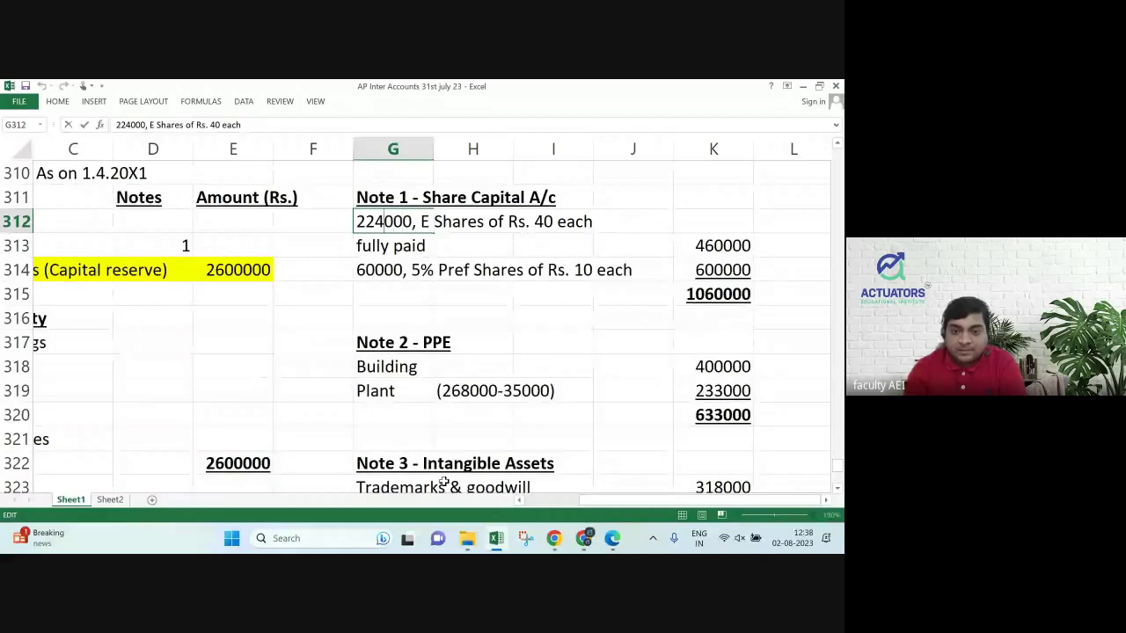
{"action": "key", "text": "BackSpace"}
{"action": "key", "text": "BackSpace"}
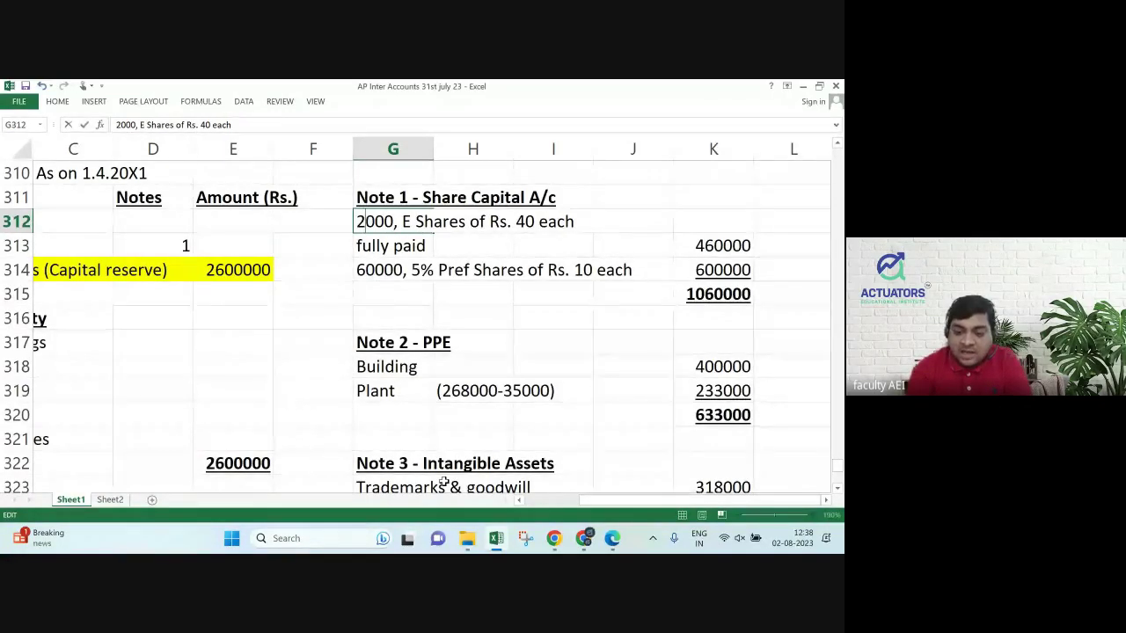
{"action": "type", "text": "60"}
{"action": "key", "text": "Return"}
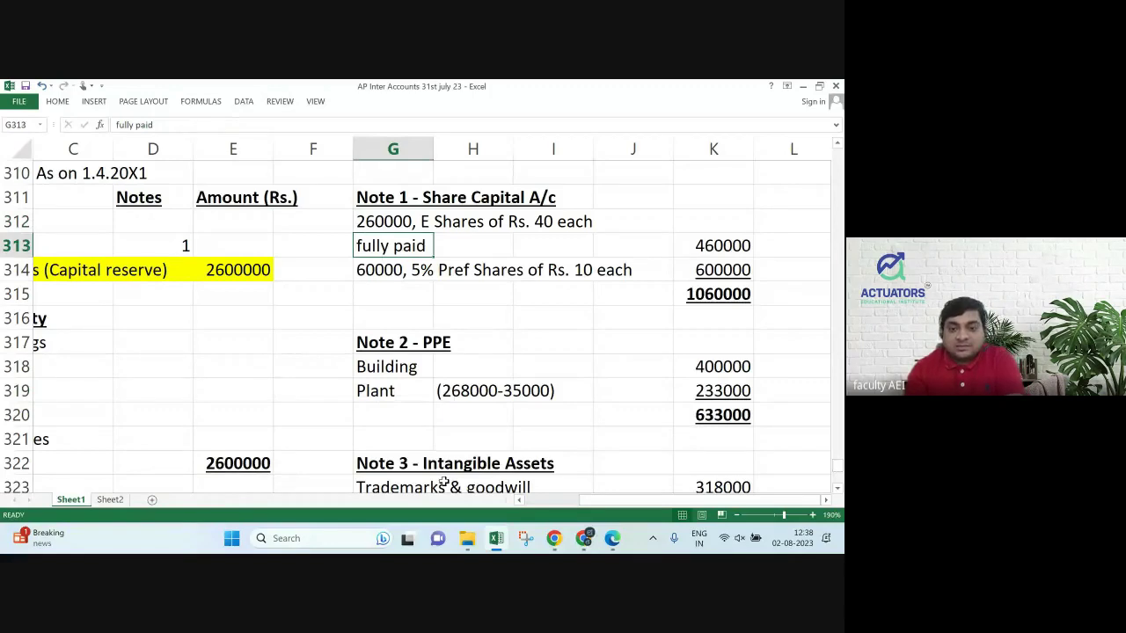
Enter 10400000 as the equity share amount in K313 and clear the old Note 1 total in K315.
{"action": "key", "text": "Right"}
{"action": "key", "text": "Right"}
{"action": "key", "text": "Right"}
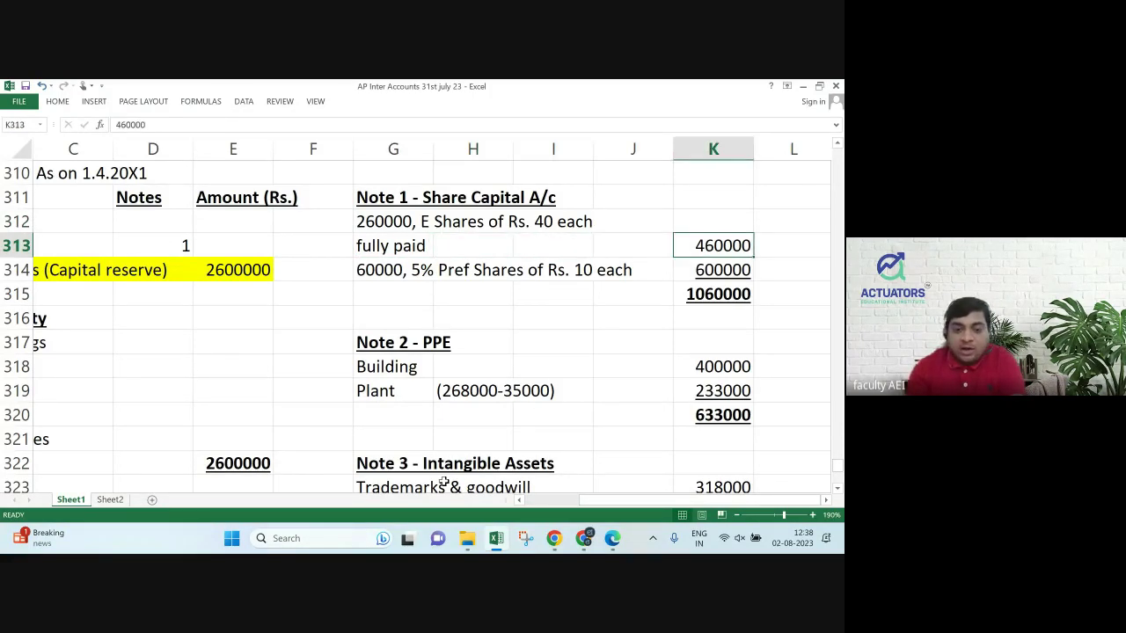
{"action": "type", "text": "10400000"}
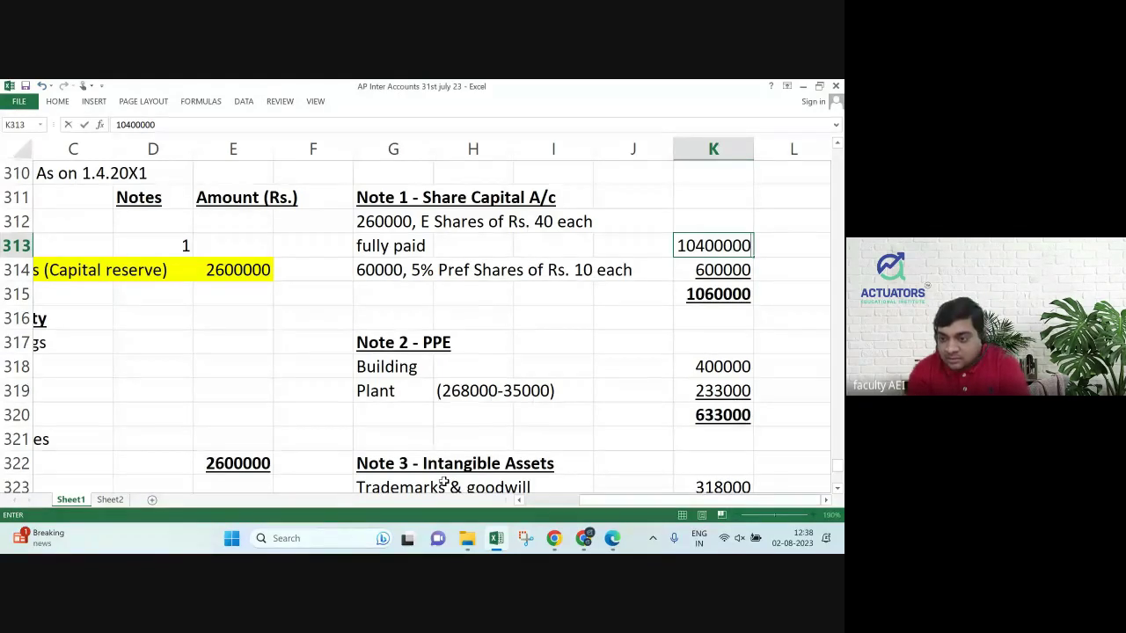
{"action": "key", "text": "Return"}
{"action": "key", "text": "Down"}
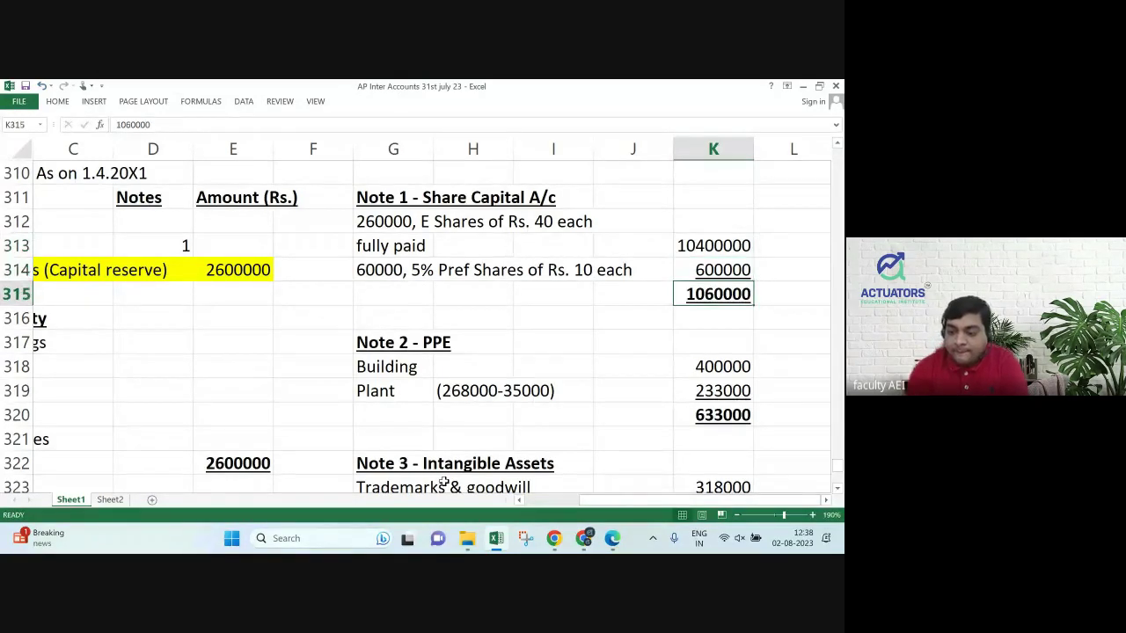
{"action": "key", "text": "Delete"}
Change the number of preference shares in Note 1, cell G314, to 100000.
{"action": "key", "text": "Up"}
{"action": "key", "text": "Left"}
{"action": "key", "text": "Left"}
{"action": "key", "text": "Left"}
{"action": "key", "text": "Left"}
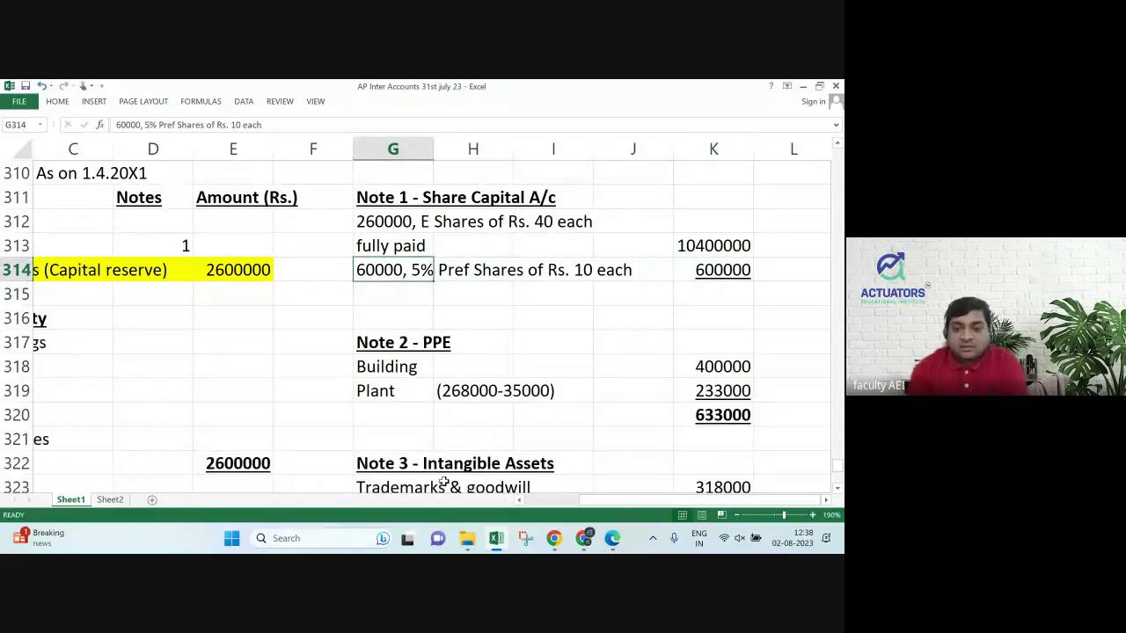
{"action": "key", "text": "F2"}
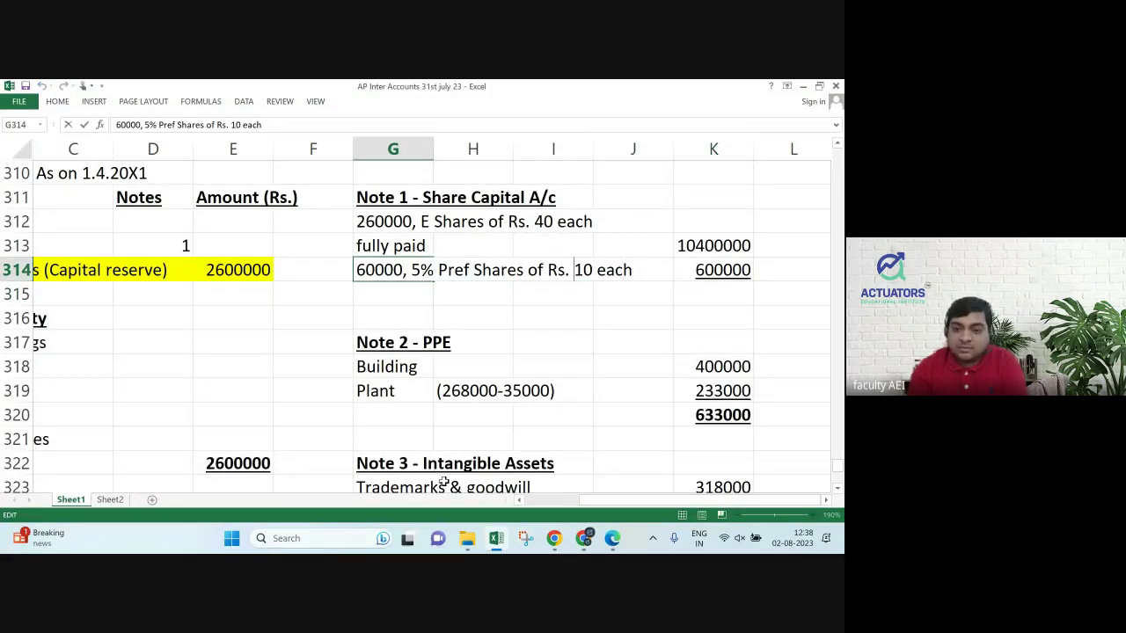
{"action": "key", "text": "BackSpace"}
{"action": "type", "text": "10"}
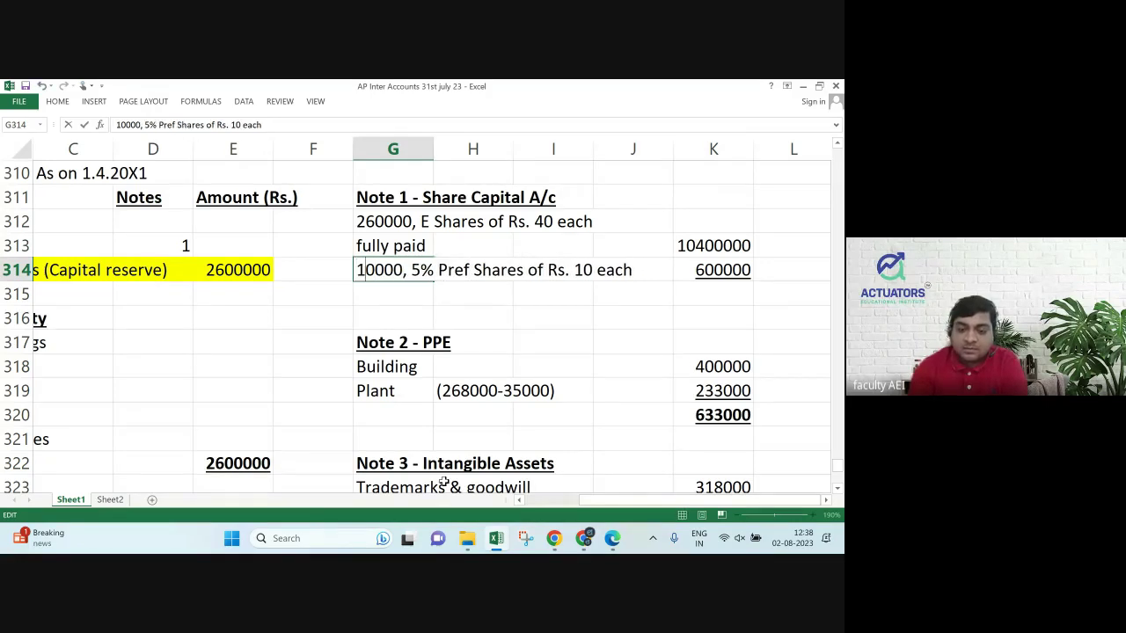
Check the preference share terms in the Illustration 5 PDF, and set G314 in the Excel sheet to 6% Pref Shares of Rs. 60 each.
{"action": "key", "text": "Right"}
{"action": "key", "text": "Right"}
{"action": "key", "text": "Right"}
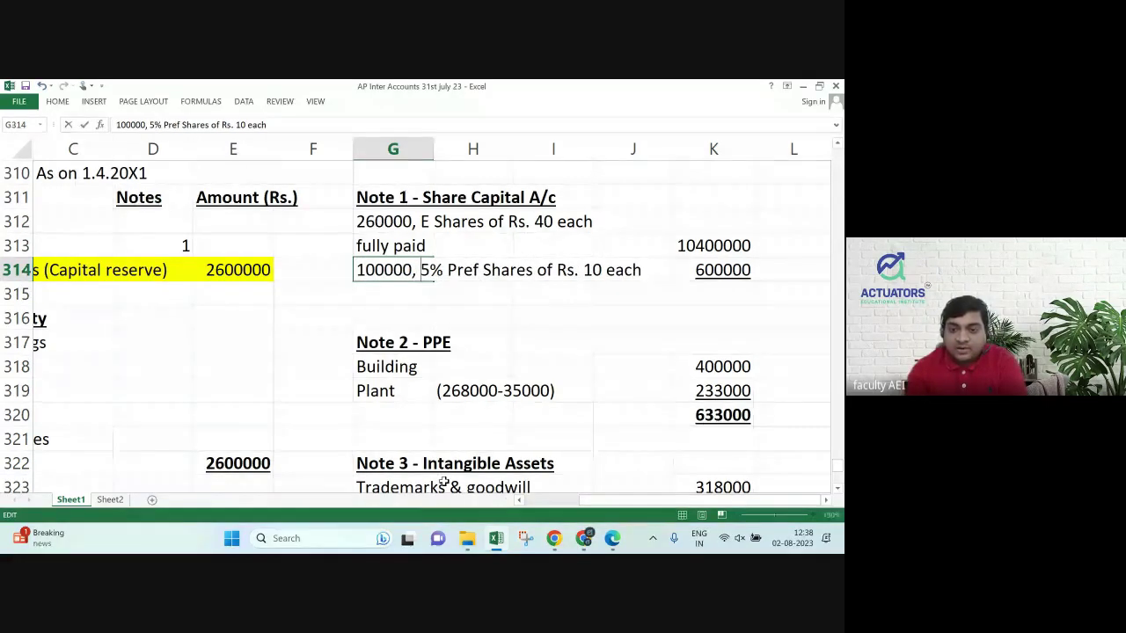
{"action": "key", "text": "alt+Tab"}
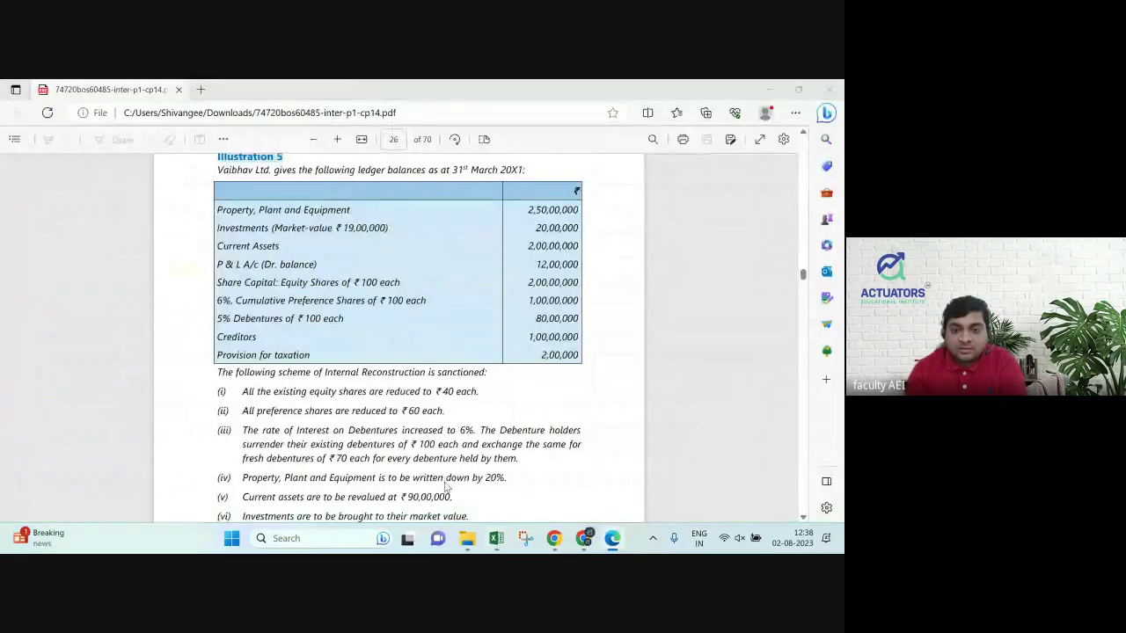
{"action": "key", "text": "alt+Tab"}
{"action": "key", "text": "alt+Tab"}
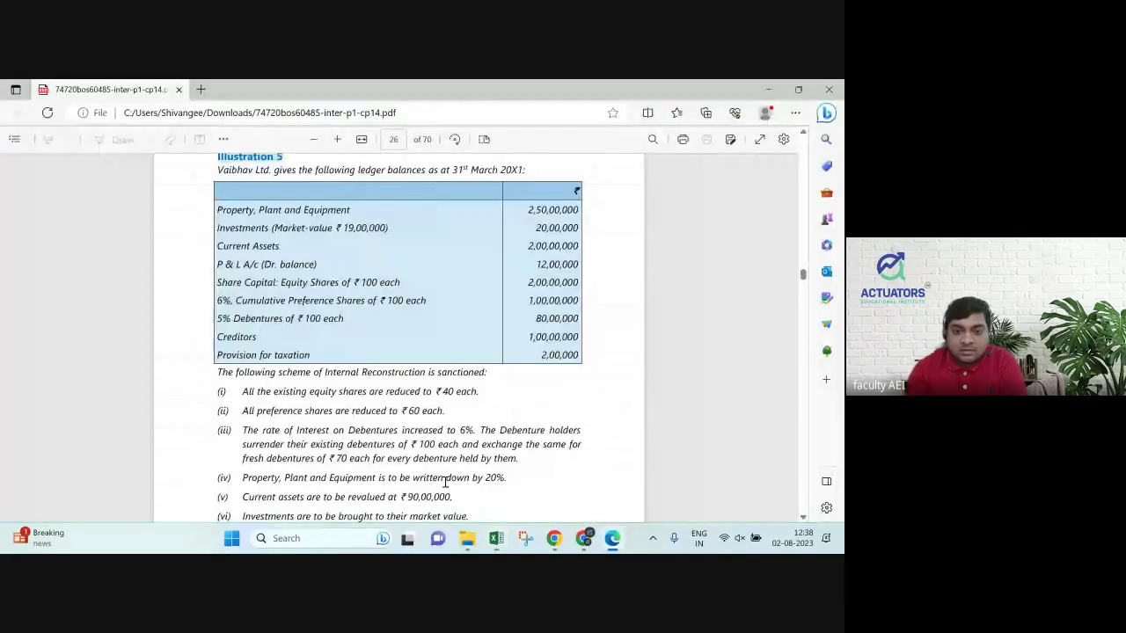
{"action": "key", "text": "alt+Tab"}
{"action": "key", "text": "BackSpace"}
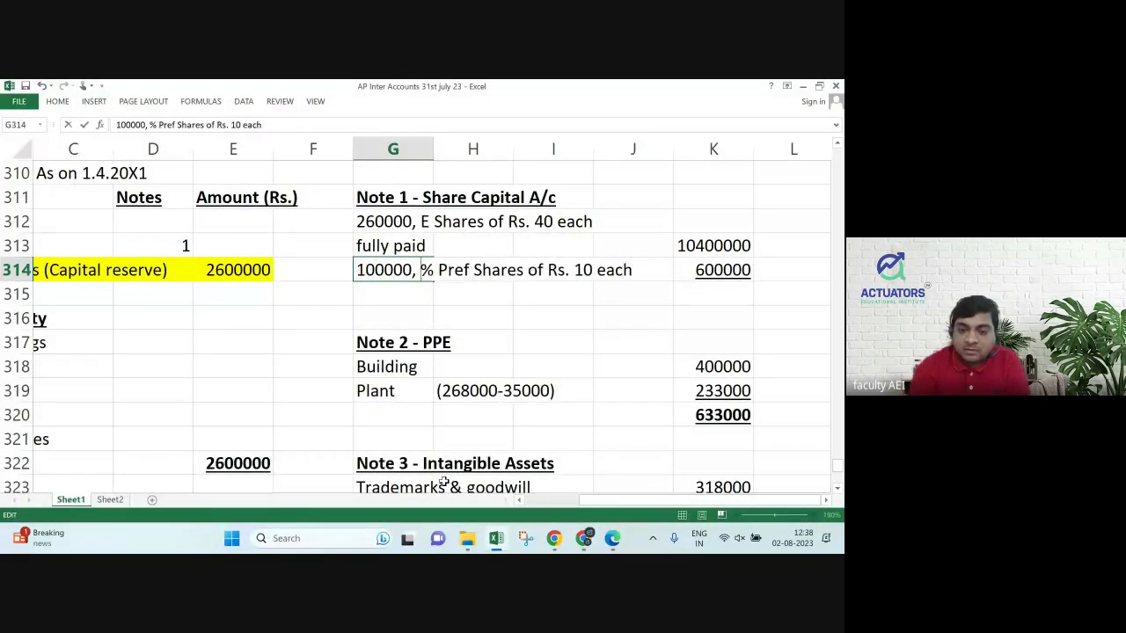
{"action": "type", "text": "6"}
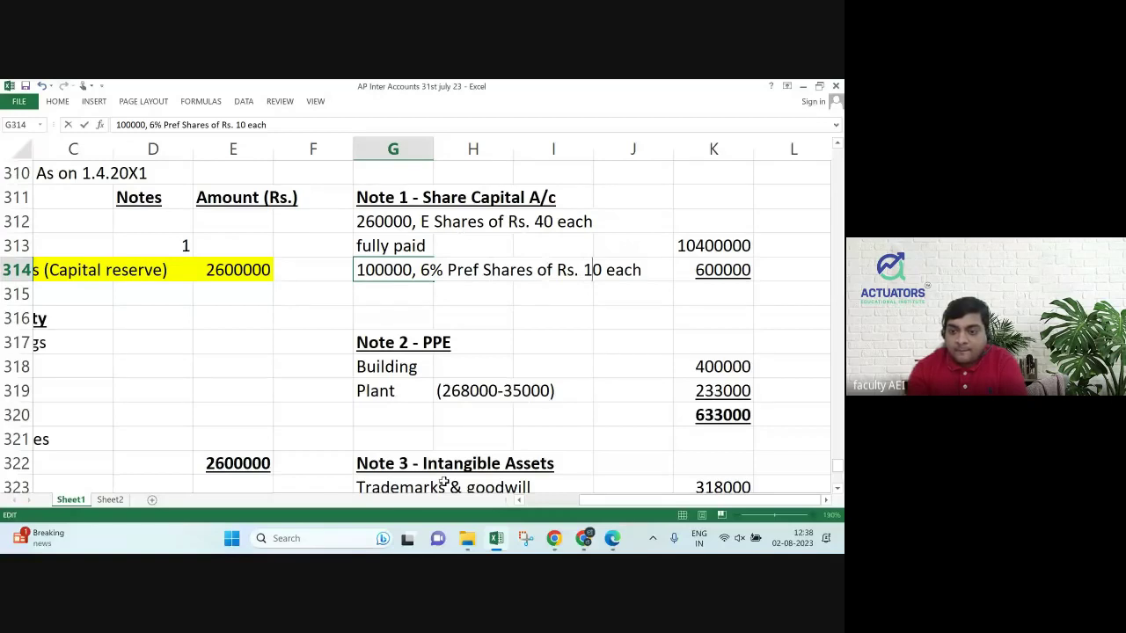
{"action": "key", "text": "BackSpace"}
{"action": "type", "text": "6"}
{"action": "key", "text": "Return"}
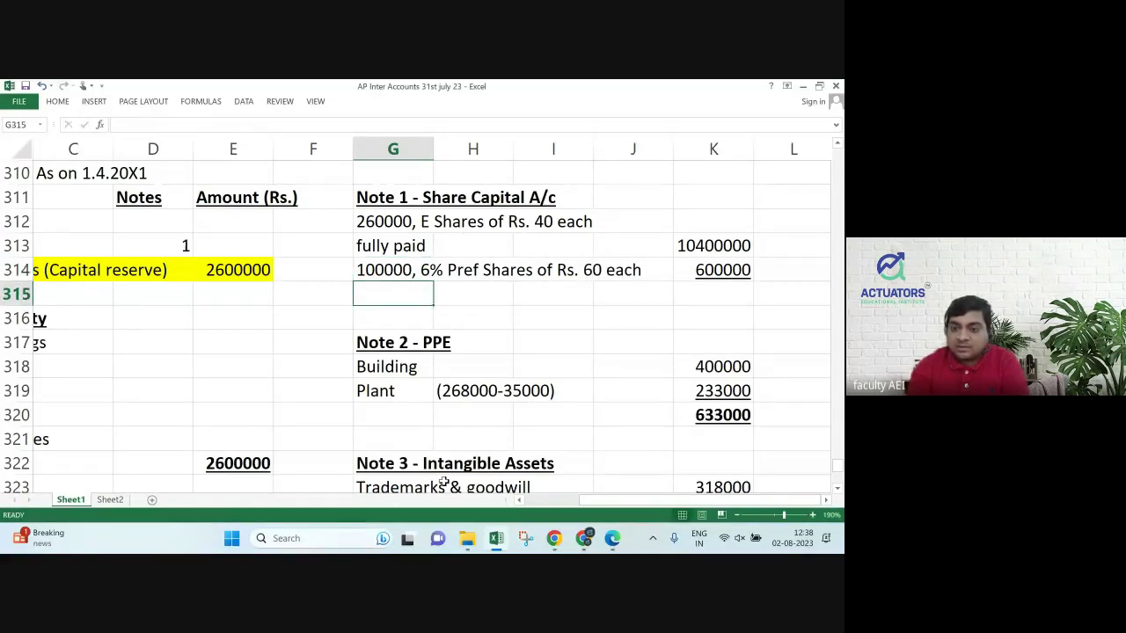
Enter 6000000 as the preference share amount in K314 and 16400000 as the Note 1 total in K315.
{"action": "key", "text": "Up"}
{"action": "key", "text": "Right"}
{"action": "key", "text": "Right"}
{"action": "key", "text": "Right"}
{"action": "key", "text": "Right"}
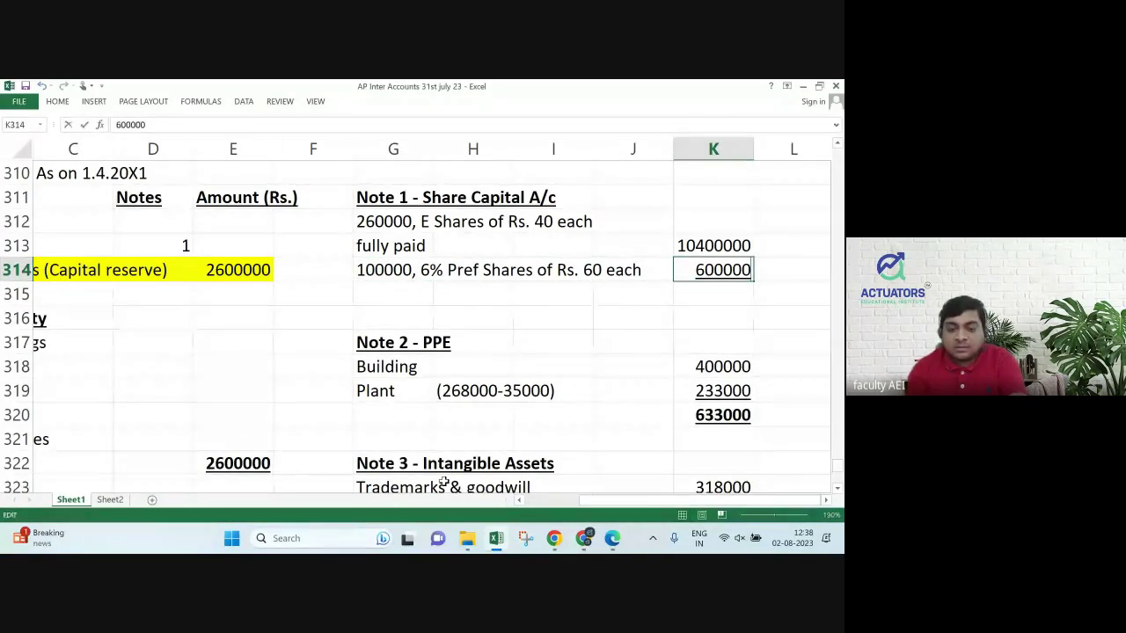
{"action": "type", "text": "6000000"}
{"action": "key", "text": "Return"}
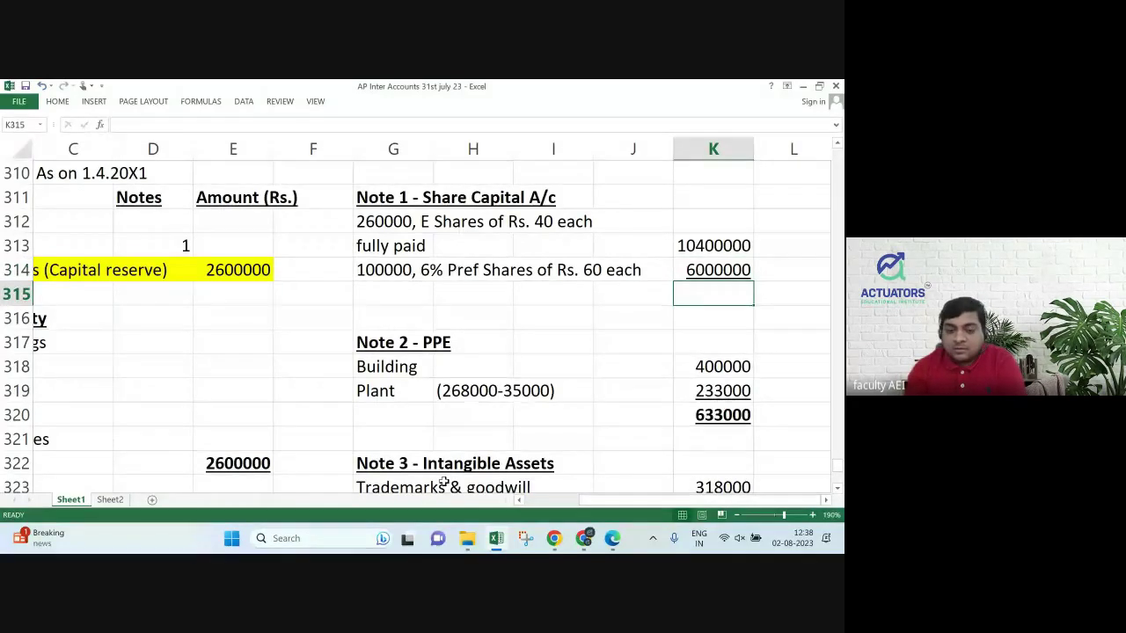
{"action": "type", "text": "164"}
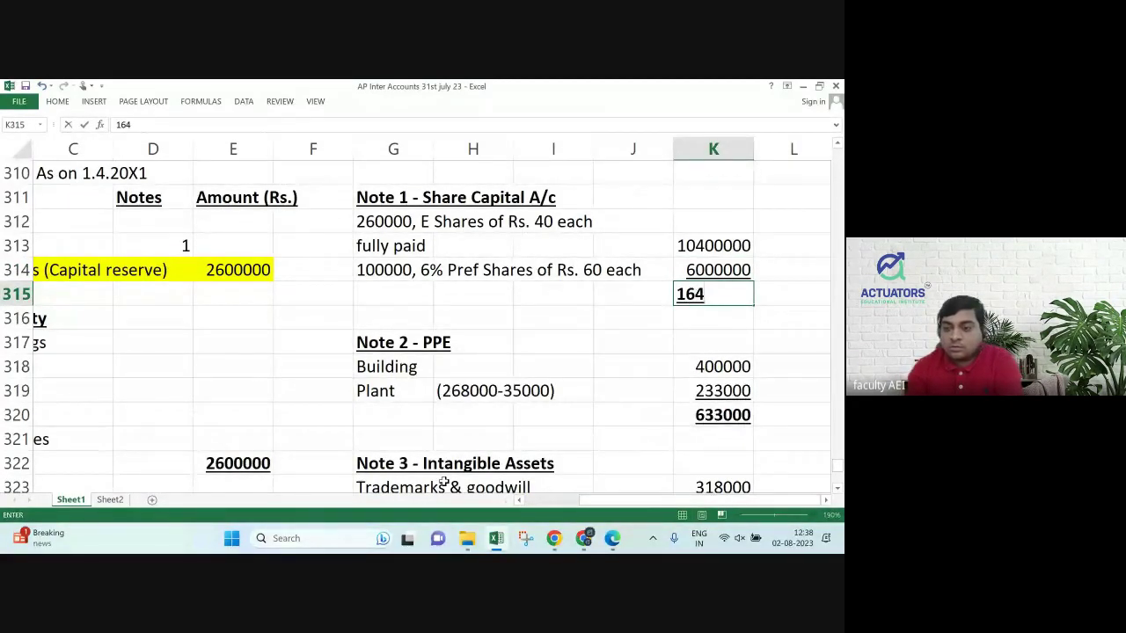
{"action": "type", "text": "00000"}
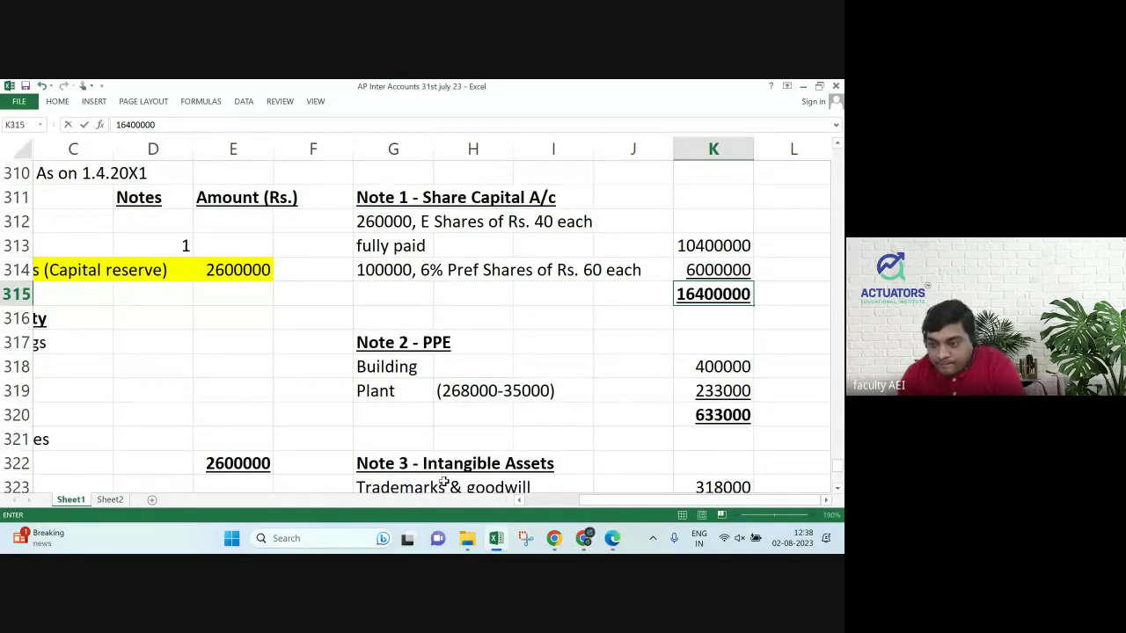
{"action": "key", "text": "Return"}
Enter 16400000 as the Share Capital amount in E313 of the balance sheet.
{"action": "key", "text": "Up"}
{"action": "key", "text": "Up"}
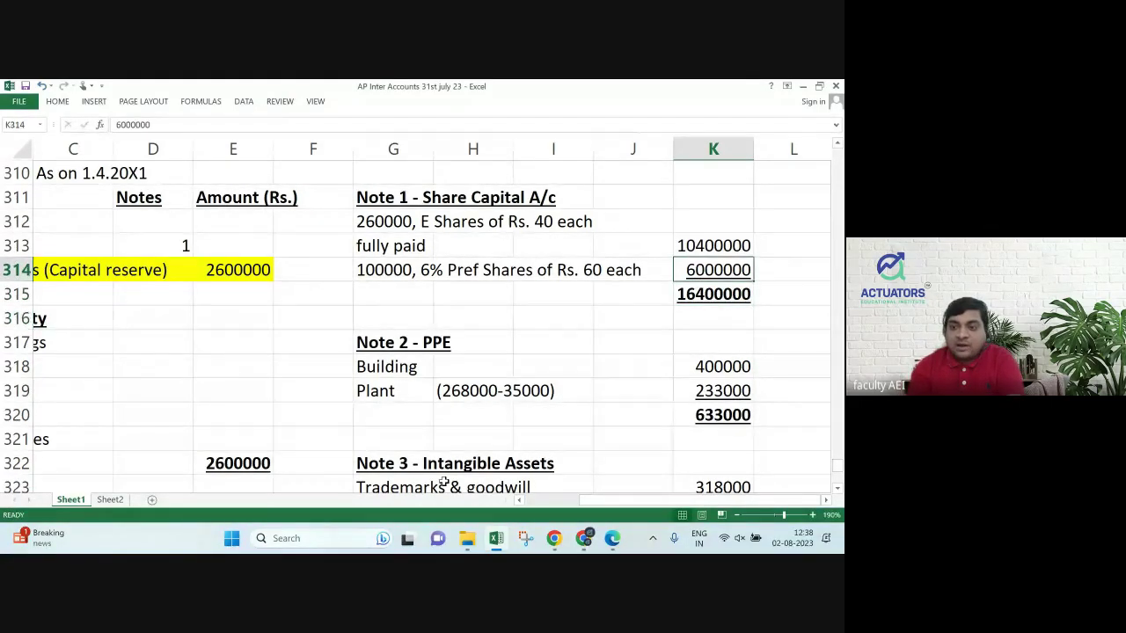
{"action": "key", "text": "Up"}
{"action": "key", "text": "Left"}
{"action": "key", "text": "Left"}
{"action": "key", "text": "Left"}
{"action": "key", "text": "Left"}
{"action": "key", "text": "Left"}
{"action": "key", "text": "Left"}
{"action": "key", "text": "Left"}
{"action": "key", "text": "Right"}
{"action": "key", "text": "F2"}
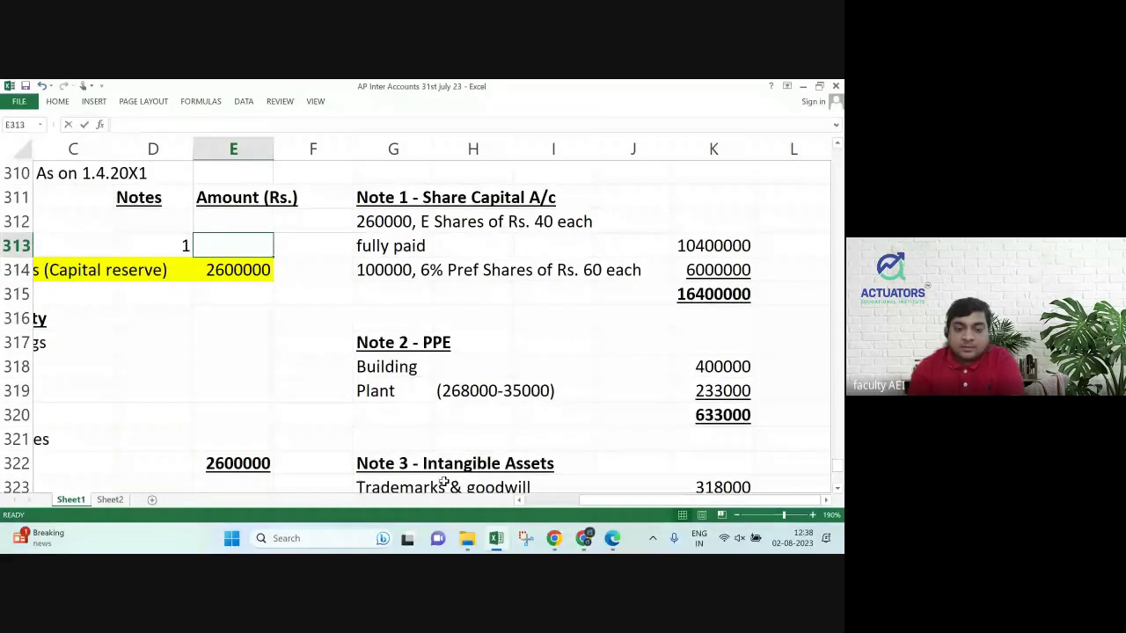
{"action": "type", "text": "1640000"}
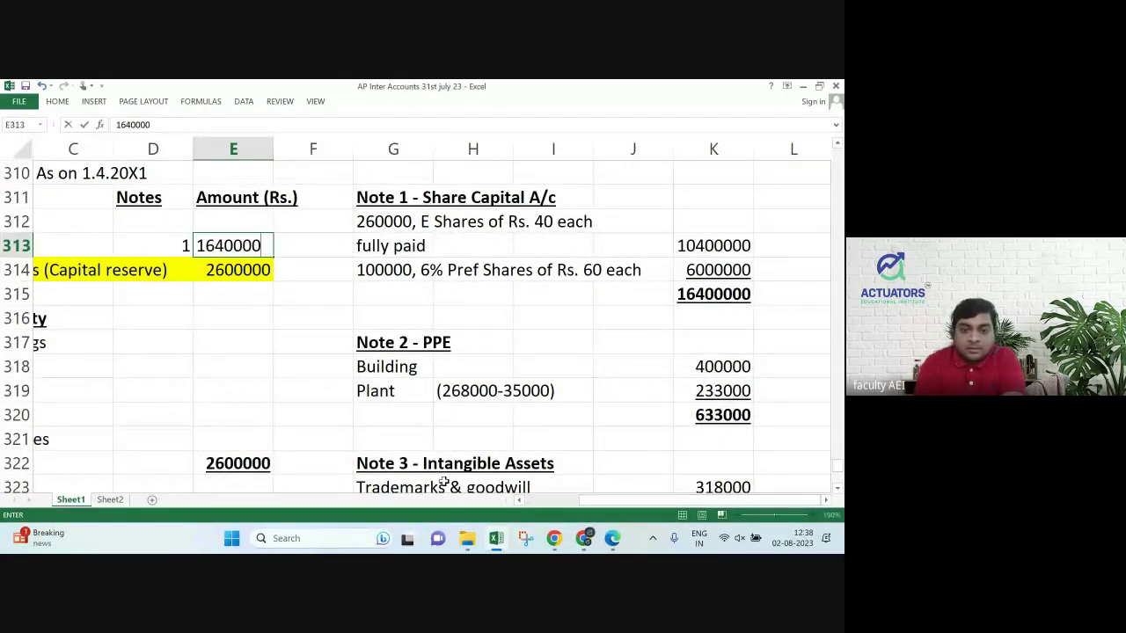
{"action": "type", "text": "0"}
{"action": "key", "text": "Return"}
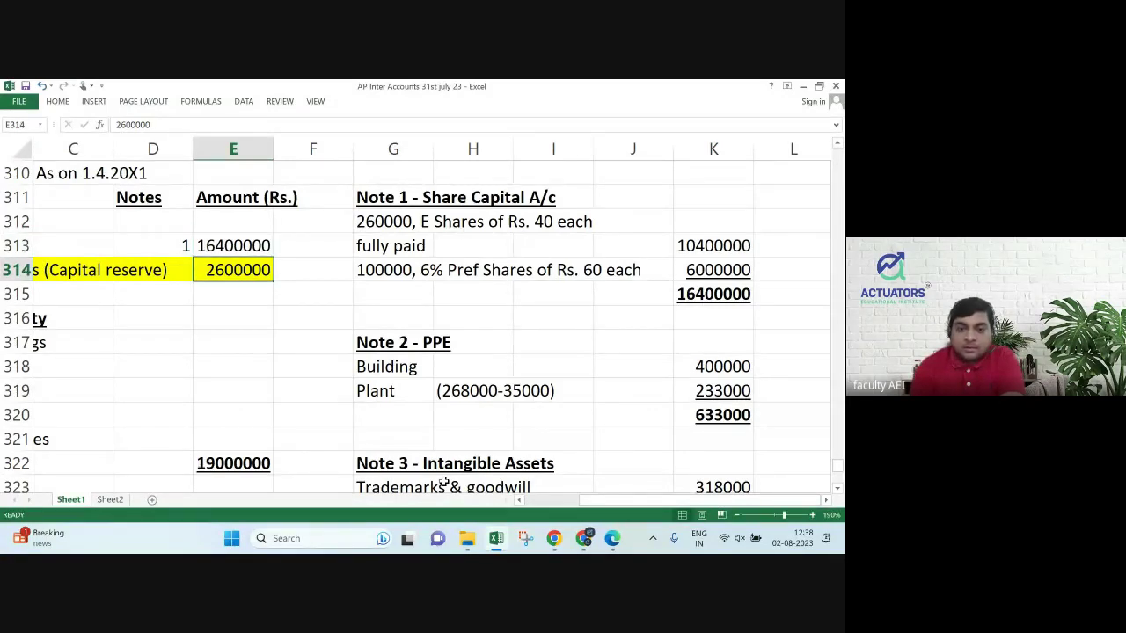
Extend the borrowings label in A317 to read "Long Term Borrowings (6% Debentures)".
{"action": "key", "text": "Down"}
{"action": "key", "text": "Down"}
{"action": "key", "text": "Down"}
{"action": "key", "text": "Left"}
{"action": "key", "text": "Left"}
{"action": "key", "text": "Left"}
{"action": "key", "text": "Left"}
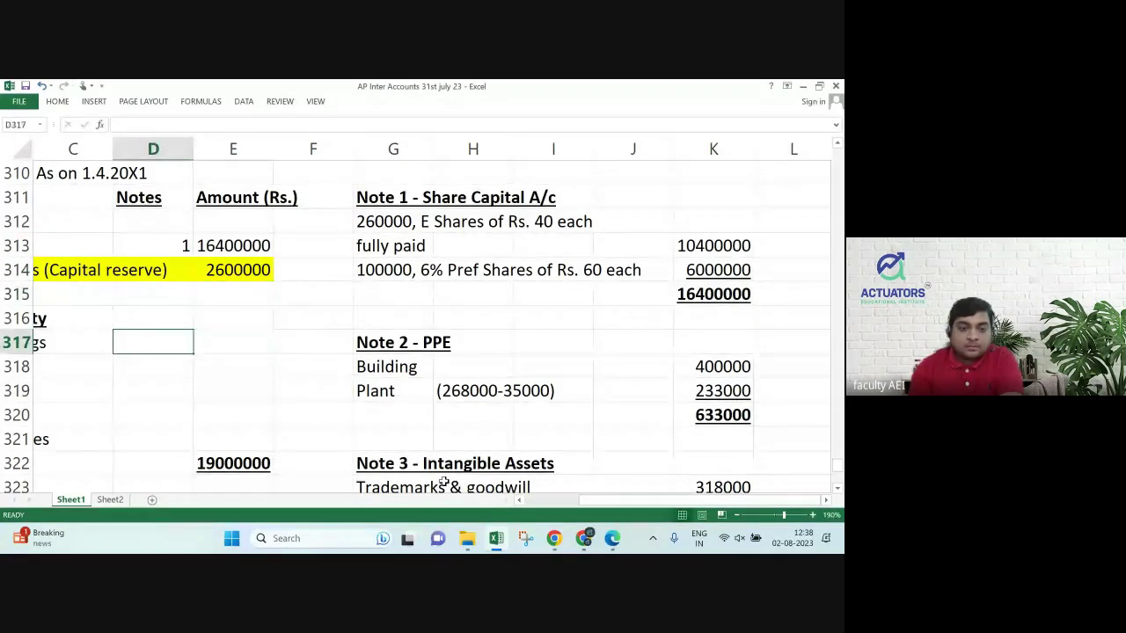
{"action": "key", "text": "Right"}
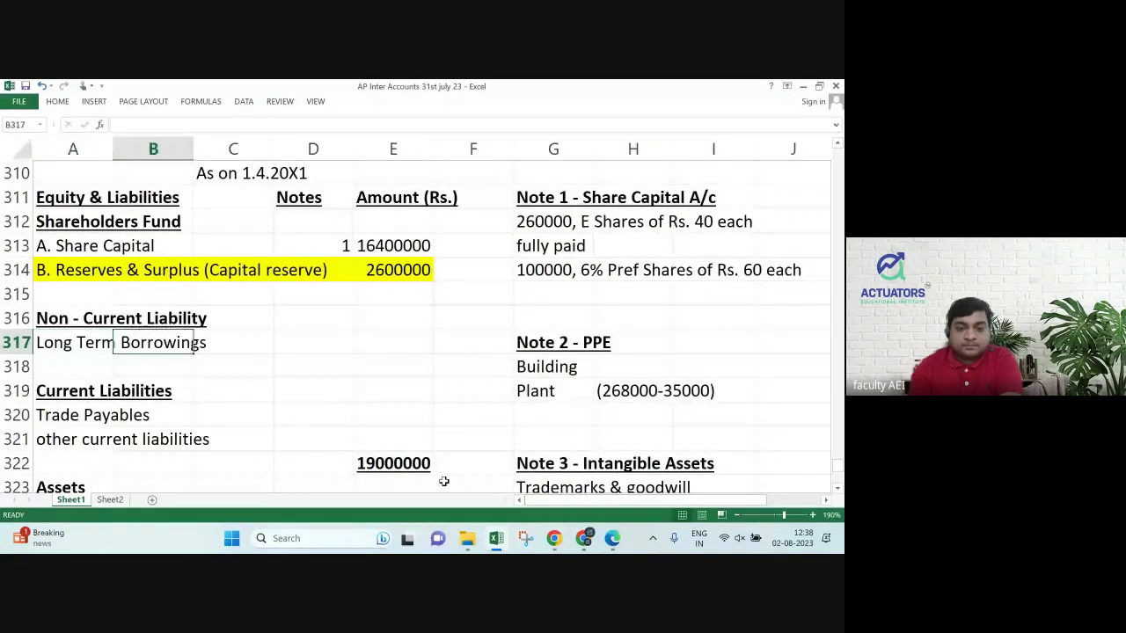
{"action": "key", "text": "Right"}
{"action": "key", "text": "Left"}
{"action": "key", "text": "Left"}
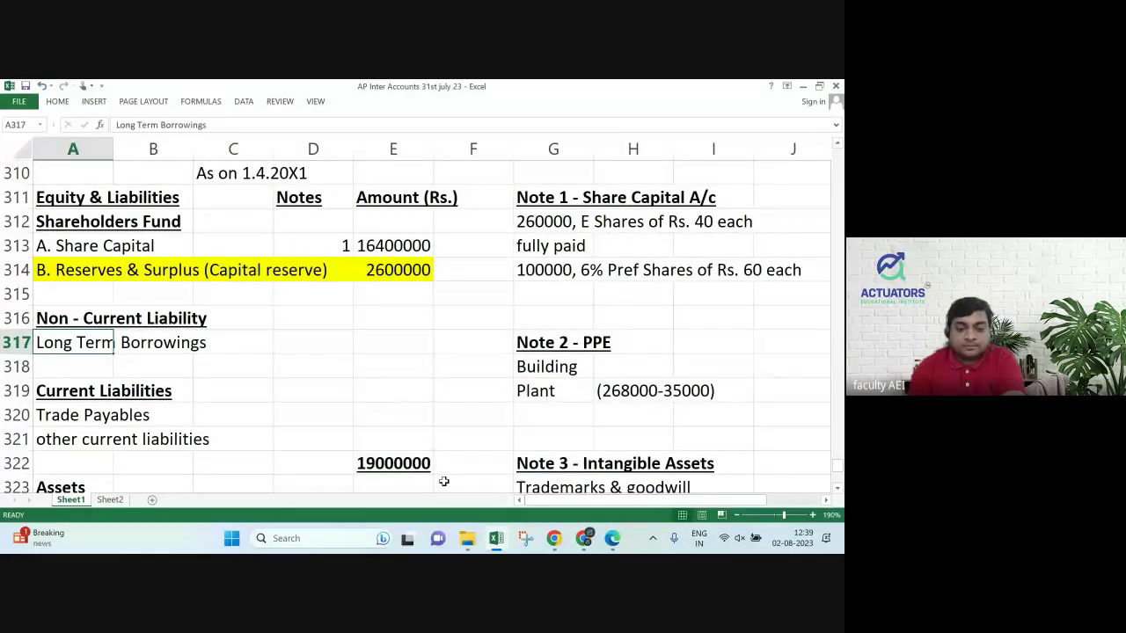
{"action": "key", "text": "F2"}
{"action": "type", "text": "("}
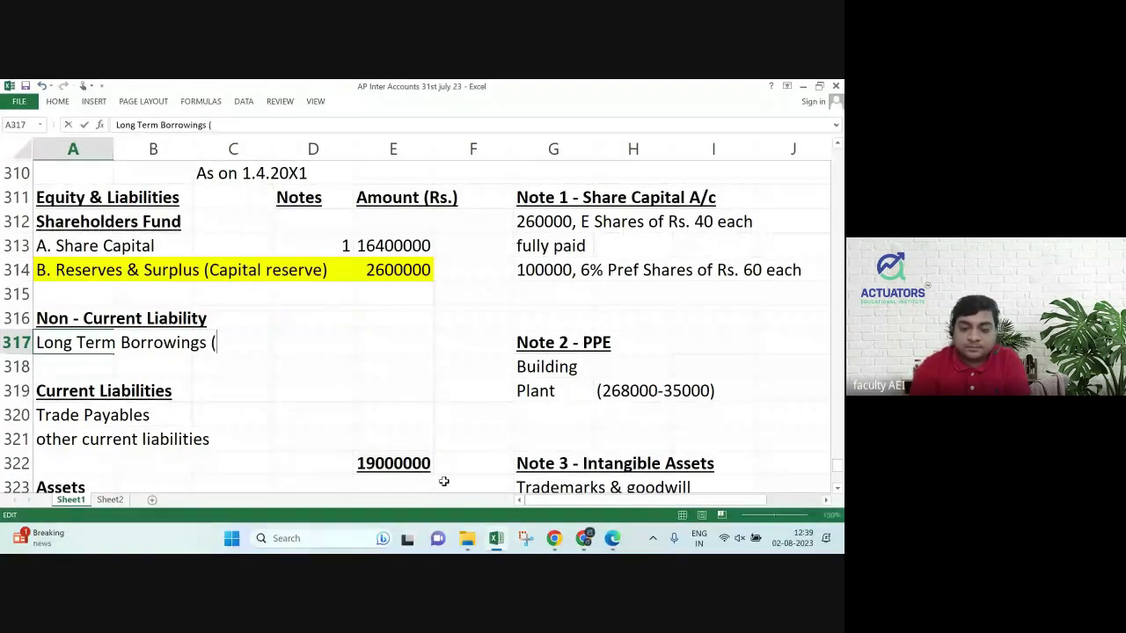
{"action": "type", "text": "6% De"}
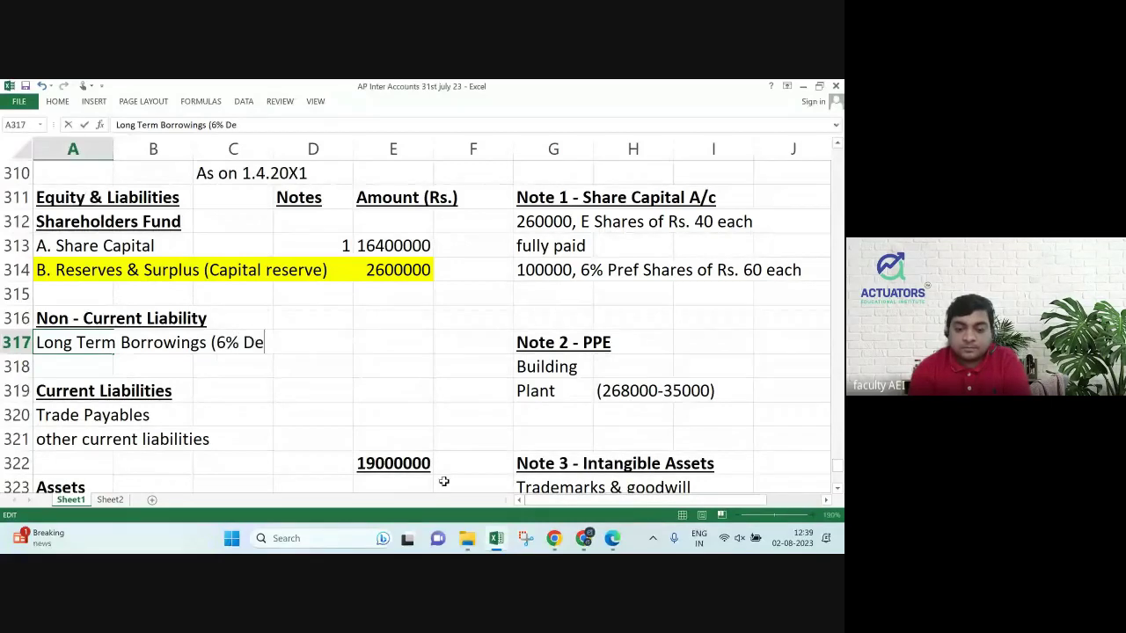
{"action": "type", "text": "bentures"}
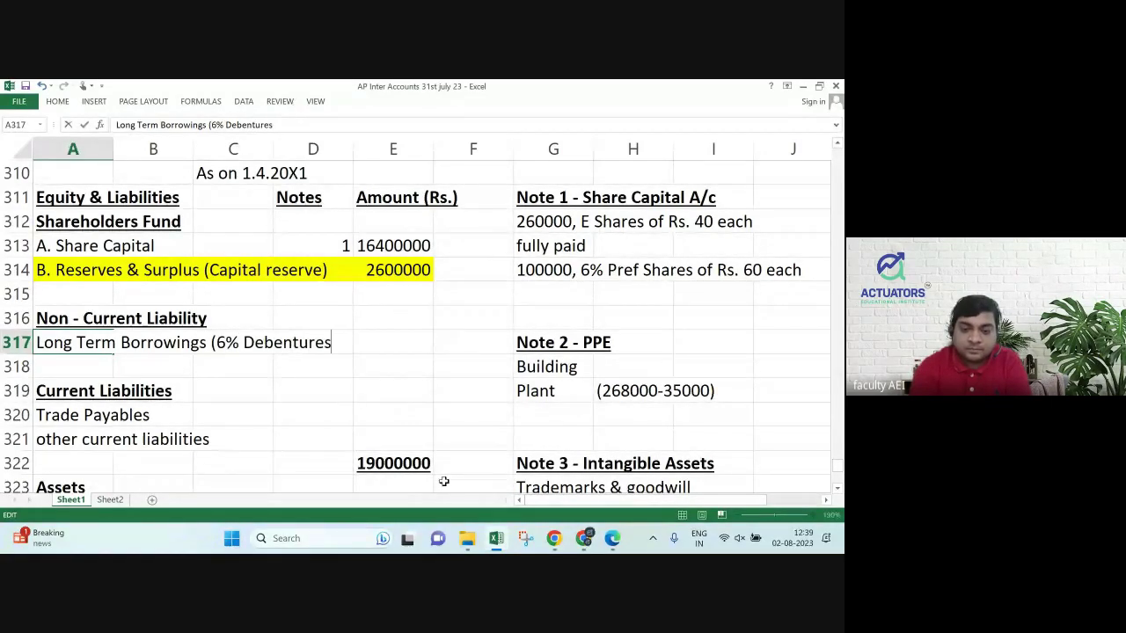
{"action": "type", "text": ")"}
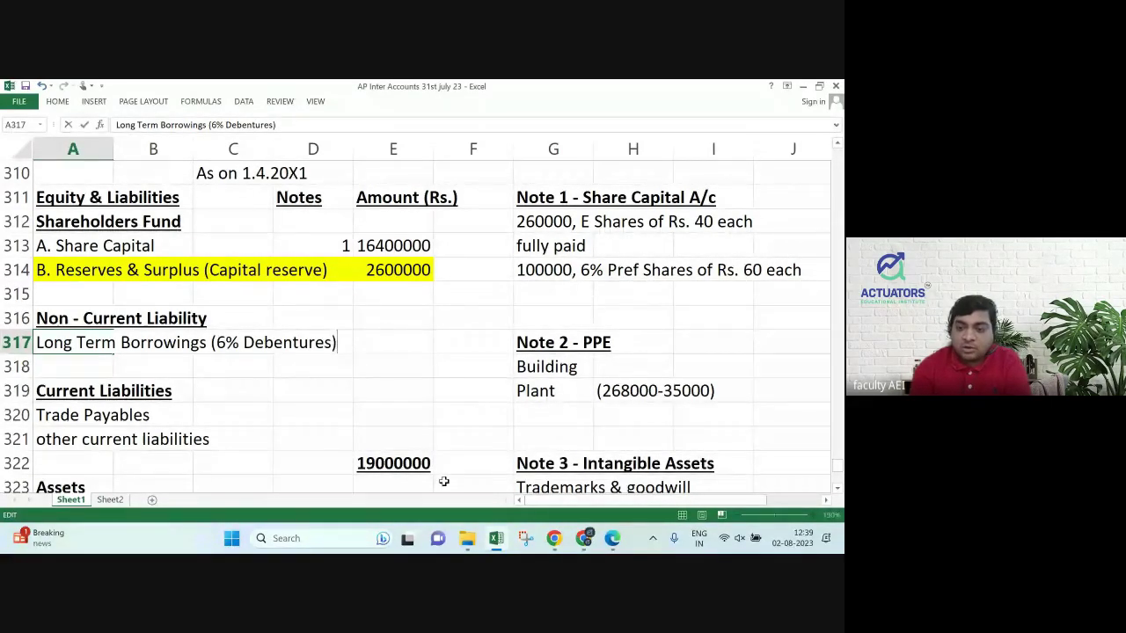
{"action": "key", "text": "Return"}
{"action": "key", "text": "Up"}
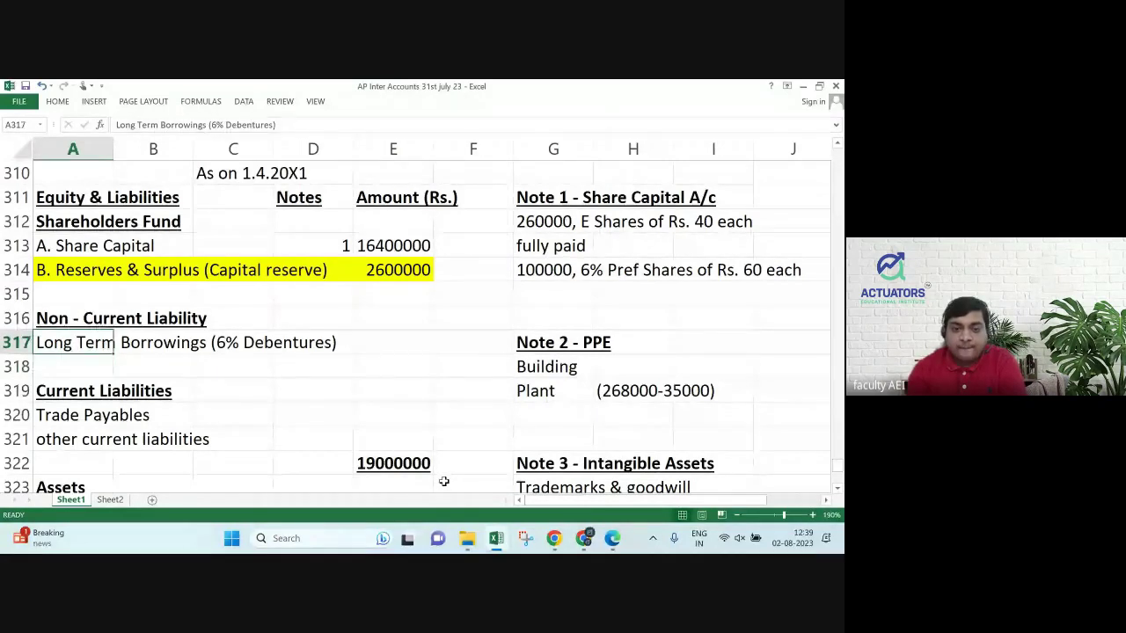
Enter 5600000 as the Long Term Borrowings (6% Debentures) amount in E317.
{"action": "key", "text": "Right"}
{"action": "key", "text": "Right"}
{"action": "key", "text": "Right"}
{"action": "key", "text": "Right"}
{"action": "key", "text": "Right"}
{"action": "key", "text": "Left"}
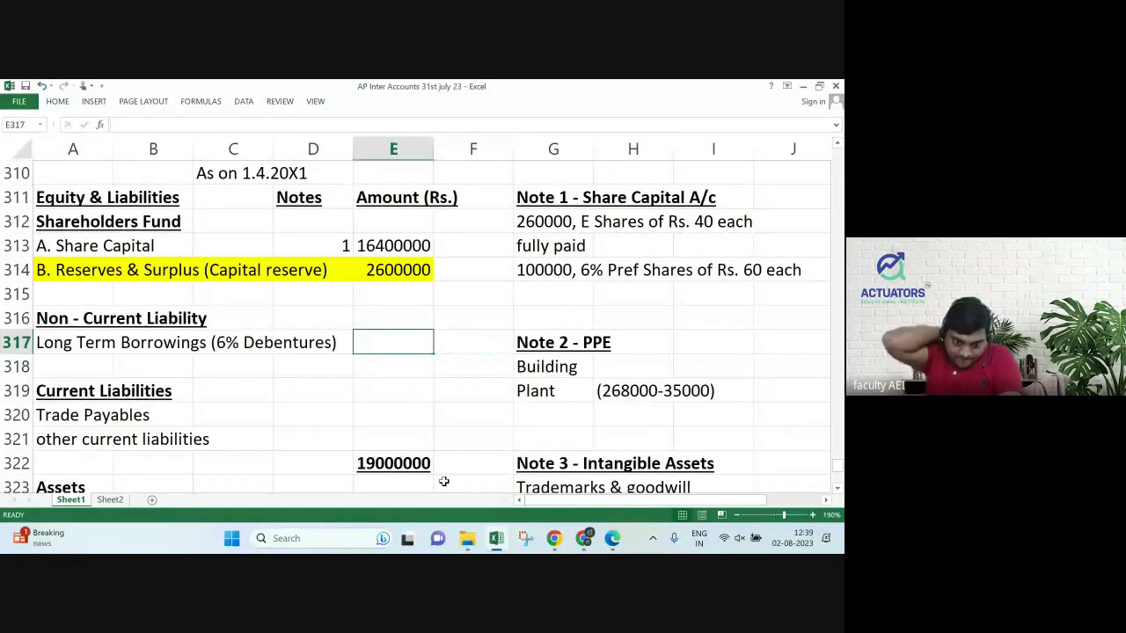
{"action": "type", "text": "5600000"}
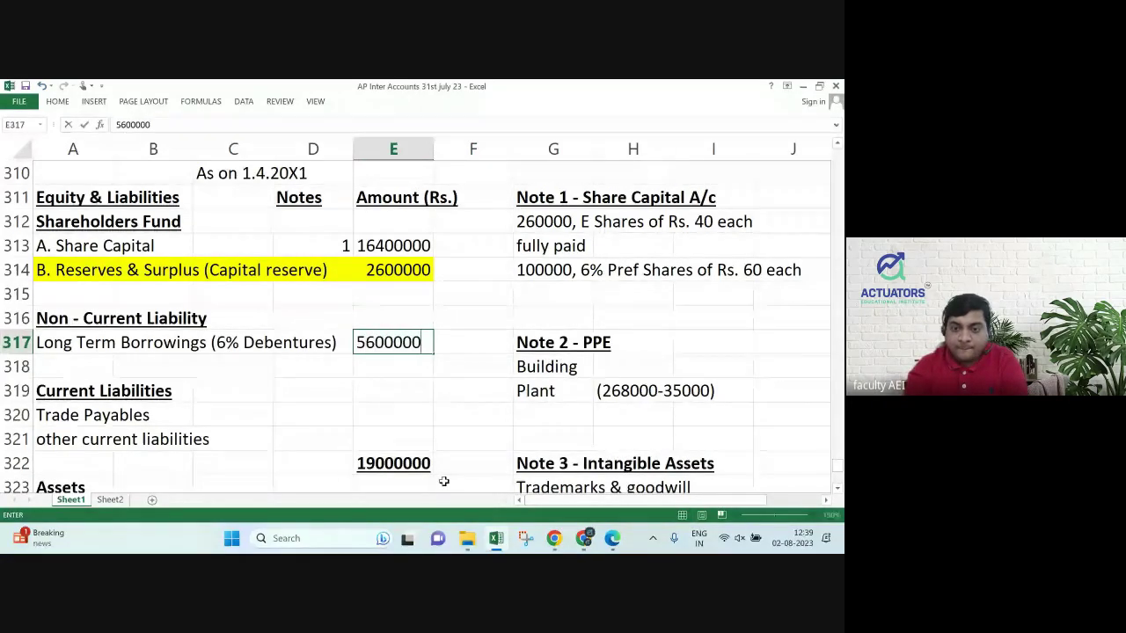
{"action": "key", "text": "Return"}
Enter 6000000 as the Trade Payables amount in E320.
{"action": "key", "text": "Down"}
{"action": "key", "text": "Down"}
{"action": "key", "text": "Down"}
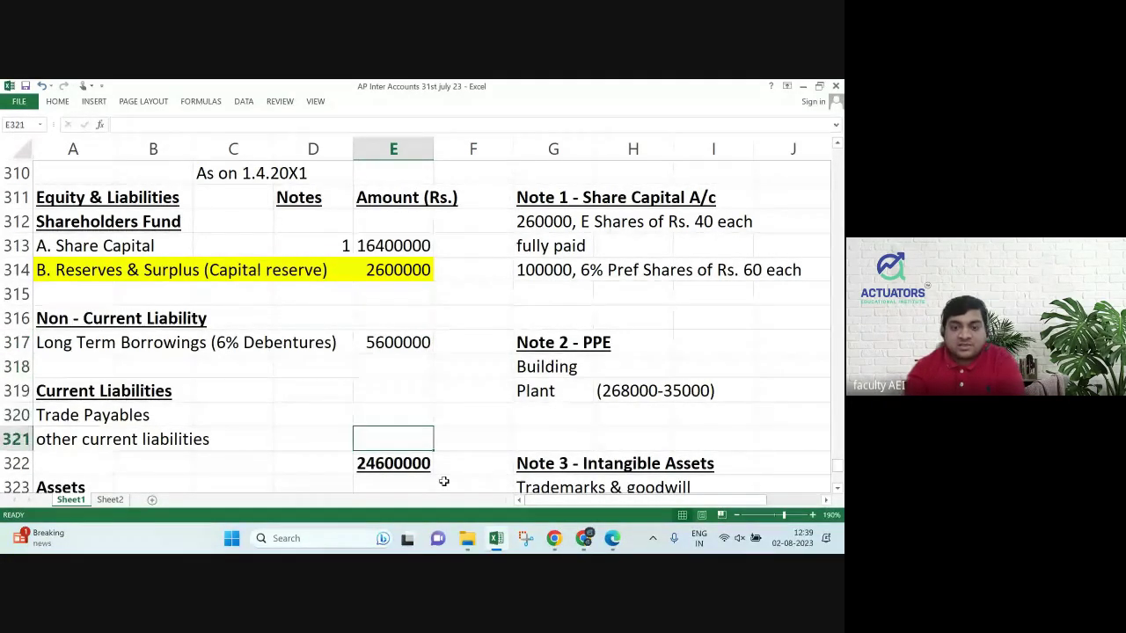
{"action": "key", "text": "Up"}
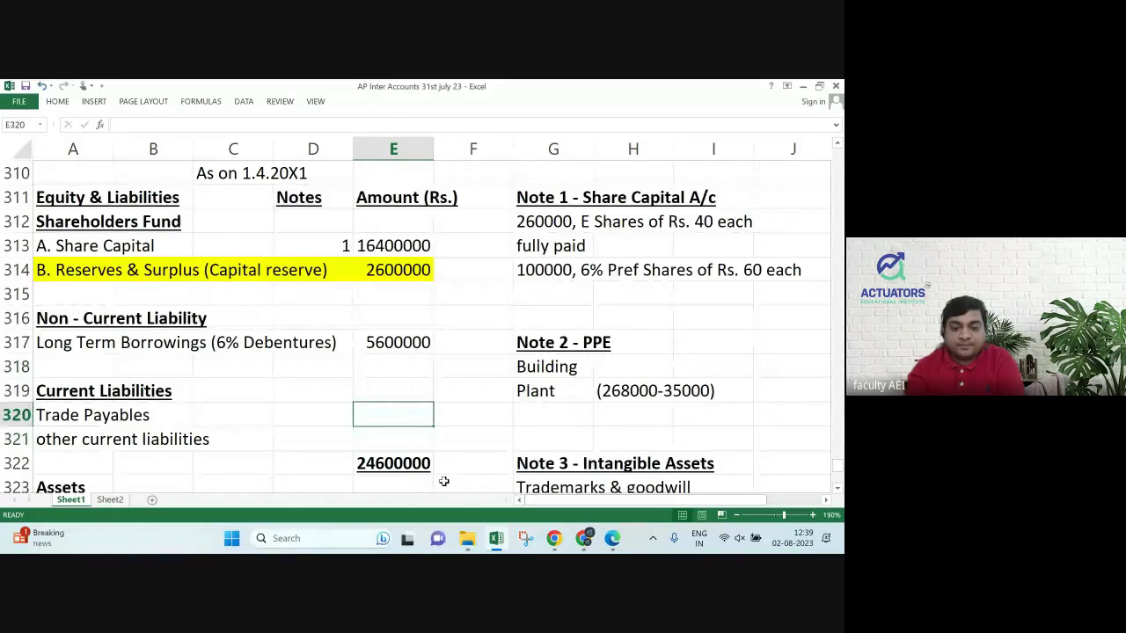
{"action": "key", "text": "alt+Tab"}
{"action": "key", "text": "alt+Tab"}
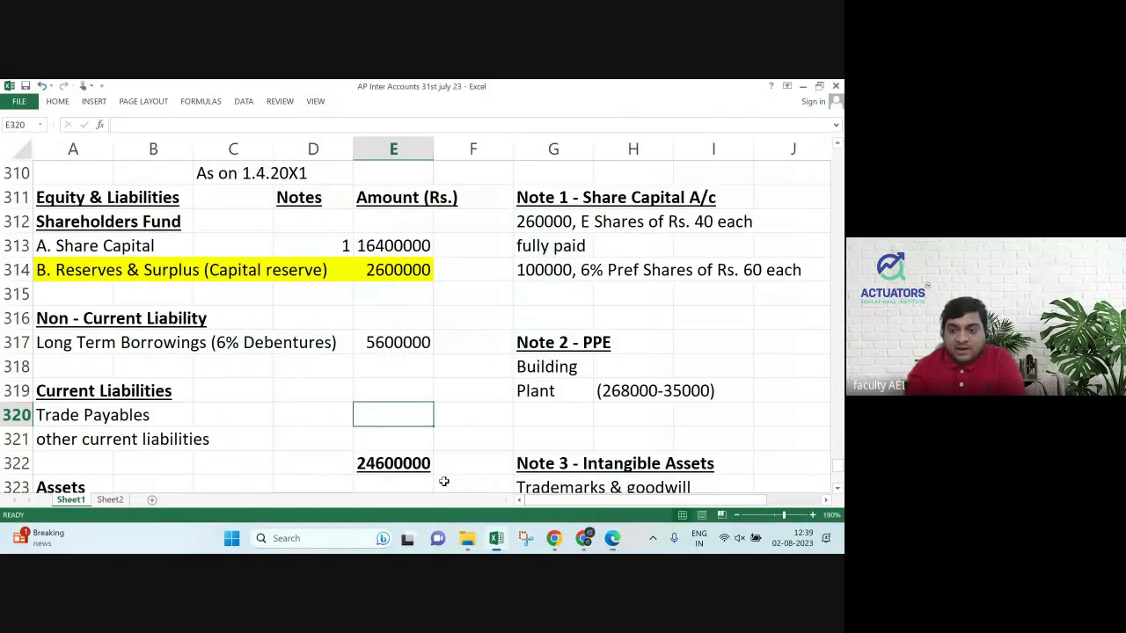
{"action": "type", "text": "6000000"}
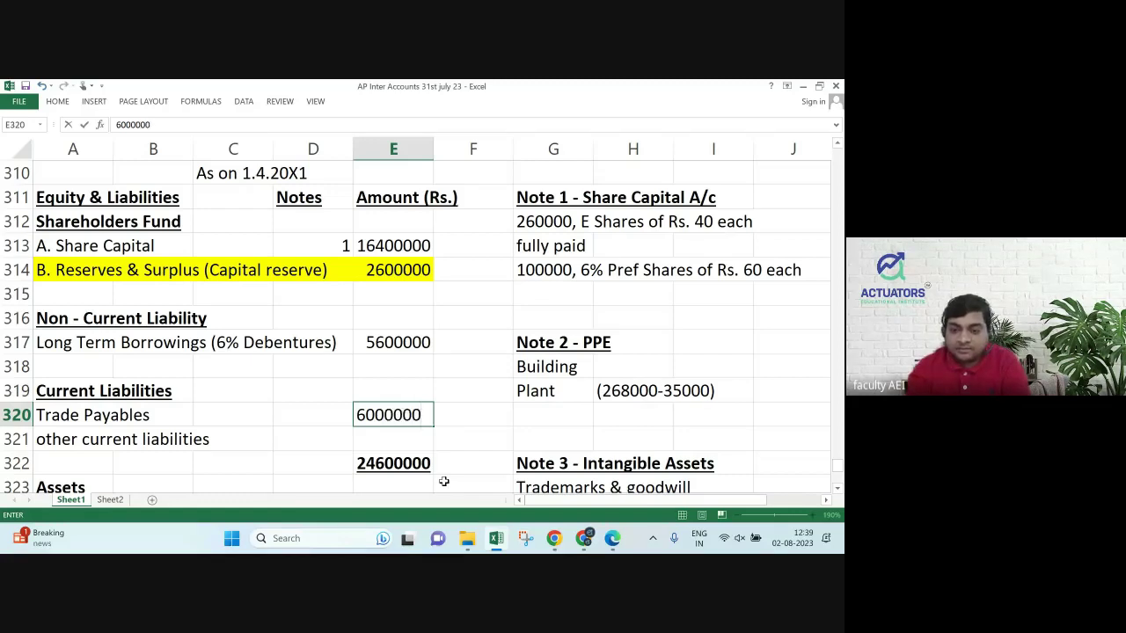
{"action": "key", "text": "Return"}
Remove the other current liabilities line by deleting row 321, and underline the Trade Payables amount in E320.
{"action": "key", "text": "Left"}
{"action": "key", "text": "Left"}
{"action": "key", "text": "Left"}
{"action": "key", "text": "Left"}
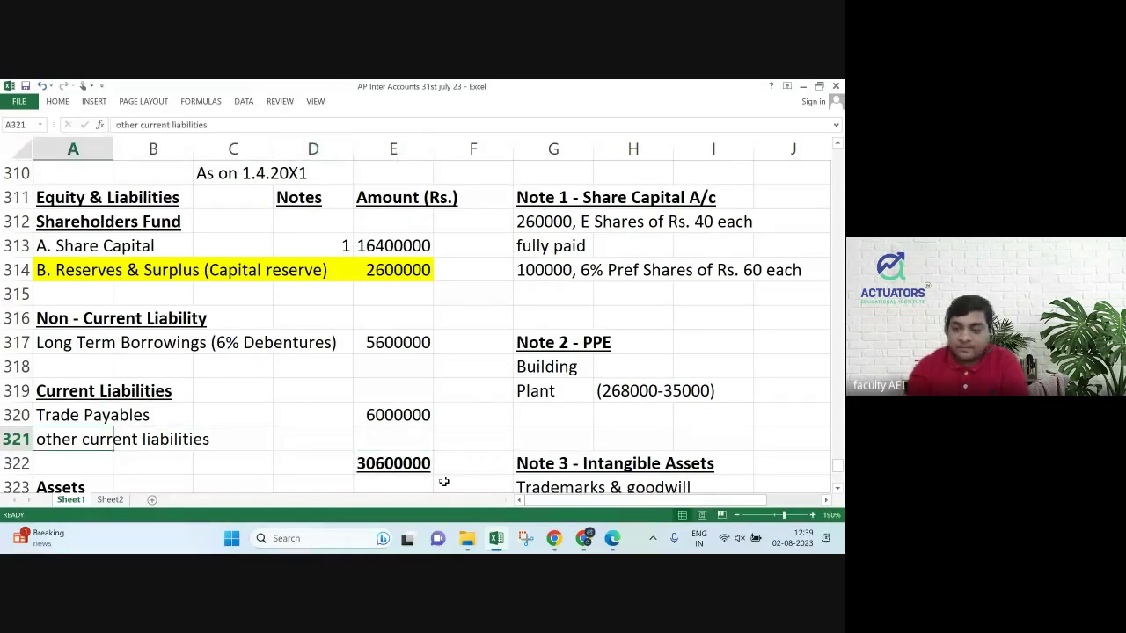
{"action": "key", "text": "Delete"}
{"action": "key", "text": "Right"}
{"action": "key", "text": "Right"}
{"action": "key", "text": "Right"}
{"action": "key", "text": "Right"}
{"action": "key", "text": "Up"}
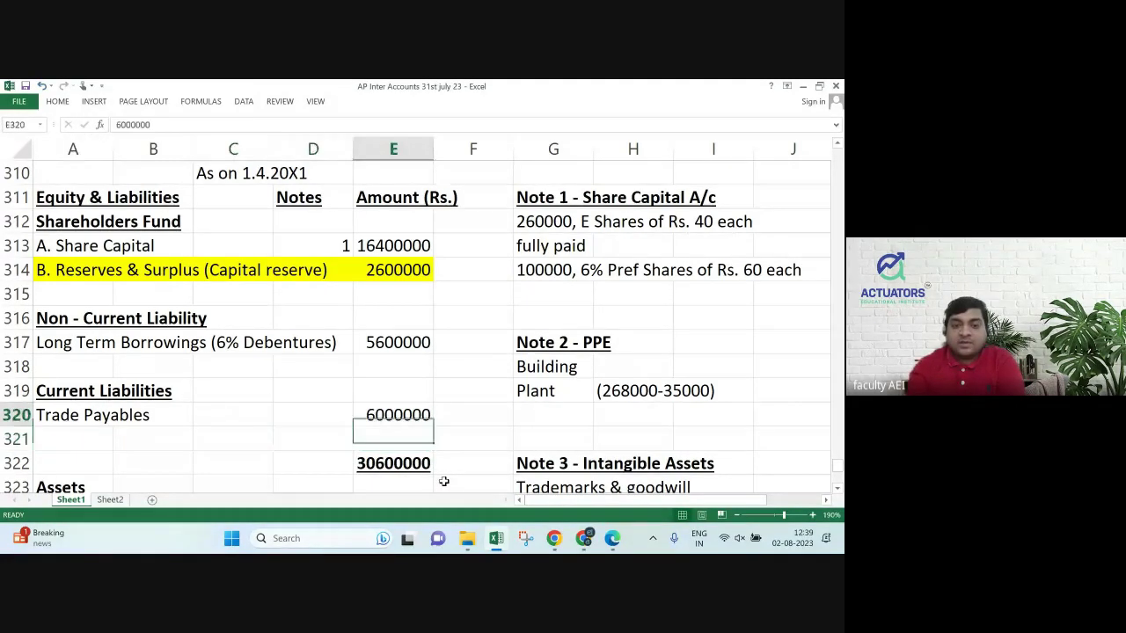
{"action": "key", "text": "Down"}
{"action": "key", "text": "shift+space"}
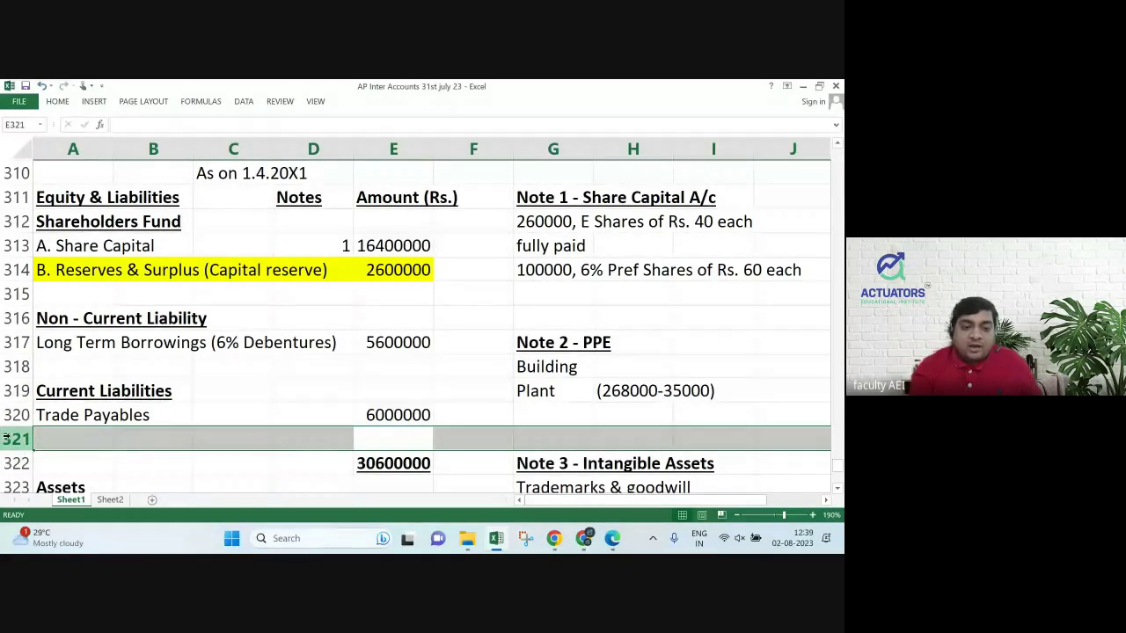
{"action": "right_click", "coordinate": [14, 440]}
{"action": "left_click", "coordinate": [41, 348]}
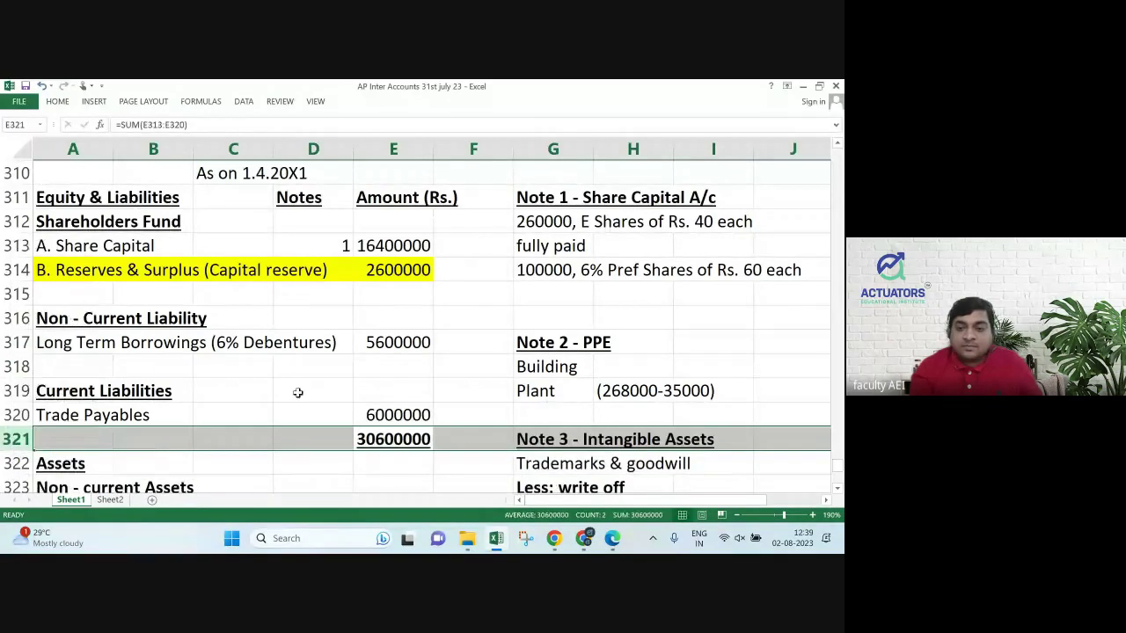
{"action": "left_click", "coordinate": [385, 406]}
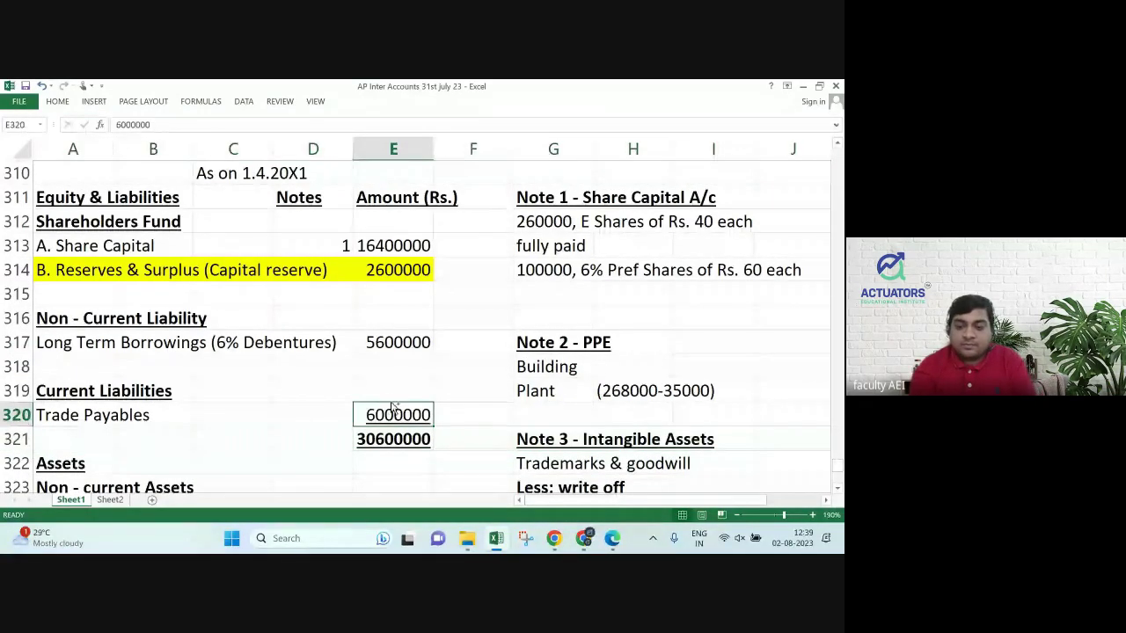
{"action": "key", "text": "Down"}
{"action": "key", "text": "Down"}
{"action": "key", "text": "Down"}
{"action": "key", "text": "Down"}
{"action": "key", "text": "Up"}
{"action": "key", "text": "Up"}
{"action": "key", "text": "Up"}
{"action": "key", "text": "Up"}
{"action": "key", "text": "Up"}
{"action": "key", "text": "Up"}
{"action": "key", "text": "Up"}
{"action": "key", "text": "Up"}
{"action": "key", "text": "Up"}
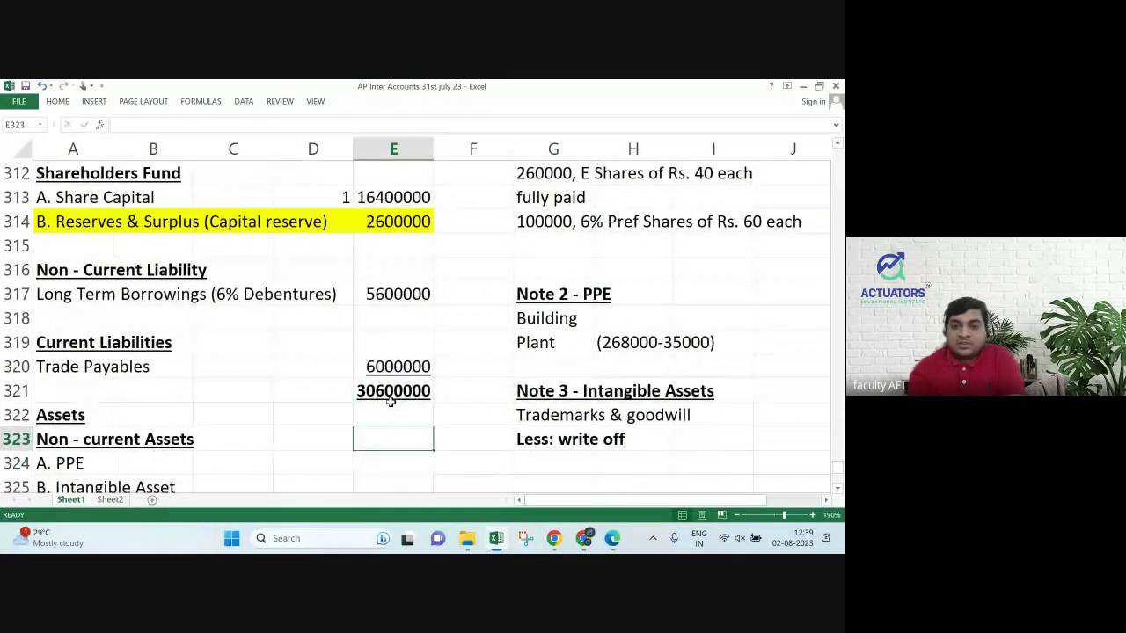
{"action": "key", "text": "Up"}
{"action": "key", "text": "Up"}
{"action": "key", "text": "Up"}
{"action": "key", "text": "Up"}
{"action": "key", "text": "Down"}
{"action": "key", "text": "Down"}
{"action": "key", "text": "Down"}
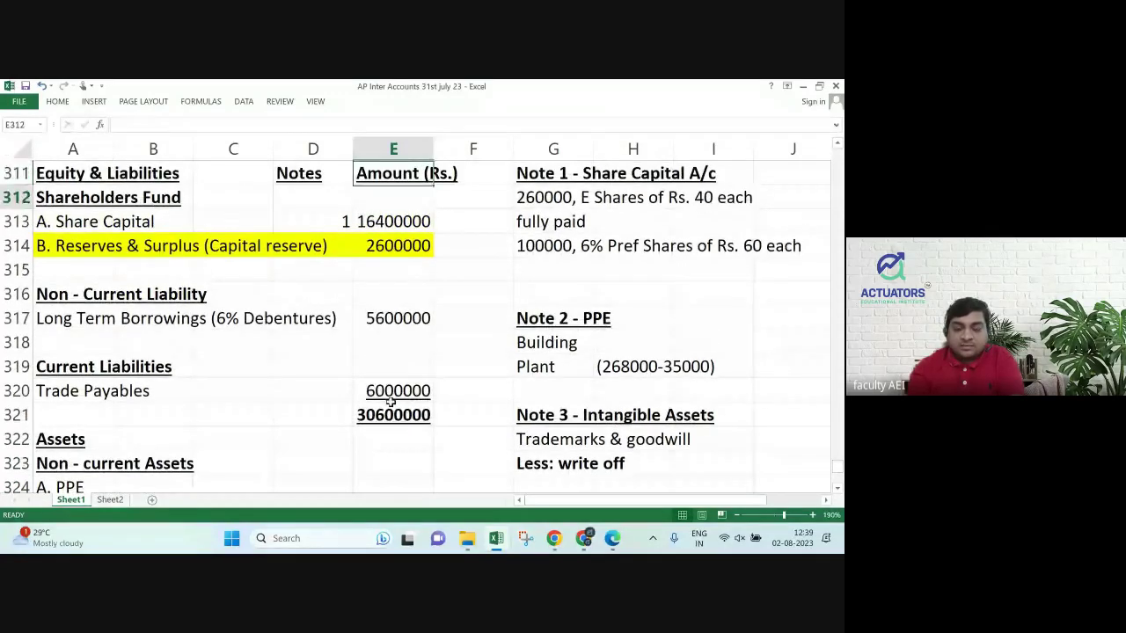
Clear the old Note 2 - PPE and Note 3 - Intangible Assets contents from G317:K324.
{"action": "key", "text": "Down"}
{"action": "key", "text": "Down"}
{"action": "key", "text": "Right"}
{"action": "key", "text": "Right"}
{"action": "key", "text": "Right"}
{"action": "key", "text": "Down"}
{"action": "key", "text": "Left"}
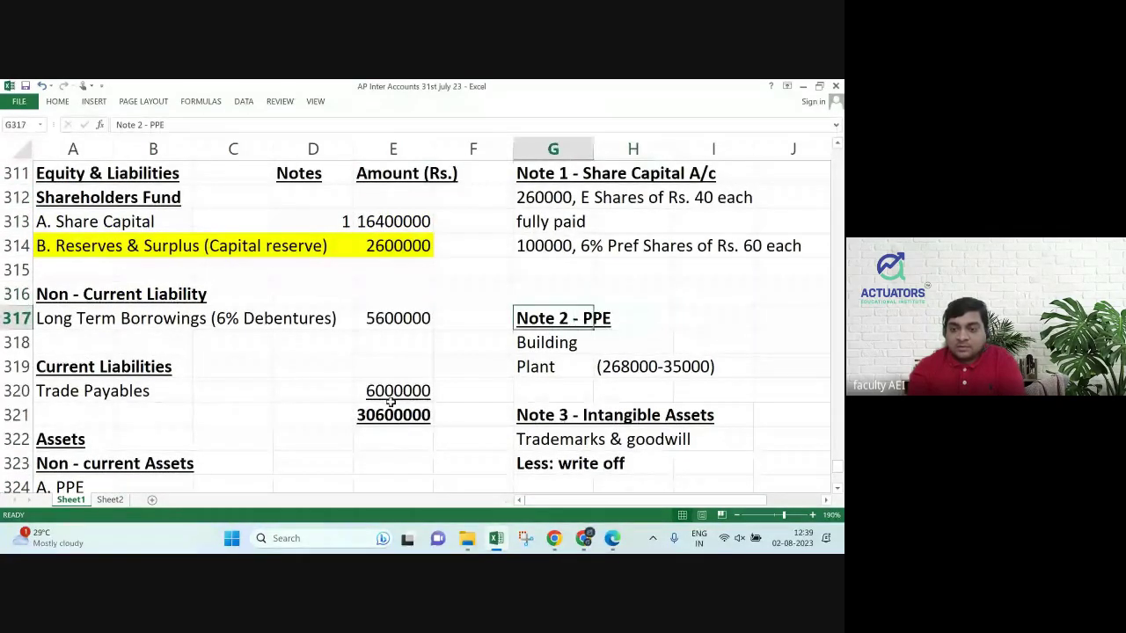
{"action": "key", "text": "shift+Down"}
{"action": "key", "text": "shift+Down"}
{"action": "key", "text": "shift+Down"}
{"action": "key", "text": "shift+Down"}
{"action": "key", "text": "shift+Down"}
{"action": "key", "text": "shift+Down"}
{"action": "key", "text": "shift+Right"}
{"action": "key", "text": "shift+Right"}
{"action": "key", "text": "shift+Right"}
{"action": "key", "text": "shift+Right"}
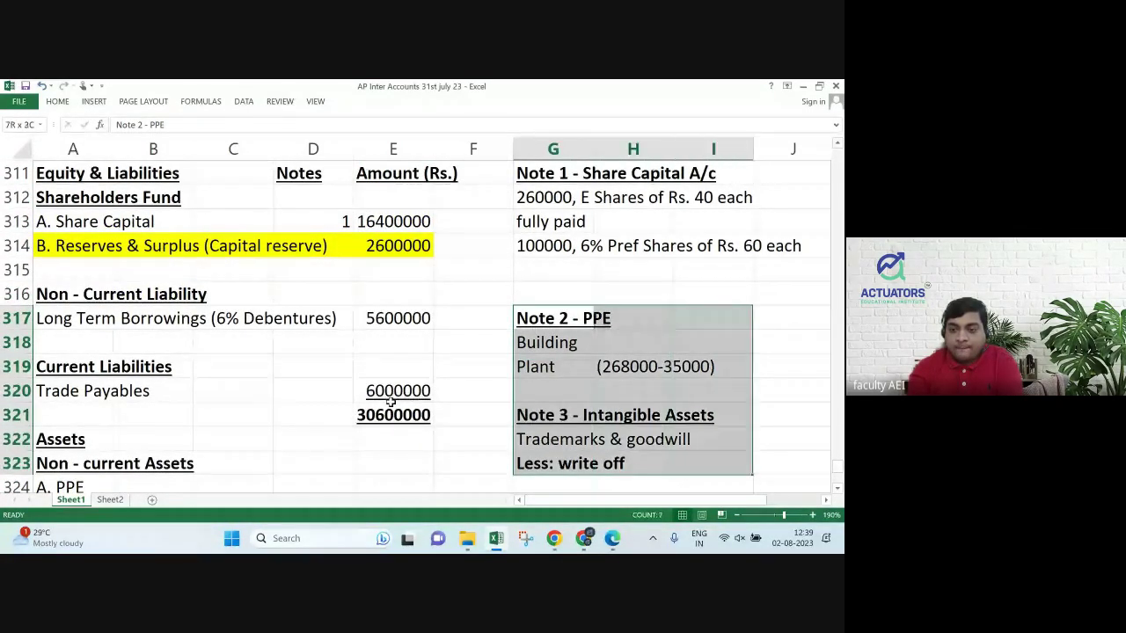
{"action": "key", "text": "shift+Down"}
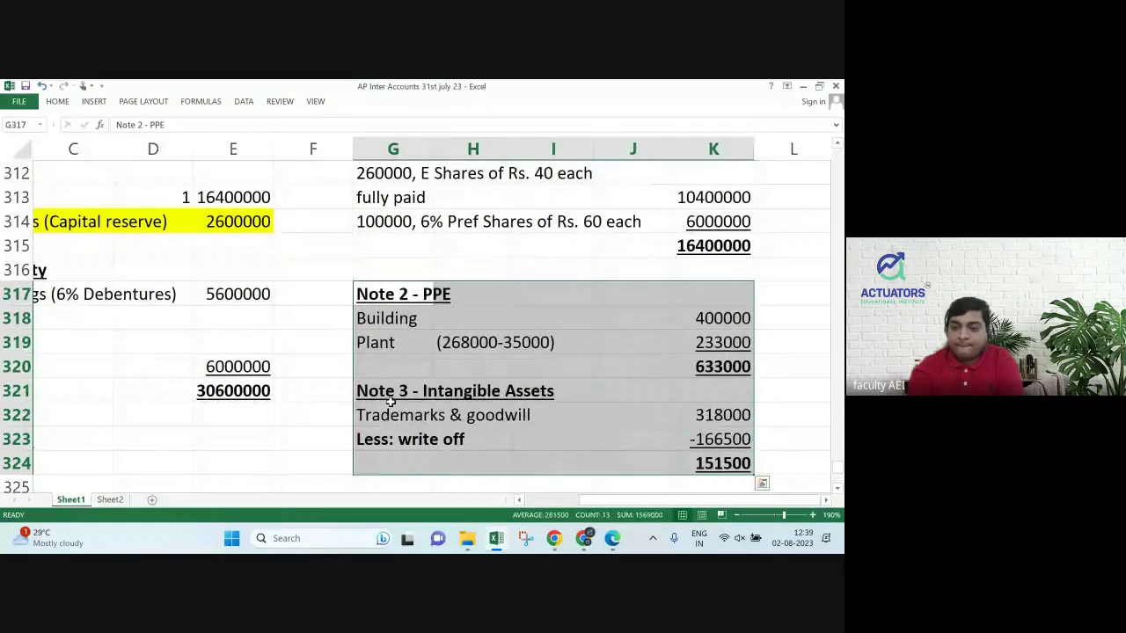
{"action": "key", "text": "Delete"}
Review the Equity & Liabilities side of the balance sheet together with the Note 1 share capital figures.
{"action": "key", "text": "Left"}
{"action": "key", "text": "Left"}
{"action": "key", "text": "Left"}
{"action": "key", "text": "Left"}
{"action": "key", "text": "Left"}
{"action": "key", "text": "Left"}
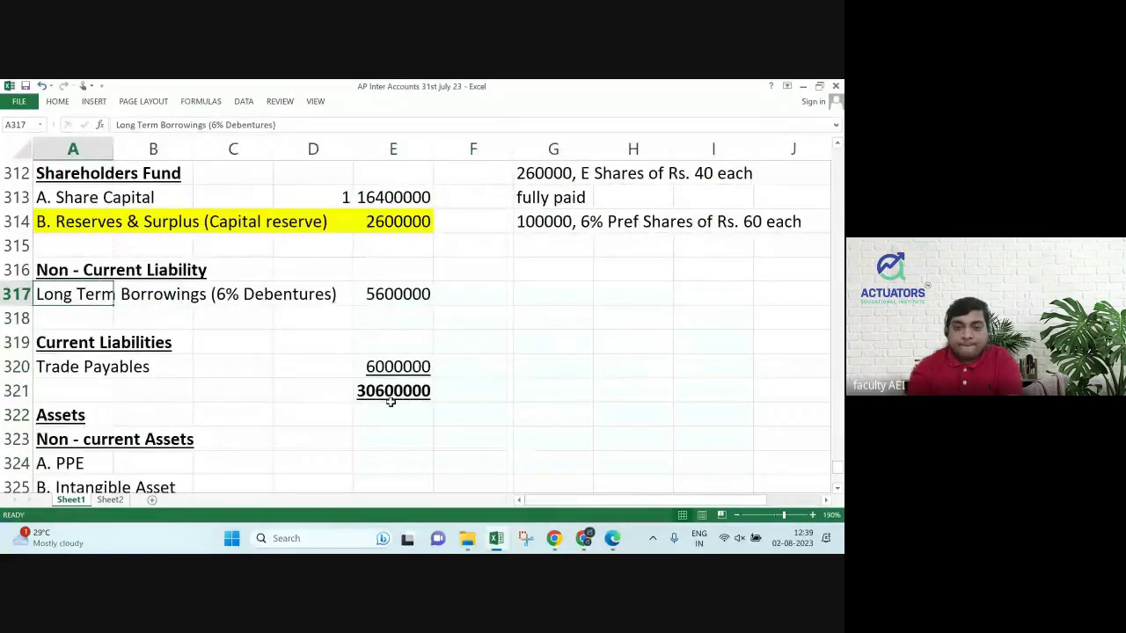
{"action": "key", "text": "Up"}
{"action": "key", "text": "Up"}
{"action": "key", "text": "Up"}
{"action": "key", "text": "Up"}
{"action": "key", "text": "Up"}
{"action": "key", "text": "Up"}
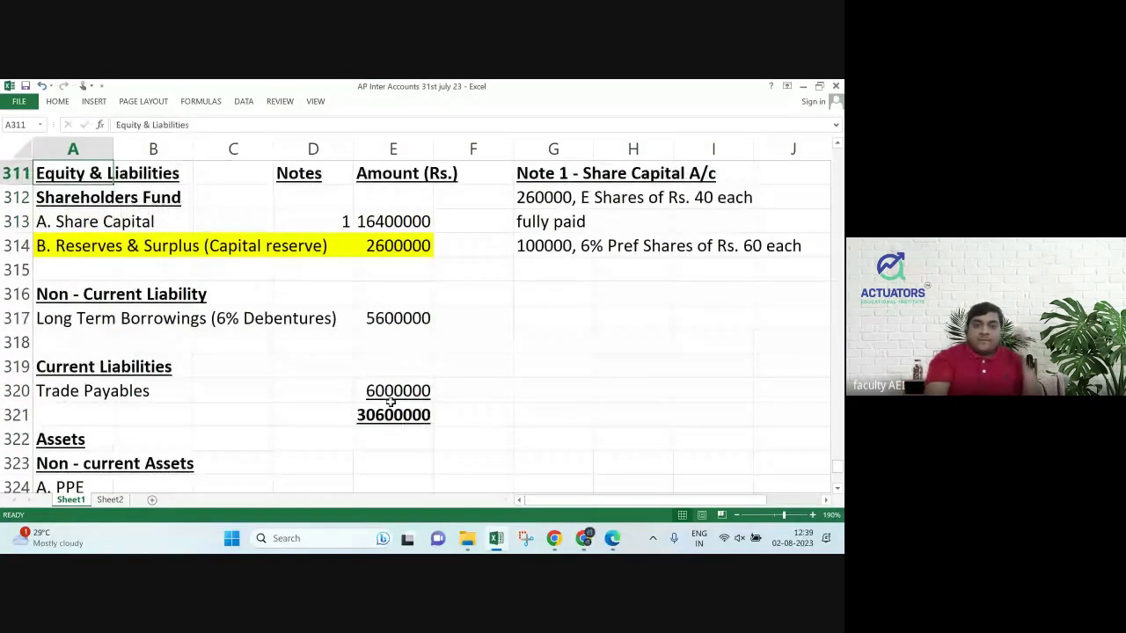
{"action": "key", "text": "Right"}
{"action": "key", "text": "Right"}
{"action": "key", "text": "Right"}
{"action": "key", "text": "Right"}
{"action": "key", "text": "Right"}
{"action": "key", "text": "Right"}
{"action": "key", "text": "Right"}
{"action": "key", "text": "Right"}
{"action": "key", "text": "Right"}
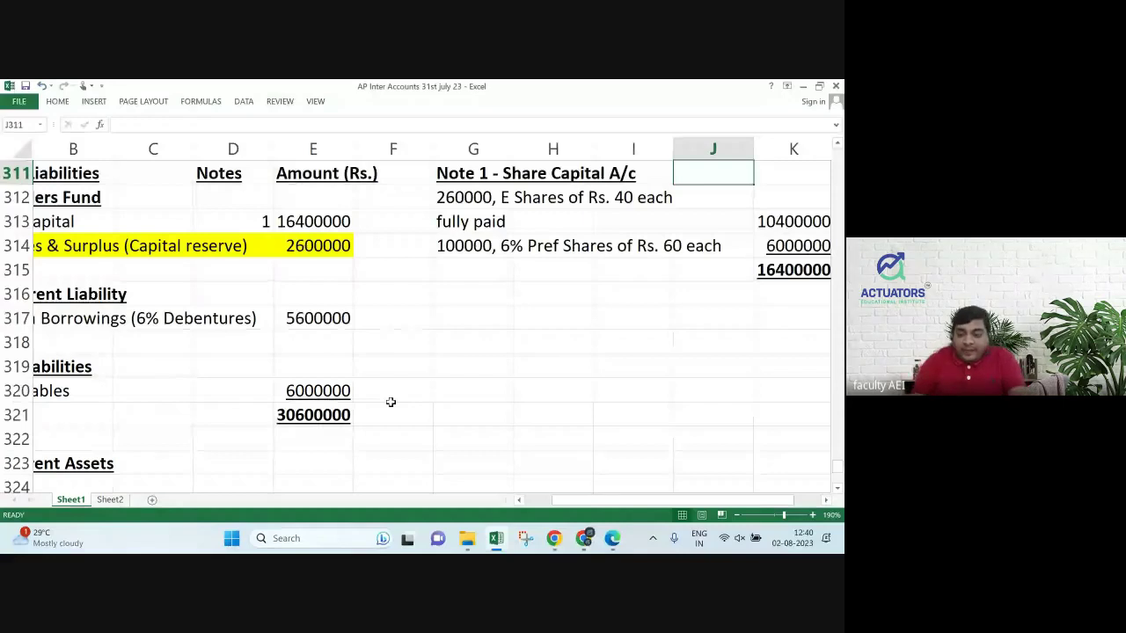
{"action": "key", "text": "Left"}
{"action": "key", "text": "Left"}
{"action": "key", "text": "Left"}
{"action": "key", "text": "Left"}
{"action": "key", "text": "Left"}
{"action": "key", "text": "Left"}
{"action": "key", "text": "Left"}
{"action": "key", "text": "Left"}
{"action": "key", "text": "Left"}
Enter 20000000 as the PPE amount in E324.
{"action": "key", "text": "Down"}
{"action": "key", "text": "Down"}
{"action": "key", "text": "Down"}
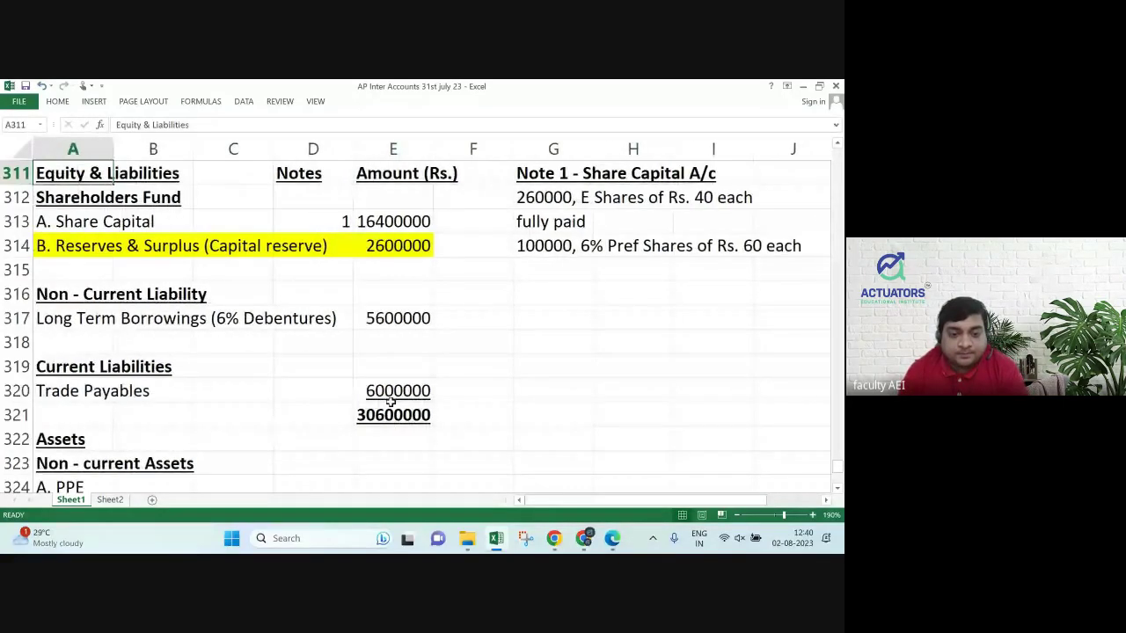
{"action": "key", "text": "Down"}
{"action": "key", "text": "Down"}
{"action": "key", "text": "Down"}
{"action": "key", "text": "Down"}
{"action": "key", "text": "Down"}
{"action": "key", "text": "Down"}
{"action": "key", "text": "Down"}
{"action": "key", "text": "Down"}
{"action": "key", "text": "Down"}
{"action": "key", "text": "Down"}
{"action": "key", "text": "Down"}
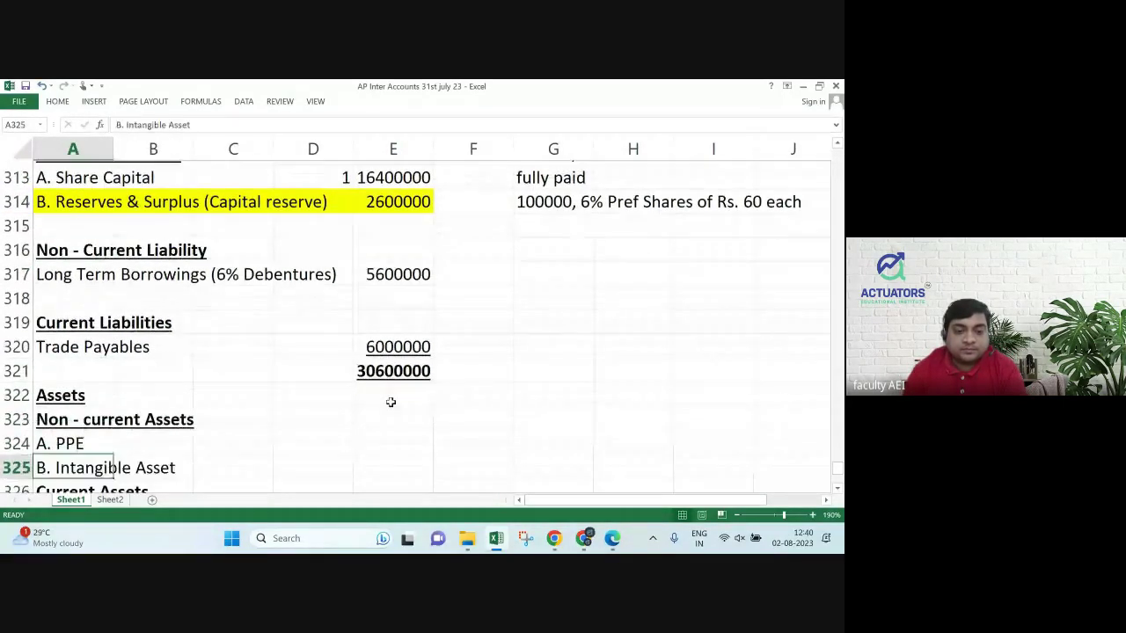
{"action": "key", "text": "Up"}
{"action": "key", "text": "Right"}
{"action": "key", "text": "Right"}
{"action": "key", "text": "Right"}
{"action": "key", "text": "Right"}
{"action": "type", "text": "2"}
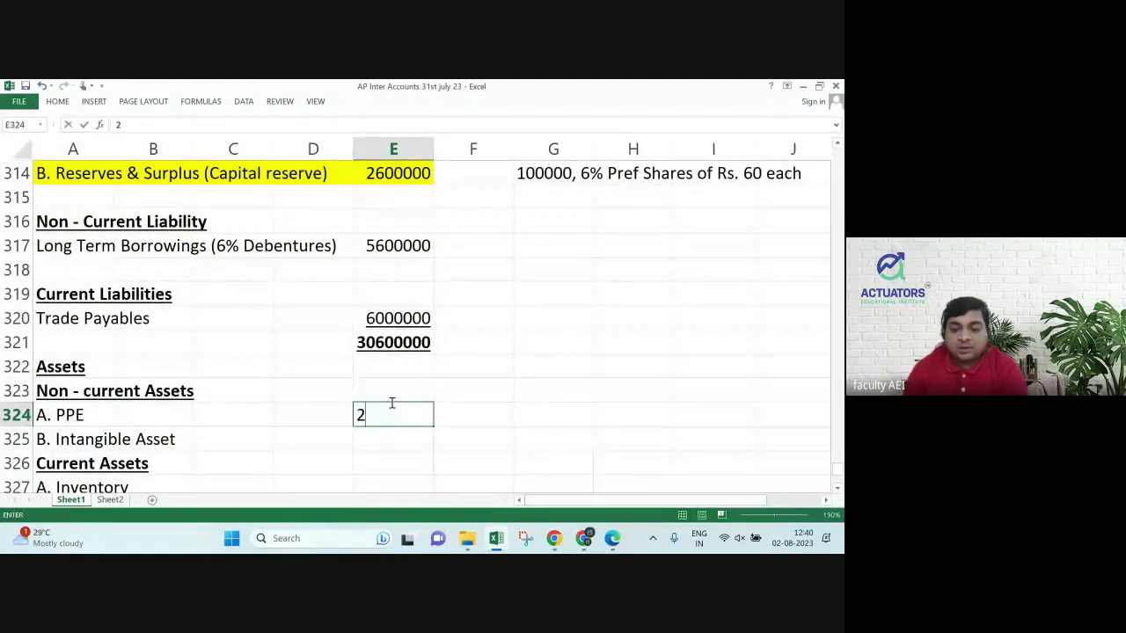
{"action": "type", "text": "0000000"}
{"action": "key", "text": "Return"}
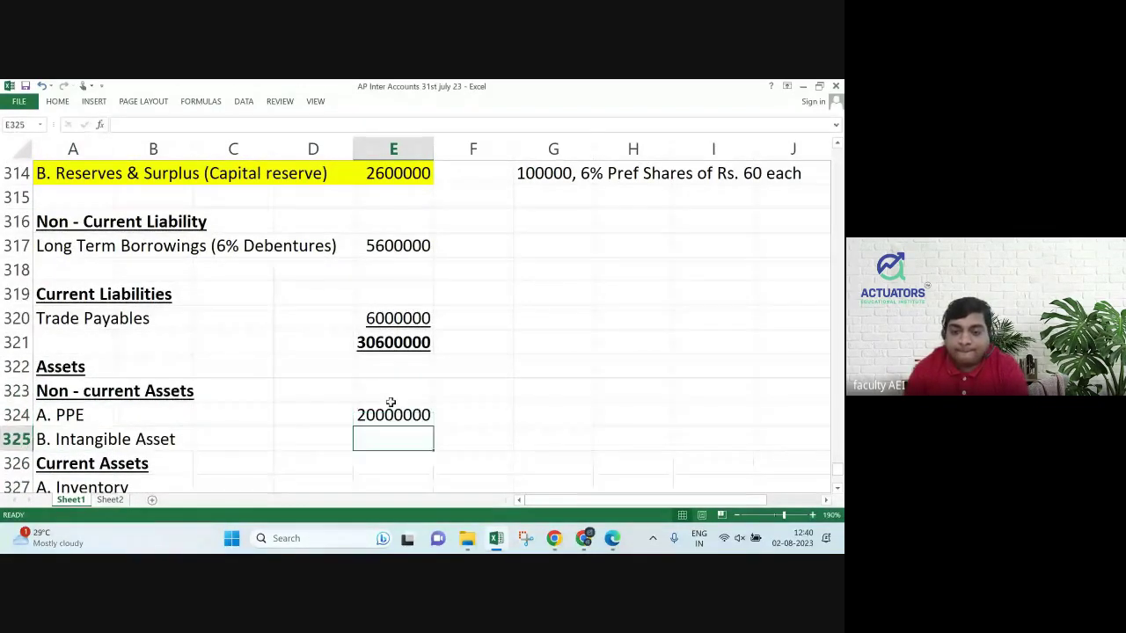
Clear the "B. Intangible Asset" label from A325.
{"action": "key", "text": "Left"}
{"action": "key", "text": "Left"}
{"action": "key", "text": "Left"}
{"action": "key", "text": "Left"}
{"action": "key", "text": "Delete"}
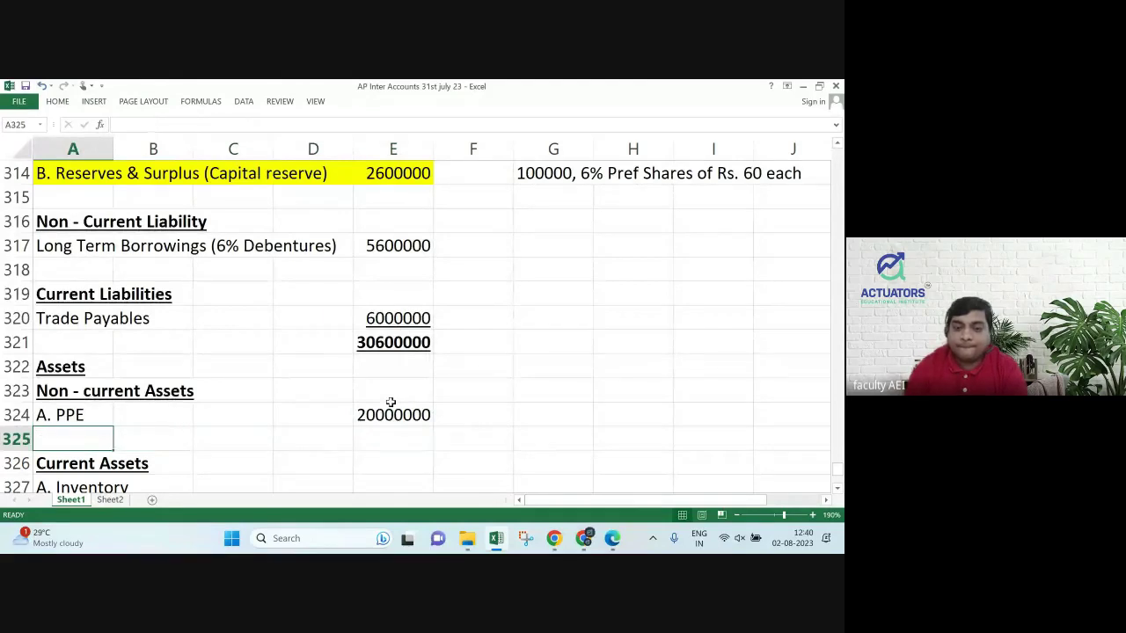
Delete rows 327 to 330, which hold the Inventory, Trade Receivable and Bank labels and a blank line.
{"action": "key", "text": "Down"}
{"action": "key", "text": "Down"}
{"action": "key", "text": "Down"}
{"action": "key", "text": "Down"}
{"action": "key", "text": "Down"}
{"action": "key", "text": "Up"}
{"action": "key", "text": "Up"}
{"action": "key", "text": "Up"}
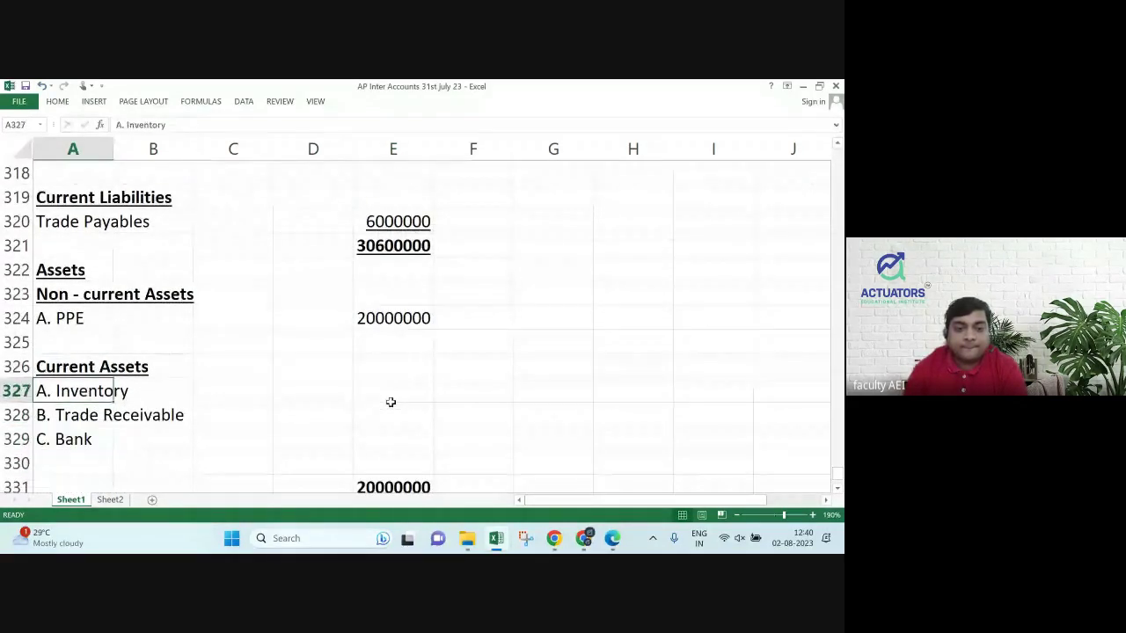
{"action": "key", "text": "shift+Down"}
{"action": "key", "text": "shift+Down"}
{"action": "key", "text": "shift+Down"}
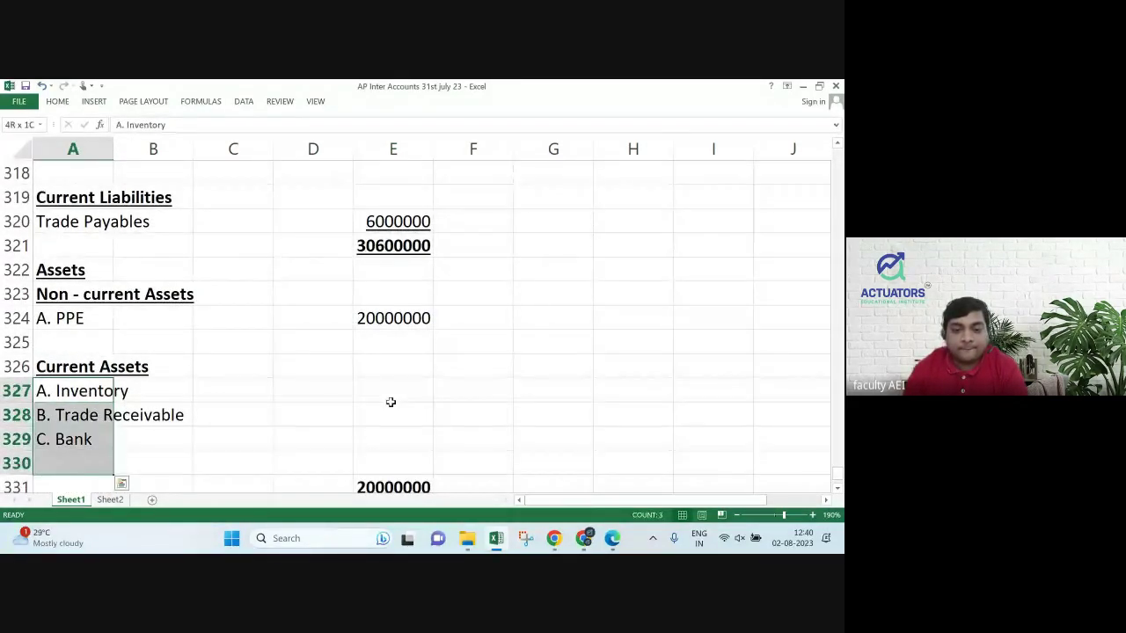
{"action": "key", "text": "shift+space"}
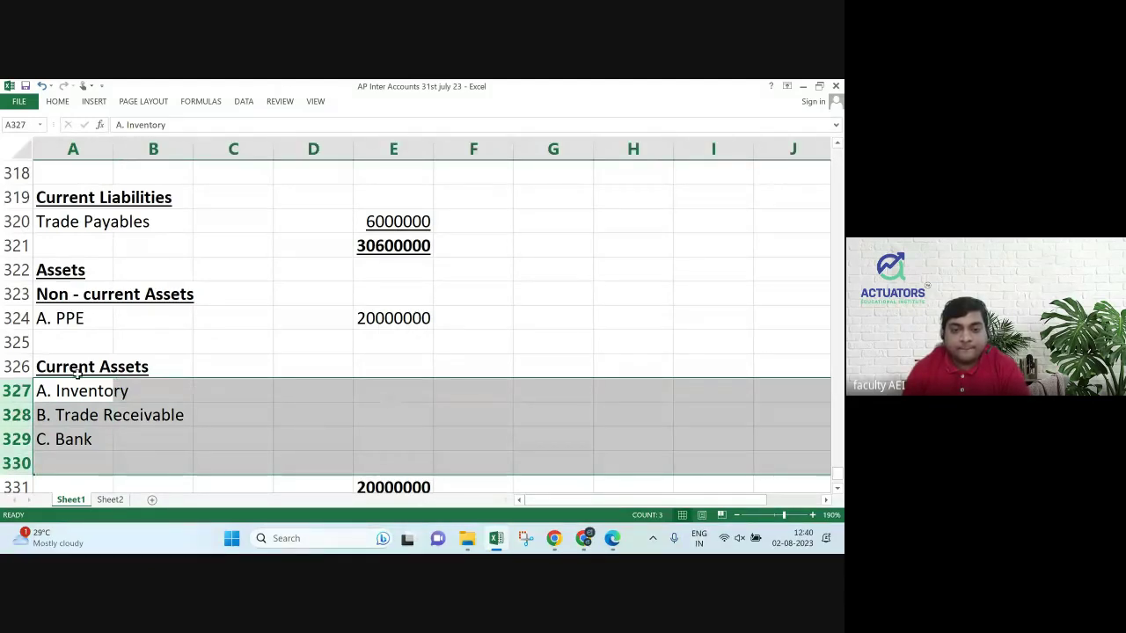
{"action": "right_click", "coordinate": [18, 390]}
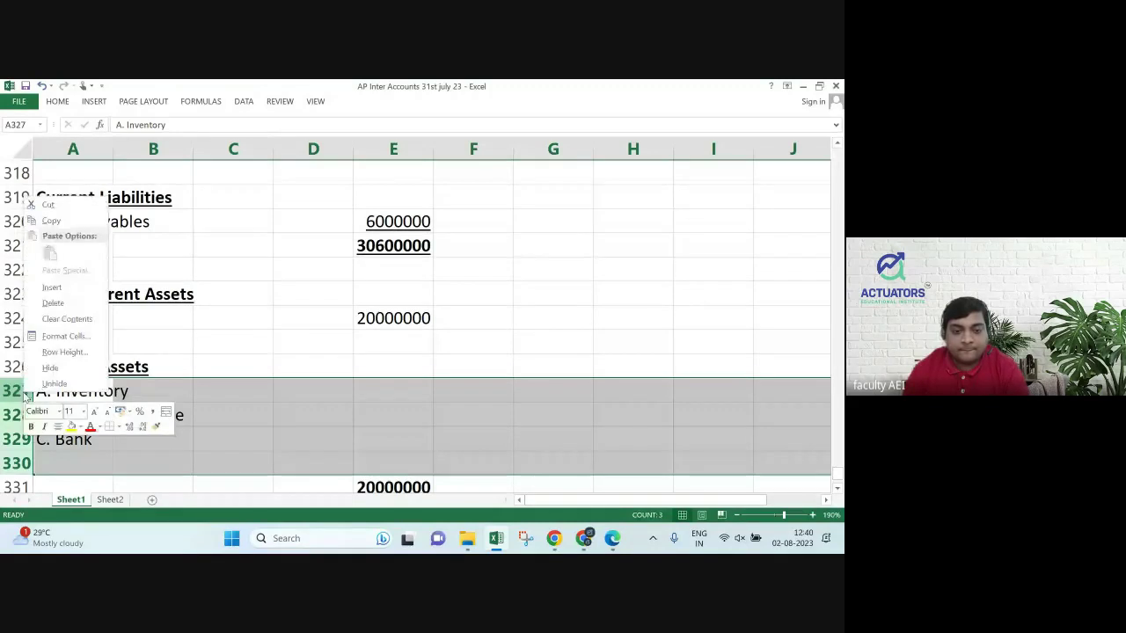
{"action": "left_click", "coordinate": [63, 300]}
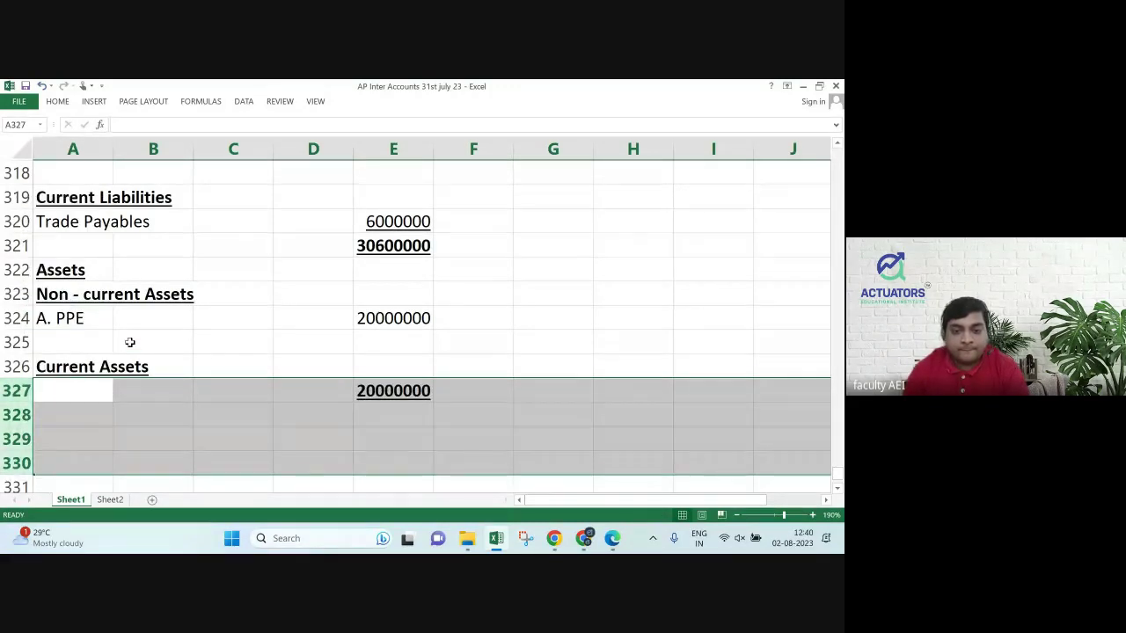
Label A325 under Non - current Assets as "B. Investments".
{"action": "left_click", "coordinate": [95, 338]}
{"action": "type", "text": "B"}
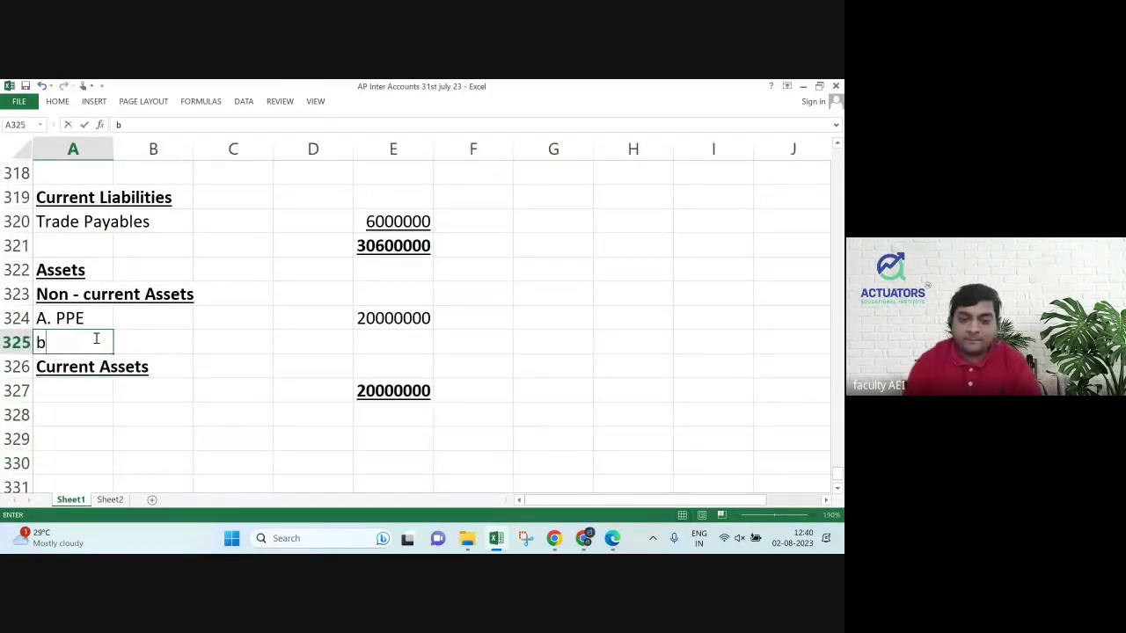
{"action": "key", "text": "BackSpace"}
{"action": "type", "text": "B."}
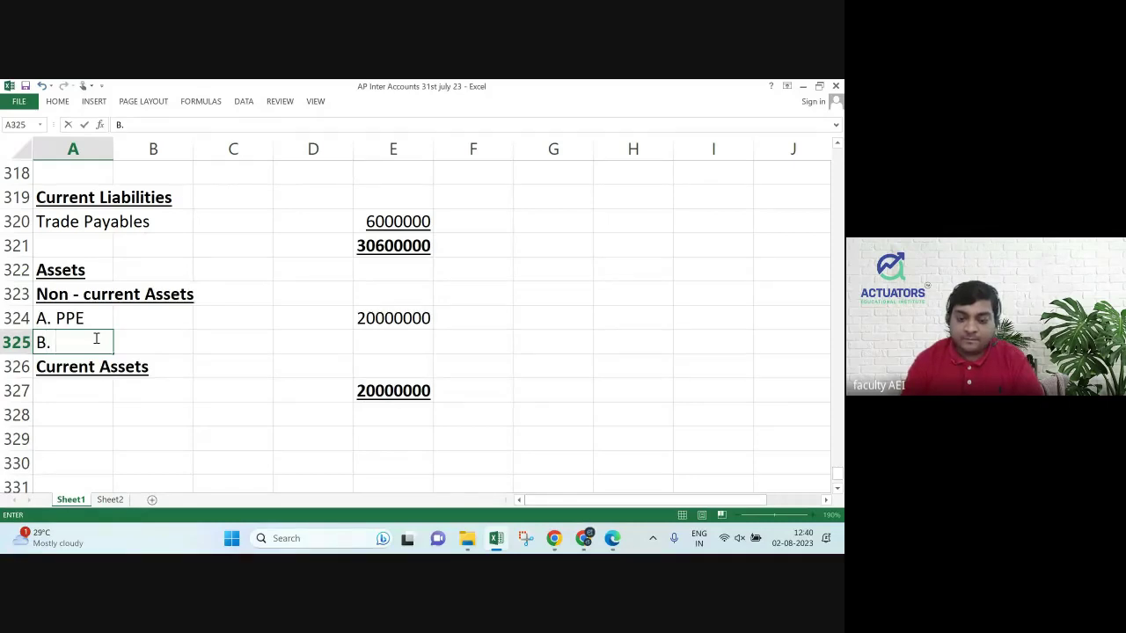
{"action": "type", "text": " Investme"}
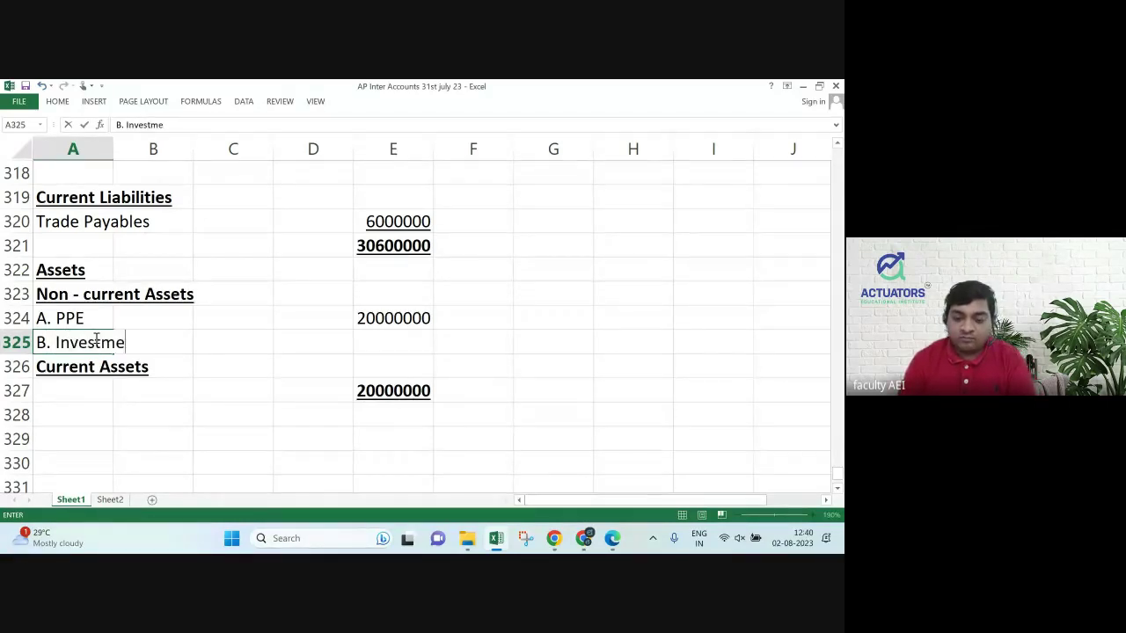
{"action": "type", "text": "nts"}
Enter 1900000 as the Investments amount in E325.
{"action": "key", "text": "Tab"}
{"action": "key", "text": "Tab"}
{"action": "key", "text": "Tab"}
{"action": "key", "text": "Tab"}
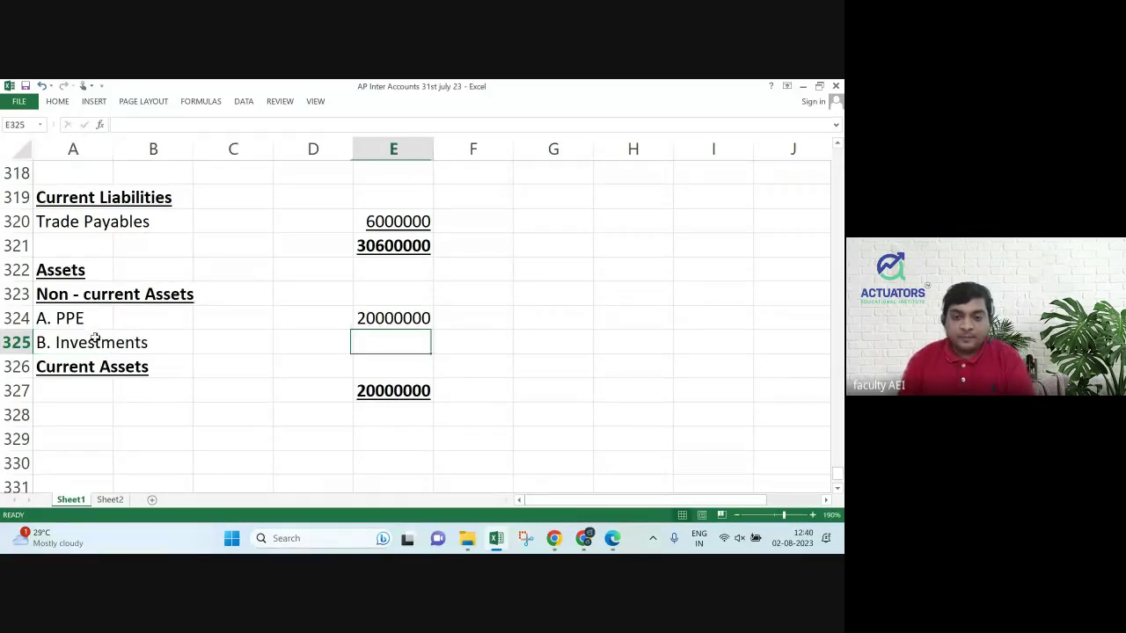
{"action": "type", "text": "190000"}
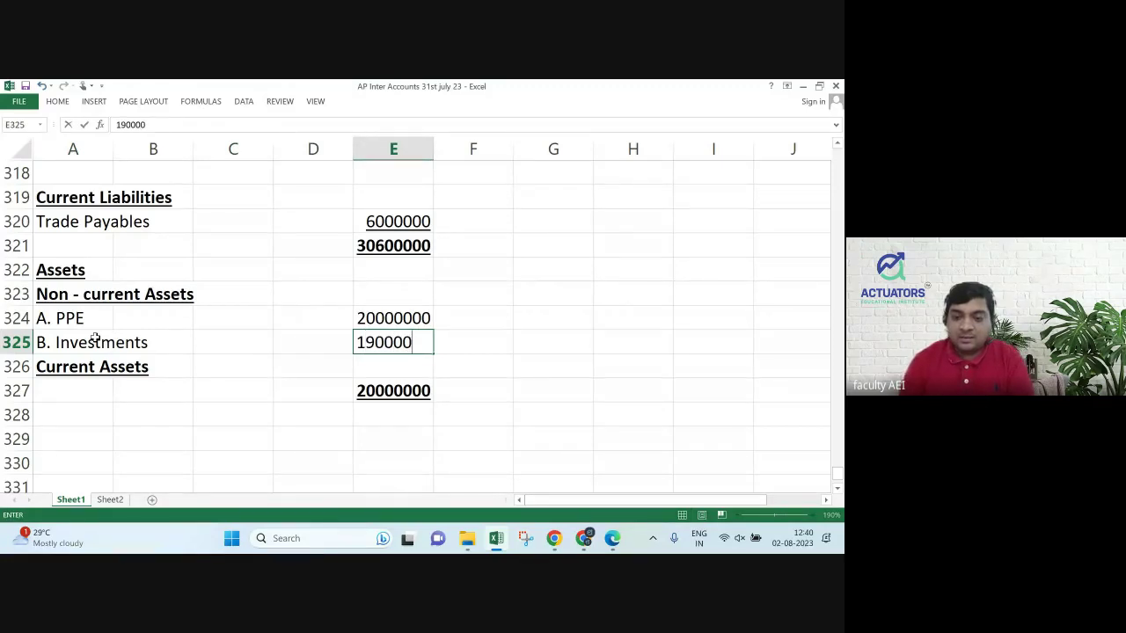
{"action": "type", "text": "0"}
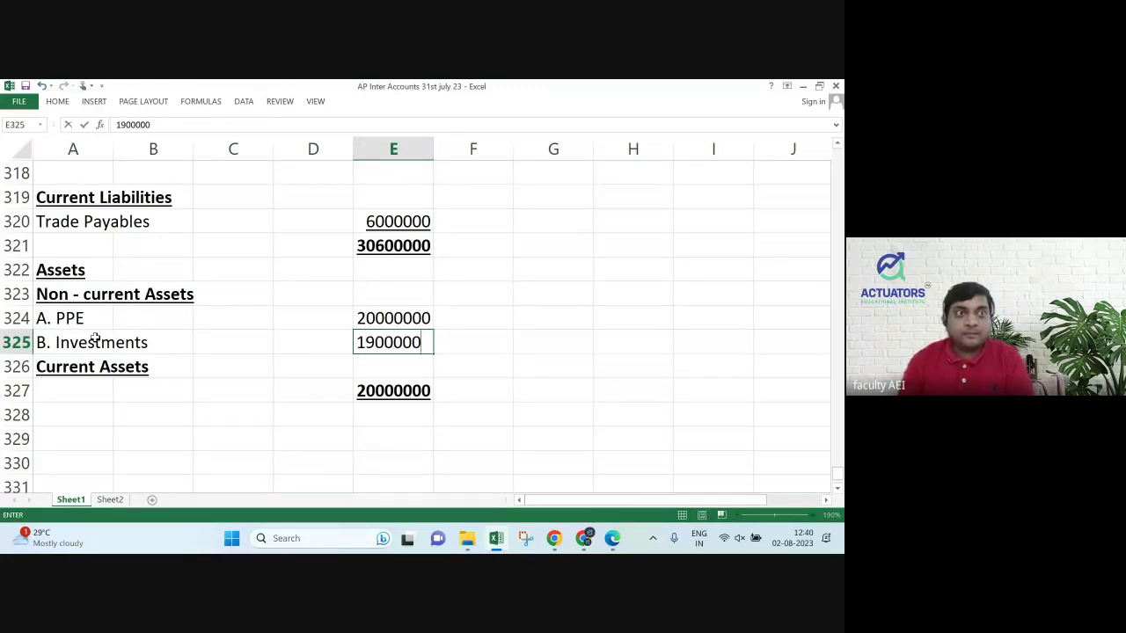
{"action": "key", "text": "Return"}
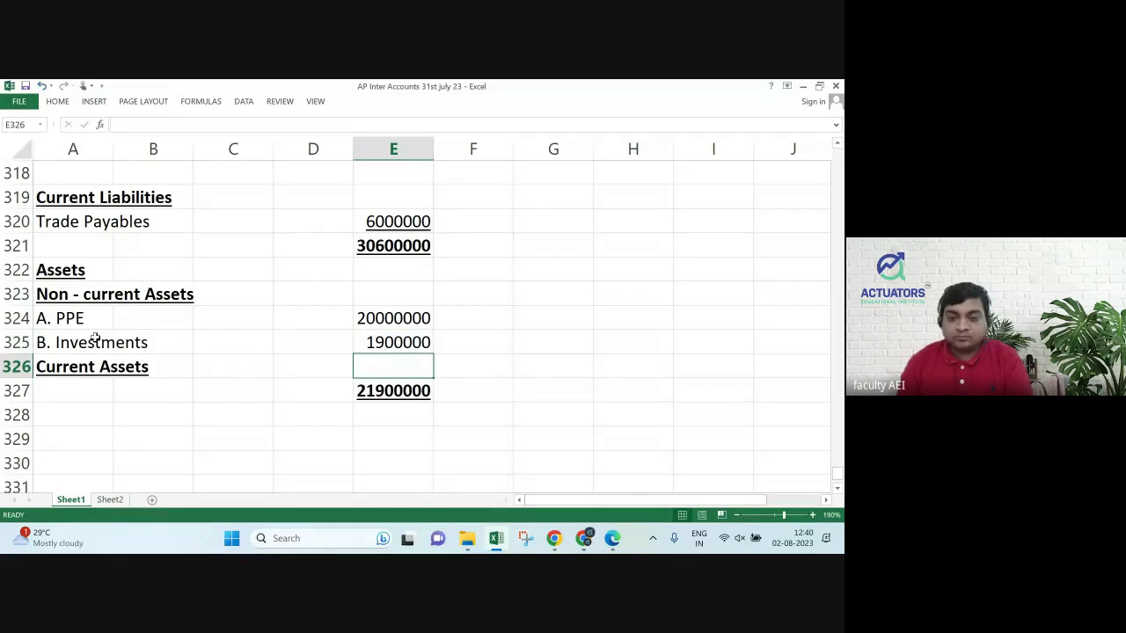
Insert a blank row 327 under the Current Assets heading, above the total assets row.
{"action": "key", "text": "Down"}
{"action": "key", "text": "shift+space"}
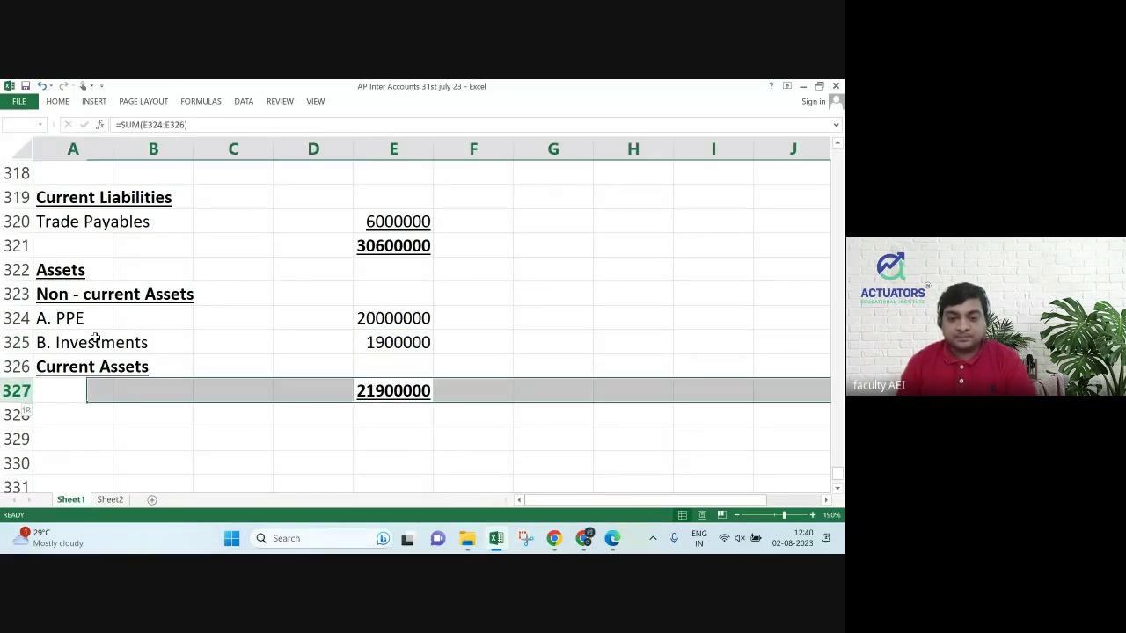
{"action": "right_click", "coordinate": [7, 391]}
{"action": "left_click", "coordinate": [39, 283]}
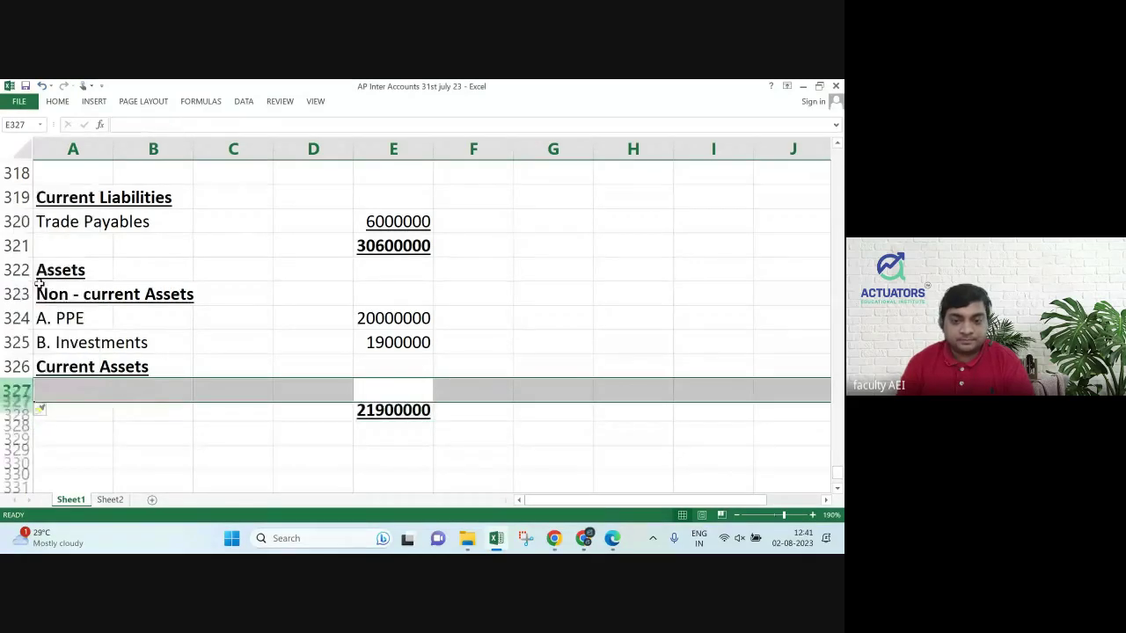
{"action": "left_click", "coordinate": [70, 391]}
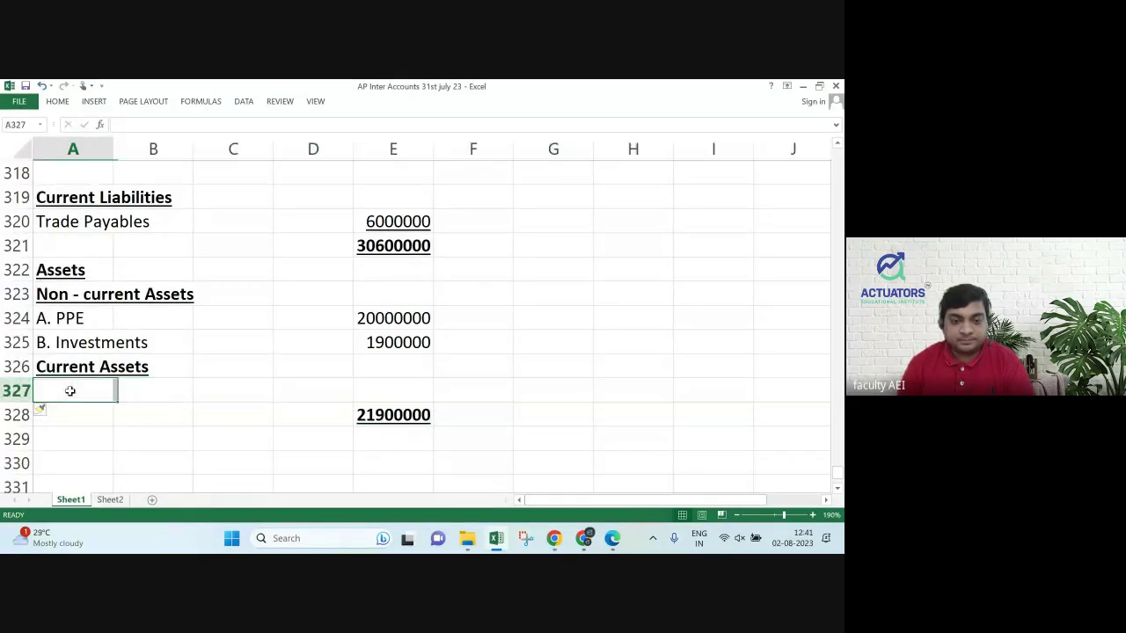
{"action": "key", "text": "ctrl+9"}
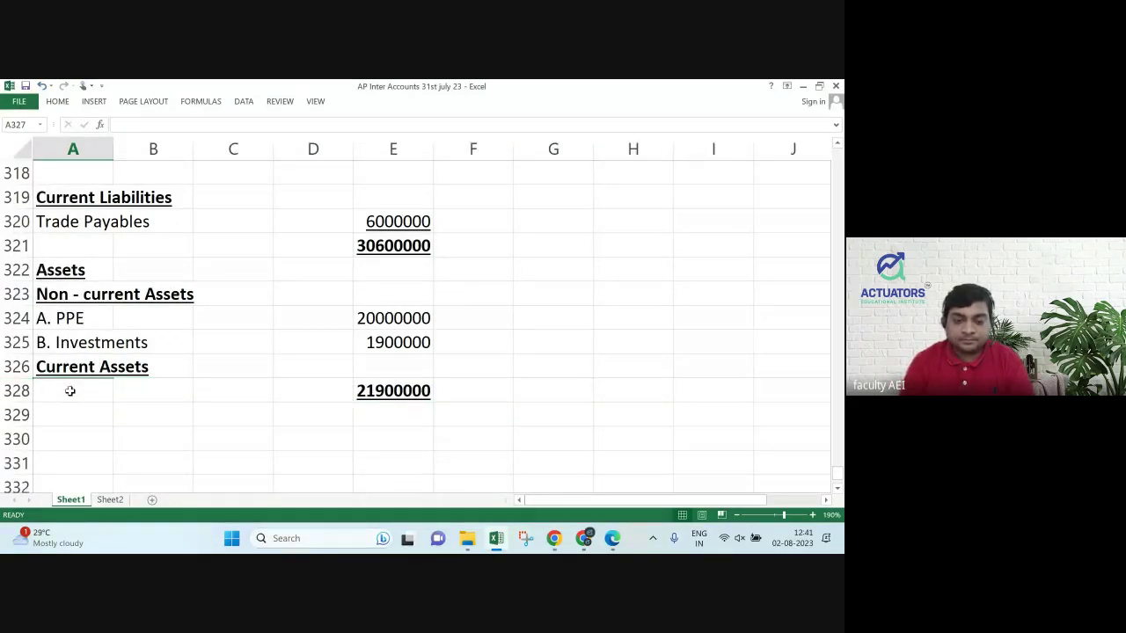
{"action": "type", "text": "("}
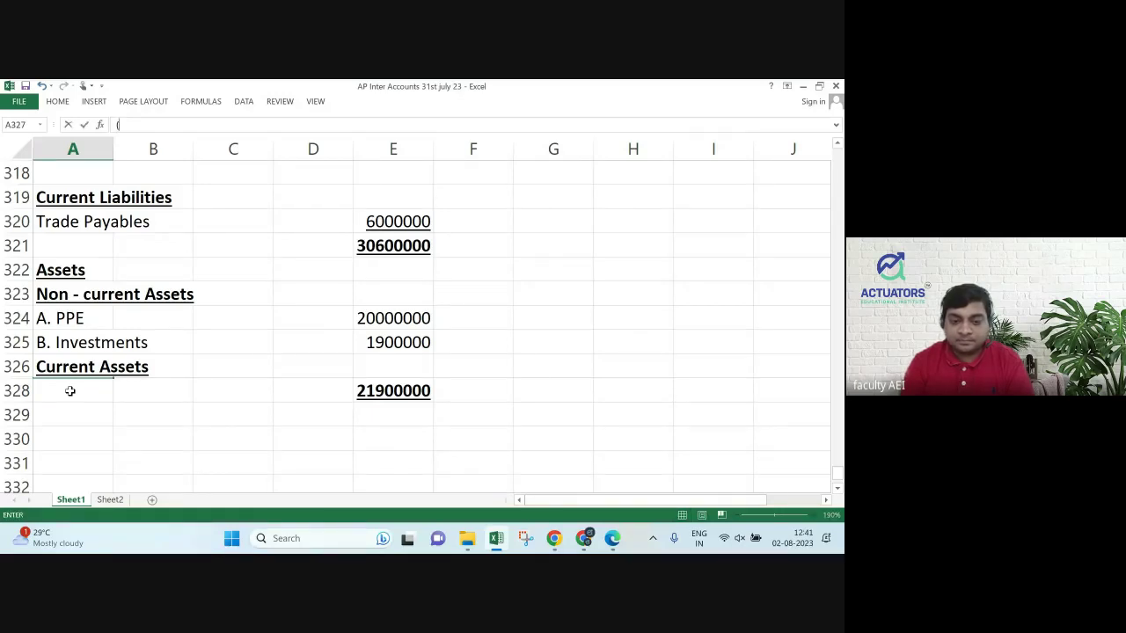
{"action": "key", "text": "Down"}
{"action": "key", "text": "Down"}
{"action": "key", "text": "Down"}
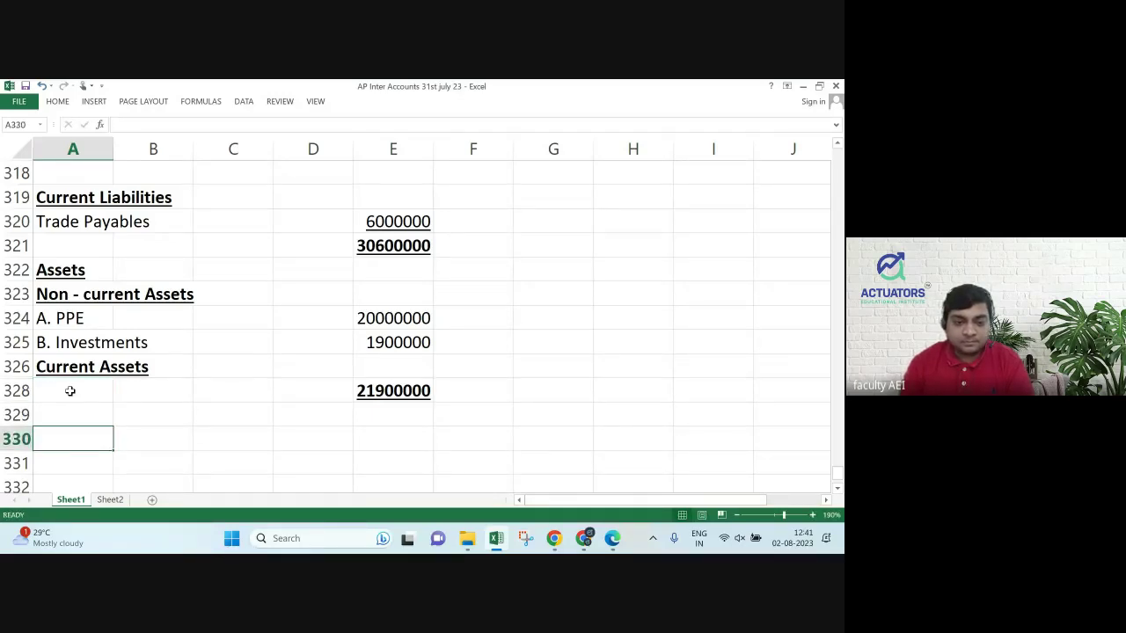
{"action": "key", "text": "Up"}
{"action": "key", "text": "Up"}
{"action": "key", "text": "Up"}
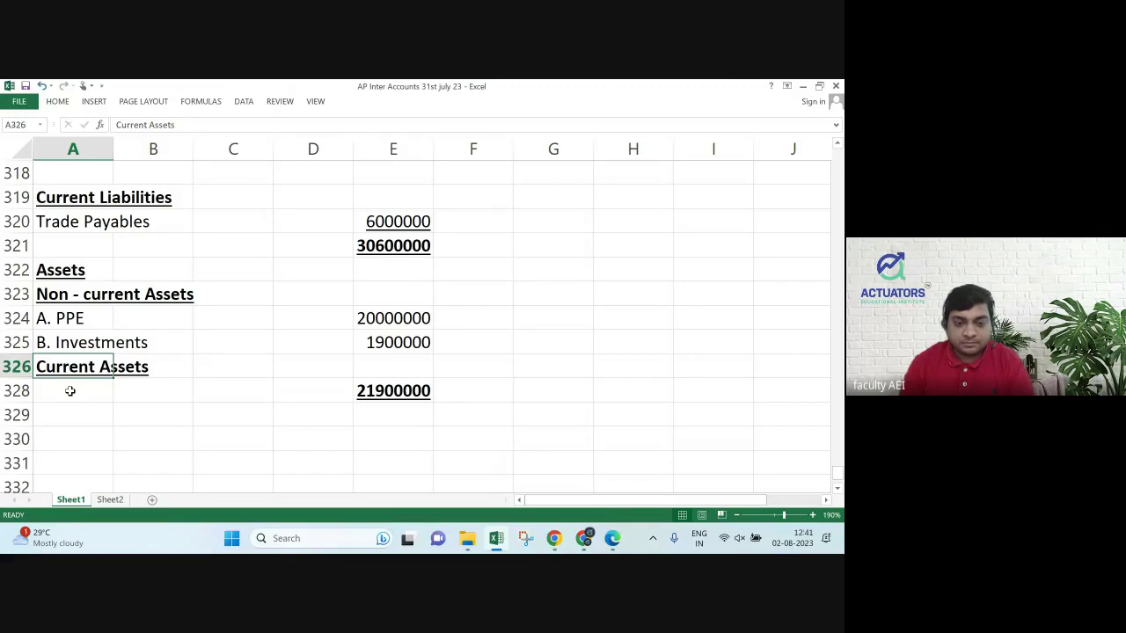
{"action": "key", "text": "Down"}
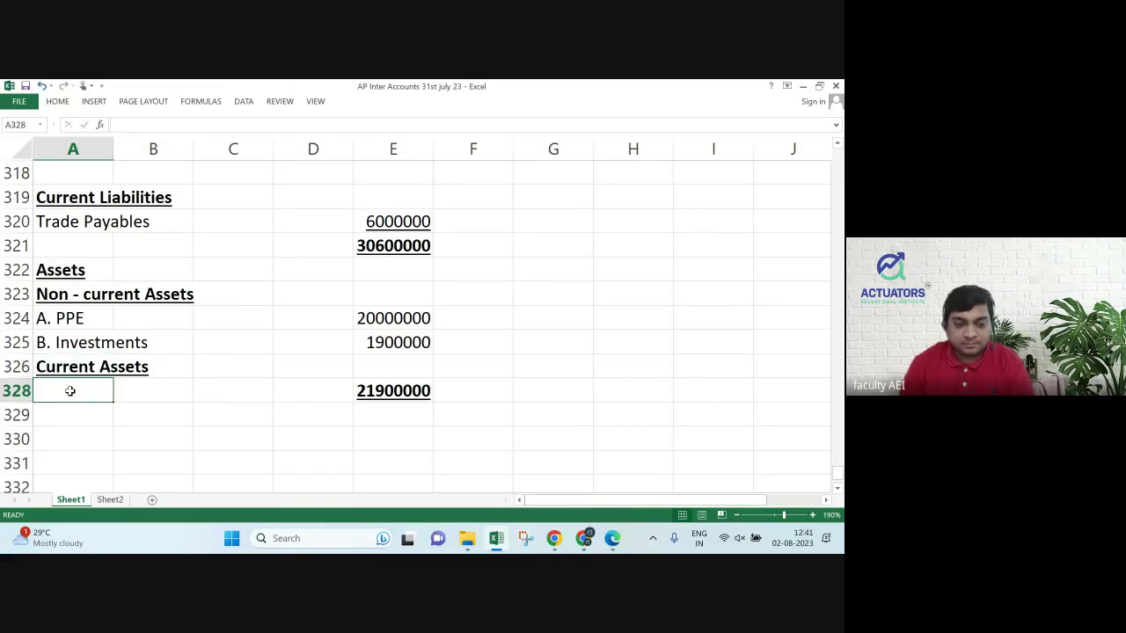
{"action": "key", "text": "Up"}
{"action": "key", "text": "ctrl+shift+9"}
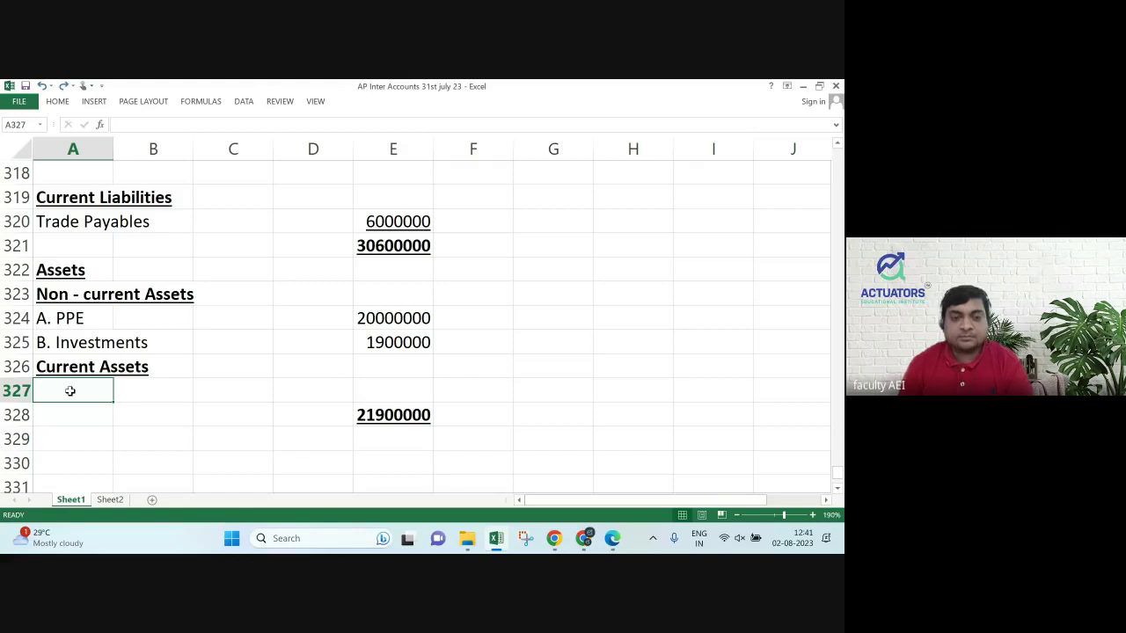
{"action": "key", "text": "Down"}
{"action": "key", "text": "Down"}
{"action": "key", "text": "Up"}
{"action": "key", "text": "Up"}
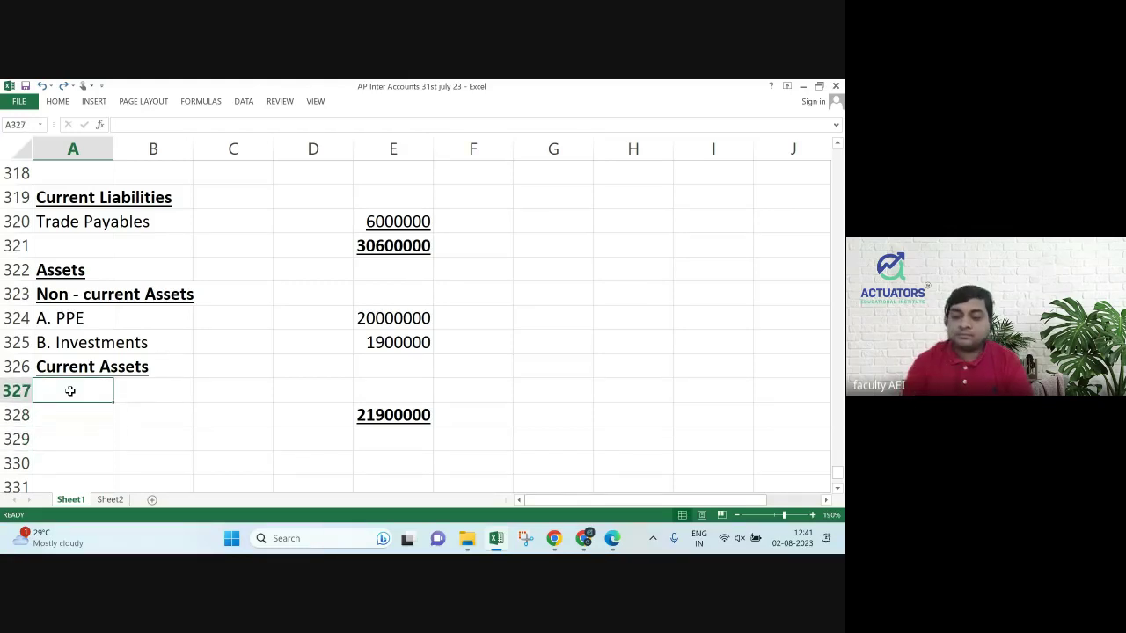
{"action": "type", "text": "("}
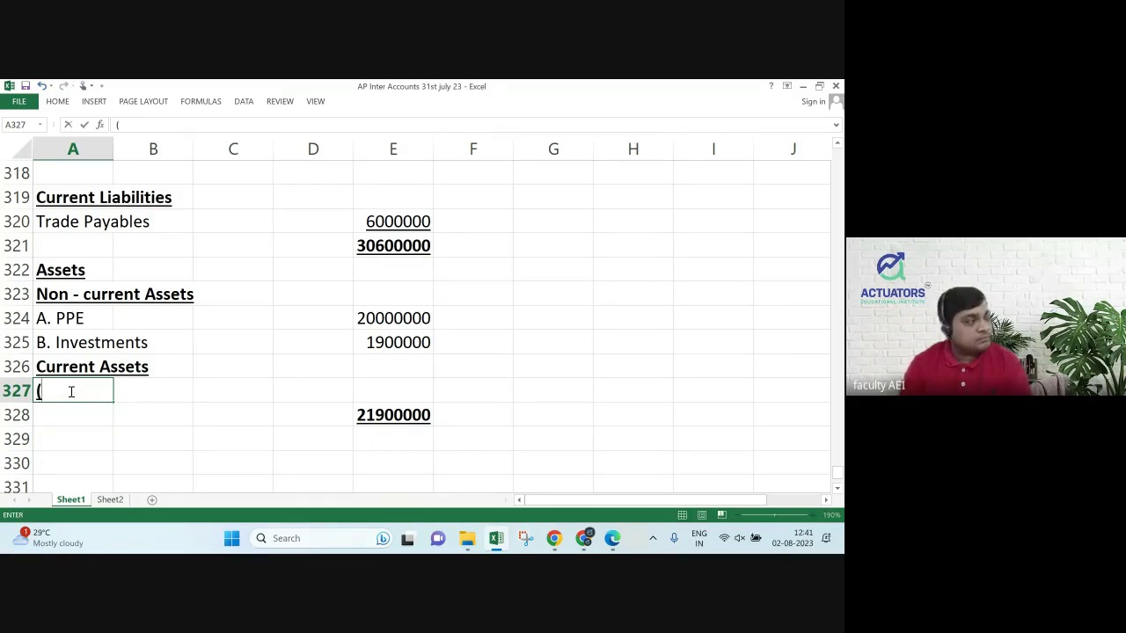
{"action": "type", "text": "000000"}
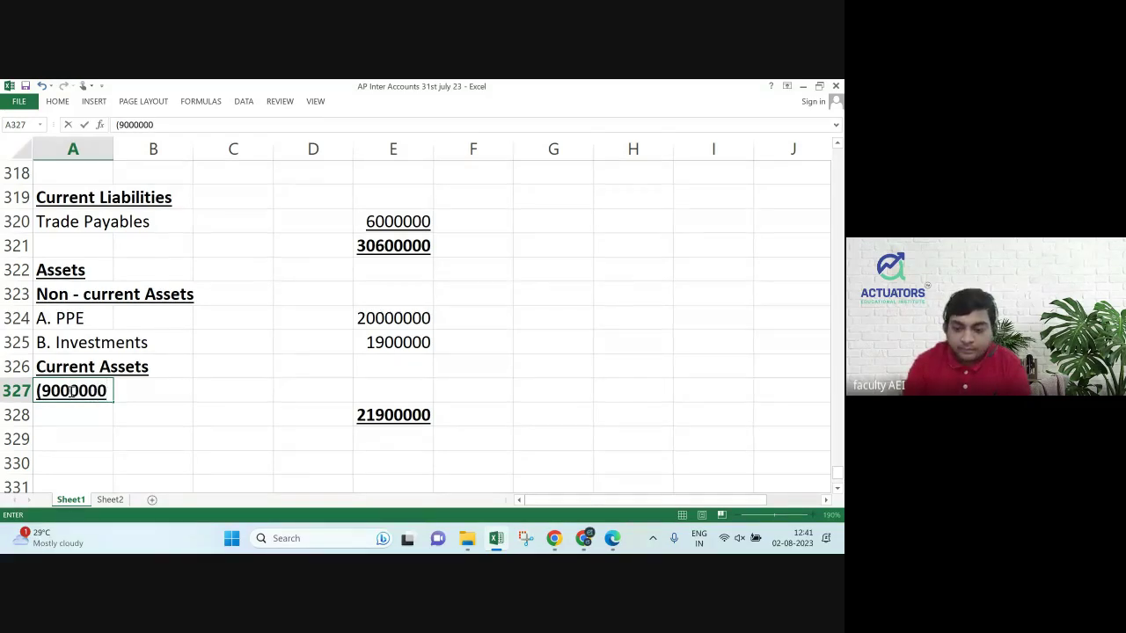
{"action": "type", "text": "-300000)"}
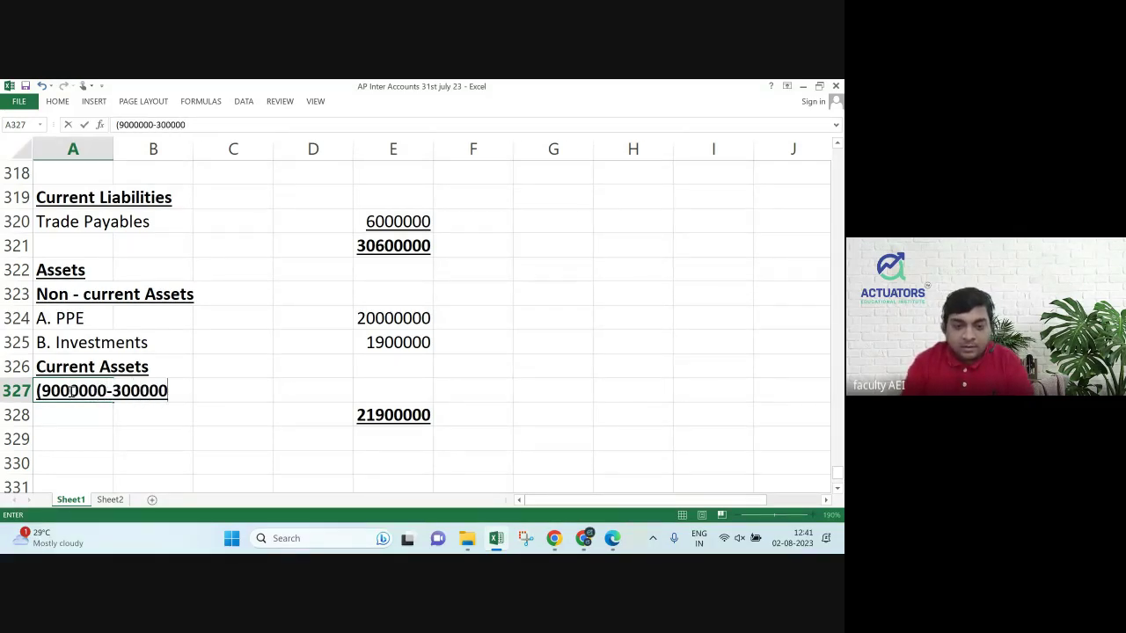
{"action": "key", "text": "Return"}
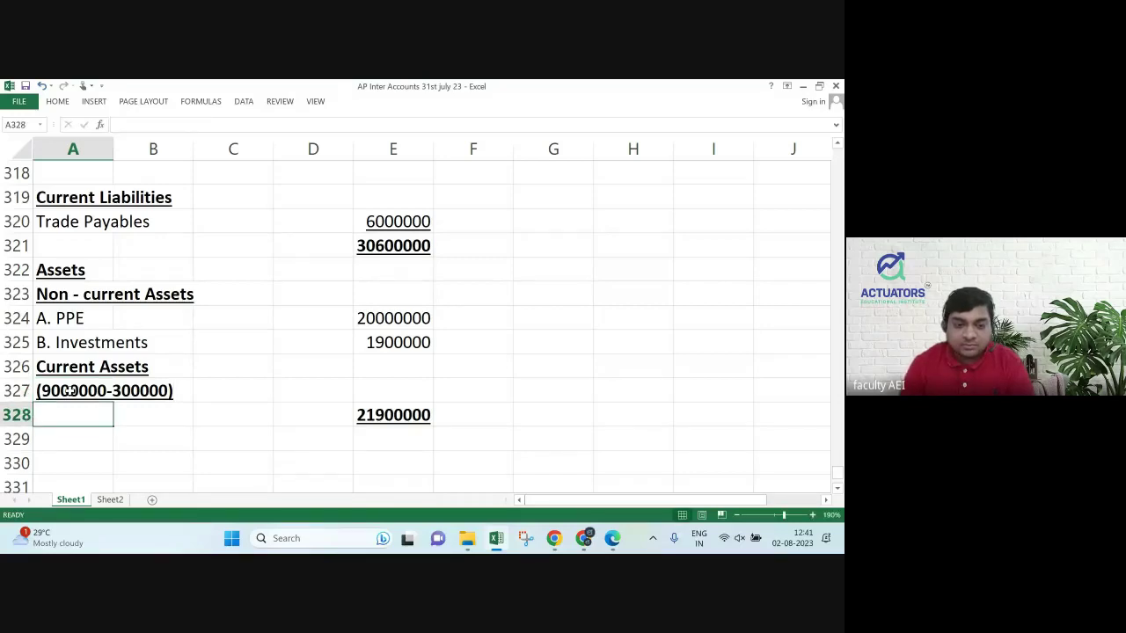
{"action": "left_click", "coordinate": [70, 393]}
{"action": "type", "text": "b"}
{"action": "key", "text": "Tab"}
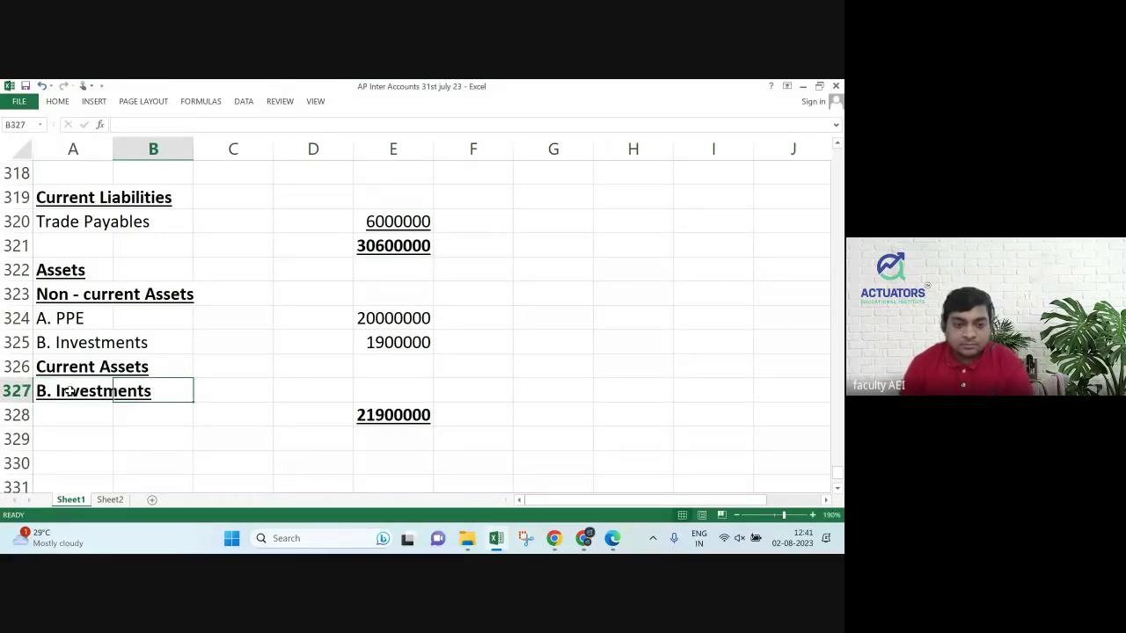
{"action": "key", "text": "ctrl+z"}
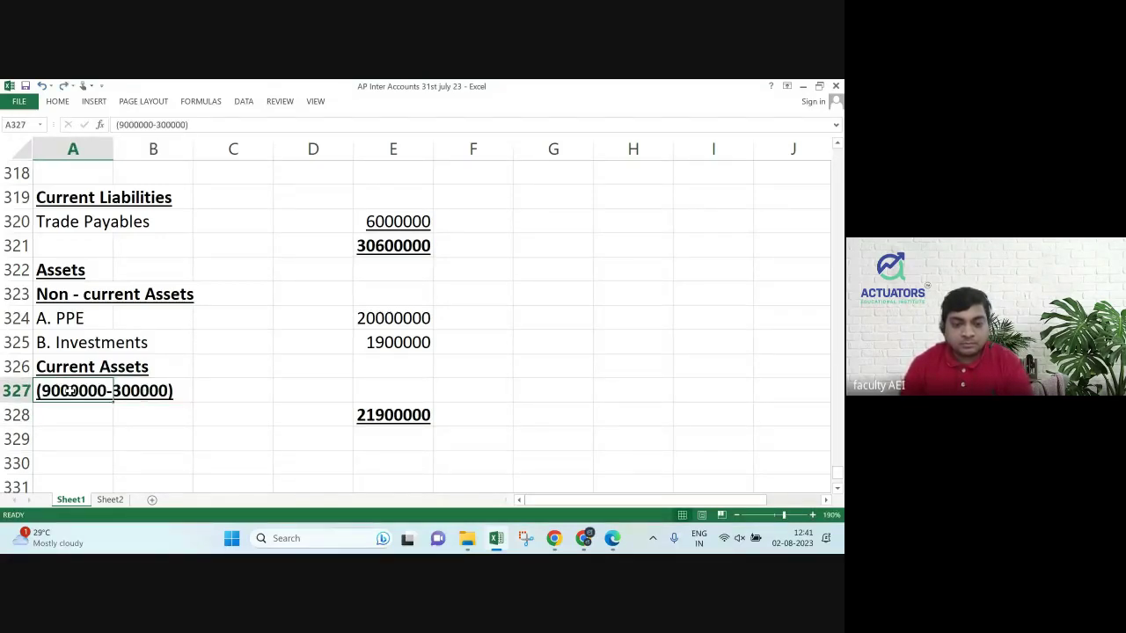
Remove the underline and bold from the working in A327 and enter 8700000 as its amount in E327.
{"action": "key", "text": "ctrl+u"}
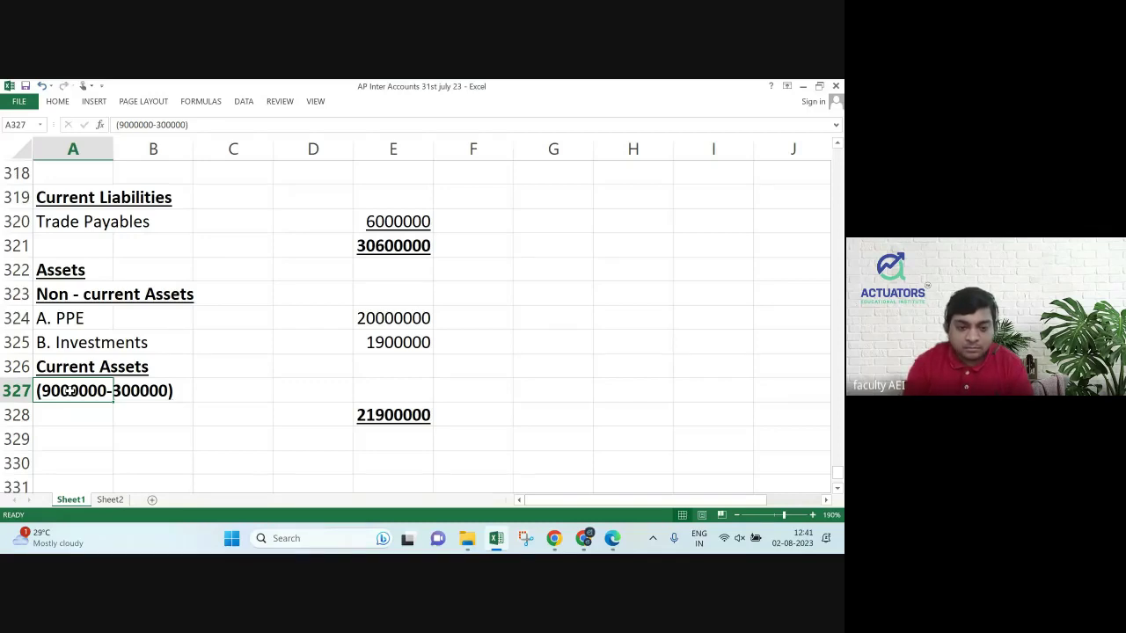
{"action": "key", "text": "ctrl+b"}
{"action": "key", "text": "Right"}
{"action": "key", "text": "Right"}
{"action": "key", "text": "Right"}
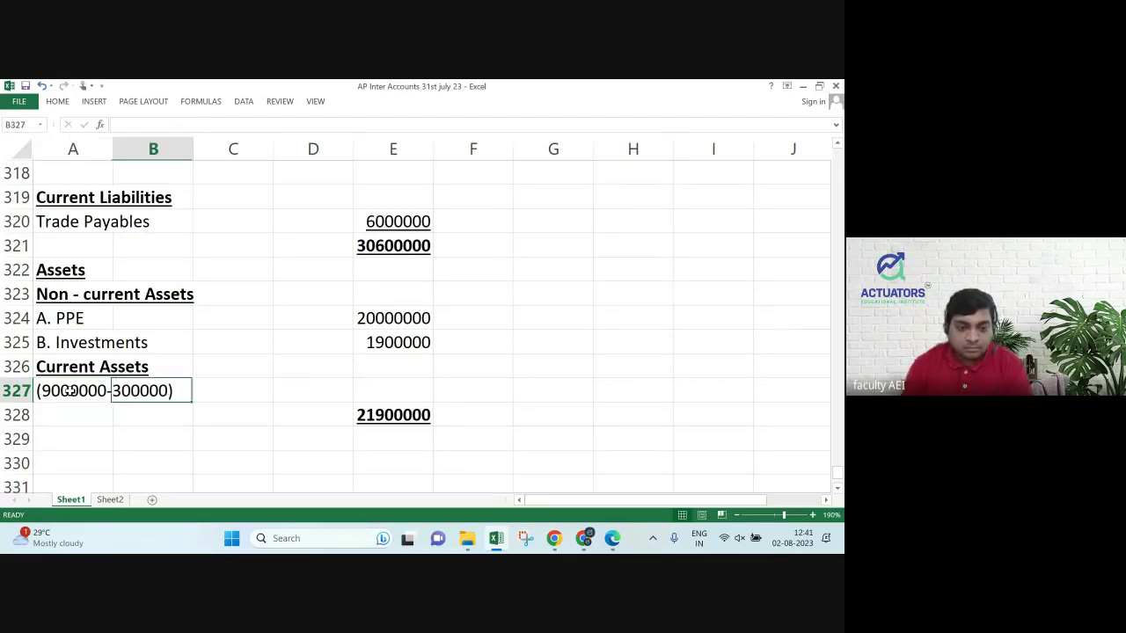
{"action": "key", "text": "Right"}
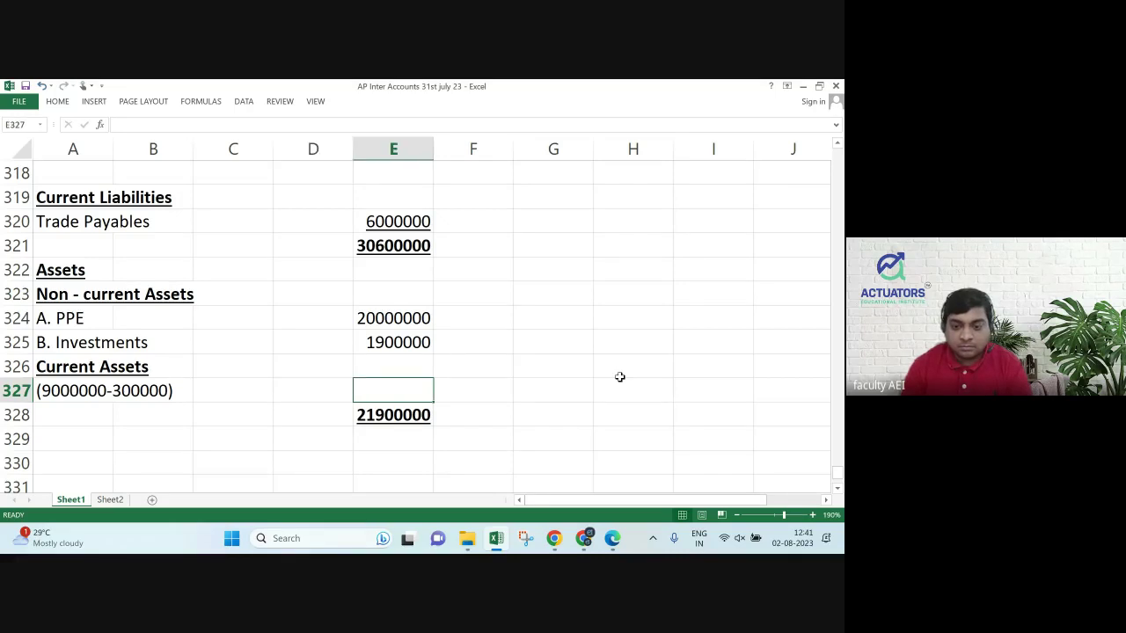
{"action": "type", "text": "8700"}
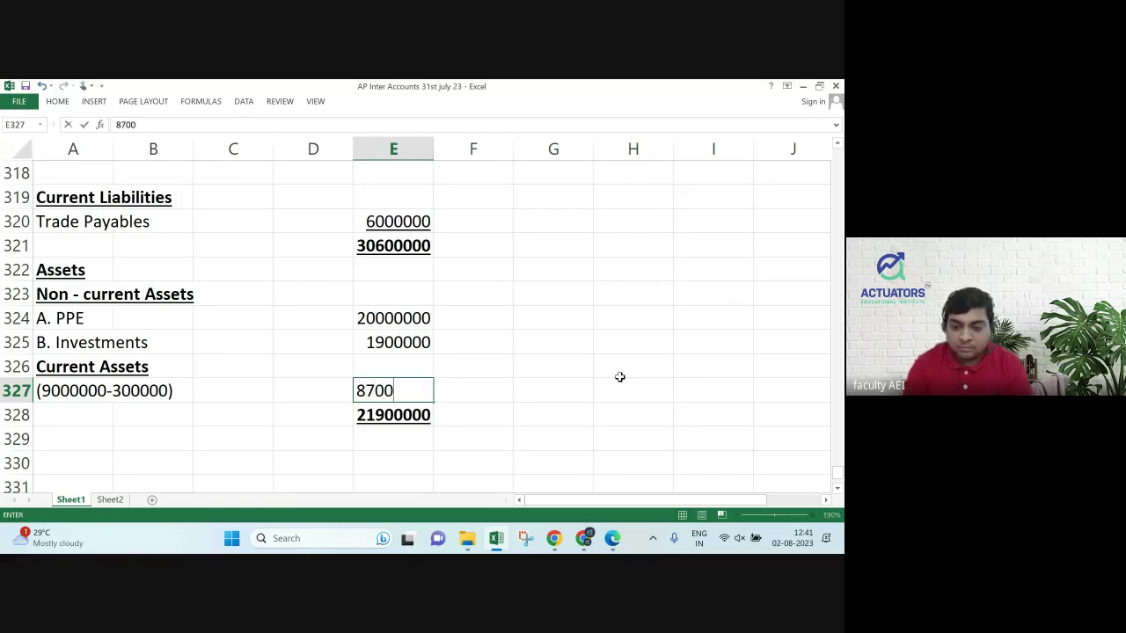
{"action": "type", "text": "000"}
{"action": "key", "text": "Return"}
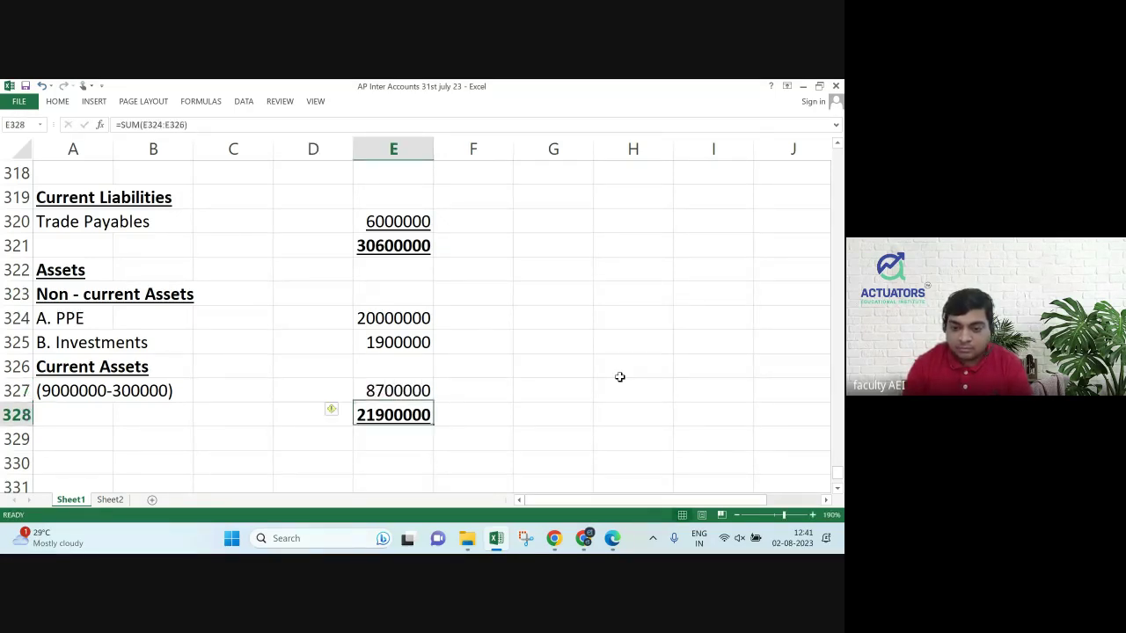
Underline the current assets amount in E327, just above the total.
{"action": "key", "text": "Down"}
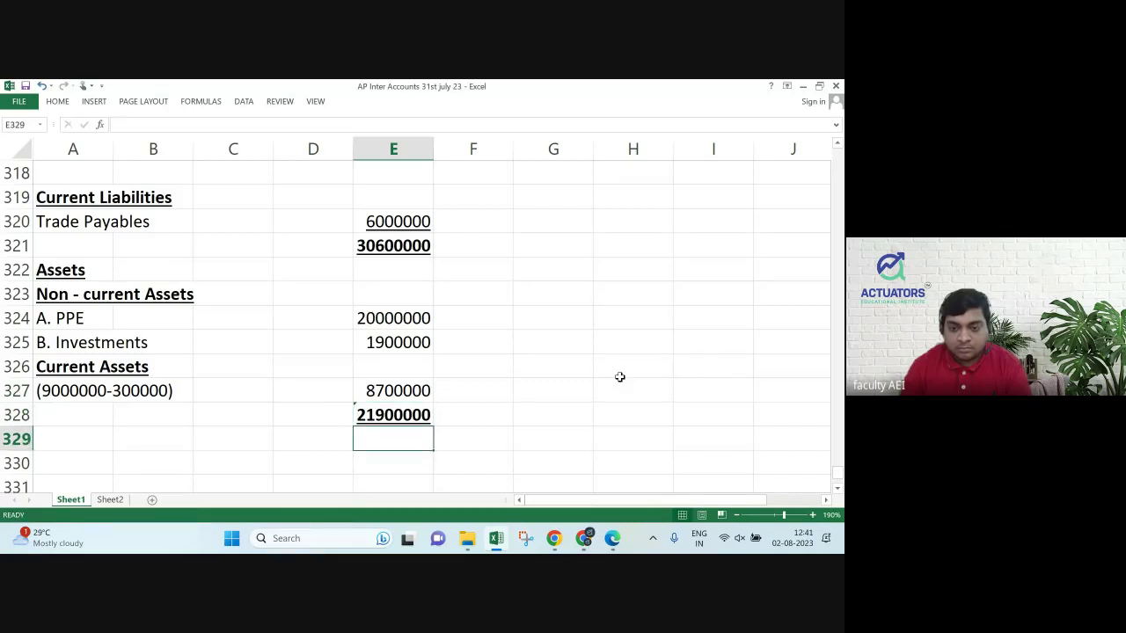
{"action": "key", "text": "Up"}
{"action": "key", "text": "Up"}
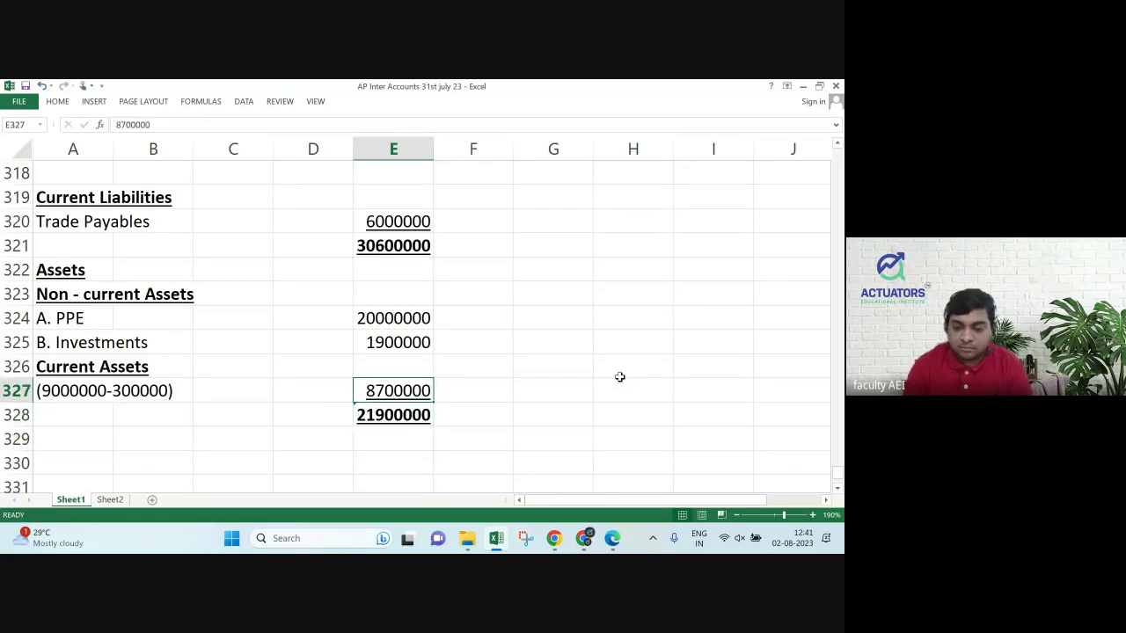
Replace the total assets formula in E328 with =SUM(E324:E327).
{"action": "key", "text": "Down"}
{"action": "type", "text": "=sum8"}
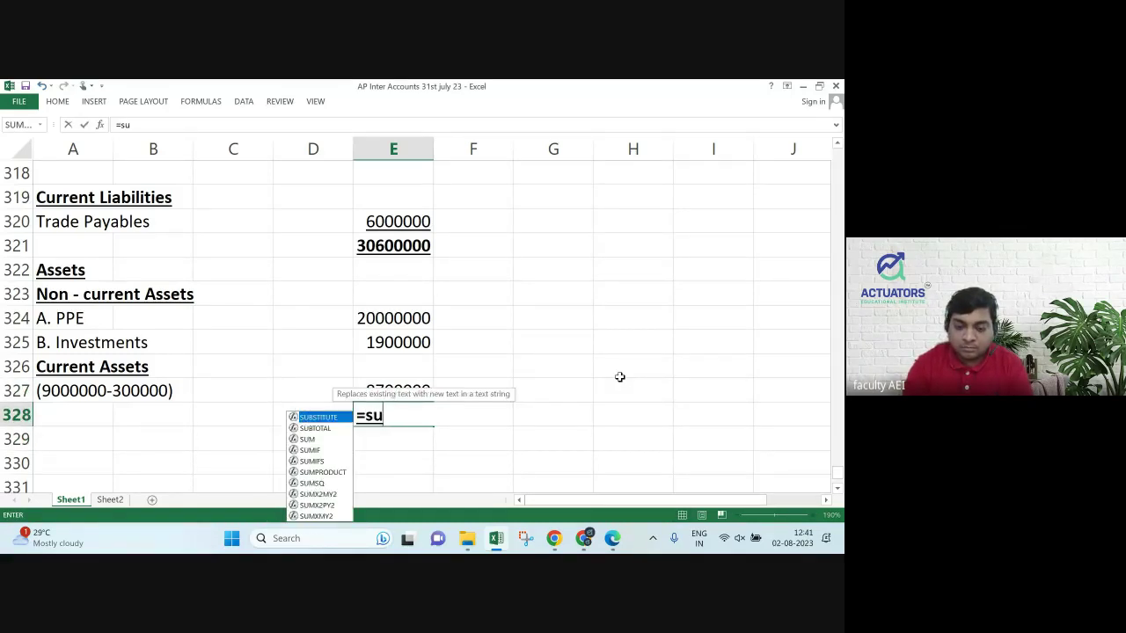
{"action": "key", "text": "BackSpace"}
{"action": "type", "text": "("}
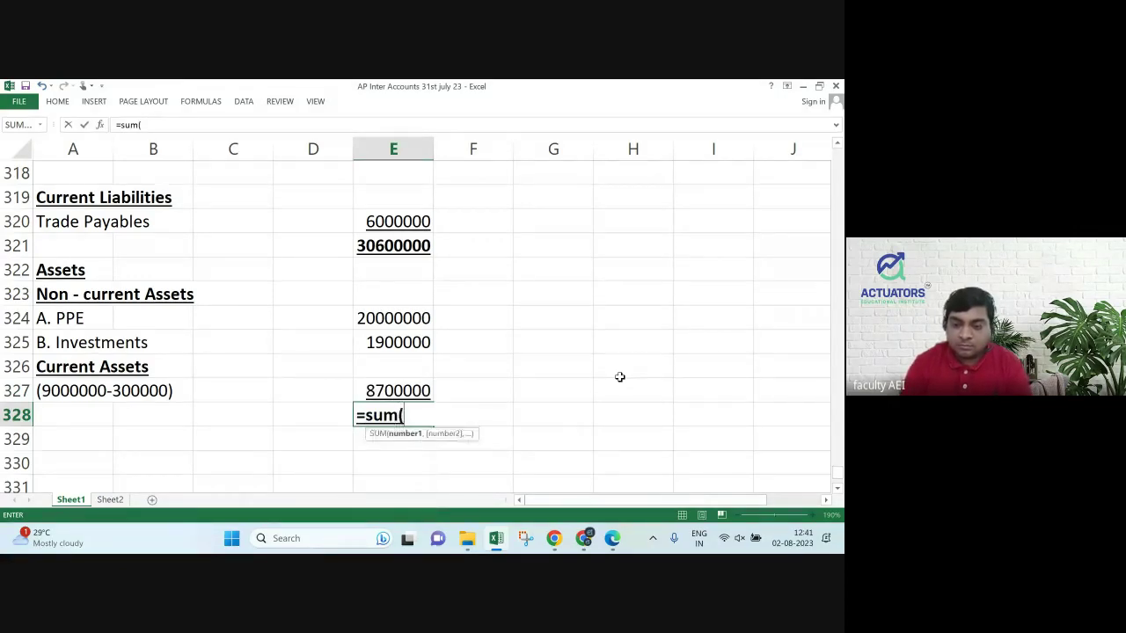
{"action": "key", "text": "Up"}
{"action": "key", "text": "Up"}
{"action": "key", "text": "Up"}
{"action": "key", "text": "Up"}
{"action": "key", "text": "shift+Down"}
{"action": "key", "text": "shift+Down"}
{"action": "key", "text": "shift+Down"}
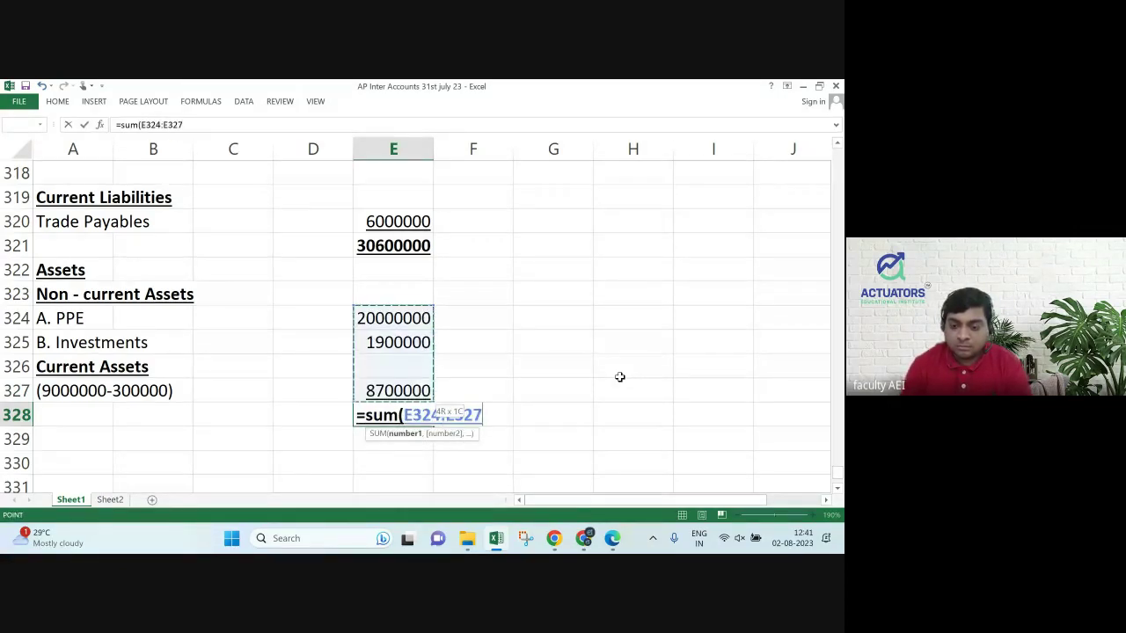
{"action": "type", "text": ")"}
{"action": "key", "text": "Return"}
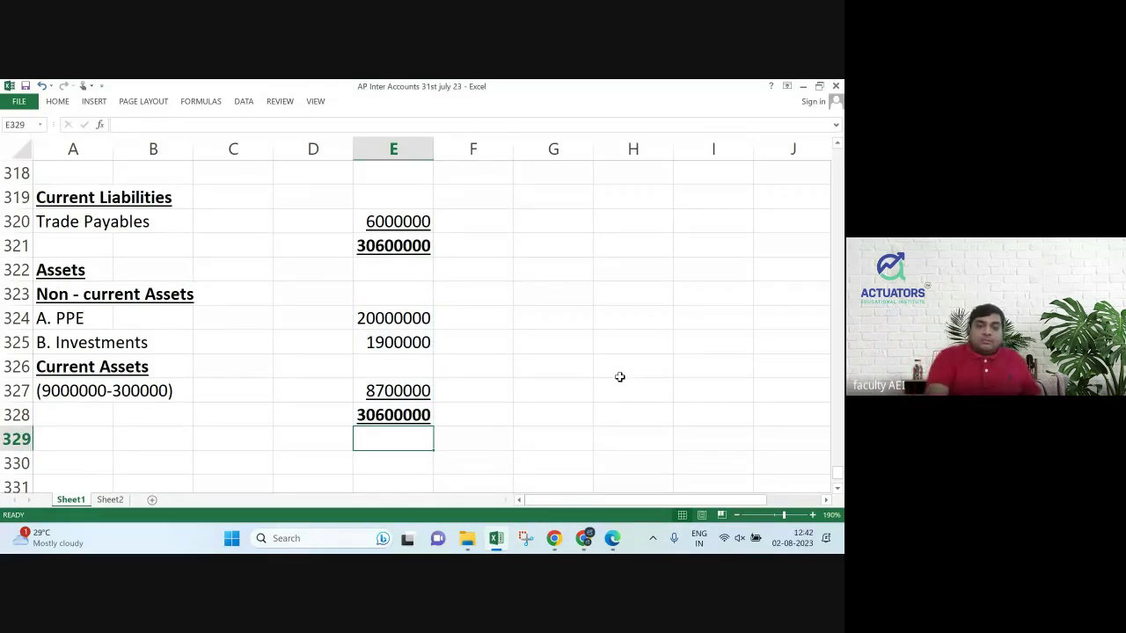
Examine the balance sheet from the total assets back up to share capital and reserves, together with the share capital note beside it.
{"action": "key", "text": "Up"}
{"action": "key", "text": "Up"}
{"action": "key", "text": "Up"}
{"action": "key", "text": "Up"}
{"action": "key", "text": "Up"}
{"action": "key", "text": "Up"}
{"action": "key", "text": "Up"}
{"action": "key", "text": "Up"}
{"action": "key", "text": "Up"}
{"action": "key", "text": "Up"}
{"action": "key", "text": "Up"}
{"action": "key", "text": "Up"}
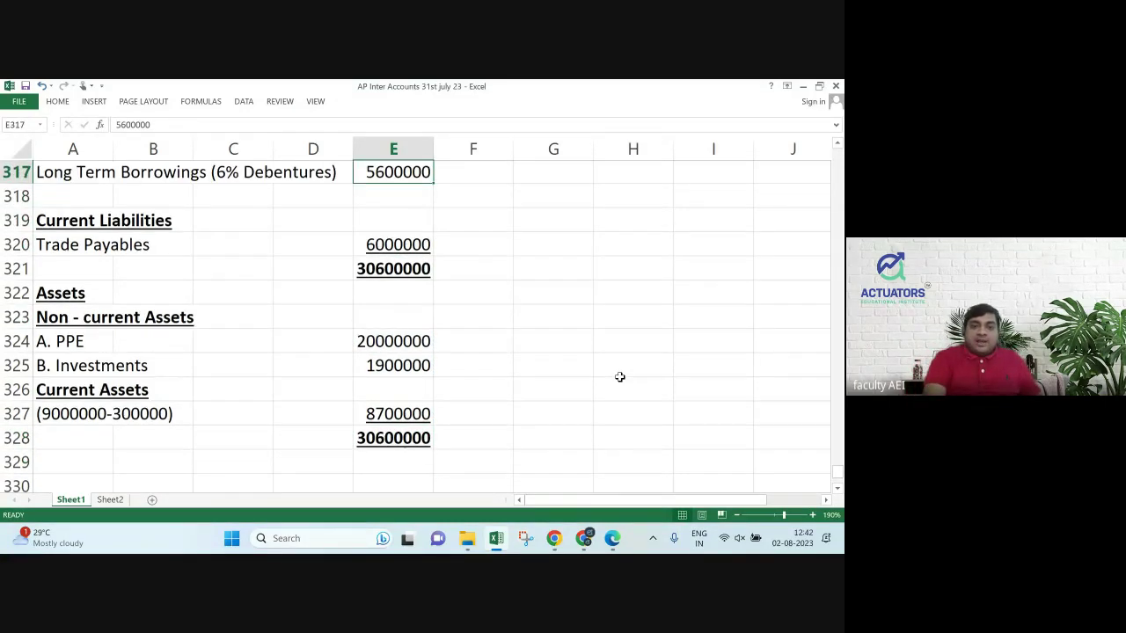
{"action": "key", "text": "Up"}
{"action": "key", "text": "Up"}
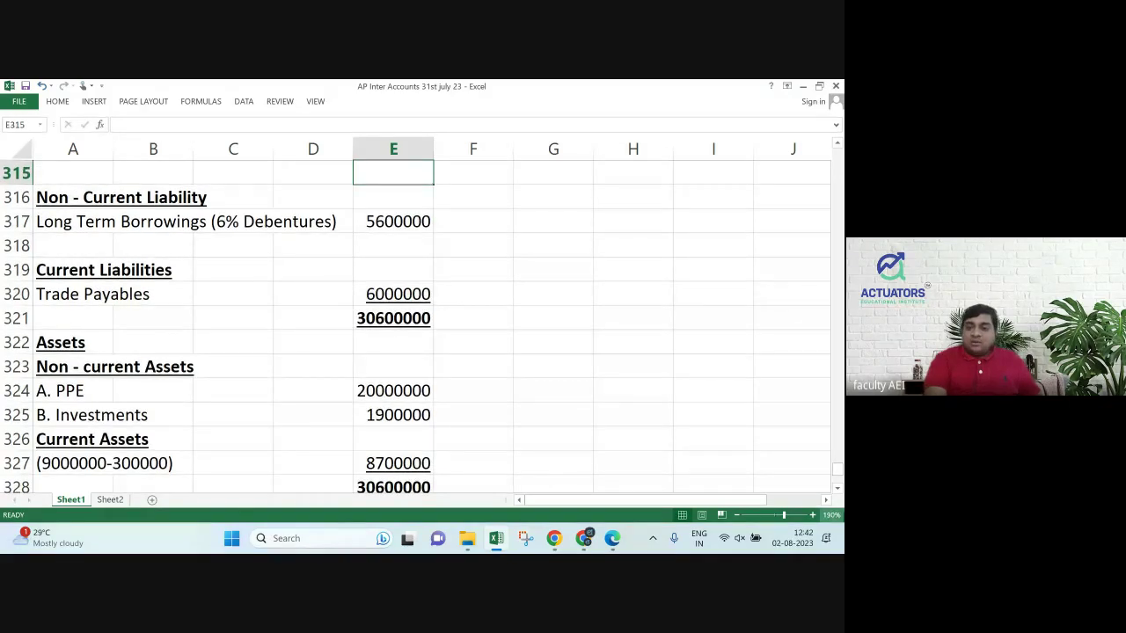
{"action": "left_click", "coordinate": [738, 516]}
{"action": "left_click", "coordinate": [738, 515]}
{"action": "left_click", "coordinate": [738, 515]}
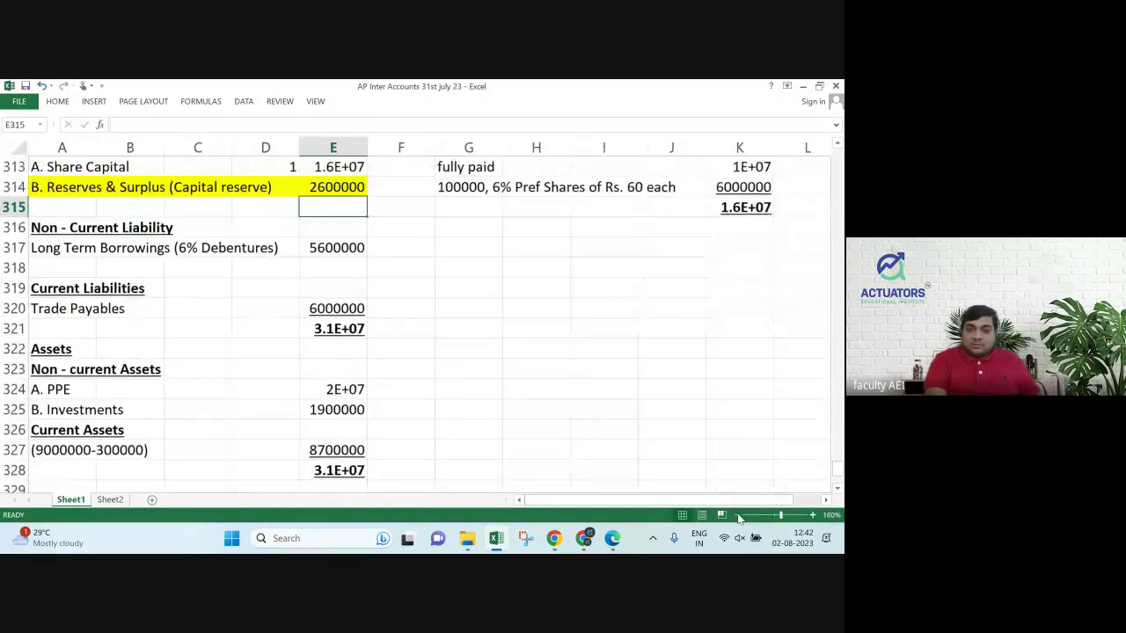
{"action": "left_click", "coordinate": [738, 515]}
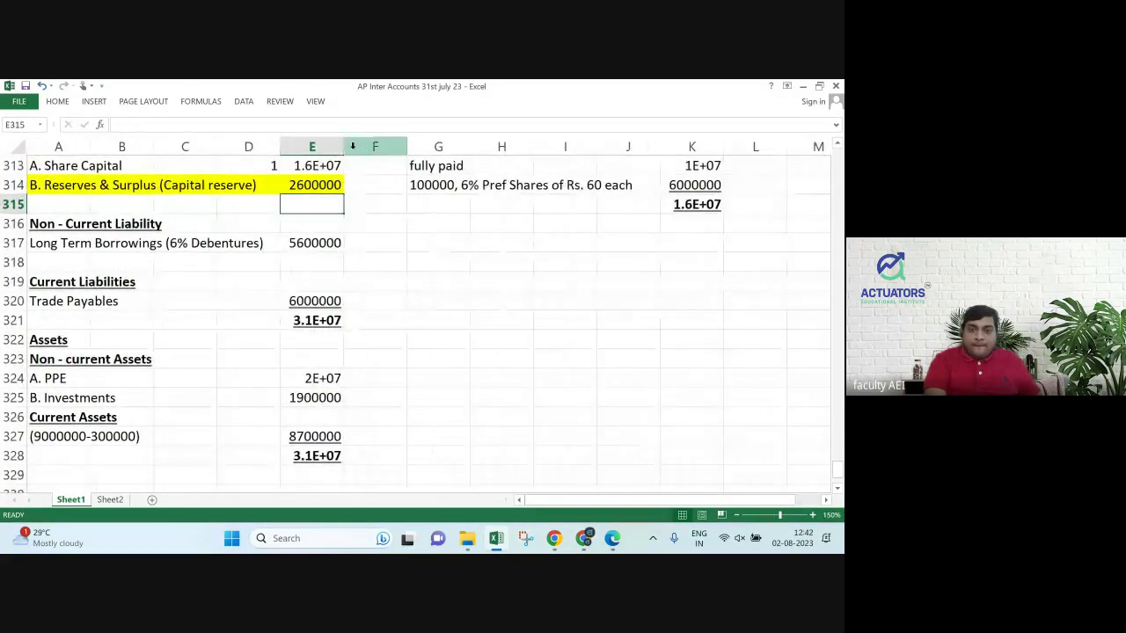
Widen columns E and K to fit their contents so the amounts show in full digits.
{"action": "double_click", "coordinate": [343, 146]}
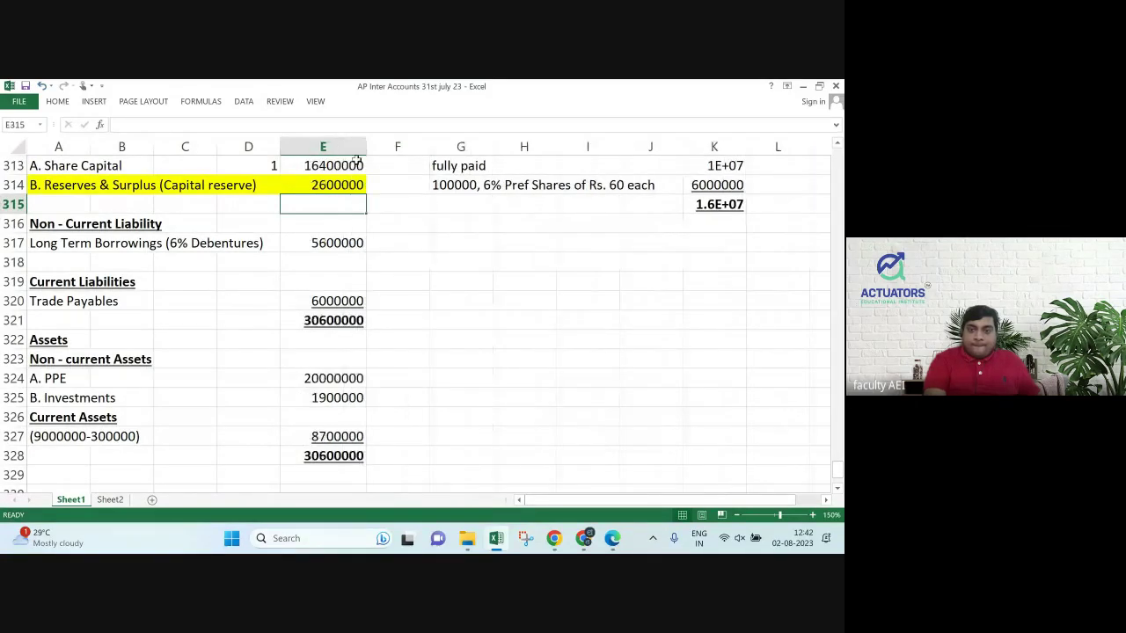
{"action": "left_click", "coordinate": [436, 268]}
{"action": "key", "text": "Down"}
{"action": "key", "text": "Down"}
{"action": "key", "text": "Down"}
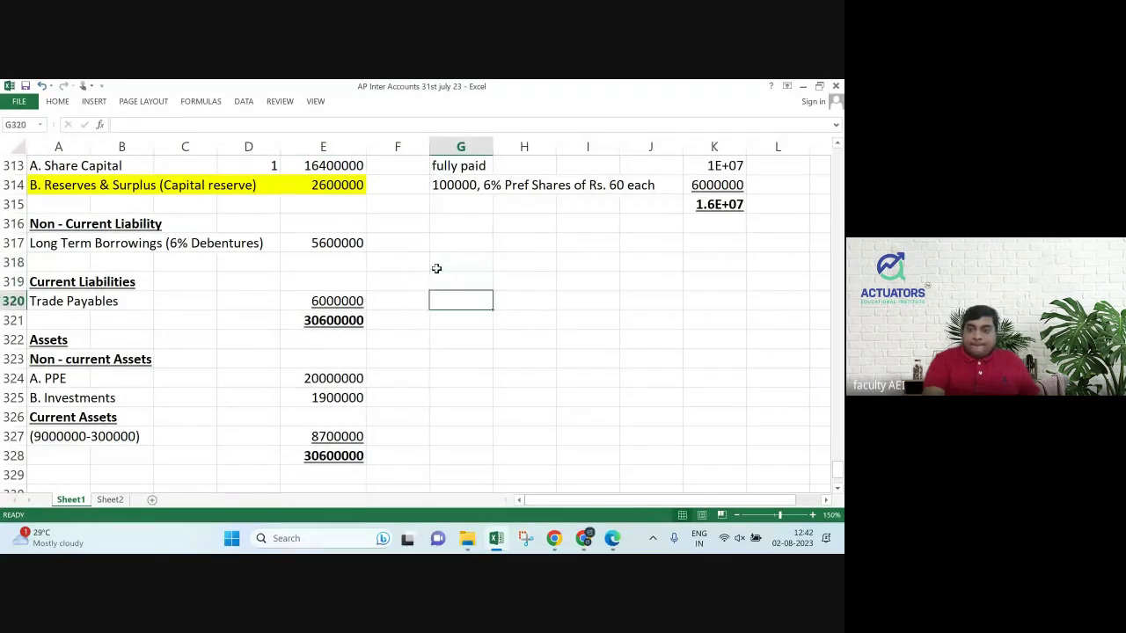
{"action": "double_click", "coordinate": [746, 144]}
{"action": "left_click", "coordinate": [666, 295]}
Move the Note 1 - Share Capital A/c block from G311:K315 two rows down, starting at G313.
{"action": "key", "text": "Up"}
{"action": "key", "text": "Up"}
{"action": "key", "text": "Up"}
{"action": "key", "text": "Up"}
{"action": "key", "text": "Up"}
{"action": "key", "text": "Up"}
{"action": "key", "text": "Up"}
{"action": "key", "text": "Up"}
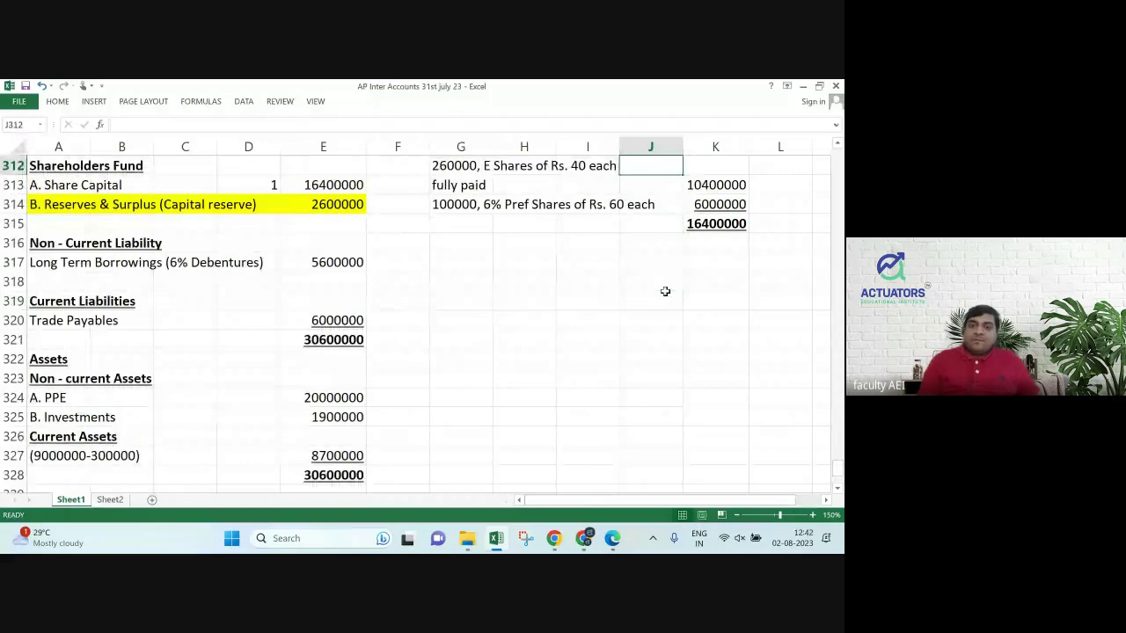
{"action": "key", "text": "Up"}
{"action": "key", "text": "Left"}
{"action": "key", "text": "Left"}
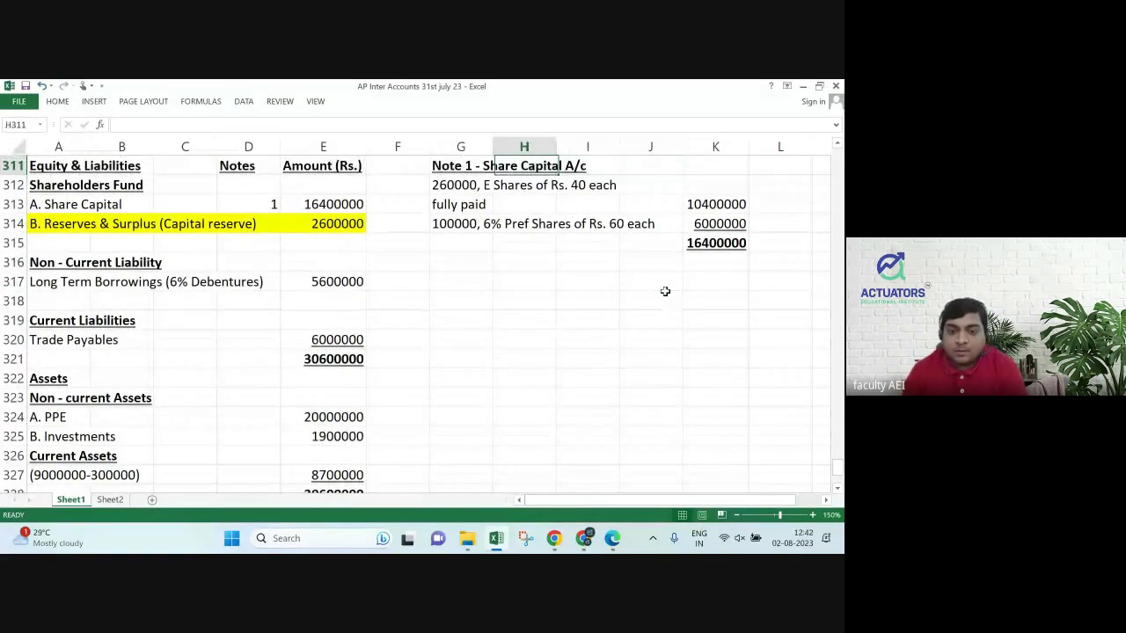
{"action": "key", "text": "Left"}
{"action": "key", "text": "shift+Down"}
{"action": "key", "text": "shift+Down"}
{"action": "key", "text": "shift+Down"}
{"action": "key", "text": "shift+Down"}
{"action": "key", "text": "shift+Right"}
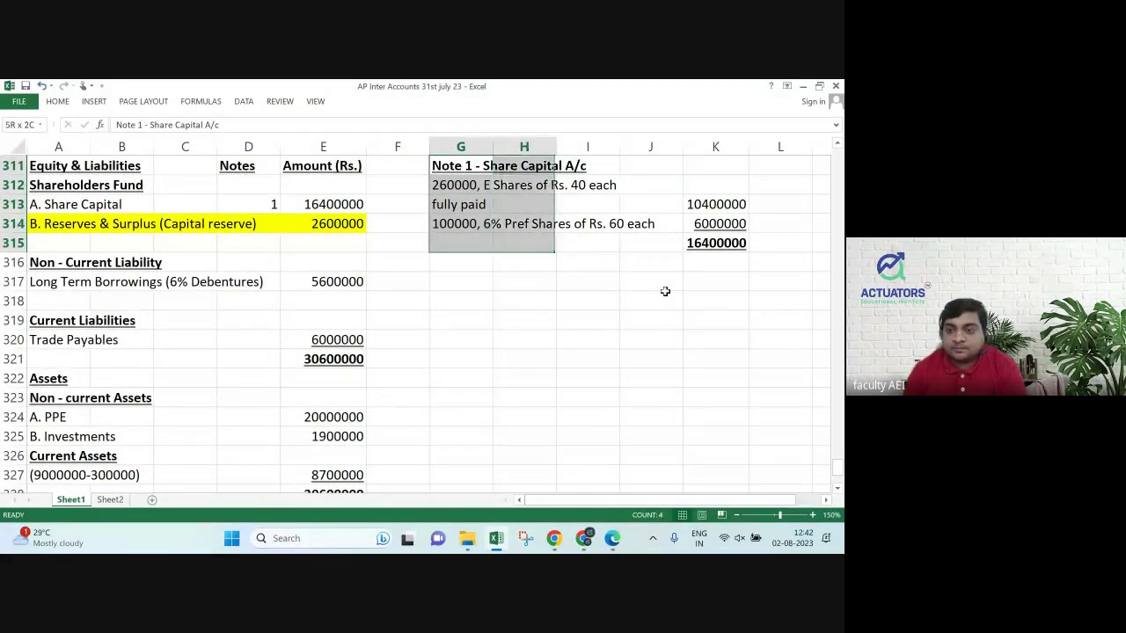
{"action": "key", "text": "shift+Right"}
{"action": "key", "text": "shift+Right"}
{"action": "key", "text": "shift+Right"}
{"action": "key", "text": "ctrl+c"}
{"action": "key", "text": "Down"}
{"action": "key", "text": "Down"}
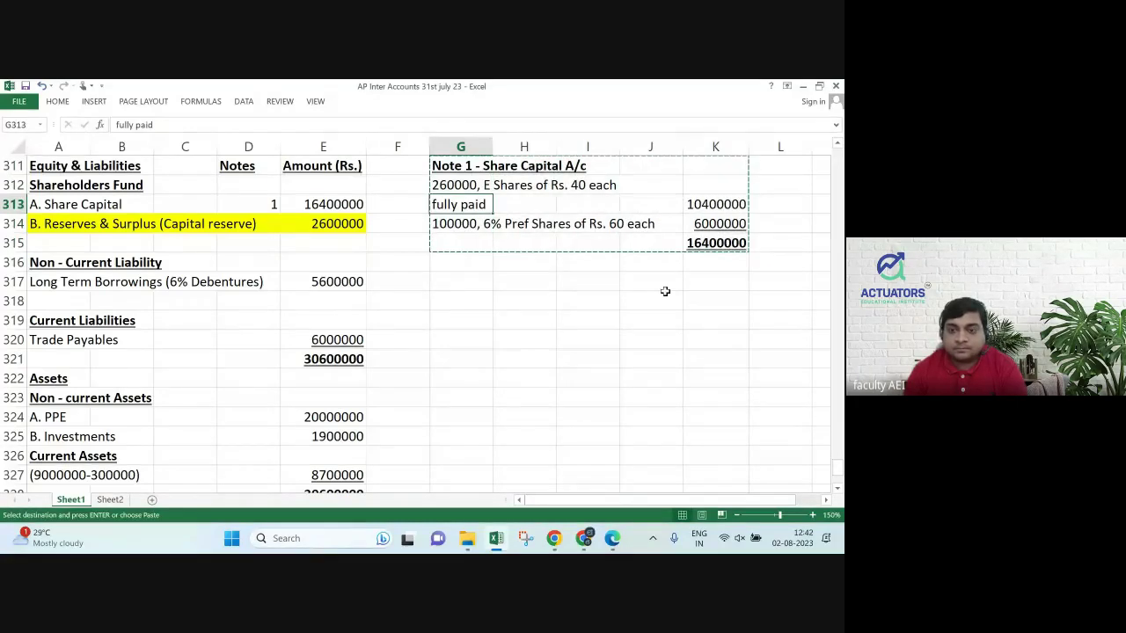
{"action": "key", "text": "ctrl+v"}
Set the sheet's zoom to 140% and review the balance sheet from Equity & Liabilities to total assets.
{"action": "key", "text": "Down"}
{"action": "key", "text": "Down"}
{"action": "key", "text": "Down"}
{"action": "key", "text": "Down"}
{"action": "key", "text": "Down"}
{"action": "key", "text": "Down"}
{"action": "key", "text": "Down"}
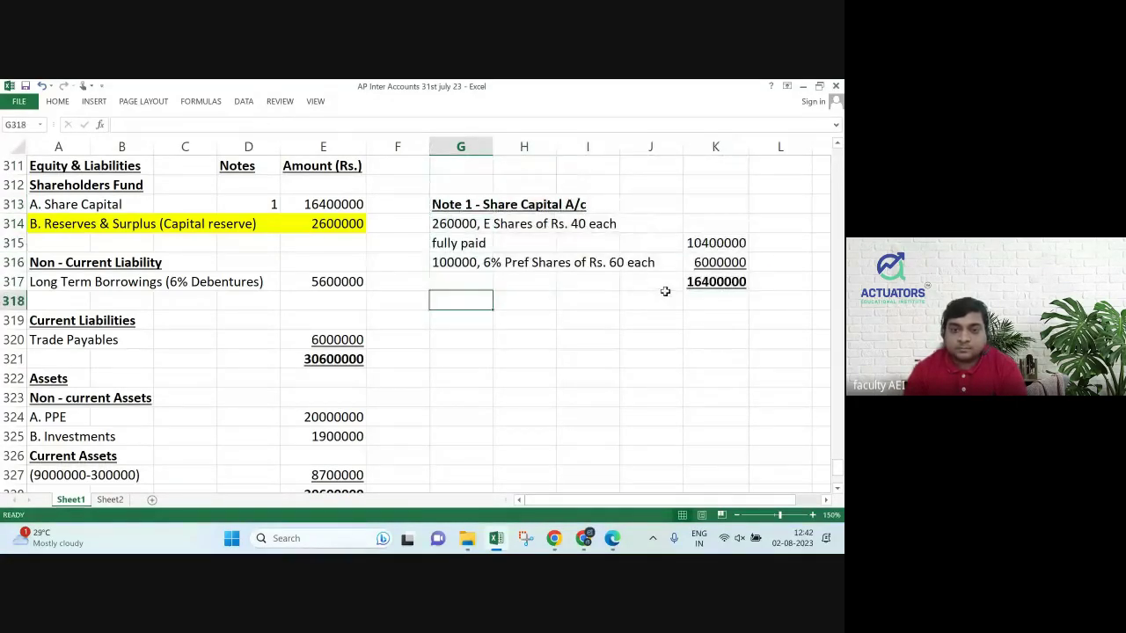
{"action": "key", "text": "Down"}
{"action": "key", "text": "Down"}
{"action": "key", "text": "Down"}
{"action": "key", "text": "Down"}
{"action": "key", "text": "Down"}
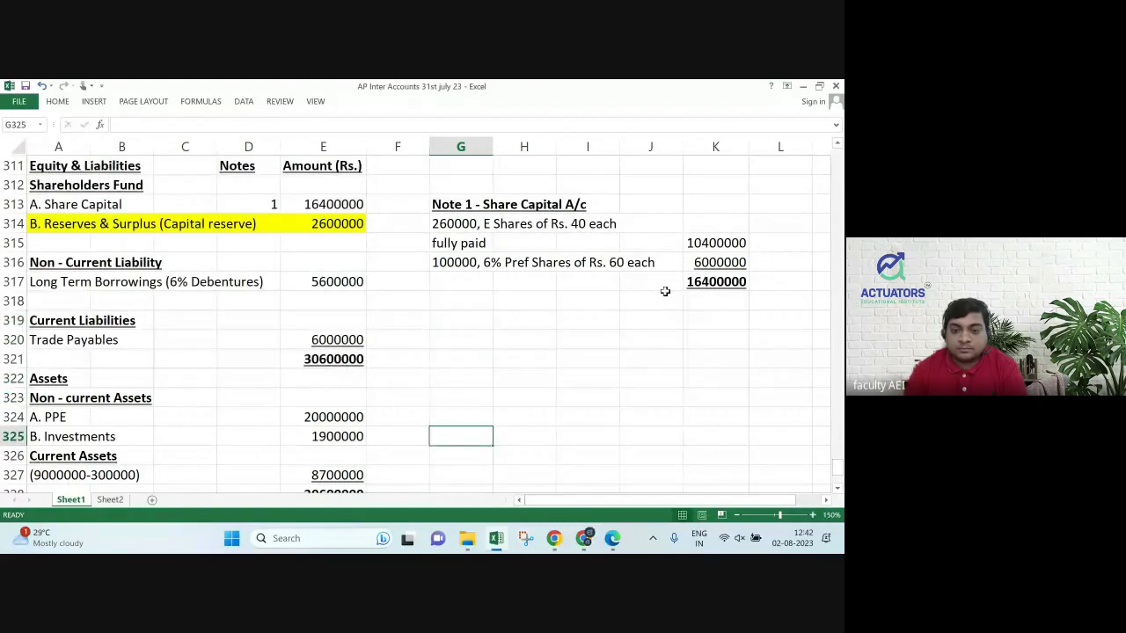
{"action": "left_click", "coordinate": [737, 516]}
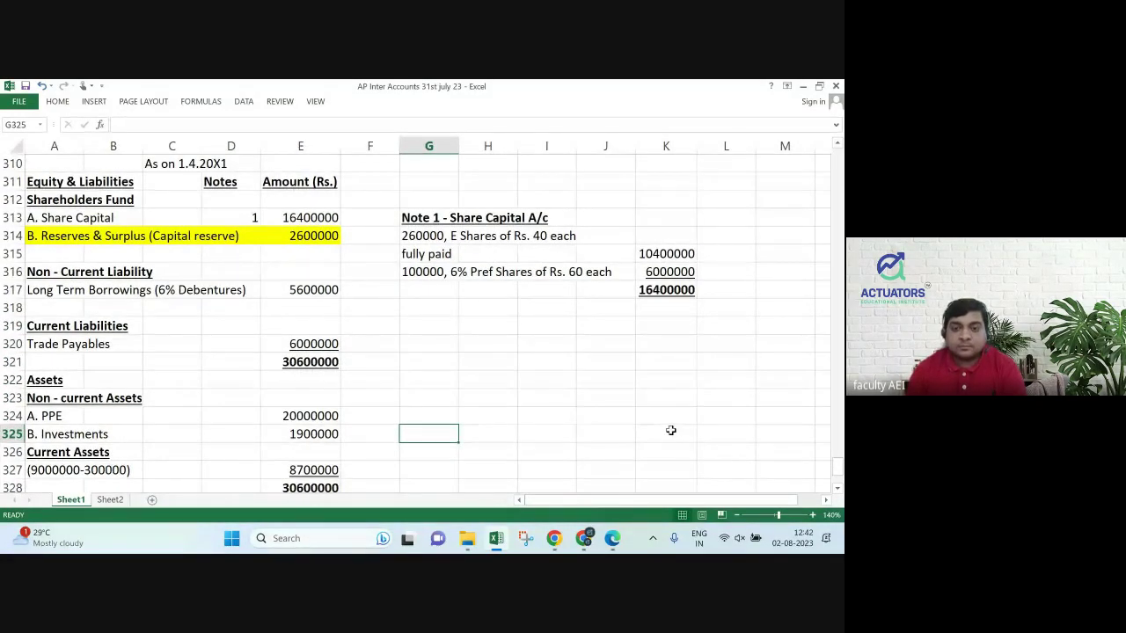
{"action": "key", "text": "Right"}
{"action": "key", "text": "Right"}
{"action": "key", "text": "Right"}
{"action": "key", "text": "Right"}
{"action": "key", "text": "Down"}
{"action": "key", "text": "Down"}
{"action": "key", "text": "Down"}
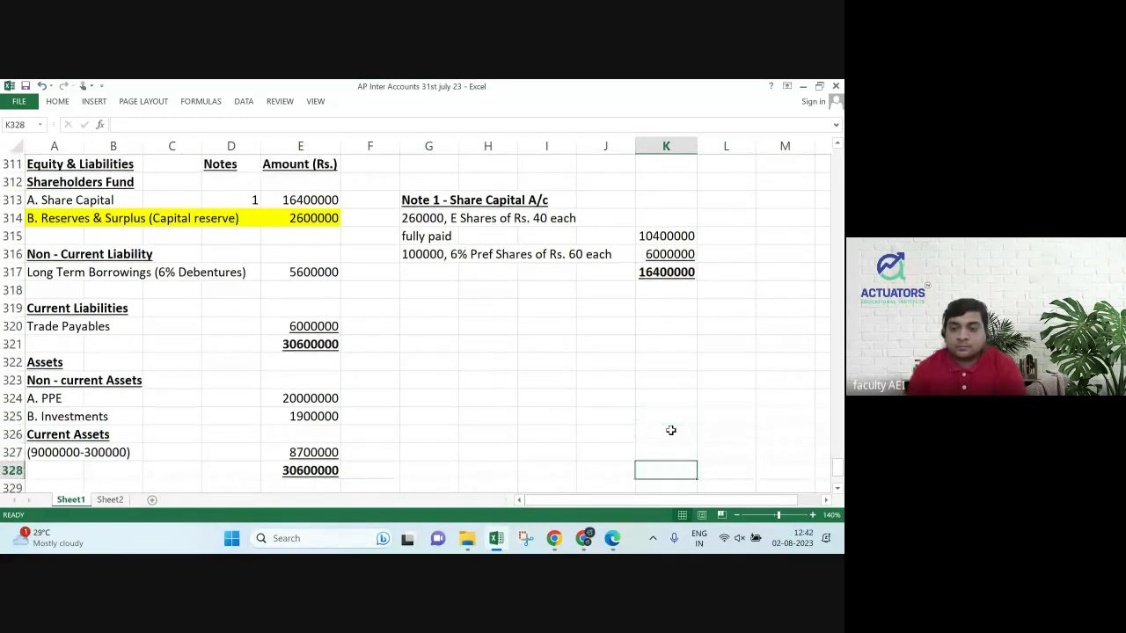
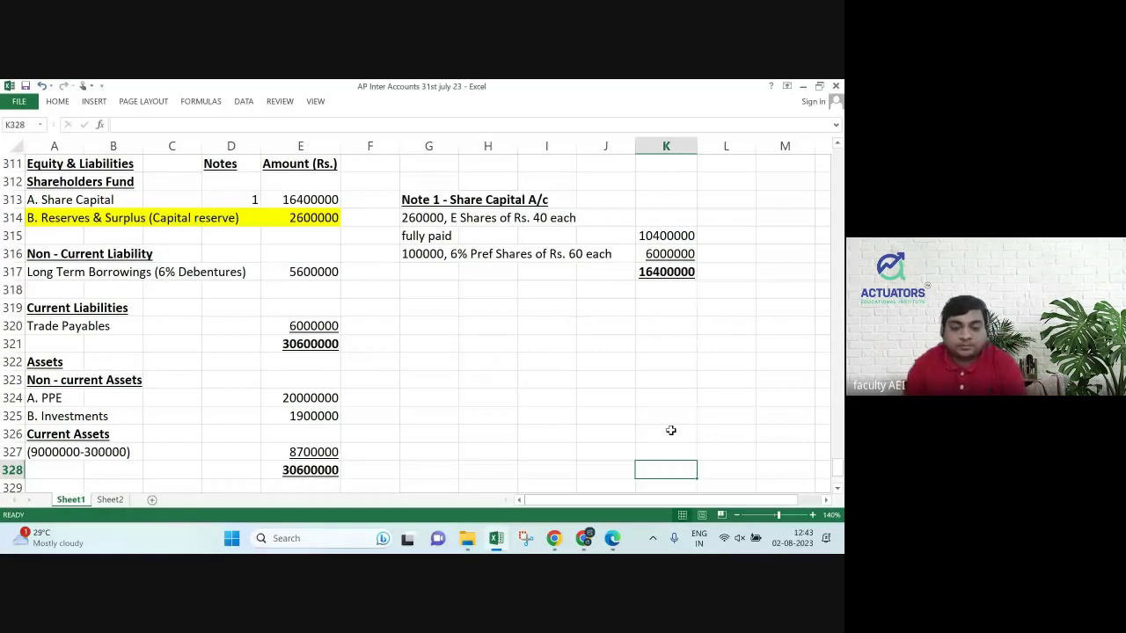
Switch to the PDF in Edge and check Illustration 5's journal entries, balance sheet, notes and Capital Reduction Account, continuing to Illustration 6.
{"action": "key", "text": "alt+Tab"}
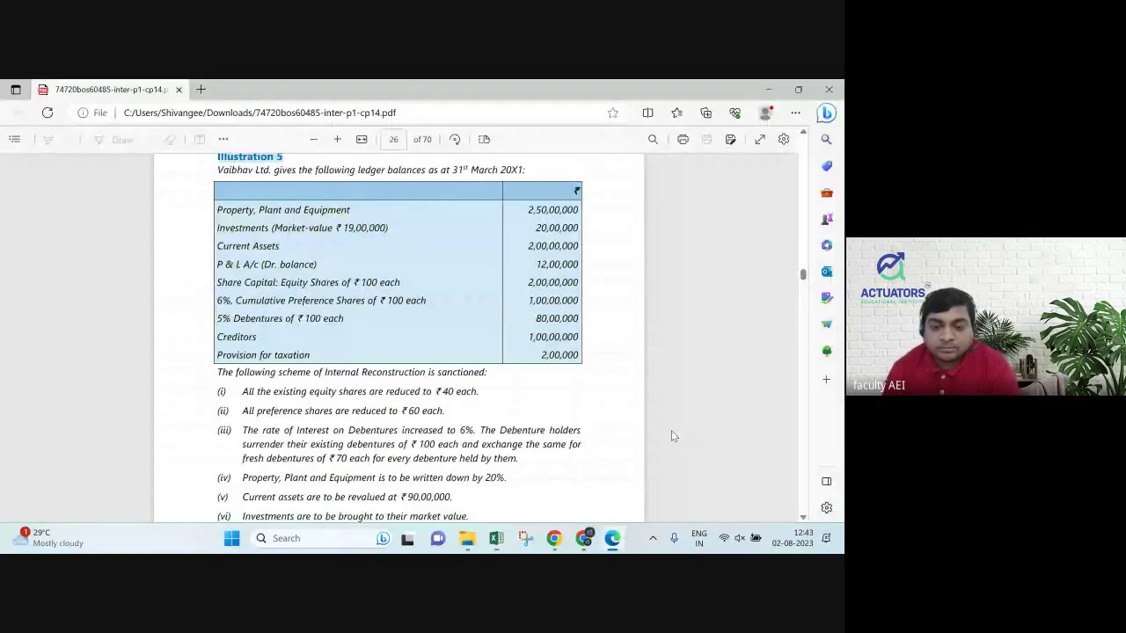
{"action": "key", "text": "alt+Tab"}
{"action": "key", "text": "alt+Tab"}
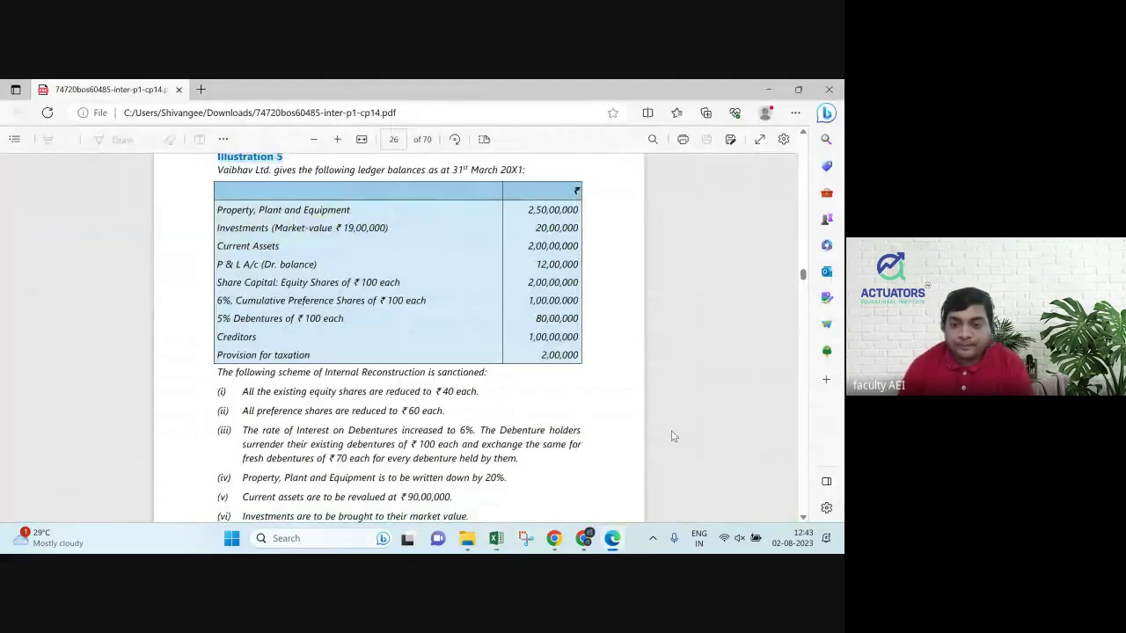
{"action": "scroll", "coordinate": [672, 436], "scroll_direction": "down", "scroll_amount": 10}
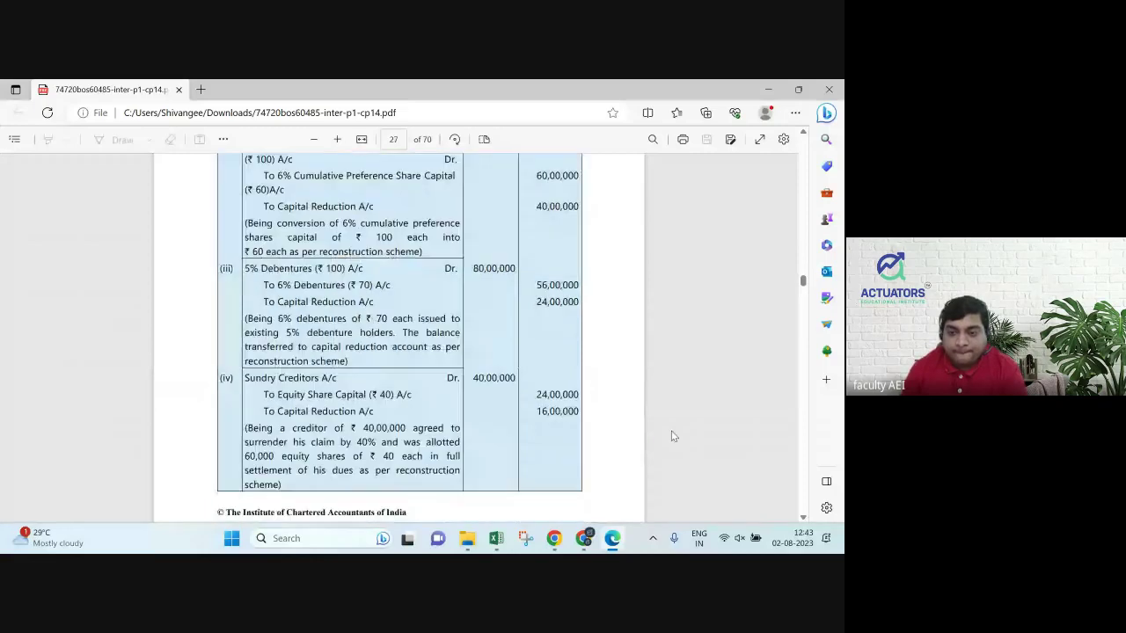
{"action": "scroll", "coordinate": [672, 436], "scroll_direction": "down", "scroll_amount": 8}
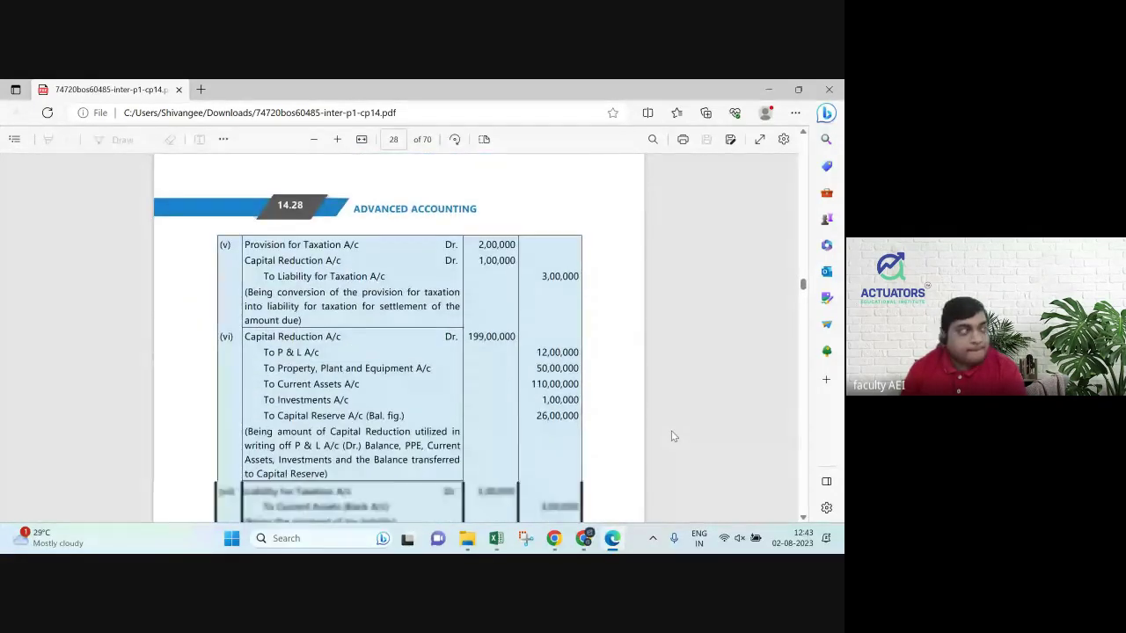
{"action": "scroll", "coordinate": [672, 437], "scroll_direction": "down", "scroll_amount": 4}
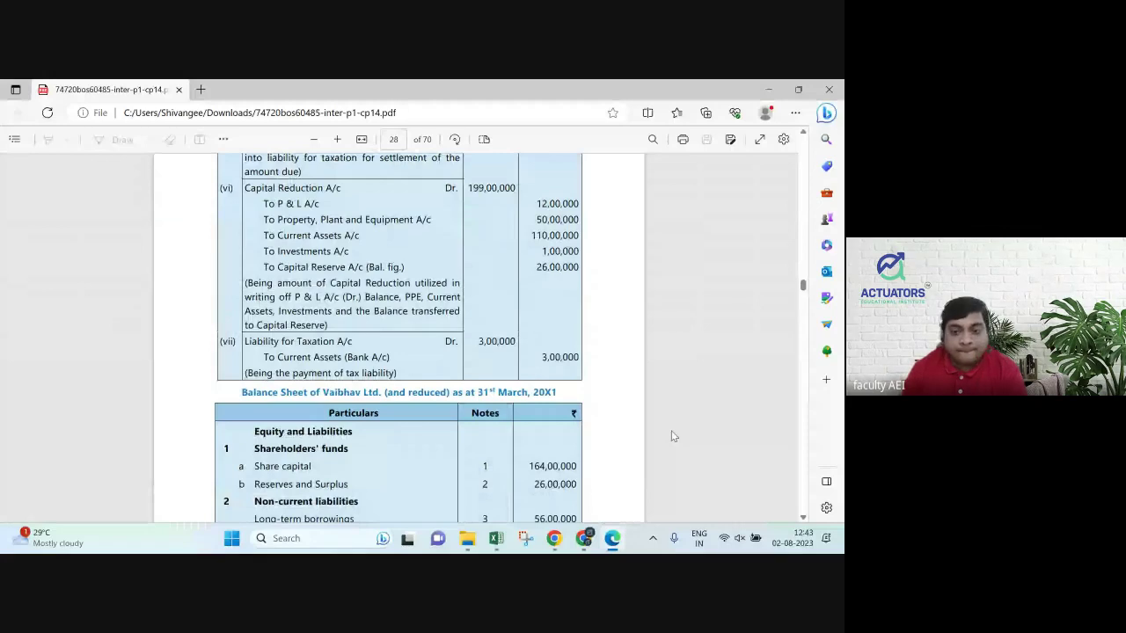
{"action": "scroll", "coordinate": [672, 437], "scroll_direction": "down", "scroll_amount": 1}
{"action": "scroll", "coordinate": [672, 436], "scroll_direction": "down", "scroll_amount": 6}
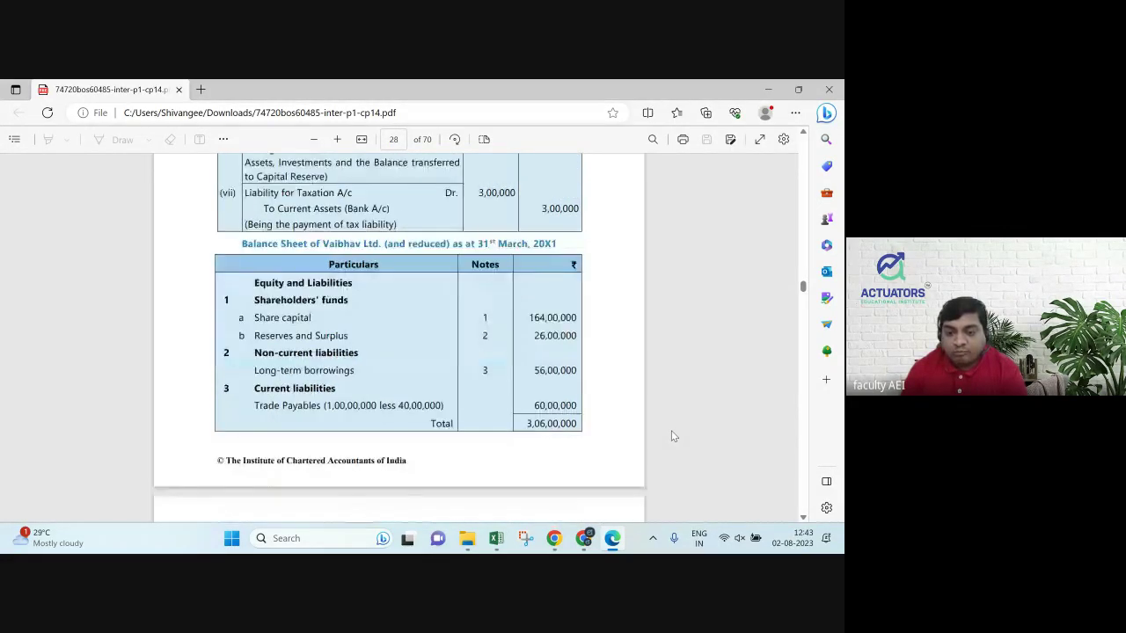
{"action": "scroll", "coordinate": [672, 436], "scroll_direction": "down", "scroll_amount": 10}
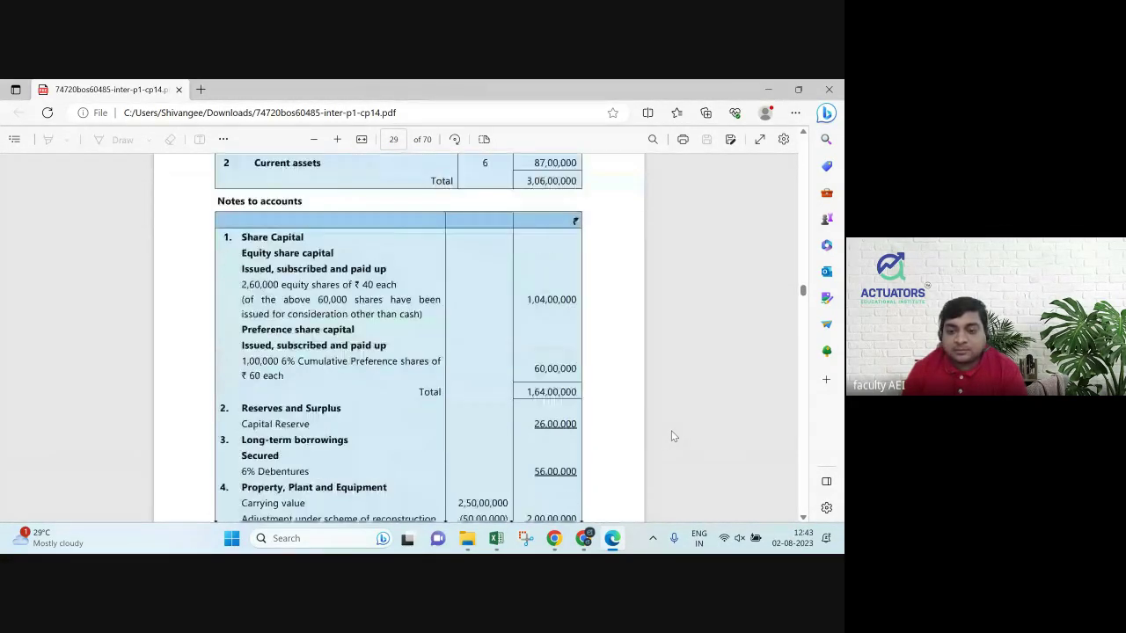
{"action": "scroll", "coordinate": [672, 437], "scroll_direction": "down", "scroll_amount": 5}
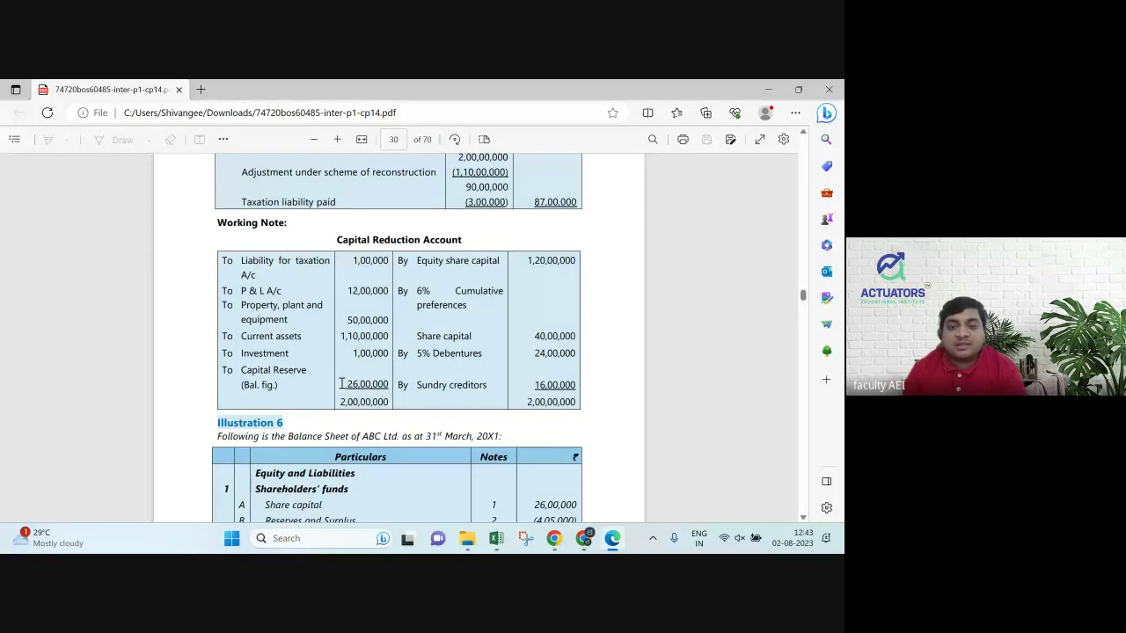
{"action": "scroll", "coordinate": [343, 384], "scroll_direction": "down", "scroll_amount": 4}
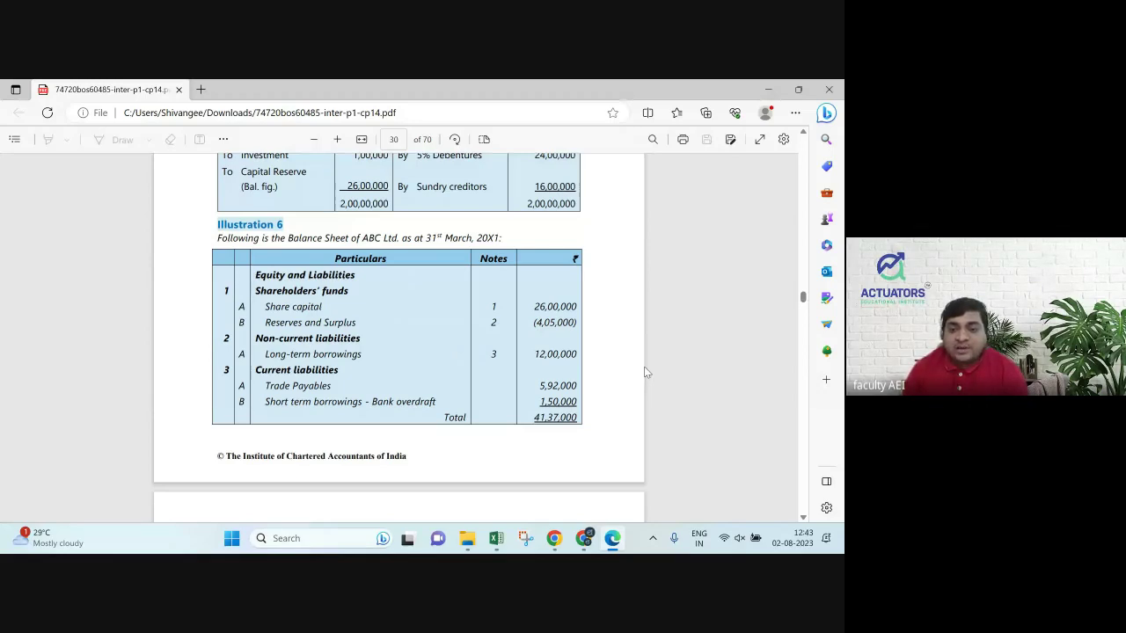
Read the Illustration 6 balance sheet of ABC Ltd. and its notes to accounts.
{"action": "scroll", "coordinate": [645, 370], "scroll_direction": "down", "scroll_amount": 3}
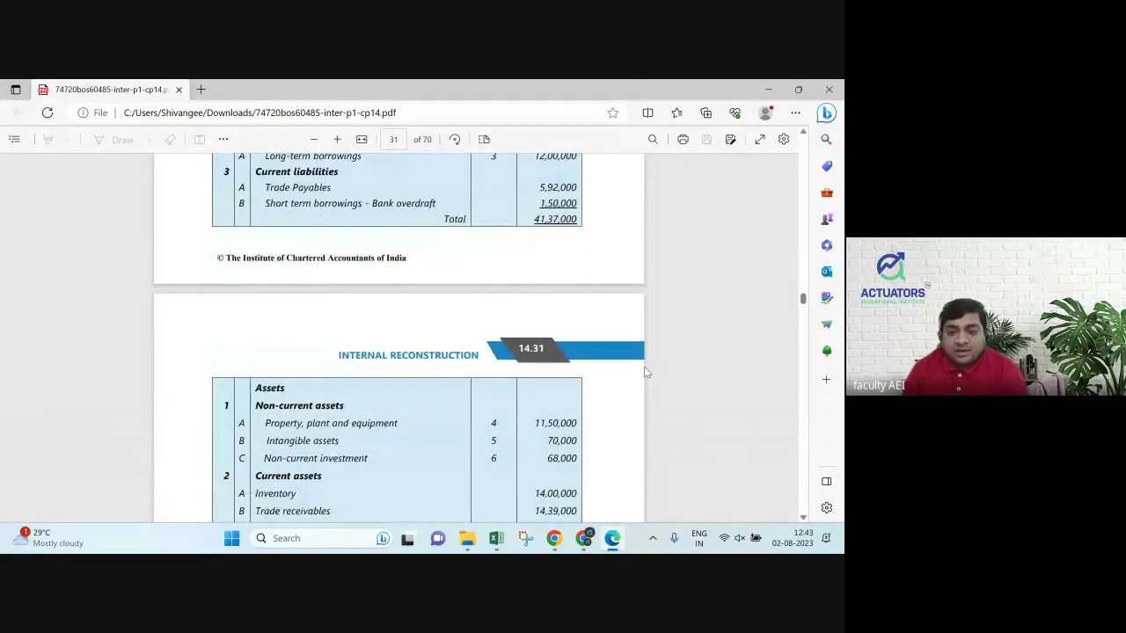
{"action": "scroll", "coordinate": [645, 371], "scroll_direction": "down", "scroll_amount": 2}
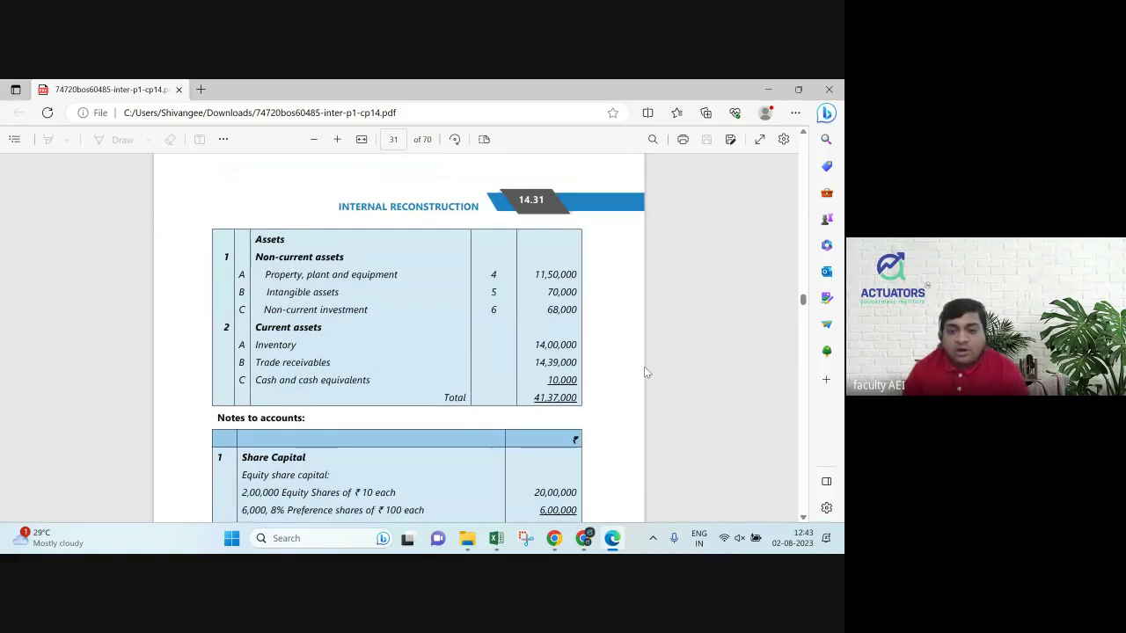
{"action": "scroll", "coordinate": [645, 371], "scroll_direction": "down", "scroll_amount": 1}
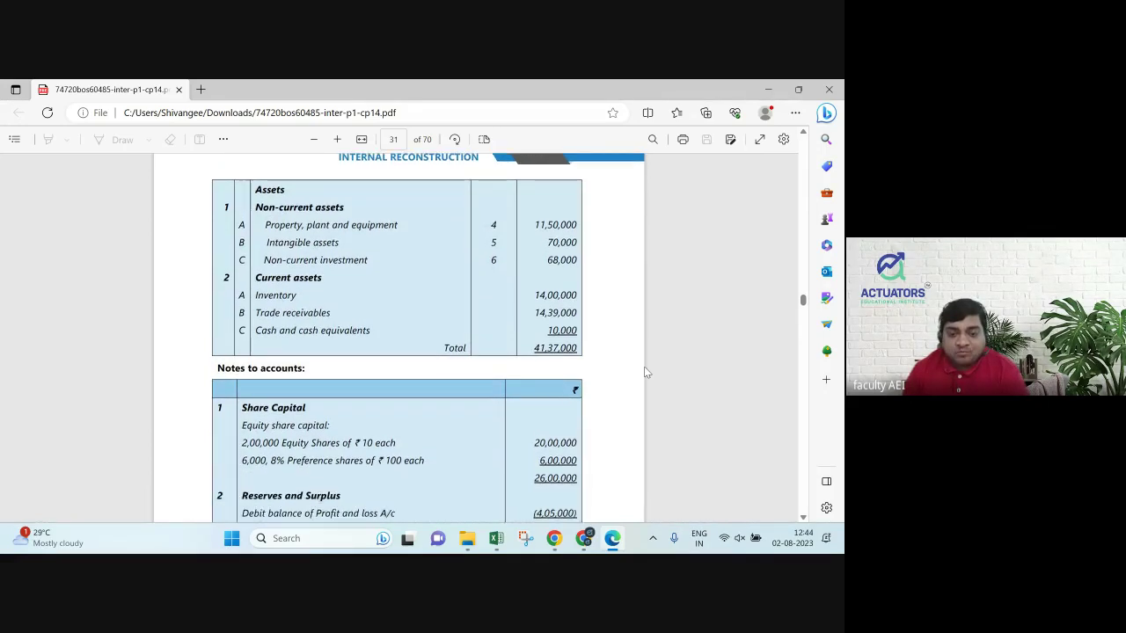
{"action": "scroll", "coordinate": [644, 366], "scroll_direction": "down", "scroll_amount": 2}
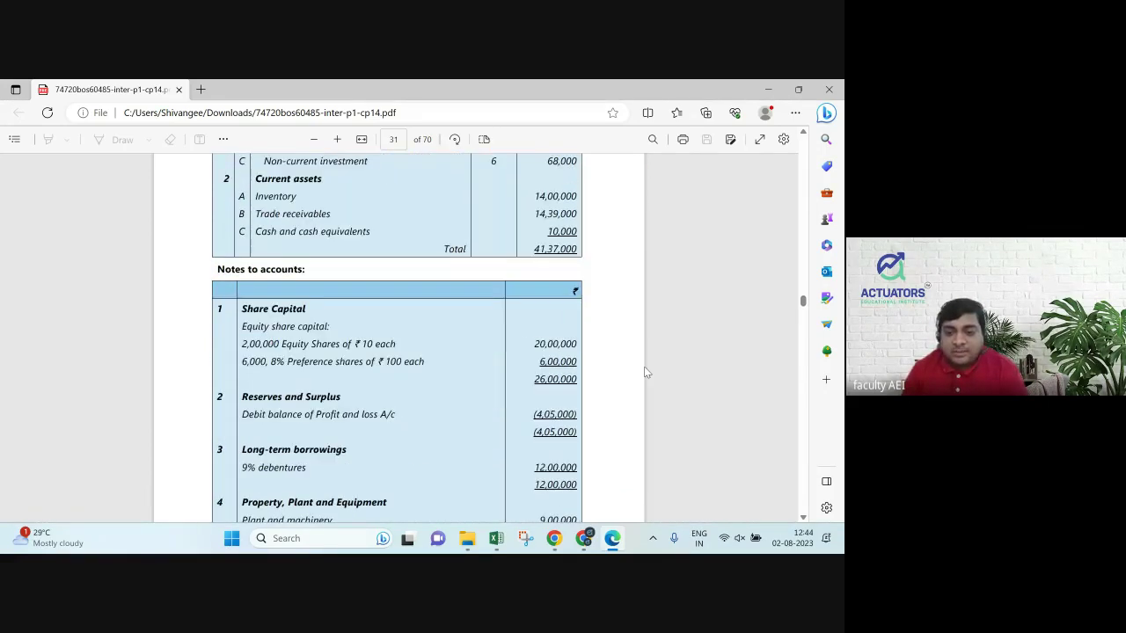
{"action": "scroll", "coordinate": [644, 366], "scroll_direction": "down", "scroll_amount": 1}
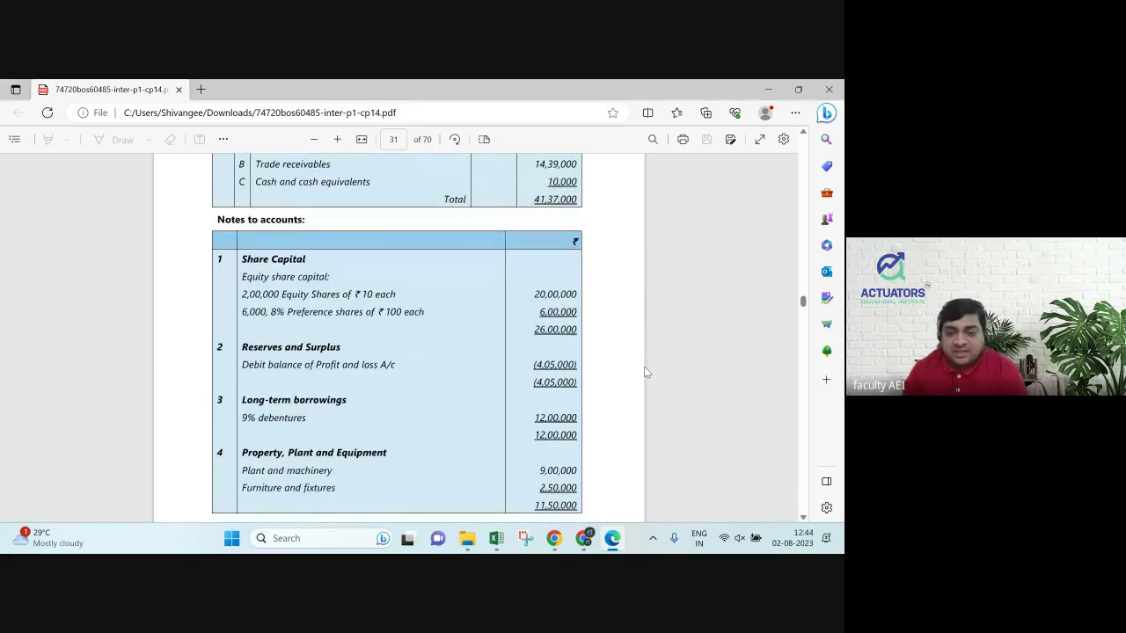
{"action": "scroll", "coordinate": [644, 366], "scroll_direction": "down", "scroll_amount": 7}
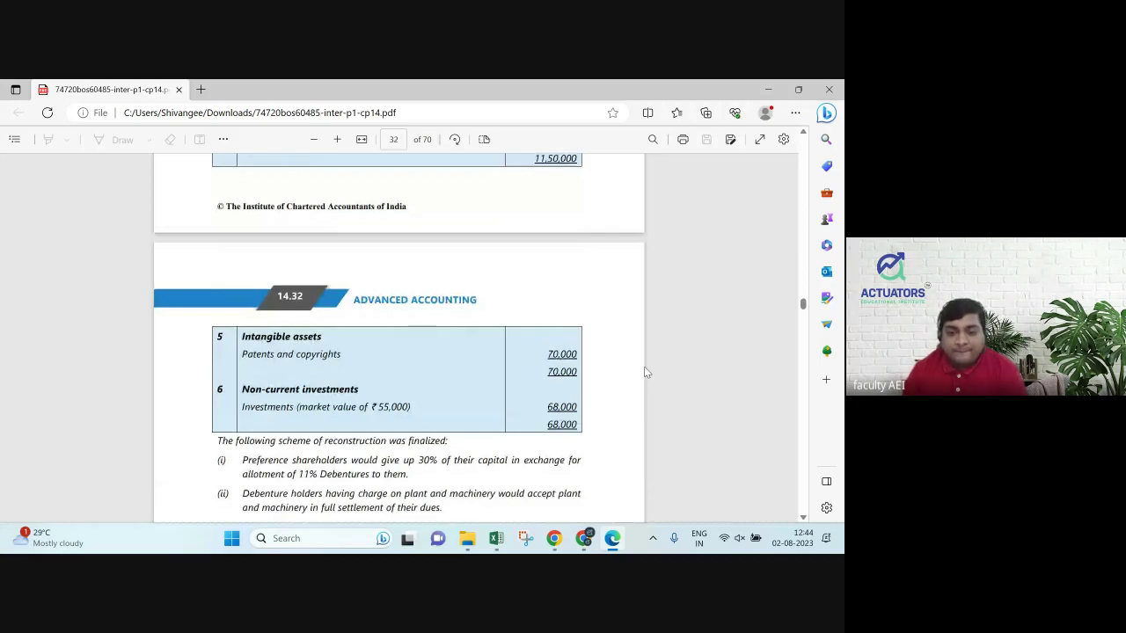
Examine the reconstruction scheme and requirements of Illustration 6, cross-checking them against the notes to accounts.
{"action": "scroll", "coordinate": [644, 366], "scroll_direction": "down", "scroll_amount": 3}
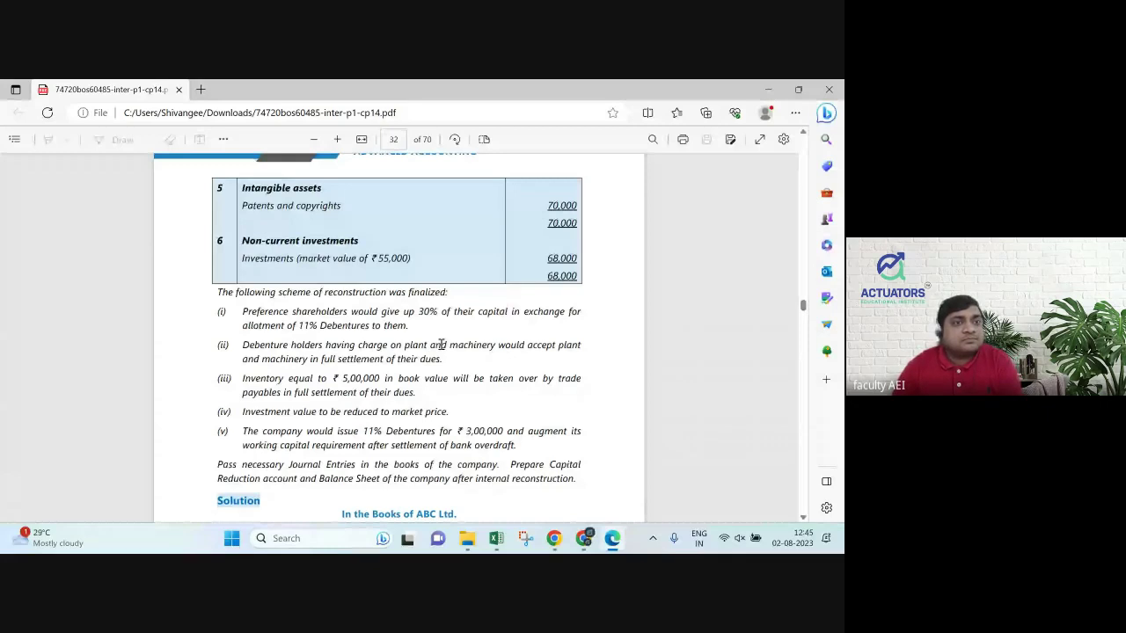
{"action": "scroll", "coordinate": [441, 345], "scroll_direction": "down", "scroll_amount": 3}
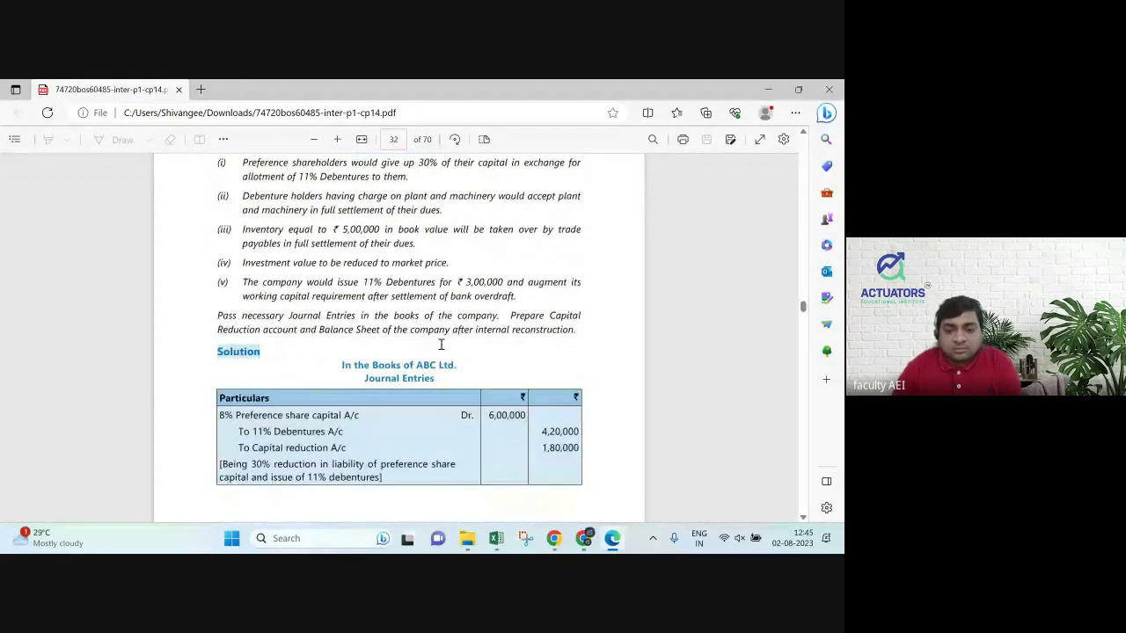
{"action": "scroll", "coordinate": [442, 345], "scroll_direction": "up", "scroll_amount": 1}
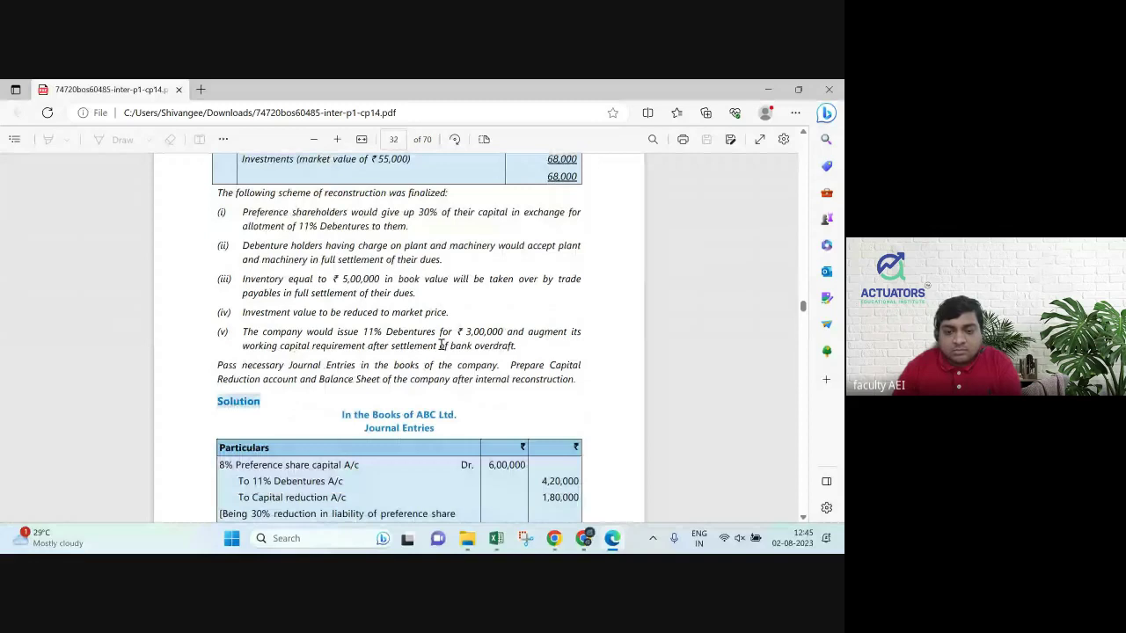
{"action": "scroll", "coordinate": [442, 345], "scroll_direction": "up", "scroll_amount": 1}
{"action": "scroll", "coordinate": [441, 345], "scroll_direction": "up", "scroll_amount": 2}
{"action": "scroll", "coordinate": [441, 345], "scroll_direction": "down", "scroll_amount": 2}
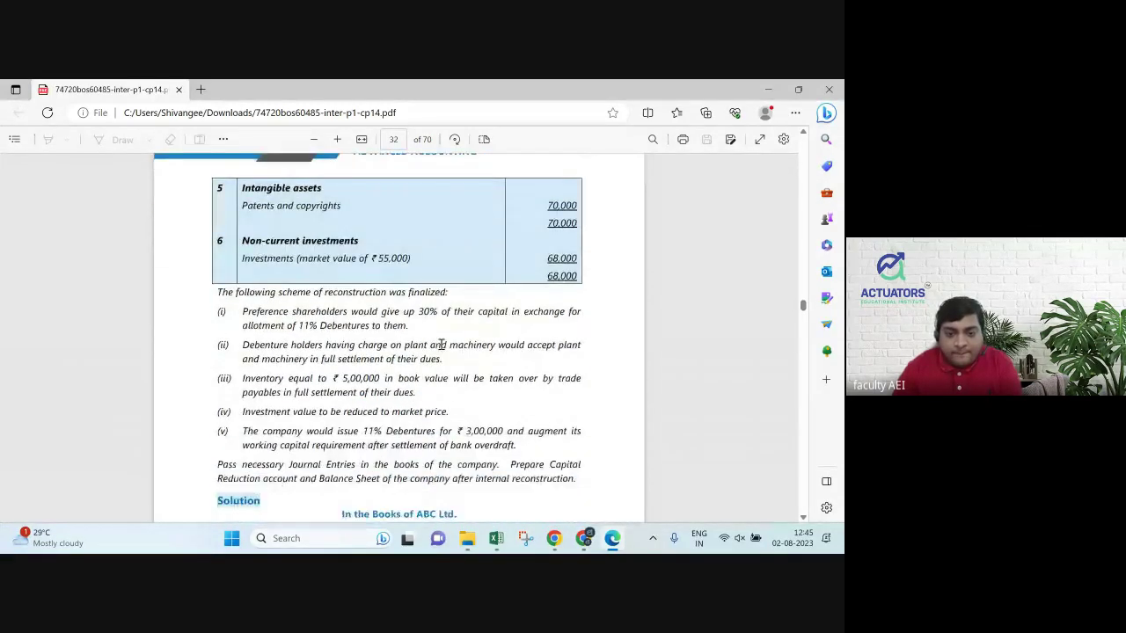
{"action": "scroll", "coordinate": [442, 344], "scroll_direction": "up", "scroll_amount": 5}
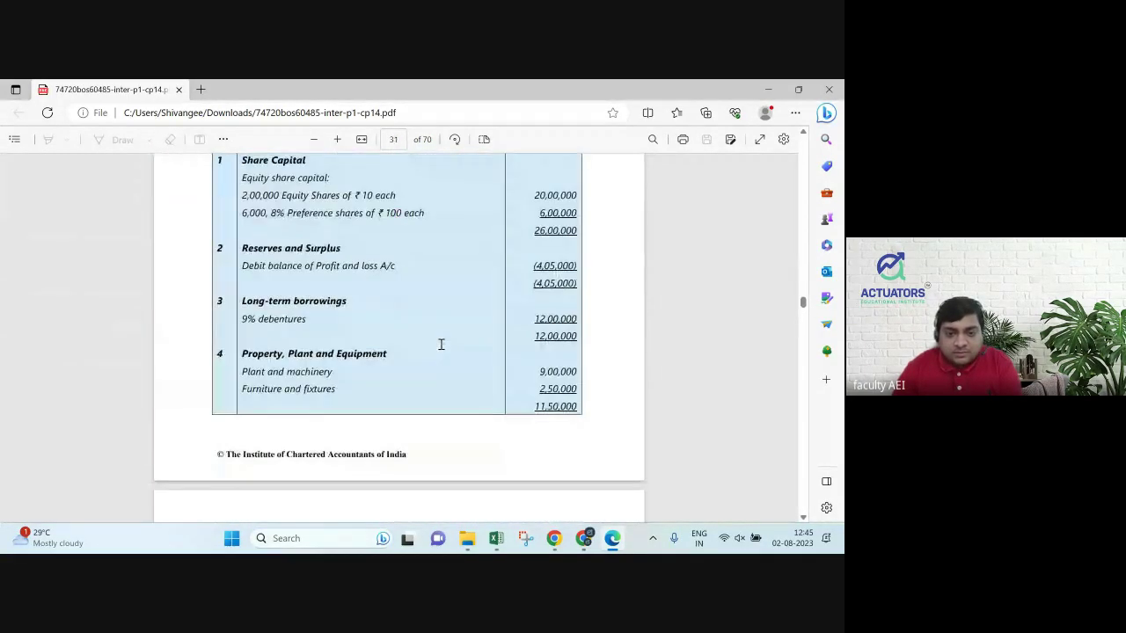
{"action": "scroll", "coordinate": [441, 345], "scroll_direction": "down", "scroll_amount": 1}
{"action": "scroll", "coordinate": [441, 345], "scroll_direction": "down", "scroll_amount": 4}
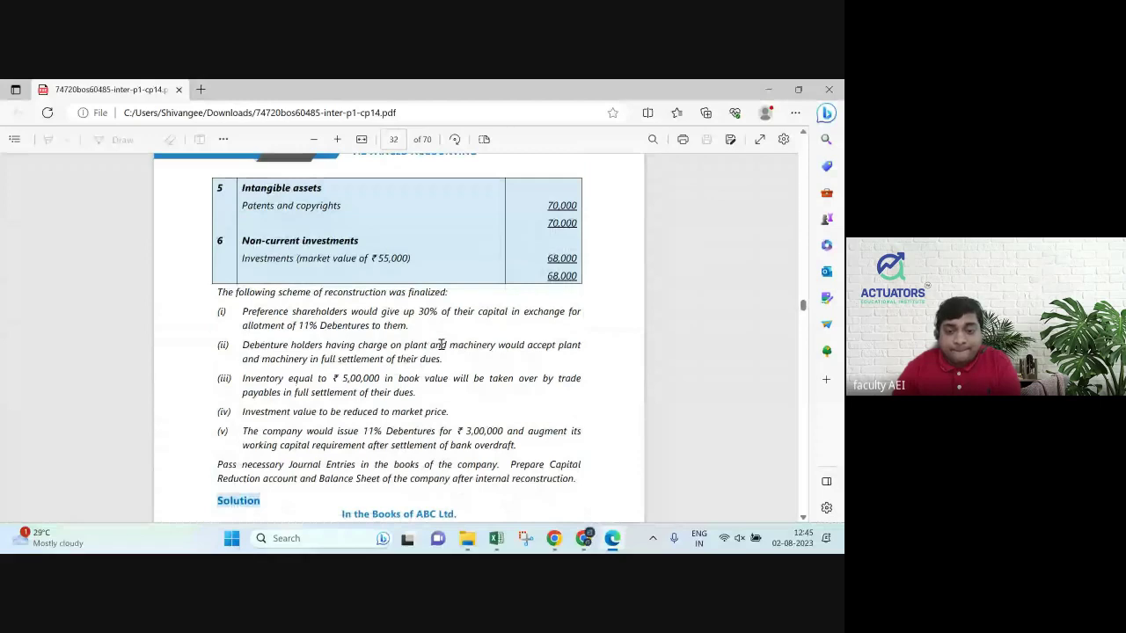
Review the Illustration 6 solution, from the journal entries and Capital Reduction Account to the balance sheet notes and working note.
{"action": "scroll", "coordinate": [441, 344], "scroll_direction": "down", "scroll_amount": 3}
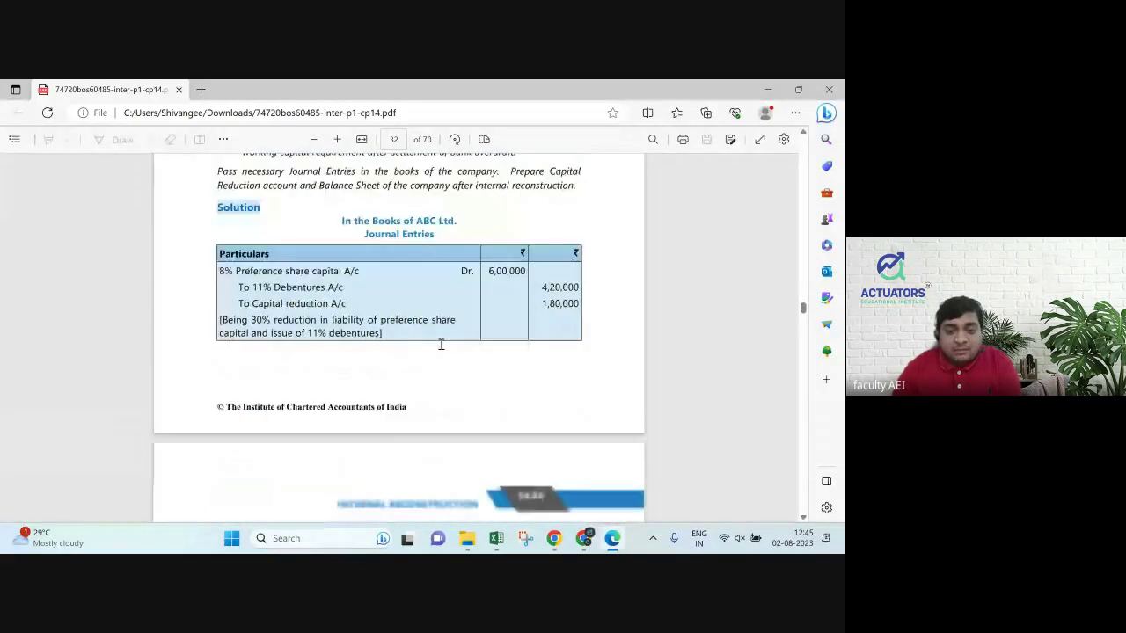
{"action": "scroll", "coordinate": [441, 344], "scroll_direction": "down", "scroll_amount": 2}
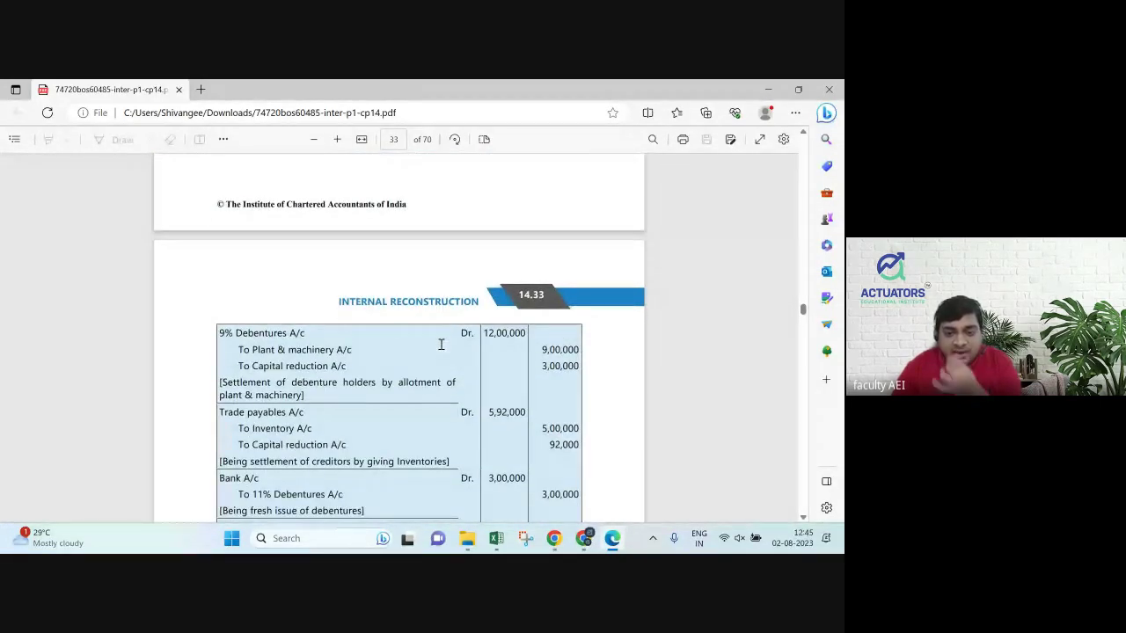
{"action": "scroll", "coordinate": [440, 344], "scroll_direction": "down", "scroll_amount": 1}
{"action": "scroll", "coordinate": [440, 344], "scroll_direction": "down", "scroll_amount": 1}
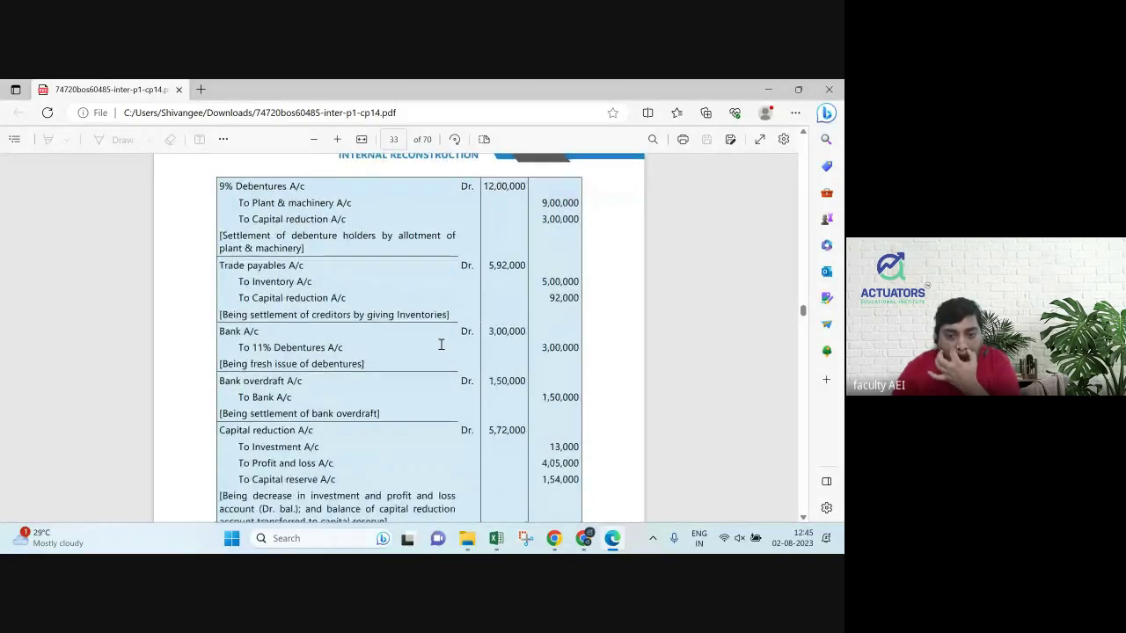
{"action": "scroll", "coordinate": [441, 344], "scroll_direction": "down", "scroll_amount": 2}
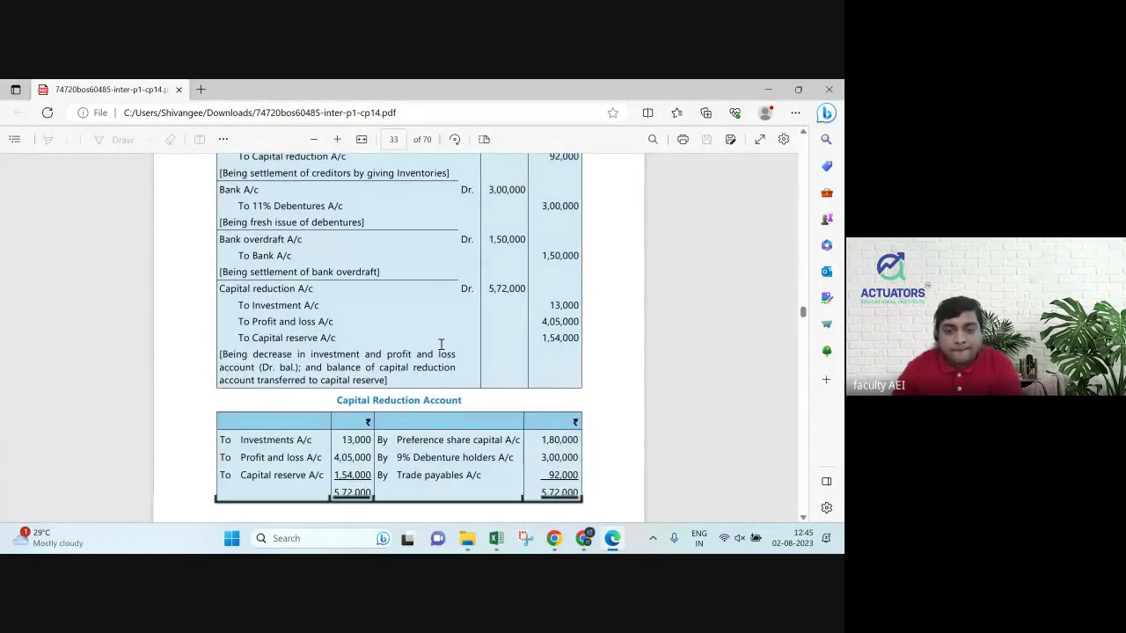
{"action": "scroll", "coordinate": [441, 344], "scroll_direction": "down", "scroll_amount": 6}
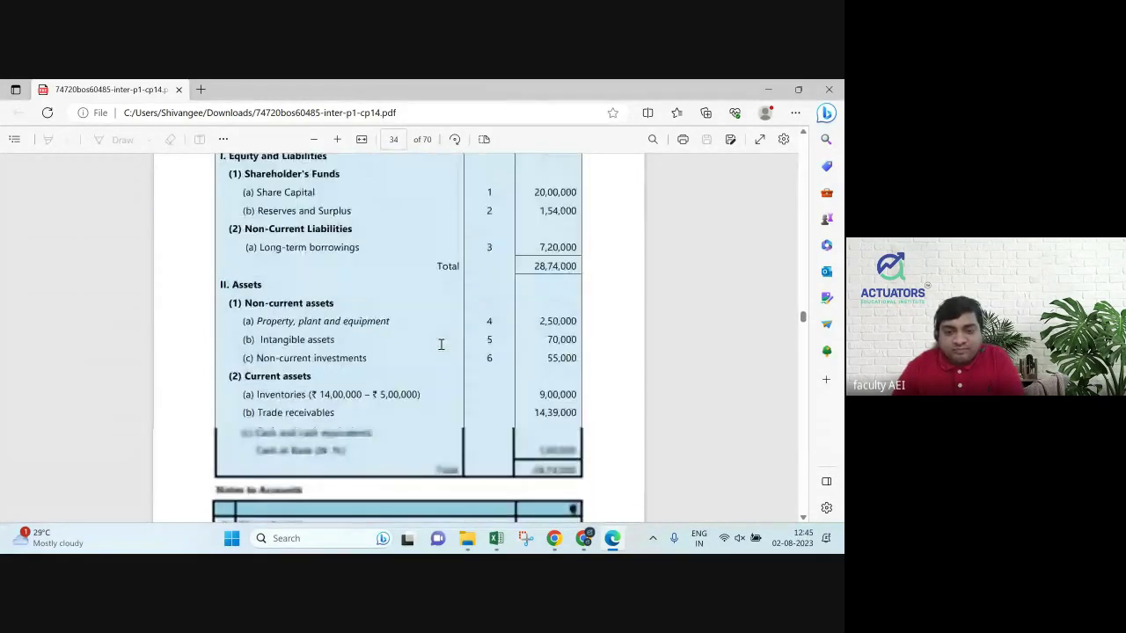
{"action": "scroll", "coordinate": [441, 344], "scroll_direction": "down", "scroll_amount": 2}
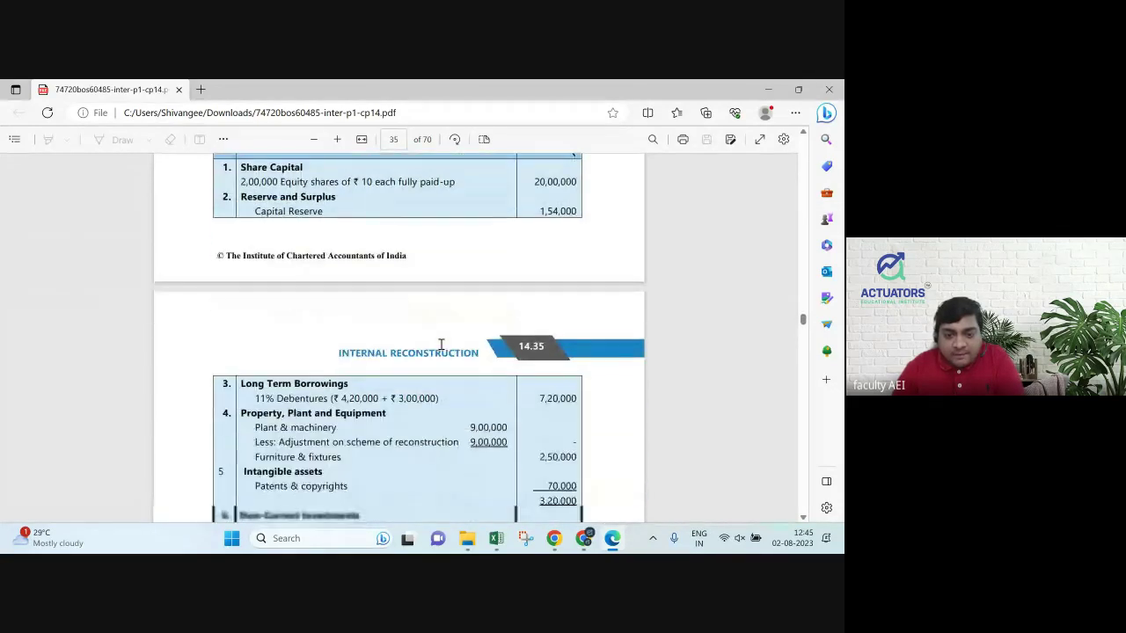
{"action": "scroll", "coordinate": [440, 344], "scroll_direction": "down", "scroll_amount": 2}
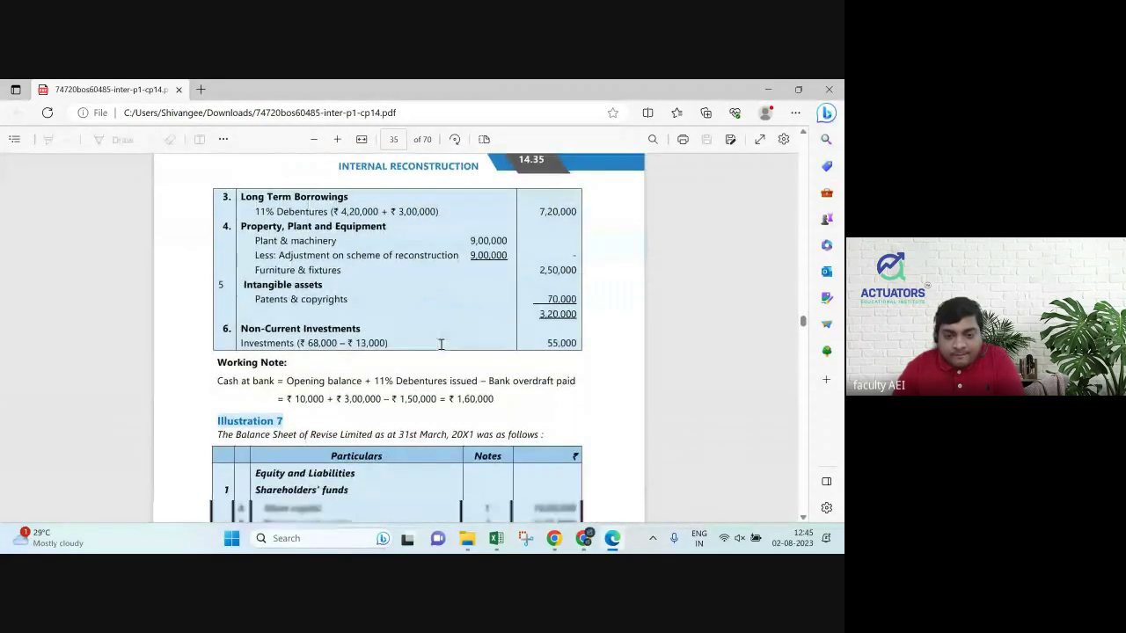
Skim the Illustration 7 problem on Revise Limited, including its reconstruction scheme and solution.
{"action": "scroll", "coordinate": [441, 344], "scroll_direction": "down", "scroll_amount": 1}
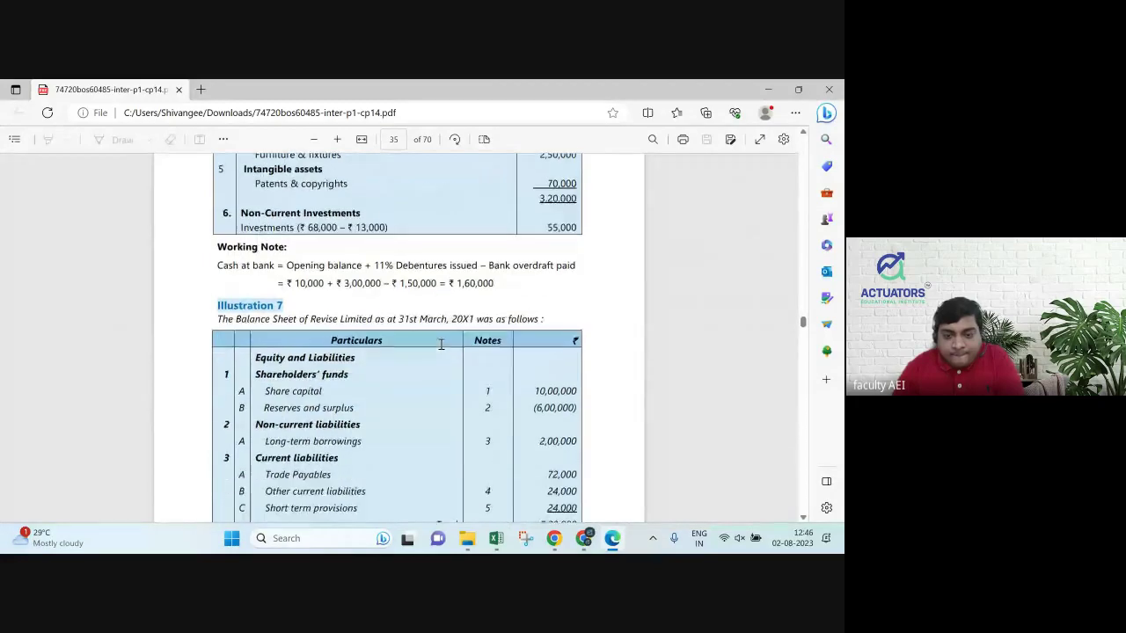
{"action": "scroll", "coordinate": [441, 344], "scroll_direction": "down", "scroll_amount": 4}
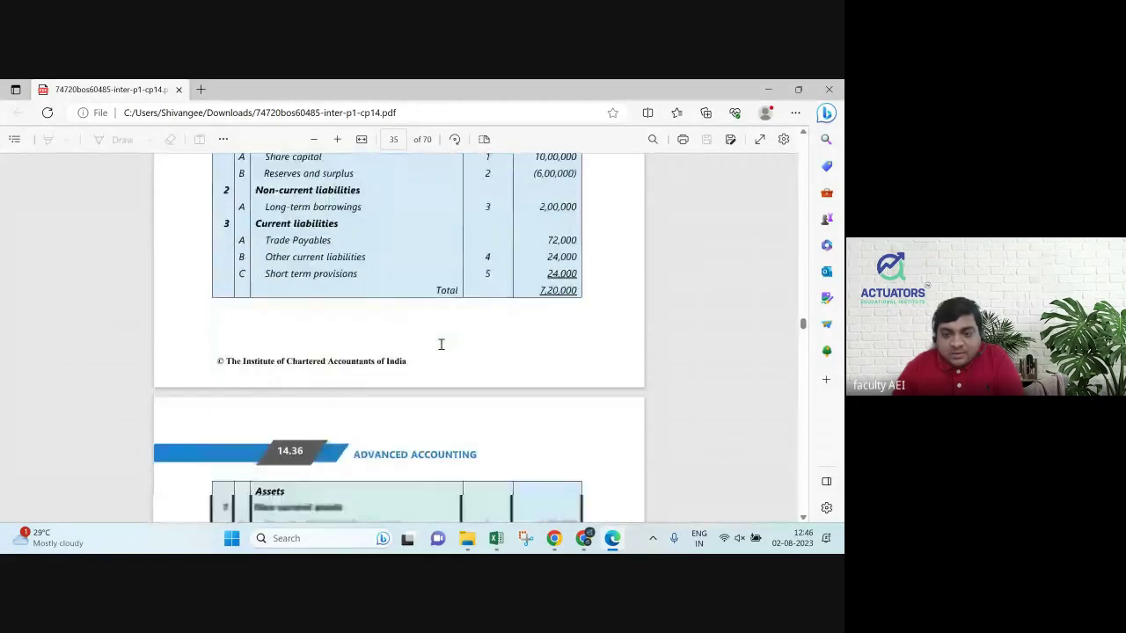
{"action": "scroll", "coordinate": [441, 344], "scroll_direction": "down", "scroll_amount": 7}
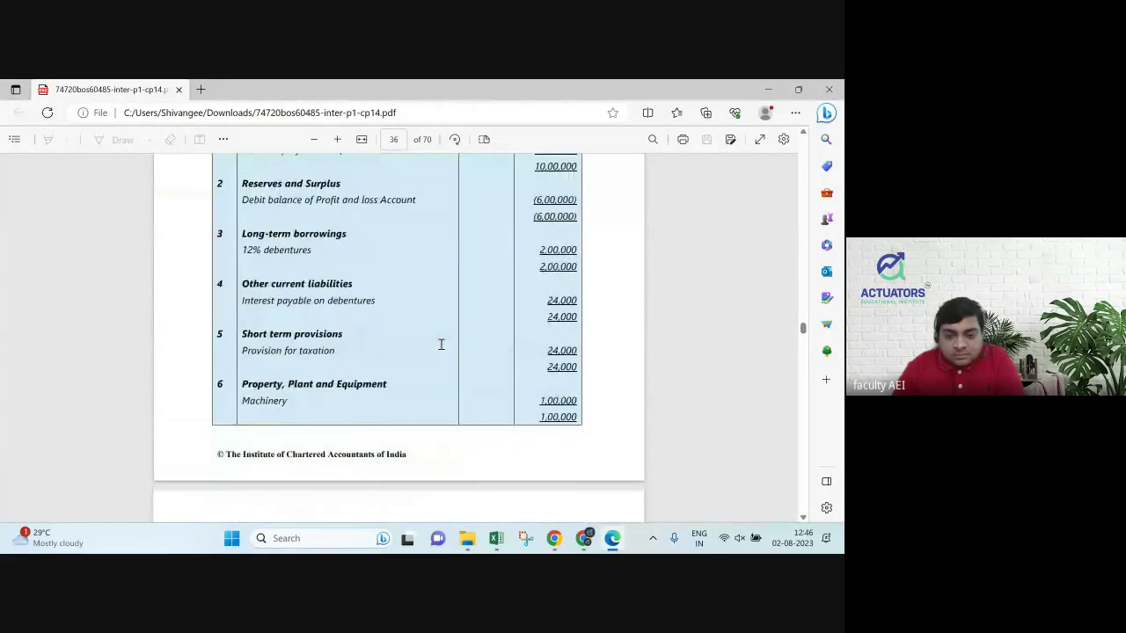
{"action": "scroll", "coordinate": [441, 344], "scroll_direction": "down", "scroll_amount": 1}
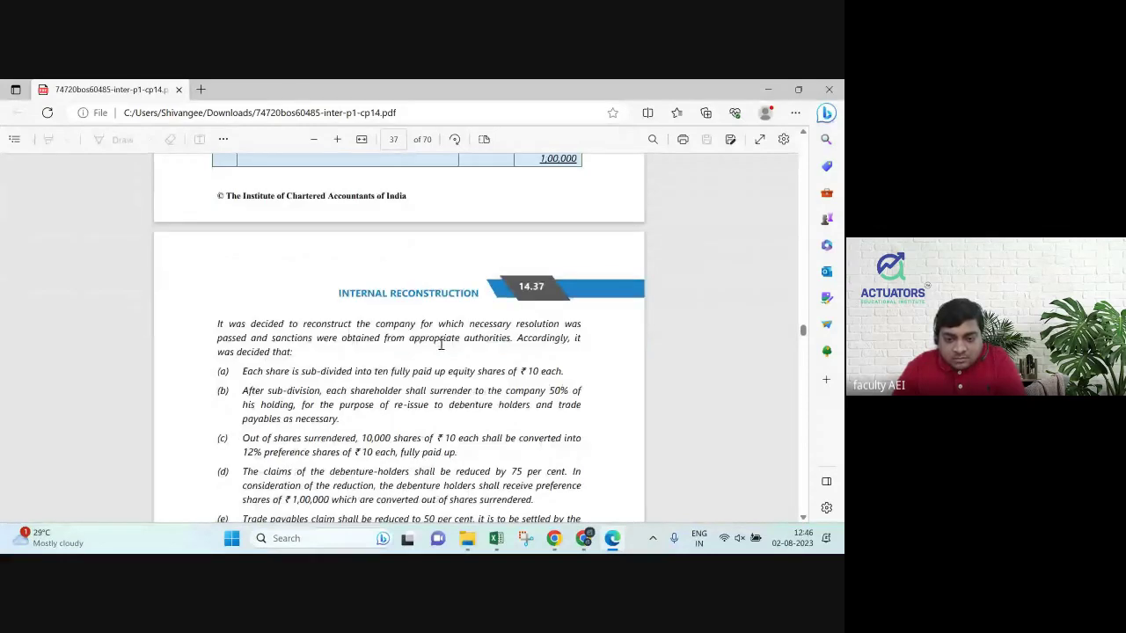
{"action": "scroll", "coordinate": [441, 344], "scroll_direction": "down", "scroll_amount": 1}
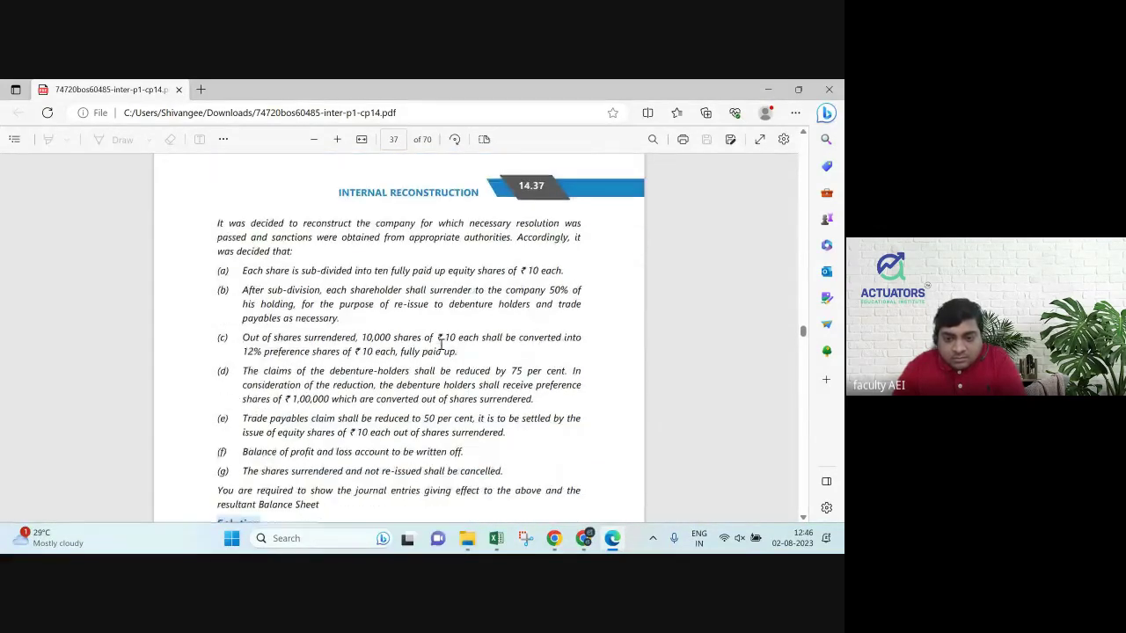
{"action": "scroll", "coordinate": [440, 344], "scroll_direction": "down", "scroll_amount": 9}
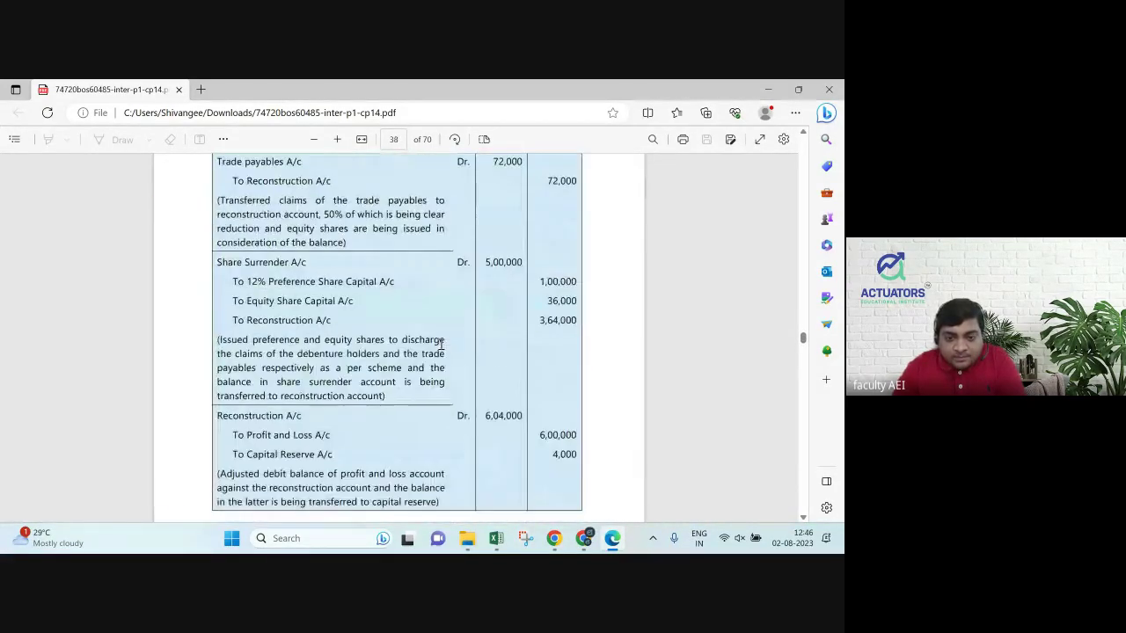
{"action": "scroll", "coordinate": [441, 344], "scroll_direction": "down", "scroll_amount": 12}
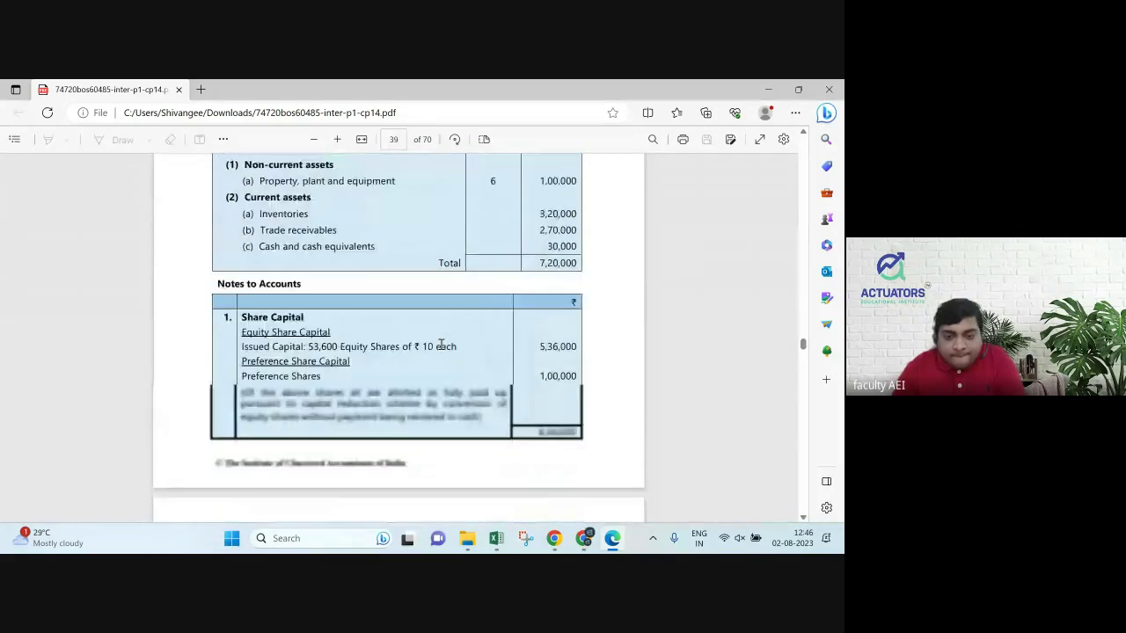
Look through the Illustration 8 problem on Recover Ltd., covering its balance sheet, notes and capital reduction scheme.
{"action": "scroll", "coordinate": [440, 344], "scroll_direction": "down", "scroll_amount": 6}
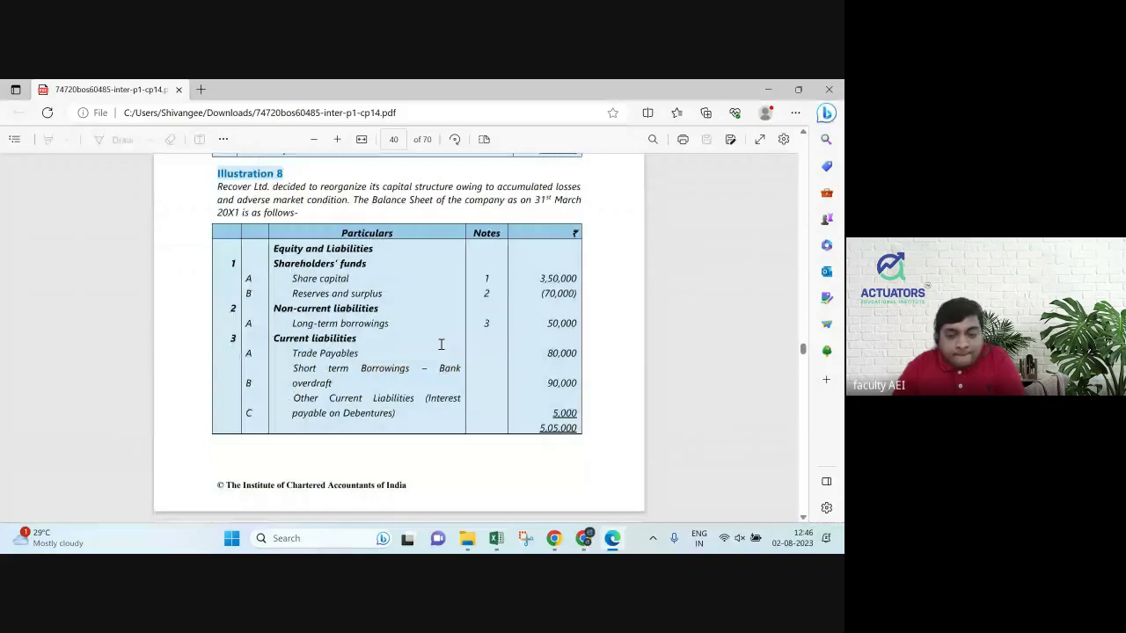
{"action": "scroll", "coordinate": [440, 344], "scroll_direction": "down", "scroll_amount": 8}
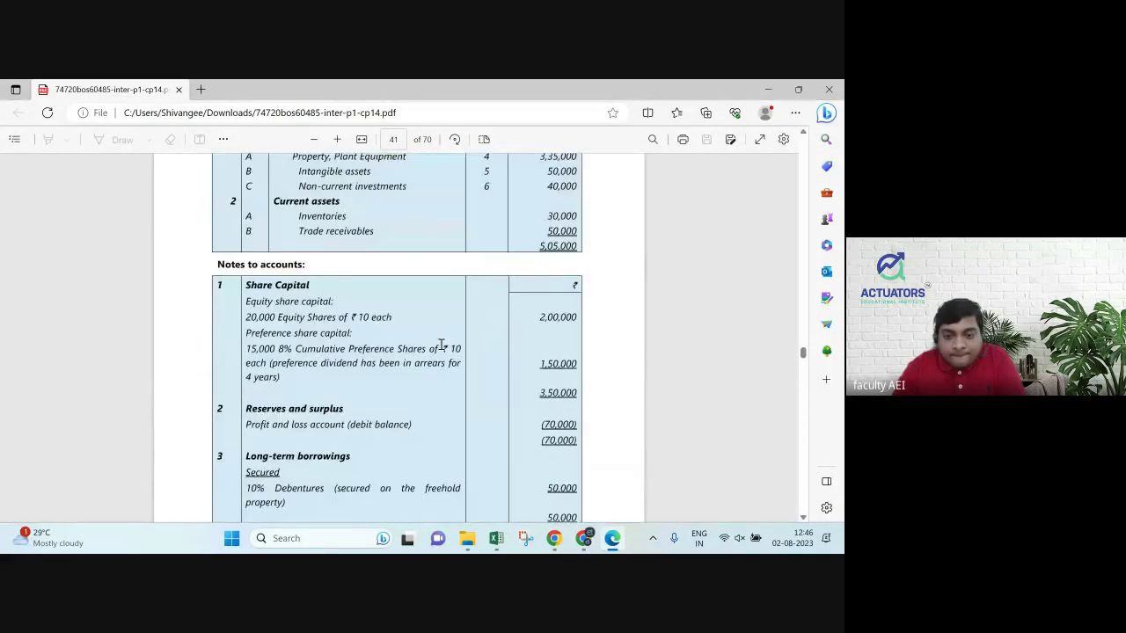
{"action": "scroll", "coordinate": [441, 344], "scroll_direction": "down", "scroll_amount": 2}
{"action": "scroll", "coordinate": [440, 344], "scroll_direction": "down", "scroll_amount": 8}
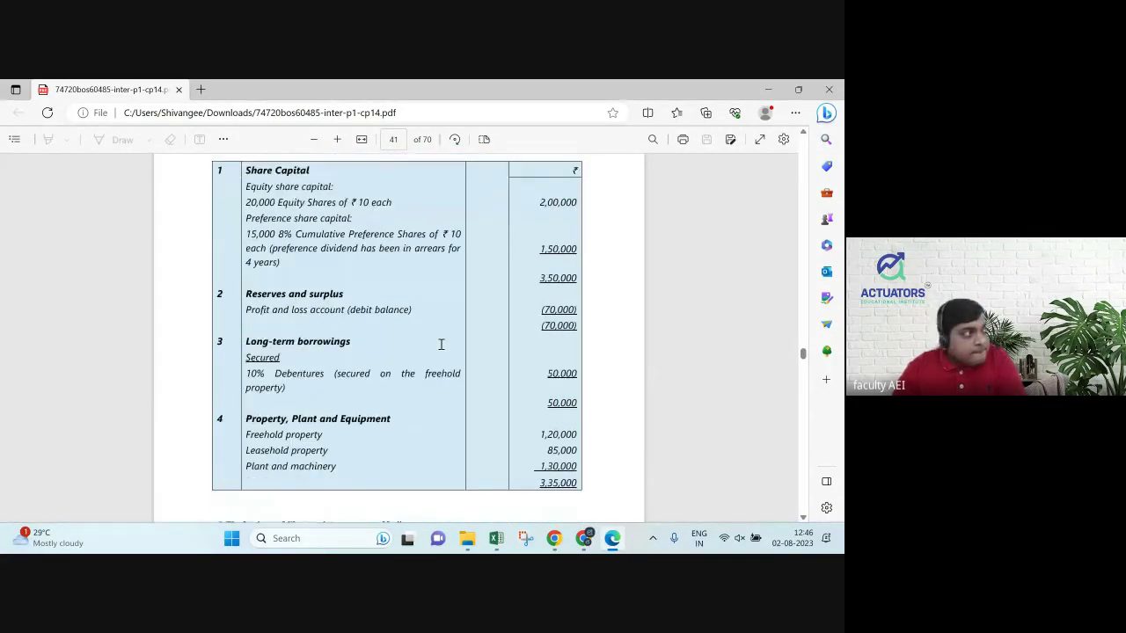
{"action": "scroll", "coordinate": [441, 344], "scroll_direction": "down", "scroll_amount": 5}
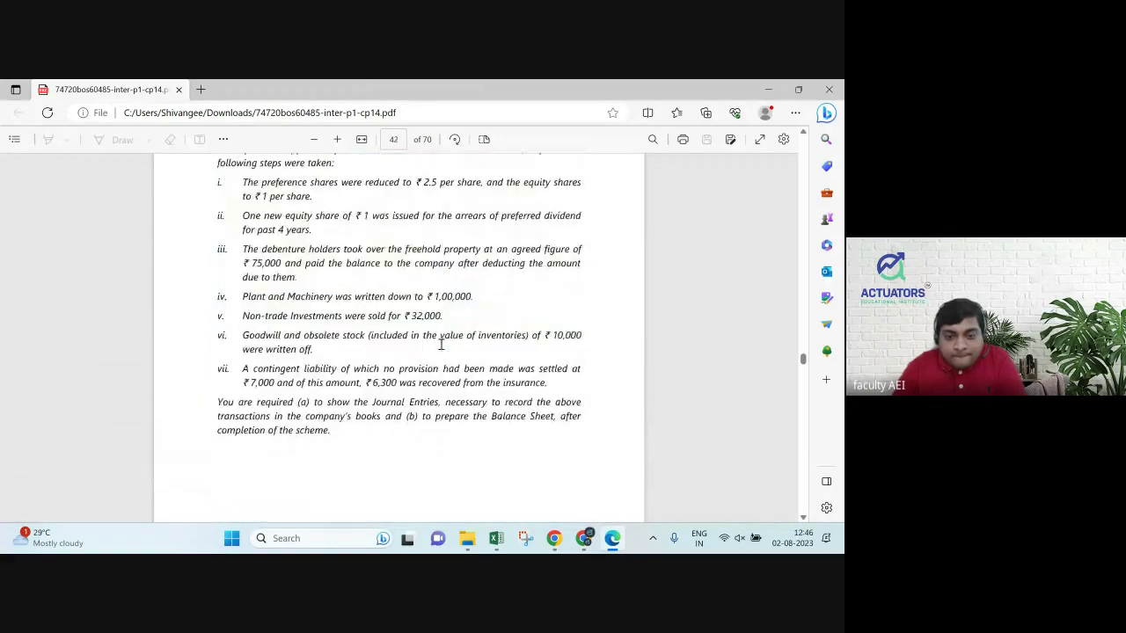
{"action": "scroll", "coordinate": [441, 344], "scroll_direction": "up", "scroll_amount": 2}
{"action": "scroll", "coordinate": [440, 344], "scroll_direction": "down", "scroll_amount": 1}
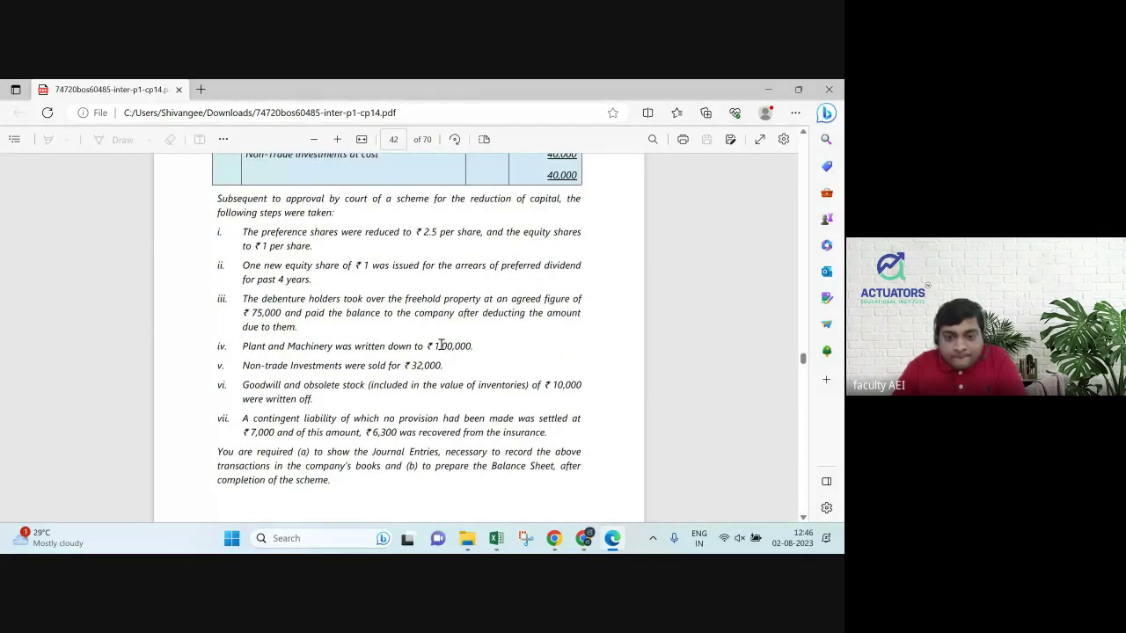
{"action": "scroll", "coordinate": [441, 344], "scroll_direction": "down", "scroll_amount": 7}
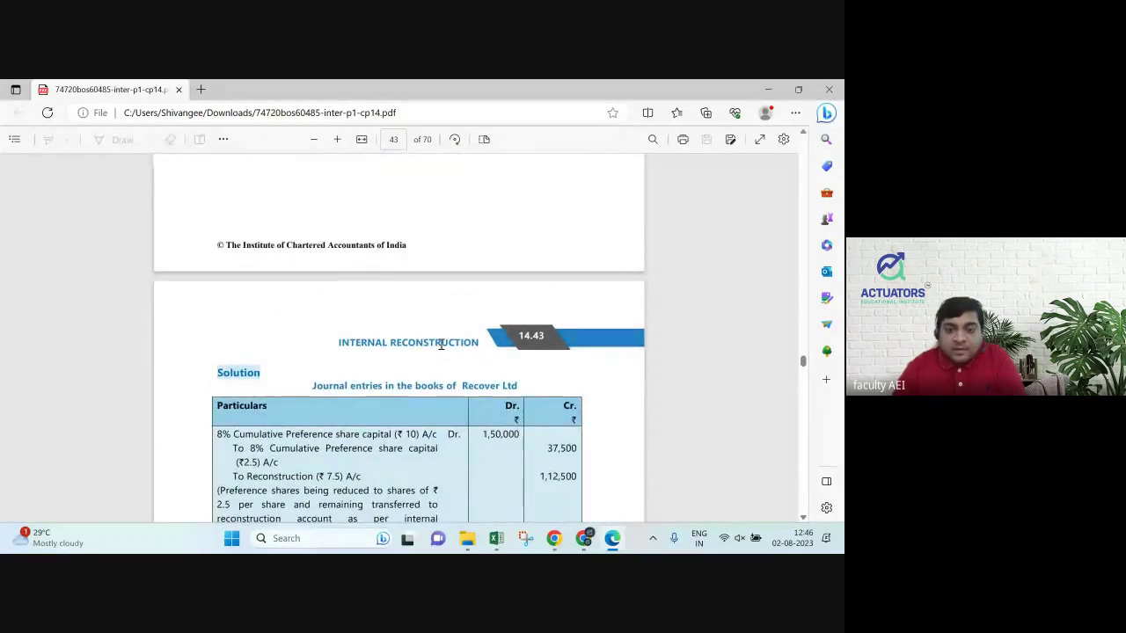
Return to the balance sheet of Revise Limited at the start of Illustration 7.
{"action": "scroll", "coordinate": [441, 344], "scroll_direction": "up", "scroll_amount": 15}
{"action": "scroll", "coordinate": [441, 344], "scroll_direction": "up", "scroll_amount": 15}
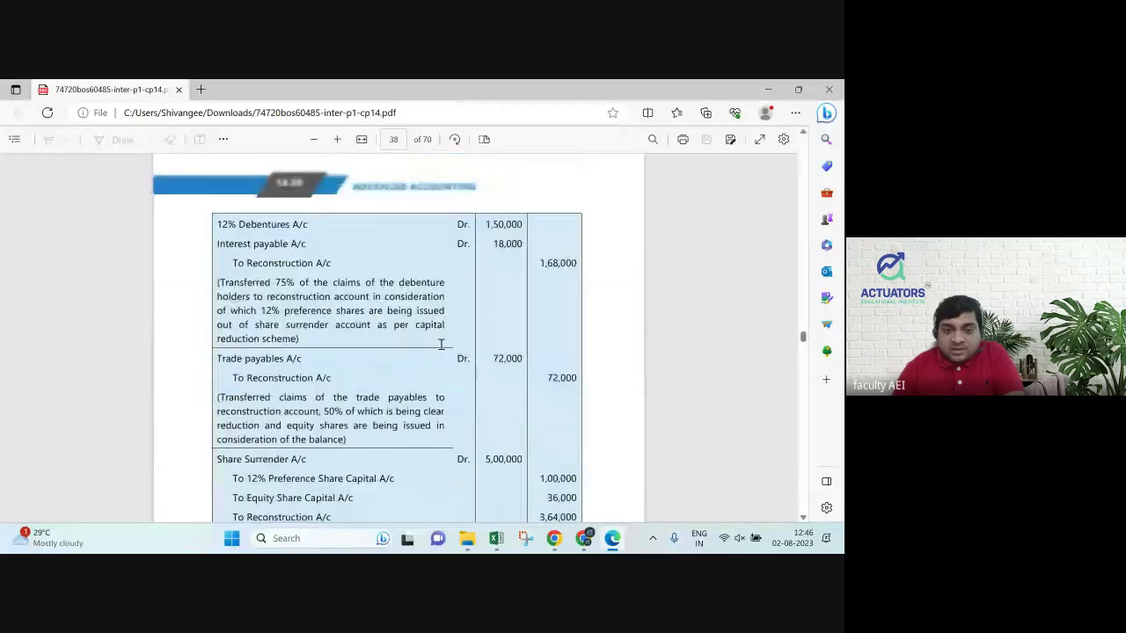
{"action": "scroll", "coordinate": [441, 344], "scroll_direction": "up", "scroll_amount": 10}
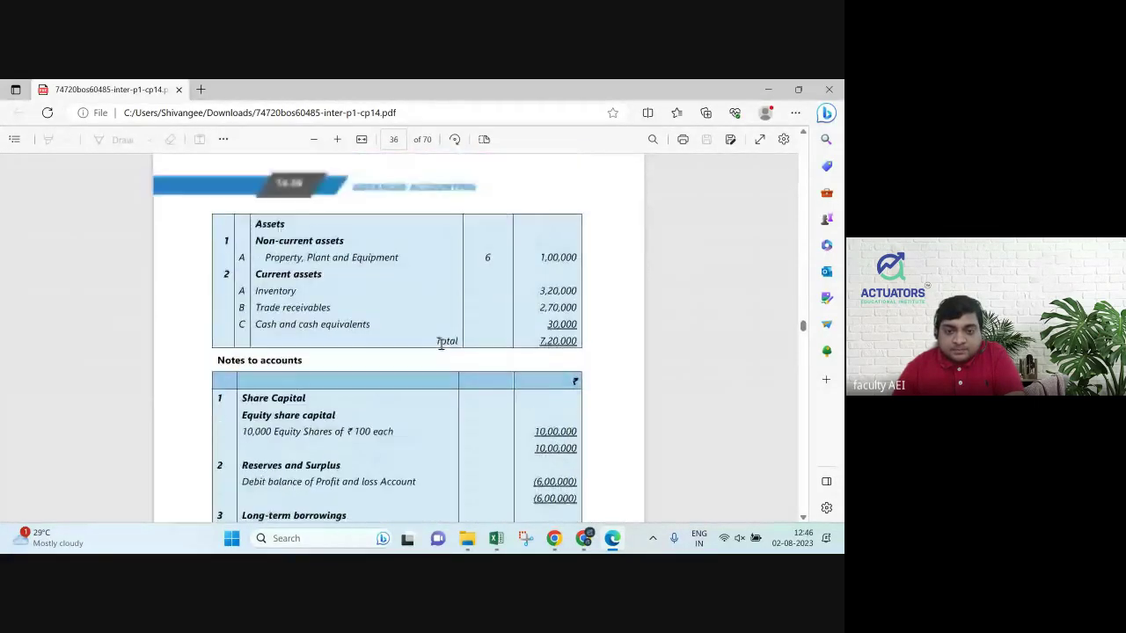
{"action": "scroll", "coordinate": [441, 344], "scroll_direction": "up", "scroll_amount": 10}
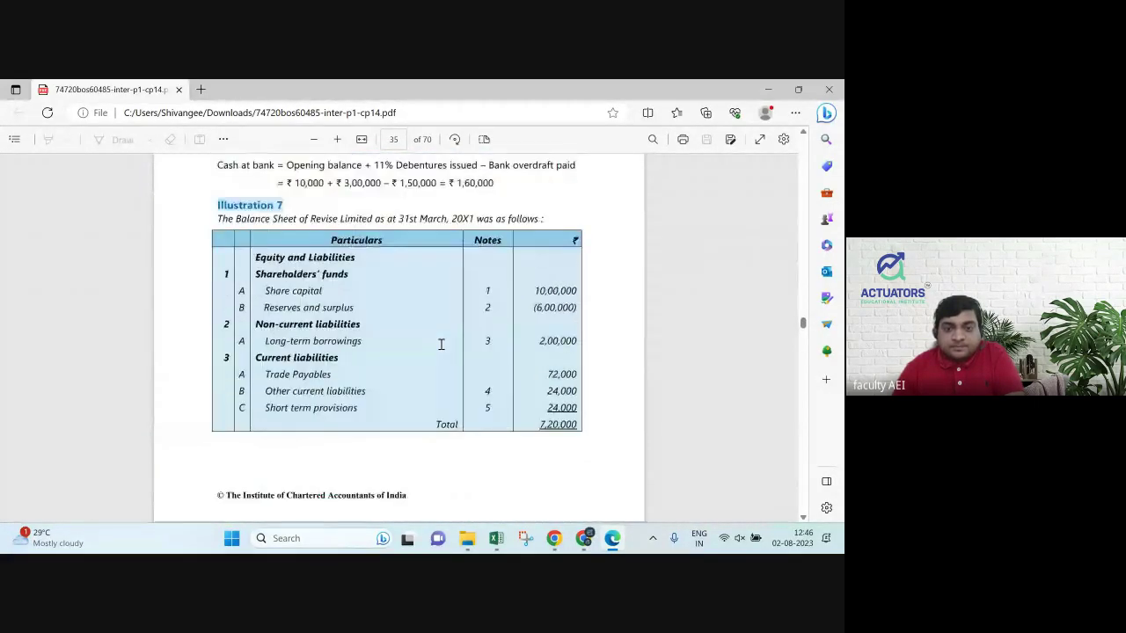
Go back through the Illustration 6 solution to the reconstruction scheme of ABC Ltd.
{"action": "scroll", "coordinate": [441, 344], "scroll_direction": "up", "scroll_amount": 10}
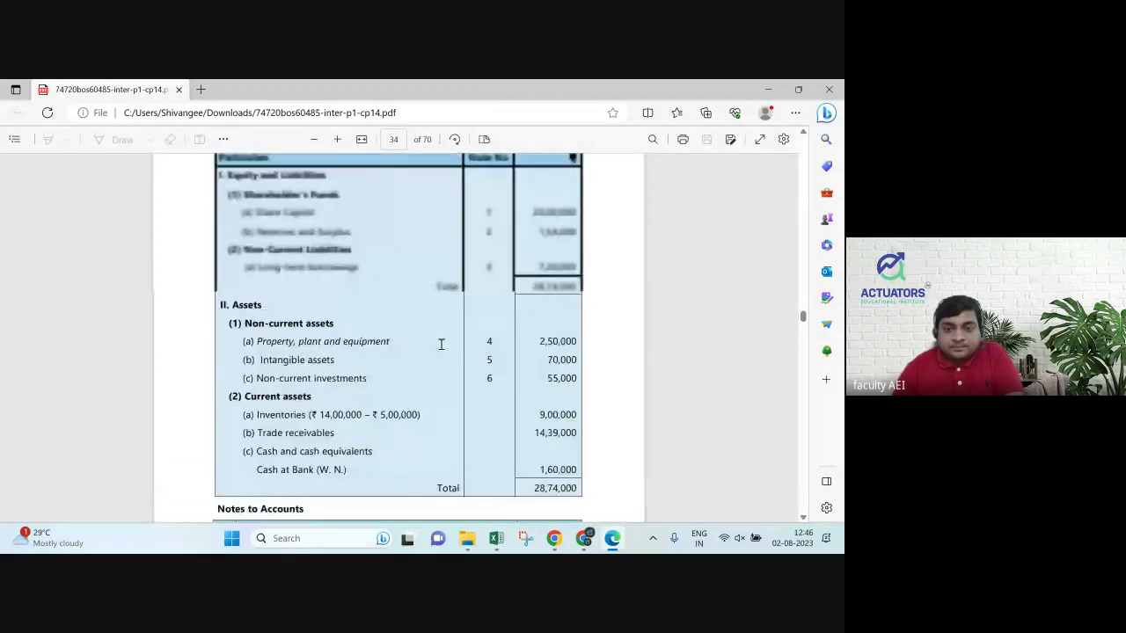
{"action": "scroll", "coordinate": [441, 344], "scroll_direction": "up", "scroll_amount": 5}
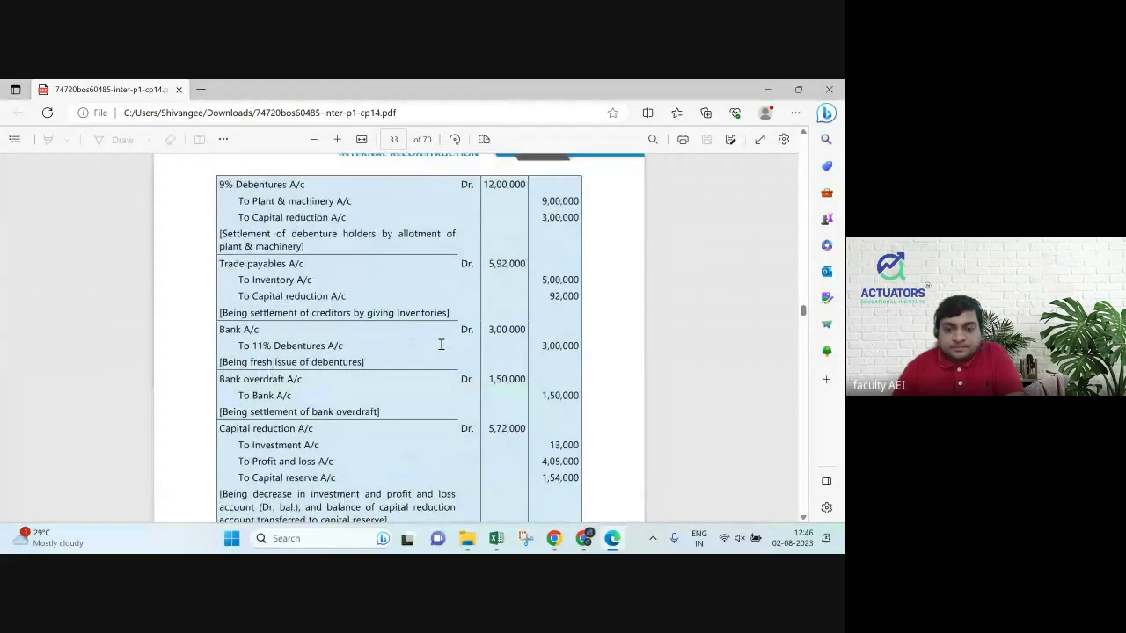
{"action": "scroll", "coordinate": [441, 344], "scroll_direction": "up", "scroll_amount": 10}
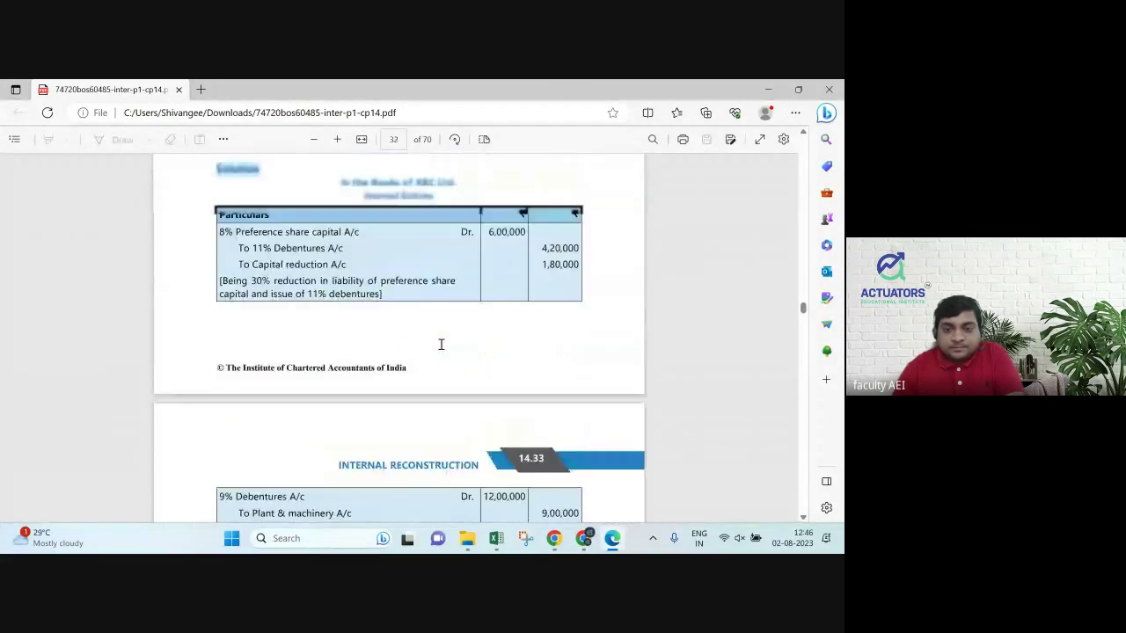
{"action": "scroll", "coordinate": [440, 344], "scroll_direction": "down", "scroll_amount": 5}
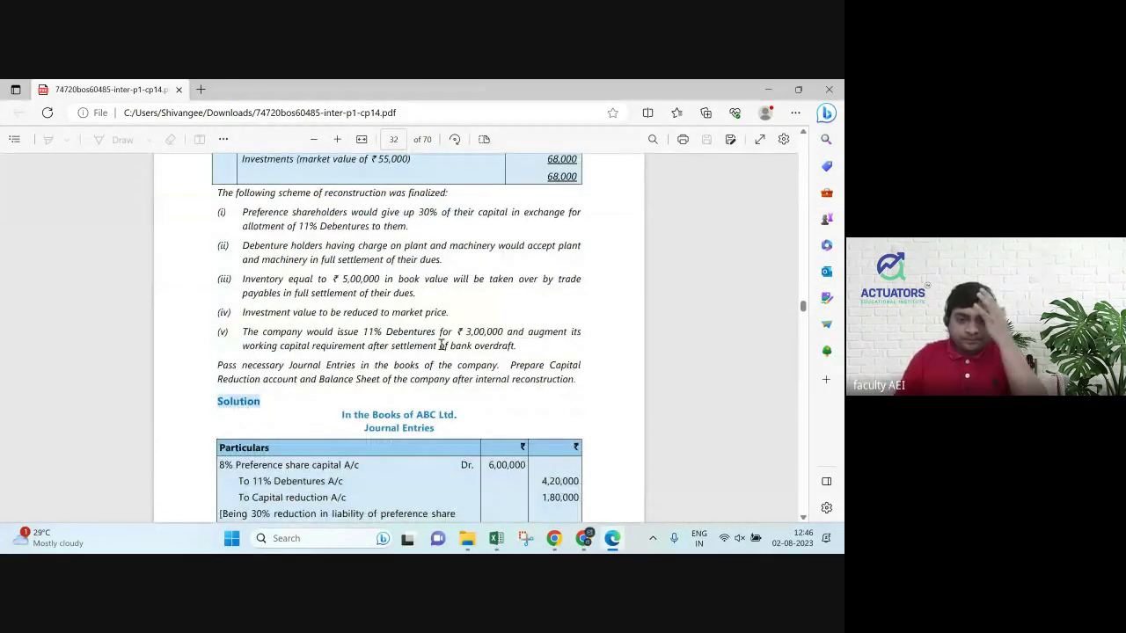
{"action": "scroll", "coordinate": [440, 343], "scroll_direction": "down", "scroll_amount": 1}
{"action": "scroll", "coordinate": [441, 344], "scroll_direction": "up", "scroll_amount": 3}
Review the Illustration 6 problem on ABC Ltd., covering its balance sheet, notes to accounts and reconstruction scheme.
{"action": "scroll", "coordinate": [441, 344], "scroll_direction": "up", "scroll_amount": 8}
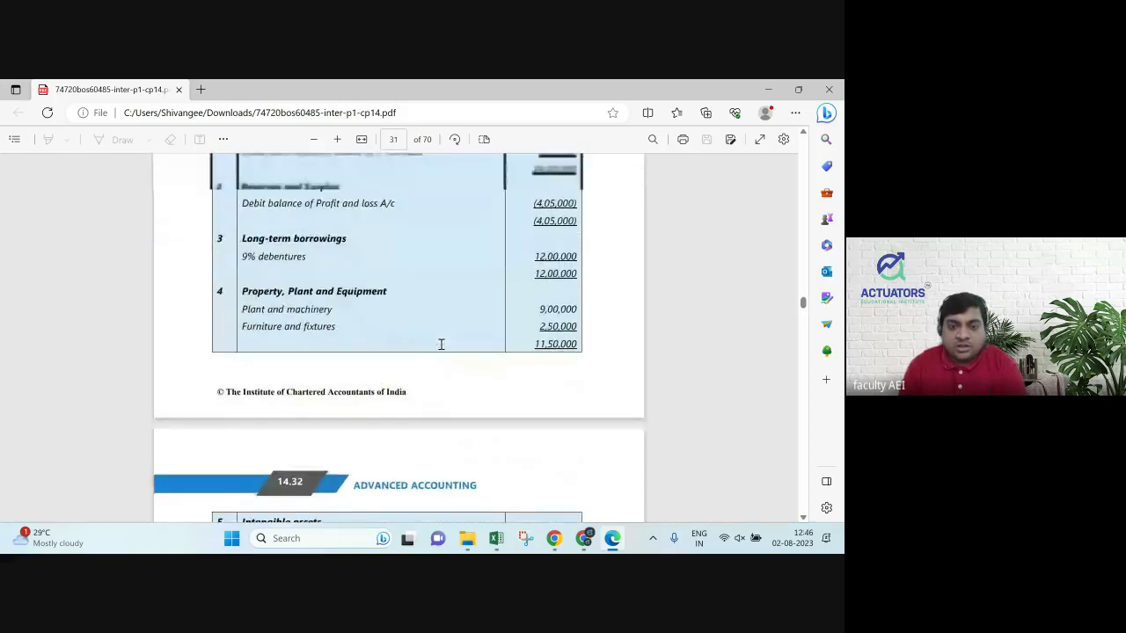
{"action": "scroll", "coordinate": [440, 344], "scroll_direction": "up", "scroll_amount": 10}
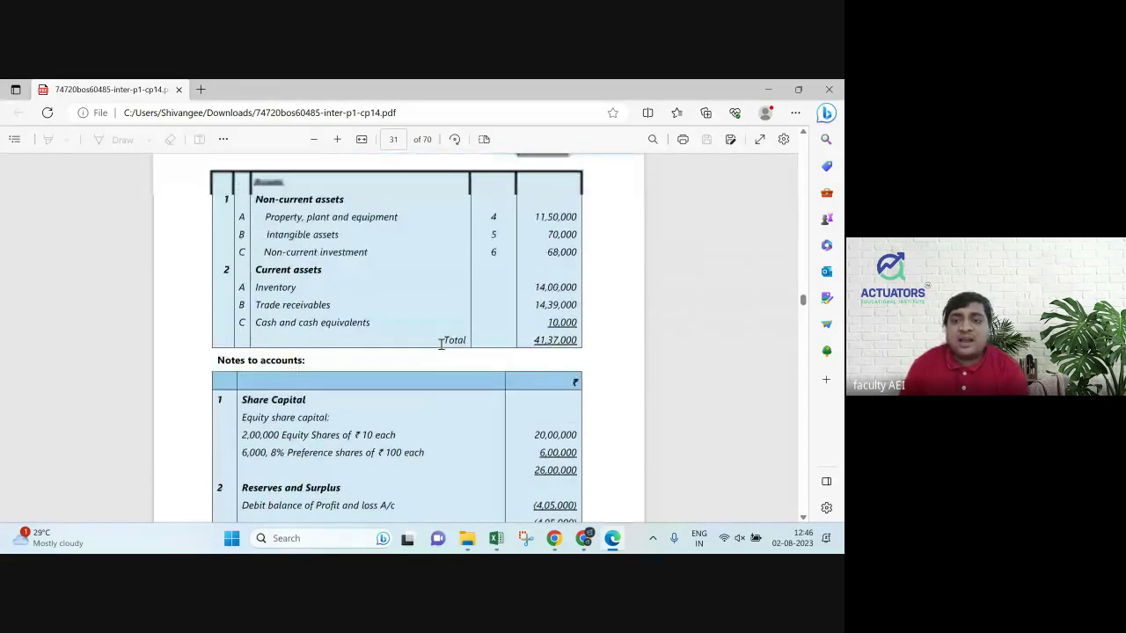
{"action": "scroll", "coordinate": [440, 344], "scroll_direction": "down", "scroll_amount": 1}
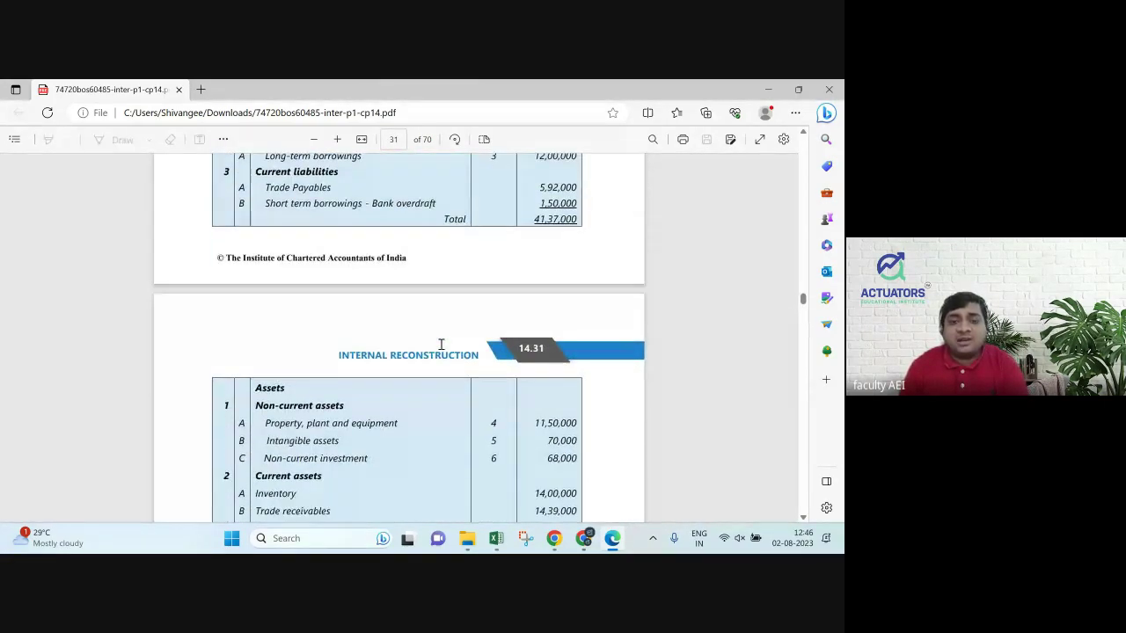
{"action": "scroll", "coordinate": [441, 344], "scroll_direction": "up", "scroll_amount": 1}
{"action": "scroll", "coordinate": [441, 344], "scroll_direction": "up", "scroll_amount": 3}
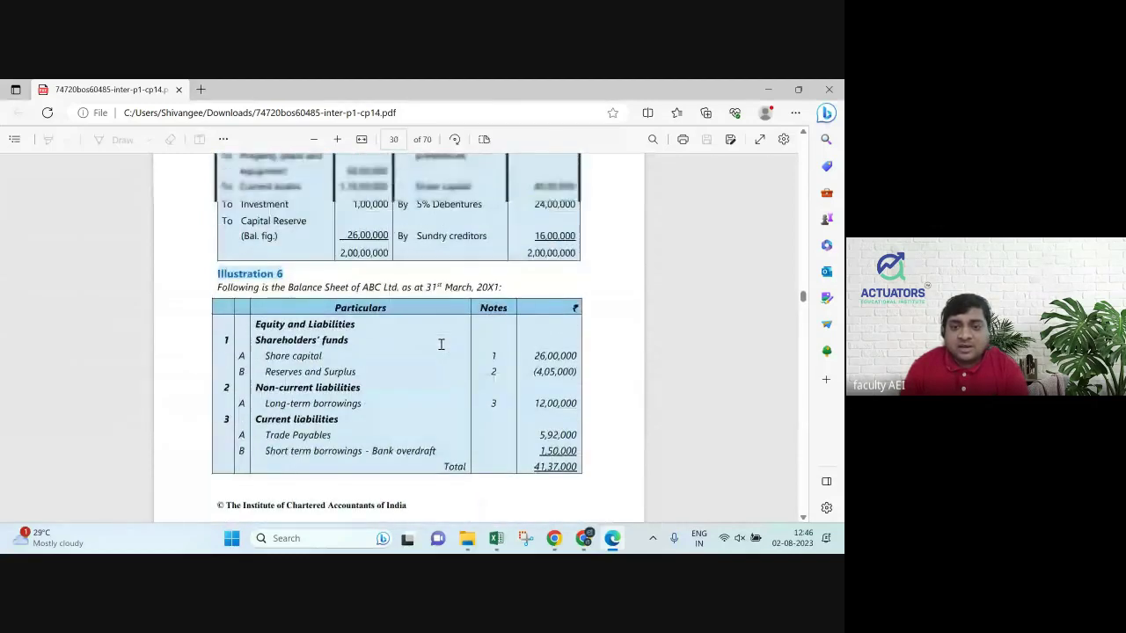
{"action": "scroll", "coordinate": [441, 344], "scroll_direction": "down", "scroll_amount": 2}
{"action": "scroll", "coordinate": [441, 344], "scroll_direction": "down", "scroll_amount": 10}
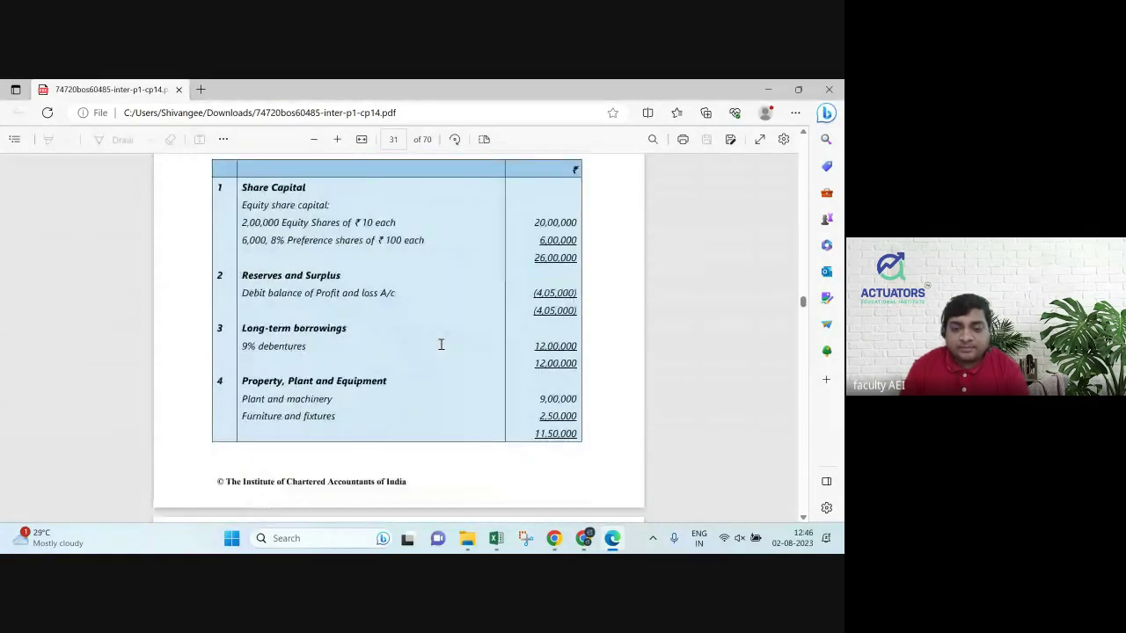
{"action": "scroll", "coordinate": [441, 344], "scroll_direction": "down", "scroll_amount": 5}
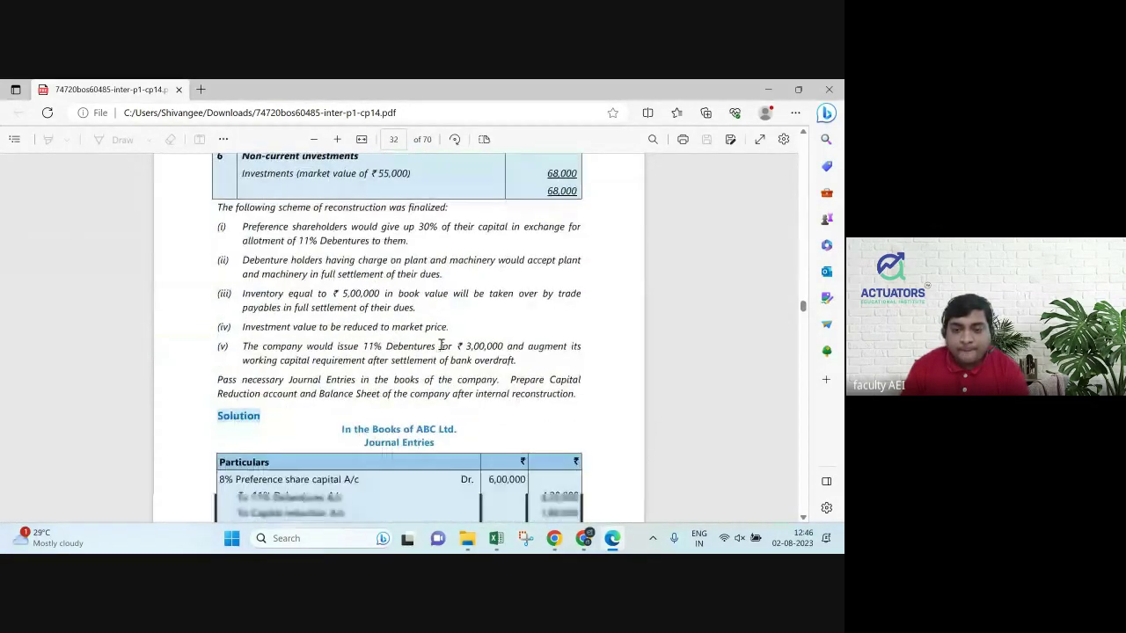
Switch to the Excel workbook and select cell A330 below the finished balance sheet on Sheet1.
{"action": "key", "text": "alt+Tab"}
{"action": "key", "text": "Down"}
{"action": "key", "text": "Down"}
{"action": "key", "text": "Down"}
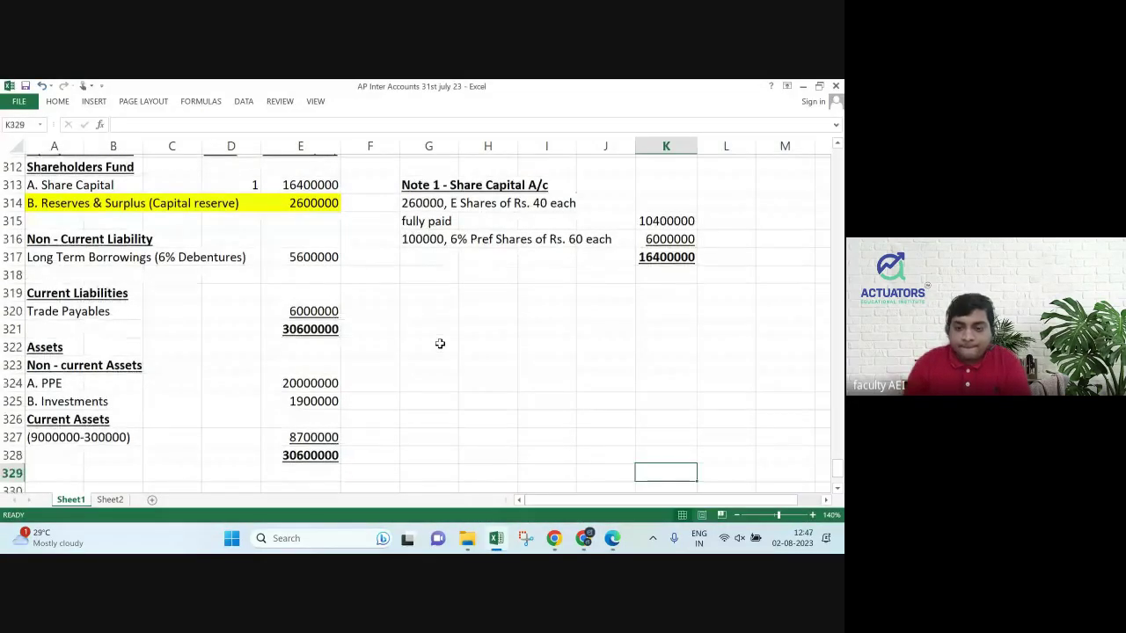
{"action": "key", "text": "Up"}
{"action": "key", "text": "Left"}
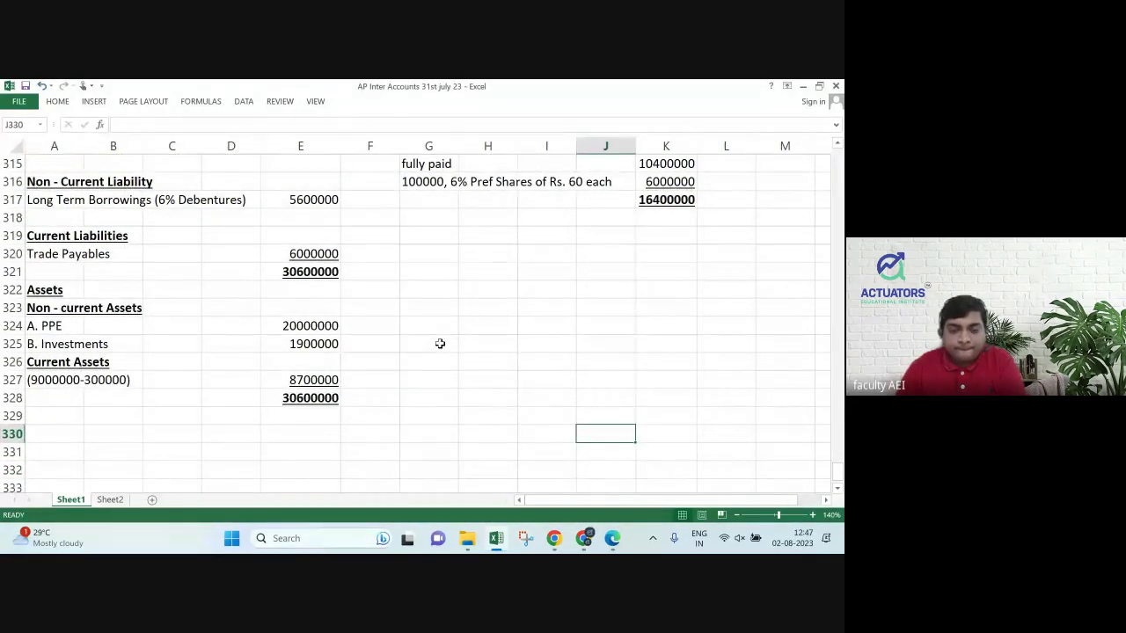
{"action": "key", "text": "Home"}
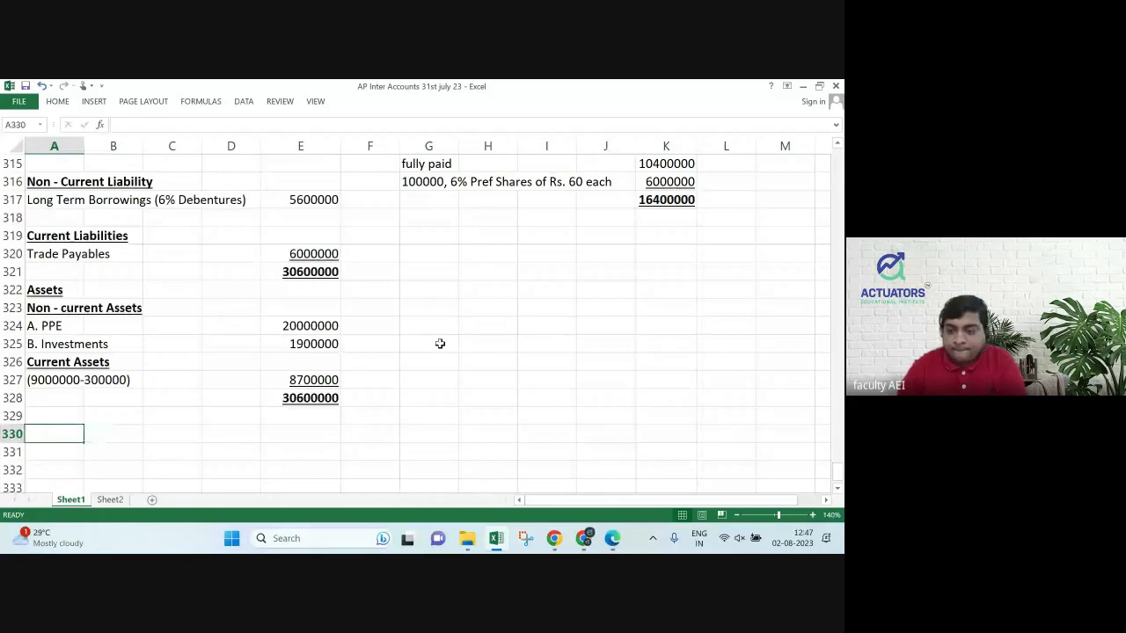
Enlarge the sheet to 190% and bring the blank rows from row 330 onward into view.
{"action": "left_click", "coordinate": [812, 515]}
{"action": "left_click", "coordinate": [812, 514]}
{"action": "left_click", "coordinate": [812, 515]}
{"action": "left_click", "coordinate": [812, 515]}
{"action": "left_click", "coordinate": [813, 515]}
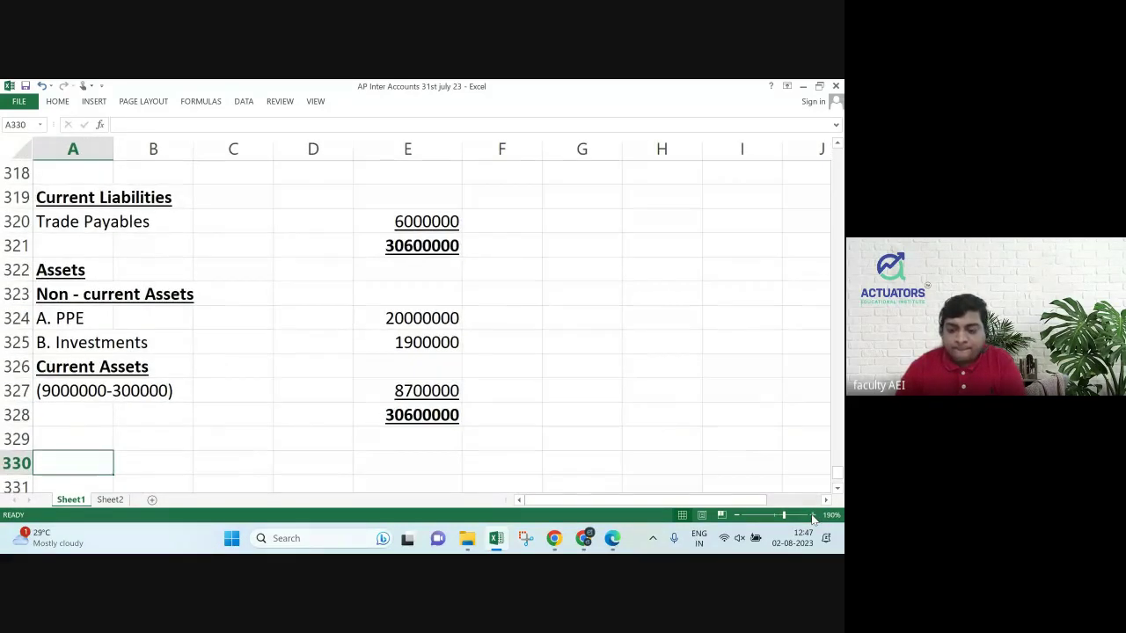
{"action": "key", "text": "Down"}
{"action": "key", "text": "Down"}
{"action": "key", "text": "Down"}
{"action": "key", "text": "Down"}
{"action": "key", "text": "Down"}
{"action": "key", "text": "Down"}
{"action": "key", "text": "Down"}
{"action": "key", "text": "Down"}
{"action": "key", "text": "Down"}
{"action": "key", "text": "Down"}
{"action": "key", "text": "Down"}
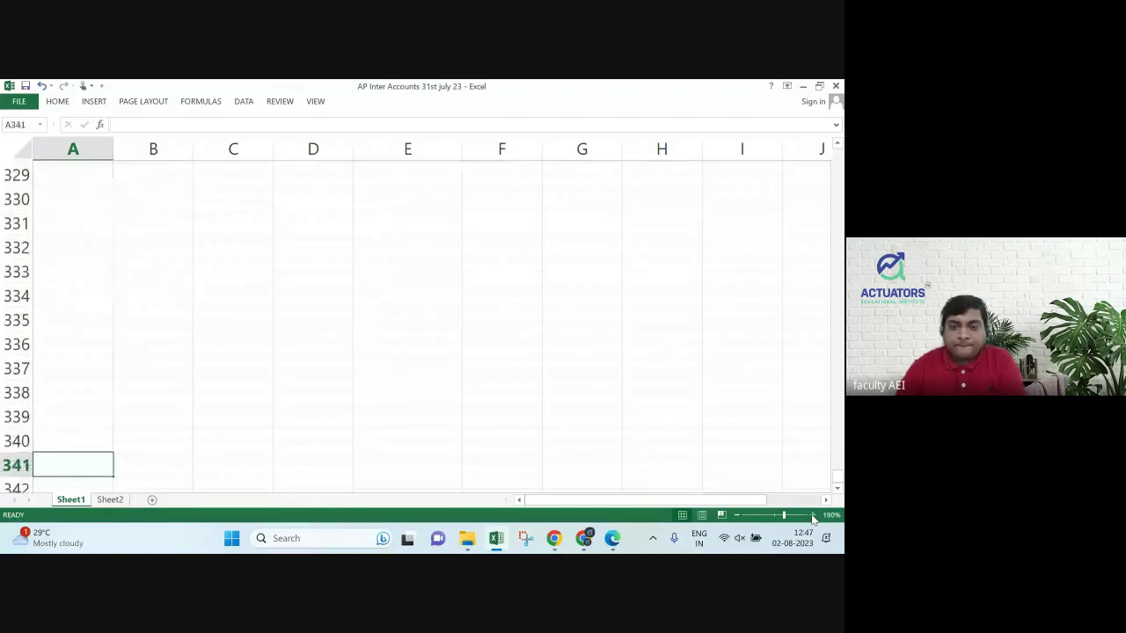
{"action": "key", "text": "Up"}
{"action": "key", "text": "Up"}
{"action": "key", "text": "Up"}
{"action": "key", "text": "Up"}
{"action": "key", "text": "Up"}
{"action": "key", "text": "Up"}
{"action": "key", "text": "Up"}
{"action": "key", "text": "Up"}
{"action": "key", "text": "Up"}
{"action": "key", "text": "Up"}
{"action": "key", "text": "Up"}
{"action": "key", "text": "Up"}
Switch to the PDF and recheck the ABC Ltd. reconstruction scheme and opening balance sheet in Illustration 6.
{"action": "key", "text": "alt+Tab"}
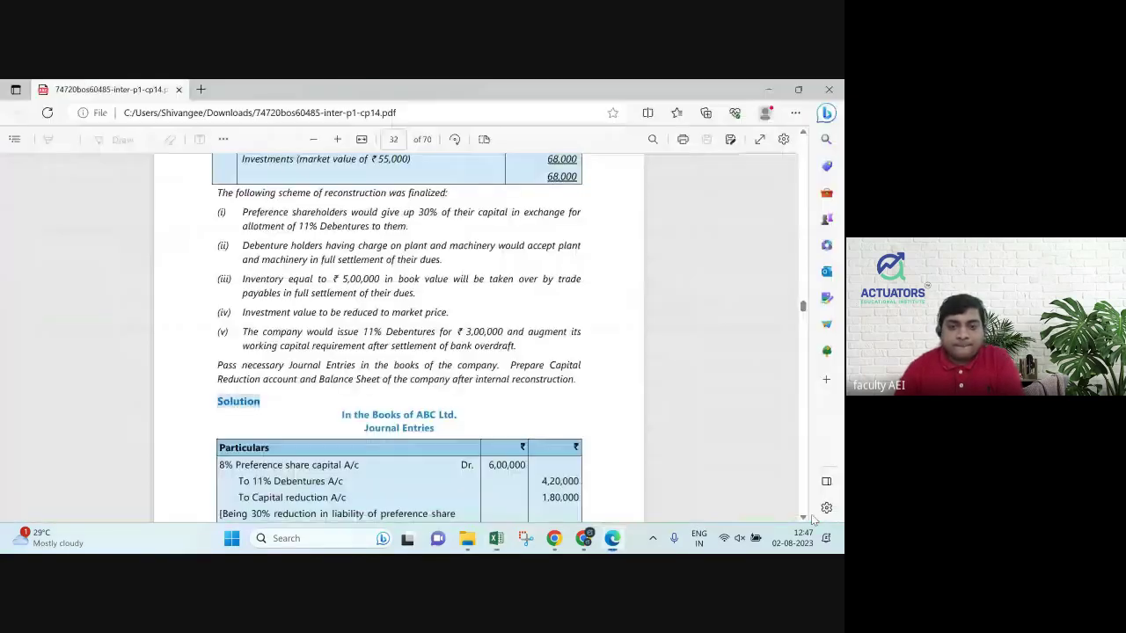
{"action": "key", "text": "Up"}
{"action": "key", "text": "Up"}
{"action": "key", "text": "Up"}
{"action": "key", "text": "Up"}
{"action": "key", "text": "Up"}
{"action": "key", "text": "Up"}
{"action": "key", "text": "Up"}
{"action": "key", "text": "Up"}
{"action": "key", "text": "Up"}
{"action": "key", "text": "Up"}
{"action": "key", "text": "Up"}
{"action": "key", "text": "Up"}
{"action": "key", "text": "Up"}
{"action": "key", "text": "Up"}
{"action": "key", "text": "Up"}
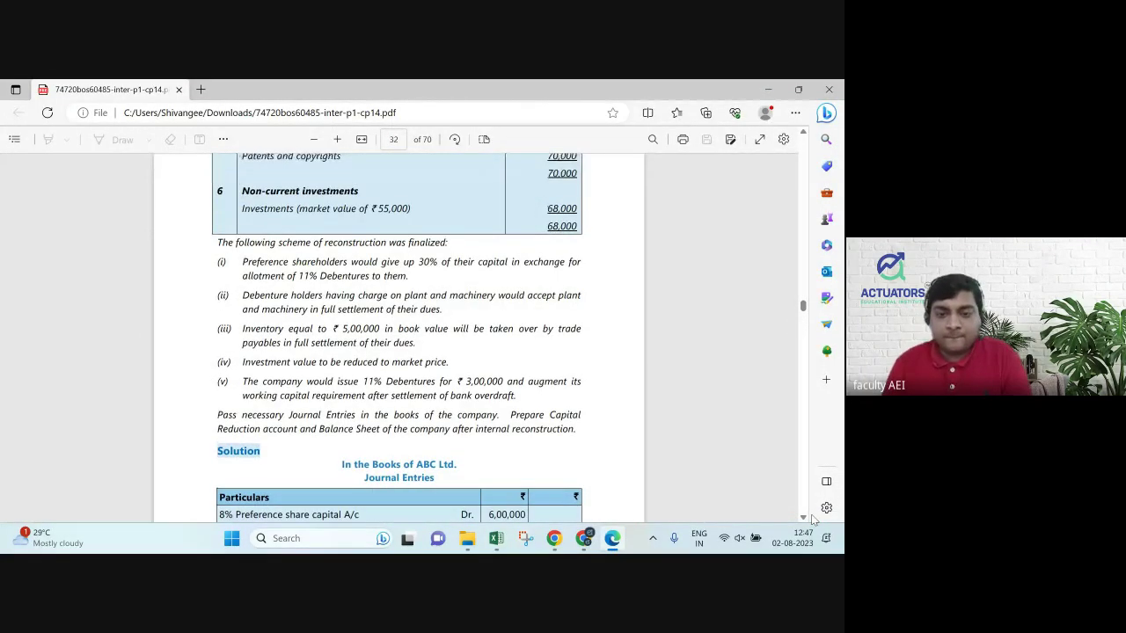
{"action": "key", "text": "Down"}
{"action": "key", "text": "Down"}
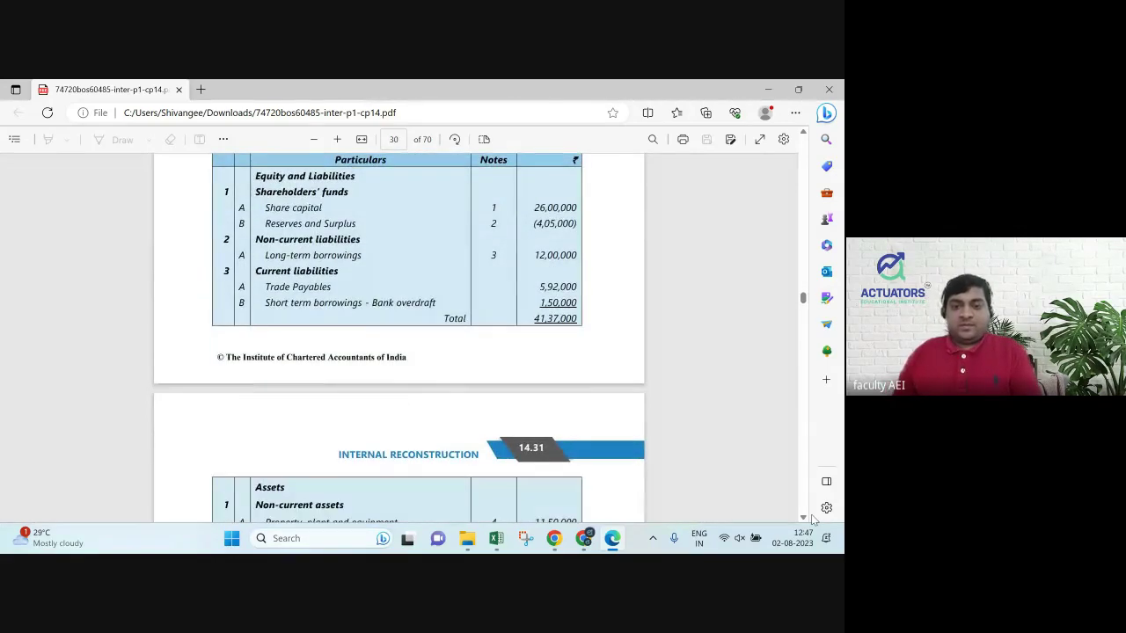
Switch back to the Excel workbook and enter the heading "Illustration 6" in cell A330.
{"action": "key", "text": "alt+Tab"}
{"action": "type", "text": "III"}
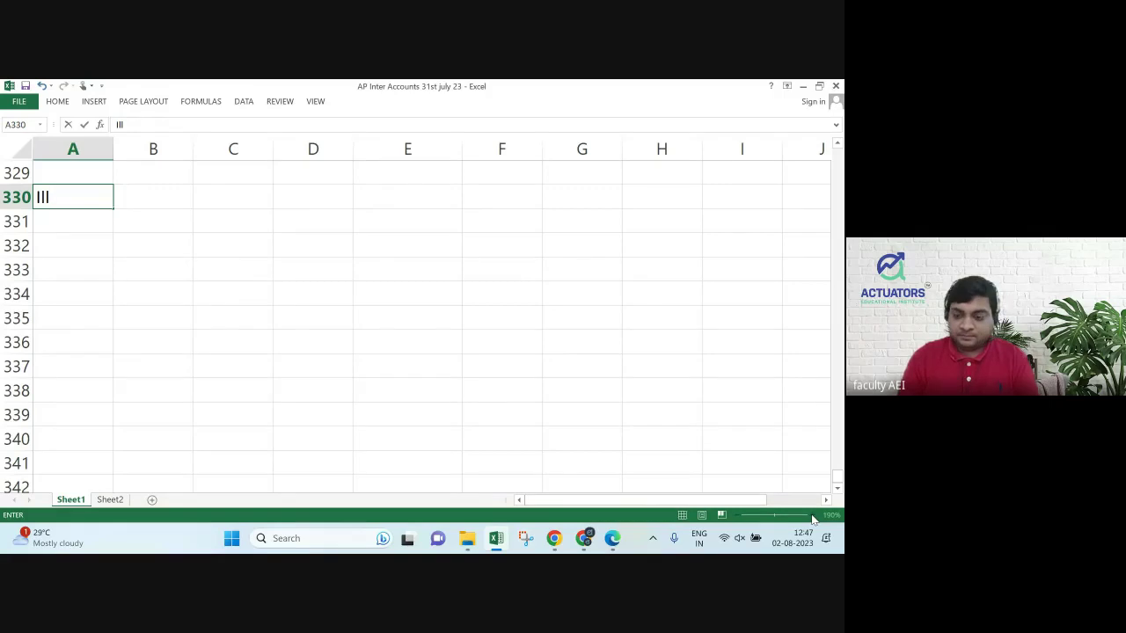
{"action": "key", "text": "BackSpace"}
{"action": "key", "text": "BackSpace"}
{"action": "key", "text": "BackSpace"}
{"action": "type", "text": "Illu"}
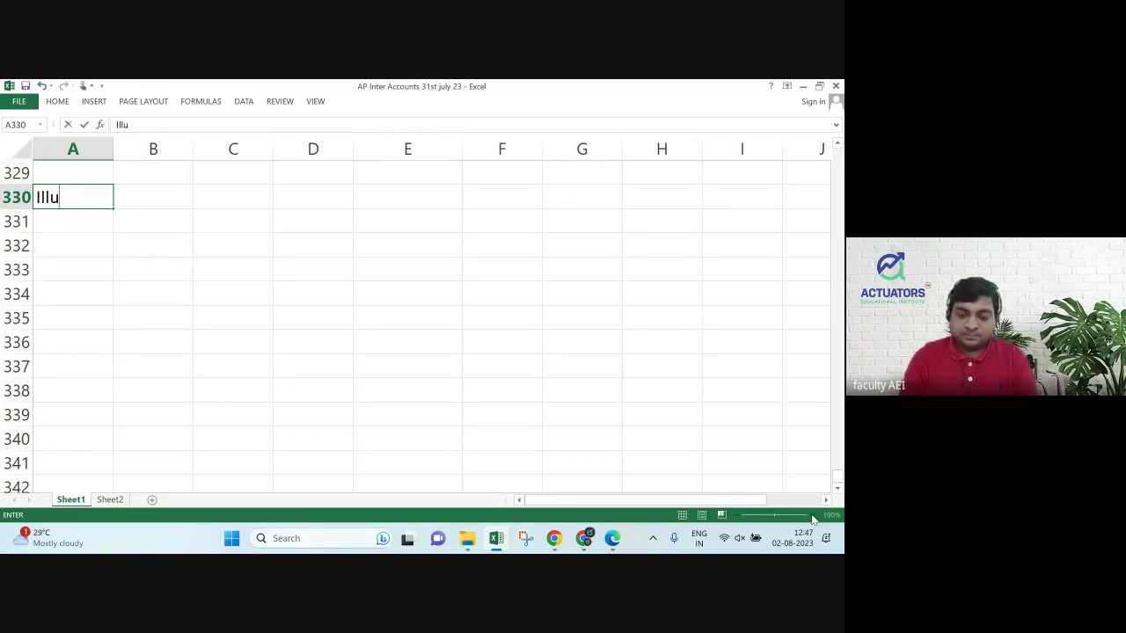
{"action": "type", "text": "stration 6"}
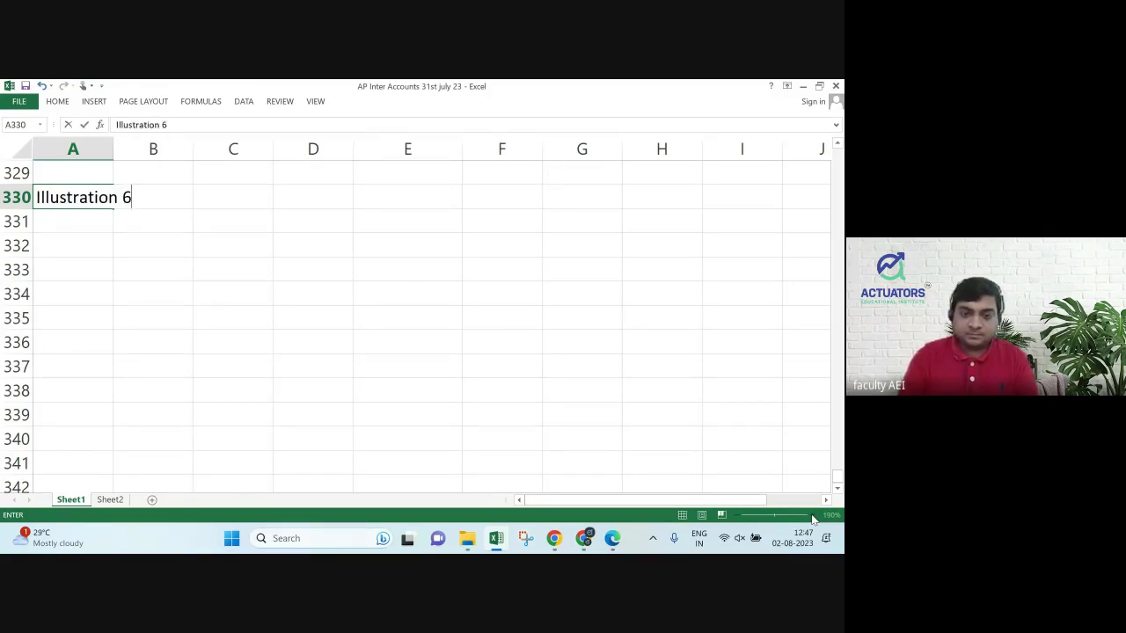
{"action": "key", "text": "Return"}
{"action": "key", "text": "Up"}
{"action": "type", "text": "bu"}
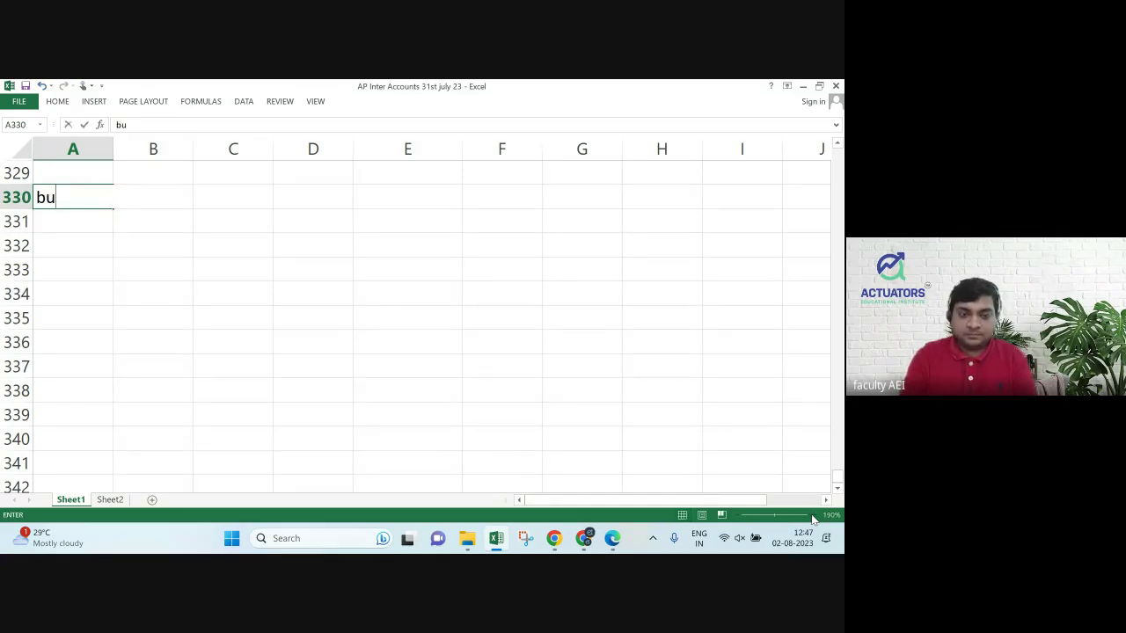
{"action": "key", "text": "Return"}
{"action": "key", "text": "ctrl+z"}
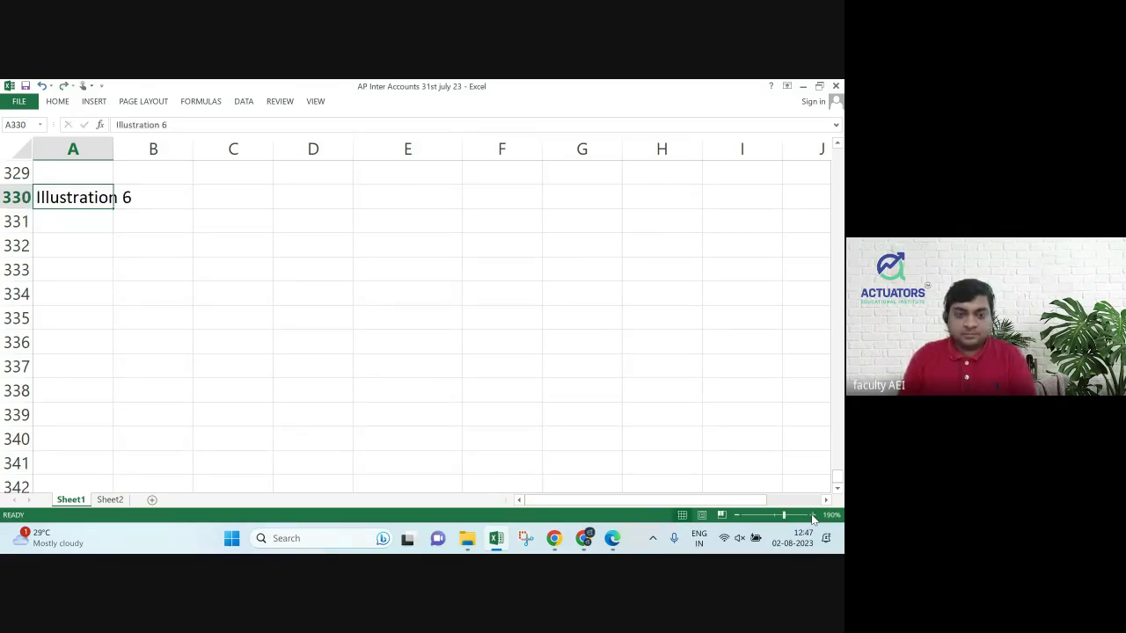
Make the "Illustration 6" heading bold and underlined, and move on to cell A332.
{"action": "key", "text": "ctrl+b"}
{"action": "key", "text": "ctrl+u"}
{"action": "key", "text": "Down"}
{"action": "key", "text": "Down"}
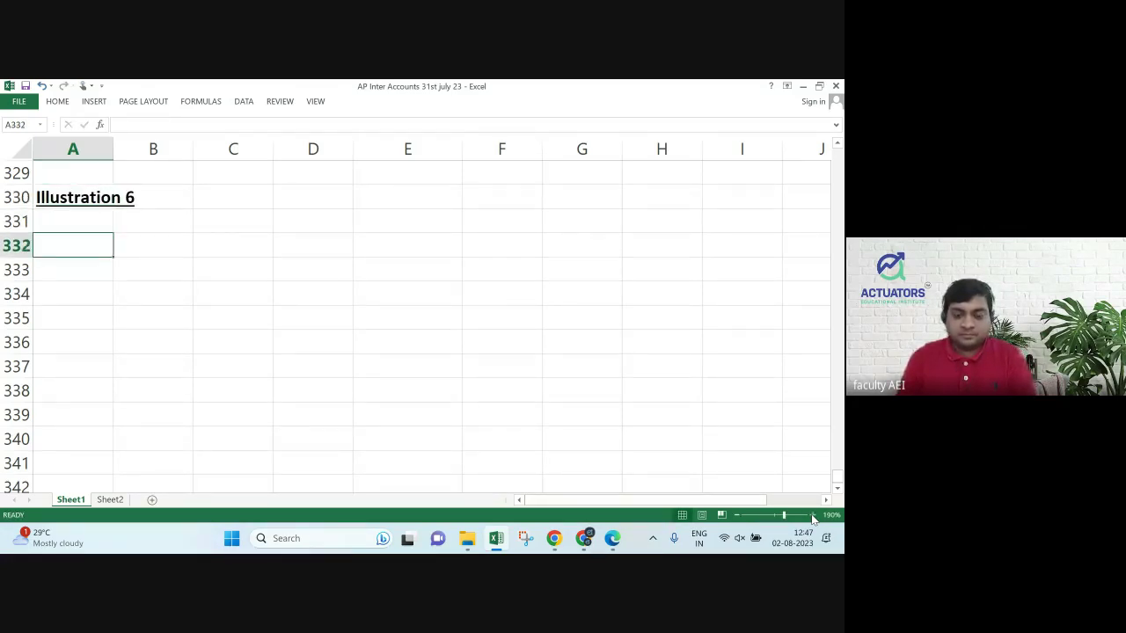
Enter "In the books of ABC Ltd" in cell A332 and "Journal Entries" in cell A333.
{"action": "type", "text": "In the b"}
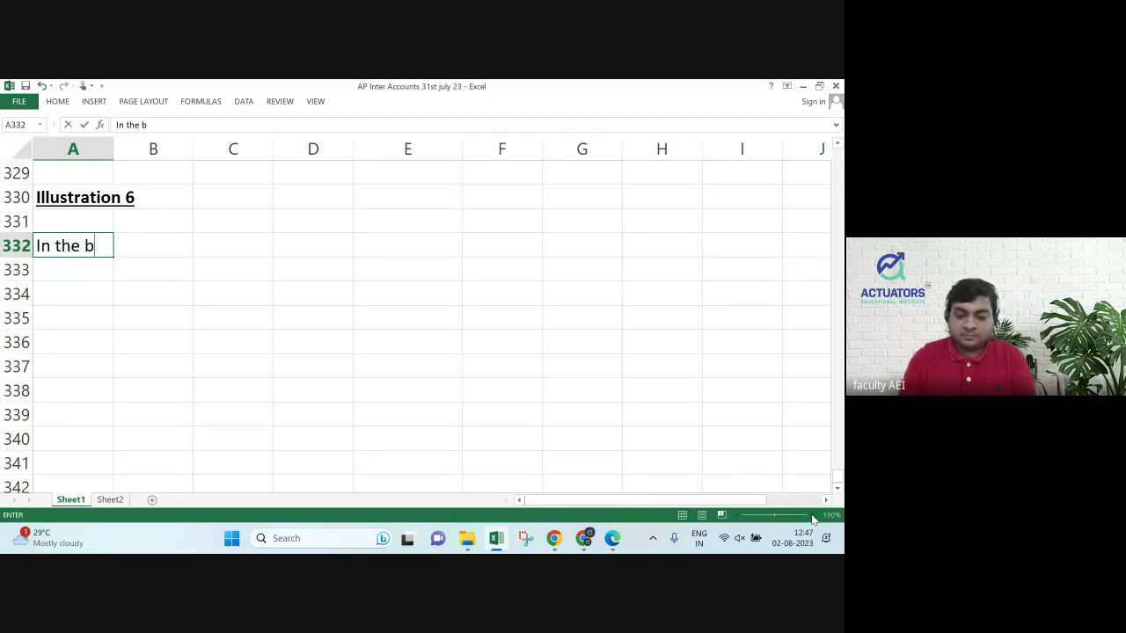
{"action": "type", "text": "ooks of "}
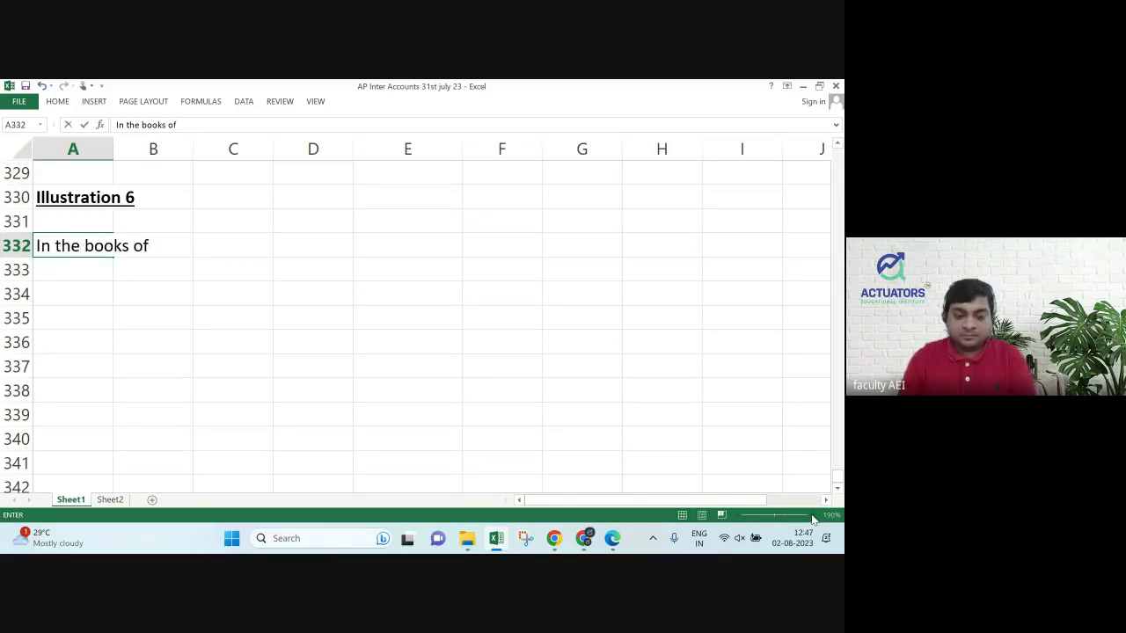
{"action": "type", "text": "ABC Ltd"}
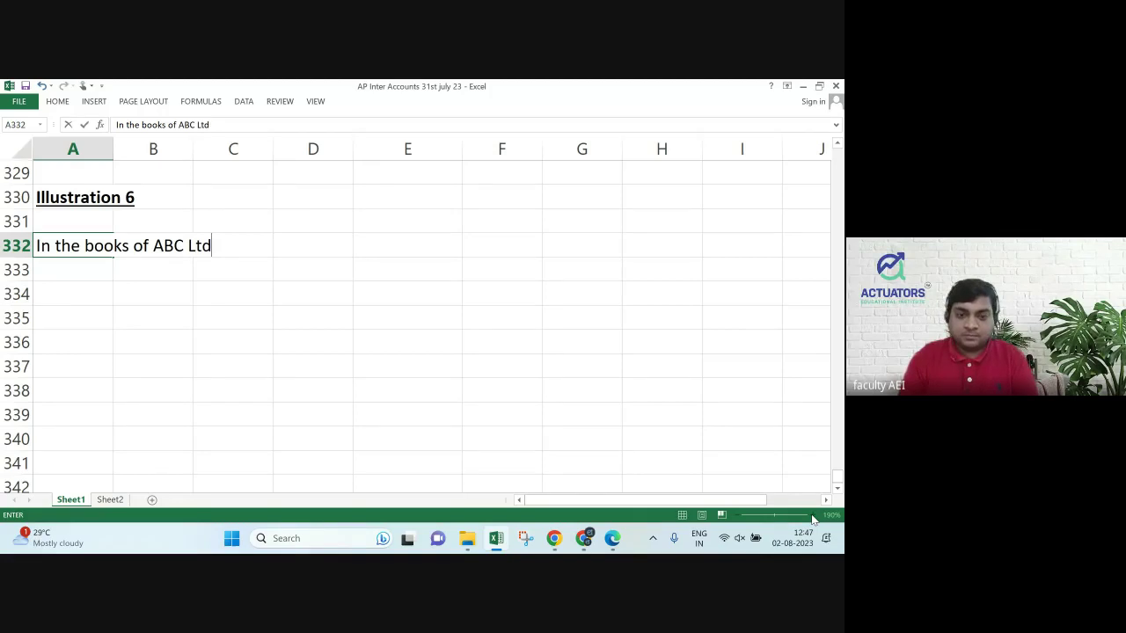
{"action": "key", "text": "Return"}
{"action": "type", "text": "Journ"}
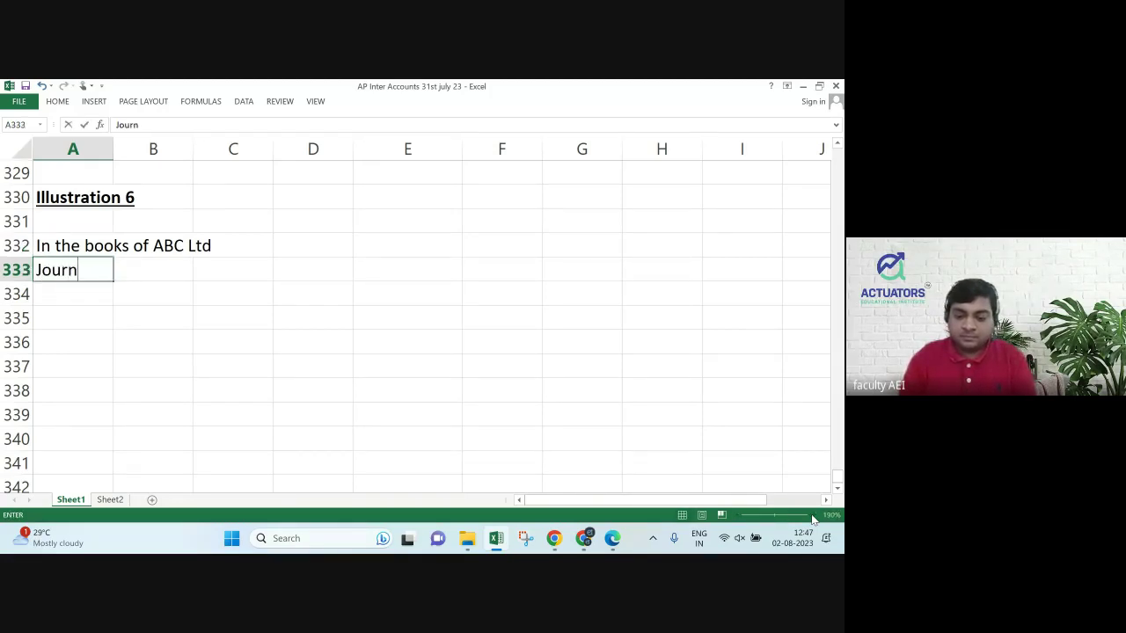
{"action": "type", "text": "al Entries"}
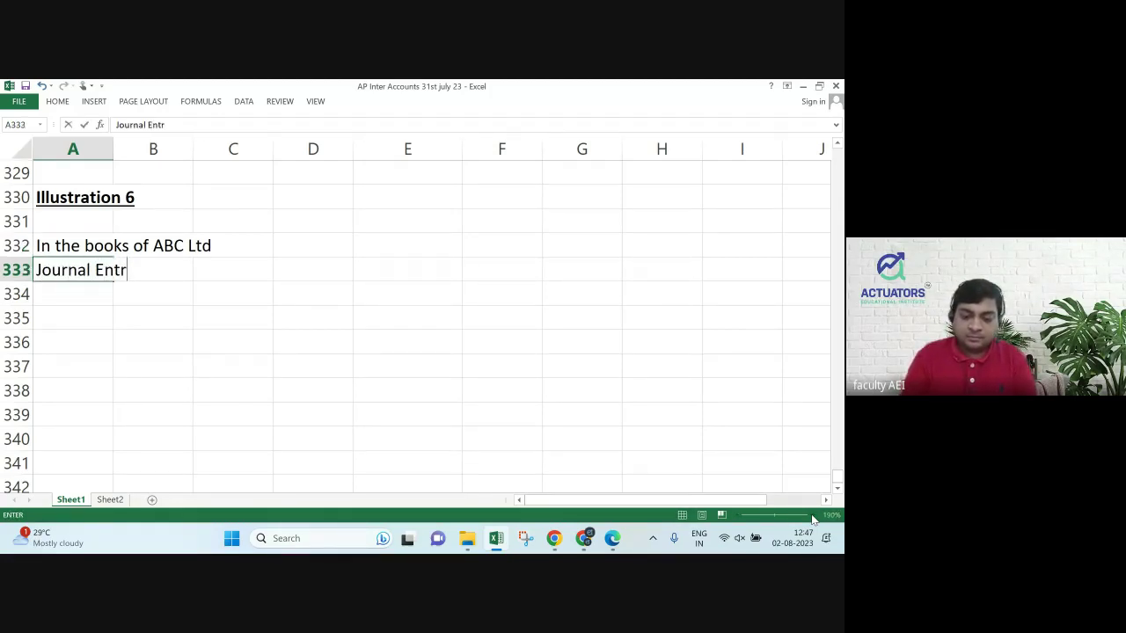
{"action": "key", "text": "Return"}
Make the two headings in A332 and A333 bold and underlined.
{"action": "key", "text": "Up"}
{"action": "key", "text": "Up"}
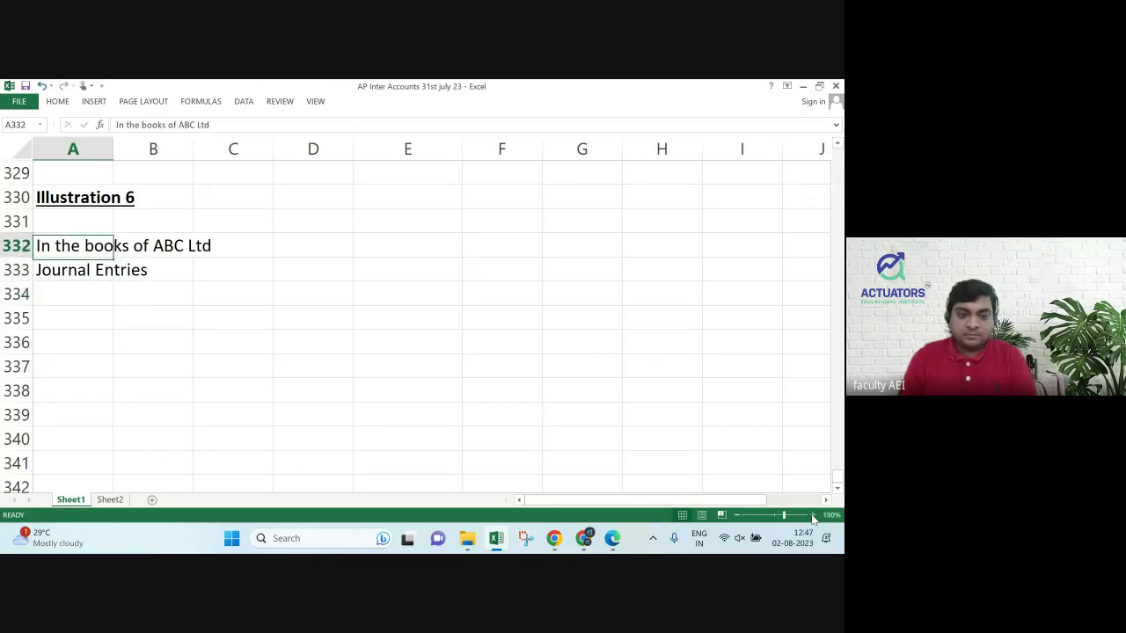
{"action": "key", "text": "shift+Down"}
{"action": "key", "text": "shift+Down"}
{"action": "key", "text": "shift+Up"}
{"action": "key", "text": "ctrl+q"}
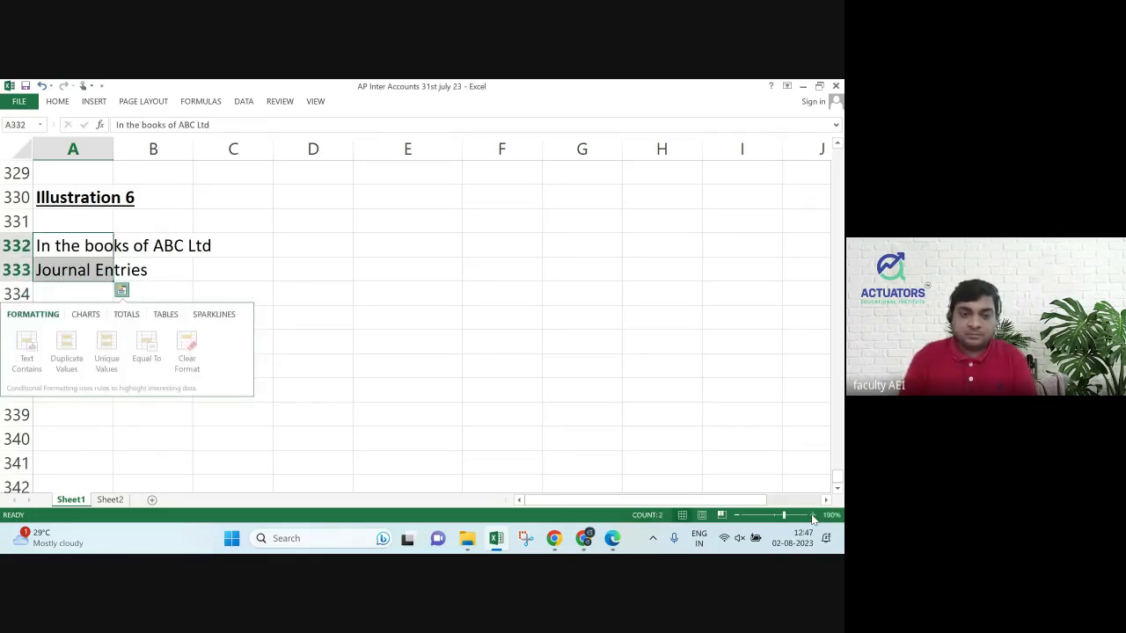
{"action": "key", "text": "Escape"}
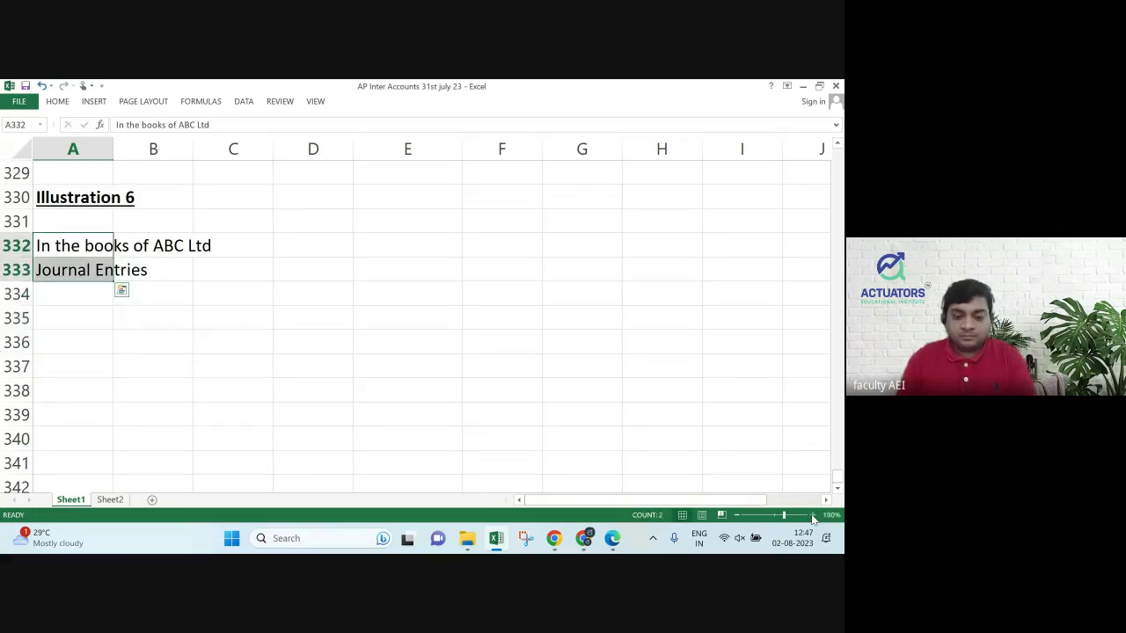
{"action": "key", "text": "ctrl+b"}
{"action": "key", "text": "ctrl+u"}
{"action": "key", "text": "Down"}
{"action": "key", "text": "Down"}
{"action": "key", "text": "Down"}
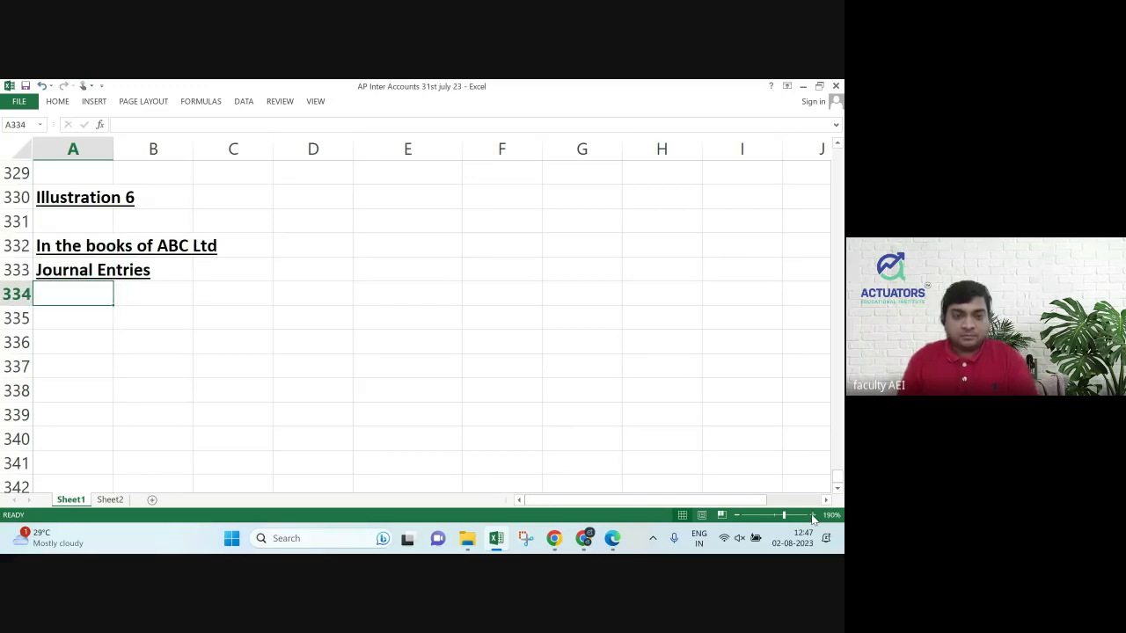
Enter the debit column heading "DR Rs." in cell E334.
{"action": "key", "text": "Up"}
{"action": "key", "text": "Right"}
{"action": "key", "text": "Right"}
{"action": "key", "text": "Right"}
{"action": "key", "text": "Right"}
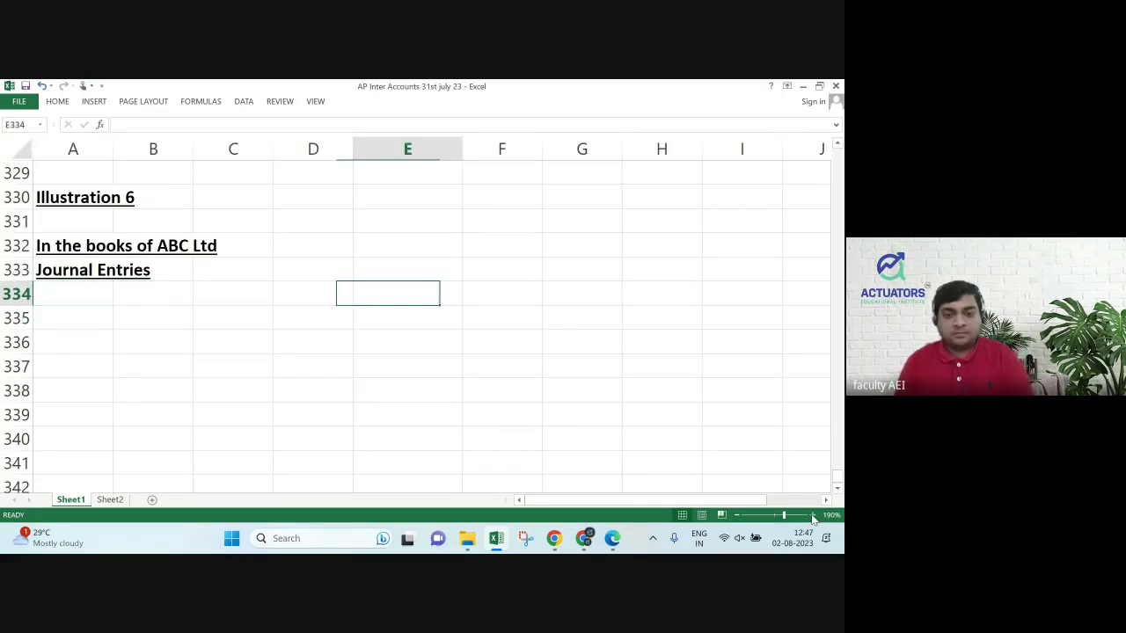
{"action": "type", "text": "Dr"}
{"action": "key", "text": "Right"}
{"action": "key", "text": "Right"}
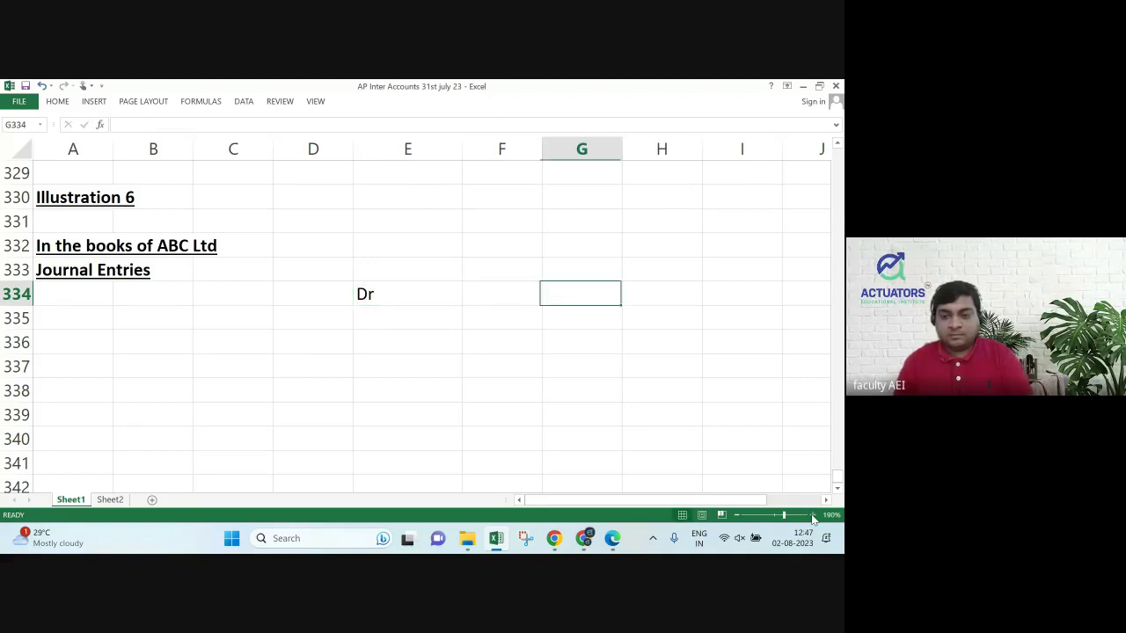
{"action": "key", "text": "Left"}
{"action": "key", "text": "Left"}
{"action": "type", "text": "DR"}
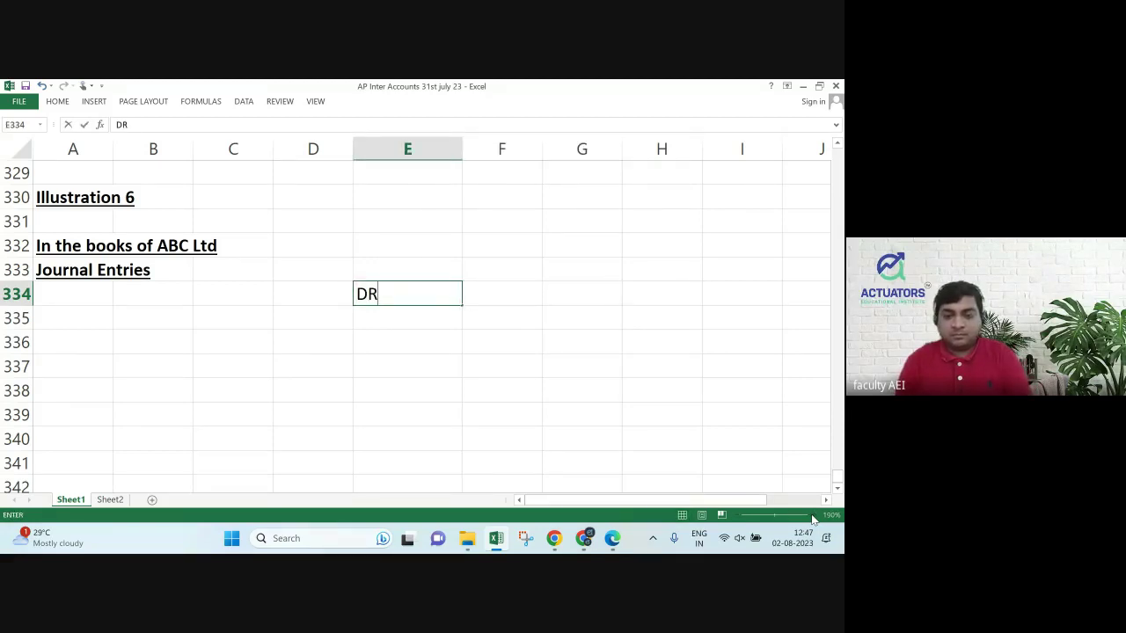
{"action": "type", "text": " Rs"}
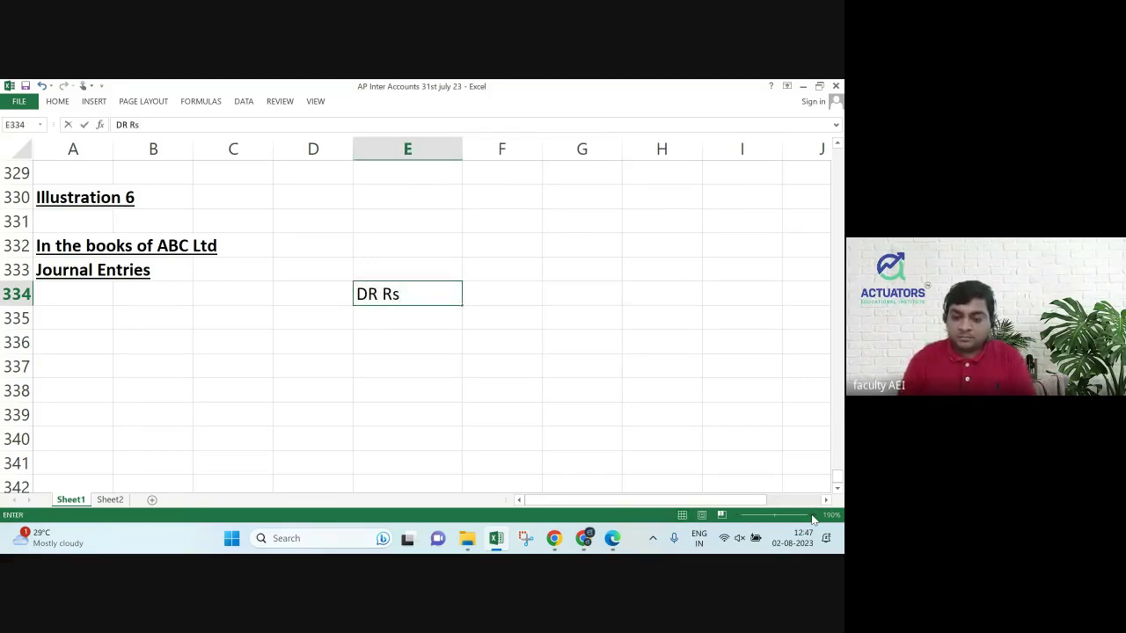
{"action": "type", "text": "."}
Enter the credit column heading "CR Rs." in cell F334.
{"action": "key", "text": "Right"}
{"action": "type", "text": "Cr"}
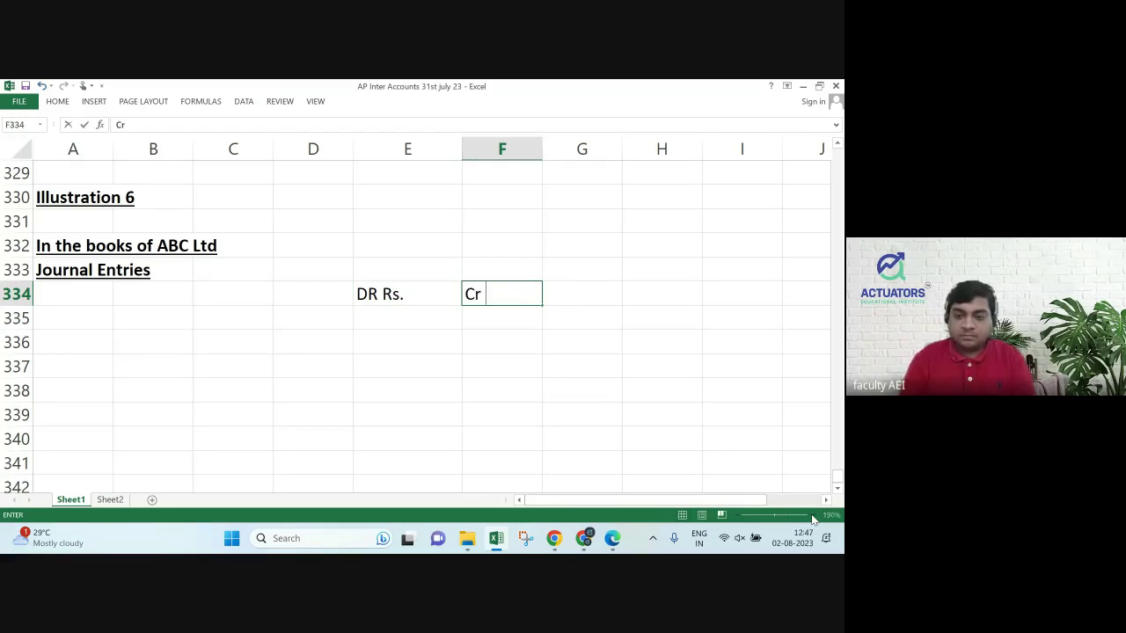
{"action": "key", "text": "BackSpace"}
{"action": "key", "text": "BackSpace"}
{"action": "type", "text": "R "}
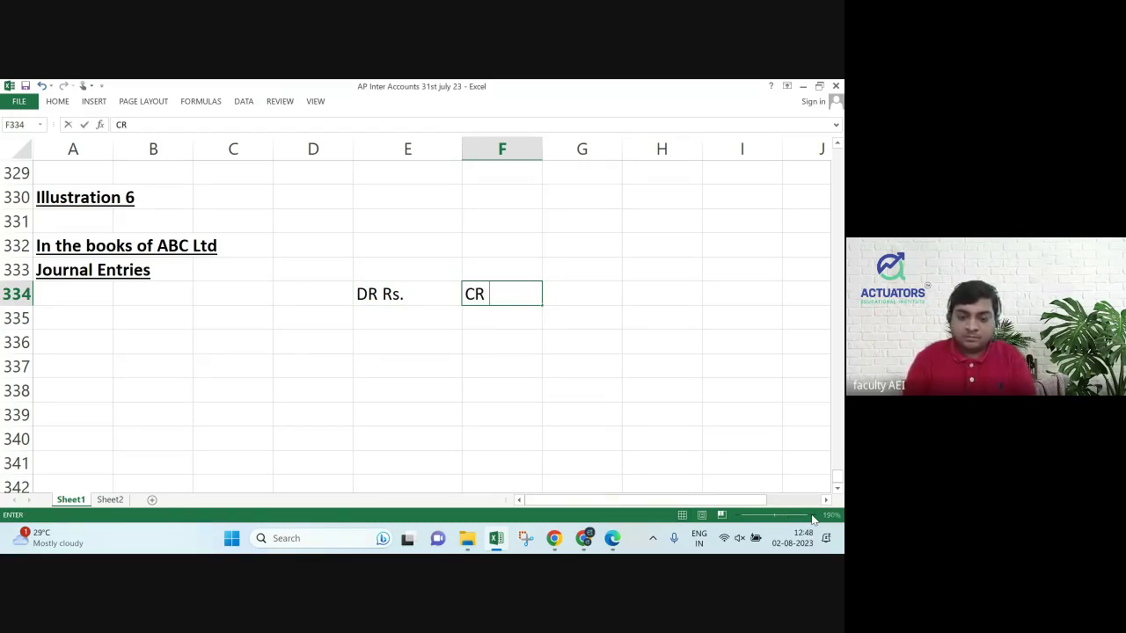
{"action": "type", "text": "Rs."}
{"action": "key", "text": "Return"}
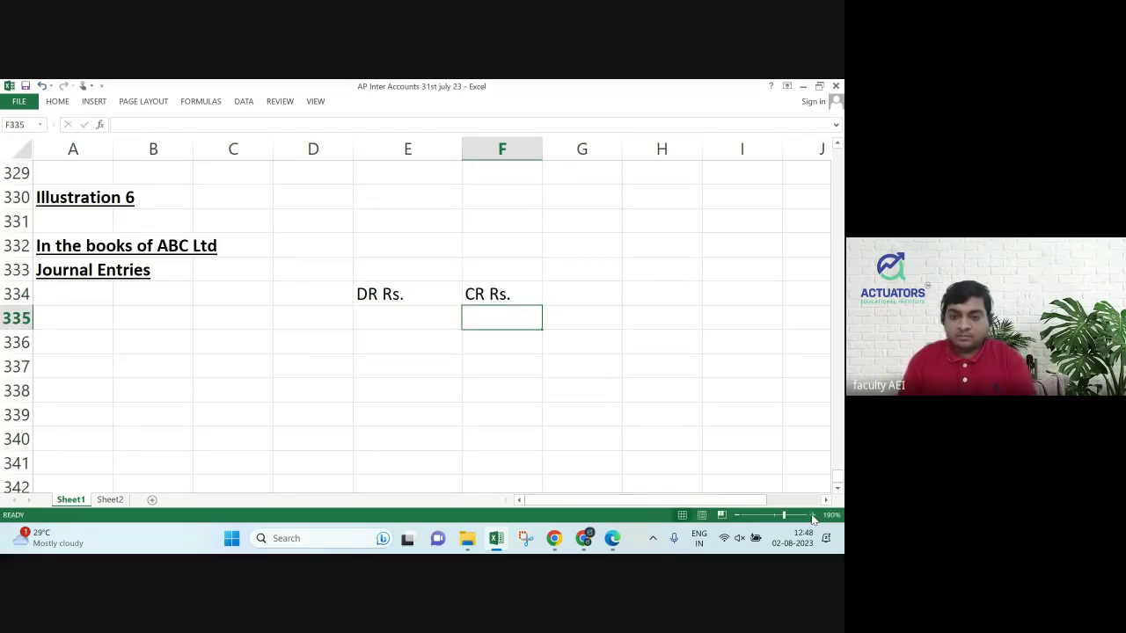
Go to cell A336, then switch to the chapter PDF and review the reconstruction scheme and the share capital note.
{"action": "key", "text": "Up"}
{"action": "key", "text": "Left"}
{"action": "key", "text": "Left"}
{"action": "key", "text": "Left"}
{"action": "key", "text": "Left"}
{"action": "key", "text": "Left"}
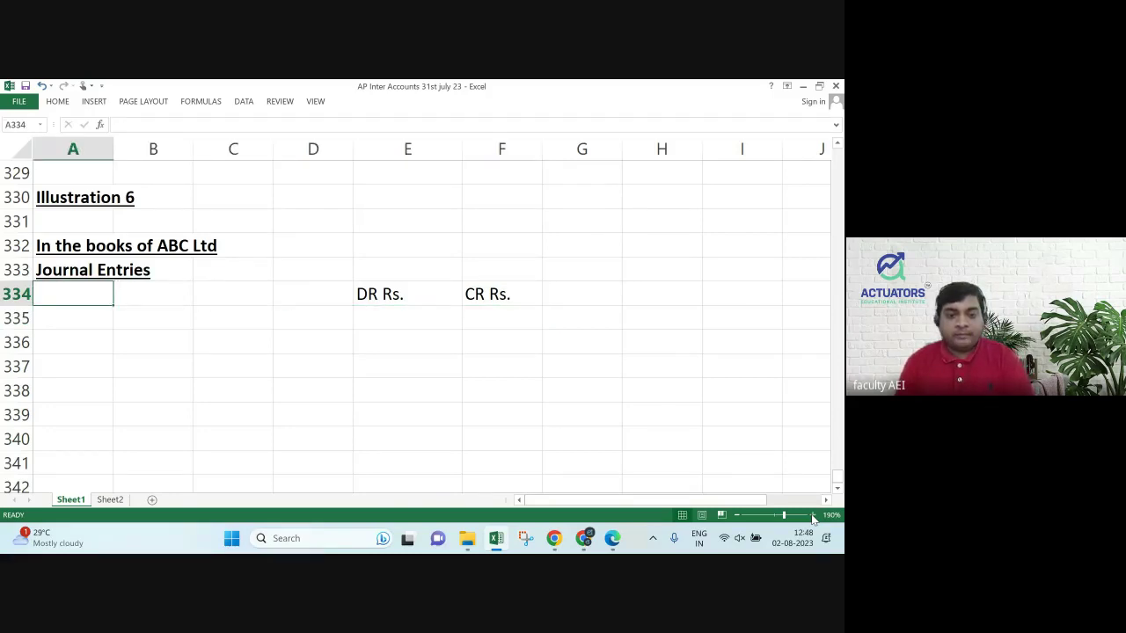
{"action": "key", "text": "Down"}
{"action": "key", "text": "Up"}
{"action": "key", "text": "Down"}
{"action": "key", "text": "Down"}
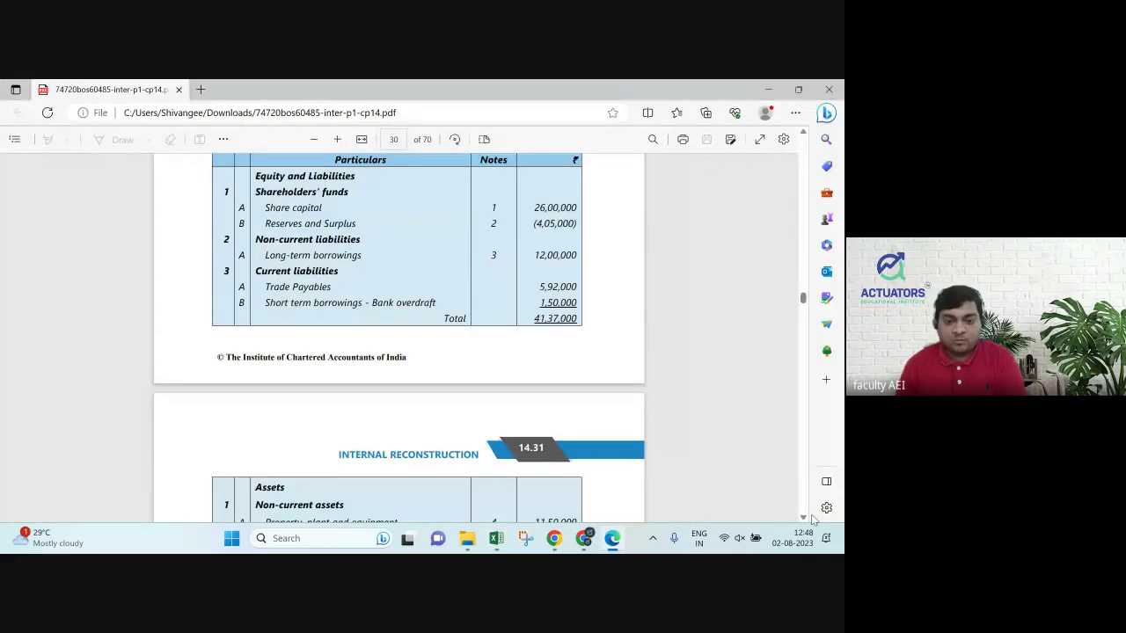
{"action": "scroll", "coordinate": [814, 520], "scroll_direction": "down", "scroll_amount": 10}
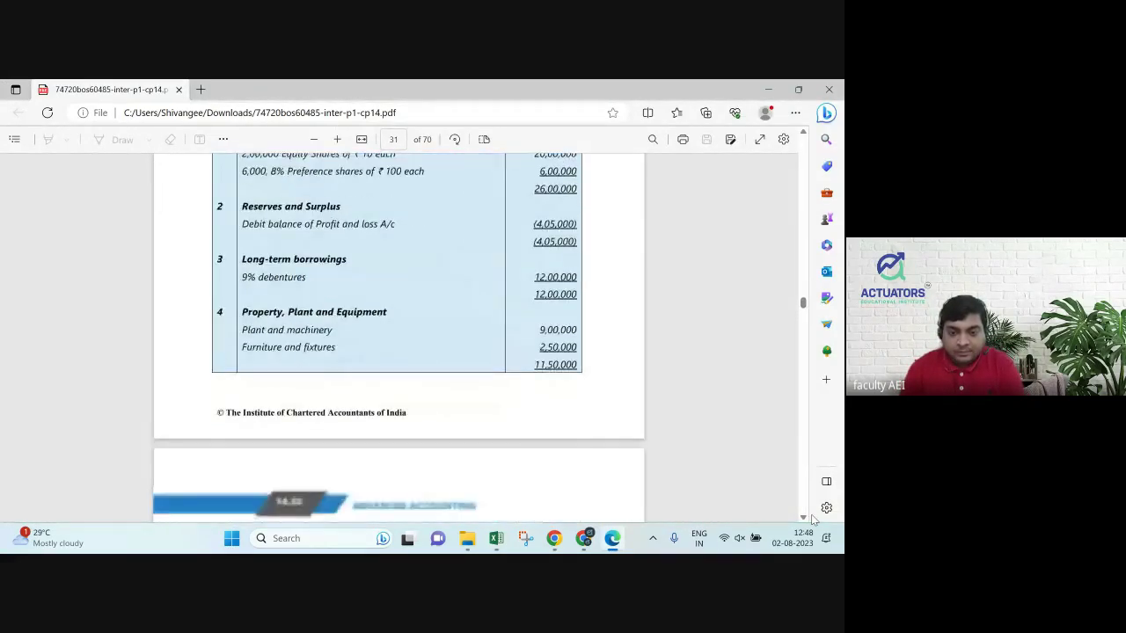
{"action": "scroll", "coordinate": [814, 520], "scroll_direction": "down", "scroll_amount": 5}
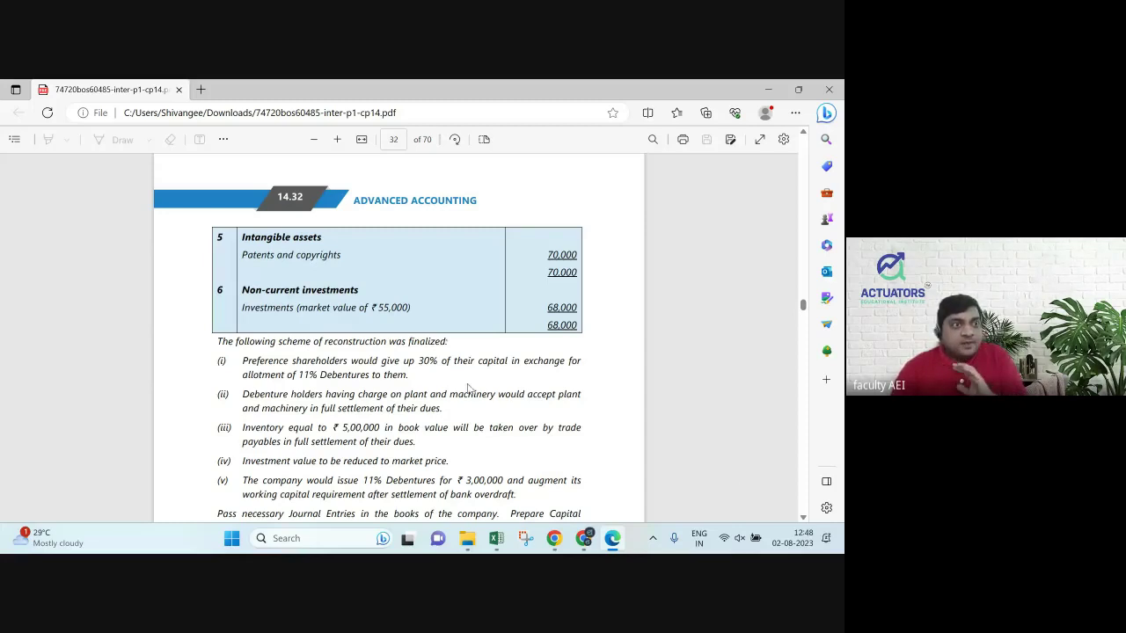
{"action": "scroll", "coordinate": [467, 388], "scroll_direction": "up", "scroll_amount": 6}
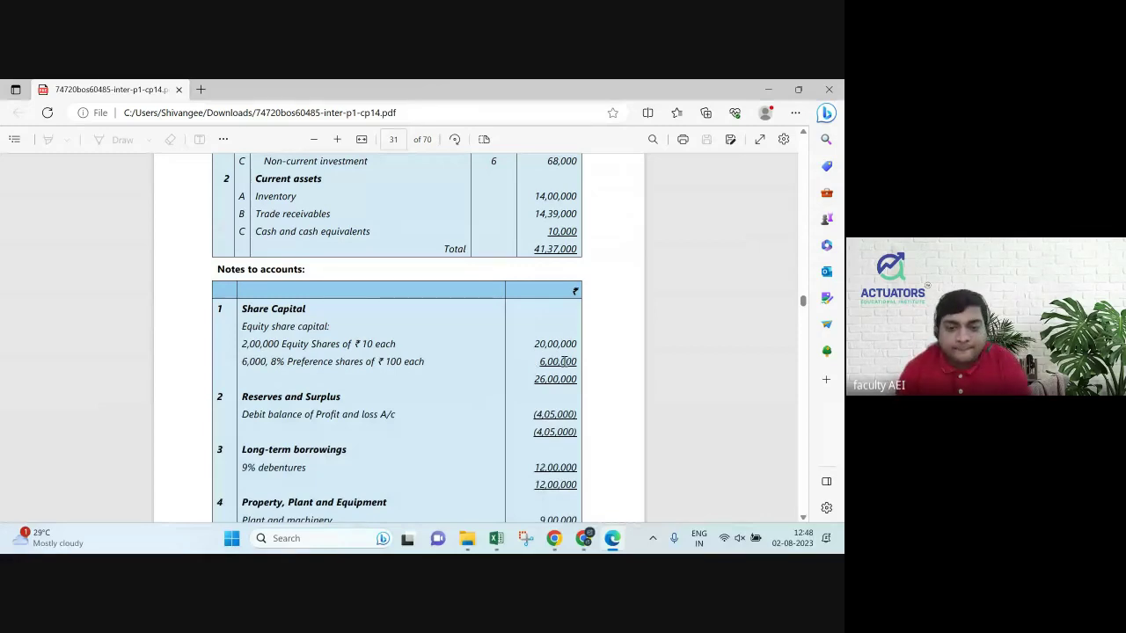
Switch back to the Excel workbook and enter the account name "8% P Share Capital A/c" in cell A336.
{"action": "key", "text": "alt+Tab"}
{"action": "type", "text": "8"}
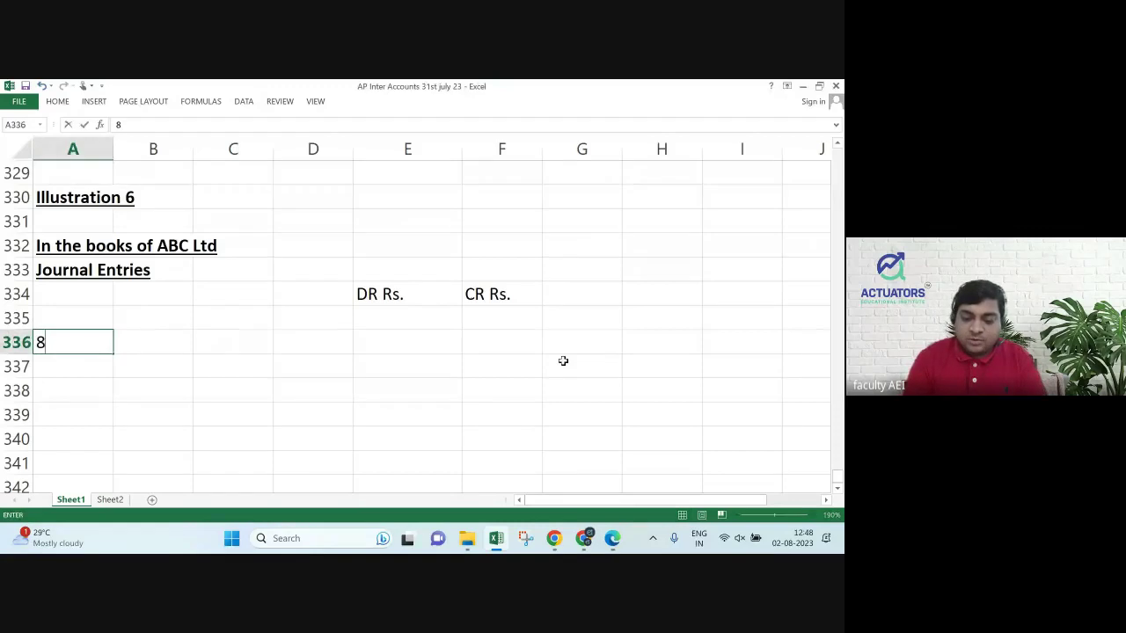
{"action": "type", "text": "% Pref"}
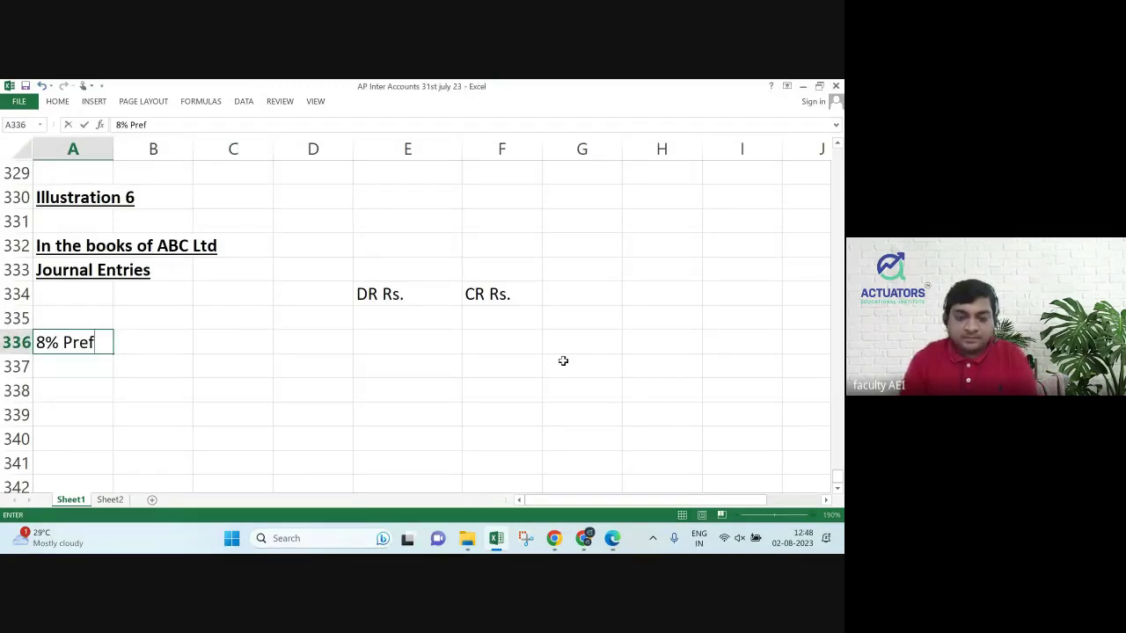
{"action": "type", "text": "ere"}
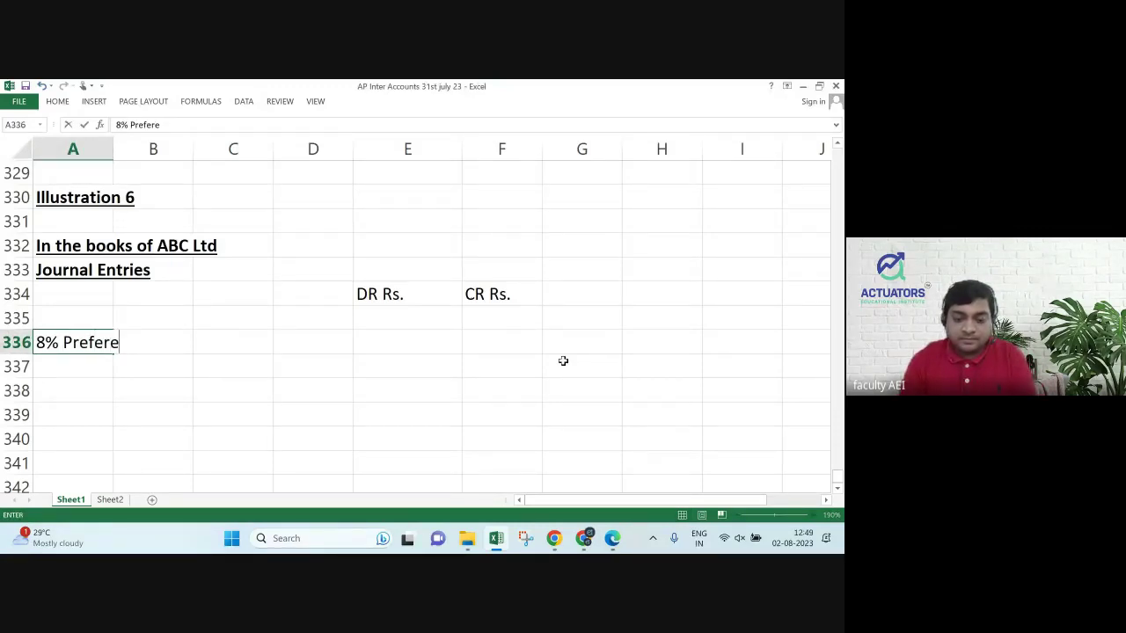
{"action": "type", "text": "nce"}
{"action": "key", "text": "BackSpace"}
{"action": "key", "text": "BackSpace"}
{"action": "key", "text": "BackSpace"}
{"action": "key", "text": "BackSpace"}
{"action": "key", "text": "BackSpace"}
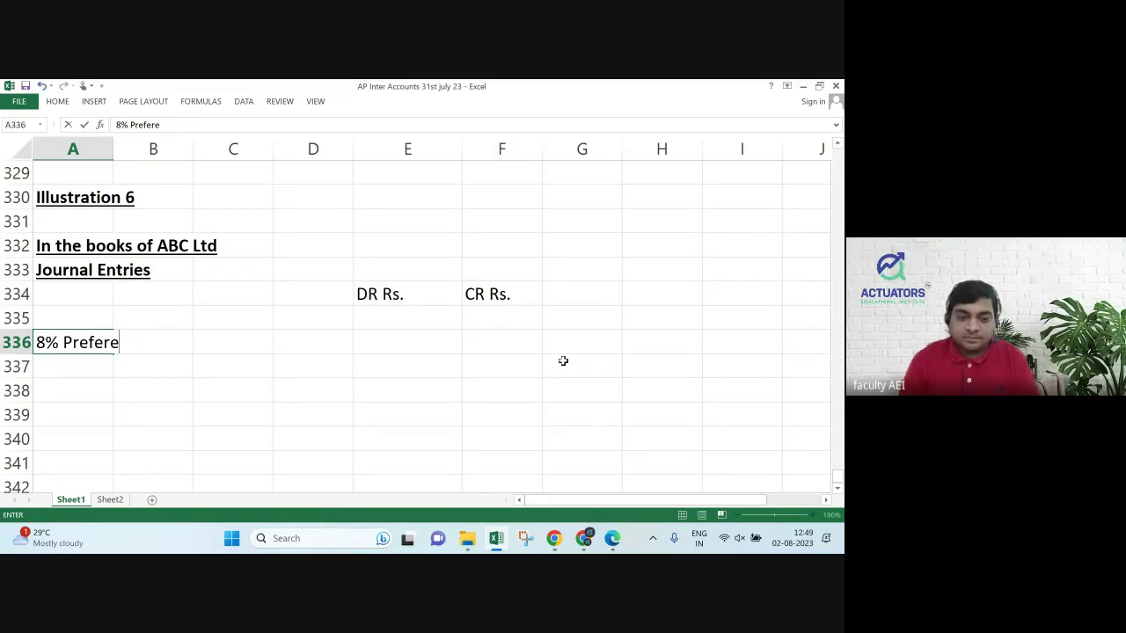
{"action": "key", "text": "BackSpace"}
{"action": "key", "text": "BackSpace"}
{"action": "key", "text": "BackSpace"}
{"action": "key", "text": "BackSpace"}
{"action": "type", "text": "Sha"}
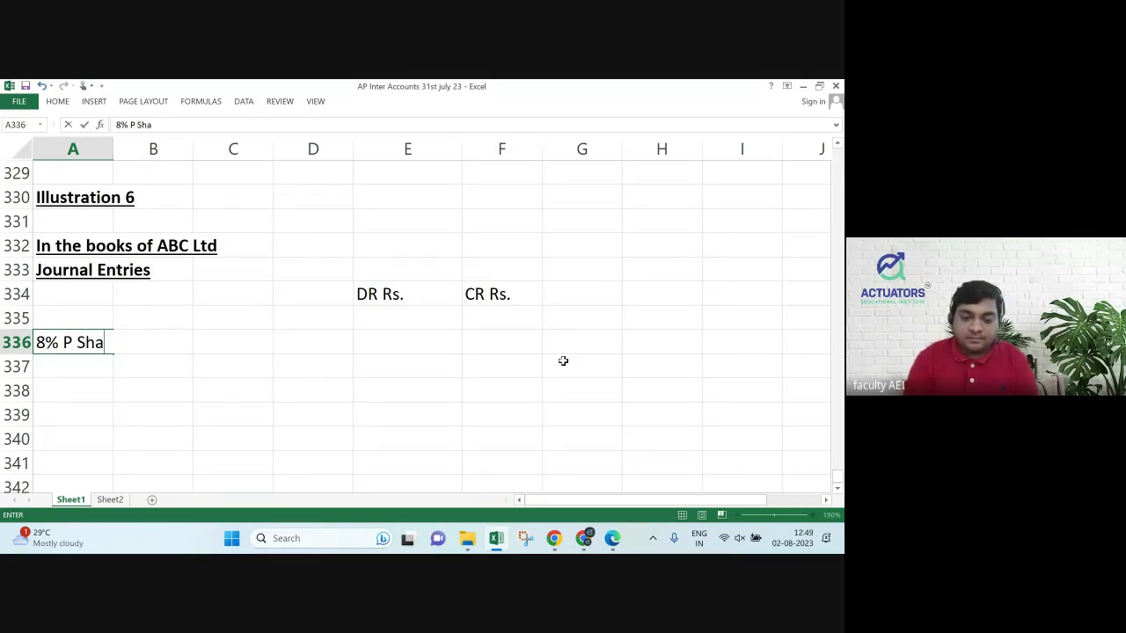
{"action": "type", "text": "re CApita"}
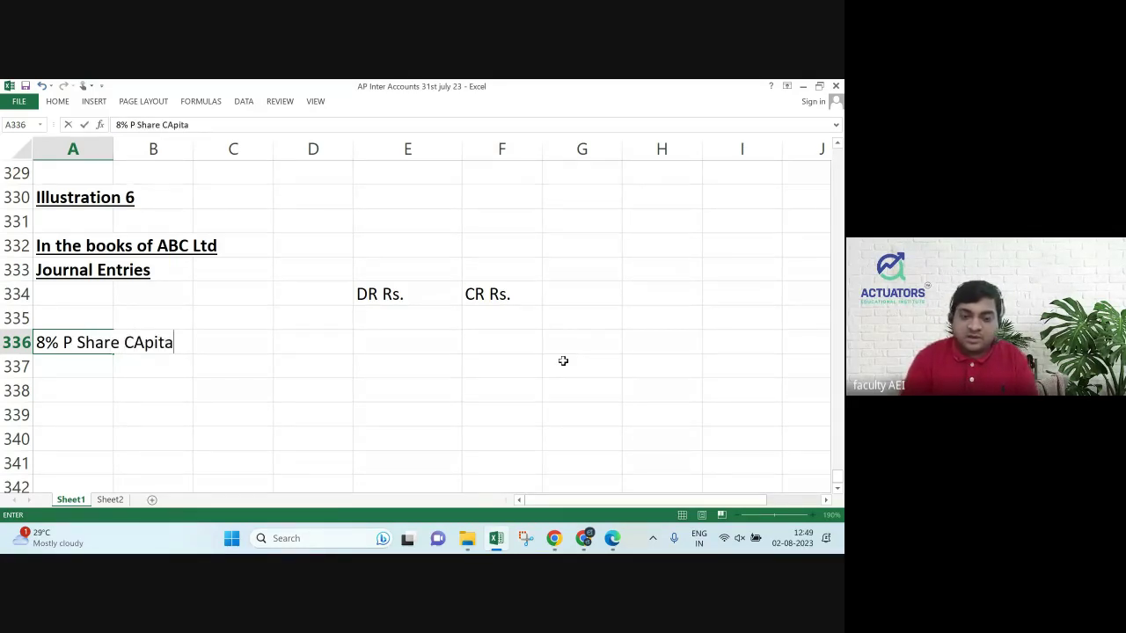
{"action": "type", "text": "l A/c"}
Enter 600000 in cell E336 as the debit to the 8% preference share capital account.
{"action": "key", "text": "Right"}
{"action": "key", "text": "Right"}
{"action": "key", "text": "Right"}
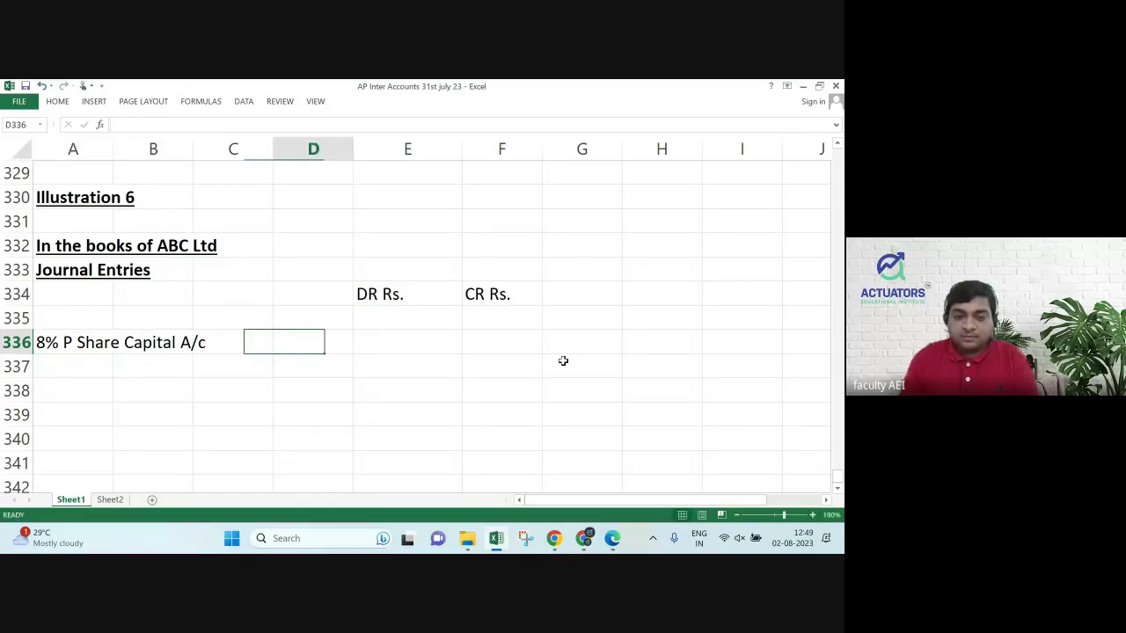
{"action": "key", "text": "Right"}
{"action": "type", "text": "6000000"}
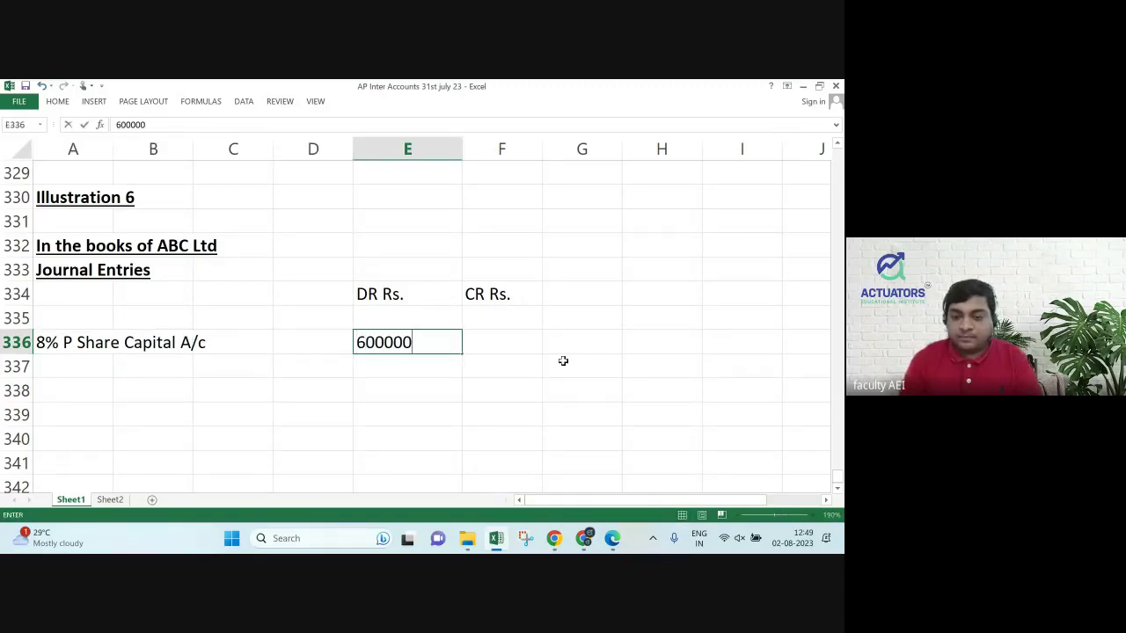
{"action": "key", "text": "BackSpace"}
{"action": "key", "text": "Return"}
Enter the credit line "To 11% Debentures A/c" in cell A337.
{"action": "key", "text": "Left"}
{"action": "key", "text": "Left"}
{"action": "key", "text": "Left"}
{"action": "key", "text": "Left"}
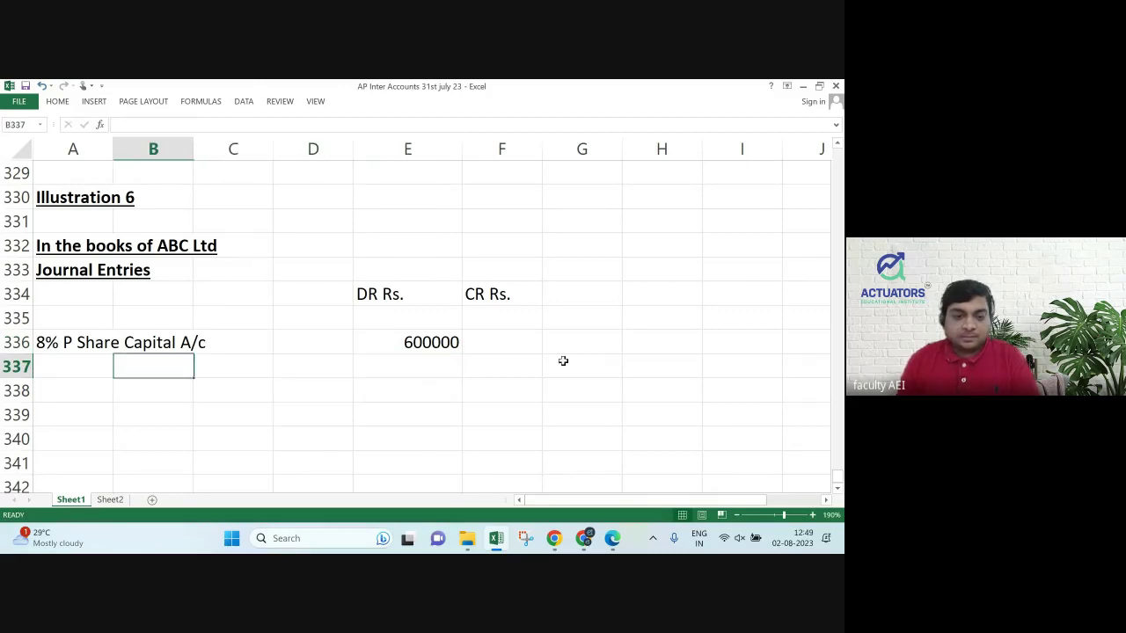
{"action": "type", "text": "To"}
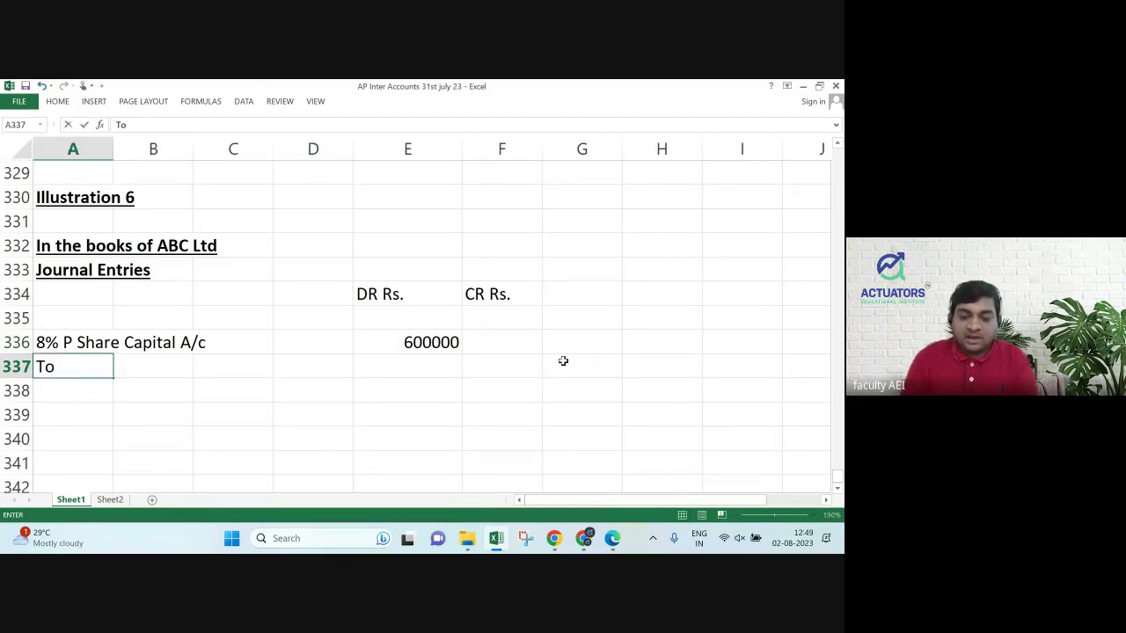
{"action": "type", "text": " 11% Deb"}
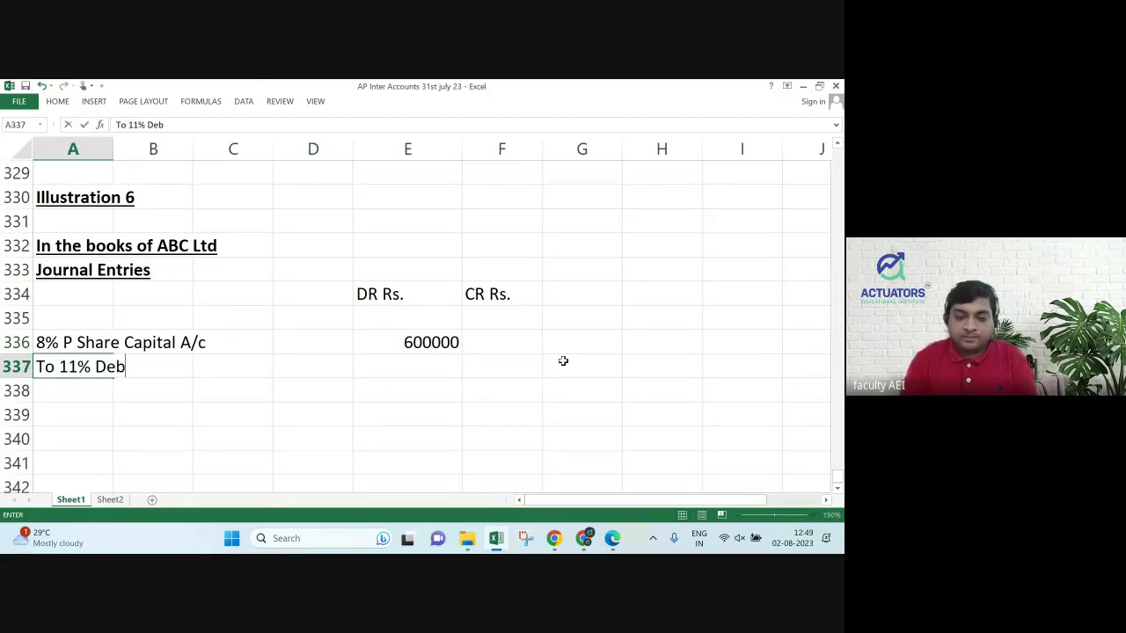
{"action": "type", "text": "entures "}
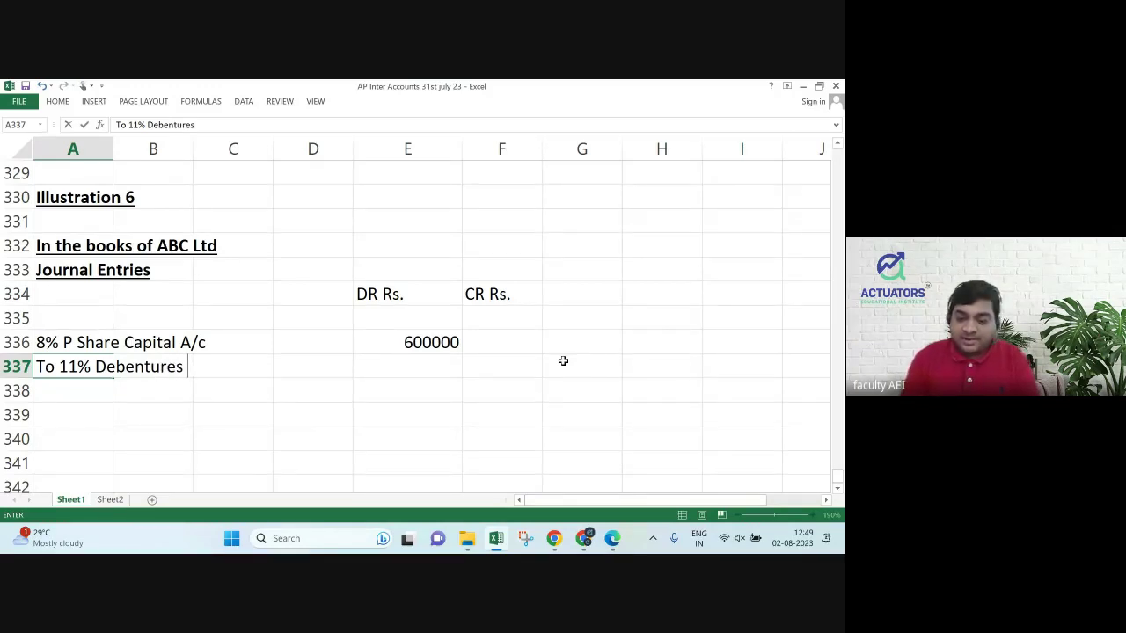
{"action": "type", "text": "A/c"}
Move the "To 11% Debentures A/c" line from A337 down to cell A338.
{"action": "key", "text": "Right"}
{"action": "key", "text": "Right"}
{"action": "key", "text": "Right"}
{"action": "key", "text": "Right"}
{"action": "key", "text": "Right"}
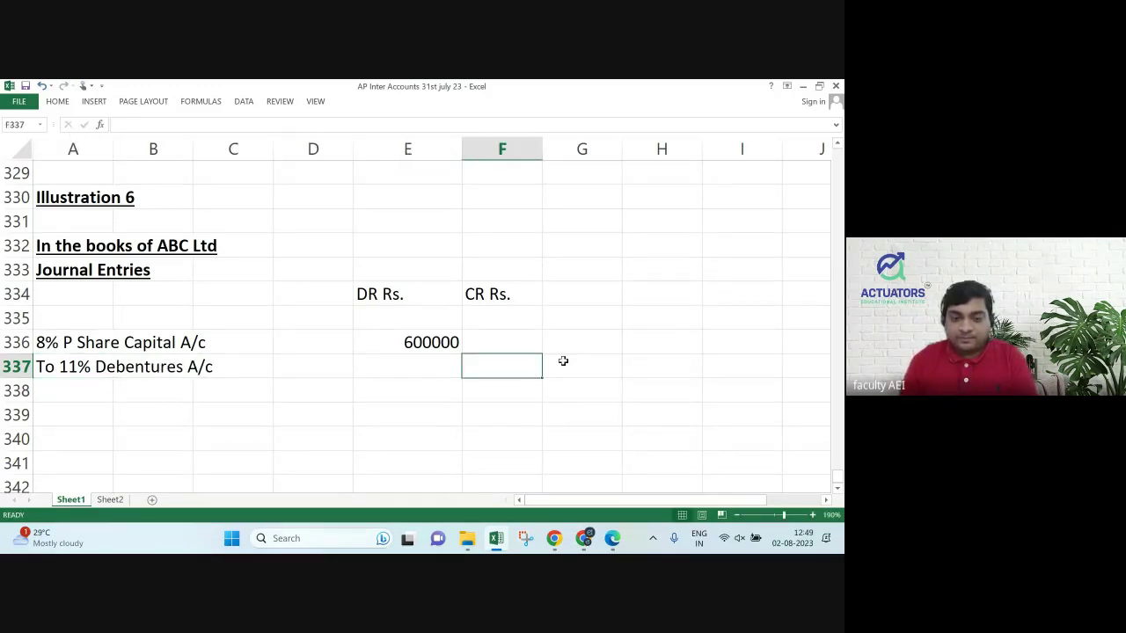
{"action": "key", "text": "Left"}
{"action": "key", "text": "Left"}
{"action": "key", "text": "Left"}
{"action": "key", "text": "Left"}
{"action": "key", "text": "Left"}
{"action": "key", "text": "ctrl+x"}
{"action": "key", "text": "Down"}
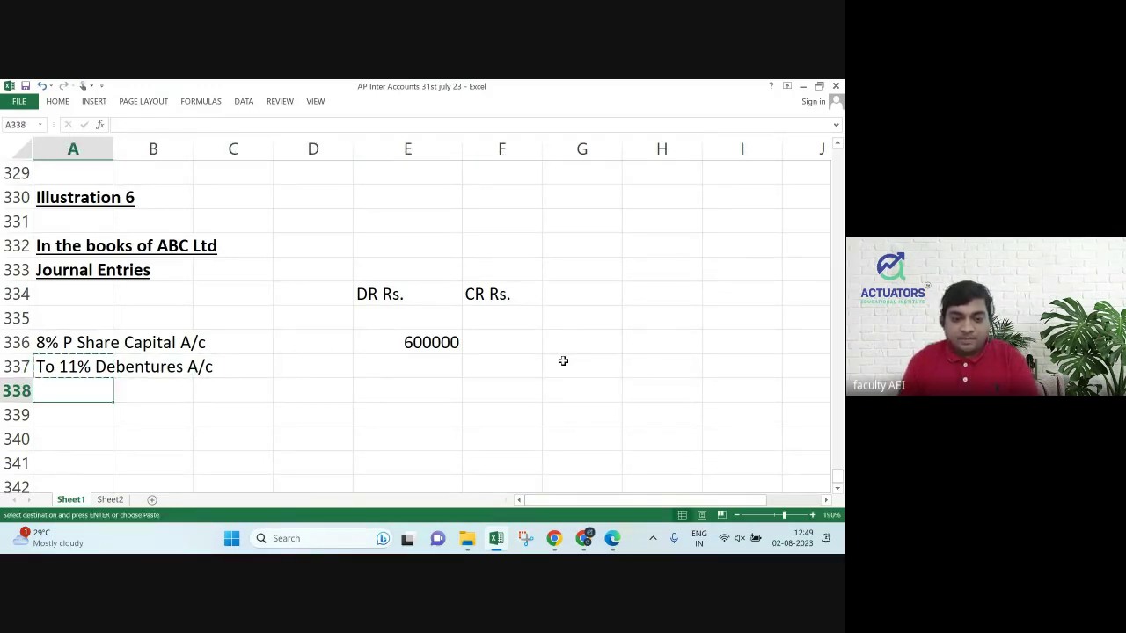
{"action": "key", "text": "ctrl+v"}
Enter "To Capital Reduction A/c" in cell A337 and move on to cell F337.
{"action": "key", "text": "Up"}
{"action": "type", "text": "To C"}
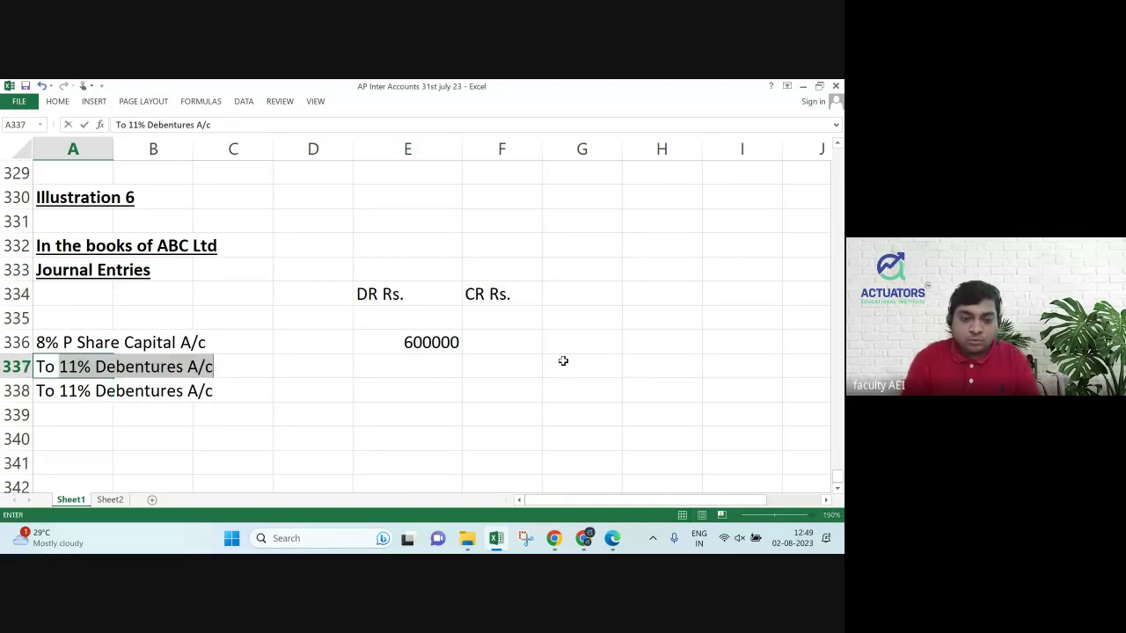
{"action": "type", "text": "apital"}
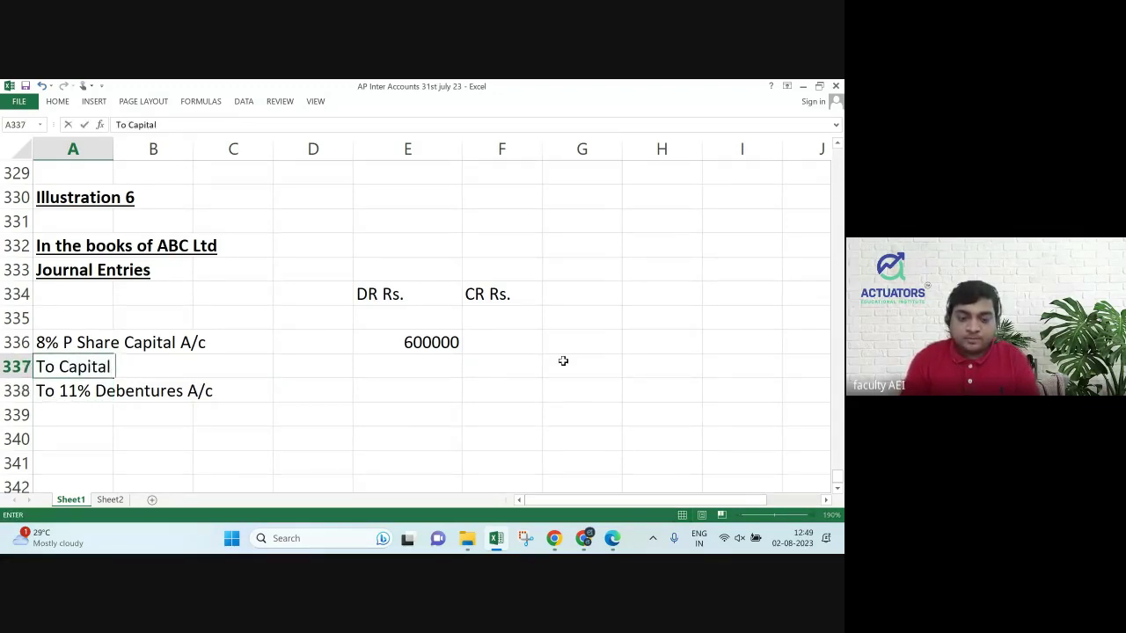
{"action": "type", "text": " Reduction "}
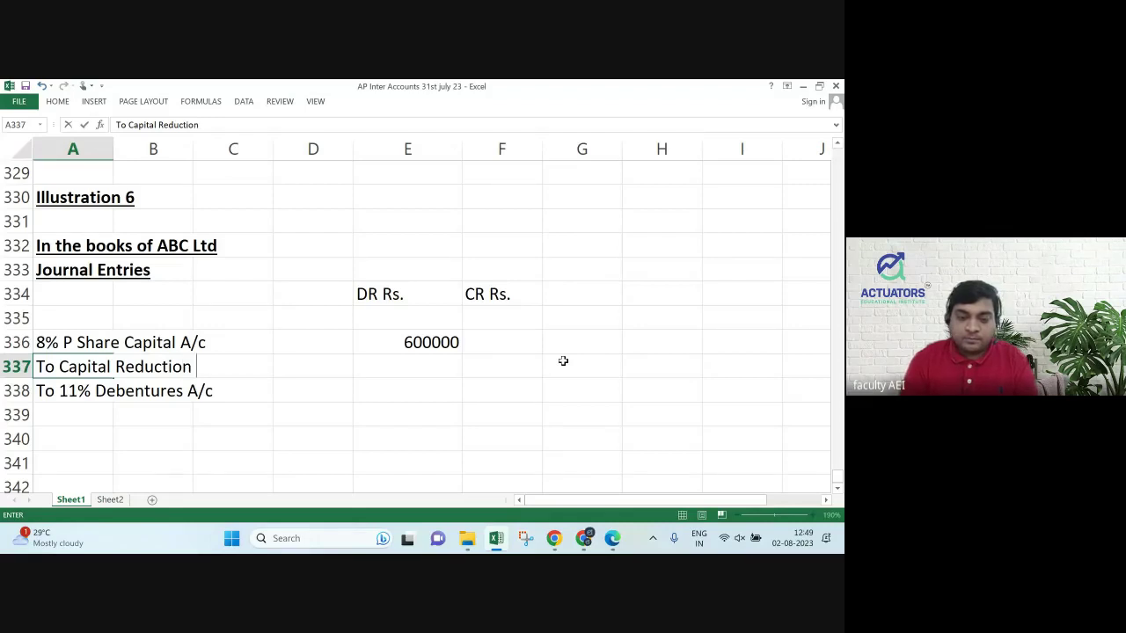
{"action": "type", "text": "A/c"}
{"action": "key", "text": "Right"}
{"action": "key", "text": "Right"}
{"action": "key", "text": "Right"}
{"action": "key", "text": "Right"}
{"action": "key", "text": "Right"}
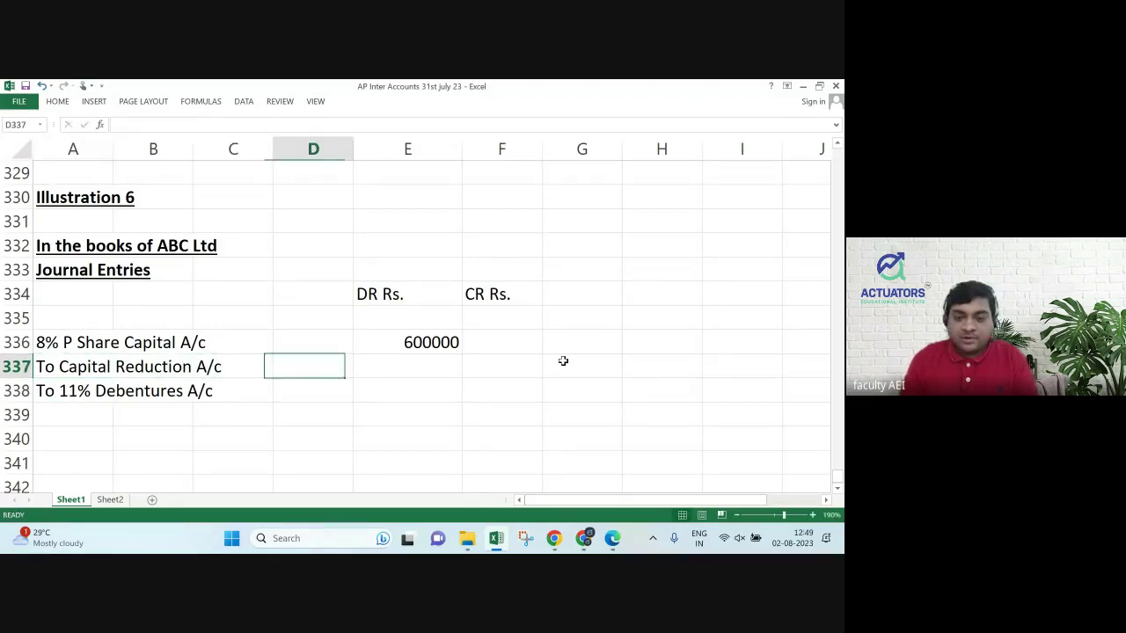
{"action": "type", "text": "4200000"}
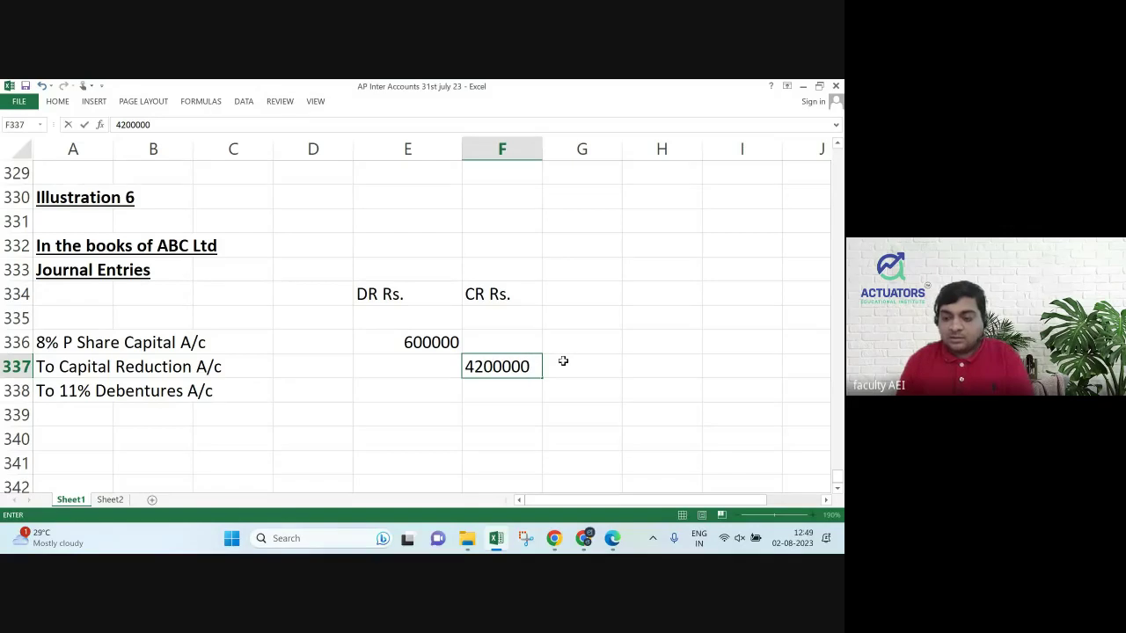
{"action": "key", "text": "BackSpace"}
{"action": "key", "text": "Return"}
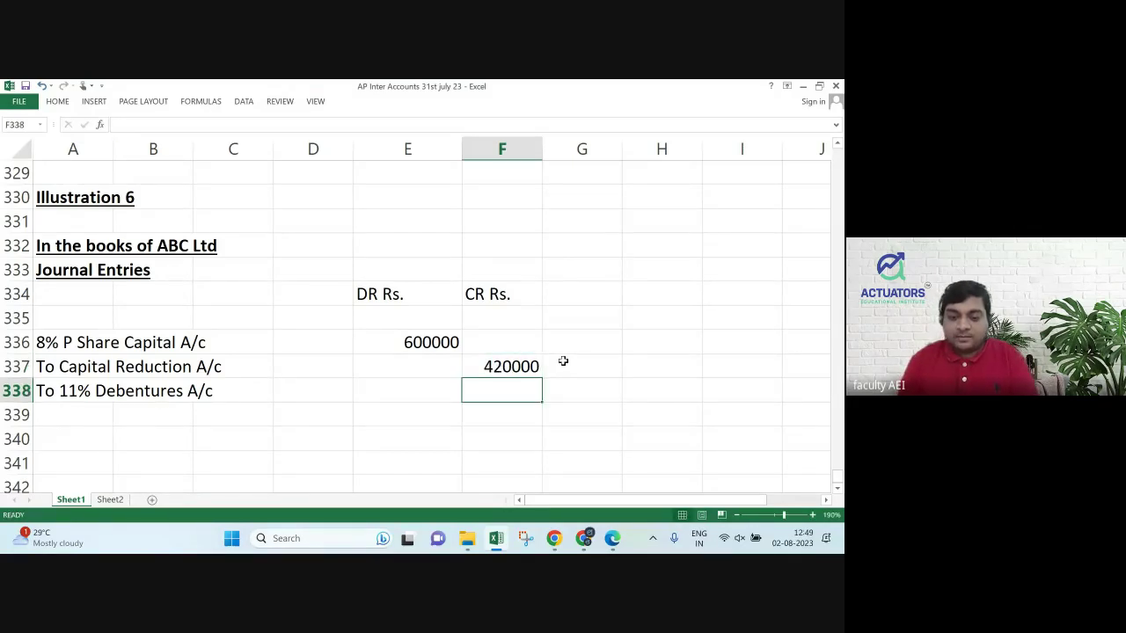
{"action": "type", "text": "1"}
{"action": "key", "text": "Up"}
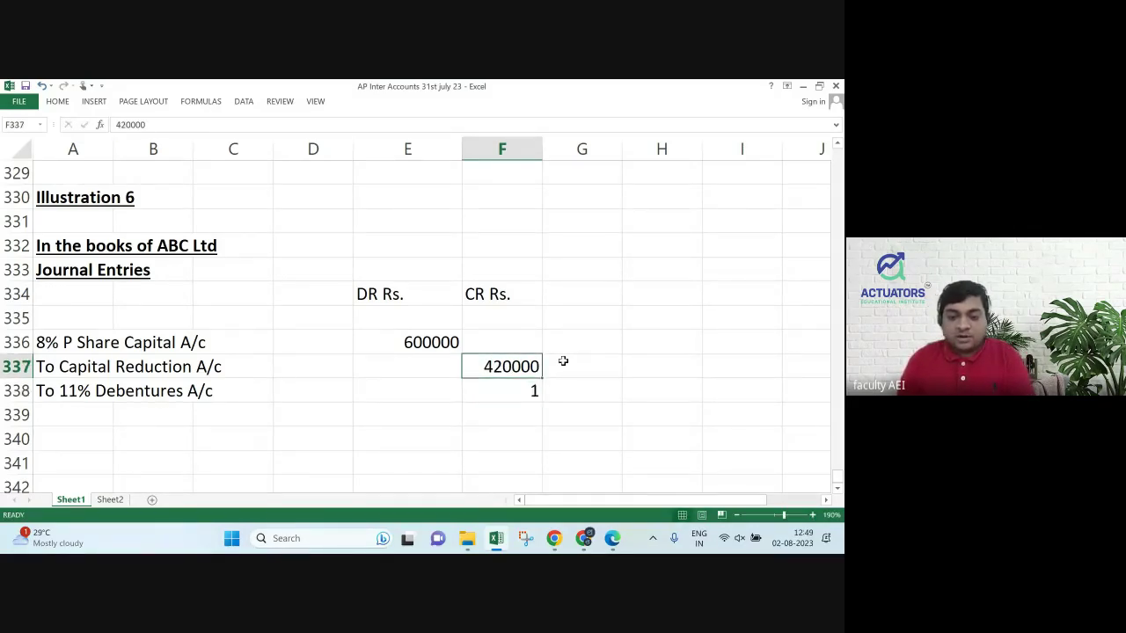
Enter the credit amounts: 180000 for Capital Reduction in F337 and 420000 for 11% Debentures in F338.
{"action": "type", "text": "180000"}
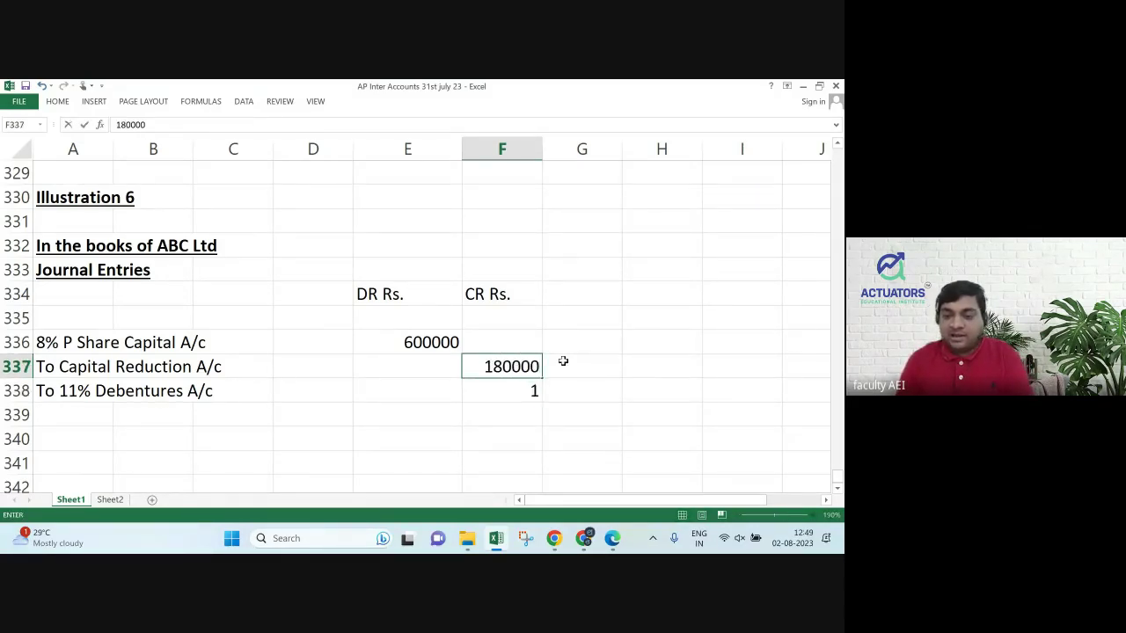
{"action": "key", "text": "Return"}
{"action": "type", "text": "420000"}
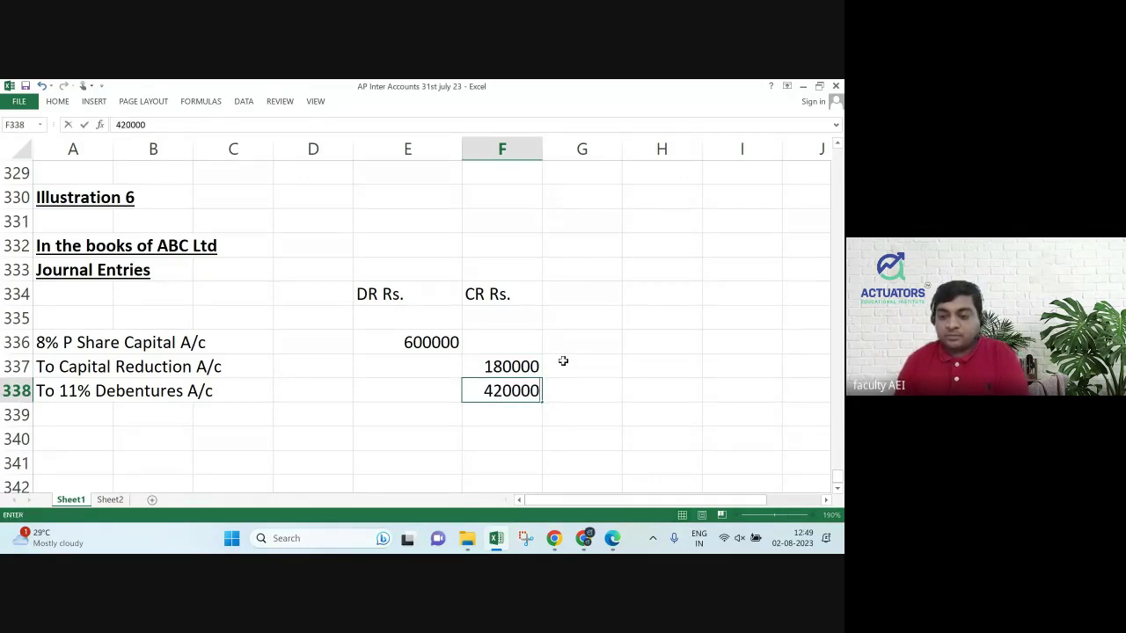
Enter the narration "(Being preference shareholders settled)" in cell A340 and move on to cell A342.
{"action": "key", "text": "ctrl+Return"}
{"action": "key", "text": "Down"}
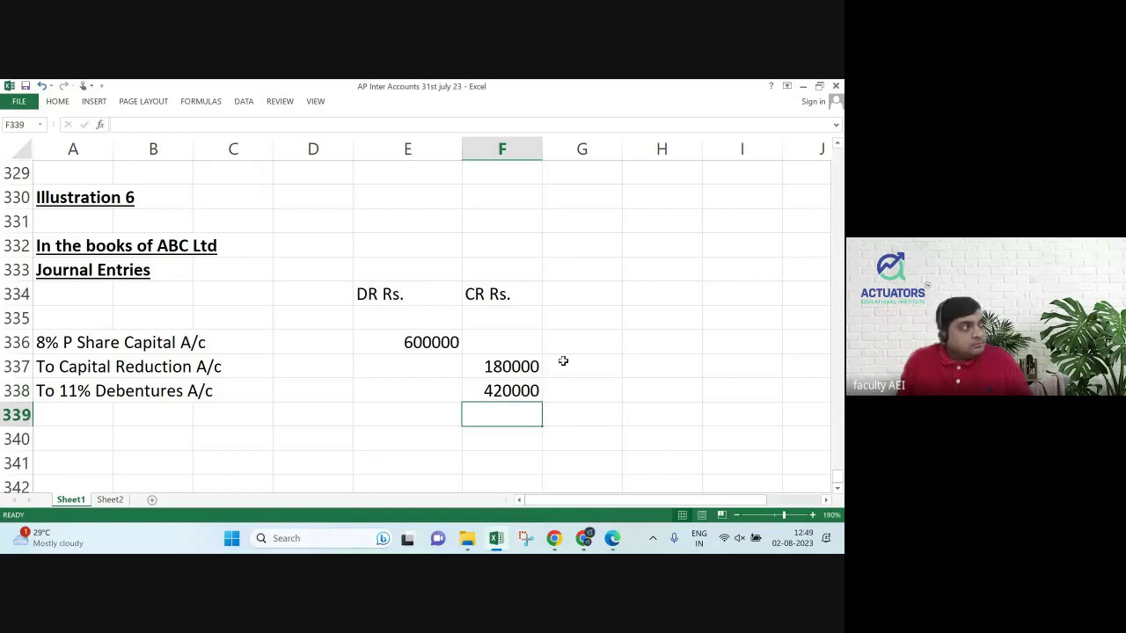
{"action": "key", "text": "Down"}
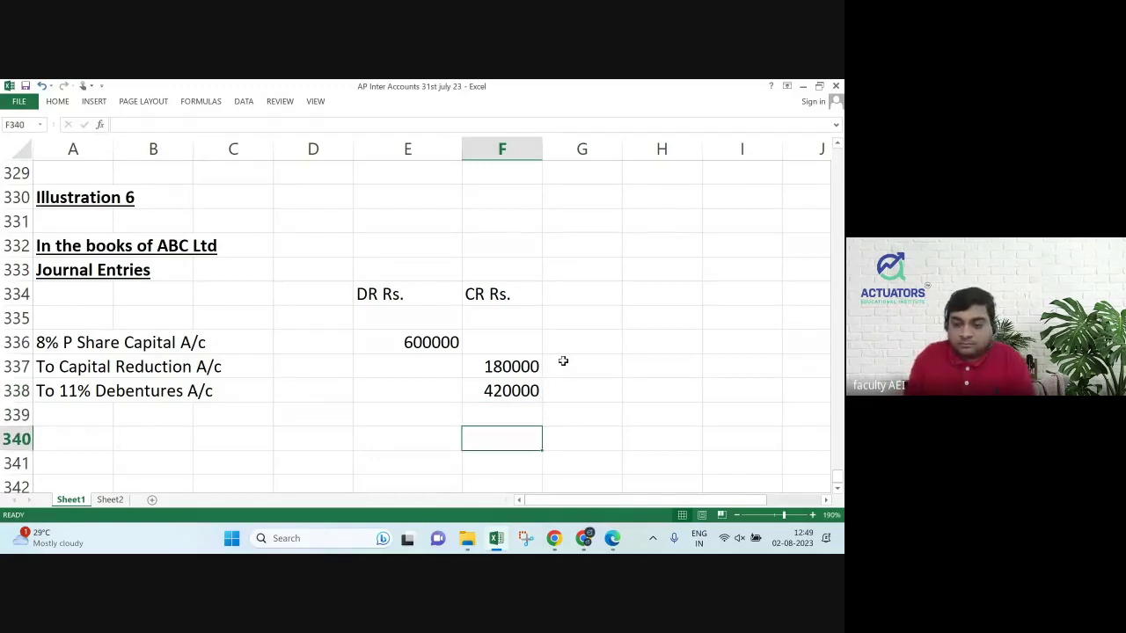
{"action": "key", "text": "Left"}
{"action": "key", "text": "Left"}
{"action": "key", "text": "Left"}
{"action": "key", "text": "Left"}
{"action": "key", "text": "Left"}
{"action": "type", "text": "("}
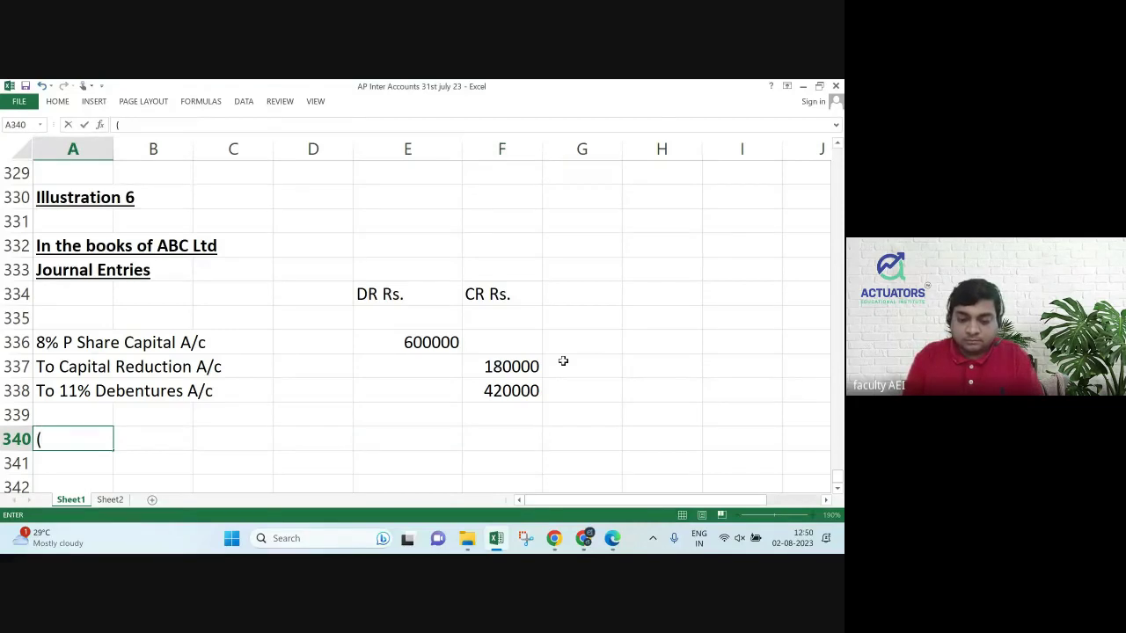
{"action": "type", "text": "Being pre"}
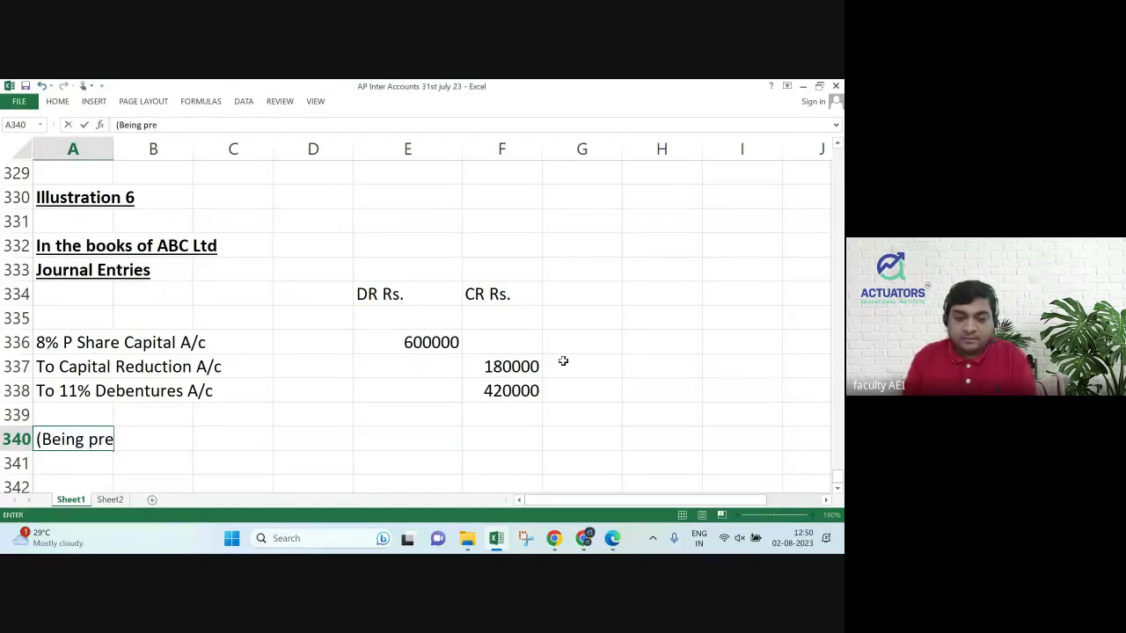
{"action": "type", "text": "ference "}
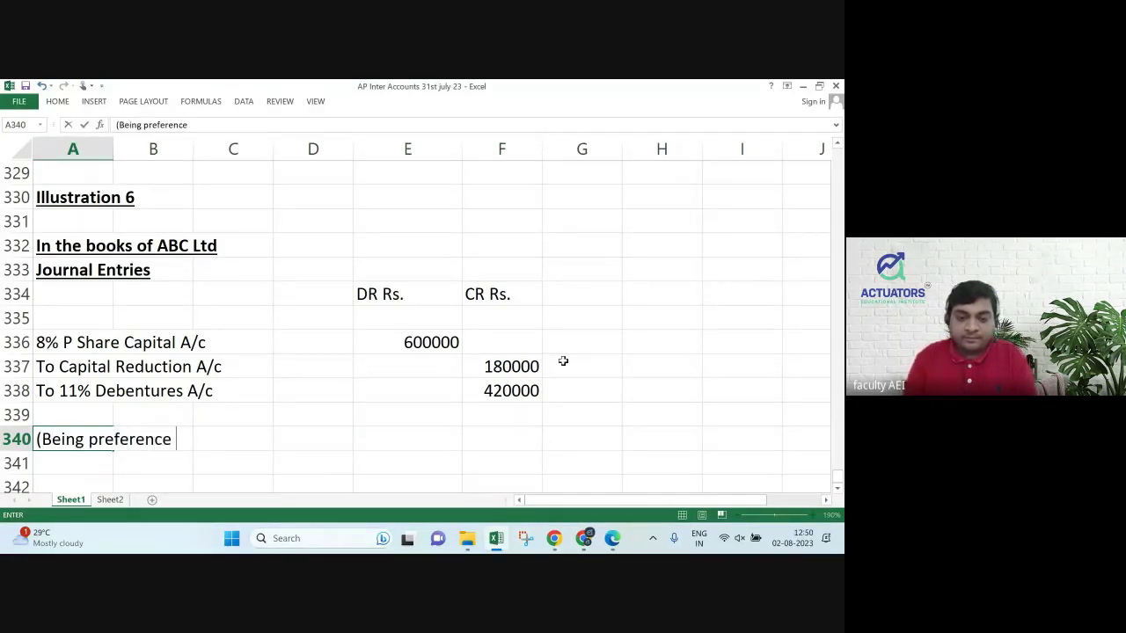
{"action": "type", "text": "share"}
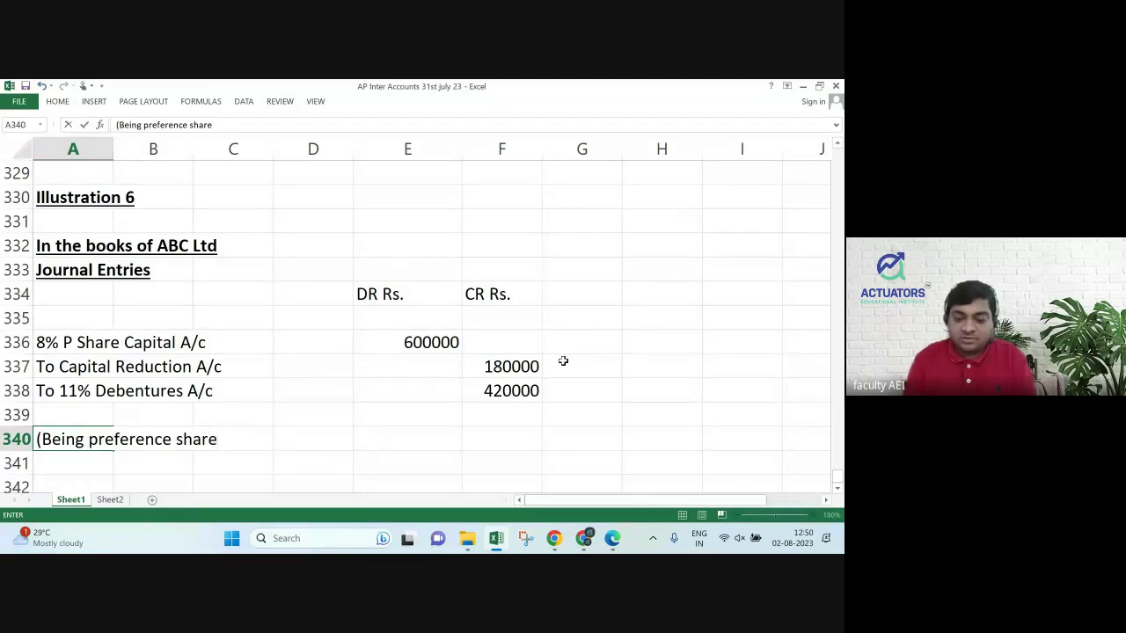
{"action": "type", "text": "holders se"}
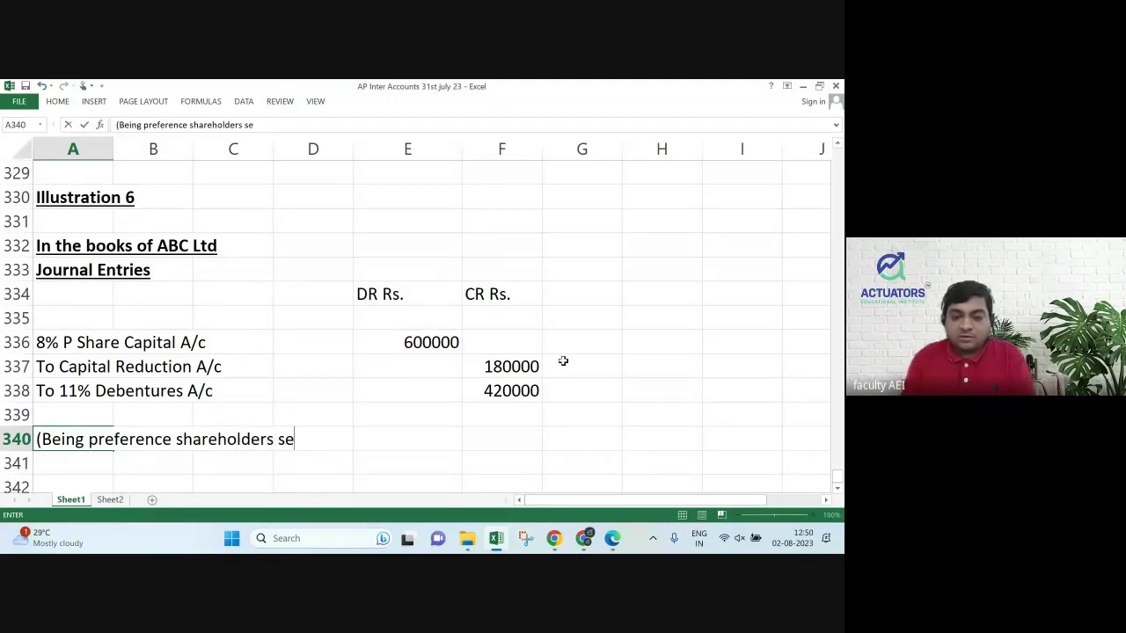
{"action": "type", "text": "ttled)"}
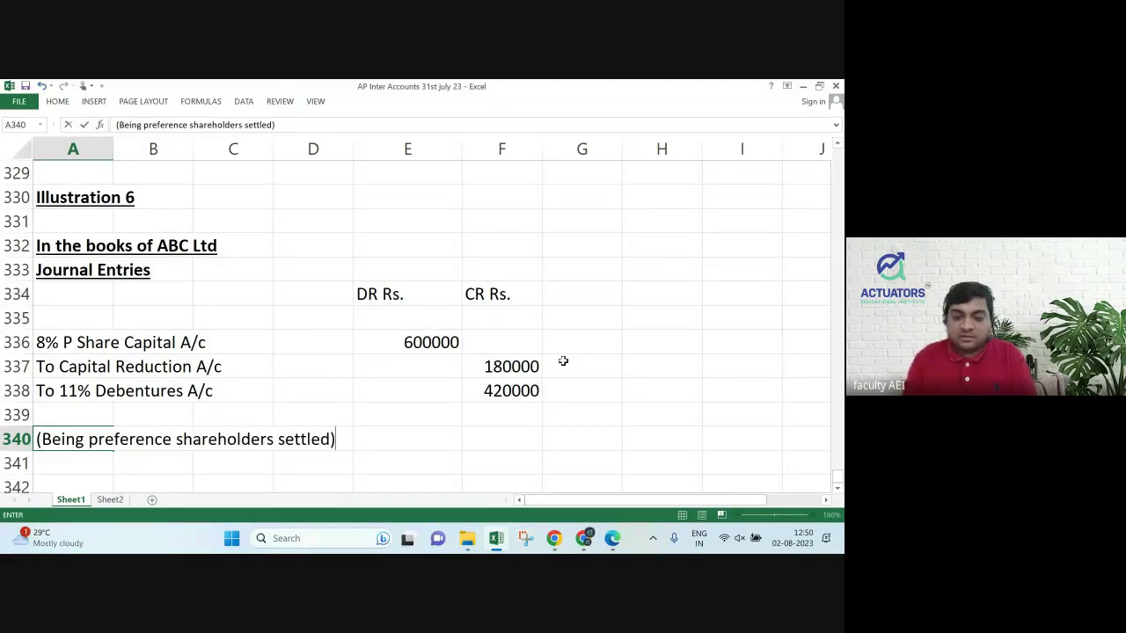
{"action": "key", "text": "Return"}
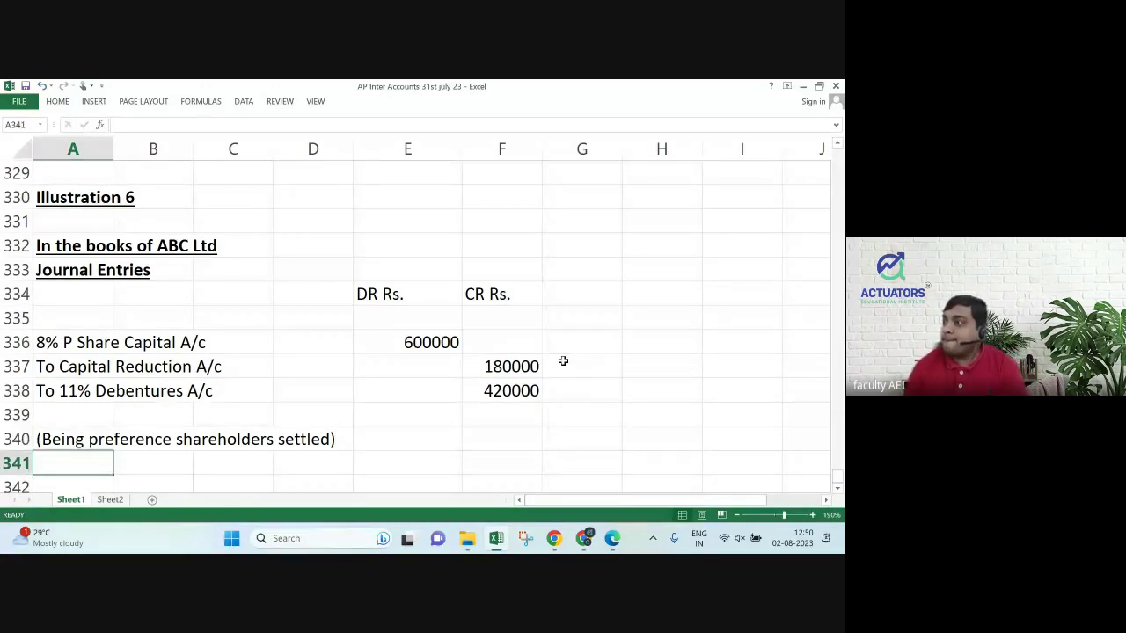
{"action": "key", "text": "Return"}
{"action": "key", "text": "Return"}
{"action": "key", "text": "Return"}
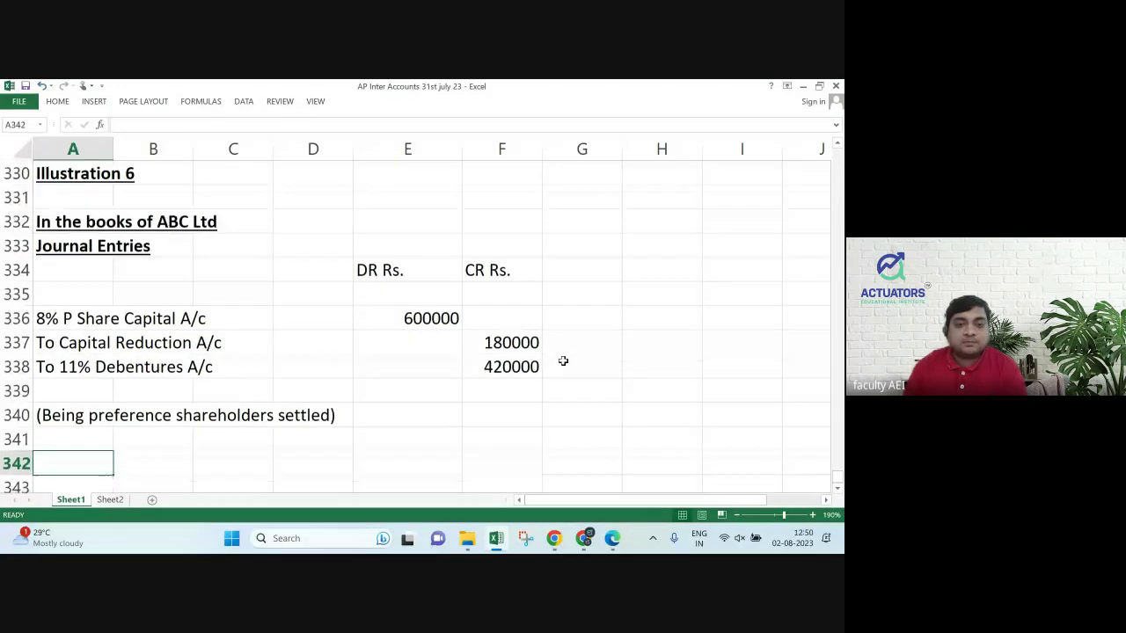
{"action": "key", "text": "Up"}
{"action": "key", "text": "Up"}
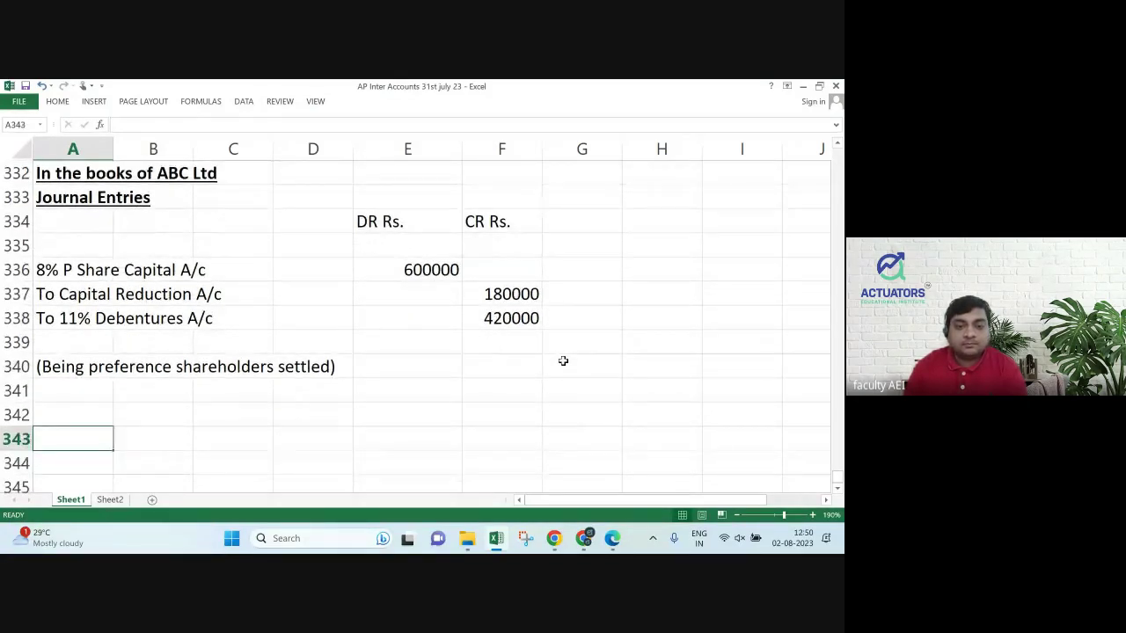
Switch to the chapter PDF in Edge and examine the debenture holders' settlement clause with the 9% debentures and plant and machinery balances.
{"action": "key", "text": "alt+Tab"}
{"action": "scroll", "coordinate": [564, 361], "scroll_direction": "down", "scroll_amount": 5}
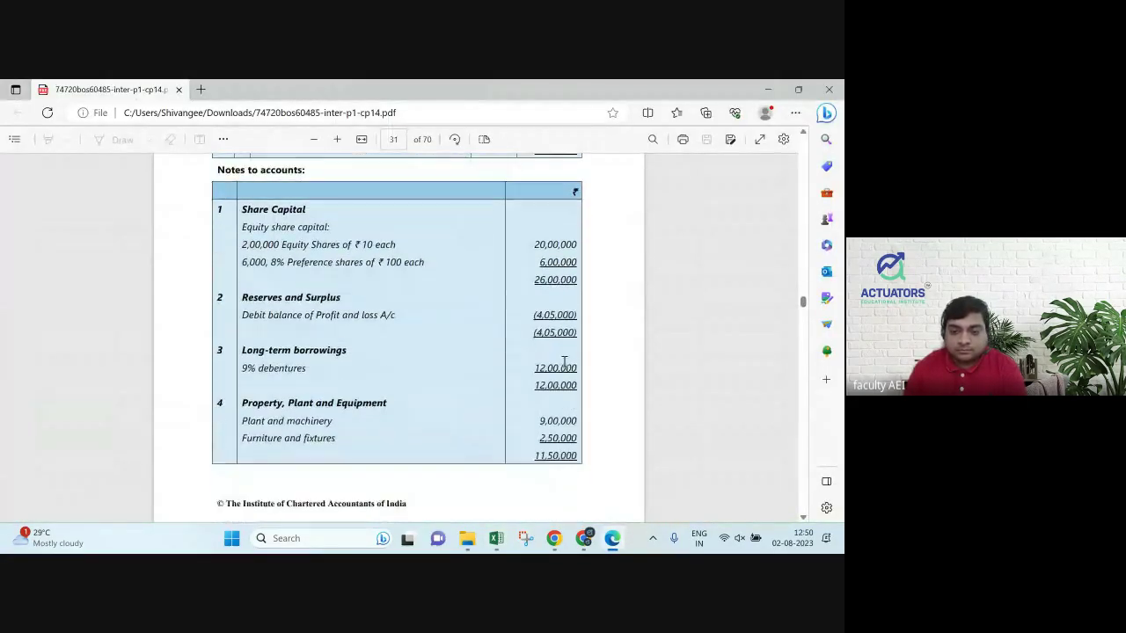
{"action": "scroll", "coordinate": [564, 362], "scroll_direction": "up", "scroll_amount": 1}
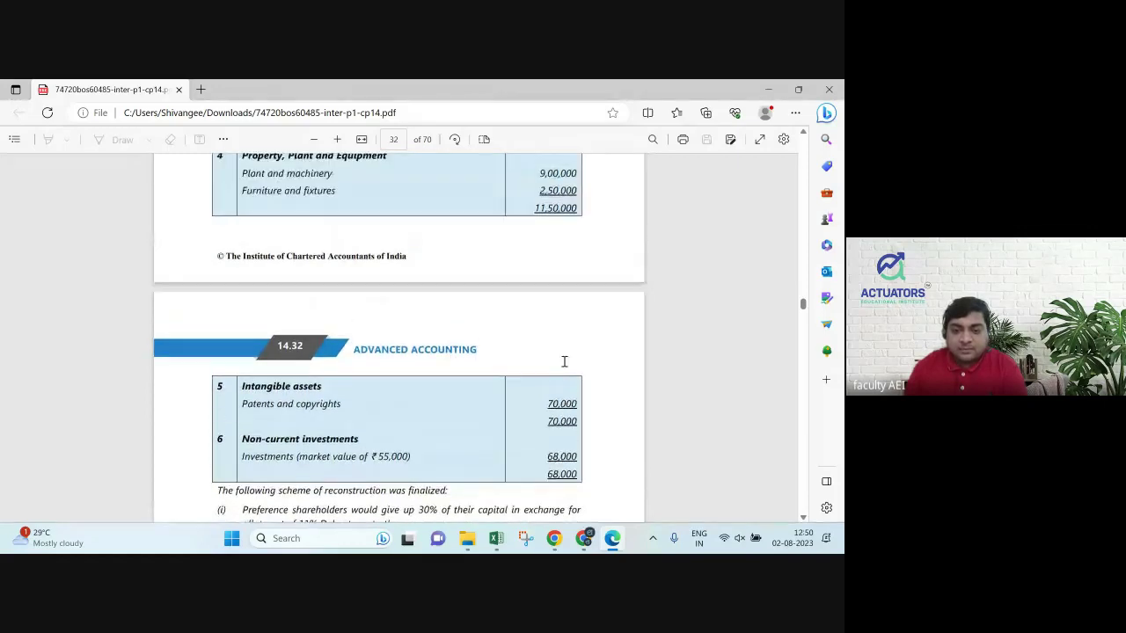
{"action": "scroll", "coordinate": [564, 361], "scroll_direction": "down", "scroll_amount": 3}
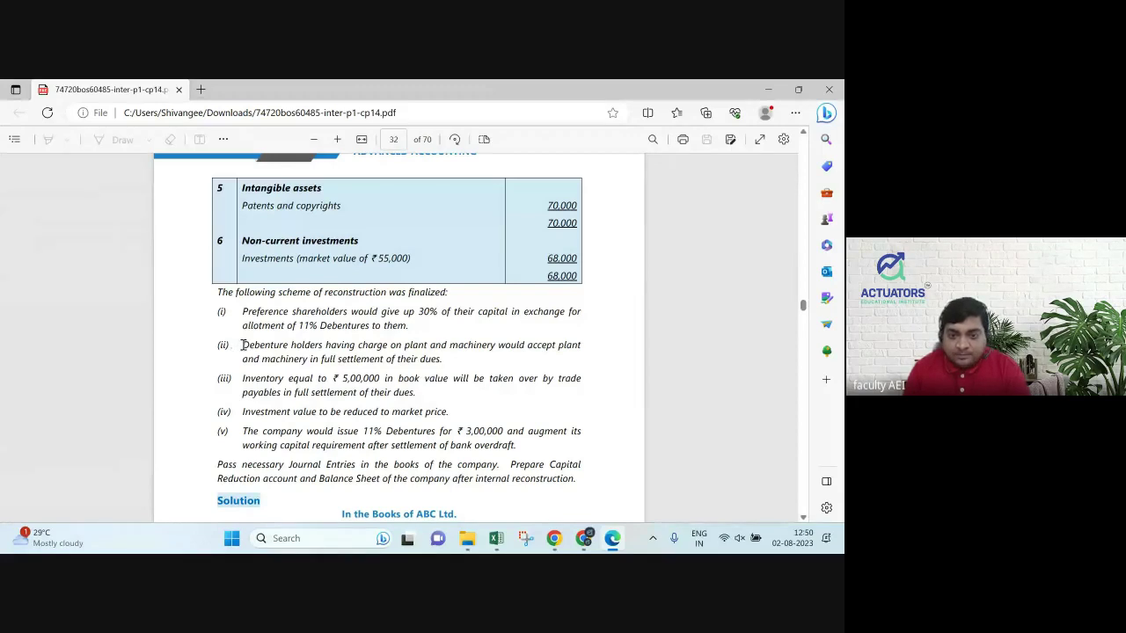
{"action": "scroll", "coordinate": [242, 345], "scroll_direction": "up", "scroll_amount": 5}
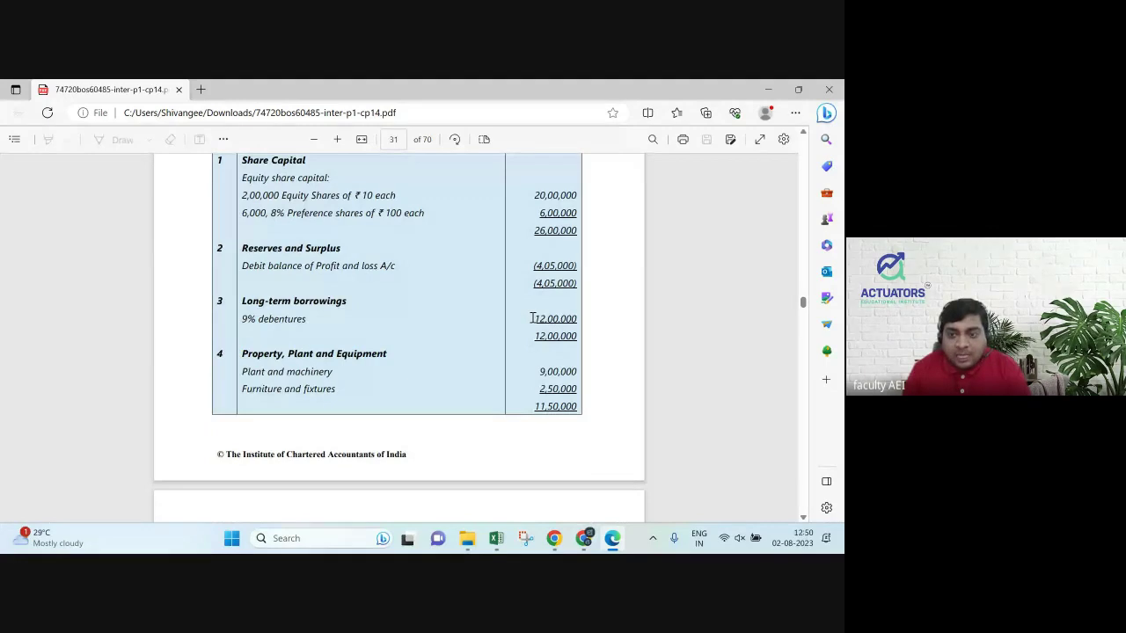
{"action": "left_click_drag", "start_coordinate": [531, 318], "coordinate": [585, 327]}
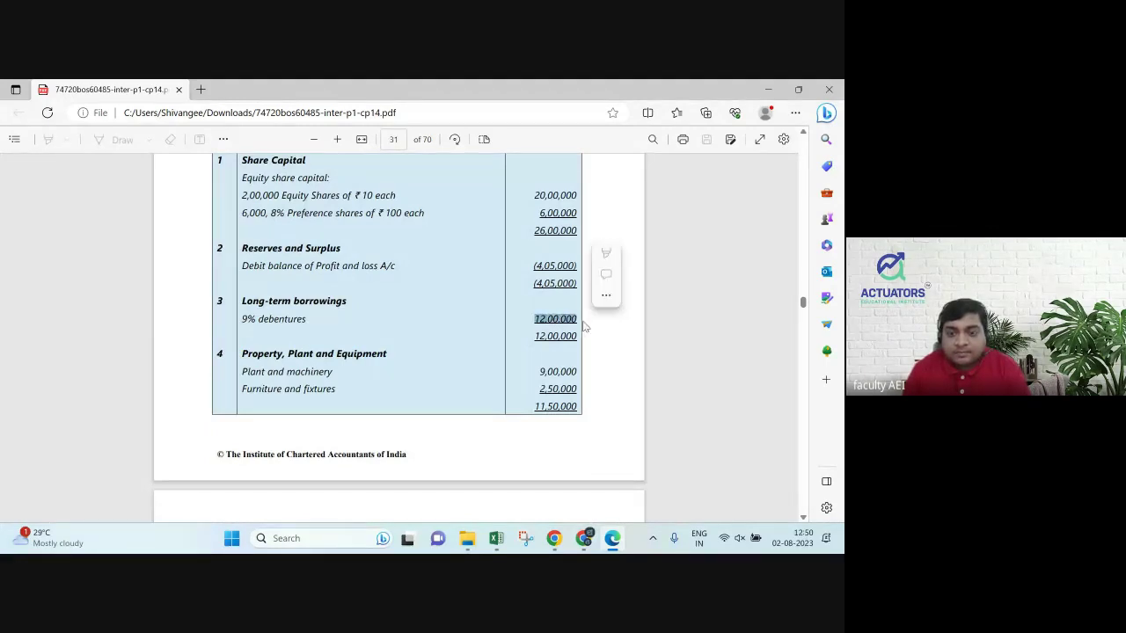
{"action": "left_click", "coordinate": [540, 371]}
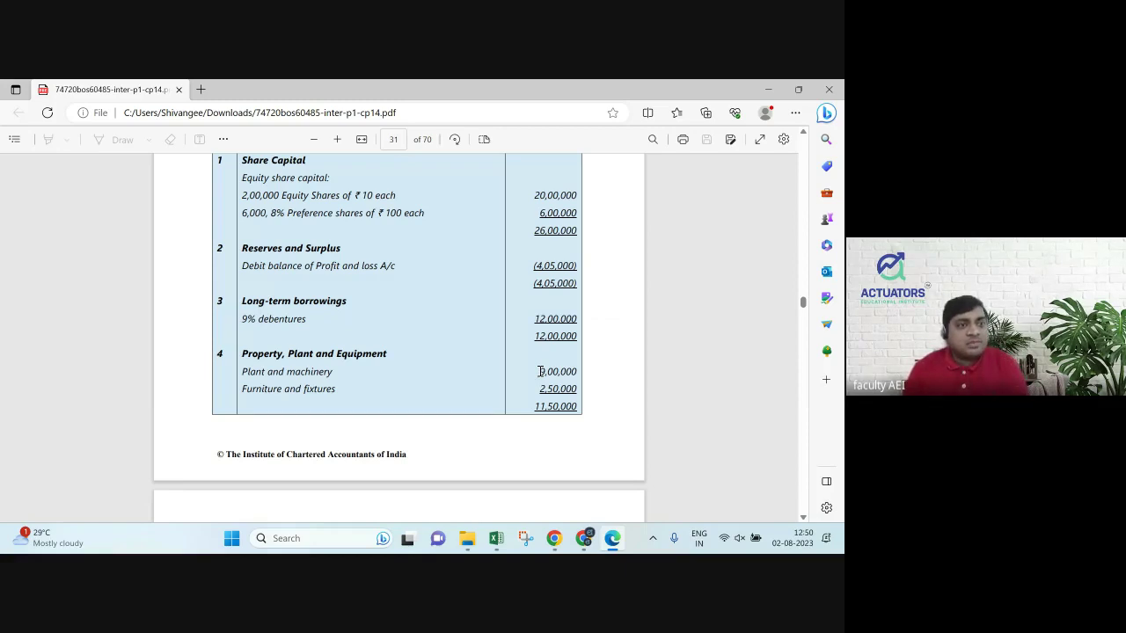
{"action": "scroll", "coordinate": [540, 371], "scroll_direction": "down", "scroll_amount": 5}
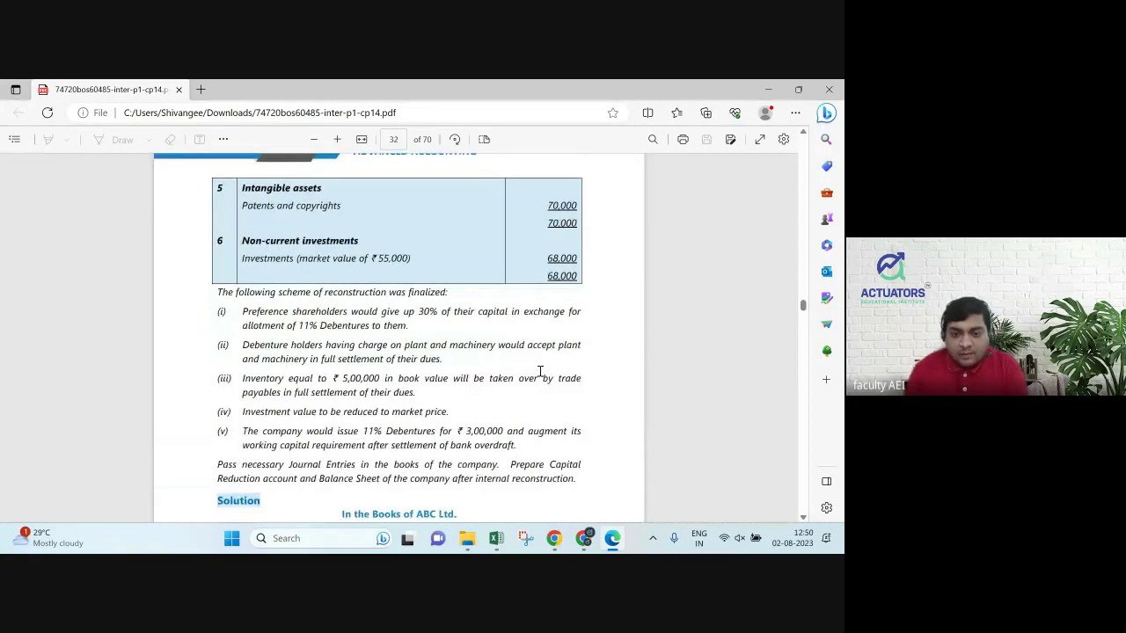
{"action": "key", "text": "alt+Tab"}
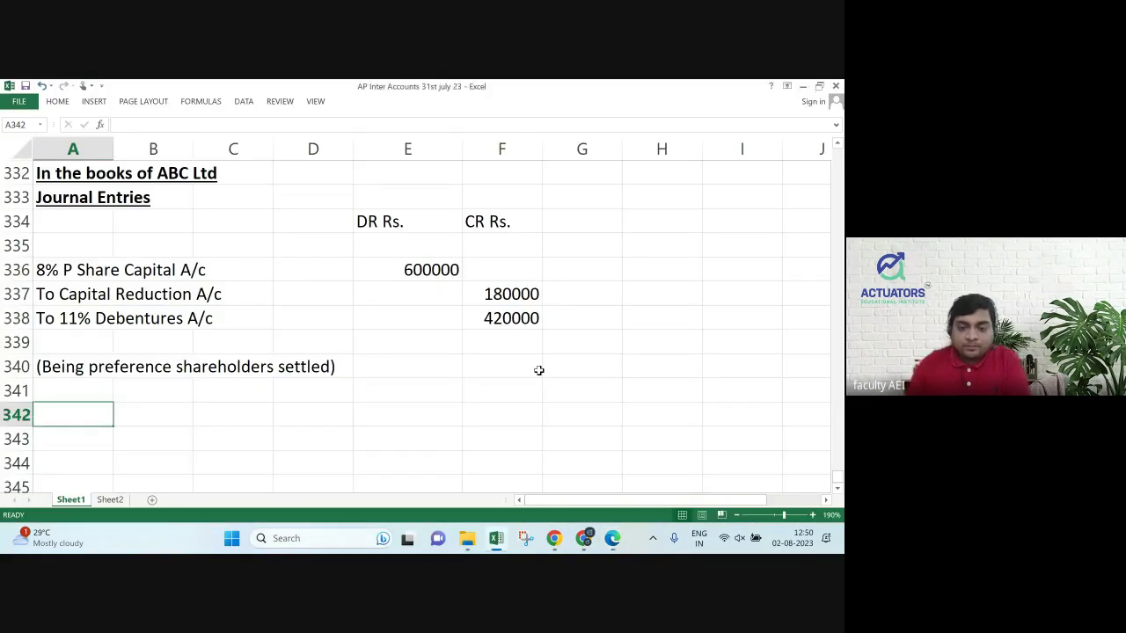
{"action": "key", "text": "alt+Tab"}
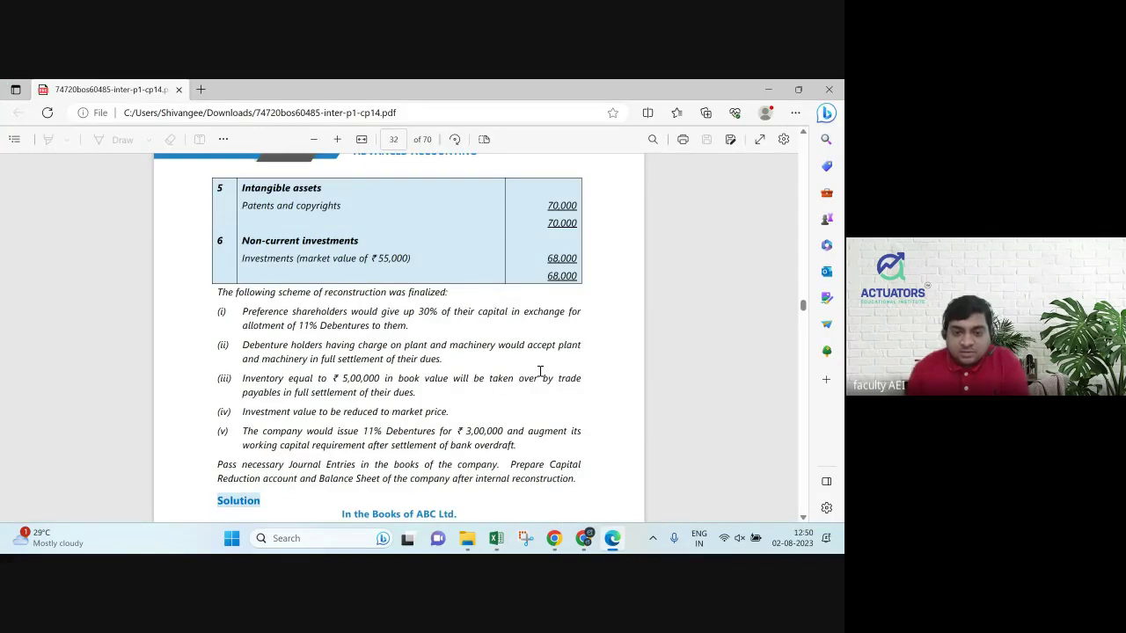
{"action": "scroll", "coordinate": [540, 371], "scroll_direction": "up", "scroll_amount": 5}
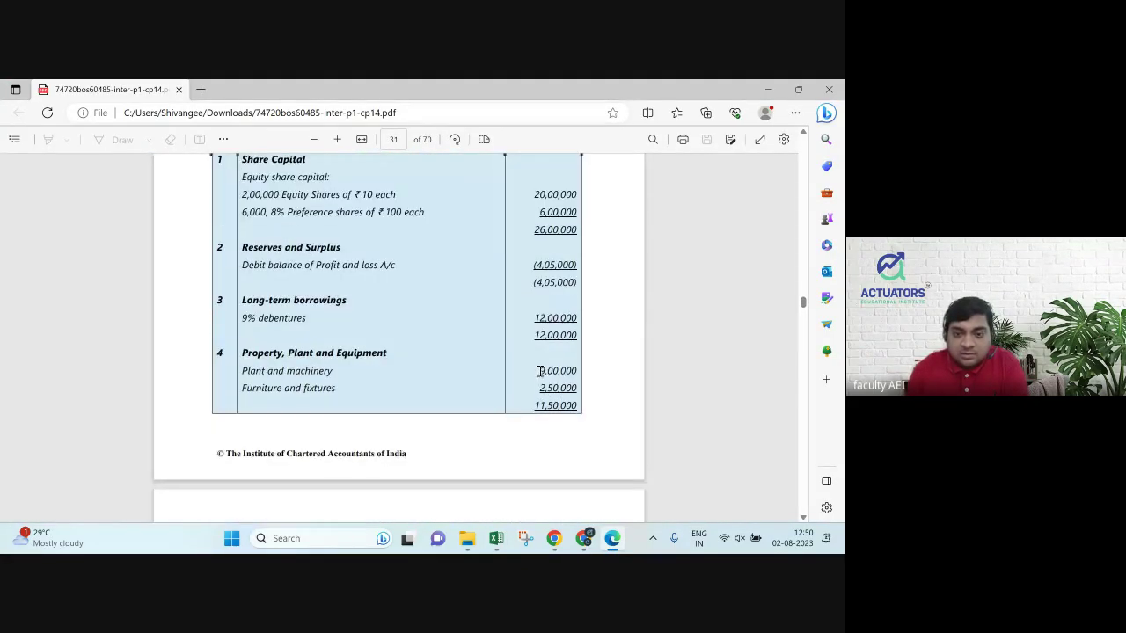
{"action": "scroll", "coordinate": [540, 371], "scroll_direction": "down", "scroll_amount": 5}
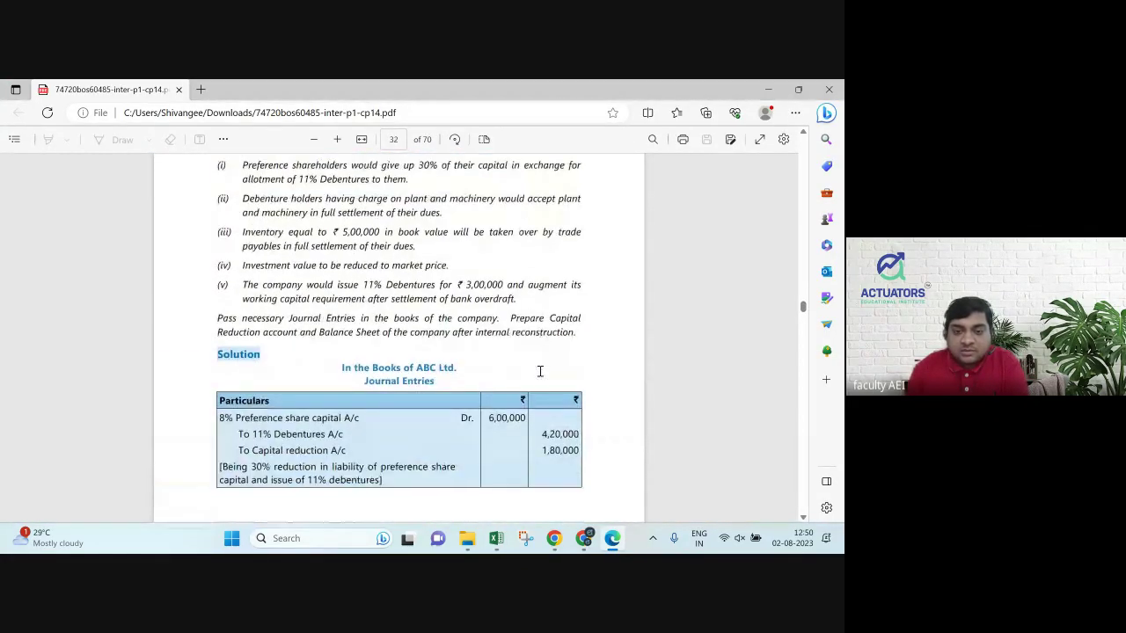
Back in the Excel workbook, enter "9% Debentures A/c Dr" in cell A342 with a debit amount of 1200000 in E342.
{"action": "key", "text": "alt+Tab"}
{"action": "type", "text": "9"}
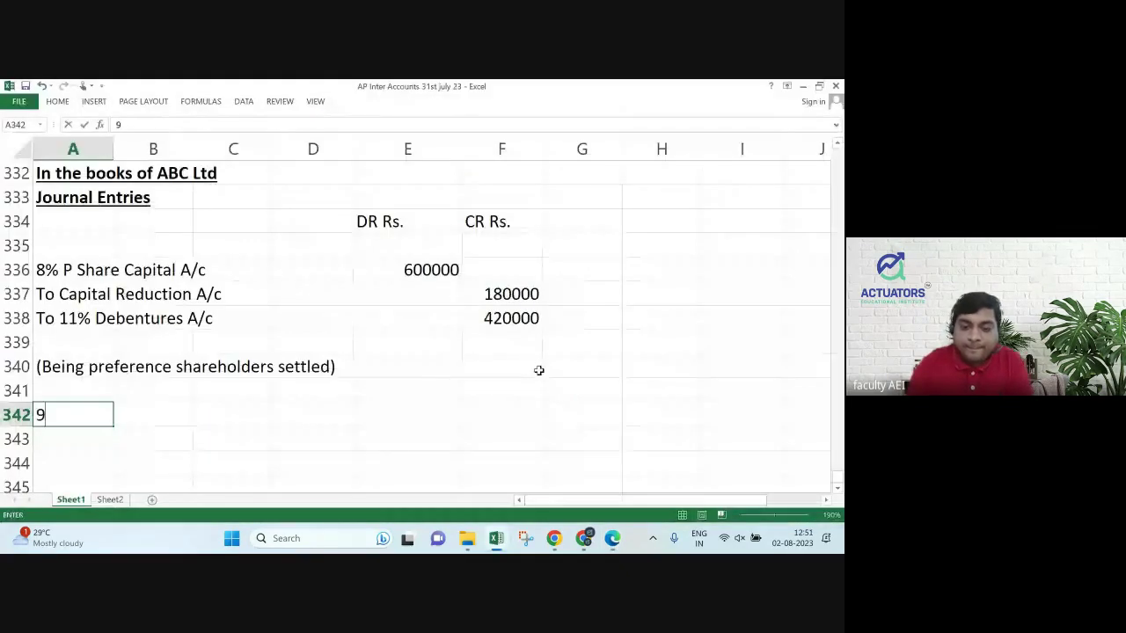
{"action": "type", "text": "% Debent"}
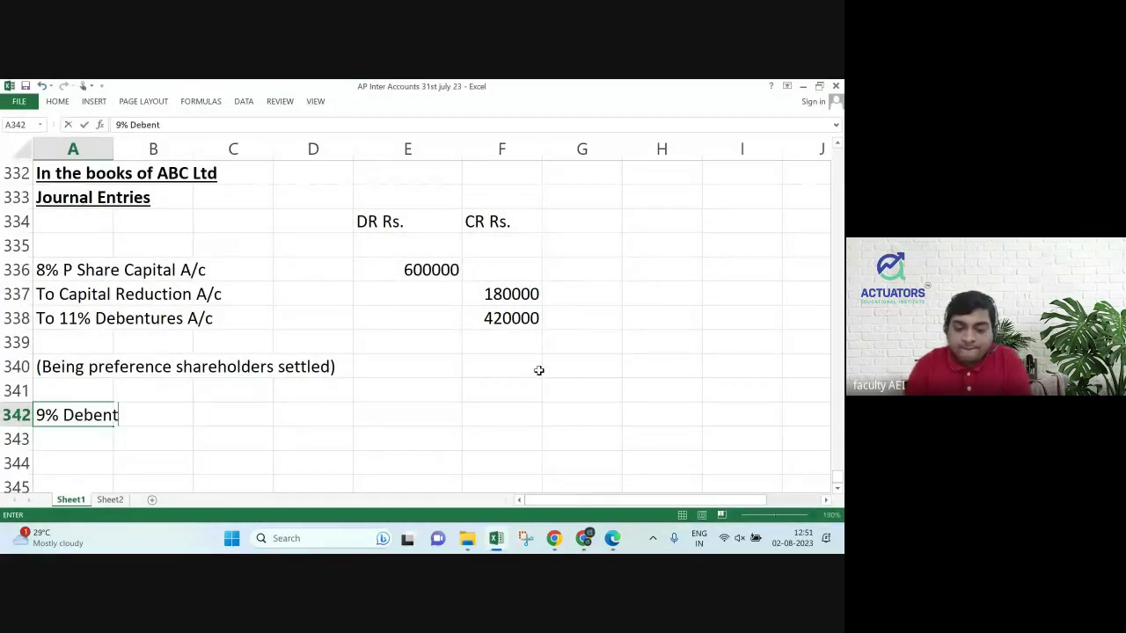
{"action": "type", "text": "ures A/c Dr"}
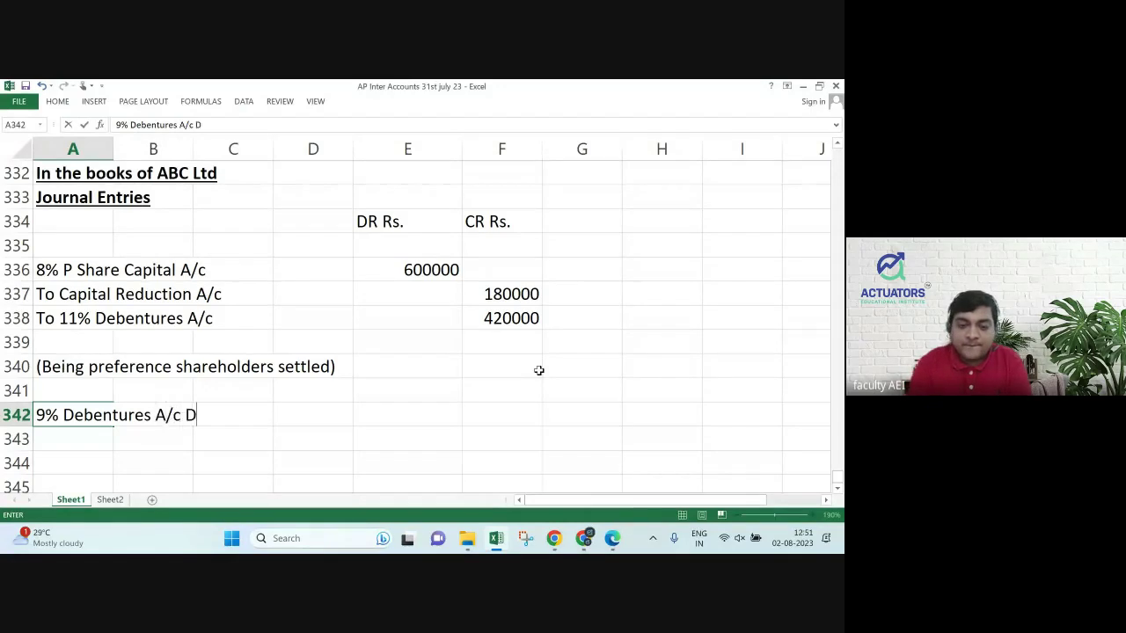
{"action": "key", "text": "Tab"}
{"action": "key", "text": "Tab"}
{"action": "key", "text": "Tab"}
{"action": "key", "text": "Tab"}
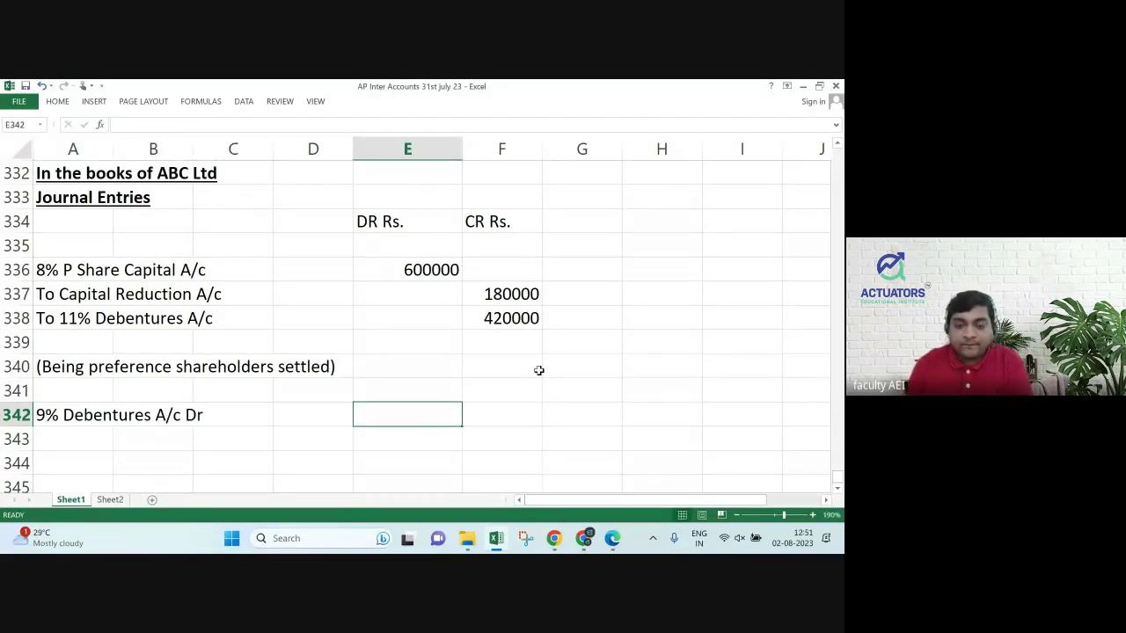
{"action": "type", "text": "12000"}
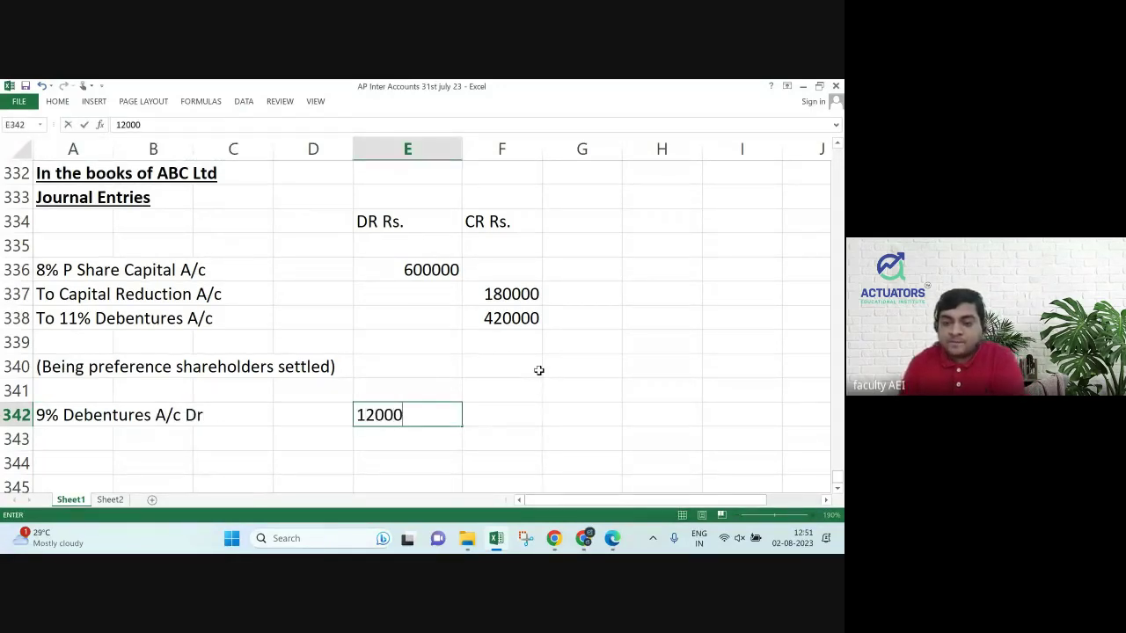
{"action": "type", "text": "00"}
{"action": "key", "text": "Return"}
{"action": "key", "text": "Home"}
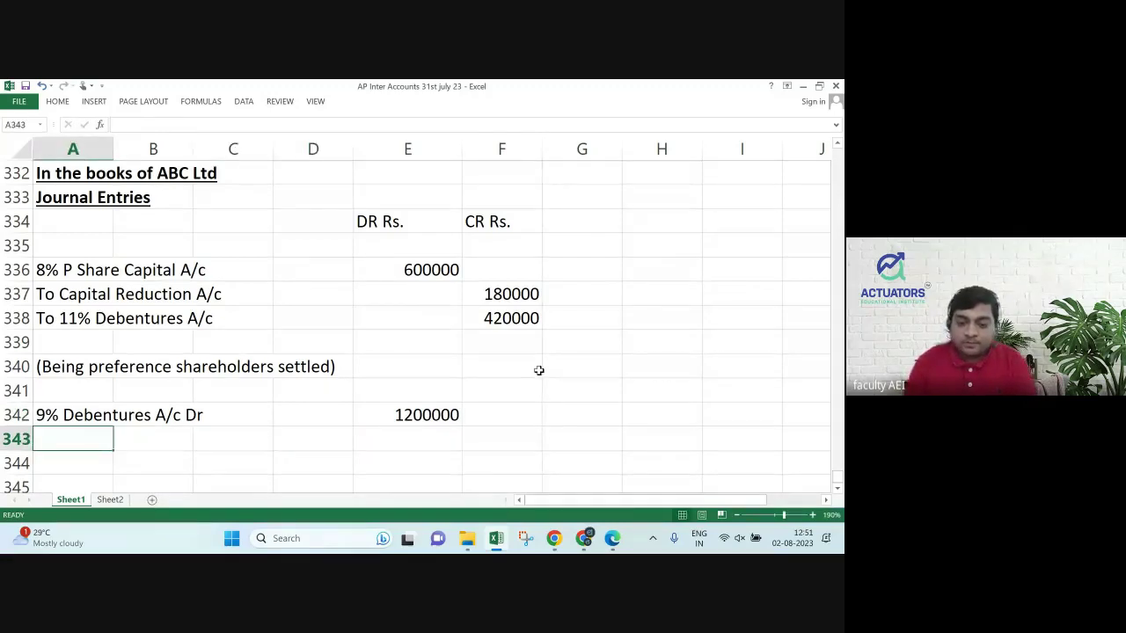
Enter the credit line "To Plant A/c" in cell A343 with the amount 900000 in F343.
{"action": "type", "text": "To Plant "}
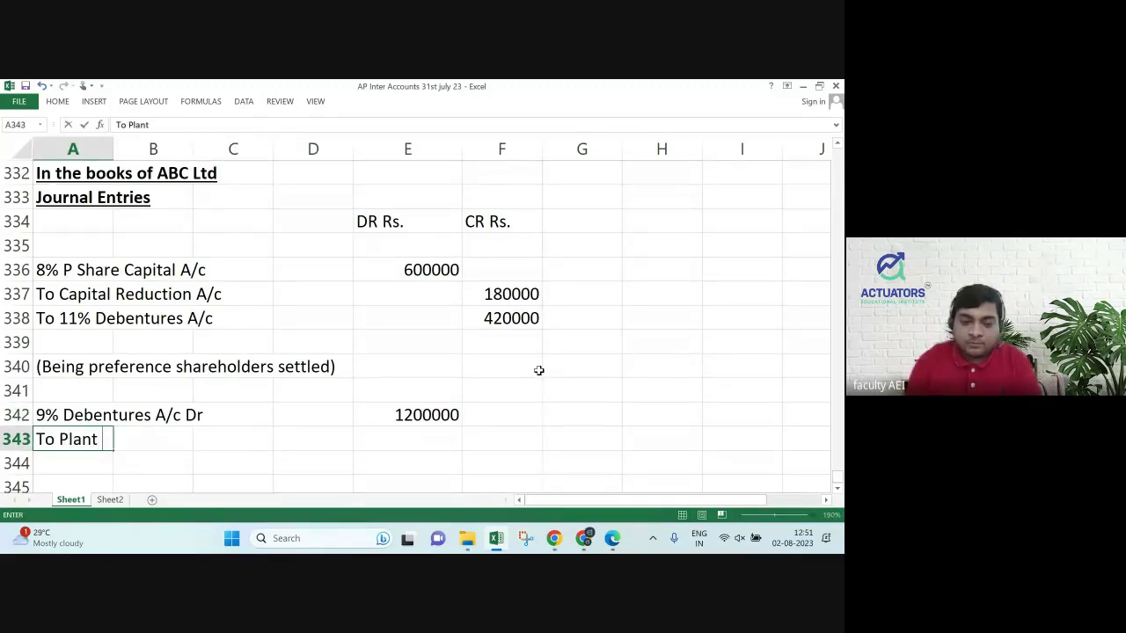
{"action": "type", "text": "A/c"}
{"action": "key", "text": "Right"}
{"action": "key", "text": "Right"}
{"action": "key", "text": "Right"}
{"action": "key", "text": "Right"}
{"action": "key", "text": "Right"}
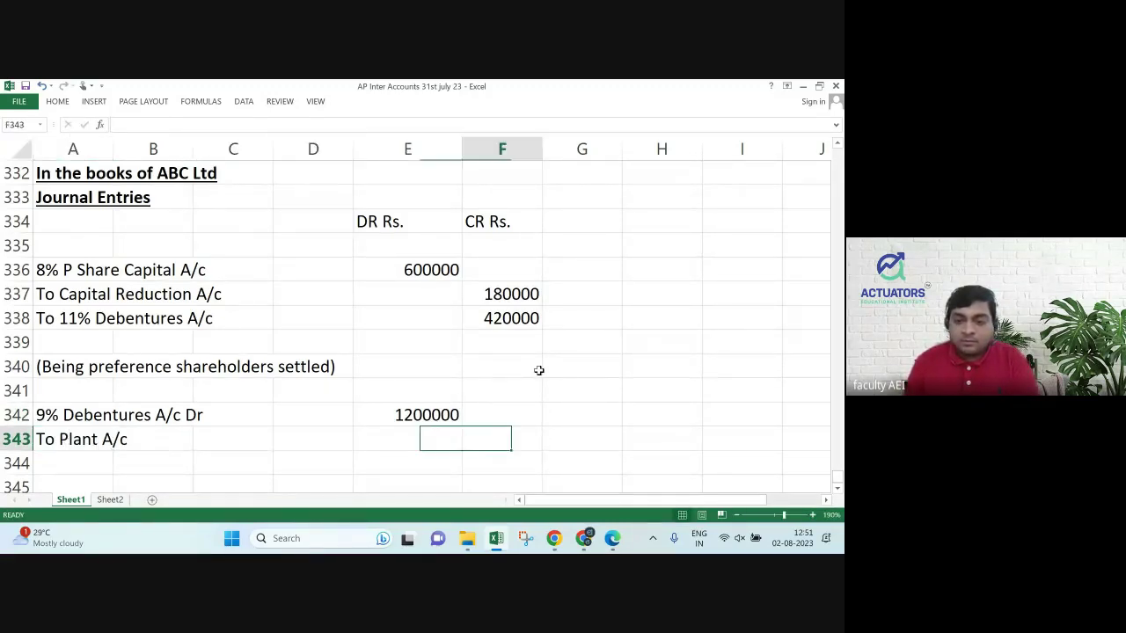
{"action": "type", "text": "900000"}
{"action": "key", "text": "Return"}
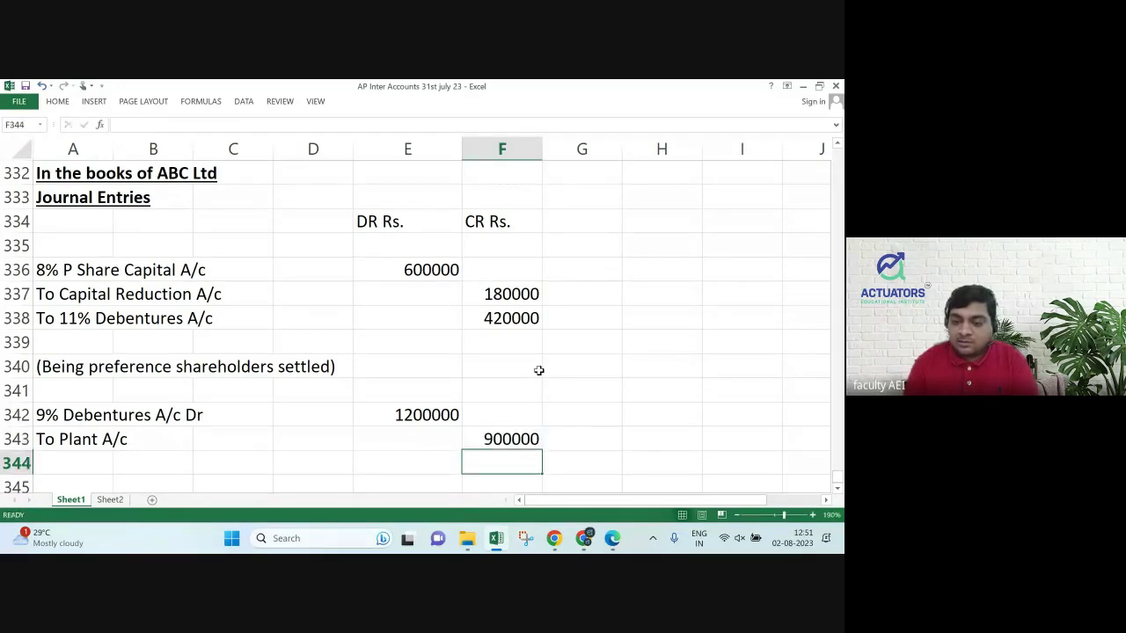
Enter the credit line "To Capital Reduction A/c" in cell A344 with the amount 300000 in F344.
{"action": "type", "text": "300000"}
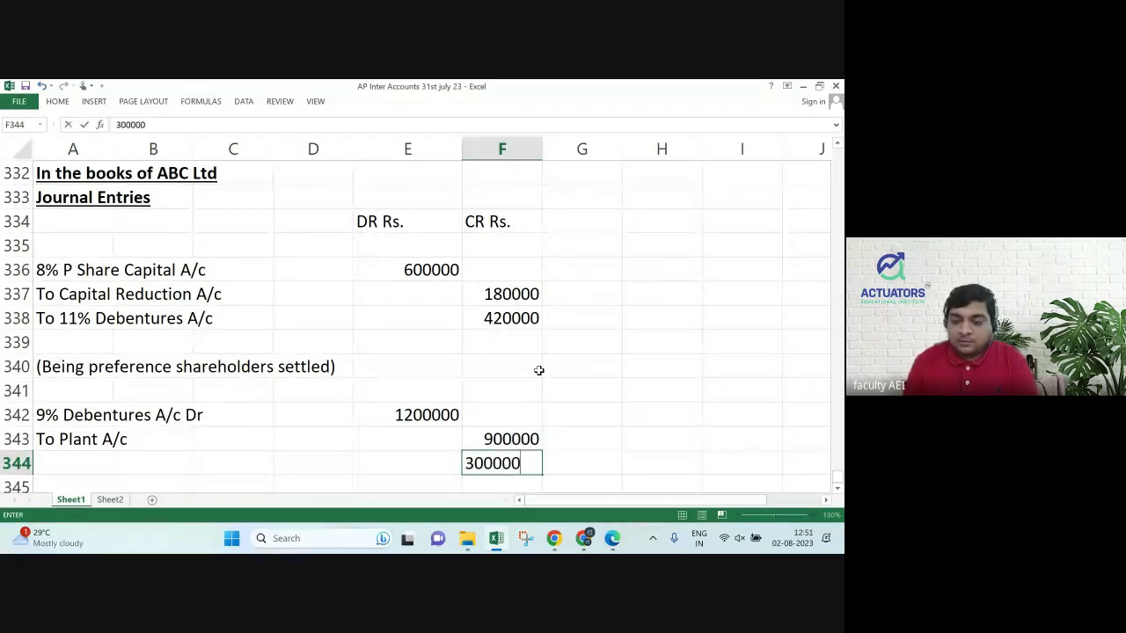
{"action": "key", "text": "Left"}
{"action": "key", "text": "Left"}
{"action": "key", "text": "Left"}
{"action": "key", "text": "Left"}
{"action": "key", "text": "Left"}
{"action": "type", "text": "To "}
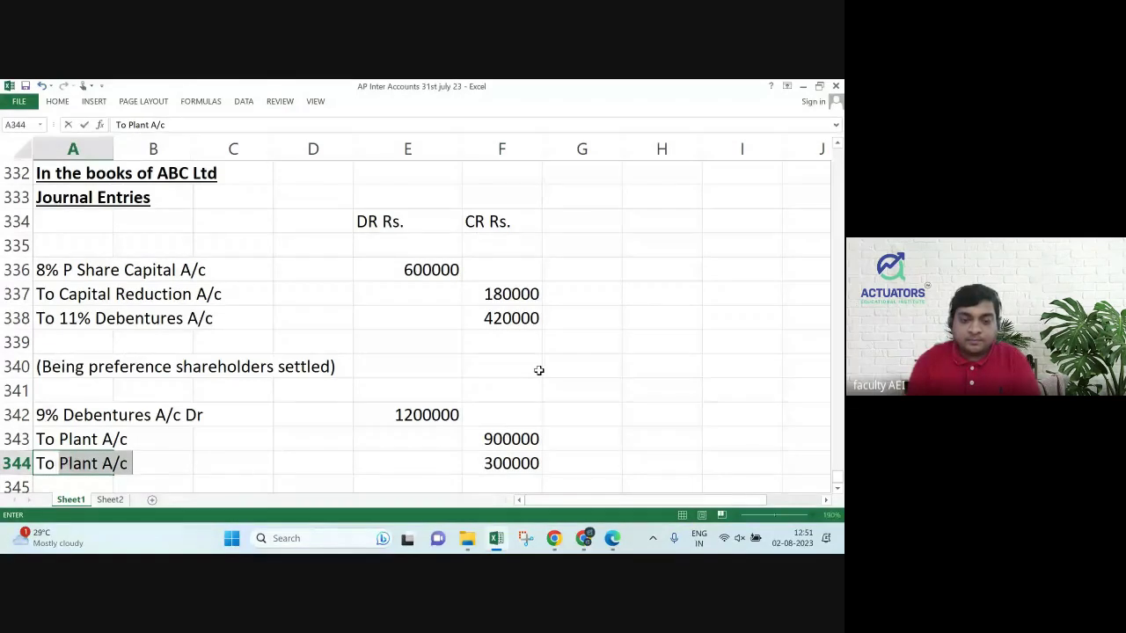
{"action": "type", "text": "Capit"}
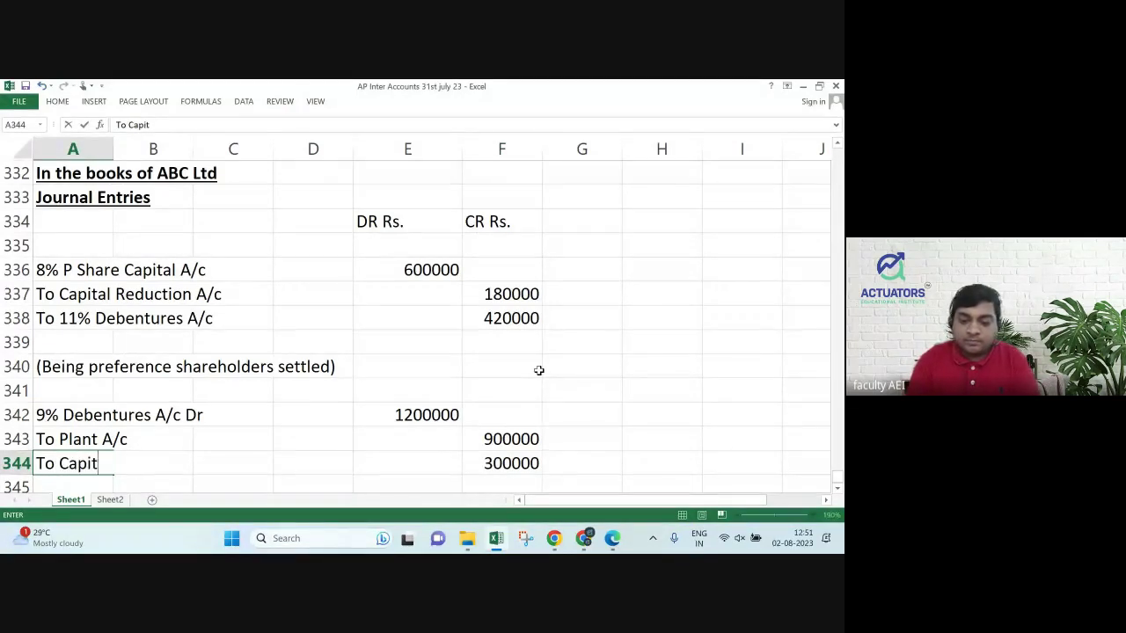
{"action": "type", "text": "al Reduct"}
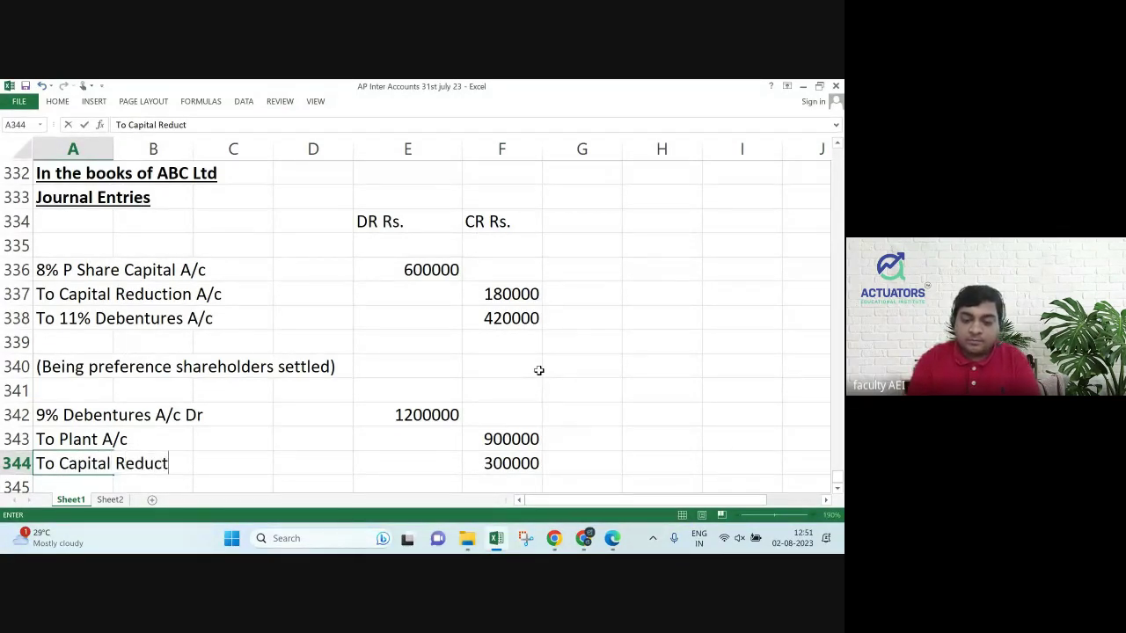
{"action": "type", "text": "ion A/c"}
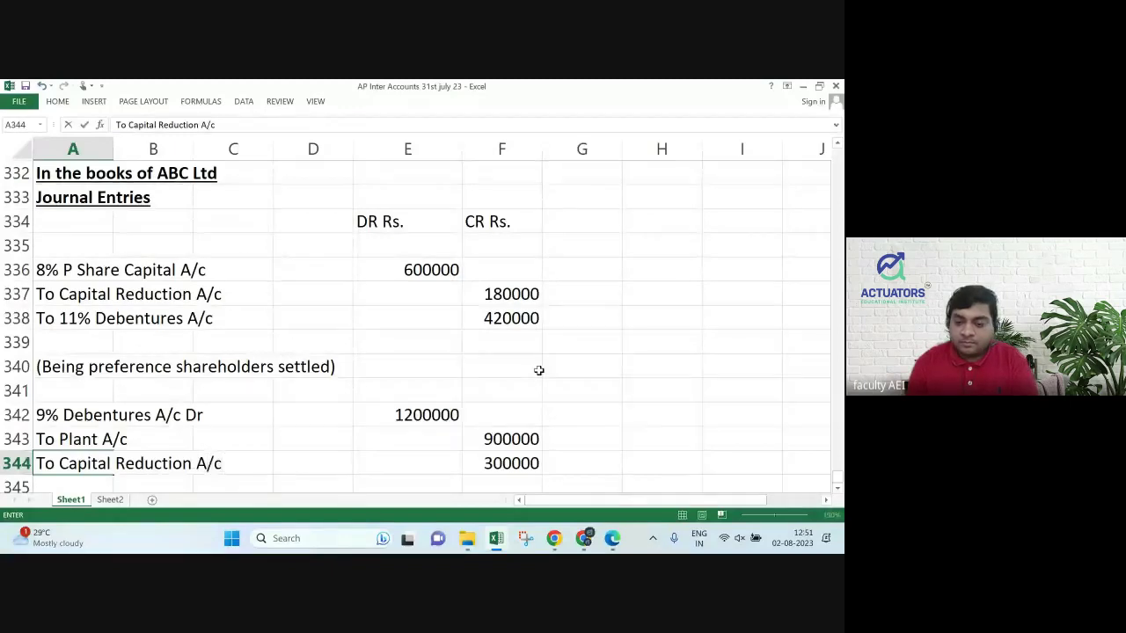
{"action": "key", "text": "Return"}
Enter the narration "(being debentures settled)" in cell A346 and move down to cell A353.
{"action": "key", "text": "Return"}
{"action": "type", "text": "(being"}
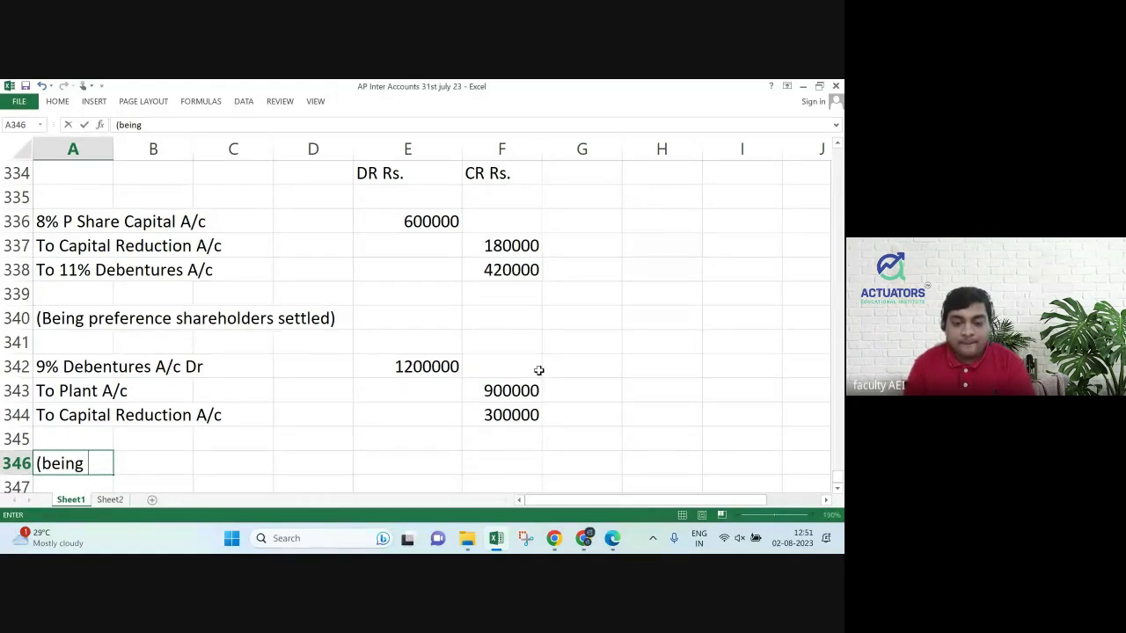
{"action": "type", "text": " debentu"}
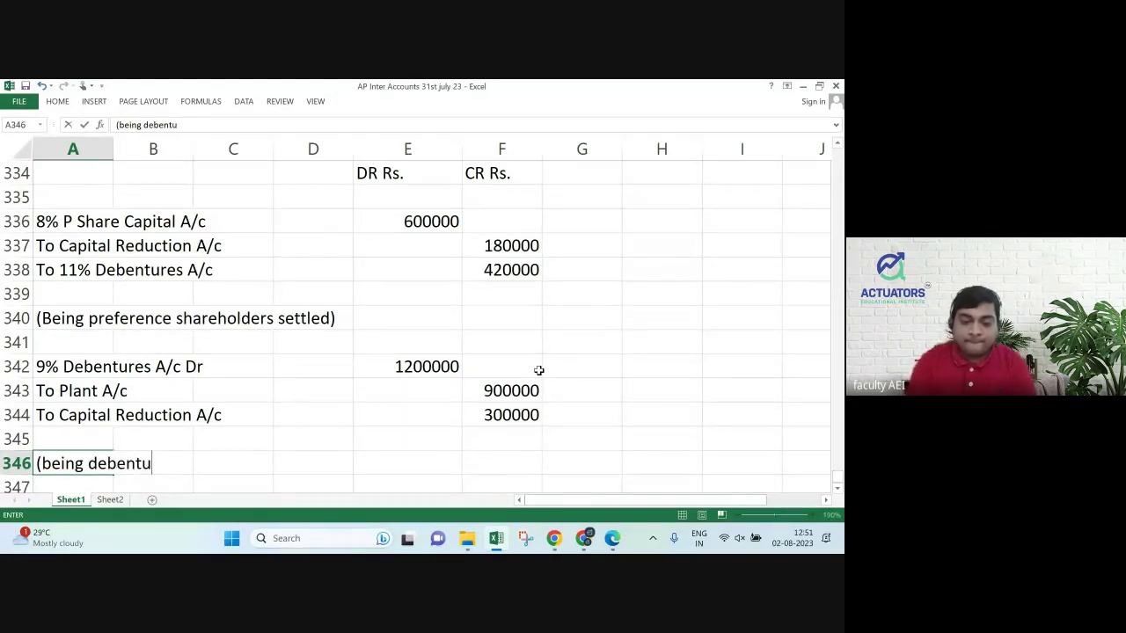
{"action": "type", "text": "res settled)"}
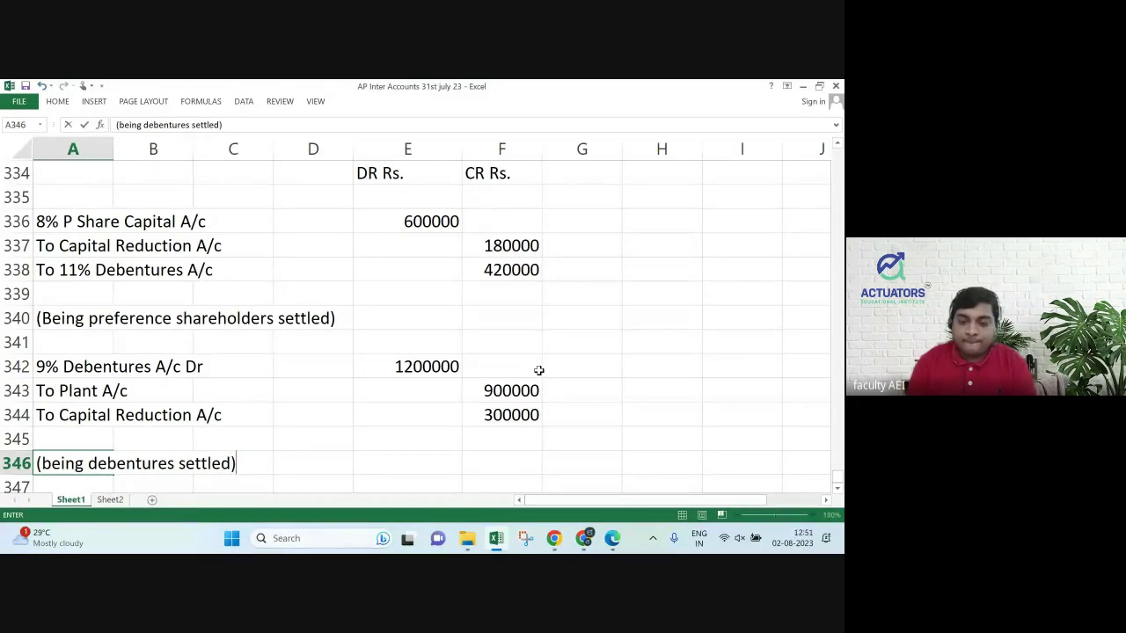
{"action": "key", "text": "Return"}
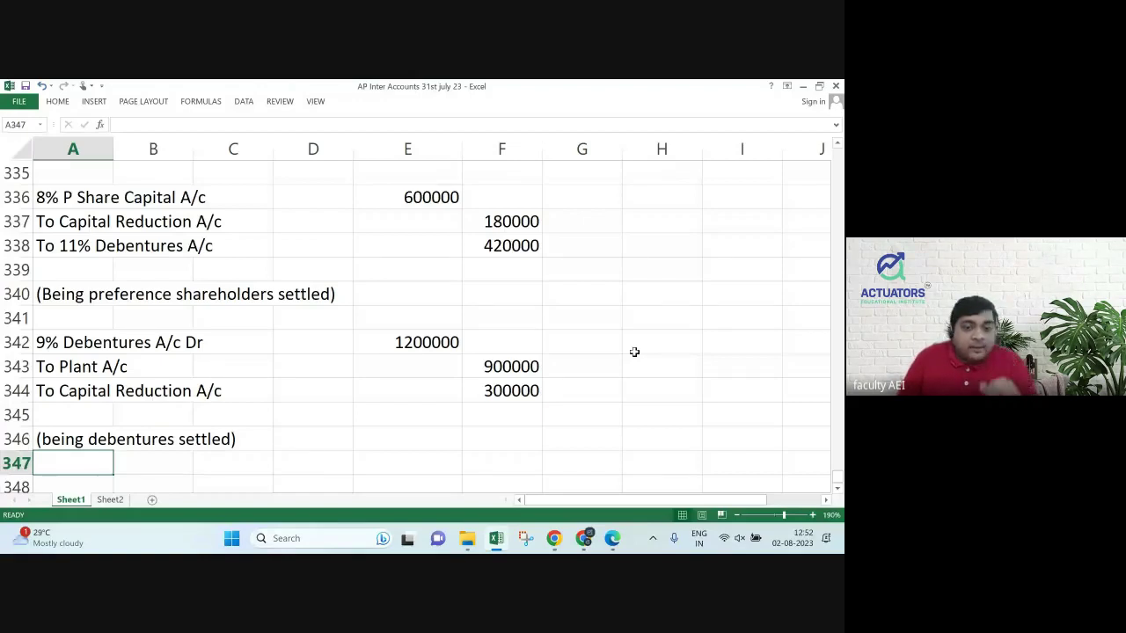
{"action": "key", "text": "Down"}
{"action": "key", "text": "Down"}
{"action": "key", "text": "Down"}
{"action": "key", "text": "Down"}
{"action": "key", "text": "Down"}
{"action": "key", "text": "Down"}
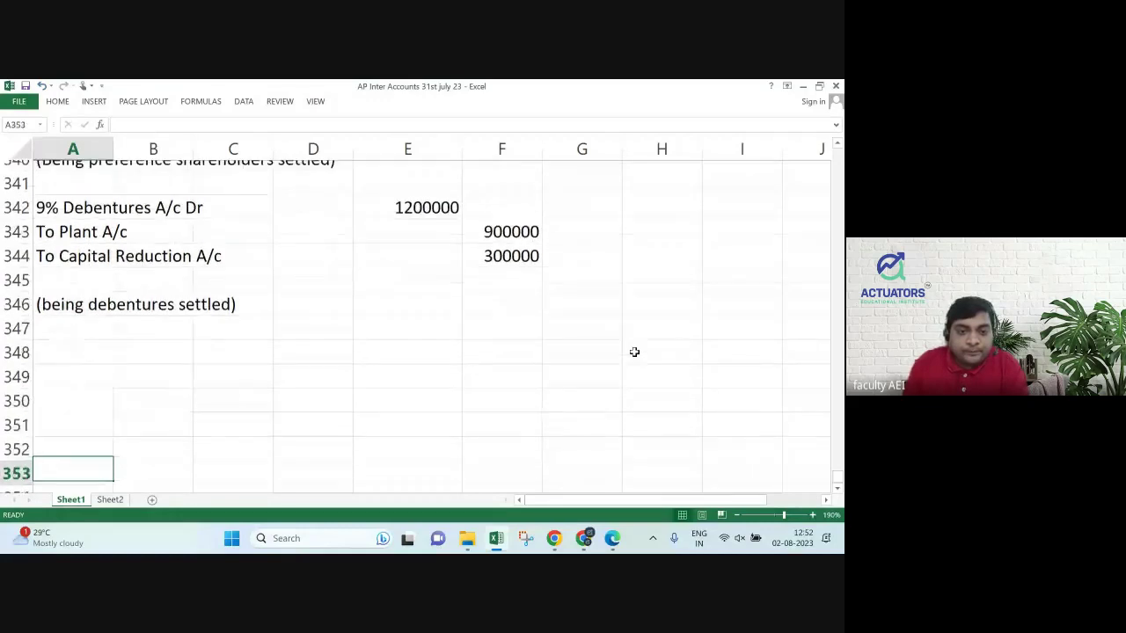
Switch to the chapter PDF in Edge and examine the trade payables settlement clause and the trade payables balance.
{"action": "key", "text": "alt+Tab"}
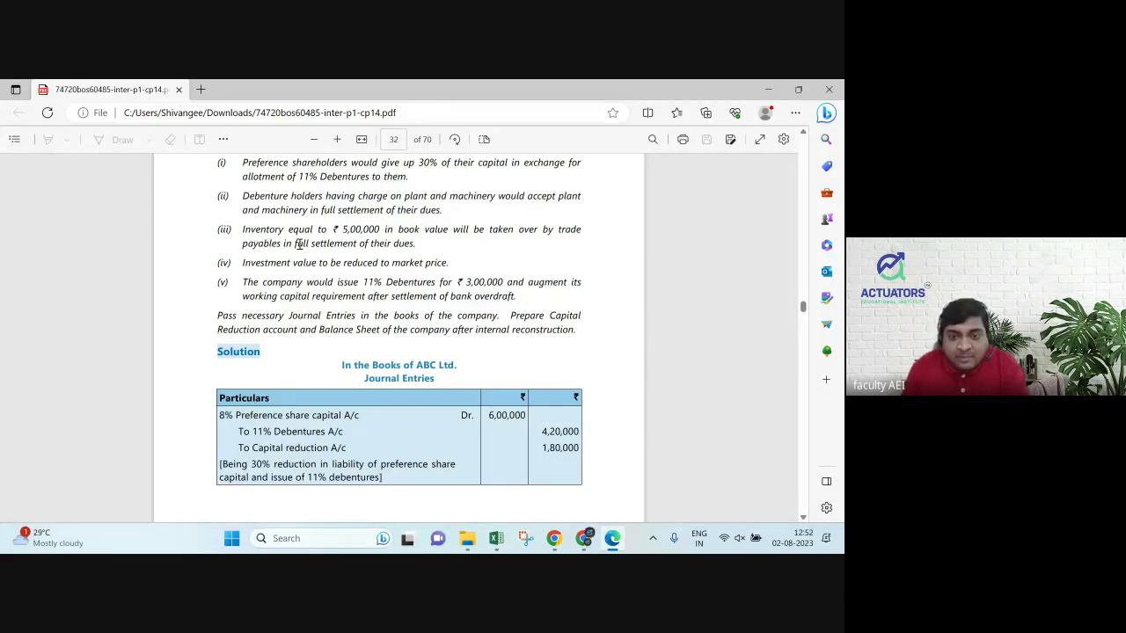
{"action": "scroll", "coordinate": [299, 243], "scroll_direction": "up", "scroll_amount": 3}
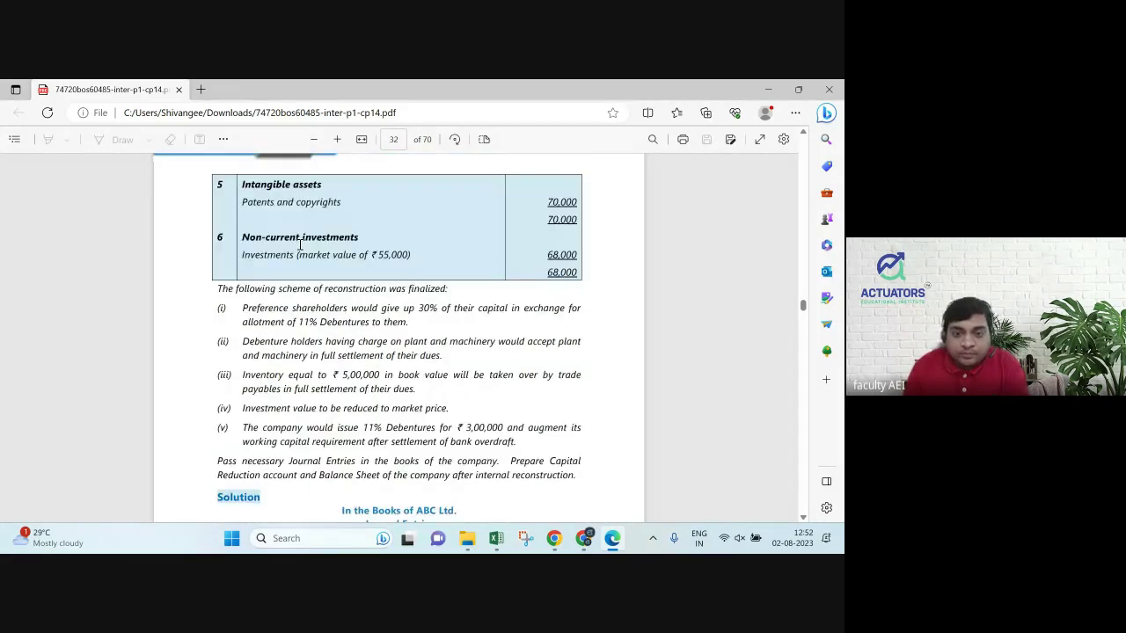
{"action": "scroll", "coordinate": [299, 245], "scroll_direction": "up", "scroll_amount": 10}
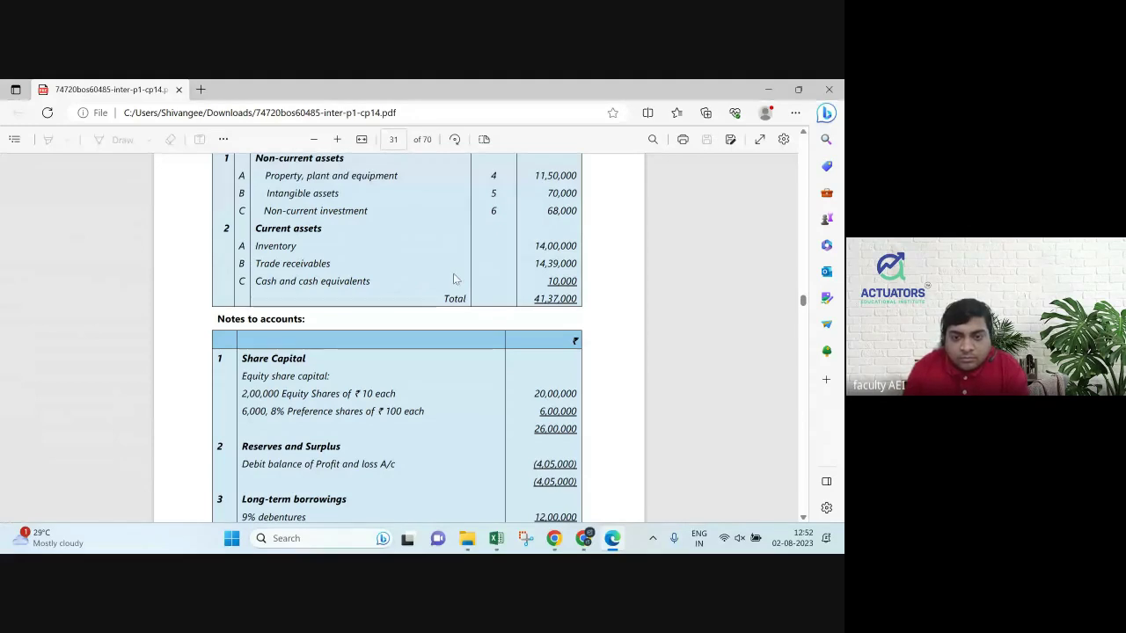
{"action": "scroll", "coordinate": [454, 278], "scroll_direction": "up", "scroll_amount": 3}
{"action": "scroll", "coordinate": [454, 279], "scroll_direction": "up", "scroll_amount": 1}
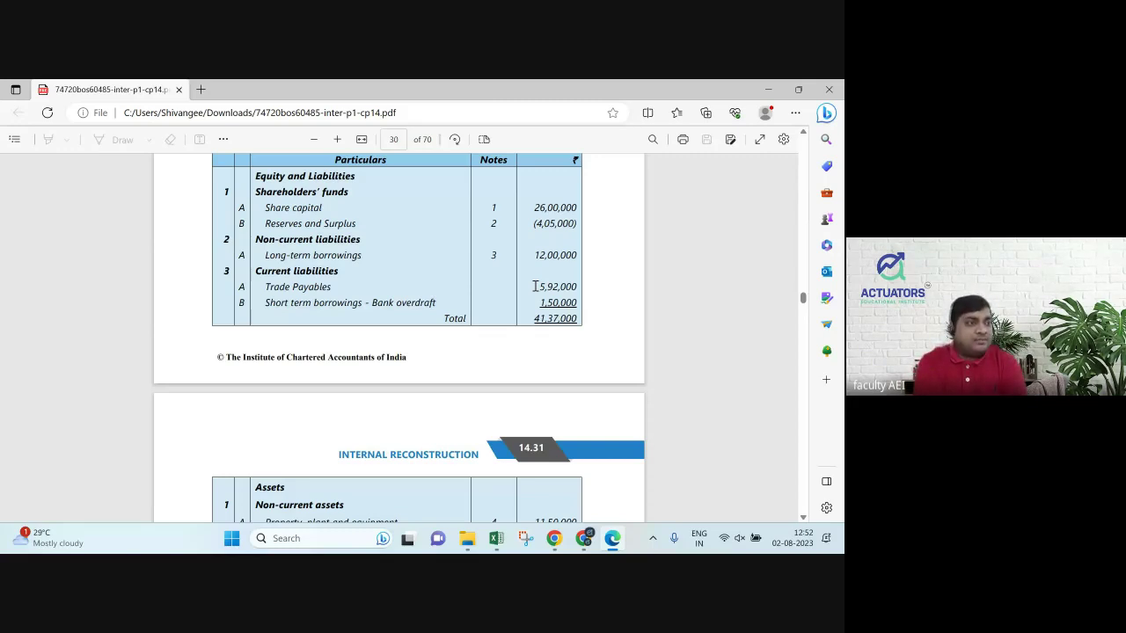
Back in the Excel workbook, enter the debit line "Creditors A/c Dr" in cell A348.
{"action": "key", "text": "alt+Tab"}
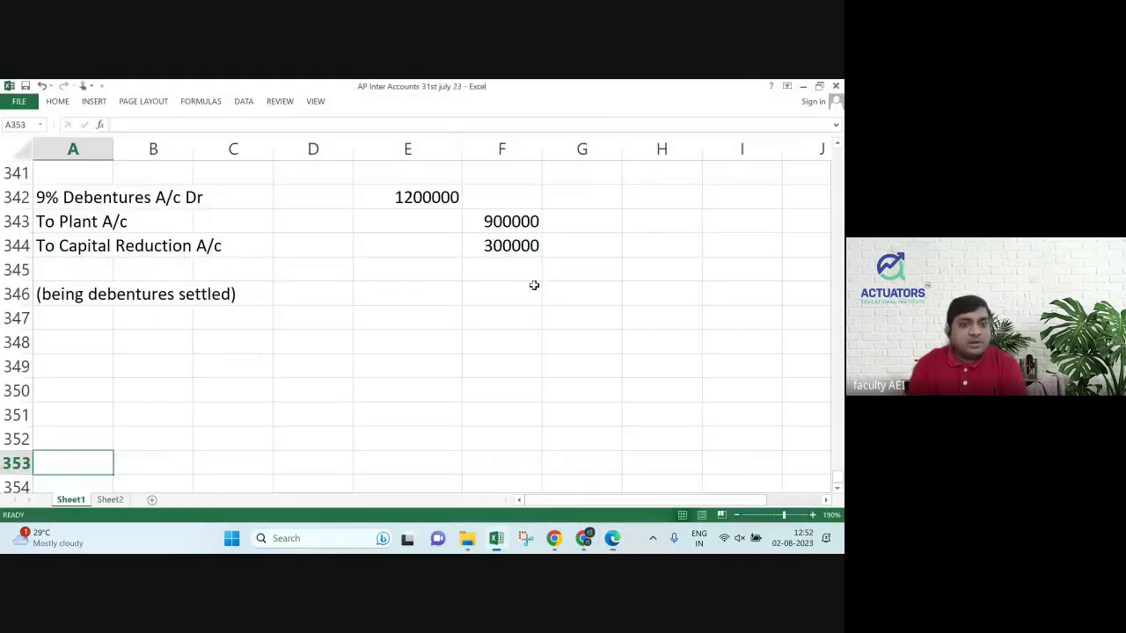
{"action": "key", "text": "Up"}
{"action": "key", "text": "Up"}
{"action": "key", "text": "Up"}
{"action": "key", "text": "Up"}
{"action": "key", "text": "Up"}
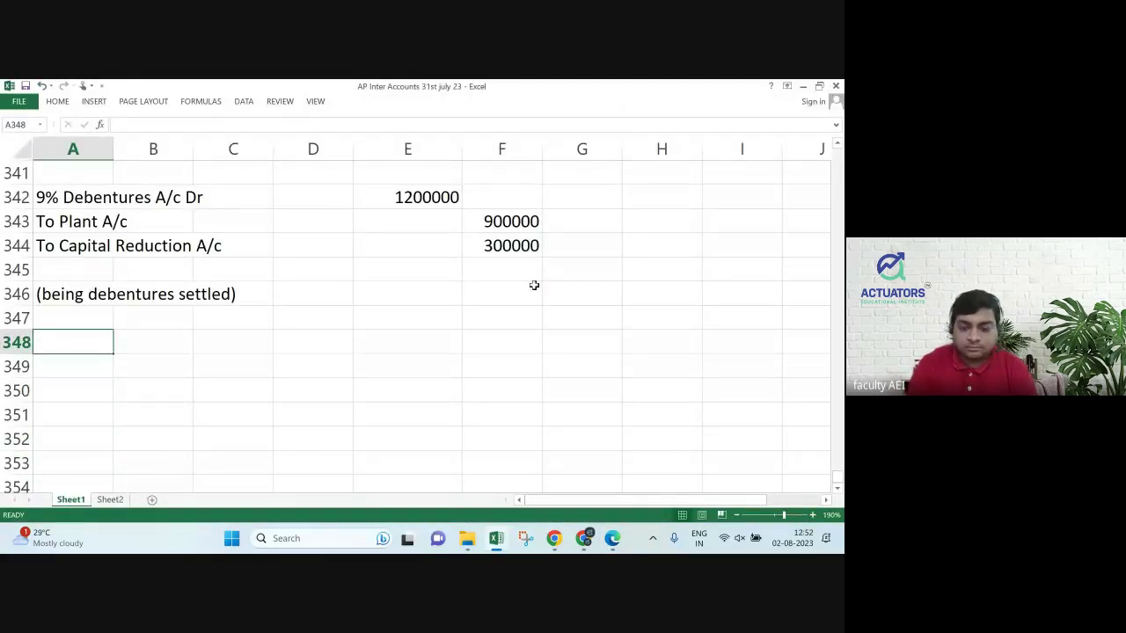
{"action": "type", "text": "Credit"}
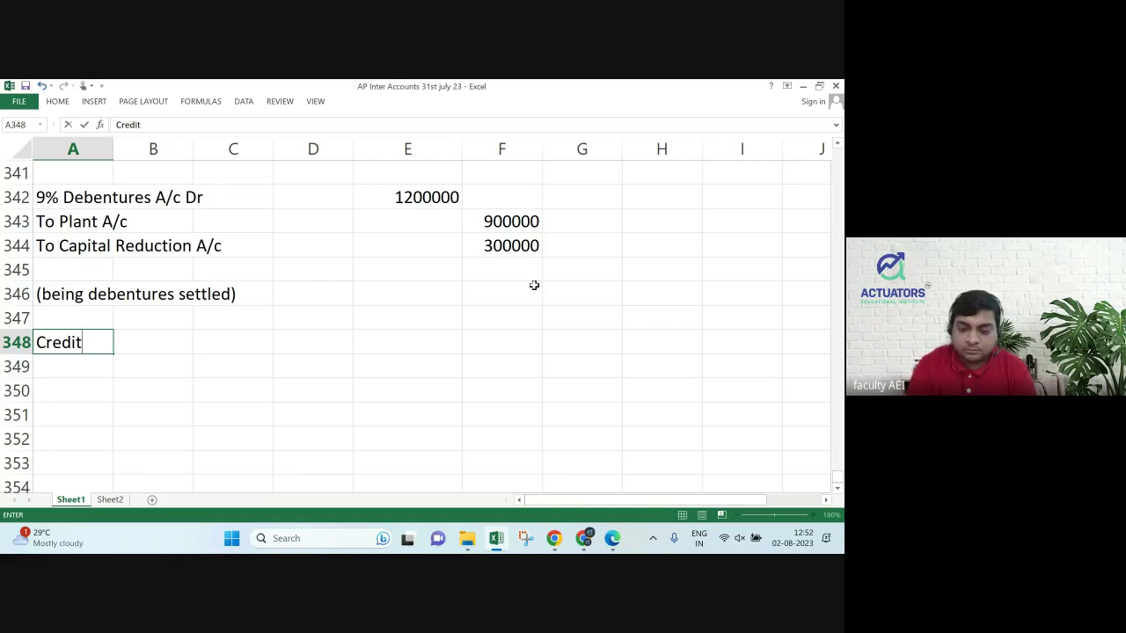
{"action": "type", "text": "ors A/c dr"}
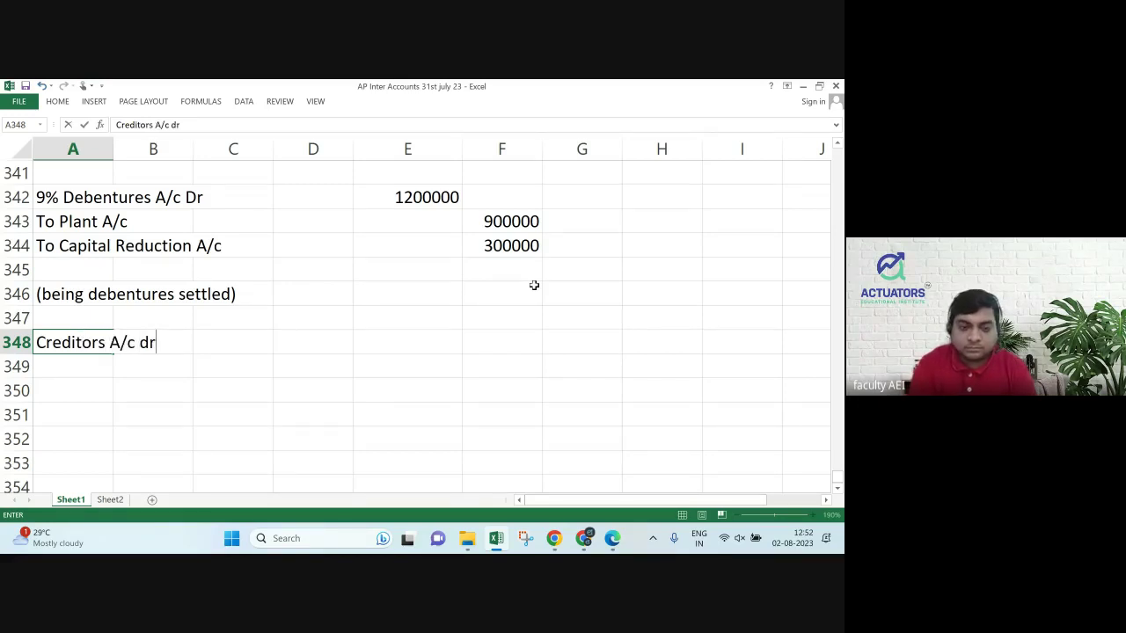
{"action": "key", "text": "BackSpace"}
{"action": "key", "text": "BackSpace"}
{"action": "type", "text": "Dr"}
Enter the creditors' debit amount of 592000 in cell E348.
{"action": "key", "text": "Tab"}
{"action": "key", "text": "Tab"}
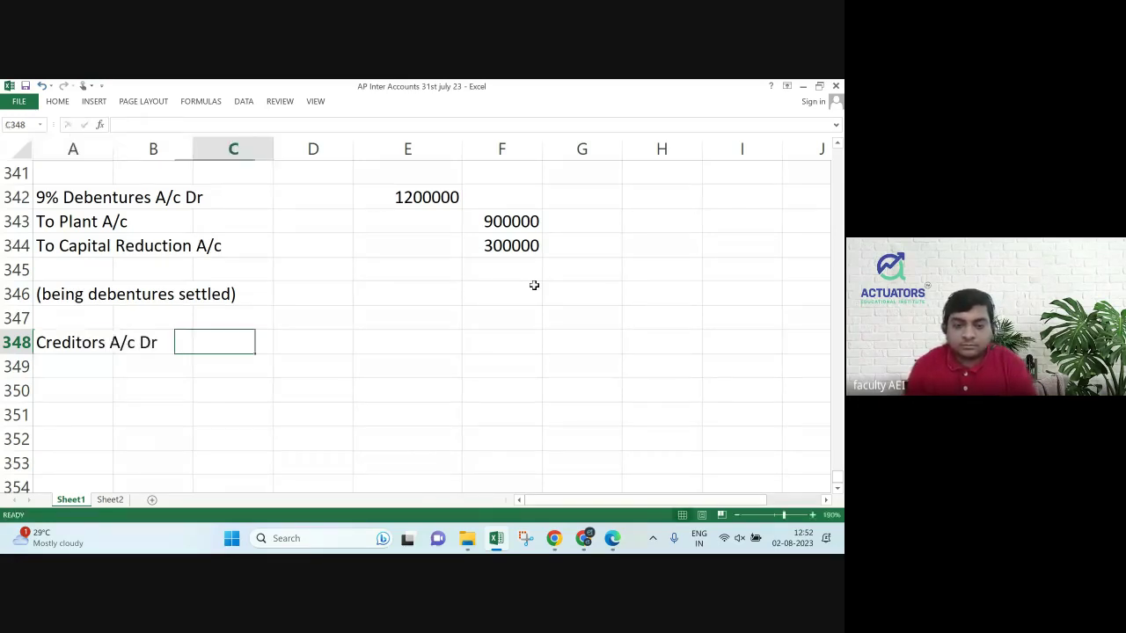
{"action": "key", "text": "Tab"}
{"action": "key", "text": "Tab"}
{"action": "type", "text": "5"}
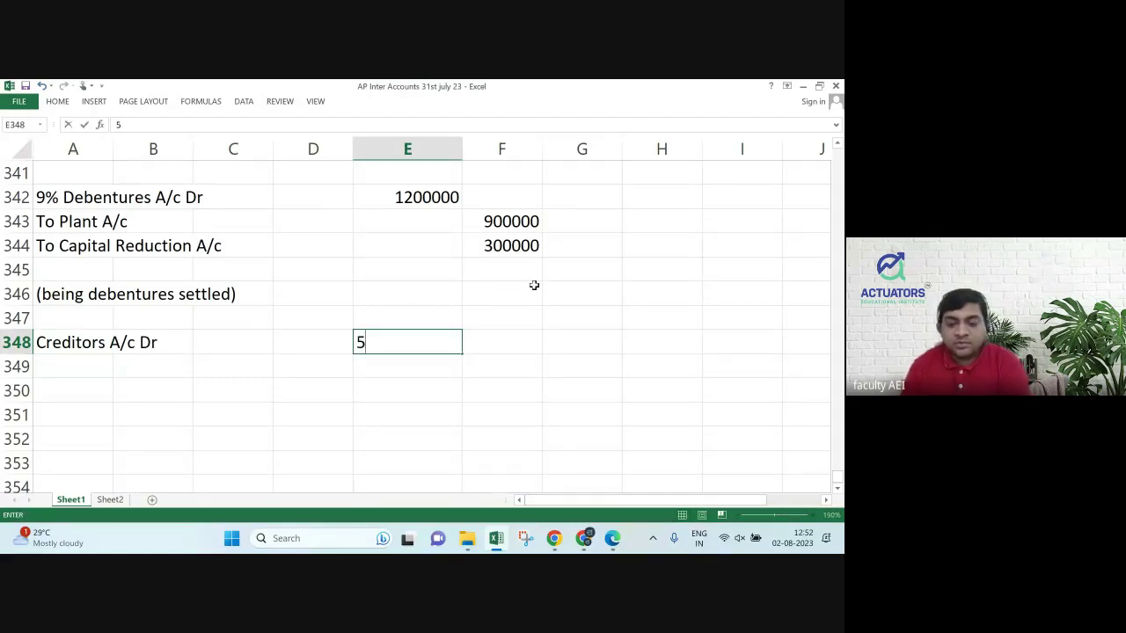
{"action": "type", "text": "92000"}
{"action": "key", "text": "Return"}
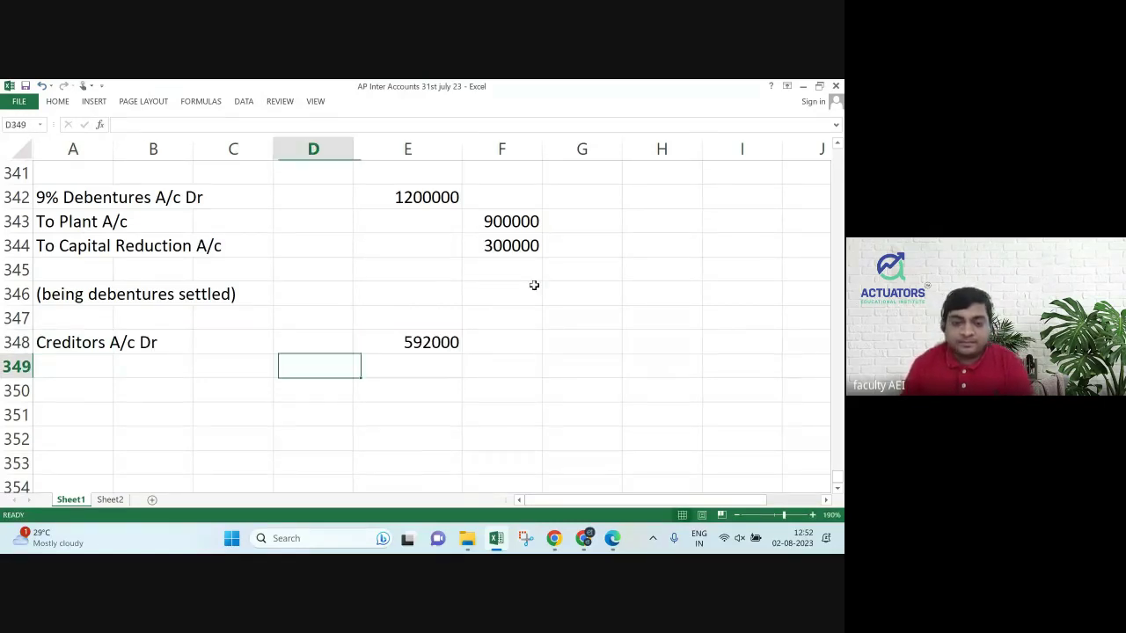
Enter the credit line "To Inventory /c" in cell A349 with the amount 500000 in F349.
{"action": "key", "text": "Home"}
{"action": "type", "text": "To Invem"}
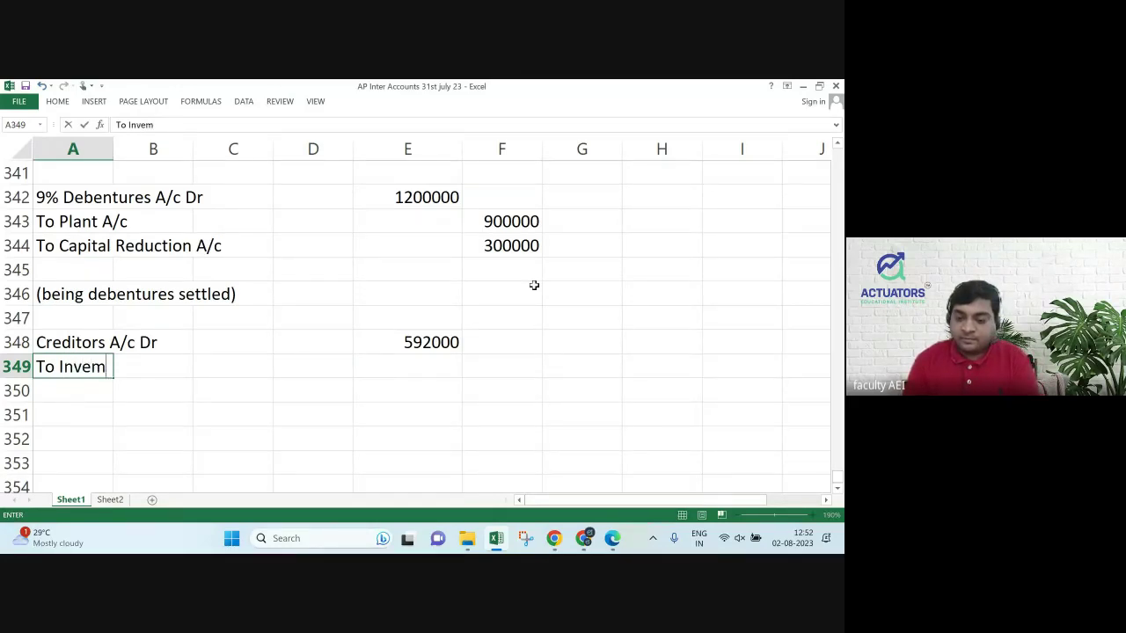
{"action": "key", "text": "BackSpace"}
{"action": "type", "text": "ntory /c"}
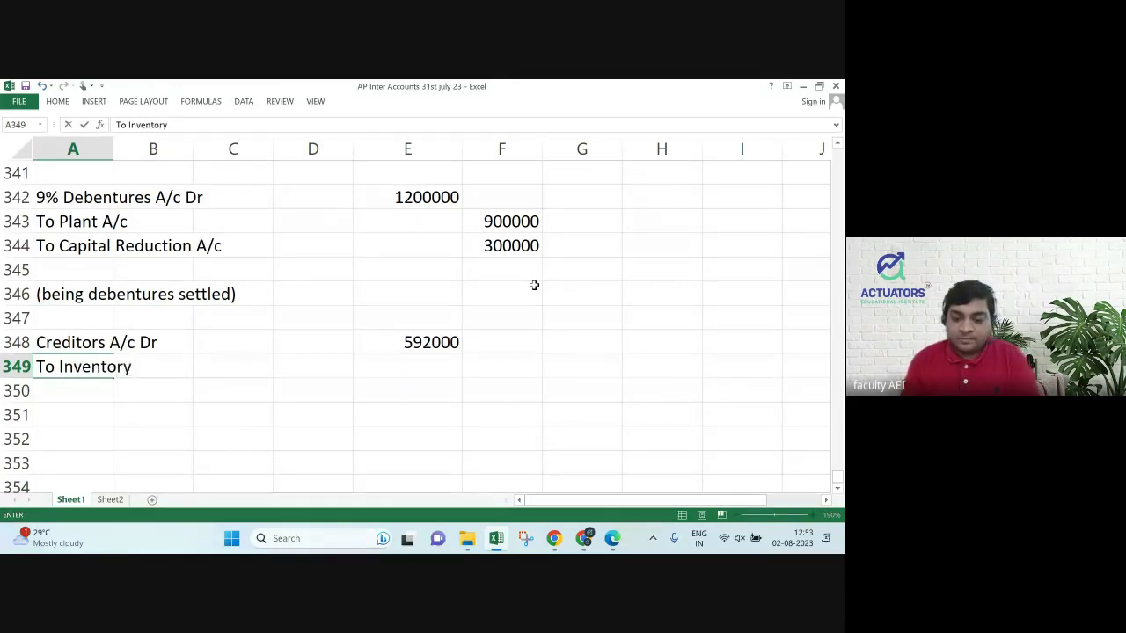
{"action": "key", "text": "Return"}
{"action": "key", "text": "Up"}
{"action": "key", "text": "Right"}
{"action": "key", "text": "Right"}
{"action": "key", "text": "Right"}
{"action": "key", "text": "Right"}
{"action": "key", "text": "Right"}
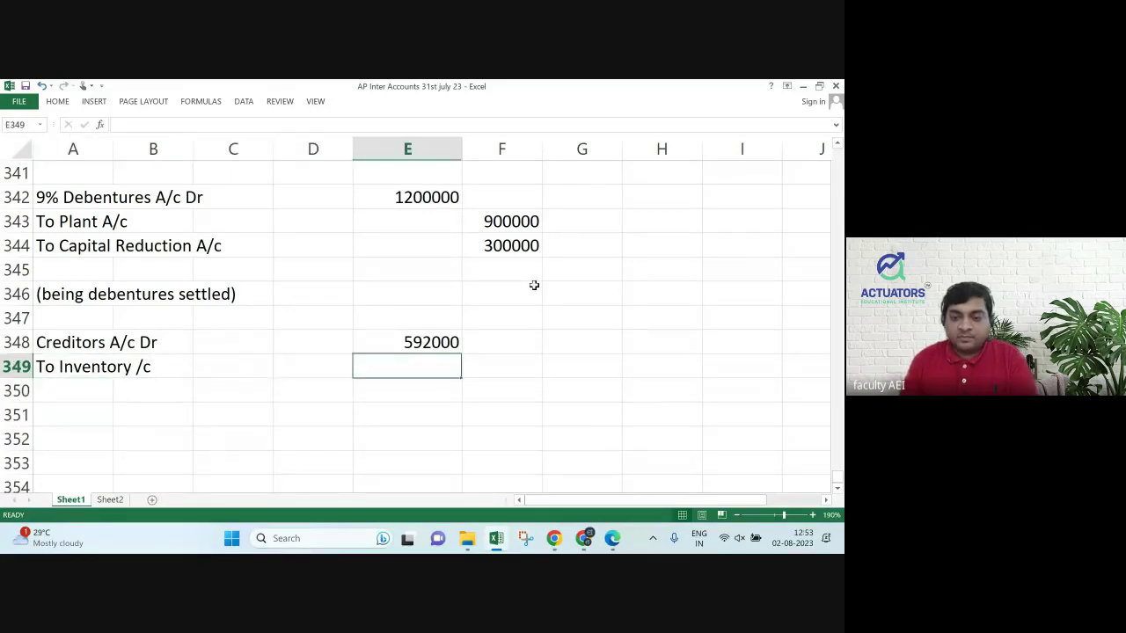
{"action": "type", "text": "500000"}
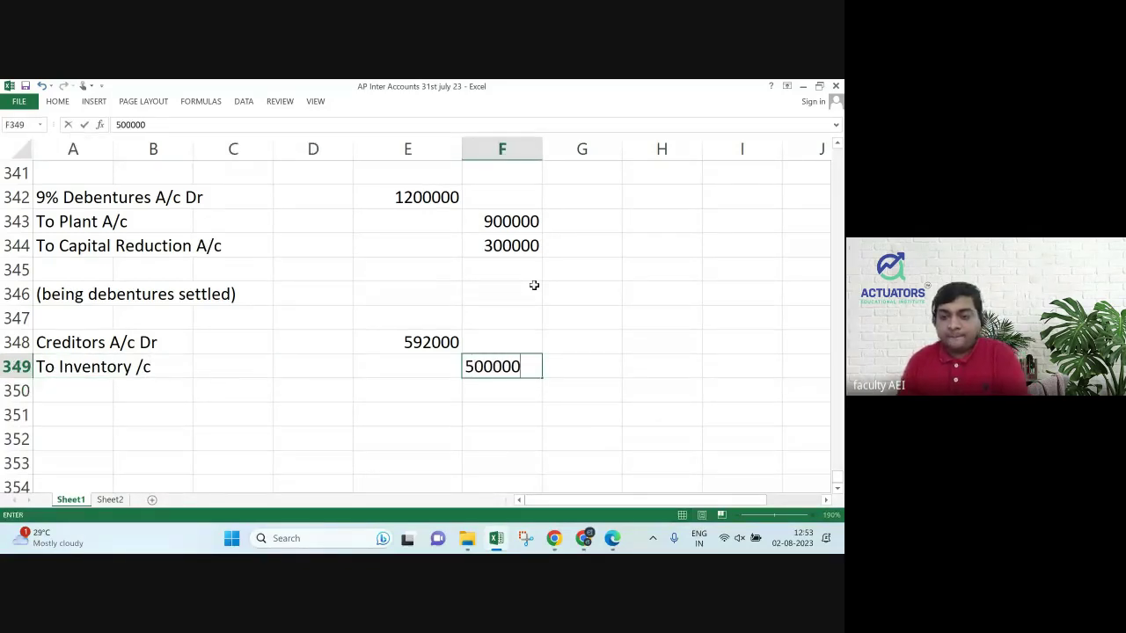
{"action": "key", "text": "Return"}
Enter 92000 in cell F350 with the credit line "To Capital Redcution A/c" in A350.
{"action": "type", "text": "93"}
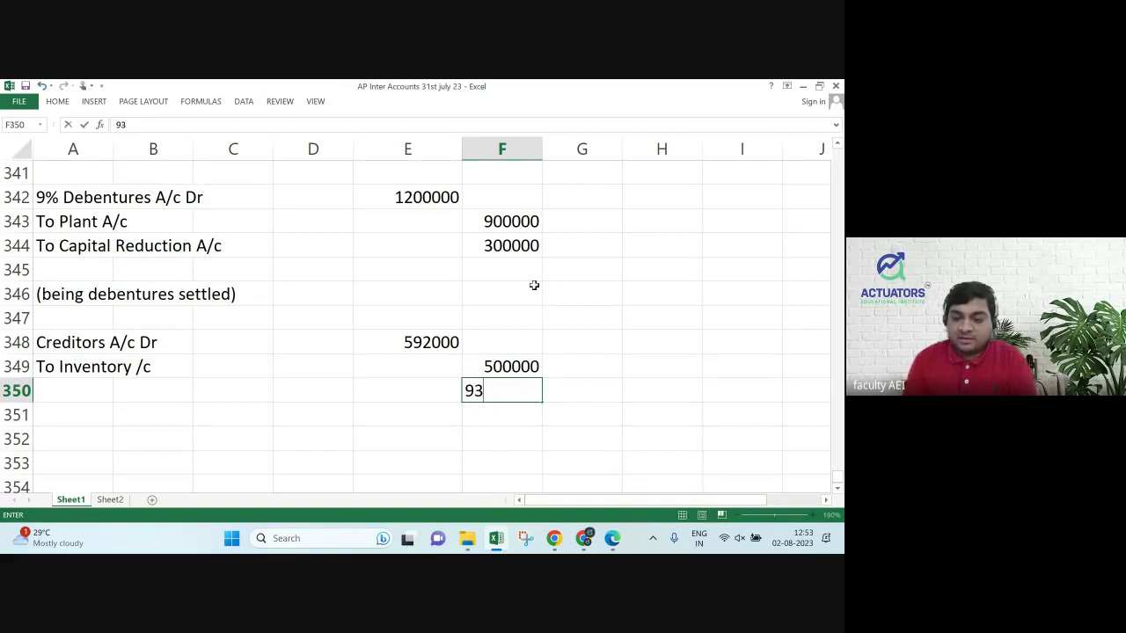
{"action": "key", "text": "BackSpace"}
{"action": "type", "text": "2000"}
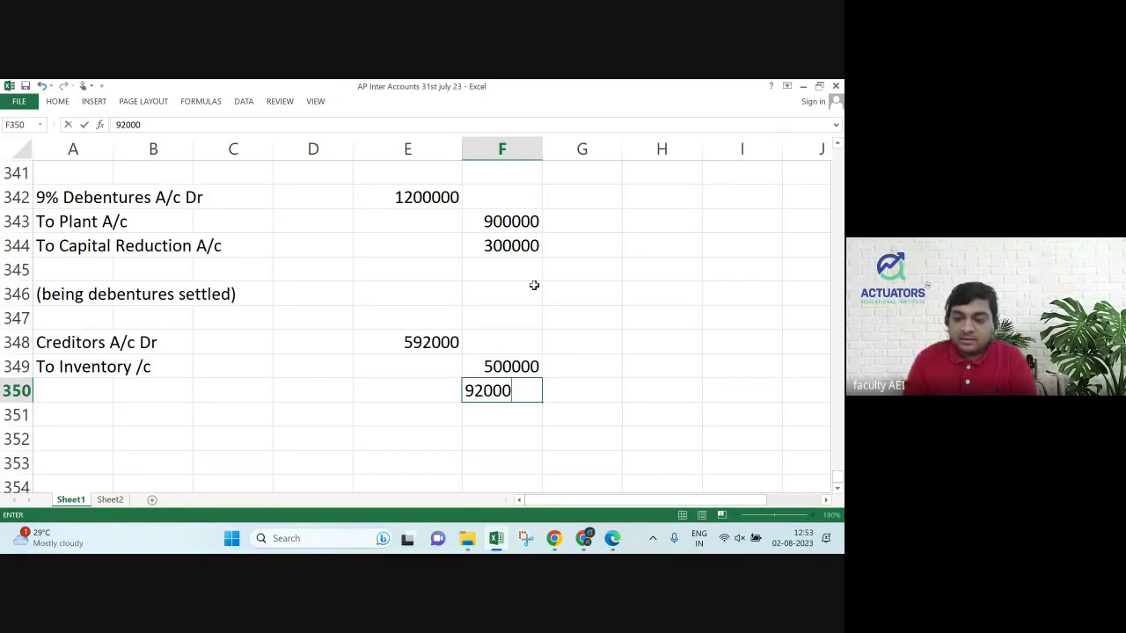
{"action": "key", "text": "Left"}
{"action": "key", "text": "Left"}
{"action": "key", "text": "Left"}
{"action": "key", "text": "Left"}
{"action": "key", "text": "Left"}
{"action": "type", "text": "To"}
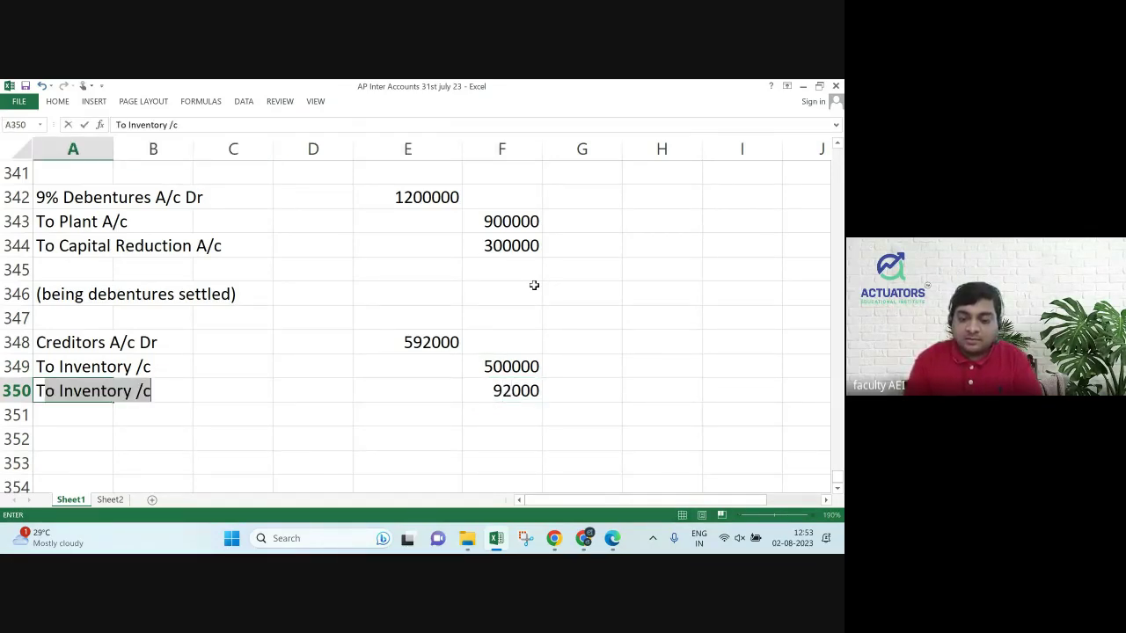
{"action": "type", "text": " Capital"}
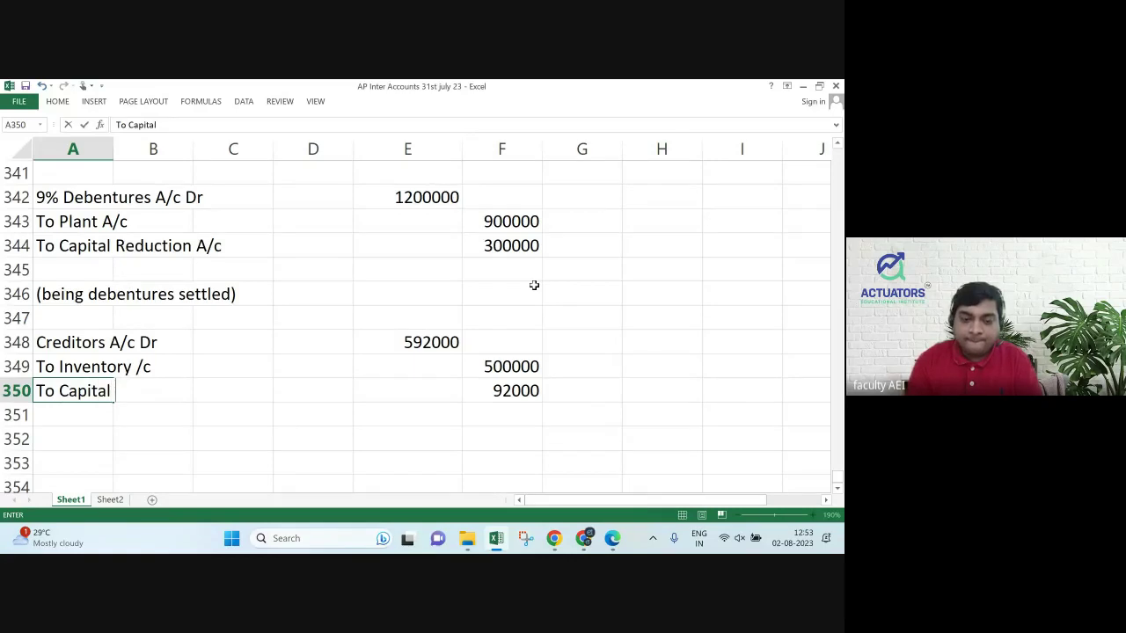
{"action": "type", "text": " Redcution A/c"}
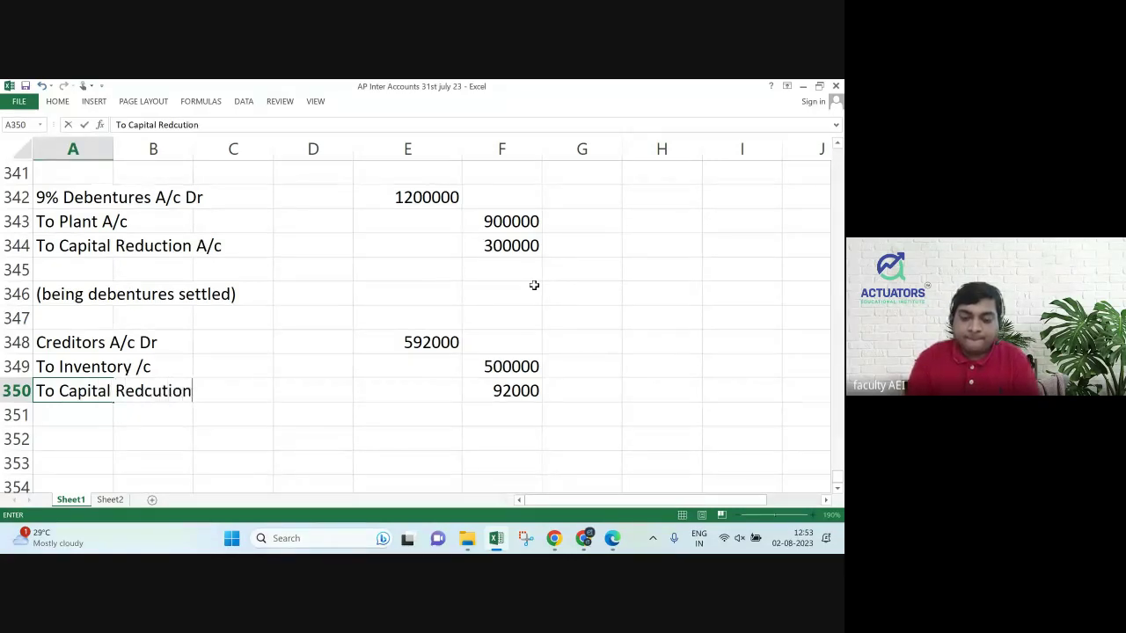
{"action": "key", "text": "Return"}
Enter the narration "(being creditors settled)" in cell A352.
{"action": "key", "text": "Return"}
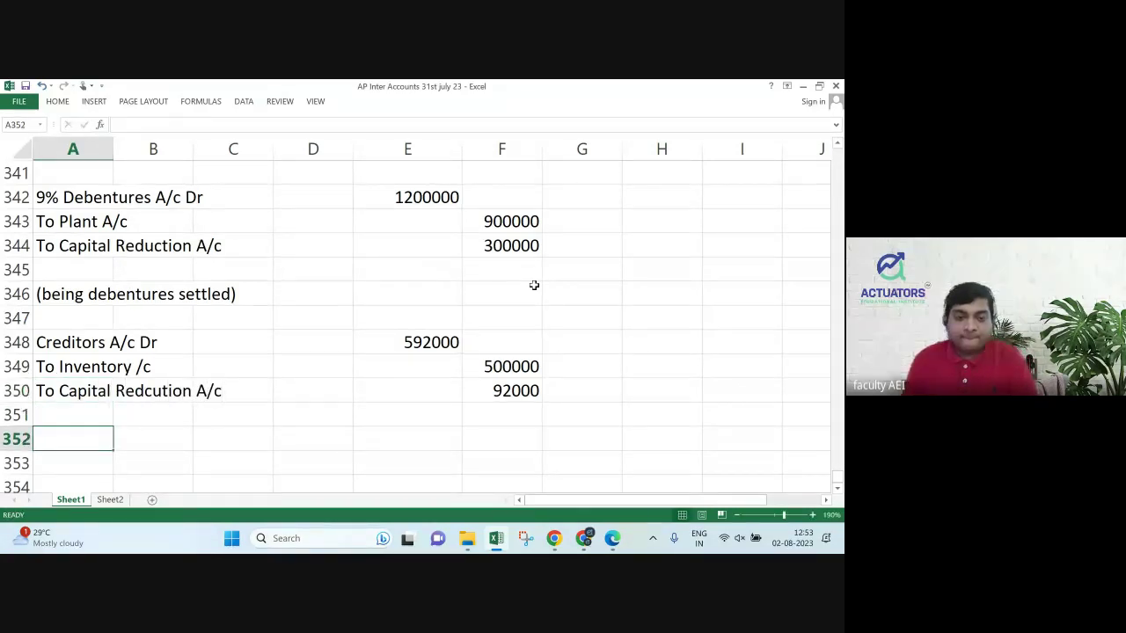
{"action": "type", "text": "(being "}
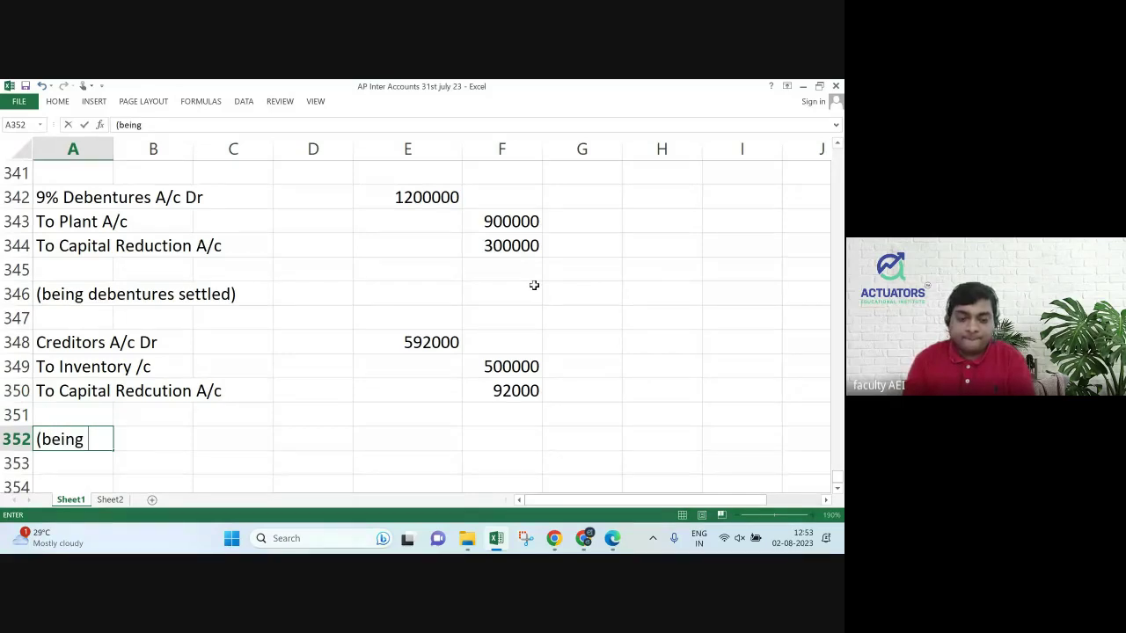
{"action": "type", "text": "creditors sett"}
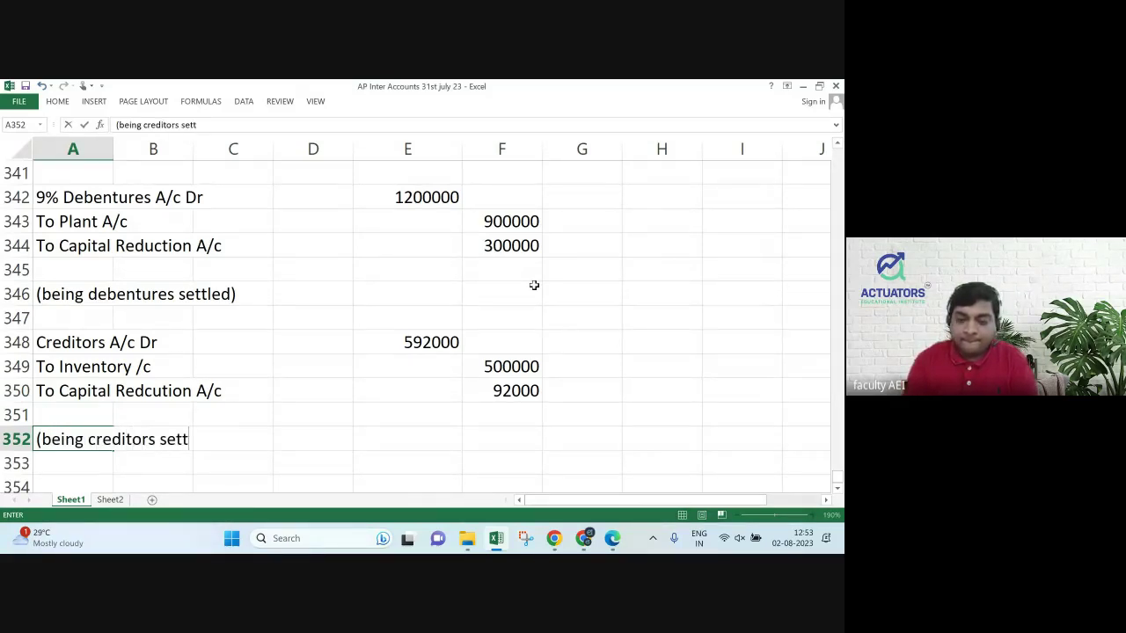
{"action": "type", "text": "led)"}
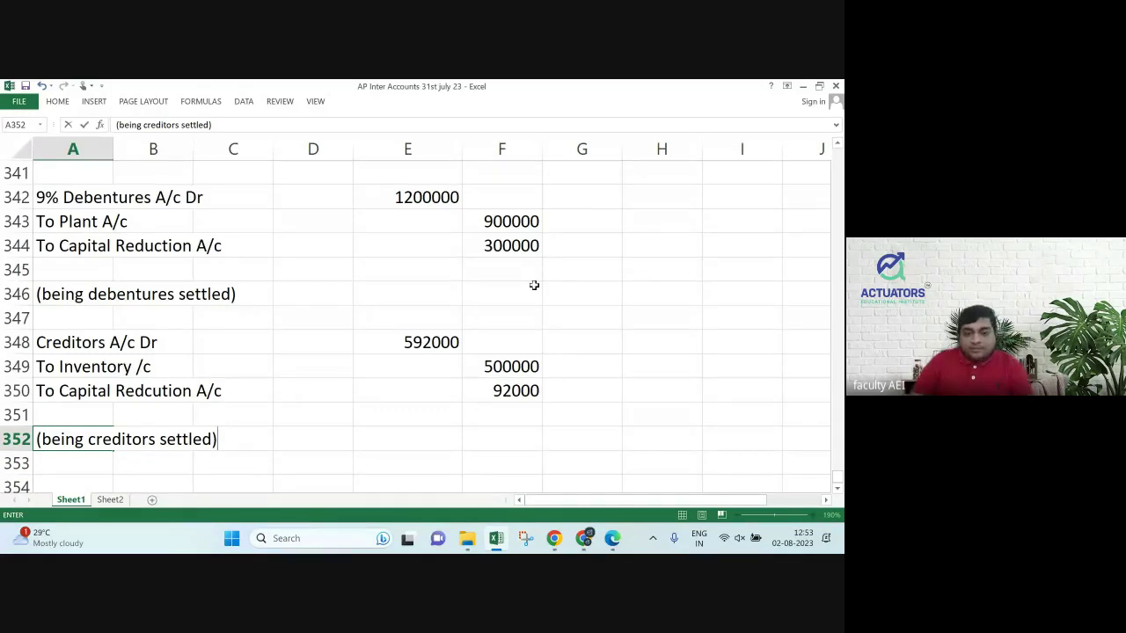
{"action": "key", "text": "Return"}
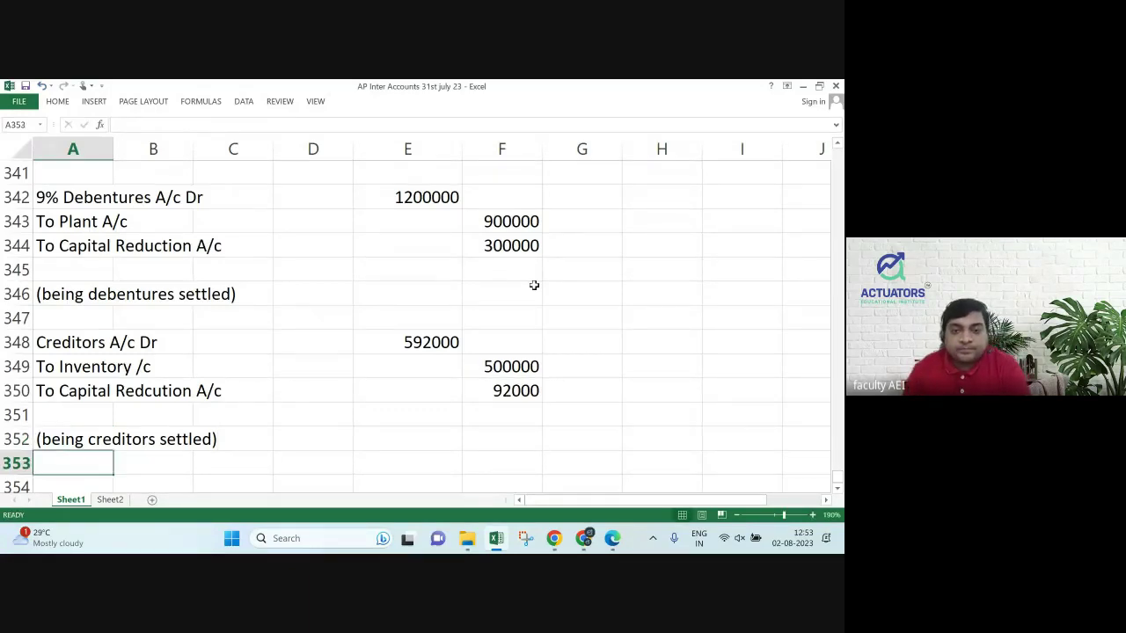
Switch to the chapter PDF in Edge and review Illustration 6's balance sheet, notes to accounts and reconstruction scheme.
{"action": "key", "text": "Return"}
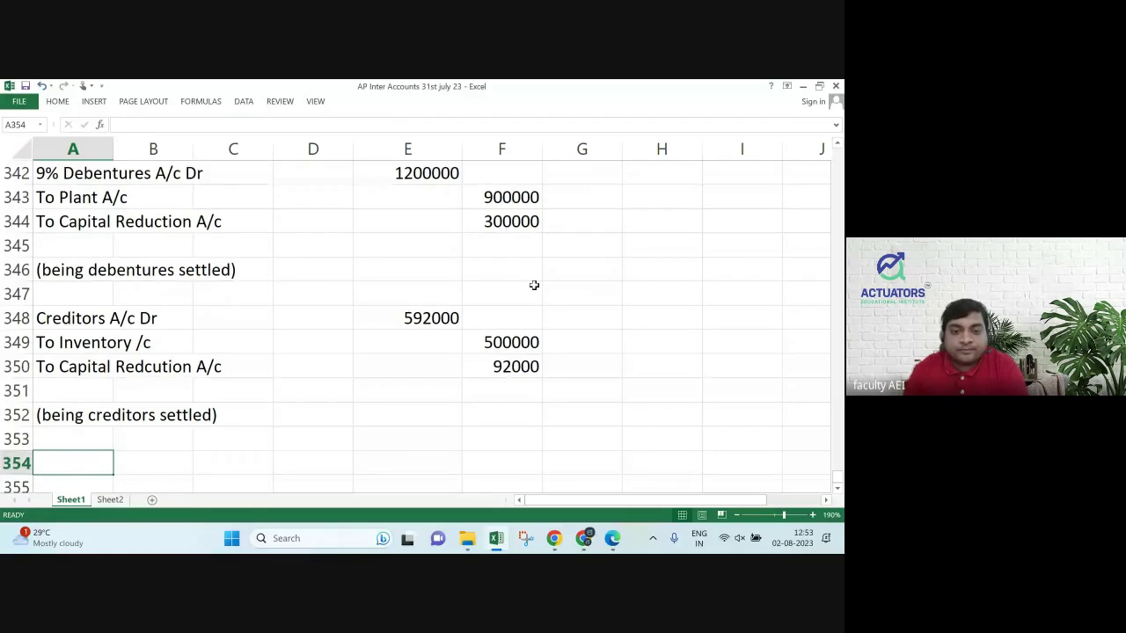
{"action": "key", "text": "alt+Tab"}
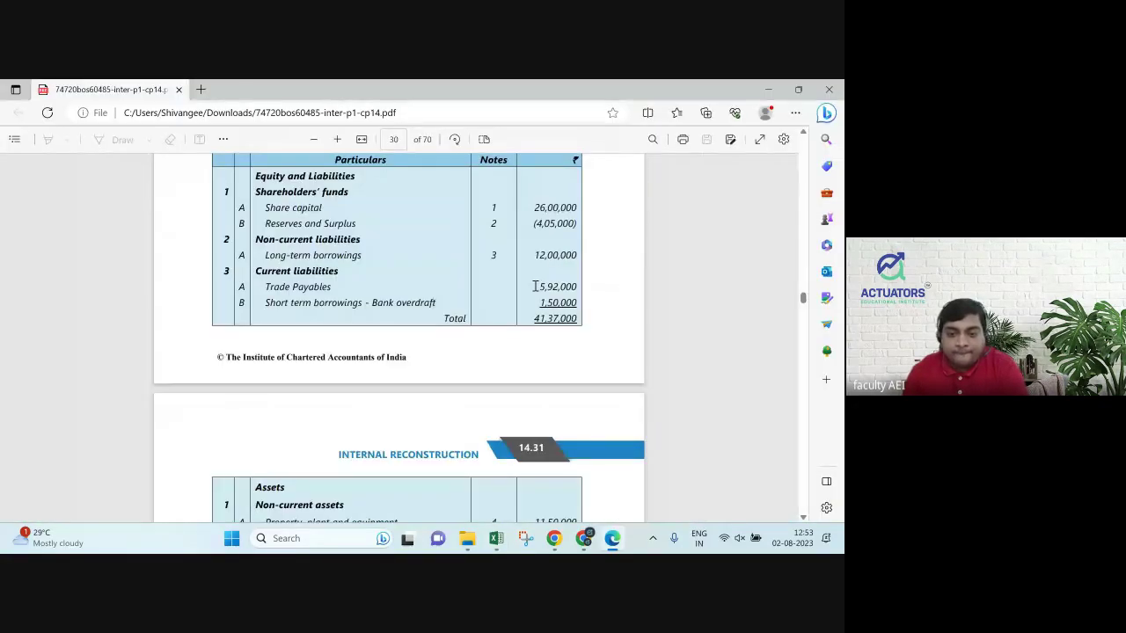
{"action": "scroll", "coordinate": [534, 285], "scroll_direction": "down", "scroll_amount": 2}
{"action": "scroll", "coordinate": [535, 285], "scroll_direction": "up", "scroll_amount": 4}
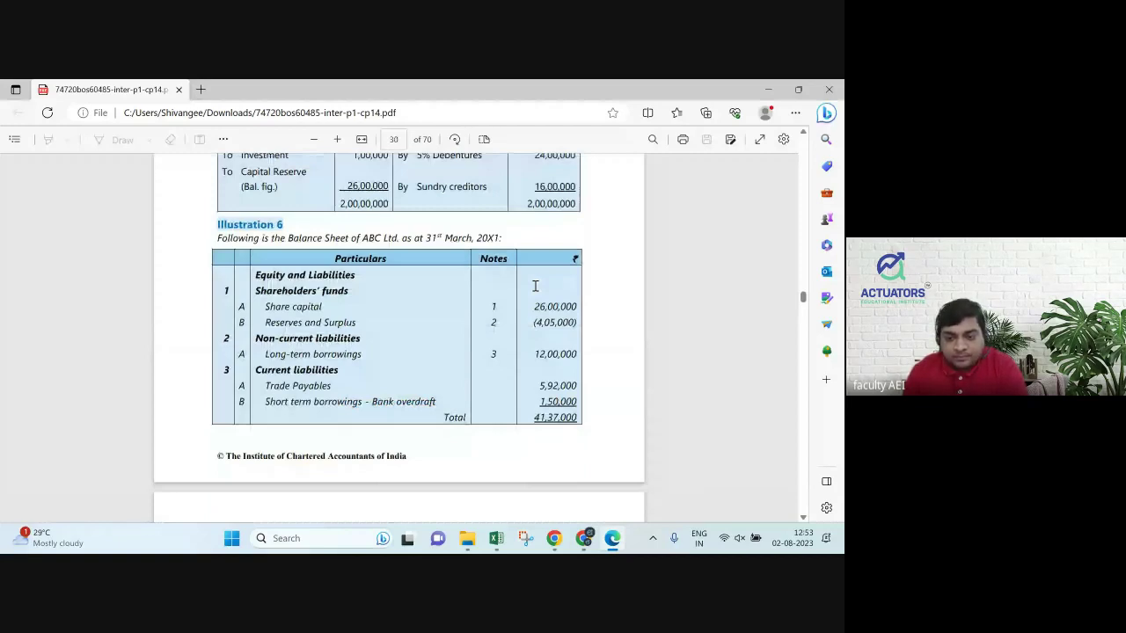
{"action": "scroll", "coordinate": [534, 285], "scroll_direction": "down", "scroll_amount": 1}
{"action": "scroll", "coordinate": [534, 285], "scroll_direction": "down", "scroll_amount": 3}
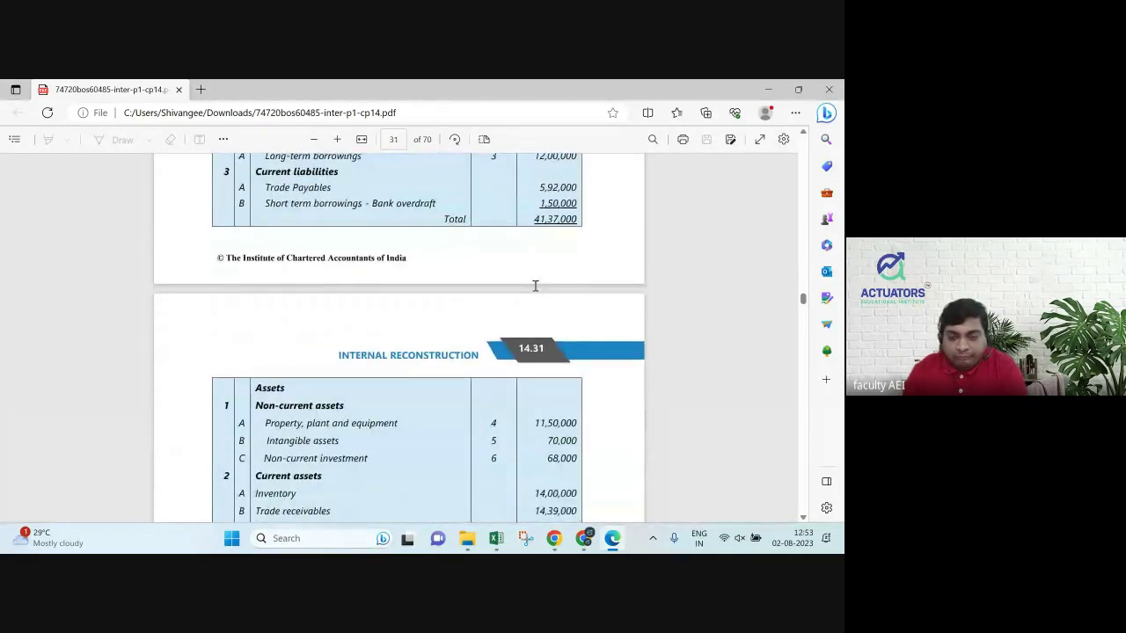
{"action": "scroll", "coordinate": [535, 285], "scroll_direction": "down", "scroll_amount": 1}
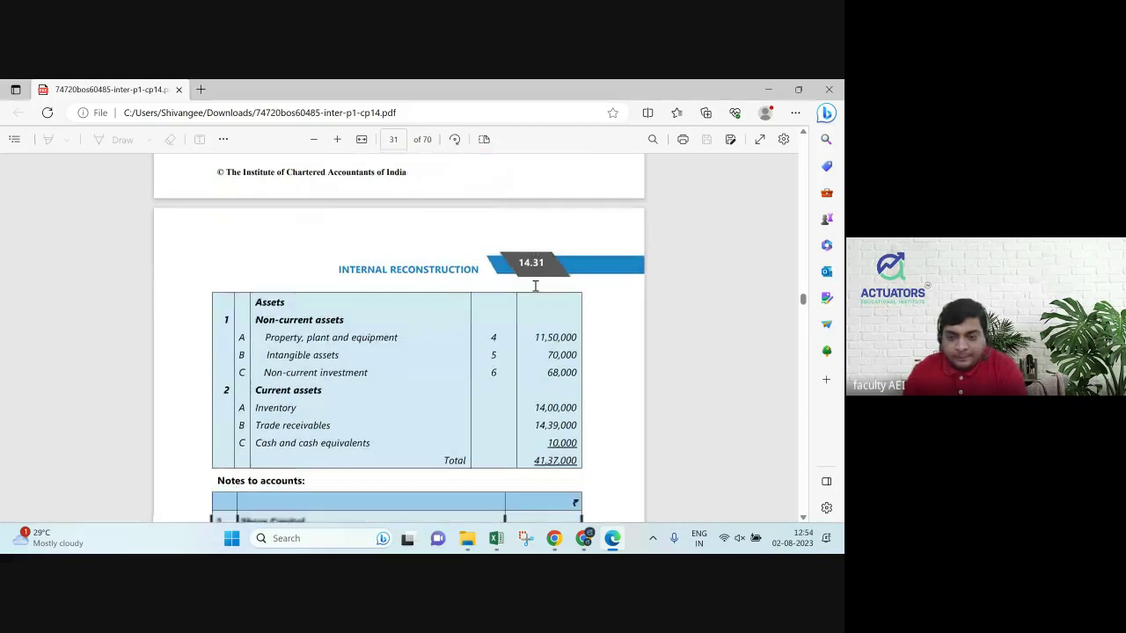
{"action": "scroll", "coordinate": [535, 285], "scroll_direction": "down", "scroll_amount": 6}
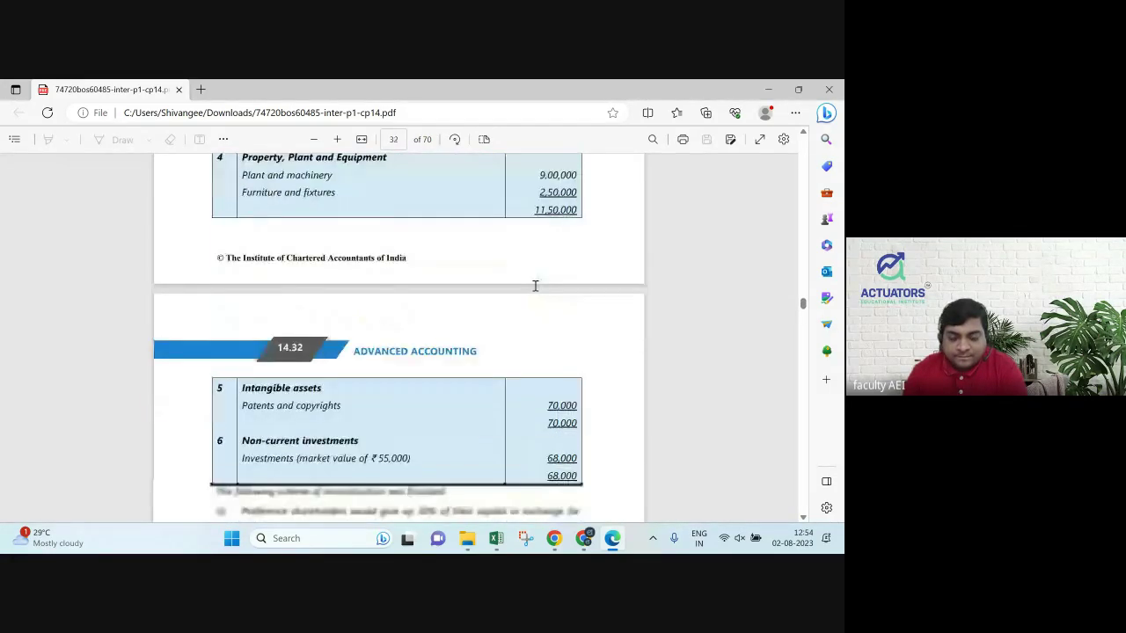
{"action": "scroll", "coordinate": [535, 285], "scroll_direction": "down", "scroll_amount": 1}
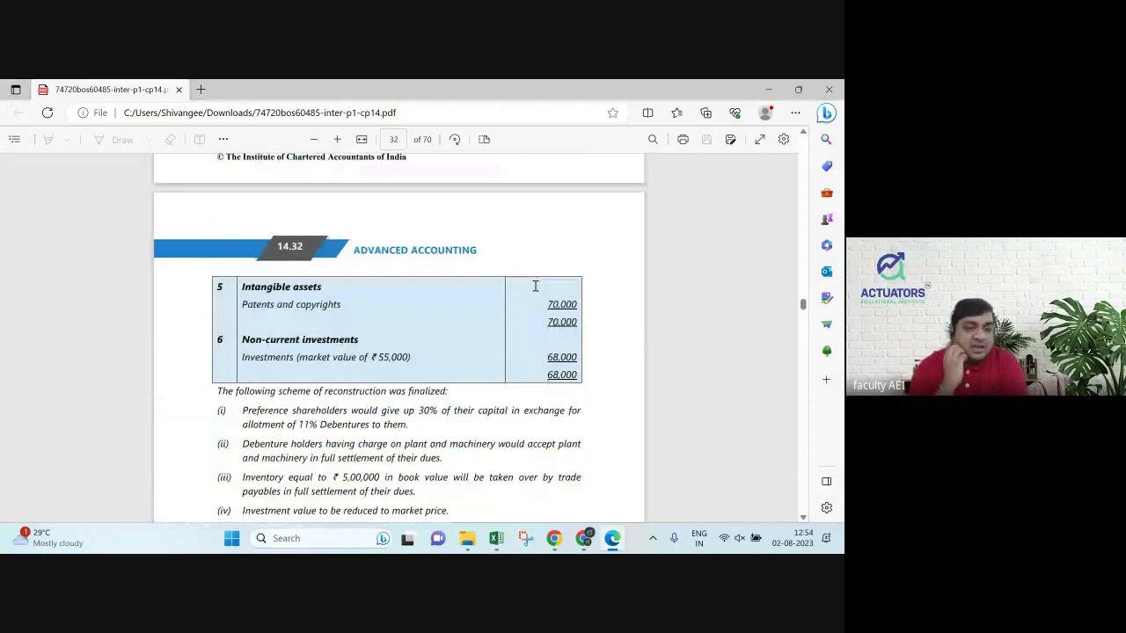
{"action": "scroll", "coordinate": [535, 286], "scroll_direction": "down", "scroll_amount": 1}
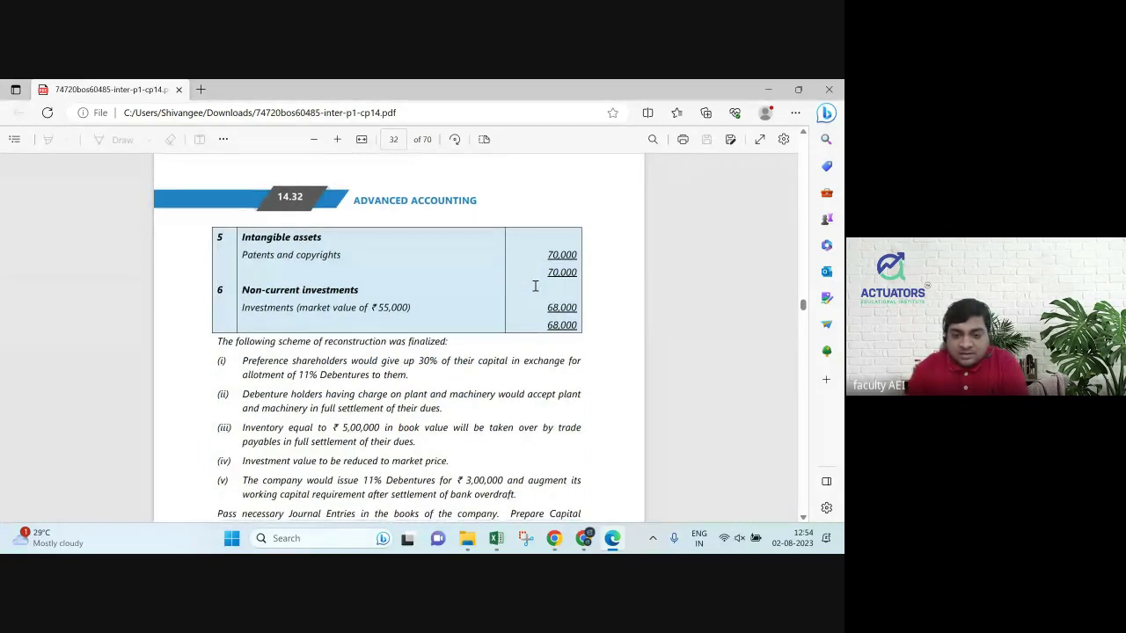
{"action": "scroll", "coordinate": [535, 286], "scroll_direction": "down", "scroll_amount": 1}
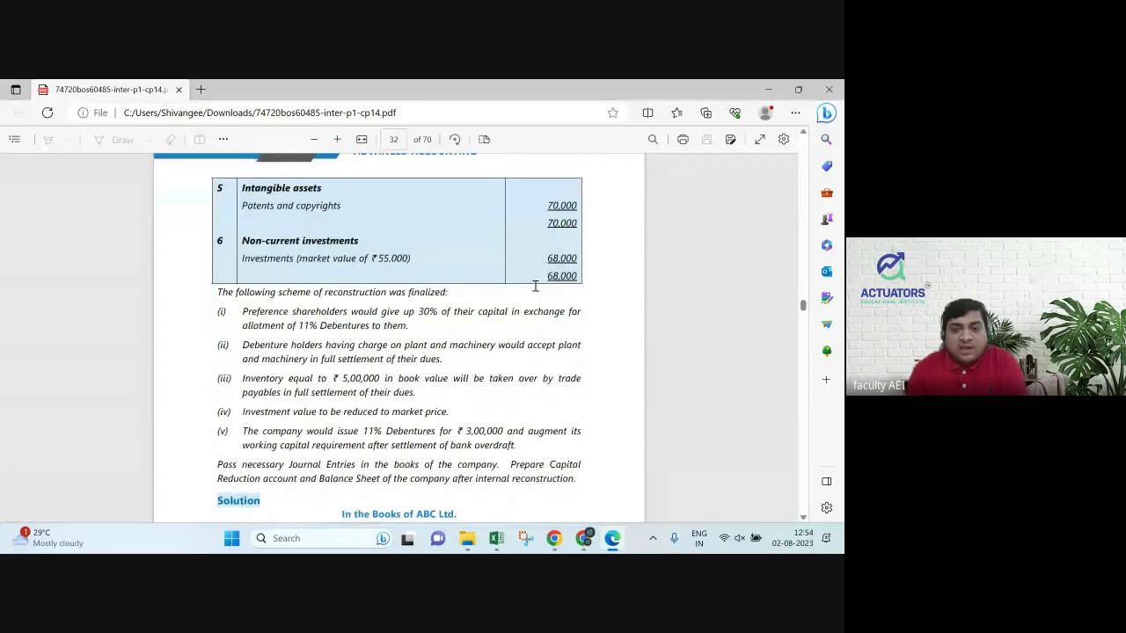
{"action": "scroll", "coordinate": [535, 286], "scroll_direction": "up", "scroll_amount": 1}
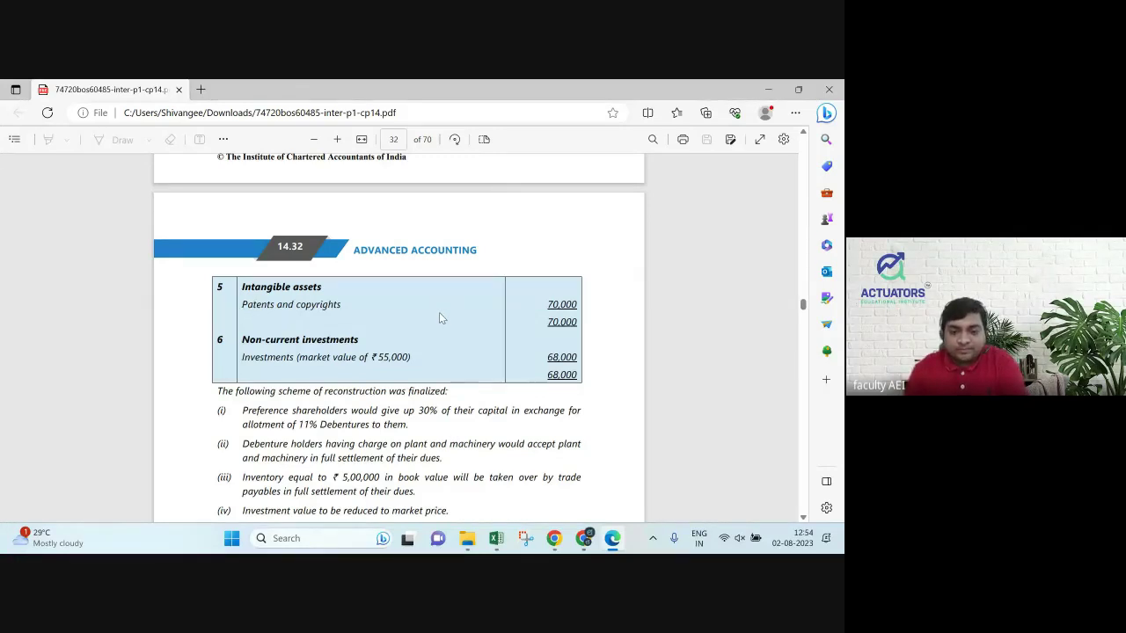
Return to the Excel workbook and enter the debit line "Capital Reduction A/c Dr" in cell A354.
{"action": "key", "text": "alt+Tab"}
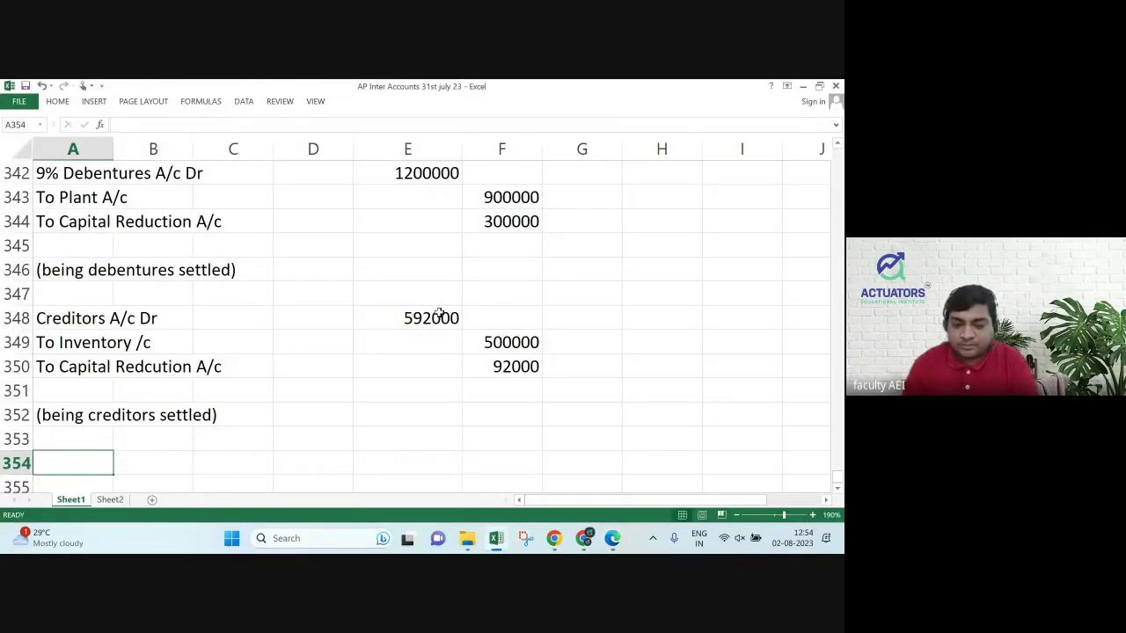
{"action": "scroll", "coordinate": [439, 313], "scroll_direction": "down", "scroll_amount": 2}
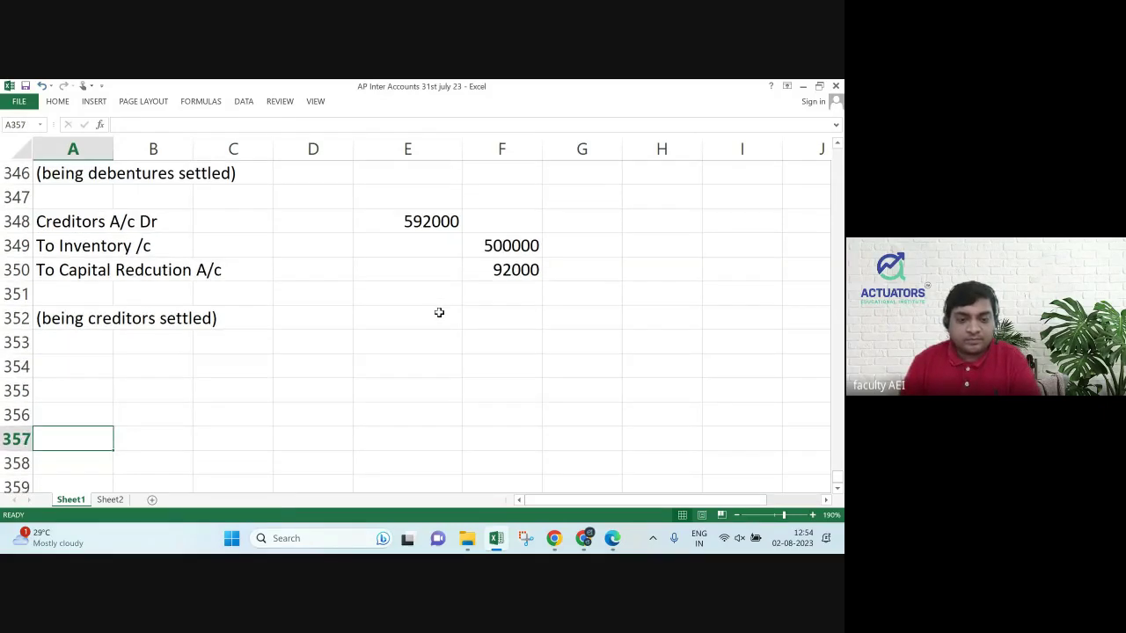
{"action": "type", "text": "Capita"}
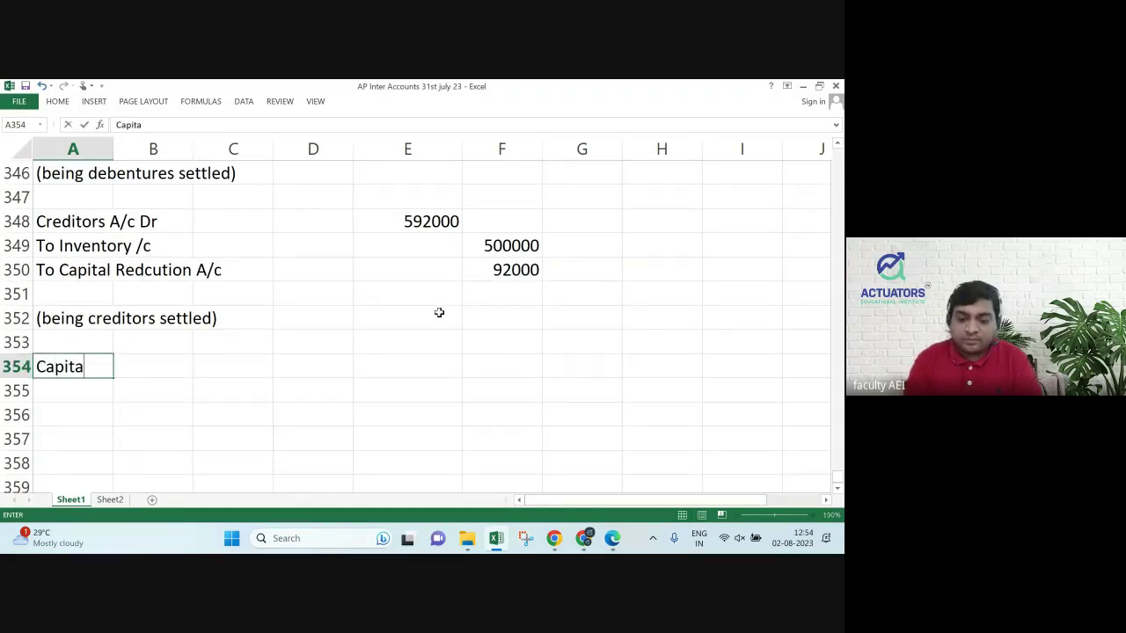
{"action": "type", "text": "l Red"}
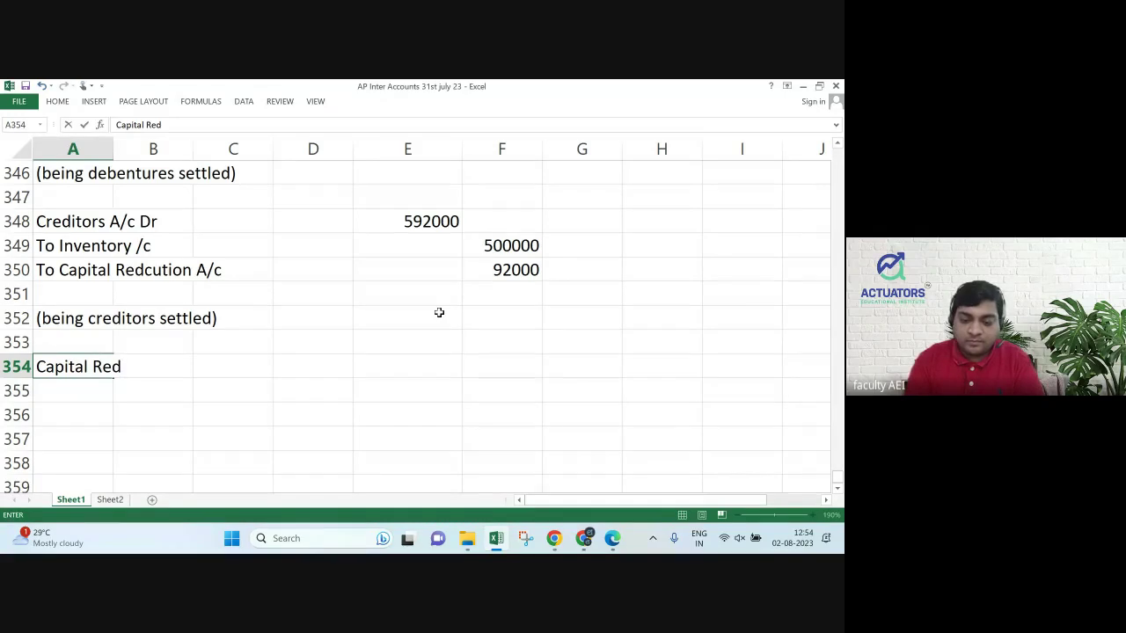
{"action": "type", "text": "uction A/c Dr"}
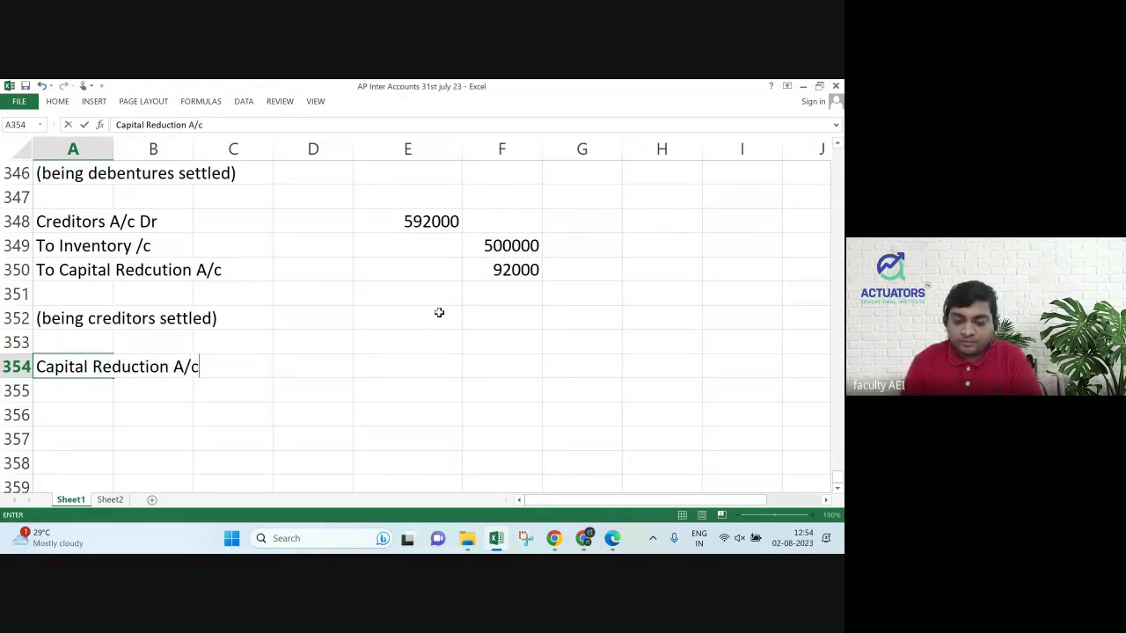
{"action": "key", "text": "ctrl+Return"}
Enter the credit line "To Investments" in cell A355 with the amount 13000 in F355.
{"action": "key", "text": "Right"}
{"action": "key", "text": "Right"}
{"action": "key", "text": "Right"}
{"action": "key", "text": "Right"}
{"action": "key", "text": "Down"}
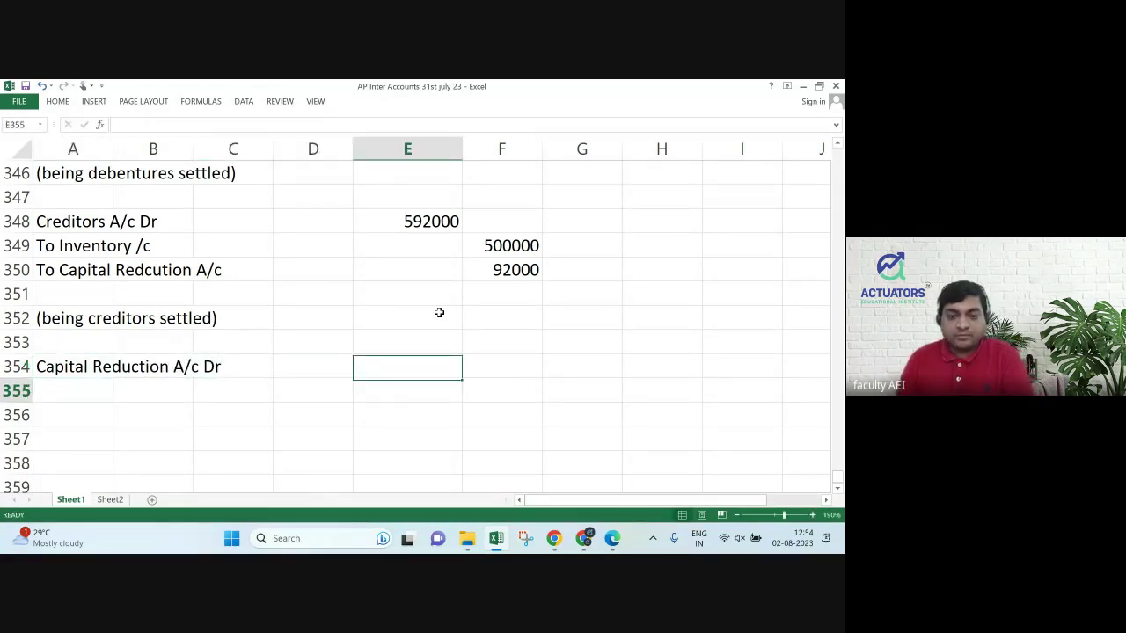
{"action": "key", "text": "Left"}
{"action": "key", "text": "Left"}
{"action": "key", "text": "Left"}
{"action": "key", "text": "Left"}
{"action": "type", "text": "To "}
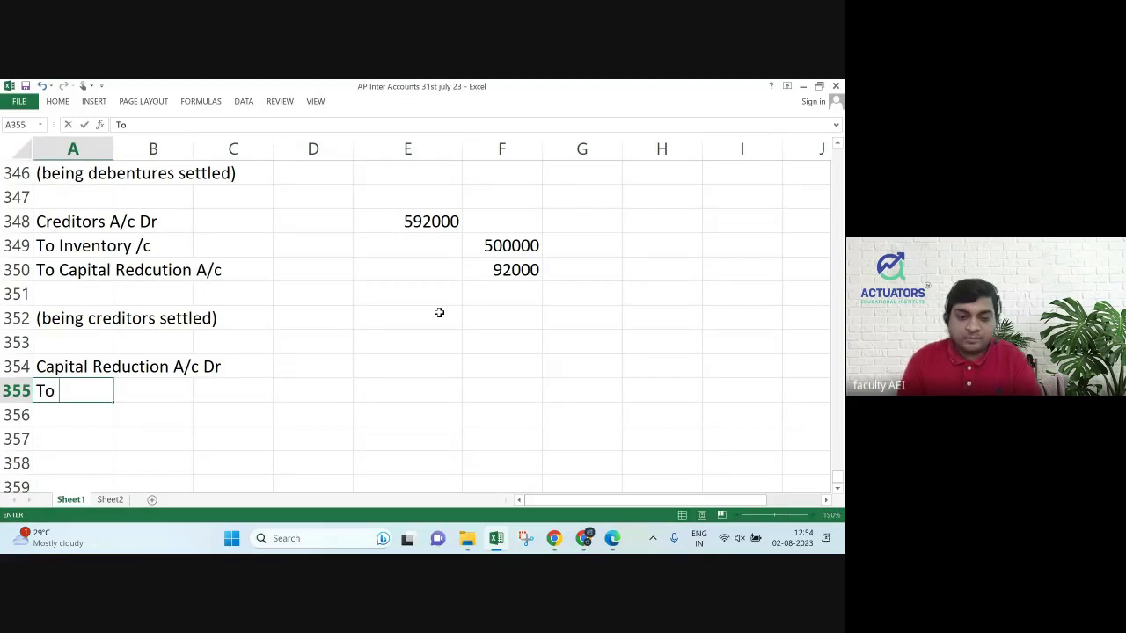
{"action": "type", "text": "Investments"}
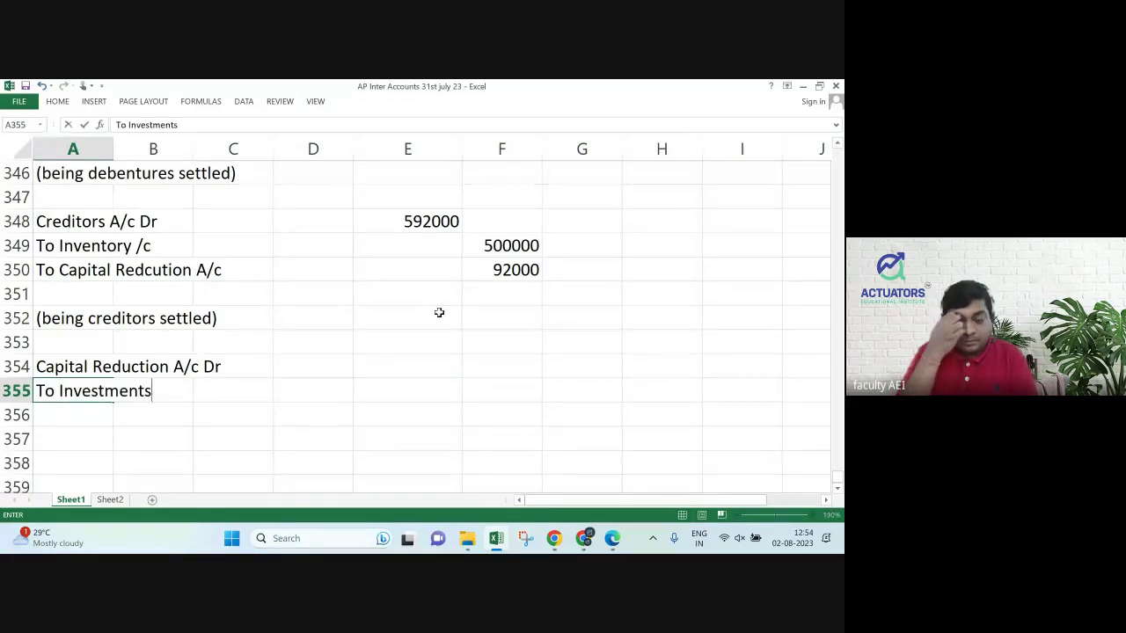
{"action": "key", "text": "Tab"}
{"action": "key", "text": "Tab"}
{"action": "key", "text": "Tab"}
{"action": "key", "text": "Tab"}
{"action": "key", "text": "Tab"}
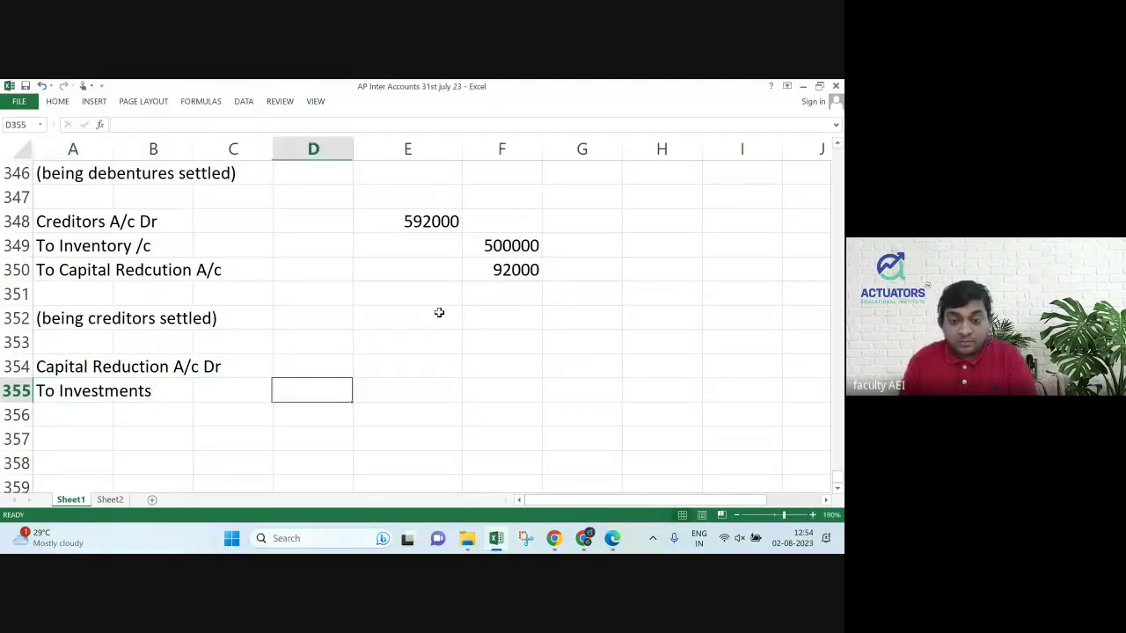
{"action": "type", "text": "13000"}
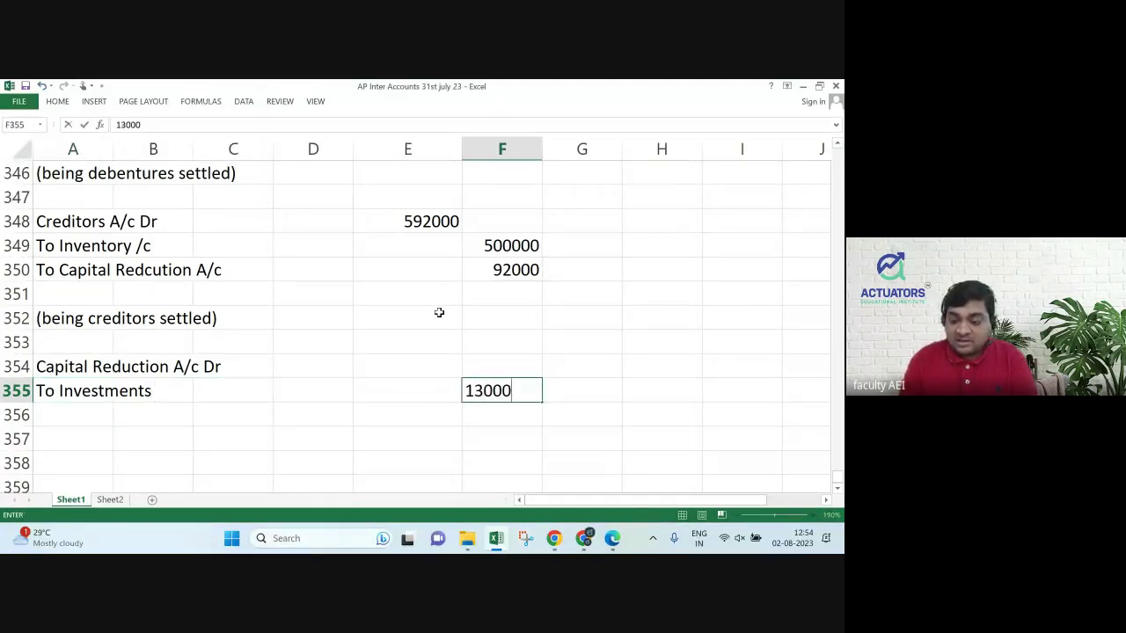
{"action": "key", "text": "Return"}
Enter the credit line "To P/L Dr Bal A/c" in cell A356 with the amount 405000 in F356.
{"action": "key", "text": "Left"}
{"action": "key", "text": "Left"}
{"action": "key", "text": "Left"}
{"action": "type", "text": "To P/"}
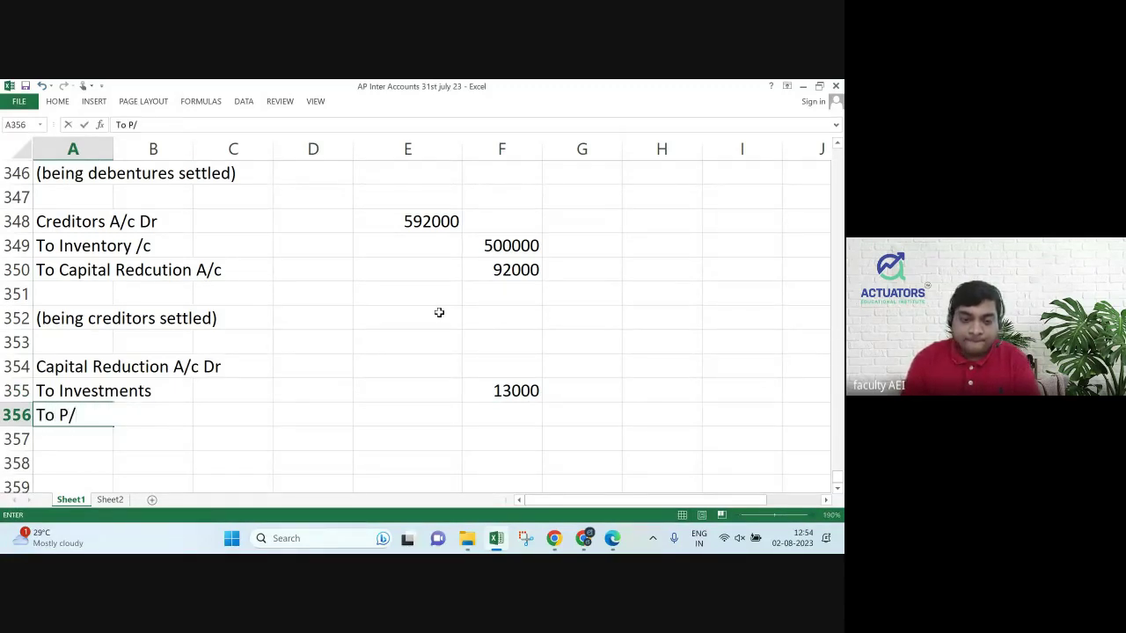
{"action": "type", "text": "L Dr Bal A/c"}
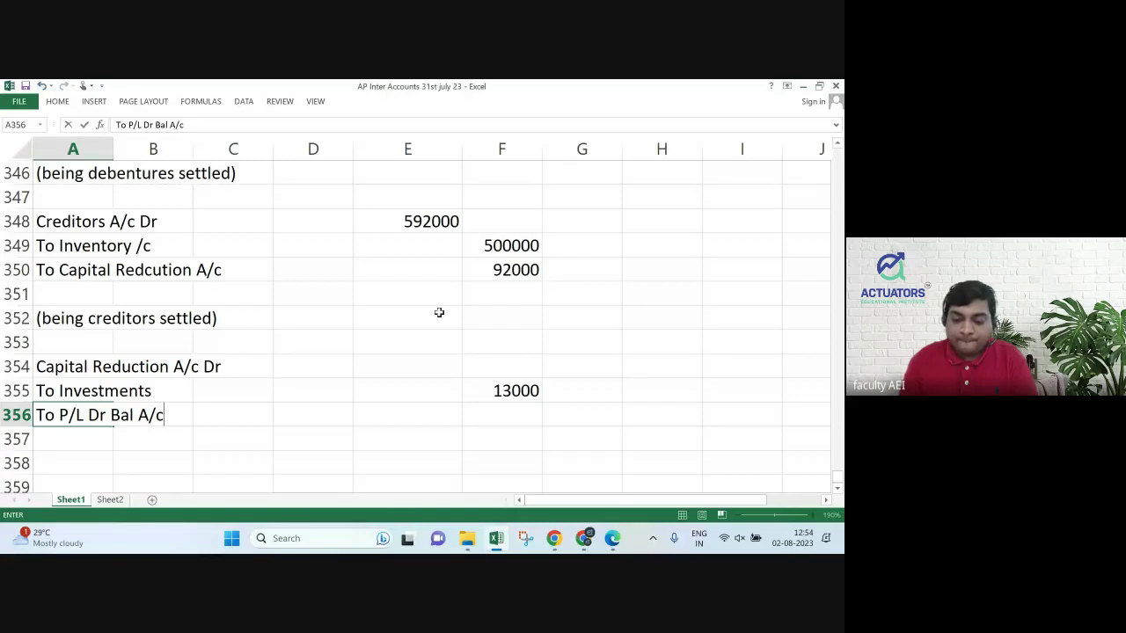
{"action": "key", "text": "Return"}
{"action": "key", "text": "Up"}
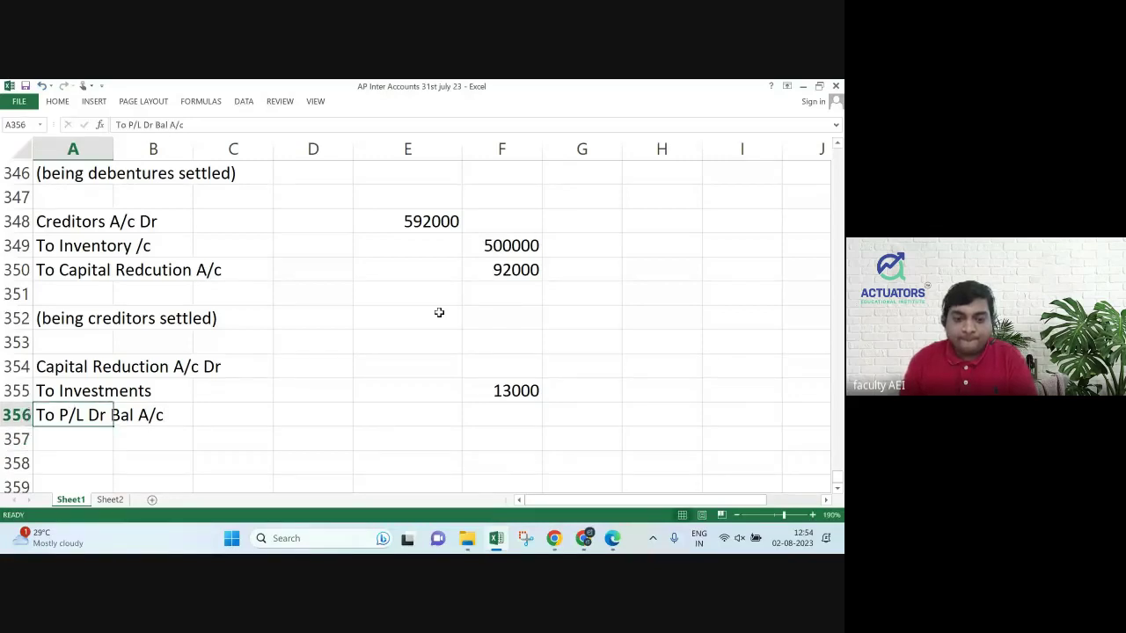
{"action": "key", "text": "Right"}
{"action": "key", "text": "Right"}
{"action": "key", "text": "Right"}
{"action": "key", "text": "Right"}
{"action": "key", "text": "Right"}
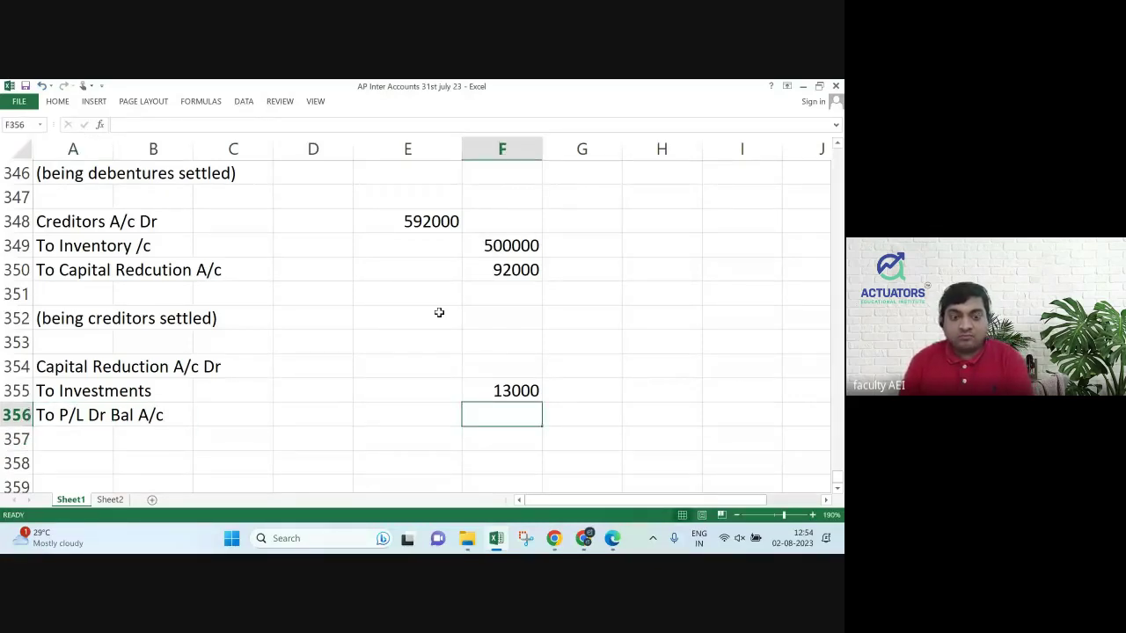
{"action": "type", "text": "405000"}
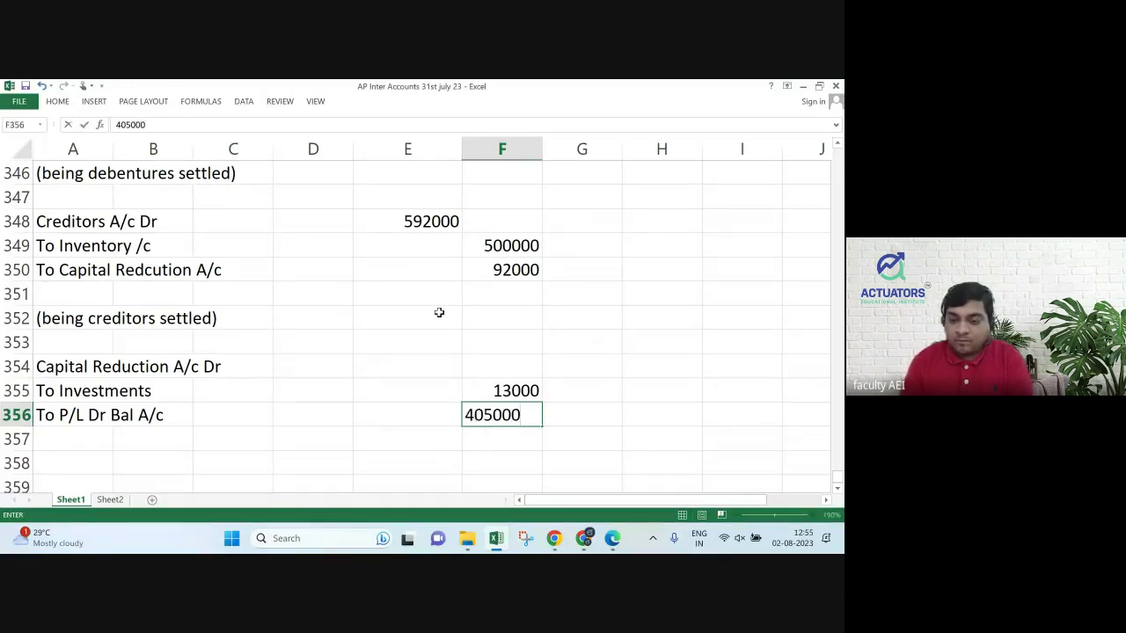
{"action": "key", "text": "Return"}
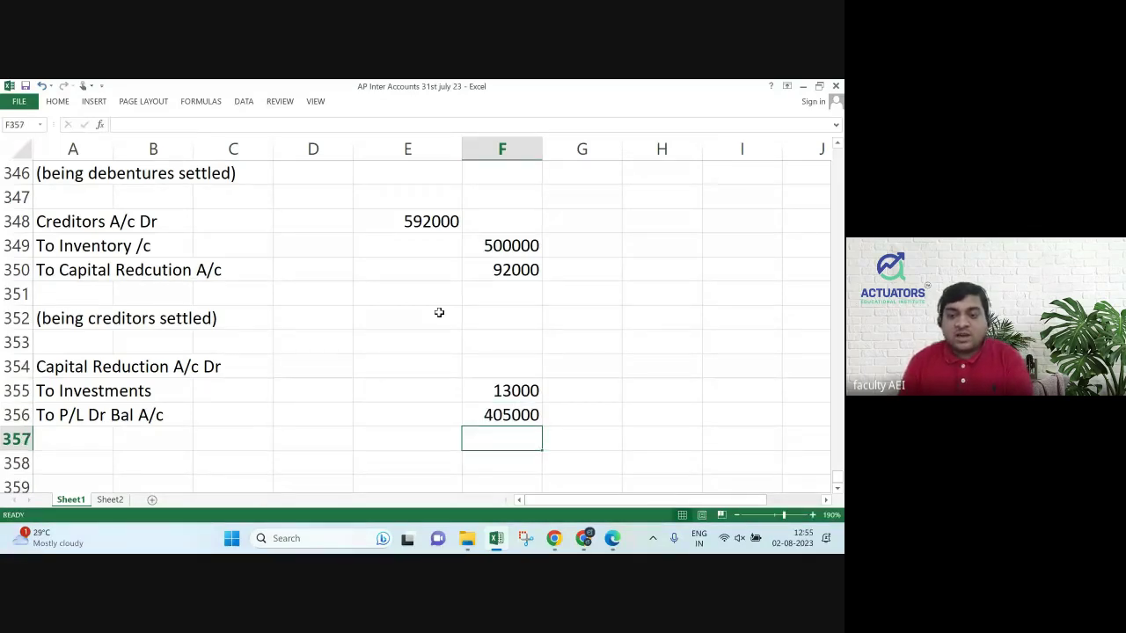
Enter the credit line "To Patents A/c" in cell A357 with the amount 70000 in F357.
{"action": "key", "text": "Left"}
{"action": "key", "text": "Left"}
{"action": "key", "text": "Left"}
{"action": "key", "text": "Left"}
{"action": "key", "text": "Left"}
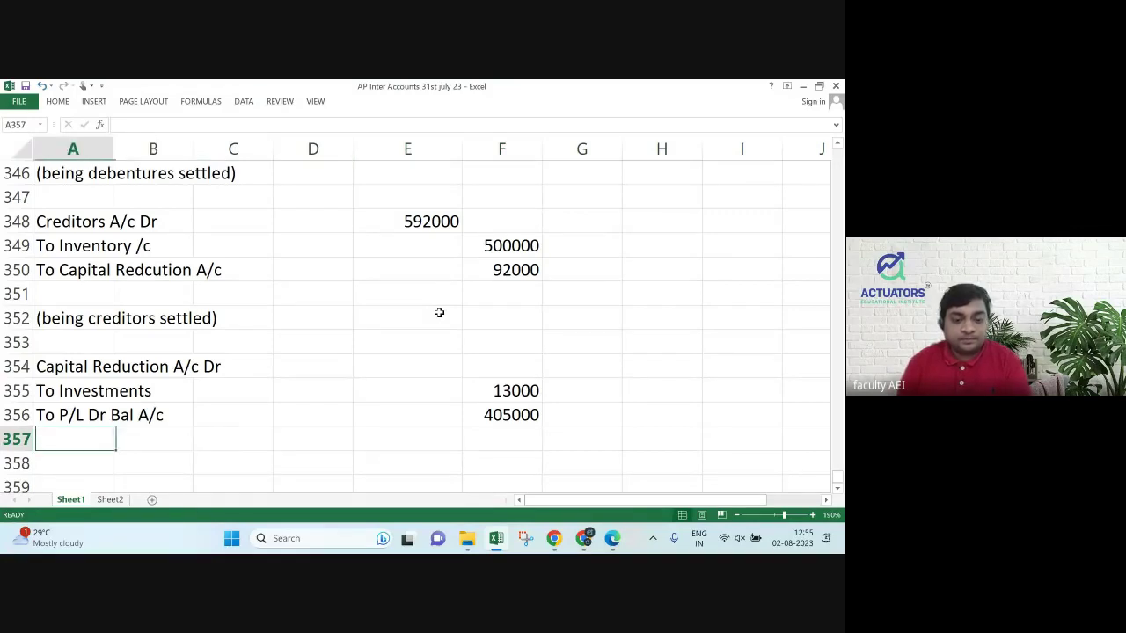
{"action": "type", "text": "To "}
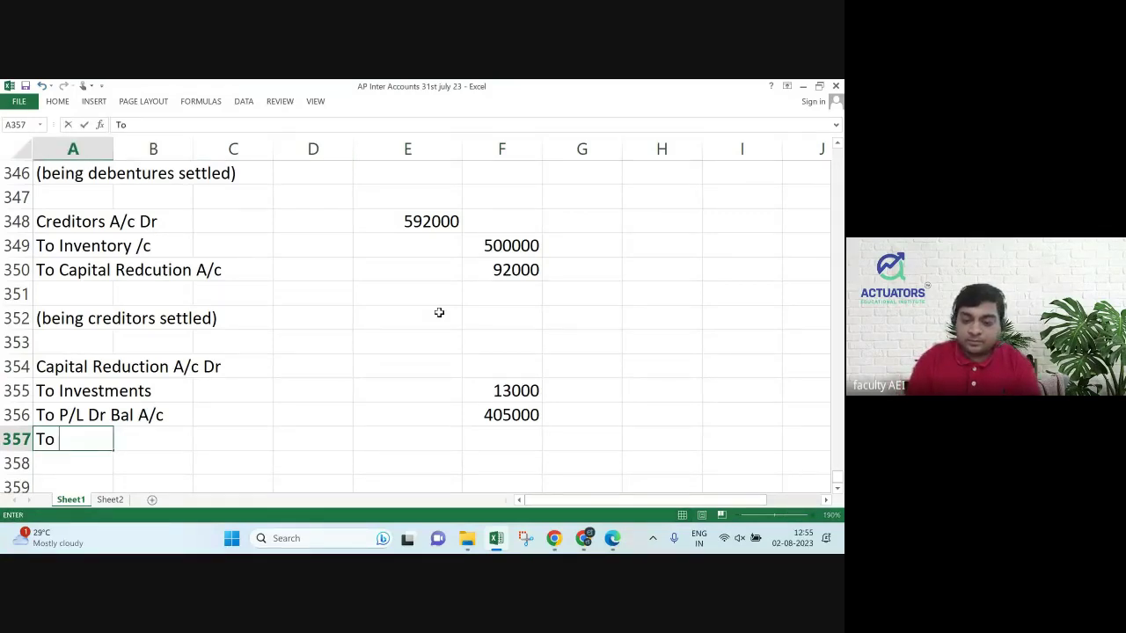
{"action": "type", "text": "Patents A/c"}
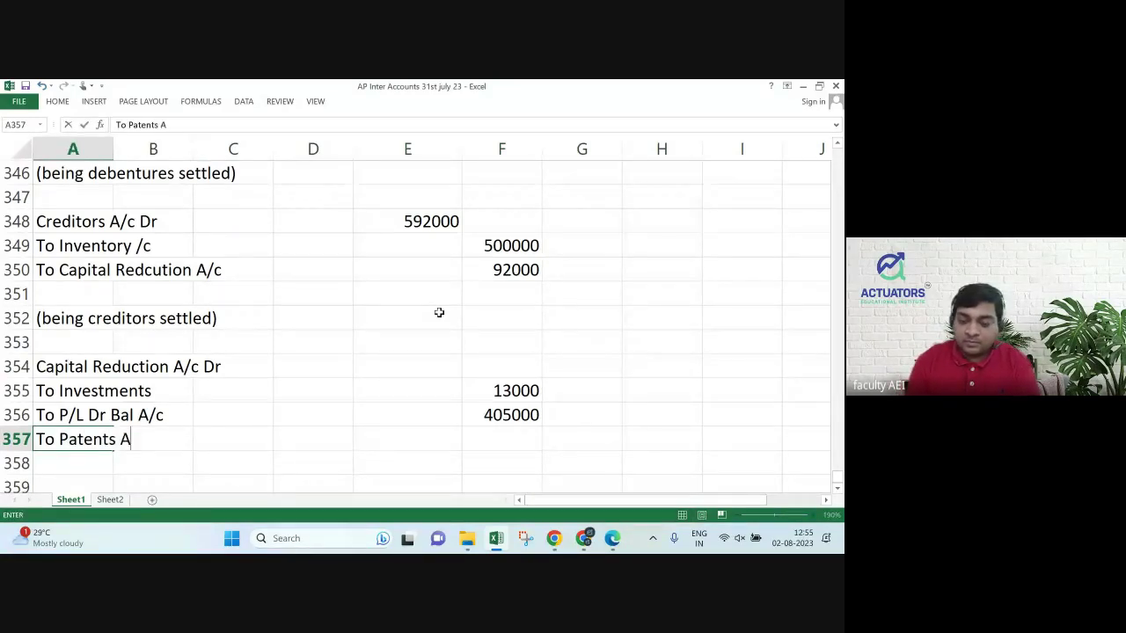
{"action": "key", "text": "Return"}
{"action": "key", "text": "Right"}
{"action": "key", "text": "Up"}
{"action": "key", "text": "Right"}
{"action": "key", "text": "Right"}
{"action": "key", "text": "Right"}
{"action": "key", "text": "Right"}
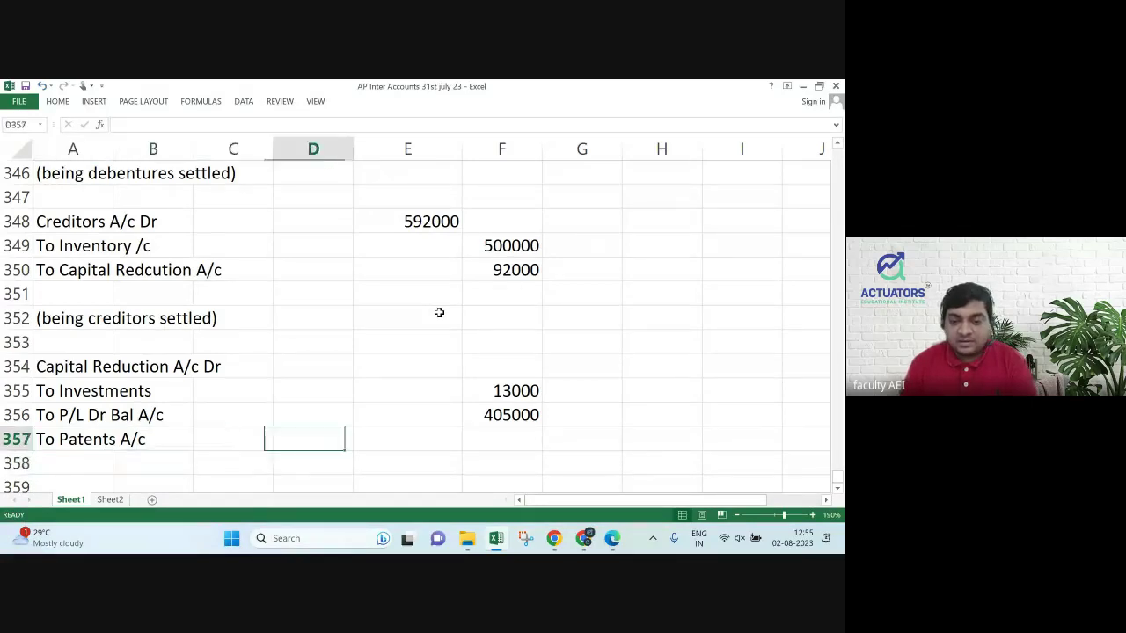
{"action": "type", "text": "70000"}
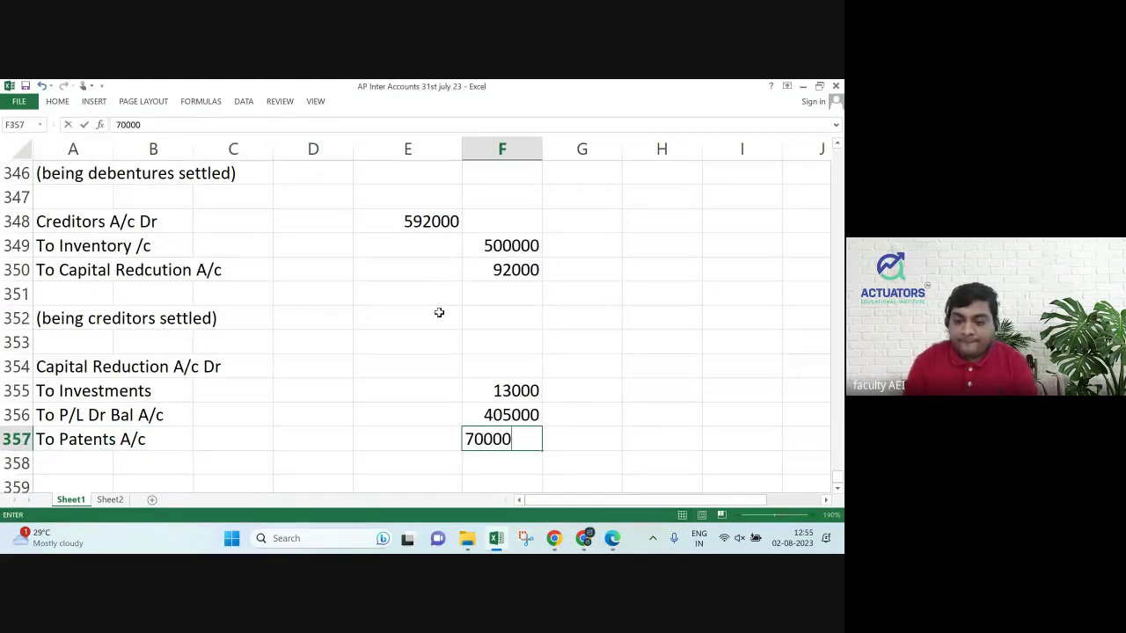
{"action": "key", "text": "Return"}
Add the note "Assumed worthless" in cell G357 beside the patents amount.
{"action": "key", "text": "Up"}
{"action": "key", "text": "Right"}
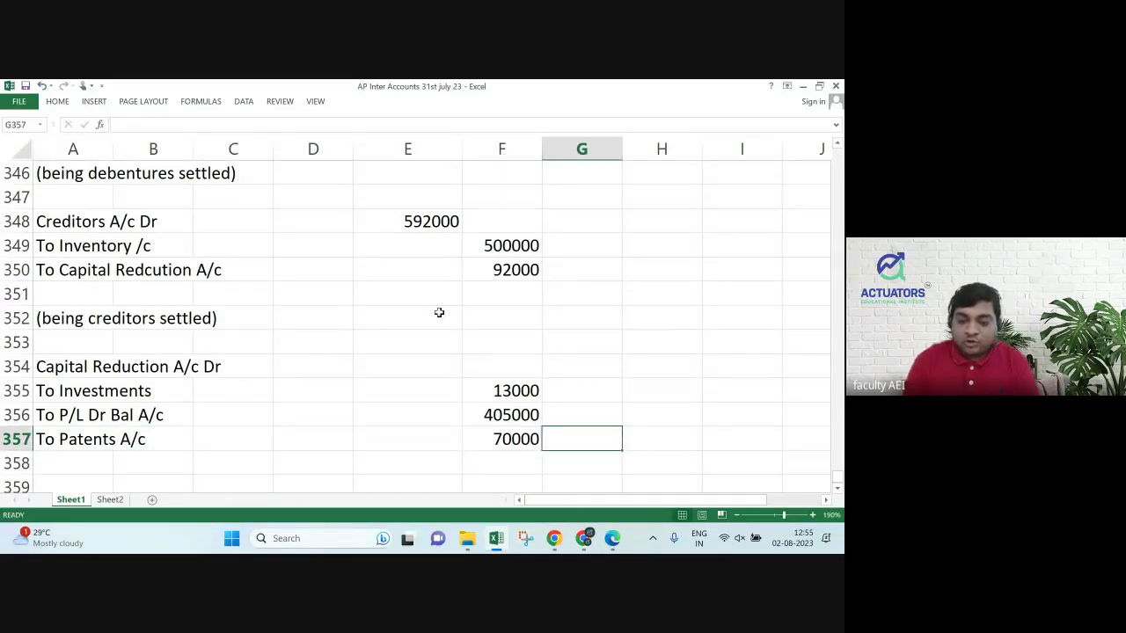
{"action": "type", "text": "Assumed "}
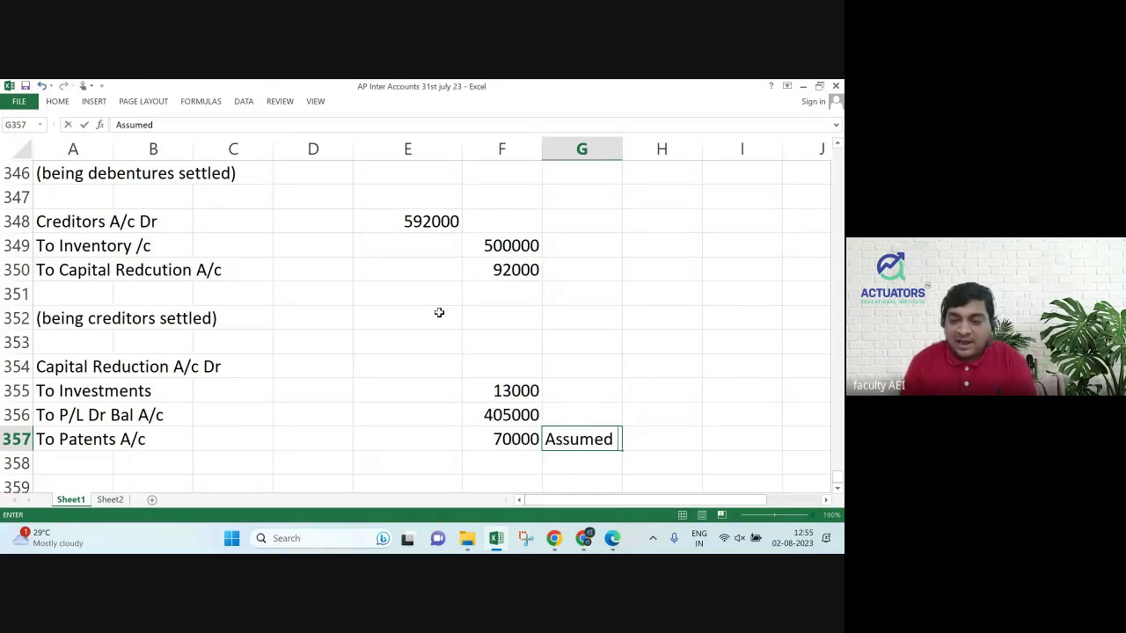
{"action": "type", "text": "wo"}
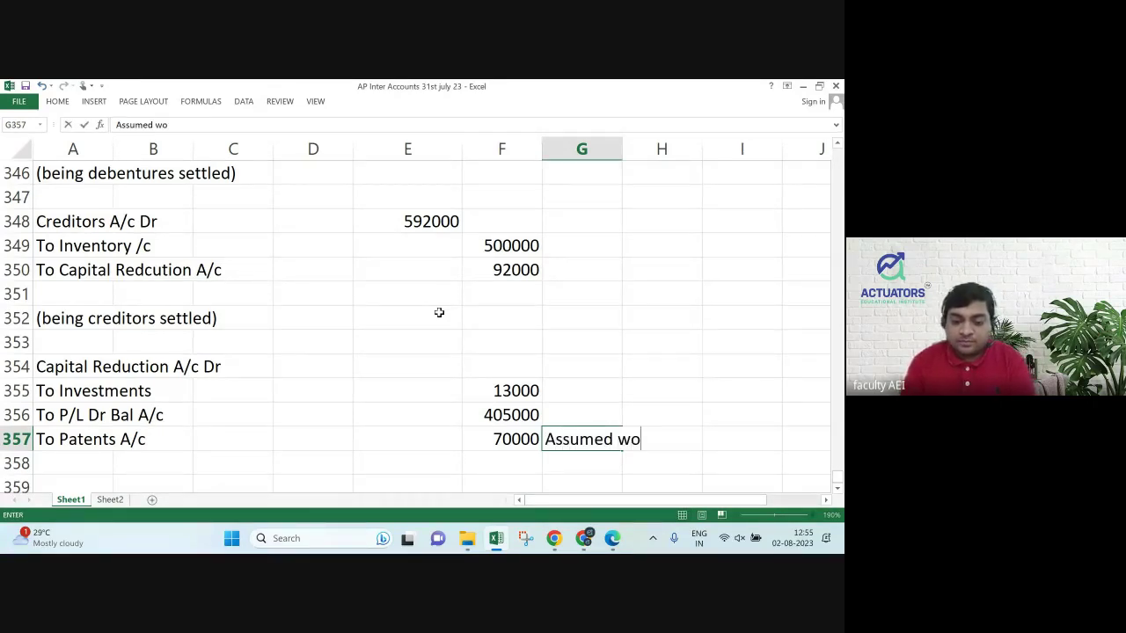
{"action": "type", "text": "rthless"}
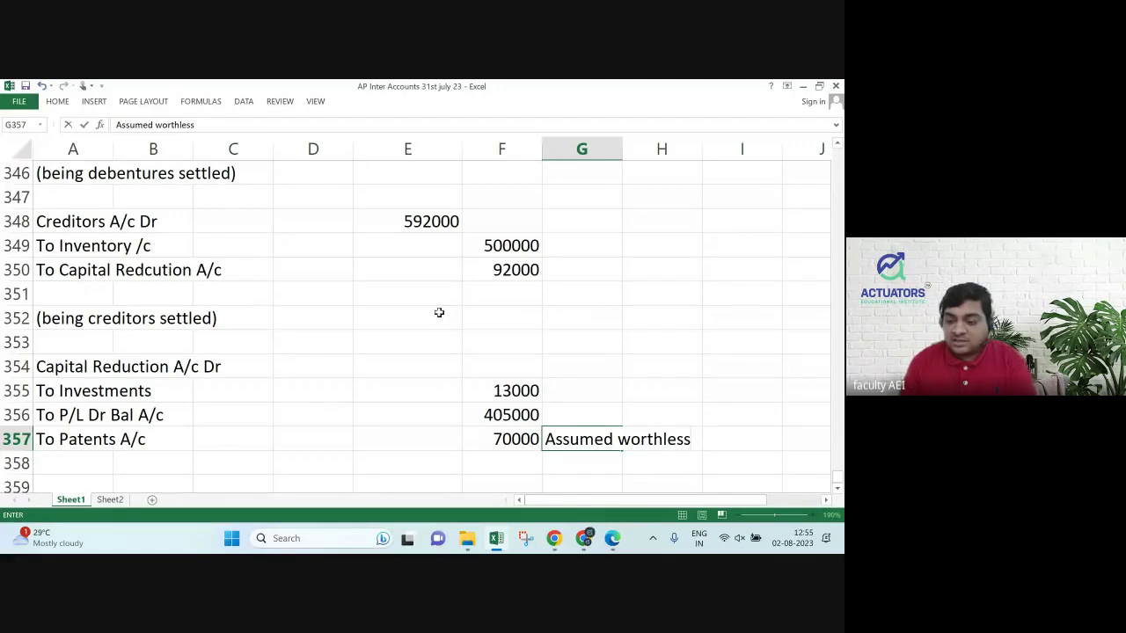
Enter the debit amount 488000 in cell E354 for the Capital Reduction A/c line.
{"action": "key", "text": "Return"}
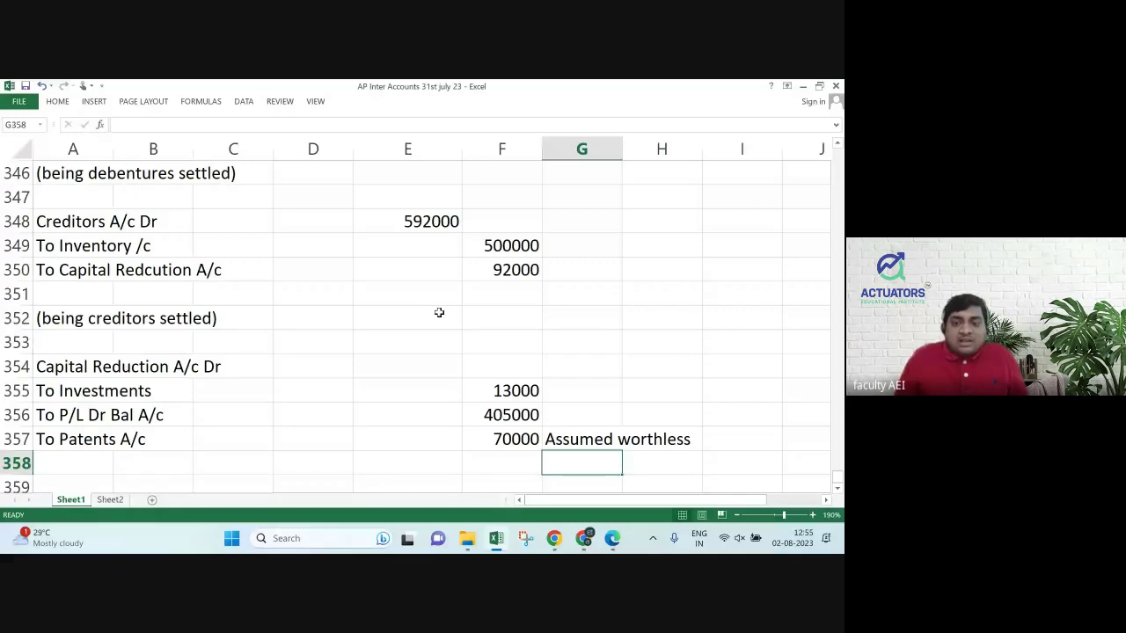
{"action": "key", "text": "Up"}
{"action": "key", "text": "Up"}
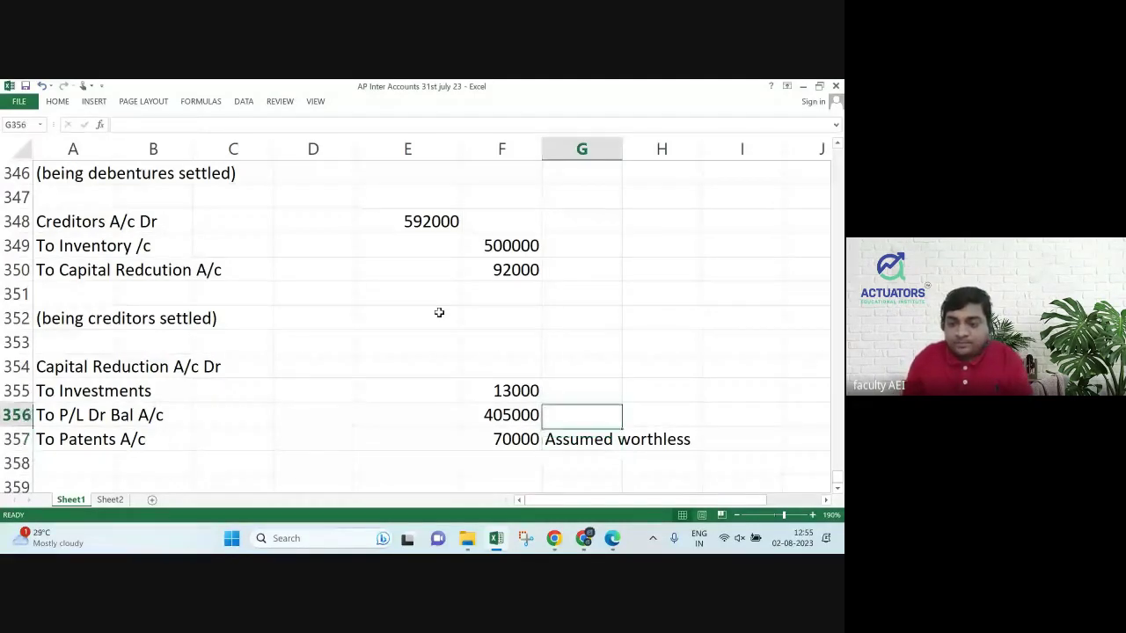
{"action": "key", "text": "Up"}
{"action": "key", "text": "Left"}
{"action": "key", "text": "Up"}
{"action": "key", "text": "Left"}
{"action": "key", "text": "Left"}
{"action": "key", "text": "Right"}
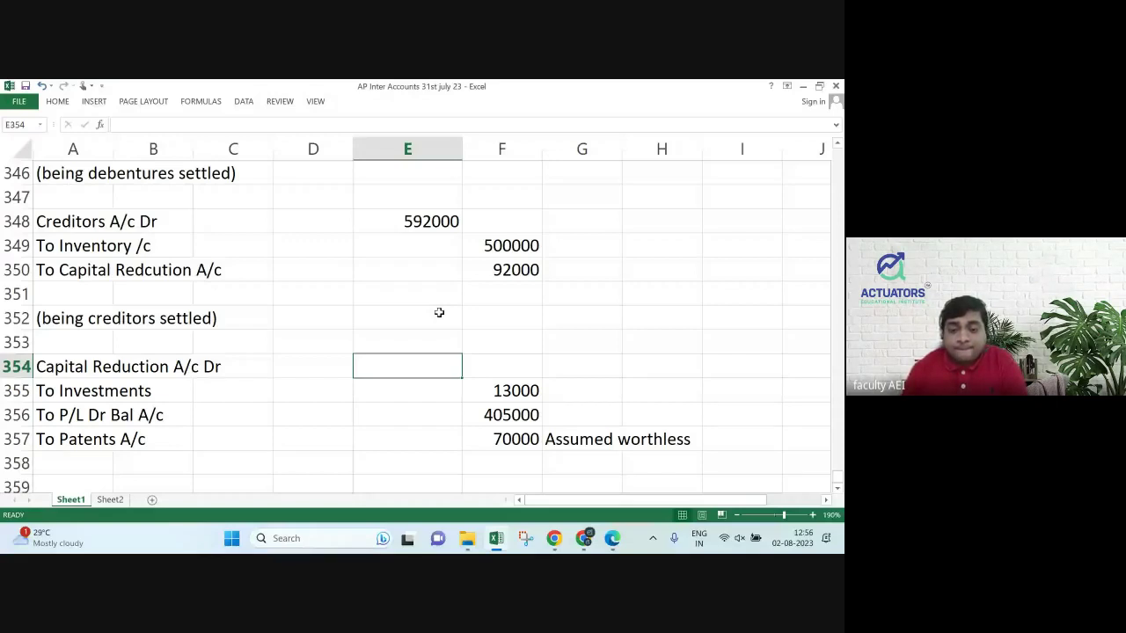
{"action": "type", "text": "488000"}
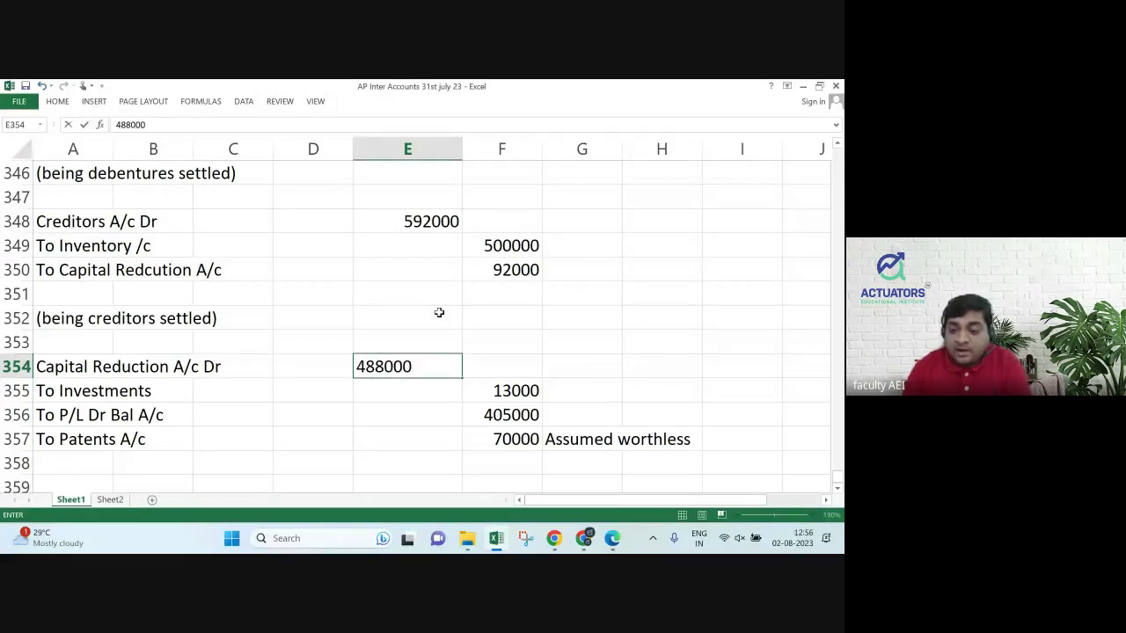
{"action": "key", "text": "Return"}
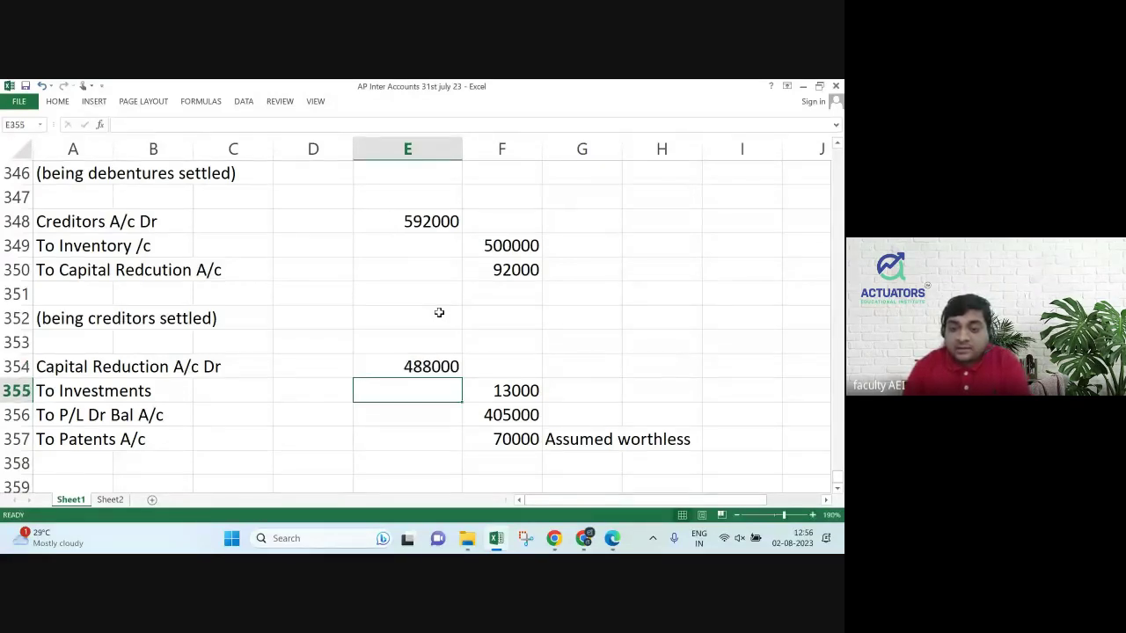
Add the narration "(being sundry assets written off)" in cell A359 below the capital reduction entry.
{"action": "key", "text": "Down"}
{"action": "key", "text": "Down"}
{"action": "key", "text": "Down"}
{"action": "key", "text": "Down"}
{"action": "key", "text": "Left"}
{"action": "key", "text": "Left"}
{"action": "key", "text": "Left"}
{"action": "key", "text": "Left"}
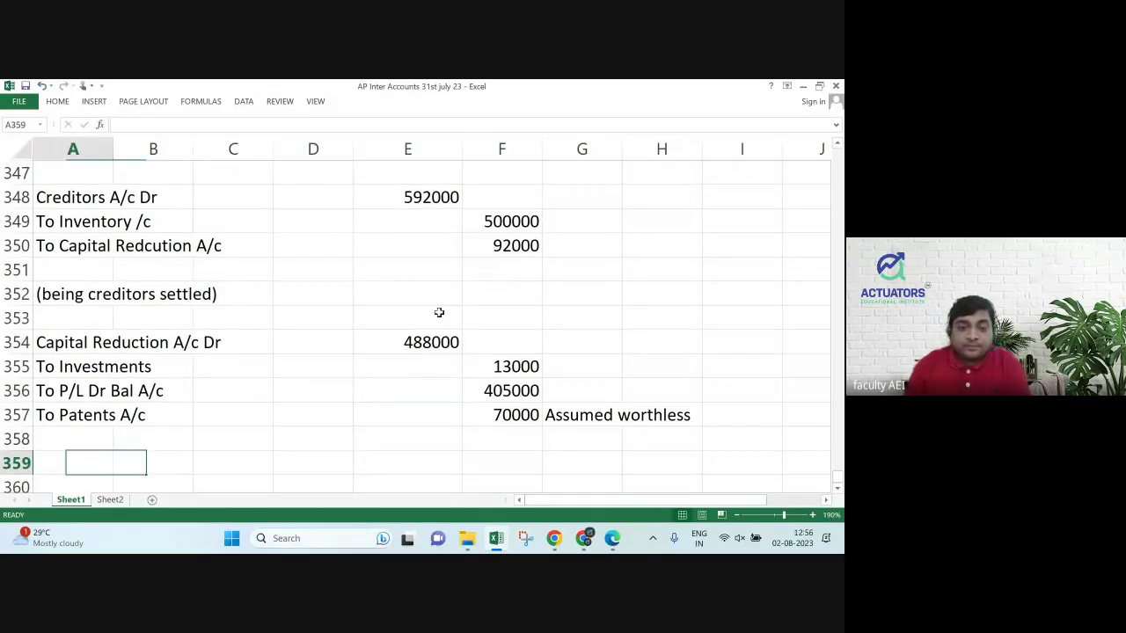
{"action": "type", "text": "(being "}
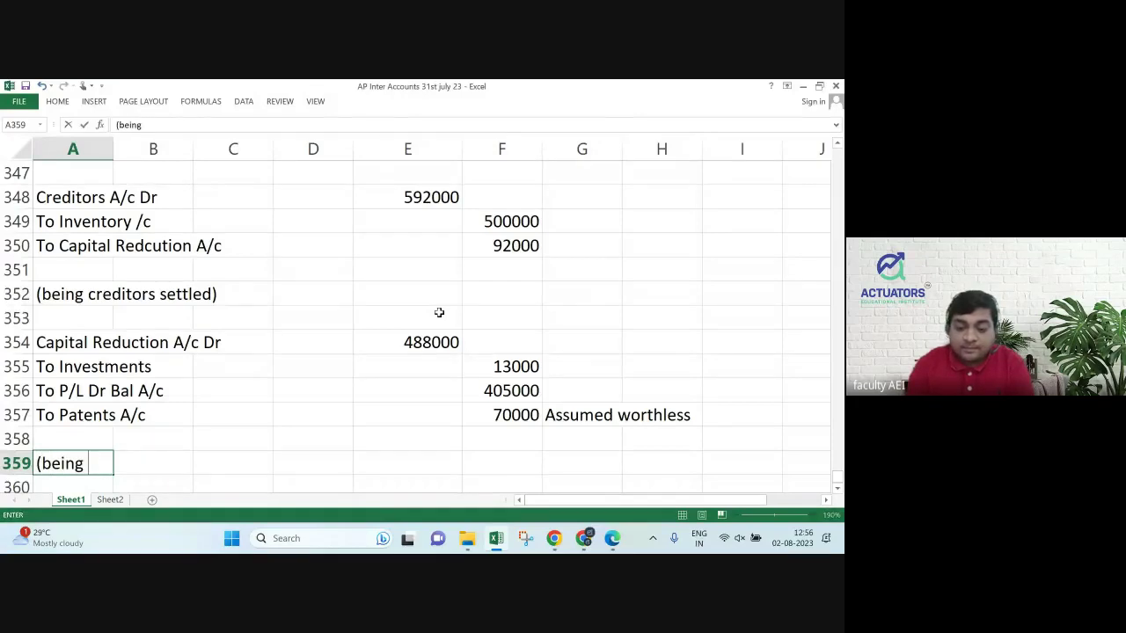
{"action": "type", "text": "sundry assest"}
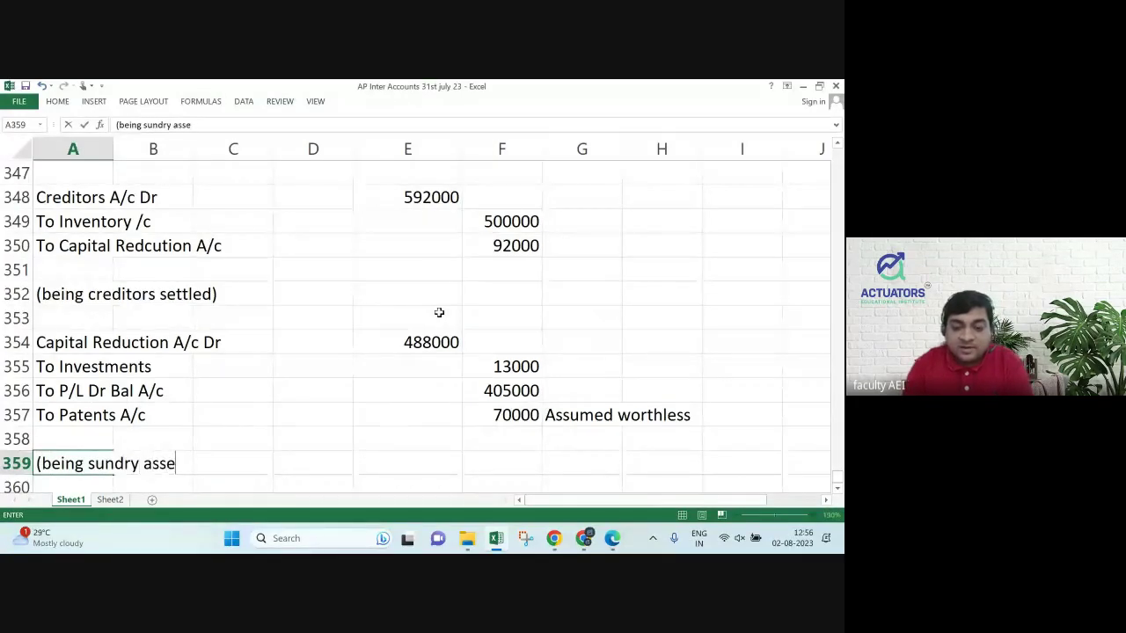
{"action": "key", "text": "BackSpace"}
{"action": "key", "text": "BackSpace"}
{"action": "type", "text": "t"}
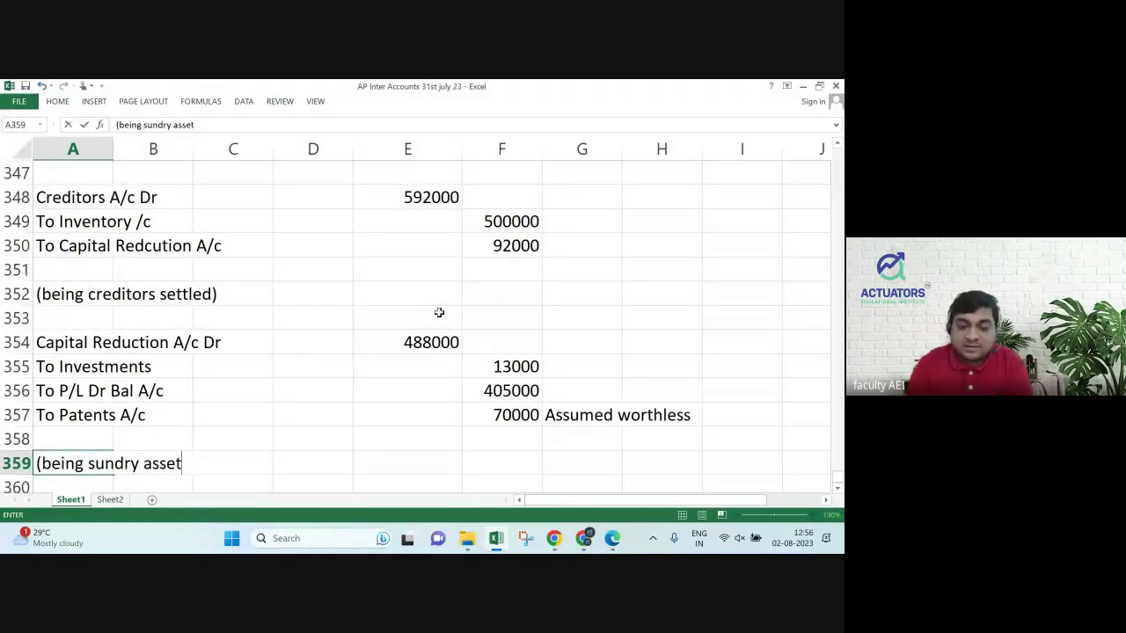
{"action": "type", "text": "s written "}
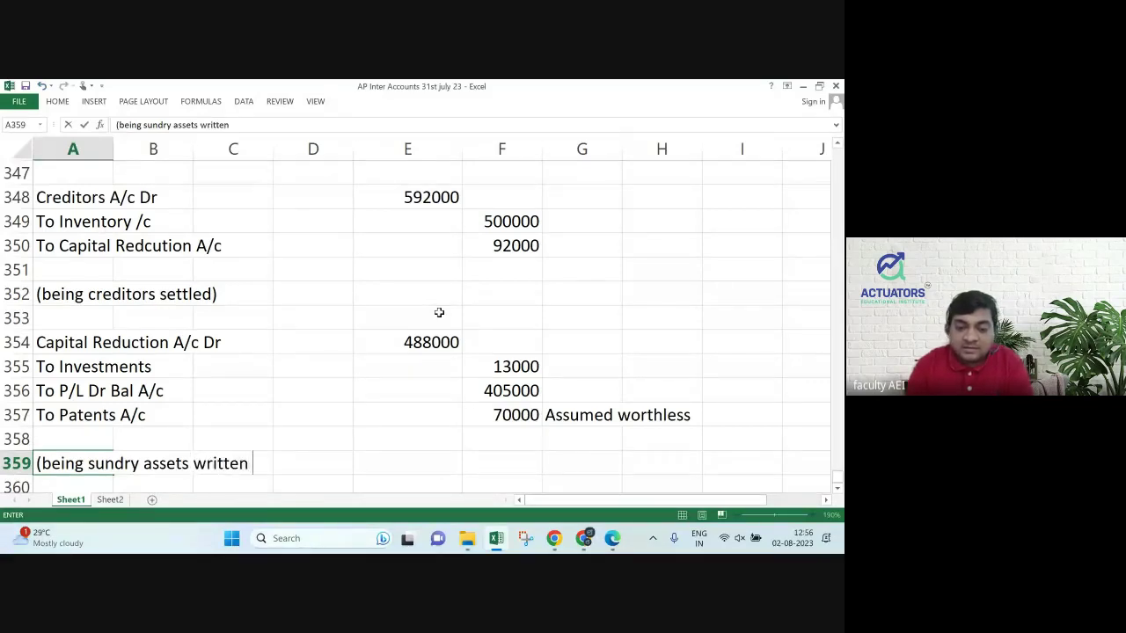
{"action": "type", "text": "off)"}
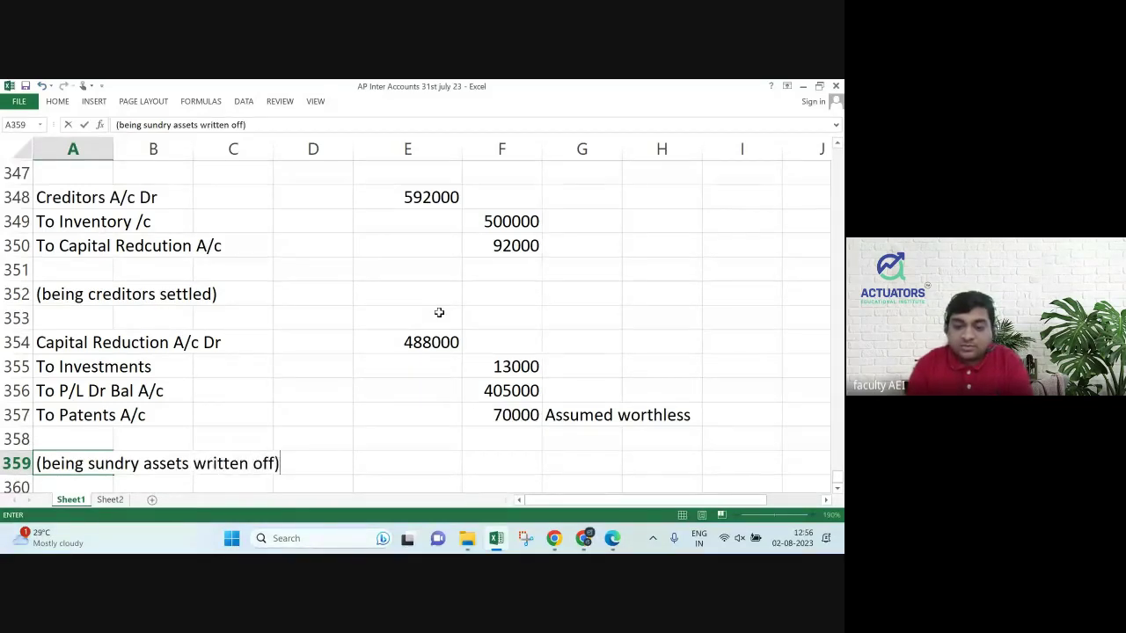
{"action": "key", "text": "ctrl+Return"}
{"action": "key", "text": "Return"}
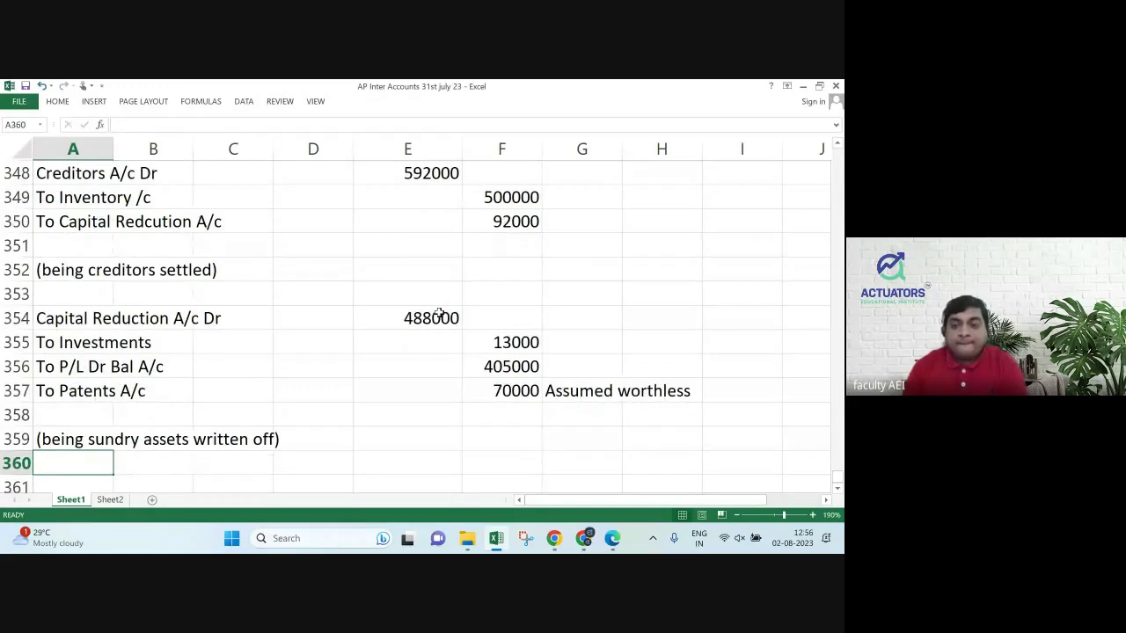
Start a new journal entry with the debit line "Bank A/c Dr" in cell A361.
{"action": "left_click", "coordinate": [683, 308]}
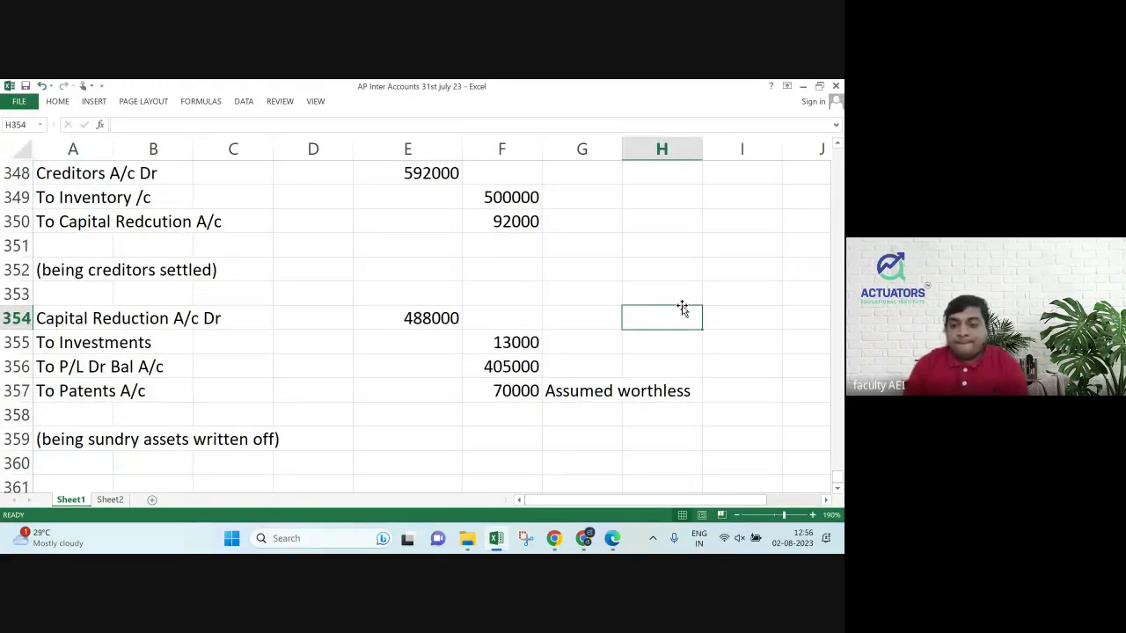
{"action": "key", "text": "Down"}
{"action": "key", "text": "Down"}
{"action": "key", "text": "Down"}
{"action": "key", "text": "Down"}
{"action": "key", "text": "Down"}
{"action": "key", "text": "Down"}
{"action": "key", "text": "Down"}
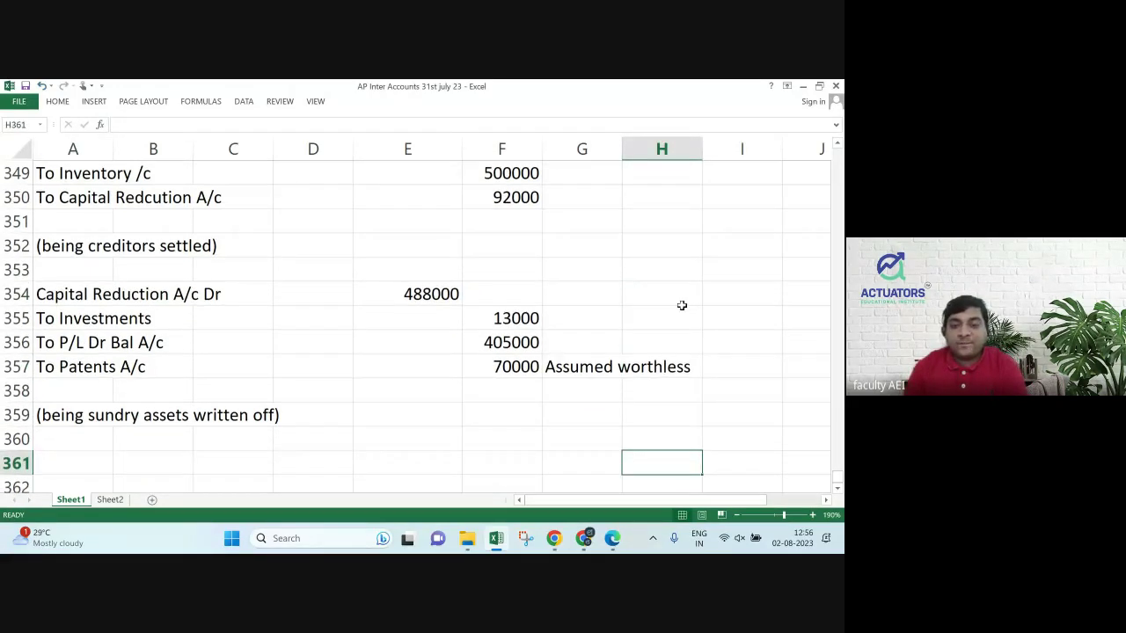
{"action": "key", "text": "Left"}
{"action": "key", "text": "Left"}
{"action": "key", "text": "Left"}
{"action": "key", "text": "Left"}
{"action": "key", "text": "Left"}
{"action": "key", "text": "Left"}
{"action": "key", "text": "Left"}
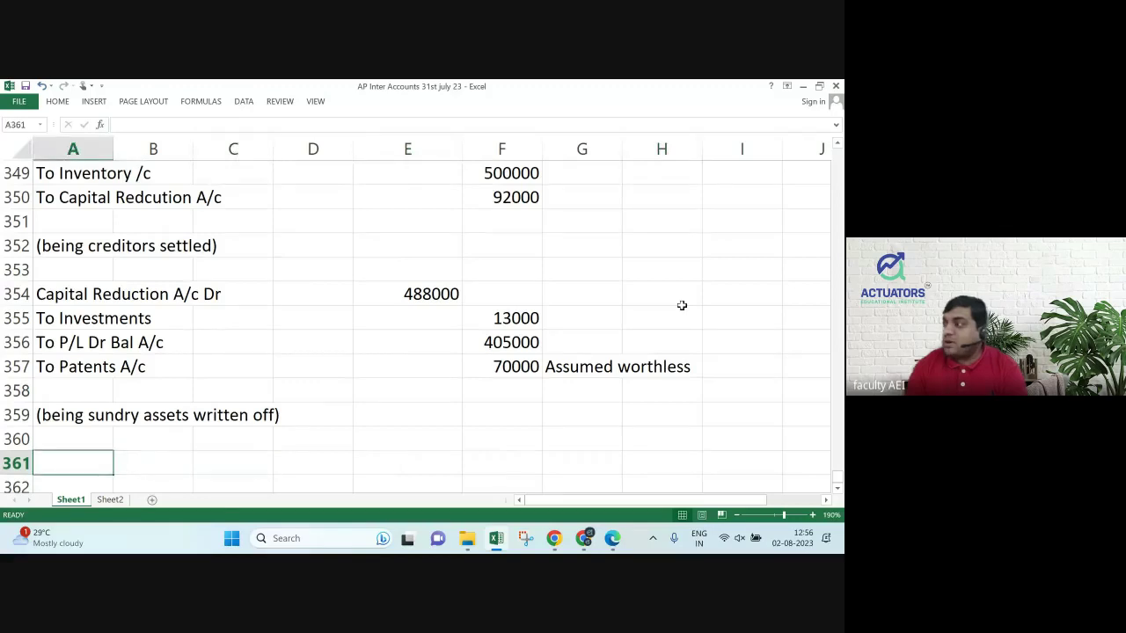
{"action": "type", "text": "Bank A/c Dr"}
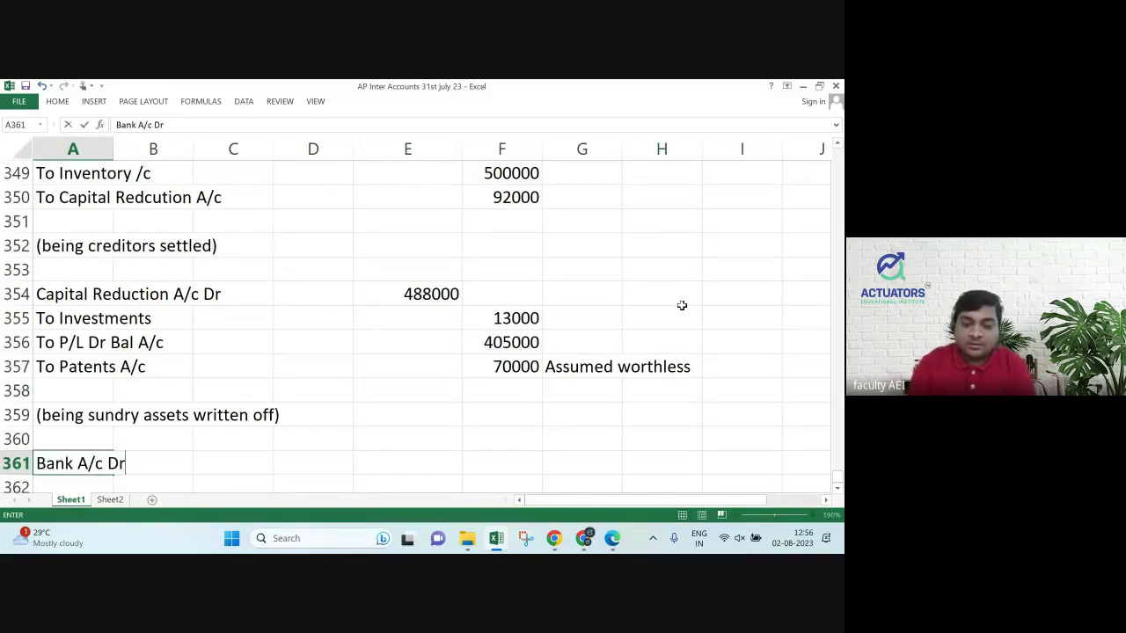
{"action": "key", "text": "Return"}
Enter the credit line "To 11% Debentures A/c" in cell A362.
{"action": "type", "text": "To "}
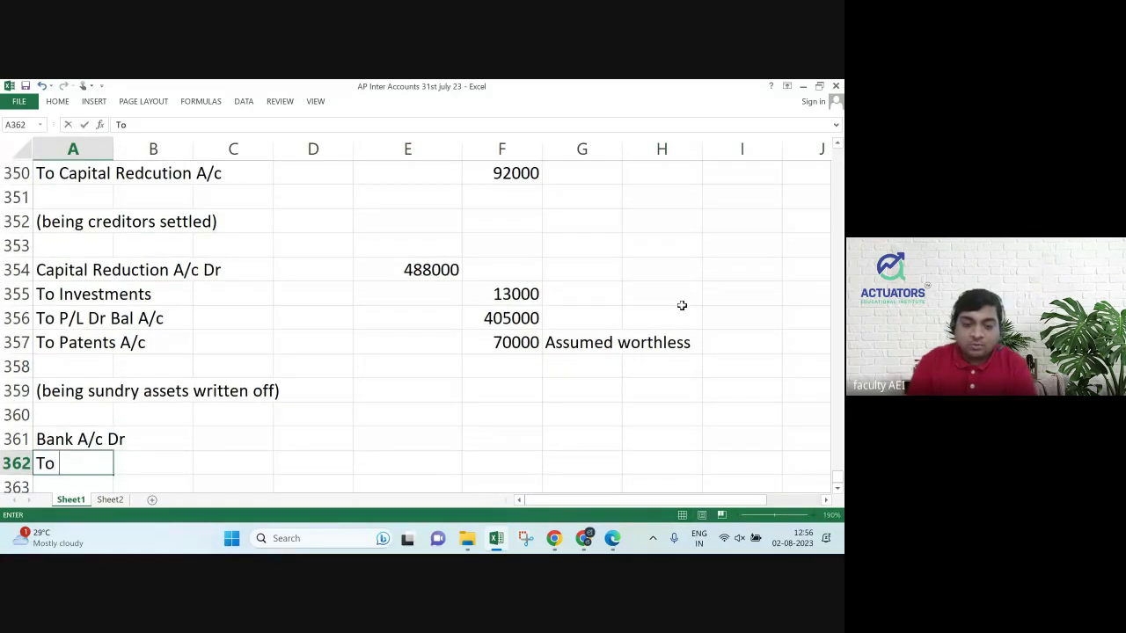
{"action": "type", "text": "11%"}
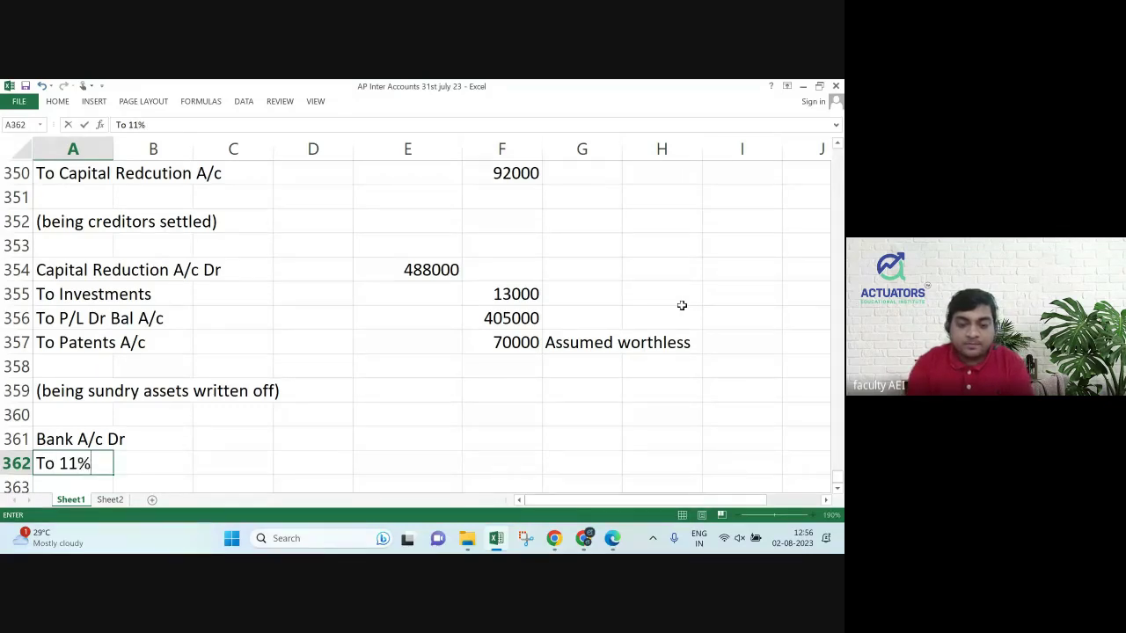
{"action": "type", "text": " Debe"}
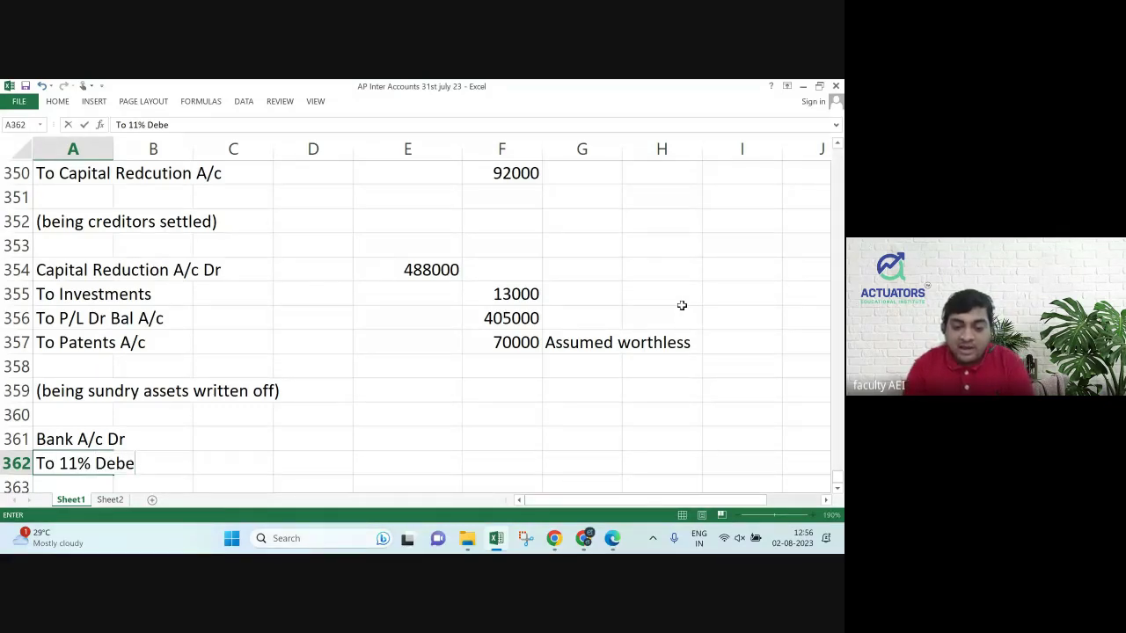
{"action": "type", "text": "ntures A/c"}
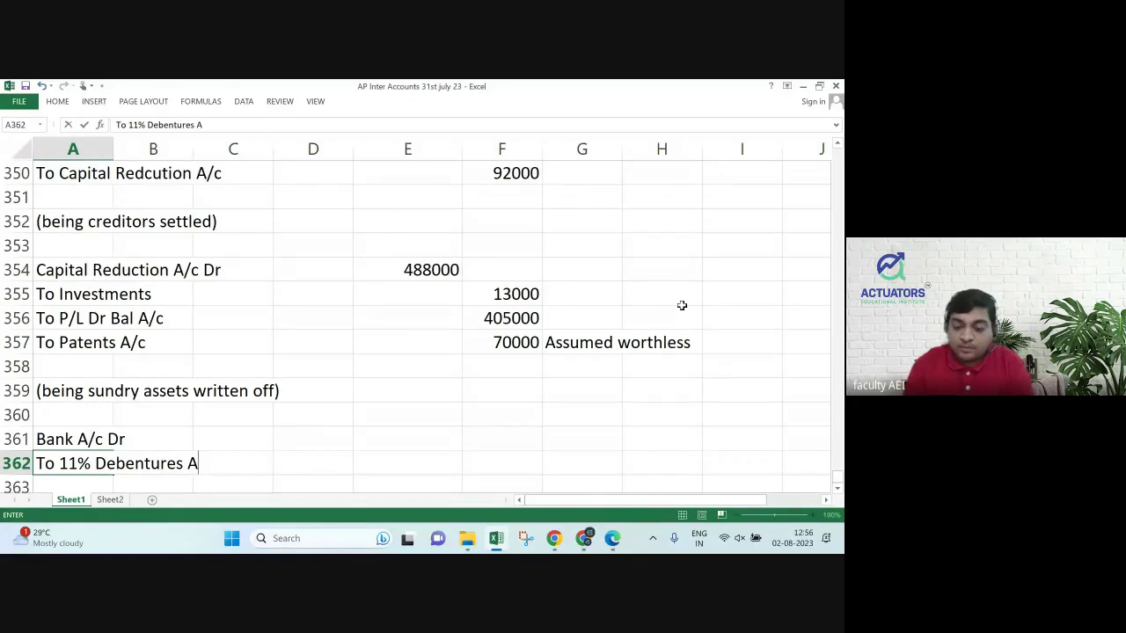
{"action": "key", "text": "Return"}
Enter 300000 as the bank debit in E361 and 300000 as the debentures credit in F362.
{"action": "key", "text": "Up"}
{"action": "key", "text": "Up"}
{"action": "key", "text": "Right"}
{"action": "key", "text": "Right"}
{"action": "key", "text": "Right"}
{"action": "key", "text": "Right"}
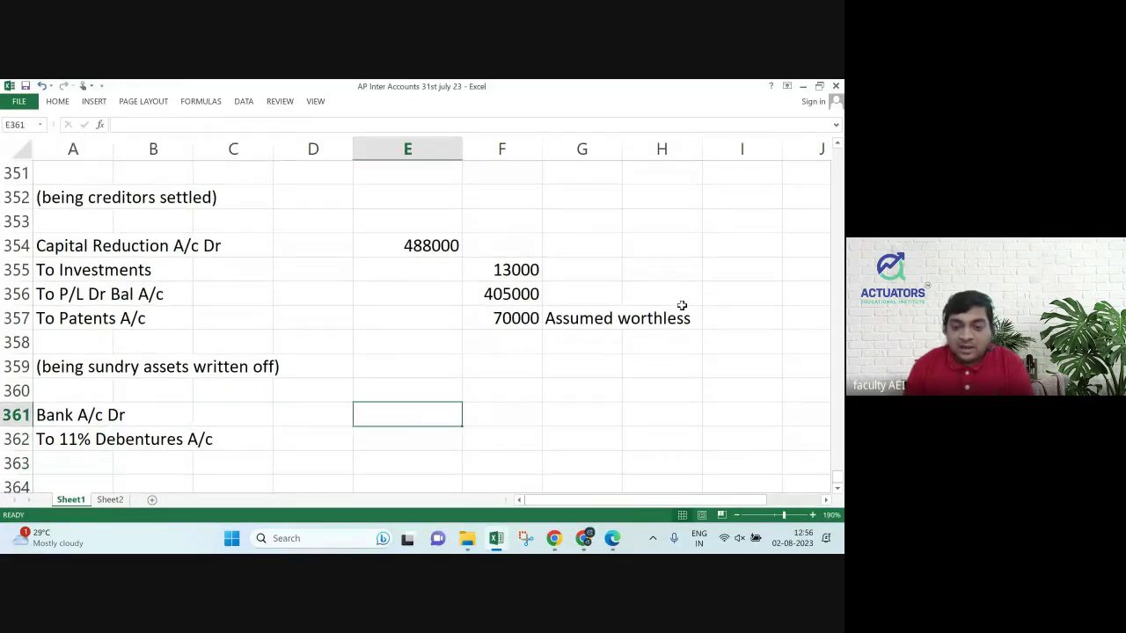
{"action": "type", "text": "300000"}
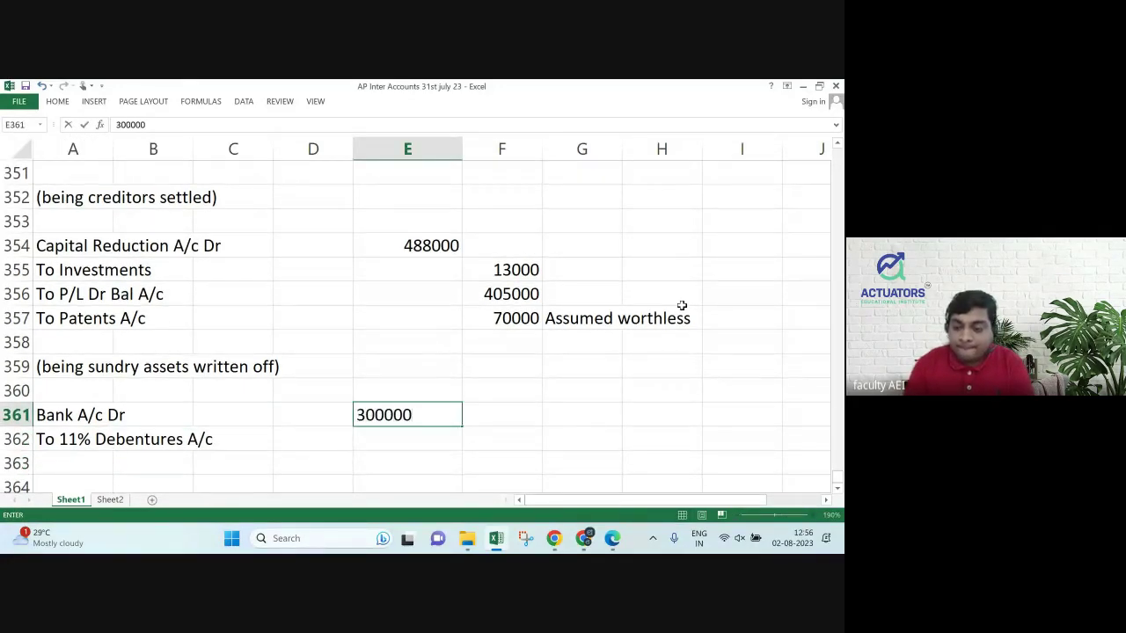
{"action": "key", "text": "Return"}
{"action": "key", "text": "Right"}
{"action": "type", "text": "300000"}
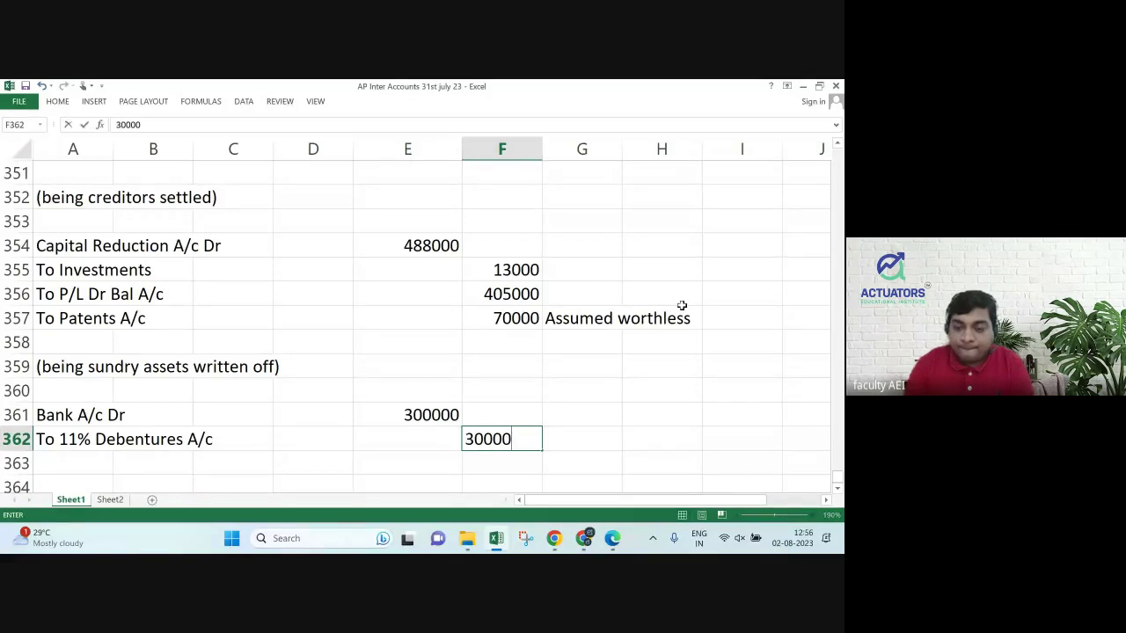
{"action": "key", "text": "Return"}
Add the narration "(being debentures issued)" in cell A364 below the bank and debentures entry.
{"action": "key", "text": "Left"}
{"action": "key", "text": "Left"}
{"action": "key", "text": "Left"}
{"action": "key", "text": "Left"}
{"action": "key", "text": "Left"}
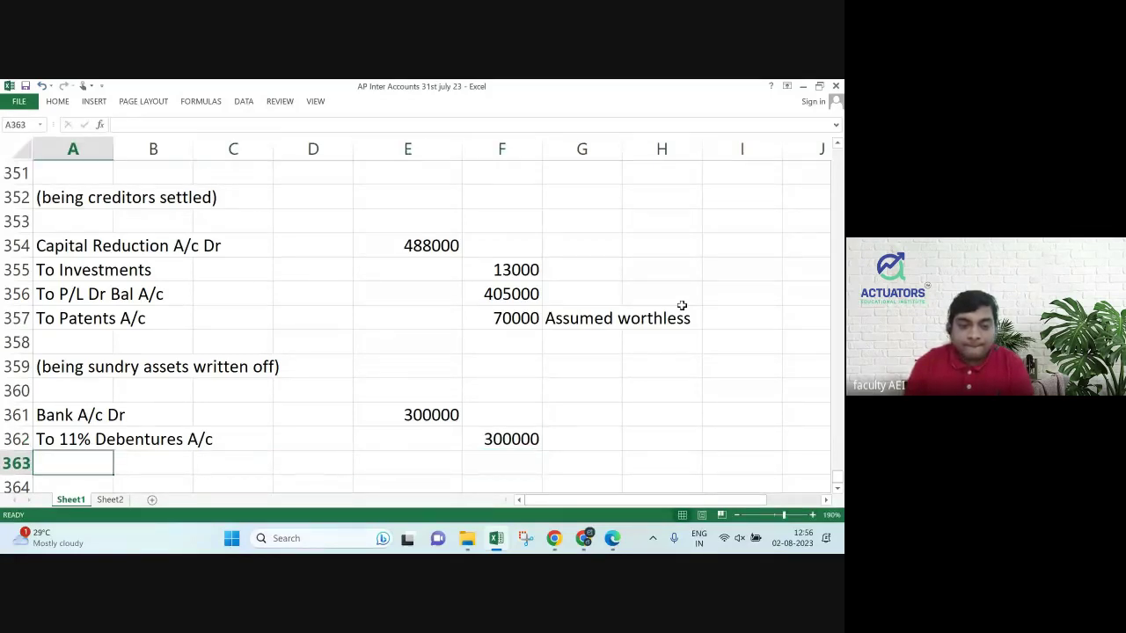
{"action": "key", "text": "Down"}
{"action": "type", "text": "(b"}
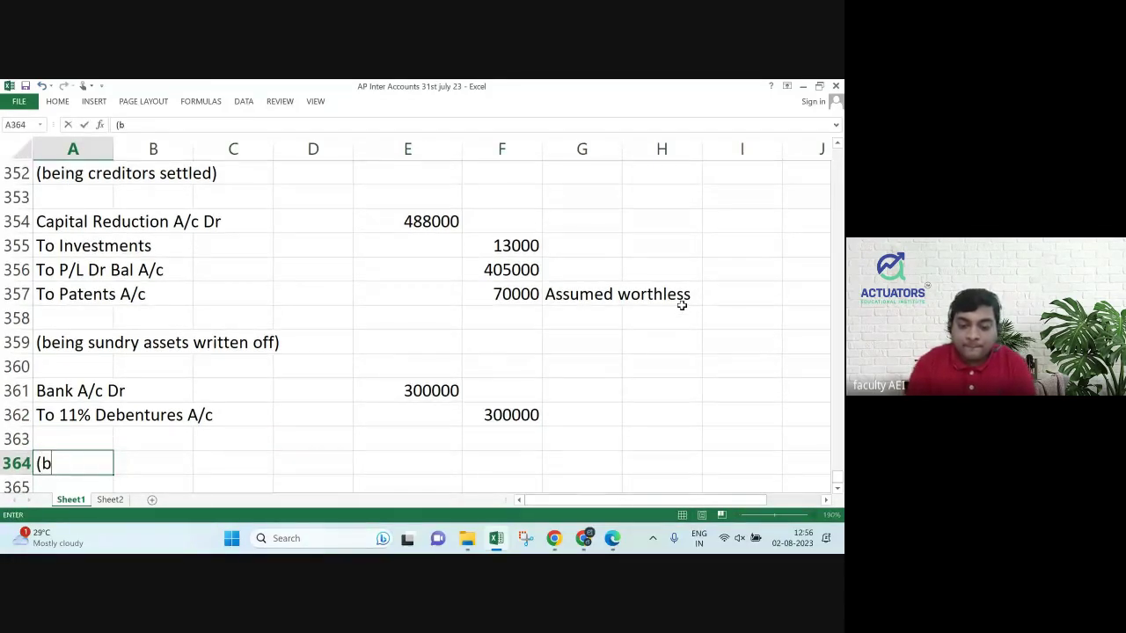
{"action": "type", "text": "eing debe"}
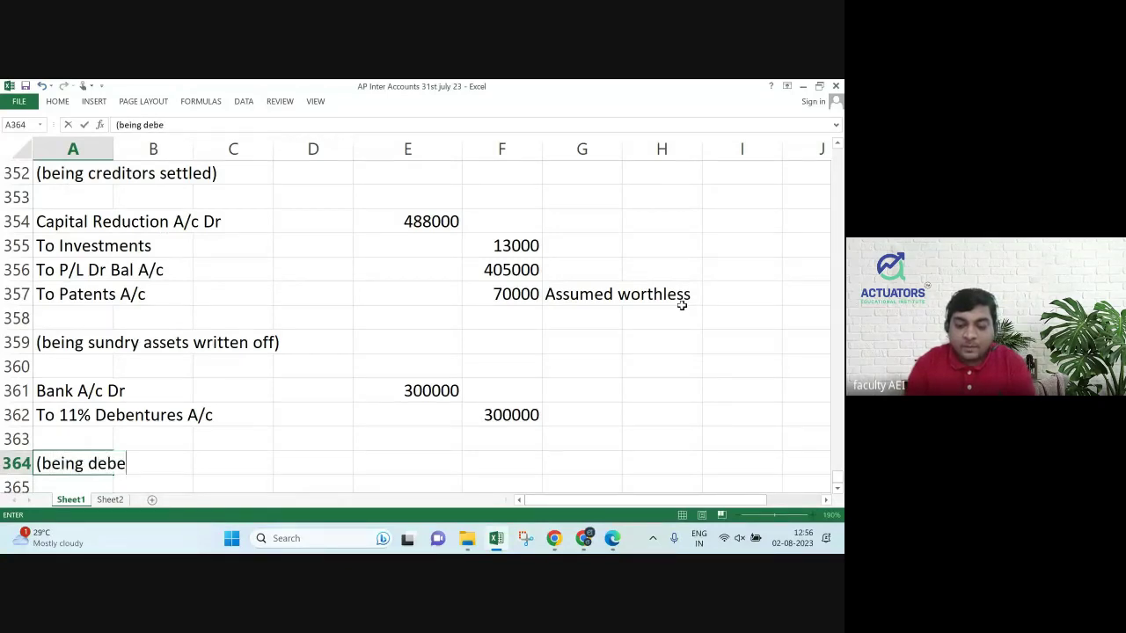
{"action": "type", "text": "ntures i"}
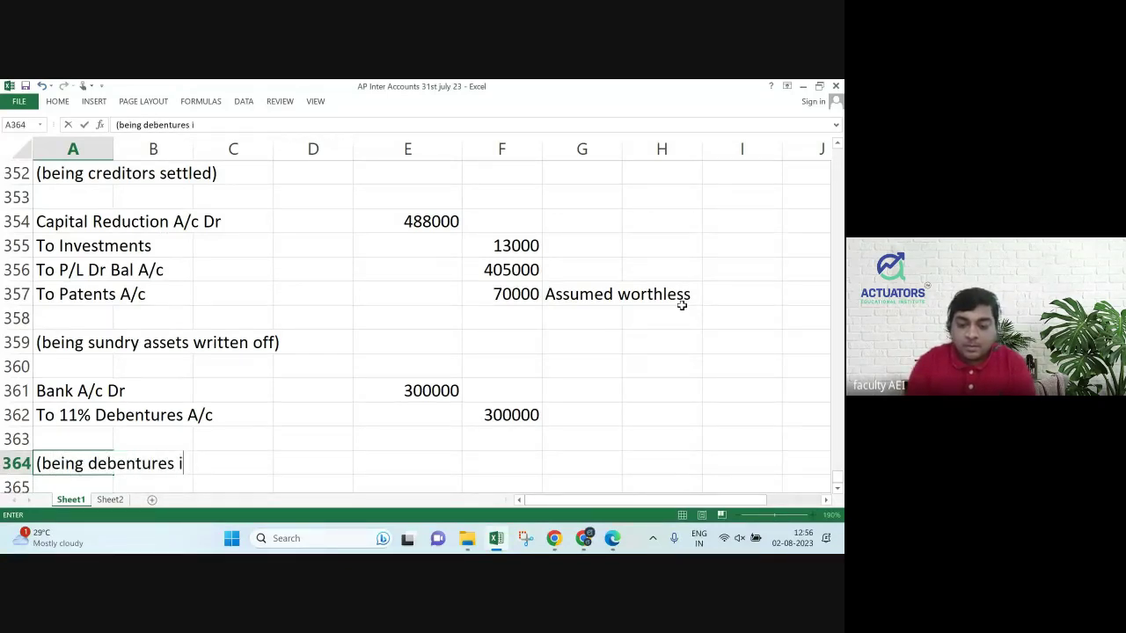
{"action": "type", "text": "ssued)"}
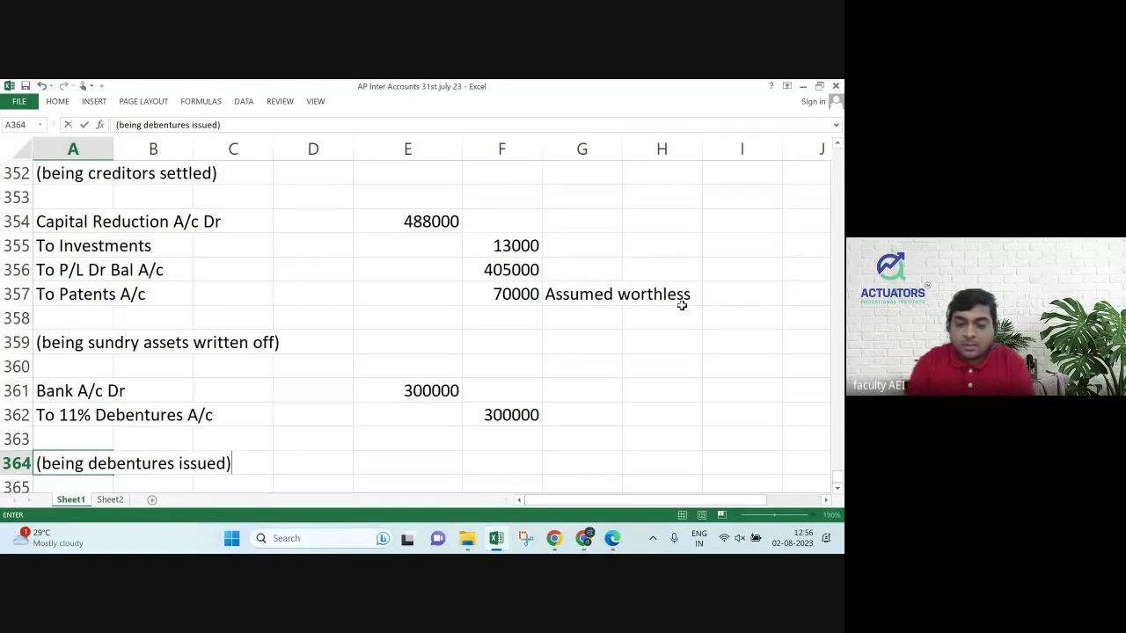
{"action": "key", "text": "Return"}
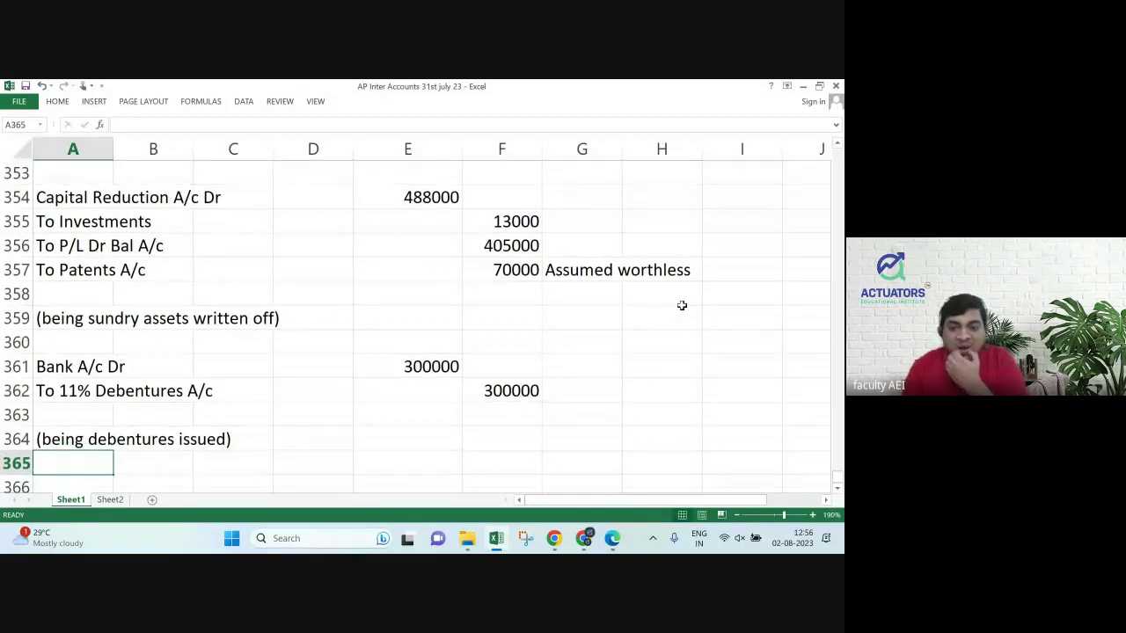
Check the reconstruction scheme and the bank overdraft in ABC Ltd.'s balance sheet in the chapter PDF, returning to the Excel workbook.
{"action": "key", "text": "Down"}
{"action": "key", "text": "Down"}
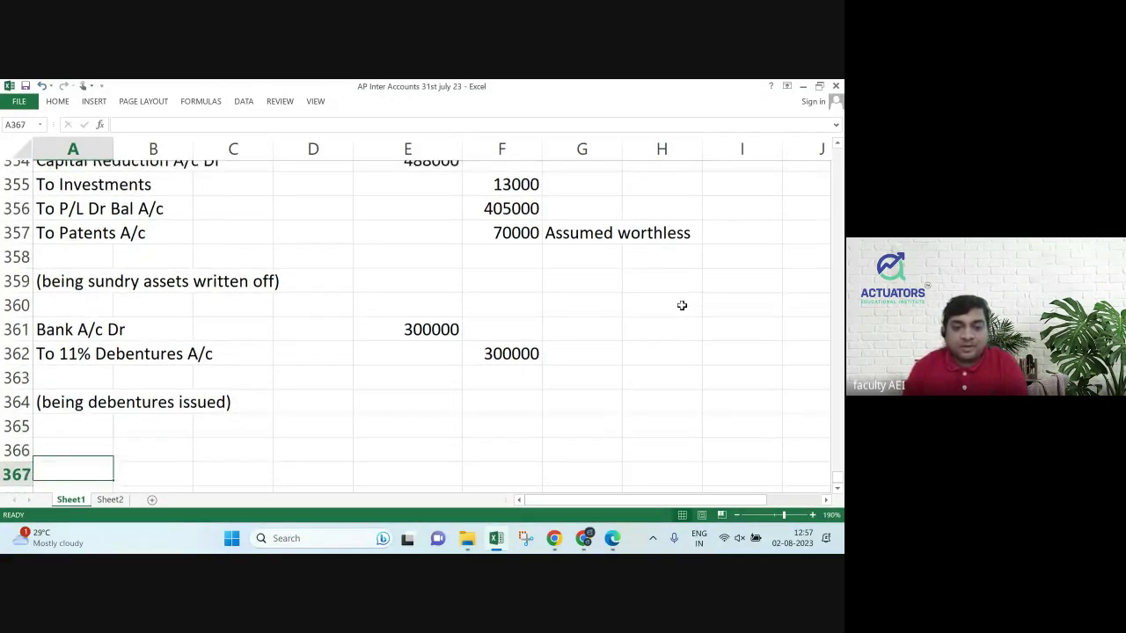
{"action": "key", "text": "Up"}
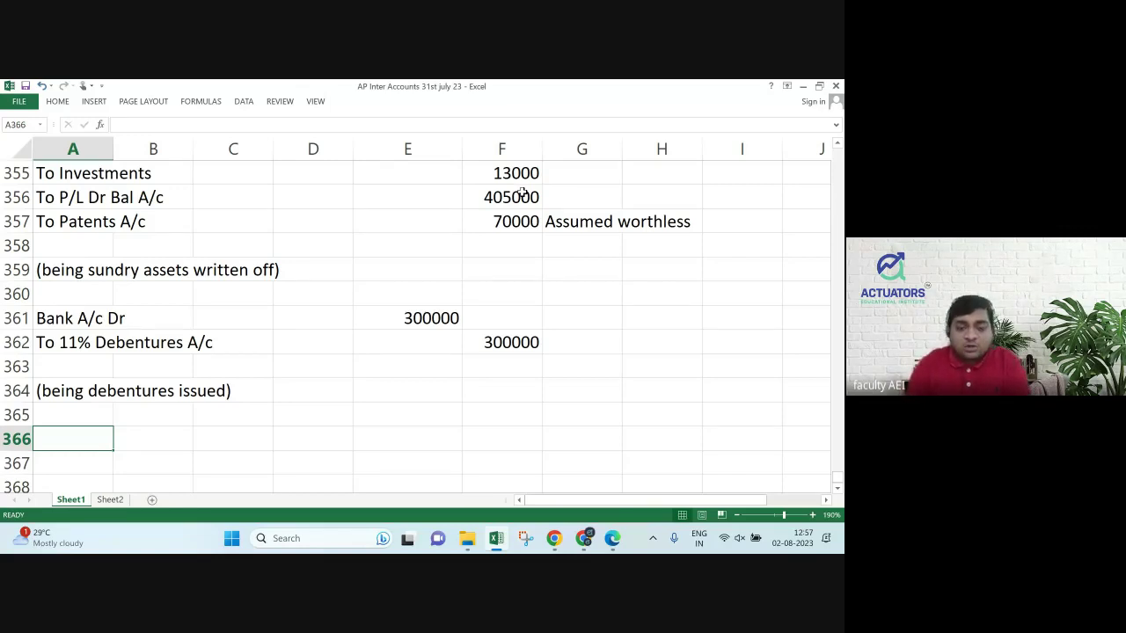
{"action": "key", "text": "alt+Tab"}
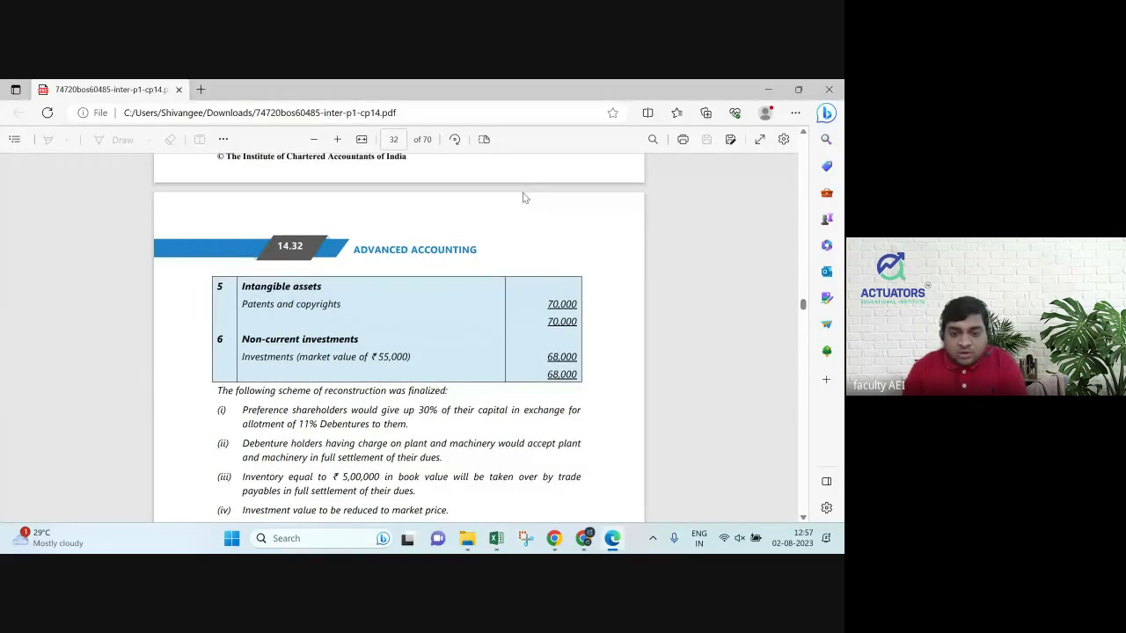
{"action": "scroll", "coordinate": [524, 198], "scroll_direction": "down", "scroll_amount": 3}
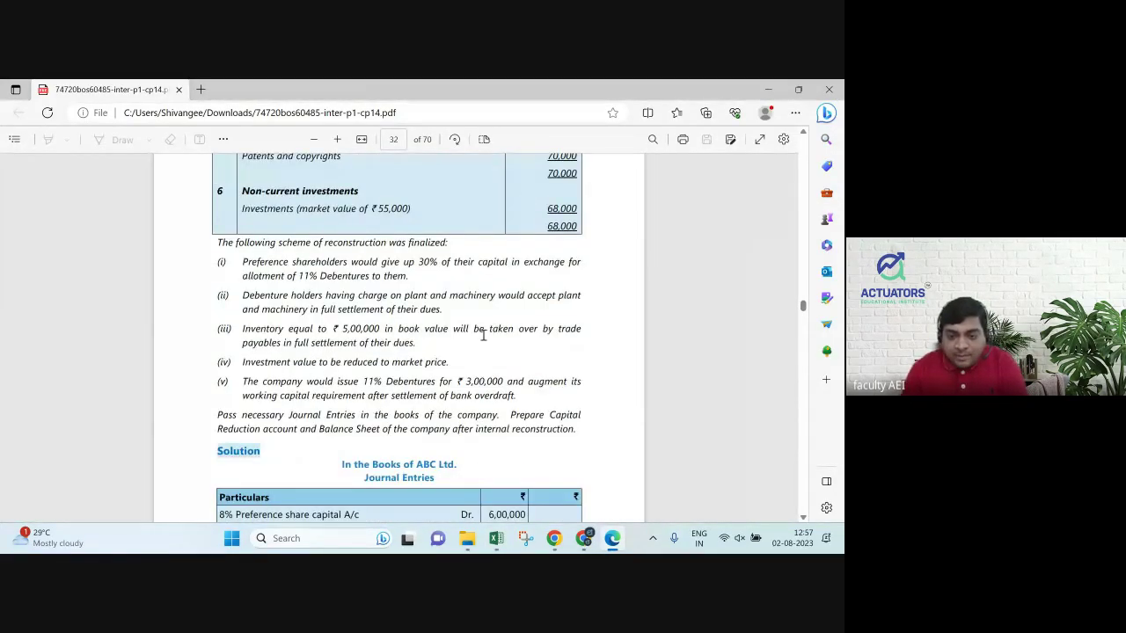
{"action": "scroll", "coordinate": [402, 413], "scroll_direction": "up", "scroll_amount": 2}
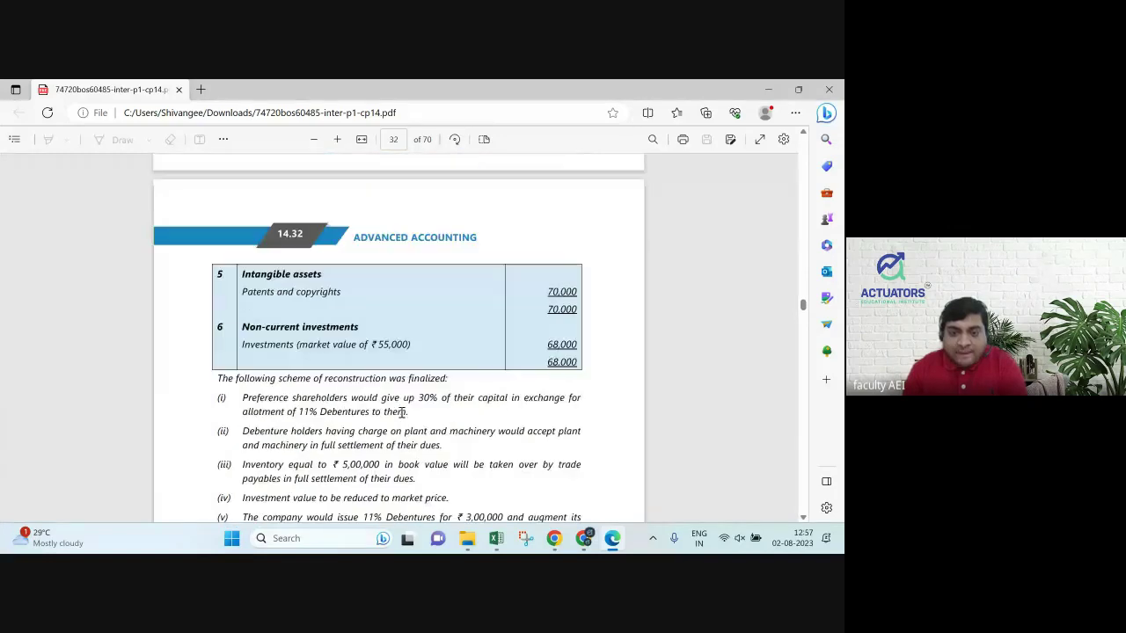
{"action": "scroll", "coordinate": [402, 412], "scroll_direction": "up", "scroll_amount": 12}
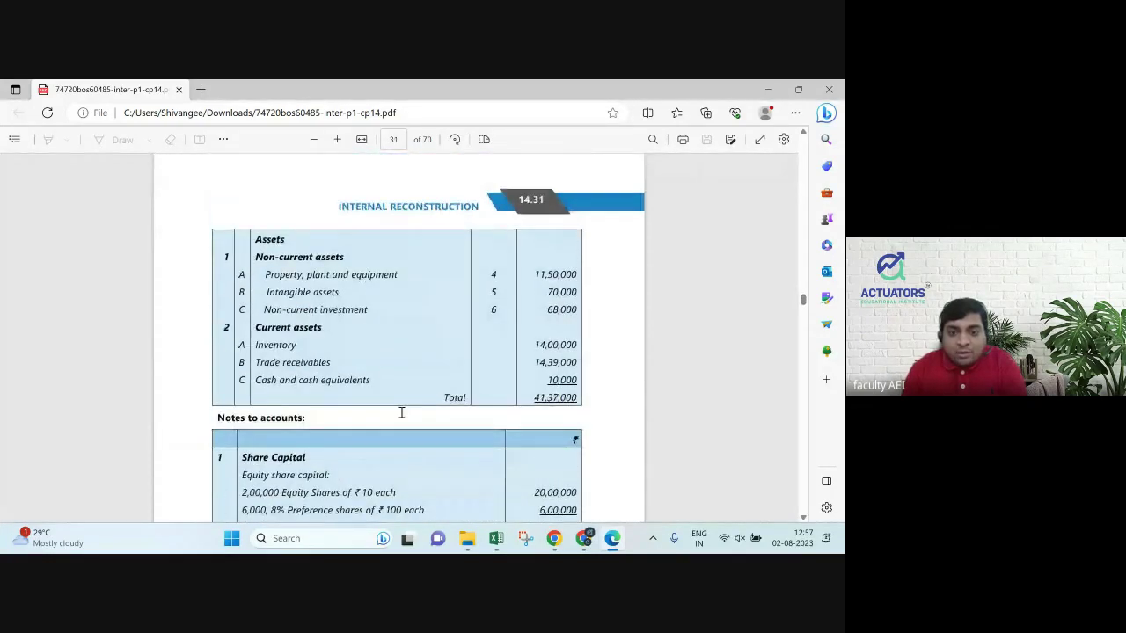
{"action": "scroll", "coordinate": [401, 413], "scroll_direction": "up", "scroll_amount": 5}
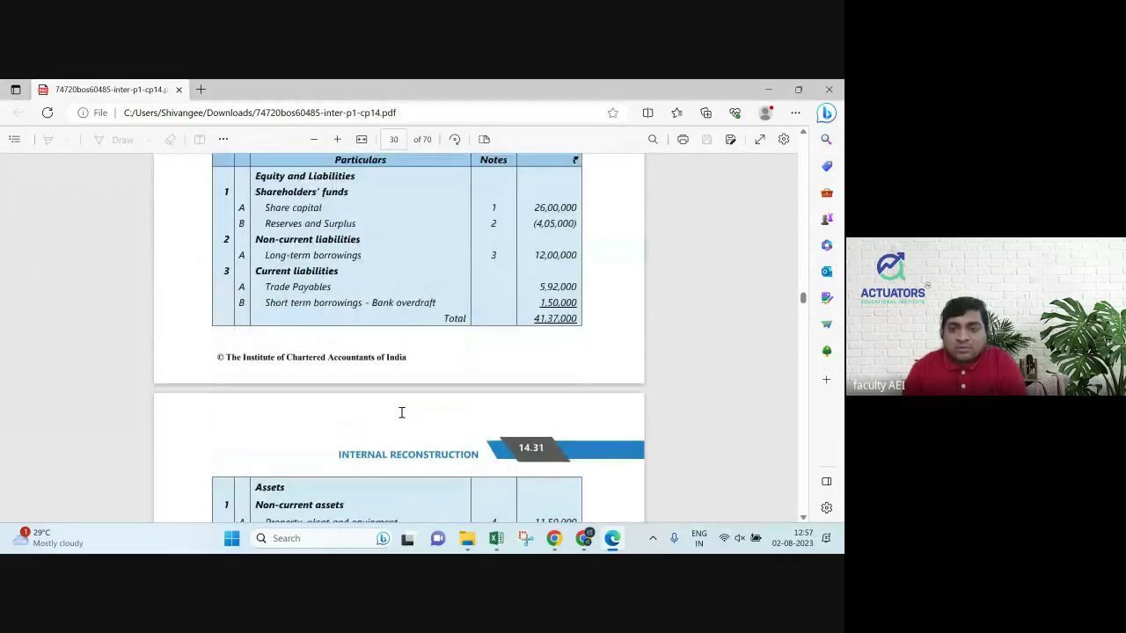
{"action": "scroll", "coordinate": [402, 412], "scroll_direction": "down", "scroll_amount": 3}
{"action": "key", "text": "alt+Tab"}
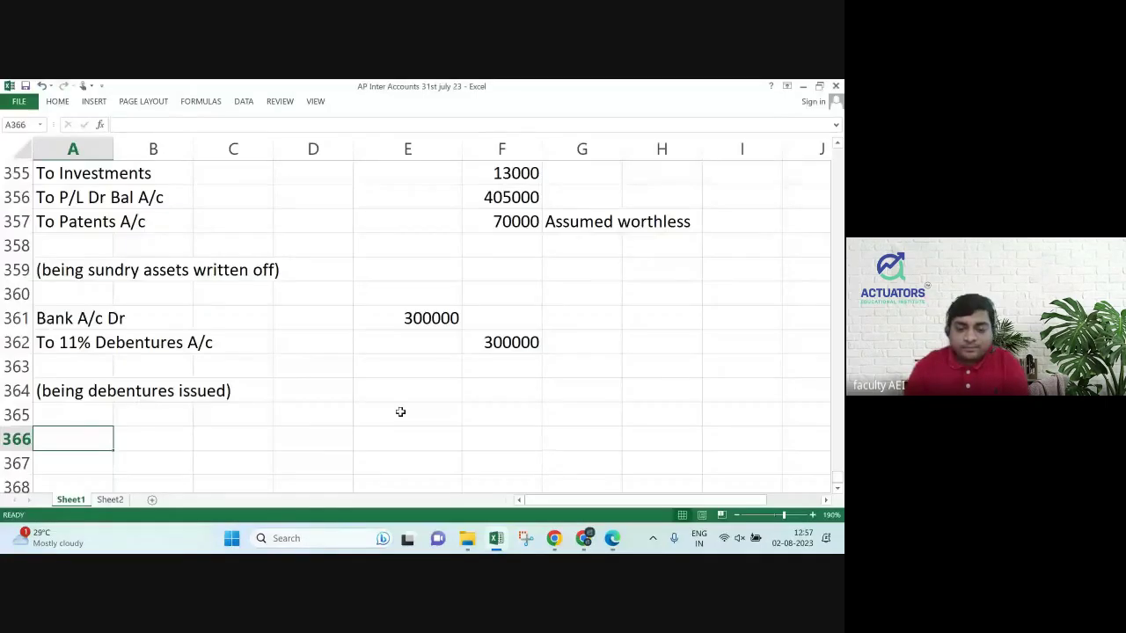
Enter the overdraft repayment entry lines "Bank O/D A/c Dr" in cell A366 and "To Bank A/c" in A367.
{"action": "type", "text": "Bank O"}
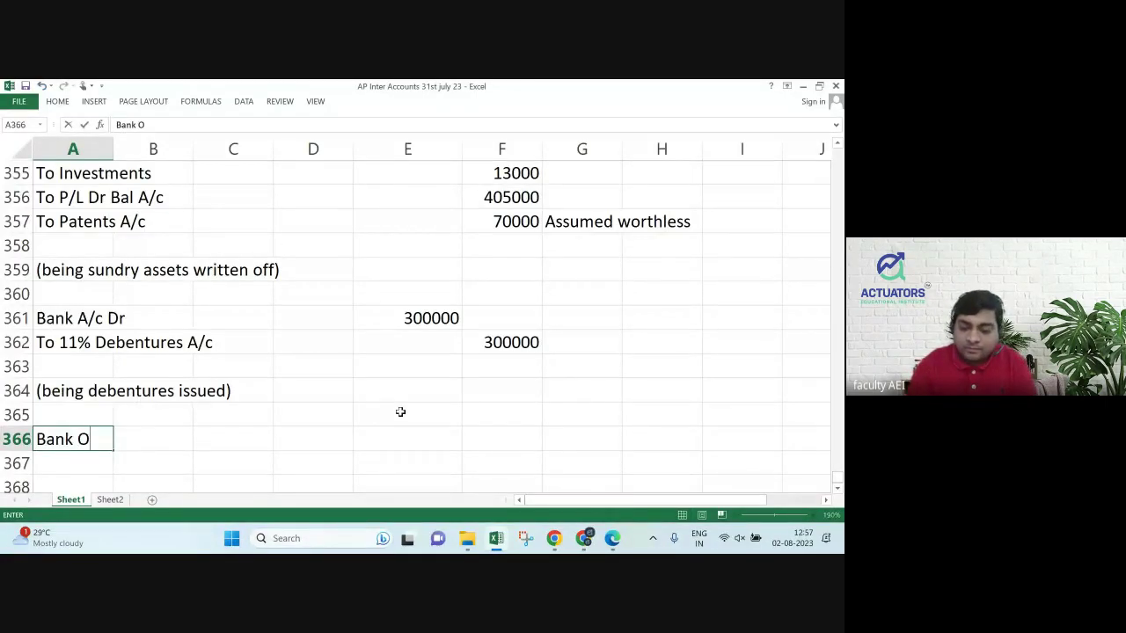
{"action": "type", "text": "/D A/c "}
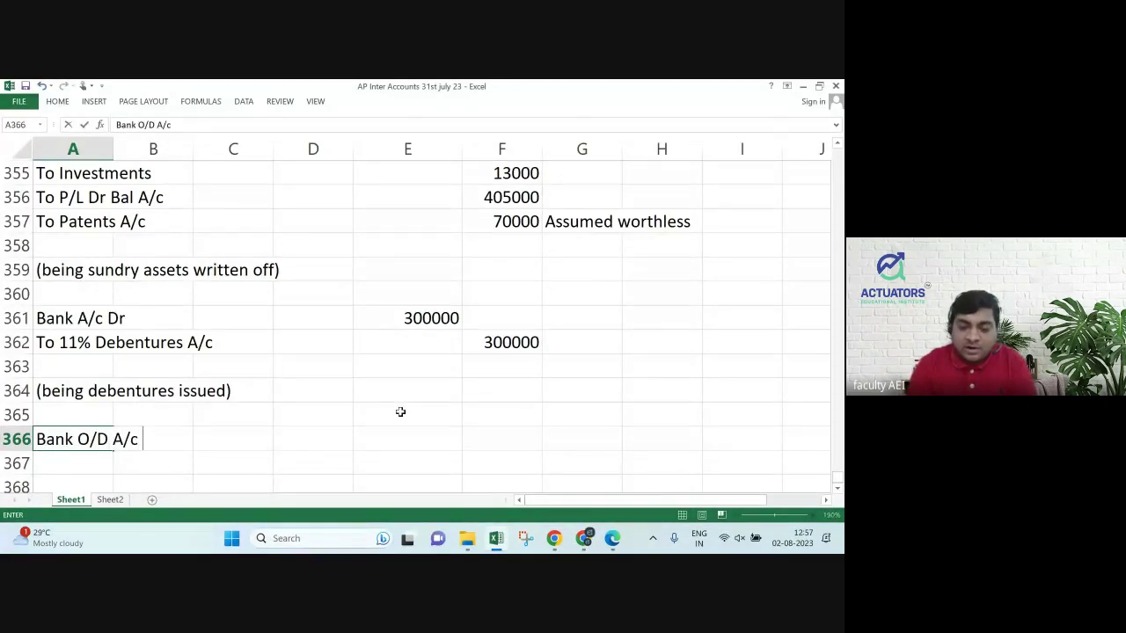
{"action": "type", "text": "Dr"}
{"action": "key", "text": "Return"}
{"action": "type", "text": "T"}
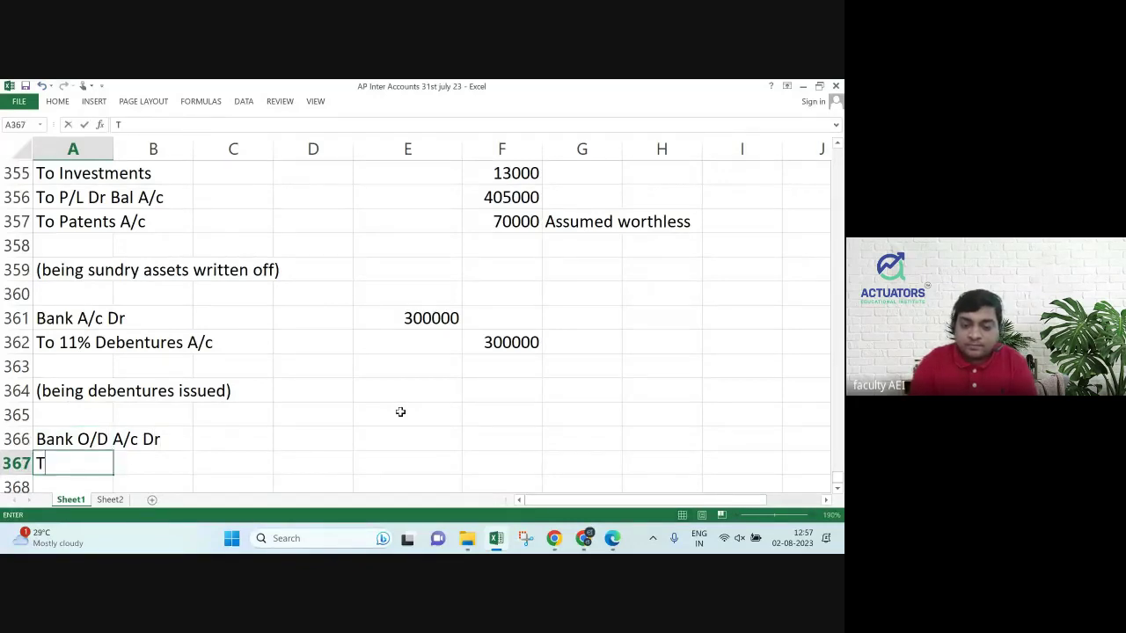
{"action": "type", "text": "o Bank A/c"}
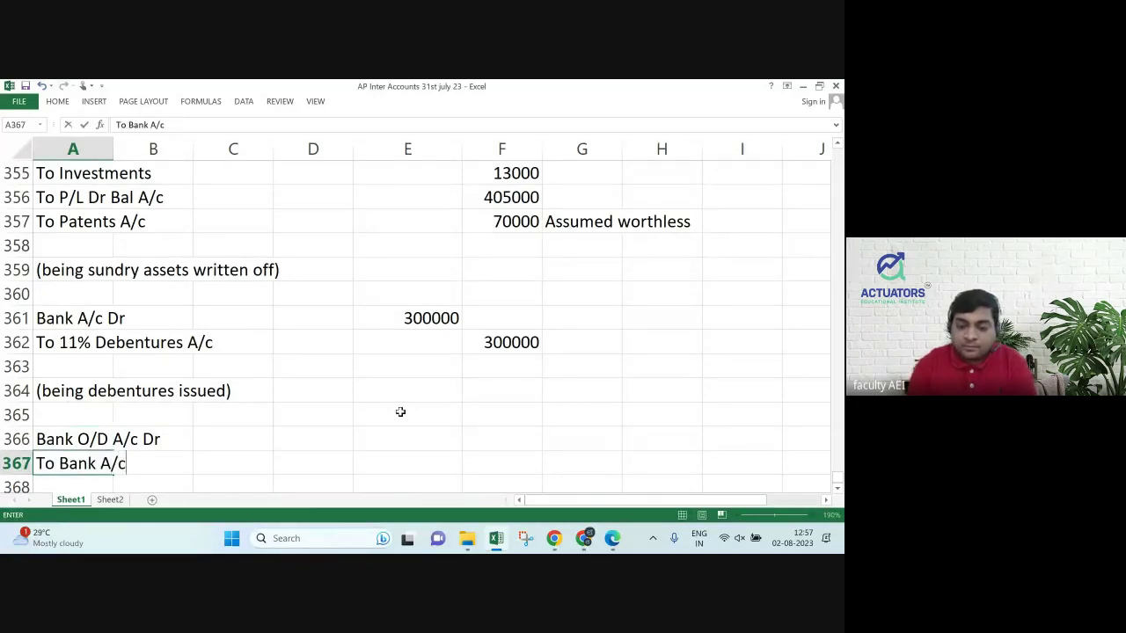
{"action": "key", "text": "Return"}
Enter 150000 as the bank overdraft debit in E366 and 150000 as the bank credit in F367.
{"action": "key", "text": "Up"}
{"action": "key", "text": "Up"}
{"action": "key", "text": "Right"}
{"action": "key", "text": "Right"}
{"action": "key", "text": "Right"}
{"action": "key", "text": "Right"}
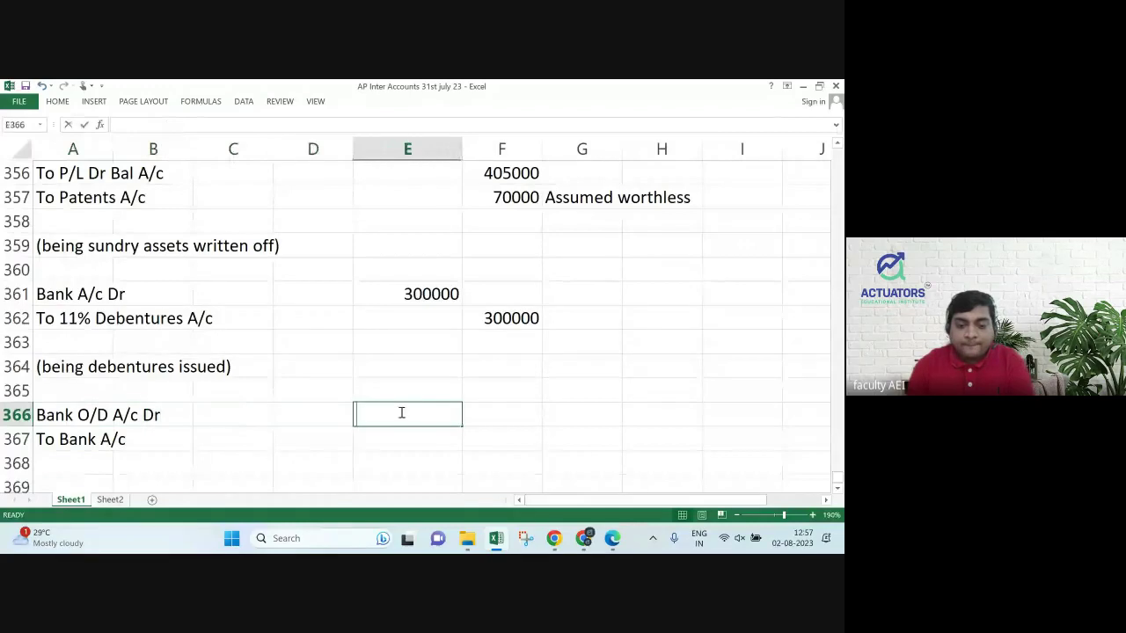
{"action": "type", "text": "150000"}
{"action": "key", "text": "Return"}
{"action": "key", "text": "Right"}
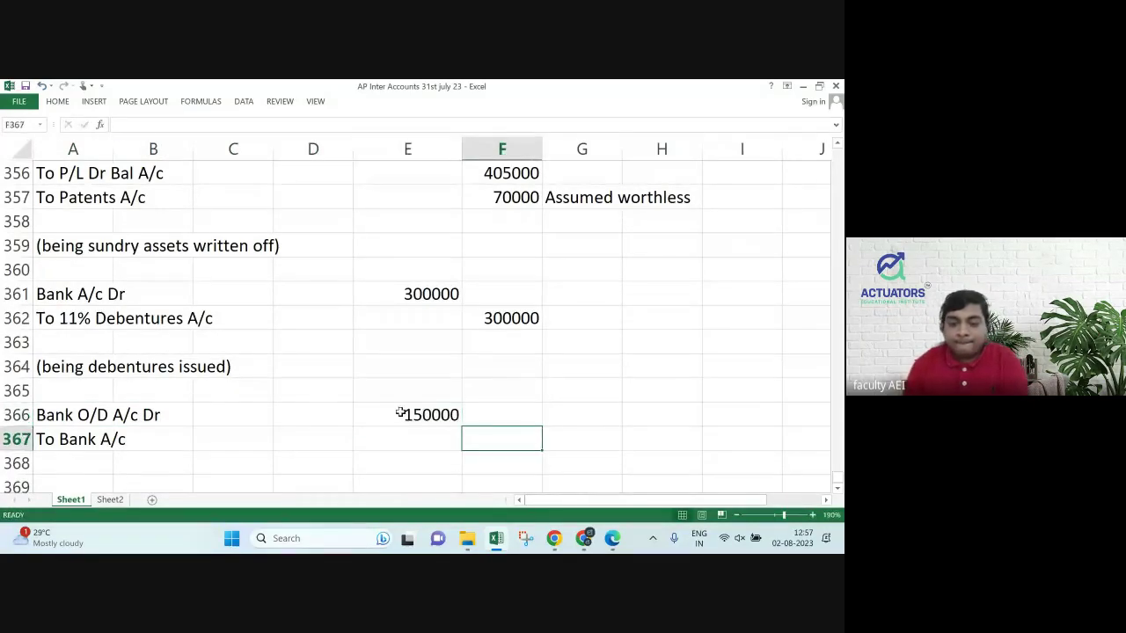
{"action": "type", "text": "150000"}
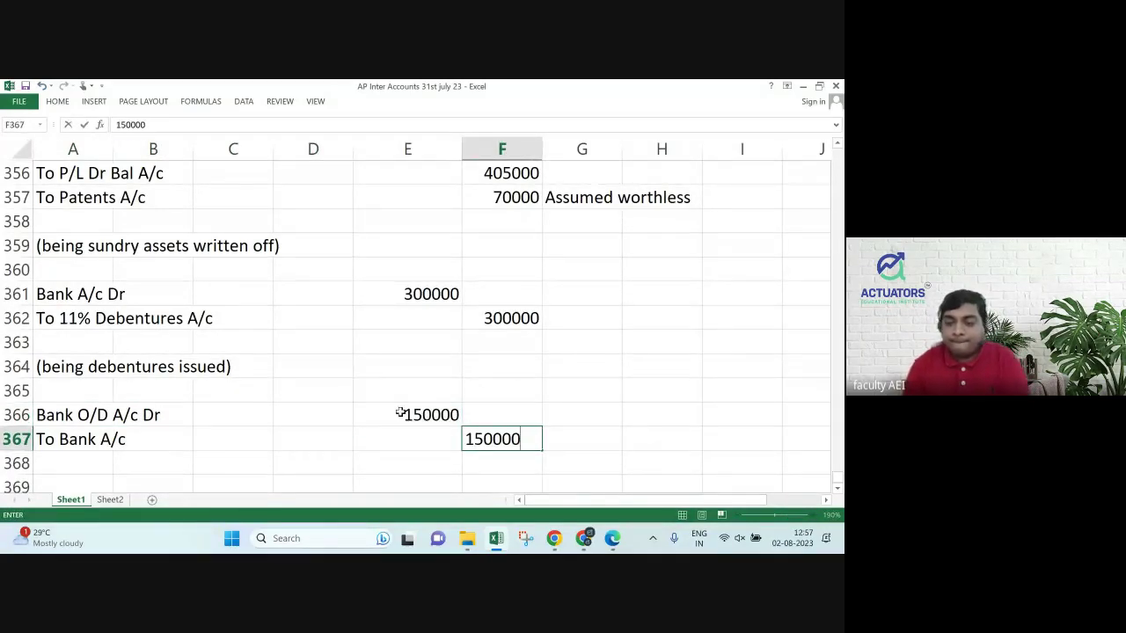
{"action": "key", "text": "Return"}
Add the narration "(being Bank o/D repaid)" in cell A369 below the overdraft entry.
{"action": "key", "text": "Return"}
{"action": "key", "text": "Left"}
{"action": "key", "text": "Left"}
{"action": "key", "text": "Left"}
{"action": "key", "text": "Left"}
{"action": "key", "text": "Left"}
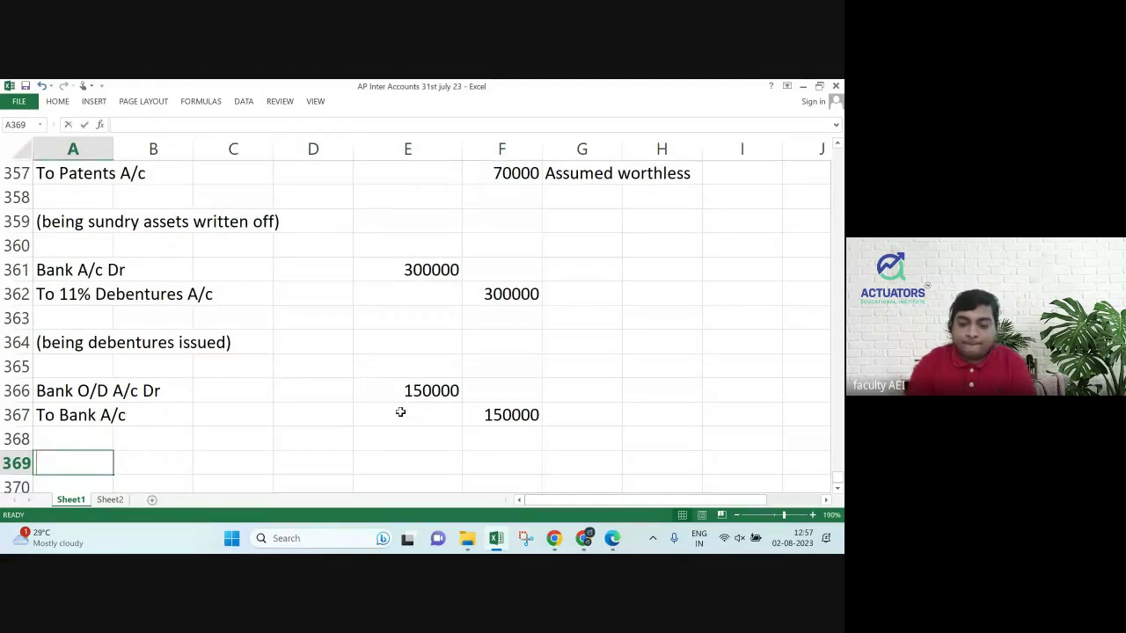
{"action": "type", "text": "(being B"}
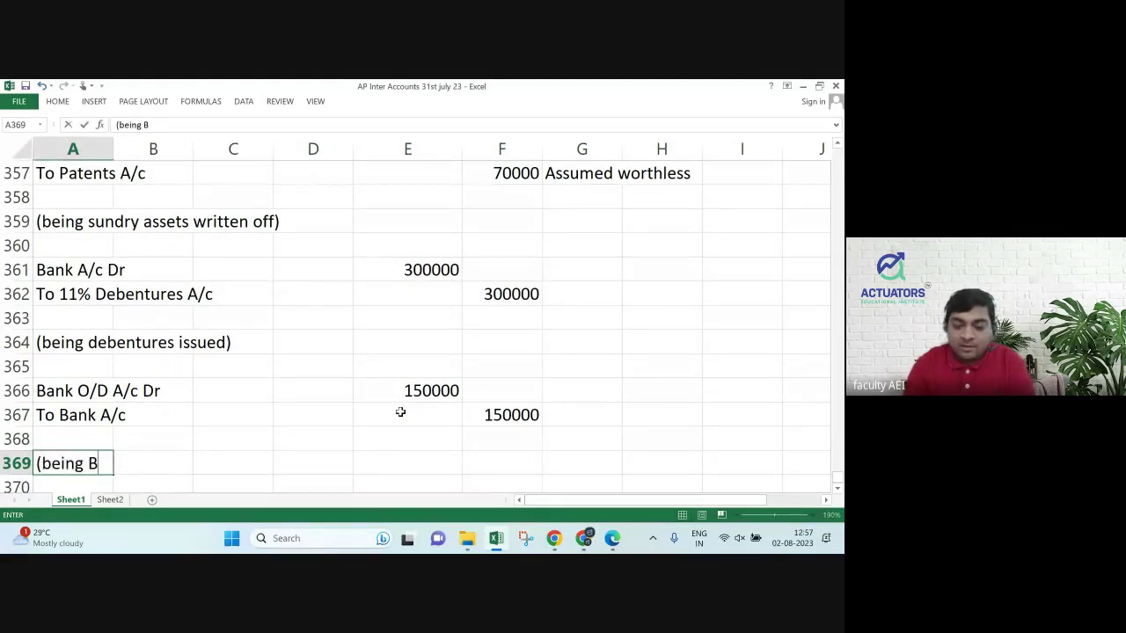
{"action": "type", "text": "ank o/"}
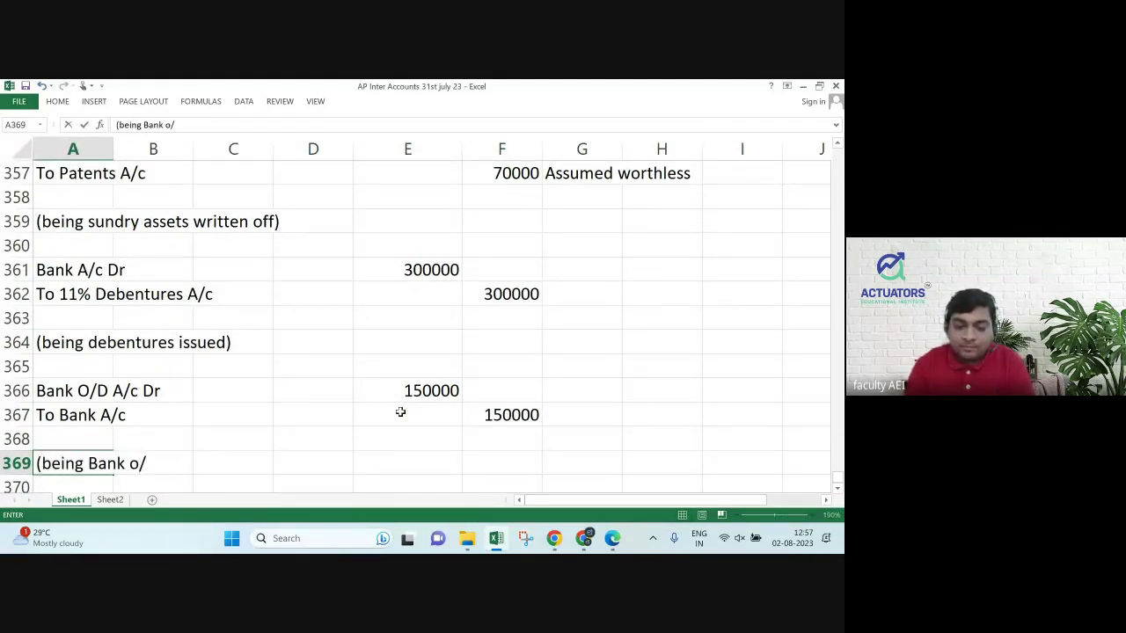
{"action": "type", "text": "D repaid"}
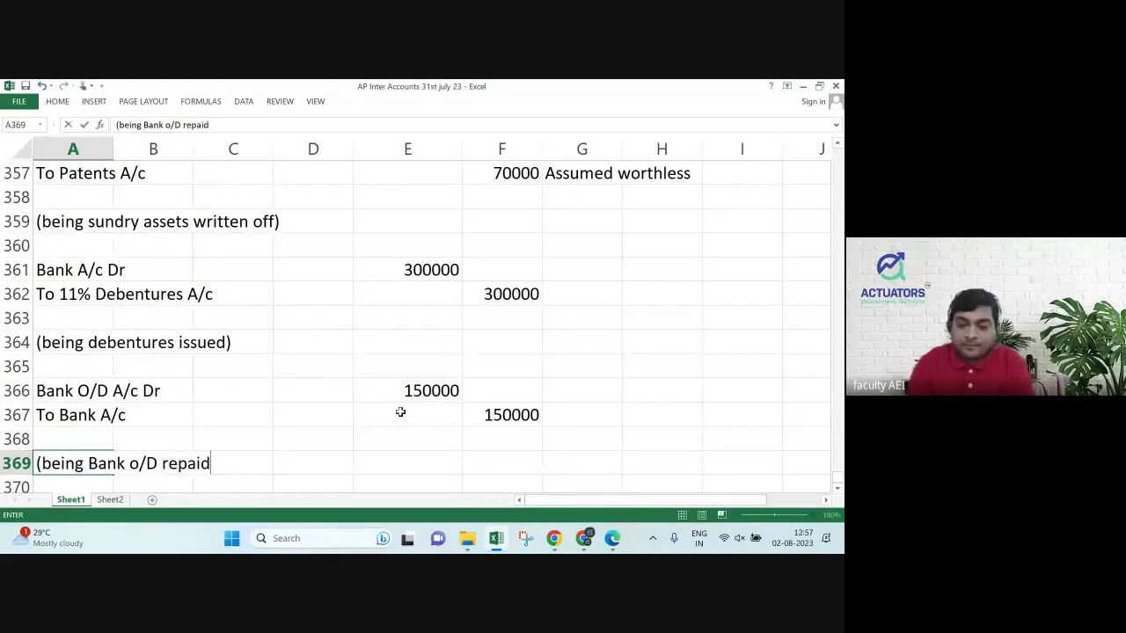
{"action": "type", "text": ")"}
{"action": "key", "text": "Return"}
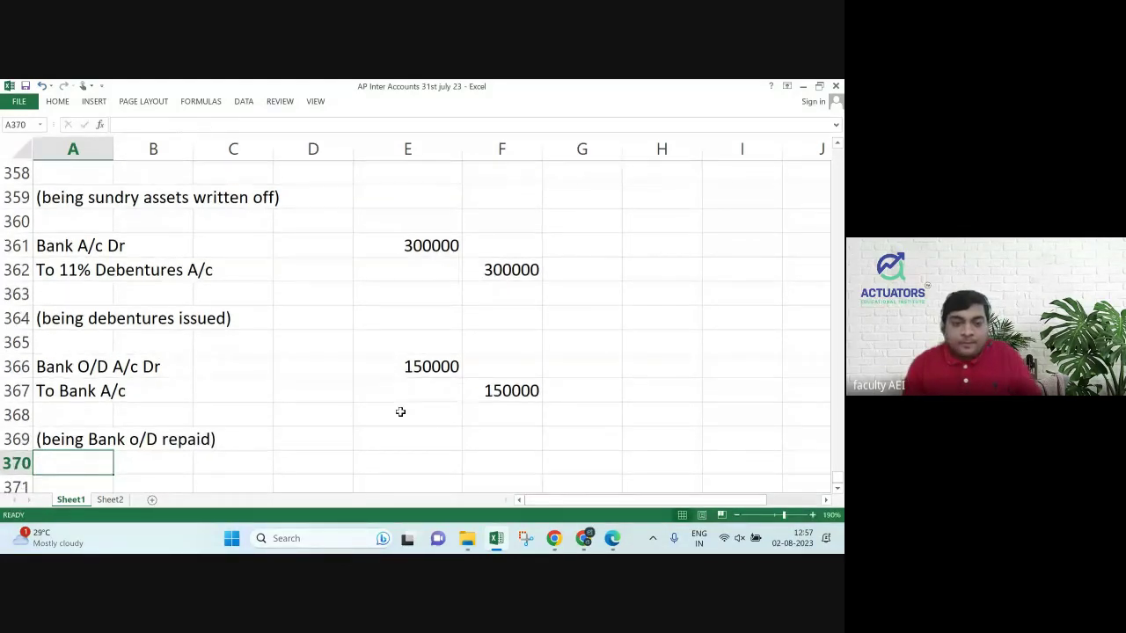
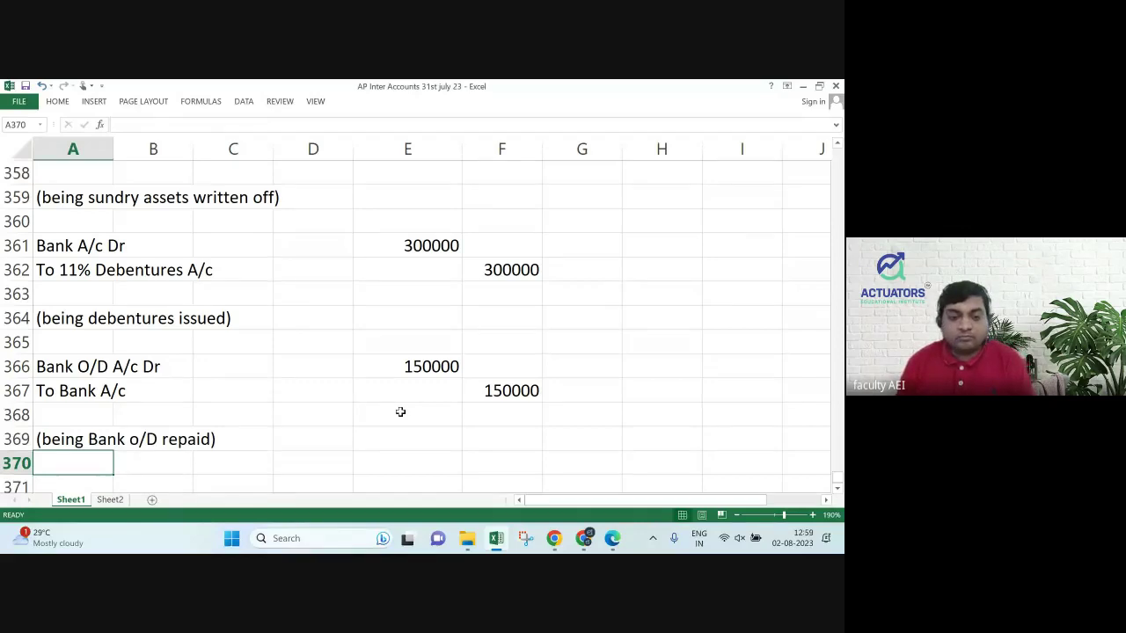
Review the Illustration 6 journal entries from the overdraft repayment up to the heading and back down.
{"action": "key", "text": "Up"}
{"action": "key", "text": "Up"}
{"action": "key", "text": "Up"}
{"action": "key", "text": "Up"}
{"action": "key", "text": "Up"}
{"action": "key", "text": "Up"}
{"action": "key", "text": "Up"}
{"action": "key", "text": "Up"}
{"action": "key", "text": "Up"}
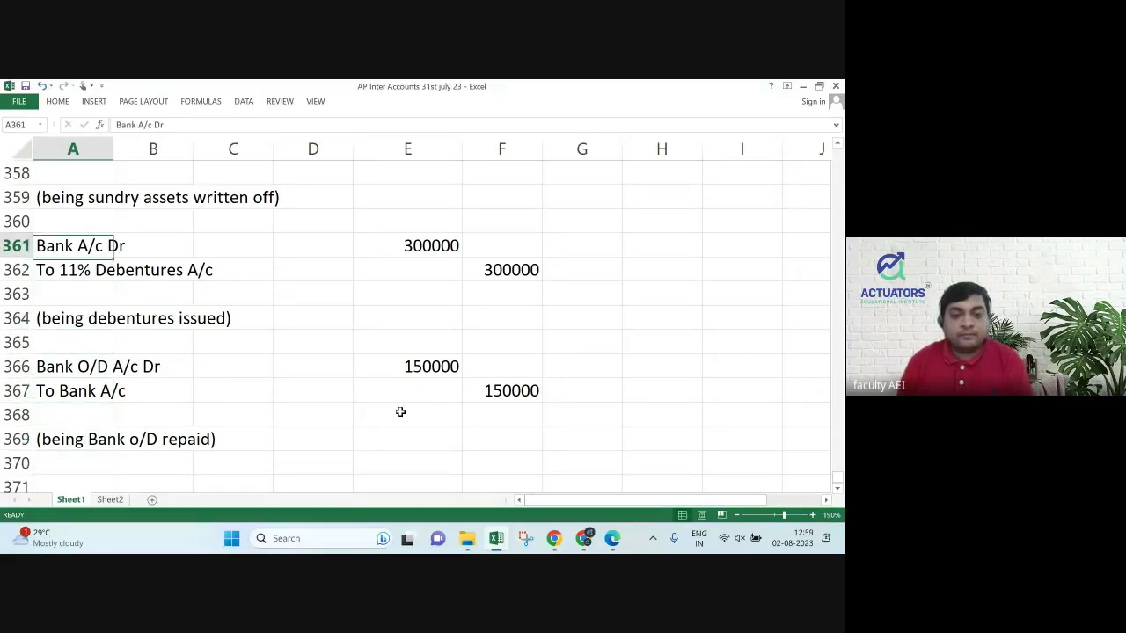
{"action": "key", "text": "Up"}
{"action": "key", "text": "Down"}
{"action": "key", "text": "Down"}
{"action": "key", "text": "Down"}
{"action": "key", "text": "Down"}
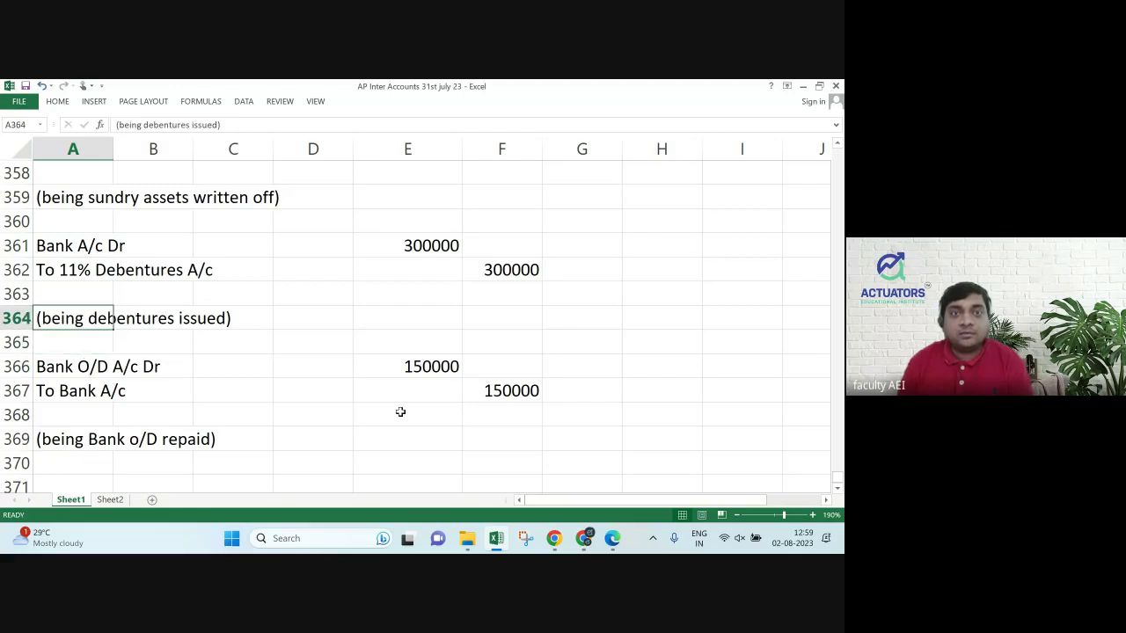
{"action": "key", "text": "Up"}
{"action": "key", "text": "Up"}
{"action": "key", "text": "Up"}
{"action": "key", "text": "Up"}
{"action": "key", "text": "Up"}
{"action": "key", "text": "Up"}
{"action": "key", "text": "Up"}
{"action": "key", "text": "Up"}
{"action": "key", "text": "Up"}
{"action": "key", "text": "Up"}
{"action": "key", "text": "Up"}
{"action": "key", "text": "Up"}
{"action": "key", "text": "Up"}
{"action": "key", "text": "Up"}
{"action": "key", "text": "Up"}
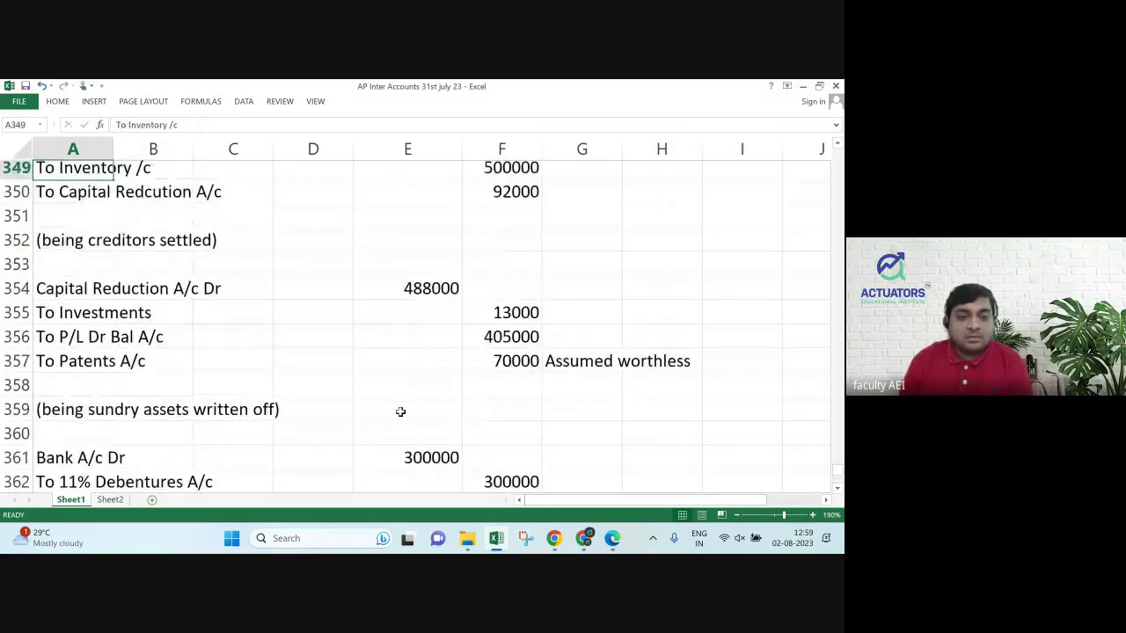
{"action": "key", "text": "Up"}
{"action": "key", "text": "Up"}
{"action": "key", "text": "Up"}
{"action": "key", "text": "Up"}
{"action": "key", "text": "Up"}
{"action": "key", "text": "Up"}
{"action": "key", "text": "Up"}
{"action": "key", "text": "Up"}
{"action": "key", "text": "Up"}
{"action": "key", "text": "Up"}
{"action": "key", "text": "Up"}
{"action": "key", "text": "Up"}
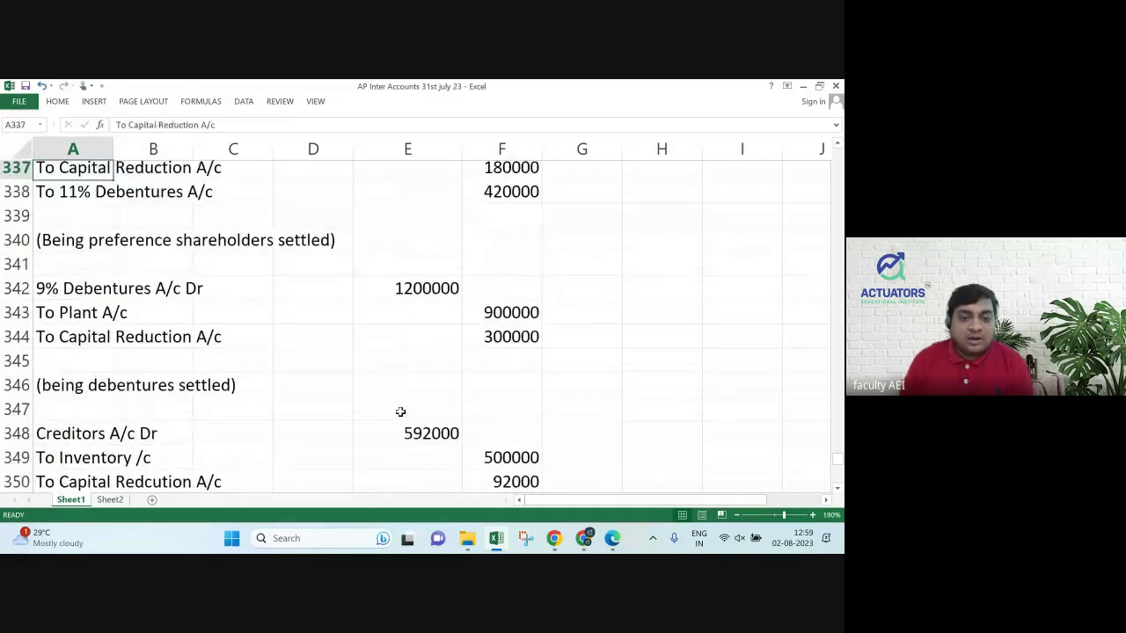
{"action": "key", "text": "Up"}
{"action": "key", "text": "Up"}
{"action": "key", "text": "Up"}
{"action": "key", "text": "Up"}
{"action": "key", "text": "Up"}
{"action": "key", "text": "Up"}
{"action": "key", "text": "Up"}
{"action": "key", "text": "Up"}
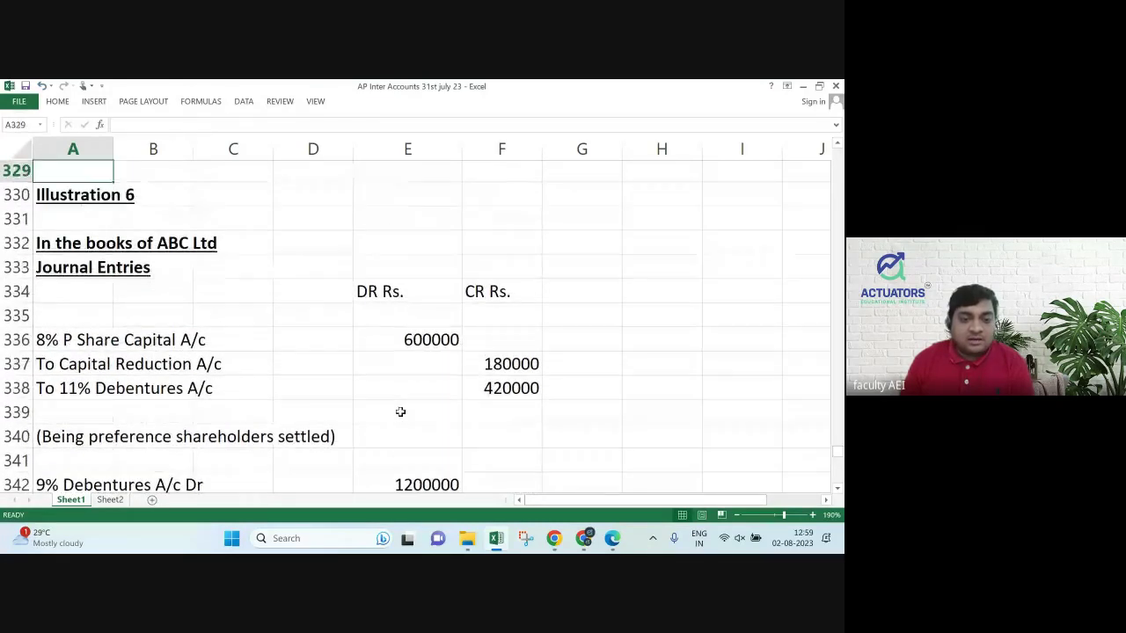
{"action": "key", "text": "Down"}
{"action": "key", "text": "Down"}
{"action": "key", "text": "Down"}
{"action": "key", "text": "Down"}
{"action": "key", "text": "Down"}
{"action": "key", "text": "Down"}
{"action": "key", "text": "Down"}
{"action": "key", "text": "Down"}
{"action": "key", "text": "Down"}
{"action": "key", "text": "Down"}
{"action": "key", "text": "Down"}
{"action": "key", "text": "Down"}
{"action": "key", "text": "Down"}
{"action": "key", "text": "Down"}
{"action": "key", "text": "Down"}
{"action": "key", "text": "Down"}
{"action": "key", "text": "Down"}
{"action": "key", "text": "Down"}
{"action": "key", "text": "Down"}
{"action": "key", "text": "Down"}
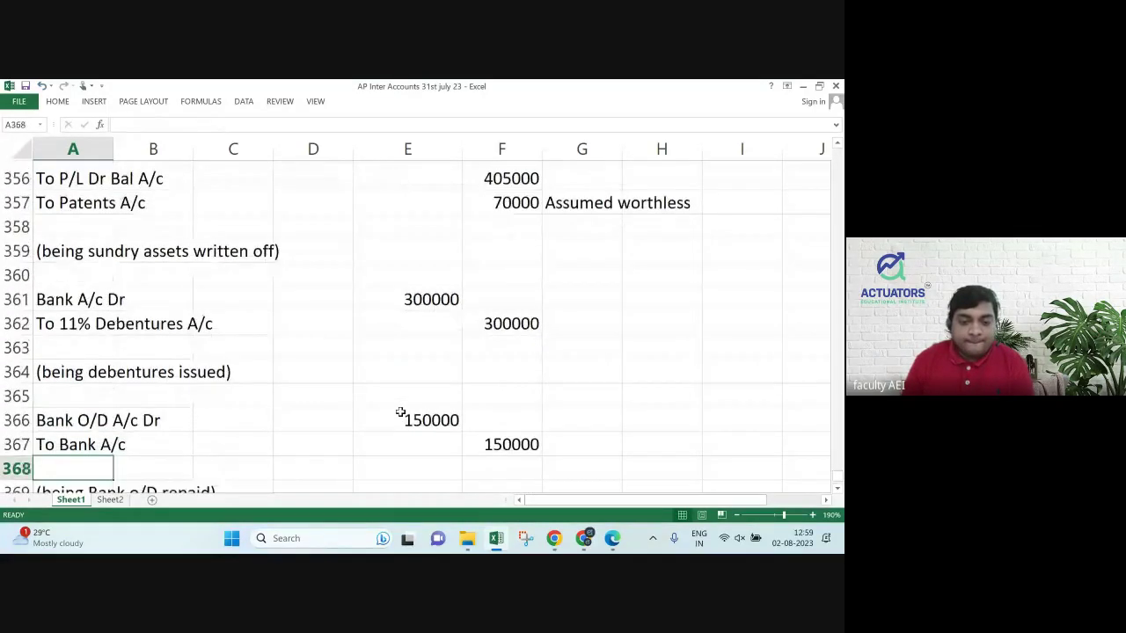
Start a ledger account below the journal entries with "Dr" in cell A371 and "Cr" in F371.
{"action": "key", "text": "Down"}
{"action": "key", "text": "Down"}
{"action": "key", "text": "Down"}
{"action": "key", "text": "Down"}
{"action": "key", "text": "Down"}
{"action": "key", "text": "Down"}
{"action": "key", "text": "Up"}
{"action": "key", "text": "Up"}
{"action": "key", "text": "Up"}
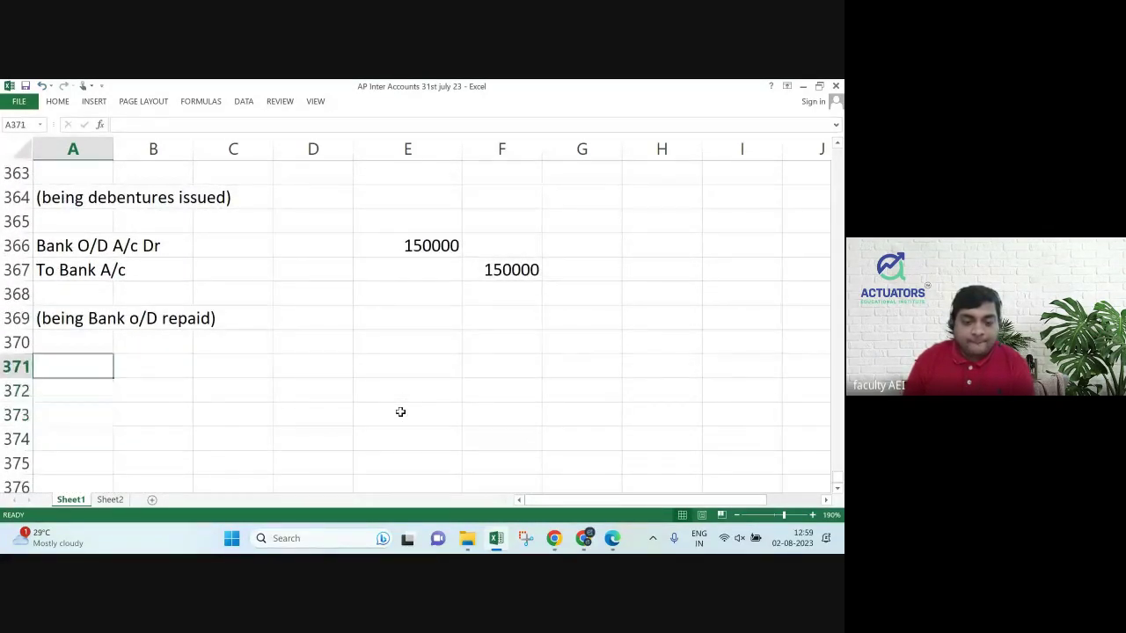
{"action": "type", "text": "Dr"}
{"action": "key", "text": "Right"}
{"action": "key", "text": "Right"}
{"action": "key", "text": "Right"}
{"action": "key", "text": "Right"}
{"action": "key", "text": "Right"}
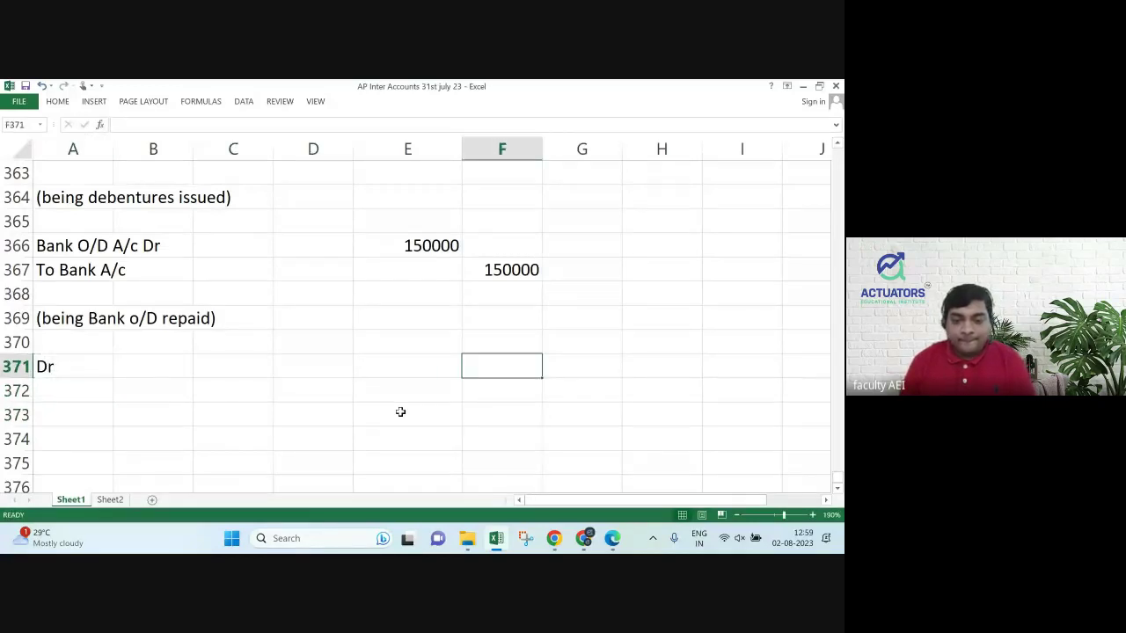
{"action": "type", "text": "Cr"}
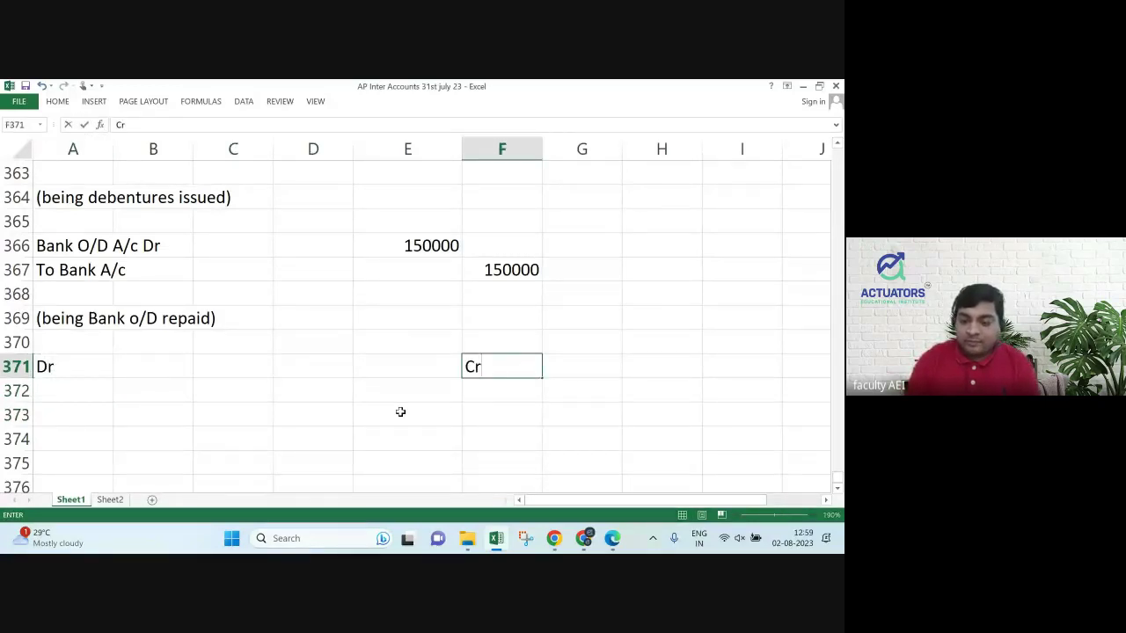
Title the ledger account "Capital Reduction A/c" in cell C371 between the Dr and Cr labels.
{"action": "key", "text": "Left"}
{"action": "key", "text": "Left"}
{"action": "key", "text": "Left"}
{"action": "type", "text": "CAp"}
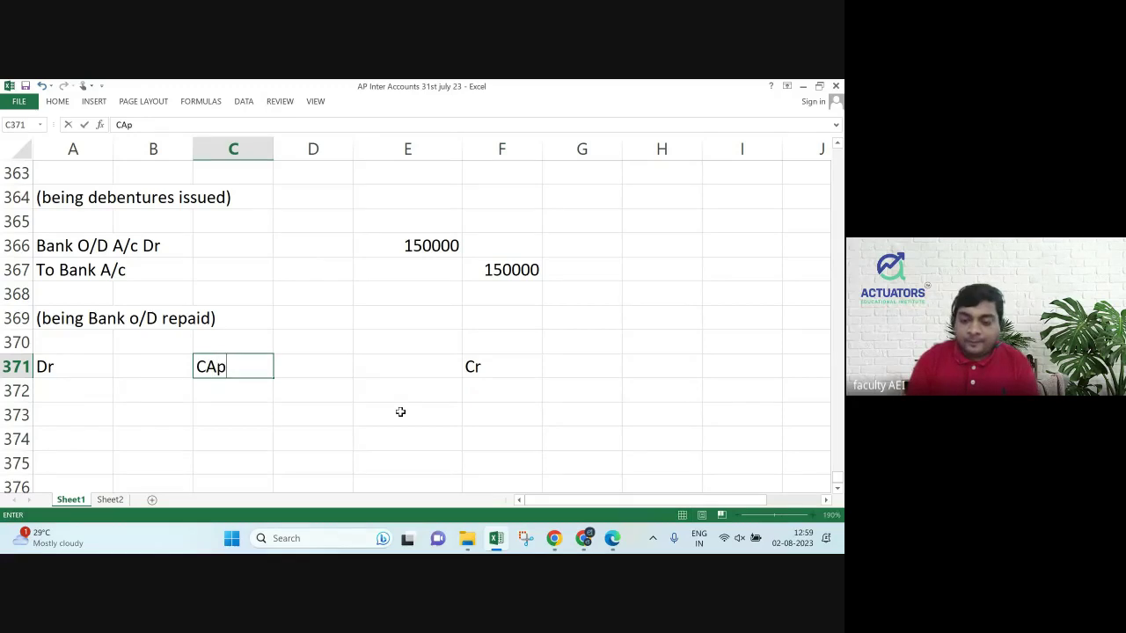
{"action": "type", "text": "ital Red"}
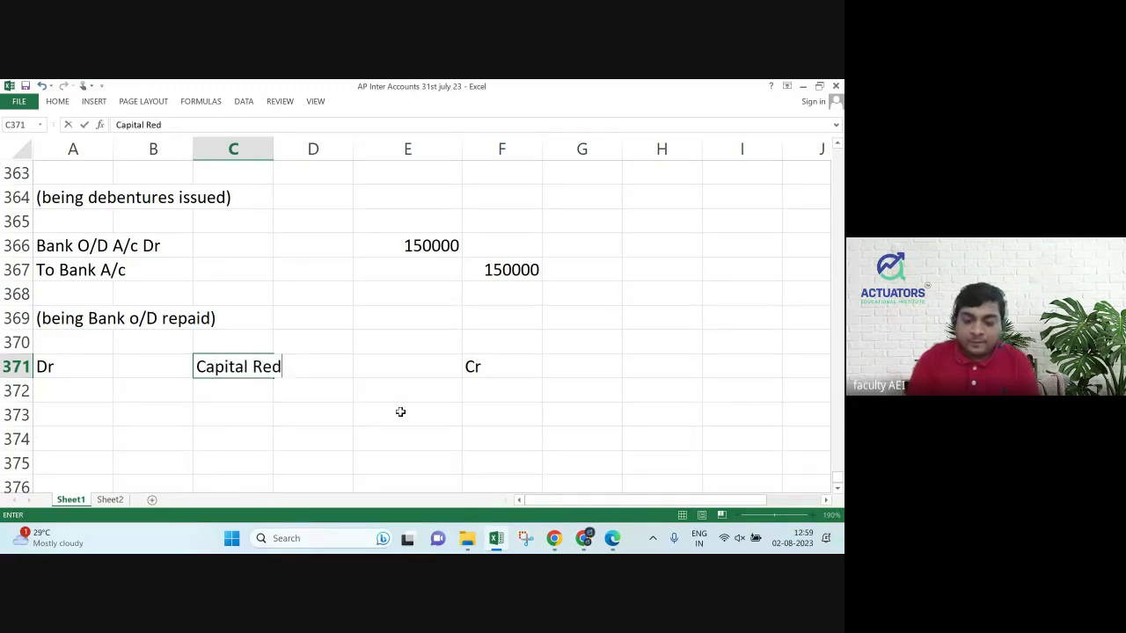
{"action": "type", "text": "uction A/c"}
{"action": "key", "text": "Return"}
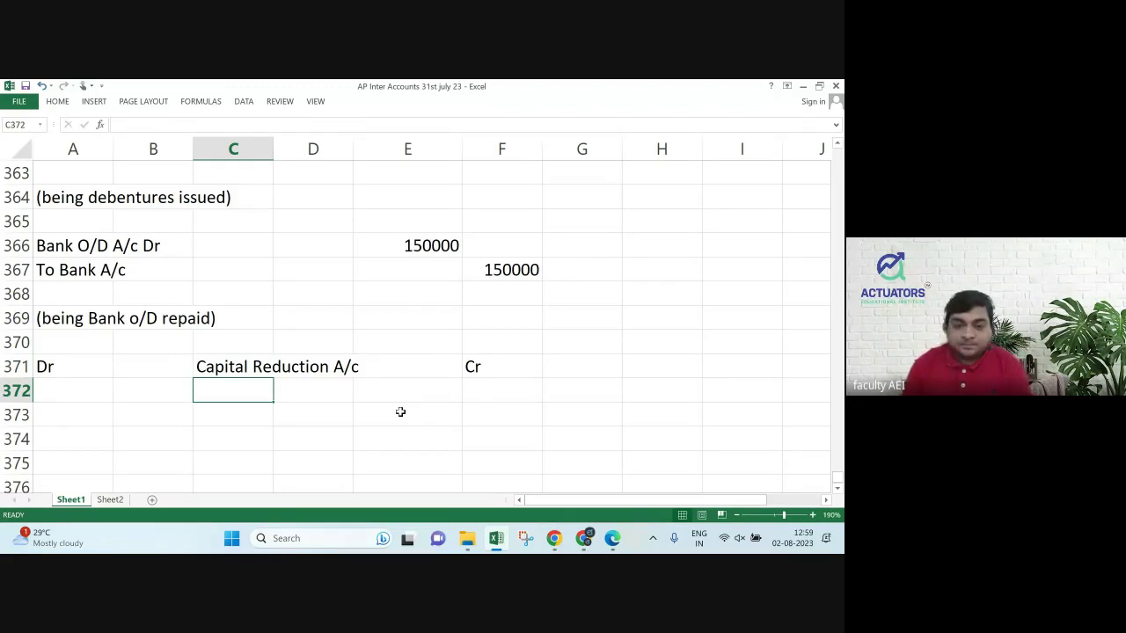
Enter "By PSc A/c" in cell D372 on the credit side, with the amount 180000 in F372.
{"action": "key", "text": "Right"}
{"action": "type", "text": "By P"}
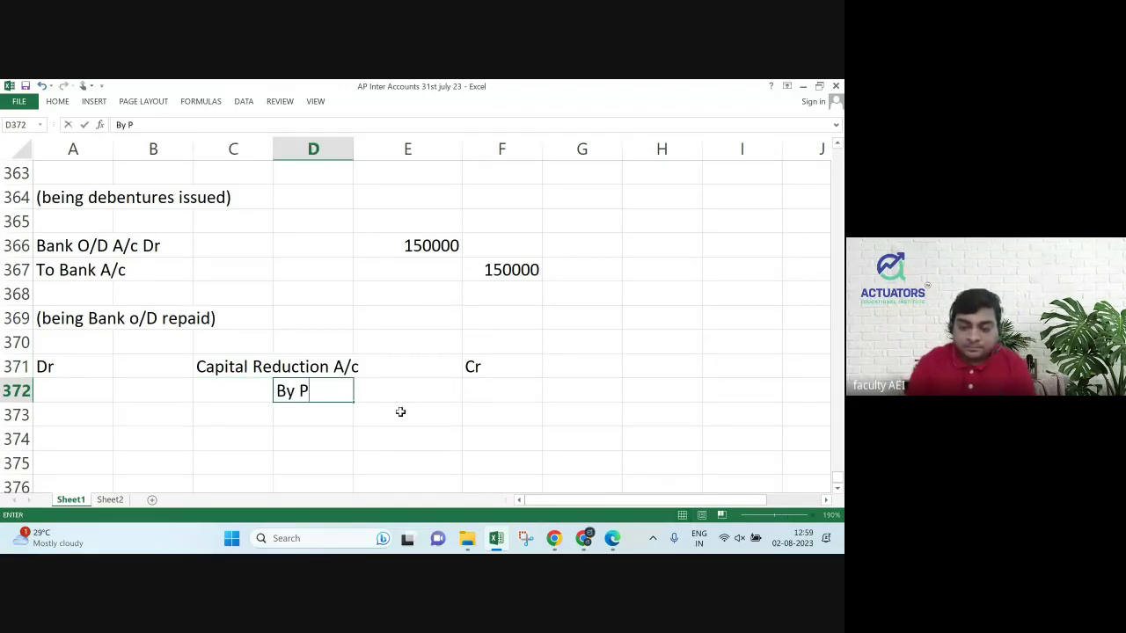
{"action": "type", "text": "Sc A/c"}
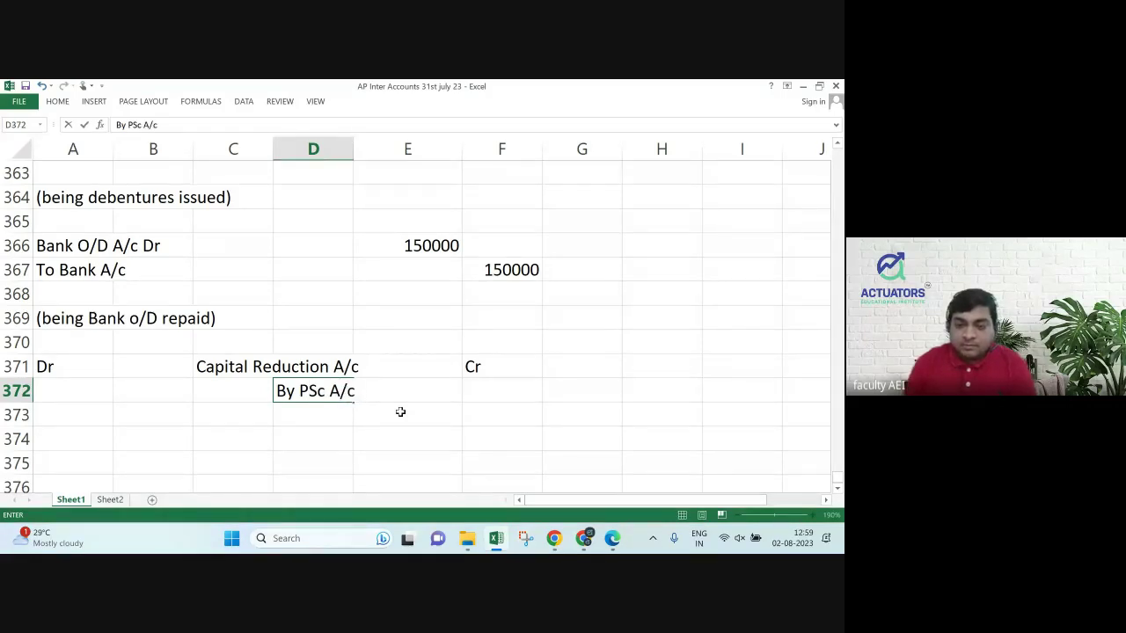
{"action": "key", "text": "Right"}
{"action": "key", "text": "Right"}
{"action": "type", "text": "2"}
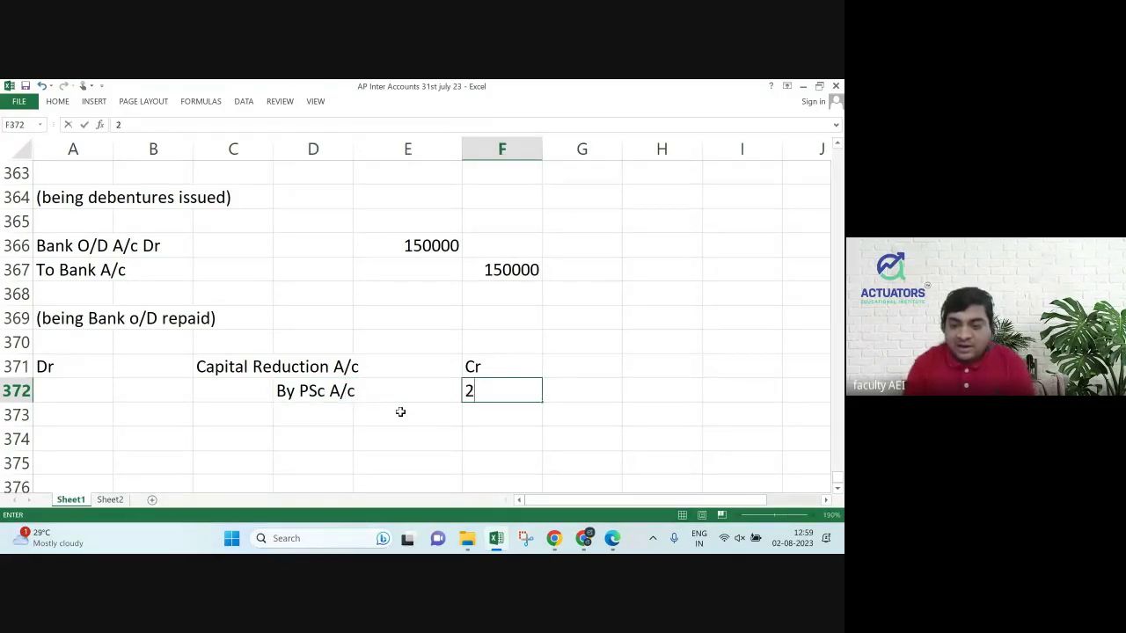
{"action": "key", "text": "BackSpace"}
{"action": "type", "text": "1800000"}
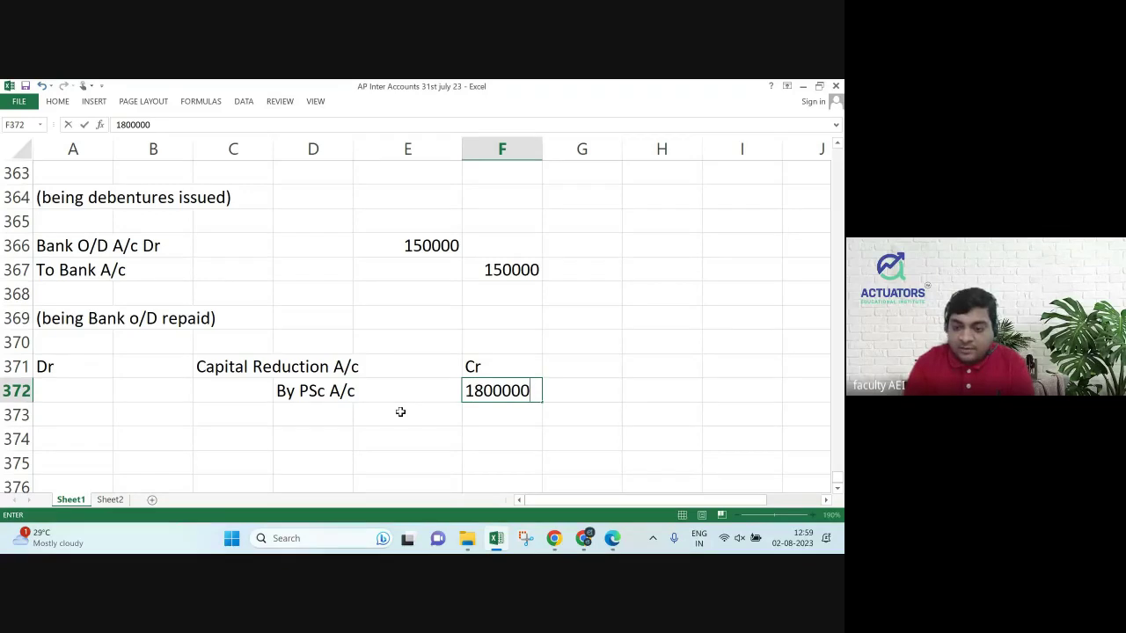
{"action": "key", "text": "BackSpace"}
{"action": "key", "text": "Return"}
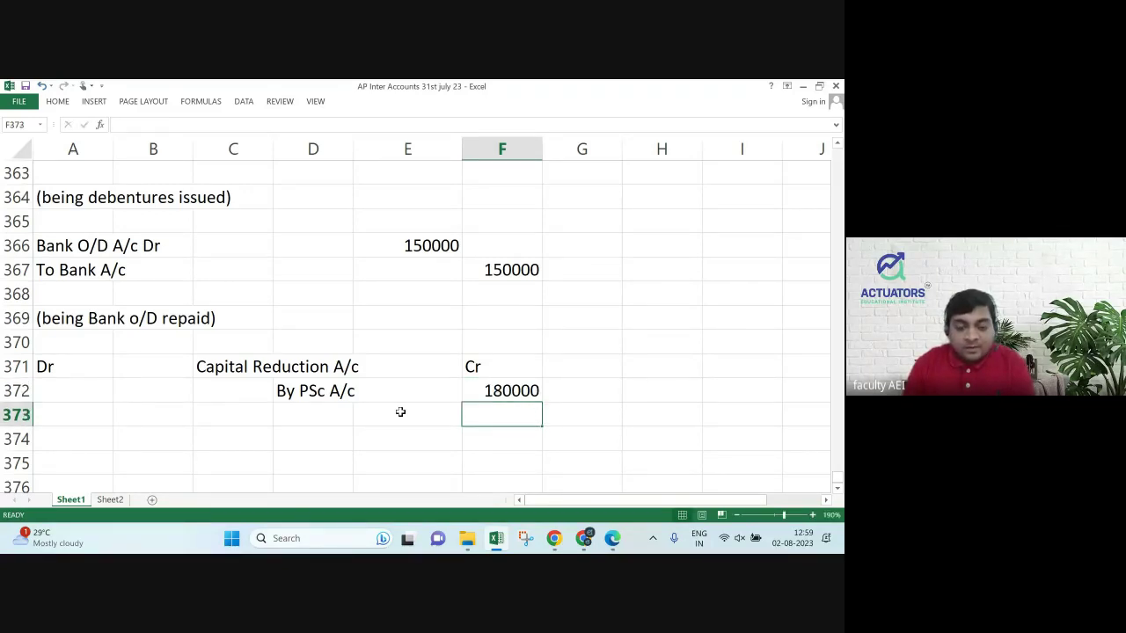
Enter the next two credit amounts, 300000 in cell F373 and 92000 in F374.
{"action": "type", "text": "300000"}
{"action": "key", "text": "Return"}
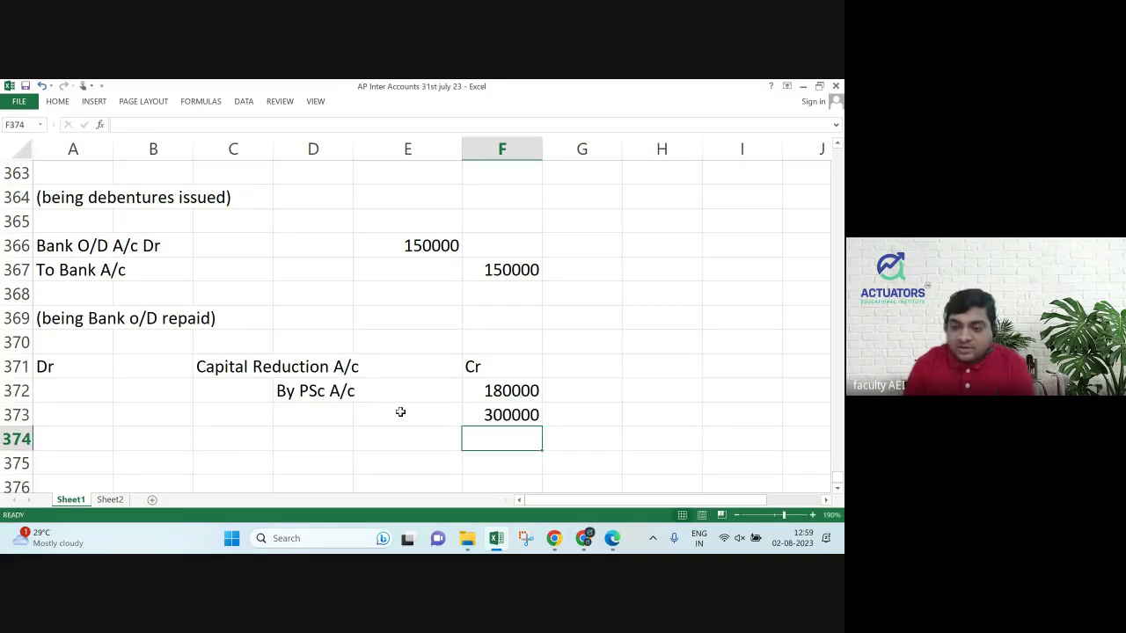
{"action": "type", "text": "92000"}
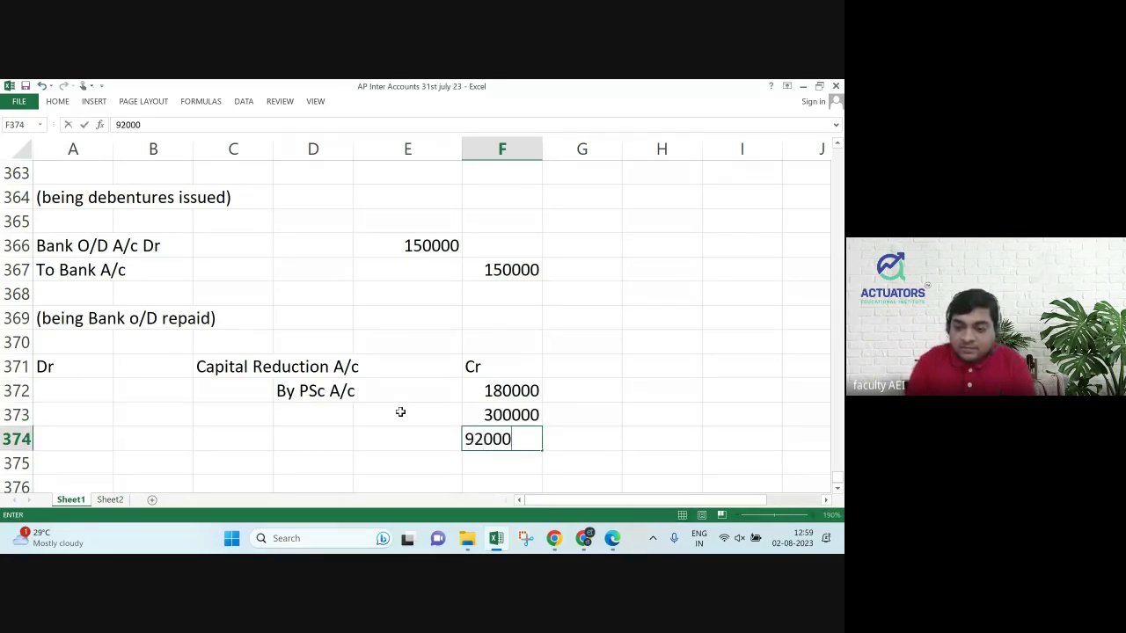
{"action": "key", "text": "Return"}
Label the 300000 credit amount "By Debentures A/c" in cell D373.
{"action": "key", "text": "Up"}
{"action": "key", "text": "Up"}
{"action": "key", "text": "Left"}
{"action": "key", "text": "Left"}
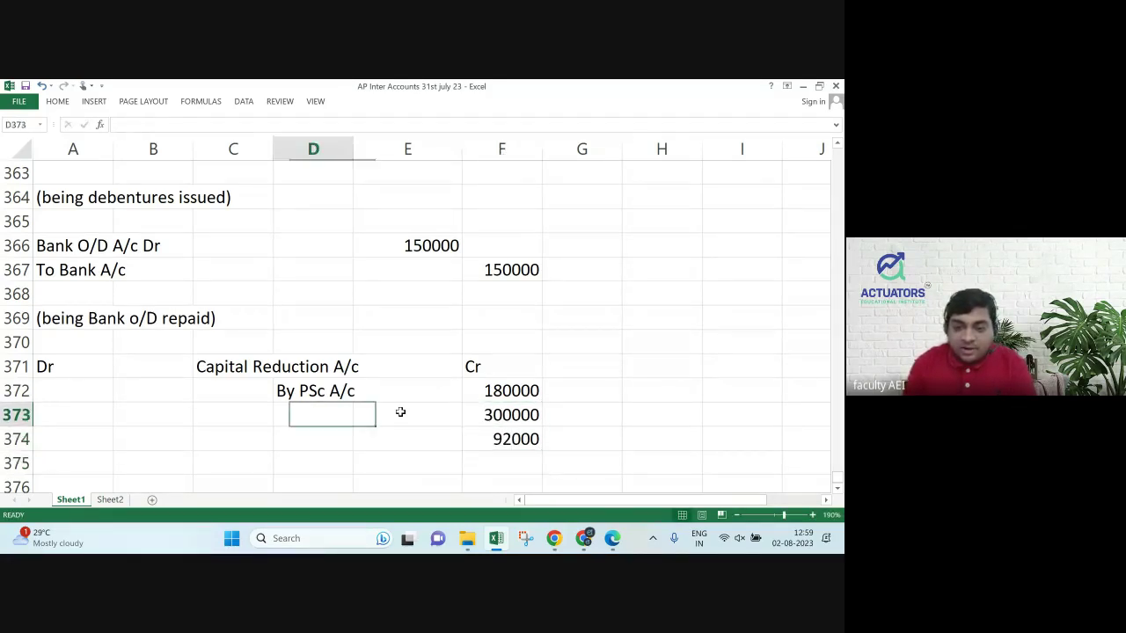
{"action": "type", "text": "bBy"}
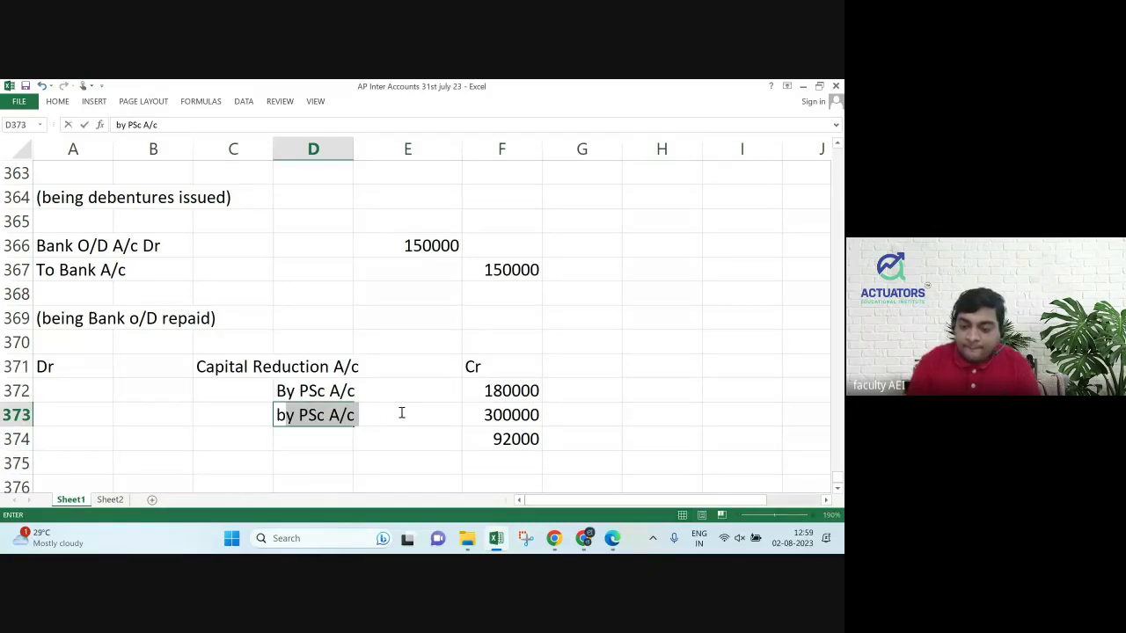
{"action": "key", "text": "BackSpace"}
{"action": "key", "text": "BackSpace"}
{"action": "key", "text": "BackSpace"}
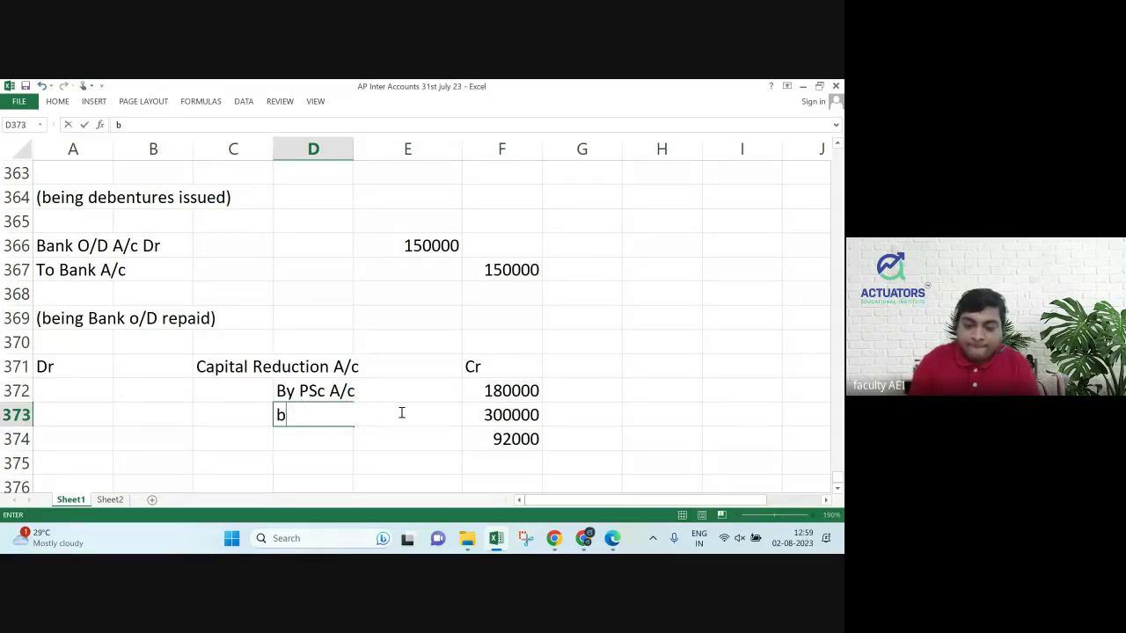
{"action": "type", "text": "By Debe"}
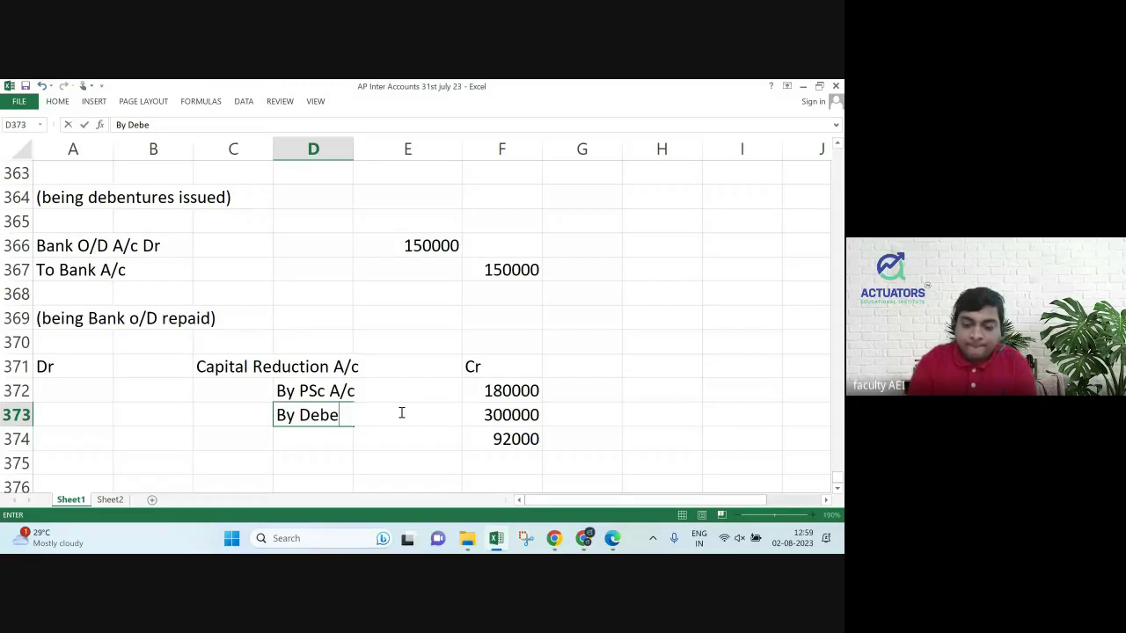
{"action": "type", "text": "ntures A/c"}
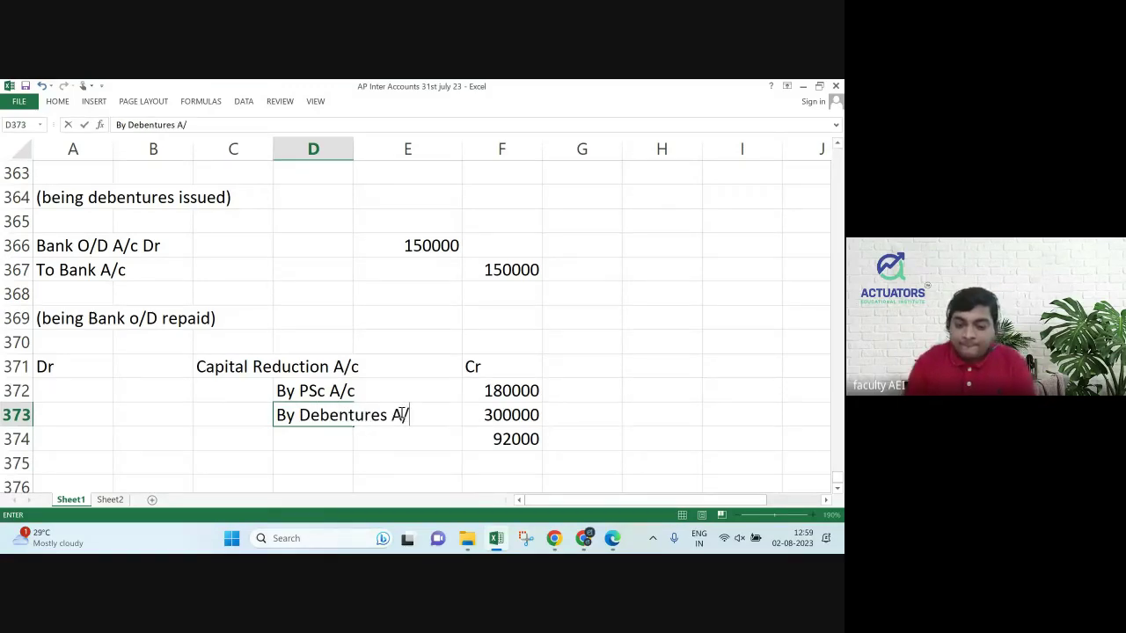
{"action": "key", "text": "Return"}
Label the 92000 credit amount "By Creditors" in cell D374.
{"action": "type", "text": "By "}
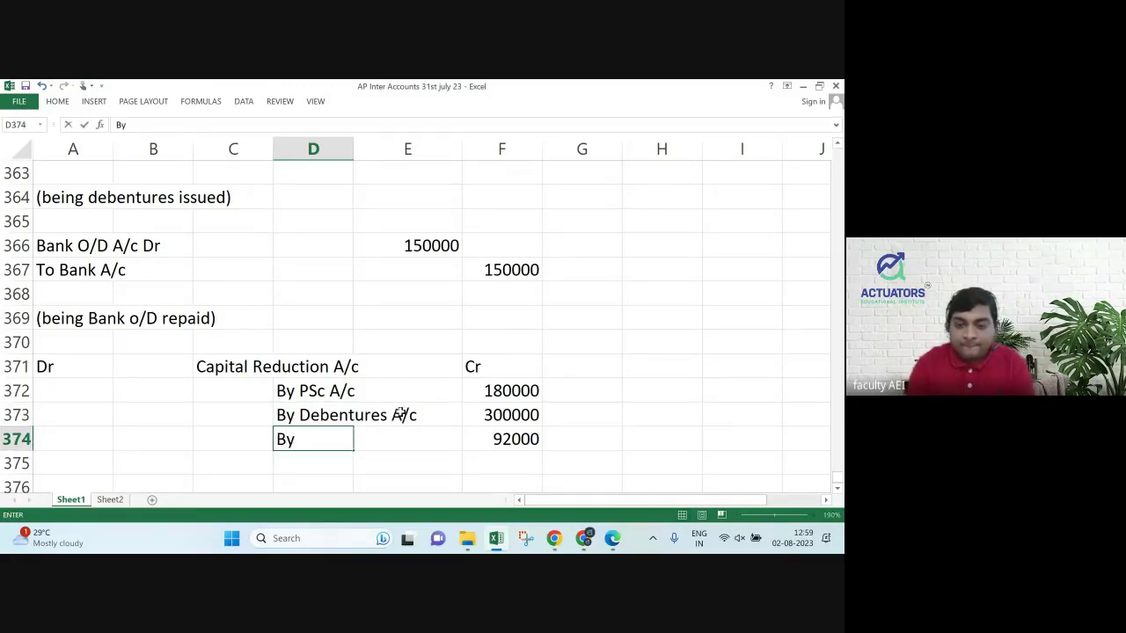
{"action": "type", "text": "Cred"}
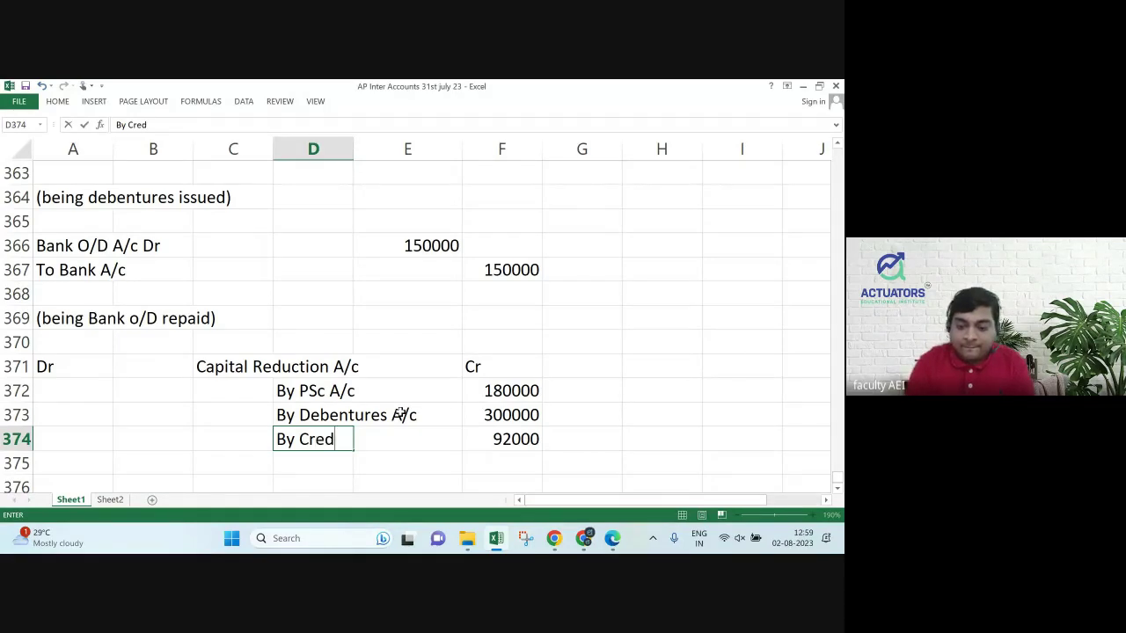
{"action": "type", "text": "itors"}
{"action": "key", "text": "Return"}
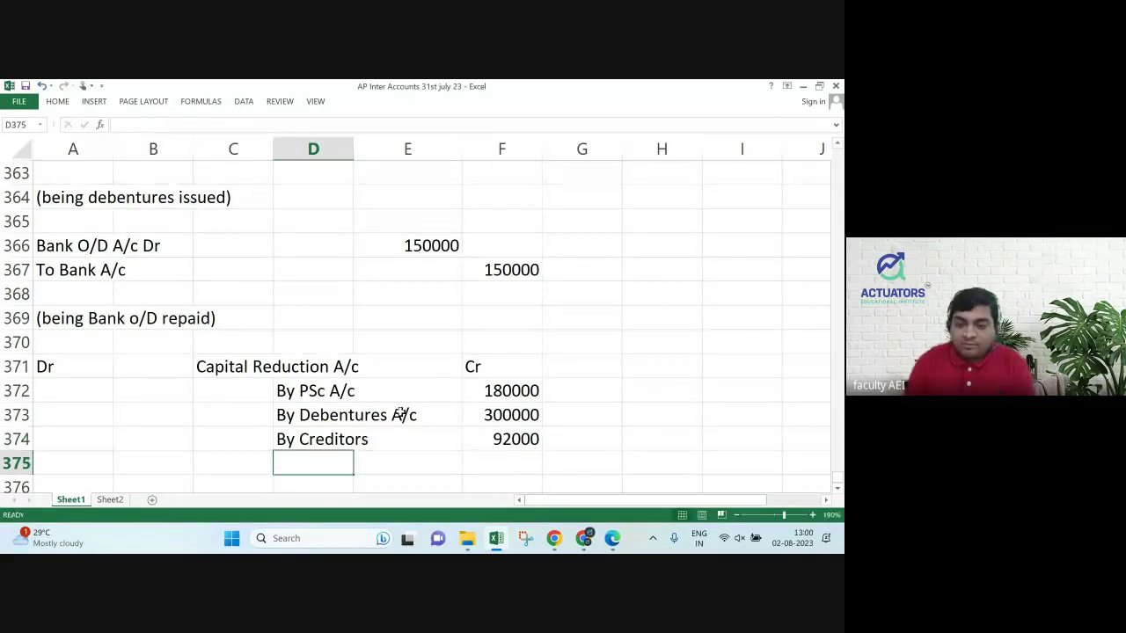
Enter "To Sundry Assets A/c" in cell A372 as the first debit-side line of the account.
{"action": "key", "text": "Up"}
{"action": "key", "text": "Up"}
{"action": "key", "text": "Up"}
{"action": "key", "text": "Left"}
{"action": "key", "text": "Left"}
{"action": "key", "text": "Left"}
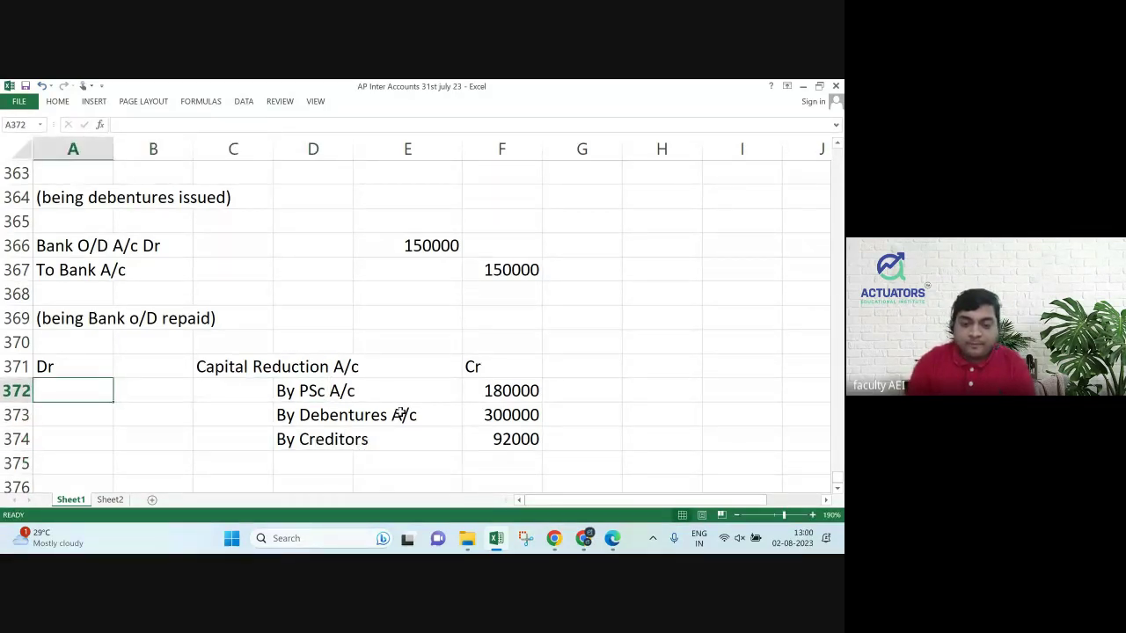
{"action": "type", "text": "To Sund"}
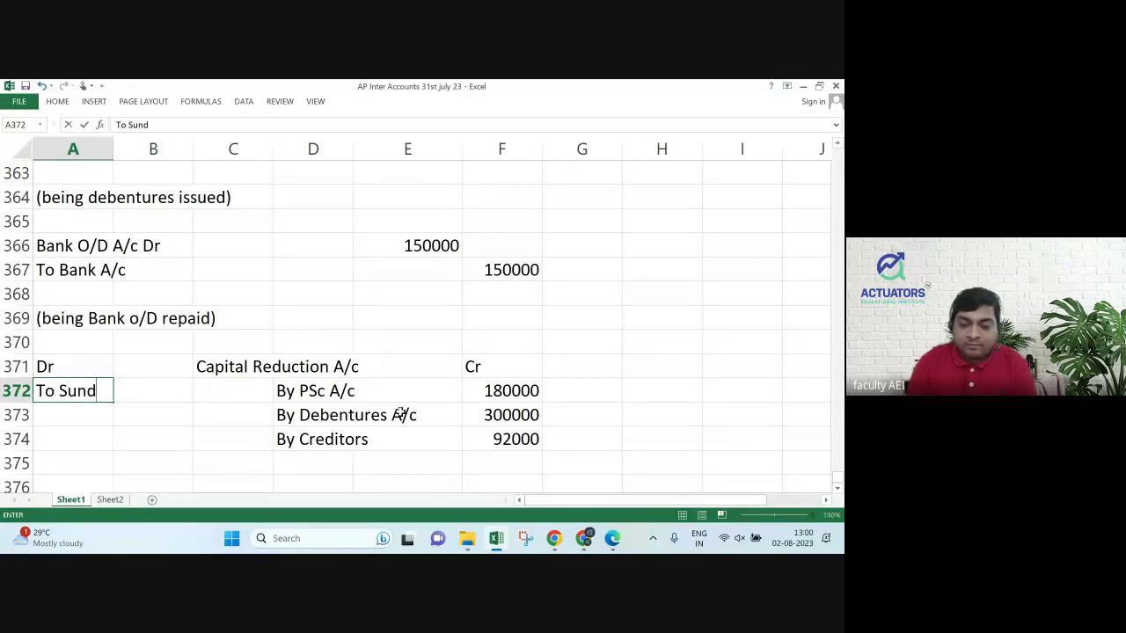
{"action": "type", "text": "ry Assets A/c"}
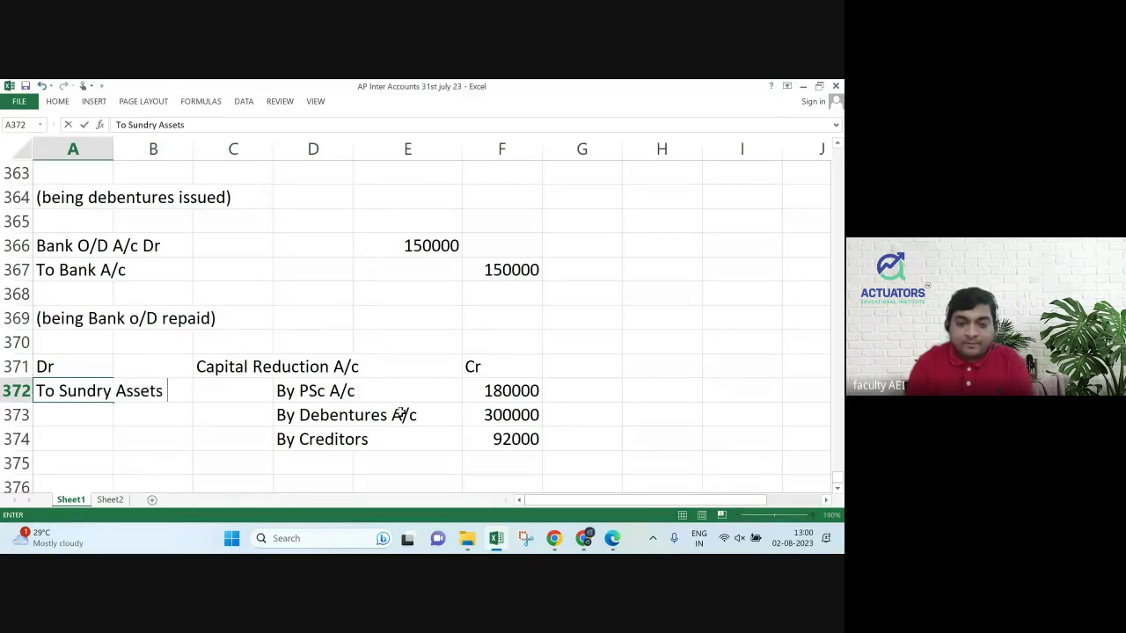
{"action": "key", "text": "Return"}
Enter 488000 in cell C372 as the Sundry Assets debit amount.
{"action": "key", "text": "Up"}
{"action": "key", "text": "Right"}
{"action": "key", "text": "Right"}
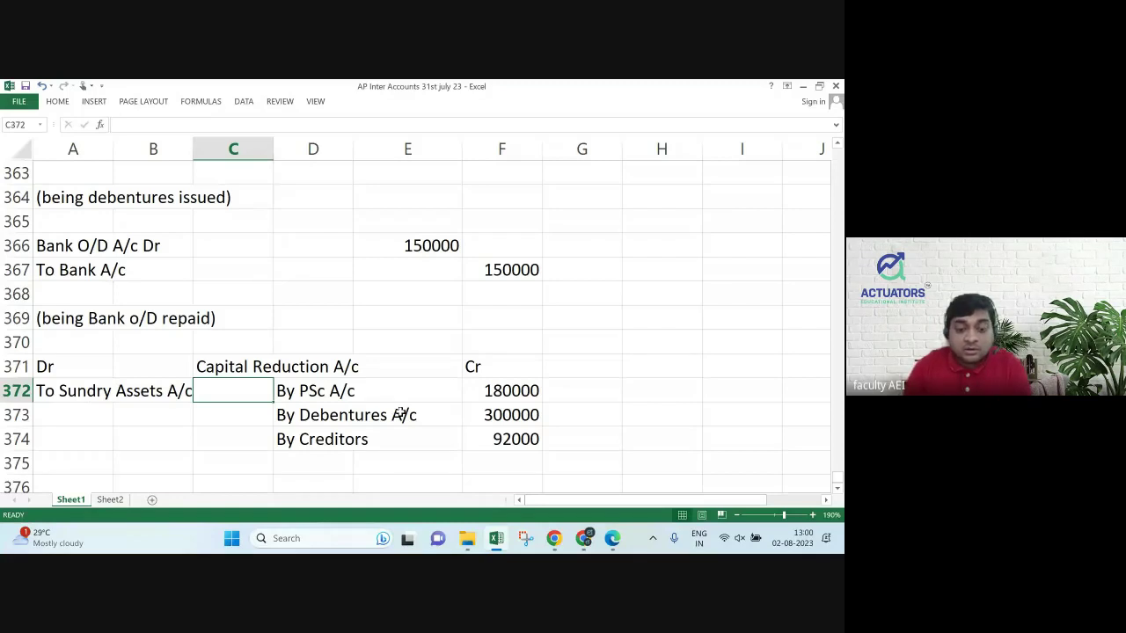
{"action": "type", "text": "4888"}
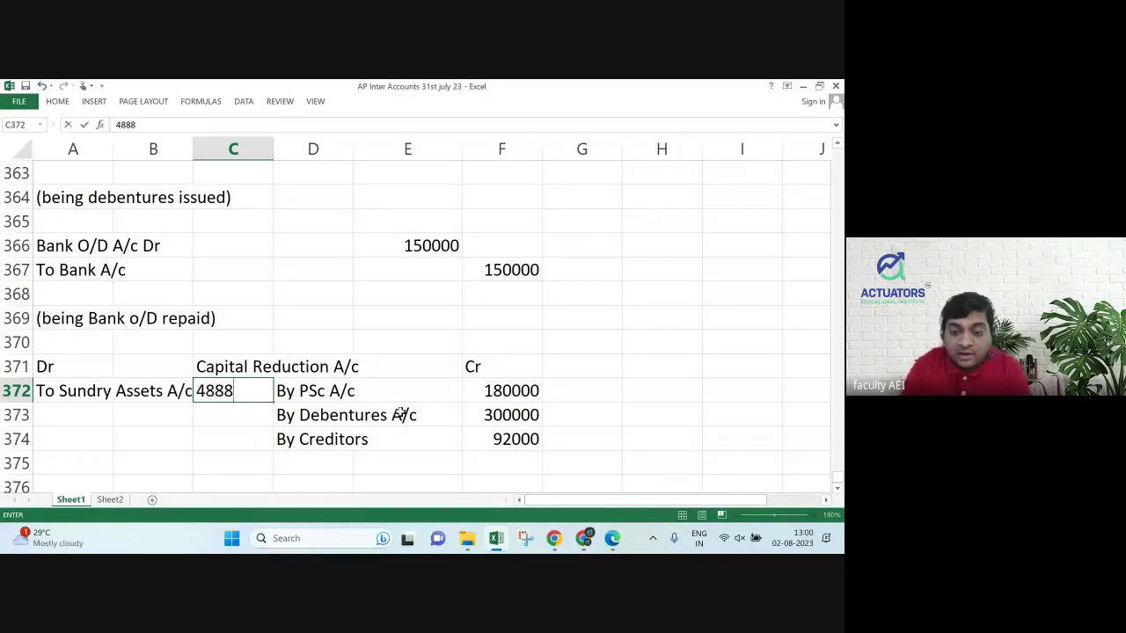
{"action": "key", "text": "BackSpace"}
{"action": "type", "text": "000"}
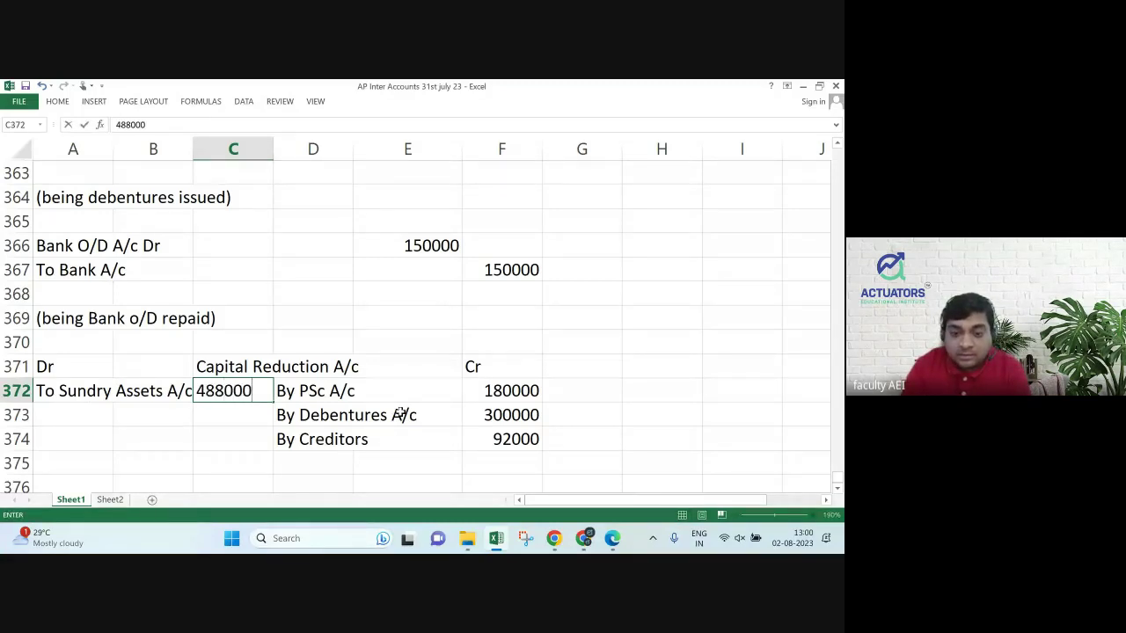
{"action": "key", "text": "Return"}
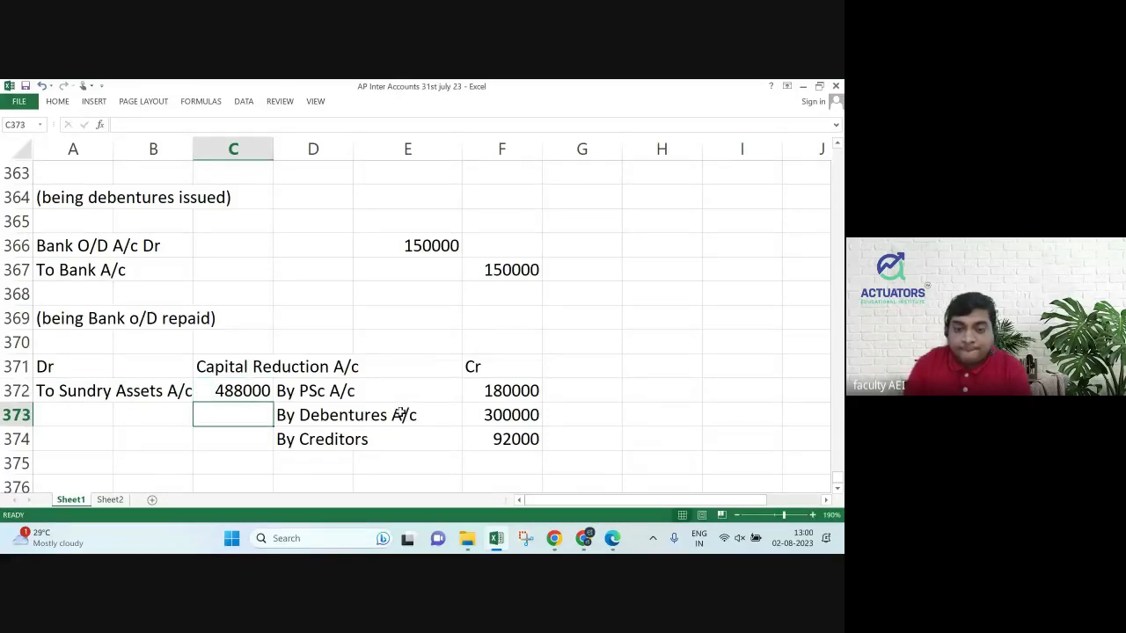
Add the debit-side line "To Capital reserve A/c" in cell A374, level with the Creditors line.
{"action": "key", "text": "Down"}
{"action": "key", "text": "Left"}
{"action": "key", "text": "Left"}
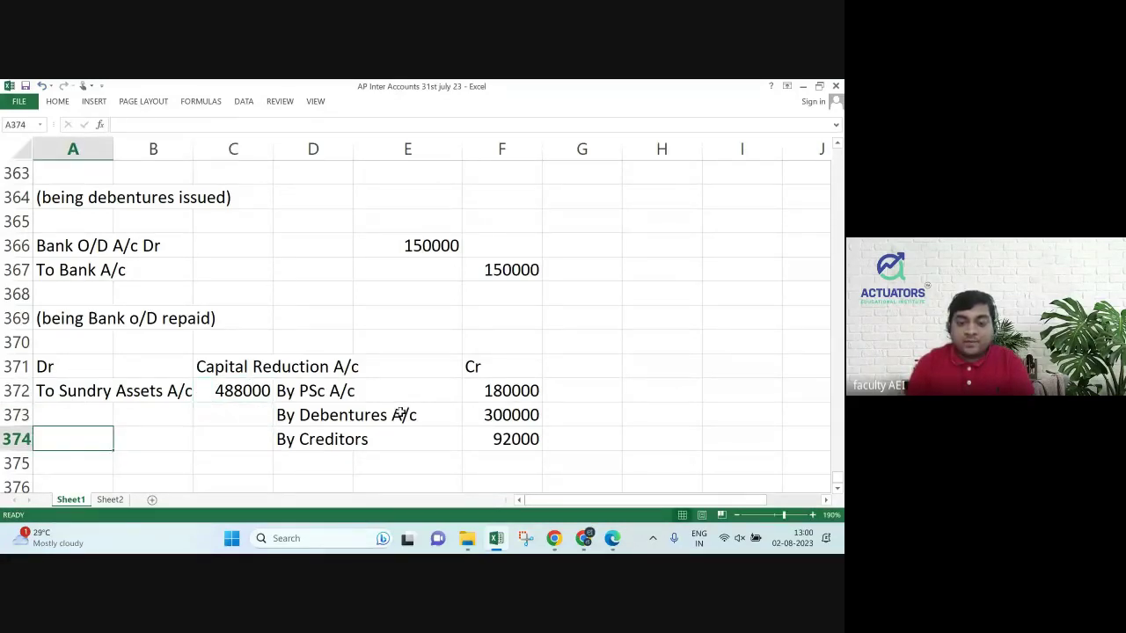
{"action": "type", "text": "To Capi"}
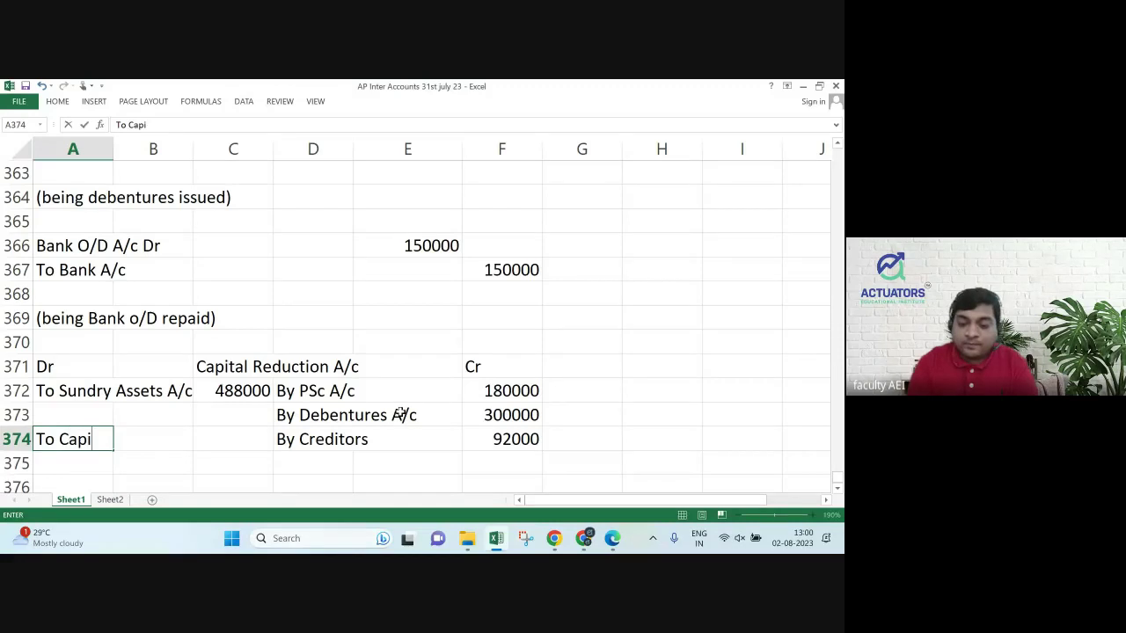
{"action": "type", "text": "tal re"}
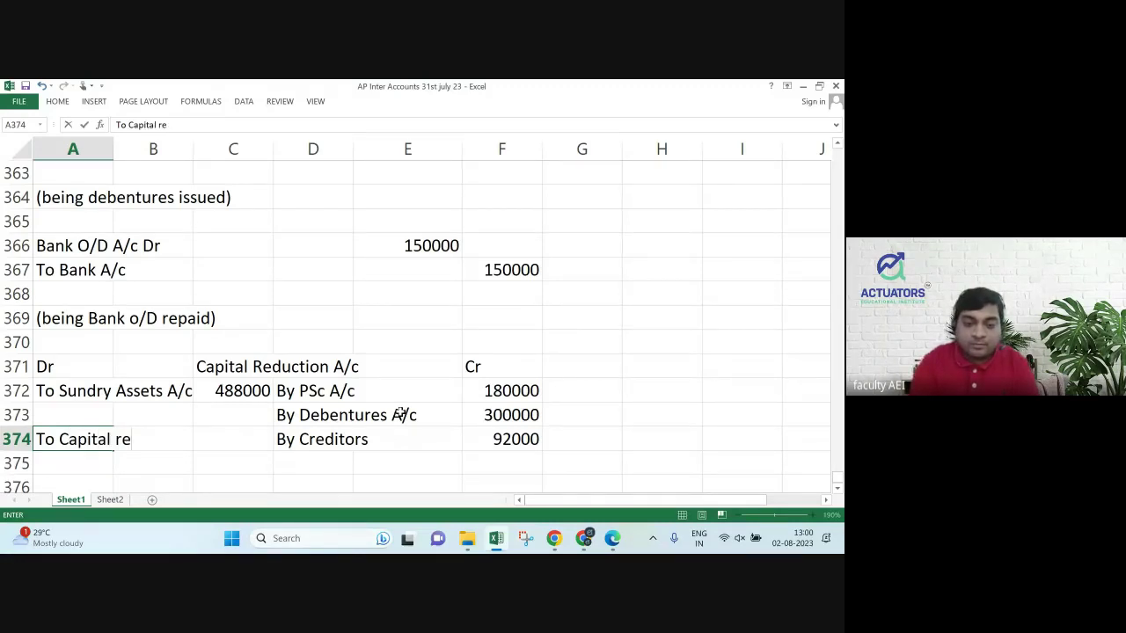
{"action": "type", "text": "serve A/c"}
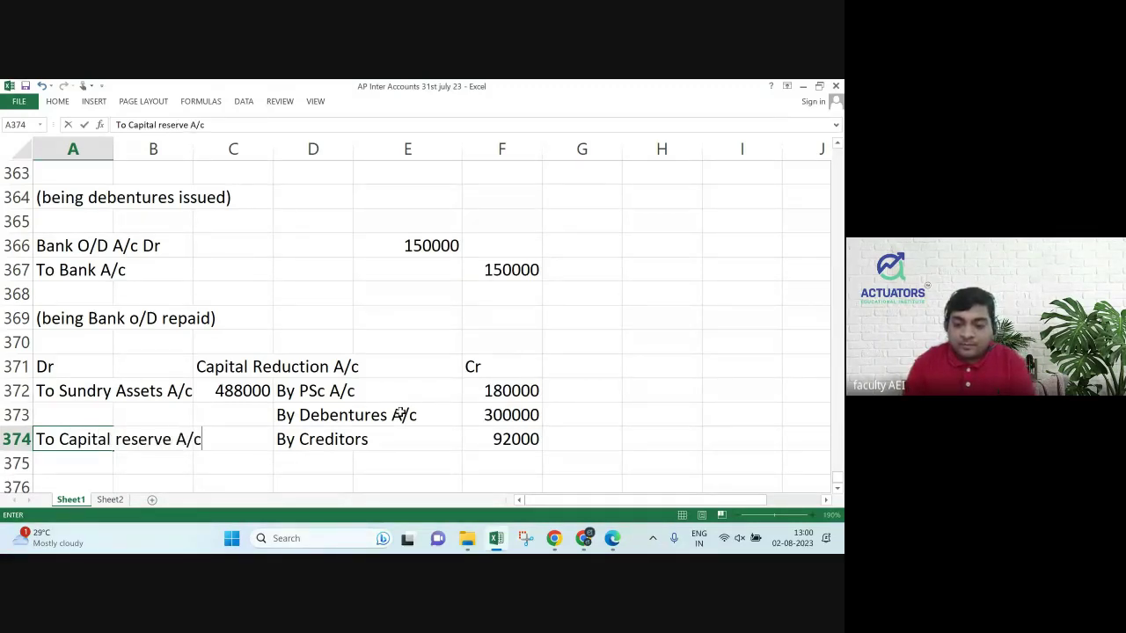
{"action": "key", "text": "Return"}
{"action": "key", "text": "Up"}
{"action": "key", "text": "Right"}
{"action": "key", "text": "Right"}
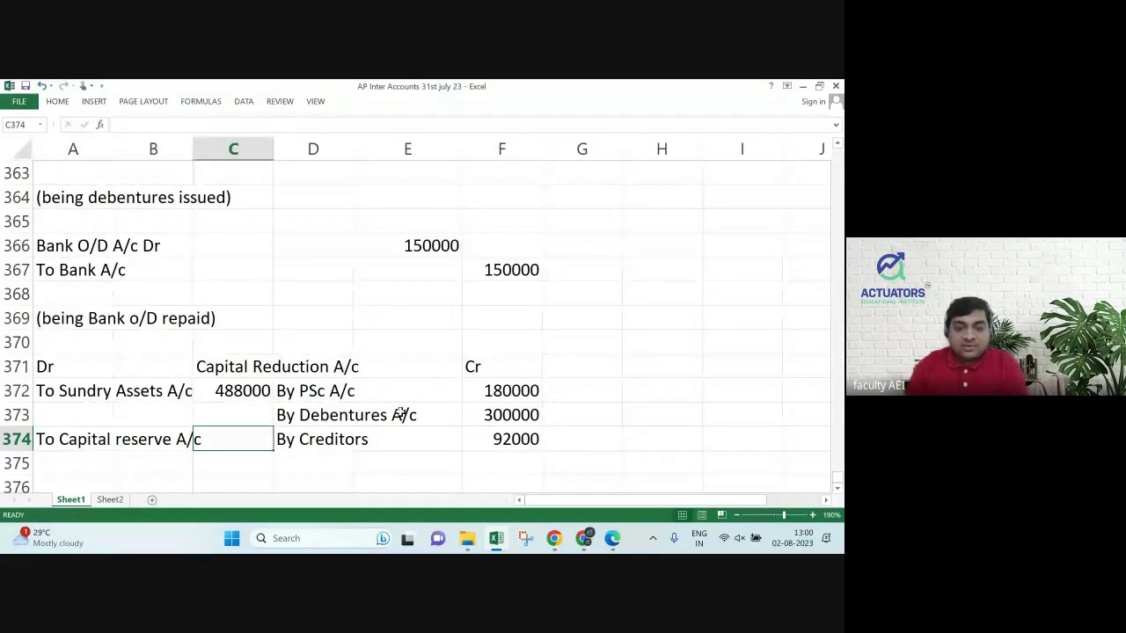
Insert three blank rows at row 370 between the overdraft narration and the Capital Reduction account.
{"action": "key", "text": "Up"}
{"action": "key", "text": "Up"}
{"action": "key", "text": "Up"}
{"action": "key", "text": "Left"}
{"action": "key", "text": "Left"}
{"action": "key", "text": "Up"}
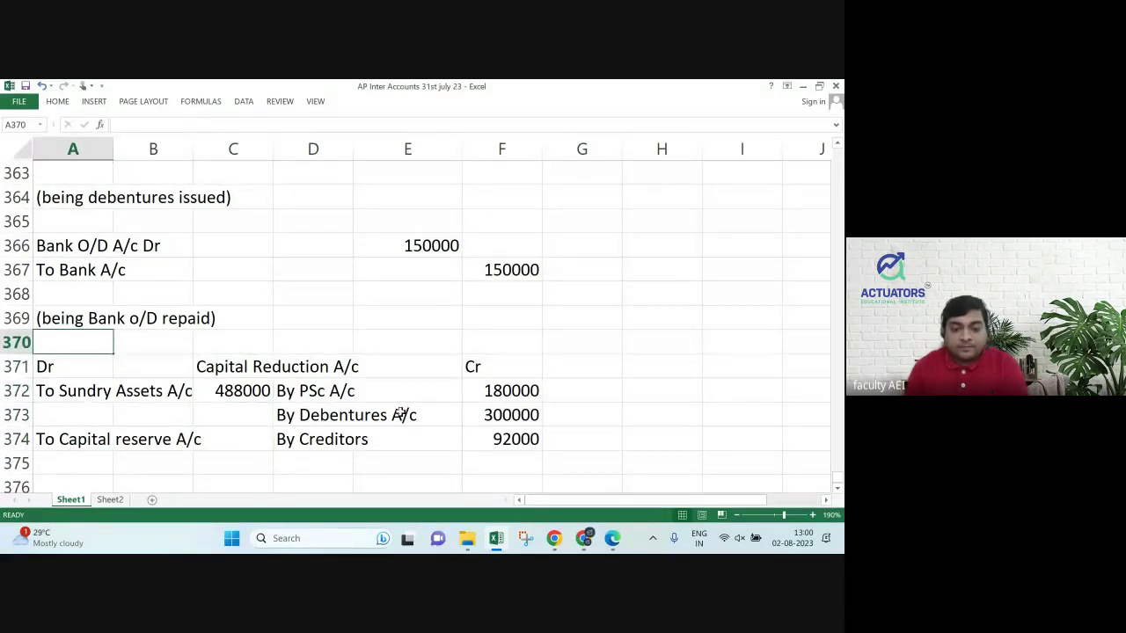
{"action": "key", "text": "shift+space"}
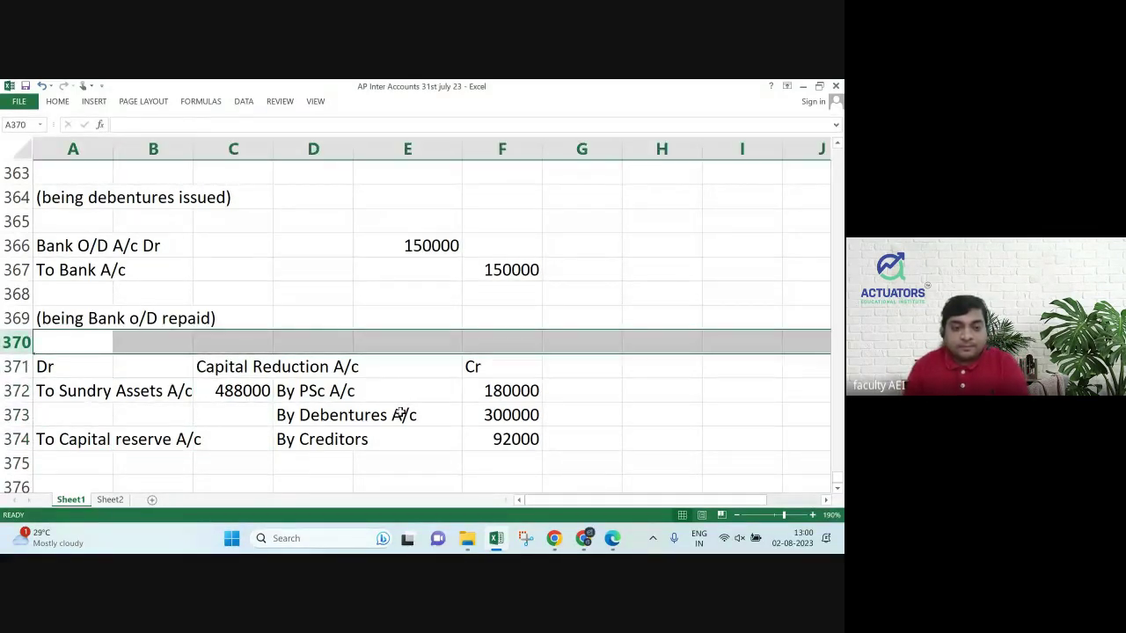
{"action": "right_click", "coordinate": [15, 343]}
{"action": "left_click", "coordinate": [53, 240]}
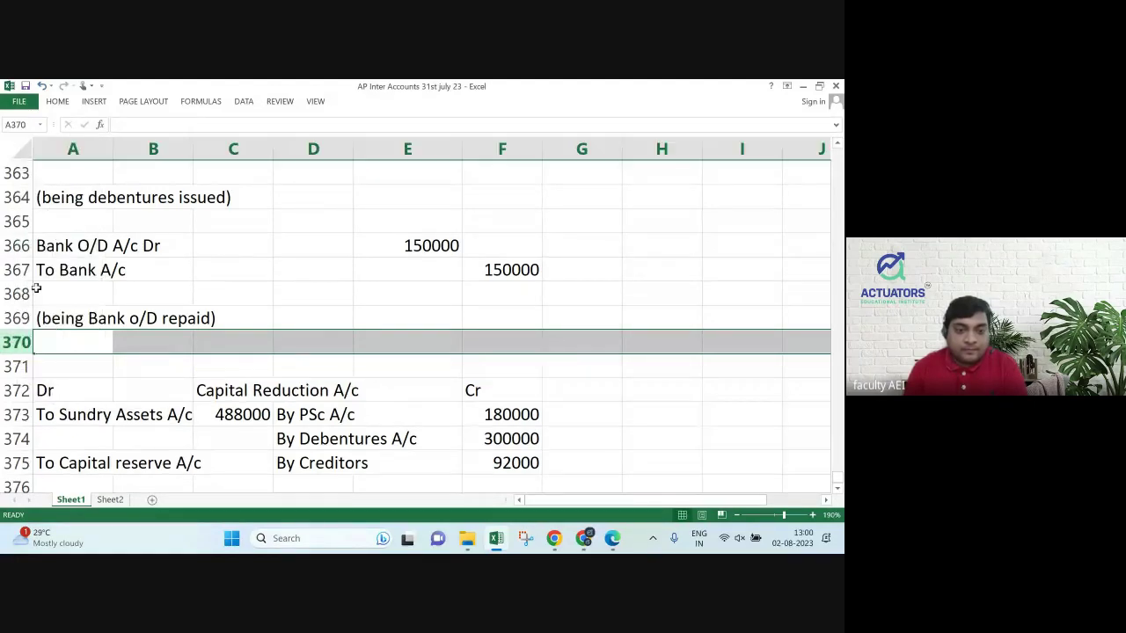
{"action": "right_click", "coordinate": [16, 343]}
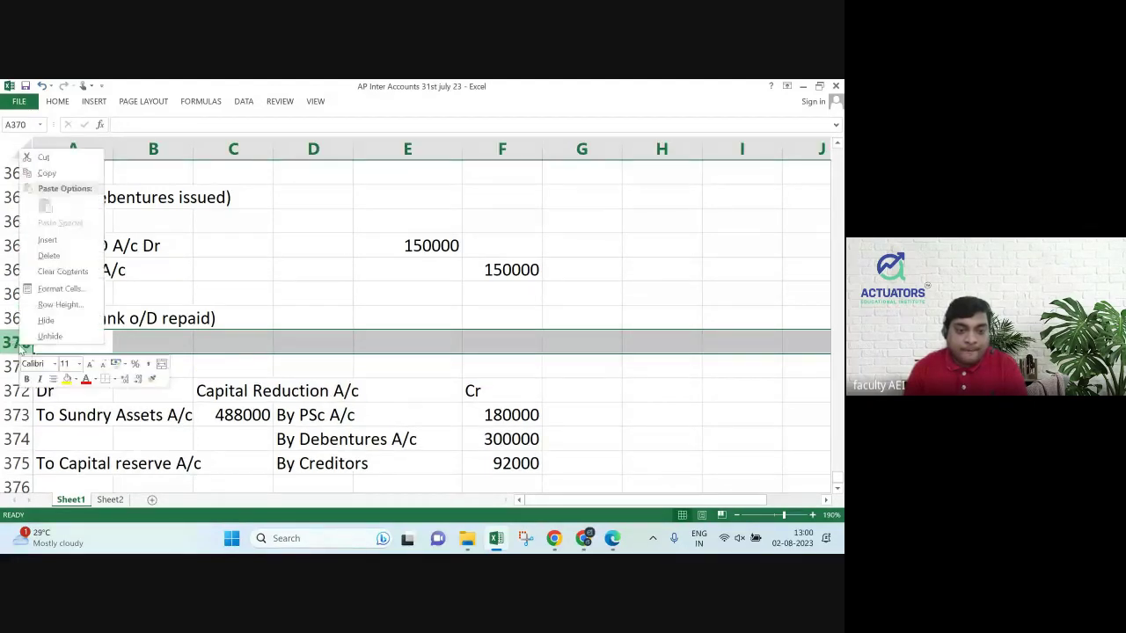
{"action": "left_click", "coordinate": [46, 241]}
{"action": "right_click", "coordinate": [20, 343]}
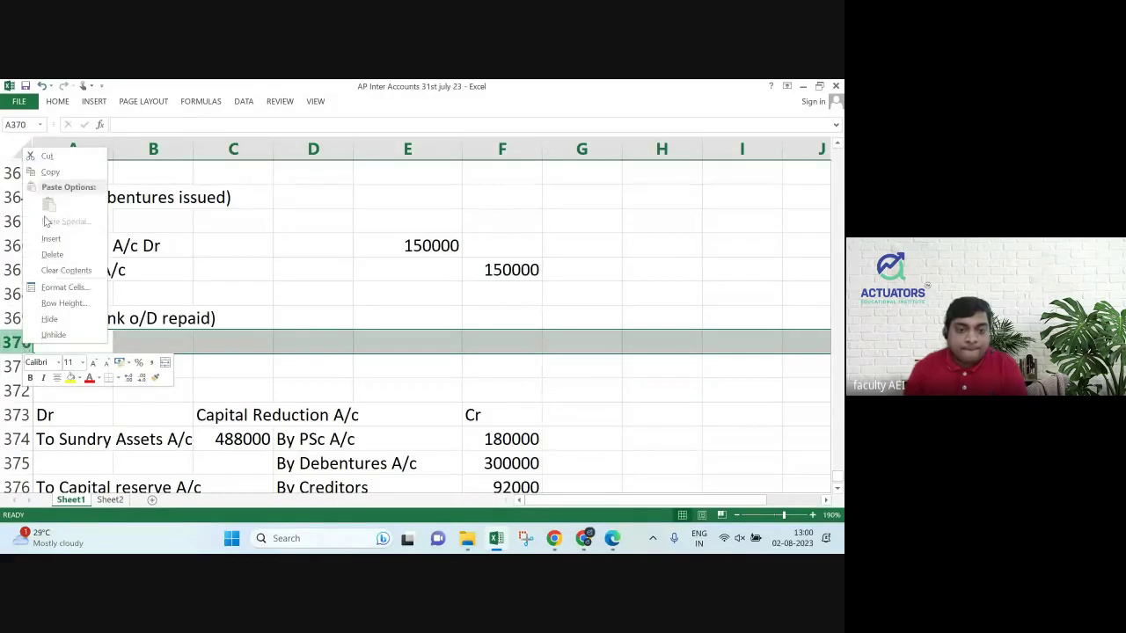
{"action": "left_click", "coordinate": [50, 240]}
Move the "To Capital reserve A/c" line from cell A377 up to A376, directly below the Sundry Assets line.
{"action": "left_click", "coordinate": [256, 366]}
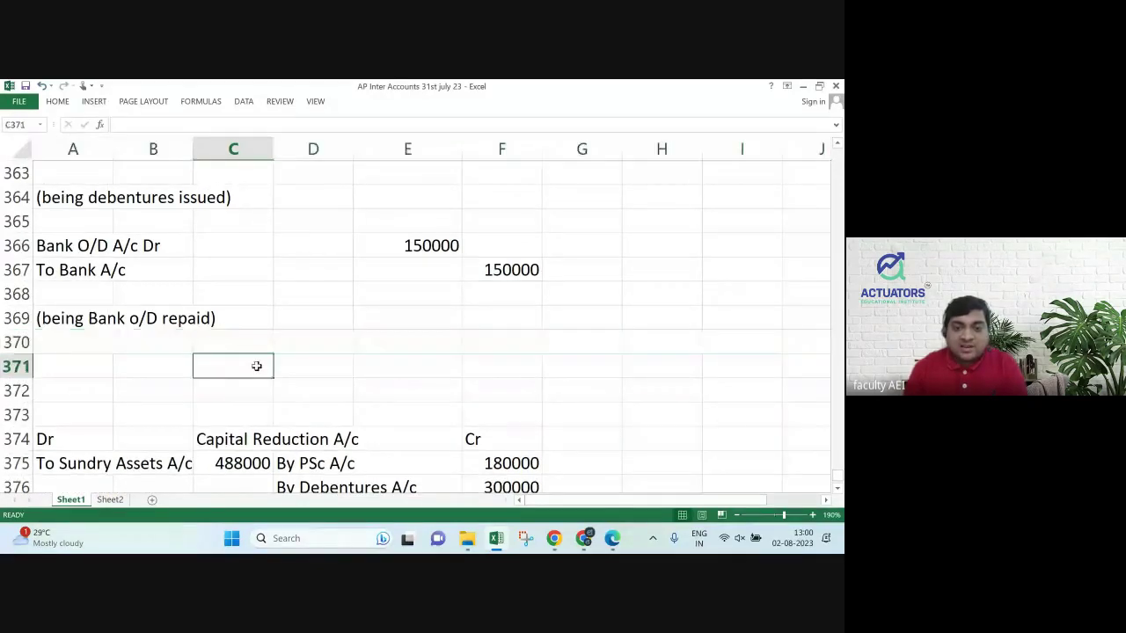
{"action": "key", "text": "Down"}
{"action": "key", "text": "Down"}
{"action": "key", "text": "Down"}
{"action": "key", "text": "Down"}
{"action": "key", "text": "Down"}
{"action": "key", "text": "Down"}
{"action": "key", "text": "Down"}
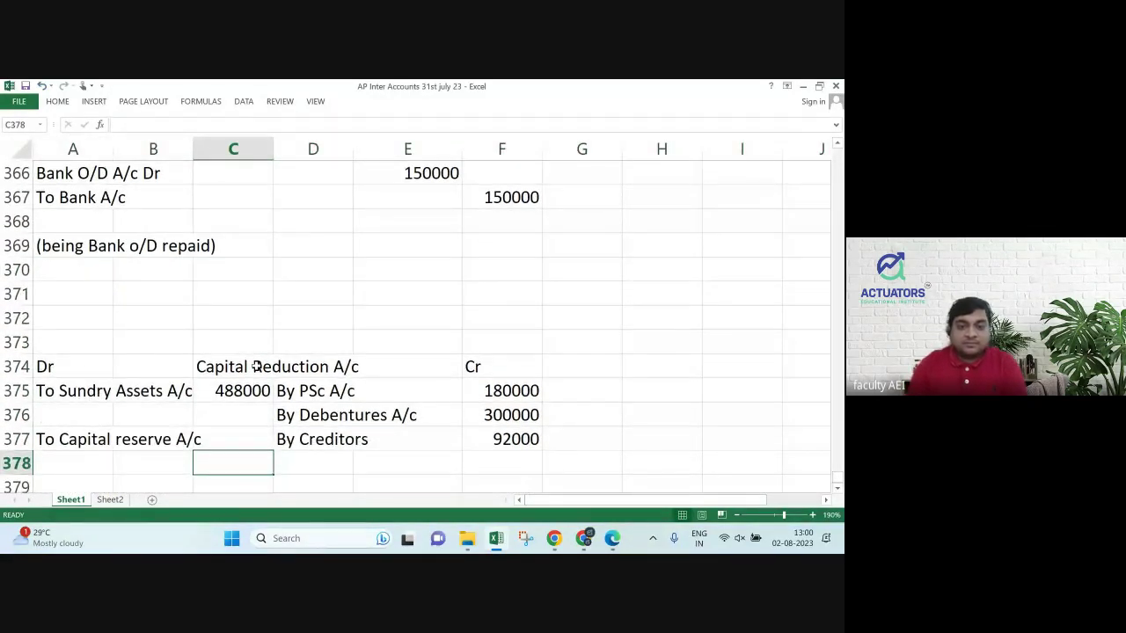
{"action": "key", "text": "Up"}
{"action": "key", "text": "Left"}
{"action": "key", "text": "Left"}
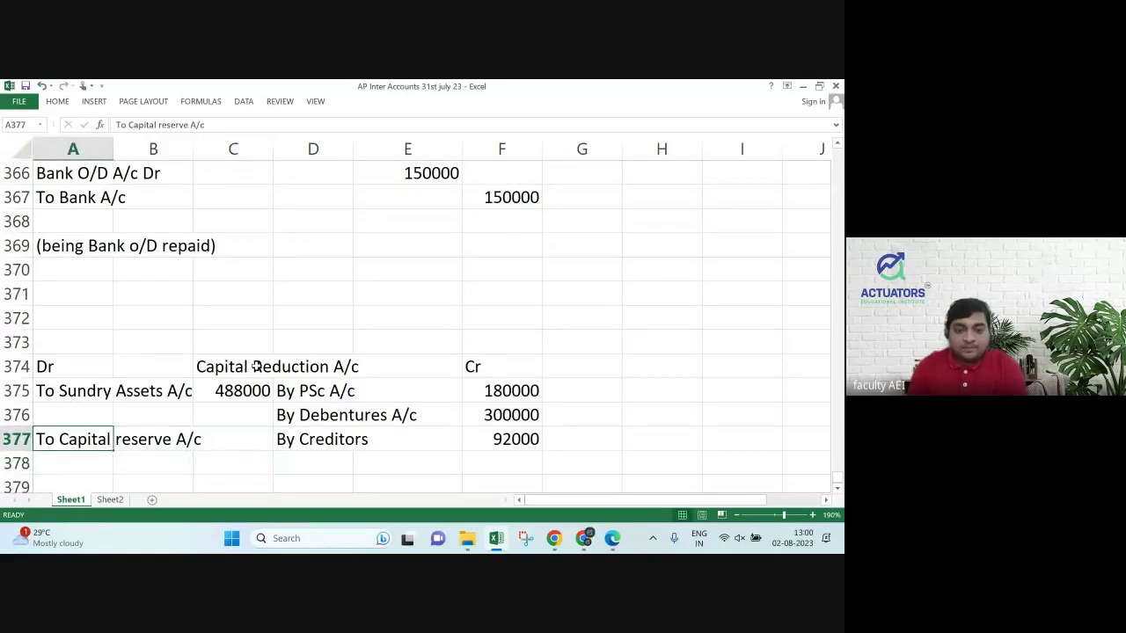
{"action": "key", "text": "ctrl+x"}
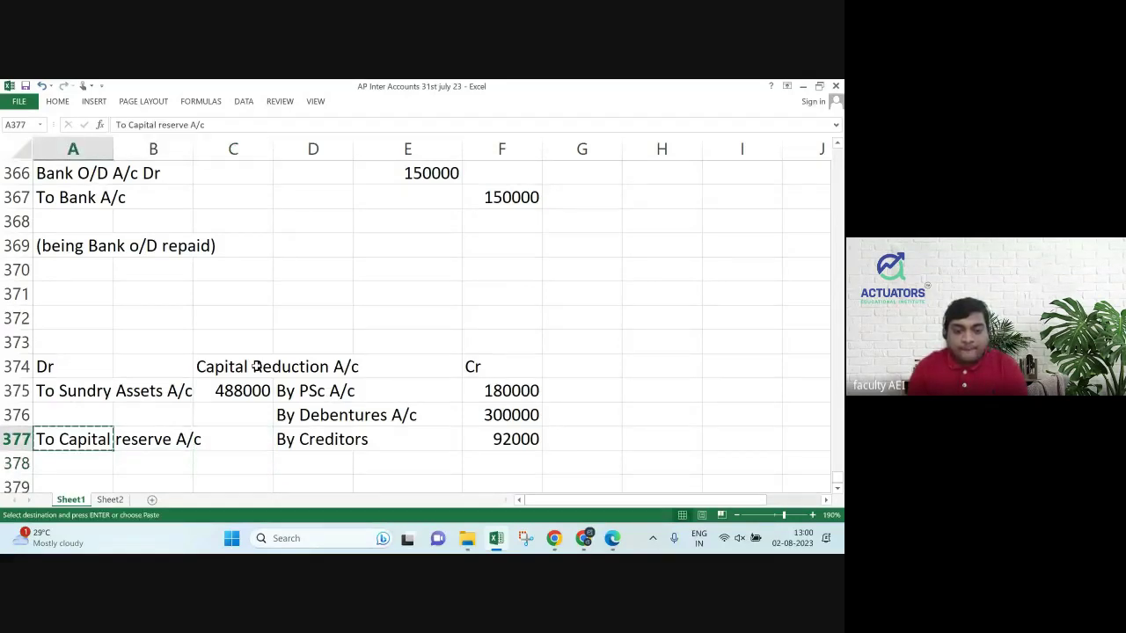
{"action": "key", "text": "Up"}
{"action": "key", "text": "ctrl+v"}
Enter the label "- Bal Fig" as text in cell A377 under the capital reserve line.
{"action": "key", "text": "Down"}
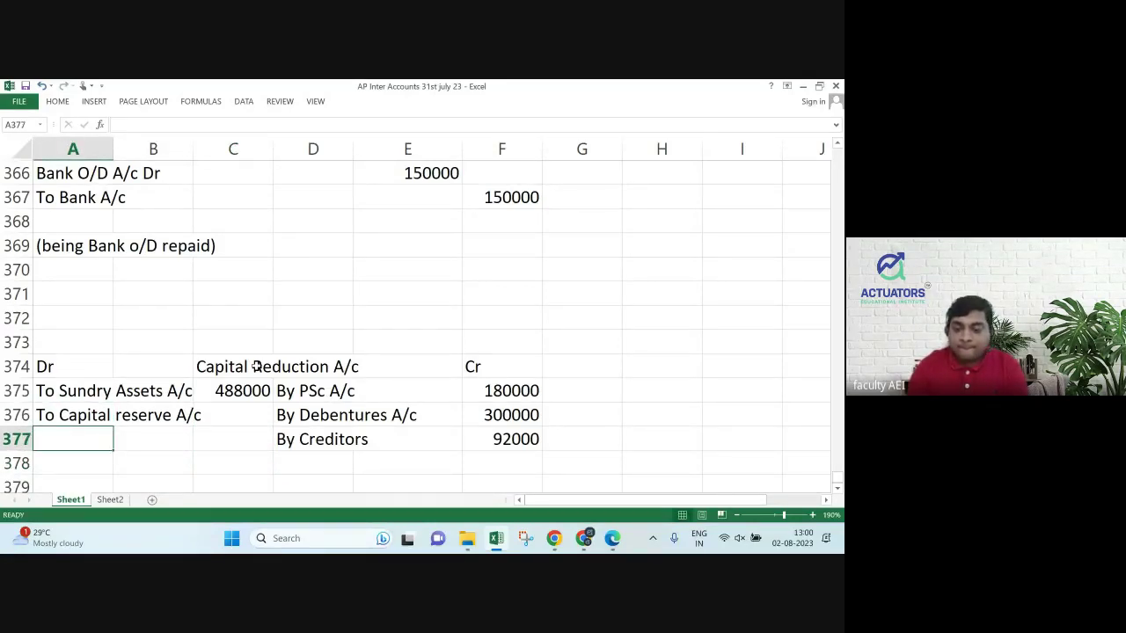
{"action": "type", "text": "'- Bal Fig"}
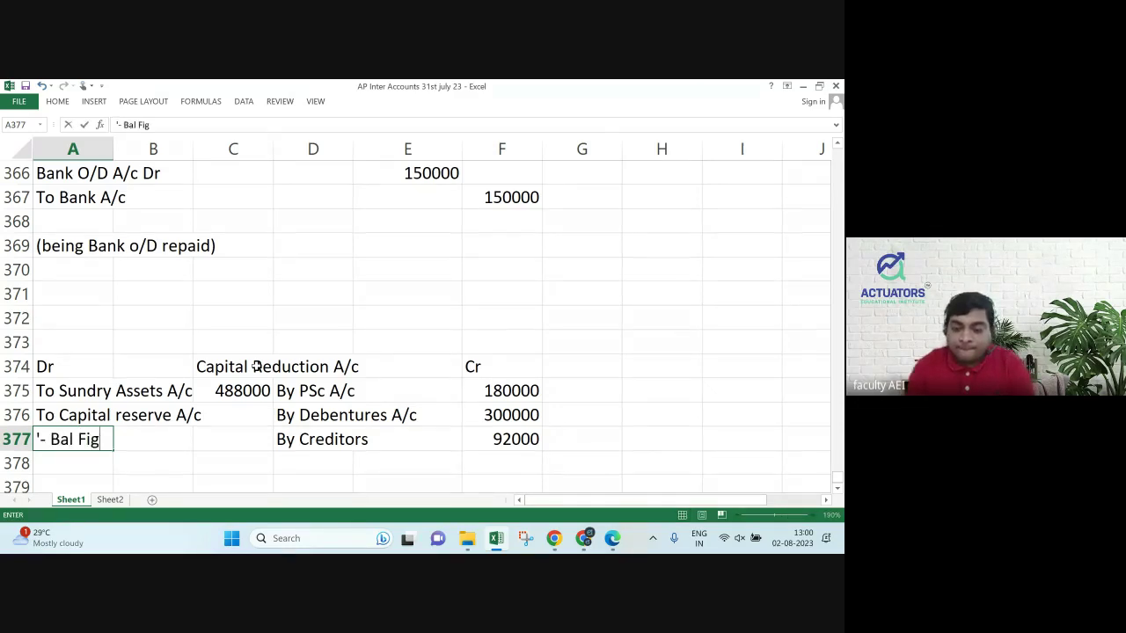
{"action": "key", "text": "Return"}
{"action": "key", "text": "Up"}
{"action": "key", "text": "Right"}
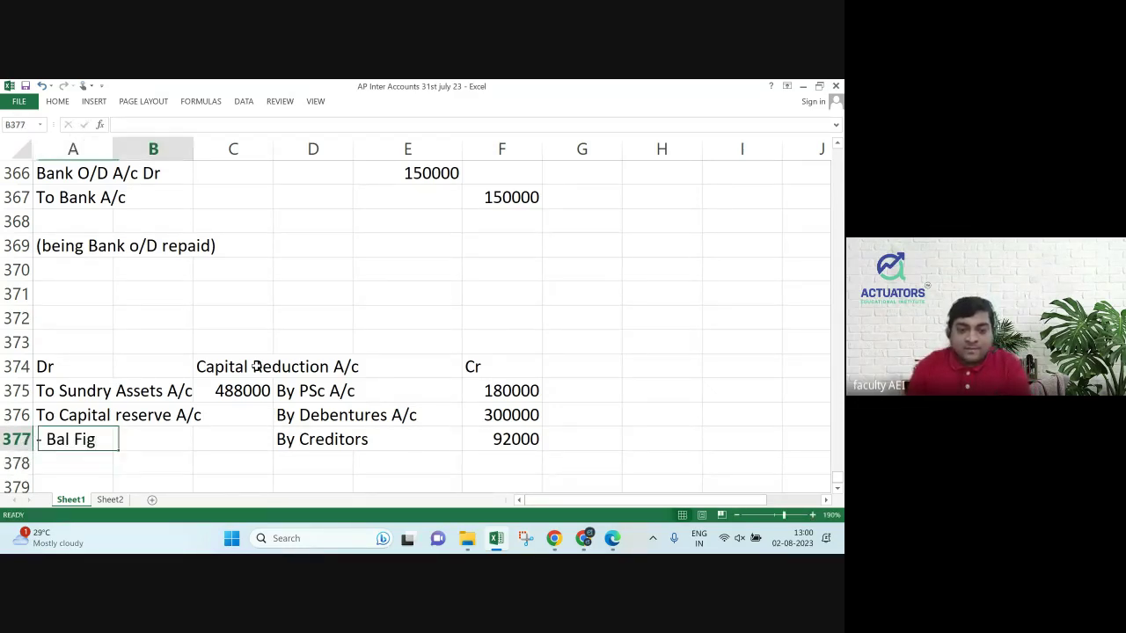
Enter 84000 in cell C377 as the capital reserve balancing figure.
{"action": "key", "text": "Right"}
{"action": "key", "text": "Down"}
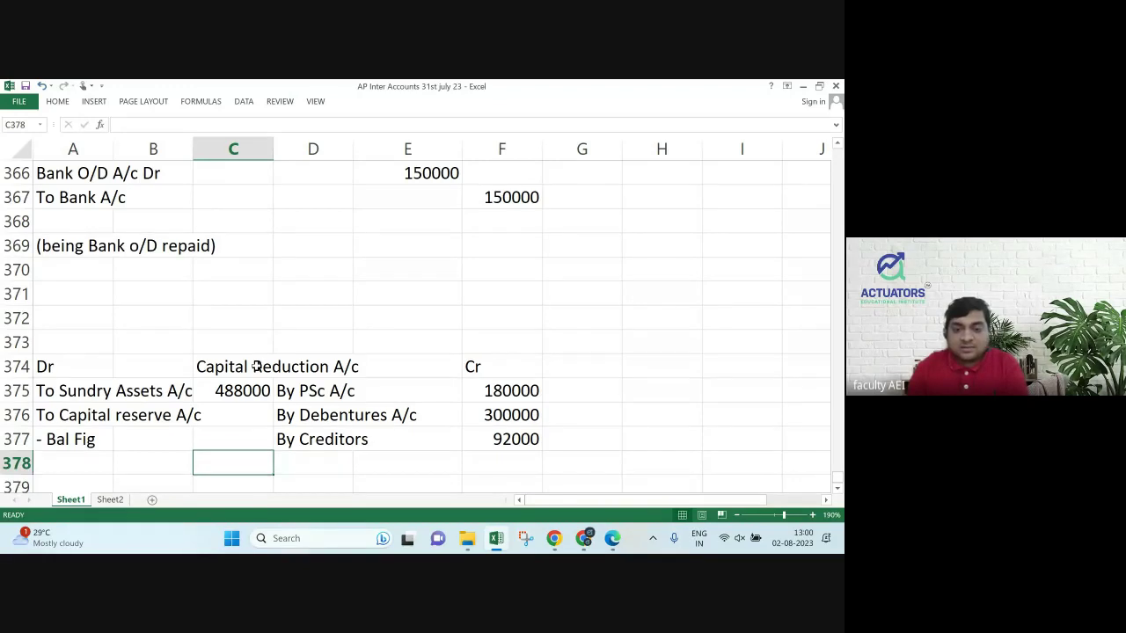
{"action": "key", "text": "Up"}
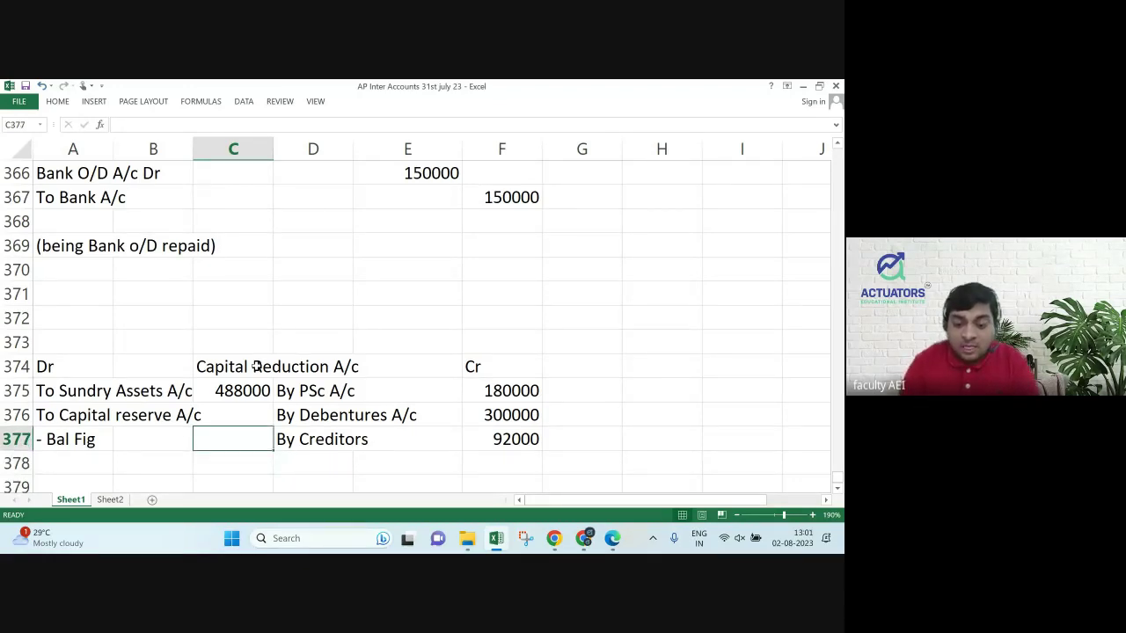
{"action": "type", "text": "84000"}
{"action": "key", "text": "Return"}
{"action": "key", "text": "Up"}
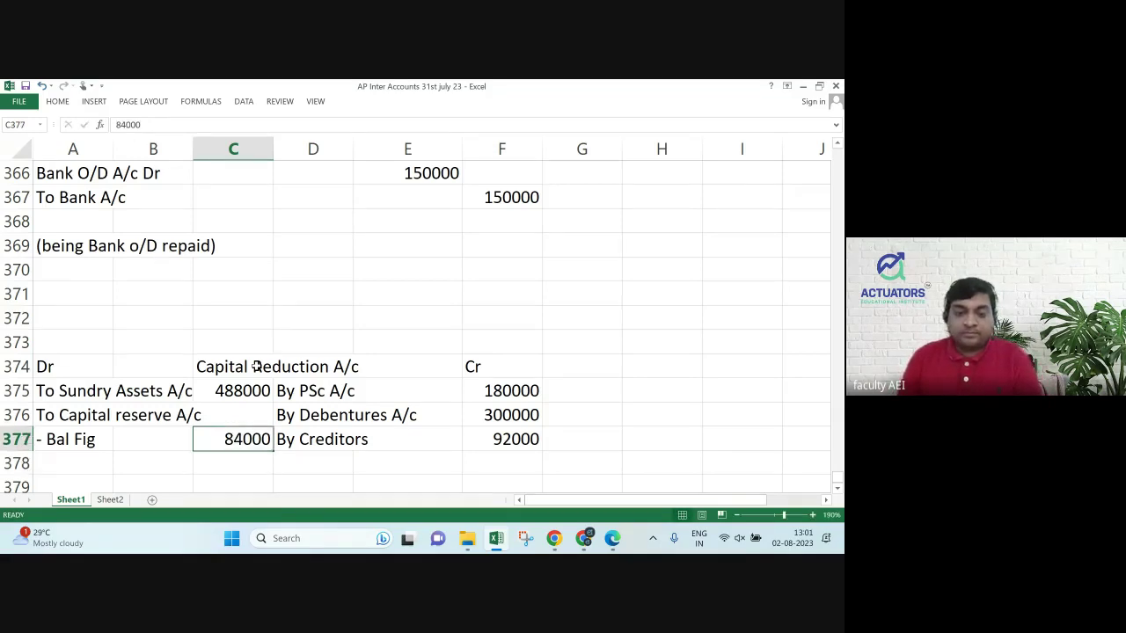
Fill the capital reserve balancing lines, A376:C377, with yellow.
{"action": "key", "text": "Left"}
{"action": "key", "text": "Left"}
{"action": "key", "text": "Up"}
{"action": "key", "text": "shift+Down"}
{"action": "key", "text": "shift+Right"}
{"action": "key", "text": "shift+Right"}
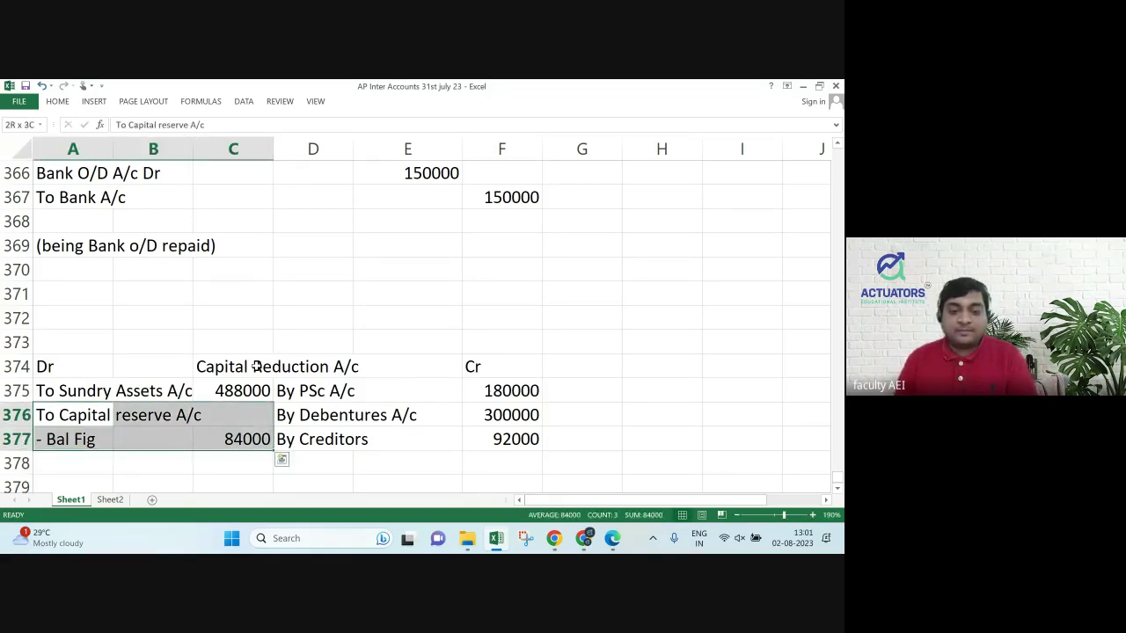
{"action": "left_click", "coordinate": [56, 102]}
{"action": "left_click", "coordinate": [179, 143]}
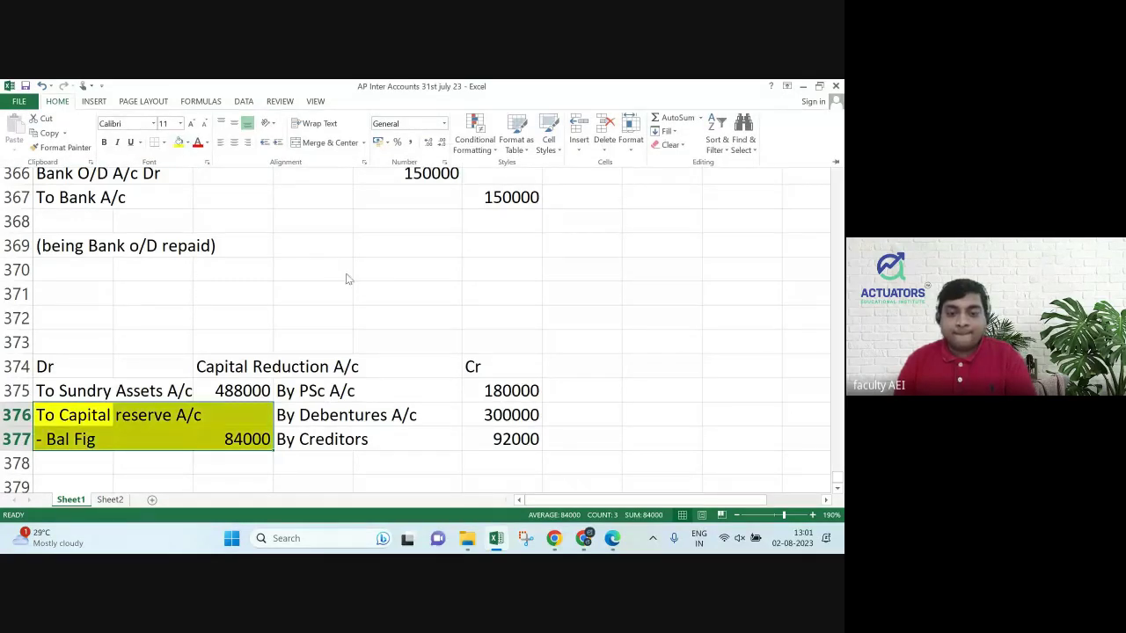
{"action": "left_click", "coordinate": [347, 279]}
{"action": "left_click", "coordinate": [345, 273]}
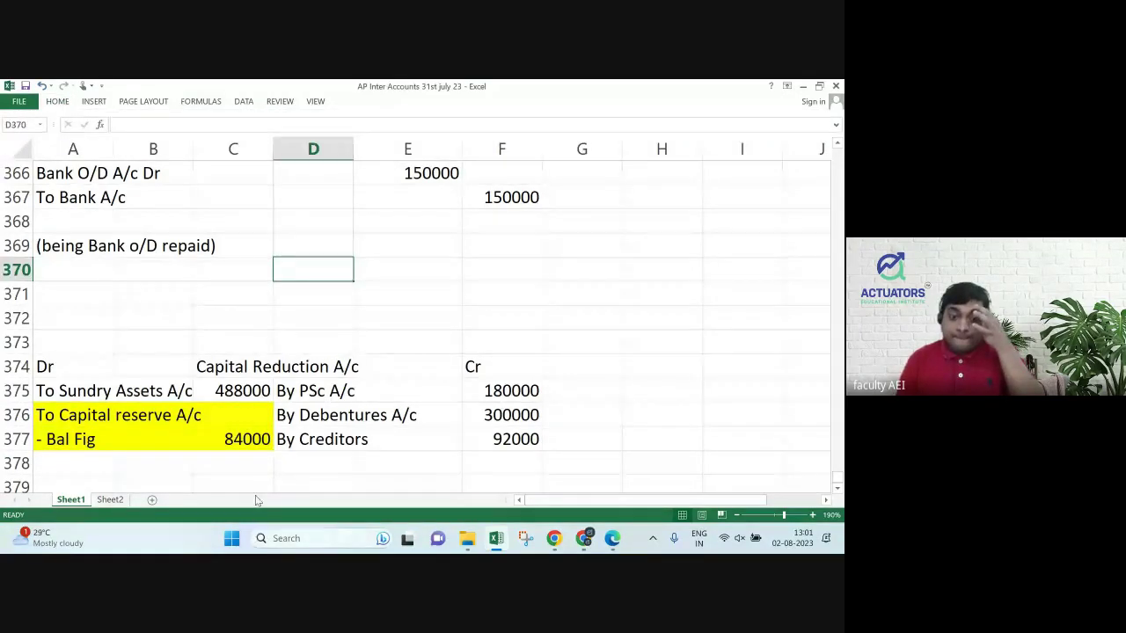
Total the credit side in cell F378 with =SUM(F375:F377) and make the total bold.
{"action": "left_click", "coordinate": [240, 460]}
{"action": "key", "text": "Right"}
{"action": "key", "text": "Right"}
{"action": "key", "text": "Right"}
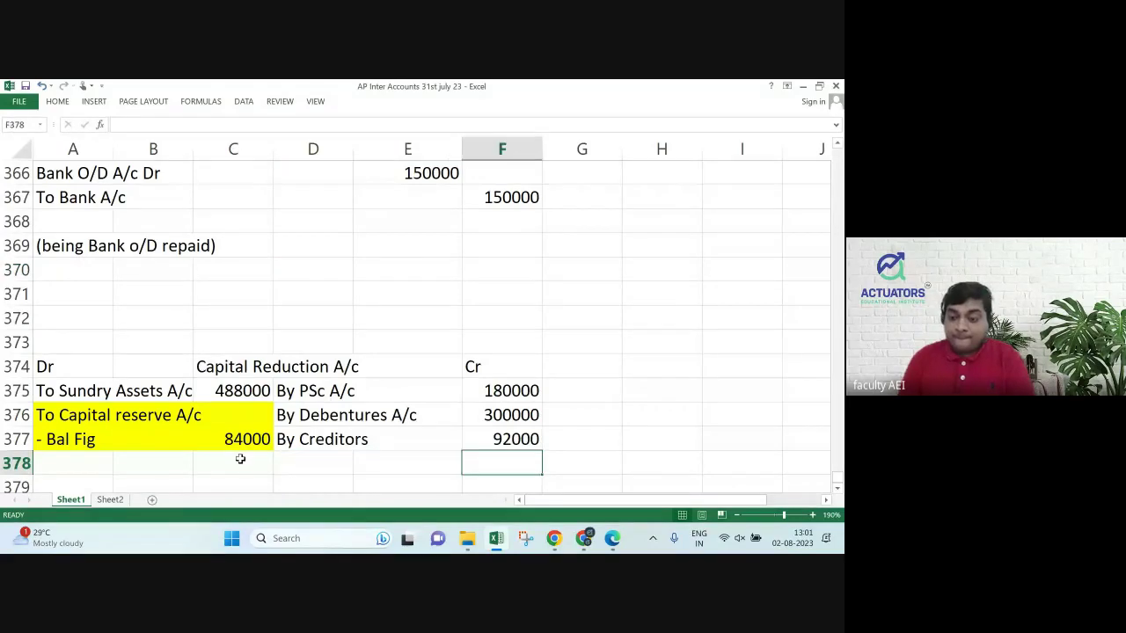
{"action": "type", "text": "=sum("}
{"action": "key", "text": "Up"}
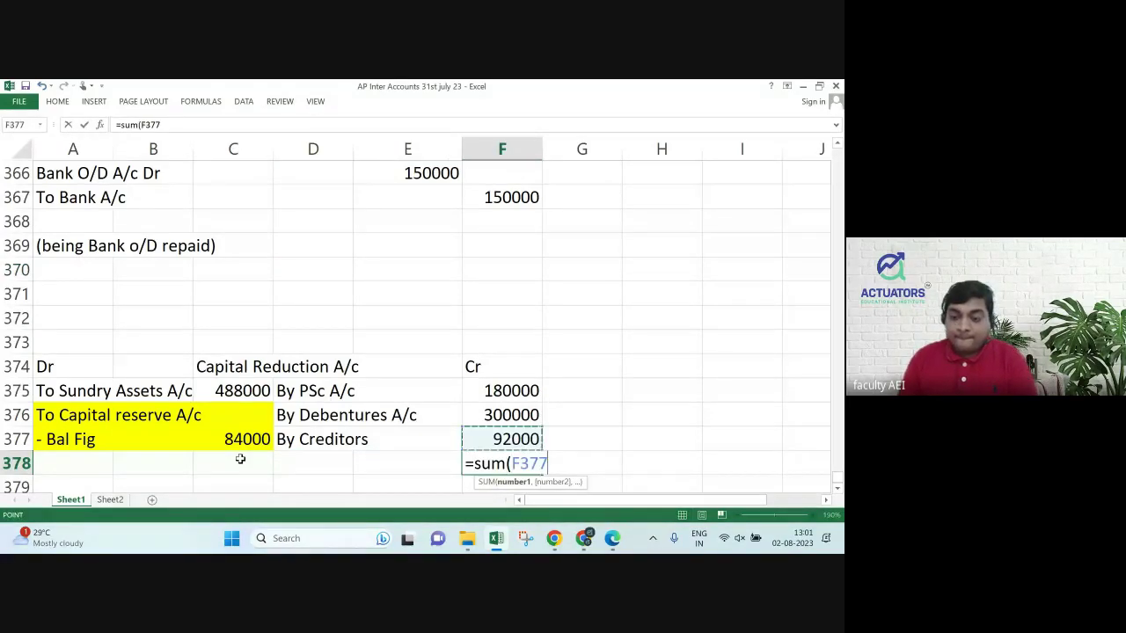
{"action": "key", "text": "Up"}
{"action": "key", "text": "Up"}
{"action": "key", "text": "shift+Down"}
{"action": "key", "text": "shift+Down"}
{"action": "key", "text": "Return"}
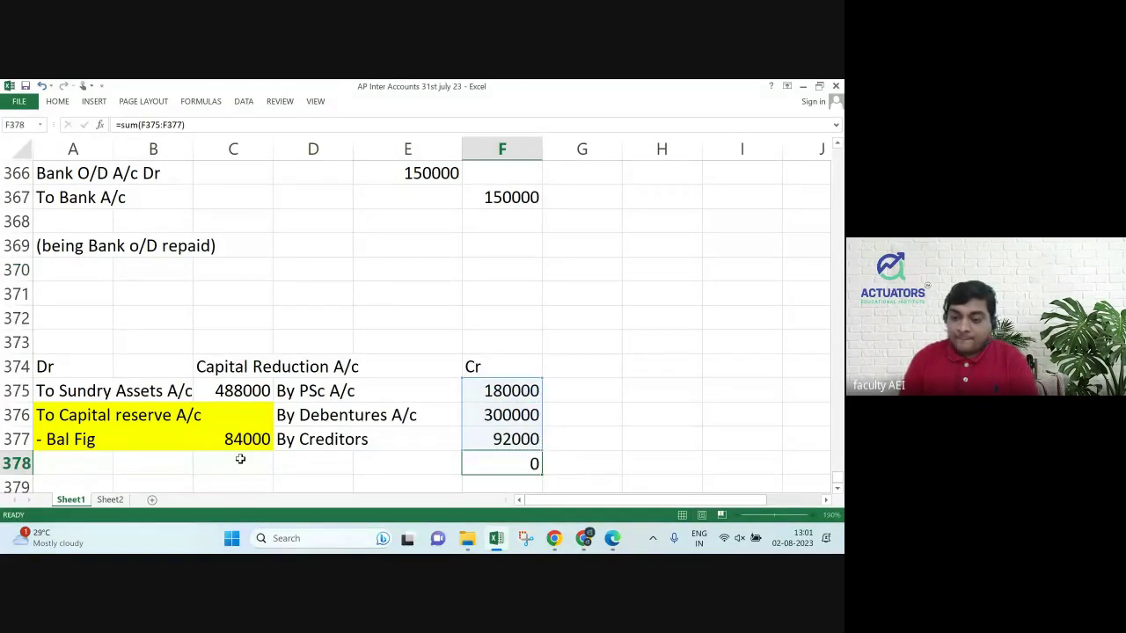
{"action": "key", "text": "Up"}
{"action": "key", "text": "ctrl+b"}
Set the debit-side total in cell C378 equal to the credit total with =F378.
{"action": "key", "text": "Left"}
{"action": "key", "text": "Left"}
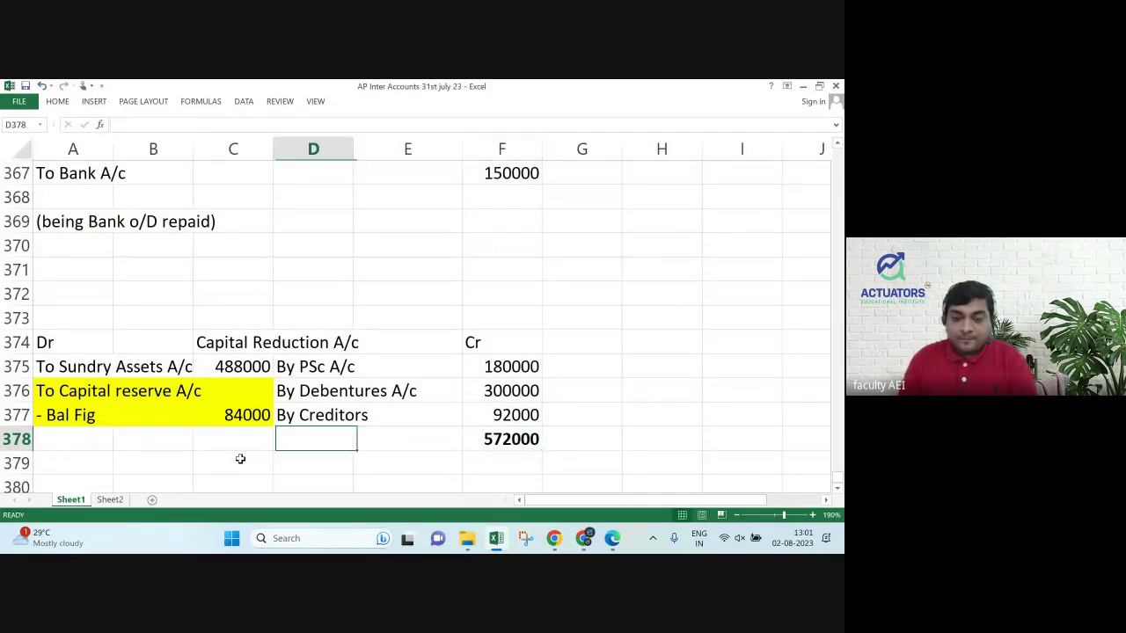
{"action": "key", "text": "Left"}
{"action": "type", "text": "="}
{"action": "key", "text": "Right"}
{"action": "key", "text": "Right"}
{"action": "key", "text": "Right"}
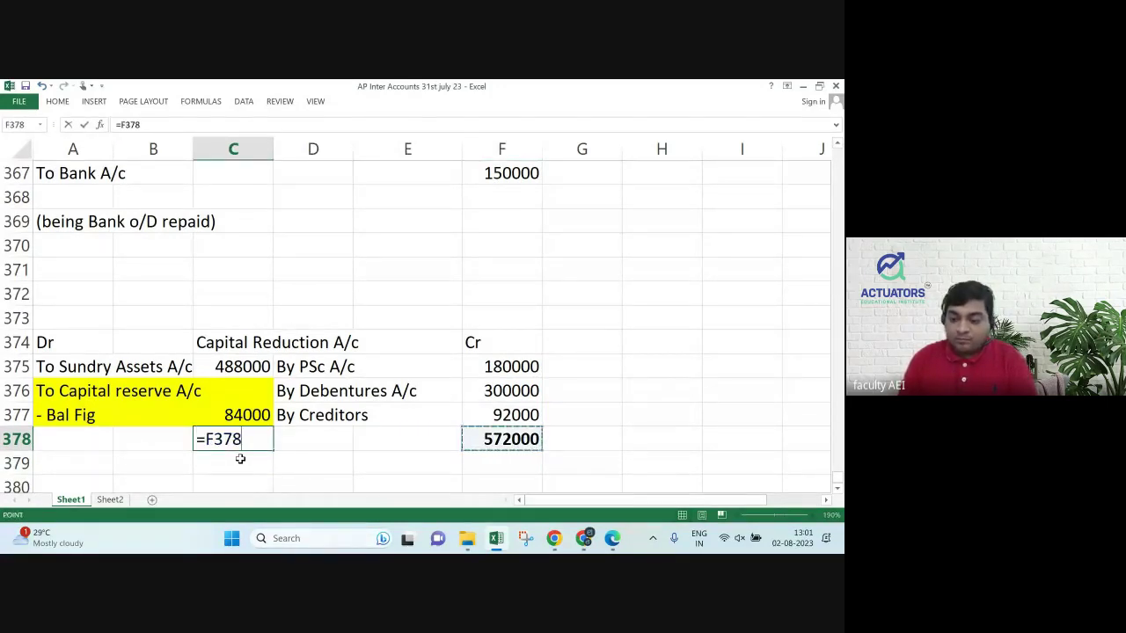
{"action": "key", "text": "Return"}
Replace the balancing figure in cell C377 with the formula =C378-C375.
{"action": "key", "text": "Up"}
{"action": "key", "text": "Up"}
{"action": "type", "text": "="}
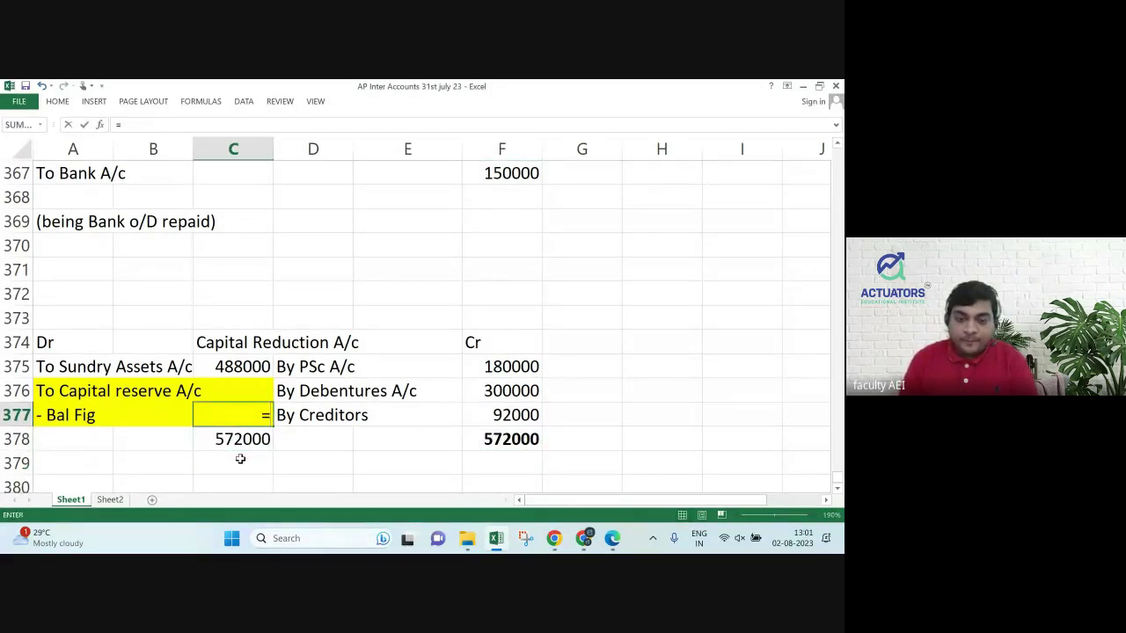
{"action": "key", "text": "Down"}
{"action": "type", "text": "-"}
{"action": "key", "text": "Up"}
{"action": "key", "text": "Up"}
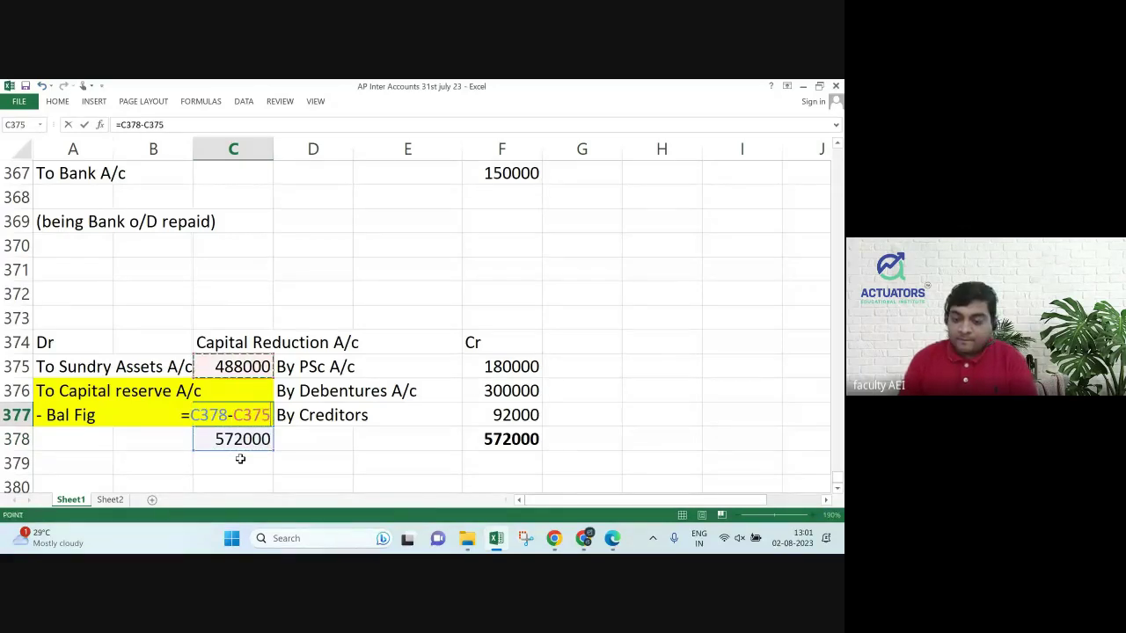
{"action": "key", "text": "Return"}
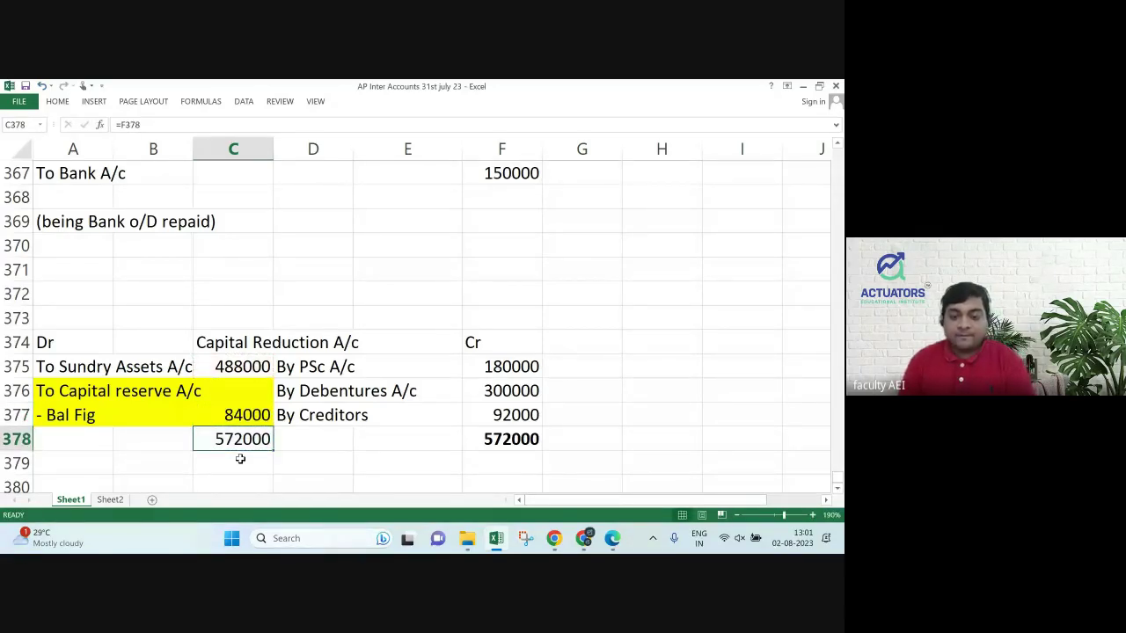
Bold the debit total in C378 and underline the totals and the amounts directly above them in columns C and F.
{"action": "key", "text": "ctrl+b"}
{"action": "key", "text": "Right"}
{"action": "key", "text": "Right"}
{"action": "key", "text": "Right"}
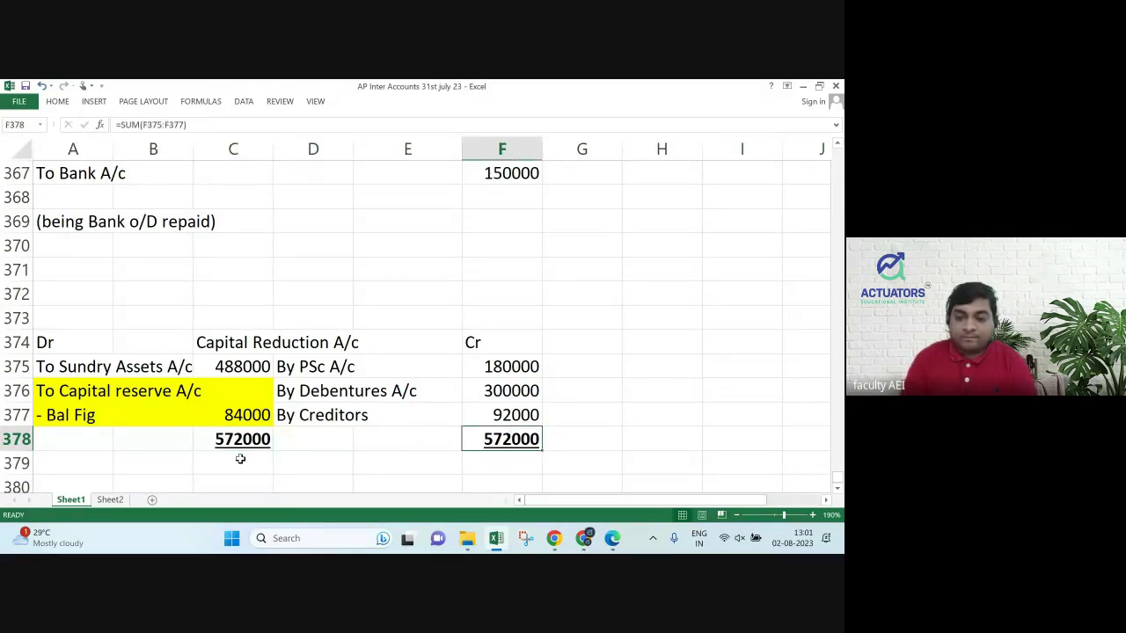
{"action": "key", "text": "Up"}
{"action": "key", "text": "Left"}
{"action": "key", "text": "Left"}
{"action": "key", "text": "Left"}
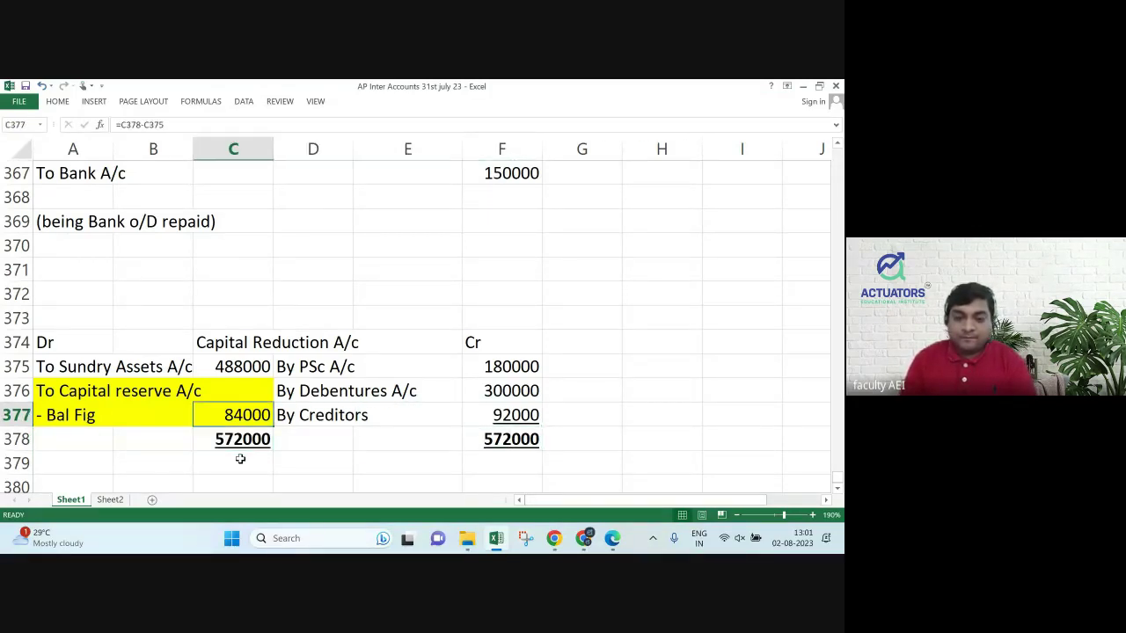
{"action": "key", "text": "ctrl+u"}
{"action": "key", "text": "Down"}
{"action": "key", "text": "Down"}
{"action": "key", "text": "Down"}
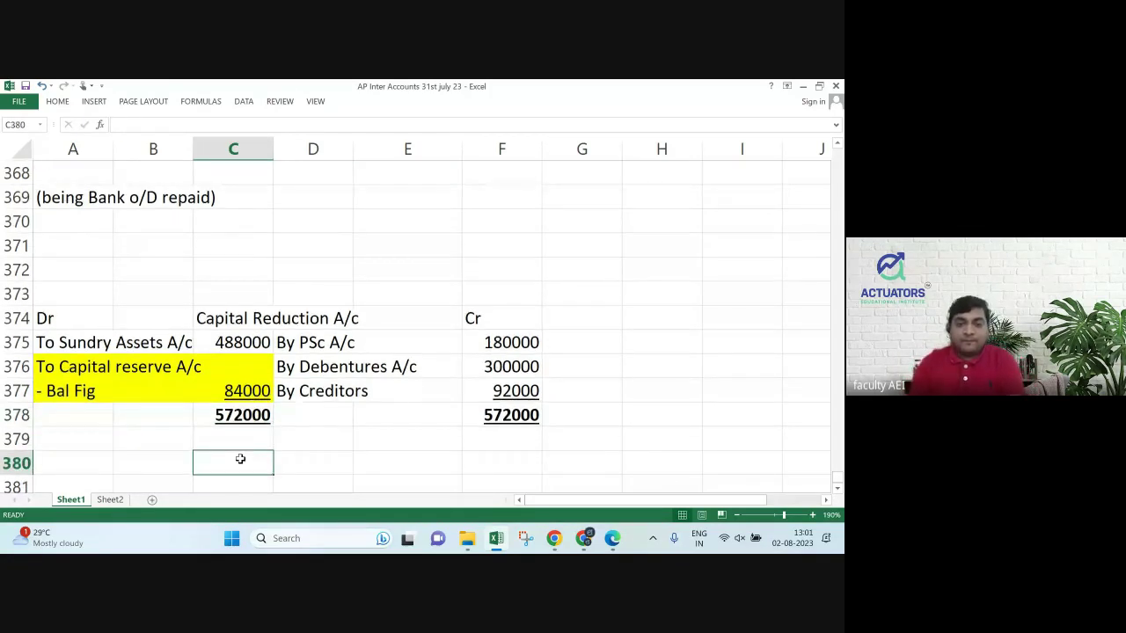
{"action": "key", "text": "Up"}
{"action": "key", "text": "Up"}
{"action": "key", "text": "Up"}
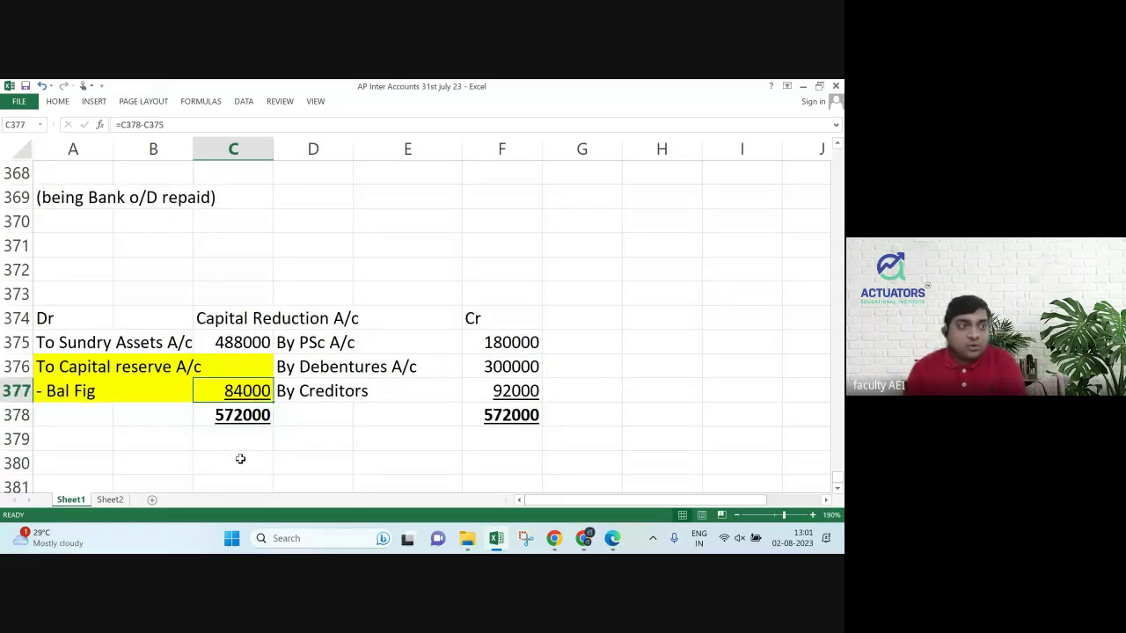
Check the PDF solution's capital reduction entry in Edge, its profit and loss and capital reserve lines, and the reconstruction scheme; return to Excel.
{"action": "key", "text": "alt+Tab"}
{"action": "scroll", "coordinate": [241, 459], "scroll_direction": "down", "scroll_amount": 5}
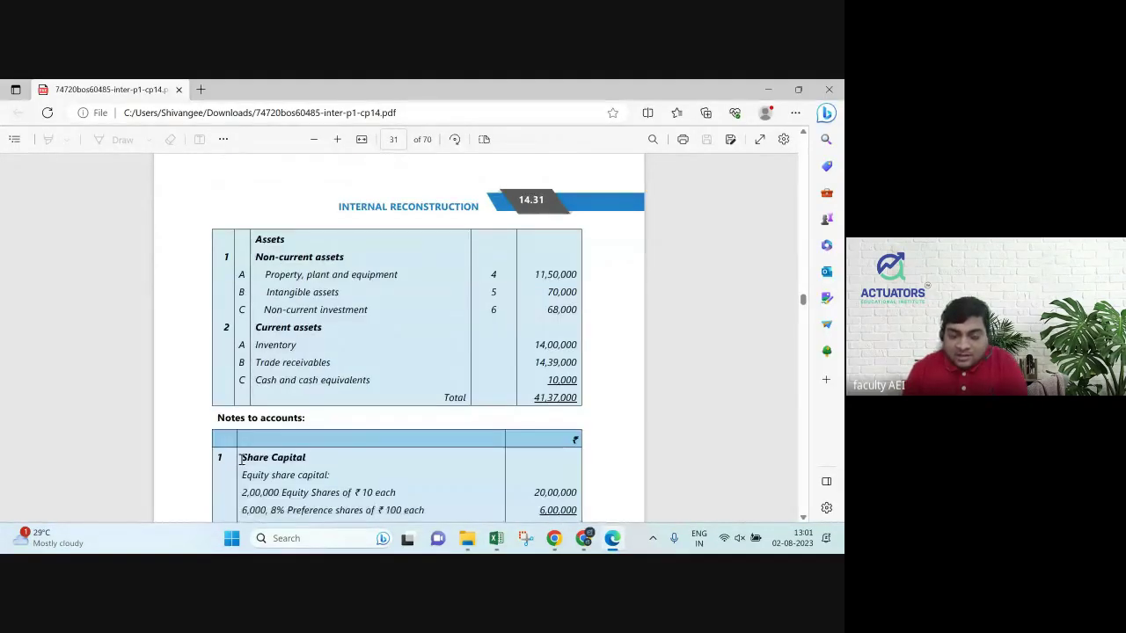
{"action": "scroll", "coordinate": [241, 459], "scroll_direction": "down", "scroll_amount": 3}
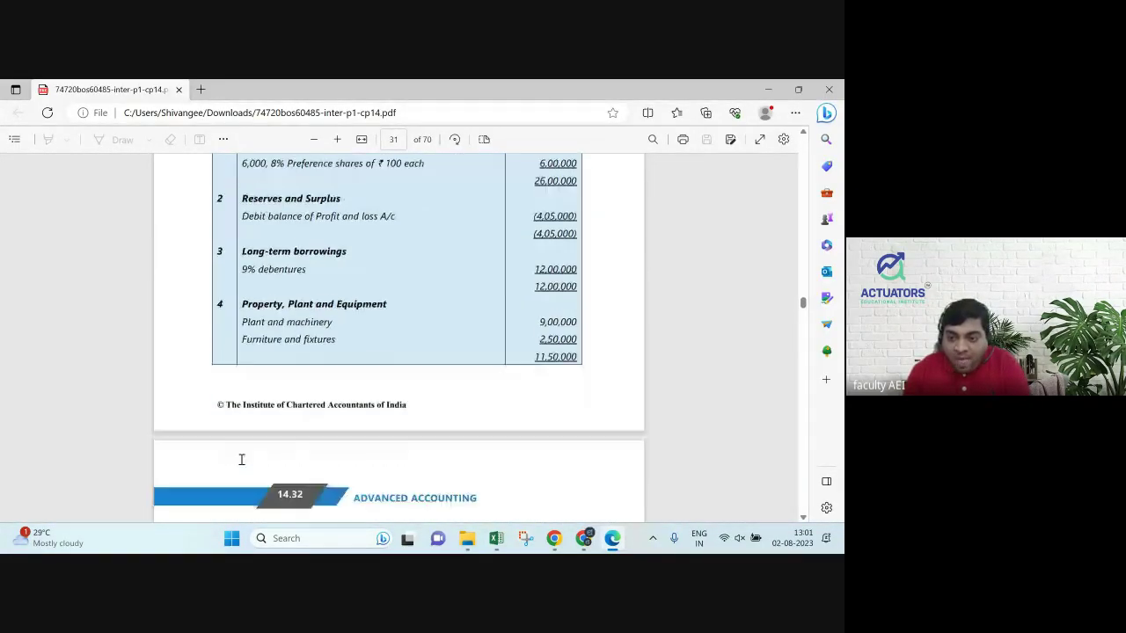
{"action": "scroll", "coordinate": [242, 459], "scroll_direction": "down", "scroll_amount": 9}
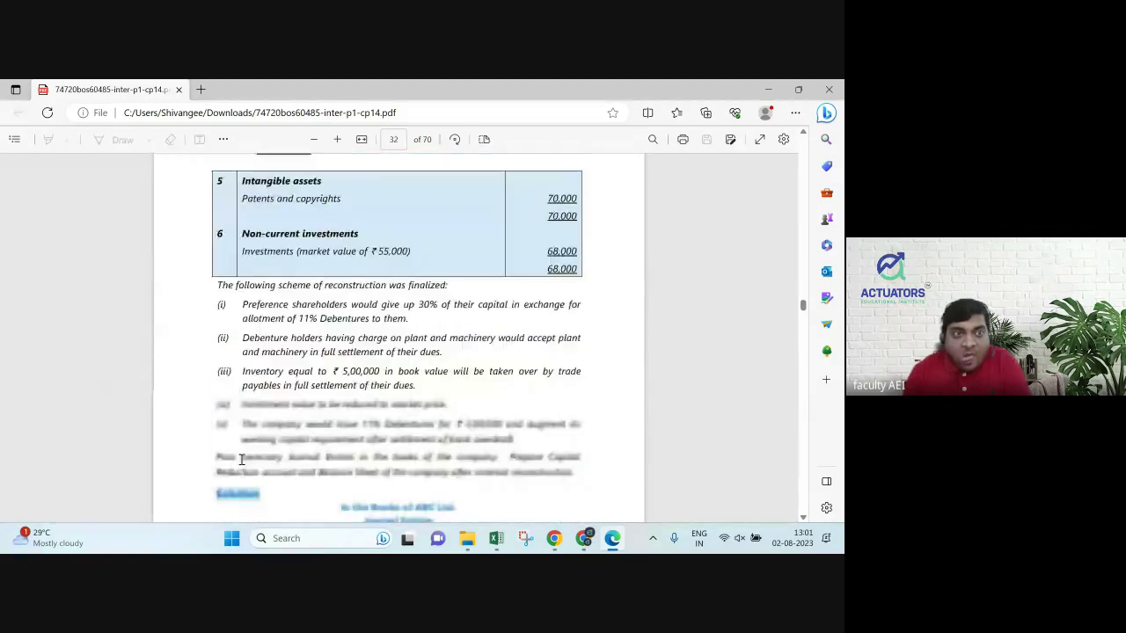
{"action": "scroll", "coordinate": [241, 459], "scroll_direction": "down", "scroll_amount": 4}
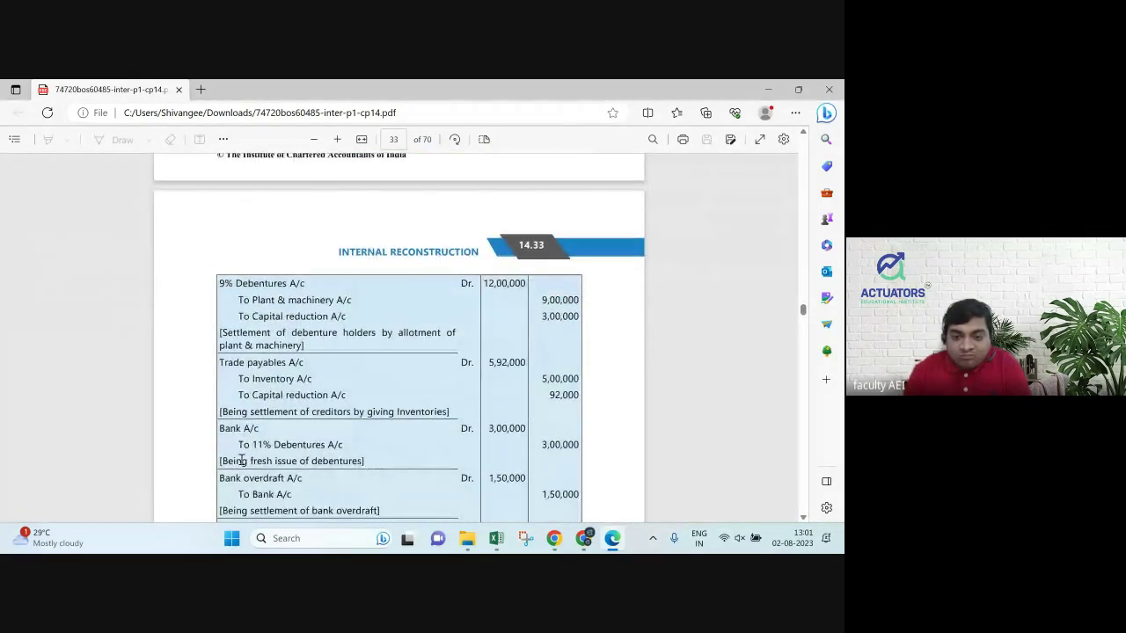
{"action": "scroll", "coordinate": [241, 459], "scroll_direction": "down", "scroll_amount": 2}
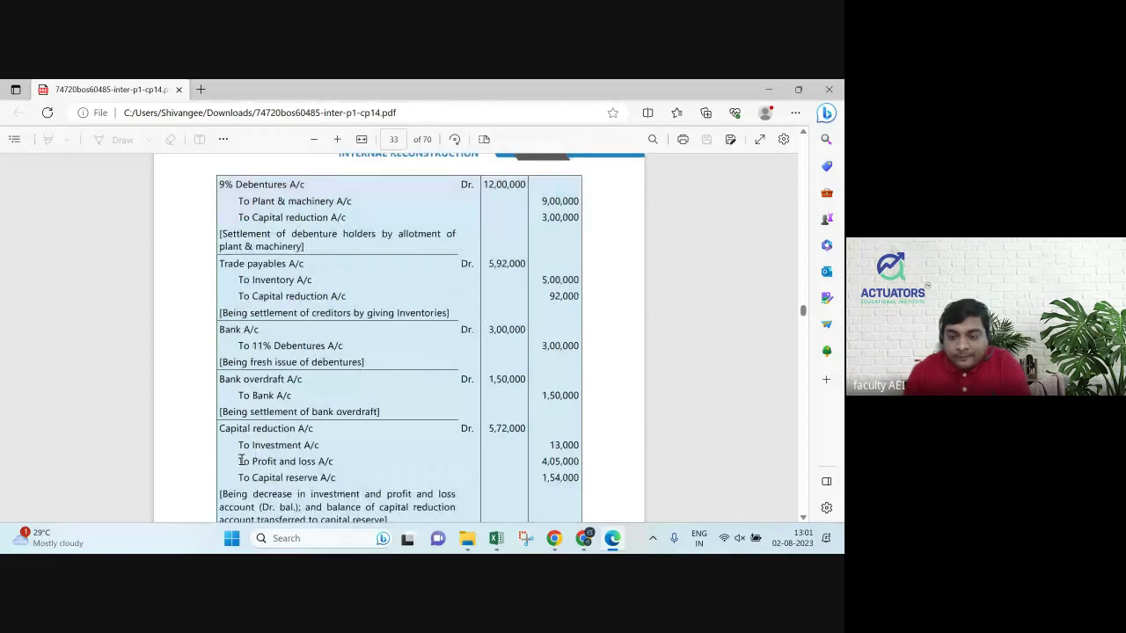
{"action": "scroll", "coordinate": [241, 459], "scroll_direction": "down", "scroll_amount": 2}
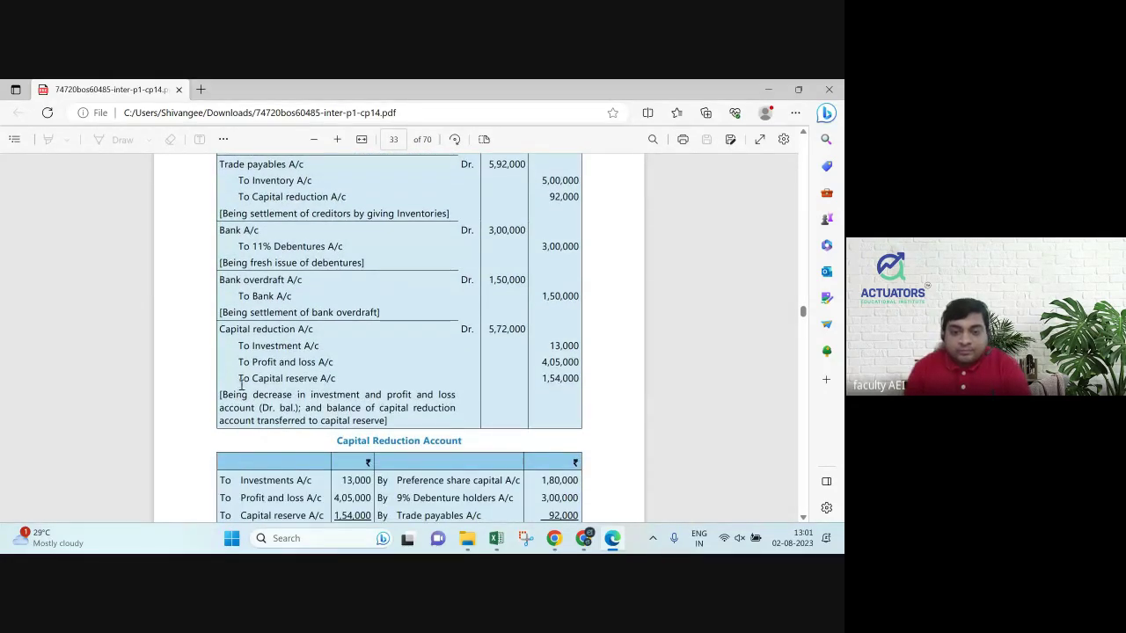
{"action": "left_click_drag", "start_coordinate": [579, 363], "coordinate": [549, 368]}
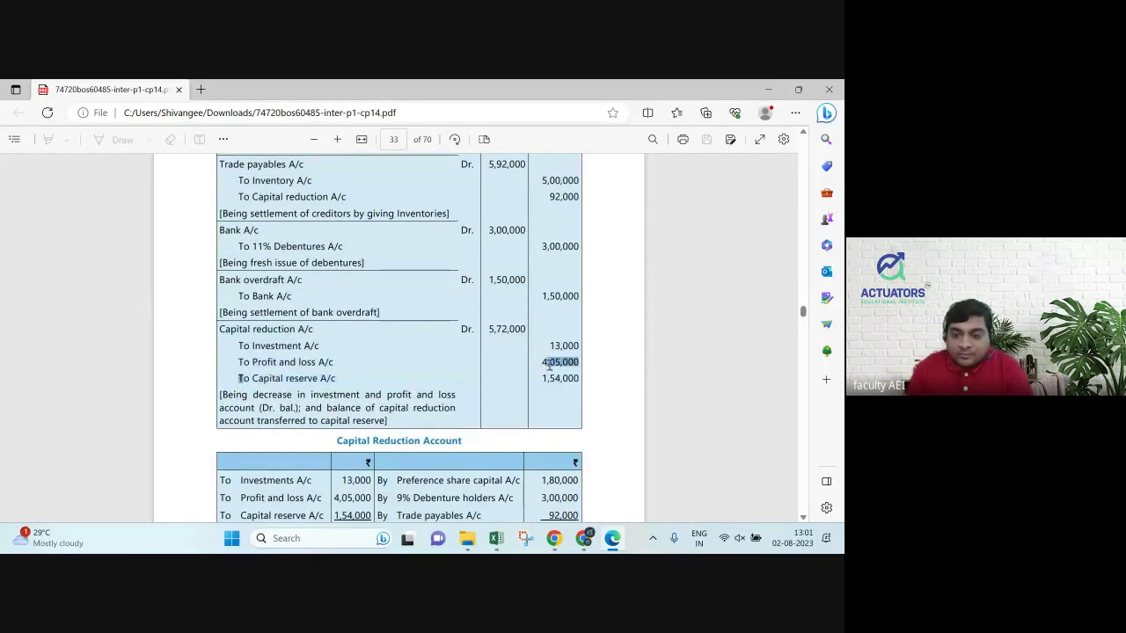
{"action": "left_click_drag", "start_coordinate": [240, 378], "coordinate": [586, 379]}
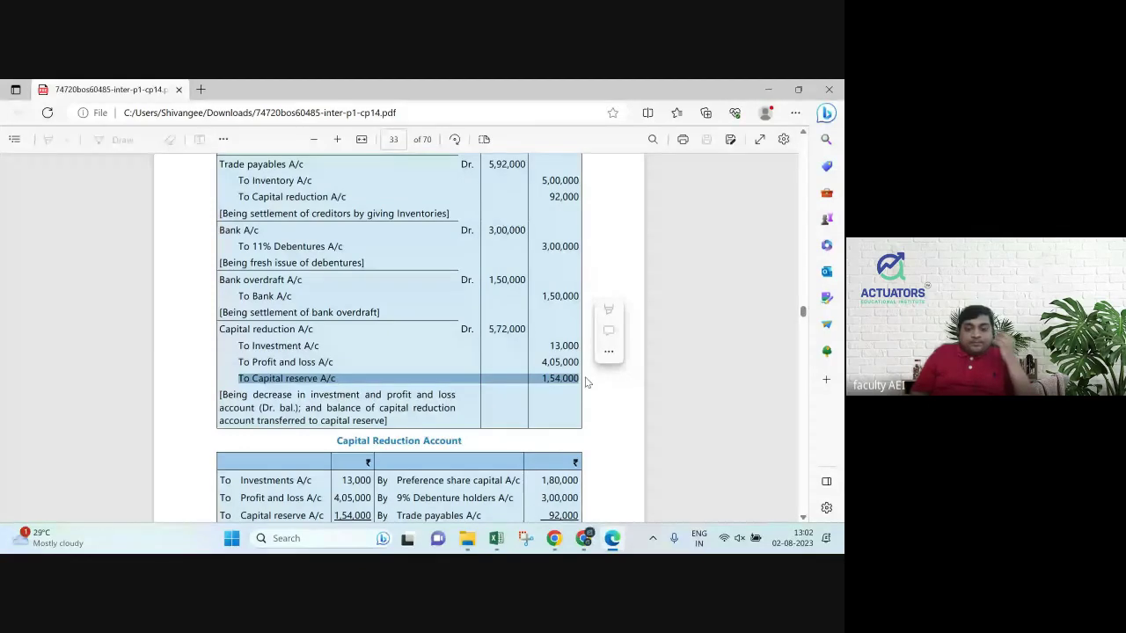
{"action": "scroll", "coordinate": [587, 383], "scroll_direction": "up", "scroll_amount": 10}
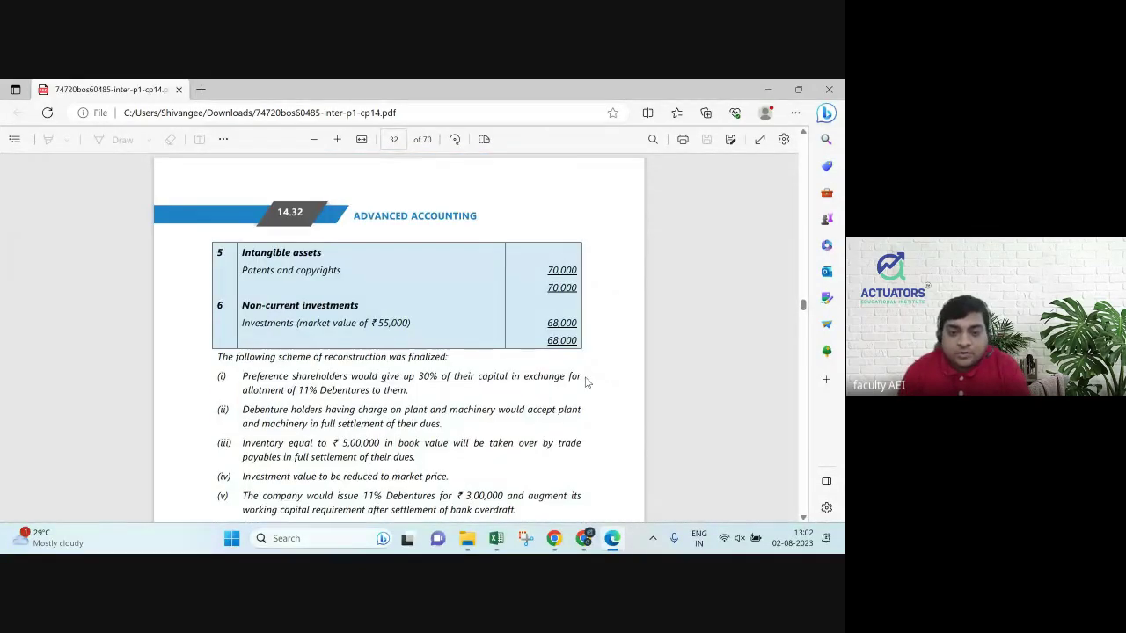
{"action": "key", "text": "alt+Tab"}
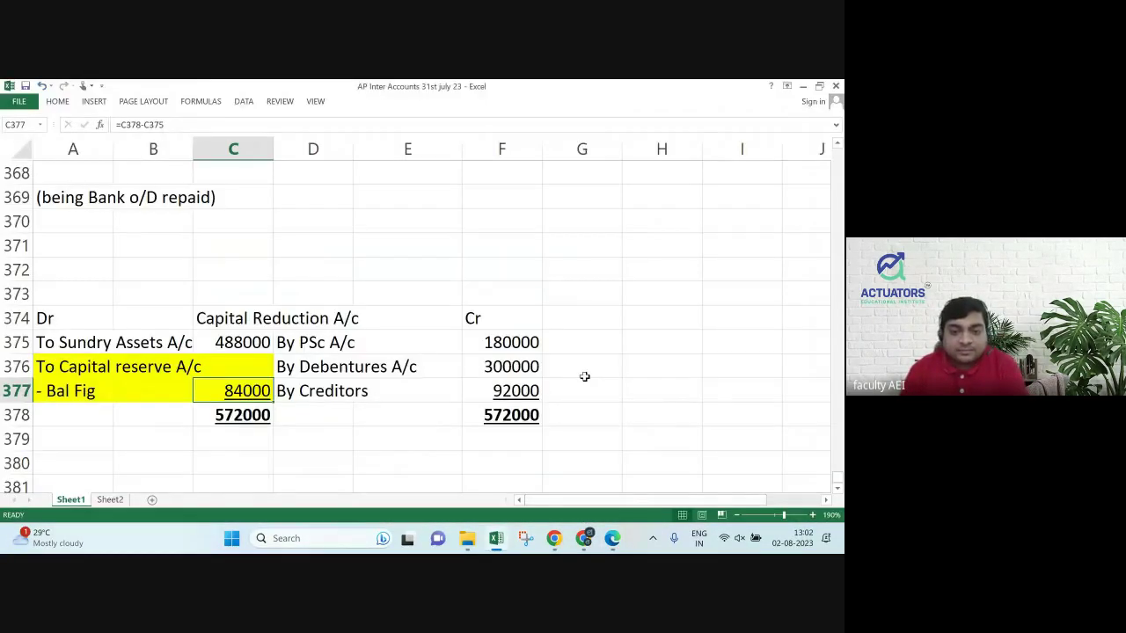
Enter the debit line "Capital Reduction A/c Dr" of a new journal entry in cell A371.
{"action": "key", "text": "Up"}
{"action": "key", "text": "Up"}
{"action": "key", "text": "Up"}
{"action": "key", "text": "Up"}
{"action": "key", "text": "Up"}
{"action": "key", "text": "Up"}
{"action": "key", "text": "Left"}
{"action": "key", "text": "Left"}
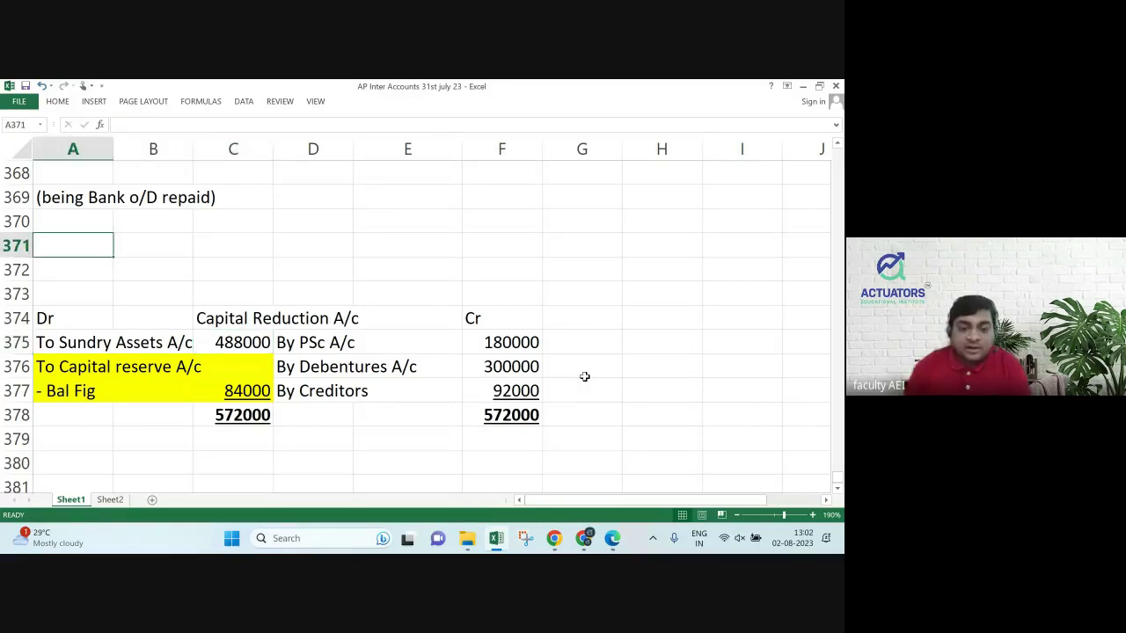
{"action": "type", "text": "Capital"}
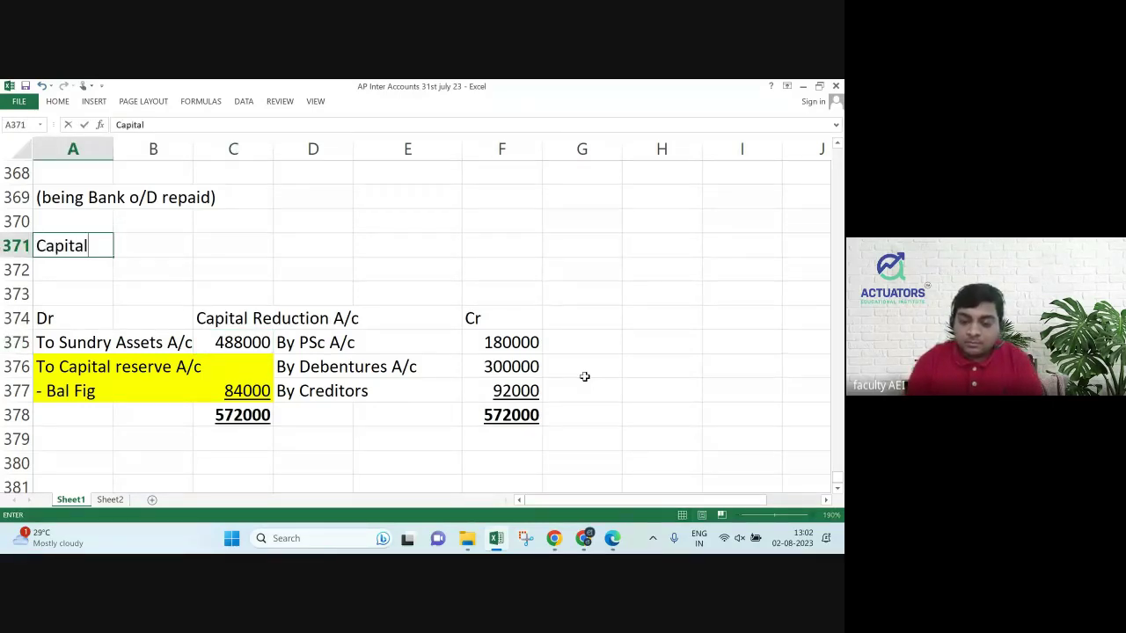
{"action": "type", "text": " Reductio"}
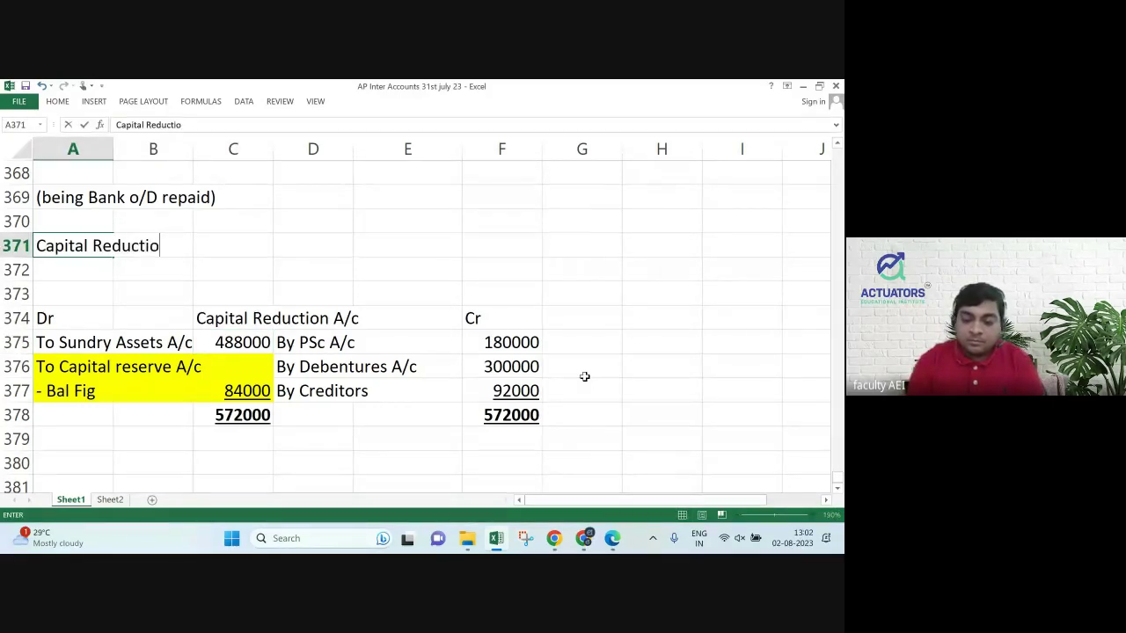
{"action": "type", "text": "n A/c Dr"}
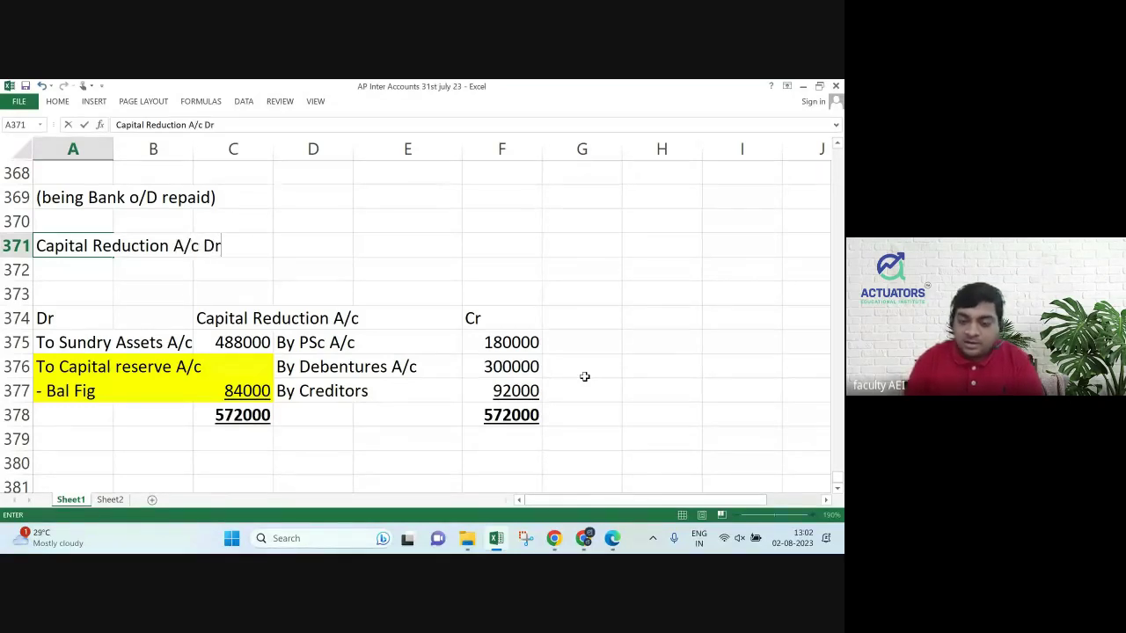
{"action": "key", "text": "Return"}
Enter the credit line "To Capital Reserve A/c" in cell A372.
{"action": "type", "text": "To "}
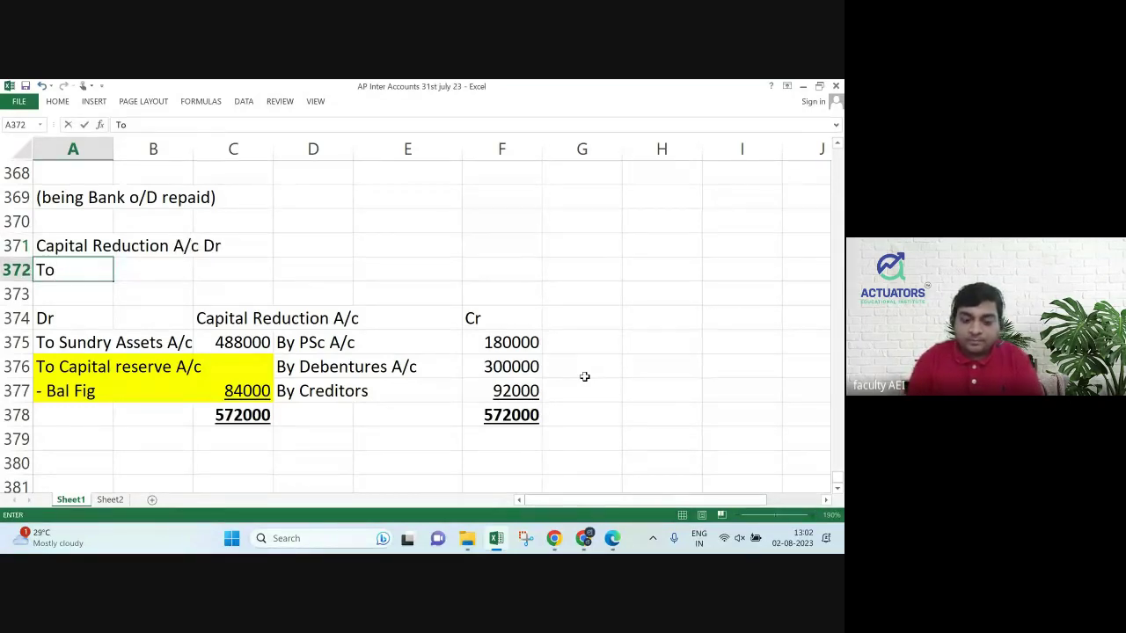
{"action": "type", "text": "Capital"}
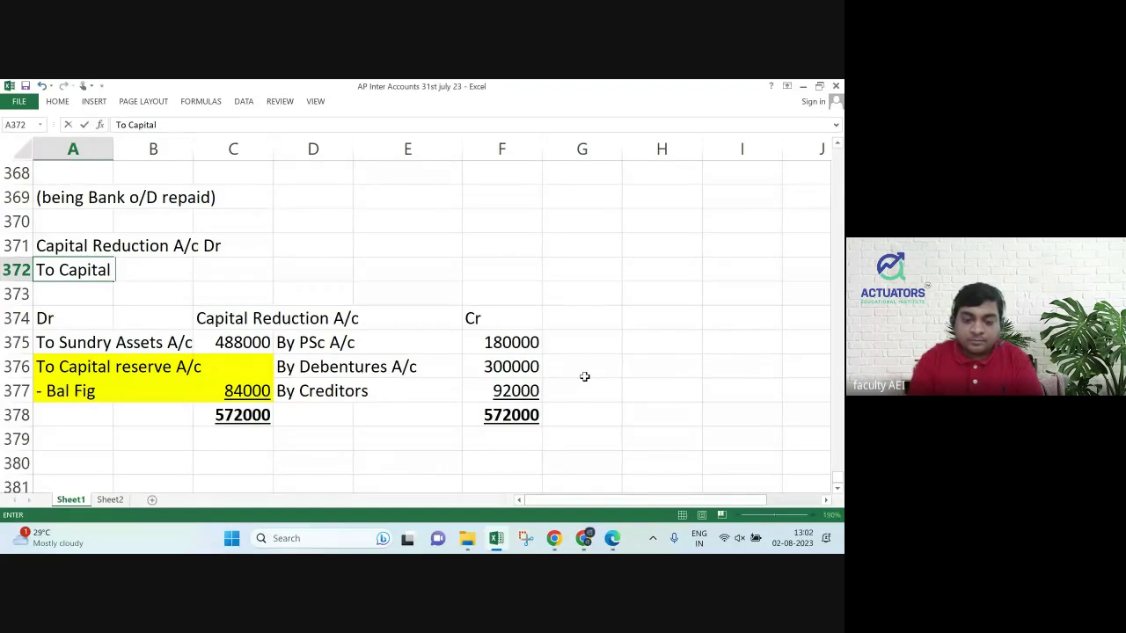
{"action": "type", "text": " Reser"}
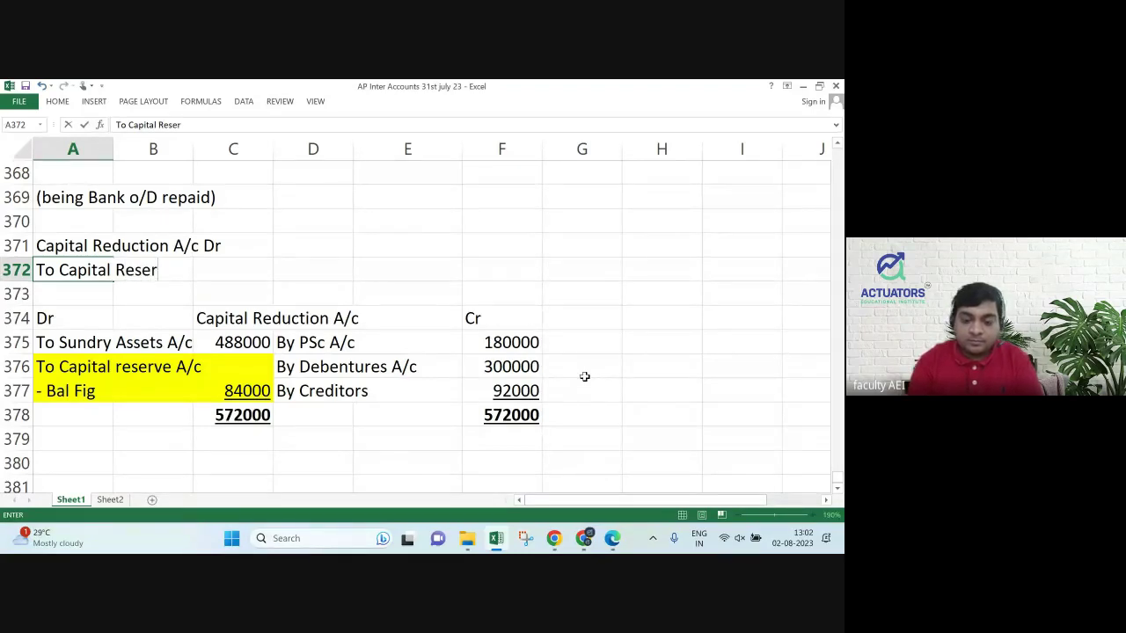
{"action": "type", "text": "ve A/c"}
{"action": "key", "text": "Tab"}
{"action": "key", "text": "Tab"}
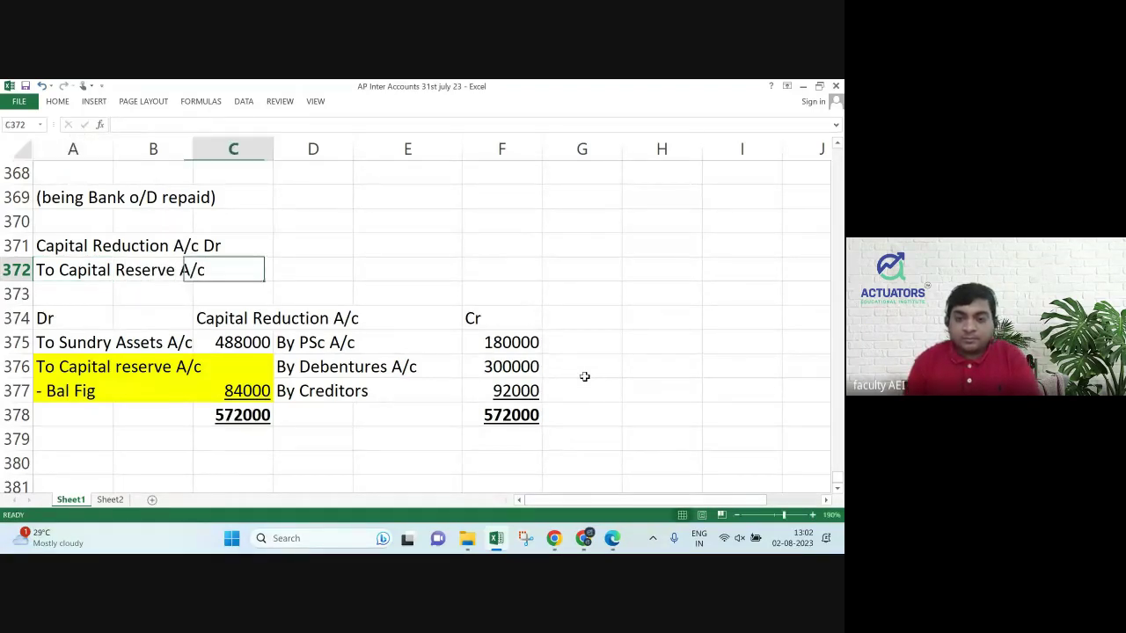
Enter 84000 as the debit amount in E371 and 84000 as the credit amount in F372.
{"action": "key", "text": "Right"}
{"action": "key", "text": "Right"}
{"action": "key", "text": "Up"}
{"action": "type", "text": "84000"}
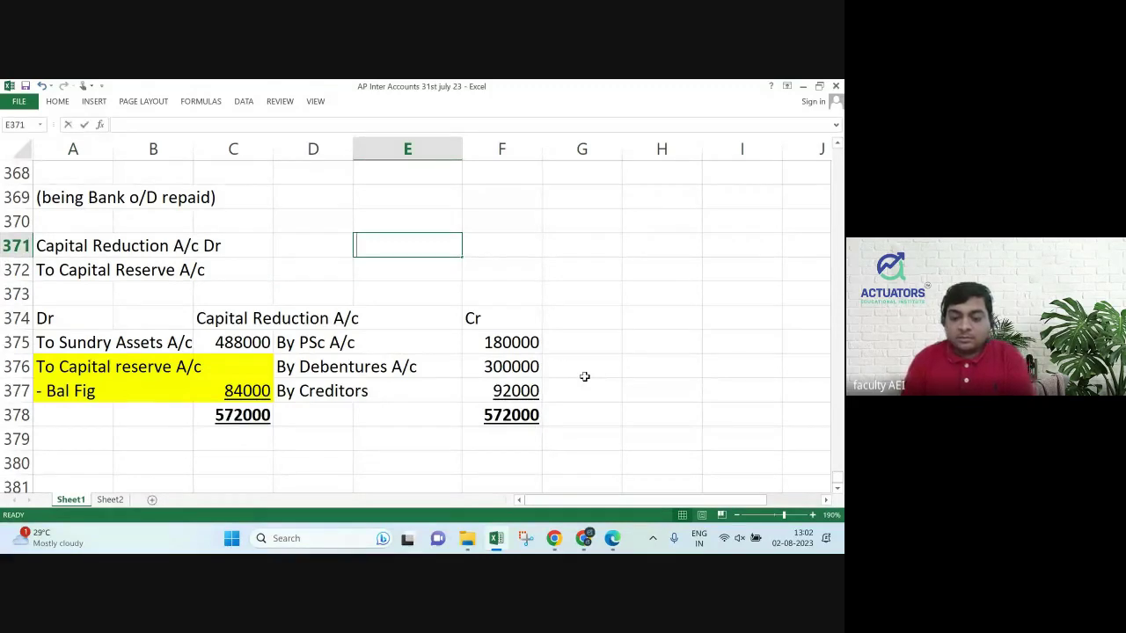
{"action": "key", "text": "Return"}
{"action": "key", "text": "Right"}
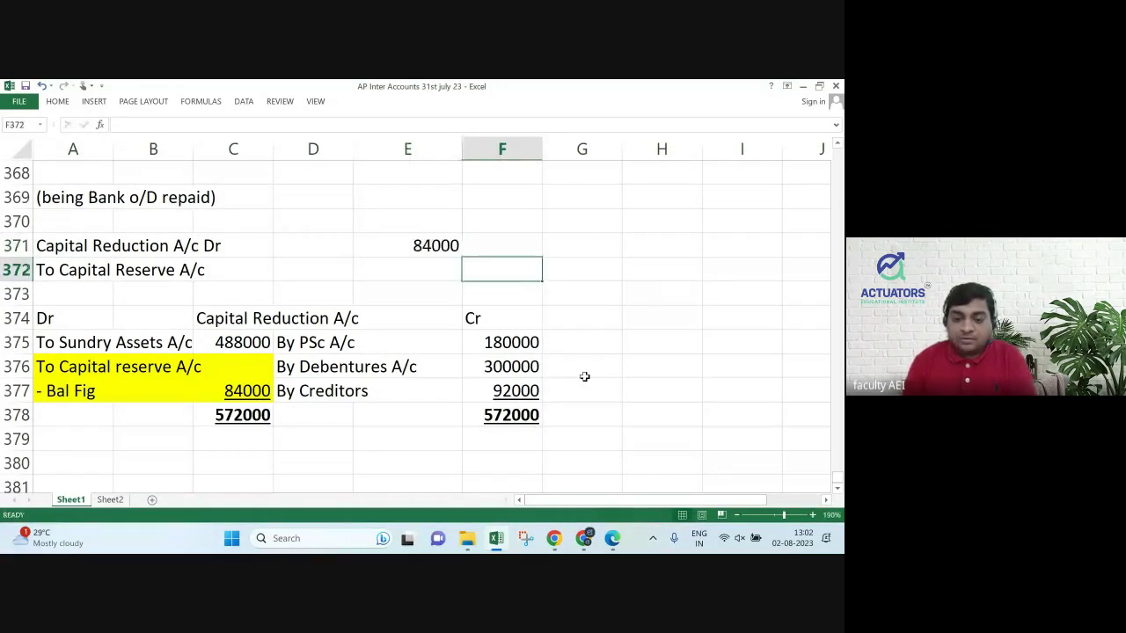
{"action": "type", "text": "84000"}
{"action": "key", "text": "Return"}
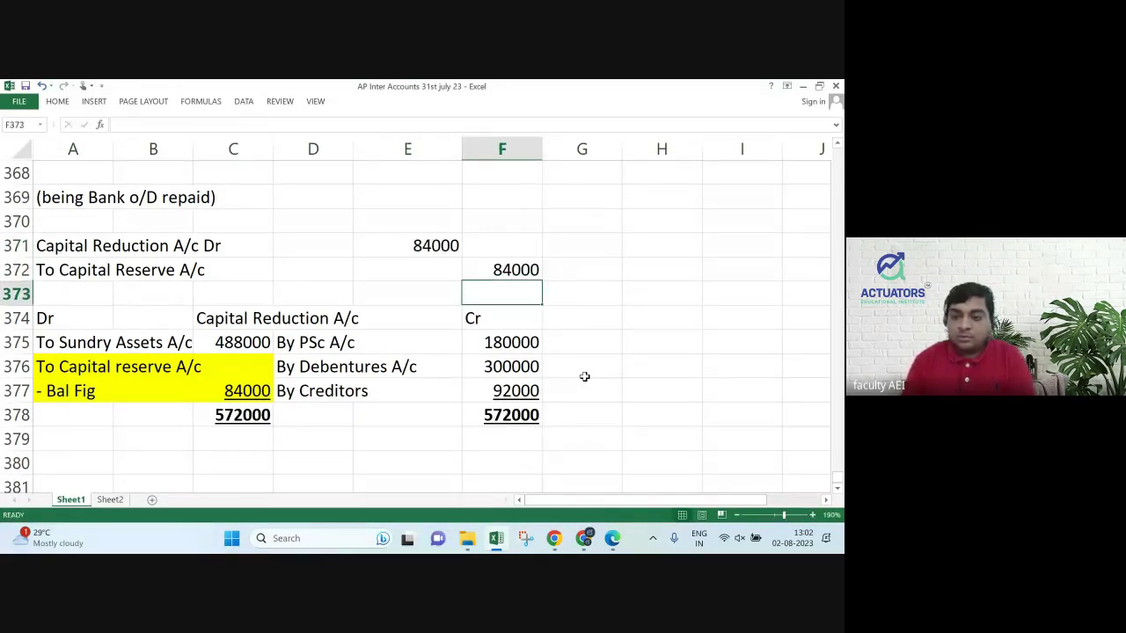
{"action": "key", "text": "Up"}
{"action": "key", "text": "Up"}
{"action": "key", "text": "Up"}
{"action": "key", "text": "Up"}
{"action": "key", "text": "Up"}
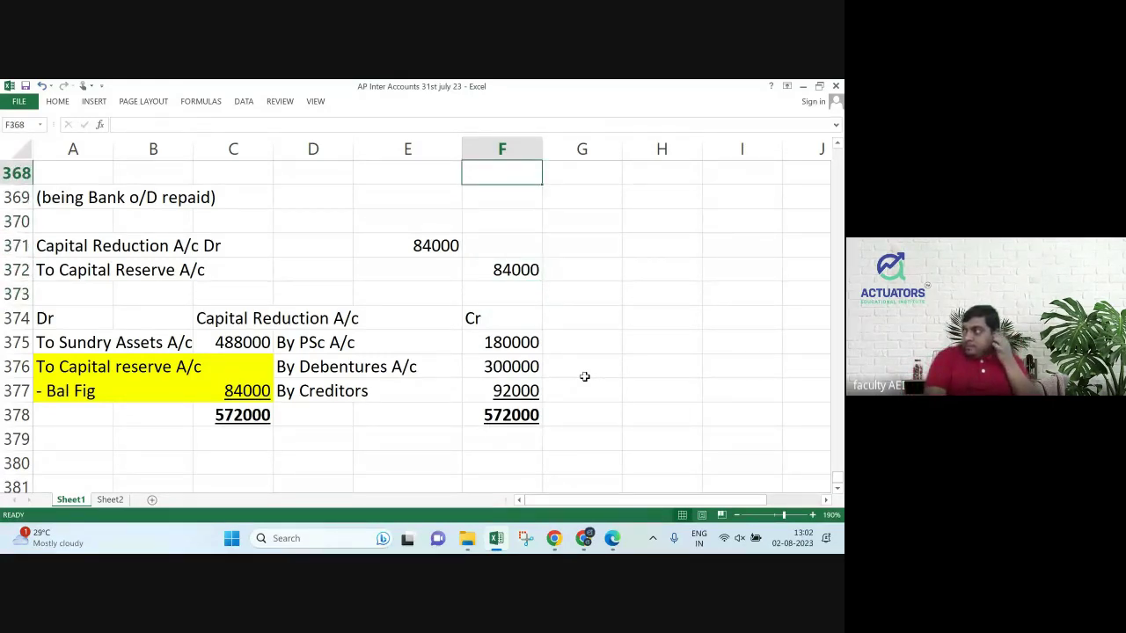
{"action": "key", "text": "Down"}
{"action": "key", "text": "Down"}
{"action": "key", "text": "Down"}
{"action": "key", "text": "Down"}
{"action": "key", "text": "Down"}
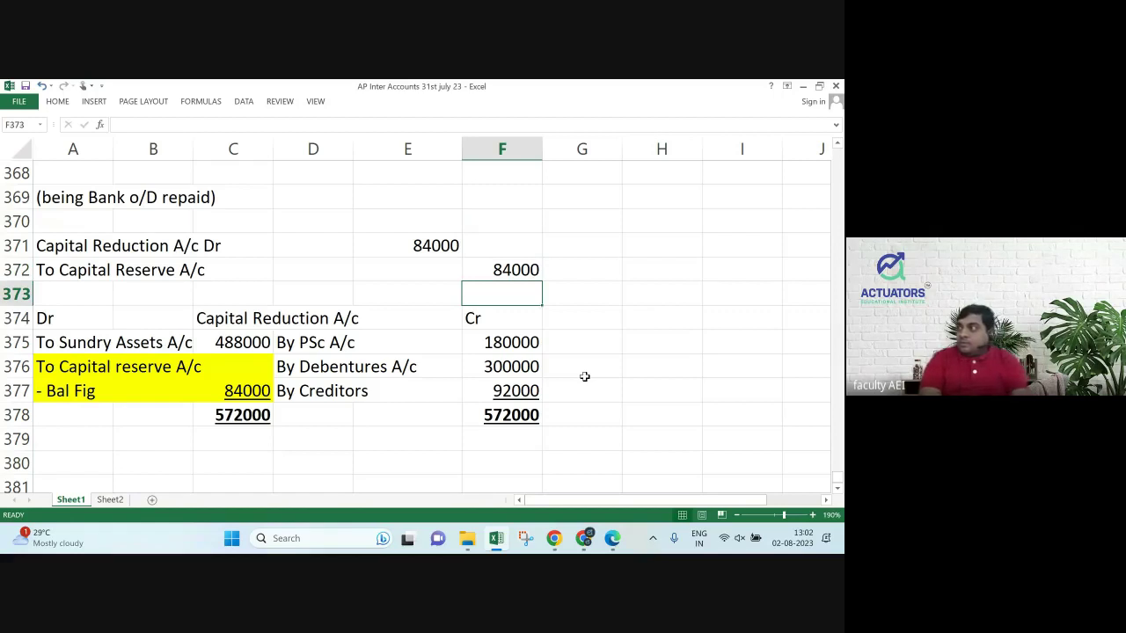
Bold and underline the Capital Reduction A/c heading row, including Dr and Cr, in A374:F374.
{"action": "key", "text": "Down"}
{"action": "key", "text": "Left"}
{"action": "key", "text": "Left"}
{"action": "key", "text": "Left"}
{"action": "key", "text": "Left"}
{"action": "key", "text": "Left"}
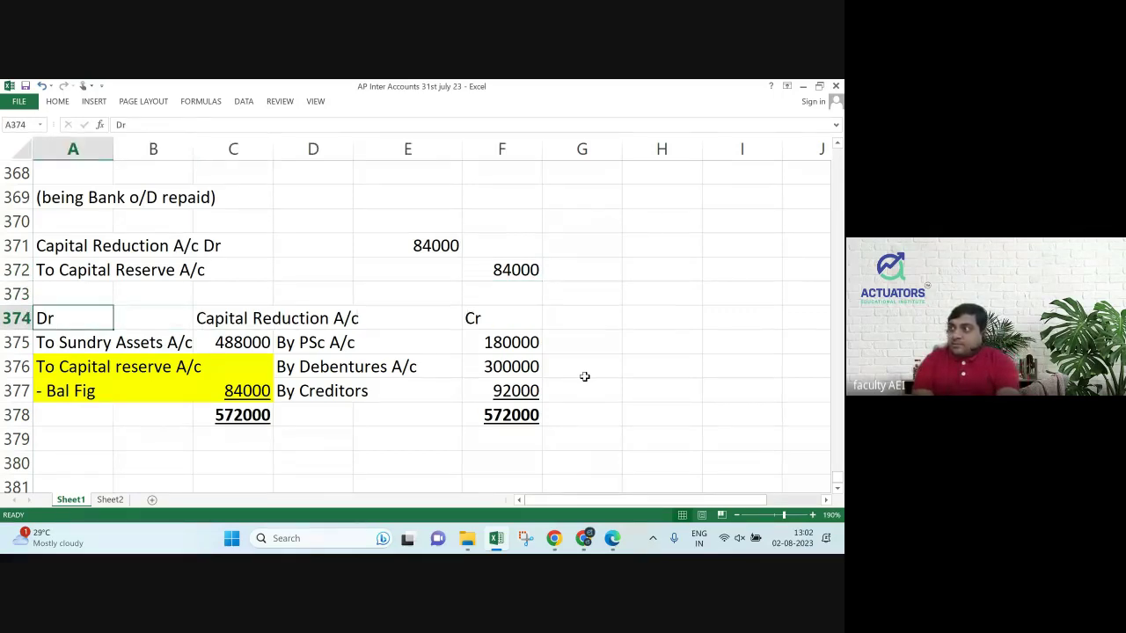
{"action": "key", "text": "shift+Right"}
{"action": "key", "text": "shift+Right"}
{"action": "key", "text": "shift+Right"}
{"action": "key", "text": "shift+Right"}
{"action": "key", "text": "shift+Right"}
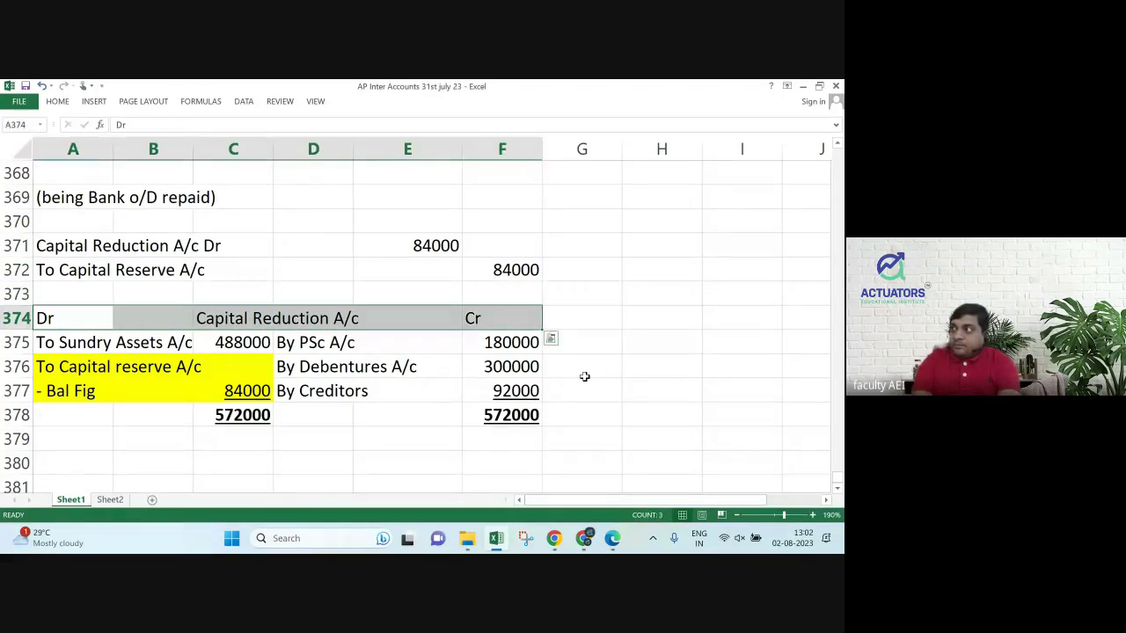
{"action": "key", "text": "ctrl+b"}
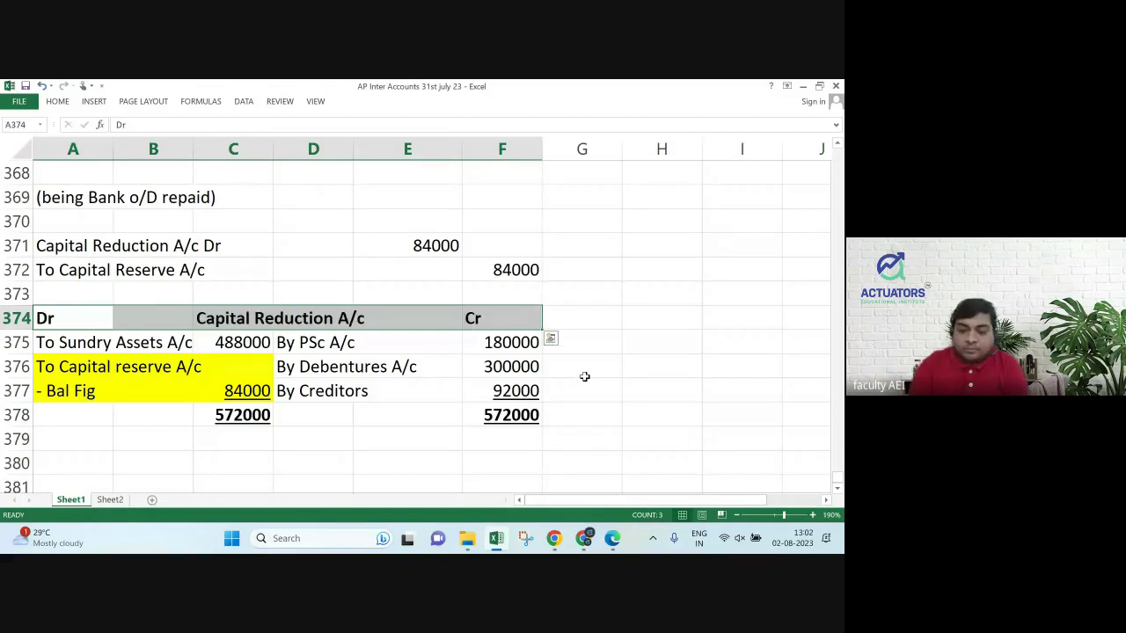
{"action": "key", "text": "ctrl+u"}
{"action": "key", "text": "Down"}
{"action": "key", "text": "Down"}
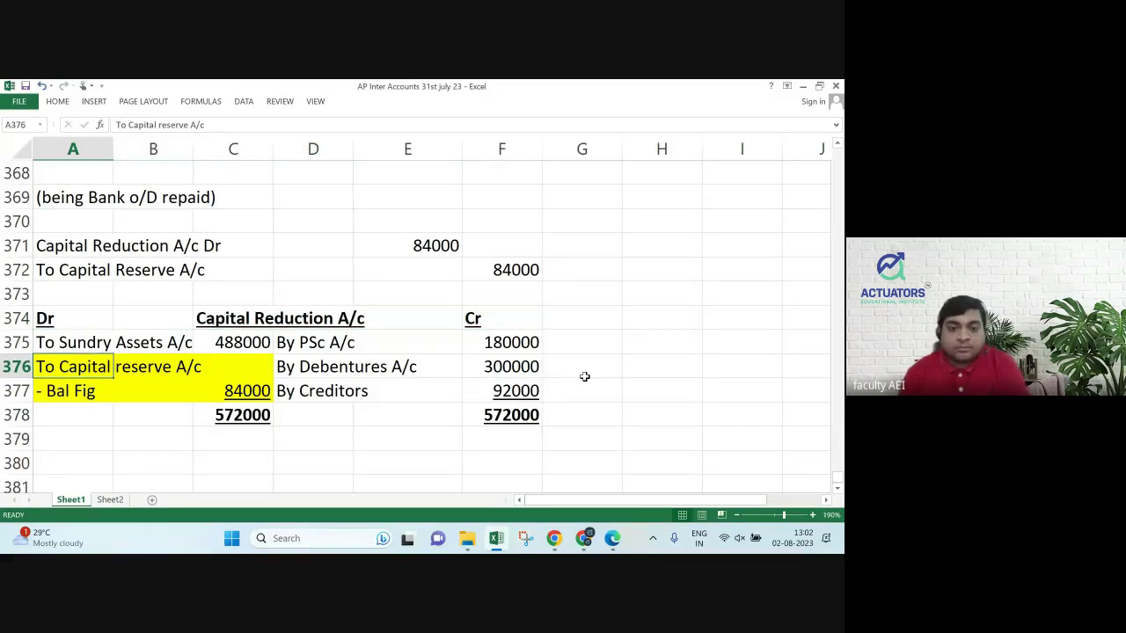
Review ABC Ltd's journal entries from the capital reserve transfer back up to the Journal Entries heading.
{"action": "key", "text": "Up"}
{"action": "key", "text": "Up"}
{"action": "key", "text": "Up"}
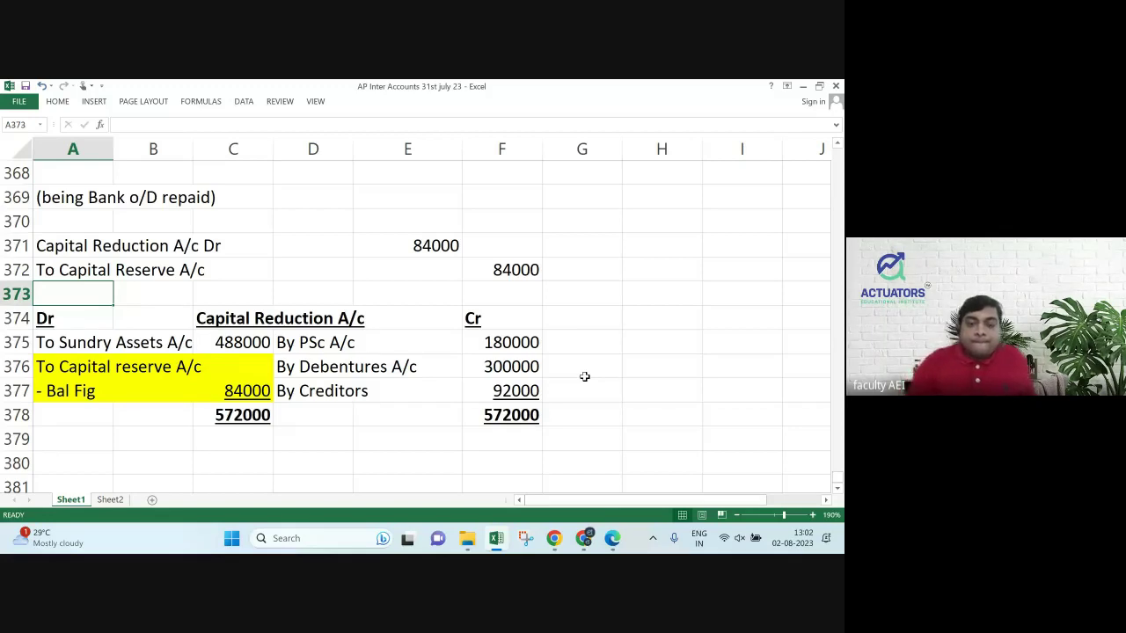
{"action": "key", "text": "Up"}
{"action": "key", "text": "Up"}
{"action": "key", "text": "Up"}
{"action": "key", "text": "Up"}
{"action": "key", "text": "Up"}
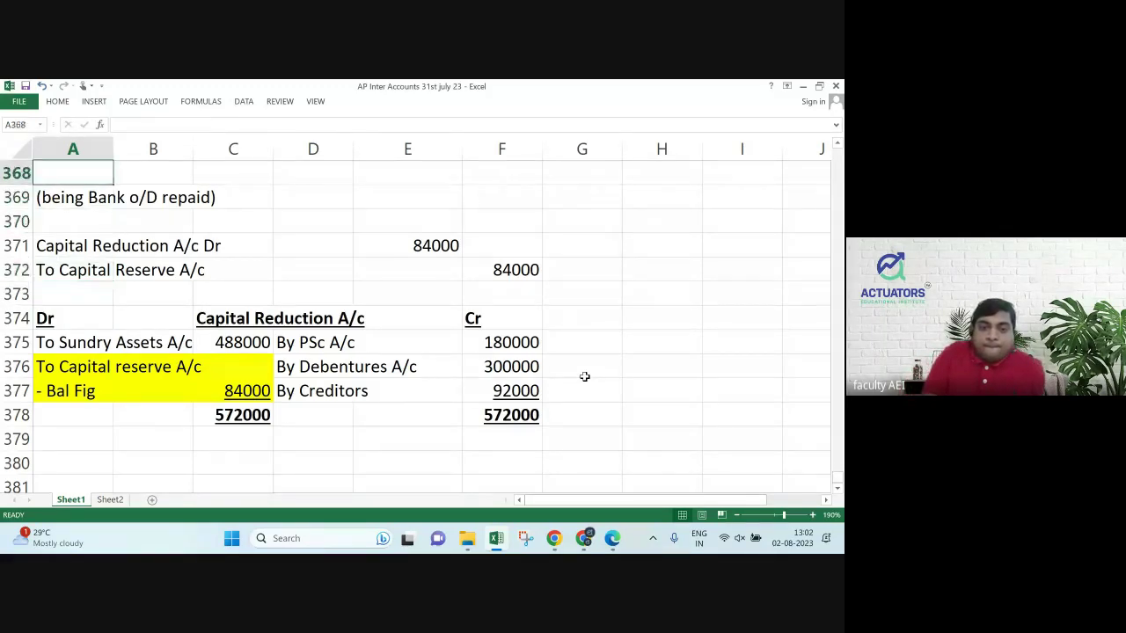
{"action": "key", "text": "Up"}
{"action": "key", "text": "Up"}
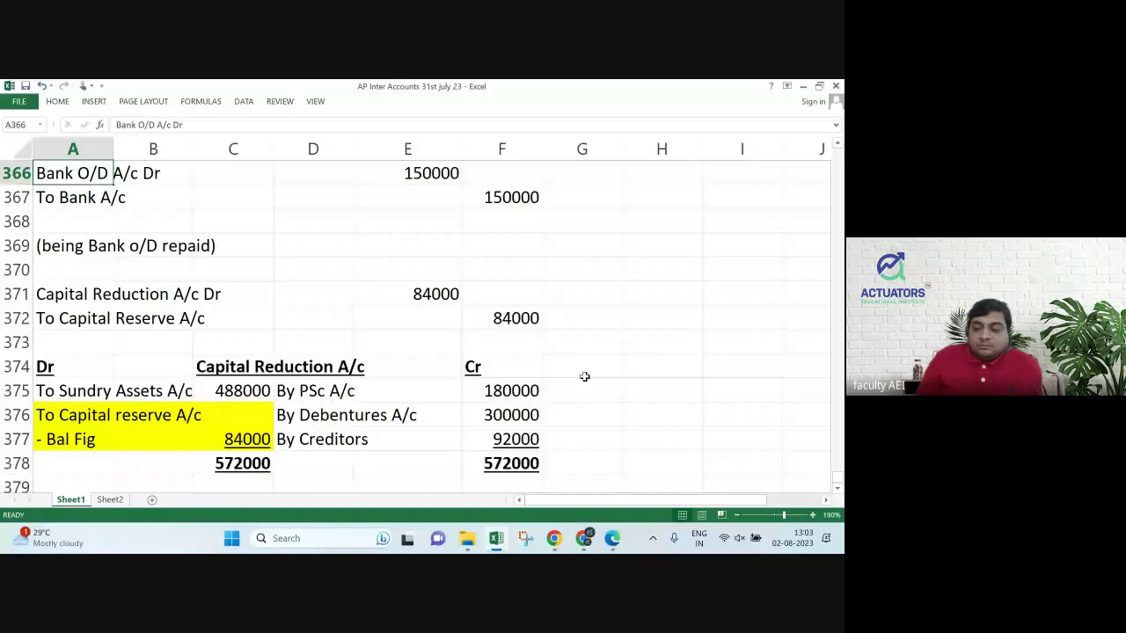
{"action": "key", "text": "Up"}
{"action": "key", "text": "Up"}
{"action": "key", "text": "Up"}
{"action": "key", "text": "Up"}
{"action": "key", "text": "Up"}
{"action": "key", "text": "Up"}
{"action": "key", "text": "Up"}
{"action": "key", "text": "Up"}
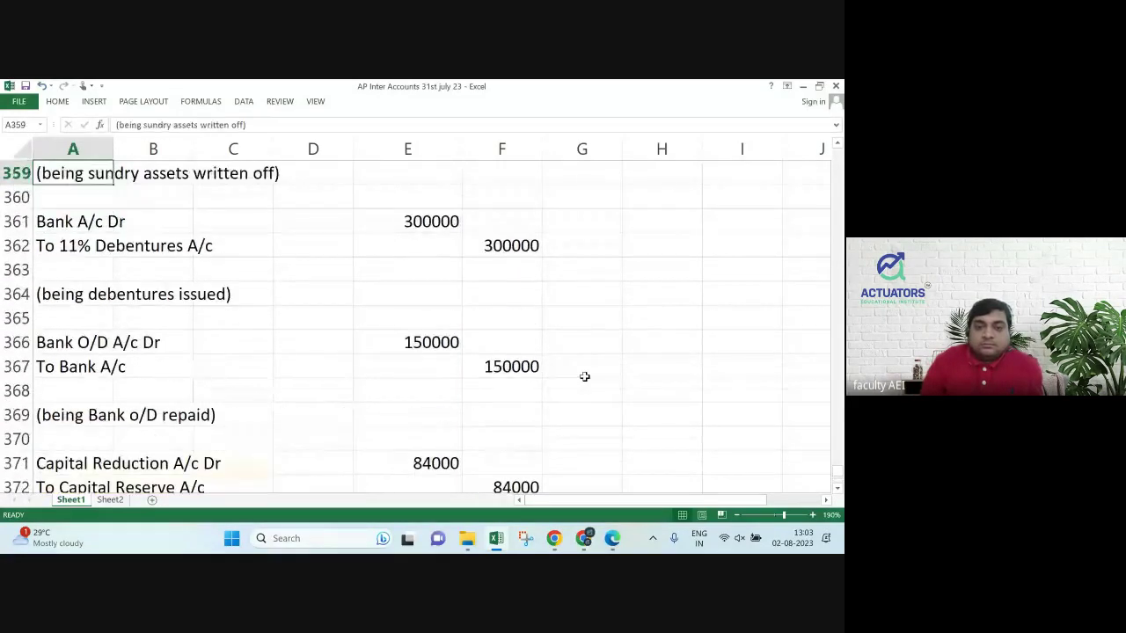
{"action": "key", "text": "Up"}
{"action": "key", "text": "Up"}
{"action": "key", "text": "Up"}
{"action": "key", "text": "Up"}
{"action": "key", "text": "Up"}
{"action": "key", "text": "Up"}
{"action": "key", "text": "Up"}
{"action": "key", "text": "Up"}
{"action": "key", "text": "Up"}
{"action": "key", "text": "Up"}
{"action": "key", "text": "Up"}
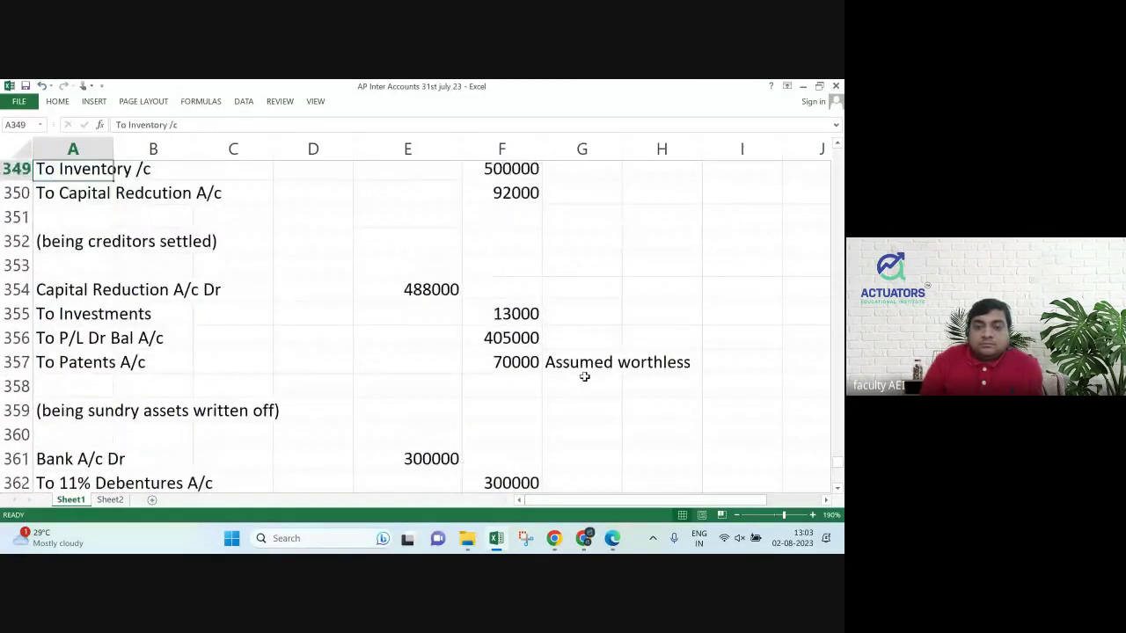
{"action": "key", "text": "Up"}
{"action": "key", "text": "Up"}
{"action": "key", "text": "Up"}
{"action": "key", "text": "Up"}
{"action": "key", "text": "Up"}
{"action": "key", "text": "Up"}
{"action": "key", "text": "Up"}
{"action": "key", "text": "Up"}
{"action": "key", "text": "Up"}
{"action": "key", "text": "Up"}
{"action": "key", "text": "Up"}
{"action": "key", "text": "Up"}
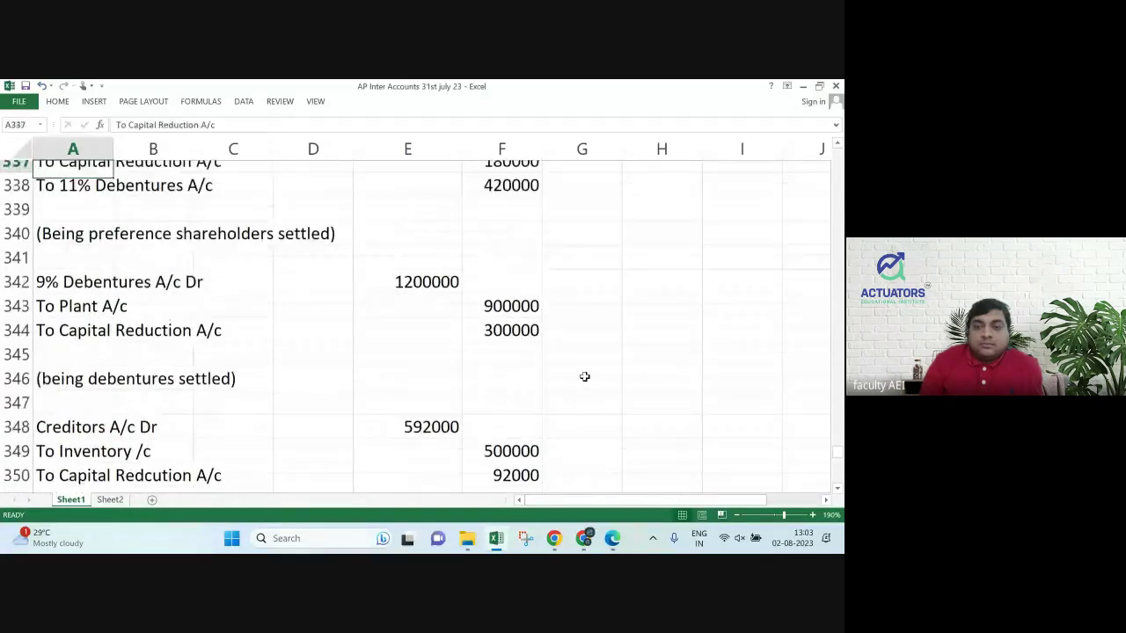
{"action": "key", "text": "Up"}
{"action": "key", "text": "Up"}
{"action": "key", "text": "Up"}
Go through the entries from the preference shareholders' settlement down to the Capital Reduction account, ending at the blank cell A380 below it.
{"action": "key", "text": "Down"}
{"action": "key", "text": "Down"}
{"action": "key", "text": "Down"}
{"action": "key", "text": "Down"}
{"action": "key", "text": "Down"}
{"action": "key", "text": "Down"}
{"action": "key", "text": "Down"}
{"action": "key", "text": "Down"}
{"action": "key", "text": "Down"}
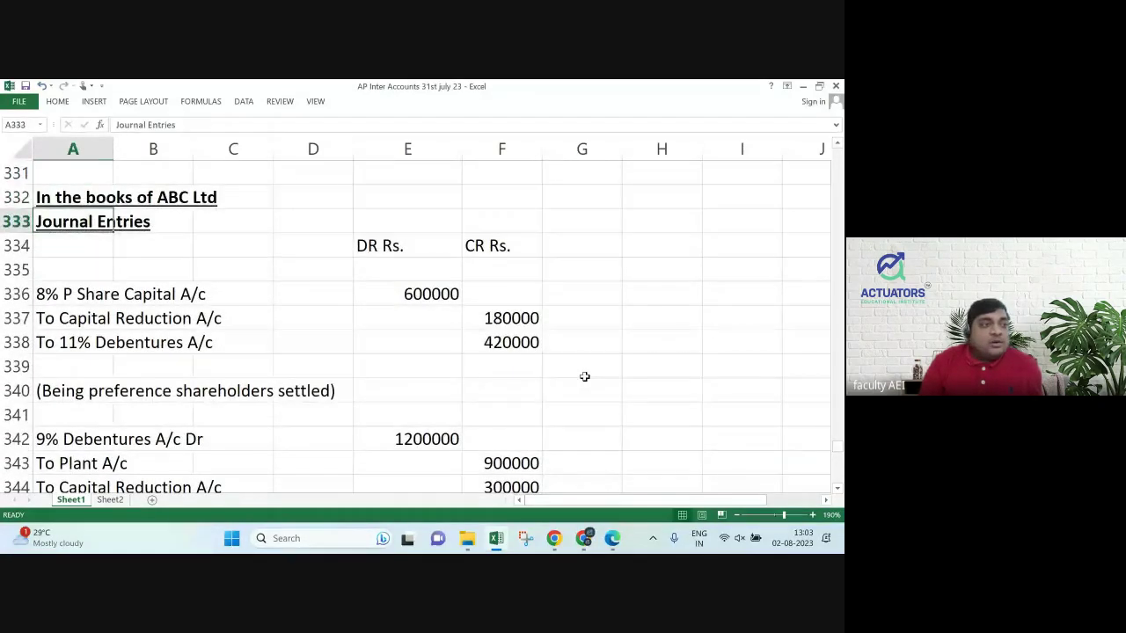
{"action": "key", "text": "Down"}
{"action": "key", "text": "Down"}
{"action": "key", "text": "Down"}
{"action": "key", "text": "Down"}
{"action": "key", "text": "Down"}
{"action": "key", "text": "Down"}
{"action": "key", "text": "Down"}
{"action": "key", "text": "Down"}
{"action": "key", "text": "Down"}
{"action": "key", "text": "Down"}
{"action": "key", "text": "Down"}
{"action": "key", "text": "Down"}
{"action": "key", "text": "Down"}
{"action": "key", "text": "Down"}
{"action": "key", "text": "Down"}
{"action": "key", "text": "Down"}
{"action": "key", "text": "Down"}
{"action": "key", "text": "Down"}
{"action": "key", "text": "Down"}
{"action": "key", "text": "Down"}
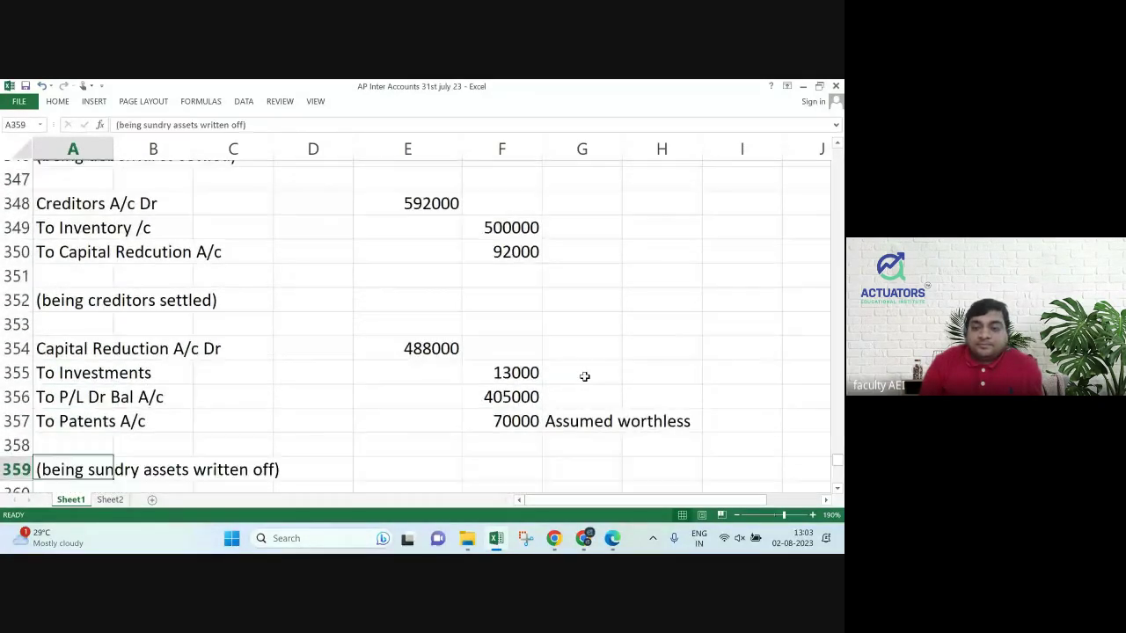
{"action": "key", "text": "Down"}
{"action": "key", "text": "Down"}
{"action": "key", "text": "Down"}
{"action": "key", "text": "Down"}
{"action": "key", "text": "Down"}
{"action": "key", "text": "Down"}
{"action": "key", "text": "Down"}
{"action": "key", "text": "Down"}
{"action": "key", "text": "Down"}
{"action": "key", "text": "Down"}
{"action": "key", "text": "Down"}
{"action": "key", "text": "Down"}
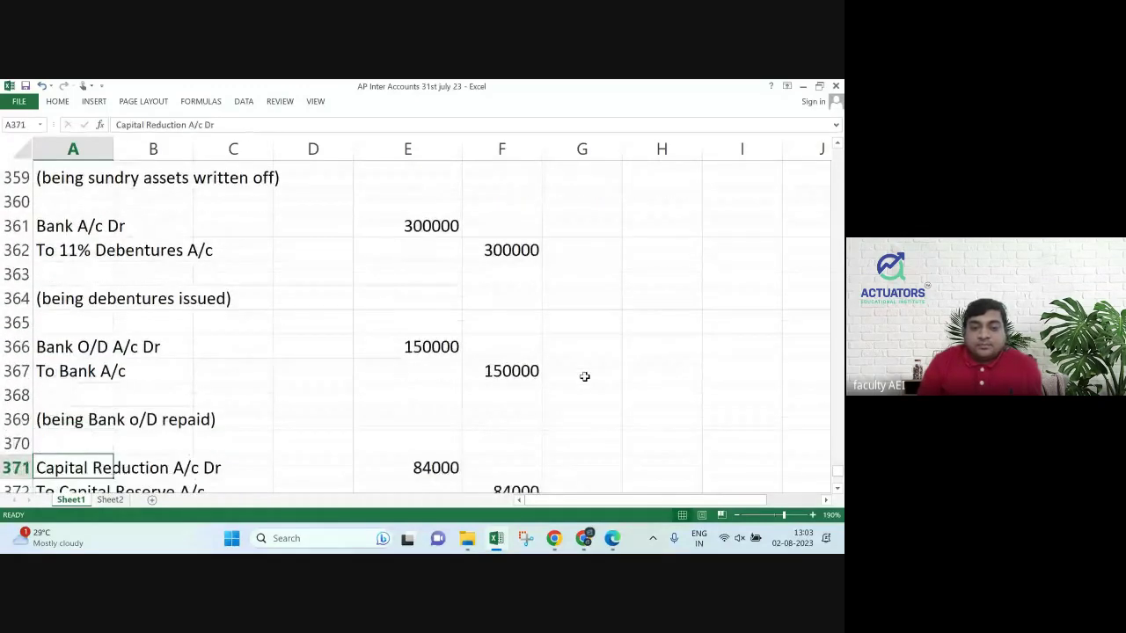
{"action": "key", "text": "Down"}
{"action": "key", "text": "Down"}
{"action": "key", "text": "Down"}
{"action": "key", "text": "Down"}
{"action": "key", "text": "Down"}
{"action": "key", "text": "Down"}
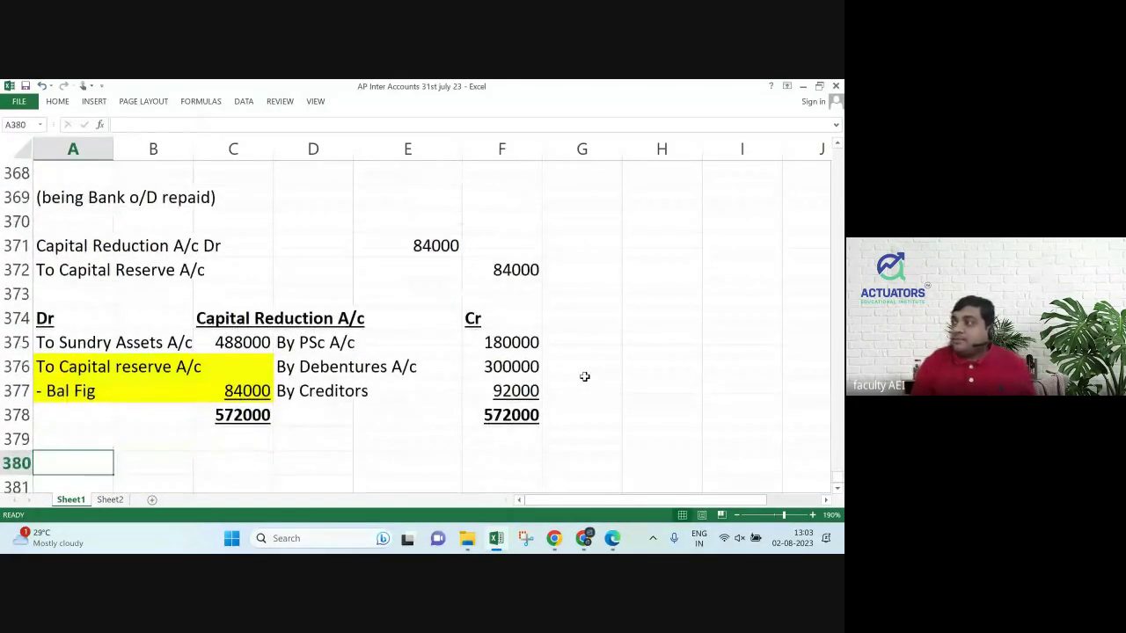